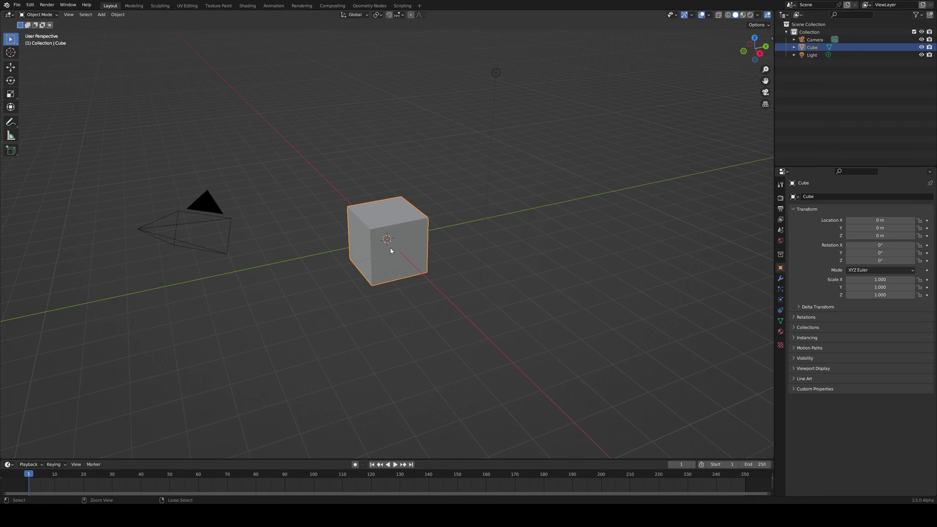
# Step: Add a level 3 Subdivision Surface modifier to the cube and apply it
pyautogui.hotkey('ctrl', '3')
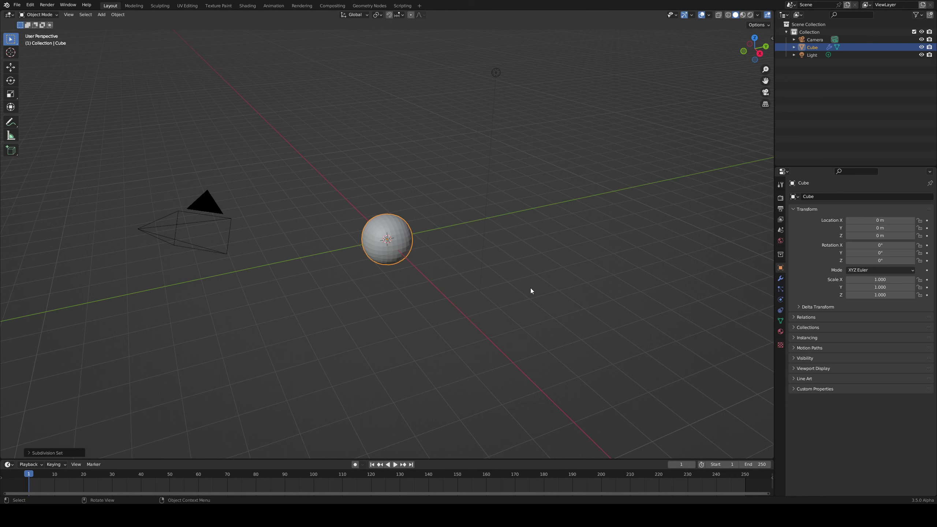
pyautogui.click(780, 278)
pyautogui.hotkey('ctrl', 'a')
# Step: Set the layout viewport's focal length to 85 mm
pyautogui.press('n')
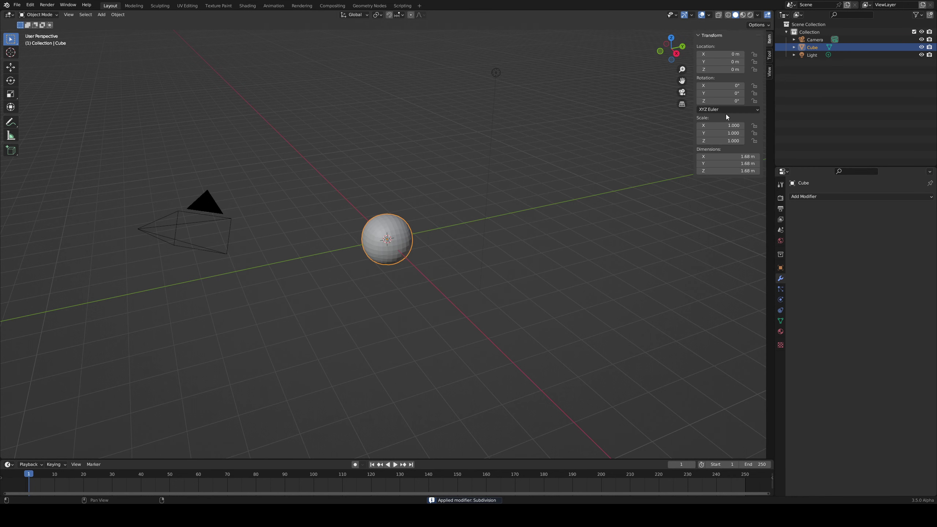
pyautogui.click(768, 71)
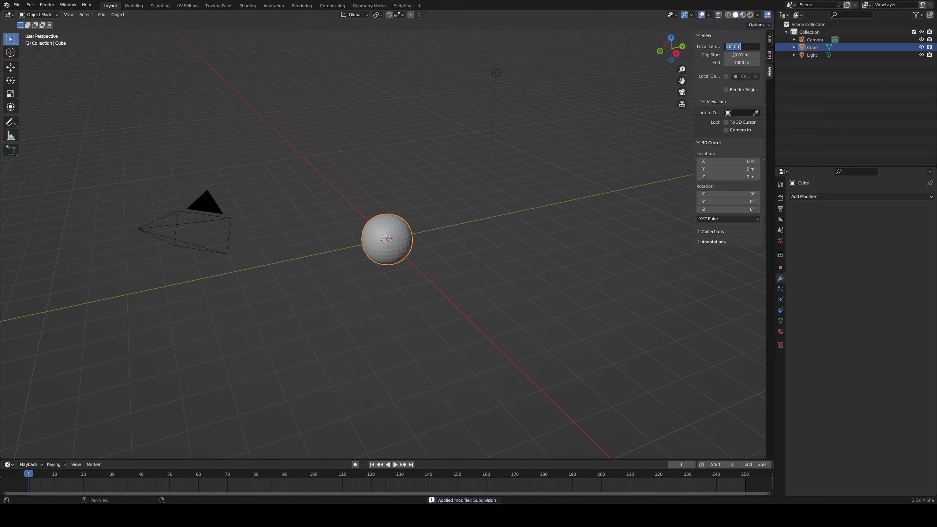
pyautogui.write('85')
pyautogui.press('Return')
# Step: Switch to the Sculpting workspace and set its viewport focal length to 85 mm
pyautogui.click(159, 6)
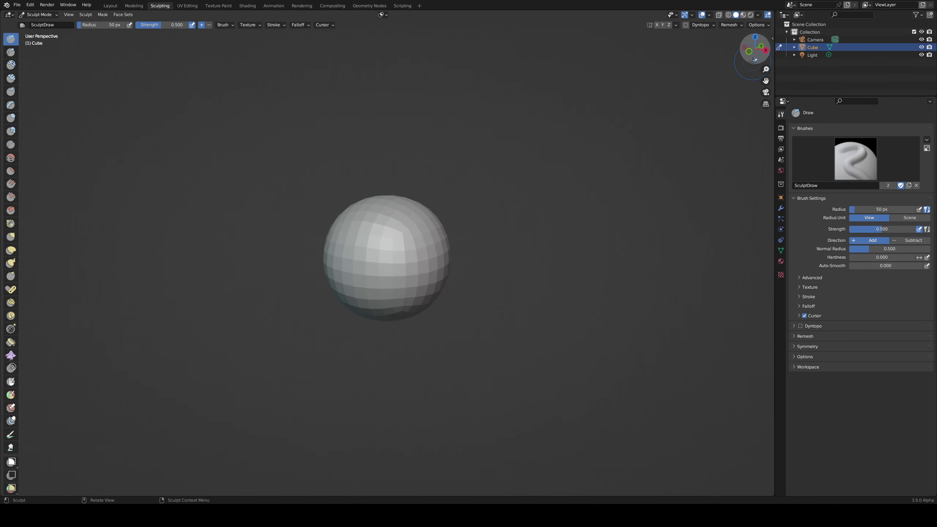
pyautogui.press('n')
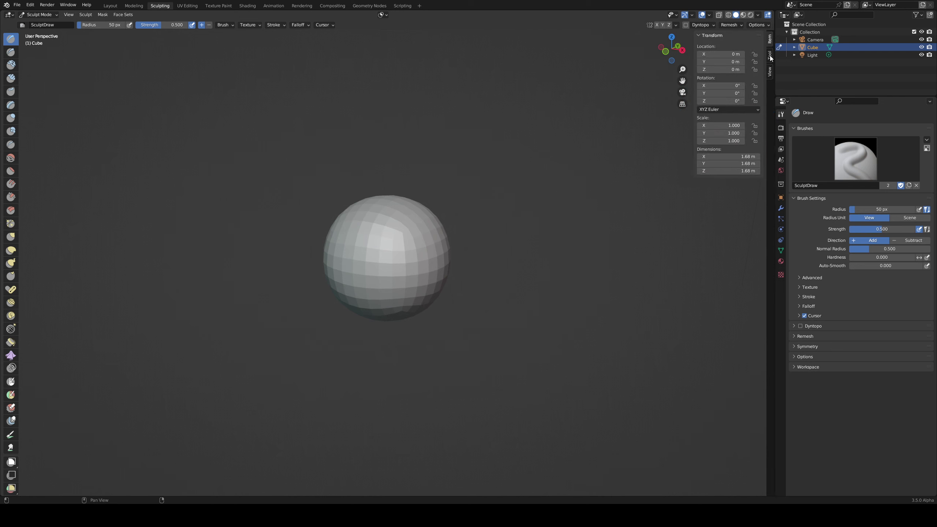
pyautogui.click(766, 66)
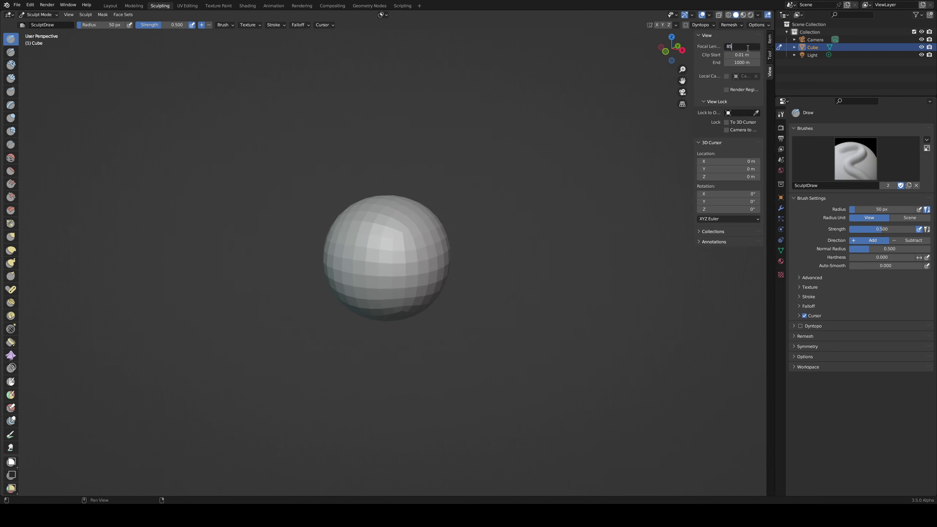
pyautogui.click(747, 47)
pyautogui.write('85')
pyautogui.press('Return')
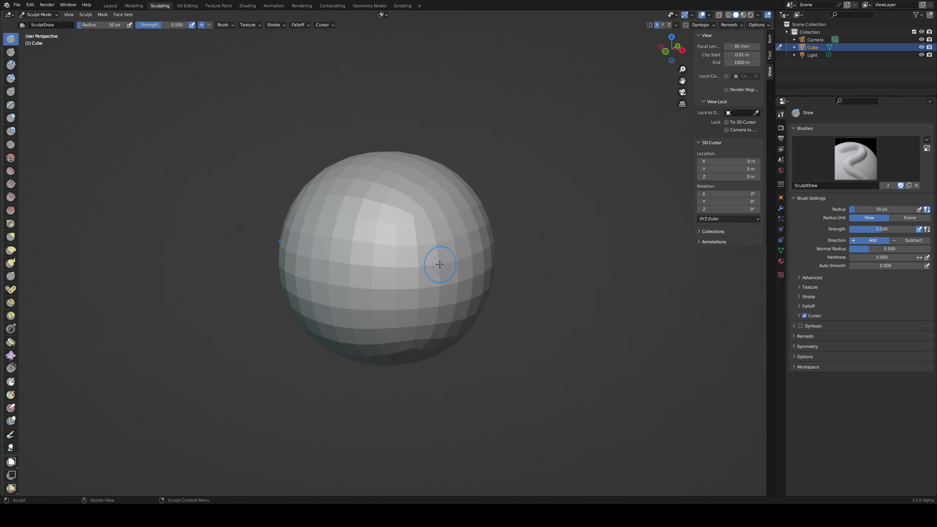
# Step: Pull the sphere's lower front down into a jaw using the Grab brush with radius 258 px and strength 0.544
pyautogui.press('g')
pyautogui.press('f')
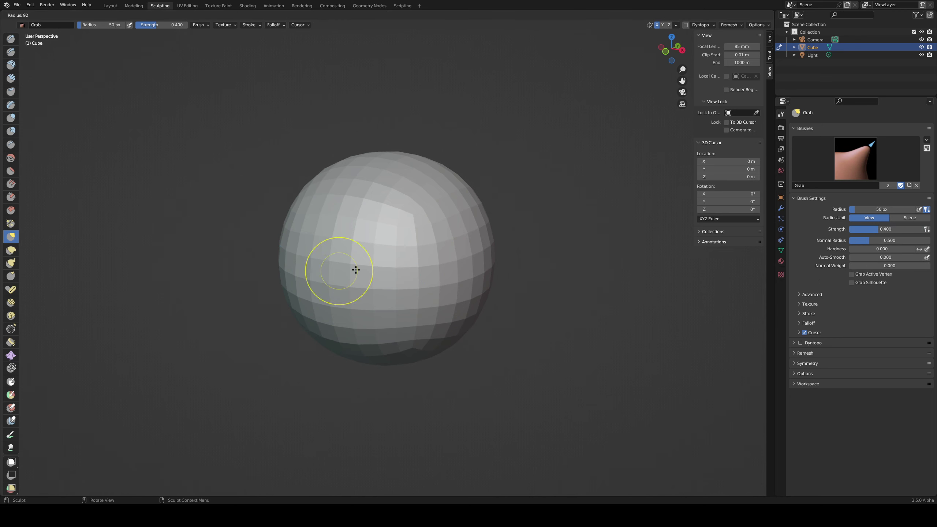
pyautogui.click(410, 274)
pyautogui.moveTo(412, 274)
pyautogui.mouseDown(button='middle')
pyautogui.moveTo(412, 251)
pyautogui.moveTo(378, 262)
pyautogui.mouseUp(button='middle')
pyautogui.hotkey('shift', 'f')
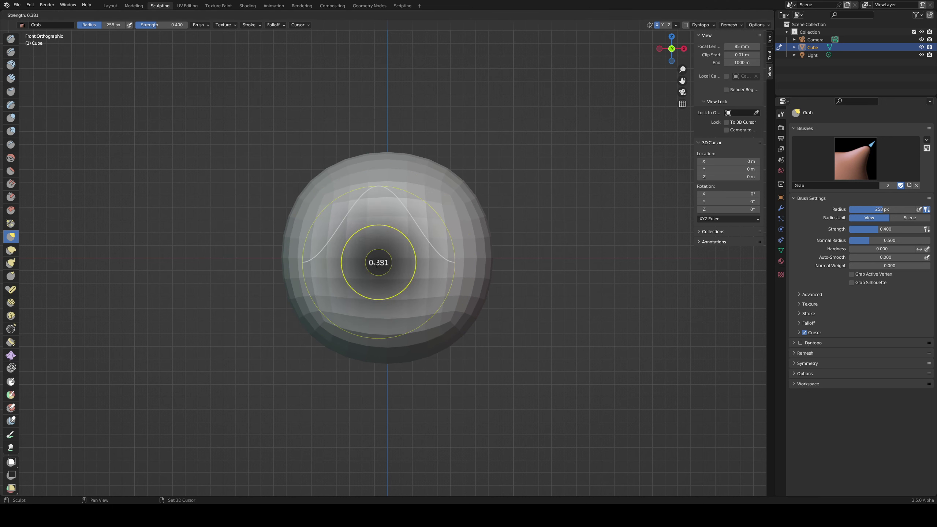
pyautogui.click(386, 267)
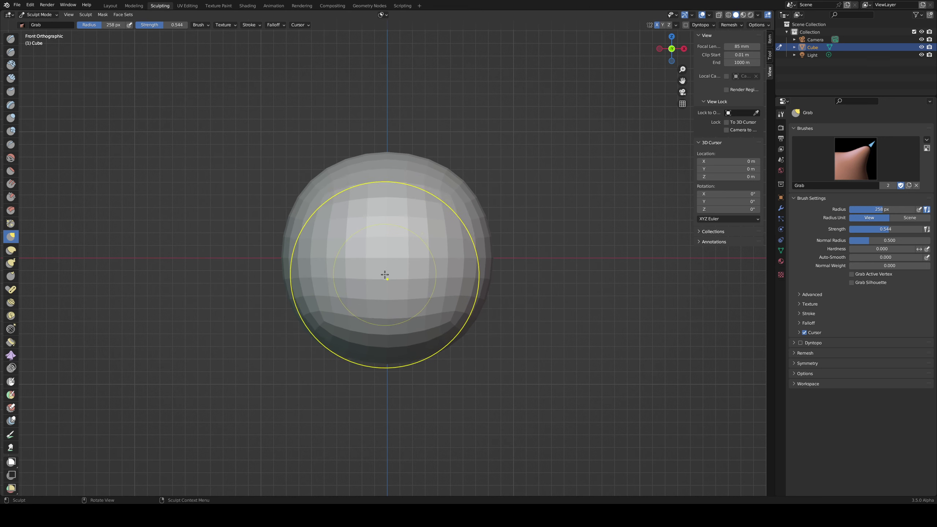
pyautogui.moveTo(385, 267); pyautogui.dragTo(390, 374)
pyautogui.moveTo(420, 320)
pyautogui.mouseDown()
pyautogui.moveTo(432, 338)
pyautogui.moveTo(436, 397)
pyautogui.mouseUp()
# Step: Refine the chin and front of the face in the right side view with the Grab brush at radii of 196 to 244 px
pyautogui.press('KP_3')
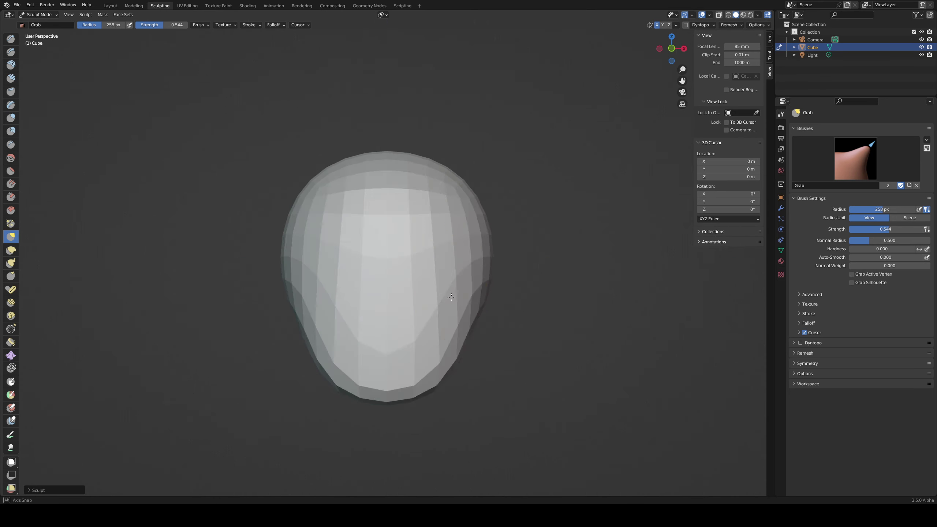
pyautogui.press('f')
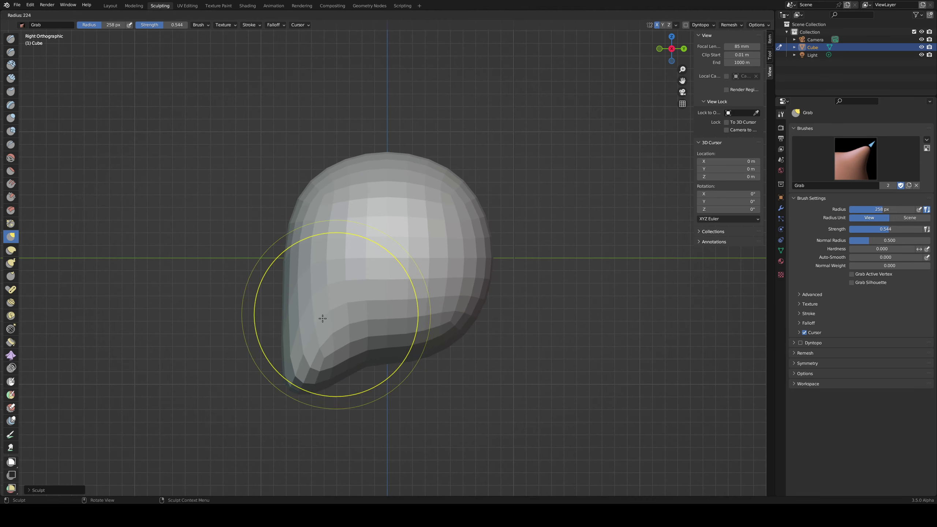
pyautogui.click(334, 318)
pyautogui.moveTo(298, 387); pyautogui.dragTo(291, 386)
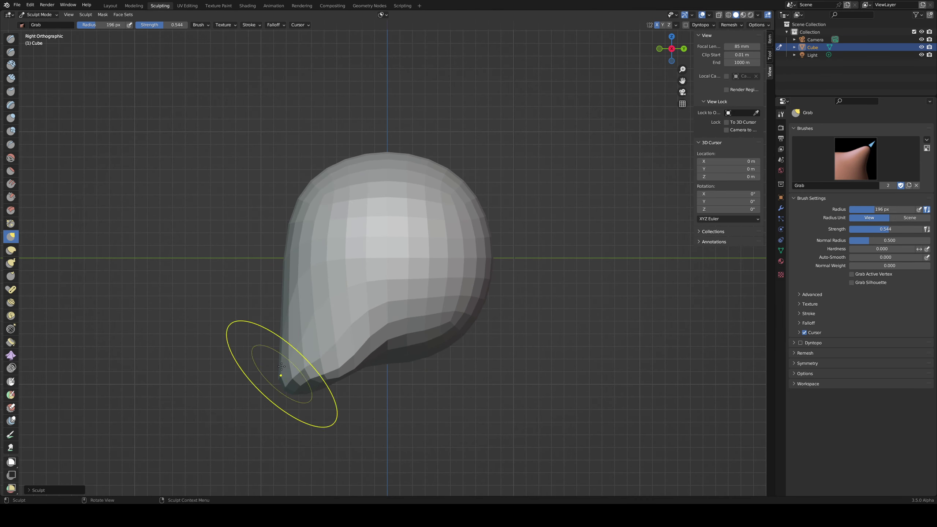
pyautogui.press('f')
pyautogui.click(373, 301)
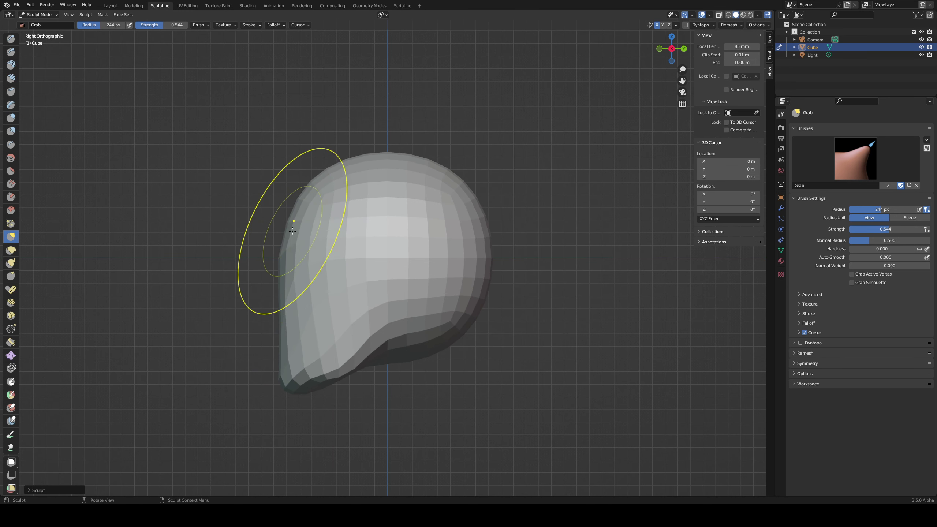
pyautogui.press('f')
pyautogui.click(325, 305)
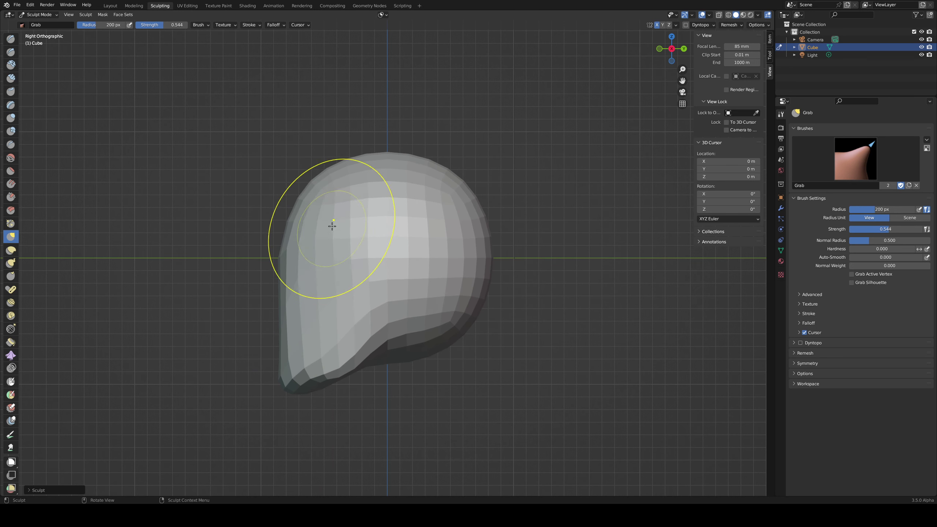
# Step: Choose the Draw Sharp brush and set its radius to 107 px
pyautogui.moveTo(333, 256); pyautogui.dragTo(343, 246, button='middle')
pyautogui.press('1')
pyautogui.press('f')
pyautogui.click(368, 297)
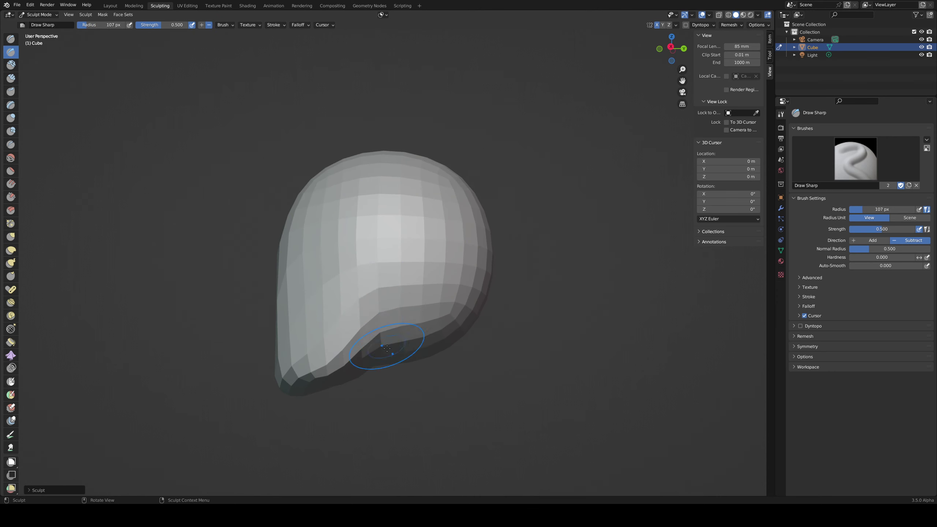
pyautogui.moveTo(386, 348); pyautogui.dragTo(474, 292, button='middle')
# Step: Pull the chin tip down and move the jaw corners up in front view with the Grab brush at 147 px radius
pyautogui.press('g')
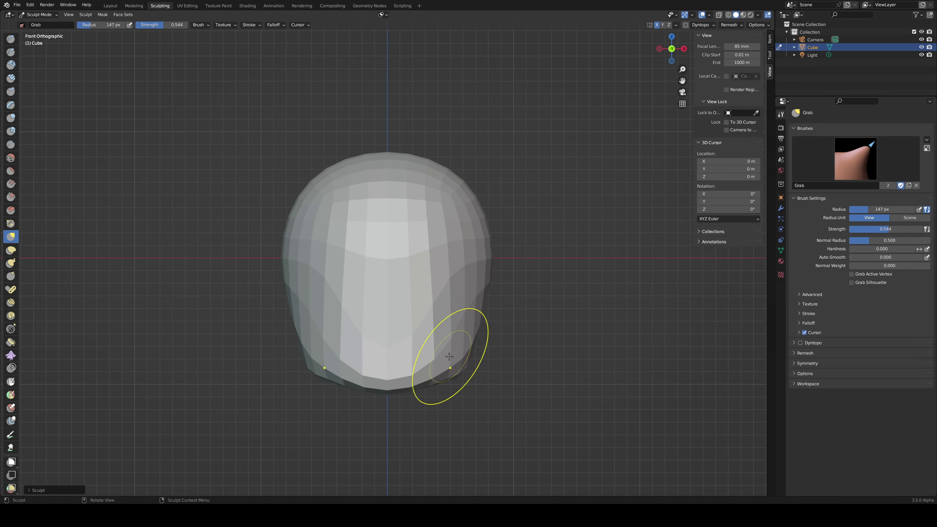
pyautogui.moveTo(385, 401); pyautogui.dragTo(385, 424)
pyautogui.moveTo(320, 381)
pyautogui.mouseDown()
pyautogui.moveTo(329, 370)
pyautogui.moveTo(319, 348)
pyautogui.mouseUp()
# Step: Push the sides of the head inward in front view with the Grab brush at 234 px radius
pyautogui.press('f')
pyautogui.click(364, 285)
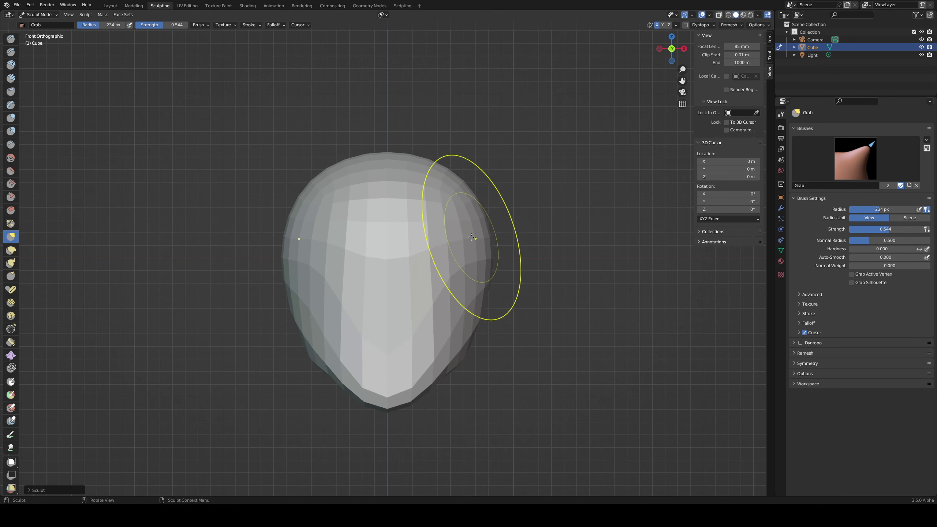
pyautogui.moveTo(492, 239); pyautogui.dragTo(486, 238)
pyautogui.moveTo(490, 281); pyautogui.dragTo(474, 301)
pyautogui.moveTo(480, 277); pyautogui.dragTo(476, 274)
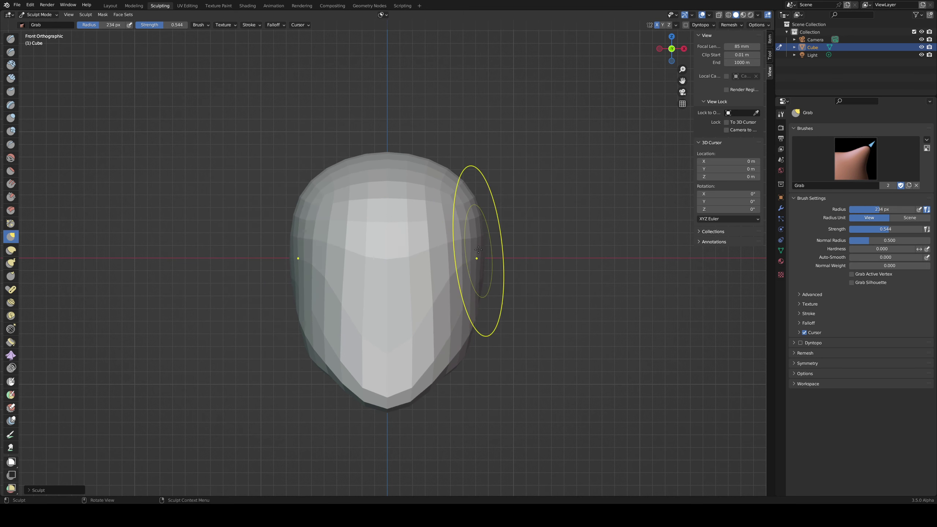
# Step: Raise the crown slightly, tuck in the upper temples and adjust the lower sides of the head with the Grab brush at 290 px radius
pyautogui.press('f')
pyautogui.click(406, 181)
pyautogui.moveTo(392, 175); pyautogui.dragTo(393, 166)
pyautogui.moveTo(457, 189); pyautogui.dragTo(453, 190)
pyautogui.moveTo(468, 188); pyautogui.dragTo(464, 248, button='middle')
pyautogui.moveTo(471, 300); pyautogui.dragTo(470, 315)
# Step: Pull the top and upper back of the skull rearward in the right side view with the Grab brush
pyautogui.moveTo(388, 162); pyautogui.dragTo(240, 93, button='middle')
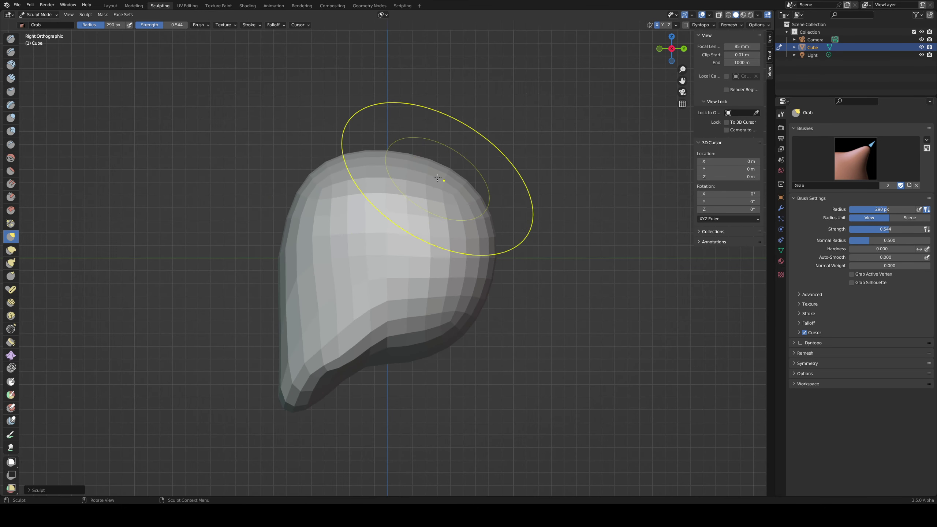
pyautogui.moveTo(439, 177); pyautogui.dragTo(450, 163)
pyautogui.moveTo(320, 172)
pyautogui.mouseDown()
pyautogui.moveTo(328, 180)
pyautogui.moveTo(368, 165)
pyautogui.mouseUp()
pyautogui.moveTo(437, 153); pyautogui.dragTo(441, 158)
# Step: Reduce the Grab brush radius to 170 px and shift the side of the head backward at temple height
pyautogui.press('f')
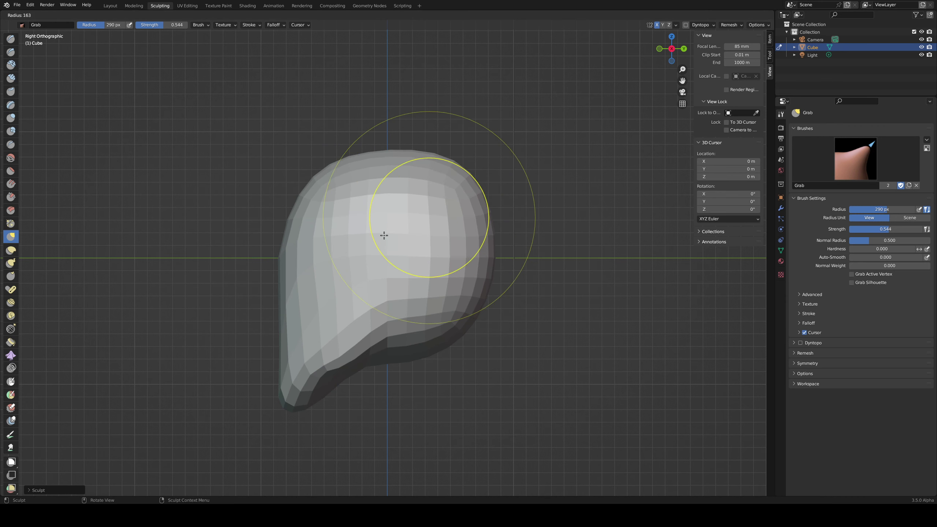
pyautogui.click(382, 234)
pyautogui.moveTo(344, 208); pyautogui.dragTo(393, 208)
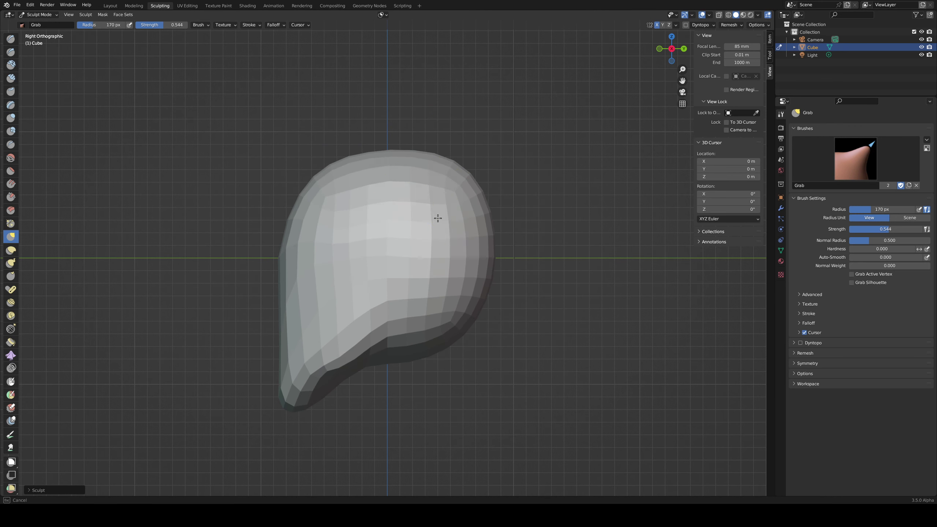
# Step: Adjust the Smooth brush's strength and switch to the Clay Strips brush
pyautogui.moveTo(437, 218); pyautogui.dragTo(473, 207, button='middle')
pyautogui.hotkey('shift', 's')
pyautogui.hotkey('shift', 'f')
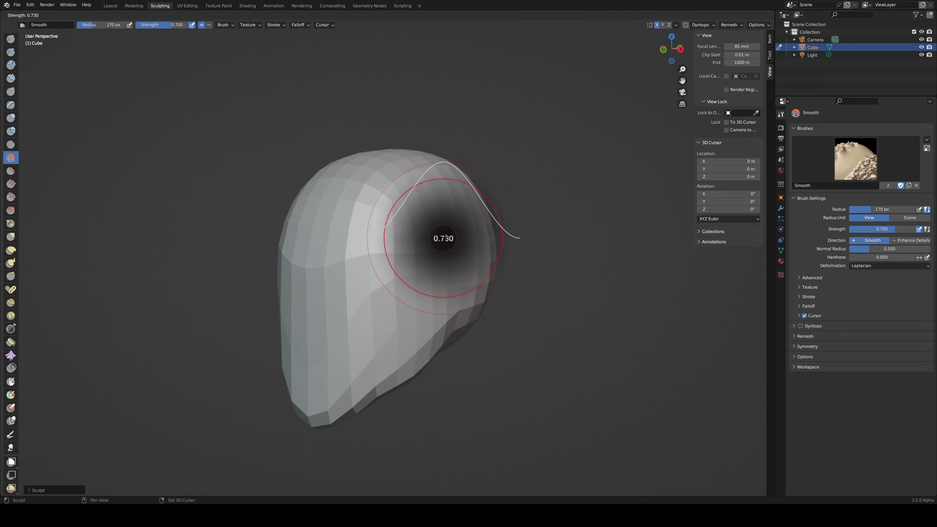
pyautogui.click(414, 249)
pyautogui.press('c')
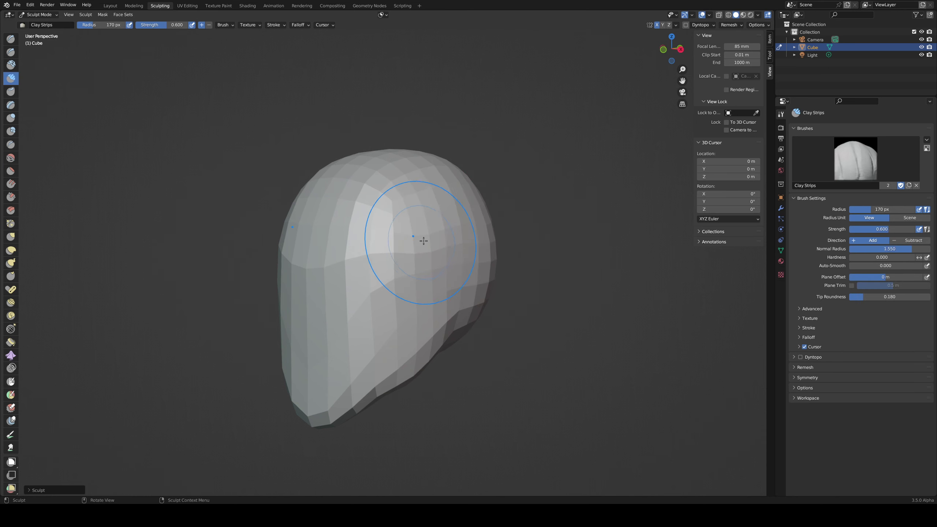
pyautogui.moveTo(424, 217); pyautogui.dragTo(470, 238, button='middle')
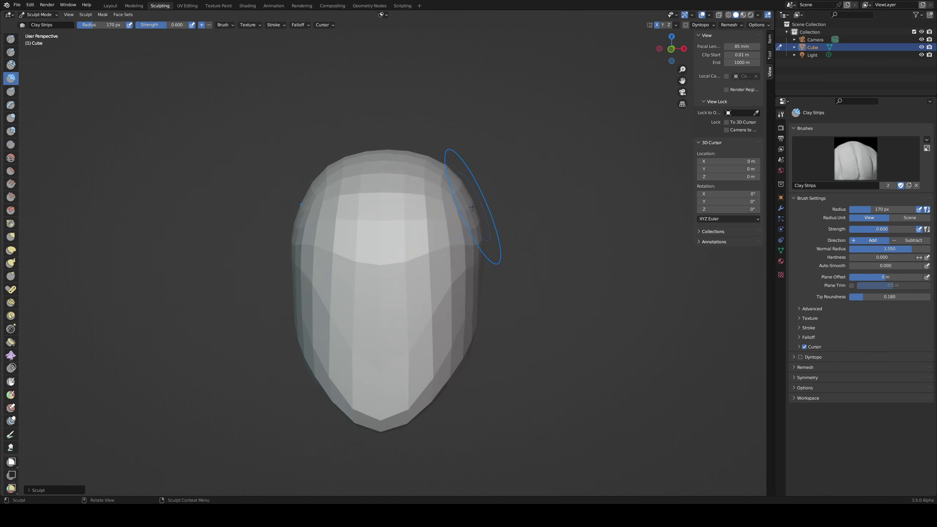
# Step: Narrow the sides of the head and reshape the jaw side in front view with the Grab brush at 215 and 251 px radius
pyautogui.press('g')
pyautogui.press('f')
pyautogui.click(497, 275)
pyautogui.press('f')
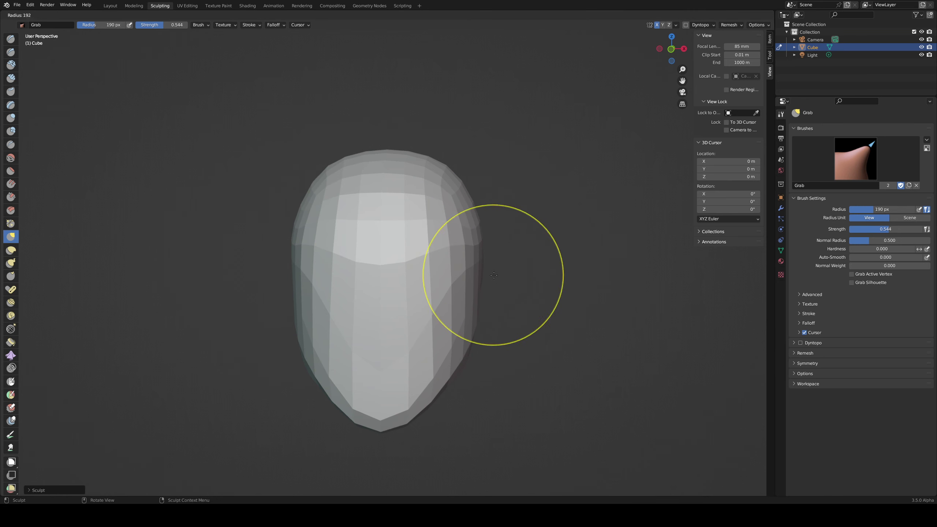
pyautogui.click(502, 280)
pyautogui.keyDown('alt'); pyautogui.moveTo(490, 251); pyautogui.dragTo(491, 248, button='middle'); pyautogui.keyUp('alt')
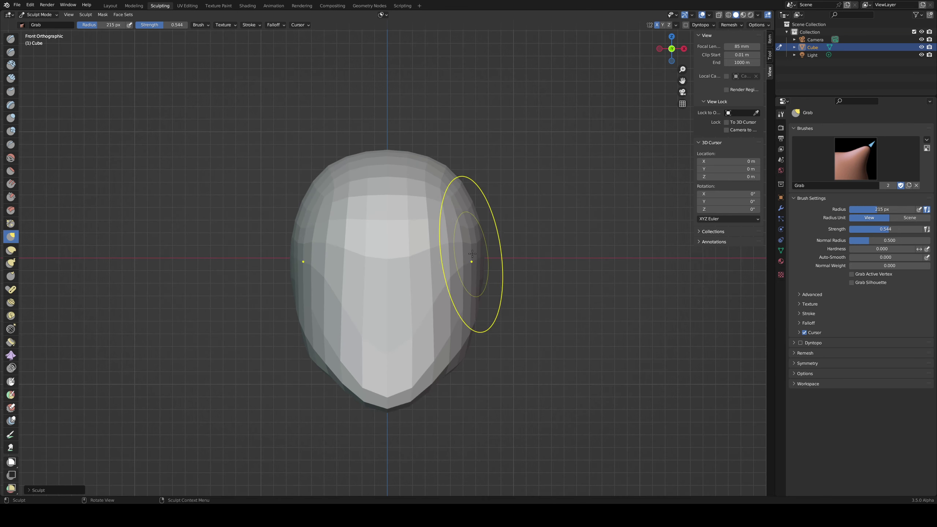
pyautogui.press('f')
pyautogui.click(479, 261)
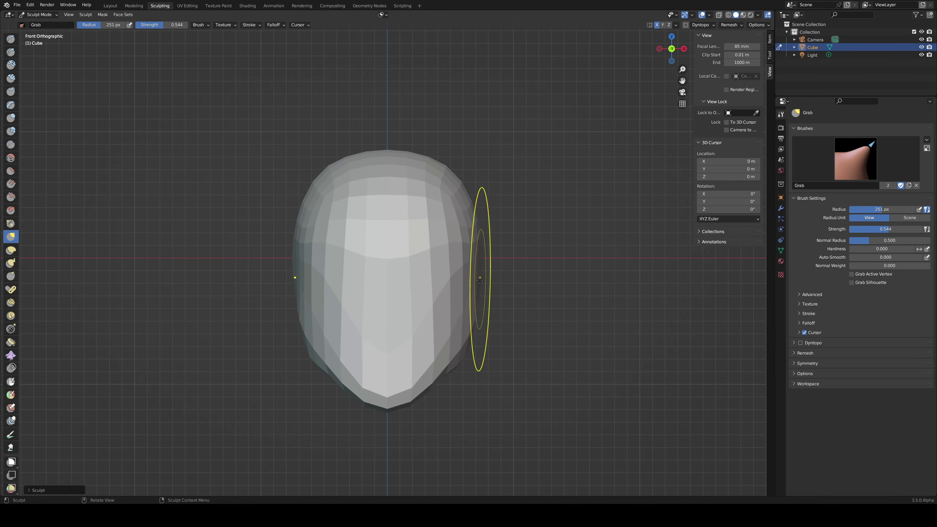
pyautogui.moveTo(480, 281)
pyautogui.mouseDown()
pyautogui.moveTo(460, 345)
pyautogui.moveTo(443, 356)
pyautogui.mouseUp()
# Step: Set the brush radius to 172 px, switch to Clay Strips and remesh the head into a denser, even mesh
pyautogui.moveTo(443, 356)
pyautogui.mouseDown(button='middle')
pyautogui.moveTo(381, 276)
pyautogui.moveTo(353, 293)
pyautogui.moveTo(404, 330)
pyautogui.moveTo(360, 225)
pyautogui.moveTo(397, 326)
pyautogui.mouseUp(button='middle')
pyautogui.press('f')
pyautogui.click(368, 367)
pyautogui.hotkey('shift', 'c')
pyautogui.hotkey('ctrl', 'r')
pyautogui.moveTo(486, 236); pyautogui.dragTo(521, 170, button='middle')
# Step: Choose the Symmetrize direction for the head in the sculpt symmetry settings
pyautogui.click(676, 25)
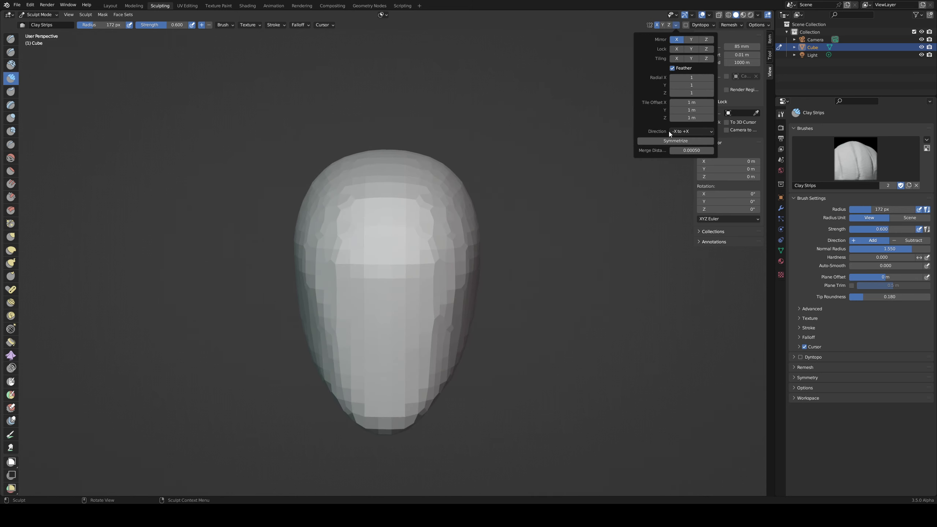
pyautogui.click(679, 131)
pyautogui.click(684, 148)
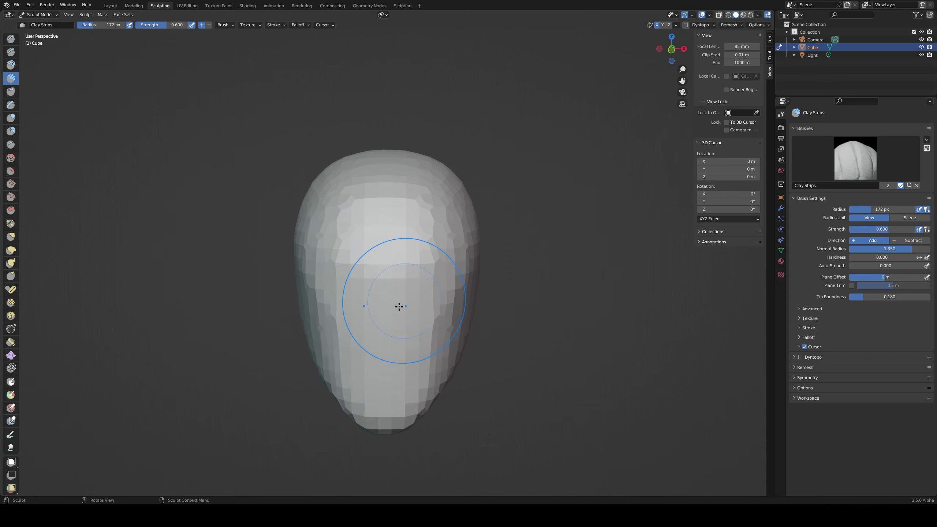
# Step: Flatten the cheek and jaw side into a cleaner plane using the Scrape/Peaks brush at 102 px radius
pyautogui.moveTo(397, 307)
pyautogui.mouseDown(button='middle')
pyautogui.moveTo(362, 293)
pyautogui.moveTo(325, 299)
pyautogui.mouseUp(button='middle')
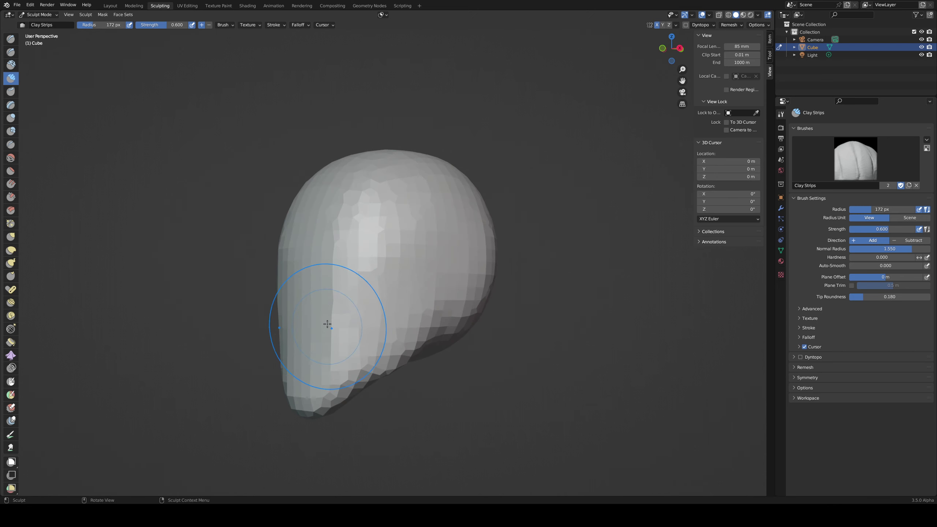
pyautogui.hotkey('shift', 't')
pyautogui.press('f')
pyautogui.click(308, 341)
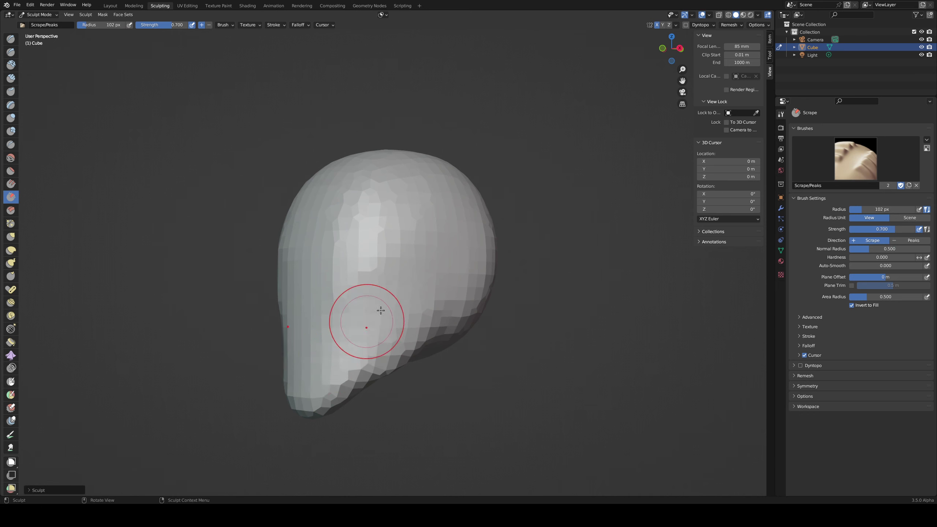
pyautogui.moveTo(329, 371)
pyautogui.mouseDown(button='middle')
pyautogui.moveTo(418, 281)
pyautogui.moveTo(462, 298)
pyautogui.moveTo(428, 312)
pyautogui.moveTo(324, 314)
pyautogui.mouseUp(button='middle')
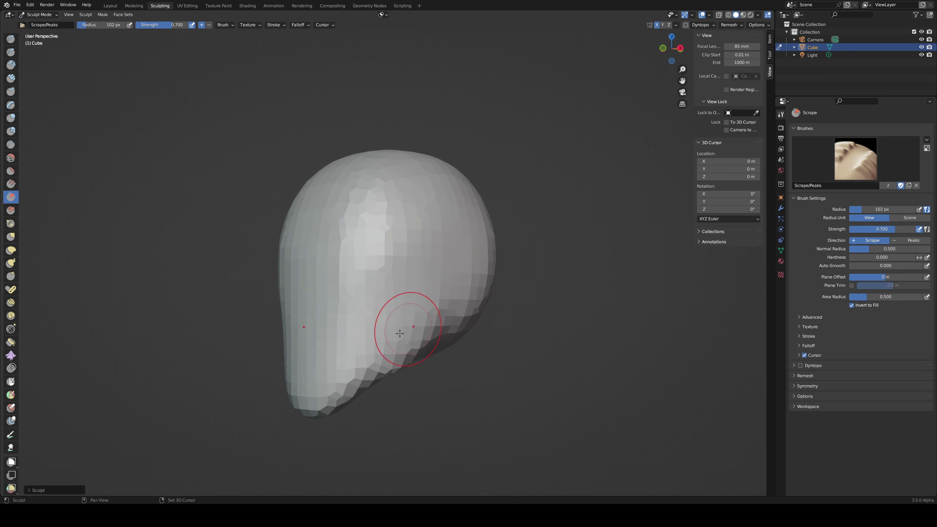
pyautogui.moveTo(365, 265)
pyautogui.mouseDown(button='middle')
pyautogui.moveTo(372, 224)
pyautogui.moveTo(354, 240)
pyautogui.mouseUp(button='middle')
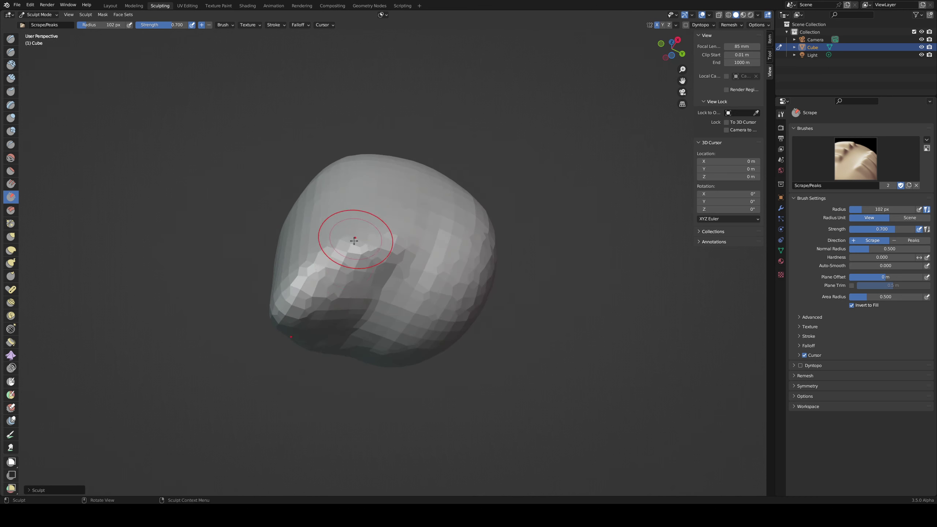
# Step: Carve a groove behind the jaw on the head's lower side with the Draw Sharp brush at 102 px radius
pyautogui.moveTo(347, 280)
pyautogui.mouseDown(button='middle')
pyautogui.moveTo(368, 326)
pyautogui.moveTo(334, 330)
pyautogui.mouseUp(button='middle')
pyautogui.press('1')
pyautogui.moveTo(387, 303); pyautogui.dragTo(387, 302)
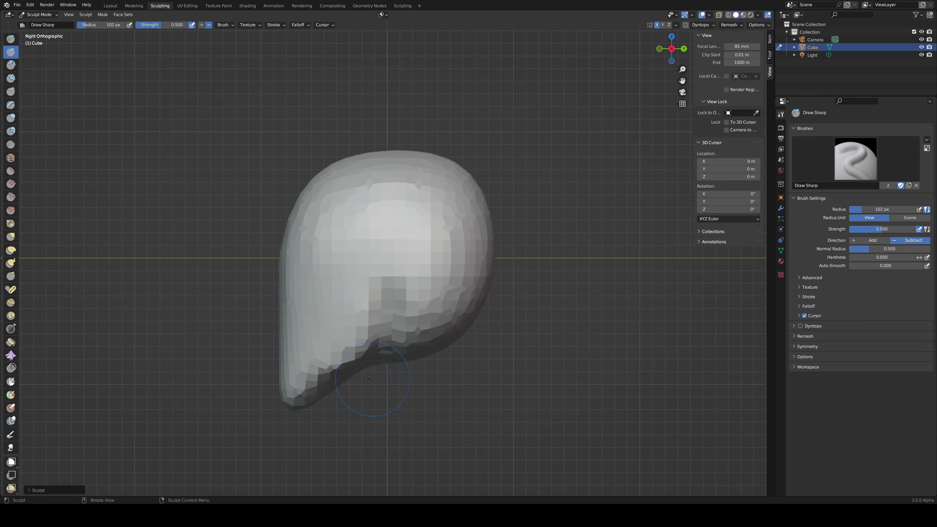
# Step: Pull the chin and the front profile of the face forward with the Grab brush, enlarging its radius to 248 px
pyautogui.press('g')
pyautogui.moveTo(334, 380); pyautogui.dragTo(281, 393)
pyautogui.press('f')
pyautogui.click(311, 346)
pyautogui.moveTo(281, 333); pyautogui.dragTo(274, 335)
pyautogui.press('f')
pyautogui.click(297, 276)
pyautogui.moveTo(282, 272); pyautogui.dragTo(269, 268)
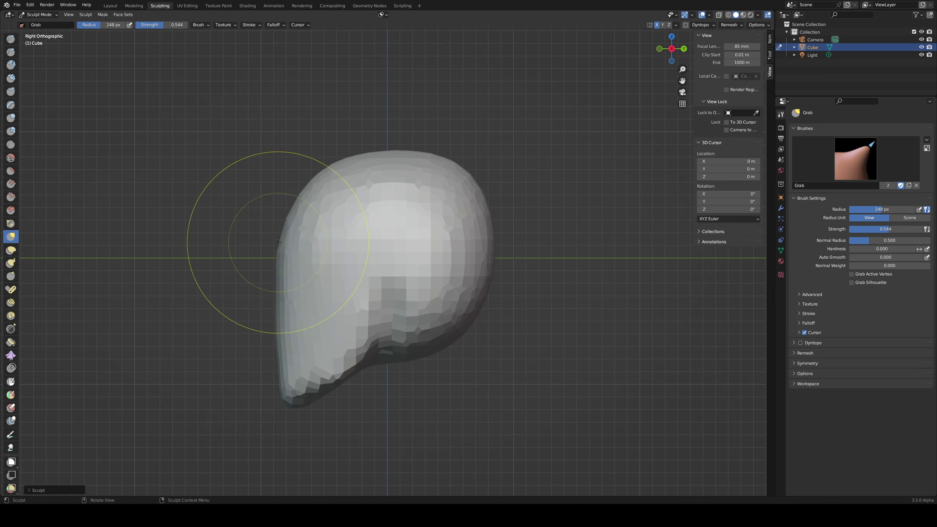
# Step: Move the whole head mesh upward along Z in Edit Mode and return to Sculpt Mode
pyautogui.moveTo(282, 247)
pyautogui.mouseDown(button='middle')
pyautogui.moveTo(360, 240)
pyautogui.moveTo(361, 353)
pyautogui.moveTo(324, 274)
pyautogui.moveTo(364, 287)
pyautogui.moveTo(372, 265)
pyautogui.mouseUp(button='middle')
pyautogui.press('Tab')
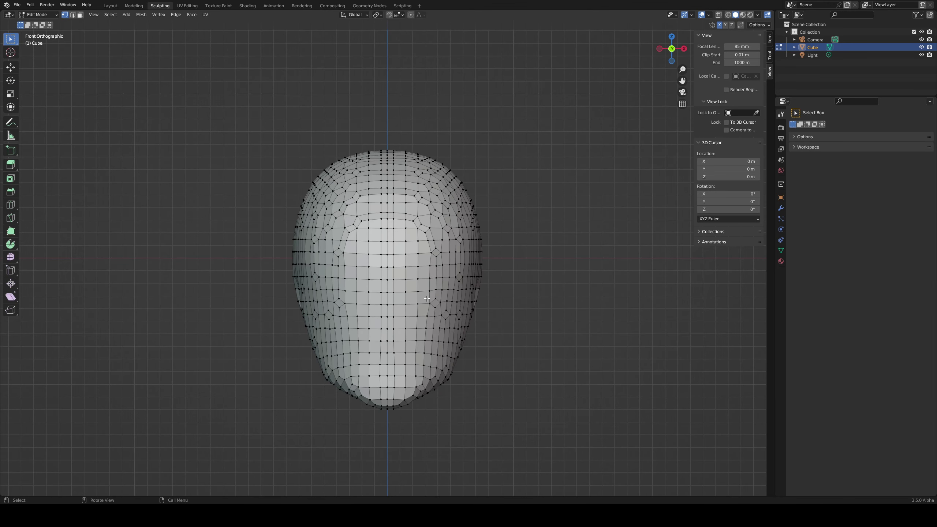
pyautogui.press('a')
pyautogui.press('g')
pyautogui.press('z')
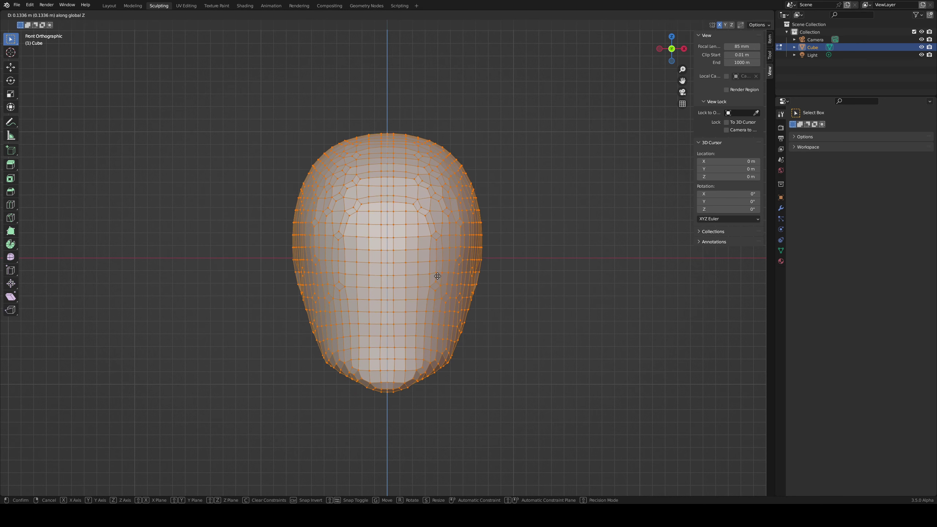
pyautogui.click(440, 226)
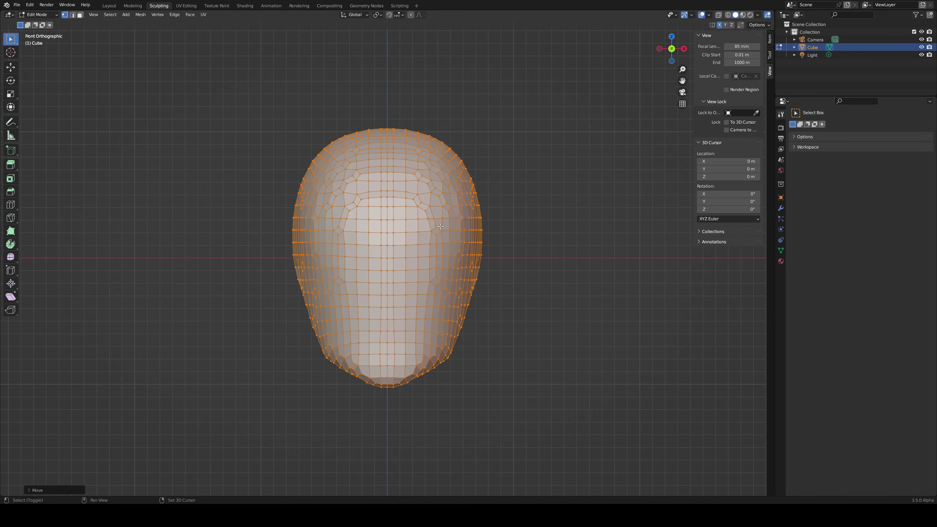
pyautogui.press('Tab')
pyautogui.press('Tab')
pyautogui.press('Tab')
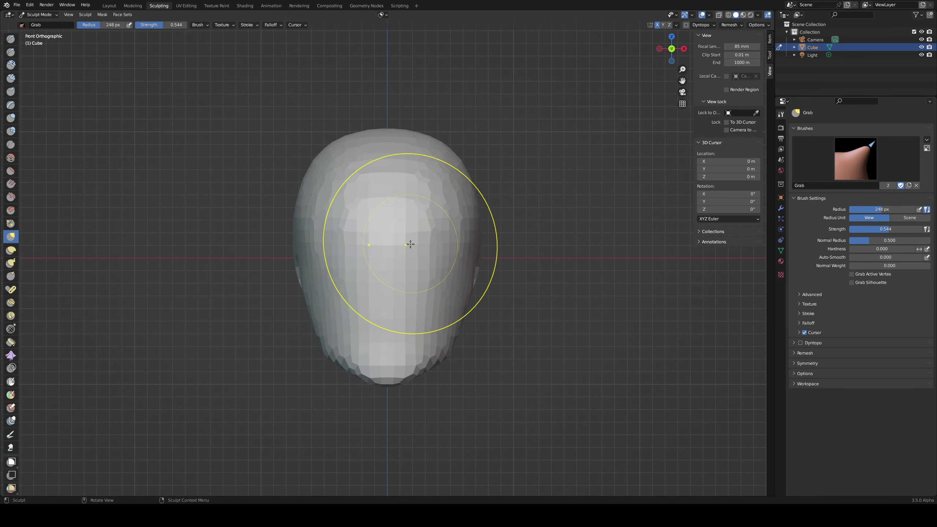
pyautogui.press('Tab')
pyautogui.press('Tab')
pyautogui.press('Tab')
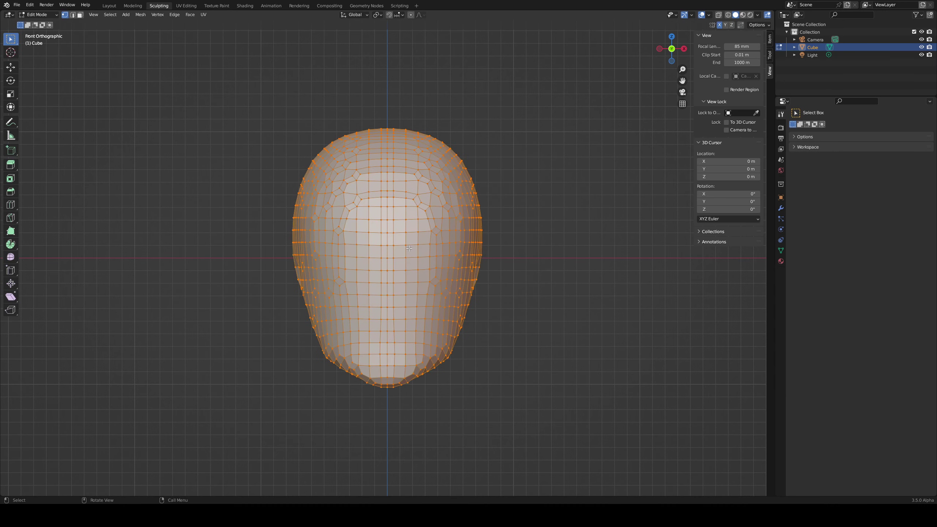
pyautogui.press('Tab')
pyautogui.press('Tab')
pyautogui.press('Tab')
pyautogui.press('Tab')
pyautogui.press('Tab')
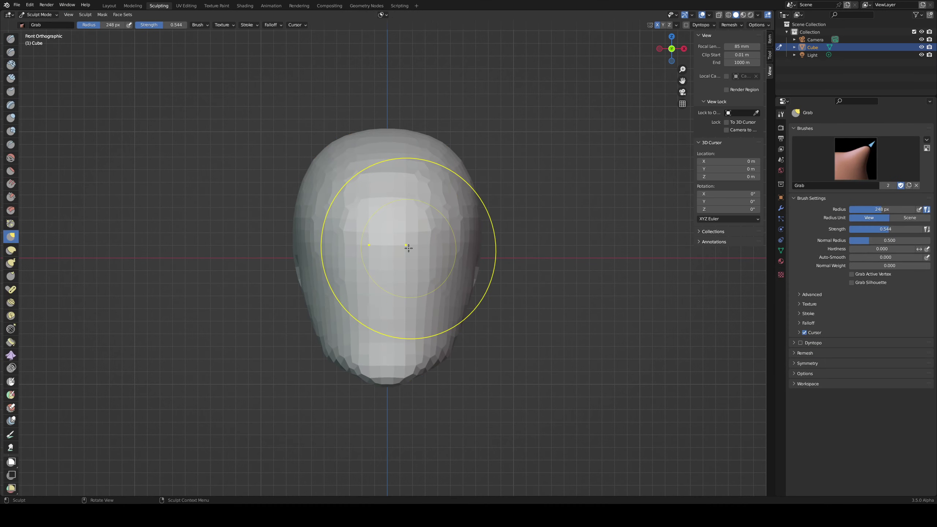
pyautogui.press('Tab')
pyautogui.press('Tab')
pyautogui.press('Tab')
pyautogui.press('Tab')
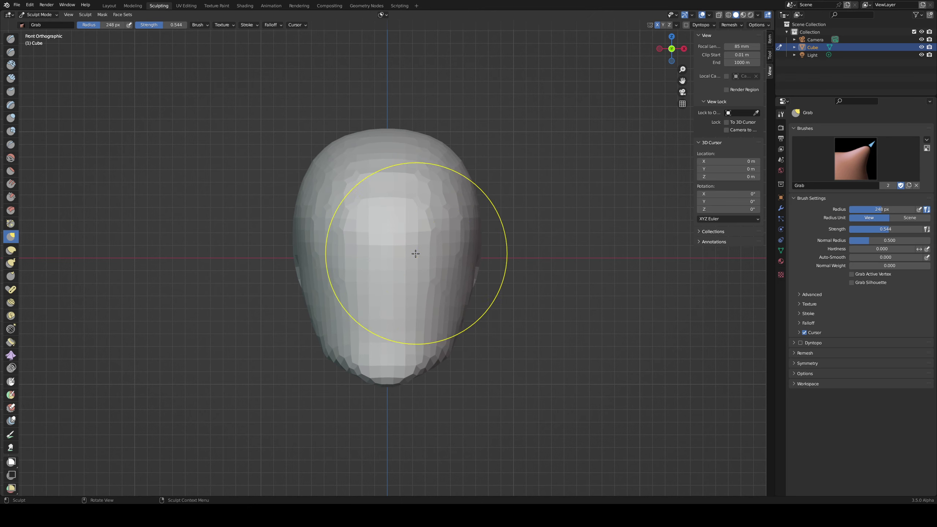
# Step: Carve the two eye sockets into the front of the face with the Draw Sharp brush at 109 px radius
pyautogui.press('f')
pyautogui.click(361, 272)
pyautogui.press('1')
pyautogui.moveTo(439, 255)
pyautogui.mouseDown(button='middle')
pyautogui.moveTo(397, 234)
pyautogui.moveTo(351, 234)
pyautogui.moveTo(393, 268)
pyautogui.mouseUp(button='middle')
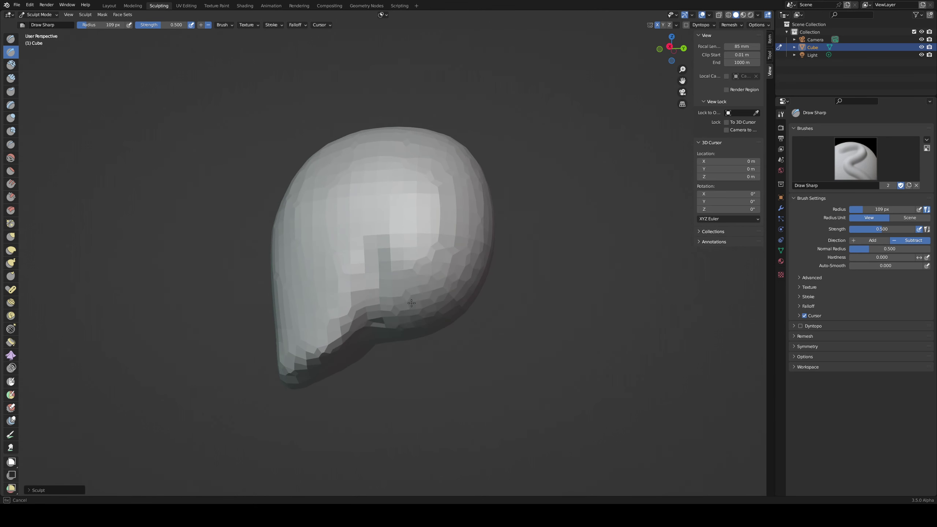
pyautogui.moveTo(454, 255); pyautogui.dragTo(514, 264, button='middle')
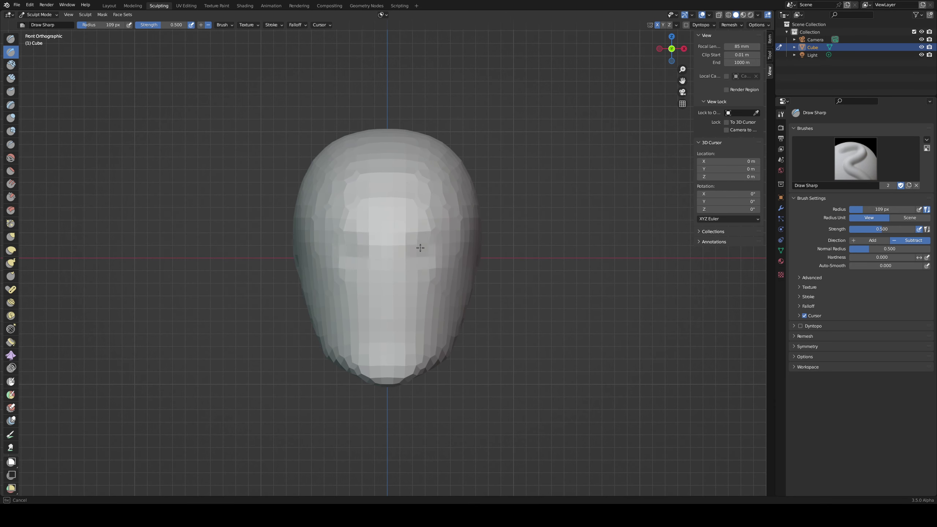
pyautogui.moveTo(424, 251); pyautogui.dragTo(421, 253)
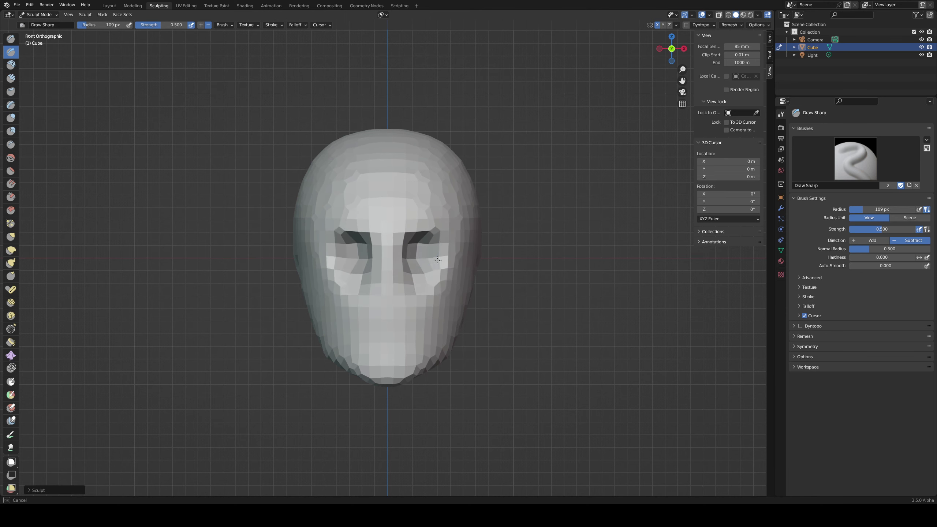
# Step: Push the outer edges of the eye sockets back in the side profile with the Grab brush at 130 px radius
pyautogui.moveTo(437, 260)
pyautogui.mouseDown(button='middle')
pyautogui.moveTo(362, 241)
pyautogui.moveTo(280, 260)
pyautogui.mouseUp(button='middle')
pyautogui.press('g')
pyautogui.press('f')
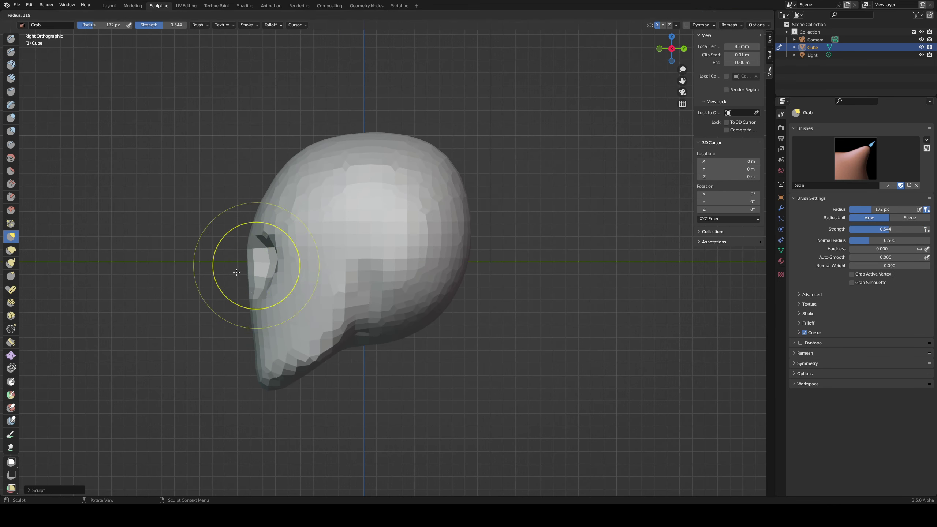
pyautogui.click(236, 272)
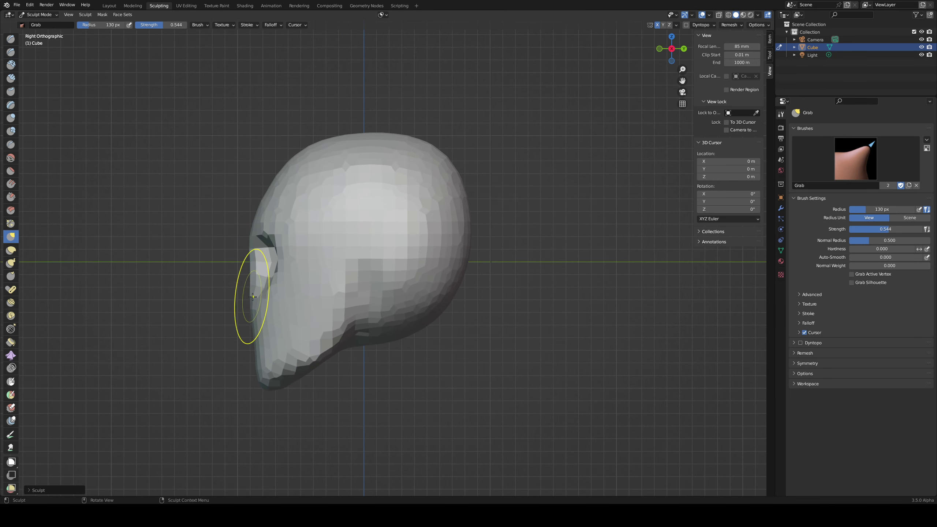
pyautogui.moveTo(278, 262); pyautogui.dragTo(291, 259)
# Step: Switch to the Clay Strips brush and resize it to a radius of 94 px over the lower face
pyautogui.moveTo(318, 255)
pyautogui.mouseDown(button='middle')
pyautogui.moveTo(388, 251)
pyautogui.moveTo(376, 292)
pyautogui.mouseUp(button='middle')
pyautogui.hotkey('shift', 'c')
pyautogui.press('f')
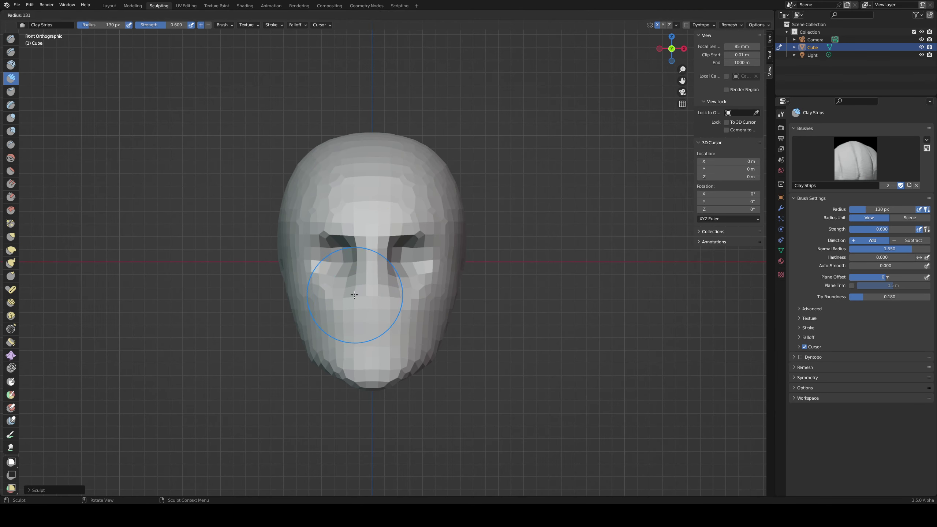
pyautogui.click(368, 286)
pyautogui.press('f')
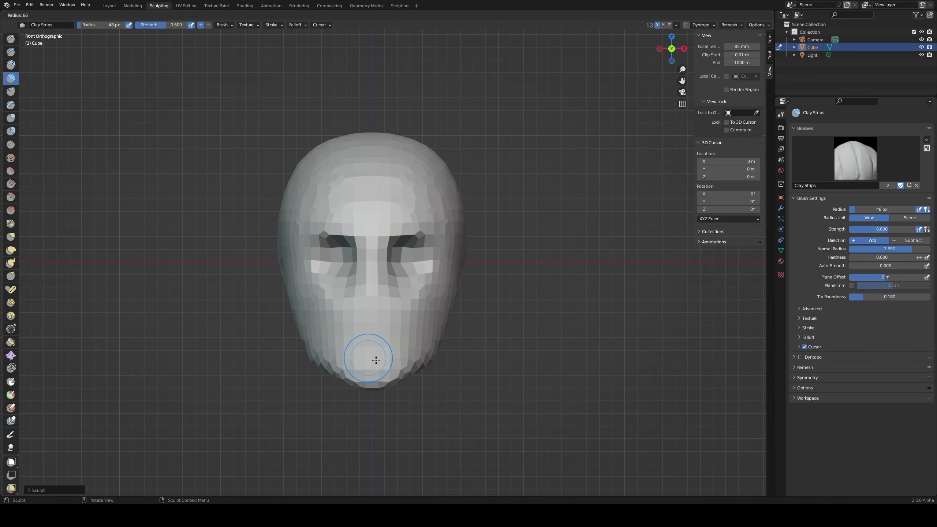
pyautogui.click(391, 365)
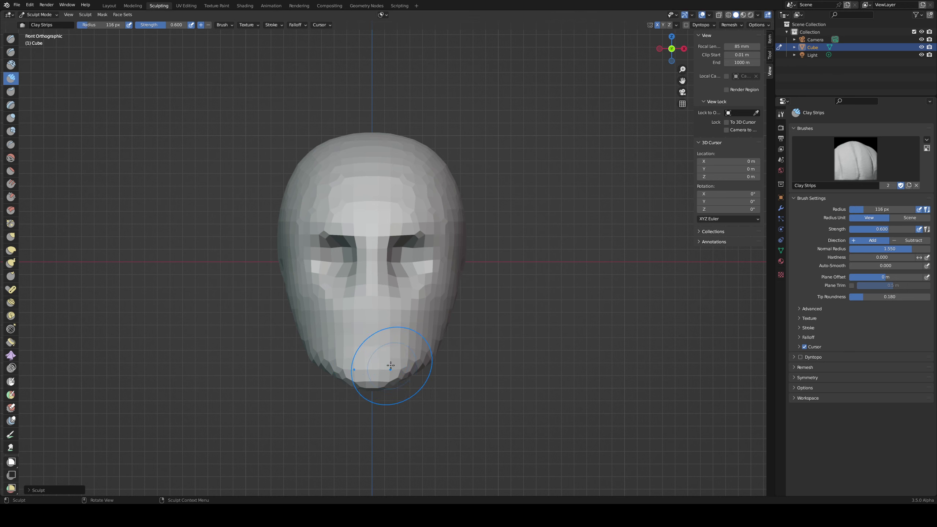
pyautogui.press('f')
pyautogui.click(376, 344)
pyautogui.press('f')
pyautogui.click(388, 356)
# Step: Build out the nose tip with the Draw Sharp brush at 49 px radius
pyautogui.press('1')
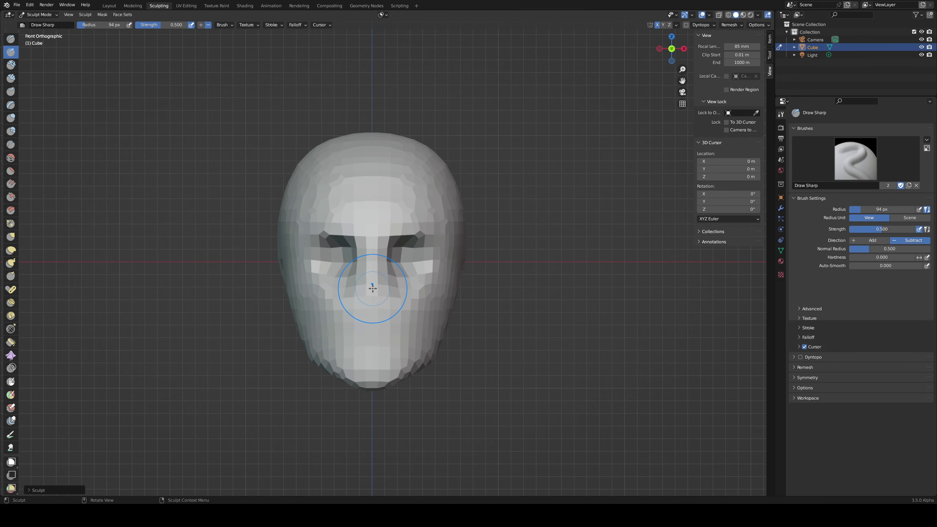
pyautogui.press('f')
pyautogui.click(379, 290)
pyautogui.moveTo(375, 291); pyautogui.dragTo(330, 258, button='middle')
pyautogui.keyDown('alt'); pyautogui.moveTo(248, 268); pyautogui.dragTo(249, 281, button='middle'); pyautogui.keyUp('alt')
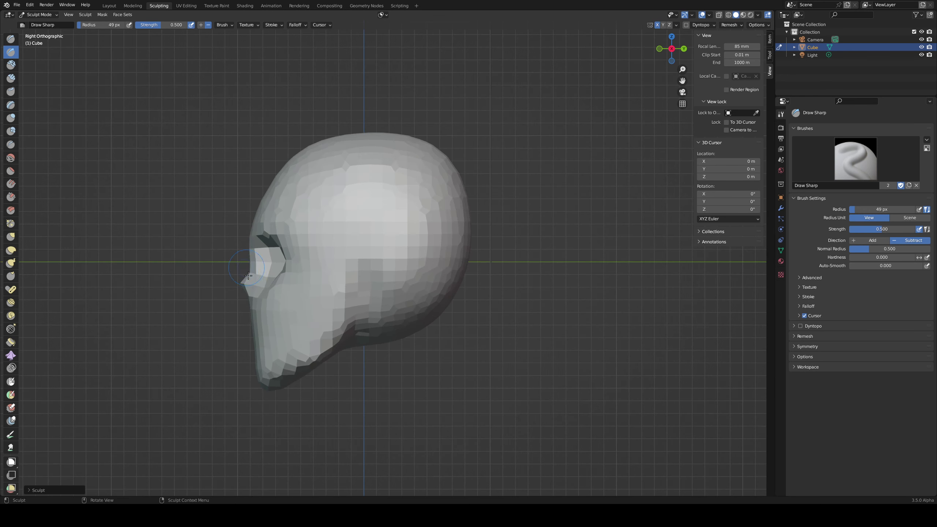
# Step: Pull the nose tip forward and shape its profile with the Grab brush, reducing the radius to 72 px
pyautogui.press('g')
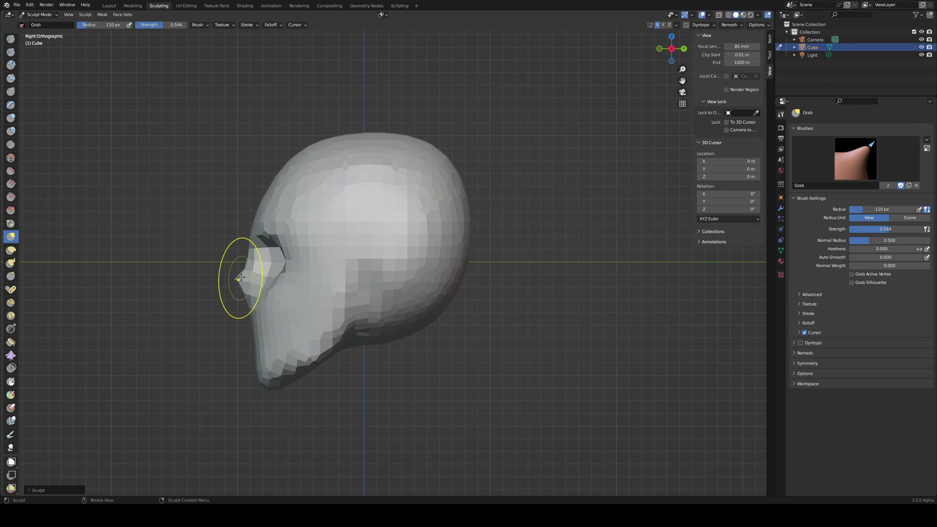
pyautogui.press('f')
pyautogui.click(239, 278)
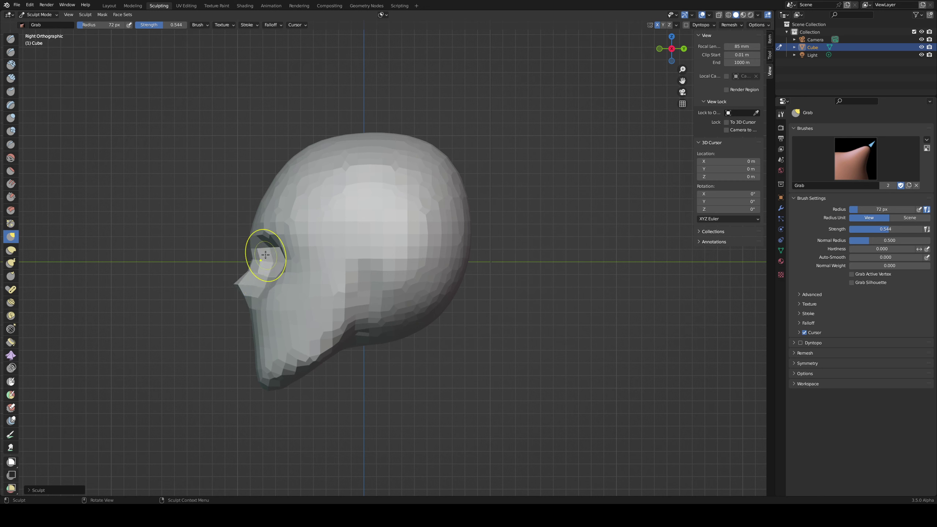
# Step: Push the brow ridge above the nose slightly back with the Grab brush at 112 px radius
pyautogui.press(']')
pyautogui.press(']')
pyautogui.press(']')
pyautogui.press(']')
pyautogui.press(']')
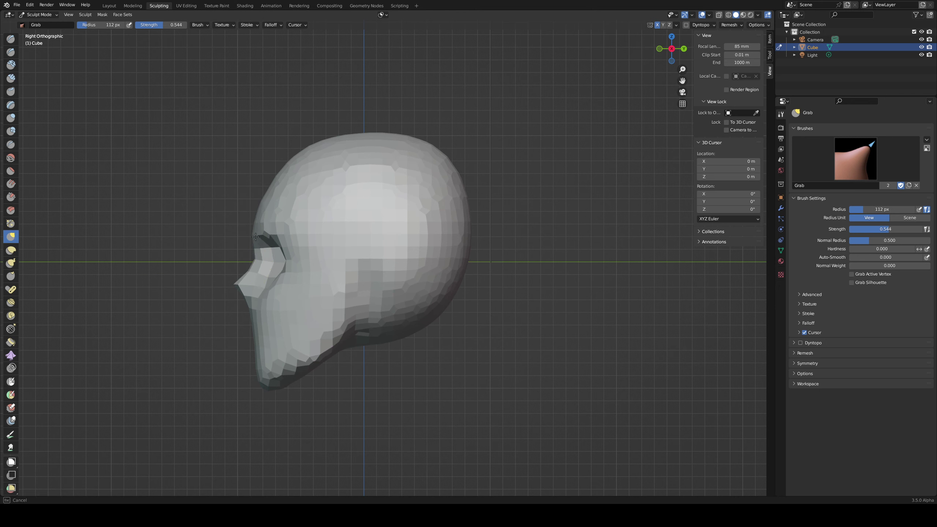
pyautogui.moveTo(255, 237); pyautogui.dragTo(254, 237)
# Step: Round the forehead and the back of the skull with the Grab brush at radii of 199 px and 265 px
pyautogui.press('f')
pyautogui.click(316, 227)
pyautogui.moveTo(296, 178); pyautogui.dragTo(288, 180)
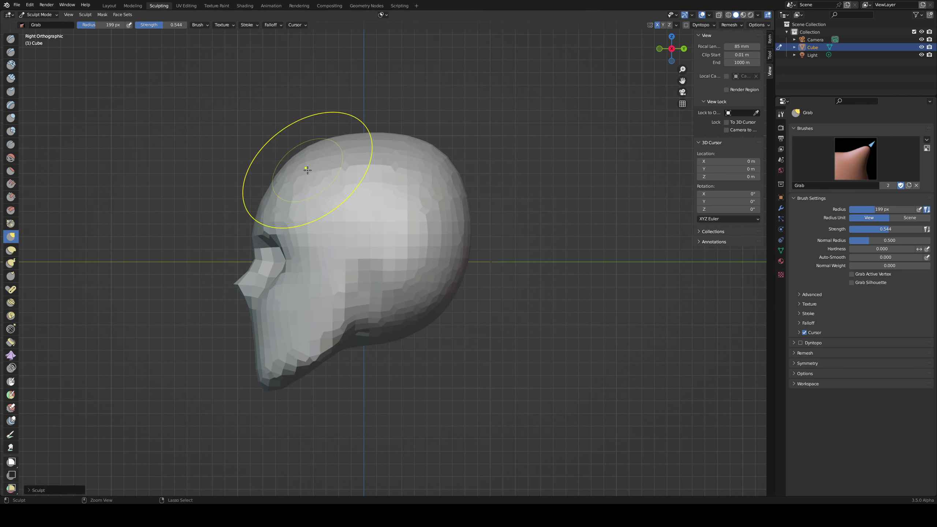
pyautogui.press(']')
pyautogui.press(']')
pyautogui.press(']')
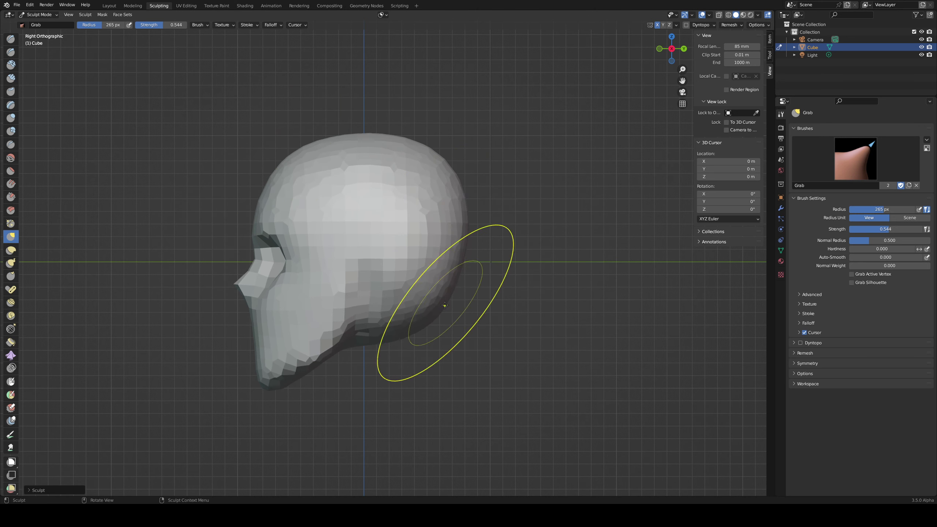
# Step: Set the brush radius to 61 px, switch to Clay Strips and remesh the head with a smaller voxel size
pyautogui.moveTo(445, 305); pyautogui.dragTo(516, 276, button='middle')
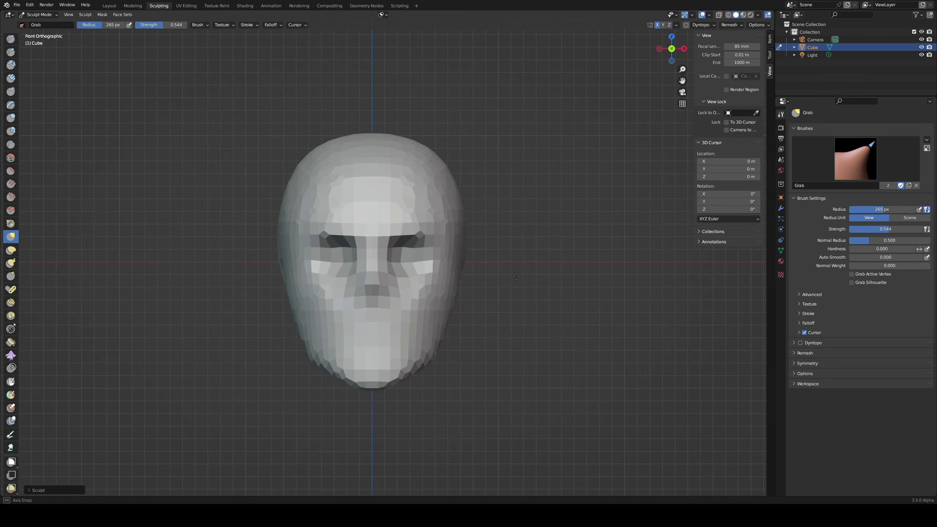
pyautogui.moveTo(439, 261); pyautogui.dragTo(385, 276, button='middle')
pyautogui.press('f')
pyautogui.click(329, 277)
pyautogui.moveTo(328, 278)
pyautogui.mouseDown(button='middle')
pyautogui.moveTo(323, 302)
pyautogui.moveTo(442, 310)
pyautogui.moveTo(437, 304)
pyautogui.mouseUp(button='middle')
pyautogui.press('c')
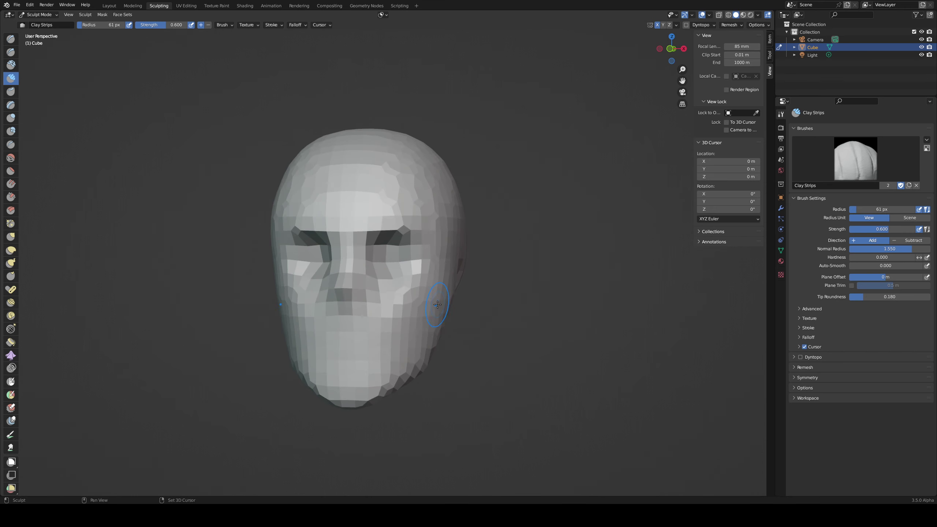
pyautogui.press('r')
pyautogui.click(574, 329)
pyautogui.hotkey('ctrl', 'r')
# Step: Carve a groove from the outer eye socket across the side of the head with Draw Sharp at 121 px radius
pyautogui.moveTo(419, 258)
pyautogui.mouseDown()
pyautogui.moveTo(389, 248)
pyautogui.moveTo(436, 242)
pyautogui.mouseUp()
pyautogui.hotkey('ctrl', 'z')
pyautogui.press('d')
pyautogui.moveTo(435, 242); pyautogui.dragTo(352, 240, button='middle')
pyautogui.press('f')
pyautogui.click(376, 244)
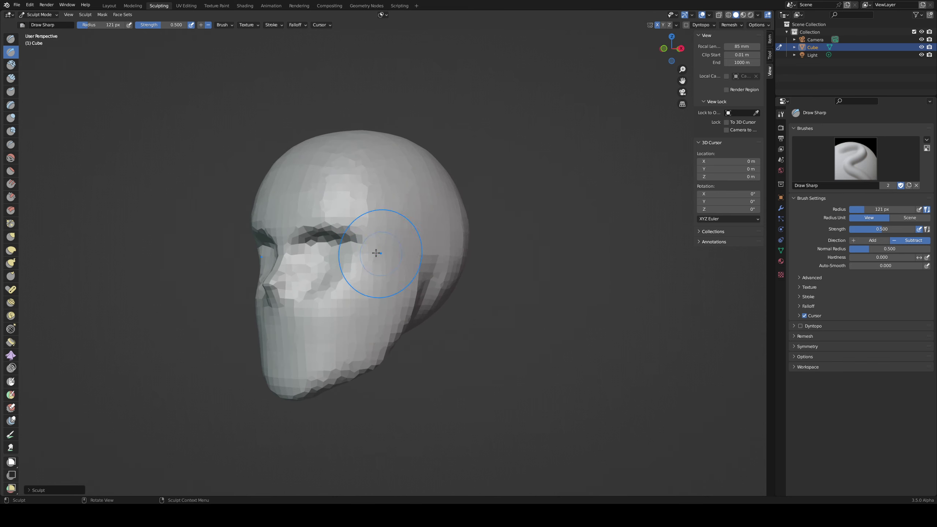
# Step: Build up the outer brow and the edge of the temple with the Clay Strips brush at 54 px radius
pyautogui.moveTo(409, 225)
pyautogui.mouseDown(button='middle')
pyautogui.moveTo(316, 233)
pyautogui.moveTo(341, 241)
pyautogui.moveTo(331, 231)
pyautogui.mouseUp(button='middle')
pyautogui.press('c')
pyautogui.press('f')
pyautogui.click(285, 254)
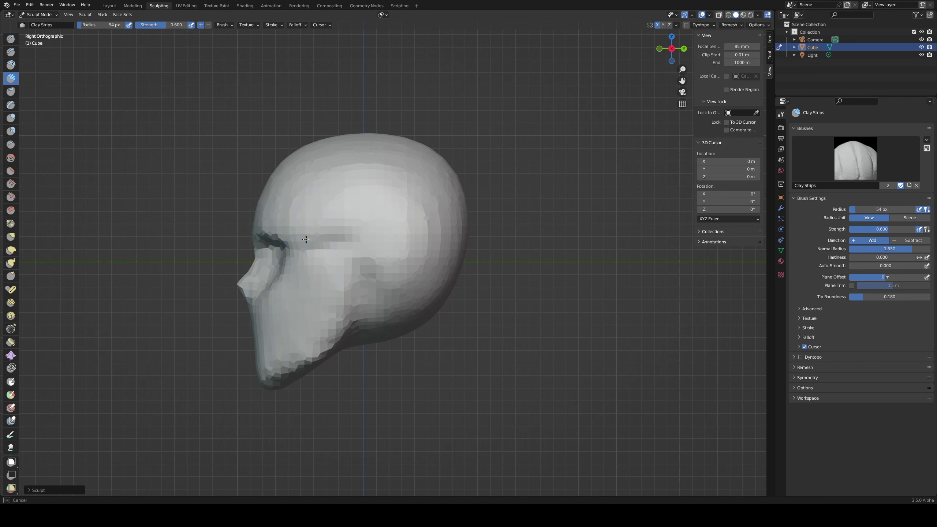
pyautogui.moveTo(298, 223); pyautogui.dragTo(397, 238, button='middle')
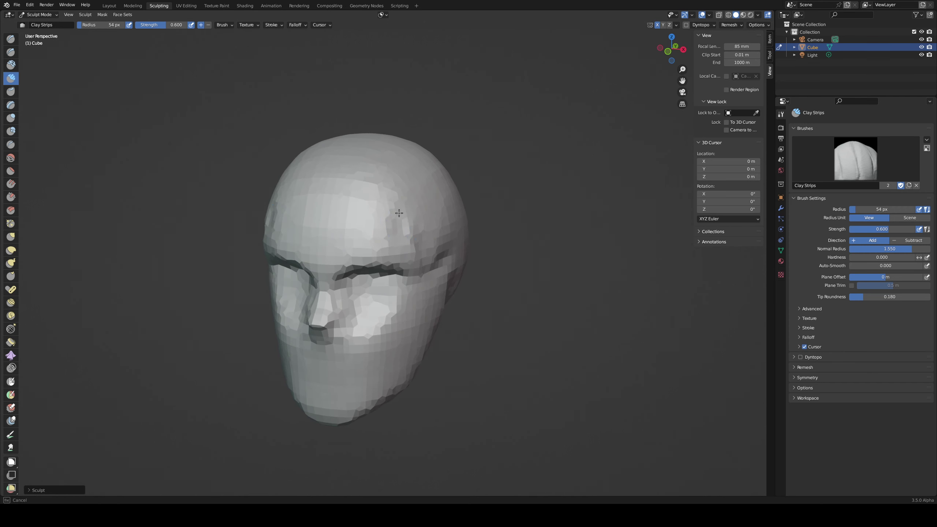
pyautogui.moveTo(432, 182); pyautogui.dragTo(434, 185)
# Step: Fill and shape the side of the forehead above the eye with Clay Strips at 75 px radius
pyautogui.moveTo(417, 170); pyautogui.dragTo(388, 154, button='middle')
pyautogui.press('f')
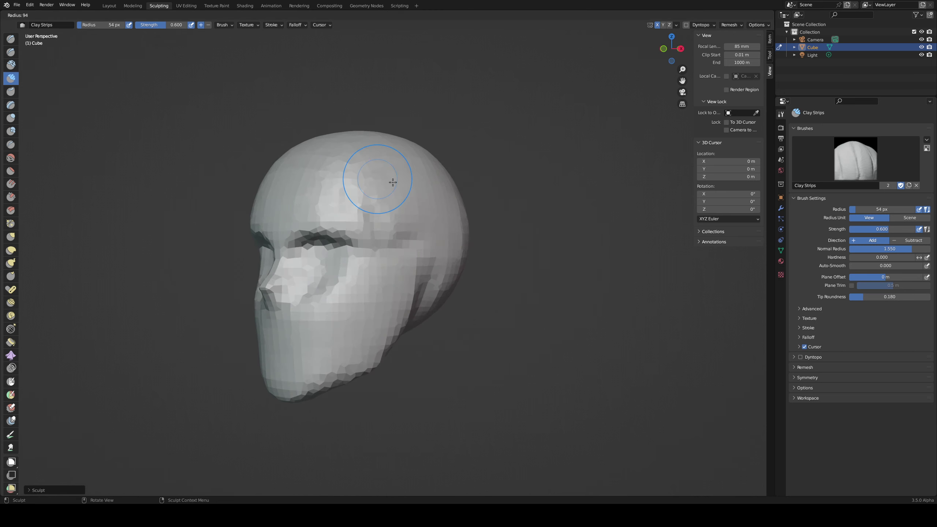
pyautogui.click(392, 182)
pyautogui.press('f')
pyautogui.click(353, 196)
pyautogui.moveTo(350, 199)
pyautogui.mouseDown(button='middle')
pyautogui.moveTo(380, 212)
pyautogui.moveTo(353, 207)
pyautogui.mouseUp(button='middle')
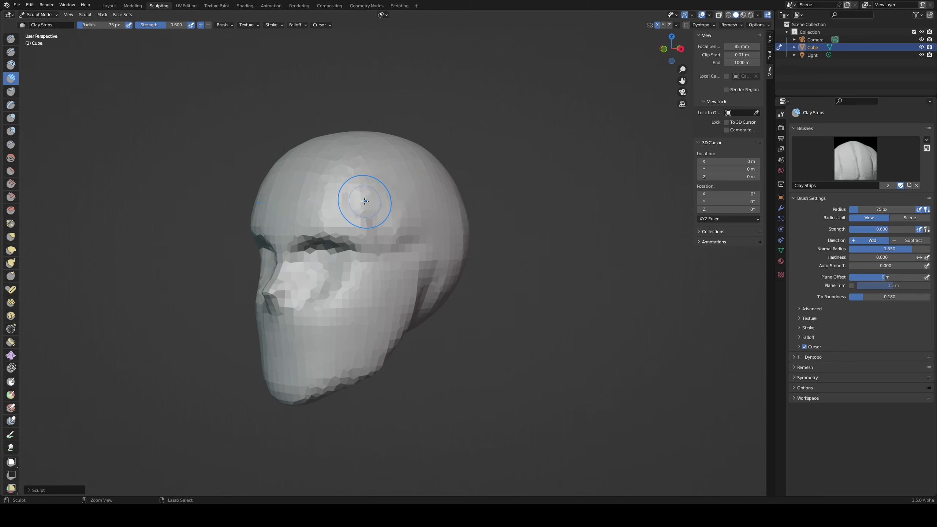
# Step: Blend the temple into the side of the skull with Clay Strips at 72 px radius
pyautogui.moveTo(445, 224); pyautogui.dragTo(435, 224)
pyautogui.press('f')
pyautogui.click(437, 217)
pyautogui.press('f')
pyautogui.click(413, 226)
pyautogui.moveTo(397, 237); pyautogui.dragTo(388, 239, button='middle')
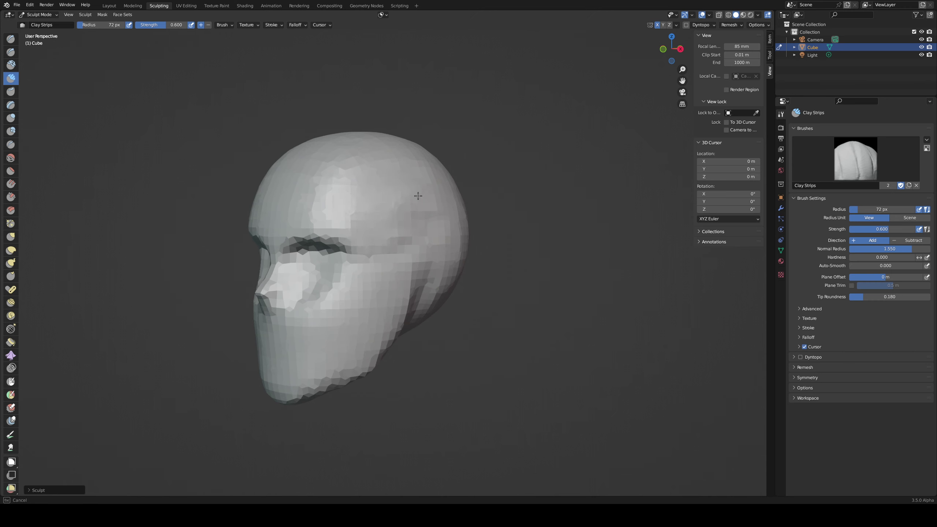
# Step: Smooth the forehead, top and side of the skull with the brush radius raised to 116 px
pyautogui.moveTo(402, 216)
pyautogui.mouseDown(button='middle')
pyautogui.moveTo(437, 186)
pyautogui.moveTo(378, 191)
pyautogui.mouseUp(button='middle')
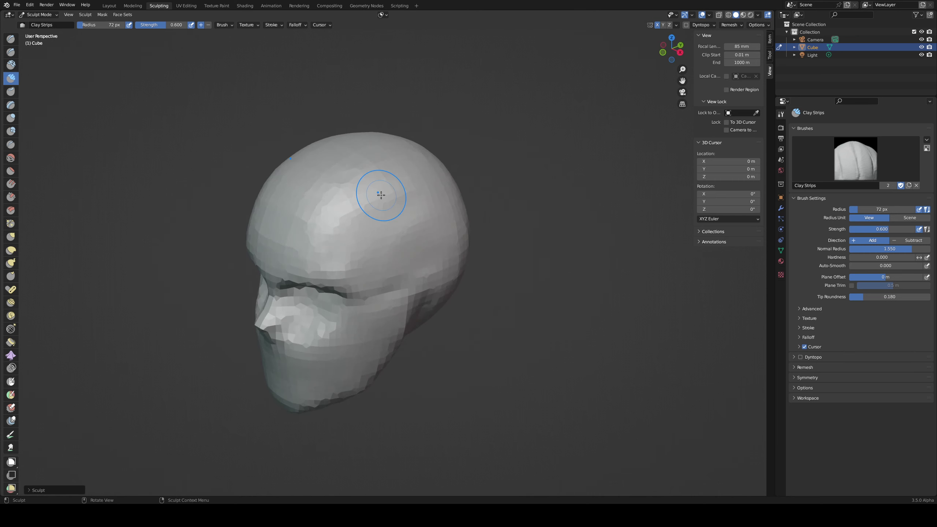
pyautogui.press('f')
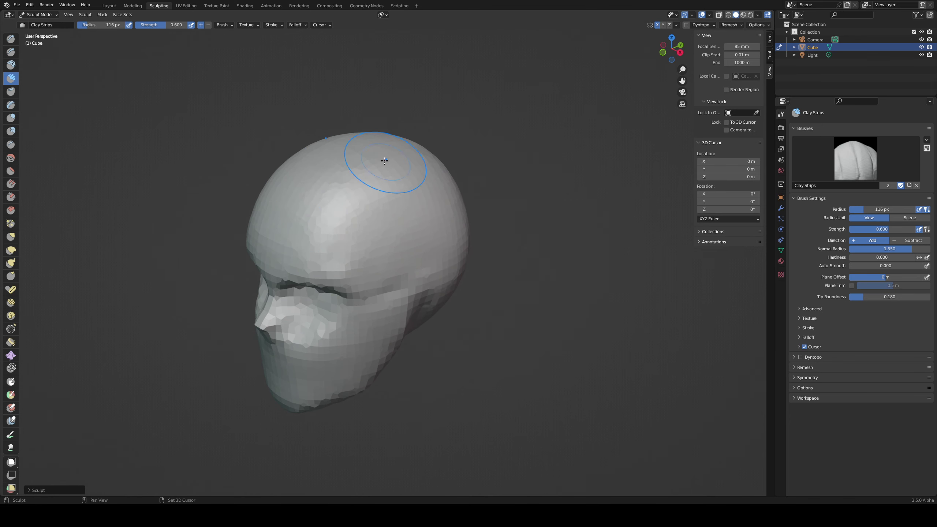
pyautogui.keyDown('alt'); pyautogui.moveTo(384, 161); pyautogui.dragTo(427, 110, button='middle'); pyautogui.keyUp('alt')
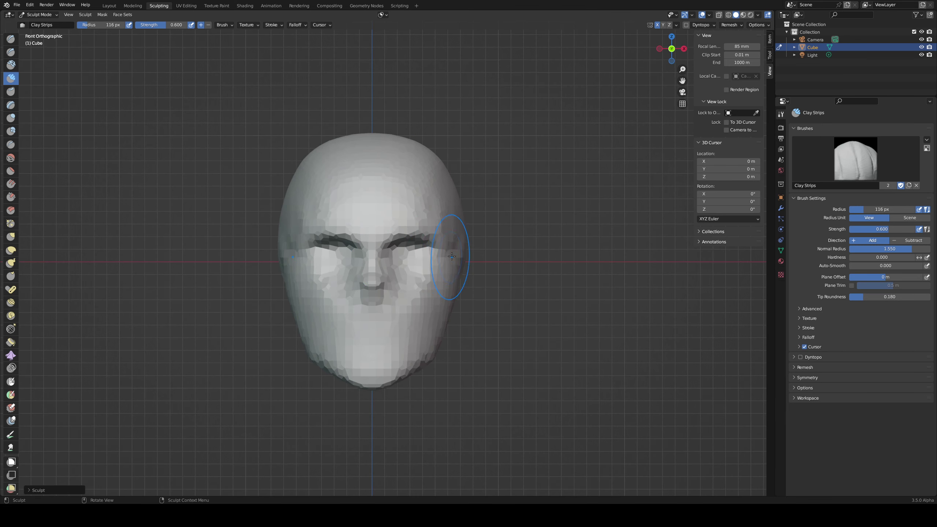
# Step: Push the lower side of the skull behind the jaw inward with the Grab brush
pyautogui.moveTo(452, 256)
pyautogui.mouseDown(button='middle')
pyautogui.moveTo(342, 230)
pyautogui.moveTo(315, 236)
pyautogui.moveTo(347, 245)
pyautogui.moveTo(336, 247)
pyautogui.mouseUp(button='middle')
pyautogui.press('g')
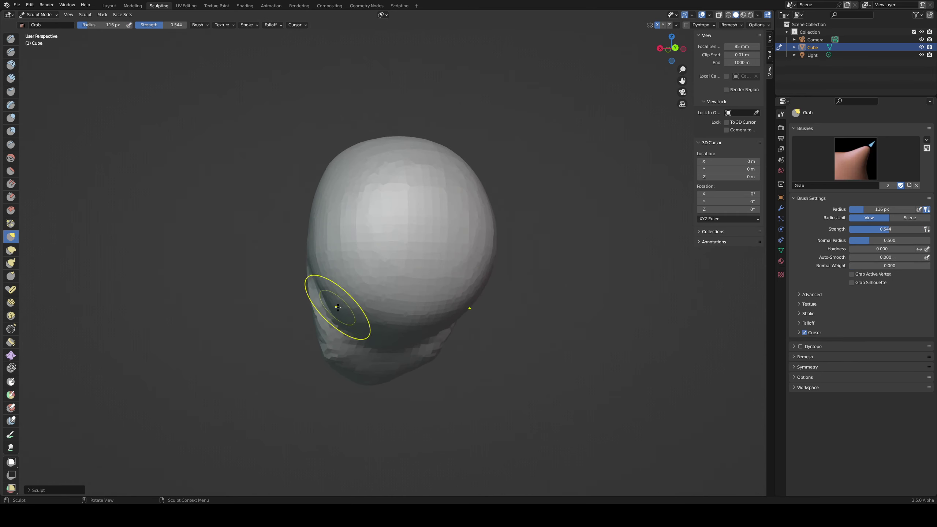
pyautogui.press('f')
pyautogui.click(368, 309)
pyautogui.moveTo(337, 292); pyautogui.dragTo(350, 294)
pyautogui.moveTo(373, 273)
pyautogui.mouseDown(button='middle')
pyautogui.moveTo(374, 265)
pyautogui.moveTo(531, 229)
pyautogui.moveTo(362, 282)
pyautogui.moveTo(359, 299)
pyautogui.mouseUp(button='middle')
pyautogui.press('f')
pyautogui.click(382, 341)
pyautogui.moveTo(324, 333)
pyautogui.mouseDown(button='middle')
pyautogui.moveTo(290, 344)
pyautogui.moveTo(313, 332)
pyautogui.mouseUp(button='middle')
# Step: Flatten the side of the head with the Scrape/Peaks brush and adjust its width with the Grab brush at 132 px radius
pyautogui.hotkey('shift', 't')
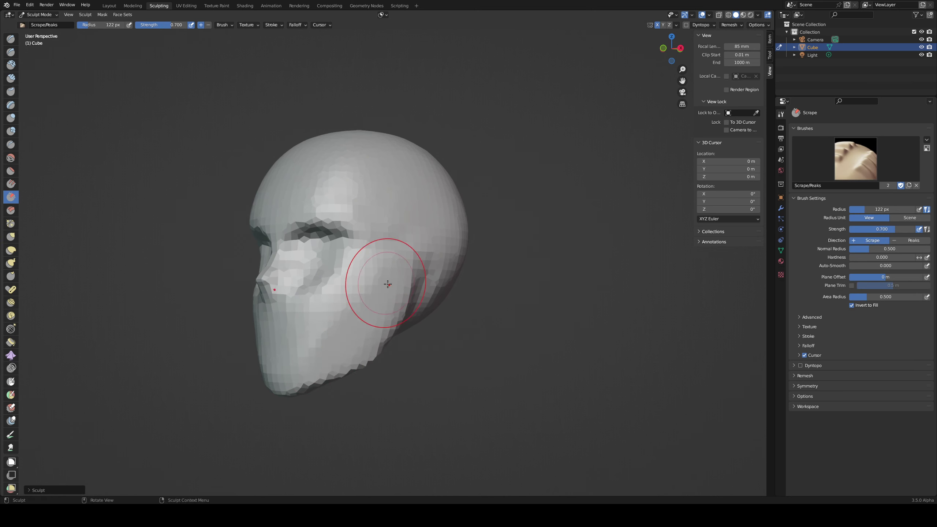
pyautogui.moveTo(355, 309); pyautogui.dragTo(397, 293, button='middle')
pyautogui.press('f')
pyautogui.click(440, 281)
pyautogui.press('g')
pyautogui.moveTo(455, 287); pyautogui.dragTo(462, 286, button='middle')
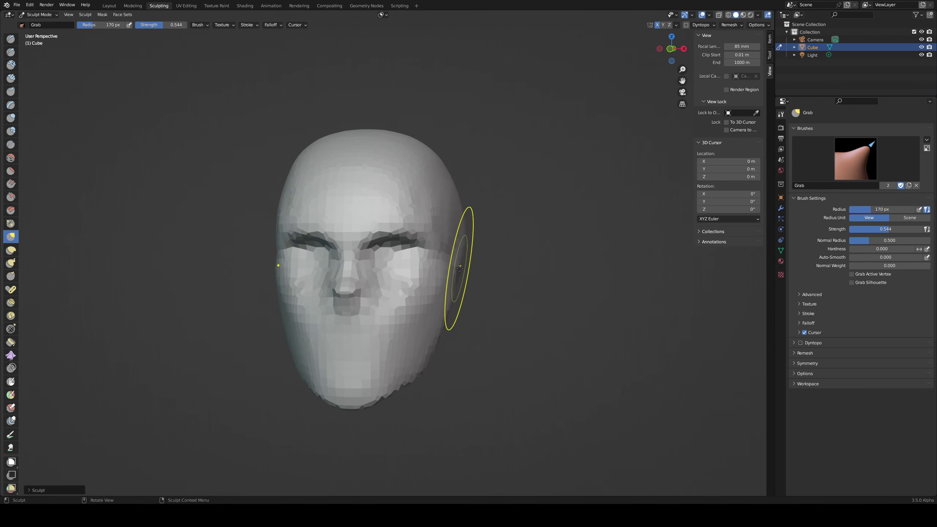
pyautogui.press('f')
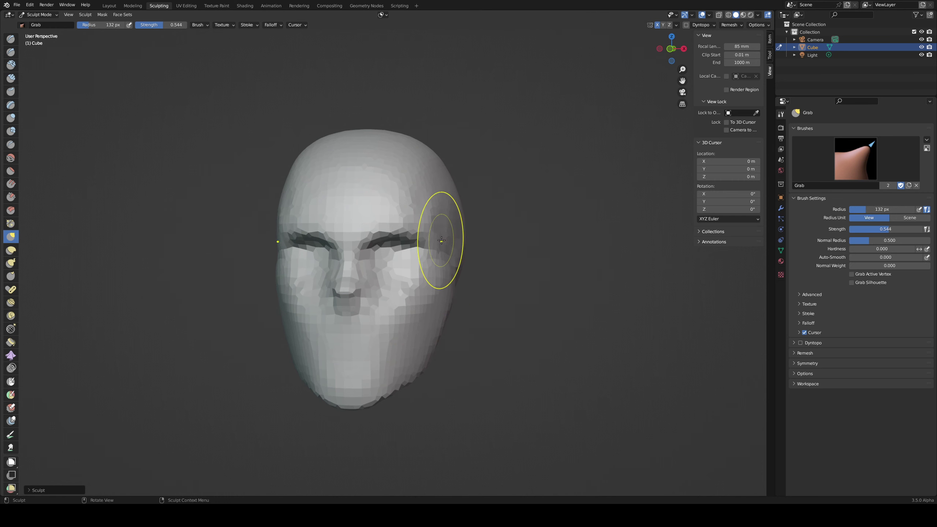
pyautogui.click(431, 258)
pyautogui.moveTo(418, 272); pyautogui.dragTo(385, 254, button='middle')
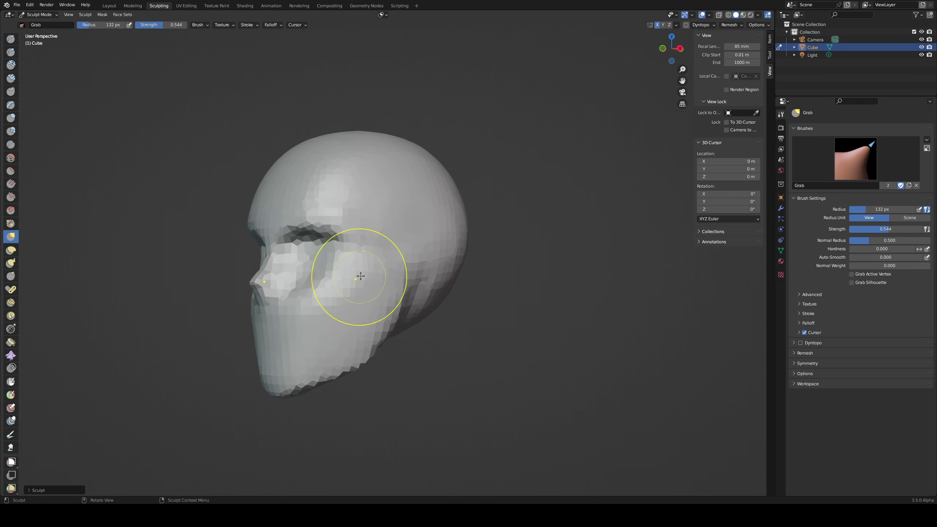
# Step: Fill and even out the cheek and rear jaw edge with Clay Strips at 79 px radius
pyautogui.press('c')
pyautogui.moveTo(335, 286); pyautogui.dragTo(353, 251, button='middle')
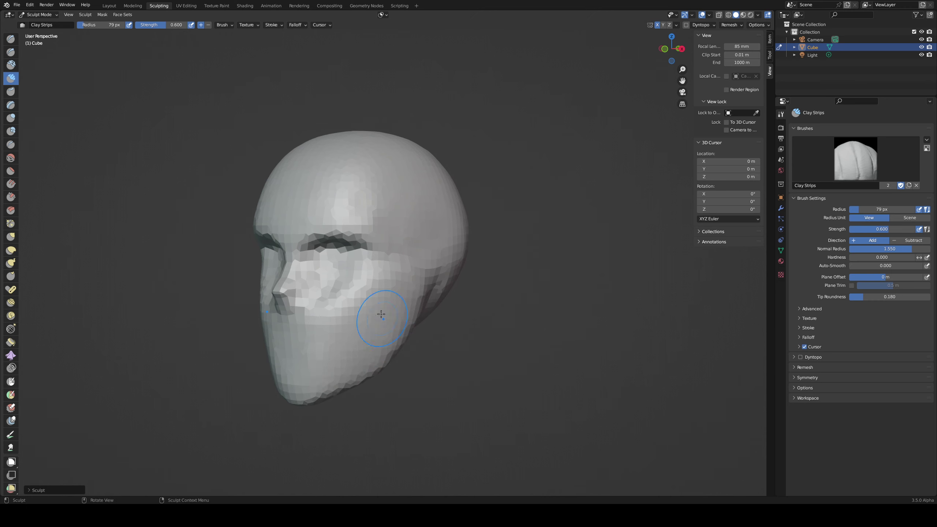
pyautogui.moveTo(380, 314); pyautogui.dragTo(372, 210, button='middle')
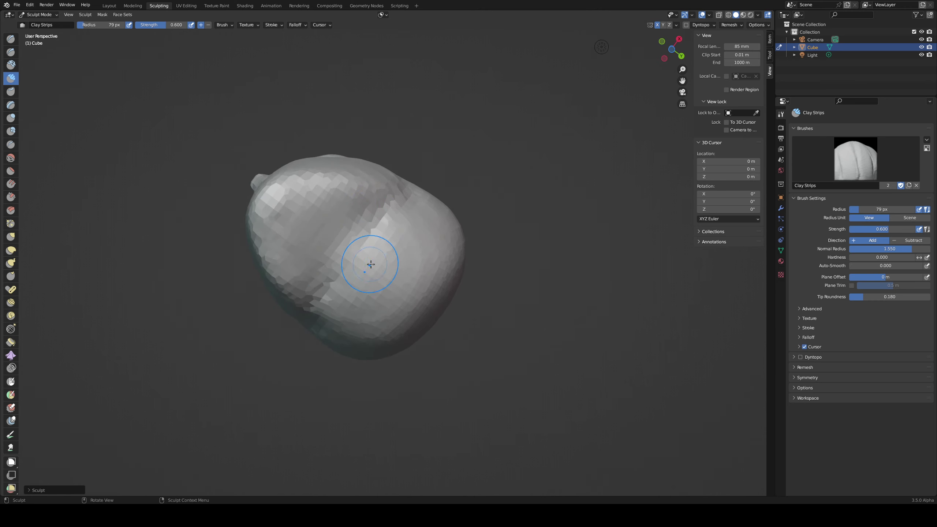
# Step: Smooth the underside of the skull behind the jaw with the brush radius raised to 163 px
pyautogui.press('m')
pyautogui.press('f')
pyautogui.click(397, 275)
pyautogui.moveTo(347, 248)
pyautogui.mouseDown()
pyautogui.moveTo(404, 241)
pyautogui.moveTo(368, 276)
pyautogui.moveTo(400, 241)
pyautogui.mouseUp()
pyautogui.moveTo(400, 241); pyautogui.dragTo(363, 238, button='middle')
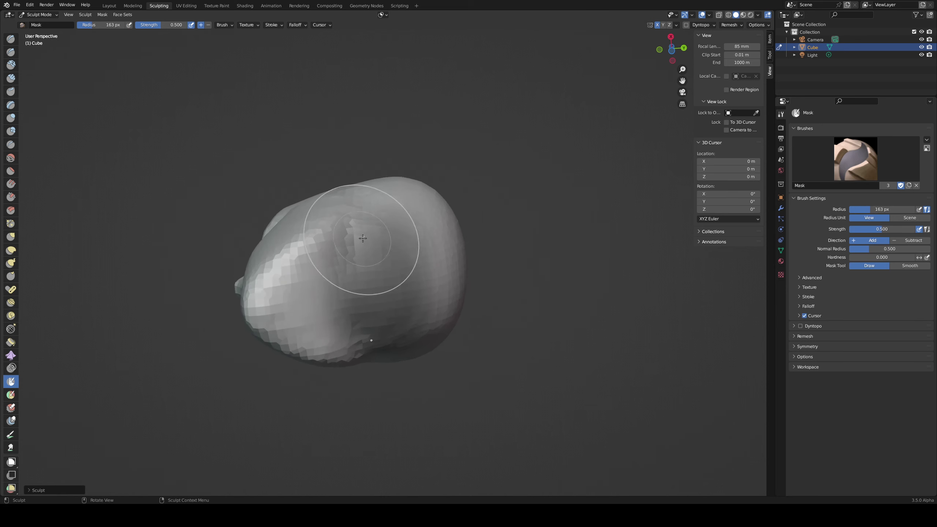
pyautogui.moveTo(401, 180); pyautogui.dragTo(410, 193)
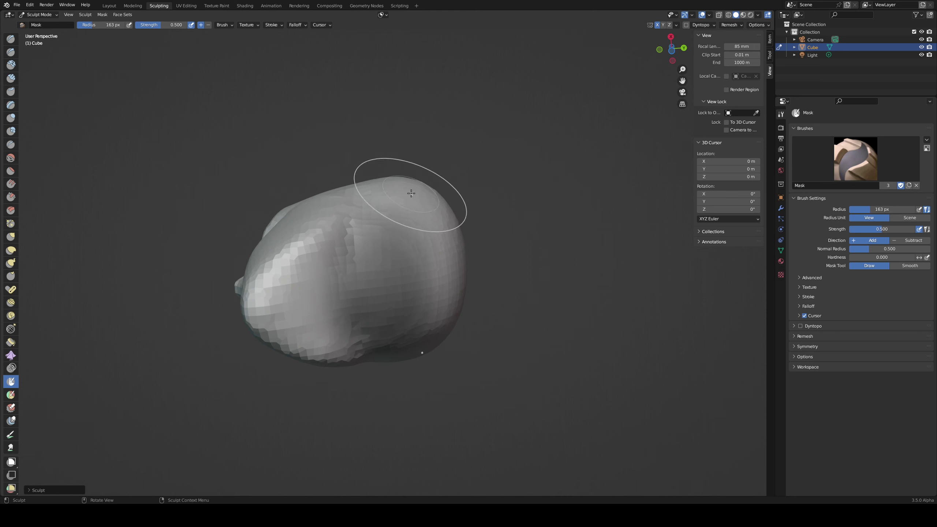
# Step: Switch back to Clay Strips and smooth the back and rear side of the skull at 163 px radius
pyautogui.hotkey('shift', 'c')
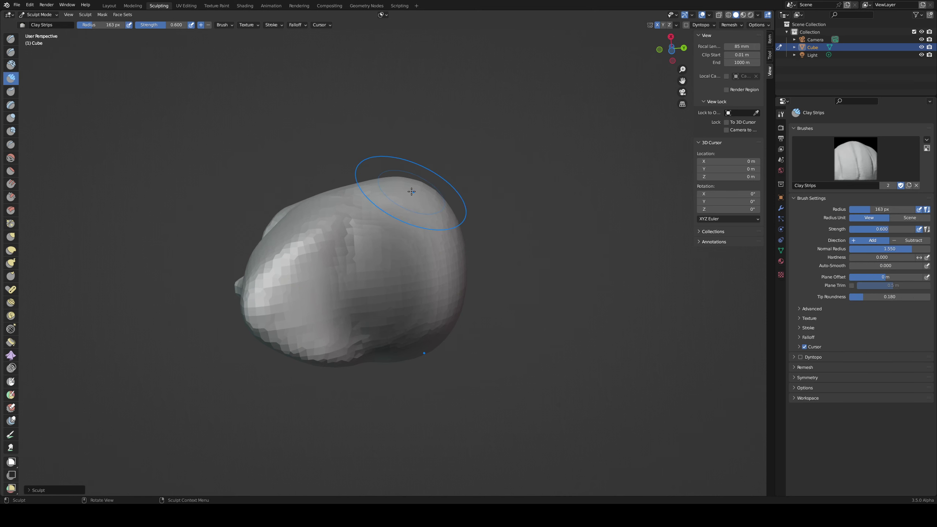
pyautogui.keyDown('shift'); pyautogui.moveTo(414, 193); pyautogui.dragTo(458, 205); pyautogui.keyUp('shift')
pyautogui.moveTo(429, 193)
pyautogui.mouseDown(button='middle')
pyautogui.moveTo(383, 209)
pyautogui.moveTo(372, 230)
pyautogui.mouseUp(button='middle')
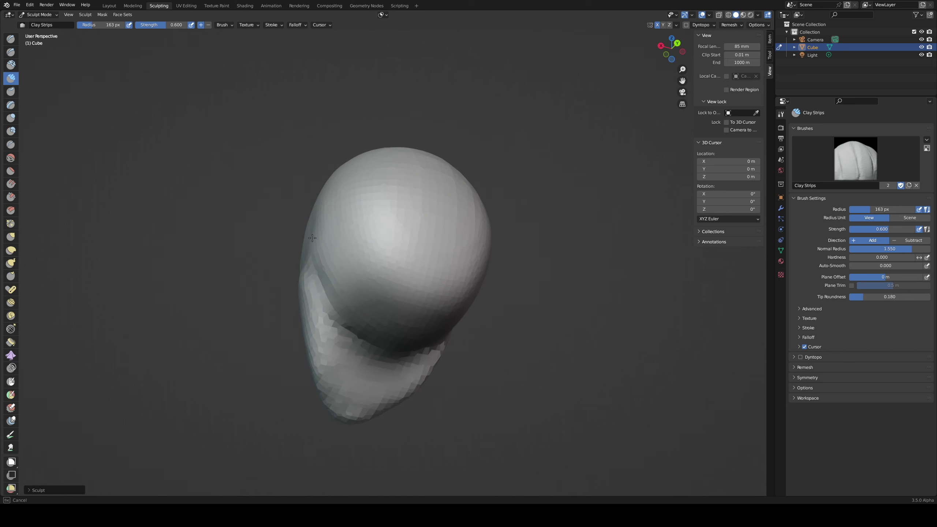
pyautogui.moveTo(312, 238)
pyautogui.mouseDown(button='middle')
pyautogui.moveTo(409, 255)
pyautogui.moveTo(370, 270)
pyautogui.moveTo(366, 262)
pyautogui.moveTo(385, 286)
pyautogui.mouseUp(button='middle')
# Step: Build up and blend the lower rear side of the skull with Clay Strips, using radii of 88 px and 133 px
pyautogui.press('f')
pyautogui.click(315, 298)
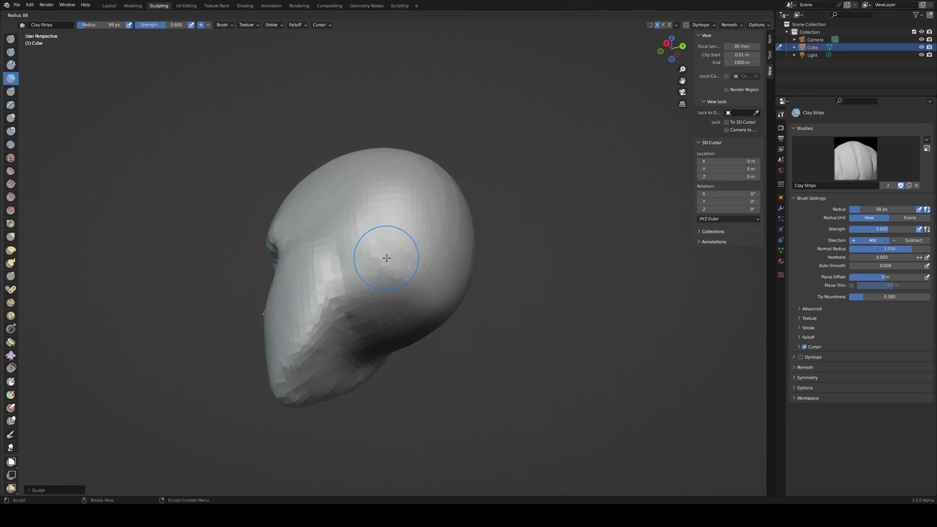
pyautogui.press('f')
pyautogui.click(370, 268)
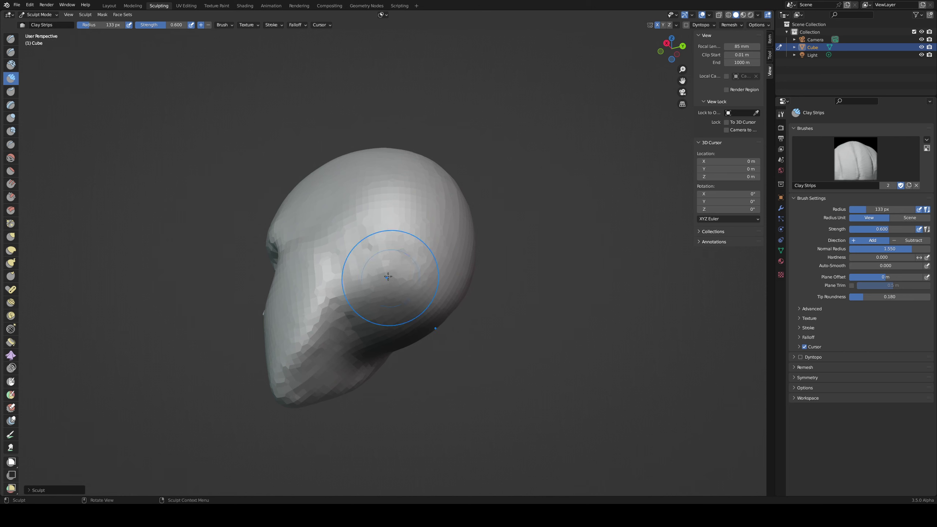
pyautogui.moveTo(378, 254)
pyautogui.mouseDown(button='middle')
pyautogui.moveTo(425, 167)
pyautogui.moveTo(410, 161)
pyautogui.moveTo(446, 226)
pyautogui.mouseUp(button='middle')
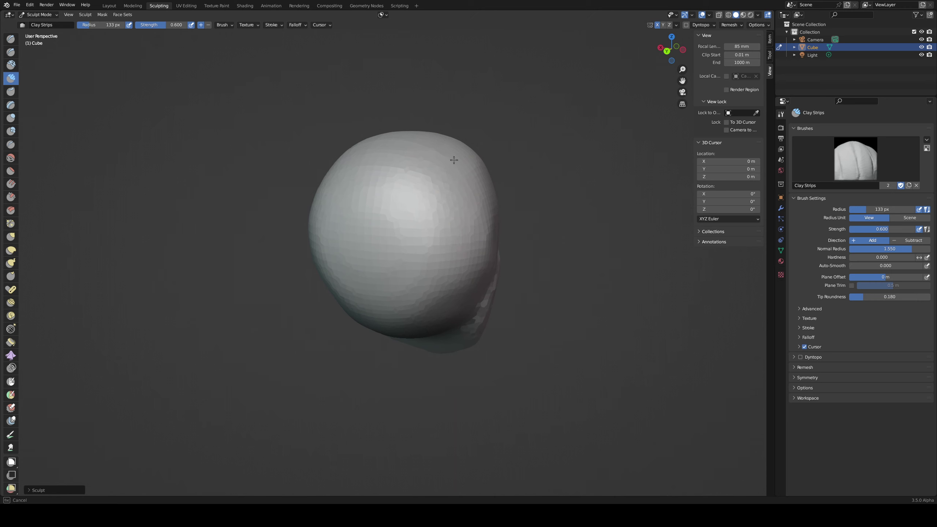
# Step: Reshape the back of the skull in side view with the Grab brush at 182 px radius
pyautogui.moveTo(455, 192)
pyautogui.mouseDown(button='middle')
pyautogui.moveTo(430, 172)
pyautogui.moveTo(309, 250)
pyautogui.moveTo(384, 237)
pyautogui.moveTo(435, 205)
pyautogui.moveTo(501, 208)
pyautogui.moveTo(442, 219)
pyautogui.moveTo(456, 220)
pyautogui.moveTo(414, 206)
pyautogui.moveTo(419, 199)
pyautogui.mouseUp(button='middle')
pyautogui.press('g')
pyautogui.press(']')
pyautogui.press(']')
pyautogui.press(']')
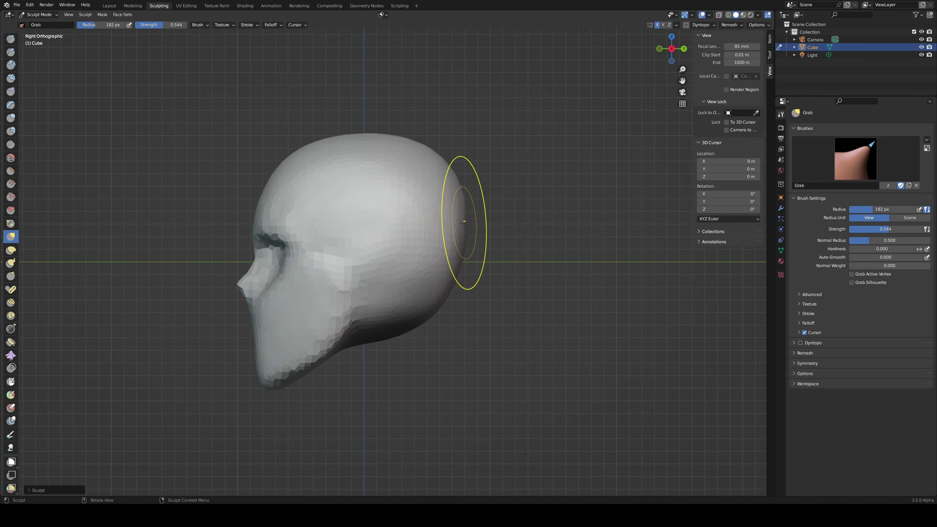
pyautogui.moveTo(452, 233); pyautogui.dragTo(456, 247)
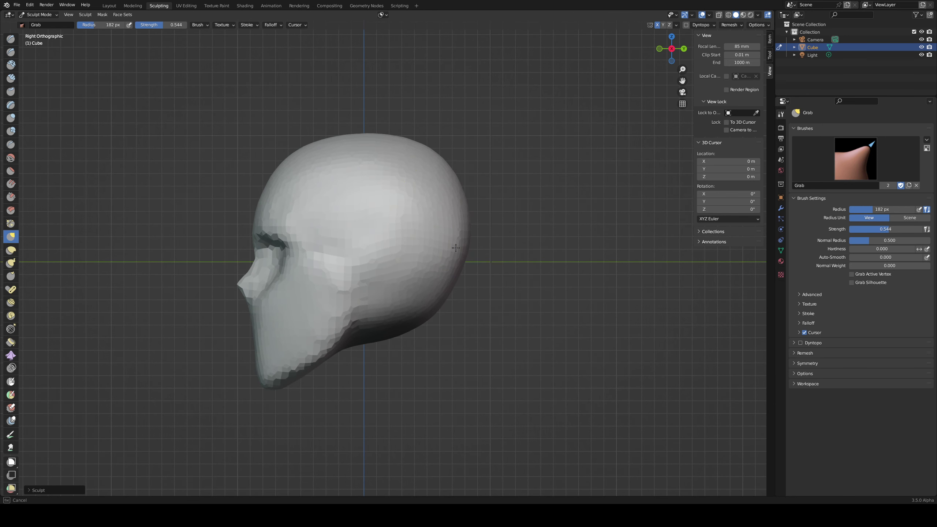
pyautogui.moveTo(416, 259)
pyautogui.mouseDown(button='middle')
pyautogui.moveTo(380, 283)
pyautogui.moveTo(499, 207)
pyautogui.moveTo(475, 161)
pyautogui.moveTo(424, 236)
pyautogui.mouseUp(button='middle')
# Step: Pull the unmasked underside of the skull down and back into a neck with the Grab brush, and shape the nape
pyautogui.press('f')
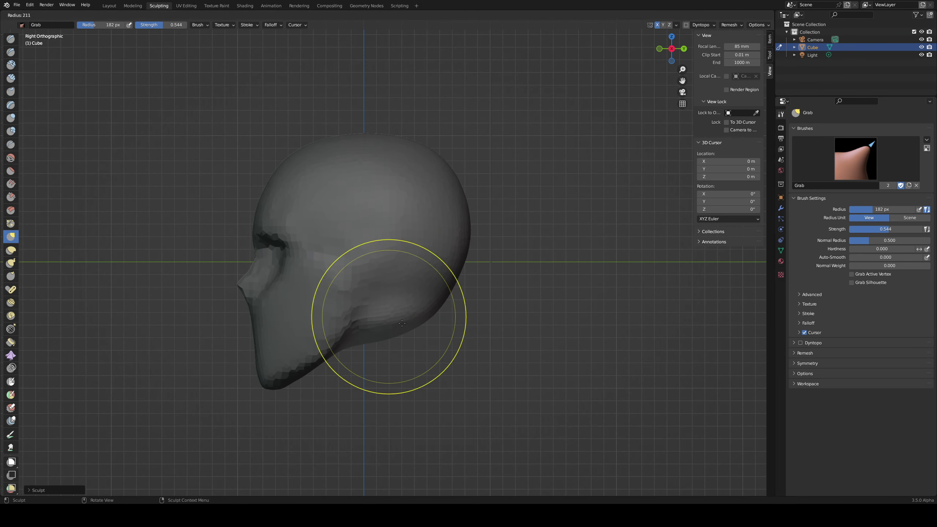
pyautogui.click(385, 327)
pyautogui.moveTo(385, 327)
pyautogui.mouseDown()
pyautogui.moveTo(366, 418)
pyautogui.moveTo(401, 449)
pyautogui.moveTo(430, 407)
pyautogui.mouseUp()
pyautogui.moveTo(432, 320); pyautogui.dragTo(406, 322)
pyautogui.press('f')
pyautogui.click(362, 329)
# Step: Shape the lower end of the neck in side view with the Grab brush
pyautogui.moveTo(373, 316)
pyautogui.mouseDown(button='middle')
pyautogui.moveTo(428, 300)
pyautogui.moveTo(385, 300)
pyautogui.mouseUp(button='middle')
pyautogui.press('f')
pyautogui.click(520, 428)
pyautogui.moveTo(419, 426); pyautogui.dragTo(384, 437)
pyautogui.press('f')
pyautogui.click(359, 437)
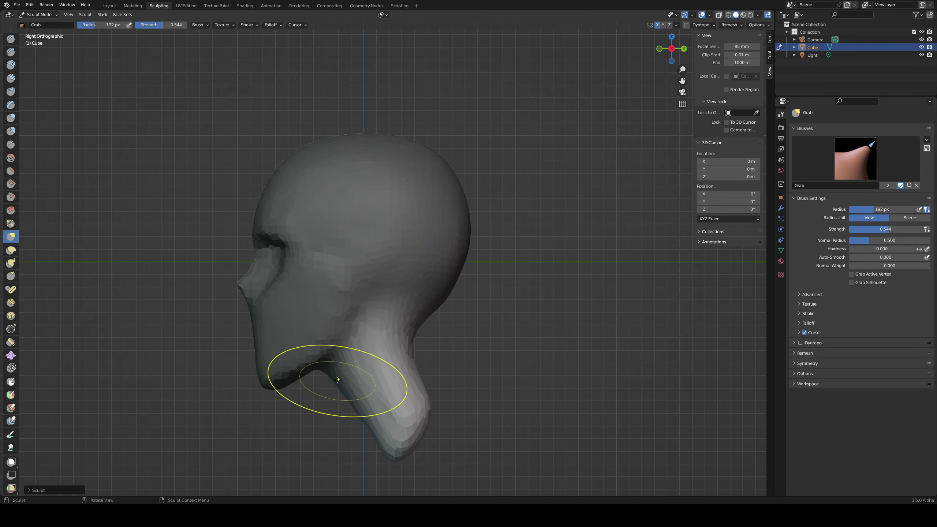
# Step: Adjust the sides of the upper neck below the jaw from the front with the Grab brush
pyautogui.press('KP_1')
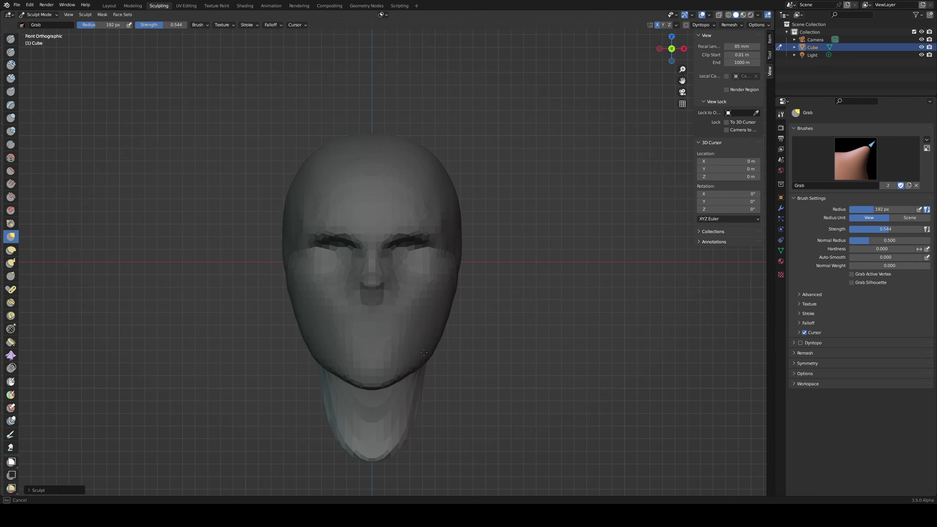
pyautogui.press('f')
pyautogui.click(463, 372)
pyautogui.moveTo(424, 348); pyautogui.dragTo(433, 351)
pyautogui.moveTo(432, 351)
pyautogui.mouseDown(button='middle')
pyautogui.moveTo(427, 365)
pyautogui.moveTo(372, 319)
pyautogui.moveTo(436, 326)
pyautogui.moveTo(451, 339)
pyautogui.moveTo(437, 341)
pyautogui.mouseUp(button='middle')
pyautogui.moveTo(437, 341); pyautogui.dragTo(432, 340)
pyautogui.moveTo(433, 340)
pyautogui.mouseDown(button='middle')
pyautogui.moveTo(454, 332)
pyautogui.moveTo(409, 328)
pyautogui.moveTo(443, 314)
pyautogui.mouseUp(button='middle')
# Step: Raise the jawline and chin with the Grab brush, using radii of 210 px and 185 px
pyautogui.press('f')
pyautogui.click(404, 324)
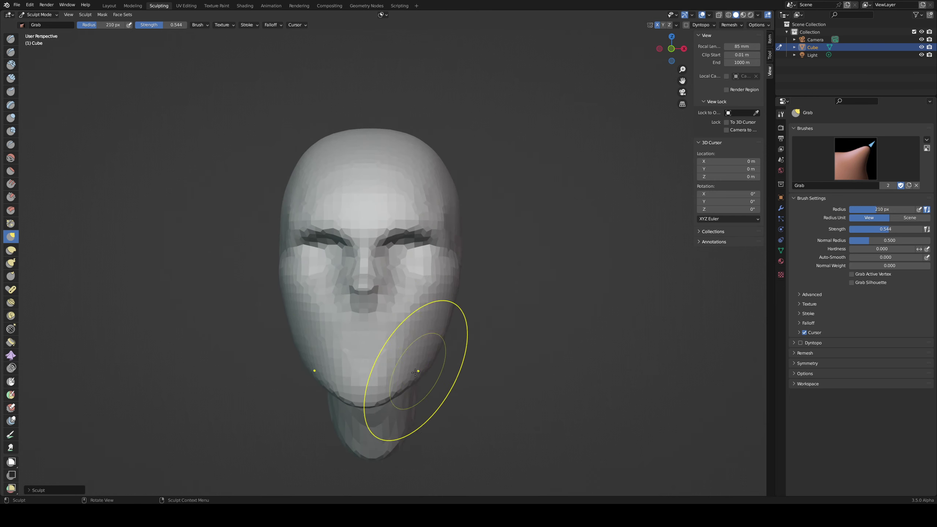
pyautogui.moveTo(379, 393); pyautogui.dragTo(405, 369)
pyautogui.moveTo(406, 369)
pyautogui.mouseDown(button='middle')
pyautogui.moveTo(351, 323)
pyautogui.moveTo(313, 340)
pyautogui.mouseUp(button='middle')
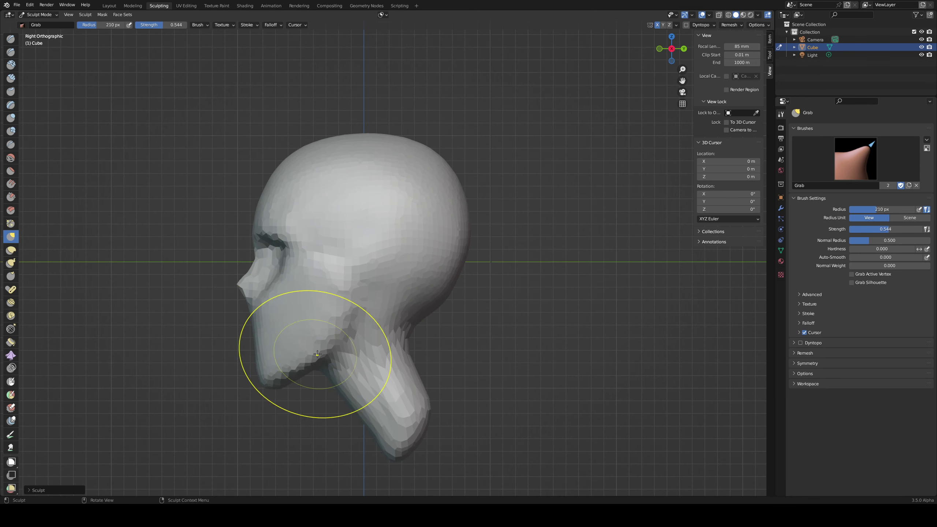
pyautogui.press('f')
pyautogui.click(269, 379)
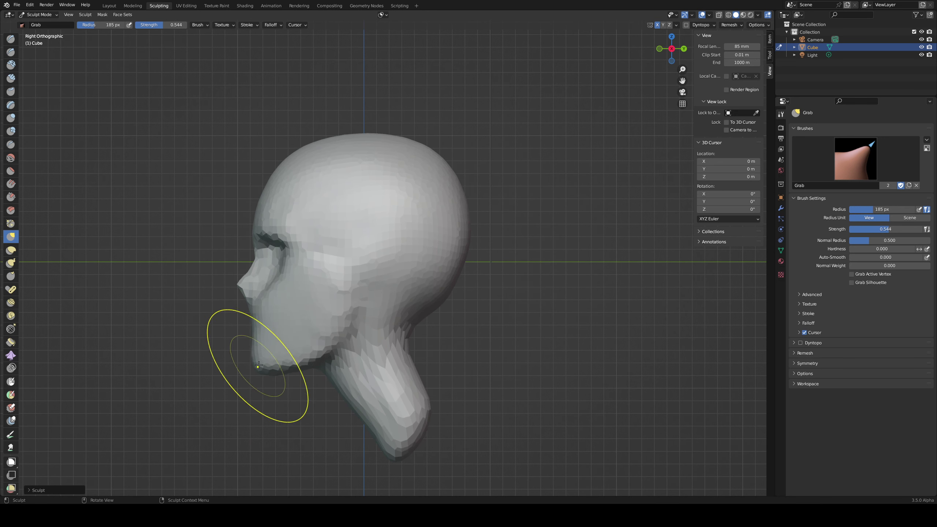
# Step: Adjust the mouth area's profile below the nose with the Grab brush at 112 px radius
pyautogui.press('f')
pyautogui.click(230, 364)
pyautogui.moveTo(246, 325); pyautogui.dragTo(243, 326)
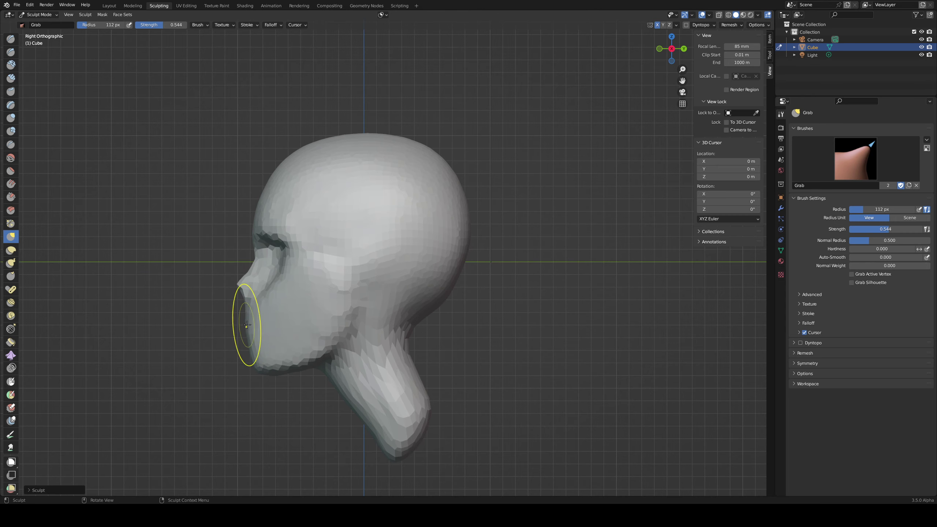
# Step: Carve a fold from beside the nose down past the mouth with the Draw Sharp brush at 81 px radius
pyautogui.moveTo(246, 326); pyautogui.dragTo(371, 288, button='middle')
pyautogui.scroll(-1, 371, 288)
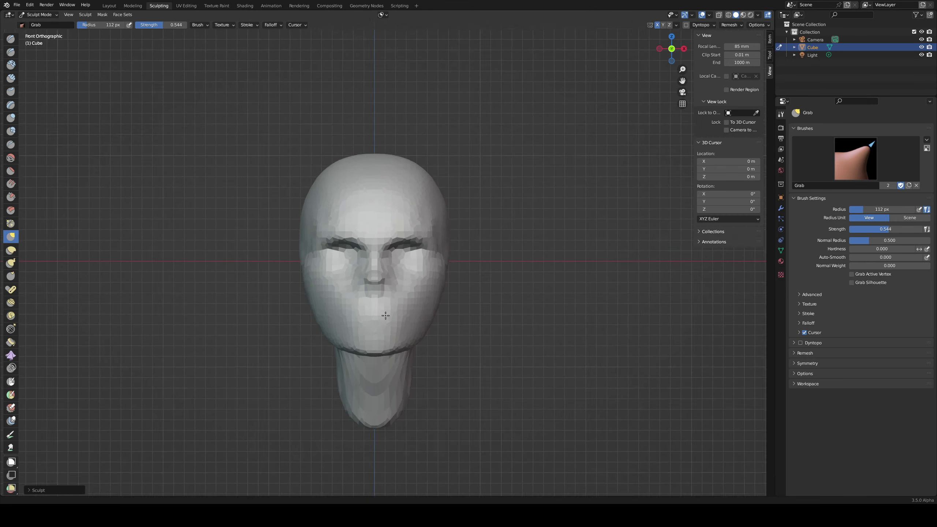
pyautogui.scroll(2, 382, 295)
pyautogui.press('c')
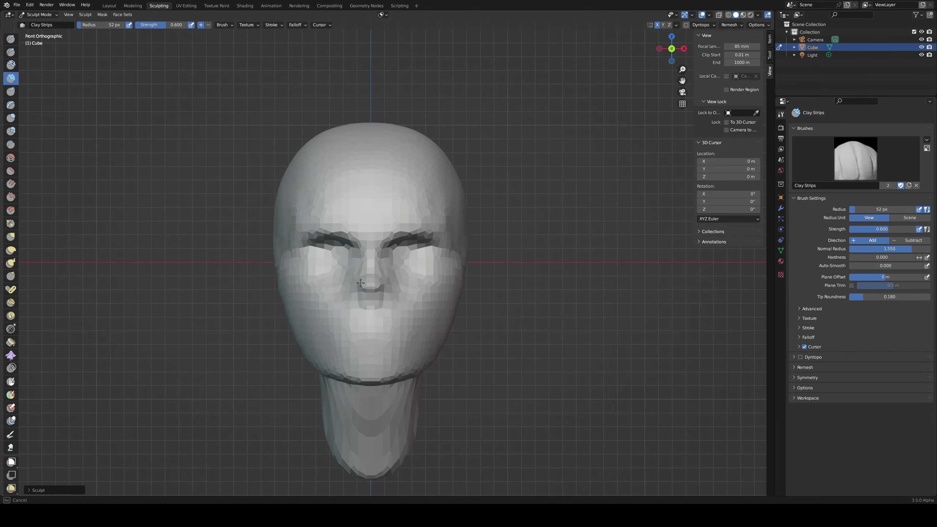
pyautogui.moveTo(420, 290); pyautogui.dragTo(378, 286, button='middle')
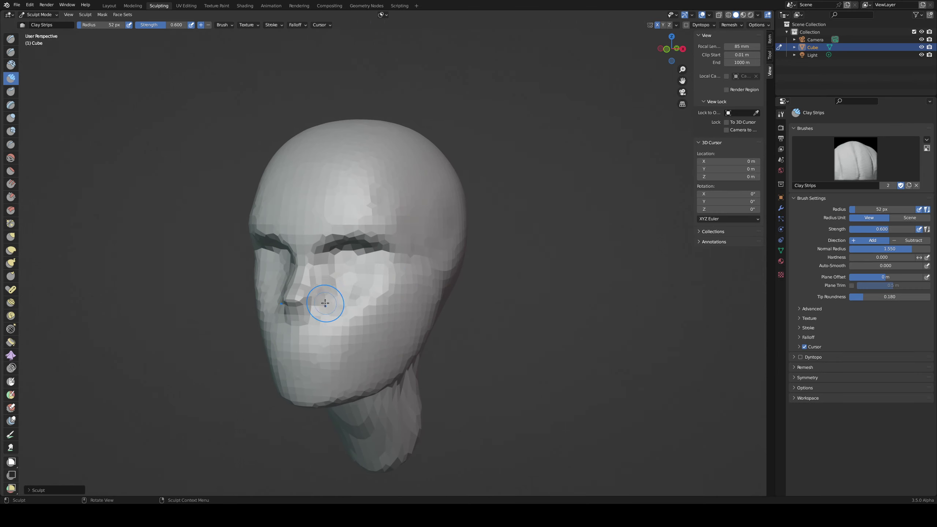
pyautogui.press('f')
pyautogui.click(337, 307)
pyautogui.press('d')
pyautogui.moveTo(324, 297); pyautogui.dragTo(345, 351)
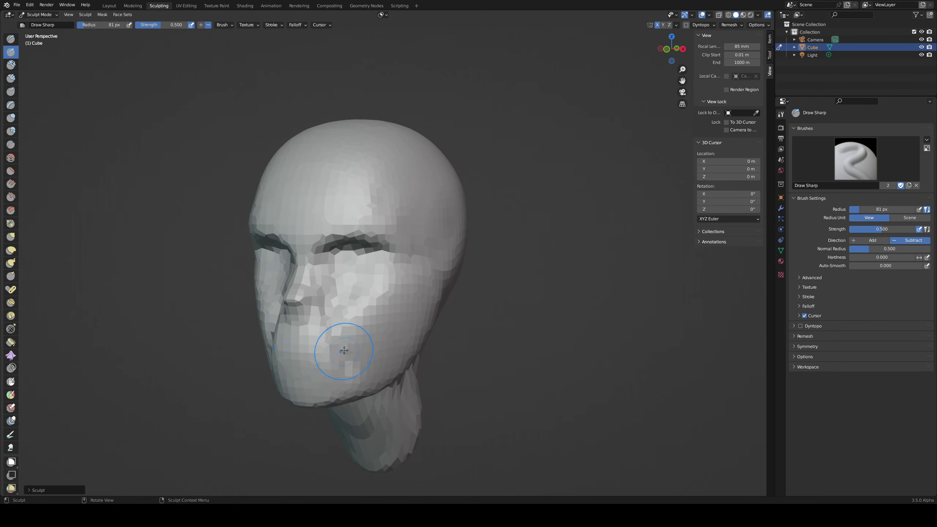
# Step: Carve a horizontal mouth crease above the chin with the Draw Sharp brush
pyautogui.moveTo(337, 312)
pyautogui.mouseDown(button='middle')
pyautogui.moveTo(312, 291)
pyautogui.moveTo(331, 298)
pyautogui.mouseUp(button='middle')
pyautogui.moveTo(331, 298)
pyautogui.mouseDown()
pyautogui.moveTo(282, 366)
pyautogui.moveTo(304, 329)
pyautogui.mouseUp()
pyautogui.moveTo(304, 328)
pyautogui.mouseDown(button='middle')
pyautogui.moveTo(380, 327)
pyautogui.moveTo(360, 348)
pyautogui.mouseUp(button='middle')
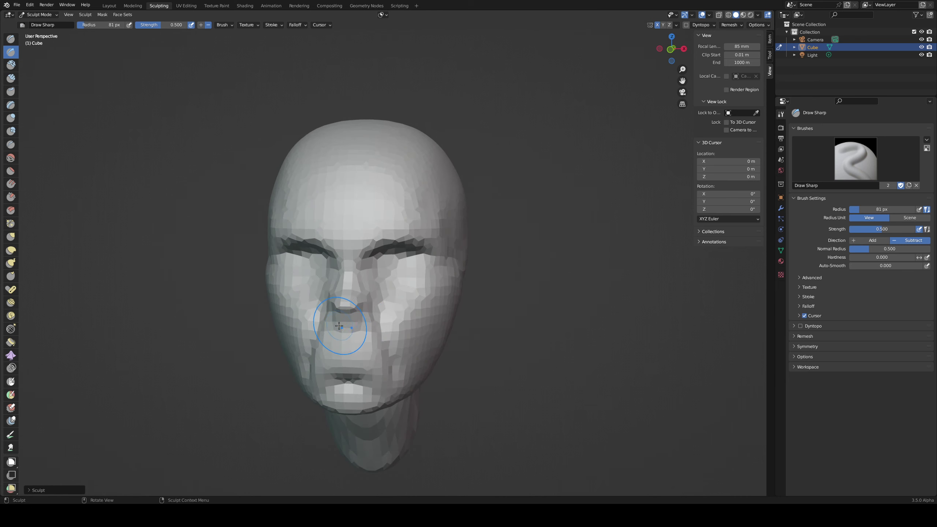
# Step: Push the area under the nose tip back in side view with the Grab brush at 60 px radius
pyautogui.moveTo(355, 305); pyautogui.dragTo(275, 296, button='middle')
pyautogui.press('g')
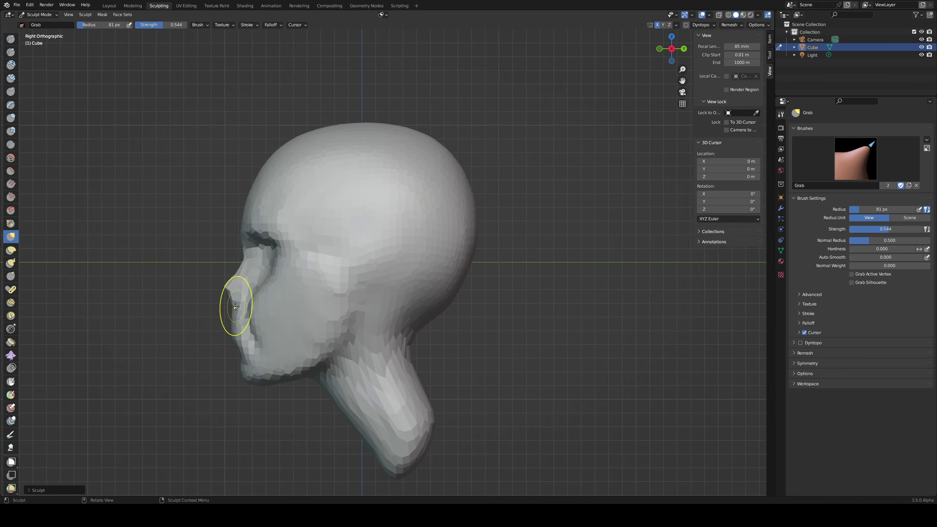
pyautogui.moveTo(236, 310); pyautogui.dragTo(230, 293)
pyautogui.hotkey('ctrl', 'z')
pyautogui.press('f')
pyautogui.click(224, 307)
pyautogui.moveTo(227, 299); pyautogui.dragTo(241, 300)
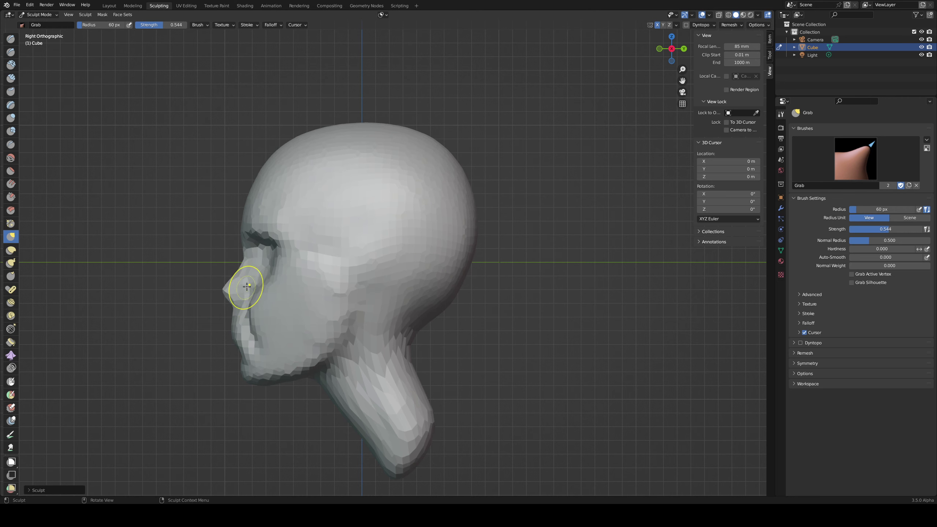
# Step: Shape the side of the nose at the nostril with the Grab brush at 78 px radius
pyautogui.moveTo(247, 287)
pyautogui.mouseDown(button='middle')
pyautogui.moveTo(333, 265)
pyautogui.moveTo(348, 283)
pyautogui.mouseUp(button='middle')
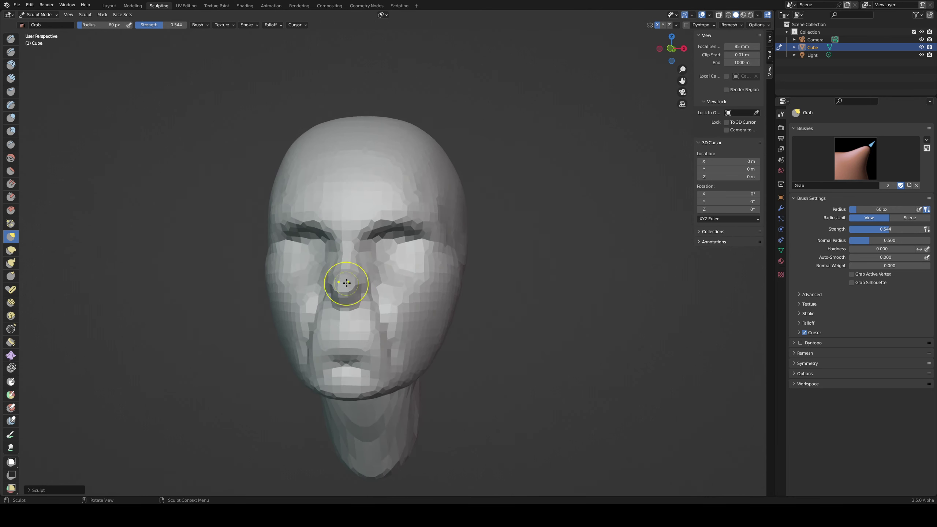
pyautogui.press('f')
pyautogui.click(390, 292)
pyautogui.moveTo(367, 291); pyautogui.dragTo(369, 290)
pyautogui.moveTo(369, 290); pyautogui.dragTo(368, 290)
pyautogui.moveTo(369, 289); pyautogui.dragTo(368, 291)
# Step: Soften the folds beside the nose and mouth and adjust the nose and mouth shapes
pyautogui.moveTo(368, 290)
pyautogui.mouseDown(button='middle')
pyautogui.moveTo(378, 274)
pyautogui.moveTo(387, 330)
pyautogui.mouseUp(button='middle')
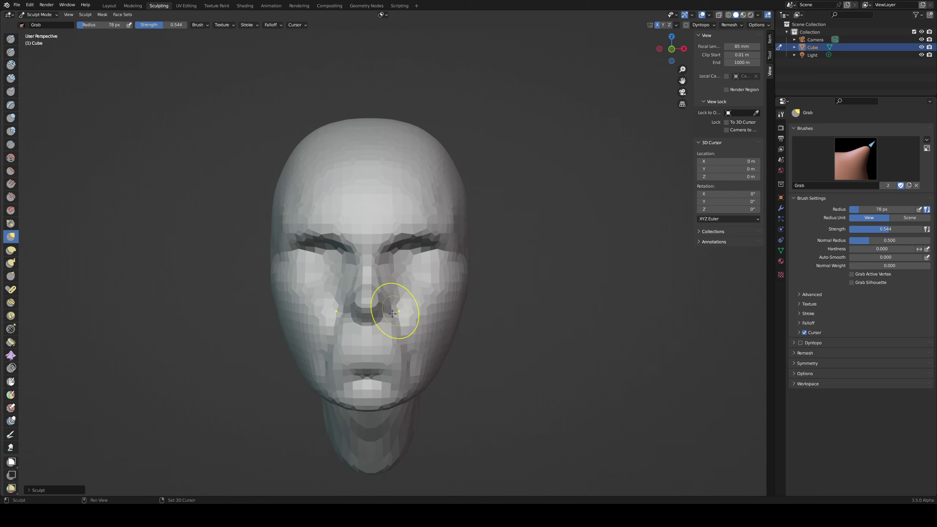
pyautogui.moveTo(398, 325); pyautogui.dragTo(395, 328)
pyautogui.moveTo(392, 330); pyautogui.dragTo(410, 342)
pyautogui.moveTo(327, 349)
pyautogui.mouseDown()
pyautogui.moveTo(325, 337)
pyautogui.moveTo(330, 348)
pyautogui.mouseUp()
pyautogui.moveTo(338, 323); pyautogui.dragTo(318, 316, button='middle')
pyautogui.moveTo(370, 300)
pyautogui.mouseDown()
pyautogui.moveTo(367, 289)
pyautogui.moveTo(392, 291)
pyautogui.mouseUp()
pyautogui.moveTo(374, 366); pyautogui.dragTo(375, 364)
# Step: Reshape the outer cheek and side of the jaw from the front with the Grab brush at 189 px radius
pyautogui.moveTo(411, 306); pyautogui.dragTo(437, 298, button='middle')
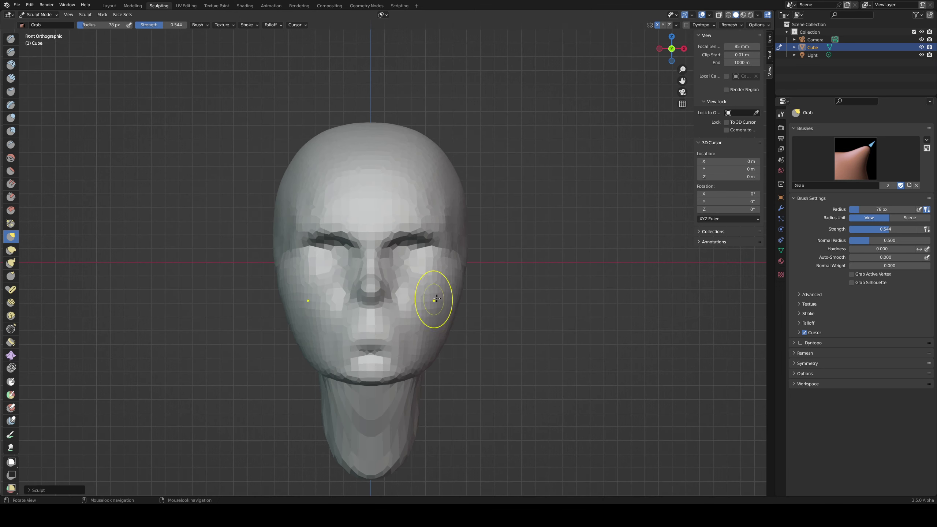
pyautogui.press('f')
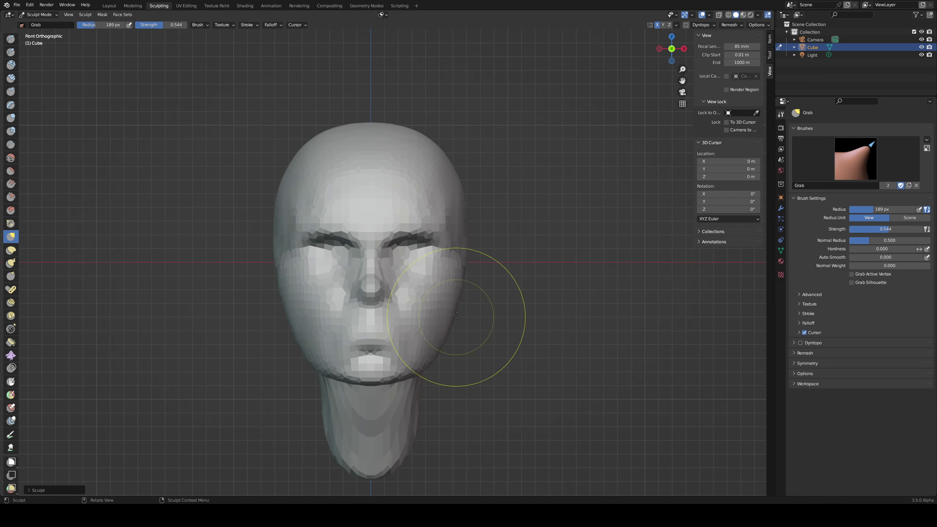
pyautogui.click(448, 322)
pyautogui.moveTo(448, 322); pyautogui.dragTo(450, 305)
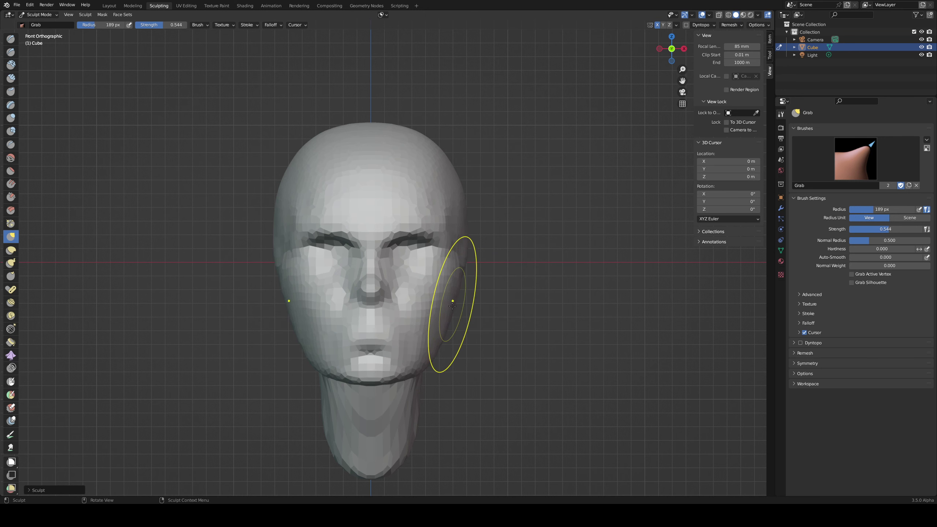
# Step: Try to reshape the outer cheek and jaw from the front with the Grab brush at 145 px radius
pyautogui.hotkey('ctrl', 'z')
pyautogui.moveTo(427, 362); pyautogui.dragTo(439, 308)
pyautogui.press('f')
pyautogui.click(425, 311)
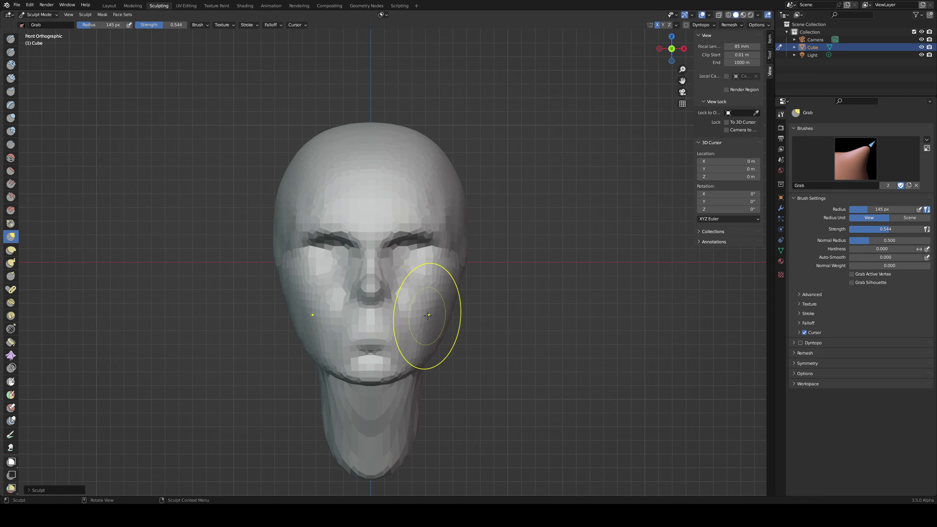
pyautogui.hotkey('ctrl', 'z')
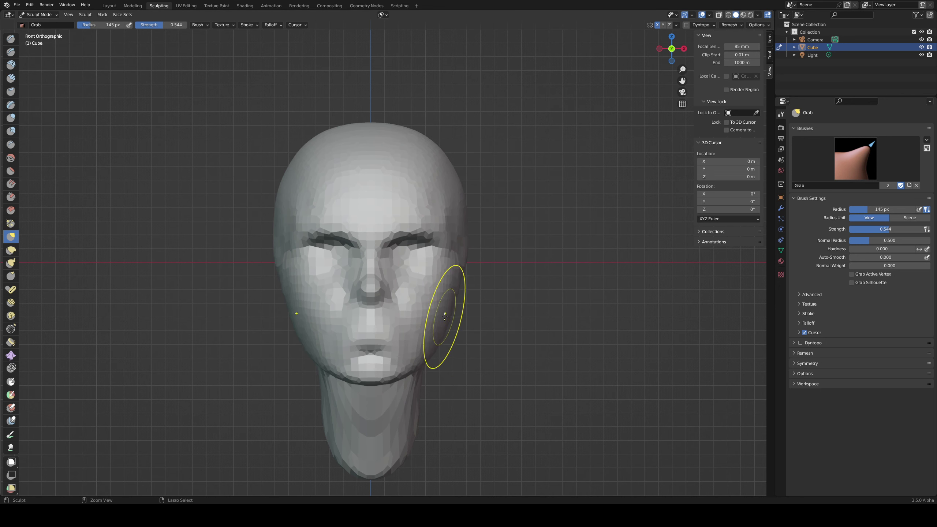
pyautogui.click(438, 320)
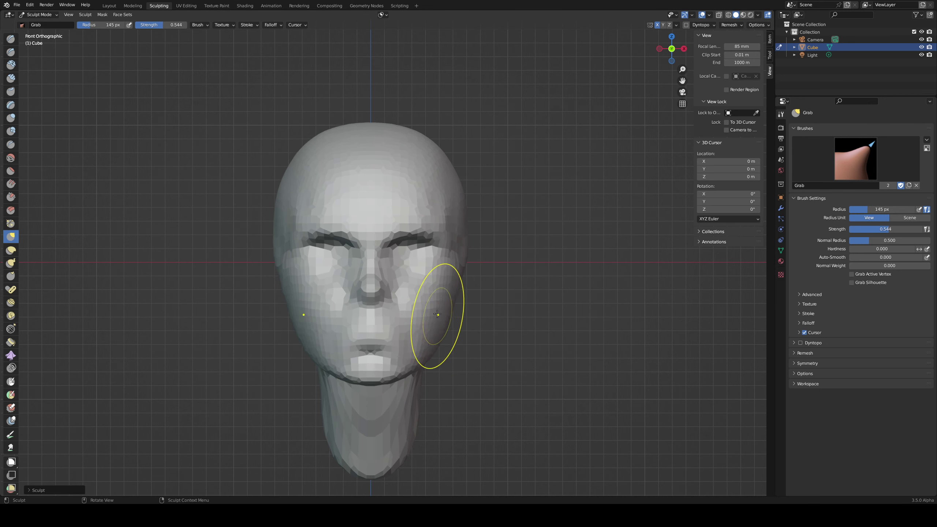
pyautogui.moveTo(435, 316); pyautogui.dragTo(393, 338, button='middle')
pyautogui.hotkey('ctrl', 'z')
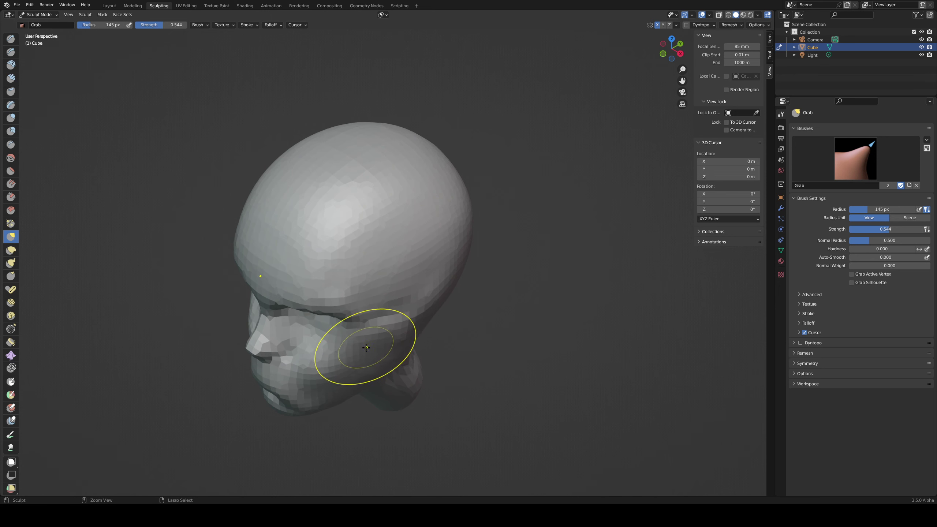
# Step: Reshape the side of the cheek above the jaw with the Grab brush at 131 px radius
pyautogui.moveTo(347, 363)
pyautogui.mouseDown(button='middle')
pyautogui.moveTo(354, 370)
pyautogui.moveTo(346, 359)
pyautogui.mouseUp(button='middle')
pyautogui.press('f')
pyautogui.click(415, 343)
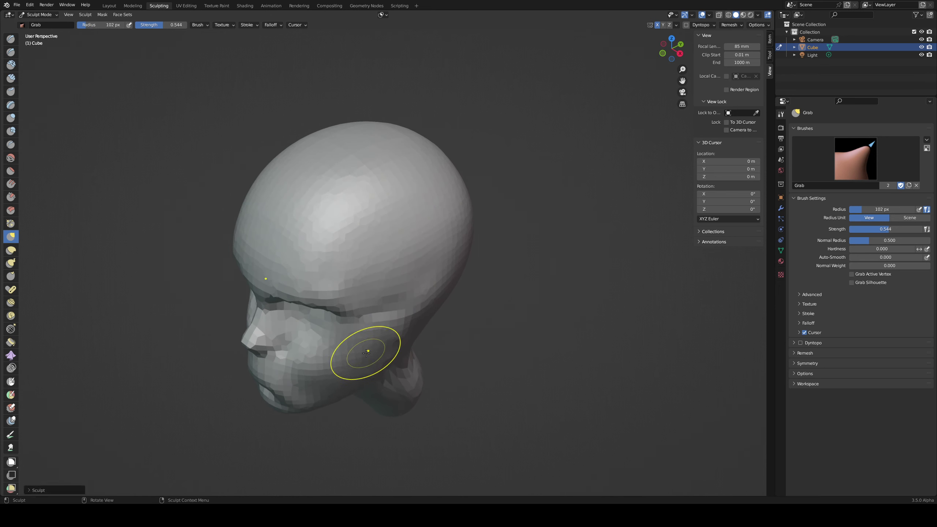
pyautogui.press('f')
pyautogui.click(367, 349)
pyautogui.moveTo(367, 349); pyautogui.dragTo(346, 362)
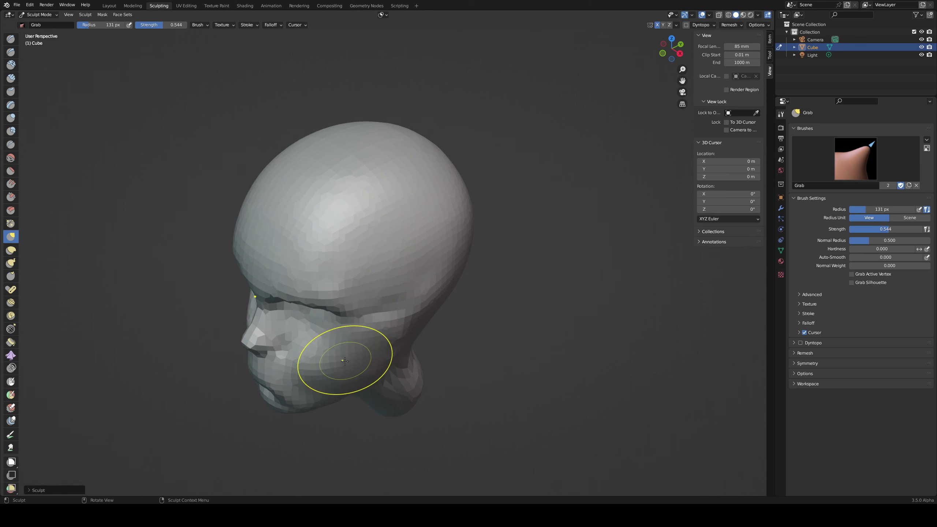
# Step: Build up the cheekbone beside the eye with the Clay Strips brush at 77 px radius
pyautogui.moveTo(383, 330)
pyautogui.mouseDown(button='middle')
pyautogui.moveTo(407, 310)
pyautogui.moveTo(394, 305)
pyautogui.mouseUp(button='middle')
pyautogui.press('f')
pyautogui.click(353, 320)
pyautogui.press('c')
pyautogui.press('f')
pyautogui.click(366, 309)
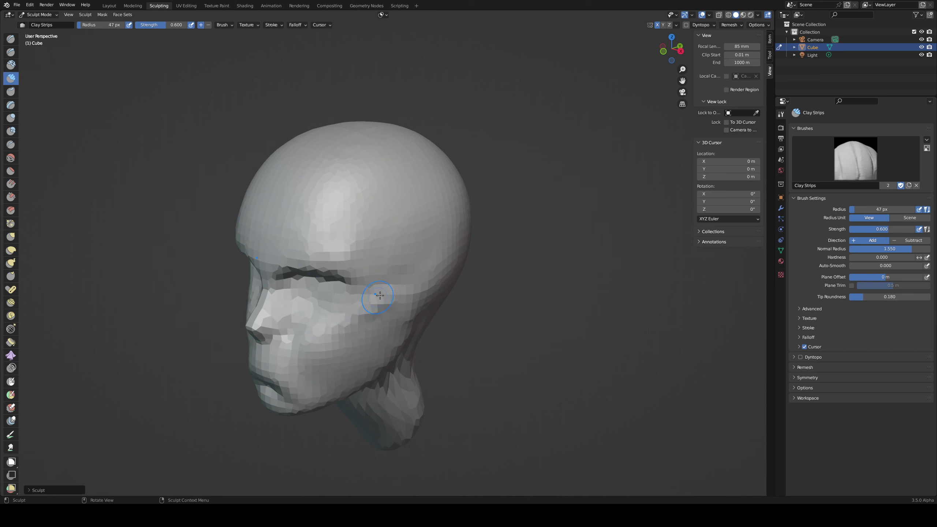
pyautogui.moveTo(350, 291); pyautogui.dragTo(434, 252, button='middle')
pyautogui.moveTo(370, 288); pyautogui.dragTo(396, 283, button='middle')
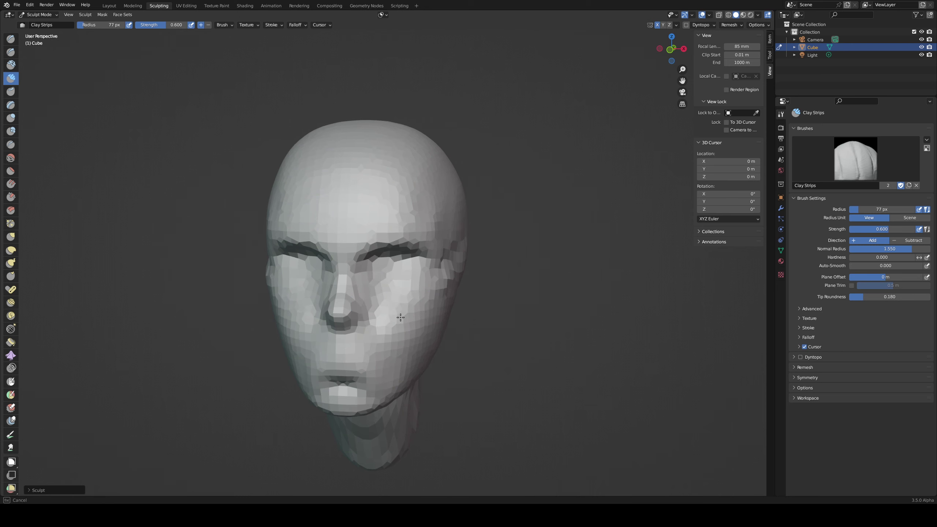
pyautogui.moveTo(446, 291)
pyautogui.mouseDown(button='middle')
pyautogui.moveTo(456, 267)
pyautogui.moveTo(432, 311)
pyautogui.moveTo(314, 312)
pyautogui.moveTo(443, 231)
pyautogui.moveTo(340, 186)
pyautogui.moveTo(364, 261)
pyautogui.mouseUp(button='middle')
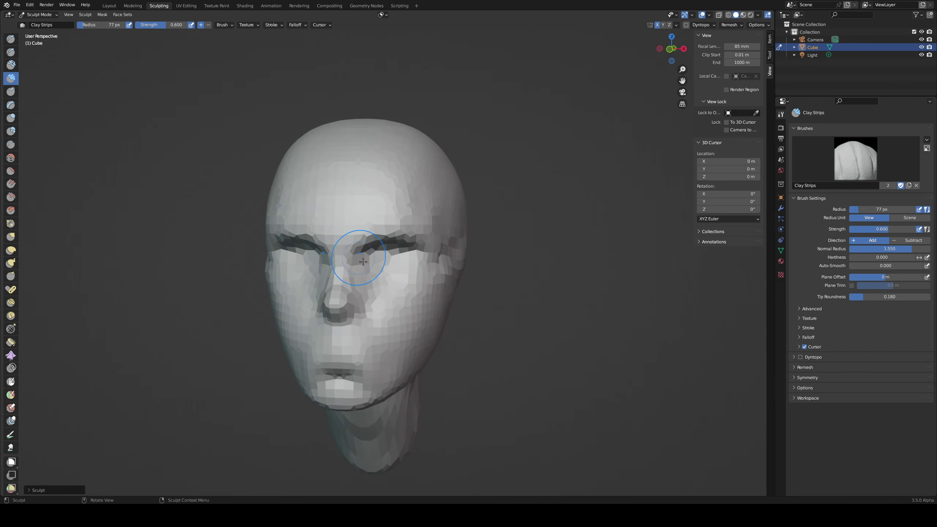
# Step: Choose a finer voxel size and remesh the whole head
pyautogui.press('r')
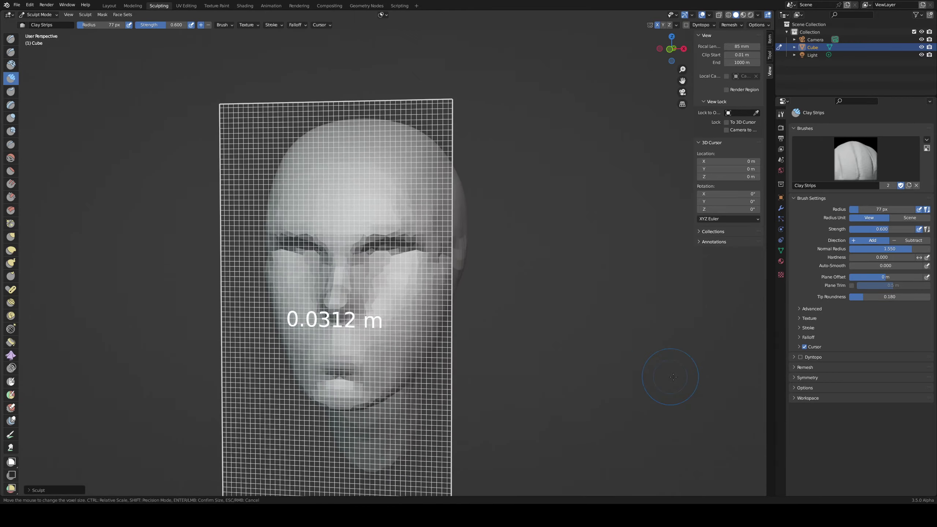
pyautogui.click(585, 355)
pyautogui.press('r')
pyautogui.click(577, 357)
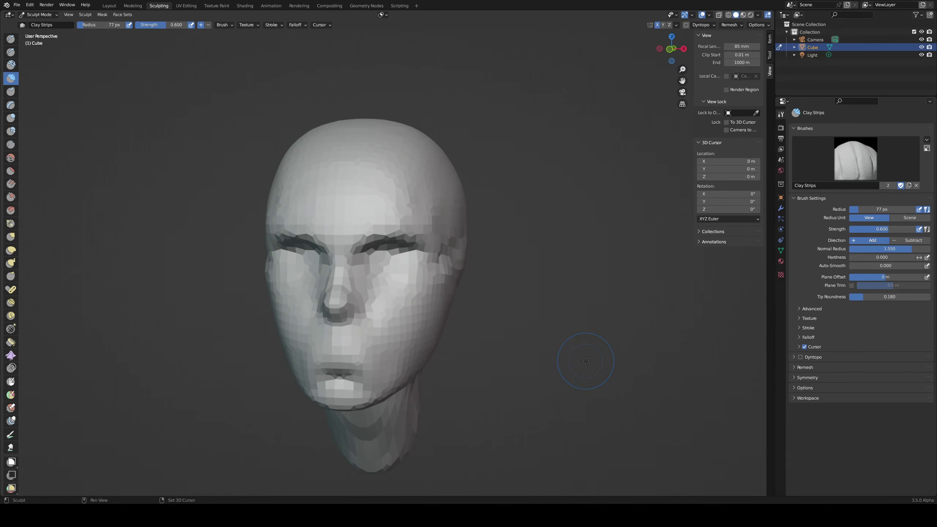
pyautogui.hotkey('ctrl', 'r')
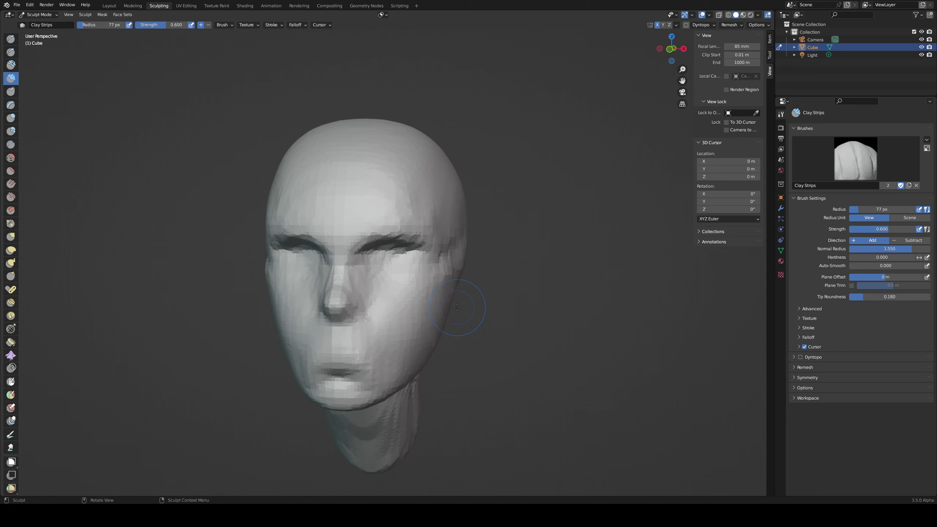
# Step: Sculpt the eye area beneath the brow with the Clay Strips brush at 77 px radius
pyautogui.keyDown('shift'); pyautogui.moveTo(435, 310); pyautogui.dragTo(450, 301, button='middle'); pyautogui.keyUp('shift')
pyautogui.moveTo(389, 269); pyautogui.dragTo(387, 253)
pyautogui.moveTo(382, 249); pyautogui.dragTo(405, 252)
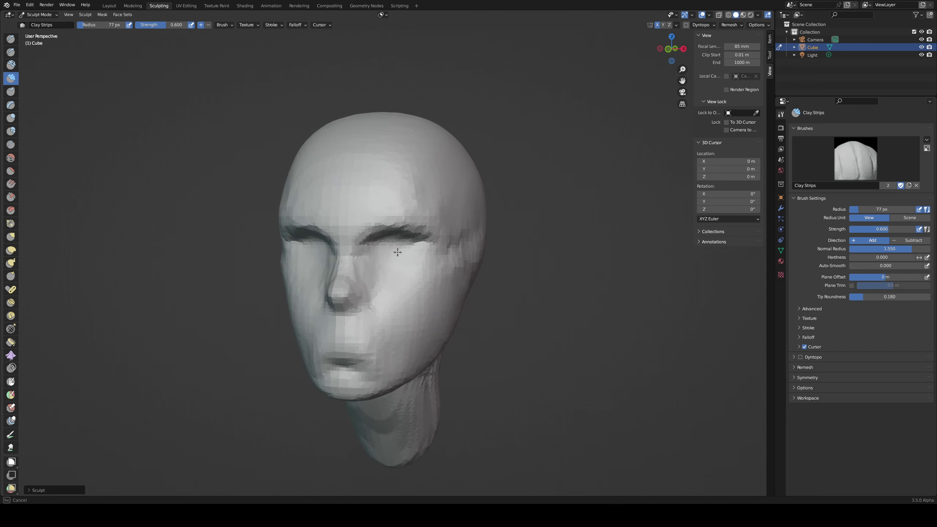
# Step: Enable Scene Statistics in the status bar
pyautogui.rightClick(861, 504)
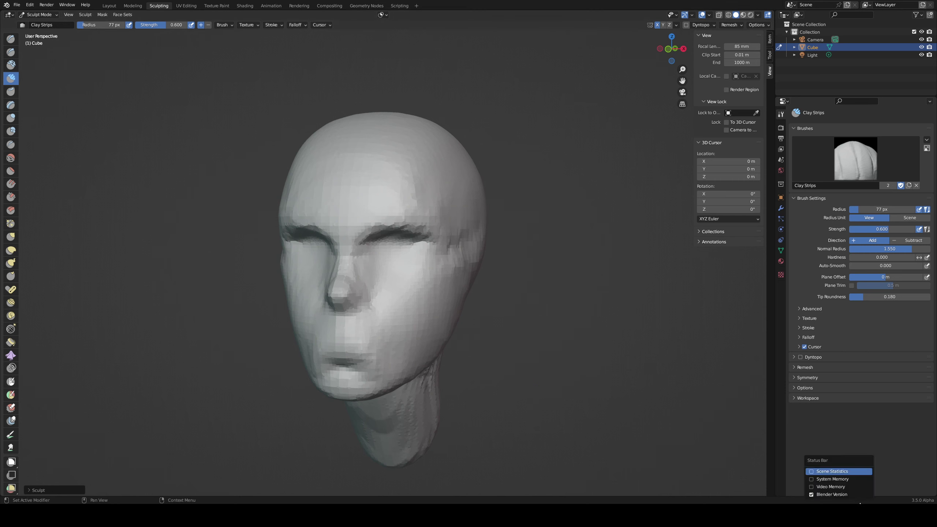
pyautogui.click(845, 473)
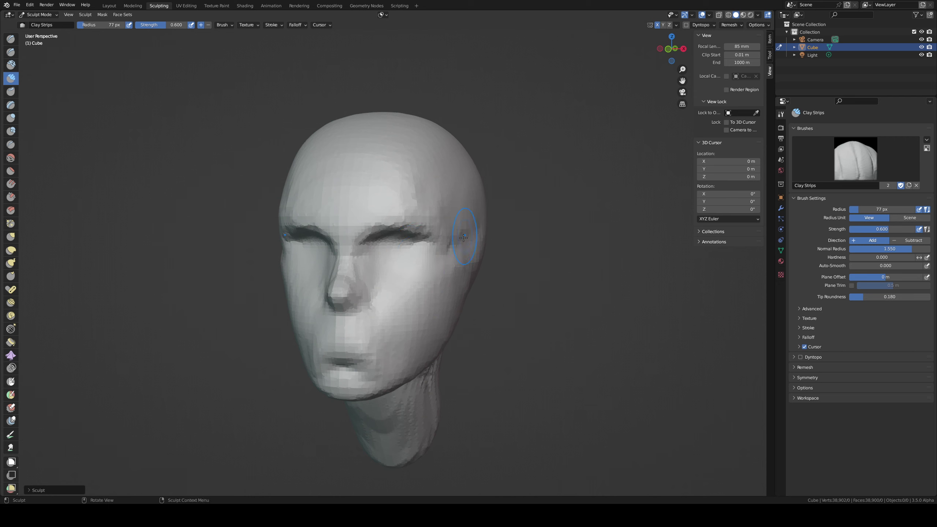
# Step: Shape the temple and the cheekbone running toward the ear with the Clay Strips brush at 77 px radius
pyautogui.moveTo(457, 238); pyautogui.dragTo(451, 231, button='middle')
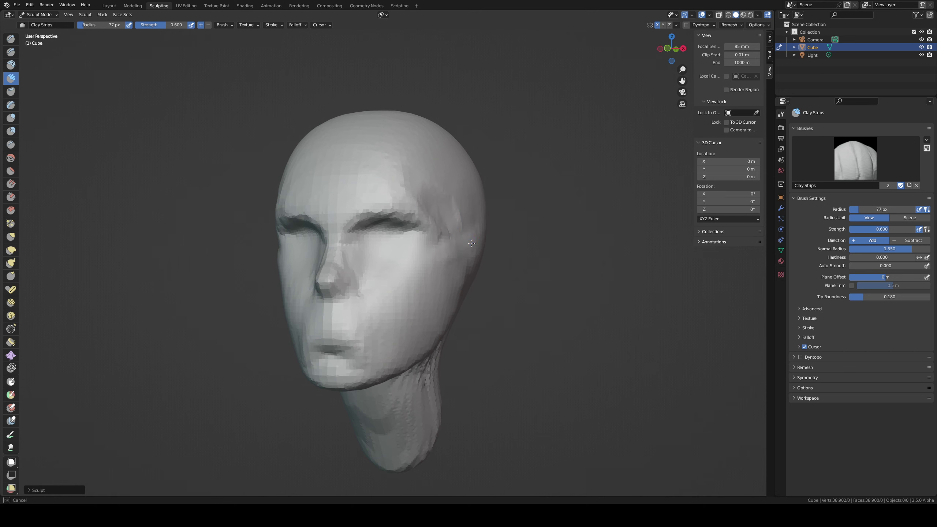
pyautogui.moveTo(471, 244); pyautogui.dragTo(425, 268)
pyautogui.moveTo(459, 206); pyautogui.dragTo(456, 205)
pyautogui.moveTo(452, 203)
pyautogui.mouseDown(button='middle')
pyautogui.moveTo(416, 196)
pyautogui.moveTo(365, 214)
pyautogui.mouseUp(button='middle')
pyautogui.moveTo(364, 220); pyautogui.dragTo(412, 219)
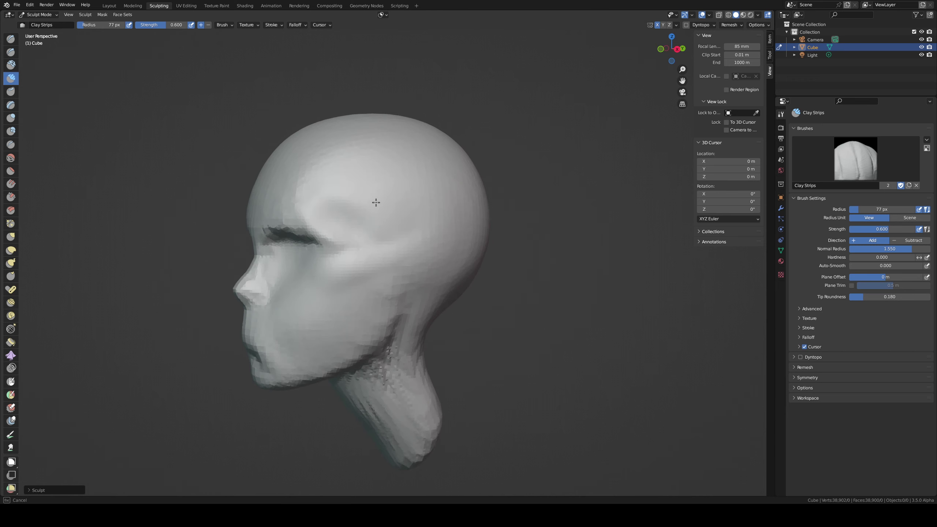
pyautogui.moveTo(344, 201); pyautogui.dragTo(362, 212)
# Step: Flatten the temple and side of the skull with the Scrape brush at 132 px radius
pyautogui.hotkey('shift', 't')
pyautogui.press('f')
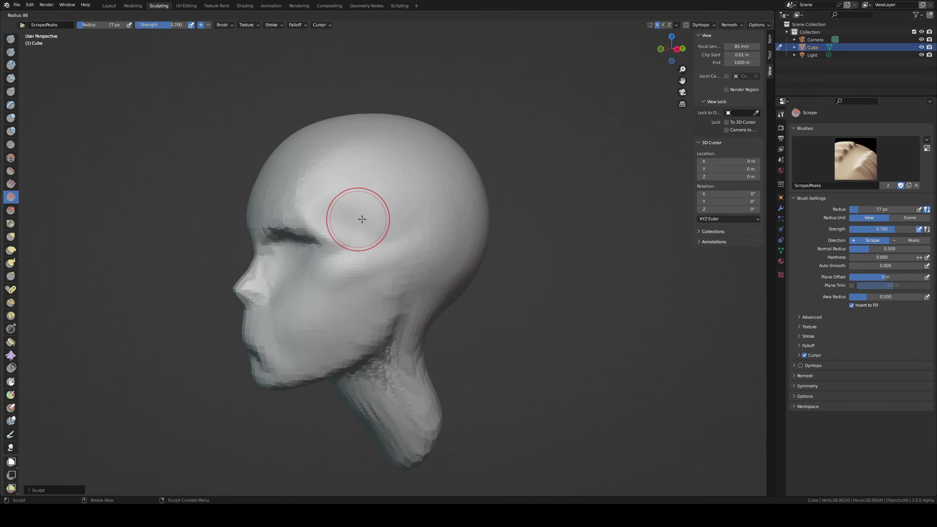
pyautogui.click(354, 217)
pyautogui.press('f')
pyautogui.click(408, 224)
pyautogui.press('f')
pyautogui.click(411, 217)
pyautogui.moveTo(365, 221); pyautogui.dragTo(369, 213)
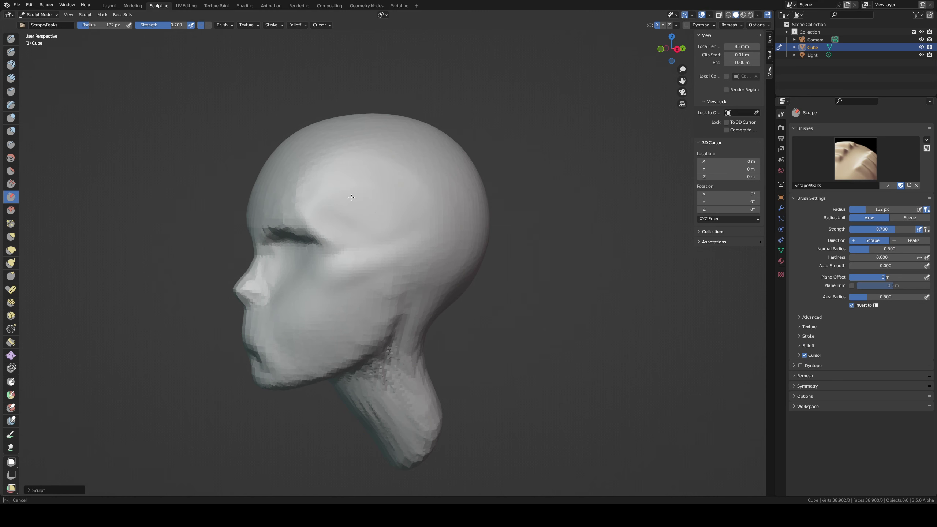
pyautogui.moveTo(418, 161)
pyautogui.mouseDown(button='middle')
pyautogui.moveTo(478, 178)
pyautogui.moveTo(440, 206)
pyautogui.mouseUp(button='middle')
pyautogui.moveTo(449, 221); pyautogui.dragTo(448, 226)
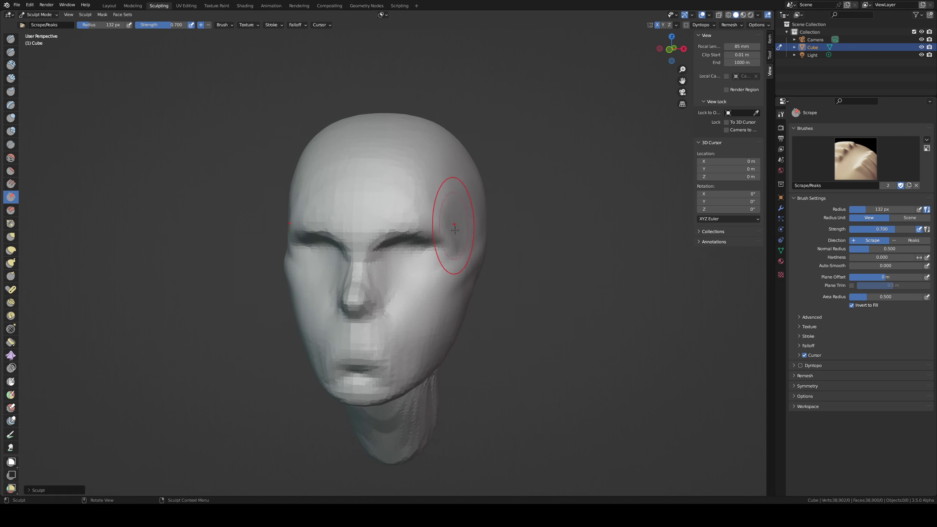
# Step: Carve the outer eye corners beneath the brow with the Draw Sharp brush at 72 px radius, undoing the last stroke
pyautogui.click(10, 52)
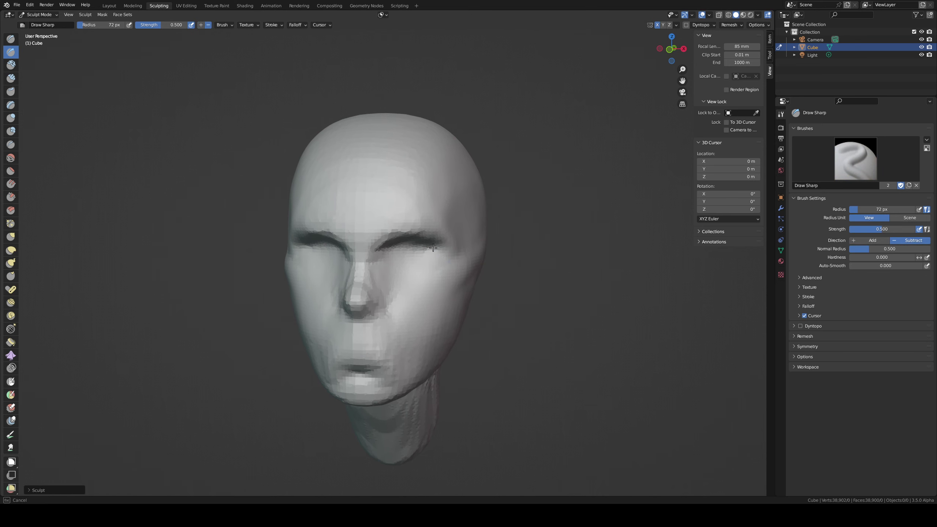
pyautogui.moveTo(447, 266)
pyautogui.mouseDown(button='middle')
pyautogui.moveTo(452, 236)
pyautogui.moveTo(443, 219)
pyautogui.moveTo(414, 236)
pyautogui.moveTo(428, 225)
pyautogui.mouseUp(button='middle')
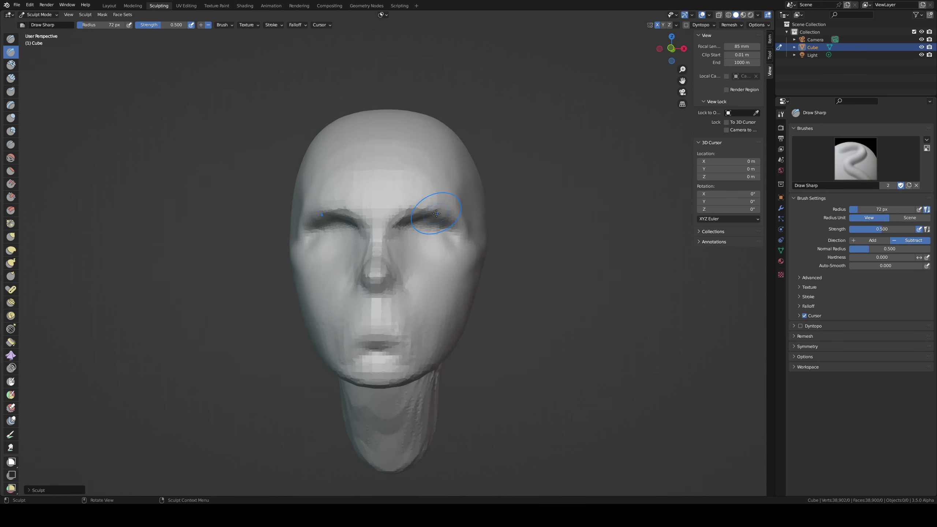
pyautogui.press('c')
pyautogui.hotkey('ctrl', 'z')
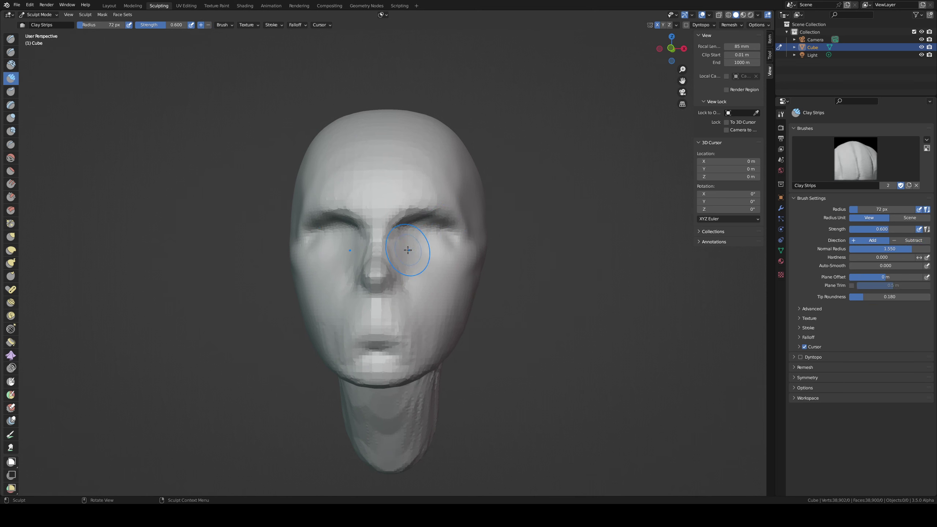
# Step: Define round eye sockets around the eyeballs with the Clay Strips and Draw Sharp brushes at 72 px radius
pyautogui.moveTo(408, 233); pyautogui.dragTo(397, 236)
pyautogui.hotkey('shift', 'c')
pyautogui.moveTo(399, 229); pyautogui.dragTo(403, 232)
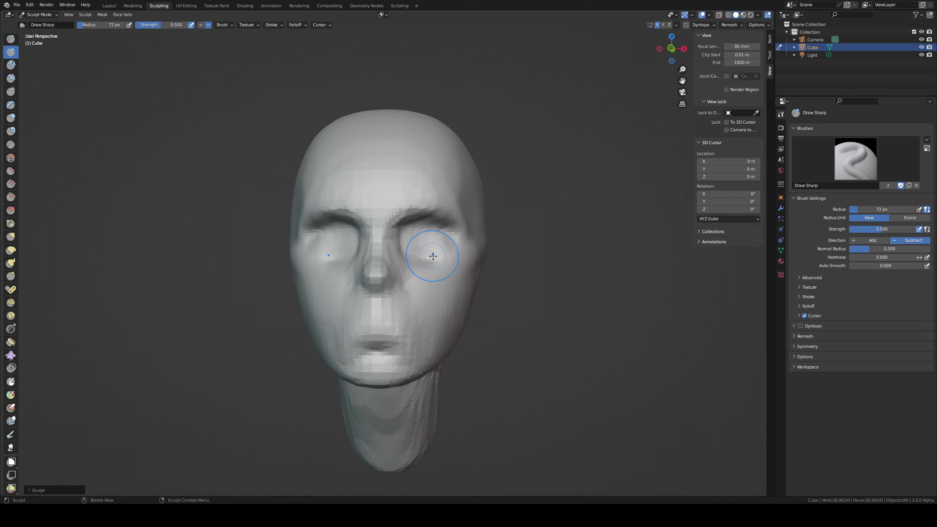
pyautogui.moveTo(455, 241); pyautogui.dragTo(406, 276, button='middle')
pyautogui.moveTo(430, 284); pyautogui.dragTo(397, 293)
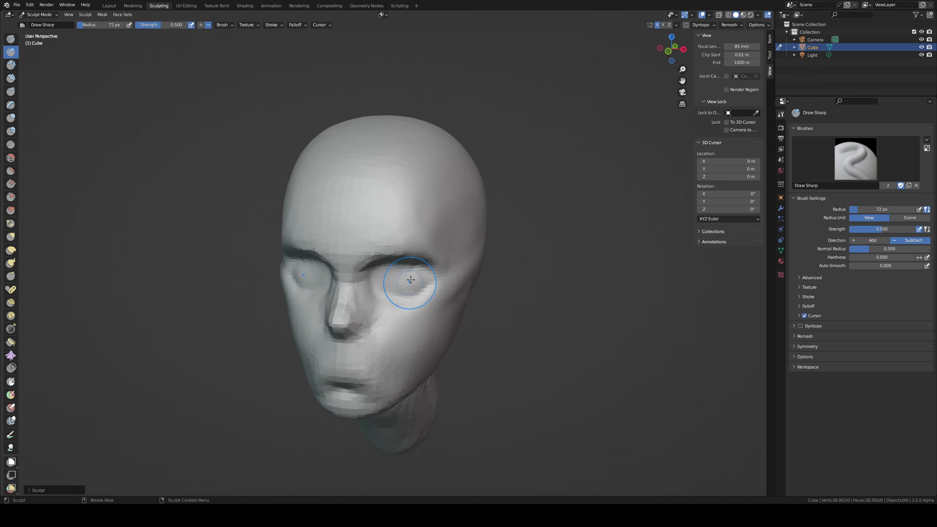
# Step: Adjust the depth of the outer eye socket in side view with the Grab brush at 85 px and 109 px radius
pyautogui.moveTo(397, 293)
pyautogui.mouseDown(button='middle')
pyautogui.moveTo(359, 262)
pyautogui.moveTo(397, 255)
pyautogui.moveTo(345, 248)
pyautogui.mouseUp(button='middle')
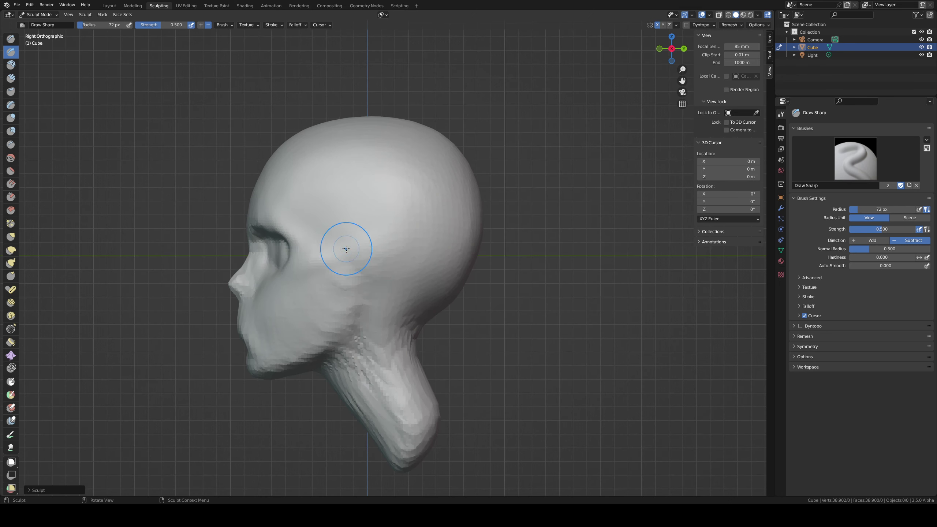
pyautogui.press('g')
pyautogui.press('f')
pyautogui.click(284, 253)
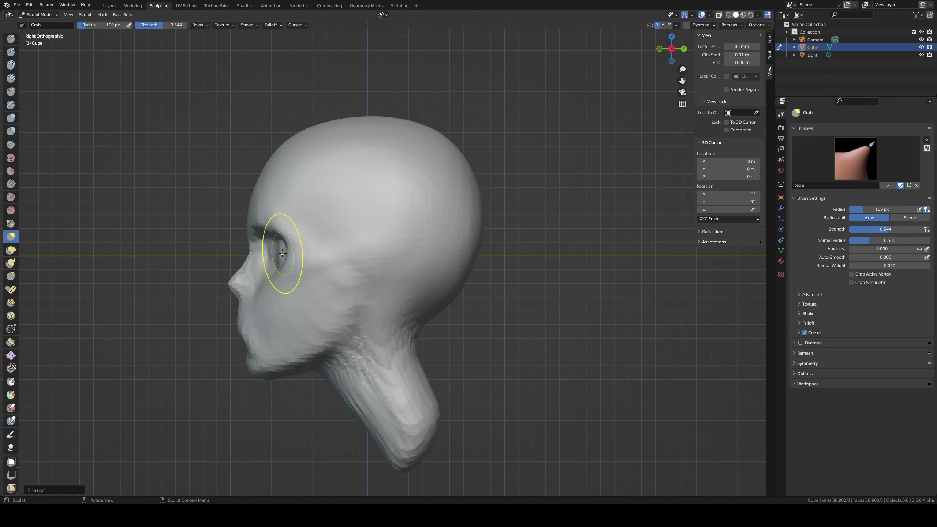
pyautogui.press('f')
pyautogui.click(262, 251)
pyautogui.moveTo(277, 242); pyautogui.dragTo(281, 240)
pyautogui.press('f')
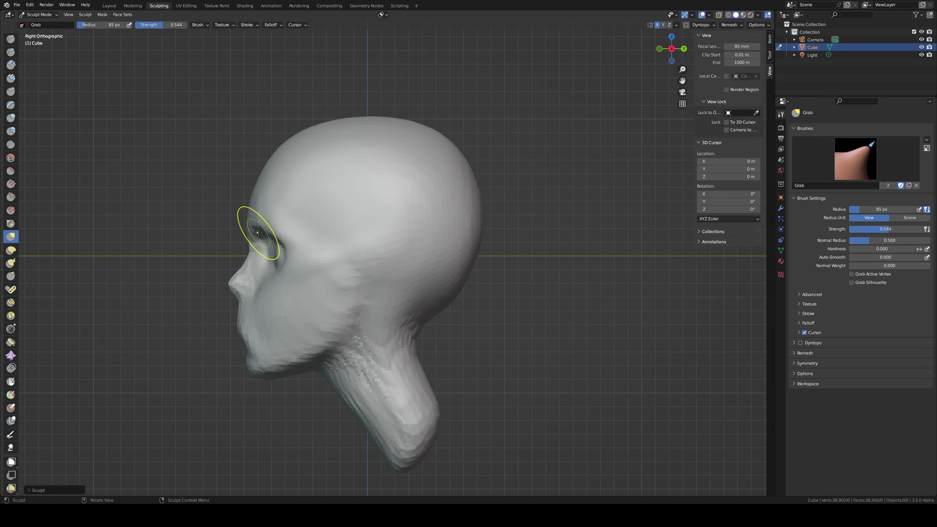
pyautogui.click(289, 269)
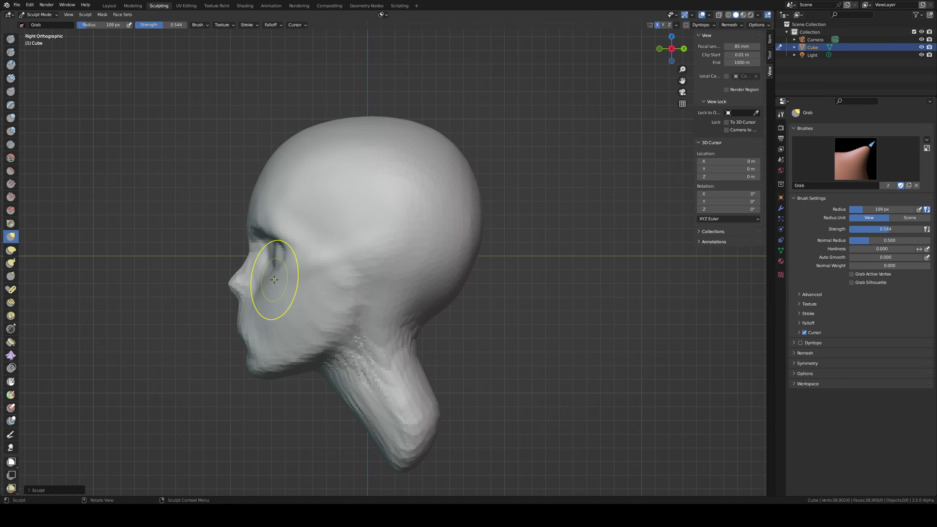
# Step: Adjust the inner part of the eye beside the nose with the Grab brush at 64 px radius
pyautogui.moveTo(261, 288); pyautogui.dragTo(413, 272, button='middle')
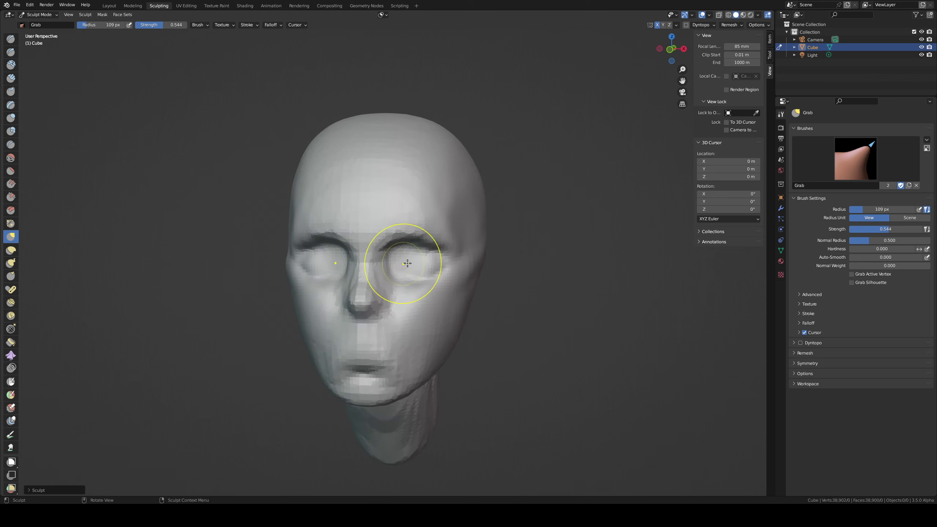
pyautogui.press('f')
pyautogui.click(401, 269)
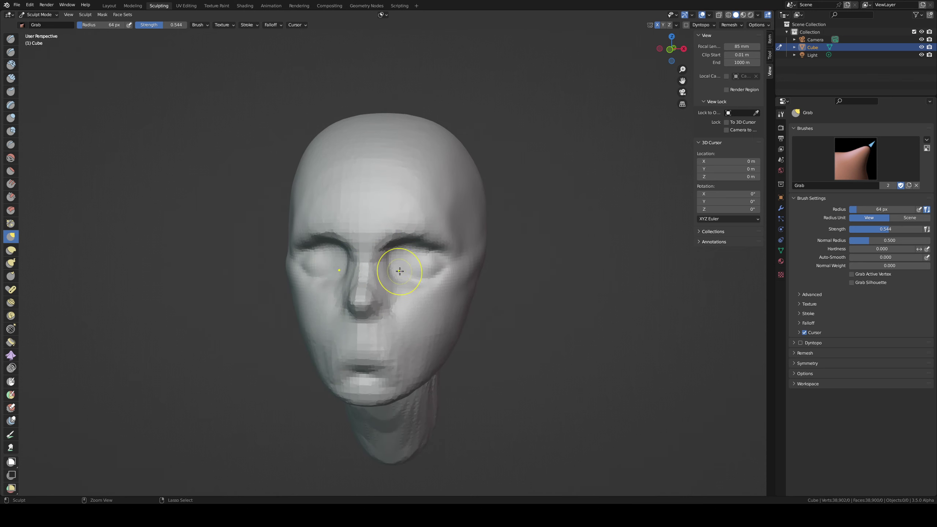
pyautogui.moveTo(400, 271); pyautogui.dragTo(415, 259)
# Step: Build up the eyeballs inside the sockets with the Clay Strips brush at 64 px and 49 px radius
pyautogui.moveTo(407, 261)
pyautogui.mouseDown(button='middle')
pyautogui.moveTo(335, 254)
pyautogui.moveTo(379, 245)
pyautogui.moveTo(382, 261)
pyautogui.mouseUp(button='middle')
pyautogui.press('c')
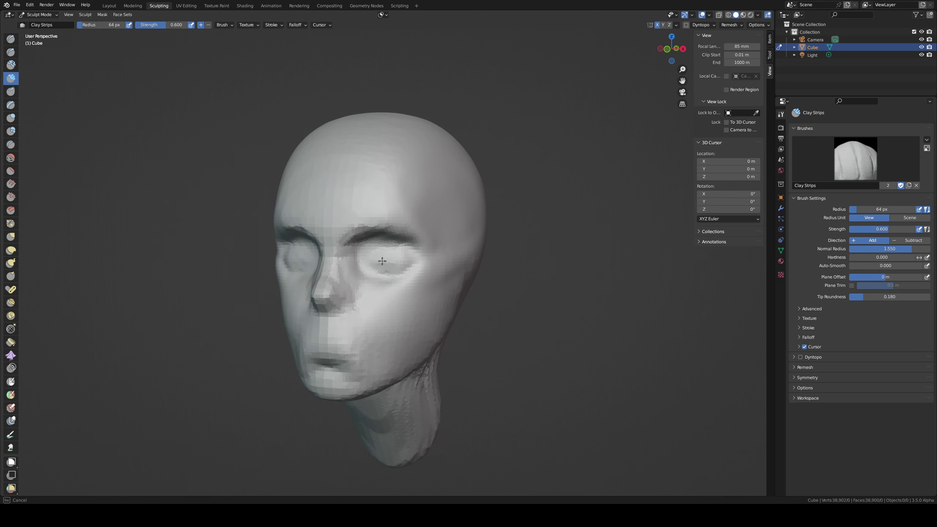
pyautogui.moveTo(383, 264); pyautogui.dragTo(402, 260)
pyautogui.moveTo(402, 248); pyautogui.dragTo(382, 258)
pyautogui.moveTo(383, 258); pyautogui.dragTo(413, 248, button='middle')
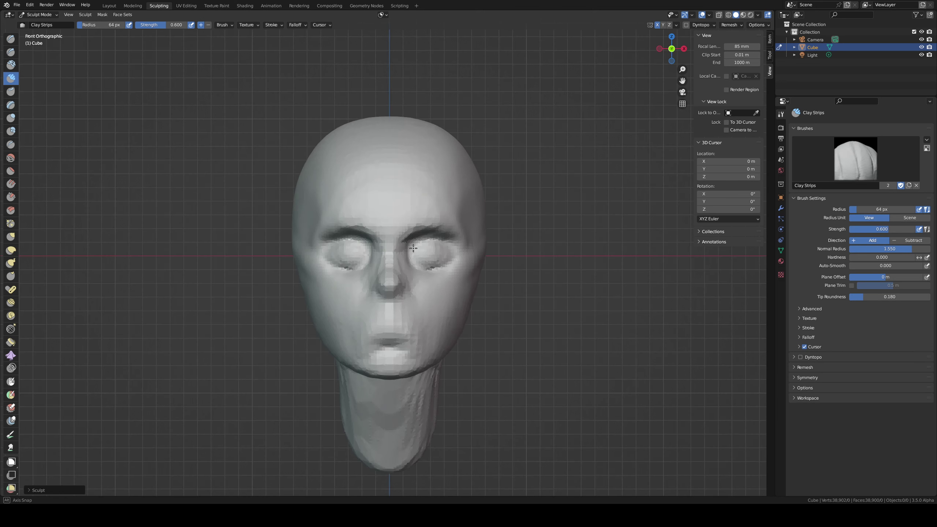
pyautogui.press('f')
pyautogui.click(432, 255)
pyautogui.moveTo(425, 253); pyautogui.dragTo(428, 251)
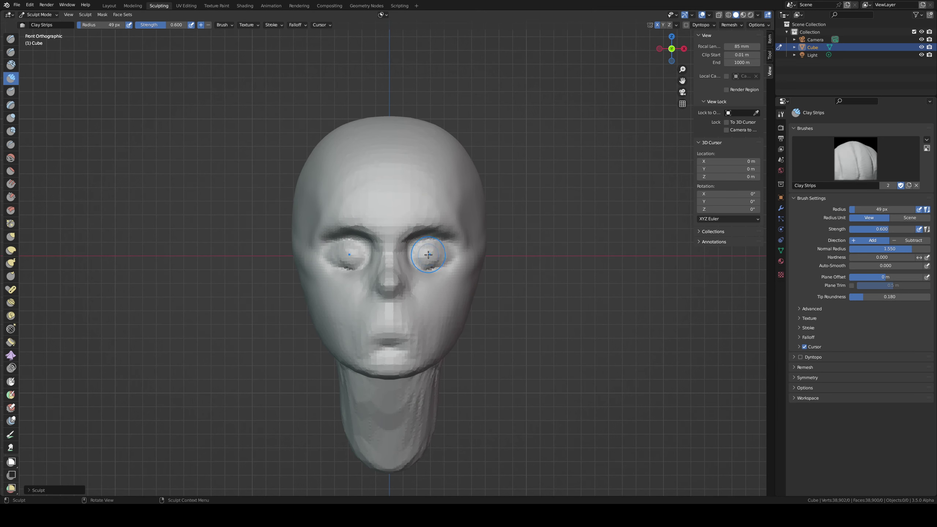
# Step: Try reshaping the eyeballs with the Grab brush at 78 px and building the lower eyelids with Clay Strips at 61 px radius
pyautogui.press('g')
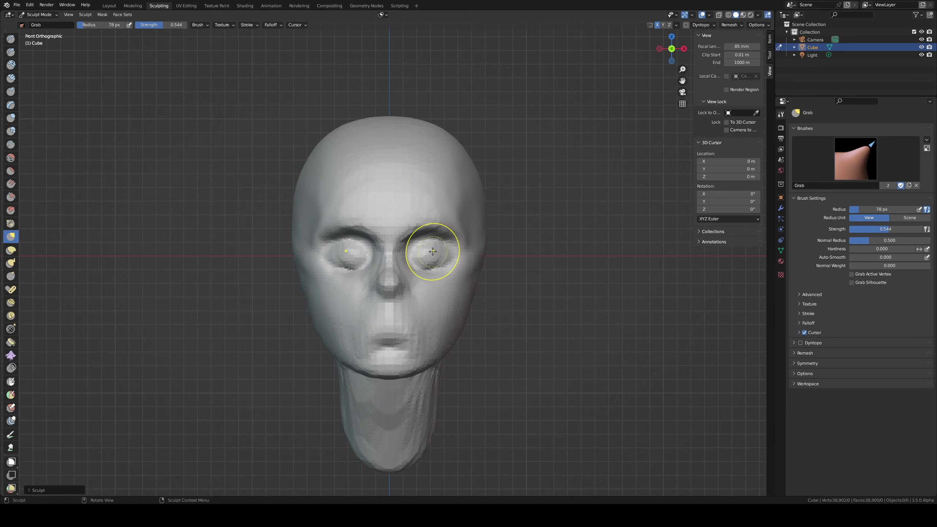
pyautogui.press('c')
pyautogui.moveTo(429, 250); pyautogui.dragTo(415, 248, button='middle')
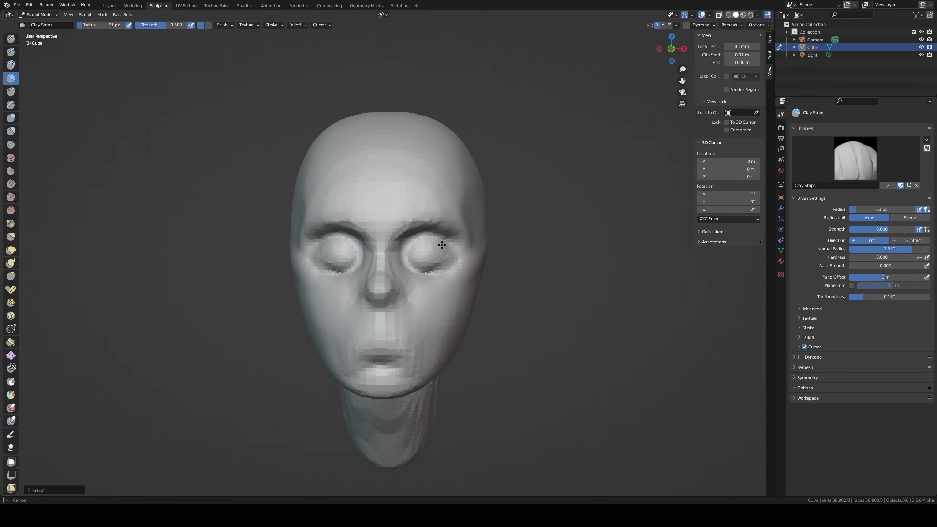
pyautogui.moveTo(412, 266); pyautogui.dragTo(446, 267)
pyautogui.hotkey('ctrl', 'z')
pyautogui.hotkey('ctrl', 'z')
# Step: Build up the upper eyelids over the eyeballs with the Clay Strips brush at 50 px radius
pyautogui.moveTo(426, 250)
pyautogui.mouseDown(button='middle')
pyautogui.moveTo(349, 247)
pyautogui.moveTo(374, 245)
pyautogui.mouseUp(button='middle')
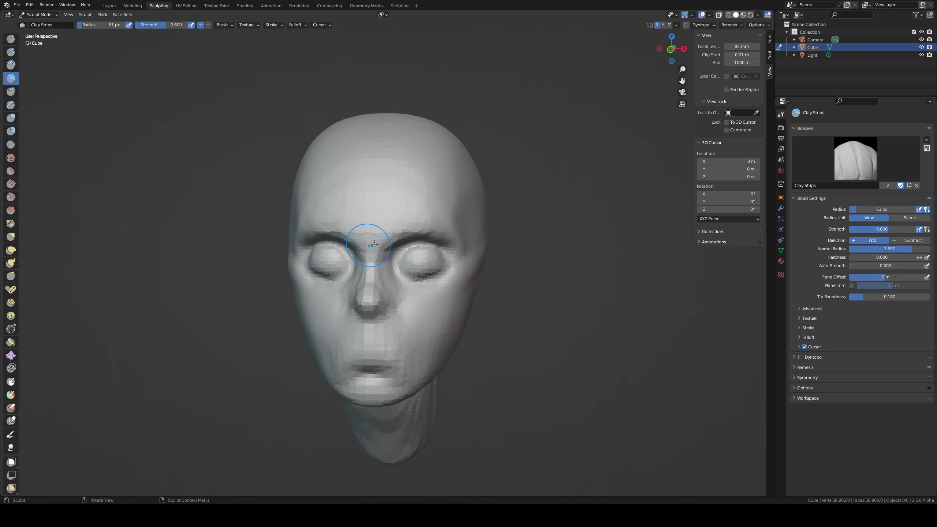
pyautogui.press('f')
pyautogui.click(394, 257)
pyautogui.moveTo(395, 251); pyautogui.dragTo(404, 251)
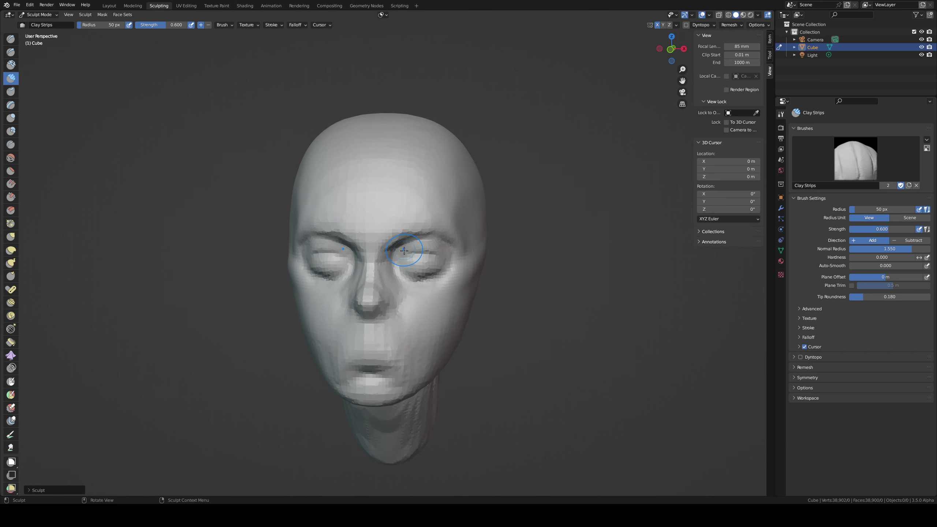
pyautogui.keyDown('alt'); pyautogui.moveTo(444, 250); pyautogui.dragTo(420, 219, button='middle'); pyautogui.keyUp('alt')
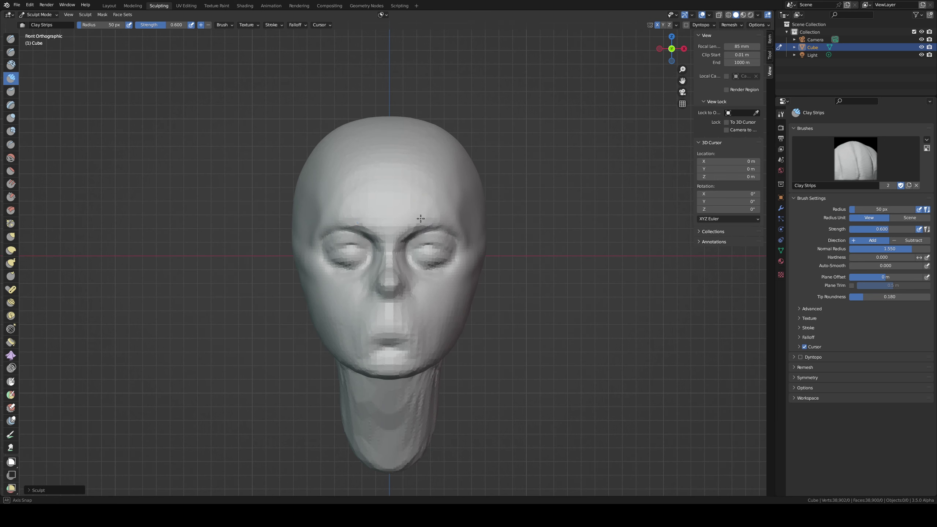
# Step: Adjust the eye shape with the Grab brush at 61 px and build the lower eyelids with Clay Strips at 40 px radius
pyautogui.press('g')
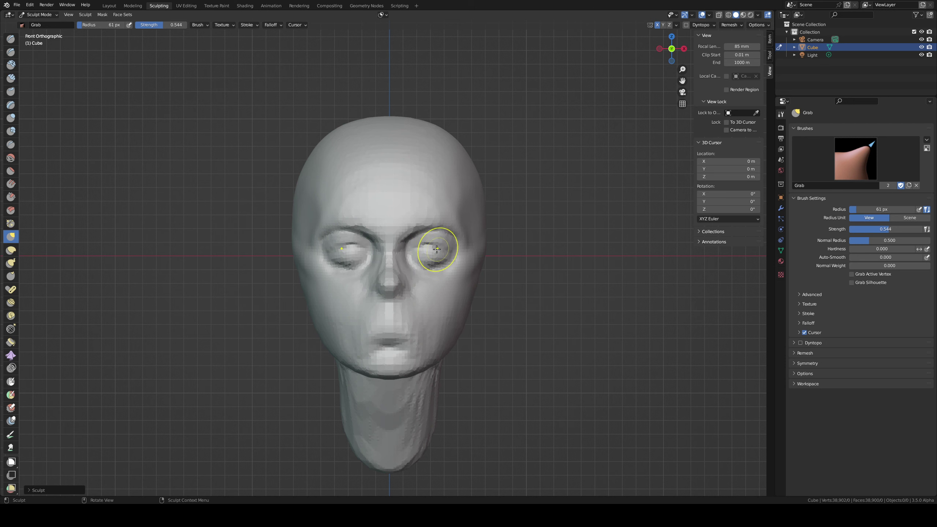
pyautogui.moveTo(438, 249); pyautogui.dragTo(442, 246)
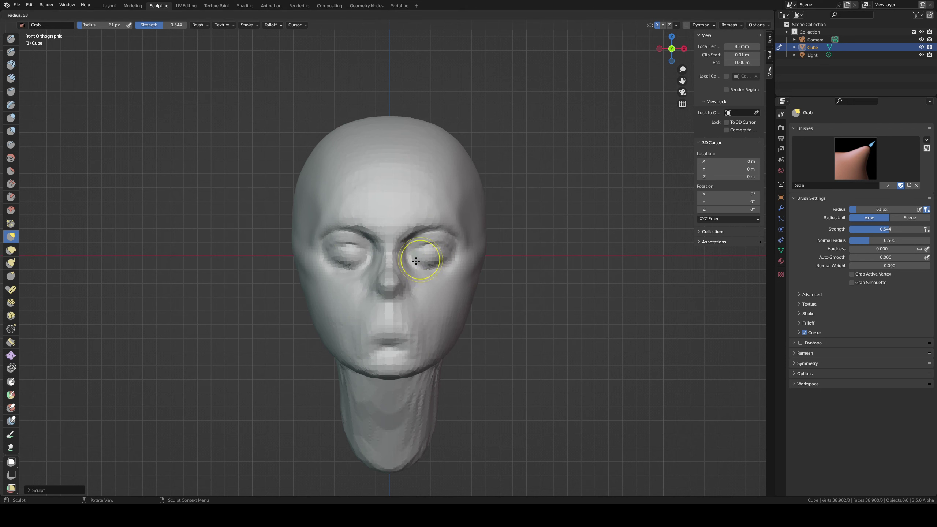
pyautogui.hotkey('shift', 'c')
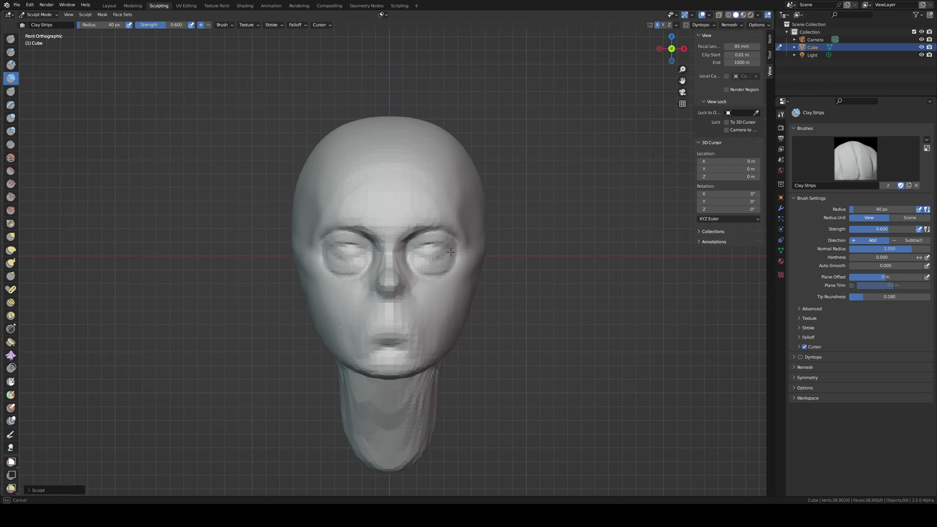
pyautogui.moveTo(450, 253); pyautogui.dragTo(375, 244, button='middle')
pyautogui.moveTo(365, 244); pyautogui.dragTo(401, 234, button='middle')
# Step: Carve a crease from the outer eye corner toward the temple with Draw Sharp, and build up below the eye with Clay Strips
pyautogui.press('2')
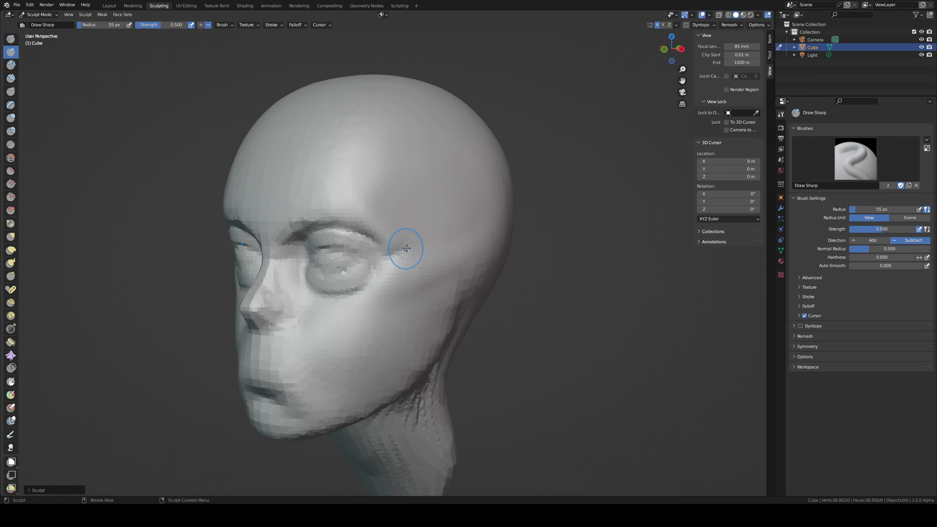
pyautogui.moveTo(389, 268); pyautogui.dragTo(409, 271, button='middle')
pyautogui.press('c')
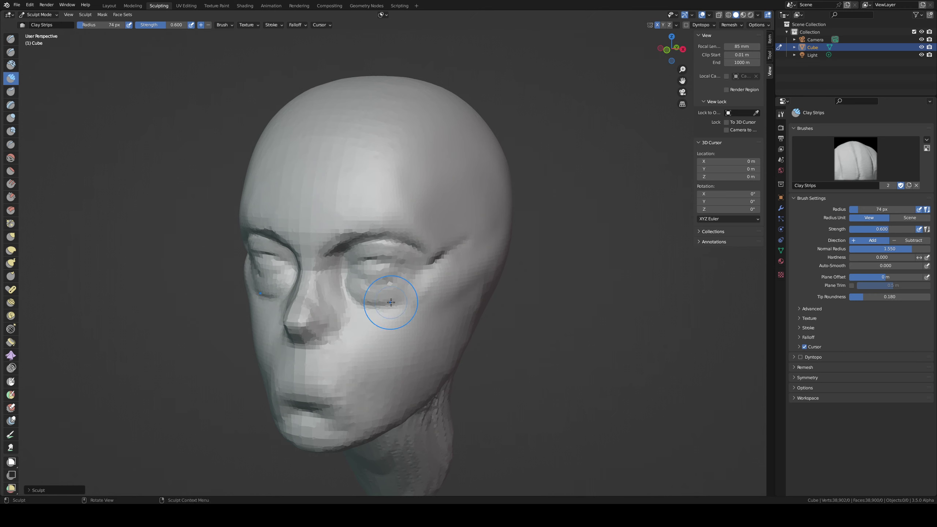
pyautogui.moveTo(391, 302); pyautogui.dragTo(385, 271, button='middle')
# Step: Carve the eyelid lines with Draw Sharp at 57 px and 33 px, and fill the area beneath the eyes with Clay Strips at 59 px
pyautogui.hotkey('shift', 'space')
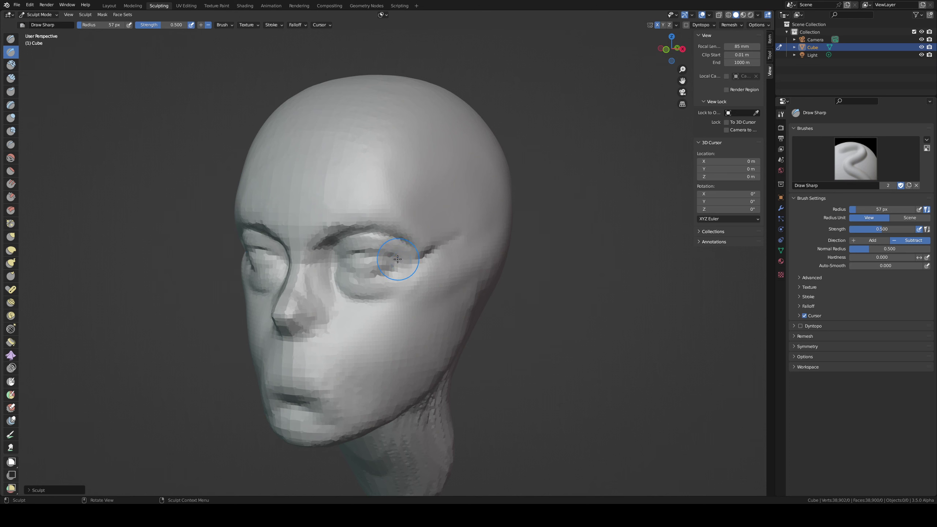
pyautogui.moveTo(397, 260); pyautogui.dragTo(431, 252, button='middle')
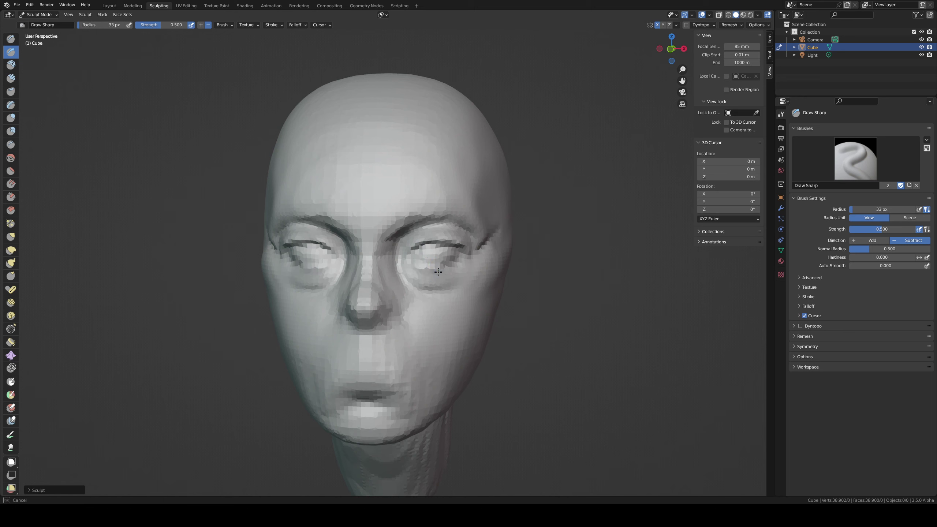
pyautogui.moveTo(459, 230); pyautogui.dragTo(406, 231, button='middle')
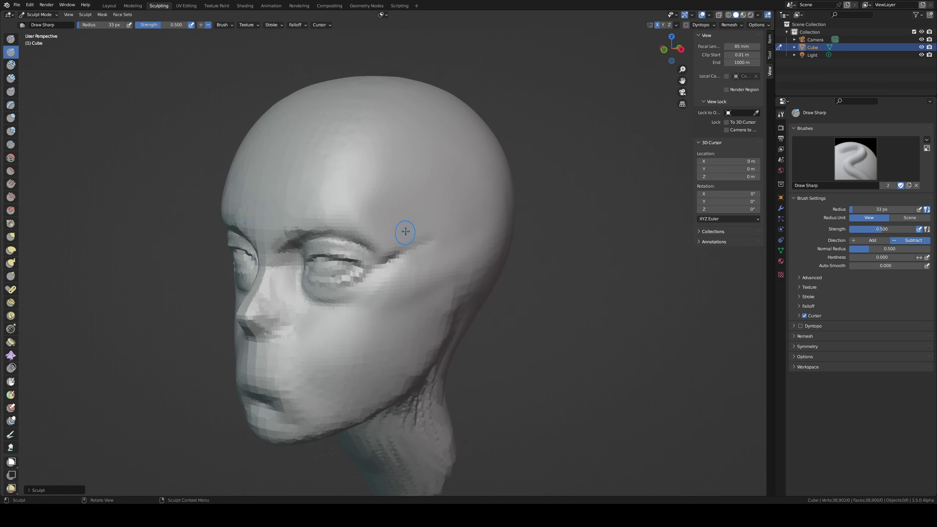
pyautogui.hotkey('shift', 'c')
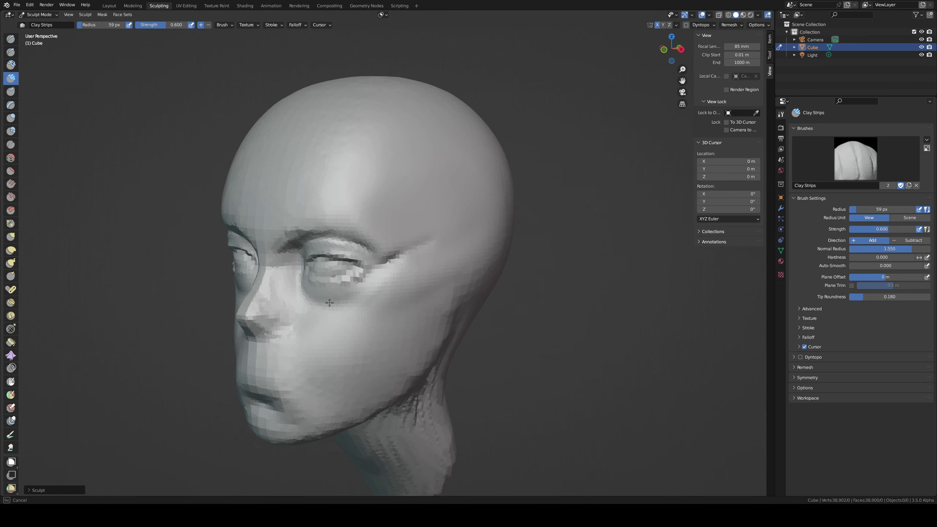
# Step: Adjust the sides of the face at eye level in front view with the Grab brush at 83 px radius
pyautogui.press('KP_1')
pyautogui.press('g')
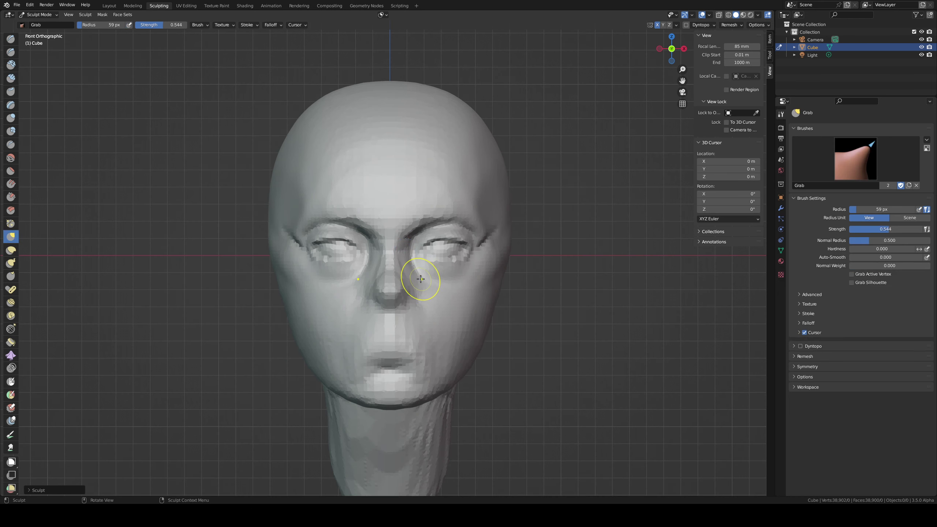
pyautogui.moveTo(439, 280)
pyautogui.mouseDown()
pyautogui.moveTo(473, 277)
pyautogui.moveTo(493, 257)
pyautogui.mouseUp()
pyautogui.hotkey('ctrl', 'z')
pyautogui.press('f')
pyautogui.click(471, 271)
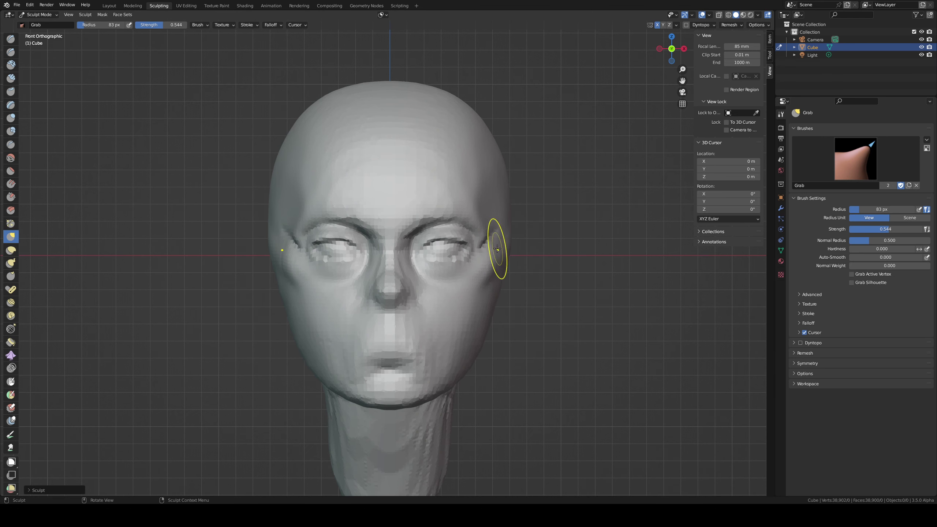
# Step: Shift the cheekbone area in front of the ear in side view with the Grab brush at 166 px radius
pyautogui.moveTo(508, 251); pyautogui.dragTo(380, 249, button='middle')
pyautogui.press('f')
pyautogui.click(534, 255)
pyautogui.press('f')
pyautogui.click(397, 253)
pyautogui.moveTo(337, 254); pyautogui.dragTo(336, 262)
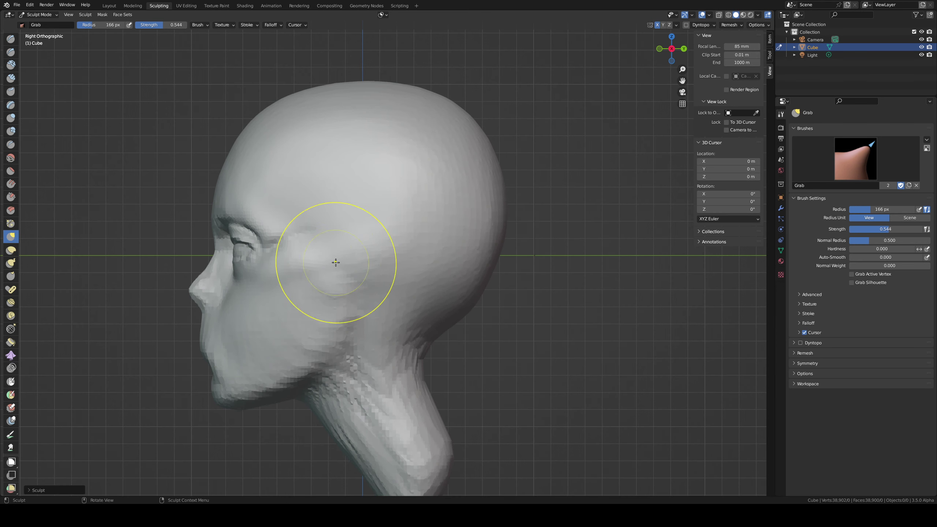
# Step: Refine the width of the face below the cheekbones in front view with the Grab brush at 217 px radius
pyautogui.moveTo(362, 243); pyautogui.dragTo(424, 245, button='middle')
pyautogui.moveTo(485, 247)
pyautogui.mouseDown(button='middle')
pyautogui.moveTo(539, 226)
pyautogui.moveTo(486, 254)
pyautogui.mouseUp(button='middle')
pyautogui.press('f')
pyautogui.click(507, 283)
pyautogui.moveTo(489, 269); pyautogui.dragTo(484, 266)
pyautogui.moveTo(490, 250); pyautogui.dragTo(433, 240, button='middle')
# Step: Carve the rear jaw line from below the ear down to the neck with the Draw Sharp brush at 106 px radius
pyautogui.press('d')
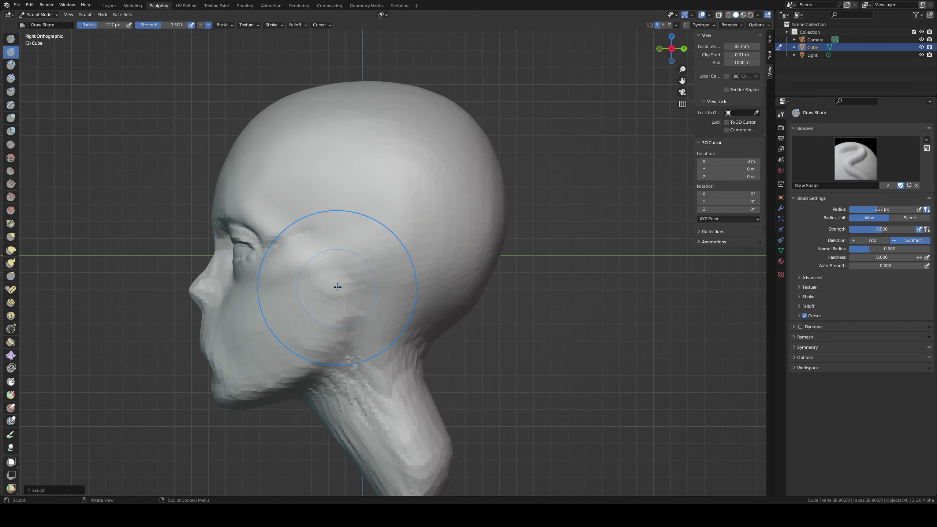
pyautogui.press('c')
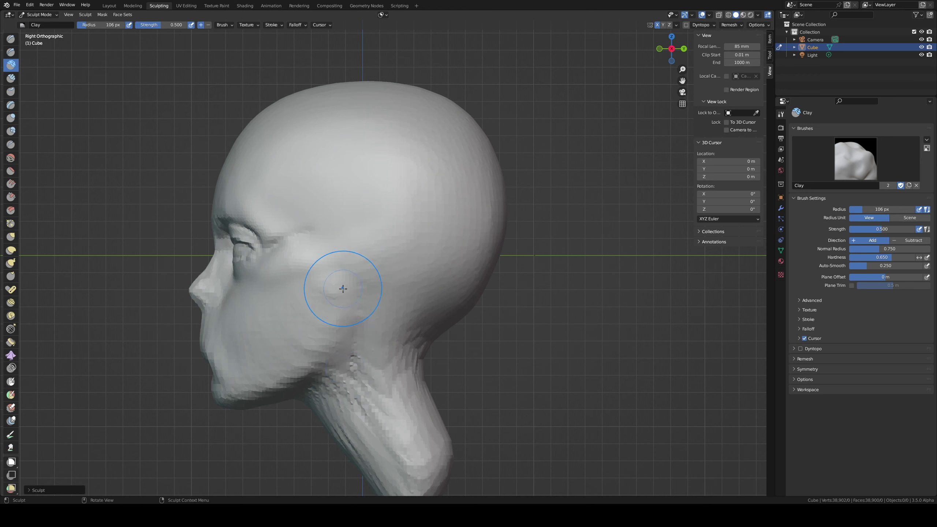
pyautogui.hotkey('ctrl', 'z')
pyautogui.press('d')
pyautogui.moveTo(345, 304); pyautogui.dragTo(341, 339)
pyautogui.moveTo(343, 275)
pyautogui.mouseDown()
pyautogui.moveTo(345, 314)
pyautogui.moveTo(327, 378)
pyautogui.mouseUp()
pyautogui.hotkey('ctrl', 'z')
pyautogui.moveTo(341, 309); pyautogui.dragTo(319, 384)
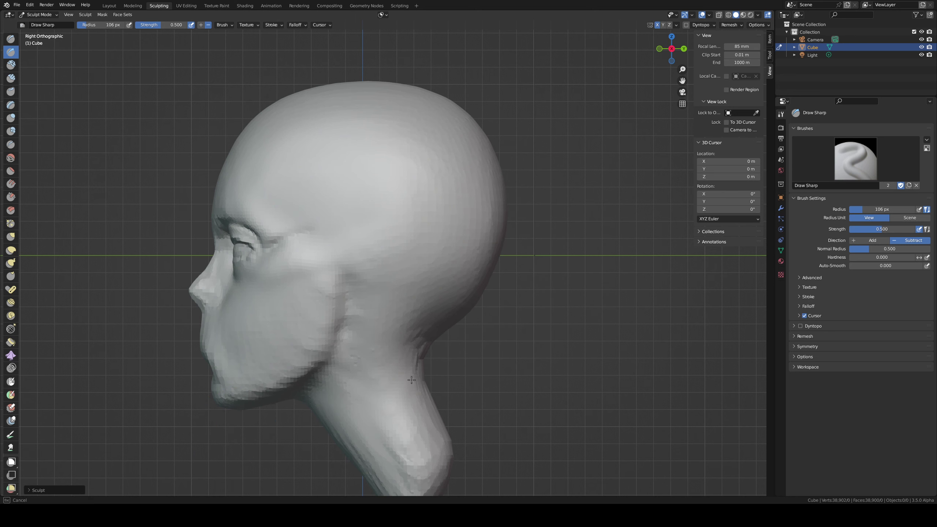
# Step: Symmetrize the head mesh in the +X to -X direction
pyautogui.moveTo(406, 250); pyautogui.dragTo(657, 95, button='middle')
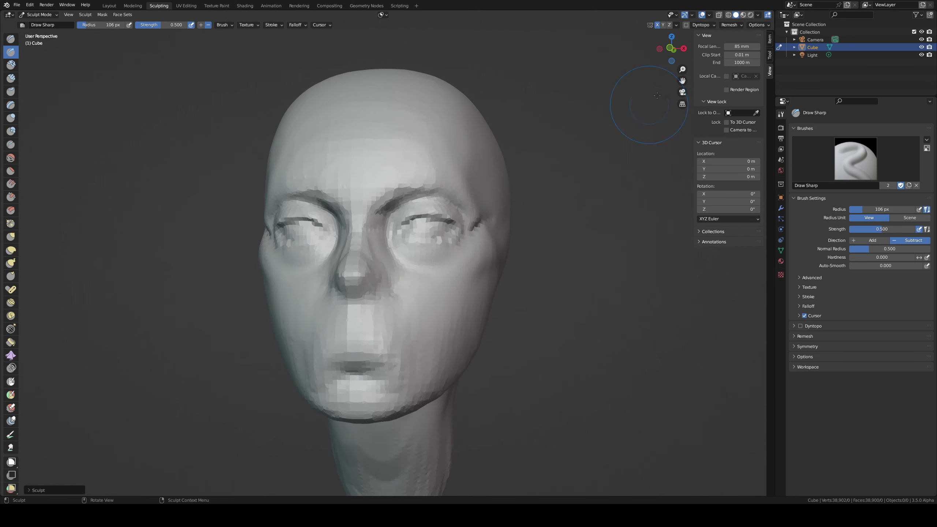
pyautogui.click(676, 24)
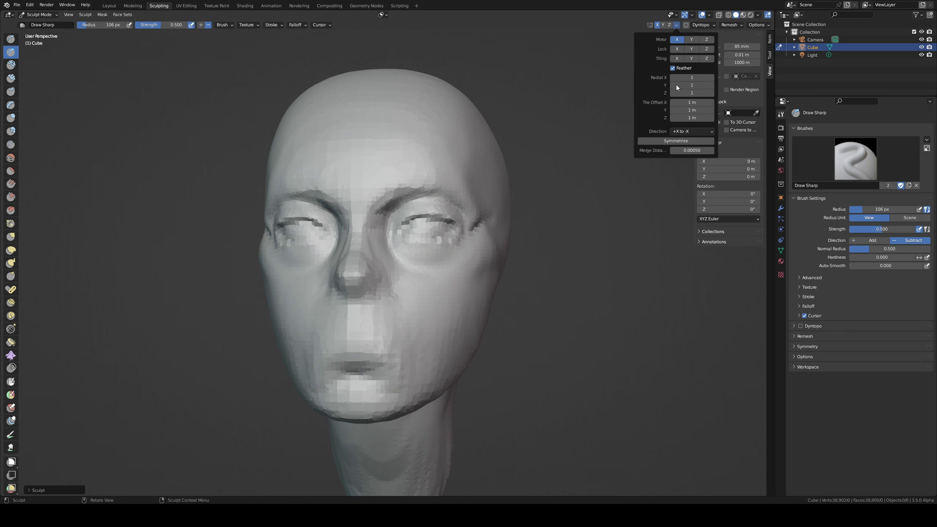
pyautogui.click(677, 141)
# Step: Refine the groove behind the outer eye corner with Draw Sharp at 56 px and Clay Strips at 61 px radius
pyautogui.moveTo(548, 158); pyautogui.dragTo(379, 226, button='middle')
pyautogui.press('f')
pyautogui.click(319, 238)
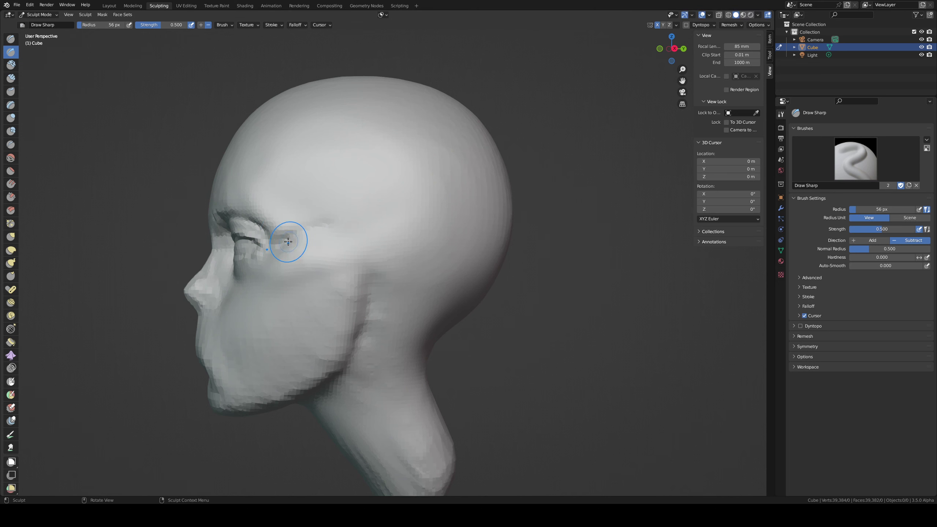
pyautogui.moveTo(289, 242); pyautogui.dragTo(322, 227)
pyautogui.hotkey('shift', 'c')
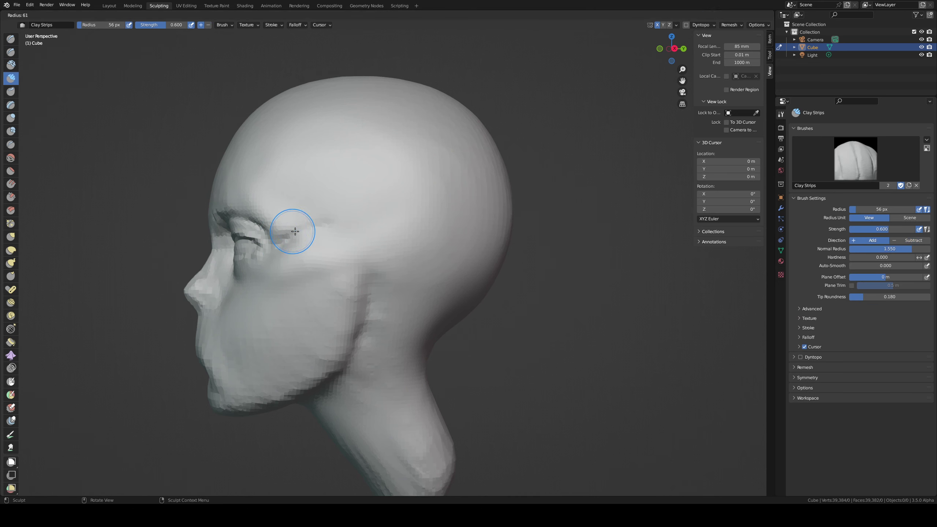
pyautogui.moveTo(300, 222); pyautogui.dragTo(289, 227, button='middle')
# Step: Smooth the temple beside the eye with the Smooth brush at 80 px radius and 0.277 strength
pyautogui.press('s')
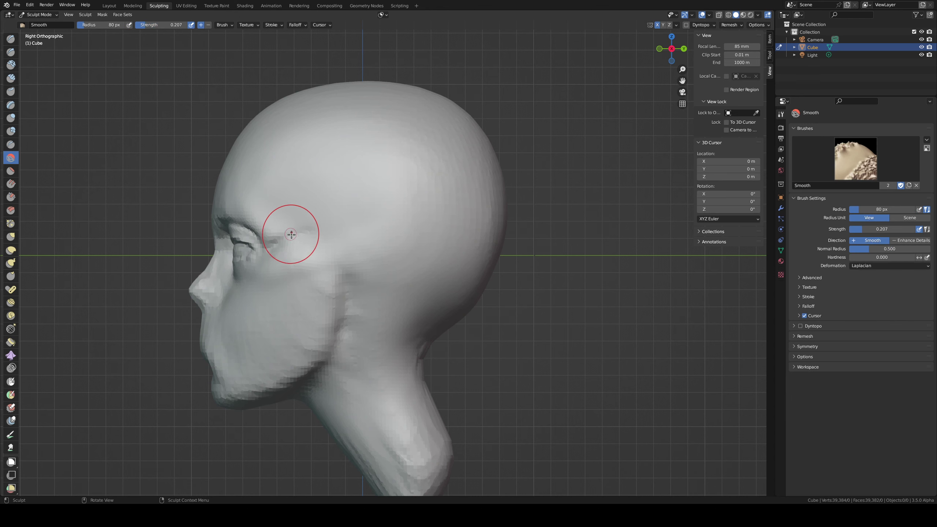
pyautogui.hotkey('shift', 'f')
pyautogui.click(301, 242)
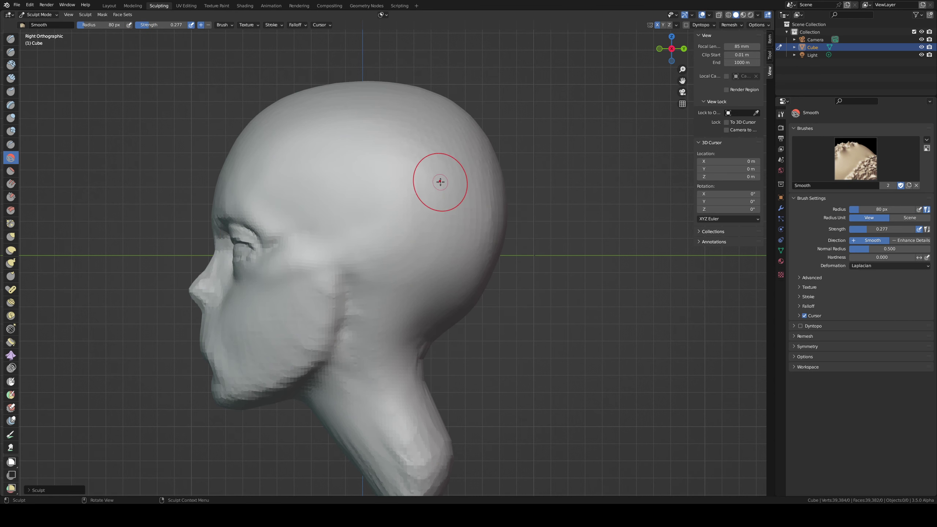
# Step: Smooth the skull and forehead with the Smooth brush at 199 px radius
pyautogui.press('f')
pyautogui.click(472, 146)
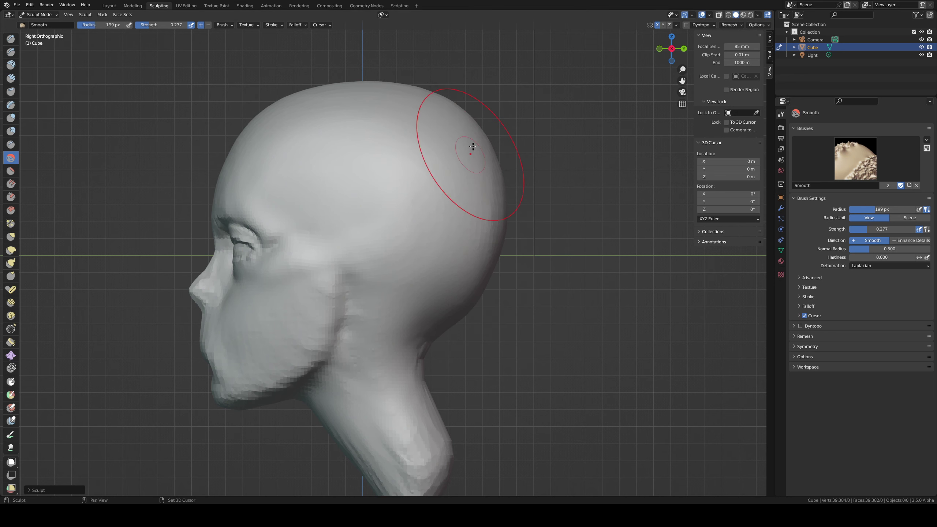
pyautogui.moveTo(308, 98); pyautogui.dragTo(330, 190, button='middle')
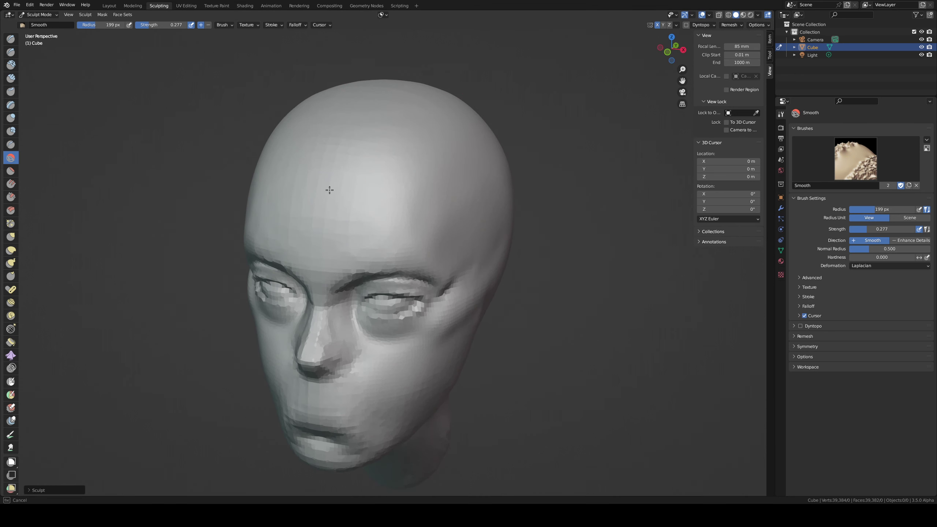
pyautogui.moveTo(308, 219)
pyautogui.mouseDown(button='middle')
pyautogui.moveTo(278, 216)
pyautogui.moveTo(325, 146)
pyautogui.moveTo(304, 139)
pyautogui.mouseUp(button='middle')
pyautogui.moveTo(234, 222); pyautogui.dragTo(234, 184, button='middle')
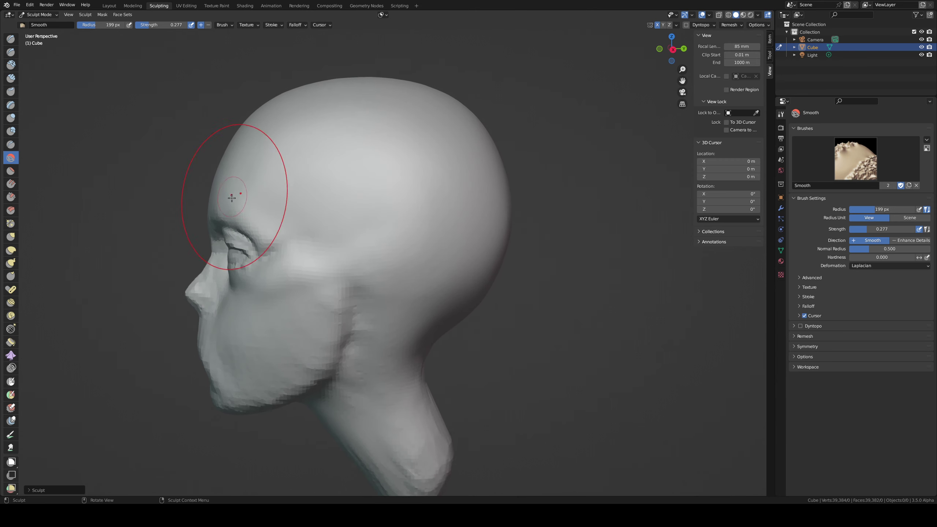
# Step: Adjust the brow ridge with the Grab brush at 177 px radius and check the head's shape from above
pyautogui.press('g')
pyautogui.moveTo(223, 212); pyautogui.dragTo(217, 220)
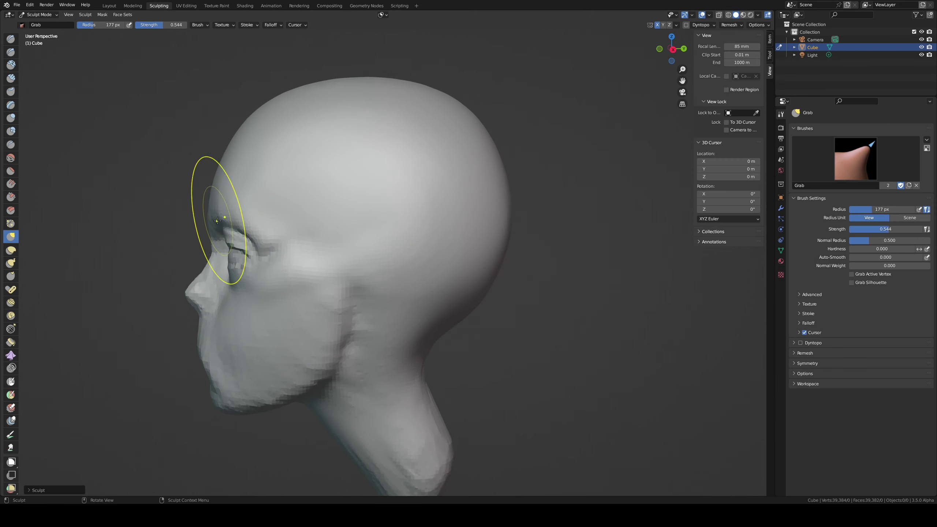
pyautogui.moveTo(218, 221)
pyautogui.mouseDown(button='middle')
pyautogui.moveTo(366, 231)
pyautogui.moveTo(418, 92)
pyautogui.moveTo(472, 125)
pyautogui.moveTo(473, 199)
pyautogui.mouseUp(button='middle')
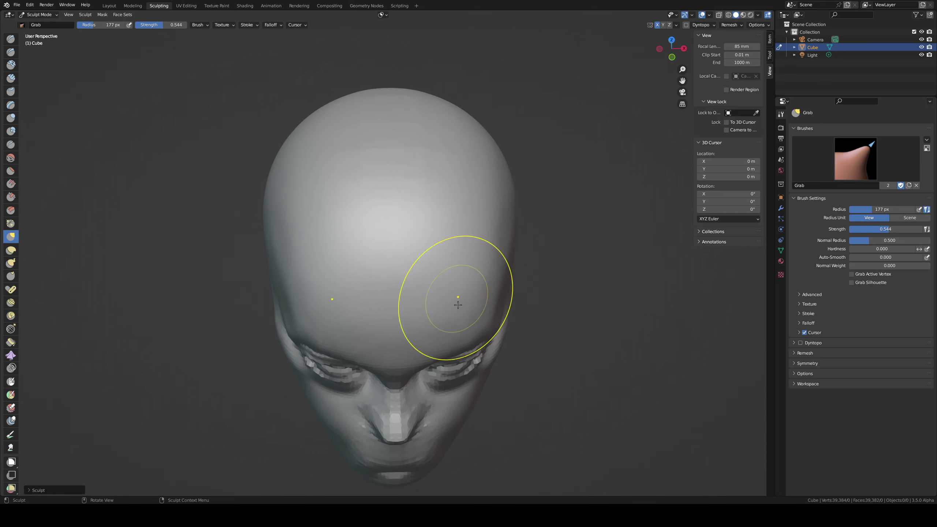
pyautogui.keyDown('shift'); pyautogui.moveTo(454, 368); pyautogui.dragTo(442, 336, button='middle'); pyautogui.keyUp('shift')
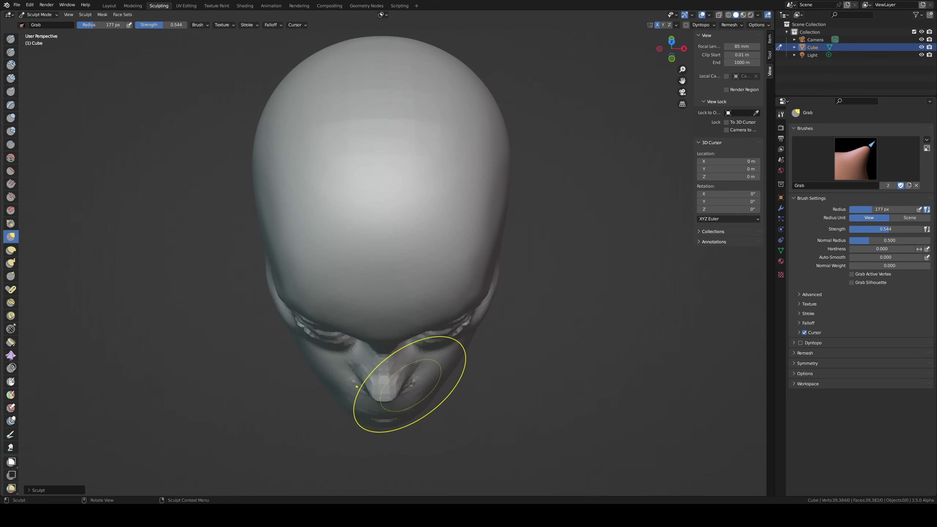
# Step: Adjust the chin in side view with the Grab brush at 138 px and 112 px radius, and smooth the neck
pyautogui.moveTo(397, 398); pyautogui.dragTo(310, 331, button='middle')
pyautogui.moveTo(275, 305)
pyautogui.mouseDown(button='middle')
pyautogui.moveTo(270, 293)
pyautogui.moveTo(272, 303)
pyautogui.mouseUp(button='middle')
pyautogui.press('f')
pyautogui.click(260, 344)
pyautogui.press('f')
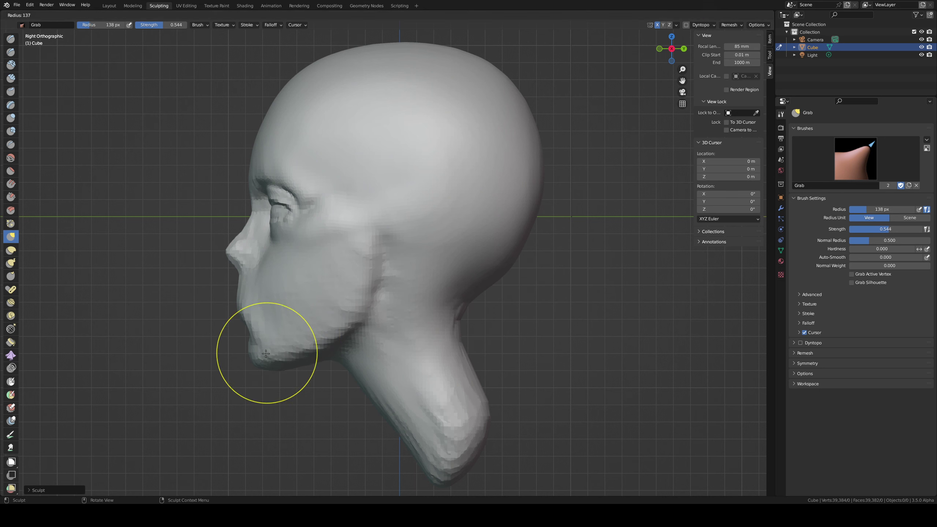
pyautogui.click(257, 358)
pyautogui.moveTo(463, 384); pyautogui.dragTo(463, 385)
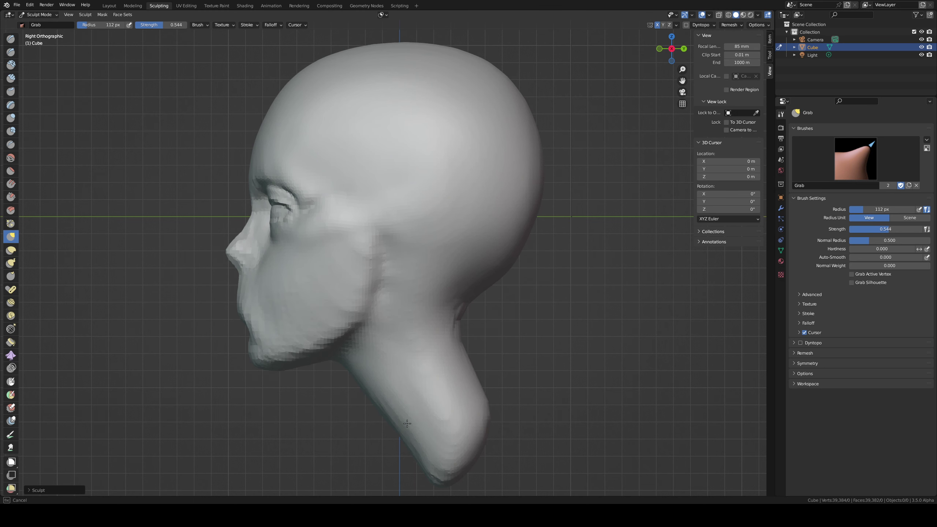
# Step: Paint an oval ear mask behind the cheekbone in side view with the Mask brush at 66 px and 87 px radius
pyautogui.press('m')
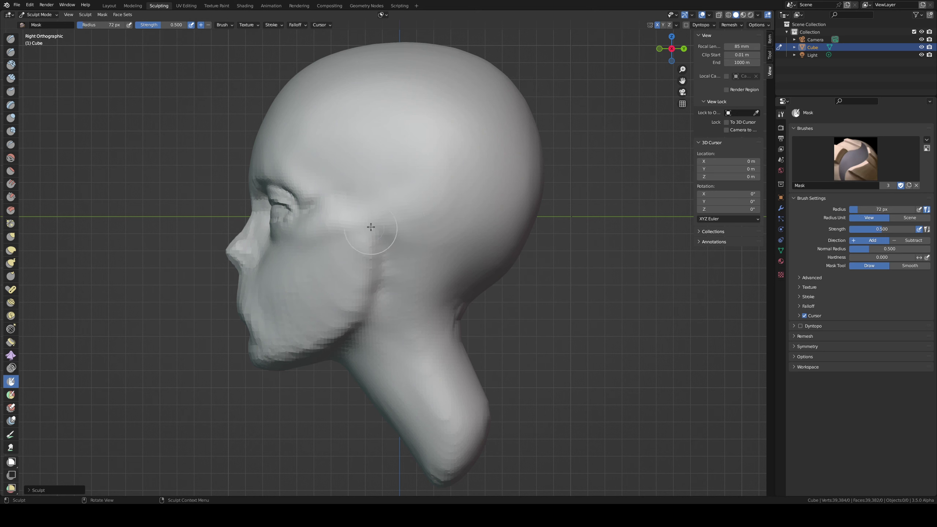
pyautogui.press('f')
pyautogui.click(385, 222)
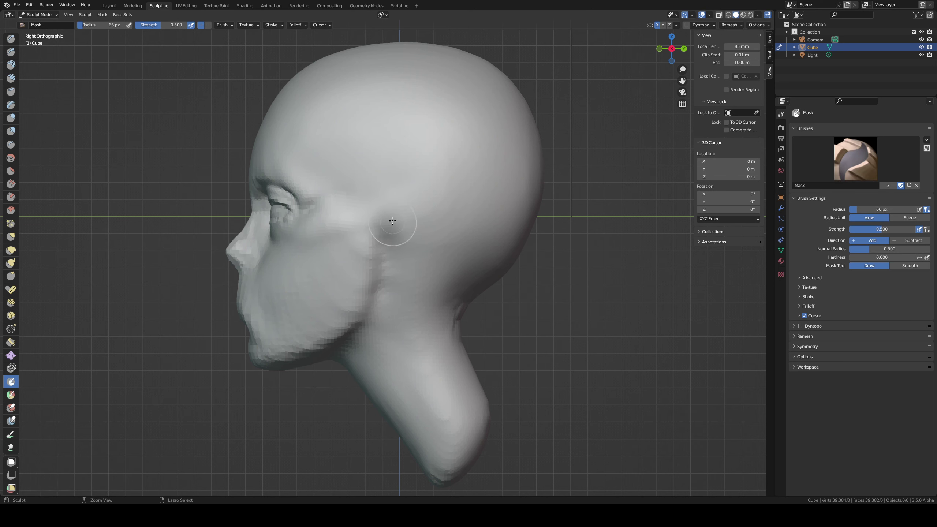
pyautogui.press('g')
pyautogui.moveTo(383, 247); pyautogui.dragTo(374, 243)
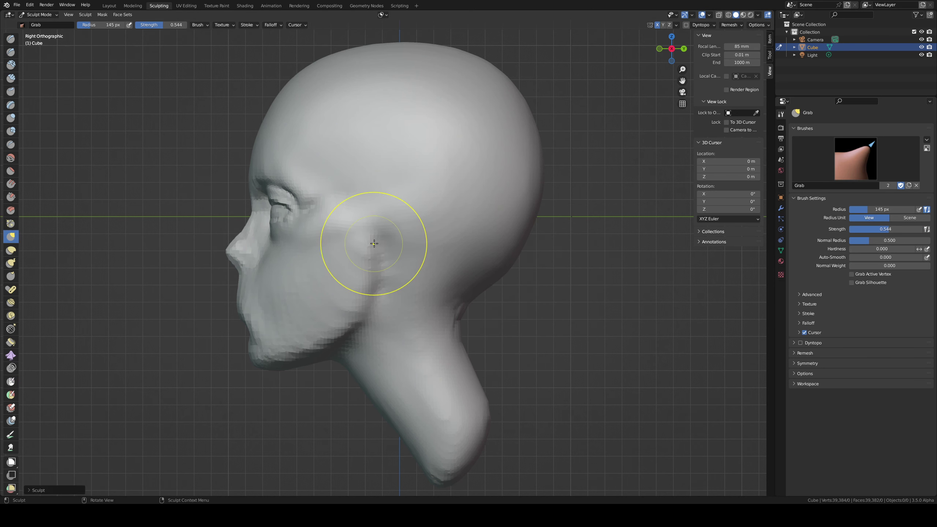
pyautogui.press('m')
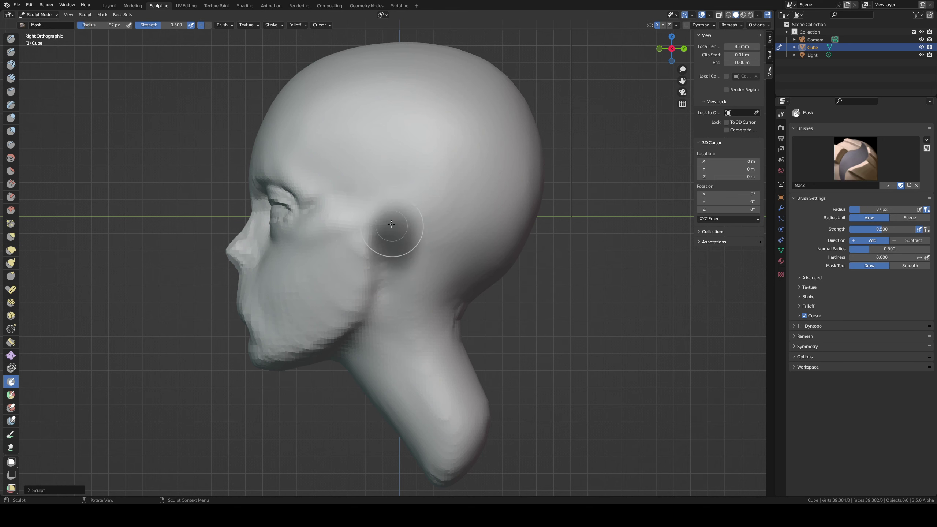
pyautogui.moveTo(391, 224); pyautogui.dragTo(393, 226)
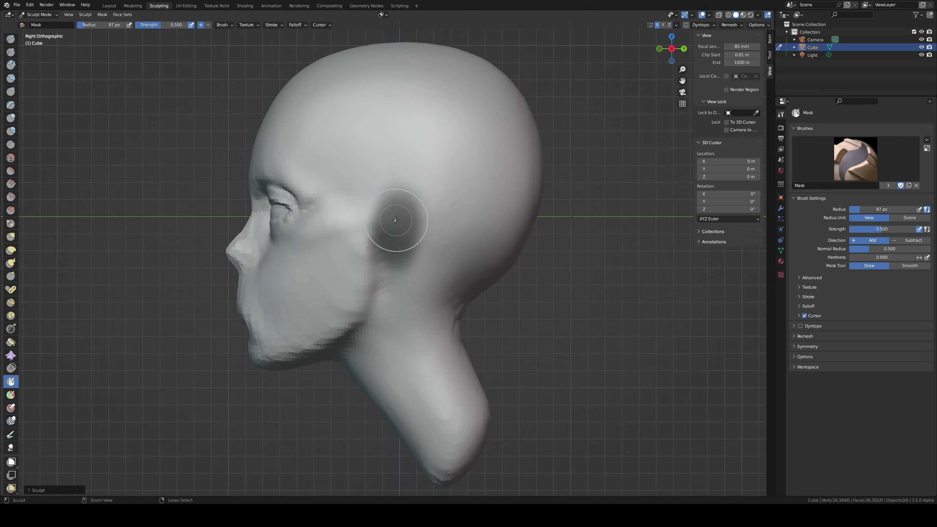
# Step: Pull the ear shape out from the side of the head with the Grab brush at 182 px radius, protecting the rest with the inverted mask
pyautogui.moveTo(396, 219); pyautogui.dragTo(474, 215, button='middle')
pyautogui.press('g')
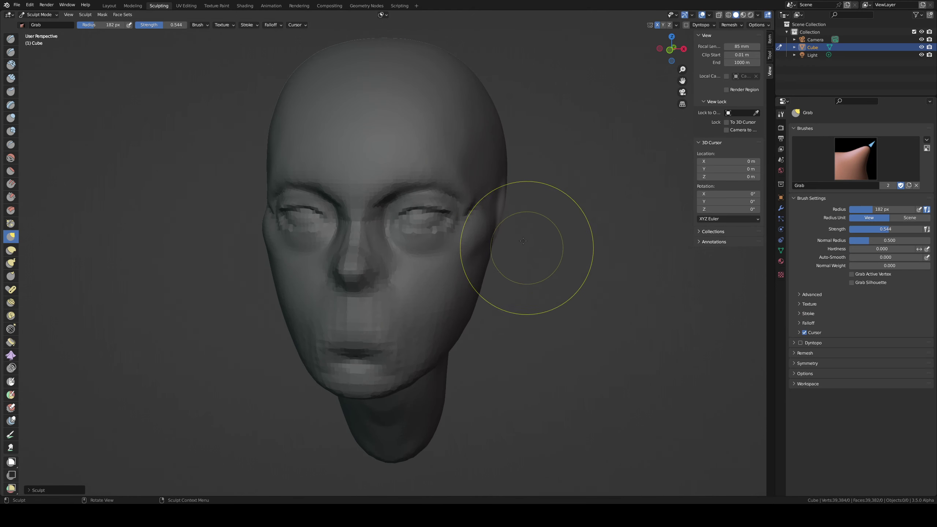
pyautogui.moveTo(523, 240); pyautogui.dragTo(490, 234, button='middle')
pyautogui.moveTo(491, 231); pyautogui.dragTo(496, 253)
pyautogui.moveTo(500, 225)
pyautogui.mouseDown(button='middle')
pyautogui.moveTo(533, 213)
pyautogui.moveTo(516, 236)
pyautogui.mouseUp(button='middle')
pyautogui.moveTo(516, 236); pyautogui.dragTo(512, 257)
pyautogui.moveTo(510, 204)
pyautogui.mouseDown()
pyautogui.moveTo(511, 236)
pyautogui.moveTo(513, 229)
pyautogui.mouseUp()
pyautogui.keyDown('alt'); pyautogui.moveTo(513, 229); pyautogui.dragTo(417, 208, button='middle'); pyautogui.keyUp('alt')
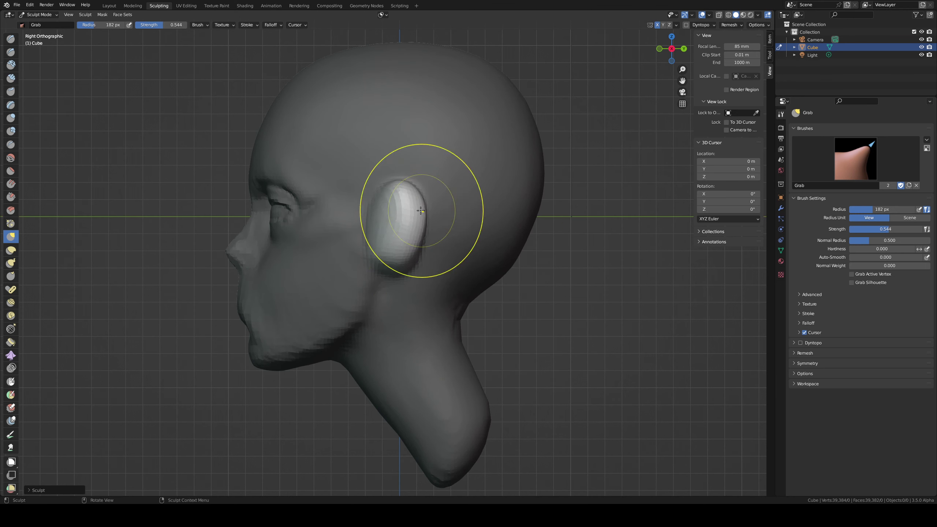
# Step: Widen the ear backward and shape its lower edge in side view with the Grab brush at 182 px and 140 px radius
pyautogui.moveTo(431, 217)
pyautogui.mouseDown()
pyautogui.moveTo(423, 209)
pyautogui.moveTo(419, 245)
pyautogui.mouseUp()
pyautogui.moveTo(436, 202); pyautogui.dragTo(429, 197)
pyautogui.press('f')
pyautogui.click(409, 234)
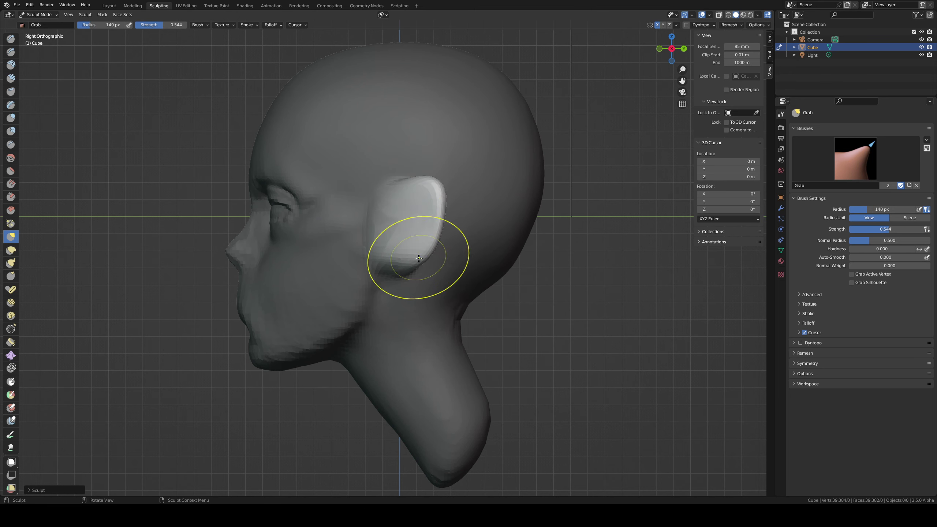
pyautogui.moveTo(407, 268); pyautogui.dragTo(400, 266)
# Step: Narrow and round the ear's outline in side view with the Grab brush at 124 px and 85 px radius
pyautogui.press('d')
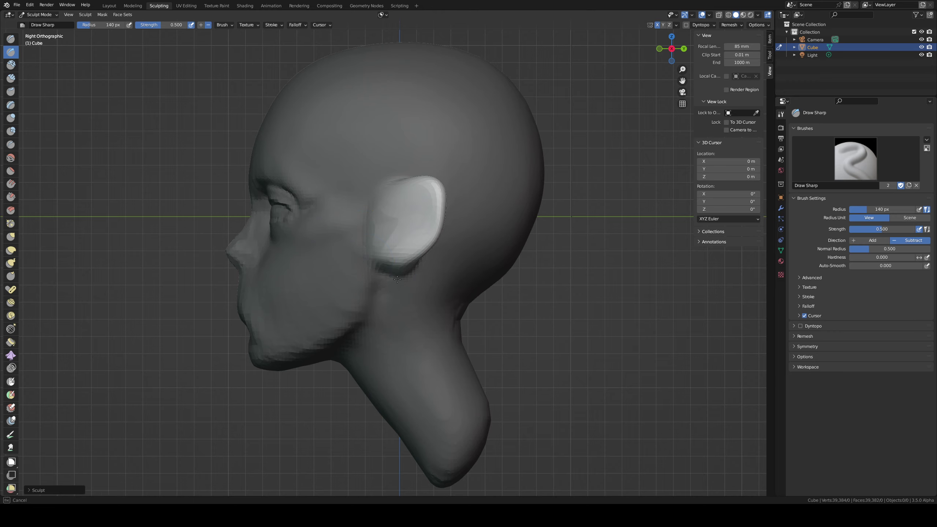
pyautogui.moveTo(406, 234); pyautogui.dragTo(352, 253, button='middle')
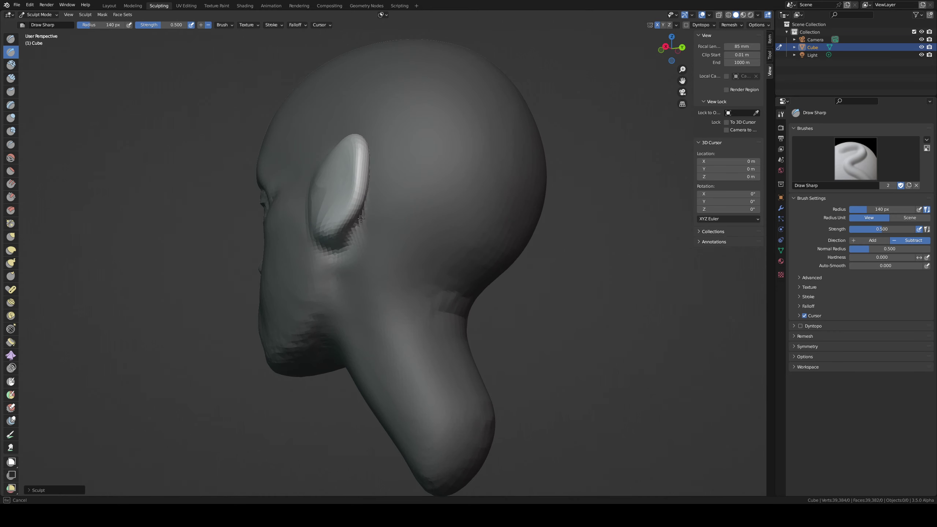
pyautogui.moveTo(361, 218); pyautogui.dragTo(439, 226, button='middle')
pyautogui.press('g')
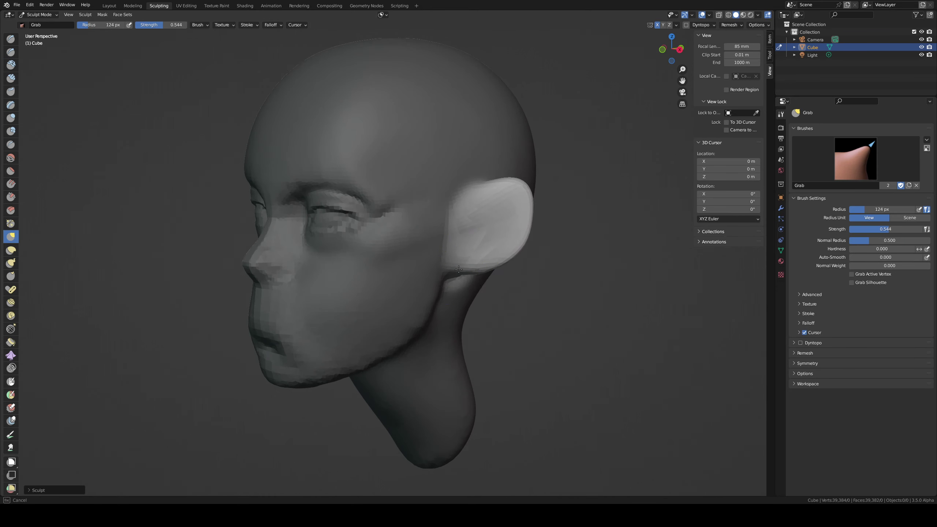
pyautogui.press('KP_3')
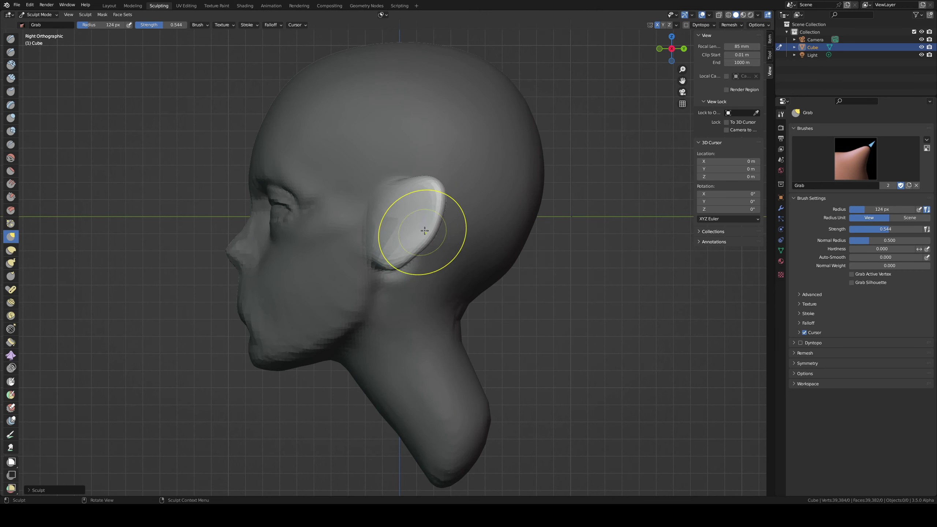
pyautogui.moveTo(432, 185); pyautogui.dragTo(425, 185)
pyautogui.moveTo(420, 184)
pyautogui.mouseDown()
pyautogui.moveTo(408, 183)
pyautogui.moveTo(426, 183)
pyautogui.moveTo(417, 220)
pyautogui.moveTo(417, 210)
pyautogui.mouseUp()
pyautogui.press('f')
pyautogui.click(422, 196)
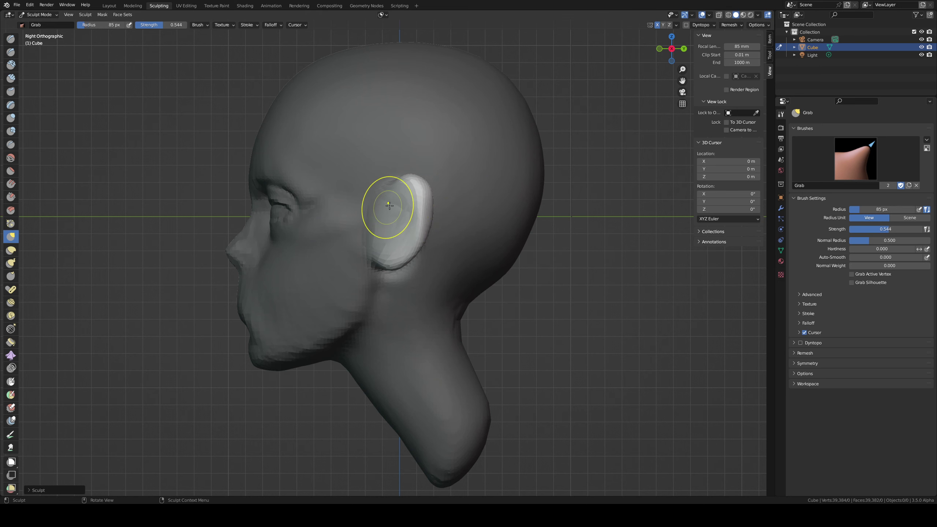
# Step: Adjust the back edge of the ear from behind the head with the Grab brush at 100 px radius
pyautogui.moveTo(397, 193); pyautogui.dragTo(352, 190, button='middle')
pyautogui.press('f')
pyautogui.click(296, 191)
pyautogui.moveTo(285, 183); pyautogui.dragTo(288, 180)
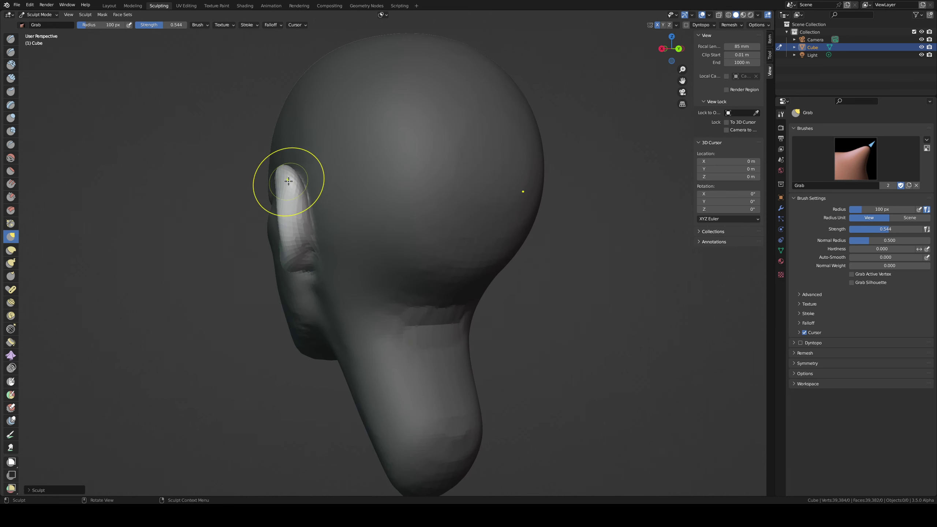
pyautogui.moveTo(280, 216); pyautogui.dragTo(284, 221)
pyautogui.moveTo(308, 218); pyautogui.dragTo(421, 209, button='middle')
# Step: Carve the hollow inside the ear's outer rim with the Draw Sharp brush in Subtract mode at 62 px radius
pyautogui.press('d')
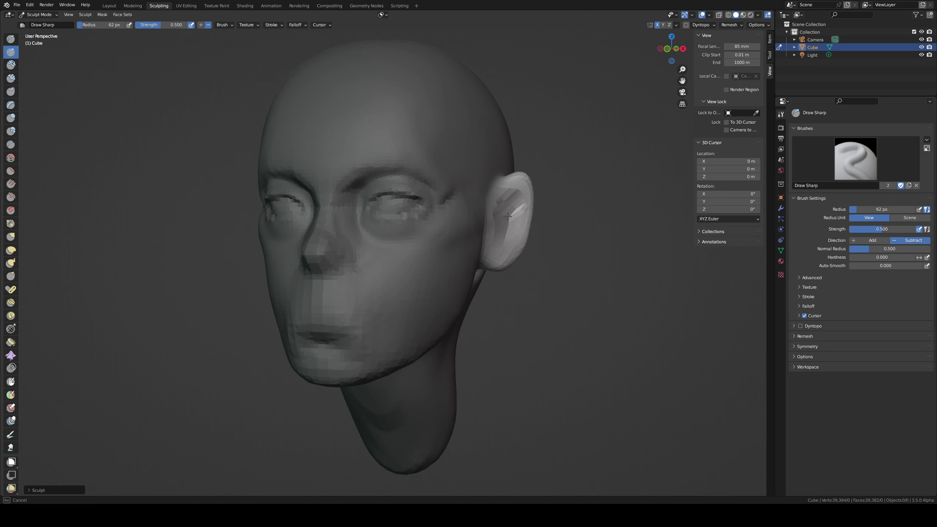
pyautogui.moveTo(514, 202); pyautogui.dragTo(371, 224, button='middle')
pyautogui.moveTo(368, 188)
pyautogui.mouseDown()
pyautogui.moveTo(371, 248)
pyautogui.moveTo(366, 240)
pyautogui.mouseUp()
pyautogui.moveTo(366, 240); pyautogui.dragTo(415, 252, button='middle')
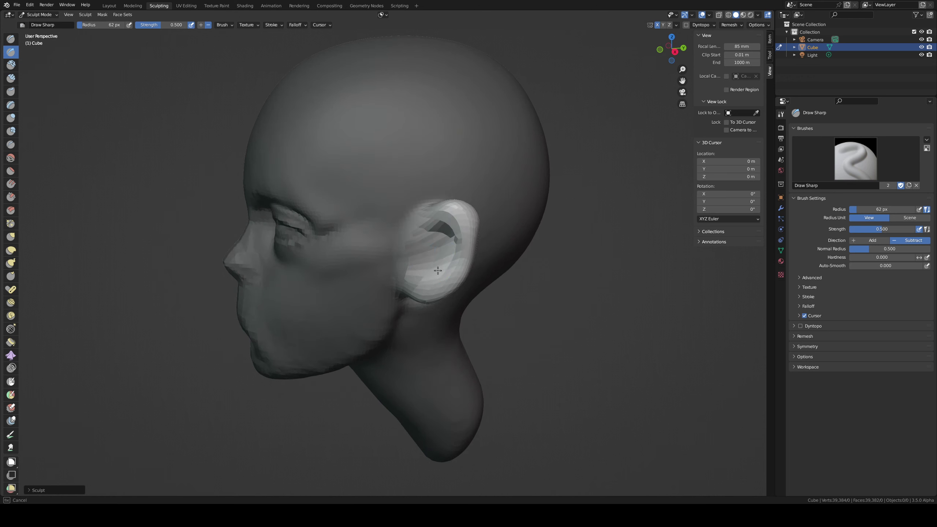
pyautogui.moveTo(453, 224); pyautogui.dragTo(383, 258, button='middle')
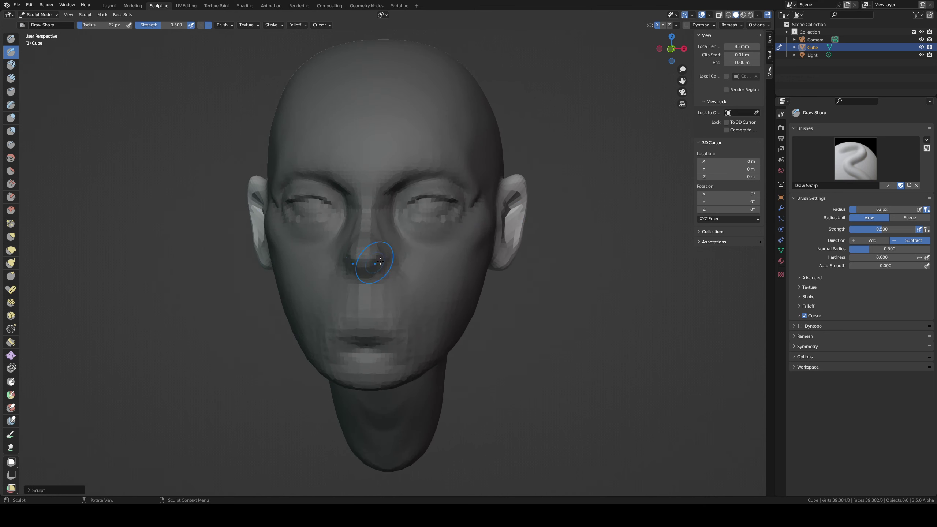
# Step: Clear the mask from the head and set the Draw Sharp brush radius to 83 px
pyautogui.moveTo(513, 284)
pyautogui.mouseDown(button='middle')
pyautogui.moveTo(509, 264)
pyautogui.moveTo(476, 238)
pyautogui.mouseUp(button='middle')
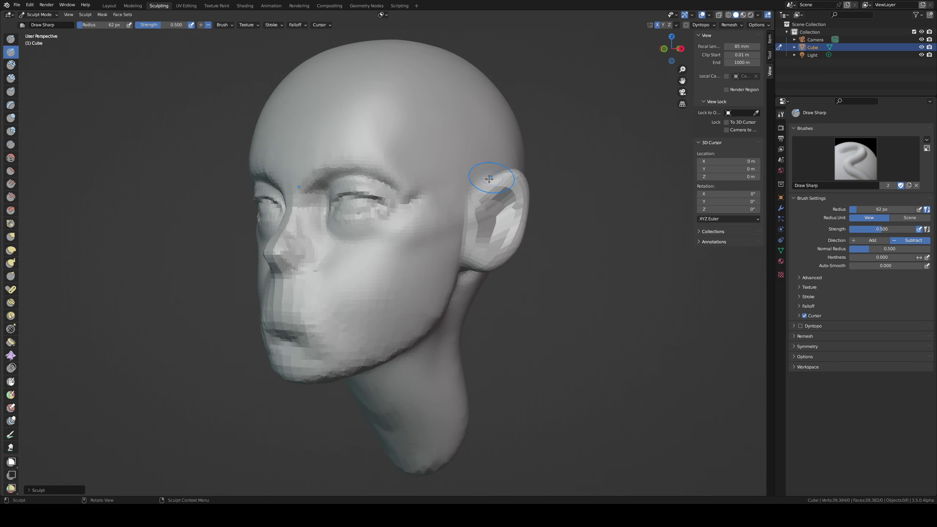
pyautogui.moveTo(487, 186)
pyautogui.mouseDown(button='middle')
pyautogui.moveTo(477, 262)
pyautogui.moveTo(518, 172)
pyautogui.moveTo(530, 186)
pyautogui.moveTo(476, 202)
pyautogui.mouseUp(button='middle')
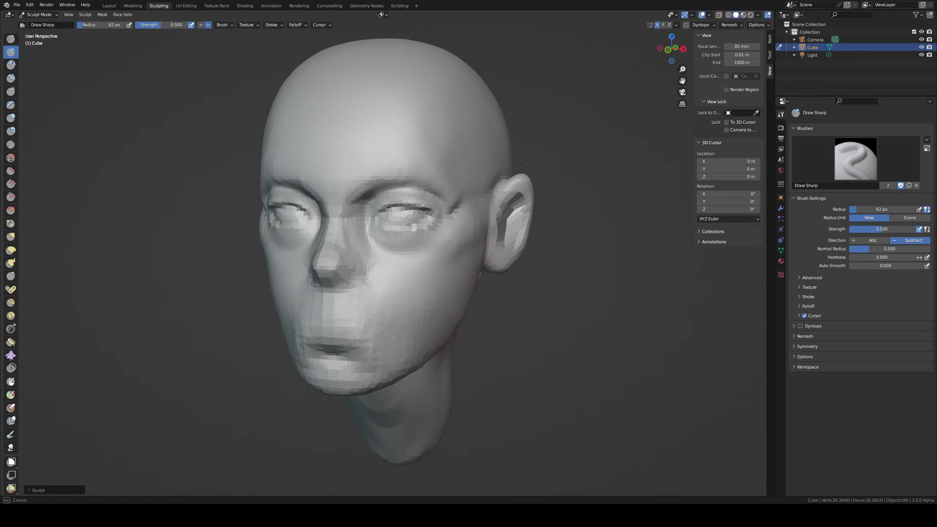
pyautogui.press('f')
pyautogui.click(502, 173)
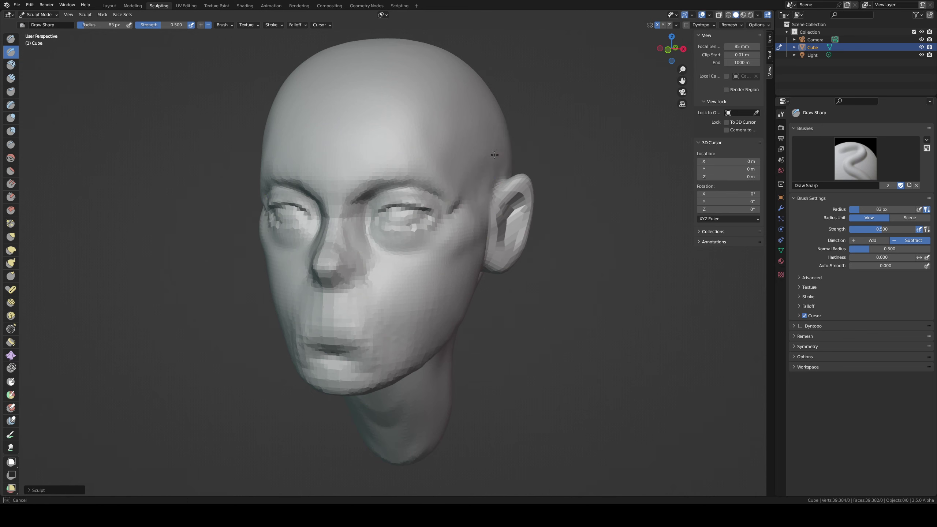
pyautogui.moveTo(508, 143); pyautogui.dragTo(523, 201, button='middle')
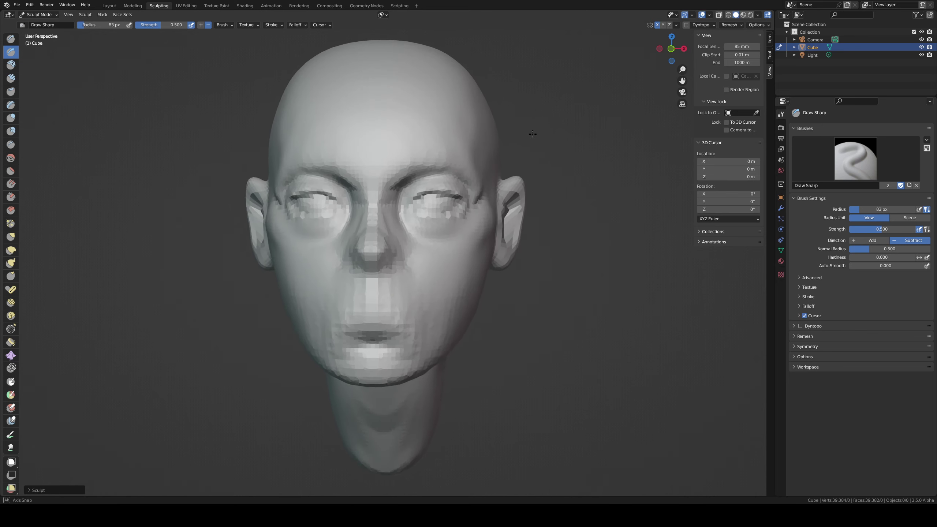
# Step: Reposition the upper part of the ears in front view with the Grab brush at 148 px and 105 px radius
pyautogui.press('g')
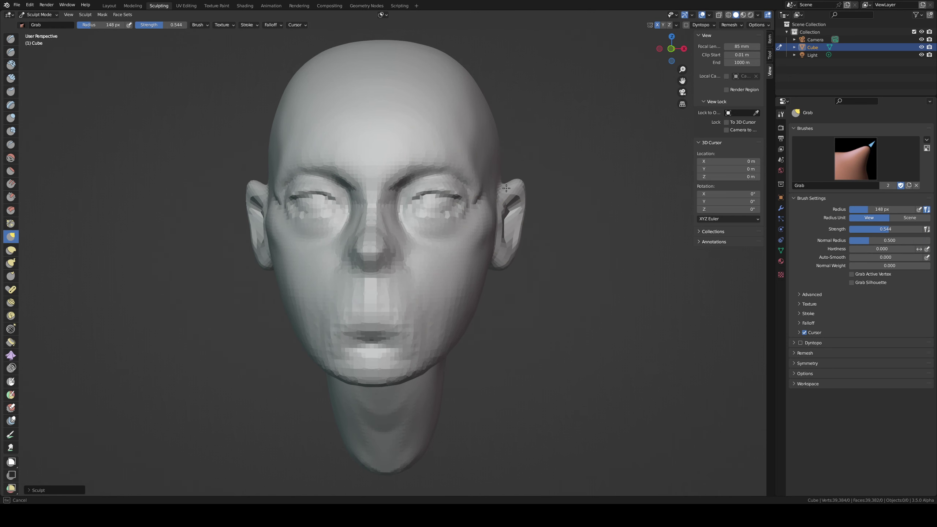
pyautogui.moveTo(503, 205); pyautogui.dragTo(507, 205)
pyautogui.moveTo(508, 205); pyautogui.dragTo(436, 217, button='middle')
pyautogui.press('f')
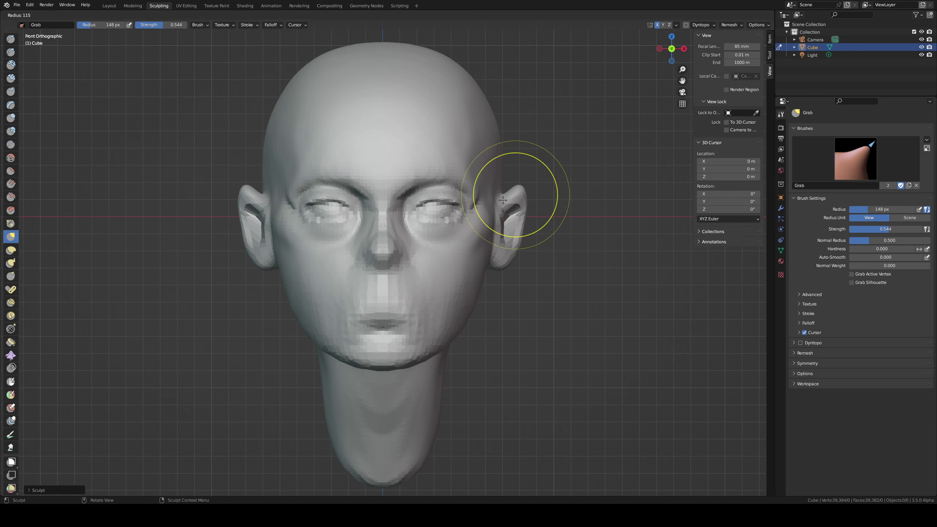
pyautogui.click(557, 196)
pyautogui.moveTo(512, 201)
pyautogui.mouseDown()
pyautogui.moveTo(518, 183)
pyautogui.moveTo(521, 191)
pyautogui.mouseUp()
# Step: Adjust the lower edge of the ears in front view with a smaller Grab brush
pyautogui.press('f')
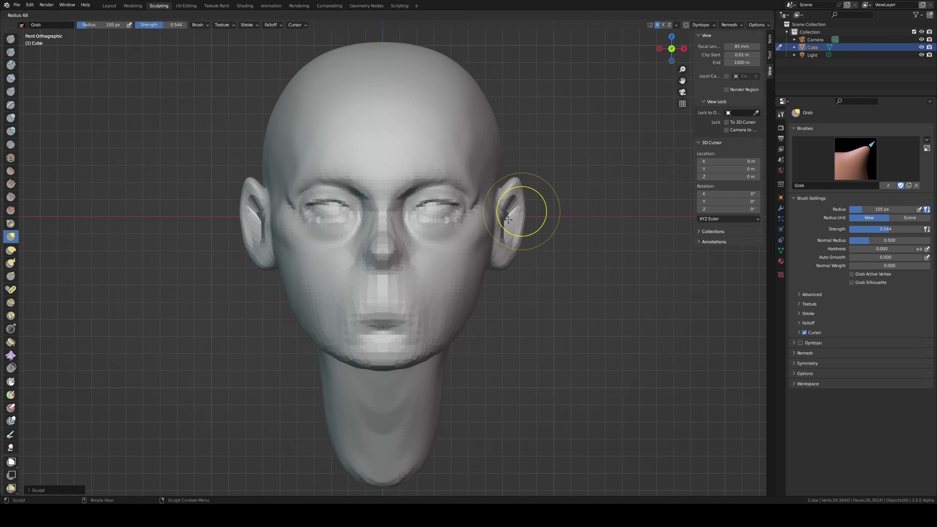
pyautogui.click(511, 212)
pyautogui.press('f')
pyautogui.click(517, 224)
pyautogui.moveTo(508, 266); pyautogui.dragTo(515, 245)
# Step: Pull the ear's upper front rim toward the face in side view with the Grab brush at 75 px radius
pyautogui.press('f')
pyautogui.click(535, 190)
pyautogui.moveTo(531, 173)
pyautogui.mouseDown(button='middle')
pyautogui.moveTo(420, 173)
pyautogui.moveTo(394, 209)
pyautogui.mouseUp(button='middle')
pyautogui.moveTo(395, 190)
pyautogui.mouseDown()
pyautogui.moveTo(394, 183)
pyautogui.moveTo(388, 194)
pyautogui.mouseUp()
pyautogui.moveTo(388, 194); pyautogui.dragTo(384, 193)
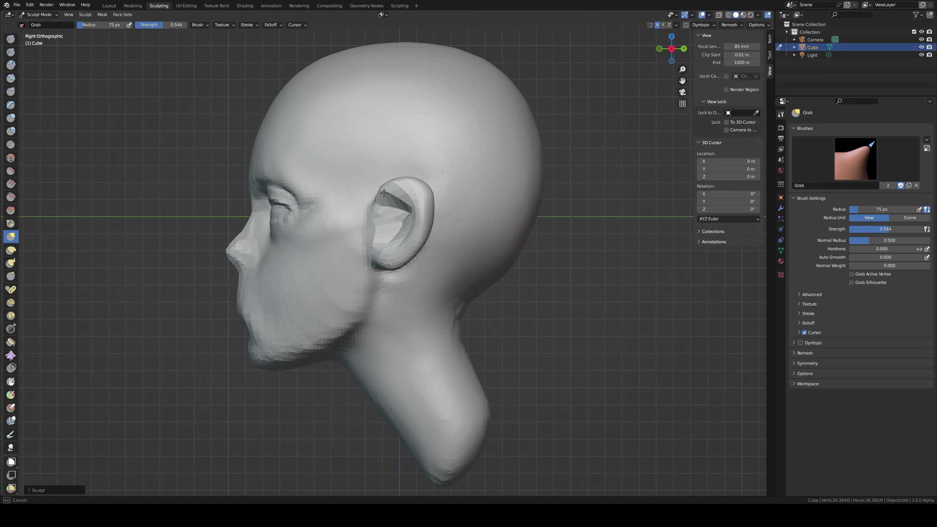
# Step: Refine the inner upper part of the ear with the Grab brush at 46 px radius
pyautogui.moveTo(404, 188); pyautogui.dragTo(535, 189, button='middle')
pyautogui.moveTo(541, 190); pyautogui.dragTo(490, 195, button='middle')
pyautogui.press('f')
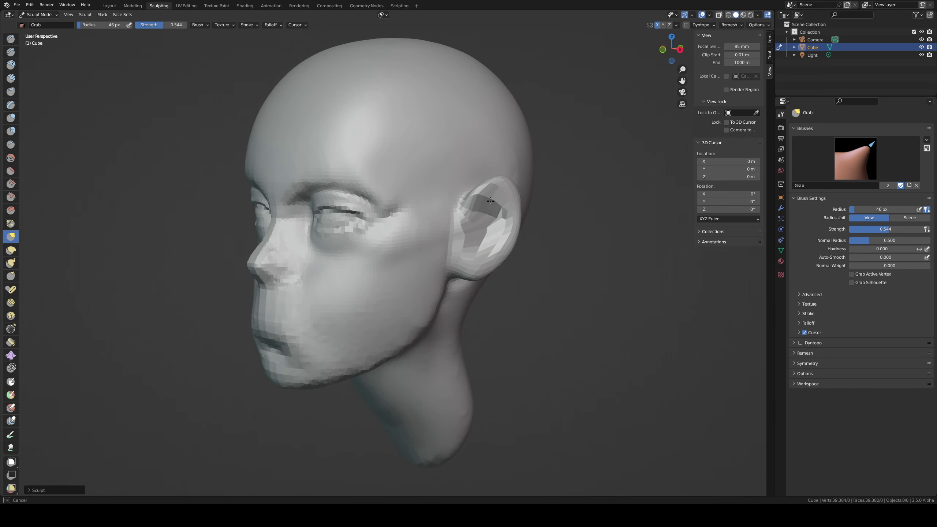
pyautogui.keyDown('alt'); pyautogui.moveTo(499, 209); pyautogui.dragTo(544, 193, button='middle'); pyautogui.keyUp('alt')
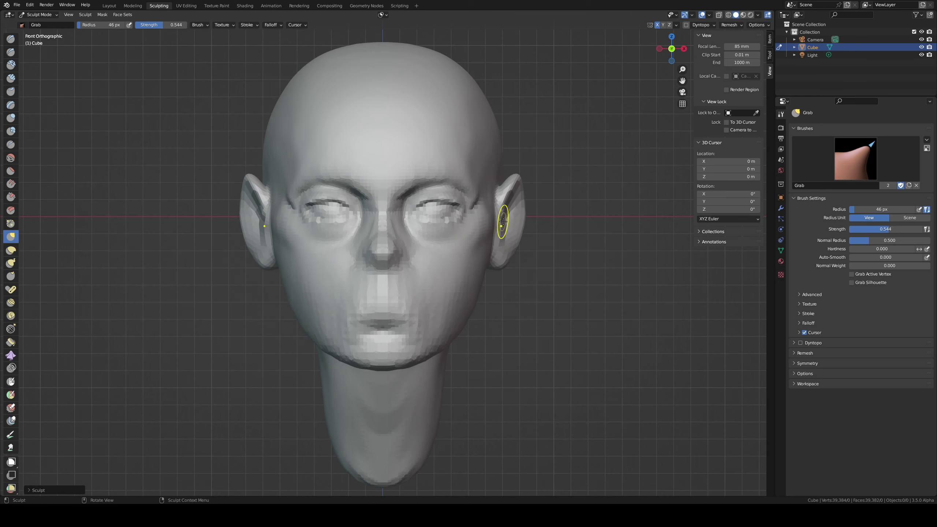
# Step: Move the ears closer to the head in front view with the Grab brush at 186 px and 232 px radius, undoing the excess strokes
pyautogui.press('f')
pyautogui.click(601, 238)
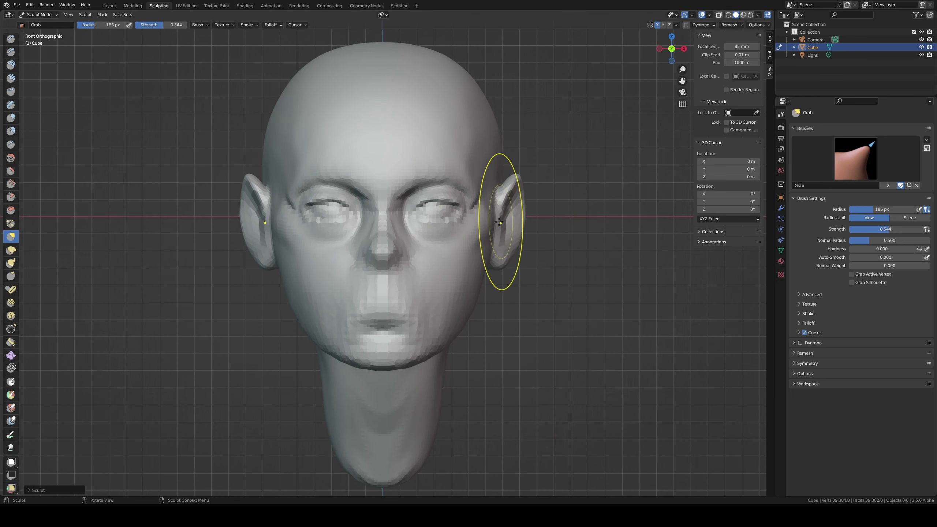
pyautogui.press('f')
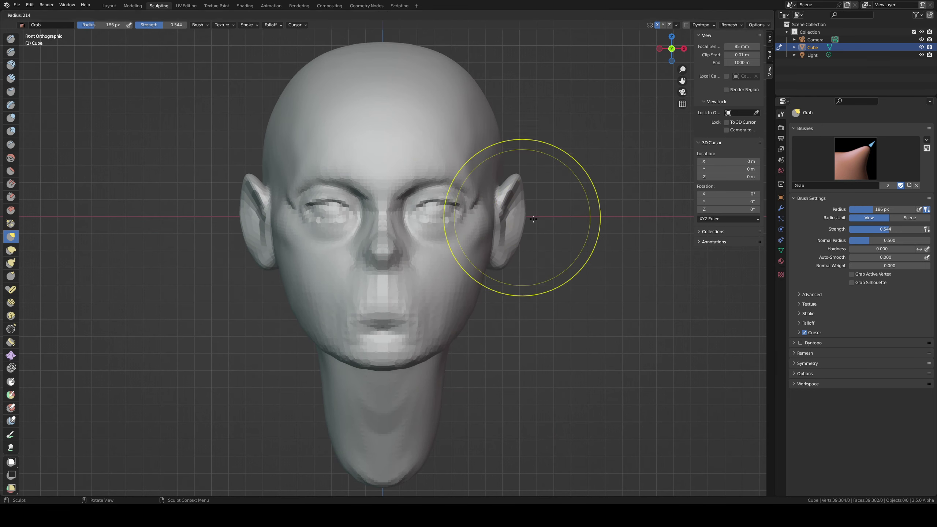
pyautogui.click(521, 216)
pyautogui.moveTo(521, 217); pyautogui.dragTo(500, 221)
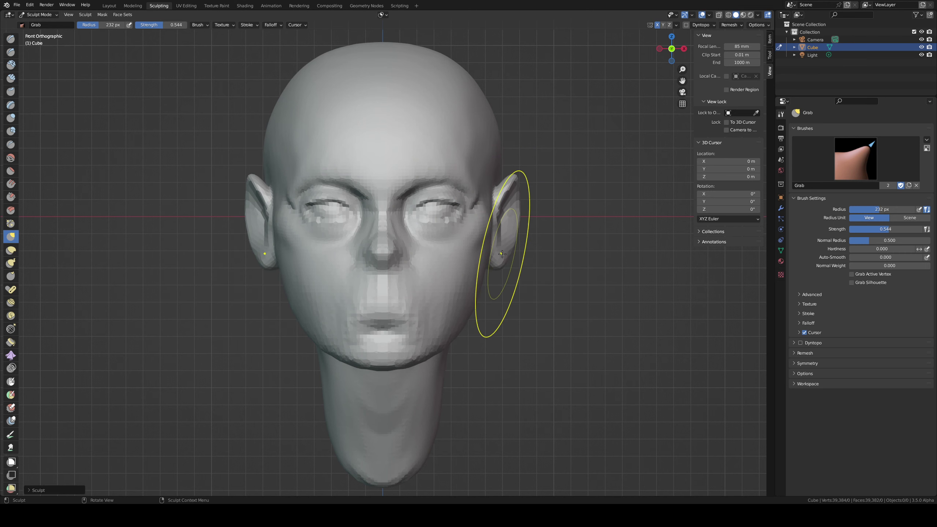
pyautogui.hotkey('ctrl', 'z')
pyautogui.hotkey('ctrl', 'z')
pyautogui.hotkey('ctrl', 'z')
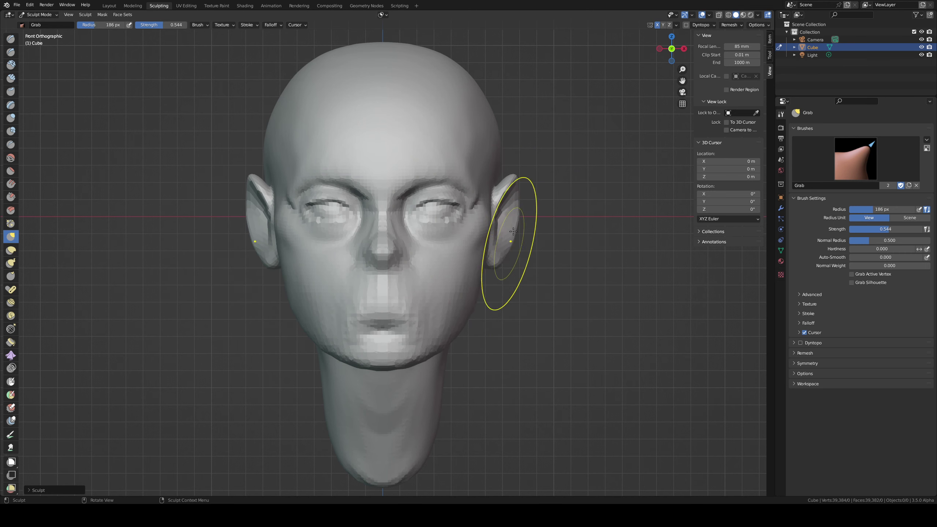
# Step: Soften the crease between the skull and the back of the neck at 308 px brush radius
pyautogui.moveTo(513, 232); pyautogui.dragTo(364, 231, button='middle')
pyautogui.press('f')
pyautogui.click(461, 242)
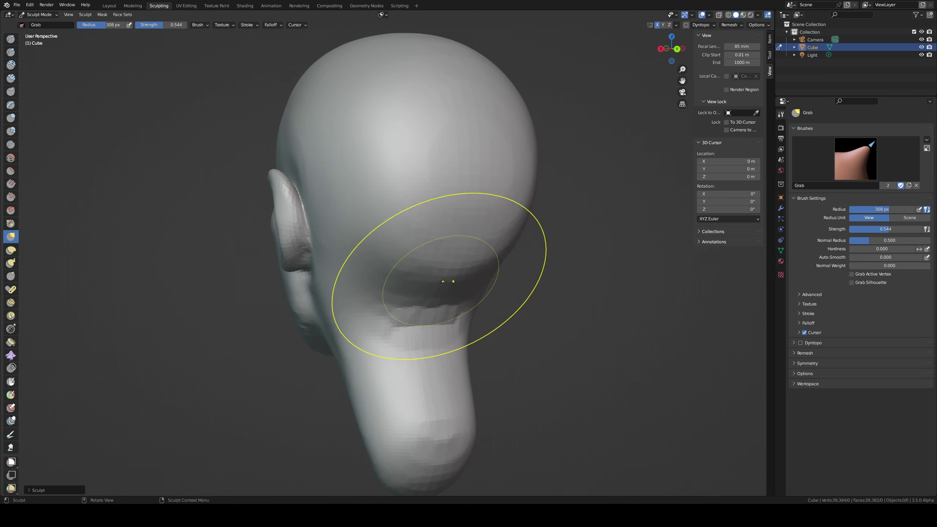
pyautogui.moveTo(441, 282); pyautogui.dragTo(438, 256)
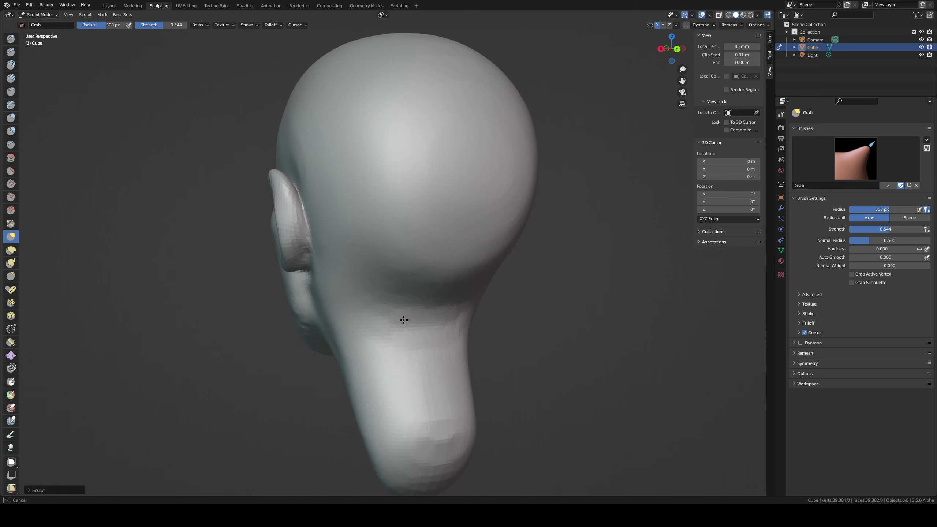
pyautogui.moveTo(404, 320); pyautogui.dragTo(404, 318)
# Step: Carve the jaw line from below the ear in side view with the subtracting Draw Sharp brush at 125 px and 78 px radius
pyautogui.moveTo(409, 255)
pyautogui.mouseDown(button='middle')
pyautogui.moveTo(471, 221)
pyautogui.moveTo(468, 228)
pyautogui.mouseUp(button='middle')
pyautogui.press('1')
pyautogui.press('f')
pyautogui.click(463, 314)
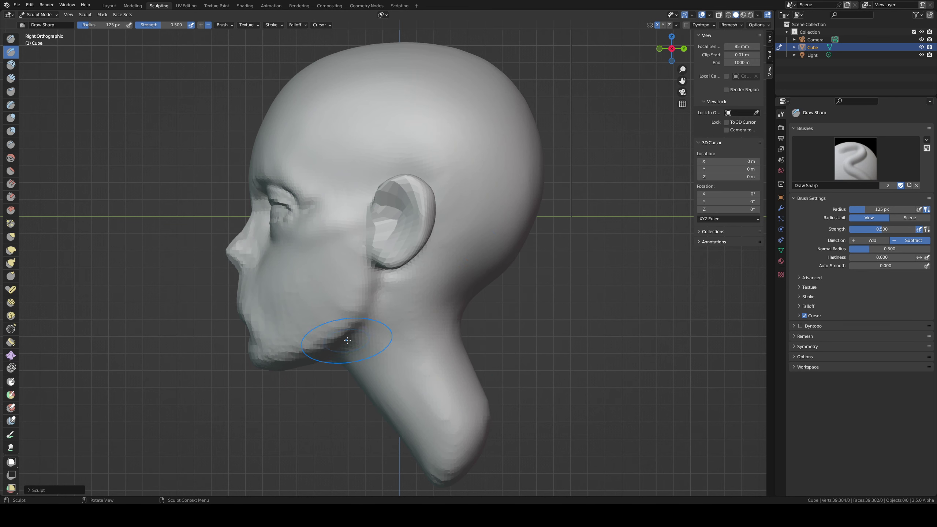
pyautogui.moveTo(391, 275); pyautogui.dragTo(360, 329)
pyautogui.press('f')
pyautogui.click(360, 299)
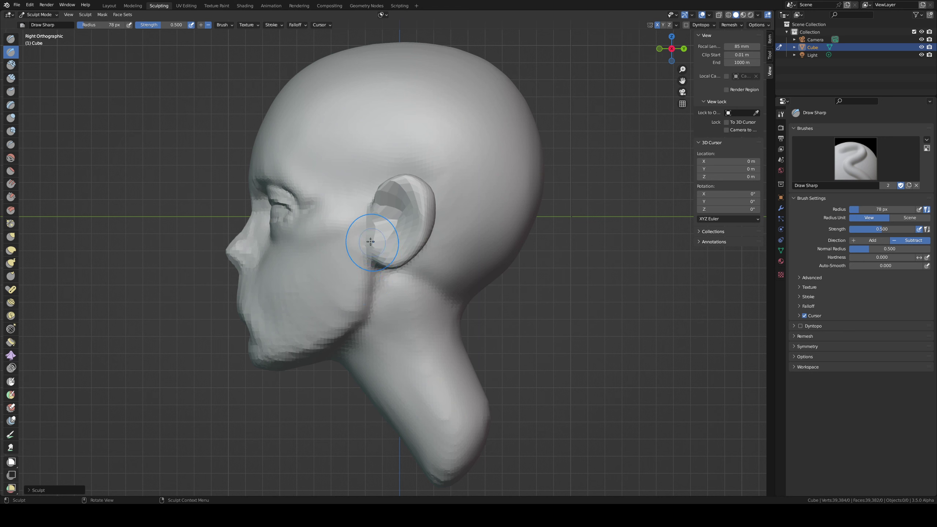
# Step: Undo the last carving stroke, reshape the ear's lower front edge with Grab at 78 px, and deepen the crease below it with Draw Sharp at 64 px
pyautogui.hotkey('ctrl', 'z')
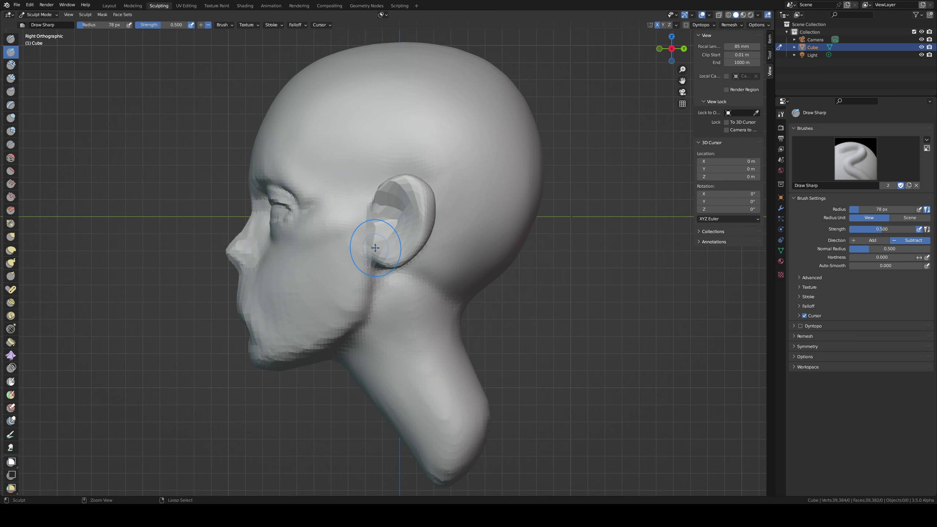
pyautogui.press('g')
pyautogui.click(368, 238)
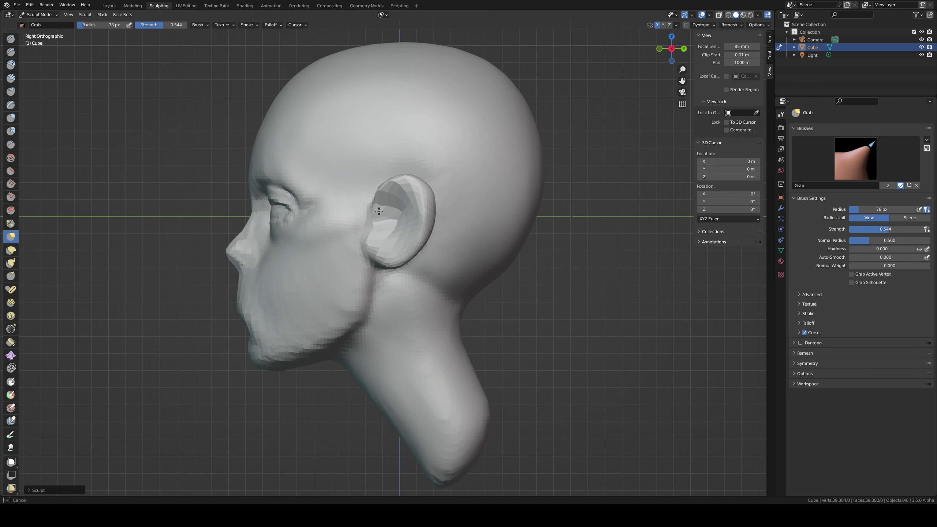
pyautogui.press('d')
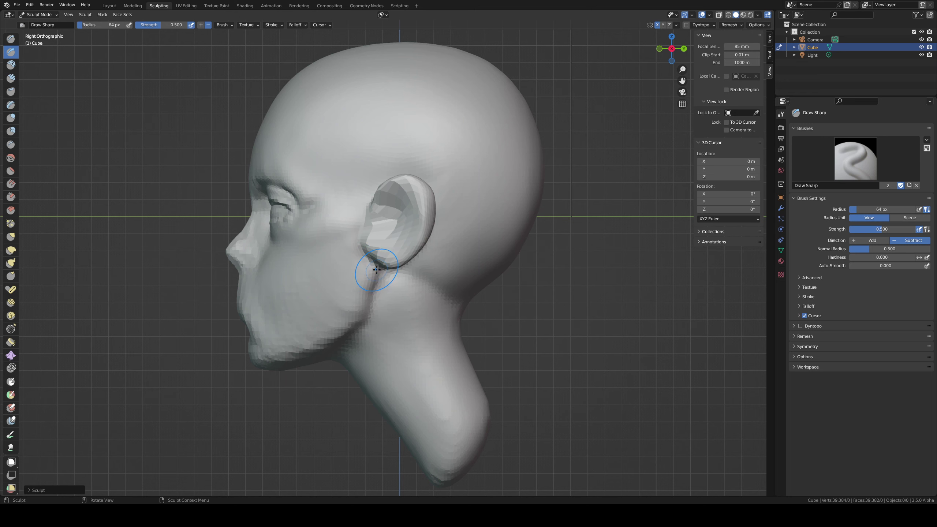
pyautogui.moveTo(381, 242); pyautogui.dragTo(439, 246, button='middle')
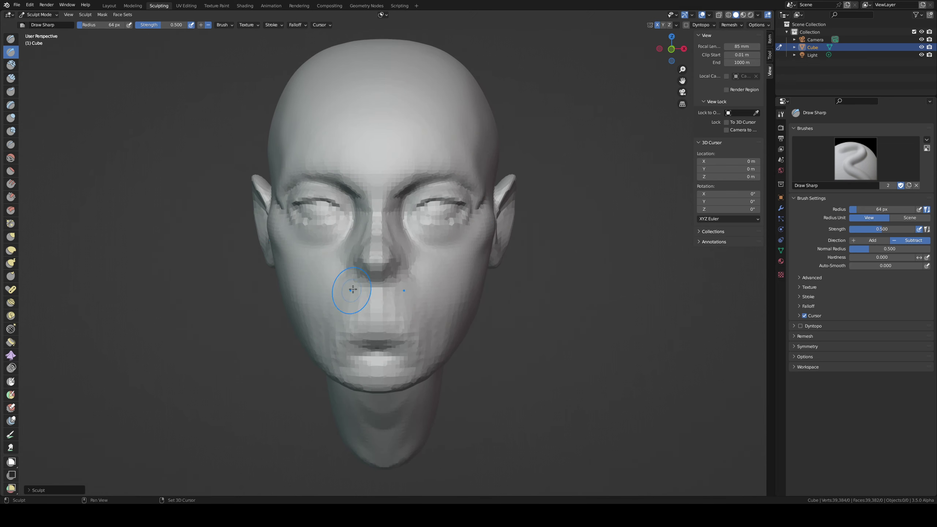
# Step: Shape the sides of the nose in front view with the Grab brush at 75 px radius
pyautogui.press('g')
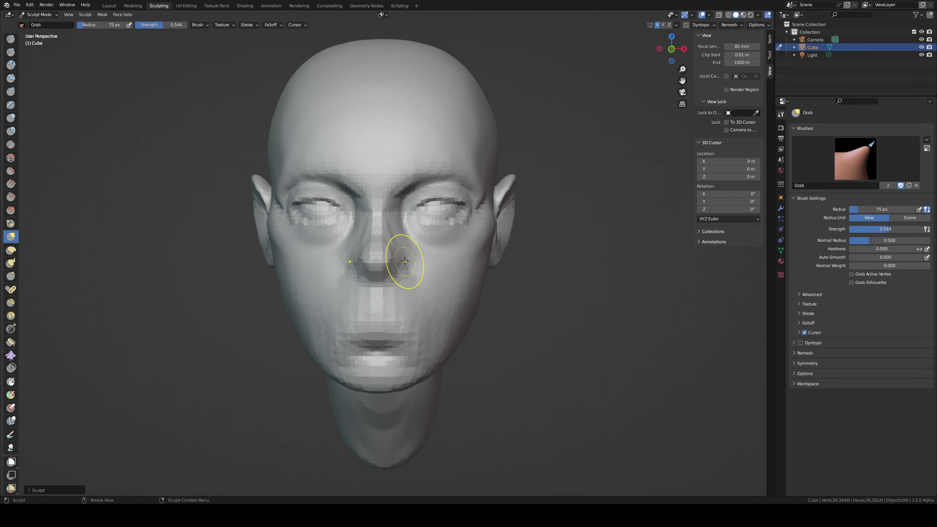
pyautogui.moveTo(405, 274); pyautogui.dragTo(333, 246, button='middle')
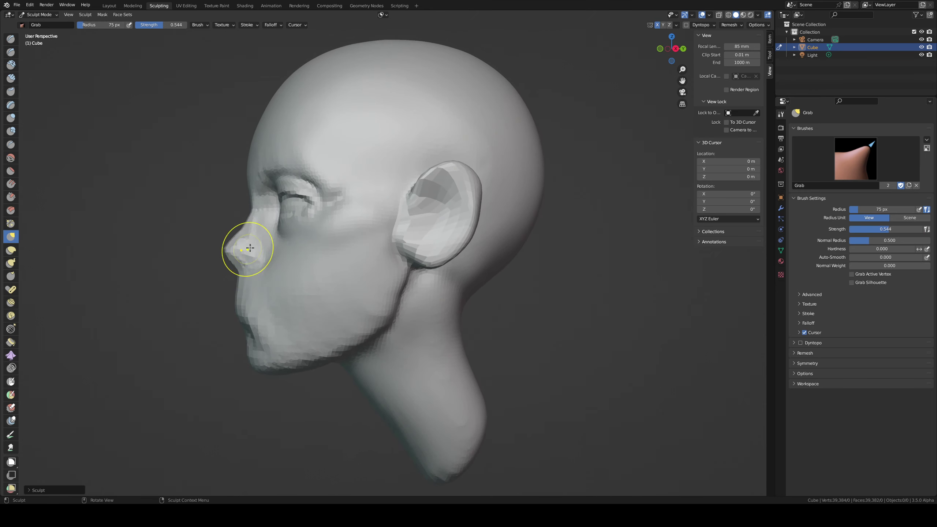
pyautogui.moveTo(247, 247); pyautogui.dragTo(356, 255, button='middle')
pyautogui.scroll(4, 362, 217)
pyautogui.moveTo(343, 161); pyautogui.dragTo(356, 167, button='middle')
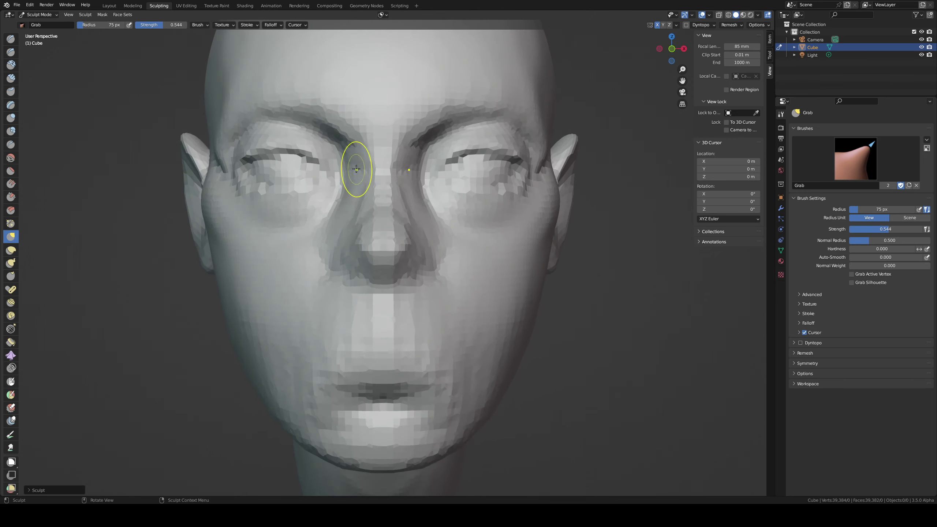
pyautogui.moveTo(392, 206); pyautogui.dragTo(380, 213)
pyautogui.moveTo(367, 197)
pyautogui.mouseDown()
pyautogui.moveTo(357, 169)
pyautogui.moveTo(334, 236)
pyautogui.mouseUp()
# Step: Carve and soften the sides of the nose with the subtracting Draw Sharp brush at 75 px, checking the mesh in wireframe
pyautogui.press('2')
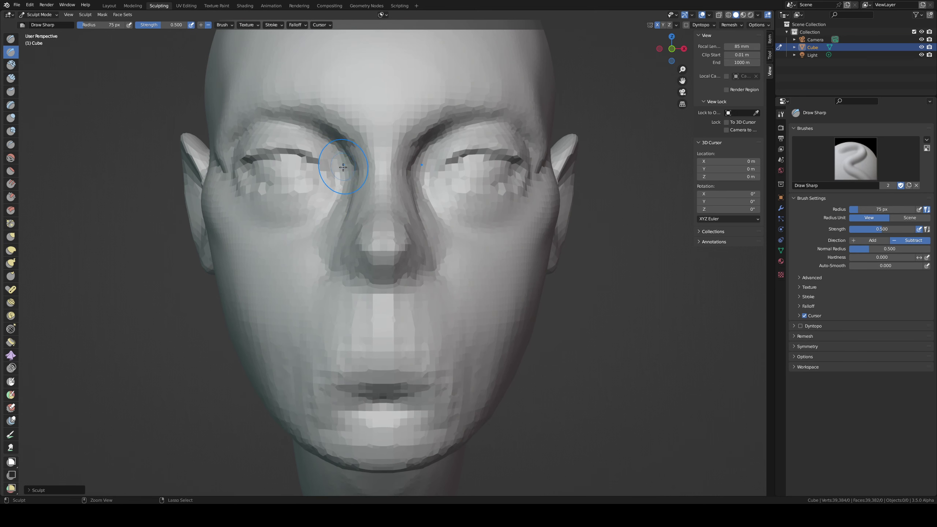
pyautogui.hotkey('shift', 'z')
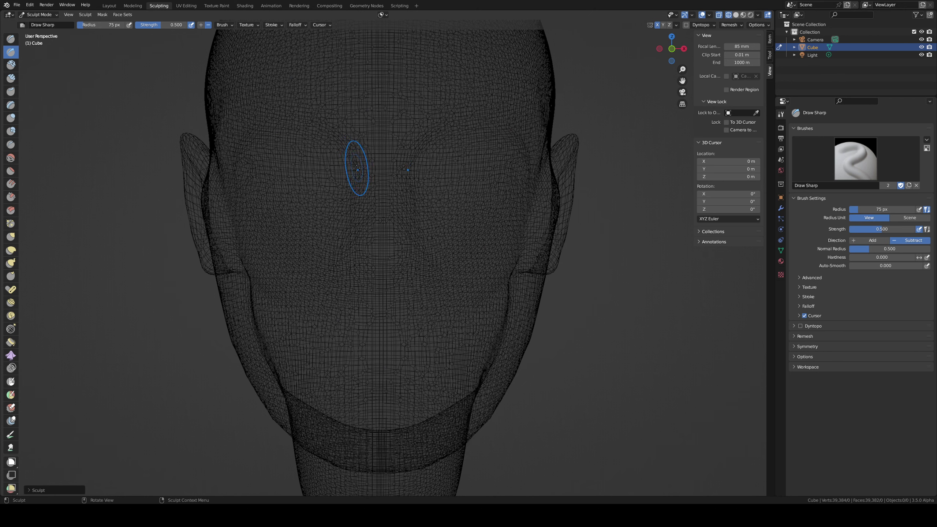
pyautogui.click(416, 164)
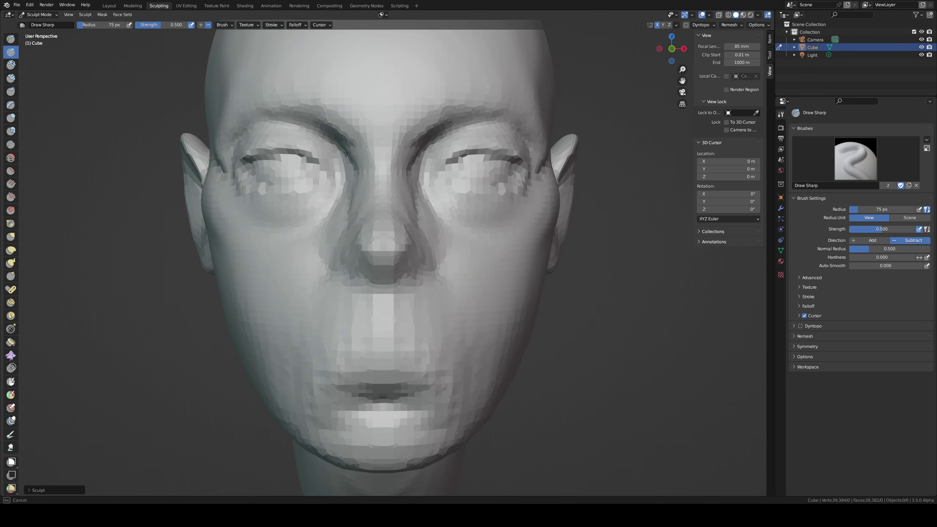
pyautogui.moveTo(330, 263); pyautogui.dragTo(332, 194, button='middle')
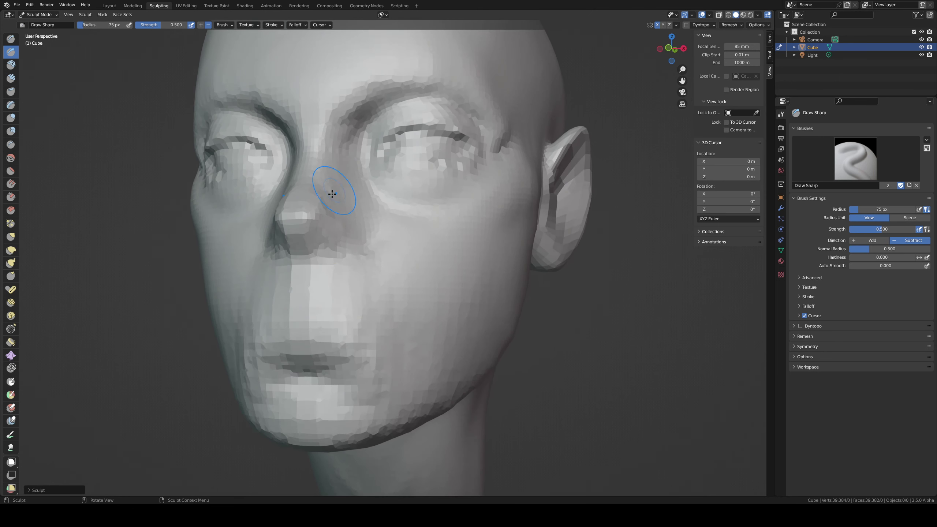
pyautogui.moveTo(317, 243); pyautogui.dragTo(294, 194)
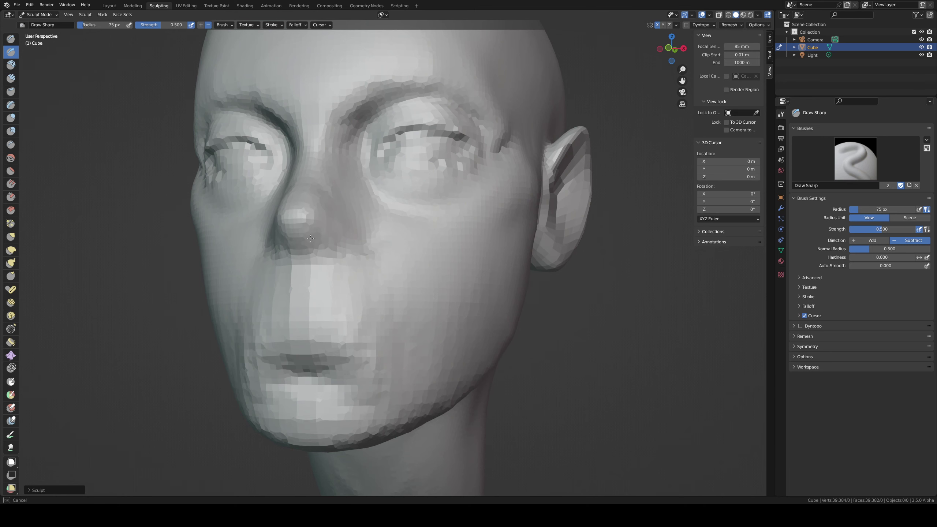
pyautogui.moveTo(310, 237); pyautogui.dragTo(352, 196, button='middle')
# Step: Carve the crease around the nostril in front view with the subtracting Draw Sharp brush
pyautogui.press('g')
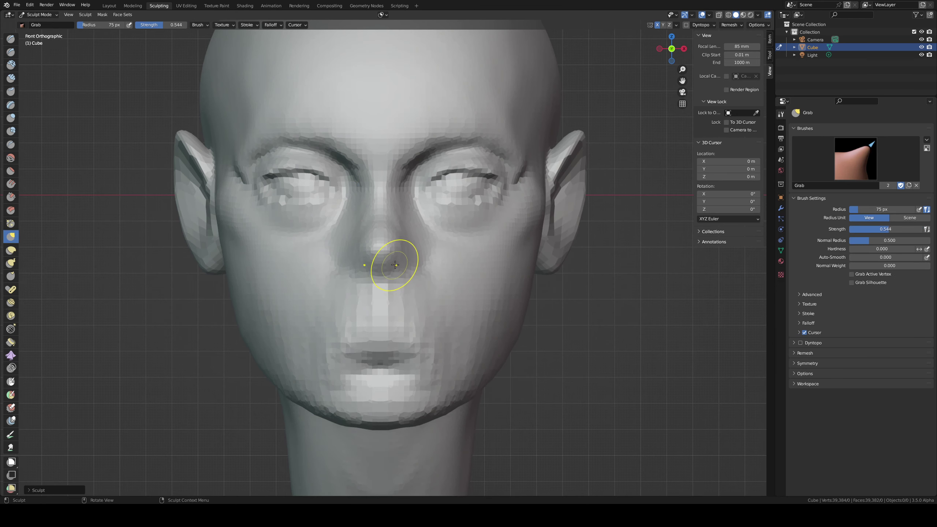
pyautogui.press('d')
pyautogui.moveTo(398, 276)
pyautogui.mouseDown()
pyautogui.moveTo(383, 282)
pyautogui.moveTo(413, 263)
pyautogui.mouseUp()
pyautogui.moveTo(393, 242)
pyautogui.mouseDown(button='middle')
pyautogui.moveTo(255, 251)
pyautogui.moveTo(265, 215)
pyautogui.moveTo(397, 84)
pyautogui.moveTo(307, 140)
pyautogui.moveTo(331, 140)
pyautogui.moveTo(186, 196)
pyautogui.moveTo(192, 203)
pyautogui.moveTo(137, 251)
pyautogui.mouseUp(button='middle')
# Step: Shape the nose tip and bridge profile in side view with the Grab brush, using 114 px radius on the bridge
pyautogui.press('g')
pyautogui.press('f')
pyautogui.click(177, 263)
pyautogui.moveTo(156, 260); pyautogui.dragTo(140, 255)
pyautogui.press('f')
pyautogui.click(205, 208)
pyautogui.moveTo(175, 204); pyautogui.dragTo(171, 202)
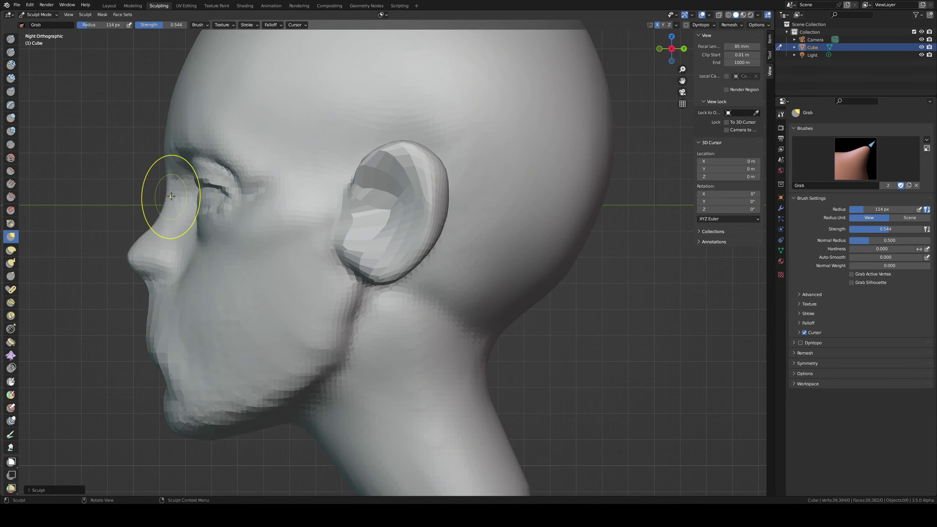
# Step: Adjust the inner corner of the eye beside the nose bridge with the Grab brush at 150 px radius
pyautogui.press('f')
pyautogui.click(302, 199)
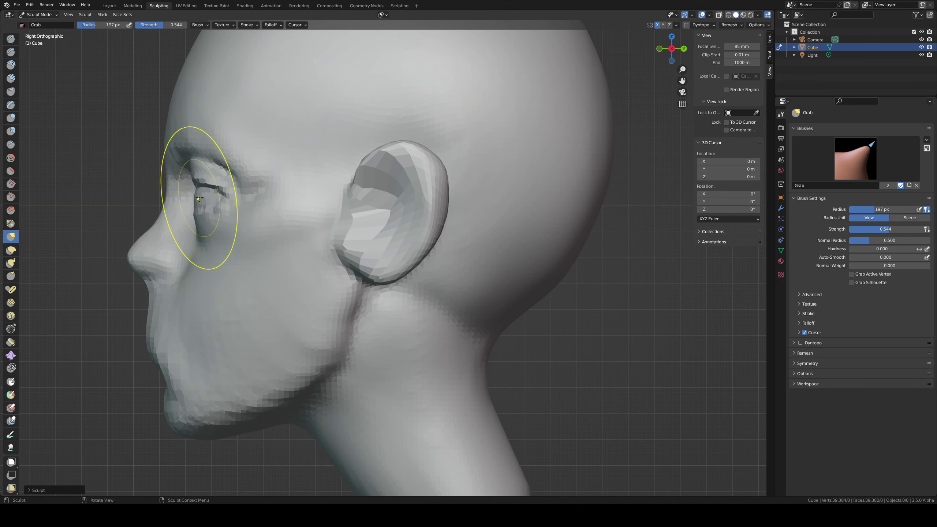
pyautogui.moveTo(209, 199)
pyautogui.mouseDown(button='middle')
pyautogui.moveTo(267, 191)
pyautogui.moveTo(366, 111)
pyautogui.moveTo(370, 163)
pyautogui.moveTo(395, 208)
pyautogui.moveTo(374, 233)
pyautogui.moveTo(375, 258)
pyautogui.moveTo(339, 272)
pyautogui.moveTo(324, 264)
pyautogui.mouseUp(button='middle')
pyautogui.press('f')
pyautogui.click(357, 259)
pyautogui.moveTo(331, 266); pyautogui.dragTo(338, 269)
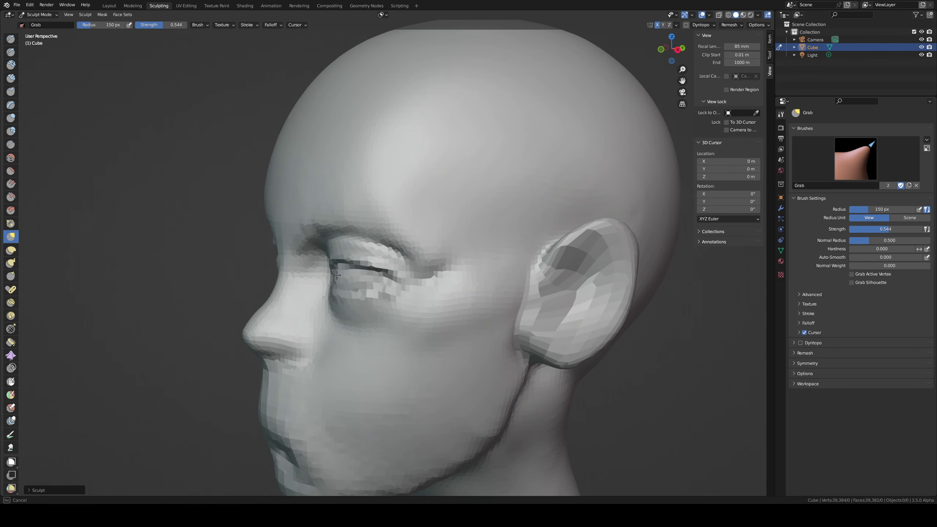
# Step: Refine the inner brow and the root of the nose with the Grab brush at 102 px and 72 px radius
pyautogui.moveTo(337, 275)
pyautogui.mouseDown(button='middle')
pyautogui.moveTo(387, 184)
pyautogui.moveTo(421, 196)
pyautogui.moveTo(357, 261)
pyautogui.moveTo(418, 241)
pyautogui.moveTo(360, 255)
pyautogui.mouseUp(button='middle')
pyautogui.press('f')
pyautogui.click(383, 248)
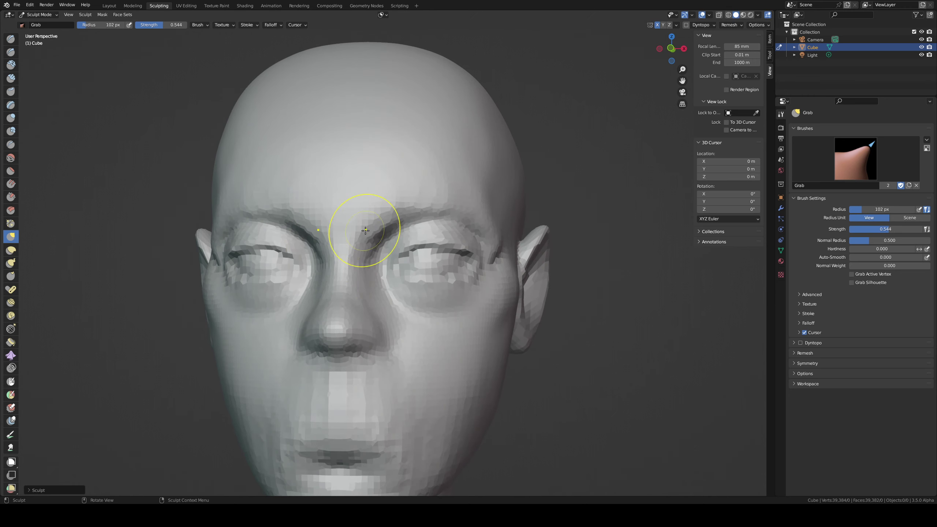
pyautogui.press('f')
pyautogui.click(358, 234)
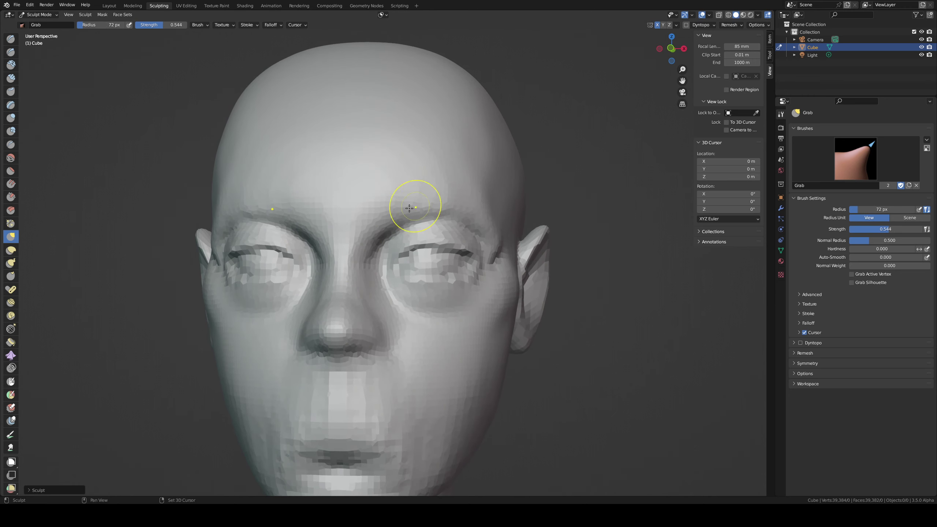
# Step: Adjust the nose bridge between the eyes with the Grab brush at 109 px radius
pyautogui.moveTo(473, 205); pyautogui.dragTo(362, 240, button='middle')
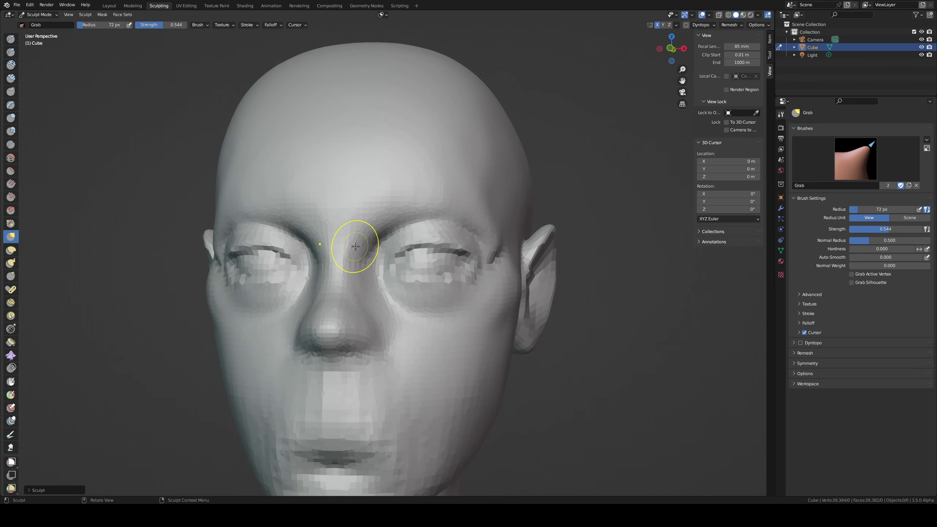
pyautogui.press(']')
pyautogui.press(']')
pyautogui.press(']')
pyautogui.press(']')
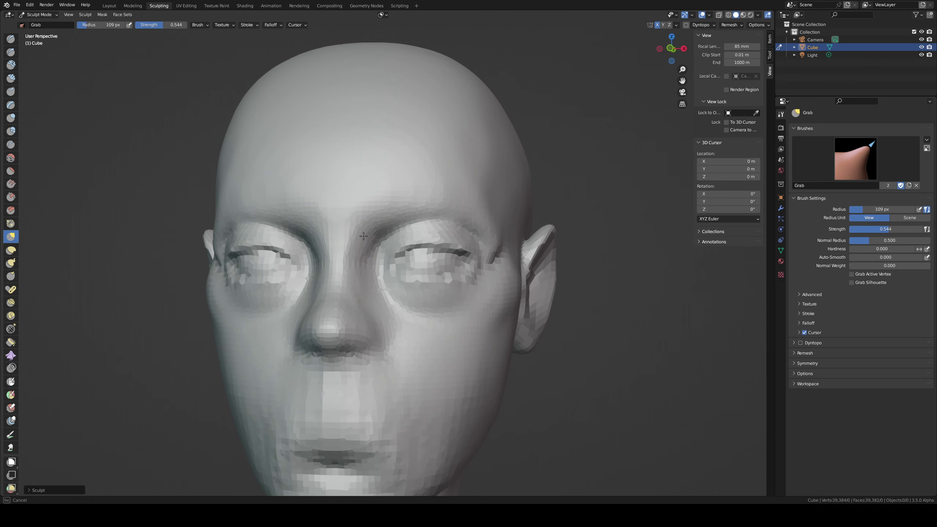
# Step: Reshape the area below the eye beside the nose in side view with the resized Grab brush
pyautogui.moveTo(337, 269); pyautogui.dragTo(272, 276, button='middle')
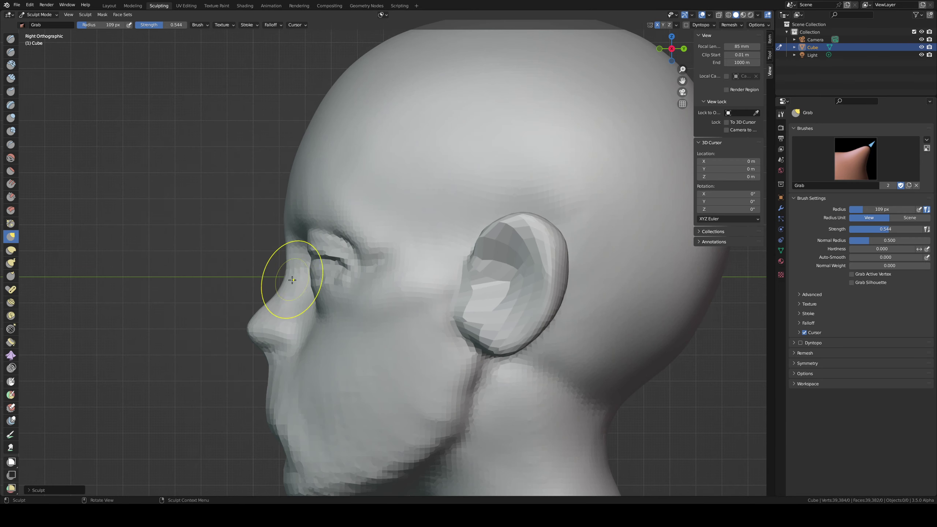
pyautogui.press('f')
pyautogui.click(307, 335)
pyautogui.moveTo(327, 309)
pyautogui.mouseDown()
pyautogui.moveTo(324, 295)
pyautogui.moveTo(363, 305)
pyautogui.mouseUp()
pyautogui.moveTo(360, 306)
pyautogui.mouseDown(button='middle')
pyautogui.moveTo(379, 288)
pyautogui.moveTo(404, 302)
pyautogui.moveTo(370, 302)
pyautogui.moveTo(383, 297)
pyautogui.mouseUp(button='middle')
# Step: Carve the contour below the eye with the subtracting Draw Sharp brush at 67 px radius
pyautogui.press('d')
pyautogui.press('f')
pyautogui.click(354, 307)
pyautogui.moveTo(382, 281); pyautogui.dragTo(407, 313)
pyautogui.moveTo(410, 316); pyautogui.dragTo(452, 306)
pyautogui.moveTo(403, 282); pyautogui.dragTo(402, 328, button='middle')
# Step: Compare the facial proportions in front view using a 150 px brush circle, and adjust the nostril with the Grab brush at 88 px
pyautogui.press('KP_1')
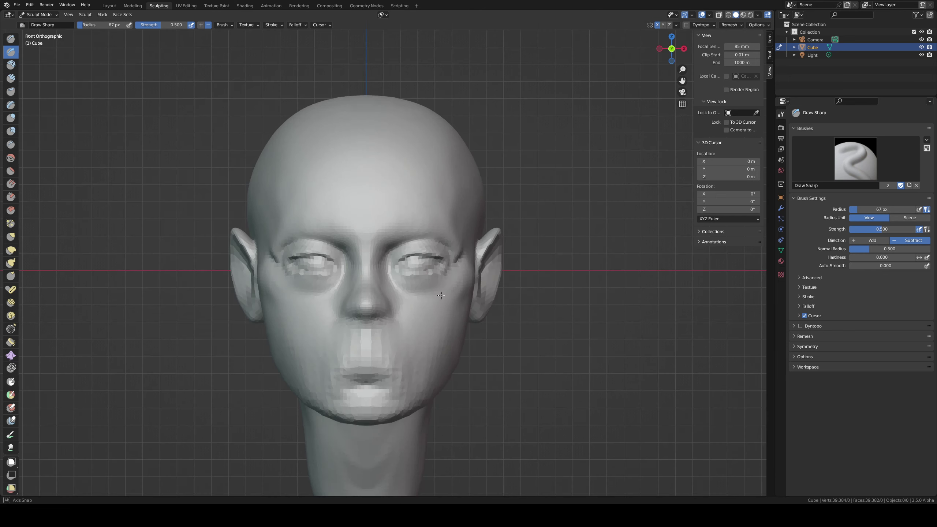
pyautogui.press('f')
pyautogui.click(368, 365)
pyautogui.press('f')
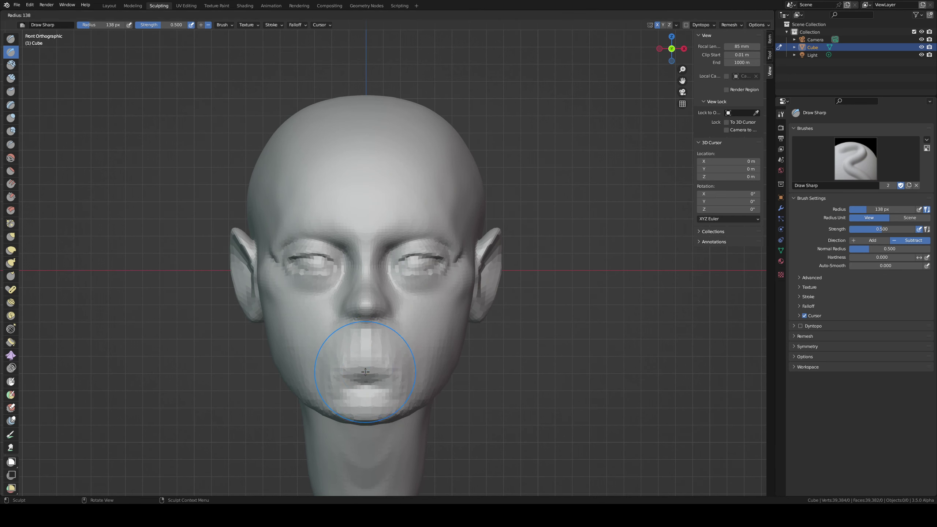
pyautogui.click(367, 370)
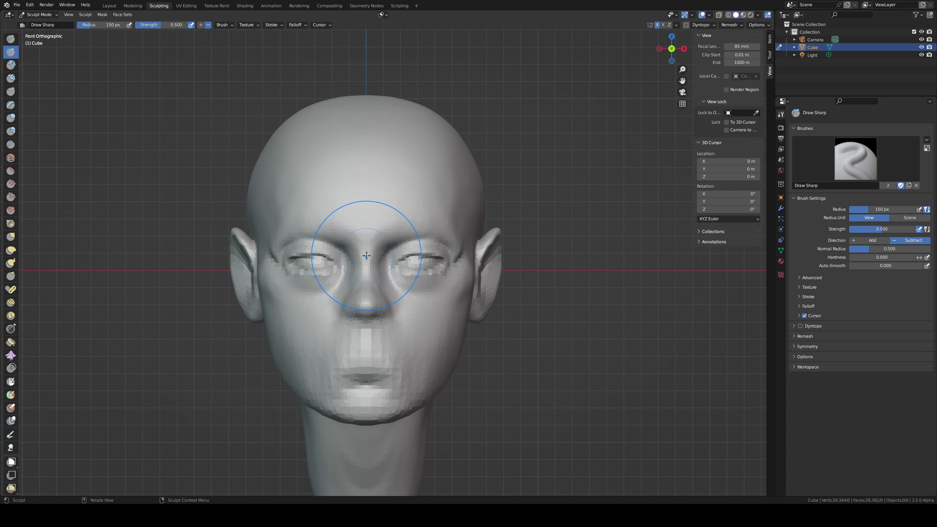
pyautogui.press('g')
pyautogui.press('f')
pyautogui.click(339, 315)
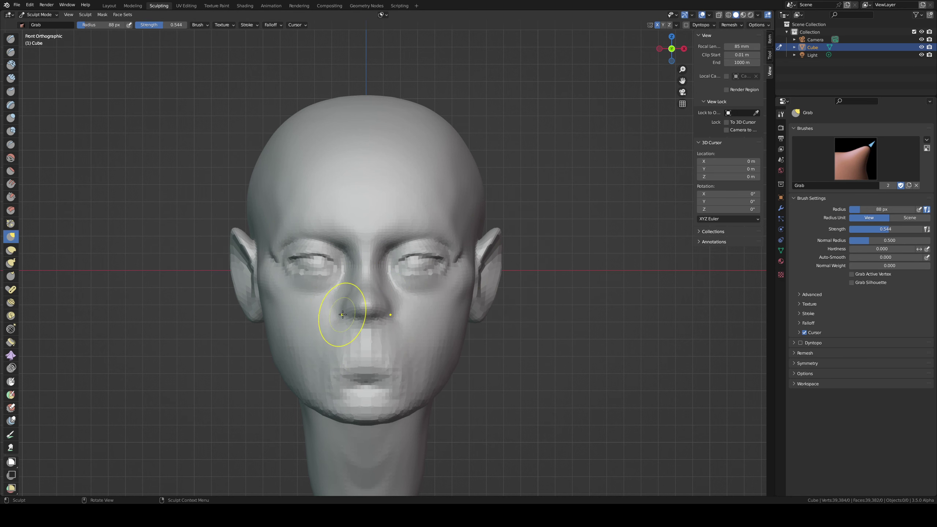
pyautogui.moveTo(339, 318); pyautogui.dragTo(344, 316)
# Step: Refine the nostril and nose bridge in side view with the Grab brush at 88 px and 78 px radius
pyautogui.moveTo(359, 309); pyautogui.dragTo(287, 301, button='middle')
pyautogui.moveTo(317, 323); pyautogui.dragTo(319, 325)
pyautogui.moveTo(310, 326); pyautogui.dragTo(313, 327)
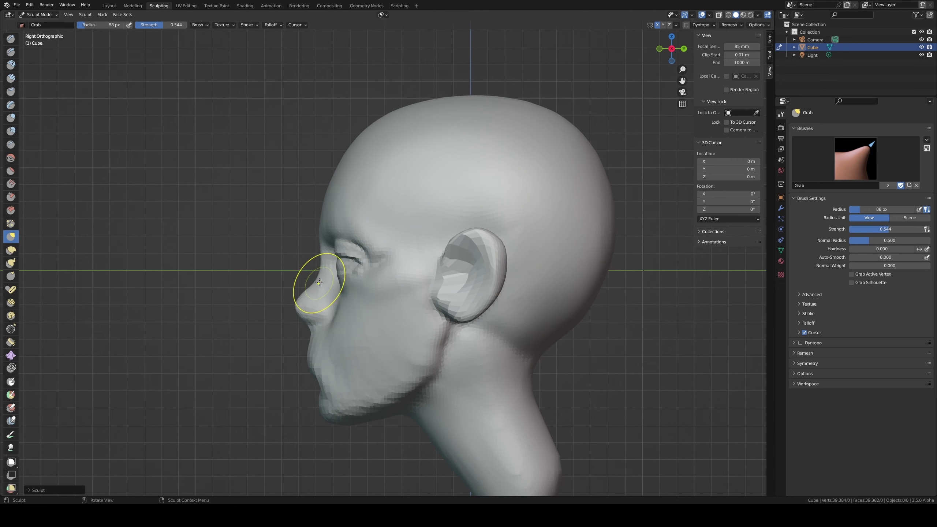
pyautogui.moveTo(319, 275); pyautogui.dragTo(321, 265)
pyautogui.press('f')
pyautogui.click(314, 267)
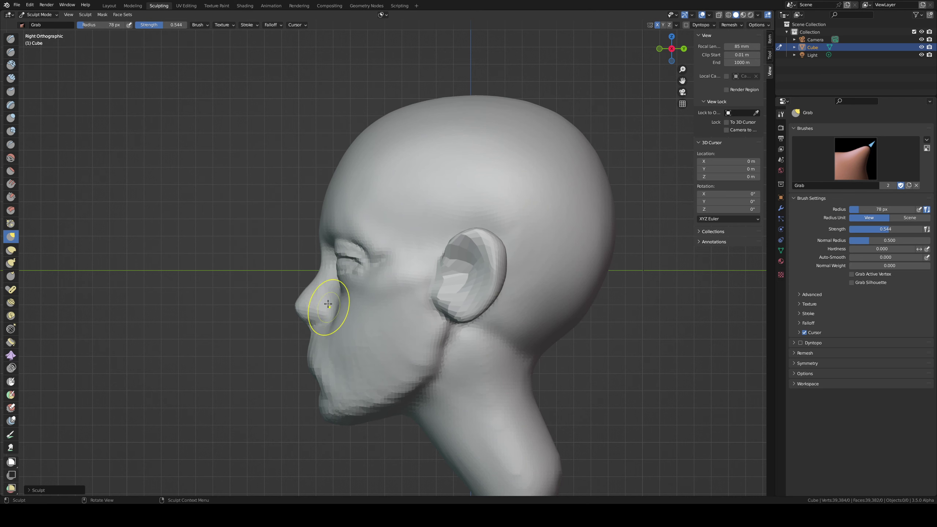
# Step: Build up the cheek fold and the side of the nostril with the Clay Strips brush at 87 px radius
pyautogui.moveTo(321, 308)
pyautogui.mouseDown(button='middle')
pyautogui.moveTo(372, 306)
pyautogui.moveTo(366, 324)
pyautogui.moveTo(376, 314)
pyautogui.mouseUp(button='middle')
pyautogui.hotkey('shift', 'c')
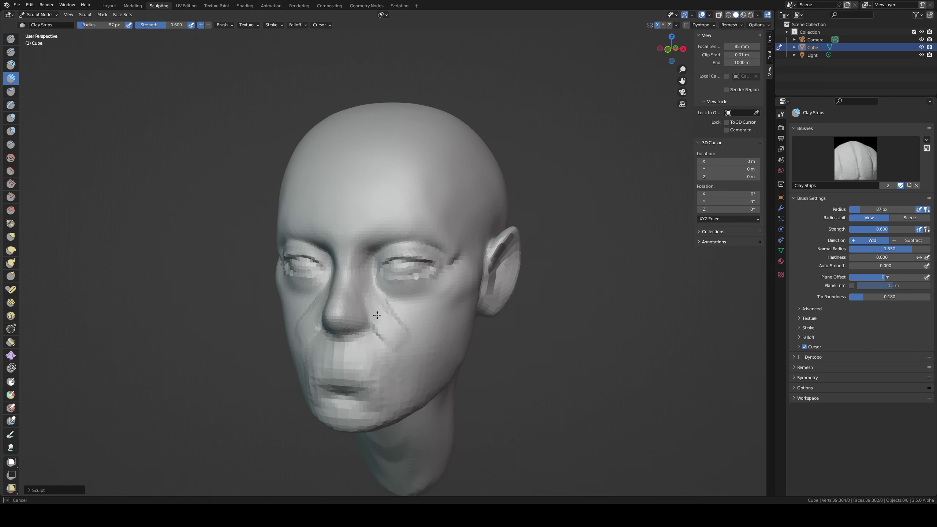
pyautogui.moveTo(377, 315); pyautogui.dragTo(399, 334)
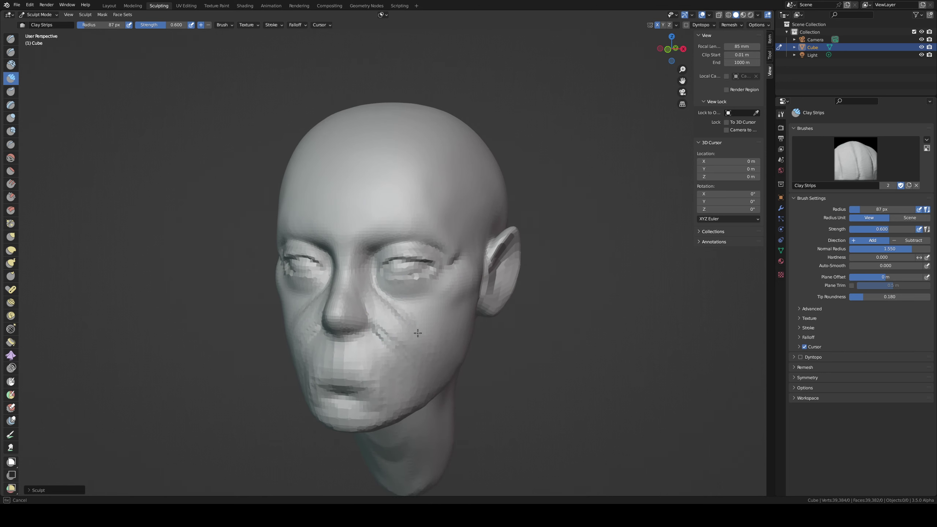
pyautogui.moveTo(384, 310)
pyautogui.keyDown('ctrl'); pyautogui.mouseDown(button='middle')
pyautogui.moveTo(384, 343)
pyautogui.moveTo(376, 295)
pyautogui.mouseUp(button='middle'); pyautogui.keyUp('ctrl')
pyautogui.moveTo(356, 343); pyautogui.dragTo(350, 322, button='middle')
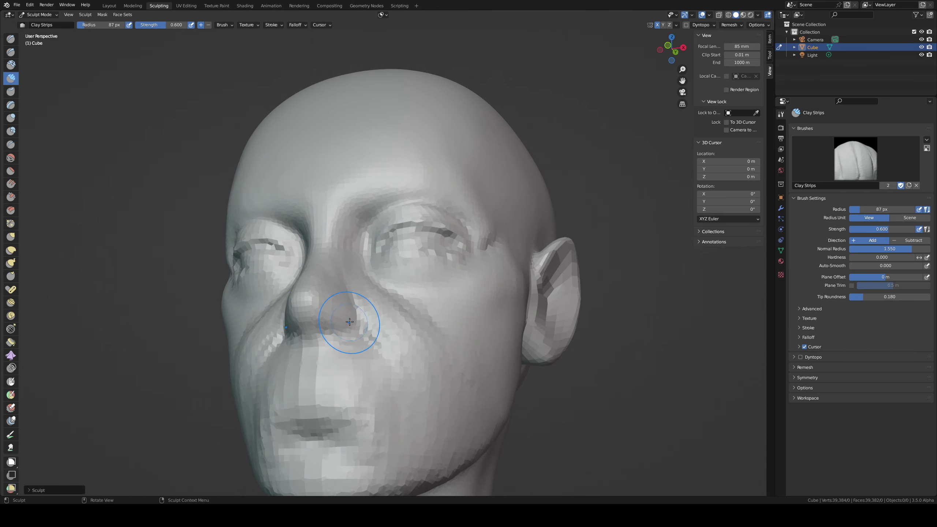
pyautogui.moveTo(350, 322); pyautogui.dragTo(346, 312)
pyautogui.moveTo(357, 301); pyautogui.dragTo(357, 302, button='middle')
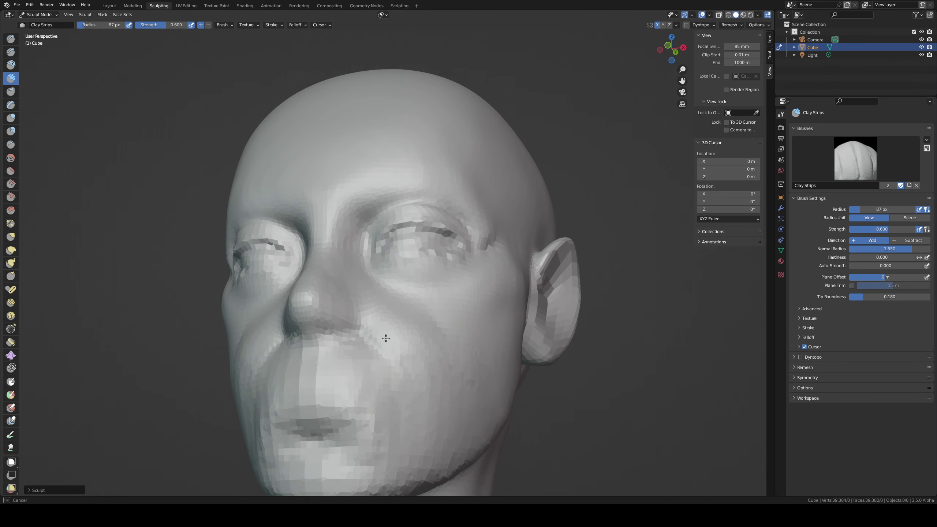
# Step: Smooth the cheek from the nose toward the jaw at 150 px brush radius
pyautogui.press('f')
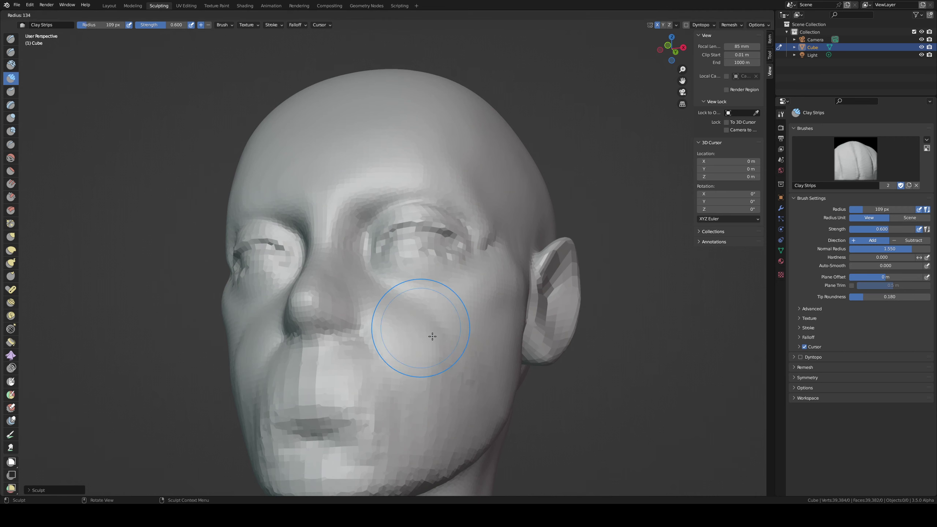
pyautogui.click(428, 315)
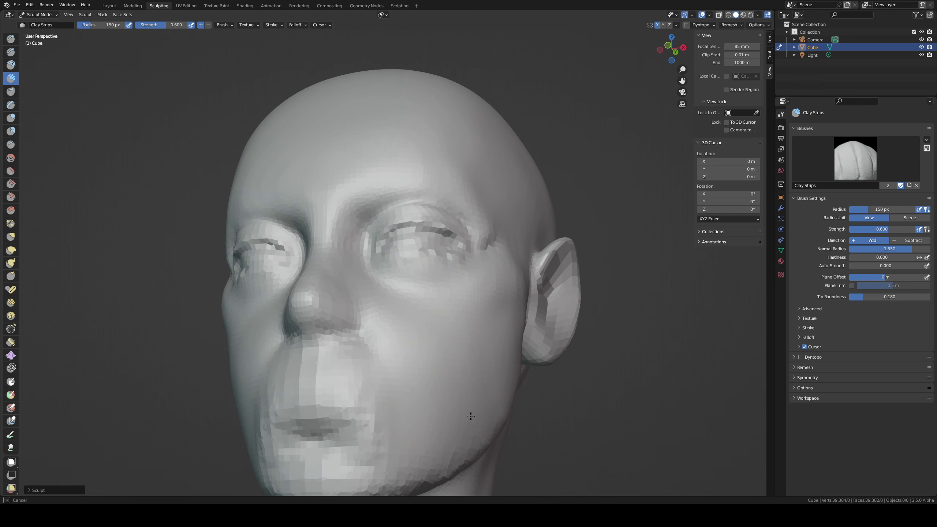
pyautogui.moveTo(462, 351)
pyautogui.mouseDown(button='middle')
pyautogui.moveTo(472, 375)
pyautogui.moveTo(492, 374)
pyautogui.mouseUp(button='middle')
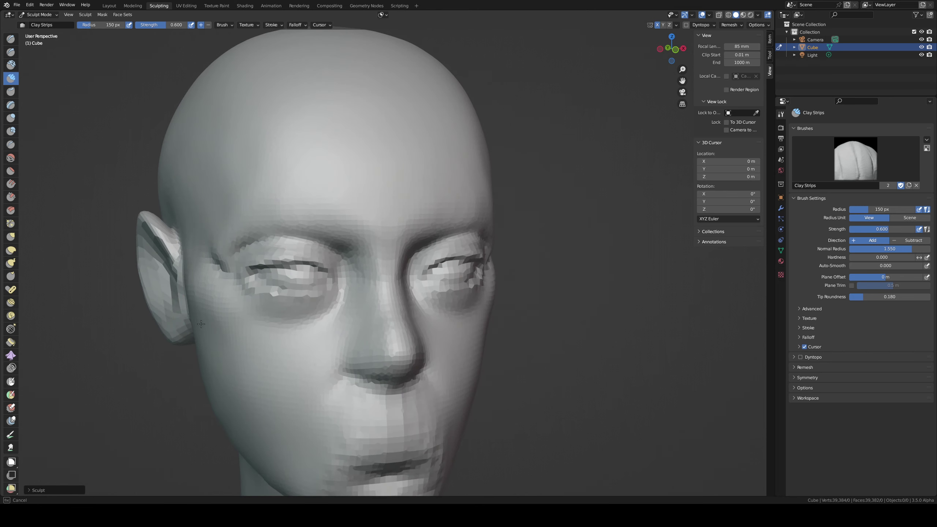
# Step: Define the underside of the nose and the crease between mouth and chin with the Draw Sharp brush at 92 px radius
pyautogui.moveTo(221, 304); pyautogui.dragTo(207, 295, button='middle')
pyautogui.press('f')
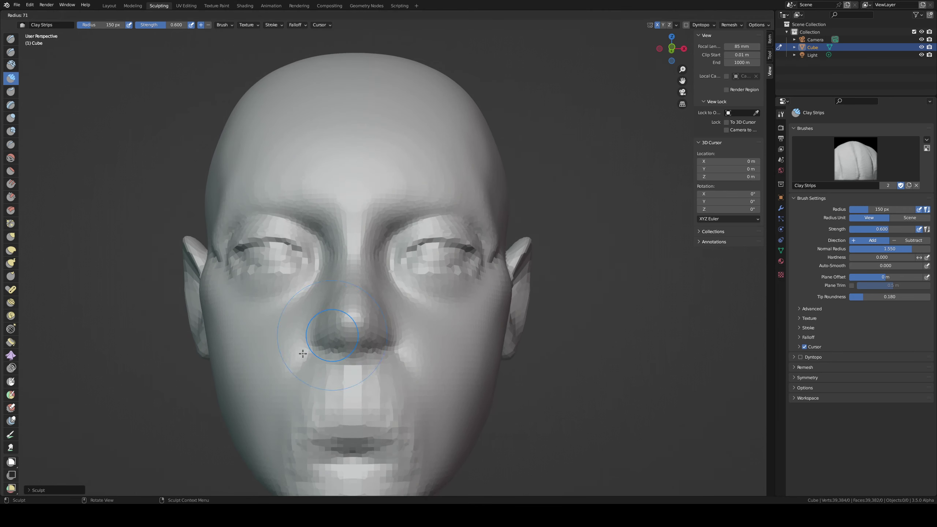
pyautogui.click(359, 342)
pyautogui.moveTo(326, 346)
pyautogui.mouseDown(button='middle')
pyautogui.moveTo(372, 342)
pyautogui.moveTo(356, 335)
pyautogui.mouseUp(button='middle')
pyautogui.press('1')
pyautogui.press('f')
pyautogui.click(388, 340)
pyautogui.press('f')
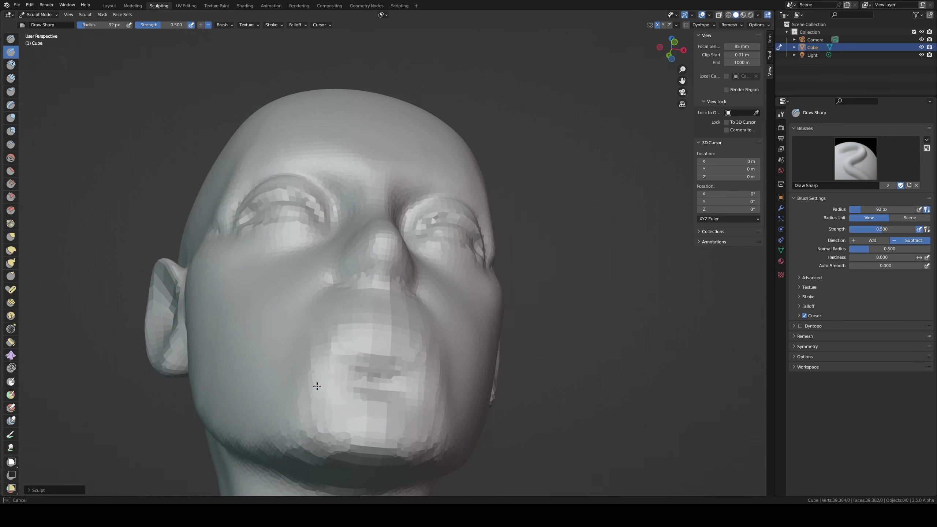
pyautogui.click(337, 460)
pyautogui.moveTo(336, 461); pyautogui.dragTo(333, 429, button='middle')
pyautogui.keyDown('ctrl'); pyautogui.moveTo(306, 463); pyautogui.dragTo(335, 477, button='middle'); pyautogui.keyUp('ctrl')
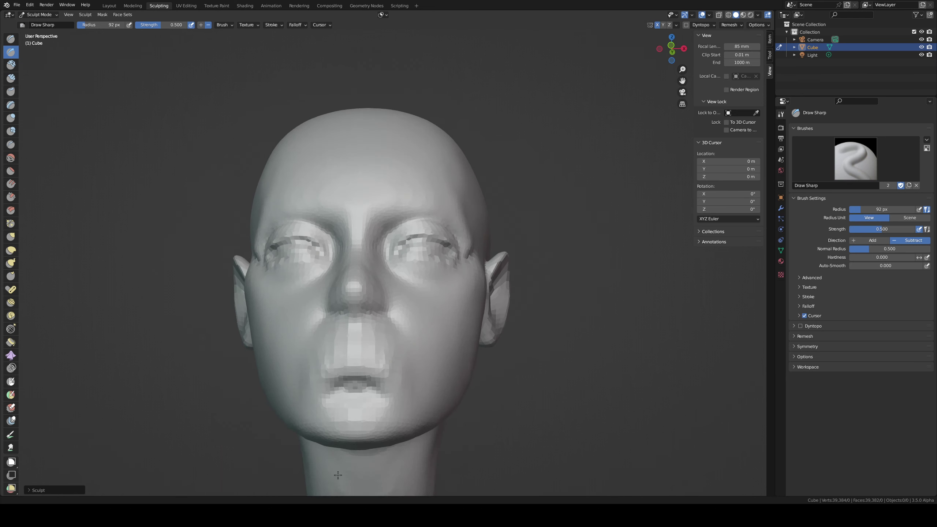
# Step: Shape the chin profile in side view with the Grab brush at 107 px, and adjust the area above the mouth at 90 px
pyautogui.moveTo(340, 405); pyautogui.dragTo(291, 393, button='middle')
pyautogui.press('g')
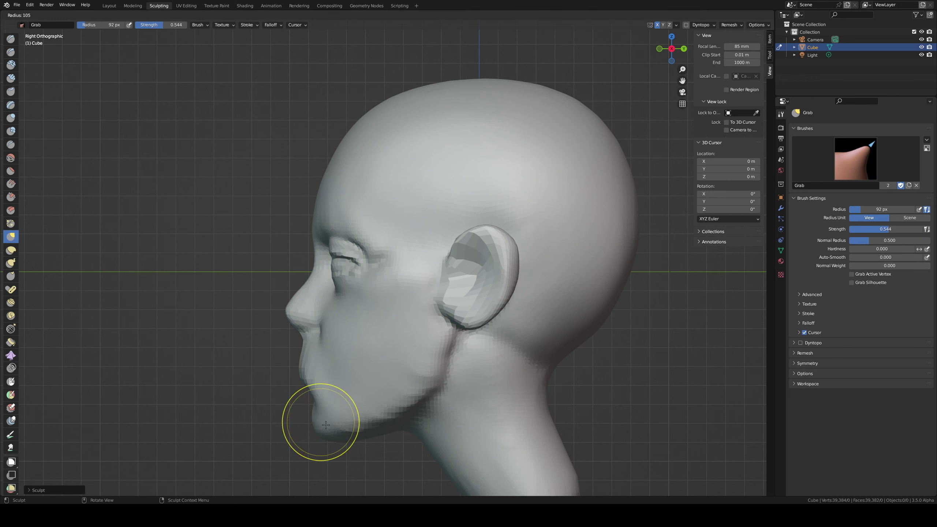
pyautogui.moveTo(314, 419)
pyautogui.mouseDown(button='middle')
pyautogui.moveTo(386, 387)
pyautogui.moveTo(368, 325)
pyautogui.moveTo(368, 368)
pyautogui.mouseUp(button='middle')
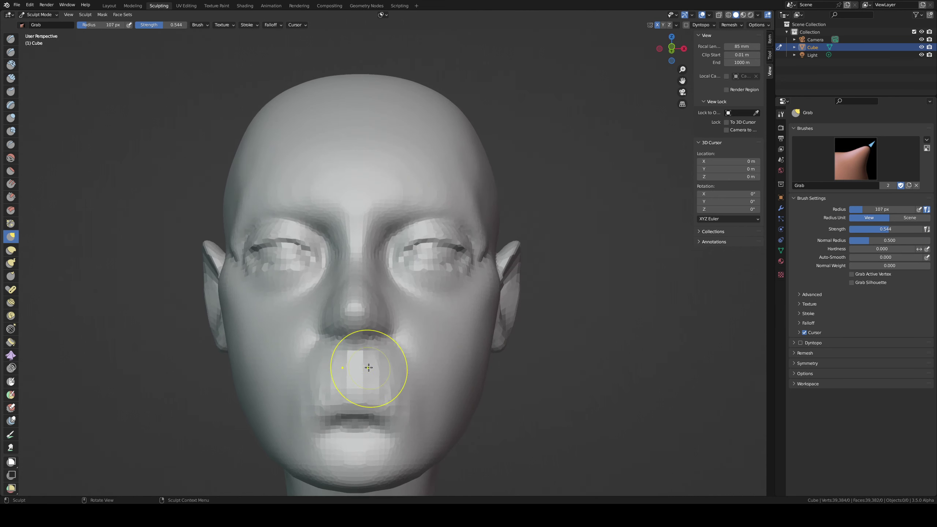
pyautogui.press('f')
pyautogui.click(334, 381)
pyautogui.moveTo(334, 381); pyautogui.dragTo(348, 368)
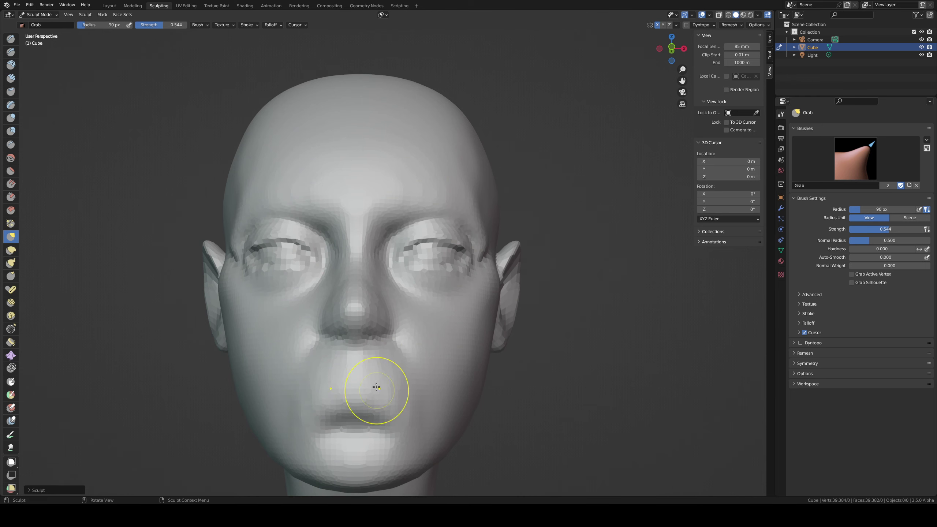
# Step: Carve the line between the lips out to both mouth corners in front view with the Draw Sharp brush at 61 px radius
pyautogui.scroll(3, 368, 366)
pyautogui.keyDown('alt'); pyautogui.moveTo(371, 389); pyautogui.dragTo(366, 387, button='middle'); pyautogui.keyUp('alt')
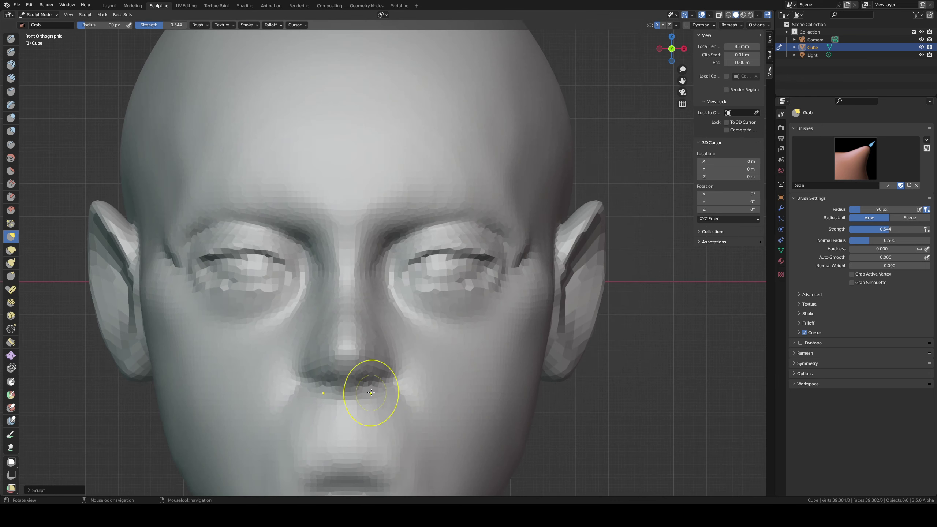
pyautogui.scroll(2, 369, 372)
pyautogui.press('f')
pyautogui.click(355, 371)
pyautogui.press('d')
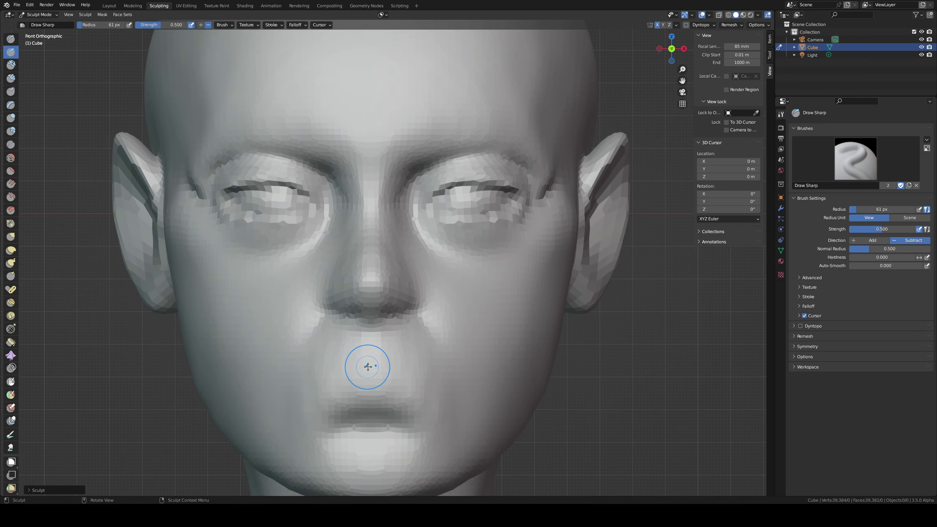
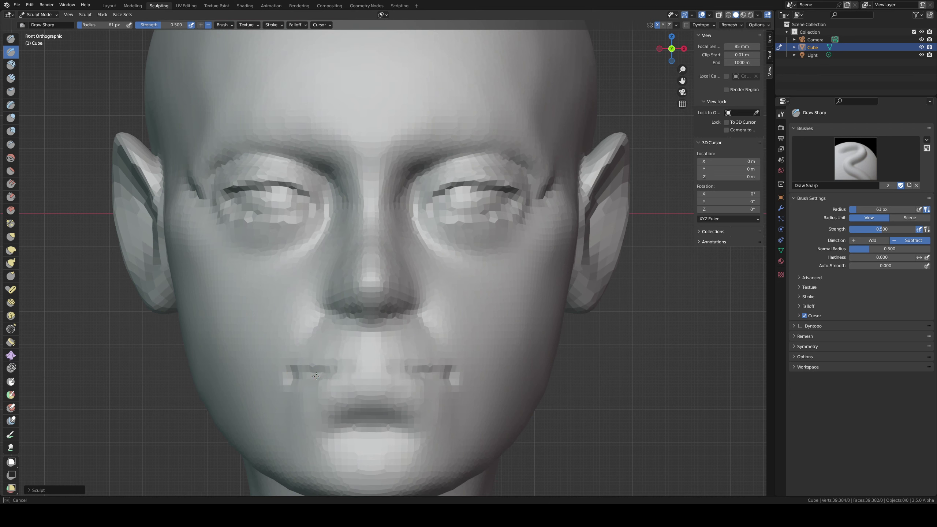
pyautogui.moveTo(322, 372)
pyautogui.mouseDown()
pyautogui.moveTo(312, 375)
pyautogui.moveTo(356, 365)
pyautogui.mouseUp()
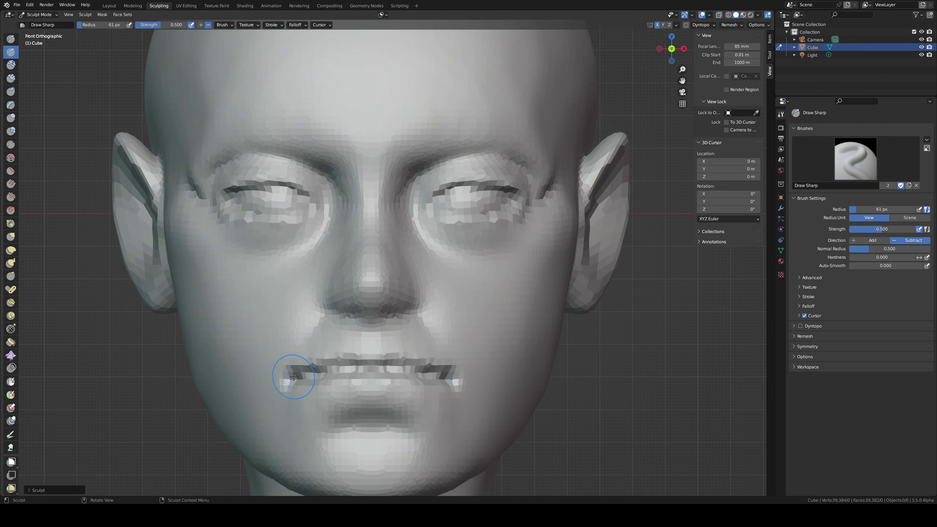
pyautogui.moveTo(349, 368); pyautogui.dragTo(310, 372)
# Step: Carve creases down from the mouth corners and along the underside of the lower lip with the Draw Sharp brush at 91 px
pyautogui.press('f')
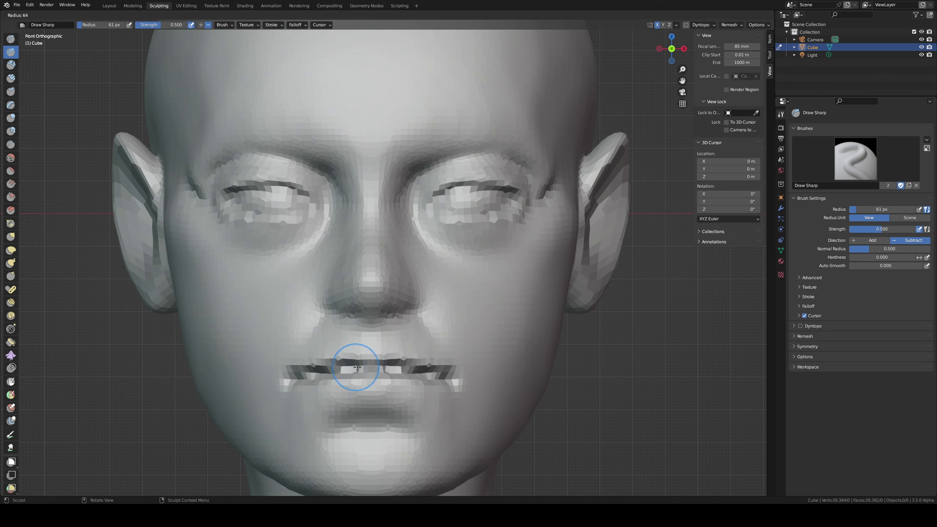
pyautogui.click(366, 369)
pyautogui.press('g')
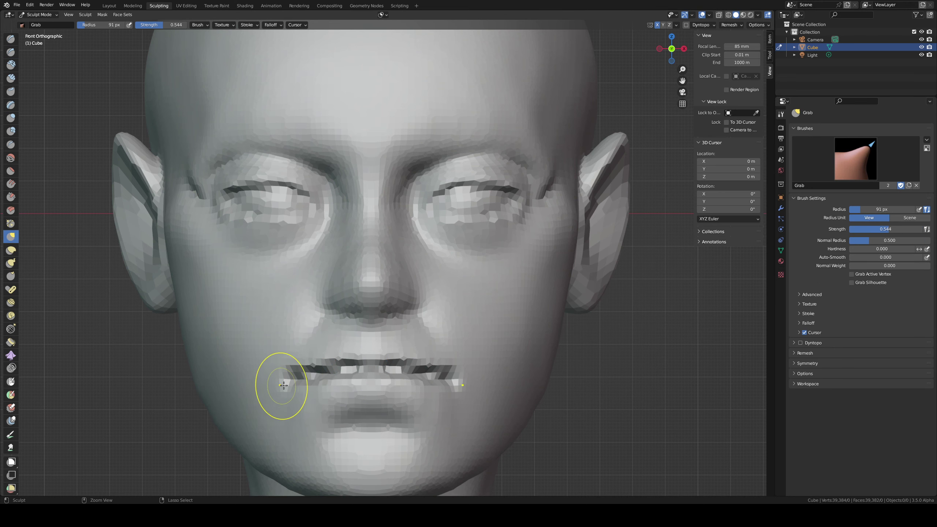
pyautogui.hotkey('ctrl', 'z')
pyautogui.moveTo(444, 386)
pyautogui.mouseDown()
pyautogui.moveTo(442, 424)
pyautogui.moveTo(459, 433)
pyautogui.mouseUp()
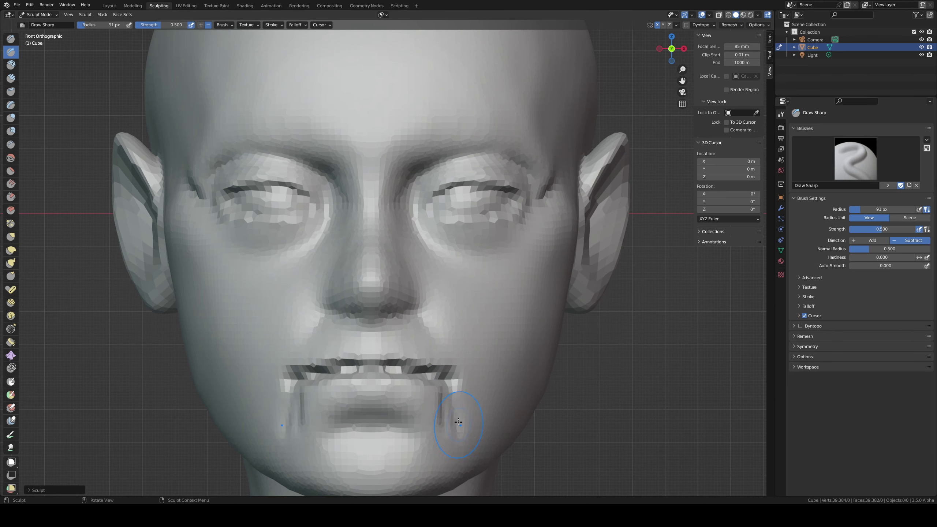
pyautogui.moveTo(459, 422)
pyautogui.mouseDown(button='middle')
pyautogui.moveTo(372, 366)
pyautogui.moveTo(280, 381)
pyautogui.mouseUp(button='middle')
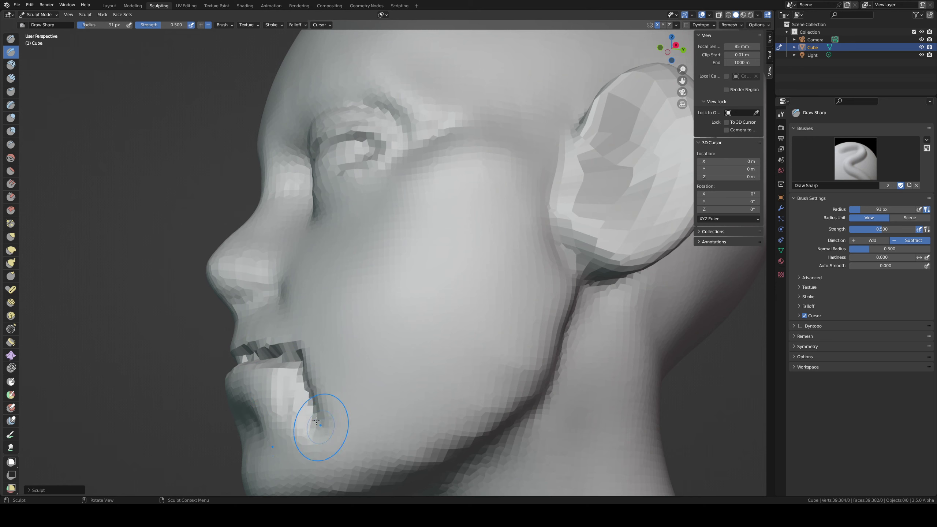
pyautogui.moveTo(316, 420)
pyautogui.mouseDown()
pyautogui.moveTo(304, 425)
pyautogui.moveTo(279, 410)
pyautogui.moveTo(285, 399)
pyautogui.mouseUp()
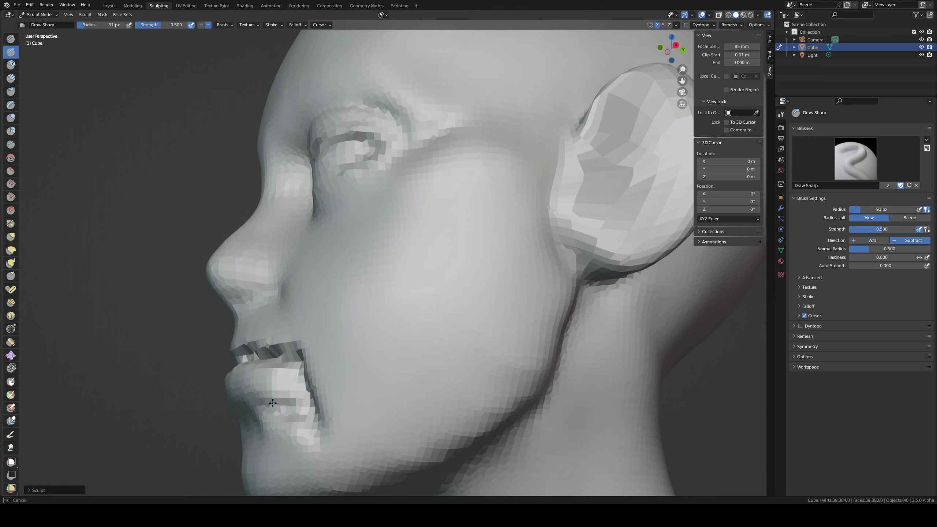
pyautogui.moveTo(286, 389)
pyautogui.mouseDown(button='middle')
pyautogui.moveTo(378, 383)
pyautogui.moveTo(395, 395)
pyautogui.mouseUp(button='middle')
pyautogui.moveTo(395, 399)
pyautogui.mouseDown()
pyautogui.moveTo(301, 435)
pyautogui.moveTo(365, 426)
pyautogui.moveTo(289, 454)
pyautogui.mouseUp()
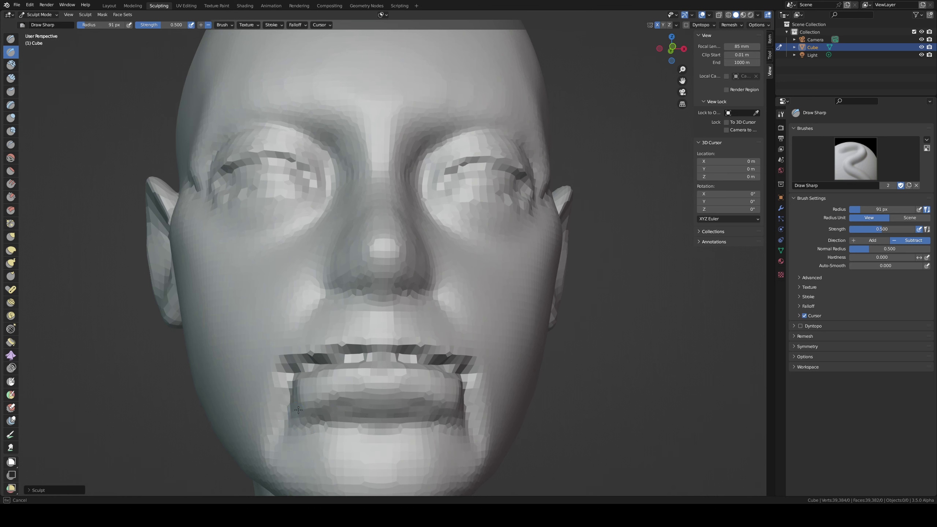
pyautogui.moveTo(298, 409); pyautogui.dragTo(392, 418, button='middle')
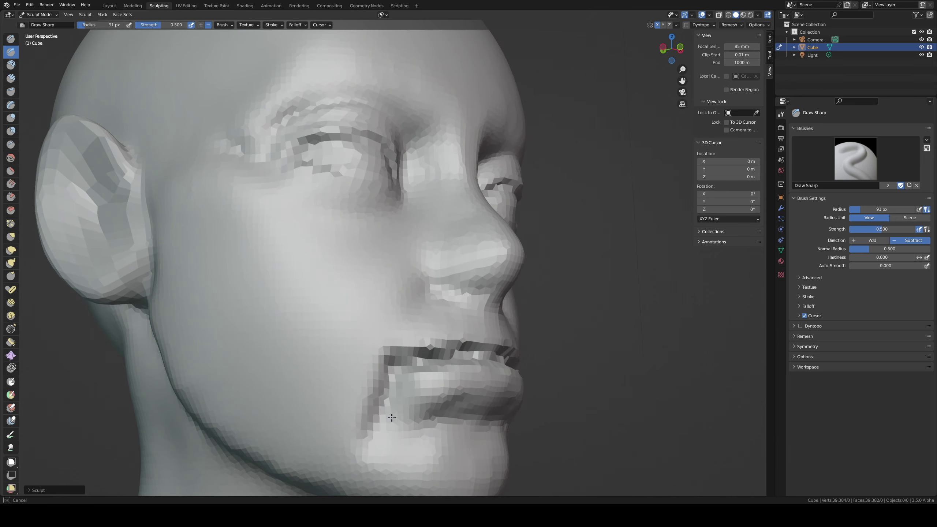
# Step: Refine the lower lip and mouth corner with the Draw Sharp brush at 88 px radius
pyautogui.press('f')
pyautogui.click(428, 382)
pyautogui.moveTo(437, 396)
pyautogui.mouseDown(button='middle')
pyautogui.moveTo(352, 380)
pyautogui.moveTo(300, 388)
pyautogui.mouseUp(button='middle')
pyautogui.moveTo(409, 383)
pyautogui.mouseDown()
pyautogui.moveTo(314, 385)
pyautogui.moveTo(412, 382)
pyautogui.mouseUp()
pyautogui.moveTo(406, 357); pyautogui.dragTo(293, 352, button='middle')
# Step: Pull the upper lip profile into shape in side view with the Grab brush at 116 px and 91 px radius
pyautogui.press('g')
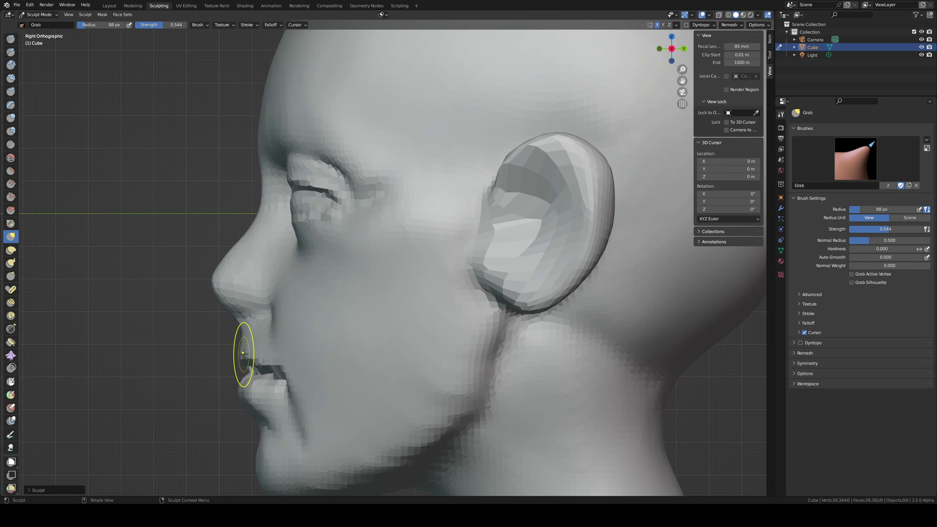
pyautogui.press('f')
pyautogui.click(250, 355)
pyautogui.moveTo(241, 352)
pyautogui.mouseDown()
pyautogui.moveTo(235, 347)
pyautogui.moveTo(249, 348)
pyautogui.mouseUp()
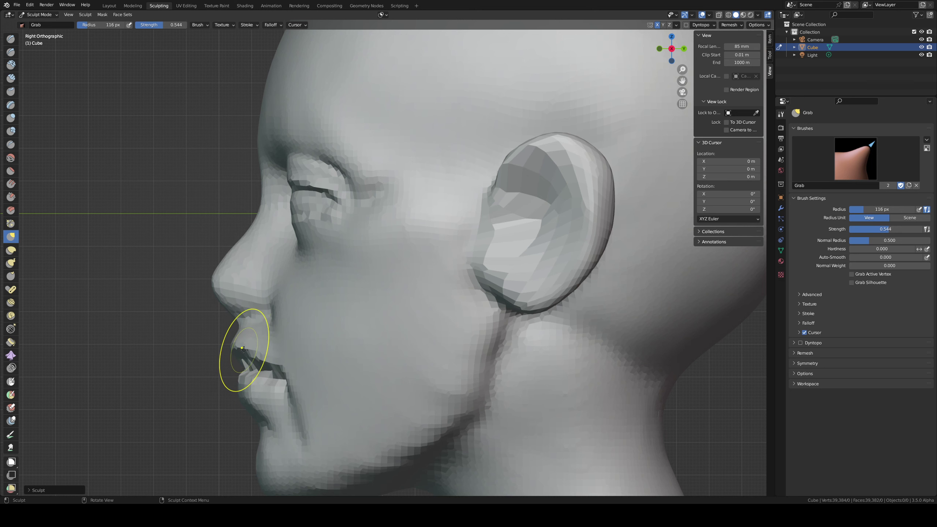
pyautogui.press('f')
pyautogui.click(227, 347)
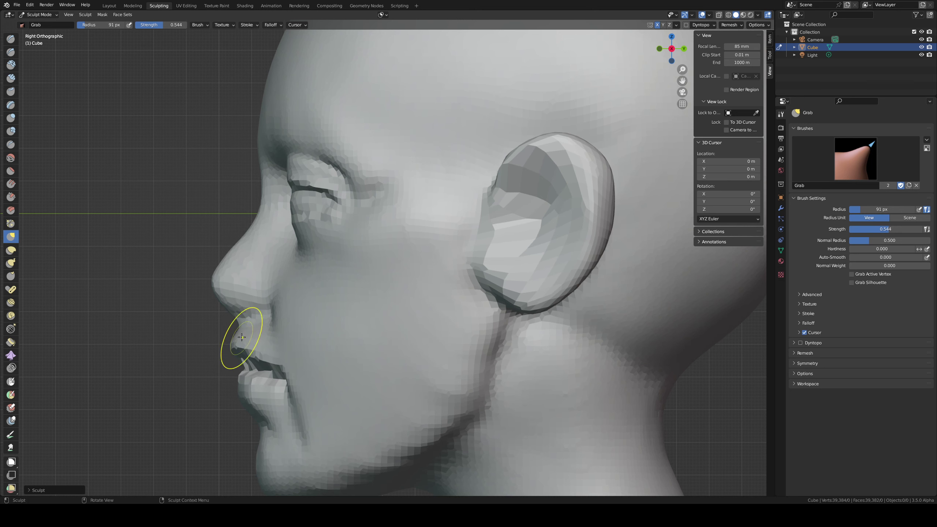
# Step: Adjust the profile of the nose tip and nostril in side view with the Grab brush at 138 px radius
pyautogui.press('f')
pyautogui.click(263, 297)
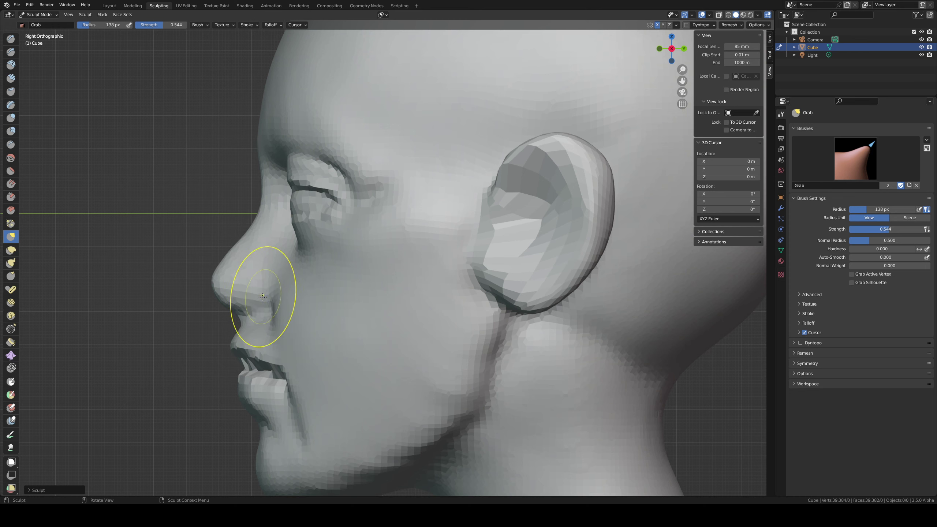
pyautogui.moveTo(251, 289)
pyautogui.mouseDown()
pyautogui.moveTo(226, 280)
pyautogui.moveTo(230, 257)
pyautogui.mouseUp()
pyautogui.moveTo(256, 335)
pyautogui.mouseDown(button='middle')
pyautogui.moveTo(246, 302)
pyautogui.moveTo(260, 324)
pyautogui.mouseUp(button='middle')
# Step: Carve the crease behind the nostril wing with the Draw Sharp brush at 114 px radius
pyautogui.press('f')
pyautogui.click(318, 307)
pyautogui.press('d')
pyautogui.moveTo(273, 321); pyautogui.dragTo(272, 313)
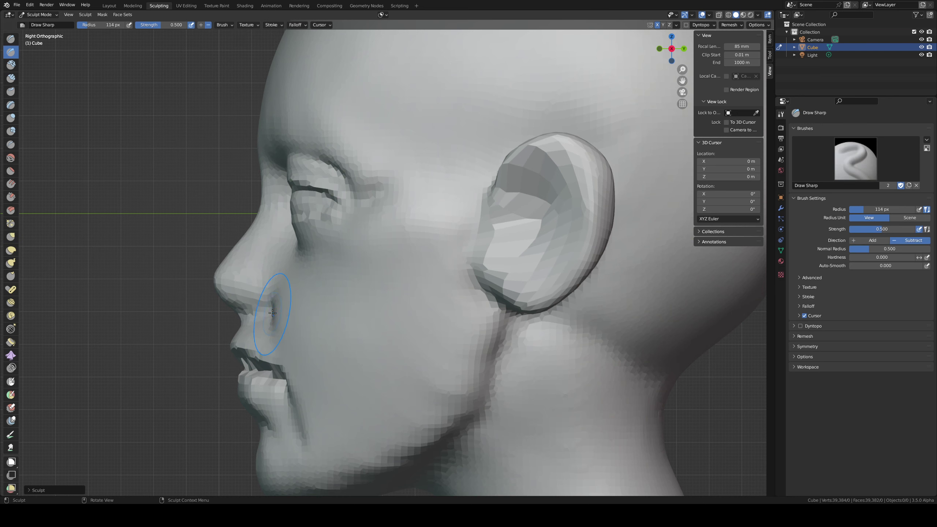
pyautogui.moveTo(277, 324)
pyautogui.mouseDown(button='middle')
pyautogui.moveTo(317, 317)
pyautogui.moveTo(361, 288)
pyautogui.mouseUp(button='middle')
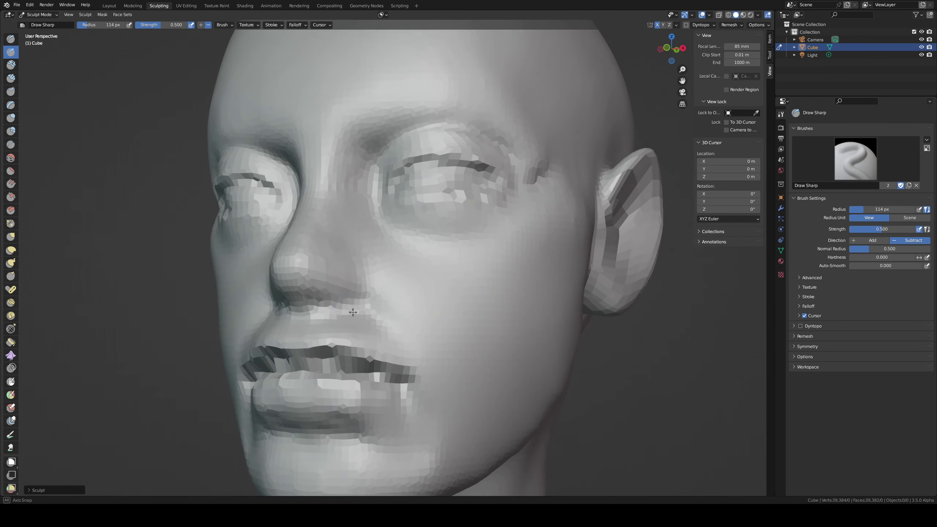
pyautogui.moveTo(374, 296); pyautogui.dragTo(378, 311)
# Step: Build up the cheek beside the nostril and the area below the nose with the Clay Strips brush at 99 px radius
pyautogui.press('c')
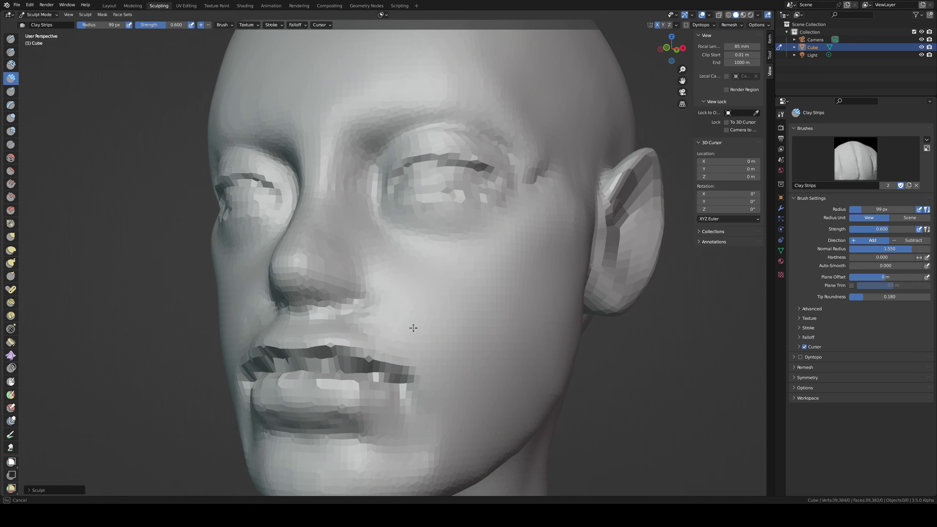
pyautogui.moveTo(378, 298)
pyautogui.mouseDown()
pyautogui.moveTo(378, 327)
pyautogui.moveTo(393, 308)
pyautogui.mouseUp()
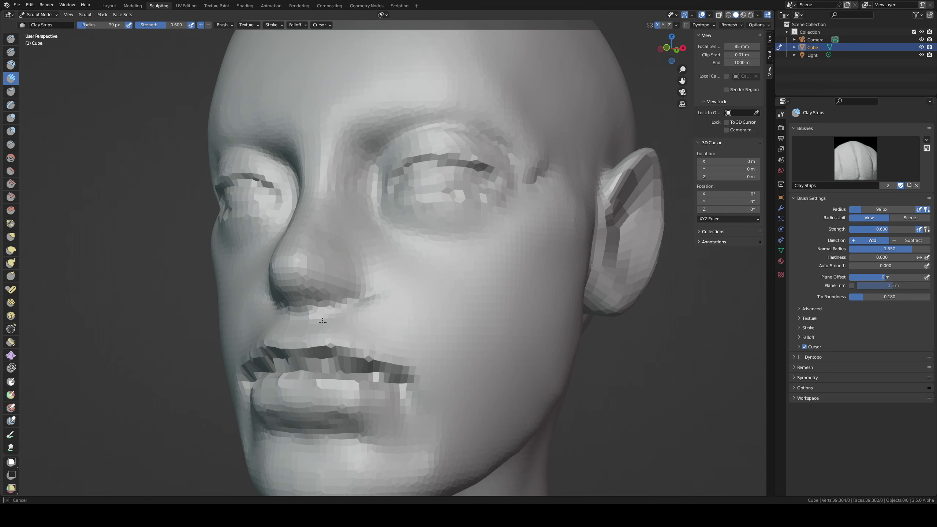
pyautogui.moveTo(322, 322); pyautogui.dragTo(320, 323)
pyautogui.moveTo(320, 324); pyautogui.dragTo(369, 314, button='middle')
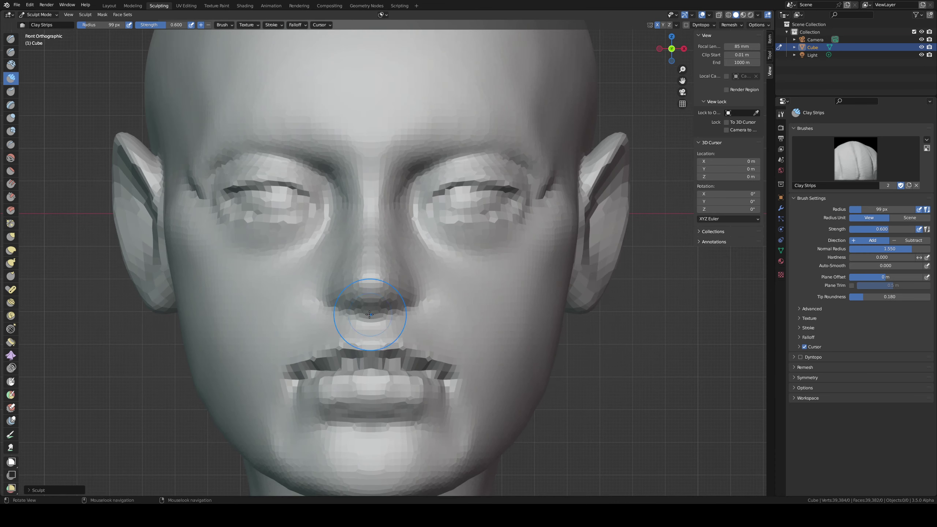
# Step: Build up the upper lip from its centre to the mouth corner with the Clay Strips brush at 78 px radius
pyautogui.press('f')
pyautogui.click(336, 348)
pyautogui.moveTo(338, 349); pyautogui.dragTo(281, 367)
# Step: Reshape the upper lip line and mouth corner in side view with the Grab brush at 78 px and 107 px radius
pyautogui.press('g')
pyautogui.keyDown('alt'); pyautogui.moveTo(281, 366); pyautogui.dragTo(224, 346, button='middle'); pyautogui.keyUp('alt')
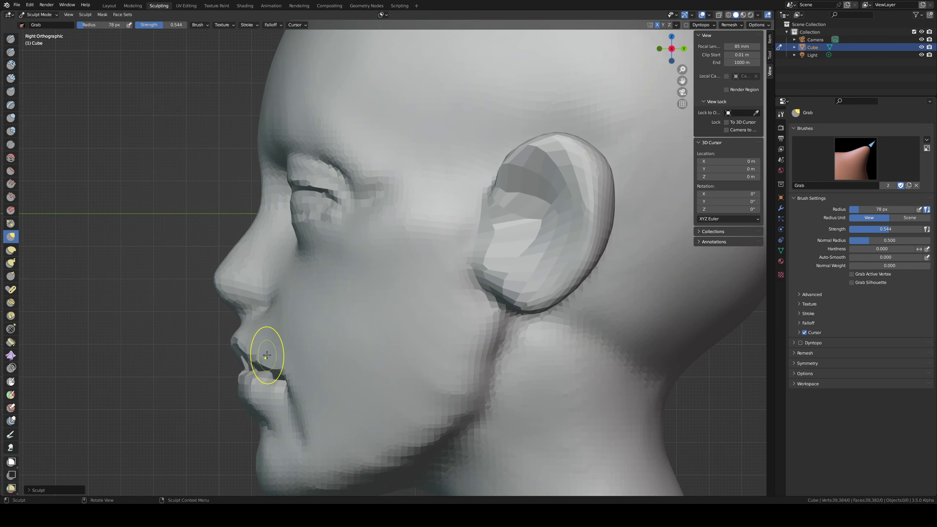
pyautogui.press('f')
pyautogui.click(307, 356)
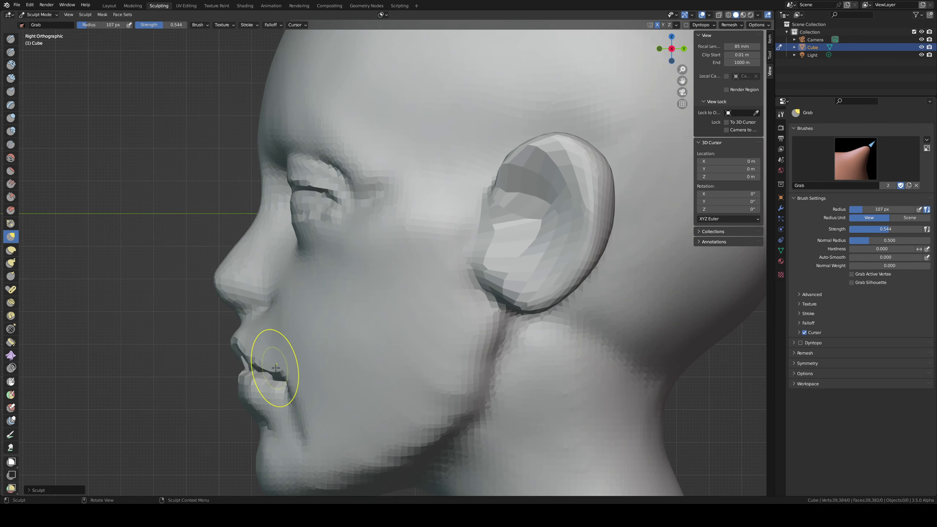
pyautogui.moveTo(297, 352)
pyautogui.mouseDown(button='middle')
pyautogui.moveTo(359, 341)
pyautogui.moveTo(382, 376)
pyautogui.mouseUp(button='middle')
# Step: Fill in around the mouth corners with Clay Strips, and carve the creases beside the chin with Draw Sharp at 120 px
pyautogui.press('c')
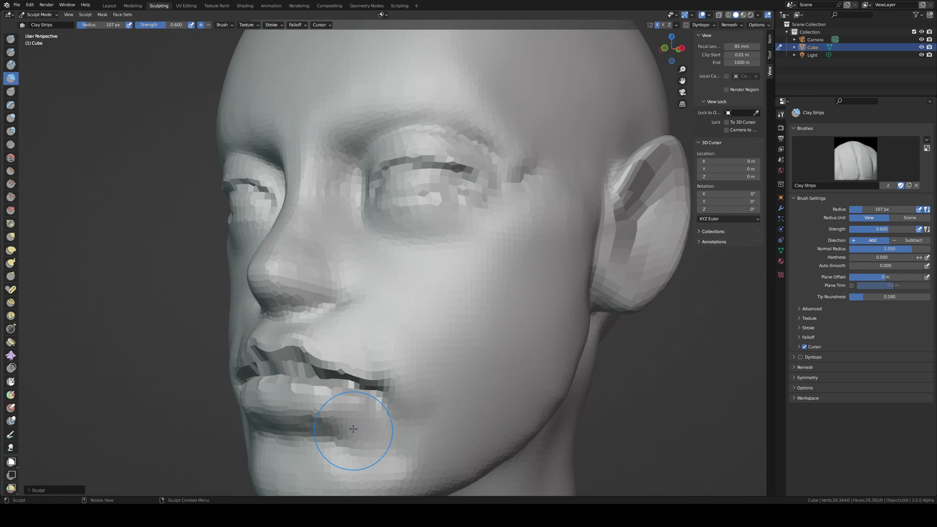
pyautogui.moveTo(335, 425); pyautogui.dragTo(398, 357, button='middle')
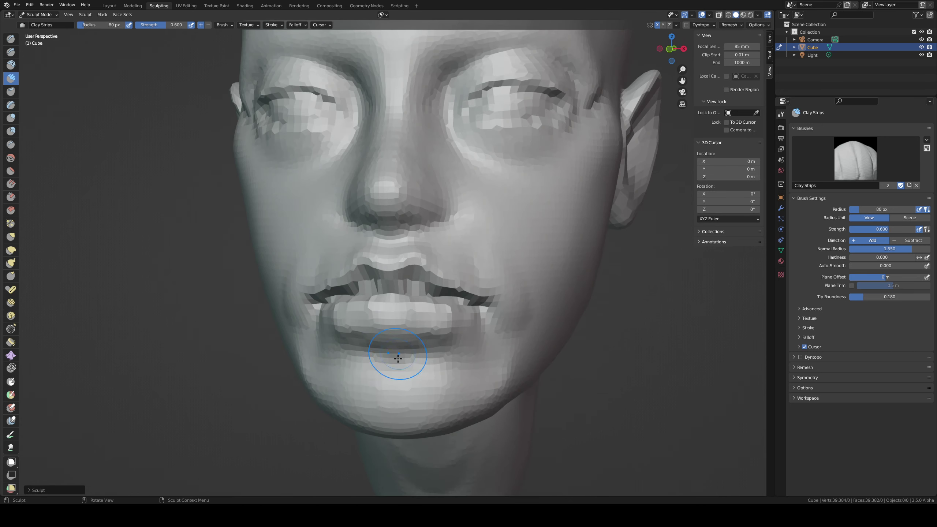
pyautogui.press('d')
pyautogui.press('f')
pyautogui.click(349, 372)
pyautogui.moveTo(323, 363); pyautogui.dragTo(323, 363)
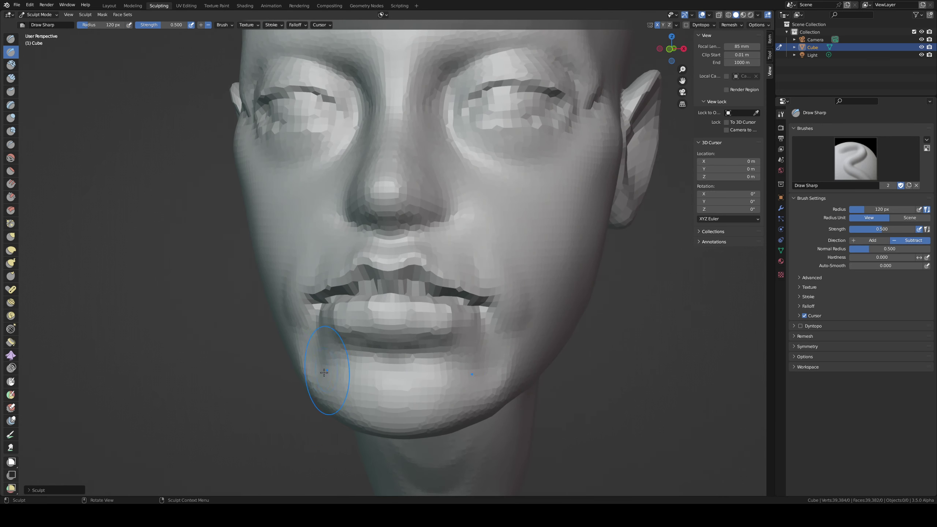
# Step: Scrape the lower jaw edge in side view with the Scrape/Peaks brush at 129 px radius
pyautogui.moveTo(354, 363); pyautogui.dragTo(360, 232, button='middle')
pyautogui.moveTo(409, 210); pyautogui.dragTo(410, 190, button='middle')
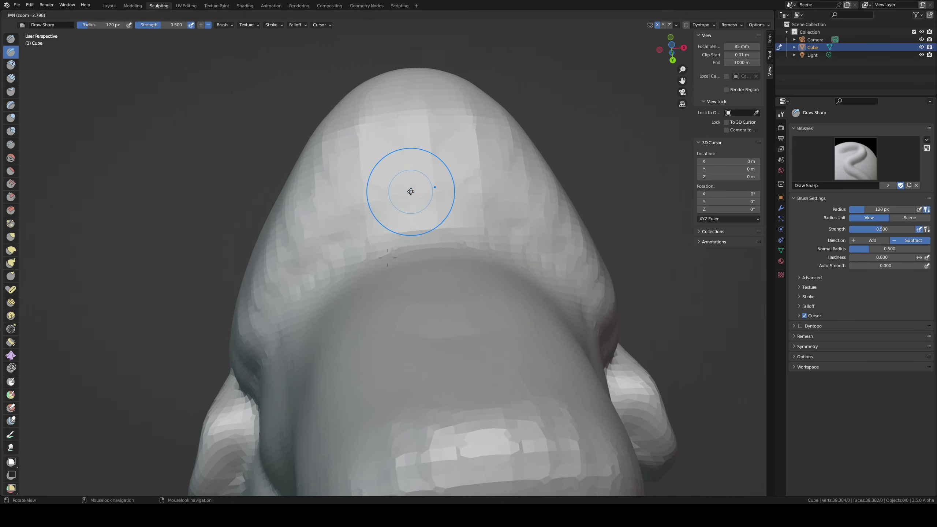
pyautogui.moveTo(410, 244); pyautogui.dragTo(406, 355, button='middle')
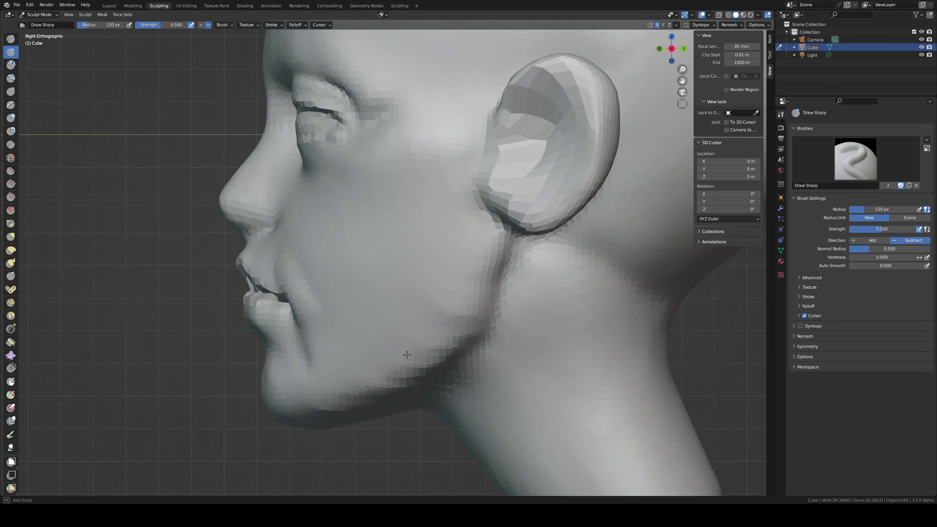
pyautogui.keyDown('ctrl'); pyautogui.moveTo(399, 410); pyautogui.dragTo(346, 342, button='middle'); pyautogui.keyUp('ctrl')
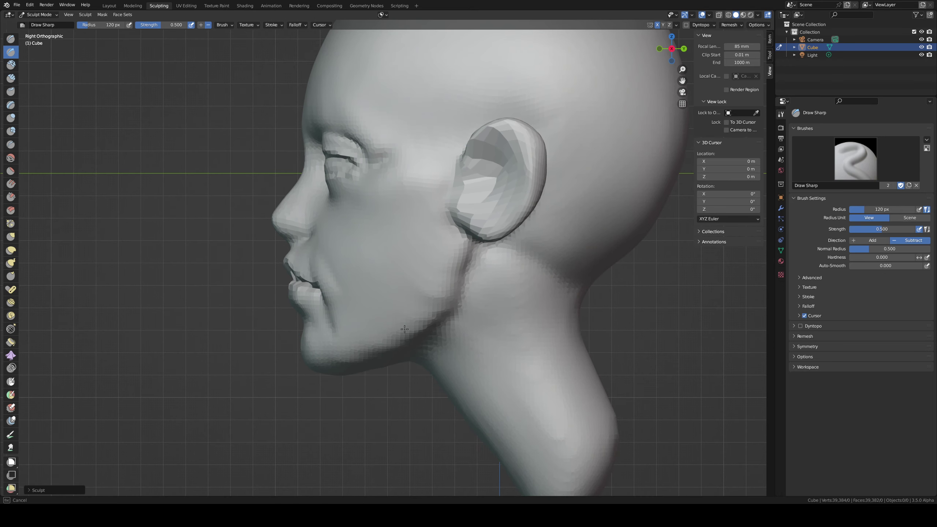
pyautogui.hotkey('shift', 't')
pyautogui.press('f')
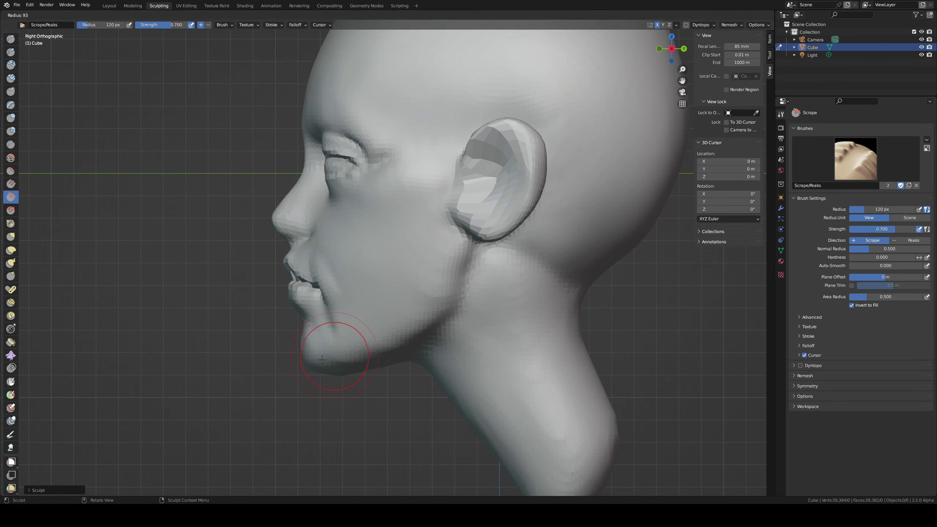
pyautogui.click(370, 359)
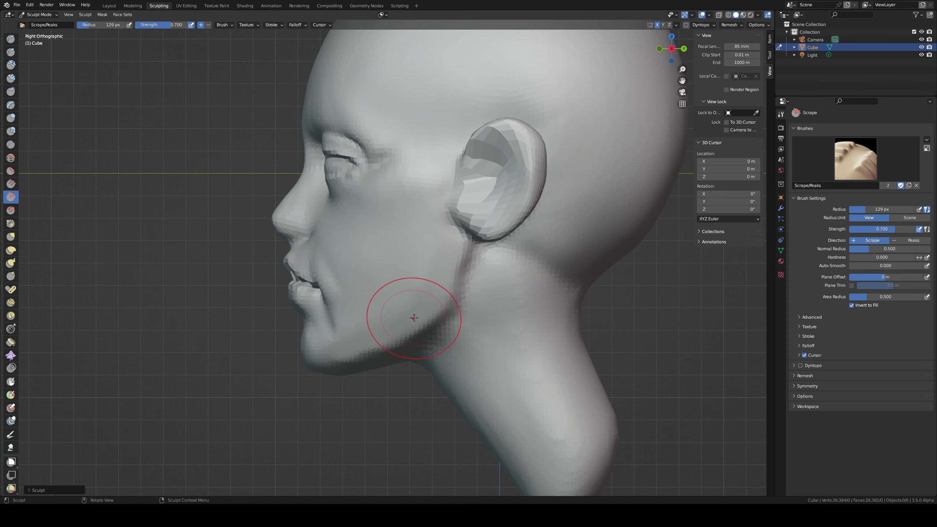
# Step: Flatten the rear edge of the jaw below the earlobe with the Scrape/Peaks brush at 86 px radius
pyautogui.moveTo(408, 310)
pyautogui.mouseDown(button='middle')
pyautogui.moveTo(402, 230)
pyautogui.moveTo(419, 164)
pyautogui.moveTo(366, 209)
pyautogui.moveTo(272, 220)
pyautogui.mouseUp(button='middle')
pyautogui.press('f')
pyautogui.click(418, 162)
pyautogui.click(419, 177)
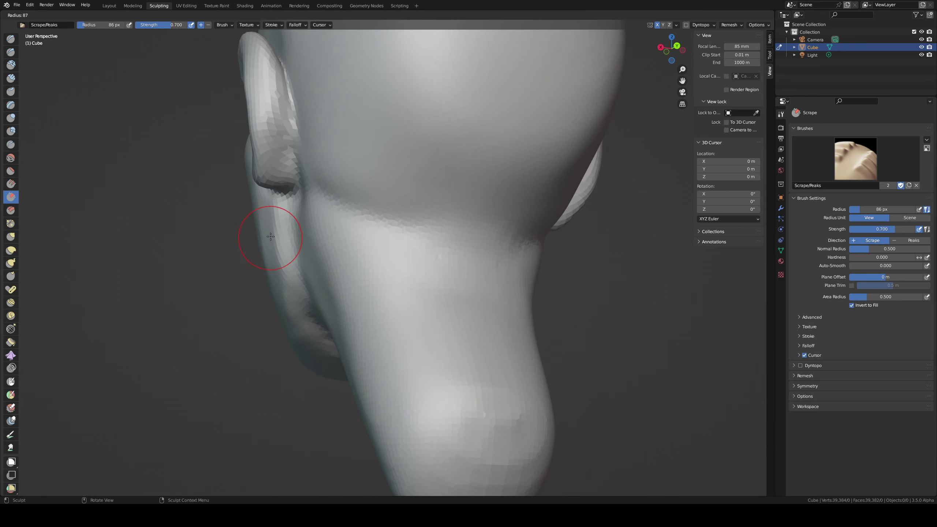
pyautogui.moveTo(272, 234)
pyautogui.mouseDown()
pyautogui.moveTo(293, 247)
pyautogui.moveTo(303, 232)
pyautogui.moveTo(294, 294)
pyautogui.mouseUp()
# Step: Smooth out the underside of the jaw between chin and neck with the Scrape/Peaks brush at 124 px radius
pyautogui.press('g')
pyautogui.press('f')
pyautogui.click(271, 232)
pyautogui.hotkey('shift', 't')
pyautogui.moveTo(296, 311); pyautogui.dragTo(322, 229, button='middle')
pyautogui.moveTo(338, 256); pyautogui.dragTo(354, 265)
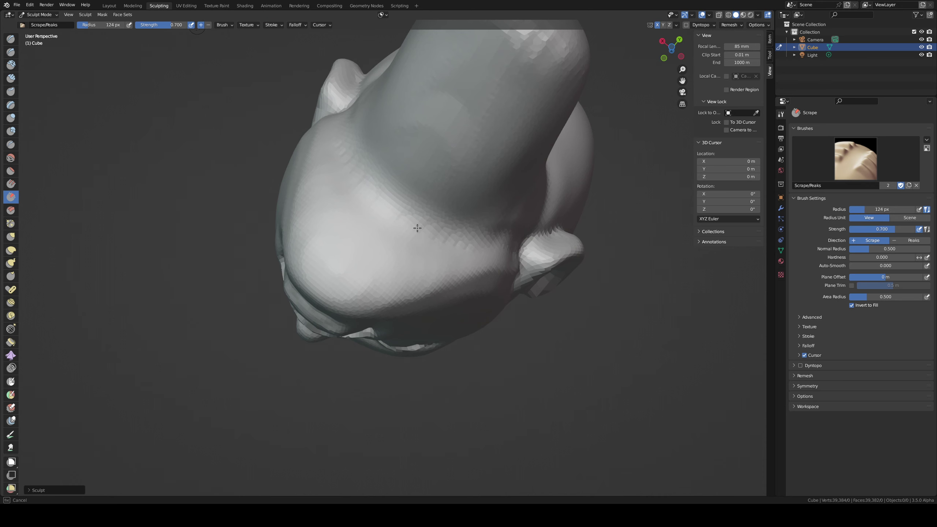
pyautogui.moveTo(415, 257); pyautogui.dragTo(385, 276, button='middle')
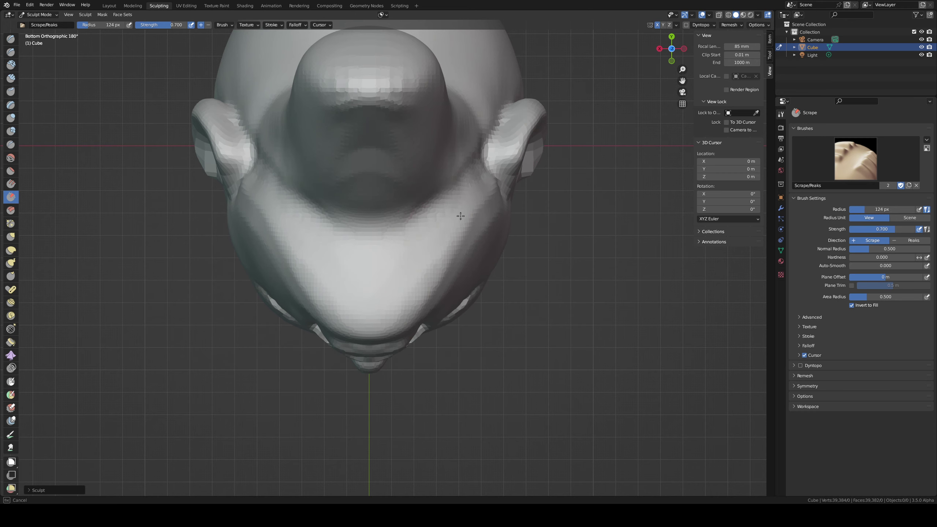
pyautogui.moveTo(460, 215)
pyautogui.mouseDown(button='middle')
pyautogui.moveTo(456, 201)
pyautogui.moveTo(552, 265)
pyautogui.moveTo(458, 232)
pyautogui.moveTo(388, 248)
pyautogui.mouseUp(button='middle')
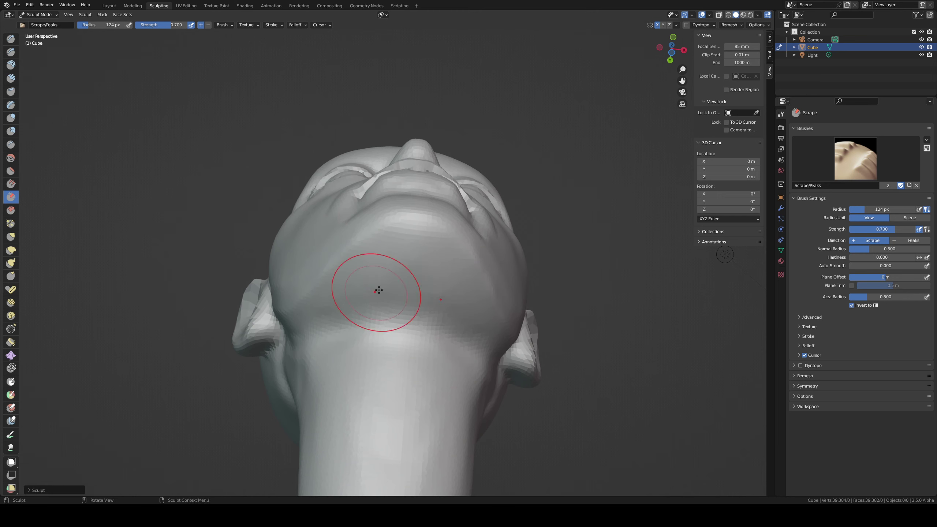
# Step: Reshape the back and base of the neck in side view with the Grab brush at 237 px and 338 px radius
pyautogui.moveTo(379, 290); pyautogui.dragTo(395, 326, button='middle')
pyautogui.press('f')
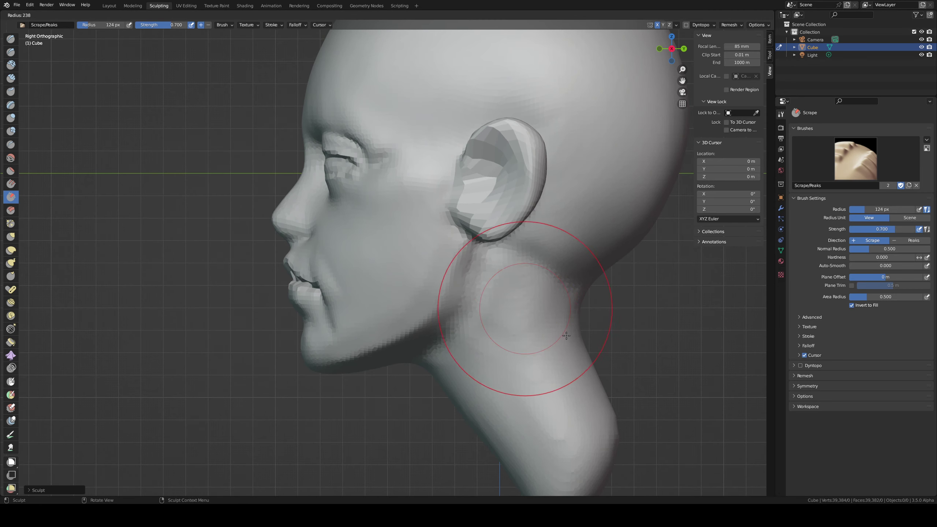
pyautogui.click(538, 314)
pyautogui.press('g')
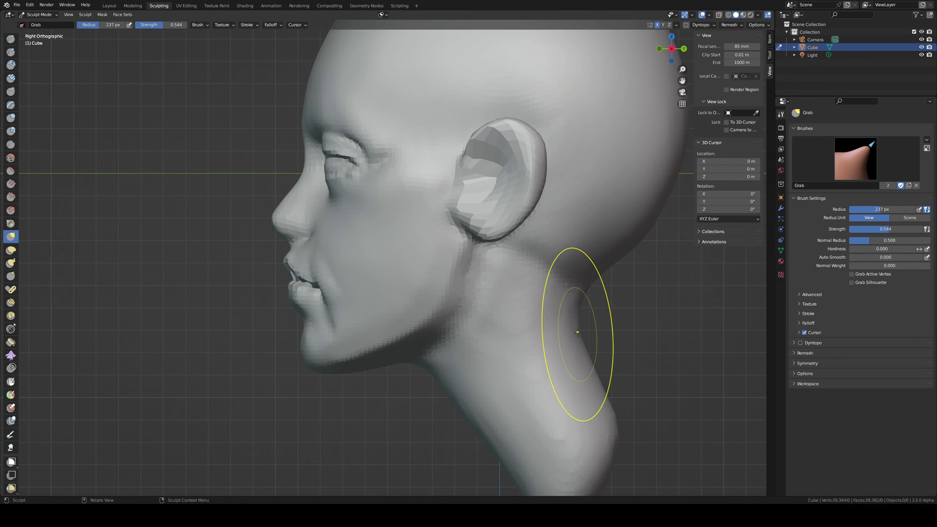
pyautogui.press('f')
pyautogui.click(628, 410)
pyautogui.moveTo(623, 408)
pyautogui.keyDown('ctrl'); pyautogui.mouseDown(button='middle')
pyautogui.moveTo(586, 446)
pyautogui.moveTo(575, 425)
pyautogui.mouseUp(button='middle'); pyautogui.keyUp('ctrl')
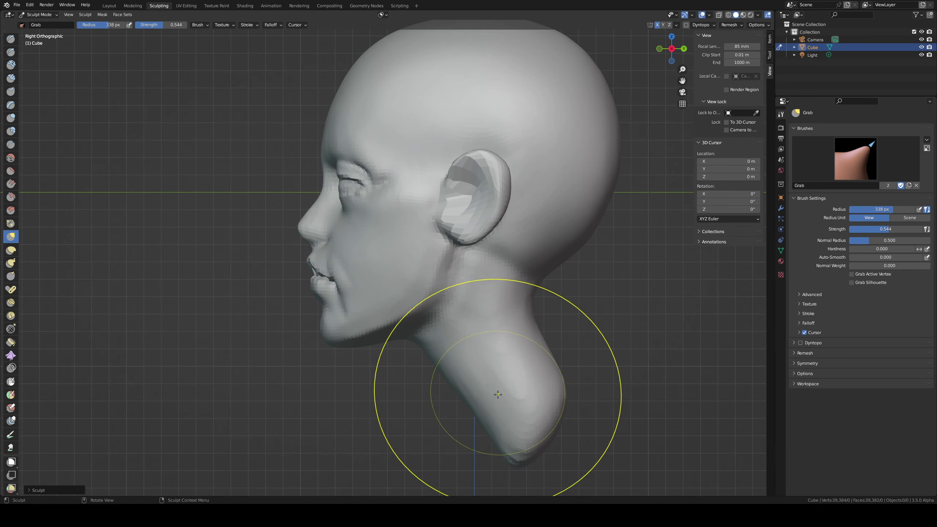
pyautogui.moveTo(561, 404)
pyautogui.mouseDown()
pyautogui.moveTo(548, 409)
pyautogui.moveTo(515, 397)
pyautogui.moveTo(475, 360)
pyautogui.moveTo(489, 368)
pyautogui.moveTo(557, 354)
pyautogui.mouseUp()
# Step: Reshape the jaw sides from below with the Grab brush at 189 px radius, and undo the last stroke
pyautogui.moveTo(454, 345)
pyautogui.mouseDown(button='middle')
pyautogui.moveTo(476, 318)
pyautogui.moveTo(425, 307)
pyautogui.moveTo(417, 284)
pyautogui.mouseUp(button='middle')
pyautogui.press('f')
pyautogui.click(360, 272)
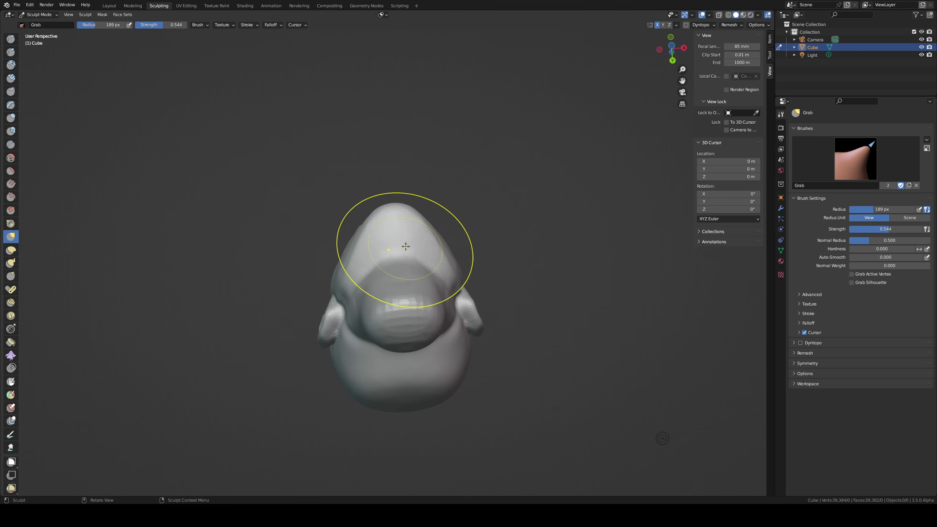
pyautogui.moveTo(416, 246)
pyautogui.keyDown('shift'); pyautogui.mouseDown(button='middle')
pyautogui.moveTo(411, 297)
pyautogui.moveTo(401, 244)
pyautogui.mouseUp(button='middle'); pyautogui.keyUp('shift')
pyautogui.moveTo(457, 322); pyautogui.dragTo(452, 312)
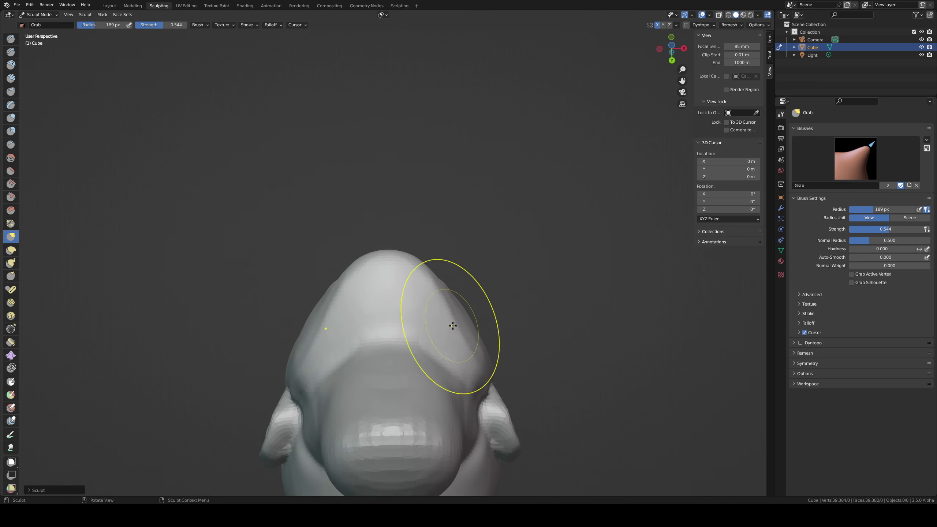
pyautogui.moveTo(474, 348); pyautogui.dragTo(476, 352)
pyautogui.moveTo(479, 358)
pyautogui.mouseDown()
pyautogui.moveTo(476, 365)
pyautogui.moveTo(474, 355)
pyautogui.mouseUp()
pyautogui.hotkey('ctrl', 'z')
# Step: Narrow the jaw toward the chin from below with the Grab brush at 169 px radius
pyautogui.press('f')
pyautogui.click(463, 364)
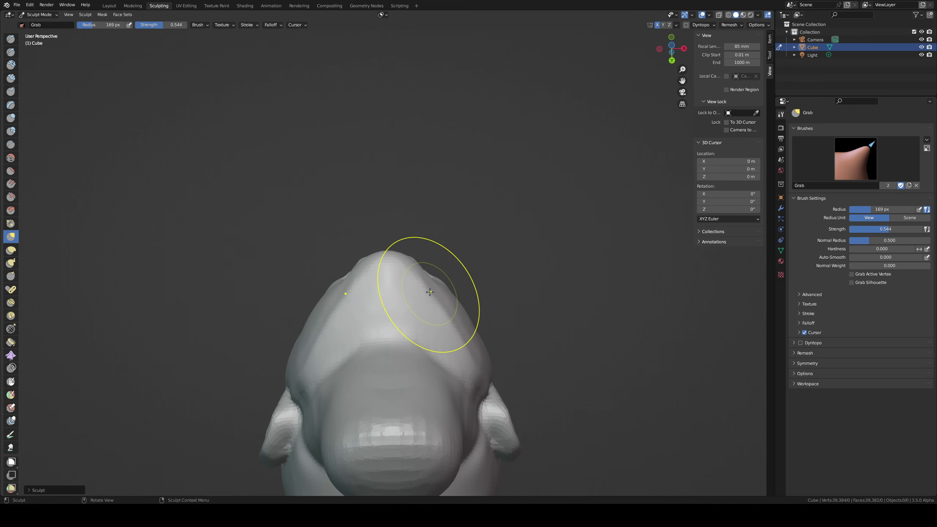
pyautogui.moveTo(430, 292); pyautogui.dragTo(521, 388, button='middle')
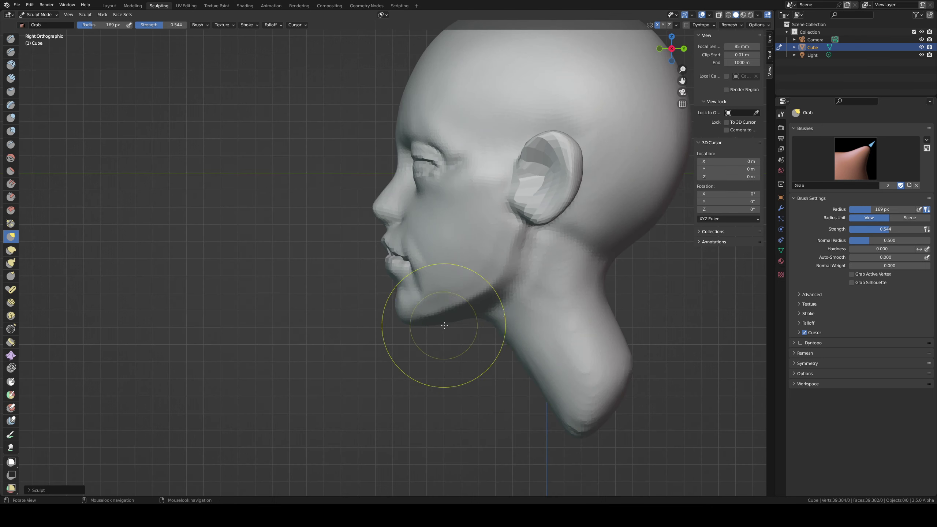
pyautogui.keyDown('shift'); pyautogui.moveTo(444, 325); pyautogui.dragTo(477, 323, button='middle'); pyautogui.keyUp('shift')
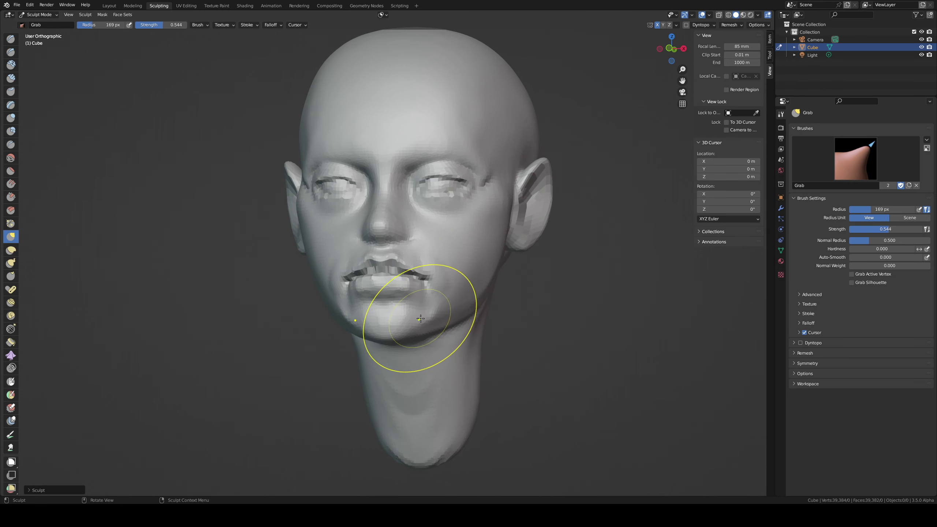
# Step: Adjust the chin, mouth area and jaw corners from the front with the Grab brush at 149, 145 and 180 px radius
pyautogui.moveTo(405, 329); pyautogui.dragTo(417, 330, button='middle')
pyautogui.press('f')
pyautogui.click(403, 333)
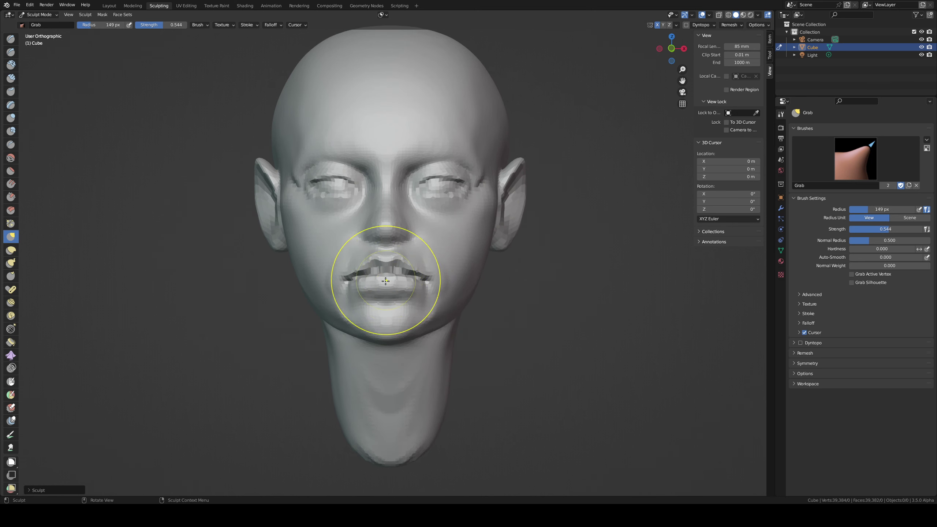
pyautogui.press('f')
pyautogui.click(385, 295)
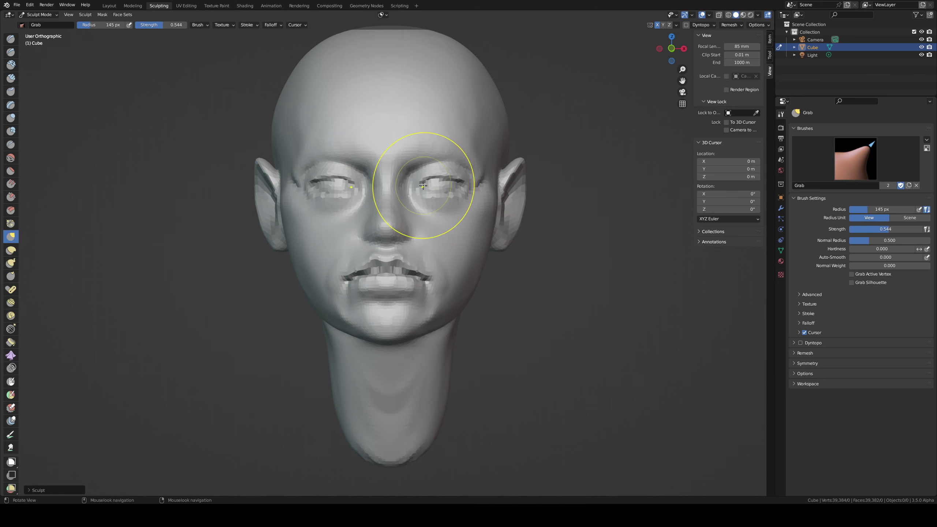
pyautogui.moveTo(423, 185)
pyautogui.keyDown('shift'); pyautogui.mouseDown(button='middle')
pyautogui.moveTo(428, 228)
pyautogui.moveTo(394, 246)
pyautogui.mouseUp(button='middle'); pyautogui.keyUp('shift')
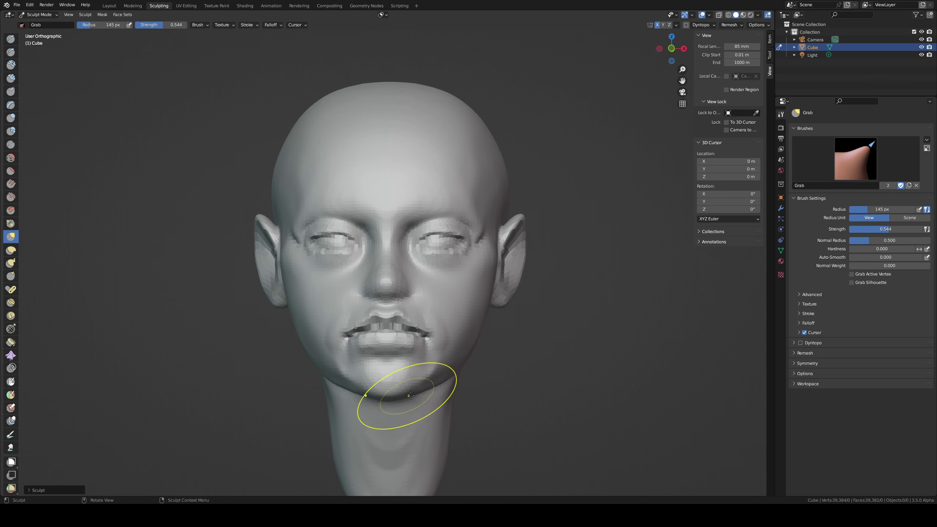
pyautogui.press('f')
pyautogui.click(442, 378)
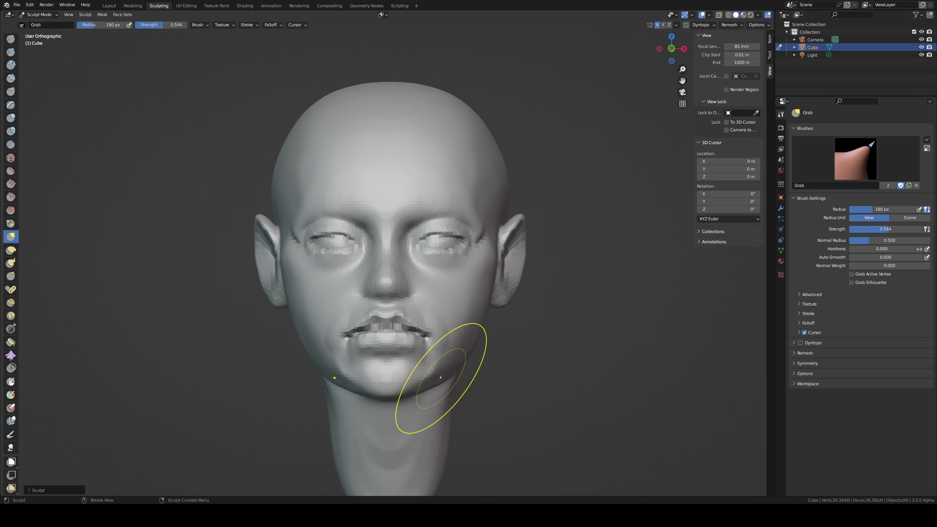
# Step: Push in the sides of the skull above the ears with the Grab brush at 293 px radius
pyautogui.press('f')
pyautogui.click(530, 201)
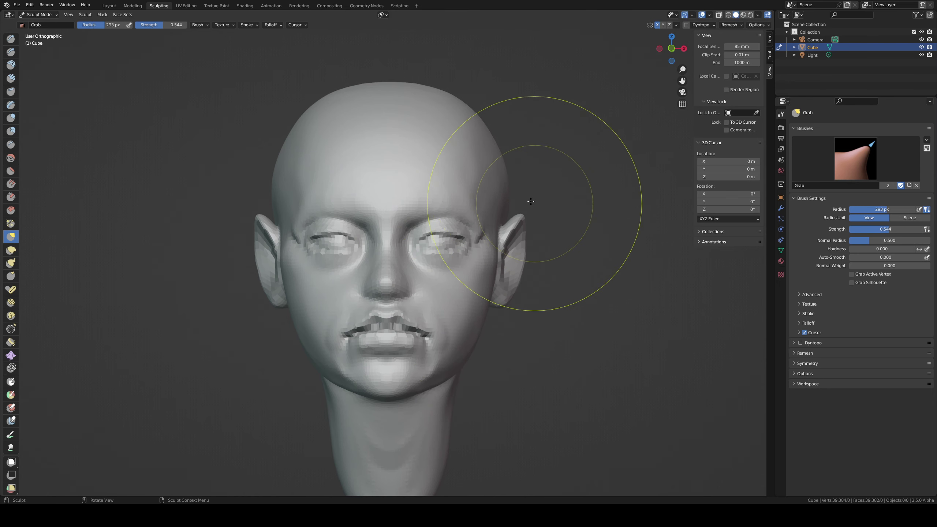
pyautogui.moveTo(530, 201); pyautogui.dragTo(527, 212, button='middle')
pyautogui.moveTo(516, 151); pyautogui.dragTo(509, 155)
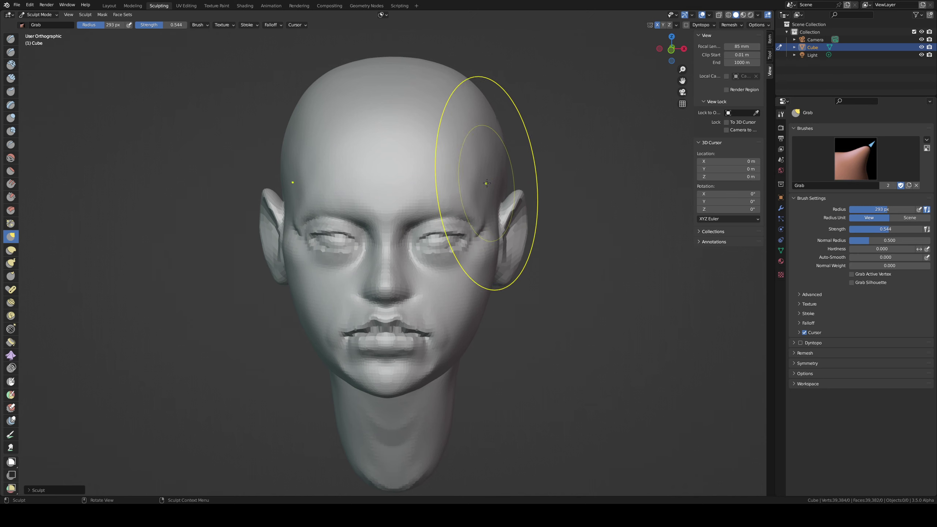
pyautogui.press('z')
pyautogui.click(623, 280)
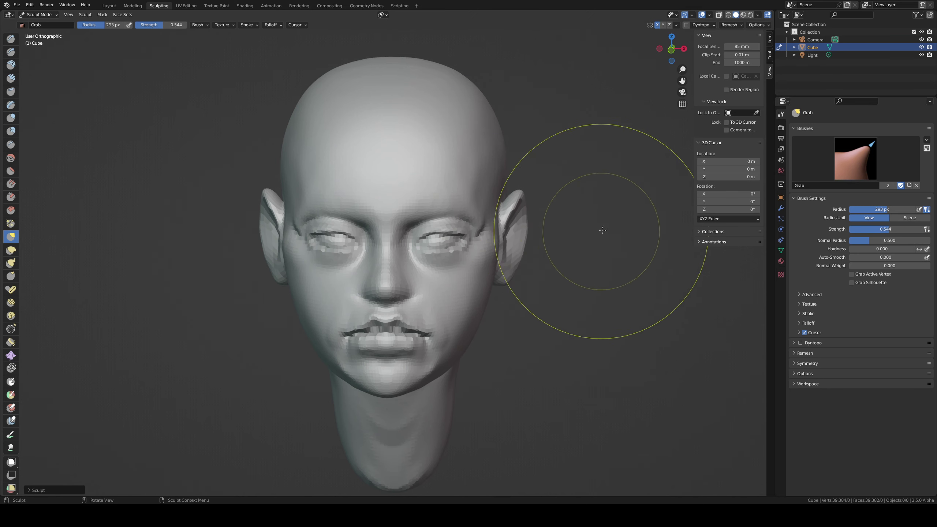
# Step: Reshape the temple and side of the forehead with the Grab brush at 181 px radius
pyautogui.moveTo(603, 230); pyautogui.dragTo(590, 222, button='middle')
pyautogui.press('f')
pyautogui.click(653, 232)
pyautogui.moveTo(524, 210)
pyautogui.mouseDown(button='middle')
pyautogui.moveTo(546, 204)
pyautogui.moveTo(550, 214)
pyautogui.mouseUp(button='middle')
pyautogui.press('f')
pyautogui.click(577, 157)
pyautogui.moveTo(512, 155)
pyautogui.mouseDown(button='middle')
pyautogui.moveTo(470, 184)
pyautogui.moveTo(498, 195)
pyautogui.mouseUp(button='middle')
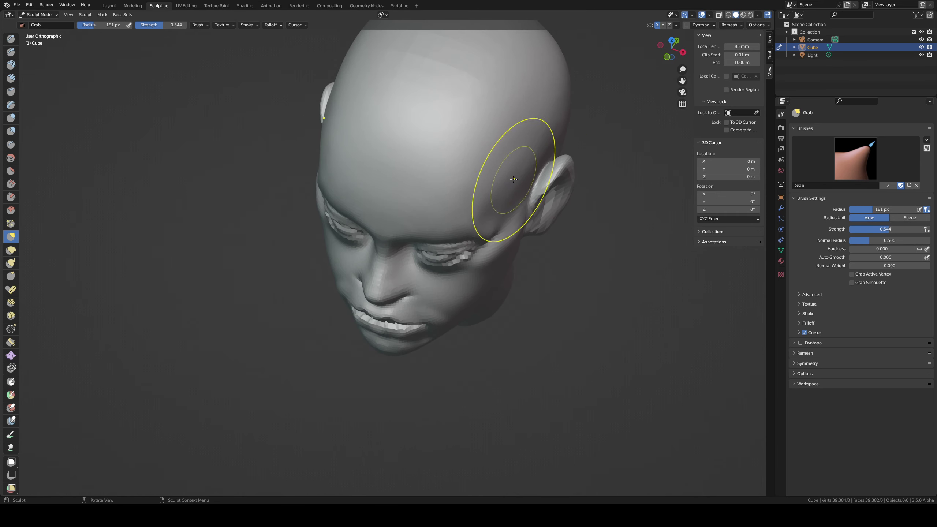
pyautogui.moveTo(526, 151); pyautogui.dragTo(487, 179, button='middle')
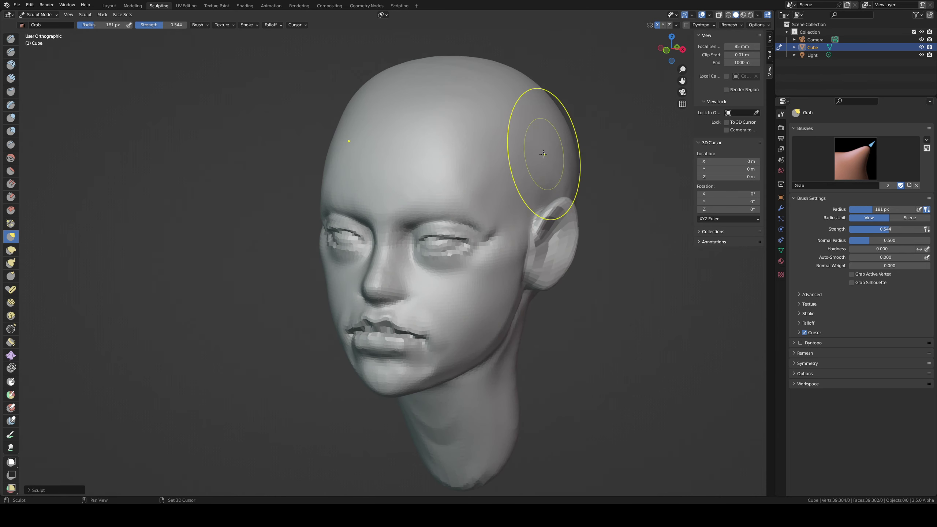
# Step: Work the outer brow and temple with Clay Strips at 84 px radius, undo the last stroke, and smooth the area
pyautogui.moveTo(543, 155); pyautogui.dragTo(397, 272, button='middle')
pyautogui.scroll(1, 420, 260)
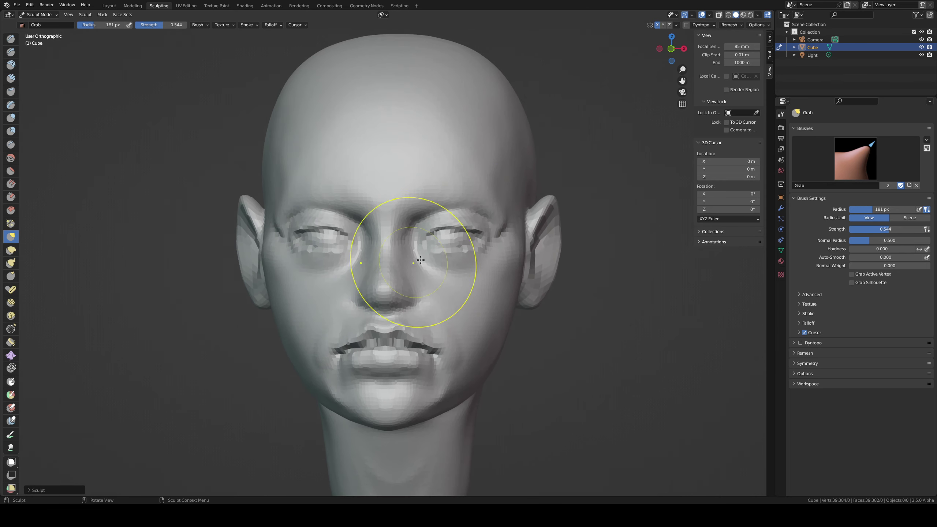
pyautogui.press('f')
pyautogui.click(481, 217)
pyautogui.moveTo(431, 220); pyautogui.dragTo(501, 202, button='middle')
pyautogui.hotkey('shift', 'c')
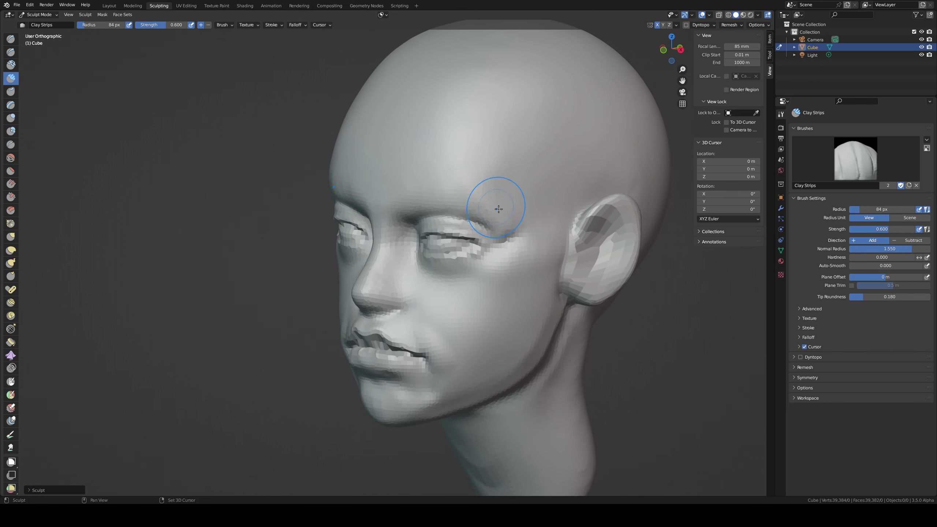
pyautogui.moveTo(520, 207)
pyautogui.mouseDown(button='middle')
pyautogui.moveTo(590, 207)
pyautogui.moveTo(527, 205)
pyautogui.mouseUp(button='middle')
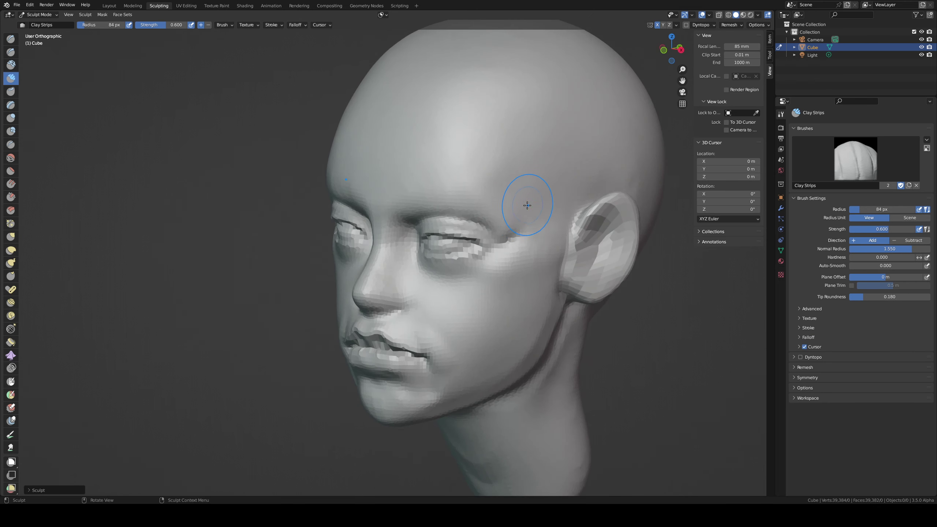
pyautogui.moveTo(518, 223); pyautogui.dragTo(519, 226)
pyautogui.hotkey('ctrl', 'z')
pyautogui.keyDown('shift'); pyautogui.moveTo(484, 200); pyautogui.dragTo(506, 221); pyautogui.keyUp('shift')
# Step: Build up the cheekbone between the eye and the ear with the Clay Strips brush at 107 px radius
pyautogui.moveTo(507, 261); pyautogui.dragTo(496, 262, button='middle')
pyautogui.press('f')
pyautogui.click(516, 287)
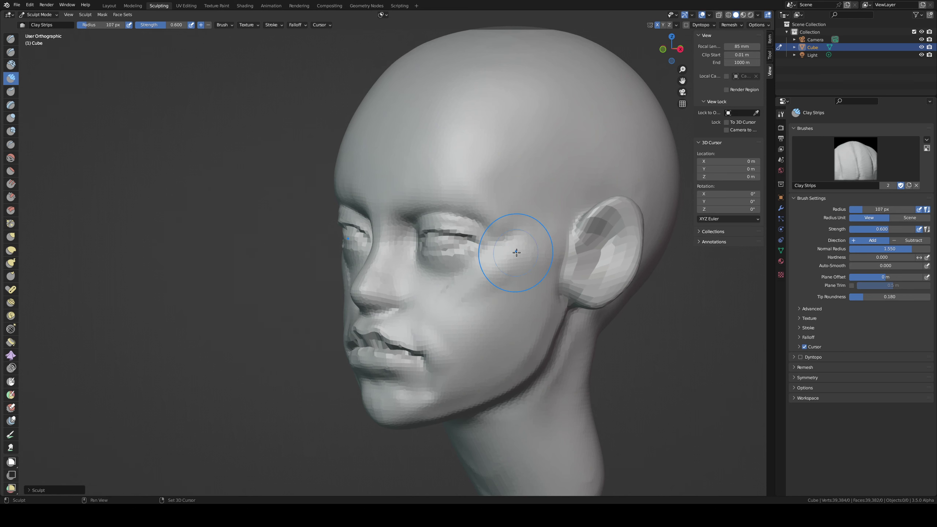
# Step: Smooth the cheek below the cheekbone, and undo the strokes tried there with Draw Sharp at 69 px radius
pyautogui.press('d')
pyautogui.moveTo(516, 253)
pyautogui.keyDown('shift'); pyautogui.mouseDown()
pyautogui.moveTo(505, 244)
pyautogui.moveTo(459, 275)
pyautogui.mouseUp(); pyautogui.keyUp('shift')
pyautogui.hotkey('ctrl', 'z')
pyautogui.press('f')
pyautogui.click(466, 267)
pyautogui.hotkey('ctrl', 'z')
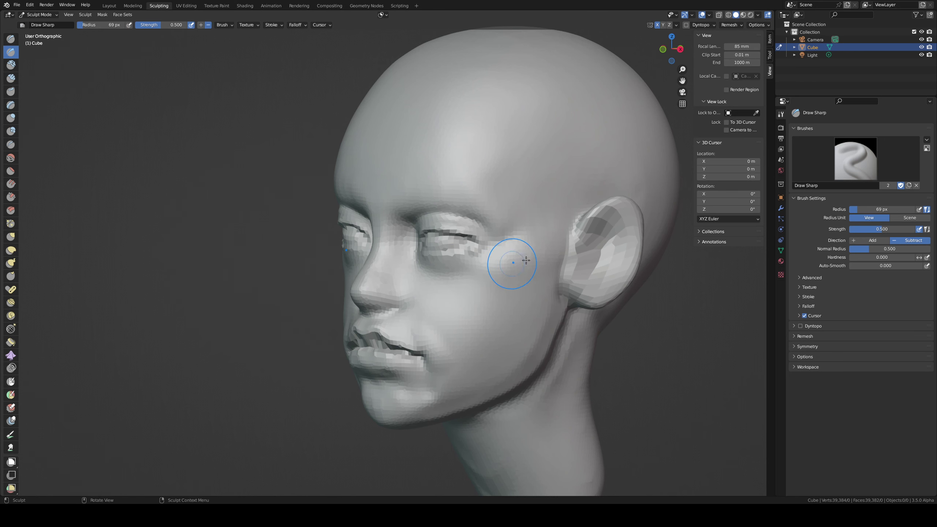
# Step: Adjust the area before the ear with Grab at 165 px, and define the cheekbone line toward the eye with Draw Sharp at 63 px
pyautogui.keyDown('alt'); pyautogui.moveTo(526, 261); pyautogui.dragTo(505, 225, button='middle'); pyautogui.keyUp('alt')
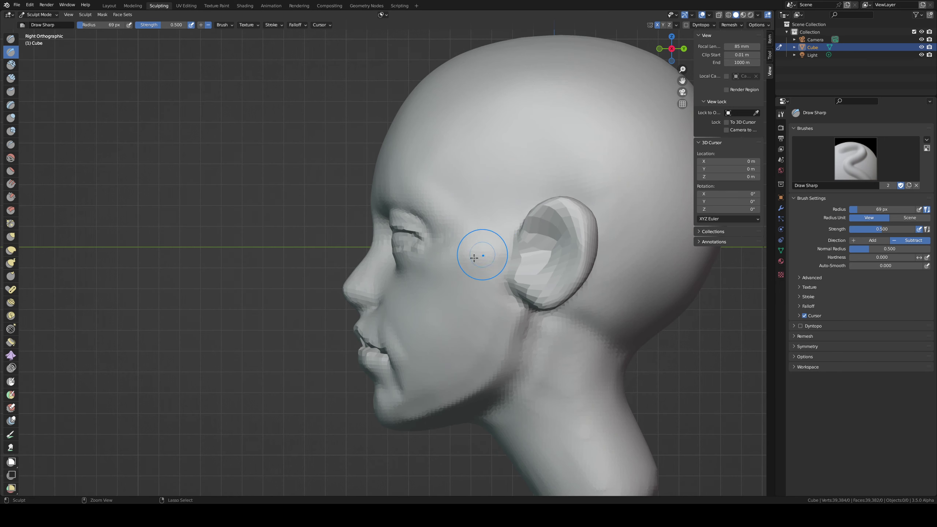
pyautogui.press('f')
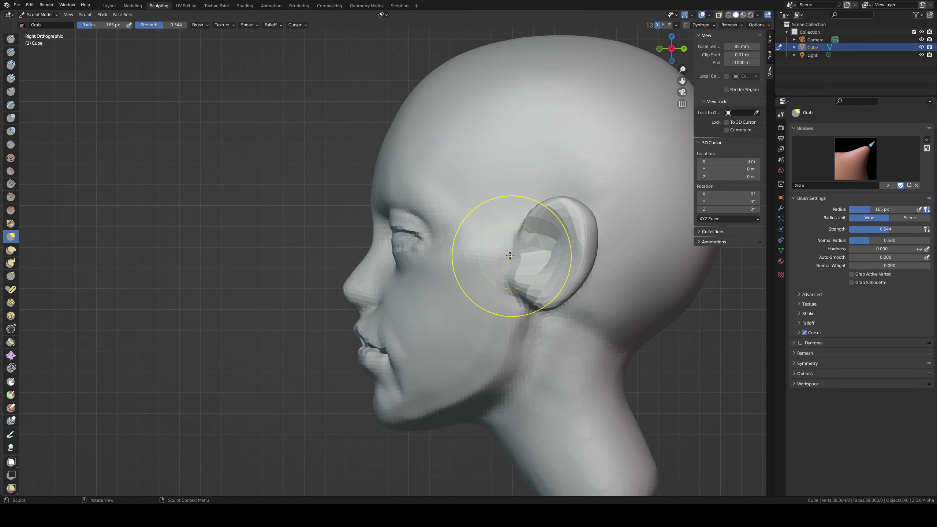
pyautogui.click(506, 235)
pyautogui.moveTo(506, 234)
pyautogui.mouseDown(button='middle')
pyautogui.moveTo(512, 226)
pyautogui.moveTo(470, 247)
pyautogui.moveTo(475, 263)
pyautogui.moveTo(520, 240)
pyautogui.mouseUp(button='middle')
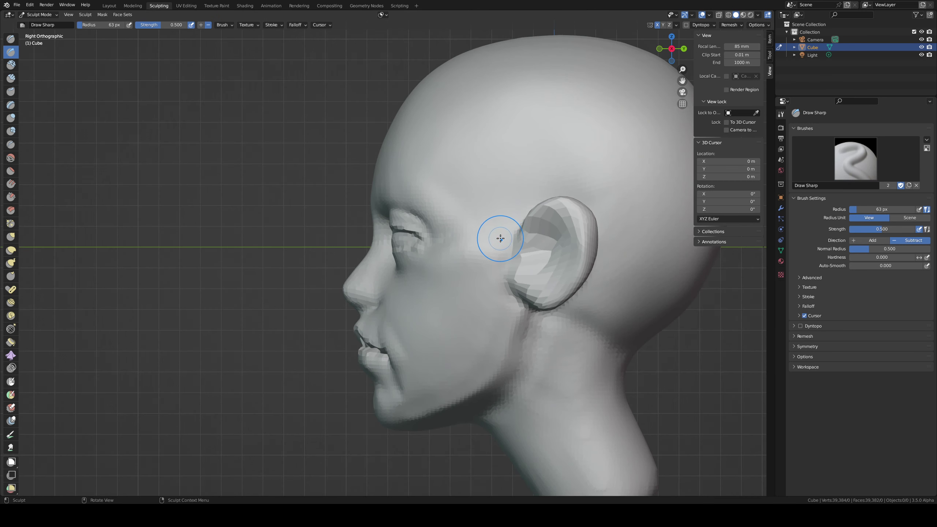
pyautogui.keyDown('ctrl'); pyautogui.moveTo(510, 229); pyautogui.dragTo(435, 262); pyautogui.keyUp('ctrl')
pyautogui.moveTo(481, 239)
pyautogui.mouseDown(button='middle')
pyautogui.moveTo(553, 231)
pyautogui.moveTo(516, 248)
pyautogui.mouseUp(button='middle')
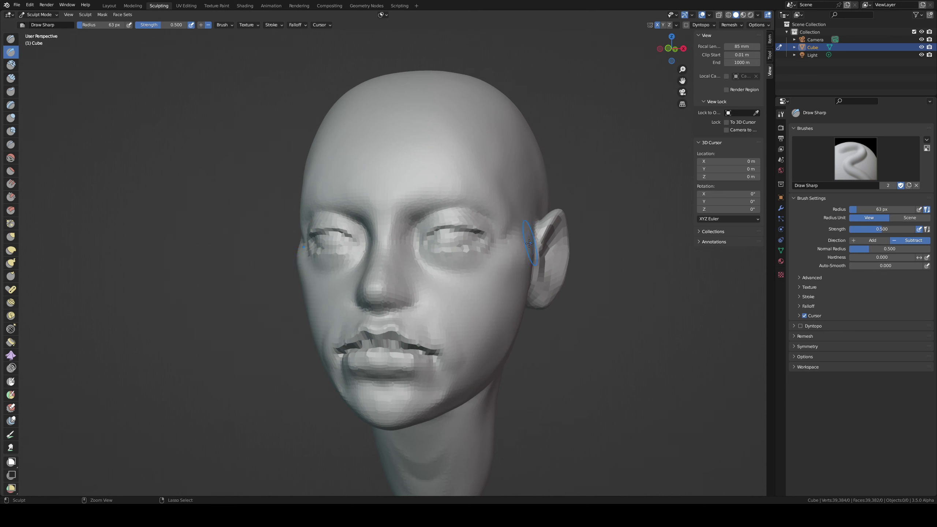
# Step: Carve below the cheekbone toward the mouth corner with Draw Sharp at 63 px radius, undoing the unwanted strokes
pyautogui.moveTo(475, 310); pyautogui.dragTo(466, 325)
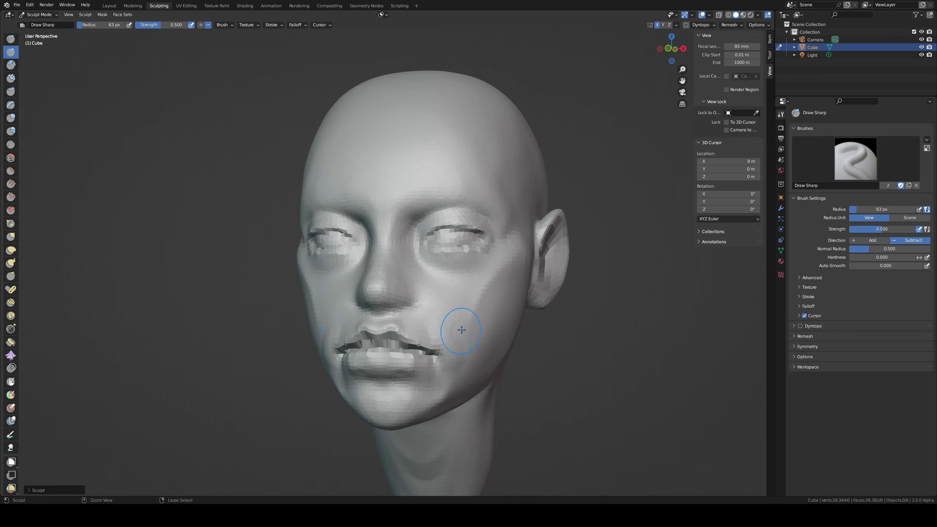
pyautogui.hotkey('ctrl', 'z')
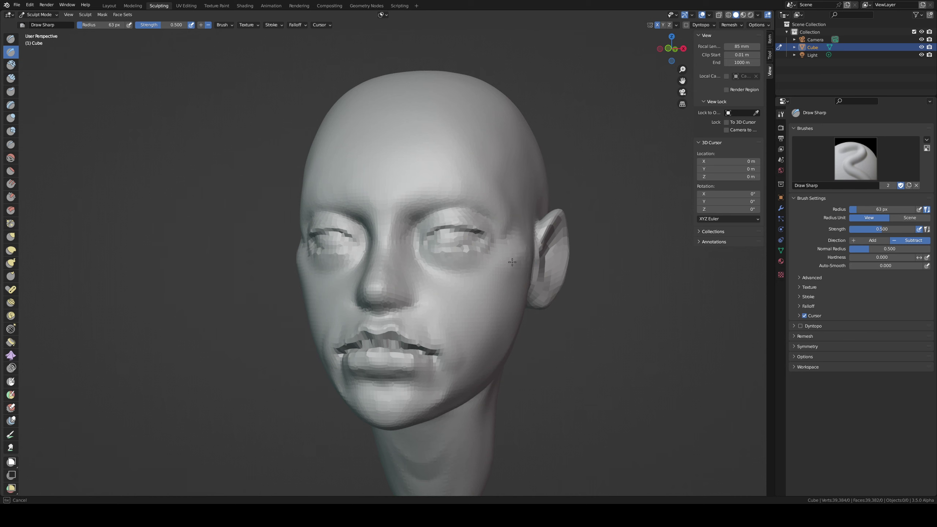
pyautogui.moveTo(512, 262); pyautogui.dragTo(487, 289)
pyautogui.moveTo(512, 264); pyautogui.dragTo(467, 259, button='middle')
pyautogui.moveTo(474, 295); pyautogui.dragTo(499, 274)
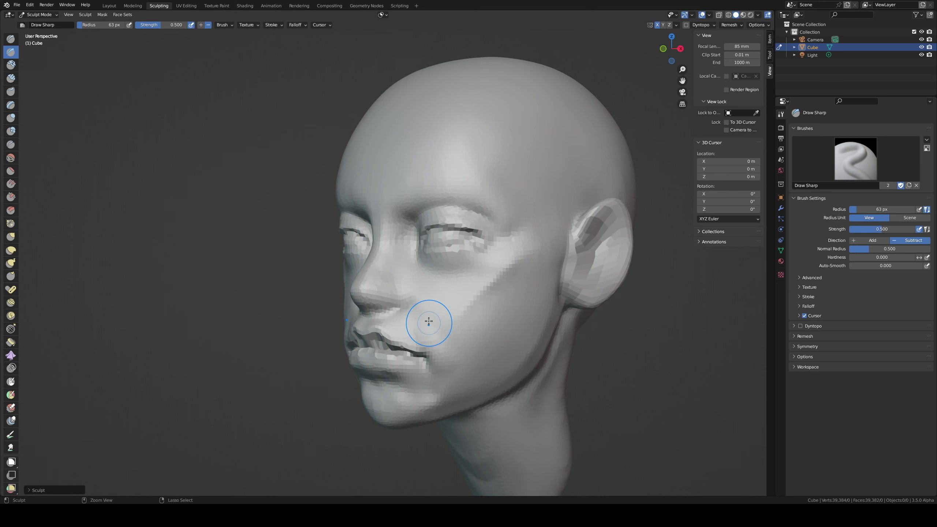
pyautogui.hotkey('ctrl', 'z')
# Step: Define the cheek beside the nose and mouth with more Draw Sharp strokes at 63 px radius
pyautogui.moveTo(401, 279); pyautogui.dragTo(449, 336)
pyautogui.moveTo(456, 287); pyautogui.dragTo(361, 304, button='middle')
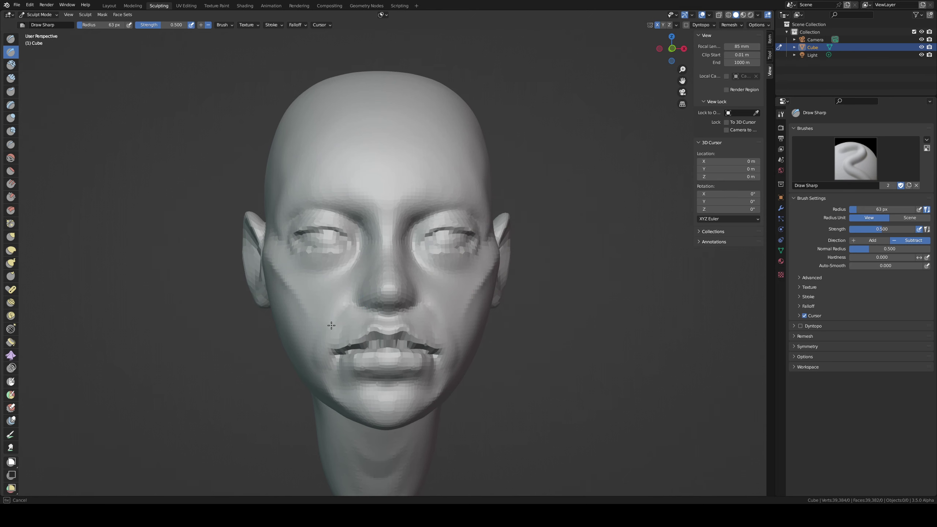
pyautogui.moveTo(310, 361); pyautogui.dragTo(310, 361)
pyautogui.moveTo(338, 328); pyautogui.dragTo(341, 325, button='middle')
# Step: Adjust the mouth corners and the cheek just beside them with the Grab brush at 111 px radius
pyautogui.press('g')
pyautogui.press('f')
pyautogui.click(473, 346)
pyautogui.moveTo(441, 352); pyautogui.dragTo(436, 349)
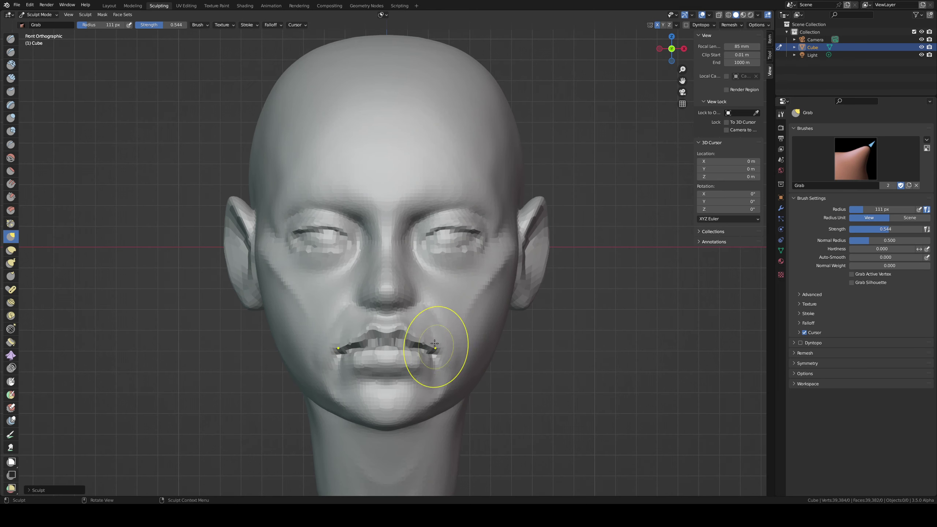
pyautogui.moveTo(430, 333)
pyautogui.mouseDown(button='middle')
pyautogui.moveTo(316, 321)
pyautogui.moveTo(424, 332)
pyautogui.mouseUp(button='middle')
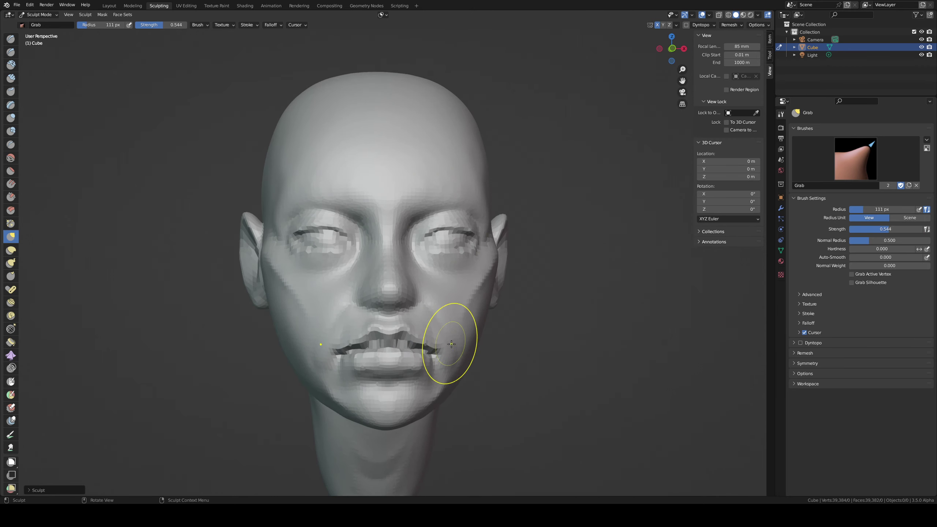
pyautogui.moveTo(443, 352); pyautogui.dragTo(435, 346)
pyautogui.moveTo(435, 346); pyautogui.dragTo(399, 307, button='middle')
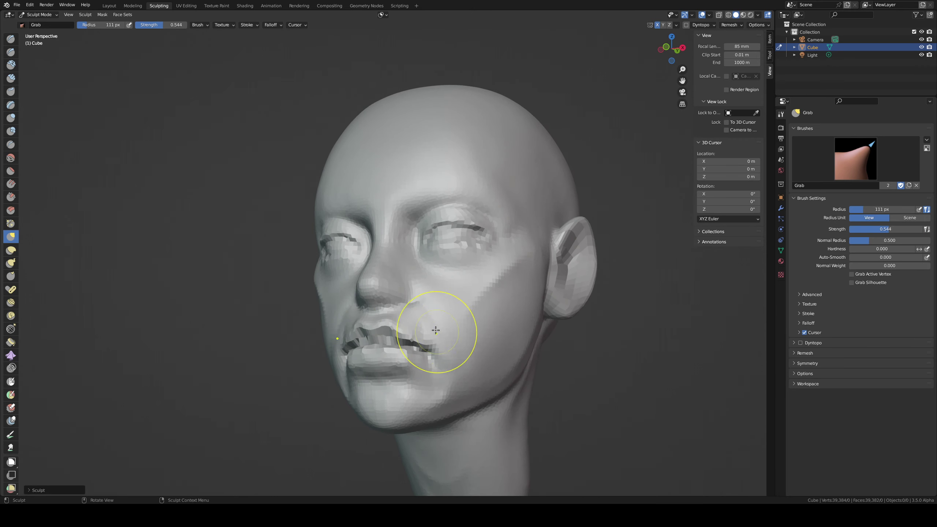
pyautogui.moveTo(428, 335); pyautogui.dragTo(366, 313, button='middle')
pyautogui.moveTo(410, 320); pyautogui.dragTo(412, 312)
# Step: Work the area below the mouth corners toward the chin with Draw Sharp at 77 px radius
pyautogui.press('1')
pyautogui.moveTo(399, 290)
pyautogui.mouseDown(button='middle')
pyautogui.moveTo(426, 336)
pyautogui.moveTo(380, 364)
pyautogui.mouseUp(button='middle')
pyautogui.press('f')
pyautogui.click(373, 365)
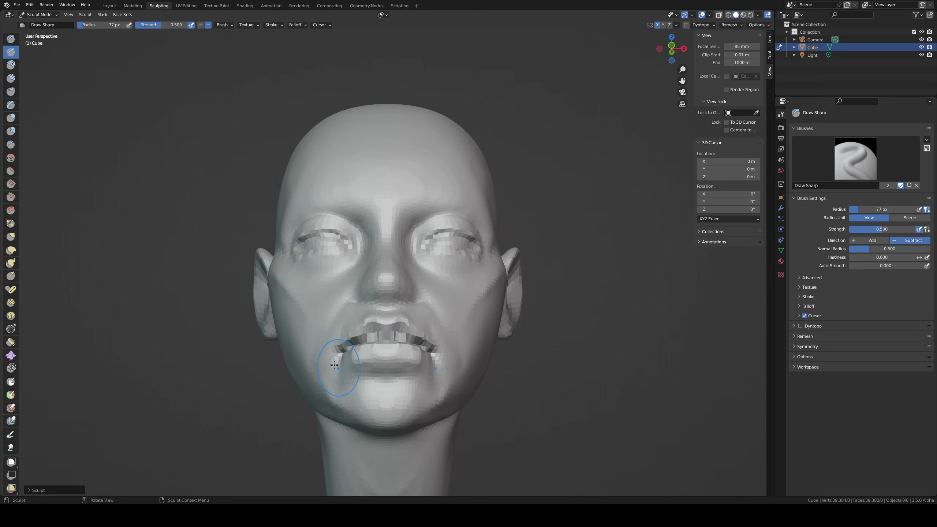
pyautogui.moveTo(332, 347); pyautogui.dragTo(302, 387, button='middle')
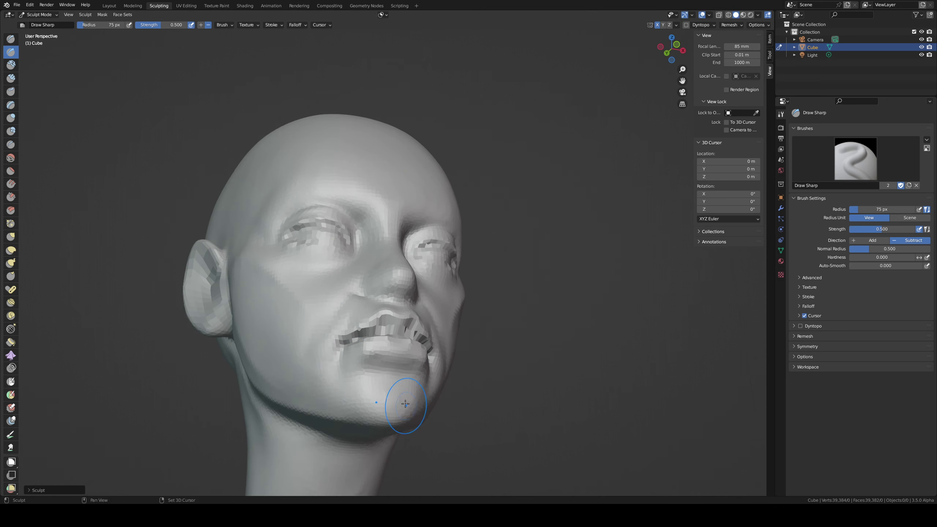
pyautogui.moveTo(406, 404)
pyautogui.mouseDown(button='middle')
pyautogui.moveTo(356, 366)
pyautogui.moveTo(427, 396)
pyautogui.mouseUp(button='middle')
# Step: Adjust the chin with Grab at 115 px radius, and flatten its front with the Scrape brush at 48 px
pyautogui.press('g')
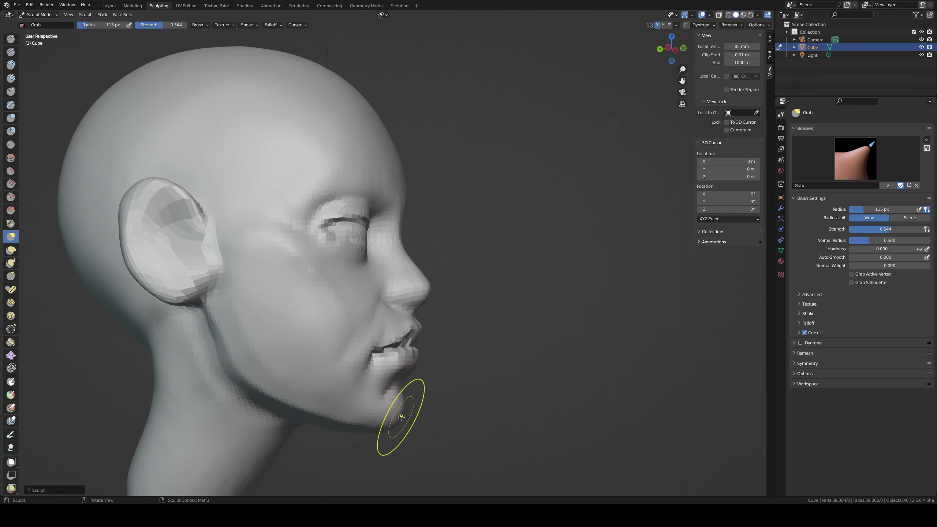
pyautogui.moveTo(401, 417); pyautogui.dragTo(369, 405, button='middle')
pyautogui.hotkey('shift', 't')
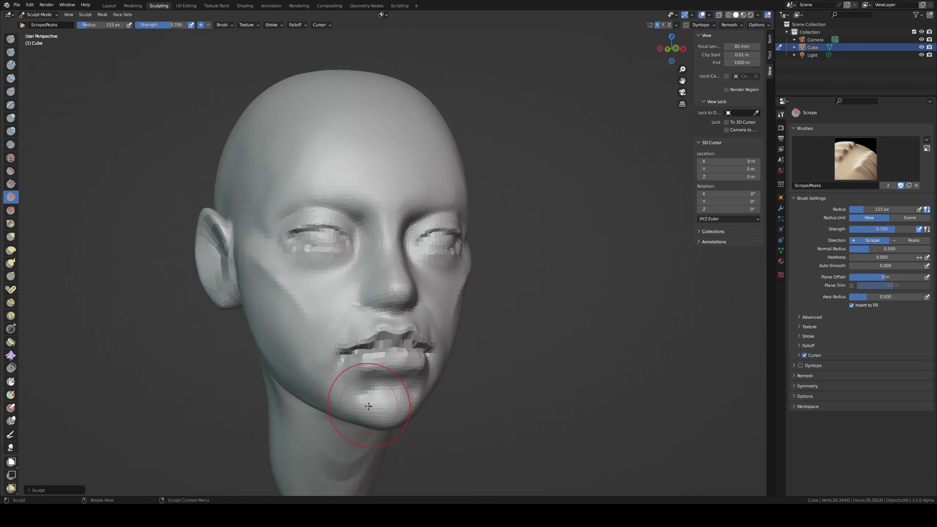
pyautogui.press('f')
pyautogui.click(355, 411)
pyautogui.hotkey('ctrl', 'z')
pyautogui.press('f')
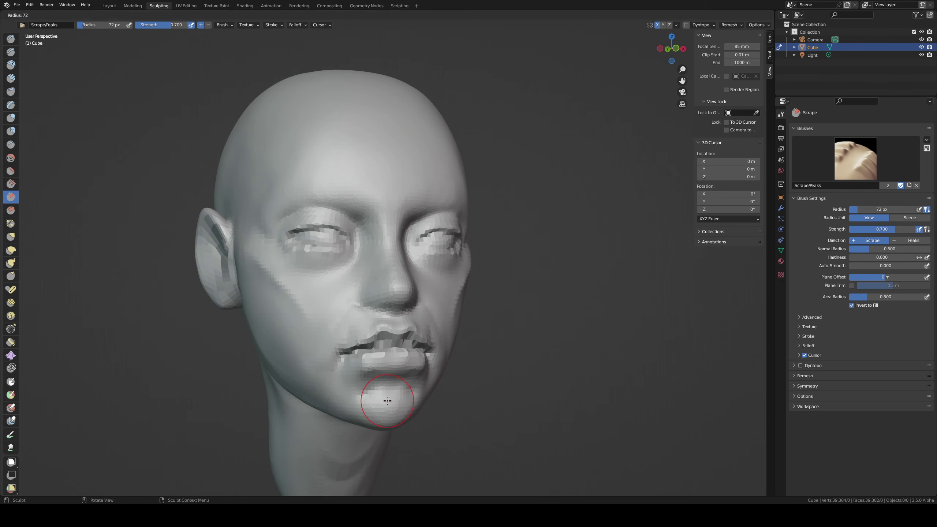
pyautogui.click(382, 400)
pyautogui.moveTo(387, 396); pyautogui.dragTo(377, 405)
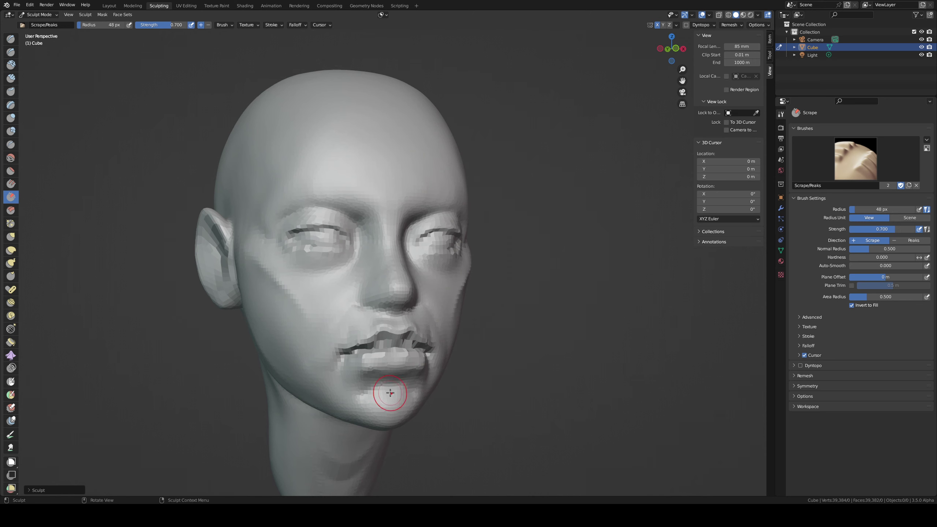
pyautogui.moveTo(364, 408)
pyautogui.mouseDown(button='middle')
pyautogui.moveTo(346, 380)
pyautogui.moveTo(367, 402)
pyautogui.mouseUp(button='middle')
# Step: Refine the jaw side and the hollow below the cheekbone with Draw Sharp at about 74 px radius
pyautogui.press('d')
pyautogui.press('f')
pyautogui.click(299, 391)
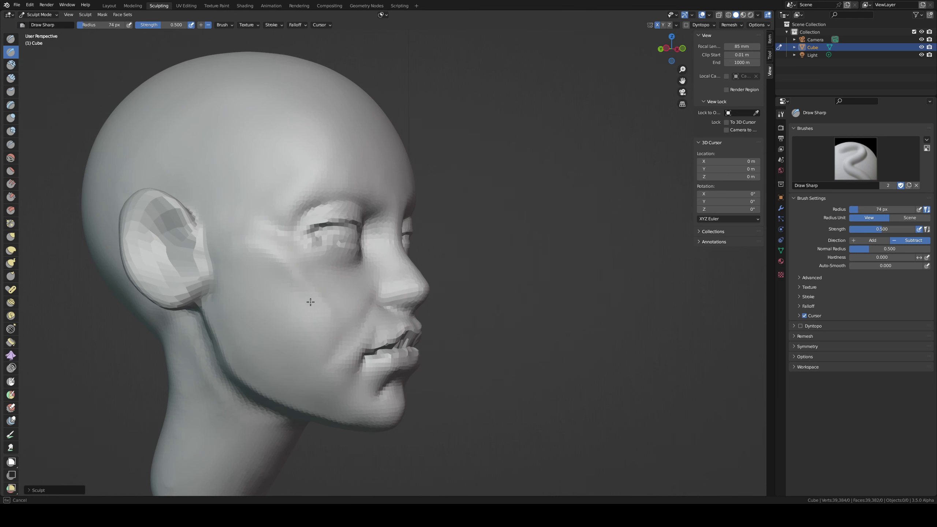
pyautogui.moveTo(268, 251); pyautogui.dragTo(168, 258, button='middle')
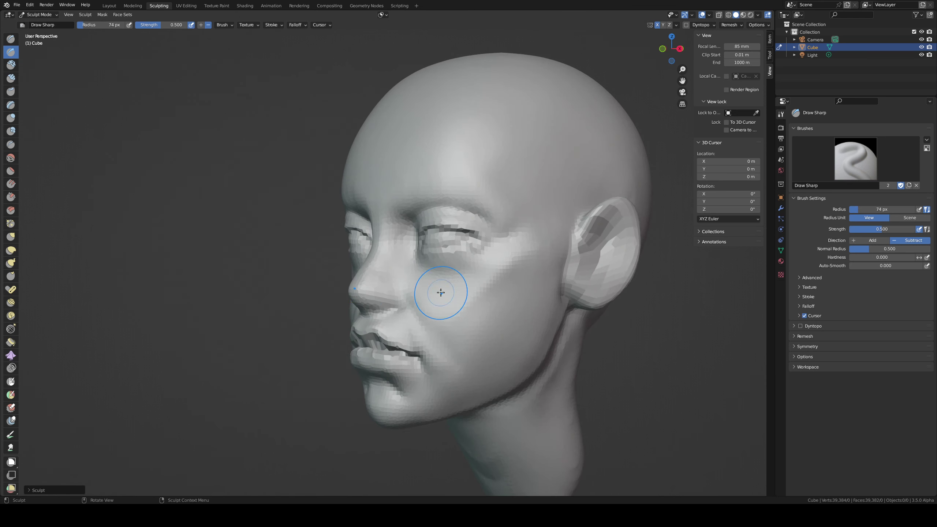
pyautogui.press('f')
pyautogui.click(487, 296)
pyautogui.press('f')
pyautogui.click(496, 291)
pyautogui.moveTo(494, 287)
pyautogui.mouseDown(button='middle')
pyautogui.moveTo(477, 272)
pyautogui.moveTo(487, 257)
pyautogui.moveTo(503, 267)
pyautogui.moveTo(449, 275)
pyautogui.moveTo(429, 263)
pyautogui.mouseUp(button='middle')
# Step: Undo the last adjustment under the eye, and work the inner eye area beside the nose with Draw Sharp at 73 px radius
pyautogui.press('f')
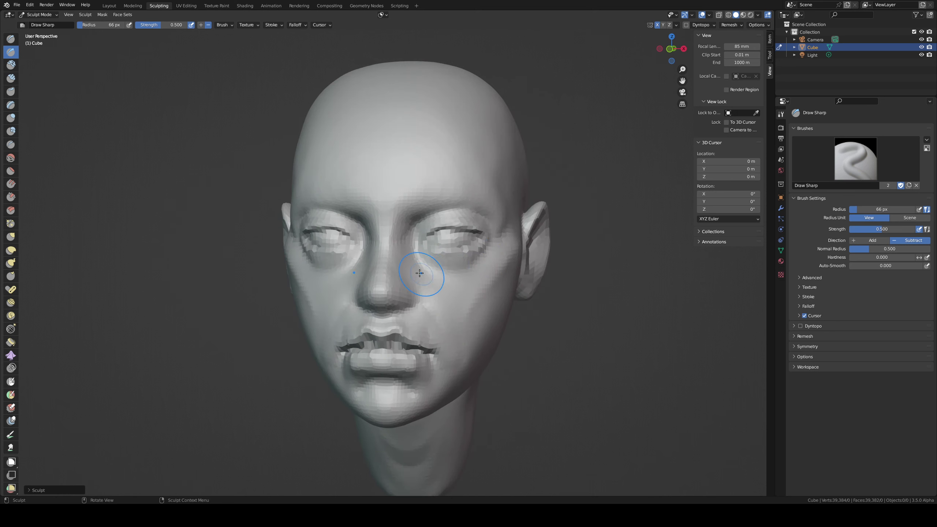
pyautogui.press('g')
pyautogui.hotkey('ctrl', 'z')
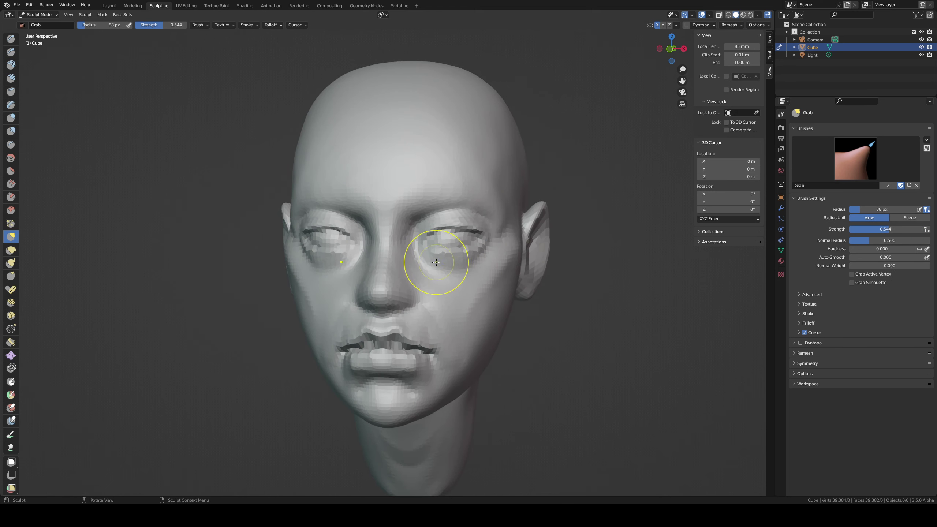
pyautogui.press('c')
pyautogui.press('f')
pyautogui.click(424, 264)
pyautogui.hotkey('shift', 'c')
pyautogui.press(']')
pyautogui.press(']')
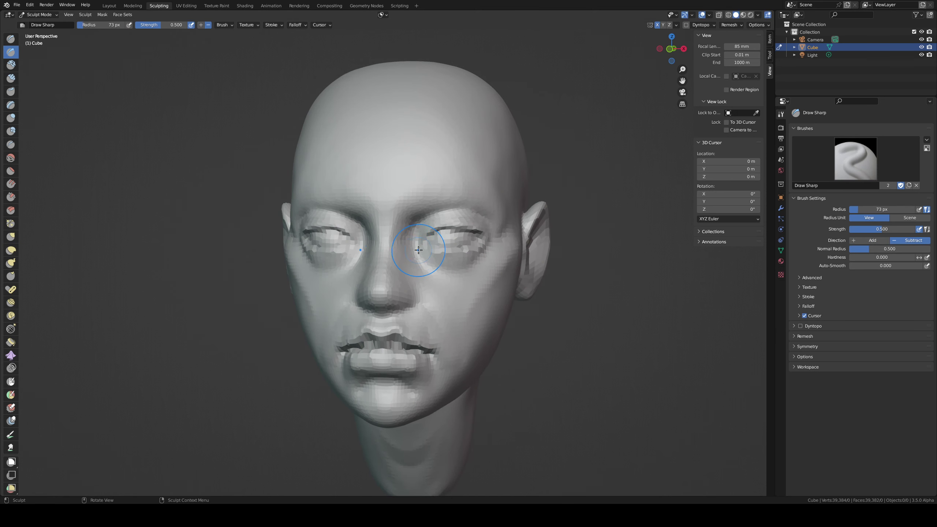
pyautogui.moveTo(410, 256); pyautogui.dragTo(411, 262)
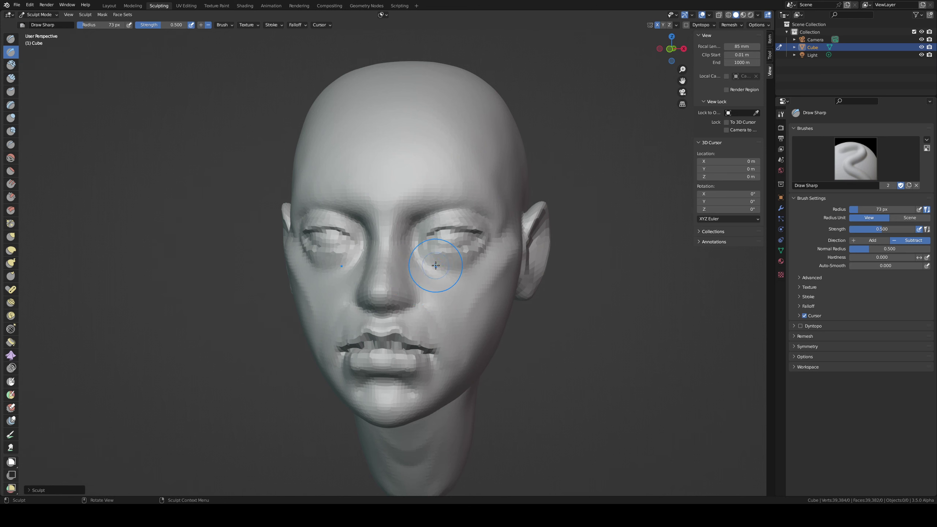
# Step: Undo the last stroke beside the nose and build up the inner cheek with Clay Strips at 73 px radius
pyautogui.press('c')
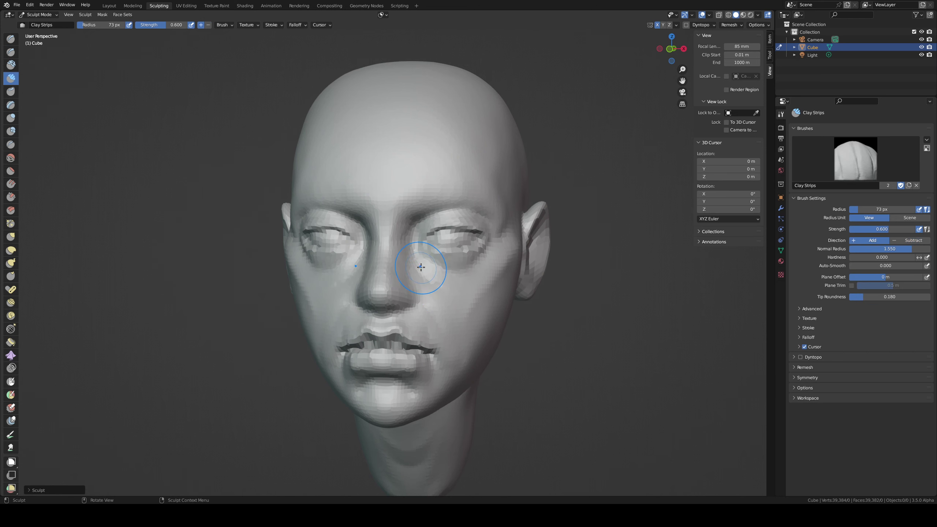
pyautogui.hotkey('ctrl', 'z')
pyautogui.moveTo(421, 273); pyautogui.dragTo(466, 314)
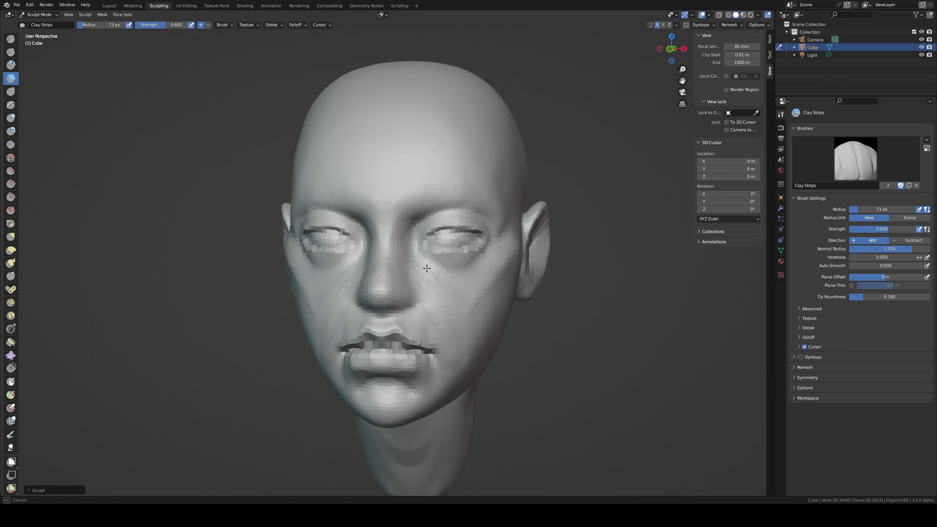
# Step: Adjust the cheekbone contour as seen from above with the Grab brush at 170 px radius
pyautogui.moveTo(439, 288); pyautogui.dragTo(460, 328, button='middle')
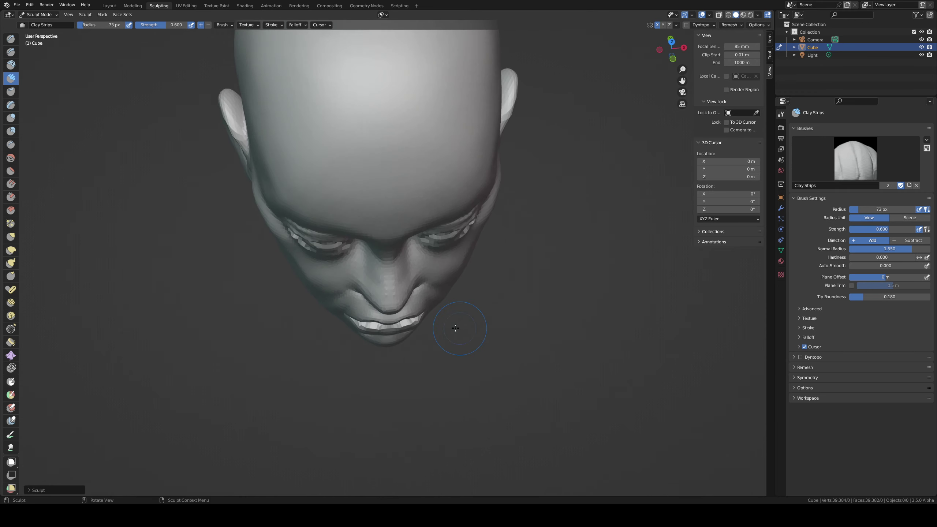
pyautogui.press('g')
pyautogui.press('f')
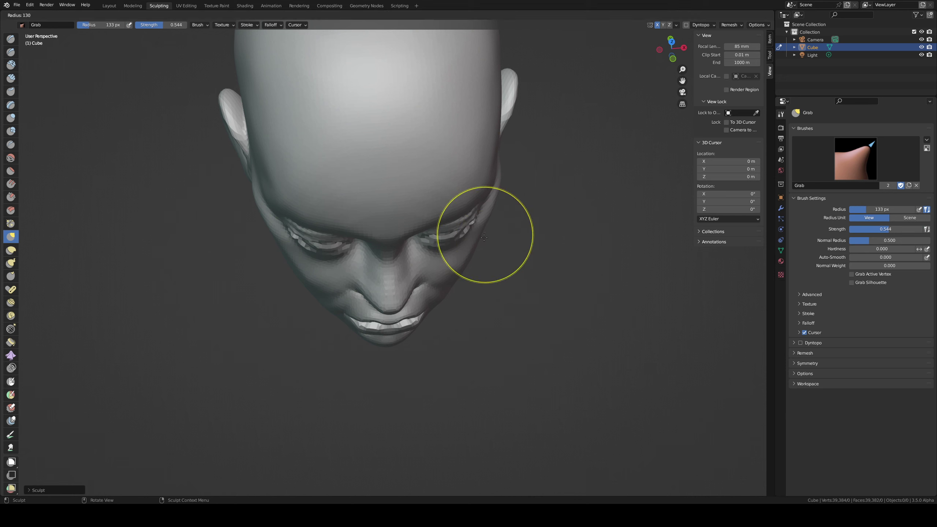
pyautogui.click(472, 244)
pyautogui.moveTo(476, 248); pyautogui.dragTo(480, 244)
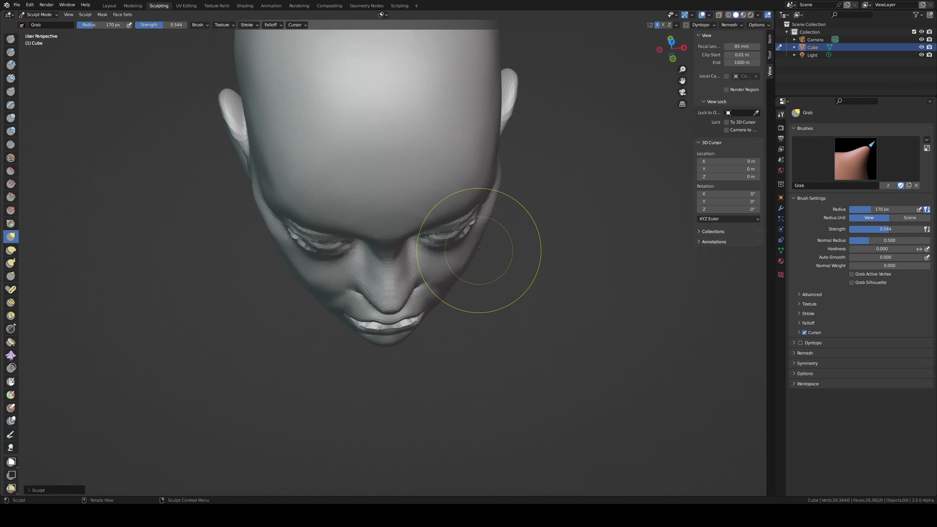
pyautogui.moveTo(498, 186)
pyautogui.mouseDown(button='middle')
pyautogui.moveTo(444, 151)
pyautogui.moveTo(508, 218)
pyautogui.moveTo(542, 217)
pyautogui.mouseUp(button='middle')
# Step: Adjust the side of the cheek in front of the ear with Grab at 103 px radius
pyautogui.press('f')
pyautogui.click(334, 316)
pyautogui.press('f')
pyautogui.click(284, 312)
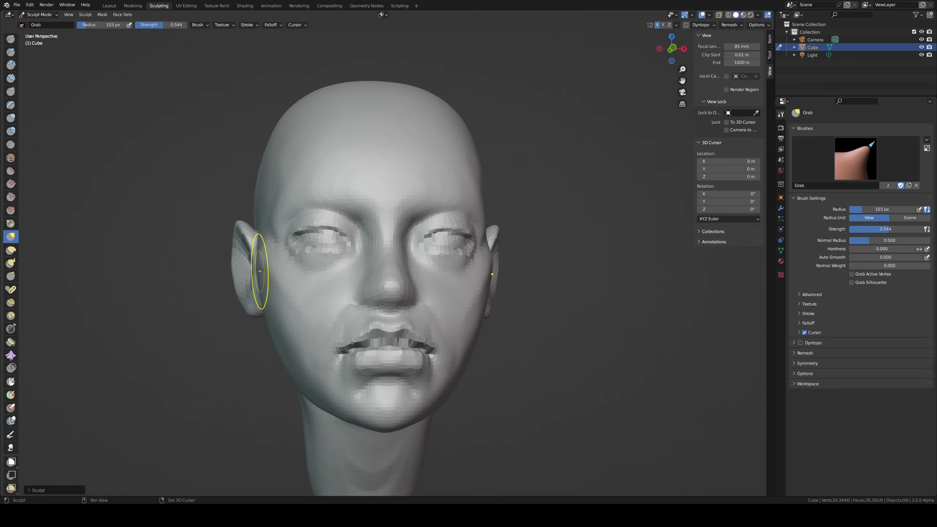
pyautogui.moveTo(260, 275); pyautogui.dragTo(280, 293)
pyautogui.moveTo(359, 295)
pyautogui.mouseDown(button='middle')
pyautogui.moveTo(348, 293)
pyautogui.moveTo(403, 307)
pyautogui.moveTo(428, 262)
pyautogui.moveTo(426, 232)
pyautogui.mouseUp(button='middle')
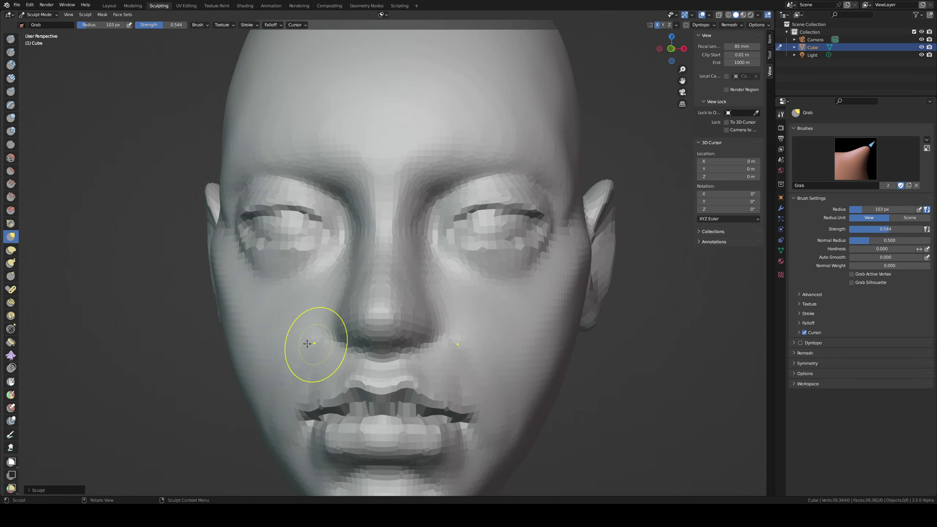
# Step: Build up the nostril wing at the side of the nose with Clay Strips at 80 px radius
pyautogui.moveTo(270, 370); pyautogui.dragTo(274, 326, button='middle')
pyautogui.press('f')
pyautogui.click(397, 306)
pyautogui.moveTo(371, 314)
pyautogui.mouseDown(button='middle')
pyautogui.moveTo(388, 337)
pyautogui.moveTo(356, 324)
pyautogui.mouseUp(button='middle')
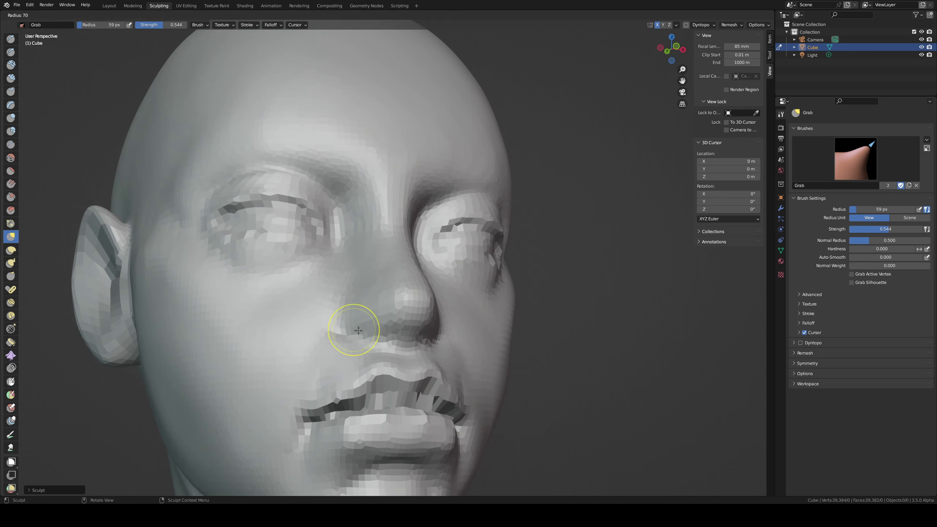
pyautogui.press('c')
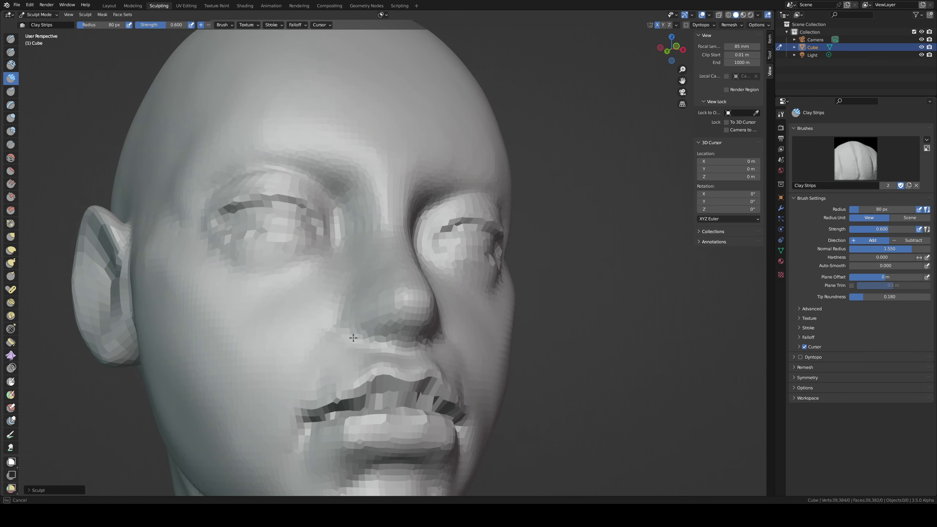
pyautogui.moveTo(356, 340); pyautogui.dragTo(369, 338)
# Step: Build up the eye surface and lower eyelid with Clay Strips at 80 px radius
pyautogui.moveTo(424, 336)
pyautogui.mouseDown(button='middle')
pyautogui.moveTo(400, 326)
pyautogui.moveTo(391, 306)
pyautogui.mouseUp(button='middle')
pyautogui.moveTo(445, 288)
pyautogui.mouseDown(button='middle')
pyautogui.moveTo(444, 332)
pyautogui.moveTo(456, 311)
pyautogui.mouseUp(button='middle')
pyautogui.moveTo(470, 244); pyautogui.dragTo(509, 242)
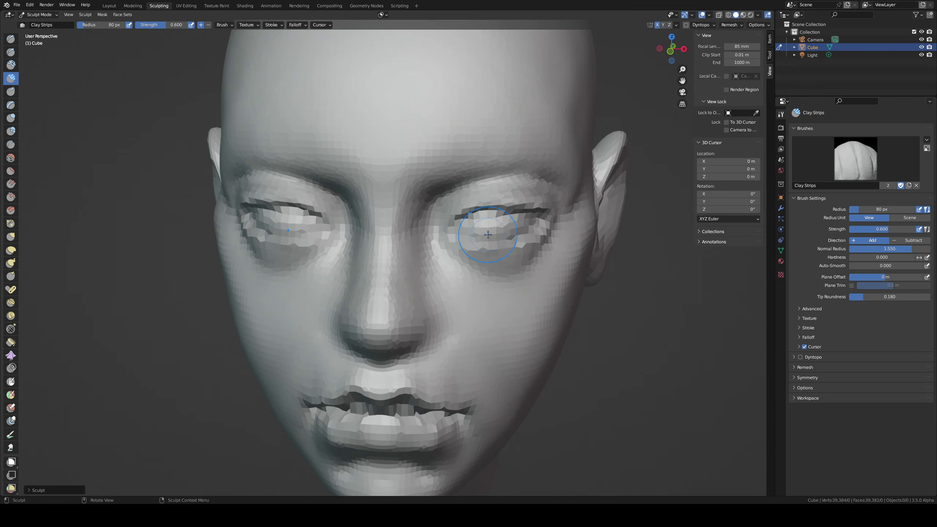
pyautogui.moveTo(496, 236)
pyautogui.mouseDown(button='middle')
pyautogui.moveTo(486, 218)
pyautogui.moveTo(458, 314)
pyautogui.moveTo(424, 325)
pyautogui.mouseUp(button='middle')
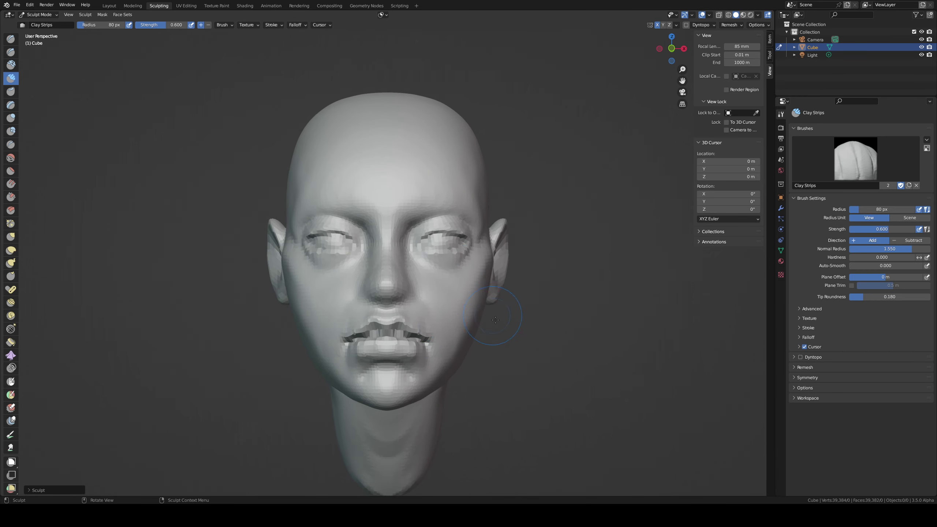
# Step: Revert the coarse voxel remesh, reduce the voxel size, and remesh the head at the finer resolution
pyautogui.hotkey('ctrl', 'z')
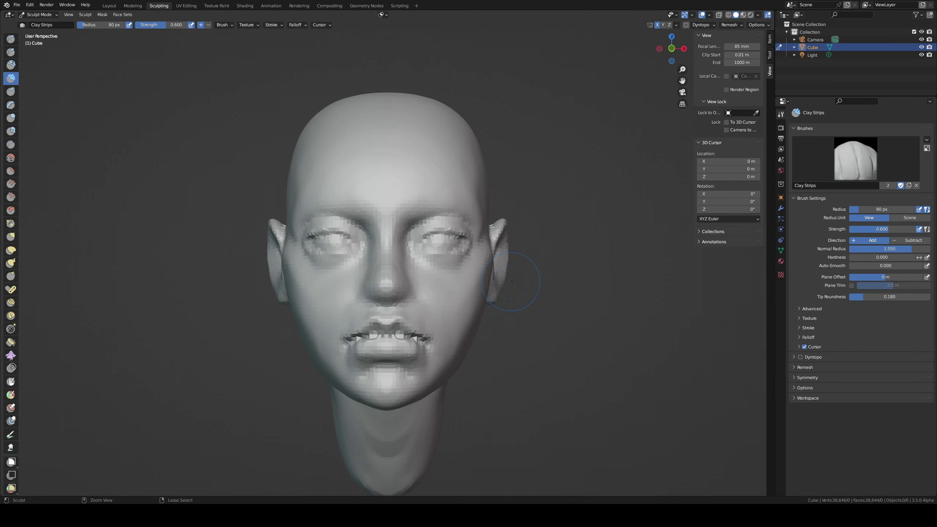
pyautogui.hotkey('ctrl', 'shift', 'z')
pyautogui.hotkey('shift', 'r')
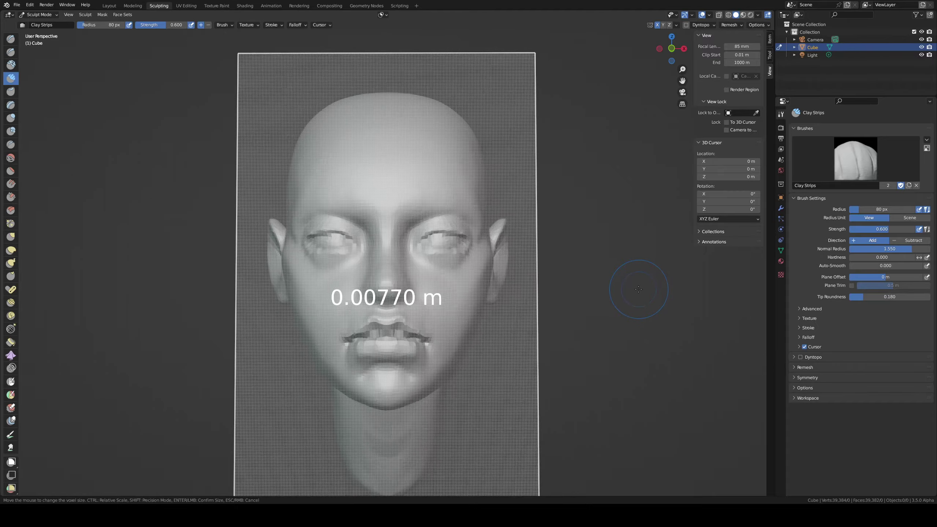
pyautogui.click(611, 297)
pyautogui.moveTo(538, 283)
pyautogui.mouseDown(button='middle')
pyautogui.moveTo(461, 281)
pyautogui.moveTo(422, 247)
pyautogui.mouseUp(button='middle')
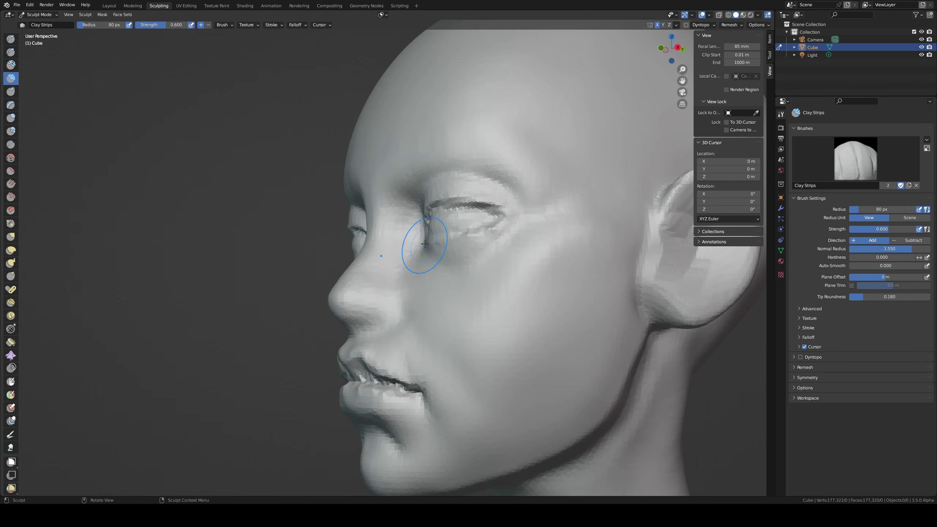
# Step: Adjust the corner of the mouth slightly with Grab at 80 px radius
pyautogui.moveTo(417, 297)
pyautogui.mouseDown(button='middle')
pyautogui.moveTo(431, 301)
pyautogui.moveTo(421, 297)
pyautogui.mouseUp(button='middle')
pyautogui.moveTo(419, 336); pyautogui.dragTo(450, 382, button='middle')
pyautogui.press('g')
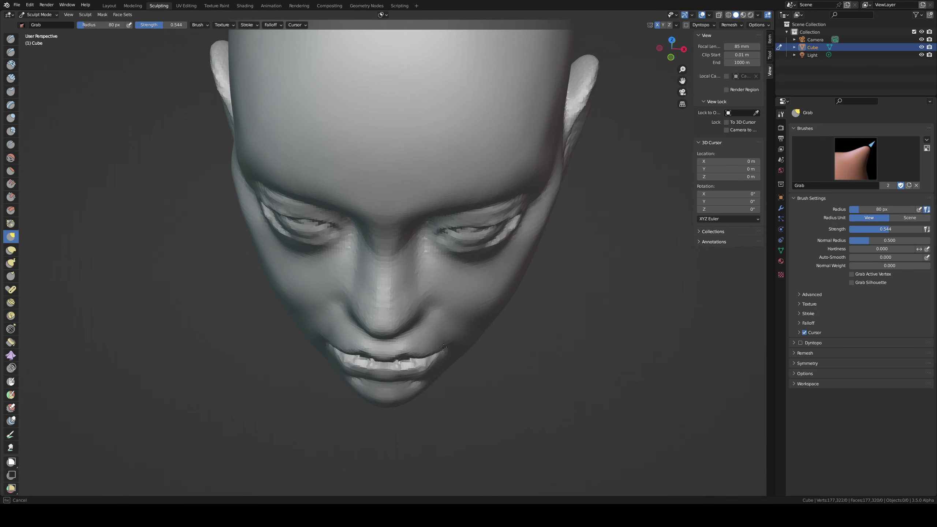
pyautogui.moveTo(444, 346); pyautogui.dragTo(444, 348)
pyautogui.moveTo(449, 342); pyautogui.dragTo(446, 224, button='middle')
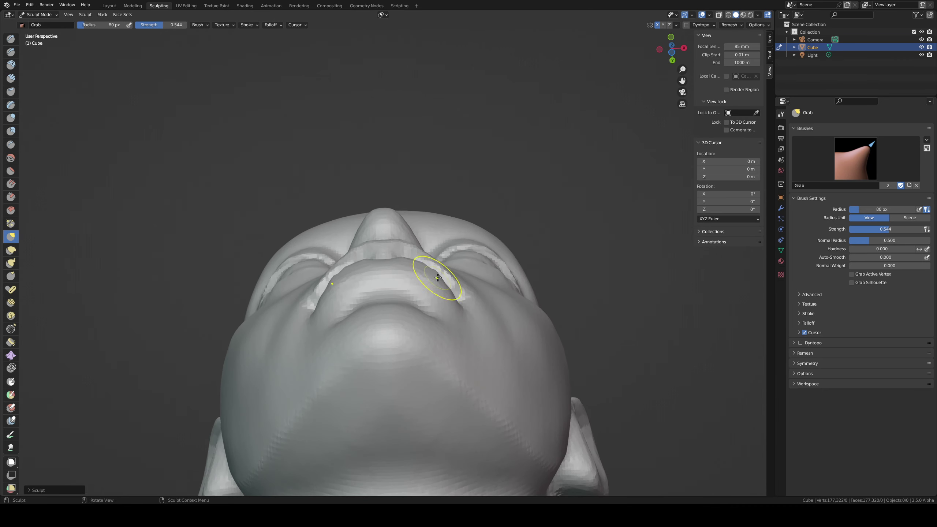
pyautogui.moveTo(440, 281); pyautogui.dragTo(419, 341, button='middle')
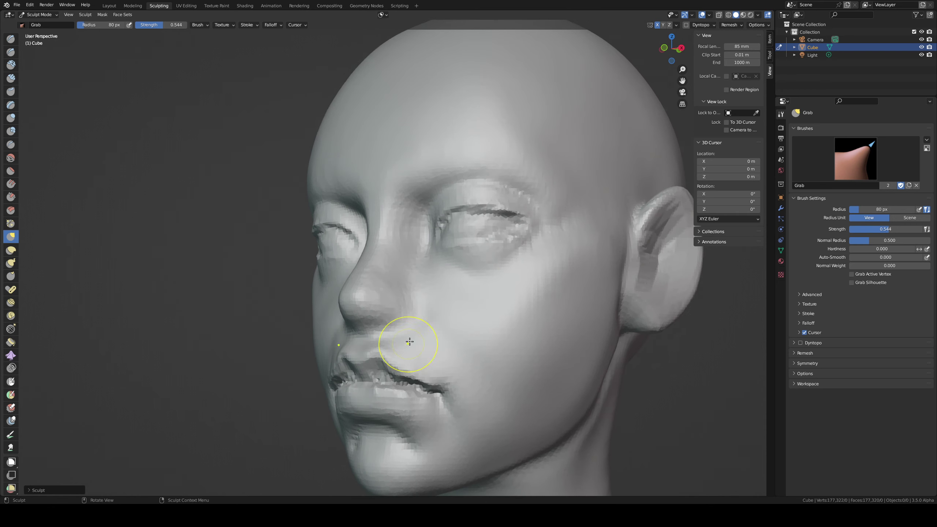
# Step: Carve into the eye opening from the inner corner outward with Draw Sharp
pyautogui.press('f')
pyautogui.click(481, 301)
pyautogui.moveTo(571, 219); pyautogui.dragTo(532, 241, button='middle')
pyautogui.scroll(4, 531, 241)
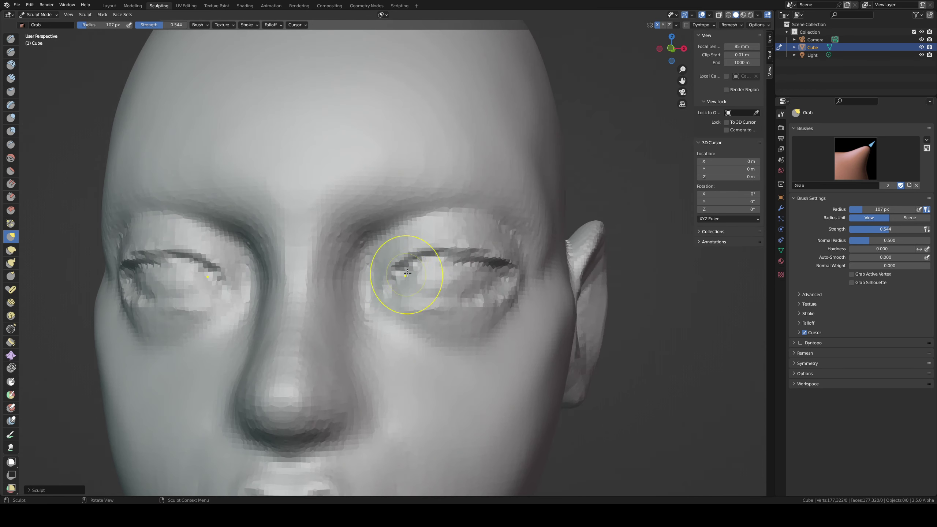
pyautogui.press('f')
pyautogui.click(387, 280)
pyautogui.press('d')
pyautogui.moveTo(393, 281)
pyautogui.mouseDown()
pyautogui.moveTo(428, 255)
pyautogui.moveTo(511, 266)
pyautogui.moveTo(475, 294)
pyautogui.moveTo(449, 296)
pyautogui.moveTo(404, 292)
pyautogui.moveTo(402, 273)
pyautogui.moveTo(459, 268)
pyautogui.moveTo(418, 283)
pyautogui.moveTo(474, 281)
pyautogui.moveTo(432, 278)
pyautogui.moveTo(441, 284)
pyautogui.mouseUp()
# Step: Deepen the outer part of the eye opening with Draw Sharp in Subtract direction at 83 px radius
pyautogui.press('f')
pyautogui.click(439, 270)
pyautogui.press('f')
pyautogui.click(436, 268)
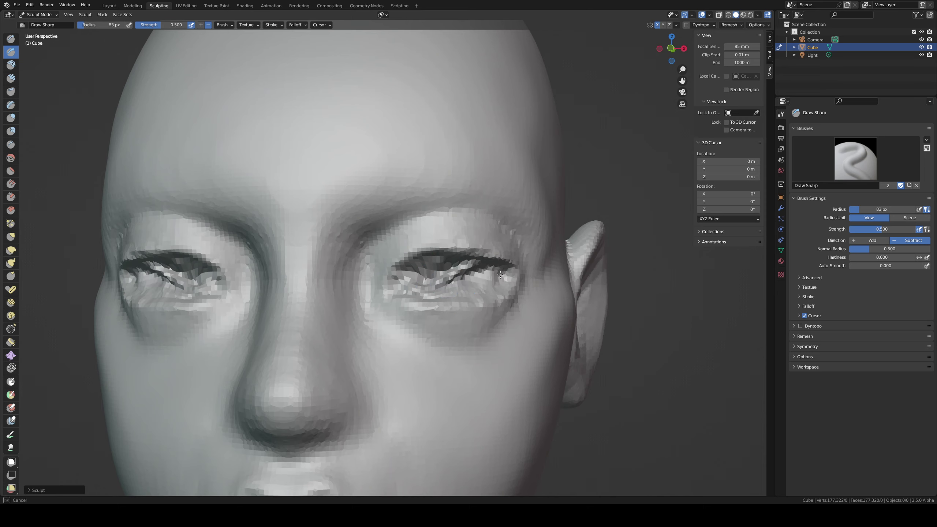
pyautogui.moveTo(461, 273); pyautogui.dragTo(485, 270, button='middle')
pyautogui.moveTo(486, 269); pyautogui.dragTo(503, 261)
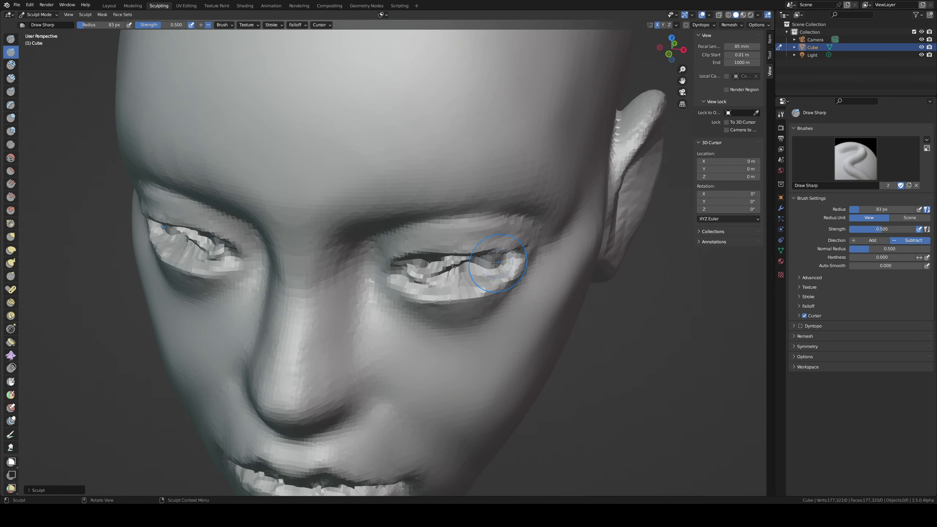
pyautogui.moveTo(498, 254)
pyautogui.mouseDown(button='middle')
pyautogui.moveTo(479, 220)
pyautogui.moveTo(408, 346)
pyautogui.moveTo(431, 305)
pyautogui.mouseUp(button='middle')
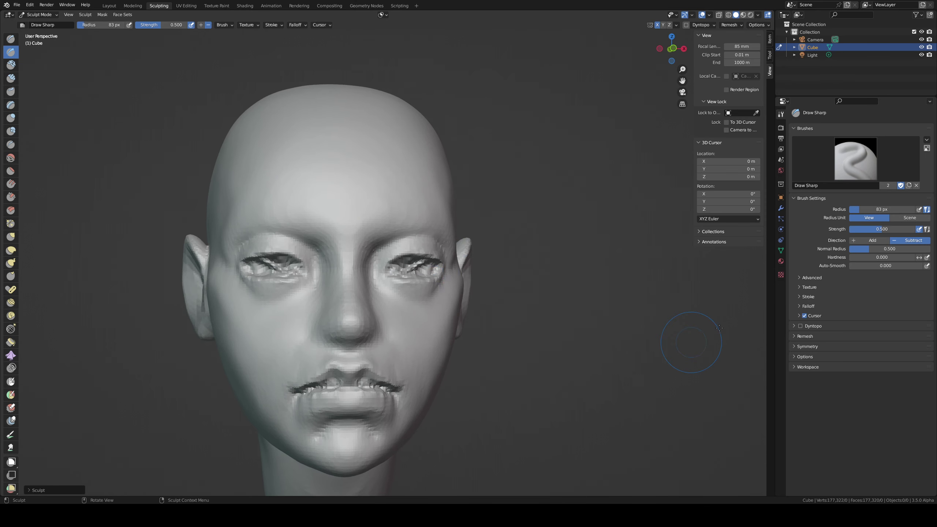
# Step: In Object Mode, add a UV sphere and rotate it about X so its pole faces forward
pyautogui.hotkey('ctrl', 'Tab')
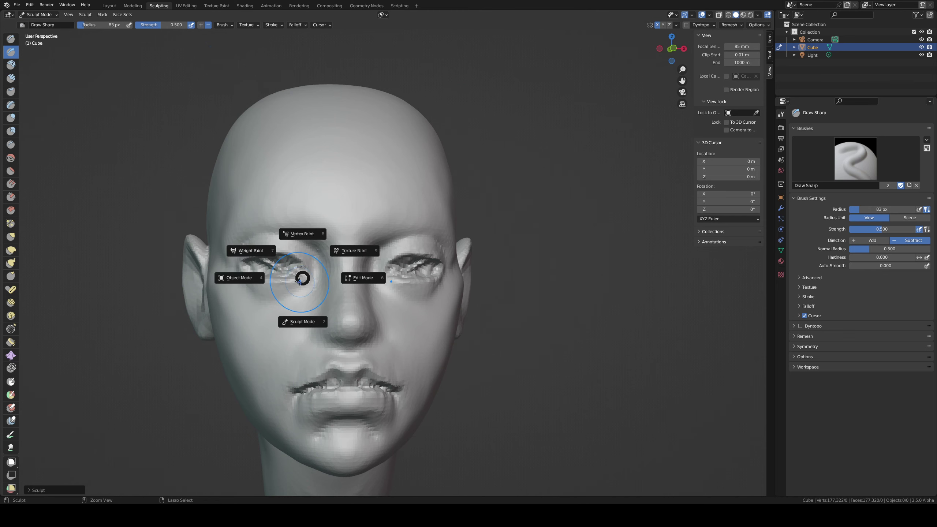
pyautogui.click(236, 278)
pyautogui.moveTo(351, 259)
pyautogui.mouseDown(button='middle')
pyautogui.moveTo(299, 255)
pyautogui.moveTo(345, 253)
pyautogui.mouseUp(button='middle')
pyautogui.hotkey('shift', 'a')
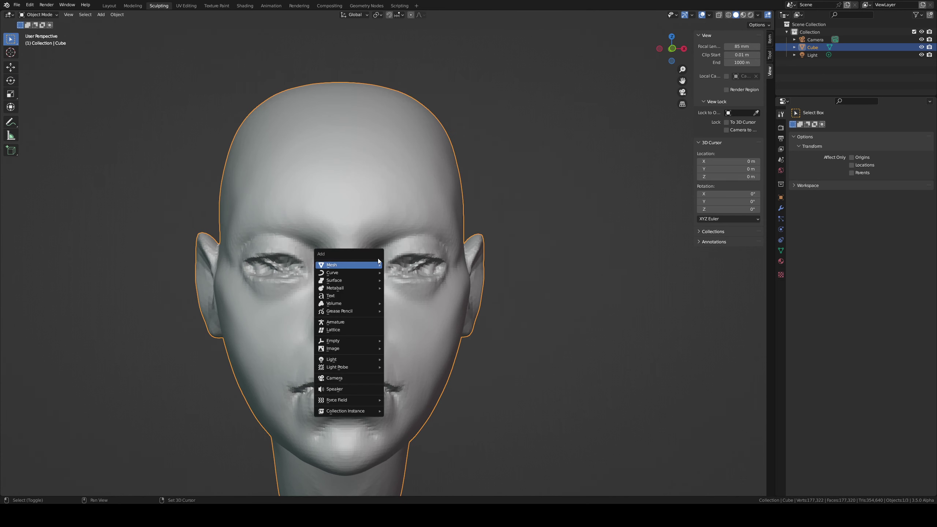
pyautogui.moveTo(372, 265)
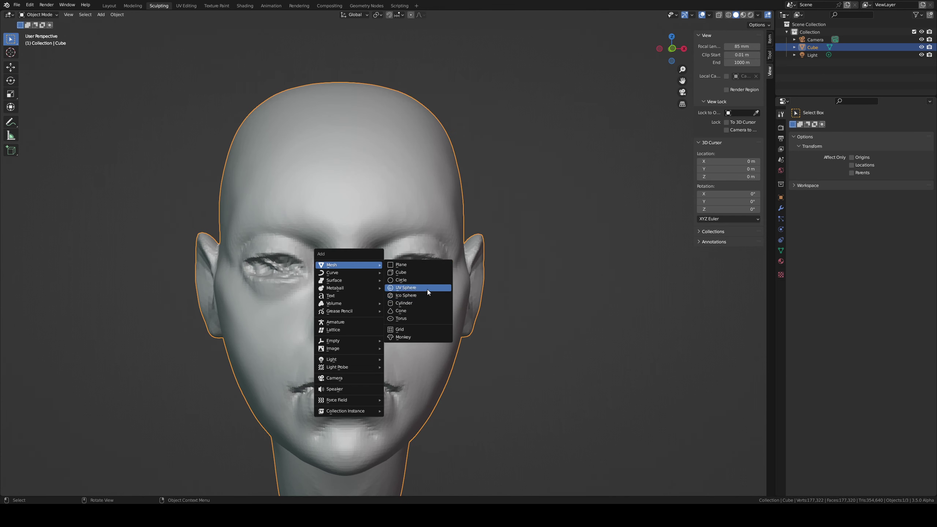
pyautogui.click(428, 289)
pyautogui.press('r')
pyautogui.press('x')
pyautogui.click(349, 316)
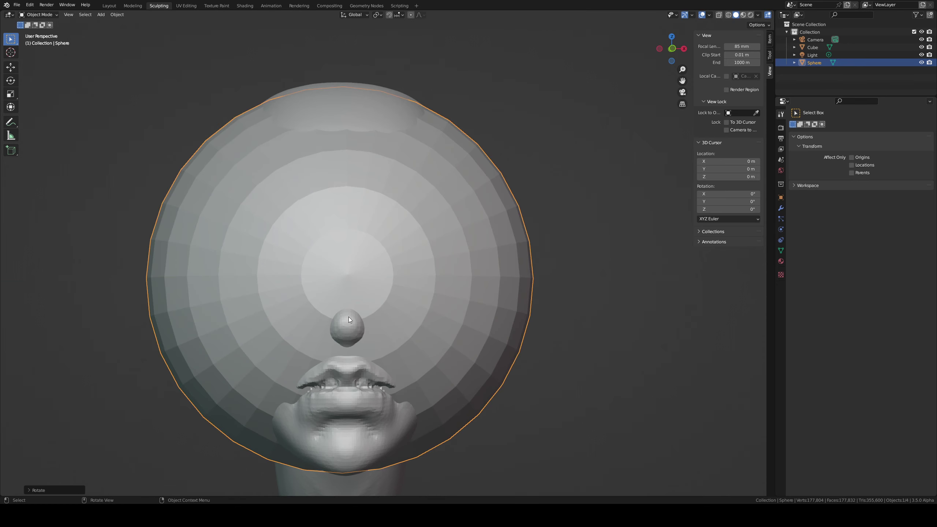
# Step: Shade the sphere smooth and give it a Mirror modifier on X with the head mesh Cube as mirror object
pyautogui.moveTo(424, 283); pyautogui.dragTo(398, 301, button='middle')
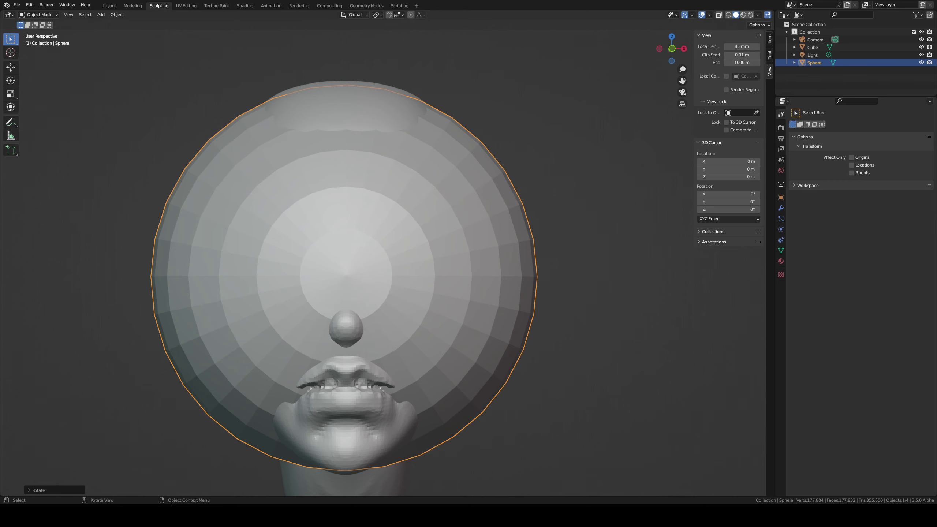
pyautogui.rightClick(257, 281)
pyautogui.click(279, 277)
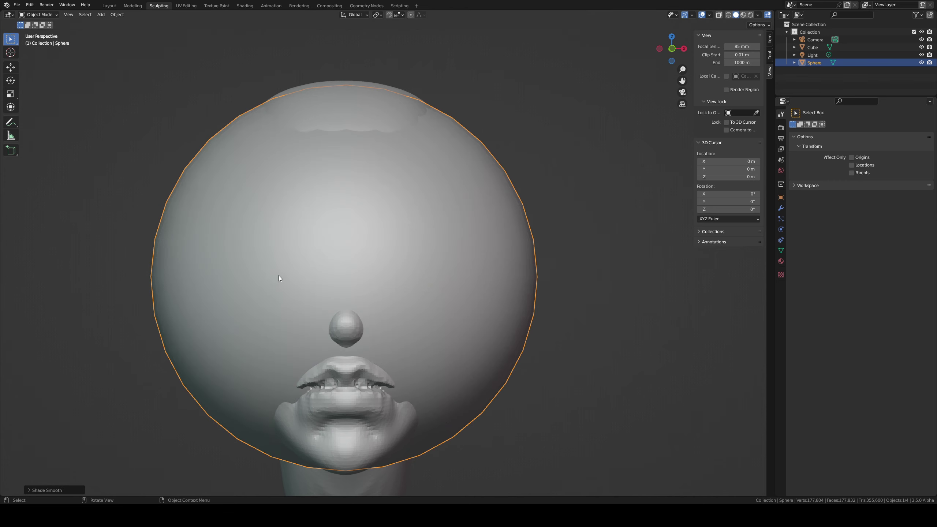
pyautogui.click(781, 209)
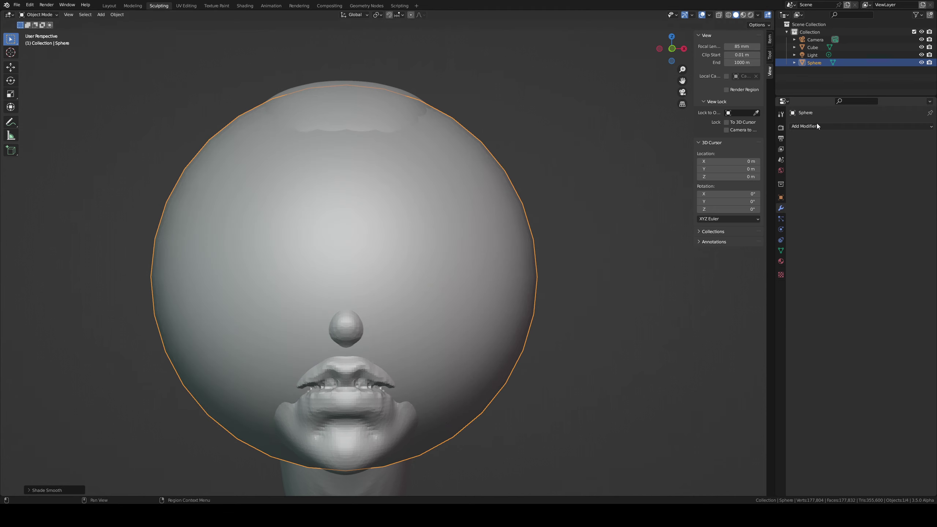
pyautogui.click(815, 126)
pyautogui.click(773, 214)
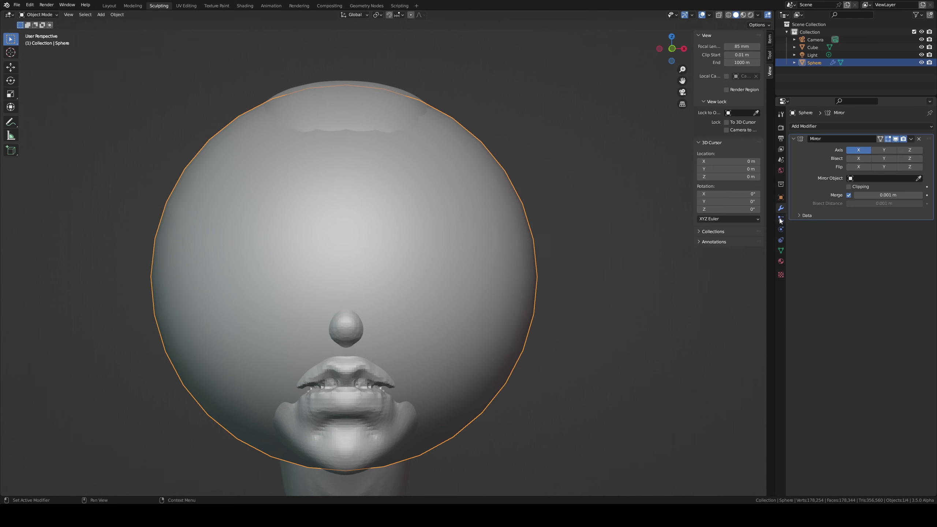
pyautogui.click(380, 476)
# Step: In Edit Mode, move the sphere along Y in front of the face and scale it down to eyeball size
pyautogui.press('Tab')
pyautogui.press('s')
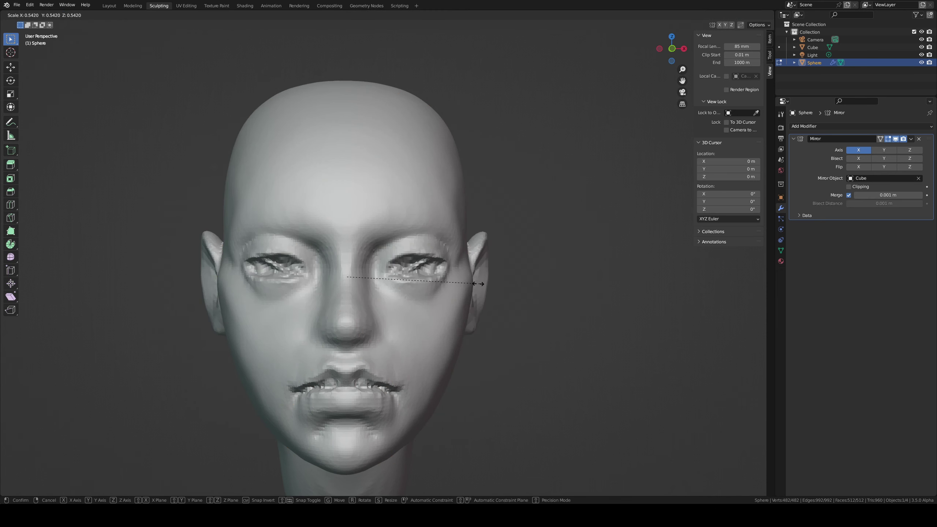
pyautogui.click(511, 281)
pyautogui.moveTo(511, 281); pyautogui.dragTo(394, 259, button='middle')
pyautogui.press('g')
pyautogui.press('y')
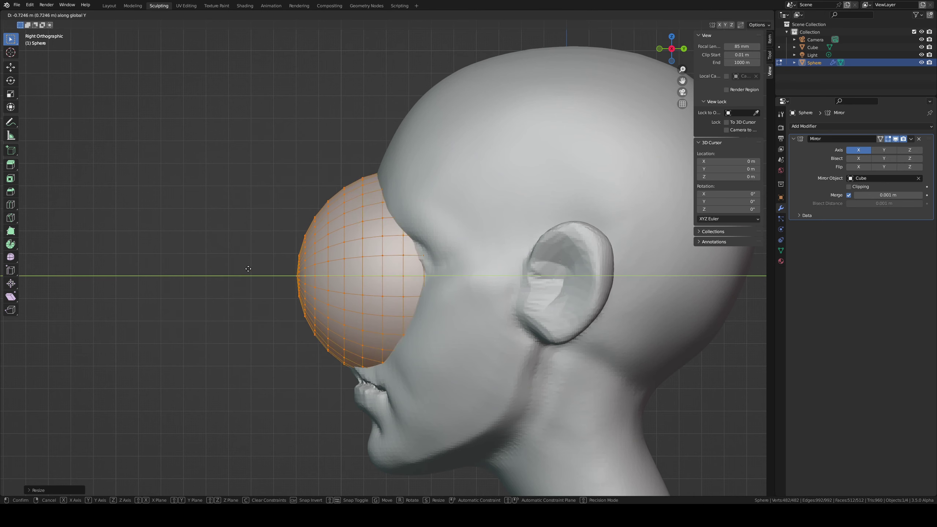
pyautogui.click(69, 316)
pyautogui.press('s')
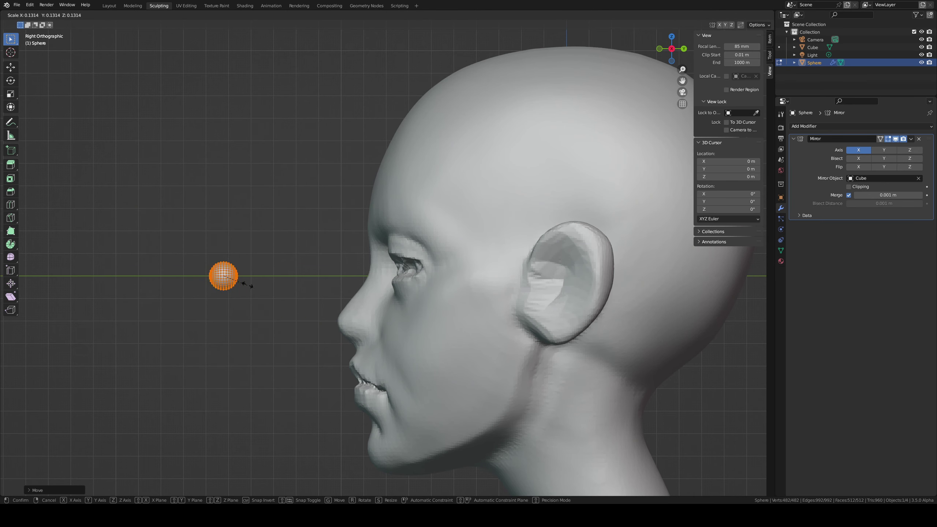
pyautogui.click(267, 286)
# Step: Move the sphere about 0.11 m along X from the face's centreline in front view
pyautogui.moveTo(268, 286); pyautogui.dragTo(354, 269, button='middle')
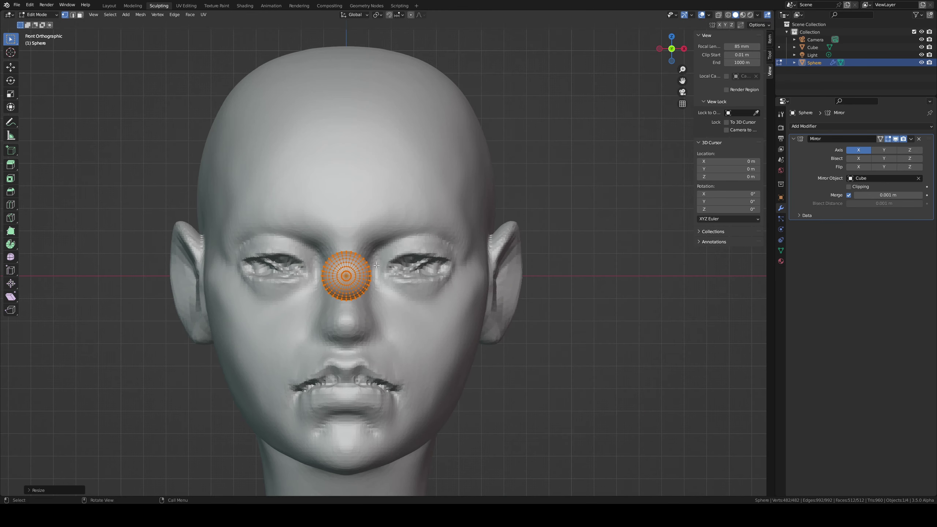
pyautogui.press('g')
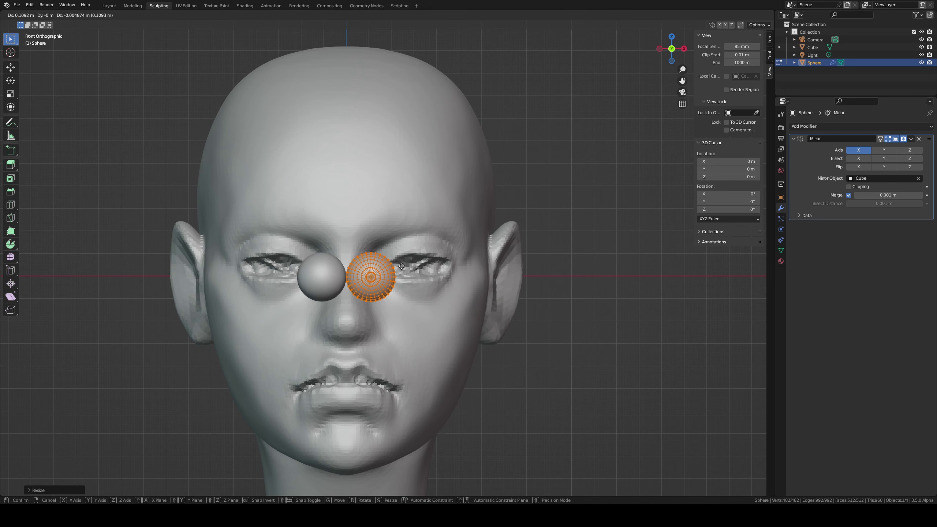
pyautogui.click(402, 266)
# Step: Duplicate the sphere twice along X to gauge eye spacing across the face, and undo both copies
pyautogui.hotkey('shift', 'd')
pyautogui.press('x')
pyautogui.click(460, 268)
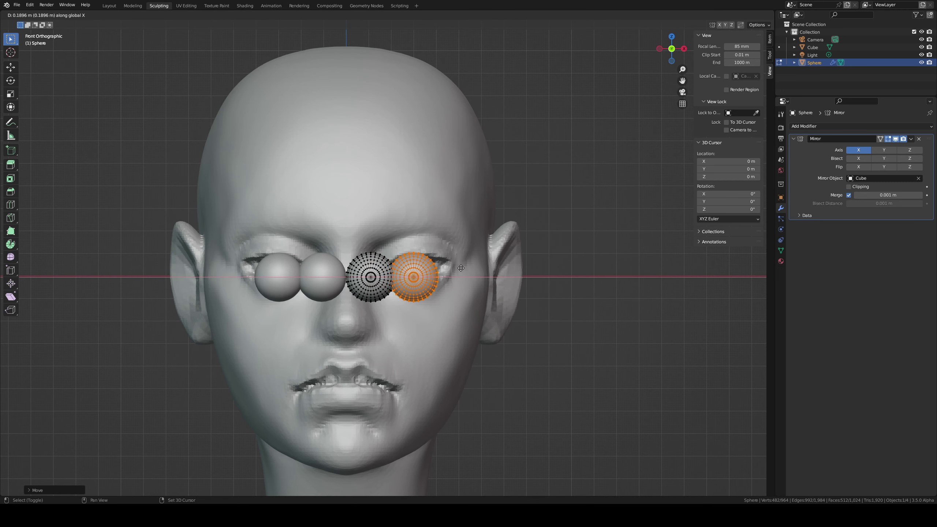
pyautogui.hotkey('shift', 'd')
pyautogui.press('x')
pyautogui.click(570, 274)
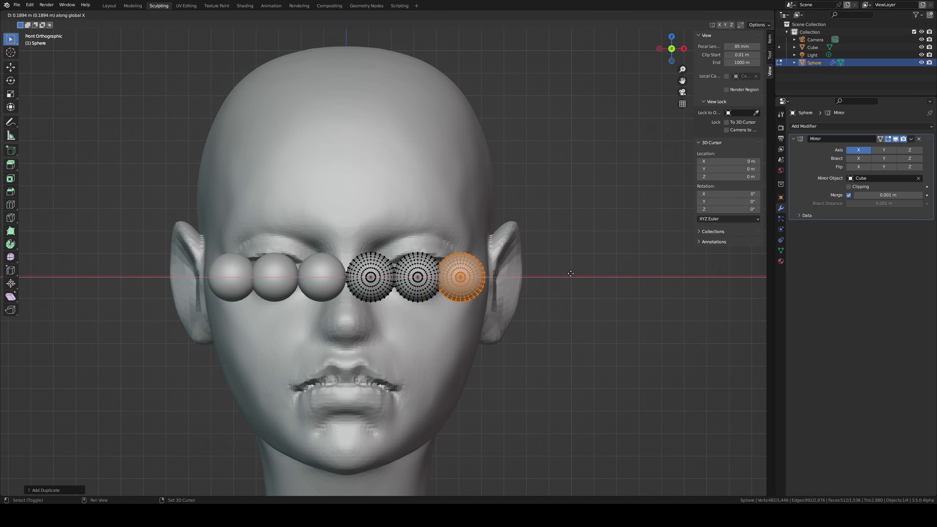
pyautogui.click(635, 278)
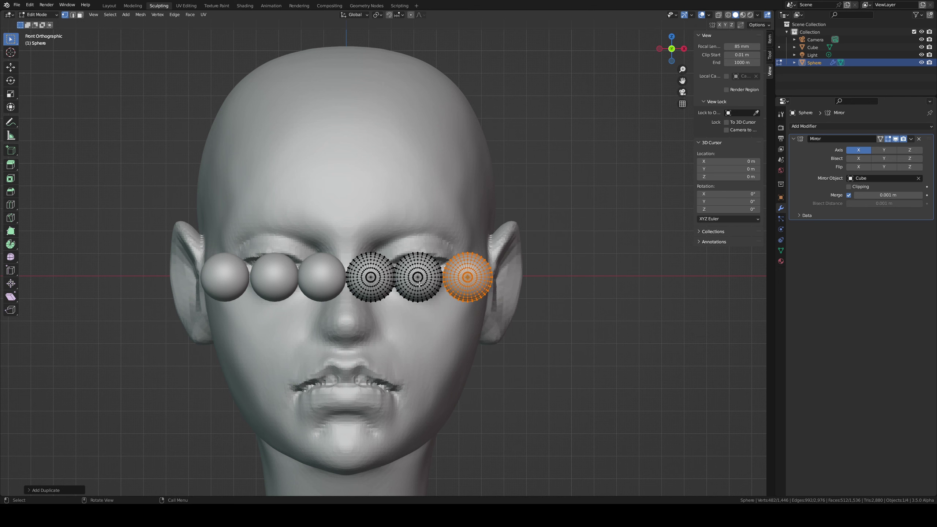
pyautogui.hotkey('ctrl', 'z')
pyautogui.hotkey('ctrl', 'z')
# Step: Move the sphere over the eye opening in front view and scale it up slightly
pyautogui.press('g')
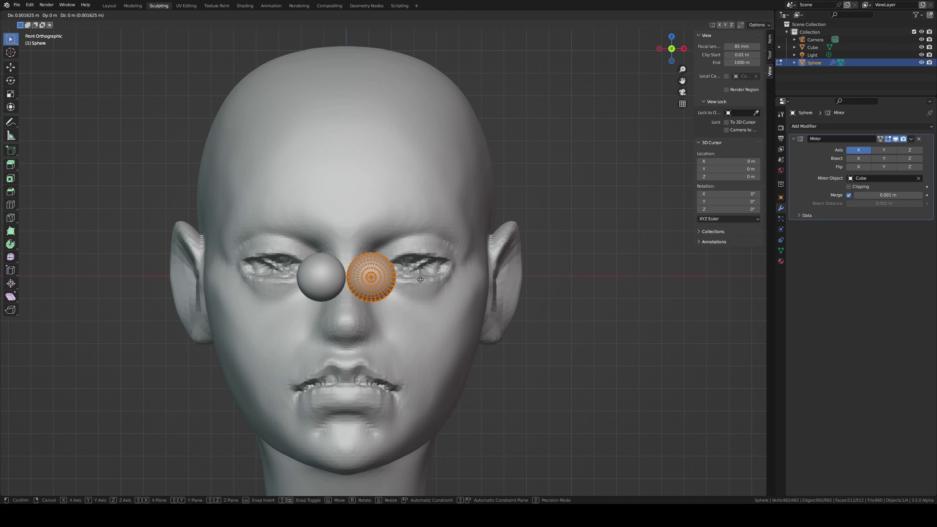
pyautogui.click(467, 267)
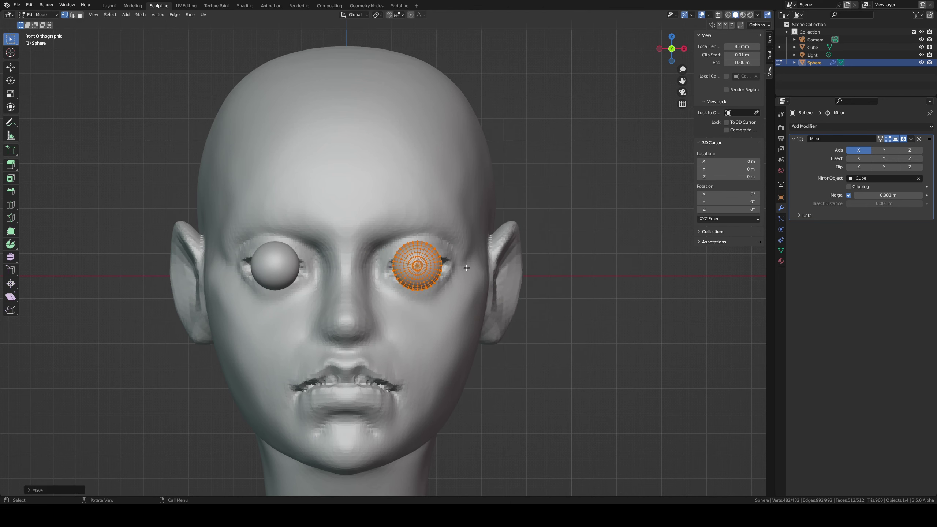
pyautogui.press('s')
pyautogui.click(518, 270)
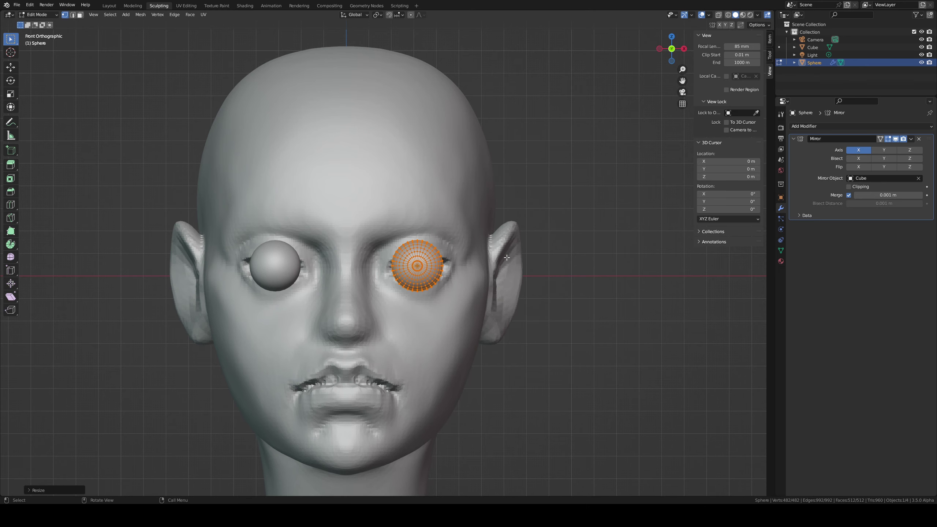
# Step: Move the sphere back into the eye socket in side view and fine-tune its depth behind the eyelids
pyautogui.moveTo(507, 257); pyautogui.dragTo(406, 262, button='middle')
pyautogui.press('g')
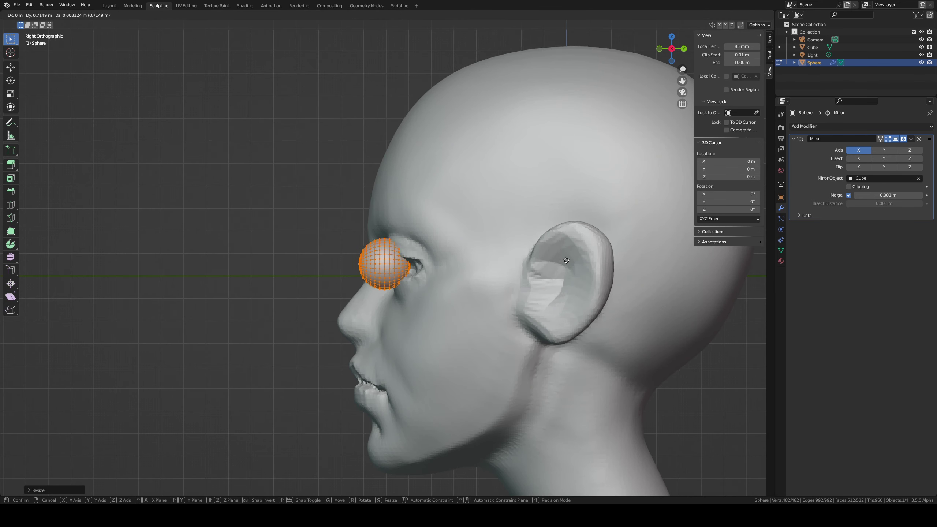
pyautogui.click(595, 257)
pyautogui.press('g')
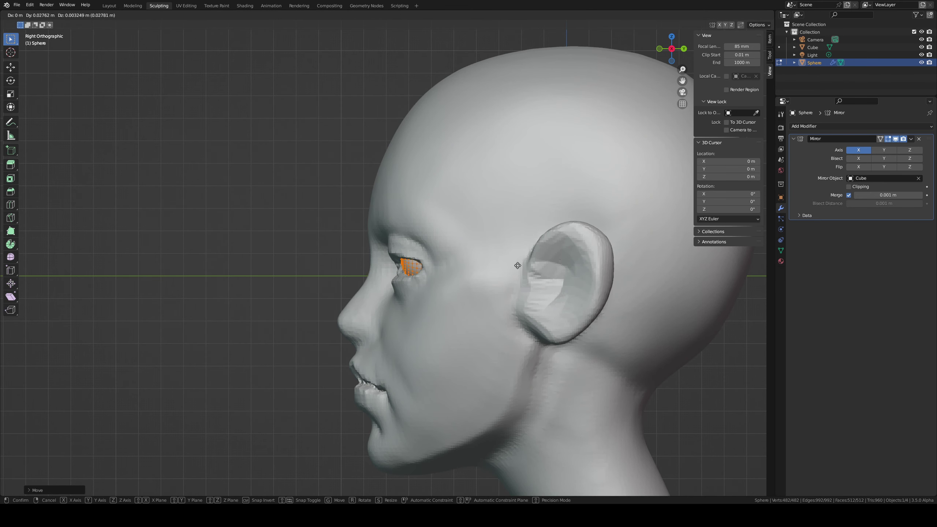
pyautogui.click(519, 266)
pyautogui.press('g')
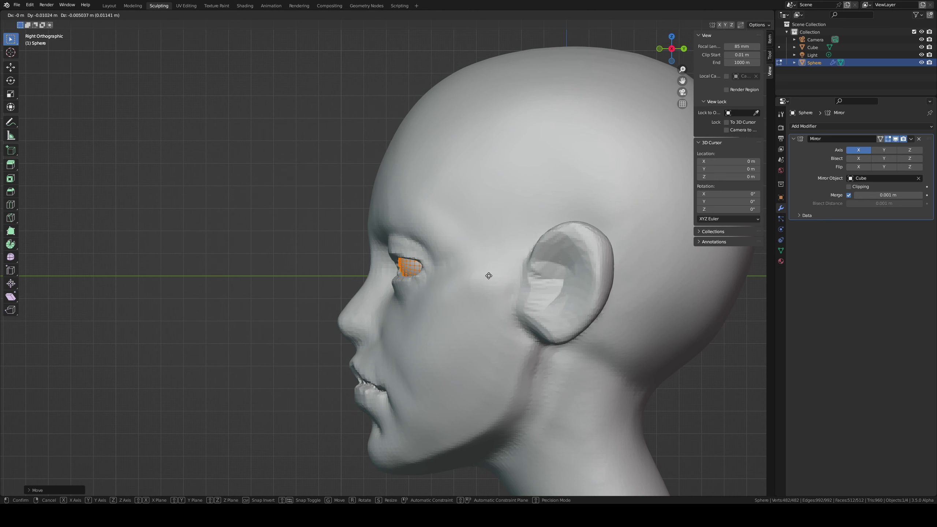
pyautogui.click(461, 263)
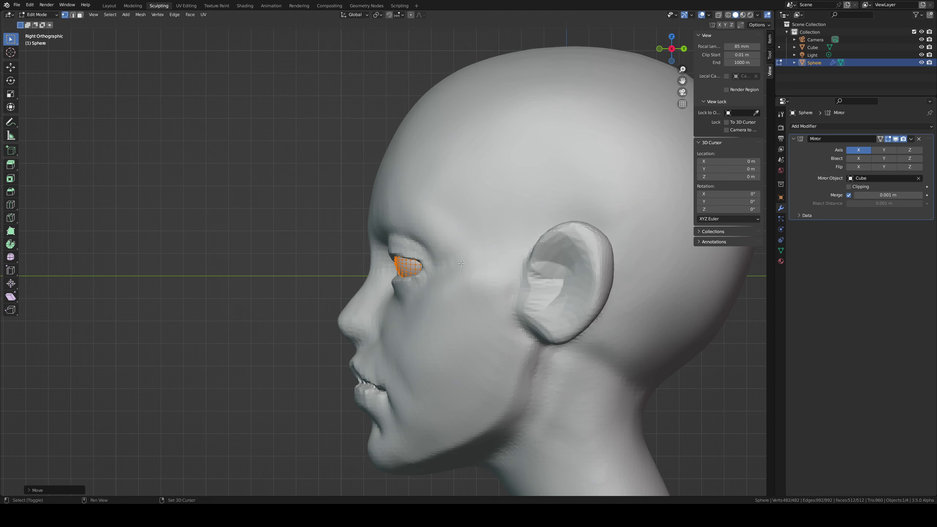
# Step: Shift the eyeball along X in front view to centre it within the eyelids
pyautogui.moveTo(461, 263); pyautogui.dragTo(565, 262, button='middle')
pyautogui.press('g')
pyautogui.press('x')
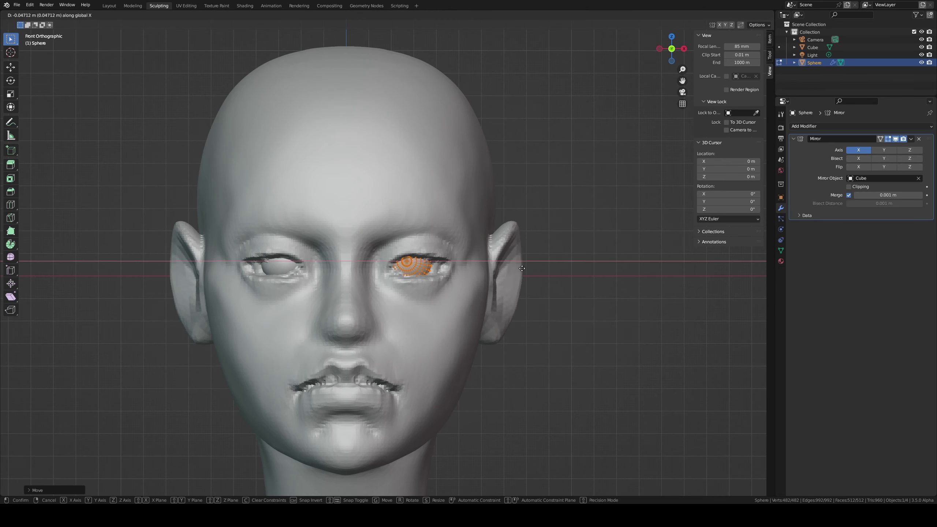
pyautogui.click(593, 272)
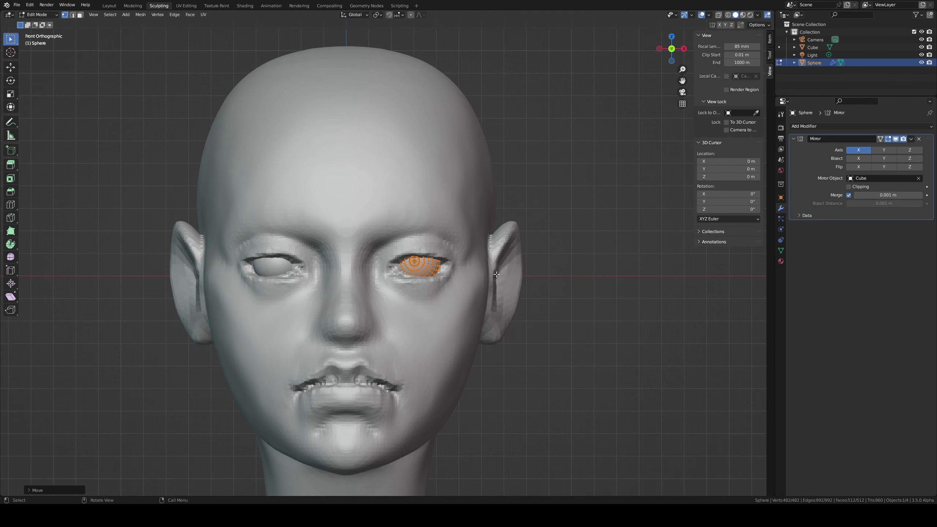
# Step: Add a ring loop cut around the front of the eyeball and slide it into place
pyautogui.scroll(-1, 438, 272)
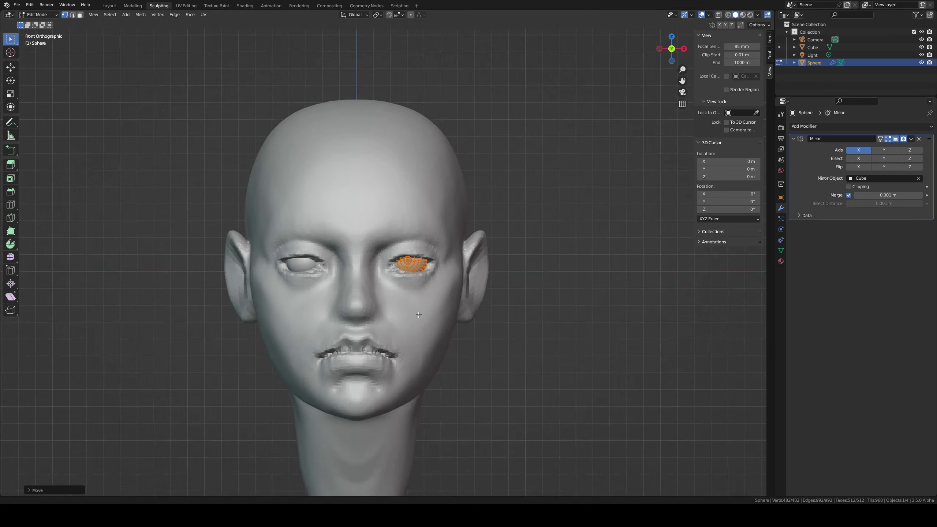
pyautogui.scroll(4, 439, 272)
pyautogui.hotkey('ctrl', 'r')
pyautogui.click(460, 287)
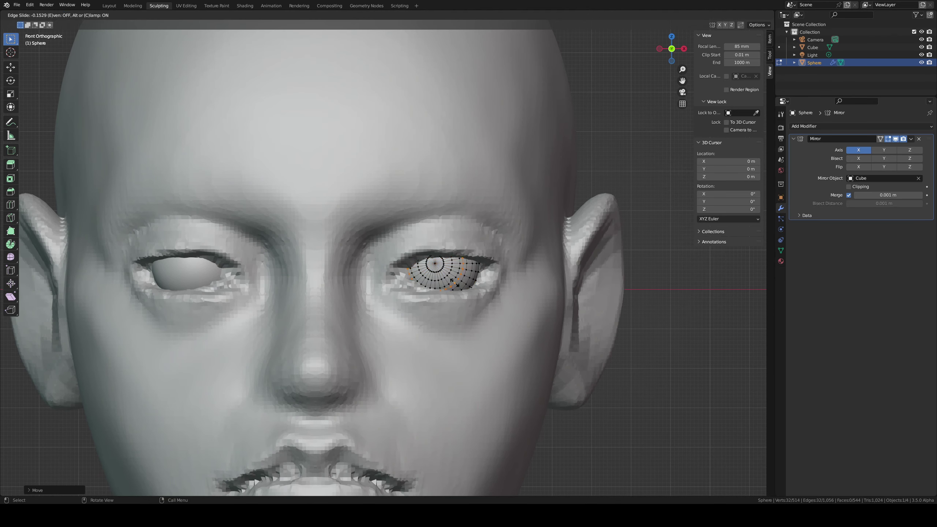
# Step: Add two neighbouring loop cuts around the iris area at the front of the eyeball
pyautogui.click(466, 280)
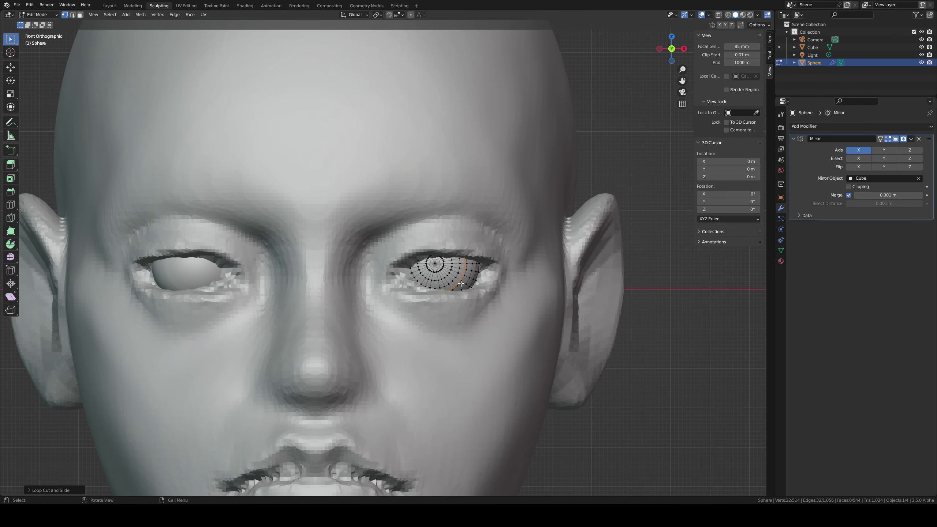
pyautogui.hotkey('ctrl', 'r')
pyautogui.click(460, 285)
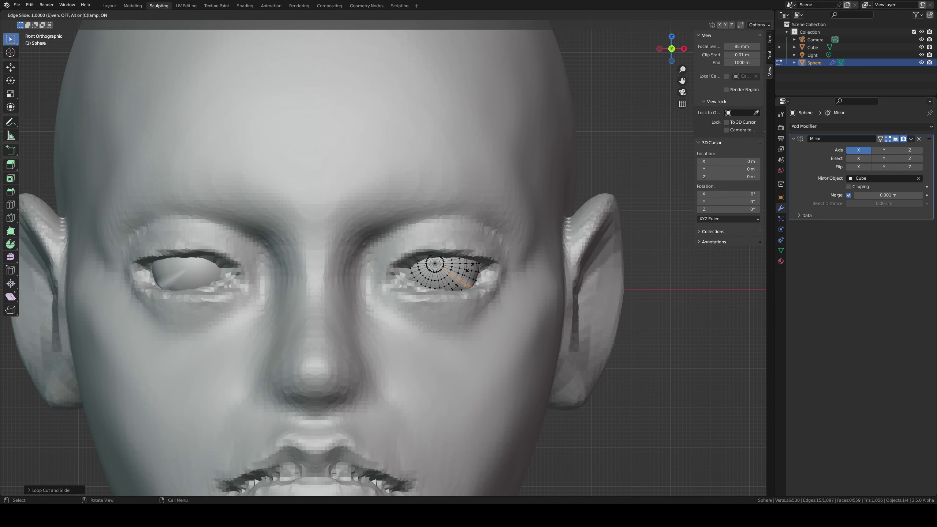
pyautogui.click(498, 265)
pyautogui.hotkey('ctrl', 'z')
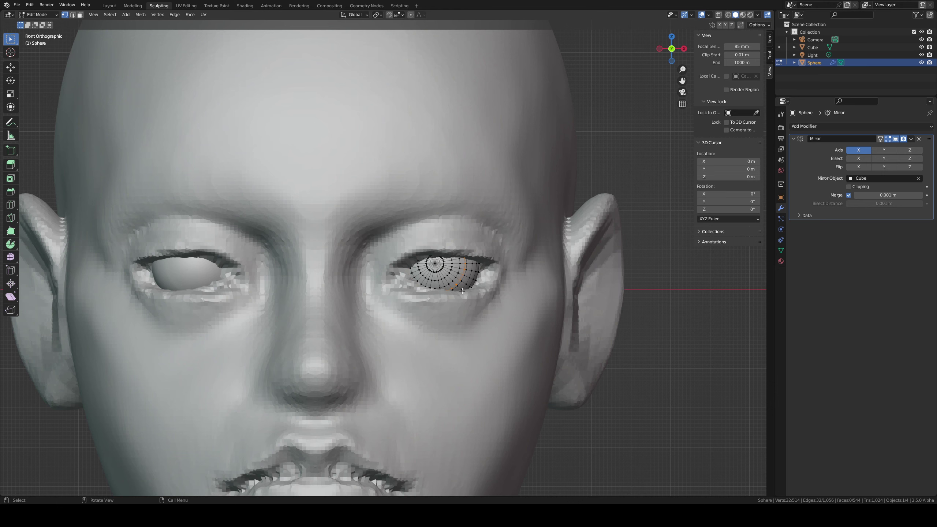
pyautogui.hotkey('ctrl', 'r')
pyautogui.click(462, 291)
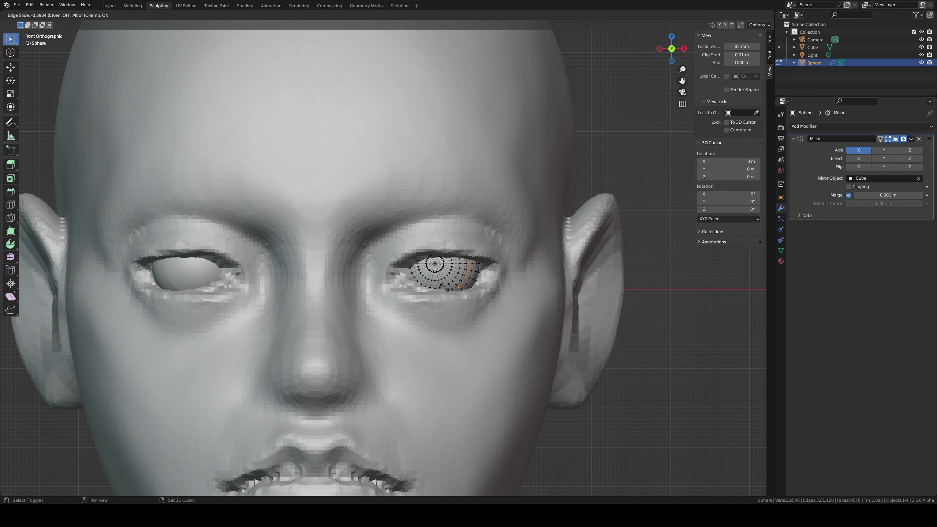
pyautogui.click(446, 287)
# Step: Scale a loop around the iris inward to form a crease in the eyeball
pyautogui.moveTo(452, 284)
pyautogui.mouseDown(button='middle')
pyautogui.moveTo(468, 282)
pyautogui.moveTo(459, 281)
pyautogui.mouseUp(button='middle')
pyautogui.scroll(-2, 460, 281)
pyautogui.scroll(5, 515, 286)
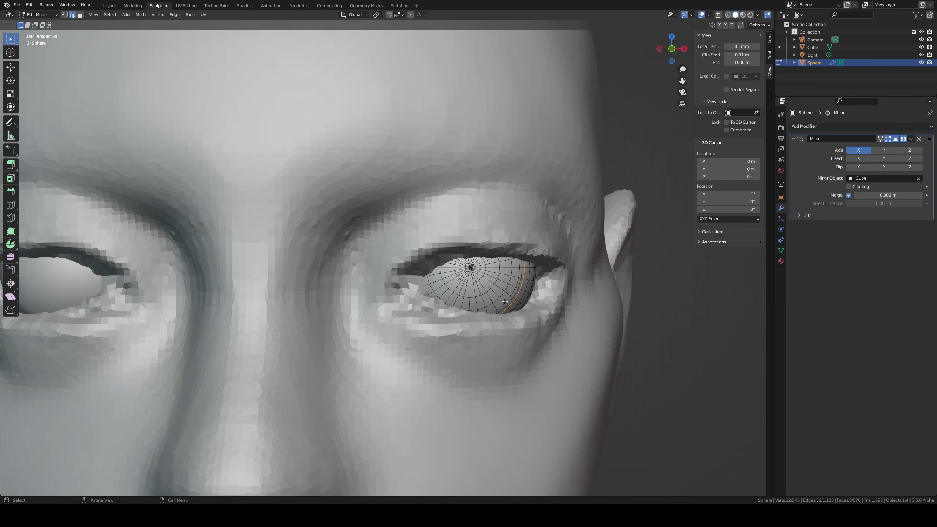
pyautogui.moveTo(504, 301); pyautogui.dragTo(509, 301, button='middle')
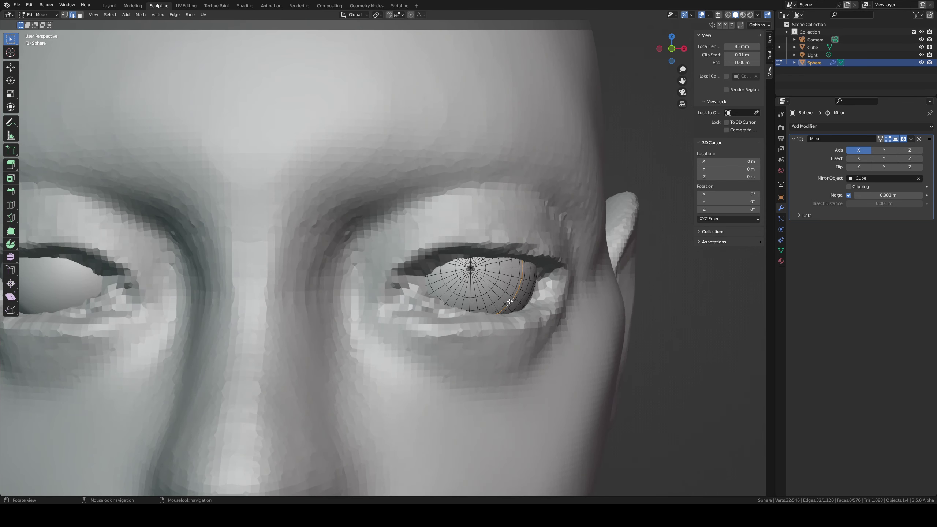
pyautogui.click(511, 305)
pyautogui.scroll(-5, 507, 279)
pyautogui.press('g')
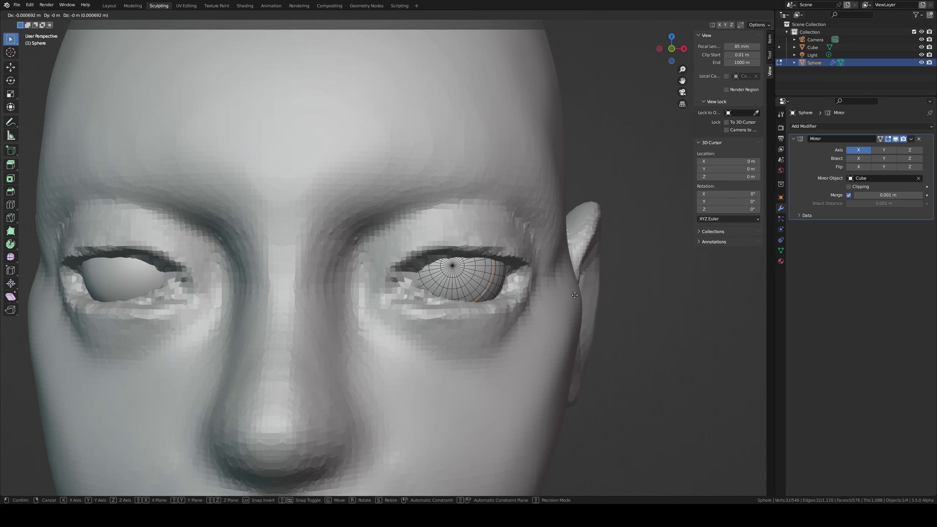
pyautogui.press('s')
pyautogui.click(547, 294)
# Step: Select the edge loop beside the iris crease and slide it along the eyeball's surface to sharpen the rim
pyautogui.click(484, 294)
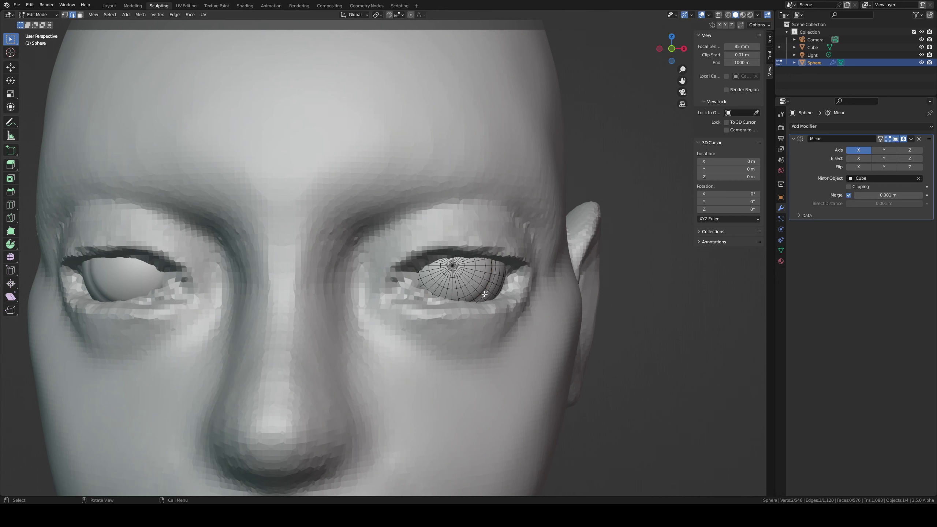
pyautogui.press('g')
pyautogui.press('g')
pyautogui.click(522, 292)
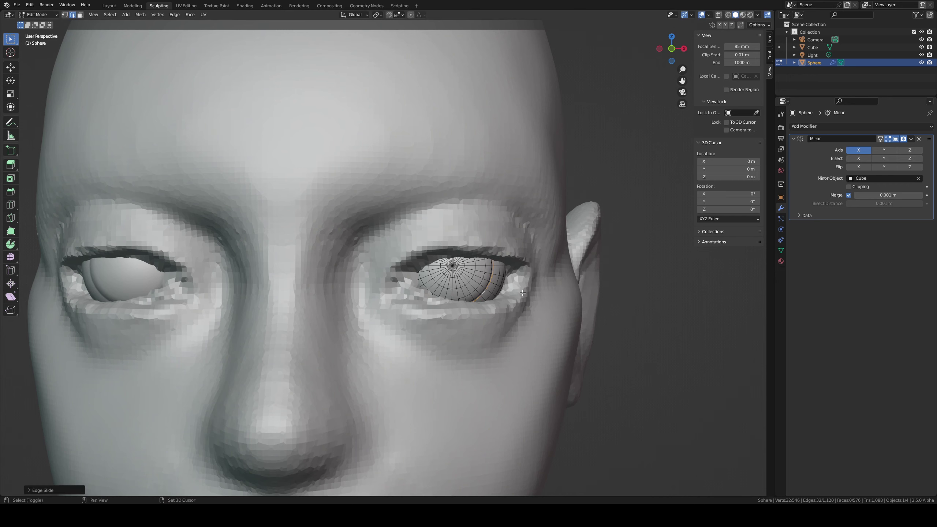
# Step: Isolate the eyeball object in local view
pyautogui.press('KP_Divide')
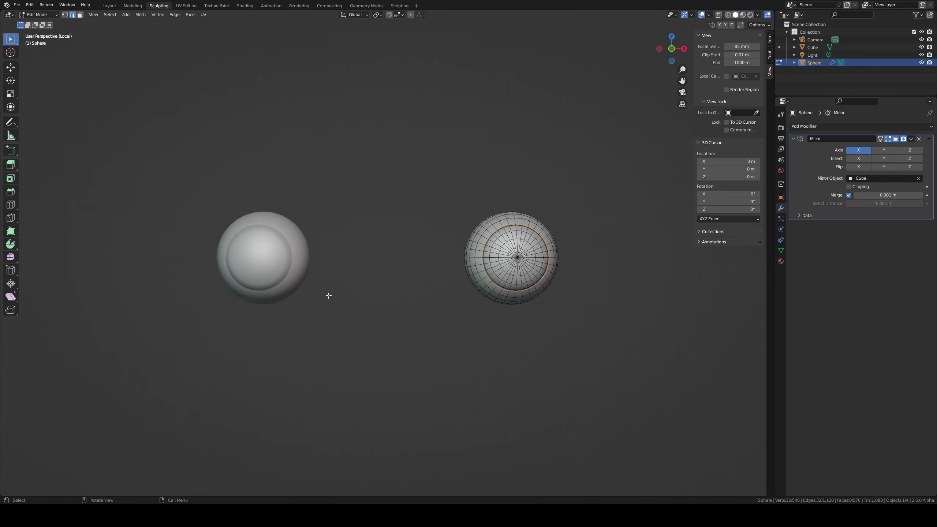
pyautogui.keyDown('ctrl'); pyautogui.moveTo(515, 310); pyautogui.dragTo(363, 293, button='middle'); pyautogui.keyUp('ctrl')
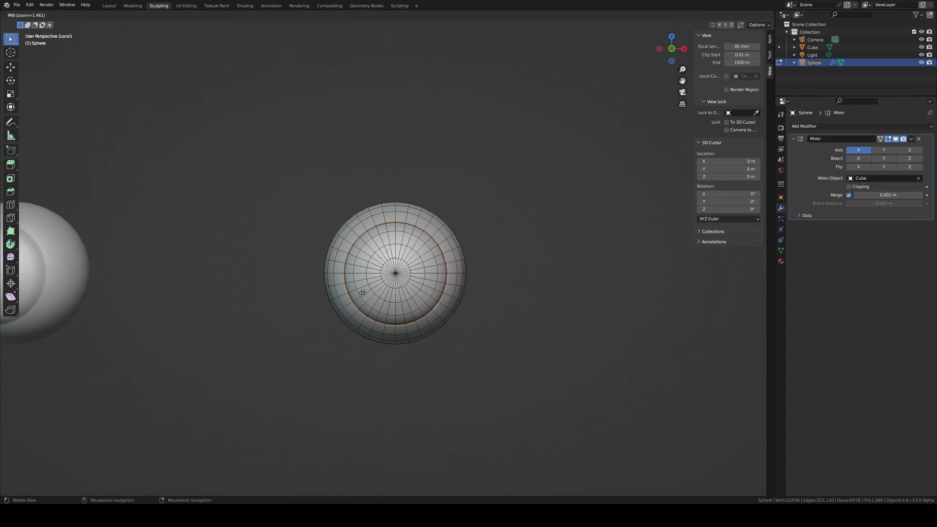
pyautogui.scroll(-2, 362, 293)
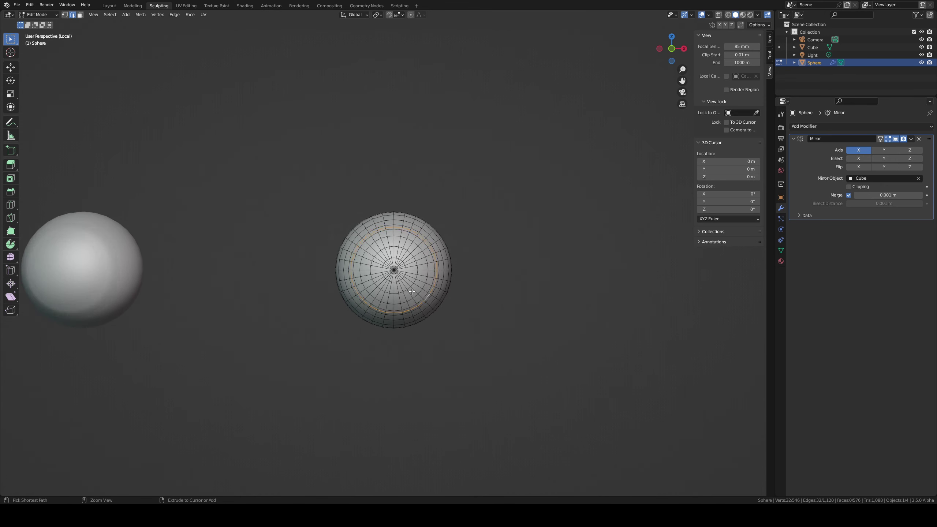
# Step: Undo all the loop cuts, scaling and slides on the eyeball, back to the original sphere
pyautogui.hotkey('ctrl', 'z')
pyautogui.hotkey('ctrl', 'z')
pyautogui.hotkey('ctrl', 'z')
pyautogui.hotkey('ctrl', 'z')
pyautogui.hotkey('ctrl', 'z')
pyautogui.hotkey('ctrl', 'z')
pyautogui.hotkey('ctrl', 'z')
pyautogui.hotkey('ctrl', 'z')
pyautogui.hotkey('ctrl', 'z')
pyautogui.hotkey('ctrl', 'z')
pyautogui.hotkey('ctrl', 'z')
pyautogui.hotkey('ctrl', 'z')
pyautogui.hotkey('ctrl', 'z')
pyautogui.hotkey('ctrl', 'shift', 'z')
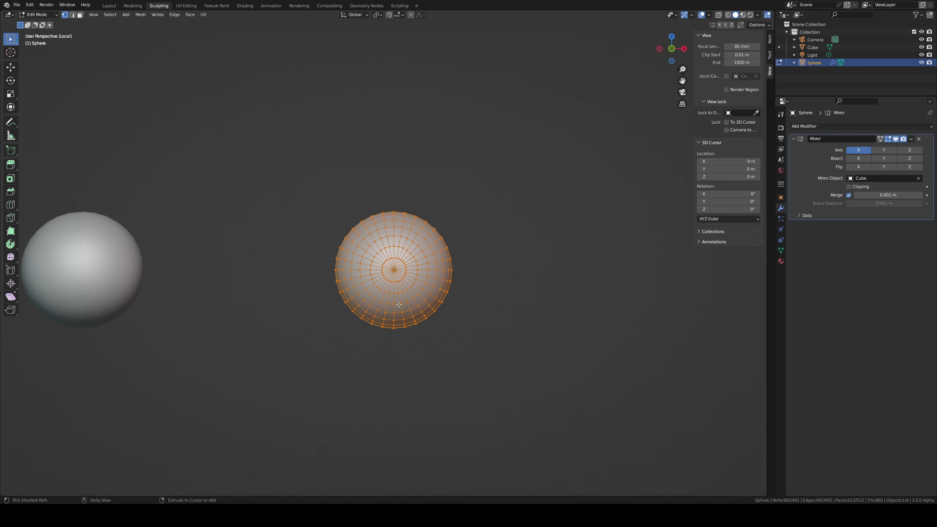
pyautogui.hotkey('ctrl', 'shift', 'z')
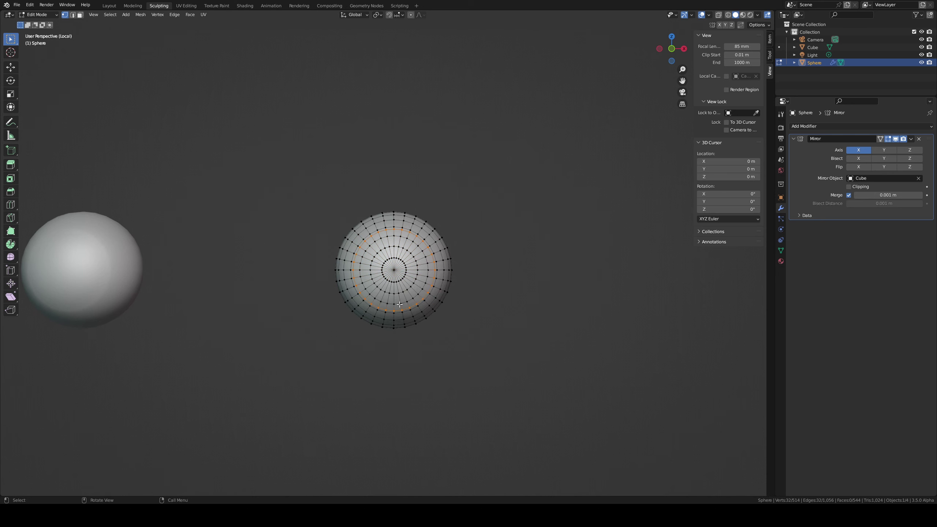
pyautogui.hotkey('ctrl', 'z')
# Step: Add a loop cut around the front of the eyeball as the iris border and scale that loop to about 0.94
pyautogui.hotkey('ctrl', 'r')
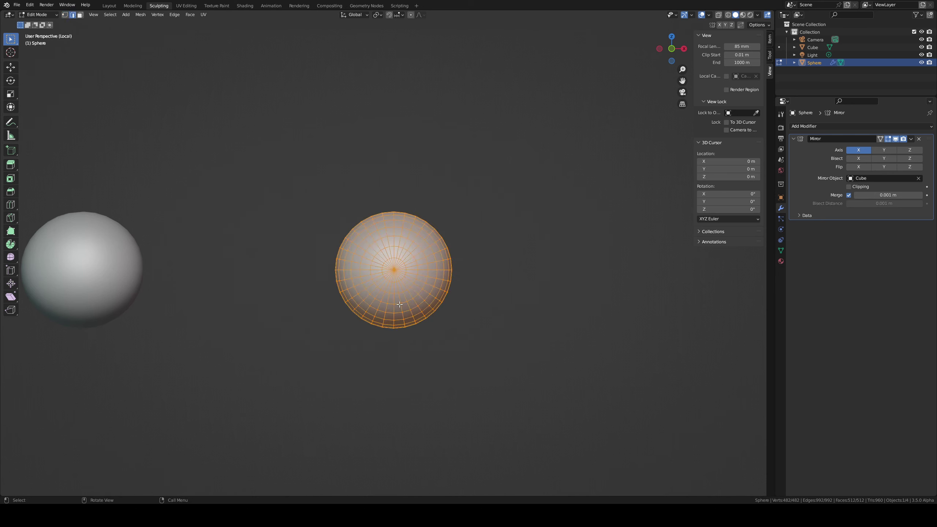
pyautogui.click(401, 301)
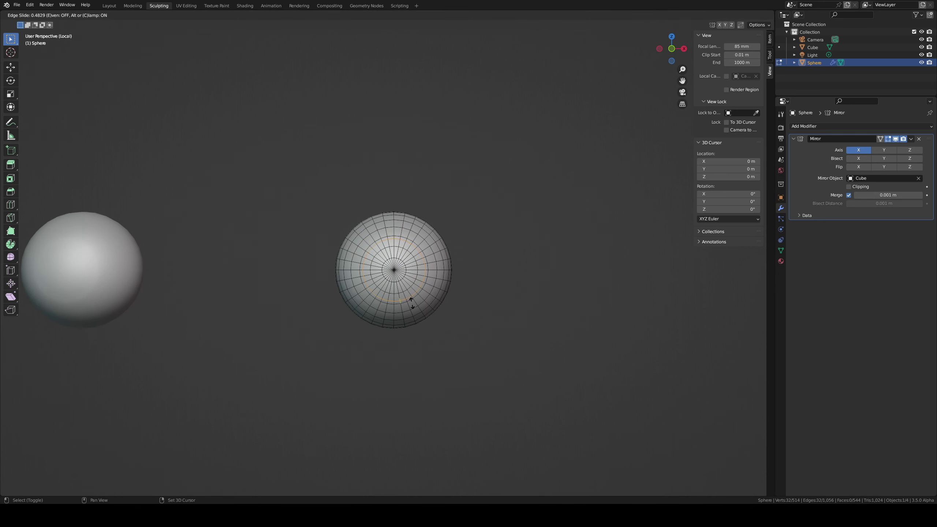
pyautogui.click(413, 307)
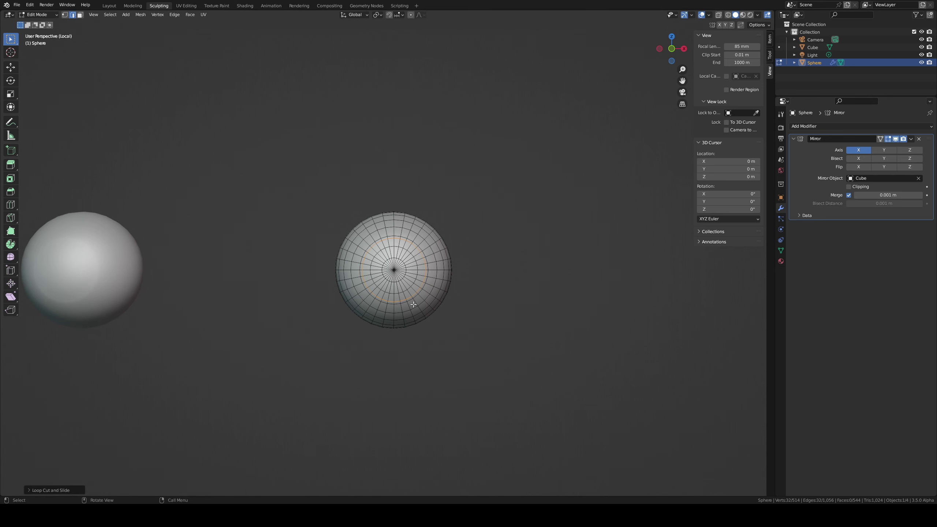
pyautogui.doubleClick(404, 302)
pyautogui.press('s')
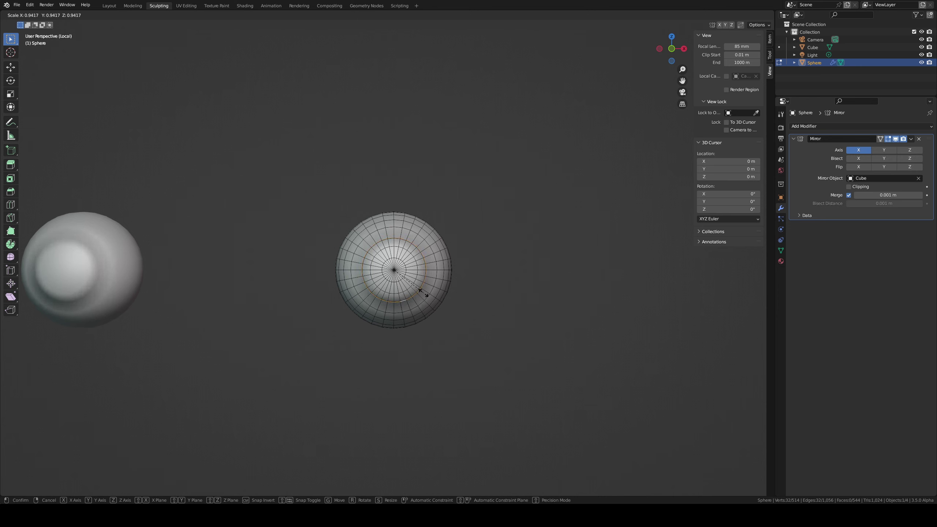
pyautogui.click(423, 293)
# Step: Add a second loop cut just outside the iris border and slide it tight against the scaled loop
pyautogui.hotkey('ctrl', 'r')
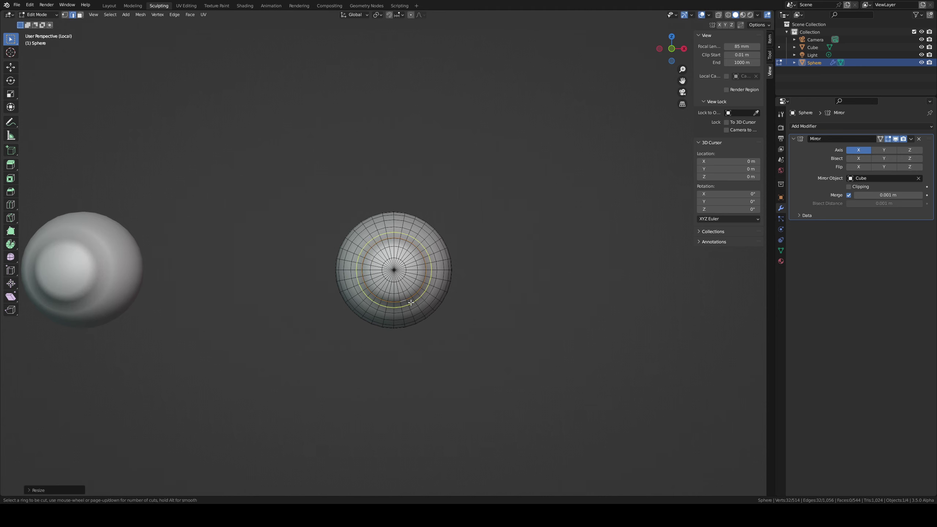
pyautogui.click(411, 301)
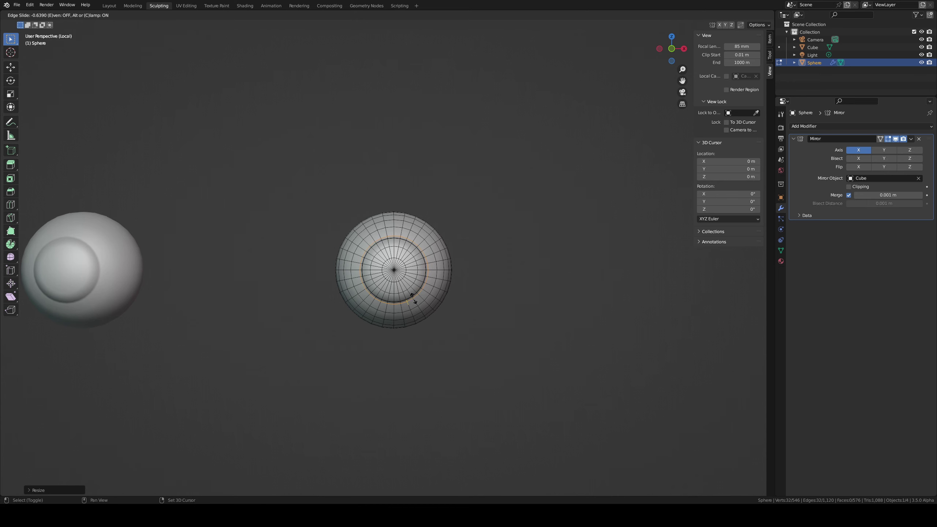
pyautogui.click(416, 291)
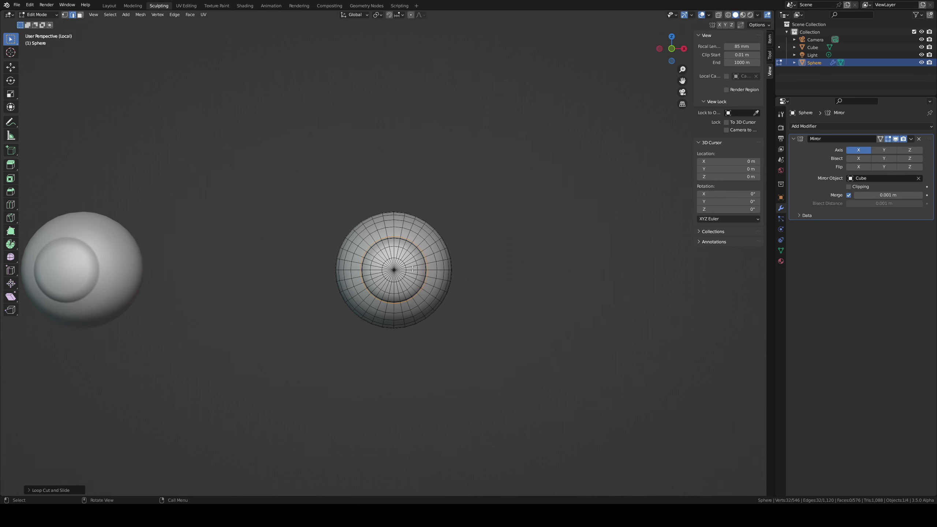
# Step: Leave local view and select the pole vertex at the very front of the eyeball in vertex selection mode
pyautogui.press('KP_Divide')
pyautogui.moveTo(516, 287); pyautogui.dragTo(464, 223, button='middle')
pyautogui.scroll(4, 450, 220)
pyautogui.press('1')
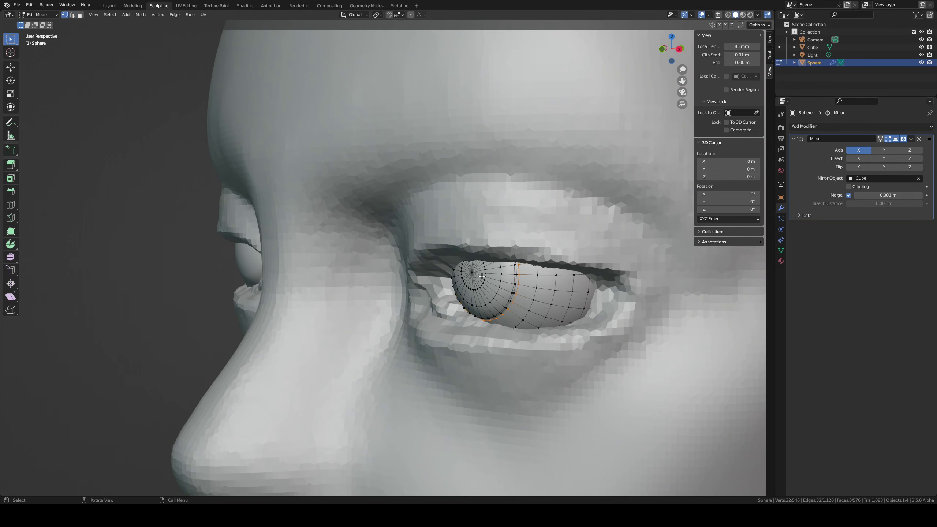
pyautogui.click(473, 272)
pyautogui.moveTo(518, 255); pyautogui.dragTo(482, 252, button='middle')
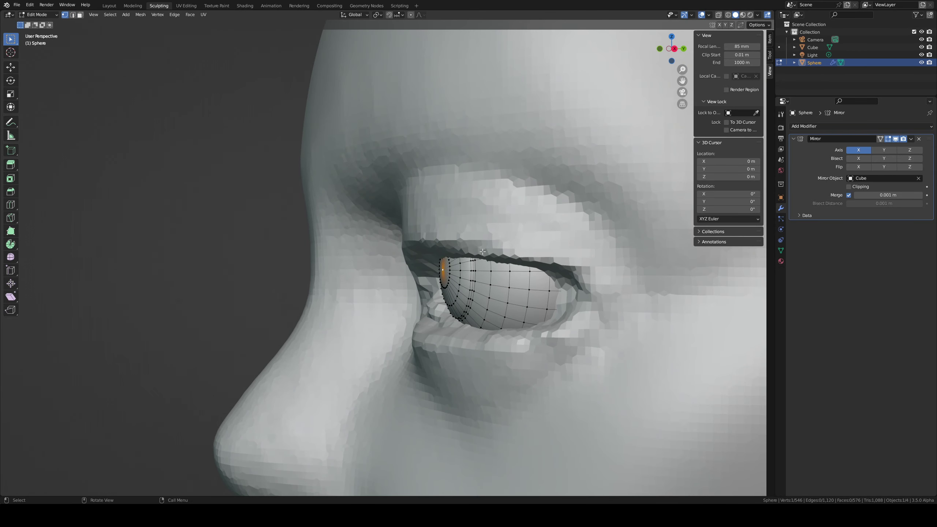
pyautogui.press('g')
pyautogui.press('y')
pyautogui.rightClick(470, 248)
# Step: Move the front pole vertex about -0.005 m along Y with smooth proportional editing at a size of about 0.057 m, bulging the cornea
pyautogui.press('g')
pyautogui.press('y')
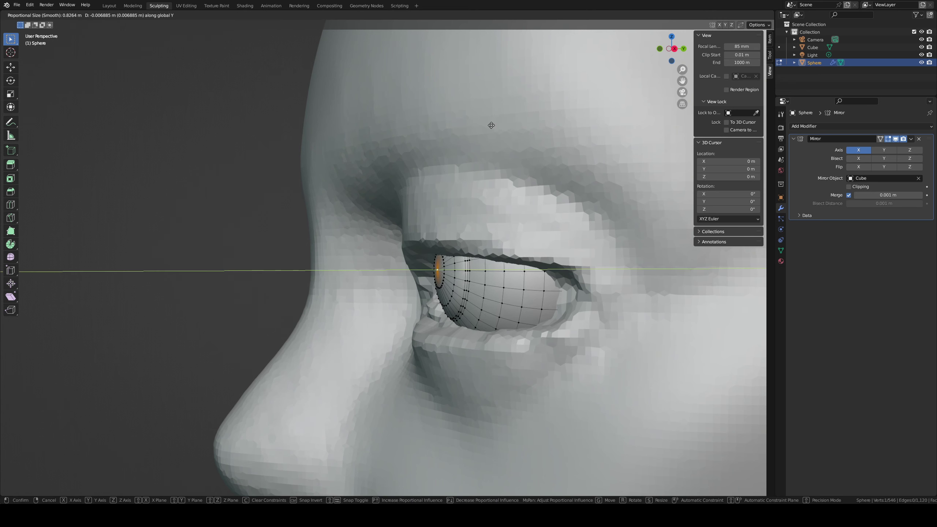
pyautogui.press('o')
pyautogui.scroll(10, 500, 133)
pyautogui.scroll(20, 500, 133)
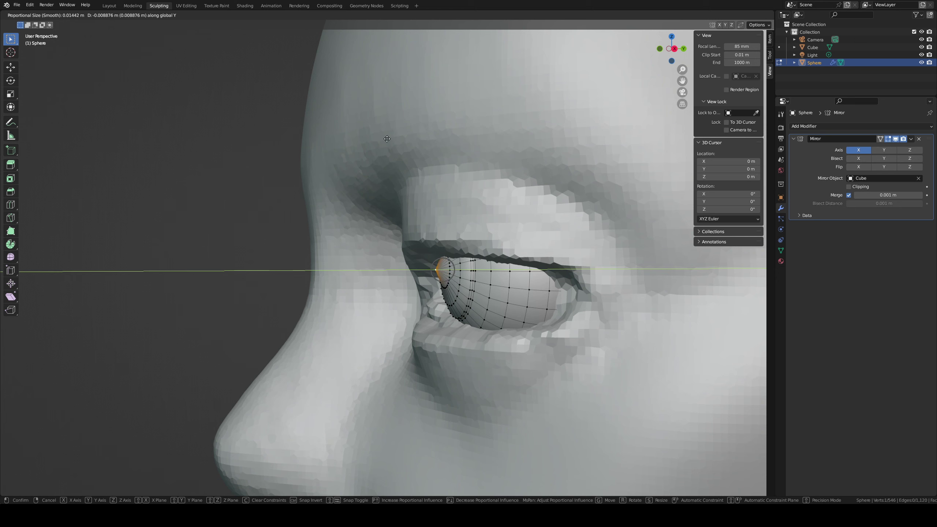
pyautogui.scroll(-2, 369, 137)
pyautogui.scroll(-5, 382, 140)
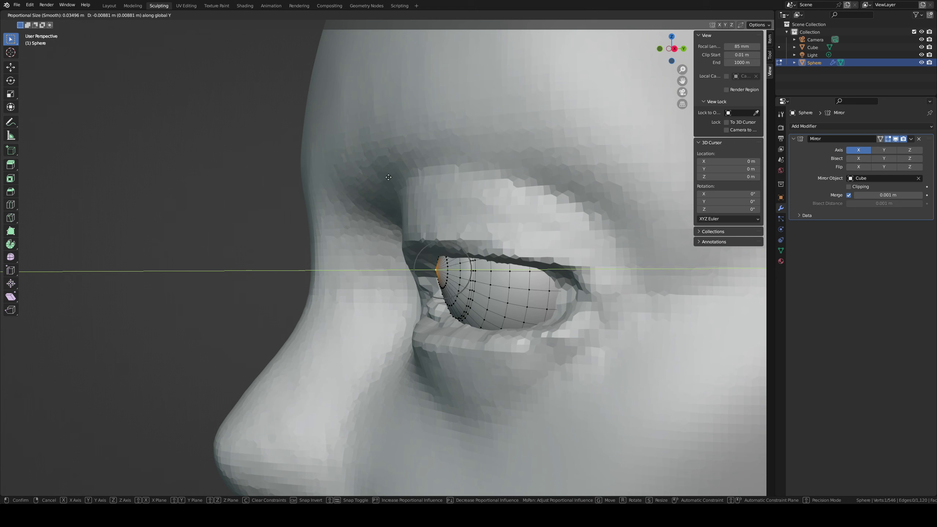
pyautogui.scroll(-2, 388, 177)
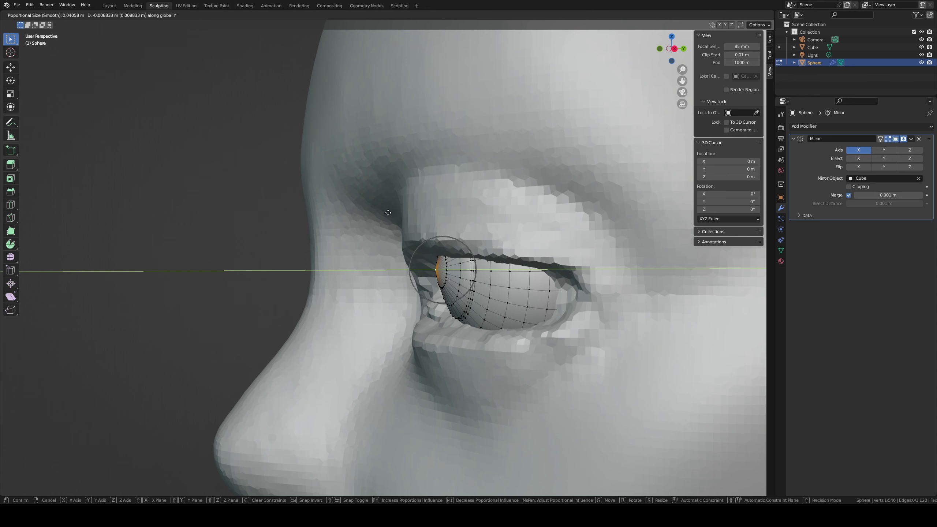
pyautogui.scroll(-3, 409, 207)
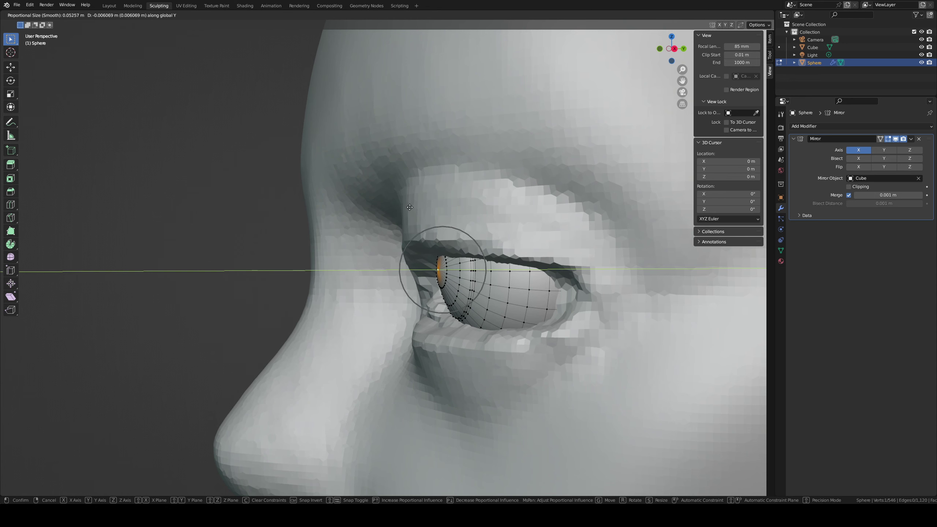
pyautogui.scroll(-1, 410, 207)
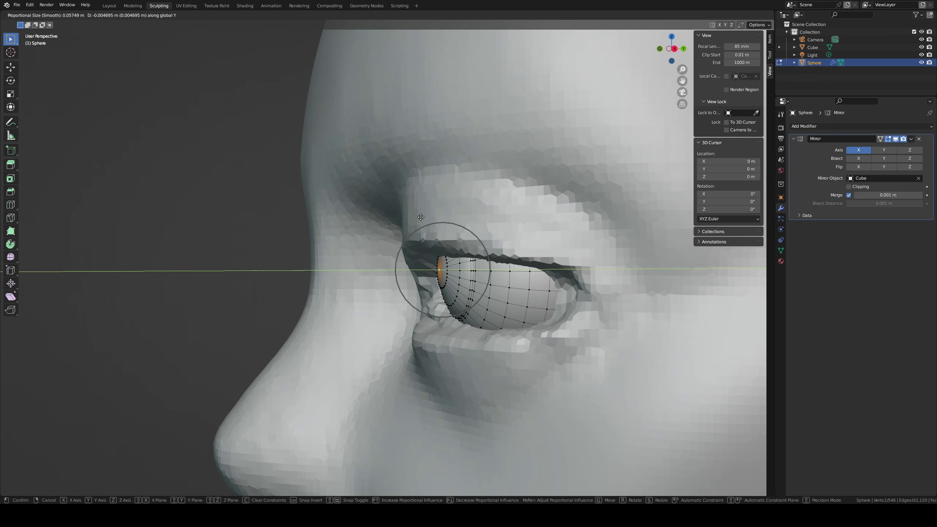
pyautogui.click(425, 218)
# Step: Leave the eyeball's Edit Mode, select the head mesh and switch it to Sculpt Mode
pyautogui.press('Tab')
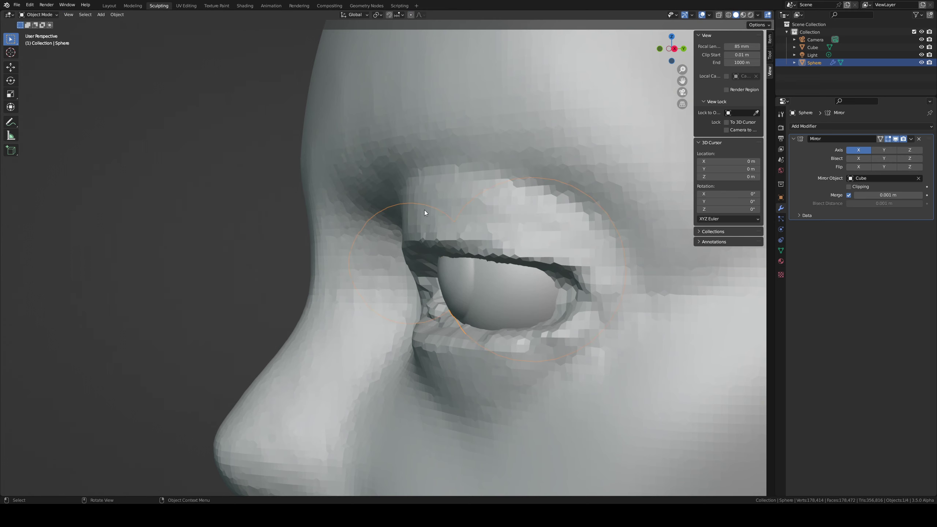
pyautogui.moveTo(424, 210); pyautogui.dragTo(443, 323, button='middle')
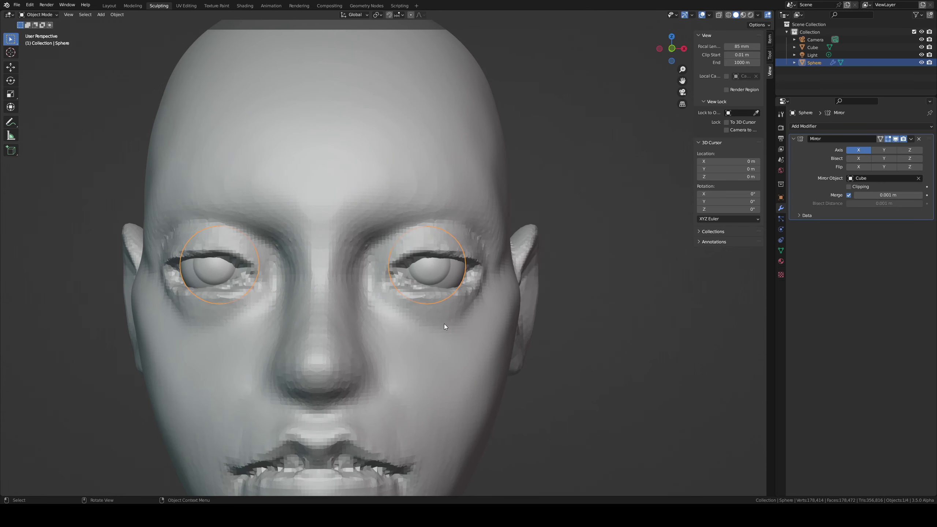
pyautogui.click(452, 343)
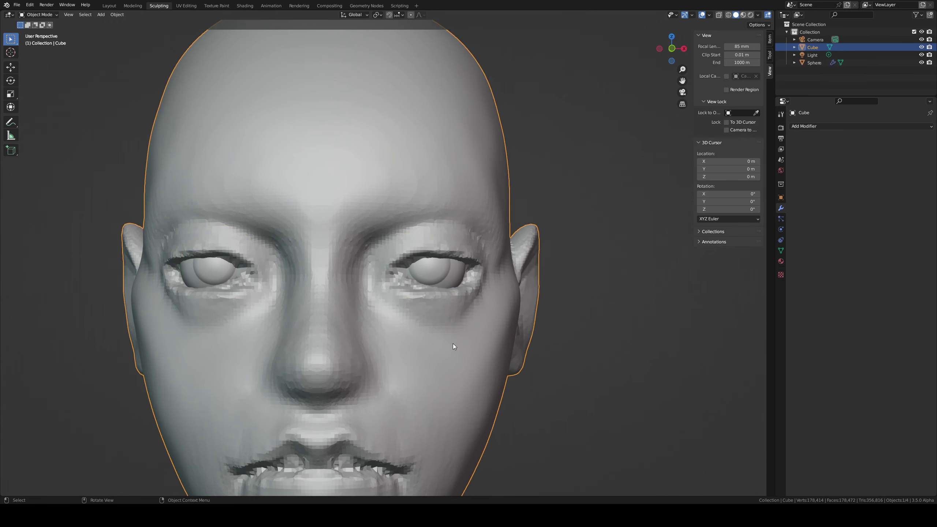
pyautogui.moveTo(426, 328)
pyautogui.mouseDown(button='middle')
pyautogui.moveTo(404, 325)
pyautogui.moveTo(423, 322)
pyautogui.mouseUp(button='middle')
pyautogui.press('Tab')
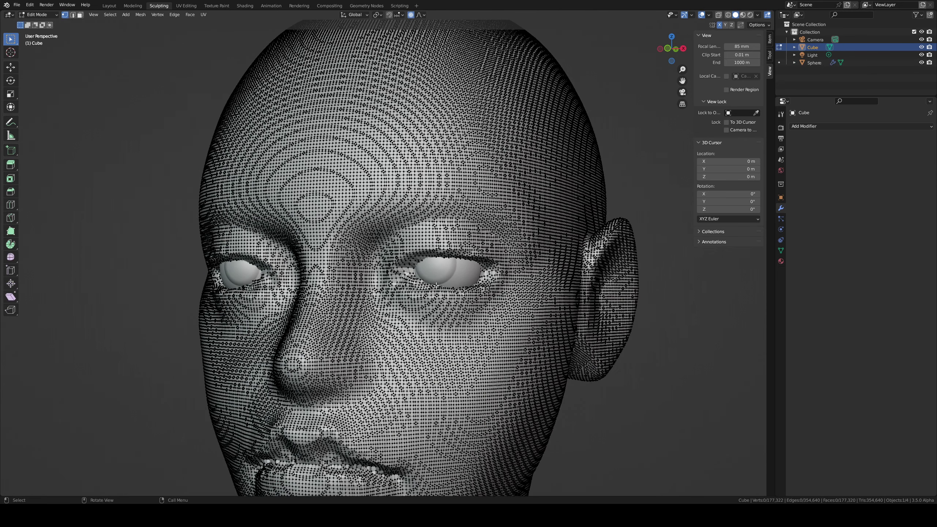
pyautogui.press('Tab')
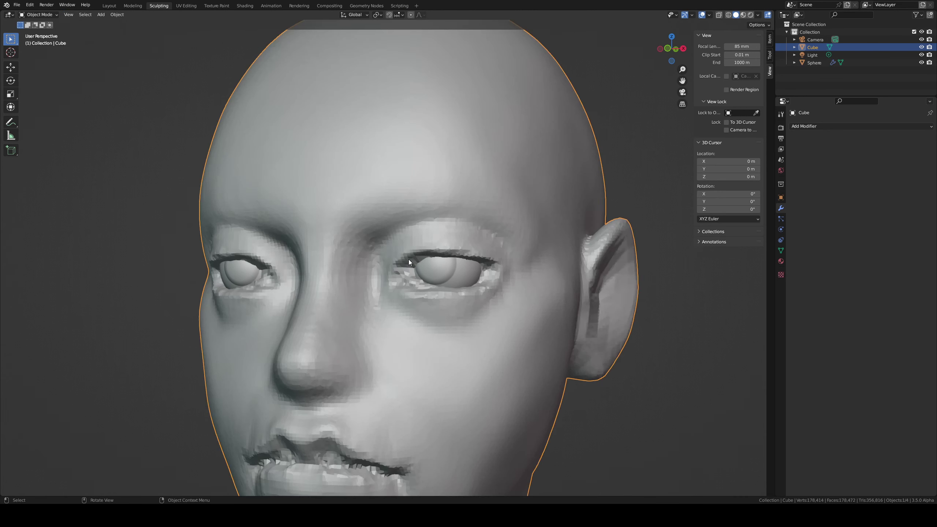
pyautogui.hotkey('ctrl', 'Tab')
pyautogui.click(401, 298)
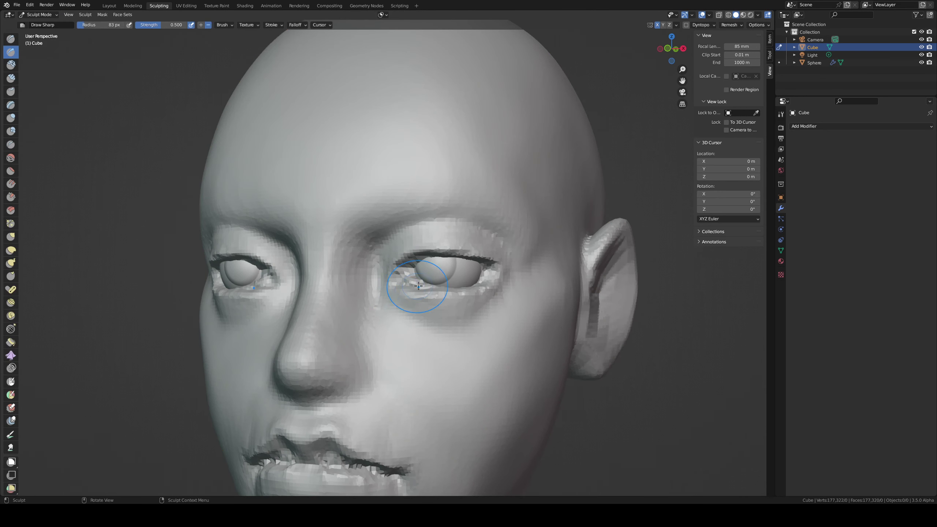
# Step: Pull the eyelids closer to the eyeball in right side profile with the Grab brush at a radius of about 131 px
pyautogui.moveTo(417, 286)
pyautogui.mouseDown(button='middle')
pyautogui.moveTo(444, 261)
pyautogui.moveTo(451, 283)
pyautogui.moveTo(366, 272)
pyautogui.moveTo(355, 285)
pyautogui.mouseUp(button='middle')
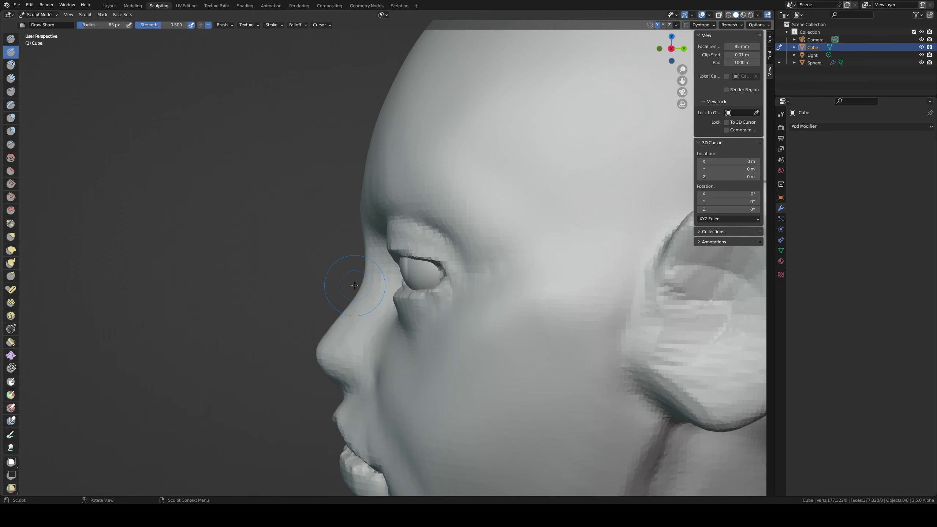
pyautogui.moveTo(355, 285); pyautogui.dragTo(376, 304, button='middle')
pyautogui.press('KP_3')
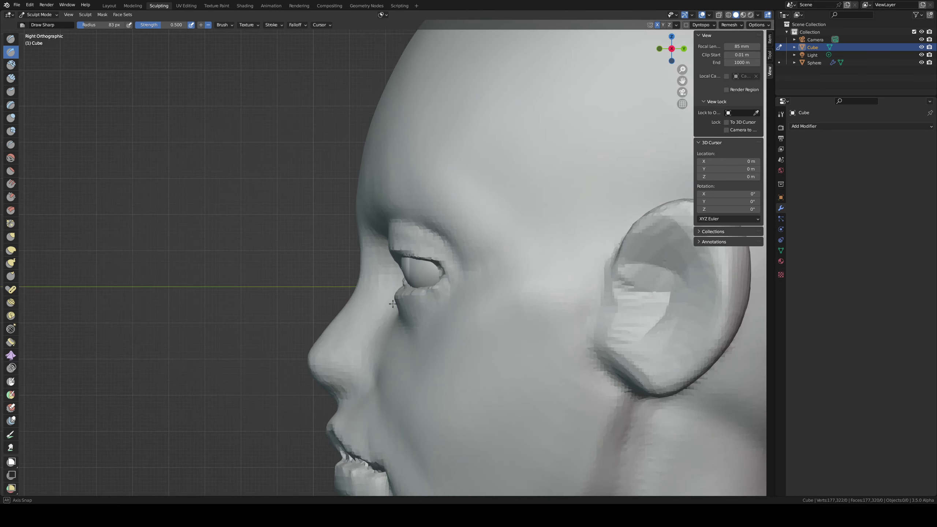
pyautogui.press('g')
pyautogui.press('f')
pyautogui.click(455, 275)
pyautogui.moveTo(432, 272); pyautogui.dragTo(426, 270)
pyautogui.moveTo(424, 270); pyautogui.dragTo(428, 265)
# Step: From the front, raise the upper eyelid edge from the inner corner toward the middle with a smaller Grab brush
pyautogui.moveTo(432, 258); pyautogui.dragTo(471, 251, button='middle')
pyautogui.press('KP_1')
pyautogui.scroll(2, 428, 236)
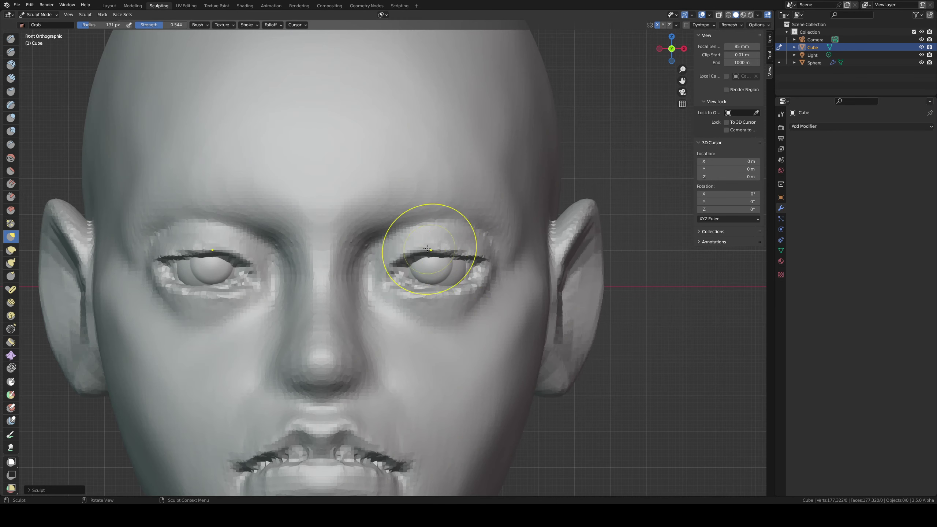
pyautogui.press('f')
pyautogui.click(369, 282)
pyautogui.moveTo(395, 274)
pyautogui.mouseDown()
pyautogui.moveTo(381, 278)
pyautogui.moveTo(396, 280)
pyautogui.moveTo(435, 257)
pyautogui.mouseUp()
# Step: Sculpt the upper lid edge toward the outer corner and shape the inner corner with short strokes
pyautogui.press('f')
pyautogui.click(369, 281)
pyautogui.press('x')
pyautogui.moveTo(433, 258); pyautogui.dragTo(465, 259)
pyautogui.moveTo(454, 259); pyautogui.dragTo(467, 262)
pyautogui.moveTo(457, 259)
pyautogui.mouseDown()
pyautogui.moveTo(475, 263)
pyautogui.moveTo(472, 278)
pyautogui.moveTo(447, 287)
pyautogui.moveTo(420, 285)
pyautogui.moveTo(438, 250)
pyautogui.moveTo(404, 253)
pyautogui.moveTo(388, 279)
pyautogui.moveTo(402, 293)
pyautogui.moveTo(386, 279)
pyautogui.mouseUp()
# Step: Adjust the inner corner of the eye with the Grab brush at a radius of about 77 px and check it at an angle
pyautogui.press('g')
pyautogui.press('f')
pyautogui.click(477, 251)
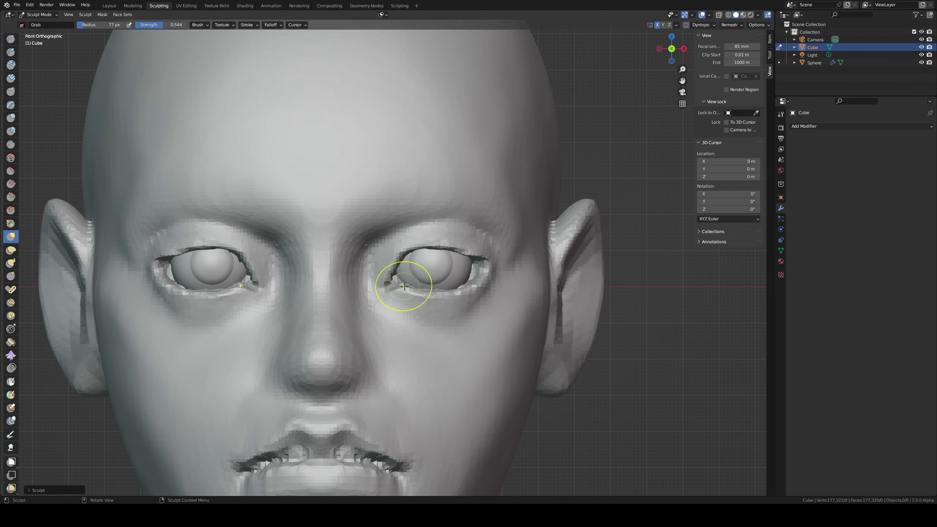
pyautogui.moveTo(410, 271); pyautogui.dragTo(397, 231, button='middle')
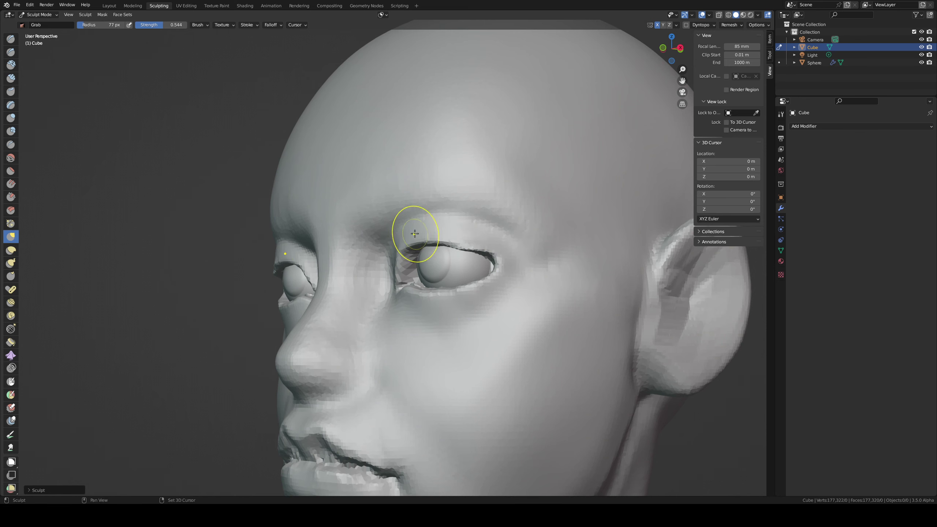
pyautogui.keyDown('alt'); pyautogui.moveTo(419, 223); pyautogui.dragTo(459, 247, button='middle'); pyautogui.keyUp('alt')
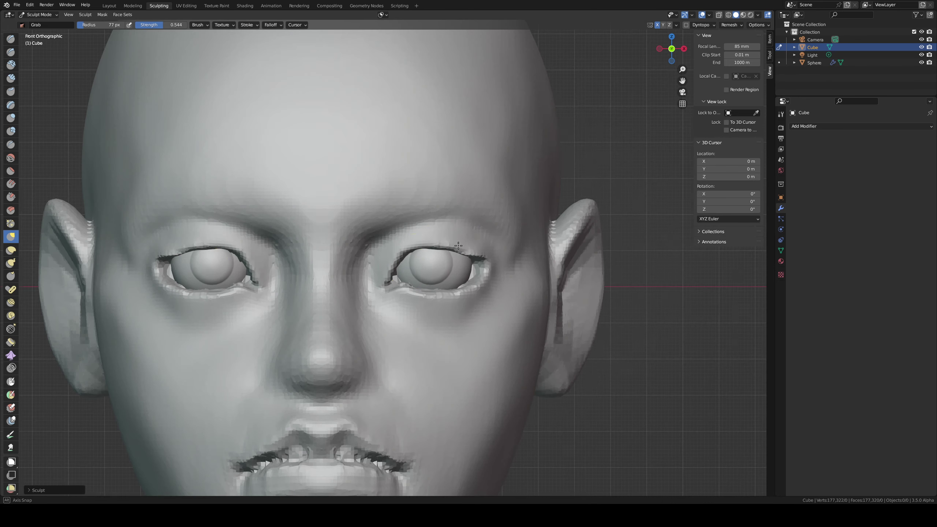
# Step: Refine the upper eyelid contour from inner to outer corner with the Grab brush at radii of about 46, 73 and 113 px
pyautogui.press('f')
pyautogui.click(373, 283)
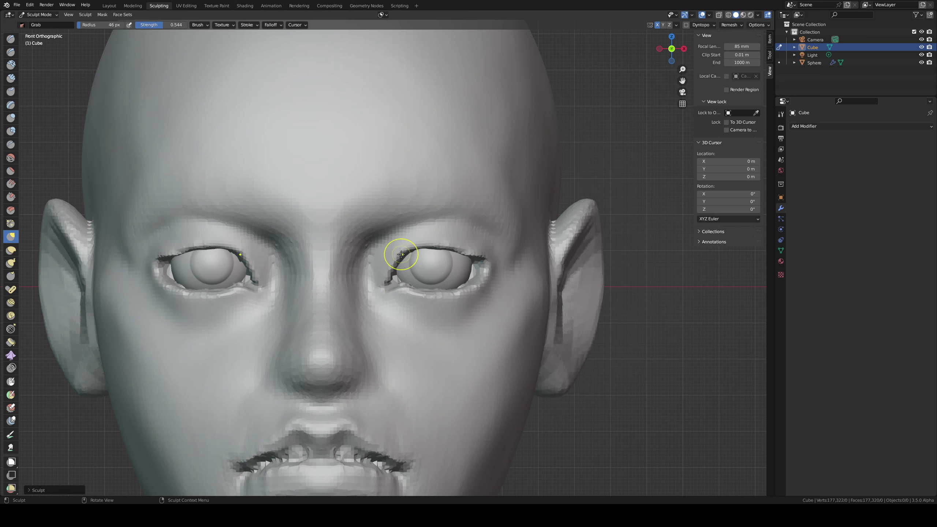
pyautogui.press('f')
pyautogui.click(409, 258)
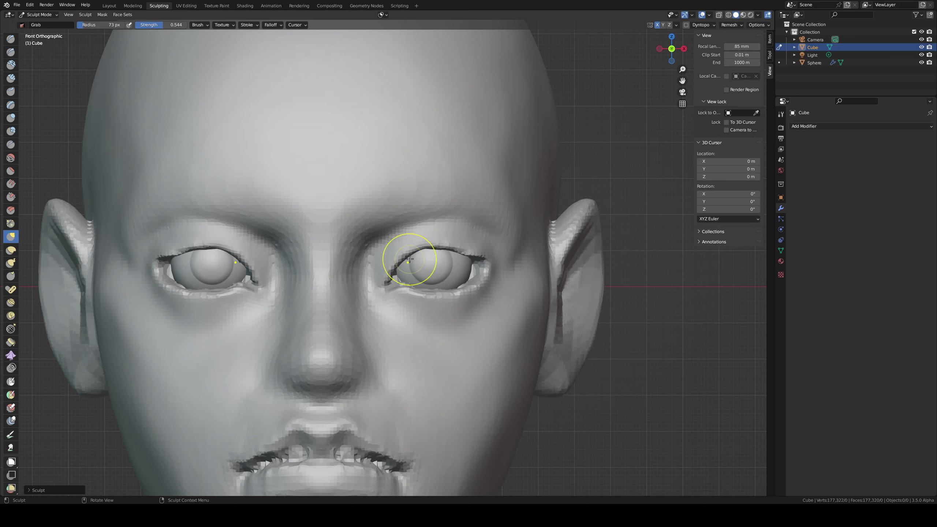
pyautogui.press('f')
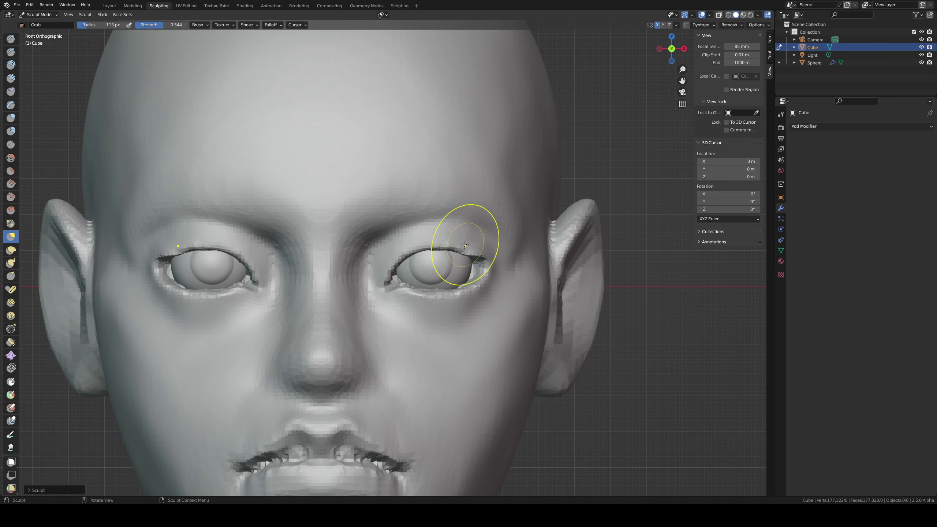
pyautogui.click(475, 251)
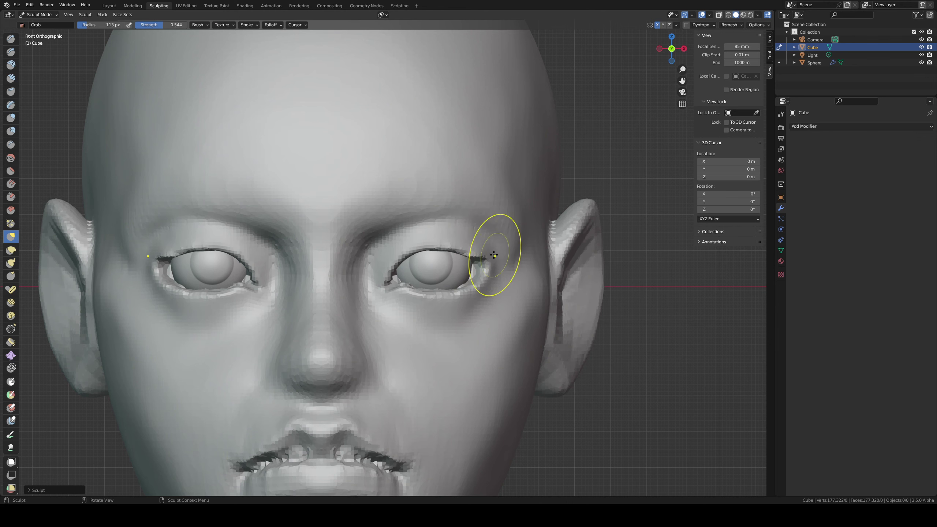
# Step: Curve the eyelids around the eyeball with the Grab brush, working from above at about 71 px and from below with a larger radius
pyautogui.moveTo(467, 285); pyautogui.dragTo(477, 291, button='middle')
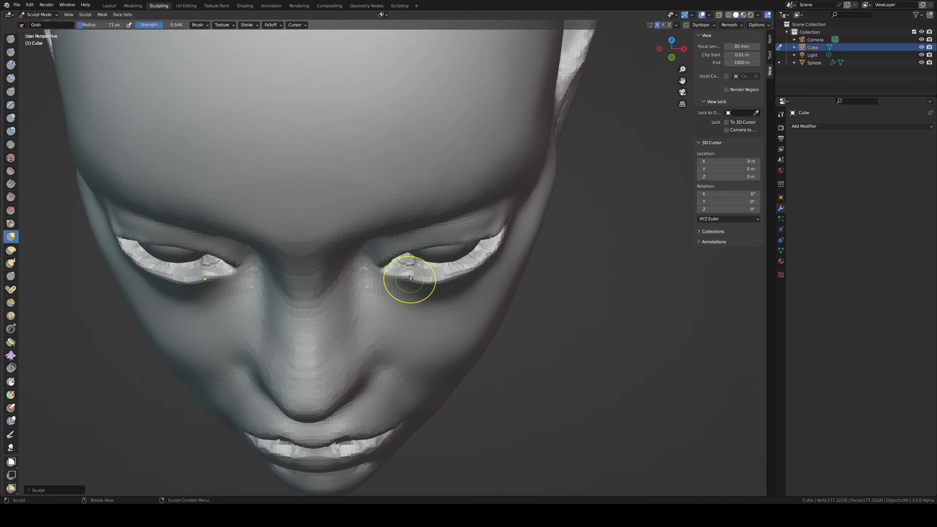
pyautogui.moveTo(406, 258)
pyautogui.mouseDown(button='middle')
pyautogui.moveTo(391, 163)
pyautogui.moveTo(414, 165)
pyautogui.moveTo(403, 295)
pyautogui.moveTo(393, 257)
pyautogui.moveTo(410, 281)
pyautogui.moveTo(402, 269)
pyautogui.moveTo(458, 275)
pyautogui.moveTo(463, 238)
pyautogui.mouseUp(button='middle')
pyautogui.press('f')
pyautogui.click(416, 258)
pyautogui.press('f')
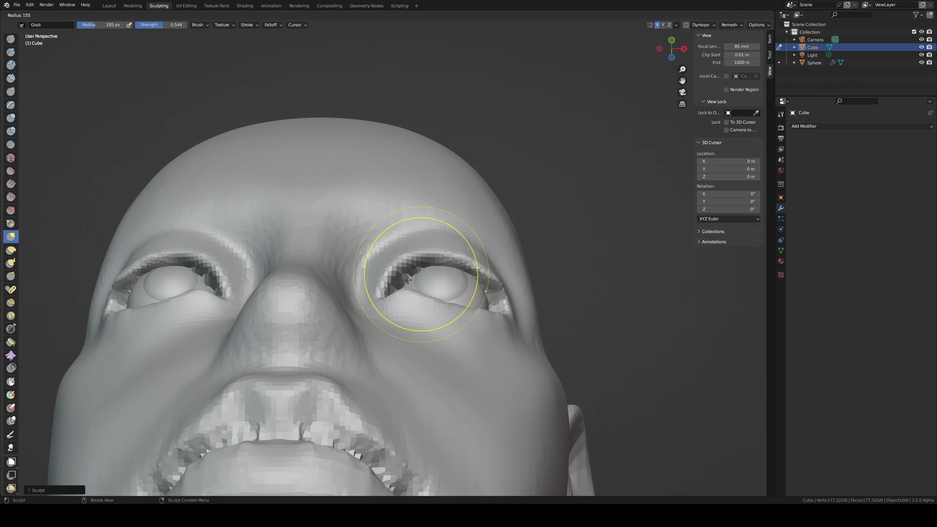
pyautogui.click(471, 274)
# Step: Push the lower eyelid back in right side view with a large Grab brush, at radii of about 237 and 191 px
pyautogui.moveTo(393, 275)
pyautogui.mouseDown(button='middle')
pyautogui.moveTo(393, 309)
pyautogui.moveTo(339, 313)
pyautogui.moveTo(322, 304)
pyautogui.mouseUp(button='middle')
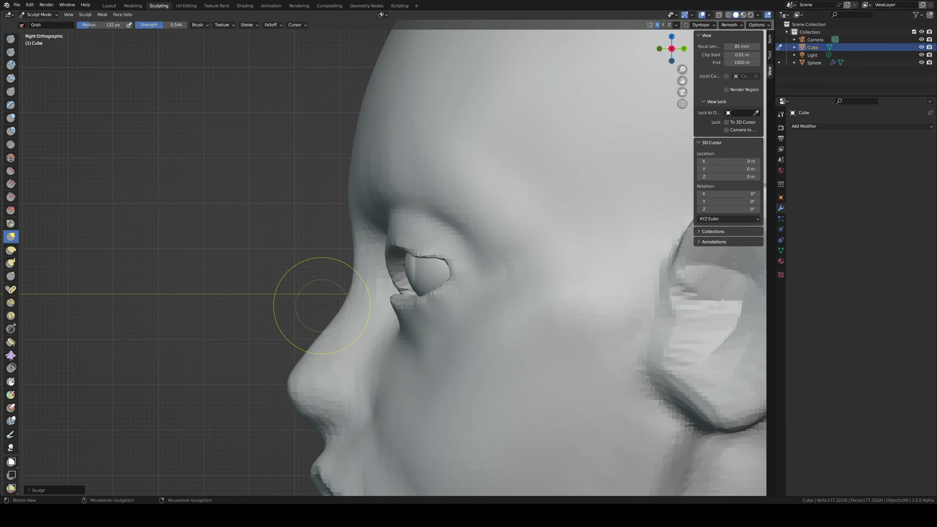
pyautogui.press('f')
pyautogui.click(446, 276)
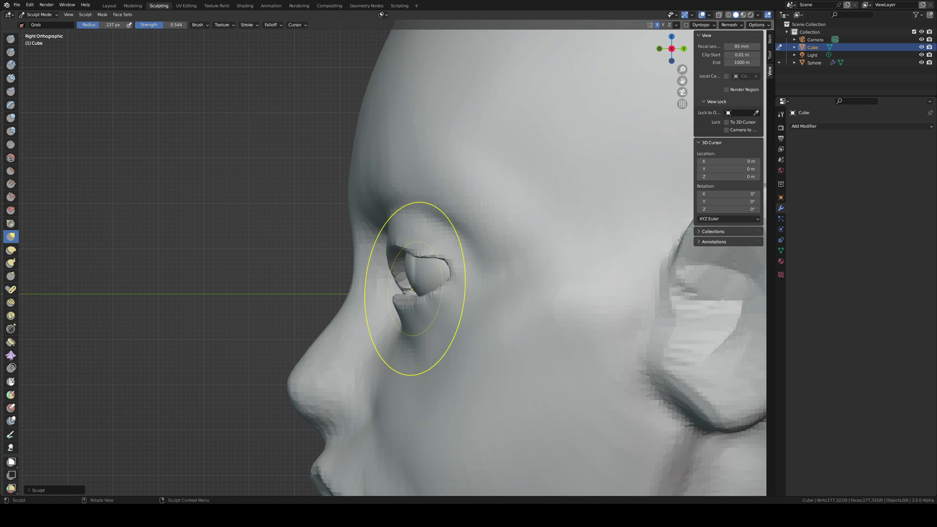
pyautogui.press('f')
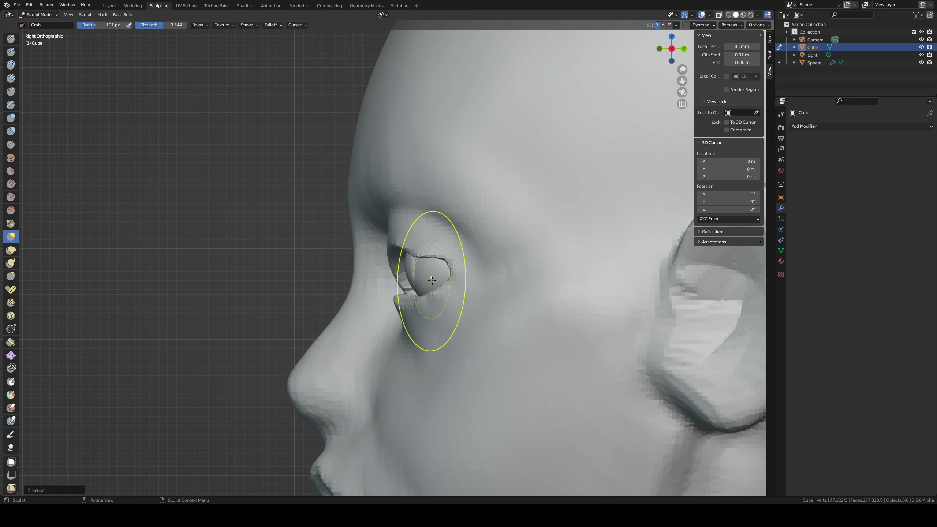
pyautogui.click(441, 276)
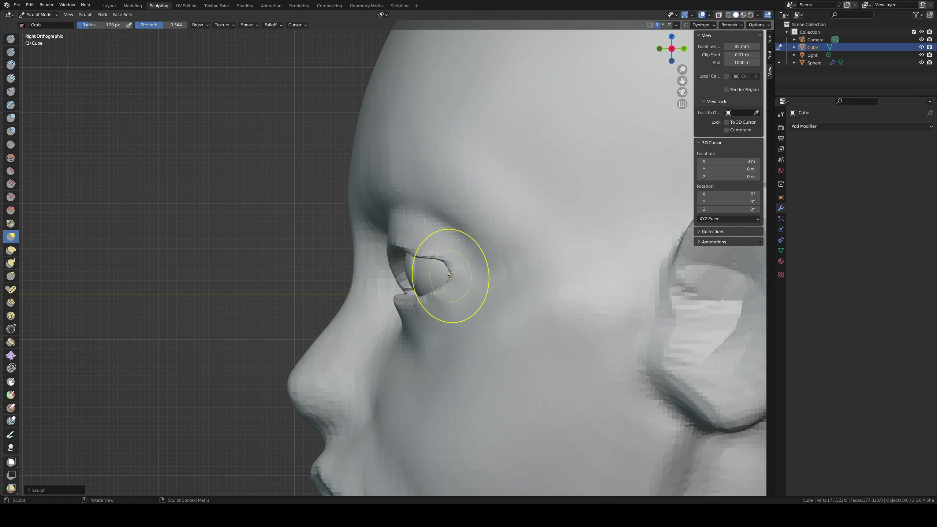
# Step: Pull the outer corner of the eye forward in side profile with the Grab brush at a radius of about 173 px
pyautogui.press('f')
pyautogui.click(456, 276)
pyautogui.moveTo(453, 277); pyautogui.dragTo(443, 272)
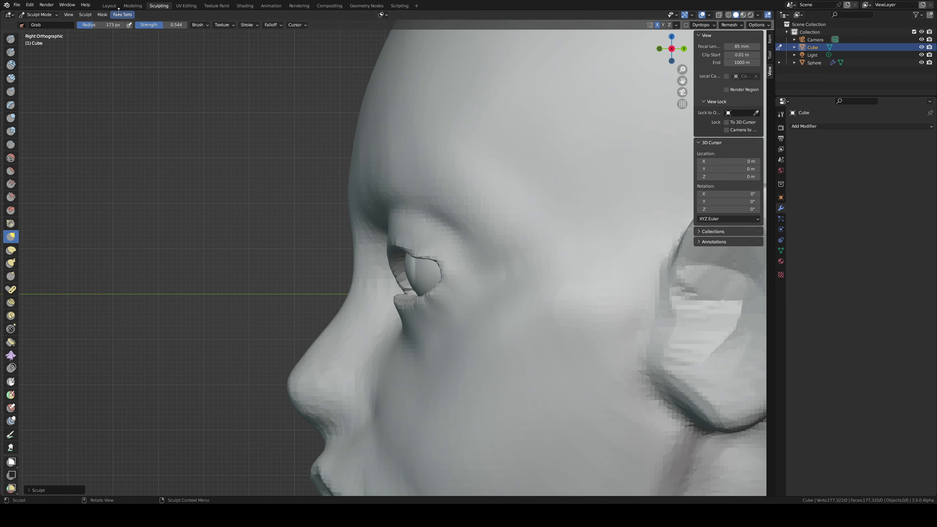
pyautogui.moveTo(443, 261)
pyautogui.mouseDown()
pyautogui.moveTo(426, 264)
pyautogui.moveTo(425, 275)
pyautogui.mouseUp()
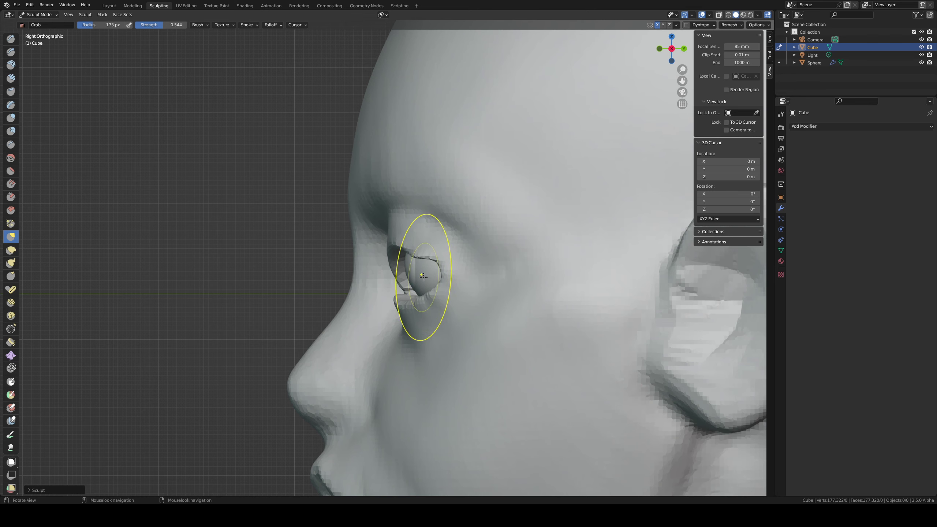
pyautogui.moveTo(424, 276); pyautogui.dragTo(432, 249, button='middle')
# Step: Take the head out of Sculpt Mode into Object Mode and select the eyeball
pyautogui.hotkey('ctrl', 'Tab')
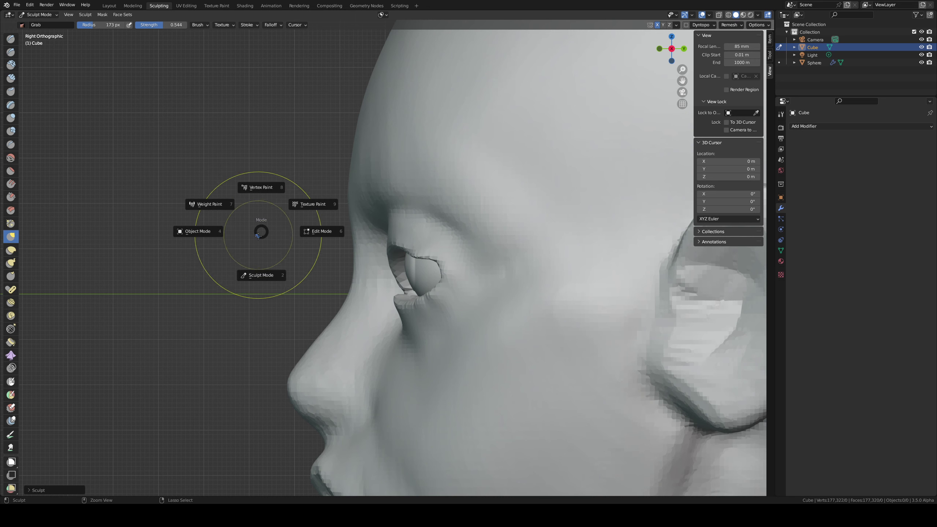
pyautogui.click(313, 153)
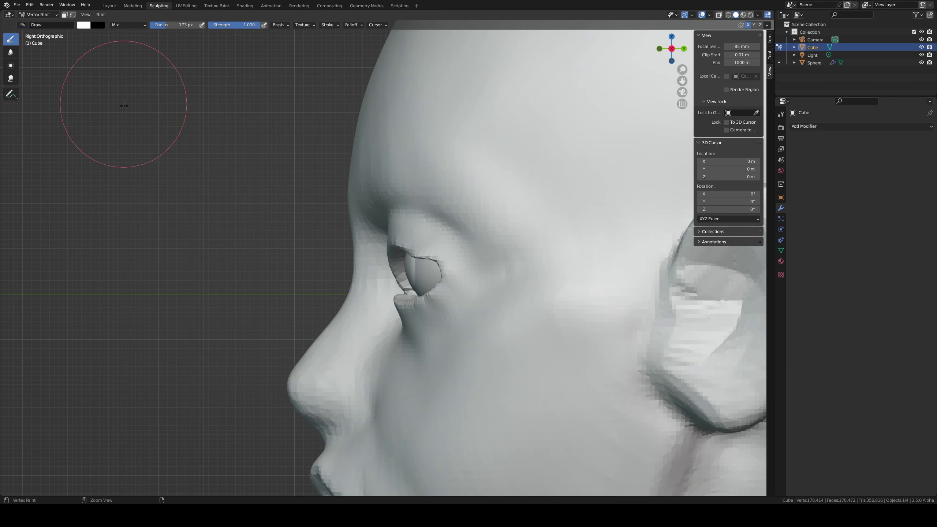
pyautogui.hotkey('ctrl', 'Tab')
pyautogui.click(80, 116)
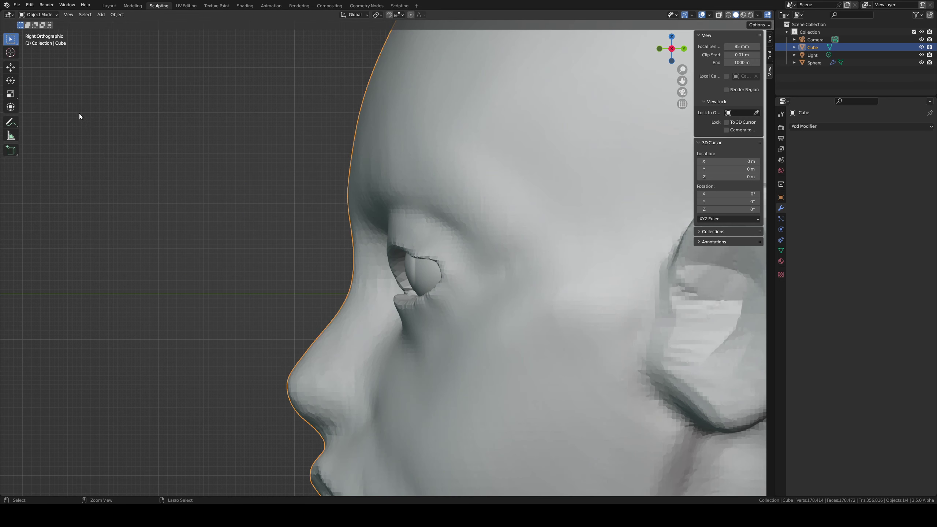
pyautogui.click(414, 275)
pyautogui.hotkey('ctrl', 'Tab')
pyautogui.click(356, 275)
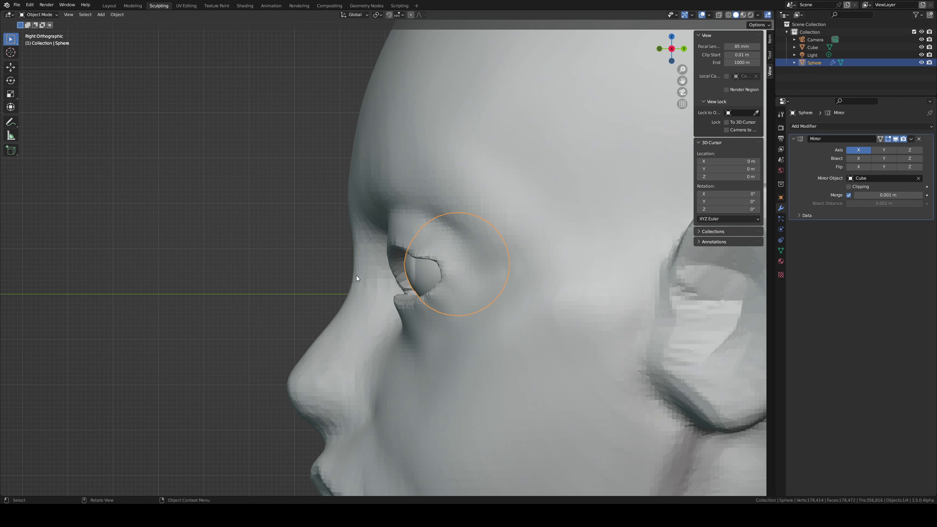
# Step: Move the whole eyeball mesh about 0.02 m forward in Edit Mode, then return to Object Mode and deselect it
pyautogui.press('Tab')
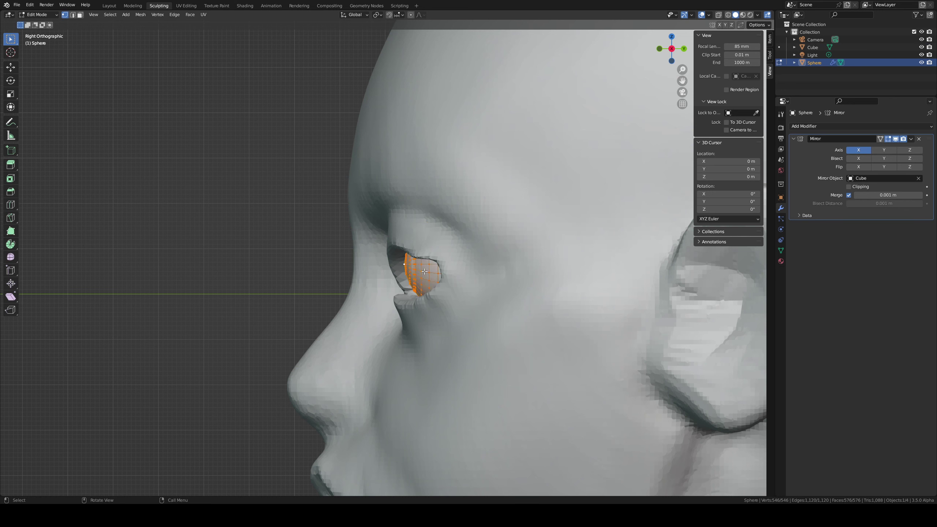
pyautogui.press('g')
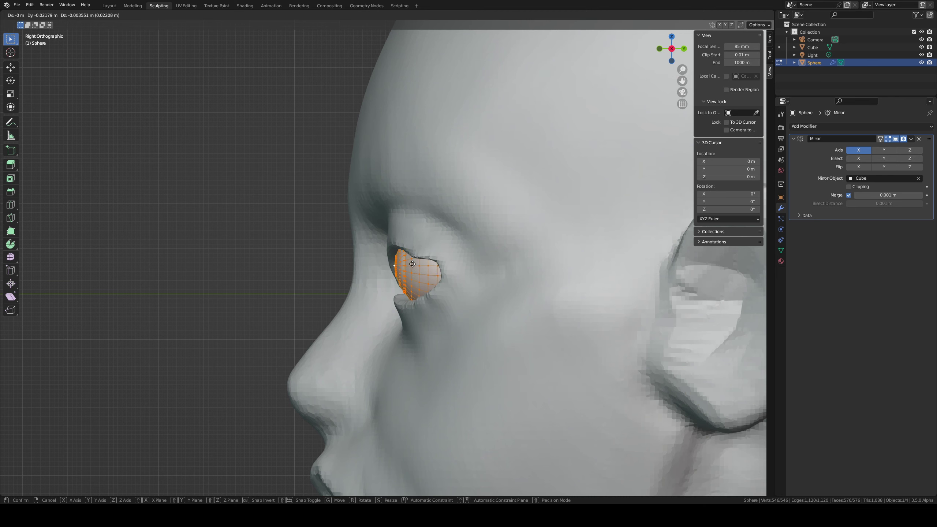
pyautogui.click(414, 271)
pyautogui.press('Tab')
pyautogui.click(278, 229)
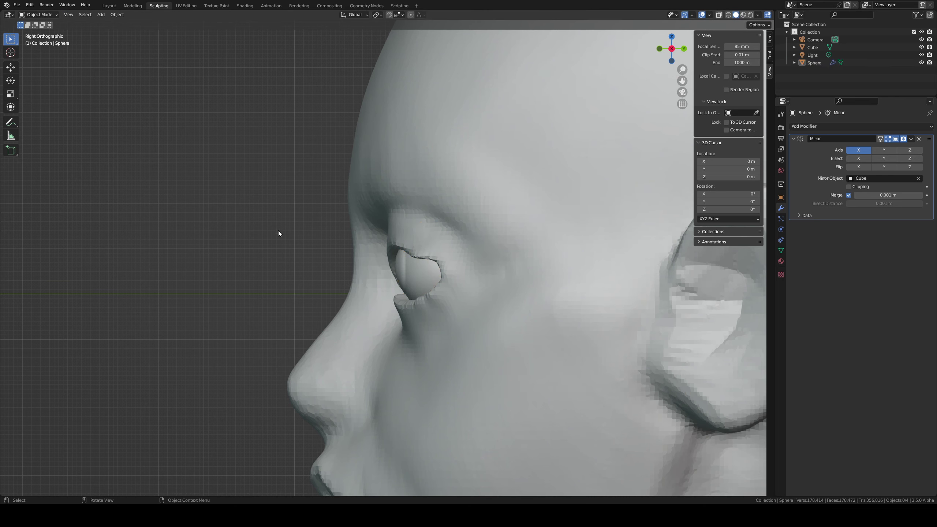
# Step: Select the head mesh again and switch it back to Sculpt Mode
pyautogui.keyDown('alt'); pyautogui.moveTo(317, 230); pyautogui.dragTo(368, 240, button='middle'); pyautogui.keyUp('alt')
pyautogui.click(368, 240)
pyautogui.hotkey('ctrl', 'Tab')
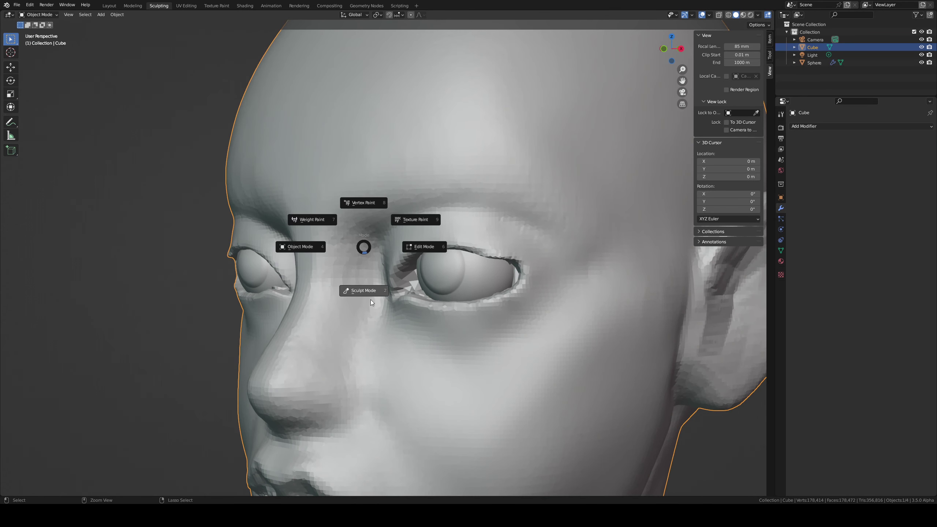
pyautogui.click(371, 300)
# Step: Pull the outer part of the upper eyelid fold outward with the Grab brush at a radius of about 112 px
pyautogui.moveTo(382, 280); pyautogui.dragTo(421, 268, button='middle')
pyautogui.press('[')
pyautogui.press('[')
pyautogui.press('[')
pyautogui.press('[')
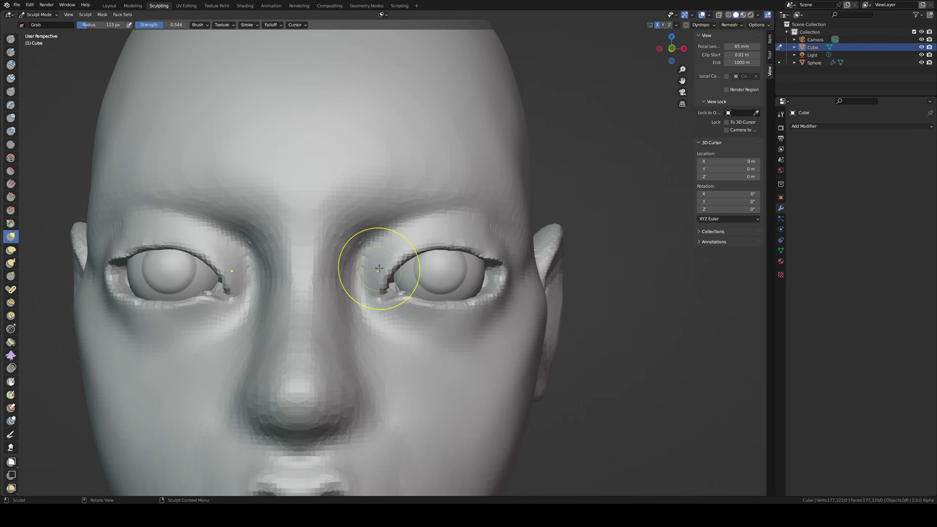
pyautogui.press('f')
pyautogui.moveTo(461, 210)
pyautogui.mouseDown()
pyautogui.moveTo(474, 195)
pyautogui.moveTo(498, 200)
pyautogui.mouseUp()
pyautogui.click(526, 213)
# Step: Carve the outer corner of the eye with Draw Sharp at about 59 px, undoing the trial stroke along the upper lid crease
pyautogui.press('2')
pyautogui.press('f')
pyautogui.click(405, 267)
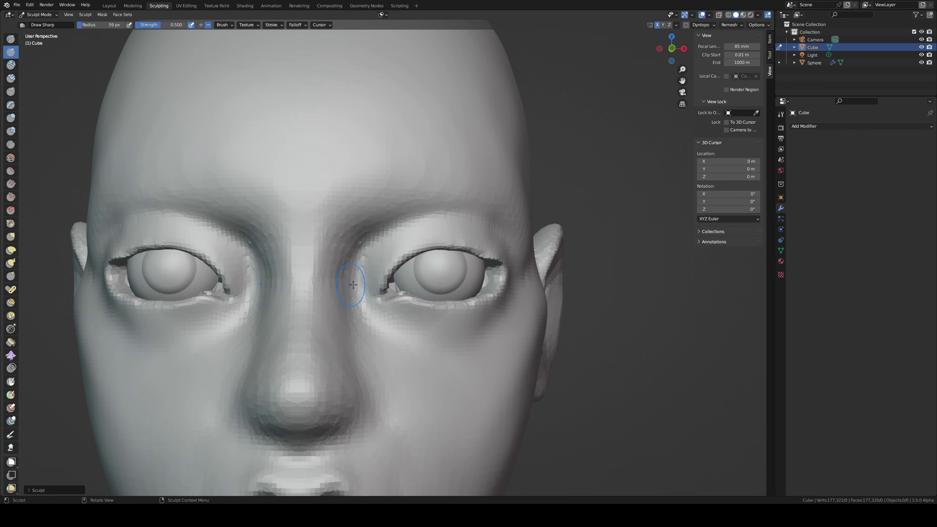
pyautogui.moveTo(364, 266)
pyautogui.mouseDown()
pyautogui.moveTo(365, 281)
pyautogui.moveTo(412, 220)
pyautogui.moveTo(429, 220)
pyautogui.moveTo(406, 220)
pyautogui.moveTo(496, 226)
pyautogui.mouseUp()
pyautogui.moveTo(516, 223); pyautogui.dragTo(458, 222, button='middle')
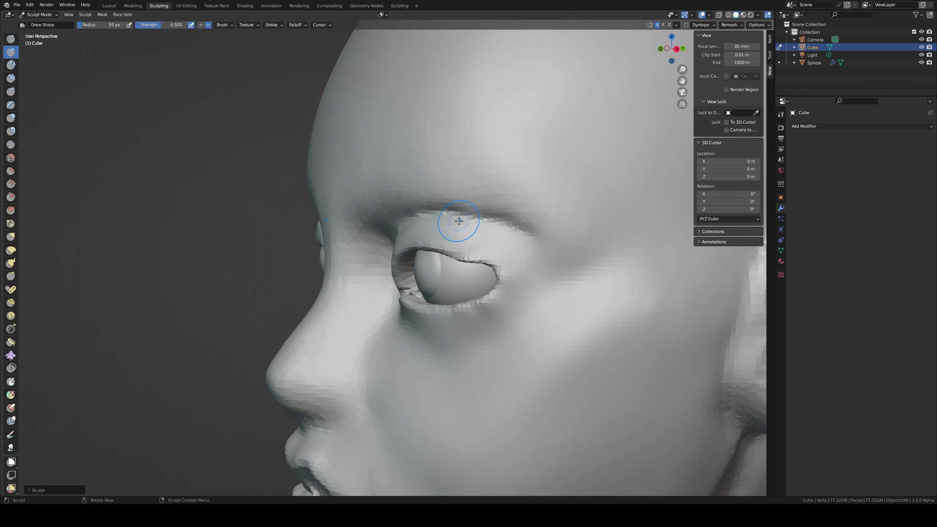
pyautogui.hotkey('ctrl', 'z')
pyautogui.moveTo(500, 282); pyautogui.dragTo(514, 272)
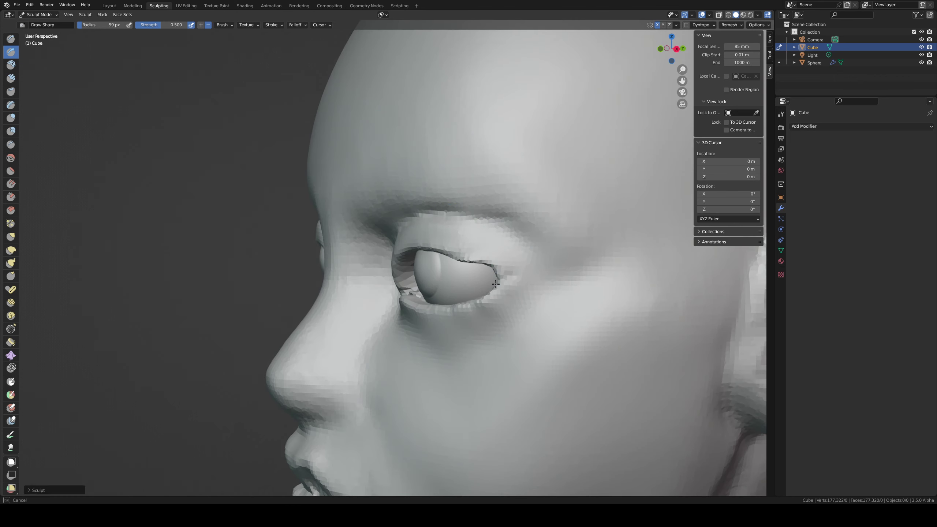
# Step: Reshape the inner eye corner and lower lid from below and above, reducing the Grab brush radius to about 72 px
pyautogui.moveTo(493, 226); pyautogui.dragTo(448, 245, button='middle')
pyautogui.press('g')
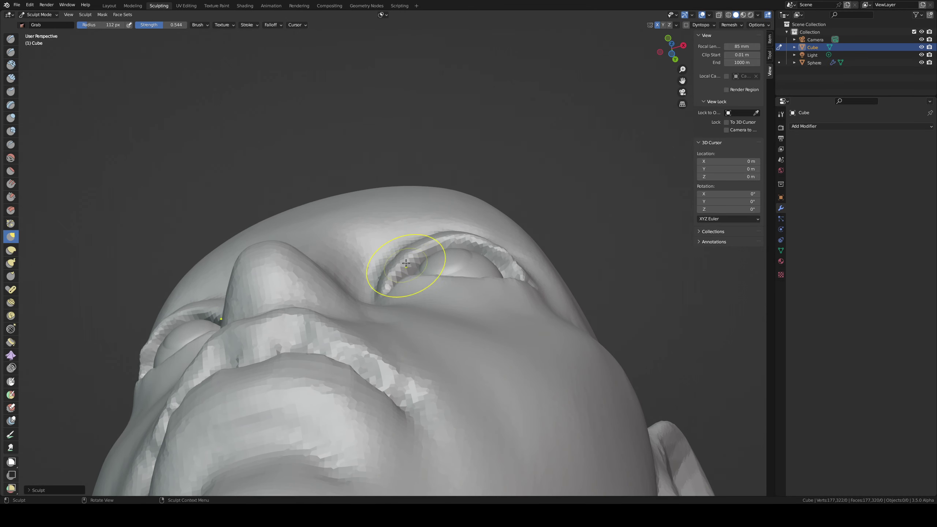
pyautogui.moveTo(405, 263)
pyautogui.mouseDown(button='middle')
pyautogui.moveTo(446, 294)
pyautogui.moveTo(401, 232)
pyautogui.mouseUp(button='middle')
pyautogui.press('f')
pyautogui.click(430, 299)
pyautogui.moveTo(391, 283); pyautogui.dragTo(410, 280)
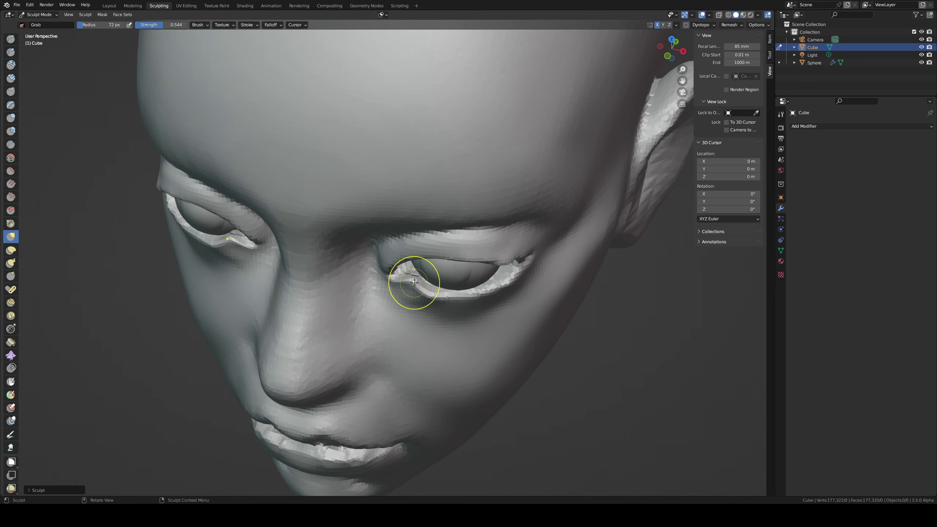
# Step: Adjust the lower lid's curve around the eyeball from above with the Grab brush at radii of about 91 and 105 px
pyautogui.moveTo(426, 285)
pyautogui.mouseDown(button='middle')
pyautogui.moveTo(420, 211)
pyautogui.moveTo(438, 294)
pyautogui.moveTo(450, 286)
pyautogui.mouseUp(button='middle')
pyautogui.press('f')
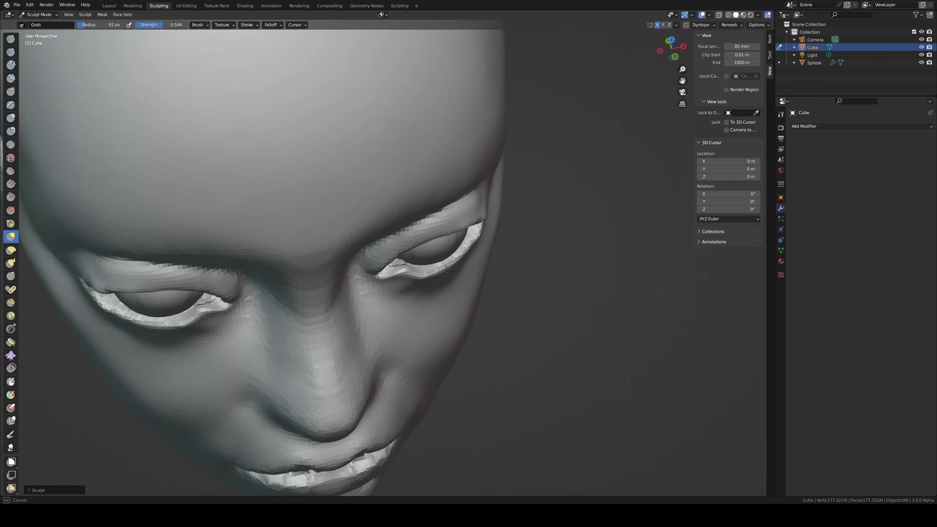
pyautogui.moveTo(450, 262); pyautogui.dragTo(453, 266)
pyautogui.press('f')
pyautogui.click(481, 243)
pyautogui.moveTo(481, 243); pyautogui.dragTo(449, 232, button='middle')
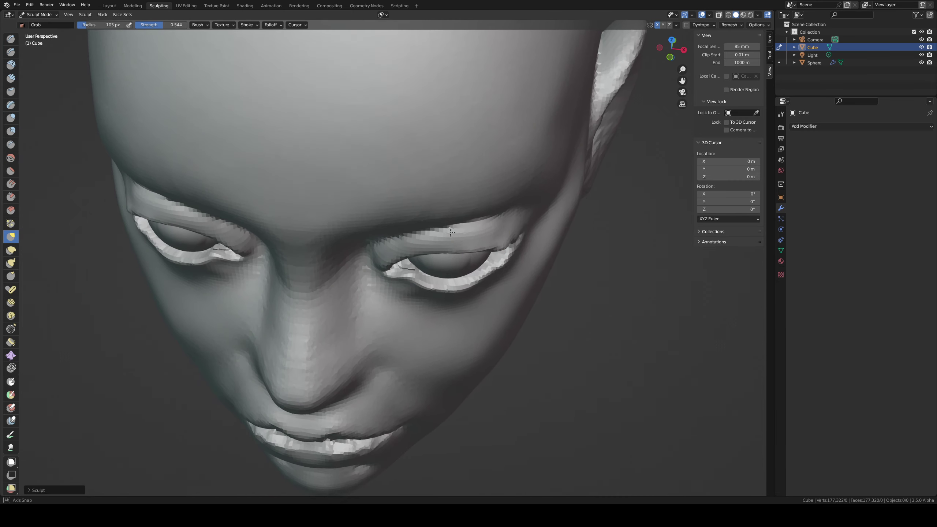
# Step: Carve the upper eyelid crease down to the outer eye corner with the Draw Sharp brush at a radius of about 60 px
pyautogui.moveTo(505, 253)
pyautogui.mouseDown(button='middle')
pyautogui.moveTo(523, 283)
pyautogui.moveTo(477, 243)
pyautogui.moveTo(509, 235)
pyautogui.mouseUp(button='middle')
pyautogui.press('d')
pyautogui.press('f')
pyautogui.click(490, 237)
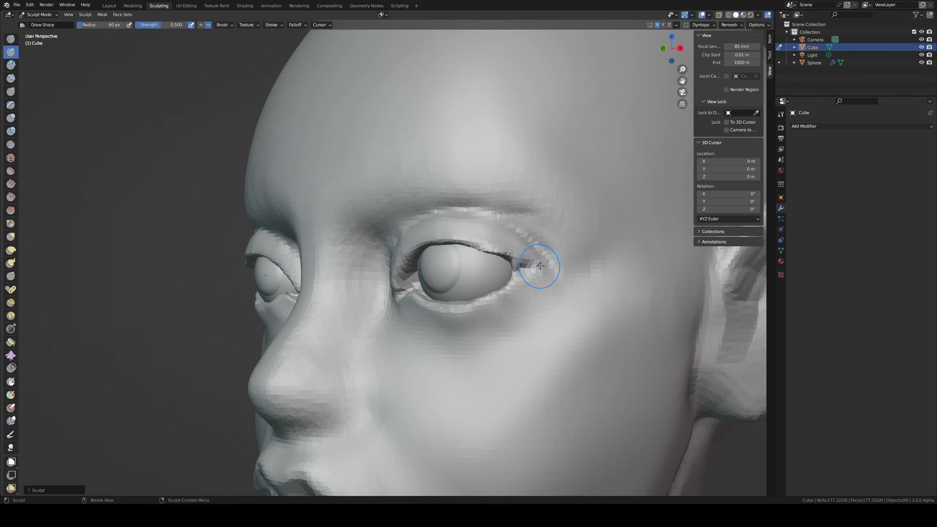
# Step: Build up the brow fold above the outer eye corner with the Clay Strips brush at radii of about 66 and 63 px
pyautogui.moveTo(509, 244)
pyautogui.mouseDown(button='middle')
pyautogui.moveTo(581, 258)
pyautogui.moveTo(552, 263)
pyautogui.moveTo(560, 262)
pyautogui.moveTo(560, 226)
pyautogui.moveTo(575, 236)
pyautogui.moveTo(554, 230)
pyautogui.mouseUp(button='middle')
pyautogui.press('c')
pyautogui.moveTo(449, 174); pyautogui.dragTo(512, 196, button='middle')
pyautogui.press('f')
pyautogui.click(409, 249)
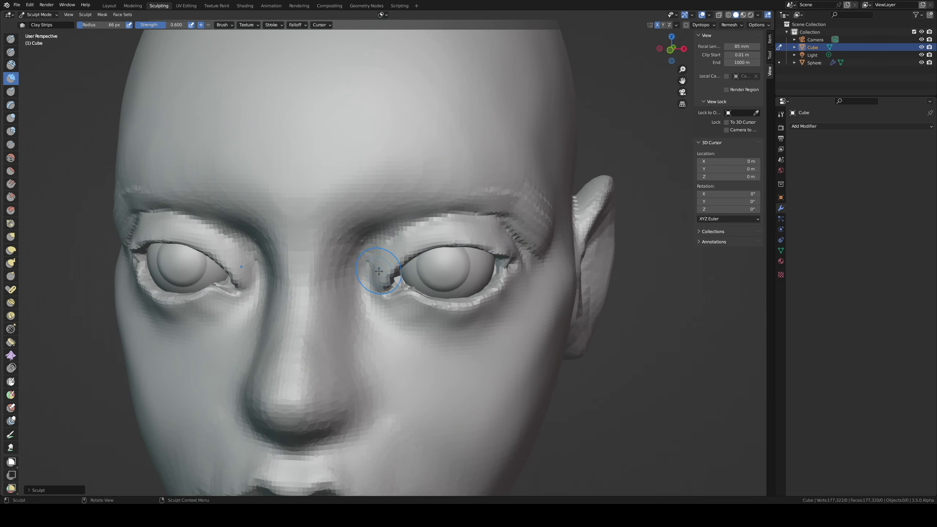
pyautogui.moveTo(379, 271); pyautogui.dragTo(407, 282, button='middle')
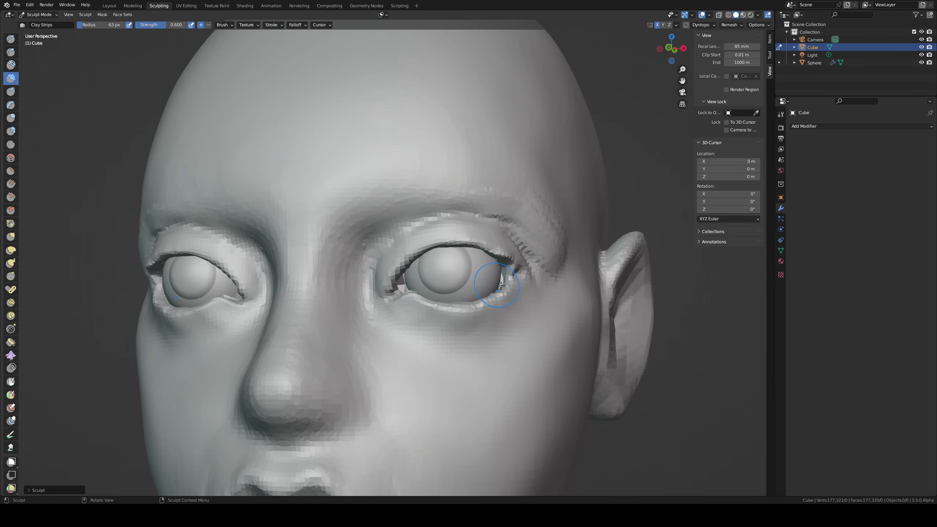
pyautogui.moveTo(477, 278); pyautogui.dragTo(461, 272, button='middle')
# Step: Carve a first crease below the lower eyelid with the Draw Sharp brush at a radius of about 73 px
pyautogui.press('1')
pyautogui.press('f')
pyautogui.click(405, 321)
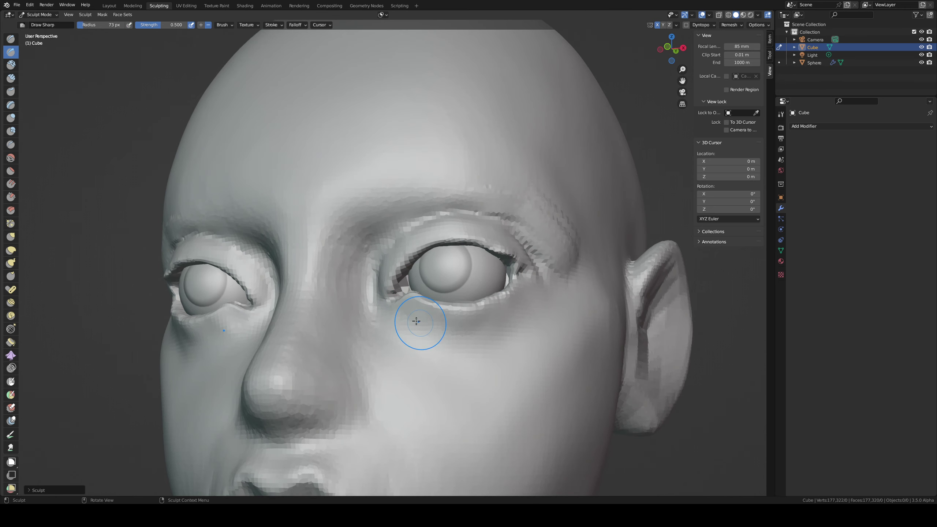
pyautogui.moveTo(416, 320); pyautogui.dragTo(464, 326)
# Step: Reshape the inner part of the lower lid with the Grab brush at a radius of about 72 px, undoing the last stroke
pyautogui.moveTo(496, 303); pyautogui.dragTo(454, 297, button='middle')
pyautogui.press('g')
pyautogui.moveTo(428, 293); pyautogui.dragTo(409, 310)
pyautogui.moveTo(410, 309)
pyautogui.mouseDown(button='middle')
pyautogui.moveTo(496, 300)
pyautogui.moveTo(504, 286)
pyautogui.mouseUp(button='middle')
pyautogui.press('f')
pyautogui.click(516, 303)
pyautogui.hotkey('ctrl', 'z')
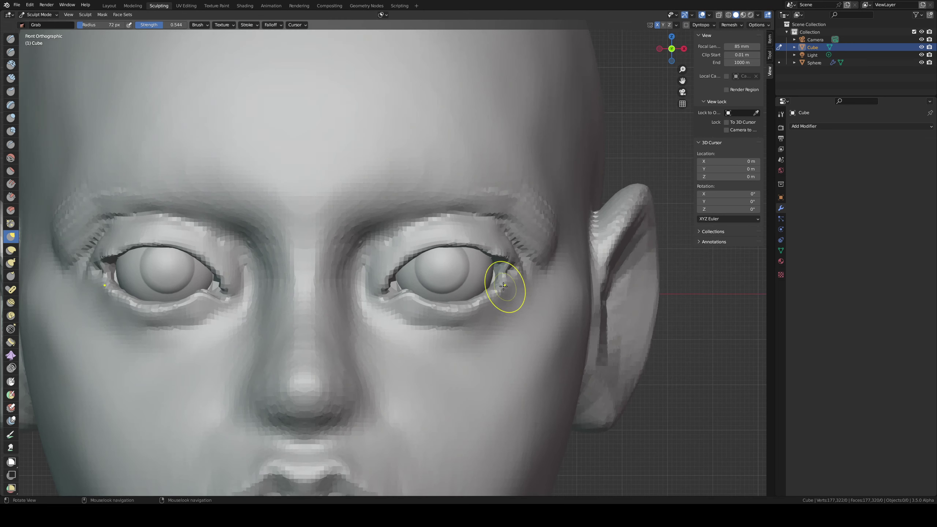
# Step: Pull the lids together at the outer eye corner against the eyeball, setting the Grab brush radius to about 84 px
pyautogui.press('f')
pyautogui.click(516, 280)
pyautogui.moveTo(506, 274); pyautogui.dragTo(505, 274)
pyautogui.moveTo(511, 272); pyautogui.dragTo(507, 260)
pyautogui.press('f')
pyautogui.click(541, 256)
pyautogui.moveTo(507, 260); pyautogui.dragTo(498, 264, button='middle')
pyautogui.press('f')
pyautogui.click(491, 262)
pyautogui.moveTo(493, 263); pyautogui.dragTo(496, 263)
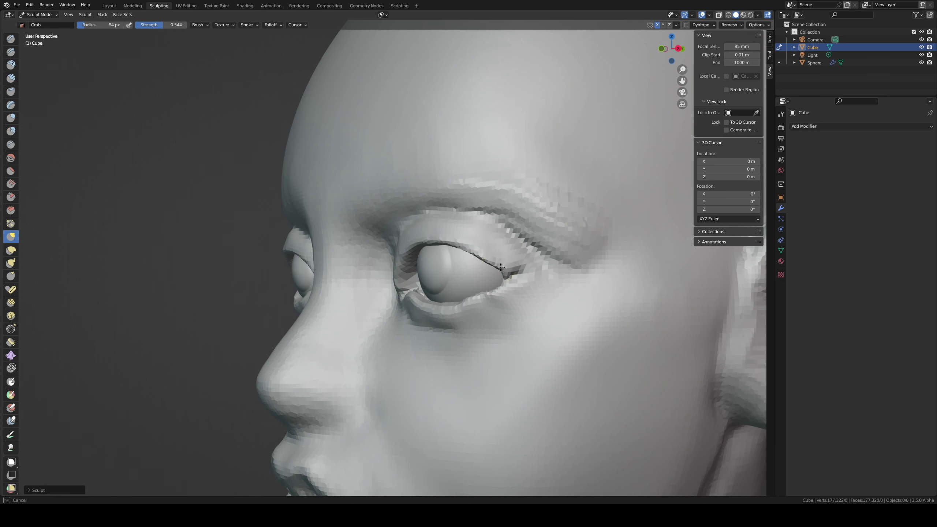
# Step: Deepen the crease beneath the lower lid with Draw Sharp at radii of about 62 and 97 px
pyautogui.moveTo(507, 272); pyautogui.dragTo(524, 272, button='middle')
pyautogui.hotkey('shift', 'x')
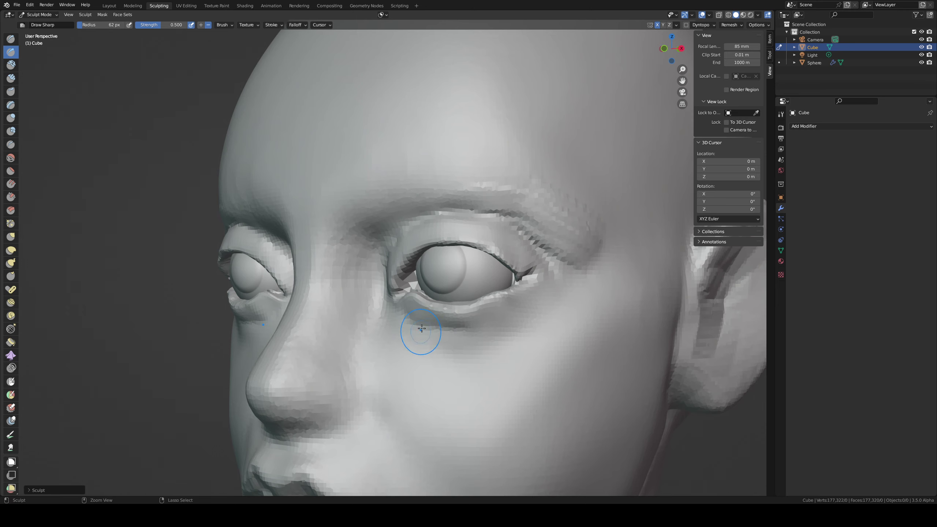
pyautogui.moveTo(421, 328)
pyautogui.mouseDown(button='middle')
pyautogui.moveTo(444, 313)
pyautogui.moveTo(489, 322)
pyautogui.moveTo(490, 356)
pyautogui.moveTo(452, 313)
pyautogui.moveTo(422, 319)
pyautogui.mouseUp(button='middle')
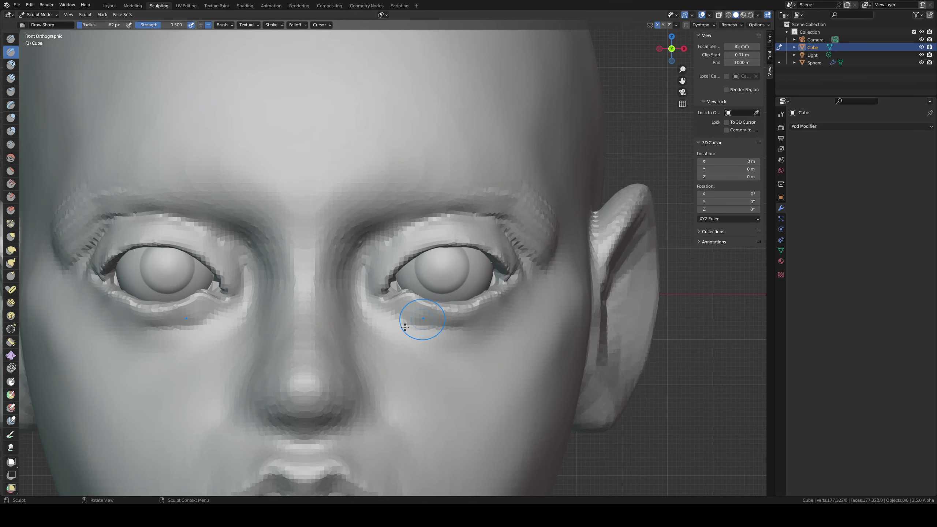
pyautogui.press('f')
pyautogui.click(407, 311)
pyautogui.moveTo(477, 326); pyautogui.dragTo(503, 308)
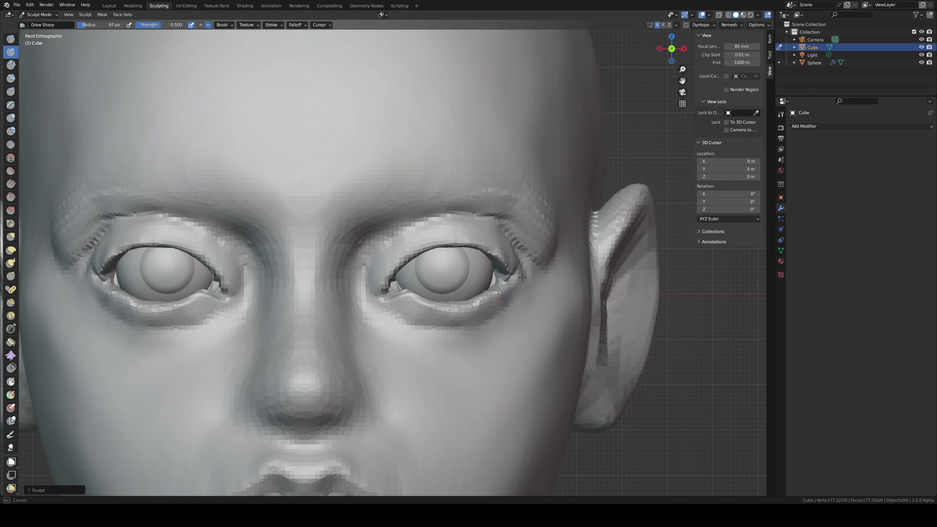
# Step: Try to extend the under-eye crease up to the outer eye corner with Draw Sharp at about 97 px
pyautogui.moveTo(522, 277)
pyautogui.mouseDown()
pyautogui.moveTo(506, 309)
pyautogui.moveTo(464, 322)
pyautogui.moveTo(504, 318)
pyautogui.moveTo(523, 289)
pyautogui.mouseUp()
pyautogui.hotkey('ctrl', 'z')
pyautogui.hotkey('ctrl', 'z')
pyautogui.hotkey('ctrl', 'z')
# Step: Refine the upper lid area and smooth the brow fold above the outer eye corner with brush radii of about 68 and 113 px
pyautogui.moveTo(502, 268); pyautogui.dragTo(468, 274, button='middle')
pyautogui.press('f')
pyautogui.click(546, 319)
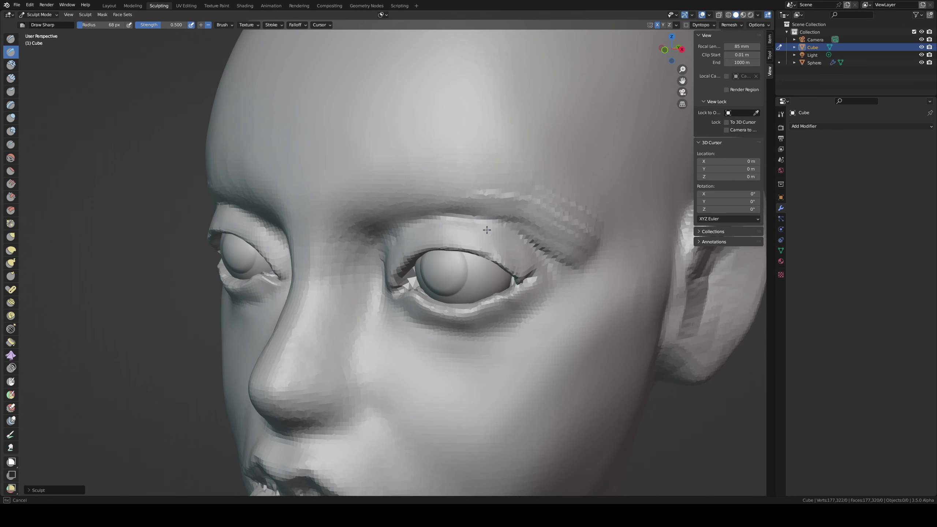
pyautogui.press('f')
pyautogui.click(513, 203)
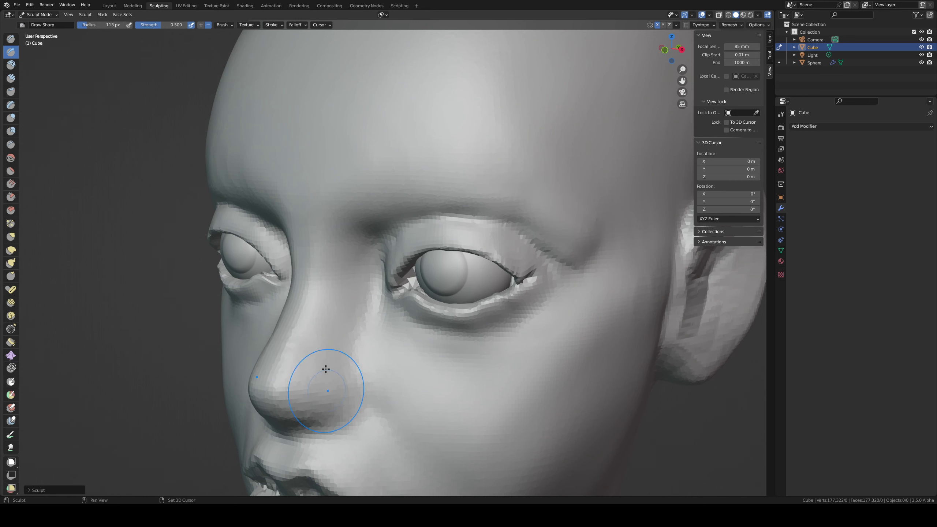
# Step: Flatten the bridge of the nose from the front with the Scrape/Peaks brush at a radius of about 113 px
pyautogui.press('KP_1')
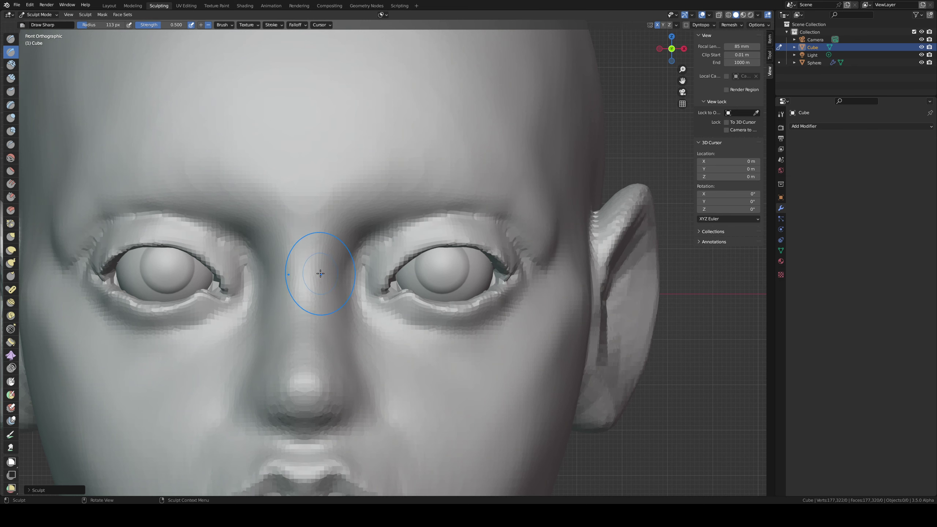
pyautogui.hotkey('shift', 't')
pyautogui.moveTo(318, 276); pyautogui.dragTo(303, 245)
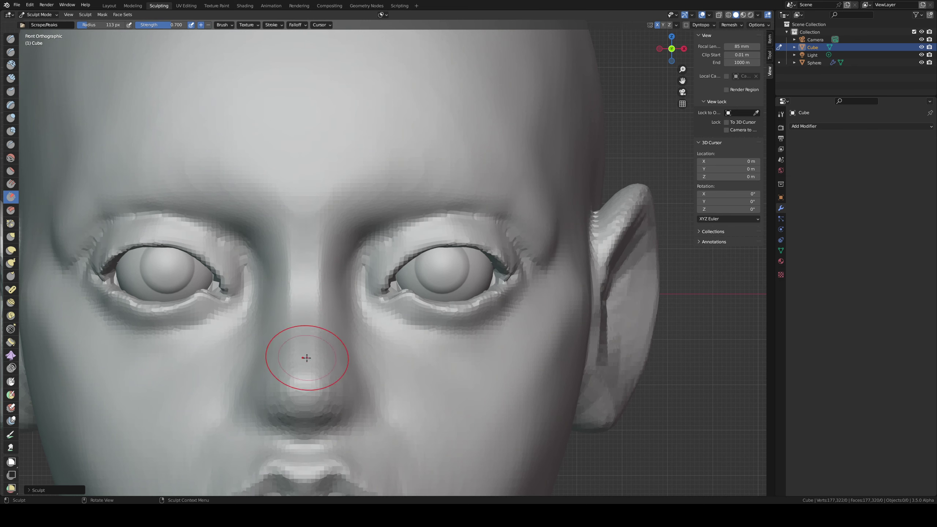
pyautogui.moveTo(306, 357)
pyautogui.mouseDown(button='middle')
pyautogui.moveTo(303, 283)
pyautogui.moveTo(372, 314)
pyautogui.mouseUp(button='middle')
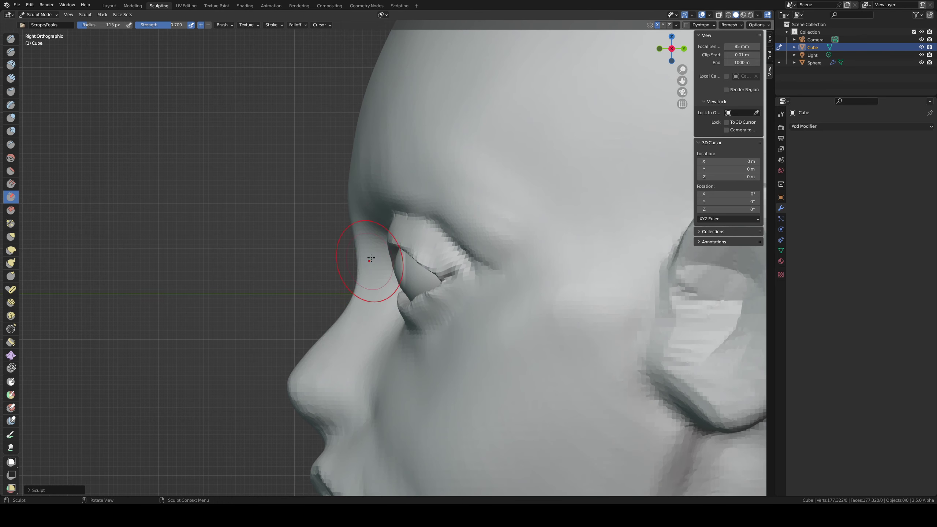
# Step: Reshape the nose from the side and from below with the Grab brush at radii of about 155 and 112 px
pyautogui.press('g')
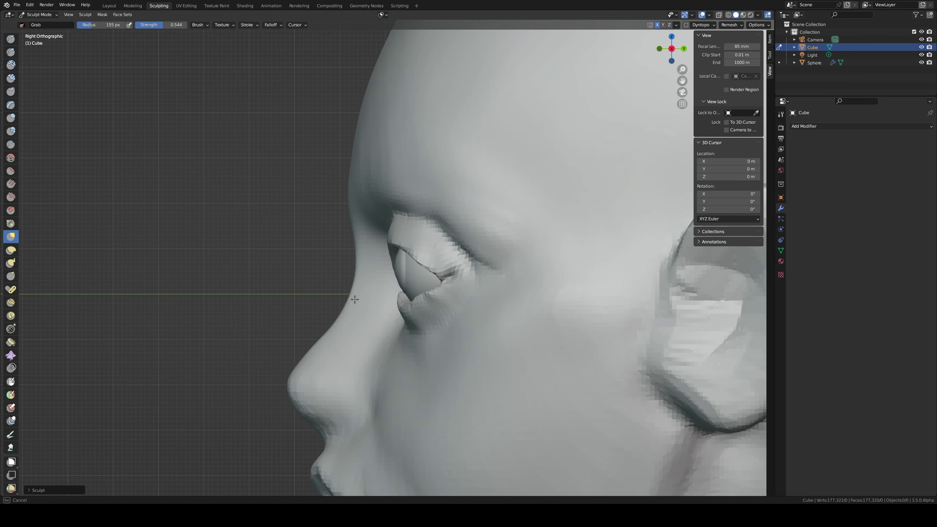
pyautogui.moveTo(338, 320)
pyautogui.mouseDown(button='middle')
pyautogui.moveTo(359, 300)
pyautogui.moveTo(356, 324)
pyautogui.moveTo(364, 320)
pyautogui.moveTo(387, 288)
pyautogui.mouseUp(button='middle')
pyautogui.moveTo(387, 288); pyautogui.dragTo(389, 249, button='middle')
pyautogui.press('f')
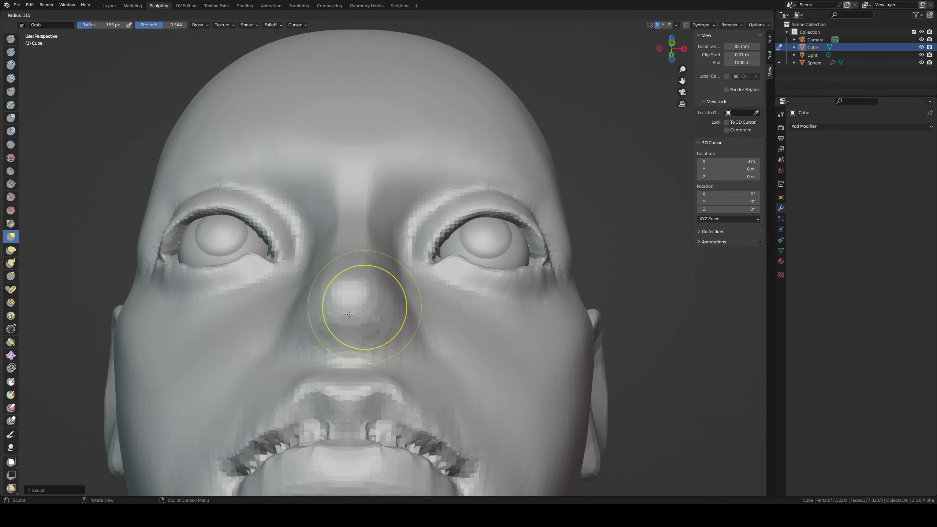
pyautogui.click(406, 308)
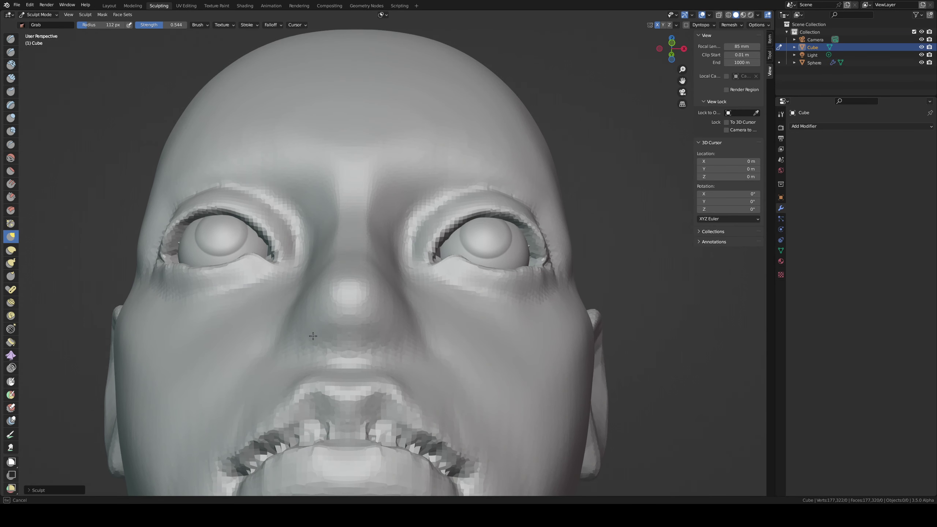
pyautogui.moveTo(359, 306)
pyautogui.mouseDown(button='middle')
pyautogui.moveTo(351, 270)
pyautogui.moveTo(376, 293)
pyautogui.mouseUp(button='middle')
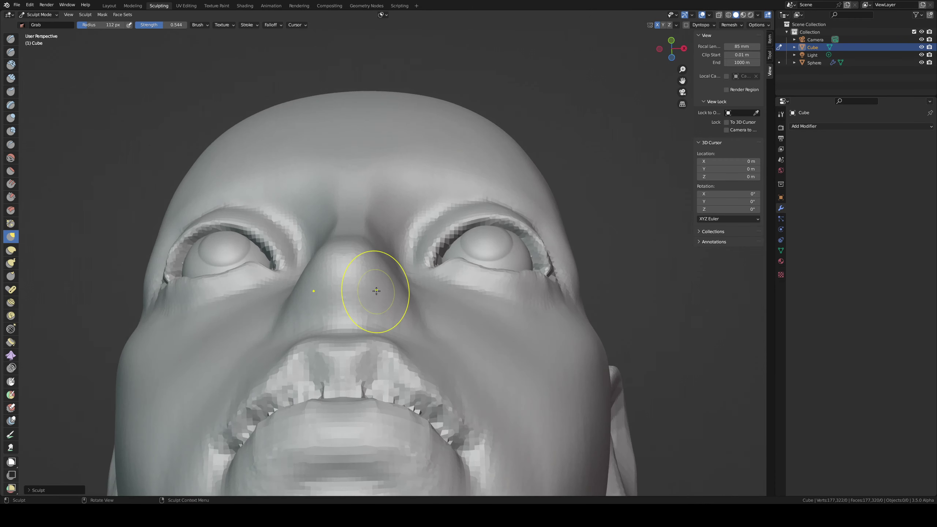
# Step: Carve both nostril openings from below with the Draw Sharp brush at a radius of about 62 px
pyautogui.press('1')
pyautogui.press('f')
pyautogui.click(360, 304)
pyautogui.moveTo(368, 295); pyautogui.dragTo(373, 295)
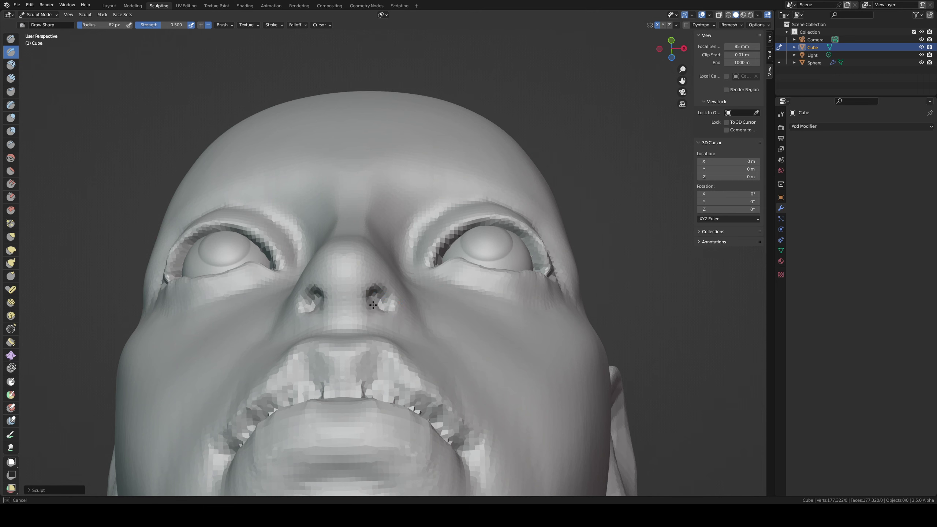
pyautogui.moveTo(368, 304); pyautogui.dragTo(332, 355, button='middle')
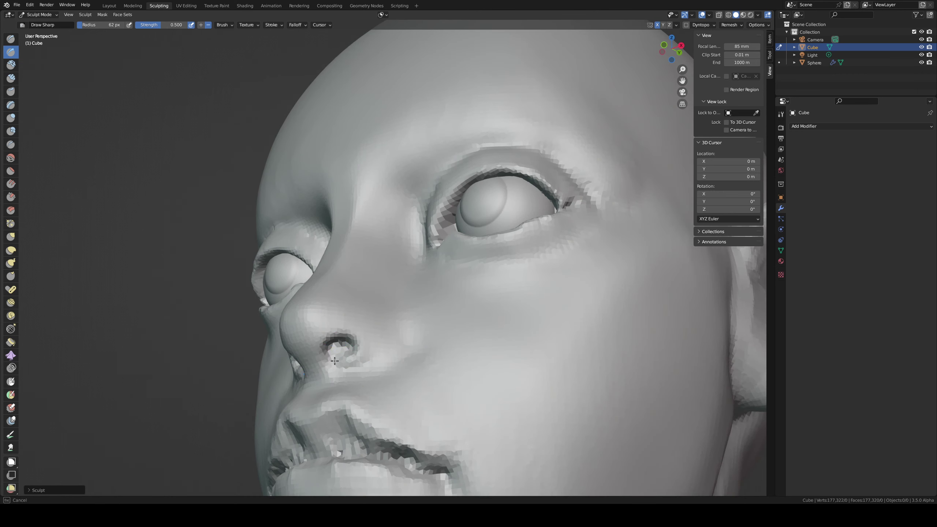
pyautogui.moveTo(344, 359)
pyautogui.mouseDown(button='middle')
pyautogui.moveTo(343, 373)
pyautogui.moveTo(345, 348)
pyautogui.moveTo(352, 369)
pyautogui.moveTo(371, 370)
pyautogui.moveTo(324, 352)
pyautogui.moveTo(379, 345)
pyautogui.mouseUp(button='middle')
# Step: Adjust the nostril wings with Grab at about 115 px and carve the crease around them with Draw Sharp at about 76 px
pyautogui.press('g')
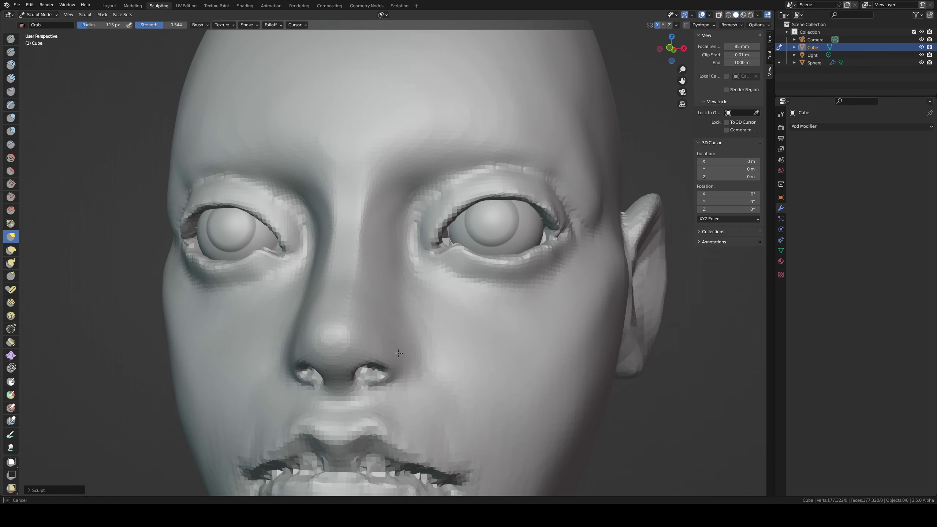
pyautogui.moveTo(402, 361); pyautogui.dragTo(398, 358)
pyautogui.moveTo(384, 334); pyautogui.dragTo(369, 336, button='middle')
pyautogui.press('d')
pyautogui.press('f')
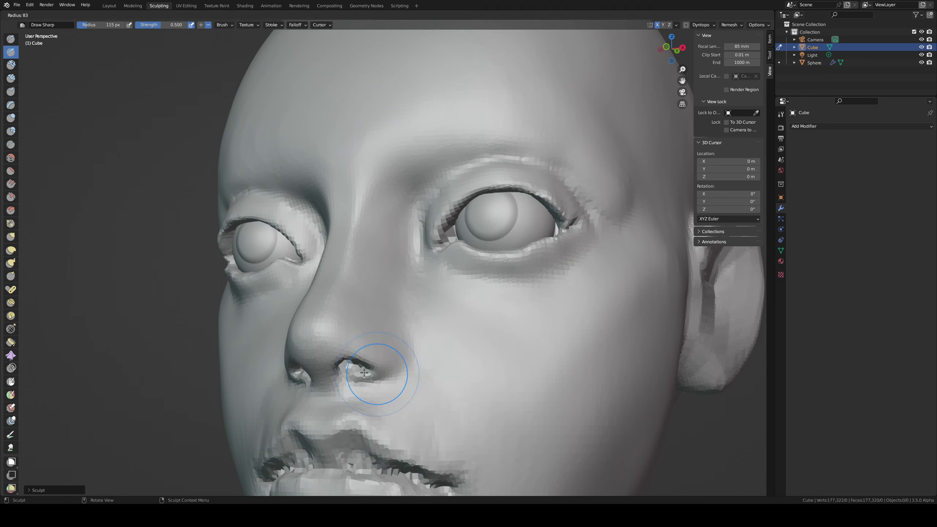
pyautogui.click(403, 374)
pyautogui.moveTo(362, 378); pyautogui.dragTo(369, 342, button='middle')
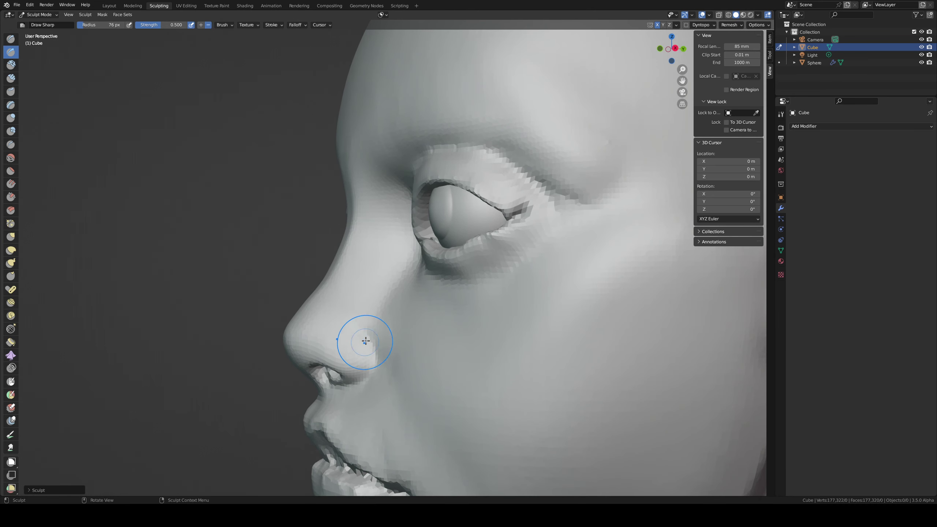
pyautogui.moveTo(315, 324); pyautogui.dragTo(333, 333, button='middle')
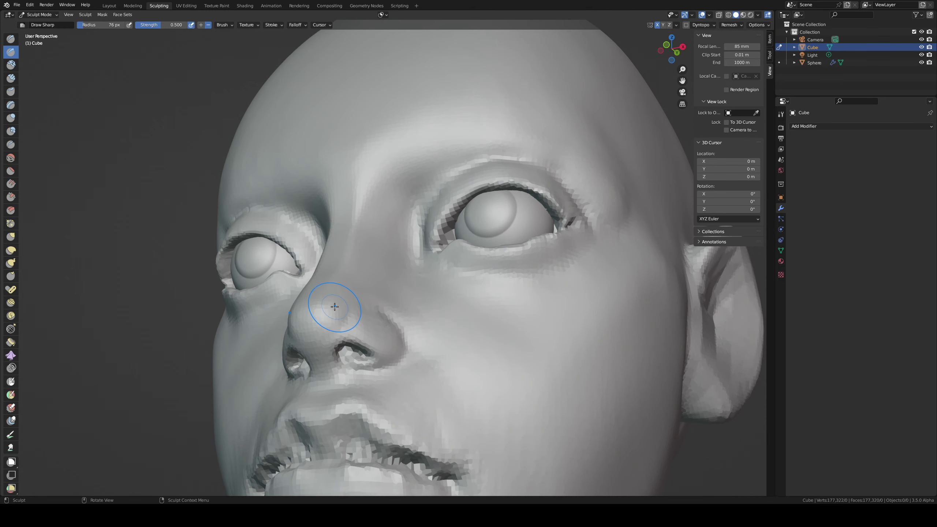
# Step: Adjust the nostrils with the Grab brush and build up the nose tip with Clay Strips, both at about 73 px
pyautogui.moveTo(335, 306); pyautogui.dragTo(358, 324, button='middle')
pyautogui.press('g')
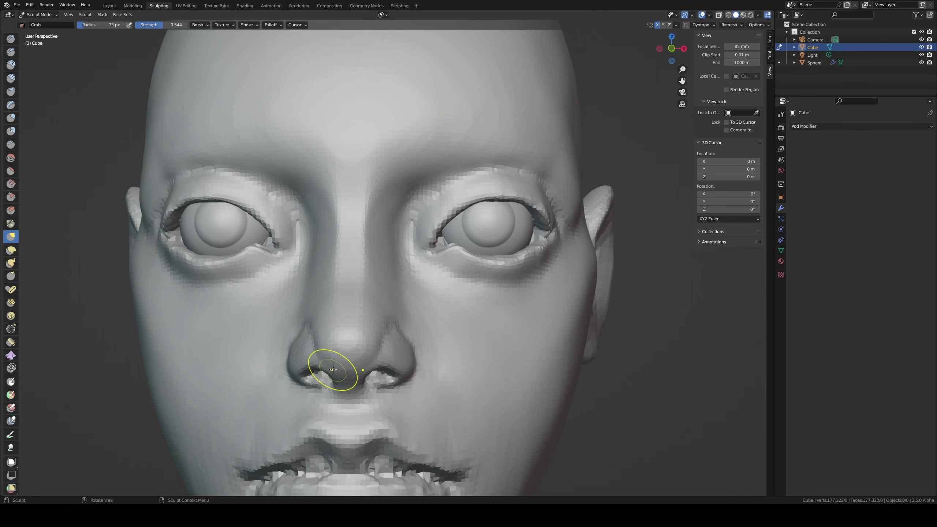
pyautogui.moveTo(333, 369); pyautogui.dragTo(332, 329, button='middle')
pyautogui.press('c')
pyautogui.moveTo(335, 328); pyautogui.dragTo(344, 321)
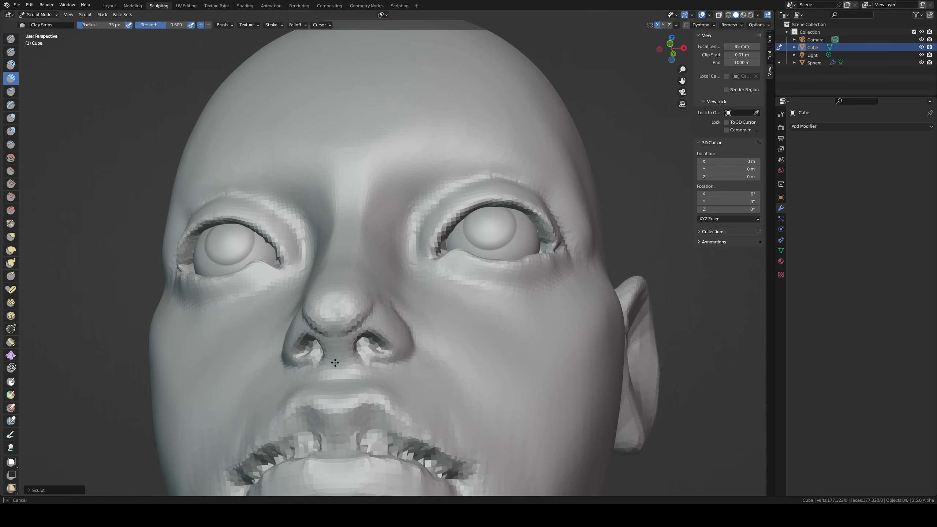
pyautogui.moveTo(335, 352); pyautogui.dragTo(308, 346, button='middle')
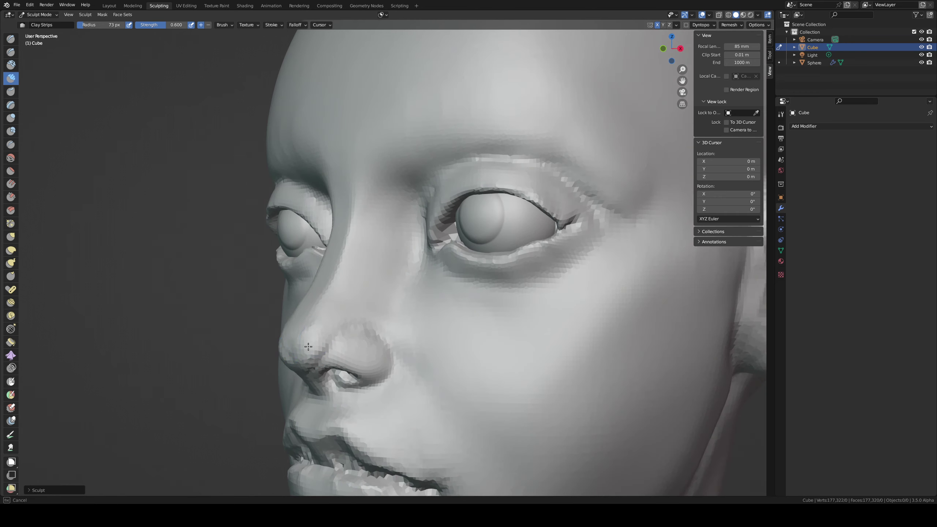
pyautogui.moveTo(311, 333); pyautogui.dragTo(297, 358)
pyautogui.moveTo(313, 358); pyautogui.dragTo(385, 314, button='middle')
# Step: Try to narrow the sides of the nose above the nostril wings with a larger Grab brush of about 127 px
pyautogui.press('g')
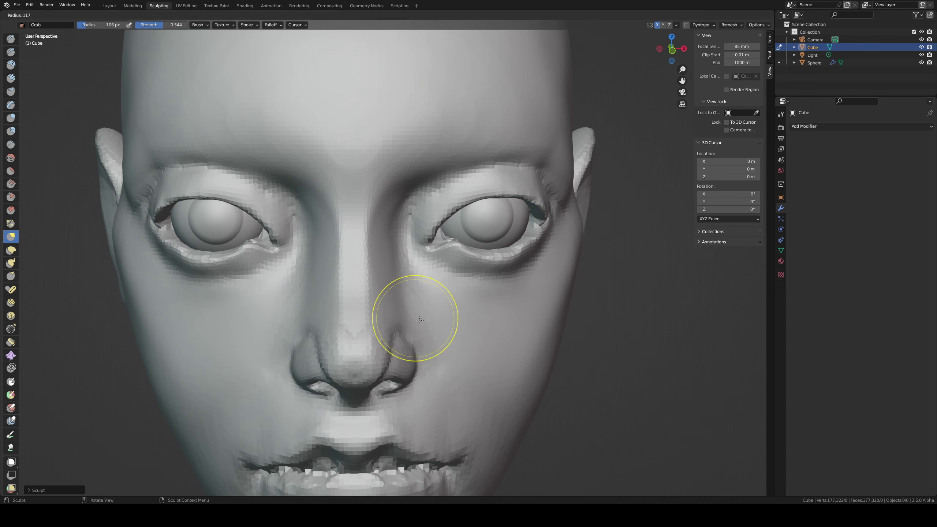
pyautogui.moveTo(415, 320); pyautogui.dragTo(406, 316)
pyautogui.hotkey('ctrl', 'z')
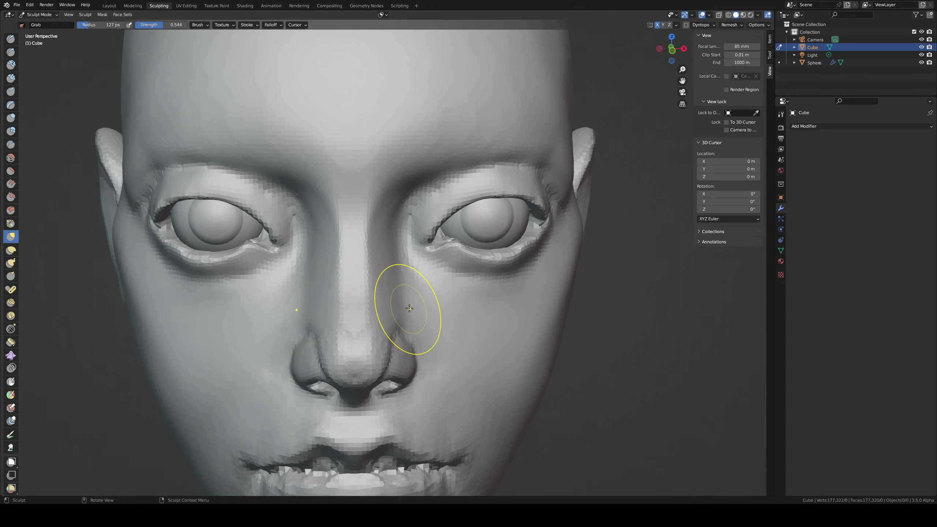
pyautogui.press('f')
pyautogui.click(419, 312)
# Step: Try smile-line strokes from the nostril wing down the cheek with Draw Sharp at radii of about 112 and 85 px
pyautogui.moveTo(391, 305); pyautogui.dragTo(403, 296, button='middle')
pyautogui.press('d')
pyautogui.press('f')
pyautogui.click(286, 360)
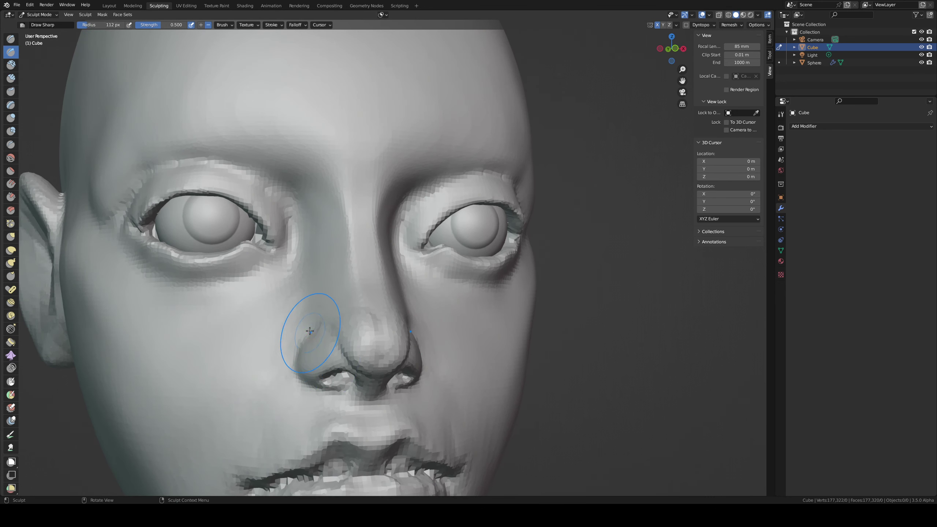
pyautogui.moveTo(313, 329); pyautogui.dragTo(294, 371)
pyautogui.hotkey('ctrl', 'z')
pyautogui.moveTo(301, 332); pyautogui.dragTo(255, 393)
pyautogui.hotkey('ctrl', 'z')
pyautogui.press('f')
pyautogui.click(297, 338)
pyautogui.moveTo(297, 339); pyautogui.dragTo(262, 394)
pyautogui.hotkey('ctrl', 'z')
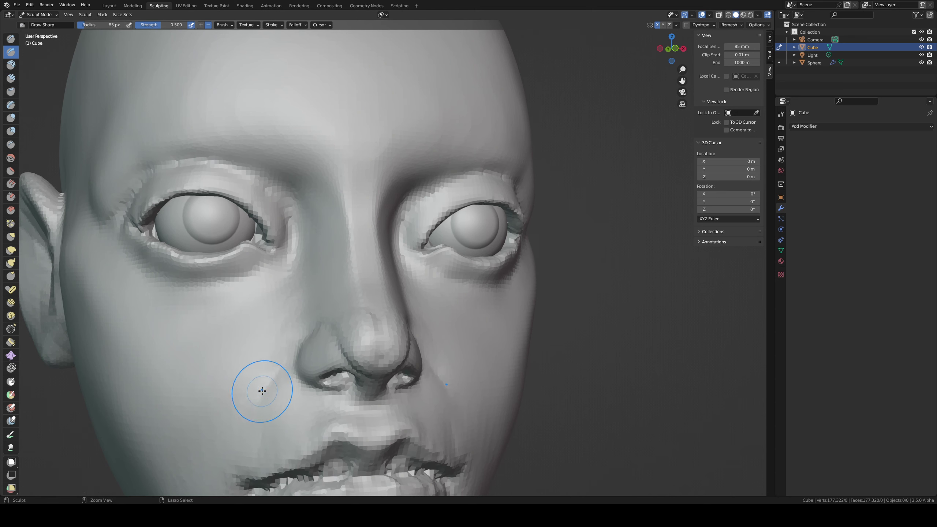
# Step: Carve the smile line from the nostril wing toward the mouth corner with Draw Sharp at a radius of about 110 px
pyautogui.moveTo(260, 378)
pyautogui.keyDown('ctrl'); pyautogui.mouseDown(button='middle')
pyautogui.moveTo(299, 382)
pyautogui.moveTo(283, 373)
pyautogui.mouseUp(button='middle'); pyautogui.keyUp('ctrl')
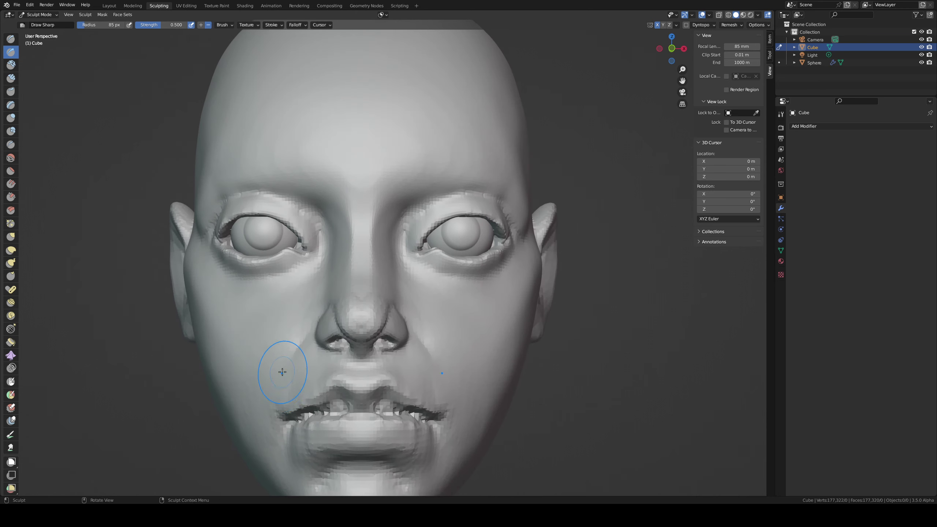
pyautogui.press('f')
pyautogui.click(290, 372)
pyautogui.click(268, 391)
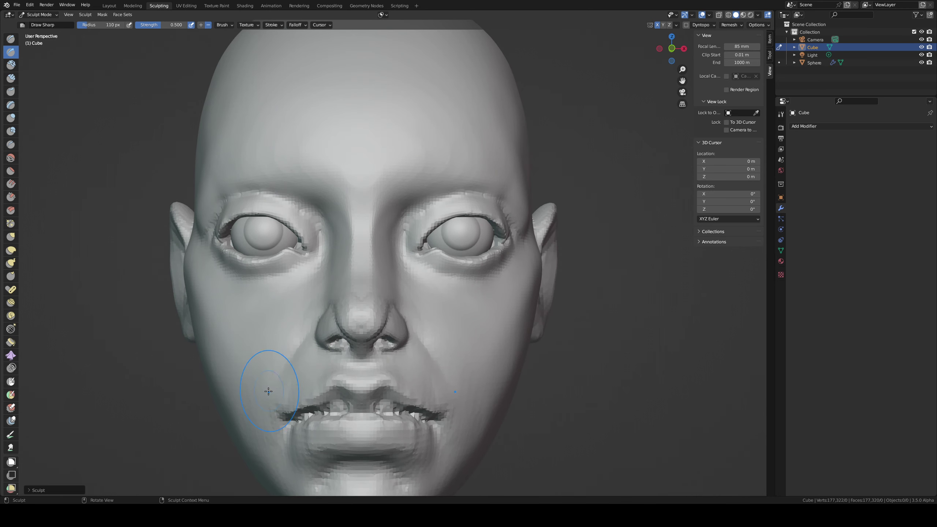
pyautogui.moveTo(293, 353); pyautogui.dragTo(268, 398)
pyautogui.moveTo(278, 370)
pyautogui.mouseDown(button='middle')
pyautogui.moveTo(351, 364)
pyautogui.moveTo(378, 348)
pyautogui.mouseUp(button='middle')
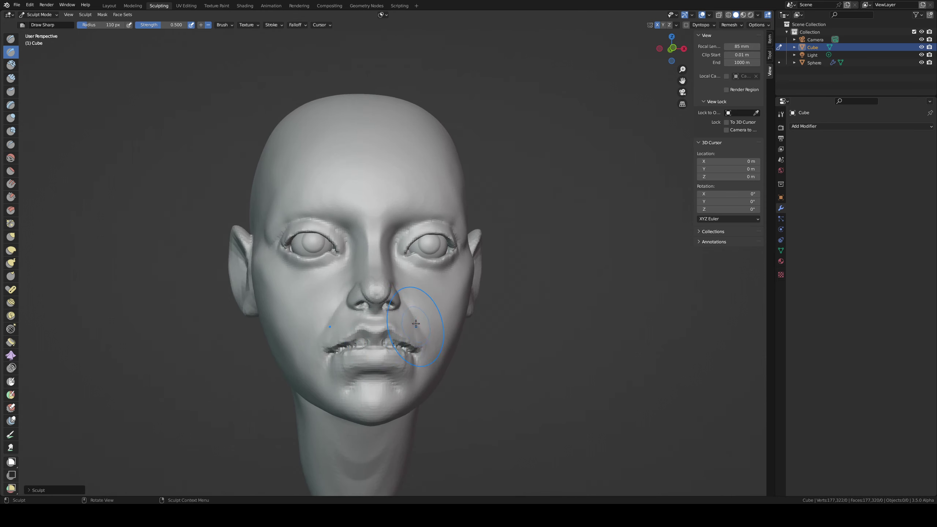
# Step: Reshape the nostril wings with the Grab brush at radii of about 63 and 51 px
pyautogui.moveTo(417, 323)
pyautogui.mouseDown(button='middle')
pyautogui.moveTo(420, 338)
pyautogui.moveTo(389, 340)
pyautogui.moveTo(396, 313)
pyautogui.moveTo(380, 324)
pyautogui.moveTo(387, 304)
pyautogui.moveTo(389, 353)
pyautogui.mouseUp(button='middle')
pyautogui.press('f')
pyautogui.click(413, 315)
pyautogui.press('g')
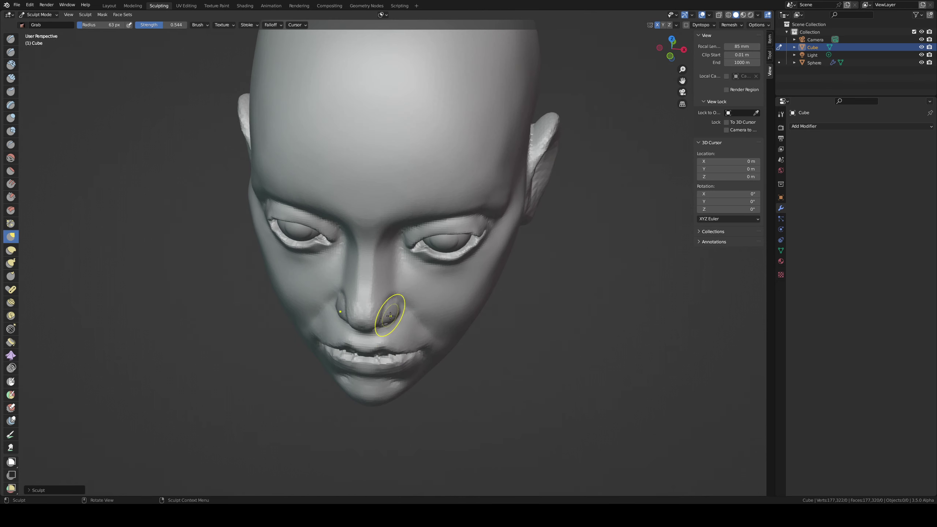
pyautogui.moveTo(383, 310)
pyautogui.mouseDown(button='middle')
pyautogui.moveTo(397, 345)
pyautogui.moveTo(385, 252)
pyautogui.mouseUp(button='middle')
pyautogui.moveTo(382, 254); pyautogui.dragTo(386, 249)
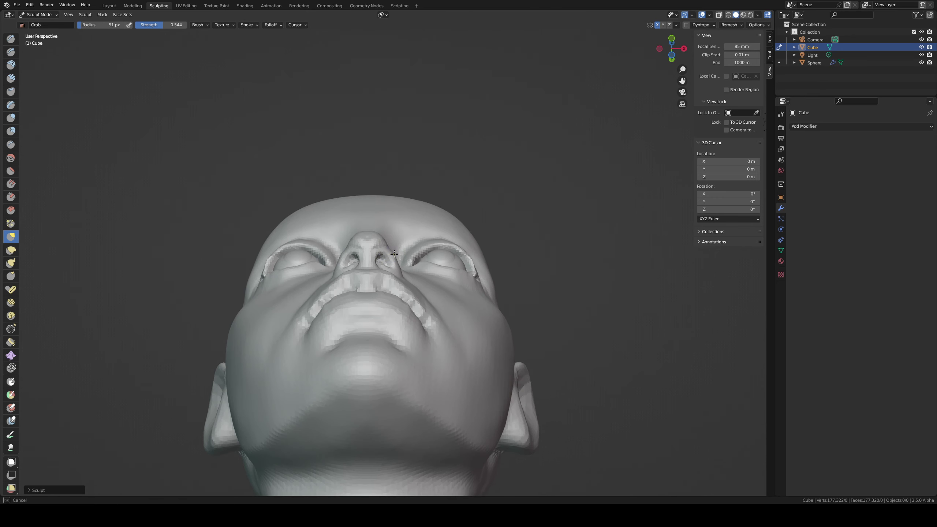
pyautogui.moveTo(384, 240); pyautogui.dragTo(395, 286, button='middle')
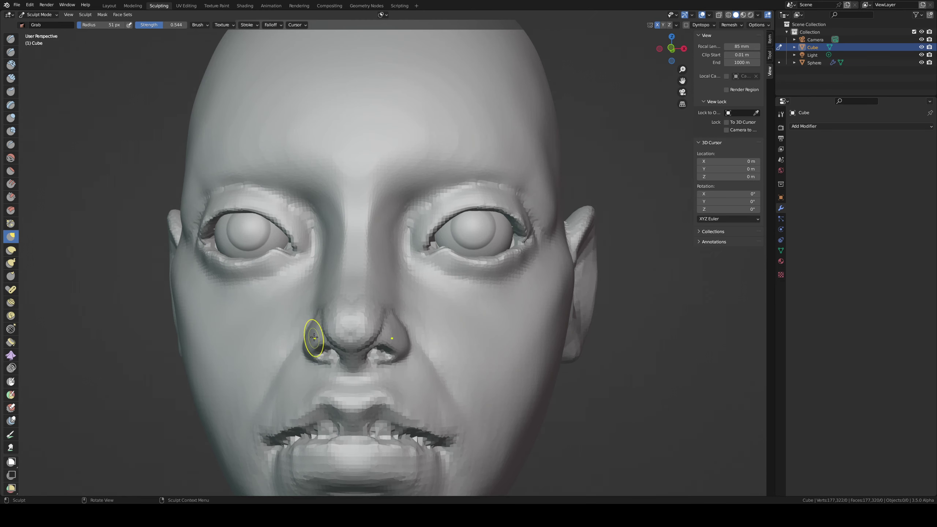
# Step: Puff up the nostril wings with Inflate/Deflate at 51 px and work the cheek beside them with Clay Strips at 67 px
pyautogui.press('i')
pyautogui.moveTo(312, 340); pyautogui.dragTo(306, 343)
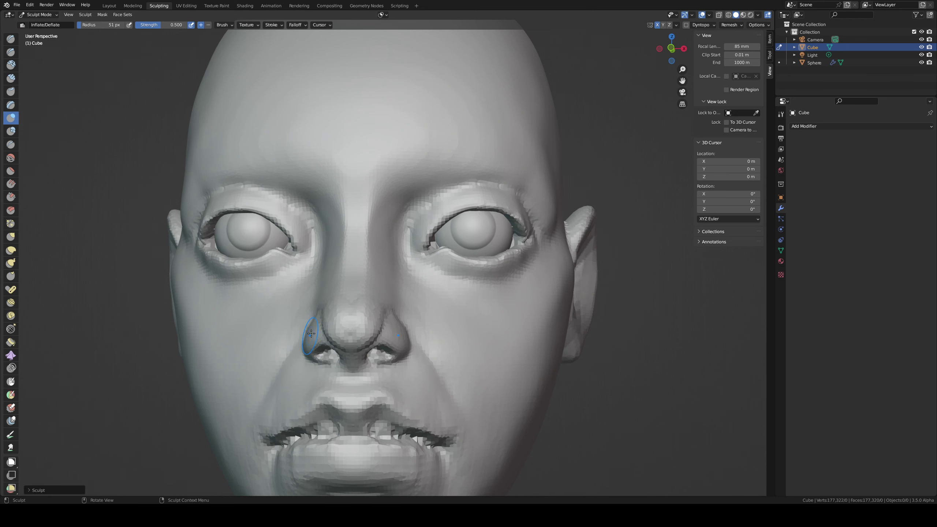
pyautogui.moveTo(312, 352); pyautogui.dragTo(343, 324, button='middle')
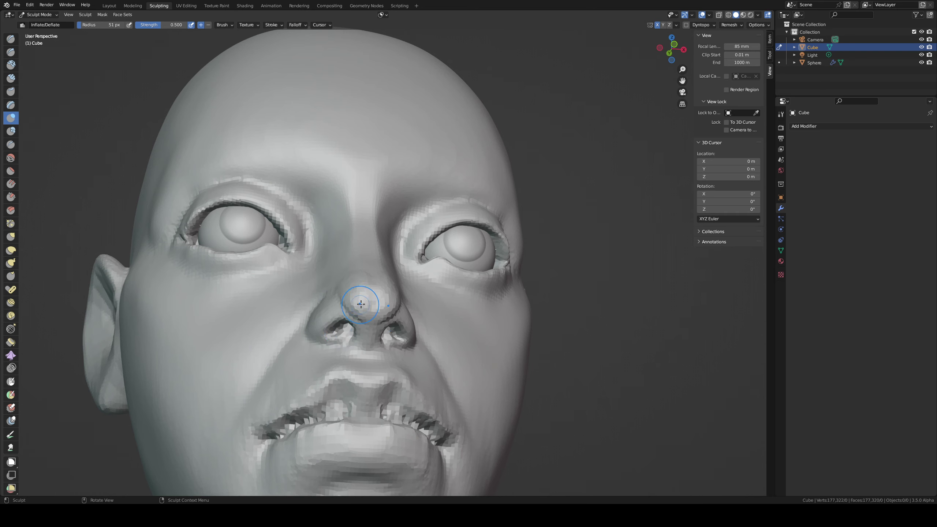
pyautogui.moveTo(350, 294)
pyautogui.mouseDown(button='middle')
pyautogui.moveTo(310, 318)
pyautogui.moveTo(382, 379)
pyautogui.moveTo(411, 384)
pyautogui.mouseUp(button='middle')
pyautogui.moveTo(401, 384); pyautogui.dragTo(408, 382)
pyautogui.press('c')
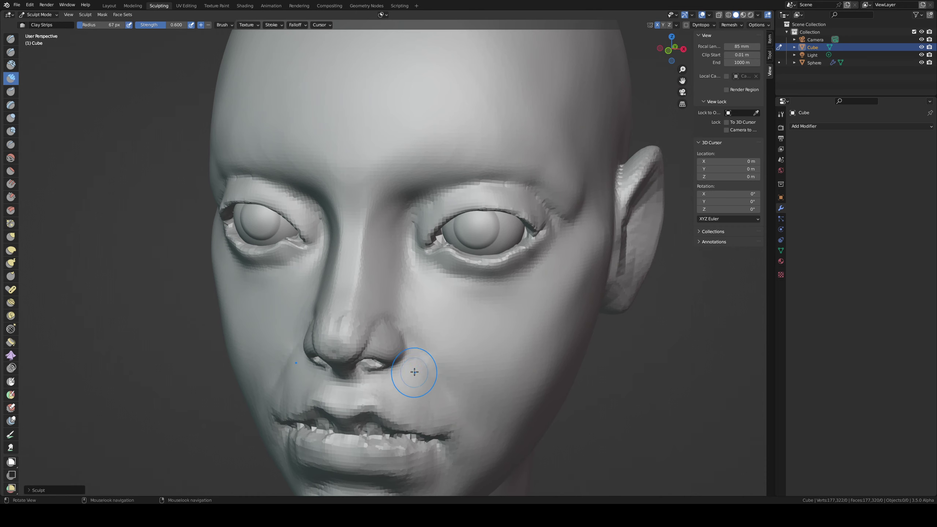
pyautogui.moveTo(414, 372); pyautogui.dragTo(404, 379, button='middle')
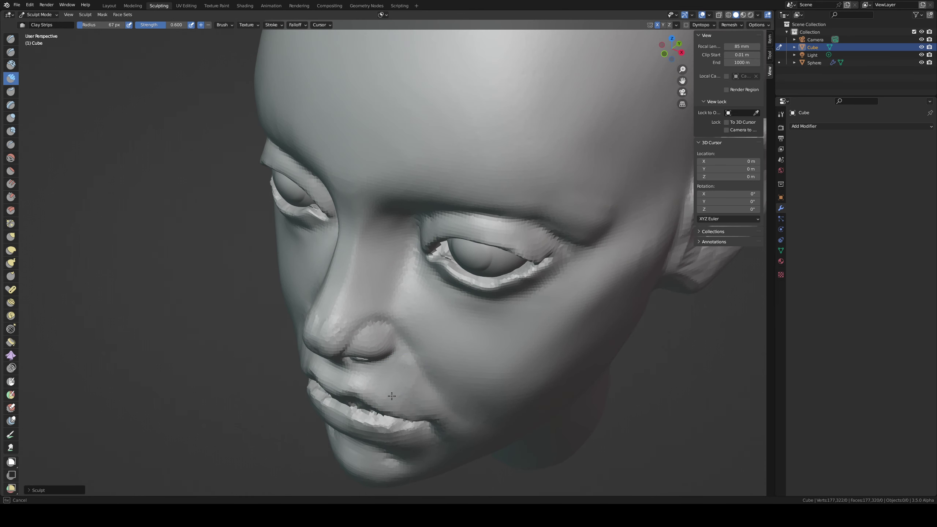
pyautogui.moveTo(369, 367)
pyautogui.mouseDown(button='middle')
pyautogui.moveTo(324, 376)
pyautogui.moveTo(371, 364)
pyautogui.moveTo(406, 391)
pyautogui.moveTo(328, 383)
pyautogui.moveTo(356, 373)
pyautogui.moveTo(397, 310)
pyautogui.mouseUp(button='middle')
# Step: Try to lasso-mask the area below the lip line from the front view
pyautogui.press('g')
pyautogui.press('KP_1')
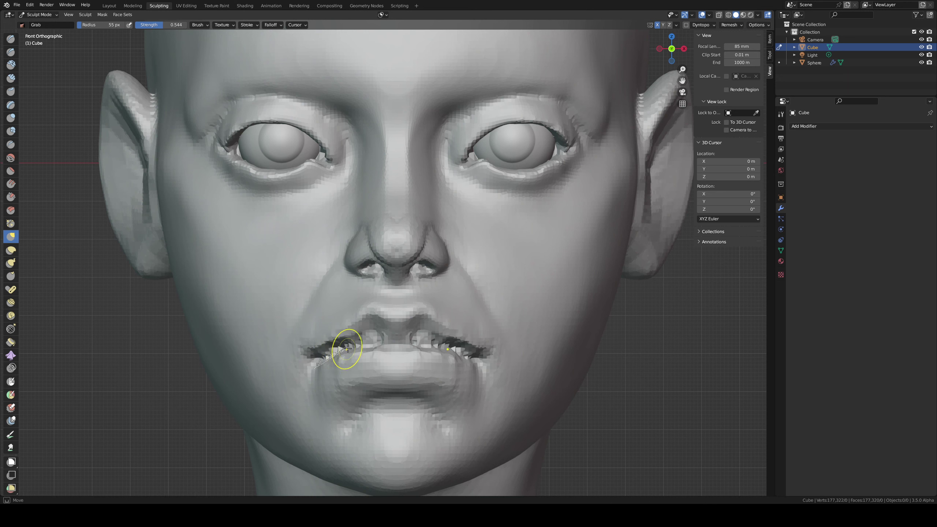
pyautogui.keyDown('ctrl'); pyautogui.keyDown('shift'); pyautogui.moveTo(434, 346); pyautogui.dragTo(490, 384); pyautogui.keyUp('shift'); pyautogui.keyUp('ctrl')
pyautogui.hotkey('ctrl', 'z')
# Step: Carve along the line between the lips with Draw Sharp at a radius of 55 px
pyautogui.press('d')
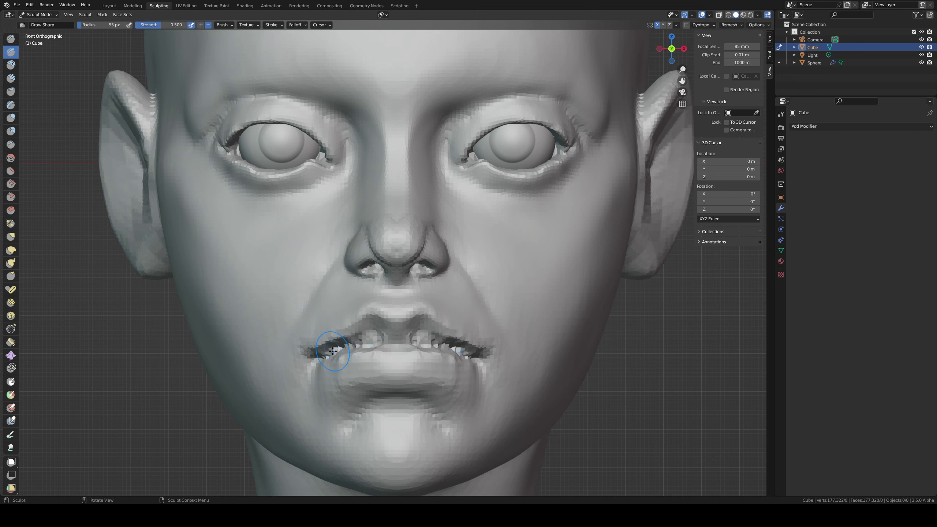
pyautogui.moveTo(334, 352); pyautogui.dragTo(418, 345)
pyautogui.moveTo(415, 346)
pyautogui.mouseDown()
pyautogui.moveTo(447, 348)
pyautogui.moveTo(435, 354)
pyautogui.mouseUp()
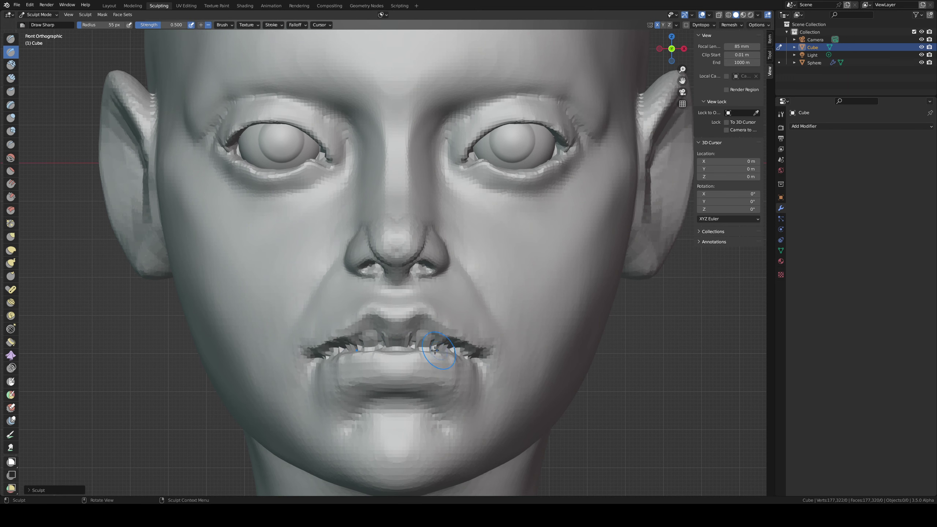
# Step: Adjust the lips around the mouth opening with the Grab brush at about 88 px and 45 px
pyautogui.press('g')
pyautogui.press('f')
pyautogui.click(424, 347)
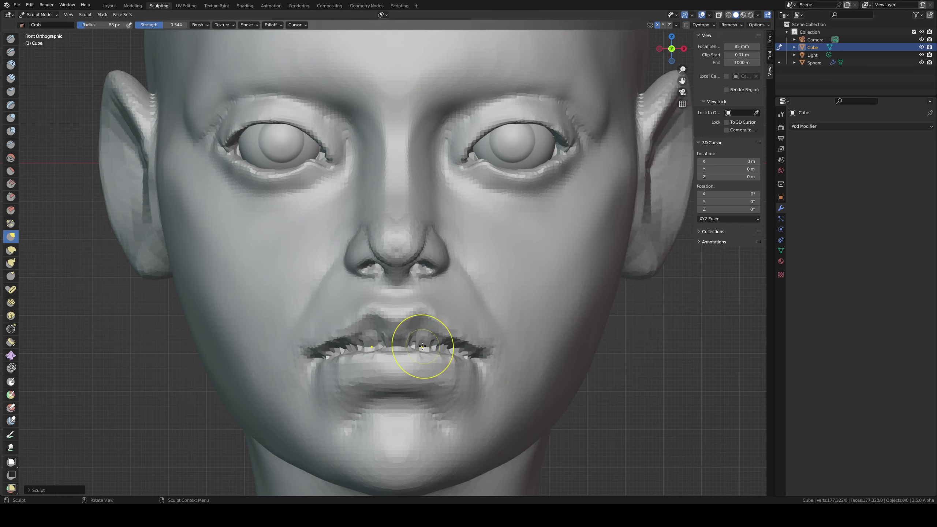
pyautogui.moveTo(423, 348)
pyautogui.mouseDown(button='middle')
pyautogui.moveTo(357, 328)
pyautogui.moveTo(410, 346)
pyautogui.mouseUp(button='middle')
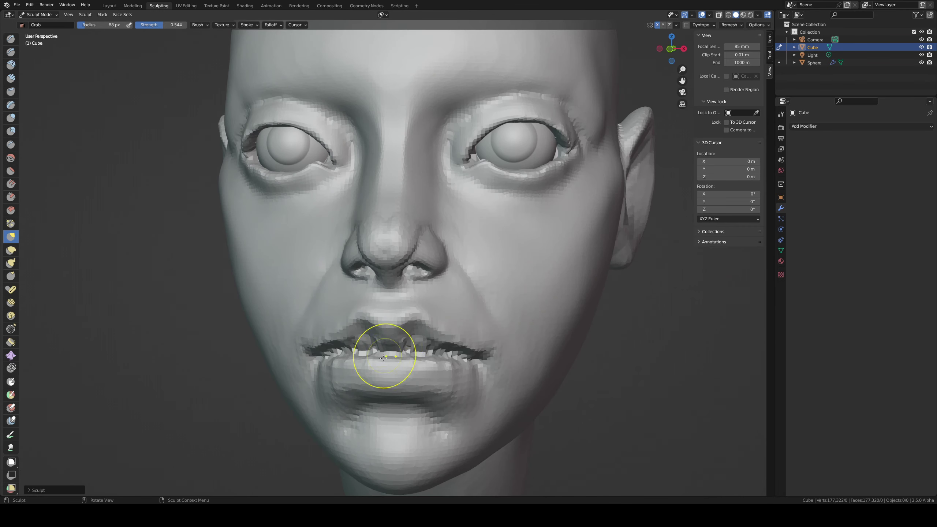
pyautogui.press('f')
pyautogui.click(368, 364)
pyautogui.moveTo(349, 367); pyautogui.dragTo(416, 373)
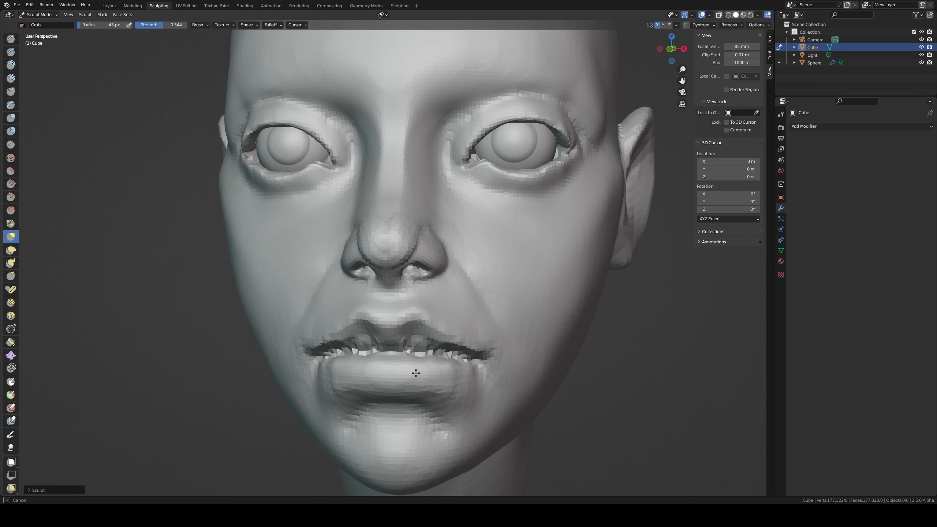
# Step: Reshape the area just below the mouth corners with the Grab brush at about 79 px
pyautogui.press('f')
pyautogui.click(479, 372)
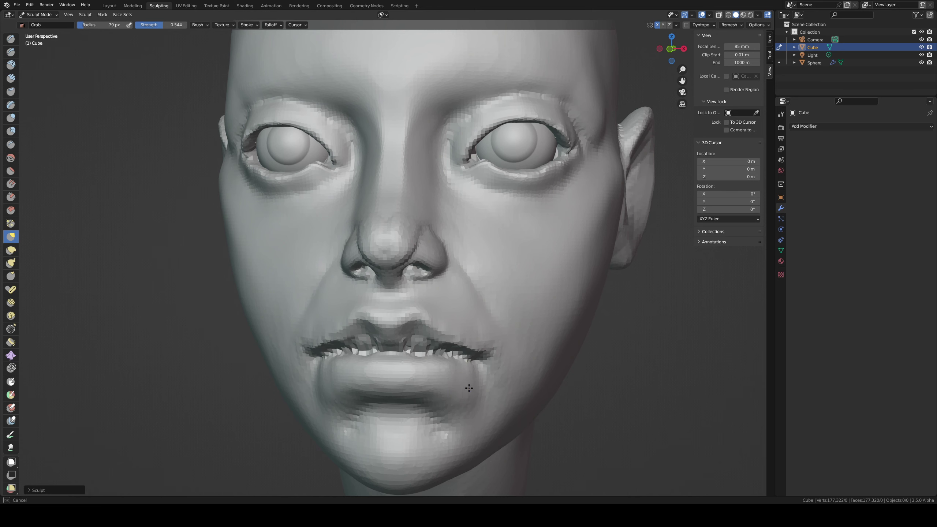
pyautogui.moveTo(469, 388); pyautogui.dragTo(466, 390)
pyautogui.hotkey('ctrl', 'z')
pyautogui.hotkey('ctrl', 'z')
pyautogui.hotkey('ctrl', 'shift', 'z')
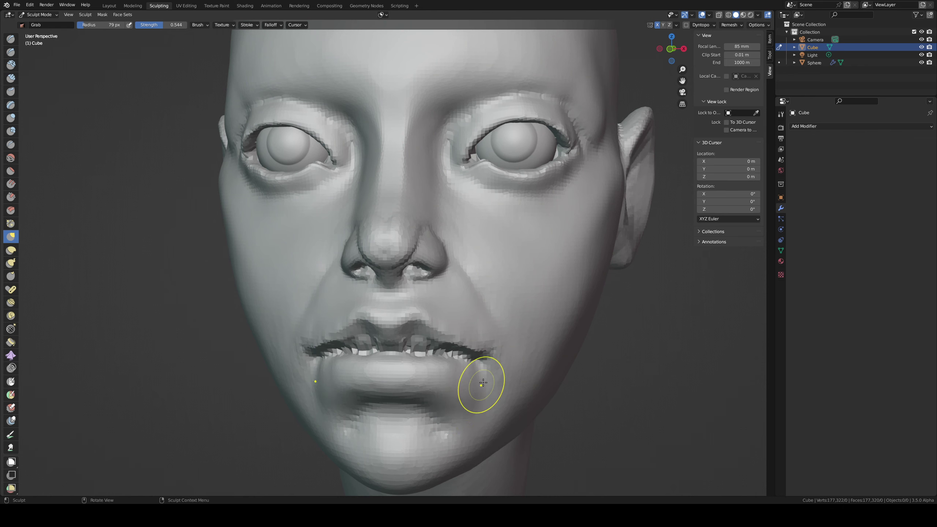
pyautogui.moveTo(482, 383)
pyautogui.mouseDown()
pyautogui.moveTo(457, 394)
pyautogui.moveTo(492, 420)
pyautogui.mouseUp()
# Step: Refine the chin and lower cheeks with the Grab brush enlarged to about 110 px
pyautogui.press('f')
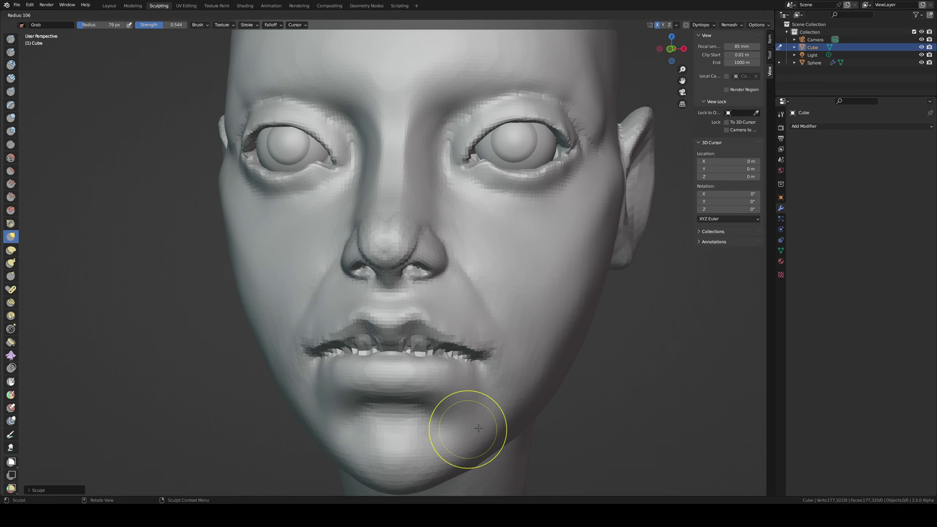
pyautogui.click(509, 430)
pyautogui.moveTo(378, 427); pyautogui.dragTo(369, 441)
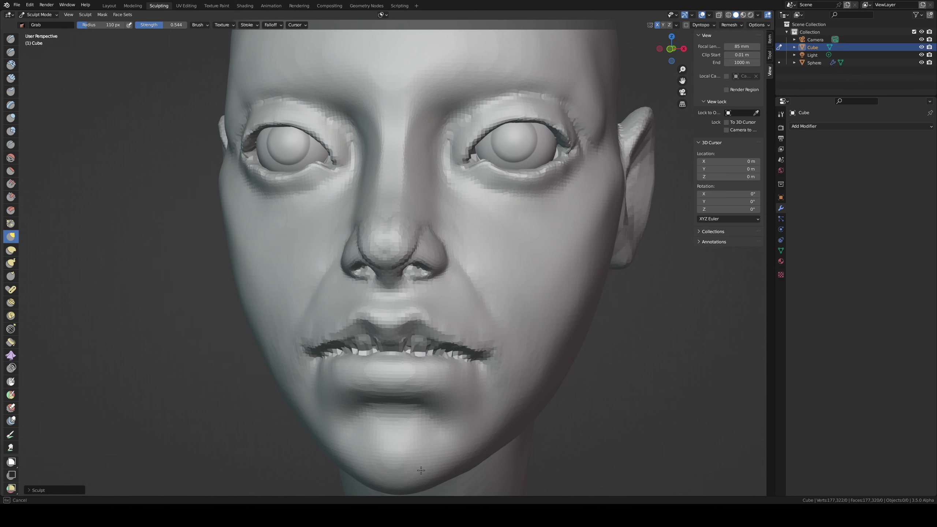
pyautogui.moveTo(421, 470); pyautogui.dragTo(423, 468)
pyautogui.moveTo(513, 384); pyautogui.dragTo(515, 377)
# Step: Adjust the mouth area and the ear from a three-quarter view with the Grab brush at about 80 px
pyautogui.moveTo(553, 302); pyautogui.dragTo(512, 303, button='middle')
pyautogui.keyDown('ctrl'); pyautogui.moveTo(511, 303); pyautogui.dragTo(511, 417, button='middle'); pyautogui.keyUp('ctrl')
pyautogui.moveTo(441, 308); pyautogui.dragTo(476, 319, button='middle')
pyautogui.press('f')
pyautogui.click(486, 296)
pyautogui.moveTo(451, 308); pyautogui.dragTo(421, 272)
pyautogui.moveTo(605, 189); pyautogui.dragTo(605, 189)
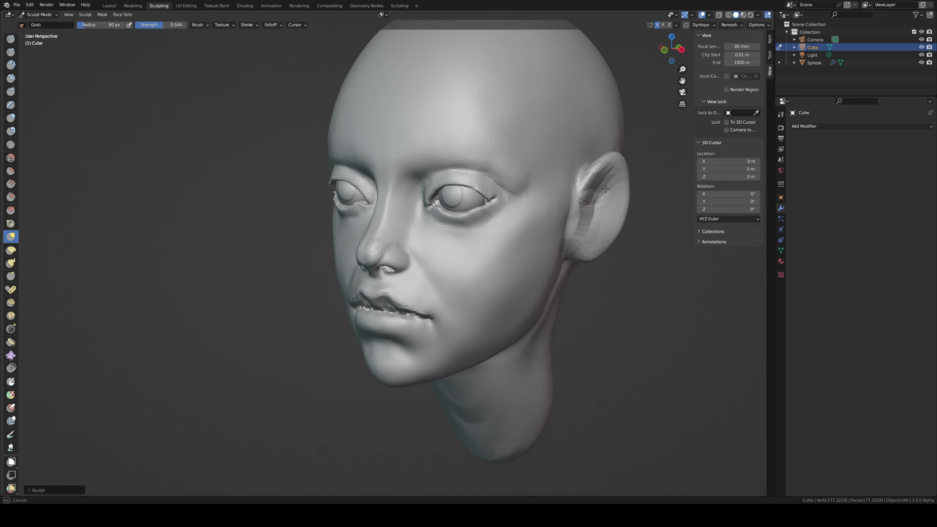
pyautogui.moveTo(579, 226); pyautogui.dragTo(579, 227)
# Step: Work the mouth corner with Inflate/Deflate and flatten the skin above the upper lip with Scrape at about 84 and 45 px
pyautogui.moveTo(462, 293)
pyautogui.keyDown('ctrl'); pyautogui.mouseDown(button='middle')
pyautogui.moveTo(473, 255)
pyautogui.moveTo(514, 257)
pyautogui.mouseUp(button='middle'); pyautogui.keyUp('ctrl')
pyautogui.press('f')
pyautogui.click(314, 330)
pyautogui.moveTo(313, 330)
pyautogui.mouseDown(button='middle')
pyautogui.moveTo(378, 308)
pyautogui.moveTo(335, 347)
pyautogui.moveTo(350, 337)
pyautogui.moveTo(307, 242)
pyautogui.moveTo(332, 203)
pyautogui.moveTo(356, 328)
pyautogui.mouseUp(button='middle')
pyautogui.press('i')
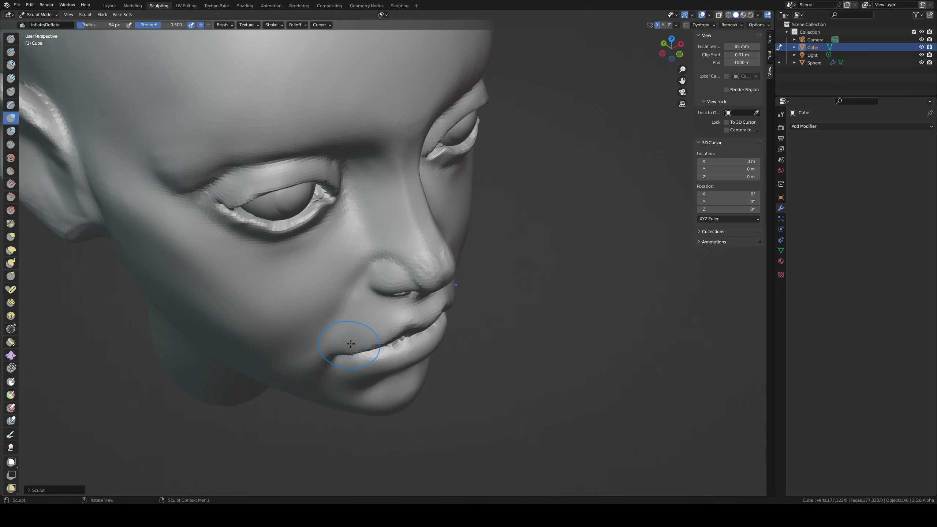
pyautogui.moveTo(335, 360); pyautogui.dragTo(408, 309, button='middle')
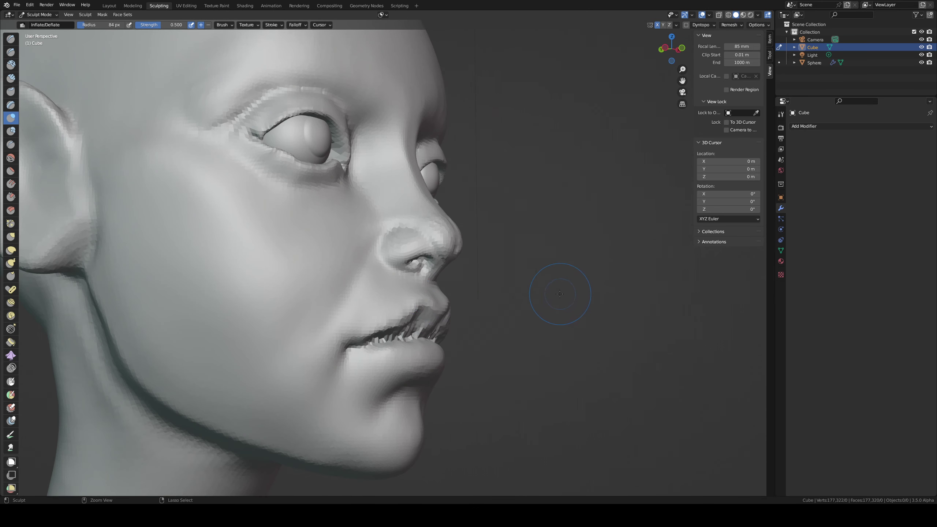
pyautogui.moveTo(561, 293)
pyautogui.mouseDown(button='middle')
pyautogui.moveTo(412, 306)
pyautogui.moveTo(450, 310)
pyautogui.mouseUp(button='middle')
pyautogui.hotkey('shift', 't')
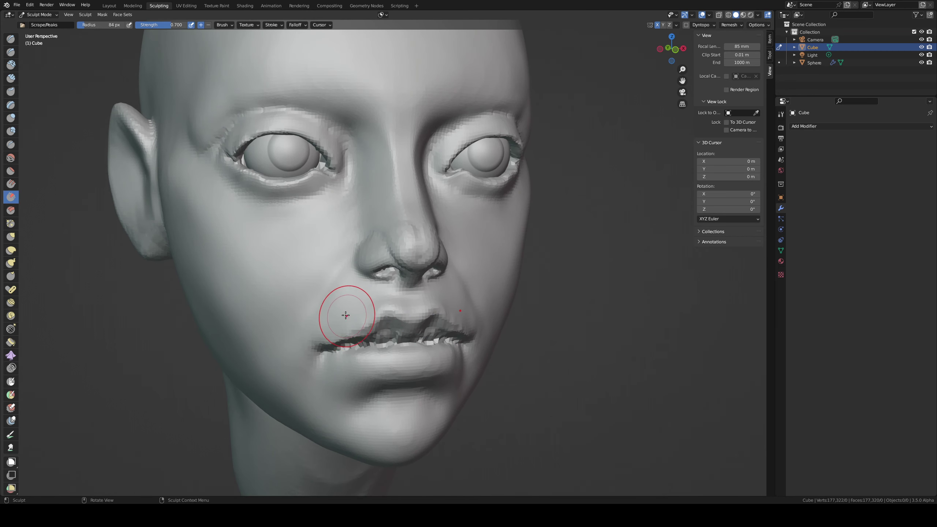
pyautogui.moveTo(316, 330); pyautogui.dragTo(357, 305)
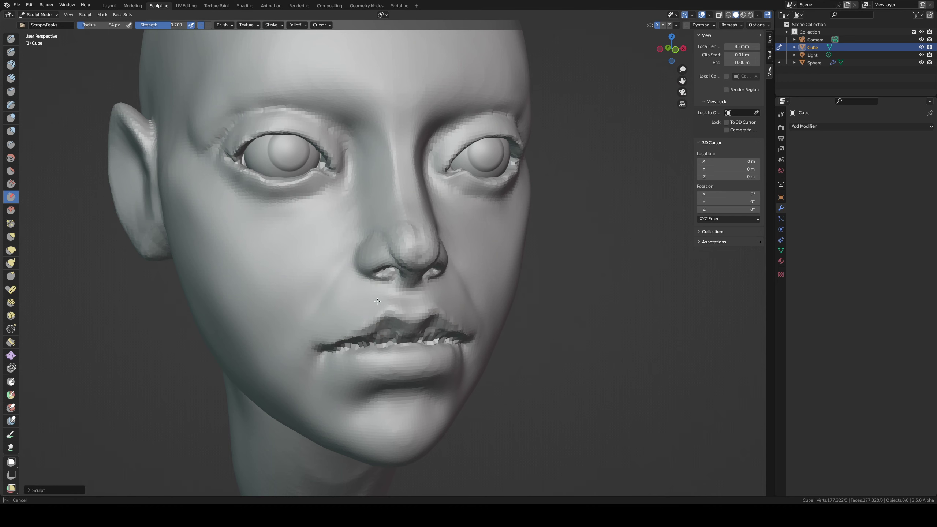
pyautogui.moveTo(377, 301); pyautogui.dragTo(390, 297, button='middle')
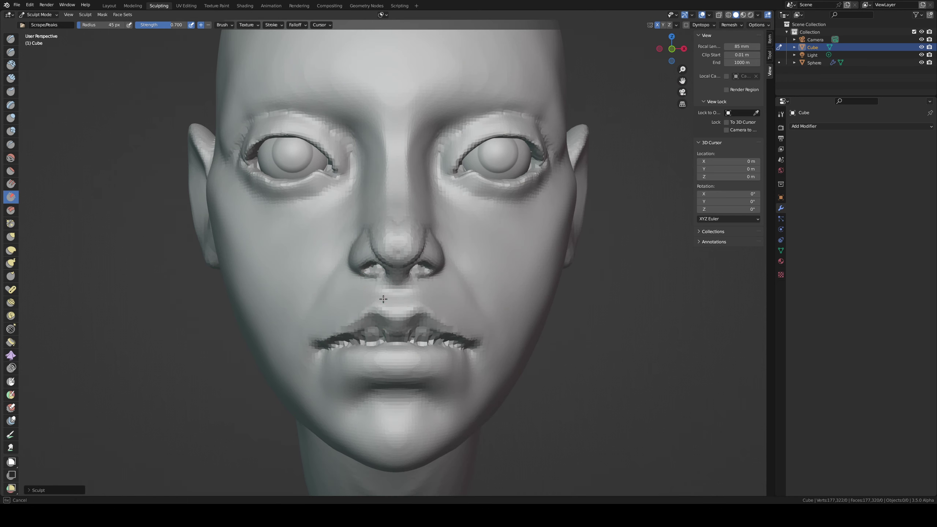
# Step: Define the philtrum and the upper lip's edge with Draw Sharp at a radius of 45 px
pyautogui.hotkey('shift', 'c')
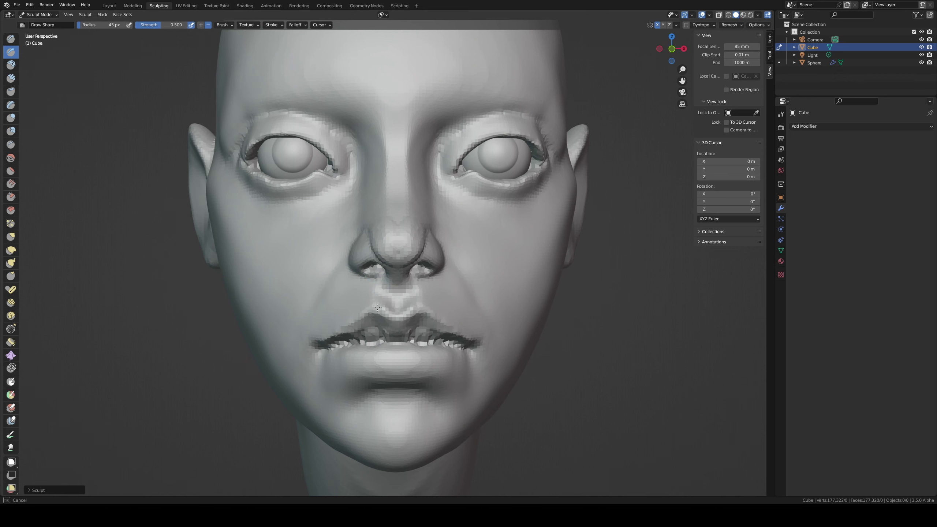
pyautogui.moveTo(377, 308)
pyautogui.mouseDown(button='middle')
pyautogui.moveTo(369, 295)
pyautogui.moveTo(405, 287)
pyautogui.mouseUp(button='middle')
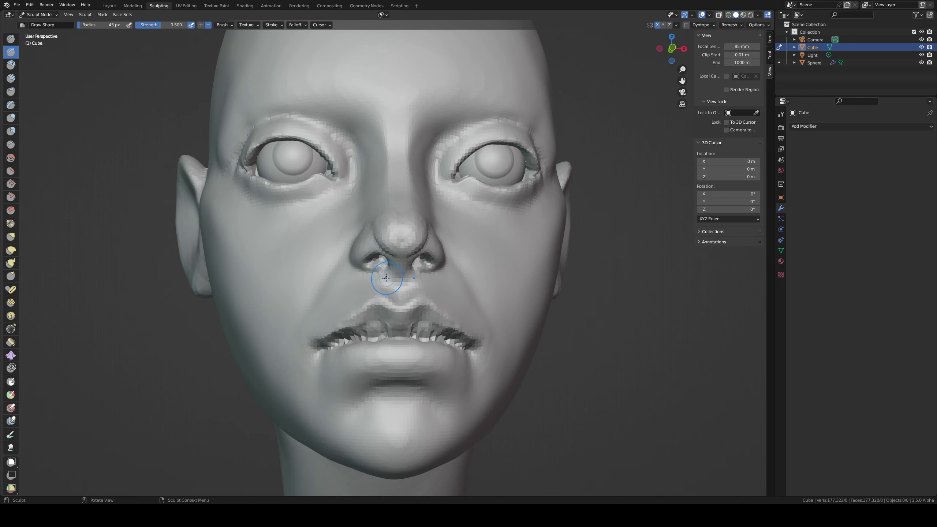
pyautogui.moveTo(386, 279); pyautogui.dragTo(387, 283)
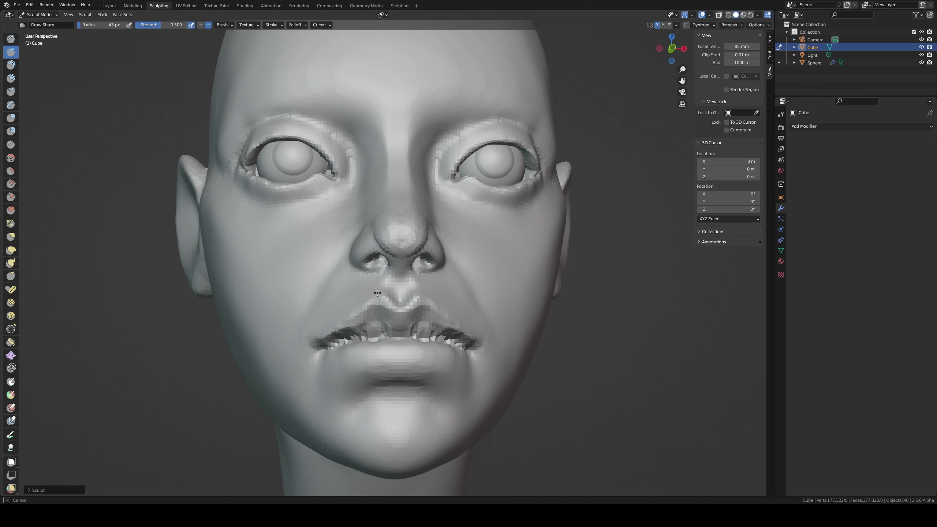
pyautogui.moveTo(377, 293); pyautogui.dragTo(366, 319, button='middle')
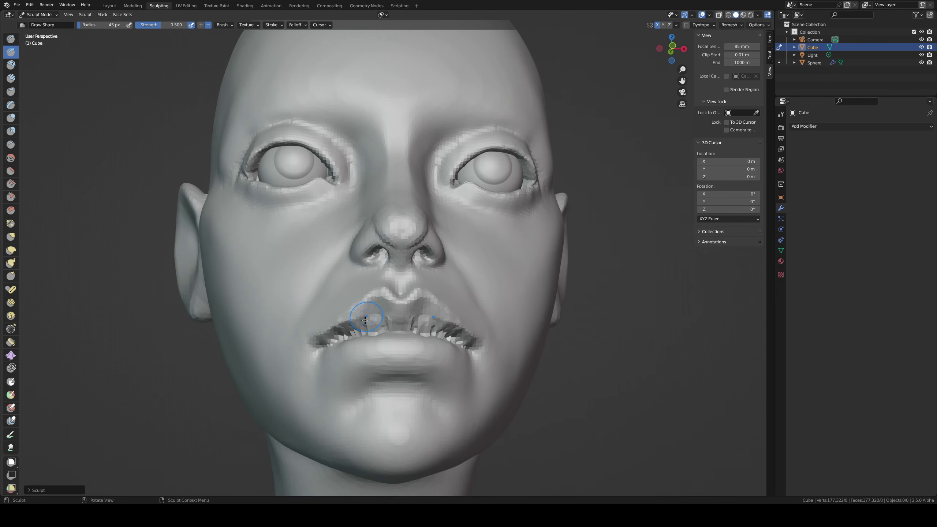
pyautogui.moveTo(316, 354); pyautogui.dragTo(333, 344)
# Step: Lasso-mask the lower lip and chin, and sharpen the upper lip's lower edge with Draw Sharp at 56 px
pyautogui.moveTo(408, 332)
pyautogui.keyDown('ctrl'); pyautogui.keyDown('shift'); pyautogui.mouseDown()
pyautogui.moveTo(450, 345)
pyautogui.moveTo(477, 407)
pyautogui.moveTo(436, 468)
pyautogui.moveTo(307, 404)
pyautogui.mouseUp(); pyautogui.keyUp('shift'); pyautogui.keyUp('ctrl')
pyautogui.moveTo(369, 342)
pyautogui.mouseDown(button='middle')
pyautogui.moveTo(349, 340)
pyautogui.moveTo(362, 326)
pyautogui.mouseUp(button='middle')
pyautogui.press('f')
pyautogui.click(364, 322)
pyautogui.moveTo(361, 335); pyautogui.dragTo(341, 342)
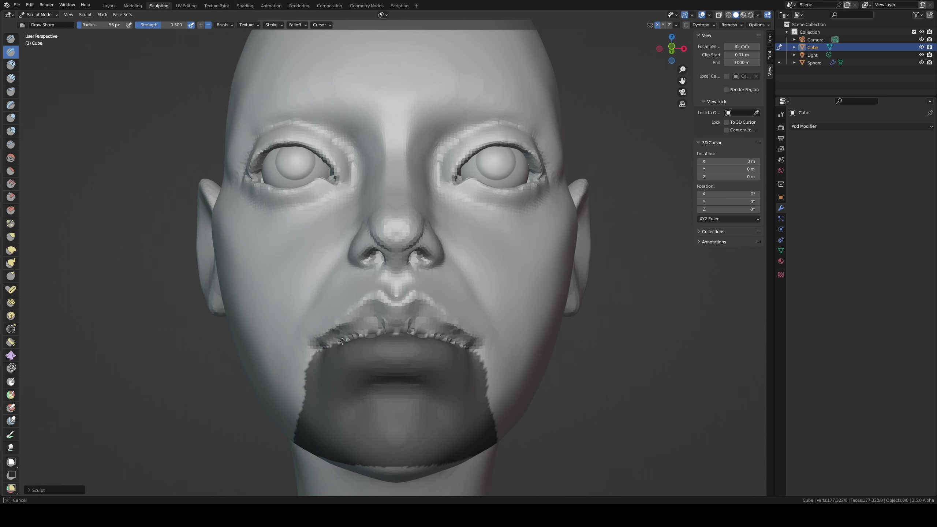
# Step: Build up the upper lip above the mask with Clay Strips at a radius of 56 px
pyautogui.press('c')
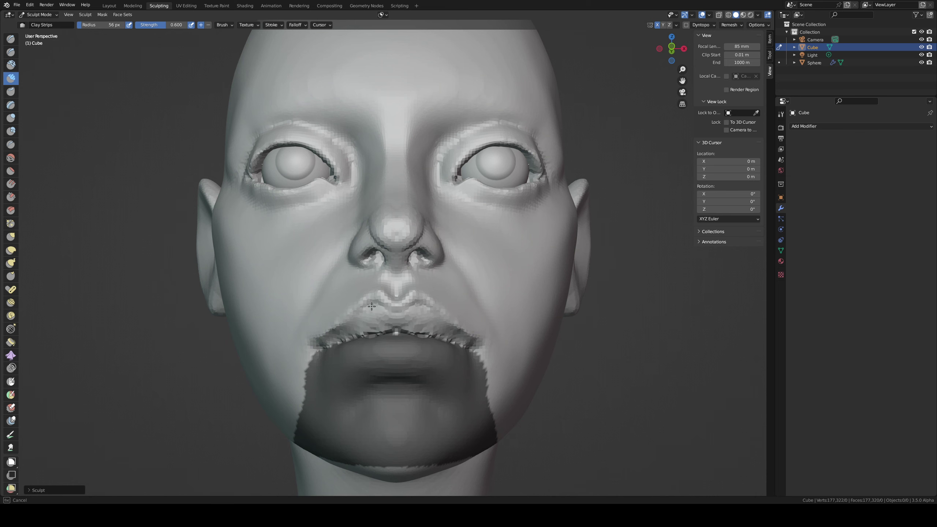
pyautogui.moveTo(371, 306); pyautogui.dragTo(355, 316)
pyautogui.moveTo(340, 348)
pyautogui.mouseDown()
pyautogui.moveTo(355, 333)
pyautogui.moveTo(348, 337)
pyautogui.mouseUp()
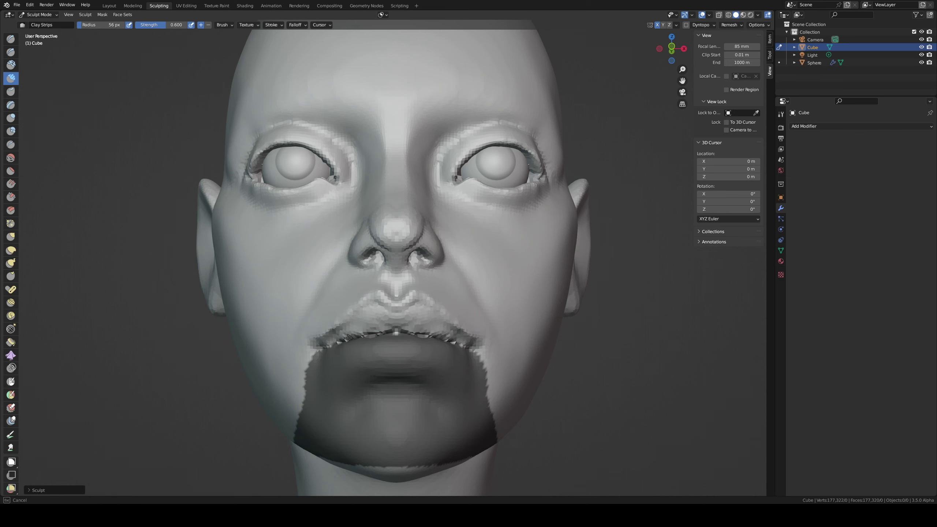
# Step: Adjust the unmasked upper lip from side and front views with the Grab brush at 100 px, undoing the last stroke
pyautogui.moveTo(389, 328); pyautogui.dragTo(348, 341, button='middle')
pyautogui.press('g')
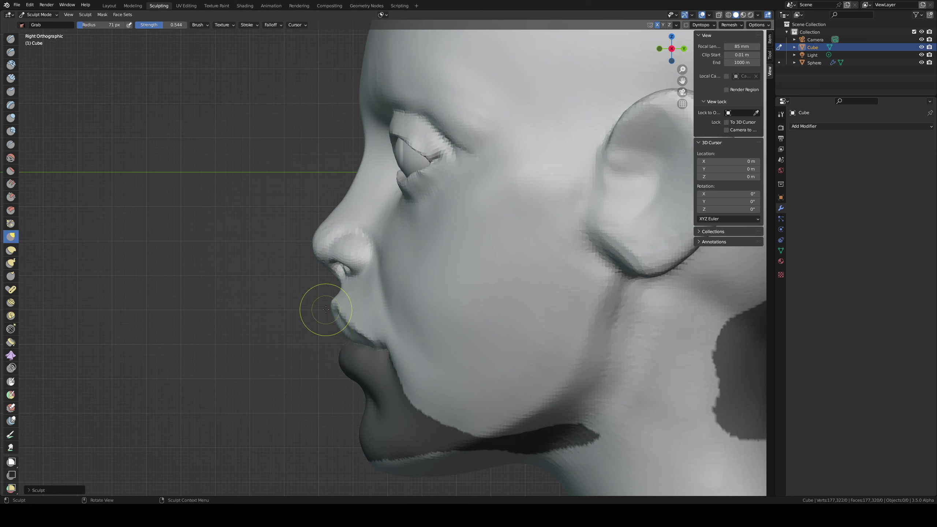
pyautogui.press('f')
pyautogui.click(366, 301)
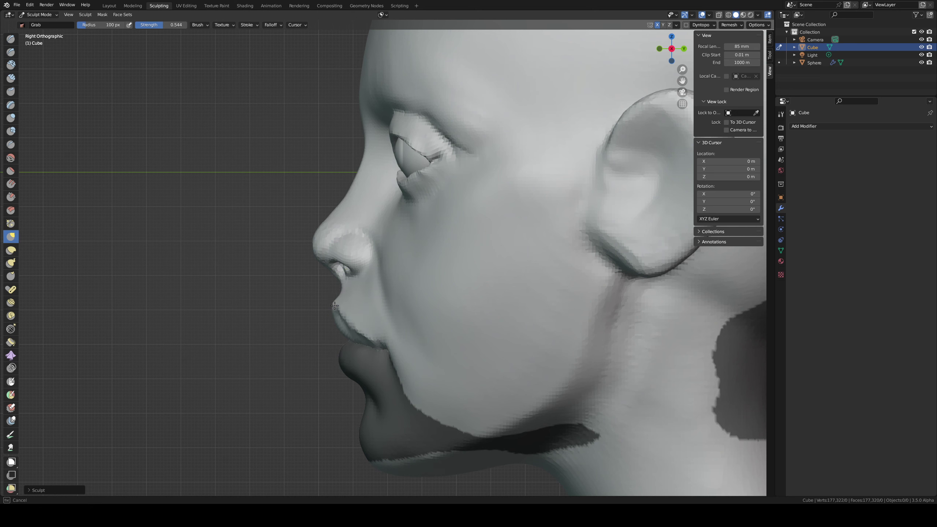
pyautogui.moveTo(335, 305)
pyautogui.mouseDown(button='middle')
pyautogui.moveTo(475, 282)
pyautogui.moveTo(441, 292)
pyautogui.mouseUp(button='middle')
pyautogui.moveTo(387, 319); pyautogui.dragTo(377, 342)
pyautogui.hotkey('ctrl', 'z')
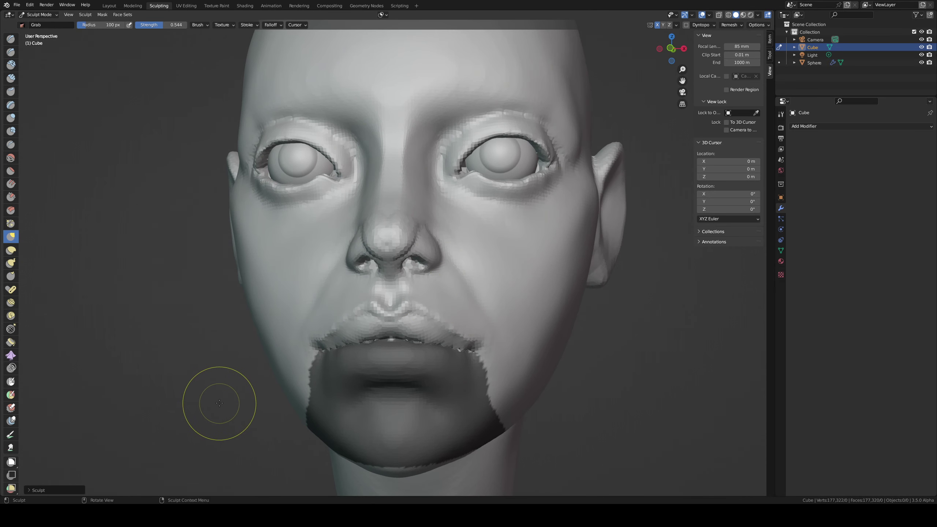
# Step: Clear the mask and close the gaps between the lips toward the mouth corners with the Grab brush at 46 px
pyautogui.hotkey('alt', 'm')
pyautogui.moveTo(241, 379); pyautogui.dragTo(260, 377, button='middle')
pyautogui.press('f')
pyautogui.click(342, 363)
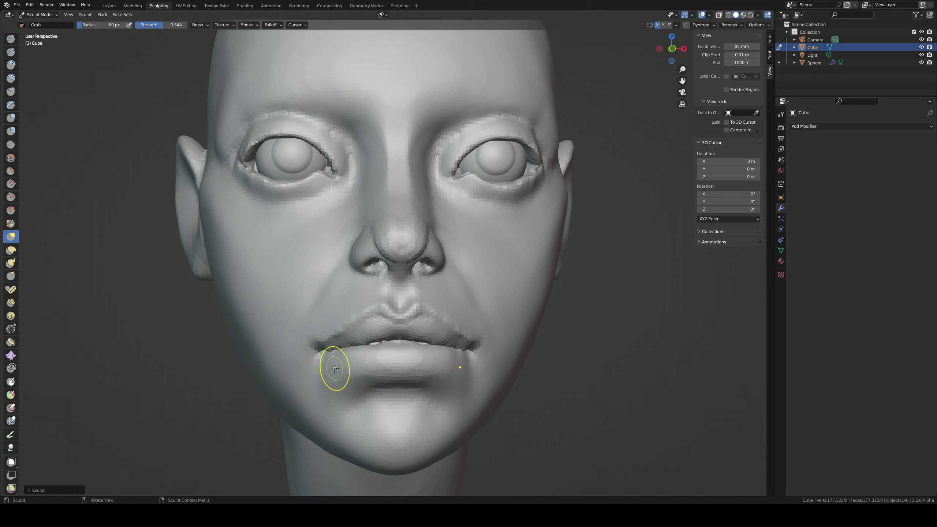
pyautogui.press('f')
pyautogui.click(324, 362)
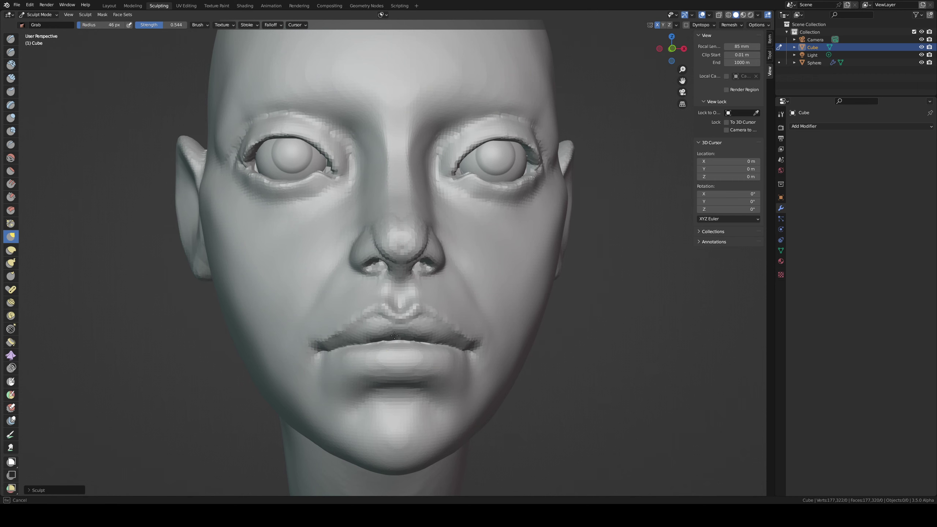
pyautogui.moveTo(407, 329)
pyautogui.mouseDown(button='middle')
pyautogui.moveTo(379, 339)
pyautogui.moveTo(332, 328)
pyautogui.moveTo(438, 350)
pyautogui.moveTo(412, 335)
pyautogui.mouseUp(button='middle')
# Step: Build up the lower lip's volume with Clay Strips at radii of 43 px and 63 px
pyautogui.press('c')
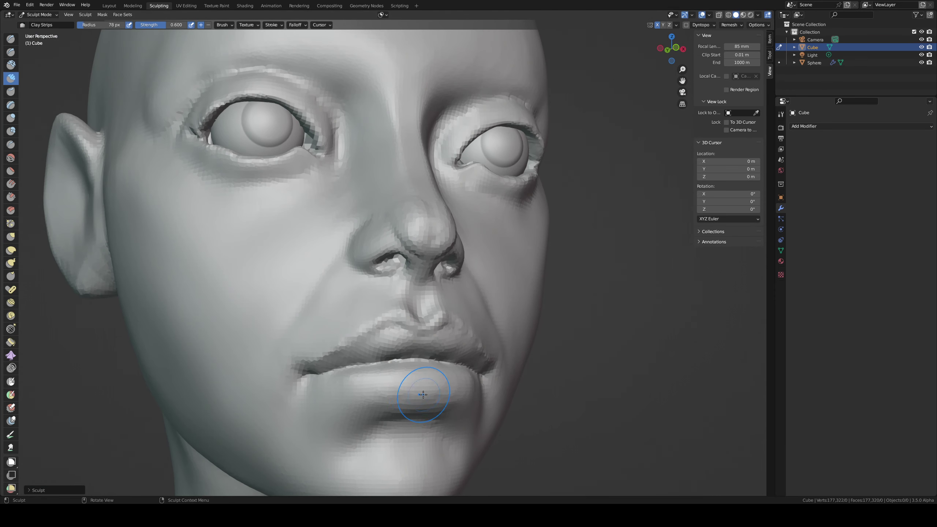
pyautogui.moveTo(420, 391)
pyautogui.mouseDown(button='middle')
pyautogui.moveTo(387, 387)
pyautogui.moveTo(401, 384)
pyautogui.mouseUp(button='middle')
pyautogui.press('f')
pyautogui.click(371, 394)
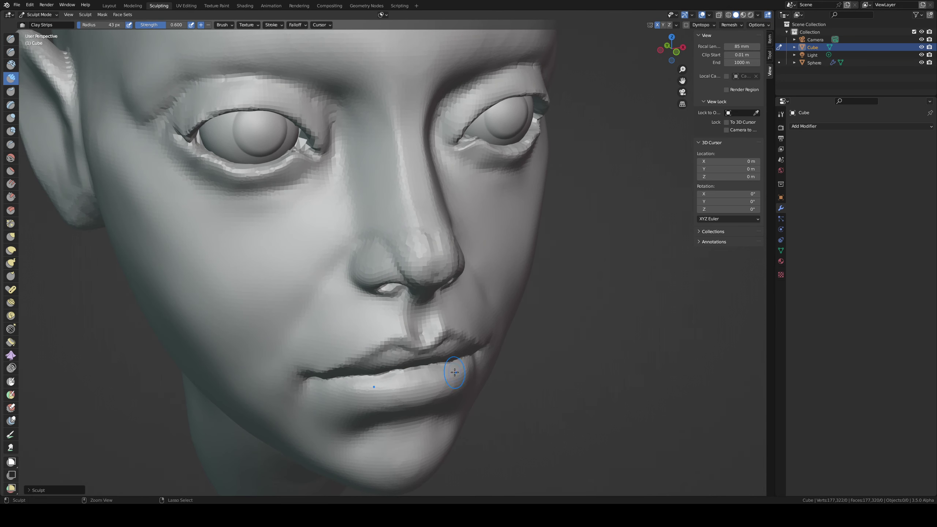
pyautogui.moveTo(377, 387); pyautogui.dragTo(440, 378)
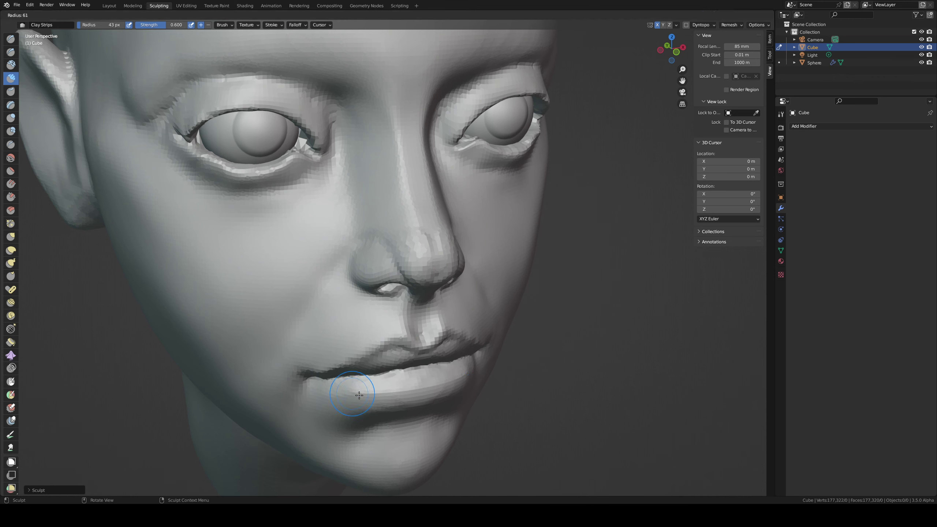
pyautogui.press('f')
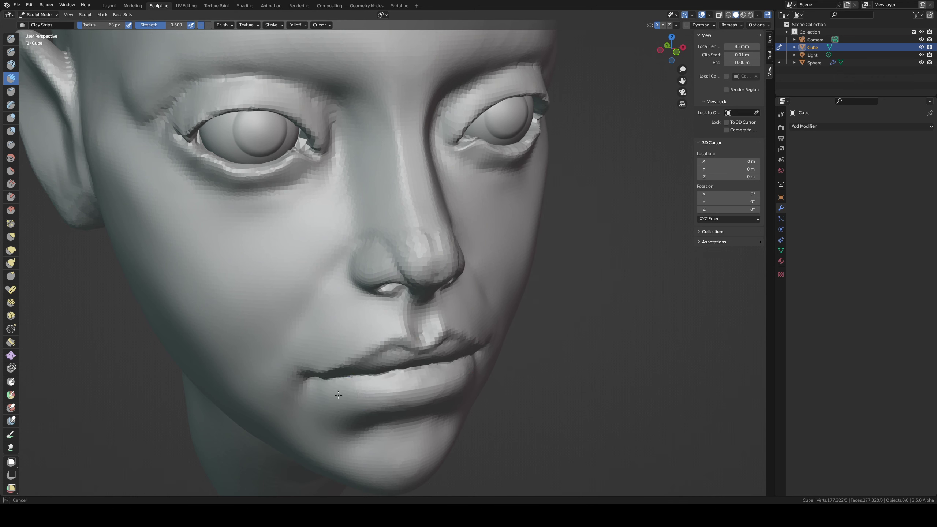
pyautogui.moveTo(338, 395); pyautogui.dragTo(397, 382)
pyautogui.moveTo(467, 367); pyautogui.dragTo(484, 360)
pyautogui.moveTo(472, 373); pyautogui.dragTo(393, 353, button='middle')
# Step: Sharpen the line between the lips toward the mouth corners with Draw Sharp at 57 px
pyautogui.press('2')
pyautogui.press('f')
pyautogui.click(370, 368)
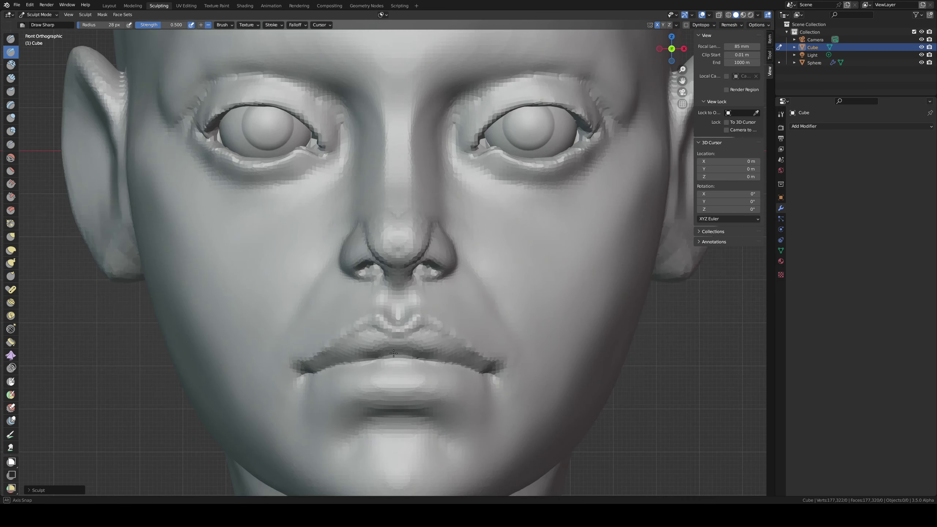
pyautogui.press('g')
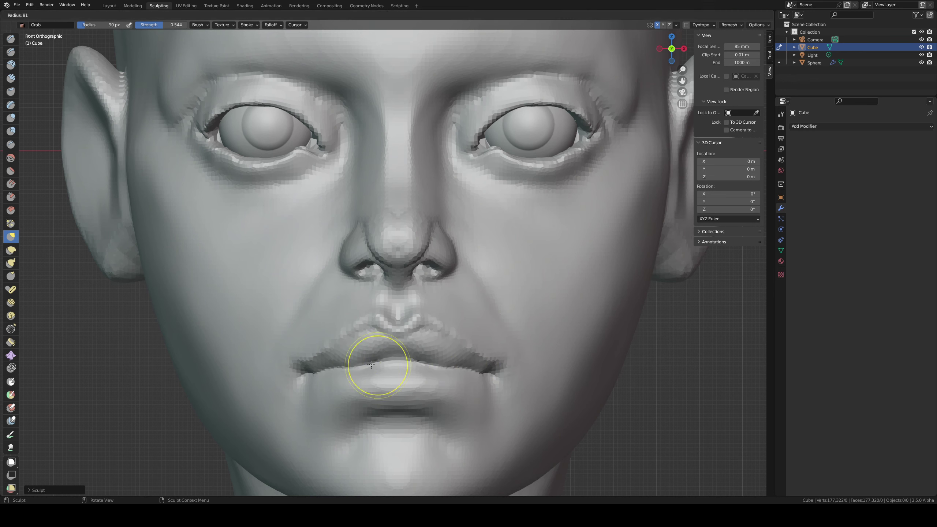
pyautogui.press('d')
pyautogui.moveTo(337, 371); pyautogui.dragTo(353, 366)
pyautogui.moveTo(419, 365)
pyautogui.mouseDown()
pyautogui.moveTo(377, 364)
pyautogui.moveTo(497, 369)
pyautogui.mouseUp()
pyautogui.moveTo(494, 375)
pyautogui.mouseDown(button='middle')
pyautogui.moveTo(418, 376)
pyautogui.moveTo(446, 367)
pyautogui.moveTo(446, 334)
pyautogui.moveTo(473, 336)
pyautogui.mouseUp(button='middle')
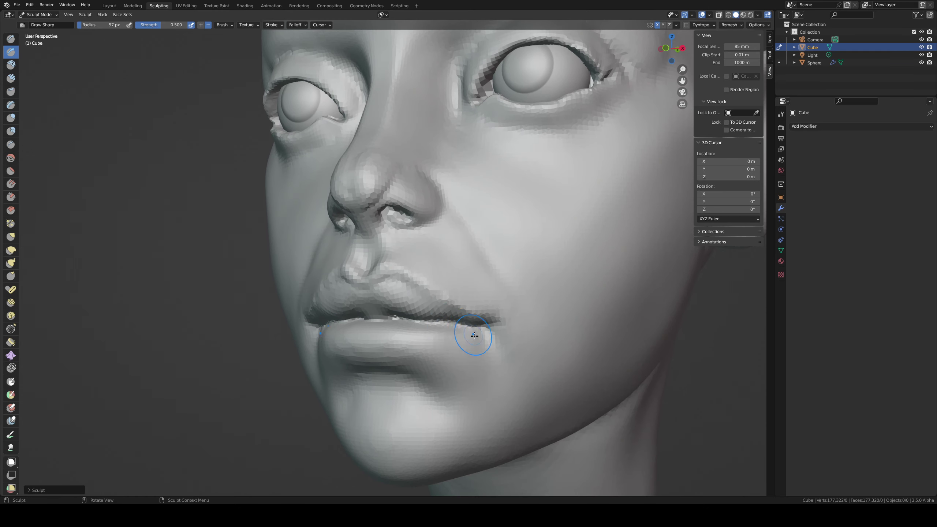
# Step: Carve a subtle vertical groove at the centre of the lower lip with Draw Sharp at 56 px
pyautogui.press('f')
pyautogui.click(498, 372)
pyautogui.press('f')
pyautogui.click(476, 365)
pyautogui.moveTo(471, 362)
pyautogui.mouseDown(button='middle')
pyautogui.moveTo(483, 355)
pyautogui.moveTo(456, 362)
pyautogui.moveTo(473, 345)
pyautogui.mouseUp(button='middle')
pyautogui.press('f')
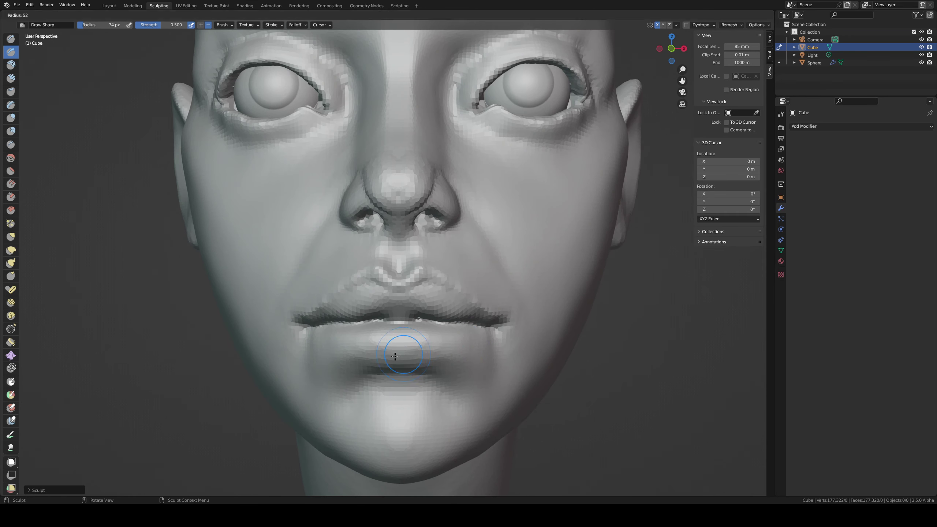
pyautogui.click(422, 353)
pyautogui.moveTo(401, 381); pyautogui.dragTo(404, 345, button='middle')
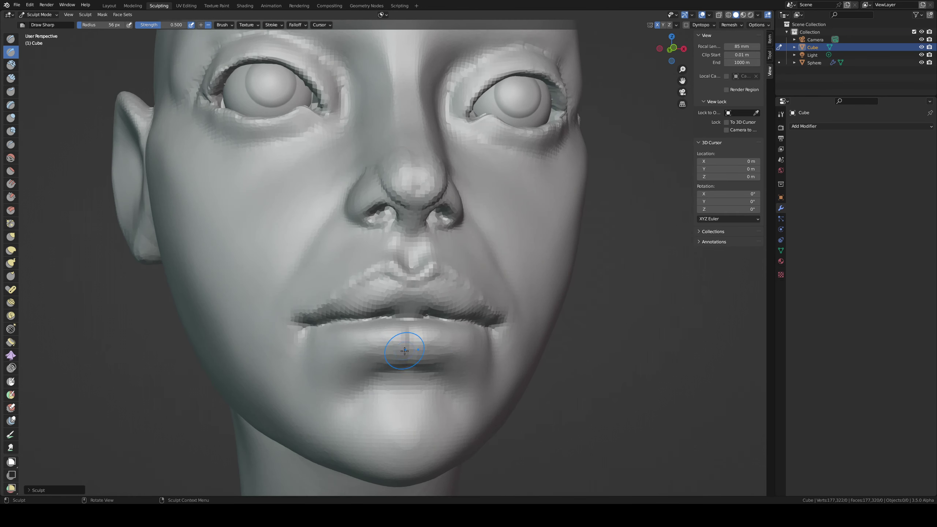
# Step: Fill out the lower lip with Clay Strips at 70 px, undo the last stroke and rework its side at a smaller radius
pyautogui.hotkey('shift', 'c')
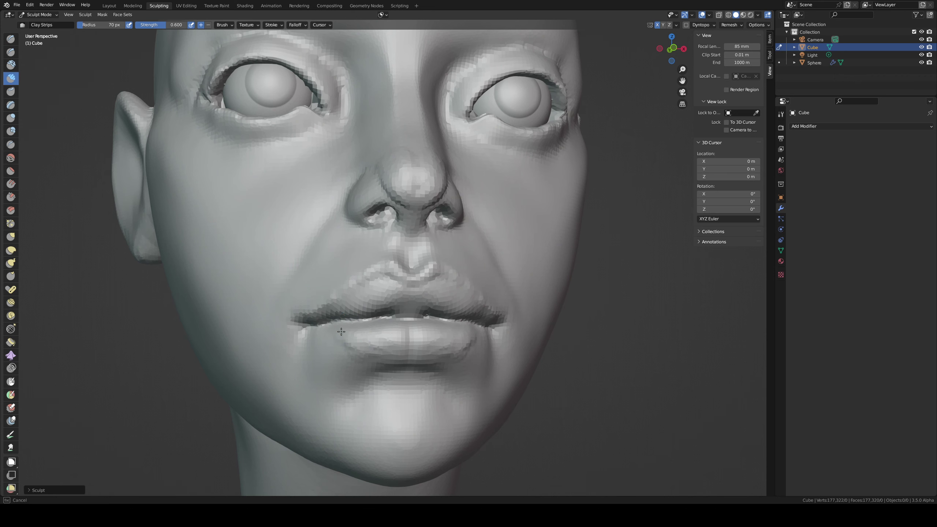
pyautogui.moveTo(377, 327); pyautogui.dragTo(412, 340, button='middle')
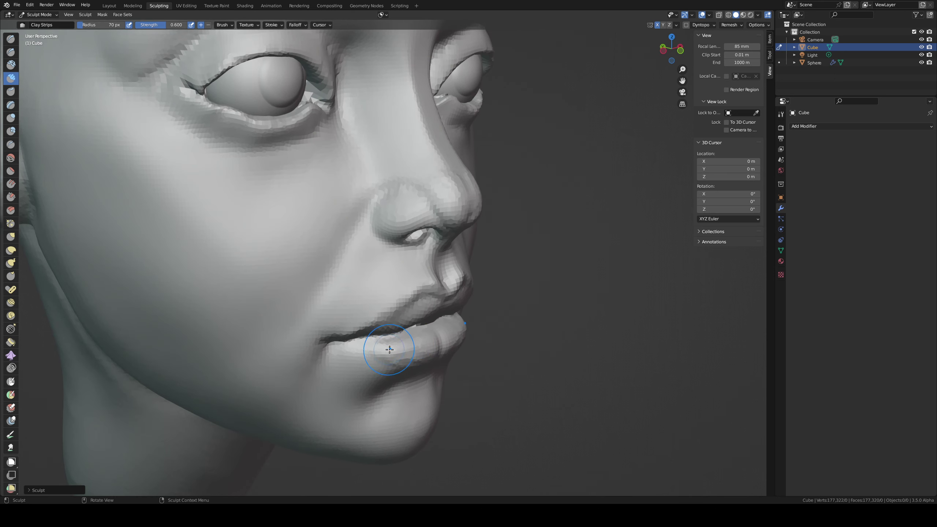
pyautogui.hotkey('ctrl', 'z')
pyautogui.moveTo(384, 360); pyautogui.dragTo(434, 346)
pyautogui.press('f')
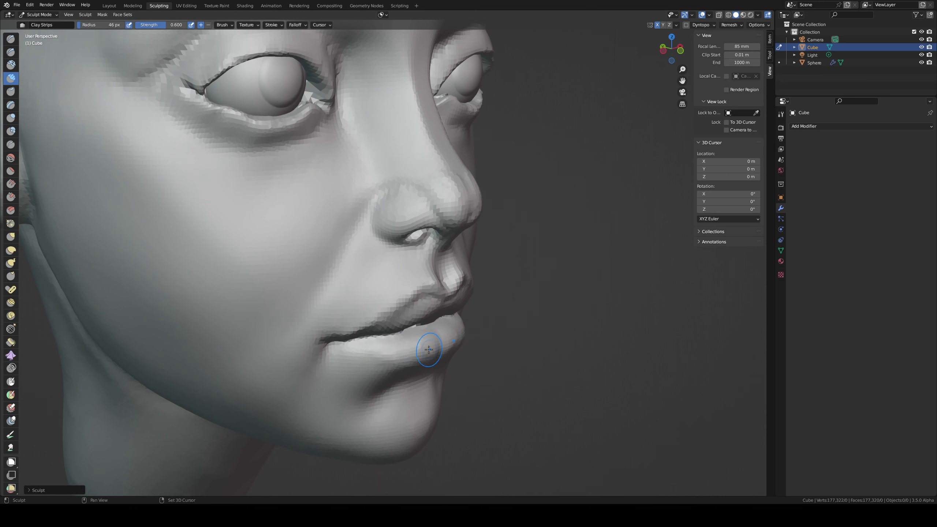
pyautogui.moveTo(368, 355); pyautogui.dragTo(369, 339, button='middle')
# Step: Define the lower lip's bottom edge and the area beneath the mouth corners with Draw Sharp at 46 px
pyautogui.press('d')
pyautogui.moveTo(468, 345)
pyautogui.mouseDown(button='middle')
pyautogui.moveTo(449, 343)
pyautogui.moveTo(428, 360)
pyautogui.moveTo(451, 347)
pyautogui.mouseUp(button='middle')
pyautogui.moveTo(421, 354); pyautogui.dragTo(454, 345)
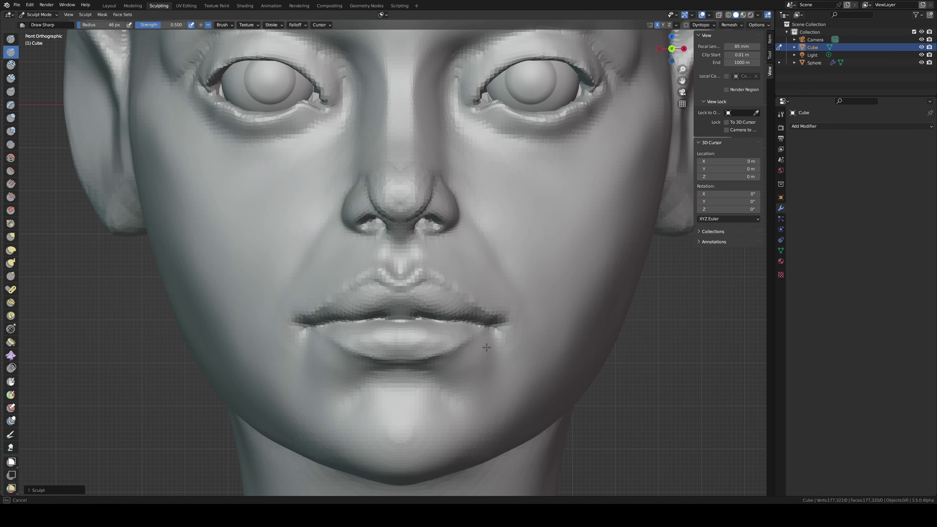
pyautogui.moveTo(482, 387); pyautogui.dragTo(464, 386)
pyautogui.press('f')
pyautogui.click(490, 369)
pyautogui.press('f')
pyautogui.click(421, 335)
pyautogui.moveTo(432, 341); pyautogui.dragTo(401, 288, button='middle')
# Step: Extend the lower lip's fullness toward the mouth corners with Clay Strips at 49 px, checking it from both sides
pyautogui.press('c')
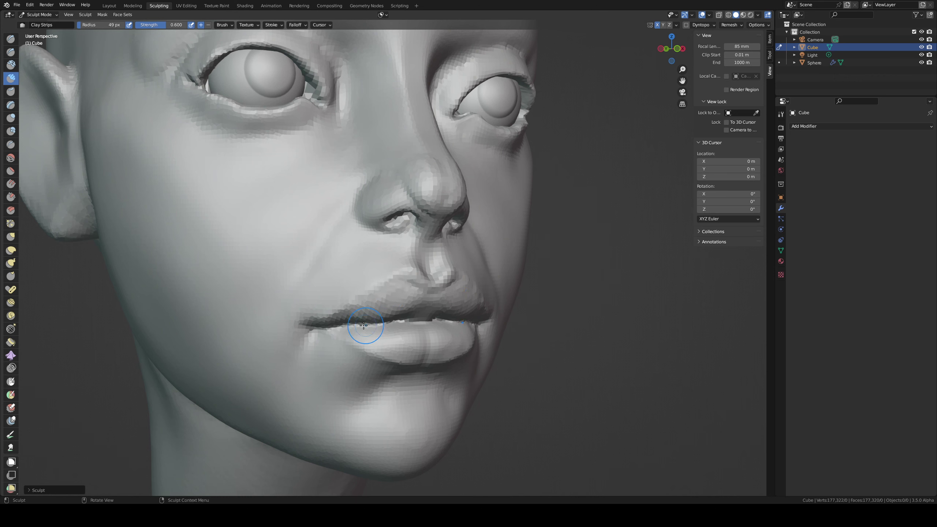
pyautogui.moveTo(418, 268); pyautogui.dragTo(529, 255, button='middle')
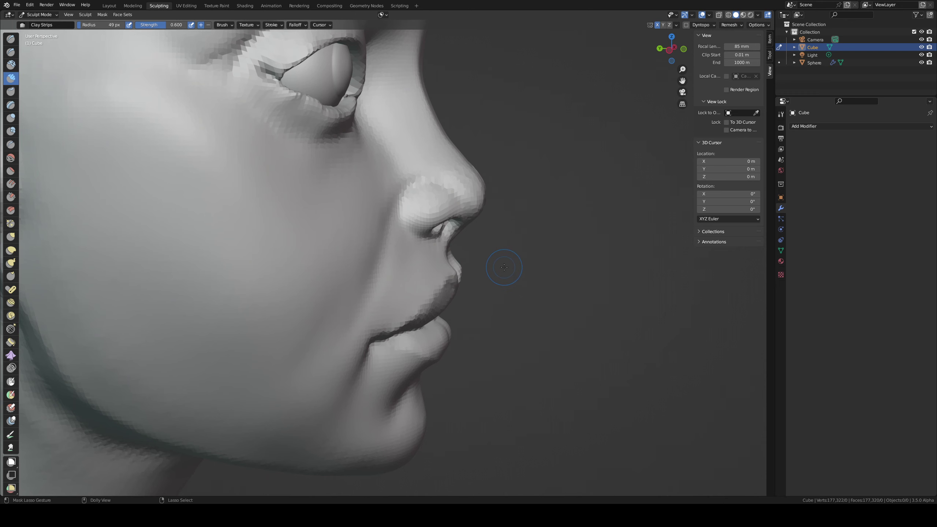
pyautogui.moveTo(503, 267); pyautogui.dragTo(360, 256, button='middle')
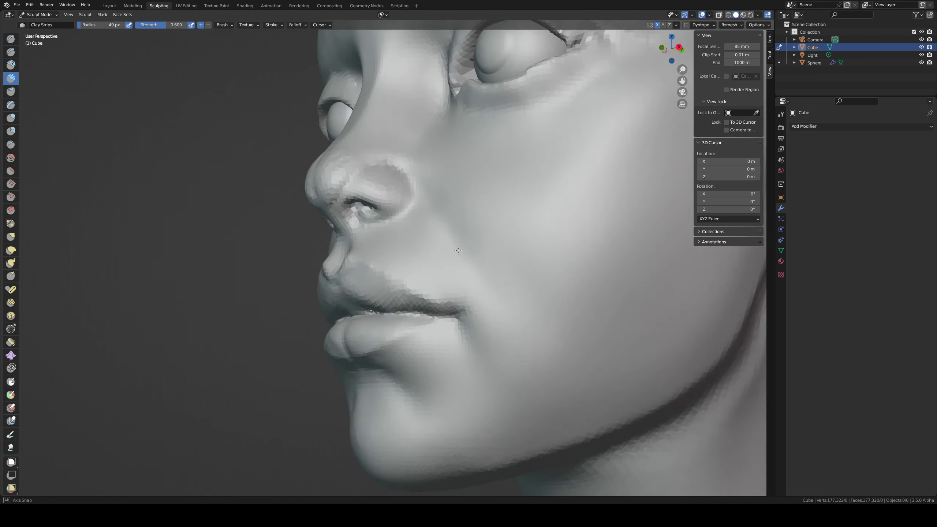
pyautogui.moveTo(458, 250); pyautogui.dragTo(500, 253, button='middle')
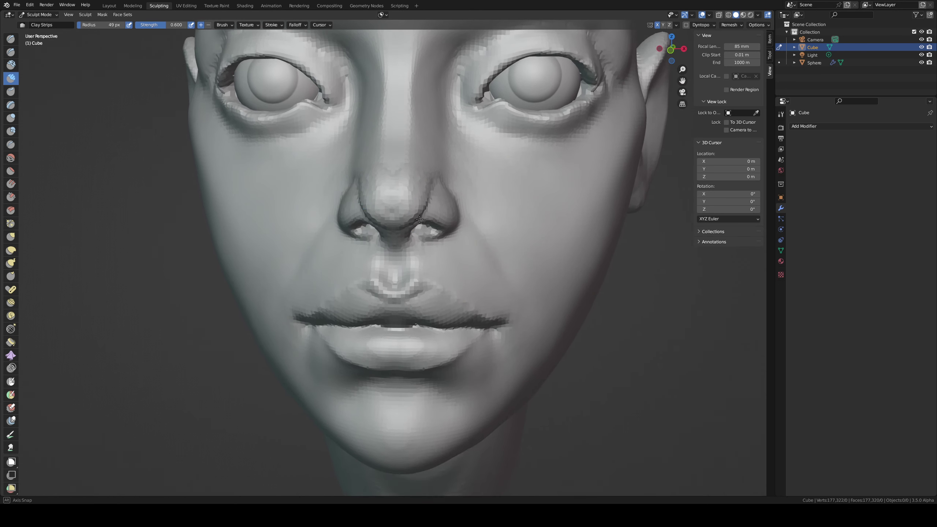
# Step: Adjust the sides of the nose above the nostril wings with the Grab brush at 128 px
pyautogui.press('g')
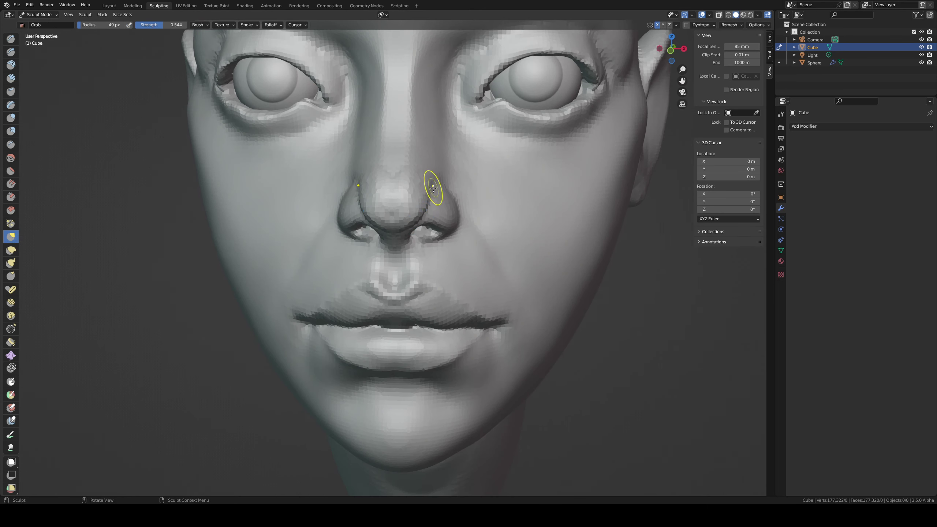
pyautogui.press('f')
pyautogui.click(467, 228)
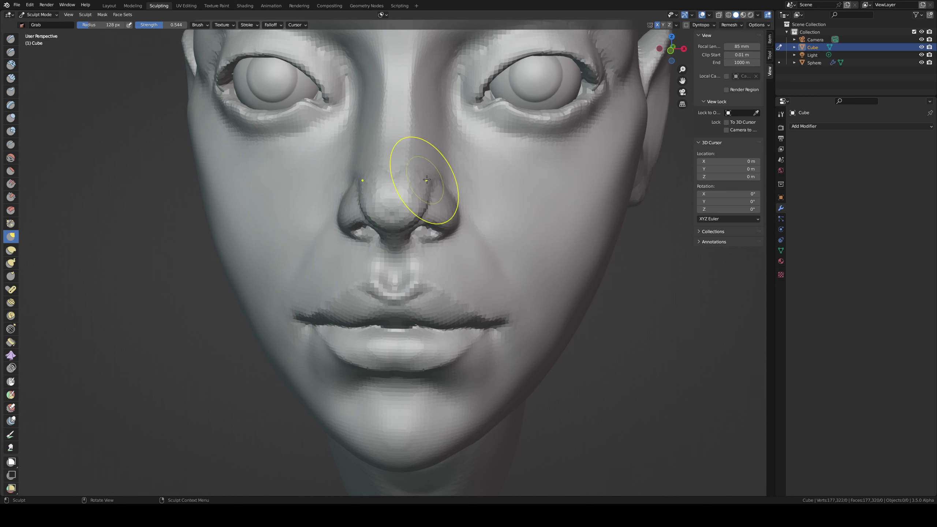
pyautogui.moveTo(441, 179); pyautogui.dragTo(442, 181)
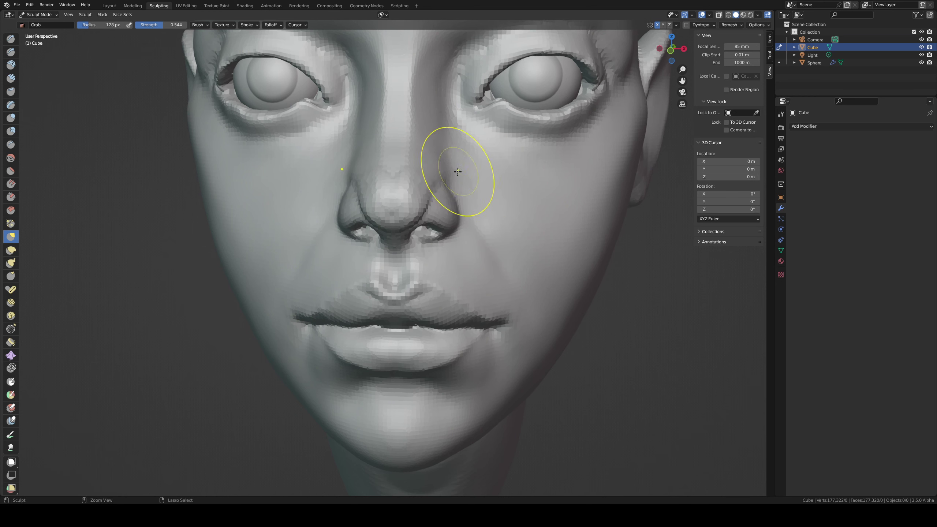
pyautogui.moveTo(456, 177); pyautogui.dragTo(452, 176, button='middle')
pyautogui.moveTo(442, 162); pyautogui.dragTo(439, 177)
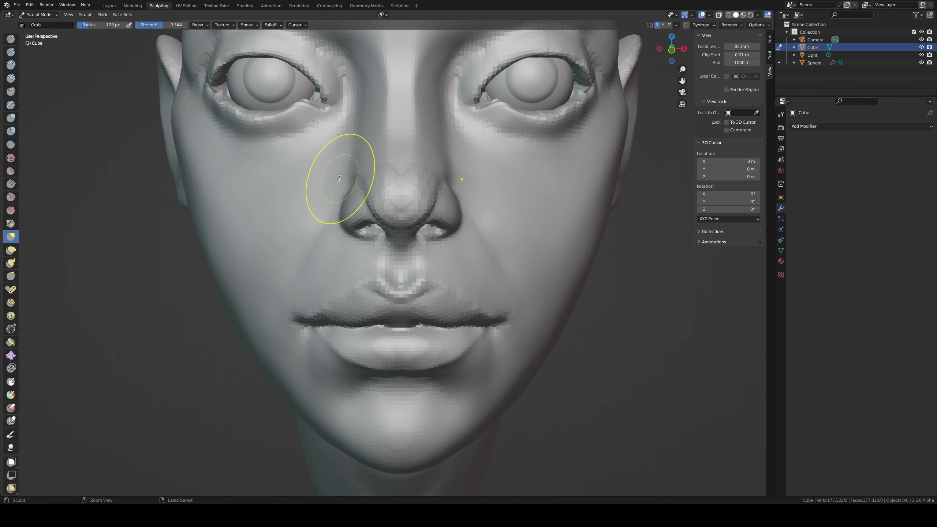
pyautogui.moveTo(341, 181)
pyautogui.mouseDown(button='middle')
pyautogui.moveTo(377, 182)
pyautogui.moveTo(332, 178)
pyautogui.mouseUp(button='middle')
# Step: Reshape the cheek area beside the nose with the Grab brush at 183 px
pyautogui.press('f')
pyautogui.click(359, 178)
pyautogui.moveTo(336, 159); pyautogui.dragTo(329, 161)
pyautogui.moveTo(334, 161); pyautogui.dragTo(330, 161)
pyautogui.moveTo(340, 159); pyautogui.dragTo(321, 156, button='middle')
pyautogui.scroll(-3, 452, 234)
pyautogui.moveTo(448, 220); pyautogui.dragTo(458, 205, button='middle')
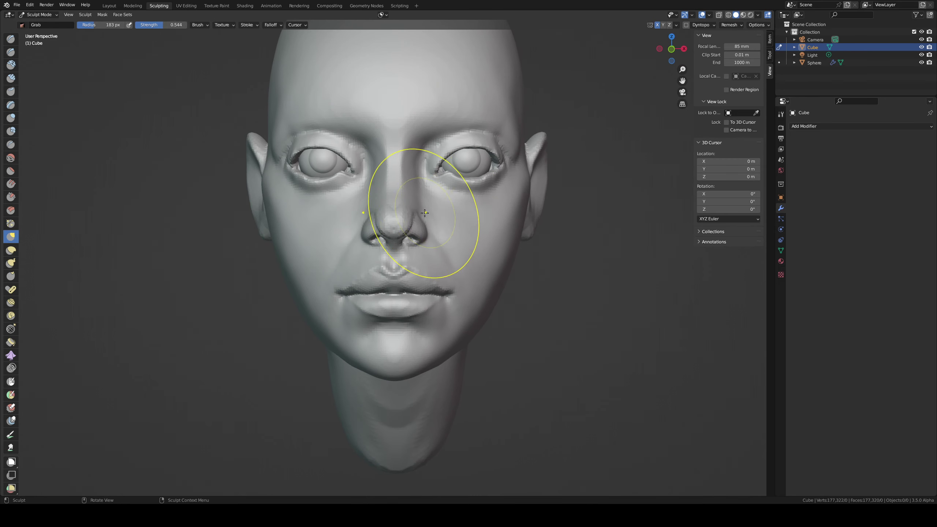
# Step: Pull the nostril wings slightly inward and up from the front view with the Grab brush at 134 px
pyautogui.press('f')
pyautogui.click(410, 216)
pyautogui.press('KP_1')
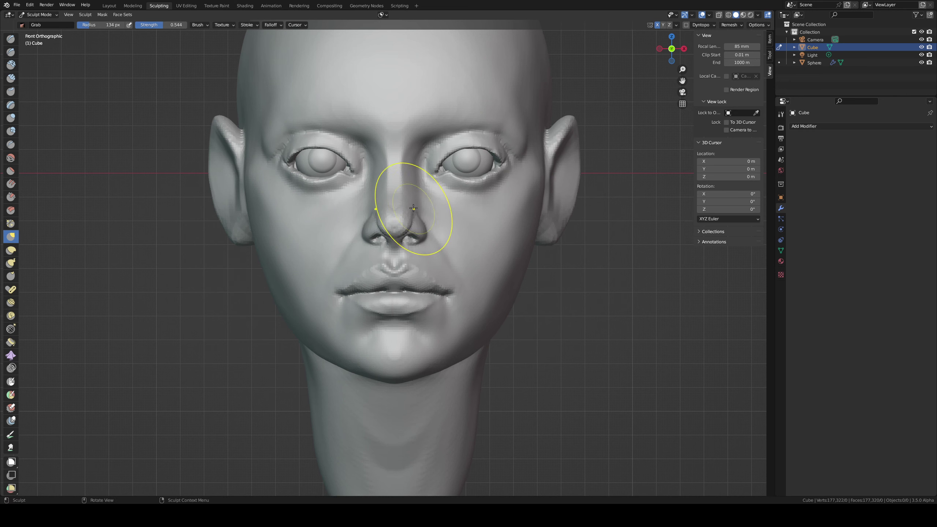
pyautogui.moveTo(425, 232); pyautogui.dragTo(422, 229)
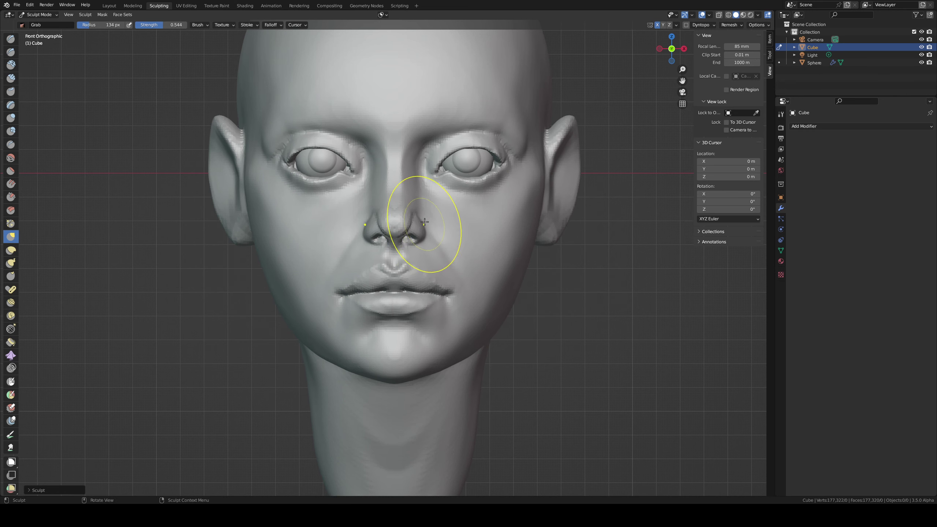
# Step: Refine the nose bridge's width from the front with Grab at 83 px and 67 px, and undo the last stroke
pyautogui.press('f')
pyautogui.click(417, 207)
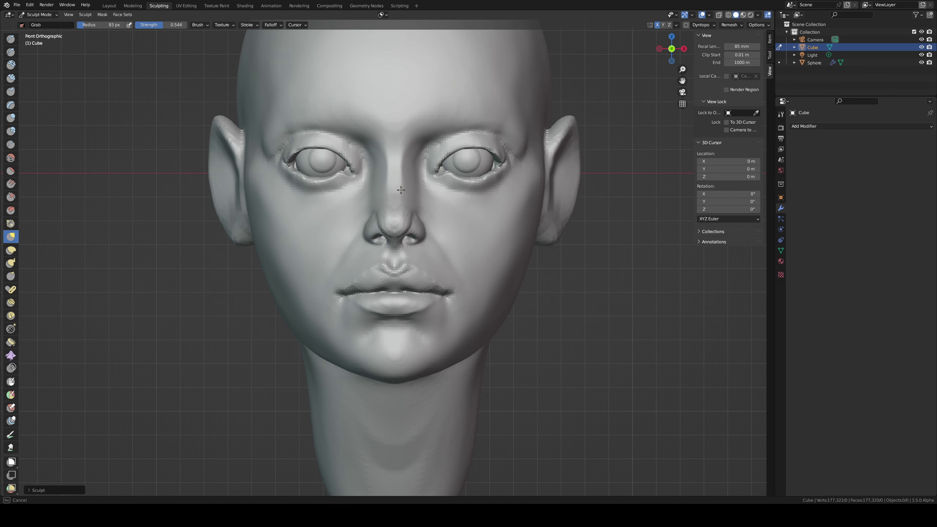
pyautogui.moveTo(402, 180); pyautogui.dragTo(401, 198)
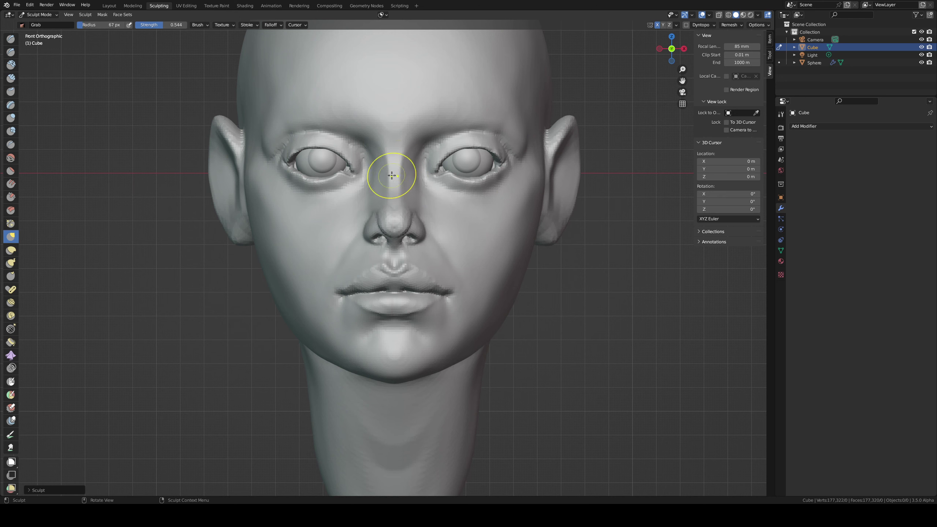
pyautogui.moveTo(399, 172); pyautogui.dragTo(438, 175)
pyautogui.press('f')
pyautogui.click(465, 175)
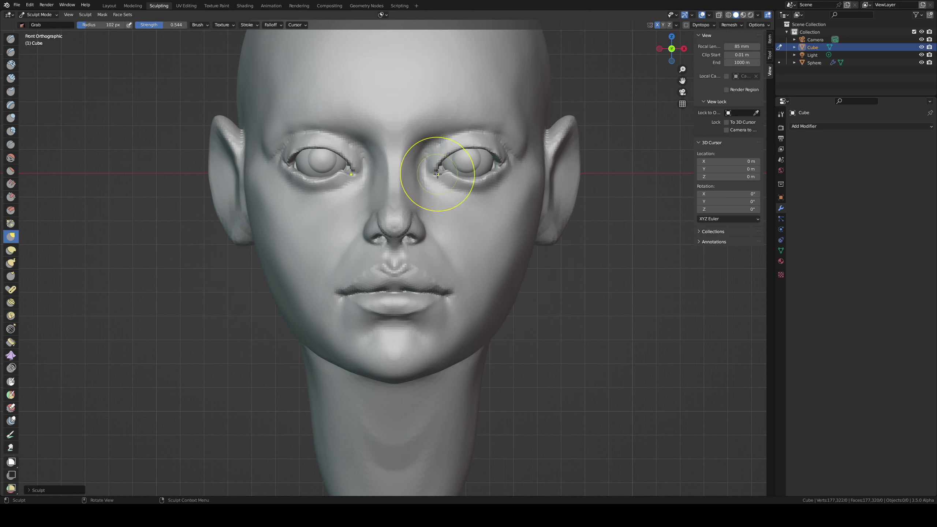
pyautogui.hotkey('ctrl', 'z')
# Step: Adjust the nose bridge and its side plane near the inner eye in three-quarter view with Grab at 56 px
pyautogui.moveTo(491, 187); pyautogui.dragTo(462, 179, button='middle')
pyautogui.press('f')
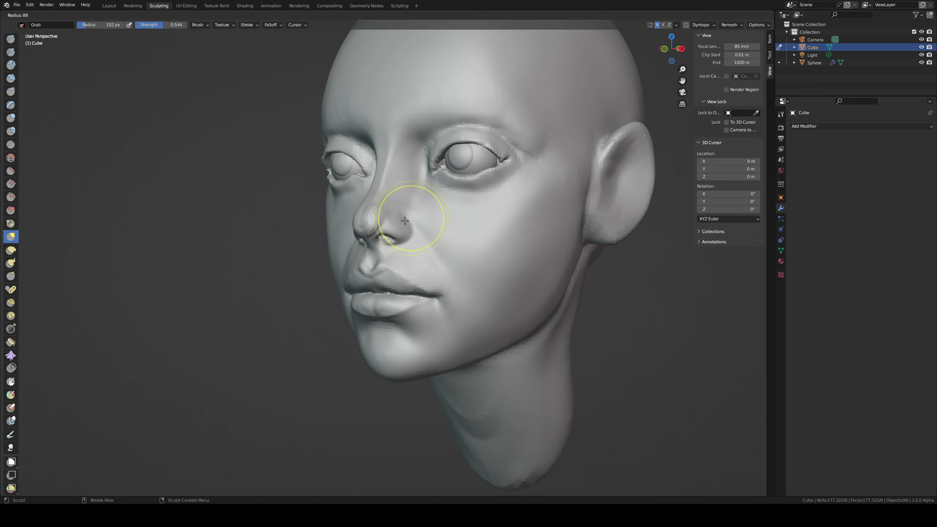
pyautogui.click(430, 216)
pyautogui.keyDown('ctrl'); pyautogui.moveTo(364, 235); pyautogui.dragTo(360, 177, button='middle'); pyautogui.keyUp('ctrl')
pyautogui.moveTo(361, 176)
pyautogui.mouseDown()
pyautogui.moveTo(372, 184)
pyautogui.moveTo(360, 168)
pyautogui.moveTo(339, 201)
pyautogui.moveTo(337, 181)
pyautogui.mouseUp()
pyautogui.keyDown('shift'); pyautogui.moveTo(372, 98); pyautogui.dragTo(376, 203, button='middle'); pyautogui.keyUp('shift')
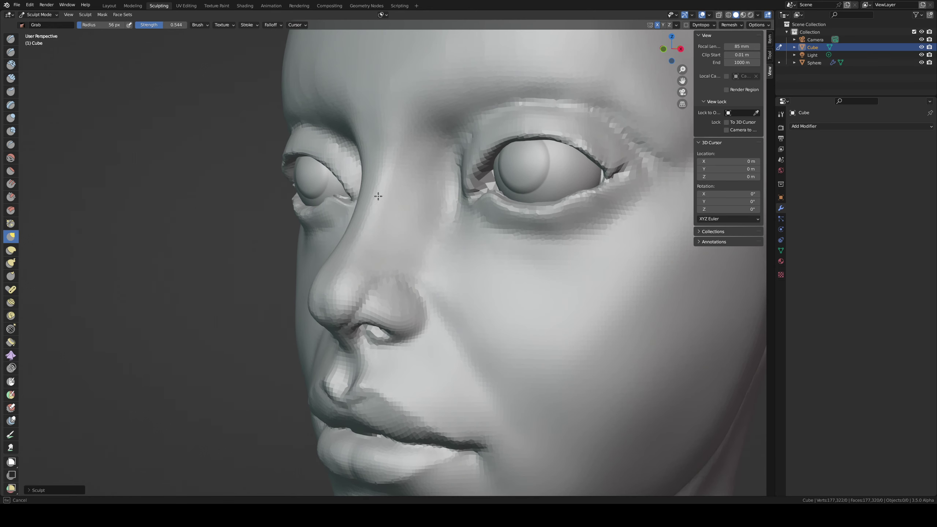
pyautogui.moveTo(414, 194); pyautogui.dragTo(424, 189)
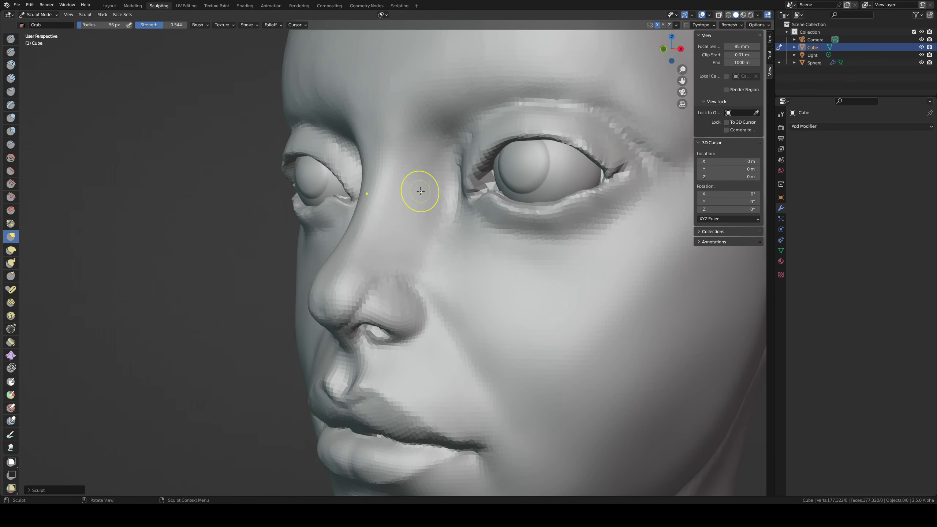
# Step: Reshape the nose tip and soften its transition into the nostril wing with Grab at 94 px, undoing the last strokes
pyautogui.press('f')
pyautogui.click(440, 253)
pyautogui.moveTo(345, 291); pyautogui.dragTo(344, 296)
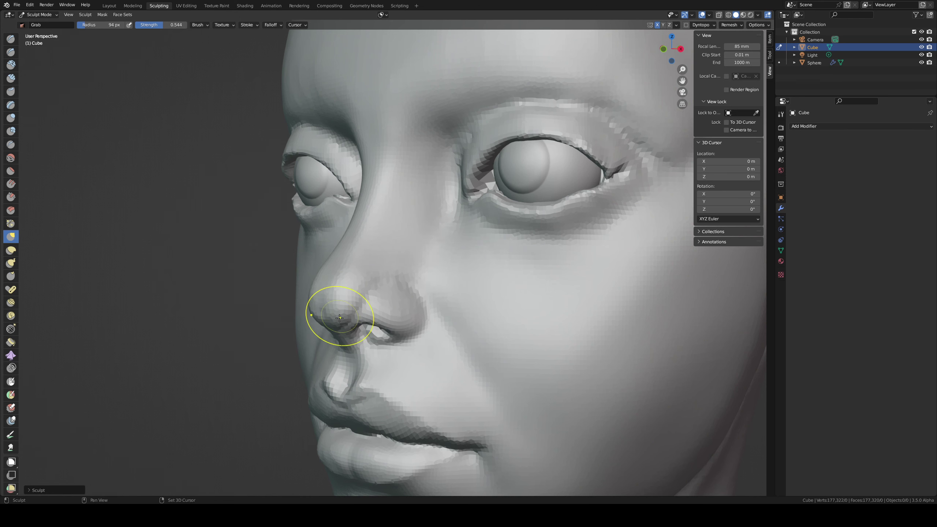
pyautogui.press('f')
pyautogui.click(331, 326)
pyautogui.moveTo(398, 306)
pyautogui.mouseDown()
pyautogui.moveTo(355, 302)
pyautogui.moveTo(340, 326)
pyautogui.mouseUp()
pyautogui.moveTo(353, 283)
pyautogui.mouseDown()
pyautogui.moveTo(330, 273)
pyautogui.moveTo(322, 308)
pyautogui.moveTo(344, 292)
pyautogui.mouseUp()
pyautogui.hotkey('ctrl', 'z')
pyautogui.press('f')
pyautogui.click(341, 299)
pyautogui.hotkey('ctrl', 'z')
# Step: Push the lower nose bridge slightly inward and up in the right side view with the Grab brush at 116 px
pyautogui.press('i')
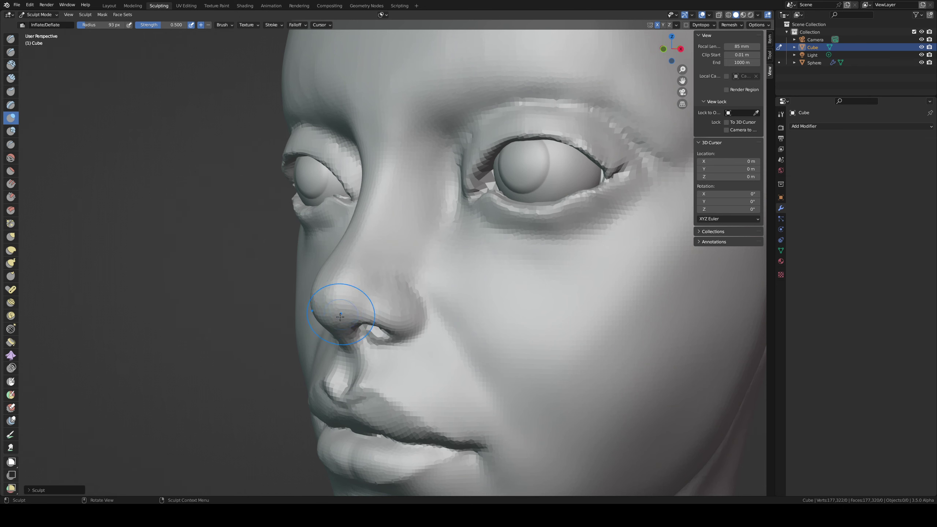
pyautogui.moveTo(345, 308)
pyautogui.mouseDown(button='middle')
pyautogui.moveTo(368, 224)
pyautogui.moveTo(418, 224)
pyautogui.moveTo(349, 242)
pyautogui.mouseUp(button='middle')
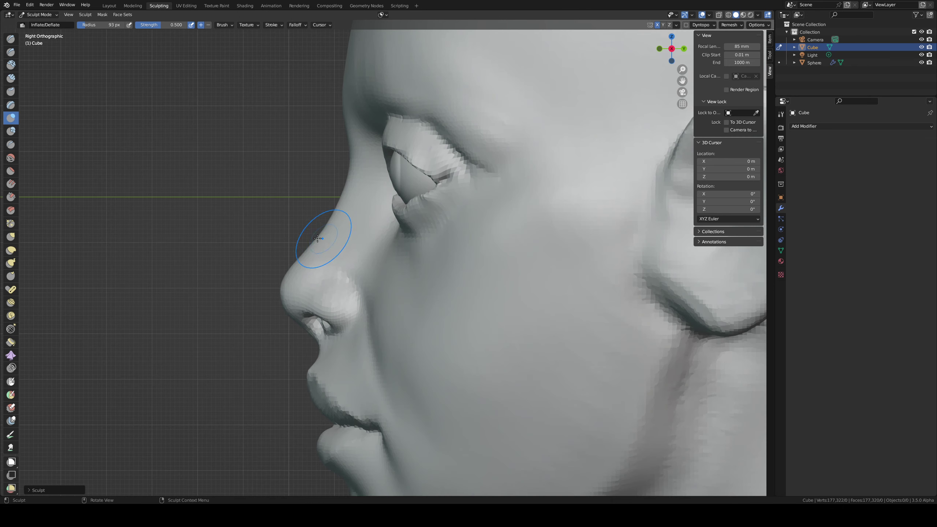
pyautogui.press('g')
pyautogui.press('f')
pyautogui.click(350, 249)
pyautogui.moveTo(320, 245); pyautogui.dragTo(330, 224)
# Step: Build up the centre of the upper lip's lower edge from a low front angle with Clay Strips at 79 px
pyautogui.moveTo(335, 223)
pyautogui.mouseDown(button='middle')
pyautogui.moveTo(397, 205)
pyautogui.moveTo(425, 211)
pyautogui.mouseUp(button='middle')
pyautogui.moveTo(476, 233); pyautogui.dragTo(464, 236, button='middle')
pyautogui.keyDown('ctrl'); pyautogui.moveTo(464, 236); pyautogui.dragTo(471, 293, button='middle'); pyautogui.keyUp('ctrl')
pyautogui.scroll(5, 426, 341)
pyautogui.keyDown('shift'); pyautogui.moveTo(427, 340); pyautogui.dragTo(426, 287, button='middle'); pyautogui.keyUp('shift')
pyautogui.scroll(3, 426, 287)
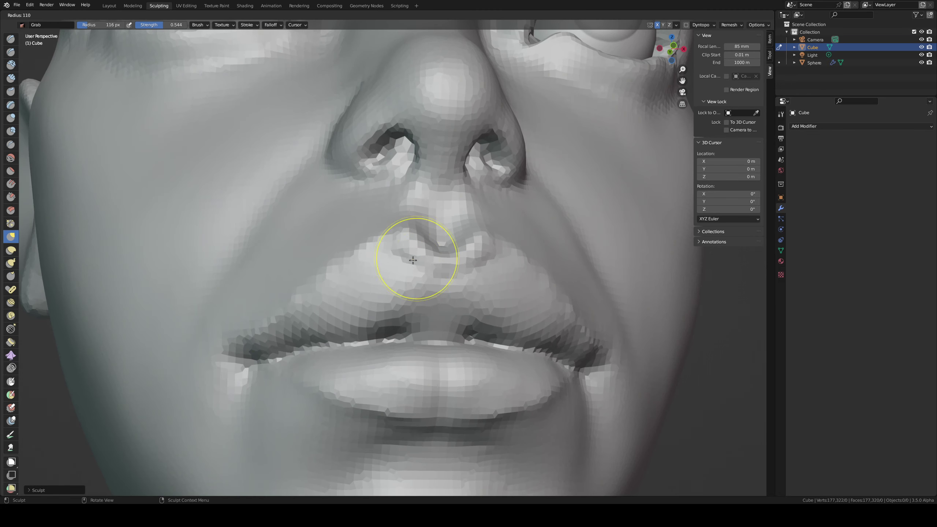
pyautogui.press('c')
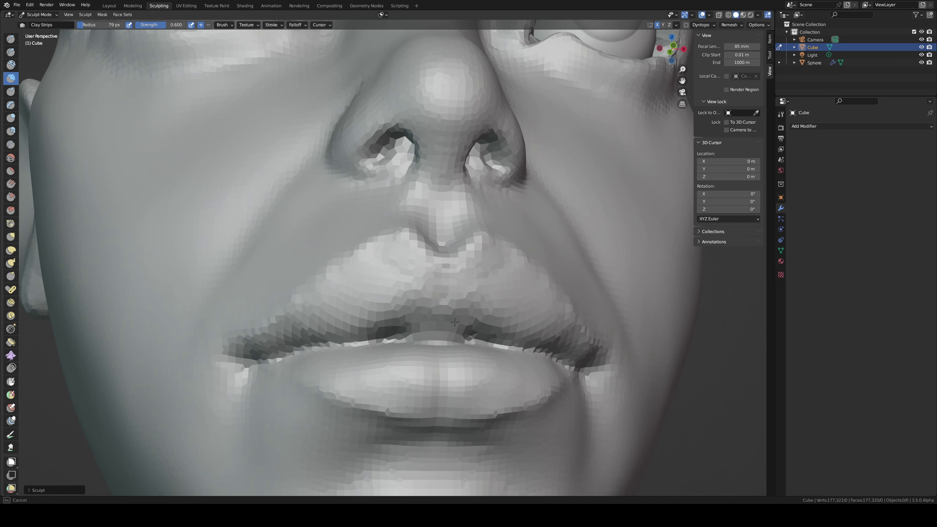
pyautogui.moveTo(417, 313); pyautogui.dragTo(450, 310)
pyautogui.scroll(-8, 450, 310)
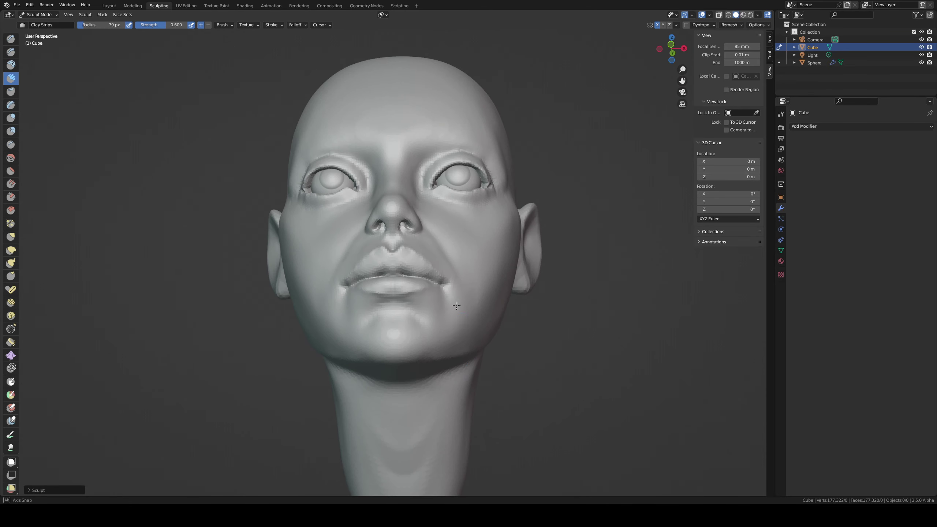
pyautogui.moveTo(456, 306); pyautogui.dragTo(451, 299, button='middle')
pyautogui.moveTo(472, 241); pyautogui.dragTo(477, 236, button='middle')
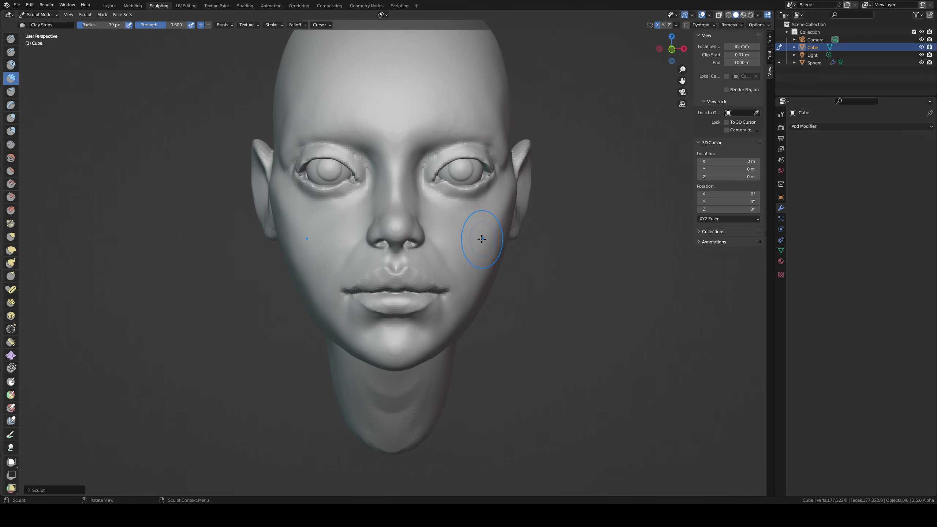
# Step: Try building up the inner eye socket above the upper eyelid with Clay Strips at 98 px, and undo the strokes
pyautogui.press('KP_1')
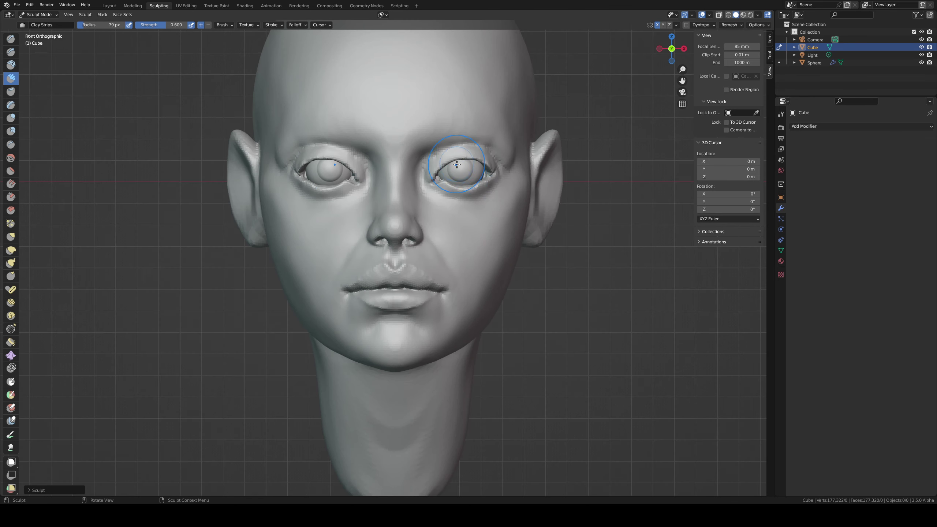
pyautogui.press('f')
pyautogui.click(465, 172)
pyautogui.moveTo(484, 161); pyautogui.dragTo(466, 166, button='middle')
pyautogui.scroll(2, 473, 168)
pyautogui.moveTo(448, 125); pyautogui.dragTo(456, 121, button='middle')
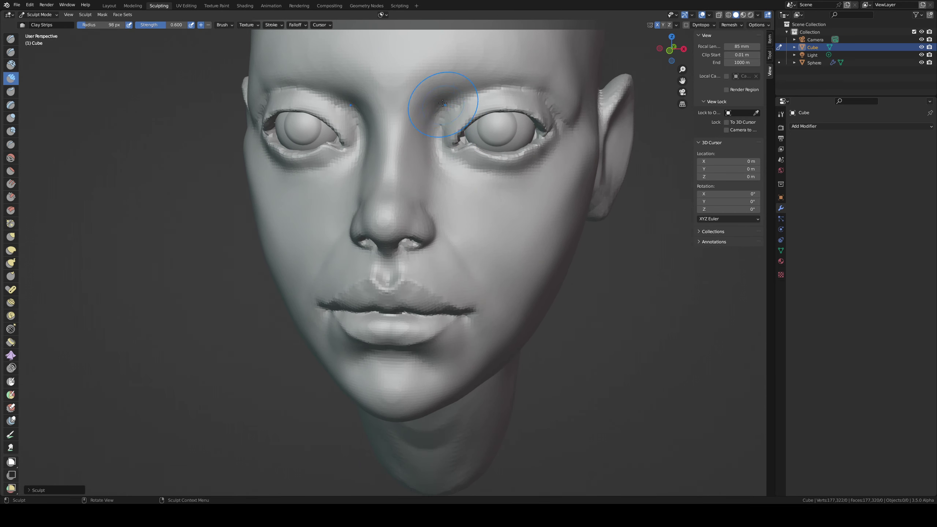
pyautogui.moveTo(574, 84); pyautogui.dragTo(491, 92, button='middle')
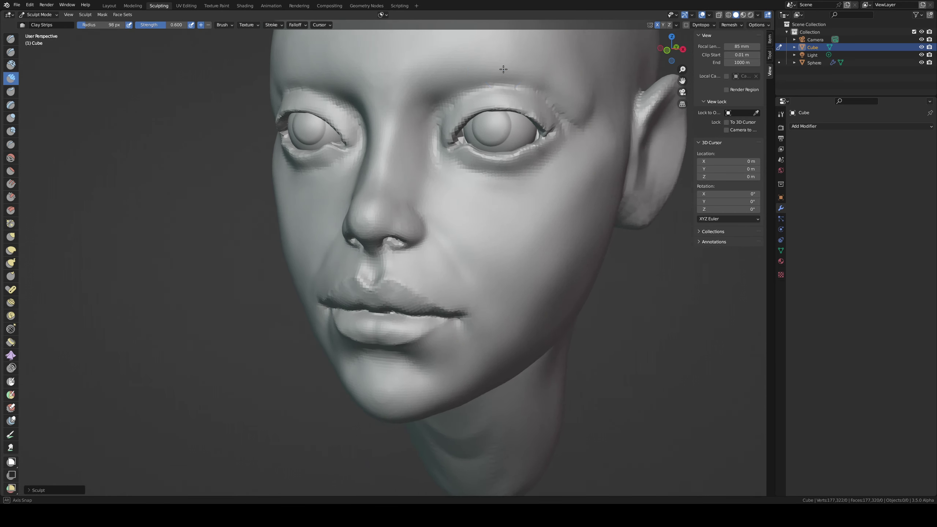
pyautogui.moveTo(461, 97); pyautogui.dragTo(447, 112)
pyautogui.hotkey('ctrl', 'z')
pyautogui.hotkey('ctrl', 'z')
pyautogui.hotkey('ctrl', 'z')
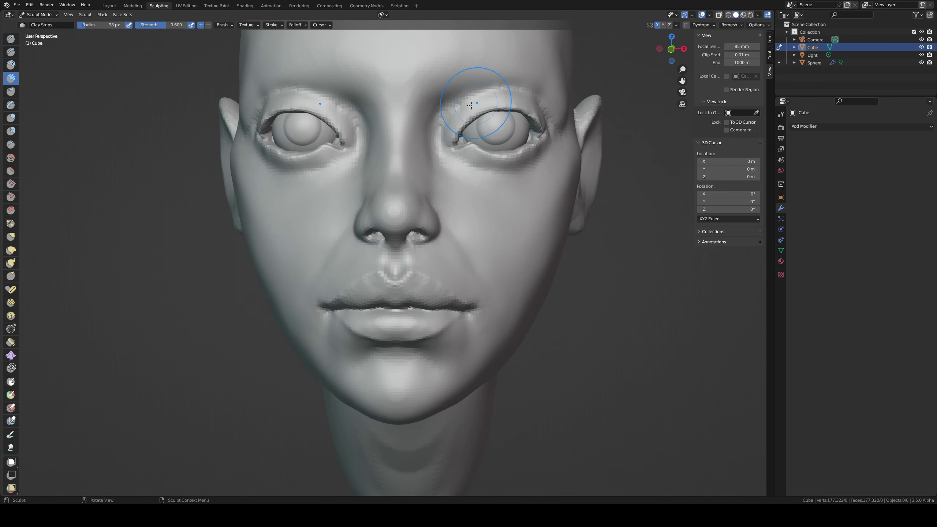
# Step: Adjust the upper eyelid with Grab at 67 px and fill the area between inner eye corner and nose bridge with Clay Strips at 93 px
pyautogui.press('g')
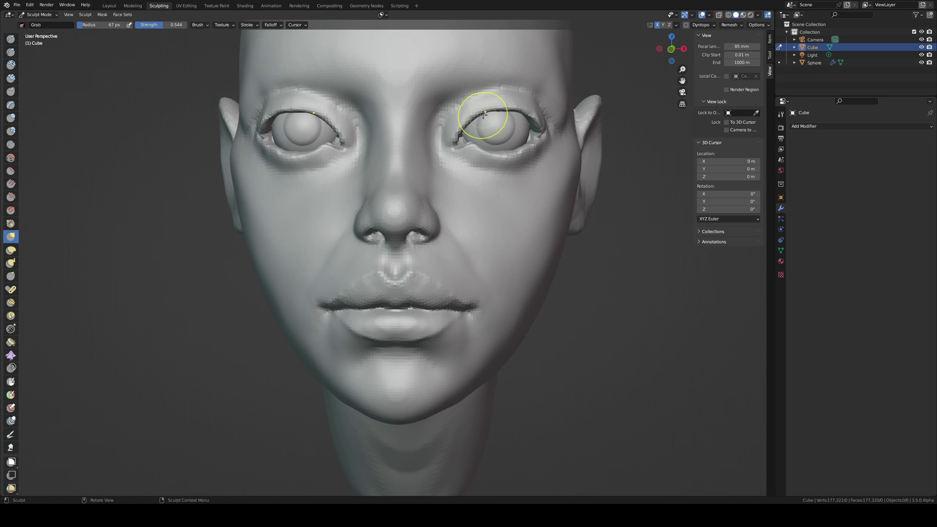
pyautogui.moveTo(483, 114); pyautogui.dragTo(491, 124)
pyautogui.press('c')
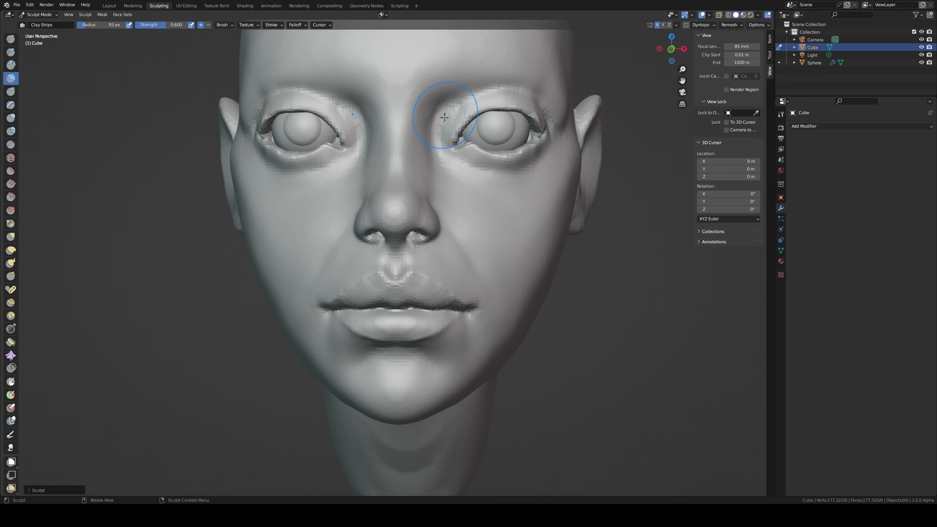
pyautogui.moveTo(445, 118); pyautogui.dragTo(442, 113, button='middle')
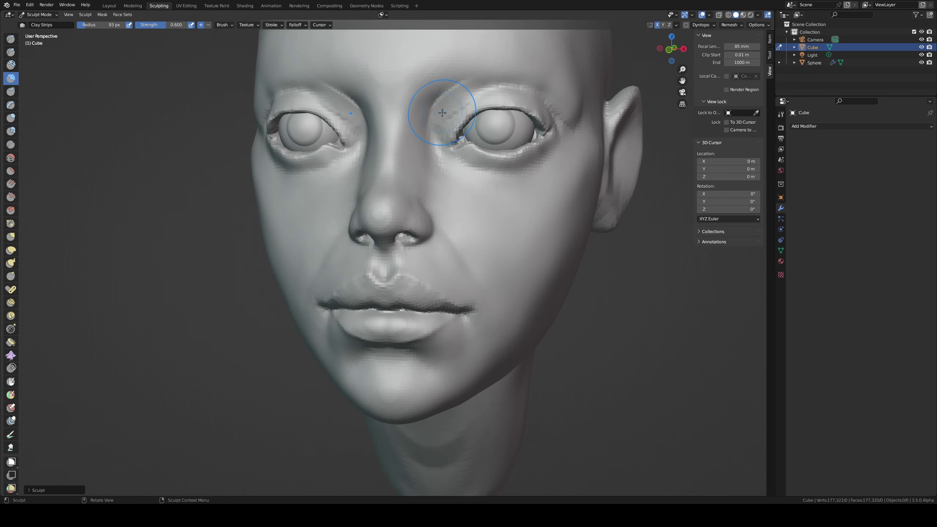
pyautogui.moveTo(447, 168)
pyautogui.keyDown('ctrl'); pyautogui.mouseDown()
pyautogui.moveTo(442, 127)
pyautogui.moveTo(452, 157)
pyautogui.mouseUp(); pyautogui.keyUp('ctrl')
pyautogui.moveTo(452, 142); pyautogui.dragTo(419, 145, button='middle')
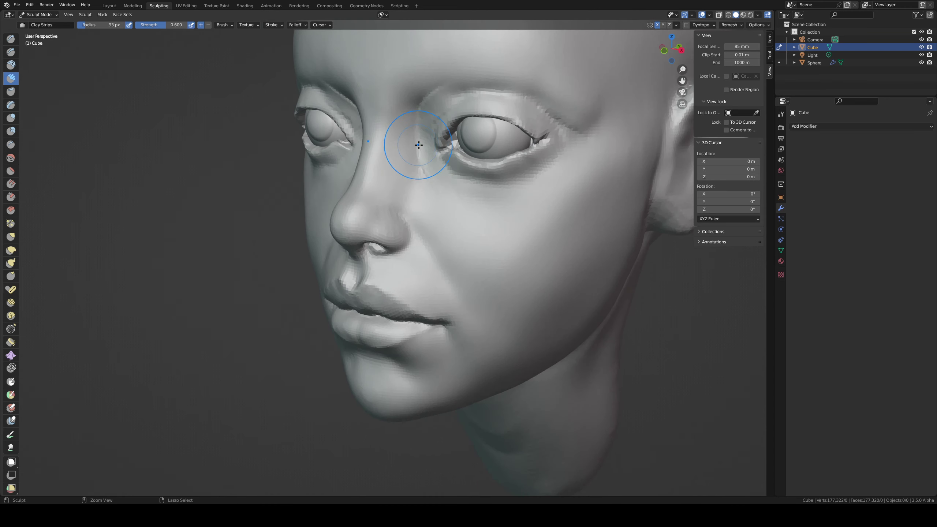
pyautogui.moveTo(433, 153); pyautogui.dragTo(442, 173)
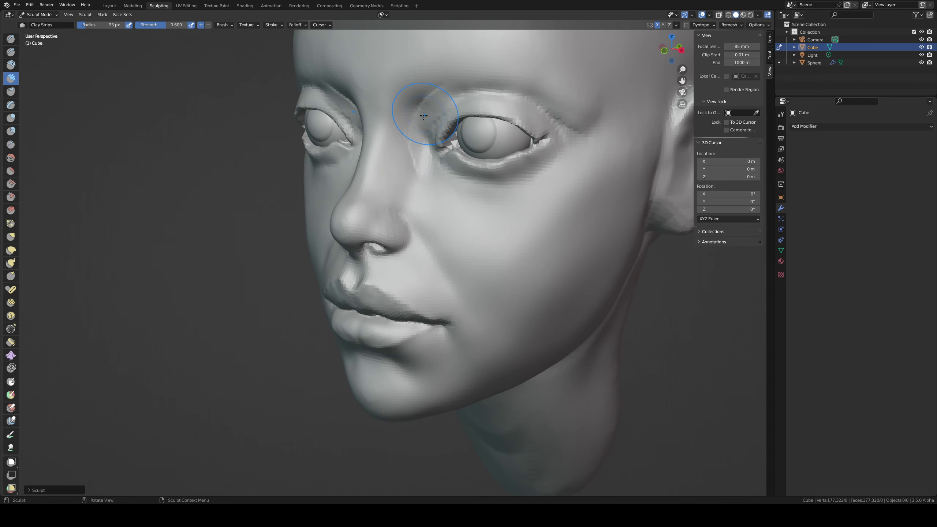
pyautogui.moveTo(446, 155)
pyautogui.mouseDown(button='middle')
pyautogui.moveTo(463, 149)
pyautogui.moveTo(470, 129)
pyautogui.moveTo(438, 138)
pyautogui.moveTo(438, 102)
pyautogui.mouseUp(button='middle')
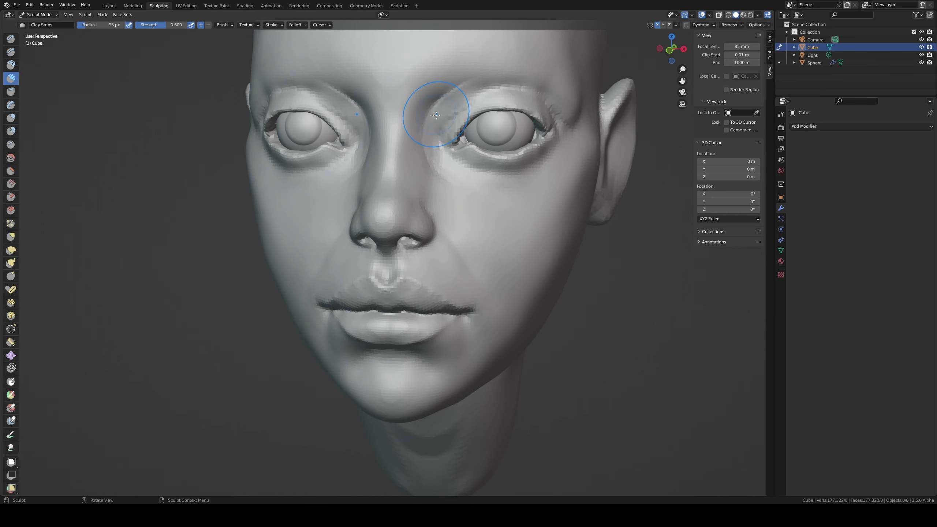
pyautogui.moveTo(451, 161); pyautogui.dragTo(451, 148)
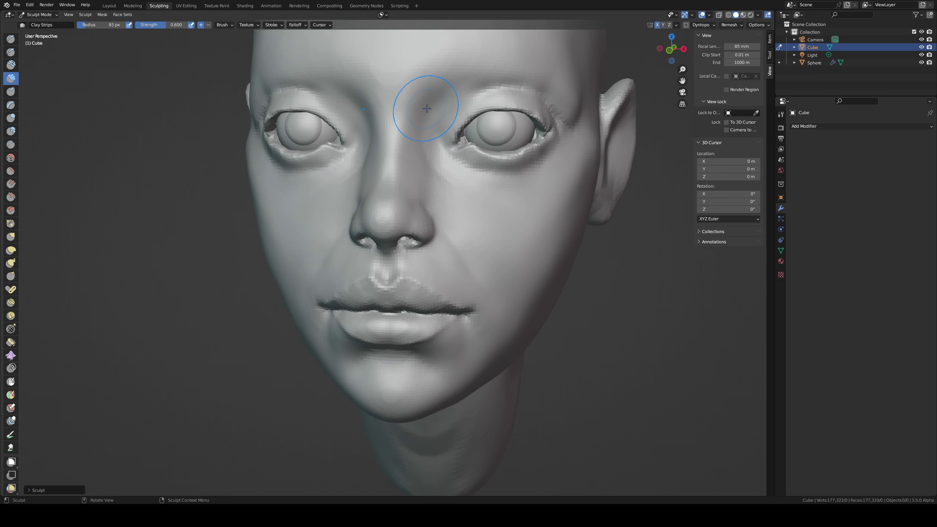
pyautogui.hotkey('shift', 't')
pyautogui.moveTo(446, 92)
pyautogui.mouseDown()
pyautogui.moveTo(430, 130)
pyautogui.moveTo(441, 87)
pyautogui.mouseUp()
pyautogui.hotkey('ctrl', 'z')
# Step: Try to sharpen the inner eye corner with Draw Sharp at 65 px, and undo the stroke
pyautogui.press('f')
pyautogui.click(422, 146)
pyautogui.moveTo(491, 78); pyautogui.dragTo(502, 73, button='middle')
pyautogui.press('x')
pyautogui.moveTo(457, 144); pyautogui.dragTo(447, 145)
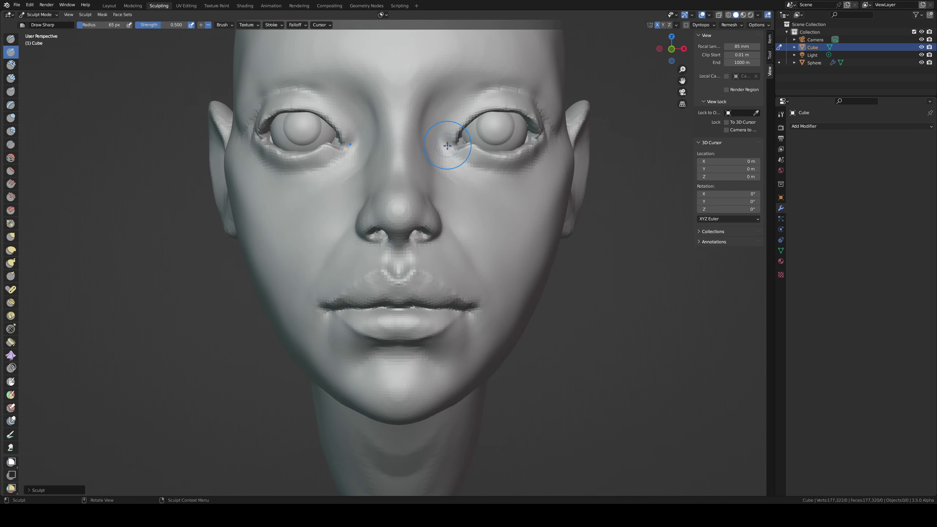
pyautogui.press('f')
pyautogui.moveTo(512, 85)
pyautogui.mouseDown(button='middle')
pyautogui.moveTo(478, 105)
pyautogui.moveTo(479, 92)
pyautogui.mouseUp(button='middle')
pyautogui.hotkey('ctrl', 'z')
# Step: Carve the crease above the upper eyelid and define the inner eye corner with Draw Sharp at 50 px
pyautogui.press('f')
pyautogui.click(478, 107)
pyautogui.moveTo(466, 112)
pyautogui.mouseDown()
pyautogui.moveTo(498, 97)
pyautogui.moveTo(533, 103)
pyautogui.mouseUp()
pyautogui.moveTo(533, 103)
pyautogui.mouseDown(button='middle')
pyautogui.moveTo(442, 115)
pyautogui.moveTo(462, 131)
pyautogui.mouseUp(button='middle')
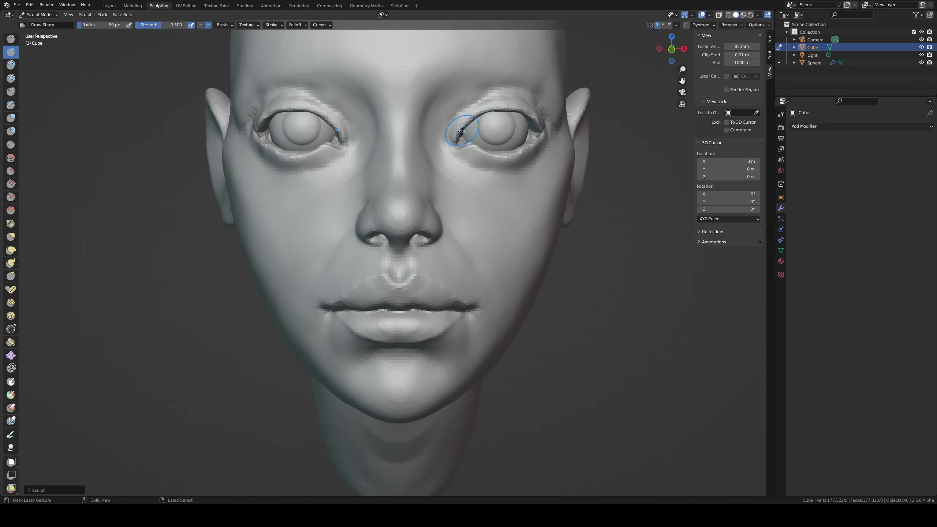
pyautogui.moveTo(451, 143); pyautogui.dragTo(454, 124)
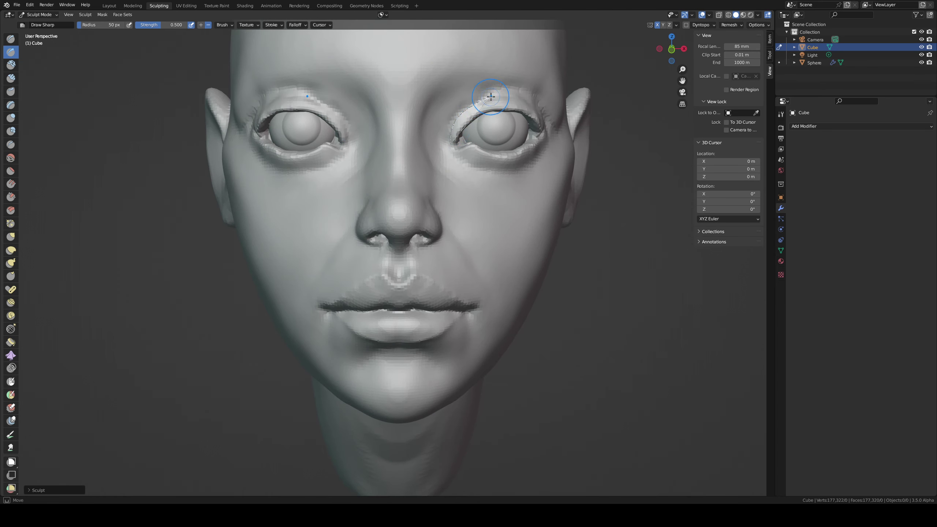
# Step: Mask the area around both eyes and build up the inner brow above them with Clay Strips at 79 px, undoing the last strokes
pyautogui.moveTo(534, 103)
pyautogui.mouseDown()
pyautogui.moveTo(548, 150)
pyautogui.moveTo(487, 178)
pyautogui.moveTo(450, 158)
pyautogui.mouseUp()
pyautogui.moveTo(491, 113); pyautogui.dragTo(447, 120, button='middle')
pyautogui.hotkey('shift', 'c')
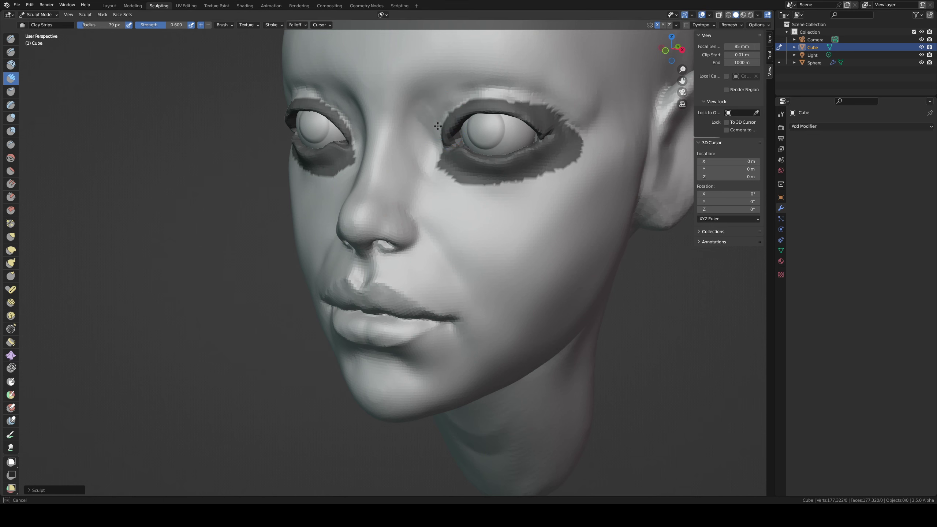
pyautogui.moveTo(422, 90)
pyautogui.mouseDown()
pyautogui.moveTo(435, 106)
pyautogui.moveTo(442, 86)
pyautogui.moveTo(469, 85)
pyautogui.moveTo(423, 90)
pyautogui.moveTo(488, 85)
pyautogui.mouseUp()
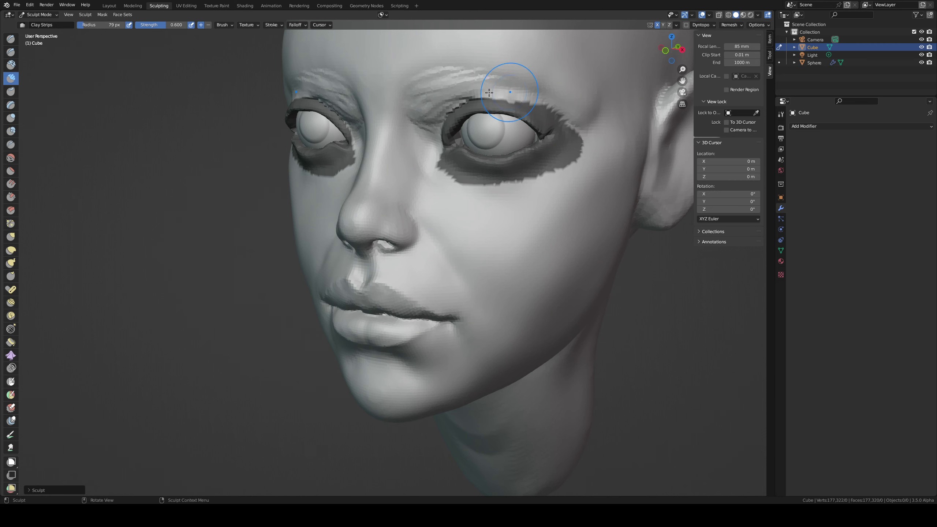
pyautogui.moveTo(465, 57); pyautogui.dragTo(493, 56, button='middle')
pyautogui.hotkey('ctrl', 'z')
pyautogui.hotkey('ctrl', 'z')
pyautogui.hotkey('ctrl', 'z')
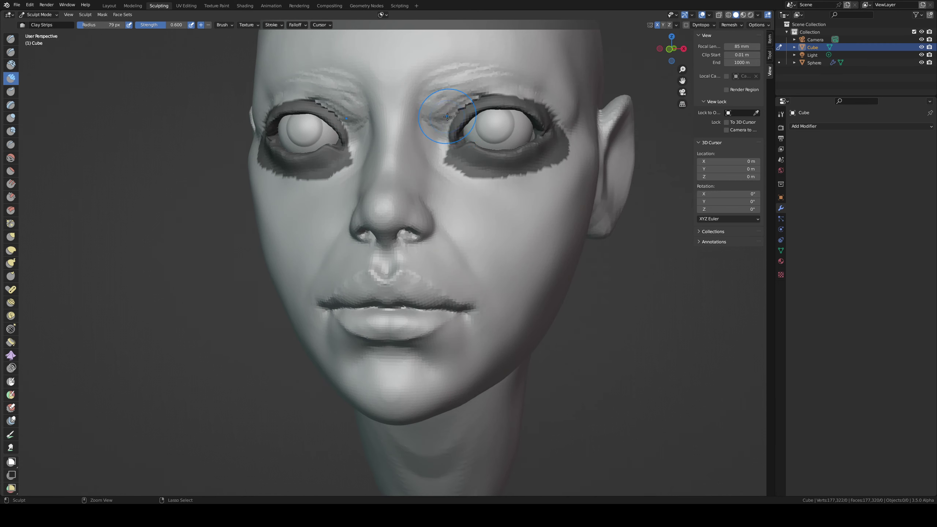
# Step: Carve beneath the inner brow with Draw Sharp at 79 px and pull the brow forward in the right side view with Grab
pyautogui.press('2')
pyautogui.moveTo(430, 102); pyautogui.dragTo(449, 125)
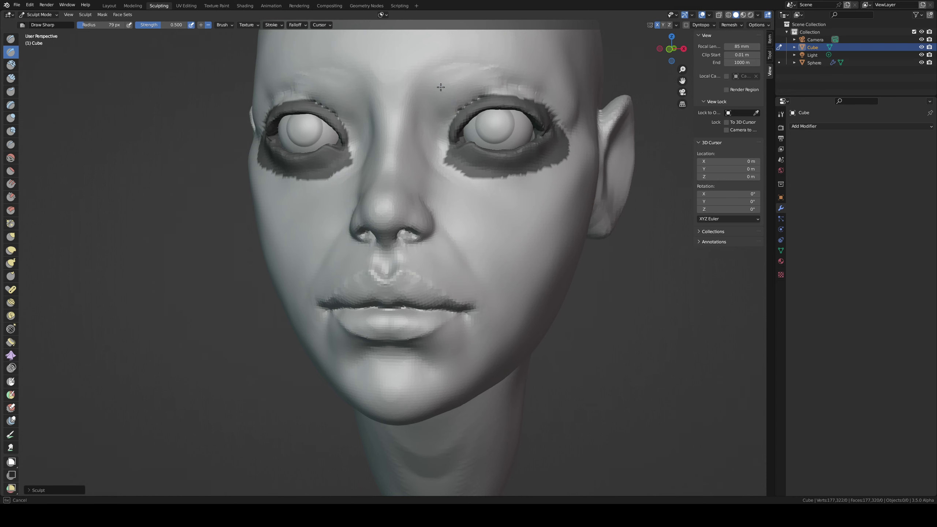
pyautogui.moveTo(446, 110)
pyautogui.mouseDown(button='middle')
pyautogui.moveTo(415, 104)
pyautogui.moveTo(380, 120)
pyautogui.moveTo(416, 172)
pyautogui.moveTo(429, 171)
pyautogui.mouseUp(button='middle')
pyautogui.press('g')
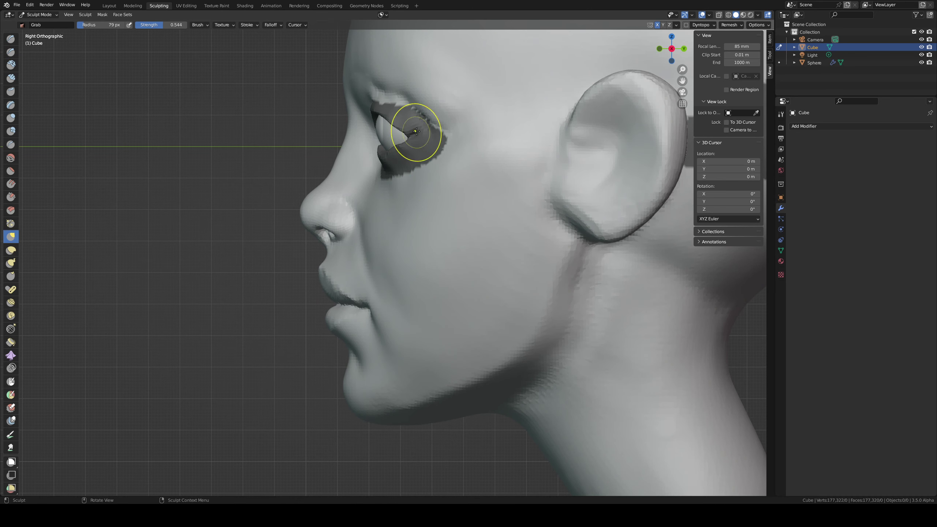
pyautogui.press('f')
pyautogui.click(416, 104)
pyautogui.moveTo(419, 104)
pyautogui.mouseDown()
pyautogui.moveTo(366, 103)
pyautogui.moveTo(403, 104)
pyautogui.mouseUp()
pyautogui.press('f')
pyautogui.click(429, 92)
# Step: Pull the outer brow above the masked eye inward and slightly up in three-quarter view with Grab at 174 px
pyautogui.moveTo(410, 90); pyautogui.dragTo(477, 97, button='middle')
pyautogui.press('f')
pyautogui.click(577, 112)
pyautogui.moveTo(537, 112)
pyautogui.mouseDown(button='middle')
pyautogui.moveTo(555, 86)
pyautogui.moveTo(517, 155)
pyautogui.moveTo(510, 147)
pyautogui.mouseUp(button='middle')
pyautogui.moveTo(479, 151); pyautogui.dragTo(537, 154, button='middle')
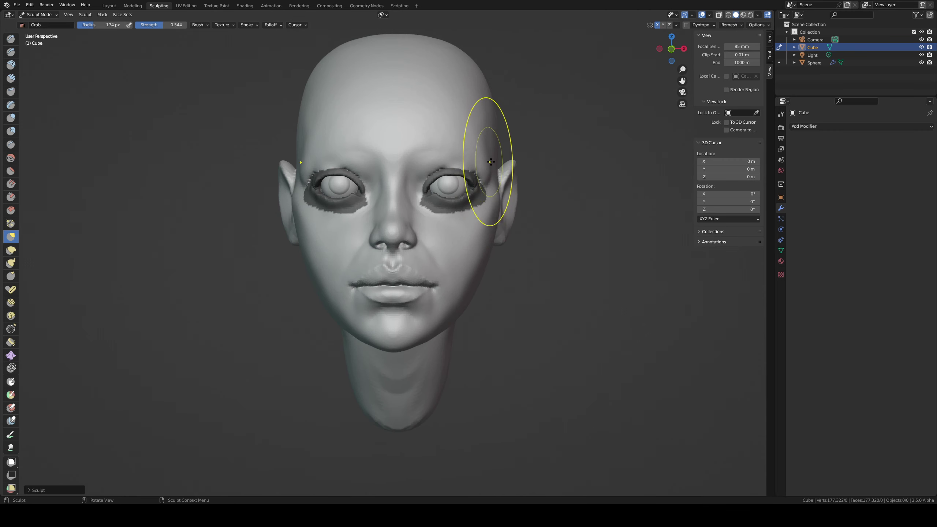
pyautogui.hotkey('ctrl', 'z')
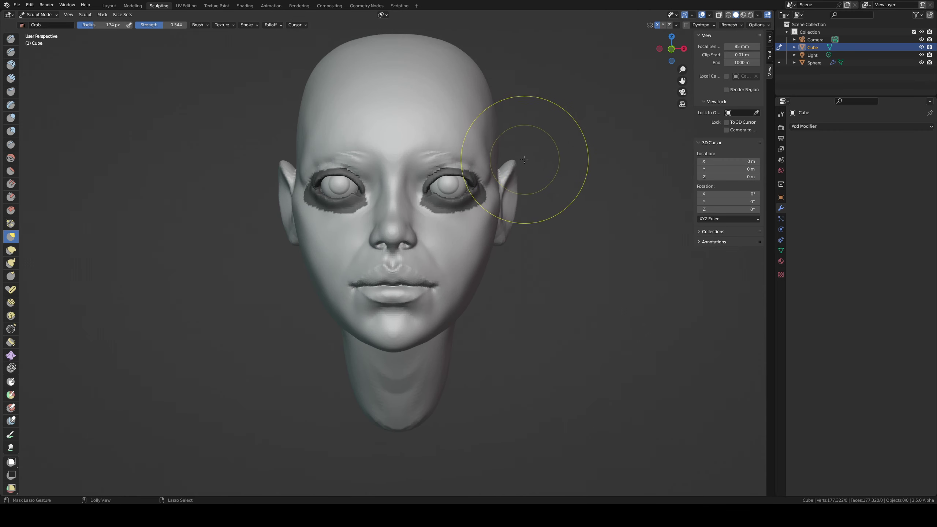
pyautogui.hotkey('ctrl', 'shift', 'z')
pyautogui.keyDown('ctrl'); pyautogui.moveTo(468, 163); pyautogui.dragTo(457, 123, button='middle'); pyautogui.keyUp('ctrl')
pyautogui.moveTo(457, 124)
pyautogui.mouseDown(button='middle')
pyautogui.moveTo(415, 126)
pyautogui.moveTo(426, 172)
pyautogui.mouseUp(button='middle')
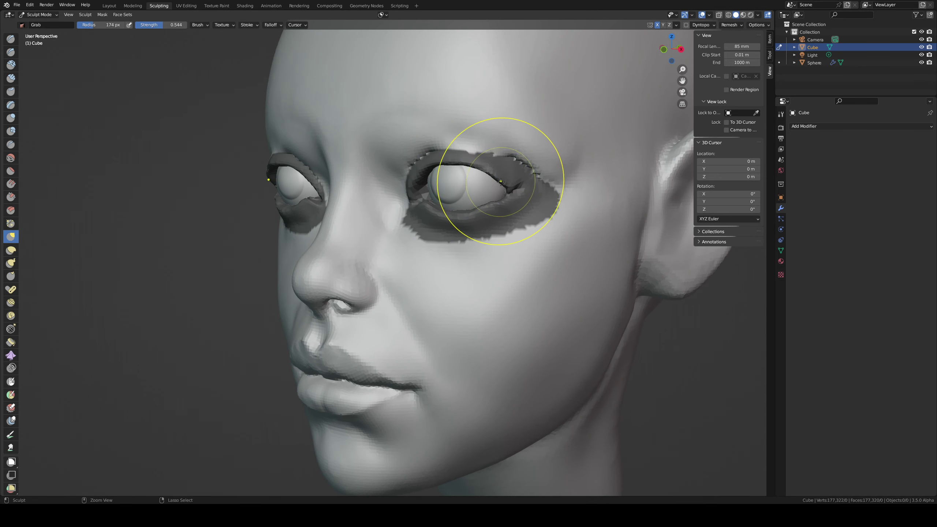
pyautogui.moveTo(494, 182); pyautogui.dragTo(476, 174)
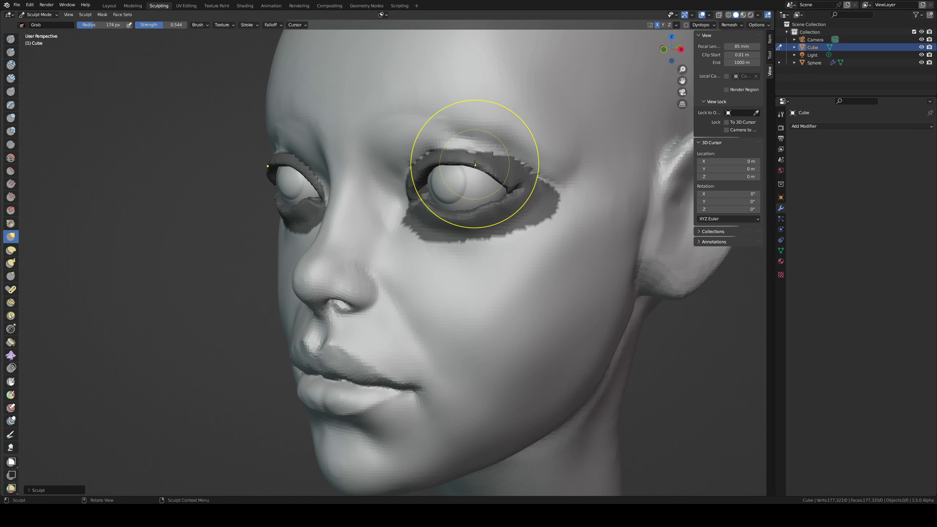
# Step: Smooth the mask around the eyes and soften the fold between the upper eyelid and the brow
pyautogui.hotkey('alt', 'a')
pyautogui.click(481, 205)
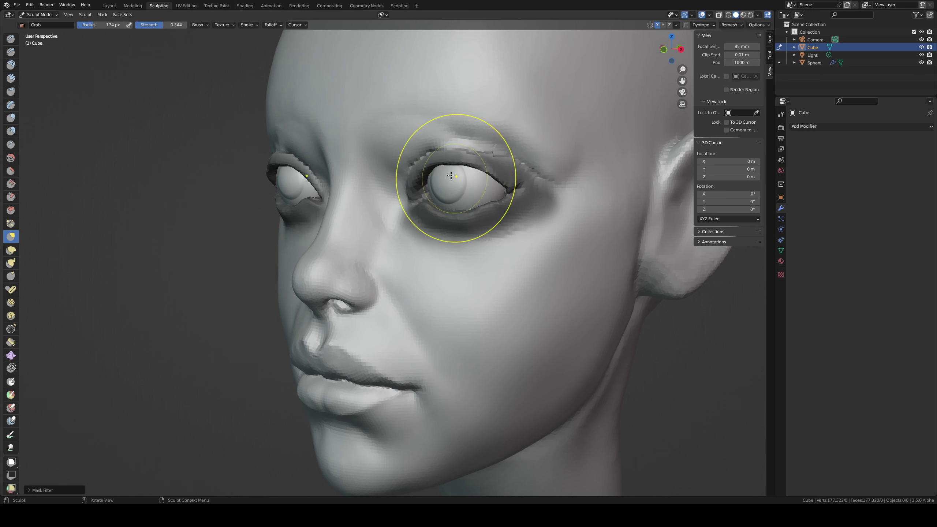
pyautogui.keyDown('shift'); pyautogui.moveTo(441, 157); pyautogui.dragTo(475, 137); pyautogui.keyUp('shift')
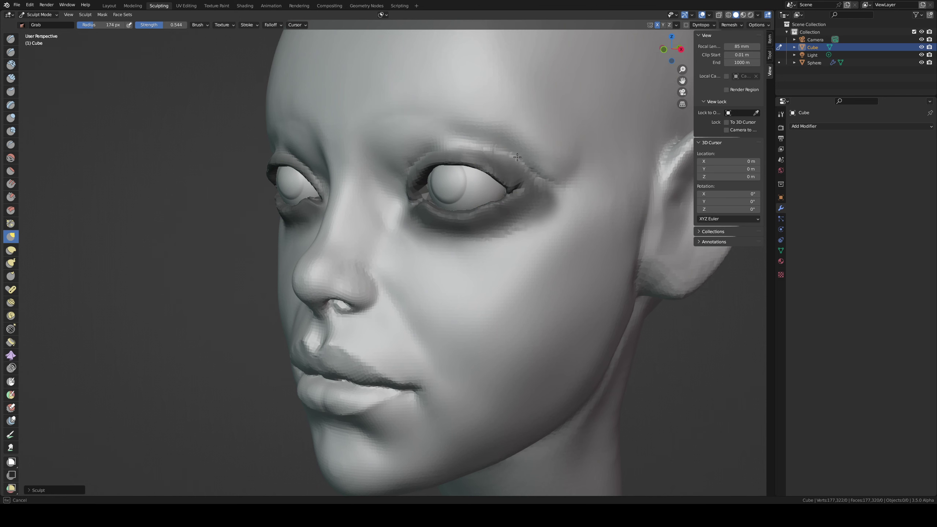
# Step: Build up the brow ridge from its outer end towards the nose with Clay Strips at 134 px
pyautogui.moveTo(438, 121)
pyautogui.mouseDown(button='middle')
pyautogui.moveTo(454, 126)
pyautogui.moveTo(435, 129)
pyautogui.mouseUp(button='middle')
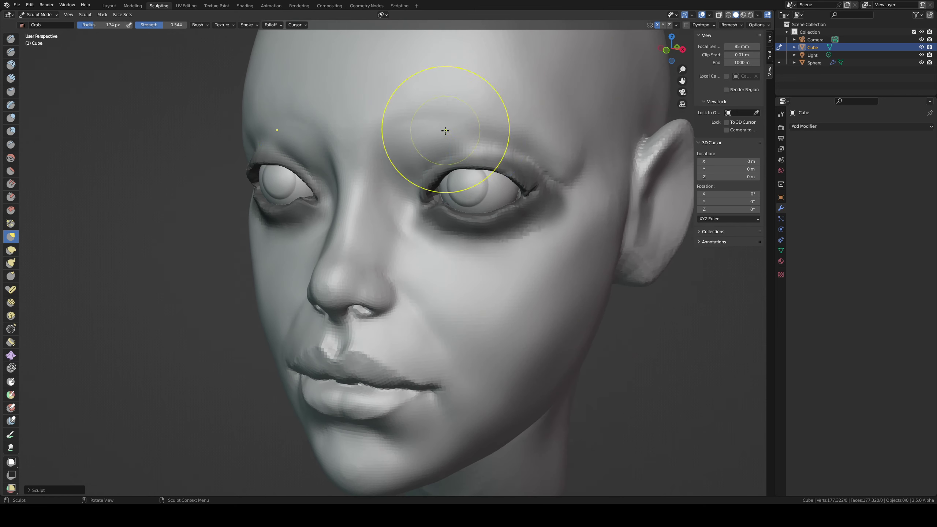
pyautogui.press('c')
pyautogui.moveTo(536, 166)
pyautogui.mouseDown()
pyautogui.moveTo(553, 160)
pyautogui.moveTo(540, 166)
pyautogui.mouseUp()
pyautogui.press('f')
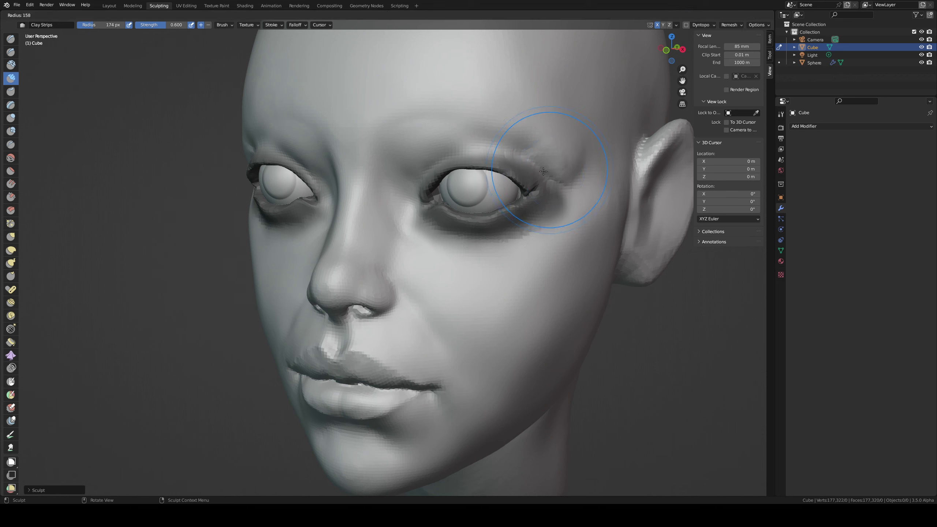
pyautogui.click(550, 169)
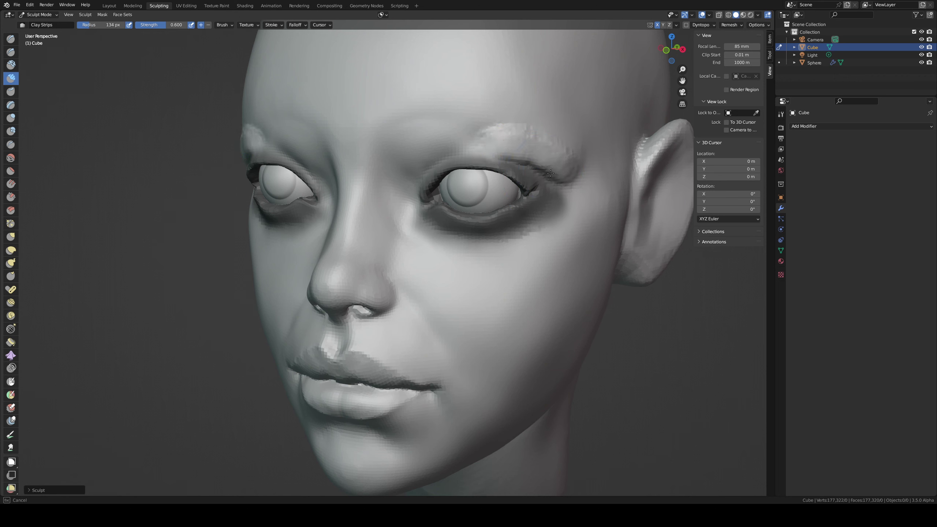
pyautogui.moveTo(549, 174)
pyautogui.mouseDown()
pyautogui.moveTo(450, 133)
pyautogui.moveTo(505, 149)
pyautogui.moveTo(435, 133)
pyautogui.moveTo(420, 177)
pyautogui.moveTo(428, 155)
pyautogui.moveTo(408, 147)
pyautogui.moveTo(437, 159)
pyautogui.moveTo(437, 141)
pyautogui.moveTo(496, 129)
pyautogui.mouseUp()
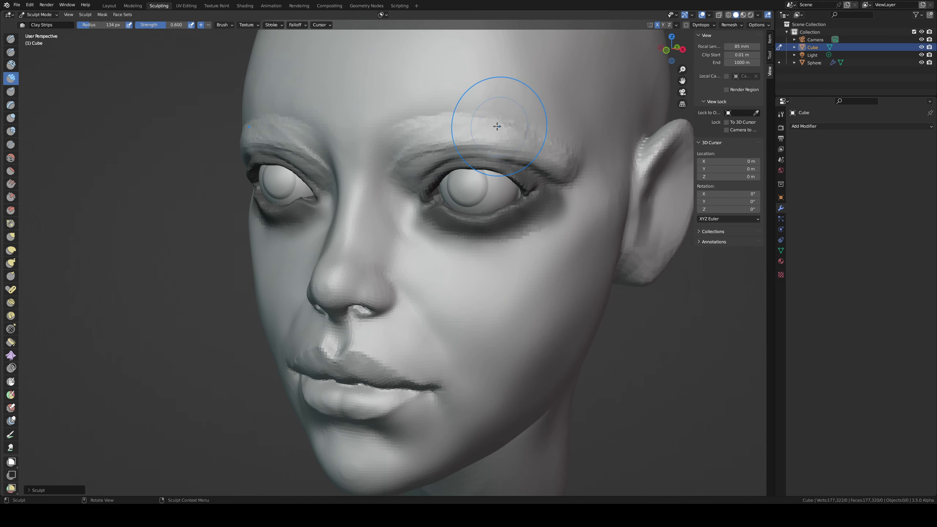
# Step: Smooth the clay strokes along the brow ridge and adjust the outer brow with Grab at 89 px
pyautogui.moveTo(498, 126)
pyautogui.mouseDown(button='middle')
pyautogui.moveTo(435, 125)
pyautogui.moveTo(507, 121)
pyautogui.moveTo(442, 128)
pyautogui.mouseUp(button='middle')
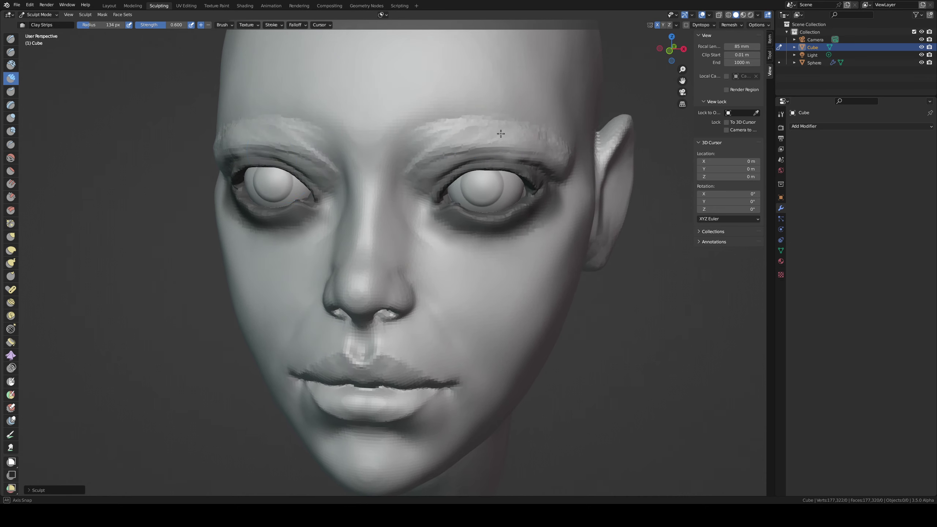
pyautogui.press('g')
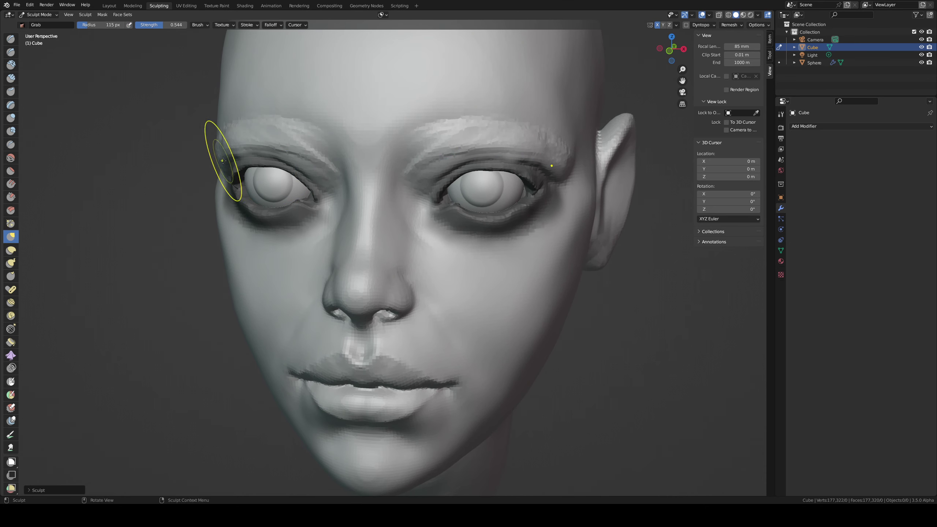
pyautogui.moveTo(239, 162); pyautogui.dragTo(289, 162, button='middle')
pyautogui.press('f')
pyautogui.click(263, 159)
pyautogui.moveTo(261, 158); pyautogui.dragTo(214, 179)
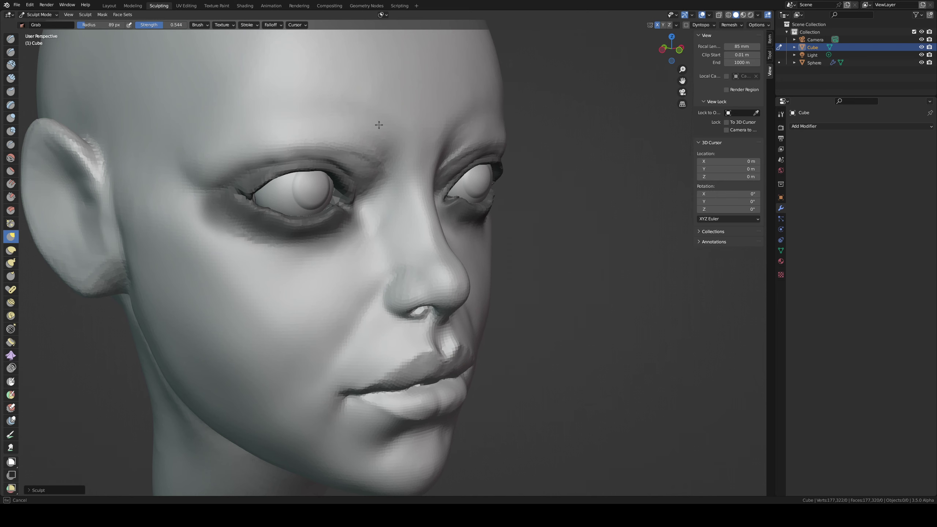
# Step: Refine the inner eye corner beside the nose bridge with Draw Sharp at 56 px
pyautogui.moveTo(307, 151)
pyautogui.mouseDown(button='middle')
pyautogui.moveTo(272, 104)
pyautogui.moveTo(450, 155)
pyautogui.moveTo(432, 211)
pyautogui.mouseUp(button='middle')
pyautogui.press('d')
pyautogui.press('f')
pyautogui.click(420, 217)
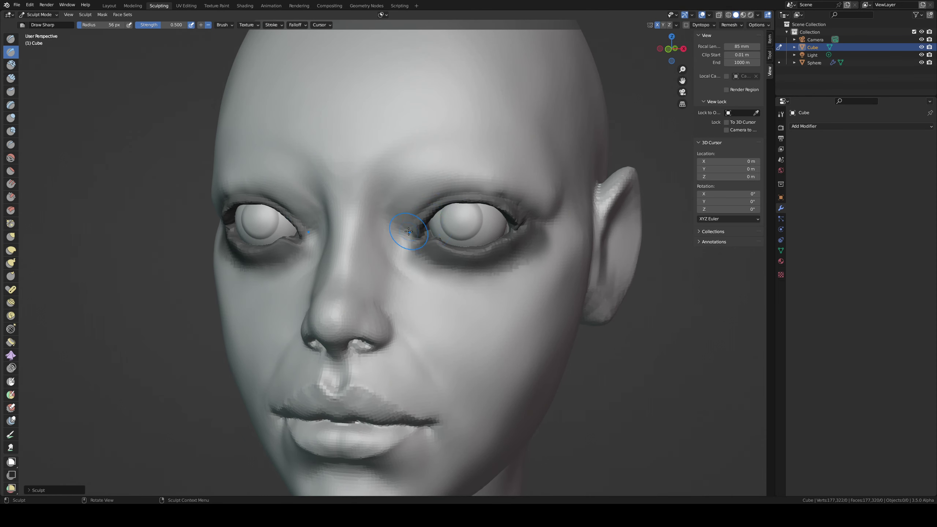
pyautogui.moveTo(406, 235); pyautogui.dragTo(415, 228)
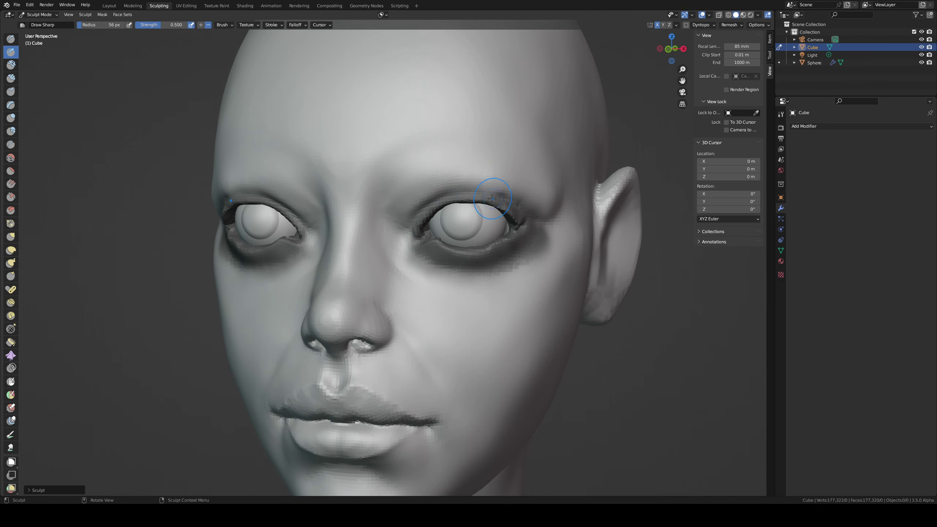
# Step: Adjust the brow in the right side view with Grab at 126 px and the outer brow from the front at 161 px
pyautogui.moveTo(480, 192)
pyautogui.mouseDown(button='middle')
pyautogui.moveTo(468, 178)
pyautogui.moveTo(408, 176)
pyautogui.moveTo(353, 213)
pyautogui.mouseUp(button='middle')
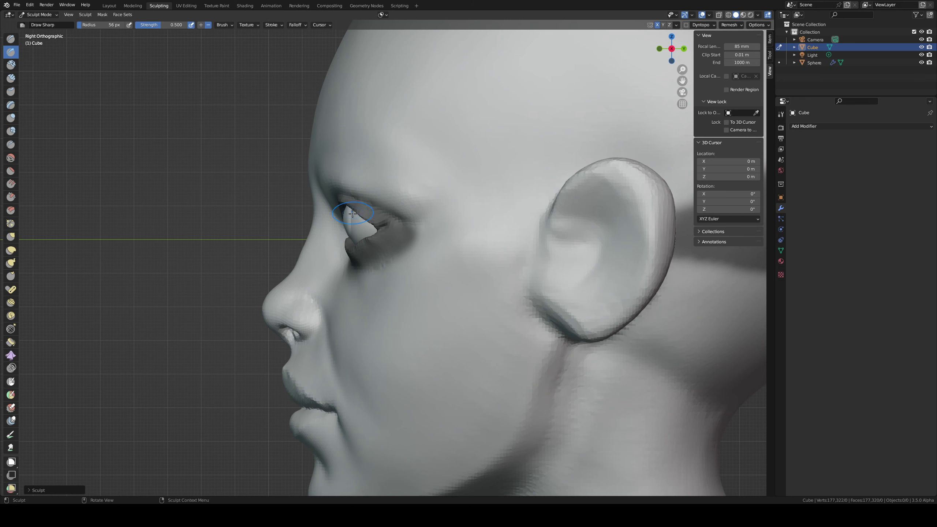
pyautogui.press('g')
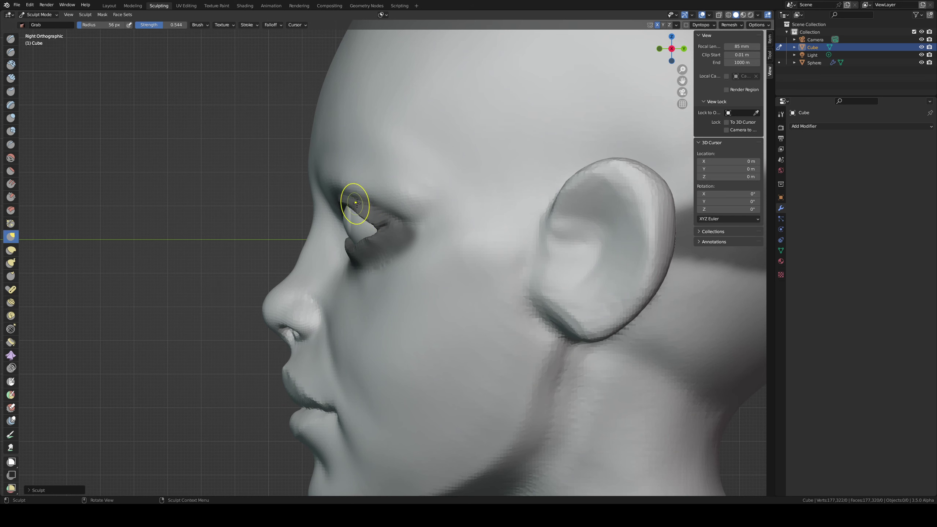
pyautogui.press('f')
pyautogui.click(411, 215)
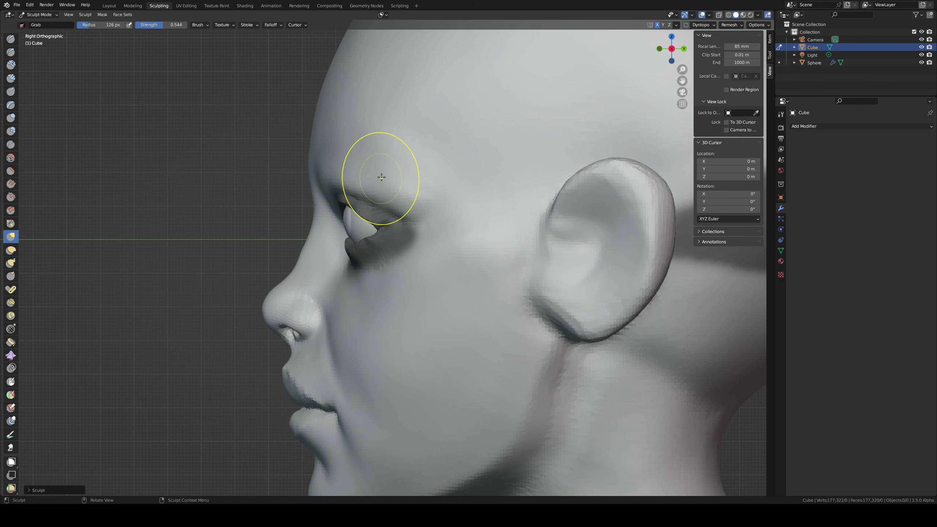
pyautogui.moveTo(375, 177); pyautogui.dragTo(540, 167, button='middle')
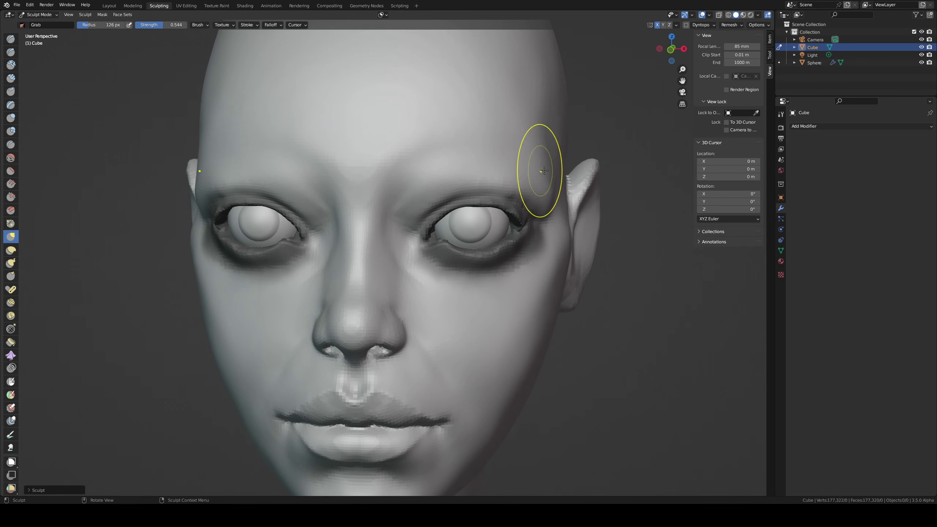
pyautogui.press('f')
pyautogui.click(549, 177)
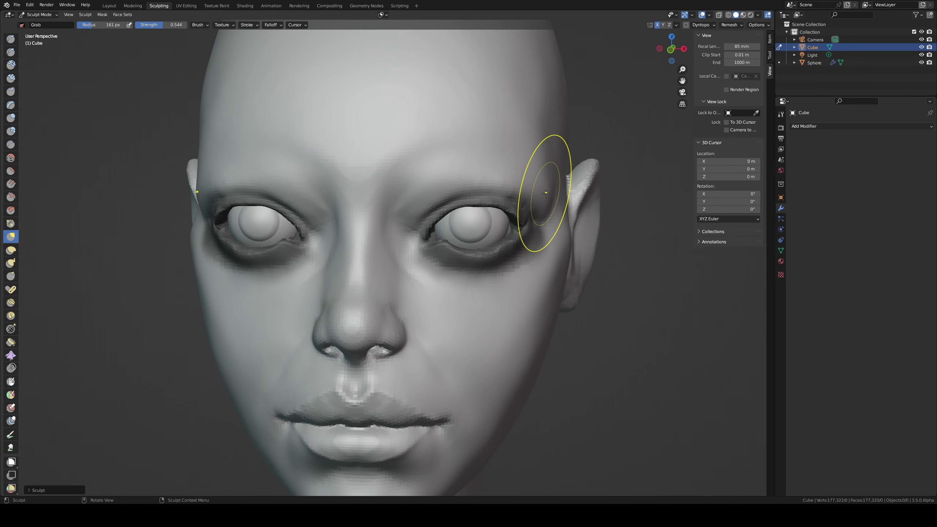
# Step: Reshape the outer end of the brow in three-quarter view with Grab at 116 px
pyautogui.moveTo(545, 186); pyautogui.dragTo(513, 178, button='middle')
pyautogui.press('f')
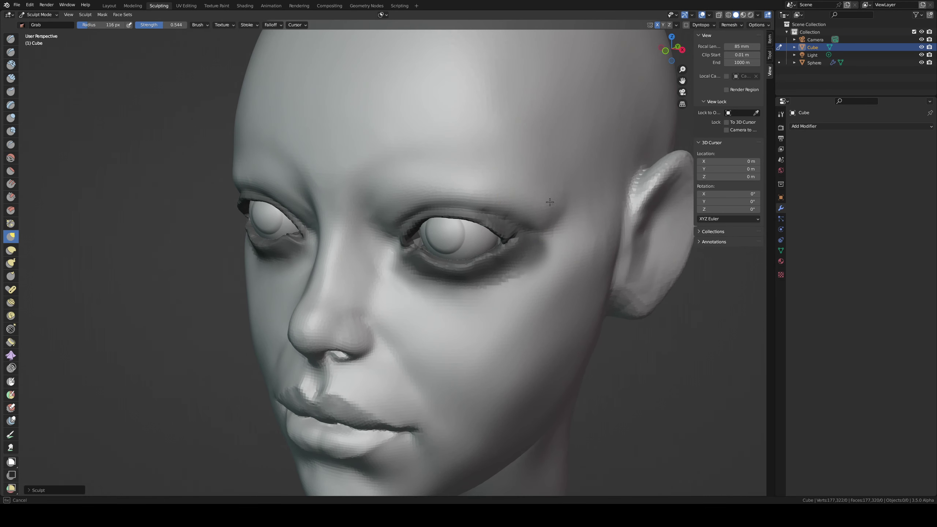
pyautogui.click(531, 201)
pyautogui.moveTo(561, 194)
pyautogui.mouseDown(button='middle')
pyautogui.moveTo(436, 200)
pyautogui.moveTo(450, 209)
pyautogui.mouseUp(button='middle')
pyautogui.scroll(-3, 485, 209)
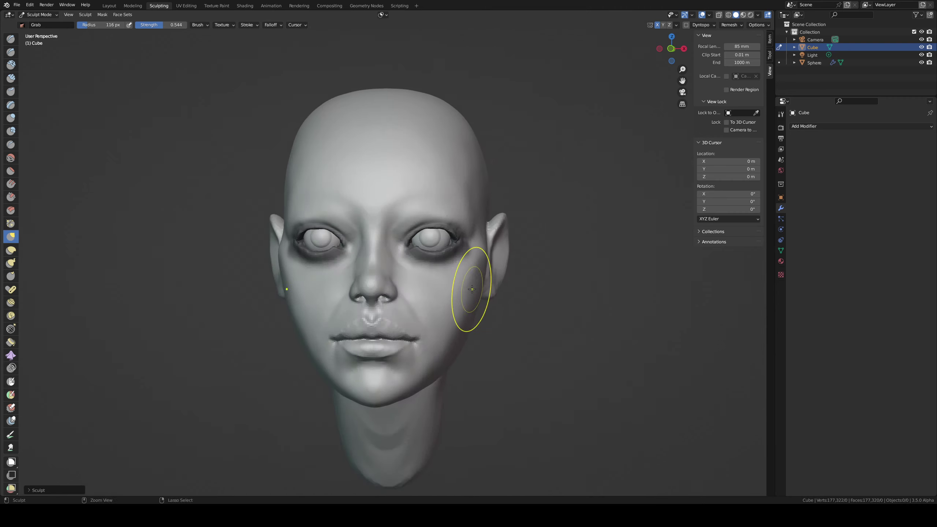
# Step: Build up the brow ridges above both eyes with Clay Strips at 81 px and 60 px and smooth the strokes
pyautogui.press('f')
pyautogui.click(418, 193)
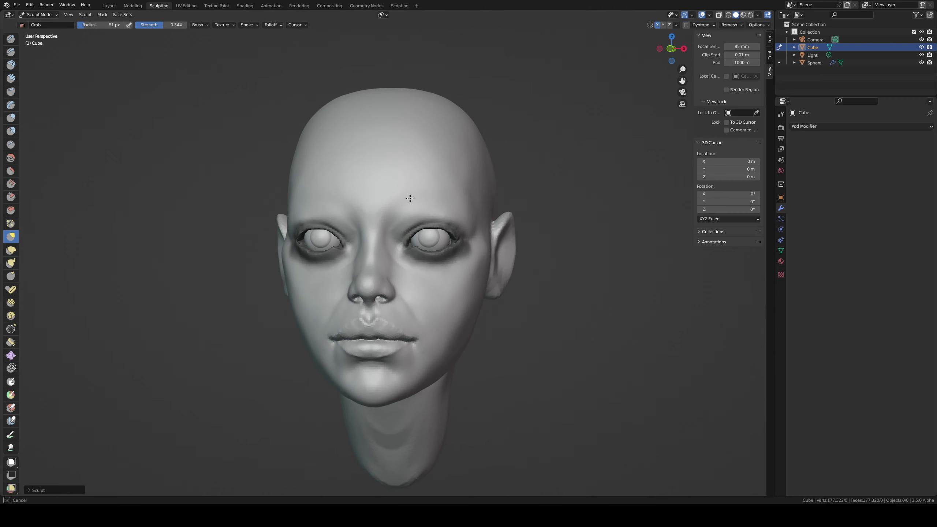
pyautogui.moveTo(374, 208)
pyautogui.mouseDown(button='middle')
pyautogui.moveTo(428, 184)
pyautogui.moveTo(414, 206)
pyautogui.mouseUp(button='middle')
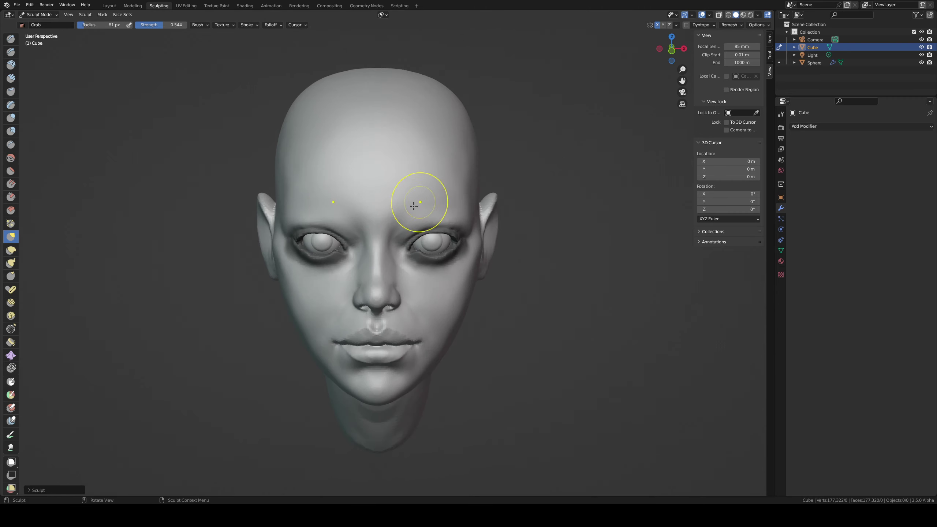
pyautogui.press('c')
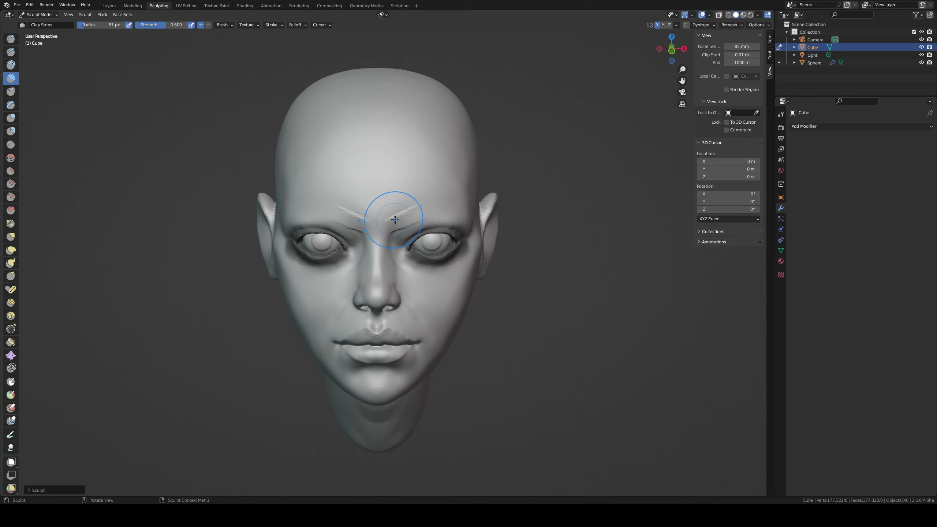
pyautogui.moveTo(402, 211)
pyautogui.mouseDown(button='middle')
pyautogui.moveTo(356, 207)
pyautogui.moveTo(412, 199)
pyautogui.moveTo(457, 212)
pyautogui.moveTo(429, 217)
pyautogui.mouseUp(button='middle')
pyautogui.moveTo(380, 233); pyautogui.dragTo(407, 230)
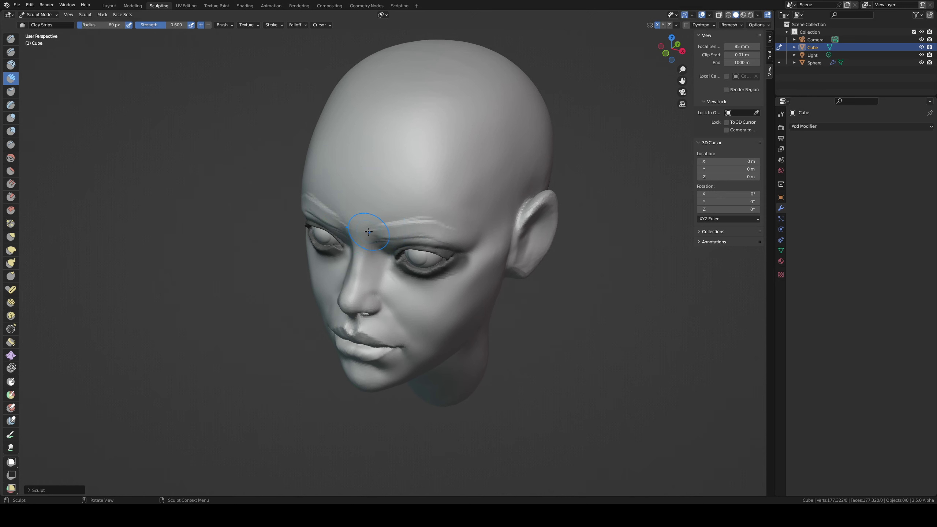
pyautogui.moveTo(440, 225)
pyautogui.mouseDown(button='middle')
pyautogui.moveTo(370, 195)
pyautogui.moveTo(382, 184)
pyautogui.moveTo(410, 189)
pyautogui.mouseUp(button='middle')
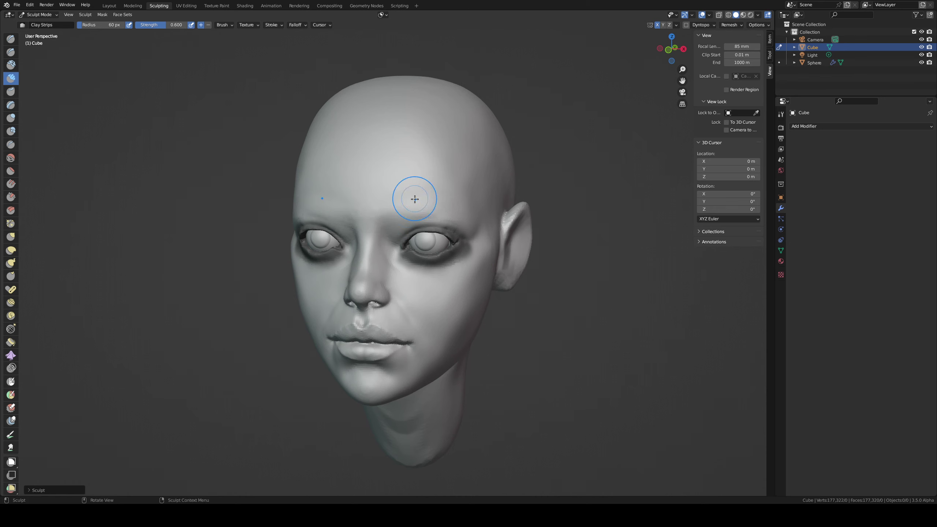
# Step: Try to adjust the inner eye area with Grab at 93 px and undo the last stroke
pyautogui.moveTo(414, 199)
pyautogui.mouseDown(button='middle')
pyautogui.moveTo(418, 188)
pyautogui.moveTo(412, 209)
pyautogui.mouseUp(button='middle')
pyautogui.press('g')
pyautogui.press('f')
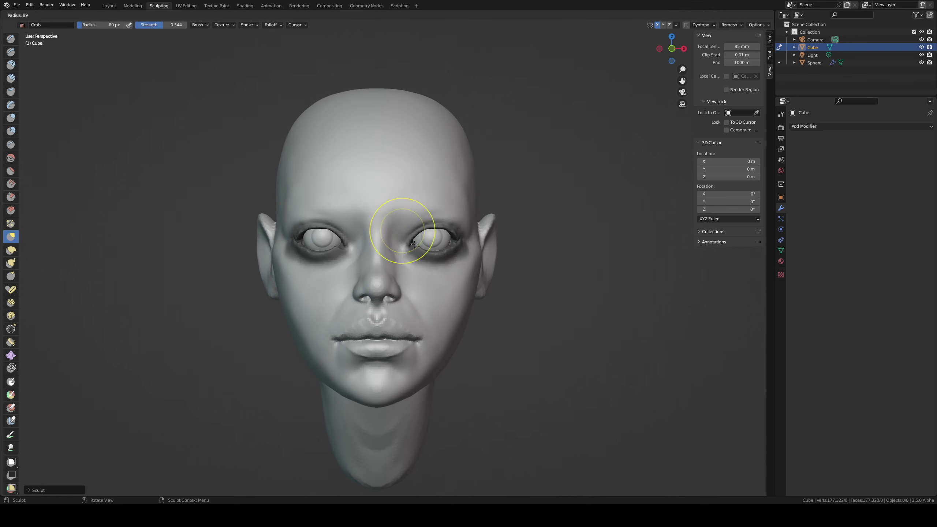
pyautogui.click(403, 245)
pyautogui.hotkey('ctrl', 'z')
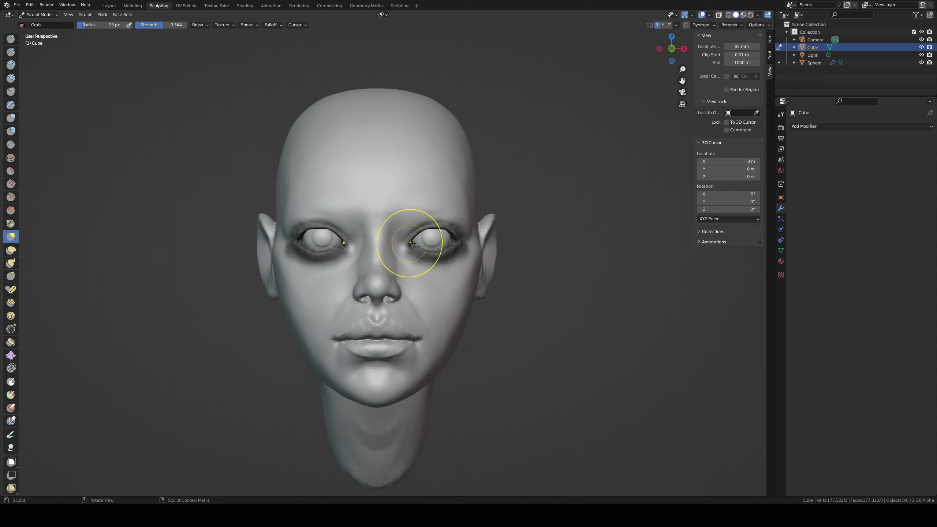
# Step: Examine the face's proportions and eye placement in front orthographic view, briefly with X-ray on
pyautogui.keyDown('ctrl'); pyautogui.moveTo(434, 236); pyautogui.dragTo(429, 262, button='middle'); pyautogui.keyUp('ctrl')
pyautogui.keyDown('alt'); pyautogui.moveTo(429, 262); pyautogui.dragTo(427, 262); pyautogui.keyUp('alt')
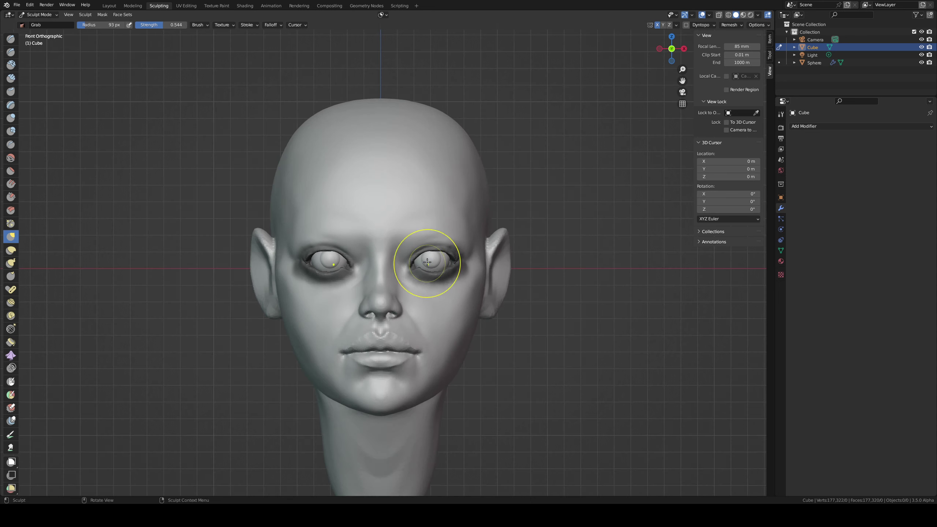
pyautogui.press('f')
pyautogui.click(432, 264)
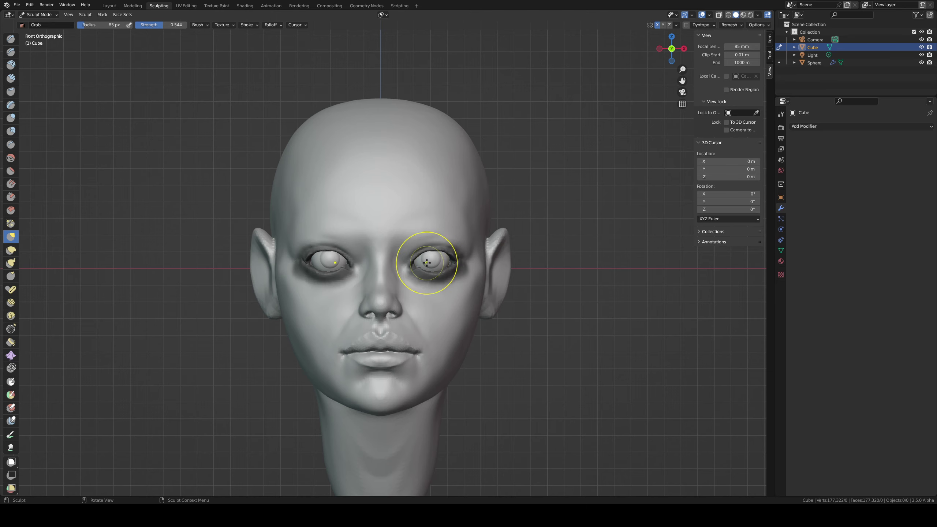
pyautogui.moveTo(404, 254)
pyautogui.mouseDown(button='middle')
pyautogui.moveTo(384, 255)
pyautogui.moveTo(408, 251)
pyautogui.mouseUp(button='middle')
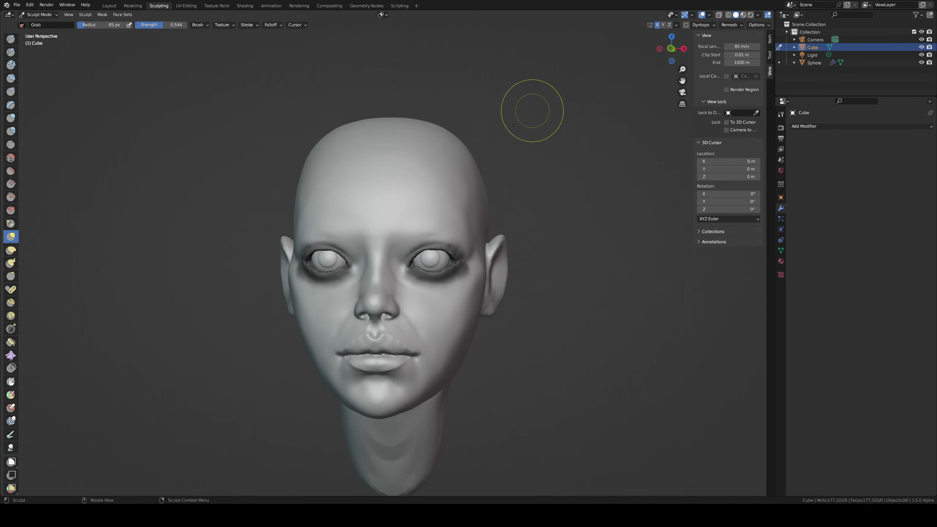
pyautogui.moveTo(463, 192)
pyautogui.mouseDown(button='middle')
pyautogui.moveTo(468, 208)
pyautogui.moveTo(543, 130)
pyautogui.mouseUp(button='middle')
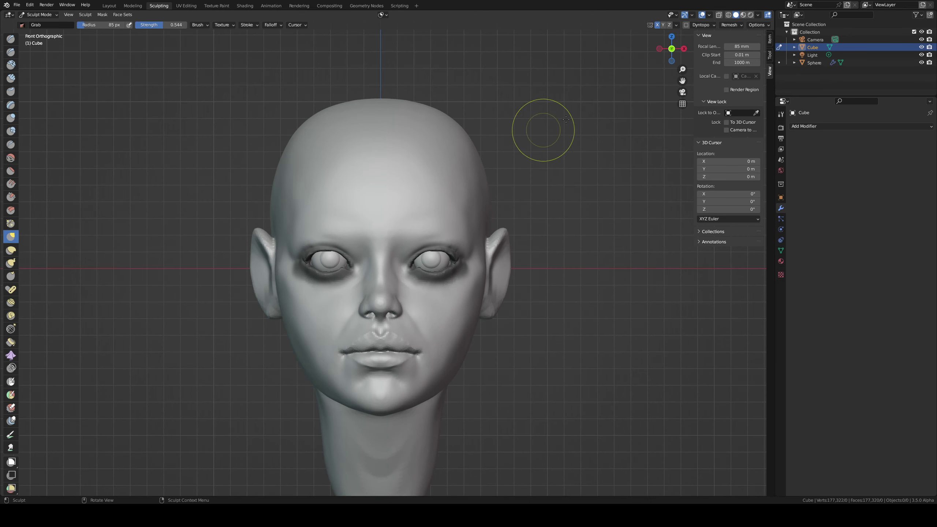
pyautogui.click(719, 15)
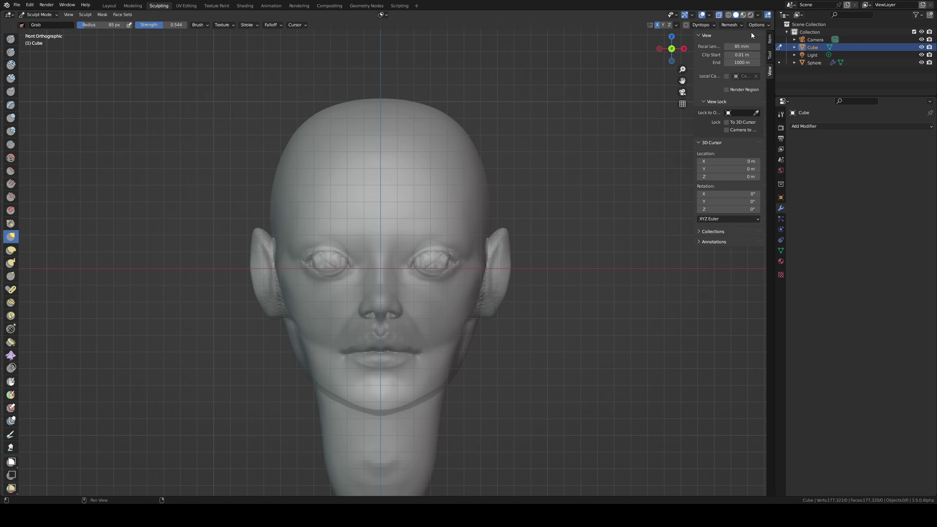
pyautogui.hotkey('alt', 'z')
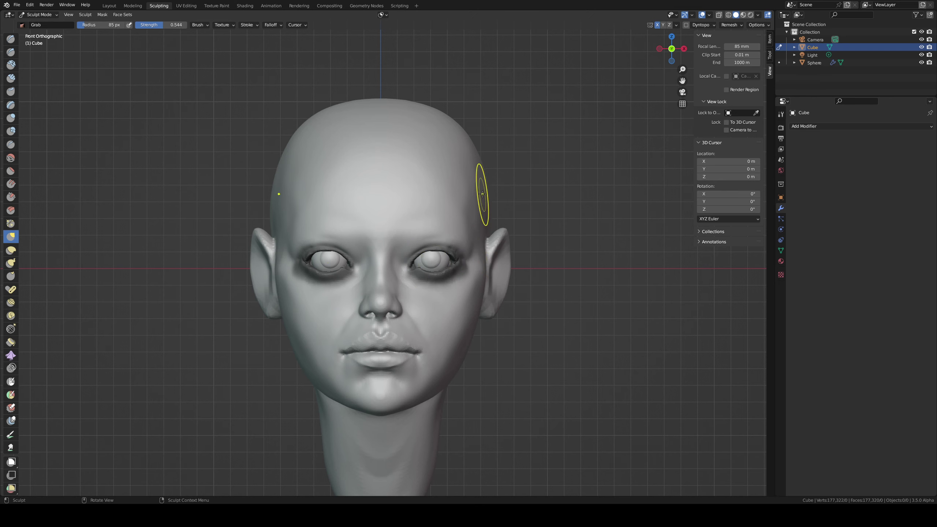
# Step: Push the area between the nose and upper lip slightly back from the side with Grab at 85 px
pyautogui.moveTo(446, 218); pyautogui.dragTo(382, 220, button='middle')
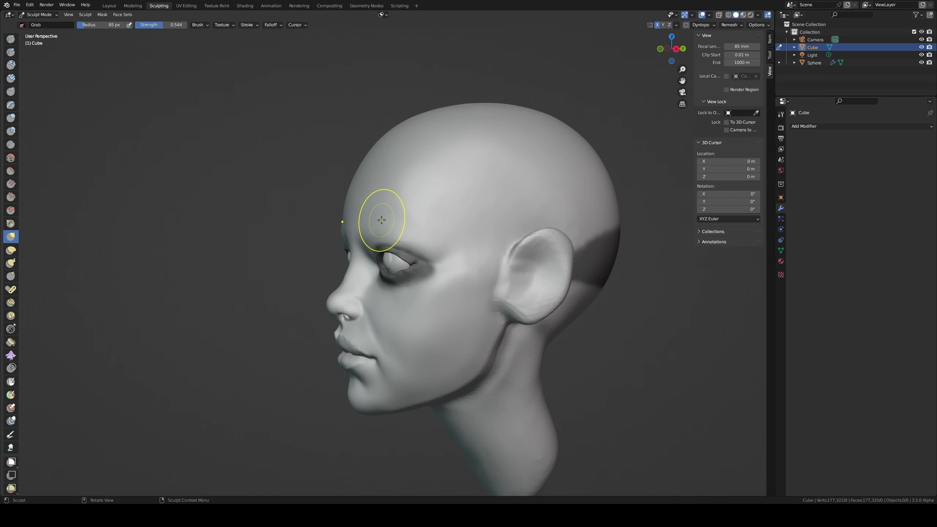
pyautogui.moveTo(342, 321); pyautogui.dragTo(352, 327)
pyautogui.moveTo(410, 297)
pyautogui.mouseDown(button='middle')
pyautogui.moveTo(427, 293)
pyautogui.moveTo(443, 318)
pyautogui.moveTo(464, 325)
pyautogui.mouseUp(button='middle')
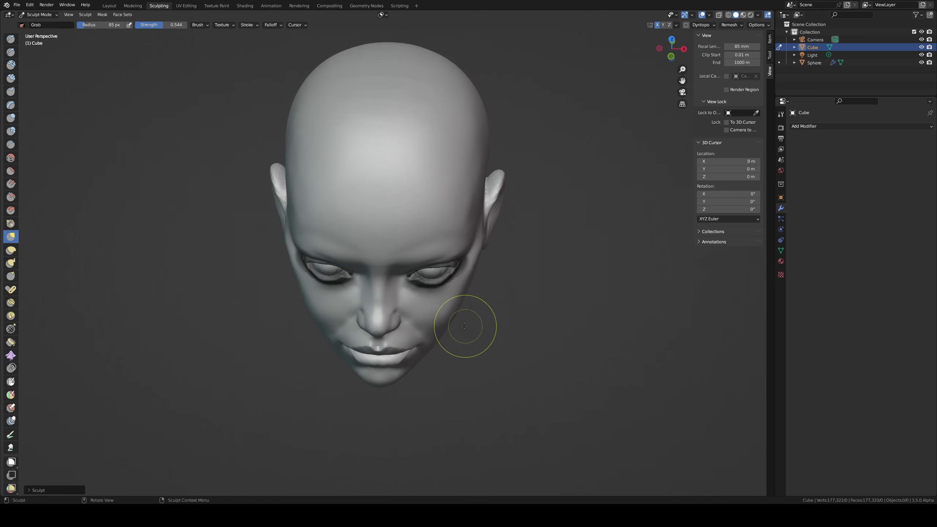
# Step: Reshape and soften the underside of the jaw where it meets the neck, viewed from below, with Grab at 91 px
pyautogui.press('f')
pyautogui.click(464, 294)
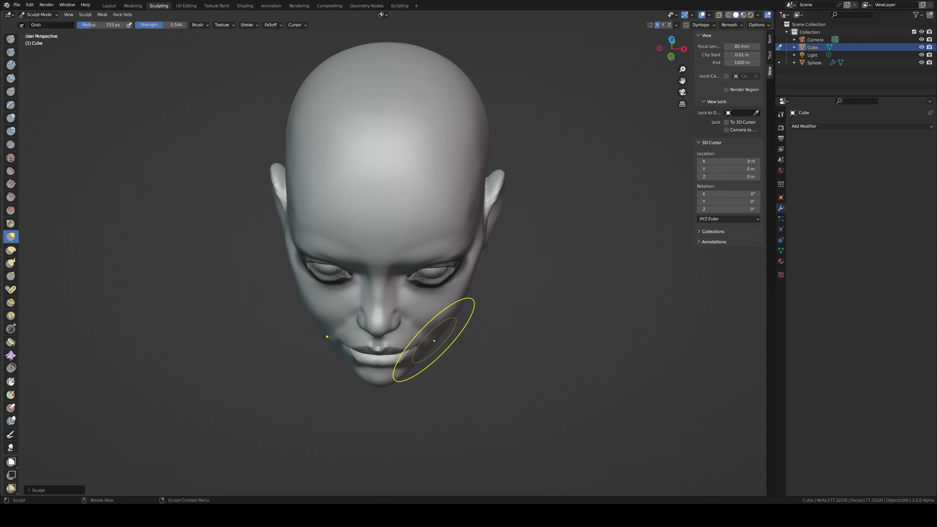
pyautogui.moveTo(430, 337)
pyautogui.mouseDown(button='middle')
pyautogui.moveTo(407, 251)
pyautogui.moveTo(420, 195)
pyautogui.mouseUp(button='middle')
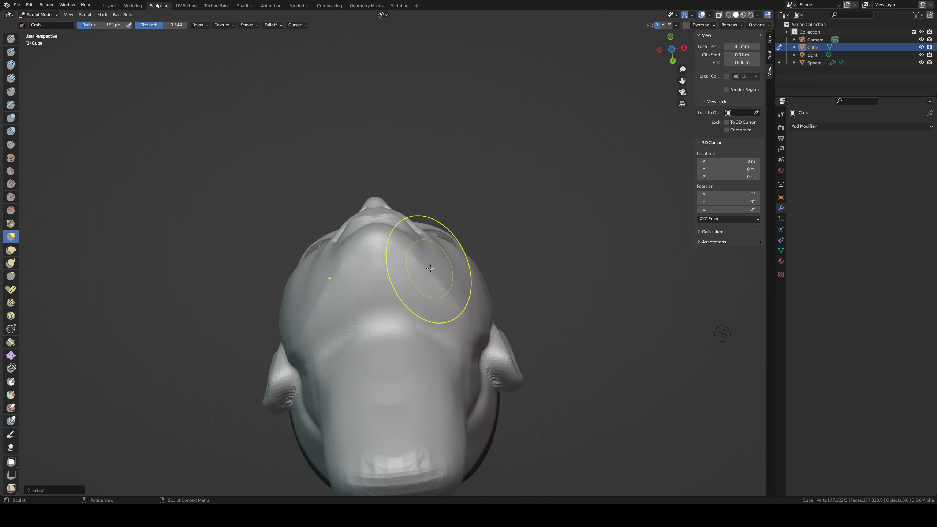
pyautogui.moveTo(428, 282); pyautogui.dragTo(438, 303, button='middle')
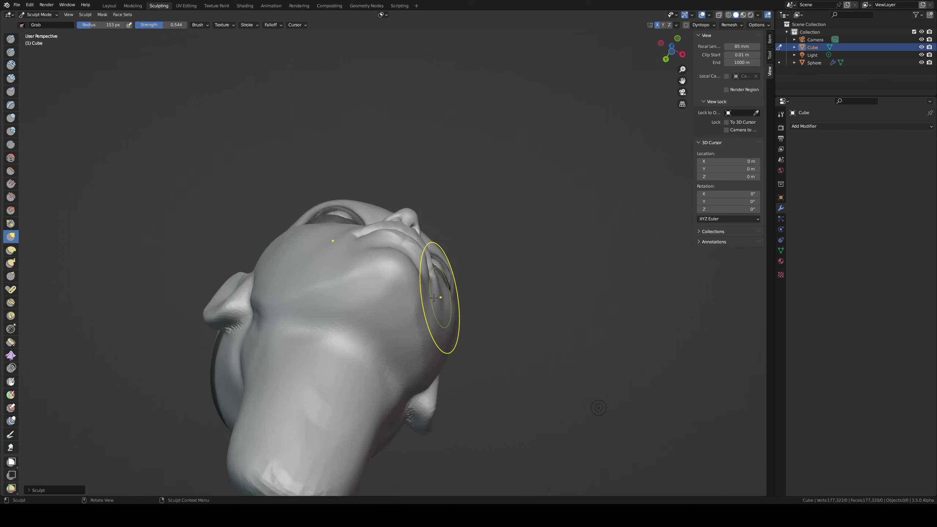
pyautogui.press('f')
pyautogui.click(324, 320)
pyautogui.moveTo(331, 311)
pyautogui.mouseDown()
pyautogui.moveTo(286, 321)
pyautogui.moveTo(283, 331)
pyautogui.mouseUp()
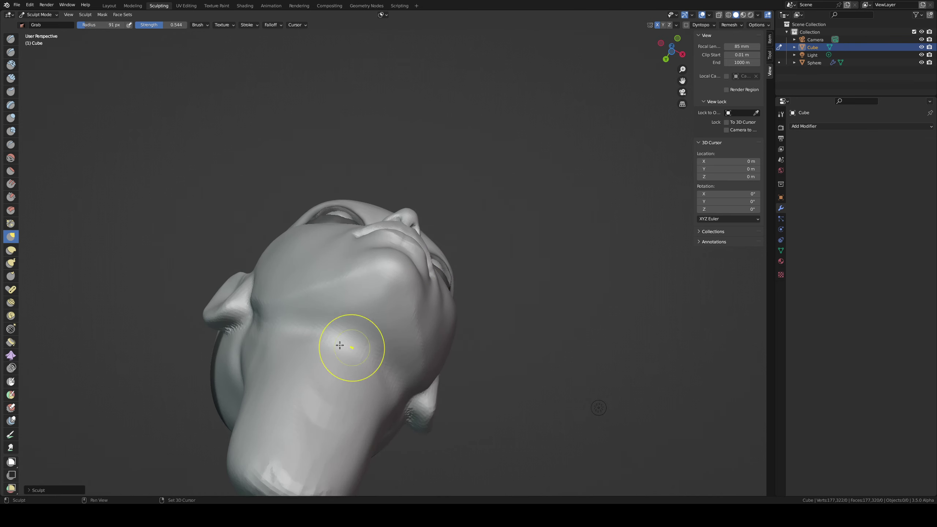
pyautogui.moveTo(341, 346); pyautogui.dragTo(339, 343)
pyautogui.moveTo(364, 309); pyautogui.dragTo(315, 336)
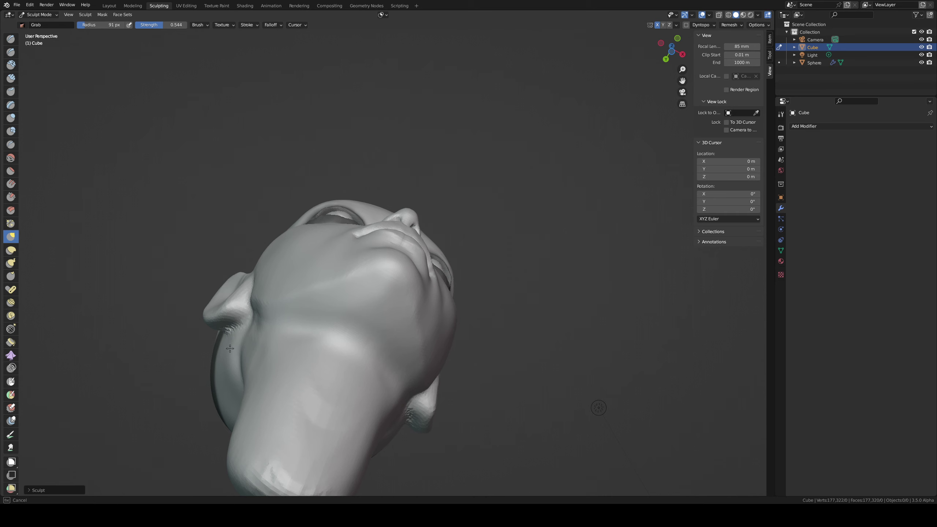
pyautogui.moveTo(229, 348); pyautogui.dragTo(231, 348)
pyautogui.moveTo(318, 307); pyautogui.dragTo(336, 382, button='middle')
# Step: Try to build up the inner brow beside the nose bridge with Clay Strips at 83 px and undo the stroke
pyautogui.moveTo(447, 307)
pyautogui.mouseDown(button='middle')
pyautogui.moveTo(462, 302)
pyautogui.moveTo(445, 246)
pyautogui.moveTo(420, 235)
pyautogui.mouseUp(button='middle')
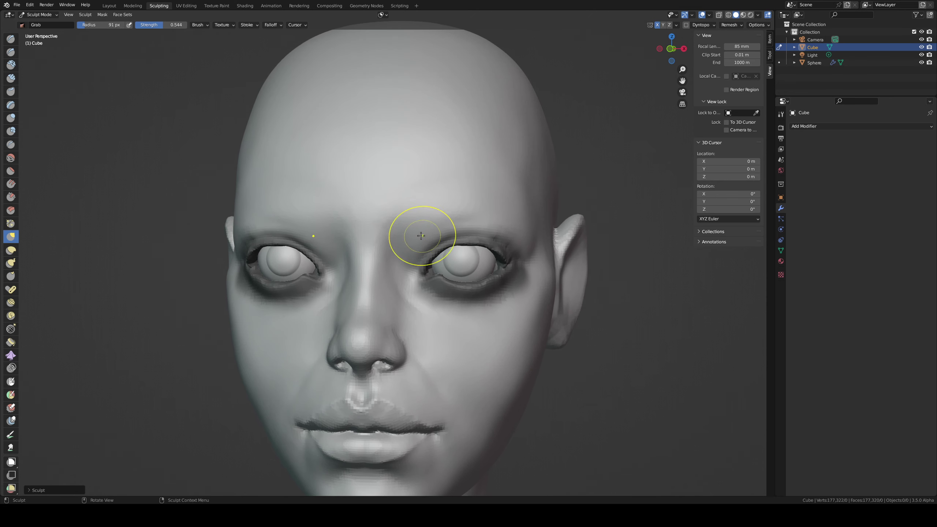
pyautogui.press('c')
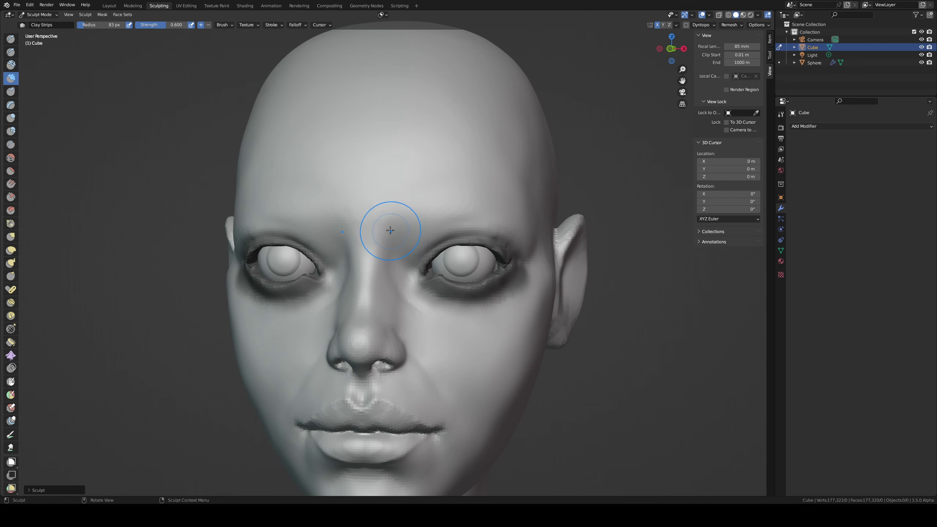
pyautogui.moveTo(395, 237)
pyautogui.mouseDown(button='middle')
pyautogui.moveTo(410, 232)
pyautogui.moveTo(391, 256)
pyautogui.mouseUp(button='middle')
pyautogui.hotkey('ctrl', 'z')
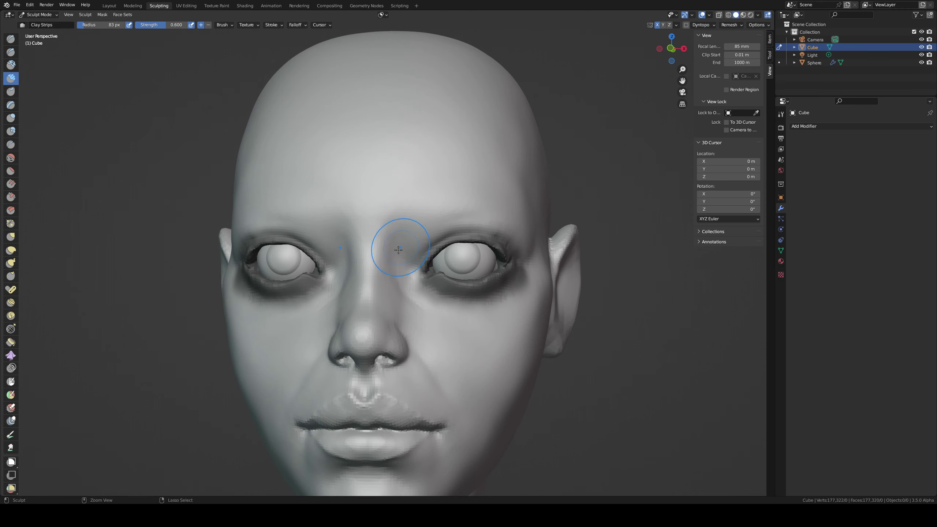
# Step: Build up the inner brow beside the nose bridge with Clay Strips at 83 px and smooth the strokes
pyautogui.moveTo(398, 250); pyautogui.dragTo(394, 243)
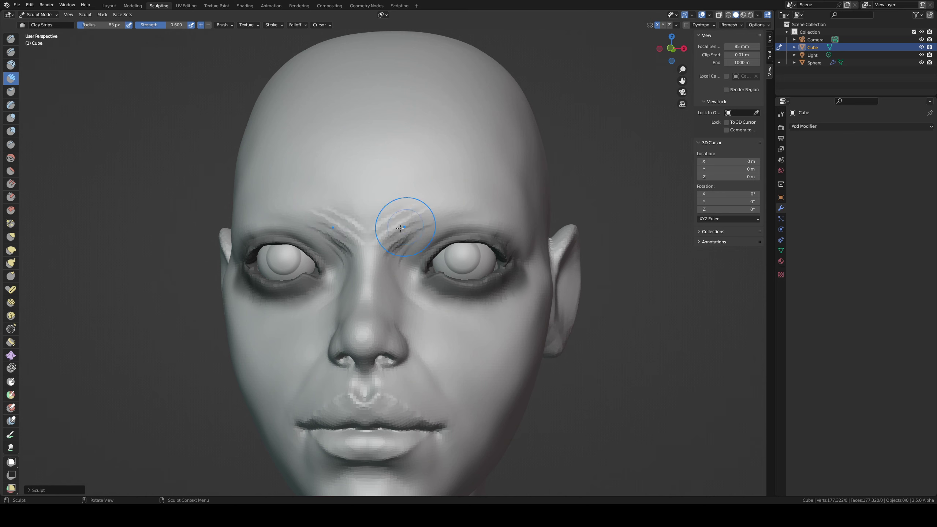
pyautogui.moveTo(426, 218); pyautogui.dragTo(381, 257, button='middle')
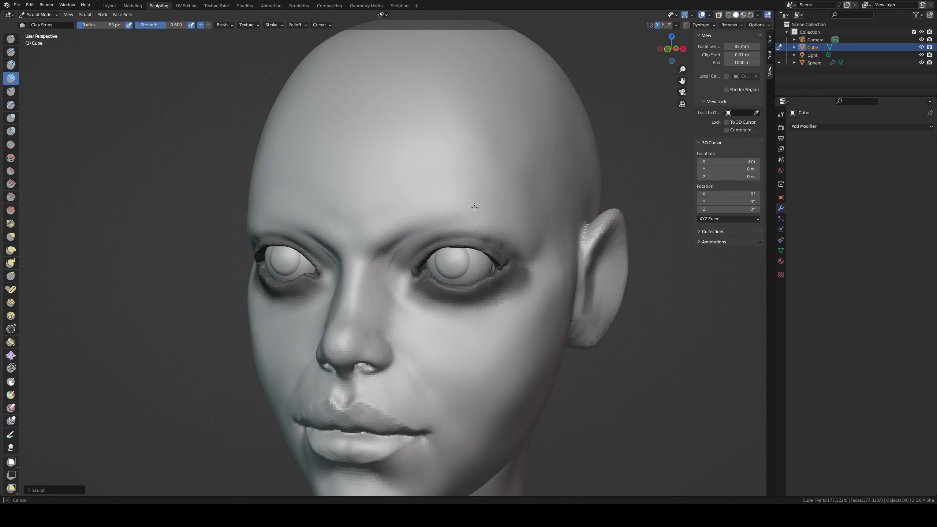
pyautogui.moveTo(474, 207)
pyautogui.mouseDown(button='middle')
pyautogui.moveTo(455, 196)
pyautogui.moveTo(430, 214)
pyautogui.mouseUp(button='middle')
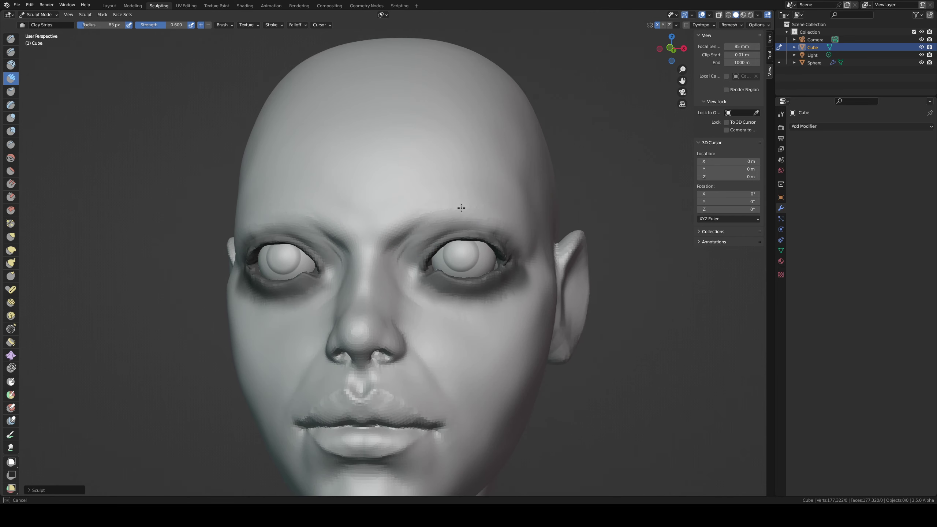
pyautogui.moveTo(399, 276)
pyautogui.mouseDown(button='middle')
pyautogui.moveTo(413, 260)
pyautogui.moveTo(391, 251)
pyautogui.moveTo(407, 236)
pyautogui.moveTo(400, 248)
pyautogui.moveTo(320, 237)
pyautogui.mouseUp(button='middle')
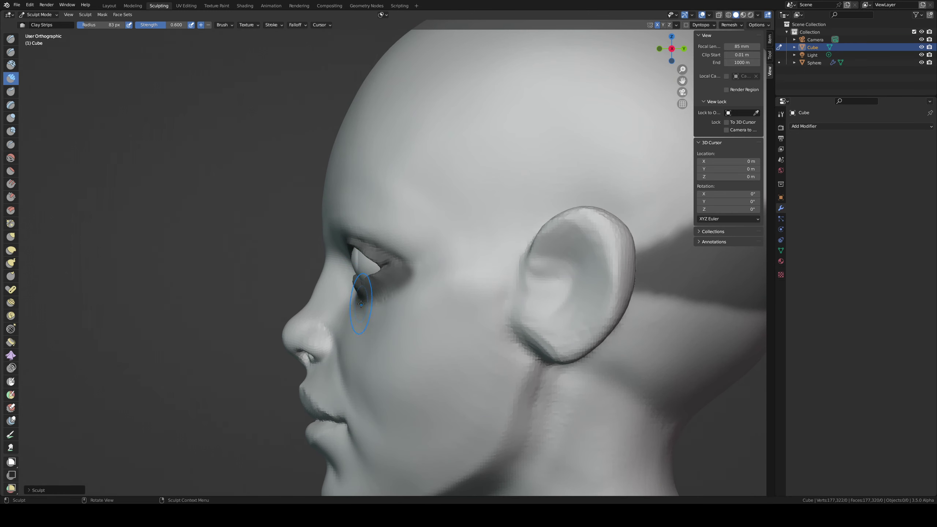
# Step: Examine the brow, eyes and cheek from the side and in a three-quarter orthographic view
pyautogui.press('g')
pyautogui.moveTo(372, 335); pyautogui.dragTo(456, 380, button='middle')
pyautogui.moveTo(451, 326)
pyautogui.mouseDown(button='middle')
pyautogui.moveTo(364, 266)
pyautogui.moveTo(368, 314)
pyautogui.moveTo(416, 324)
pyautogui.moveTo(410, 309)
pyautogui.moveTo(484, 312)
pyautogui.moveTo(487, 331)
pyautogui.moveTo(457, 332)
pyautogui.moveTo(473, 302)
pyautogui.moveTo(452, 266)
pyautogui.mouseUp(button='middle')
pyautogui.scroll(-1, 457, 332)
pyautogui.scroll(-2, 458, 332)
pyautogui.scroll(4, 473, 301)
pyautogui.scroll(-2, 471, 328)
pyautogui.scroll(1, 463, 302)
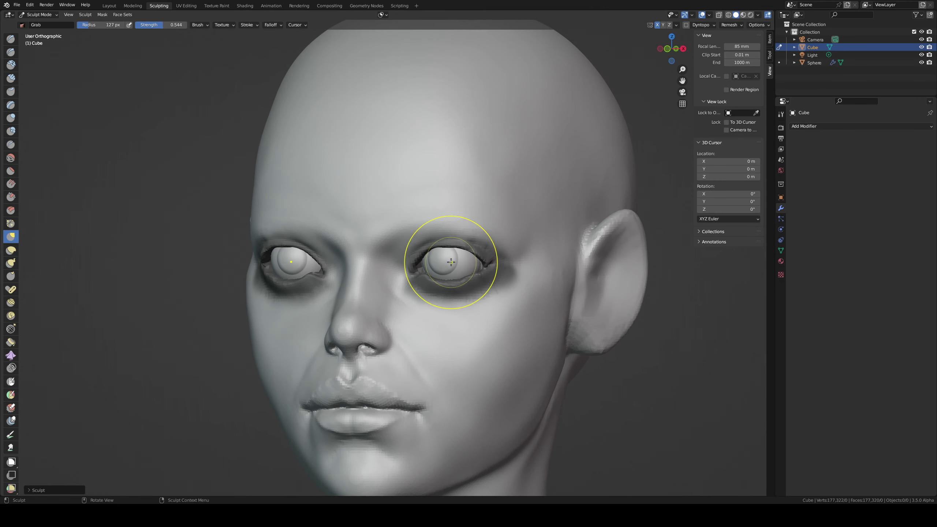
# Step: Leave Sculpt Mode on the head, select the mirrored eyeball sphere and enter Edit Mode on it
pyautogui.press('Tab')
pyautogui.press('Tab')
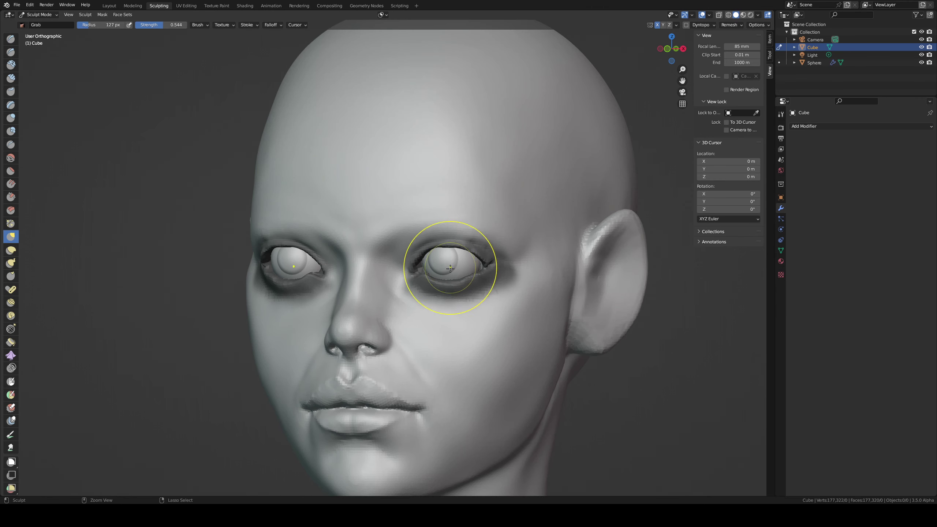
pyautogui.hotkey('ctrl', 'Tab')
pyautogui.click(406, 276)
pyautogui.click(448, 264)
pyautogui.hotkey('ctrl', 'Tab')
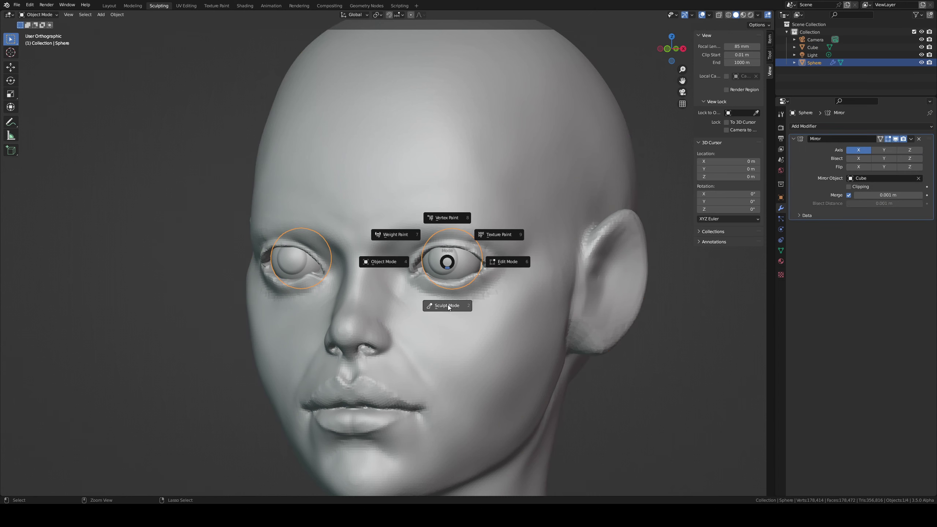
pyautogui.click(493, 244)
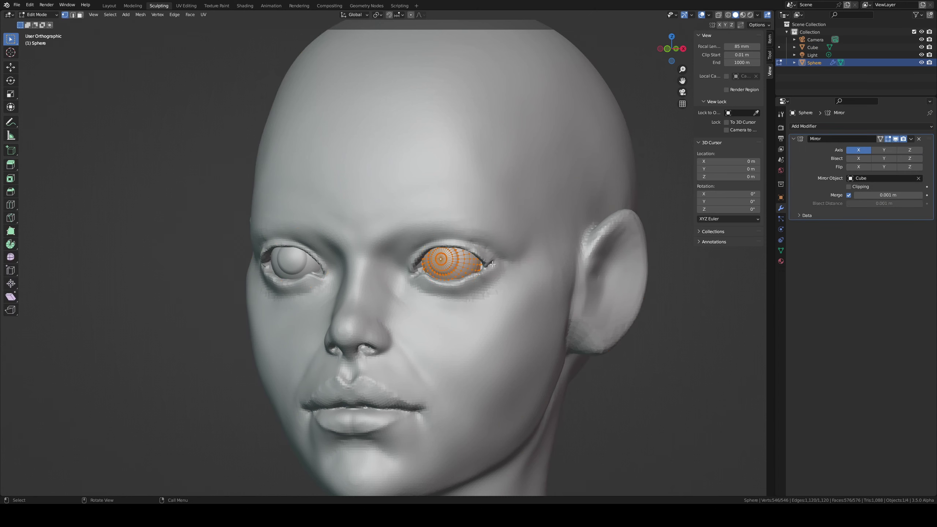
# Step: Rotate the whole eyeball mesh slightly around the global Z axis to adjust the gaze direction
pyautogui.moveTo(494, 244); pyautogui.dragTo(509, 334, button='middle')
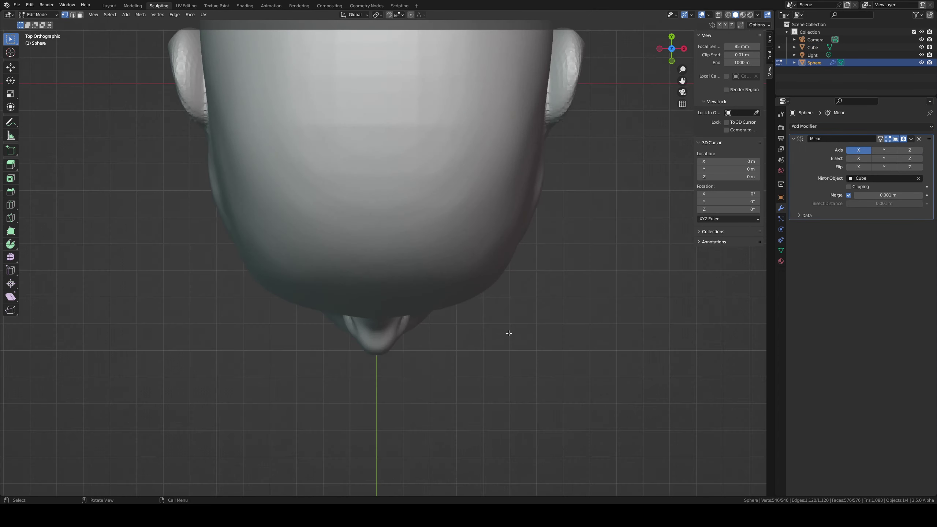
pyautogui.moveTo(354, 314); pyautogui.dragTo(401, 264, button='middle')
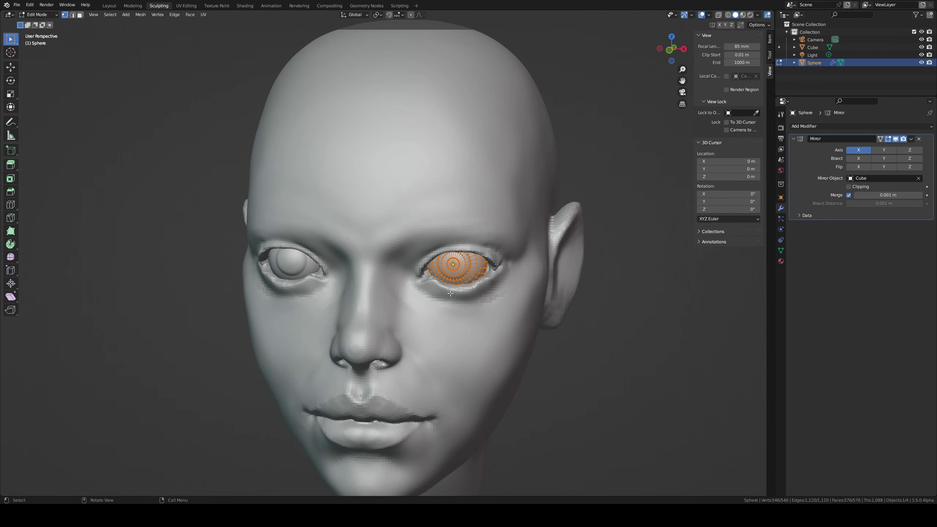
pyautogui.press('r')
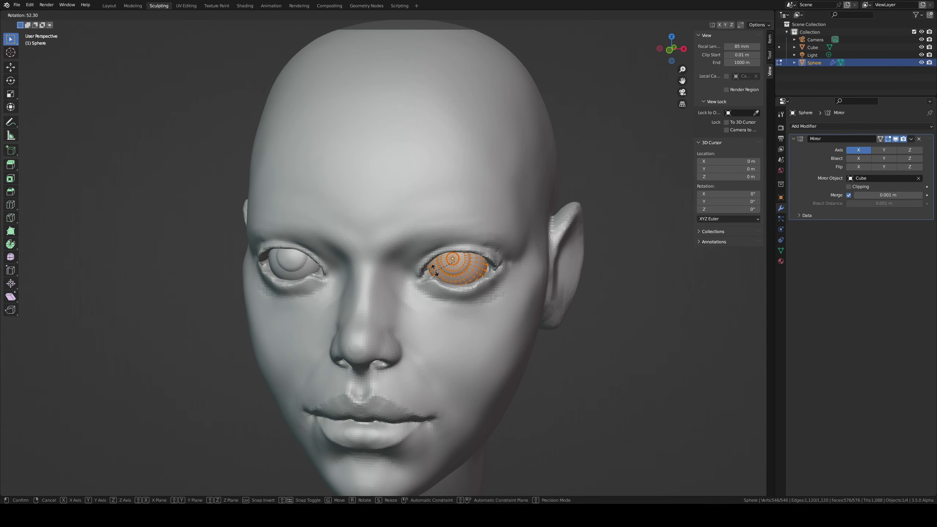
pyautogui.press('z')
pyautogui.press('x')
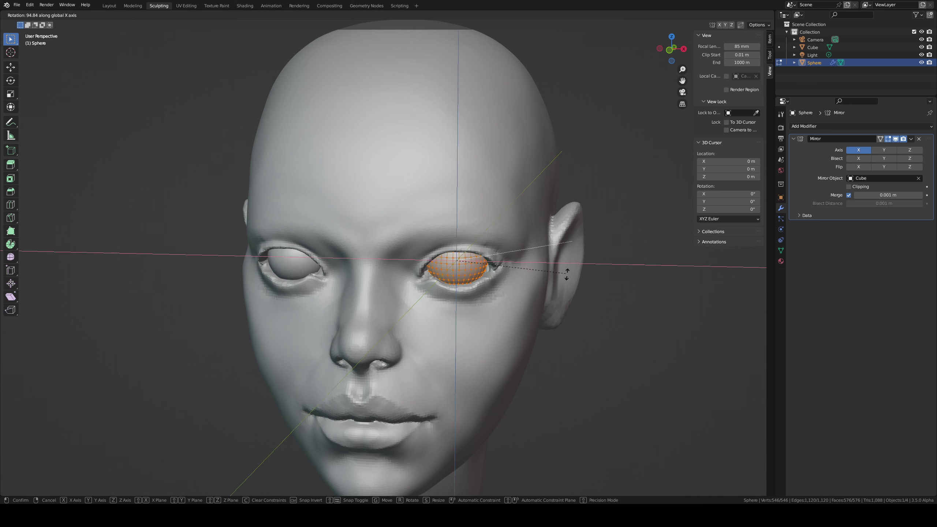
pyautogui.press('z')
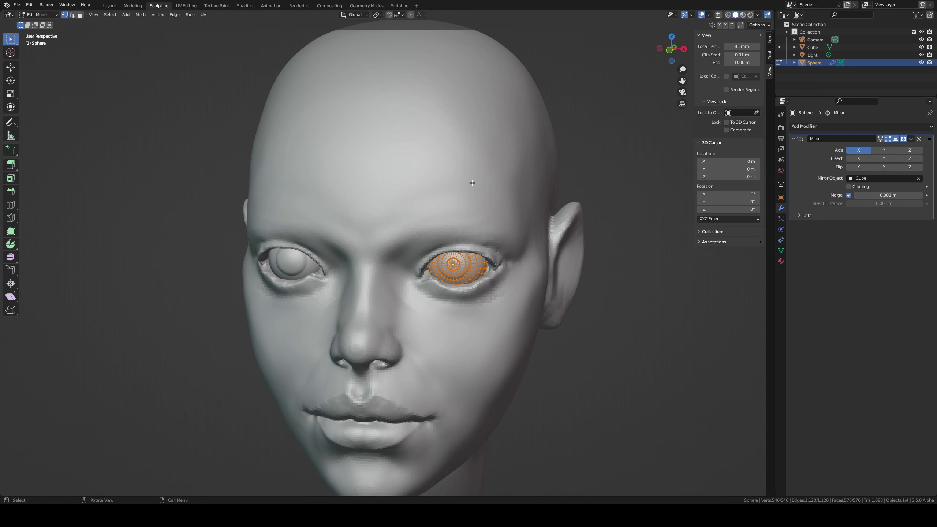
pyautogui.click(418, 174)
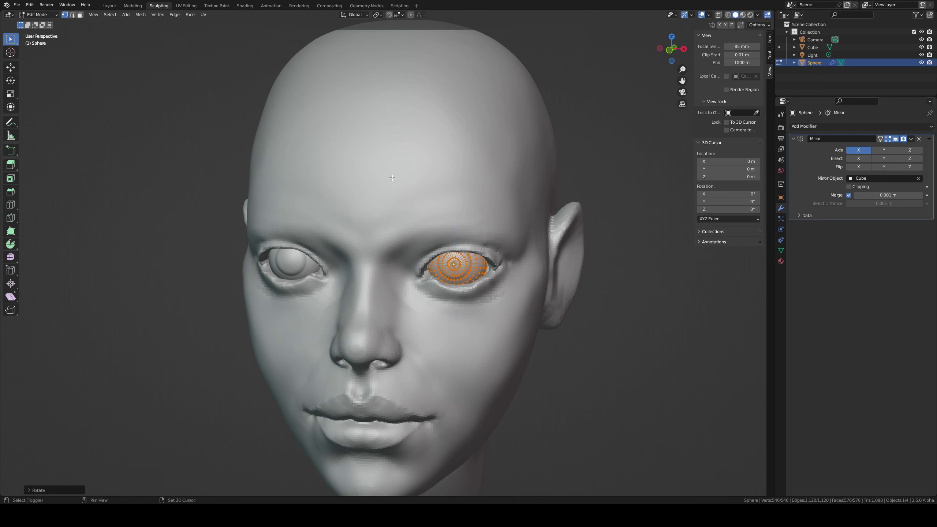
# Step: Leave Edit Mode on the eyeball, select the head mesh and return to Sculpt Mode
pyautogui.press('Tab')
pyautogui.moveTo(337, 275); pyautogui.dragTo(445, 341, button='middle')
pyautogui.click(447, 336)
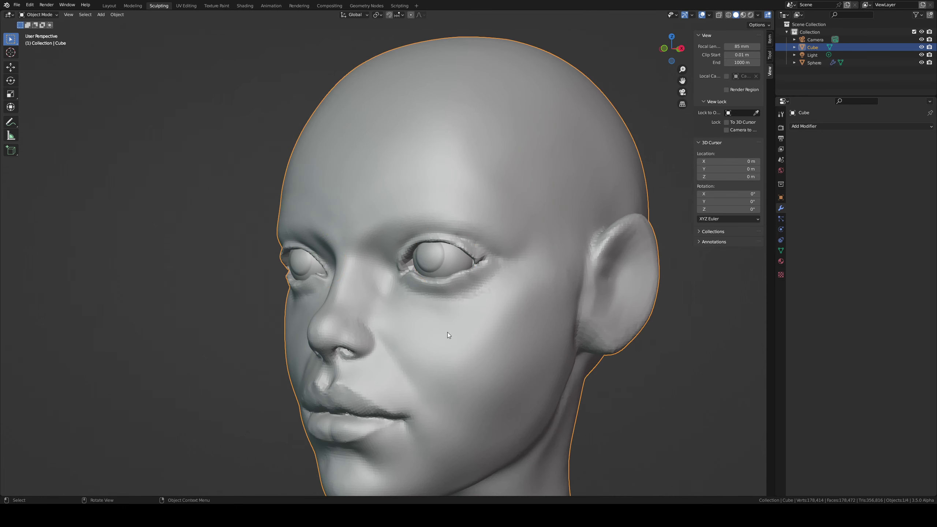
pyautogui.hotkey('ctrl', 'Tab')
pyautogui.click(446, 366)
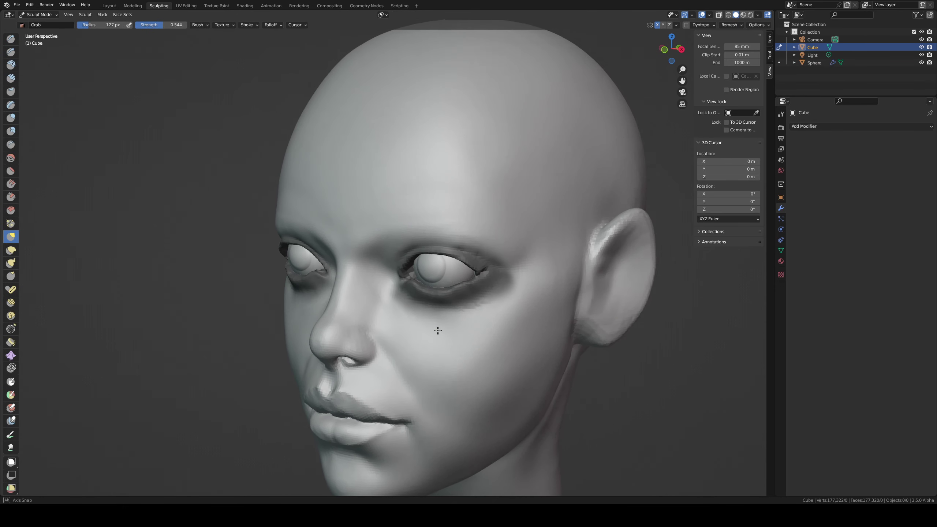
# Step: Switch to Clay Strips at 77 px, undo the test stroke below the eye and clear the mask around the eyes
pyautogui.press('c')
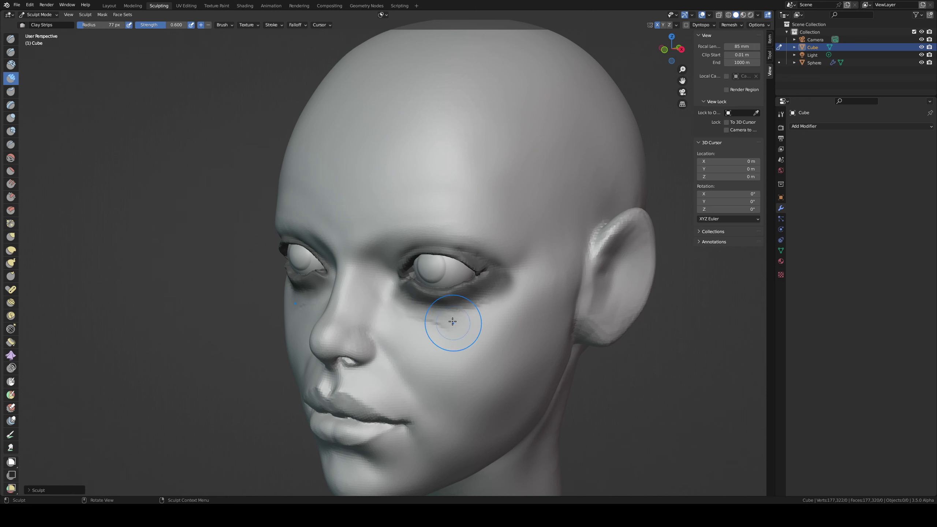
pyautogui.hotkey('ctrl', 'z')
pyautogui.hotkey('ctrl', 'shift', 'z')
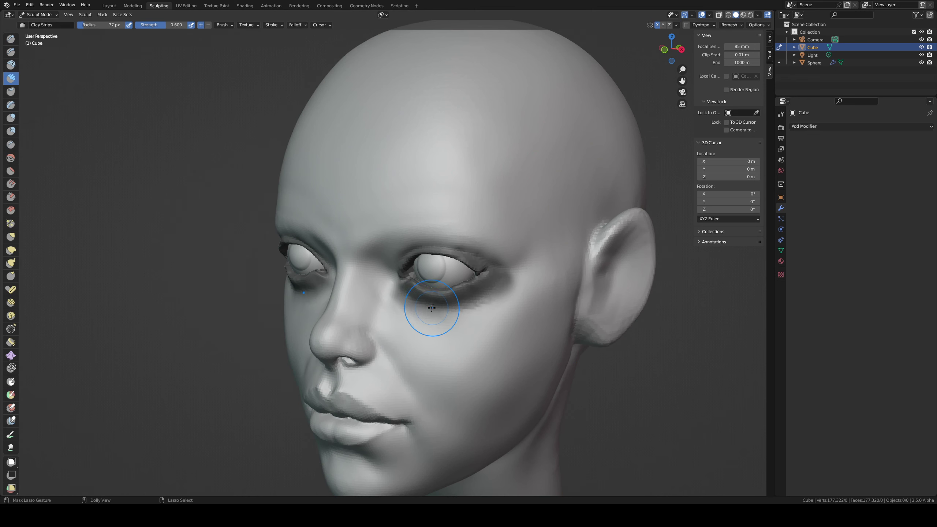
pyautogui.hotkey('alt', 'm')
pyautogui.keyDown('alt'); pyautogui.moveTo(438, 310); pyautogui.dragTo(465, 306); pyautogui.keyUp('alt')
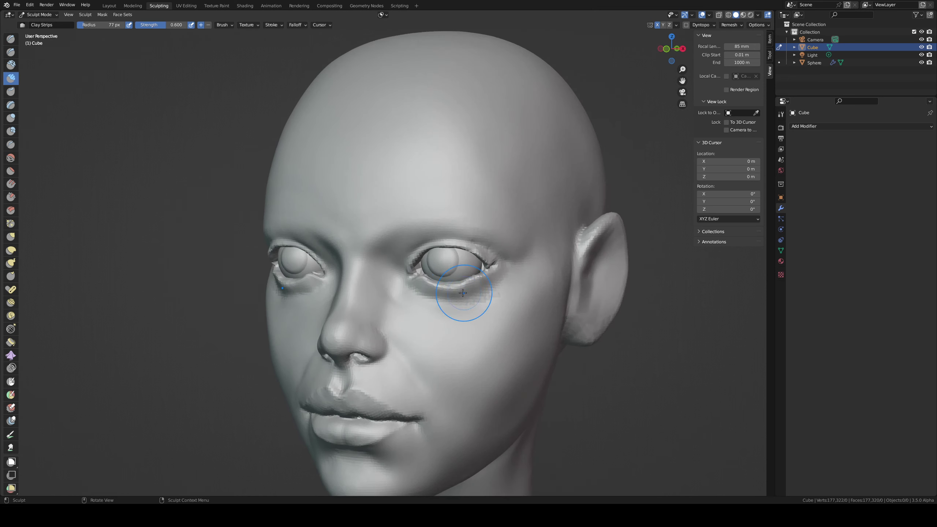
# Step: Build up the area under the eyes and the inner brow beside the nose bridge with Clay Strips at 77 px
pyautogui.moveTo(405, 292); pyautogui.dragTo(434, 306)
pyautogui.moveTo(404, 295)
pyautogui.mouseDown()
pyautogui.moveTo(478, 305)
pyautogui.moveTo(439, 324)
pyautogui.mouseUp()
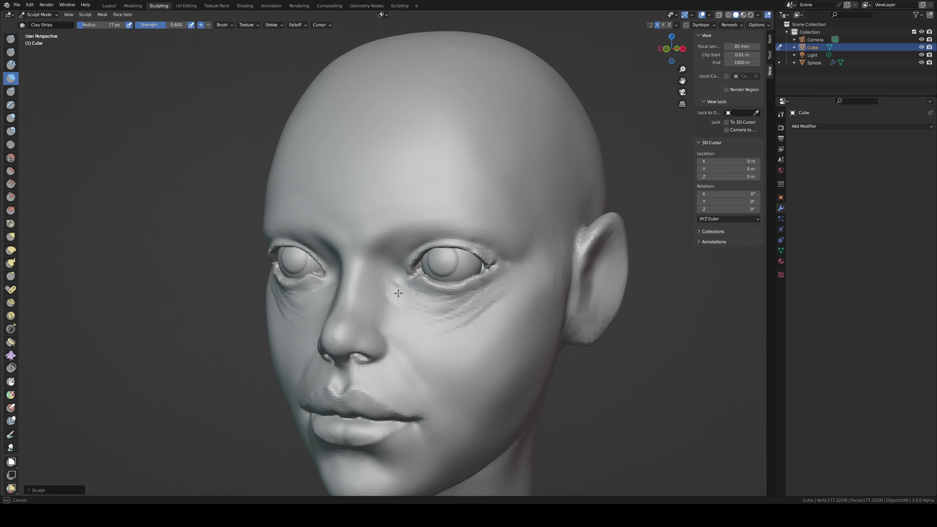
pyautogui.moveTo(408, 297); pyautogui.dragTo(358, 298, button='middle')
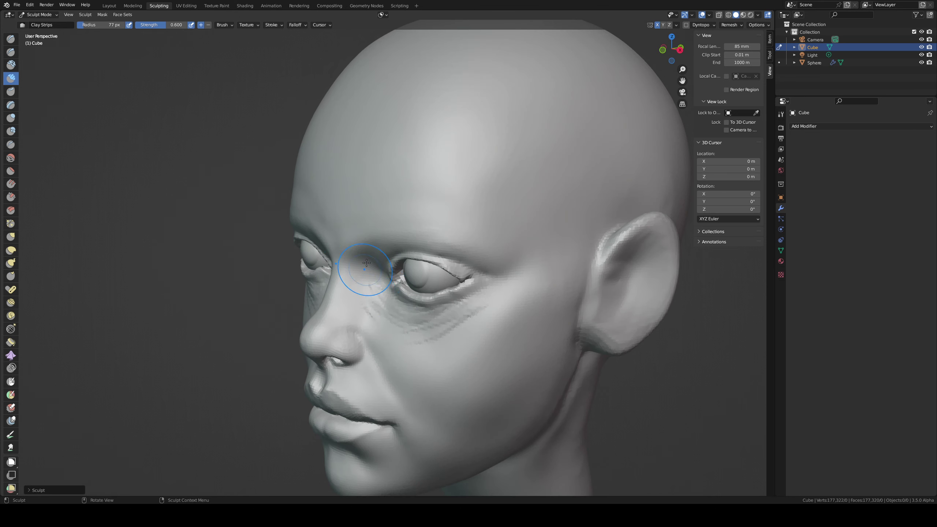
pyautogui.moveTo(366, 263)
pyautogui.mouseDown(button='middle')
pyautogui.moveTo(415, 228)
pyautogui.moveTo(389, 243)
pyautogui.mouseUp(button='middle')
pyautogui.hotkey('ctrl', 'z')
pyautogui.moveTo(408, 230)
pyautogui.mouseDown()
pyautogui.moveTo(381, 265)
pyautogui.moveTo(409, 241)
pyautogui.mouseUp()
# Step: Define the inner eye socket between the brow and nose bridge with Draw Sharp at 96 px and soften the strips there
pyautogui.keyDown('ctrl'); pyautogui.moveTo(398, 286); pyautogui.dragTo(446, 241, button='middle'); pyautogui.keyUp('ctrl')
pyautogui.press('2')
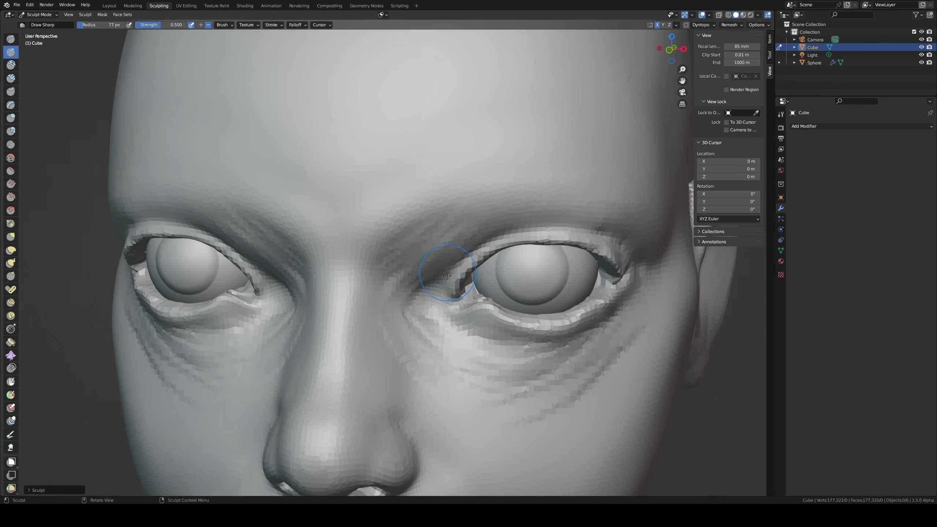
pyautogui.press('f')
pyautogui.click(435, 295)
pyautogui.press('f')
pyautogui.click(447, 308)
pyautogui.moveTo(448, 308)
pyautogui.mouseDown()
pyautogui.moveTo(436, 301)
pyautogui.moveTo(451, 260)
pyautogui.moveTo(473, 251)
pyautogui.mouseUp()
pyautogui.moveTo(458, 272); pyautogui.dragTo(449, 250, button='middle')
pyautogui.press('f')
pyautogui.click(447, 251)
pyautogui.moveTo(462, 229); pyautogui.dragTo(432, 270)
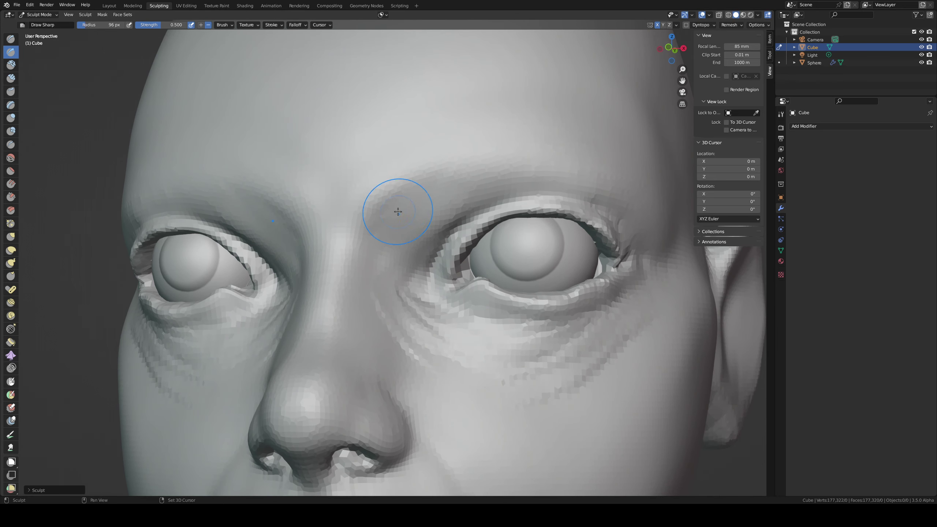
# Step: Smooth out the clay strips under the eyes from the side of the nose to the cheek
pyautogui.moveTo(420, 240); pyautogui.dragTo(420, 238)
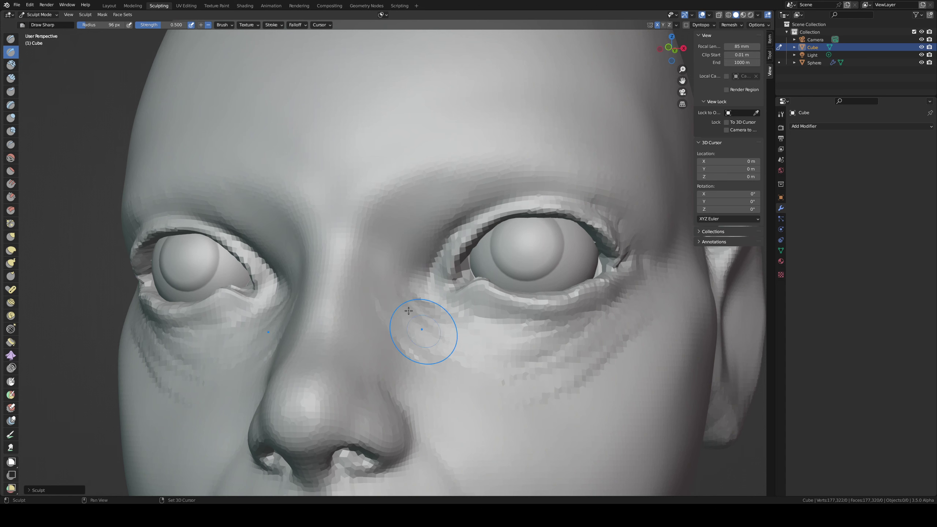
pyautogui.keyDown('shift'); pyautogui.moveTo(423, 330); pyautogui.dragTo(467, 343); pyautogui.keyUp('shift')
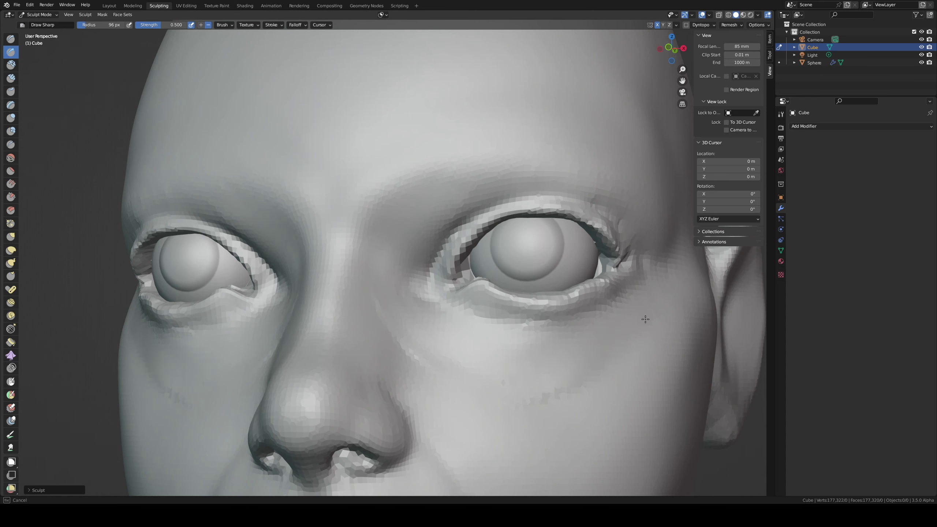
pyautogui.moveTo(410, 327); pyautogui.dragTo(476, 327, button='middle')
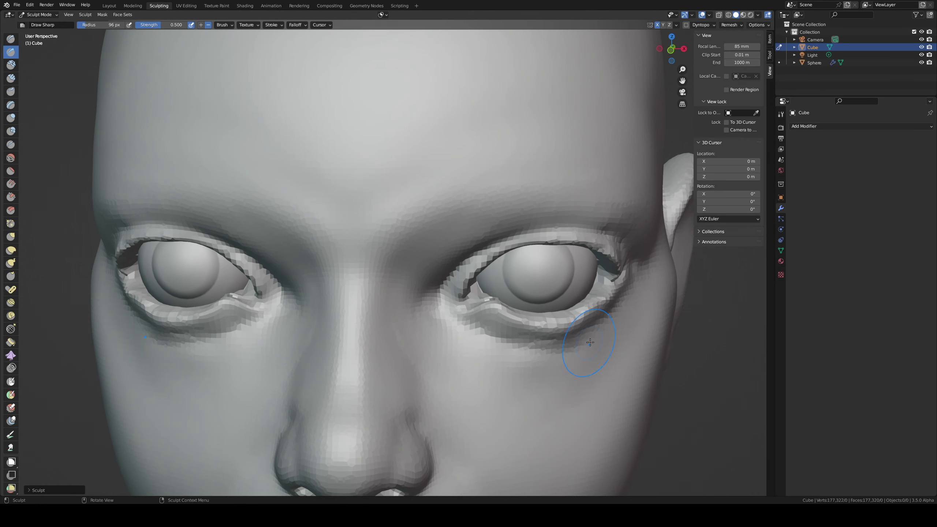
# Step: Sharpen the fold below the lower eyelid toward the outer corner with Draw Sharp and reduce the brush radius to 64 px
pyautogui.moveTo(590, 343); pyautogui.dragTo(556, 324, button='middle')
pyautogui.moveTo(566, 322); pyautogui.dragTo(599, 293)
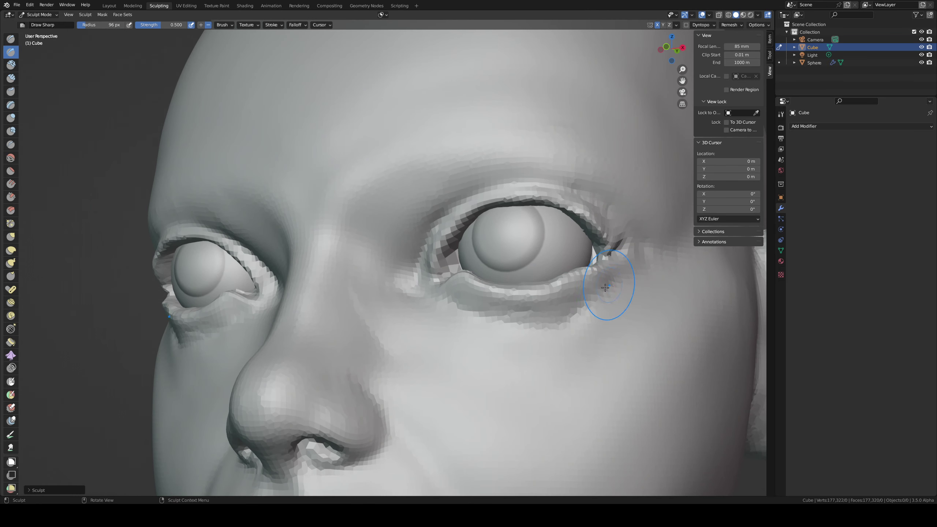
pyautogui.press('f')
pyautogui.click(606, 276)
pyautogui.moveTo(605, 277); pyautogui.dragTo(594, 294, button='middle')
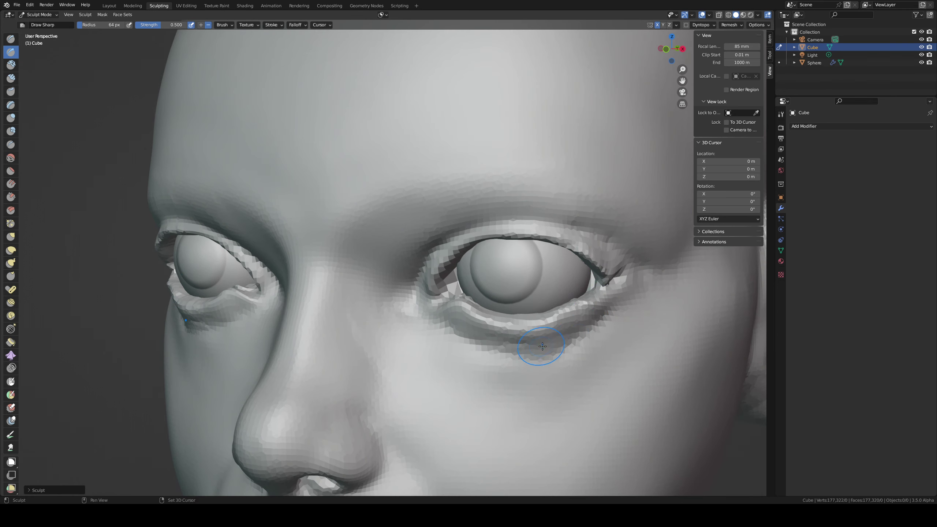
# Step: Refine the transition from the nose bridge and inner eye corner to the under-eye area with Draw Sharp at 75 px
pyautogui.scroll(-3, 503, 334)
pyautogui.moveTo(378, 363); pyautogui.dragTo(413, 360, button='middle')
pyautogui.press('f')
pyautogui.click(421, 312)
pyautogui.moveTo(390, 292); pyautogui.dragTo(385, 299)
pyautogui.moveTo(402, 297)
pyautogui.mouseDown(button='middle')
pyautogui.moveTo(418, 294)
pyautogui.moveTo(411, 277)
pyautogui.mouseUp(button='middle')
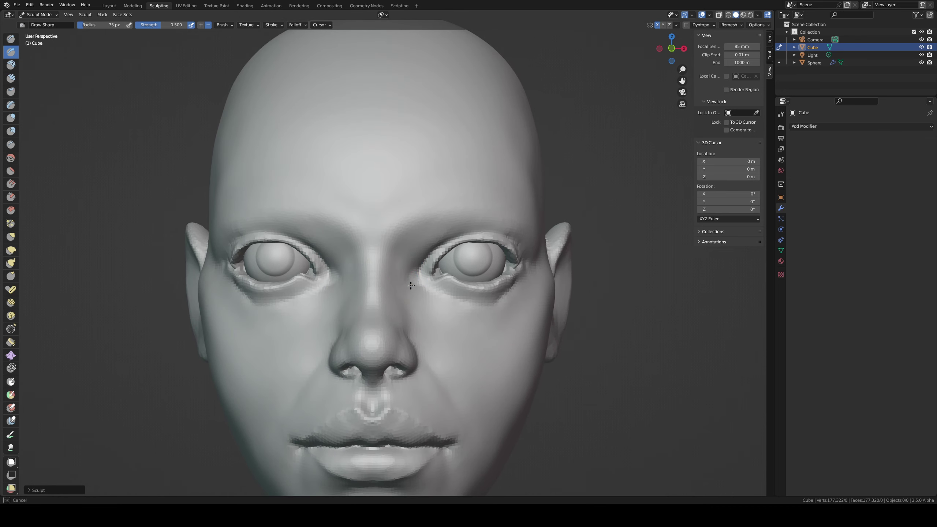
pyautogui.moveTo(416, 282); pyautogui.dragTo(451, 306)
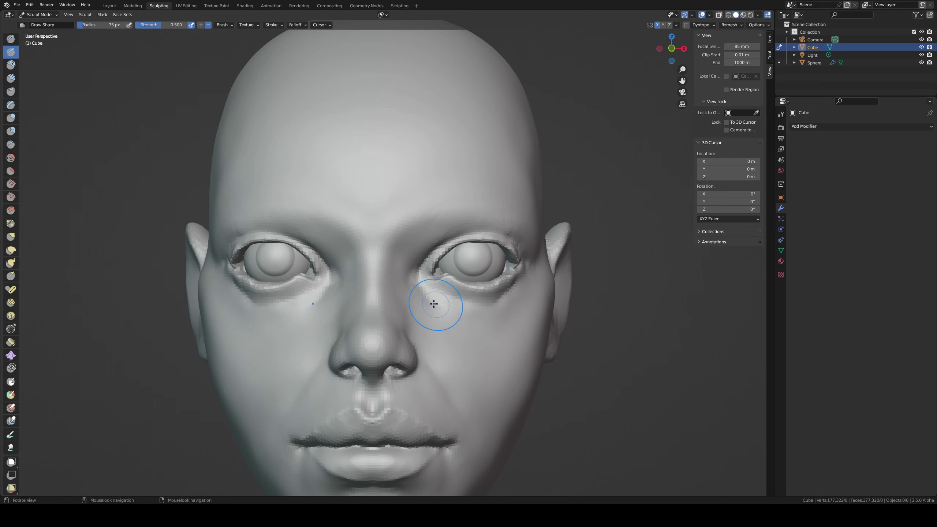
# Step: Build up the side of the nose just below the inner eye corner with Clay Strips at 75 px in front view
pyautogui.moveTo(433, 304)
pyautogui.mouseDown(button='middle')
pyautogui.moveTo(409, 283)
pyautogui.moveTo(445, 316)
pyautogui.mouseUp(button='middle')
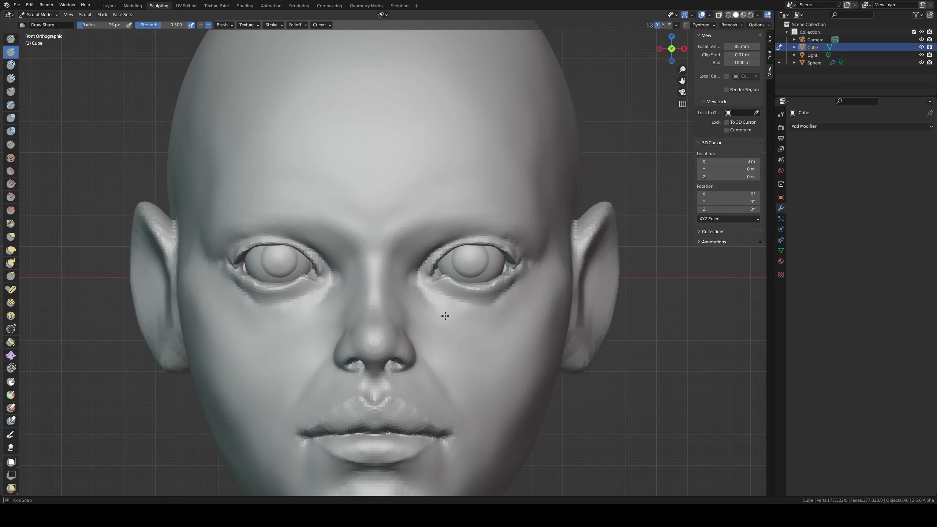
pyautogui.press('c')
pyautogui.moveTo(412, 293); pyautogui.dragTo(416, 294)
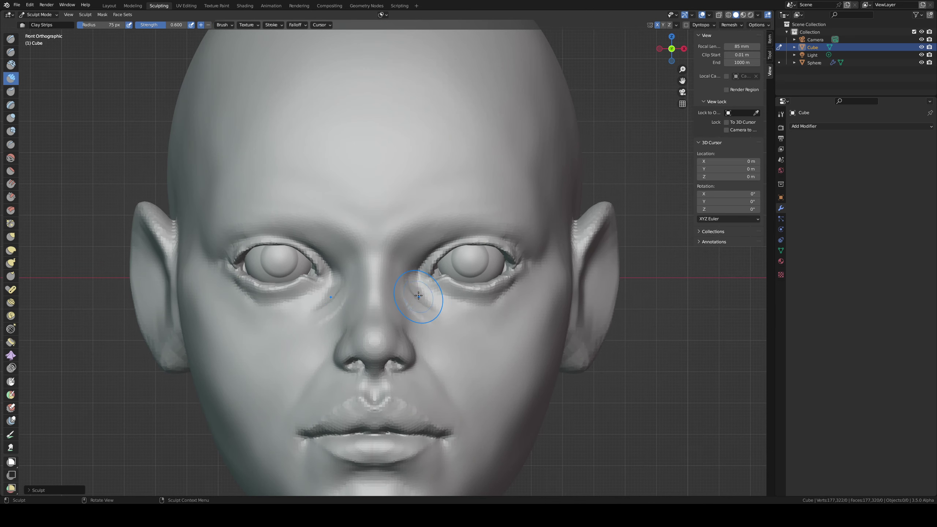
# Step: Undo the first Grab adjustments and nudge the side of the nose near the inner eye corner with Grab at 90 px
pyautogui.press('g')
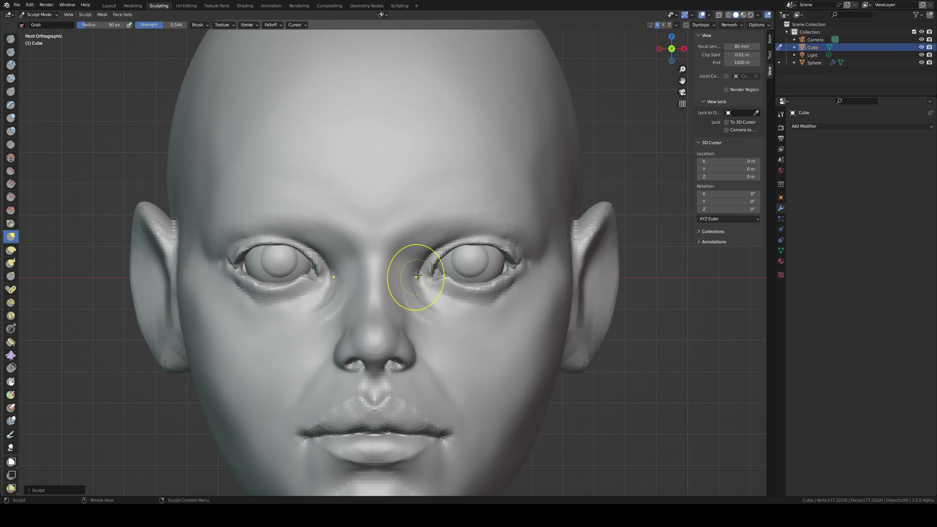
pyautogui.hotkey('ctrl', 'z')
pyautogui.hotkey('ctrl', 'z')
pyautogui.hotkey('ctrl', 'z')
pyautogui.moveTo(491, 260)
pyautogui.mouseDown(button='middle')
pyautogui.moveTo(435, 260)
pyautogui.moveTo(447, 256)
pyautogui.moveTo(437, 250)
pyautogui.mouseUp(button='middle')
pyautogui.moveTo(409, 283); pyautogui.dragTo(411, 281)
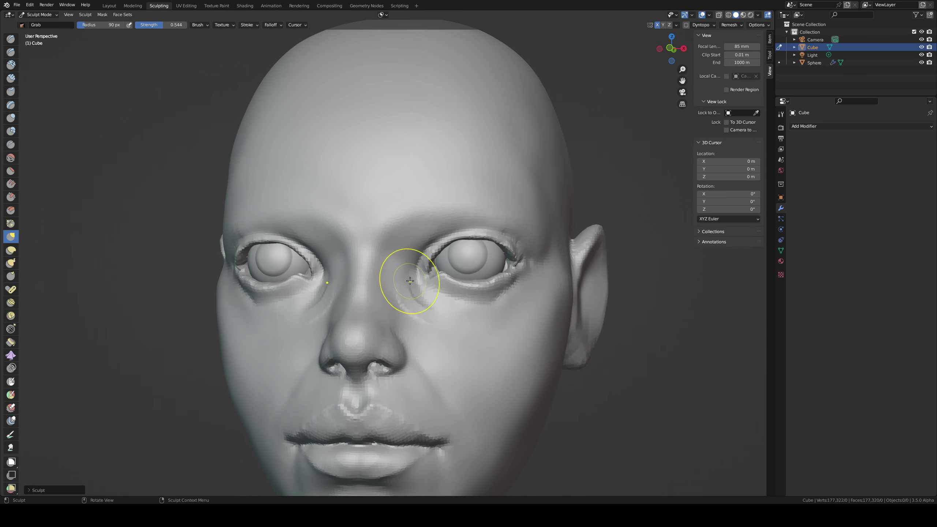
pyautogui.moveTo(410, 280)
pyautogui.mouseDown(button='middle')
pyautogui.moveTo(429, 274)
pyautogui.moveTo(444, 321)
pyautogui.mouseUp(button='middle')
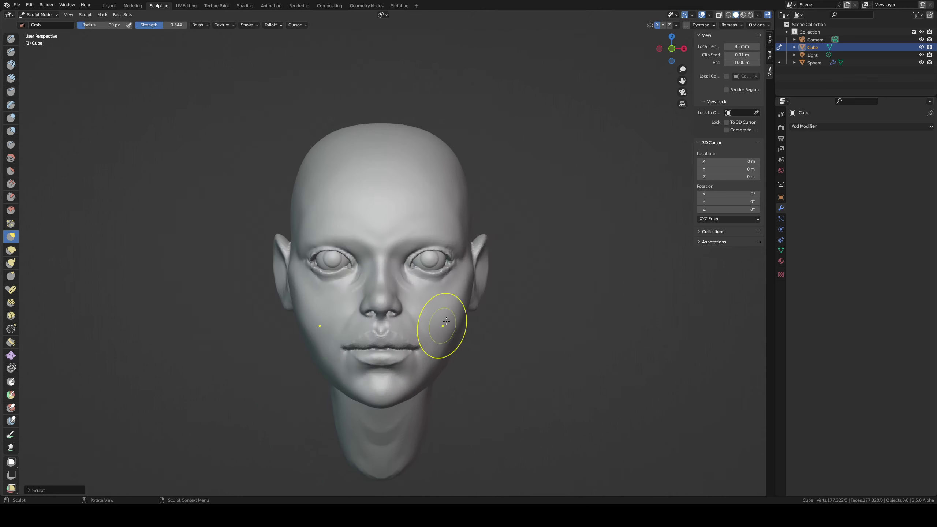
# Step: Undo the last Grab adjustment and nudge the side of the nose bridge inward with Grab at 58 px
pyautogui.hotkey('ctrl', 'z')
pyautogui.moveTo(451, 288); pyautogui.dragTo(435, 282, button='middle')
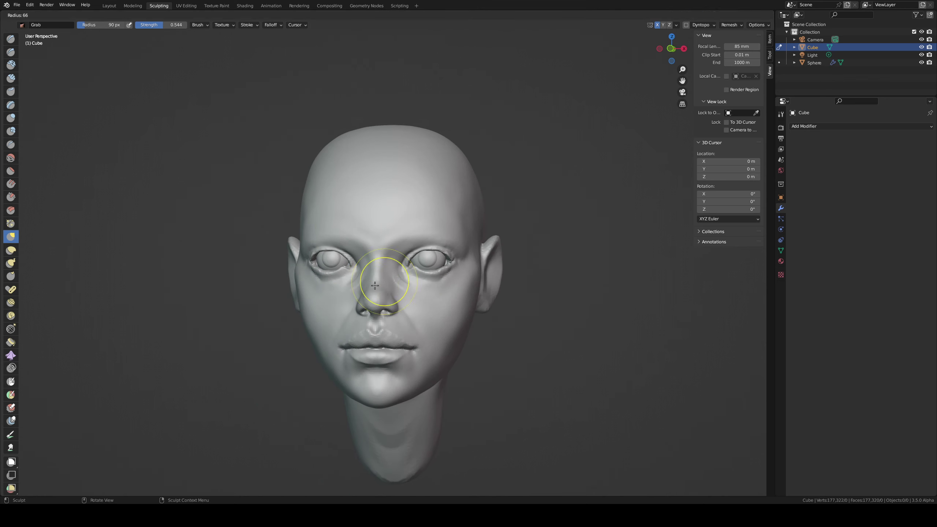
pyautogui.press('f')
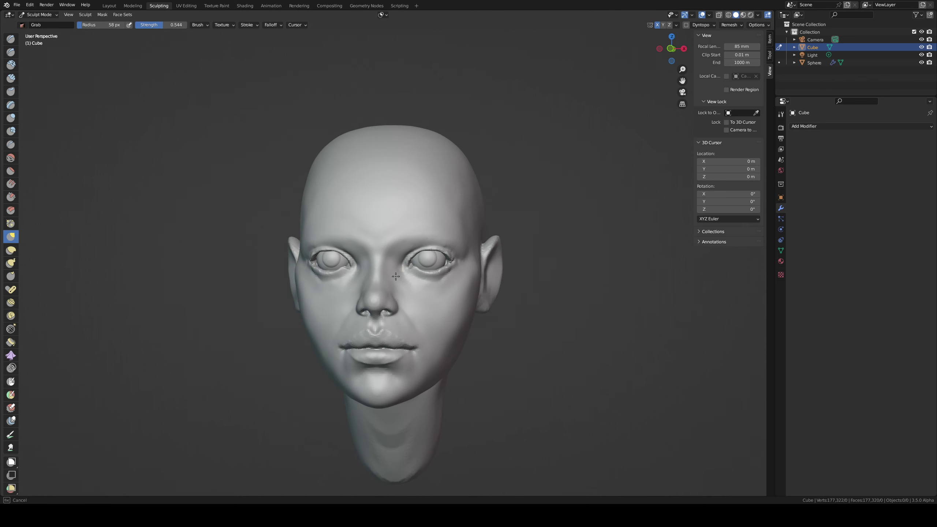
pyautogui.moveTo(396, 277); pyautogui.dragTo(387, 278)
pyautogui.moveTo(423, 274)
pyautogui.mouseDown(button='middle')
pyautogui.moveTo(438, 290)
pyautogui.moveTo(425, 262)
pyautogui.moveTo(433, 259)
pyautogui.mouseUp(button='middle')
# Step: Nudge the temple contour at the side of the forehead with Grab at 144 px and save the file
pyautogui.press('f')
pyautogui.click(467, 197)
pyautogui.press('f')
pyautogui.click(500, 206)
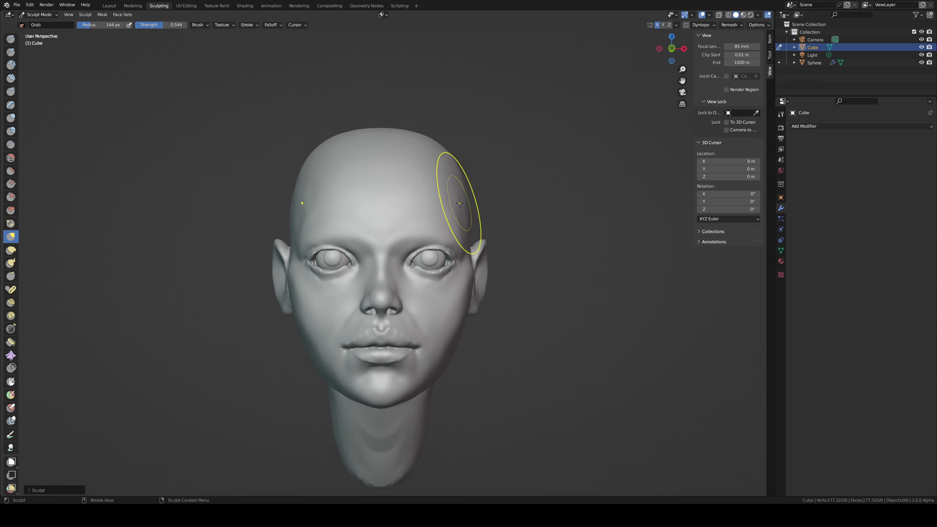
pyautogui.moveTo(460, 203); pyautogui.dragTo(460, 200)
pyautogui.moveTo(461, 196)
pyautogui.mouseDown(button='middle')
pyautogui.moveTo(454, 203)
pyautogui.moveTo(466, 226)
pyautogui.mouseUp(button='middle')
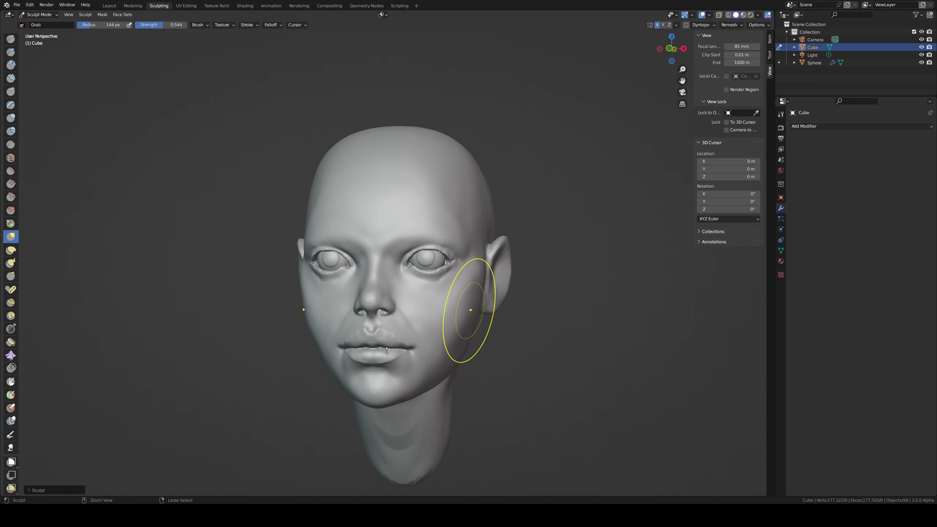
pyautogui.hotkey('ctrl', 's')
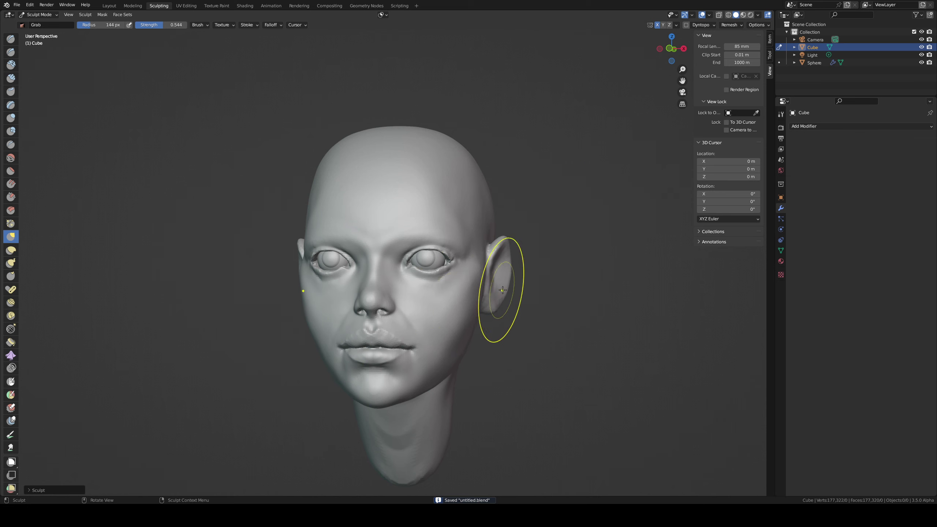
# Step: Examine the mouth and overall face proportions from three-quarter and front orthographic views
pyautogui.moveTo(497, 293); pyautogui.dragTo(410, 325, button='middle')
pyautogui.press('f')
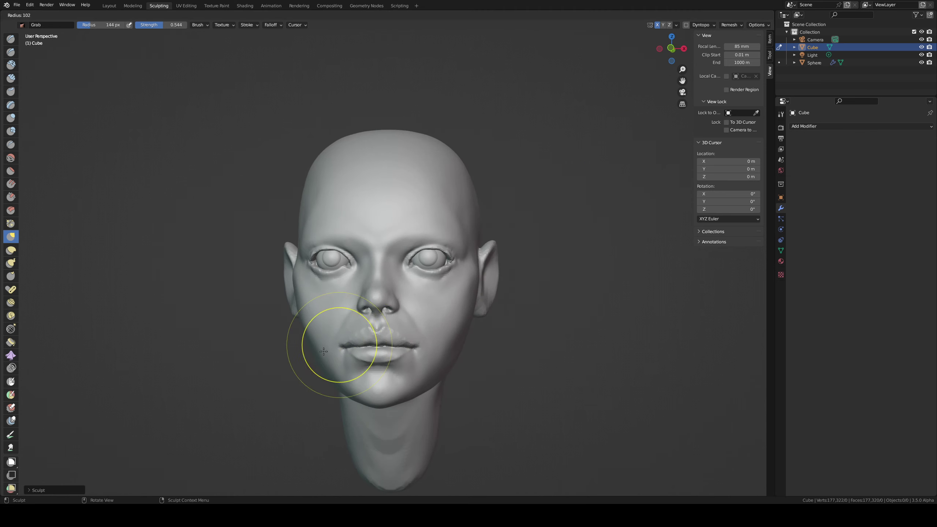
pyautogui.click(372, 345)
pyautogui.moveTo(338, 333); pyautogui.dragTo(373, 328, button='middle')
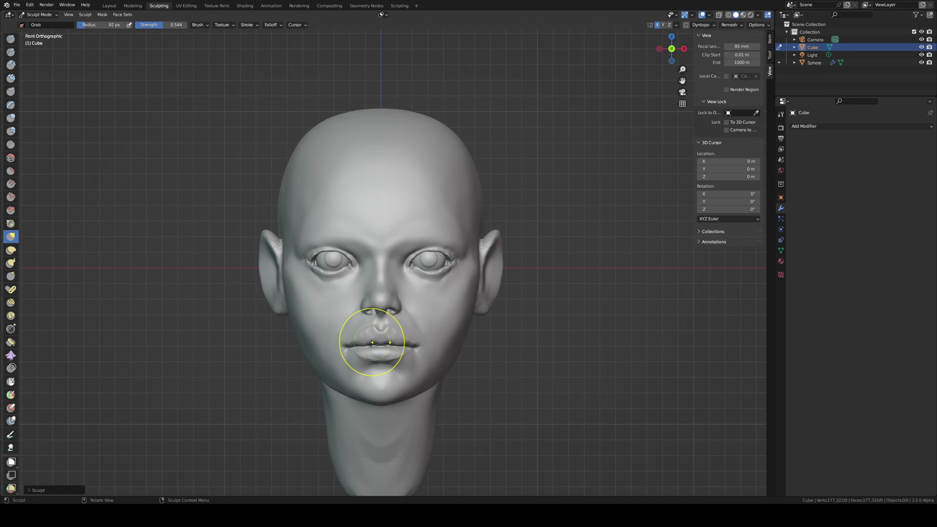
pyautogui.press('f')
pyautogui.click(385, 365)
pyautogui.press('f')
pyautogui.click(386, 357)
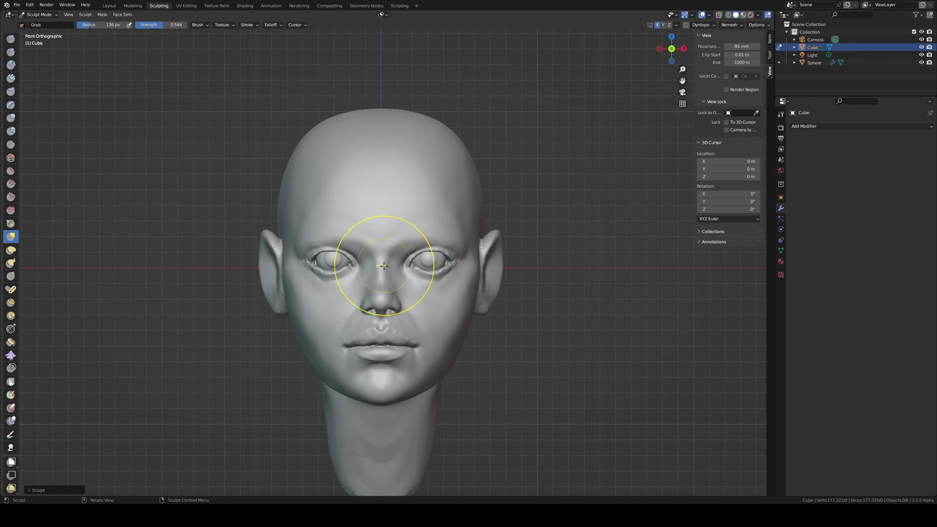
# Step: Adjust the cheek just above and beside the mouth corner with small Grab moves at 77 px
pyautogui.moveTo(404, 313)
pyautogui.mouseDown(button='middle')
pyautogui.moveTo(369, 304)
pyautogui.moveTo(338, 311)
pyautogui.moveTo(460, 304)
pyautogui.moveTo(450, 308)
pyautogui.mouseUp(button='middle')
pyautogui.press('f')
pyautogui.click(424, 320)
pyautogui.moveTo(420, 322); pyautogui.dragTo(422, 321)
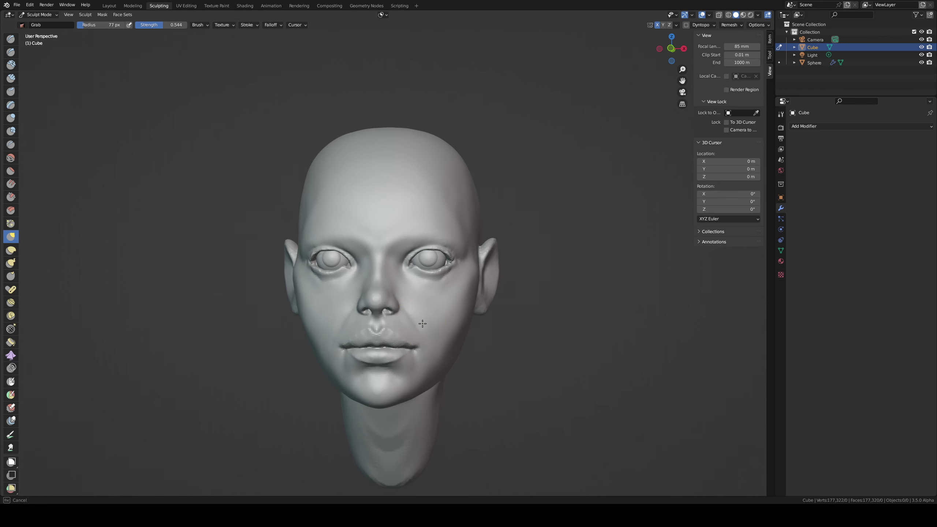
pyautogui.moveTo(427, 321); pyautogui.dragTo(407, 320, button='middle')
pyautogui.moveTo(423, 338); pyautogui.dragTo(424, 337)
pyautogui.moveTo(420, 337)
pyautogui.keyDown('ctrl'); pyautogui.mouseDown(button='middle')
pyautogui.moveTo(415, 357)
pyautogui.moveTo(408, 325)
pyautogui.moveTo(429, 325)
pyautogui.mouseUp(button='middle'); pyautogui.keyUp('ctrl')
# Step: Refine the far cheek silhouette beside the mouth with Grab at 77 px in three-quarter views
pyautogui.moveTo(328, 353); pyautogui.dragTo(302, 314, button='middle')
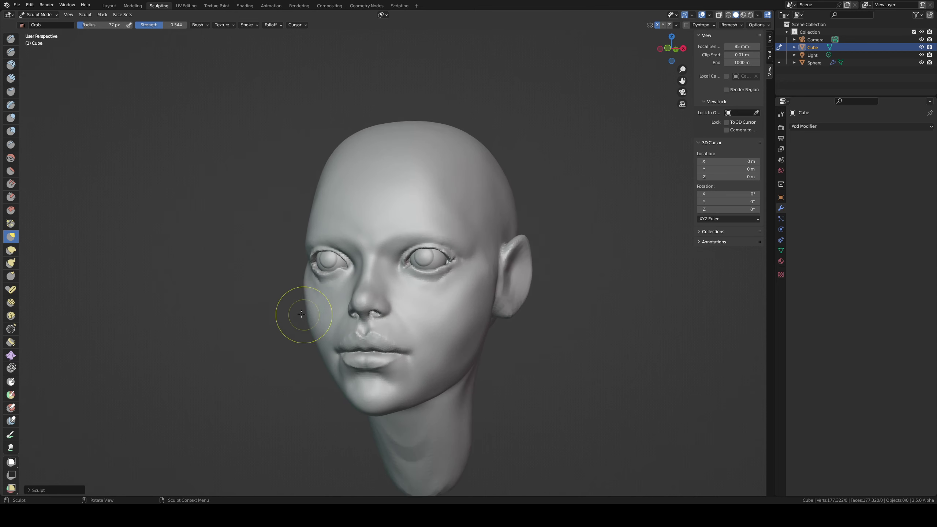
pyautogui.click(307, 332)
pyautogui.moveTo(310, 330); pyautogui.dragTo(310, 334)
pyautogui.moveTo(310, 334); pyautogui.dragTo(326, 326, button='middle')
pyautogui.moveTo(305, 335); pyautogui.dragTo(307, 336)
# Step: Push the side of the cheek and the area in front of the ear inward with Grab at 119 px
pyautogui.moveTo(307, 336); pyautogui.dragTo(324, 330, button='middle')
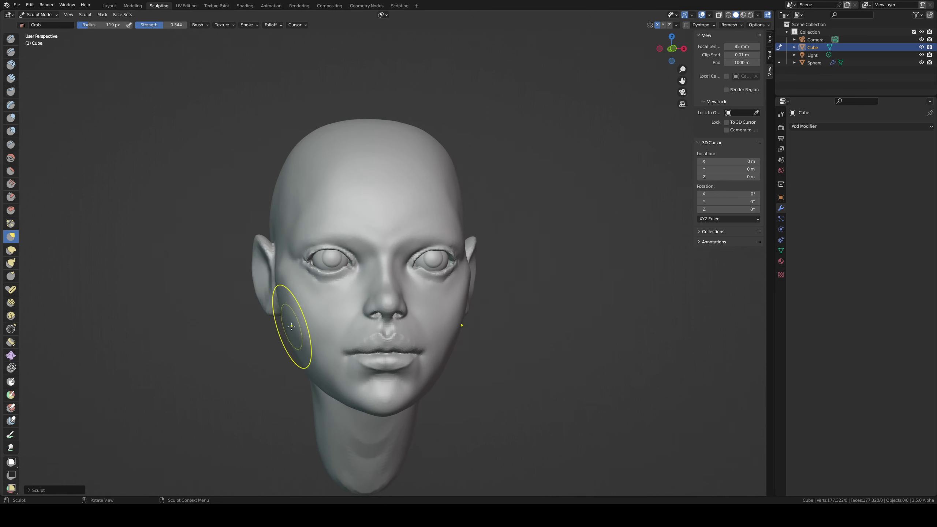
pyautogui.moveTo(292, 326); pyautogui.dragTo(296, 326)
pyautogui.moveTo(276, 273); pyautogui.dragTo(281, 273)
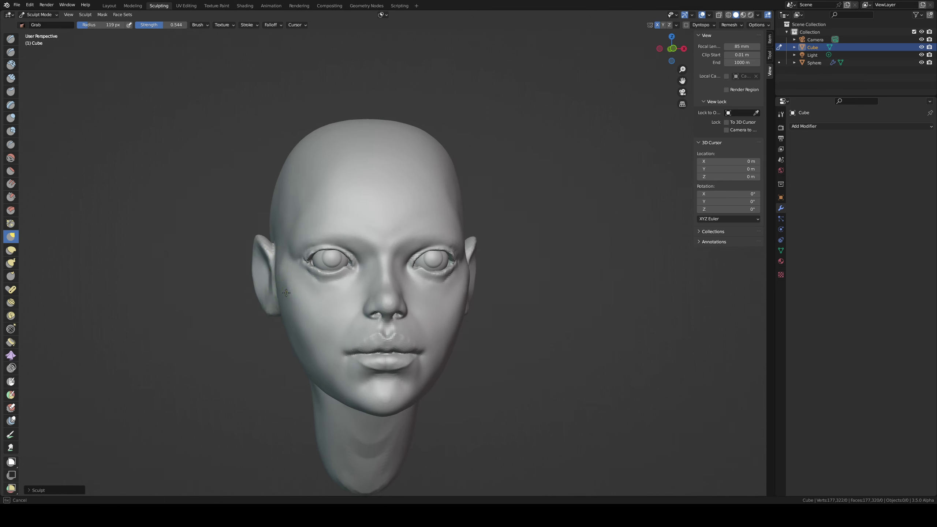
# Step: Move the middle and lower ear slightly closer to the head with Grab at 227 px
pyautogui.moveTo(407, 272); pyautogui.dragTo(397, 268, button='middle')
pyautogui.press('f')
pyautogui.click(543, 301)
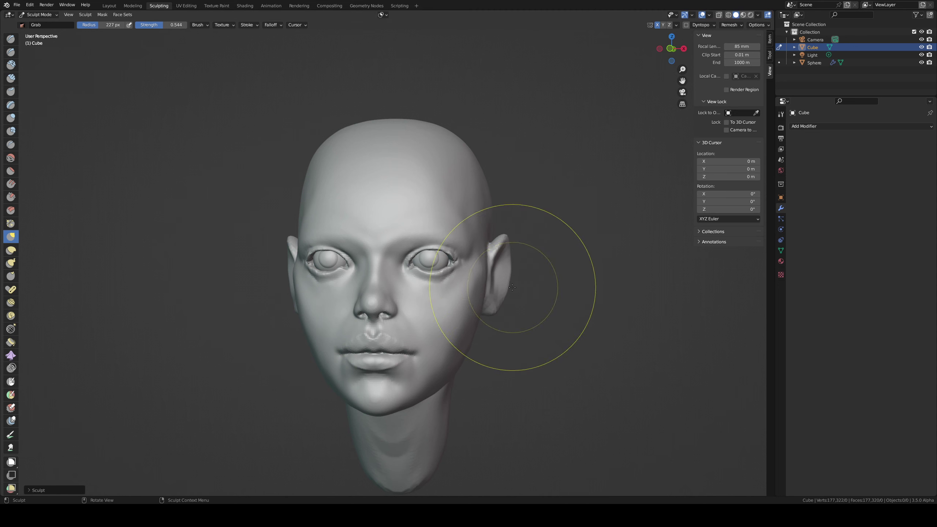
pyautogui.moveTo(497, 284); pyautogui.dragTo(494, 285)
pyautogui.moveTo(499, 304); pyautogui.dragTo(495, 303)
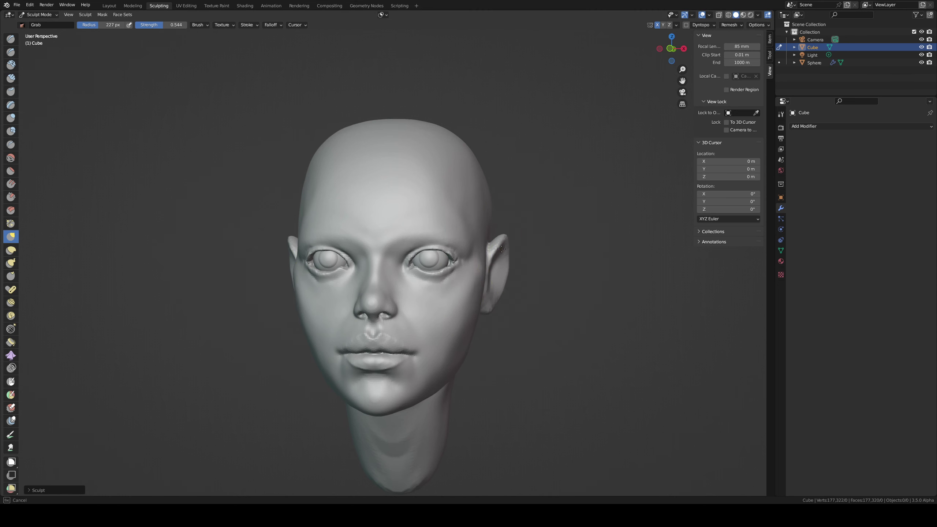
# Step: Nudge the upper part of the ear inward and slightly up with Grab at 190 px
pyautogui.press('f')
pyautogui.click(495, 254)
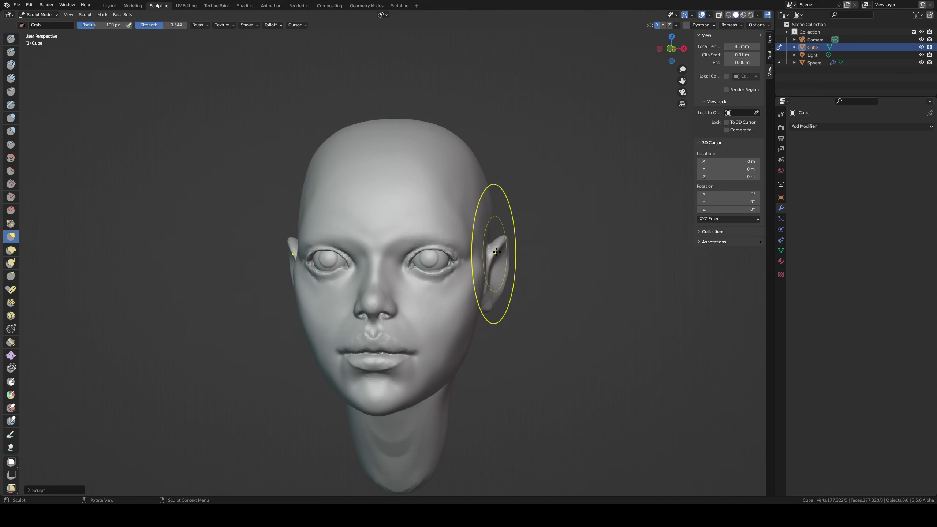
pyautogui.moveTo(500, 249); pyautogui.dragTo(498, 248)
pyautogui.moveTo(504, 245); pyautogui.dragTo(502, 244)
pyautogui.moveTo(507, 240)
pyautogui.mouseDown(button='middle')
pyautogui.moveTo(518, 233)
pyautogui.moveTo(513, 239)
pyautogui.mouseUp(button='middle')
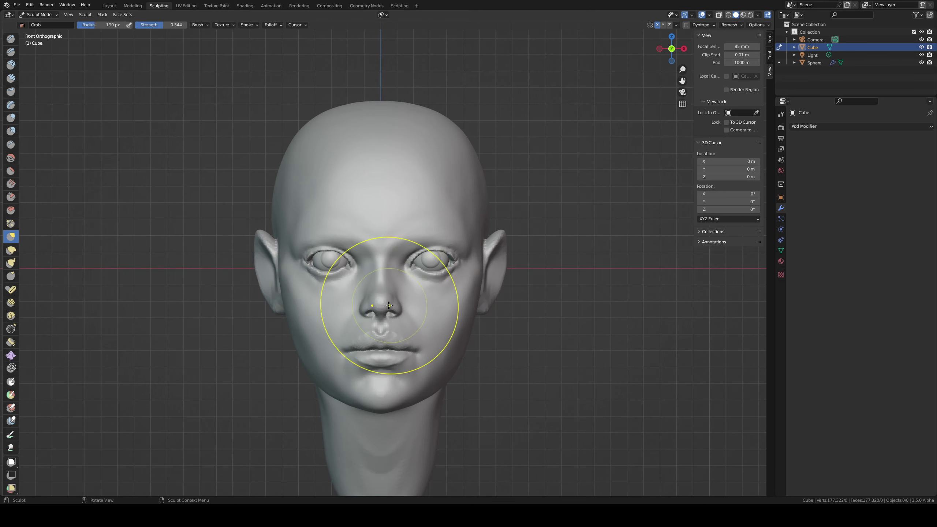
# Step: Push the chin slightly backward with Grab at 234 px in the right orthographic view
pyautogui.moveTo(390, 283); pyautogui.dragTo(339, 284, button='middle')
pyautogui.press('f')
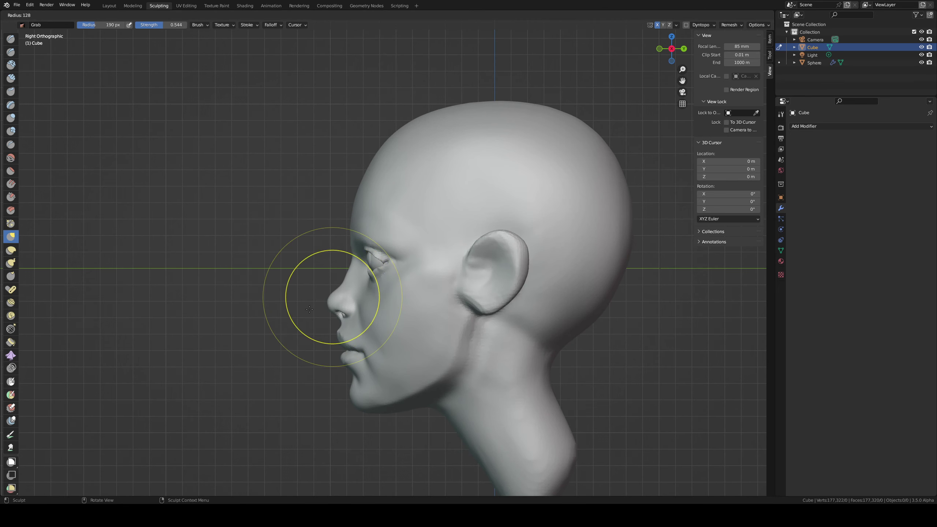
pyautogui.click(286, 298)
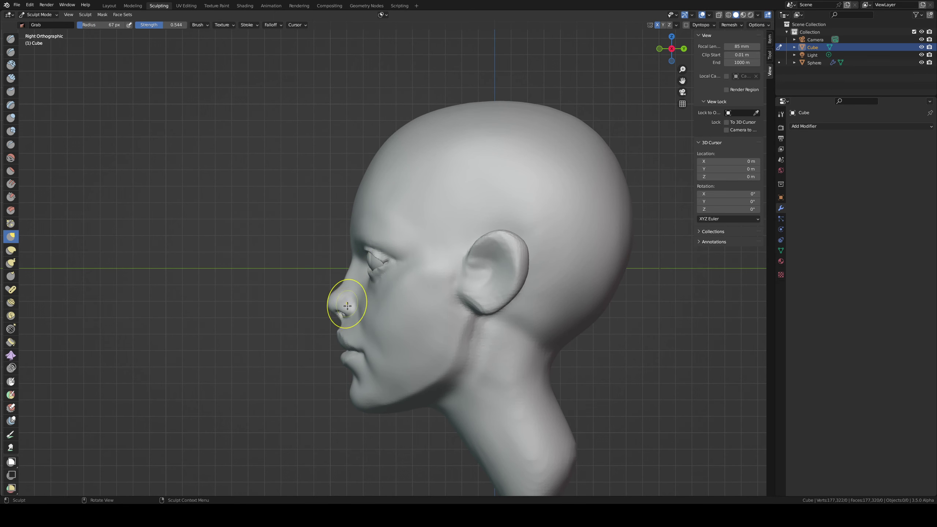
pyautogui.press('f')
pyautogui.click(433, 404)
pyautogui.moveTo(358, 400); pyautogui.dragTo(364, 400)
# Step: Try to reshape the lips near their centre with Grab at 79 px and undo the adjustments
pyautogui.moveTo(369, 393); pyautogui.dragTo(506, 353, button='middle')
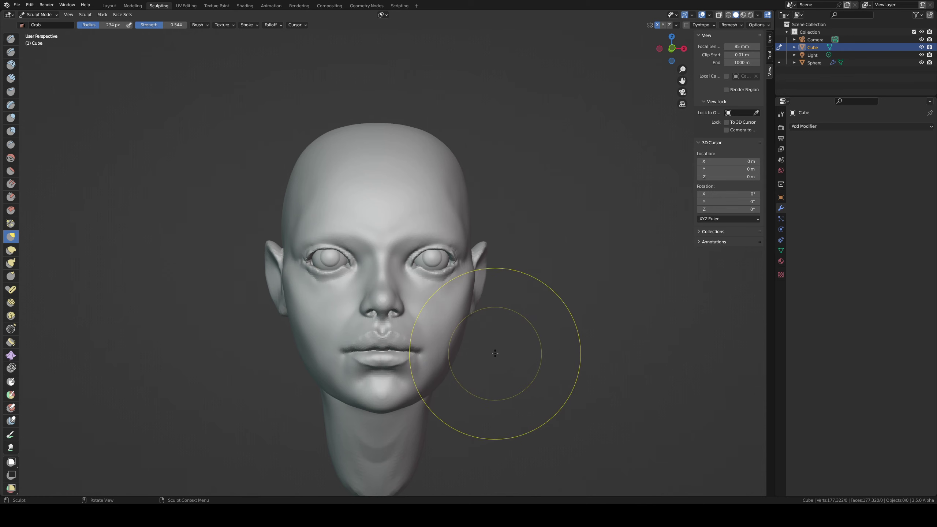
pyautogui.moveTo(515, 331)
pyautogui.mouseDown(button='middle')
pyautogui.moveTo(465, 320)
pyautogui.moveTo(449, 335)
pyautogui.mouseUp(button='middle')
pyautogui.press('f')
pyautogui.click(371, 362)
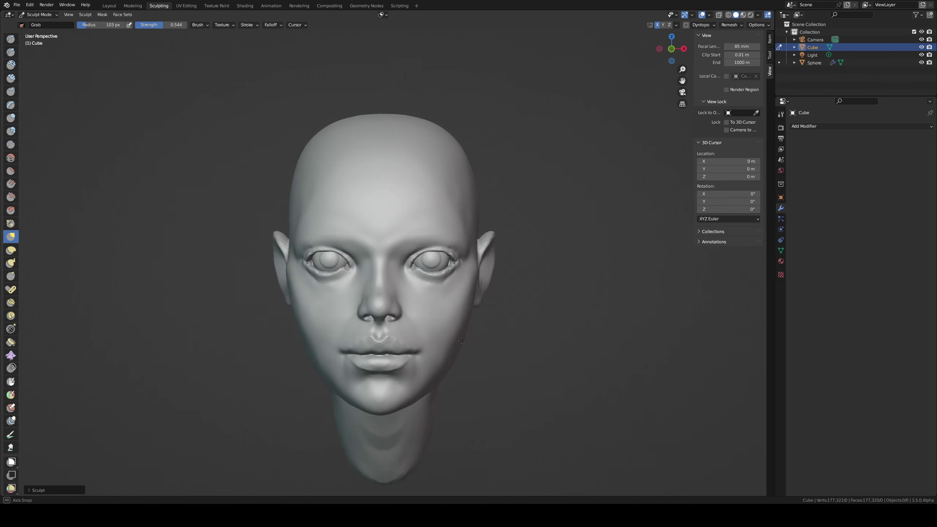
pyautogui.press('f')
pyautogui.click(396, 348)
pyautogui.moveTo(389, 354); pyautogui.dragTo(392, 355)
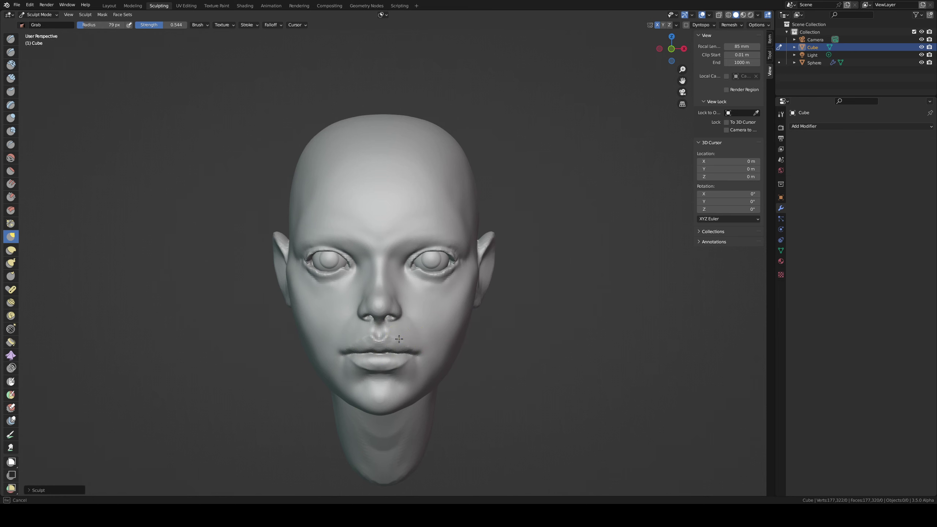
pyautogui.moveTo(416, 320)
pyautogui.mouseDown(button='middle')
pyautogui.moveTo(430, 308)
pyautogui.moveTo(419, 335)
pyautogui.mouseUp(button='middle')
pyautogui.hotkey('ctrl', 'z')
pyautogui.hotkey('ctrl', 'z')
# Step: Build up the area just below the mouth corner with Clay Strips at 67 px, undoing the first stroke
pyautogui.moveTo(372, 372); pyautogui.dragTo(386, 346, button='middle')
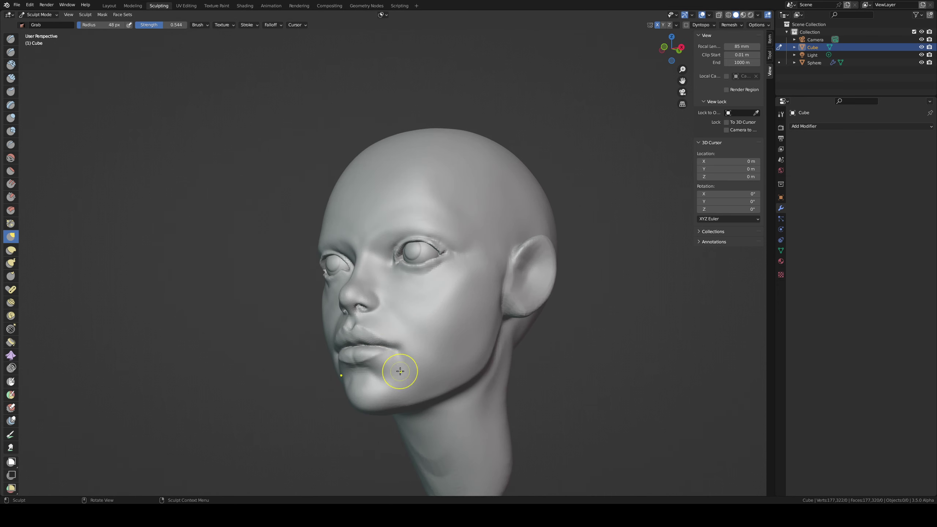
pyautogui.press('c')
pyautogui.moveTo(401, 367); pyautogui.dragTo(393, 373)
pyautogui.hotkey('ctrl', 'z')
pyautogui.press('f')
pyautogui.click(414, 369)
pyautogui.moveTo(393, 371); pyautogui.dragTo(399, 364)
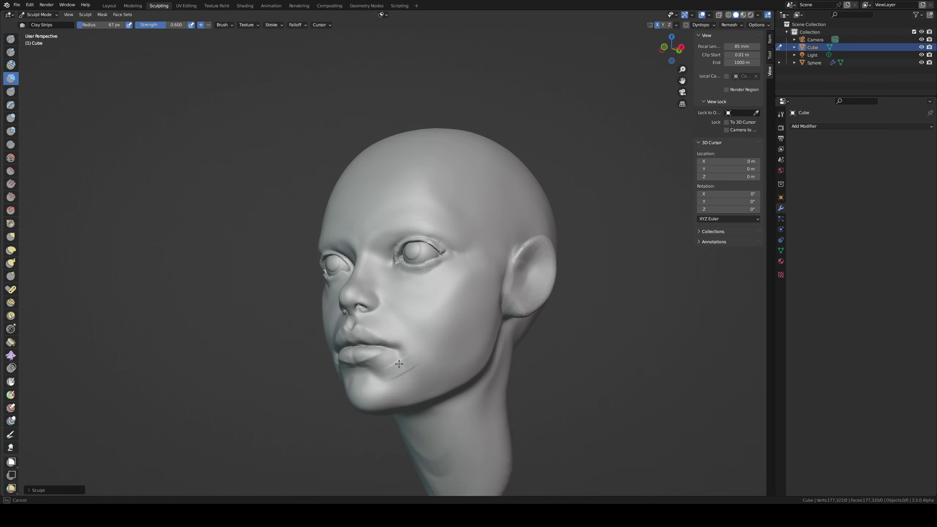
# Step: Flatten the side of the jaw from the chin toward the ear with Scrape/Peaks, enlarging the radius to 94 px
pyautogui.moveTo(403, 356)
pyautogui.mouseDown(button='middle')
pyautogui.moveTo(425, 334)
pyautogui.moveTo(439, 338)
pyautogui.moveTo(429, 351)
pyautogui.moveTo(399, 347)
pyautogui.mouseUp(button='middle')
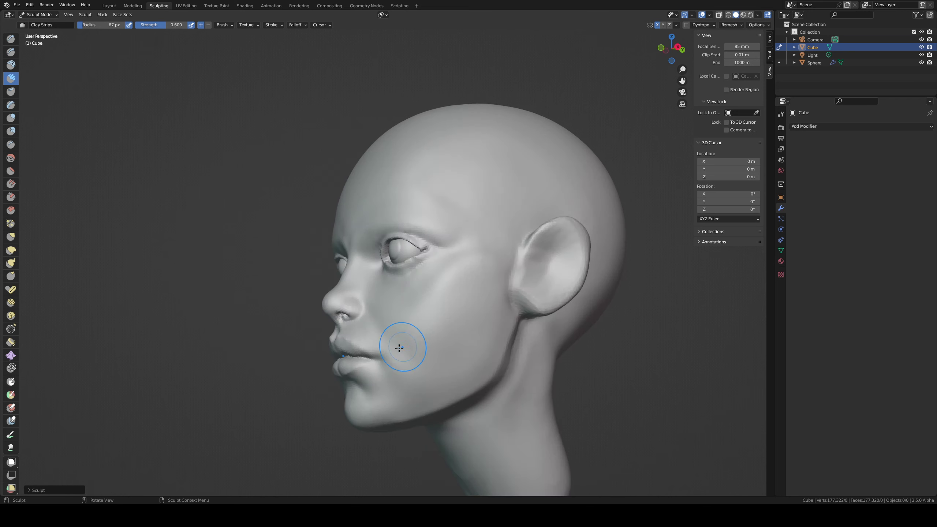
pyautogui.hotkey('shift', 't')
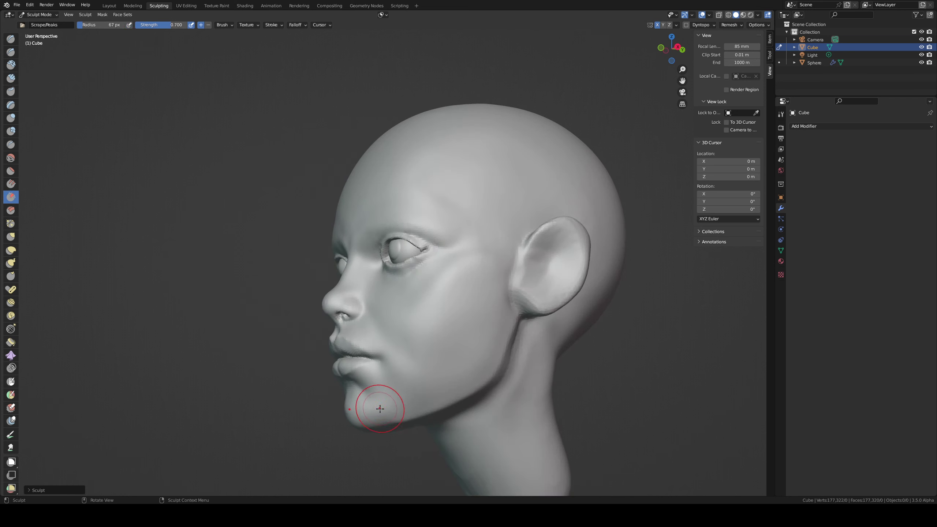
pyautogui.moveTo(385, 410)
pyautogui.mouseDown()
pyautogui.moveTo(399, 400)
pyautogui.moveTo(378, 412)
pyautogui.moveTo(442, 373)
pyautogui.mouseUp()
pyautogui.moveTo(443, 374)
pyautogui.mouseDown()
pyautogui.moveTo(478, 357)
pyautogui.moveTo(507, 318)
pyautogui.mouseUp()
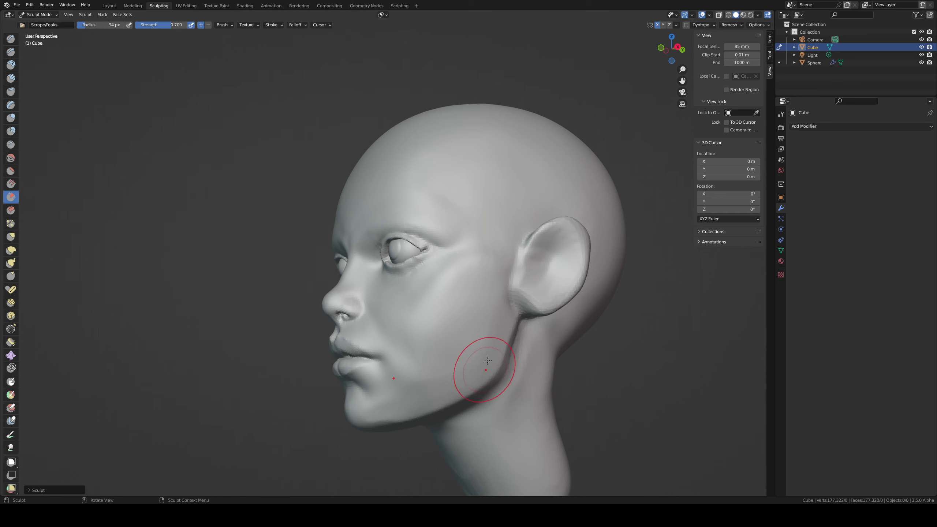
pyautogui.moveTo(485, 364)
pyautogui.mouseDown()
pyautogui.moveTo(500, 313)
pyautogui.moveTo(497, 328)
pyautogui.moveTo(465, 351)
pyautogui.moveTo(494, 309)
pyautogui.moveTo(413, 407)
pyautogui.moveTo(450, 341)
pyautogui.moveTo(384, 410)
pyautogui.mouseUp()
# Step: Scrape the lower cheek beside the jaw at 94 px, checking the jawline from three-quarter, side and low angles
pyautogui.moveTo(391, 402)
pyautogui.mouseDown(button='middle')
pyautogui.moveTo(476, 324)
pyautogui.moveTo(523, 322)
pyautogui.moveTo(404, 343)
pyautogui.mouseUp(button='middle')
pyautogui.moveTo(447, 371); pyautogui.dragTo(454, 361)
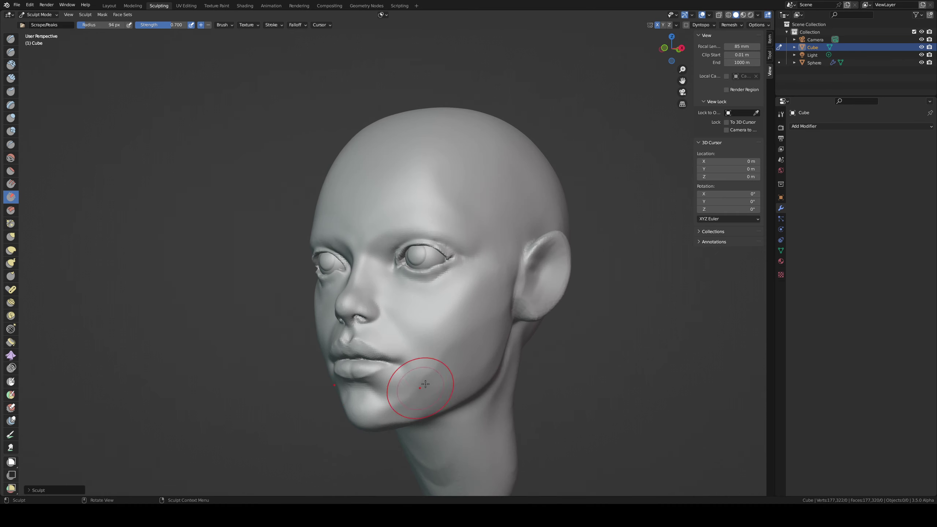
pyautogui.moveTo(461, 342)
pyautogui.mouseDown(button='middle')
pyautogui.moveTo(531, 346)
pyautogui.moveTo(430, 391)
pyautogui.mouseUp(button='middle')
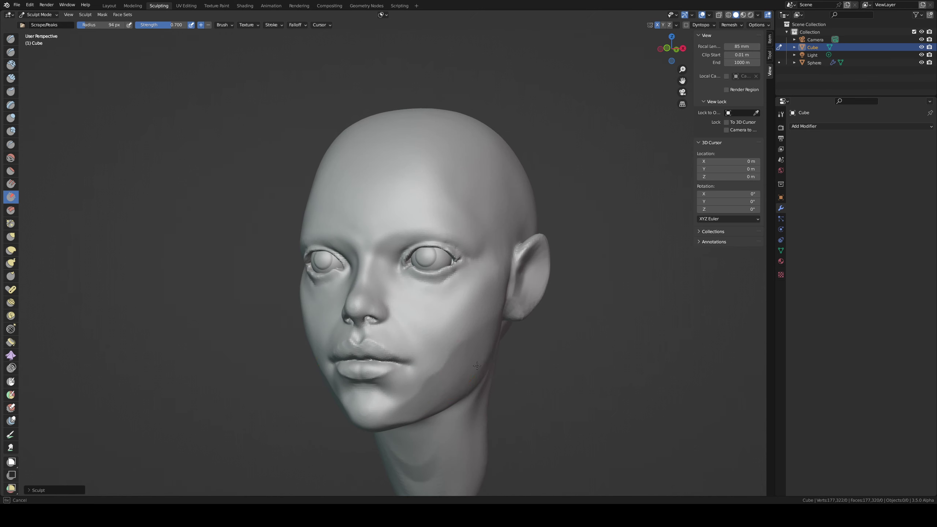
pyautogui.moveTo(477, 366); pyautogui.dragTo(418, 351, button='middle')
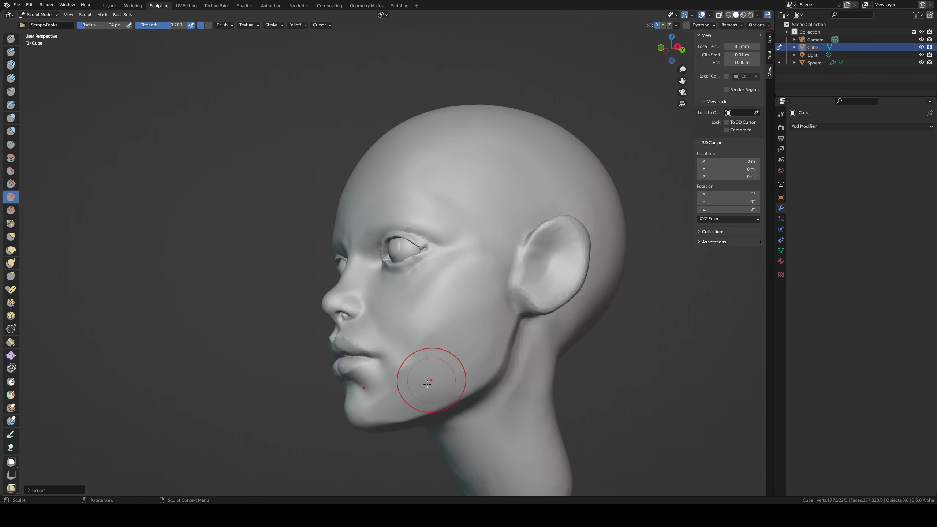
pyautogui.moveTo(501, 334)
pyautogui.mouseDown(button='middle')
pyautogui.moveTo(456, 295)
pyautogui.moveTo(487, 254)
pyautogui.moveTo(492, 271)
pyautogui.moveTo(495, 259)
pyautogui.mouseUp(button='middle')
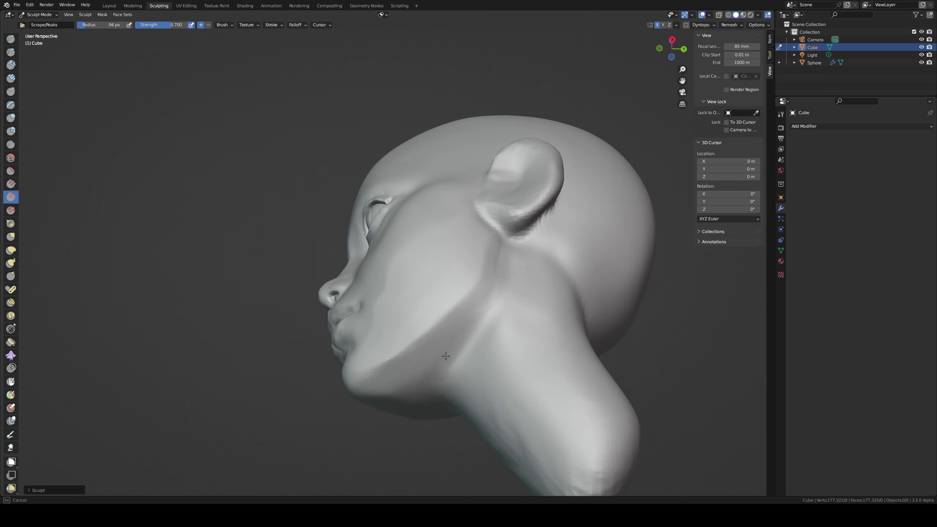
pyautogui.moveTo(445, 355); pyautogui.dragTo(463, 368, button='middle')
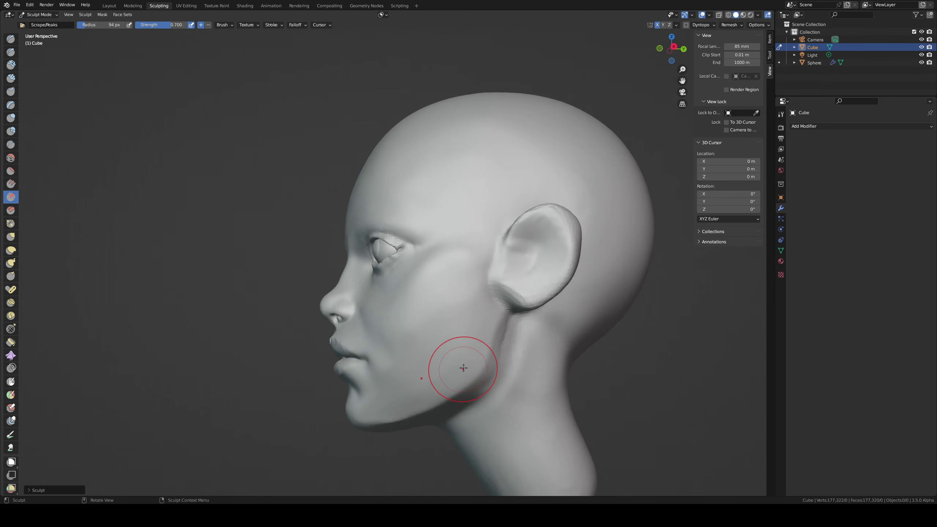
# Step: Undo the last stroke and pull the jaw angle below the ear back toward the neck with Grab at 186 px
pyautogui.press('g')
pyautogui.hotkey('ctrl', 'z')
pyautogui.press('f')
pyautogui.click(540, 381)
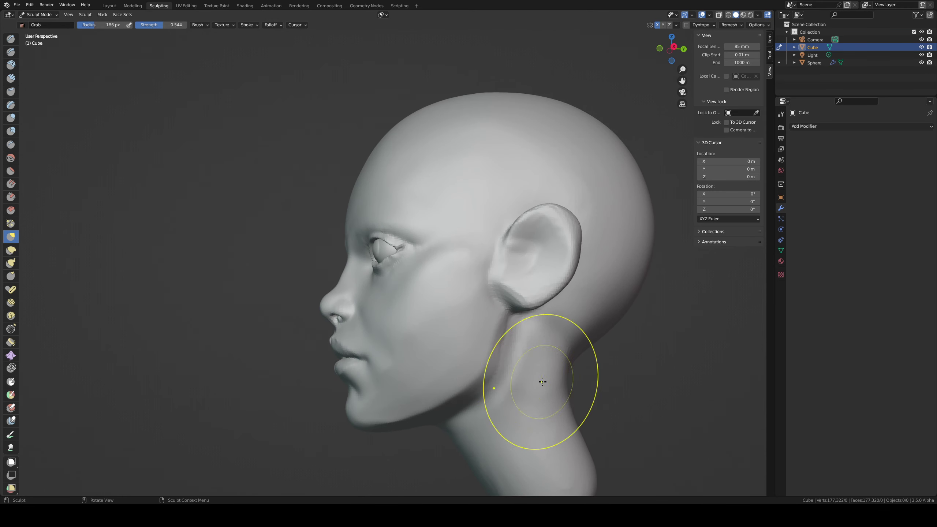
pyautogui.moveTo(541, 381); pyautogui.dragTo(456, 372, button='middle')
pyautogui.moveTo(460, 373); pyautogui.dragTo(467, 376)
pyautogui.moveTo(461, 376); pyautogui.dragTo(466, 369)
pyautogui.moveTo(465, 346); pyautogui.dragTo(472, 340)
pyautogui.moveTo(465, 377); pyautogui.dragTo(468, 375)
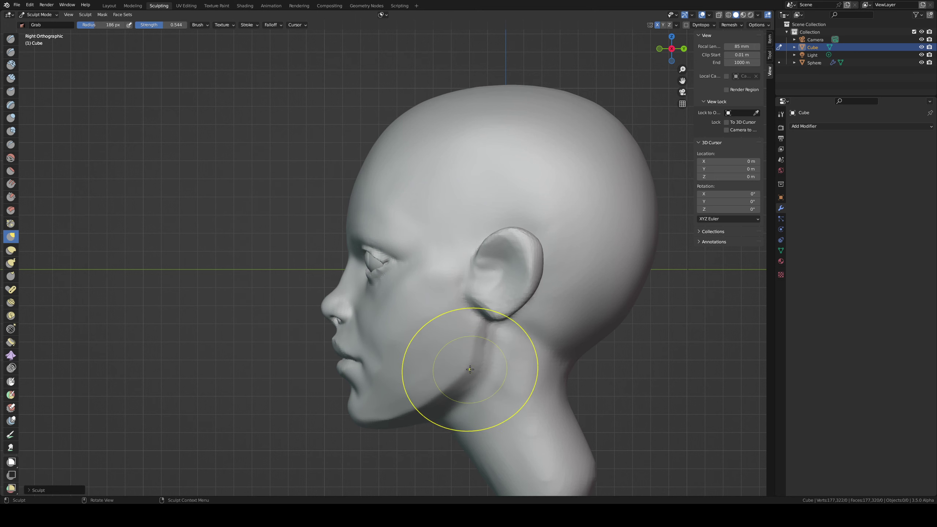
# Step: Adjust the underside of the jaw with Grab at 250 px and refine the jawline at 132 px in three-quarter and front views
pyautogui.press('f')
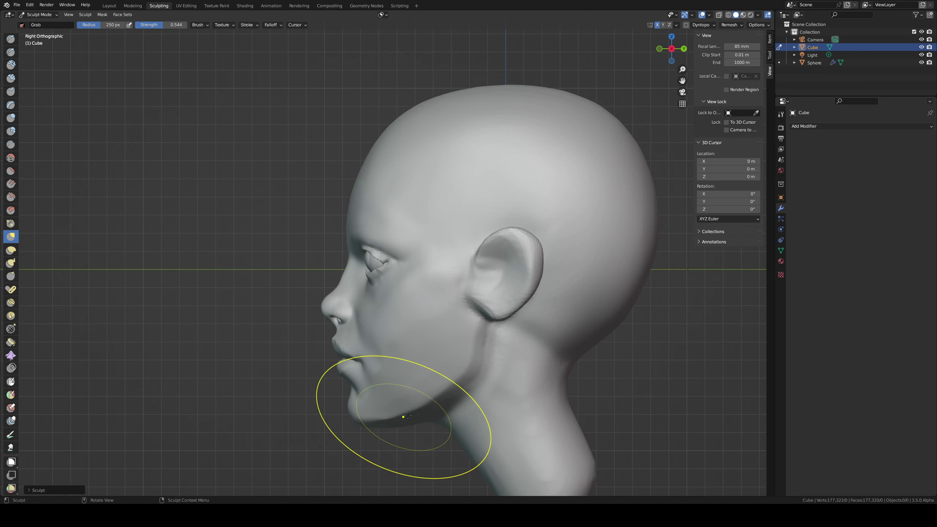
pyautogui.click(427, 399)
pyautogui.moveTo(442, 389); pyautogui.dragTo(494, 353, button='middle')
pyautogui.press('f')
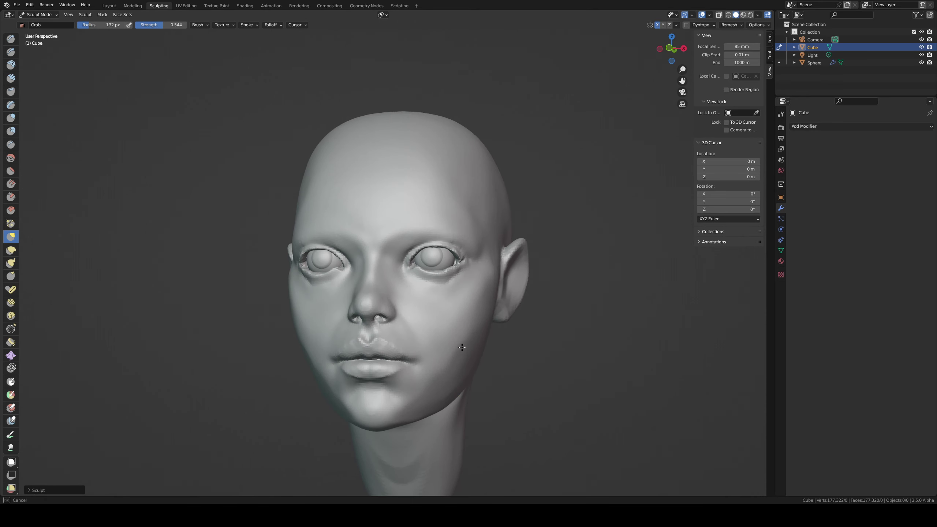
pyautogui.click(439, 406)
pyautogui.moveTo(502, 345); pyautogui.dragTo(502, 333, button='middle')
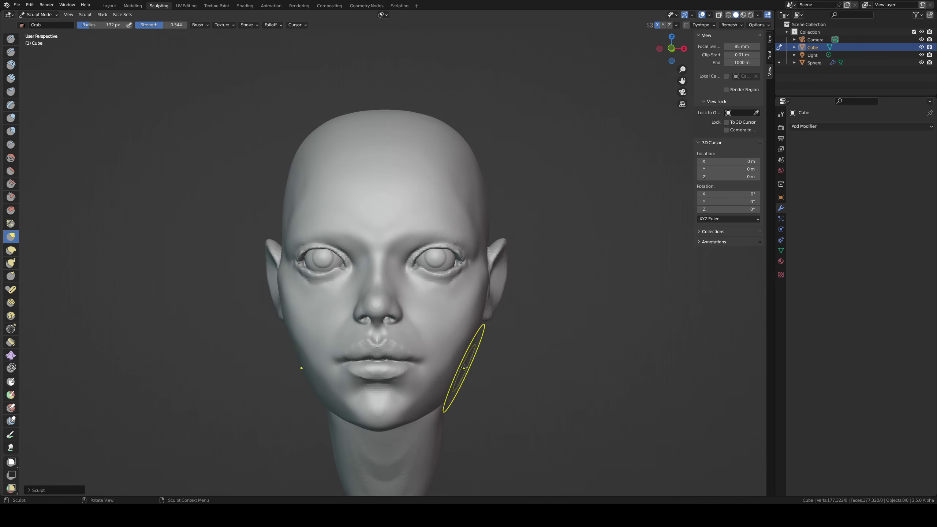
pyautogui.moveTo(447, 363); pyautogui.dragTo(442, 368, button='middle')
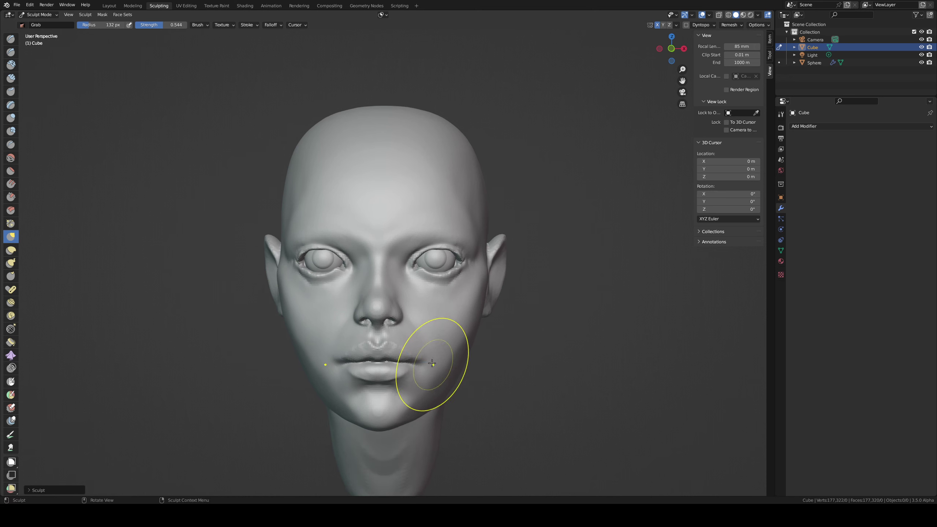
# Step: Undo the first Draw Sharp stroke and sculpt the cheek from beside the upper lip toward the jaw at 65 px and 90 px
pyautogui.press('d')
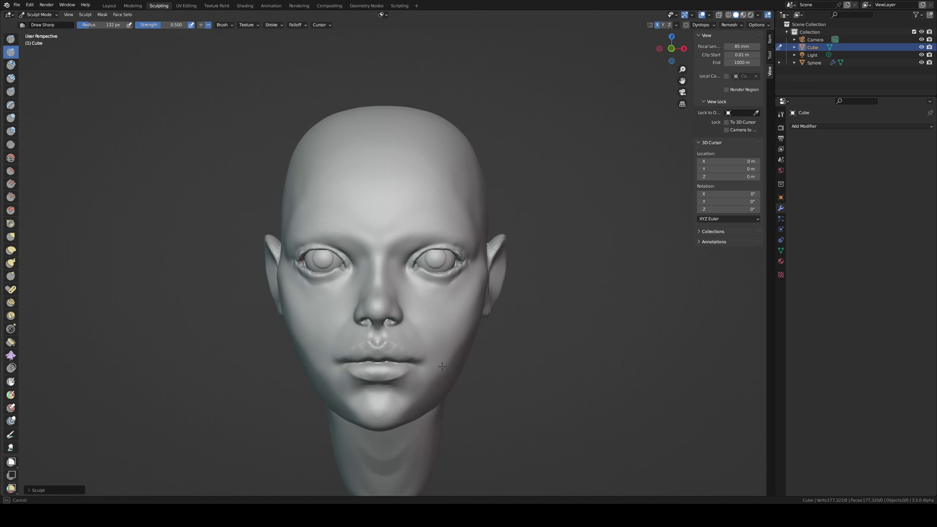
pyautogui.hotkey('ctrl', 'z')
pyautogui.press('f')
pyautogui.click(421, 350)
pyautogui.moveTo(448, 353)
pyautogui.mouseDown(button='middle')
pyautogui.moveTo(422, 333)
pyautogui.moveTo(370, 343)
pyautogui.mouseUp(button='middle')
pyautogui.press('f')
pyautogui.click(402, 336)
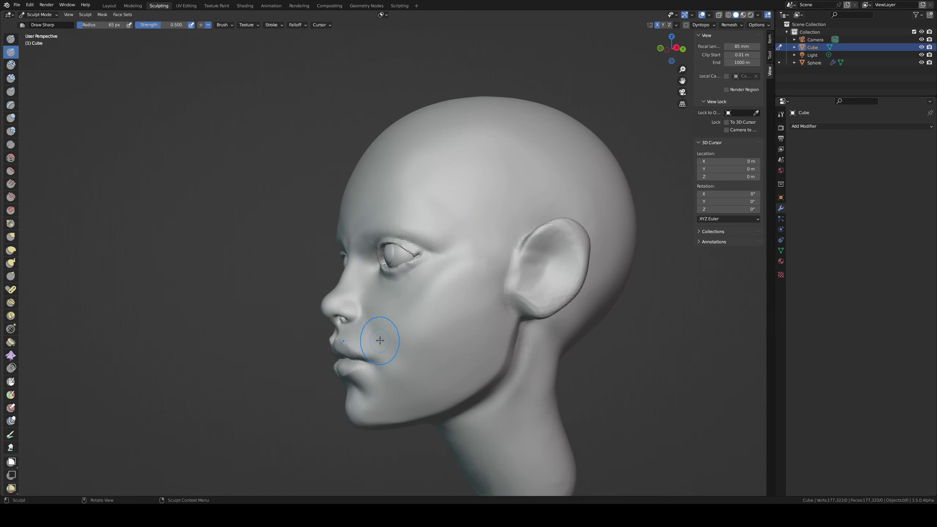
pyautogui.moveTo(380, 340); pyautogui.dragTo(414, 369)
pyautogui.press('f')
pyautogui.click(398, 353)
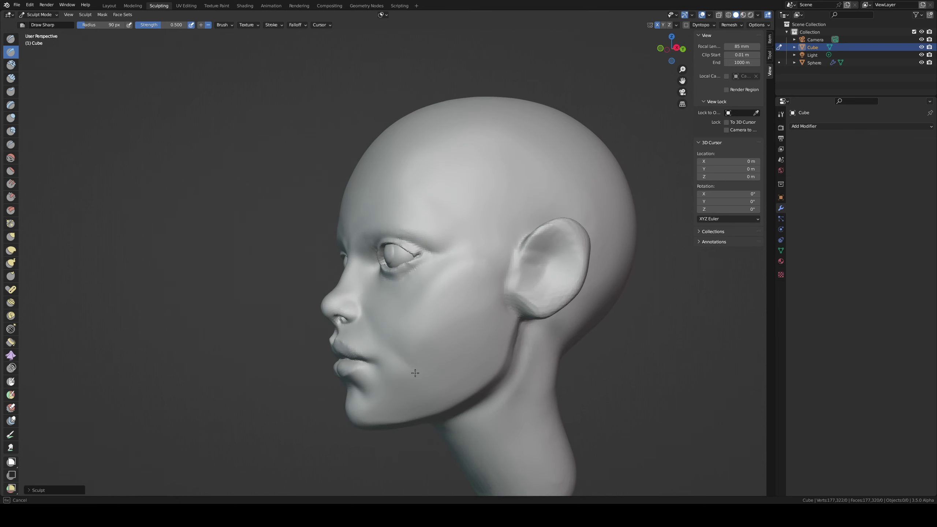
pyautogui.moveTo(425, 320); pyautogui.dragTo(445, 320, button='middle')
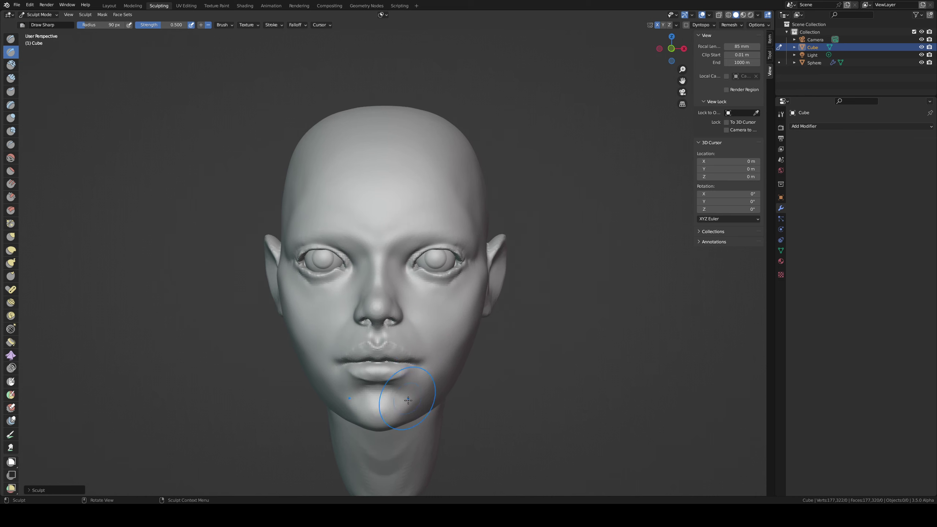
# Step: Undo the Grab stroke on the chin and flatten the chin from below with Scrape/Peaks at 78 px
pyautogui.press('g')
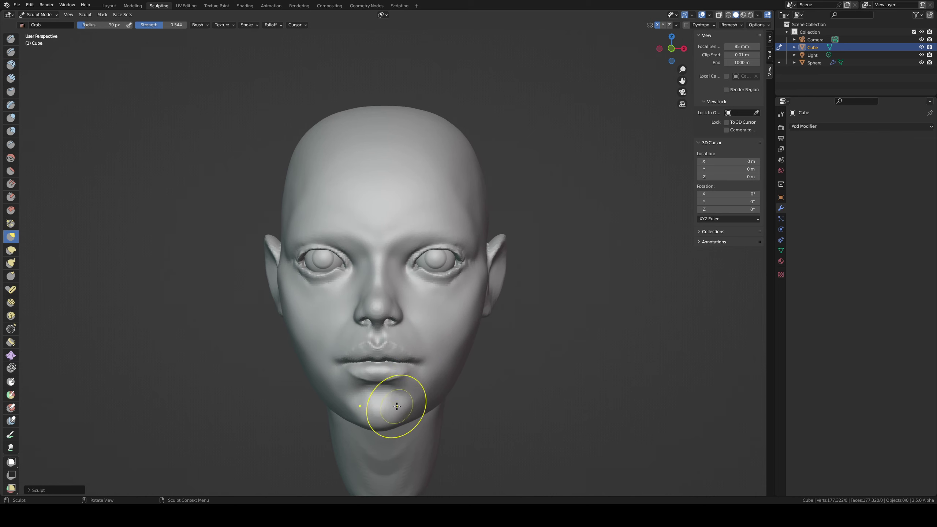
pyautogui.press('f')
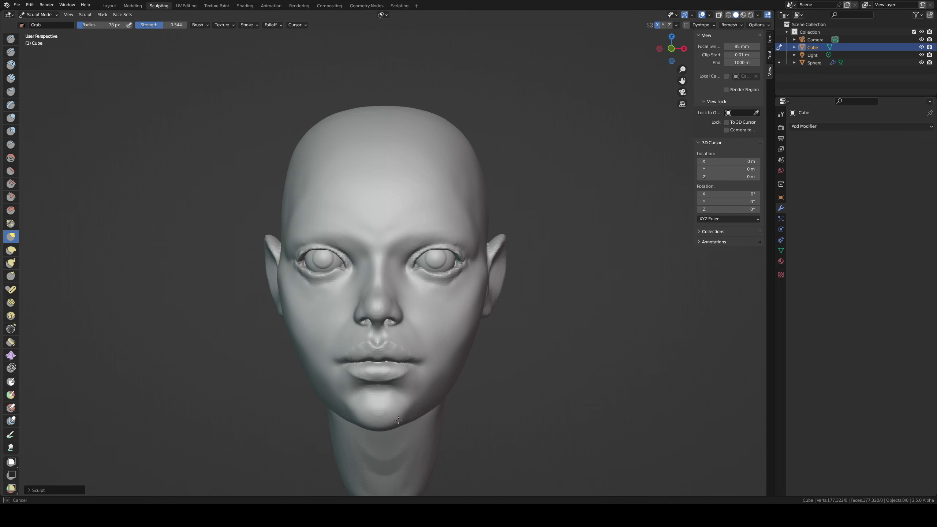
pyautogui.hotkey('ctrl', 'z')
pyautogui.moveTo(404, 419); pyautogui.dragTo(392, 303, button='middle')
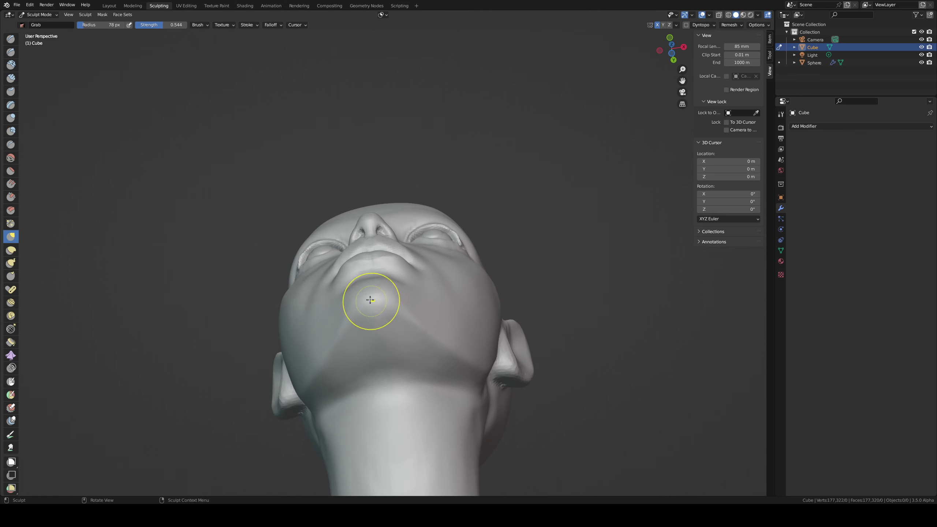
pyautogui.hotkey('shift', 't')
pyautogui.moveTo(376, 301); pyautogui.dragTo(378, 302)
pyautogui.click(386, 295)
pyautogui.moveTo(376, 303)
pyautogui.mouseDown(button='middle')
pyautogui.moveTo(377, 421)
pyautogui.moveTo(366, 404)
pyautogui.mouseUp(button='middle')
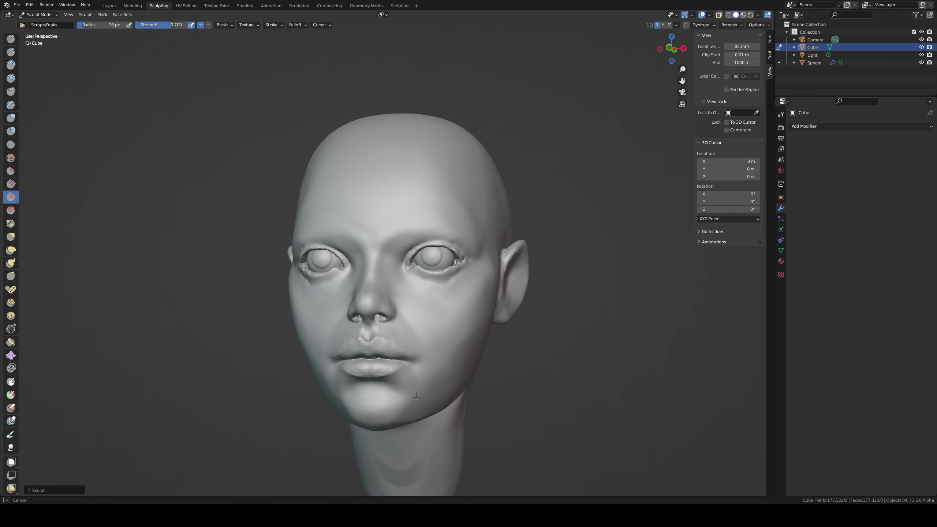
pyautogui.moveTo(438, 405)
pyautogui.mouseDown(button='middle')
pyautogui.moveTo(474, 364)
pyautogui.moveTo(466, 367)
pyautogui.mouseUp(button='middle')
# Step: Build up the brow ridge above the eye with Clay Strips at 121 px, undoing the first stroke, and reduce the radius to 78 px
pyautogui.moveTo(429, 267)
pyautogui.mouseDown(button='middle')
pyautogui.moveTo(413, 242)
pyautogui.moveTo(429, 268)
pyautogui.moveTo(402, 253)
pyautogui.moveTo(416, 244)
pyautogui.moveTo(363, 251)
pyautogui.mouseUp(button='middle')
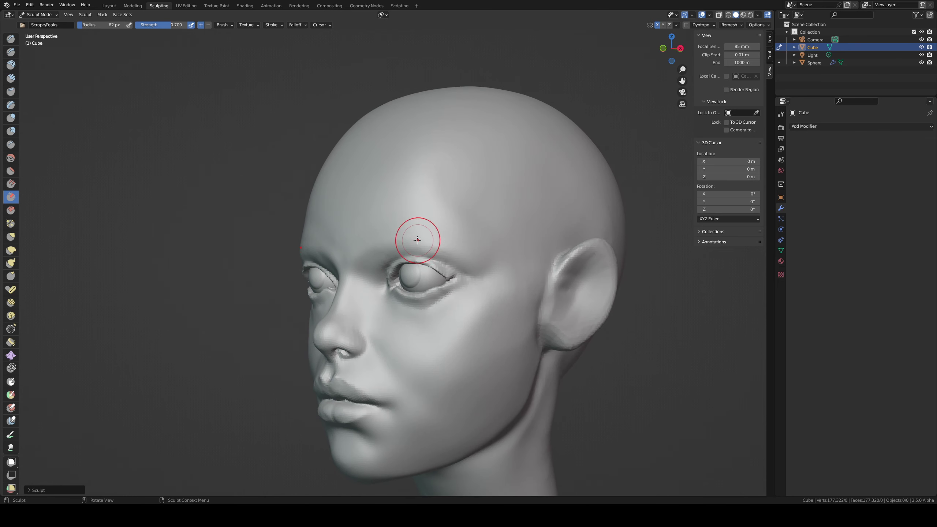
pyautogui.press('c')
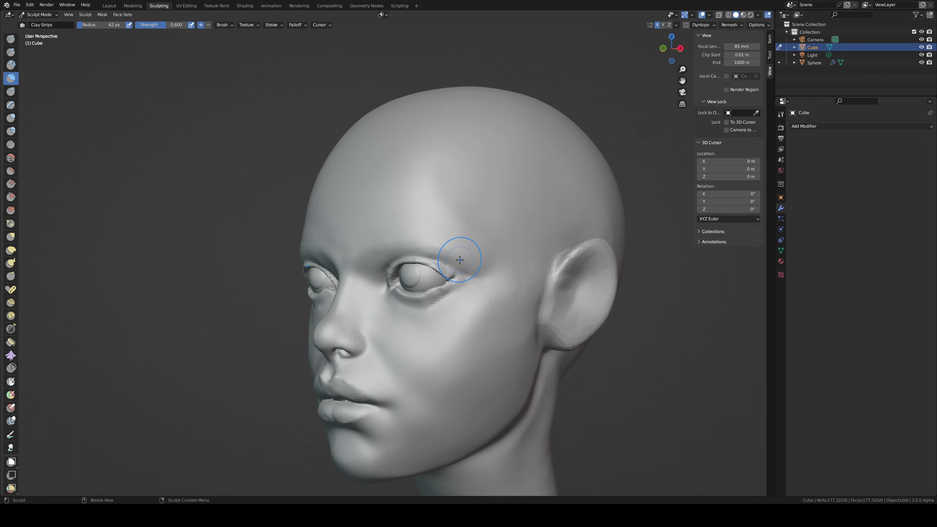
pyautogui.moveTo(460, 256)
pyautogui.mouseDown(button='middle')
pyautogui.moveTo(435, 258)
pyautogui.moveTo(460, 266)
pyautogui.moveTo(456, 241)
pyautogui.moveTo(429, 243)
pyautogui.moveTo(447, 240)
pyautogui.moveTo(456, 207)
pyautogui.mouseUp(button='middle')
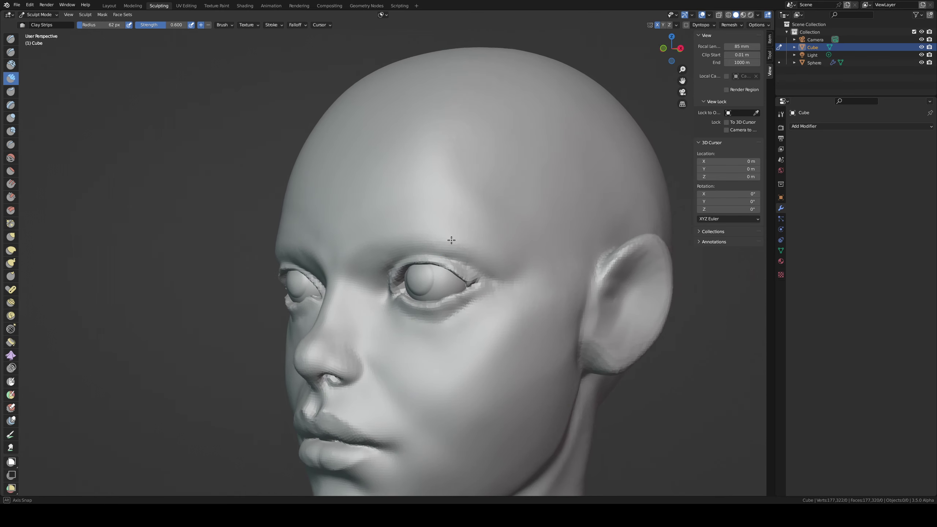
pyautogui.press('g')
pyautogui.press('f')
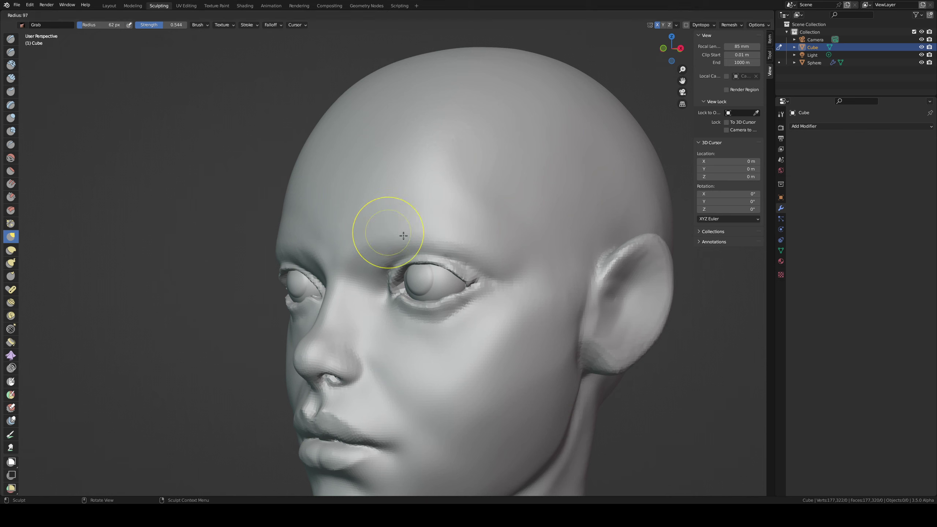
pyautogui.click(404, 235)
pyautogui.press('c')
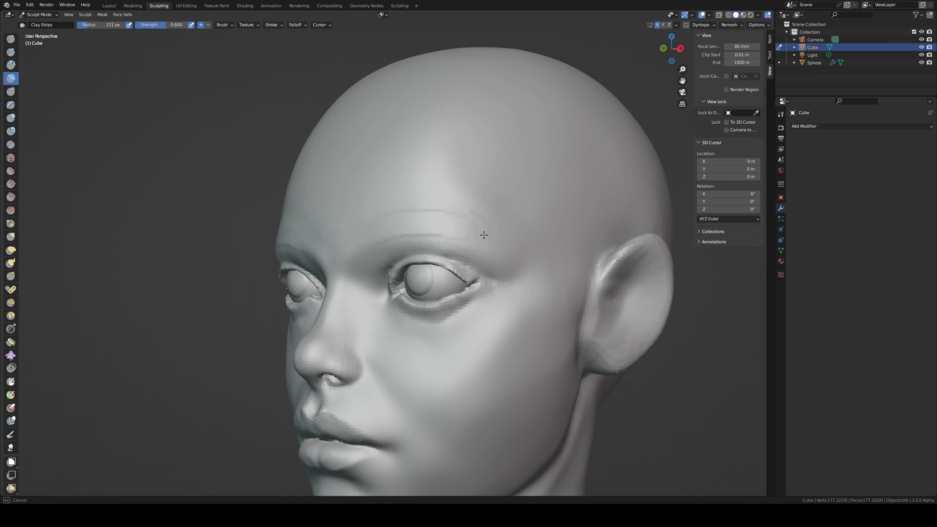
pyautogui.moveTo(465, 222)
pyautogui.keyDown('shift'); pyautogui.mouseDown()
pyautogui.moveTo(456, 209)
pyautogui.moveTo(472, 217)
pyautogui.moveTo(404, 222)
pyautogui.moveTo(443, 214)
pyautogui.mouseUp(); pyautogui.keyUp('shift')
pyautogui.hotkey('ctrl', 'z')
pyautogui.moveTo(383, 223); pyautogui.dragTo(429, 220)
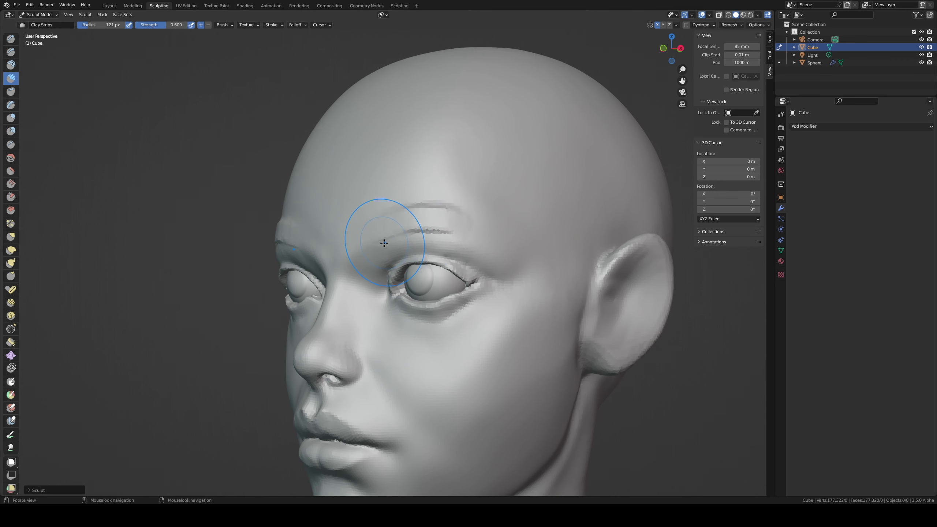
pyautogui.press('f')
pyautogui.click(366, 251)
pyautogui.moveTo(367, 251)
pyautogui.mouseDown(button='middle')
pyautogui.moveTo(419, 241)
pyautogui.moveTo(372, 253)
pyautogui.moveTo(412, 247)
pyautogui.mouseUp(button='middle')
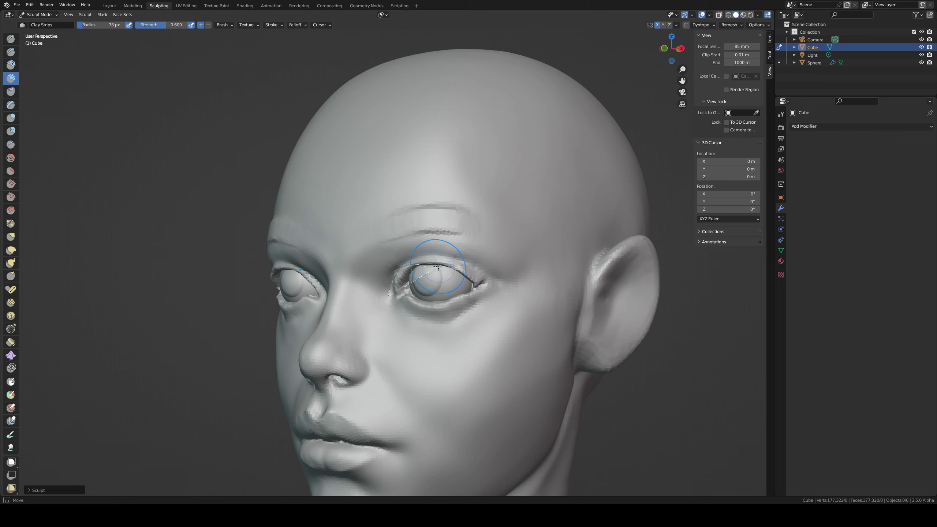
# Step: Mask the skin around both eyes with lasso selections, undoing the first one, and smooth the mask edges
pyautogui.keyDown('ctrl'); pyautogui.keyDown('shift'); pyautogui.moveTo(438, 266); pyautogui.dragTo(442, 270); pyautogui.keyUp('shift'); pyautogui.keyUp('ctrl')
pyautogui.hotkey('ctrl', 'z')
pyautogui.keyDown('ctrl'); pyautogui.keyDown('shift'); pyautogui.moveTo(390, 286); pyautogui.dragTo(389, 285); pyautogui.keyUp('shift'); pyautogui.keyUp('ctrl')
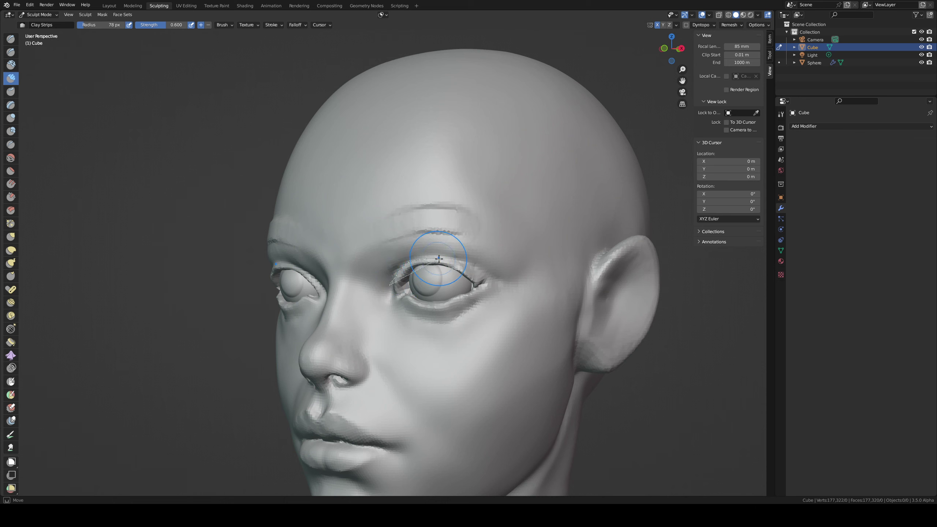
pyautogui.keyDown('ctrl'); pyautogui.keyDown('shift'); pyautogui.moveTo(392, 296); pyautogui.dragTo(396, 289); pyautogui.keyUp('shift'); pyautogui.keyUp('ctrl')
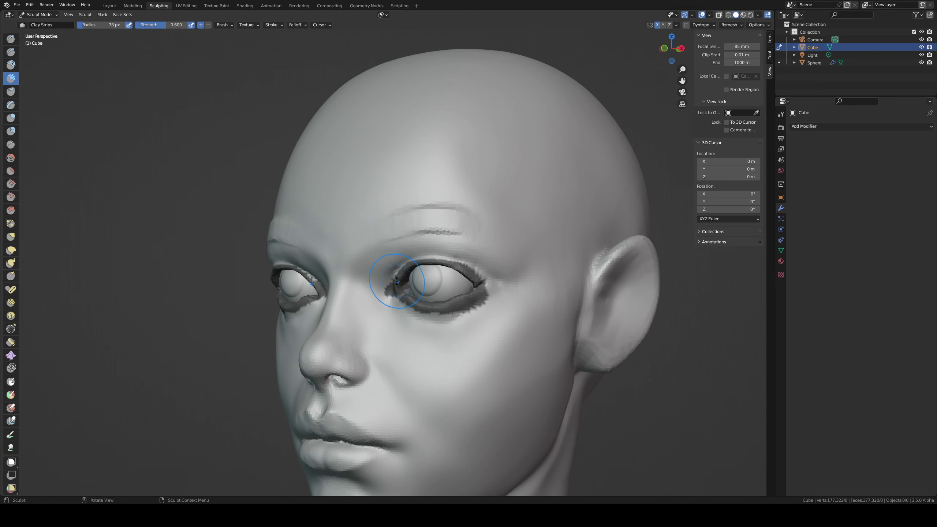
pyautogui.moveTo(408, 258); pyautogui.dragTo(442, 256, button='middle')
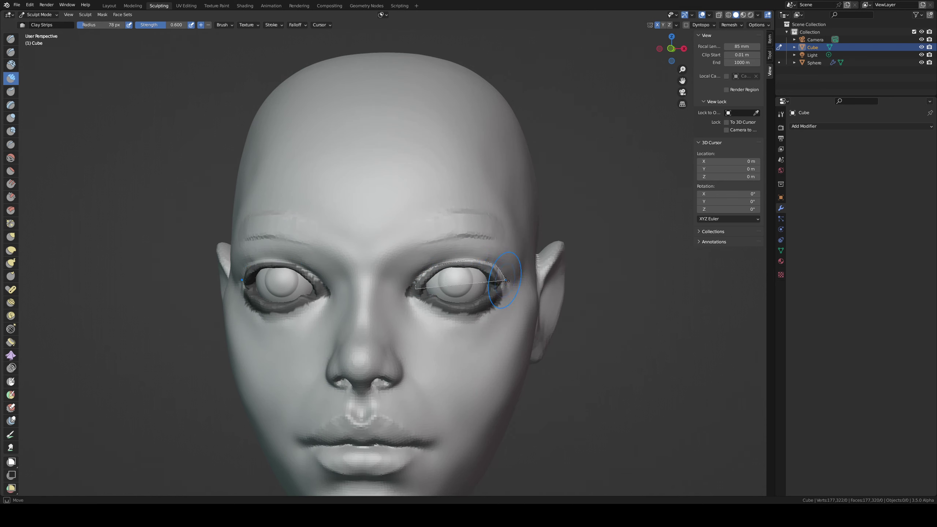
pyautogui.keyDown('ctrl'); pyautogui.keyDown('shift'); pyautogui.moveTo(505, 281); pyautogui.dragTo(479, 322); pyautogui.keyUp('shift'); pyautogui.keyUp('ctrl')
pyautogui.keyDown('ctrl'); pyautogui.keyDown('shift'); pyautogui.moveTo(419, 304); pyautogui.dragTo(437, 289); pyautogui.keyUp('shift'); pyautogui.keyUp('ctrl')
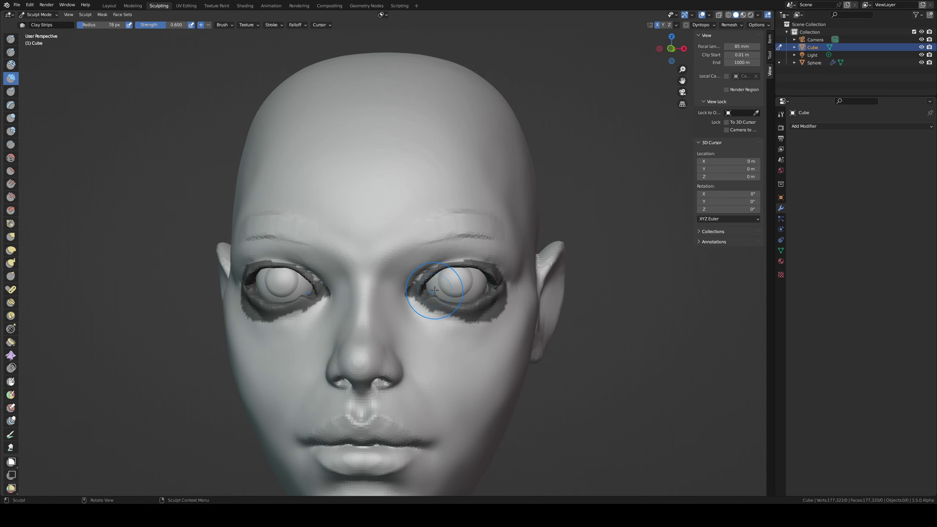
pyautogui.press('a')
pyautogui.click(438, 297)
# Step: Build up the brow above the masked eyelids with Clay Strips at 78 px, keeping the view in Solid shading
pyautogui.moveTo(428, 240)
pyautogui.mouseDown(button='middle')
pyautogui.moveTo(353, 240)
pyautogui.moveTo(439, 248)
pyautogui.mouseUp(button='middle')
pyautogui.press('i')
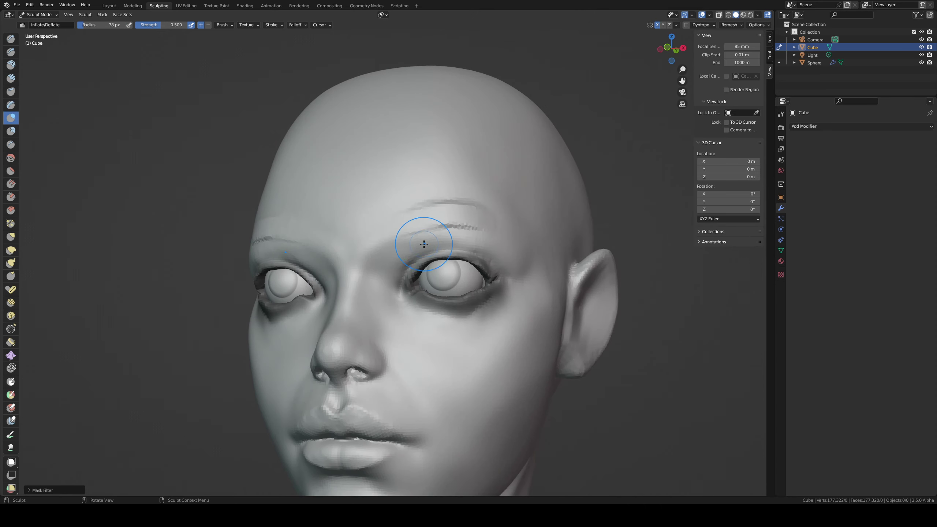
pyautogui.press('c')
pyautogui.moveTo(409, 238); pyautogui.dragTo(452, 235)
pyautogui.press('z')
pyautogui.click(399, 242)
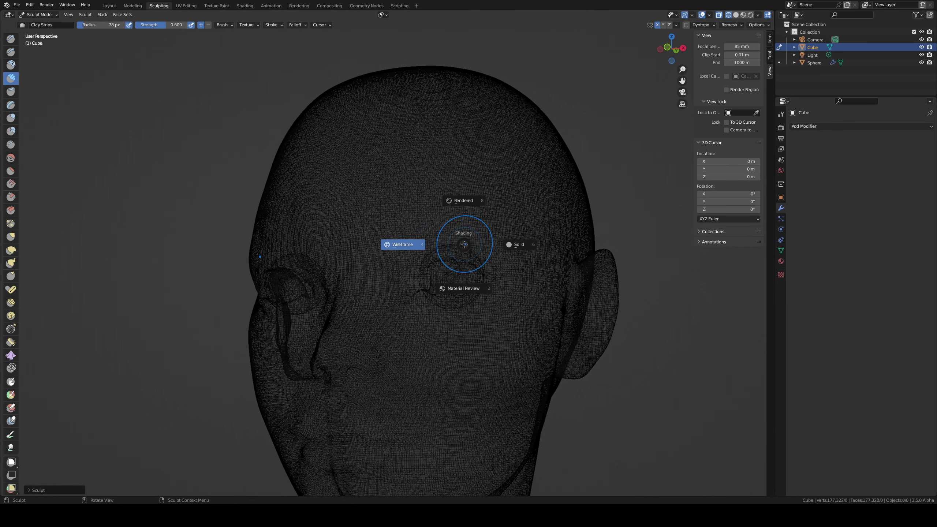
pyautogui.click(468, 262)
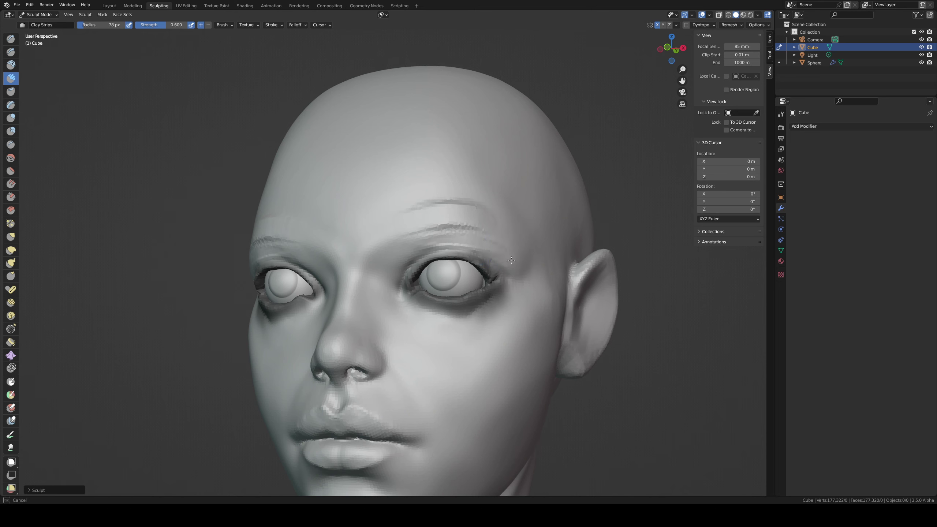
pyautogui.moveTo(511, 261); pyautogui.dragTo(480, 255, button='middle')
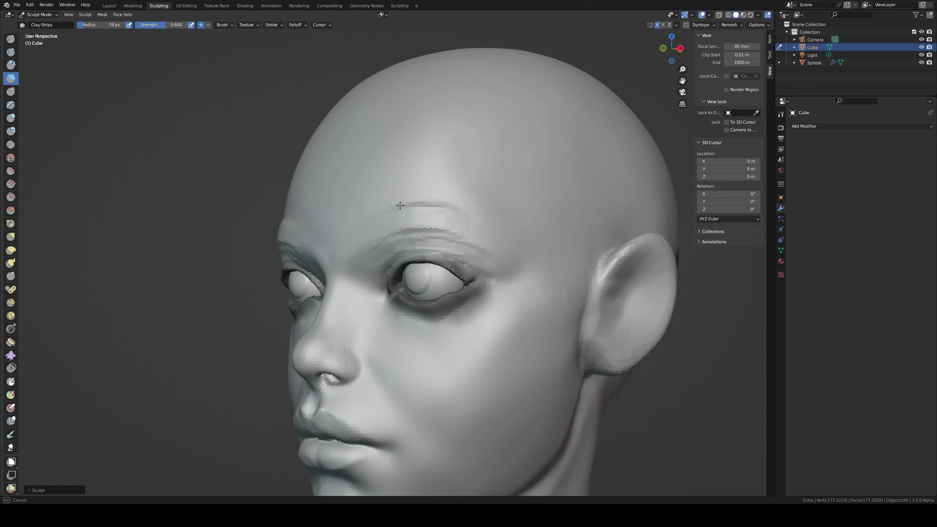
# Step: Undo the last stroke above the brow, carve along the brow crease with inverted Clay Strips and smooth the brow ridge
pyautogui.moveTo(419, 207)
pyautogui.mouseDown()
pyautogui.moveTo(390, 217)
pyautogui.moveTo(411, 231)
pyautogui.moveTo(464, 230)
pyautogui.mouseUp()
pyautogui.hotkey('ctrl', 'z')
pyautogui.keyDown('ctrl'); pyautogui.moveTo(401, 233); pyautogui.dragTo(442, 226); pyautogui.keyUp('ctrl')
pyautogui.moveTo(449, 222); pyautogui.dragTo(484, 220, button='middle')
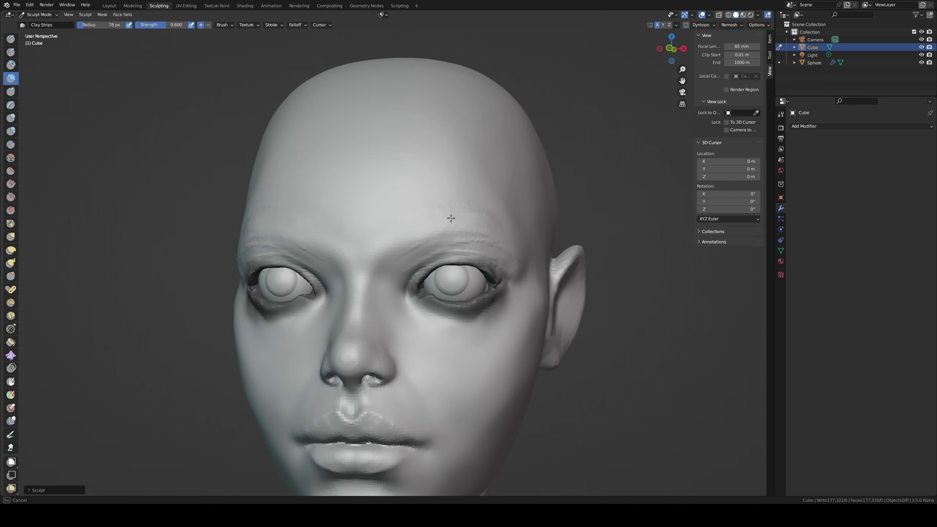
pyautogui.keyDown('shift'); pyautogui.moveTo(404, 266); pyautogui.dragTo(474, 221); pyautogui.keyUp('shift')
# Step: Sculpt the temple beside the outer brow with Clay Strips, raising the radius to 110 px and undoing the last stroke
pyautogui.moveTo(510, 216)
pyautogui.mouseDown(button='middle')
pyautogui.moveTo(526, 249)
pyautogui.moveTo(511, 245)
pyautogui.moveTo(539, 257)
pyautogui.mouseUp(button='middle')
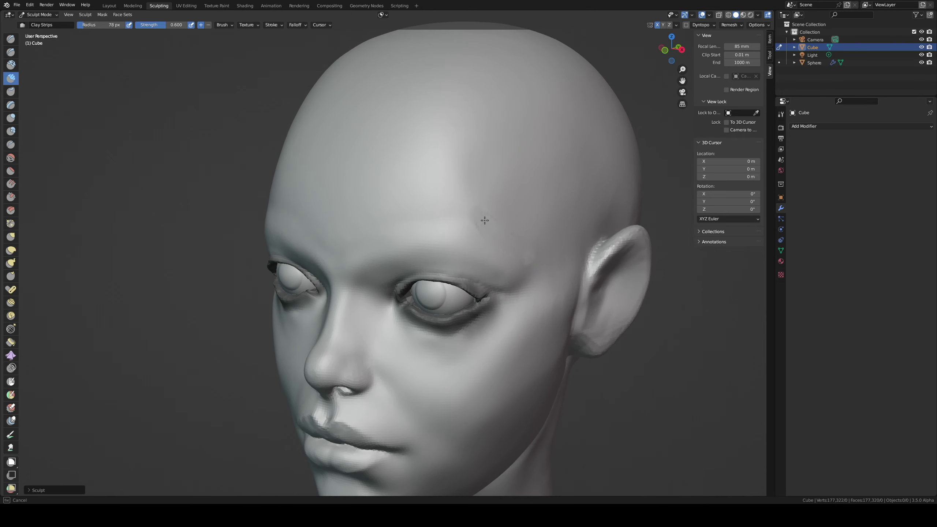
pyautogui.moveTo(485, 220); pyautogui.dragTo(523, 242)
pyautogui.moveTo(464, 217)
pyautogui.mouseDown(button='middle')
pyautogui.moveTo(443, 218)
pyautogui.moveTo(508, 209)
pyautogui.mouseUp(button='middle')
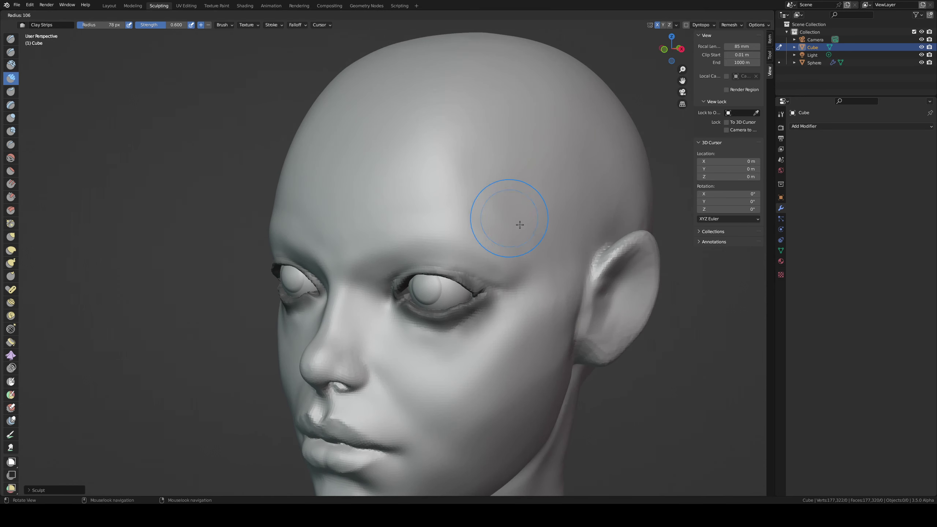
pyautogui.click(520, 224)
pyautogui.moveTo(492, 211)
pyautogui.mouseDown()
pyautogui.moveTo(535, 239)
pyautogui.moveTo(521, 226)
pyautogui.mouseUp()
pyautogui.hotkey('ctrl', 'z')
pyautogui.moveTo(506, 155); pyautogui.dragTo(545, 150, button='middle')
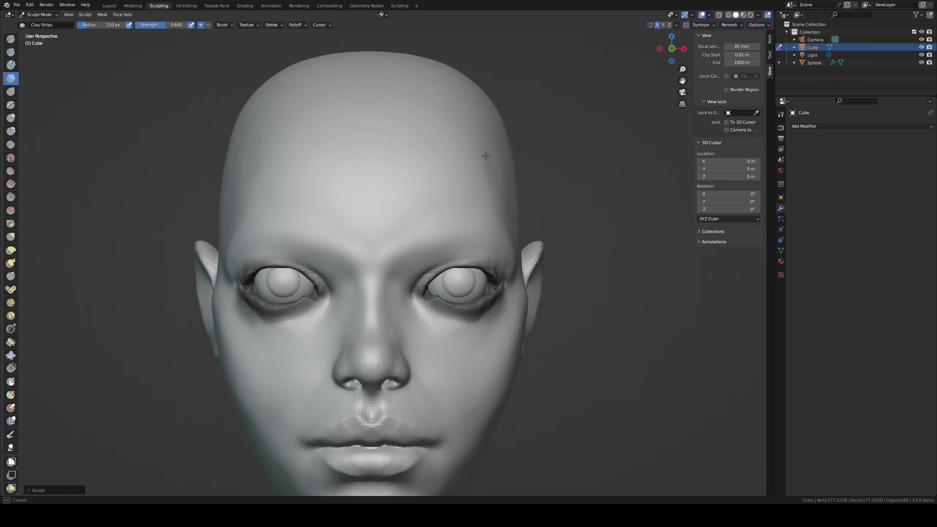
# Step: Push the upper side of the forehead inward with Grab, enlarging the radius to 204 px
pyautogui.press('g')
pyautogui.moveTo(496, 161)
pyautogui.mouseDown()
pyautogui.moveTo(493, 170)
pyautogui.moveTo(487, 163)
pyautogui.mouseUp()
pyautogui.press(']')
pyautogui.press(']')
pyautogui.press(']')
pyautogui.press(']')
pyautogui.press(']')
pyautogui.press(']')
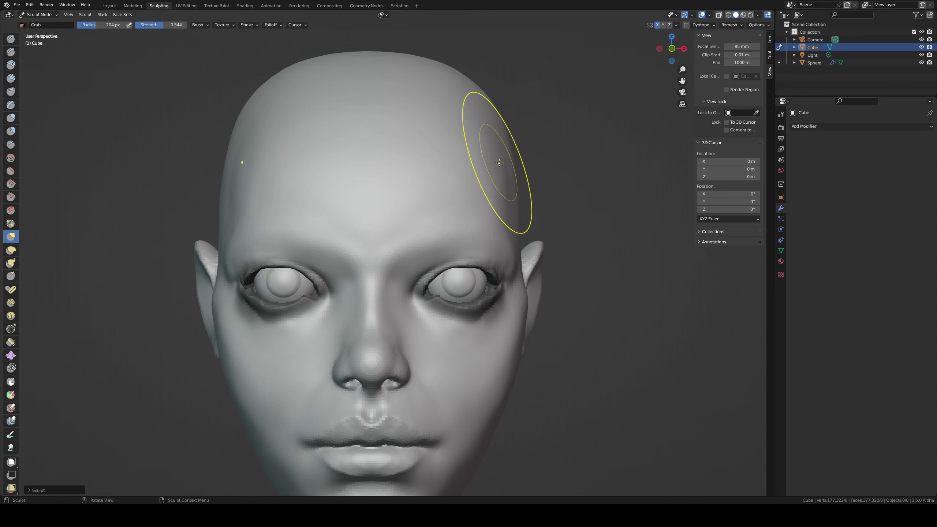
pyautogui.moveTo(487, 162)
pyautogui.mouseDown(button='middle')
pyautogui.moveTo(484, 153)
pyautogui.moveTo(511, 165)
pyautogui.moveTo(487, 174)
pyautogui.mouseUp(button='middle')
# Step: Try a Clay Strips stroke across the temple at 204 px, reduce the radius to 155 px and undo the stroke
pyautogui.press('c')
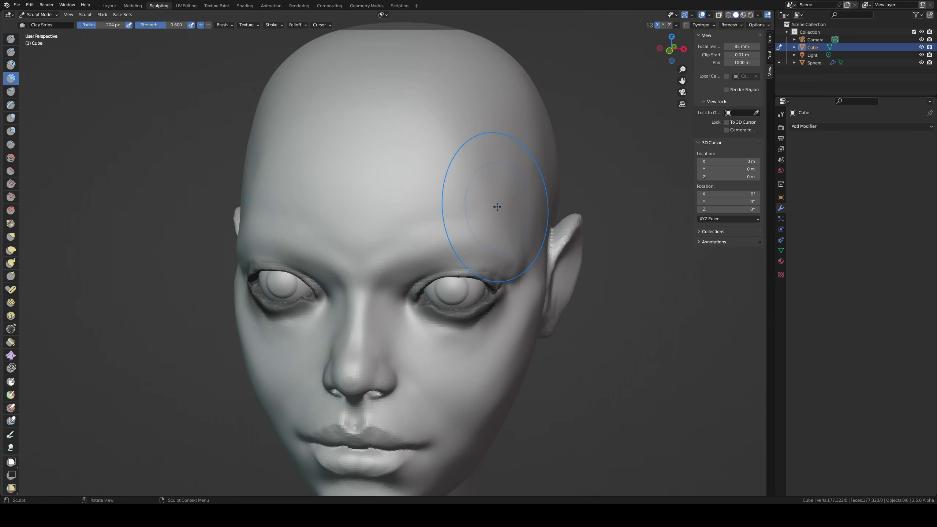
pyautogui.moveTo(498, 206); pyautogui.dragTo(469, 212)
pyautogui.press('f')
pyautogui.click(453, 214)
pyautogui.hotkey('ctrl', 'z')
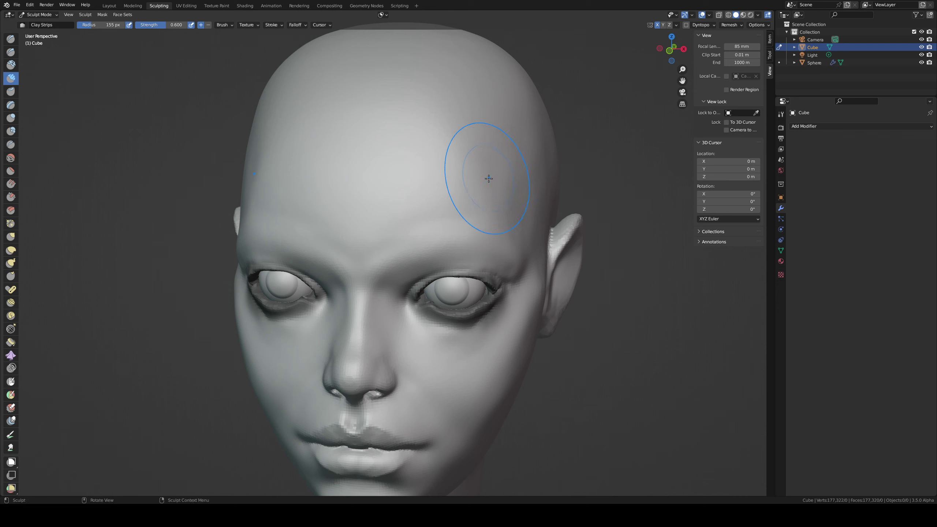
pyautogui.moveTo(487, 157)
pyautogui.mouseDown(button='middle')
pyautogui.moveTo(475, 163)
pyautogui.moveTo(486, 165)
pyautogui.mouseUp(button='middle')
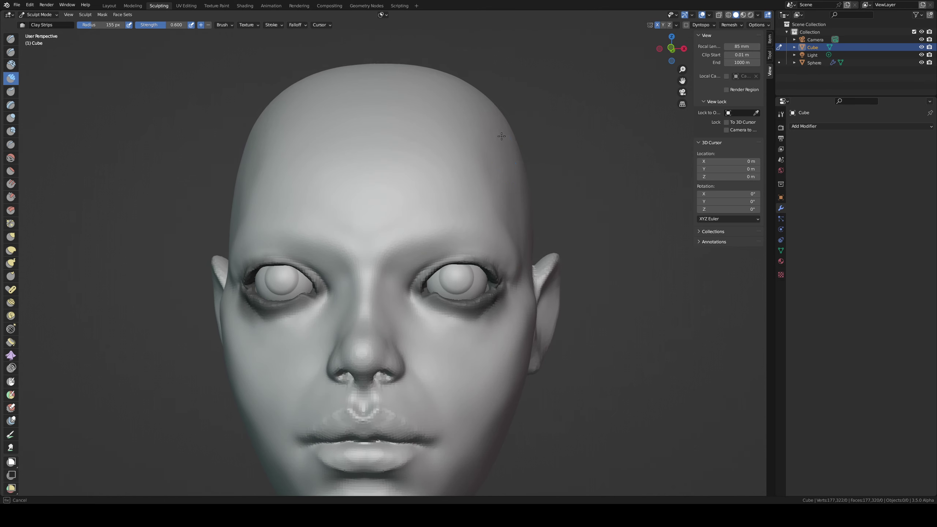
# Step: Sculpt the temple at the upper side of the forehead with a Clay Strips stroke at 155 px
pyautogui.moveTo(501, 136); pyautogui.dragTo(502, 138)
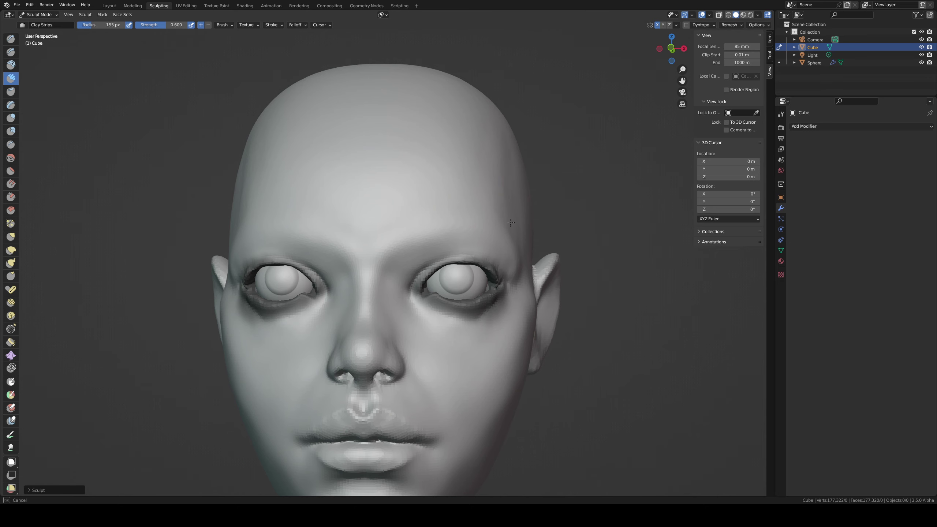
pyautogui.moveTo(515, 200)
pyautogui.mouseDown(button='middle')
pyautogui.moveTo(442, 357)
pyautogui.moveTo(535, 331)
pyautogui.moveTo(510, 425)
pyautogui.moveTo(500, 386)
pyautogui.moveTo(508, 373)
pyautogui.moveTo(453, 339)
pyautogui.moveTo(498, 337)
pyautogui.mouseUp(button='middle')
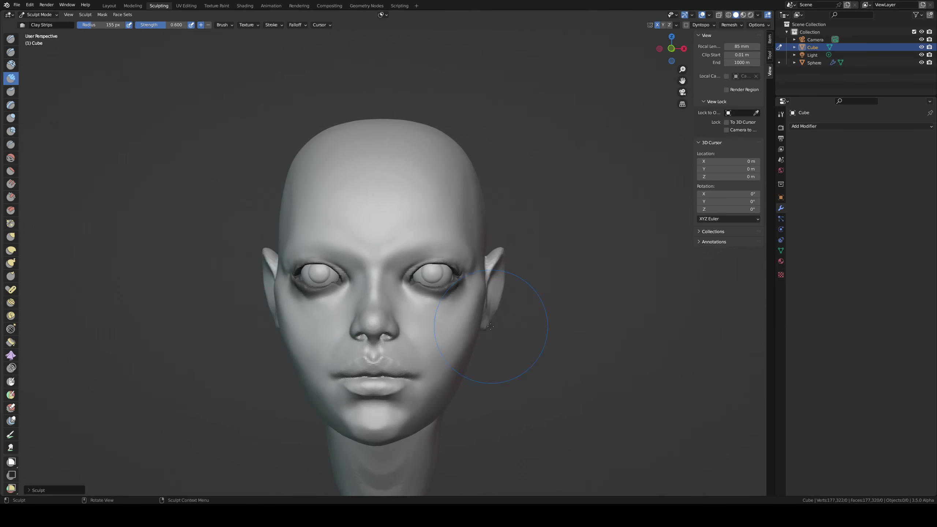
# Step: Reshape the lower lip and the hollow beneath it in side profile with Grab, using radii of 75 px and 92 px
pyautogui.press('g')
pyautogui.press('f')
pyautogui.click(383, 386)
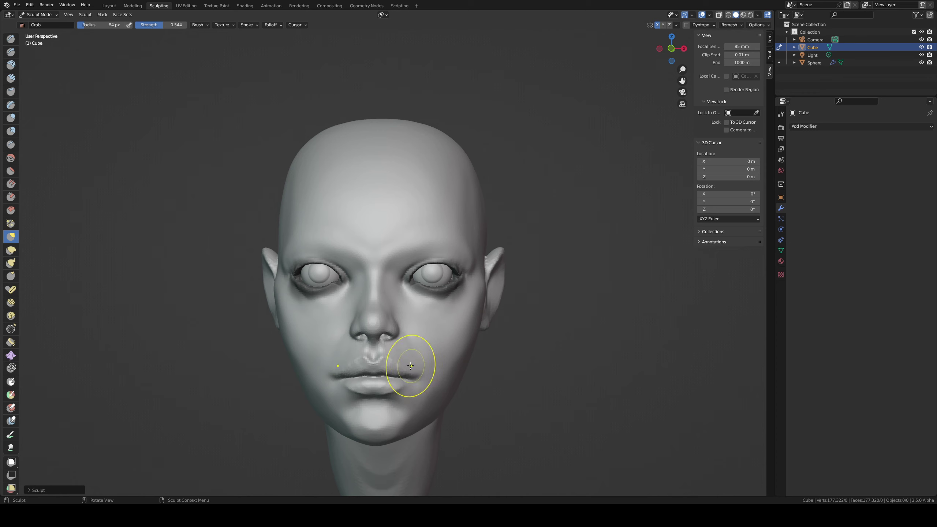
pyautogui.moveTo(390, 343)
pyautogui.mouseDown(button='middle')
pyautogui.moveTo(440, 337)
pyautogui.moveTo(413, 375)
pyautogui.moveTo(404, 313)
pyautogui.mouseUp(button='middle')
pyautogui.keyDown('alt'); pyautogui.keyDown('shift'); pyautogui.moveTo(404, 386); pyautogui.dragTo(418, 274); pyautogui.keyUp('shift'); pyautogui.keyUp('alt')
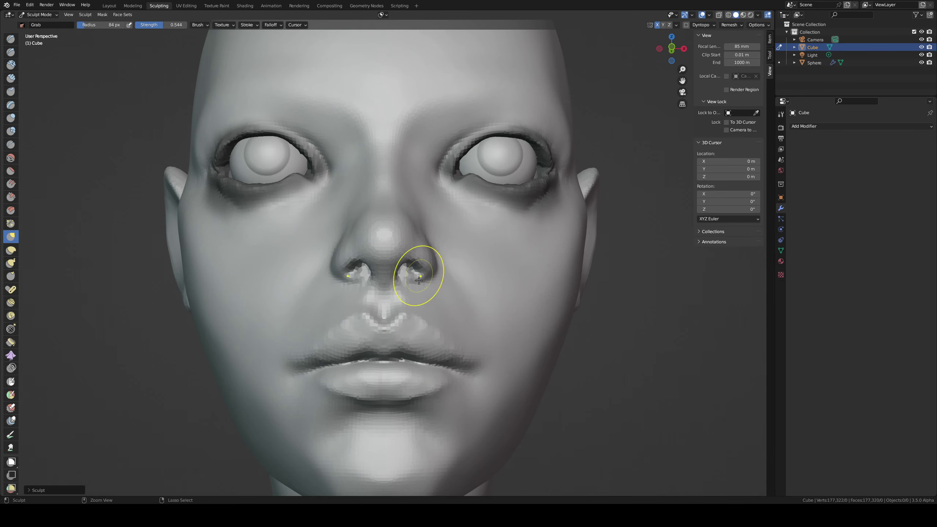
pyautogui.moveTo(363, 369)
pyautogui.keyDown('alt'); pyautogui.mouseDown()
pyautogui.moveTo(404, 377)
pyautogui.moveTo(433, 366)
pyautogui.moveTo(403, 352)
pyautogui.mouseUp(); pyautogui.keyUp('alt')
pyautogui.press('d')
pyautogui.moveTo(432, 344)
pyautogui.mouseDown(button='middle')
pyautogui.moveTo(457, 378)
pyautogui.moveTo(466, 369)
pyautogui.mouseUp(button='middle')
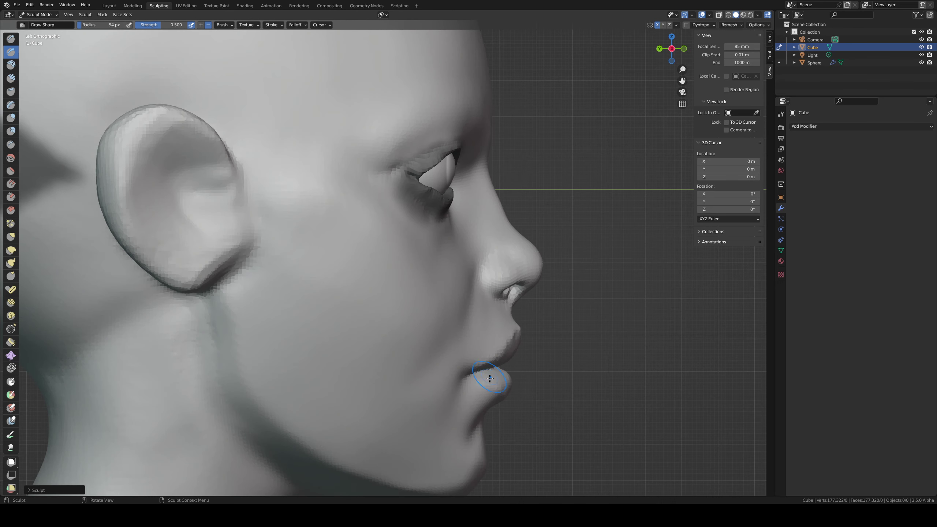
pyautogui.press('g')
pyautogui.press('f')
pyautogui.click(498, 389)
pyautogui.moveTo(497, 393); pyautogui.dragTo(490, 390)
pyautogui.press('f')
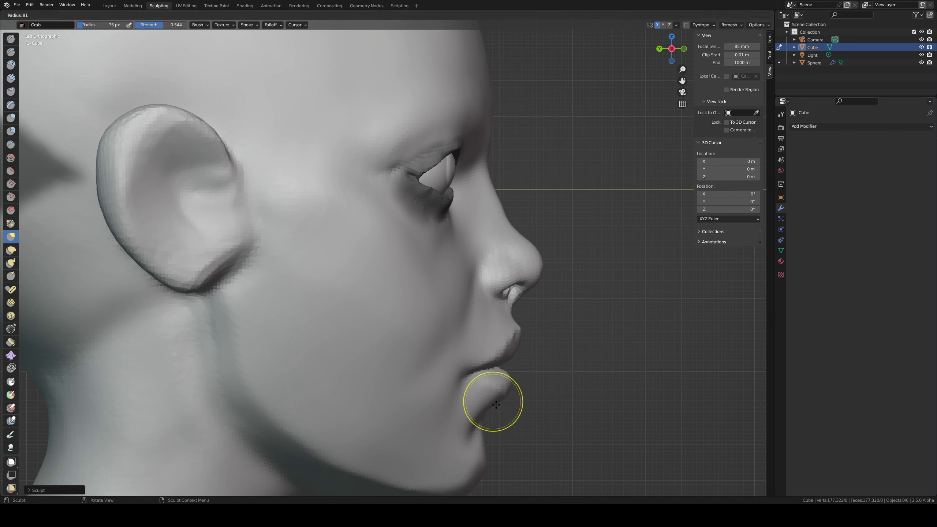
pyautogui.click(484, 405)
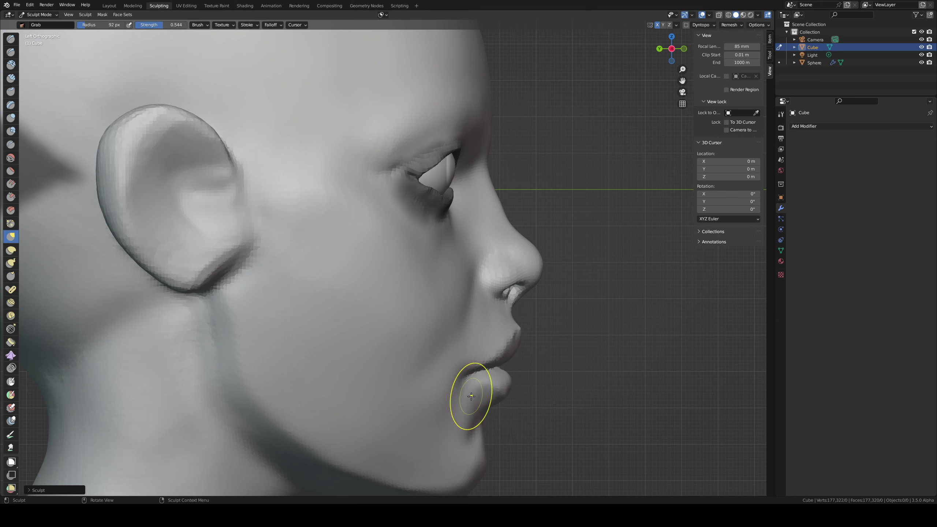
# Step: Adjust the area below the mouth corner from underneath with Grab at 92 px
pyautogui.moveTo(475, 397)
pyautogui.mouseDown(button='middle')
pyautogui.moveTo(392, 343)
pyautogui.moveTo(392, 325)
pyautogui.mouseUp(button='middle')
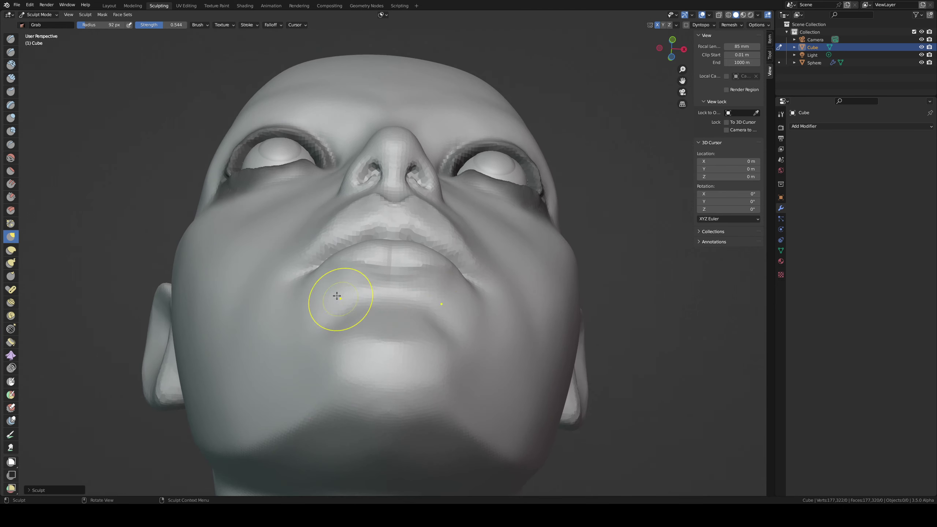
pyautogui.moveTo(313, 278); pyautogui.dragTo(321, 283)
pyautogui.moveTo(321, 283)
pyautogui.mouseDown(button='middle')
pyautogui.moveTo(338, 328)
pyautogui.moveTo(363, 339)
pyautogui.mouseUp(button='middle')
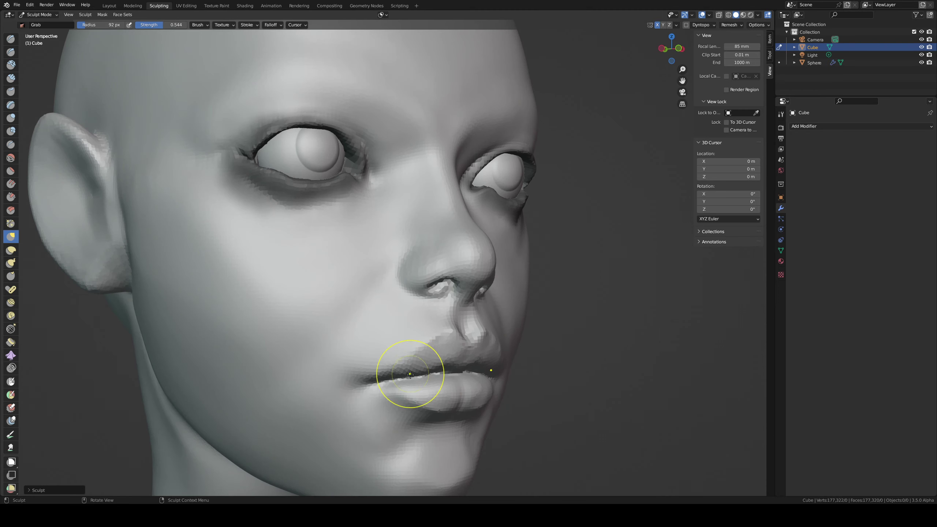
# Step: Undo the last stroke and build up the area below the mouth corner with Clay Strips at 65 px
pyautogui.press('c')
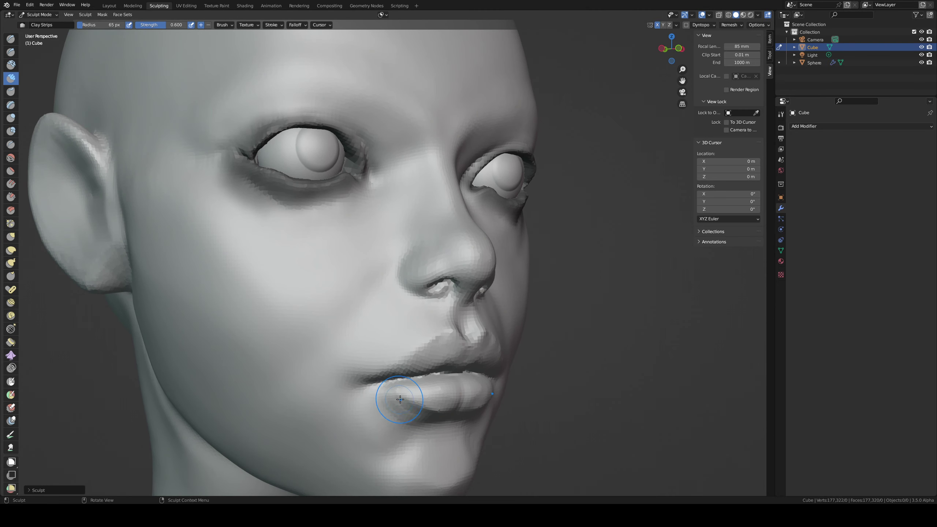
pyautogui.hotkey('ctrl', 'z')
pyautogui.moveTo(382, 402); pyautogui.dragTo(398, 382)
pyautogui.moveTo(409, 380); pyautogui.dragTo(377, 372, button='middle')
# Step: Sharpen the line between the lips with Draw Sharp at 65 px and refine the lower lip's outer edge at 52 px
pyautogui.press('d')
pyautogui.moveTo(366, 362); pyautogui.dragTo(364, 362)
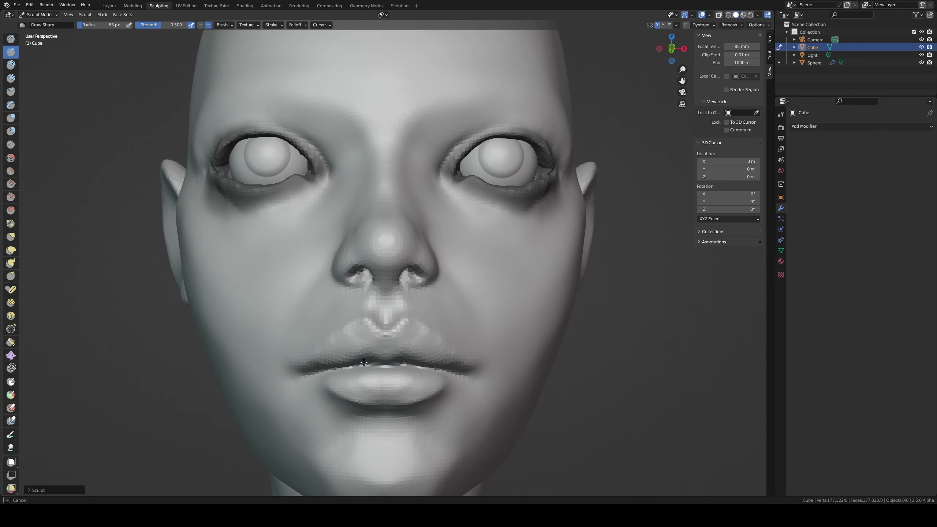
pyautogui.moveTo(387, 365); pyautogui.dragTo(399, 360, button='middle')
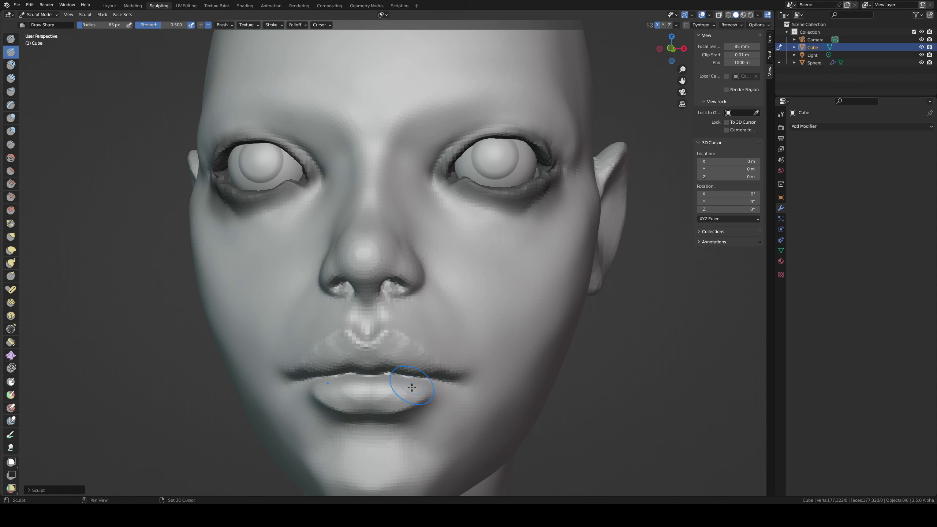
pyautogui.press('f')
pyautogui.click(405, 404)
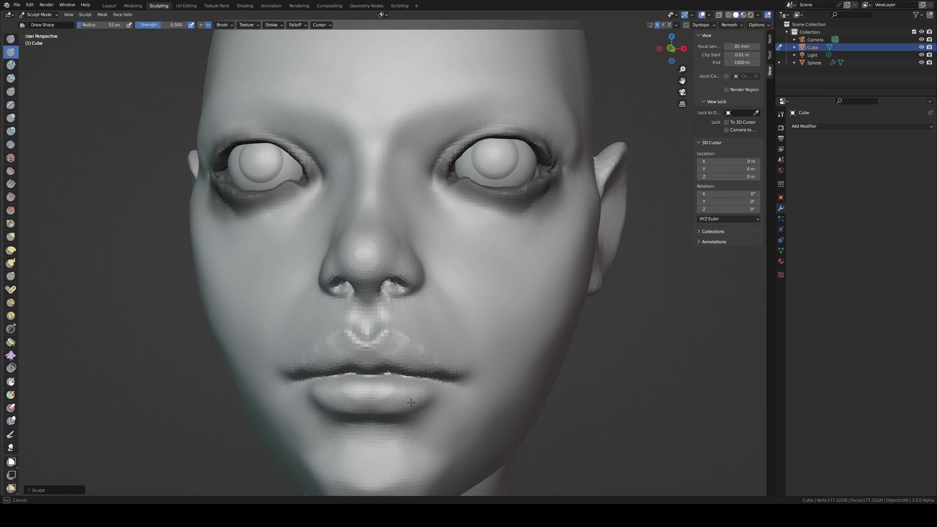
pyautogui.moveTo(411, 402); pyautogui.dragTo(370, 383, button='middle')
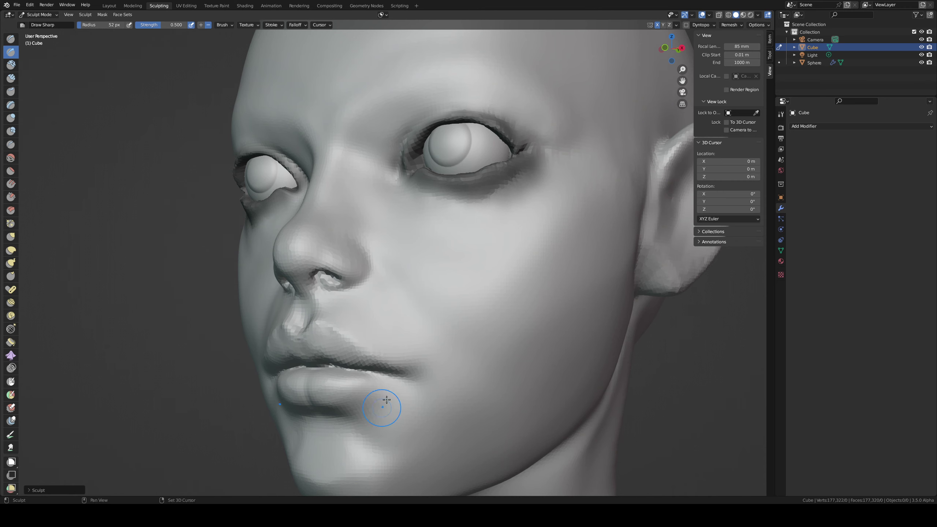
# Step: Try a Draw Sharp stroke at 26 px under the middle of the lower lip and undo it
pyautogui.moveTo(388, 393)
pyautogui.keyDown('ctrl'); pyautogui.mouseDown(button='middle')
pyautogui.moveTo(384, 351)
pyautogui.moveTo(419, 354)
pyautogui.moveTo(420, 363)
pyautogui.moveTo(484, 340)
pyautogui.mouseUp(button='middle'); pyautogui.keyUp('ctrl')
pyautogui.press('f')
pyautogui.click(378, 327)
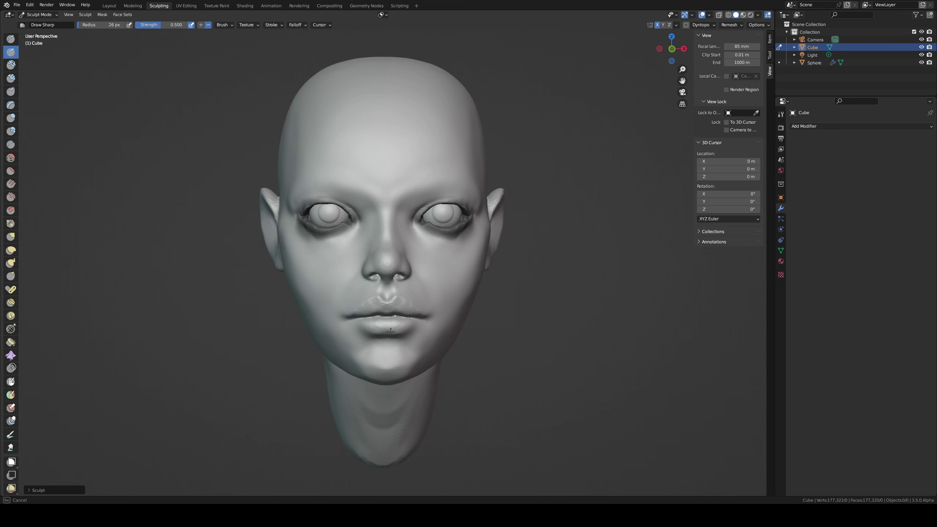
pyautogui.moveTo(371, 337); pyautogui.dragTo(387, 335)
pyautogui.hotkey('ctrl', 'z')
# Step: Carve the crease under the lower lip with Draw Sharp, starting at 26 px and enlarging the radius to 47 px
pyautogui.moveTo(402, 330); pyautogui.dragTo(405, 323, button='middle')
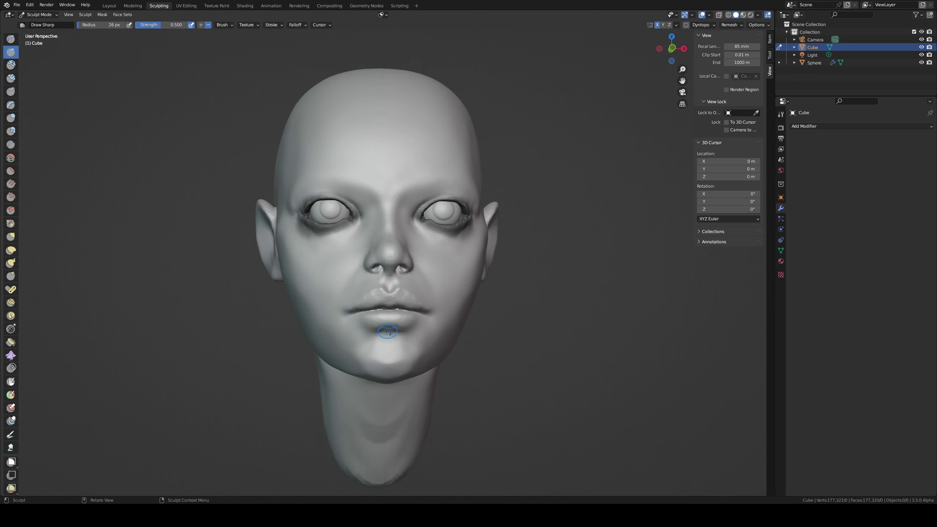
pyautogui.moveTo(392, 329); pyautogui.dragTo(386, 328)
pyautogui.press('f')
pyautogui.click(392, 326)
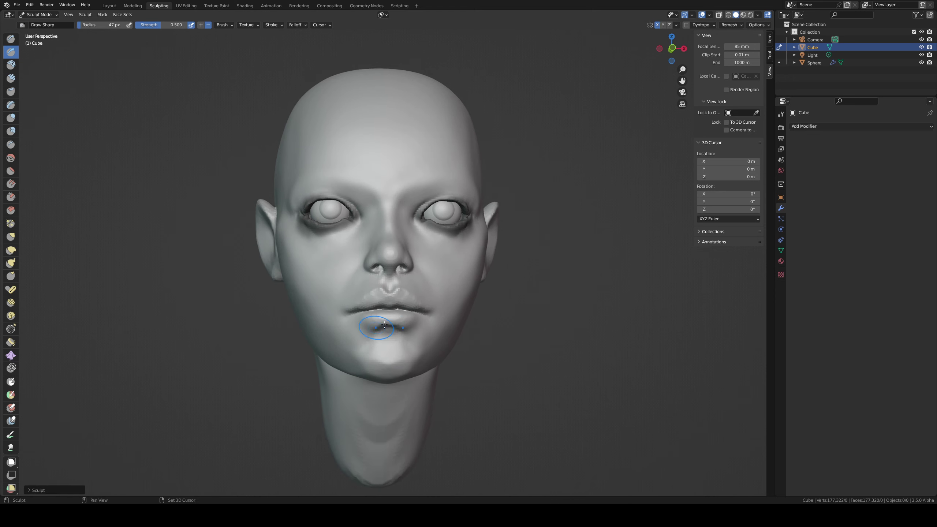
# Step: Try a Clay Strips stroke at 47 px below the mouth corner and undo it
pyautogui.press('c')
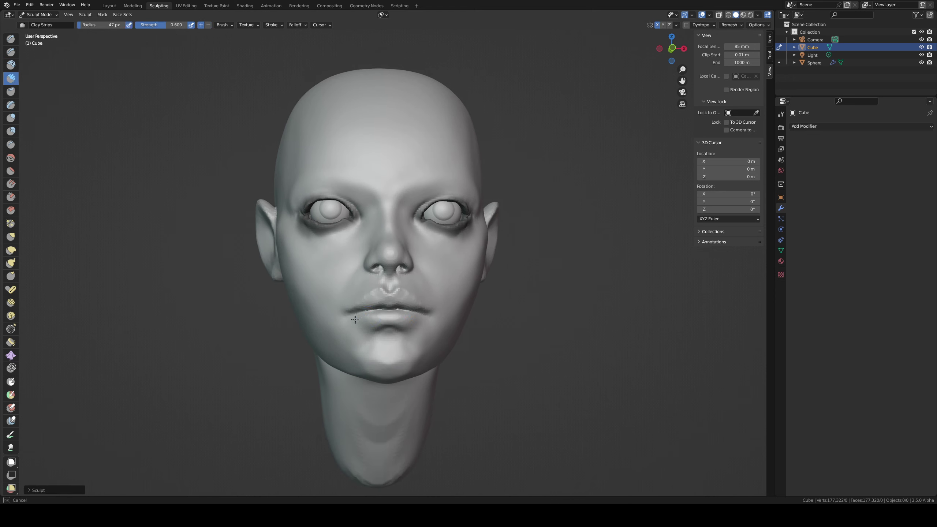
pyautogui.moveTo(354, 318); pyautogui.dragTo(361, 319)
pyautogui.hotkey('ctrl', 'z')
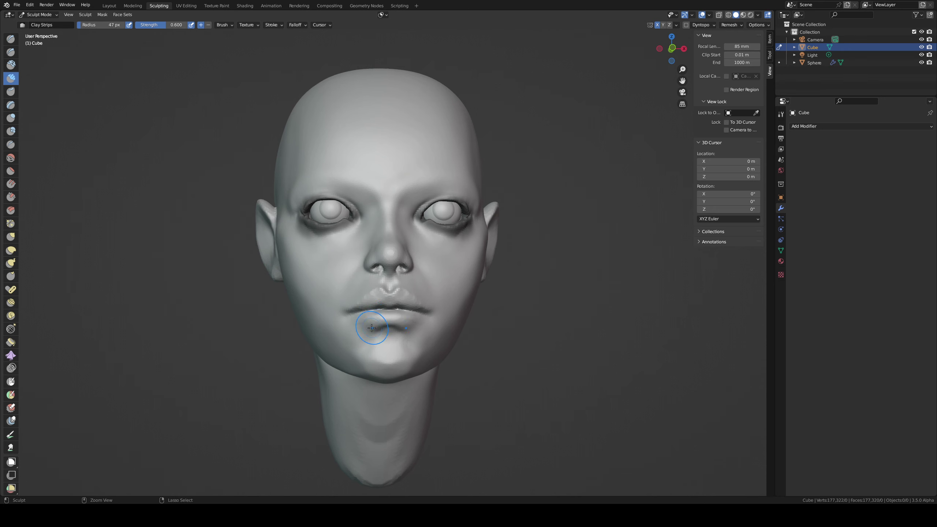
# Step: Build up the volume from the lower lip down beside the chin with Clay Strips, enlarging the radius to 97 px, and smooth it
pyautogui.scroll(3, 372, 327)
pyautogui.moveTo(376, 324); pyautogui.dragTo(461, 379, button='middle')
pyautogui.moveTo(433, 377); pyautogui.dragTo(384, 388)
pyautogui.moveTo(442, 377)
pyautogui.mouseDown()
pyautogui.moveTo(449, 397)
pyautogui.moveTo(409, 402)
pyautogui.moveTo(391, 431)
pyautogui.moveTo(428, 423)
pyautogui.mouseUp()
pyautogui.press('f')
pyautogui.click(437, 412)
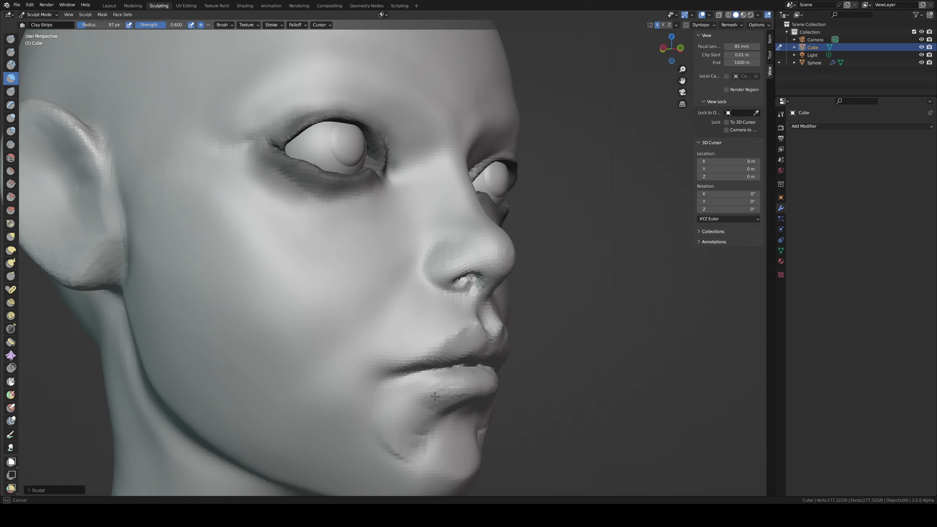
pyautogui.moveTo(384, 441); pyautogui.dragTo(421, 402)
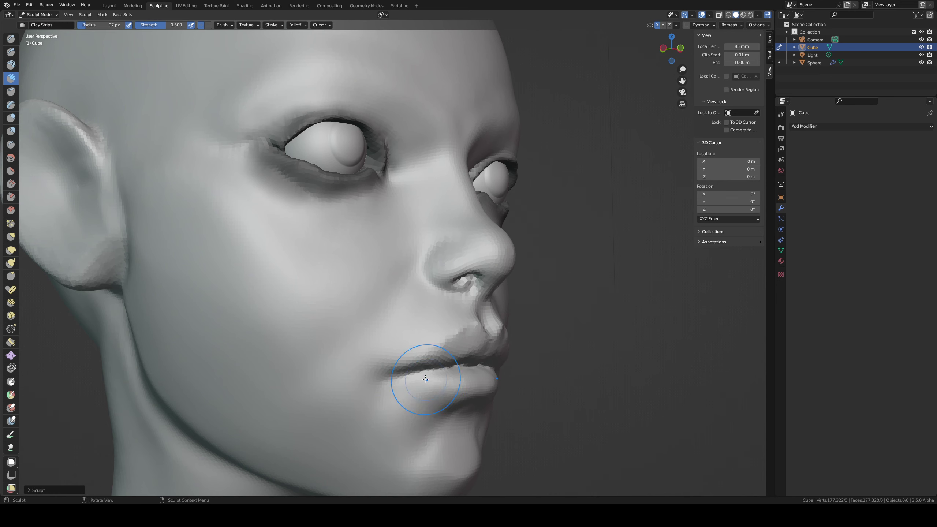
pyautogui.moveTo(425, 378); pyautogui.dragTo(364, 375, button='middle')
pyautogui.scroll(-2, 364, 381)
pyautogui.moveTo(373, 409); pyautogui.dragTo(401, 411, button='middle')
pyautogui.moveTo(401, 412)
pyautogui.mouseDown()
pyautogui.moveTo(339, 386)
pyautogui.moveTo(312, 391)
pyautogui.moveTo(418, 418)
pyautogui.moveTo(402, 425)
pyautogui.mouseUp()
# Step: Push the front of the chin inward in right side view with Grab at 120 px, enlarging the radius to 204 px
pyautogui.press('g')
pyautogui.moveTo(402, 426)
pyautogui.mouseDown(button='middle')
pyautogui.moveTo(351, 392)
pyautogui.moveTo(299, 386)
pyautogui.mouseUp(button='middle')
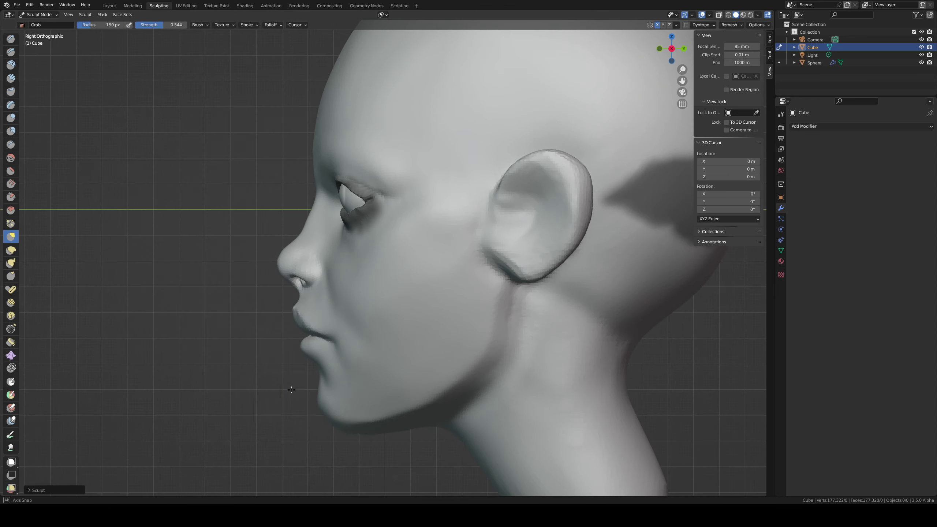
pyautogui.press('f')
pyautogui.click(306, 405)
pyautogui.moveTo(317, 403); pyautogui.dragTo(320, 400)
pyautogui.press('f')
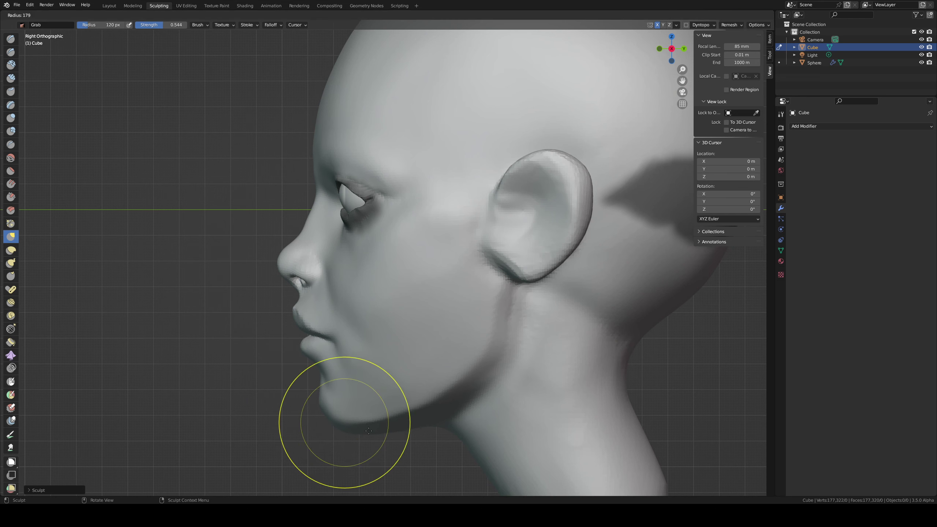
pyautogui.click(368, 431)
# Step: Step back through the recent strokes and restore them to compare the mouth and chin from the front
pyautogui.moveTo(386, 407); pyautogui.dragTo(487, 368, button='middle')
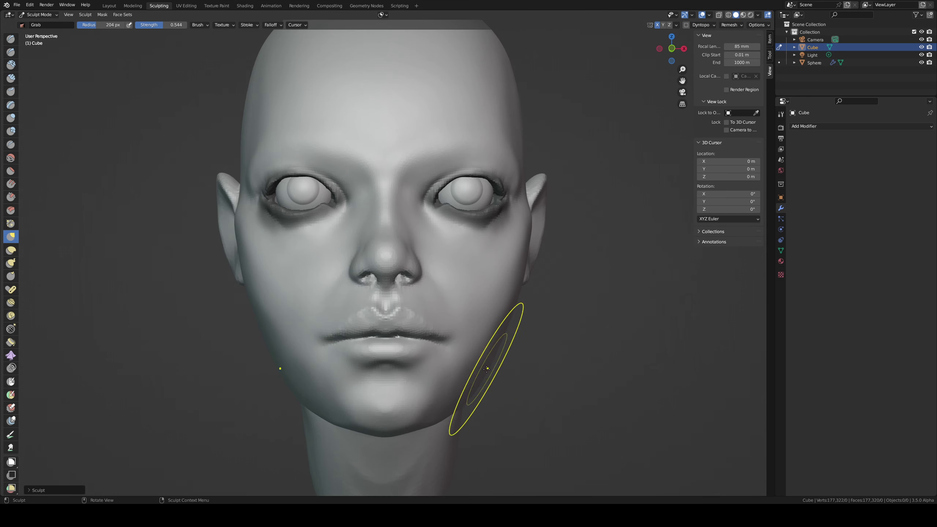
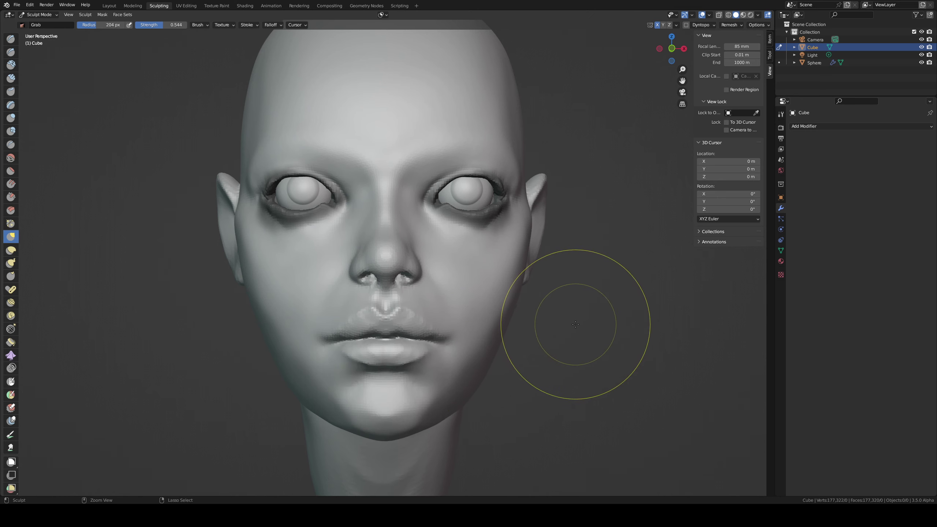
pyautogui.hotkey('ctrl', 'z')
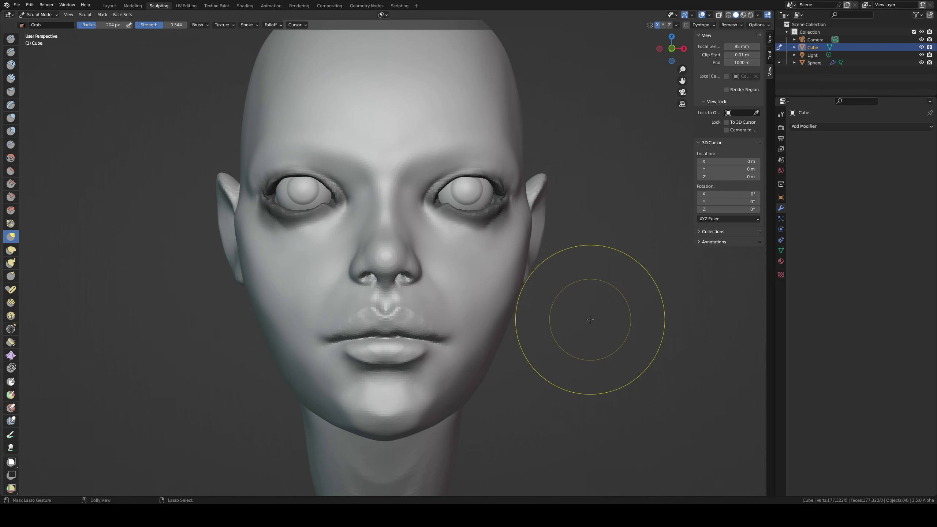
pyautogui.hotkey('ctrl', 'z')
pyautogui.hotkey('ctrl', 'z')
pyautogui.hotkey('ctrl', 'z')
pyautogui.hotkey('ctrl', 'z')
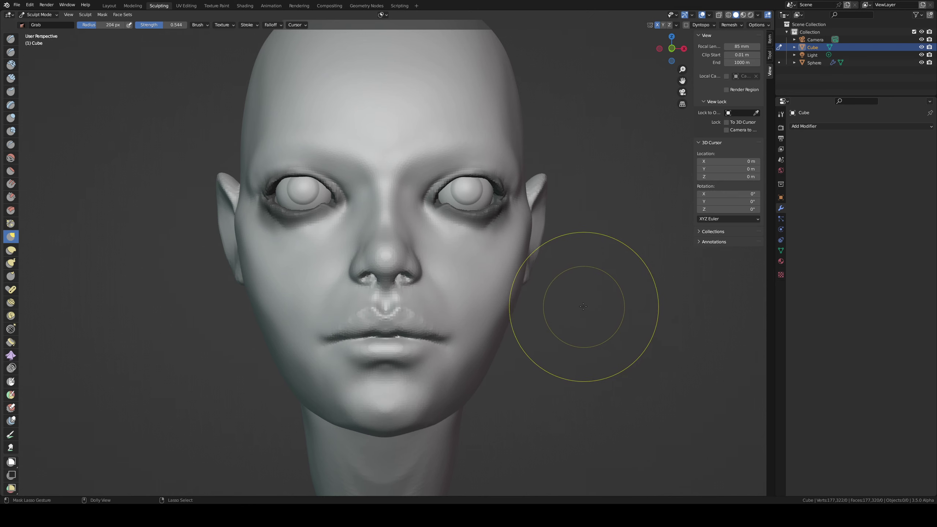
# Step: Adjust the lower lip and the crease beneath it from the front and side with Grab at 76 px
pyautogui.press('f')
pyautogui.click(439, 349)
pyautogui.moveTo(399, 345)
pyautogui.mouseDown()
pyautogui.moveTo(405, 363)
pyautogui.moveTo(390, 360)
pyautogui.mouseUp()
pyautogui.moveTo(391, 360)
pyautogui.mouseDown(button='middle')
pyautogui.moveTo(365, 336)
pyautogui.moveTo(343, 344)
pyautogui.mouseUp(button='middle')
pyautogui.moveTo(311, 355); pyautogui.dragTo(324, 358)
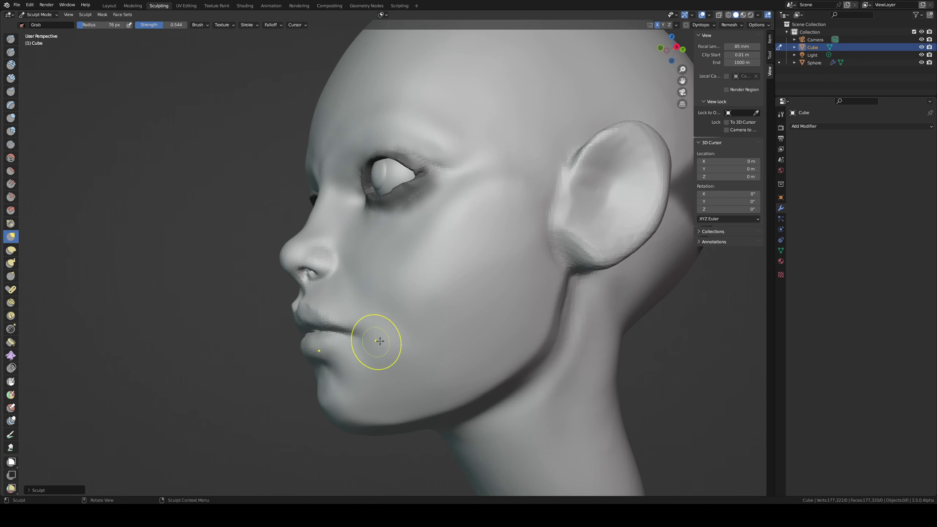
# Step: Sculpt the area under the lower lip toward the chin with Clay Strips, using radii of 57 px and 76 px
pyautogui.moveTo(380, 340)
pyautogui.mouseDown(button='middle')
pyautogui.moveTo(465, 337)
pyautogui.moveTo(436, 325)
pyautogui.moveTo(344, 335)
pyautogui.moveTo(337, 350)
pyautogui.moveTo(355, 351)
pyautogui.mouseUp(button='middle')
pyautogui.press('c')
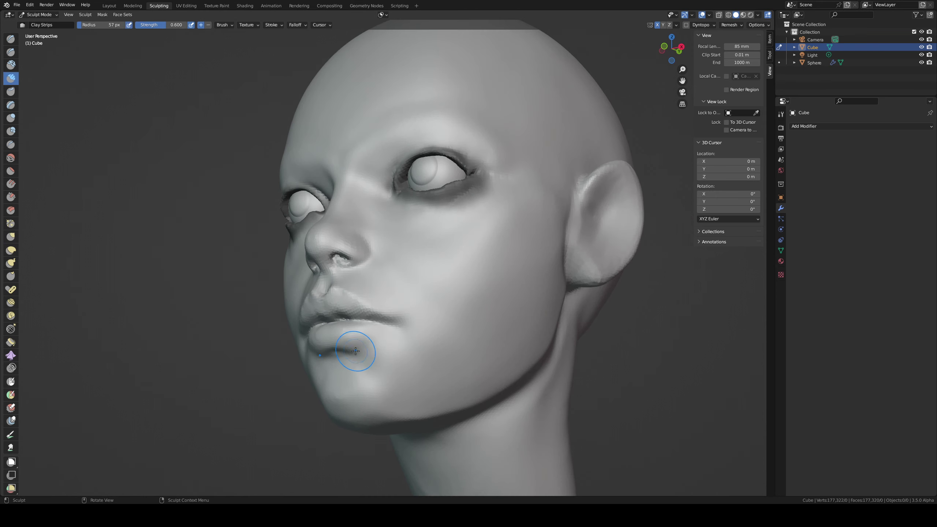
pyautogui.moveTo(374, 348); pyautogui.dragTo(347, 352)
pyautogui.press('f')
pyautogui.click(355, 349)
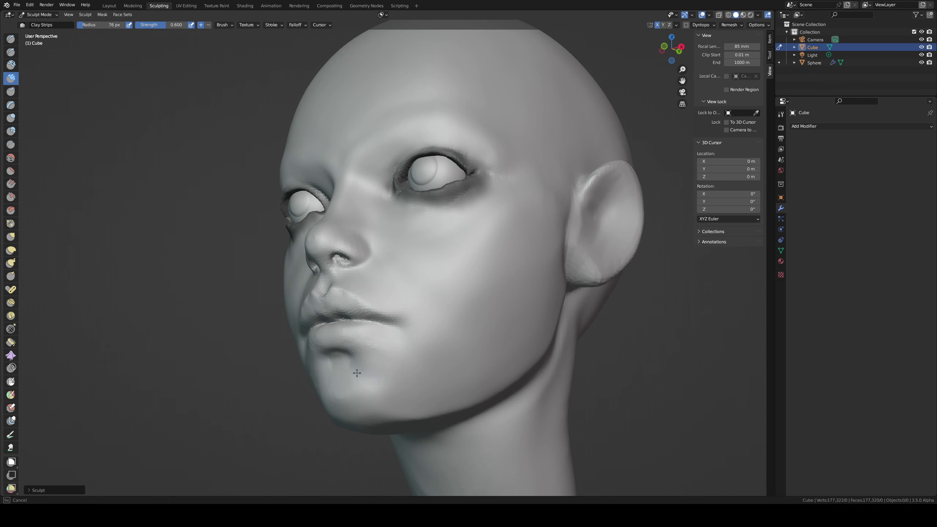
pyautogui.press('f')
pyautogui.click(377, 329)
# Step: Try adjusting the mouth corner with Grab and then Draw Sharp at 47 px, undoing both strokes
pyautogui.moveTo(398, 348); pyautogui.dragTo(342, 338, button='middle')
pyautogui.press('g')
pyautogui.press('f')
pyautogui.click(337, 339)
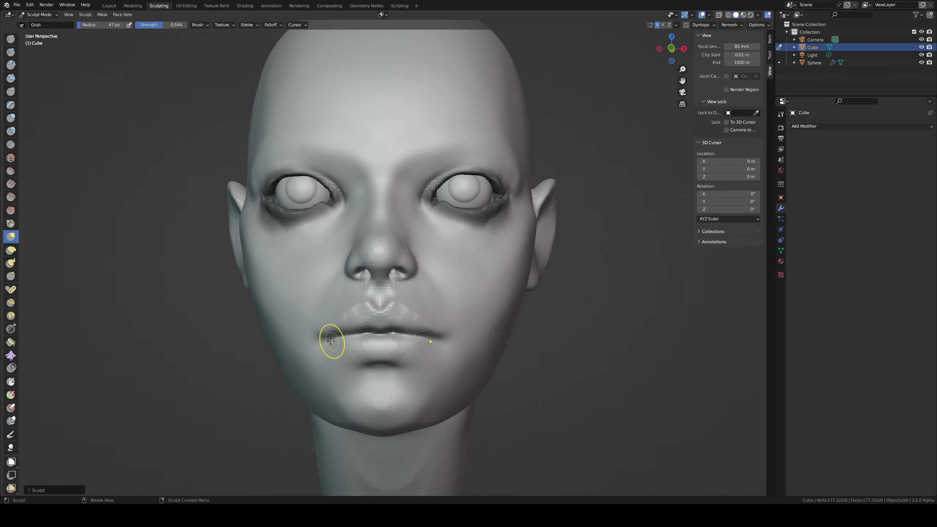
pyautogui.hotkey('ctrl', 'z')
pyautogui.press('d')
pyautogui.moveTo(327, 335)
pyautogui.mouseDown()
pyautogui.moveTo(348, 335)
pyautogui.moveTo(330, 341)
pyautogui.mouseUp()
pyautogui.hotkey('ctrl', 'z')
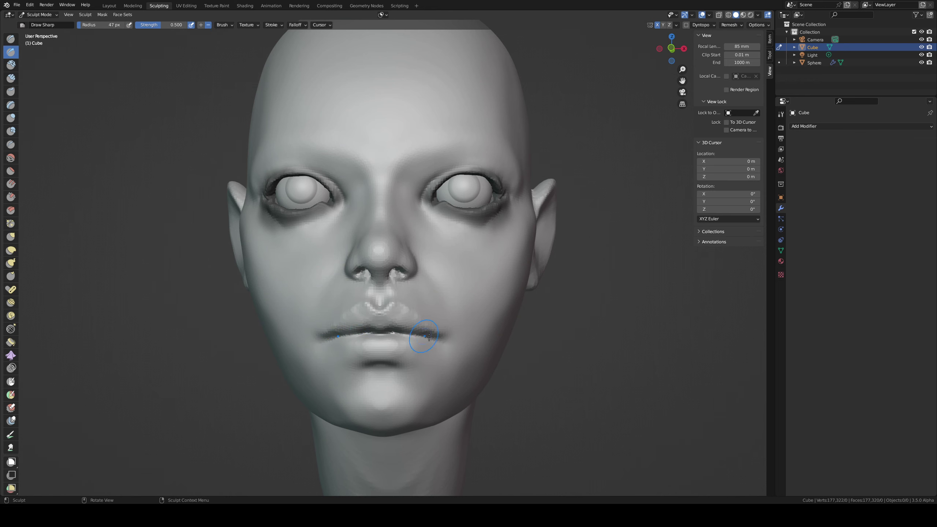
# Step: Pull the mouth corner with the Grab brush at a radius of about 120 px, undoing and redoing the stroke
pyautogui.scroll(1, 439, 328)
pyautogui.press('g')
pyautogui.press('f')
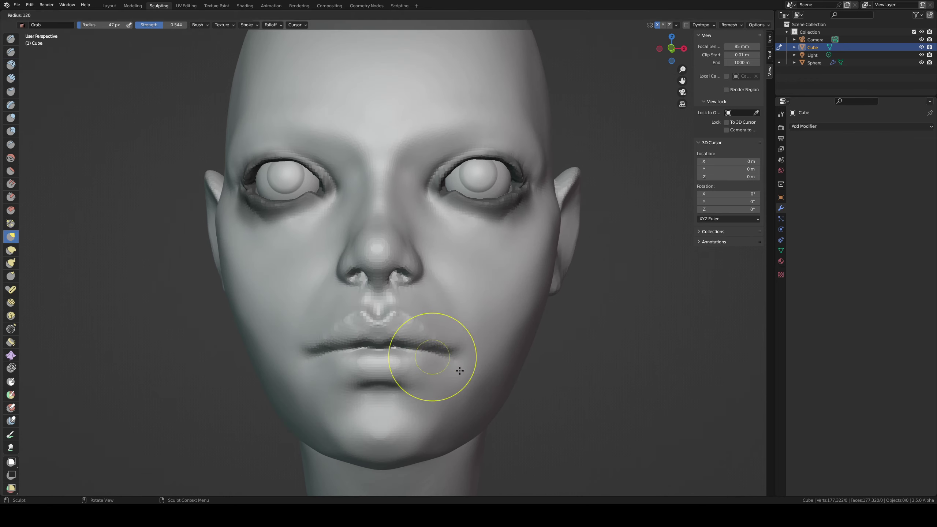
pyautogui.click(460, 372)
pyautogui.moveTo(457, 371); pyautogui.dragTo(453, 378)
pyautogui.hotkey('ctrl', 'z')
pyautogui.moveTo(454, 383); pyautogui.dragTo(454, 378)
# Step: Refine the area just below the mouth corners using the Grab brush at a 106 px radius
pyautogui.moveTo(456, 377)
pyautogui.mouseDown(button='middle')
pyautogui.moveTo(382, 377)
pyautogui.moveTo(404, 389)
pyautogui.moveTo(433, 384)
pyautogui.mouseUp(button='middle')
pyautogui.press('f')
pyautogui.click(400, 384)
pyautogui.moveTo(447, 378); pyautogui.dragTo(449, 376)
pyautogui.click(448, 375)
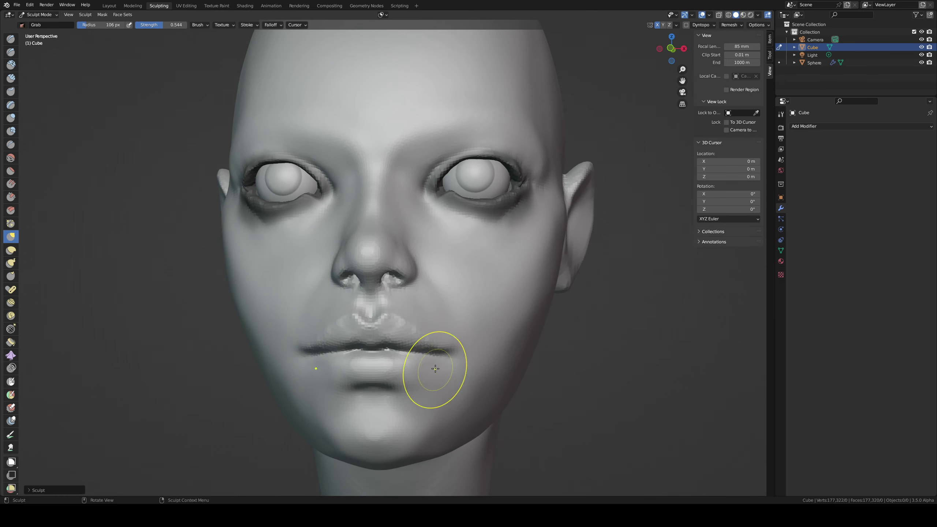
# Step: Refine the line between the lips with the Draw Sharp and Pinch brushes at a 74 px radius
pyautogui.moveTo(429, 367); pyautogui.dragTo(421, 368, button='middle')
pyautogui.scroll(2, 366, 353)
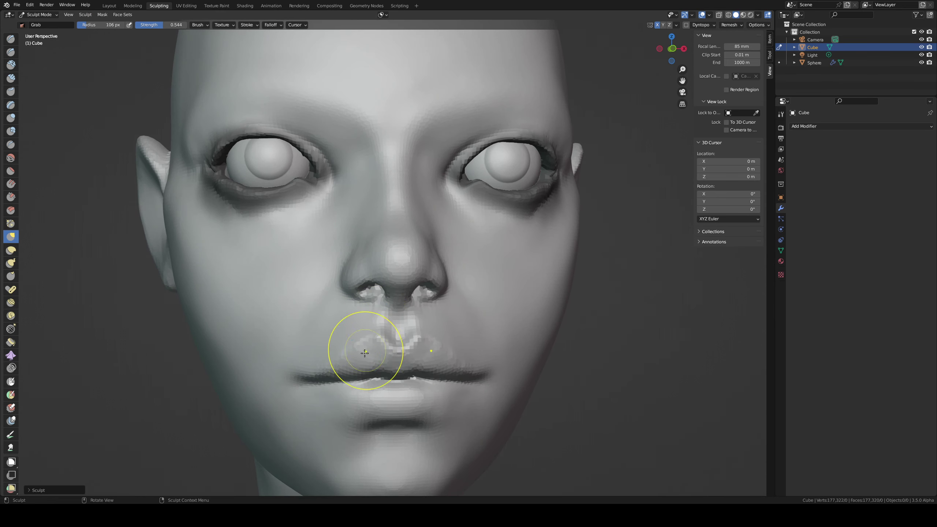
pyautogui.press('p')
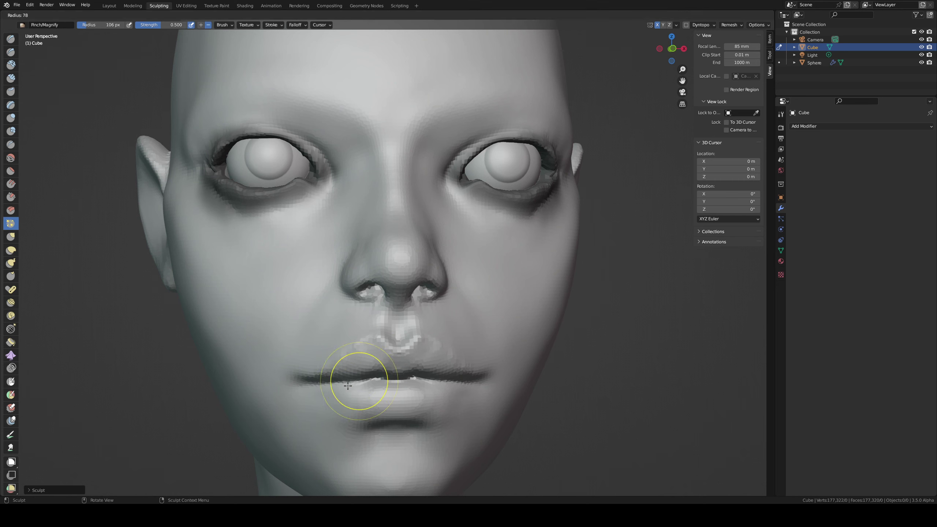
pyautogui.press('f')
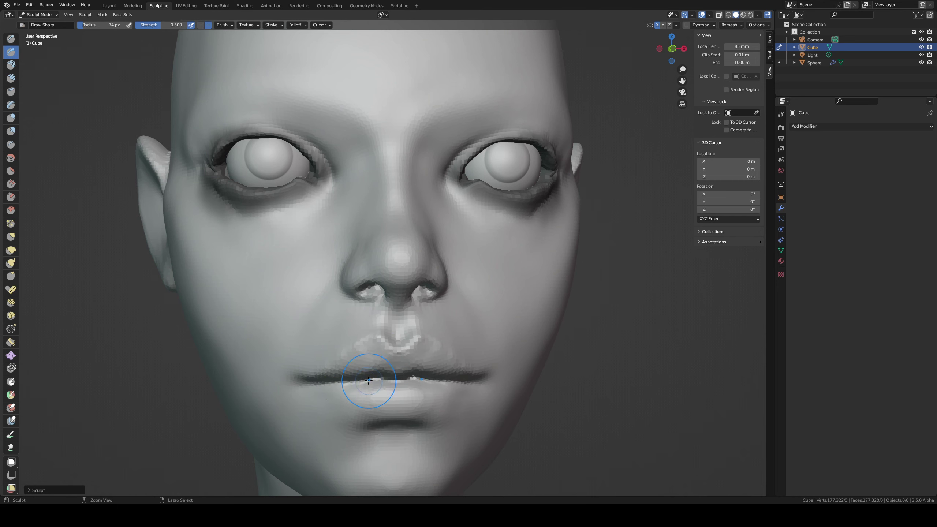
pyautogui.keyDown('ctrl'); pyautogui.moveTo(368, 381); pyautogui.dragTo(342, 382); pyautogui.keyUp('ctrl')
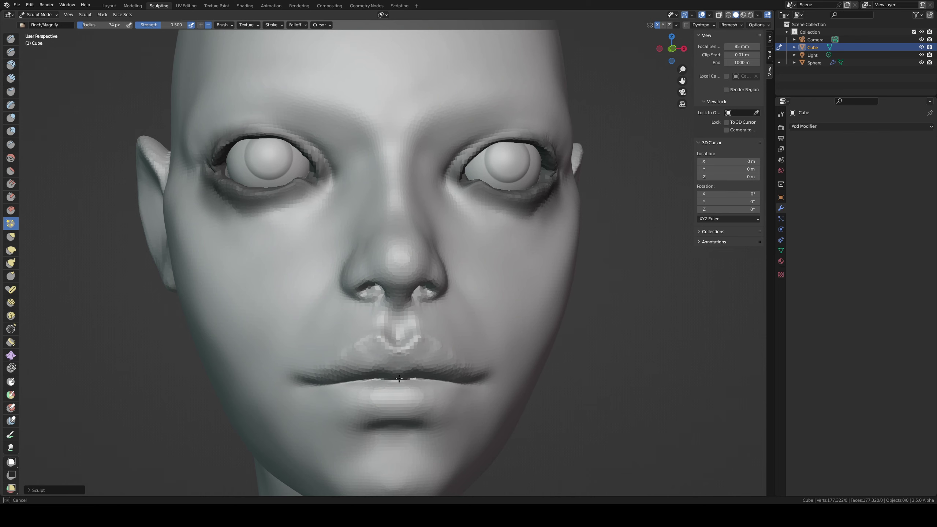
pyautogui.moveTo(401, 361); pyautogui.dragTo(332, 351, button='middle')
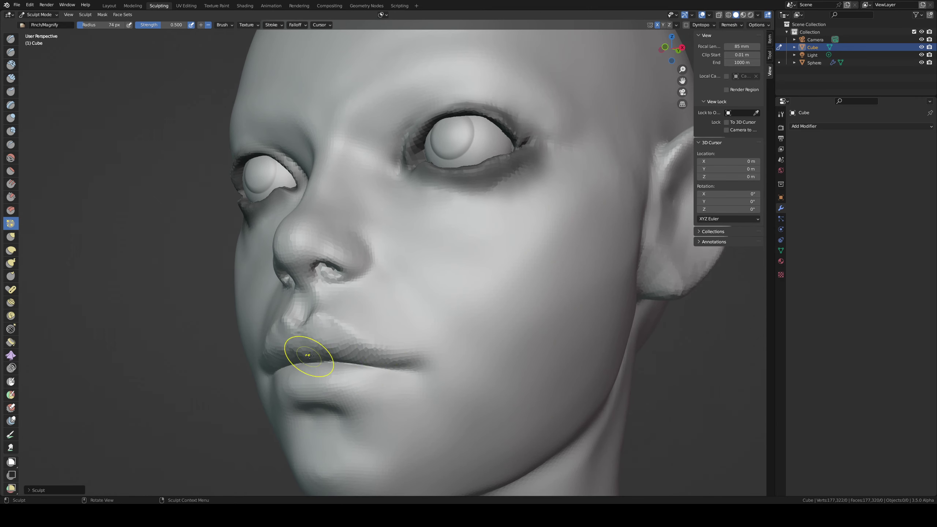
# Step: Carve the mouth corners deeper with the Draw Sharp brush at a 52 px radius
pyautogui.moveTo(395, 361)
pyautogui.mouseDown(button='middle')
pyautogui.moveTo(350, 371)
pyautogui.moveTo(453, 392)
pyautogui.mouseUp(button='middle')
pyautogui.press('d')
pyautogui.press('f')
pyautogui.click(381, 378)
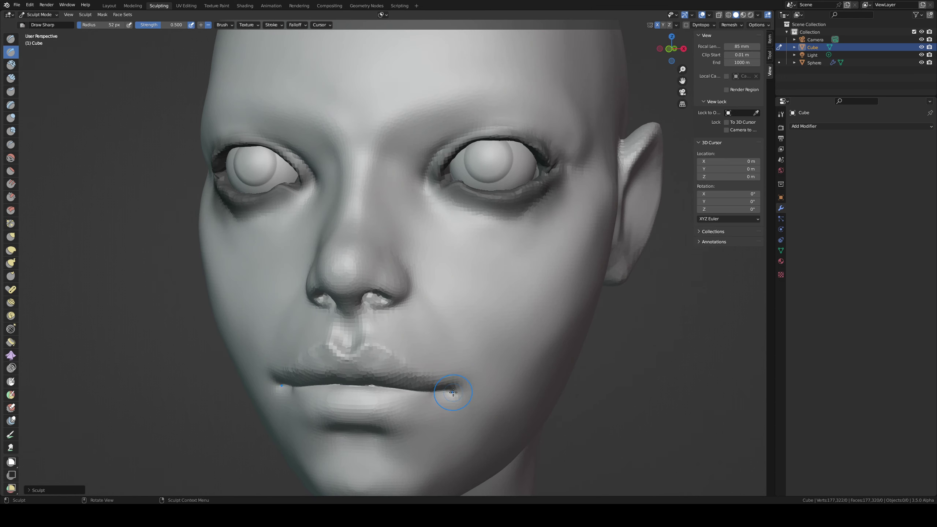
pyautogui.moveTo(455, 398)
pyautogui.mouseDown()
pyautogui.moveTo(447, 392)
pyautogui.moveTo(456, 389)
pyautogui.mouseUp()
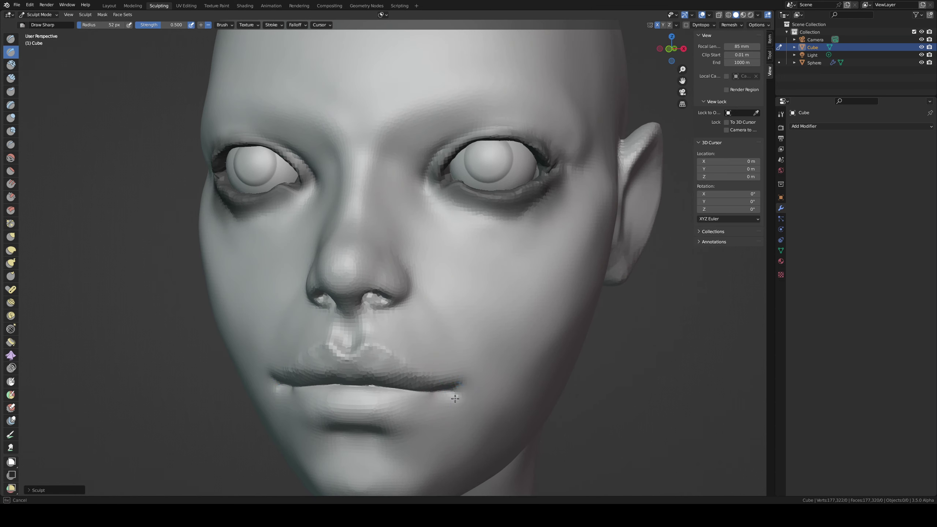
# Step: Build up a fold beside the mouth corner with Clay Strips at a 117 px radius and smooth it
pyautogui.press('f')
pyautogui.click(463, 386)
pyautogui.moveTo(463, 386)
pyautogui.mouseDown(button='middle')
pyautogui.moveTo(427, 376)
pyautogui.moveTo(414, 387)
pyautogui.mouseUp(button='middle')
pyautogui.hotkey('shift', 'c')
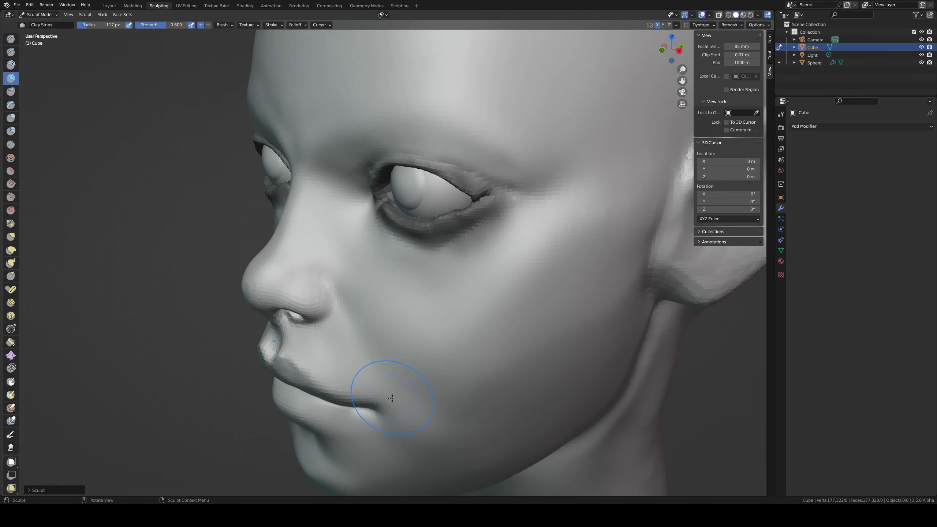
pyautogui.hotkey('ctrl', 'z')
pyautogui.keyDown('shift'); pyautogui.moveTo(377, 393); pyautogui.dragTo(396, 417); pyautogui.keyUp('shift')
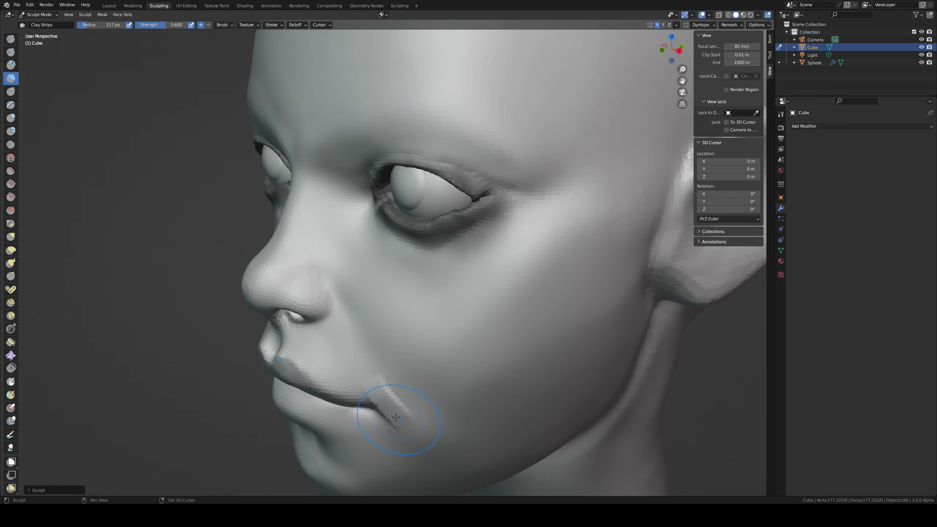
# Step: Adjust the mouth corner and the cheek just below it in profile with the Grab brush at 117 px
pyautogui.moveTo(409, 378); pyautogui.dragTo(338, 397, button='middle')
pyautogui.press('g')
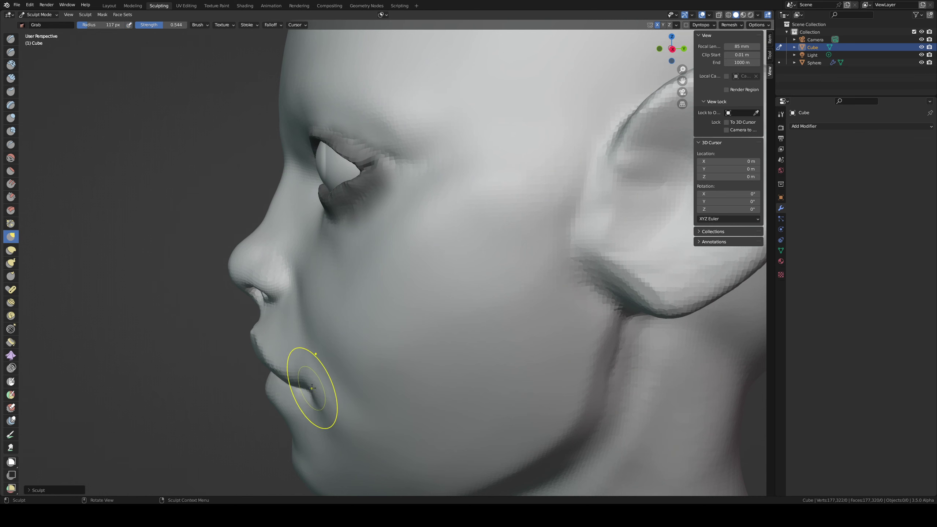
pyautogui.moveTo(317, 390); pyautogui.dragTo(318, 393)
pyautogui.moveTo(329, 424); pyautogui.dragTo(329, 428)
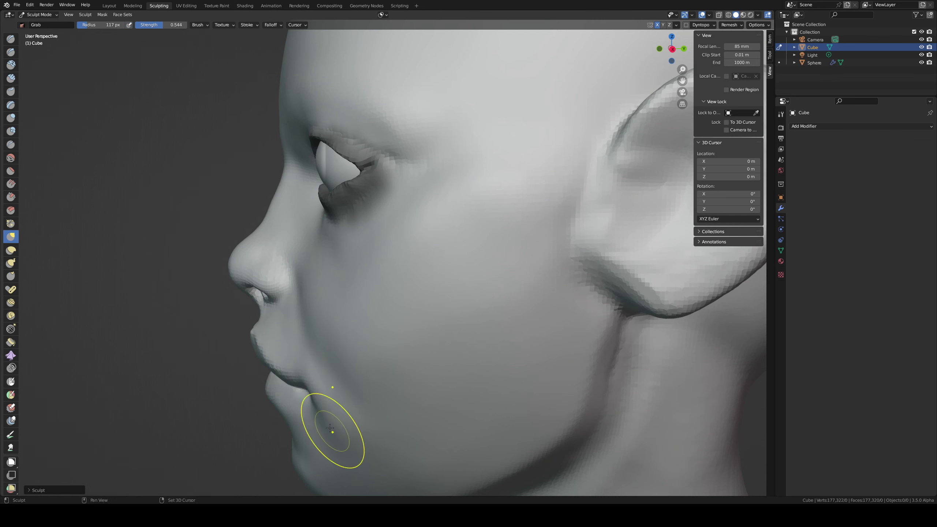
# Step: Fill out the cheek surface beside the mouth with Clay Strips at an 86 px radius
pyautogui.moveTo(336, 425)
pyautogui.mouseDown(button='middle')
pyautogui.moveTo(394, 387)
pyautogui.moveTo(384, 391)
pyautogui.mouseUp(button='middle')
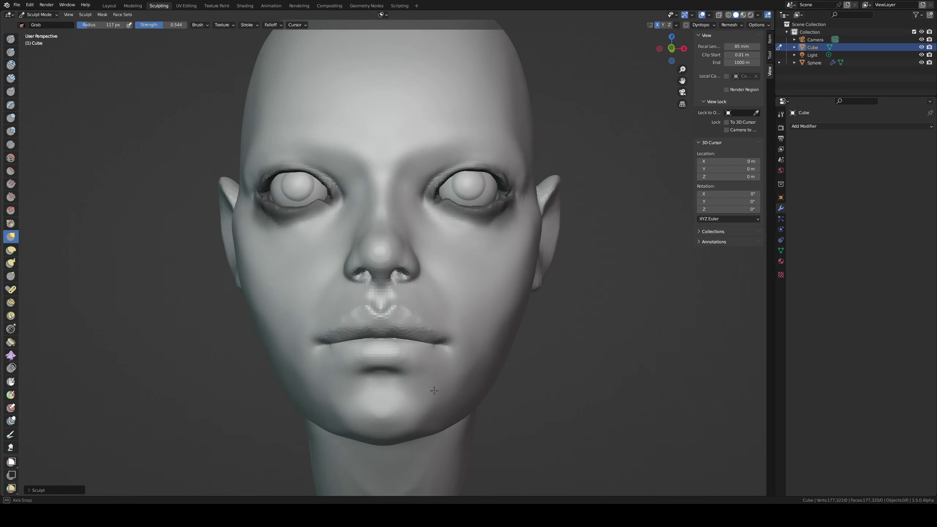
pyautogui.press('c')
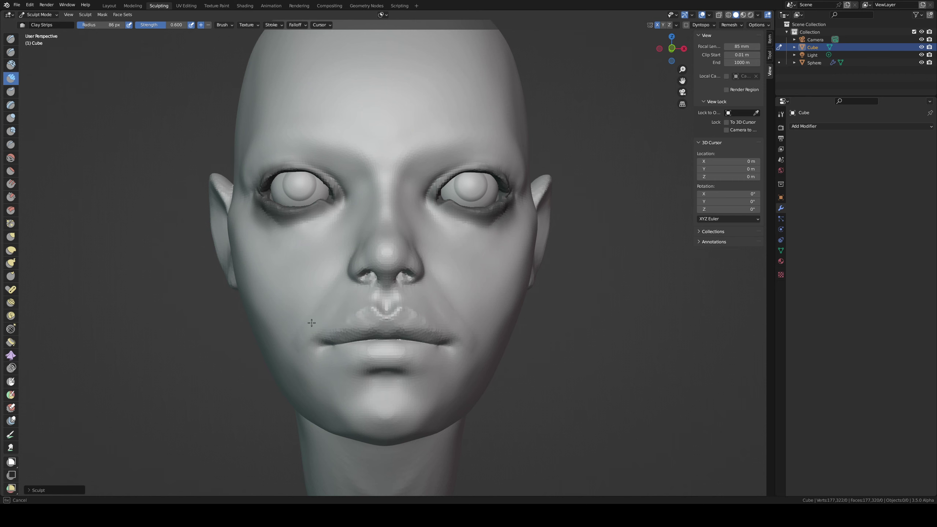
pyautogui.moveTo(443, 325); pyautogui.dragTo(439, 332, button='middle')
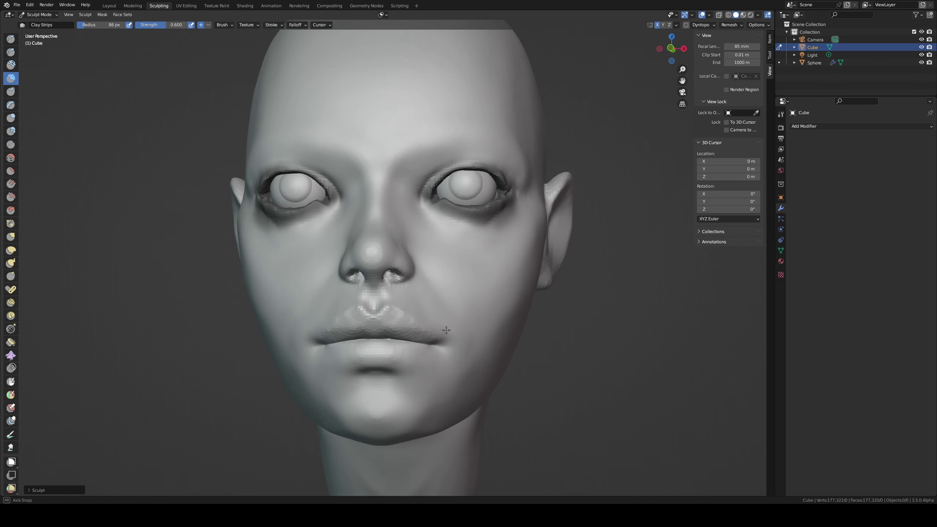
# Step: Reposition the mouth corners with the Grab brush, reducing its radius to 83 px
pyautogui.press('g')
pyautogui.press('KP_1')
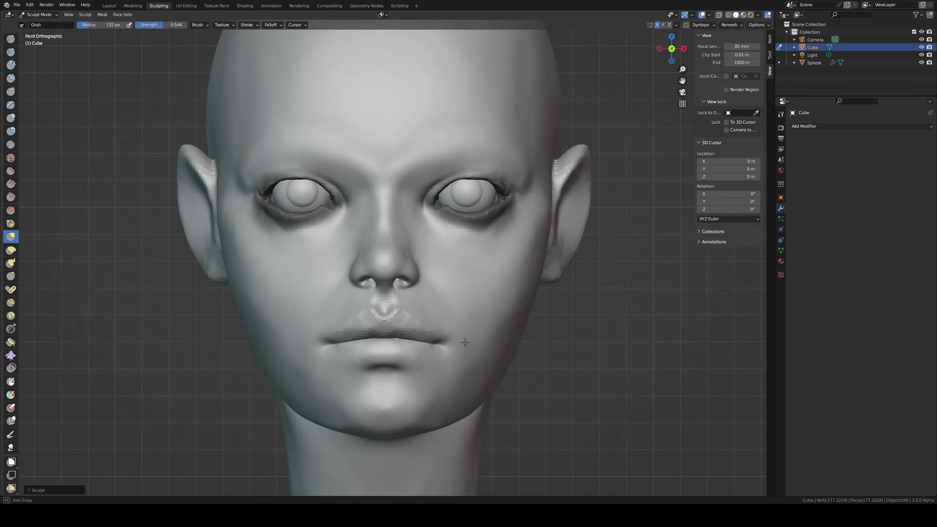
pyautogui.moveTo(452, 330); pyautogui.dragTo(480, 333, button='middle')
pyautogui.press('f')
pyautogui.click(388, 348)
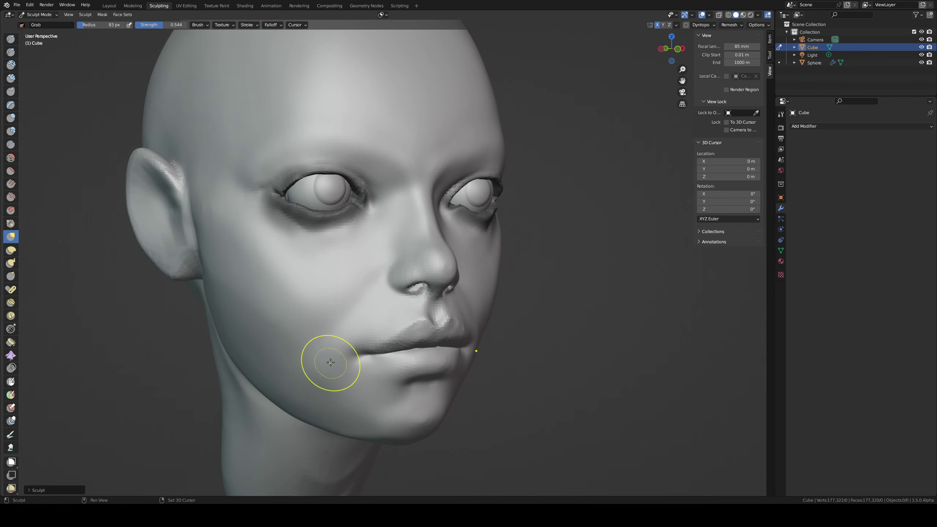
# Step: Undo the oversized clay stroke above the mouth corner and rebuild that area with Clay Strips at 67 px
pyautogui.moveTo(330, 361); pyautogui.dragTo(422, 345, button='middle')
pyautogui.press('c')
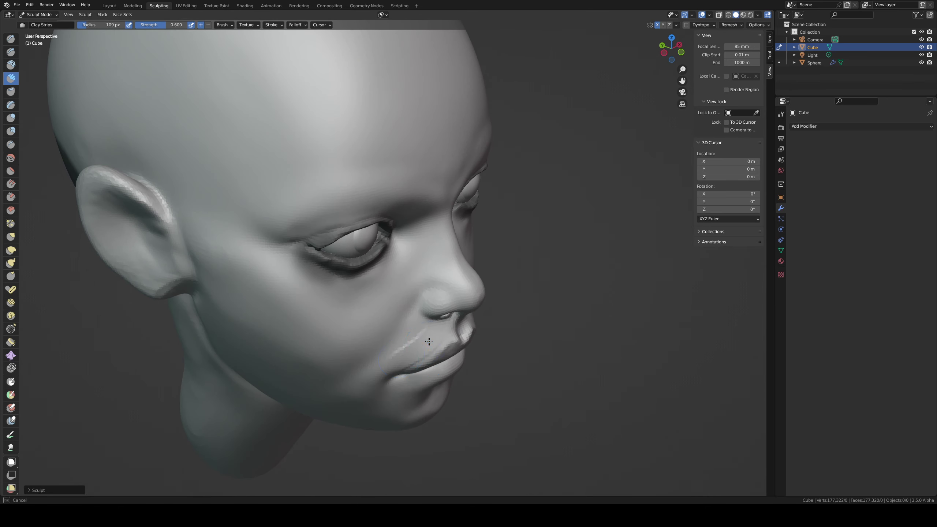
pyautogui.hotkey('ctrl', 'z')
pyautogui.press('f')
pyautogui.click(406, 345)
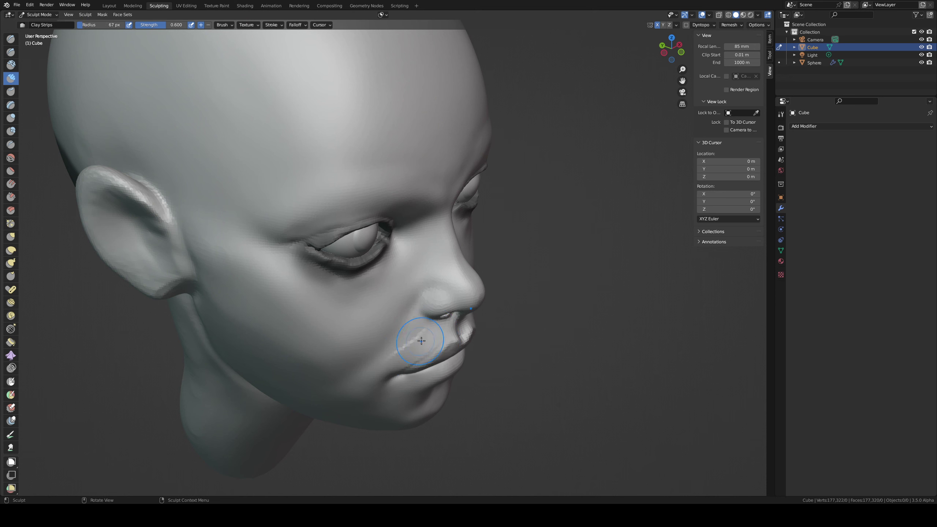
pyautogui.moveTo(421, 342); pyautogui.dragTo(410, 363)
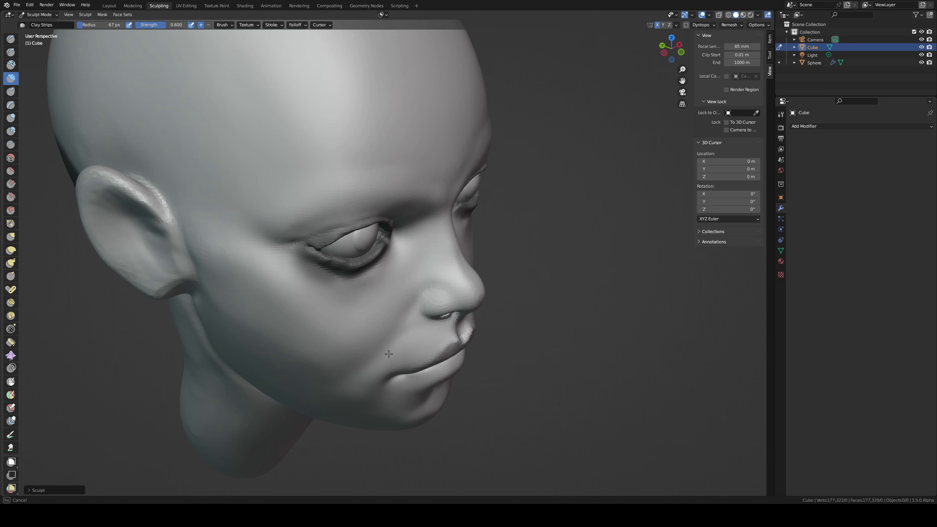
# Step: Build up the cheek between the nose and jaw with smoothed Clay Strips strokes at a 111 px radius
pyautogui.moveTo(433, 343); pyautogui.dragTo(418, 282, button='middle')
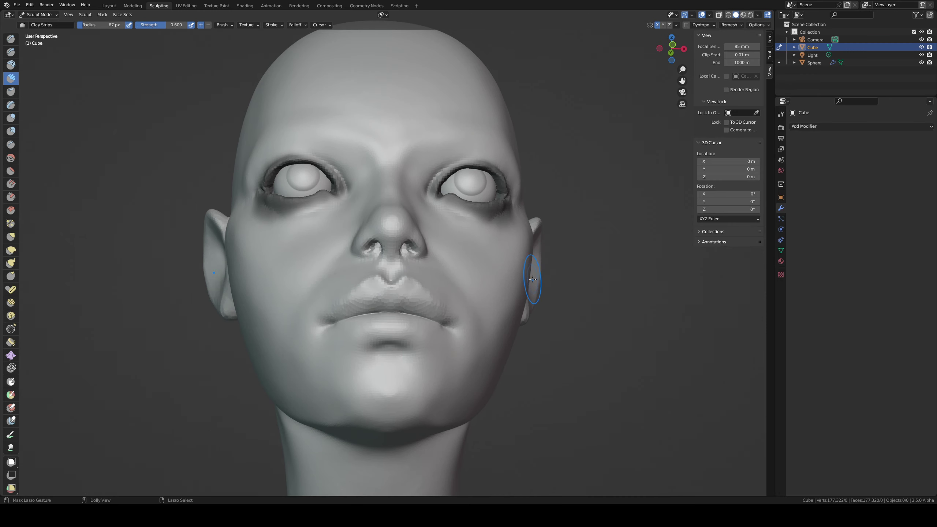
pyautogui.moveTo(460, 285); pyautogui.dragTo(394, 321, button='middle')
pyautogui.press('f')
pyautogui.click(329, 327)
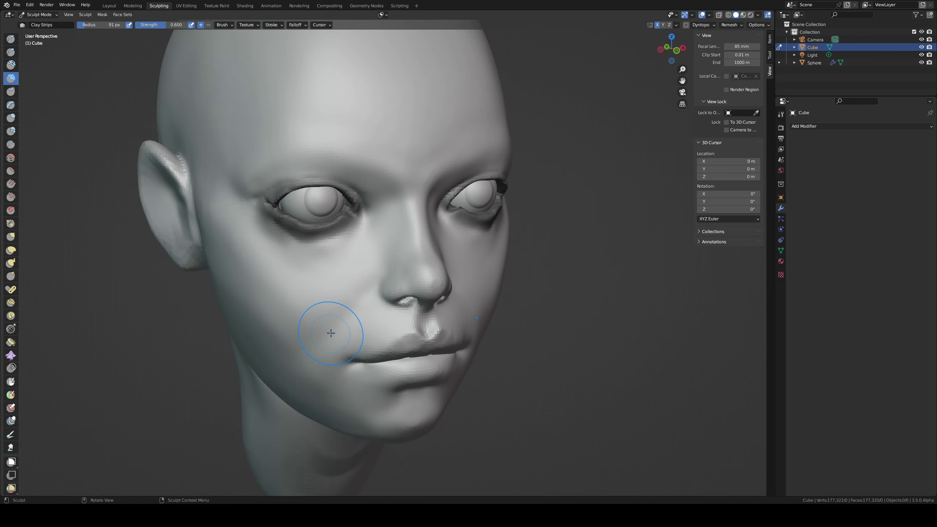
pyautogui.press('f')
pyautogui.click(340, 311)
pyautogui.moveTo(363, 293); pyautogui.dragTo(302, 352)
pyautogui.hotkey('ctrl', 'z')
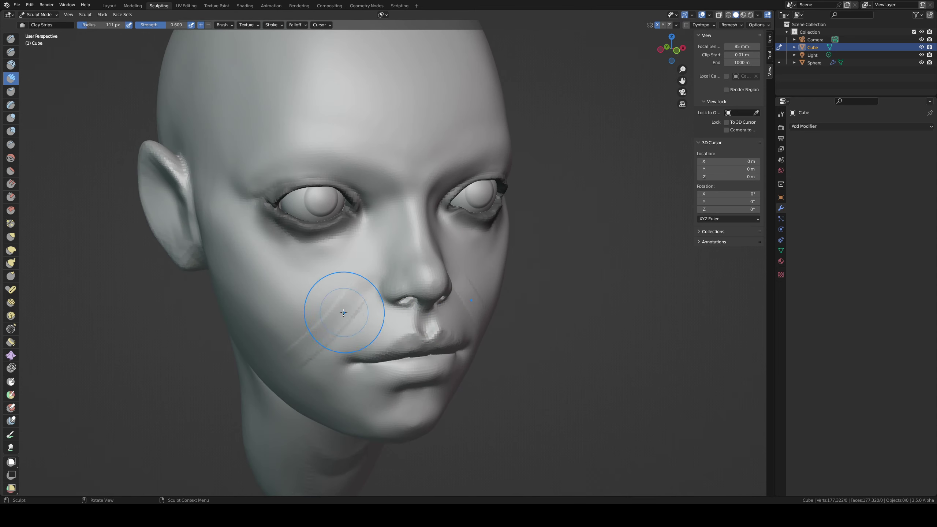
pyautogui.moveTo(355, 300)
pyautogui.mouseDown()
pyautogui.moveTo(296, 357)
pyautogui.moveTo(284, 354)
pyautogui.mouseUp()
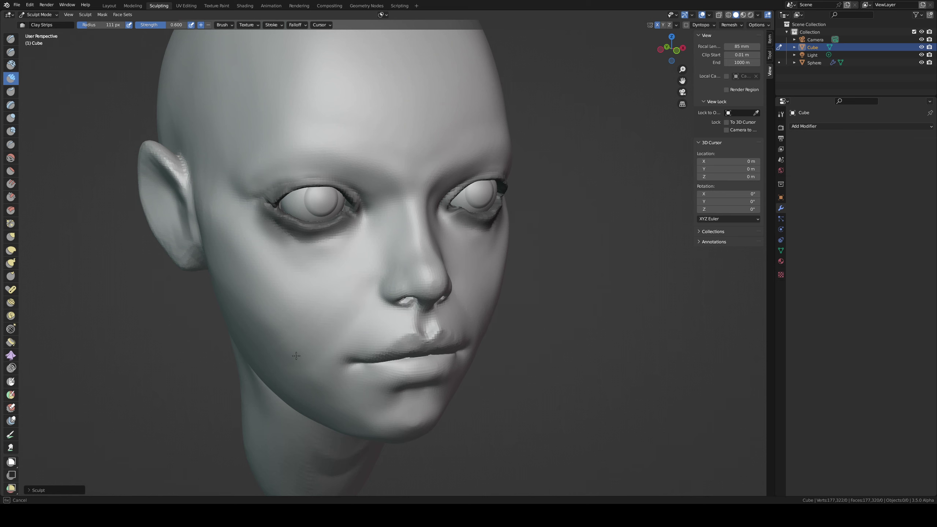
pyautogui.moveTo(317, 318); pyautogui.dragTo(316, 317)
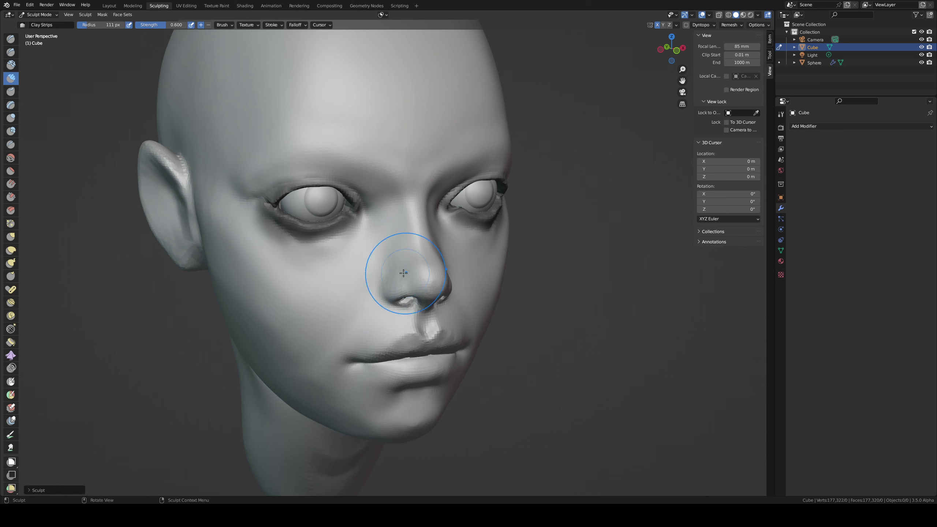
# Step: Reduce the voxel size, remesh the head at the finer resolution, and save the file
pyautogui.moveTo(397, 272)
pyautogui.mouseDown(button='middle')
pyautogui.moveTo(439, 234)
pyautogui.moveTo(433, 249)
pyautogui.moveTo(456, 253)
pyautogui.moveTo(462, 239)
pyautogui.mouseUp(button='middle')
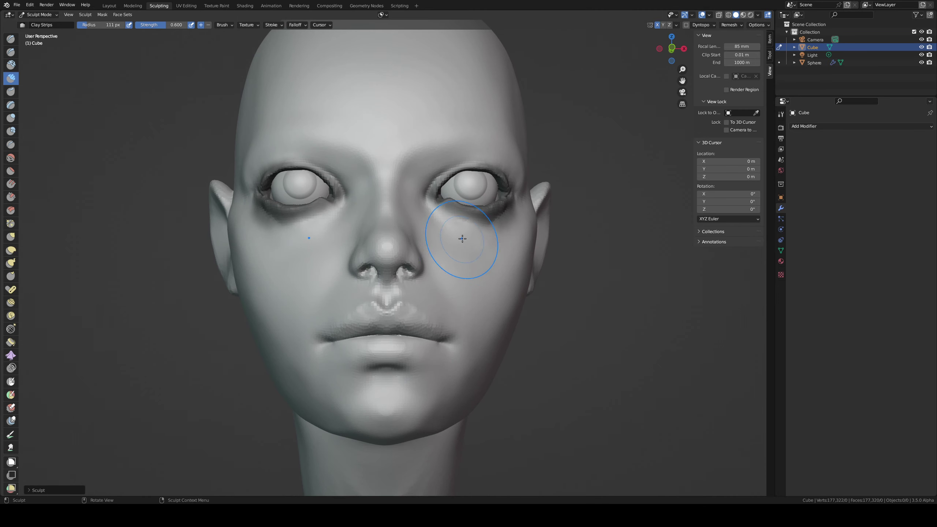
pyautogui.press('r')
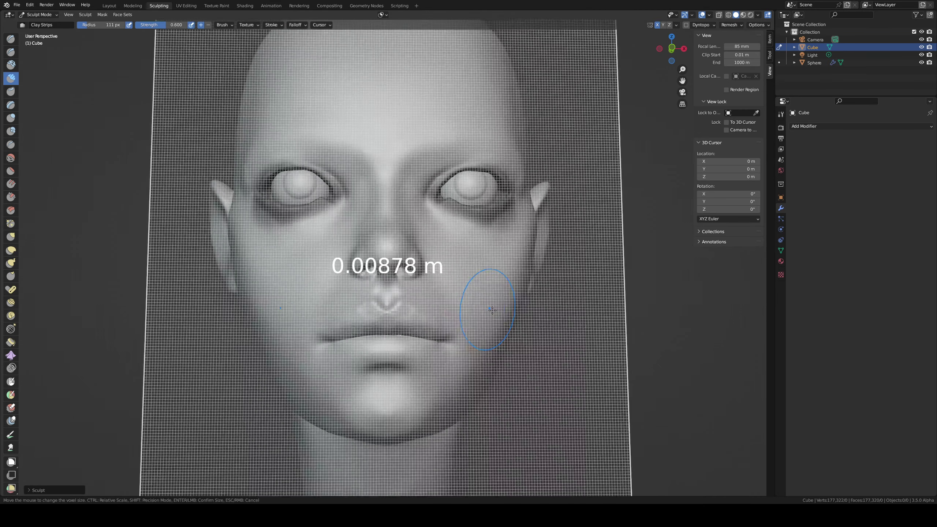
pyautogui.click(541, 340)
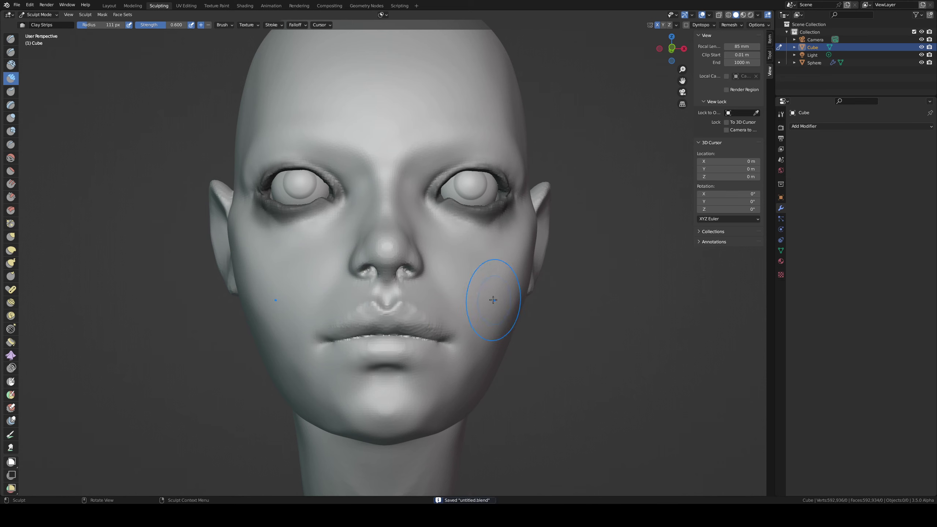
# Step: Reshape the cheek beside the nose and below the eye with the Grab brush at 113 px
pyautogui.moveTo(492, 300); pyautogui.dragTo(477, 297, button='middle')
pyautogui.press('g')
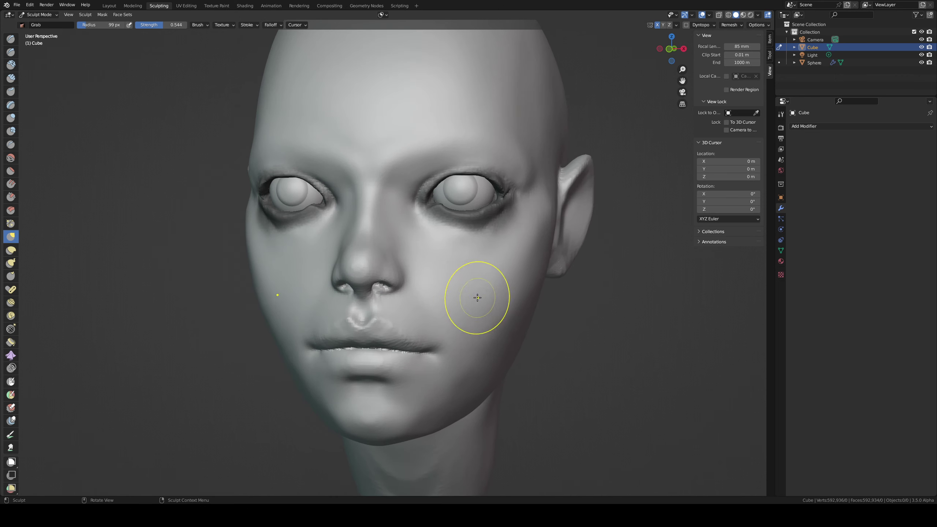
pyautogui.press('f')
pyautogui.click(460, 308)
pyautogui.moveTo(431, 260); pyautogui.dragTo(410, 240)
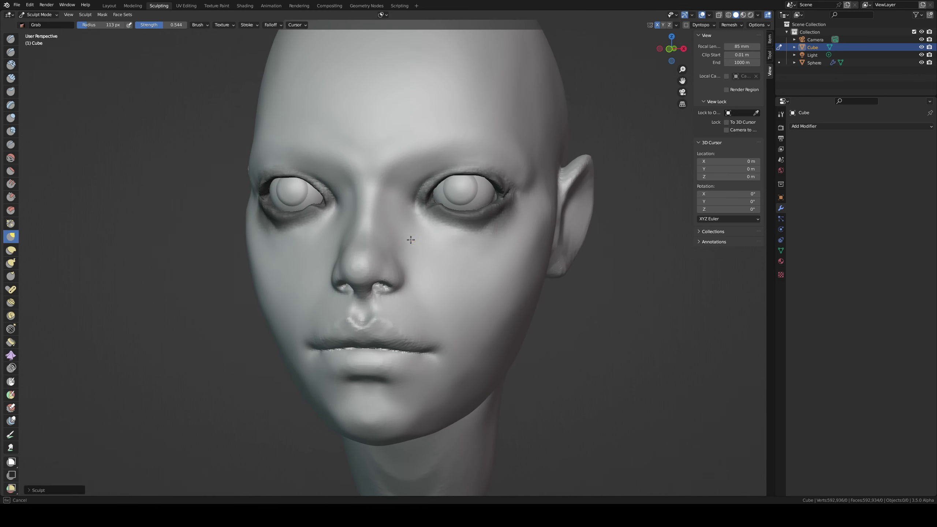
pyautogui.moveTo(488, 247); pyautogui.dragTo(488, 247)
# Step: Clear the mask around the eyes and reshape the inner cheek and outer cheekbone with the Grab brush
pyautogui.hotkey('alt', 'm')
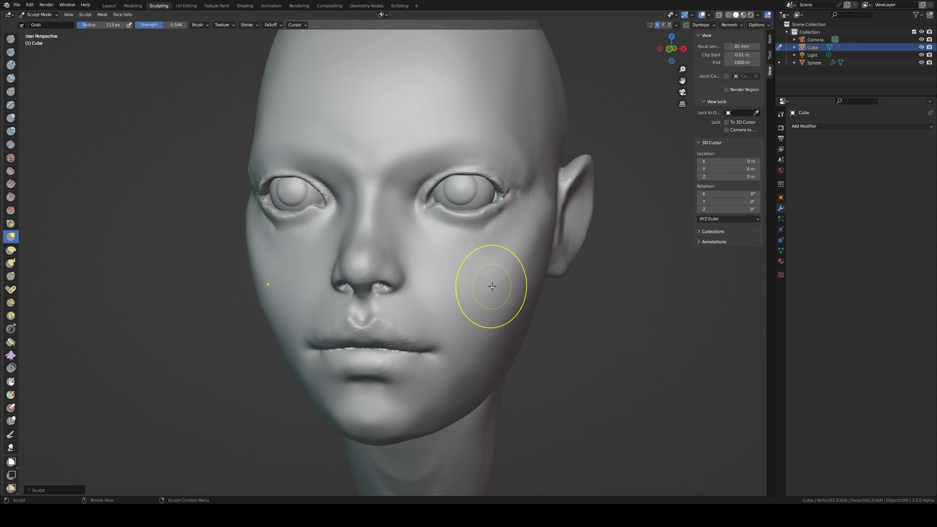
pyautogui.moveTo(408, 244); pyautogui.dragTo(443, 252)
pyautogui.moveTo(522, 241)
pyautogui.mouseDown()
pyautogui.moveTo(504, 231)
pyautogui.moveTo(529, 245)
pyautogui.mouseUp()
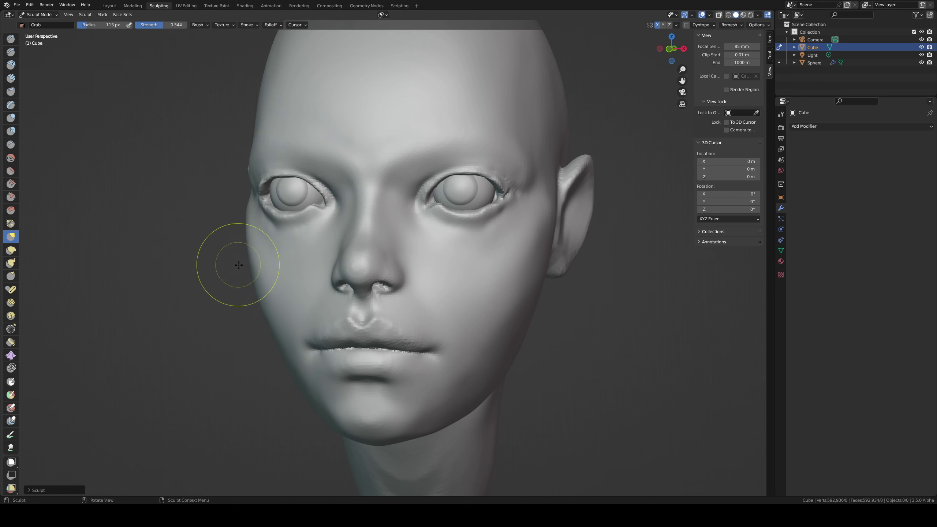
# Step: Push the cheekbone silhouette inward with a resized Grab brush and enlarge its radius to 226 px
pyautogui.press('f')
pyautogui.click(265, 273)
pyautogui.moveTo(238, 226); pyautogui.dragTo(247, 225)
pyautogui.press('f')
pyautogui.click(273, 309)
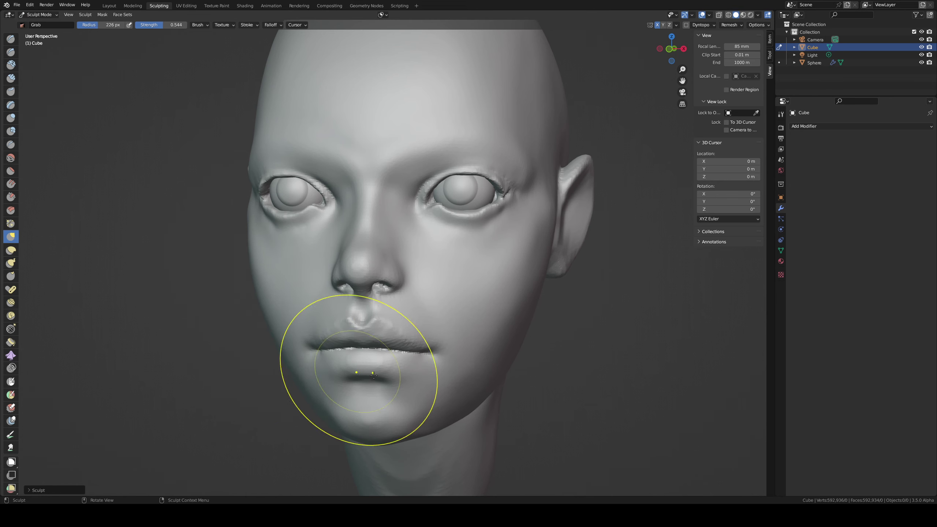
pyautogui.moveTo(494, 384)
pyautogui.mouseDown(button='middle')
pyautogui.moveTo(454, 352)
pyautogui.moveTo(422, 351)
pyautogui.moveTo(446, 287)
pyautogui.moveTo(503, 263)
pyautogui.moveTo(491, 293)
pyautogui.mouseUp(button='middle')
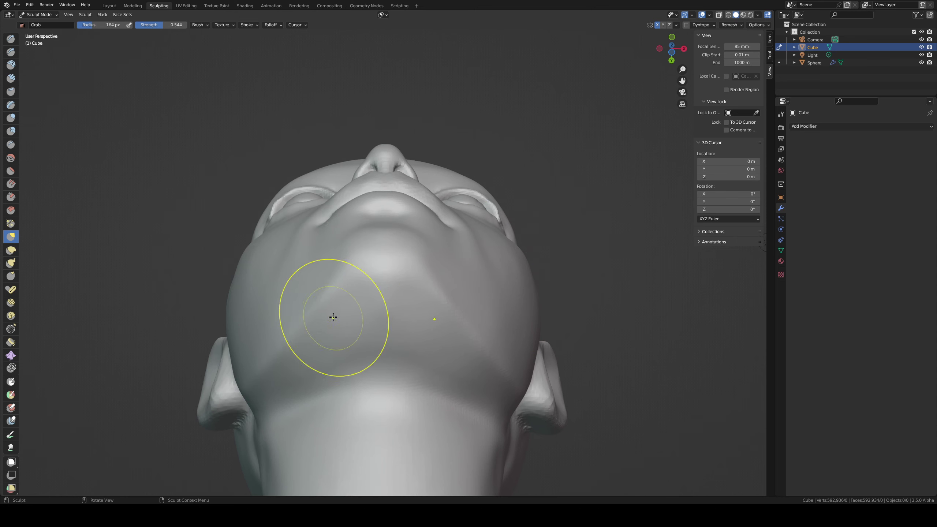
# Step: Reshape the jaw and chin contour from below with a resized Grab brush, working along the cheek toward the chin
pyautogui.press('f')
pyautogui.click(338, 275)
pyautogui.press('f')
pyautogui.click(326, 310)
pyautogui.press('f')
pyautogui.click(358, 317)
pyautogui.moveTo(358, 309); pyautogui.dragTo(351, 272, button='middle')
pyautogui.press('f')
pyautogui.click(296, 202)
pyautogui.moveTo(300, 203); pyautogui.dragTo(312, 191)
pyautogui.moveTo(284, 267); pyautogui.dragTo(309, 202)
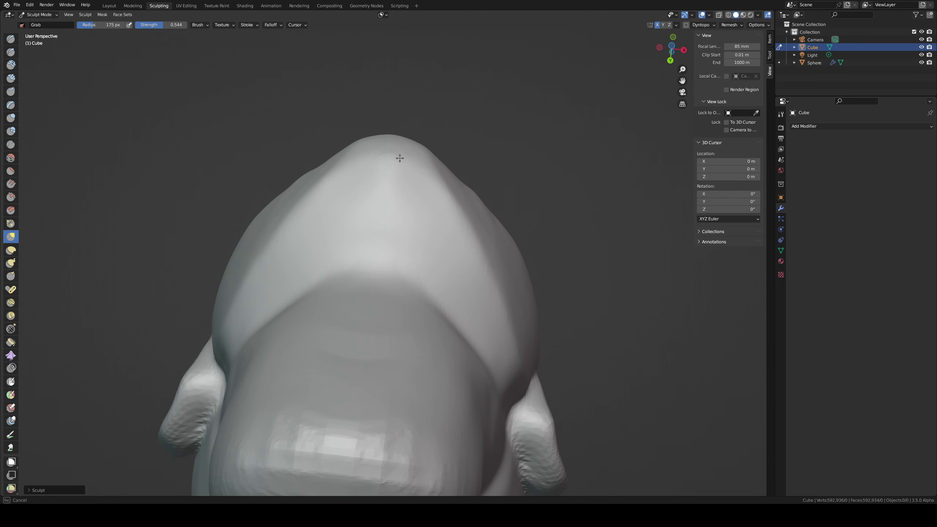
pyautogui.moveTo(208, 342); pyautogui.dragTo(322, 459)
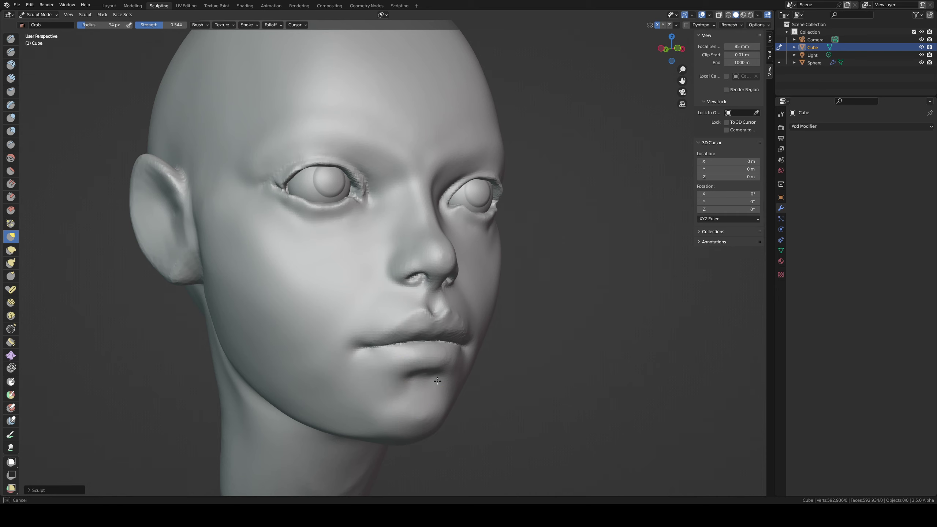
# Step: Try to adjust the centre of the lip line with the Grab brush and reduce its radius to 66 px
pyautogui.moveTo(418, 351)
pyautogui.mouseDown(button='middle')
pyautogui.moveTo(391, 356)
pyautogui.moveTo(393, 328)
pyautogui.moveTo(389, 361)
pyautogui.mouseUp(button='middle')
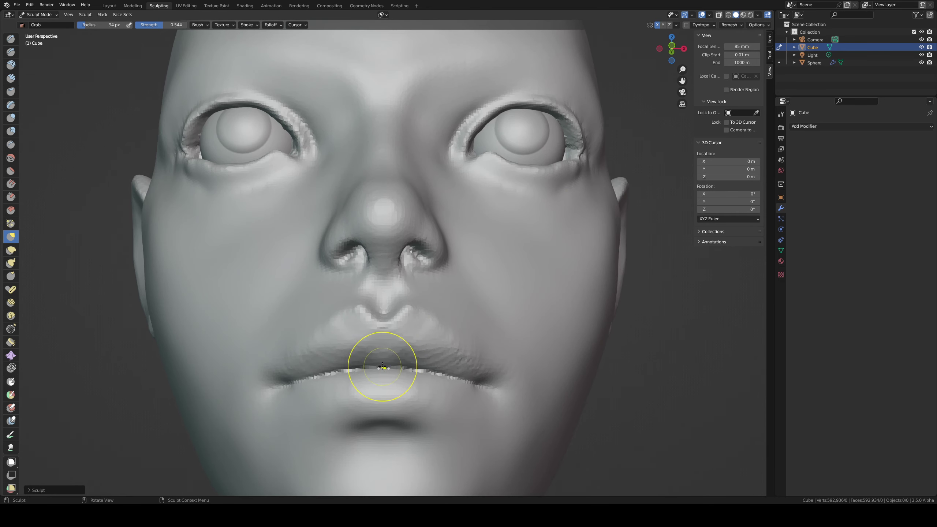
pyautogui.moveTo(382, 368); pyautogui.dragTo(385, 363)
pyautogui.hotkey('ctrl', 'z')
pyautogui.press('f')
pyautogui.click(391, 367)
pyautogui.moveTo(380, 370)
pyautogui.mouseDown(button='middle')
pyautogui.moveTo(392, 374)
pyautogui.moveTo(372, 371)
pyautogui.mouseUp(button='middle')
pyautogui.press('f')
pyautogui.click(404, 375)
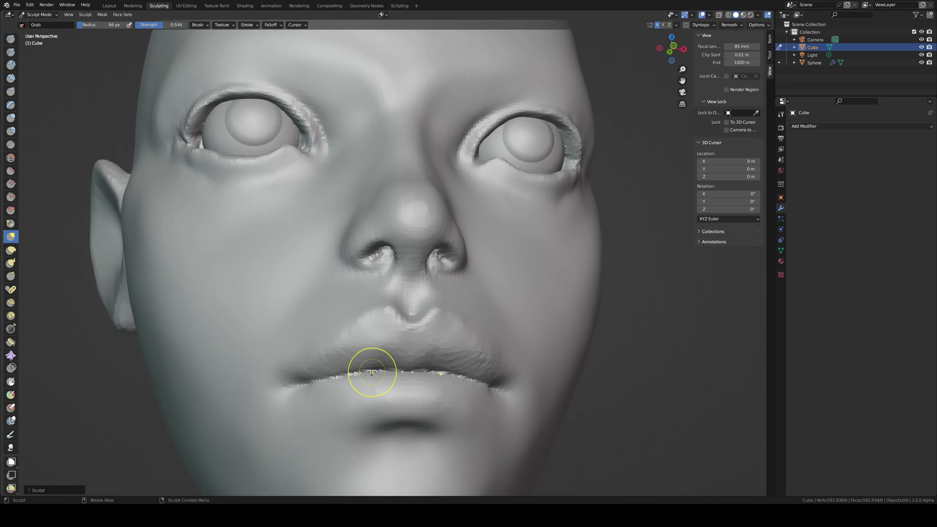
# Step: Try a Draw Sharp stroke from the mouth corner across the upper lip at 63 px
pyautogui.press('d')
pyautogui.press('f')
pyautogui.click(311, 381)
pyautogui.moveTo(314, 383)
pyautogui.mouseDown()
pyautogui.moveTo(379, 366)
pyautogui.moveTo(341, 376)
pyautogui.moveTo(354, 373)
pyautogui.moveTo(372, 337)
pyautogui.mouseUp()
pyautogui.hotkey('ctrl', 'z')
pyautogui.hotkey('ctrl', 'z')
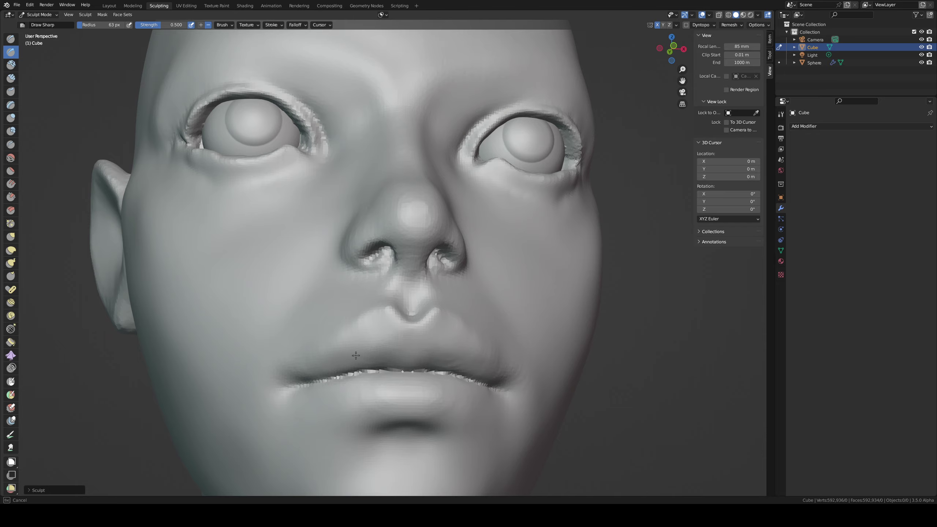
# Step: Define the upper lip border from the cupid's bow to the mouth corner with the Draw Sharp brush at 47 px
pyautogui.moveTo(356, 355)
pyautogui.mouseDown(button='middle')
pyautogui.moveTo(435, 332)
pyautogui.moveTo(501, 352)
pyautogui.moveTo(523, 348)
pyautogui.moveTo(492, 345)
pyautogui.mouseUp(button='middle')
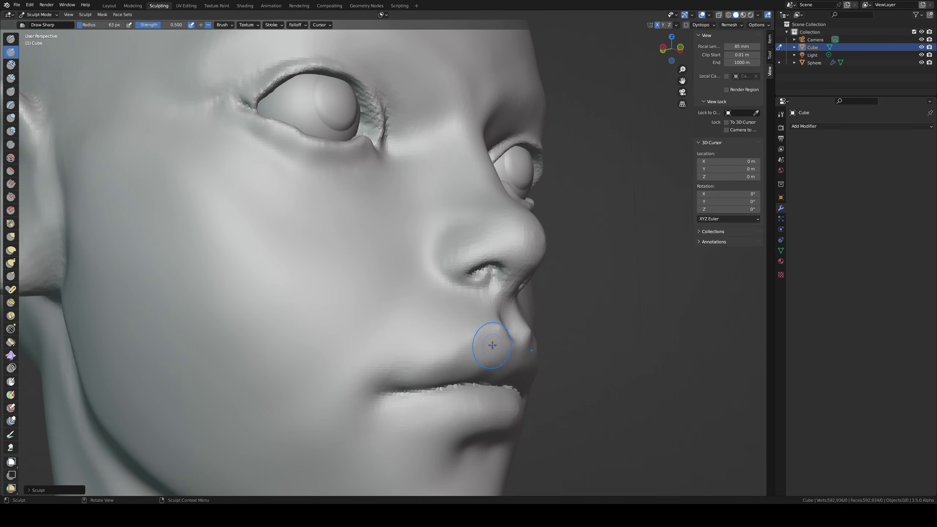
pyautogui.press('f')
pyautogui.click(430, 363)
pyautogui.moveTo(460, 341); pyautogui.dragTo(405, 378)
pyautogui.moveTo(492, 321); pyautogui.dragTo(430, 335, button='middle')
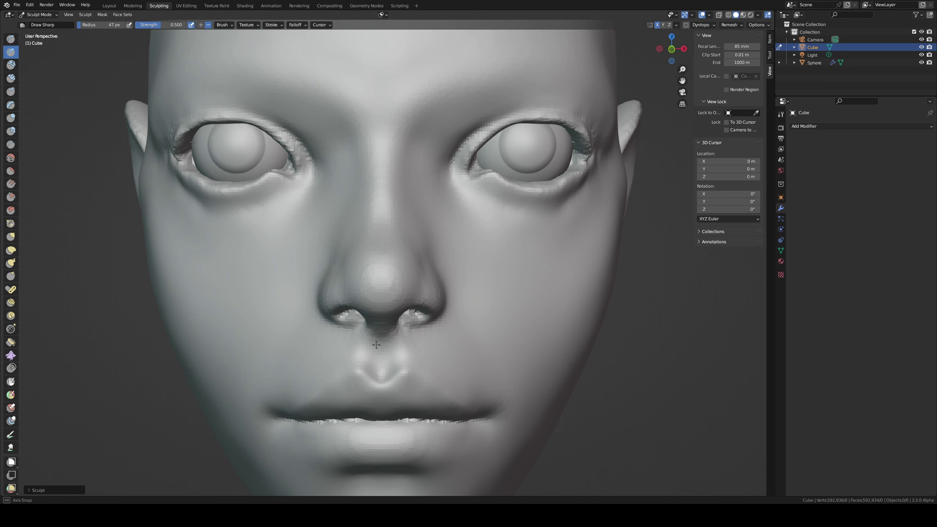
pyautogui.moveTo(376, 344); pyautogui.dragTo(408, 346, button='middle')
pyautogui.moveTo(404, 343); pyautogui.dragTo(373, 364)
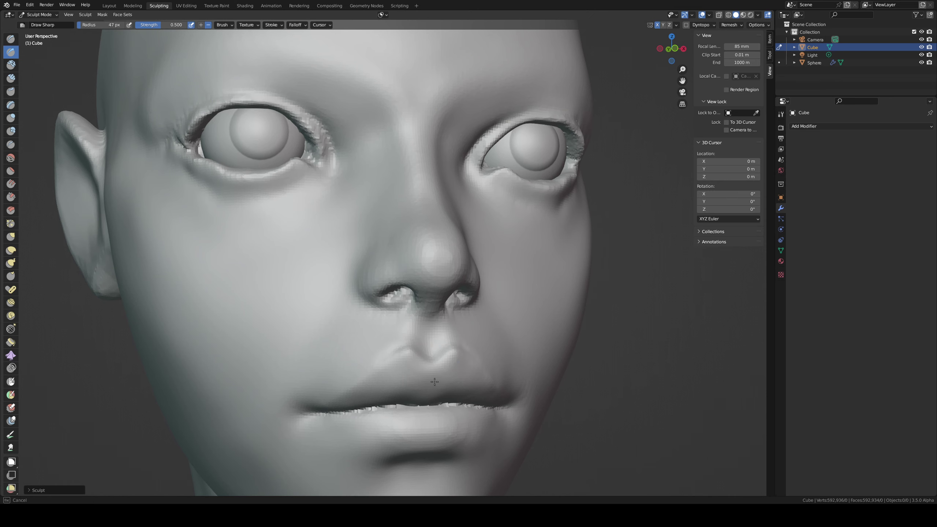
pyautogui.moveTo(480, 345); pyautogui.dragTo(422, 416, button='middle')
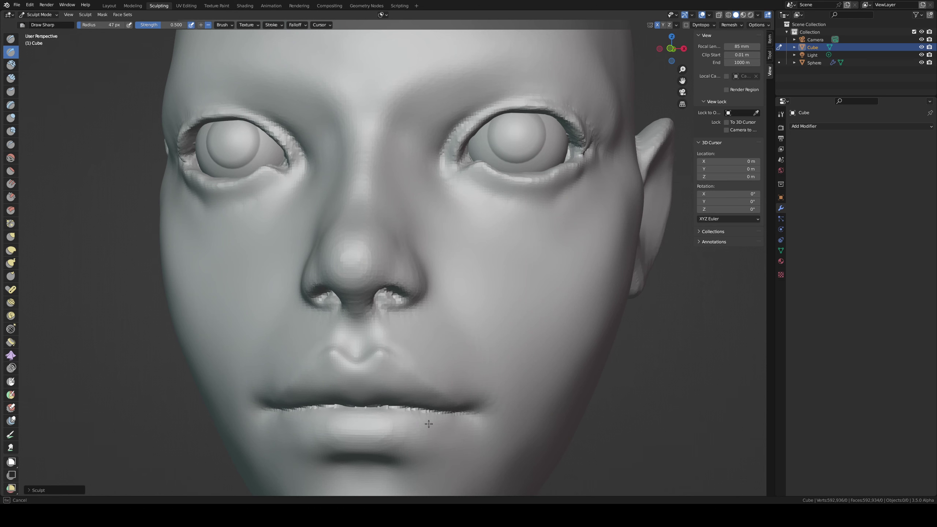
pyautogui.moveTo(308, 386); pyautogui.dragTo(387, 374, button='middle')
# Step: Tighten the line between the lips from centre to corner with the Pinch/Magnify brush at 65 px
pyautogui.press('p')
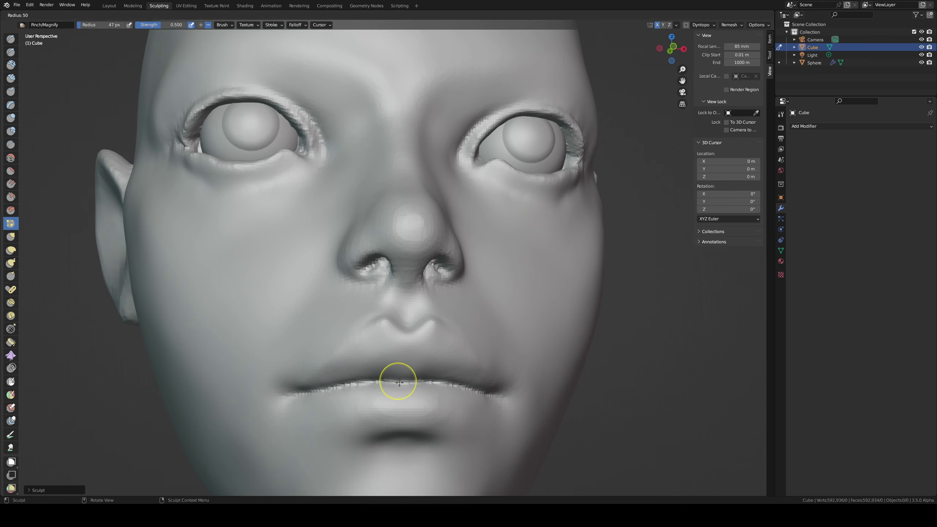
pyautogui.moveTo(397, 381); pyautogui.dragTo(402, 385)
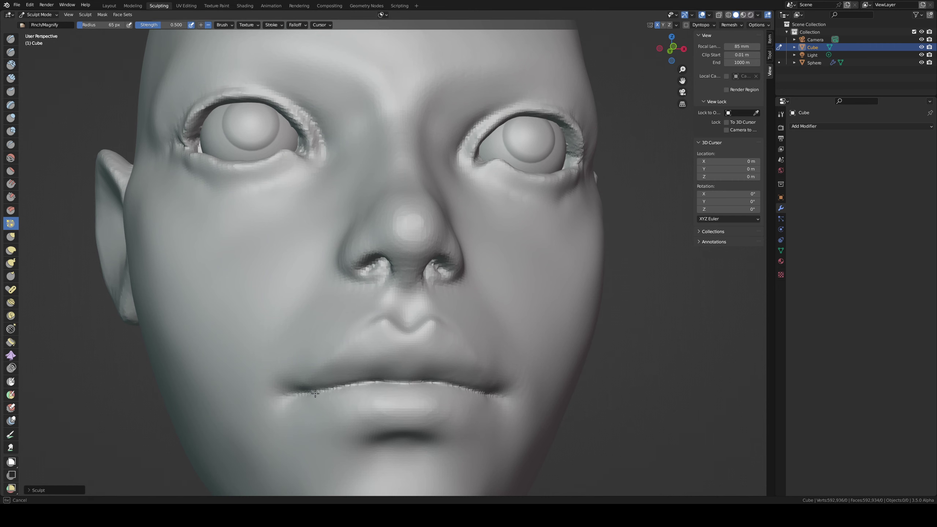
pyautogui.moveTo(315, 393); pyautogui.dragTo(383, 385)
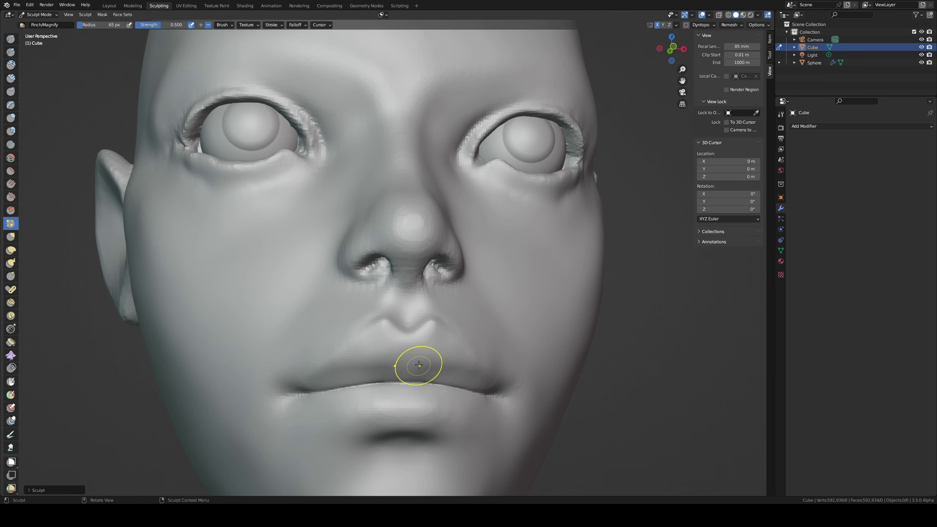
# Step: Try to reshape the area below the mouth with the Grab brush at 132 px
pyautogui.moveTo(418, 362)
pyautogui.mouseDown(button='middle')
pyautogui.moveTo(368, 370)
pyautogui.moveTo(366, 391)
pyautogui.mouseUp(button='middle')
pyautogui.press('g')
pyautogui.moveTo(397, 412); pyautogui.dragTo(469, 410)
pyautogui.hotkey('ctrl', 'z')
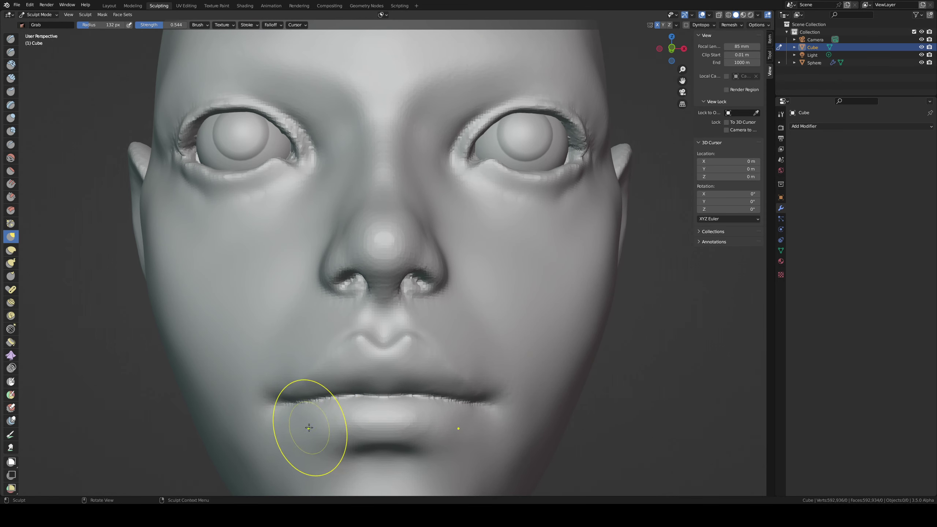
pyautogui.press('f')
pyautogui.click(284, 427)
pyautogui.moveTo(318, 413); pyautogui.dragTo(349, 397, button='middle')
# Step: Carve the line between the lips from the mouth corner inward with the Draw Sharp brush at 28 px
pyautogui.press('d')
pyautogui.press('f')
pyautogui.click(336, 396)
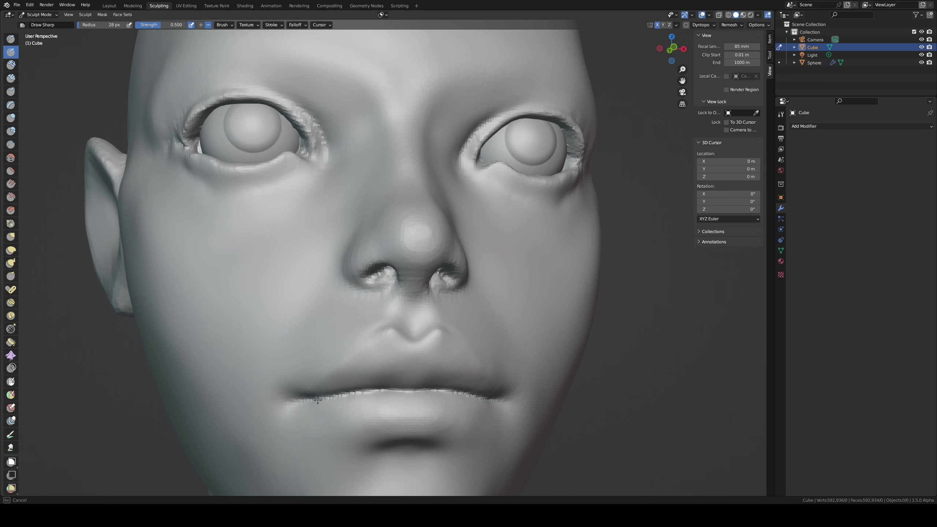
pyautogui.moveTo(318, 399); pyautogui.dragTo(371, 388)
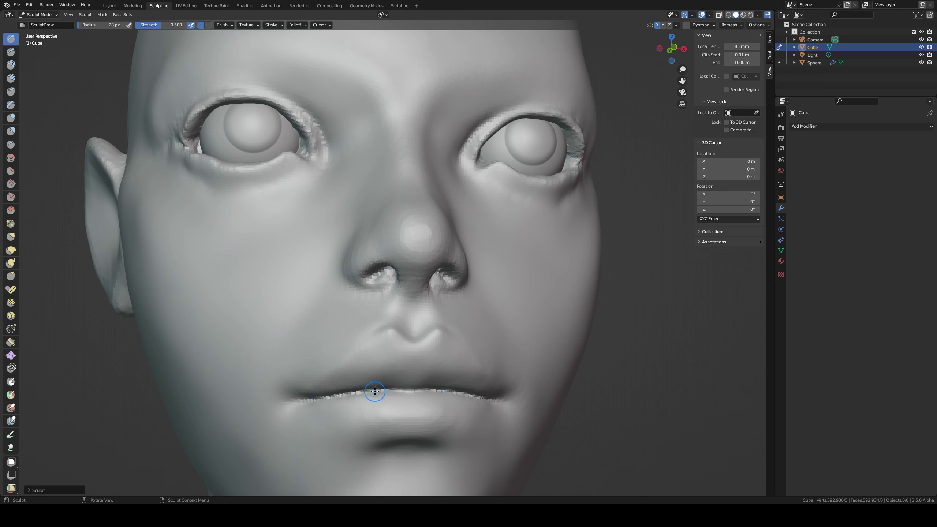
# Step: Deepen the line between the lips with the Crease brush at 40 px and enlarge its radius to 70 px
pyautogui.hotkey('shift', 'c')
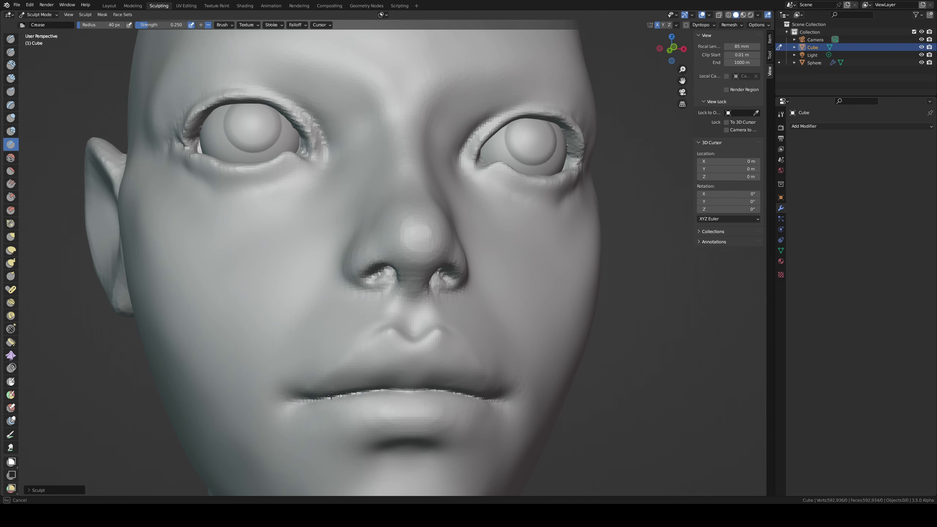
pyautogui.moveTo(331, 395)
pyautogui.mouseDown()
pyautogui.moveTo(381, 388)
pyautogui.moveTo(488, 401)
pyautogui.mouseUp()
pyautogui.press('f')
pyautogui.click(475, 393)
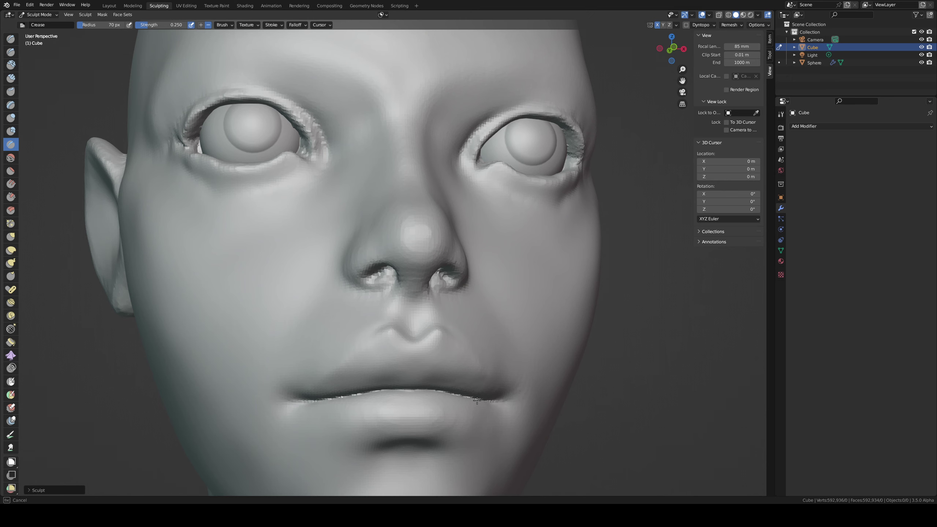
# Step: Try to reshape the upper lip area below the nose in side profile with a resized Grab brush
pyautogui.moveTo(333, 383)
pyautogui.mouseDown(button='middle')
pyautogui.moveTo(309, 351)
pyautogui.moveTo(272, 366)
pyautogui.moveTo(345, 341)
pyautogui.moveTo(313, 351)
pyautogui.mouseUp(button='middle')
pyautogui.press('g')
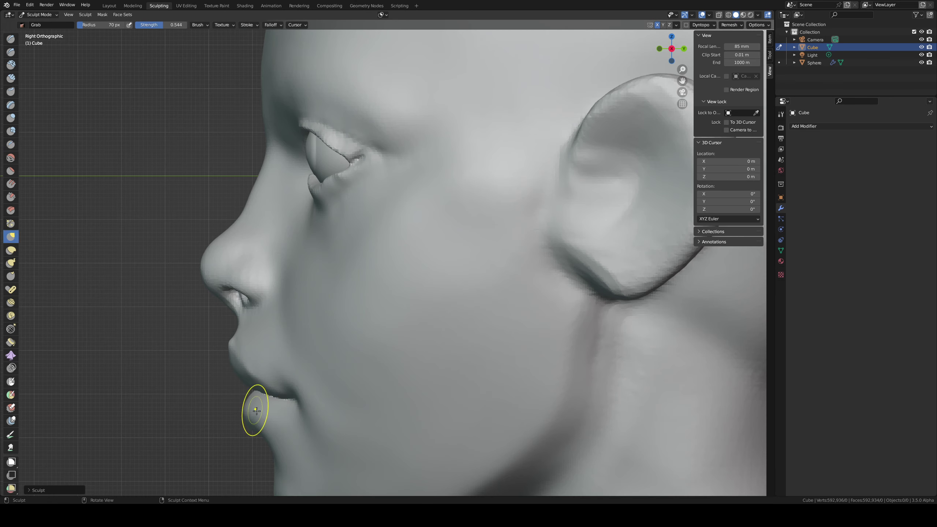
pyautogui.scroll(-2, 293, 397)
pyautogui.press('f')
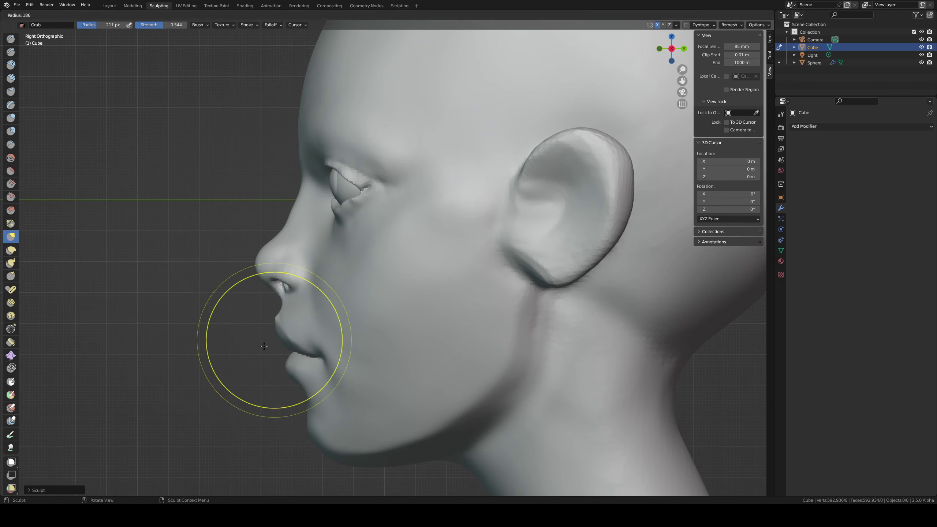
pyautogui.click(334, 342)
pyautogui.press('f')
pyautogui.click(243, 349)
pyautogui.moveTo(281, 317)
pyautogui.mouseDown()
pyautogui.moveTo(283, 301)
pyautogui.moveTo(302, 287)
pyautogui.mouseUp()
pyautogui.hotkey('ctrl', 'z')
# Step: Try to adjust the profile below the lower lip with a resized Grab brush
pyautogui.press('f')
pyautogui.click(315, 311)
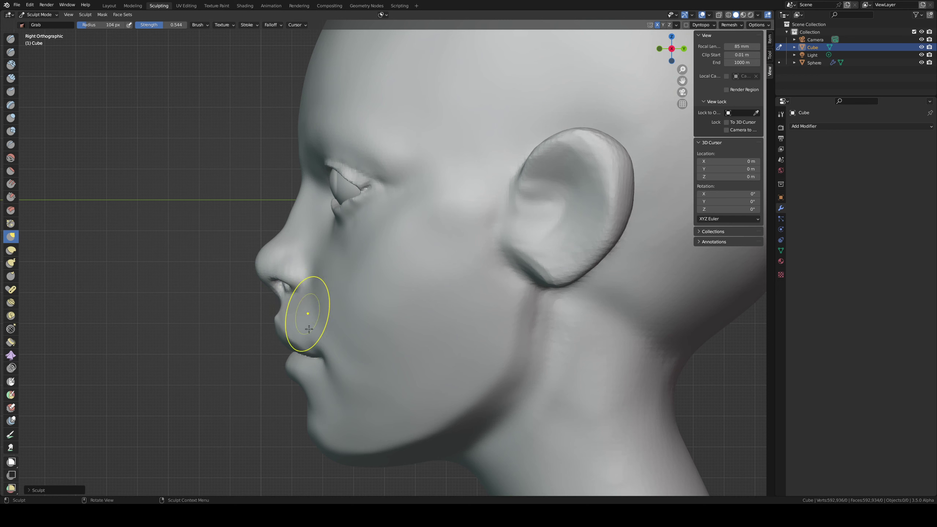
pyautogui.press('f')
pyautogui.click(304, 393)
pyautogui.moveTo(304, 393); pyautogui.dragTo(303, 389)
pyautogui.hotkey('ctrl', 'z')
pyautogui.hotkey('ctrl', 'z')
# Step: Reshape the upper lip's side profile with the Grab brush at 89 px
pyautogui.moveTo(252, 412)
pyautogui.mouseDown(button='middle')
pyautogui.moveTo(286, 406)
pyautogui.moveTo(271, 389)
pyautogui.mouseUp(button='middle')
pyautogui.press('f')
pyautogui.click(283, 334)
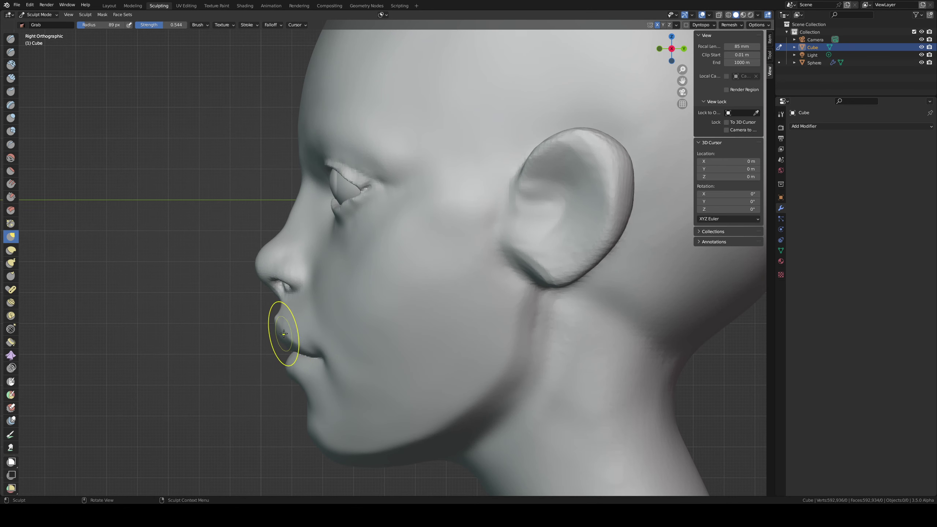
pyautogui.moveTo(284, 335); pyautogui.dragTo(276, 316)
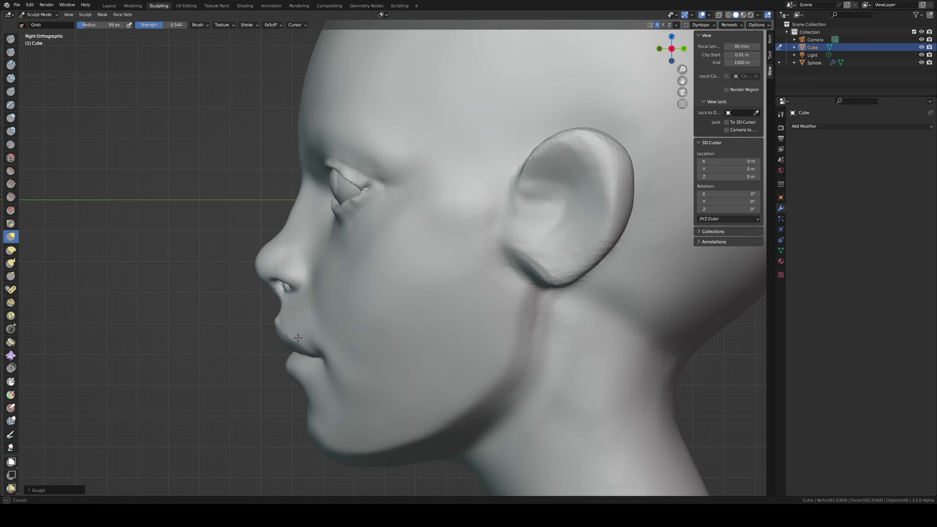
pyautogui.moveTo(294, 346); pyautogui.dragTo(291, 350)
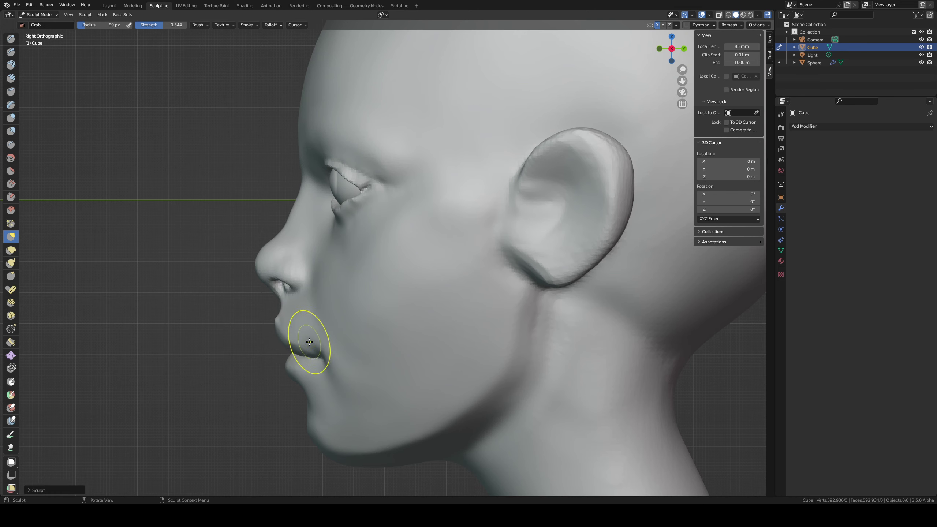
# Step: Adjust the lower lip and the hollow beneath it with the Grab brush at 97 px
pyautogui.moveTo(310, 342)
pyautogui.mouseDown(button='middle')
pyautogui.moveTo(391, 326)
pyautogui.moveTo(491, 331)
pyautogui.moveTo(406, 363)
pyautogui.mouseUp(button='middle')
pyautogui.press('f')
pyautogui.click(420, 363)
pyautogui.moveTo(418, 358); pyautogui.dragTo(419, 365)
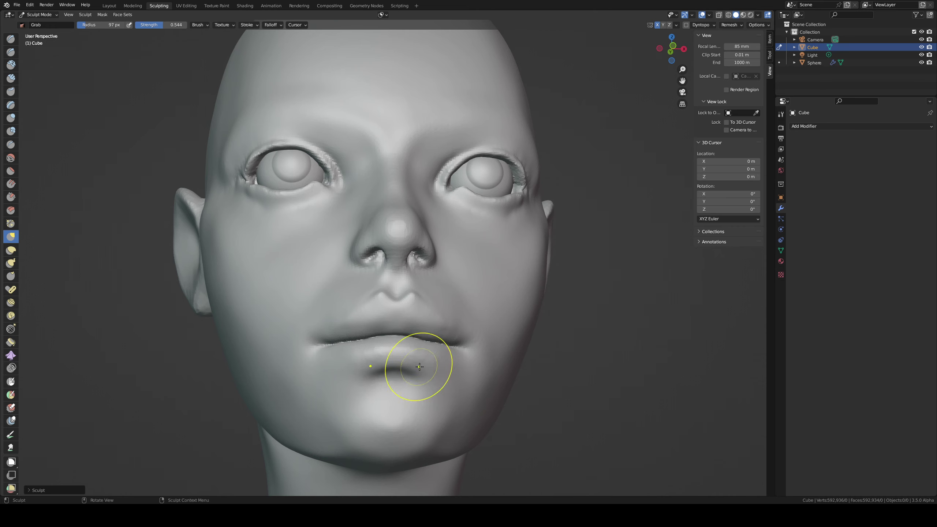
pyautogui.moveTo(420, 366); pyautogui.dragTo(300, 375, button='middle')
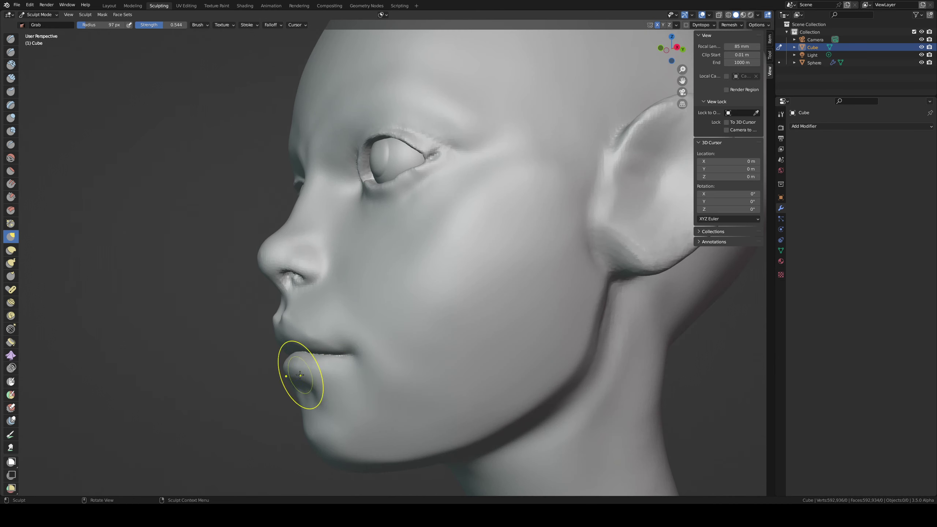
pyautogui.moveTo(300, 375); pyautogui.dragTo(297, 376)
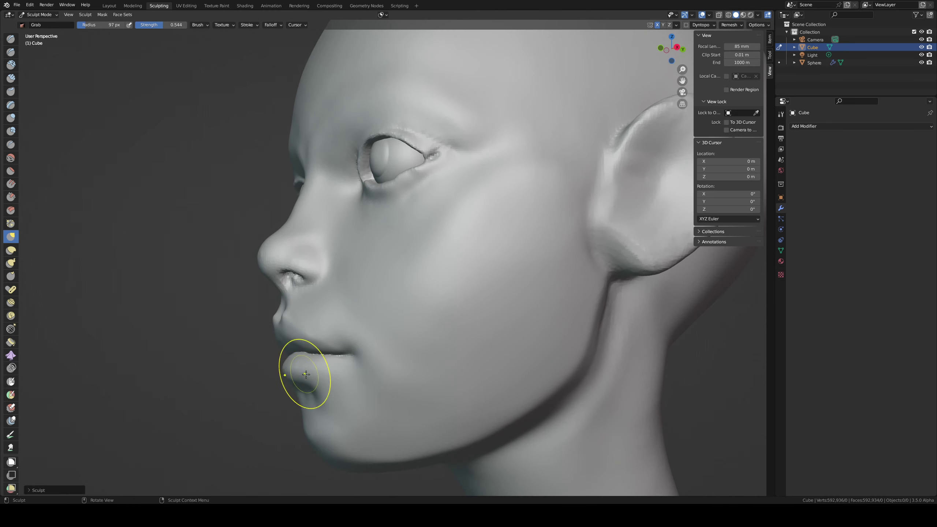
# Step: Adjust the sideways curvature of the lips from below with the Grab brush and reduce its radius to 71 px
pyautogui.moveTo(313, 377)
pyautogui.mouseDown(button='middle')
pyautogui.moveTo(354, 384)
pyautogui.moveTo(324, 393)
pyautogui.moveTo(368, 282)
pyautogui.moveTo(389, 278)
pyautogui.mouseUp(button='middle')
pyautogui.moveTo(432, 167); pyautogui.dragTo(436, 169, button='middle')
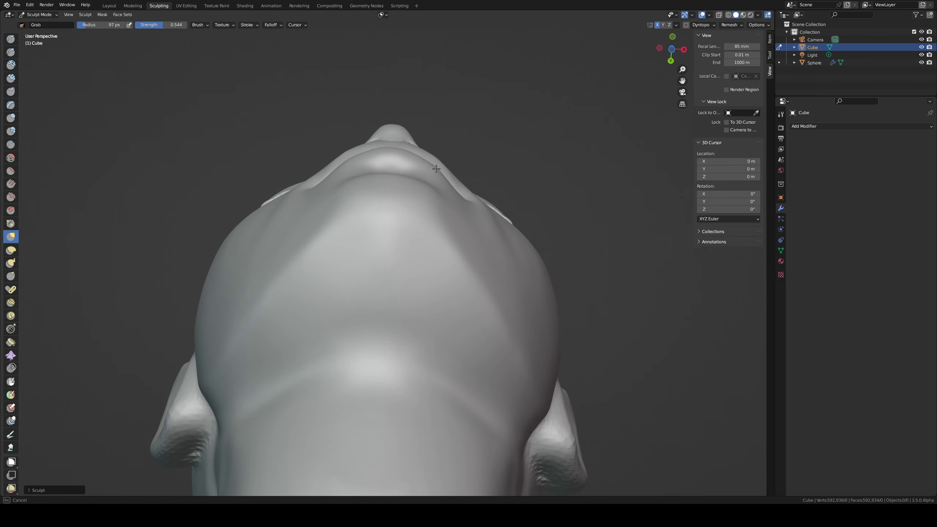
pyautogui.moveTo(437, 169); pyautogui.dragTo(430, 166)
pyautogui.moveTo(430, 166); pyautogui.dragTo(426, 161)
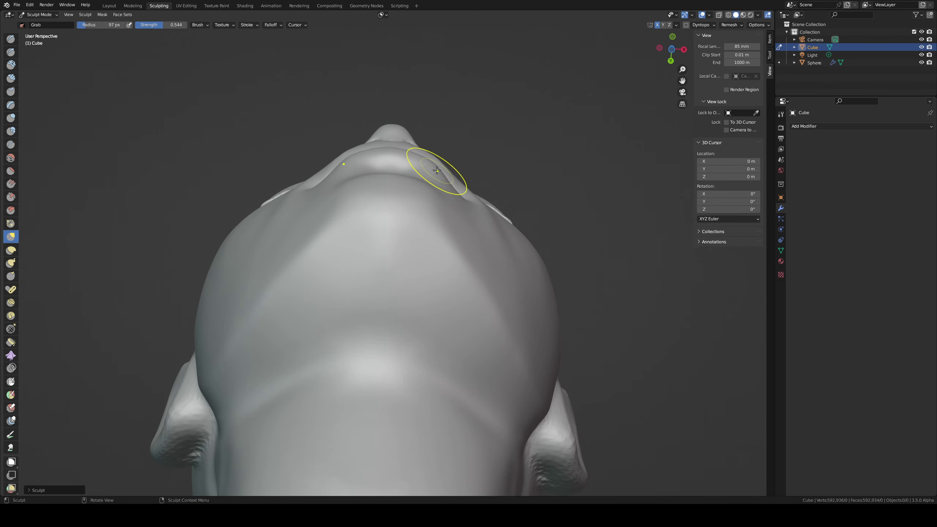
pyautogui.moveTo(445, 205); pyautogui.dragTo(390, 326, button='middle')
pyautogui.press('f')
pyautogui.click(365, 393)
# Step: Build up the lower lip toward the mouth corners with the Clay Strips brush at 46 px
pyautogui.moveTo(325, 391); pyautogui.dragTo(410, 350, button='middle')
pyautogui.press('2')
pyautogui.press('f')
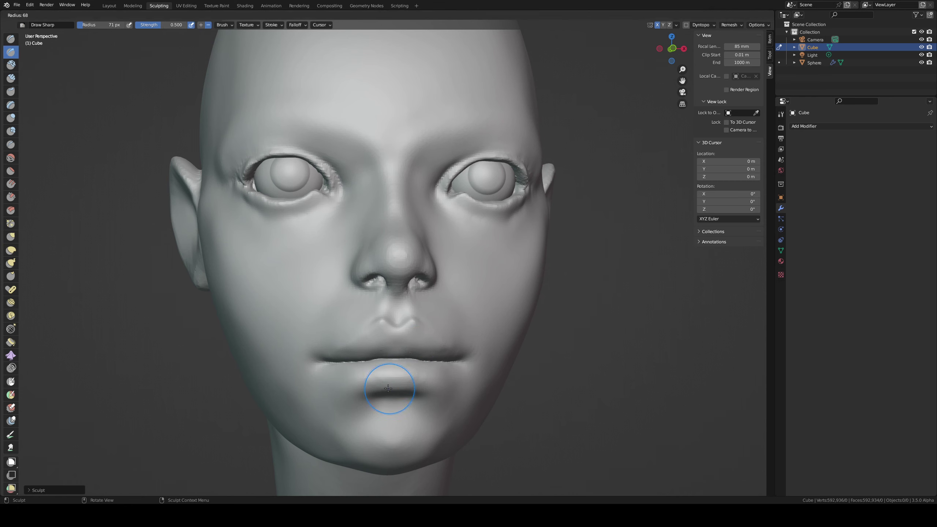
pyautogui.click(414, 388)
pyautogui.moveTo(412, 387)
pyautogui.mouseDown(button='middle')
pyautogui.moveTo(390, 371)
pyautogui.moveTo(345, 397)
pyautogui.moveTo(429, 383)
pyautogui.moveTo(413, 392)
pyautogui.mouseUp(button='middle')
pyautogui.press('c')
pyautogui.click(388, 392)
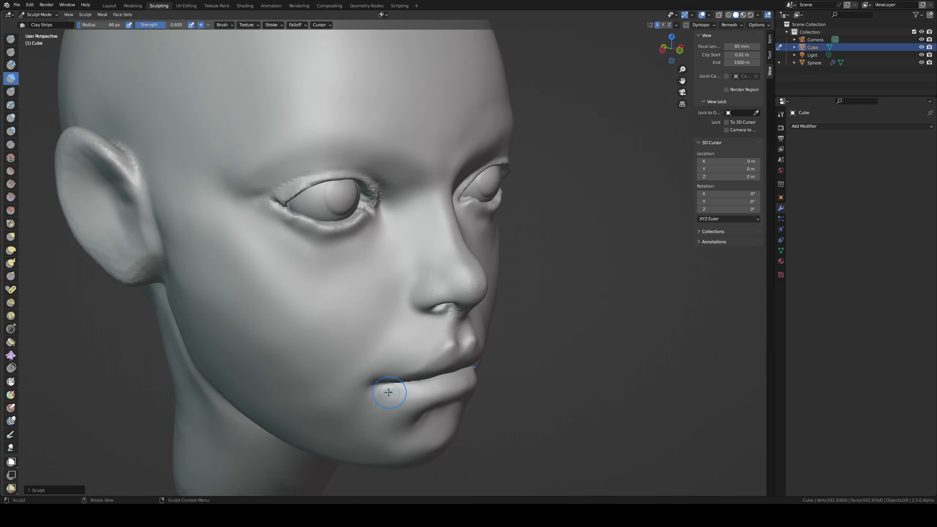
pyautogui.moveTo(426, 393); pyautogui.dragTo(444, 394)
pyautogui.moveTo(394, 389); pyautogui.dragTo(417, 365, button='middle')
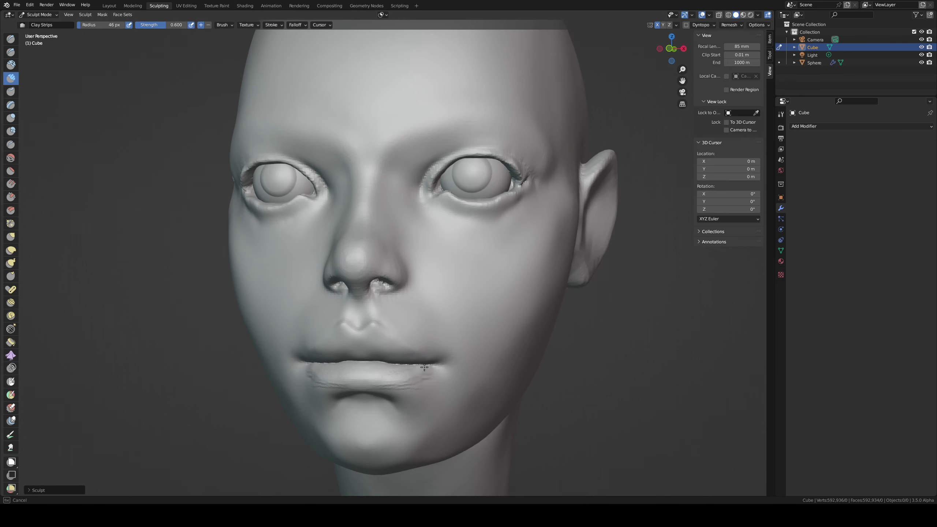
# Step: Sharpen the lower lip and mouth line with the Draw Sharp brush, enlarging its radius from 46 px to 126 px
pyautogui.press('2')
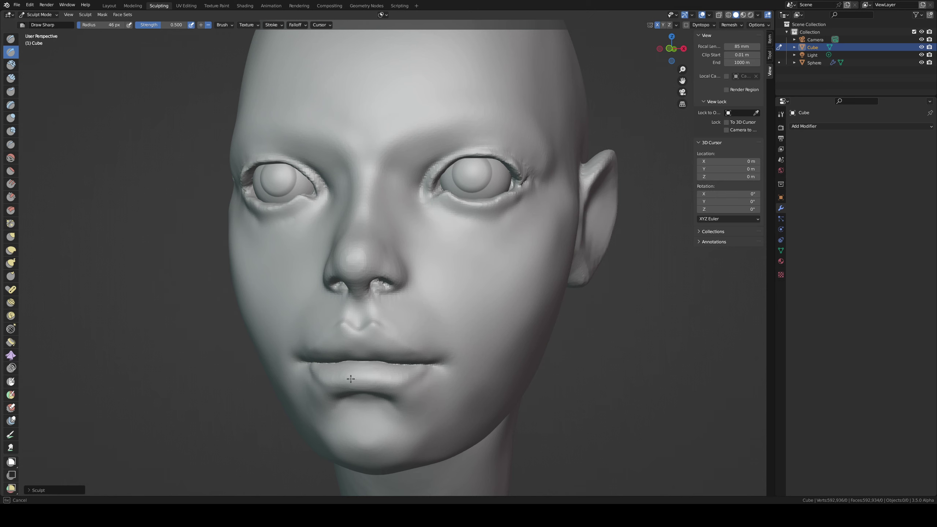
pyautogui.moveTo(319, 374); pyautogui.dragTo(336, 368, button='middle')
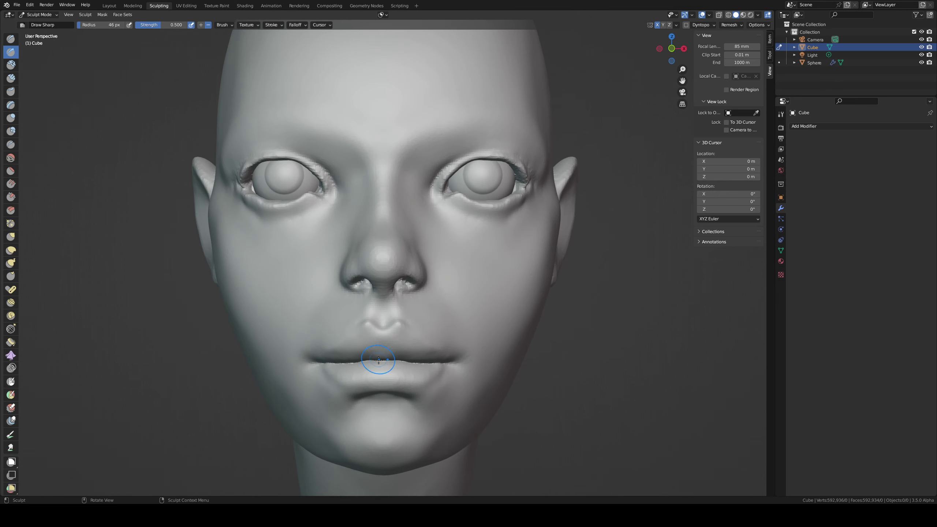
pyautogui.moveTo(387, 348); pyautogui.dragTo(369, 350, button='middle')
pyautogui.press('f')
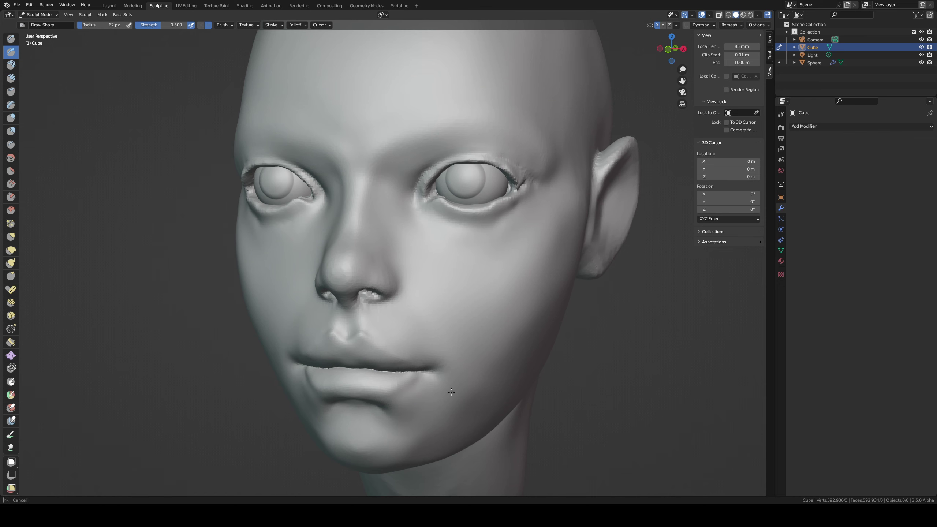
pyautogui.click(482, 343)
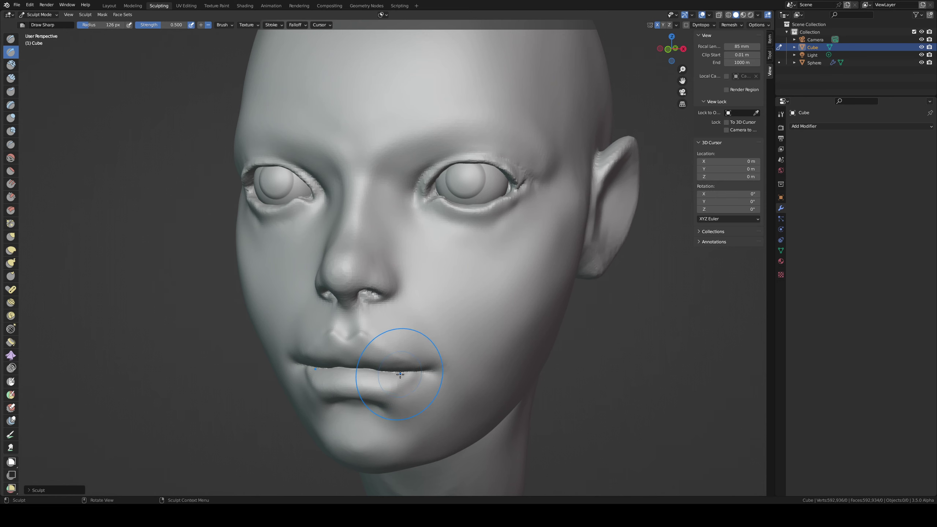
# Step: Soften the lower lip near the mouth corner with the Smooth brush at strength 0.376
pyautogui.press('s')
pyautogui.hotkey('shift', 'f')
pyautogui.click(412, 394)
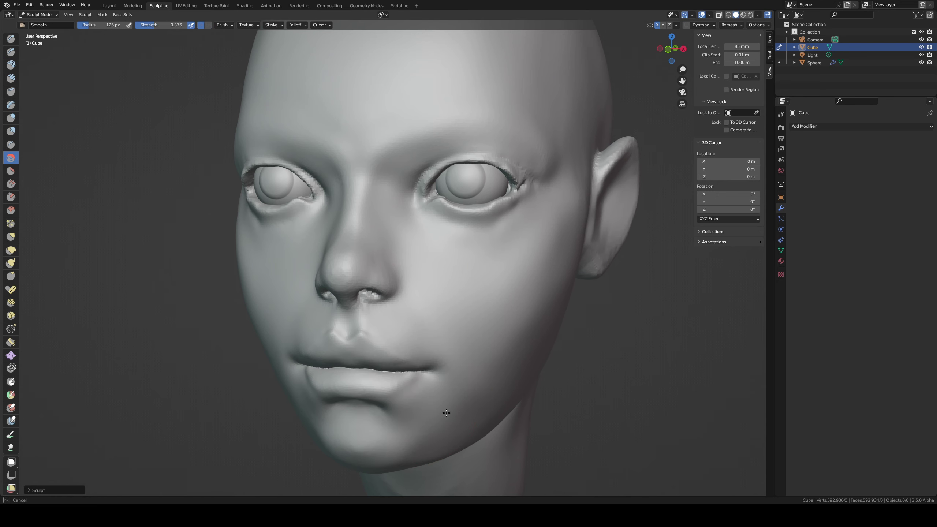
# Step: Build up the lower lip along the mouth line with the Clay Strips brush at 58 px
pyautogui.moveTo(443, 345)
pyautogui.mouseDown(button='middle')
pyautogui.moveTo(487, 318)
pyautogui.moveTo(443, 357)
pyautogui.moveTo(367, 374)
pyautogui.moveTo(370, 390)
pyautogui.mouseUp(button='middle')
pyautogui.press('f')
pyautogui.click(365, 381)
pyautogui.press('c')
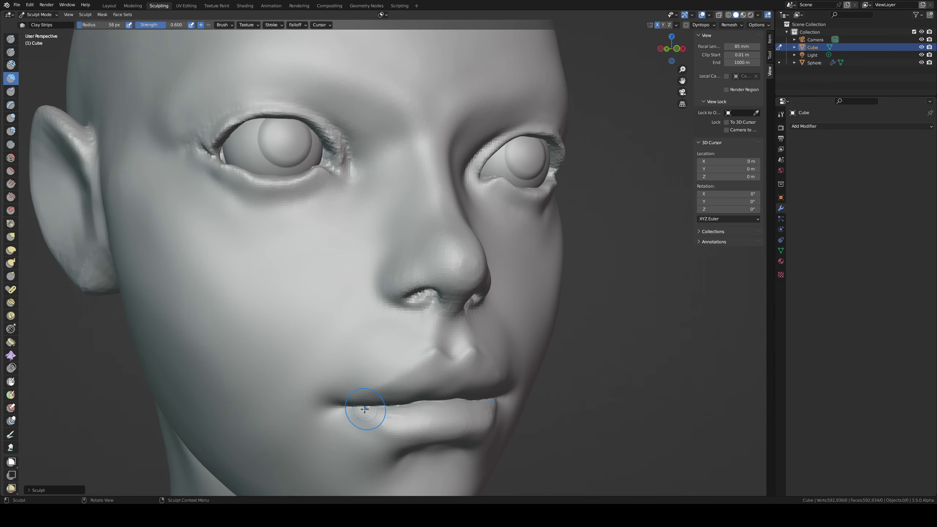
pyautogui.moveTo(412, 406)
pyautogui.mouseDown()
pyautogui.moveTo(422, 406)
pyautogui.moveTo(401, 405)
pyautogui.mouseUp()
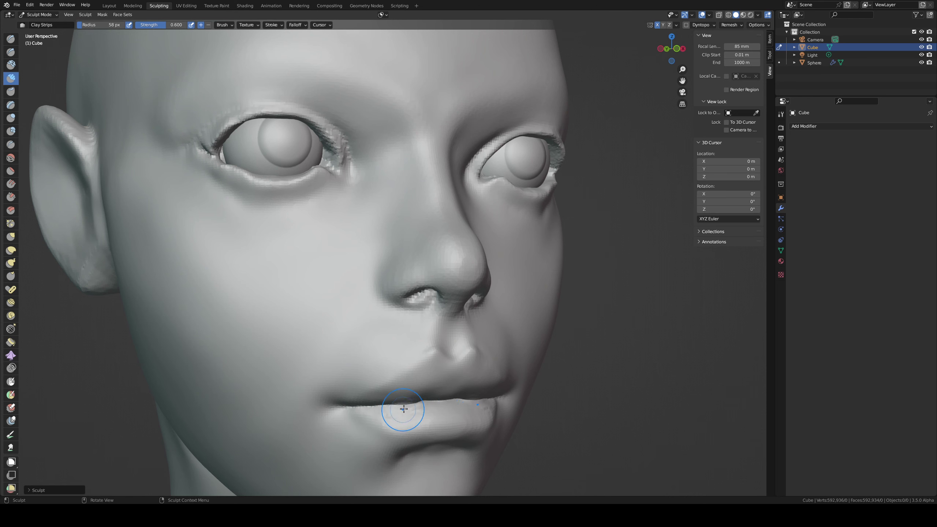
# Step: Add volume to the lower lip with the Inflate/Deflate brush, using a 43 px radius and enlarging it to 78 px
pyautogui.moveTo(413, 388); pyautogui.dragTo(428, 379, button='middle')
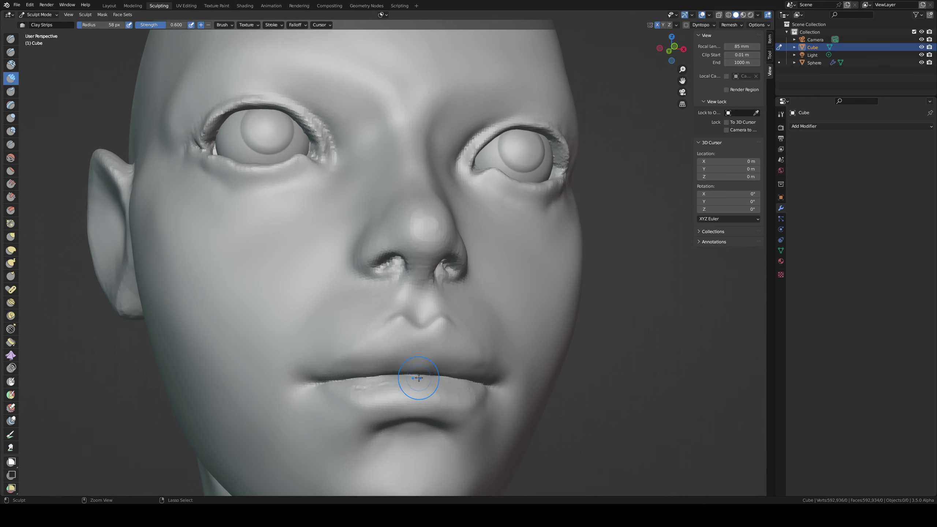
pyautogui.press('i')
pyautogui.moveTo(348, 378); pyautogui.dragTo(406, 385)
pyautogui.hotkey('ctrl', 'z')
pyautogui.press('f')
pyautogui.click(381, 390)
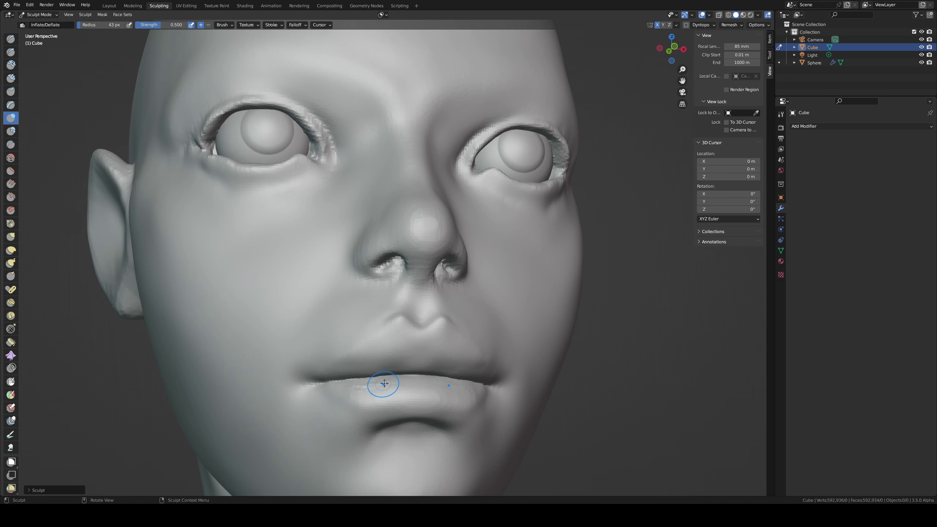
pyautogui.moveTo(384, 383); pyautogui.dragTo(427, 402, button='middle')
pyautogui.press('f')
pyautogui.click(425, 418)
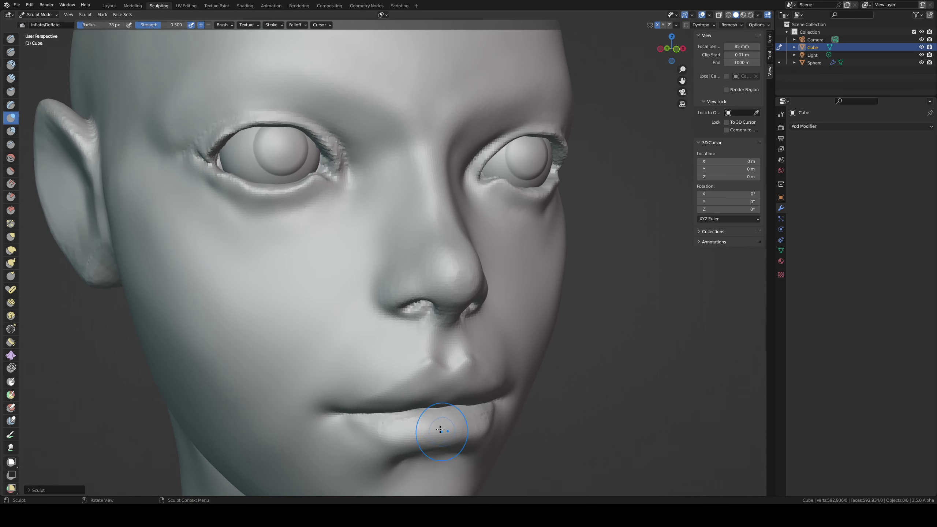
# Step: Adjust the hollow beneath the lower lip in side profile with the Grab brush at 103 px
pyautogui.moveTo(399, 442)
pyautogui.keyDown('alt'); pyautogui.mouseDown(button='middle')
pyautogui.moveTo(340, 383)
pyautogui.moveTo(266, 424)
pyautogui.mouseUp(button='middle'); pyautogui.keyUp('alt')
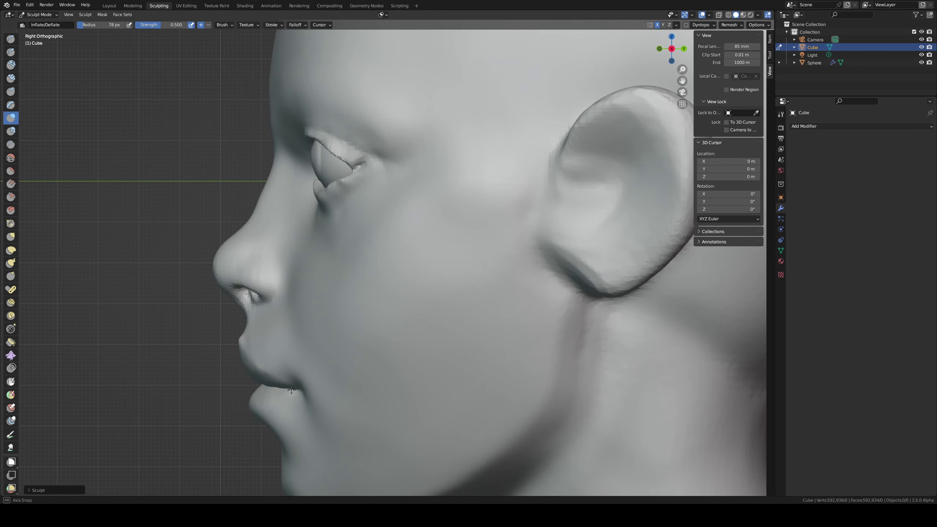
pyautogui.press('g')
pyautogui.press('f')
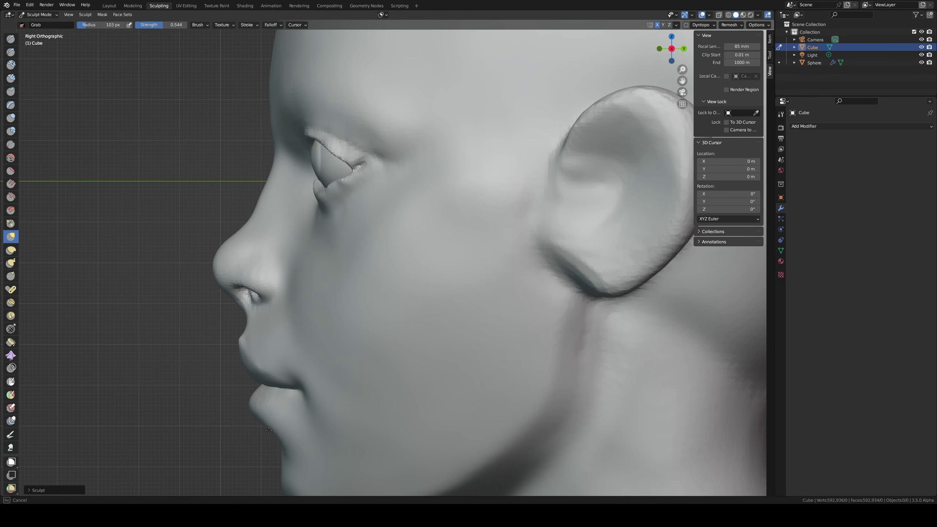
pyautogui.click(273, 430)
pyautogui.moveTo(279, 434); pyautogui.dragTo(280, 433)
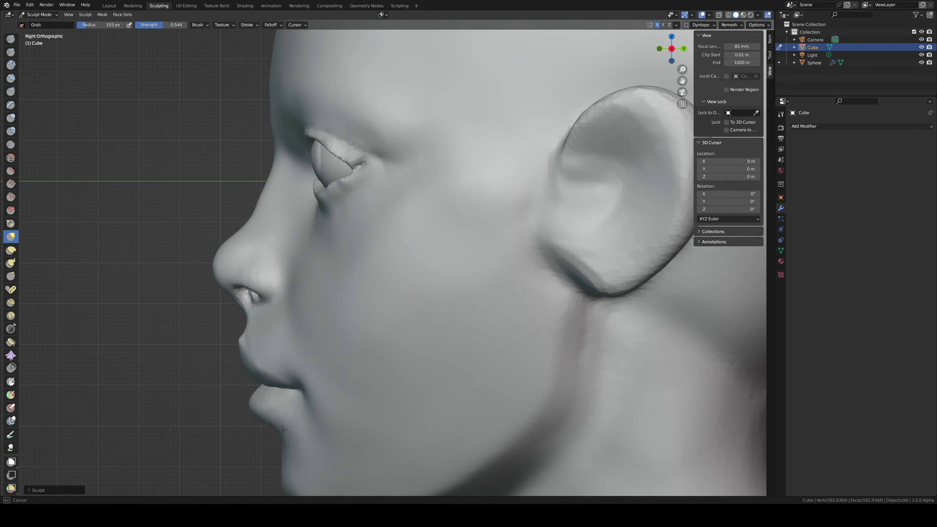
pyautogui.moveTo(280, 433)
pyautogui.mouseDown(button='middle')
pyautogui.moveTo(337, 408)
pyautogui.moveTo(349, 391)
pyautogui.mouseUp(button='middle')
pyautogui.moveTo(338, 392); pyautogui.dragTo(355, 392)
pyautogui.hotkey('ctrl', 'z')
# Step: Reshape the lower lip's contour toward the mouth corners from the front with the Grab brush at about 83 px
pyautogui.press('f')
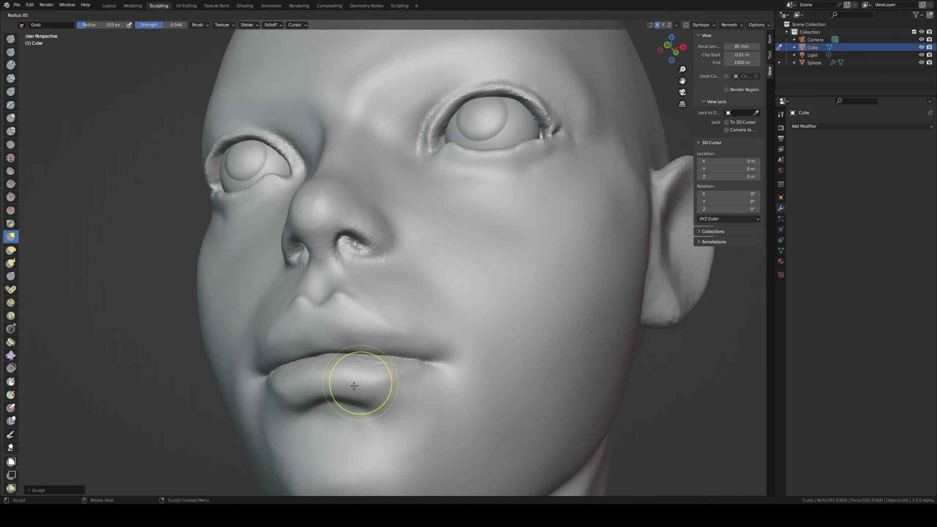
pyautogui.click(390, 384)
pyautogui.moveTo(391, 384); pyautogui.dragTo(373, 397, button='middle')
pyautogui.press('f')
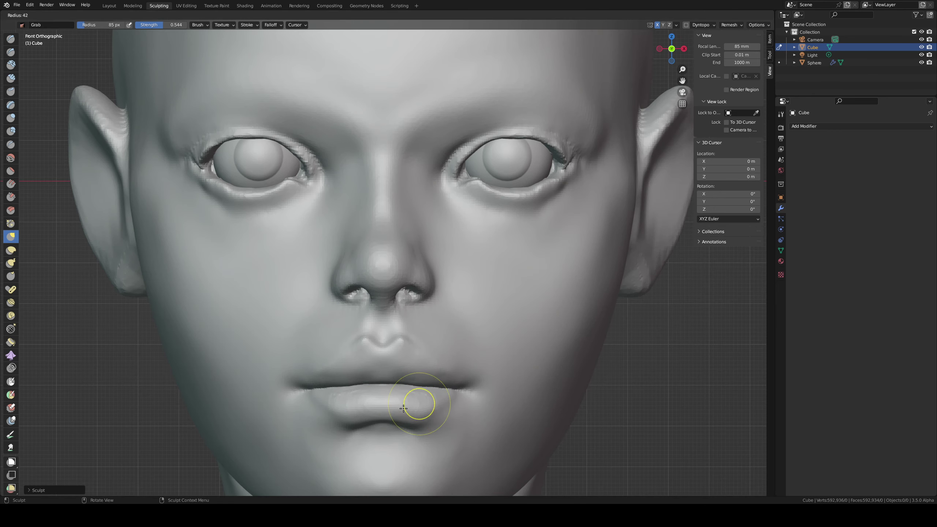
pyautogui.click(434, 406)
pyautogui.moveTo(412, 413)
pyautogui.mouseDown()
pyautogui.moveTo(391, 412)
pyautogui.moveTo(408, 402)
pyautogui.moveTo(382, 393)
pyautogui.mouseUp()
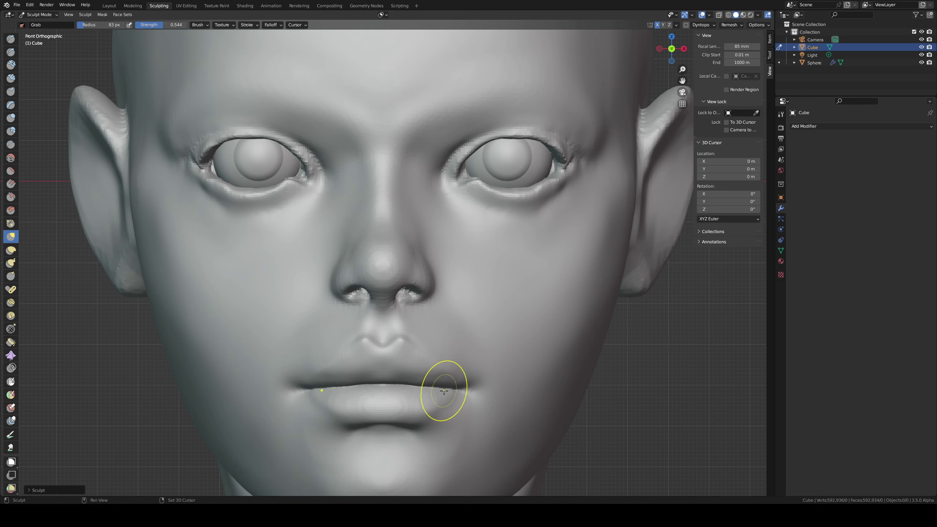
pyautogui.press('f')
pyautogui.click(430, 412)
# Step: Define the lower lip's outline with the Draw Sharp brush at 38 px and smooth the edge beneath it
pyautogui.press('d')
pyautogui.press('f')
pyautogui.click(413, 416)
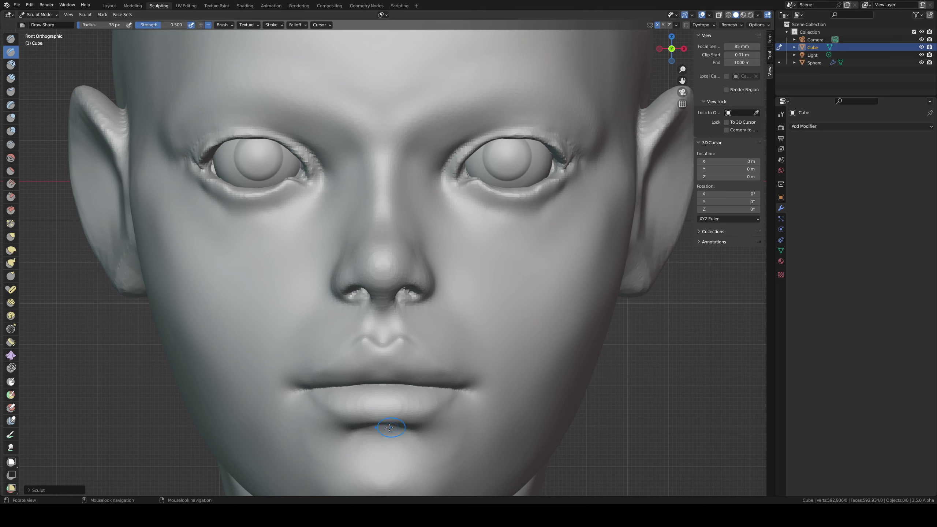
pyautogui.moveTo(390, 427)
pyautogui.mouseDown(button='middle')
pyautogui.moveTo(434, 409)
pyautogui.moveTo(416, 407)
pyautogui.mouseUp(button='middle')
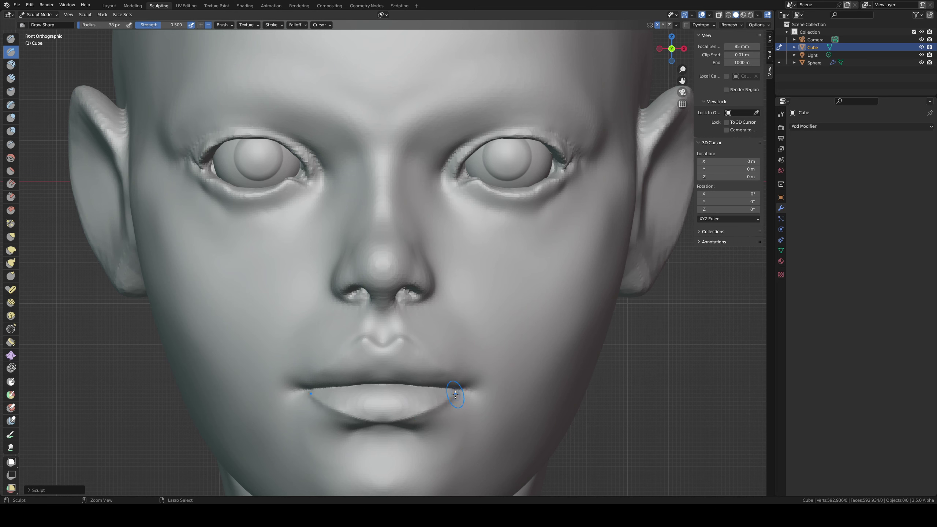
pyautogui.moveTo(456, 398); pyautogui.dragTo(426, 417)
pyautogui.press('shift')
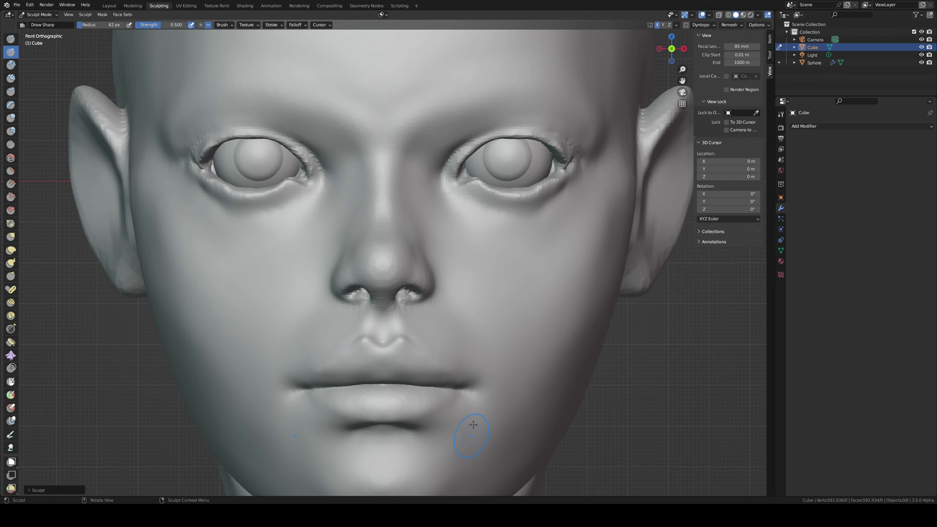
pyautogui.scroll(-2, 473, 425)
pyautogui.moveTo(370, 405)
pyautogui.keyDown('shift'); pyautogui.mouseDown()
pyautogui.moveTo(355, 405)
pyautogui.moveTo(382, 412)
pyautogui.mouseUp(); pyautogui.keyUp('shift')
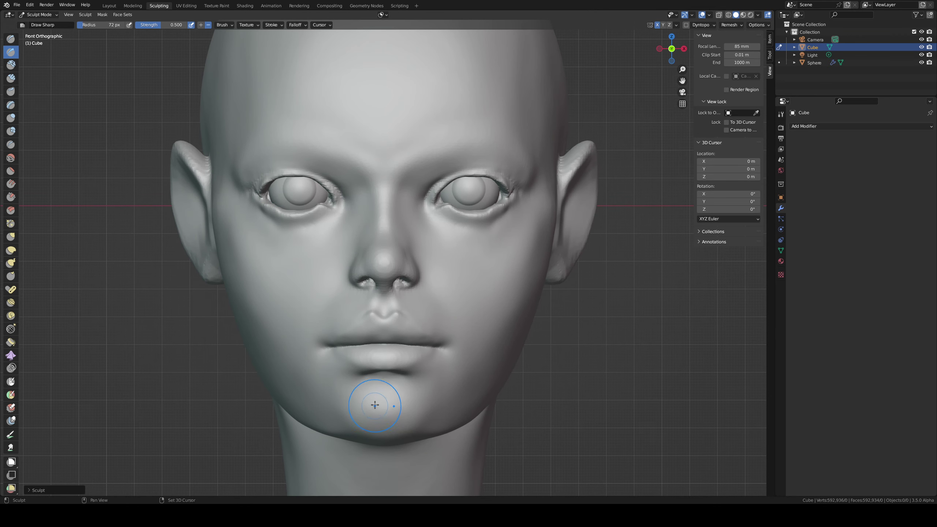
# Step: Flatten the chin surface with the Scrape/Peaks brush at 72 px
pyautogui.moveTo(375, 396); pyautogui.dragTo(381, 404, button='middle')
pyautogui.hotkey('shift', 't')
pyautogui.moveTo(384, 406); pyautogui.dragTo(386, 408)
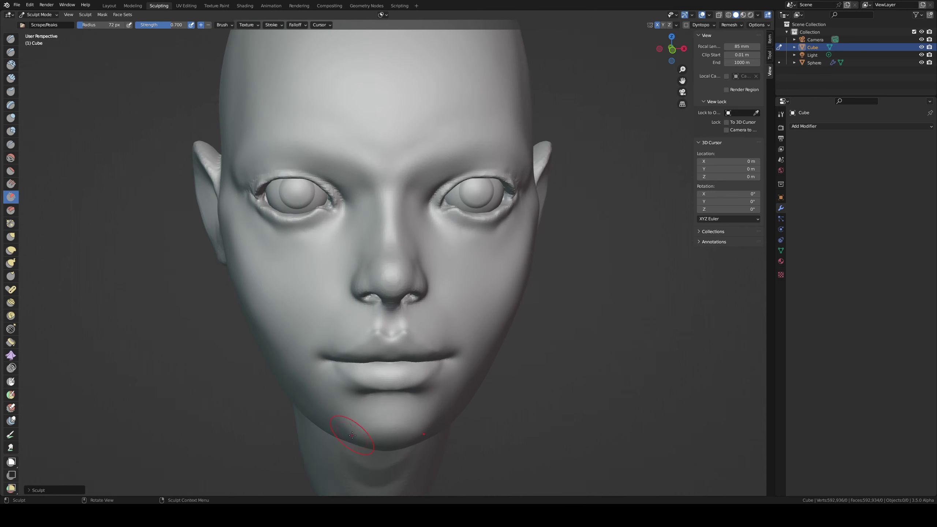
pyautogui.moveTo(352, 436); pyautogui.dragTo(376, 381, button='middle')
pyautogui.moveTo(370, 393); pyautogui.dragTo(380, 386)
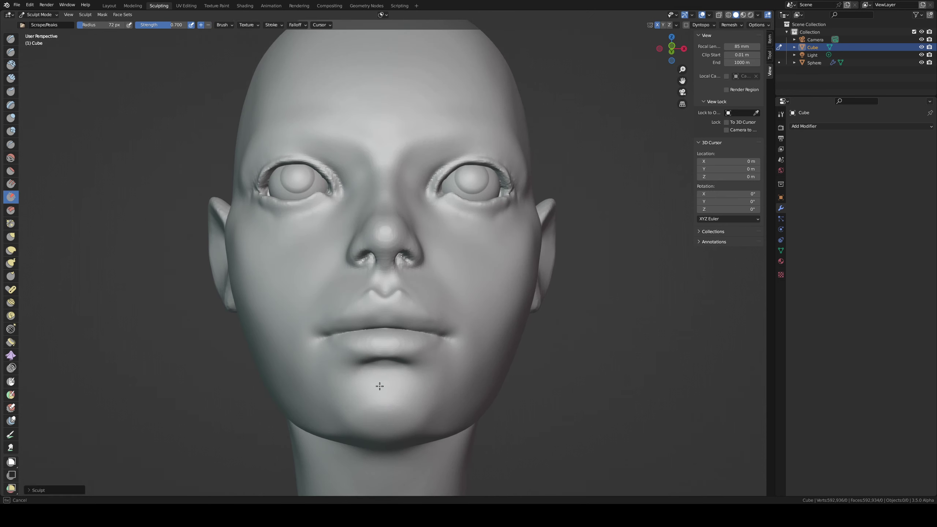
# Step: Scrape the jawline and the front of the chin from the side with the Scrape/Peaks brush at 98 px
pyautogui.moveTo(380, 386)
pyautogui.mouseDown(button='middle')
pyautogui.moveTo(412, 423)
pyautogui.moveTo(407, 405)
pyautogui.moveTo(375, 384)
pyautogui.mouseUp(button='middle')
pyautogui.press('f')
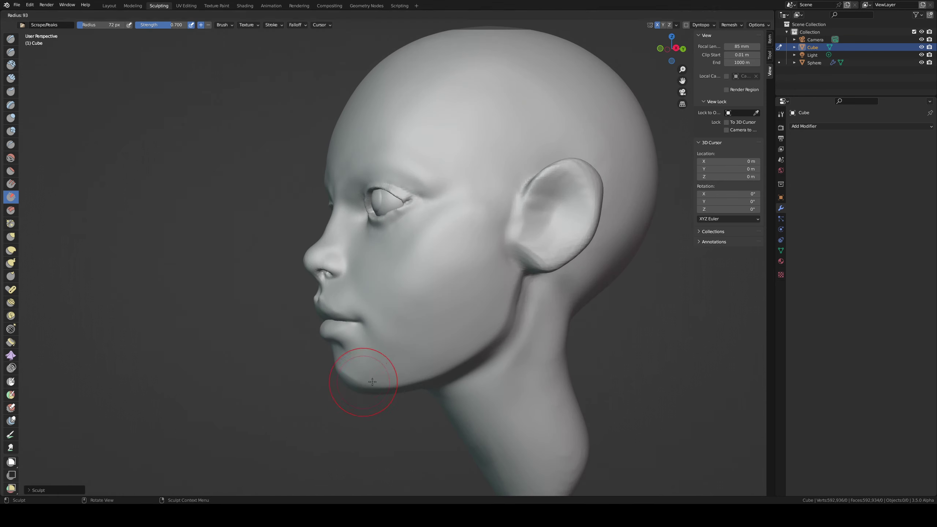
pyautogui.click(373, 381)
pyautogui.moveTo(490, 323); pyautogui.dragTo(453, 356)
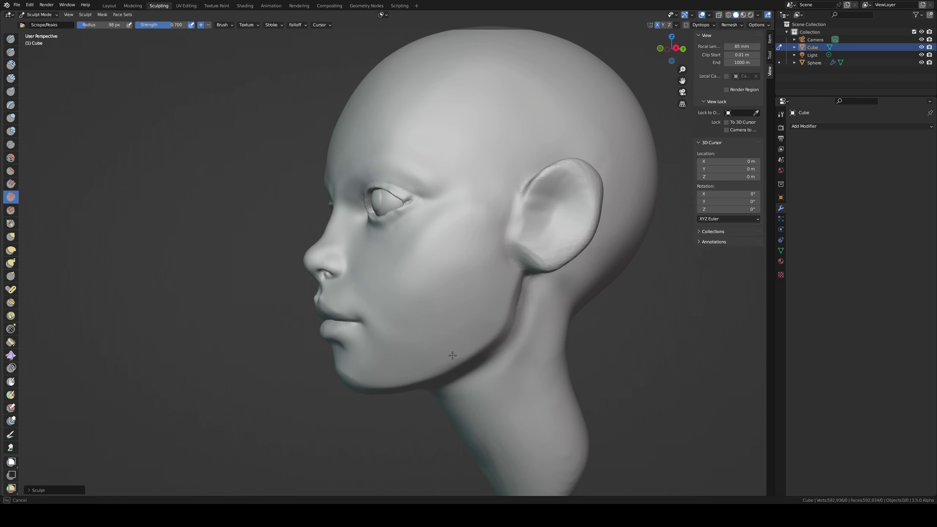
pyautogui.moveTo(334, 377); pyautogui.dragTo(332, 377)
# Step: Flatten the strip between the nostrils from below with the Scrape/Peaks brush, reducing its radius to 69 px
pyautogui.moveTo(408, 342)
pyautogui.mouseDown(button='middle')
pyautogui.moveTo(422, 375)
pyautogui.moveTo(448, 345)
pyautogui.moveTo(418, 257)
pyautogui.mouseUp(button='middle')
pyautogui.moveTo(367, 275)
pyautogui.mouseDown(button='middle')
pyautogui.moveTo(345, 225)
pyautogui.moveTo(355, 230)
pyautogui.mouseUp(button='middle')
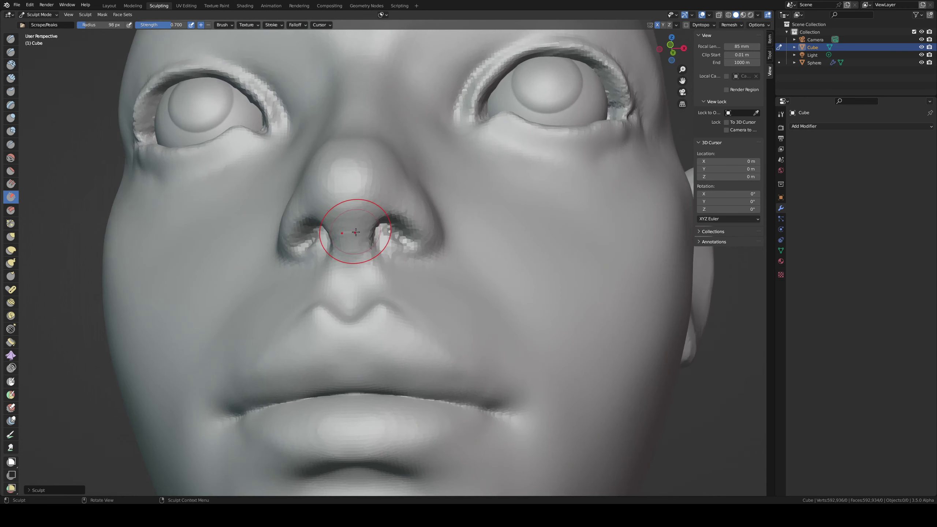
pyautogui.moveTo(338, 231); pyautogui.dragTo(355, 245)
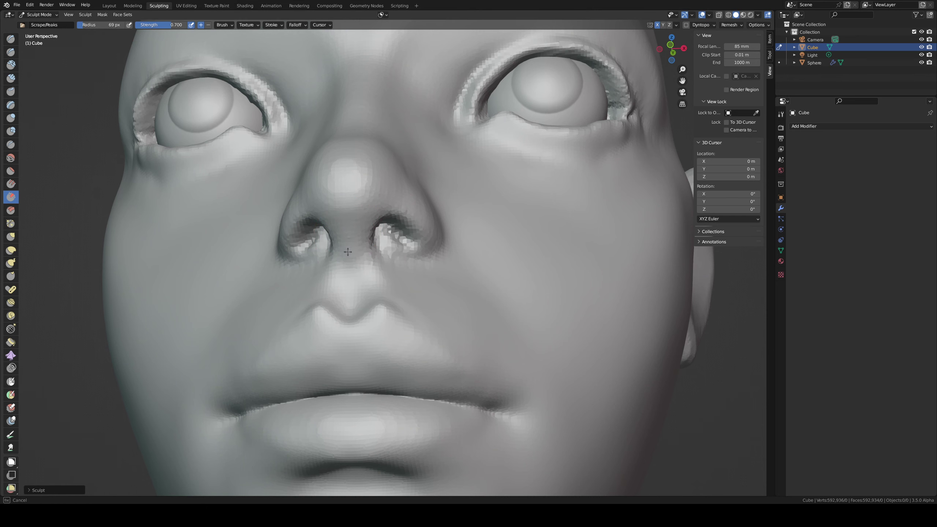
# Step: Build up the nostril wings with the Clay Strips brush at 69 px
pyautogui.press('c')
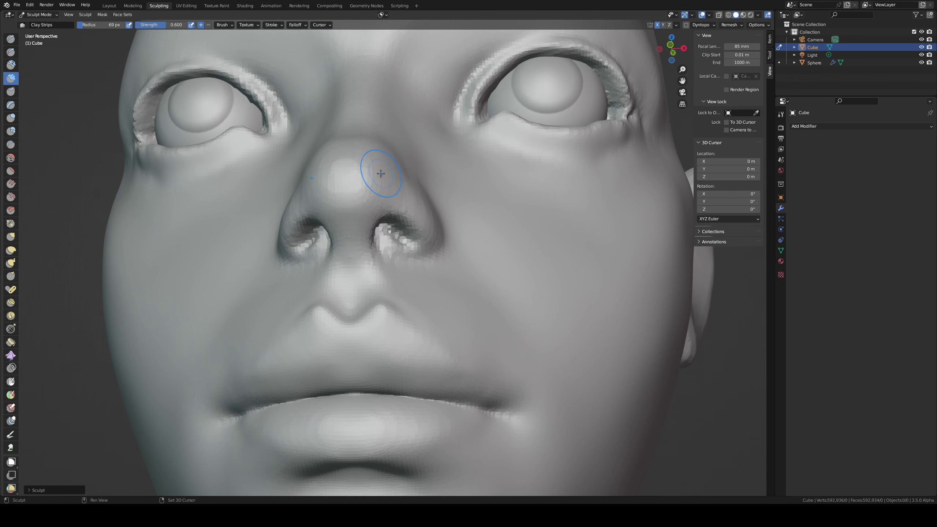
pyautogui.moveTo(358, 137); pyautogui.dragTo(397, 142, button='middle')
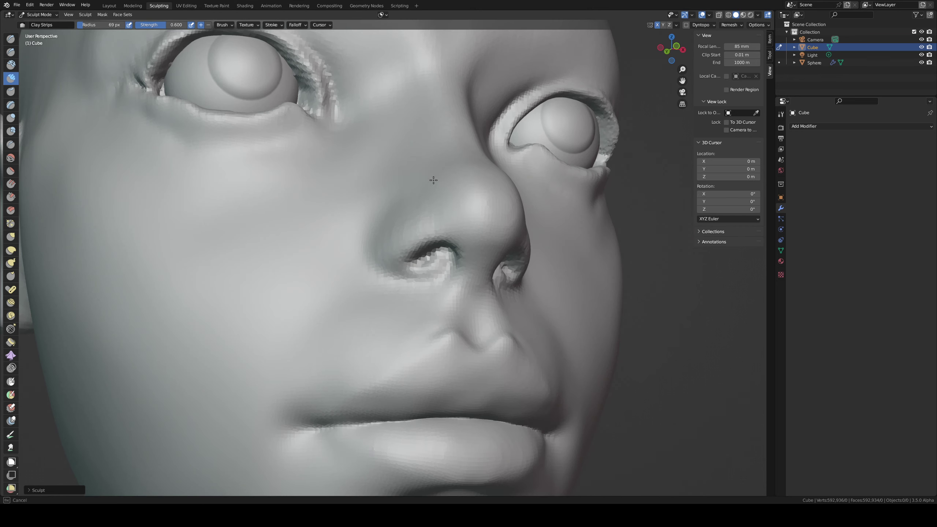
pyautogui.moveTo(437, 221); pyautogui.dragTo(430, 222)
pyautogui.moveTo(396, 268); pyautogui.dragTo(398, 272)
# Step: Sharpen the nostril openings with the Draw Sharp brush and rework their inner edges with Clay Strips at 50 px
pyautogui.moveTo(448, 219); pyautogui.dragTo(443, 234, button='middle')
pyautogui.press('x')
pyautogui.press('f')
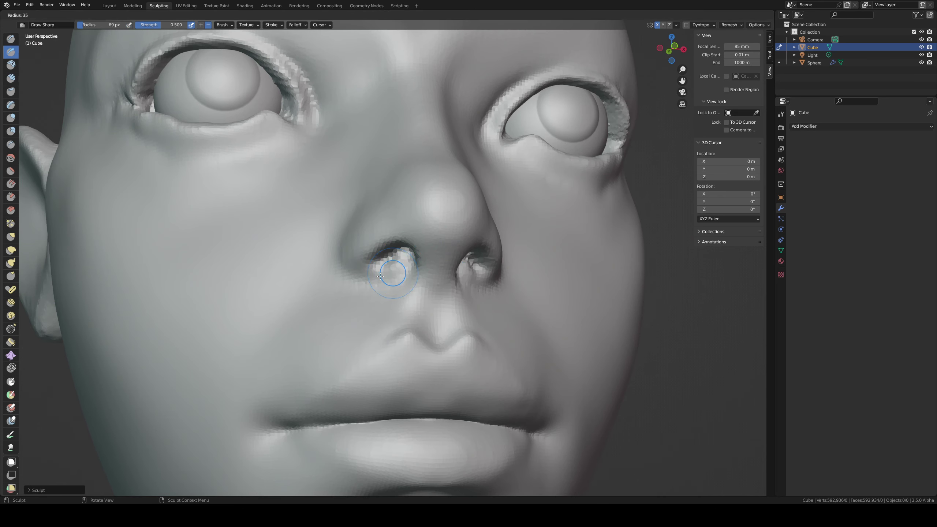
pyautogui.click(380, 276)
pyautogui.press('c')
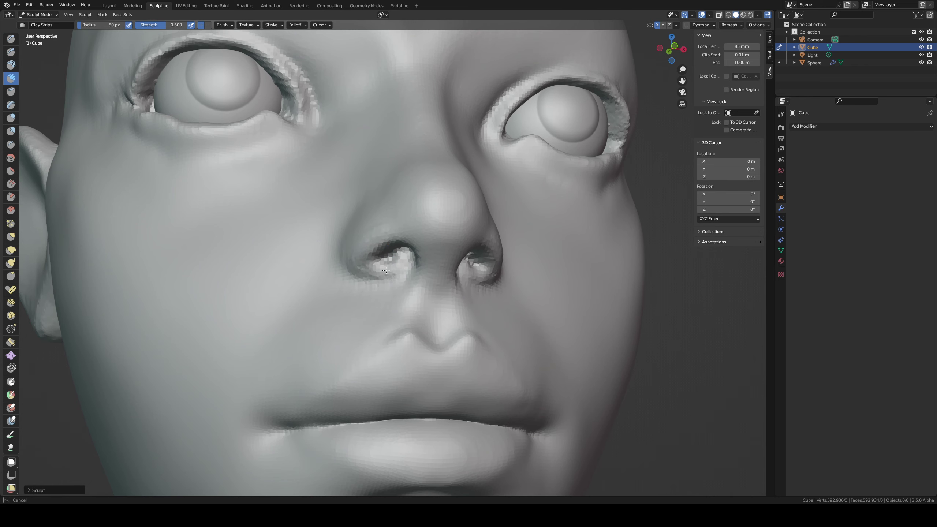
# Step: Deepen the nostril openings from below with the Draw Sharp brush at 50 px
pyautogui.moveTo(374, 256); pyautogui.dragTo(376, 247, button='middle')
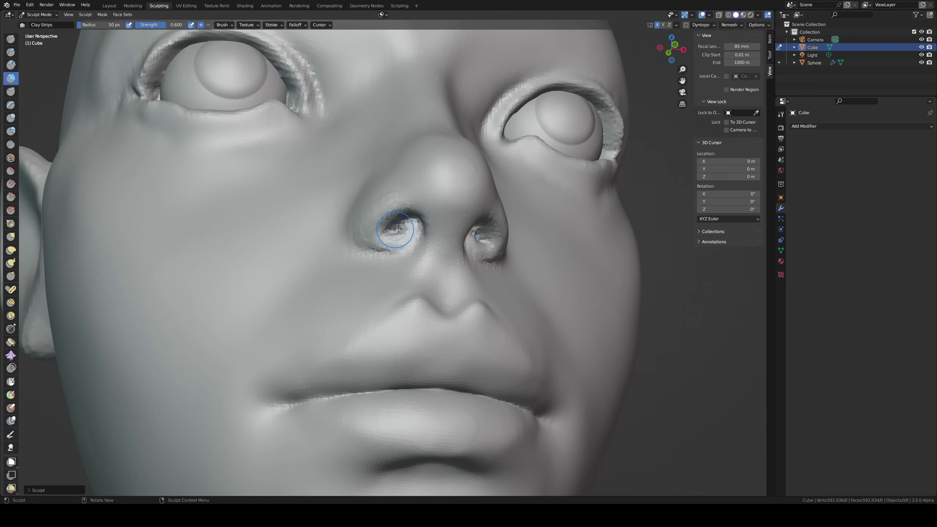
pyautogui.hotkey('shift', 'x')
pyautogui.moveTo(413, 226); pyautogui.dragTo(398, 232)
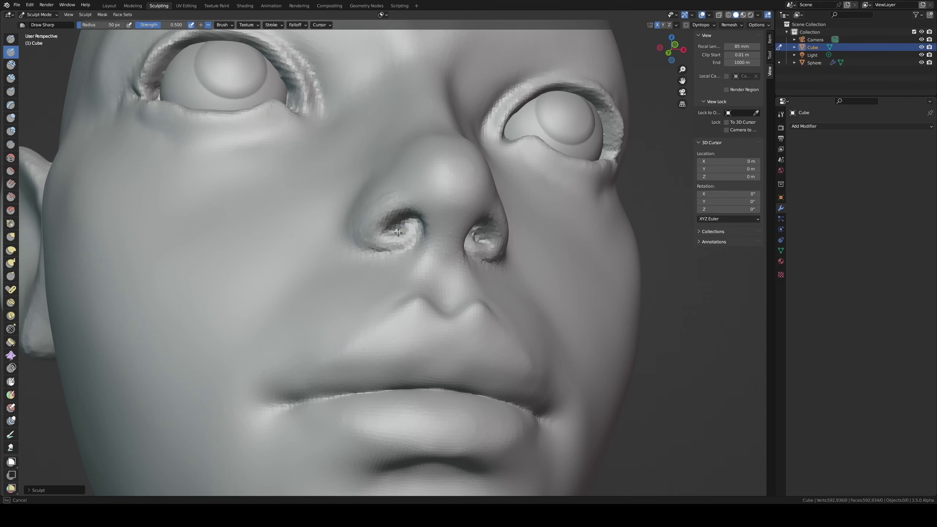
# Step: Reshape the lower rims of the nostrils with the Grab brush at 73 px
pyautogui.moveTo(432, 216); pyautogui.dragTo(459, 227, button='middle')
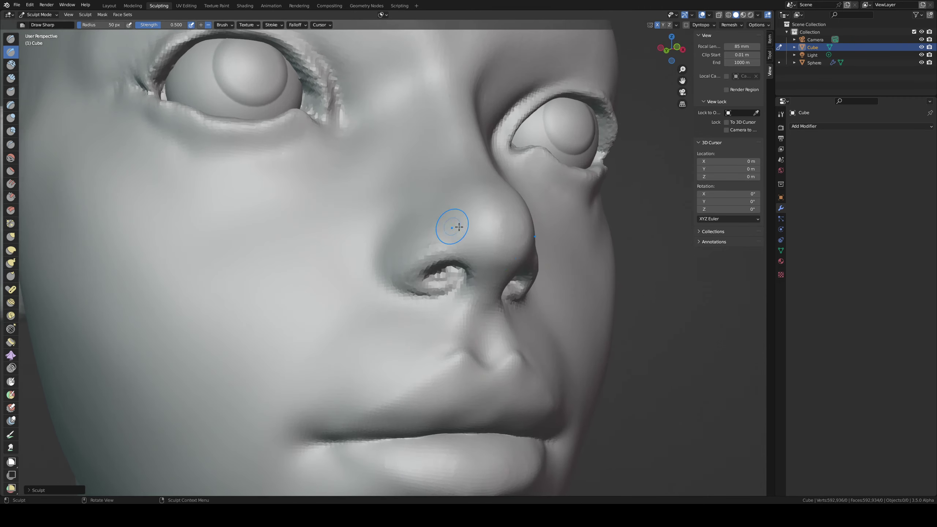
pyautogui.press('g')
pyautogui.moveTo(477, 289); pyautogui.dragTo(465, 290)
pyautogui.moveTo(467, 270); pyautogui.dragTo(424, 249, button='middle')
pyautogui.moveTo(348, 263); pyautogui.dragTo(348, 260)
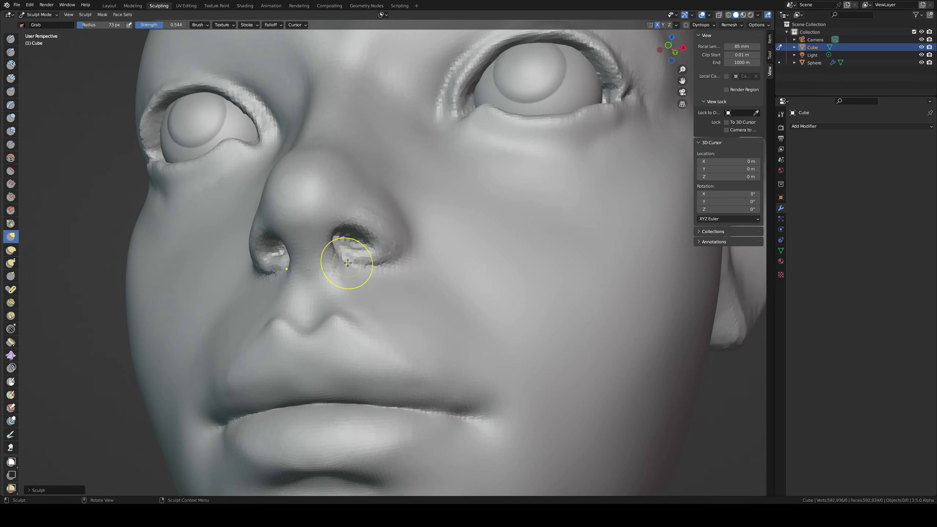
# Step: Change the Grab brush radius and adjust the strip of the nose base between the nostrils
pyautogui.moveTo(371, 253); pyautogui.dragTo(386, 256, button='middle')
pyautogui.press('f')
pyautogui.click(320, 251)
pyautogui.moveTo(302, 261); pyautogui.dragTo(321, 273)
# Step: Carve the crease where the nostril wing meets the cheek with the Draw Sharp brush at 53 px
pyautogui.moveTo(439, 243); pyautogui.dragTo(349, 288, button='middle')
pyautogui.press('d')
pyautogui.moveTo(323, 336)
pyautogui.mouseDown()
pyautogui.moveTo(348, 334)
pyautogui.moveTo(379, 307)
pyautogui.moveTo(369, 273)
pyautogui.mouseUp()
pyautogui.moveTo(369, 273); pyautogui.dragTo(275, 289, button='middle')
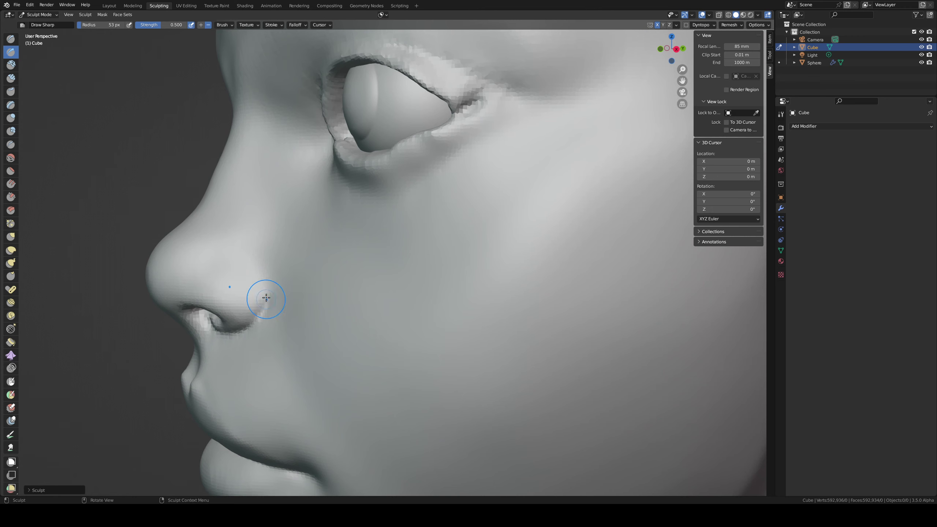
pyautogui.moveTo(266, 300)
pyautogui.mouseDown()
pyautogui.moveTo(251, 262)
pyautogui.moveTo(264, 299)
pyautogui.mouseUp()
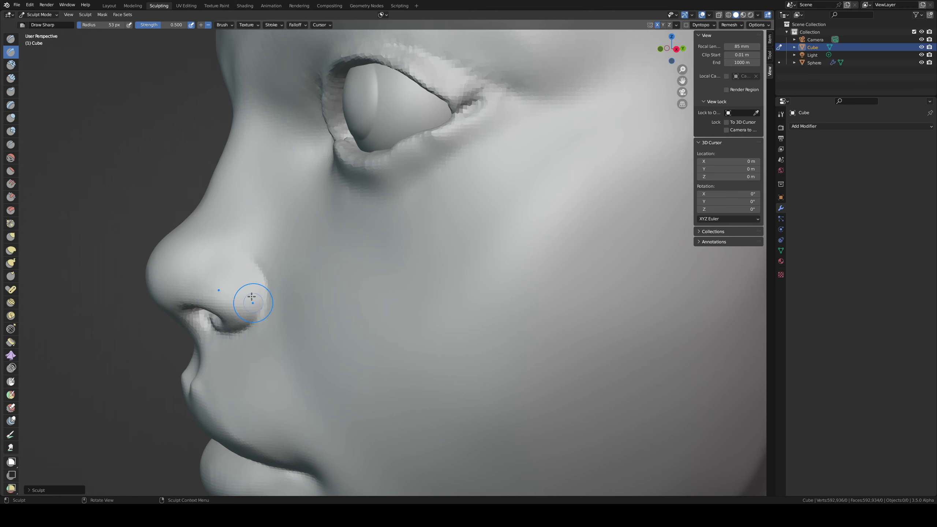
# Step: Define the upper edge of the nostril wing toward the nose tip with the Draw Sharp brush at 92 px
pyautogui.press('f')
pyautogui.click(274, 264)
pyautogui.moveTo(245, 258)
pyautogui.mouseDown()
pyautogui.moveTo(220, 258)
pyautogui.moveTo(196, 274)
pyautogui.mouseUp()
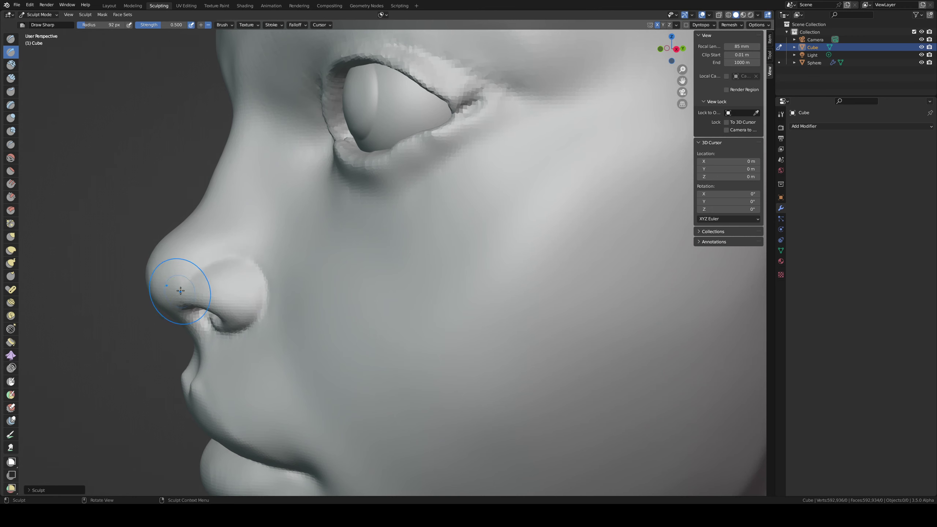
# Step: Try to reshape the side of the nose bridge with the Grab brush at 102 px
pyautogui.moveTo(184, 265); pyautogui.dragTo(293, 240, button='middle')
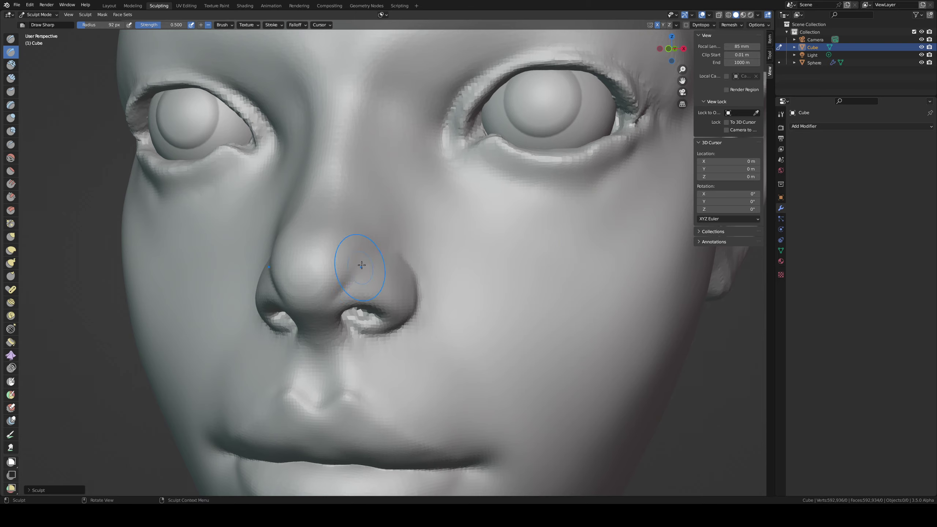
pyautogui.moveTo(361, 265); pyautogui.dragTo(236, 334, button='middle')
pyautogui.moveTo(258, 268); pyautogui.dragTo(326, 240, button='middle')
pyautogui.moveTo(416, 211)
pyautogui.keyDown('ctrl'); pyautogui.mouseDown(button='middle')
pyautogui.moveTo(416, 256)
pyautogui.moveTo(403, 250)
pyautogui.mouseUp(button='middle'); pyautogui.keyUp('ctrl')
pyautogui.press('g')
pyautogui.press('f')
pyautogui.click(404, 255)
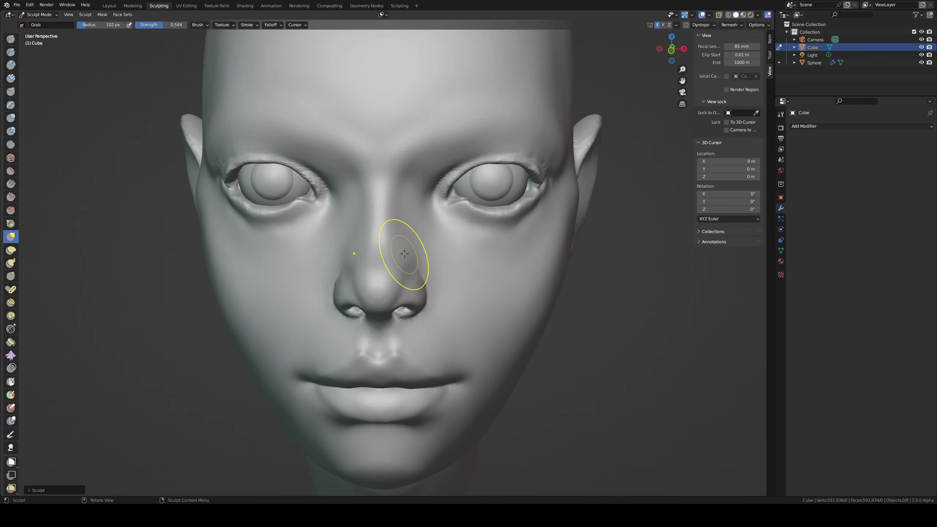
pyautogui.moveTo(396, 246); pyautogui.dragTo(397, 248)
pyautogui.hotkey('ctrl', 'z')
# Step: Pull the nose bridge slightly forward and up in side profile with the Grab brush at 103 px
pyautogui.press('f')
pyautogui.click(388, 254)
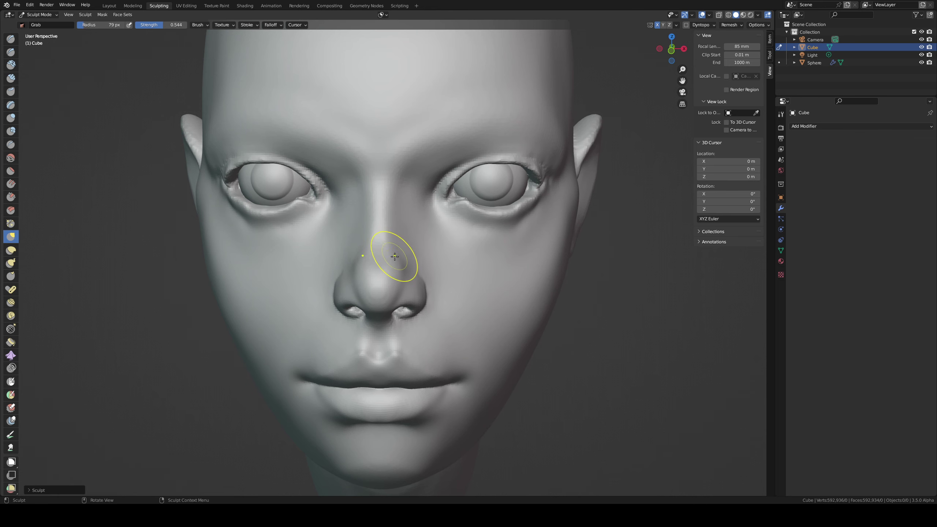
pyautogui.moveTo(401, 252); pyautogui.dragTo(282, 199, button='middle')
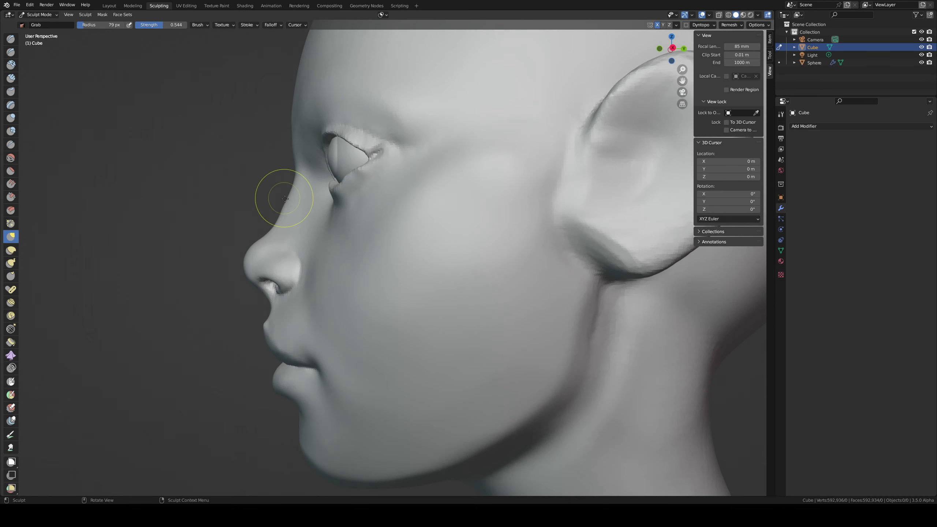
pyautogui.press('KP_3')
pyautogui.press('f')
pyautogui.click(293, 215)
pyautogui.moveTo(289, 211); pyautogui.dragTo(286, 208)
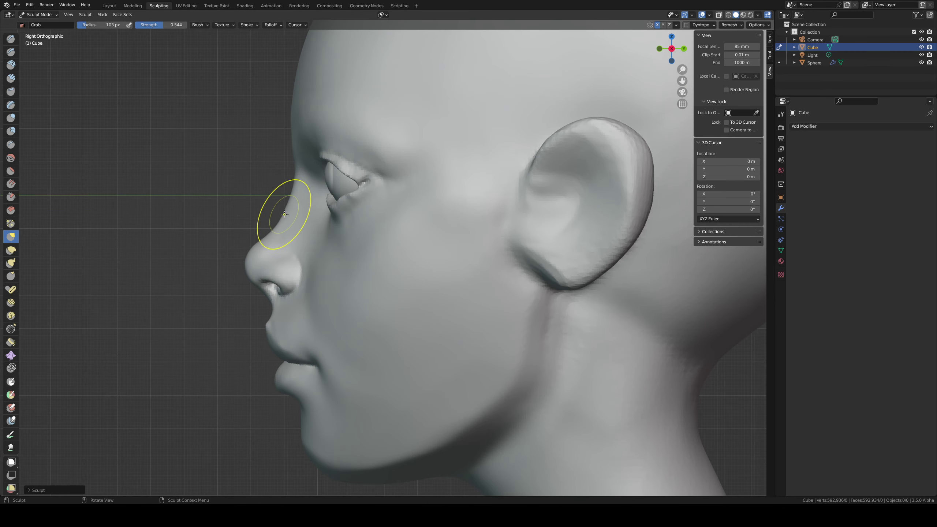
# Step: Adjust the side of the nose above the nostril wing with the Grab brush at 84 px
pyautogui.press('f')
pyautogui.click(280, 243)
pyautogui.moveTo(284, 243); pyautogui.dragTo(349, 262, button='middle')
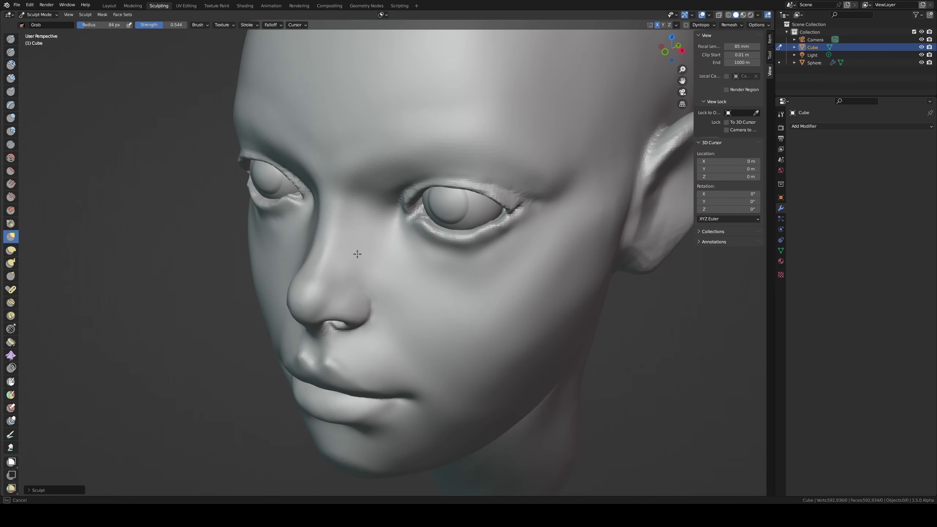
pyautogui.moveTo(357, 254); pyautogui.dragTo(359, 251)
pyautogui.moveTo(355, 237); pyautogui.dragTo(335, 223, button='middle')
# Step: Try to flatten the side of the nose with the Scrape/Peaks brush at 84 px
pyautogui.hotkey('shift', 't')
pyautogui.moveTo(302, 259)
pyautogui.mouseDown()
pyautogui.moveTo(326, 228)
pyautogui.moveTo(322, 237)
pyautogui.mouseUp()
pyautogui.hotkey('ctrl', 'z')
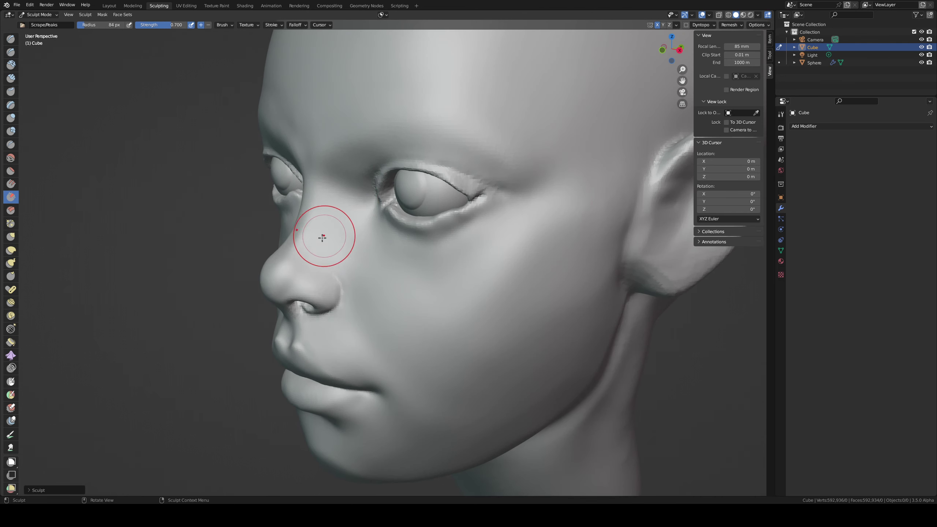
# Step: Try to move the side of the nose above the nostril wing with the Grab brush at 104 px
pyautogui.moveTo(334, 211); pyautogui.dragTo(340, 242, button='middle')
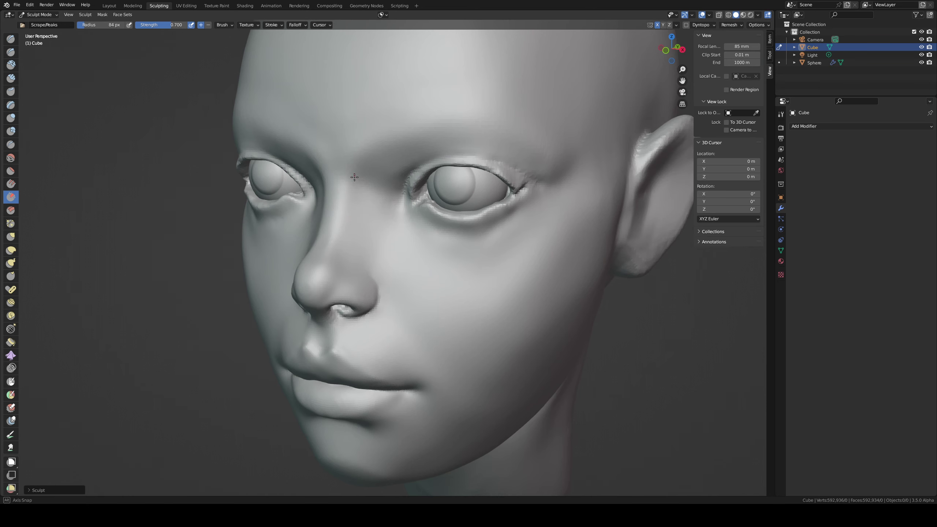
pyautogui.moveTo(354, 177); pyautogui.dragTo(374, 203, button='middle')
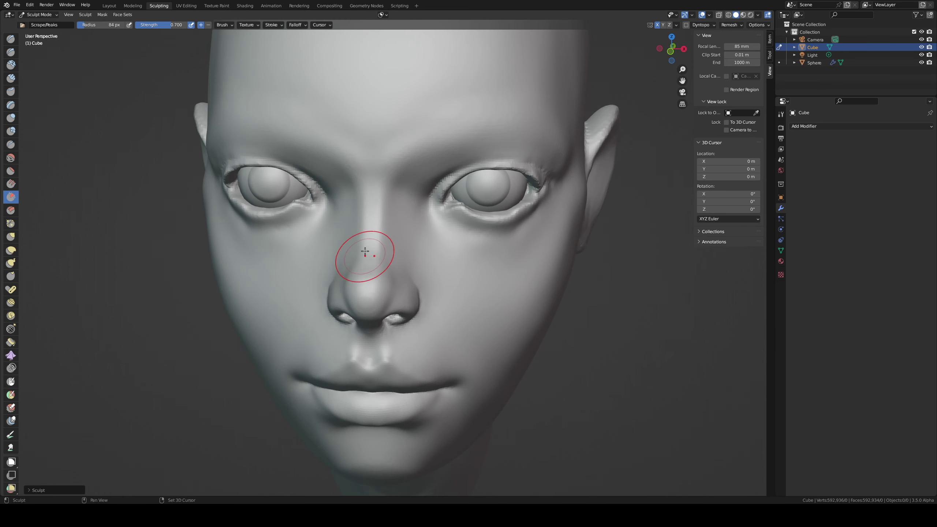
pyautogui.moveTo(379, 167); pyautogui.dragTo(375, 247, button='middle')
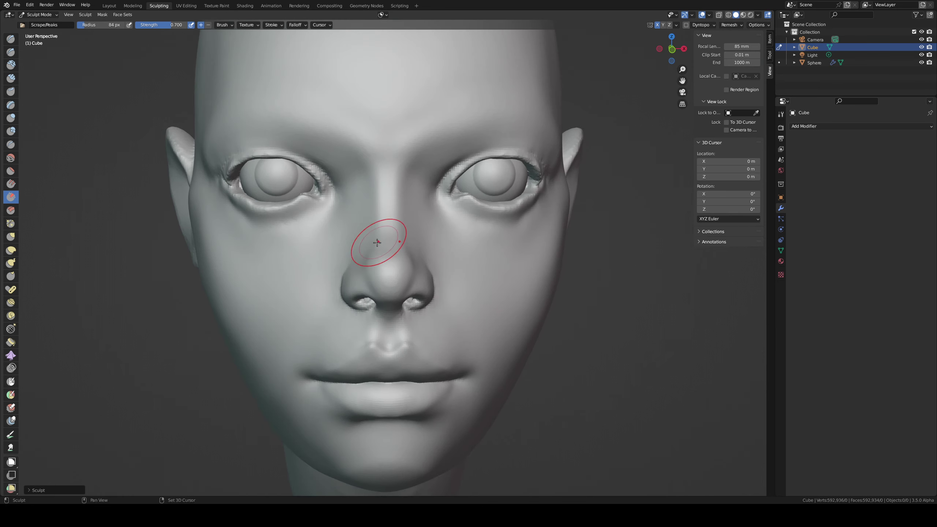
pyautogui.press('g')
pyautogui.moveTo(355, 248)
pyautogui.mouseDown()
pyautogui.moveTo(341, 251)
pyautogui.moveTo(352, 237)
pyautogui.mouseUp()
pyautogui.hotkey('ctrl', 'z')
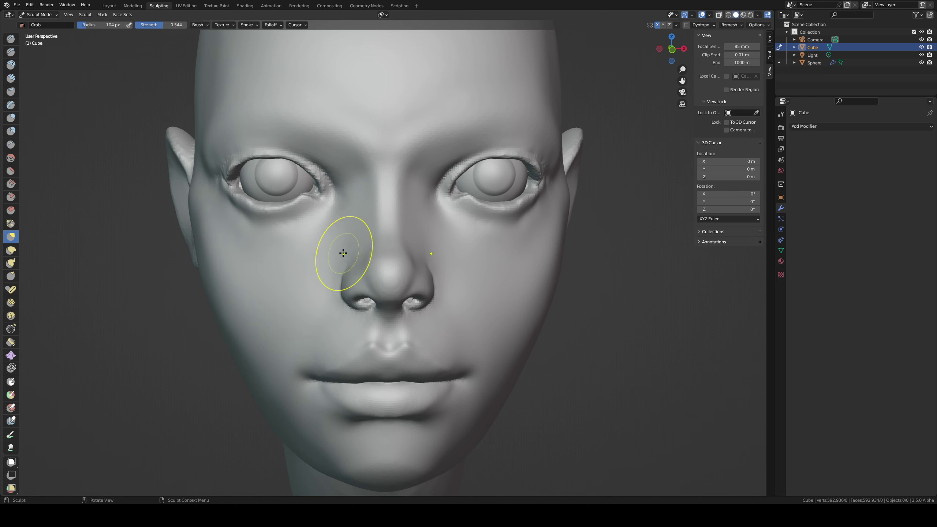
# Step: Nudge the side of the nose toward the cheek into shape with the Grab brush at 79 px
pyautogui.moveTo(343, 253); pyautogui.dragTo(349, 231, button='middle')
pyautogui.moveTo(412, 241); pyautogui.dragTo(412, 236)
pyautogui.moveTo(412, 236); pyautogui.dragTo(419, 222, button='middle')
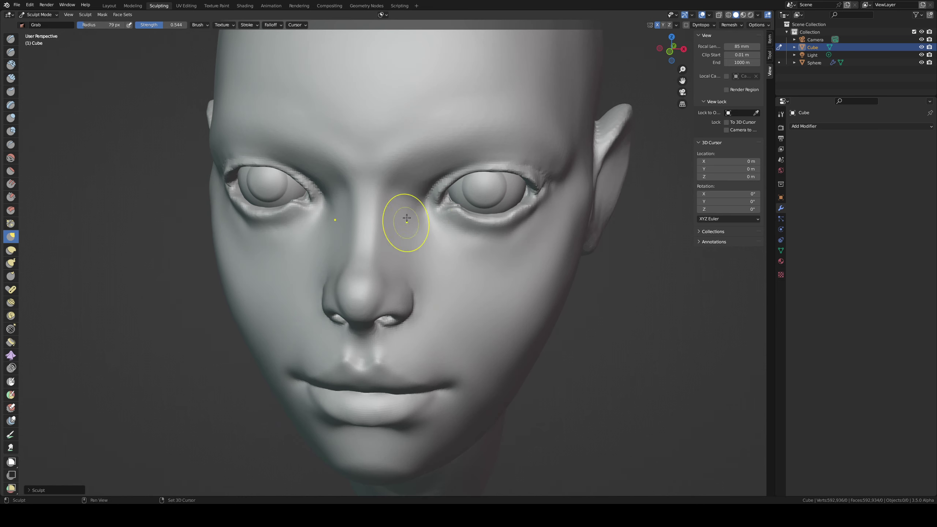
# Step: Refine the brow above the eye and smooth the temple beside the outer eye corner
pyautogui.moveTo(416, 168); pyautogui.dragTo(416, 168)
pyautogui.moveTo(446, 128)
pyautogui.mouseDown()
pyautogui.moveTo(499, 119)
pyautogui.moveTo(560, 142)
pyautogui.mouseUp()
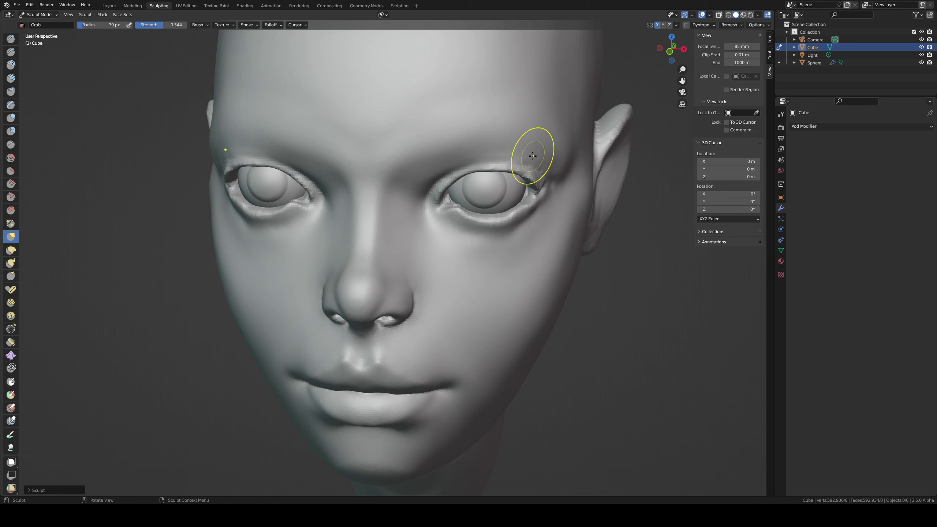
pyautogui.moveTo(514, 163); pyautogui.dragTo(328, 138, button='middle')
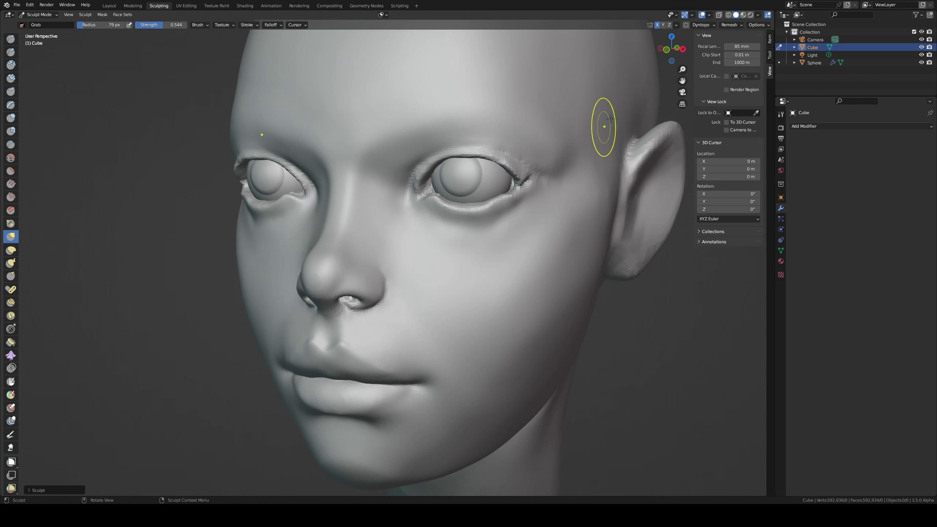
pyautogui.moveTo(560, 167); pyautogui.dragTo(527, 134)
pyautogui.keyDown('shift'); pyautogui.moveTo(573, 159); pyautogui.dragTo(567, 143); pyautogui.keyUp('shift')
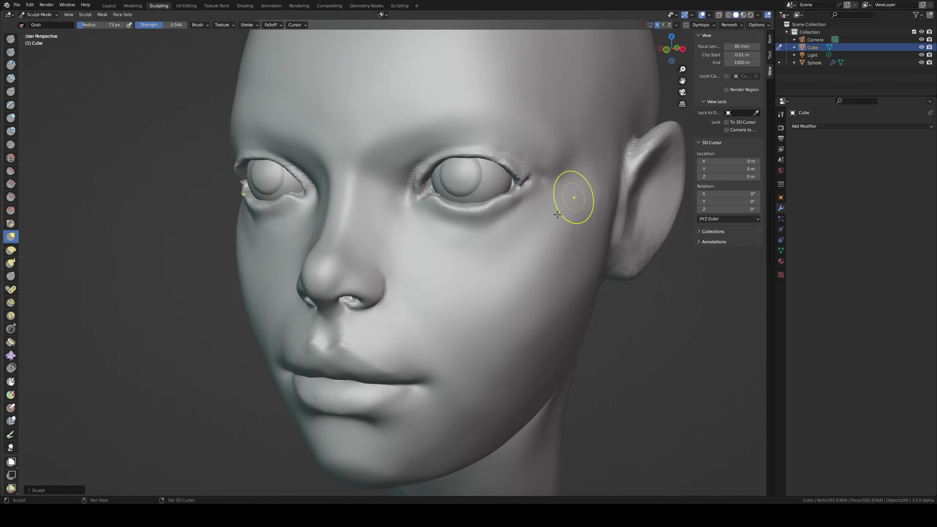
# Step: Try to add volume above the mouth corner with the Inflate/Deflate brush at 73 px
pyautogui.moveTo(337, 209)
pyautogui.mouseDown(button='middle')
pyautogui.moveTo(374, 192)
pyautogui.moveTo(394, 207)
pyautogui.mouseUp(button='middle')
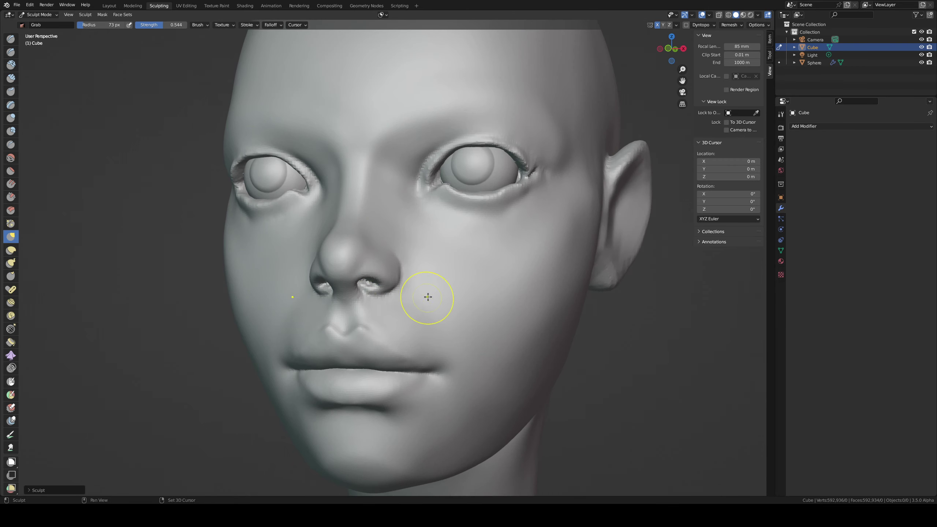
pyautogui.moveTo(430, 274)
pyautogui.mouseDown(button='middle')
pyautogui.moveTo(443, 224)
pyautogui.moveTo(286, 320)
pyautogui.moveTo(322, 337)
pyautogui.mouseUp(button='middle')
pyautogui.press('c')
pyautogui.press('i')
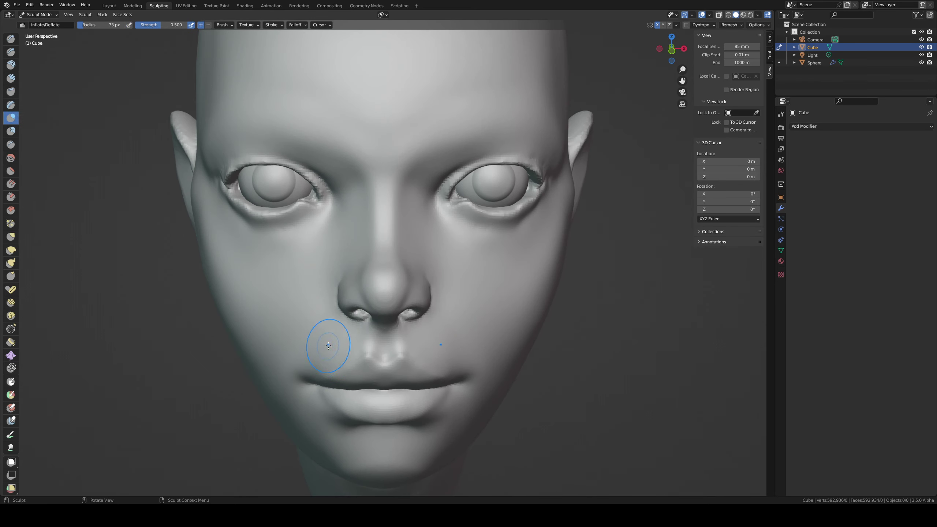
pyautogui.moveTo(328, 345); pyautogui.dragTo(309, 360)
pyautogui.hotkey('ctrl', 'z')
# Step: Flatten the area between the nostril wing and the mouth corner with the Scrape/Peaks brush at 73 and 98 px
pyautogui.moveTo(324, 354)
pyautogui.mouseDown(button='middle')
pyautogui.moveTo(348, 297)
pyautogui.moveTo(318, 336)
pyautogui.mouseUp(button='middle')
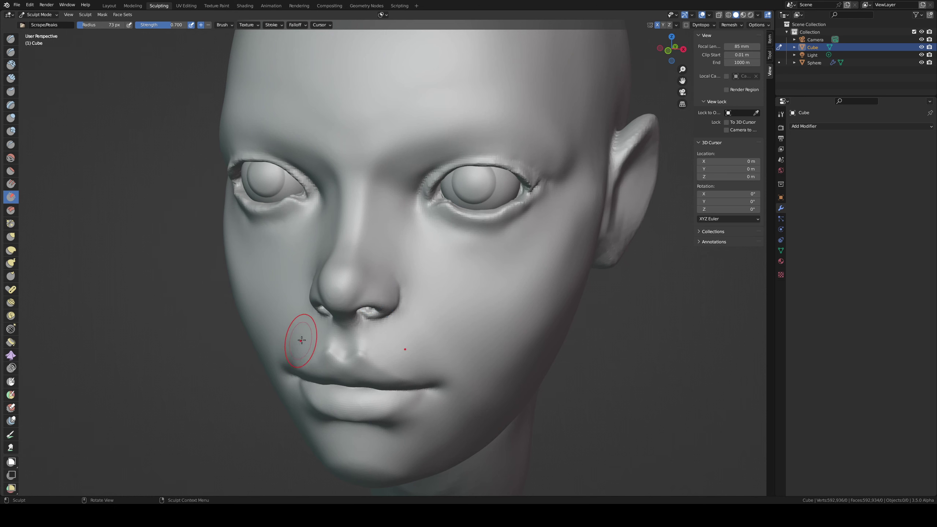
pyautogui.moveTo(301, 340); pyautogui.dragTo(294, 344)
pyautogui.moveTo(309, 339); pyautogui.dragTo(376, 320, button='middle')
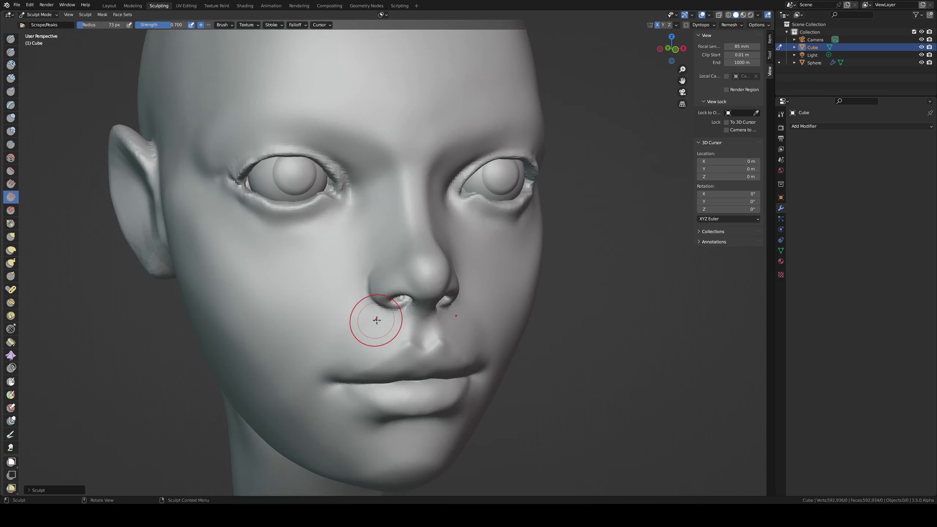
pyautogui.moveTo(365, 342); pyautogui.dragTo(321, 359)
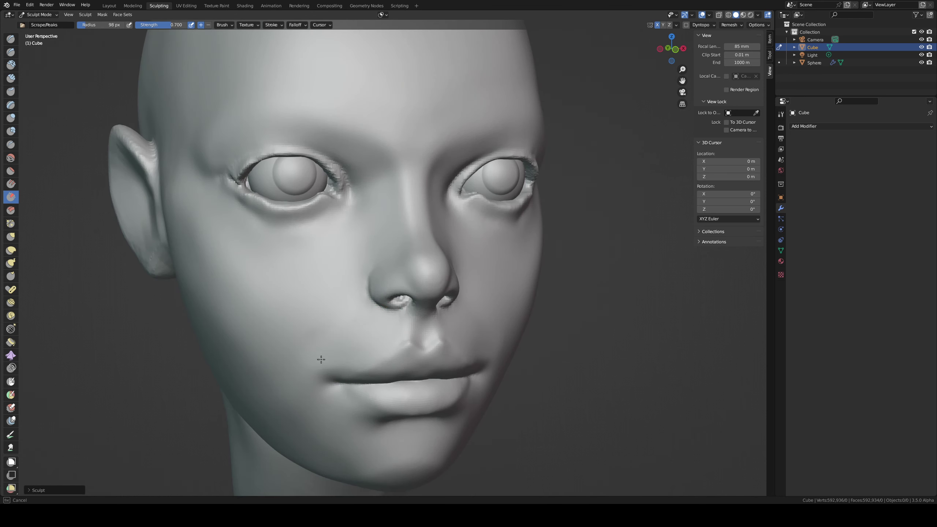
pyautogui.moveTo(317, 362)
pyautogui.mouseDown(button='middle')
pyautogui.moveTo(313, 324)
pyautogui.moveTo(293, 321)
pyautogui.mouseUp(button='middle')
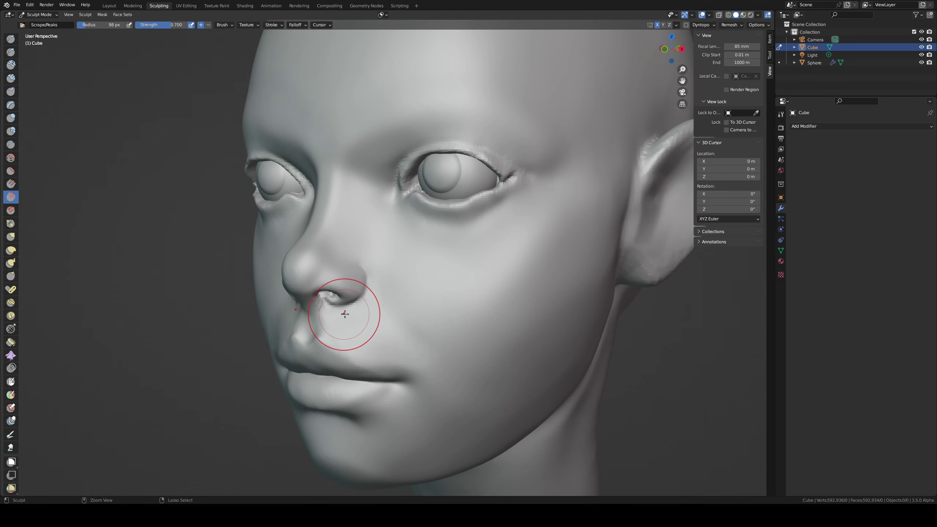
pyautogui.moveTo(365, 322); pyautogui.dragTo(387, 356, button='middle')
pyautogui.moveTo(387, 356); pyautogui.dragTo(385, 359)
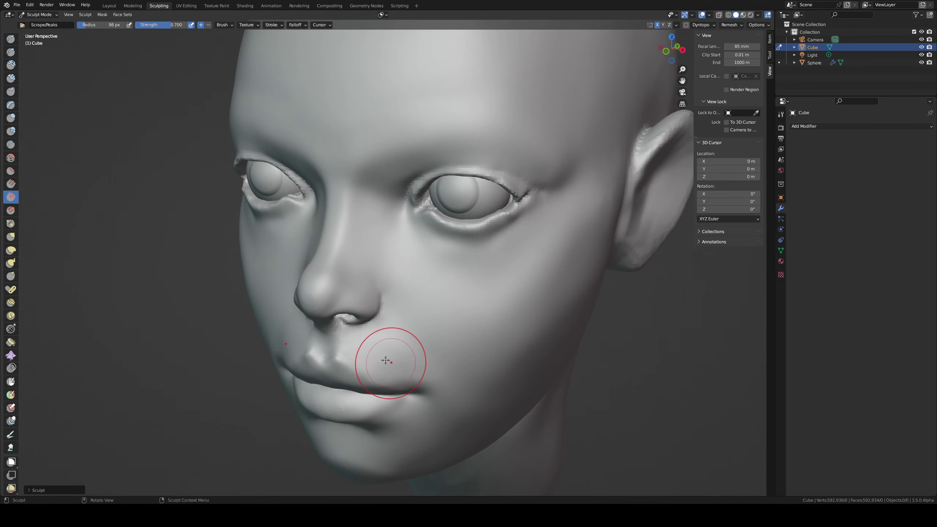
# Step: Undo the last philtrum stroke and scrape the area above the upper lip again with the Scrape/Peaks brush at 48 px
pyautogui.moveTo(423, 358)
pyautogui.mouseDown(button='middle')
pyautogui.moveTo(428, 320)
pyautogui.moveTo(418, 317)
pyautogui.mouseUp(button='middle')
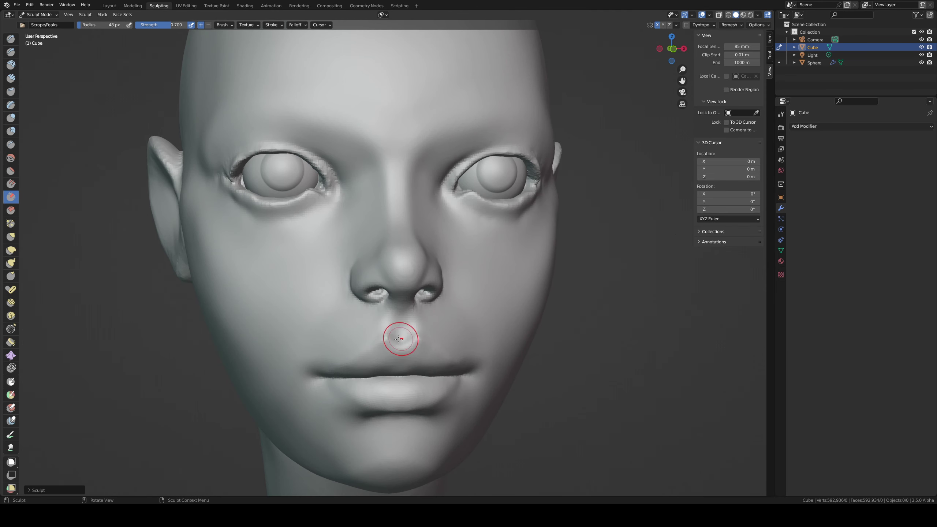
pyautogui.hotkey('ctrl', 'z')
pyautogui.moveTo(386, 335); pyautogui.dragTo(384, 334)
pyautogui.moveTo(413, 304); pyautogui.dragTo(382, 284, button='middle')
# Step: Carve the crease above the upper eyelid with the Draw Sharp brush at 40 px
pyautogui.keyDown('shift'); pyautogui.moveTo(472, 234); pyautogui.dragTo(443, 295, button='middle'); pyautogui.keyUp('shift')
pyautogui.scroll(4, 443, 294)
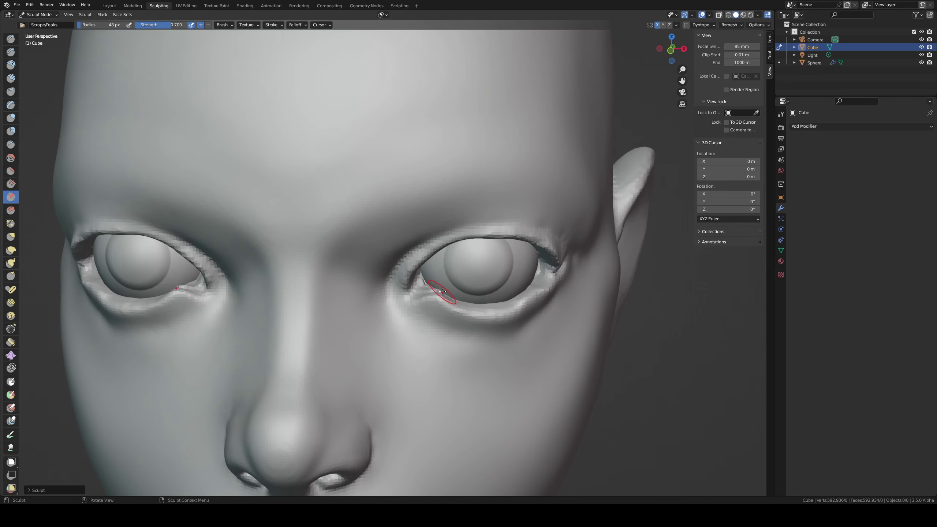
pyautogui.press('f')
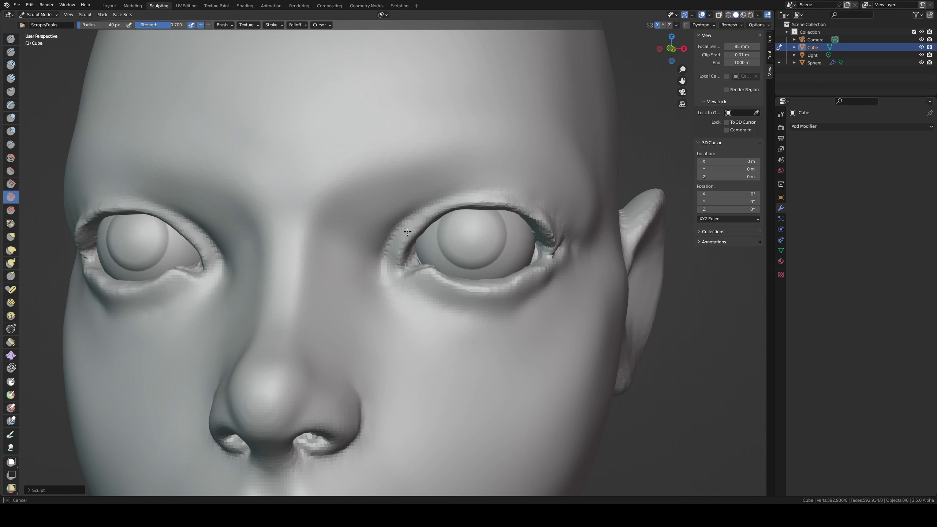
pyautogui.press('d')
pyautogui.moveTo(426, 206); pyautogui.dragTo(514, 193)
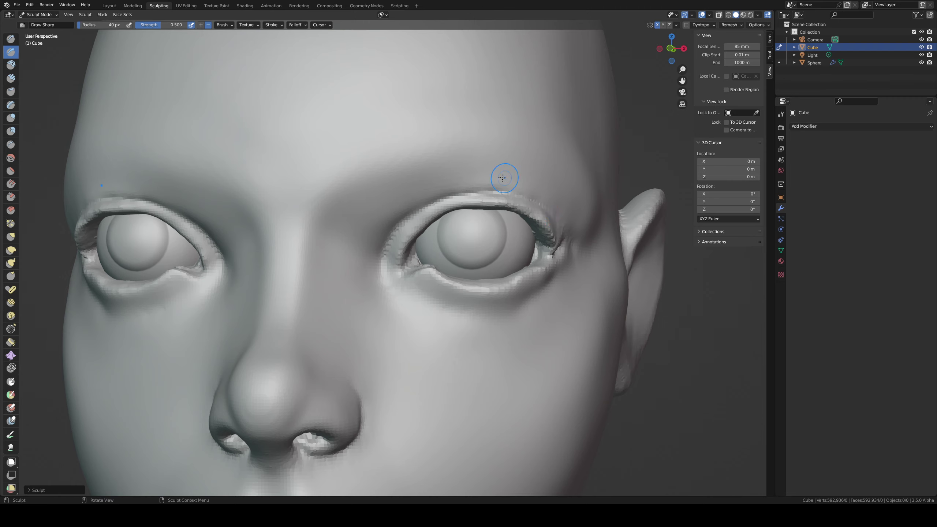
pyautogui.moveTo(503, 177); pyautogui.dragTo(423, 218, button='middle')
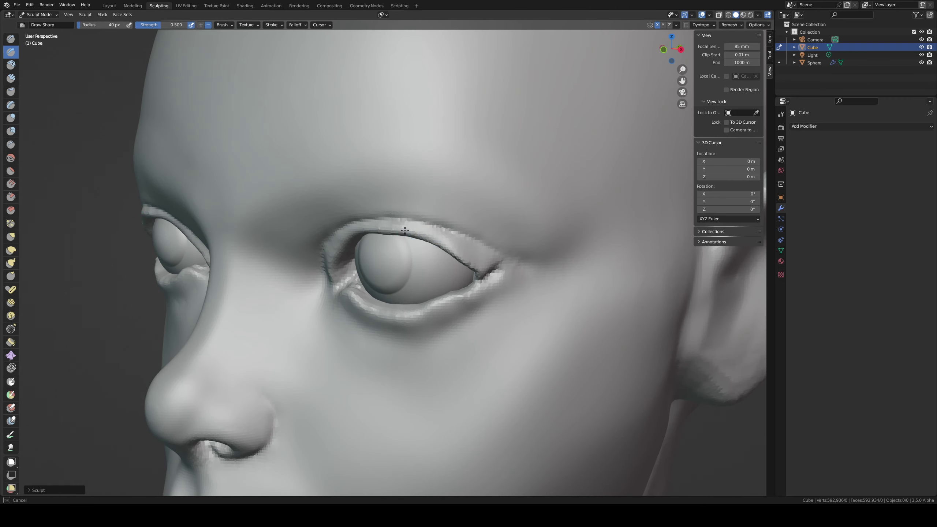
pyautogui.moveTo(402, 228); pyautogui.dragTo(438, 157, button='middle')
# Step: Reshape the upper eyelid area toward the outer eye corner with short Grab brush strokes
pyautogui.press('g')
pyautogui.press('f')
pyautogui.click(490, 132)
pyautogui.moveTo(492, 128); pyautogui.dragTo(491, 125)
pyautogui.moveTo(490, 126); pyautogui.dragTo(495, 124)
pyautogui.moveTo(505, 127); pyautogui.dragTo(532, 152)
# Step: Push the area below the eye back in side profile with the Grab brush at 323 px
pyautogui.moveTo(509, 173)
pyautogui.mouseDown(button='middle')
pyautogui.moveTo(501, 209)
pyautogui.moveTo(456, 244)
pyautogui.moveTo(438, 224)
pyautogui.mouseUp(button='middle')
pyautogui.press('f')
pyautogui.click(323, 290)
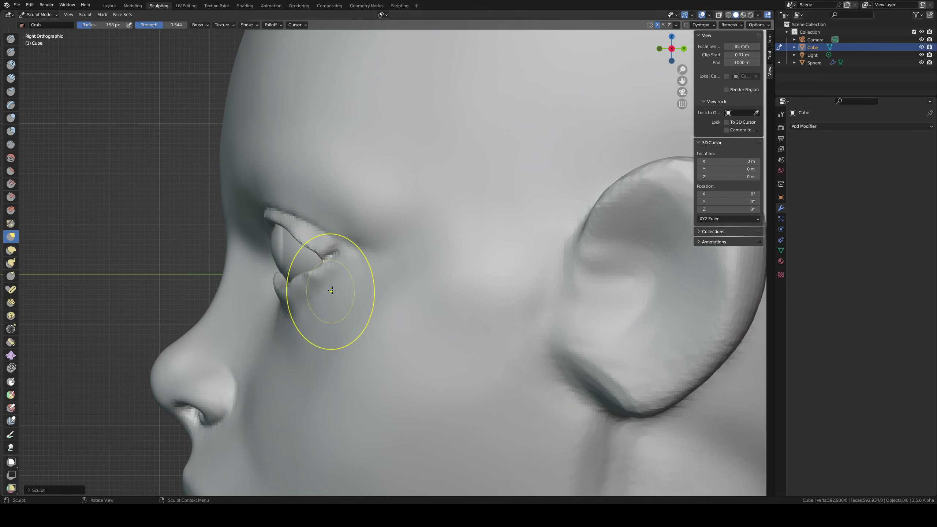
pyautogui.press('f')
pyautogui.click(368, 289)
pyautogui.press('f')
pyautogui.click(437, 275)
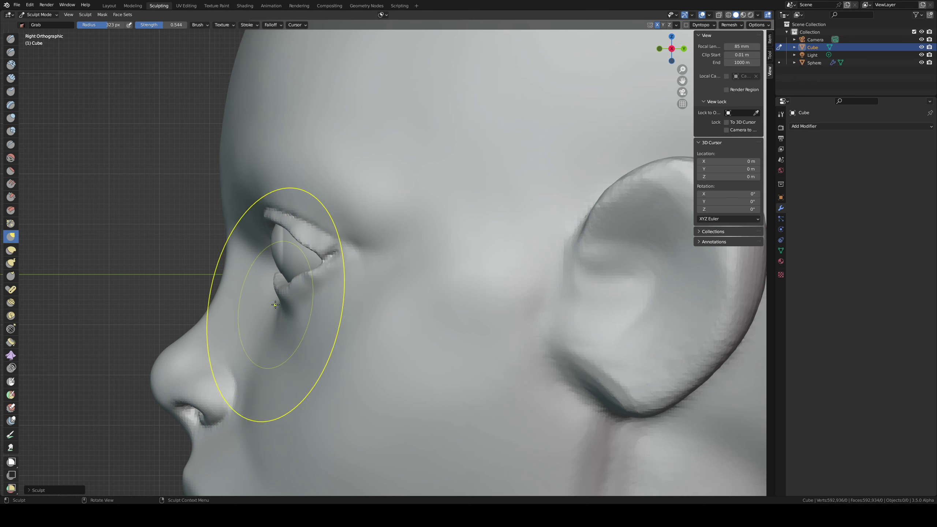
pyautogui.moveTo(288, 309); pyautogui.dragTo(296, 317)
pyautogui.moveTo(296, 318); pyautogui.dragTo(300, 319)
# Step: Mask the lower eyelid and the area beneath it, and reshape the upper eyelid in side profile with the Grab brush at 305 px
pyautogui.press('f')
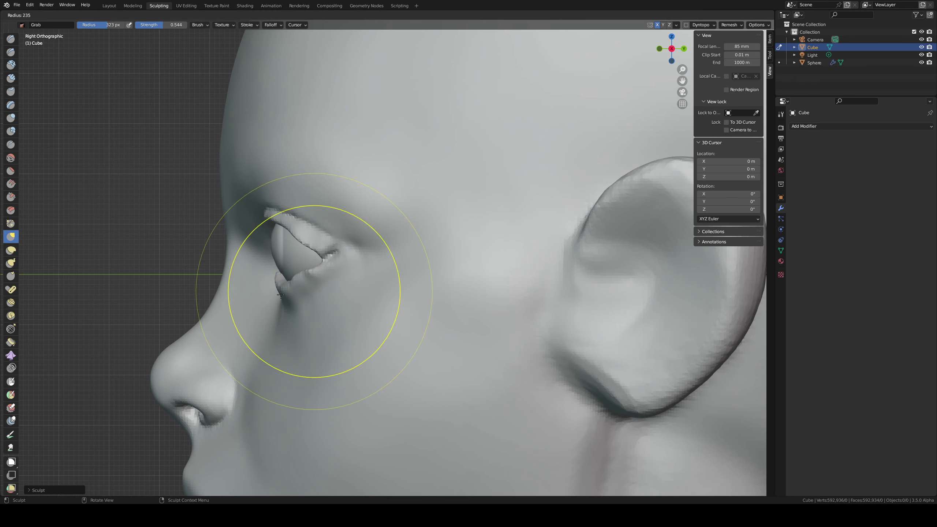
pyautogui.click(404, 290)
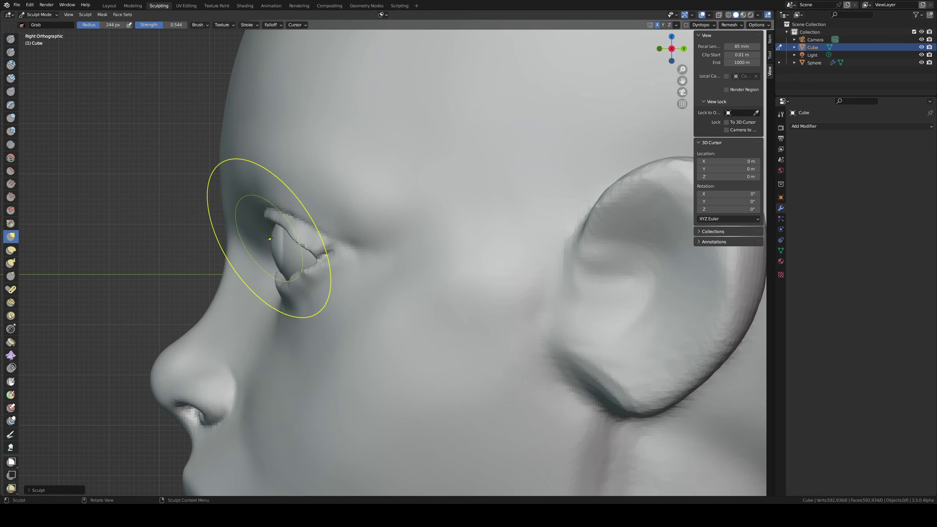
pyautogui.press('f')
pyautogui.click(291, 222)
pyautogui.moveTo(313, 263)
pyautogui.mouseDown()
pyautogui.moveTo(340, 251)
pyautogui.moveTo(306, 306)
pyautogui.moveTo(263, 286)
pyautogui.mouseUp()
pyautogui.hotkey('ctrl', 'z')
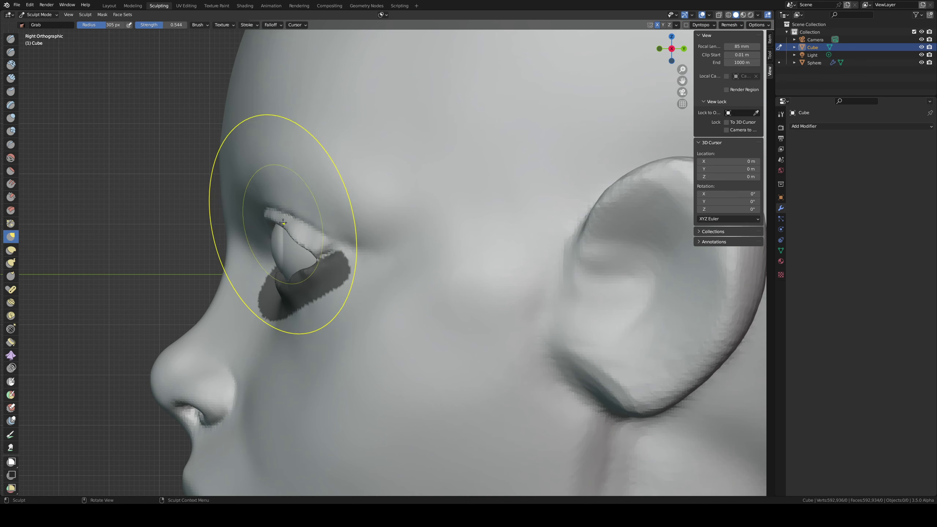
pyautogui.moveTo(278, 210); pyautogui.dragTo(263, 229)
# Step: Try to adjust the inner part of the upper eyelid from the front with a large Grab brush
pyautogui.moveTo(292, 237)
pyautogui.mouseDown(button='middle')
pyautogui.moveTo(366, 209)
pyautogui.moveTo(425, 247)
pyautogui.moveTo(445, 246)
pyautogui.mouseUp(button='middle')
pyautogui.press('f')
pyautogui.click(391, 237)
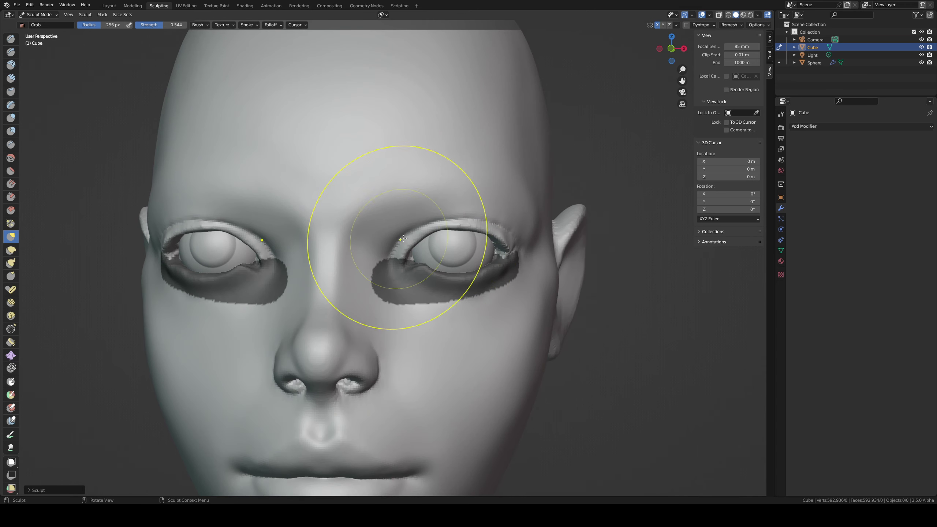
pyautogui.press('f')
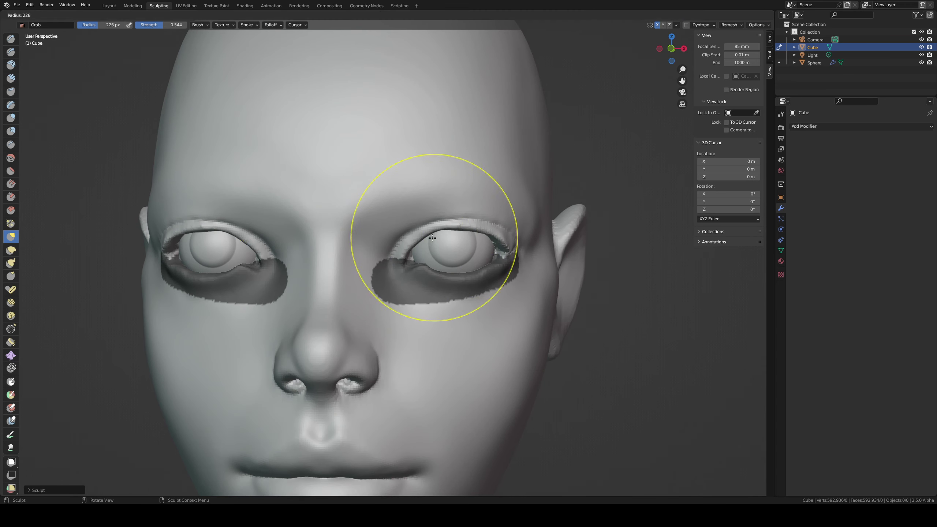
pyautogui.click(401, 237)
pyautogui.moveTo(414, 243); pyautogui.dragTo(413, 244)
pyautogui.hotkey('ctrl', 'z')
# Step: Nudge the upper eyelid near the outer eye corner with the Grab brush at 103 px
pyautogui.press('f')
pyautogui.click(437, 232)
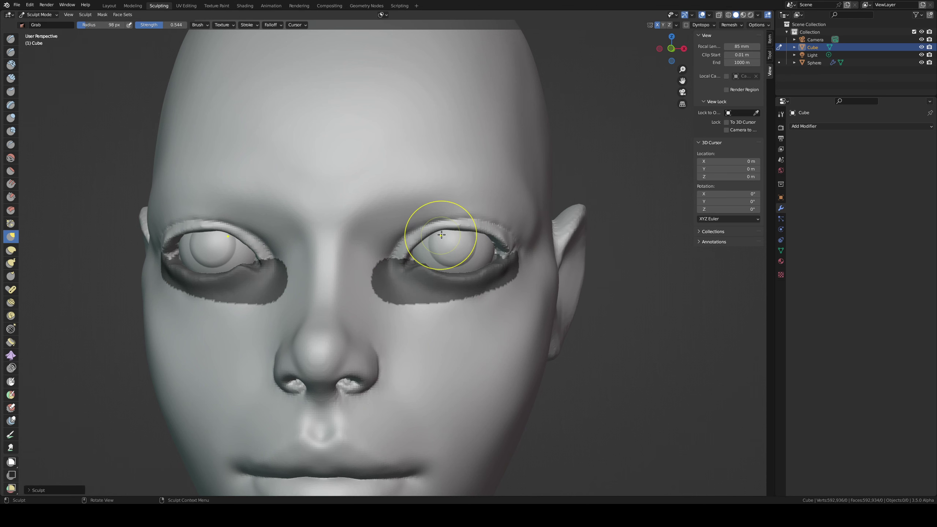
pyautogui.hotkey('ctrl', 'z')
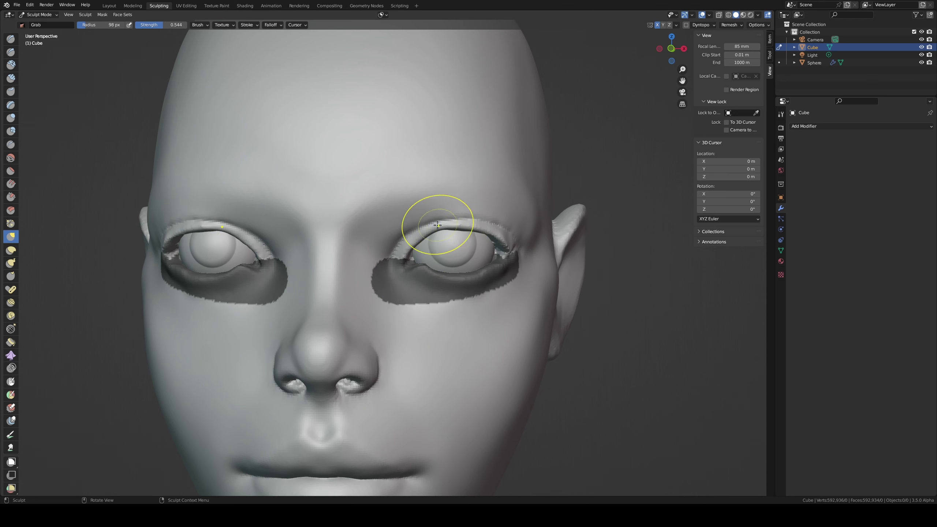
pyautogui.press('f')
pyautogui.click(518, 234)
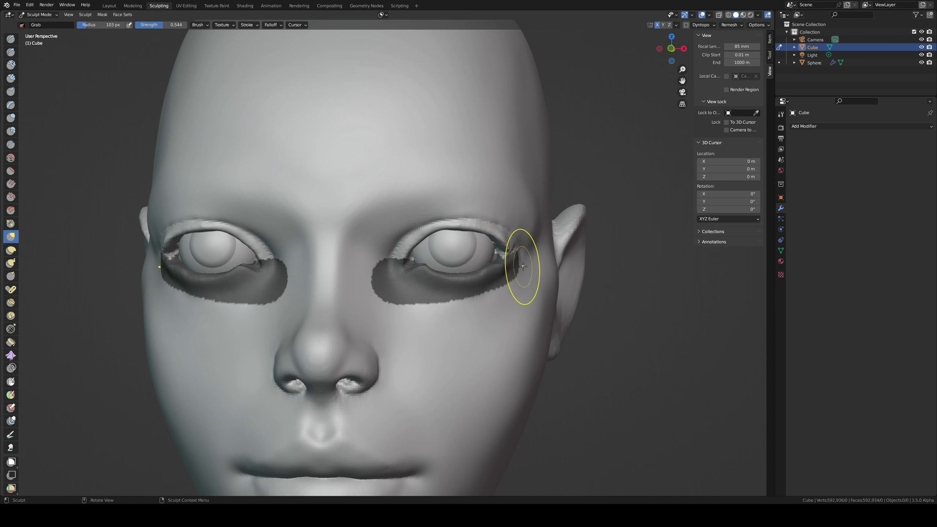
pyautogui.moveTo(503, 241); pyautogui.dragTo(502, 245)
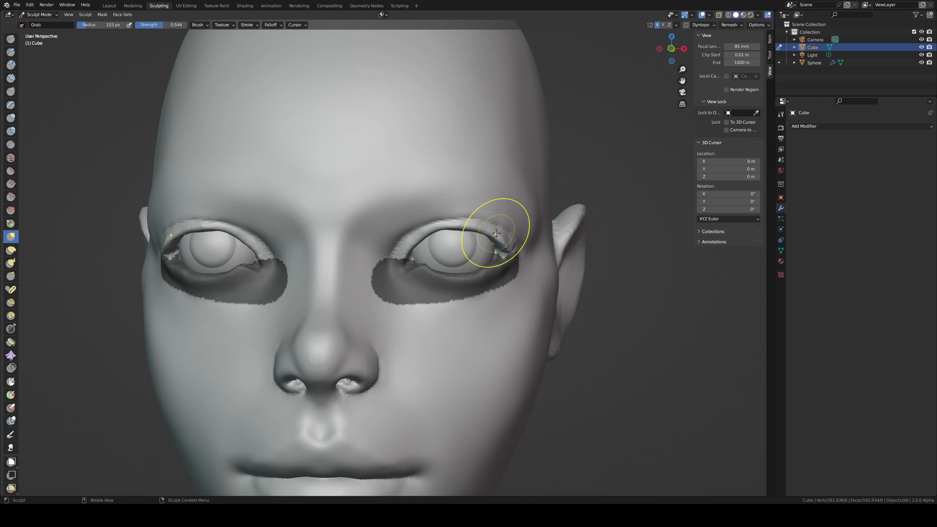
# Step: Try to shift the outer eye corner from the front view with a short Grab brush stroke
pyautogui.keyDown('alt'); pyautogui.moveTo(508, 248); pyautogui.dragTo(500, 232, button='middle'); pyautogui.keyUp('alt')
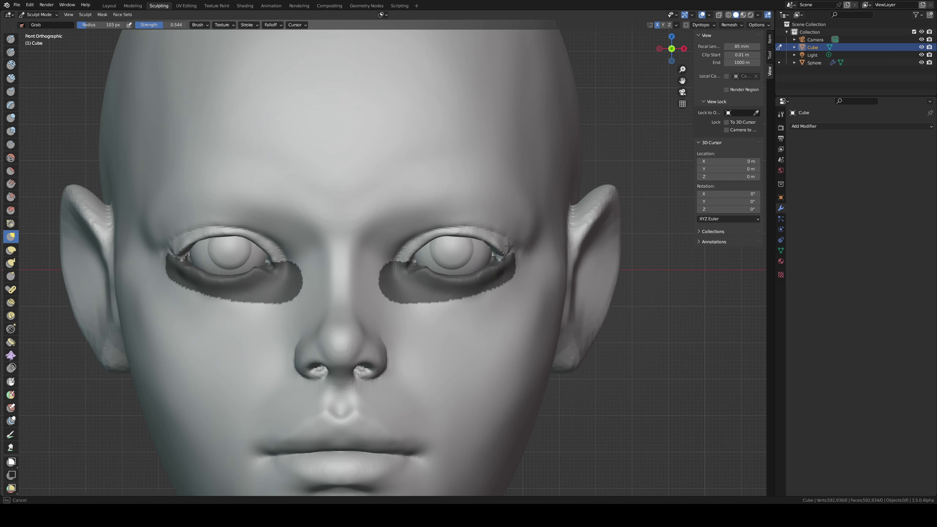
pyautogui.moveTo(509, 246); pyautogui.dragTo(507, 244)
pyautogui.hotkey('ctrl', 'z')
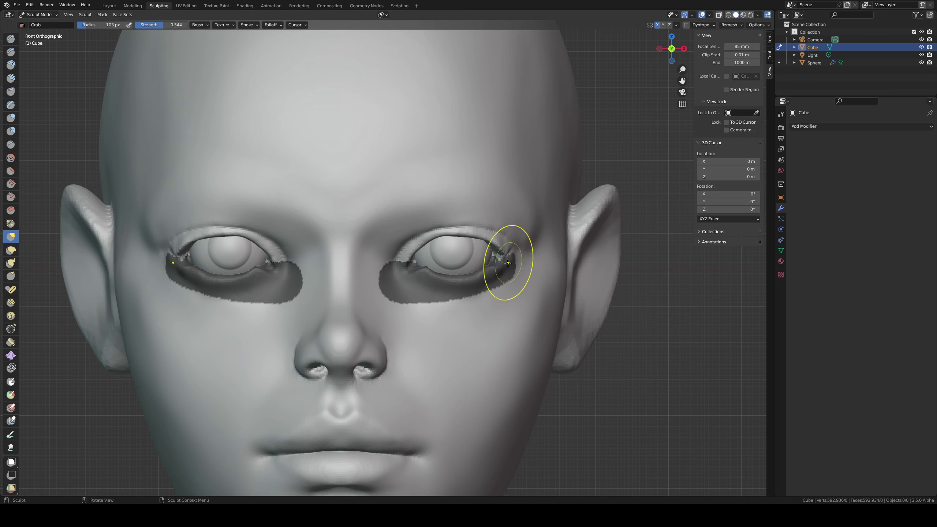
# Step: Invert the mask to free the lower eyelid area and adjust its outer part with the Grab brush at 103 px
pyautogui.hotkey('ctrl', 'i')
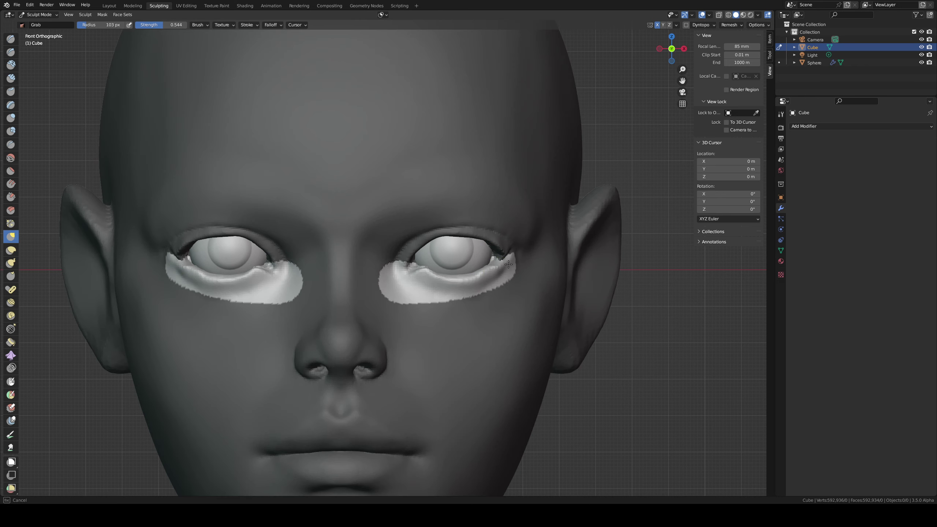
pyautogui.moveTo(508, 264); pyautogui.dragTo(470, 280)
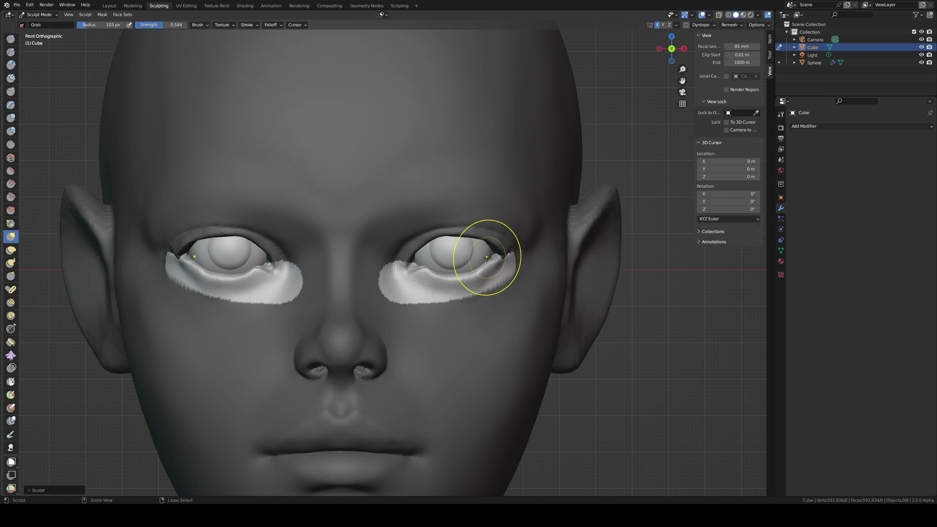
pyautogui.press('f')
pyautogui.click(477, 283)
pyautogui.moveTo(443, 285); pyautogui.dragTo(445, 271)
pyautogui.hotkey('ctrl', 'z')
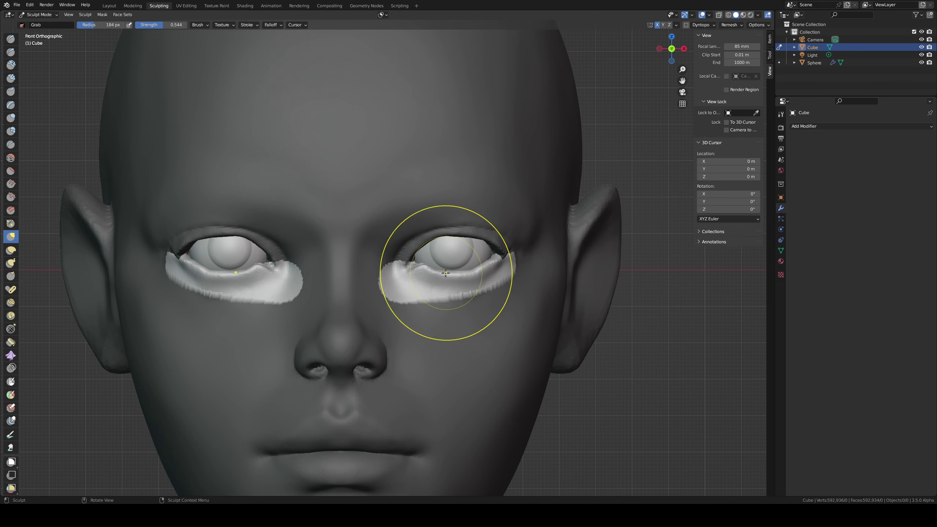
# Step: Shift the inner end of the lower eyelid slightly from the front with the Grab brush at 115 px
pyautogui.press('f')
pyautogui.click(419, 276)
pyautogui.press('f')
pyautogui.click(446, 275)
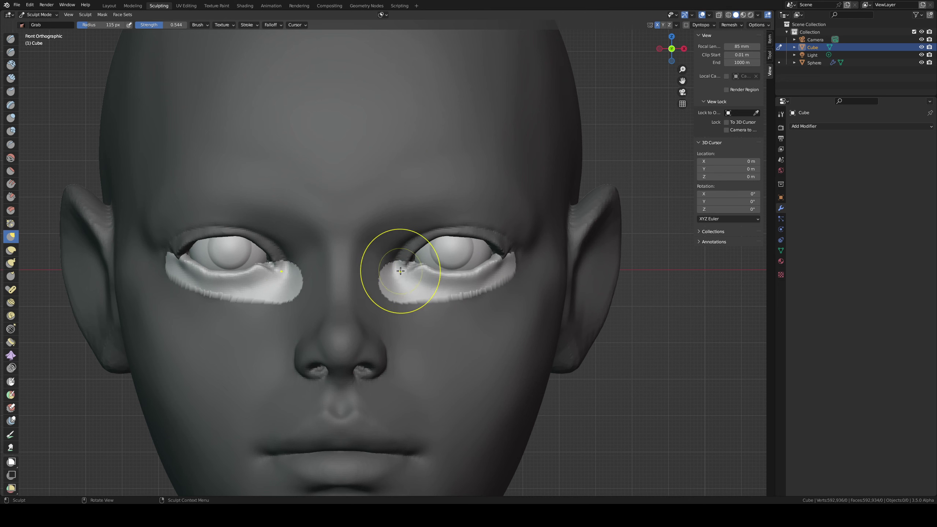
pyautogui.moveTo(402, 270); pyautogui.dragTo(404, 269)
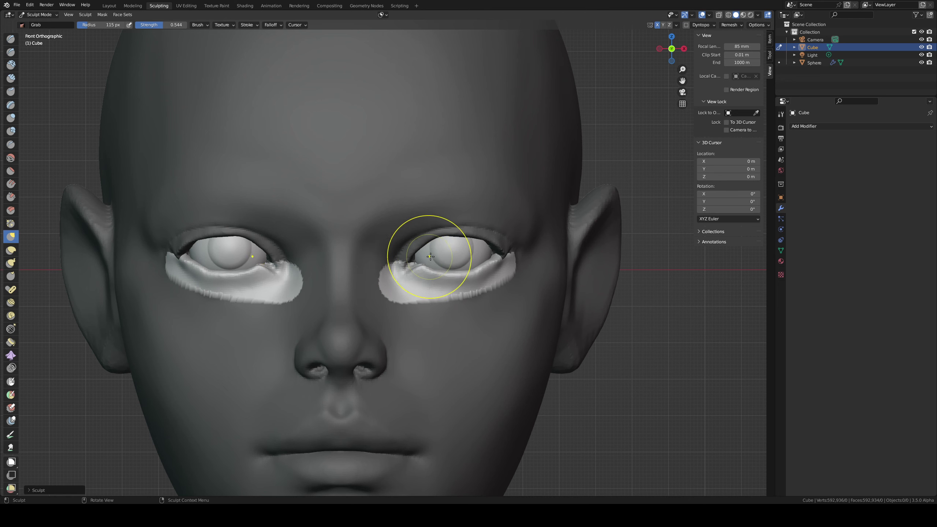
# Step: Flatten the rim of the lower eyelid from above, from inner to outer end, with the Scrape/Peaks brush at 102 px
pyautogui.moveTo(536, 252); pyautogui.dragTo(491, 302, button='middle')
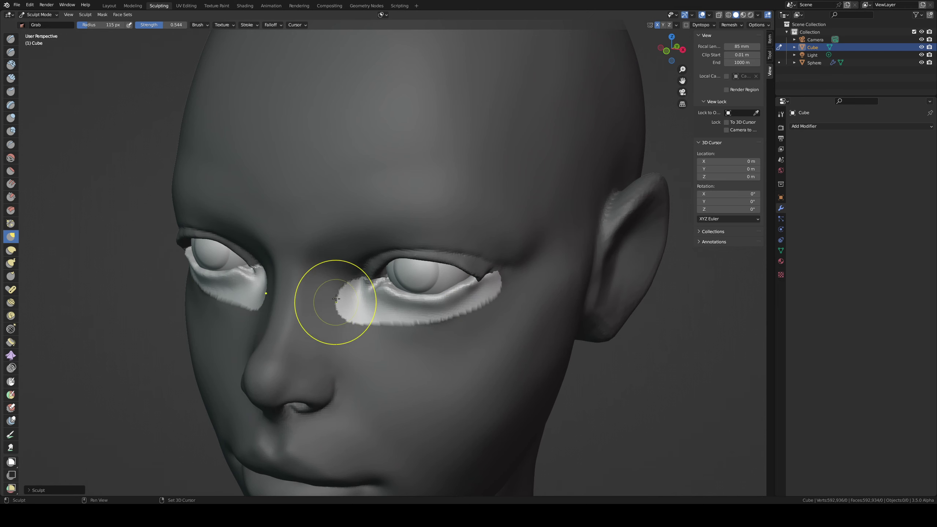
pyautogui.moveTo(517, 290); pyautogui.dragTo(495, 297, button='middle')
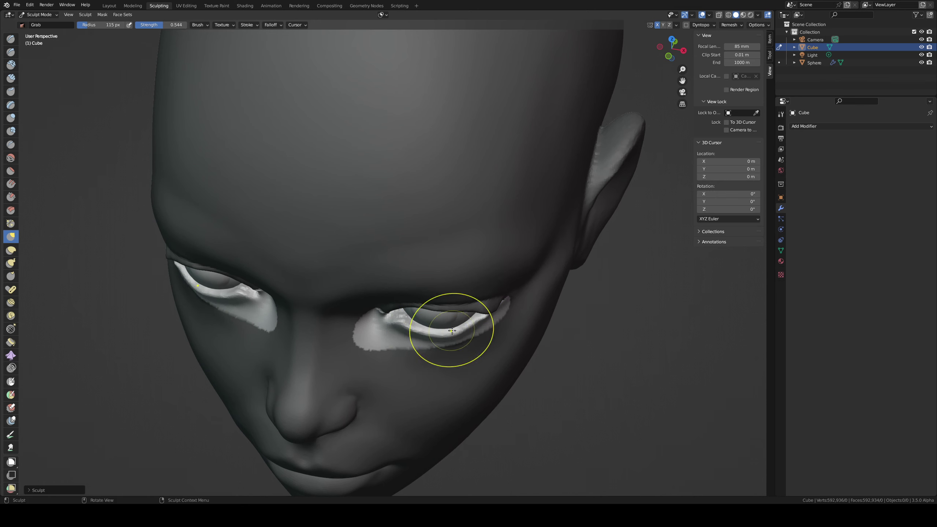
pyautogui.moveTo(469, 314)
pyautogui.mouseDown(button='middle')
pyautogui.moveTo(472, 355)
pyautogui.moveTo(485, 274)
pyautogui.mouseUp(button='middle')
pyautogui.moveTo(475, 369)
pyautogui.keyDown('ctrl'); pyautogui.mouseDown(button='middle')
pyautogui.moveTo(480, 402)
pyautogui.moveTo(500, 299)
pyautogui.moveTo(480, 362)
pyautogui.moveTo(399, 203)
pyautogui.mouseUp(button='middle'); pyautogui.keyUp('ctrl')
pyautogui.press('f')
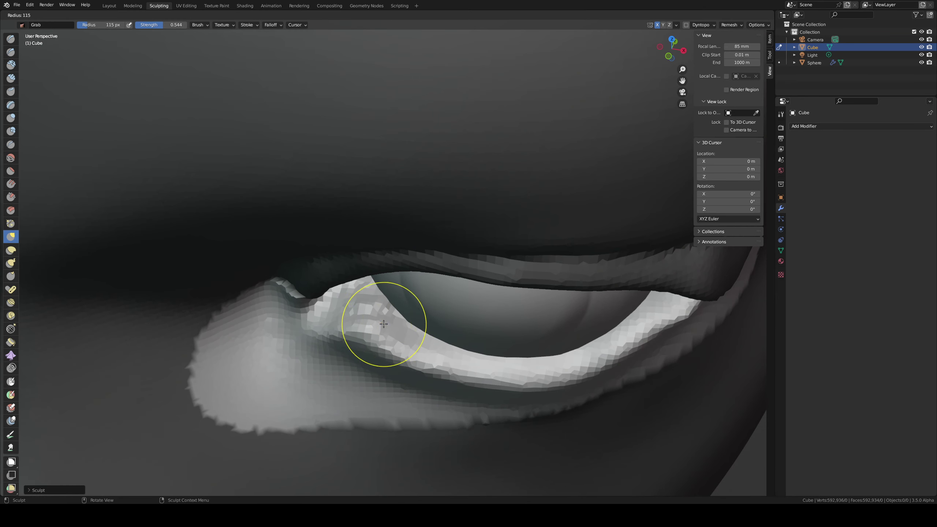
pyautogui.click(416, 324)
pyautogui.moveTo(373, 326)
pyautogui.mouseDown()
pyautogui.moveTo(401, 326)
pyautogui.moveTo(479, 367)
pyautogui.mouseUp()
pyautogui.hotkey('shift', 't')
pyautogui.press('f')
pyautogui.click(467, 350)
pyautogui.moveTo(549, 356)
pyautogui.mouseDown()
pyautogui.moveTo(640, 322)
pyautogui.moveTo(597, 354)
pyautogui.mouseUp()
pyautogui.moveTo(652, 313); pyautogui.dragTo(608, 350)
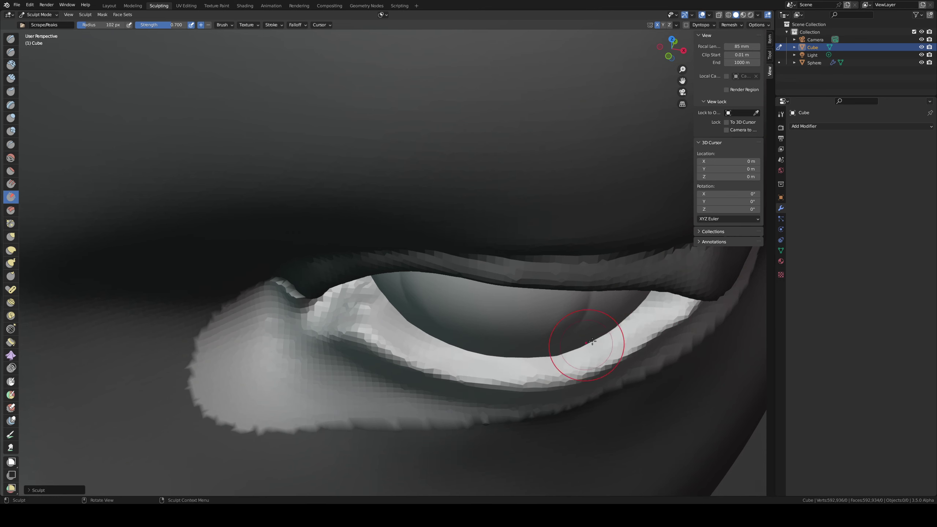
# Step: Smooth out the front surface of the lower eyelid below its rim with long Scrape/Peaks strokes at 102 px
pyautogui.moveTo(609, 337); pyautogui.dragTo(587, 275, button='middle')
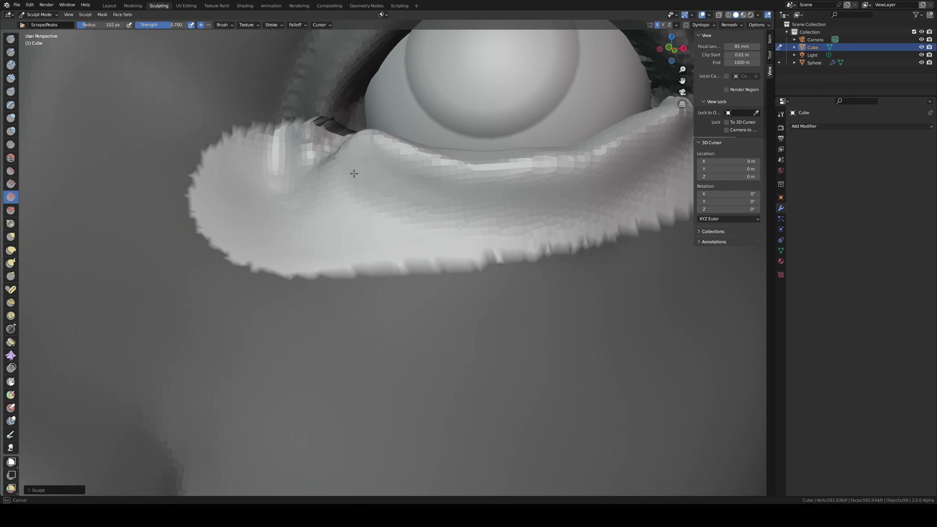
pyautogui.moveTo(354, 174)
pyautogui.mouseDown()
pyautogui.moveTo(347, 180)
pyautogui.moveTo(600, 173)
pyautogui.mouseUp()
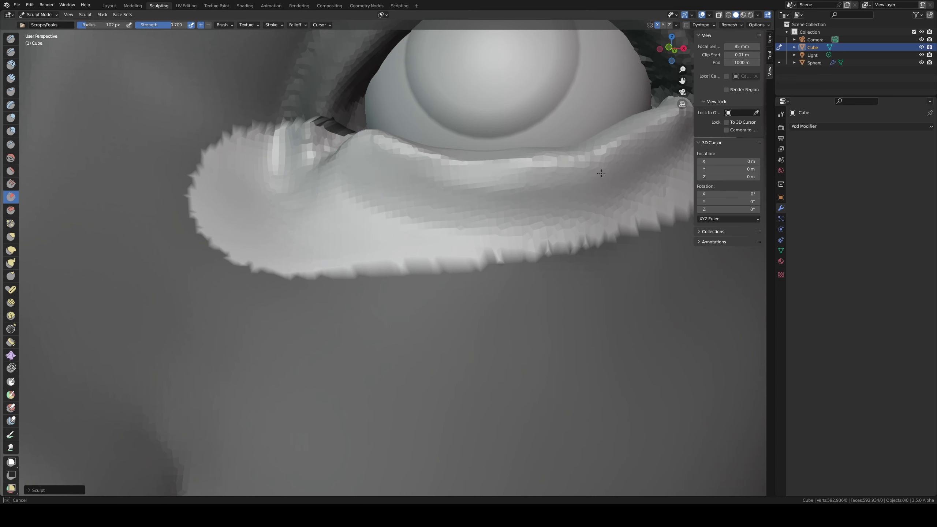
pyautogui.keyDown('ctrl'); pyautogui.moveTo(553, 160); pyautogui.dragTo(520, 200, button='middle'); pyautogui.keyUp('ctrl')
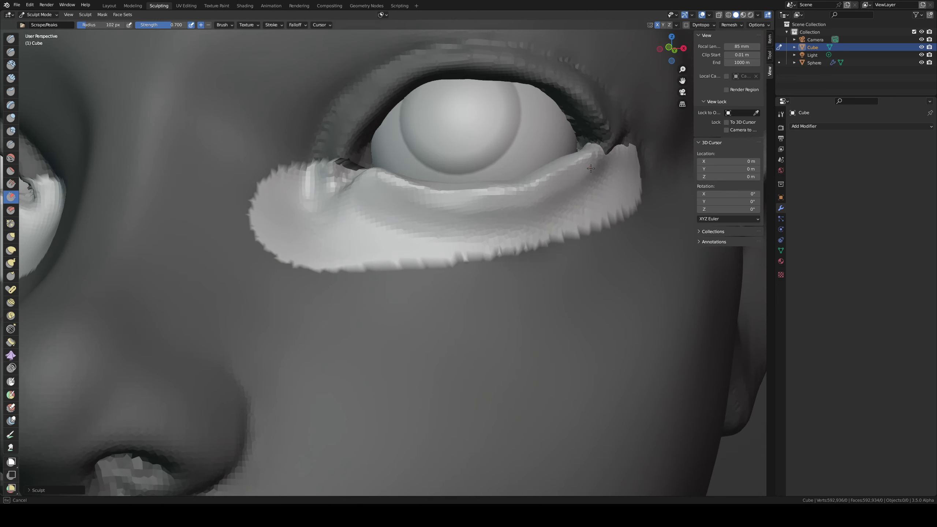
pyautogui.moveTo(591, 168); pyautogui.dragTo(584, 172)
pyautogui.moveTo(475, 221); pyautogui.dragTo(571, 188)
pyautogui.moveTo(442, 207)
pyautogui.mouseDown()
pyautogui.moveTo(534, 189)
pyautogui.moveTo(485, 199)
pyautogui.mouseUp()
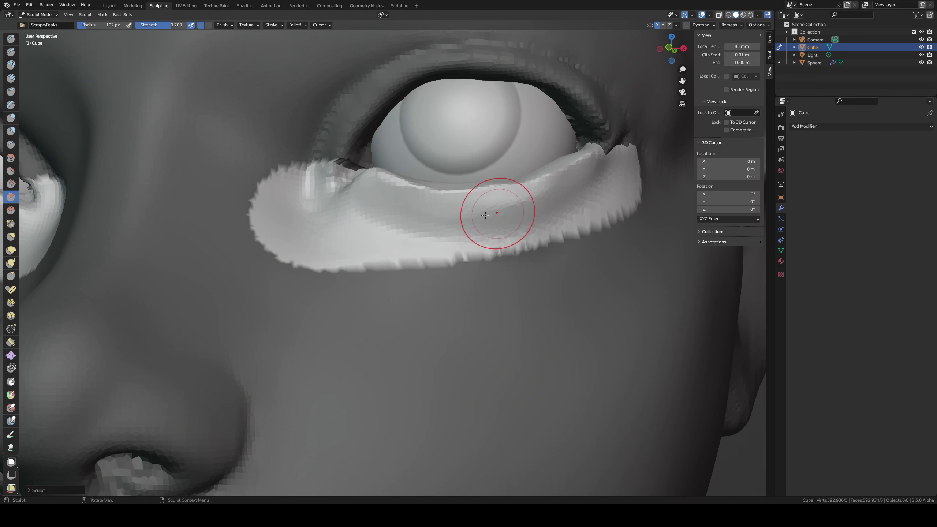
pyautogui.moveTo(579, 185)
pyautogui.mouseDown()
pyautogui.moveTo(508, 203)
pyautogui.moveTo(393, 206)
pyautogui.mouseUp()
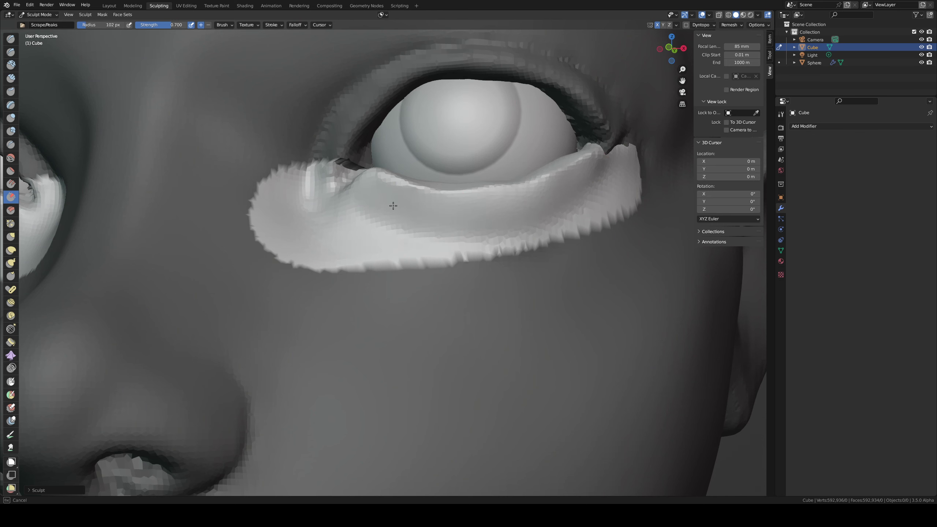
# Step: Adjust the lower eyelid's edge along the eyeball with the Grab brush, using 102 px outward and 83 px near the inner corner
pyautogui.press('g')
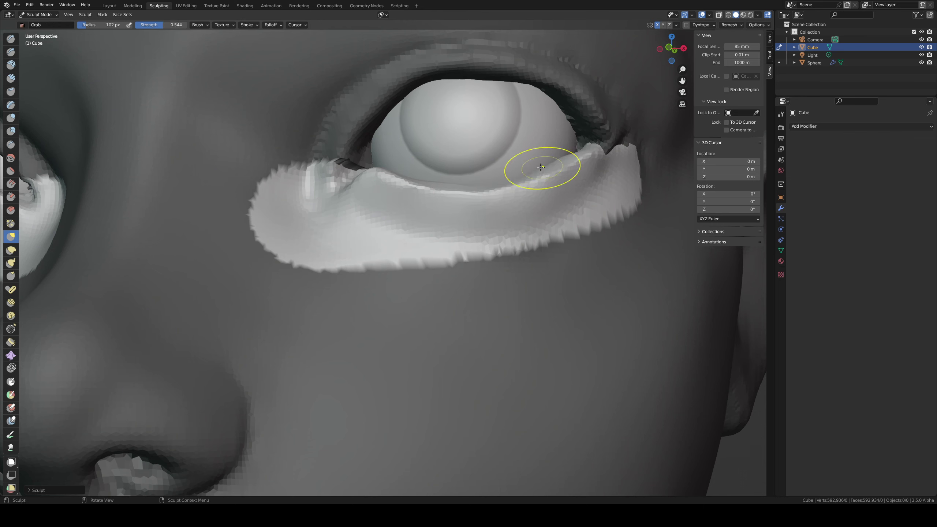
pyautogui.moveTo(543, 168); pyautogui.dragTo(562, 160)
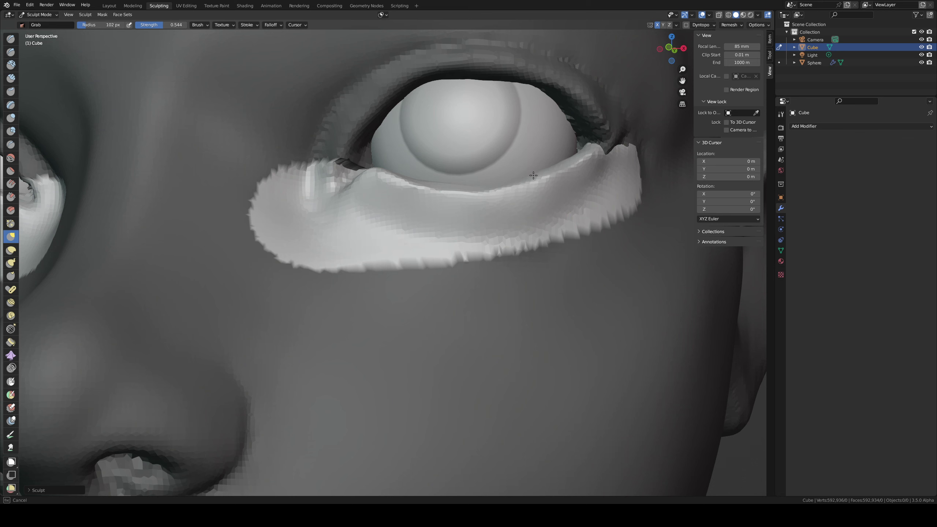
pyautogui.moveTo(397, 184); pyautogui.dragTo(418, 177, button='middle')
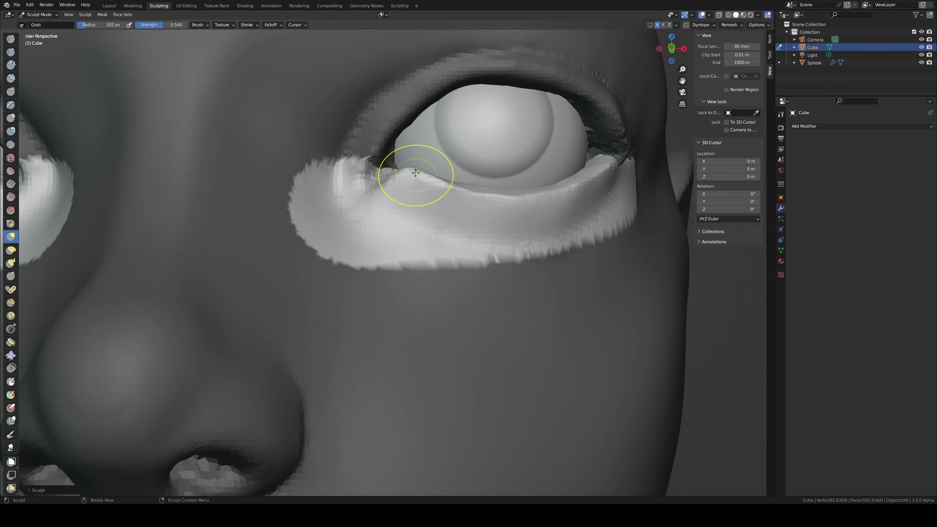
pyautogui.press('[')
pyautogui.press('[')
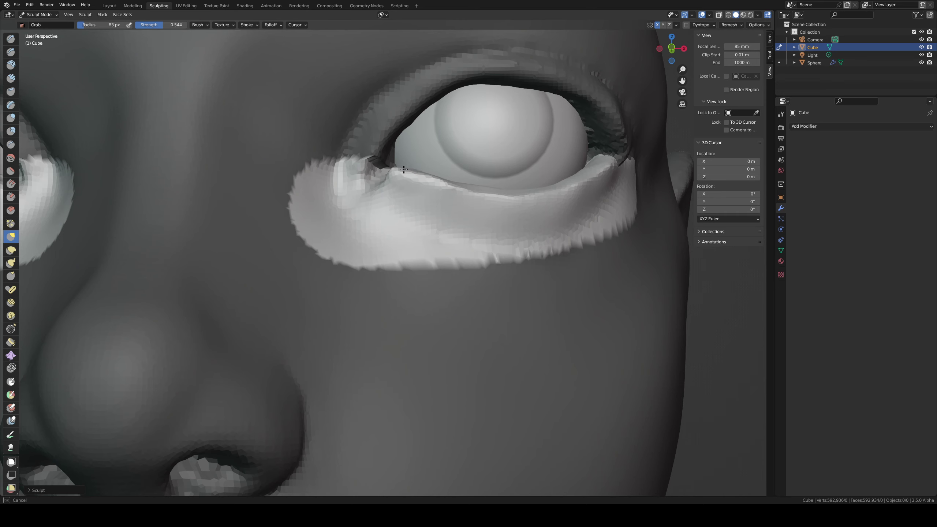
pyautogui.moveTo(403, 169); pyautogui.dragTo(409, 180, button='middle')
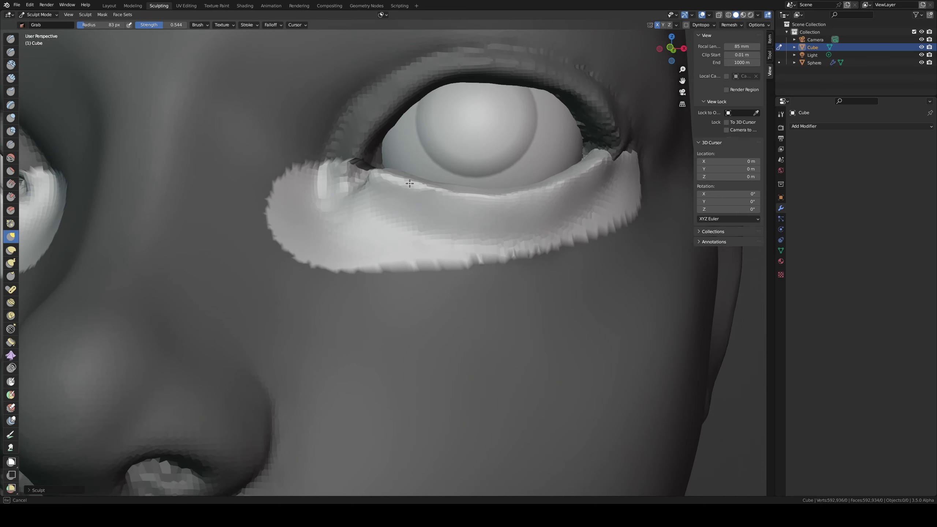
pyautogui.moveTo(410, 184); pyautogui.dragTo(407, 187)
# Step: Reposition the inner and outer ends of the lower eyelid rim from above with the Grab brush at 97 px
pyautogui.moveTo(407, 188); pyautogui.dragTo(375, 230, button='middle')
pyautogui.press('f')
pyautogui.click(313, 307)
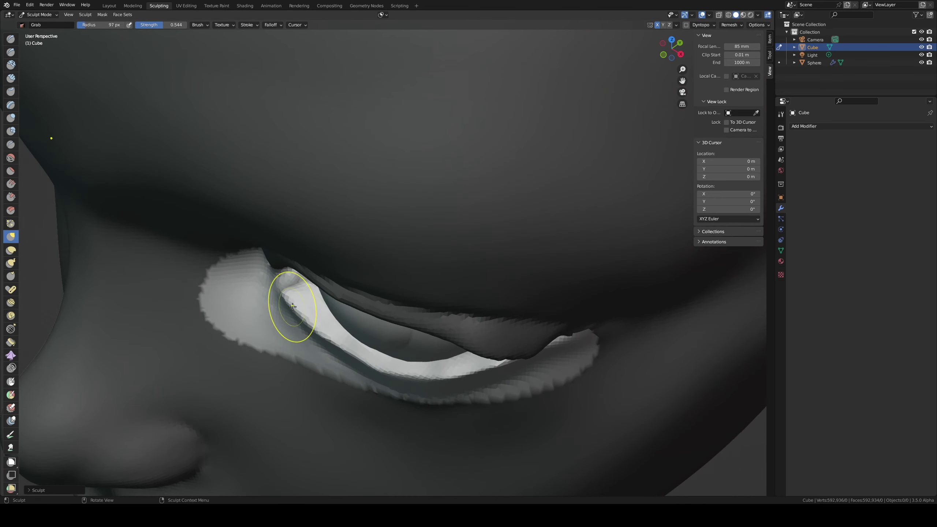
pyautogui.moveTo(292, 306); pyautogui.dragTo(284, 297)
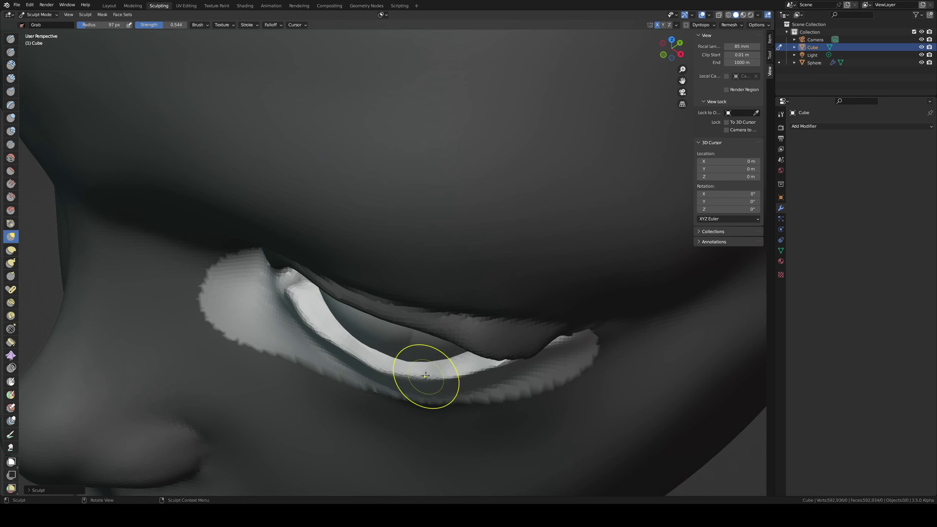
pyautogui.moveTo(461, 352); pyautogui.dragTo(497, 323, button='middle')
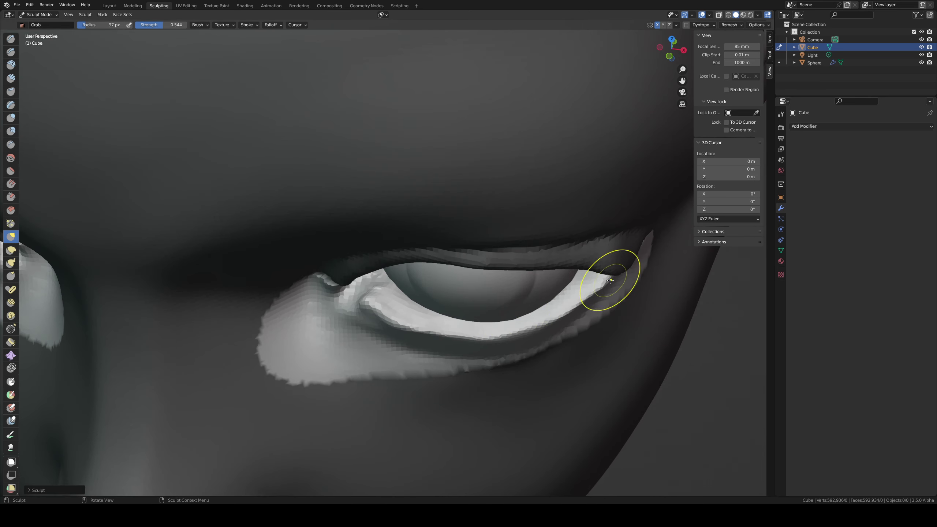
pyautogui.moveTo(609, 281); pyautogui.dragTo(599, 276)
# Step: Even out the lower eyelid's rim from above with repeated Scrape/Peaks strokes at 69 px
pyautogui.hotkey('shift', 't')
pyautogui.press('f')
pyautogui.click(583, 295)
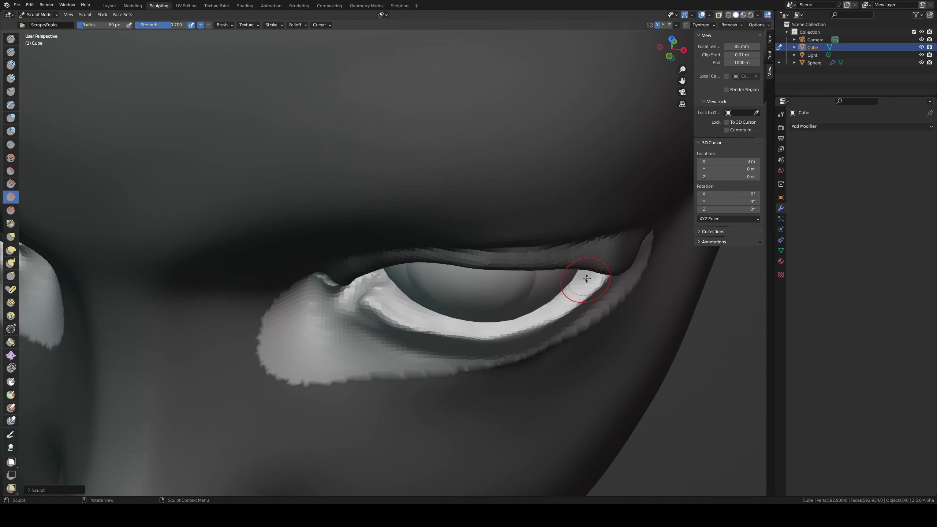
pyautogui.moveTo(531, 322); pyautogui.dragTo(593, 276)
pyautogui.moveTo(486, 327); pyautogui.dragTo(546, 313)
pyautogui.moveTo(496, 329); pyautogui.dragTo(550, 312)
pyautogui.moveTo(511, 328); pyautogui.dragTo(524, 325)
pyautogui.moveTo(417, 308); pyautogui.dragTo(483, 327)
# Step: Scrape the front of the lower eyelid just below its edge with the Scrape/Peaks brush at 69 px
pyautogui.moveTo(494, 323)
pyautogui.mouseDown(button='middle')
pyautogui.moveTo(498, 224)
pyautogui.moveTo(478, 218)
pyautogui.mouseUp(button='middle')
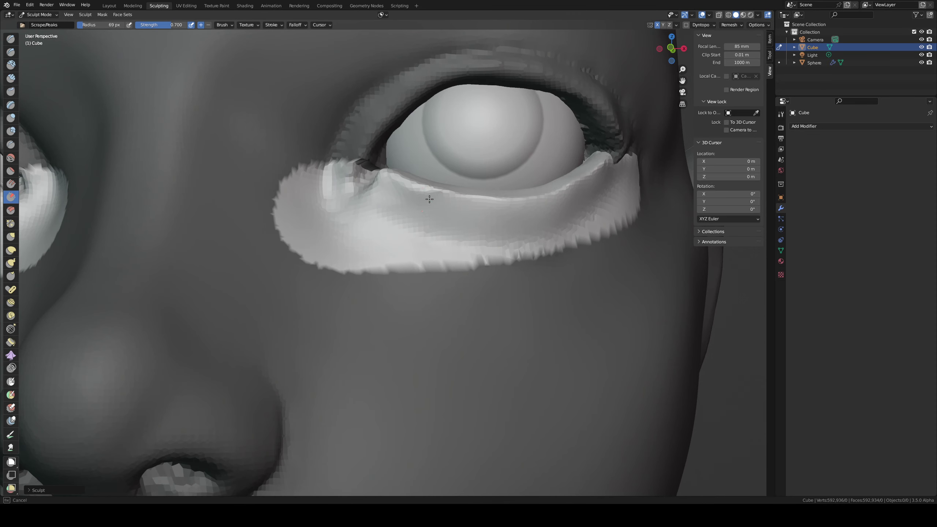
pyautogui.moveTo(394, 190); pyautogui.dragTo(509, 211)
pyautogui.moveTo(396, 189); pyautogui.dragTo(564, 200)
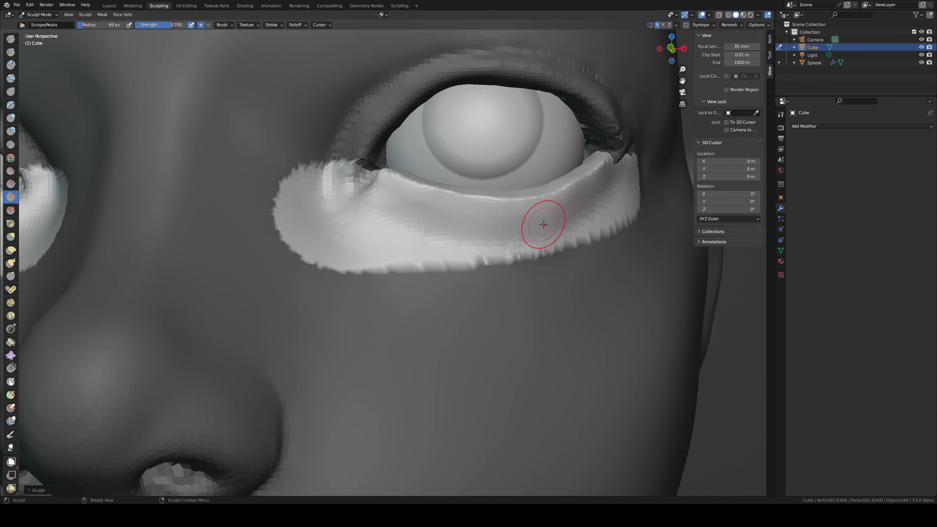
# Step: Sharpen the lower eyelid's edge from the outer toward the inner corner with the Pinch/Magnify brush at 42 px
pyautogui.press('p')
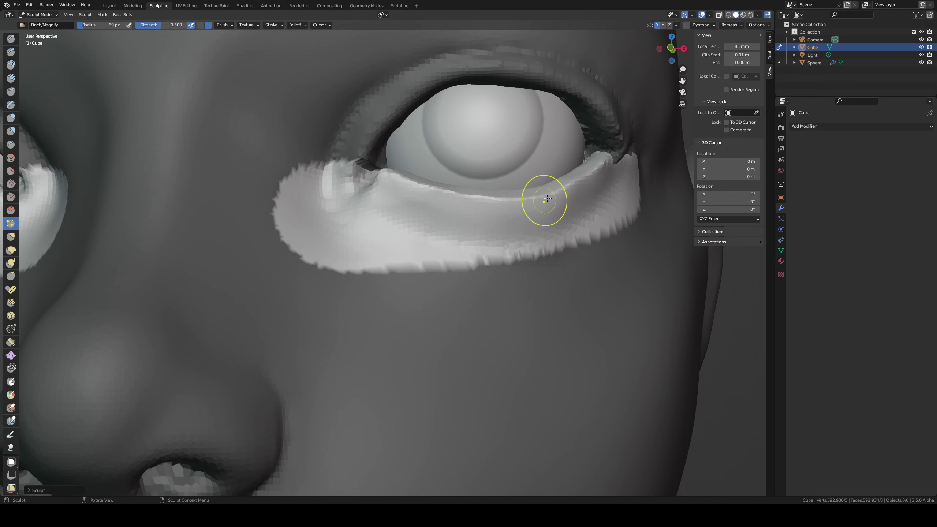
pyautogui.press('g')
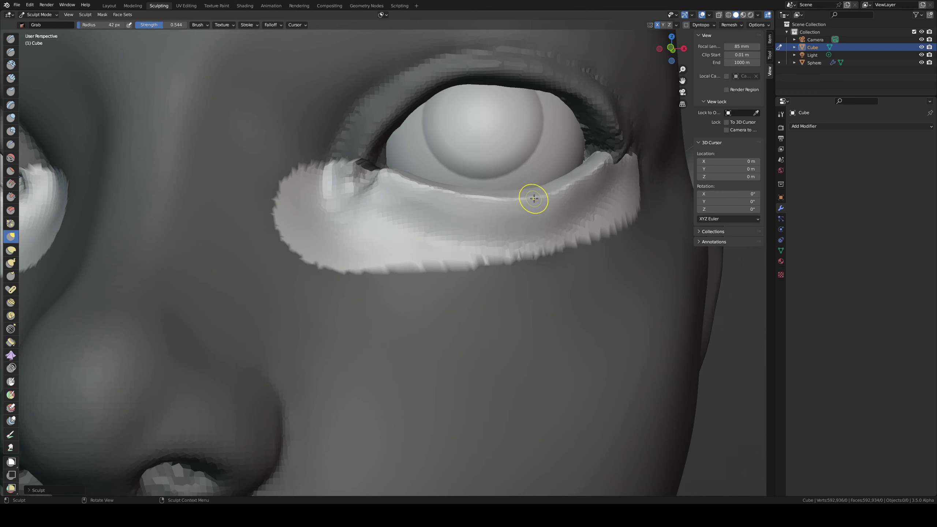
pyautogui.press('p')
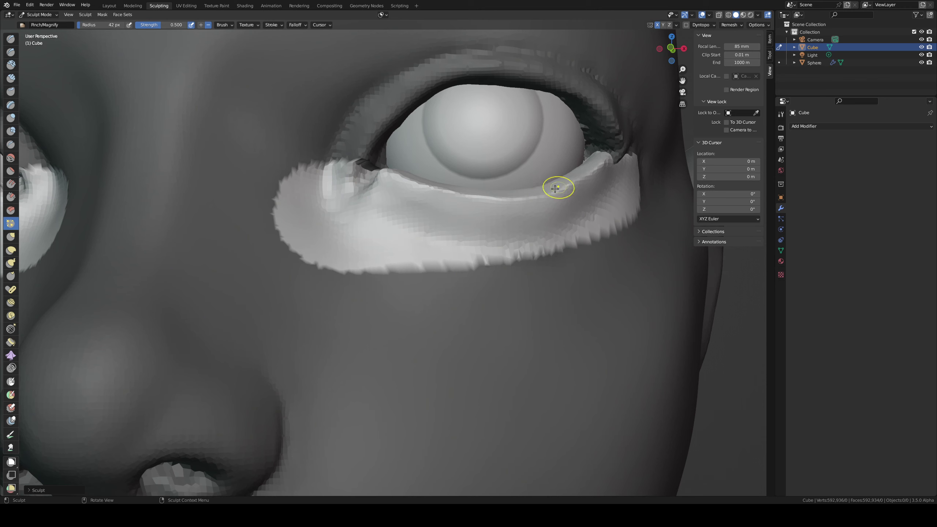
pyautogui.moveTo(591, 172); pyautogui.dragTo(590, 174)
pyautogui.moveTo(479, 199); pyautogui.dragTo(409, 185)
# Step: Carve a crease beneath the lower eyelid, from the inner toward the outer corner, with the Draw Sharp brush at 101 px
pyautogui.press('d')
pyautogui.press('f')
pyautogui.click(396, 212)
pyautogui.moveTo(360, 202); pyautogui.dragTo(396, 230)
pyautogui.moveTo(357, 207); pyautogui.dragTo(424, 235)
pyautogui.moveTo(370, 214)
pyautogui.mouseDown()
pyautogui.moveTo(470, 246)
pyautogui.moveTo(617, 187)
pyautogui.mouseUp()
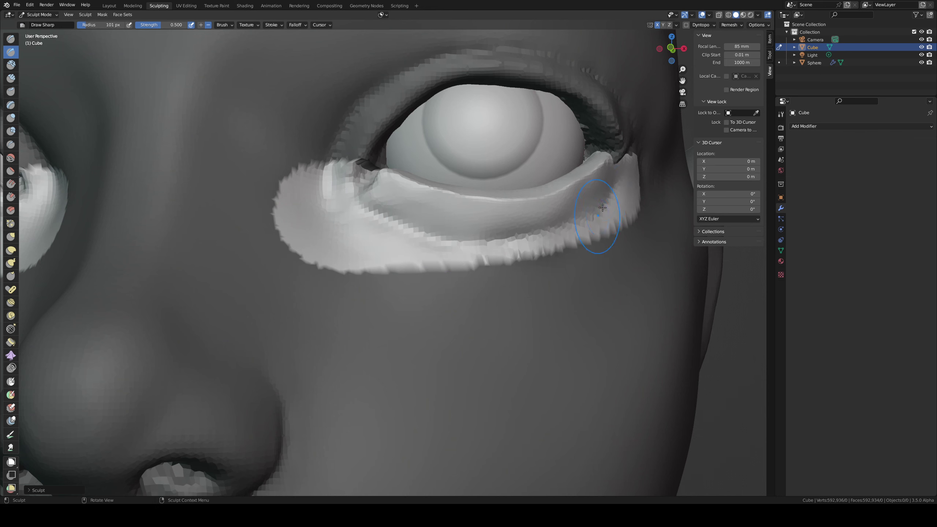
# Step: Carve the outer end of the crease beneath the lower eyelid with the Draw Sharp brush, and undo a trial stroke at 71 px along its middle
pyautogui.moveTo(589, 221); pyautogui.dragTo(613, 193)
pyautogui.press('f')
pyautogui.click(509, 255)
pyautogui.moveTo(438, 240); pyautogui.dragTo(507, 239)
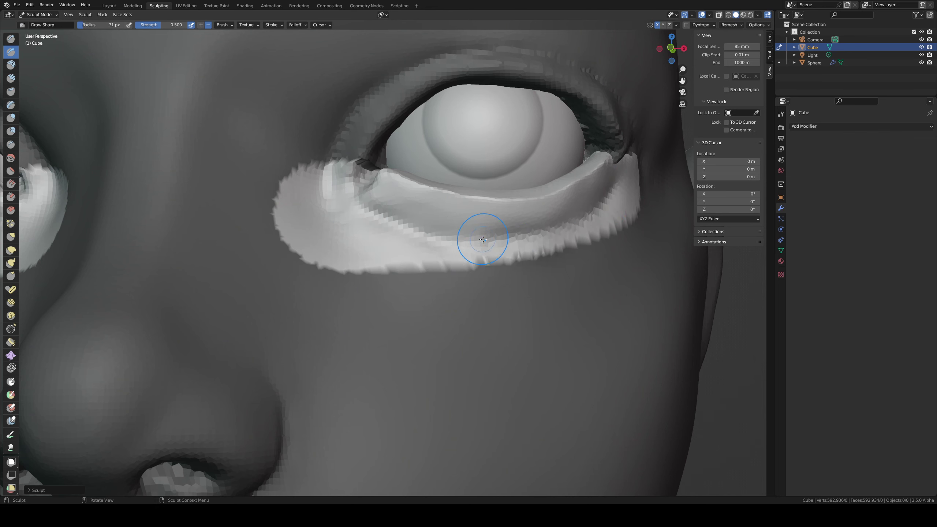
pyautogui.hotkey('ctrl', 'z')
# Step: Tighten the crease beneath the lower eyelid from the inner to the outer corner with the Pinch/Magnify brush at 71 px
pyautogui.press('p')
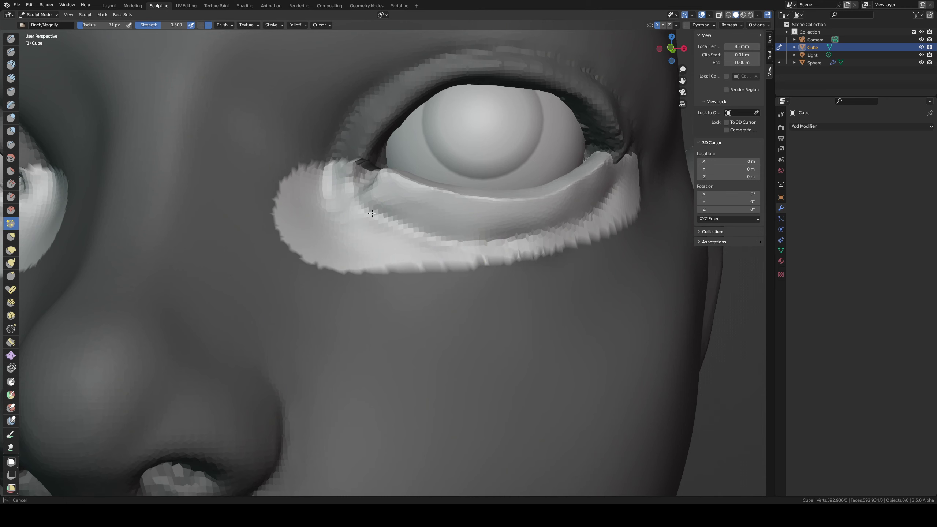
pyautogui.moveTo(424, 226); pyautogui.dragTo(358, 212)
pyautogui.moveTo(410, 243); pyautogui.dragTo(395, 215)
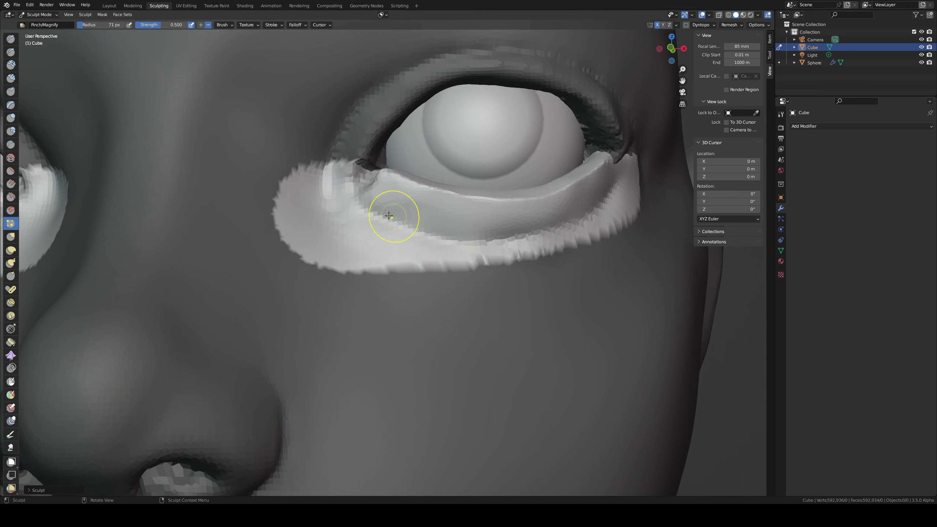
pyautogui.moveTo(504, 237); pyautogui.dragTo(530, 234)
pyautogui.moveTo(581, 214); pyautogui.dragTo(617, 183)
# Step: Invert the mask to protect the lower eyelid, and pinch the inner part of the upper eyelid with the Pinch/Magnify brush at 71 px
pyautogui.moveTo(609, 191)
pyautogui.keyDown('ctrl'); pyautogui.mouseDown(button='middle')
pyautogui.moveTo(514, 287)
pyautogui.moveTo(415, 244)
pyautogui.mouseUp(button='middle'); pyautogui.keyUp('ctrl')
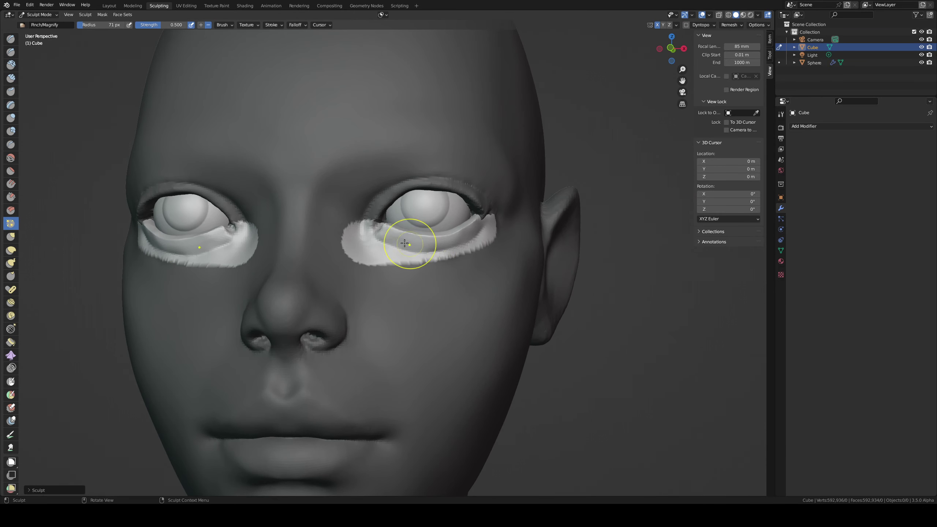
pyautogui.hotkey('ctrl', 'i')
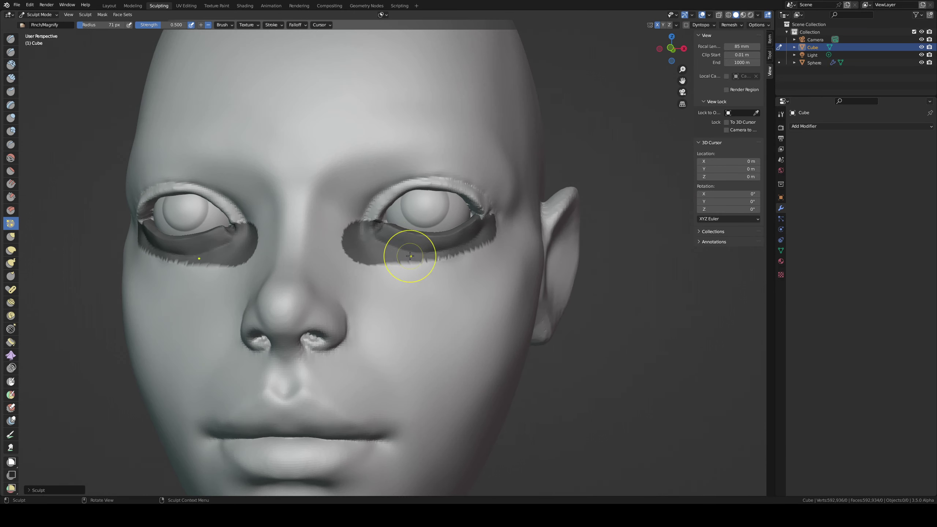
pyautogui.moveTo(412, 248)
pyautogui.keyDown('ctrl'); pyautogui.mouseDown(button='middle')
pyautogui.moveTo(415, 210)
pyautogui.moveTo(401, 160)
pyautogui.moveTo(294, 127)
pyautogui.mouseUp(button='middle'); pyautogui.keyUp('ctrl')
pyautogui.moveTo(343, 139); pyautogui.dragTo(363, 104)
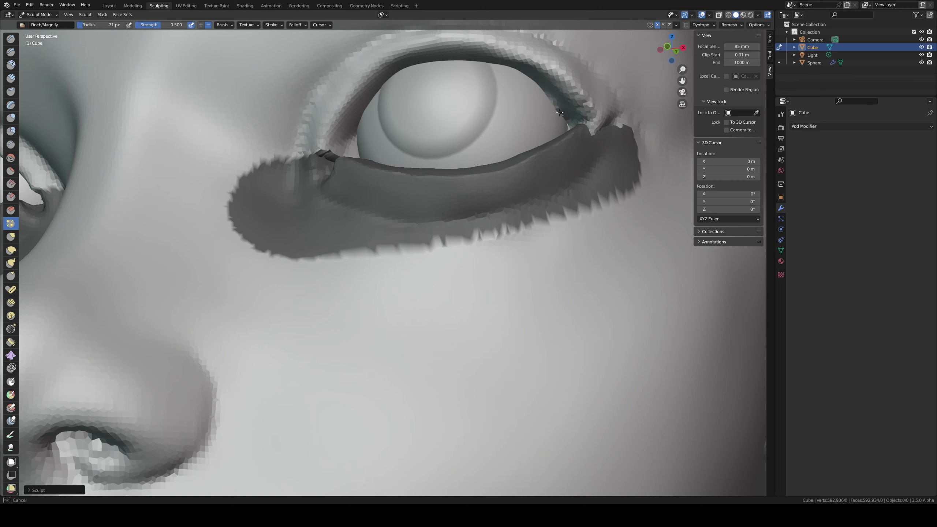
# Step: Sharpen the outer corner where the upper eyelid meets the lower one with the Draw Sharp brush at 71 px
pyautogui.press('d')
pyautogui.moveTo(560, 113); pyautogui.dragTo(587, 129)
pyautogui.moveTo(557, 93); pyautogui.dragTo(507, 137, button='middle')
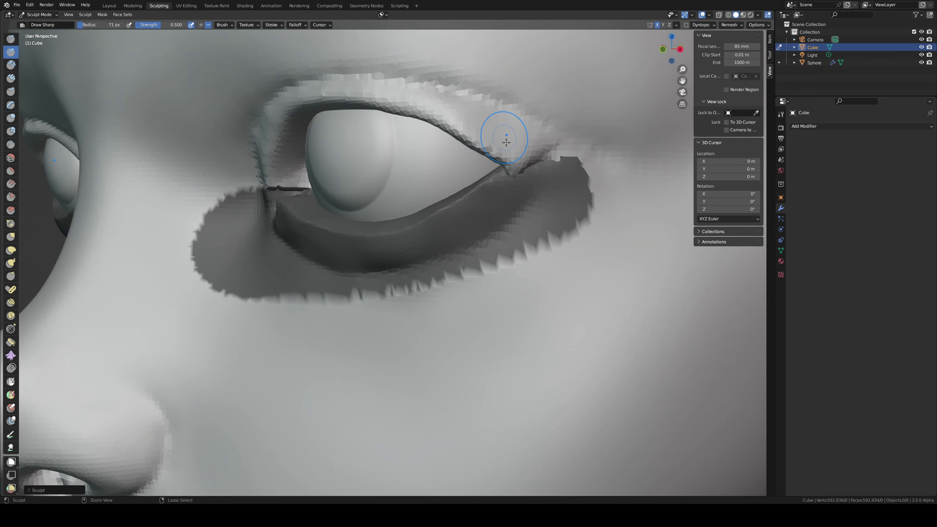
pyautogui.moveTo(510, 164); pyautogui.dragTo(537, 160)
# Step: Build up the upper eyelid's outer corner with the Clay Strips brush, undoing the last stroke
pyautogui.press('c')
pyautogui.moveTo(534, 162); pyautogui.dragTo(559, 160)
pyautogui.moveTo(559, 160); pyautogui.dragTo(599, 180, button='middle')
pyautogui.moveTo(624, 184)
pyautogui.mouseDown()
pyautogui.moveTo(630, 163)
pyautogui.moveTo(625, 181)
pyautogui.moveTo(598, 157)
pyautogui.moveTo(607, 150)
pyautogui.moveTo(608, 199)
pyautogui.mouseUp()
pyautogui.hotkey('ctrl', 'z')
# Step: Add volume at the upper eyelid's inner corner with the Clay Strips brush at 67 px
pyautogui.press('f')
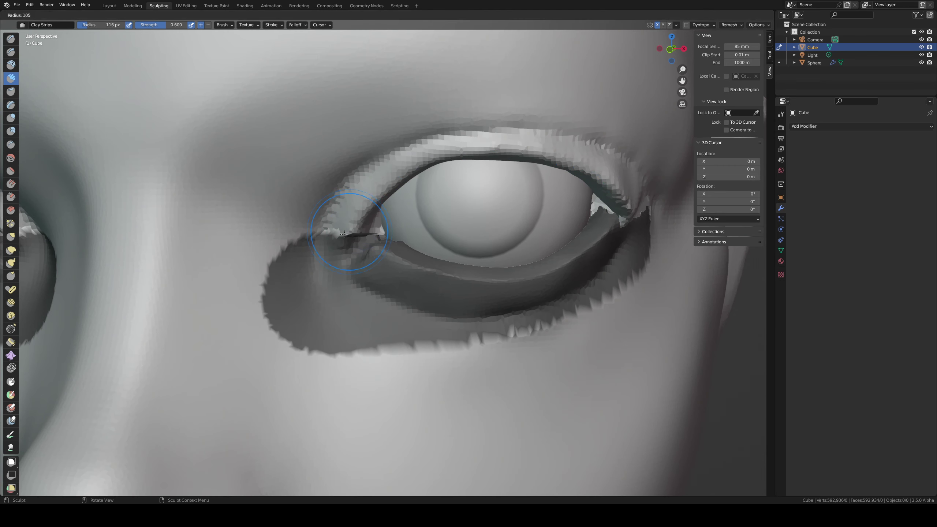
pyautogui.click(369, 230)
pyautogui.moveTo(340, 214); pyautogui.dragTo(333, 242)
pyautogui.moveTo(343, 227); pyautogui.dragTo(328, 249)
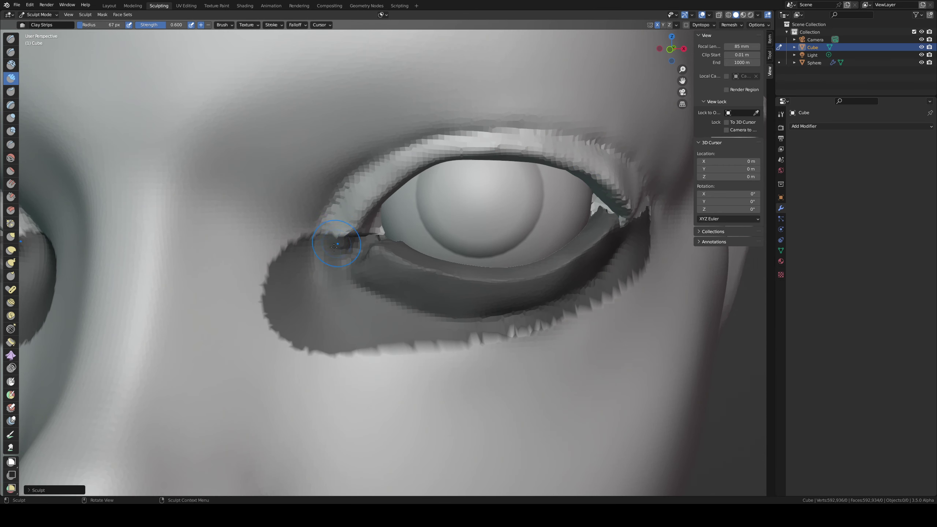
# Step: Carve the crease above the upper eyelid from the inner toward the outer corner with the Draw Sharp brush at 67 px
pyautogui.press('d')
pyautogui.moveTo(361, 175)
pyautogui.mouseDown()
pyautogui.moveTo(430, 145)
pyautogui.moveTo(535, 130)
pyautogui.moveTo(585, 135)
pyautogui.mouseUp()
pyautogui.moveTo(585, 135); pyautogui.dragTo(309, 161, button='middle')
pyautogui.moveTo(394, 116)
pyautogui.mouseDown()
pyautogui.moveTo(504, 113)
pyautogui.moveTo(439, 121)
pyautogui.moveTo(513, 116)
pyautogui.moveTo(578, 144)
pyautogui.mouseUp()
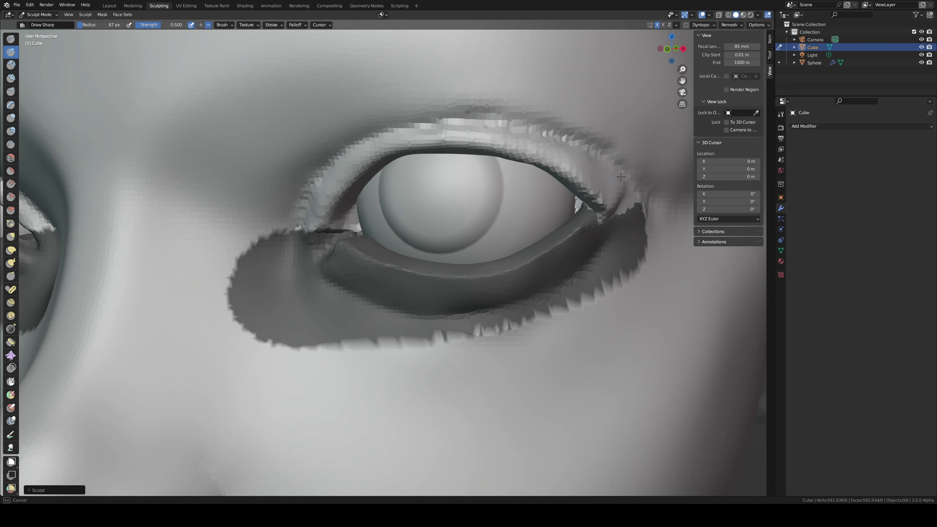
pyautogui.moveTo(620, 177); pyautogui.dragTo(549, 142, button='middle')
# Step: Build up the skin above and beside the outer eye corner with the Clay Strips brush at 146 px, and smooth it
pyautogui.press('c')
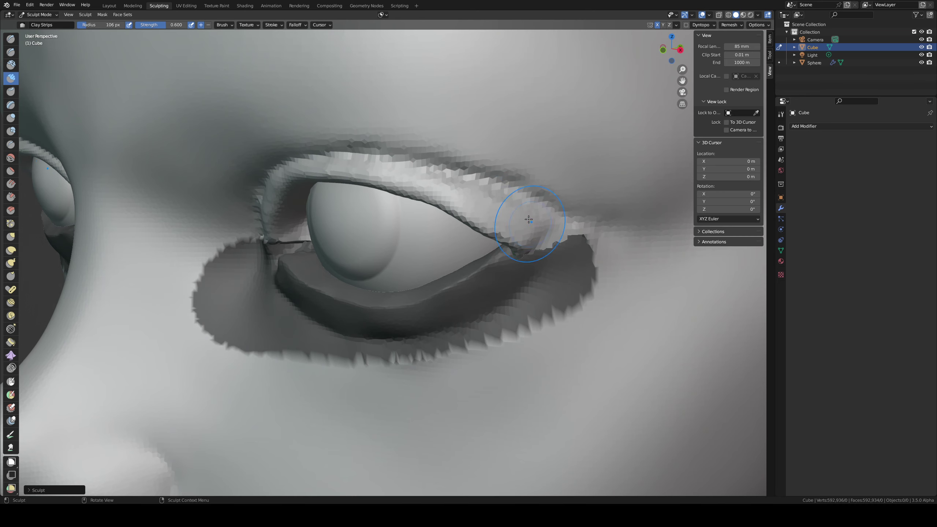
pyautogui.keyDown('ctrl'); pyautogui.moveTo(528, 219); pyautogui.dragTo(506, 251, button='middle'); pyautogui.keyUp('ctrl')
pyautogui.press('f')
pyautogui.click(475, 218)
pyautogui.moveTo(457, 224)
pyautogui.mouseDown()
pyautogui.moveTo(502, 235)
pyautogui.moveTo(469, 211)
pyautogui.mouseUp()
pyautogui.hotkey('ctrl', 'z')
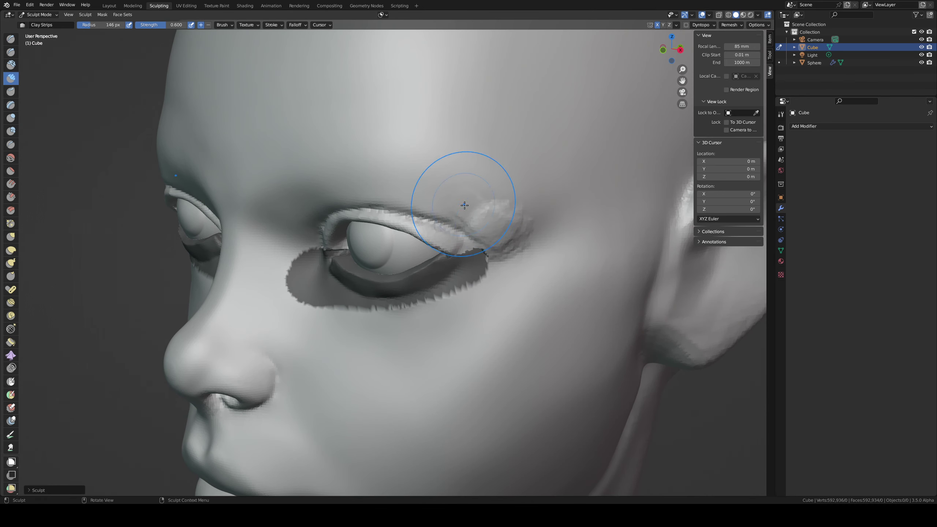
pyautogui.moveTo(452, 184); pyautogui.dragTo(414, 173, button='middle')
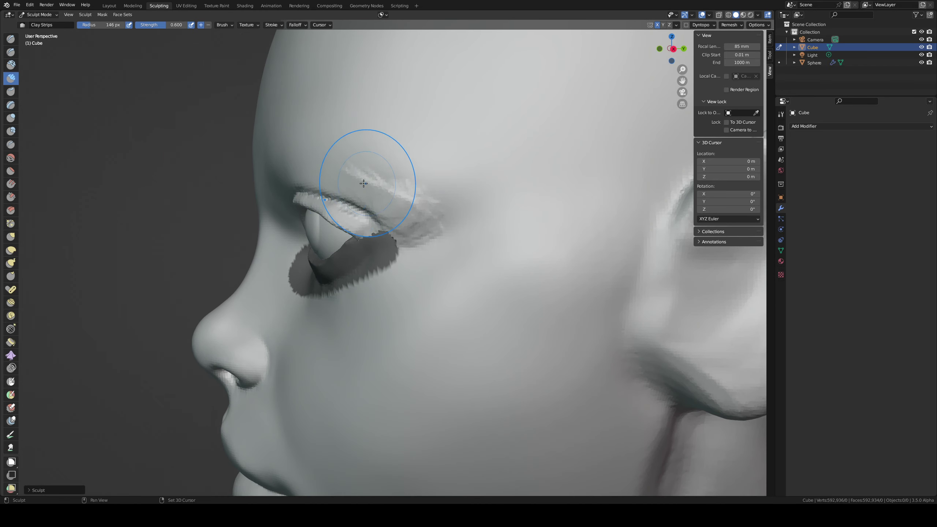
pyautogui.keyDown('shift'); pyautogui.moveTo(364, 184); pyautogui.dragTo(404, 209); pyautogui.keyUp('shift')
# Step: Try to flatten the upper eyelid from its inner corner to its middle with the Scrape/Peaks brush at 54 px
pyautogui.moveTo(409, 166); pyautogui.dragTo(466, 166, button='middle')
pyautogui.moveTo(466, 205)
pyautogui.keyDown('ctrl'); pyautogui.mouseDown(button='middle')
pyautogui.moveTo(467, 170)
pyautogui.moveTo(377, 154)
pyautogui.moveTo(361, 243)
pyautogui.mouseUp(button='middle'); pyautogui.keyUp('ctrl')
pyautogui.hotkey('shift', 't')
pyautogui.press('f')
pyautogui.click(345, 172)
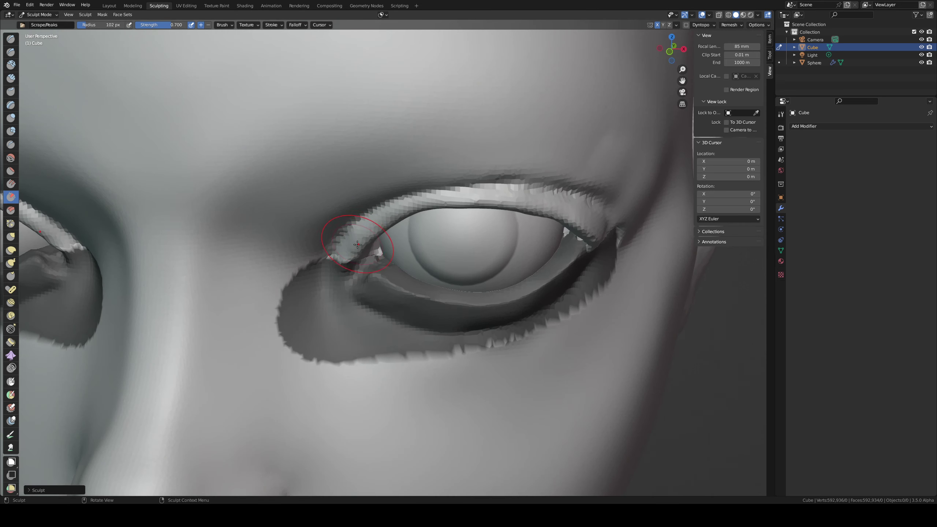
pyautogui.press('f')
pyautogui.click(340, 254)
pyautogui.press('f')
pyautogui.moveTo(338, 251)
pyautogui.mouseDown()
pyautogui.moveTo(377, 223)
pyautogui.moveTo(349, 245)
pyautogui.moveTo(368, 225)
pyautogui.moveTo(345, 252)
pyautogui.moveTo(445, 200)
pyautogui.mouseUp()
pyautogui.click(375, 245)
pyautogui.press('f')
pyautogui.click(378, 233)
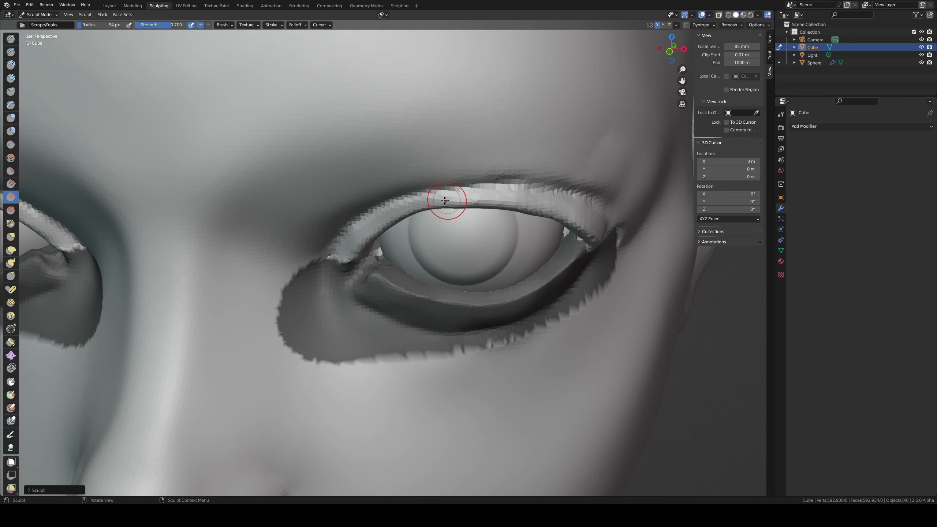
pyautogui.hotkey('ctrl', 'z')
# Step: Flatten the upper eyelid's front with the Scrape/Peaks brush, at 34 px on the inner half and 60 px on the outer half
pyautogui.press('f')
pyautogui.click(375, 222)
pyautogui.moveTo(372, 225); pyautogui.dragTo(444, 196)
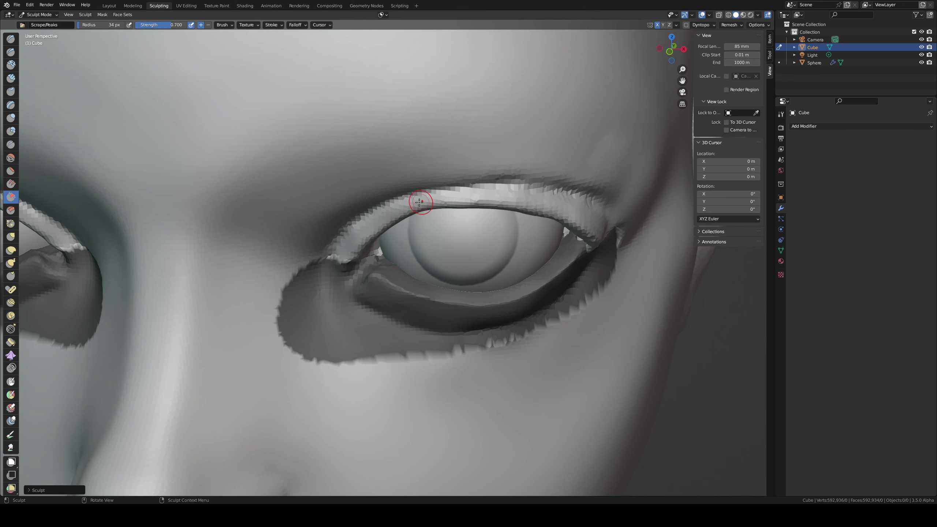
pyautogui.press('f')
pyautogui.click(562, 209)
pyautogui.moveTo(531, 200); pyautogui.dragTo(498, 194)
# Step: Try to even out the ragged surface inside the outer eye corner with the Scrape/Peaks brush at 60 and 76 px
pyautogui.moveTo(569, 208); pyautogui.dragTo(438, 200, button='middle')
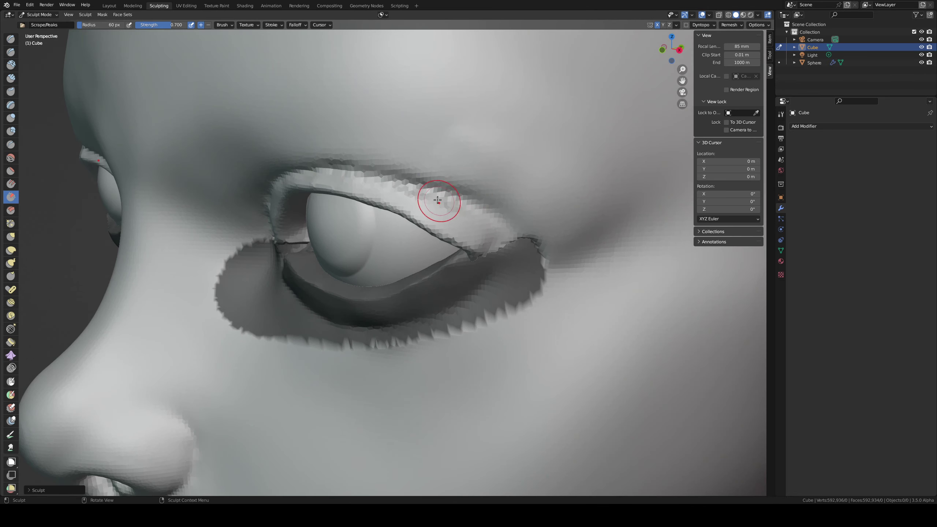
pyautogui.moveTo(498, 243); pyautogui.dragTo(363, 127, button='middle')
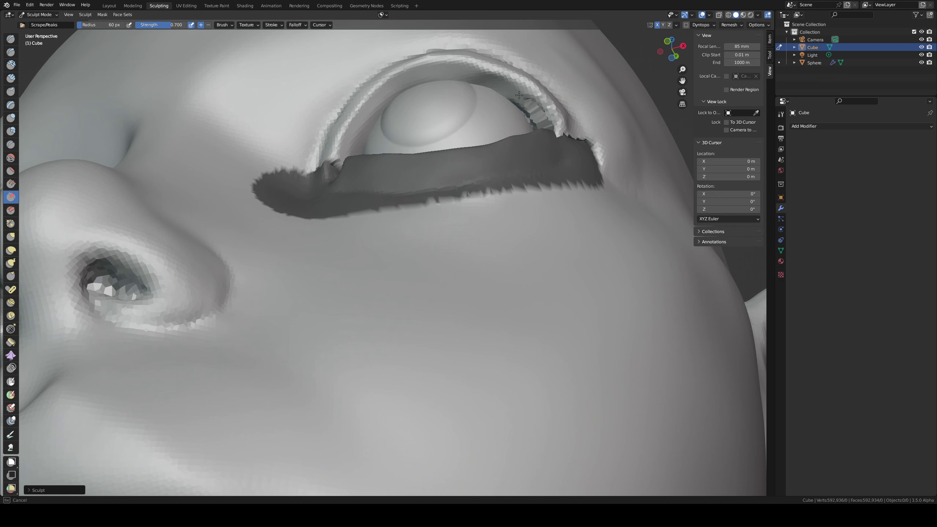
pyautogui.moveTo(519, 95)
pyautogui.mouseDown(button='middle')
pyautogui.moveTo(568, 171)
pyautogui.moveTo(541, 174)
pyautogui.moveTo(573, 191)
pyautogui.moveTo(538, 201)
pyautogui.moveTo(557, 213)
pyautogui.moveTo(601, 208)
pyautogui.mouseUp(button='middle')
pyautogui.hotkey('ctrl', 'z')
pyautogui.press('i')
pyautogui.hotkey('shift', 't')
pyautogui.press('f')
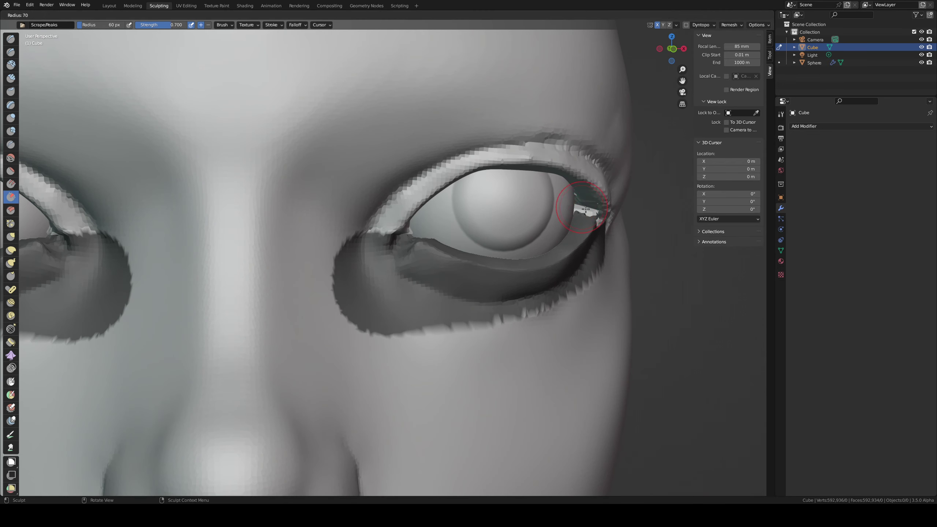
pyautogui.click(585, 208)
pyautogui.moveTo(584, 211); pyautogui.dragTo(588, 211)
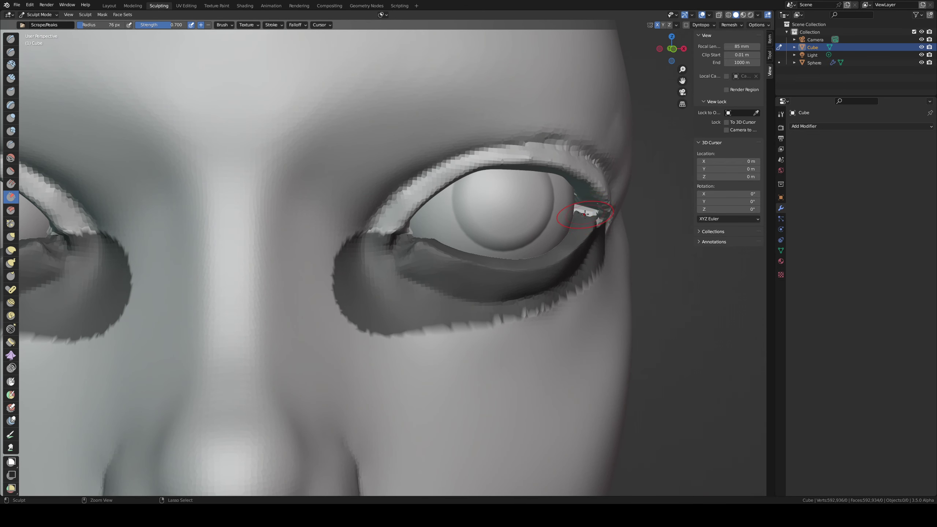
# Step: Try to thicken the ragged surface inside the outer eye corner with the Inflate/Deflate brush at 76 px
pyautogui.press('i')
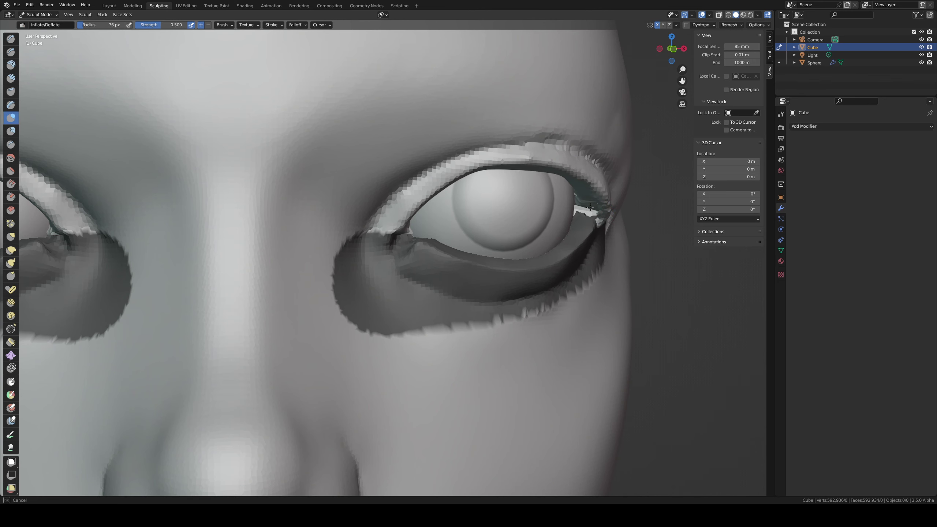
pyautogui.moveTo(590, 208); pyautogui.dragTo(585, 212)
pyautogui.moveTo(586, 212)
pyautogui.mouseDown(button='middle')
pyautogui.moveTo(527, 206)
pyautogui.moveTo(463, 110)
pyautogui.mouseUp(button='middle')
pyautogui.hotkey('ctrl', 'z')
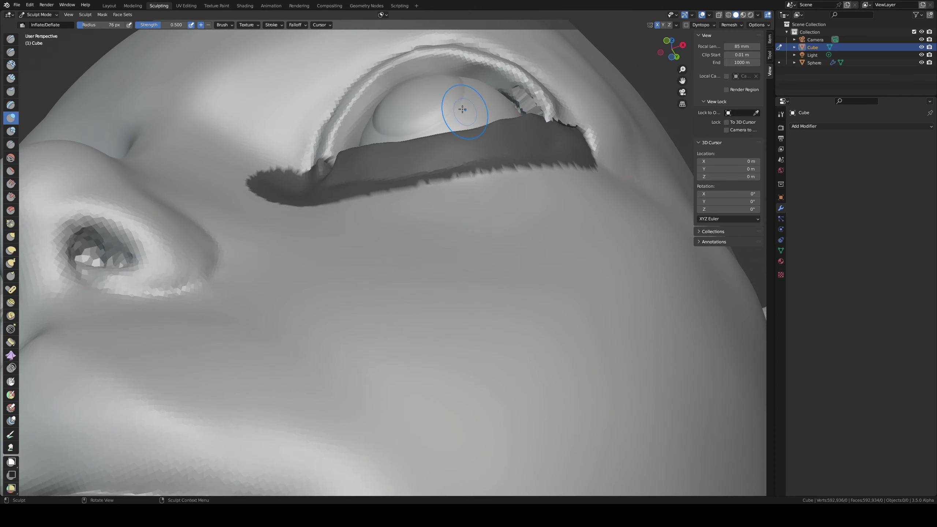
pyautogui.moveTo(495, 77); pyautogui.dragTo(439, 153, button='middle')
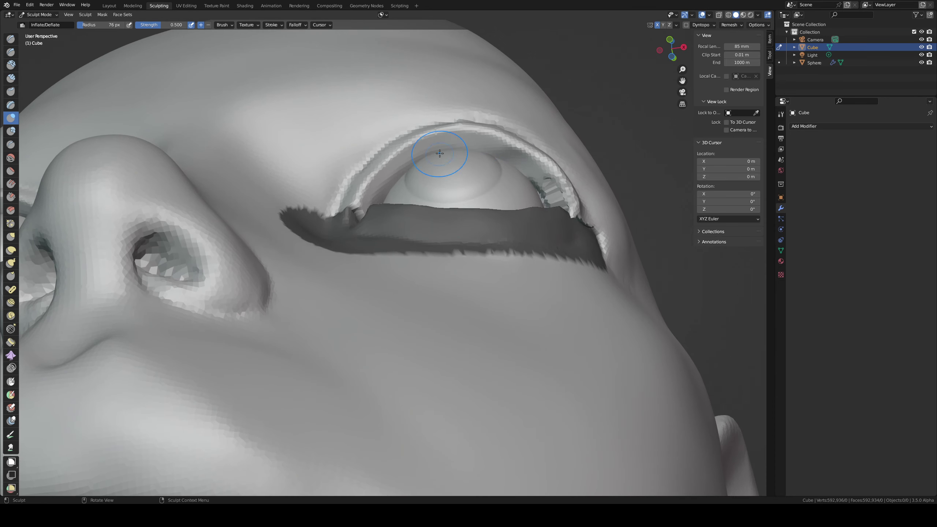
# Step: Reshape the outer part of the upper eyelid from below with the Grab brush at 123 px
pyautogui.scroll(-3, 497, 138)
pyautogui.moveTo(497, 138); pyautogui.dragTo(492, 154, button='middle')
pyautogui.scroll(1, 498, 150)
pyautogui.press('g')
pyautogui.press('f')
pyautogui.click(523, 182)
pyautogui.moveTo(494, 189); pyautogui.dragTo(496, 193)
pyautogui.moveTo(494, 193); pyautogui.dragTo(502, 203)
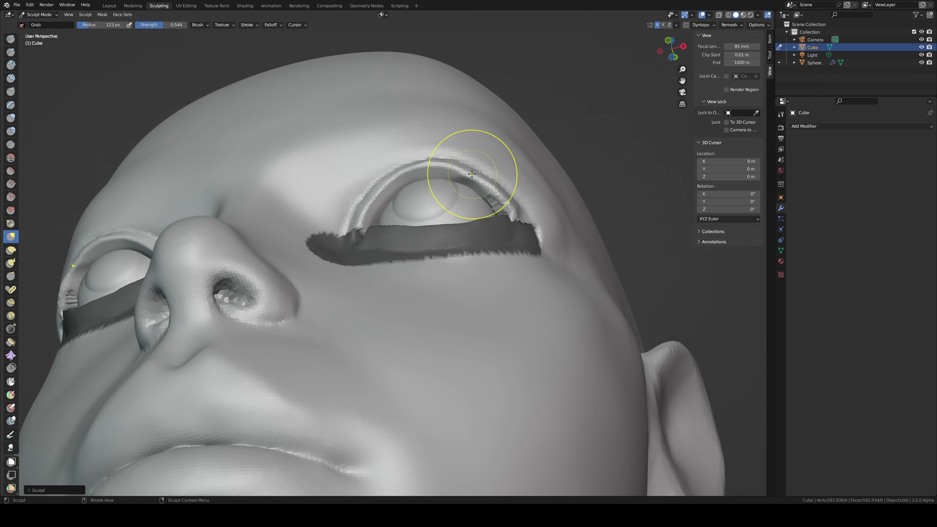
# Step: Mask the upper eyelid from the inner to the outer corner with lasso selections
pyautogui.moveTo(460, 178)
pyautogui.mouseDown(button='middle')
pyautogui.moveTo(410, 200)
pyautogui.moveTo(401, 217)
pyautogui.mouseUp(button='middle')
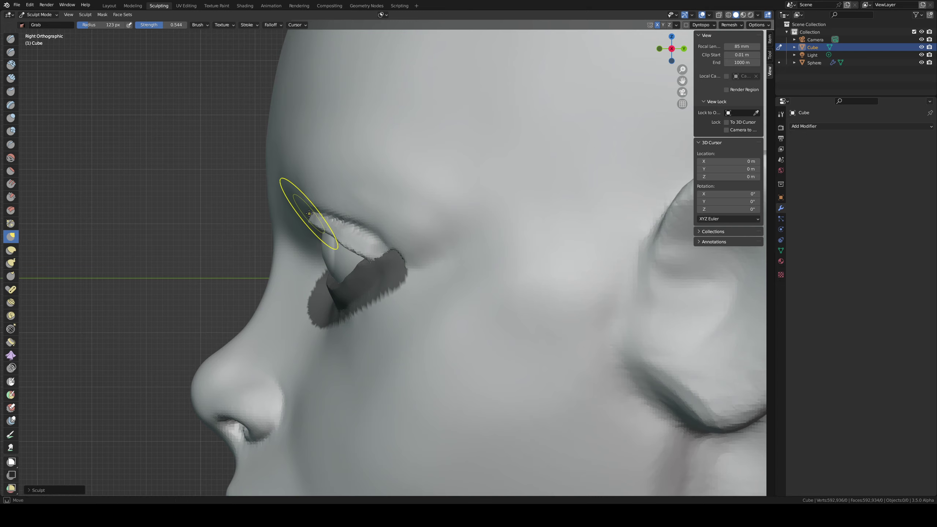
pyautogui.moveTo(310, 212); pyautogui.dragTo(379, 209, button='middle')
pyautogui.moveTo(348, 279); pyautogui.dragTo(354, 256)
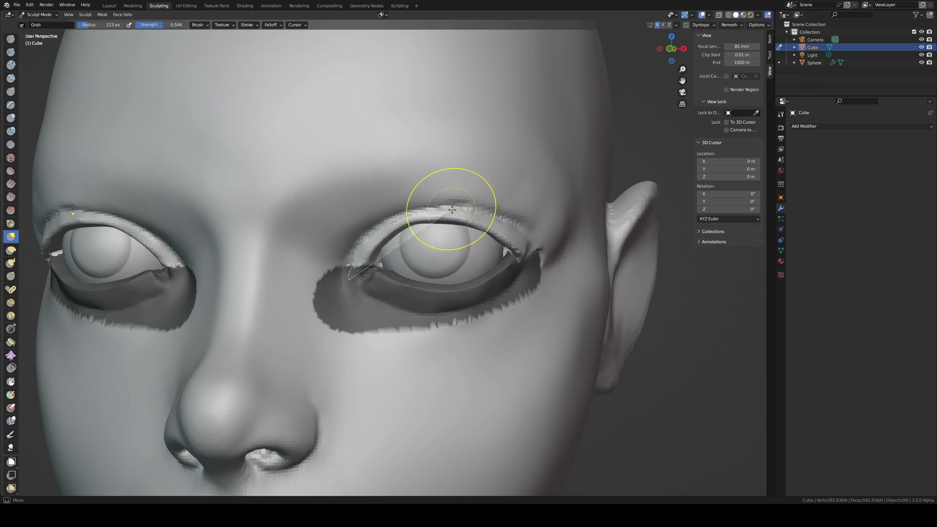
pyautogui.moveTo(452, 209)
pyautogui.mouseDown()
pyautogui.moveTo(484, 211)
pyautogui.moveTo(533, 238)
pyautogui.moveTo(533, 269)
pyautogui.moveTo(414, 285)
pyautogui.moveTo(353, 278)
pyautogui.mouseUp()
pyautogui.moveTo(359, 244)
pyautogui.mouseDown()
pyautogui.moveTo(379, 264)
pyautogui.moveTo(400, 229)
pyautogui.mouseUp()
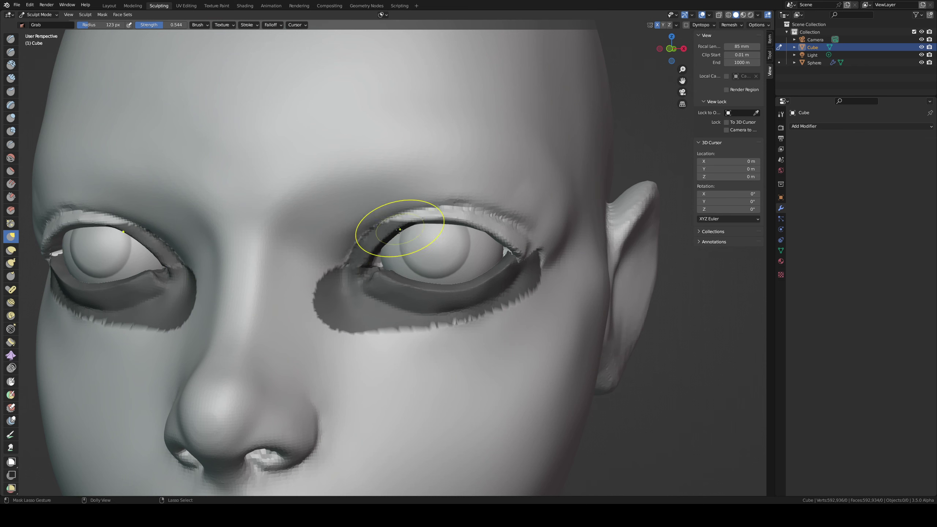
pyautogui.keyDown('ctrl'); pyautogui.keyDown('shift'); pyautogui.moveTo(459, 219); pyautogui.dragTo(461, 220); pyautogui.keyUp('shift'); pyautogui.keyUp('ctrl')
pyautogui.moveTo(388, 223)
pyautogui.keyDown('ctrl'); pyautogui.keyDown('shift'); pyautogui.mouseDown()
pyautogui.moveTo(399, 215)
pyautogui.moveTo(488, 233)
pyautogui.moveTo(525, 254)
pyautogui.moveTo(524, 263)
pyautogui.mouseUp(); pyautogui.keyUp('shift'); pyautogui.keyUp('ctrl')
# Step: Try to move the skin fold above the masked upper eyelid in side view with the Grab brush at 219 px
pyautogui.moveTo(481, 199)
pyautogui.mouseDown(button='middle')
pyautogui.moveTo(395, 201)
pyautogui.moveTo(409, 205)
pyautogui.mouseUp(button='middle')
pyautogui.press('f')
pyautogui.click(411, 214)
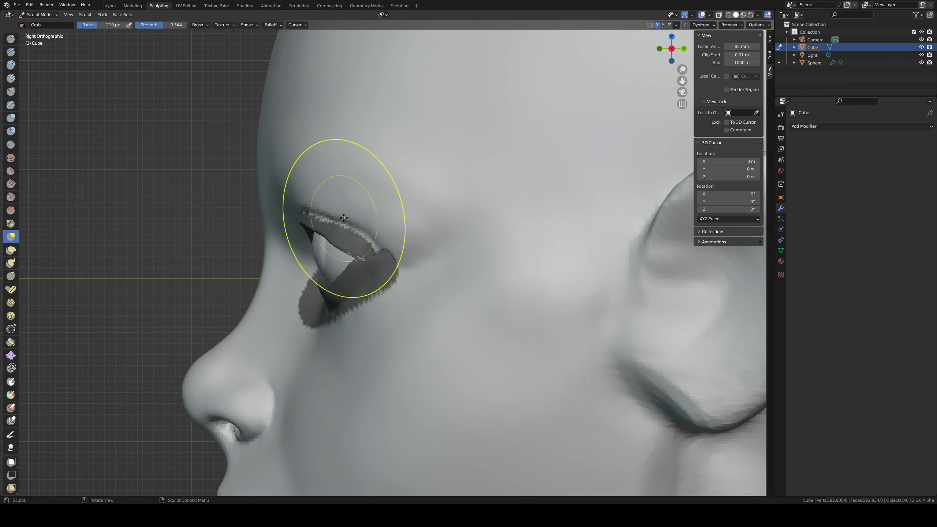
pyautogui.moveTo(344, 219); pyautogui.dragTo(330, 218)
pyautogui.moveTo(341, 209); pyautogui.dragTo(498, 246, button='middle')
pyautogui.moveTo(498, 247)
pyautogui.mouseDown()
pyautogui.moveTo(533, 261)
pyautogui.moveTo(510, 245)
pyautogui.moveTo(498, 288)
pyautogui.moveTo(506, 234)
pyautogui.moveTo(403, 214)
pyautogui.moveTo(397, 300)
pyautogui.moveTo(435, 293)
pyautogui.mouseUp()
pyautogui.moveTo(439, 240); pyautogui.dragTo(354, 235, button='middle')
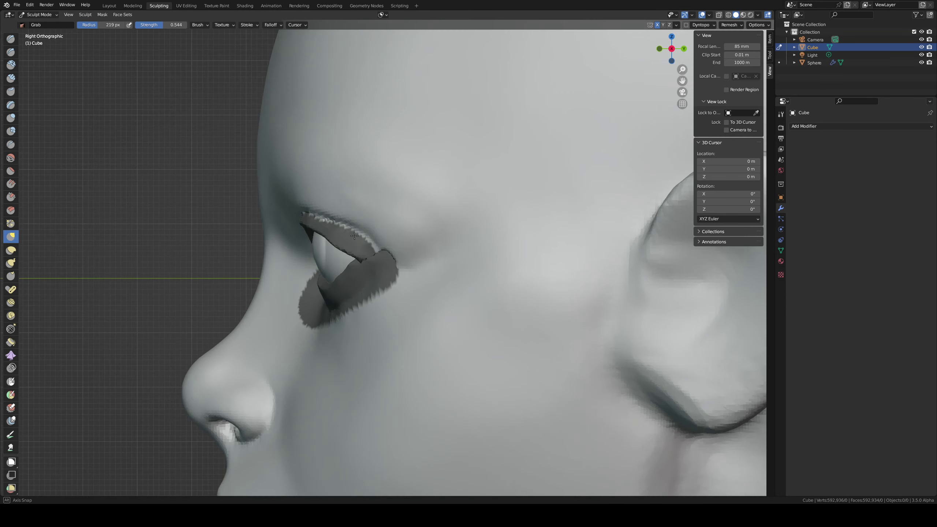
pyautogui.moveTo(331, 210); pyautogui.dragTo(334, 215)
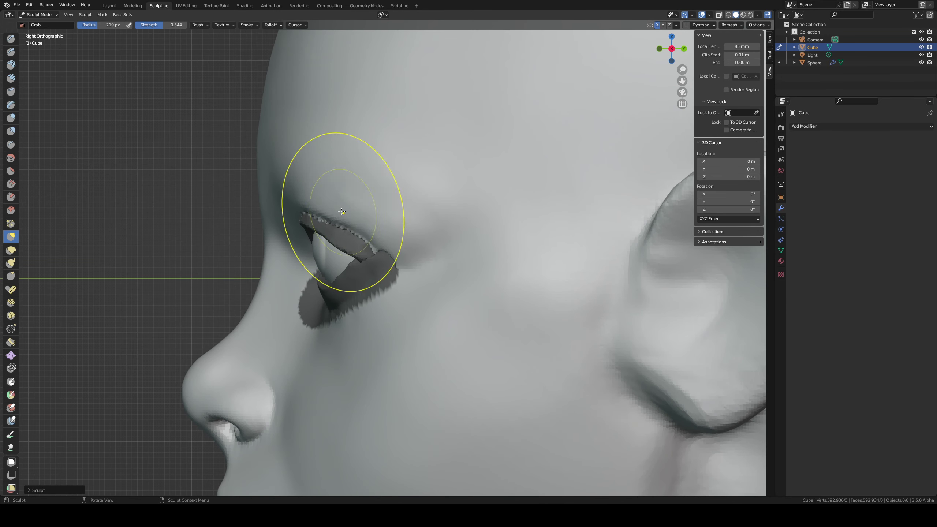
pyautogui.hotkey('ctrl', 'z')
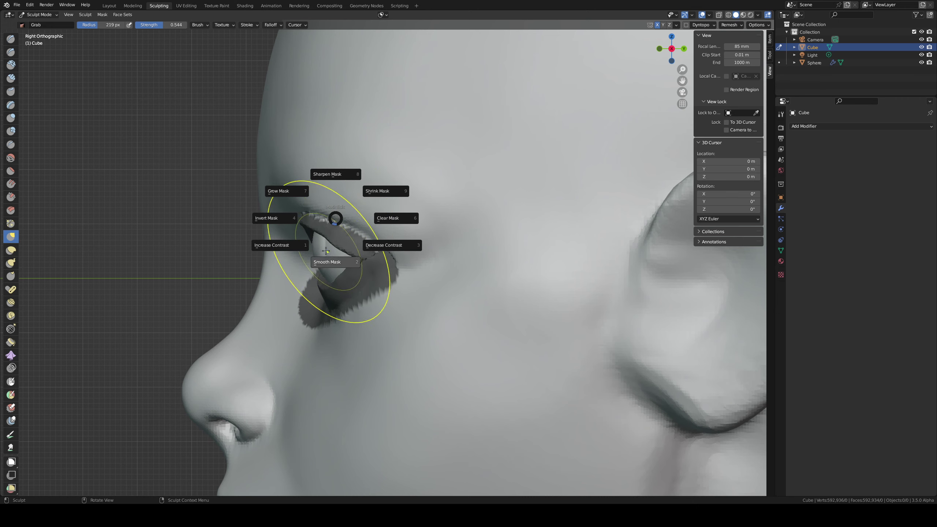
# Step: Smooth the mask's edges around both eyelids
pyautogui.click(321, 253)
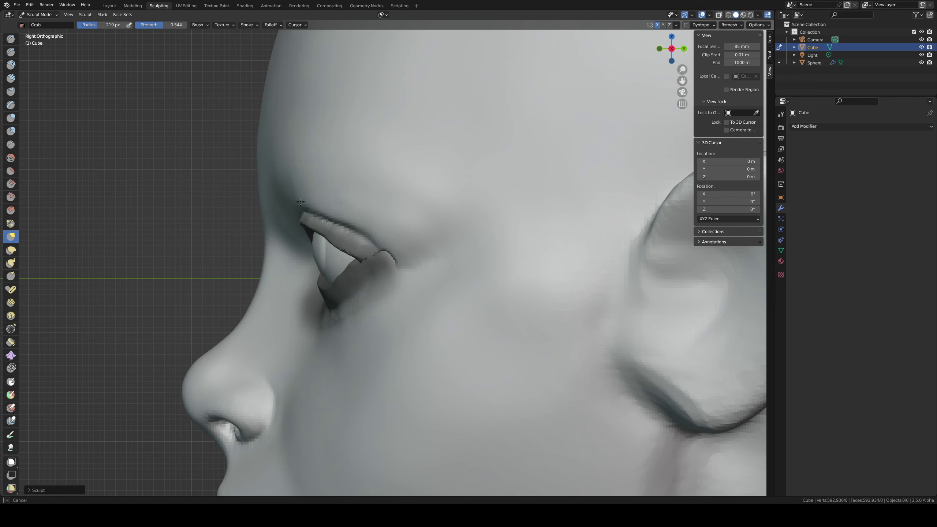
pyautogui.moveTo(308, 207)
pyautogui.mouseDown(button='middle')
pyautogui.moveTo(335, 266)
pyautogui.moveTo(372, 181)
pyautogui.moveTo(354, 361)
pyautogui.moveTo(362, 289)
pyautogui.mouseUp(button='middle')
pyautogui.scroll(3, 432, 230)
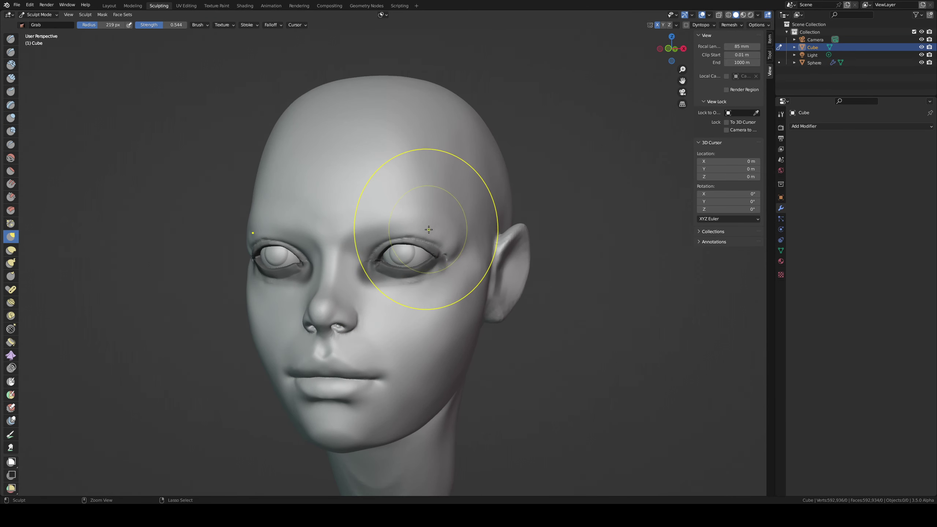
# Step: Reshape the temple beside the outer eye corner with the Grab brush at 135 px
pyautogui.moveTo(429, 235)
pyautogui.mouseDown(button='middle')
pyautogui.moveTo(440, 243)
pyautogui.moveTo(395, 238)
pyautogui.mouseUp(button='middle')
pyautogui.press('f')
pyautogui.click(448, 243)
pyautogui.press('f')
pyautogui.click(388, 271)
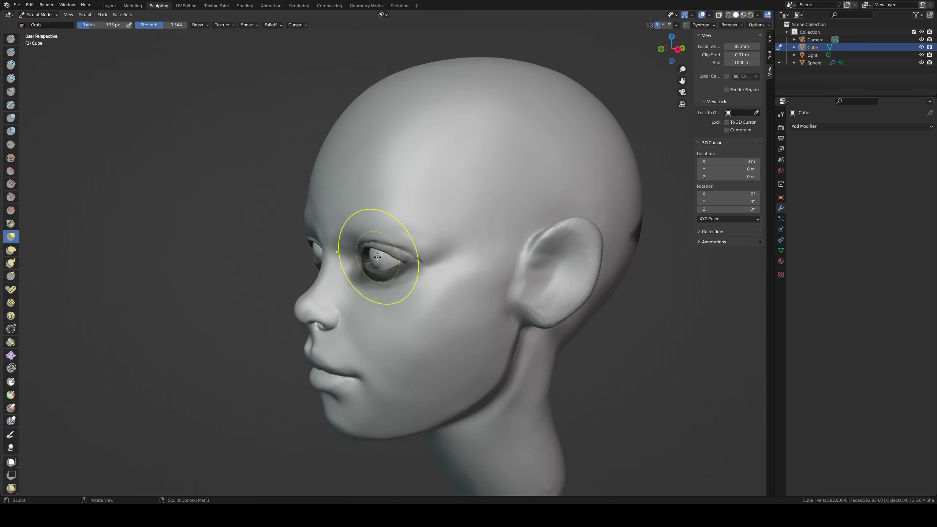
pyautogui.moveTo(387, 271); pyautogui.dragTo(481, 244, button='middle')
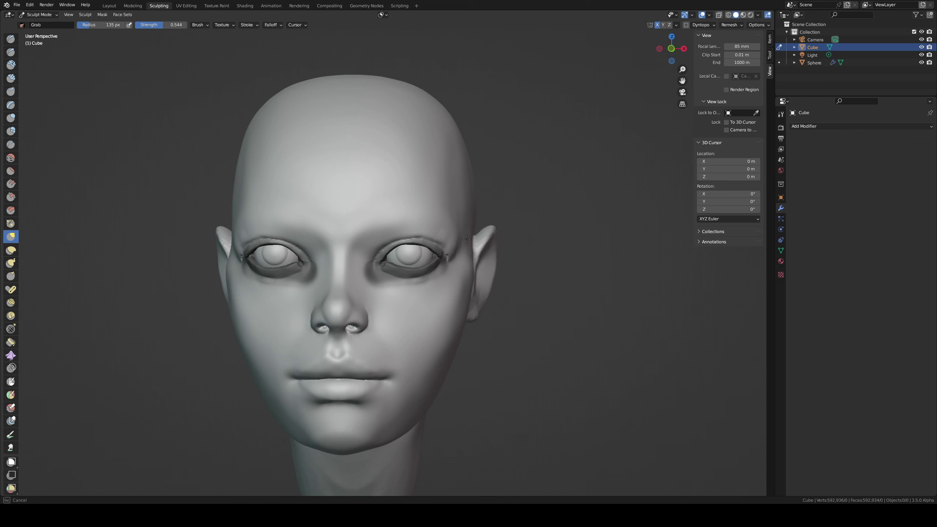
pyautogui.moveTo(466, 239)
pyautogui.mouseDown()
pyautogui.moveTo(454, 208)
pyautogui.moveTo(455, 233)
pyautogui.mouseUp()
pyautogui.press('f')
pyautogui.click(443, 237)
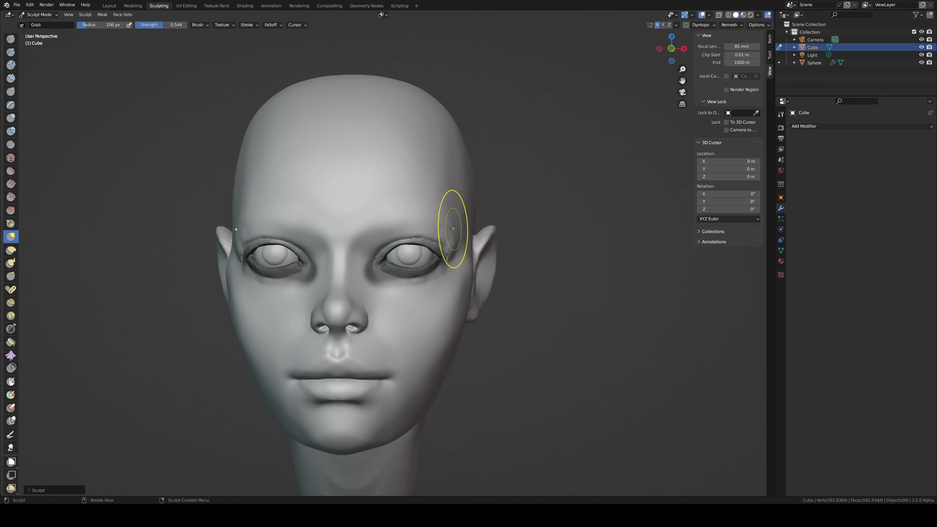
# Step: Refine the lower eyelid near the outer eye corner with the Grab brush at 56 px
pyautogui.moveTo(453, 229); pyautogui.dragTo(241, 239, button='middle')
pyautogui.click(225, 250)
pyautogui.moveTo(225, 250); pyautogui.dragTo(234, 246, button='middle')
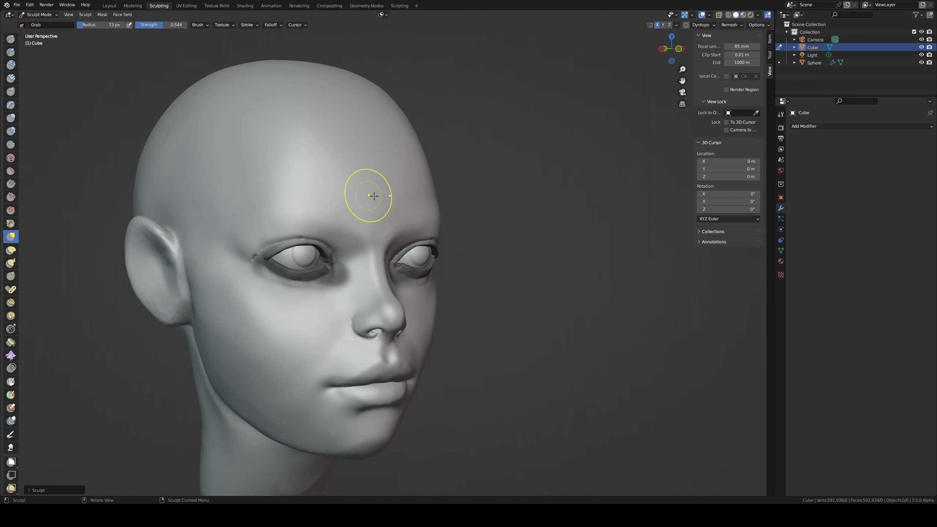
pyautogui.keyDown('ctrl'); pyautogui.moveTo(375, 199); pyautogui.dragTo(445, 142, button='middle'); pyautogui.keyUp('ctrl')
pyautogui.keyDown('ctrl'); pyautogui.moveTo(497, 269); pyautogui.dragTo(468, 398, button='middle'); pyautogui.keyUp('ctrl')
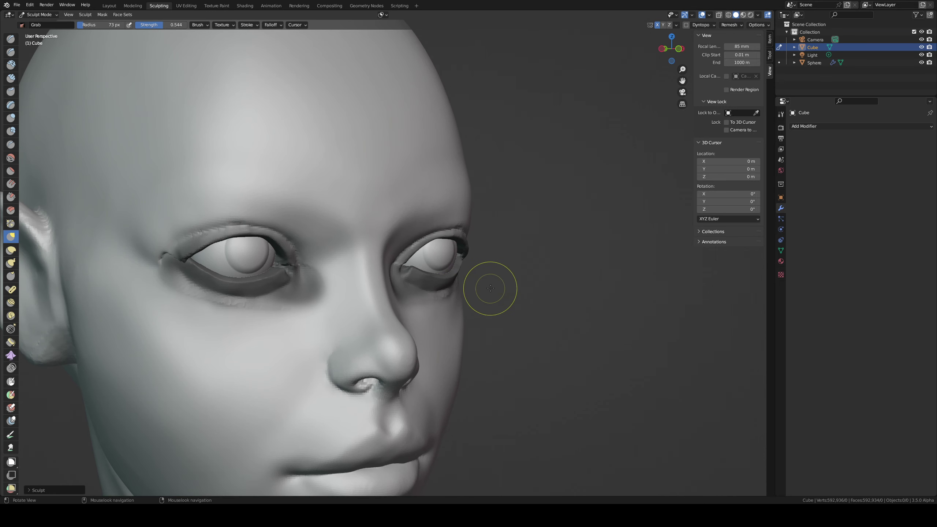
pyautogui.moveTo(489, 287); pyautogui.dragTo(425, 287, button='middle')
pyautogui.moveTo(372, 303)
pyautogui.mouseDown()
pyautogui.moveTo(437, 319)
pyautogui.moveTo(412, 319)
pyautogui.moveTo(493, 259)
pyautogui.mouseUp()
pyautogui.press('f')
pyautogui.click(437, 331)
pyautogui.moveTo(493, 260)
pyautogui.mouseDown(button='middle')
pyautogui.moveTo(481, 249)
pyautogui.moveTo(456, 277)
pyautogui.mouseUp(button='middle')
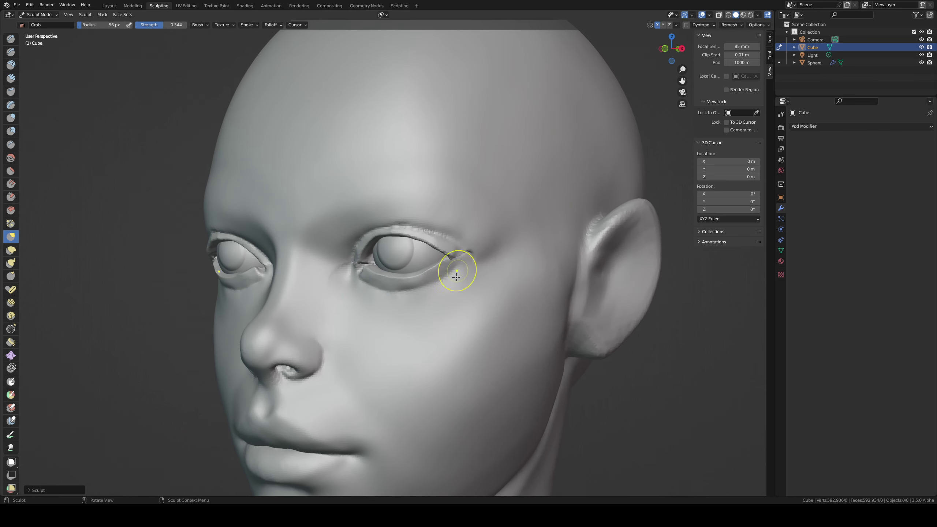
pyautogui.moveTo(463, 263); pyautogui.dragTo(461, 262)
pyautogui.moveTo(372, 321); pyautogui.dragTo(373, 317)
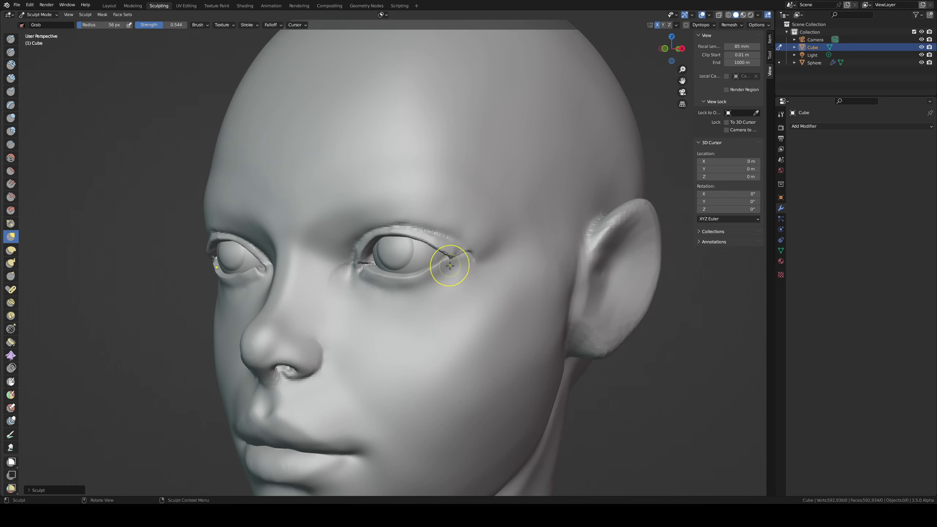
pyautogui.moveTo(450, 266); pyautogui.dragTo(483, 269, button='middle')
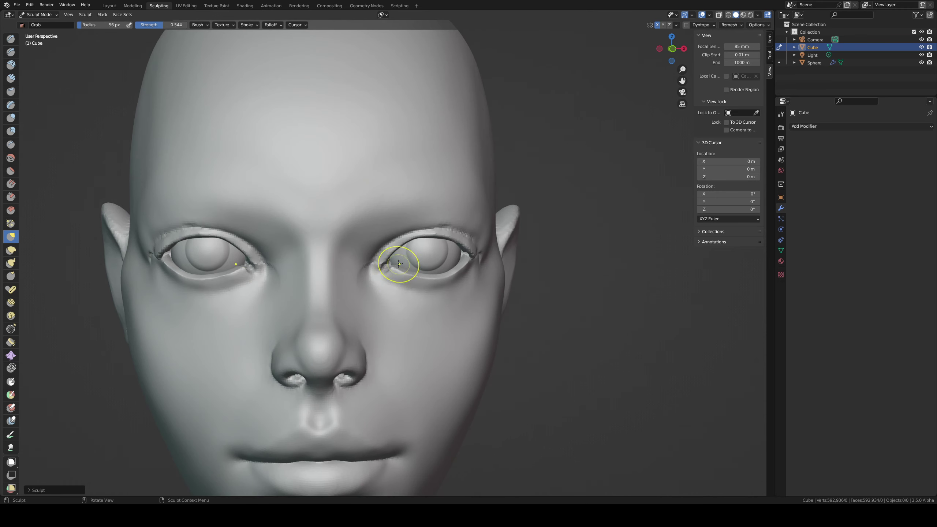
# Step: Adjust the eyelid outline from the inner to the outer corner in front view with the Grab brush at 75 to 109 px
pyautogui.press('f')
pyautogui.click(388, 268)
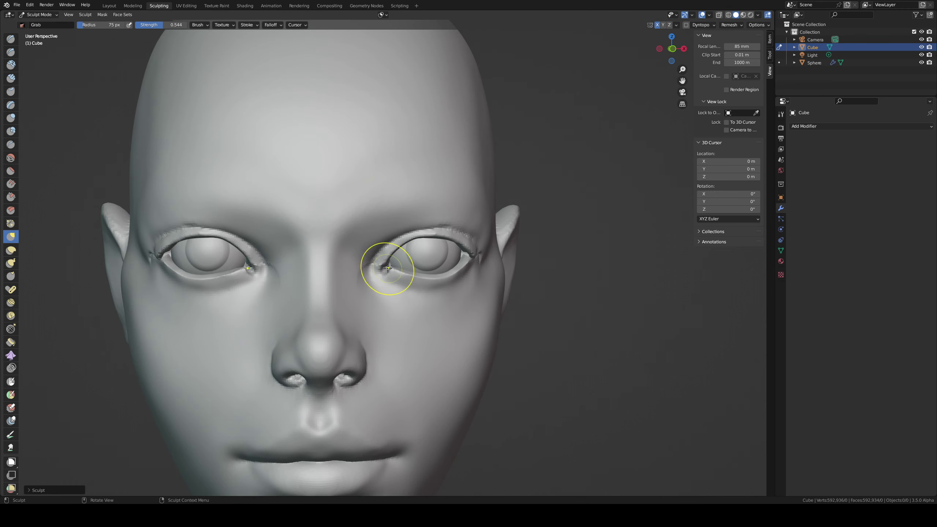
pyautogui.press('KP_1')
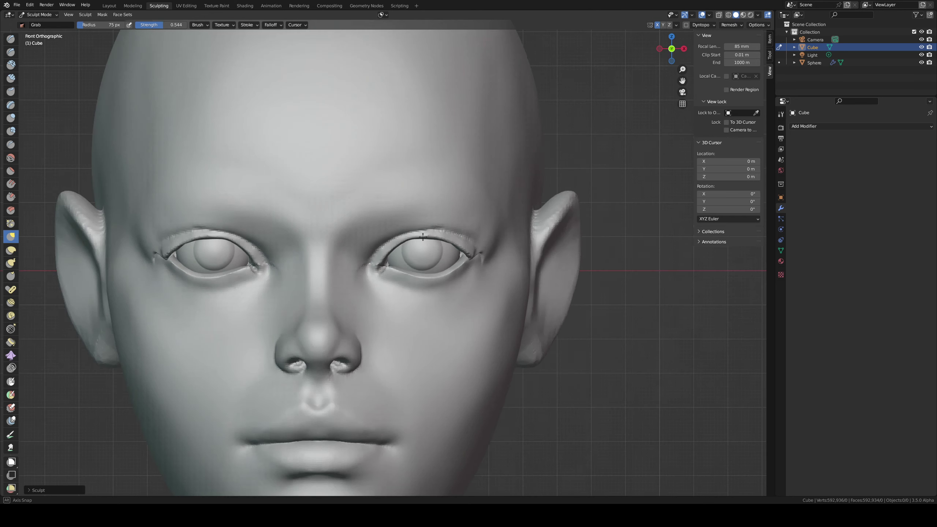
pyautogui.press('f')
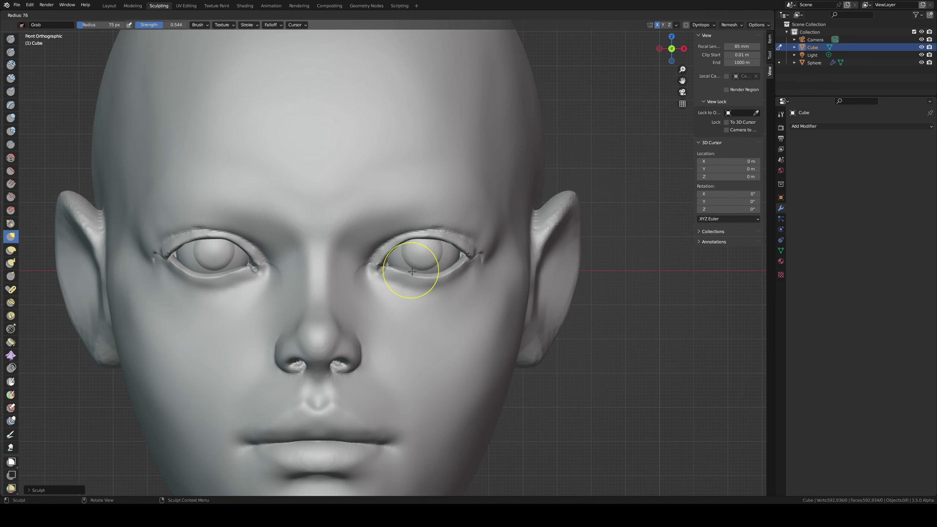
pyautogui.click(422, 273)
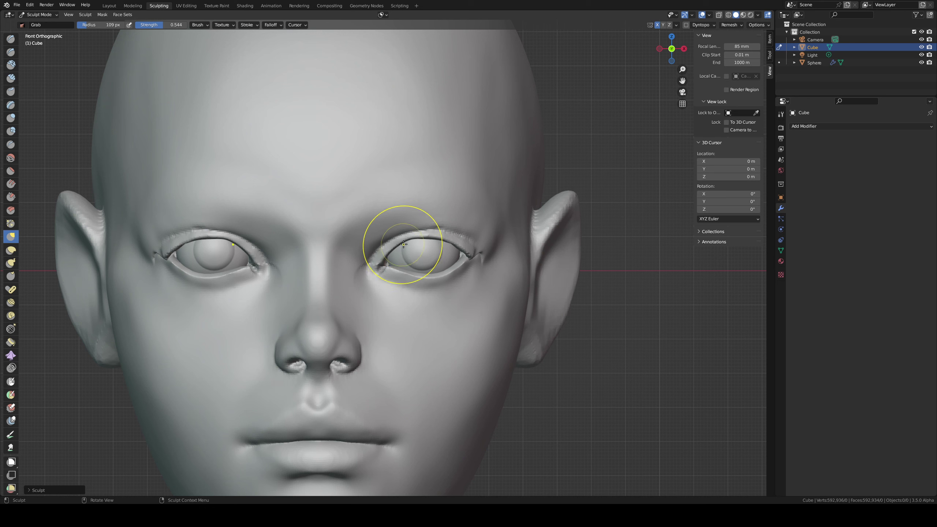
pyautogui.press('f')
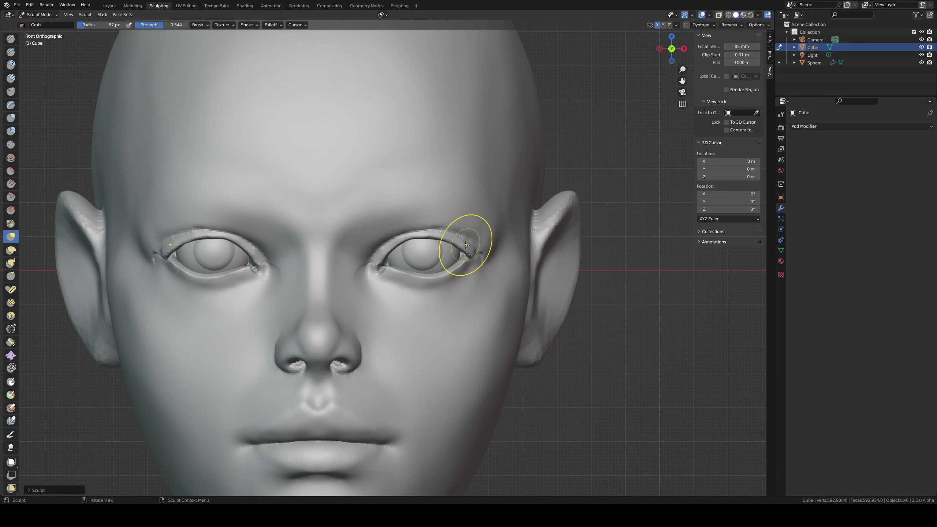
# Step: Shift the outer eye corner where the two eyelids meet slightly inward with the Grab brush
pyautogui.moveTo(475, 249)
pyautogui.mouseDown(button='middle')
pyautogui.moveTo(444, 248)
pyautogui.moveTo(456, 205)
pyautogui.moveTo(484, 222)
pyautogui.mouseUp(button='middle')
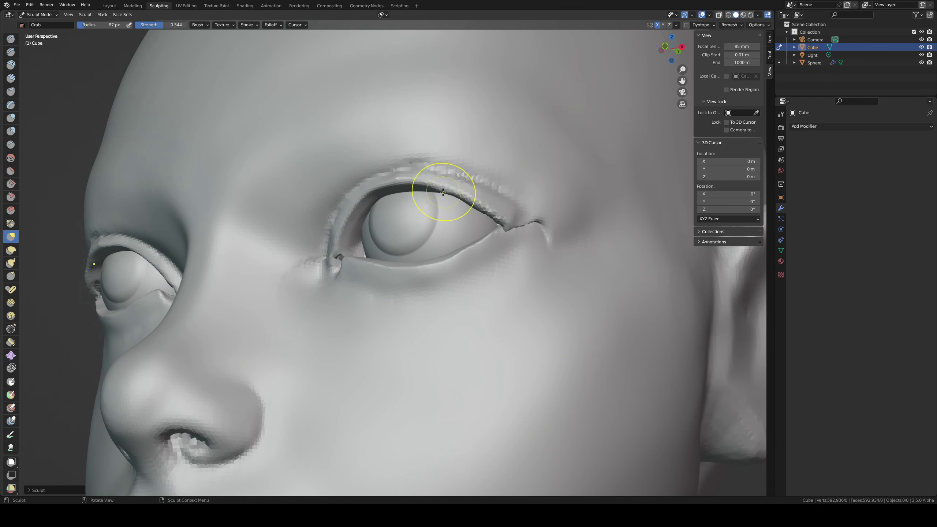
pyautogui.moveTo(420, 193)
pyautogui.mouseDown(button='middle')
pyautogui.moveTo(474, 185)
pyautogui.moveTo(493, 202)
pyautogui.moveTo(458, 234)
pyautogui.mouseUp(button='middle')
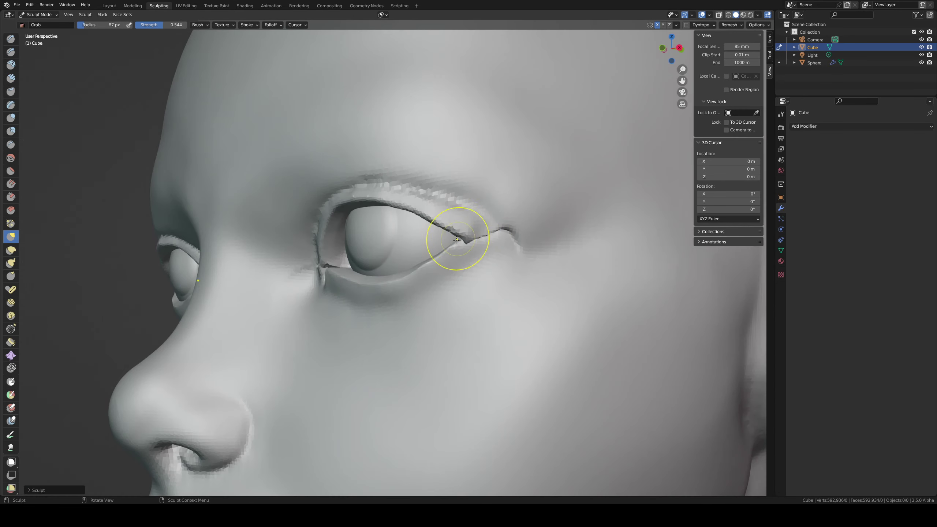
pyautogui.press('f')
pyautogui.click(503, 240)
pyautogui.moveTo(470, 239); pyautogui.dragTo(466, 238)
pyautogui.press('f')
pyautogui.click(456, 242)
# Step: Try to move the outer eyelids and the area below them in side view with the Grab brush at 150 and 128 px
pyautogui.press('f')
pyautogui.click(480, 259)
pyautogui.moveTo(480, 258); pyautogui.dragTo(441, 251, button='middle')
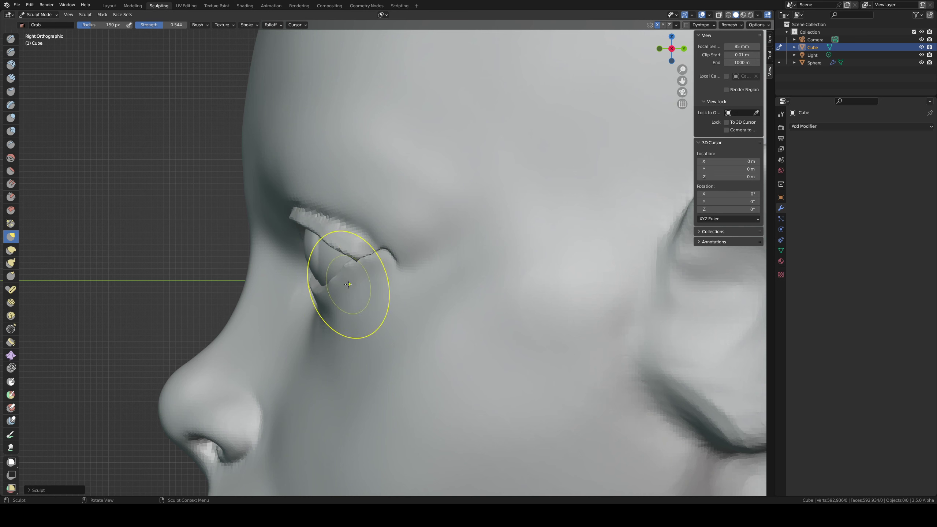
pyautogui.moveTo(348, 284); pyautogui.dragTo(351, 274)
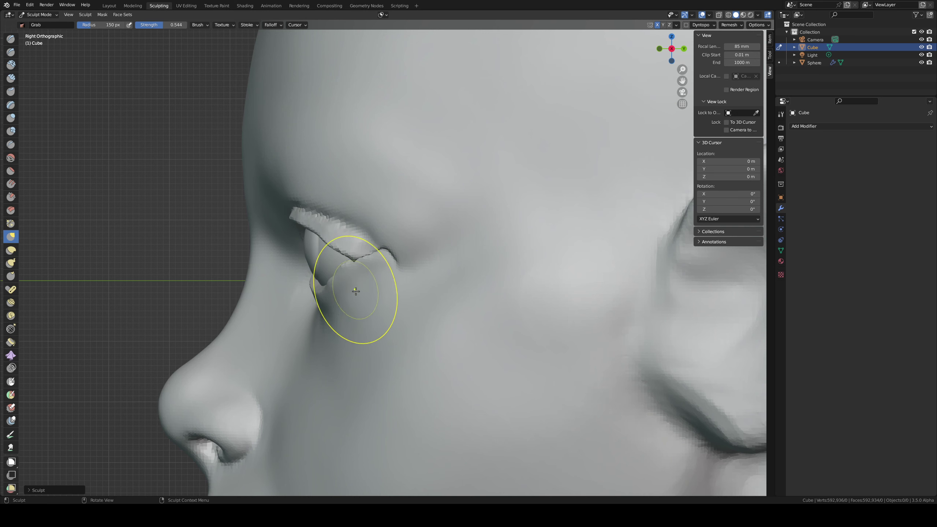
pyautogui.hotkey('ctrl', 'z')
pyautogui.press('f')
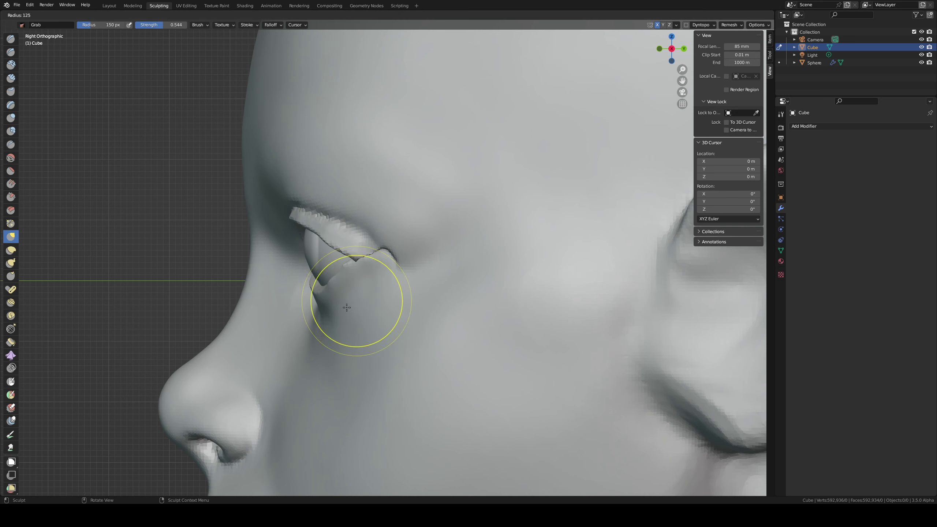
pyautogui.click(347, 307)
pyautogui.moveTo(354, 316); pyautogui.dragTo(384, 298)
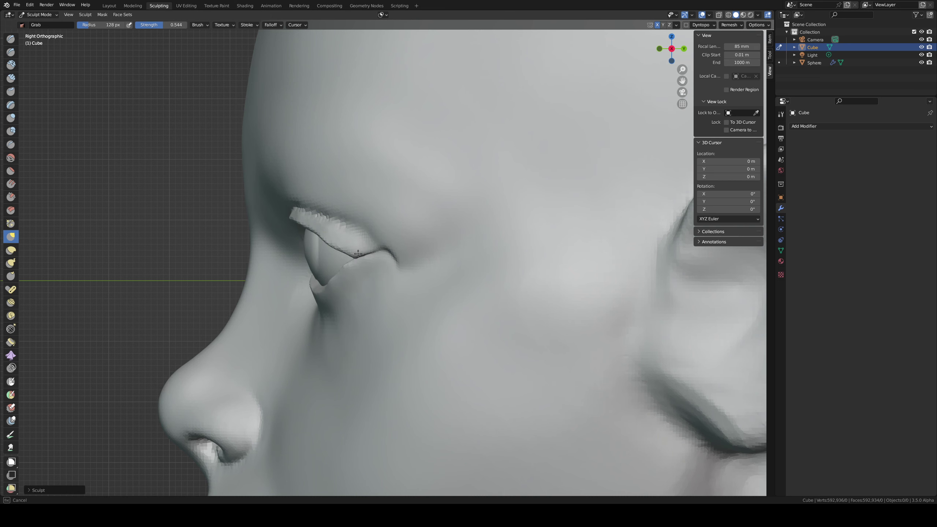
pyautogui.moveTo(315, 226); pyautogui.dragTo(344, 247)
pyautogui.hotkey('ctrl', 'z')
pyautogui.hotkey('ctrl', 'z')
# Step: Pull the outer end of the upper eyelid down and back and tidy the outer eye corner with the Grab brush
pyautogui.press('f')
pyautogui.click(379, 238)
pyautogui.moveTo(344, 247); pyautogui.dragTo(358, 256)
pyautogui.moveTo(380, 244); pyautogui.dragTo(548, 234, button='middle')
pyautogui.moveTo(548, 235)
pyautogui.mouseDown()
pyautogui.moveTo(540, 239)
pyautogui.moveTo(556, 241)
pyautogui.mouseUp()
pyautogui.press('f')
pyautogui.click(563, 242)
pyautogui.press('f')
pyautogui.click(576, 242)
pyautogui.moveTo(574, 243); pyautogui.dragTo(503, 243, button='middle')
pyautogui.moveTo(527, 261); pyautogui.dragTo(534, 240)
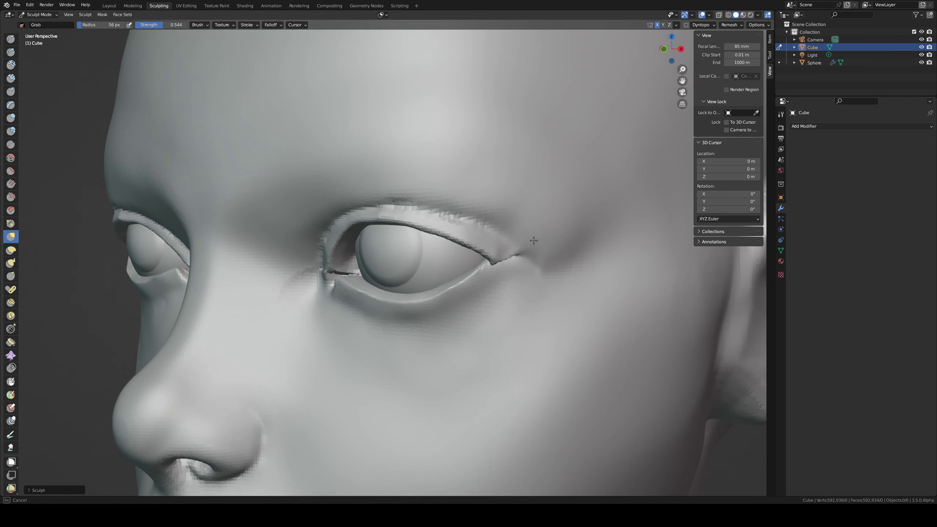
# Step: Sharpen the crease above the upper eyelid and the area at the inner eye corner with the Draw Sharp brush at 86 px
pyautogui.press('d')
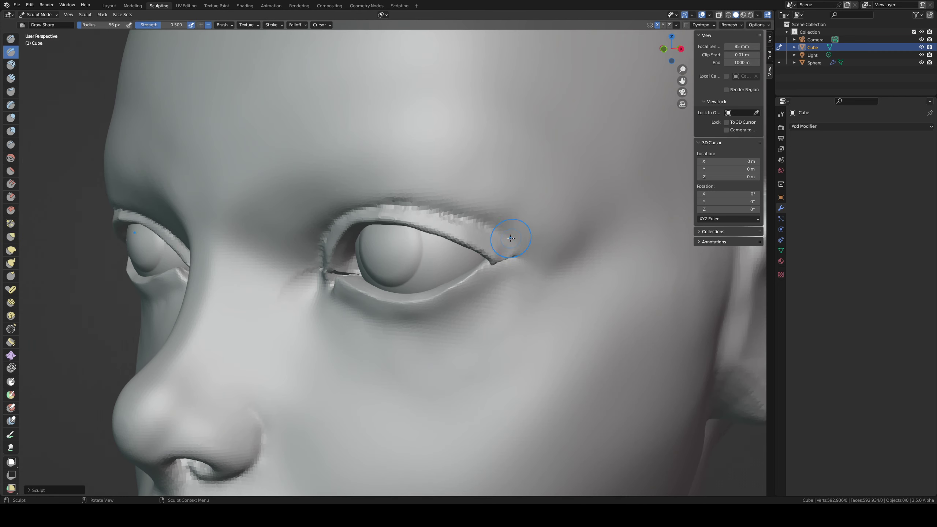
pyautogui.press('f')
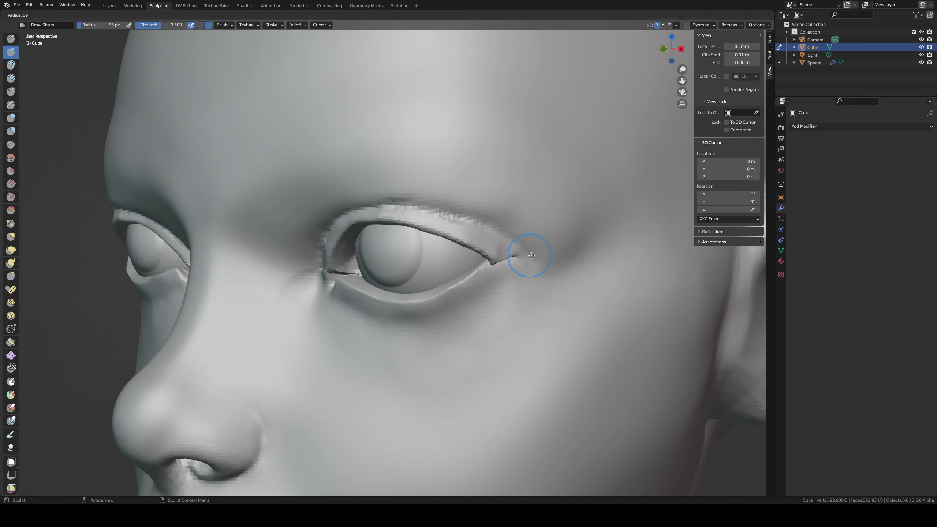
pyautogui.click(537, 257)
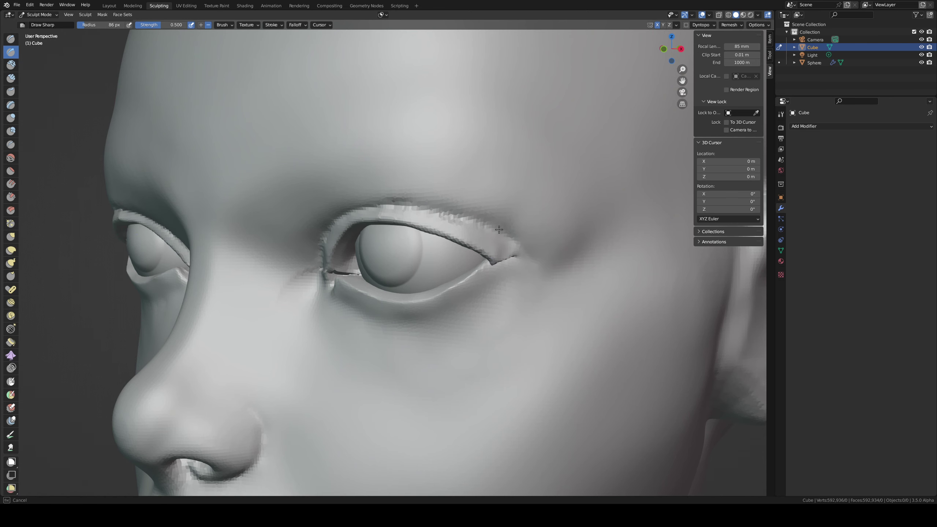
pyautogui.moveTo(499, 229); pyautogui.dragTo(493, 203)
pyautogui.moveTo(493, 203); pyautogui.dragTo(477, 199, button='middle')
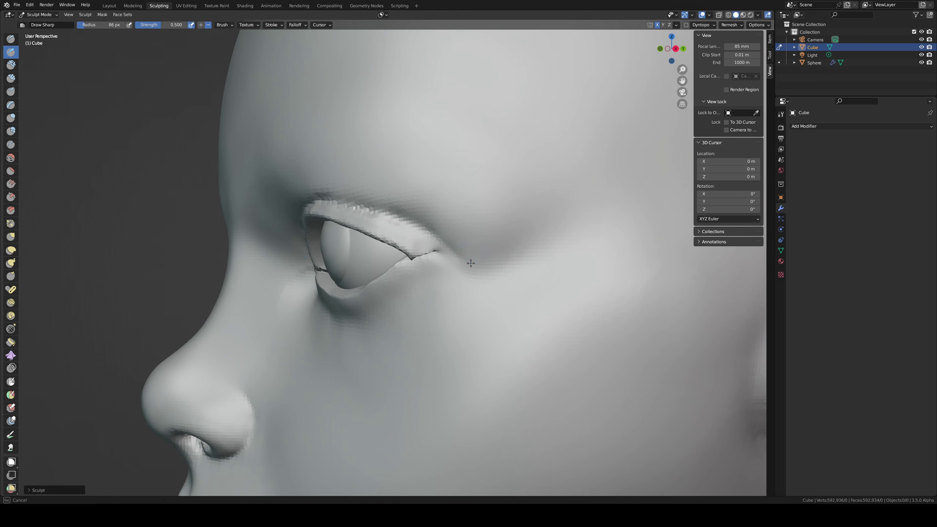
pyautogui.moveTo(470, 263)
pyautogui.mouseDown(button='middle')
pyautogui.moveTo(474, 250)
pyautogui.moveTo(508, 231)
pyautogui.mouseUp(button='middle')
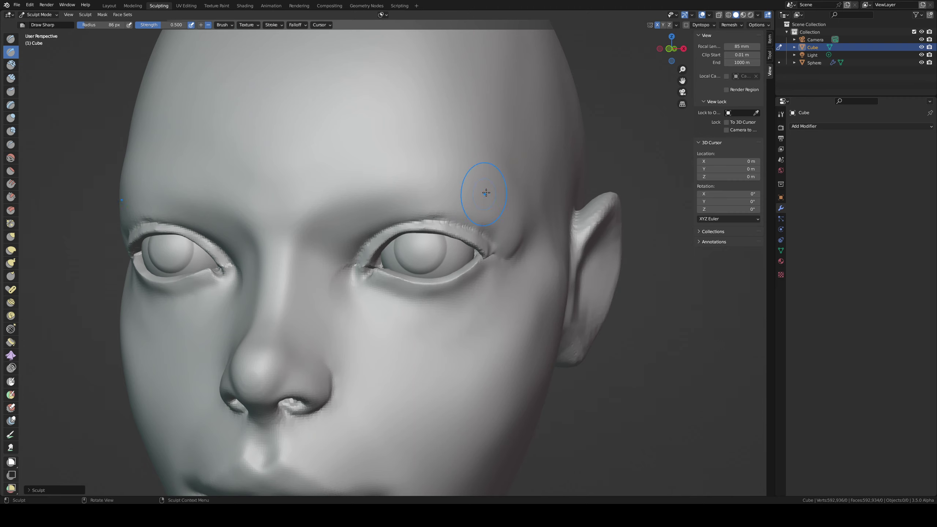
pyautogui.moveTo(481, 188)
pyautogui.mouseDown(button='middle')
pyautogui.moveTo(417, 197)
pyautogui.moveTo(454, 166)
pyautogui.moveTo(483, 184)
pyautogui.moveTo(383, 247)
pyautogui.mouseUp(button='middle')
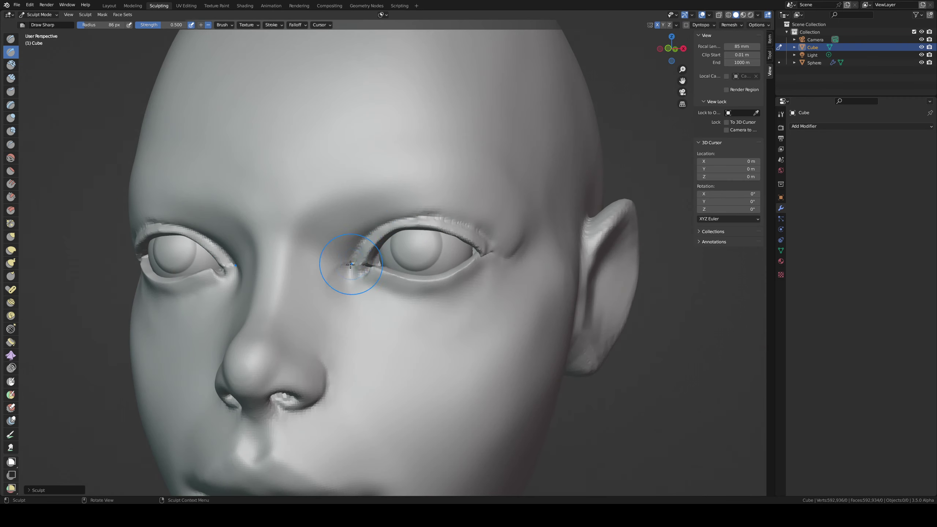
pyautogui.moveTo(336, 270); pyautogui.dragTo(326, 291)
pyautogui.scroll(-6, 360, 239)
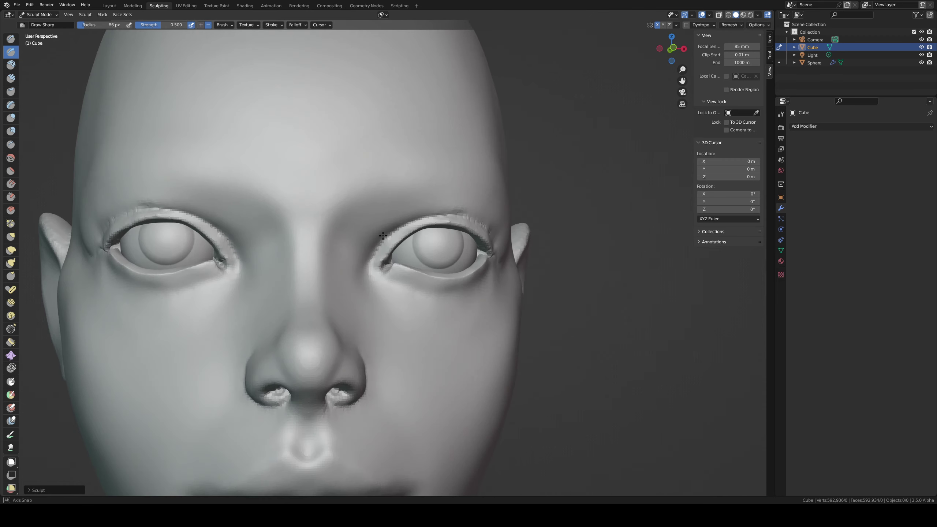
# Step: Adjust the eye shape in front view with the Grab brush at 134 px and 94 px
pyautogui.press('g')
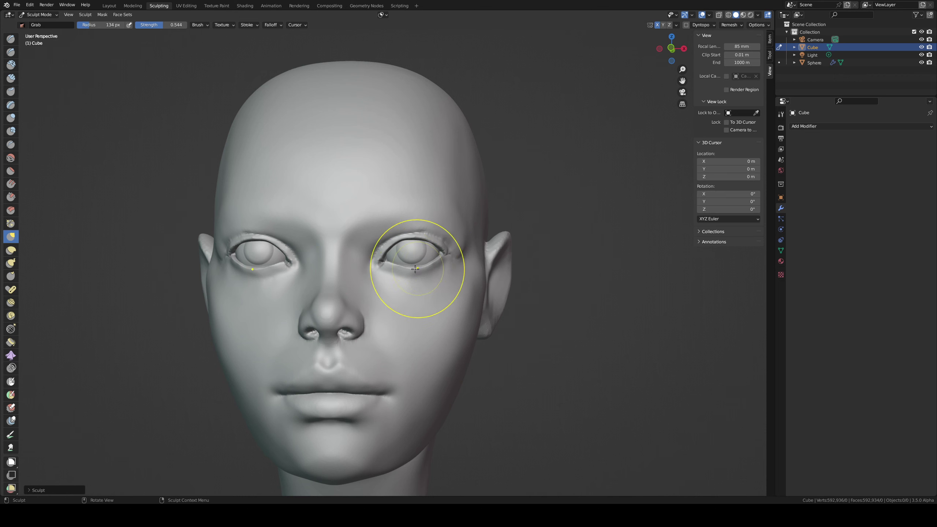
pyautogui.press('KP_1')
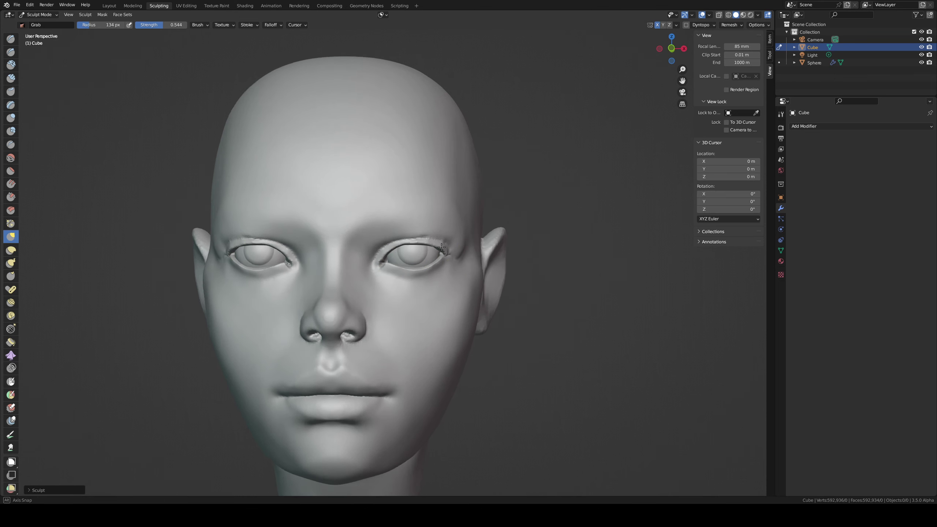
pyautogui.press('f')
pyautogui.click(406, 243)
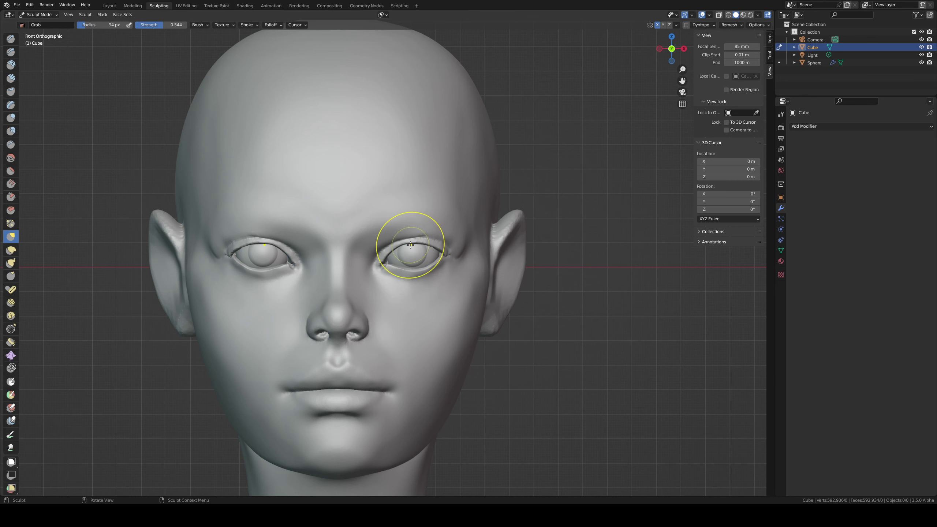
pyautogui.moveTo(436, 247)
pyautogui.keyDown('ctrl'); pyautogui.mouseDown(button='middle')
pyautogui.moveTo(447, 240)
pyautogui.moveTo(439, 230)
pyautogui.moveTo(412, 224)
pyautogui.mouseUp(button='middle'); pyautogui.keyUp('ctrl')
# Step: Deepen the crease above the upper eyelid toward the outer corner with the Draw Sharp brush at 60 px
pyautogui.press('2')
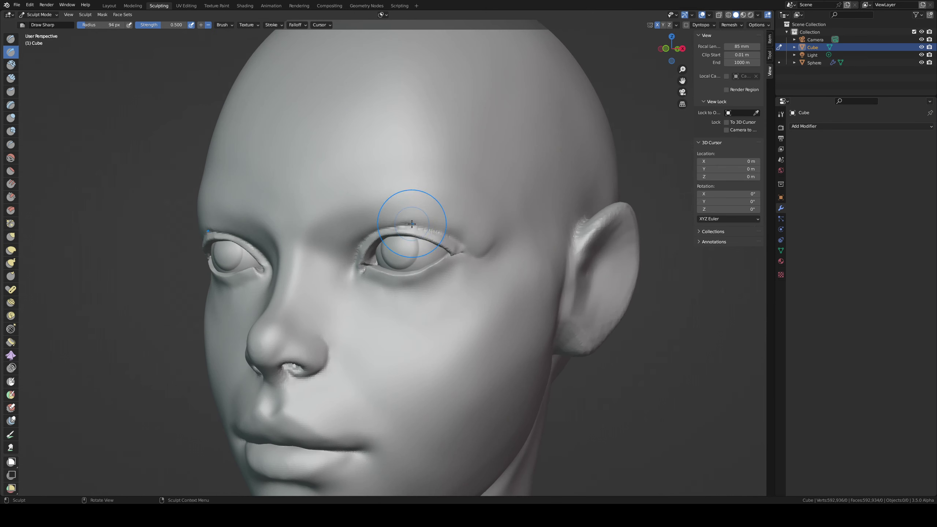
pyautogui.moveTo(397, 226); pyautogui.dragTo(422, 231)
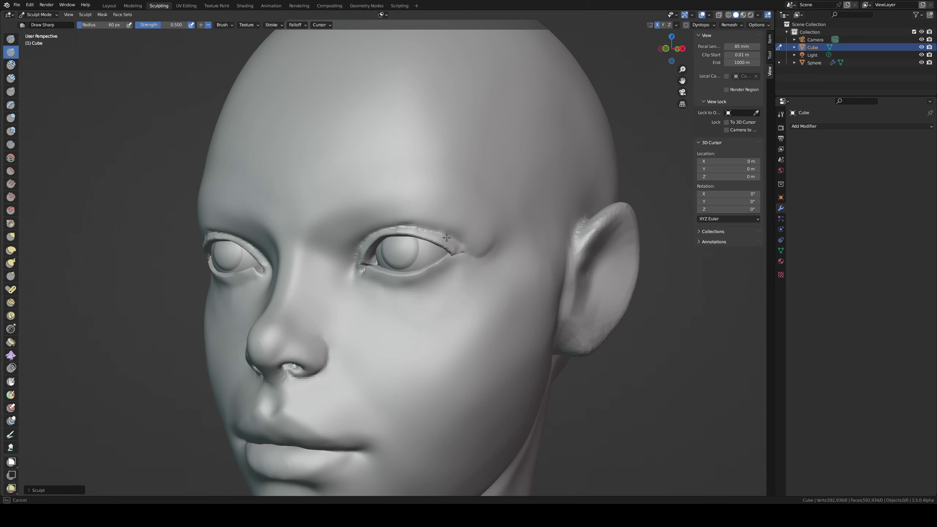
pyautogui.moveTo(616, 237); pyautogui.dragTo(431, 290, button='middle')
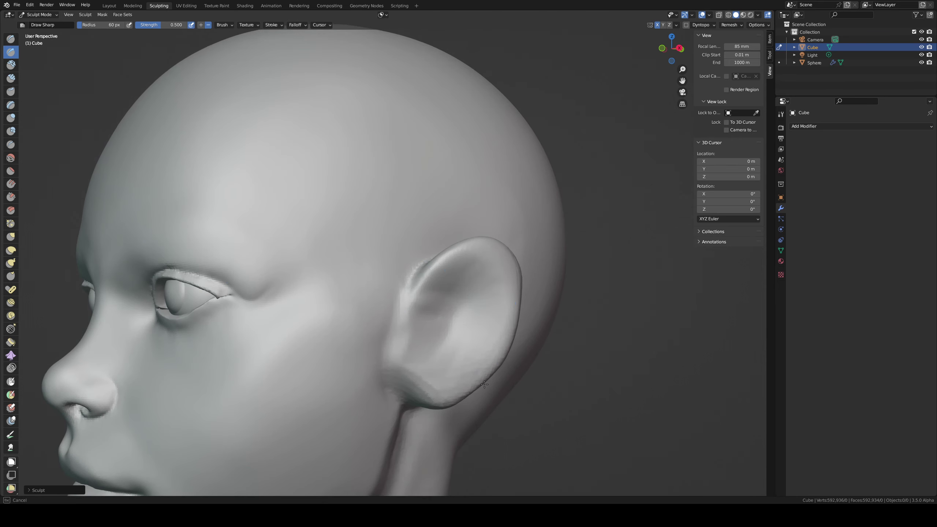
# Step: Smooth the lower rim and back of the ear, enlarging the brush to 116 px
pyautogui.keyDown('shift'); pyautogui.moveTo(484, 384); pyautogui.dragTo(405, 355); pyautogui.keyUp('shift')
pyautogui.moveTo(399, 414); pyautogui.dragTo(413, 332, button='middle')
pyautogui.press('f')
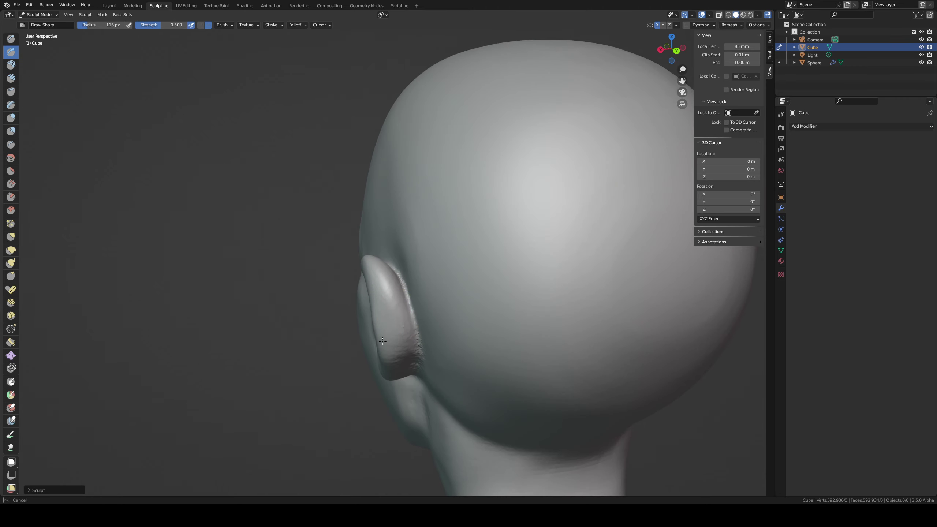
pyautogui.moveTo(406, 290); pyautogui.dragTo(481, 293, button='middle')
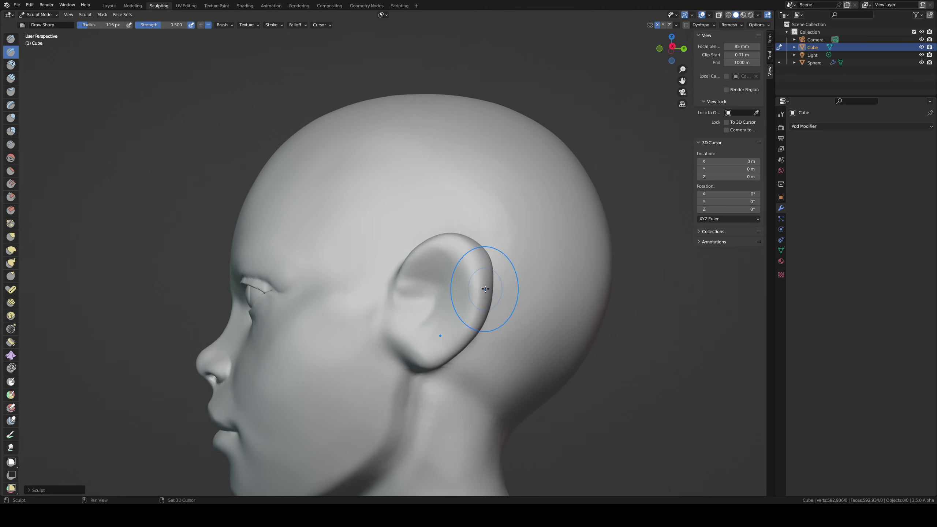
# Step: Smooth the inside of the ear and carve the inner hollow and rim groove with the Draw brush at 61 px
pyautogui.keyDown('shift'); pyautogui.moveTo(455, 312); pyautogui.dragTo(420, 319); pyautogui.keyUp('shift')
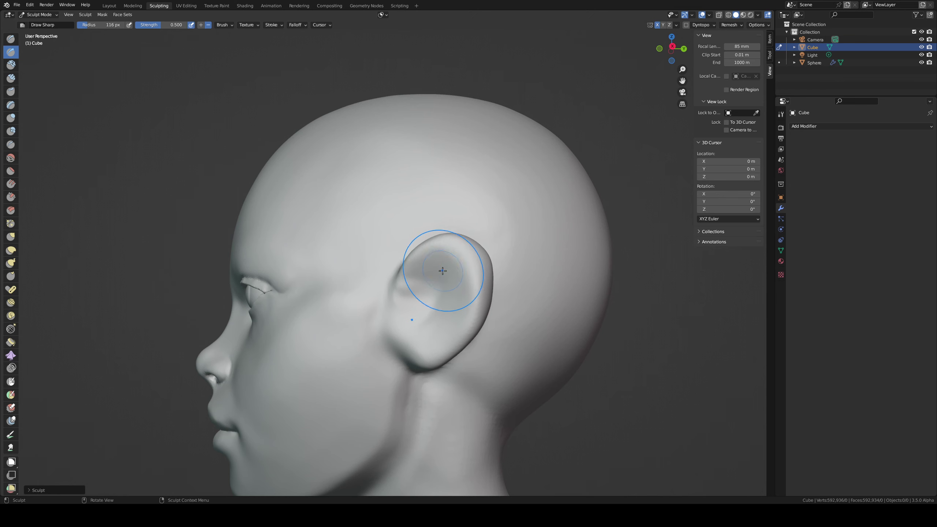
pyautogui.press('x')
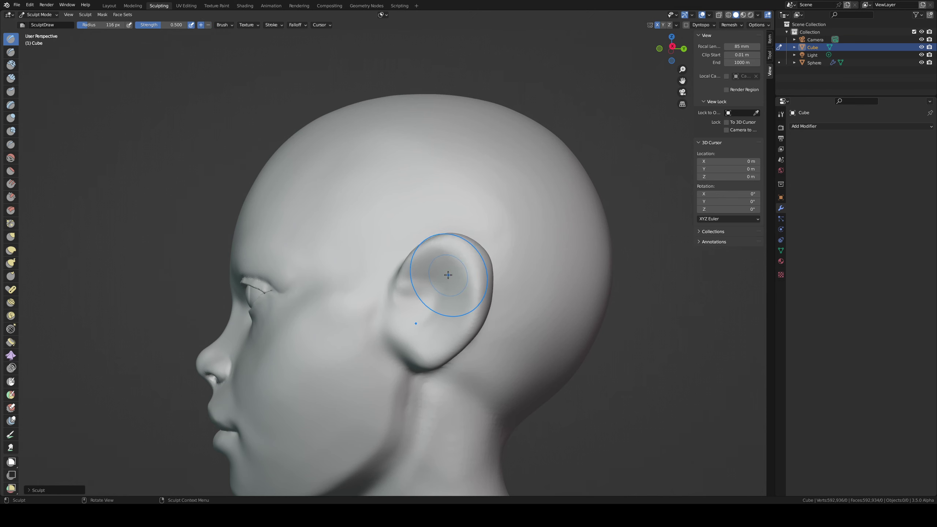
pyautogui.press('f')
pyautogui.click(416, 290)
pyautogui.moveTo(418, 291); pyautogui.dragTo(455, 275, button='middle')
pyautogui.moveTo(424, 273)
pyautogui.keyDown('ctrl'); pyautogui.mouseDown()
pyautogui.moveTo(445, 260)
pyautogui.moveTo(471, 273)
pyautogui.moveTo(464, 327)
pyautogui.mouseUp(); pyautogui.keyUp('ctrl')
pyautogui.keyDown('ctrl'); pyautogui.moveTo(457, 286); pyautogui.dragTo(433, 334); pyautogui.keyUp('ctrl')
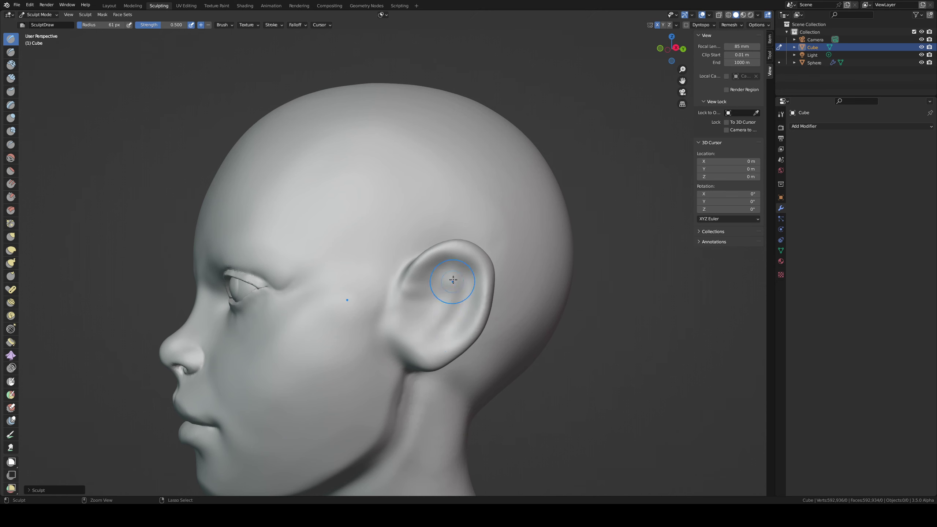
pyautogui.moveTo(451, 263)
pyautogui.keyDown('ctrl'); pyautogui.mouseDown()
pyautogui.moveTo(472, 272)
pyautogui.moveTo(469, 310)
pyautogui.moveTo(435, 335)
pyautogui.mouseUp(); pyautogui.keyUp('ctrl')
pyautogui.moveTo(446, 328)
pyautogui.mouseDown()
pyautogui.moveTo(463, 298)
pyautogui.moveTo(444, 304)
pyautogui.moveTo(432, 340)
pyautogui.moveTo(455, 288)
pyautogui.moveTo(431, 282)
pyautogui.moveTo(467, 287)
pyautogui.moveTo(422, 277)
pyautogui.moveTo(461, 262)
pyautogui.moveTo(482, 280)
pyautogui.moveTo(476, 320)
pyautogui.moveTo(440, 352)
pyautogui.moveTo(417, 324)
pyautogui.mouseUp()
# Step: Define the ear's front edge and ear canal hollow with the Draw Sharp brush at 29 px and 70 px
pyautogui.press('2')
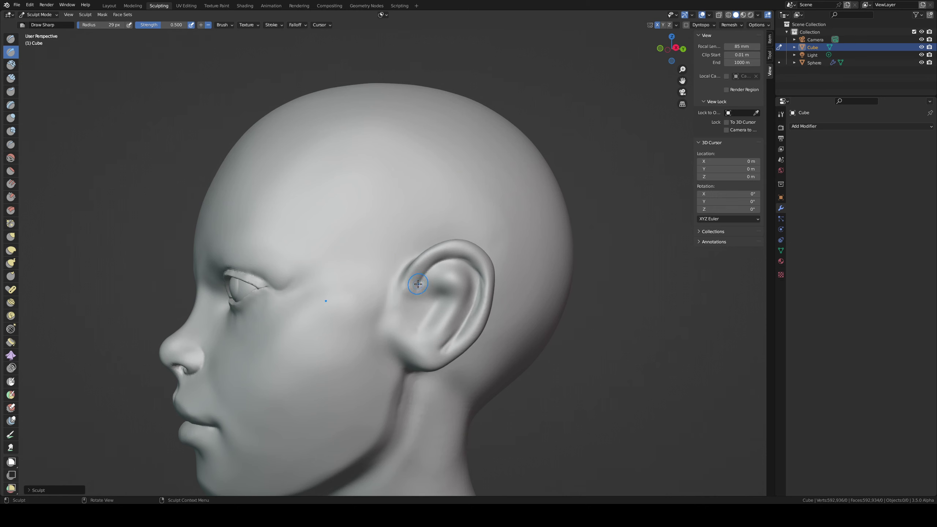
pyautogui.moveTo(397, 288); pyautogui.dragTo(405, 269)
pyautogui.moveTo(403, 306)
pyautogui.mouseDown()
pyautogui.moveTo(398, 296)
pyautogui.moveTo(419, 316)
pyautogui.mouseUp()
pyautogui.moveTo(417, 310); pyautogui.dragTo(393, 324, button='middle')
pyautogui.press('f')
pyautogui.click(437, 325)
pyautogui.moveTo(424, 323)
pyautogui.mouseDown()
pyautogui.moveTo(415, 320)
pyautogui.moveTo(416, 298)
pyautogui.mouseUp()
pyautogui.moveTo(416, 297)
pyautogui.mouseDown(button='middle')
pyautogui.moveTo(410, 306)
pyautogui.moveTo(420, 310)
pyautogui.mouseUp(button='middle')
pyautogui.moveTo(443, 299)
pyautogui.mouseDown()
pyautogui.moveTo(430, 315)
pyautogui.moveTo(442, 305)
pyautogui.mouseUp()
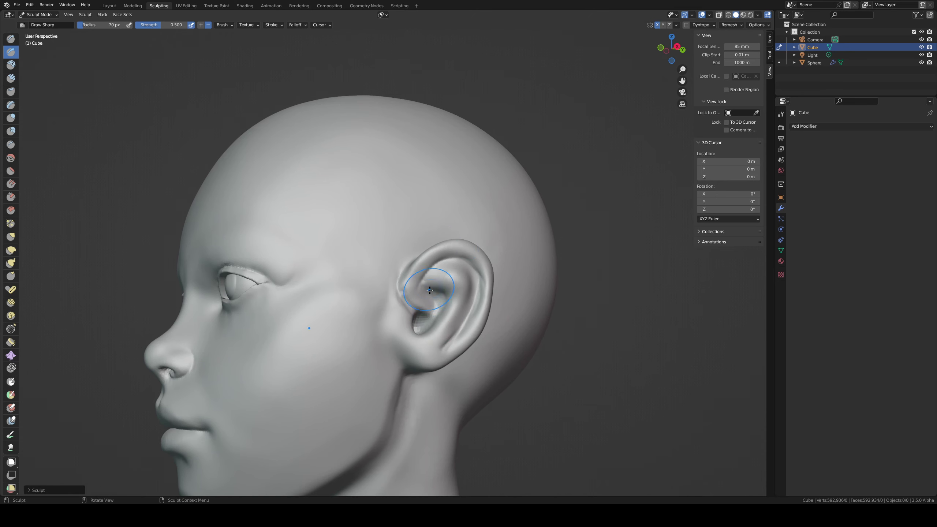
# Step: Carve the fold in the upper inner ear beneath the rim with the Draw Sharp brush at 47 px
pyautogui.press('f')
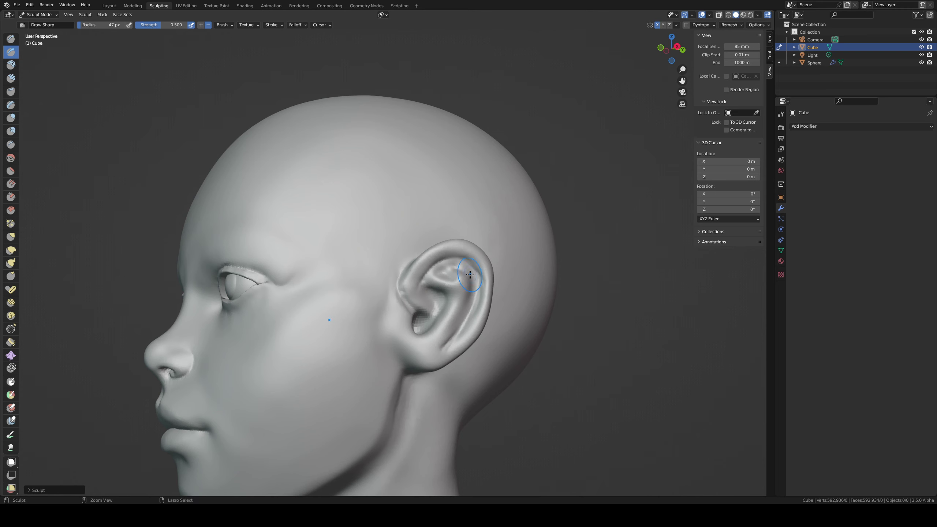
pyautogui.moveTo(456, 283); pyautogui.dragTo(457, 273, button='middle')
pyautogui.moveTo(461, 272); pyautogui.dragTo(461, 270)
pyautogui.moveTo(455, 277)
pyautogui.mouseDown(button='middle')
pyautogui.moveTo(447, 288)
pyautogui.moveTo(445, 267)
pyautogui.mouseUp(button='middle')
pyautogui.moveTo(446, 267)
pyautogui.mouseDown()
pyautogui.moveTo(429, 268)
pyautogui.moveTo(469, 270)
pyautogui.moveTo(474, 282)
pyautogui.mouseUp()
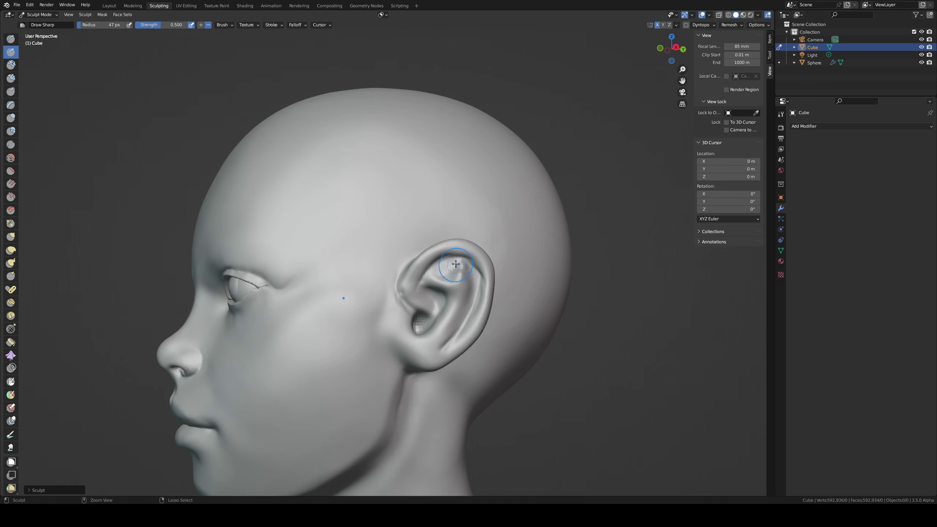
# Step: Reshape the inner ear folds and the central hollow with the Grab brush at 47 px and 80 px
pyautogui.moveTo(458, 263)
pyautogui.mouseDown(button='middle')
pyautogui.moveTo(442, 269)
pyautogui.moveTo(451, 275)
pyautogui.mouseUp(button='middle')
pyautogui.press('g')
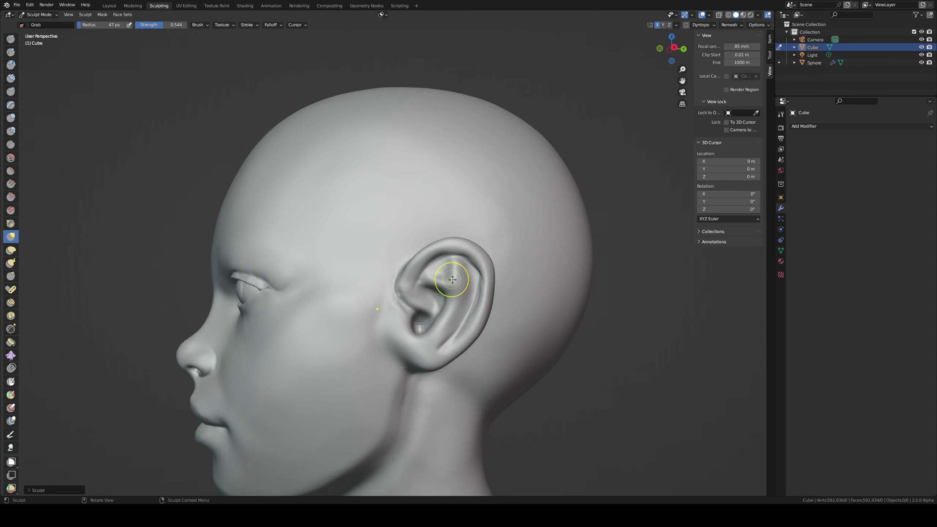
pyautogui.moveTo(454, 273); pyautogui.dragTo(441, 277)
pyautogui.press('f')
pyautogui.click(476, 313)
pyautogui.moveTo(442, 310); pyautogui.dragTo(457, 318)
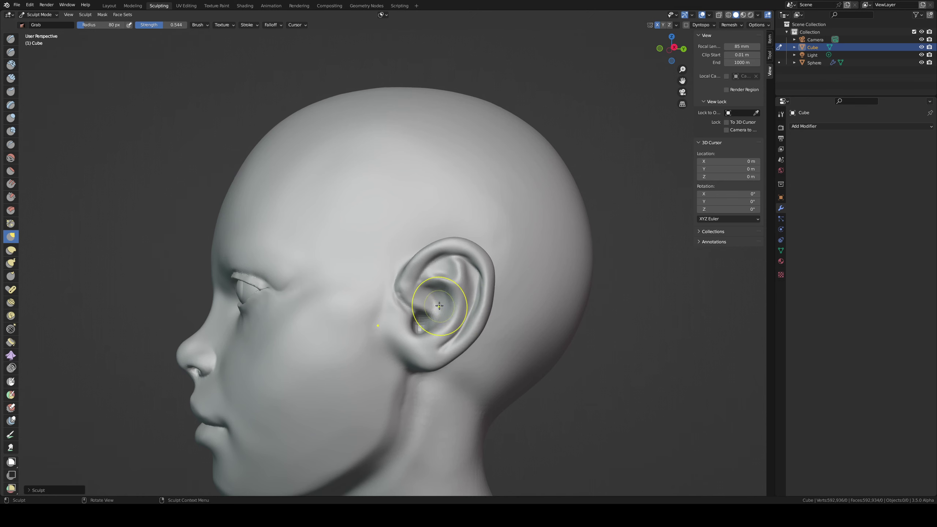
# Step: Pull the small flap in front of the ear canal into shape with the Grab brush at 58 px
pyautogui.moveTo(439, 305); pyautogui.dragTo(443, 314, button='middle')
pyautogui.press('f')
pyautogui.click(430, 324)
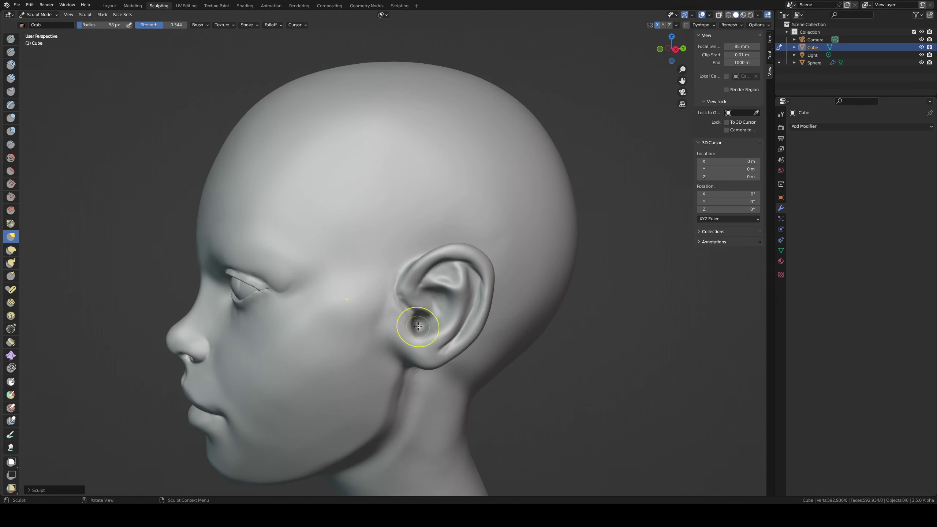
pyautogui.moveTo(405, 324); pyautogui.dragTo(411, 327)
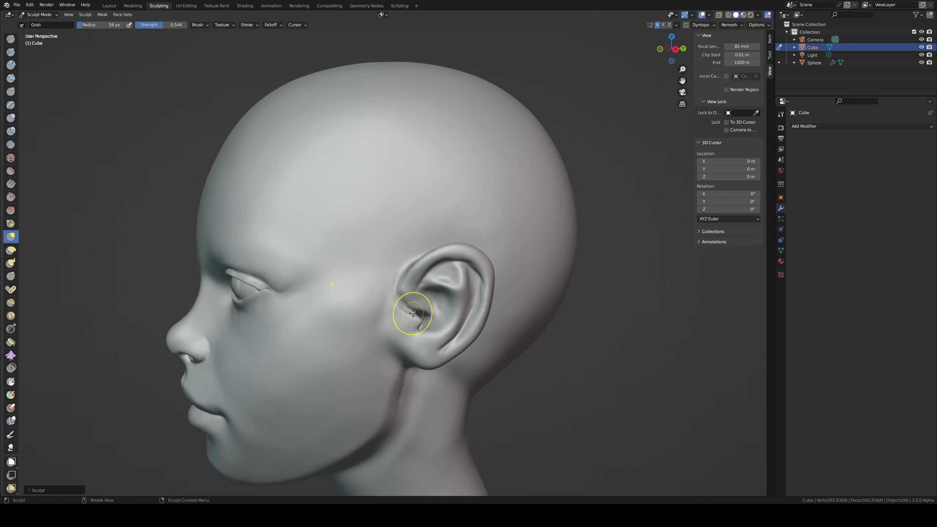
# Step: Undo the distorted earlobe stroke and reshape the ear's lower back rim with the Grab brush at 112 px
pyautogui.press('f')
pyautogui.click(440, 350)
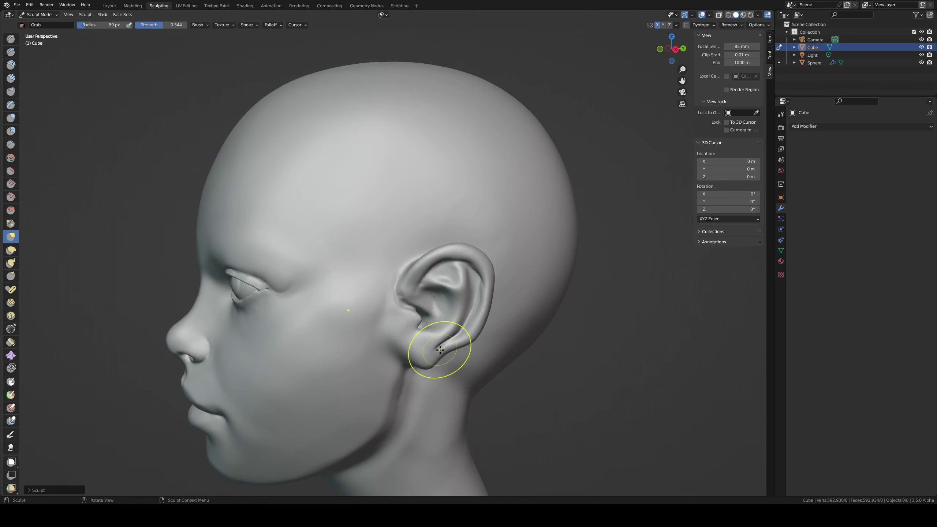
pyautogui.hotkey('ctrl', 'z')
pyautogui.press('f')
pyautogui.click(485, 353)
pyautogui.moveTo(446, 348); pyautogui.dragTo(448, 352)
pyautogui.moveTo(445, 346); pyautogui.dragTo(449, 350)
pyautogui.moveTo(464, 334); pyautogui.dragTo(465, 335)
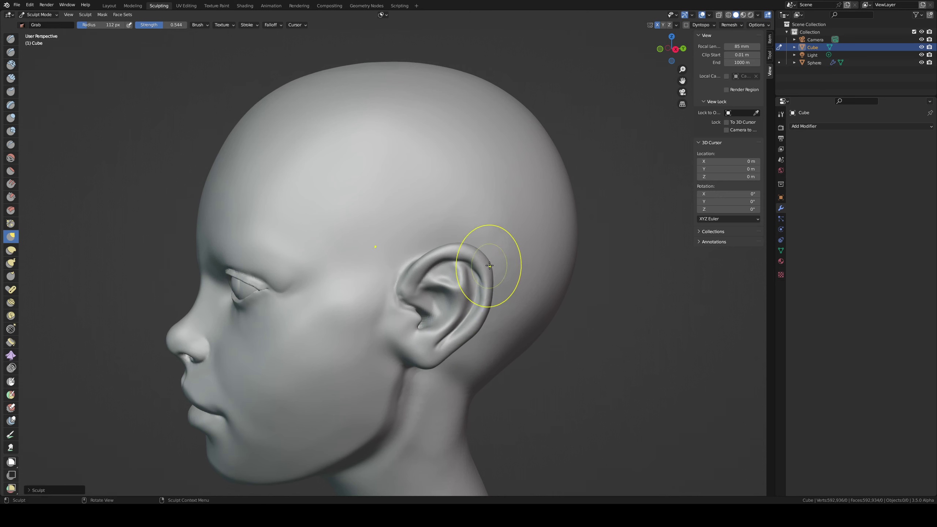
# Step: Adjust the ear's inner ridge and outer rim from the front with the Grab brush at 85 px, 73 px and 93 px
pyautogui.moveTo(487, 267)
pyautogui.mouseDown(button='middle')
pyautogui.moveTo(508, 237)
pyautogui.moveTo(452, 318)
pyautogui.mouseUp(button='middle')
pyautogui.press('f')
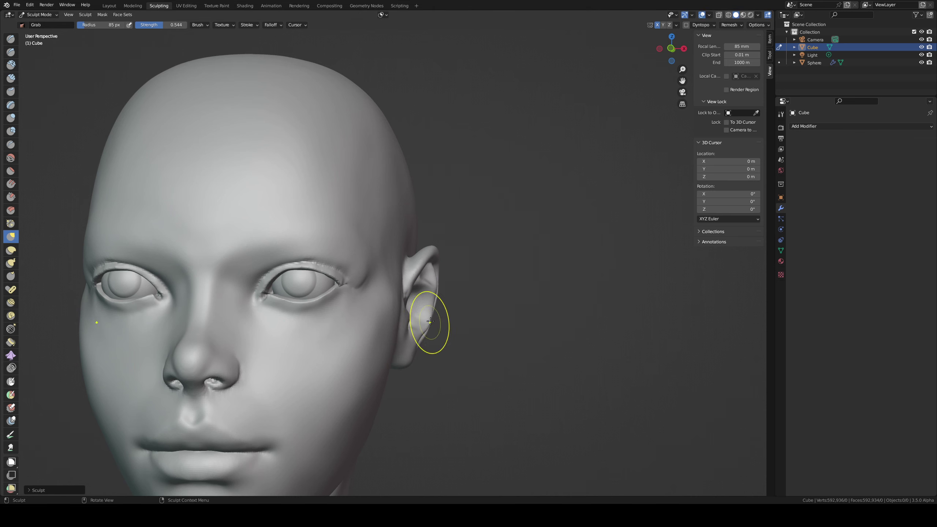
pyautogui.press('f')
pyautogui.click(428, 285)
pyautogui.press('f')
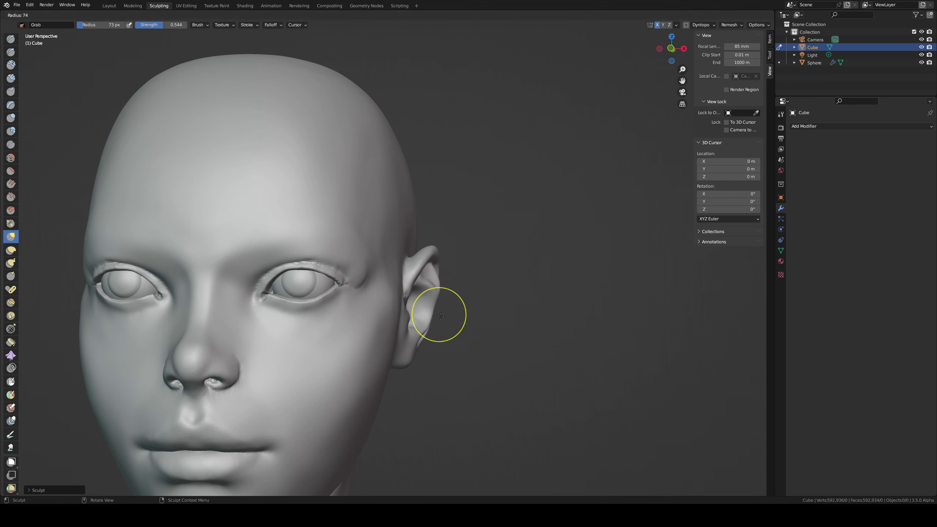
pyautogui.click(476, 316)
pyautogui.press('f')
pyautogui.click(430, 320)
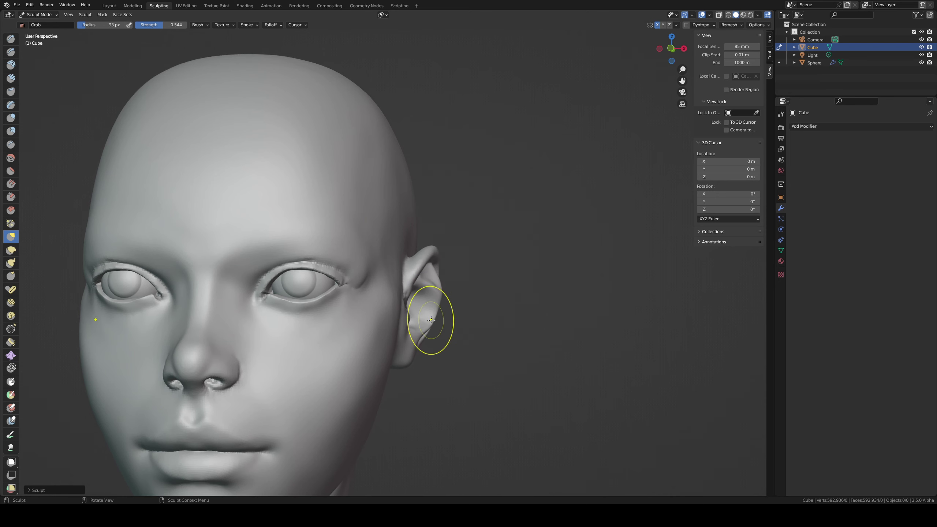
pyautogui.press('f')
pyautogui.click(497, 328)
# Step: Try to reshape the top of the ear from the front with the Grab brush at 139 px, and undo the strokes
pyautogui.keyDown('ctrl'); pyautogui.moveTo(457, 299); pyautogui.dragTo(452, 350, button='middle'); pyautogui.keyUp('ctrl')
pyautogui.moveTo(444, 326); pyautogui.dragTo(458, 321, button='middle')
pyautogui.moveTo(431, 290); pyautogui.dragTo(419, 292, button='middle')
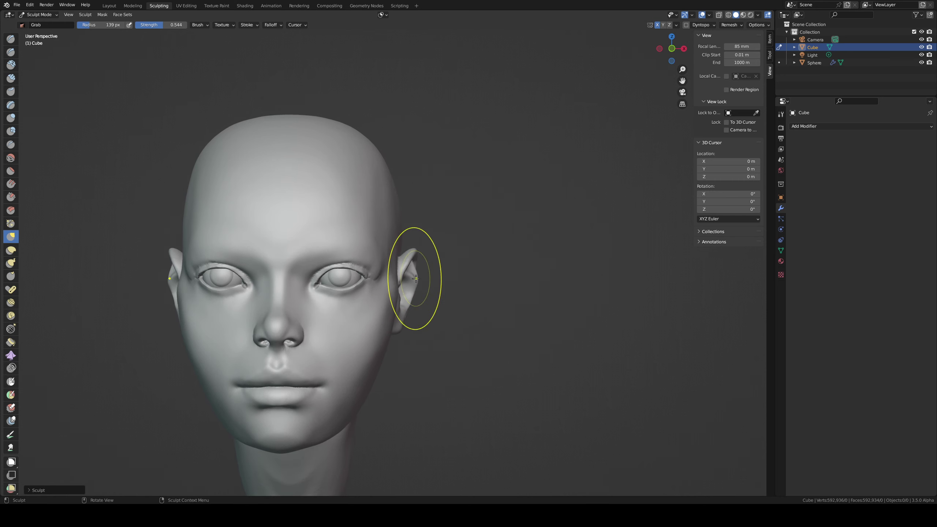
pyautogui.moveTo(412, 252); pyautogui.dragTo(418, 254)
pyautogui.moveTo(410, 255); pyautogui.dragTo(406, 263)
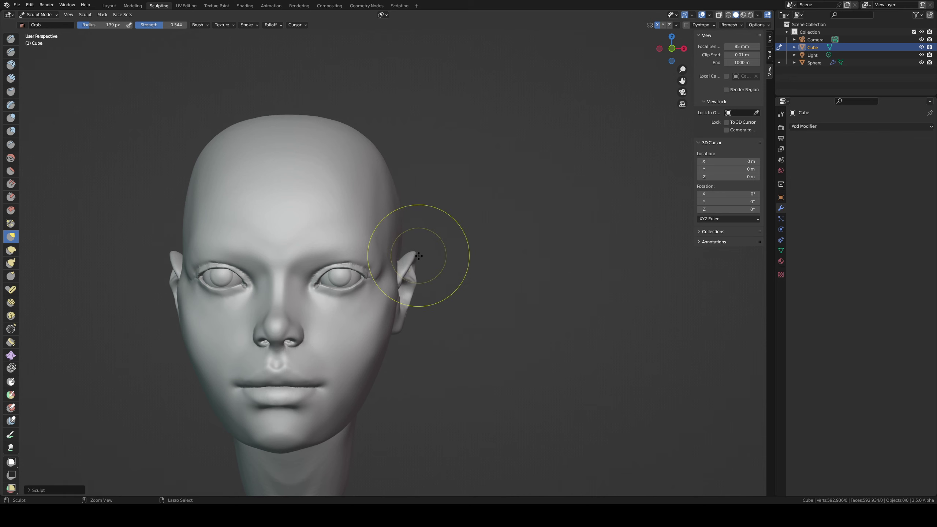
pyautogui.hotkey('ctrl', 'z')
pyautogui.press('f')
pyautogui.click(400, 255)
pyautogui.hotkey('ctrl', 'z')
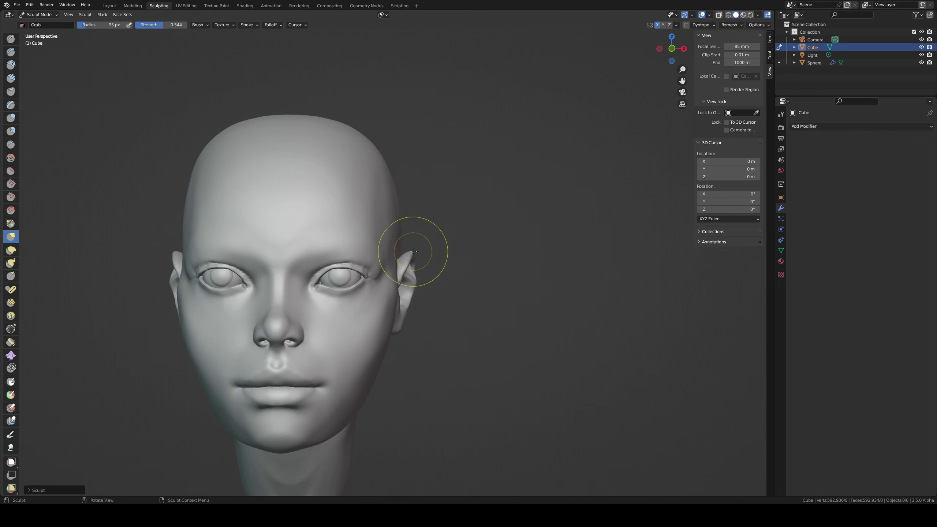
# Step: Lower the top of the ear in front orthographic view with the Grab brush at 151 px
pyautogui.press('KP_1')
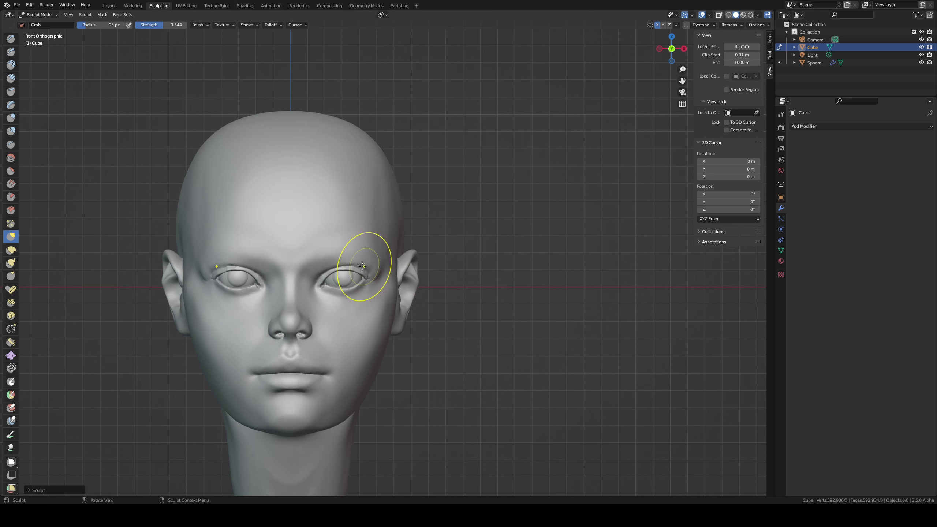
pyautogui.press('f')
pyautogui.click(400, 272)
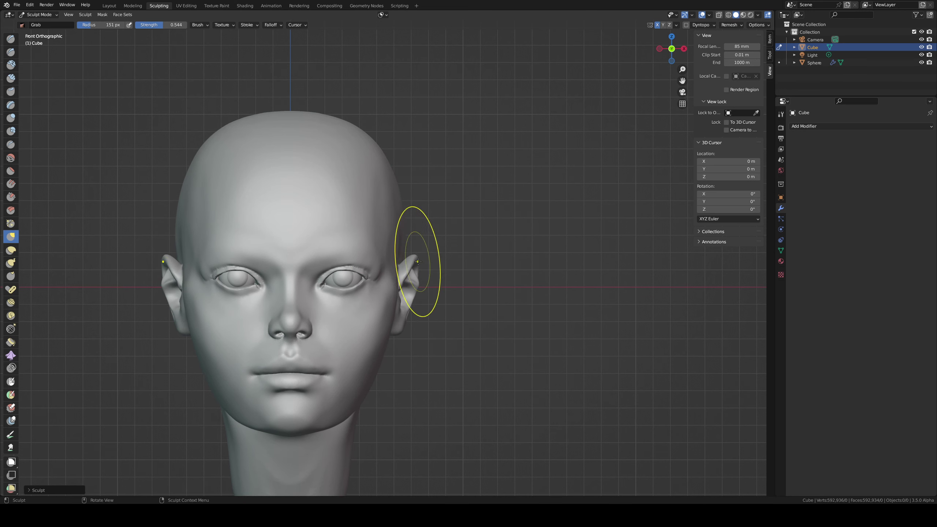
pyautogui.press('f')
pyautogui.click(413, 263)
# Step: Round the ear's upper outline and back rim in right orthographic view with the Grab brush at 84 px, 69 px and 61 px
pyautogui.moveTo(408, 267)
pyautogui.mouseDown(button='middle')
pyautogui.moveTo(322, 256)
pyautogui.moveTo(354, 256)
pyautogui.mouseUp(button='middle')
pyautogui.press('f')
pyautogui.click(392, 263)
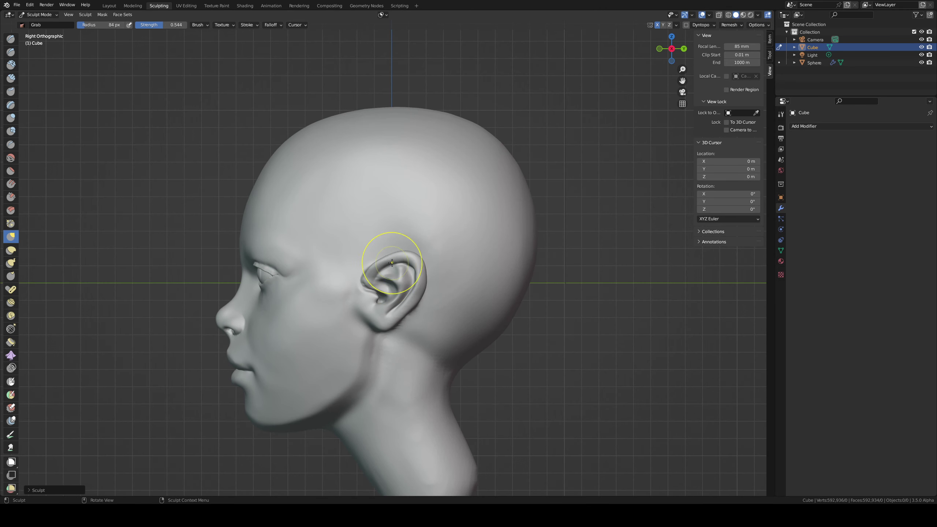
pyautogui.press('f')
pyautogui.click(420, 291)
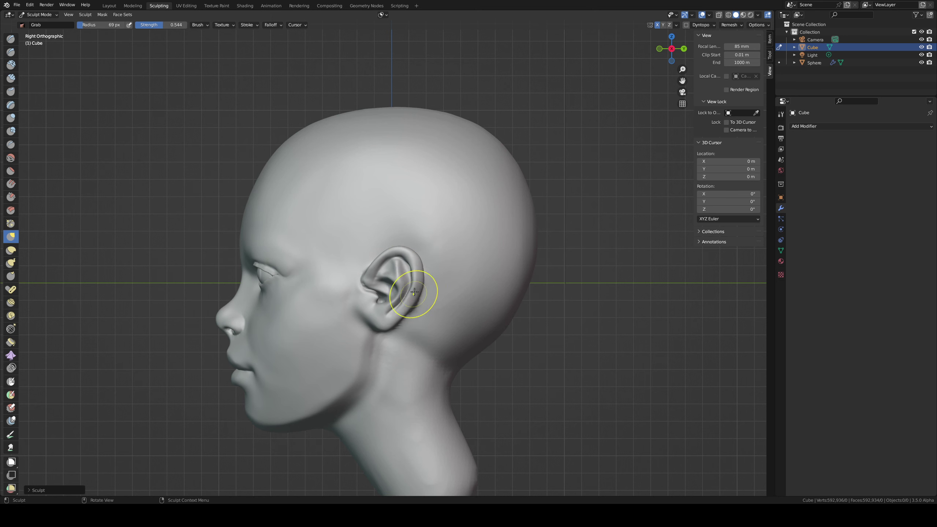
pyautogui.press('f')
pyautogui.moveTo(416, 261); pyautogui.dragTo(379, 262)
pyautogui.click(424, 273)
pyautogui.press('f')
pyautogui.click(403, 268)
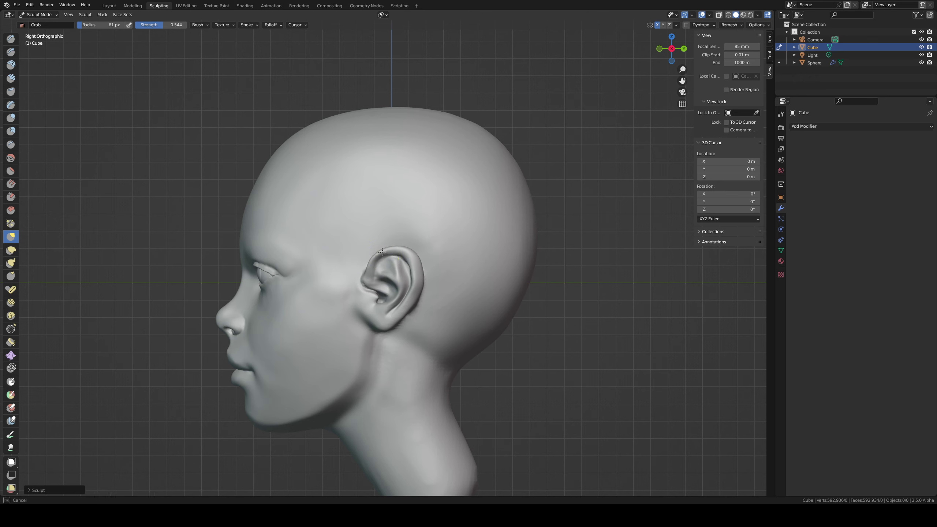
# Step: Carve the groove behind the ear and below the earlobe with the Draw Sharp brush at 89 px
pyautogui.moveTo(420, 268)
pyautogui.mouseDown(button='middle')
pyautogui.moveTo(435, 262)
pyautogui.moveTo(414, 270)
pyautogui.mouseUp(button='middle')
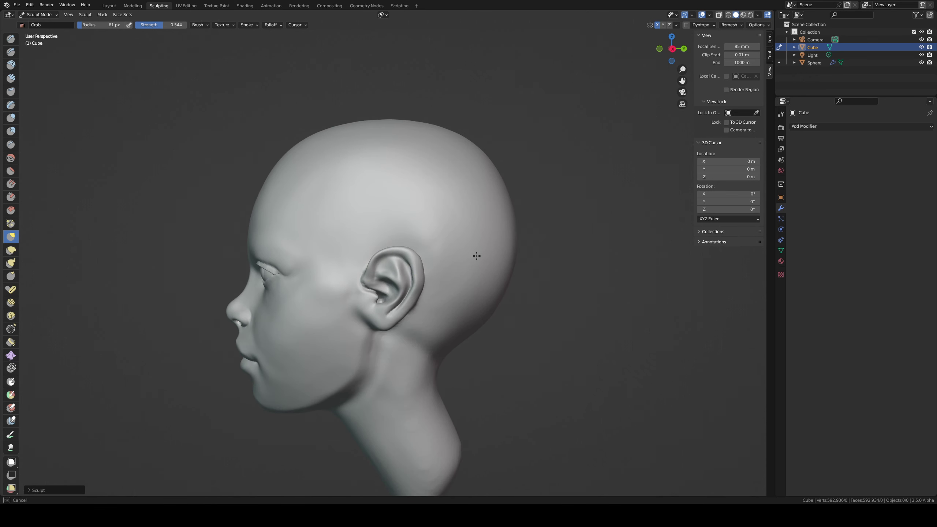
pyautogui.scroll(4, 431, 236)
pyautogui.moveTo(429, 211)
pyautogui.mouseDown(button='middle')
pyautogui.moveTo(378, 245)
pyautogui.moveTo(392, 228)
pyautogui.moveTo(386, 276)
pyautogui.moveTo(402, 273)
pyautogui.moveTo(391, 282)
pyautogui.mouseUp(button='middle')
pyautogui.press('c')
pyautogui.hotkey('shift', 'c')
pyautogui.press('f')
pyautogui.click(401, 274)
pyautogui.moveTo(401, 275); pyautogui.dragTo(401, 280)
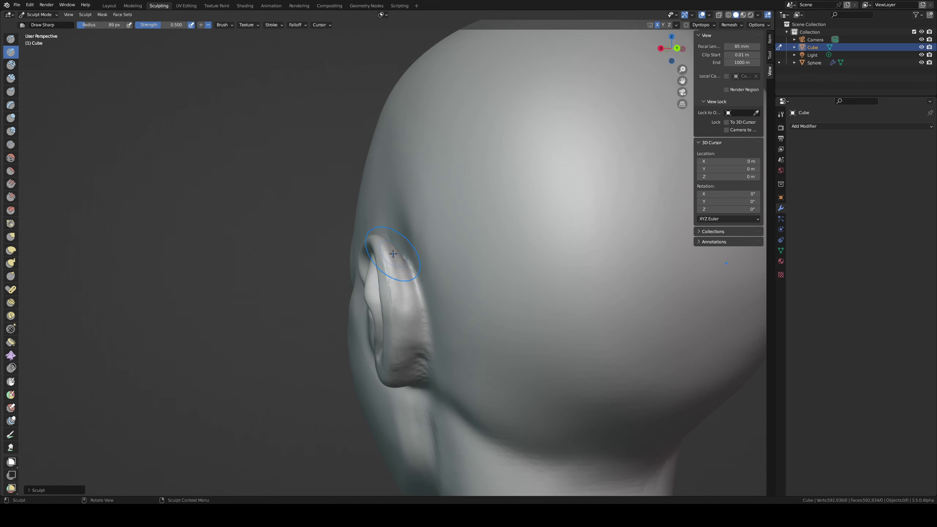
pyautogui.moveTo(393, 253); pyautogui.dragTo(389, 247, button='middle')
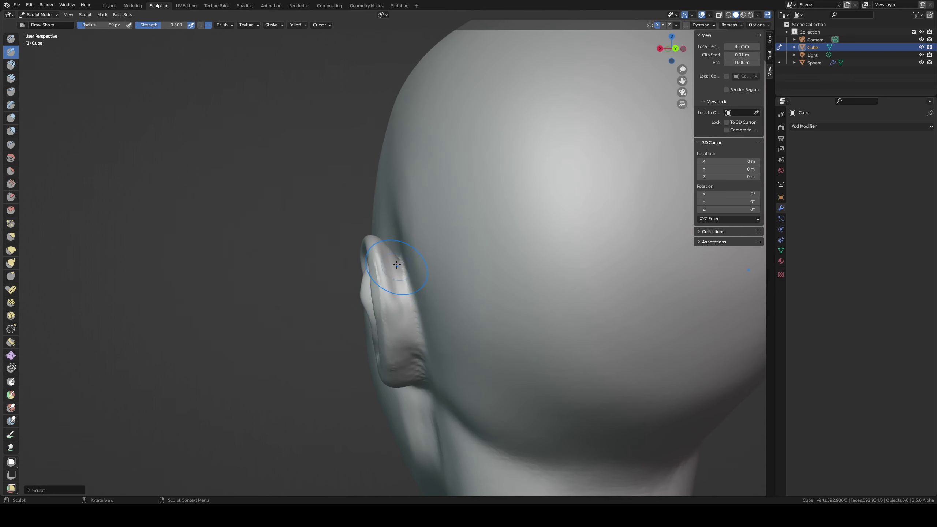
pyautogui.moveTo(397, 264); pyautogui.dragTo(409, 359)
pyautogui.moveTo(402, 295); pyautogui.dragTo(410, 373)
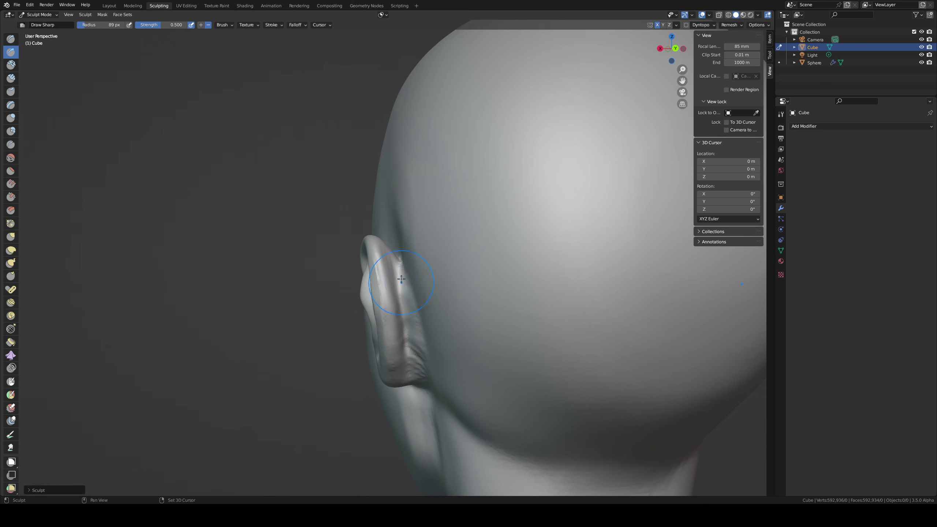
pyautogui.moveTo(419, 299); pyautogui.dragTo(475, 247, button='middle')
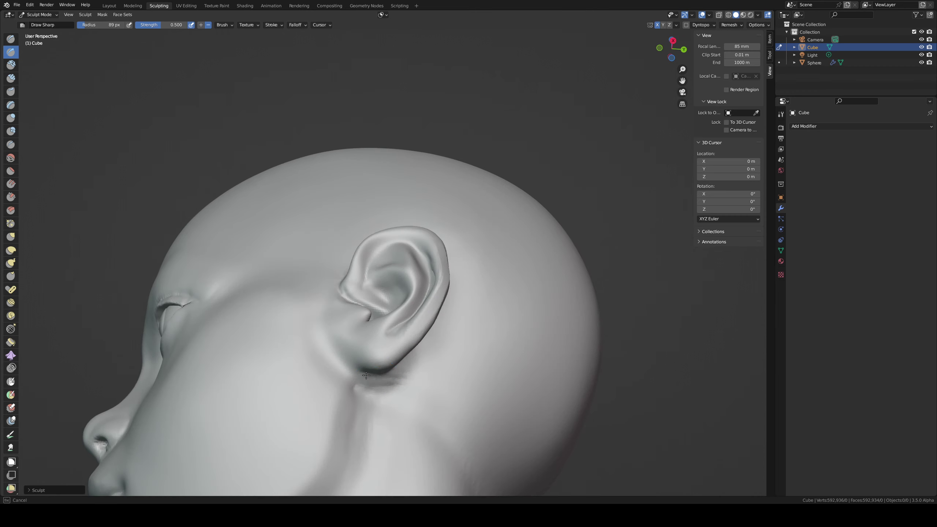
# Step: Build up the area in front of the ear and earlobe with the Clay Strips brush at 114 px and smooth it
pyautogui.moveTo(345, 358); pyautogui.dragTo(379, 401, button='middle')
pyautogui.press('c')
pyautogui.moveTo(337, 363)
pyautogui.mouseDown()
pyautogui.moveTo(327, 396)
pyautogui.moveTo(335, 349)
pyautogui.mouseUp()
pyautogui.moveTo(320, 351)
pyautogui.mouseDown(button='middle')
pyautogui.moveTo(343, 325)
pyautogui.moveTo(369, 344)
pyautogui.mouseUp(button='middle')
pyautogui.press('f')
pyautogui.click(378, 349)
pyautogui.moveTo(334, 334); pyautogui.dragTo(324, 389)
pyautogui.hotkey('ctrl', 'z')
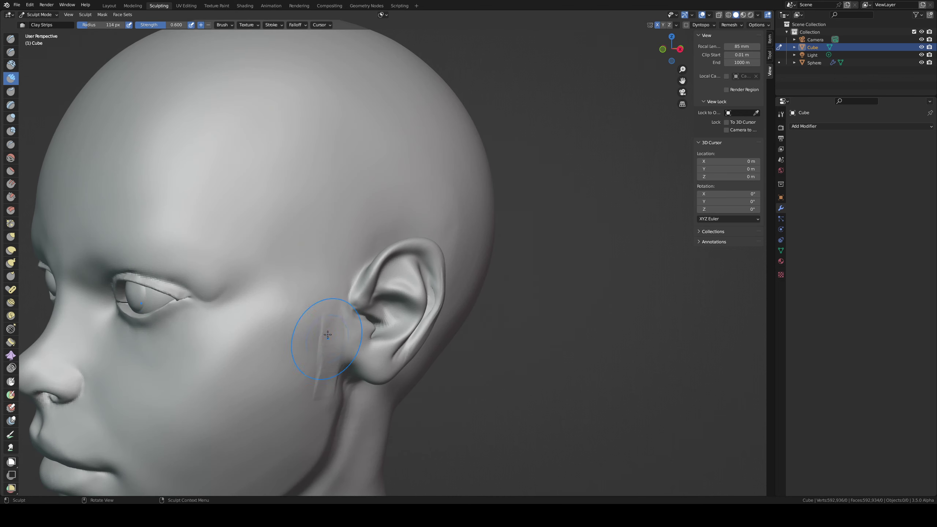
pyautogui.moveTo(328, 332)
pyautogui.keyDown('shift'); pyautogui.mouseDown()
pyautogui.moveTo(311, 358)
pyautogui.moveTo(324, 335)
pyautogui.mouseUp(); pyautogui.keyUp('shift')
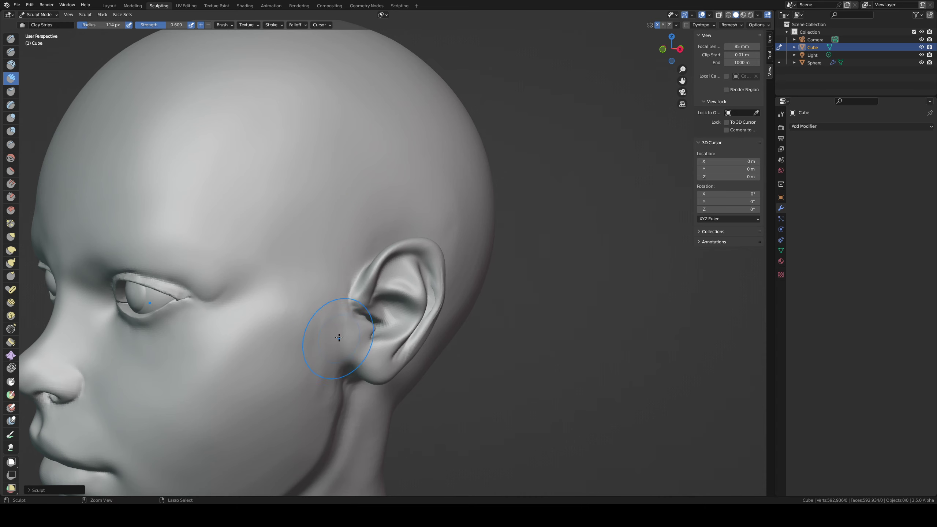
# Step: Undo the last stroke and add volume from the front of the ear toward the cheekbone with the Clay Strips brush
pyautogui.moveTo(324, 334); pyautogui.dragTo(361, 289, button='middle')
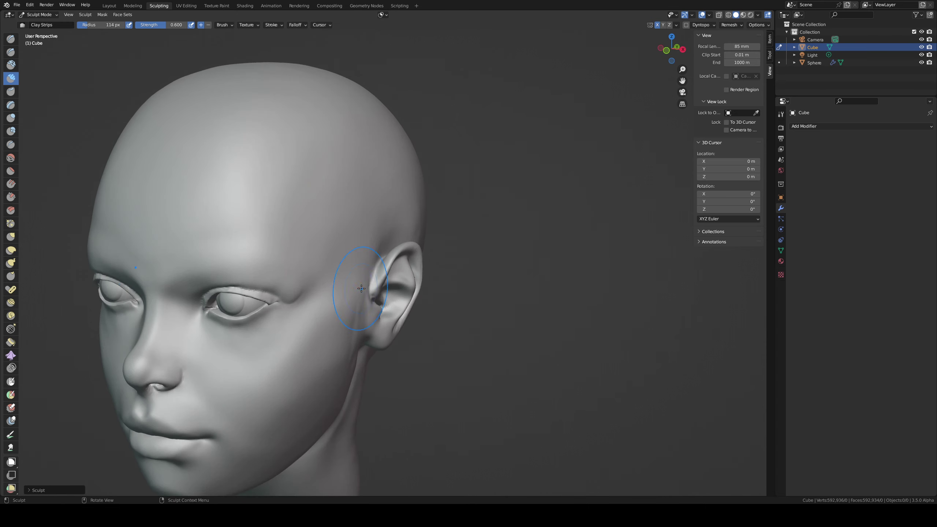
pyautogui.hotkey('ctrl', 'z')
pyautogui.moveTo(368, 274); pyautogui.dragTo(340, 318)
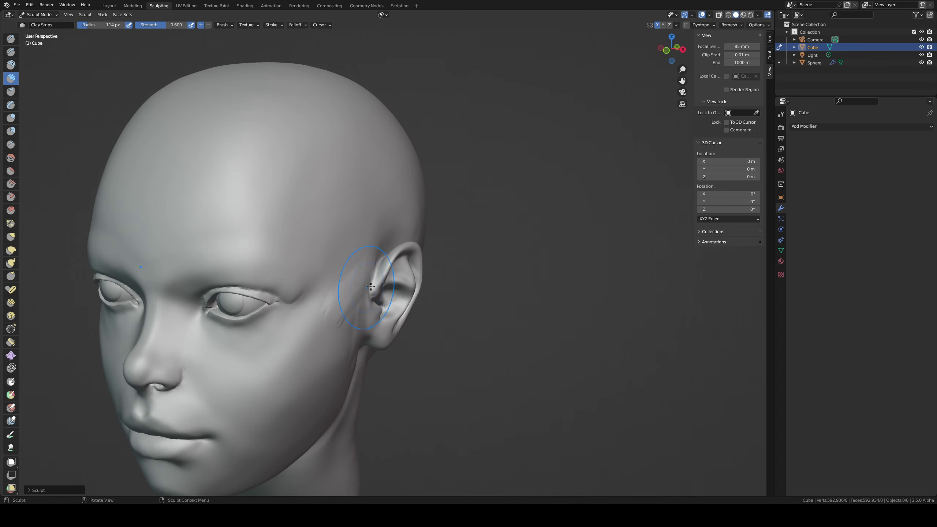
# Step: Refine the transition from the temple to the front of the ear with the Draw Sharp and Clay Strips brushes at 114 px
pyautogui.press('g')
pyautogui.moveTo(384, 264); pyautogui.dragTo(370, 282, button='middle')
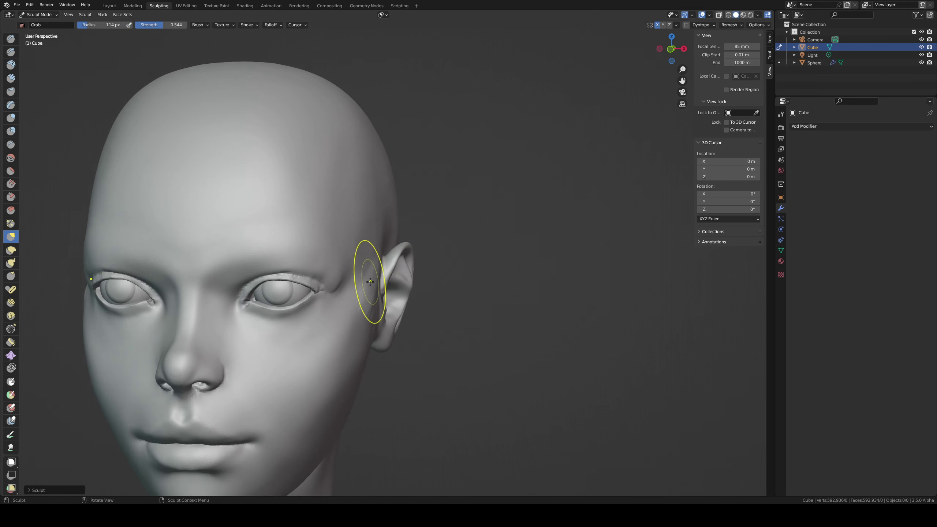
pyautogui.press('d')
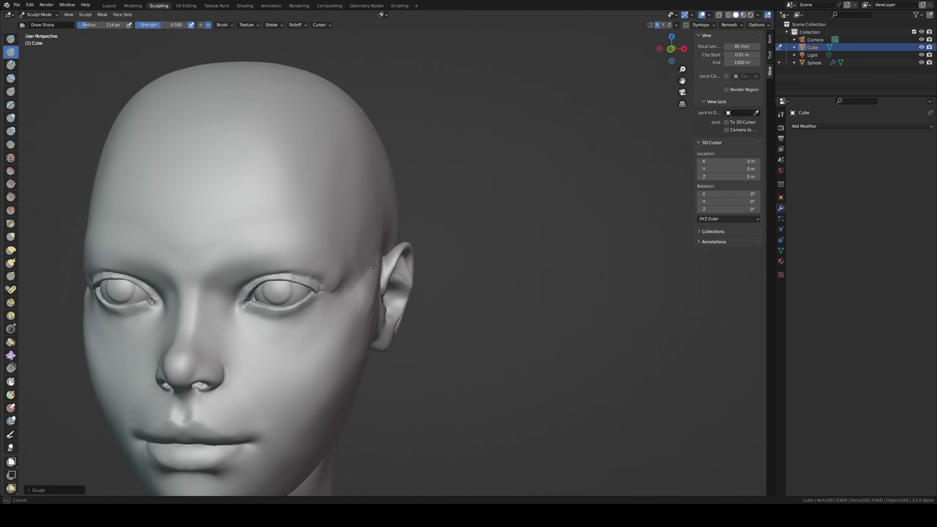
pyautogui.press('c')
pyautogui.moveTo(368, 264); pyautogui.dragTo(361, 256, button='middle')
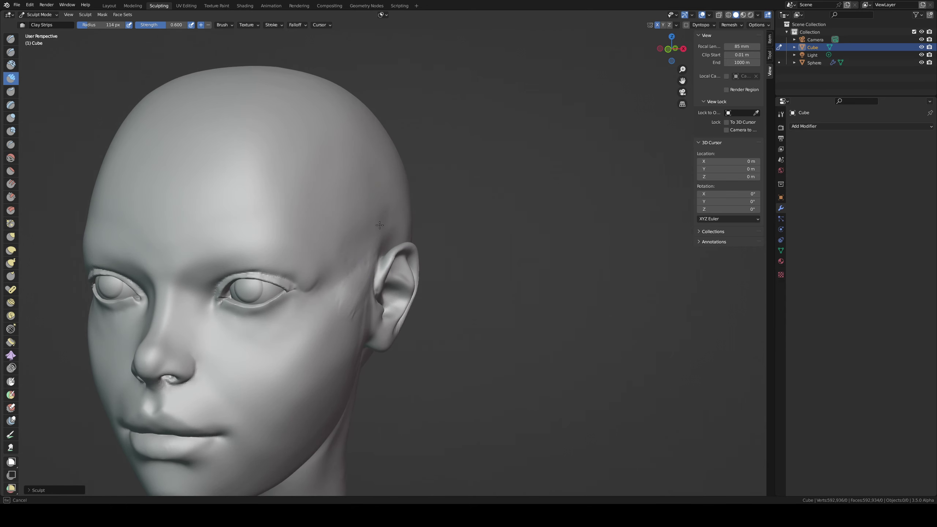
# Step: Build up the area between the back of the upper ear and the skull with the Clay Strips brush at 114 px
pyautogui.moveTo(346, 293)
pyautogui.mouseDown(button='middle')
pyautogui.moveTo(385, 251)
pyautogui.moveTo(406, 245)
pyautogui.moveTo(420, 264)
pyautogui.mouseUp(button='middle')
pyautogui.press('i')
pyautogui.press('c')
pyautogui.moveTo(408, 255); pyautogui.dragTo(410, 263)
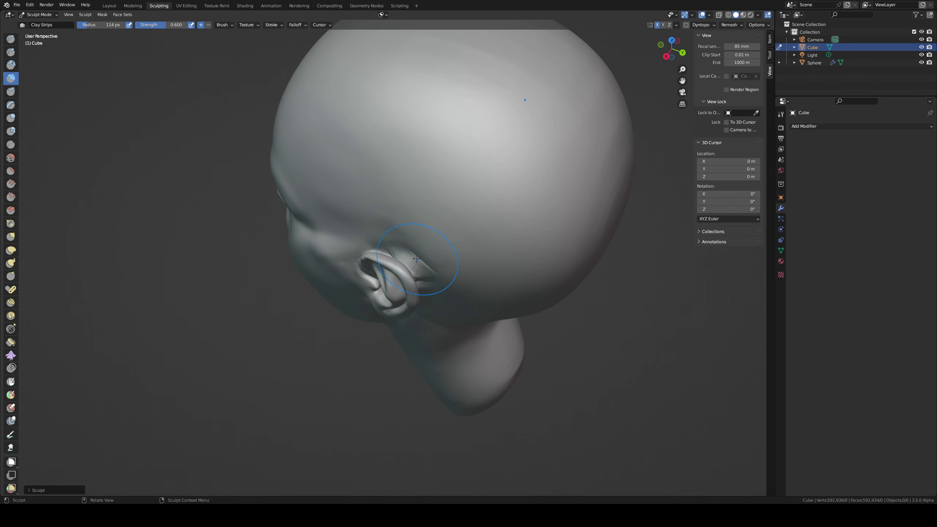
pyautogui.moveTo(417, 258); pyautogui.dragTo(397, 273, button='middle')
pyautogui.moveTo(396, 263); pyautogui.dragTo(395, 271)
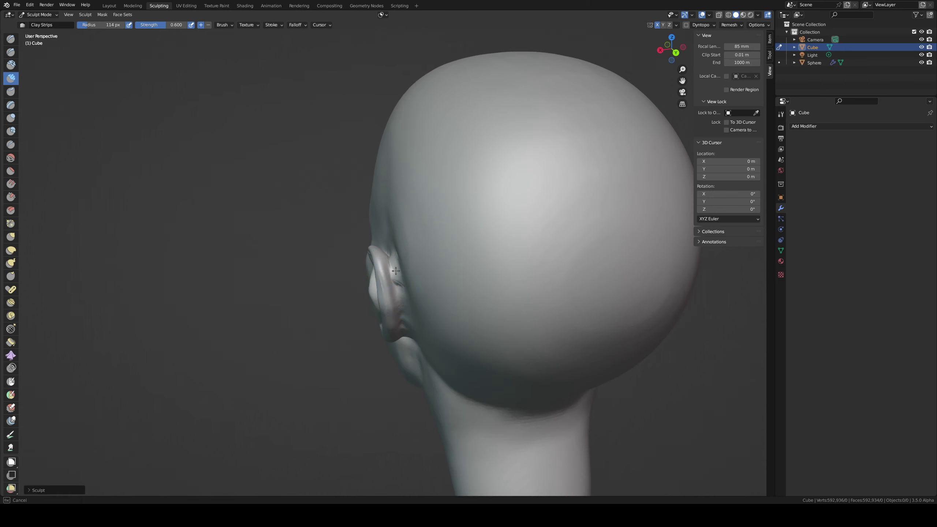
pyautogui.moveTo(397, 247); pyautogui.dragTo(391, 263, button='middle')
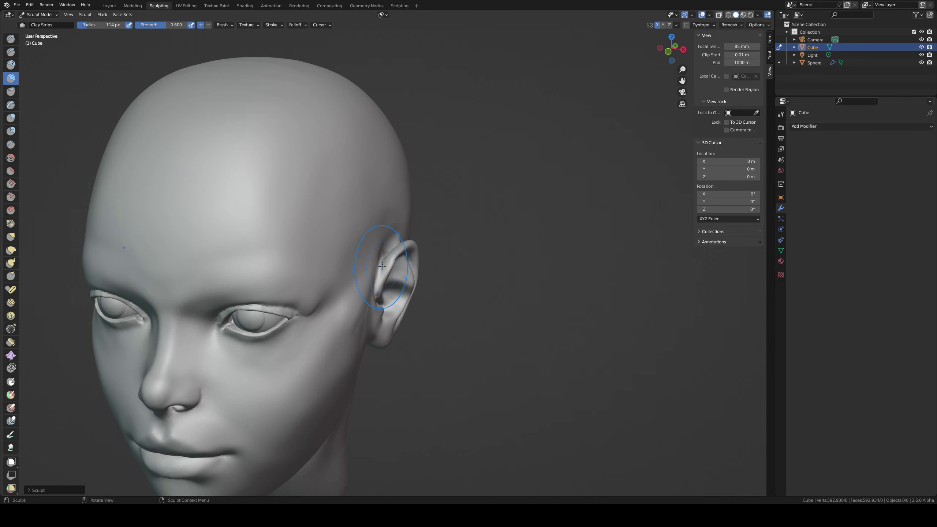
# Step: Narrow the skull's sides next to the ears in back orthographic view with the Grab brush at 196 px
pyautogui.keyDown('alt'); pyautogui.moveTo(402, 265); pyautogui.dragTo(426, 253); pyautogui.keyUp('alt')
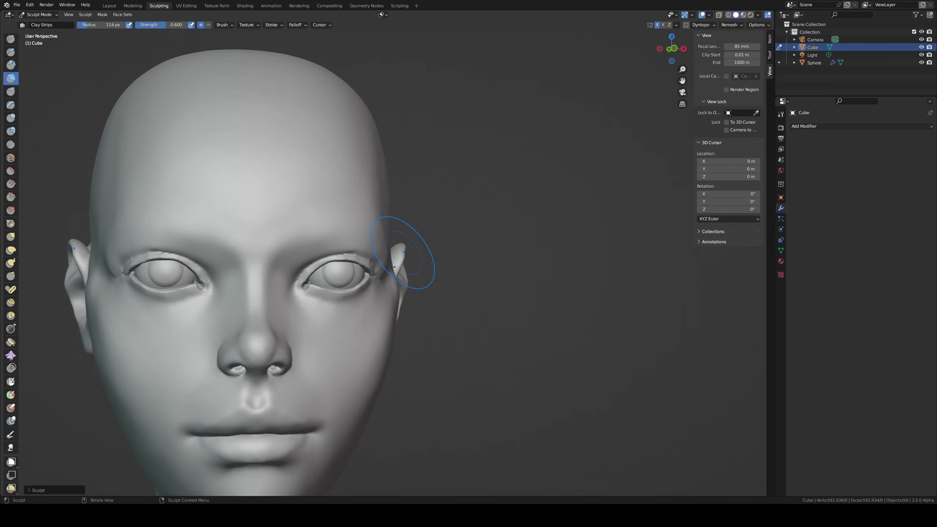
pyautogui.moveTo(340, 310)
pyautogui.keyDown('alt'); pyautogui.mouseDown(button='middle')
pyautogui.moveTo(354, 397)
pyautogui.moveTo(350, 283)
pyautogui.mouseUp(button='middle'); pyautogui.keyUp('alt')
pyautogui.keyDown('alt'); pyautogui.moveTo(350, 284); pyautogui.dragTo(351, 368, button='right'); pyautogui.keyUp('alt')
pyautogui.keyDown('alt'); pyautogui.moveTo(351, 368); pyautogui.dragTo(353, 328); pyautogui.keyUp('alt')
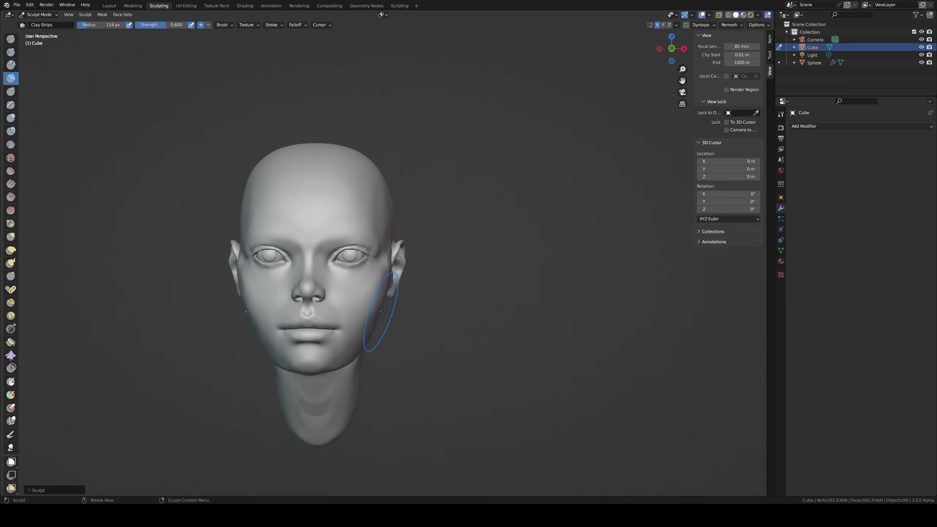
pyautogui.keyDown('alt'); pyautogui.moveTo(387, 317); pyautogui.dragTo(391, 285, button='right'); pyautogui.keyUp('alt')
pyautogui.keyDown('alt'); pyautogui.moveTo(376, 285); pyautogui.dragTo(369, 282); pyautogui.keyUp('alt')
pyautogui.moveTo(370, 282); pyautogui.dragTo(371, 290, button='middle')
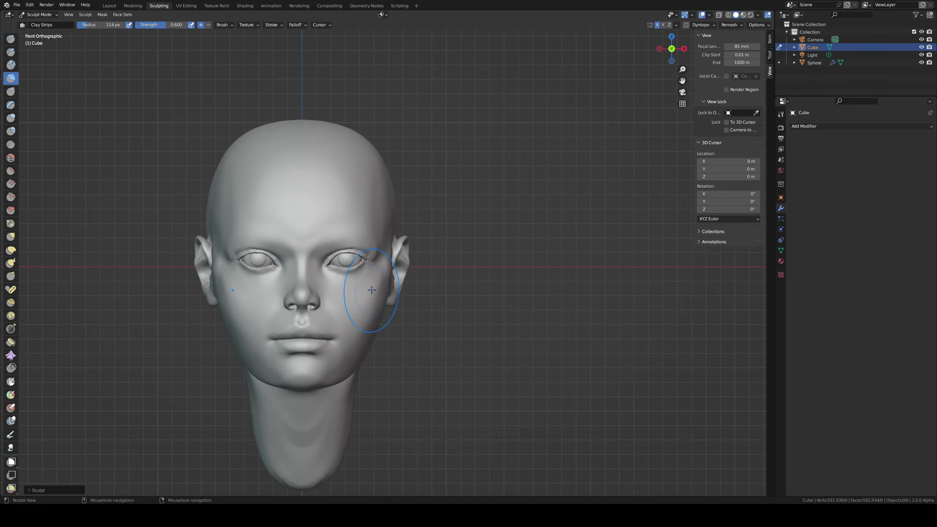
pyautogui.press('g')
pyautogui.moveTo(402, 222); pyautogui.dragTo(357, 225, button='middle')
pyautogui.press('f')
pyautogui.click(414, 248)
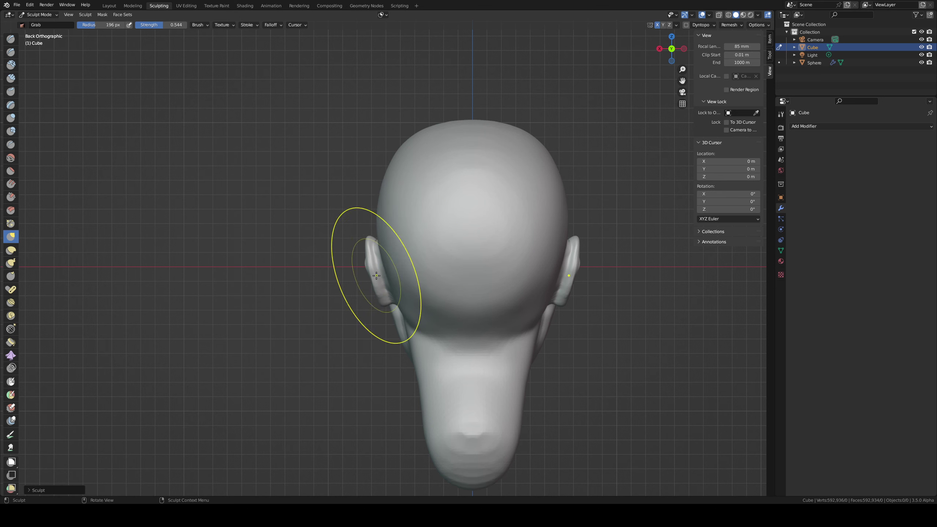
pyautogui.moveTo(378, 229); pyautogui.dragTo(379, 233)
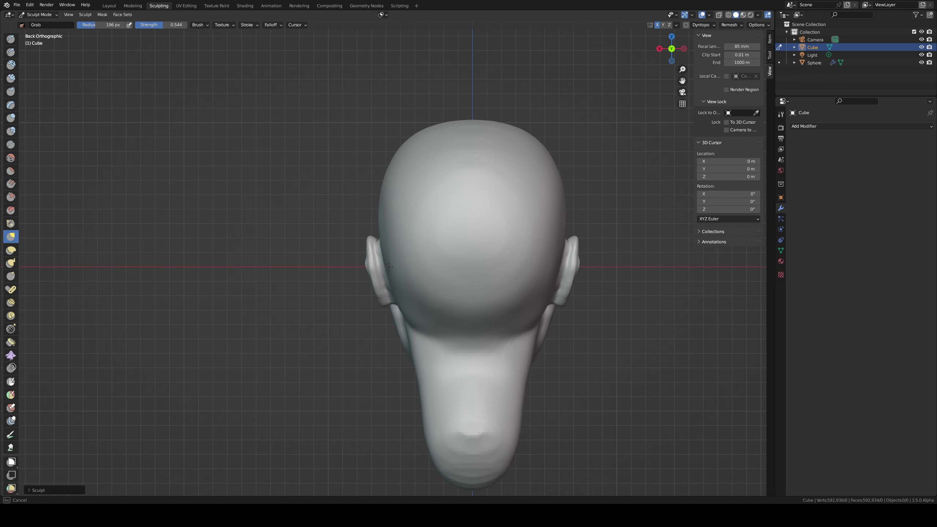
pyautogui.press('KP_1')
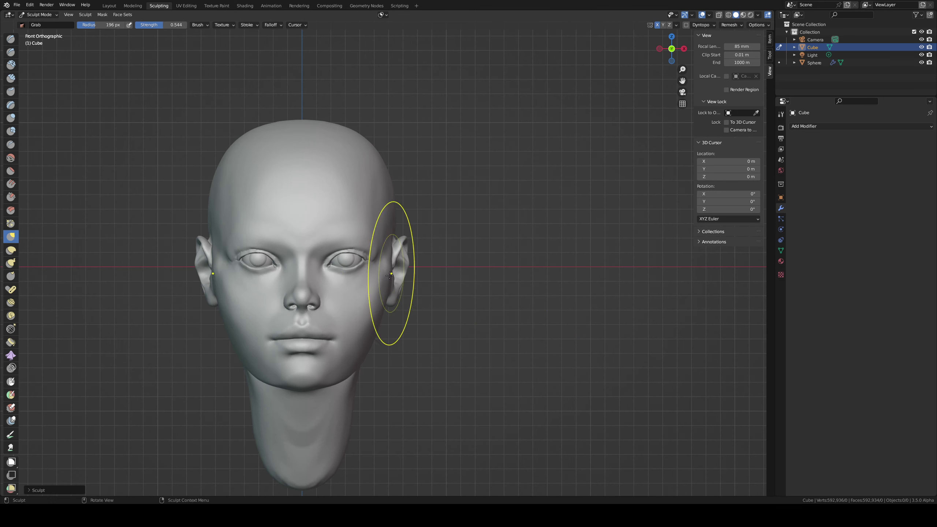
# Step: Try to reshape the cheek below the eye from the side and from above with the Grab brush at 127 px
pyautogui.moveTo(389, 268)
pyautogui.mouseDown(button='middle')
pyautogui.moveTo(465, 275)
pyautogui.moveTo(352, 281)
pyautogui.moveTo(341, 268)
pyautogui.mouseUp(button='middle')
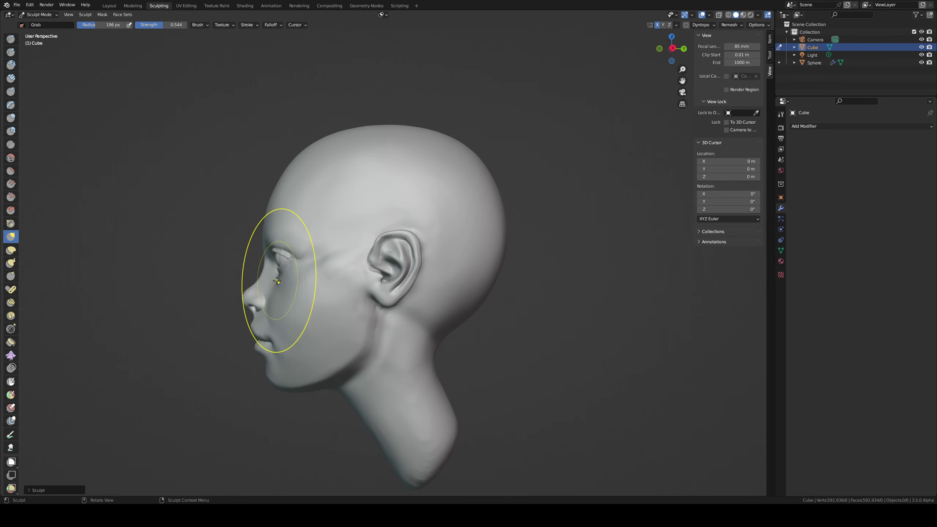
pyautogui.press('f')
pyautogui.click(255, 290)
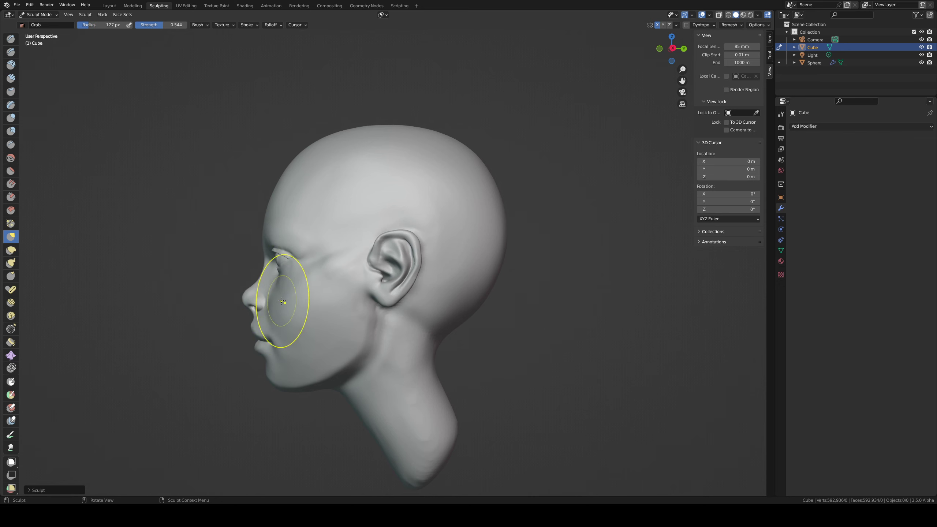
pyautogui.moveTo(274, 299); pyautogui.dragTo(290, 290)
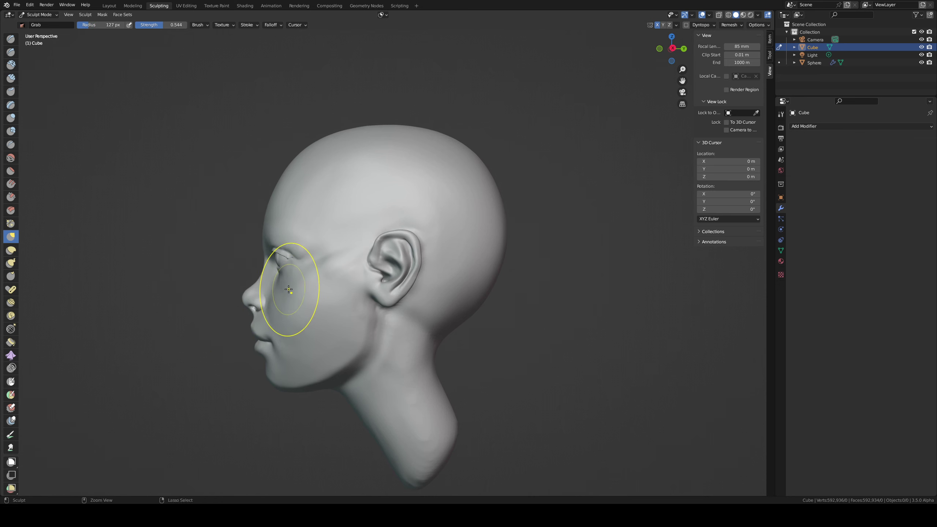
pyautogui.moveTo(286, 291); pyautogui.dragTo(366, 347, button='middle')
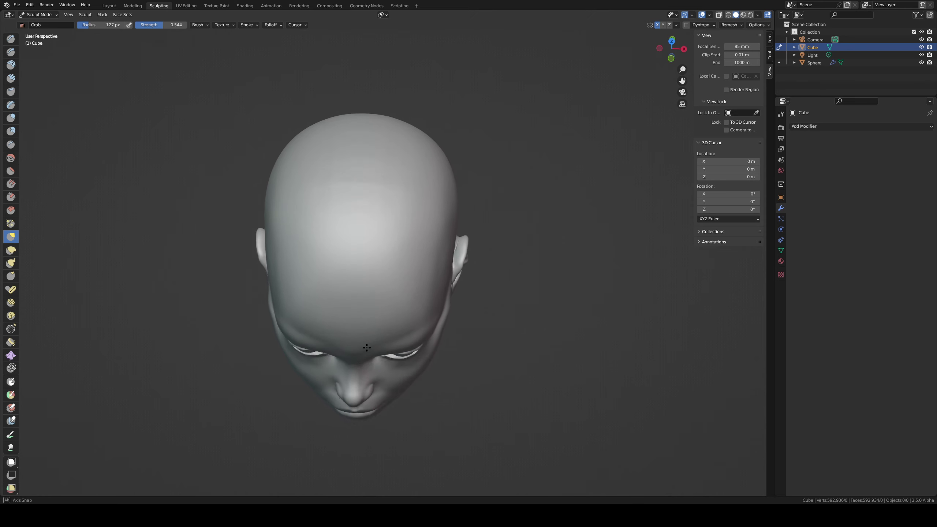
pyautogui.moveTo(390, 392); pyautogui.dragTo(390, 392)
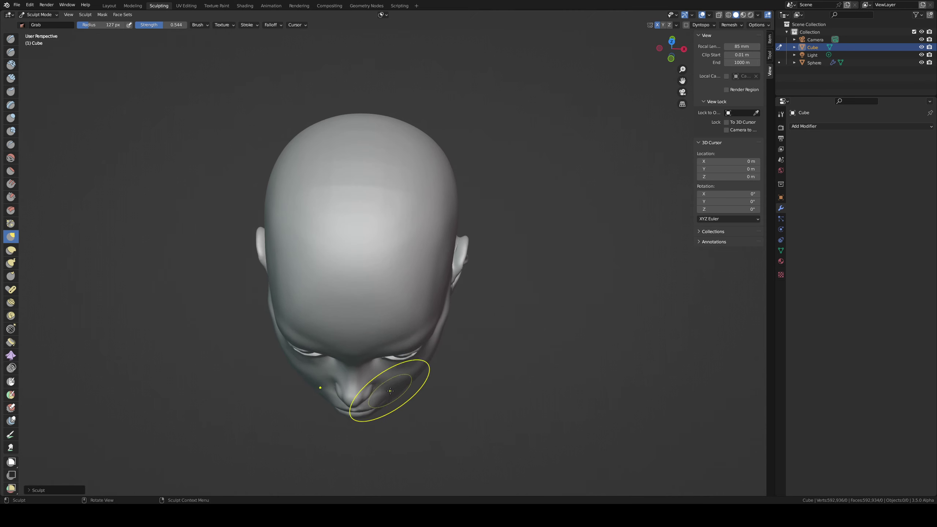
pyautogui.hotkey('ctrl', 'z')
# Step: Adjust the cheek contour in front of the ear and down toward the jaw with the Grab brush at 127 px and 108 px
pyautogui.moveTo(405, 388); pyautogui.dragTo(377, 336, button='middle')
pyautogui.moveTo(377, 336); pyautogui.dragTo(416, 297)
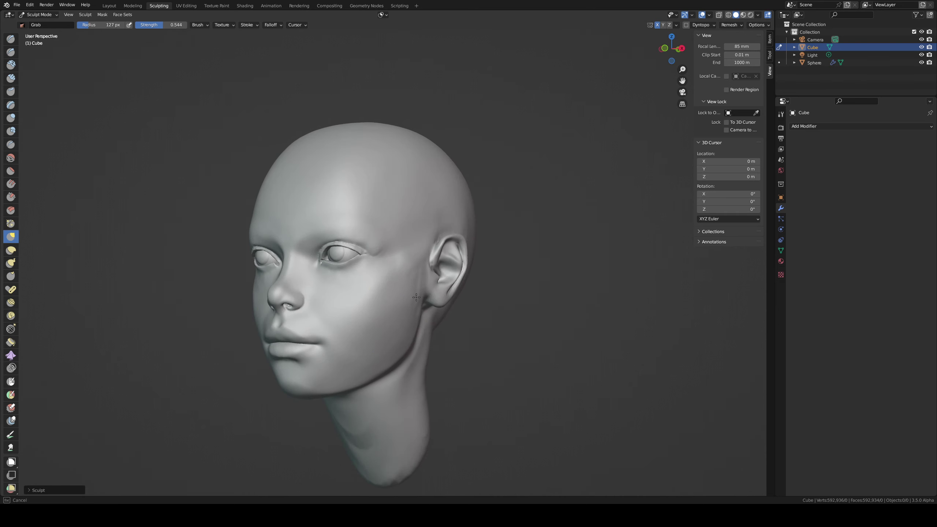
pyautogui.moveTo(416, 304)
pyautogui.mouseDown(button='middle')
pyautogui.moveTo(436, 284)
pyautogui.moveTo(446, 308)
pyautogui.moveTo(432, 313)
pyautogui.mouseUp(button='middle')
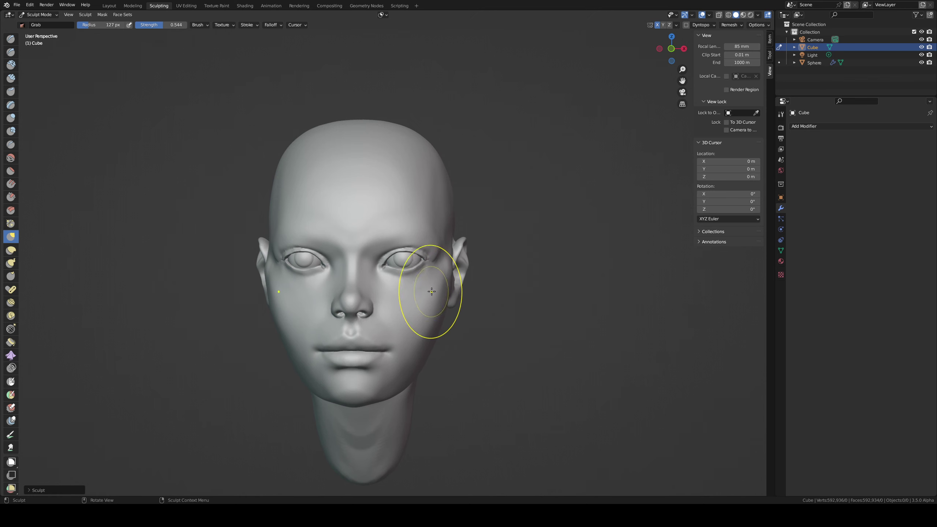
pyautogui.moveTo(446, 287); pyautogui.dragTo(452, 267, button='middle')
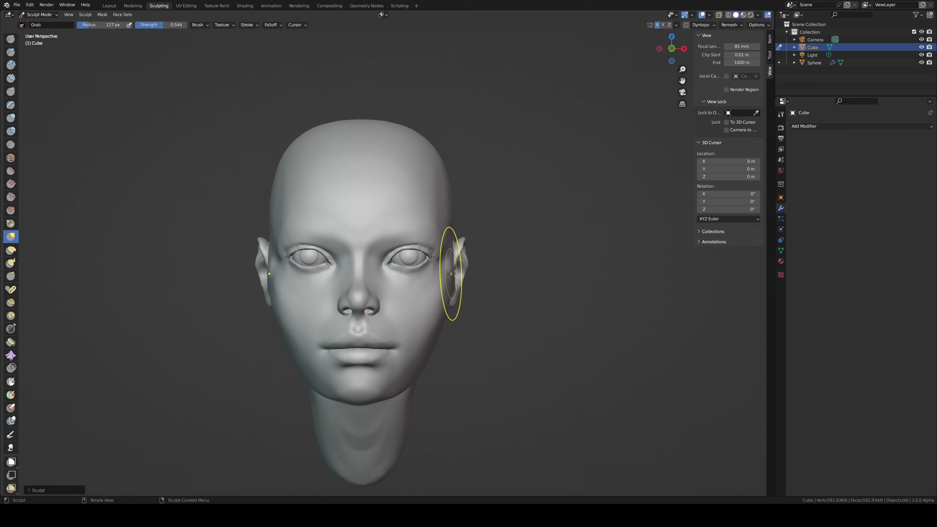
pyautogui.press('f')
pyautogui.click(480, 292)
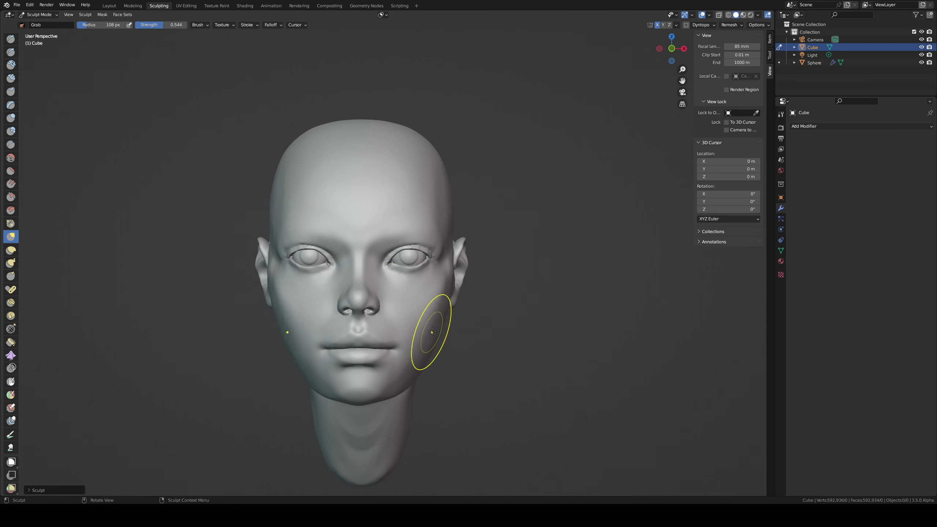
# Step: Try to shape the cheek plane between the mouth and the ear with the Draw brush at 60 px
pyautogui.moveTo(464, 307)
pyautogui.mouseDown(button='middle')
pyautogui.moveTo(434, 328)
pyautogui.moveTo(376, 320)
pyautogui.mouseUp(button='middle')
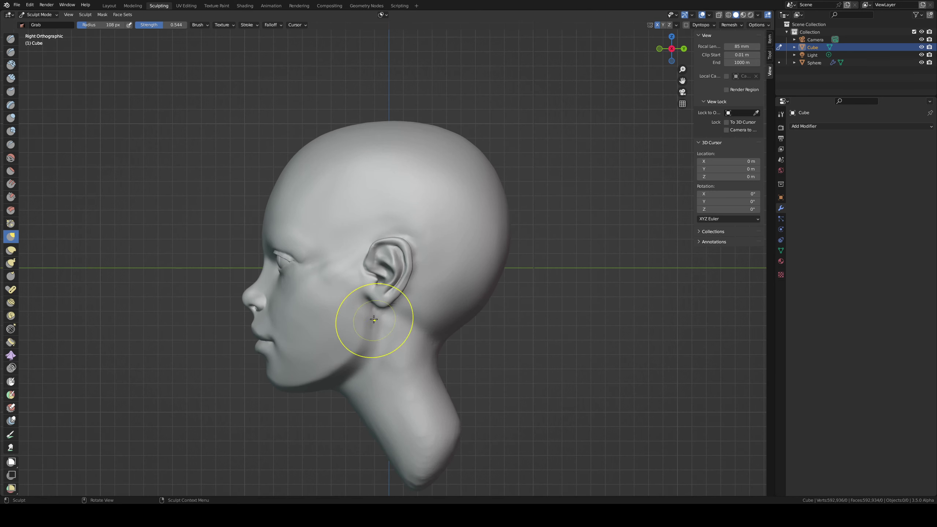
pyautogui.press('x')
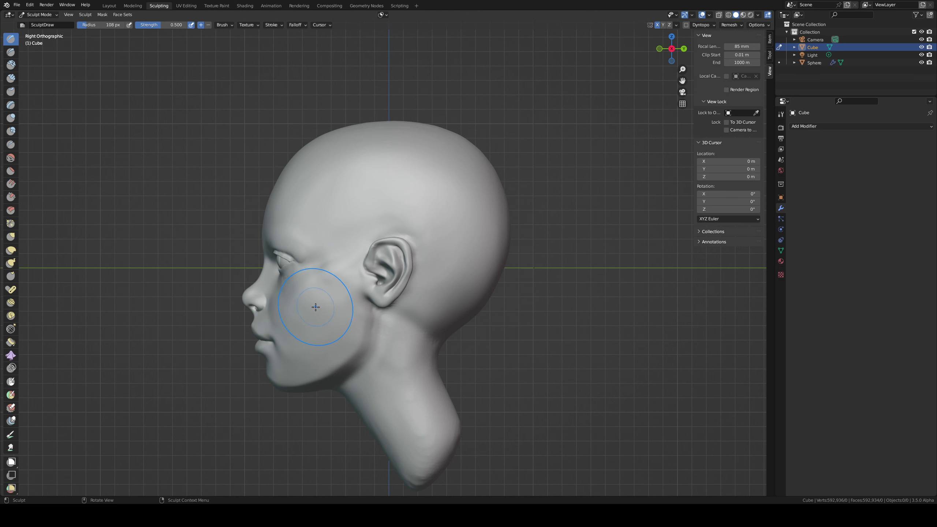
pyautogui.press('f')
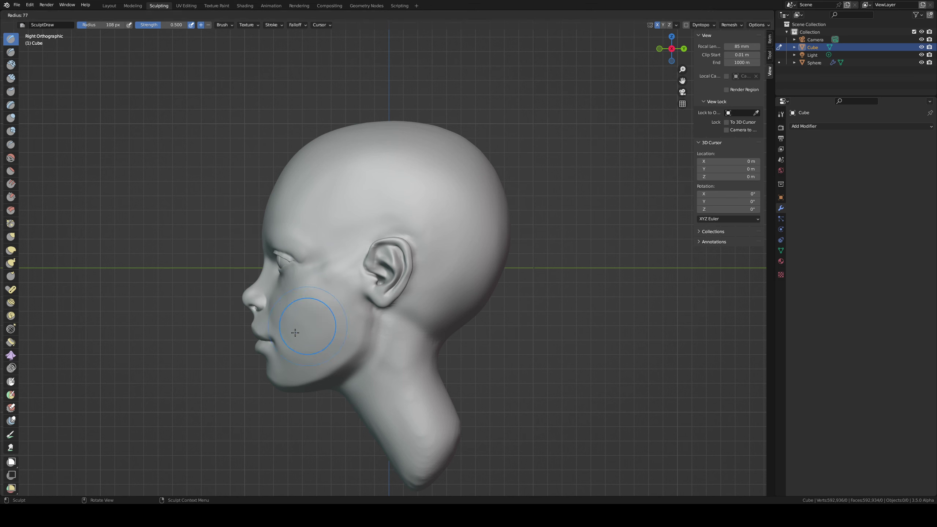
pyautogui.click(288, 337)
pyautogui.moveTo(286, 336)
pyautogui.mouseDown()
pyautogui.moveTo(336, 297)
pyautogui.moveTo(326, 324)
pyautogui.mouseUp()
pyautogui.hotkey('ctrl', 'z')
pyautogui.moveTo(343, 287); pyautogui.dragTo(417, 287, button='middle')
pyautogui.moveTo(421, 284)
pyautogui.mouseDown()
pyautogui.moveTo(424, 306)
pyautogui.moveTo(396, 332)
pyautogui.mouseUp()
pyautogui.hotkey('ctrl', 'z')
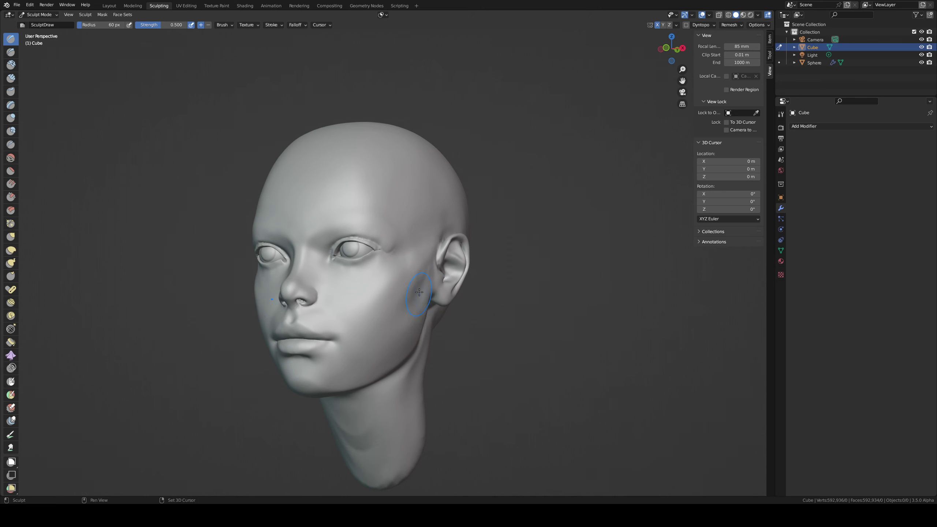
# Step: Refine the cheek below the cheekbone with the Grab brush at 62 px
pyautogui.moveTo(428, 296)
pyautogui.mouseDown(button='middle')
pyautogui.moveTo(456, 294)
pyautogui.moveTo(437, 288)
pyautogui.moveTo(418, 313)
pyautogui.moveTo(418, 288)
pyautogui.mouseUp(button='middle')
pyautogui.press('g')
pyautogui.press('f')
pyautogui.click(449, 281)
pyautogui.press('f')
pyautogui.click(427, 293)
pyautogui.press('f')
pyautogui.click(418, 295)
pyautogui.moveTo(418, 296); pyautogui.dragTo(385, 329, button='middle')
pyautogui.moveTo(386, 328); pyautogui.dragTo(370, 336)
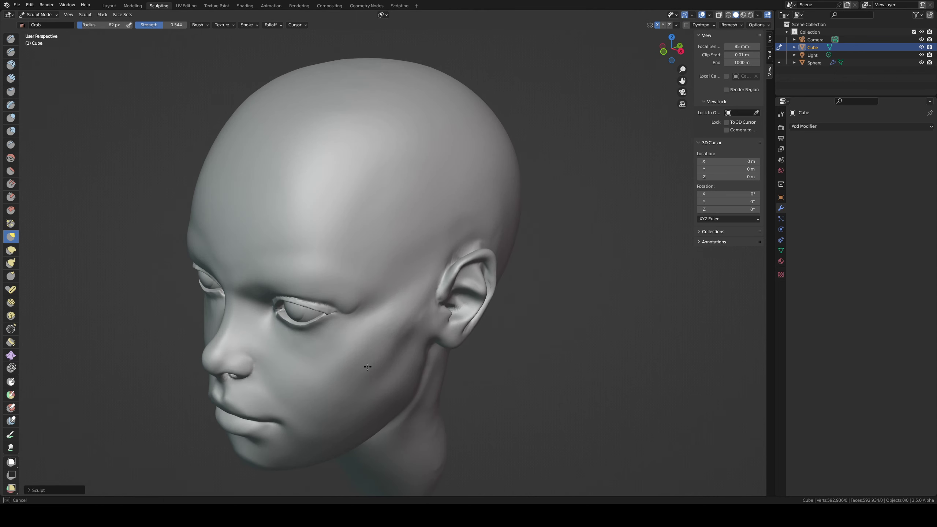
# Step: Smooth the cheekbone, cheek and lower cheek with the Smooth brush at strength 0.457, enlarging its radius to 98 px
pyautogui.hotkey('shift', 's')
pyautogui.hotkey('shift', 'f')
pyautogui.click(404, 316)
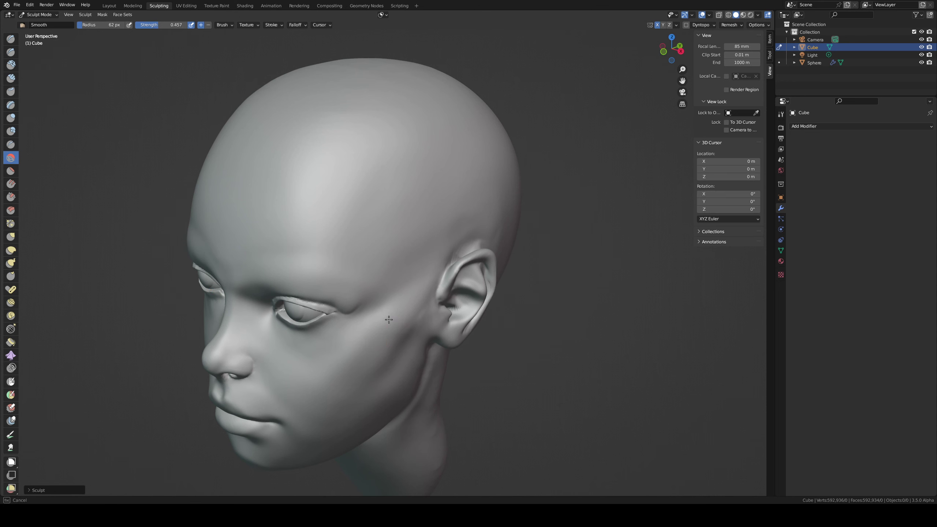
pyautogui.moveTo(388, 319); pyautogui.dragTo(406, 350)
pyautogui.moveTo(276, 350); pyautogui.dragTo(271, 348)
pyautogui.moveTo(310, 432); pyautogui.dragTo(318, 428)
pyautogui.press('f')
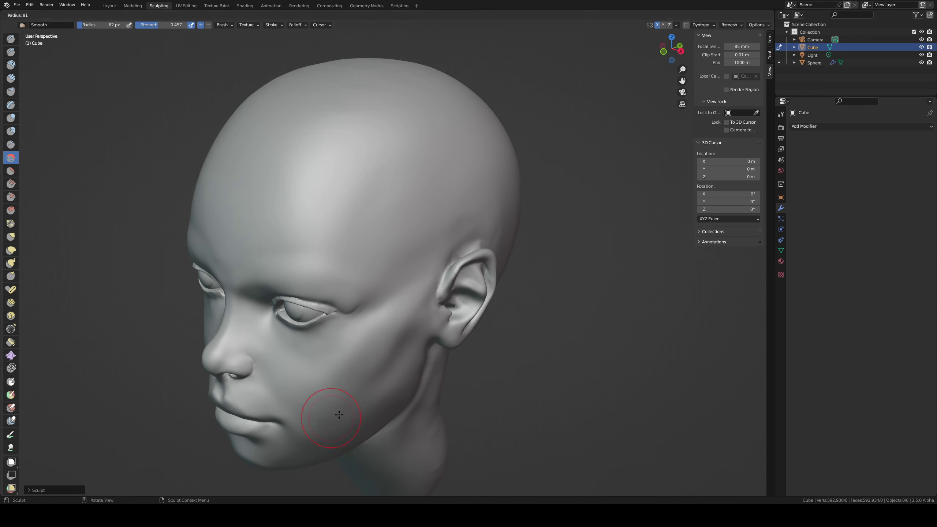
pyautogui.click(368, 418)
# Step: Adjust the outer brow and upper eyelid from the front with the Grab brush at 105 px and 88 px
pyautogui.keyDown('ctrl'); pyautogui.moveTo(359, 343); pyautogui.dragTo(364, 317, button='middle'); pyautogui.keyUp('ctrl')
pyautogui.moveTo(355, 317); pyautogui.dragTo(424, 251, button='middle')
pyautogui.keyDown('ctrl'); pyautogui.moveTo(383, 273); pyautogui.dragTo(366, 341, button='middle'); pyautogui.keyUp('ctrl')
pyautogui.moveTo(403, 287)
pyautogui.mouseDown(button='middle')
pyautogui.moveTo(371, 311)
pyautogui.moveTo(391, 302)
pyautogui.mouseUp(button='middle')
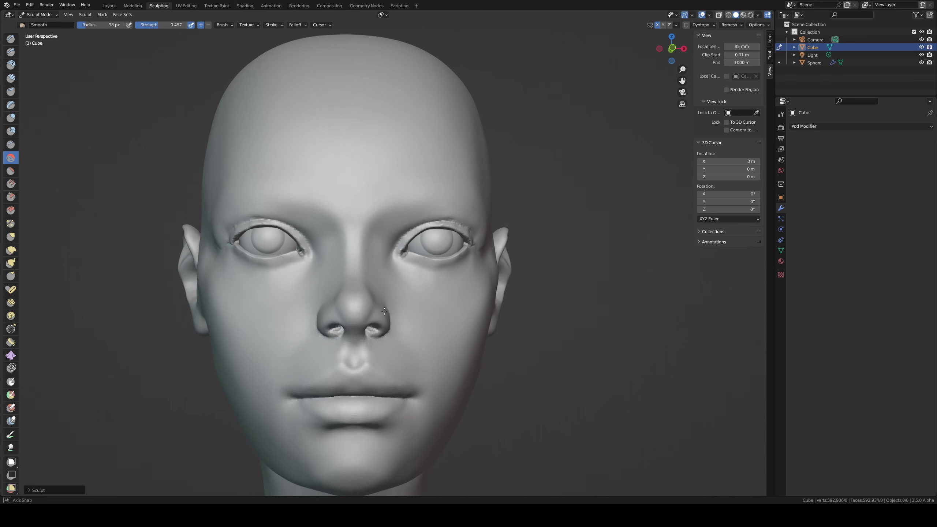
pyautogui.press('g')
pyautogui.moveTo(424, 254); pyautogui.dragTo(417, 256, button='middle')
pyautogui.moveTo(415, 248); pyautogui.dragTo(420, 242)
pyautogui.press('f')
pyautogui.click(429, 244)
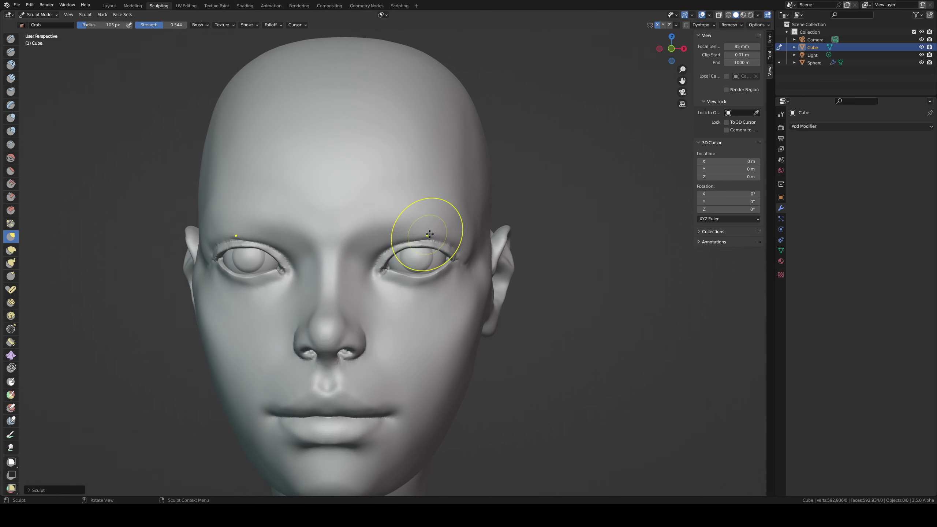
pyautogui.press('f')
pyautogui.click(434, 253)
pyautogui.moveTo(442, 250)
pyautogui.mouseDown(button='middle')
pyautogui.moveTo(318, 251)
pyautogui.moveTo(398, 242)
pyautogui.mouseUp(button='middle')
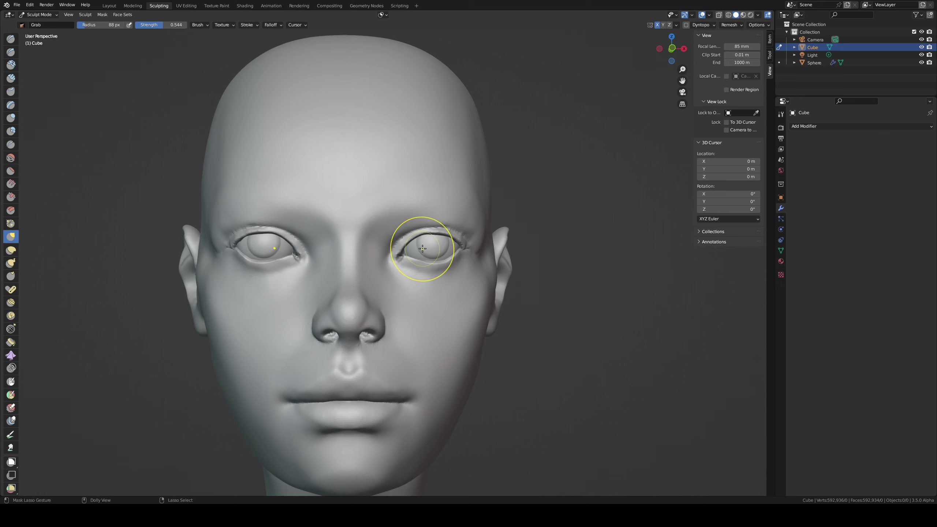
# Step: Try to reposition the outer corner of the eye from the side with the Grab brush
pyautogui.moveTo(460, 252)
pyautogui.keyDown('ctrl'); pyautogui.mouseDown(button='middle')
pyautogui.moveTo(476, 246)
pyautogui.moveTo(251, 267)
pyautogui.mouseUp(button='middle'); pyautogui.keyUp('ctrl')
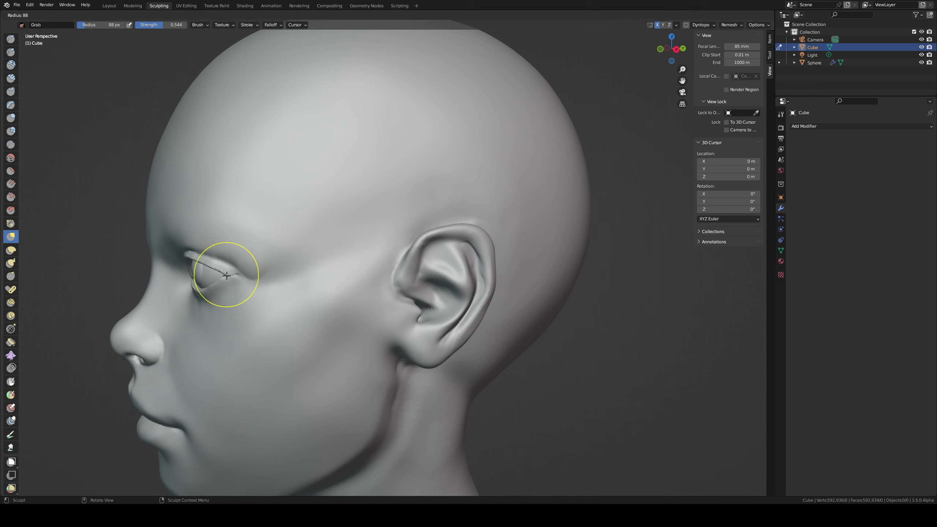
pyautogui.moveTo(231, 279); pyautogui.dragTo(226, 274)
pyautogui.moveTo(224, 274); pyautogui.dragTo(259, 280, button='middle')
pyautogui.hotkey('ctrl', 'z')
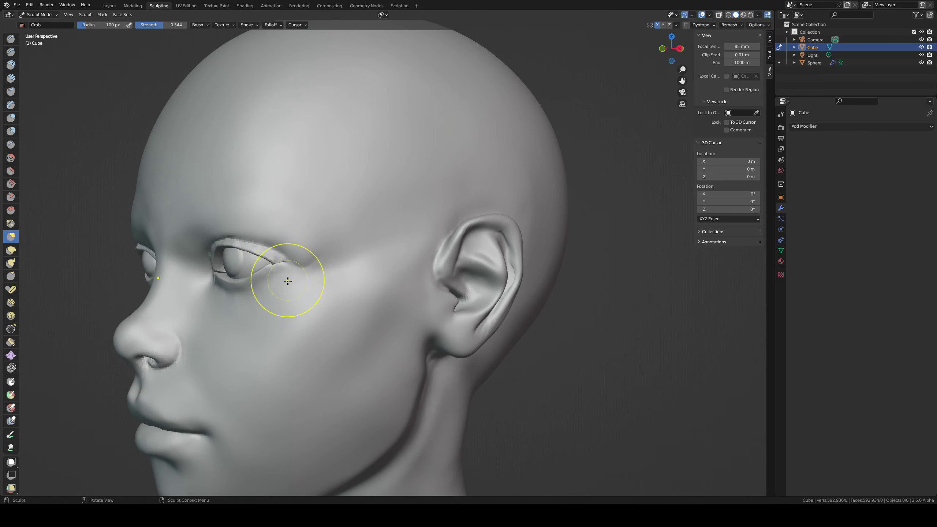
# Step: Reshape the outer corner of the eye from the side with the Grab brush at 129 px
pyautogui.press('f')
pyautogui.click(286, 283)
pyautogui.press('f')
pyautogui.click(260, 281)
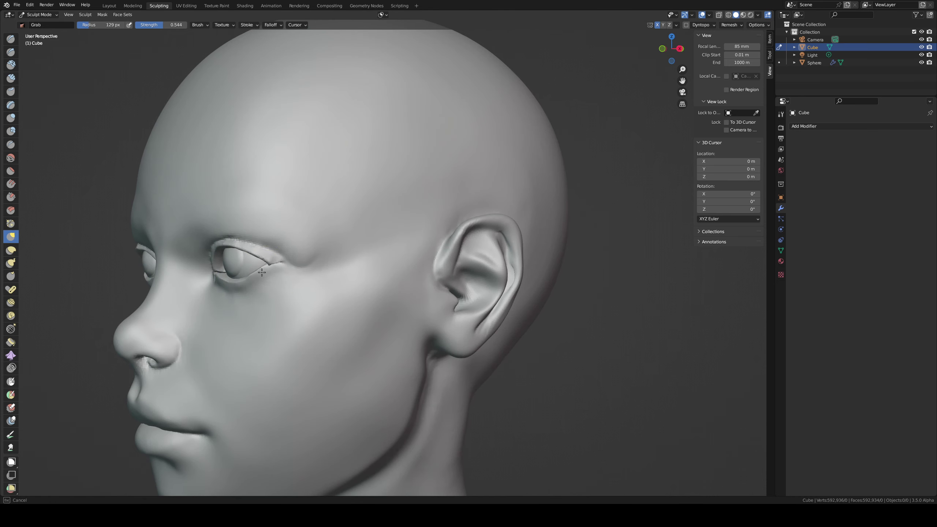
# Step: Adjust the temple and the area beside the outer eye corner from the front with the Grab brush, reducing its radius to 106 px
pyautogui.moveTo(262, 272)
pyautogui.mouseDown(button='middle')
pyautogui.moveTo(201, 304)
pyautogui.moveTo(209, 302)
pyautogui.mouseUp(button='middle')
pyautogui.moveTo(292, 299)
pyautogui.mouseDown(button='middle')
pyautogui.moveTo(456, 293)
pyautogui.moveTo(493, 260)
pyautogui.mouseUp(button='middle')
pyautogui.press('f')
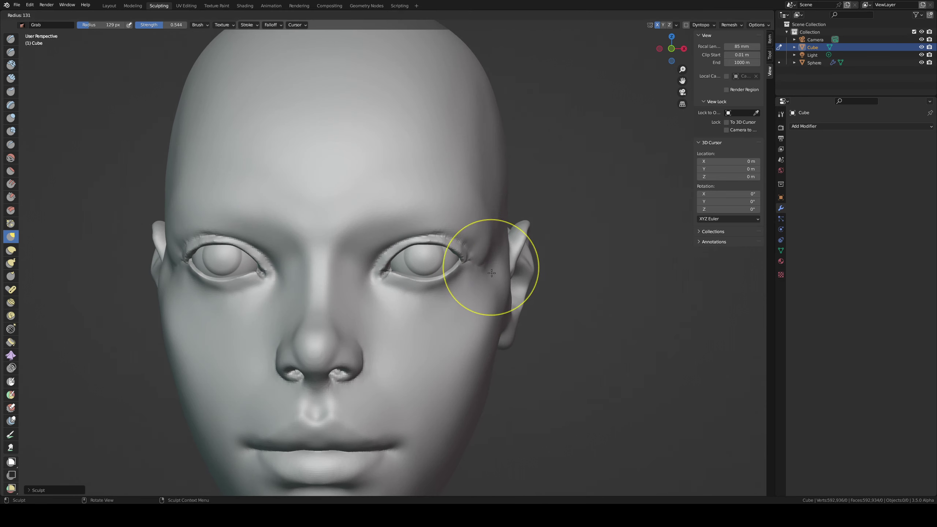
pyautogui.click(495, 268)
pyautogui.moveTo(449, 285)
pyautogui.mouseDown(button='middle')
pyautogui.moveTo(449, 268)
pyautogui.moveTo(423, 288)
pyautogui.mouseUp(button='middle')
pyautogui.press('f')
pyautogui.click(451, 282)
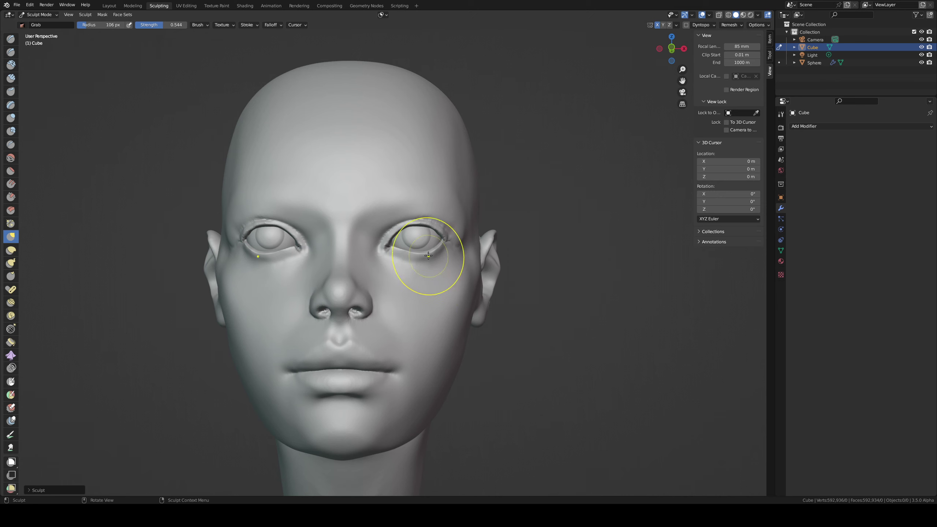
# Step: Nudge the lower eyelid upward from the front with the Grab brush at 80 px
pyautogui.press('f')
pyautogui.click(414, 264)
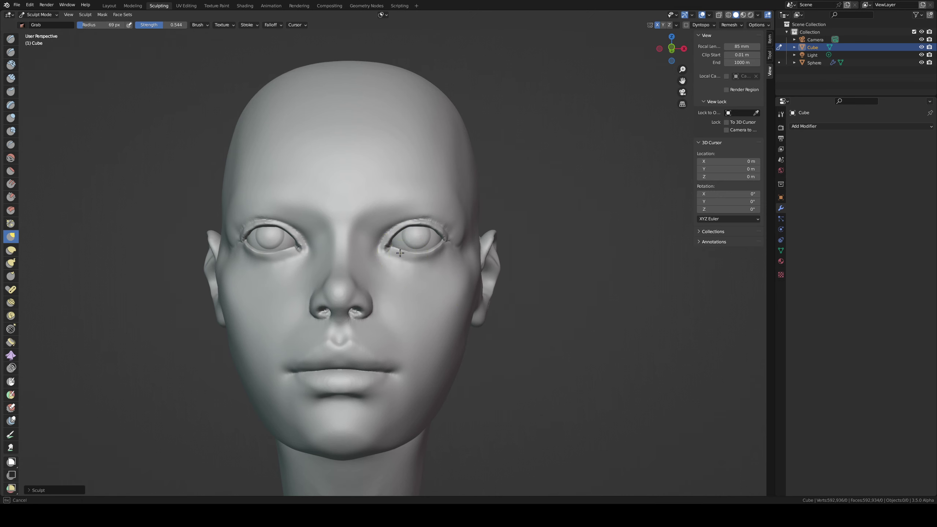
pyautogui.hotkey('ctrl', 'z')
pyautogui.press('f')
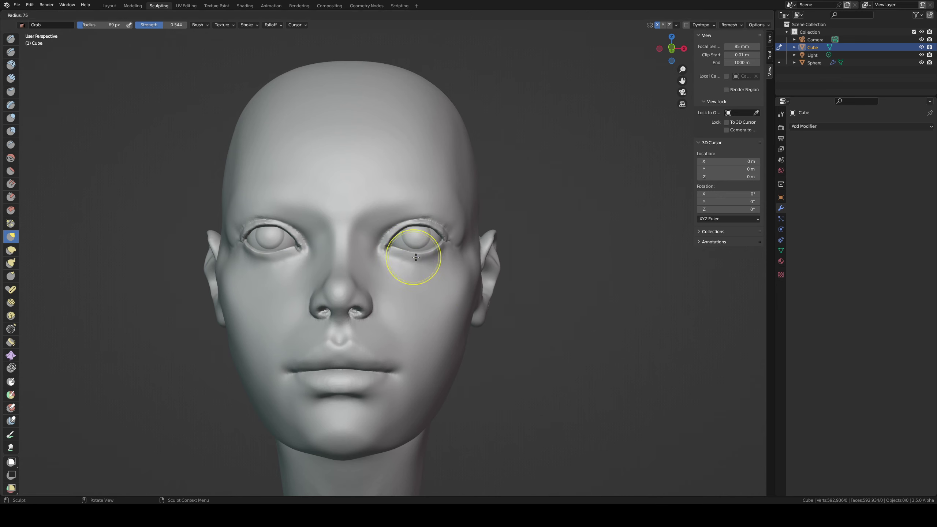
pyautogui.click(440, 258)
pyautogui.moveTo(421, 263); pyautogui.dragTo(424, 257)
pyautogui.moveTo(424, 257); pyautogui.dragTo(424, 271, button='middle')
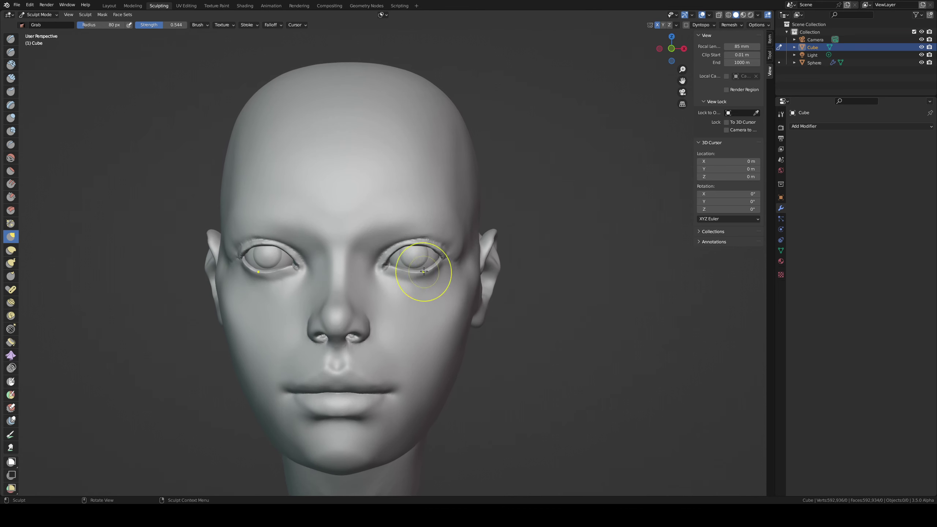
# Step: Try to reshape the inner part of the upper eyelid with the Grab brush at 85 px
pyautogui.press('f')
pyautogui.click(415, 248)
pyautogui.press('f')
pyautogui.click(389, 255)
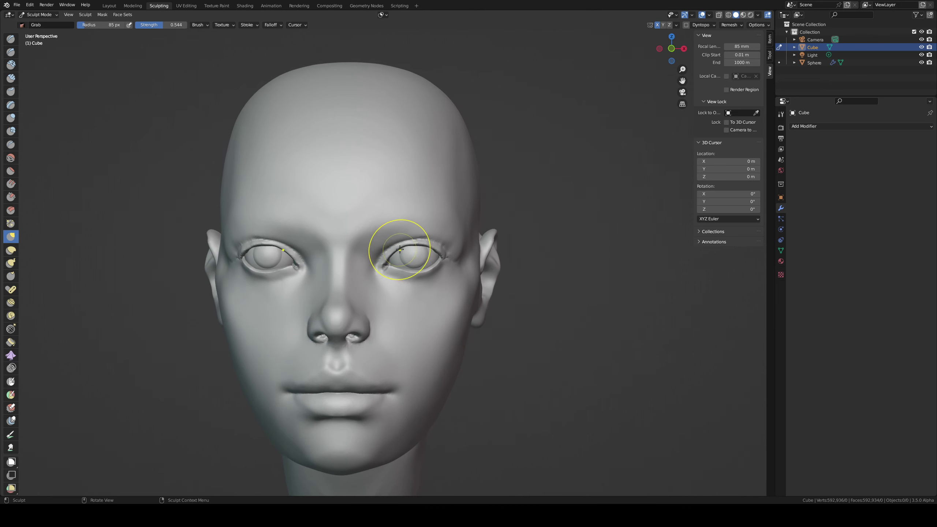
pyautogui.moveTo(397, 249); pyautogui.dragTo(404, 245)
pyautogui.hotkey('ctrl', 'z')
# Step: Lift the outer half of the upper eyelid from the front with the Grab brush at 95 px and 78 px
pyautogui.press('f')
pyautogui.click(430, 246)
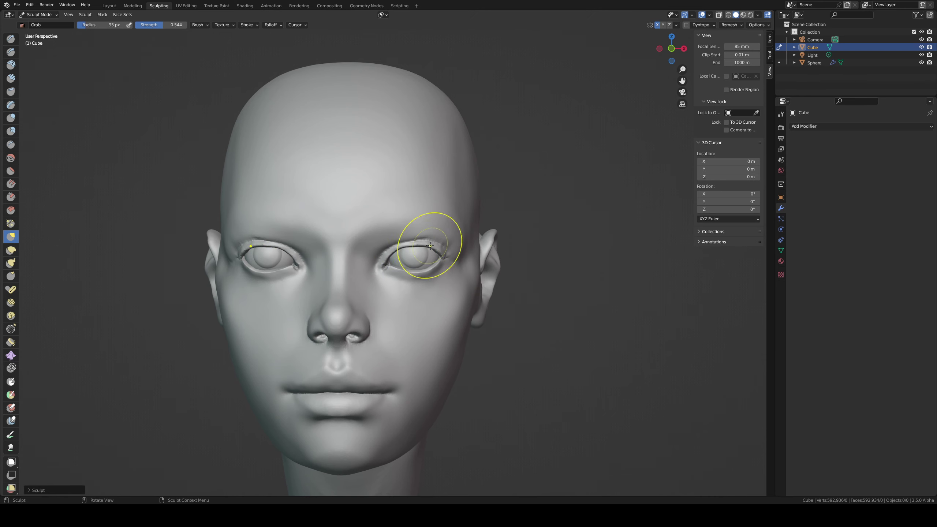
pyautogui.hotkey('ctrl', 'z')
pyautogui.moveTo(429, 253); pyautogui.dragTo(434, 247)
pyautogui.press('f')
pyautogui.click(479, 247)
pyautogui.press('f')
pyautogui.click(468, 249)
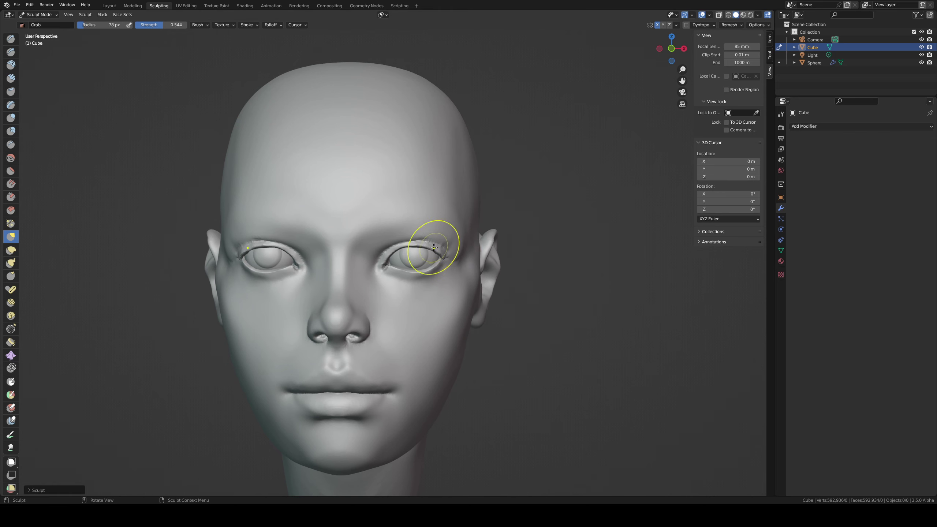
# Step: Refine the outer eye corner from the side with the Grab brush at 49 px
pyautogui.moveTo(442, 259); pyautogui.dragTo(266, 234, button='middle')
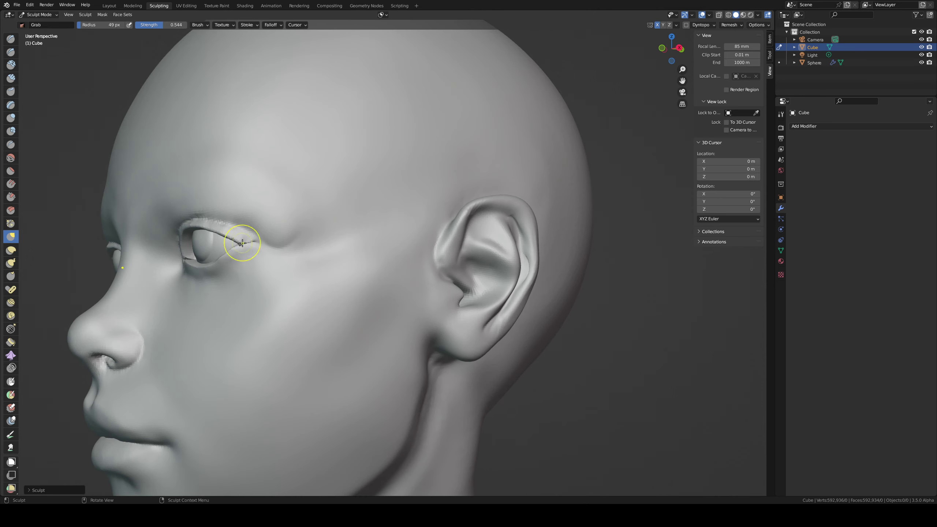
pyautogui.hotkey('ctrl', 'z')
pyautogui.moveTo(238, 242); pyautogui.dragTo(240, 239)
pyautogui.moveTo(236, 235); pyautogui.dragTo(295, 240, button='middle')
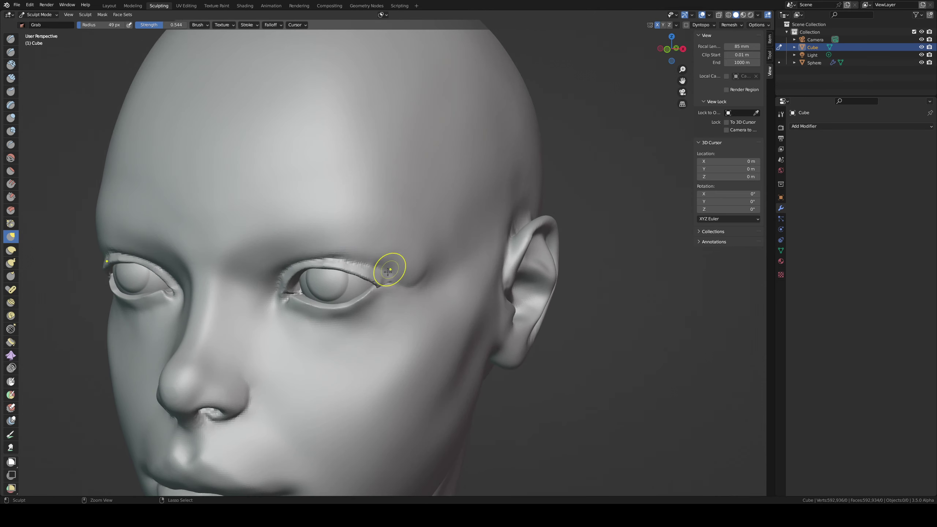
# Step: Examine the eyelids and brow from the front, from below and from above
pyautogui.scroll(5, 383, 264)
pyautogui.moveTo(378, 260); pyautogui.dragTo(363, 263, button='middle')
pyautogui.scroll(-3, 362, 263)
pyautogui.moveTo(322, 212); pyautogui.dragTo(385, 334, button='middle')
pyautogui.scroll(1, 365, 311)
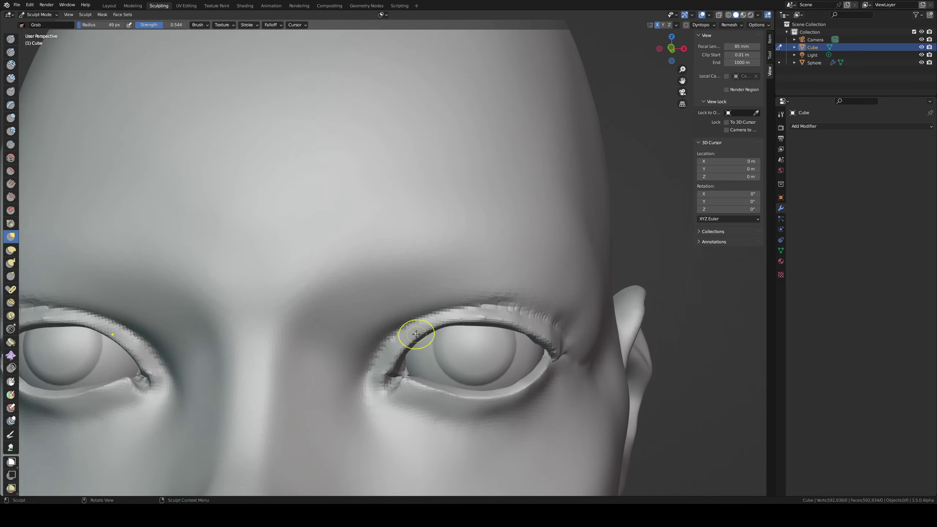
pyautogui.moveTo(458, 327); pyautogui.dragTo(453, 292, button='middle')
pyautogui.moveTo(446, 283)
pyautogui.keyDown('alt'); pyautogui.mouseDown()
pyautogui.moveTo(435, 316)
pyautogui.moveTo(424, 286)
pyautogui.mouseUp(); pyautogui.keyUp('alt')
pyautogui.moveTo(410, 248); pyautogui.dragTo(407, 271, button='middle')
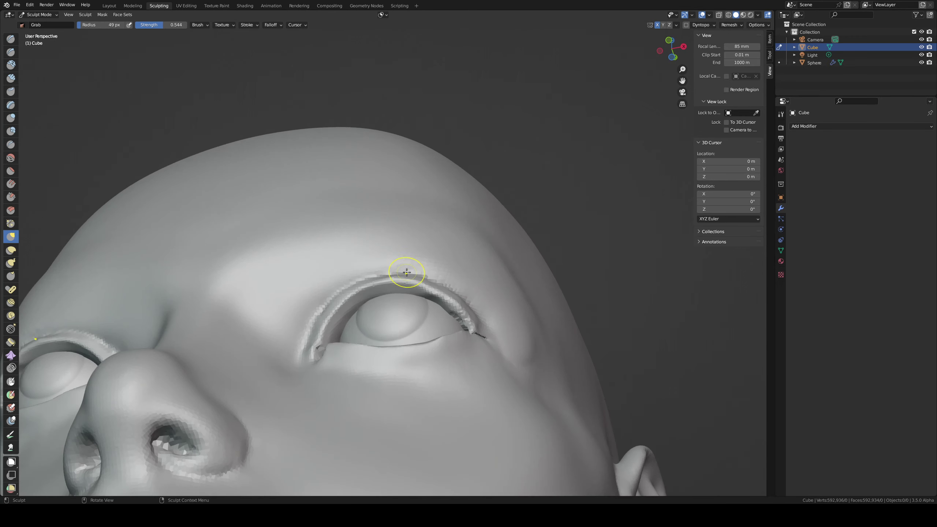
pyautogui.scroll(-2, 407, 340)
pyautogui.moveTo(406, 340); pyautogui.dragTo(414, 307, button='middle')
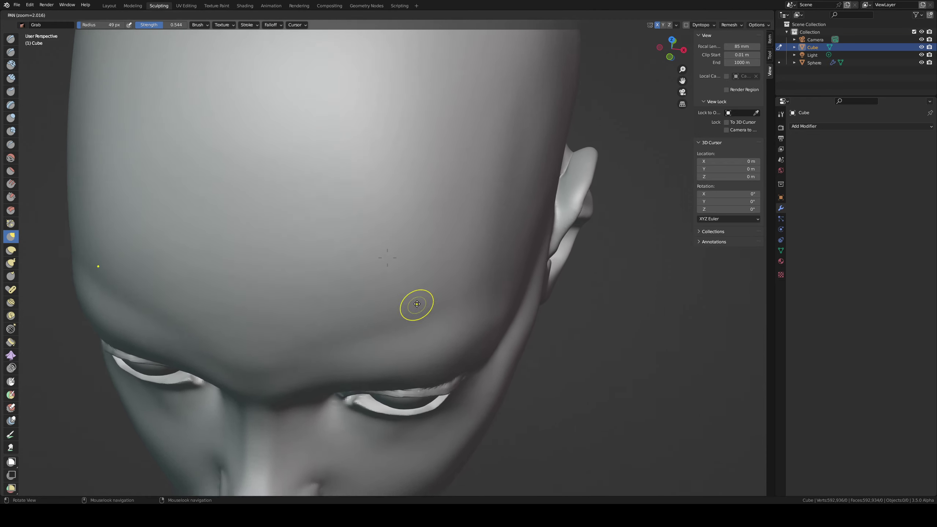
# Step: Reshape the lower eyelid's curve from above with the Grab brush at 81 px
pyautogui.scroll(2, 430, 371)
pyautogui.press('f')
pyautogui.click(444, 386)
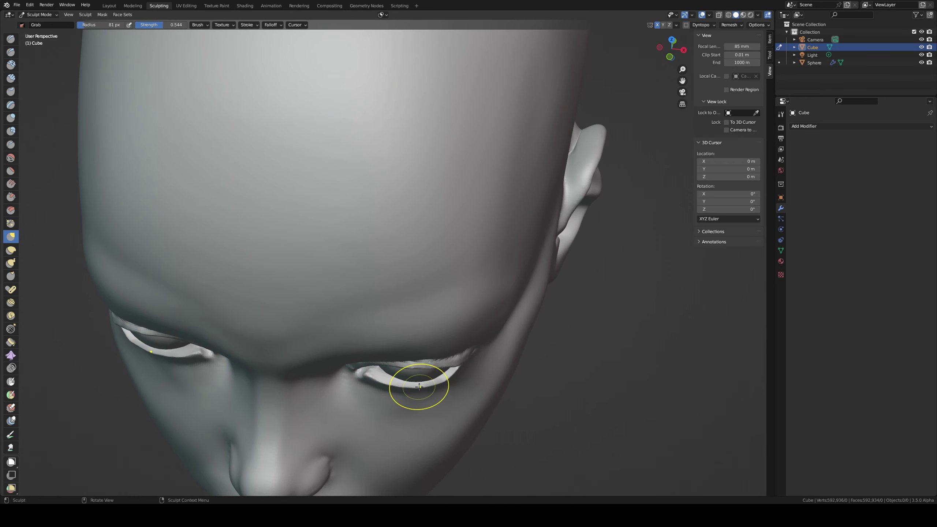
pyautogui.moveTo(418, 385); pyautogui.dragTo(367, 382)
# Step: Reshape the outer brow ridge from below with the Grab brush at 189 px, and adjust the upper eyelid with a smaller radius
pyautogui.moveTo(446, 389)
pyautogui.mouseDown(button='middle')
pyautogui.moveTo(431, 310)
pyautogui.moveTo(457, 232)
pyautogui.mouseUp(button='middle')
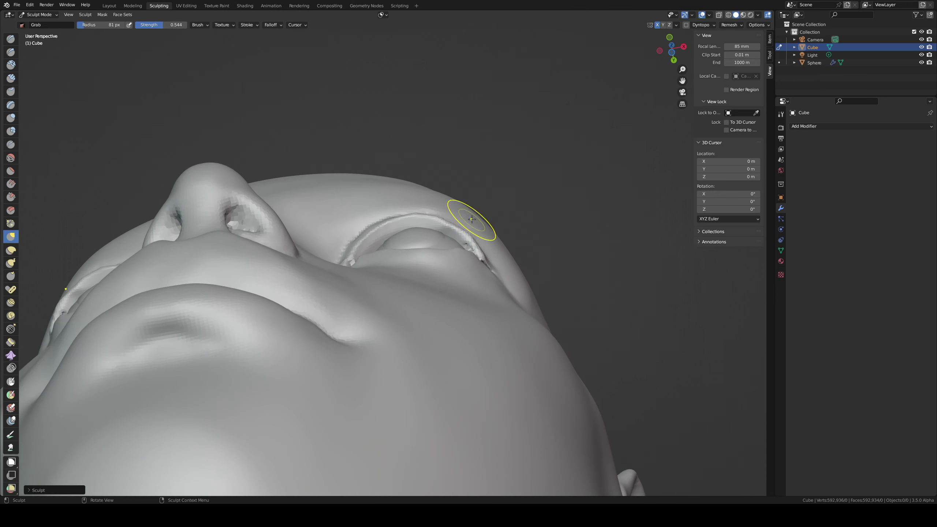
pyautogui.press('f')
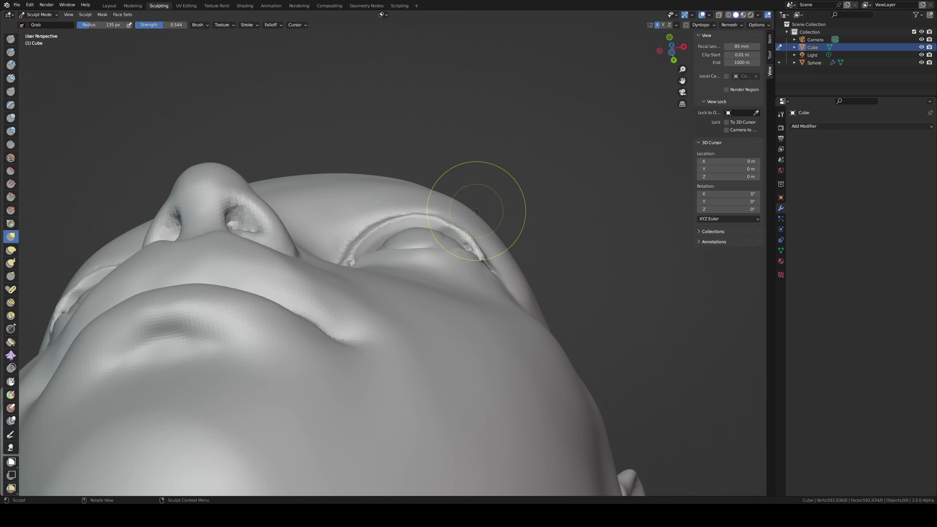
pyautogui.click(462, 206)
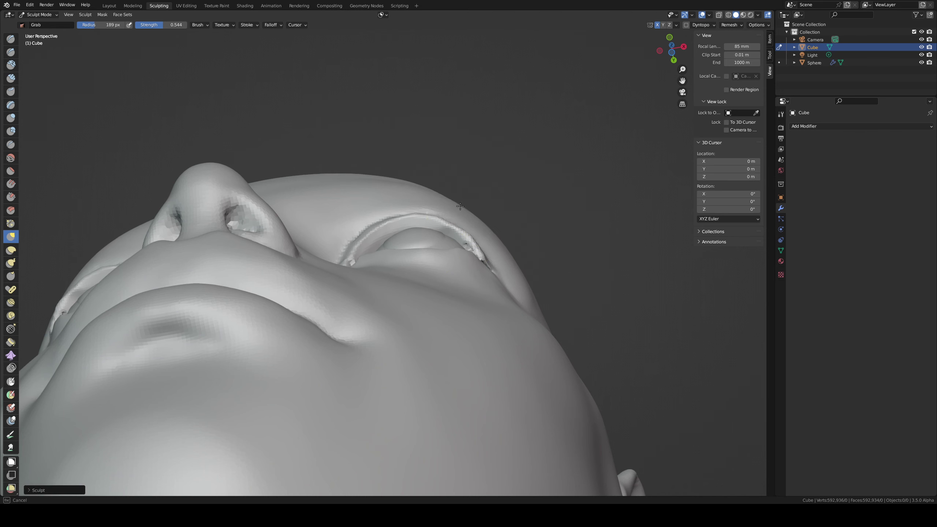
pyautogui.moveTo(476, 222); pyautogui.dragTo(457, 286, button='middle')
pyautogui.press('f')
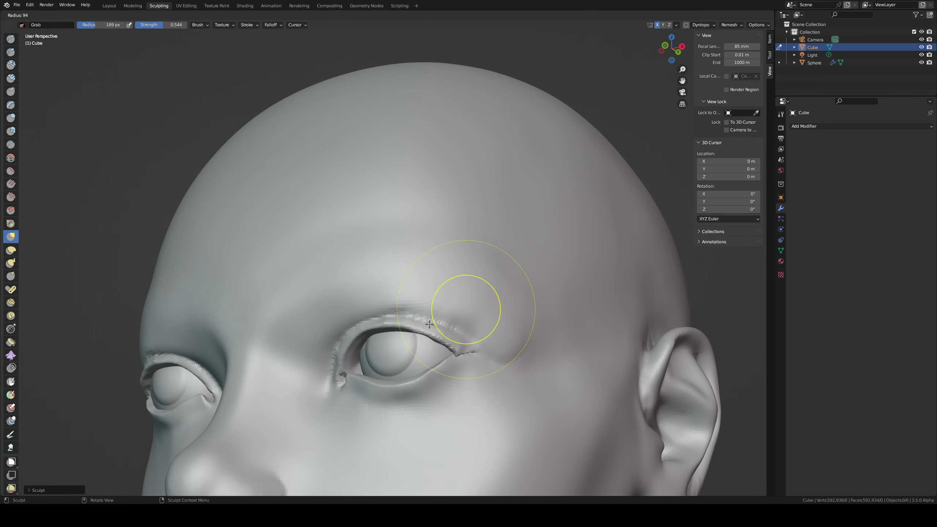
pyautogui.click(420, 316)
pyautogui.moveTo(408, 313); pyautogui.dragTo(392, 324, button='middle')
# Step: Define the upper eyelid fold toward the outer eye corner with the Draw Sharp brush at 35 px
pyautogui.press('2')
pyautogui.press('f')
pyautogui.click(383, 340)
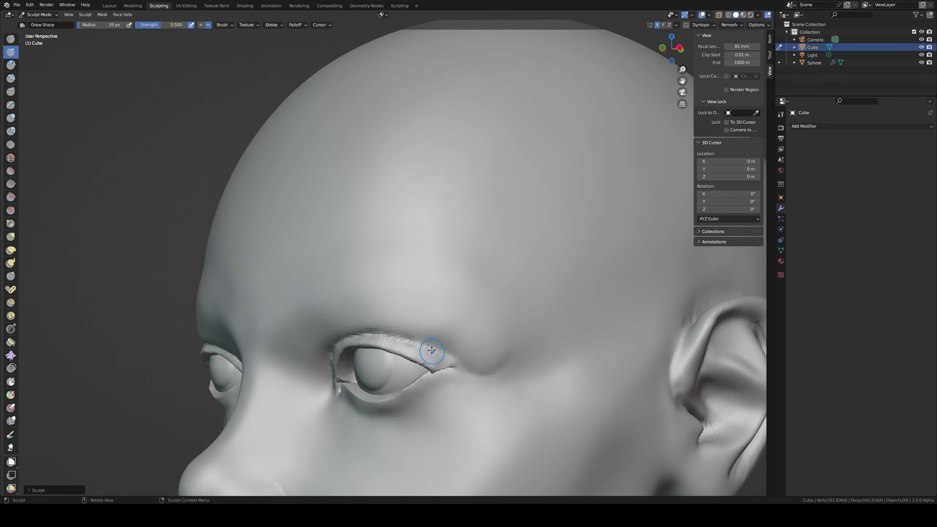
pyautogui.hotkey('ctrl', 'z')
pyautogui.keyDown('ctrl'); pyautogui.moveTo(414, 343); pyautogui.dragTo(466, 363); pyautogui.keyUp('ctrl')
# Step: Build up the skin above the outer upper eyelid with the Clay Strips brush at 56 px and 75 px
pyautogui.press('c')
pyautogui.press('f')
pyautogui.click(464, 361)
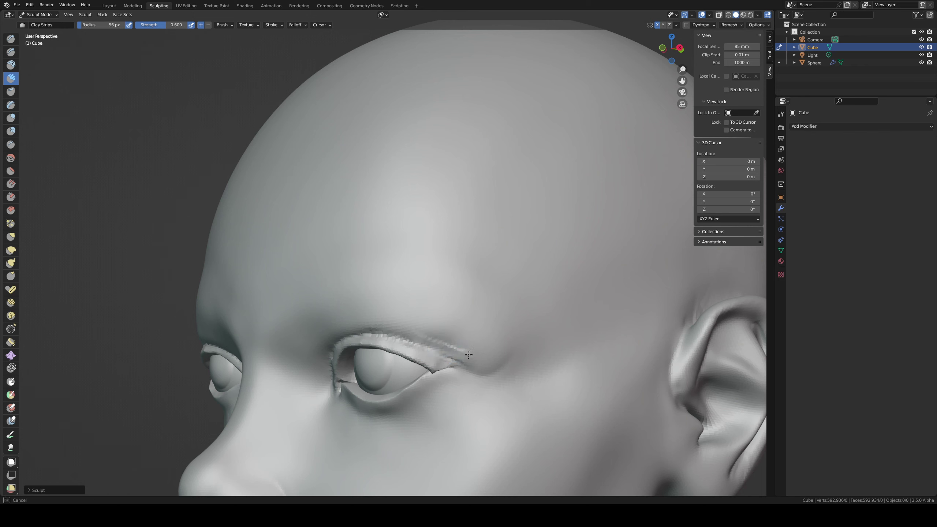
pyautogui.moveTo(371, 326); pyautogui.dragTo(374, 322, button='middle')
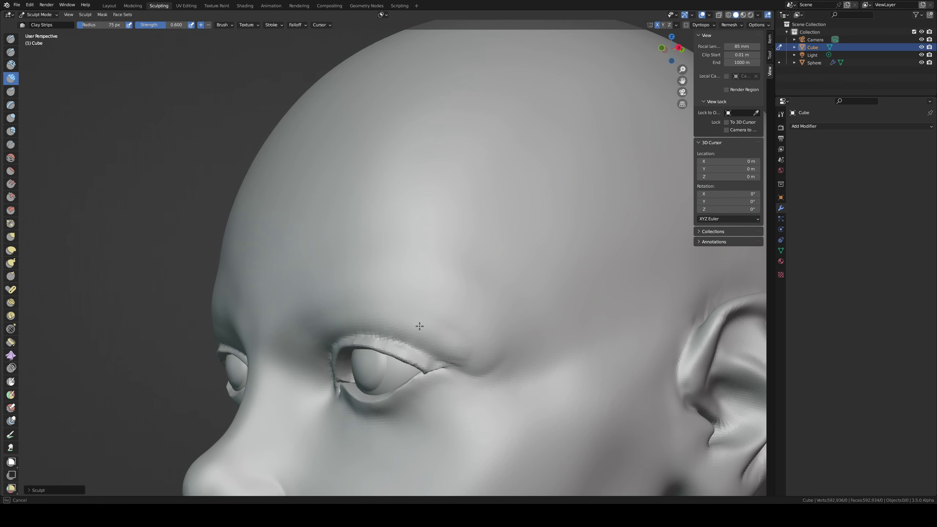
pyautogui.moveTo(454, 340)
pyautogui.mouseDown(button='middle')
pyautogui.moveTo(484, 278)
pyautogui.moveTo(426, 346)
pyautogui.mouseUp(button='middle')
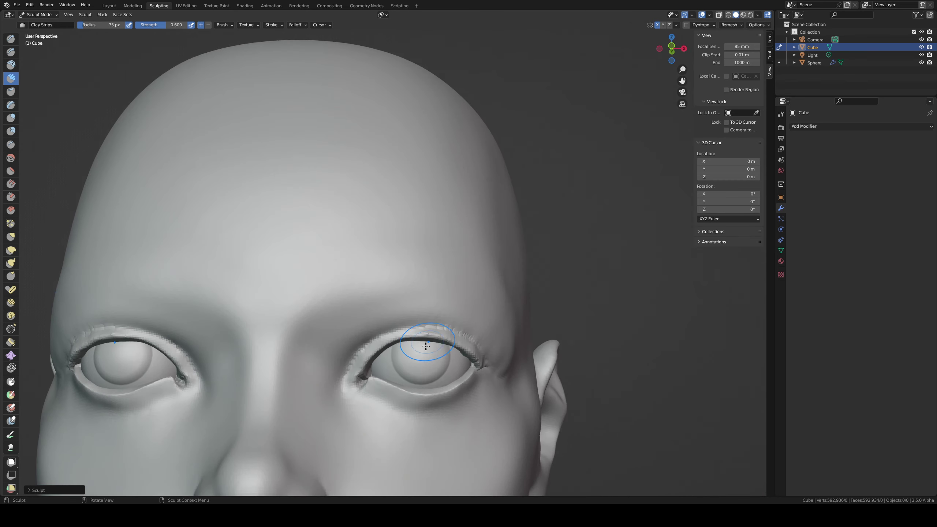
# Step: Adjust the upper eyelid with the Grab brush at 75 px, switch to Draw Sharp and save the file
pyautogui.press('g')
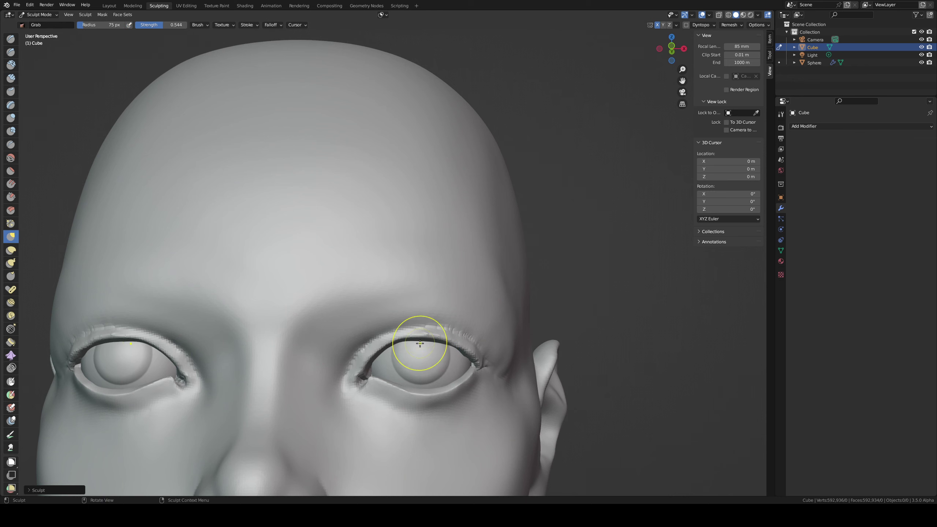
pyautogui.moveTo(420, 331)
pyautogui.mouseDown(button='middle')
pyautogui.moveTo(408, 304)
pyautogui.moveTo(425, 359)
pyautogui.moveTo(408, 360)
pyautogui.moveTo(418, 342)
pyautogui.moveTo(399, 357)
pyautogui.mouseUp(button='middle')
pyautogui.press('x')
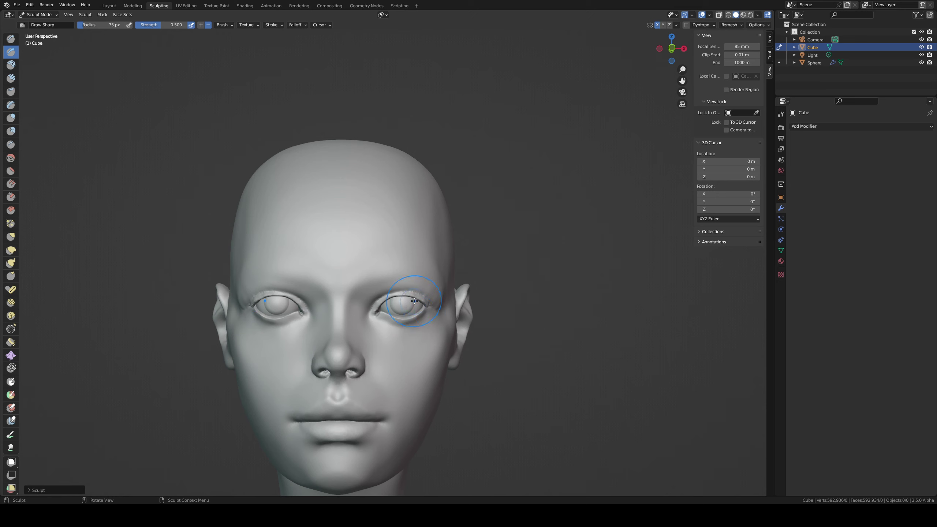
pyautogui.hotkey('ctrl', 's')
# Step: Refine the jaw and lower cheek contour with the Grab brush at 138 px and 179 px, and save the file
pyautogui.moveTo(344, 255); pyautogui.dragTo(412, 263, button='middle')
pyautogui.press('g')
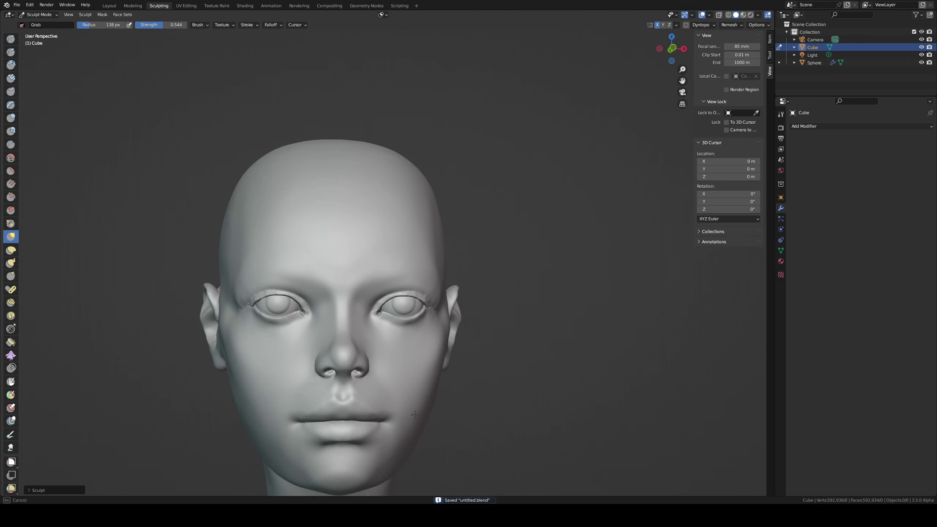
pyautogui.press('f')
pyautogui.click(420, 416)
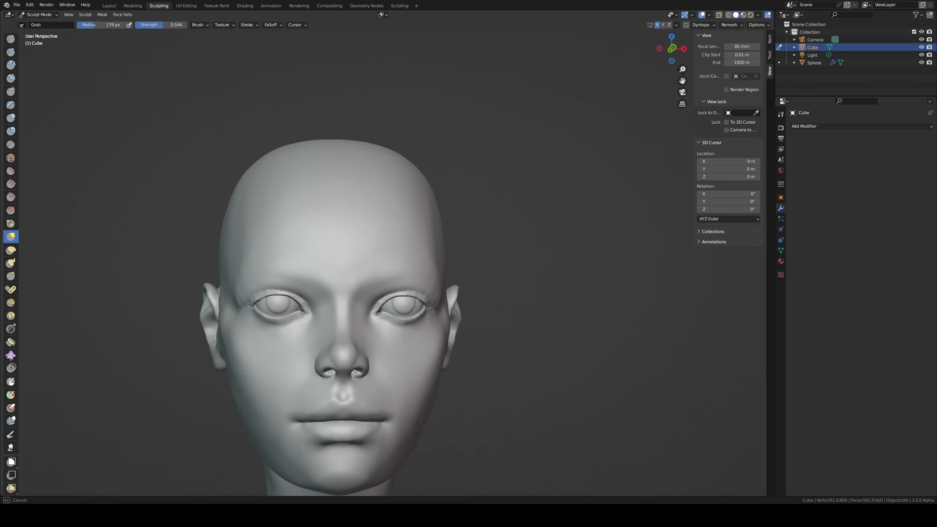
pyautogui.moveTo(421, 417)
pyautogui.mouseDown(button='middle')
pyautogui.moveTo(408, 387)
pyautogui.moveTo(428, 356)
pyautogui.moveTo(420, 345)
pyautogui.mouseUp(button='middle')
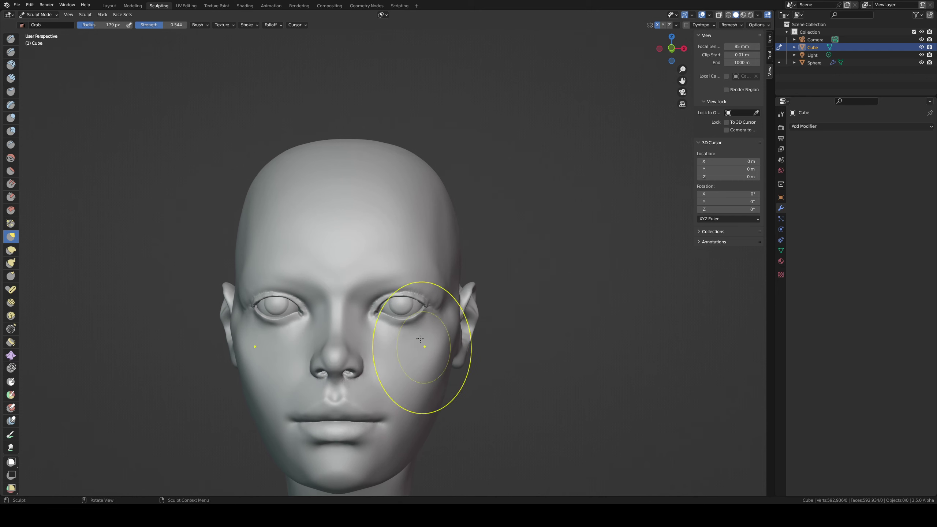
pyautogui.hotkey('ctrl', 's')
# Step: Switch to the Layout workspace and add a UV sphere to the scene
pyautogui.click(109, 5)
pyautogui.moveTo(223, 133)
pyautogui.mouseDown(button='middle')
pyautogui.moveTo(402, 200)
pyautogui.moveTo(420, 229)
pyautogui.moveTo(435, 234)
pyautogui.moveTo(411, 224)
pyautogui.moveTo(413, 257)
pyautogui.moveTo(427, 252)
pyautogui.mouseUp(button='middle')
pyautogui.scroll(3, 423, 226)
pyautogui.scroll(4, 442, 218)
pyautogui.scroll(-2, 411, 224)
pyautogui.hotkey('ctrl', 'a')
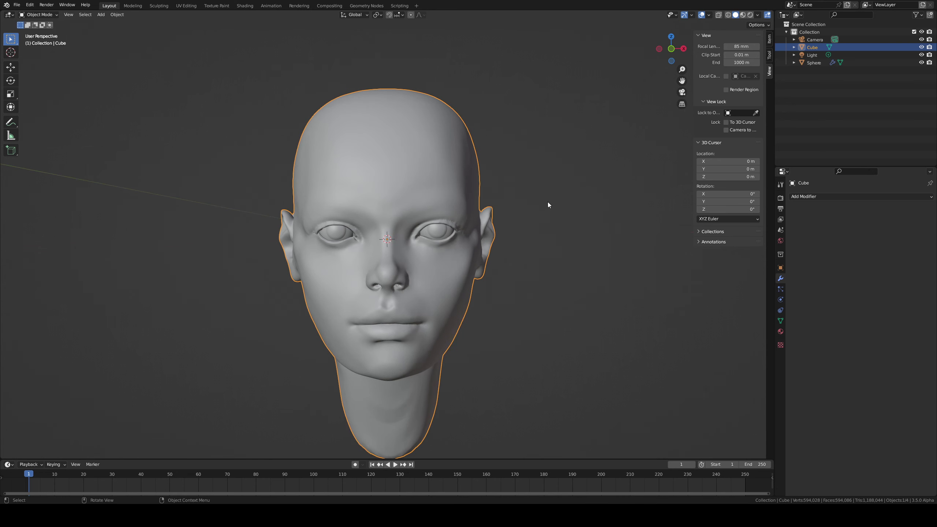
pyautogui.hotkey('shift', 'a')
pyautogui.moveTo(477, 248)
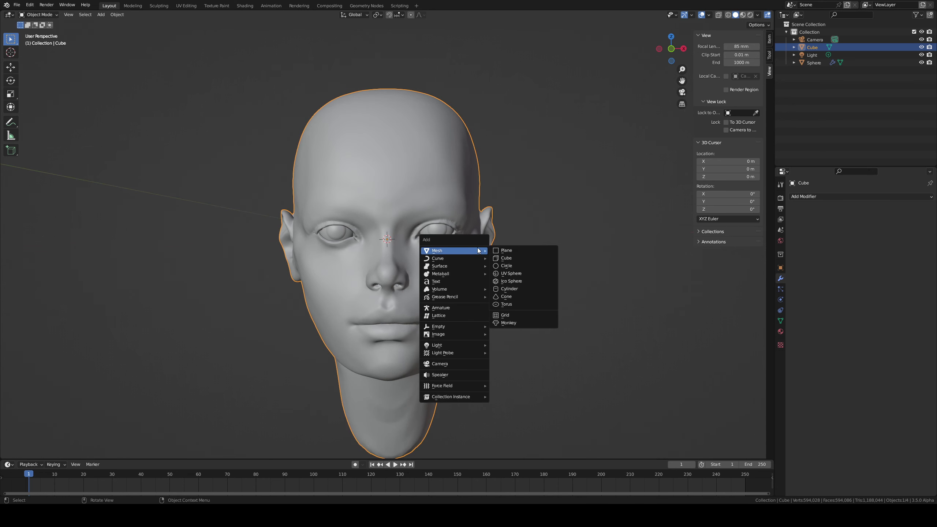
pyautogui.click(531, 275)
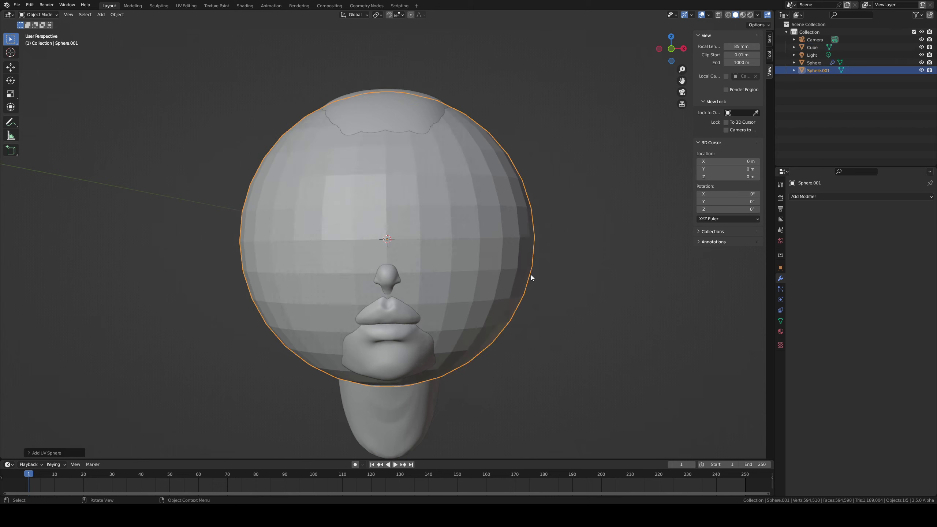
# Step: Move the new sphere up and back so it surrounds the top and rear of the skull
pyautogui.press('g')
pyautogui.click(482, 165)
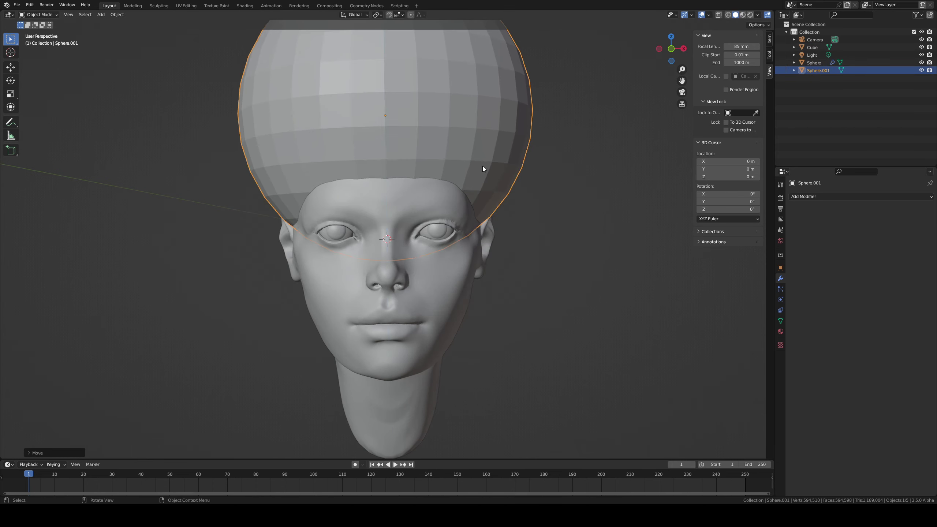
pyautogui.moveTo(482, 165); pyautogui.dragTo(265, 179, button='middle')
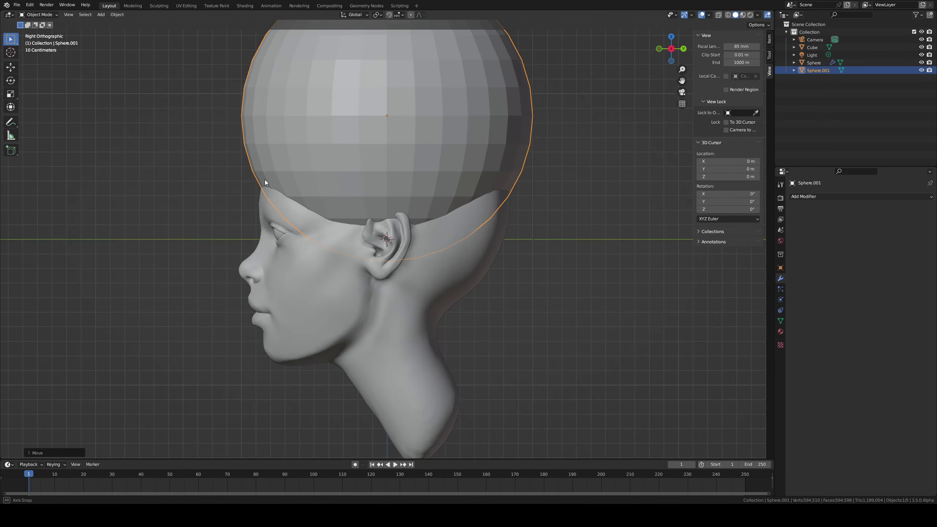
pyautogui.press('g')
pyautogui.click(437, 203)
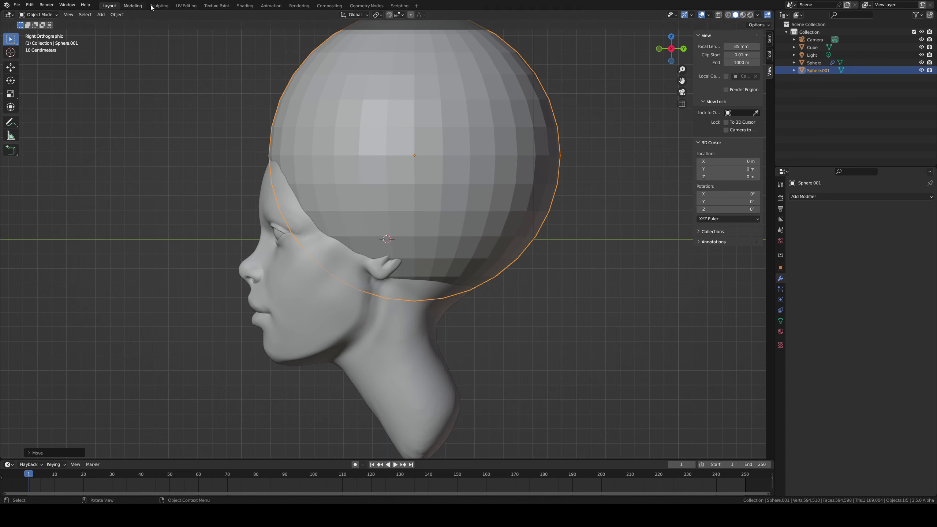
pyautogui.moveTo(269, 82); pyautogui.dragTo(337, 98, button='middle')
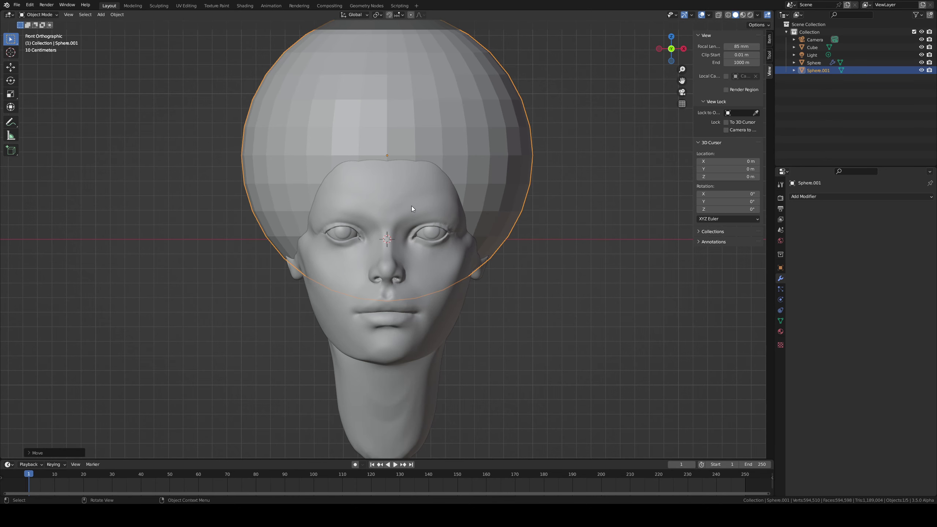
pyautogui.click(391, 331)
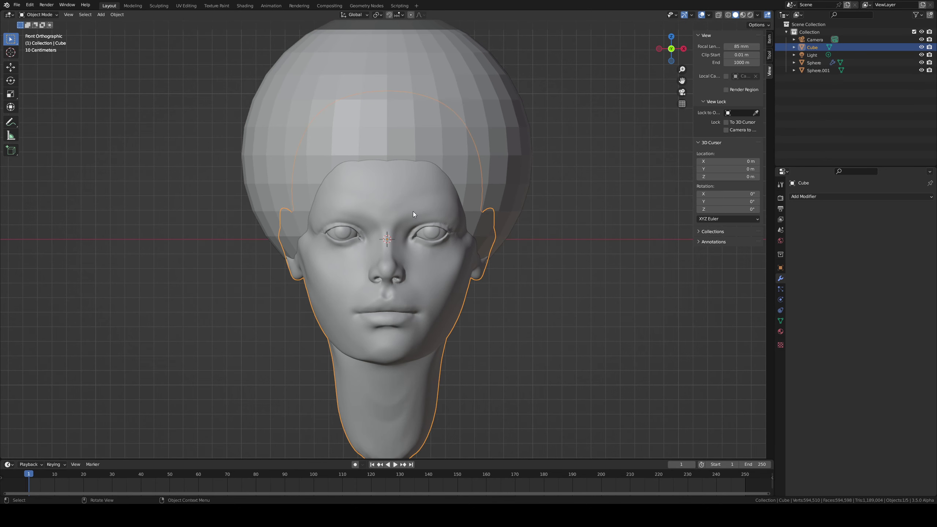
pyautogui.click(481, 113)
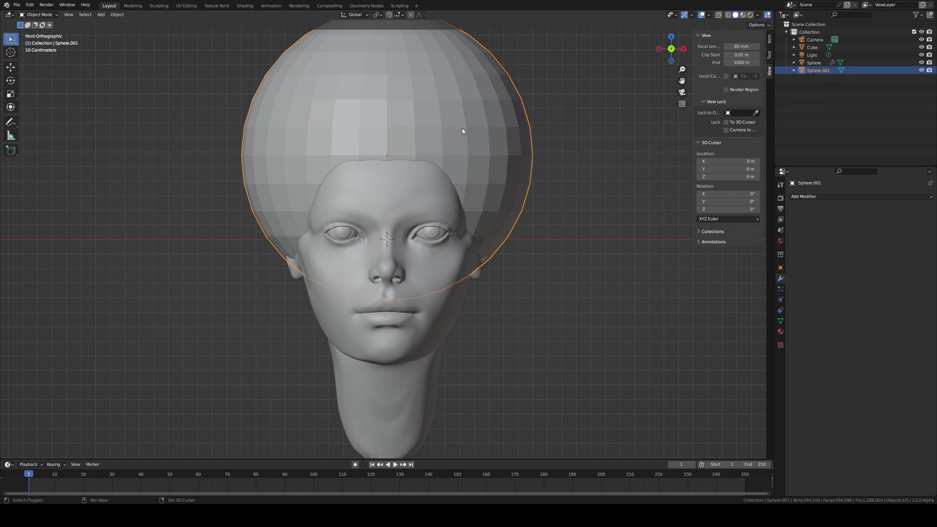
pyautogui.press('g')
pyautogui.press('z')
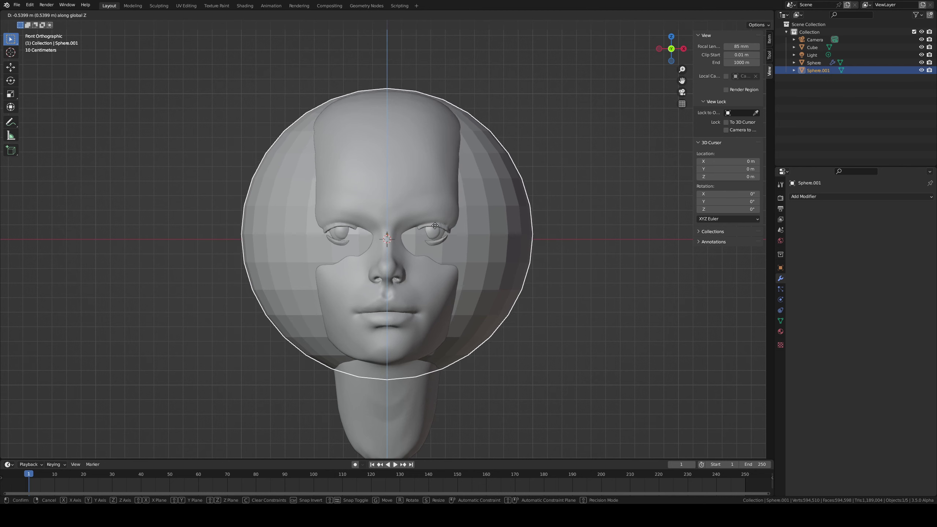
pyautogui.rightClick(459, 137)
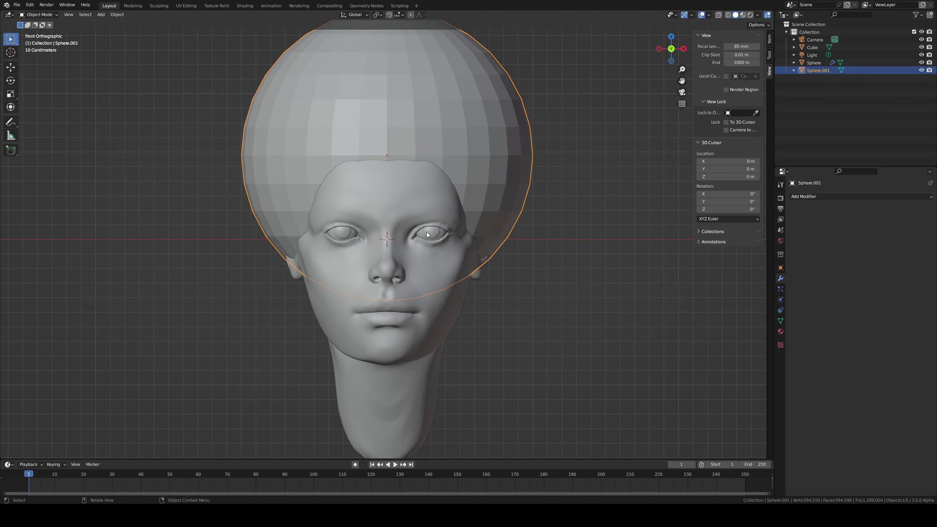
# Step: Put the head mesh into Sculpt Mode and symmetrize it from +X to -X
pyautogui.click(399, 325)
pyautogui.rightClick(395, 289)
pyautogui.hotkey('ctrl', 'Tab')
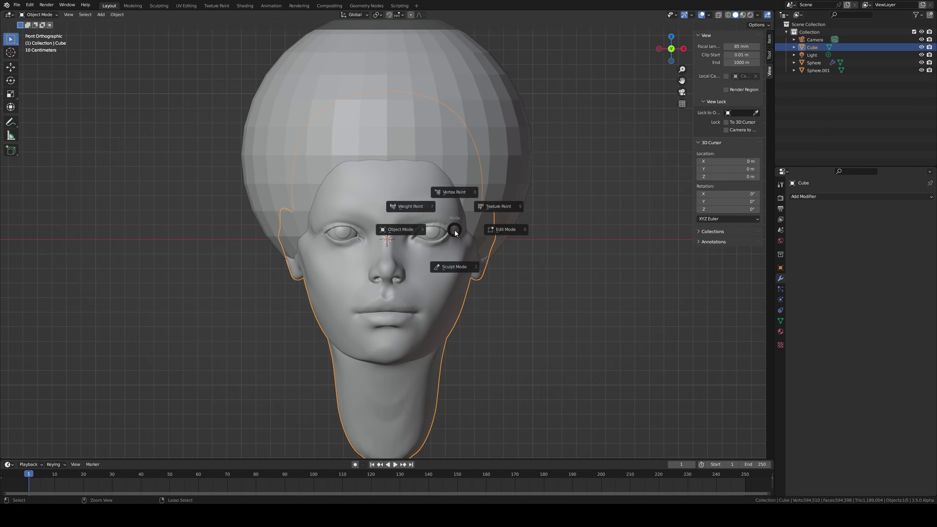
pyautogui.click(444, 271)
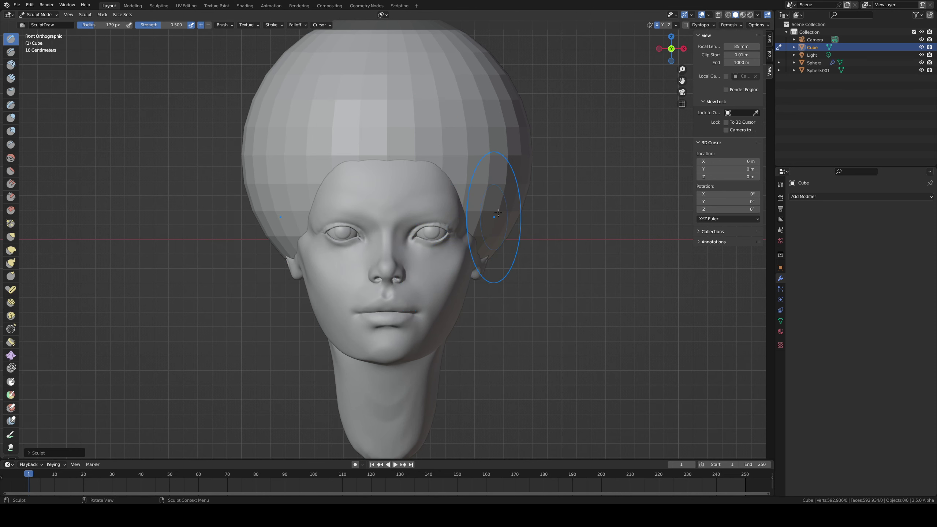
pyautogui.click(677, 25)
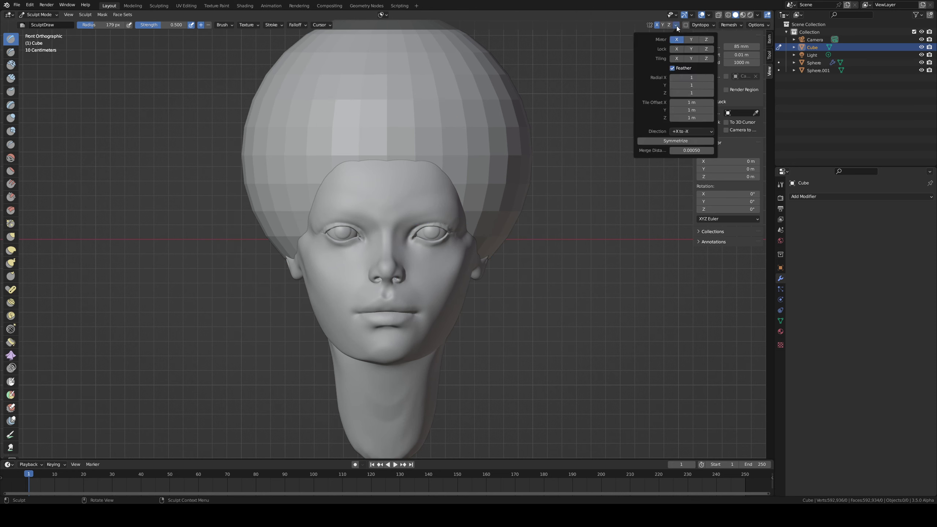
pyautogui.click(681, 141)
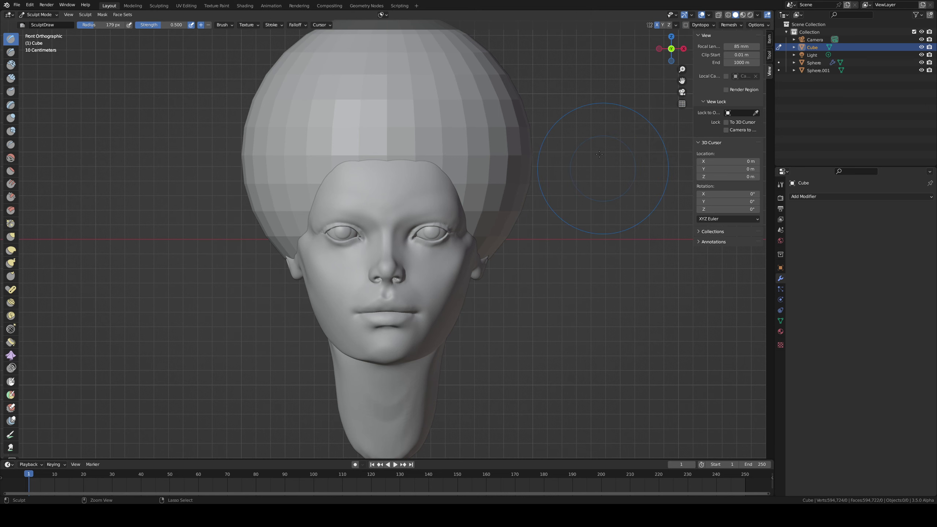
# Step: Make the large sphere around the skull the sculpting object and voxel-remesh it with a voxel size of 0.05 m
pyautogui.moveTo(428, 251)
pyautogui.keyDown('ctrl'); pyautogui.mouseDown(button='middle')
pyautogui.moveTo(458, 184)
pyautogui.moveTo(489, 277)
pyautogui.mouseUp(button='middle'); pyautogui.keyUp('ctrl')
pyautogui.hotkey('ctrl', 'Tab')
pyautogui.click(531, 152)
pyautogui.hotkey('ctrl', 'Tab')
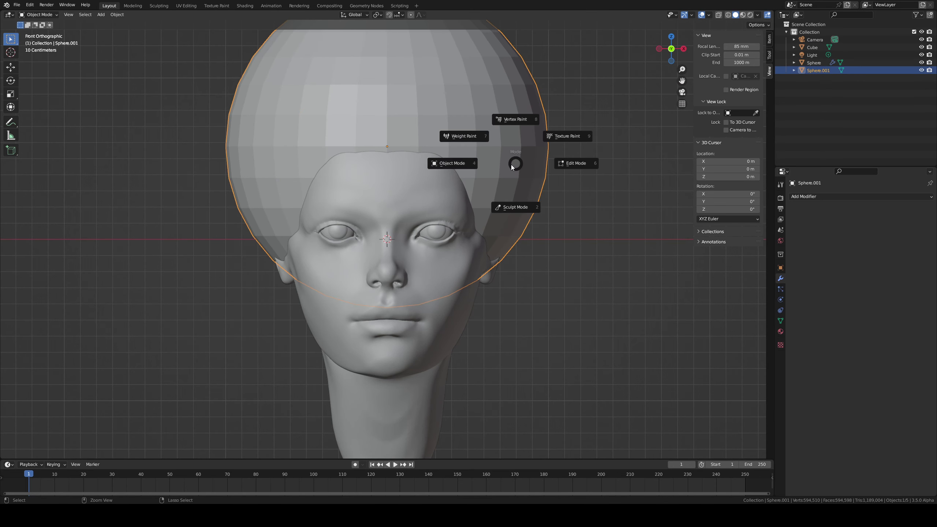
pyautogui.click(513, 215)
pyautogui.scroll(-2, 488, 253)
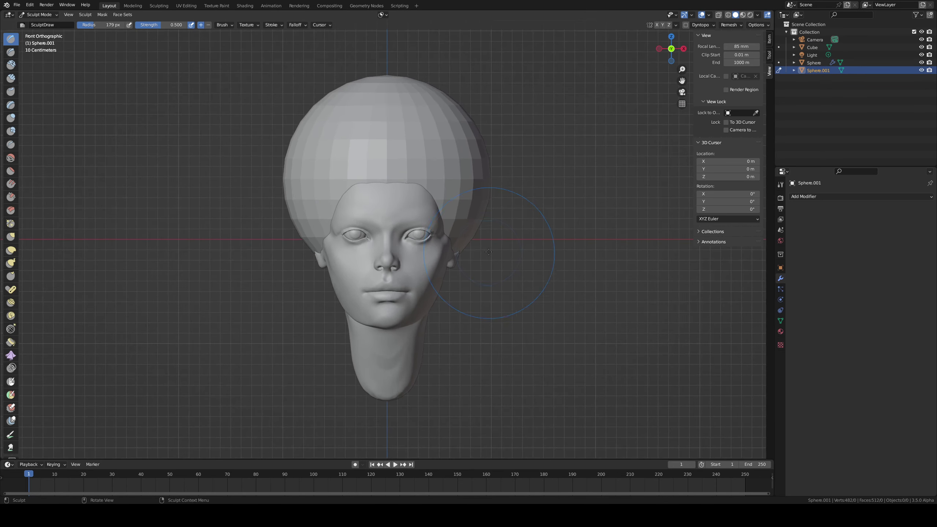
pyautogui.press('r')
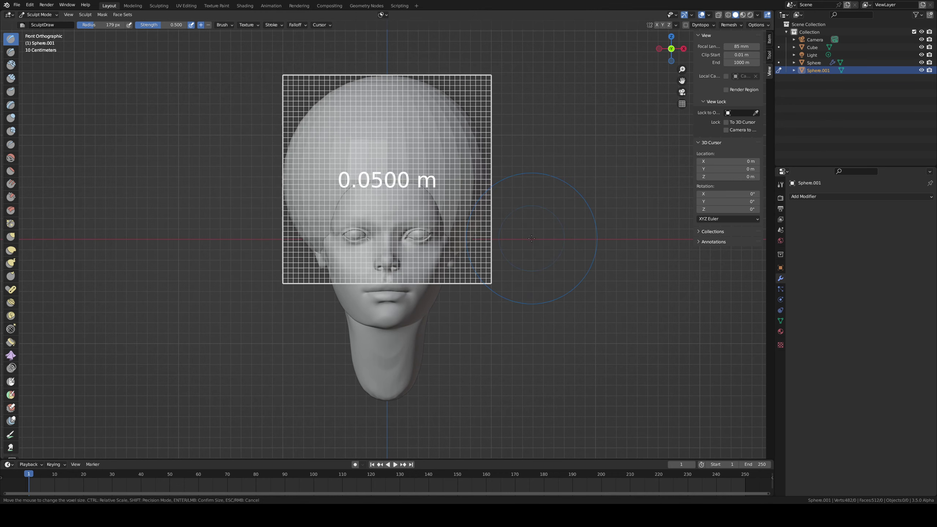
pyautogui.click(528, 233)
pyautogui.hotkey('ctrl', 'r')
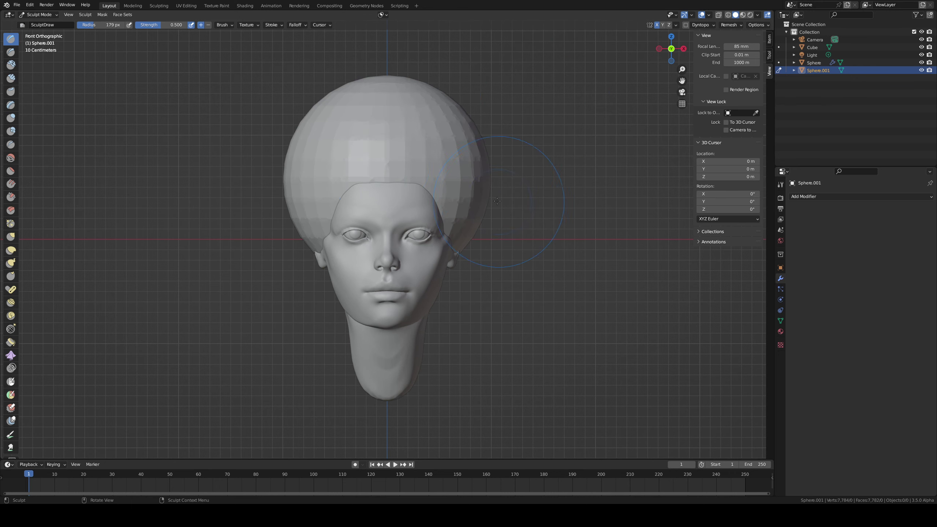
# Step: Smooth out the facets across the front and sides of the remeshed sphere
pyautogui.moveTo(381, 160)
pyautogui.keyDown('shift'); pyautogui.mouseDown()
pyautogui.moveTo(378, 100)
pyautogui.moveTo(343, 101)
pyautogui.mouseUp(); pyautogui.keyUp('shift')
pyautogui.keyDown('shift'); pyautogui.moveTo(316, 149); pyautogui.dragTo(305, 213); pyautogui.keyUp('shift')
pyautogui.moveTo(418, 91); pyautogui.dragTo(462, 184, button='middle')
pyautogui.moveTo(475, 224); pyautogui.dragTo(487, 201, button='middle')
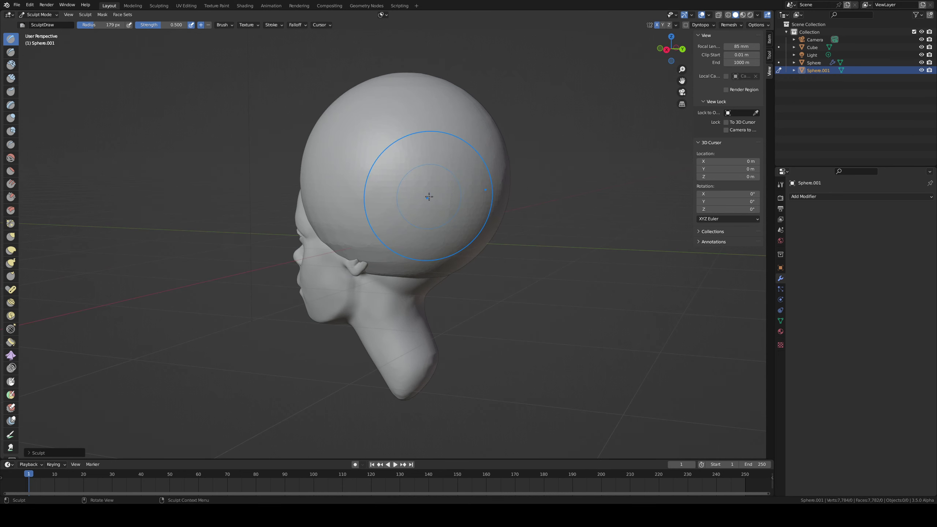
pyautogui.hotkey('shift', 's')
pyautogui.hotkey('shift', 'f')
pyautogui.click(421, 210)
# Step: Pull the lower sides of the hair mass downward in front view with the Grab brush at 262 px
pyautogui.moveTo(426, 214); pyautogui.dragTo(500, 150, button='middle')
pyautogui.keyDown('alt'); pyautogui.moveTo(500, 150); pyautogui.dragTo(522, 158); pyautogui.keyUp('alt')
pyautogui.press('g')
pyautogui.press('f')
pyautogui.click(505, 189)
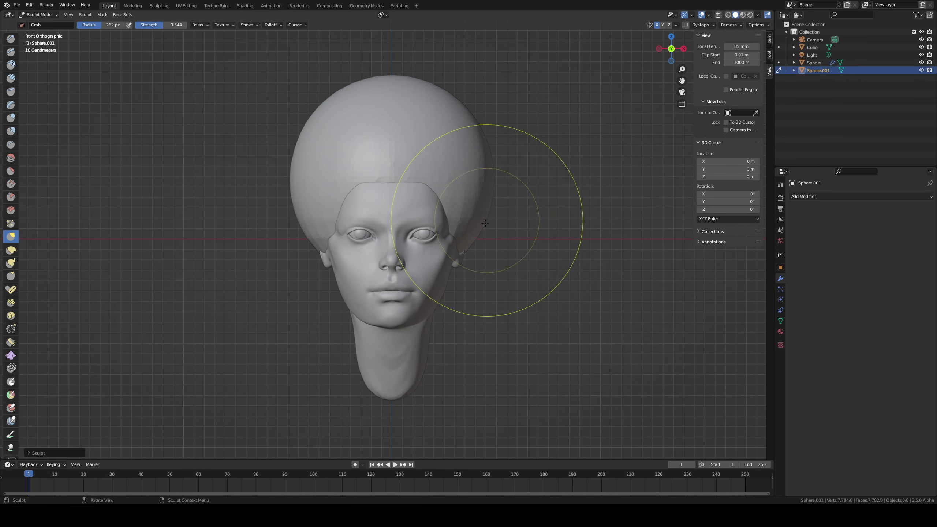
pyautogui.moveTo(475, 236)
pyautogui.mouseDown()
pyautogui.moveTo(477, 266)
pyautogui.moveTo(461, 276)
pyautogui.mouseUp()
# Step: Extend the lower back of the hair mass down behind the neck in side view with the Grab brush
pyautogui.moveTo(463, 221); pyautogui.dragTo(397, 216, button='middle')
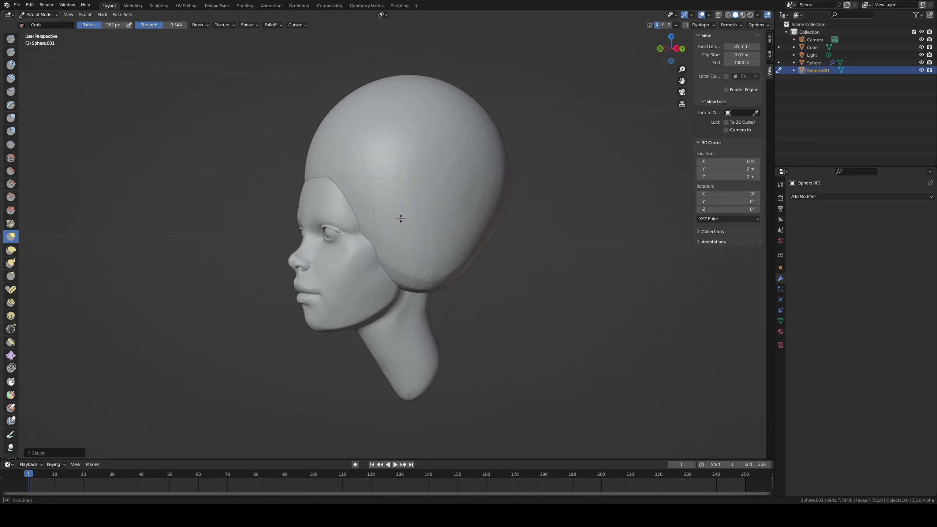
pyautogui.press('KP_3')
pyautogui.press('f')
pyautogui.click(481, 273)
pyautogui.moveTo(439, 262); pyautogui.dragTo(459, 314)
# Step: Push in the upper back of the hair and lower its crown in side view, using the Grab brush at up to 323 px
pyautogui.press('f')
pyautogui.click(551, 181)
pyautogui.moveTo(478, 108); pyautogui.dragTo(458, 137)
pyautogui.moveTo(482, 163); pyautogui.dragTo(462, 177)
pyautogui.press('f')
pyautogui.click(408, 203)
pyautogui.moveTo(444, 143)
pyautogui.mouseDown()
pyautogui.moveTo(438, 149)
pyautogui.moveTo(450, 154)
pyautogui.mouseUp()
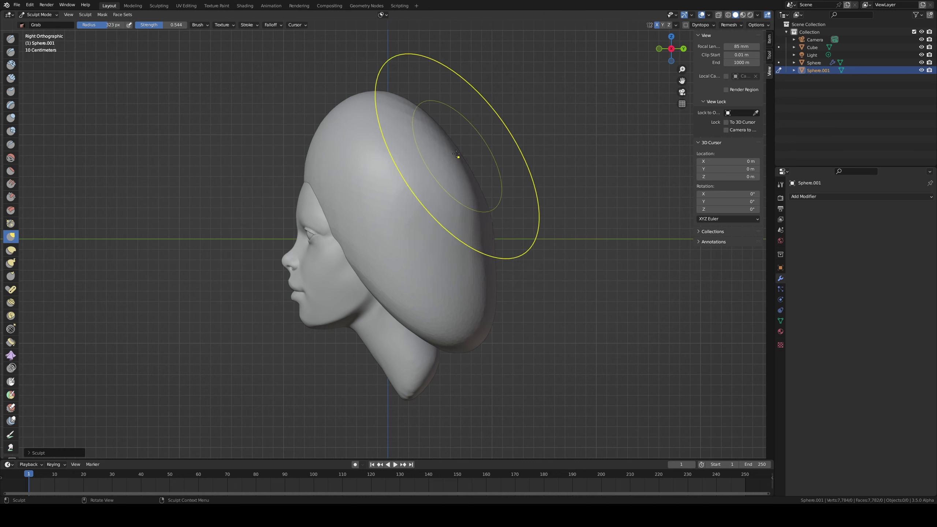
pyautogui.moveTo(386, 104)
pyautogui.mouseDown()
pyautogui.moveTo(379, 127)
pyautogui.moveTo(392, 152)
pyautogui.mouseUp()
# Step: Shape the top and middle of the hair volume in side view with the Grab brush at 389 px and 300 px
pyautogui.press('f')
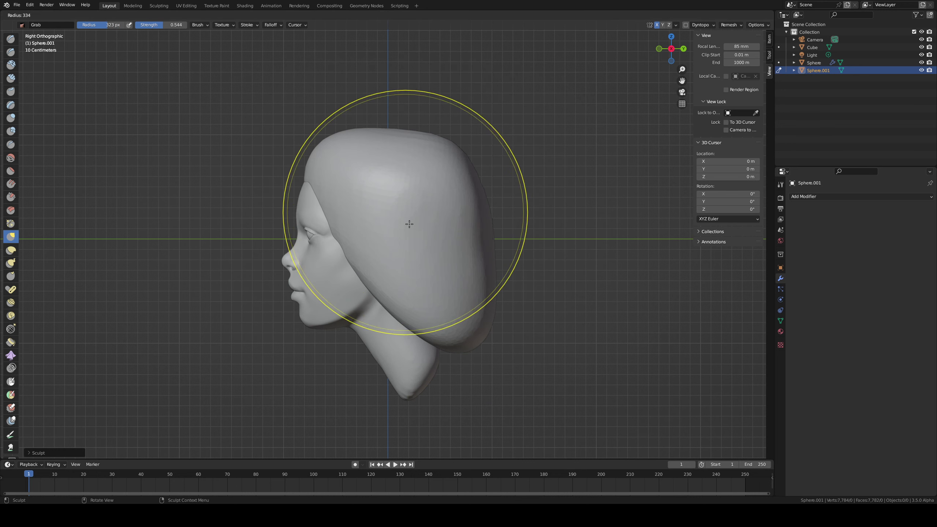
pyautogui.click(549, 212)
pyautogui.moveTo(425, 208); pyautogui.dragTo(443, 231)
pyautogui.press('f')
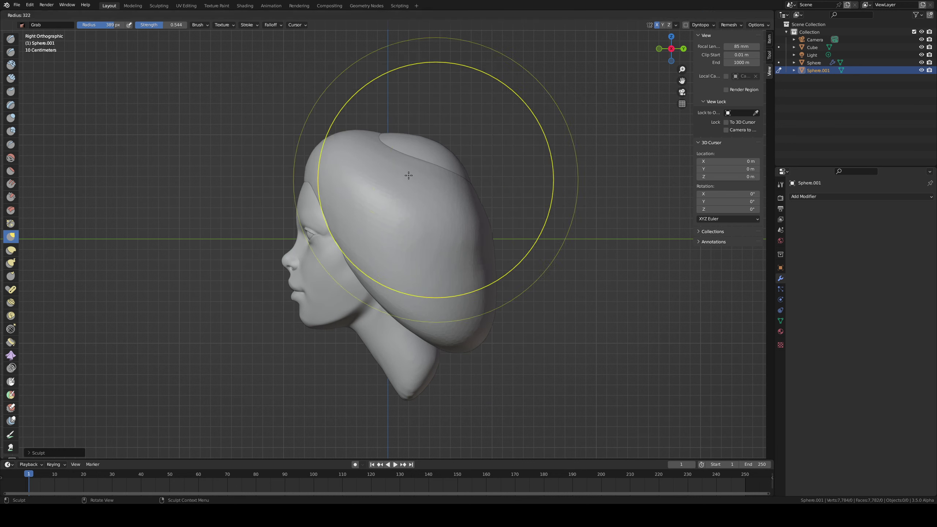
pyautogui.click(405, 175)
pyautogui.moveTo(411, 171); pyautogui.dragTo(424, 155)
# Step: Turn off X mirroring and carve an off-centre parting into the hairline with the Draw Sharp brush at 170 px
pyautogui.press('KP_1')
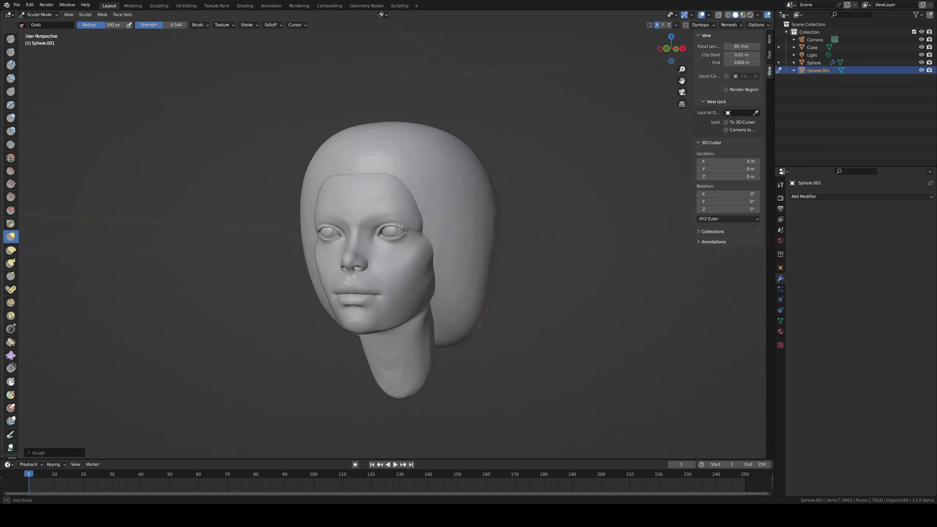
pyautogui.press('f')
pyautogui.click(351, 149)
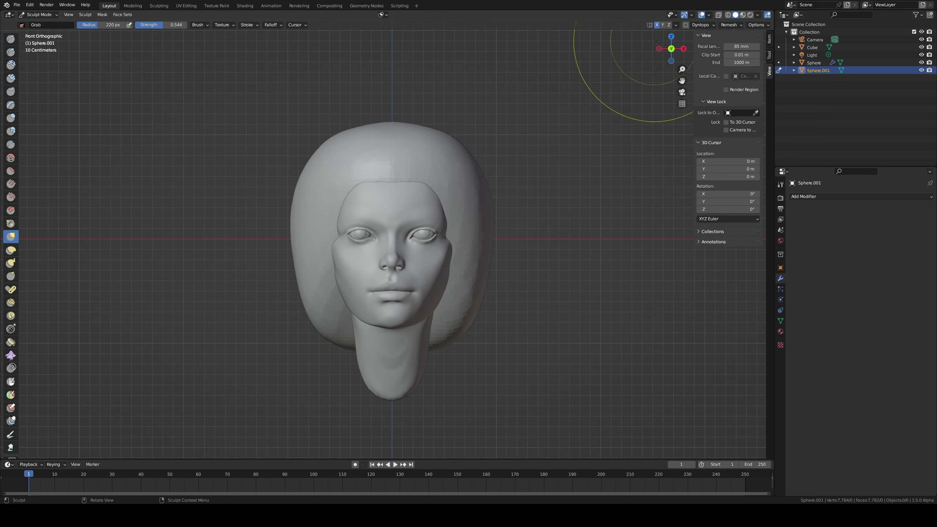
pyautogui.click(657, 25)
pyautogui.press('f')
pyautogui.click(366, 175)
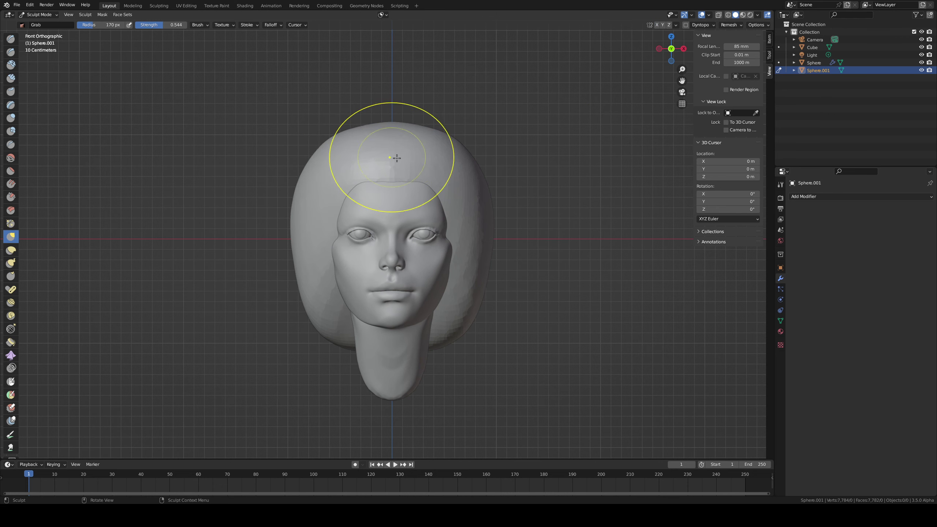
pyautogui.moveTo(396, 158)
pyautogui.mouseDown(button='middle')
pyautogui.moveTo(402, 143)
pyautogui.moveTo(397, 164)
pyautogui.mouseUp(button='middle')
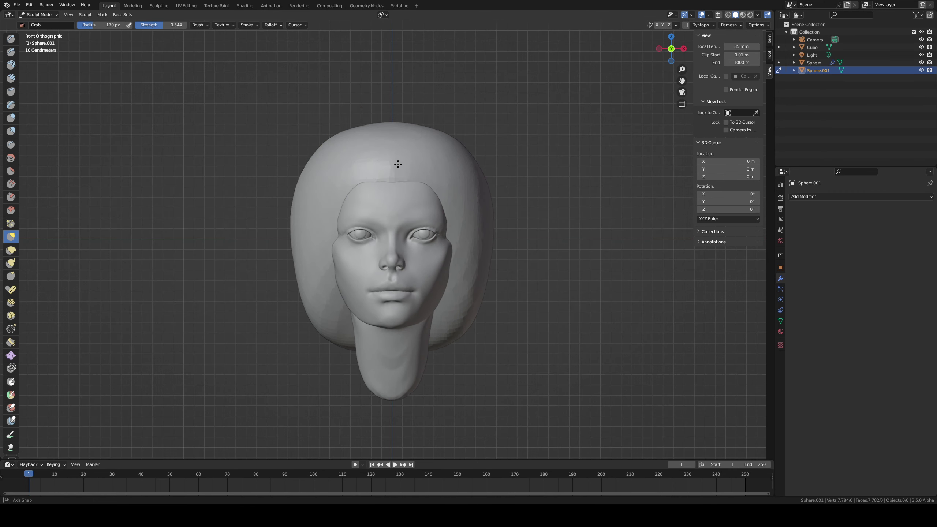
pyautogui.press('d')
pyautogui.moveTo(358, 134); pyautogui.dragTo(365, 165)
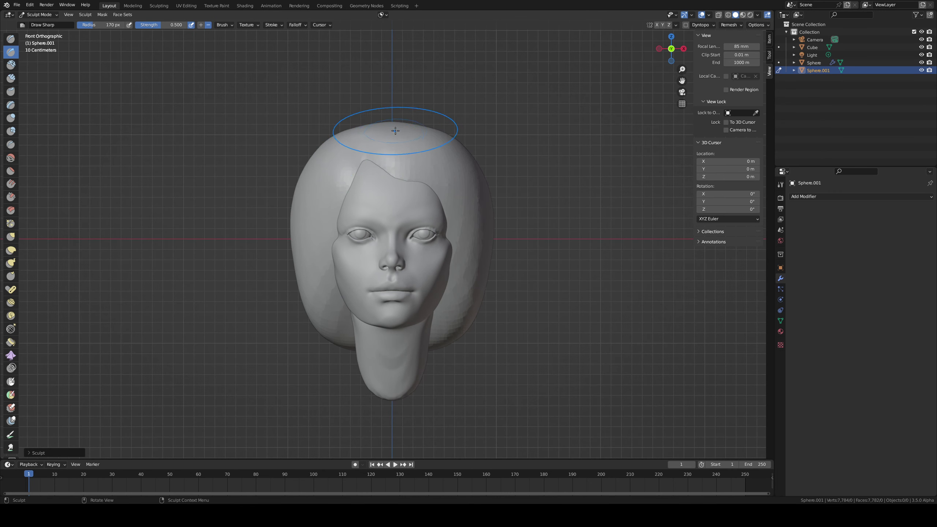
pyautogui.moveTo(388, 147); pyautogui.dragTo(405, 141, button='middle')
# Step: Build up hair volume above the forehead with Clay Strips at 188 px and 152 px, and undo the last stroke
pyautogui.press('g')
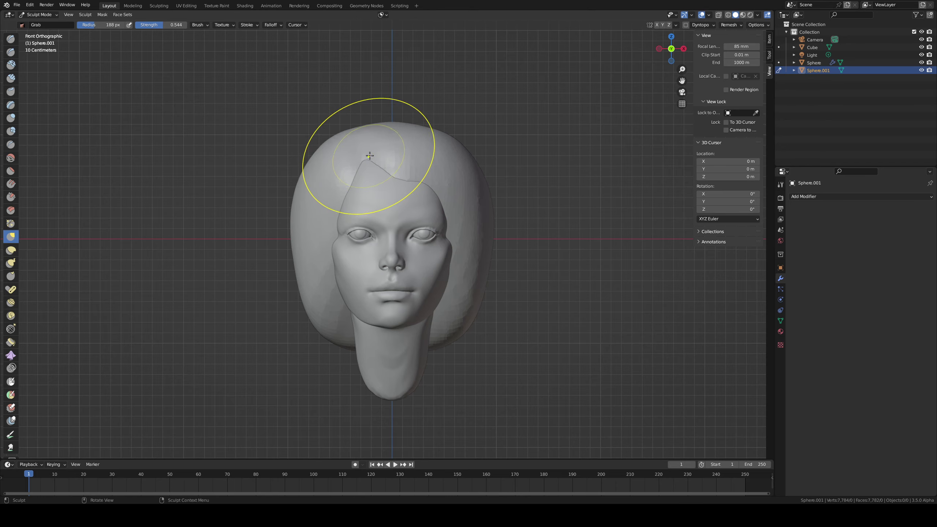
pyautogui.moveTo(367, 160); pyautogui.dragTo(428, 178, button='middle')
pyautogui.press('c')
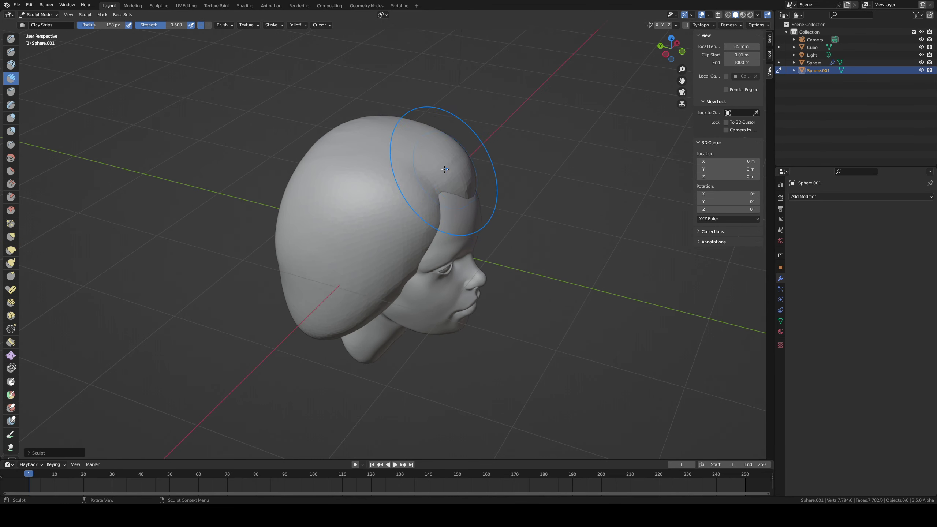
pyautogui.moveTo(457, 161); pyautogui.dragTo(446, 171)
pyautogui.moveTo(440, 163)
pyautogui.mouseDown(button='middle')
pyautogui.moveTo(420, 145)
pyautogui.moveTo(399, 165)
pyautogui.mouseUp(button='middle')
pyautogui.press('f')
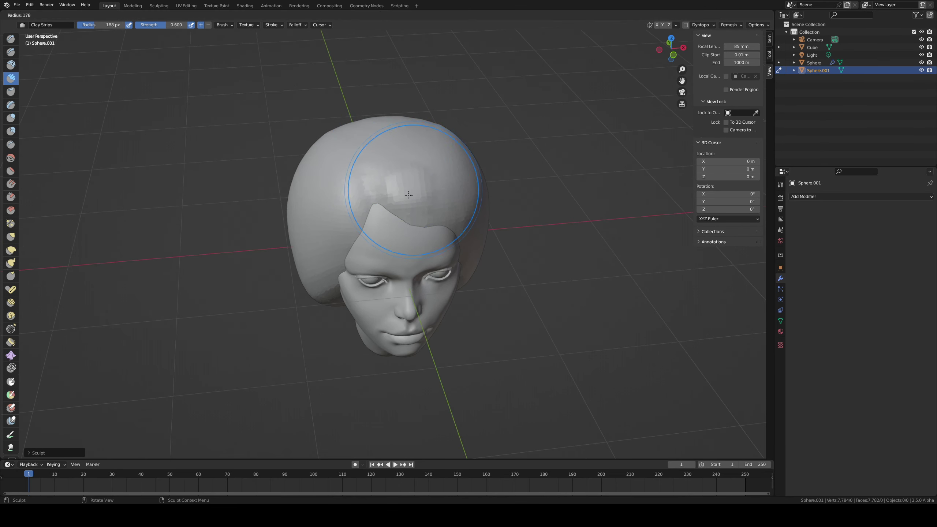
pyautogui.click(401, 188)
pyautogui.moveTo(406, 161); pyautogui.dragTo(401, 183)
pyautogui.hotkey('ctrl', 'z')
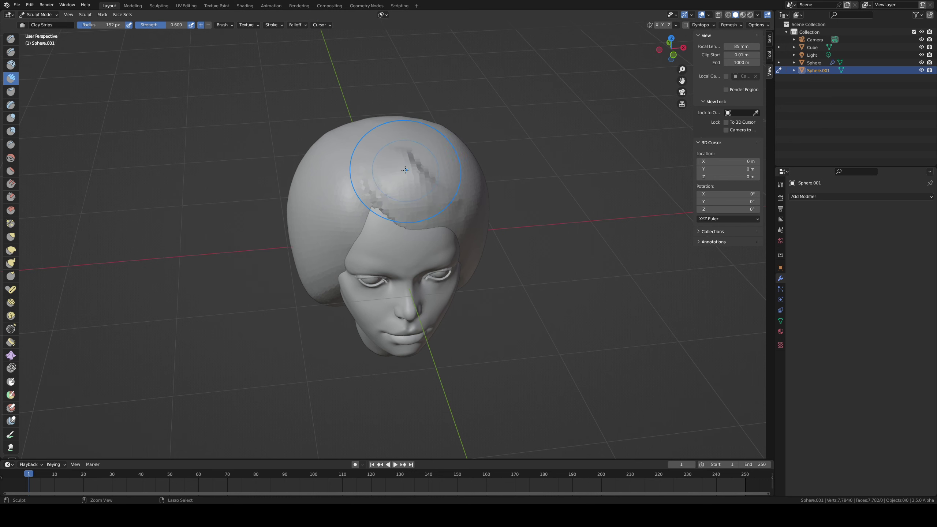
# Step: Add a side-swept fringe volume running from the parting across the forehead with the Clay Strips brush at 123 px
pyautogui.press('f')
pyautogui.click(445, 164)
pyautogui.moveTo(392, 148); pyautogui.dragTo(419, 193)
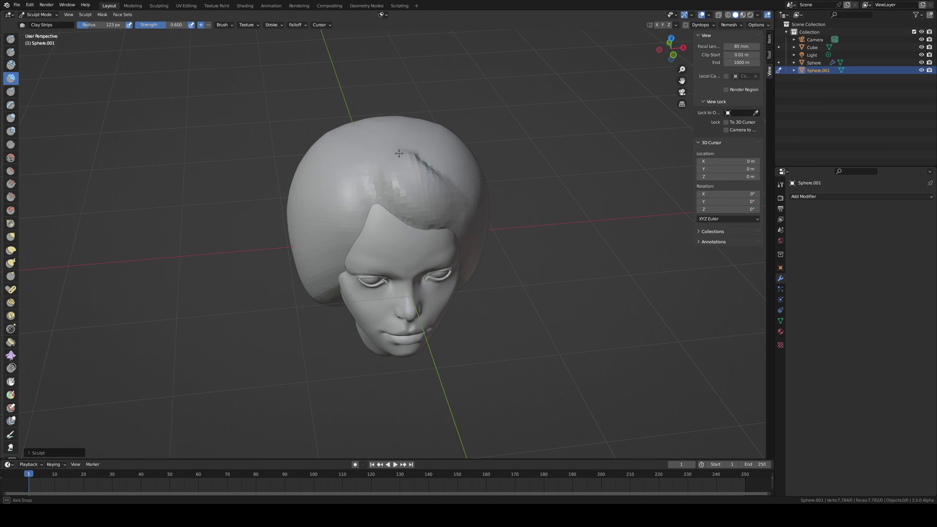
pyautogui.moveTo(399, 153); pyautogui.dragTo(391, 154, button='middle')
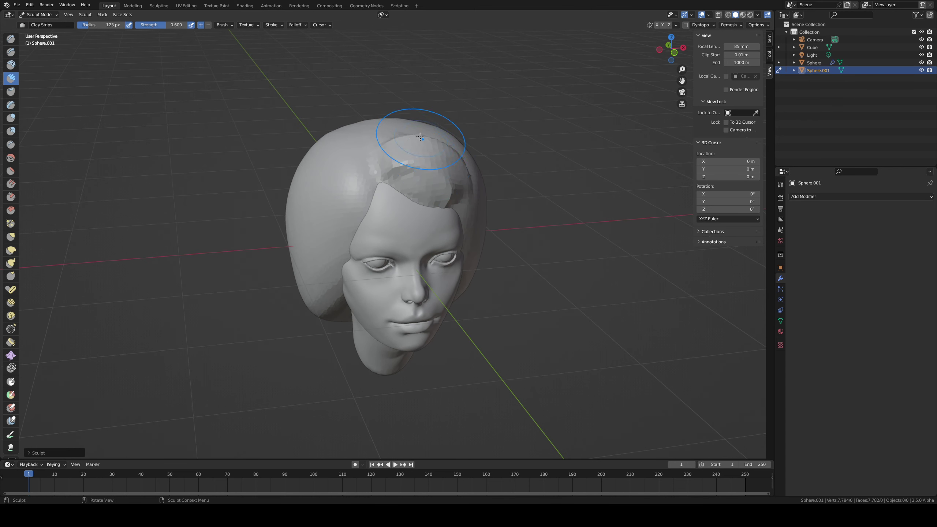
pyautogui.moveTo(420, 137); pyautogui.dragTo(399, 134, button='middle')
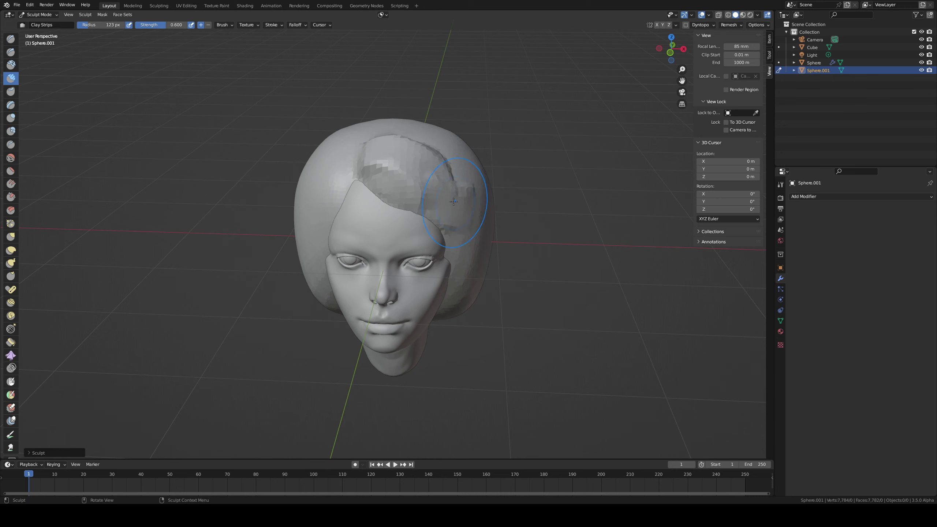
# Step: Undo the last change, then lower the fringe and hairline over the forehead with the Grab brush, setting its radius to 192 px
pyautogui.press('KP_1')
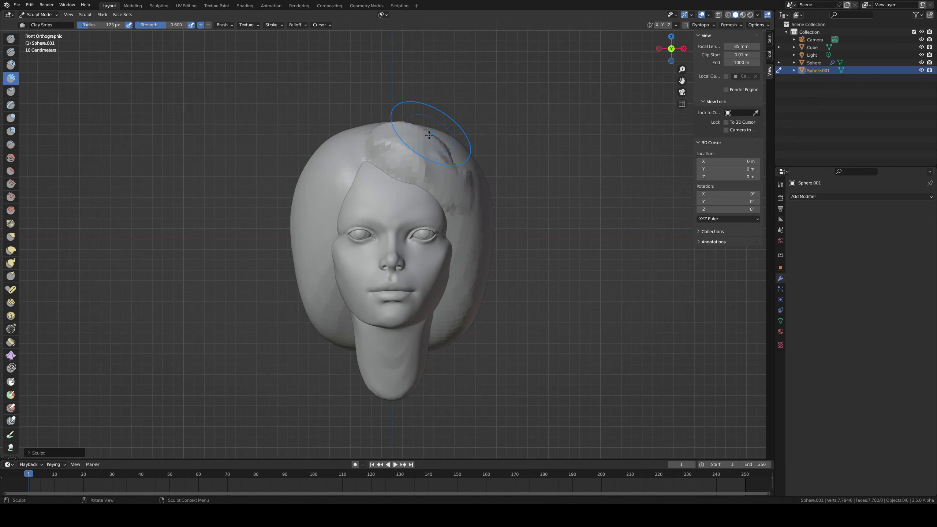
pyautogui.press('g')
pyautogui.hotkey('ctrl', 'z')
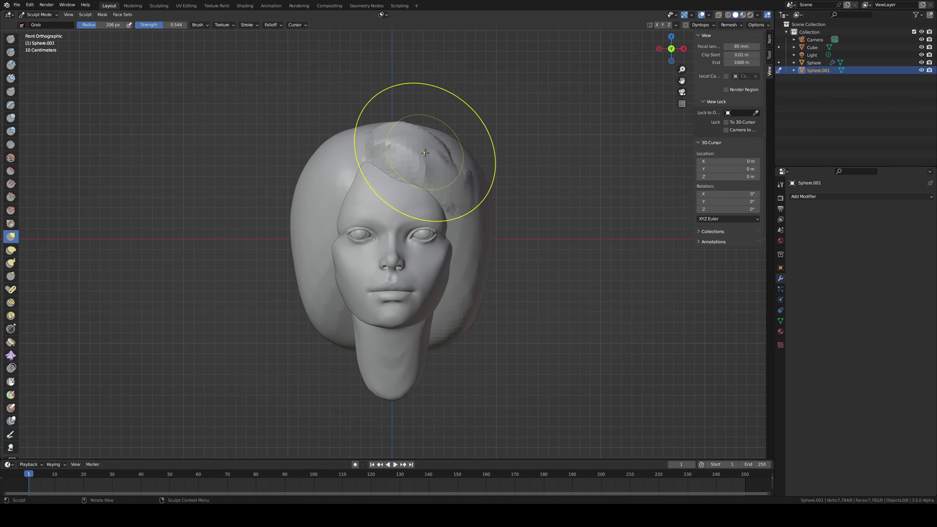
pyautogui.moveTo(425, 151); pyautogui.dragTo(333, 184, button='middle')
pyautogui.press('f')
pyautogui.click(352, 186)
pyautogui.moveTo(334, 187)
pyautogui.mouseDown()
pyautogui.moveTo(320, 196)
pyautogui.moveTo(320, 174)
pyautogui.mouseUp()
pyautogui.moveTo(333, 142)
pyautogui.mouseDown(button='middle')
pyautogui.moveTo(459, 199)
pyautogui.moveTo(399, 150)
pyautogui.mouseUp(button='middle')
pyautogui.press('f')
pyautogui.click(391, 202)
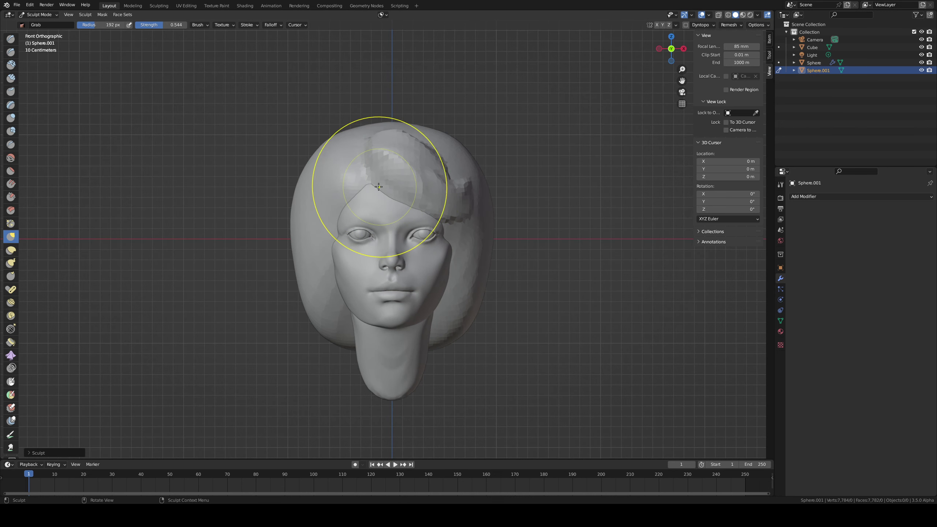
# Step: Build up the swept fringe with Clay Strips, setting the brush radius to 89 px, and define the hairline at the parting with Draw Sharp
pyautogui.press('c')
pyautogui.moveTo(430, 177)
pyautogui.mouseDown()
pyautogui.moveTo(397, 147)
pyautogui.moveTo(447, 180)
pyautogui.mouseUp()
pyautogui.moveTo(404, 152)
pyautogui.mouseDown()
pyautogui.moveTo(470, 192)
pyautogui.moveTo(455, 187)
pyautogui.mouseUp()
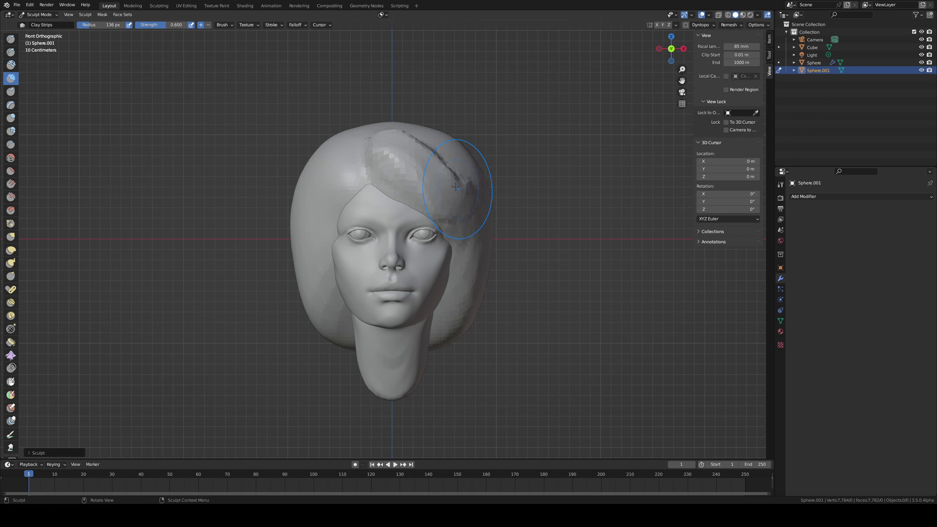
pyautogui.press('f')
pyautogui.click(423, 177)
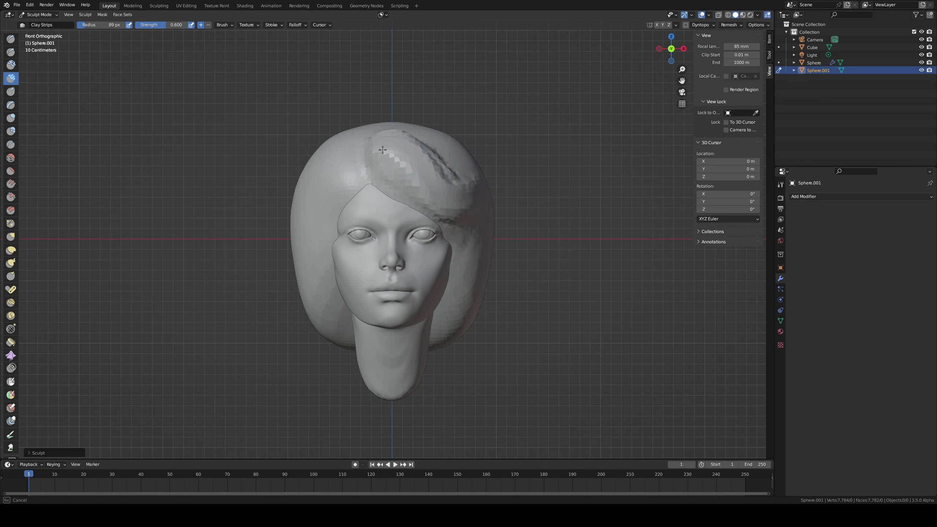
pyautogui.press('2')
pyautogui.moveTo(378, 179); pyautogui.dragTo(379, 181)
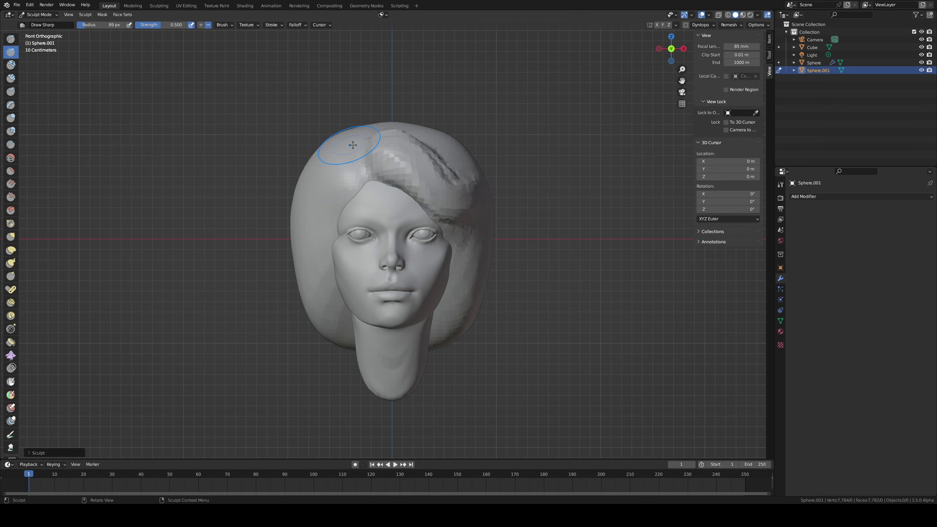
# Step: Build up the lock framing the face on the head's right side with Clay Strips at a 118 px radius
pyautogui.press('g')
pyautogui.press('f')
pyautogui.click(394, 180)
pyautogui.press('c')
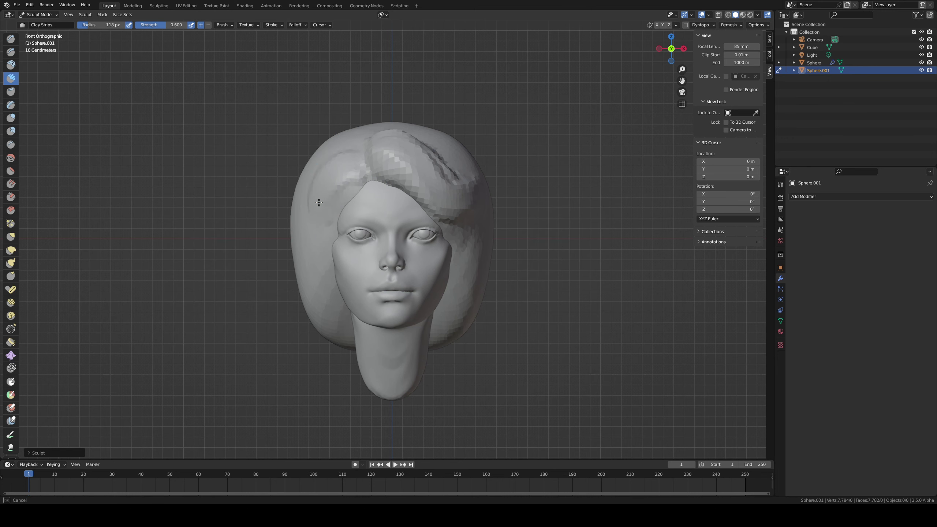
pyautogui.moveTo(350, 142); pyautogui.dragTo(371, 139, button='middle')
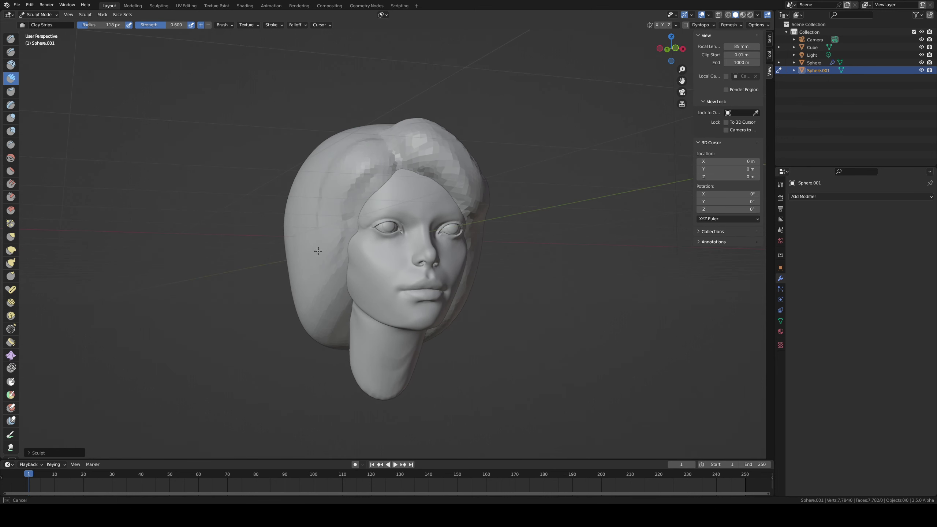
pyautogui.moveTo(322, 219); pyautogui.dragTo(321, 277)
pyautogui.moveTo(375, 151)
pyautogui.mouseDown()
pyautogui.moveTo(359, 153)
pyautogui.moveTo(320, 307)
pyautogui.mouseUp()
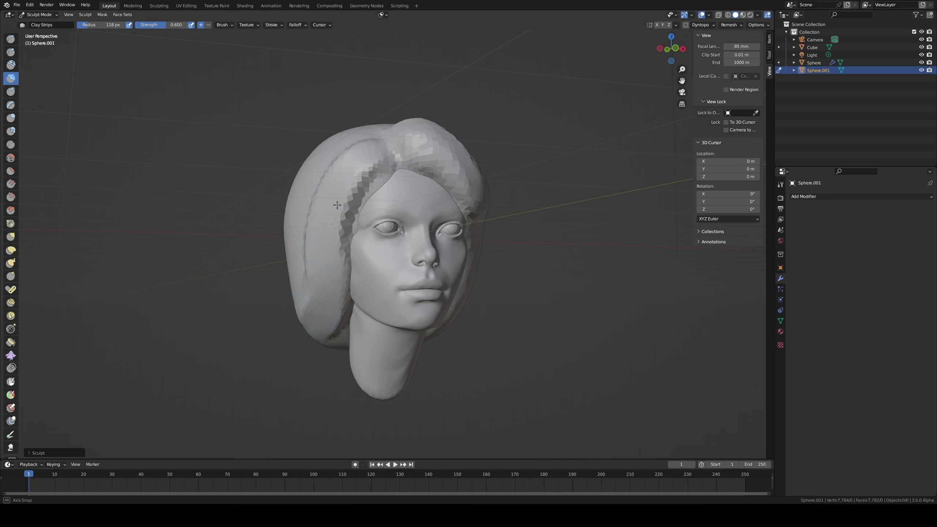
# Step: Sculpt long strands from the parting down the right side of the hair with Clay Strips at a 103 px radius
pyautogui.moveTo(332, 195); pyautogui.dragTo(355, 195, button='middle')
pyautogui.hotkey('shift', 'space')
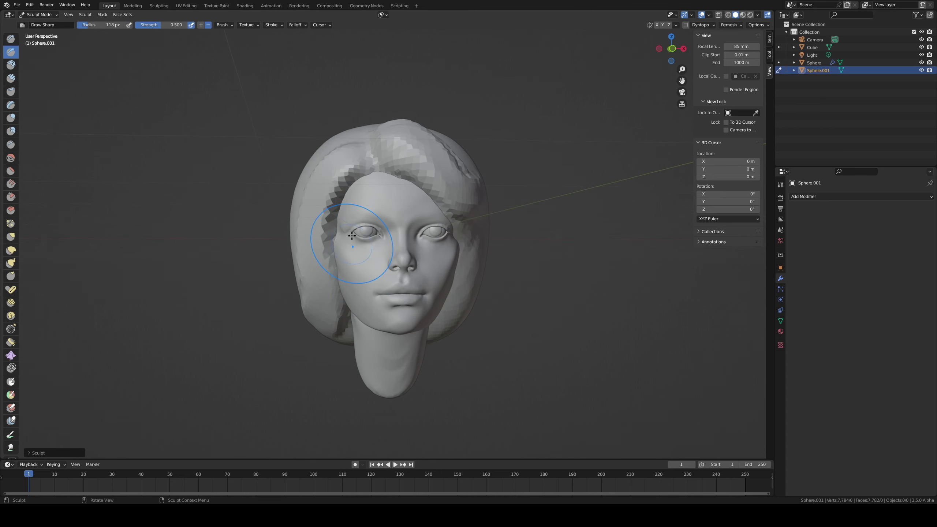
pyautogui.press('f')
pyautogui.click(384, 183)
pyautogui.moveTo(340, 168)
pyautogui.mouseDown(button='middle')
pyautogui.moveTo(391, 157)
pyautogui.moveTo(366, 150)
pyautogui.mouseUp(button='middle')
pyautogui.press('c')
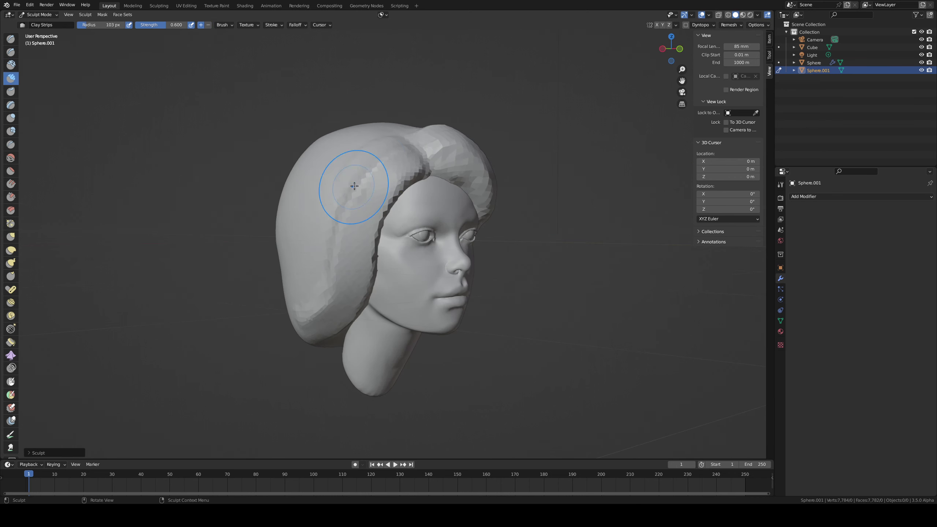
pyautogui.moveTo(329, 264); pyautogui.dragTo(308, 303)
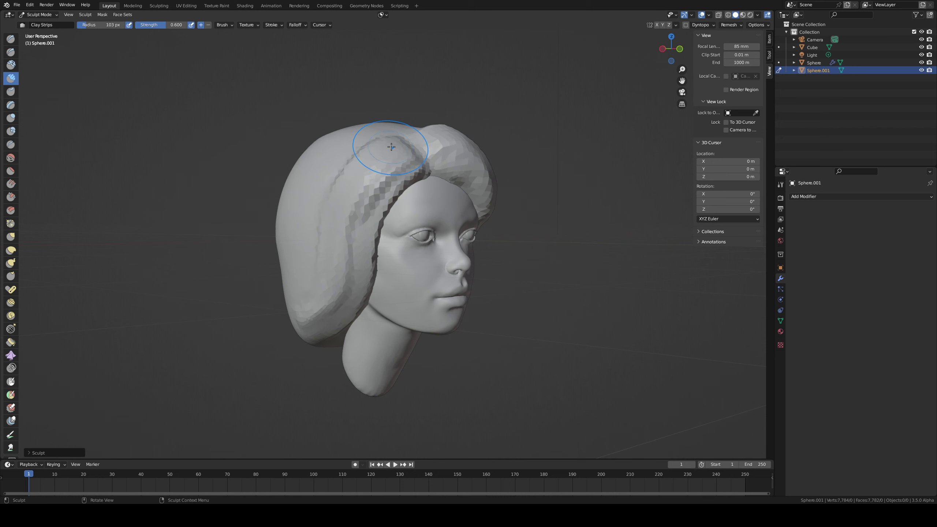
pyautogui.moveTo(390, 148); pyautogui.dragTo(302, 303)
# Step: Examine how the hair volume fits over the skull and ears using X-ray display, and return to the opaque display
pyautogui.moveTo(382, 142); pyautogui.dragTo(378, 168, button='middle')
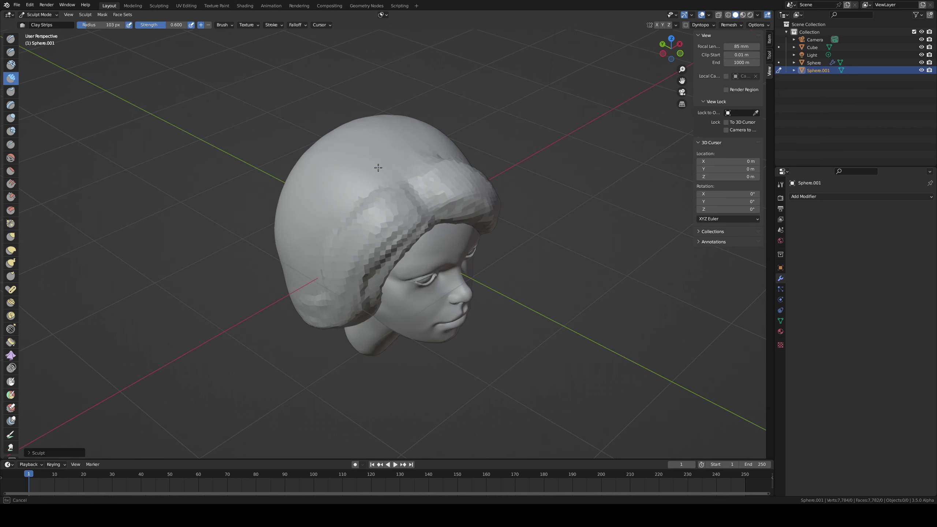
pyautogui.moveTo(332, 195); pyautogui.dragTo(361, 154, button='middle')
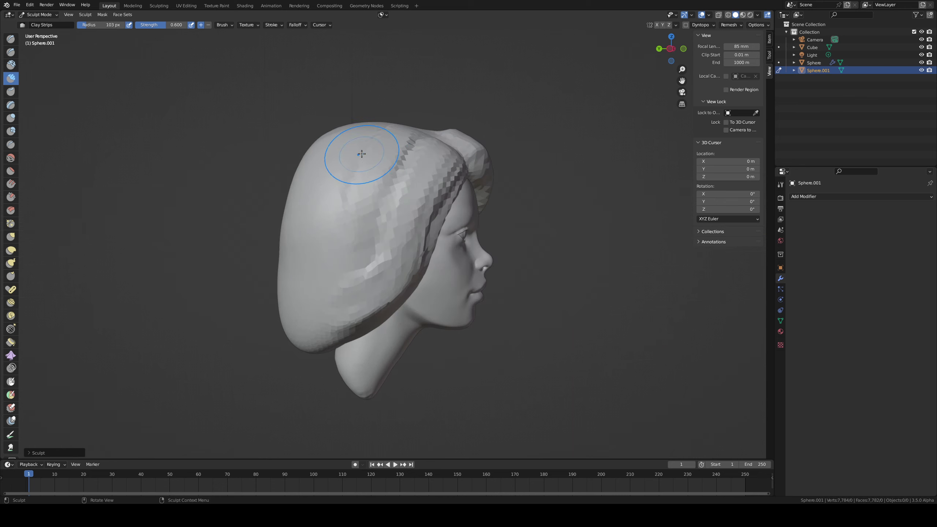
pyautogui.click(716, 15)
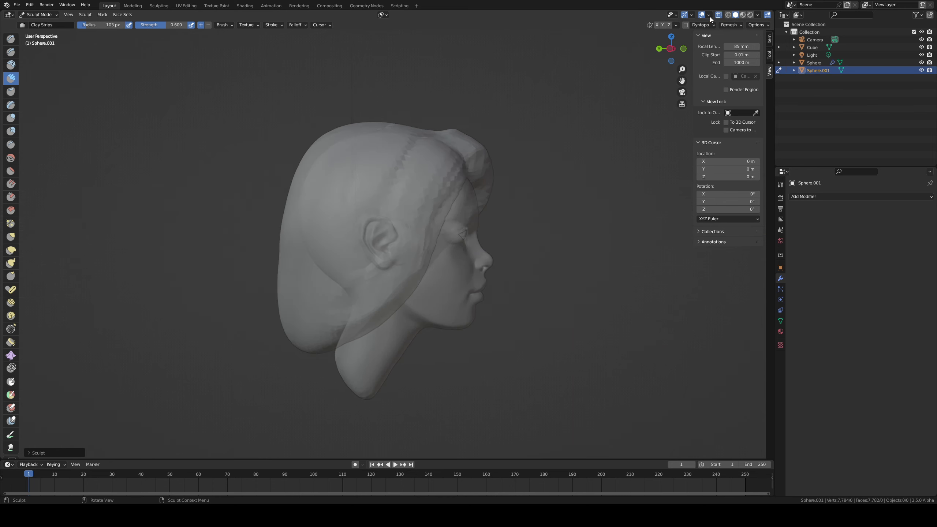
pyautogui.moveTo(444, 140)
pyautogui.mouseDown(button='middle')
pyautogui.moveTo(416, 146)
pyautogui.moveTo(432, 144)
pyautogui.moveTo(453, 167)
pyautogui.moveTo(504, 145)
pyautogui.mouseUp(button='middle')
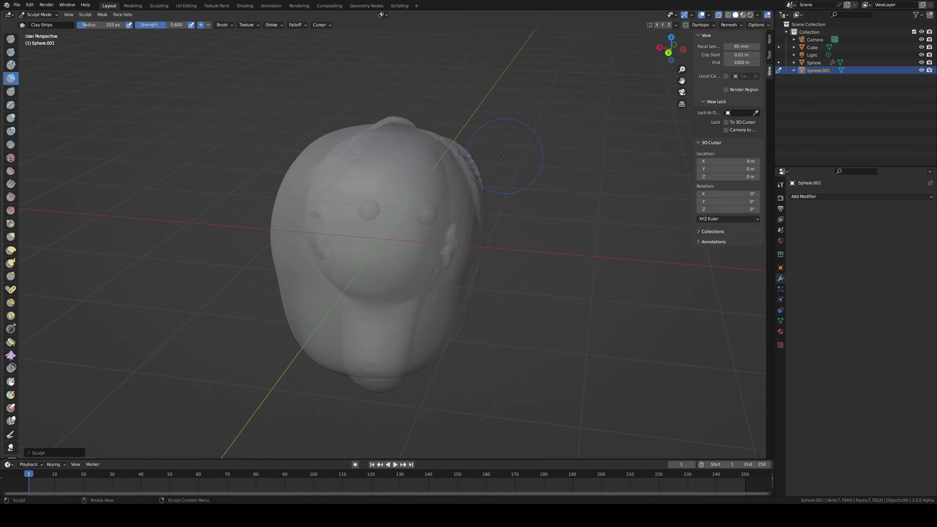
pyautogui.press('g')
pyautogui.moveTo(439, 178)
pyautogui.mouseDown(button='middle')
pyautogui.moveTo(347, 183)
pyautogui.moveTo(262, 142)
pyautogui.moveTo(318, 151)
pyautogui.mouseUp(button='middle')
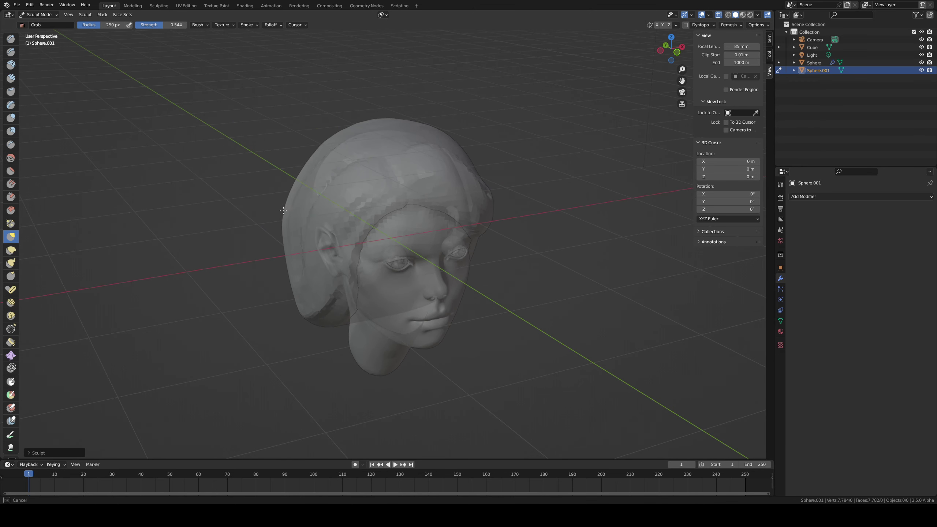
pyautogui.moveTo(301, 190)
pyautogui.mouseDown(button='middle')
pyautogui.moveTo(331, 192)
pyautogui.moveTo(311, 204)
pyautogui.mouseUp(button='middle')
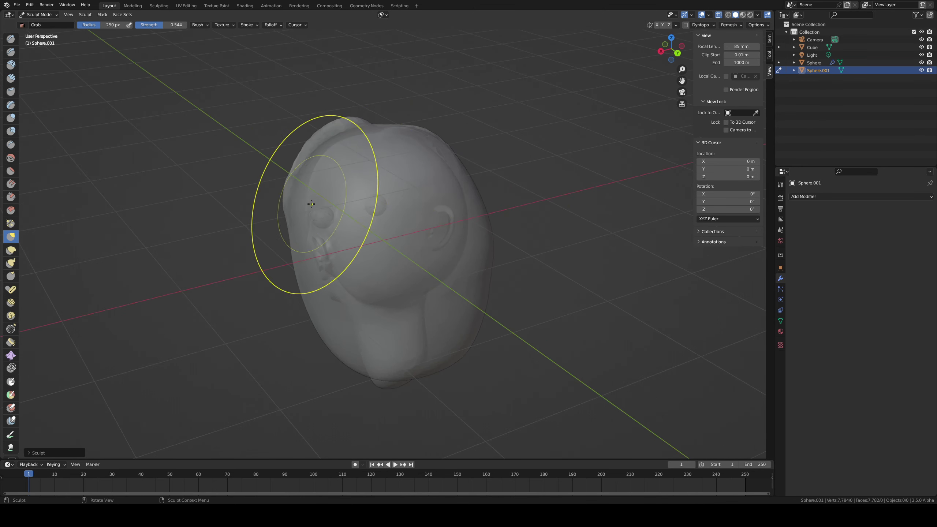
pyautogui.click(717, 15)
# Step: Push the left side of the hair inward from behind with the Grab brush at a 250 px radius
pyautogui.moveTo(454, 129)
pyautogui.mouseDown(button='middle')
pyautogui.moveTo(468, 138)
pyautogui.moveTo(406, 147)
pyautogui.moveTo(388, 141)
pyautogui.moveTo(396, 124)
pyautogui.mouseUp(button='middle')
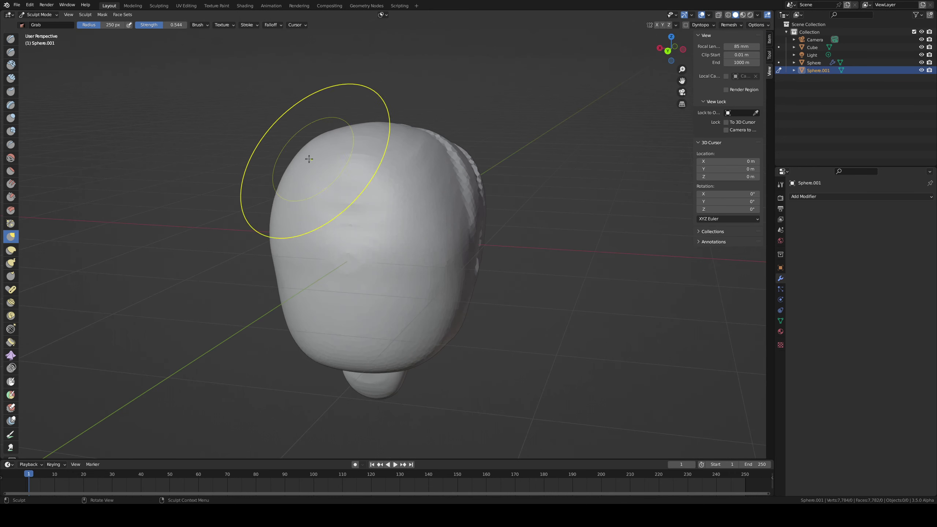
pyautogui.moveTo(297, 174); pyautogui.dragTo(297, 174)
pyautogui.moveTo(277, 224); pyautogui.dragTo(287, 227)
pyautogui.moveTo(293, 178); pyautogui.dragTo(299, 175)
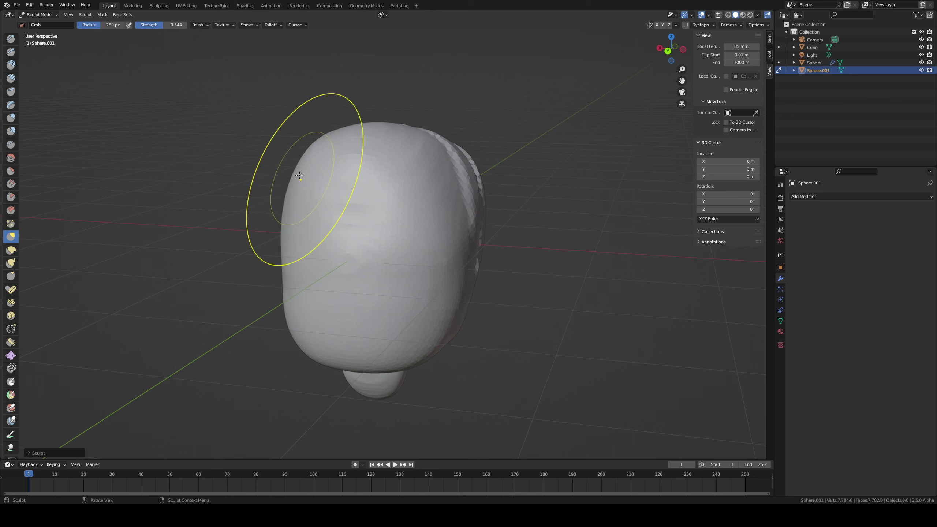
pyautogui.moveTo(370, 194); pyautogui.dragTo(352, 183, button='middle')
pyautogui.moveTo(408, 182); pyautogui.dragTo(399, 185)
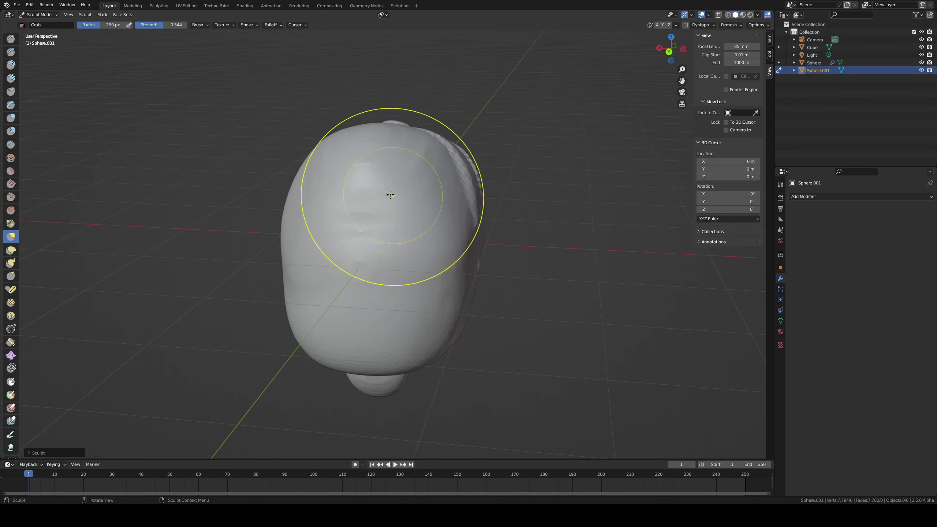
# Step: Reshape and lower the crown of the hair with the Grab brush, using radii of 181 px and 277 px
pyautogui.press('f')
pyautogui.click(366, 178)
pyautogui.moveTo(365, 180); pyautogui.dragTo(315, 155, button='middle')
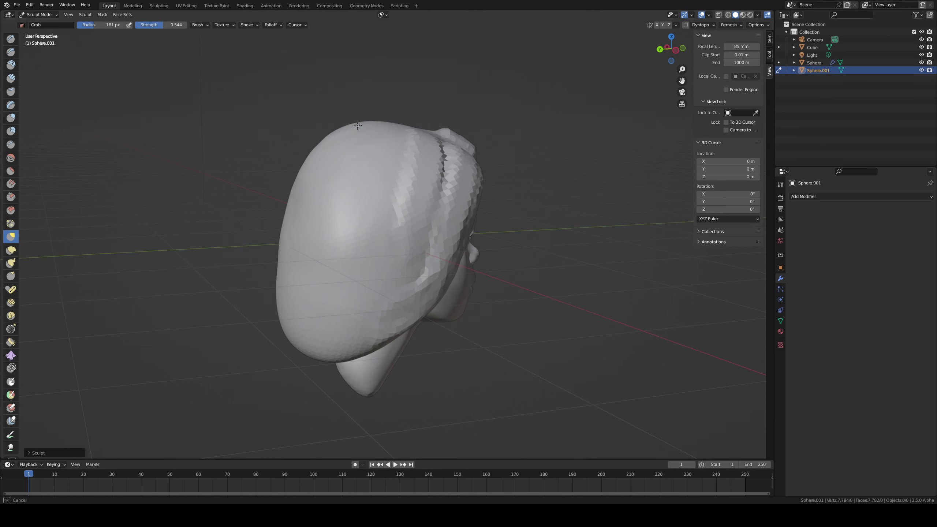
pyautogui.press('f')
pyautogui.click(388, 138)
pyautogui.press('f')
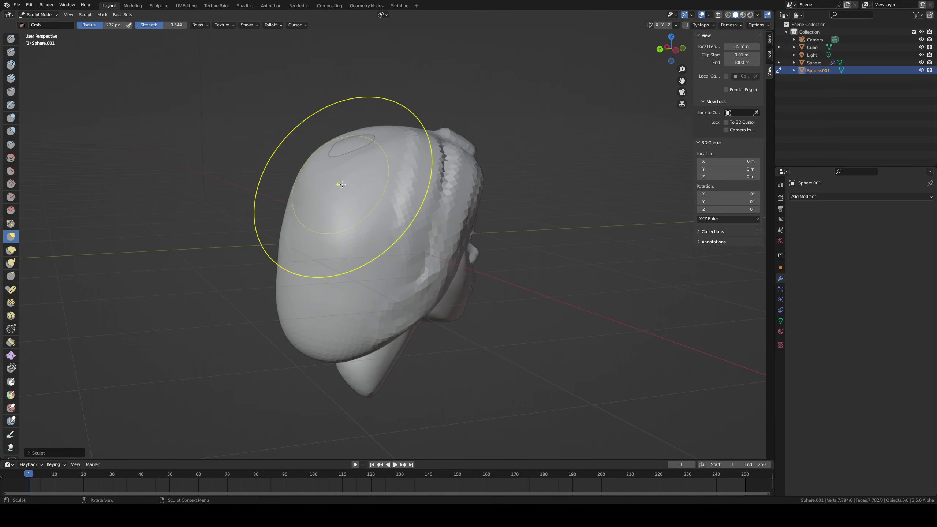
pyautogui.click(301, 178)
pyautogui.moveTo(332, 221)
pyautogui.mouseDown(button='middle')
pyautogui.moveTo(416, 209)
pyautogui.moveTo(440, 273)
pyautogui.moveTo(331, 258)
pyautogui.moveTo(260, 263)
pyautogui.mouseUp(button='middle')
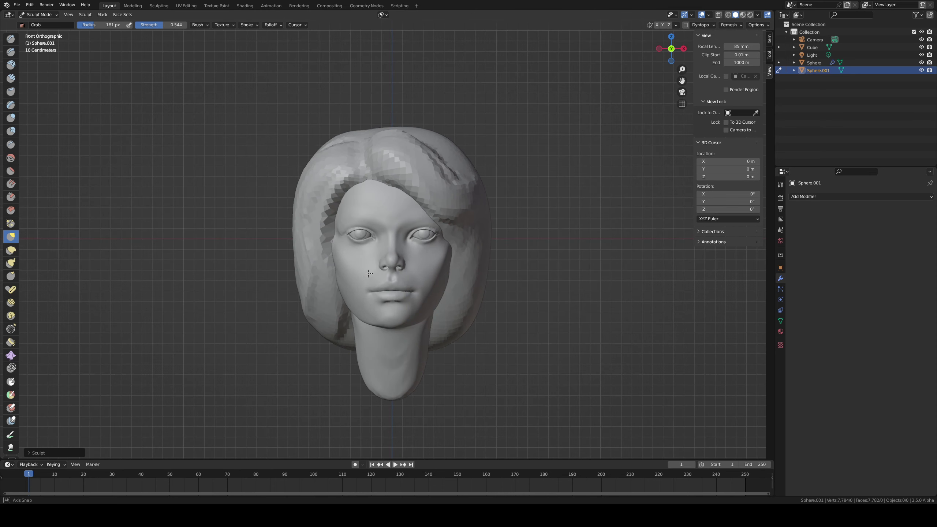
# Step: Pull the lower front edge of the left side hair forward toward the cheek with Grab at a 271 px radius
pyautogui.moveTo(453, 311); pyautogui.dragTo(389, 291, button='middle')
pyautogui.press('f')
pyautogui.click(410, 288)
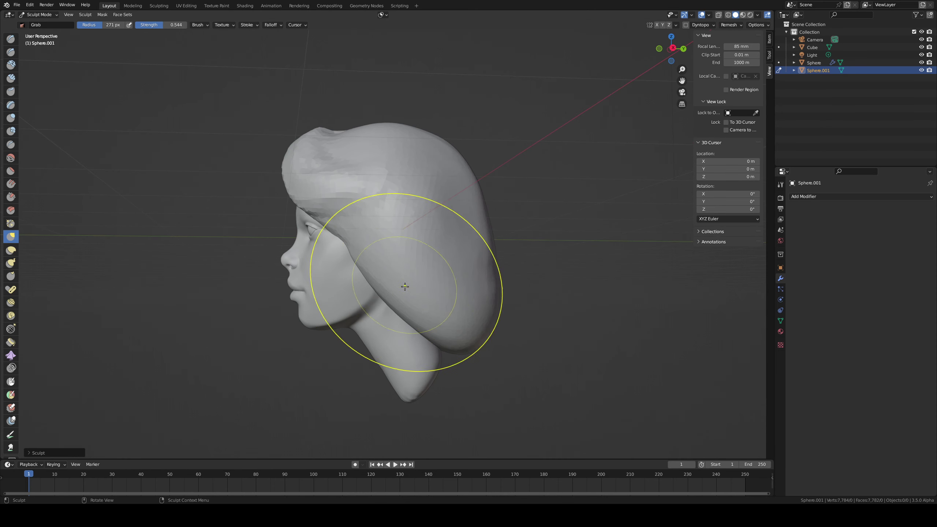
pyautogui.moveTo(404, 287); pyautogui.dragTo(373, 293)
pyautogui.hotkey('ctrl', 'z')
pyautogui.moveTo(397, 273); pyautogui.dragTo(343, 287, button='middle')
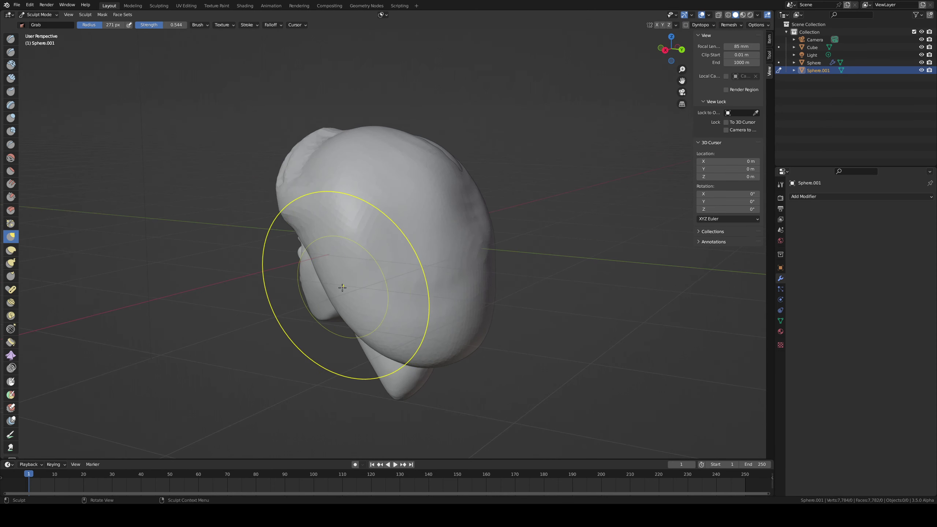
pyautogui.moveTo(341, 288); pyautogui.dragTo(328, 289)
pyautogui.moveTo(327, 288)
pyautogui.mouseDown(button='middle')
pyautogui.moveTo(425, 251)
pyautogui.moveTo(474, 308)
pyautogui.mouseUp(button='middle')
# Step: Deepen the crease under the fringe at the left temple with Draw Sharp and Clay Strips, setting the Clay Strips radius to 119 px
pyautogui.press('c')
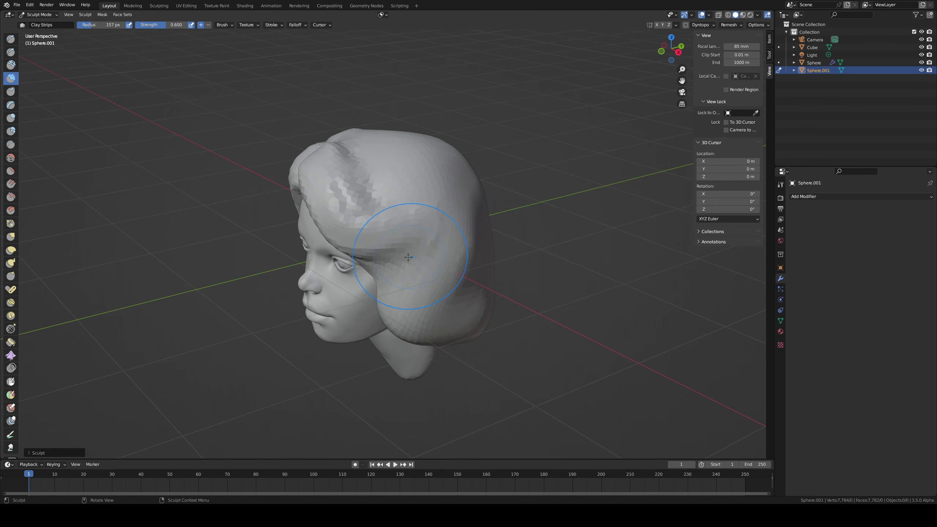
pyautogui.press('x')
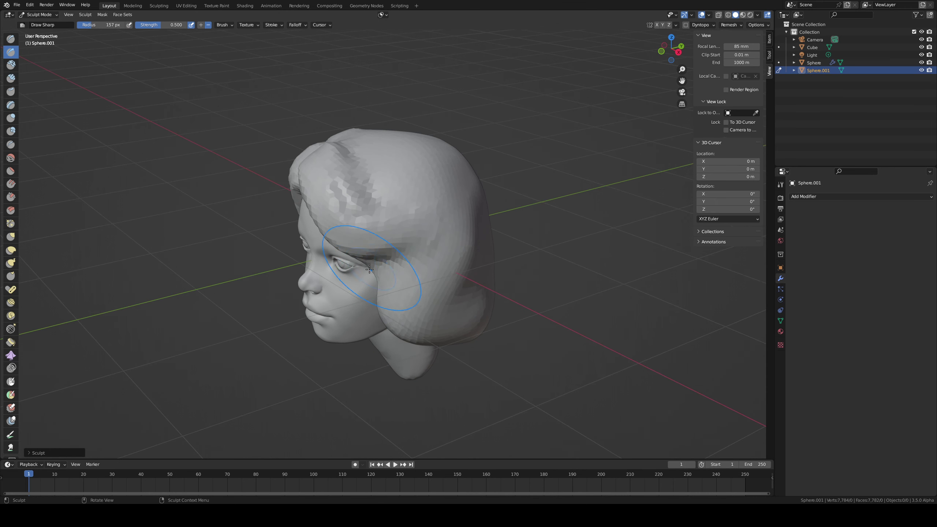
pyautogui.moveTo(413, 256)
pyautogui.mouseDown(button='middle')
pyautogui.moveTo(456, 203)
pyautogui.moveTo(390, 219)
pyautogui.mouseUp(button='middle')
pyautogui.press('c')
pyautogui.press('f')
pyautogui.click(377, 220)
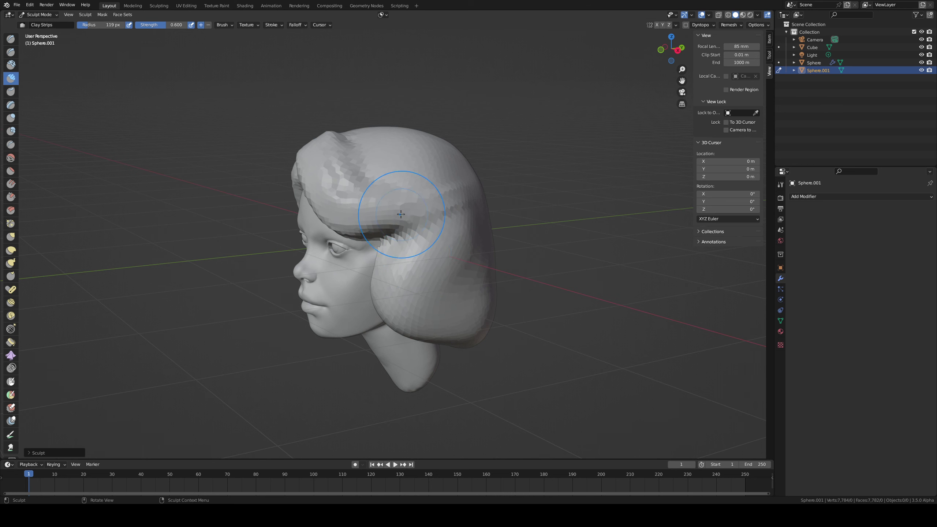
# Step: Add volume to the lower left side hair below the fringe with Clay Strips at a 150 px radius
pyautogui.press('f')
pyautogui.click(454, 215)
pyautogui.moveTo(399, 228); pyautogui.dragTo(404, 222)
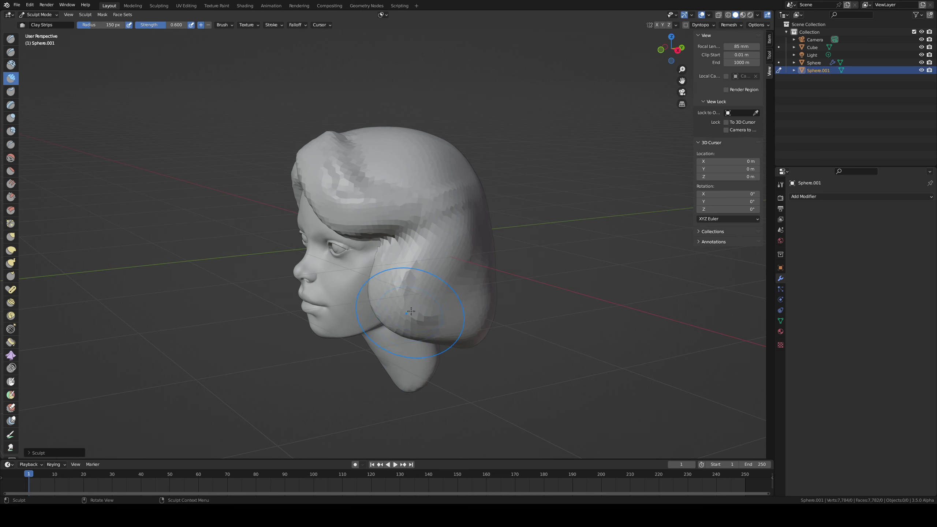
pyautogui.moveTo(411, 311)
pyautogui.mouseDown(button='middle')
pyautogui.moveTo(402, 295)
pyautogui.moveTo(410, 295)
pyautogui.mouseUp(button='middle')
pyautogui.moveTo(427, 287); pyautogui.dragTo(451, 313)
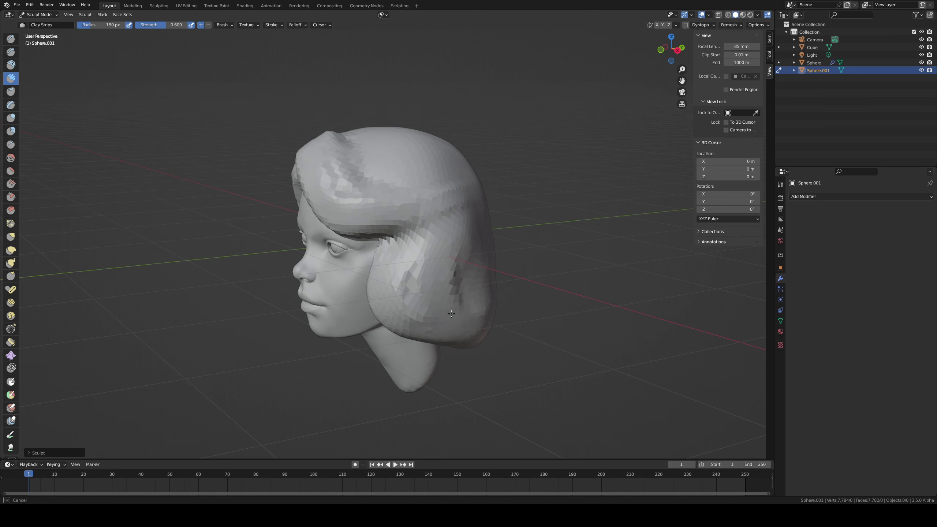
# Step: Push the left side of the hair inward at mid-height from behind with Grab at a 309 px radius
pyautogui.moveTo(438, 264); pyautogui.dragTo(319, 251, button='middle')
pyautogui.press('g')
pyautogui.press('f')
pyautogui.click(384, 258)
pyautogui.moveTo(317, 243); pyautogui.dragTo(333, 244)
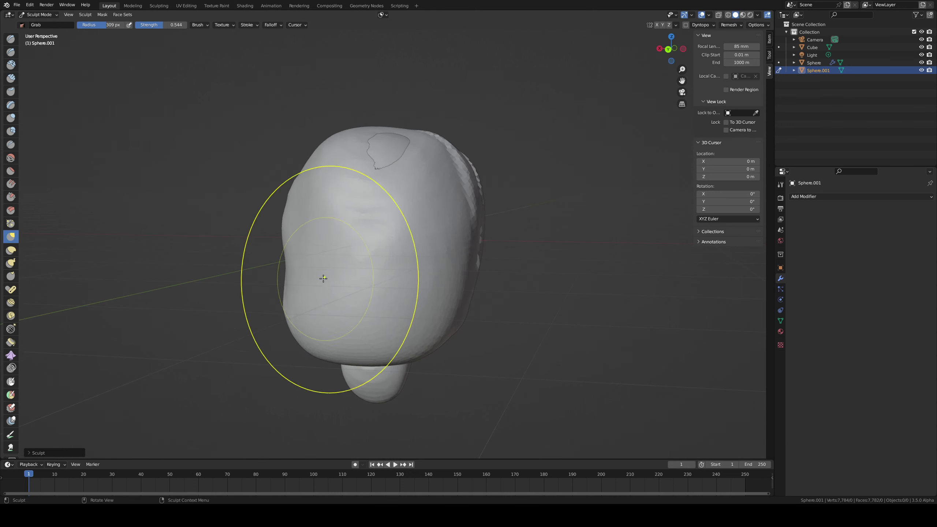
# Step: Fill in the right side hair with Clay Strips and pull its lower front edge toward the jaw with Grab at a 272 px radius
pyautogui.moveTo(377, 288)
pyautogui.mouseDown(button='middle')
pyautogui.moveTo(554, 276)
pyautogui.moveTo(461, 281)
pyautogui.mouseUp(button='middle')
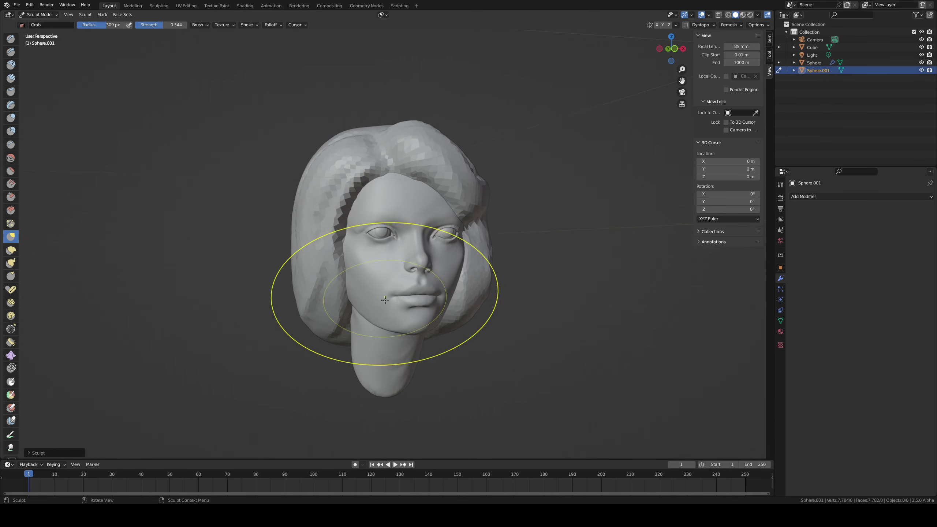
pyautogui.press('c')
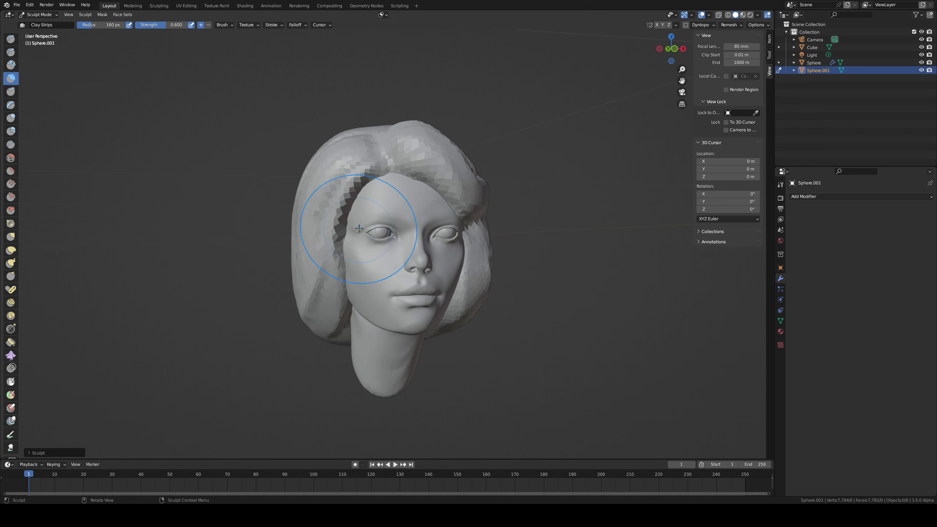
pyautogui.press('g')
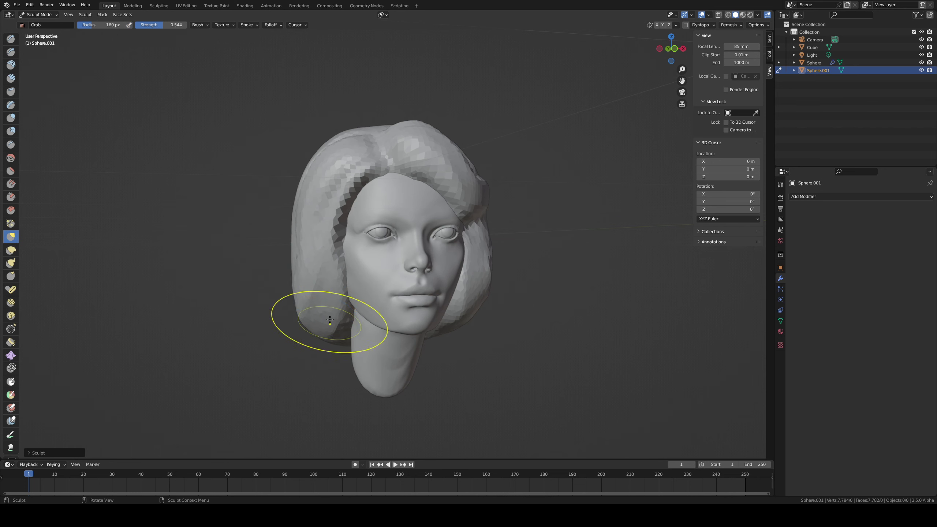
pyautogui.moveTo(324, 328); pyautogui.dragTo(375, 312, button='middle')
pyautogui.press('f')
pyautogui.click(415, 321)
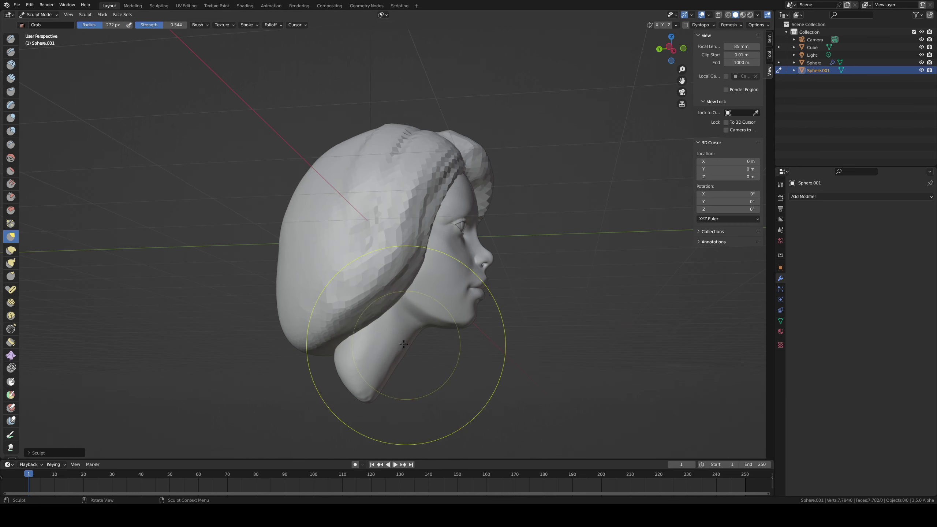
pyautogui.moveTo(377, 295)
pyautogui.mouseDown()
pyautogui.moveTo(414, 377)
pyautogui.moveTo(404, 294)
pyautogui.mouseUp()
# Step: Refine the front contour of the right side hair near the temple with Grab at a 255 px radius
pyautogui.press('f')
pyautogui.click(398, 224)
pyautogui.moveTo(415, 213); pyautogui.dragTo(409, 212)
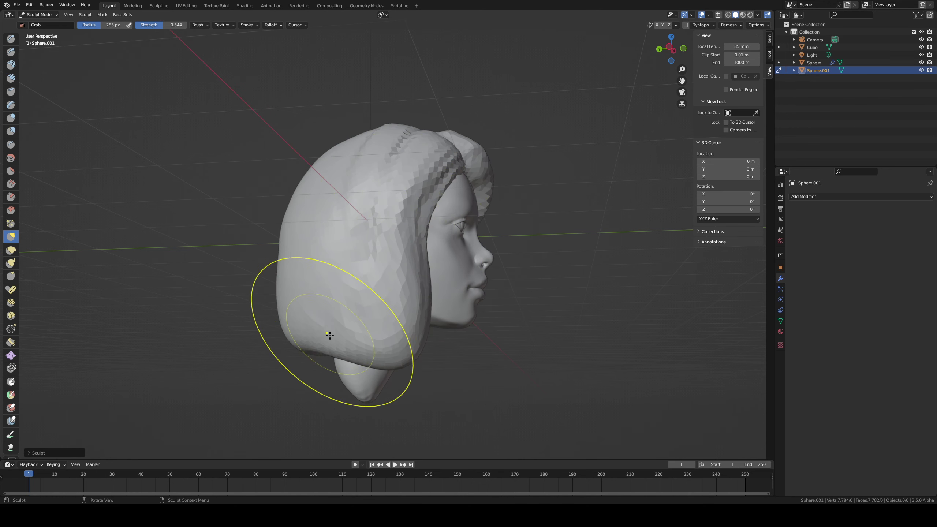
pyautogui.moveTo(324, 324); pyautogui.dragTo(261, 345, button='middle')
pyautogui.moveTo(290, 314); pyautogui.dragTo(290, 313, button='middle')
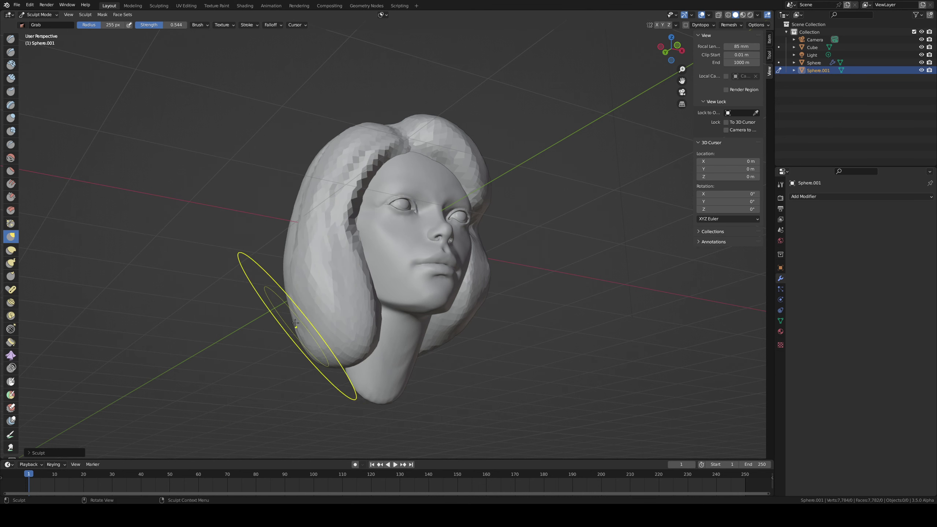
# Step: Shape the lower right side hair and the back volume with Grab at radii of 175 px and 229 px
pyautogui.moveTo(291, 272)
pyautogui.mouseDown(button='middle')
pyautogui.moveTo(260, 288)
pyautogui.moveTo(289, 326)
pyautogui.mouseUp(button='middle')
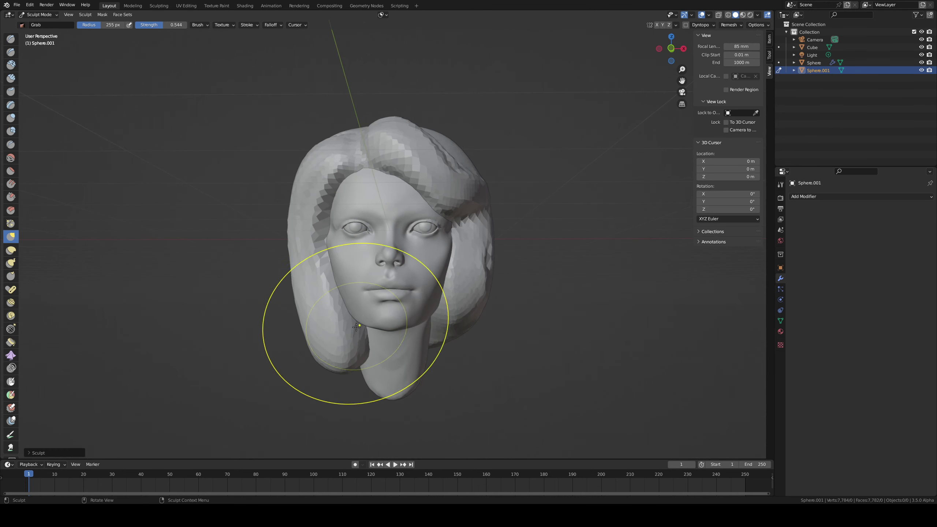
pyautogui.press('f')
pyautogui.click(327, 322)
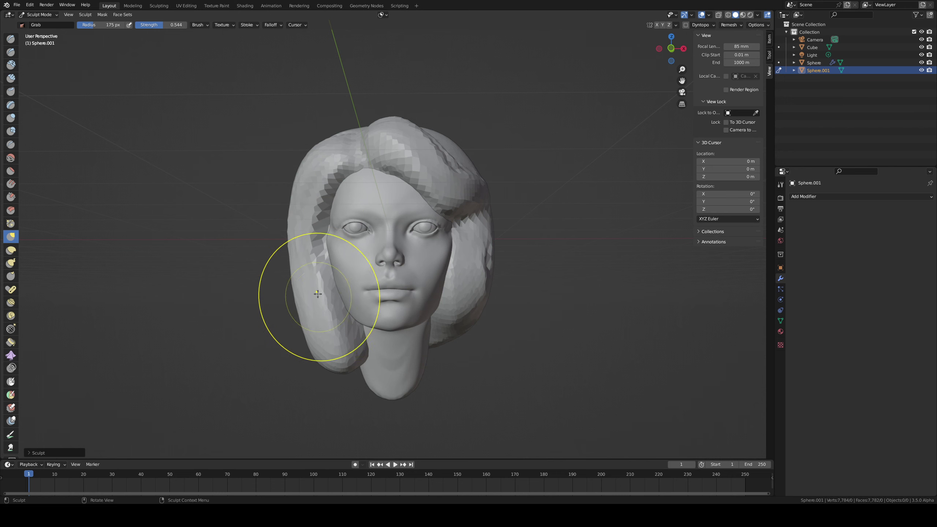
pyautogui.moveTo(314, 306); pyautogui.dragTo(380, 268, button='middle')
pyautogui.press('f')
pyautogui.click(379, 252)
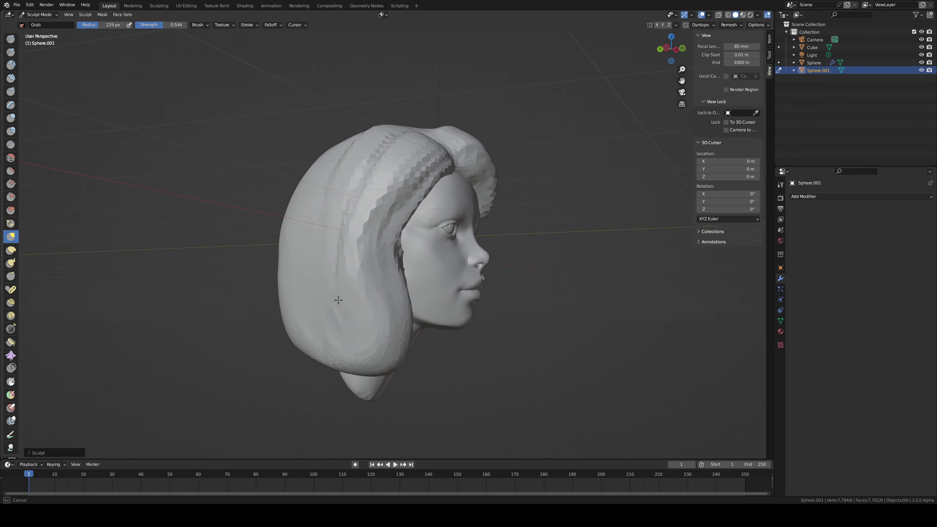
pyautogui.moveTo(338, 300); pyautogui.dragTo(393, 256, button='middle')
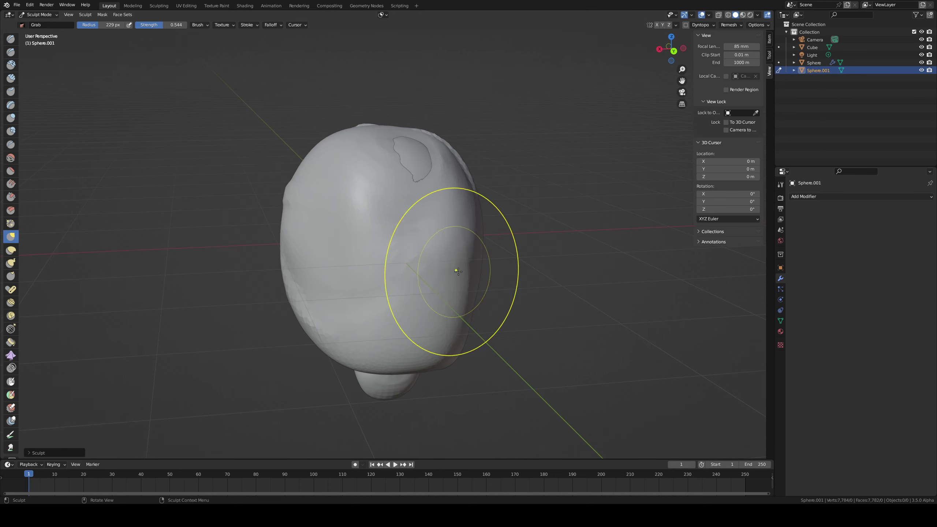
pyautogui.moveTo(446, 314)
pyautogui.mouseDown(button='middle')
pyautogui.moveTo(407, 236)
pyautogui.moveTo(313, 209)
pyautogui.mouseUp(button='middle')
# Step: Build up the right side hair from the crown down toward the lower back with Clay Strips at a 159 px radius
pyautogui.press('c')
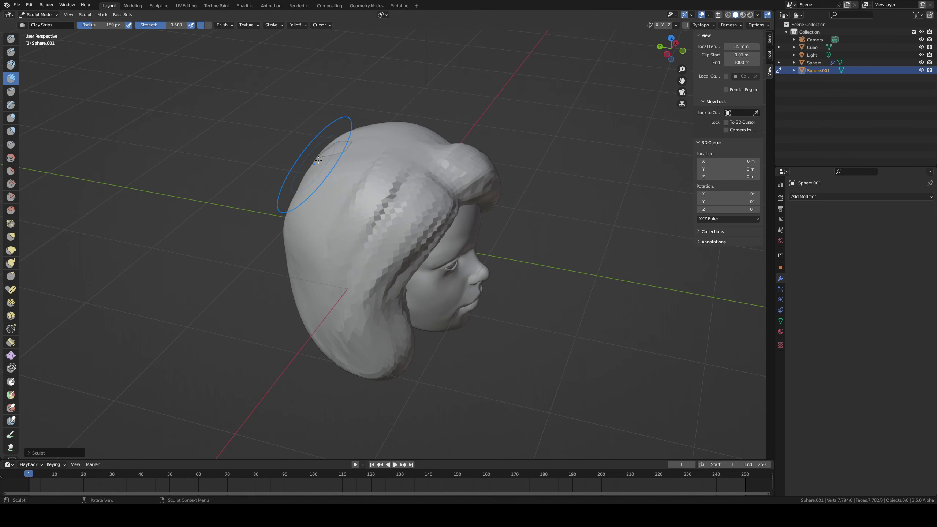
pyautogui.moveTo(356, 177)
pyautogui.mouseDown(button='middle')
pyautogui.moveTo(355, 156)
pyautogui.moveTo(369, 148)
pyautogui.mouseUp(button='middle')
pyautogui.moveTo(363, 176)
pyautogui.mouseDown()
pyautogui.moveTo(331, 247)
pyautogui.moveTo(337, 268)
pyautogui.mouseUp()
pyautogui.moveTo(365, 326)
pyautogui.mouseDown()
pyautogui.moveTo(341, 328)
pyautogui.moveTo(306, 279)
pyautogui.mouseUp()
pyautogui.moveTo(306, 279); pyautogui.dragTo(248, 226, button='middle')
pyautogui.moveTo(356, 220); pyautogui.dragTo(330, 226, button='middle')
pyautogui.moveTo(470, 248); pyautogui.dragTo(439, 255, button='middle')
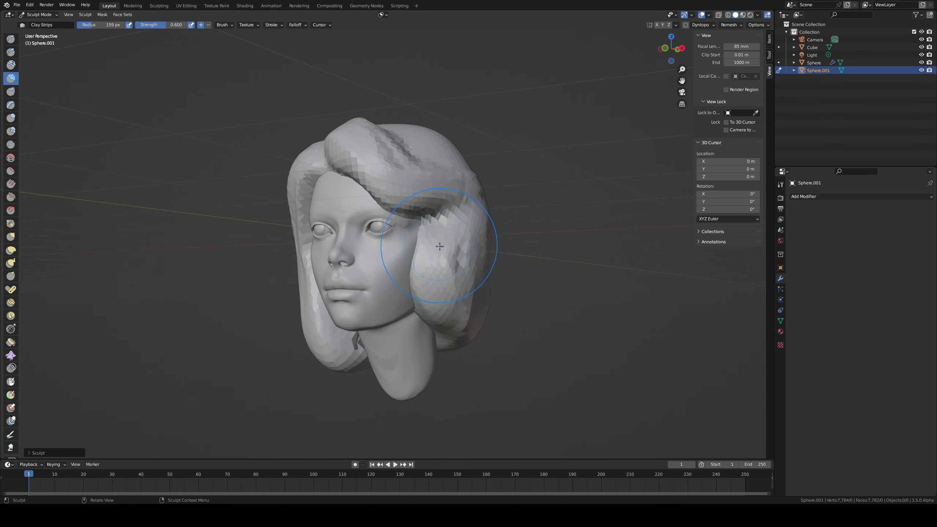
# Step: Undo the last stroke and add vertical volume to the lower left side hair with Clay Strips at a 101 px radius
pyautogui.hotkey('ctrl', 'z')
pyautogui.press('f')
pyautogui.click(426, 293)
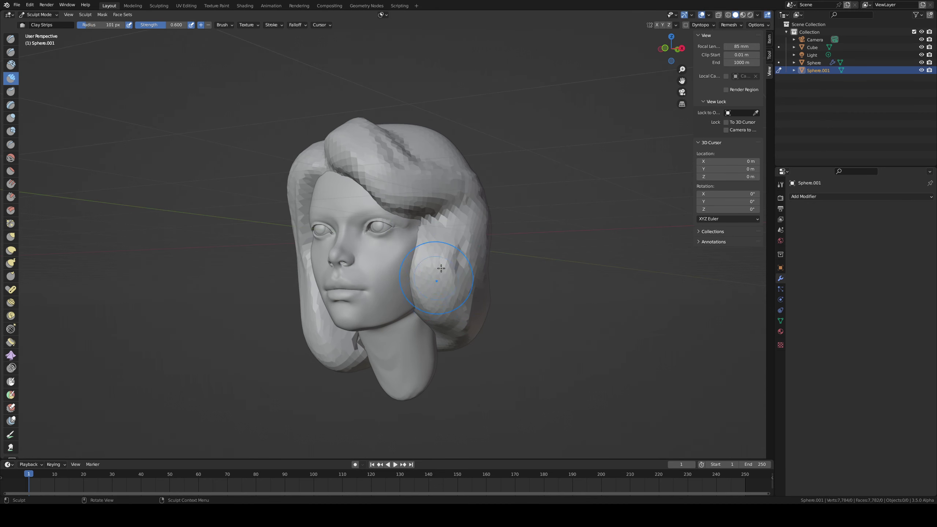
pyautogui.moveTo(436, 273); pyautogui.dragTo(445, 313)
pyautogui.moveTo(448, 259); pyautogui.dragTo(457, 323)
# Step: Tuck in the lower left side hair and push the back of the hair inward with Grab at a 219 px radius
pyautogui.press('d')
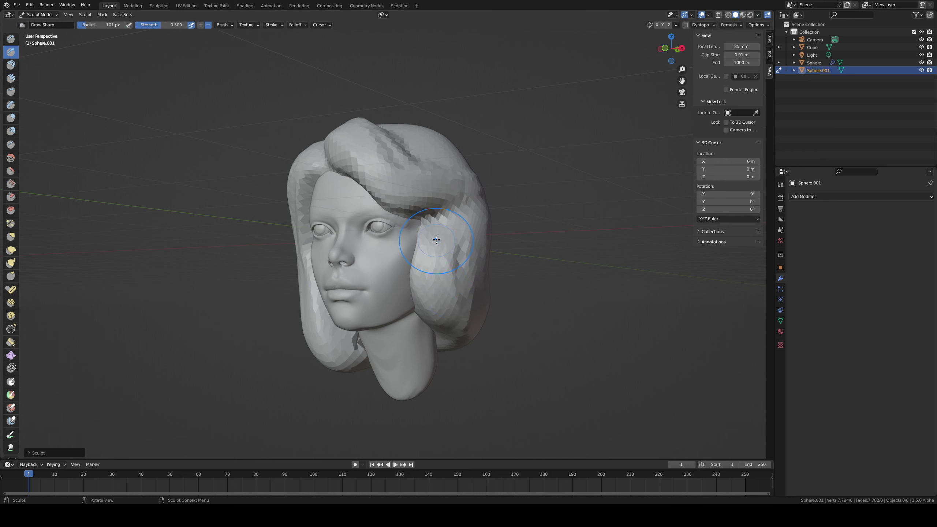
pyautogui.moveTo(434, 235)
pyautogui.mouseDown(button='middle')
pyautogui.moveTo(494, 272)
pyautogui.moveTo(471, 308)
pyautogui.mouseUp(button='middle')
pyautogui.press('g')
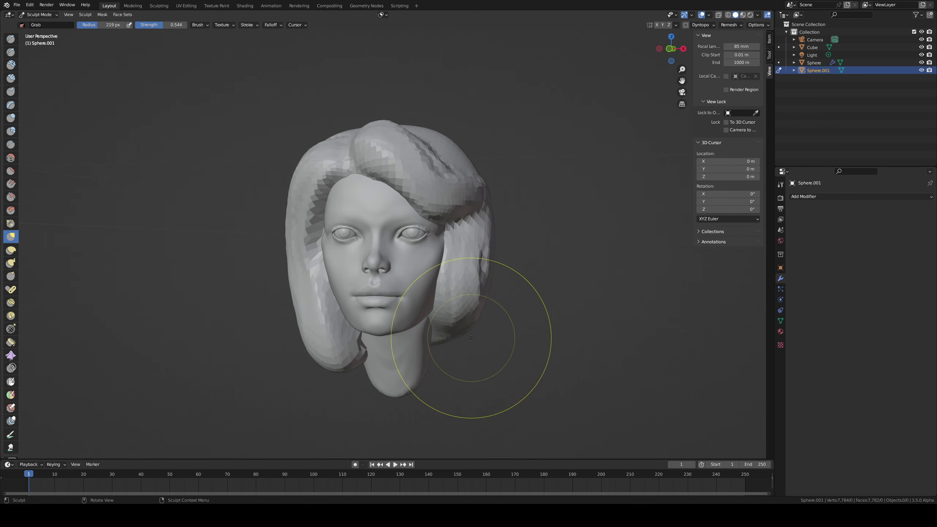
pyautogui.moveTo(463, 334); pyautogui.dragTo(462, 333)
pyautogui.moveTo(459, 328)
pyautogui.mouseDown(button='middle')
pyautogui.moveTo(373, 318)
pyautogui.moveTo(470, 335)
pyautogui.moveTo(492, 265)
pyautogui.moveTo(465, 275)
pyautogui.moveTo(467, 256)
pyautogui.mouseUp(button='middle')
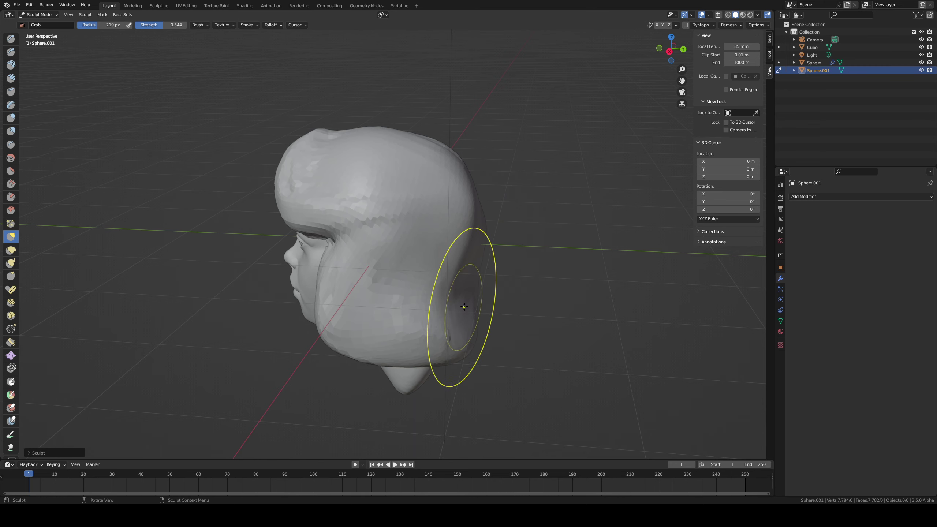
pyautogui.moveTo(464, 307)
pyautogui.mouseDown(button='middle')
pyautogui.moveTo(524, 275)
pyautogui.moveTo(476, 290)
pyautogui.mouseUp(button='middle')
pyautogui.moveTo(486, 273)
pyautogui.mouseDown(button='middle')
pyautogui.moveTo(313, 282)
pyautogui.moveTo(316, 267)
pyautogui.moveTo(382, 332)
pyautogui.moveTo(354, 302)
pyautogui.moveTo(251, 247)
pyautogui.mouseUp(button='middle')
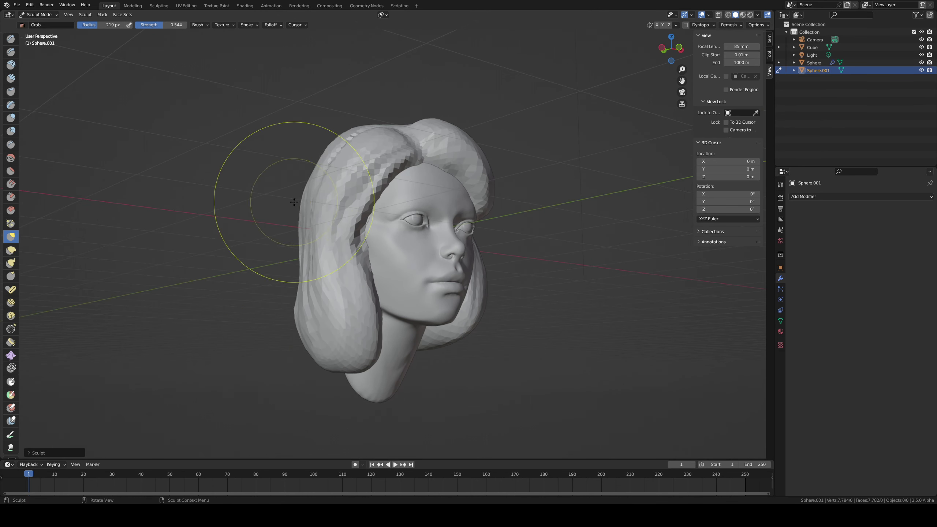
# Step: Refine the rear contour of the right side hair at mid-height with Grab at radii of 134 px and 175 px
pyautogui.moveTo(272, 199)
pyautogui.mouseDown(button='middle')
pyautogui.moveTo(341, 297)
pyautogui.moveTo(251, 272)
pyautogui.mouseUp(button='middle')
pyautogui.press('f')
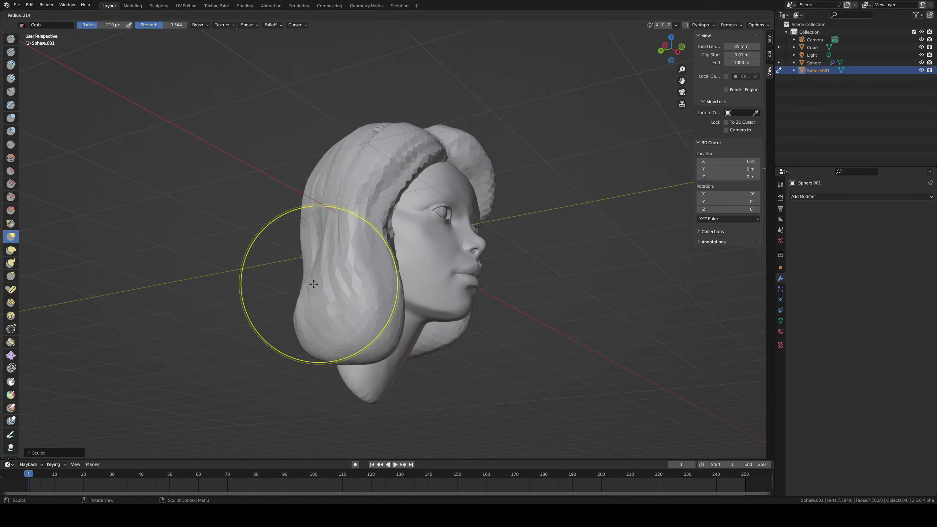
pyautogui.click(322, 274)
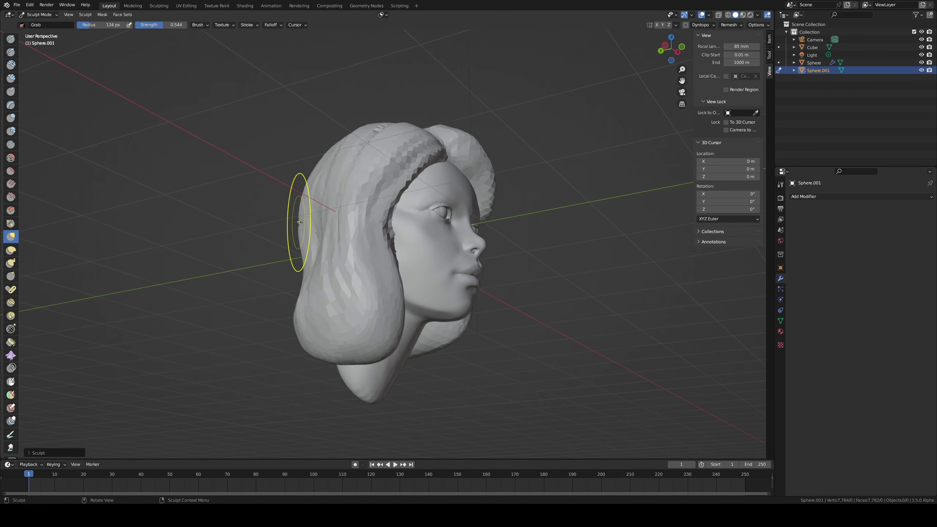
pyautogui.click(339, 283)
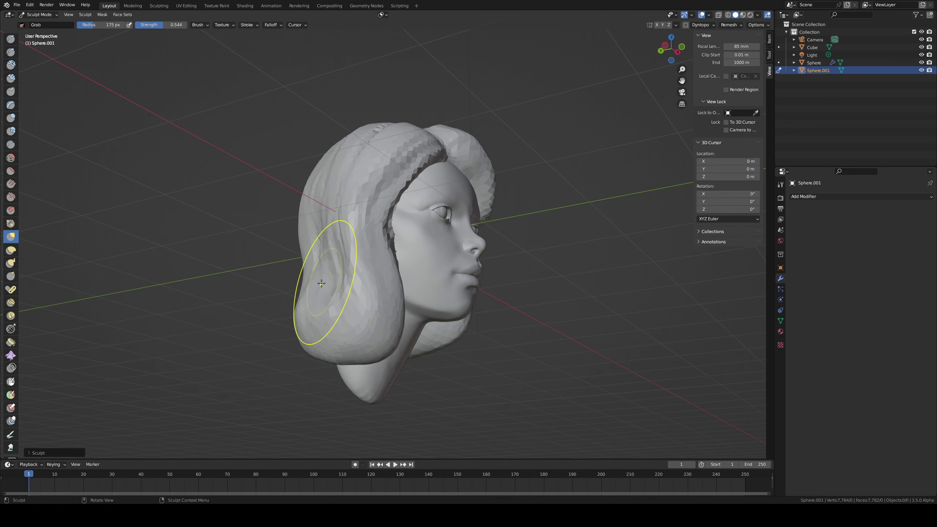
# Step: Adjust the lower outer edge of the right side hair from the front with Grab at a 164 px radius
pyautogui.press('KP_1')
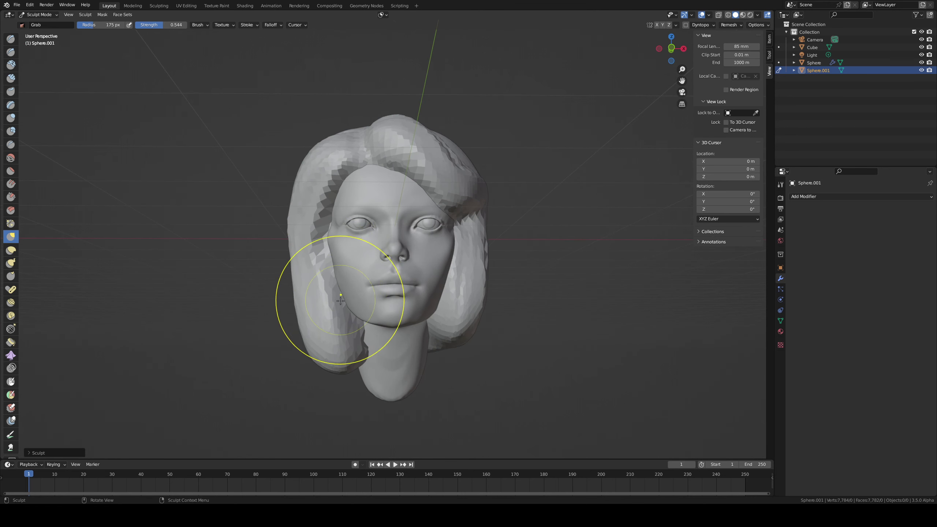
pyautogui.press('f')
pyautogui.click(316, 306)
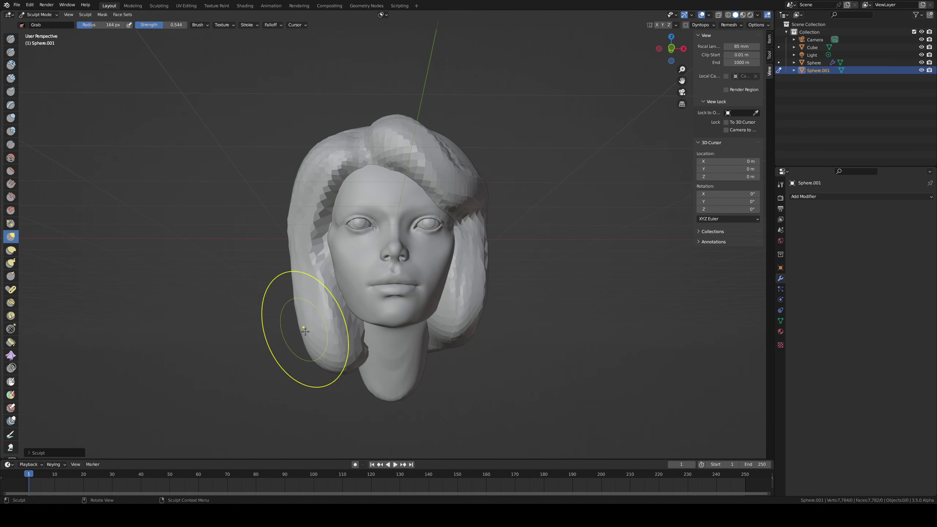
pyautogui.moveTo(291, 299); pyautogui.dragTo(377, 303, button='middle')
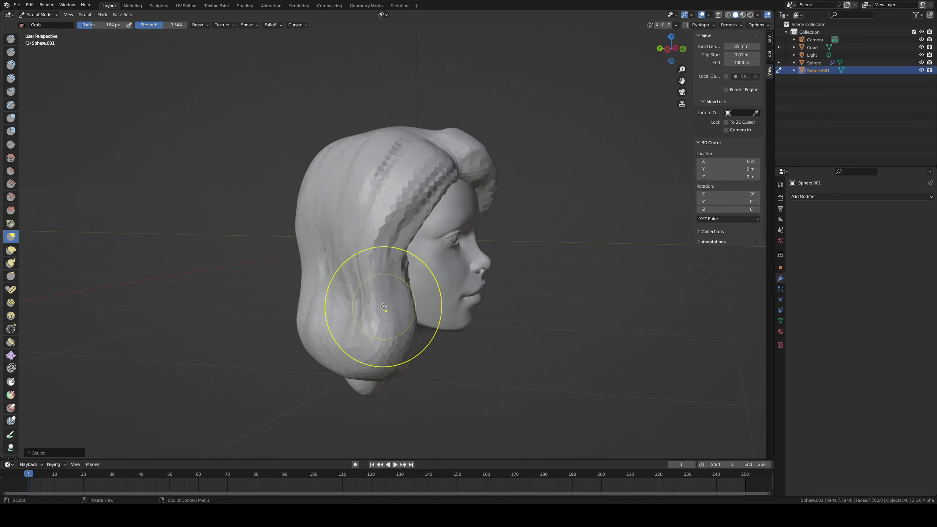
# Step: Fill out the lower right side hair with Clay Strips at a 131 px radius
pyautogui.press('c')
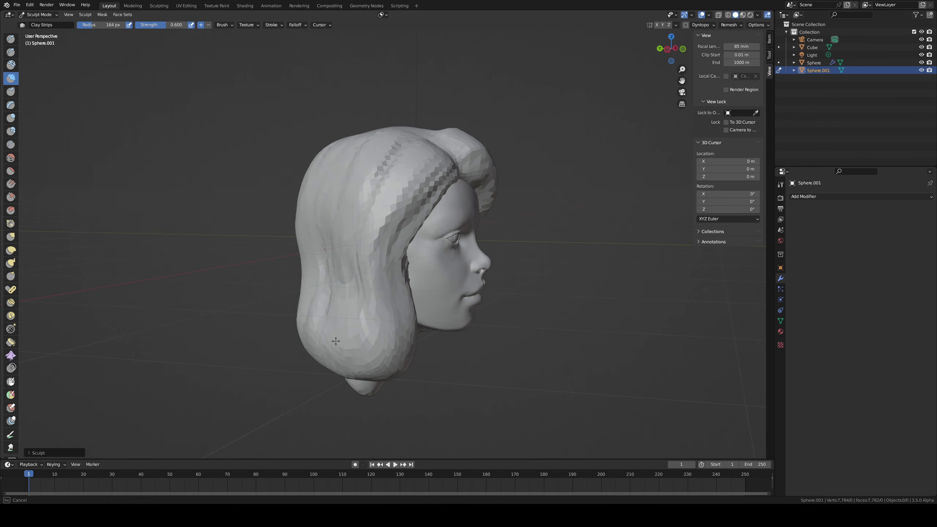
pyautogui.press('f')
pyautogui.click(338, 296)
pyautogui.moveTo(324, 352); pyautogui.dragTo(323, 358)
pyautogui.moveTo(323, 354)
pyautogui.mouseDown(button='middle')
pyautogui.moveTo(281, 338)
pyautogui.moveTo(246, 346)
pyautogui.mouseUp(button='middle')
# Step: Undo the coarse remesh and remesh the hair with a finer voxel size
pyautogui.moveTo(476, 240); pyautogui.dragTo(463, 245, button='middle')
pyautogui.hotkey('ctrl', 'z')
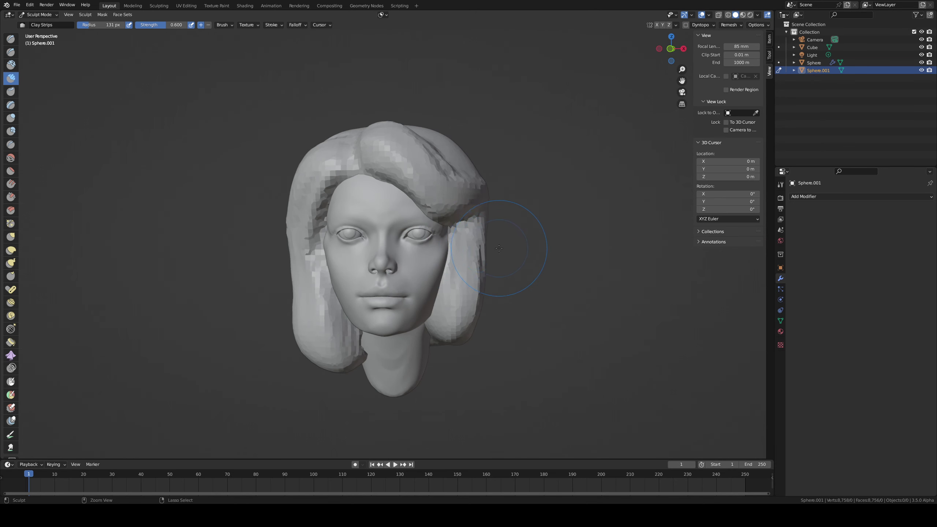
pyautogui.hotkey('shift', 'r')
pyautogui.keyDown('shift'); pyautogui.click(519, 262); pyautogui.keyUp('shift')
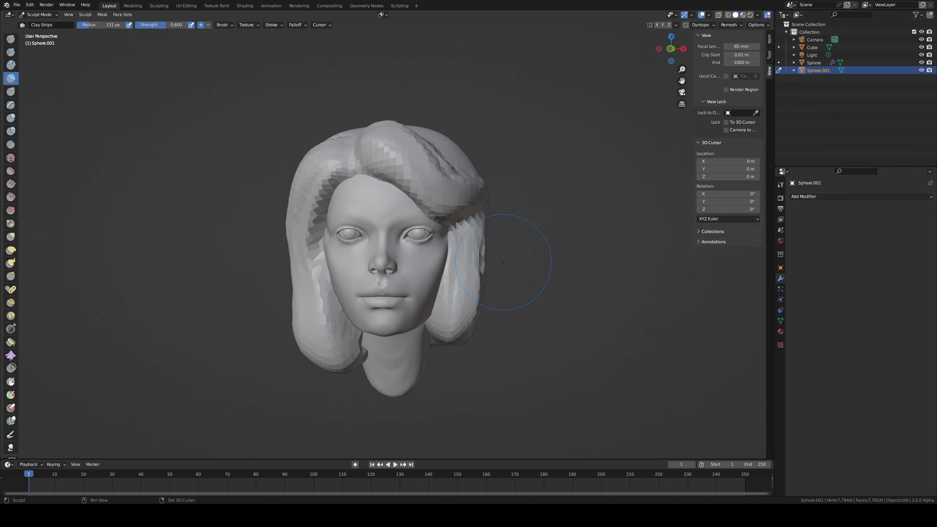
pyautogui.press('r')
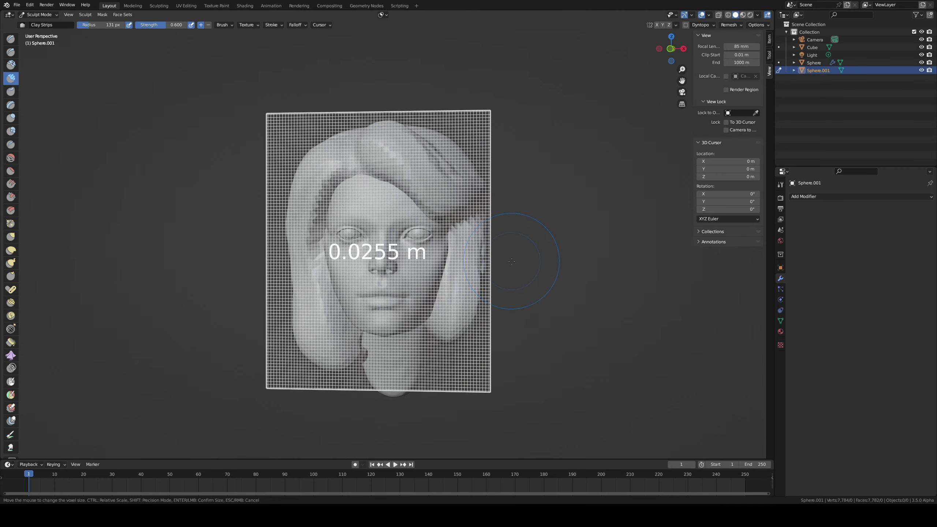
pyautogui.click(524, 261)
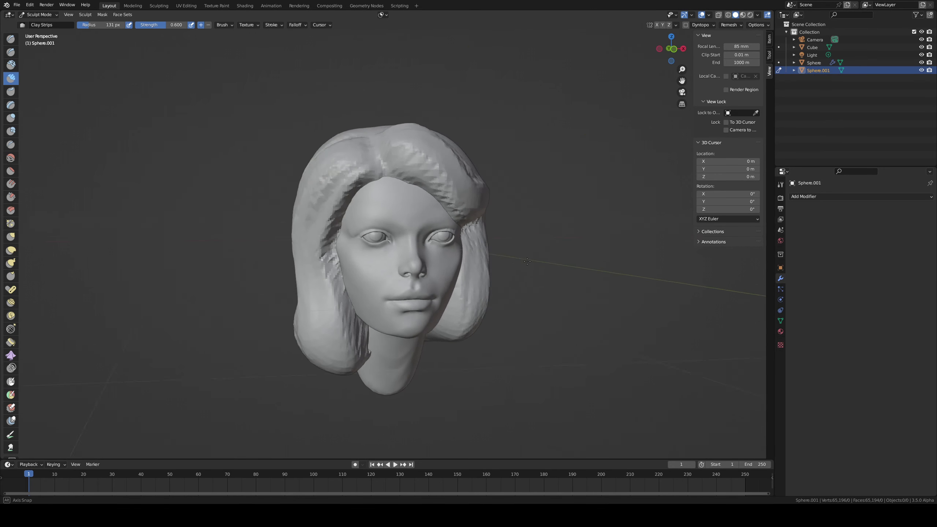
# Step: Smooth the whole hair mesh with the Mesh Filter set to Smooth at strength 1.000
pyautogui.moveTo(527, 261); pyautogui.dragTo(533, 263, button='middle')
pyautogui.moveTo(362, 161); pyautogui.dragTo(338, 167)
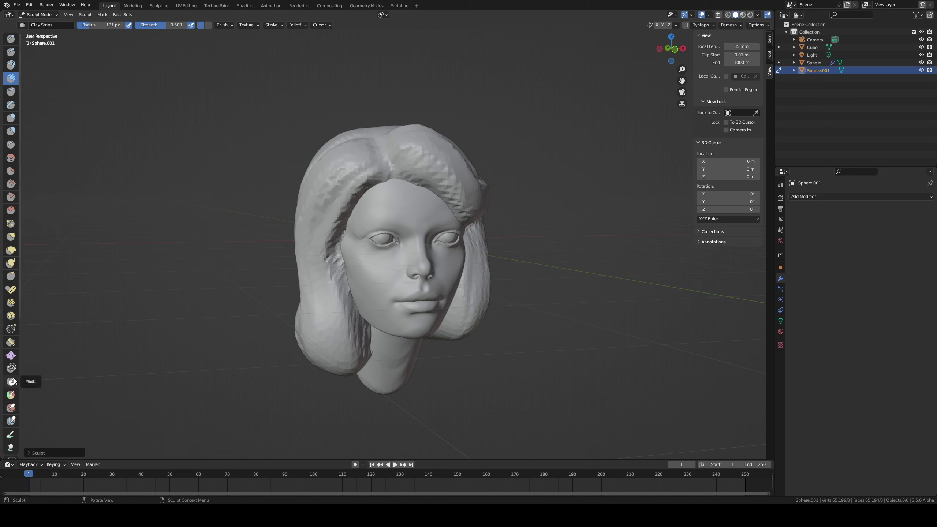
pyautogui.scroll(-5, 11, 382)
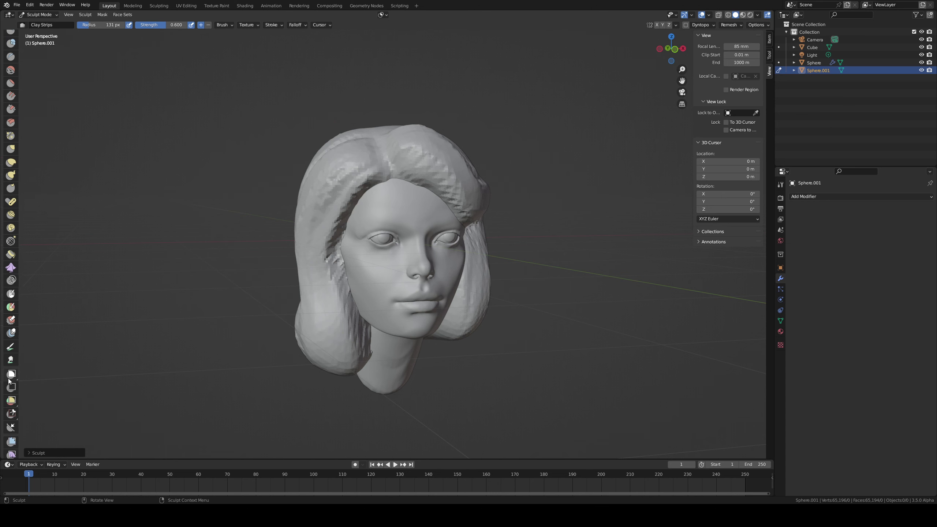
pyautogui.scroll(-4, 8, 382)
pyautogui.click(14, 369)
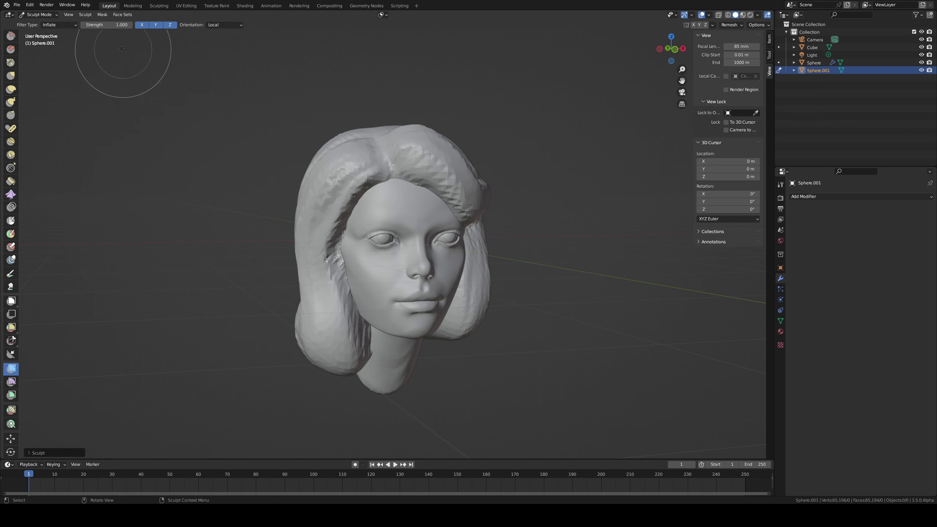
pyautogui.click(68, 25)
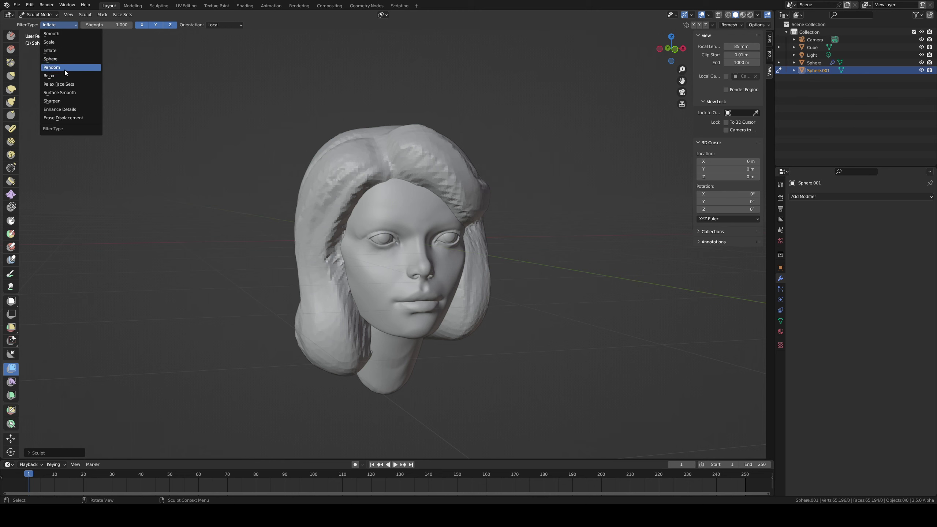
pyautogui.click(80, 101)
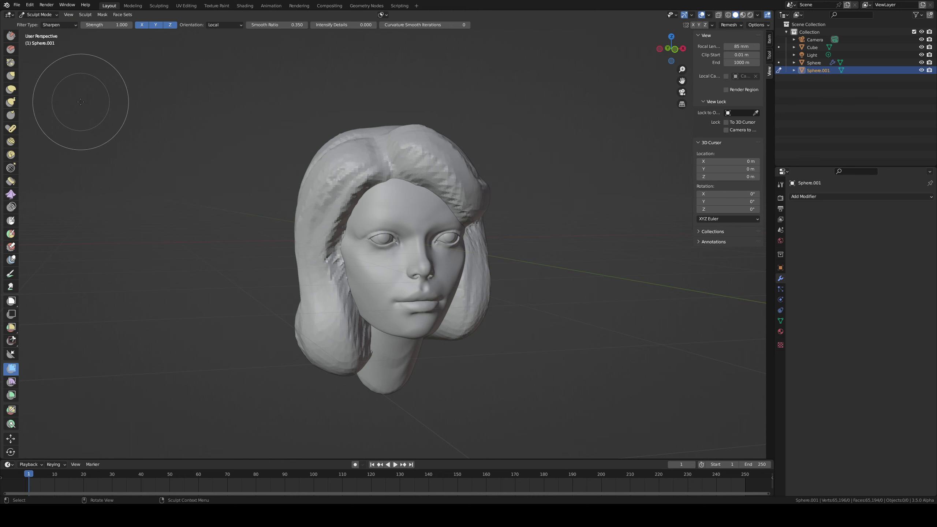
pyautogui.click(74, 26)
pyautogui.click(69, 35)
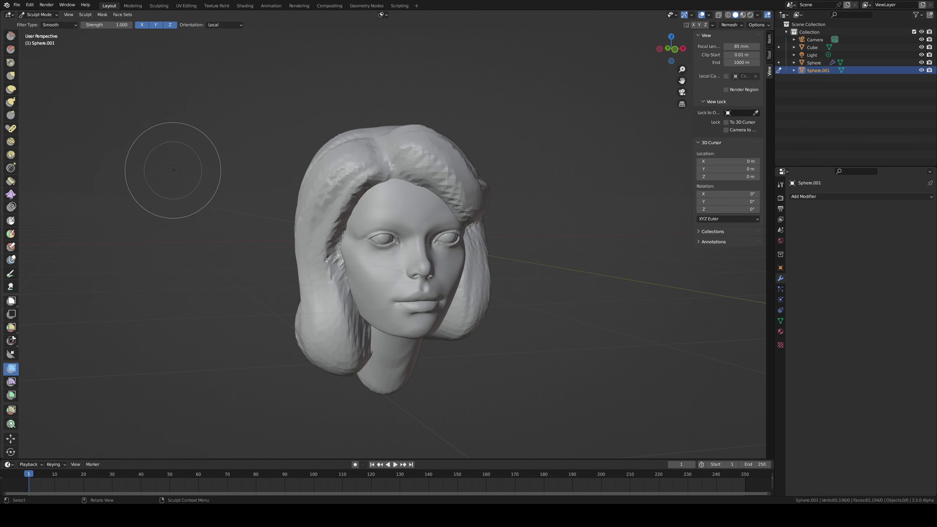
pyautogui.moveTo(313, 130)
pyautogui.mouseDown()
pyautogui.moveTo(334, 142)
pyautogui.moveTo(387, 125)
pyautogui.moveTo(669, 171)
pyautogui.mouseUp()
# Step: Even out the whole hair mesh with the Relax mesh filter and switch the filter type to Sharpen
pyautogui.click(56, 25)
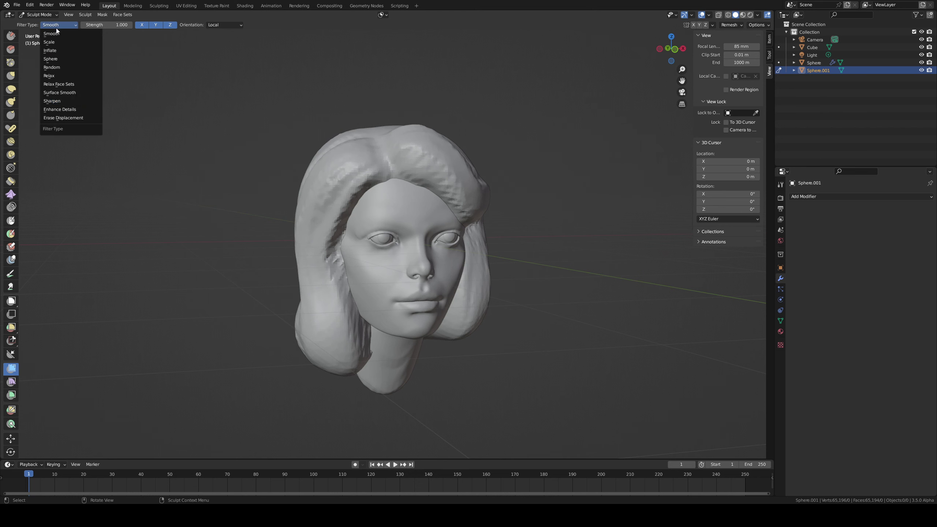
pyautogui.click(63, 77)
pyautogui.click(56, 25)
pyautogui.click(62, 100)
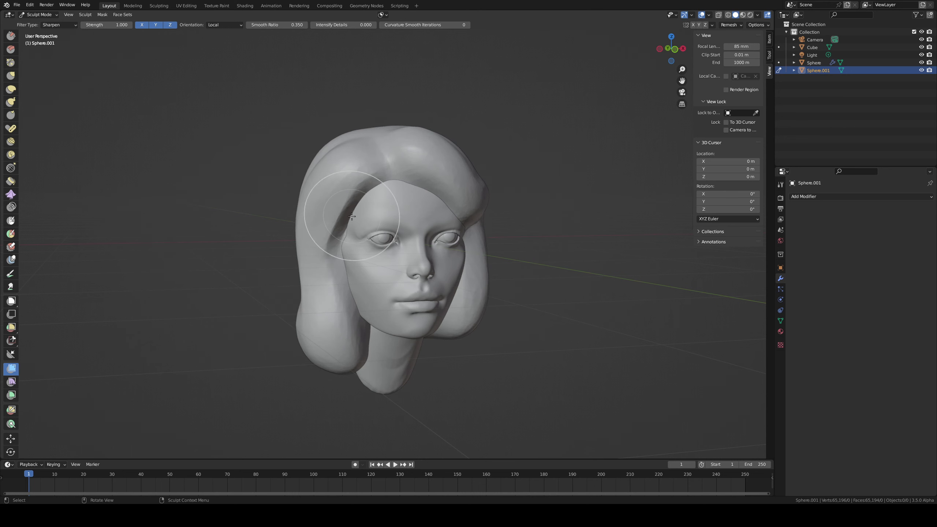
# Step: Try to carve the hair parting from the crown to the hairline with Draw Sharp
pyautogui.moveTo(637, 236); pyautogui.dragTo(209, 167, button='middle')
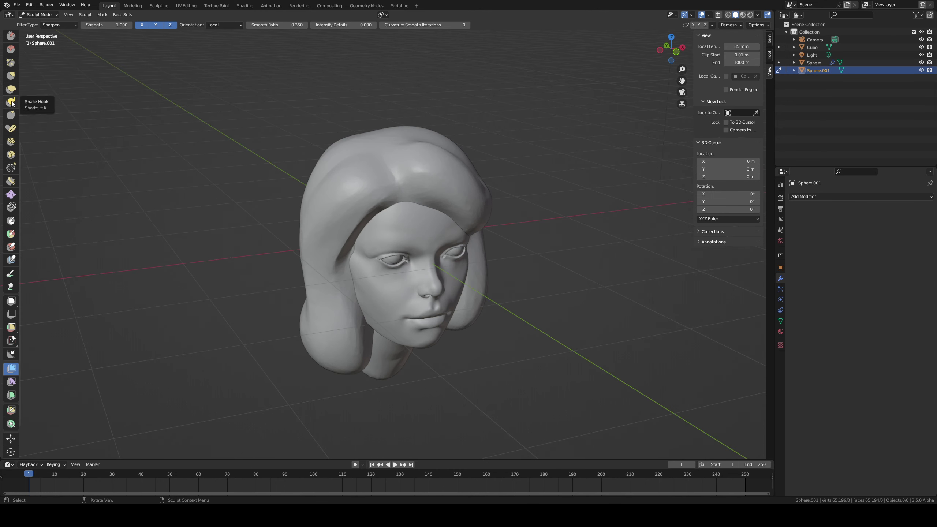
pyautogui.scroll(10, 12, 103)
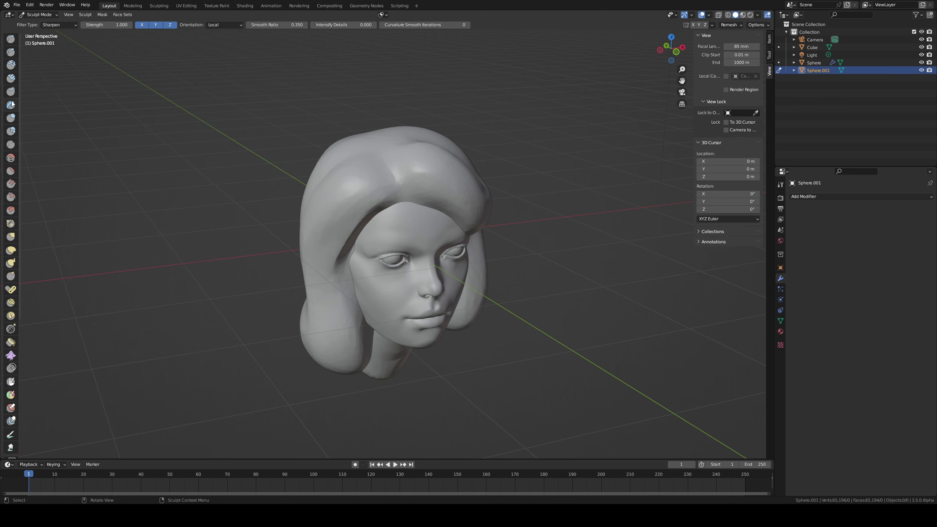
pyautogui.click(10, 78)
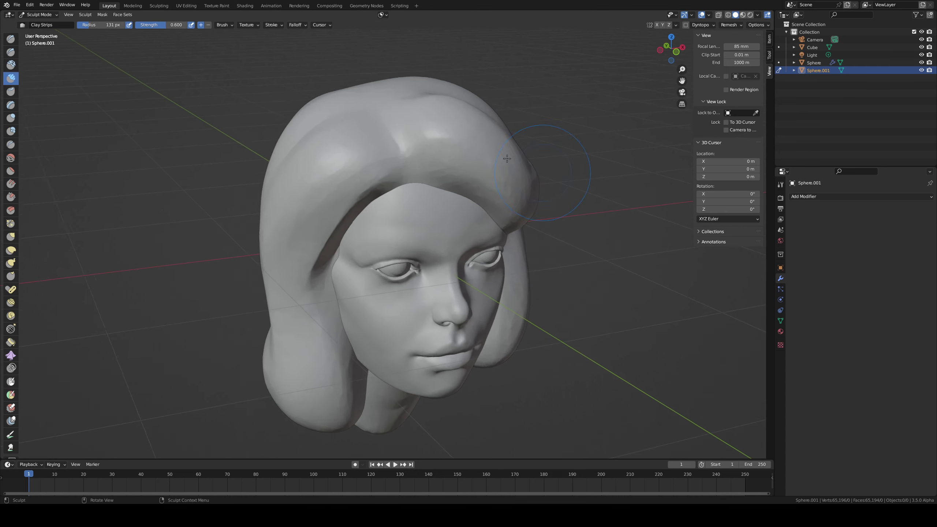
pyautogui.moveTo(522, 126); pyautogui.dragTo(397, 105, button='middle')
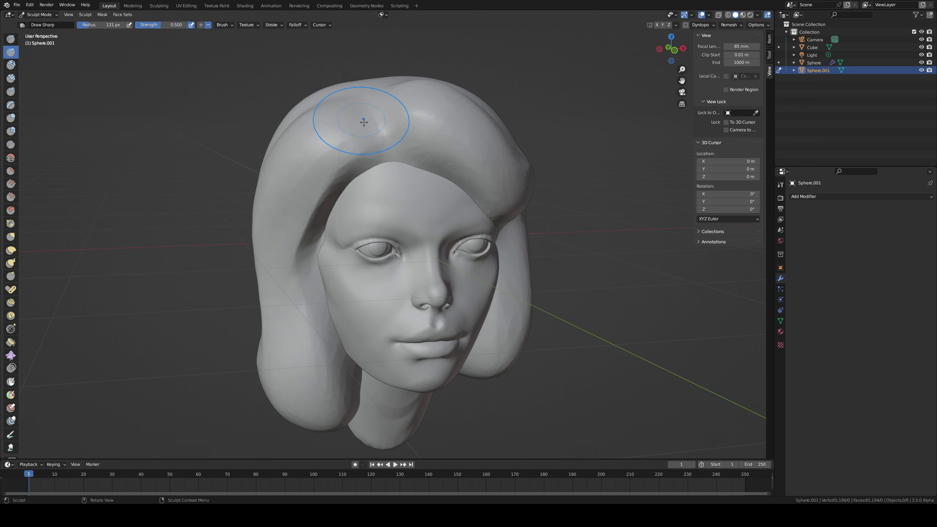
pyautogui.press('f')
pyautogui.click(365, 139)
pyautogui.moveTo(351, 77); pyautogui.dragTo(392, 168)
pyautogui.hotkey('ctrl', 'z')
# Step: Carve the parting crease down to the hairline with Draw Sharp at a 91 px radius and remesh the hair
pyautogui.press('f')
pyautogui.click(366, 125)
pyautogui.moveTo(357, 97); pyautogui.dragTo(396, 158)
pyautogui.moveTo(385, 142)
pyautogui.mouseDown(button='middle')
pyautogui.moveTo(383, 109)
pyautogui.moveTo(395, 163)
pyautogui.mouseUp(button='middle')
pyautogui.hotkey('ctrl', 'r')
# Step: Pull the hair at the hairline end of the parting into shape with Grab at a 141 px radius
pyautogui.click(10, 79)
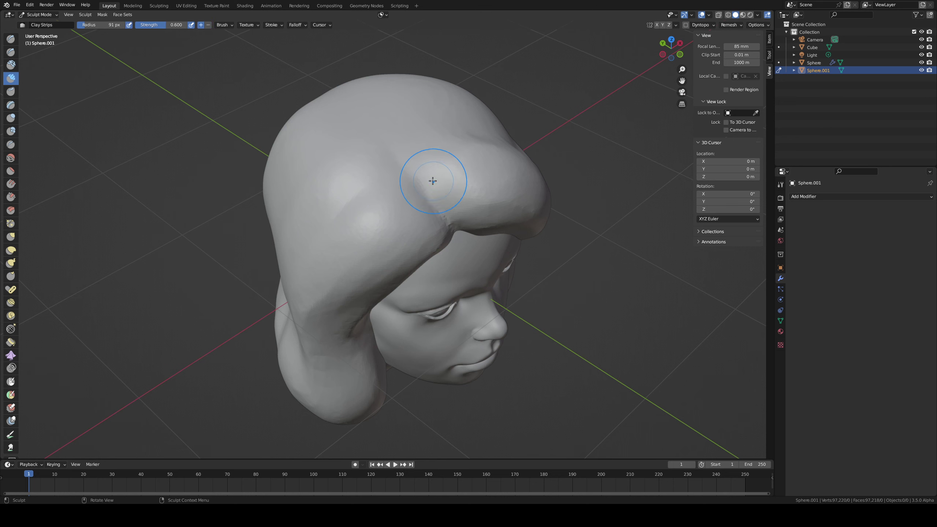
pyautogui.moveTo(446, 188)
pyautogui.mouseDown(button='middle')
pyautogui.moveTo(439, 125)
pyautogui.moveTo(488, 149)
pyautogui.mouseUp(button='middle')
pyautogui.press('g')
pyautogui.press('f')
pyautogui.click(494, 182)
pyautogui.moveTo(493, 184); pyautogui.dragTo(506, 189, button='middle')
pyautogui.moveTo(507, 189); pyautogui.dragTo(488, 181)
pyautogui.moveTo(488, 182); pyautogui.dragTo(494, 179)
pyautogui.moveTo(493, 179); pyautogui.dragTo(497, 182)
pyautogui.moveTo(492, 178)
pyautogui.mouseDown(button='middle')
pyautogui.moveTo(472, 171)
pyautogui.moveTo(495, 186)
pyautogui.mouseUp(button='middle')
pyautogui.hotkey('ctrl', 'z')
pyautogui.moveTo(504, 186); pyautogui.dragTo(495, 178)
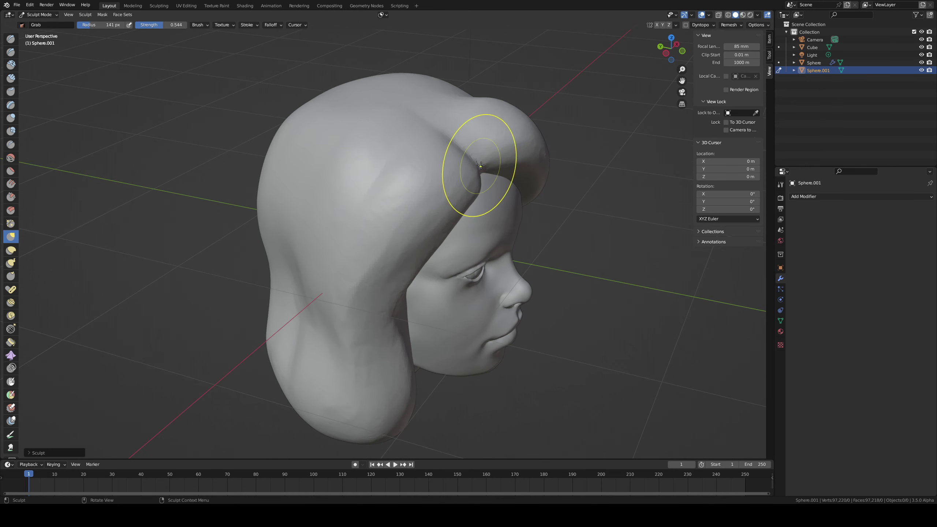
# Step: Sharpen the crease where the fringe root meets the parting with Draw Sharp at a 96 px radius
pyautogui.press('1')
pyautogui.press('f')
pyautogui.click(525, 161)
pyautogui.moveTo(511, 149); pyautogui.dragTo(439, 120, button='middle')
pyautogui.press('f')
pyautogui.click(433, 116)
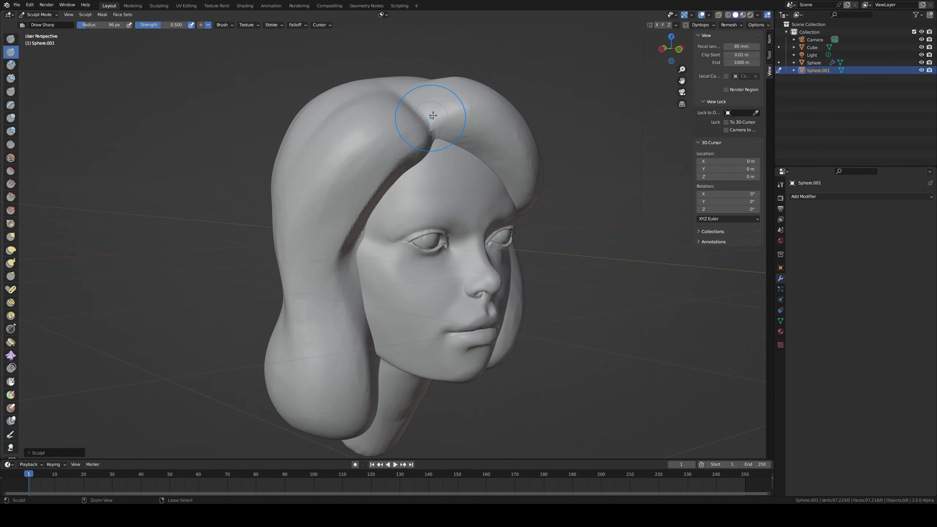
pyautogui.moveTo(500, 111); pyautogui.dragTo(410, 108, button='middle')
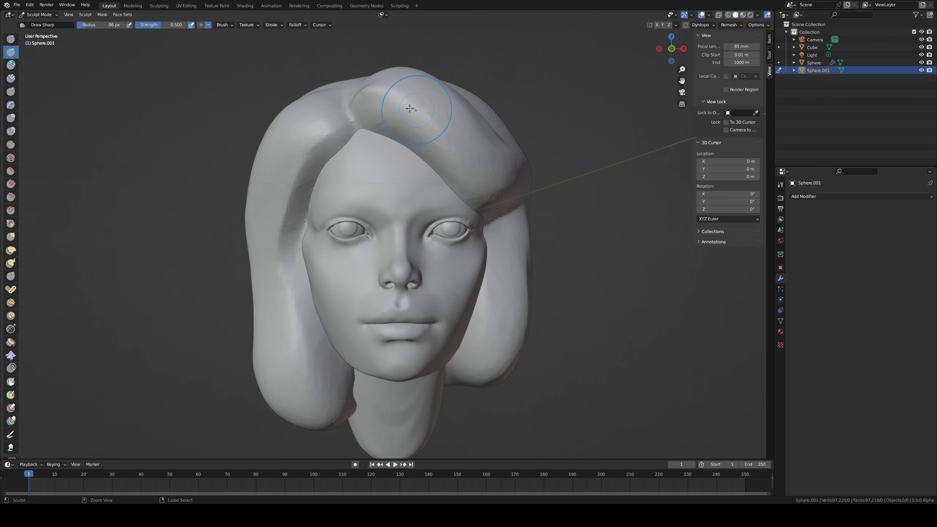
pyautogui.moveTo(362, 94); pyautogui.dragTo(372, 88)
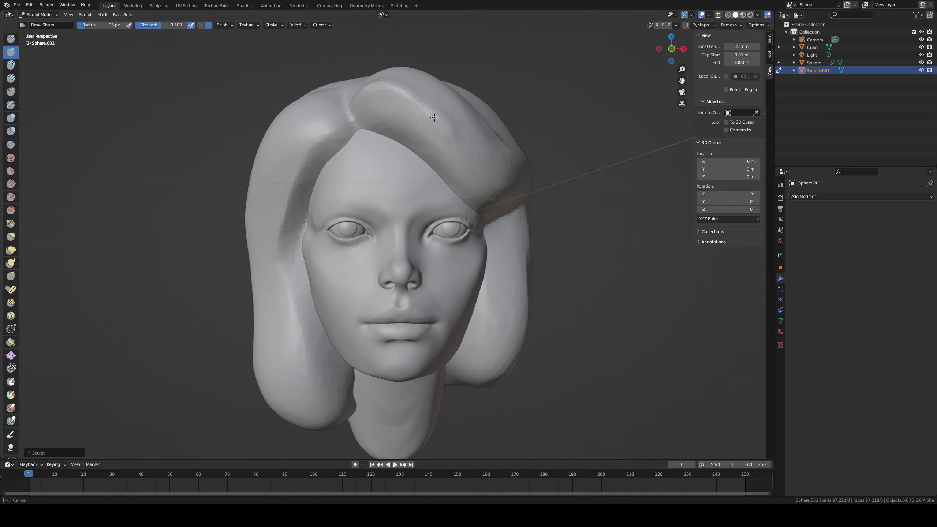
# Step: Define the lower edge of the swept fringe from the forehead to the temple with Draw Sharp
pyautogui.moveTo(482, 151); pyautogui.dragTo(399, 158, button='middle')
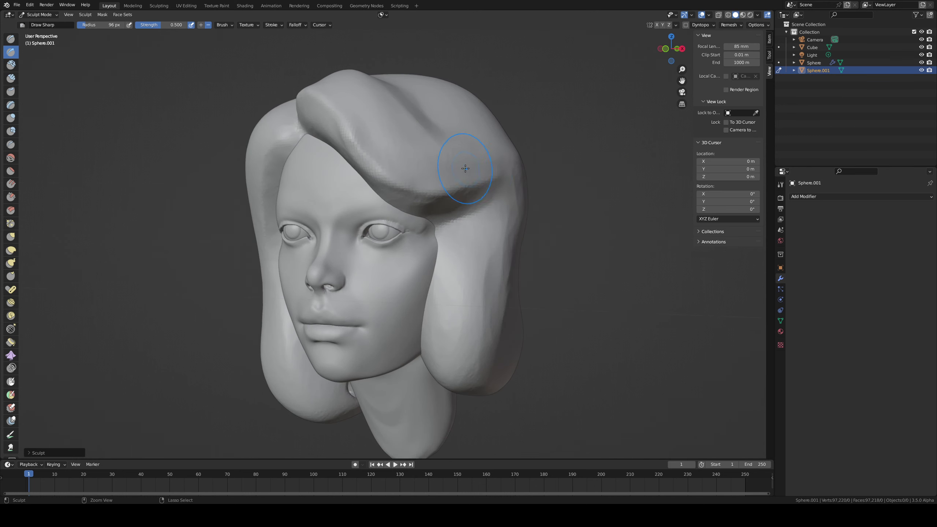
pyautogui.moveTo(453, 193); pyautogui.dragTo(393, 146, button='middle')
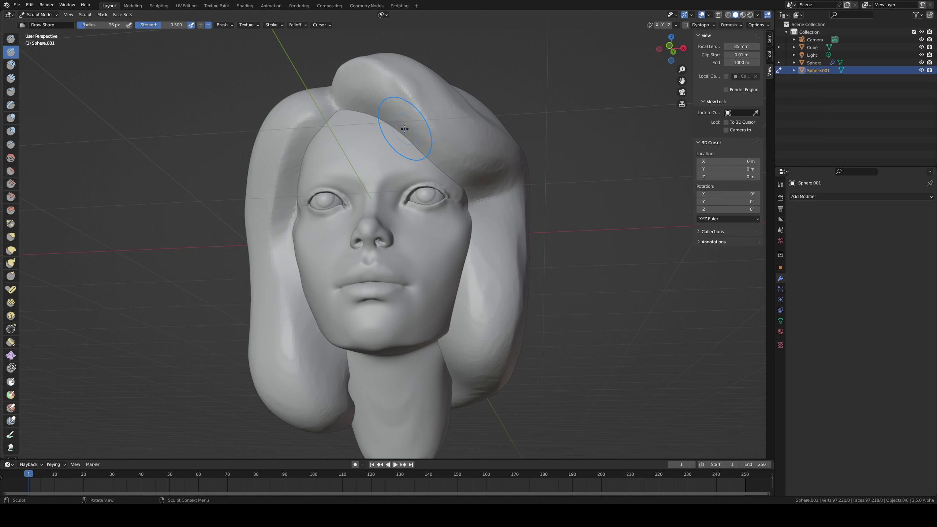
pyautogui.moveTo(408, 135); pyautogui.dragTo(459, 174)
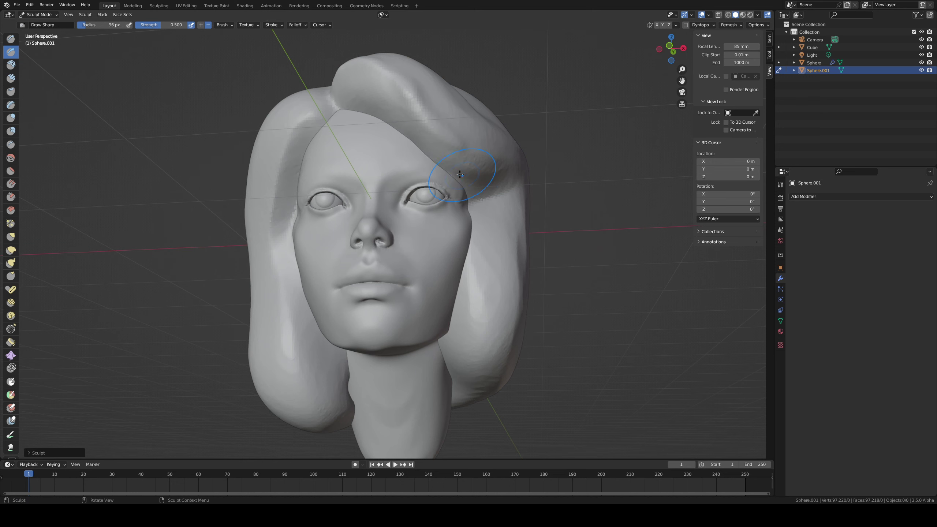
# Step: Build up the end of the swept fringe over the temple with Clay Strips at a 110 px radius
pyautogui.press('g')
pyautogui.moveTo(481, 197)
pyautogui.mouseDown(button='middle')
pyautogui.moveTo(420, 202)
pyautogui.moveTo(396, 178)
pyautogui.mouseUp(button='middle')
pyautogui.press('f')
pyautogui.click(461, 200)
pyautogui.press('f')
pyautogui.click(502, 205)
pyautogui.press('d')
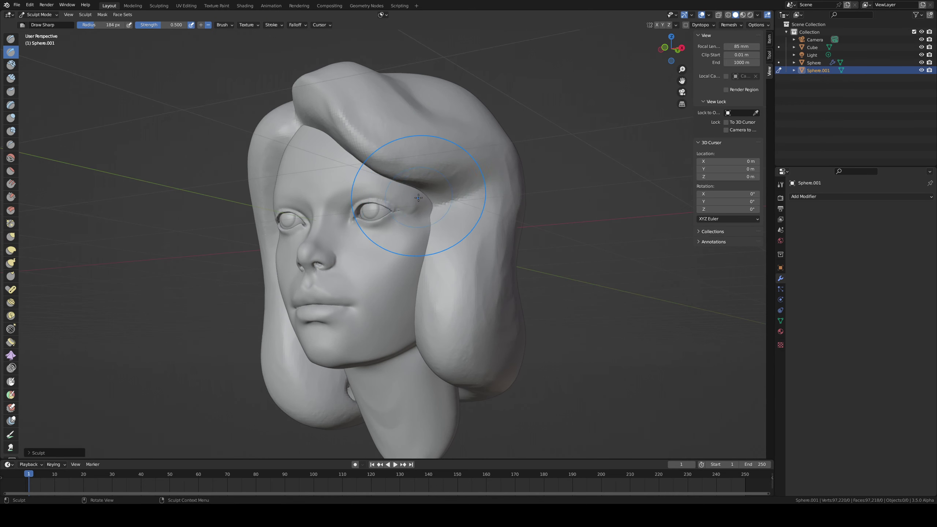
pyautogui.press('f')
pyautogui.click(412, 195)
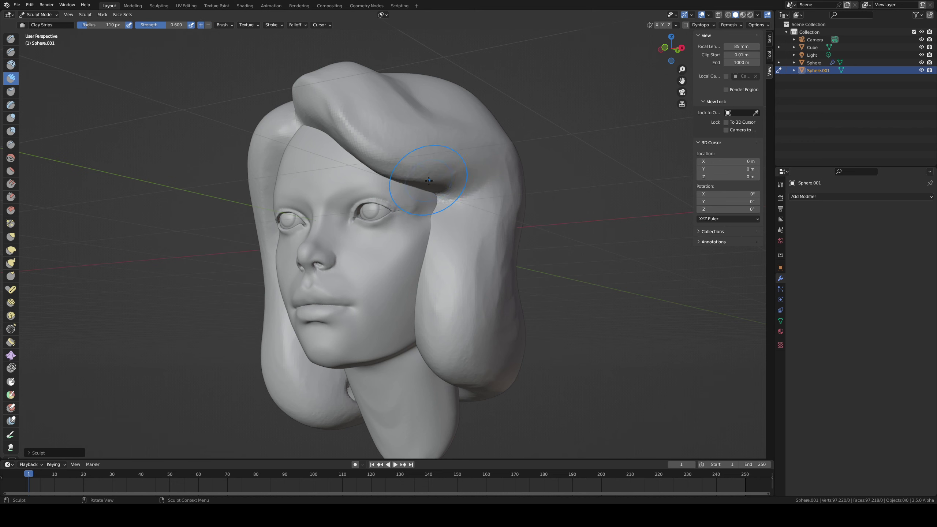
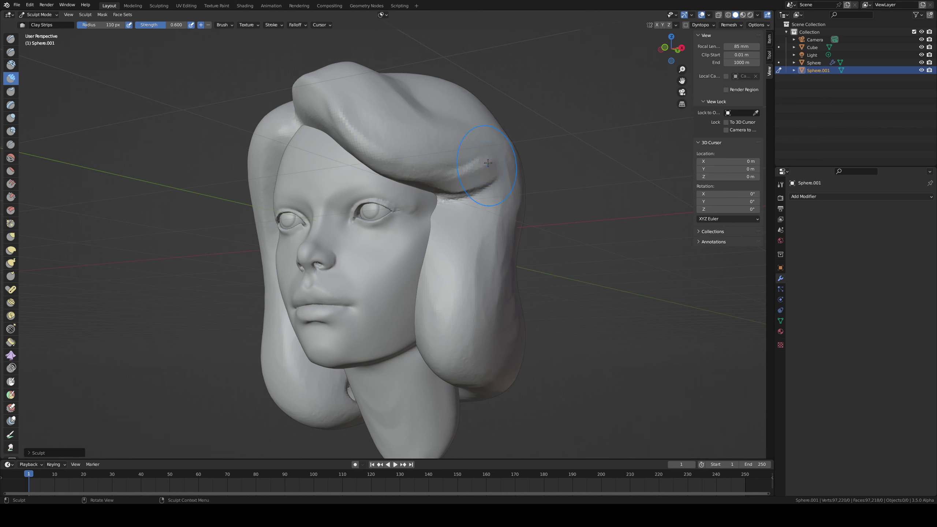
pyautogui.moveTo(487, 163)
pyautogui.mouseDown(button='middle')
pyautogui.moveTo(389, 192)
pyautogui.moveTo(407, 153)
pyautogui.mouseUp(button='middle')
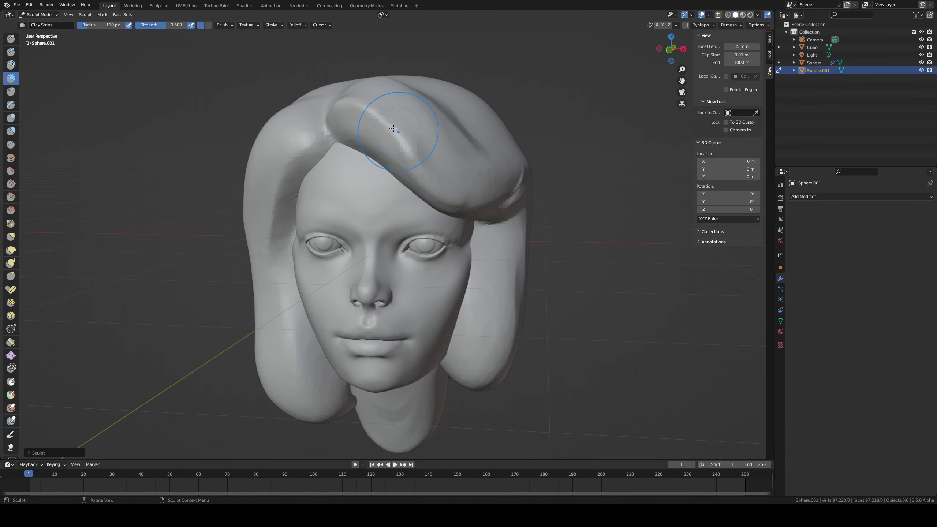
# Step: Flatten the ridge along the front of the fringe with Scrape/Peaks at a 110 px radius and 0.700 strength
pyautogui.hotkey('shift', 't')
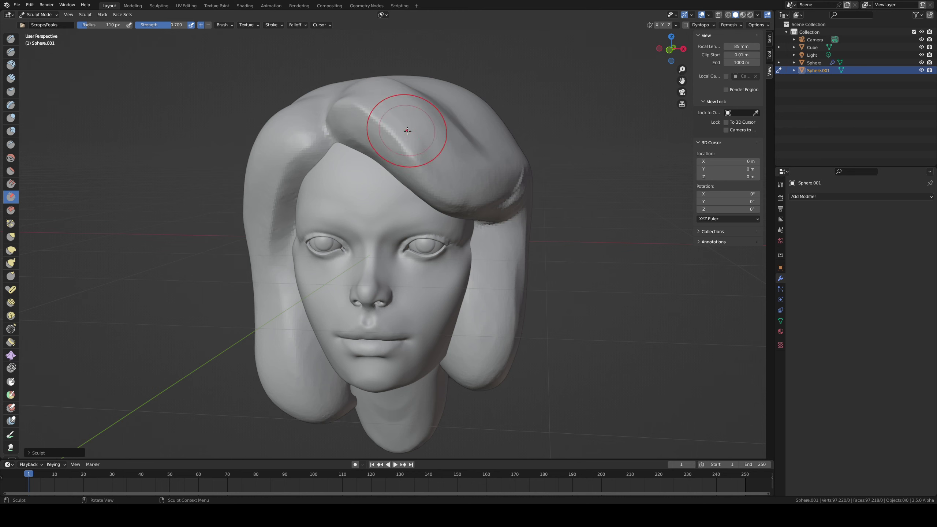
pyautogui.moveTo(442, 133); pyautogui.dragTo(474, 118, button='middle')
pyautogui.press('d')
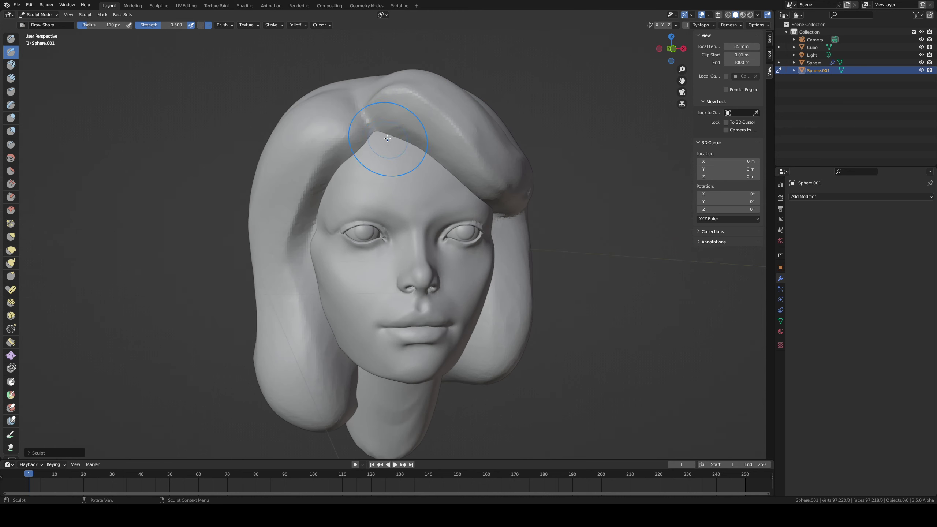
pyautogui.moveTo(429, 148)
pyautogui.mouseDown(button='middle')
pyautogui.moveTo(391, 134)
pyautogui.moveTo(419, 151)
pyautogui.mouseUp(button='middle')
# Step: Add volume to the fringe root beside the parting with Clay Strips at a 125 px radius
pyautogui.press('g')
pyautogui.press('f')
pyautogui.click(409, 155)
pyautogui.press('c')
pyautogui.moveTo(419, 178)
pyautogui.mouseDown()
pyautogui.moveTo(469, 180)
pyautogui.moveTo(410, 184)
pyautogui.moveTo(465, 188)
pyautogui.moveTo(448, 150)
pyautogui.mouseUp()
pyautogui.moveTo(449, 149); pyautogui.dragTo(366, 85, button='middle')
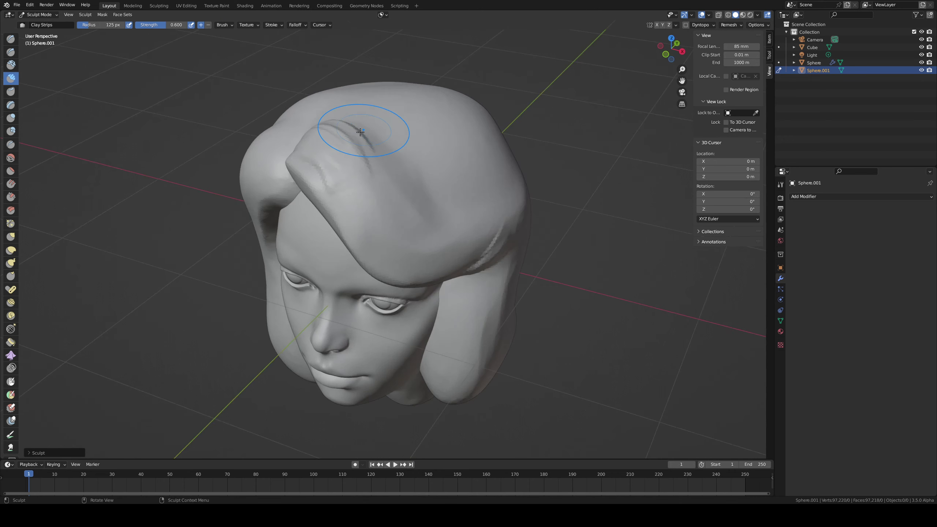
# Step: Carve a crease along the back edge of the fringe with Draw Sharp at a 125 px radius
pyautogui.moveTo(417, 191); pyautogui.dragTo(372, 176, button='middle')
pyautogui.click(10, 52)
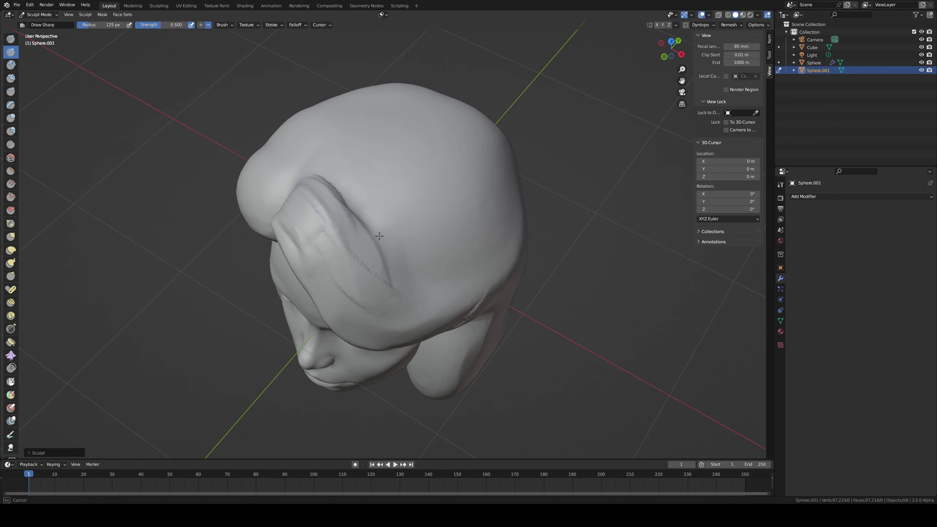
pyautogui.moveTo(397, 230)
pyautogui.mouseDown(button='middle')
pyautogui.moveTo(440, 170)
pyautogui.moveTo(397, 162)
pyautogui.mouseUp(button='middle')
# Step: Layer hair strands over the crown behind the fringe with Clay Strips at a 153 px radius
pyautogui.press('c')
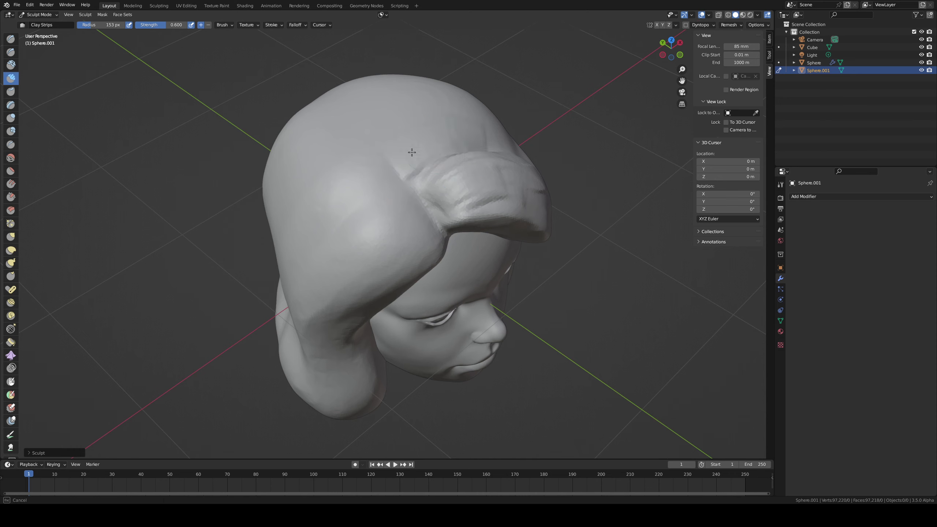
pyautogui.moveTo(487, 128); pyautogui.dragTo(424, 103, button='middle')
pyautogui.keyDown('shift'); pyautogui.moveTo(424, 103); pyautogui.dragTo(434, 191, button='middle'); pyautogui.keyUp('shift')
pyautogui.press('d')
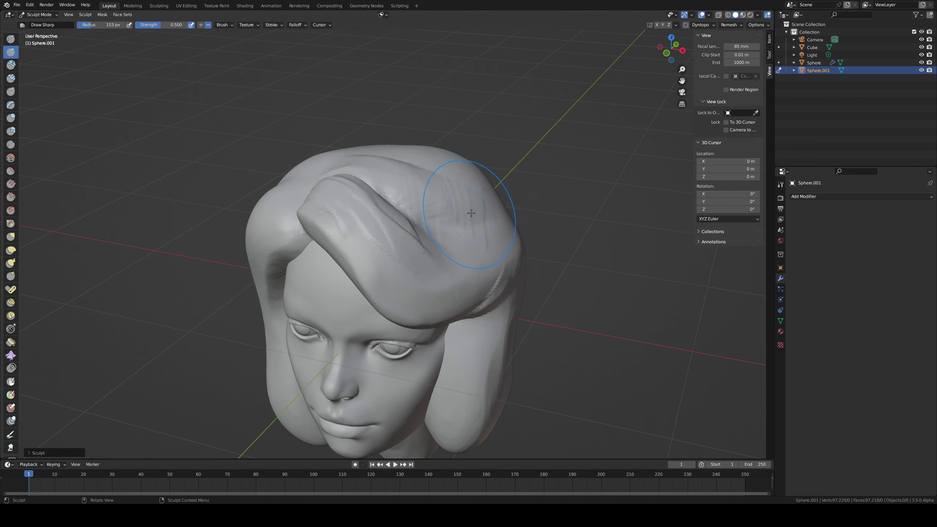
pyautogui.press('g')
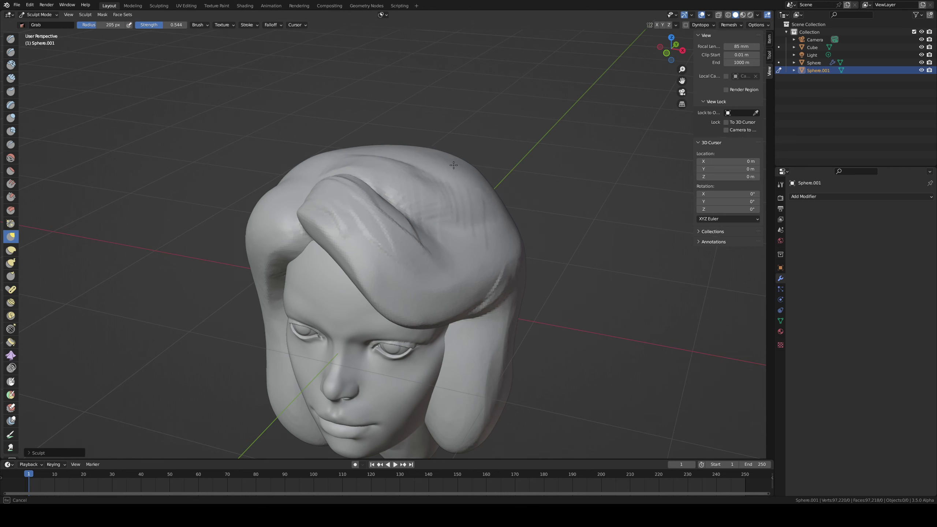
pyautogui.moveTo(456, 163); pyautogui.dragTo(424, 201, button='middle')
# Step: Try to lay broad strands down the side of the head with Clay Strips at a 187 px radius
pyautogui.press('f')
pyautogui.click(564, 200)
pyautogui.press('c')
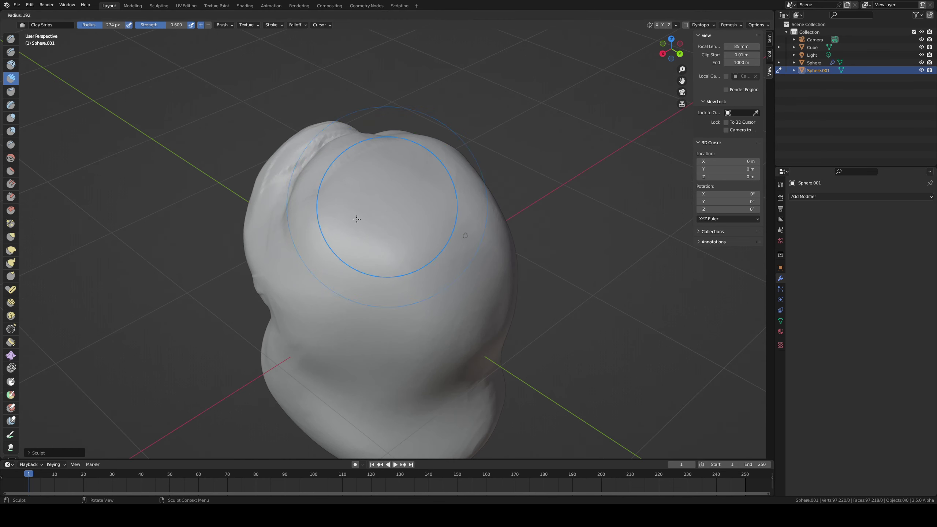
pyautogui.moveTo(338, 266); pyautogui.dragTo(356, 184, button='middle')
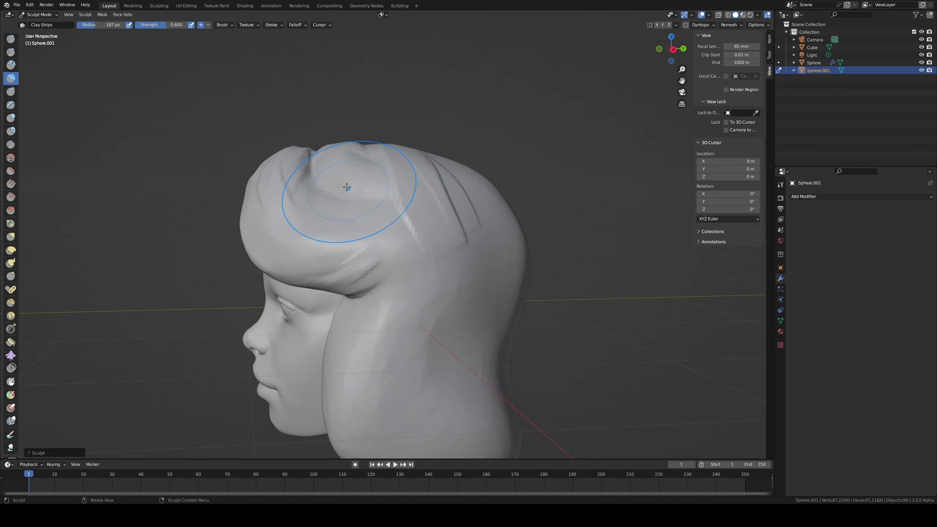
pyautogui.moveTo(410, 203); pyautogui.dragTo(413, 206, button='middle')
pyautogui.hotkey('ctrl', 'z')
# Step: Add strands sweeping from the parting across the fringe with Clay Strips at a 130 px radius
pyautogui.press('f')
pyautogui.click(432, 200)
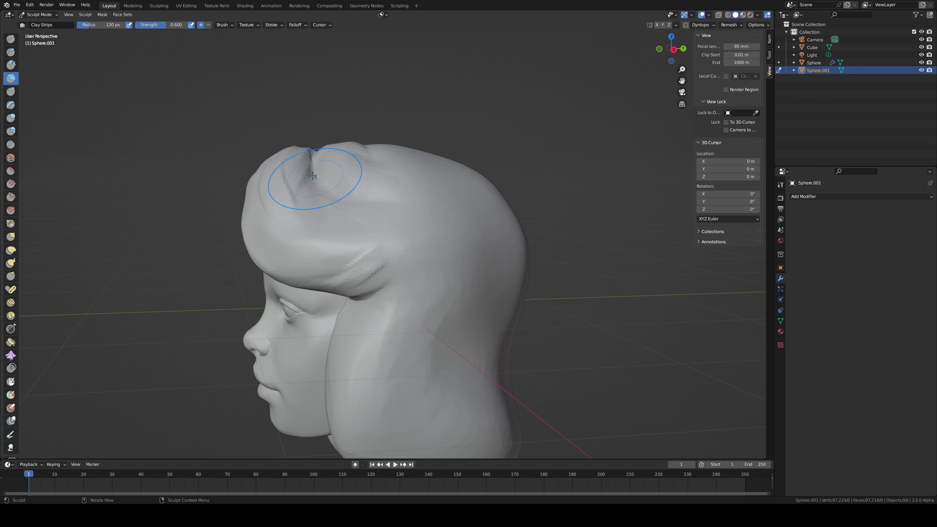
pyautogui.moveTo(314, 178); pyautogui.dragTo(315, 183)
pyautogui.moveTo(314, 184); pyautogui.dragTo(374, 203, button='middle')
pyautogui.moveTo(385, 179); pyautogui.dragTo(394, 210)
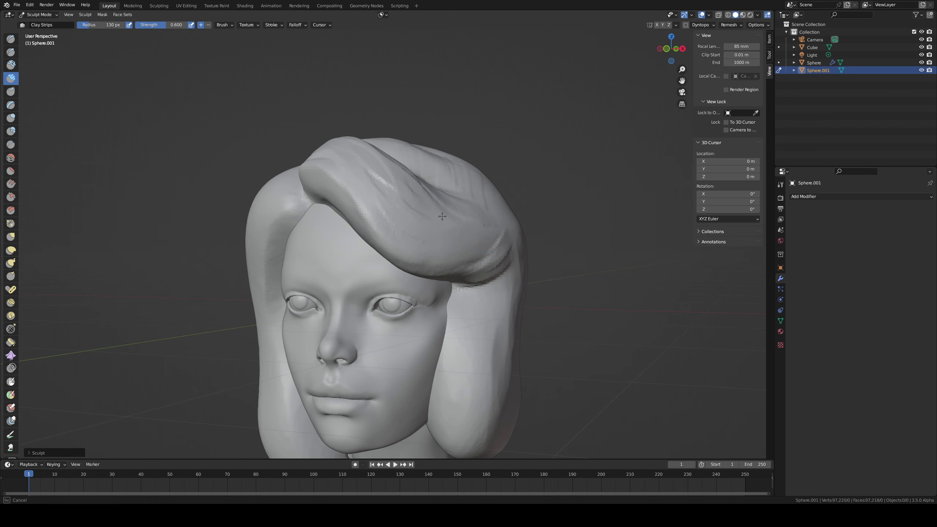
# Step: Recess the underside of the fringe at the top of the forehead with Draw Sharp
pyautogui.moveTo(360, 188)
pyautogui.mouseDown(button='middle')
pyautogui.moveTo(380, 175)
pyautogui.moveTo(361, 160)
pyautogui.moveTo(376, 151)
pyautogui.mouseUp(button='middle')
pyautogui.press('f')
pyautogui.click(388, 180)
pyautogui.press('d')
pyautogui.moveTo(392, 178)
pyautogui.mouseDown()
pyautogui.moveTo(426, 195)
pyautogui.moveTo(398, 174)
pyautogui.mouseUp()
# Step: Lay strands along the fringe from its root down to the temple with Clay Strips at a 104 px radius
pyautogui.press('c')
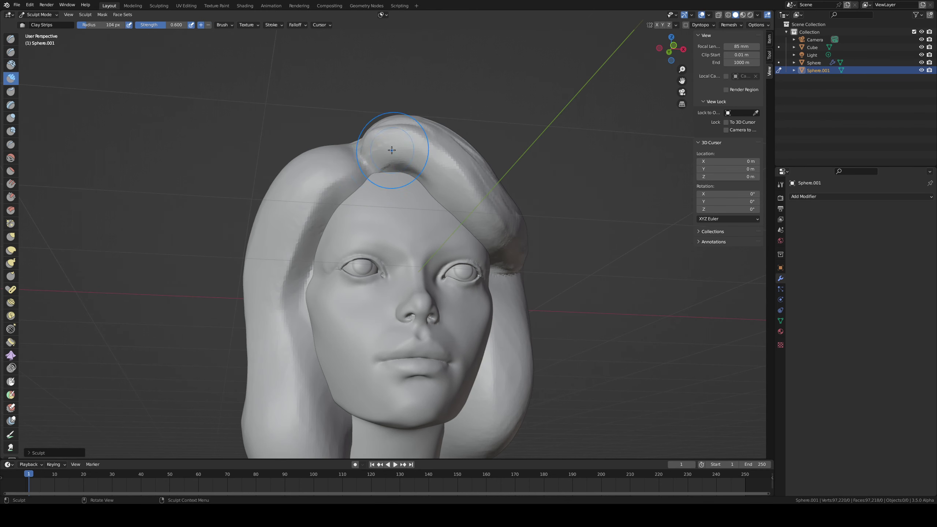
pyautogui.moveTo(377, 134)
pyautogui.mouseDown()
pyautogui.moveTo(397, 163)
pyautogui.moveTo(460, 212)
pyautogui.mouseUp()
pyautogui.moveTo(448, 201); pyautogui.dragTo(410, 195, button='middle')
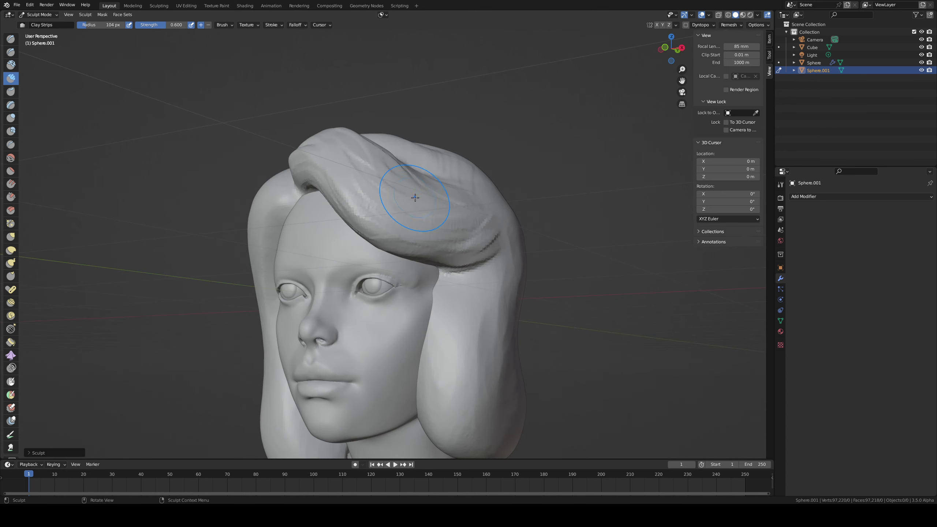
# Step: Try to add strands down the side hair below the fringe with Clay Strips at a 152 px radius
pyautogui.press(']')
pyautogui.press(']')
pyautogui.press(']')
pyautogui.press(']')
pyautogui.moveTo(484, 321)
pyautogui.mouseDown()
pyautogui.moveTo(506, 387)
pyautogui.moveTo(478, 335)
pyautogui.moveTo(488, 373)
pyautogui.mouseUp()
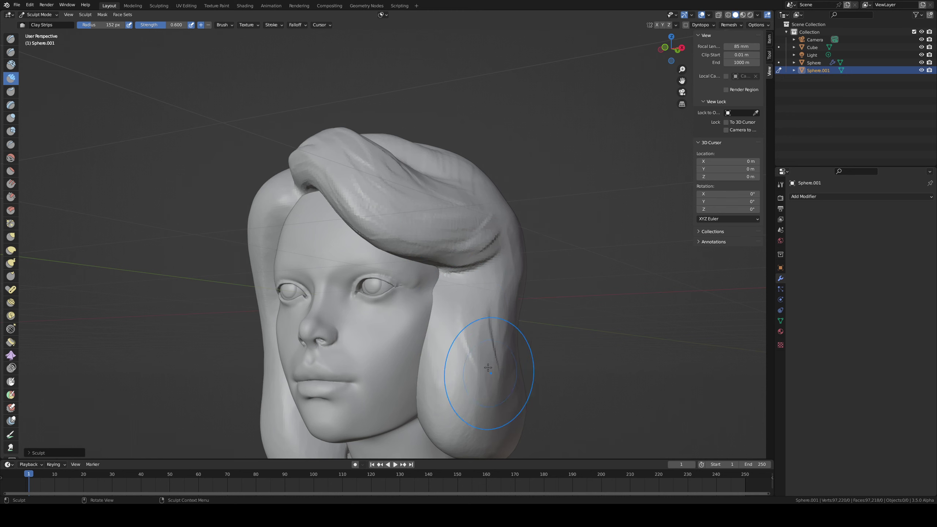
pyautogui.moveTo(444, 331)
pyautogui.mouseDown()
pyautogui.moveTo(452, 399)
pyautogui.moveTo(444, 395)
pyautogui.mouseUp()
pyautogui.moveTo(439, 377)
pyautogui.mouseDown(button='middle')
pyautogui.moveTo(470, 369)
pyautogui.moveTo(456, 381)
pyautogui.mouseUp(button='middle')
pyautogui.scroll(-2, 470, 369)
pyautogui.hotkey('ctrl', 'z')
pyautogui.hotkey('ctrl', 'z')
pyautogui.moveTo(446, 283); pyautogui.dragTo(467, 340)
pyautogui.hotkey('ctrl', 'z')
# Step: Add finer strands down the side hair below the fringe with Clay Strips at a 98 px radius
pyautogui.press('[')
pyautogui.press('[')
pyautogui.press('[')
pyautogui.press('[')
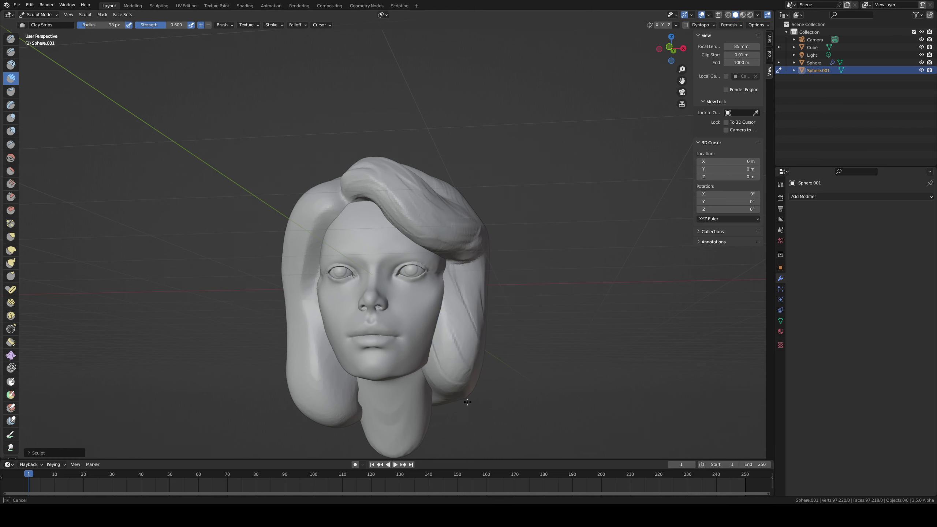
# Step: Adjust the outer silhouette of the side hair beside the fringe with Grab at about a 140 px radius
pyautogui.press('g')
pyautogui.moveTo(477, 299); pyautogui.dragTo(491, 261, button='middle')
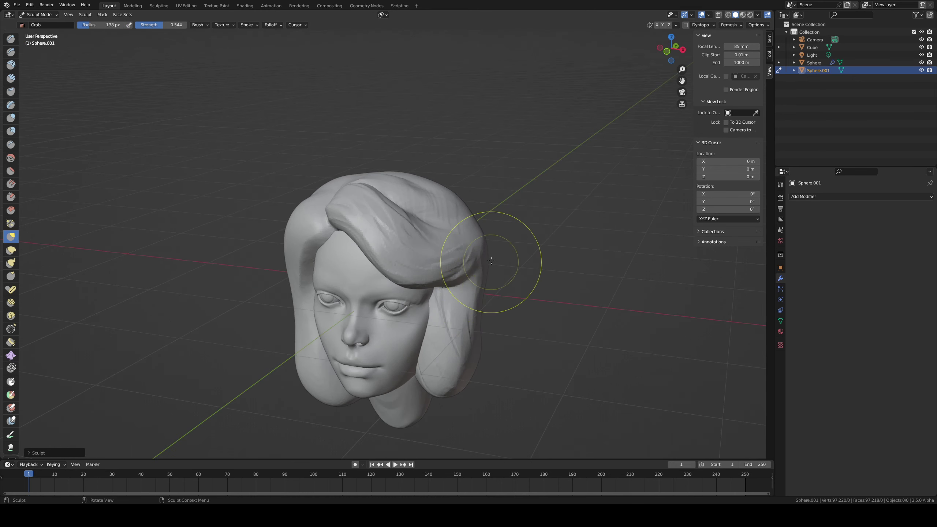
pyautogui.moveTo(470, 221); pyautogui.dragTo(496, 272, button='middle')
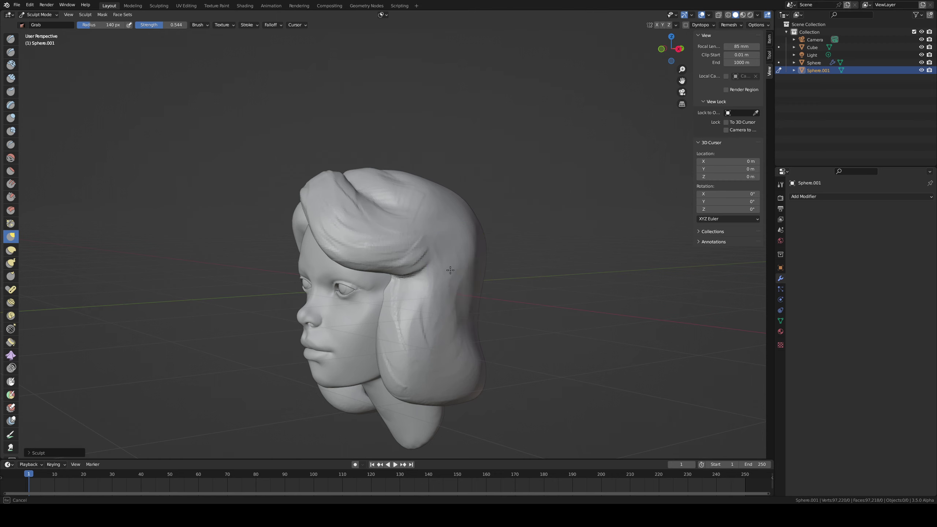
pyautogui.moveTo(450, 270)
pyautogui.mouseDown(button='middle')
pyautogui.moveTo(488, 264)
pyautogui.moveTo(409, 267)
pyautogui.mouseUp(button='middle')
# Step: Mask the side hair with a lasso and build up the fringe edge above it using Clay Strips at a 125 px radius
pyautogui.press('c')
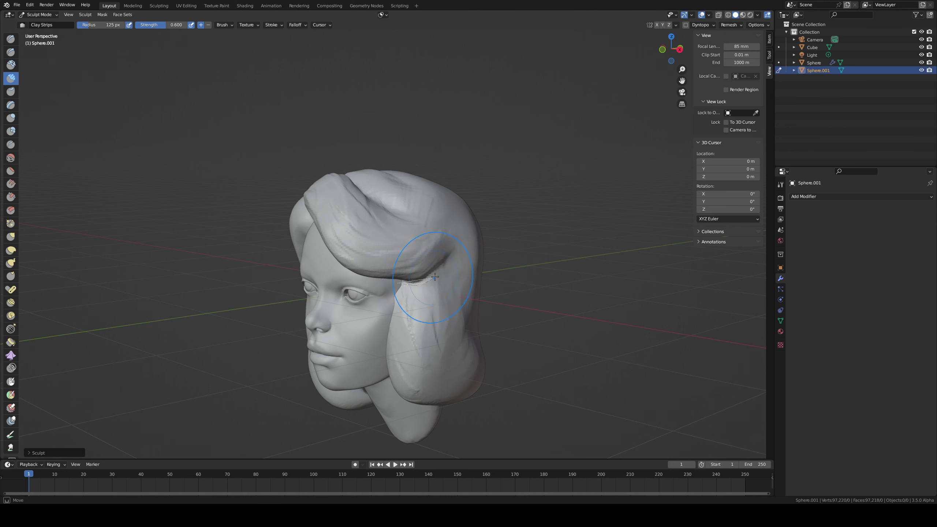
pyautogui.moveTo(435, 277)
pyautogui.keyDown('ctrl'); pyautogui.keyDown('shift'); pyautogui.mouseDown()
pyautogui.moveTo(476, 405)
pyautogui.moveTo(382, 326)
pyautogui.mouseUp(); pyautogui.keyUp('shift'); pyautogui.keyUp('ctrl')
pyautogui.moveTo(402, 327); pyautogui.dragTo(409, 243, button='middle')
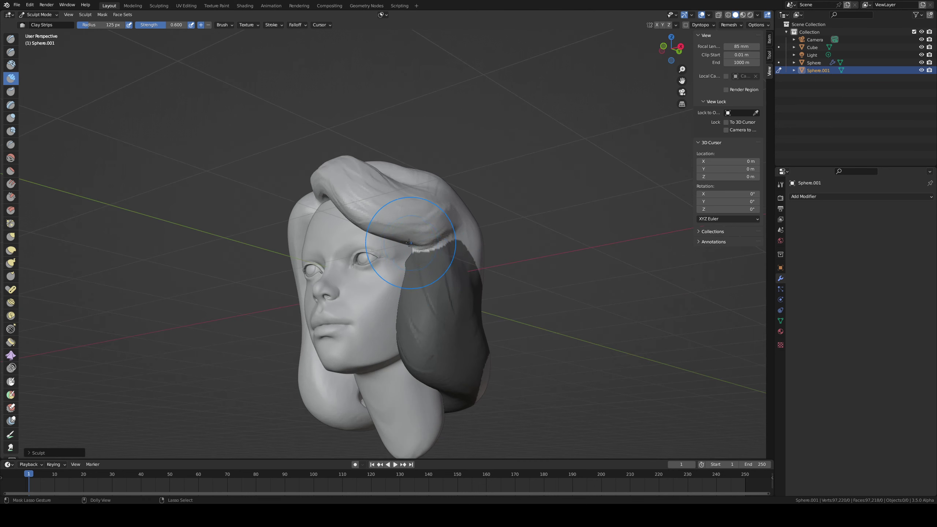
pyautogui.moveTo(409, 243); pyautogui.dragTo(422, 250)
# Step: Extend the lasso mask over the rest of the side hair and soften its border with a mask filter
pyautogui.keyDown('ctrl'); pyautogui.keyDown('shift'); pyautogui.moveTo(439, 315); pyautogui.dragTo(435, 313); pyautogui.keyUp('shift'); pyautogui.keyUp('ctrl')
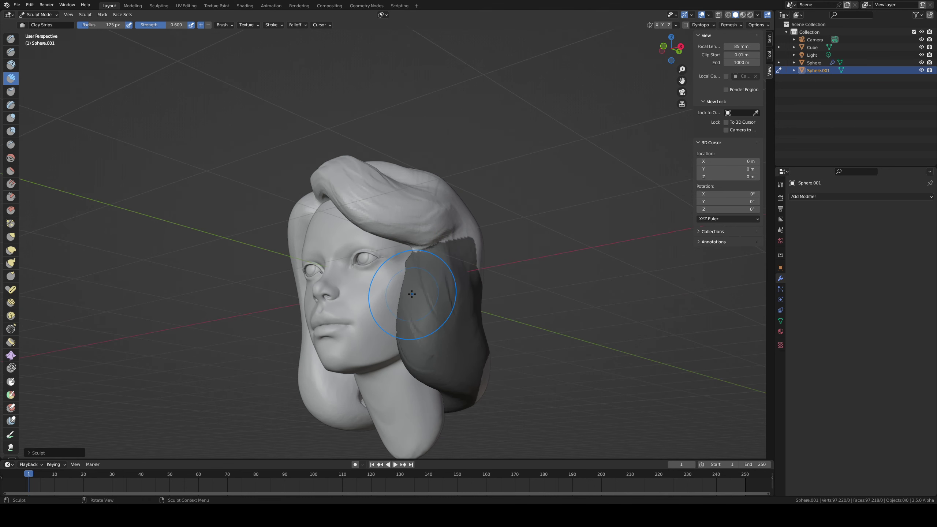
pyautogui.press('a')
pyautogui.click(446, 262)
pyautogui.moveTo(438, 232); pyautogui.dragTo(477, 238, button='middle')
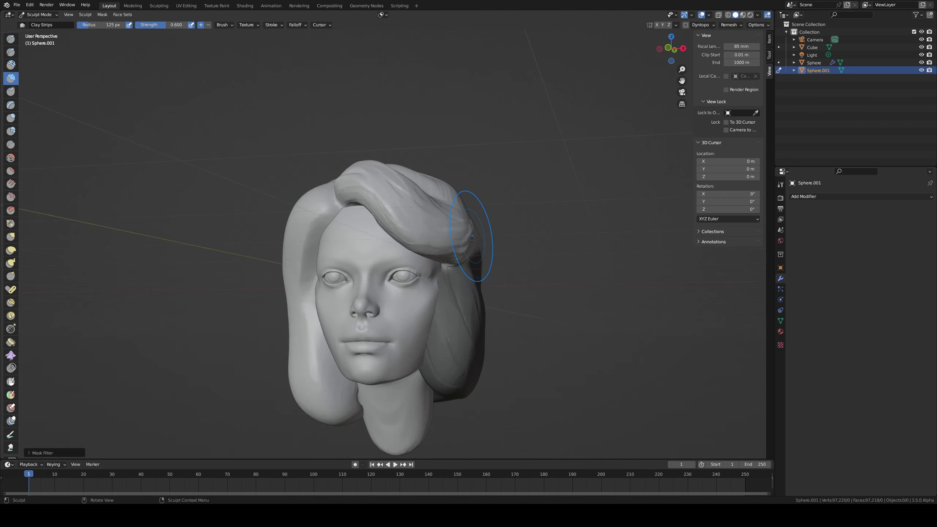
# Step: Pull the fringe's end outward over the masked side hair with Grab at a 195 px radius
pyautogui.press('g')
pyautogui.moveTo(475, 256); pyautogui.dragTo(480, 257)
pyautogui.moveTo(481, 258); pyautogui.dragTo(482, 248, button='middle')
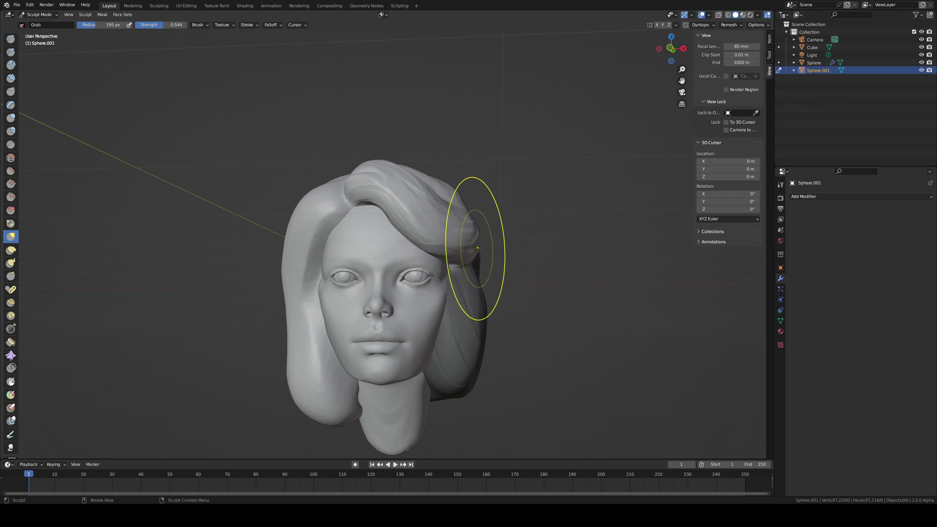
# Step: Invert the mask and move the upper side hair inward beneath the fringe with Grab
pyautogui.hotkey('ctrl', 'i')
pyautogui.moveTo(477, 260); pyautogui.dragTo(468, 271)
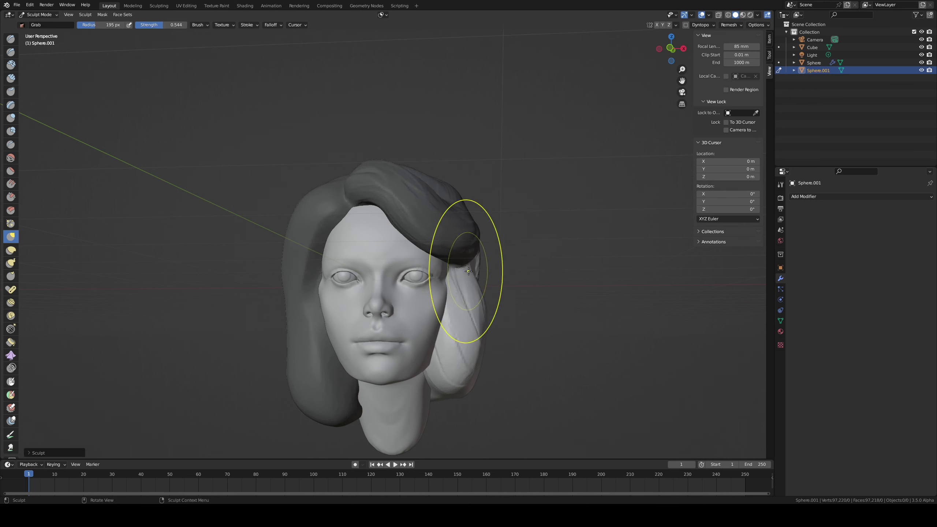
# Step: Clear the mask and build up strands in the side hair below the fringe using Clay Strips at a 93 px radius
pyautogui.moveTo(470, 300)
pyautogui.mouseDown(button='middle')
pyautogui.moveTo(354, 299)
pyautogui.moveTo(385, 306)
pyautogui.mouseUp(button='middle')
pyautogui.hotkey('alt', 'm')
pyautogui.press('c')
pyautogui.press('f')
pyautogui.click(347, 313)
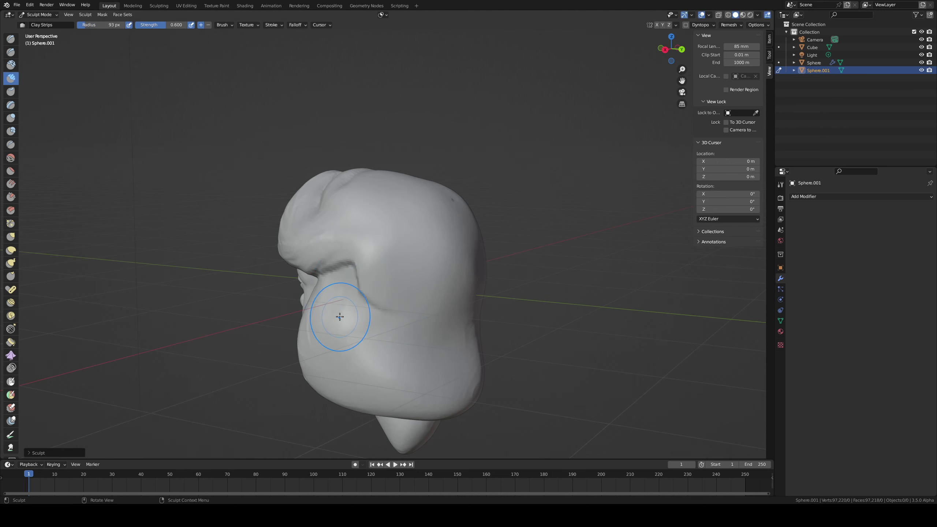
pyautogui.moveTo(358, 267)
pyautogui.mouseDown()
pyautogui.moveTo(338, 313)
pyautogui.moveTo(370, 325)
pyautogui.moveTo(360, 345)
pyautogui.mouseUp()
pyautogui.moveTo(363, 274); pyautogui.dragTo(328, 347)
pyautogui.moveTo(326, 354)
pyautogui.mouseDown(button='middle')
pyautogui.moveTo(424, 291)
pyautogui.moveTo(460, 251)
pyautogui.moveTo(509, 265)
pyautogui.moveTo(487, 258)
pyautogui.moveTo(496, 260)
pyautogui.moveTo(421, 318)
pyautogui.mouseUp(button='middle')
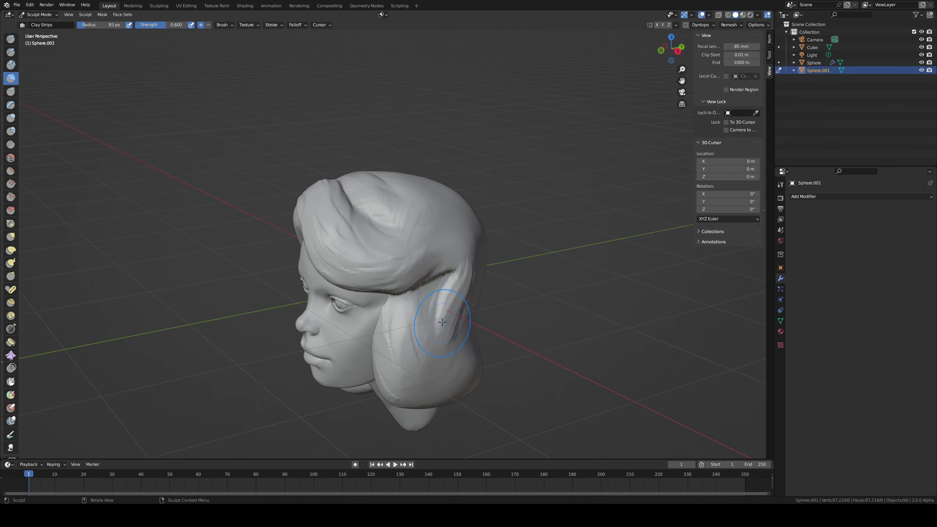
# Step: Extend the crease beneath the fringe's end up and back across the upper side hair
pyautogui.moveTo(484, 244)
pyautogui.mouseDown(button='middle')
pyautogui.moveTo(503, 243)
pyautogui.moveTo(458, 254)
pyautogui.mouseUp(button='middle')
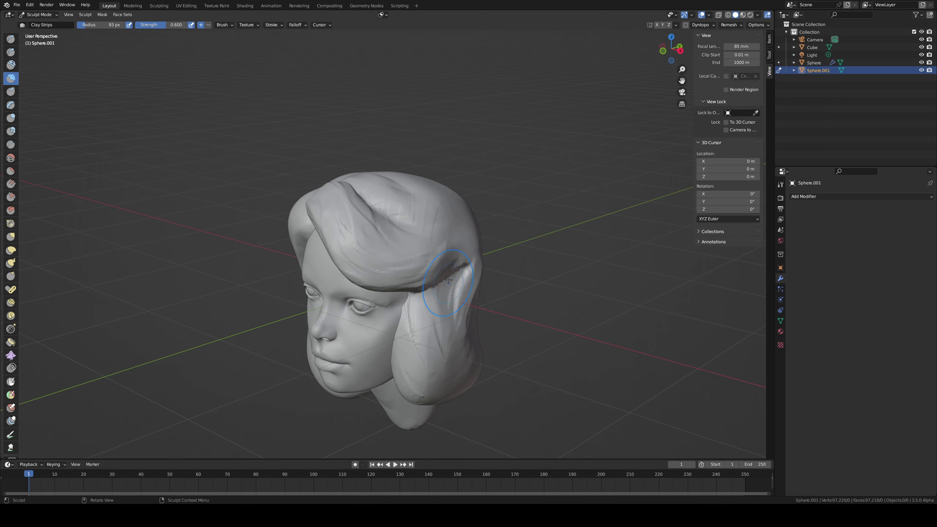
pyautogui.press('d')
pyautogui.moveTo(436, 287)
pyautogui.mouseDown()
pyautogui.moveTo(450, 267)
pyautogui.moveTo(473, 324)
pyautogui.moveTo(466, 255)
pyautogui.mouseUp()
pyautogui.press('c')
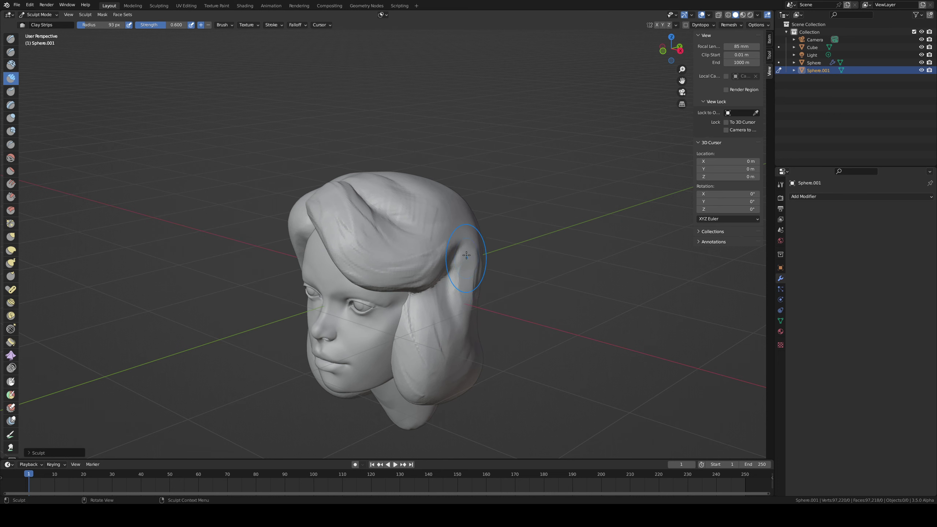
# Step: Flick the lower hair outward on the side opposite the fringe using Grab at a 101 px radius
pyautogui.moveTo(469, 252); pyautogui.dragTo(458, 314, button='middle')
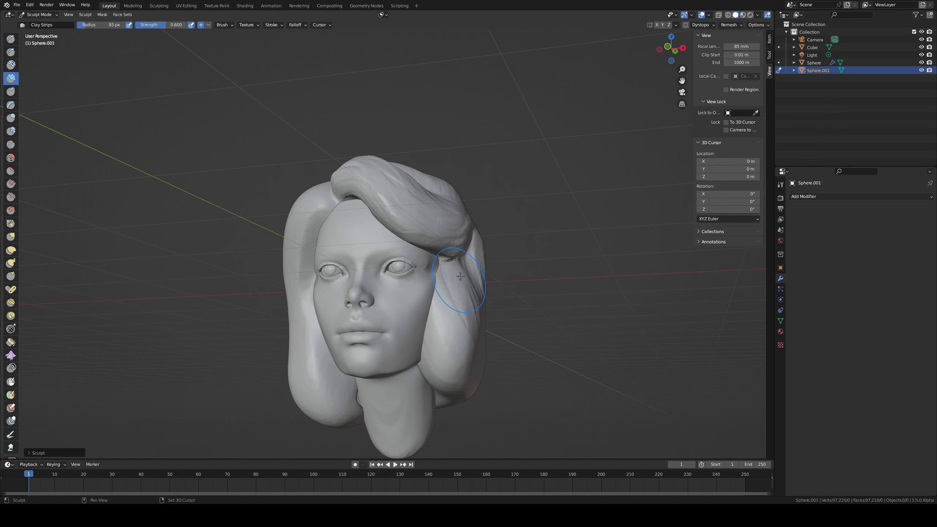
pyautogui.moveTo(473, 313); pyautogui.dragTo(479, 303, button='middle')
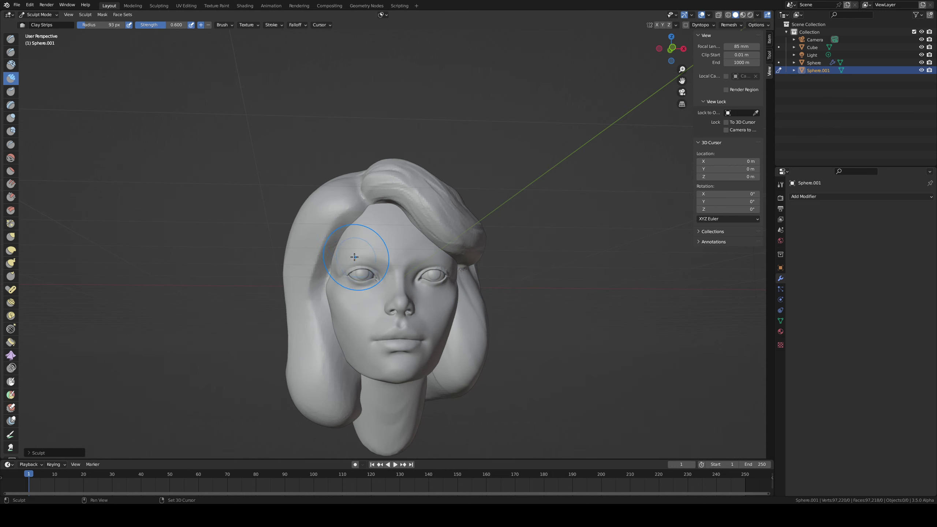
pyautogui.press('g')
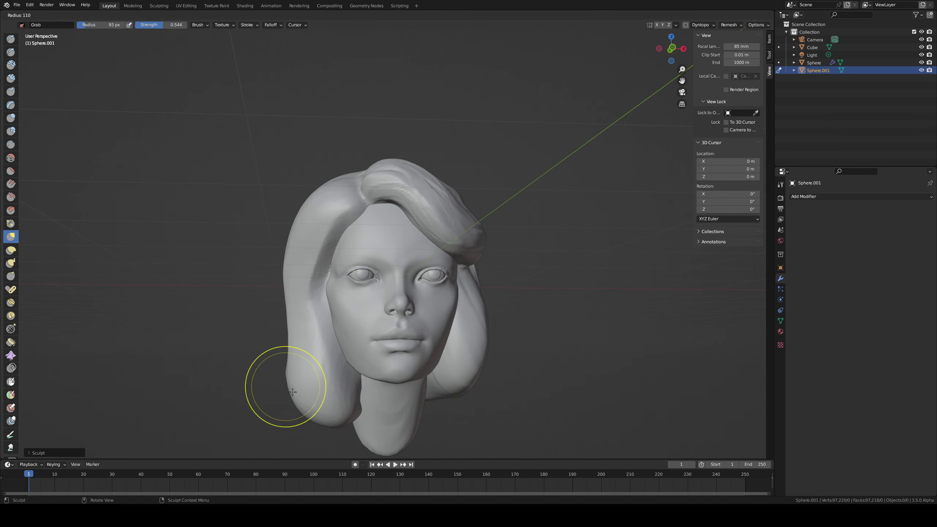
pyautogui.moveTo(287, 375); pyautogui.dragTo(274, 371)
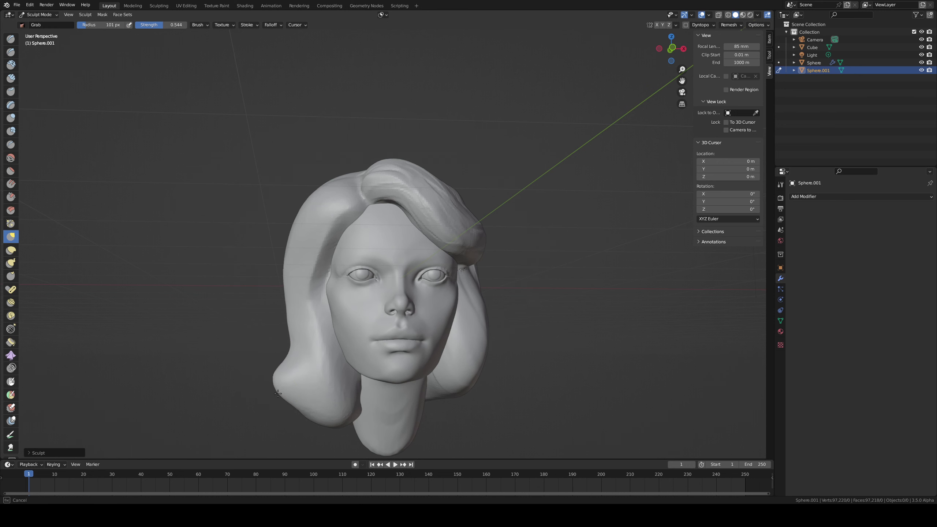
# Step: Sculpt long strands from the parting to the flicked-out end using Clay Strips at a 96 px radius
pyautogui.press('c')
pyautogui.moveTo(290, 356); pyautogui.dragTo(324, 370, button='middle')
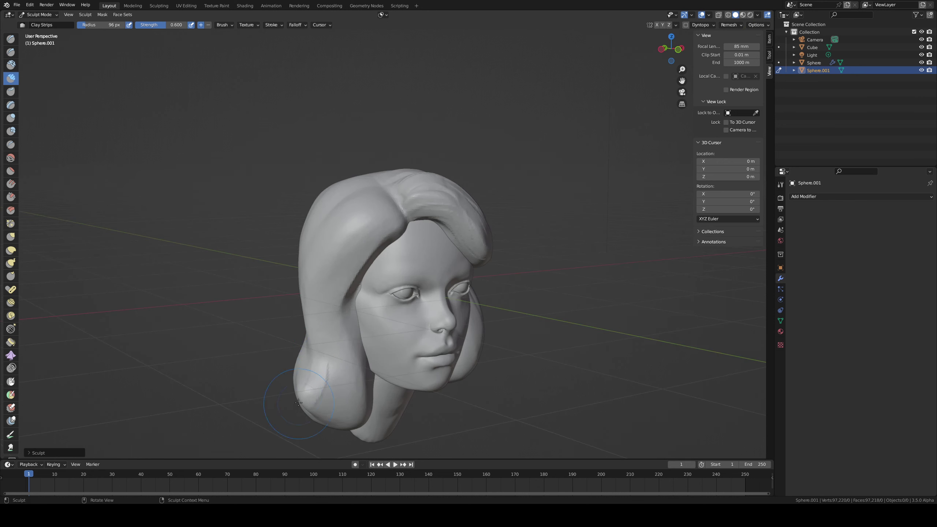
pyautogui.moveTo(320, 350); pyautogui.dragTo(321, 301)
pyautogui.moveTo(327, 310)
pyautogui.mouseDown()
pyautogui.moveTo(338, 243)
pyautogui.moveTo(363, 218)
pyautogui.mouseUp()
pyautogui.moveTo(328, 261); pyautogui.dragTo(378, 225)
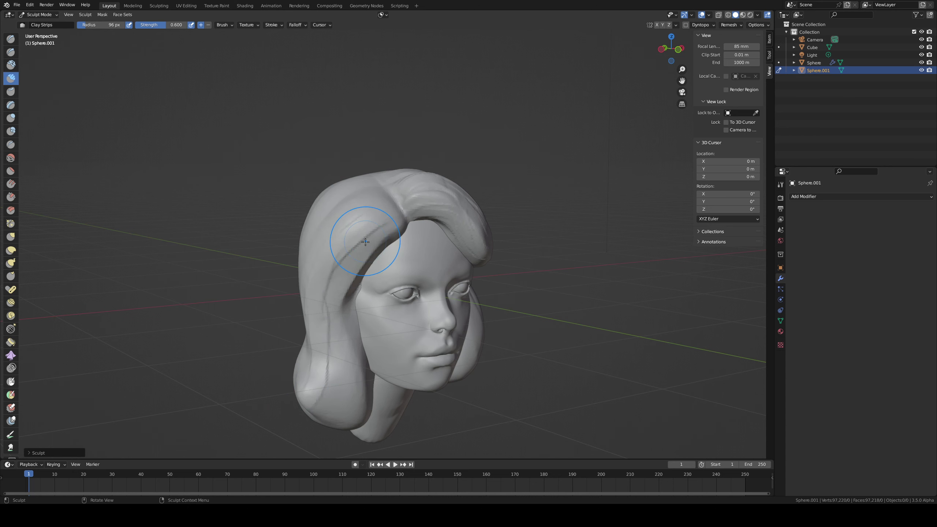
pyautogui.moveTo(333, 312); pyautogui.dragTo(381, 238)
pyautogui.moveTo(339, 367)
pyautogui.mouseDown()
pyautogui.moveTo(331, 307)
pyautogui.moveTo(315, 398)
pyautogui.mouseUp()
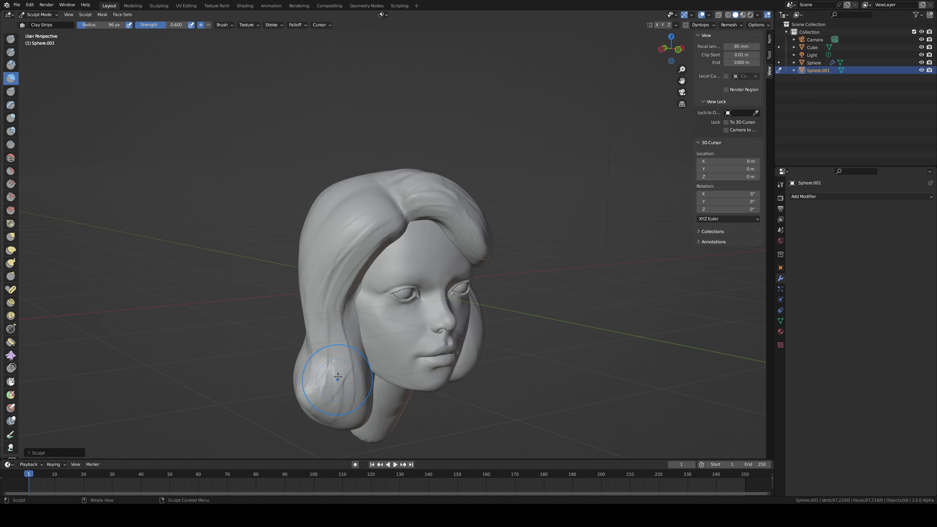
# Step: Add finer strands along the inner front edge of the flicked-out side hair using Clay Strips at a 63 px radius
pyautogui.moveTo(338, 377); pyautogui.dragTo(310, 372, button='middle')
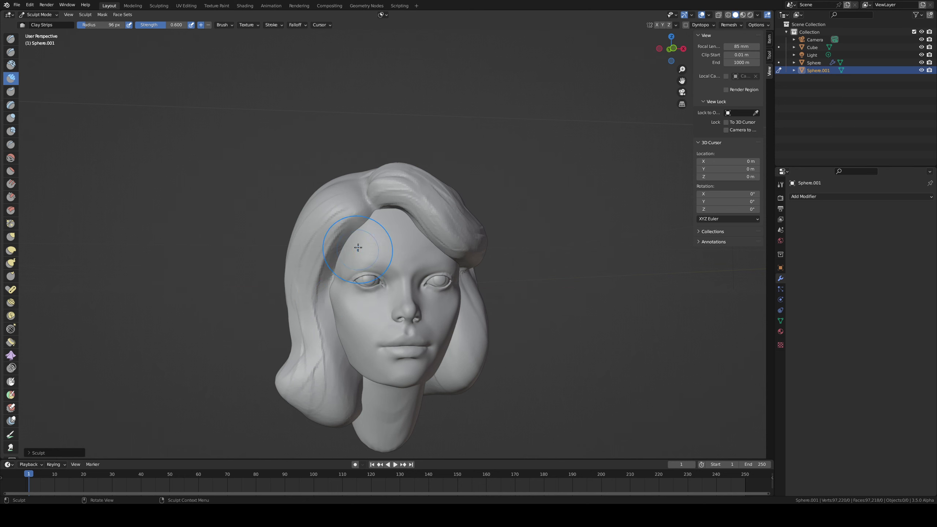
pyautogui.moveTo(358, 247); pyautogui.dragTo(336, 202, button='middle')
pyautogui.moveTo(334, 212); pyautogui.dragTo(329, 219)
pyautogui.press('f')
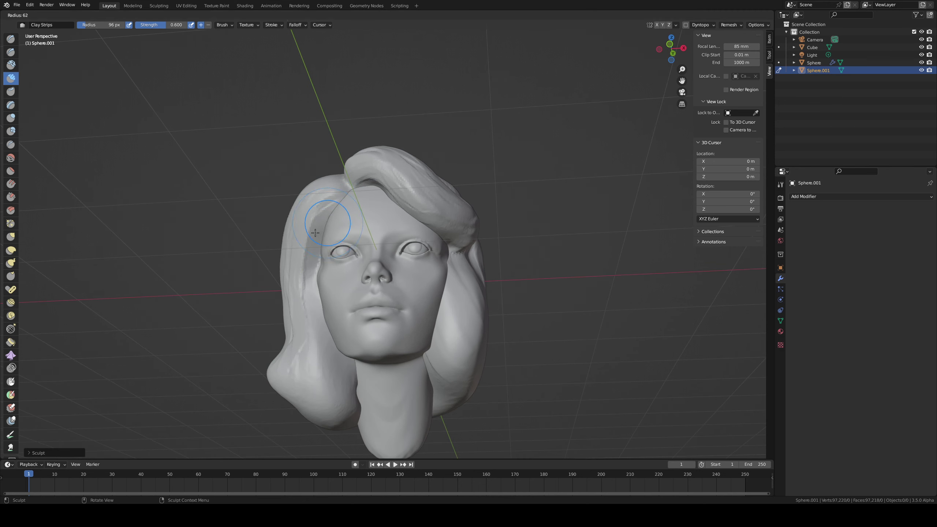
pyautogui.click(317, 223)
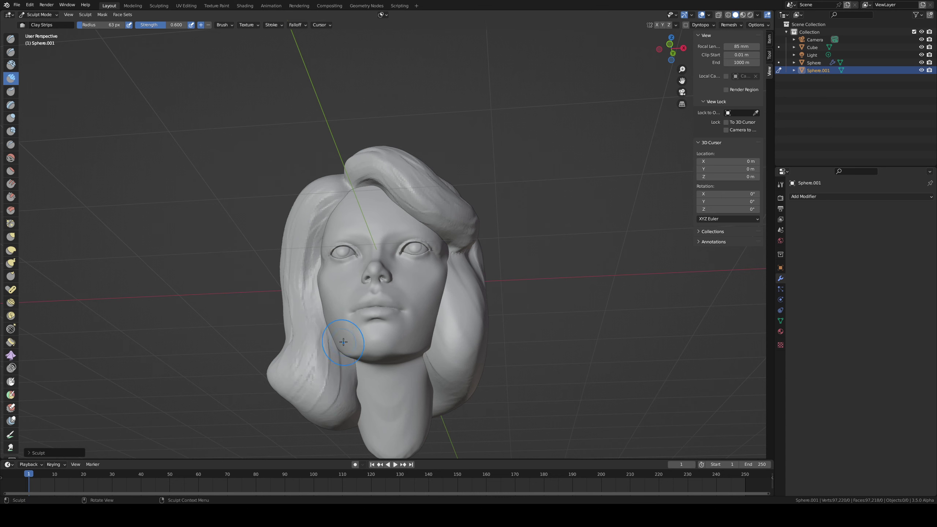
pyautogui.moveTo(339, 351); pyautogui.dragTo(322, 386)
pyautogui.moveTo(356, 367); pyautogui.dragTo(434, 340, button='middle')
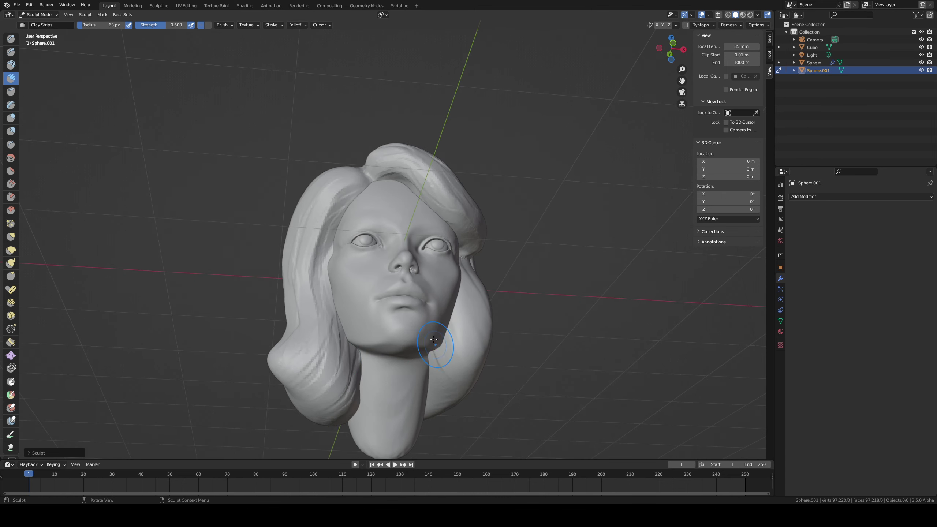
# Step: Lay broader strands over the outer surface of the flicked-out side hair using Clay Strips at a 107 px radius
pyautogui.moveTo(369, 312); pyautogui.dragTo(489, 356, button='middle')
pyautogui.press('f')
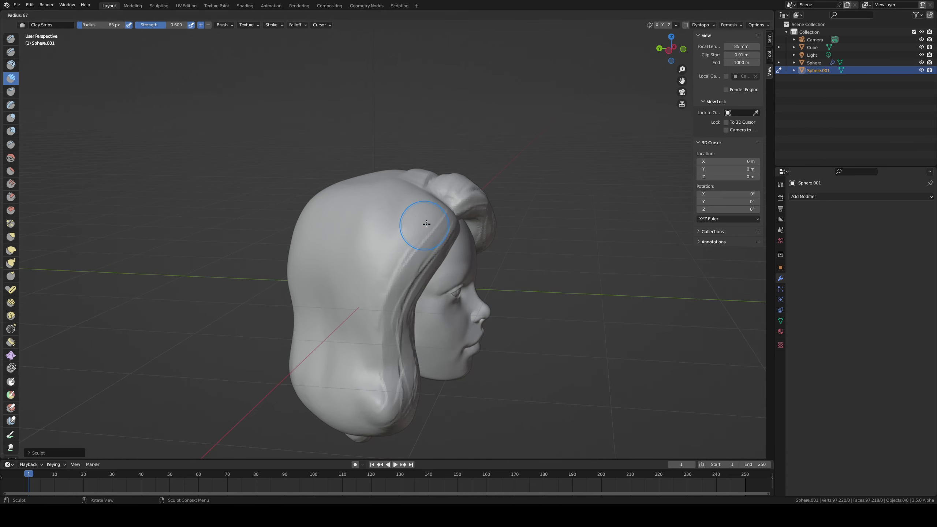
pyautogui.click(448, 222)
pyautogui.moveTo(429, 219)
pyautogui.mouseDown(button='middle')
pyautogui.moveTo(395, 214)
pyautogui.moveTo(401, 205)
pyautogui.mouseUp(button='middle')
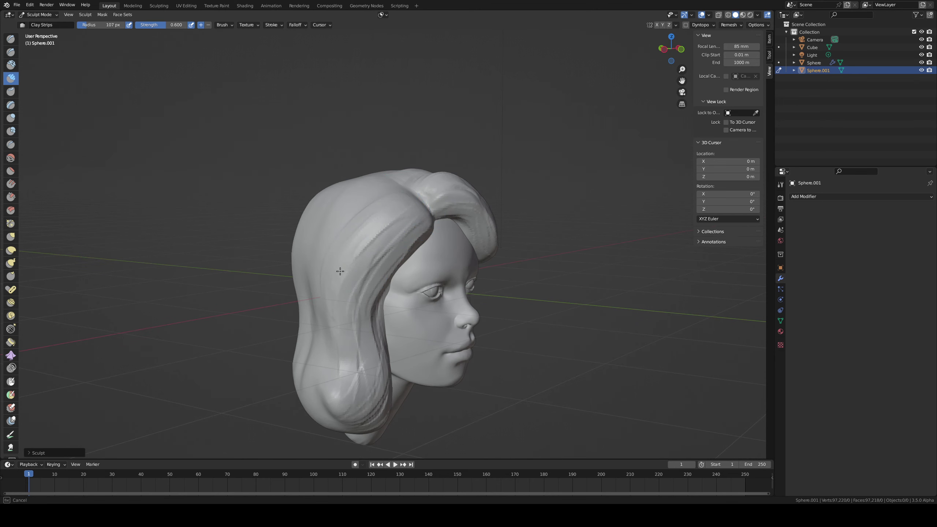
pyautogui.moveTo(321, 366); pyautogui.dragTo(323, 320)
# Step: Undo the last stroke and carve strand grooves into the fringe-side lower hair using Draw Sharp at a 57 px radius
pyautogui.moveTo(283, 374)
pyautogui.mouseDown(button='middle')
pyautogui.moveTo(318, 331)
pyautogui.moveTo(354, 324)
pyautogui.moveTo(444, 363)
pyautogui.mouseUp(button='middle')
pyautogui.press('f')
pyautogui.click(429, 356)
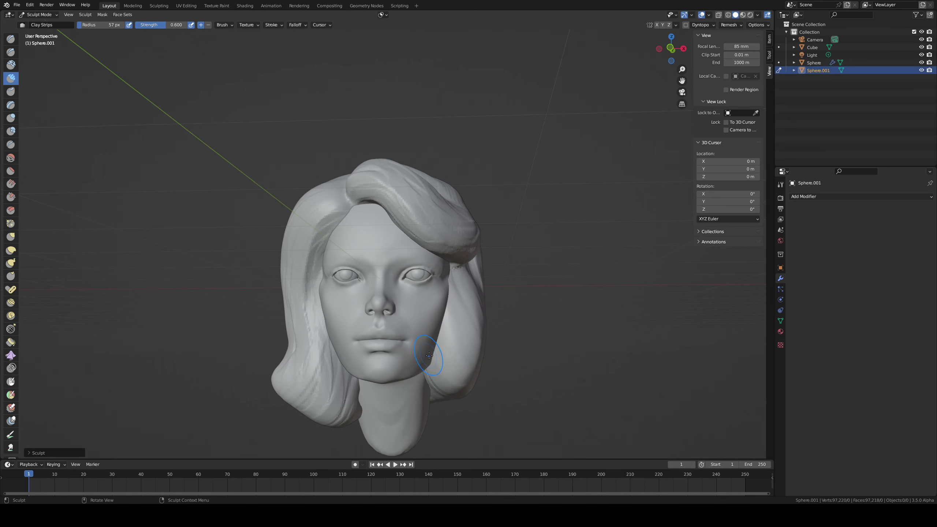
pyautogui.hotkey('ctrl', 'z')
pyautogui.press('2')
pyautogui.keyDown('ctrl'); pyautogui.moveTo(444, 349); pyautogui.dragTo(457, 376); pyautogui.keyUp('ctrl')
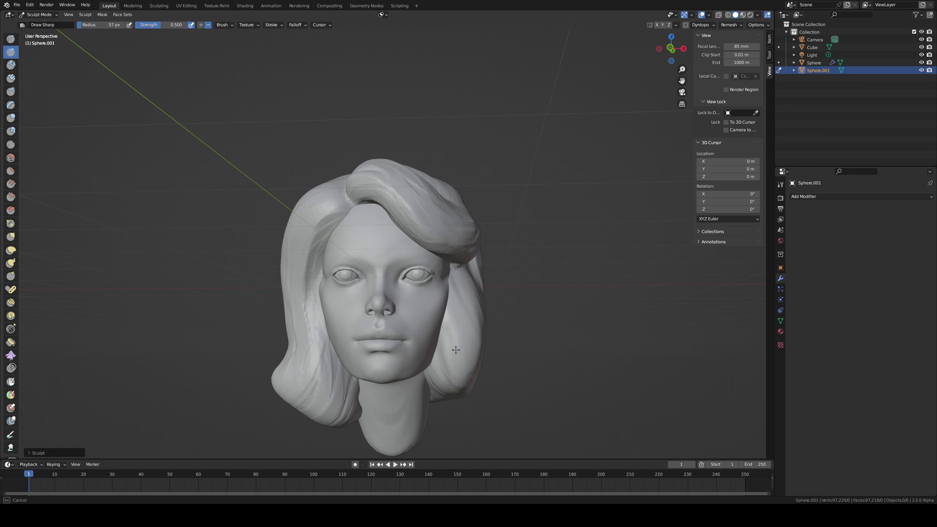
# Step: Reshape the outer contour of the fringe-side lower hair inward with Grab, using radii of 132 px and 105 px
pyautogui.press('g')
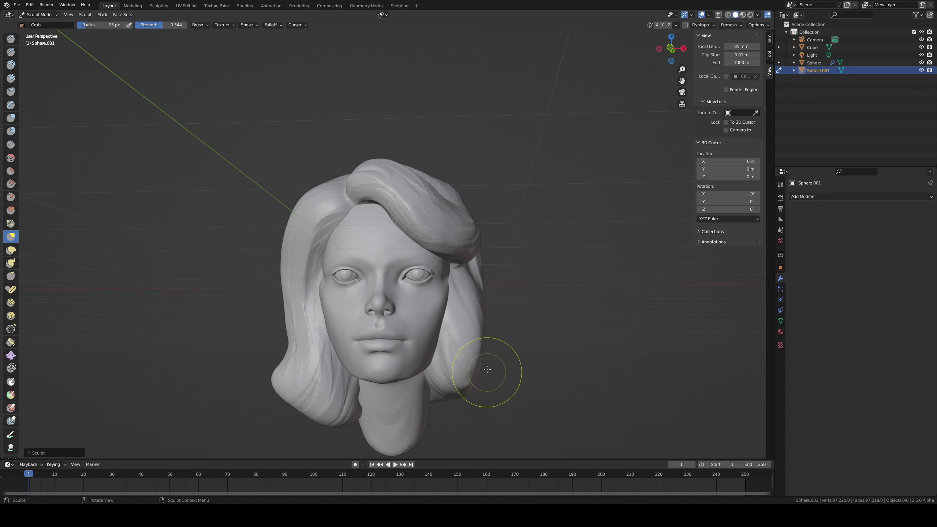
pyautogui.moveTo(470, 318); pyautogui.dragTo(474, 318)
pyautogui.press('f')
pyautogui.click(535, 368)
pyautogui.moveTo(476, 361); pyautogui.dragTo(461, 350)
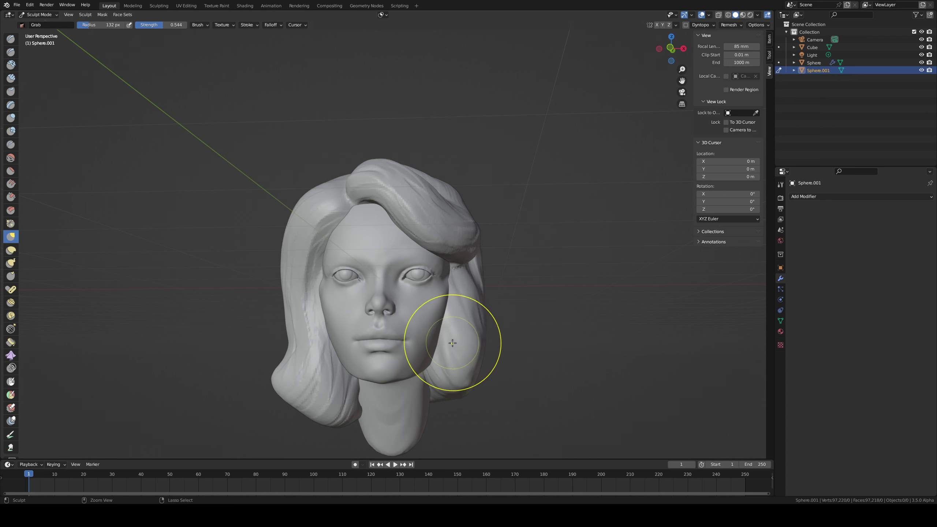
pyautogui.moveTo(474, 345); pyautogui.dragTo(410, 353, button='middle')
pyautogui.press('f')
pyautogui.click(413, 372)
pyautogui.moveTo(370, 377); pyautogui.dragTo(434, 398, button='middle')
pyautogui.moveTo(479, 353); pyautogui.dragTo(476, 353)
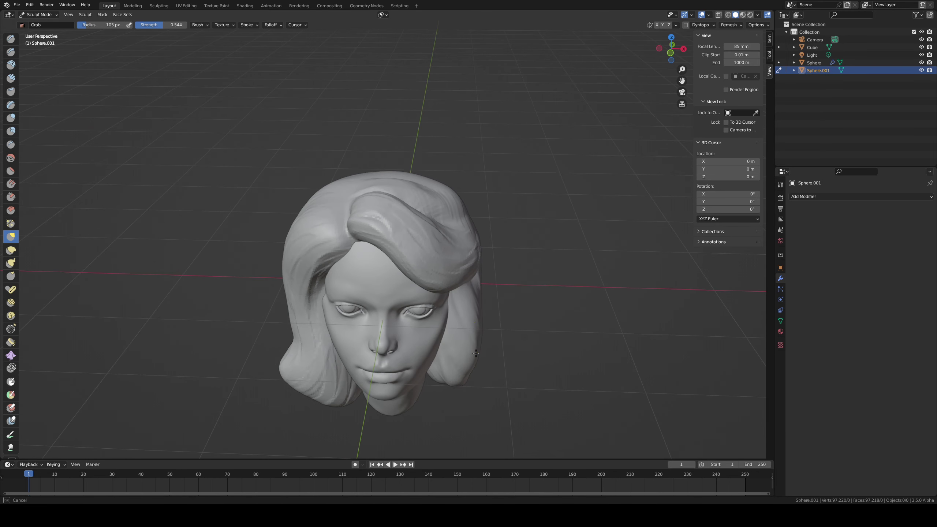
# Step: Flick the lower end of the fringe-side hair outward using Grab at a 95 px radius
pyautogui.press('f')
pyautogui.click(534, 344)
pyautogui.moveTo(535, 343); pyautogui.dragTo(477, 335, button='middle')
pyautogui.moveTo(452, 364); pyautogui.dragTo(476, 364, button='middle')
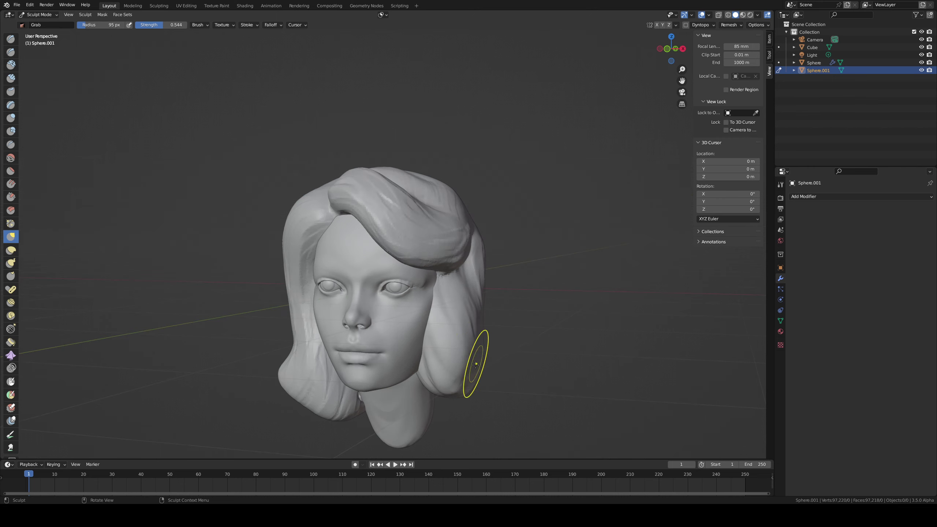
pyautogui.moveTo(476, 364); pyautogui.dragTo(489, 381)
# Step: Push the middle of the fringe-side hair inward and shift its front section toward the face using Grab at a 134 px radius
pyautogui.moveTo(483, 350)
pyautogui.mouseDown(button='middle')
pyautogui.moveTo(512, 314)
pyautogui.moveTo(505, 315)
pyautogui.mouseUp(button='middle')
pyautogui.press('f')
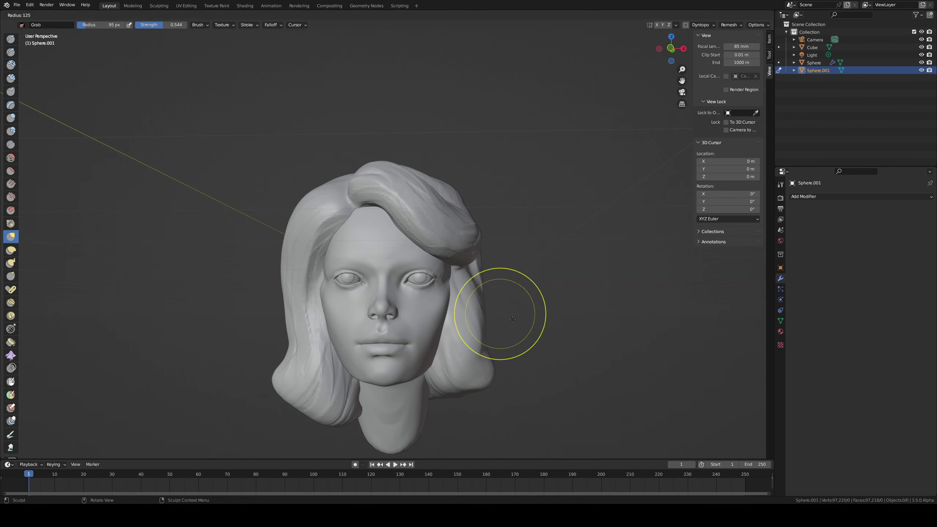
pyautogui.click(548, 313)
pyautogui.moveTo(487, 303); pyautogui.dragTo(482, 303)
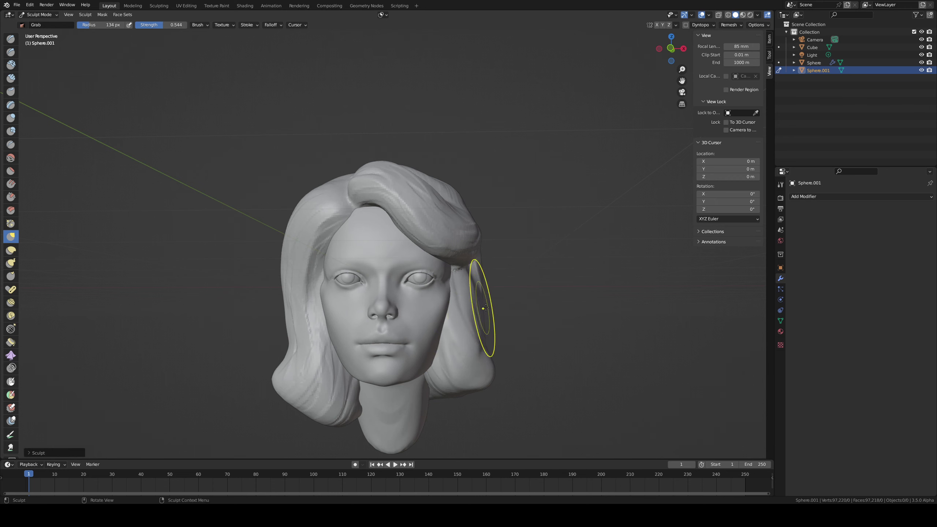
pyautogui.moveTo(485, 307)
pyautogui.mouseDown(button='middle')
pyautogui.moveTo(474, 320)
pyautogui.moveTo(410, 306)
pyautogui.mouseUp(button='middle')
pyautogui.moveTo(351, 317); pyautogui.dragTo(344, 317)
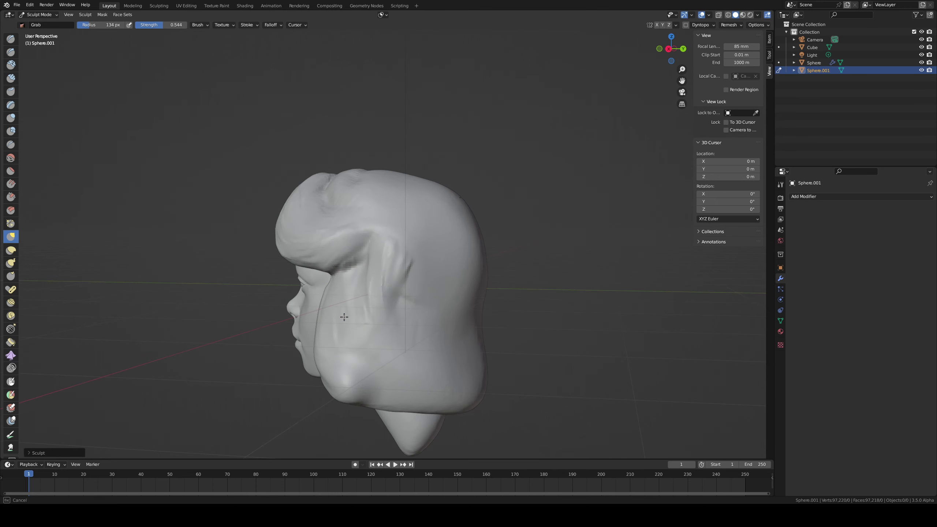
# Step: Refine the junction between the fringe's underside and the side hair near the temple
pyautogui.moveTo(344, 317)
pyautogui.mouseDown(button='middle')
pyautogui.moveTo(453, 319)
pyautogui.moveTo(440, 292)
pyautogui.moveTo(464, 262)
pyautogui.mouseUp(button='middle')
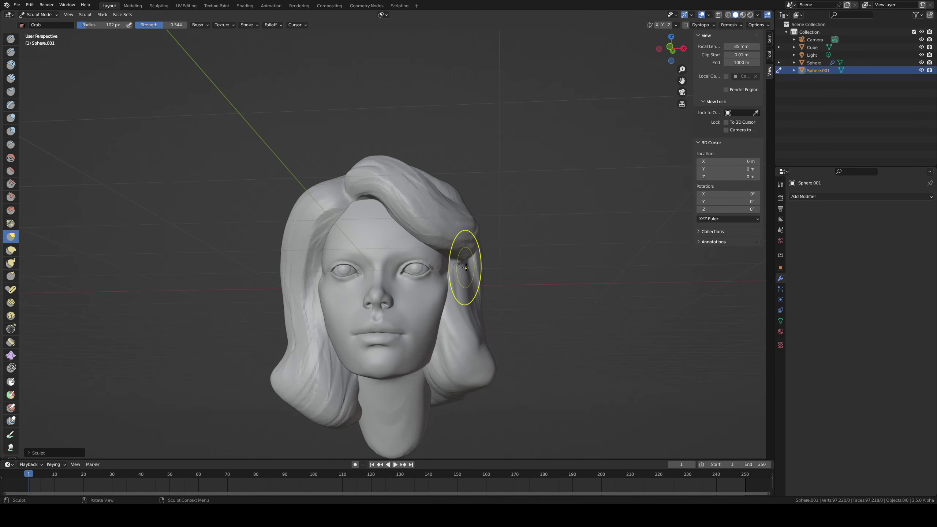
pyautogui.press('d')
pyautogui.moveTo(448, 261)
pyautogui.mouseDown()
pyautogui.moveTo(464, 262)
pyautogui.moveTo(449, 261)
pyautogui.mouseUp()
pyautogui.moveTo(452, 261)
pyautogui.mouseDown(button='middle')
pyautogui.moveTo(456, 278)
pyautogui.moveTo(486, 272)
pyautogui.moveTo(487, 259)
pyautogui.moveTo(479, 264)
pyautogui.mouseUp(button='middle')
pyautogui.press('g')
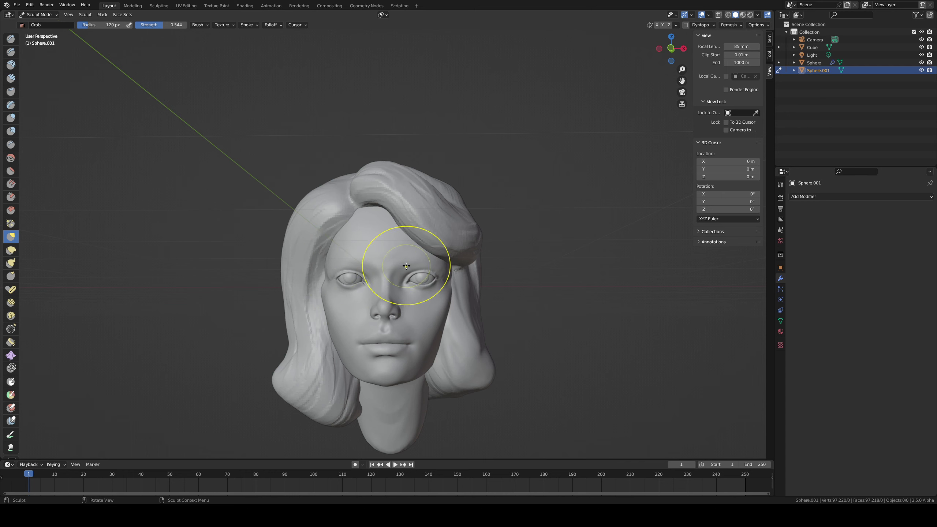
# Step: Work the top front corner of the side hair beneath the fringe using Clay Strips at a 78 px radius
pyautogui.keyDown('ctrl'); pyautogui.moveTo(415, 290); pyautogui.dragTo(358, 321, button='middle'); pyautogui.keyUp('ctrl')
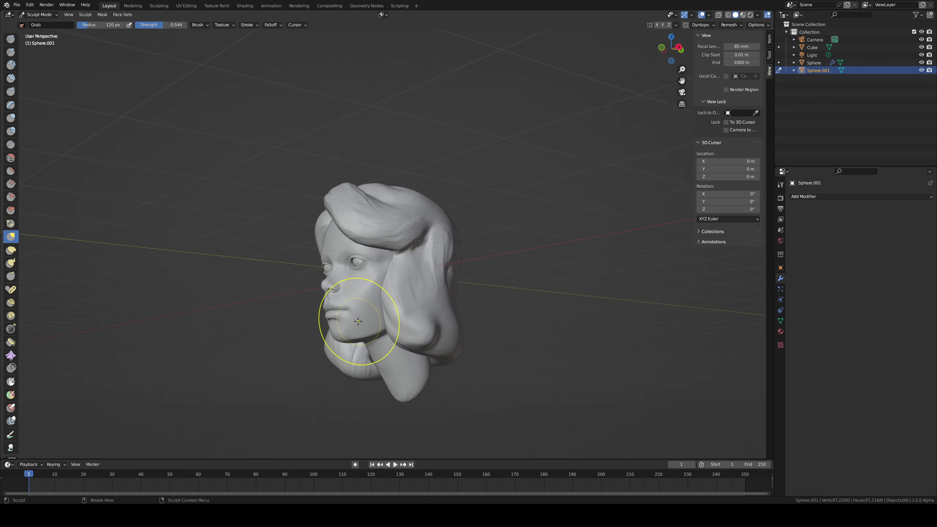
pyautogui.moveTo(409, 303); pyautogui.dragTo(419, 303, button='middle')
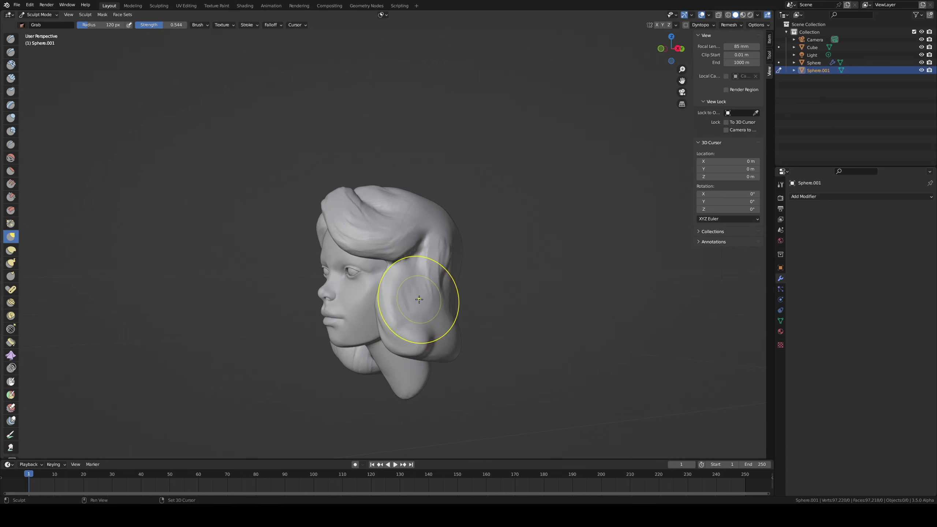
pyautogui.scroll(4, 386, 221)
pyautogui.press('c')
pyautogui.press('f')
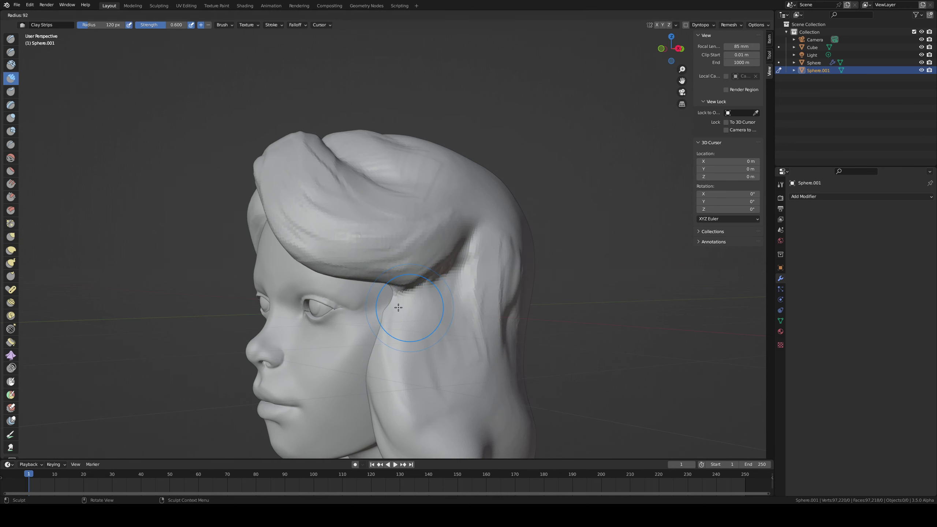
pyautogui.click(393, 307)
pyautogui.moveTo(394, 292); pyautogui.dragTo(391, 311)
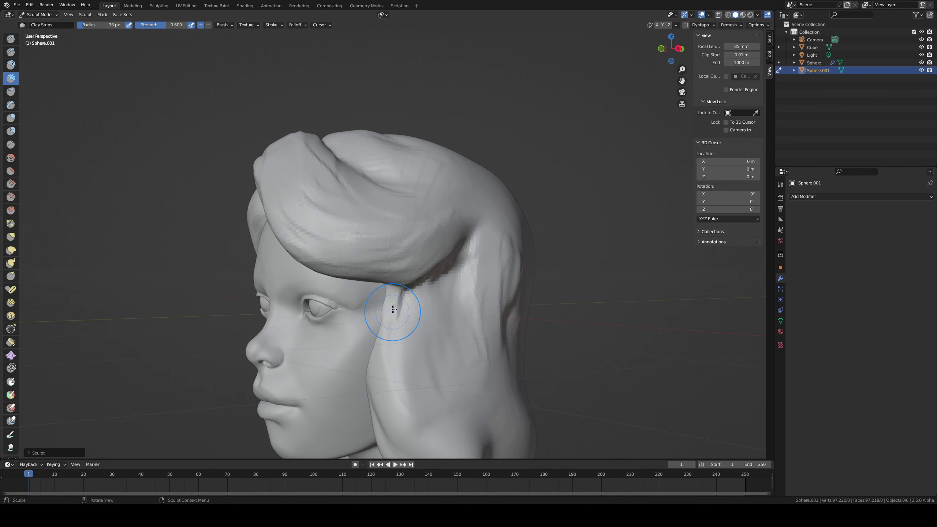
# Step: Adjust the side hair beside the temple beneath the fringe using Grab at a 104 px radius
pyautogui.moveTo(388, 340); pyautogui.dragTo(470, 306, button='middle')
pyautogui.press('g')
pyautogui.moveTo(472, 291)
pyautogui.mouseDown()
pyautogui.moveTo(471, 301)
pyautogui.moveTo(494, 310)
pyautogui.moveTo(485, 305)
pyautogui.mouseUp()
pyautogui.press('c')
pyautogui.press('g')
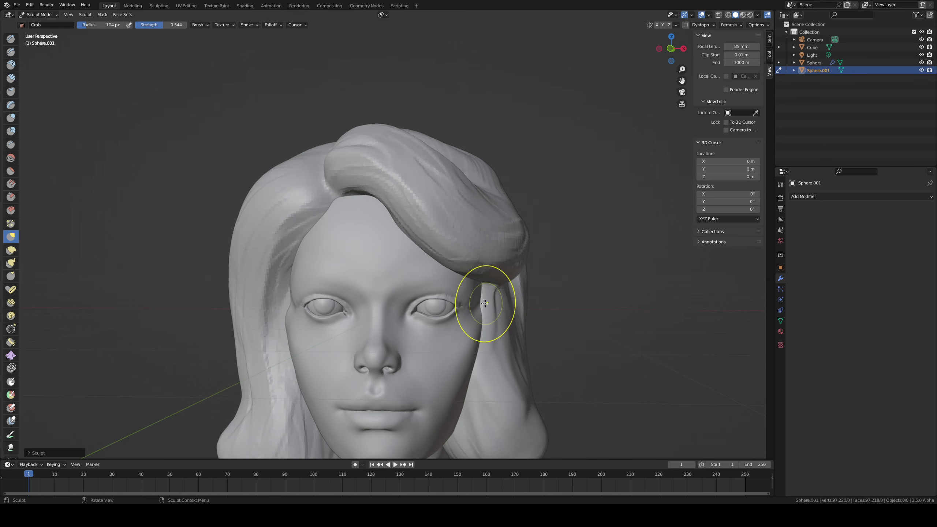
# Step: Pull the upper front edge of the side hair forward over the temple with Grab to straighten the hairline
pyautogui.click(10, 52)
pyautogui.moveTo(481, 296); pyautogui.dragTo(387, 293, button='middle')
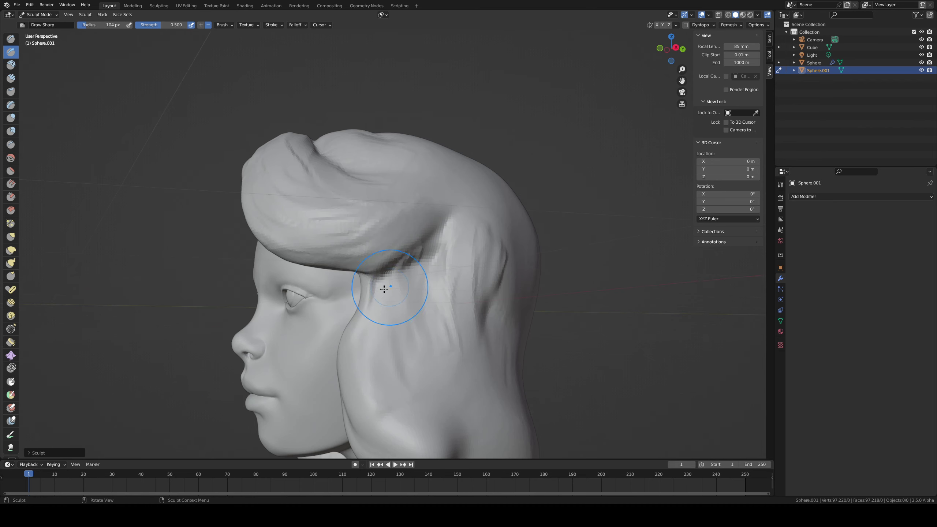
pyautogui.click(11, 236)
pyautogui.moveTo(354, 299); pyautogui.dragTo(345, 324)
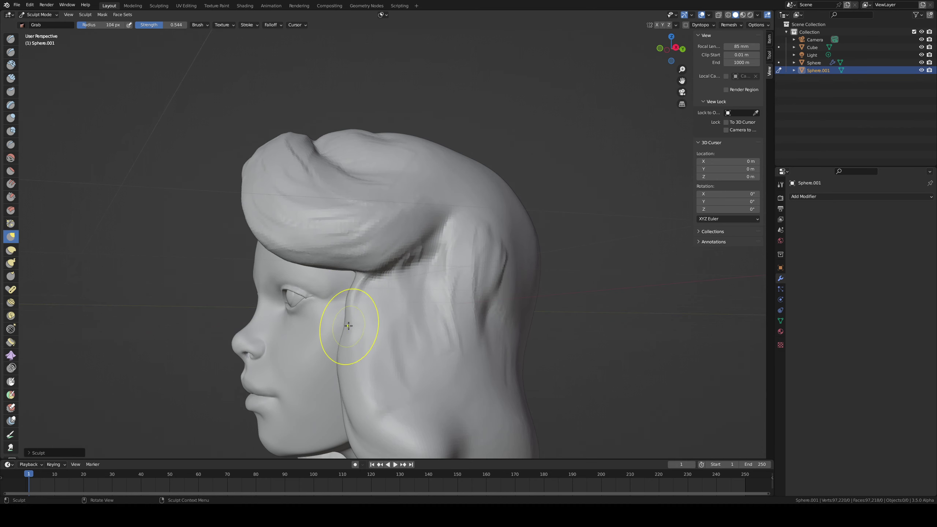
# Step: Enlarge the Grab brush radius to 156 px while facing the front of the head
pyautogui.moveTo(341, 324)
pyautogui.mouseDown(button='middle')
pyautogui.moveTo(421, 330)
pyautogui.moveTo(400, 334)
pyautogui.moveTo(373, 317)
pyautogui.mouseUp(button='middle')
pyautogui.scroll(-1, 372, 315)
pyautogui.moveTo(437, 166)
pyautogui.mouseDown(button='middle')
pyautogui.moveTo(415, 195)
pyautogui.moveTo(444, 190)
pyautogui.mouseUp(button='middle')
pyautogui.press('f')
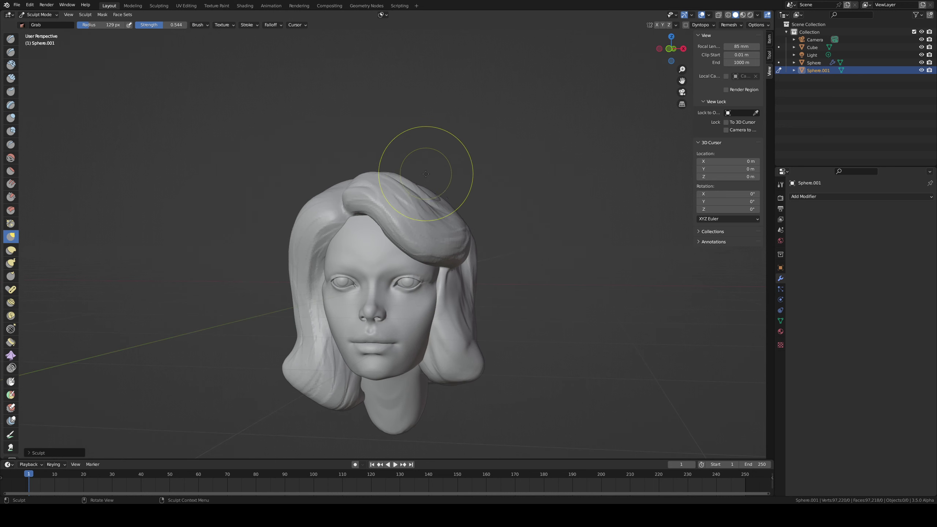
pyautogui.click(420, 183)
pyautogui.moveTo(420, 183); pyautogui.dragTo(442, 189, button='middle')
pyautogui.press('f')
pyautogui.click(443, 189)
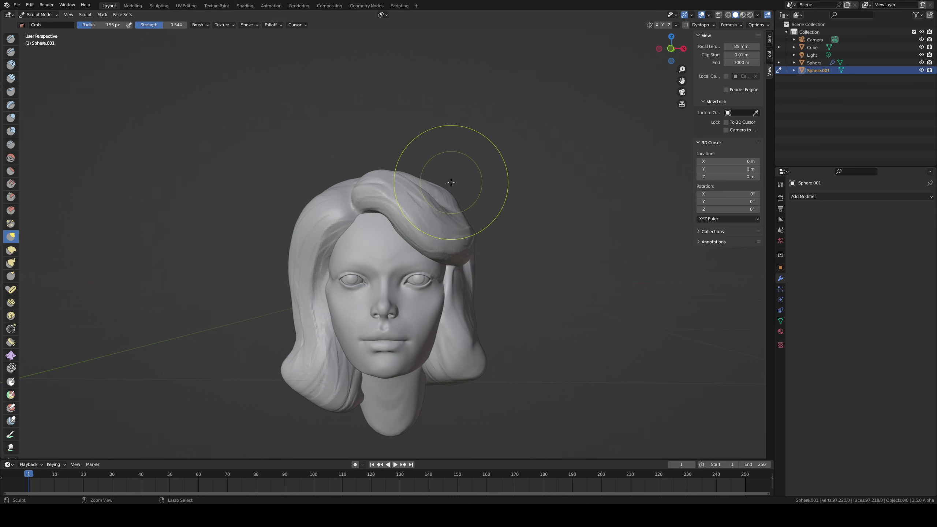
# Step: Review the hair from above and from the front, and save the file
pyautogui.moveTo(446, 157); pyautogui.dragTo(397, 178, button='middle')
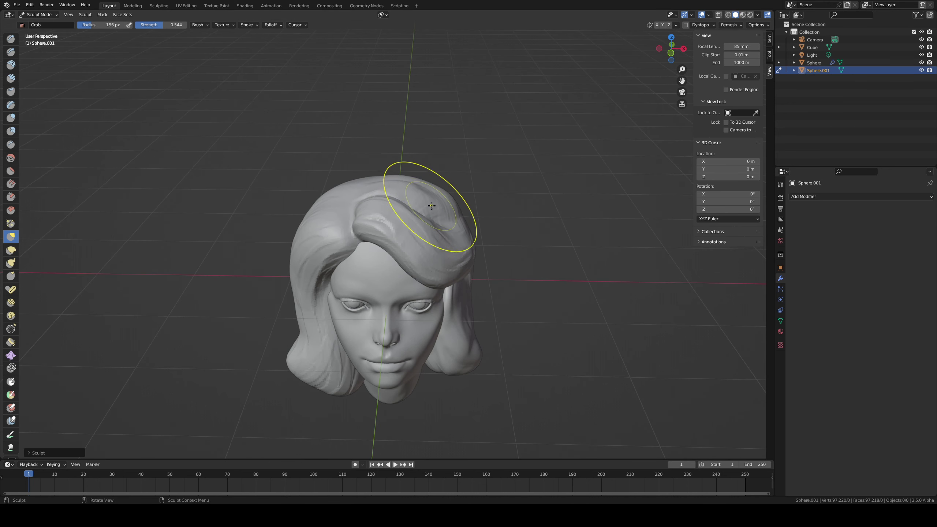
pyautogui.moveTo(448, 196); pyautogui.dragTo(446, 176, button='middle')
pyautogui.moveTo(273, 201); pyautogui.dragTo(324, 209, button='middle')
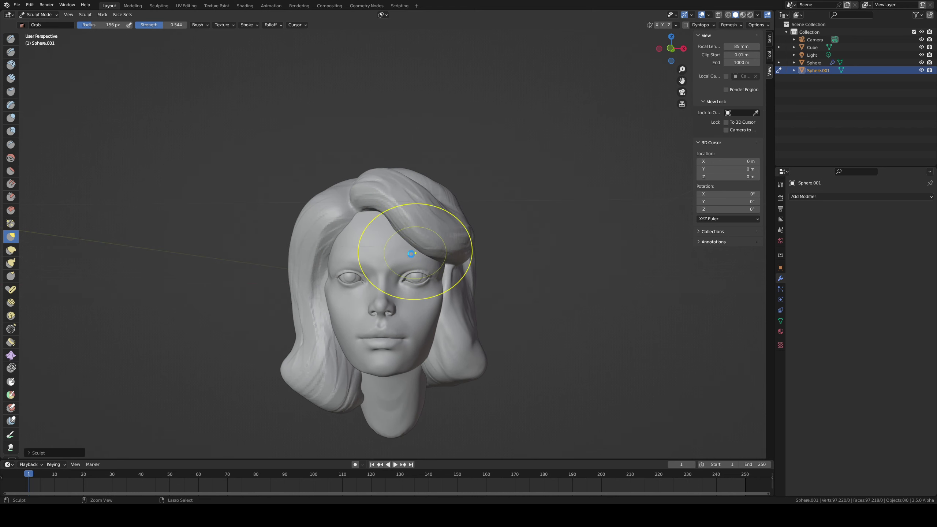
pyautogui.hotkey('ctrl', 's')
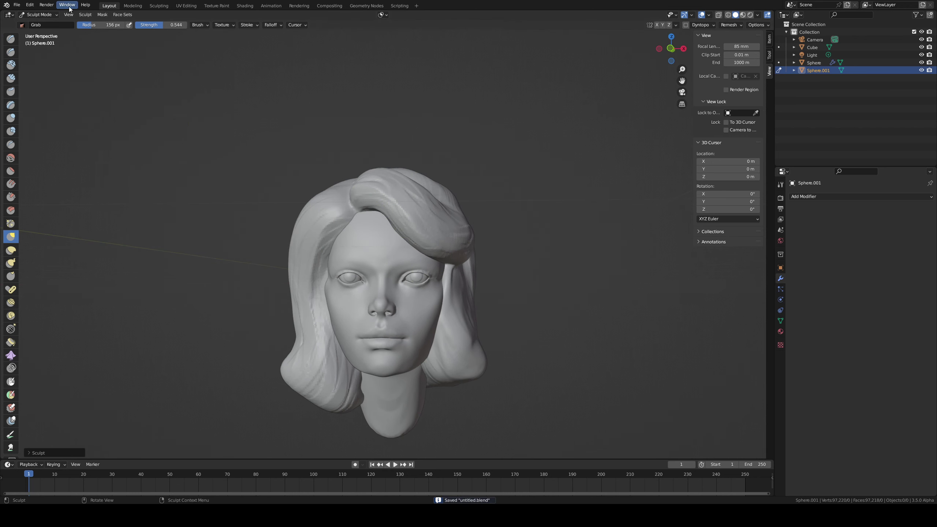
# Step: Switch to Object Mode and apply Shade Smooth to the hair object
pyautogui.hotkey('ctrl', 'Tab')
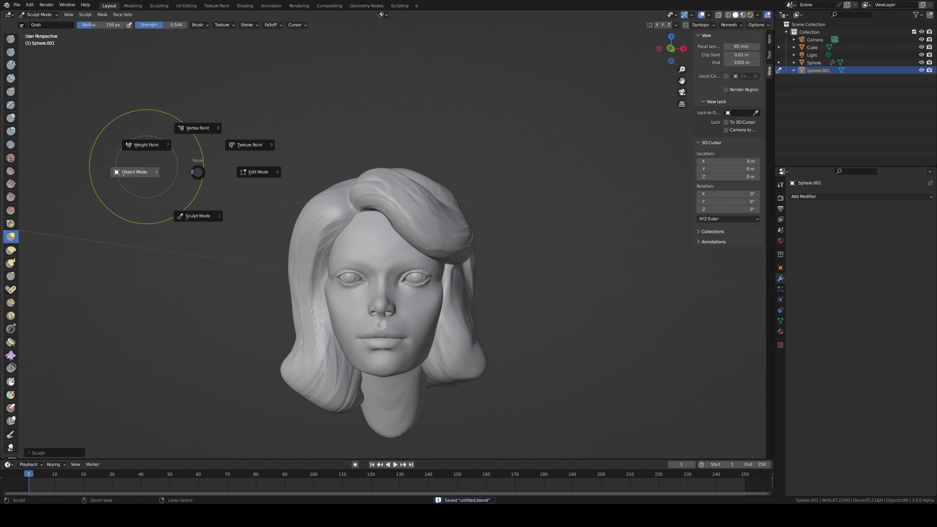
pyautogui.click(134, 169)
pyautogui.moveTo(405, 243); pyautogui.dragTo(417, 258, button='middle')
pyautogui.click(528, 261)
pyautogui.moveTo(530, 262); pyautogui.dragTo(510, 268, button='middle')
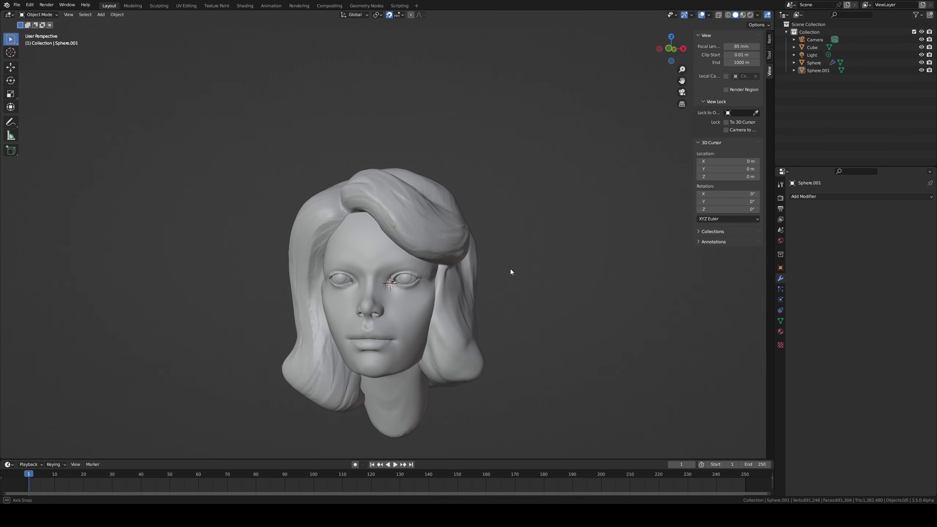
pyautogui.click(445, 242)
pyautogui.moveTo(444, 242)
pyautogui.mouseDown(button='middle')
pyautogui.moveTo(458, 234)
pyautogui.moveTo(450, 243)
pyautogui.mouseUp(button='middle')
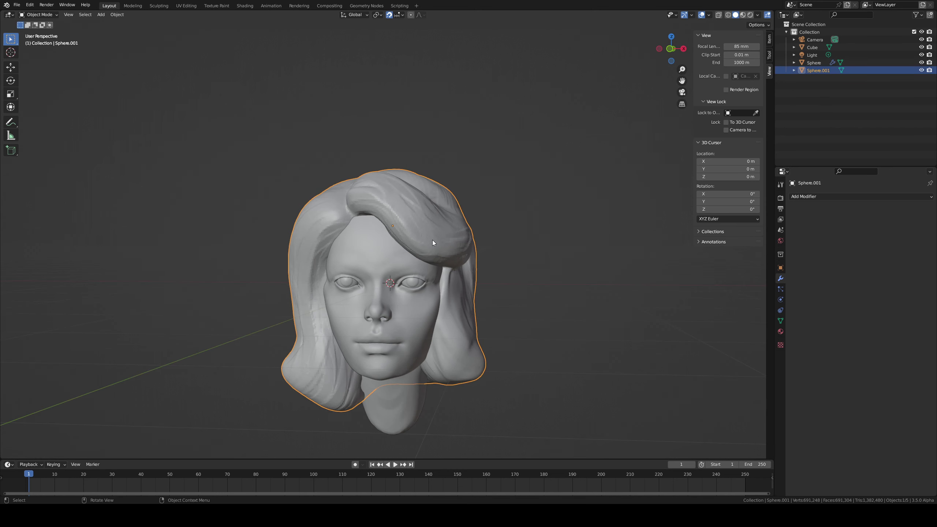
pyautogui.rightClick(436, 244)
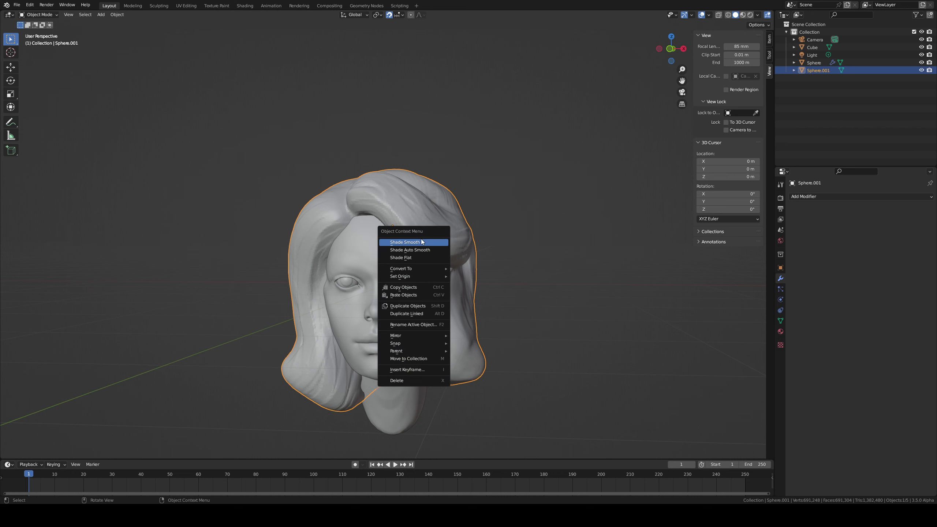
pyautogui.click(422, 242)
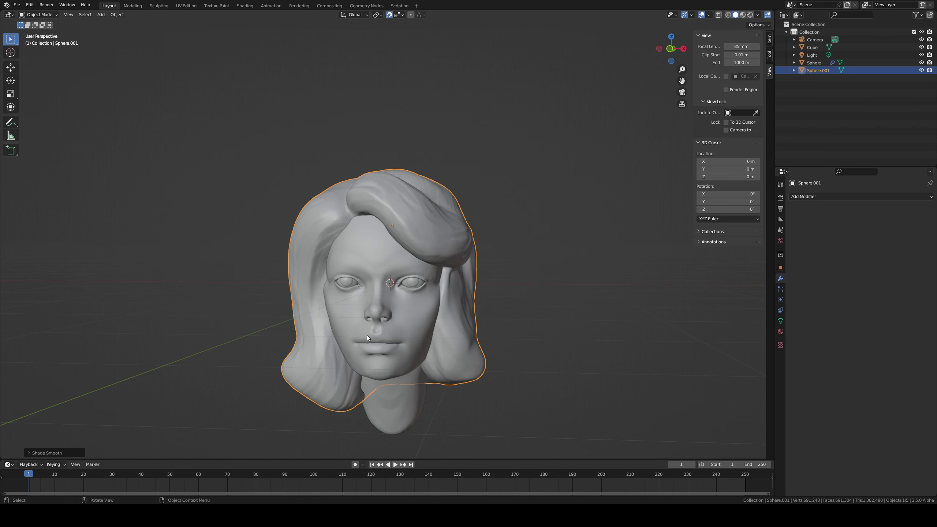
# Step: Apply Shade Smooth to the head mesh and clear the selection
pyautogui.click(352, 334)
pyautogui.rightClick(350, 334)
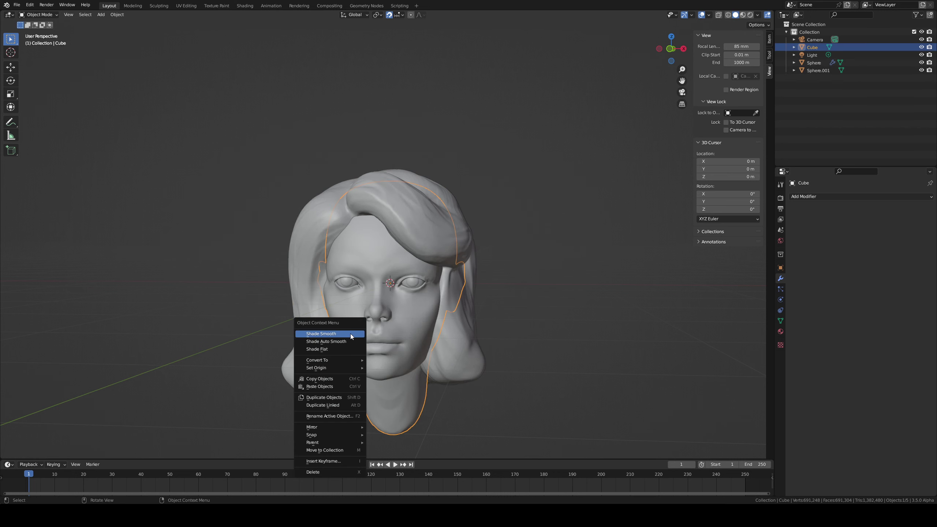
pyautogui.click(350, 334)
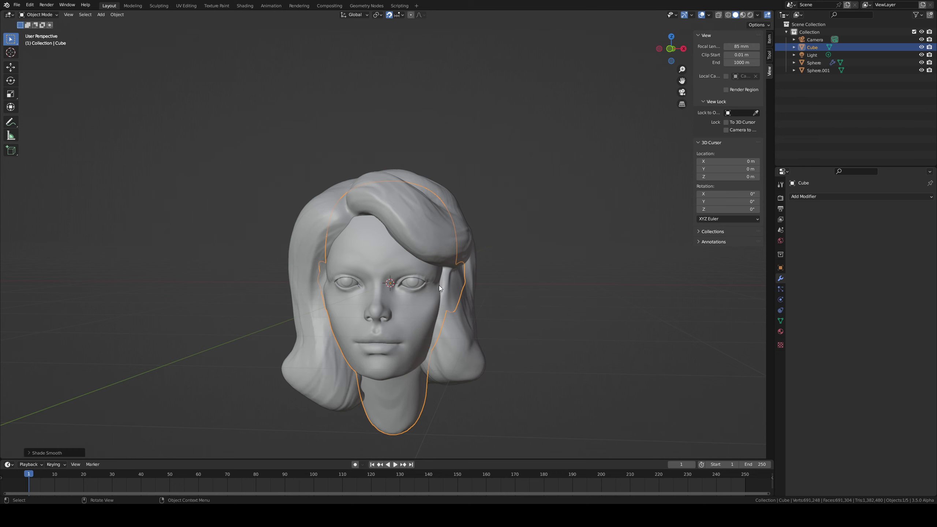
pyautogui.scroll(2, 439, 286)
pyautogui.moveTo(436, 281); pyautogui.dragTo(439, 310, button='middle')
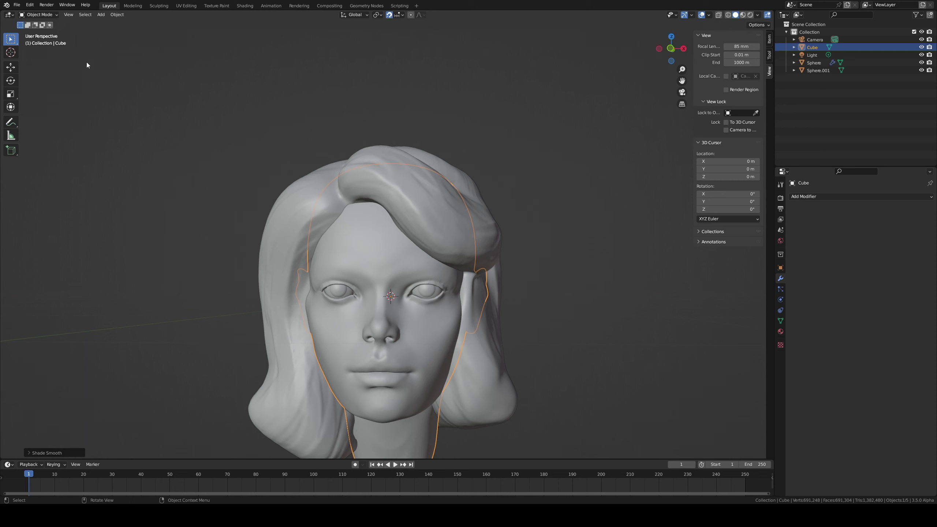
pyautogui.click(604, 319)
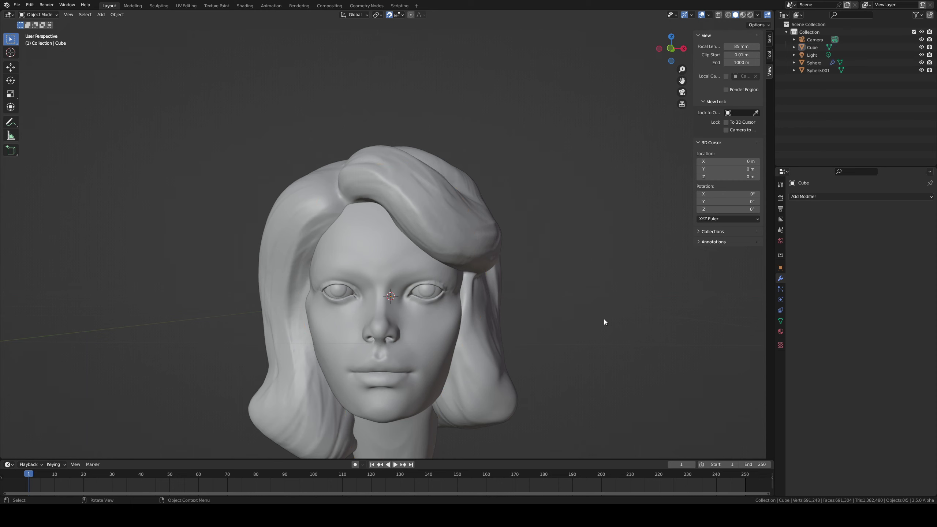
pyautogui.moveTo(603, 320); pyautogui.dragTo(486, 236, button='middle')
# Step: Add a UV sphere at the 3D cursor as the base for the torso
pyautogui.rightClick(491, 323)
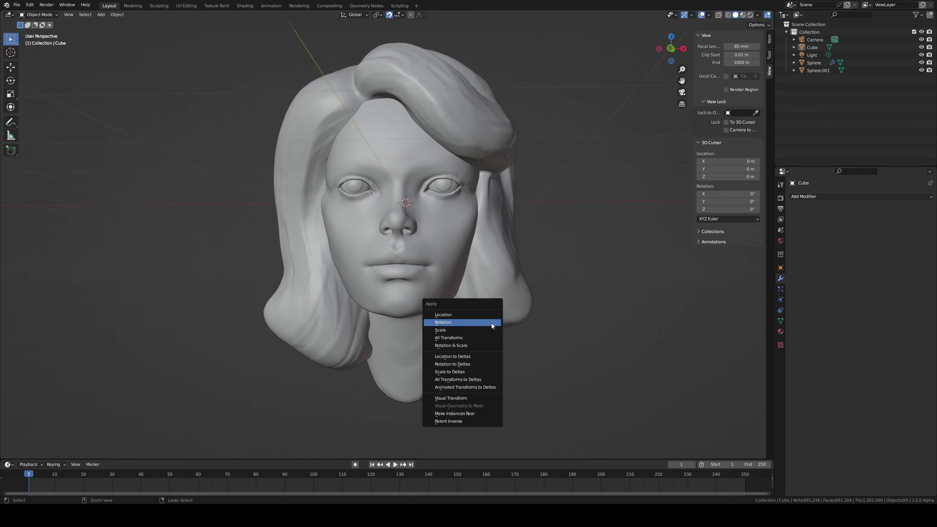
pyautogui.press('Escape')
pyautogui.hotkey('shift', 'a')
pyautogui.moveTo(529, 315)
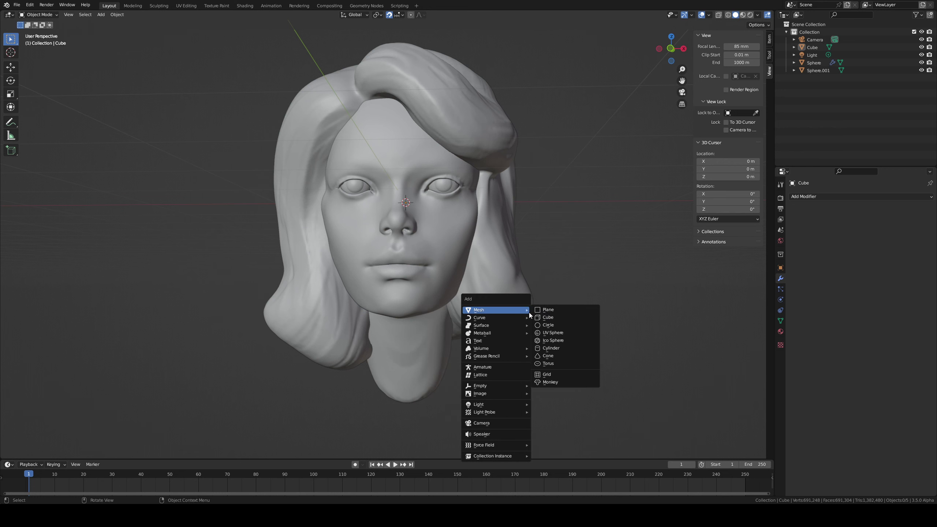
pyautogui.click(574, 335)
pyautogui.press('g')
pyautogui.press('x')
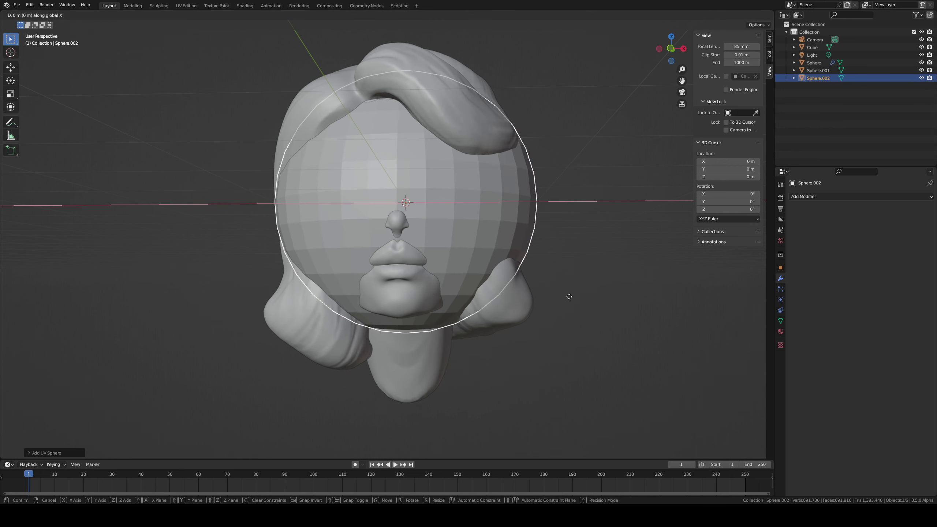
pyautogui.press('z')
pyautogui.rightClick(565, 251)
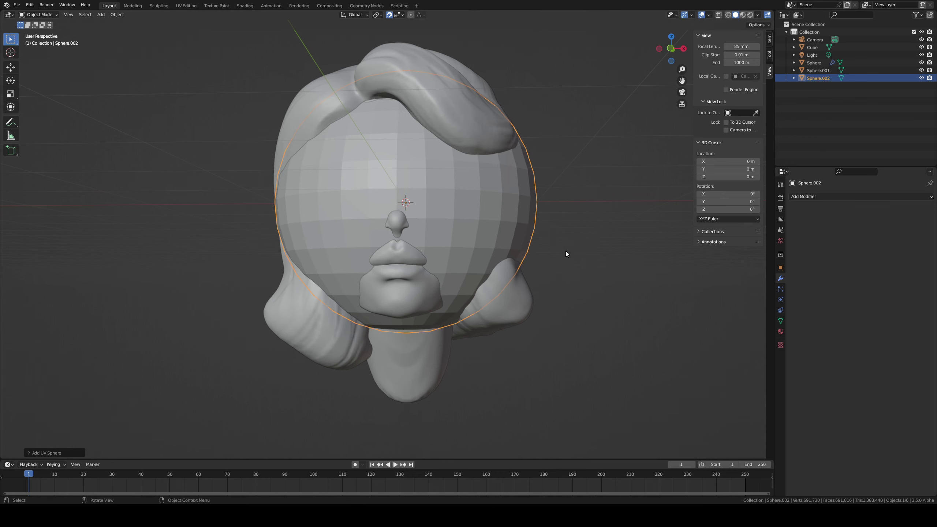
# Step: Lower the new sphere along the Z axis until it sits just beneath the neck, with snapping turned off
pyautogui.press('g')
pyautogui.press('z')
pyautogui.click(537, 405)
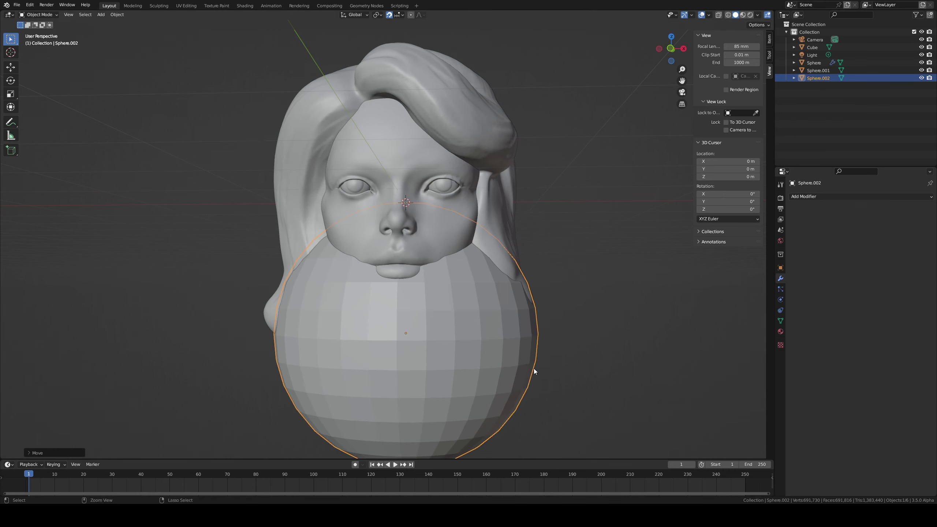
pyautogui.keyDown('ctrl'); pyautogui.moveTo(526, 339); pyautogui.dragTo(528, 287, button='middle'); pyautogui.keyUp('ctrl')
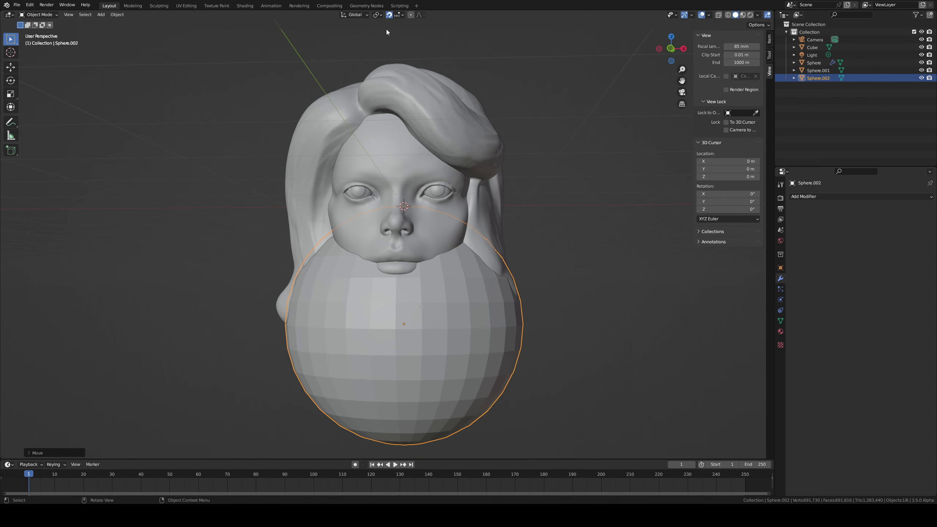
pyautogui.press('g')
pyautogui.press('z')
pyautogui.click(516, 363)
pyautogui.keyDown('ctrl'); pyautogui.moveTo(516, 363); pyautogui.dragTo(497, 407, button='middle'); pyautogui.keyUp('ctrl')
pyautogui.press('g')
pyautogui.click(484, 324)
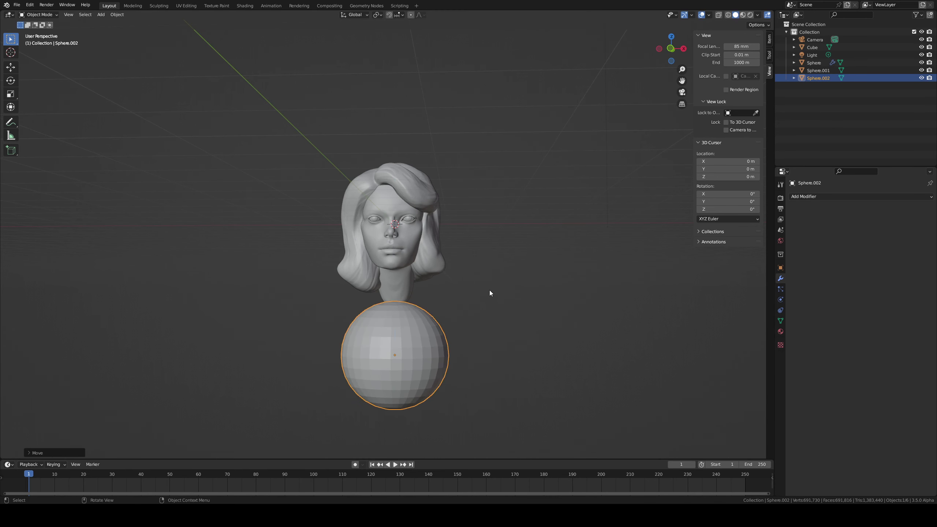
# Step: Rotate the sphere slightly in the right side view and move it up against the base of the neck
pyautogui.moveTo(488, 290); pyautogui.dragTo(409, 294, button='middle')
pyautogui.press('r')
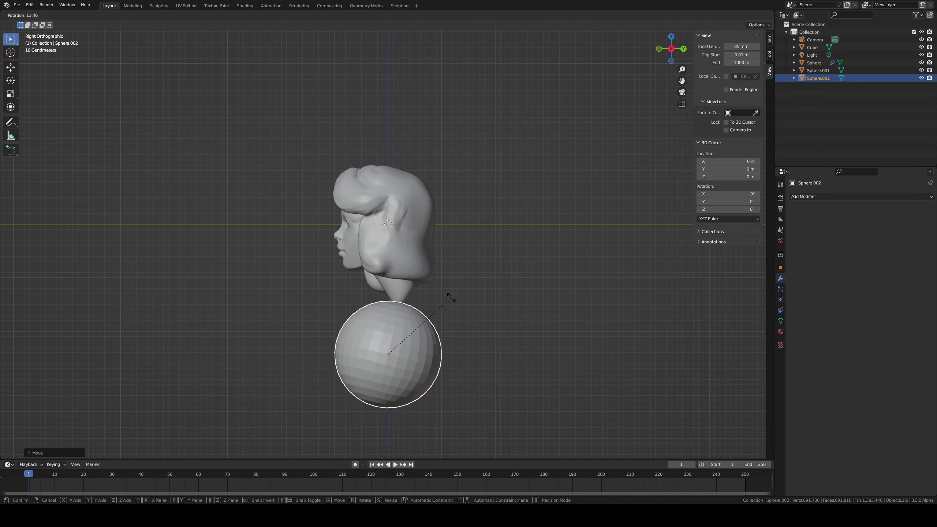
pyautogui.click(452, 317)
pyautogui.press('g')
pyautogui.click(439, 305)
pyautogui.press('g')
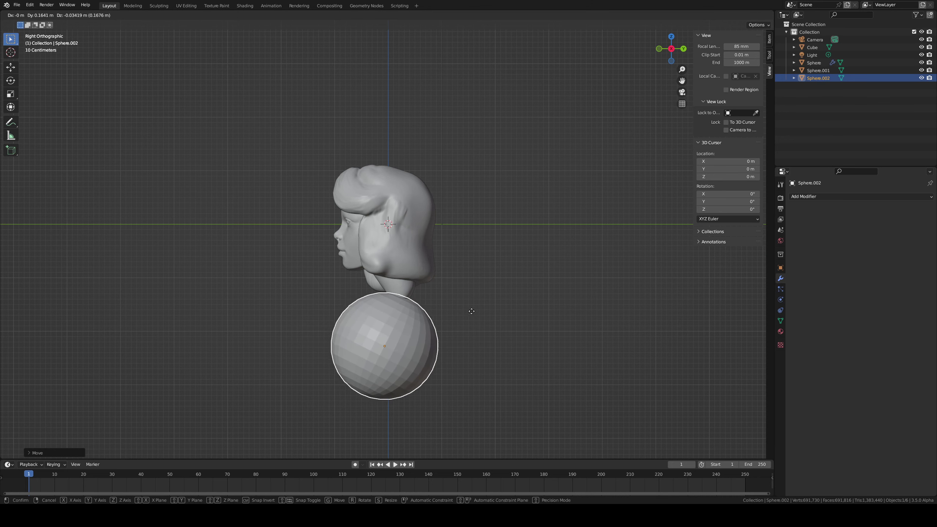
pyautogui.click(472, 309)
# Step: Scale the sphere up to torso size and reposition it under the neck in the right side view
pyautogui.press('s')
pyautogui.click(481, 308)
pyautogui.moveTo(481, 308); pyautogui.dragTo(400, 283, button='middle')
pyautogui.press('s')
pyautogui.click(516, 296)
pyautogui.press('g')
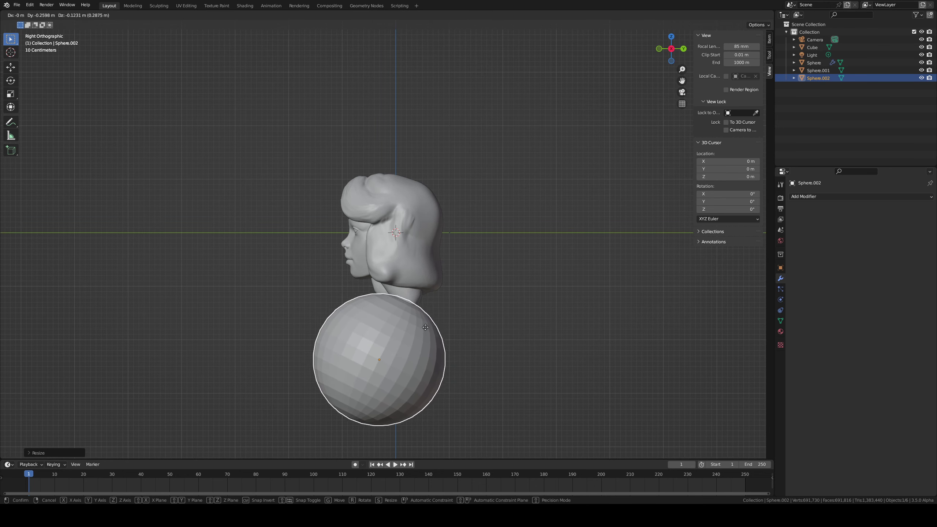
pyautogui.click(430, 330)
# Step: Isolate the torso sphere, head and eyes in local view, leaving out the hair
pyautogui.click(412, 263)
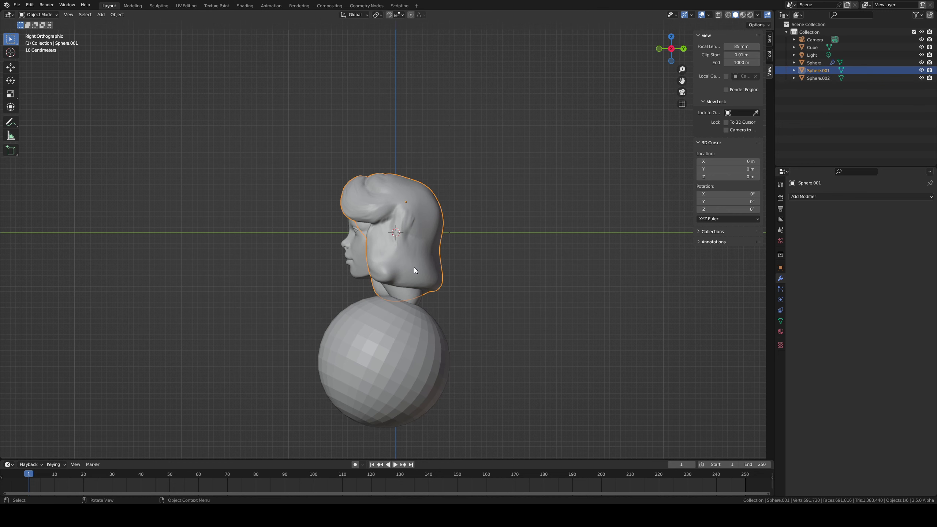
pyautogui.click(387, 316)
pyautogui.keyDown('shift'); pyautogui.click(354, 265); pyautogui.keyUp('shift')
pyautogui.press('/')
pyautogui.keyDown('alt'); pyautogui.moveTo(337, 252); pyautogui.dragTo(416, 242, button='middle'); pyautogui.keyUp('alt')
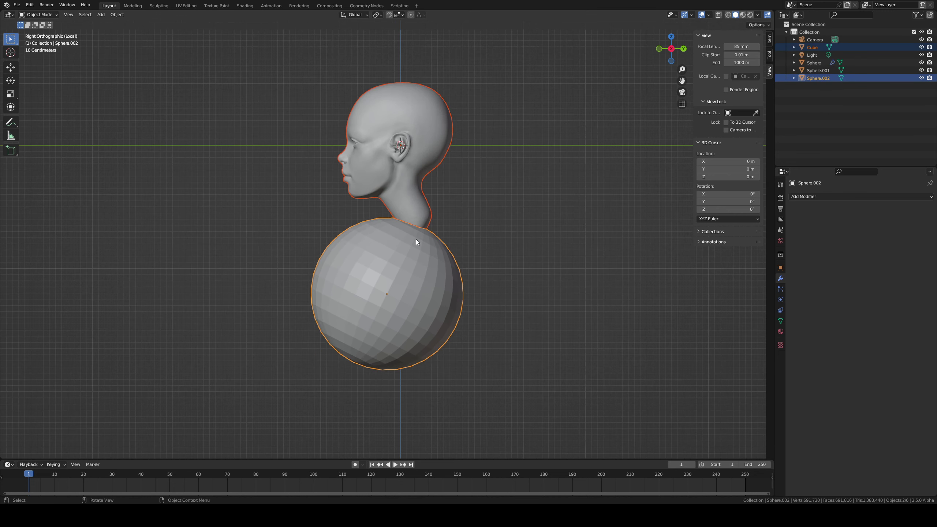
pyautogui.press('KP_Divide')
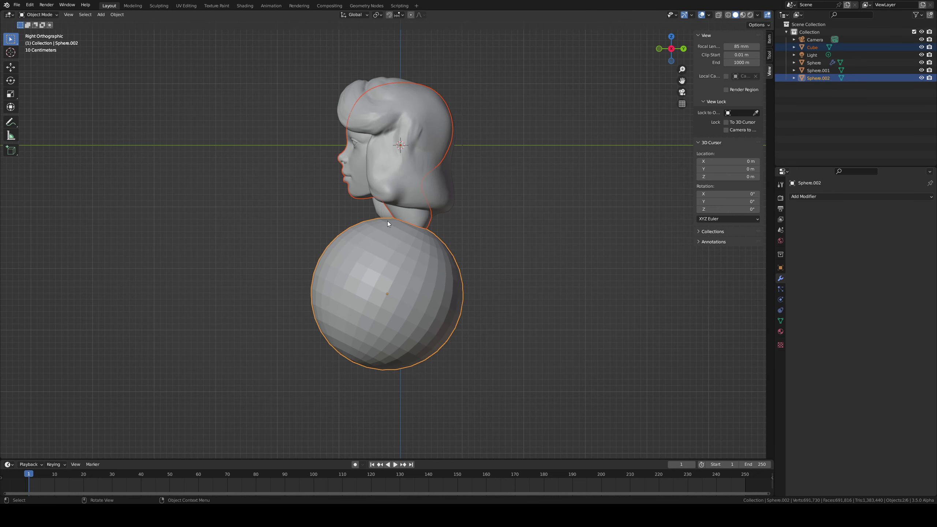
pyautogui.keyDown('shift'); pyautogui.click(353, 145); pyautogui.keyUp('shift')
pyautogui.press('KP_Divide')
pyautogui.click(486, 260)
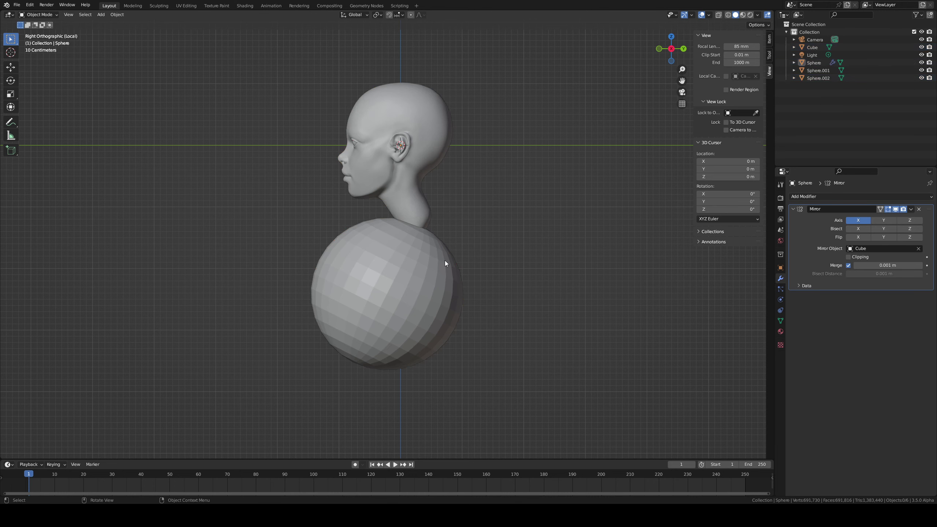
# Step: Apply all transforms to the torso sphere
pyautogui.click(406, 286)
pyautogui.keyDown('alt'); pyautogui.moveTo(419, 250); pyautogui.dragTo(499, 255, button='middle'); pyautogui.keyUp('alt')
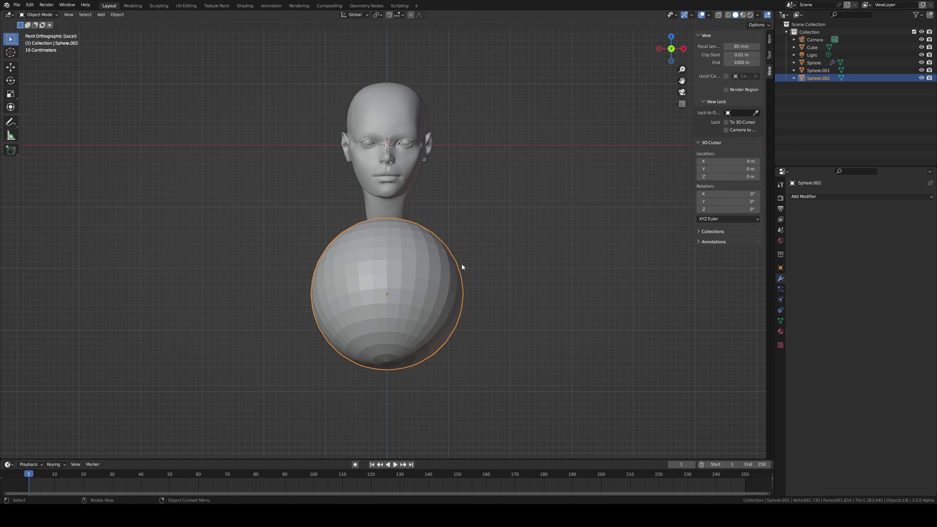
pyautogui.hotkey('ctrl', 'a')
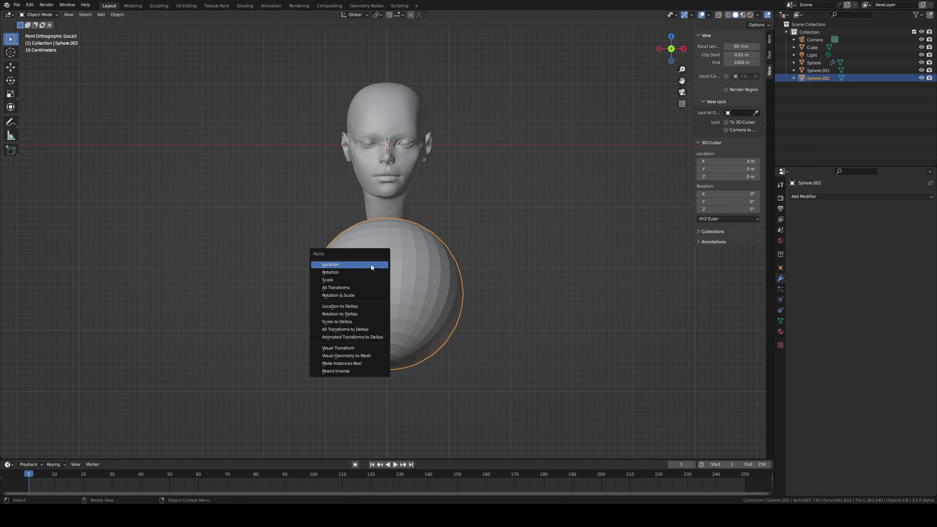
pyautogui.click(367, 289)
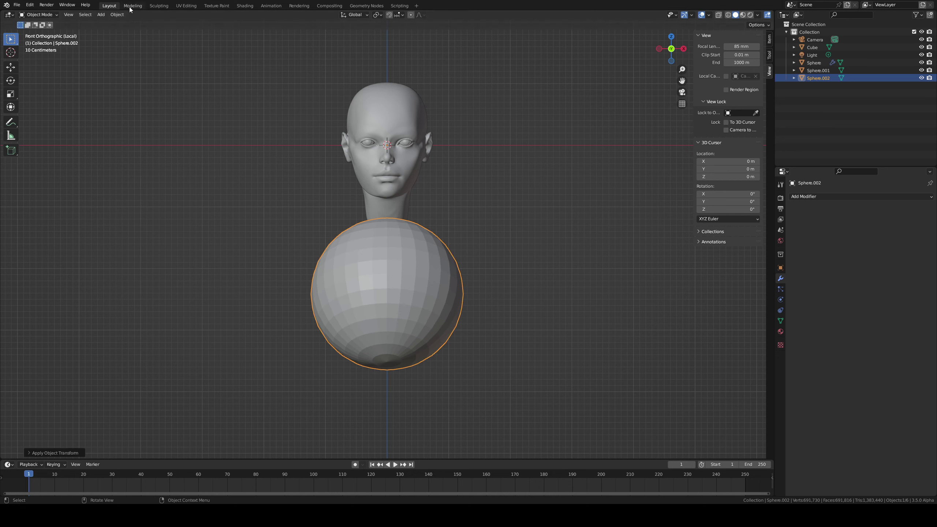
pyautogui.click(158, 5)
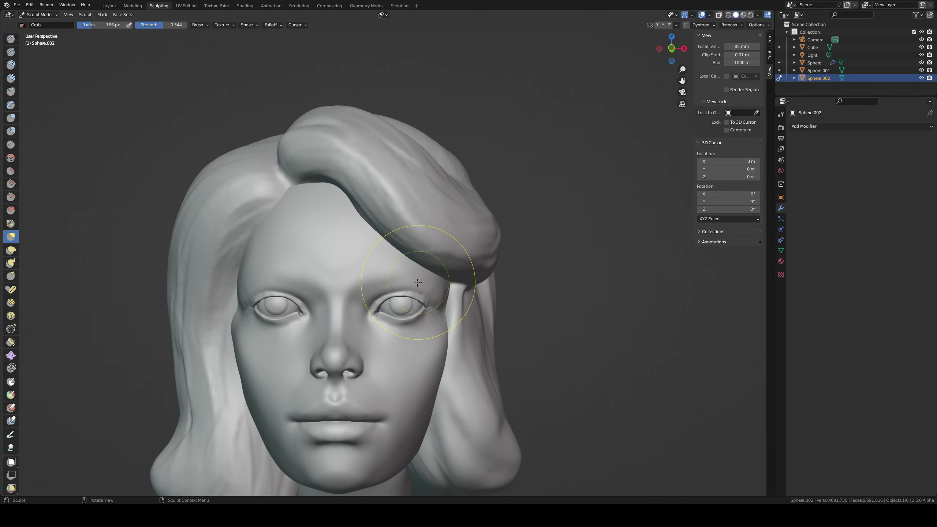
pyautogui.hotkey('ctrl', 'Tab')
pyautogui.hotkey('ctrl', 'Tab')
pyautogui.click(115, 6)
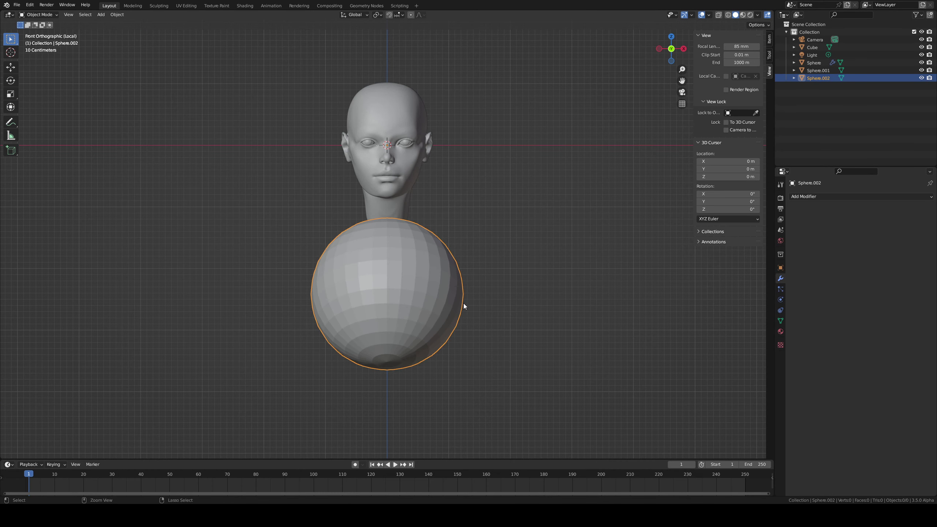
# Step: Enter Sculpt Mode on the torso sphere with X-axis symmetry enabled, viewed from the right side
pyautogui.hotkey('ctrl', 'Tab')
pyautogui.click(462, 344)
pyautogui.moveTo(456, 360)
pyautogui.mouseDown(button='middle')
pyautogui.moveTo(438, 294)
pyautogui.moveTo(465, 291)
pyautogui.moveTo(458, 293)
pyautogui.mouseUp(button='middle')
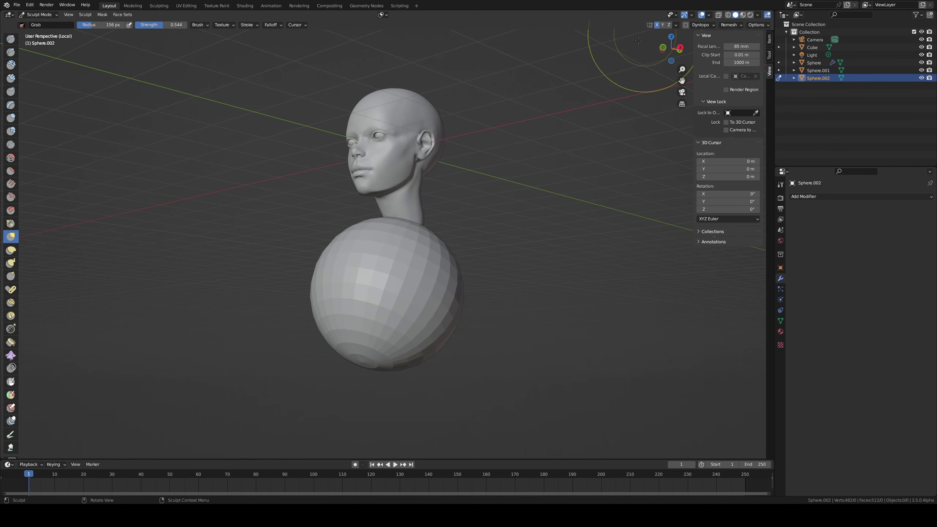
pyautogui.click(679, 47)
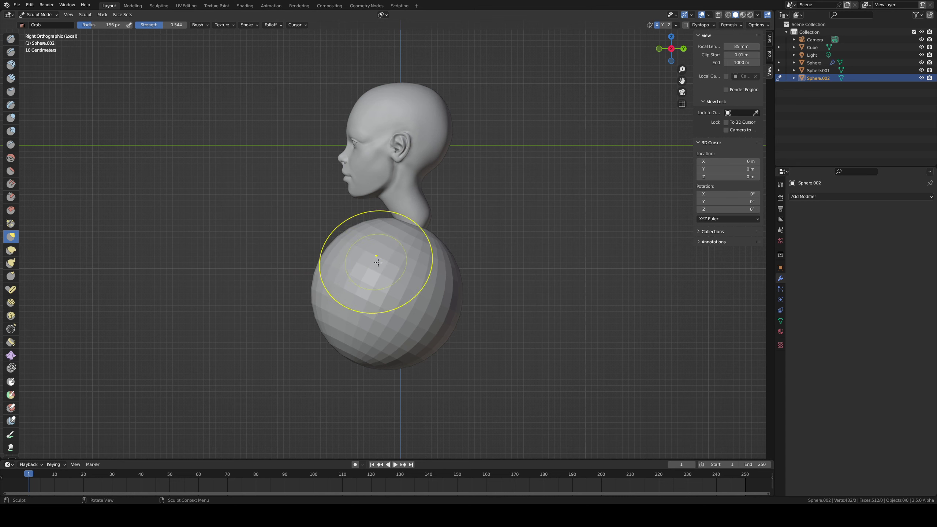
# Step: Push the sphere's upper front back into a chest slope below the neck with the Grab brush at a radius of 189 px
pyautogui.press('f')
pyautogui.click(407, 270)
pyautogui.moveTo(344, 241)
pyautogui.mouseDown()
pyautogui.moveTo(362, 258)
pyautogui.moveTo(384, 242)
pyautogui.mouseUp()
pyautogui.moveTo(331, 270); pyautogui.dragTo(352, 308)
pyautogui.moveTo(366, 247); pyautogui.dragTo(380, 253)
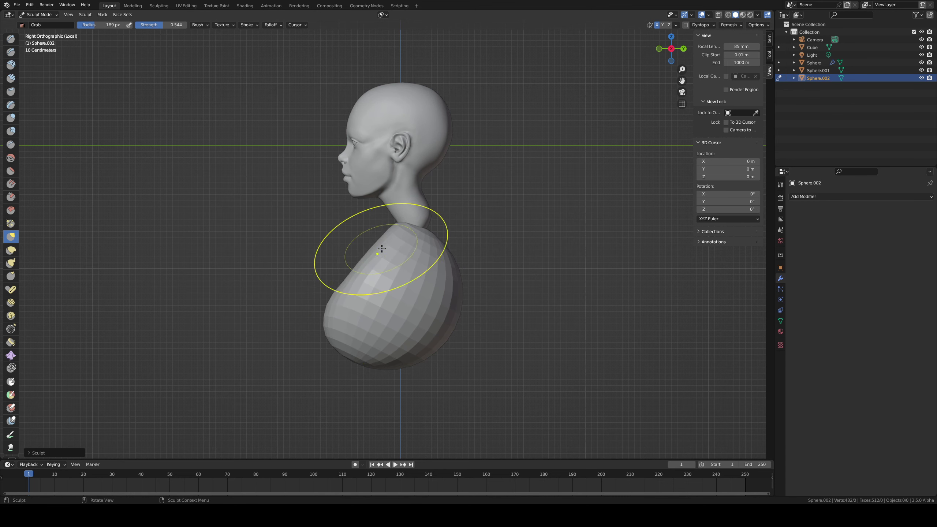
# Step: Flatten the torso's back in the side view and pull its upper end up to the base of the neck
pyautogui.moveTo(437, 291); pyautogui.dragTo(421, 276)
pyautogui.moveTo(429, 342); pyautogui.dragTo(407, 320)
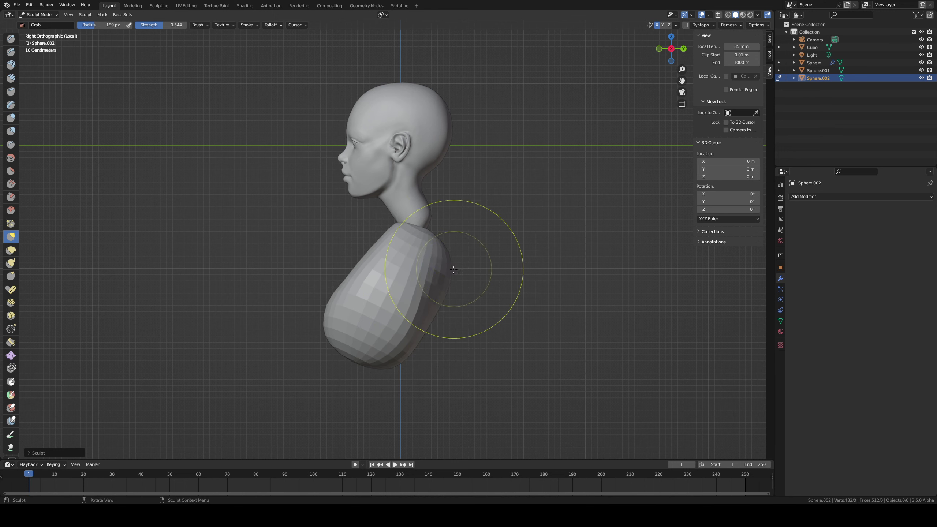
pyautogui.moveTo(453, 269); pyautogui.dragTo(435, 218)
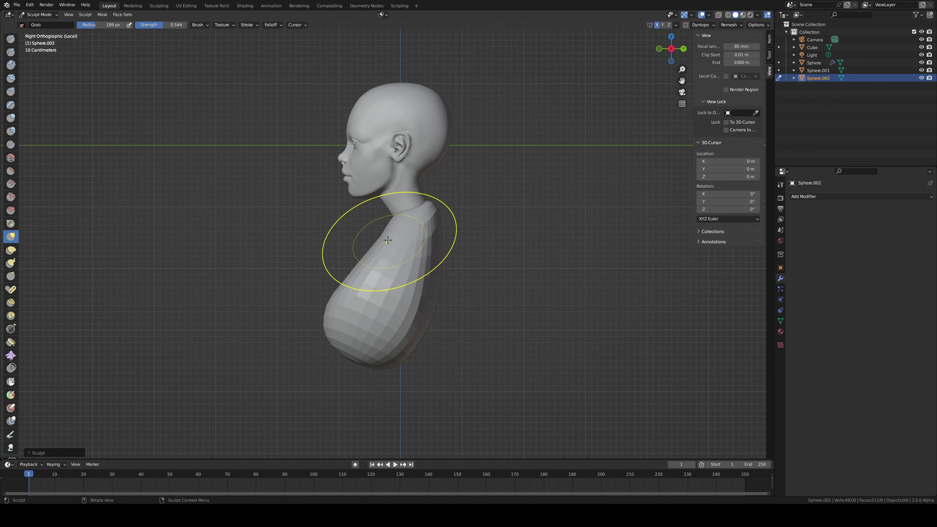
# Step: Push the chest and lower front inward with the Grab brush to thin the torso's side profile
pyautogui.moveTo(377, 238); pyautogui.dragTo(379, 239)
pyautogui.moveTo(332, 316); pyautogui.dragTo(348, 316)
pyautogui.moveTo(328, 334); pyautogui.dragTo(353, 335)
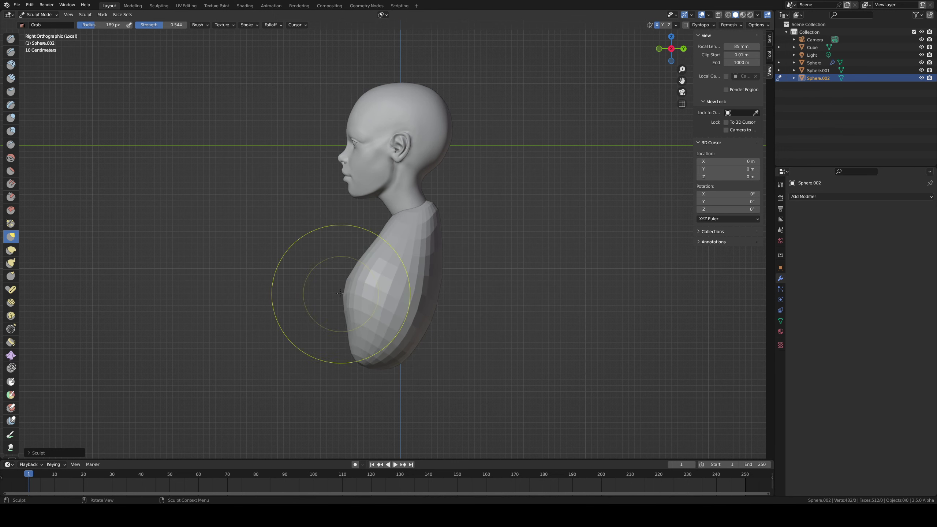
pyautogui.moveTo(342, 295); pyautogui.dragTo(354, 300)
pyautogui.moveTo(354, 346); pyautogui.dragTo(373, 355)
# Step: Remesh the torso and build up the shoulders with the Clay Strips brush at a radius of 119 px
pyautogui.keyDown('alt'); pyautogui.moveTo(412, 297); pyautogui.dragTo(487, 304, button='middle'); pyautogui.keyUp('alt')
pyautogui.press('f')
pyautogui.click(456, 272)
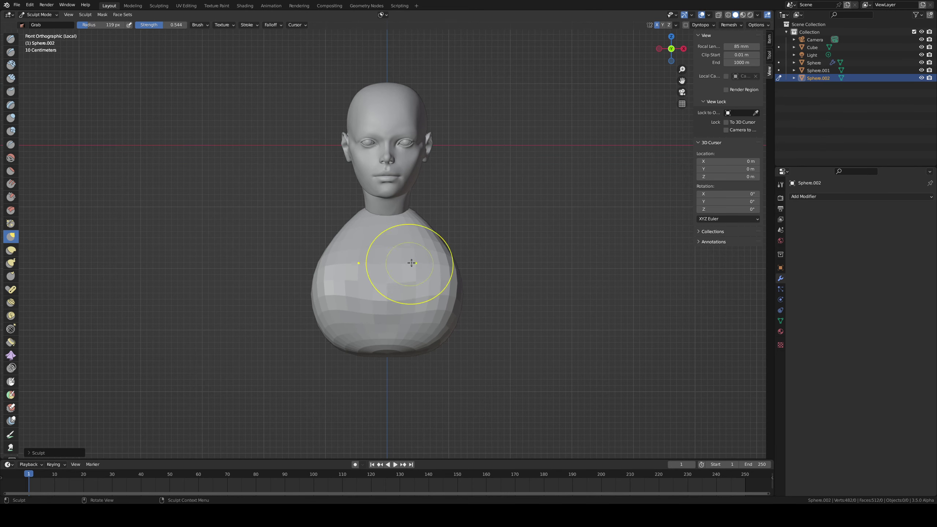
pyautogui.moveTo(442, 242); pyautogui.dragTo(383, 270, button='middle')
pyautogui.press('c')
pyautogui.hotkey('ctrl', 'r')
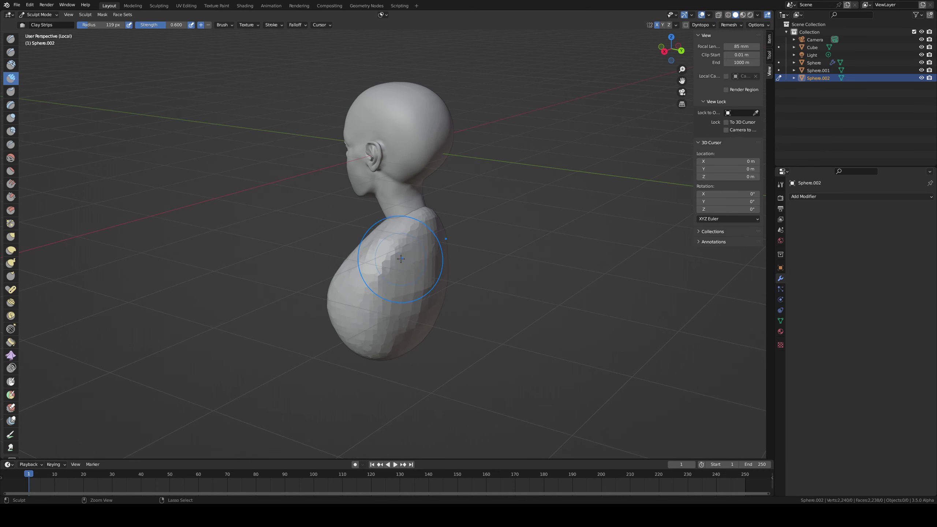
pyautogui.moveTo(359, 273); pyautogui.dragTo(400, 236)
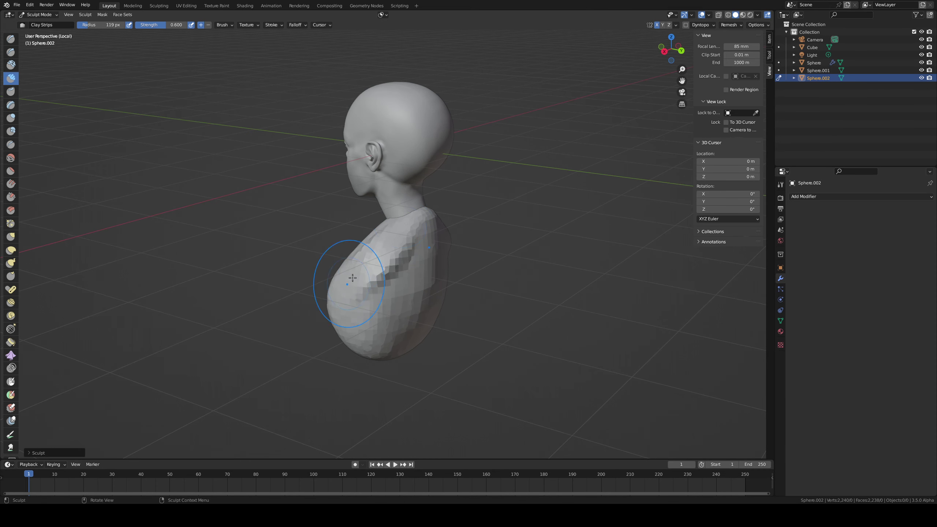
# Step: Swell the shoulders outward with the Inflate/Deflate brush at a radius of 119 px
pyautogui.moveTo(347, 298)
pyautogui.mouseDown(button='middle')
pyautogui.moveTo(454, 216)
pyautogui.moveTo(473, 221)
pyautogui.moveTo(435, 250)
pyautogui.mouseUp(button='middle')
pyautogui.press('f')
pyautogui.rightClick(475, 226)
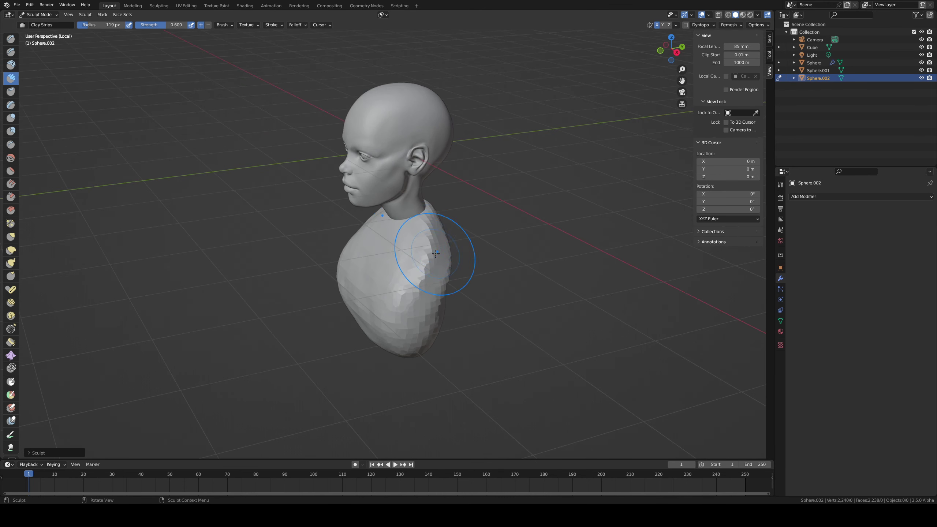
pyautogui.press('i')
pyautogui.moveTo(436, 254)
pyautogui.mouseDown()
pyautogui.moveTo(438, 279)
pyautogui.moveTo(453, 287)
pyautogui.moveTo(444, 287)
pyautogui.mouseUp()
pyautogui.moveTo(436, 261); pyautogui.dragTo(448, 282)
pyautogui.moveTo(468, 235); pyautogui.dragTo(516, 222, button='middle')
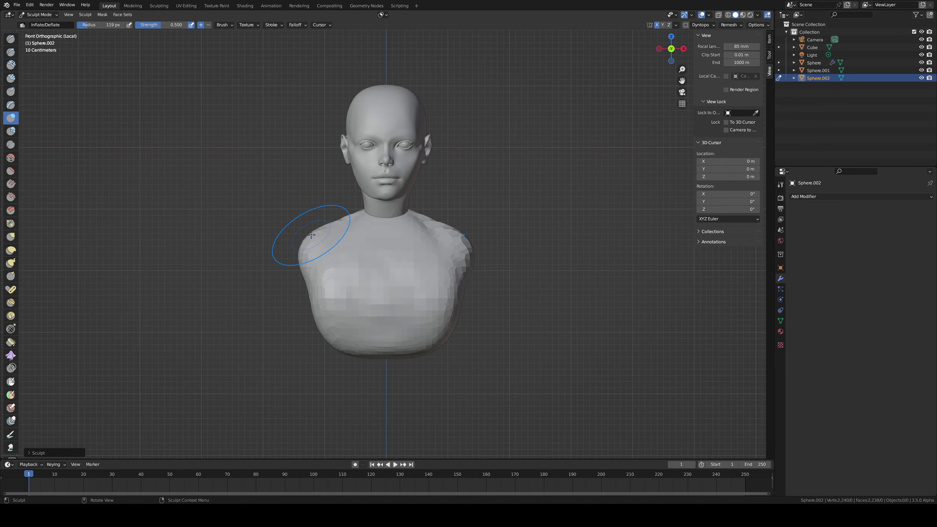
# Step: Lift the shoulders and narrow the torso's sides toward the waist with the Grab brush, ending at a radius of 121 px
pyautogui.press('g')
pyautogui.moveTo(303, 267)
pyautogui.mouseDown()
pyautogui.moveTo(317, 279)
pyautogui.moveTo(308, 251)
pyautogui.mouseUp()
pyautogui.moveTo(314, 298); pyautogui.dragTo(355, 308)
pyautogui.press('f')
pyautogui.click(315, 319)
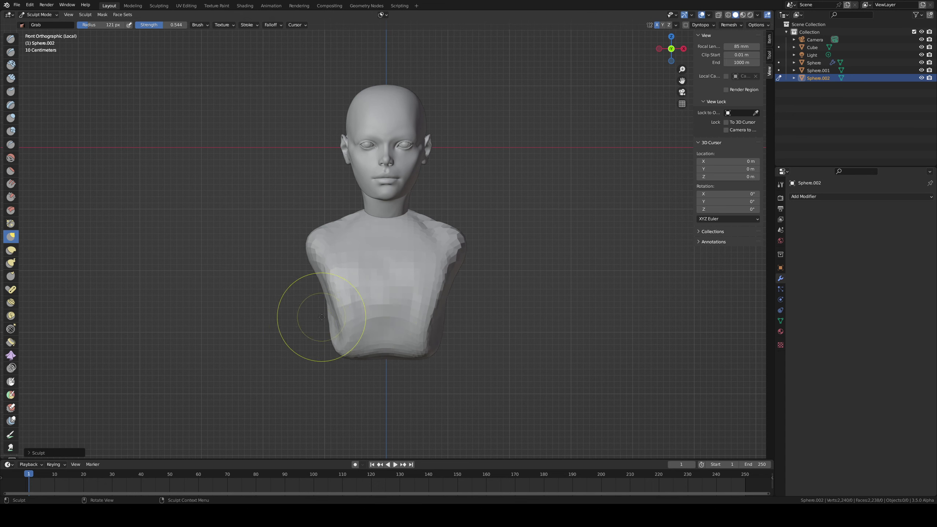
pyautogui.moveTo(321, 318); pyautogui.dragTo(407, 311, button='middle')
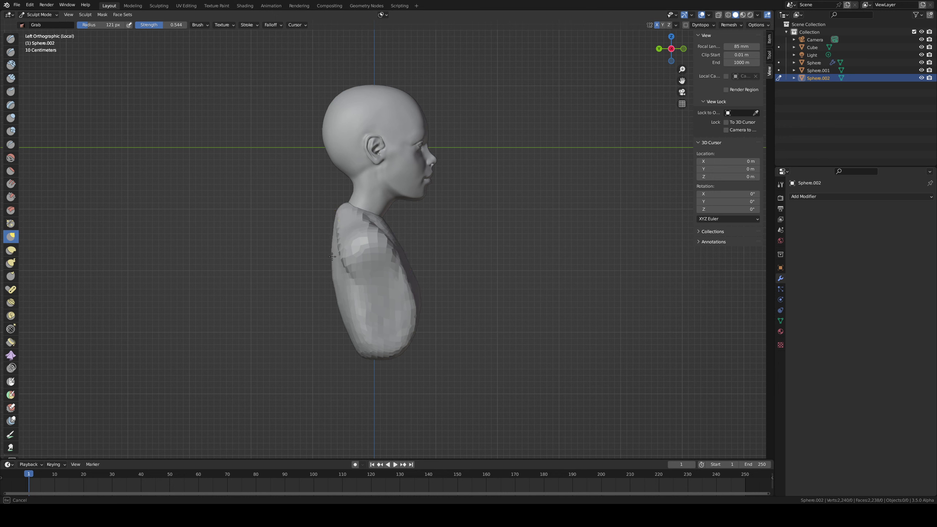
pyautogui.moveTo(387, 245); pyautogui.dragTo(375, 249)
# Step: Inflate the shoulders into rounded arm stumps, remesh the torso, and reduce the brush radius to 85 px
pyautogui.moveTo(387, 261); pyautogui.dragTo(469, 256, button='middle')
pyautogui.press('i')
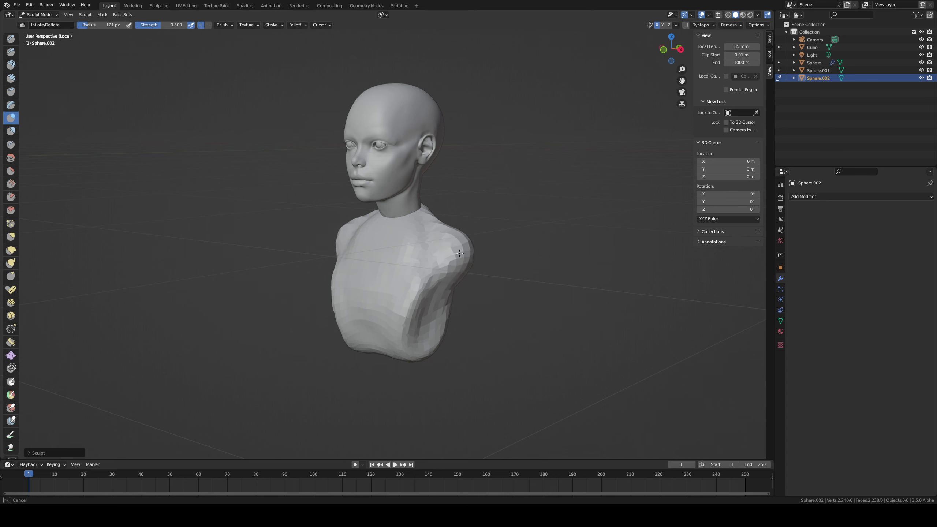
pyautogui.moveTo(476, 258); pyautogui.dragTo(438, 282)
pyautogui.press('d')
pyautogui.press('f')
pyautogui.click(472, 264)
pyautogui.moveTo(439, 266); pyautogui.dragTo(434, 272, button='middle')
pyautogui.press('c')
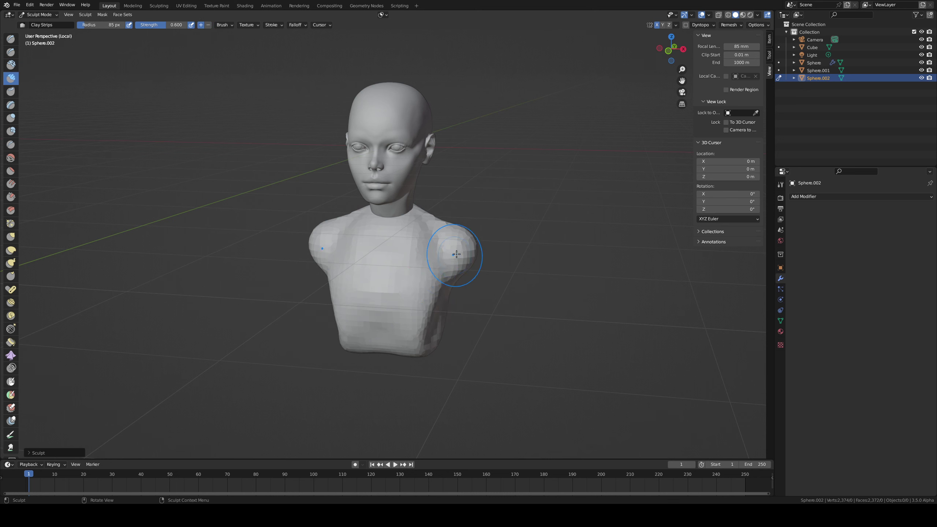
pyautogui.moveTo(445, 252)
pyautogui.mouseDown()
pyautogui.moveTo(433, 241)
pyautogui.moveTo(434, 277)
pyautogui.moveTo(447, 269)
pyautogui.mouseUp()
pyautogui.hotkey('ctrl', 'z')
# Step: Carve the armpit crease beneath the shoulder with the Draw Sharp brush at a radius of 85 px
pyautogui.moveTo(447, 269); pyautogui.dragTo(427, 240, button='middle')
pyautogui.hotkey('shift', 'c')
pyautogui.moveTo(442, 255); pyautogui.dragTo(449, 277)
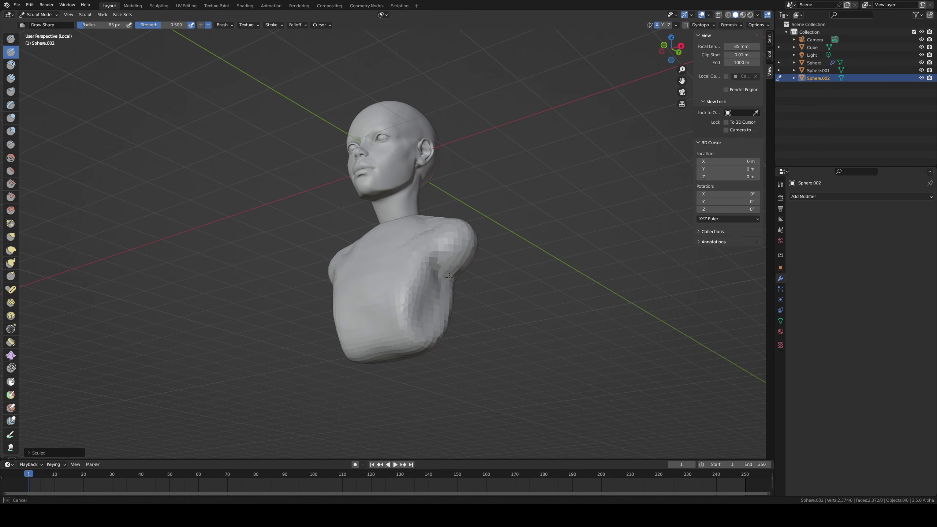
# Step: Define the spine groove with Draw Sharp and the shoulder blades with Clay Strips on the back, smoothing the added forms
pyautogui.moveTo(460, 283); pyautogui.dragTo(386, 263, button='middle')
pyautogui.press('c')
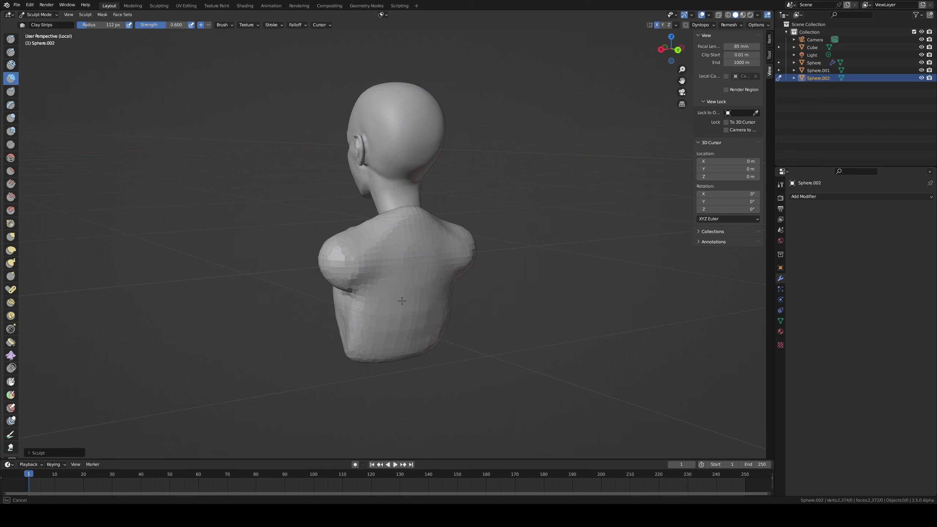
pyautogui.moveTo(396, 286); pyautogui.dragTo(376, 268, button='middle')
pyautogui.press('x')
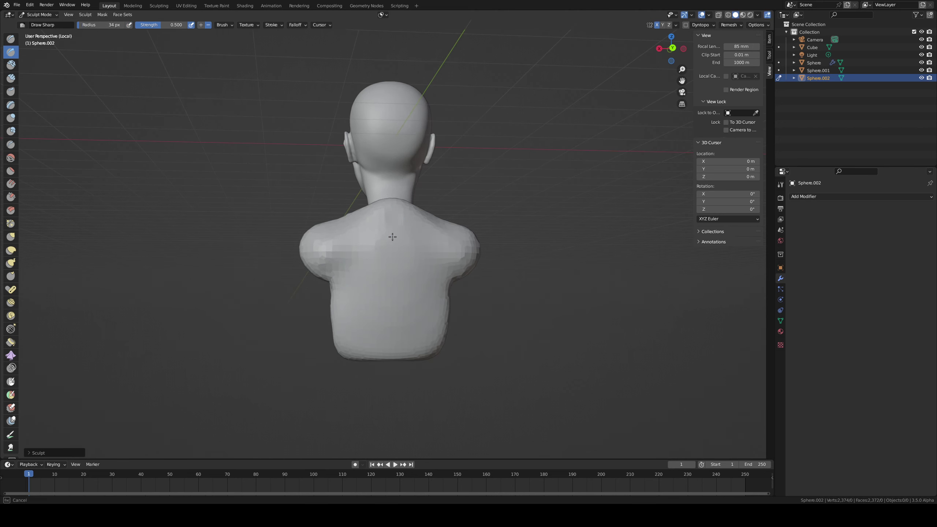
pyautogui.click(399, 355)
pyautogui.press('c')
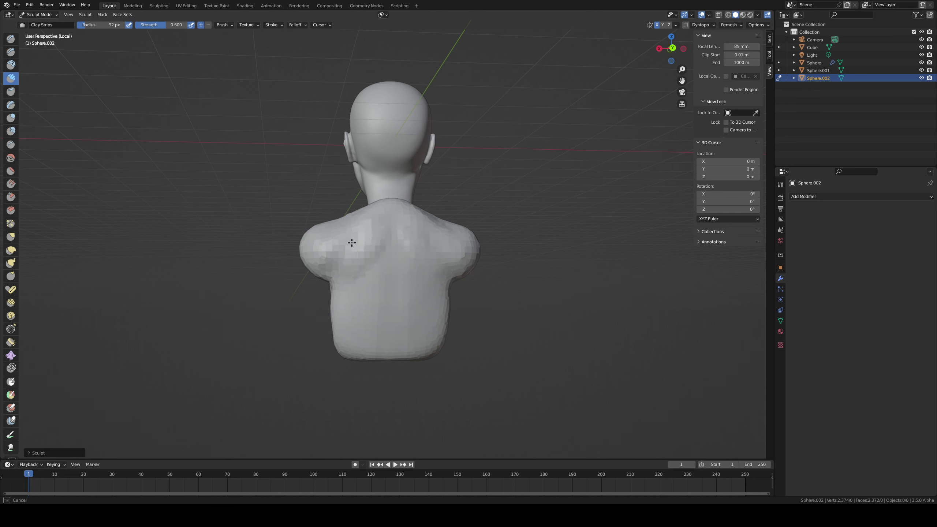
pyautogui.moveTo(370, 253)
pyautogui.keyDown('shift'); pyautogui.mouseDown()
pyautogui.moveTo(387, 219)
pyautogui.moveTo(360, 261)
pyautogui.mouseUp(); pyautogui.keyUp('shift')
# Step: Widen the shoulders slightly and reshape the torso's sides in the front view with the Grab brush
pyautogui.moveTo(347, 243); pyautogui.dragTo(562, 220, button='middle')
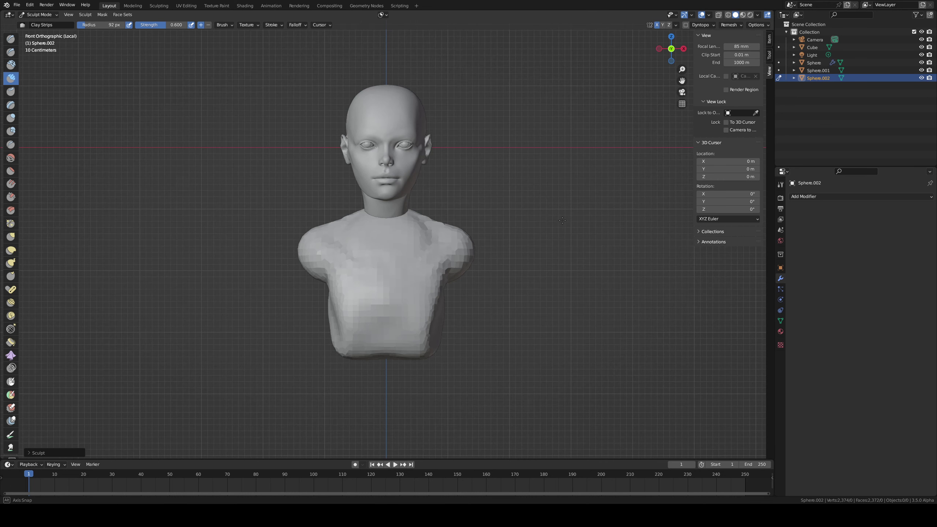
pyautogui.press('g')
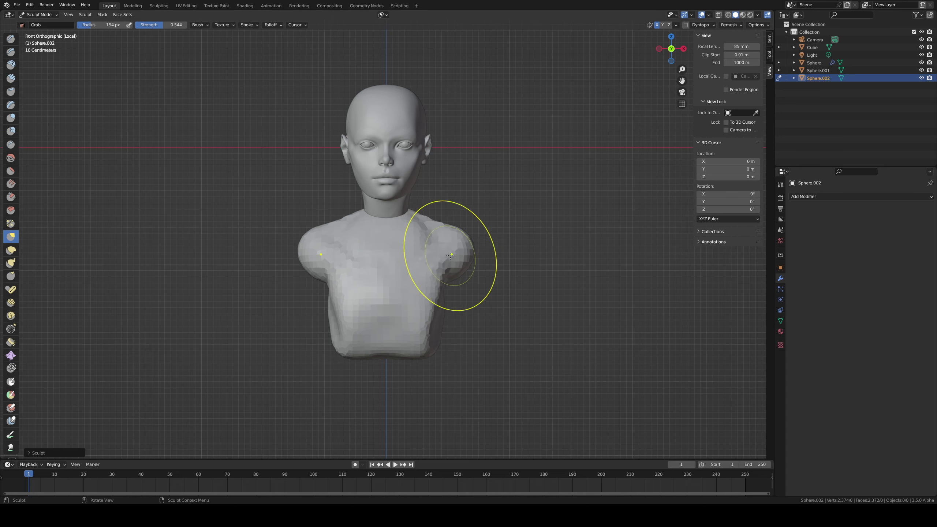
pyautogui.moveTo(466, 248); pyautogui.dragTo(472, 253)
pyautogui.moveTo(473, 253); pyautogui.dragTo(474, 258)
pyautogui.moveTo(442, 308)
pyautogui.mouseDown()
pyautogui.moveTo(437, 356)
pyautogui.moveTo(393, 318)
pyautogui.mouseUp()
# Step: Build up the torso's lower front edge with the Clay Strips brush at a radius of 107 px
pyautogui.moveTo(393, 318)
pyautogui.mouseDown(button='middle')
pyautogui.moveTo(319, 304)
pyautogui.moveTo(314, 295)
pyautogui.moveTo(326, 287)
pyautogui.moveTo(408, 324)
pyautogui.mouseUp(button='middle')
pyautogui.press('c')
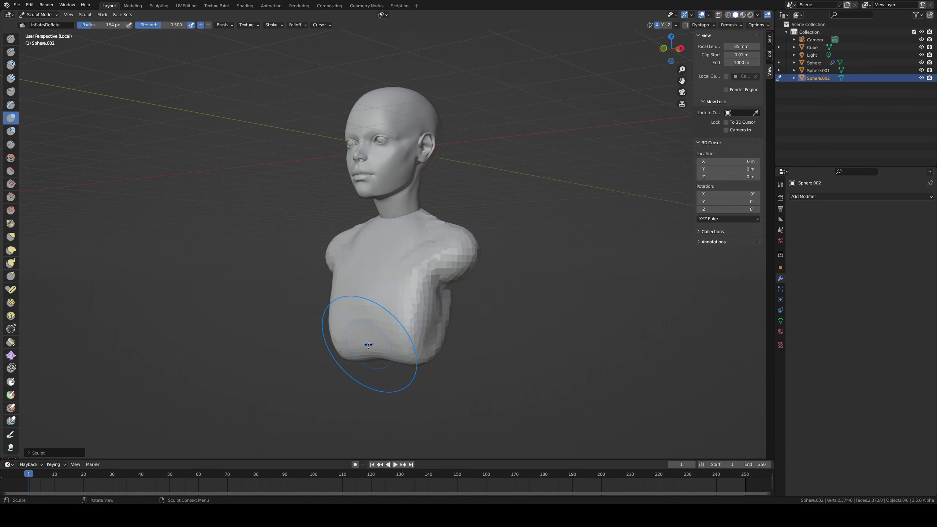
pyautogui.press('f')
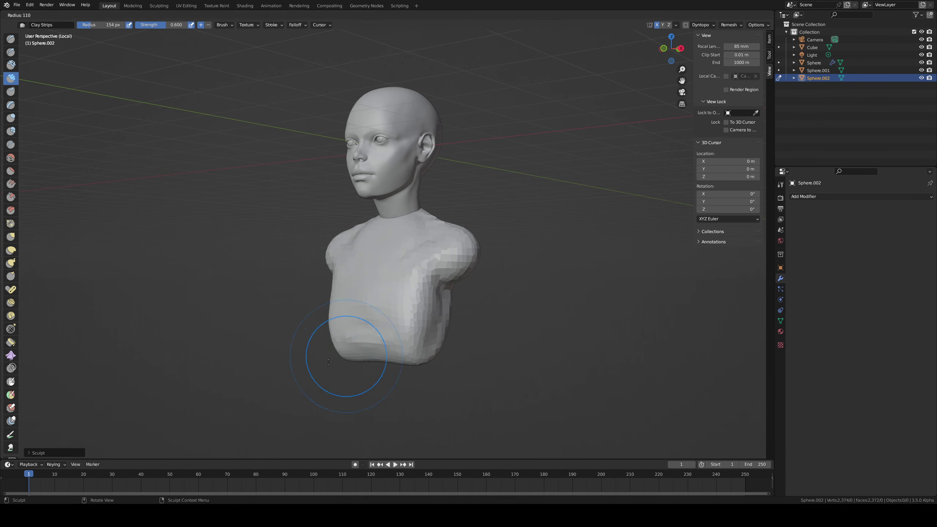
pyautogui.click(386, 352)
pyautogui.moveTo(389, 354); pyautogui.dragTo(353, 360)
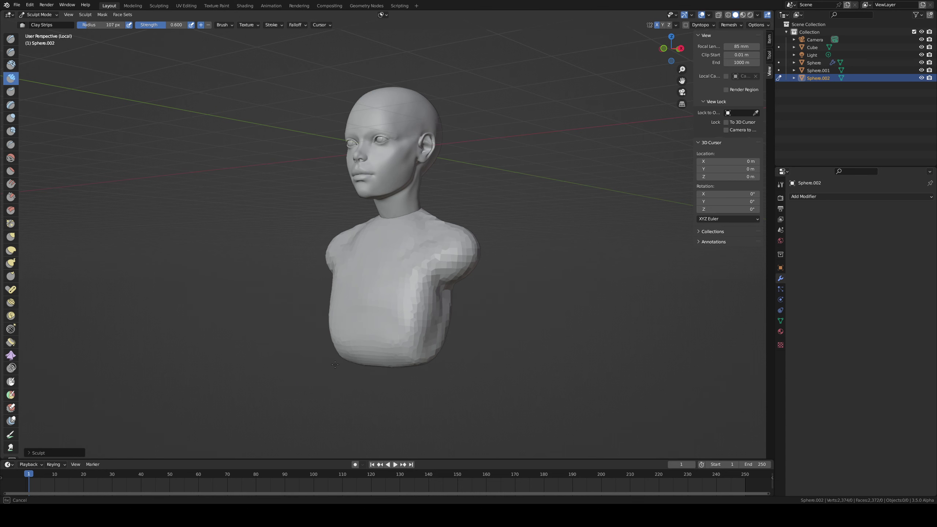
# Step: Pull the lower chest forward into a bust volume with the Grab brush at a radius of 151 px
pyautogui.press('KP_3')
pyautogui.press('g')
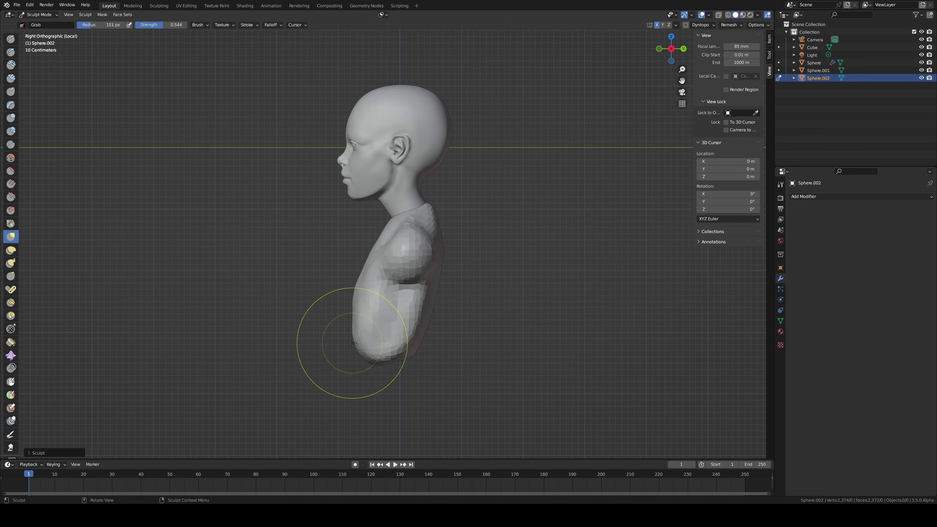
pyautogui.moveTo(348, 333)
pyautogui.mouseDown(button='middle')
pyautogui.moveTo(430, 326)
pyautogui.moveTo(345, 312)
pyautogui.moveTo(373, 334)
pyautogui.moveTo(361, 333)
pyautogui.moveTo(413, 315)
pyautogui.moveTo(394, 321)
pyautogui.mouseUp(button='middle')
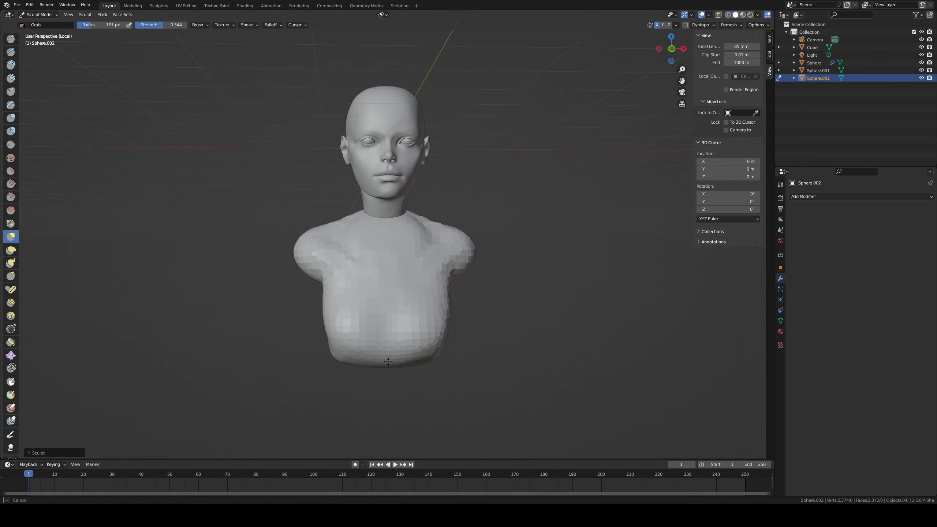
pyautogui.moveTo(339, 361); pyautogui.dragTo(435, 336, button='middle')
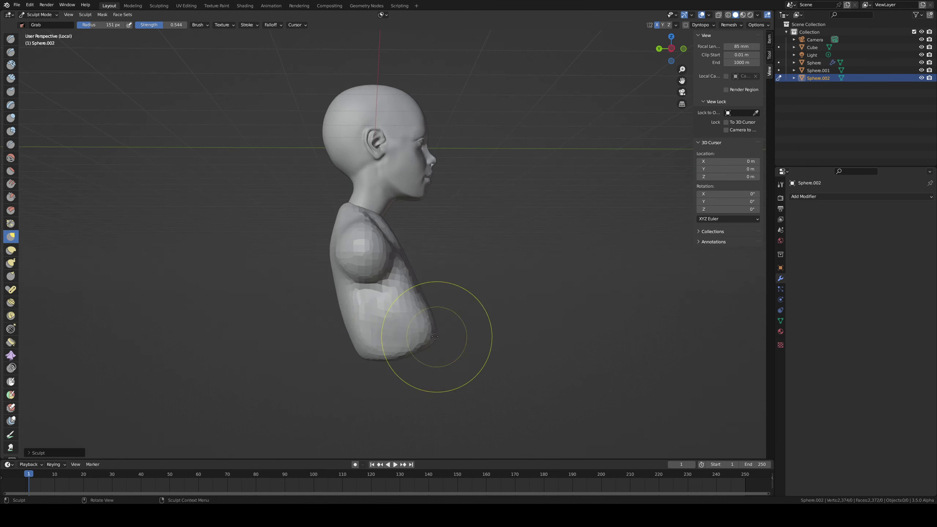
pyautogui.moveTo(362, 344); pyautogui.dragTo(362, 344, button='middle')
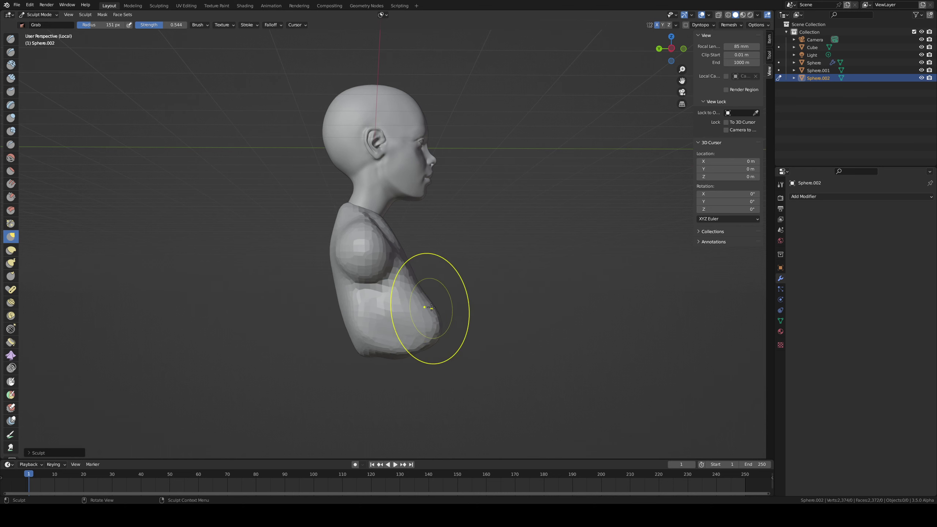
pyautogui.moveTo(431, 307)
pyautogui.mouseDown(button='middle')
pyautogui.moveTo(330, 308)
pyautogui.moveTo(449, 304)
pyautogui.mouseUp(button='middle')
# Step: Refine the bust's front profile and underside with the Grab brush at varying sizes, ending at a radius of 173 px
pyautogui.press('f')
pyautogui.click(387, 332)
pyautogui.press('f')
pyautogui.click(486, 304)
pyautogui.moveTo(445, 322); pyautogui.dragTo(435, 321)
pyautogui.moveTo(435, 324); pyautogui.dragTo(457, 331, button='middle')
pyautogui.press('f')
pyautogui.click(517, 332)
pyautogui.moveTo(409, 360); pyautogui.dragTo(402, 358)
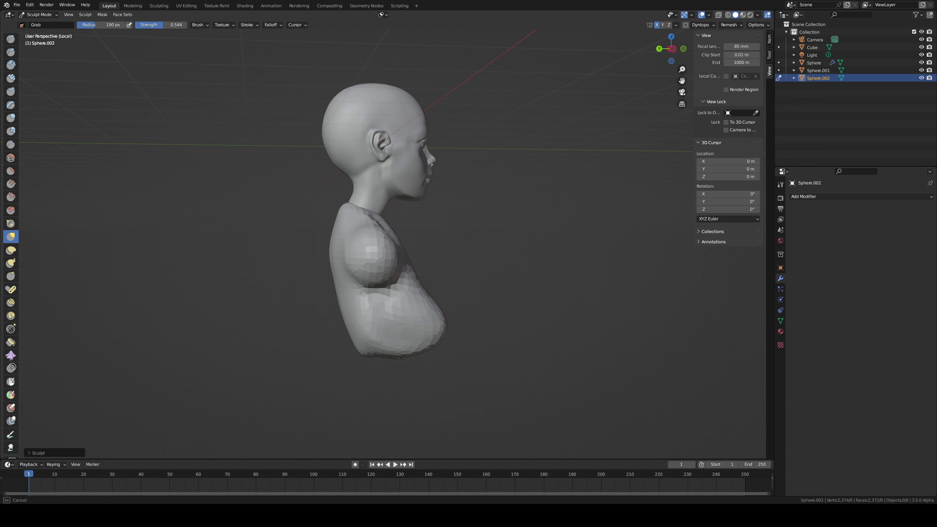
pyautogui.press('f')
pyautogui.click(439, 347)
# Step: Separate the breasts with a groove down the middle of the chest and shape their surfaces with Clay Strips
pyautogui.moveTo(417, 325)
pyautogui.mouseDown(button='middle')
pyautogui.moveTo(363, 309)
pyautogui.moveTo(432, 318)
pyautogui.mouseUp(button='middle')
pyautogui.hotkey('shift', 'c')
pyautogui.press('g')
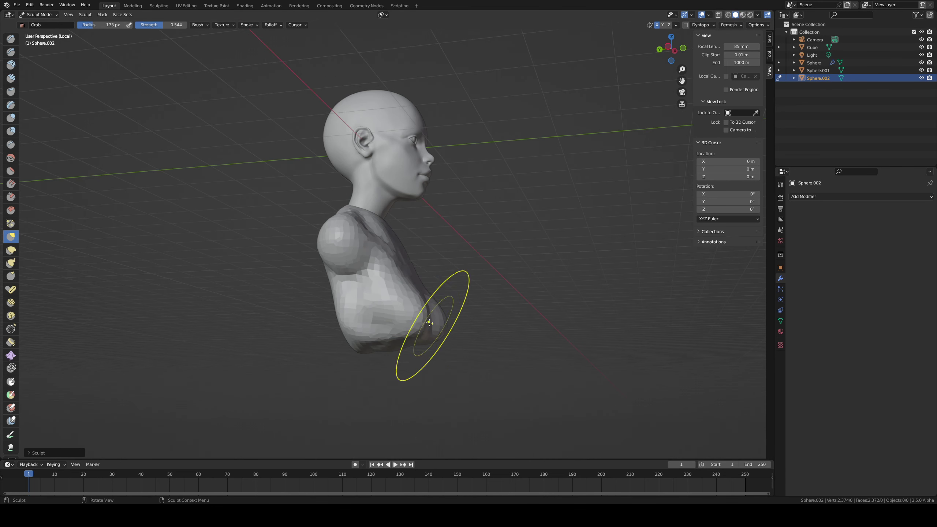
pyautogui.press('c')
pyautogui.moveTo(382, 293); pyautogui.dragTo(356, 310, button='middle')
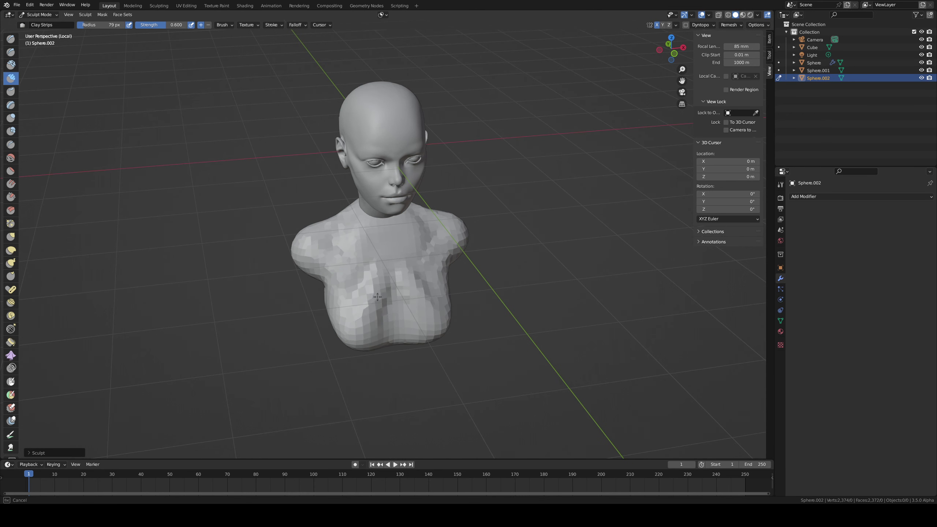
pyautogui.moveTo(350, 314); pyautogui.dragTo(409, 321, button='middle')
# Step: Adjust the bust's contour from the side and front with the Grab brush, reducing its radius to 63 px
pyautogui.press('g')
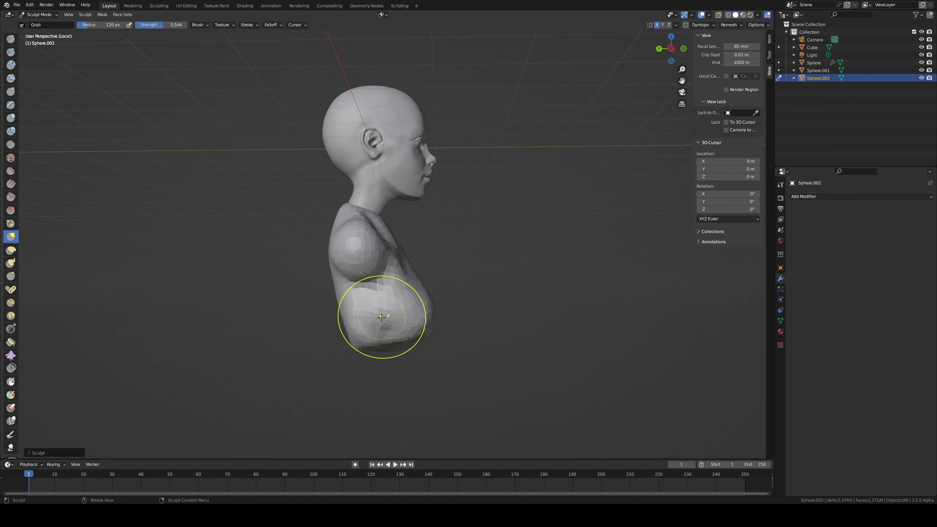
pyautogui.moveTo(381, 317); pyautogui.dragTo(365, 301, button='middle')
pyautogui.press('f')
pyautogui.click(365, 300)
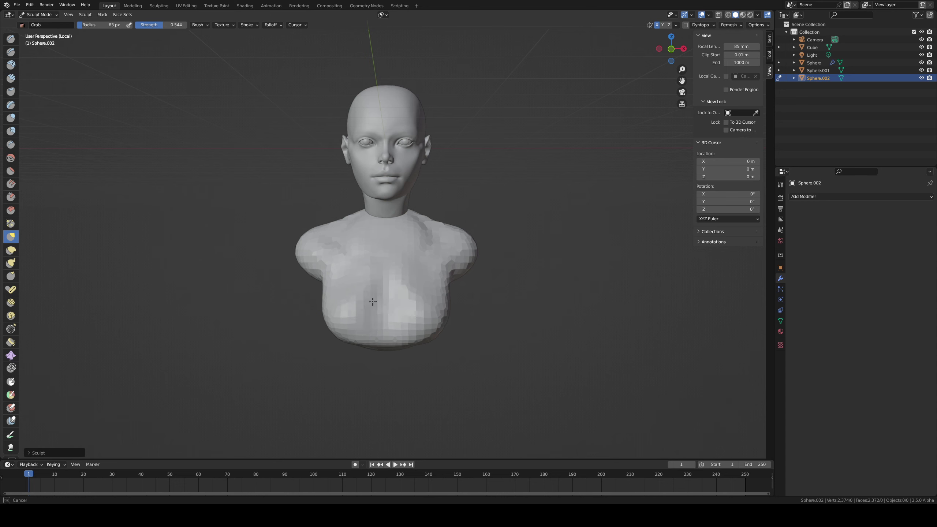
pyautogui.moveTo(376, 270); pyautogui.dragTo(428, 265, button='middle')
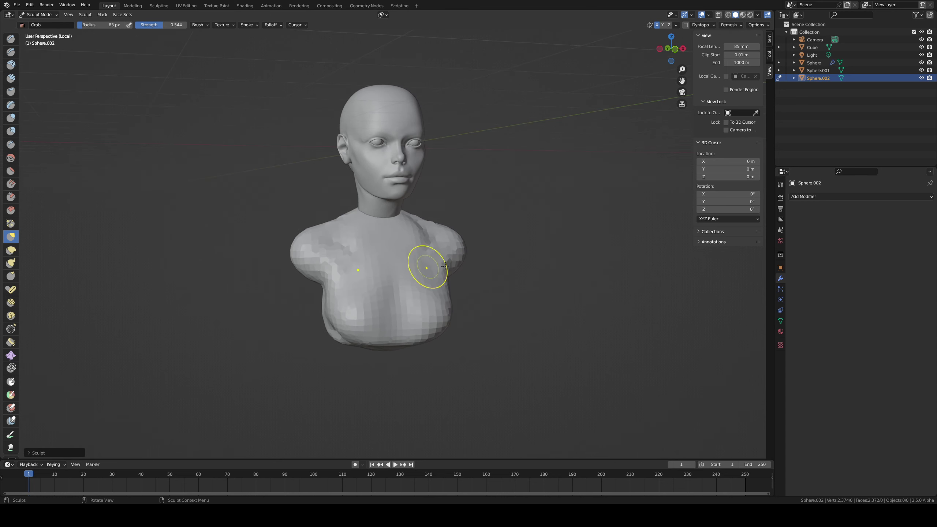
pyautogui.moveTo(495, 273); pyautogui.dragTo(496, 310, button='middle')
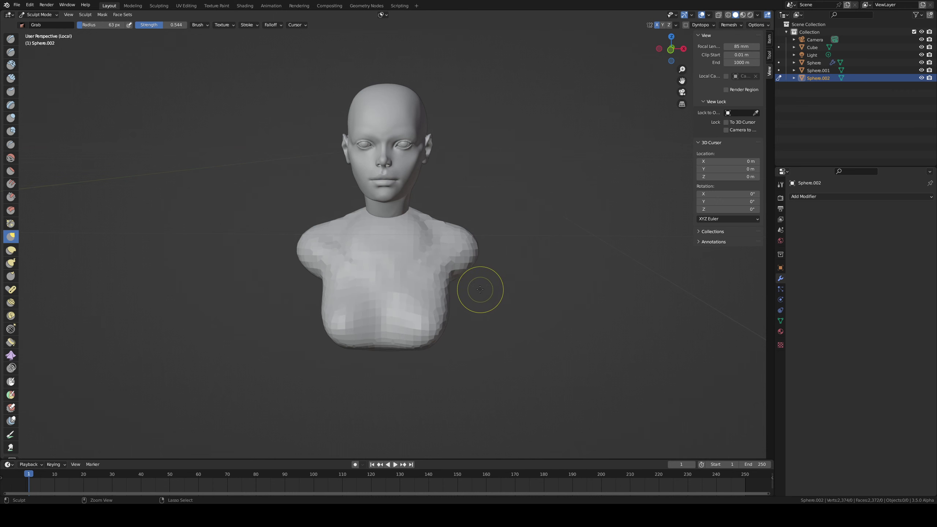
# Step: Build up the underside of the bust with Clay Strips at a radius of 89 px
pyautogui.moveTo(463, 295); pyautogui.dragTo(398, 311, button='middle')
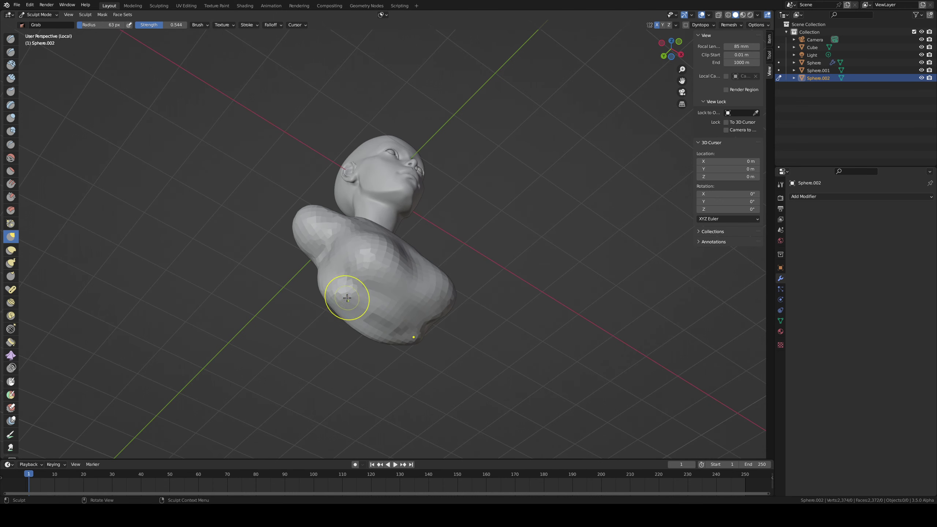
pyautogui.press('c')
pyautogui.moveTo(376, 317); pyautogui.dragTo(346, 305)
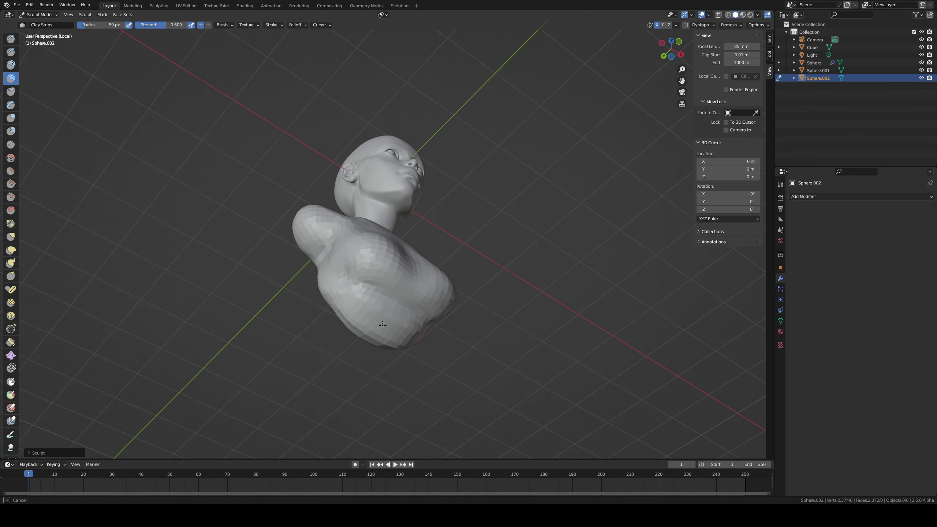
# Step: Reshape the upper back and breast profile from the side with the Grab brush at a radius of 204 px
pyautogui.moveTo(386, 312); pyautogui.dragTo(451, 306, button='middle')
pyautogui.press('f')
pyautogui.click(430, 316)
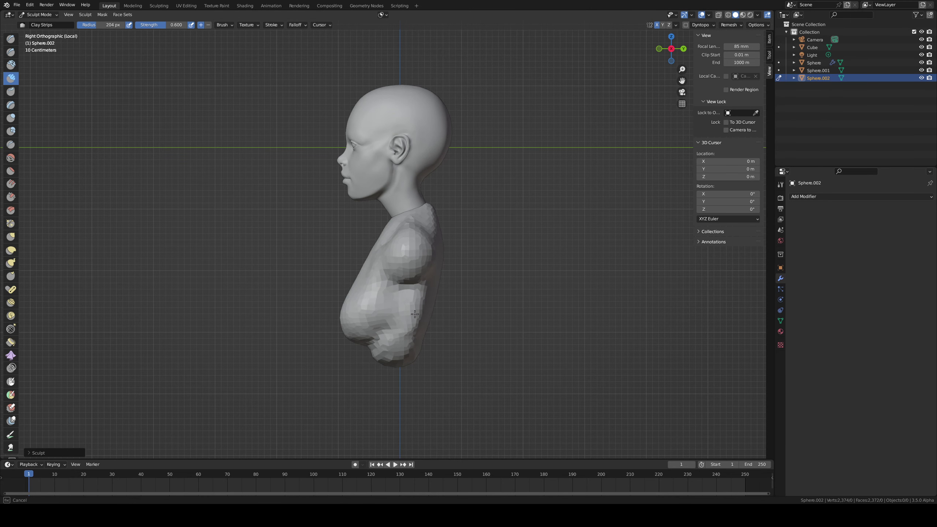
pyautogui.press('g')
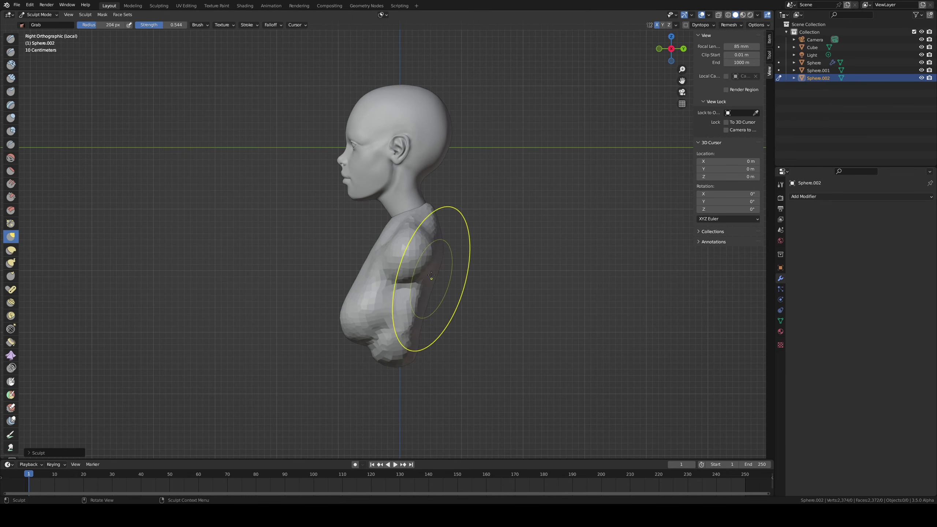
pyautogui.moveTo(431, 275)
pyautogui.mouseDown()
pyautogui.moveTo(424, 260)
pyautogui.moveTo(441, 232)
pyautogui.moveTo(443, 239)
pyautogui.mouseUp()
pyautogui.moveTo(342, 324); pyautogui.dragTo(324, 324)
# Step: Extend the torso base downward below the breasts with the Grab brush at a radius of 147 px
pyautogui.press('f')
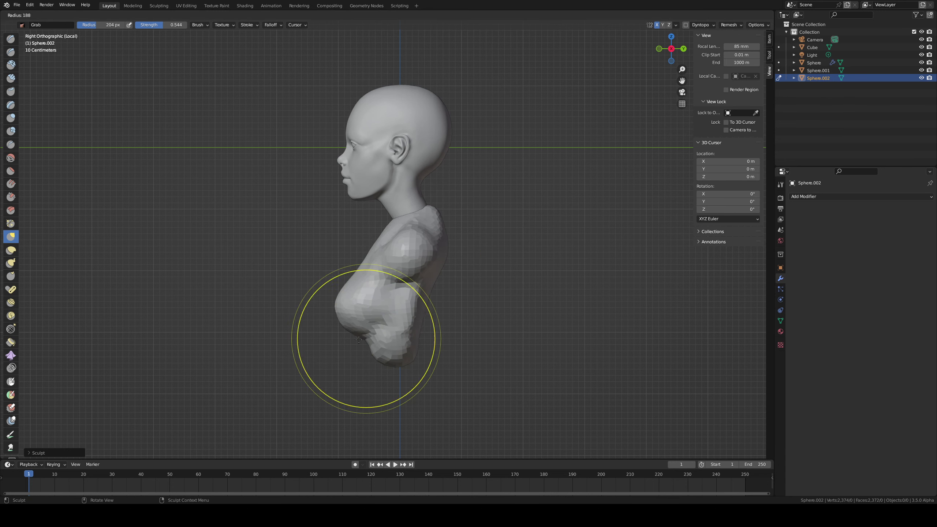
pyautogui.click(369, 341)
pyautogui.moveTo(397, 371); pyautogui.dragTo(391, 394)
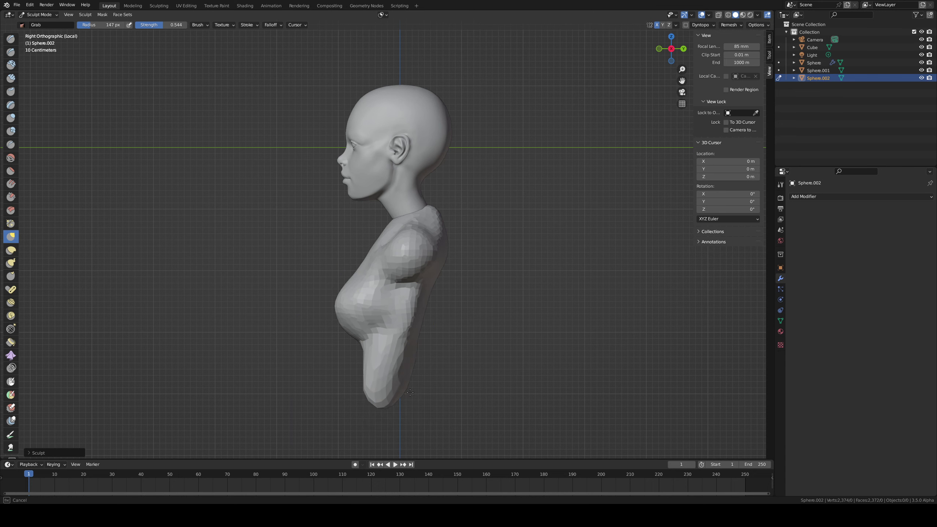
# Step: Fill out the extended lower torso with the Inflate brush at a radius of 107 px
pyautogui.moveTo(430, 299); pyautogui.dragTo(485, 277, button='middle')
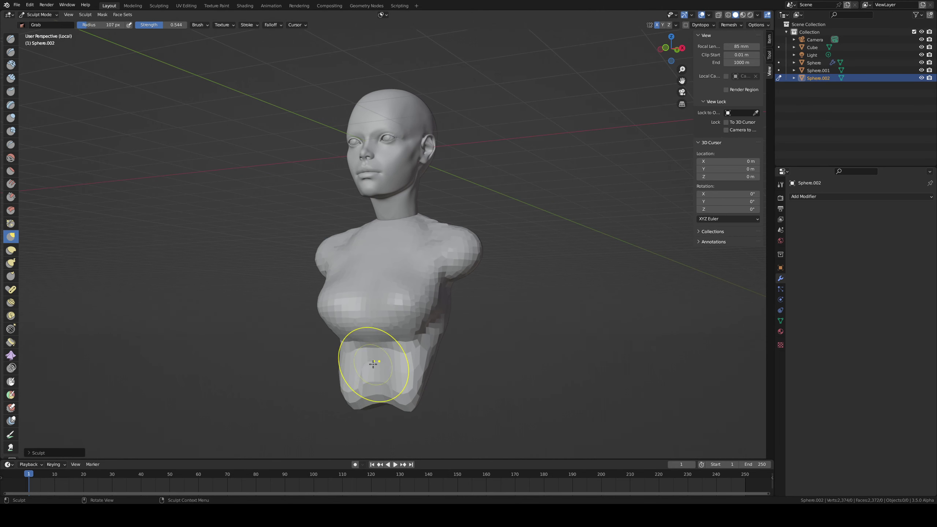
pyautogui.press('i')
pyautogui.moveTo(371, 404); pyautogui.dragTo(412, 306)
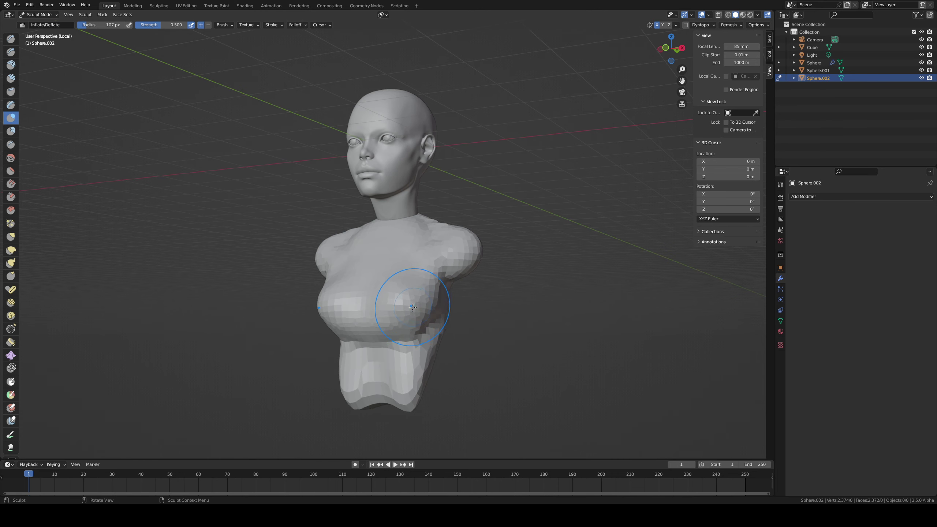
pyautogui.moveTo(412, 306); pyautogui.dragTo(392, 303, button='middle')
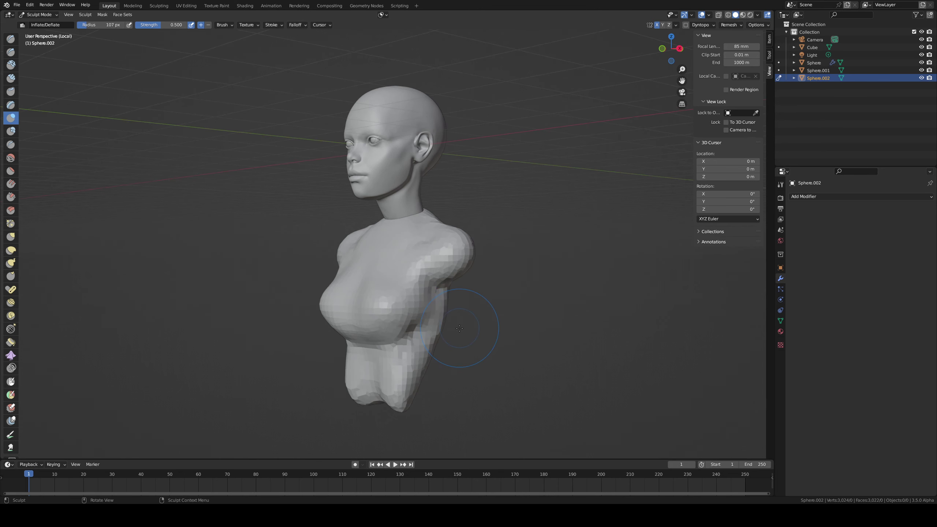
# Step: Reduce the voxel size and remesh the torso at a finer resolution
pyautogui.press('r')
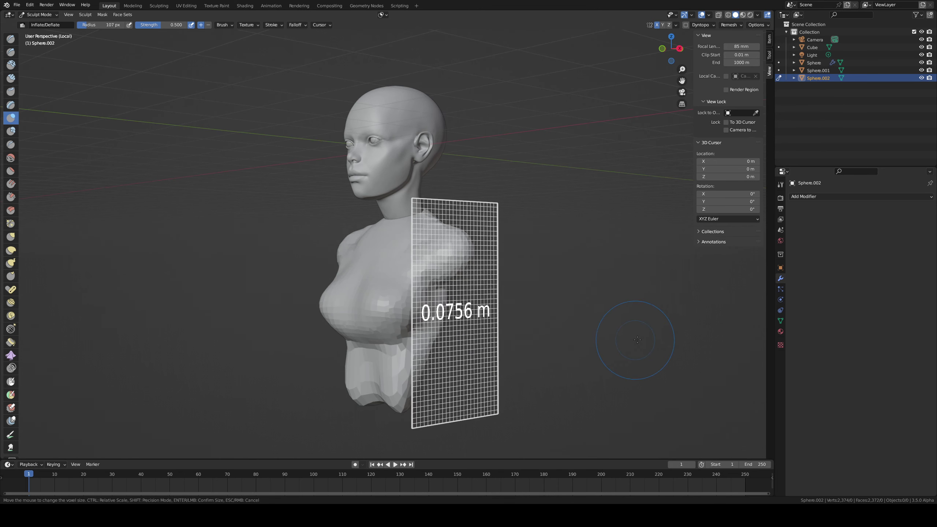
pyautogui.click(634, 333)
pyautogui.press('r')
pyautogui.click(646, 334)
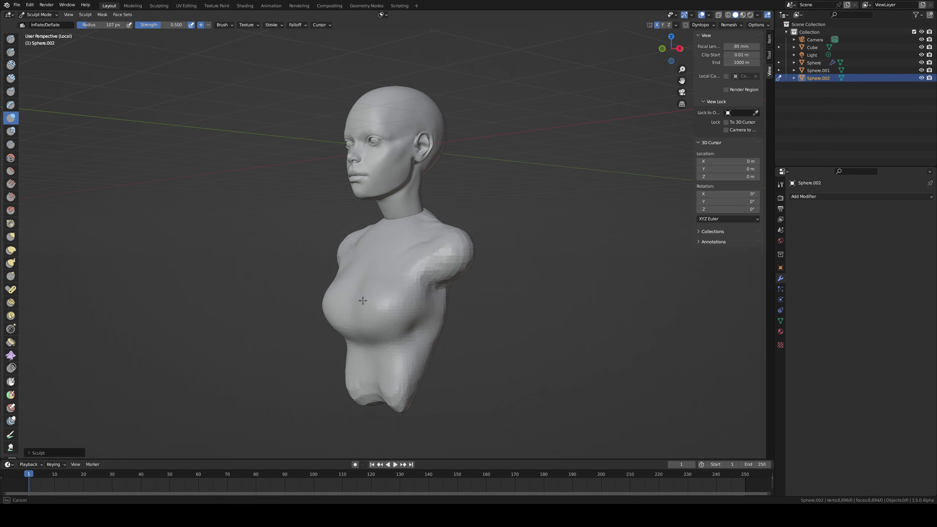
# Step: Soften the chest surface and carve the creases beneath and between the breasts with Draw Sharp at a radius of 71 px
pyautogui.moveTo(362, 301); pyautogui.dragTo(387, 276)
pyautogui.moveTo(273, 288)
pyautogui.mouseDown(button='middle')
pyautogui.moveTo(359, 300)
pyautogui.moveTo(337, 299)
pyautogui.mouseUp(button='middle')
pyautogui.hotkey('shift', 'c')
pyautogui.press('f')
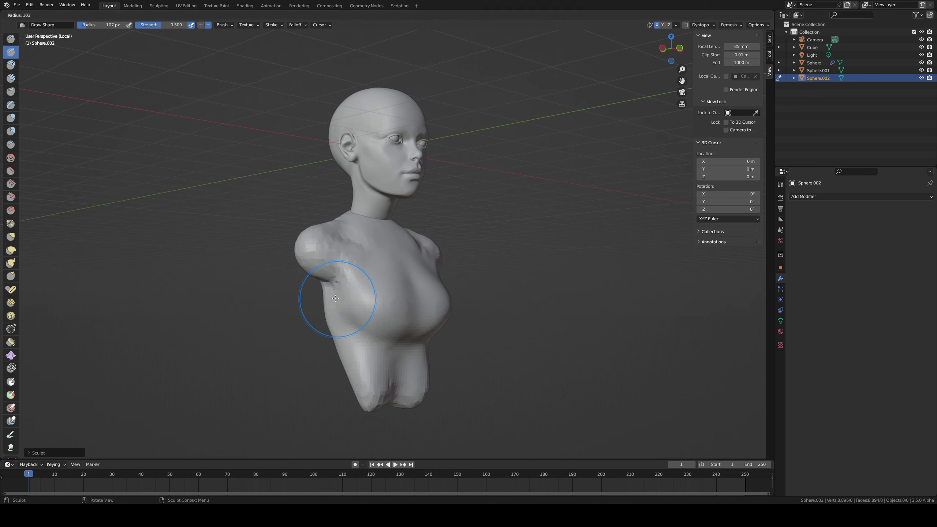
pyautogui.click(336, 299)
pyautogui.moveTo(387, 341); pyautogui.dragTo(325, 309, button='middle')
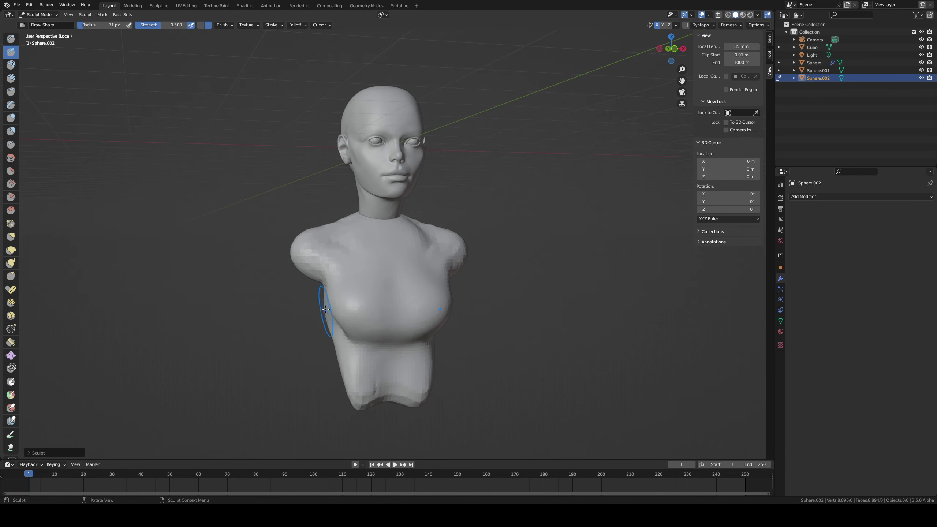
pyautogui.moveTo(367, 342); pyautogui.dragTo(383, 336)
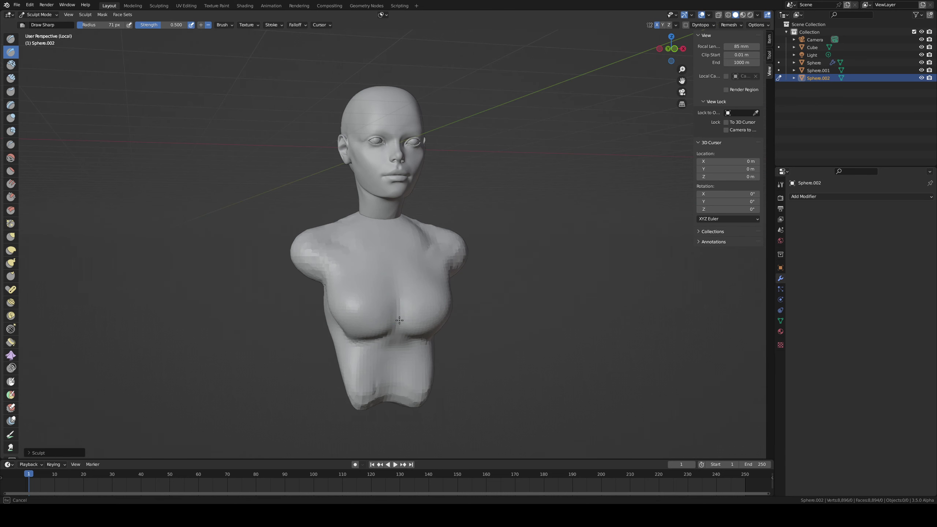
# Step: Shape the breast surfaces with Clay Strips at 71 px and adjust their outer contour with the Grab brush
pyautogui.moveTo(388, 283); pyautogui.dragTo(384, 286, button='middle')
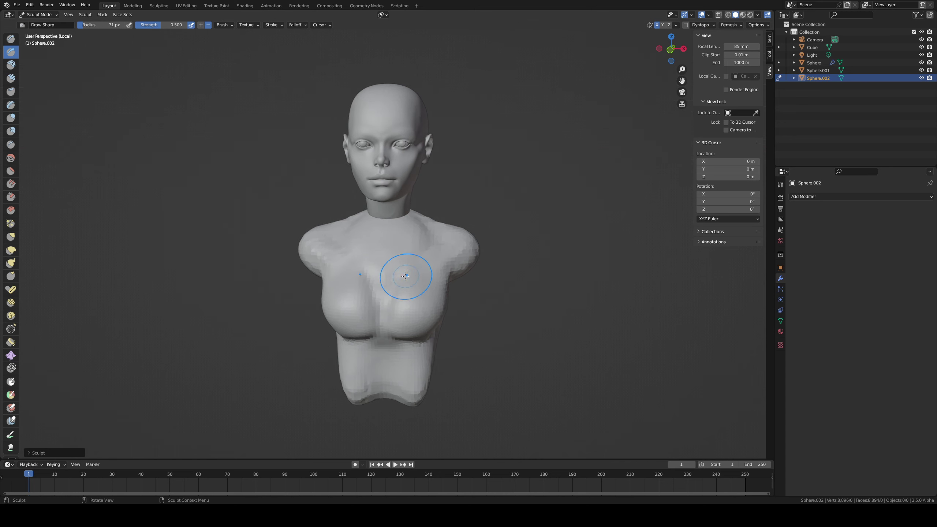
pyautogui.press('c')
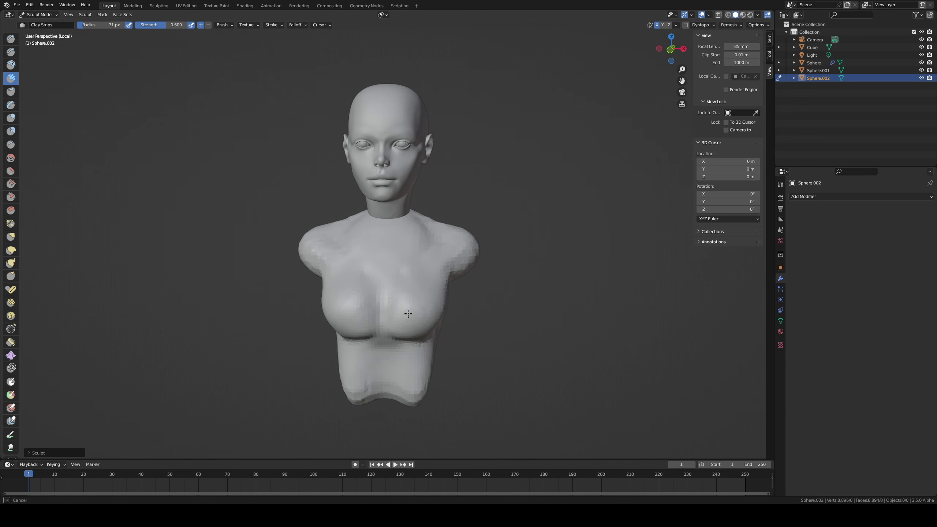
pyautogui.press('g')
pyautogui.moveTo(438, 289); pyautogui.dragTo(442, 299)
# Step: Refine the upper breast profile with Grab at 117 px and define the breast's outer edge with Draw Sharp at 88 px
pyautogui.moveTo(434, 304)
pyautogui.mouseDown(button='middle')
pyautogui.moveTo(380, 287)
pyautogui.moveTo(359, 293)
pyautogui.mouseUp(button='middle')
pyautogui.press('f')
pyautogui.click(370, 283)
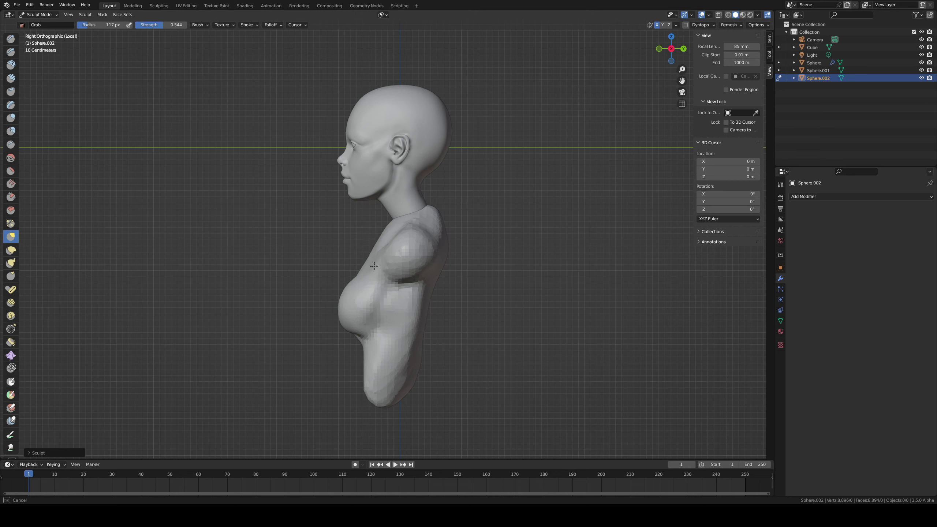
pyautogui.press('f')
pyautogui.click(373, 306)
pyautogui.hotkey('shift', 'c')
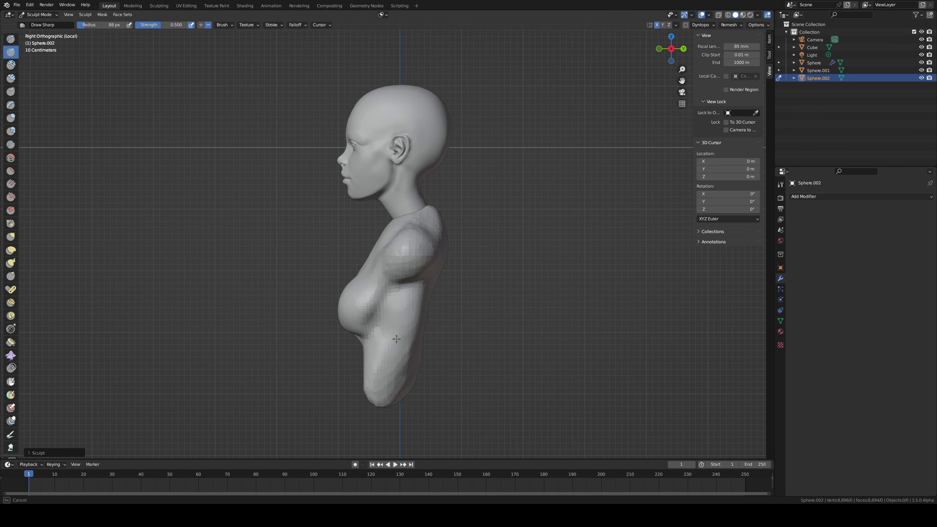
# Step: Fill out the abdomen and its lower edge with Inflate at a radius of 120 px
pyautogui.press('g')
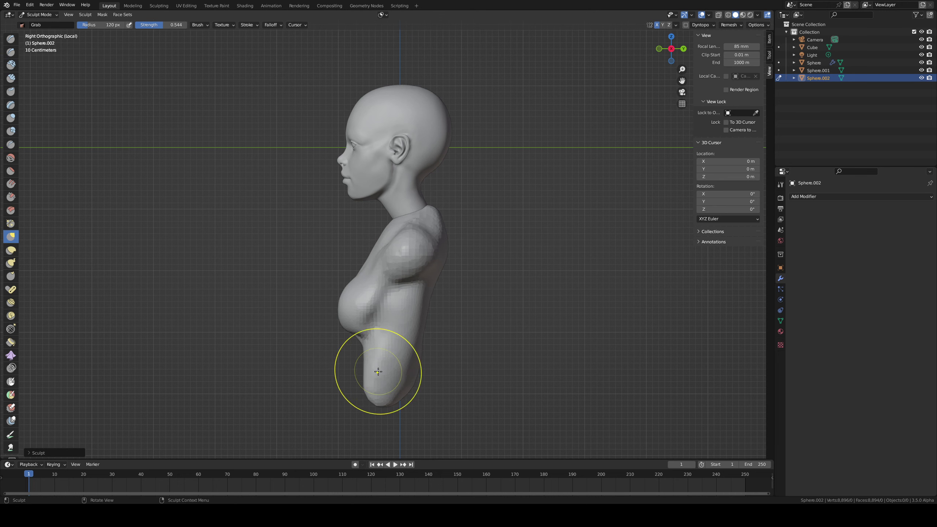
pyautogui.moveTo(355, 355); pyautogui.dragTo(397, 360, button='middle')
pyautogui.press('c')
pyautogui.press('i')
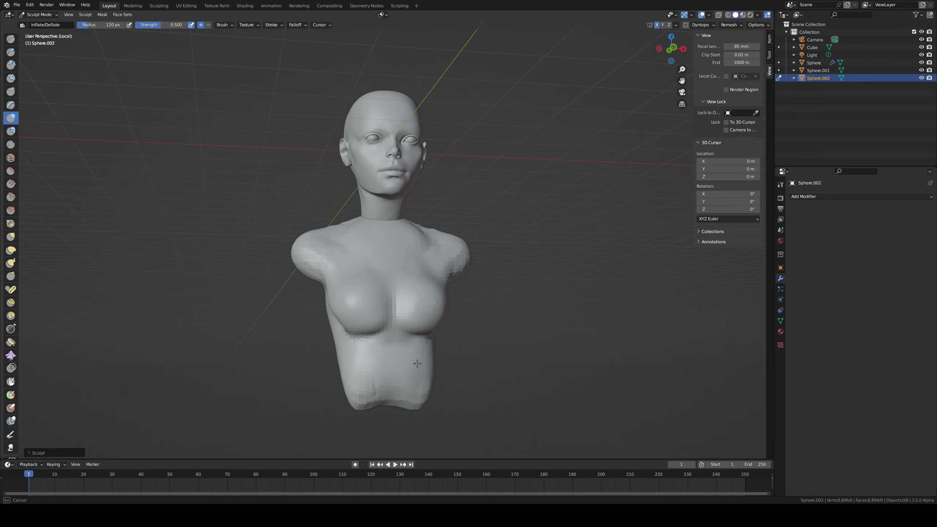
# Step: Widen the lower torso and adjust the side contour of the chest from the front with the Grab brush at up to 189 px
pyautogui.press('KP_1')
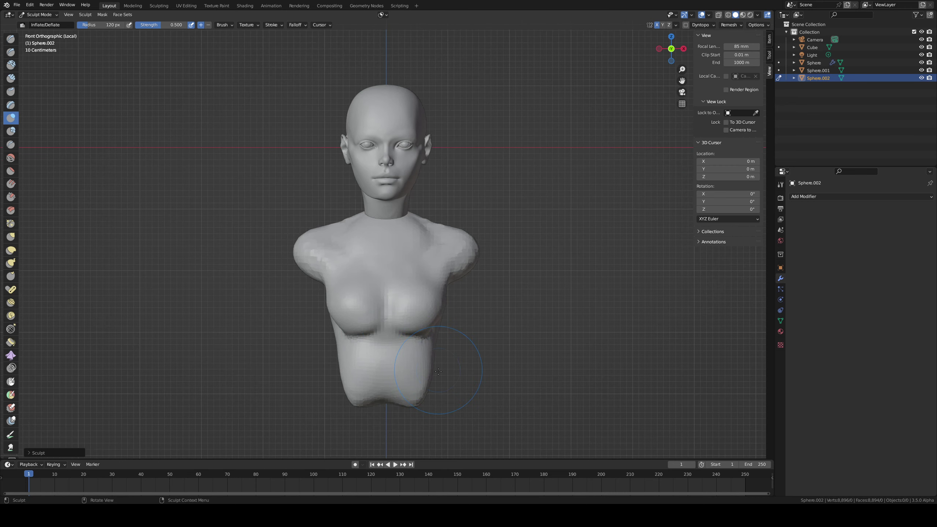
pyautogui.press('g')
pyautogui.moveTo(440, 371); pyautogui.dragTo(445, 368)
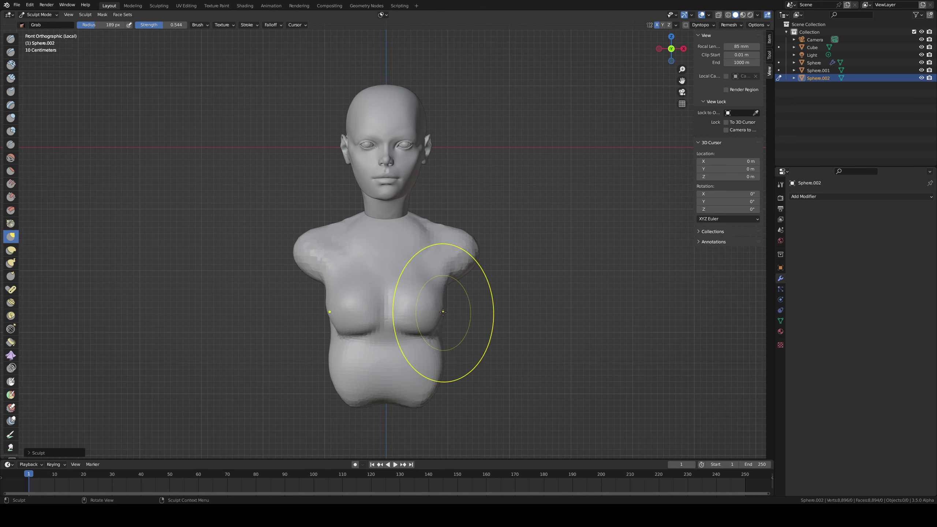
pyautogui.moveTo(444, 312)
pyautogui.mouseDown()
pyautogui.moveTo(448, 304)
pyautogui.moveTo(433, 309)
pyautogui.mouseUp()
pyautogui.press('f')
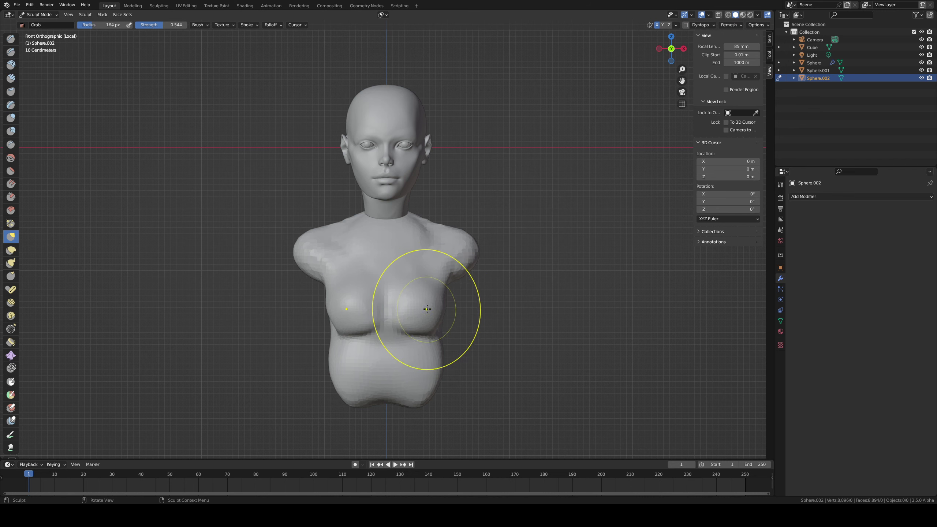
pyautogui.click(387, 338)
# Step: Shape the lower back and belly profile from the side with the Grab brush at a radius of 123 px
pyautogui.moveTo(341, 324); pyautogui.dragTo(432, 309, button='middle')
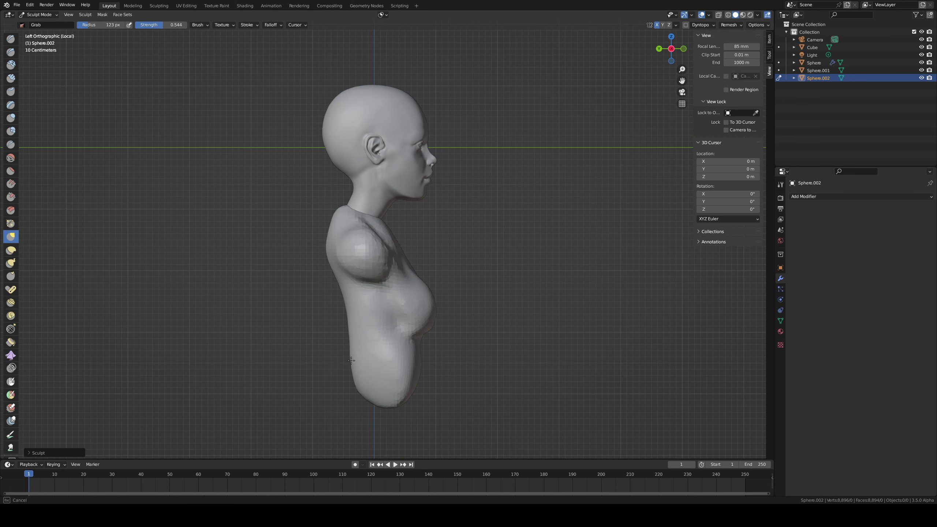
pyautogui.moveTo(366, 372); pyautogui.dragTo(359, 354, button='middle')
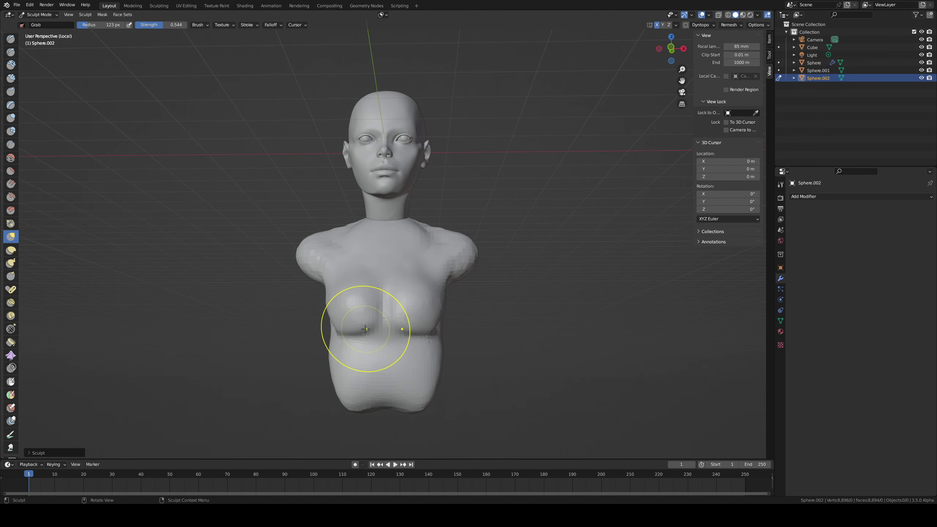
pyautogui.moveTo(373, 323); pyautogui.dragTo(303, 301, button='middle')
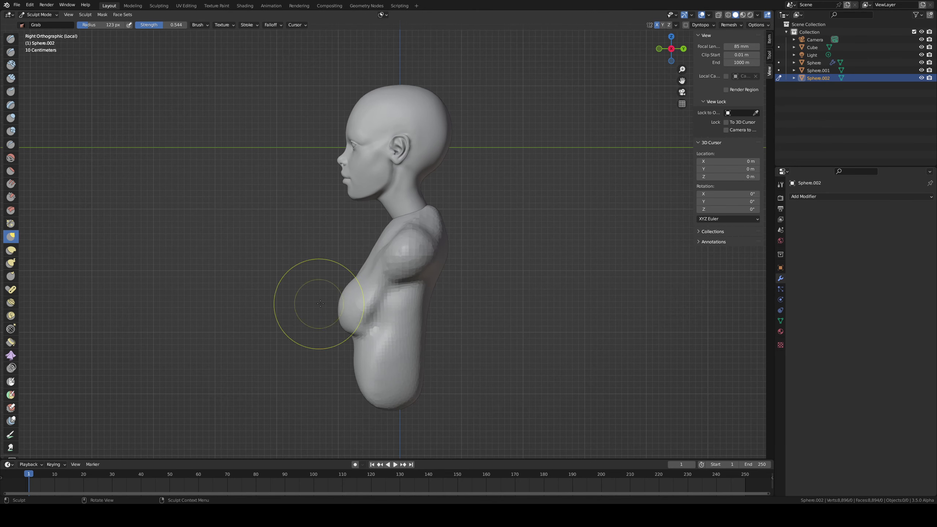
# Step: Refine the underside and upper slope of the breasts from the side with the Grab brush at 90 px and 86 px
pyautogui.press('f')
pyautogui.click(356, 332)
pyautogui.moveTo(356, 334); pyautogui.dragTo(357, 338)
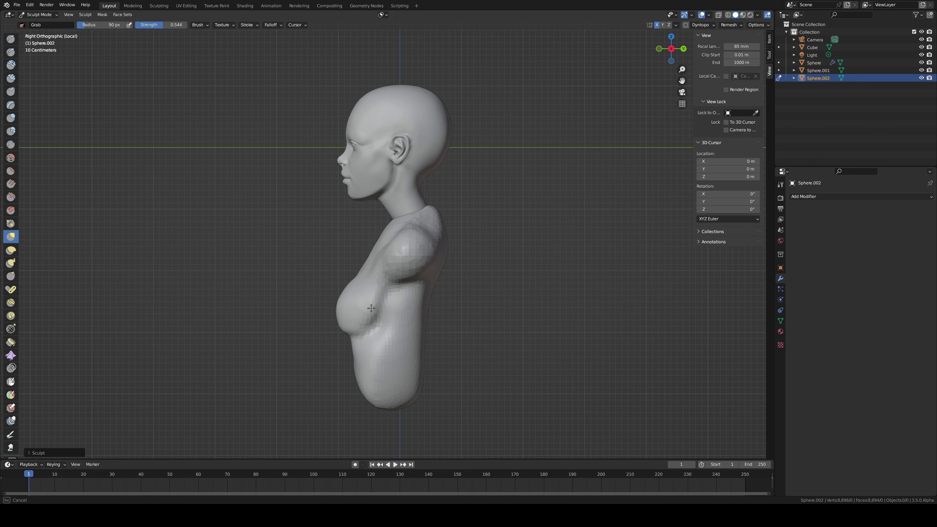
pyautogui.press('f')
pyautogui.click(358, 324)
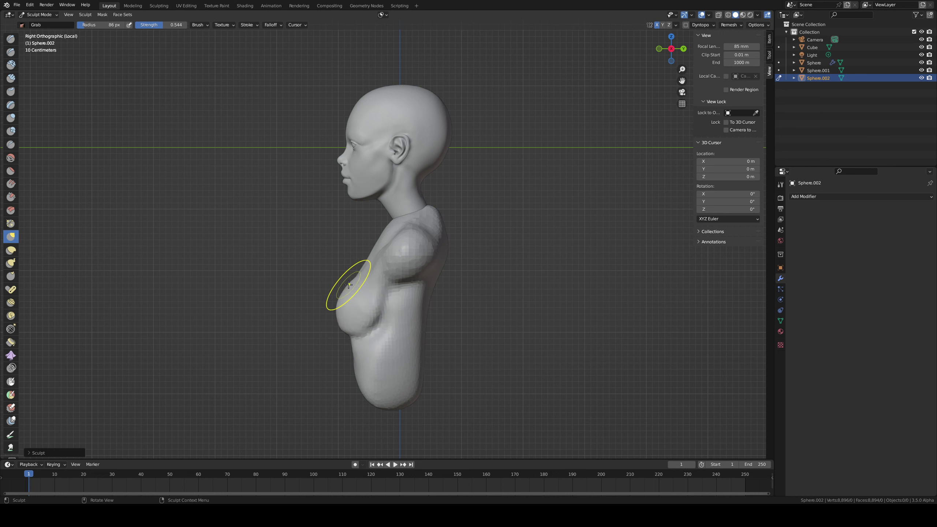
pyautogui.moveTo(351, 298); pyautogui.dragTo(409, 264, button='middle')
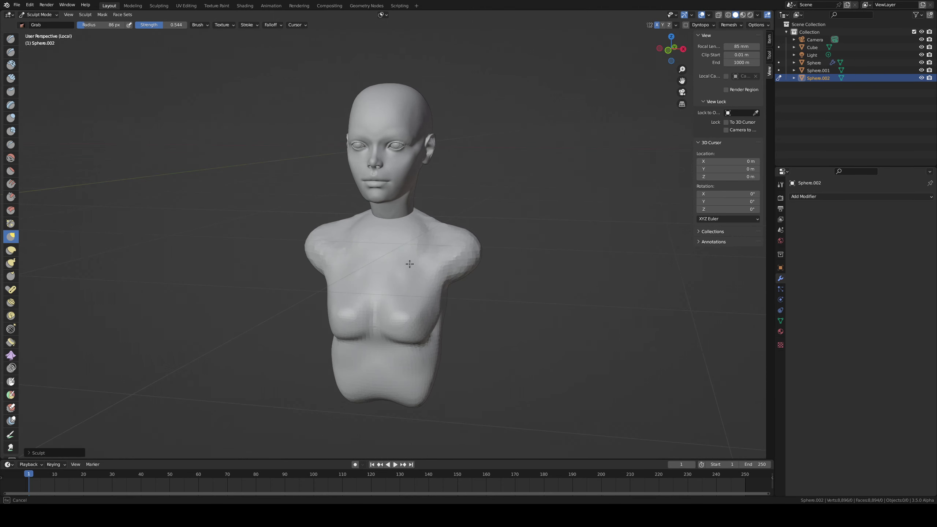
# Step: Flatten the upper chest and shoulder area below the neck with the Scrape brush at a radius of 123 px
pyautogui.scroll(4, 410, 225)
pyautogui.moveTo(421, 212); pyautogui.dragTo(428, 226, button='middle')
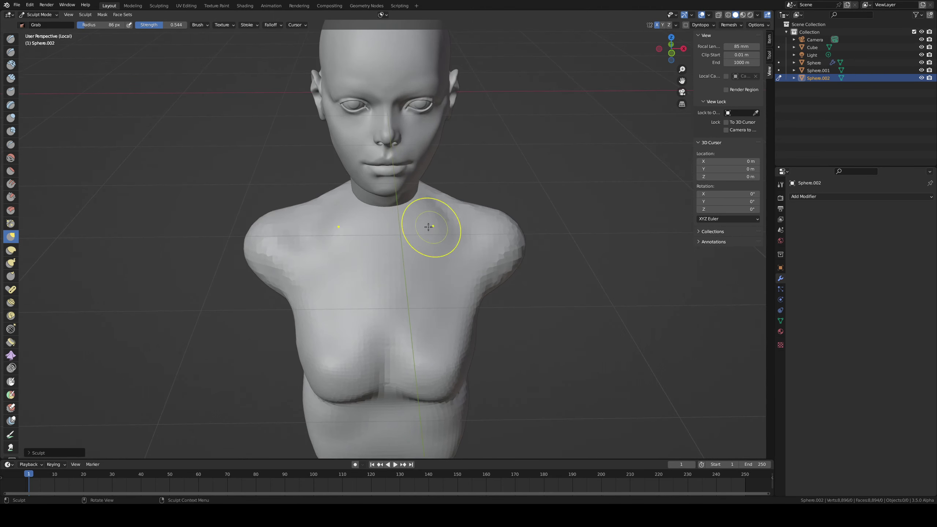
pyautogui.hotkey('shift', 't')
pyautogui.moveTo(372, 224); pyautogui.dragTo(415, 220, button='middle')
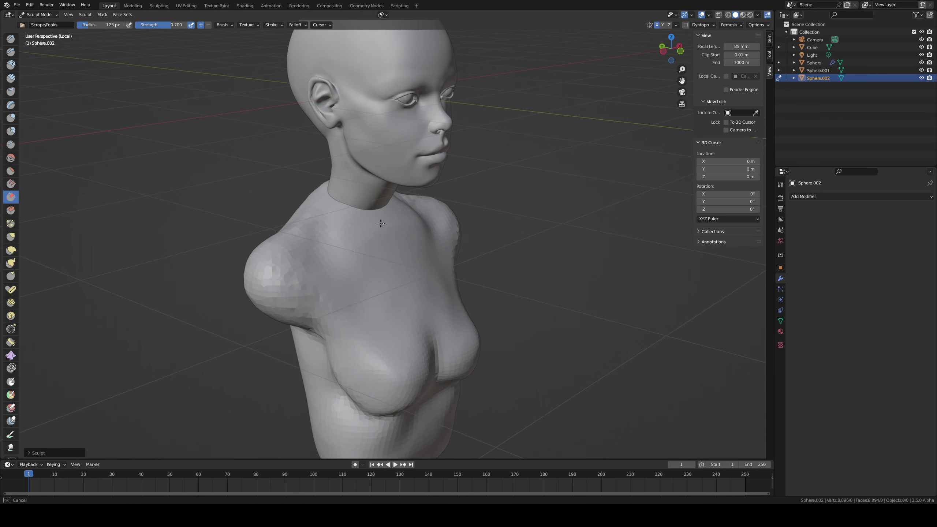
# Step: Carve the collarbone lines and the groove down the sternum with Draw Sharp at a radius of 49 px
pyautogui.hotkey('shift', 'c')
pyautogui.press('f')
pyautogui.click(350, 228)
pyautogui.moveTo(393, 229)
pyautogui.mouseDown(button='middle')
pyautogui.moveTo(364, 232)
pyautogui.moveTo(447, 217)
pyautogui.moveTo(457, 295)
pyautogui.moveTo(402, 236)
pyautogui.moveTo(392, 240)
pyautogui.mouseUp(button='middle')
pyautogui.press('f')
pyautogui.click(396, 238)
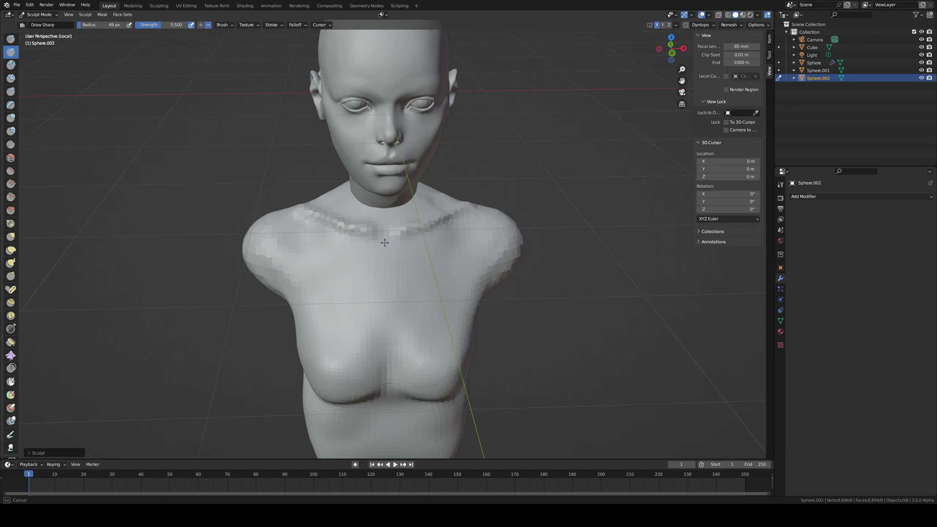
pyautogui.moveTo(384, 243); pyautogui.dragTo(382, 254)
pyautogui.moveTo(388, 226); pyautogui.dragTo(390, 215, button='middle')
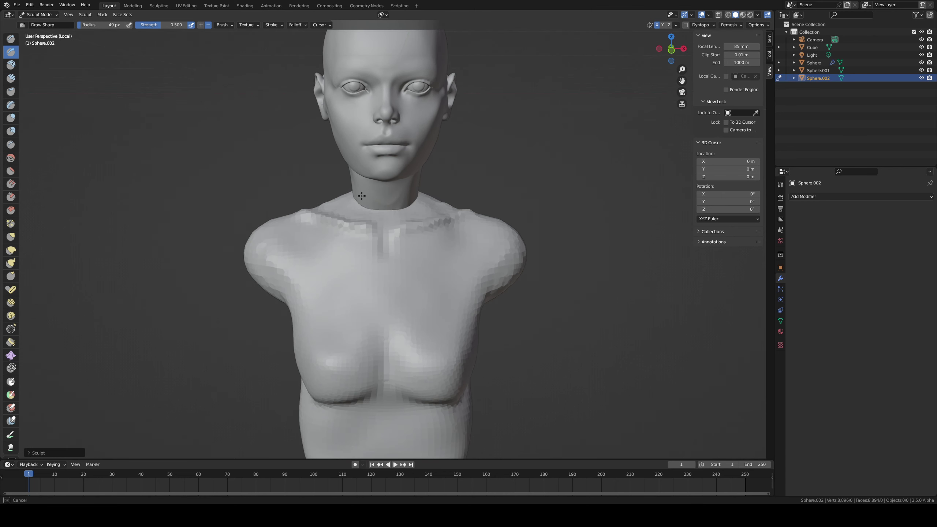
# Step: Build up the neck base and top of the shoulders with Clay Strips, adjusting the brush radius
pyautogui.moveTo(361, 196); pyautogui.dragTo(341, 207, button='middle')
pyautogui.press('c')
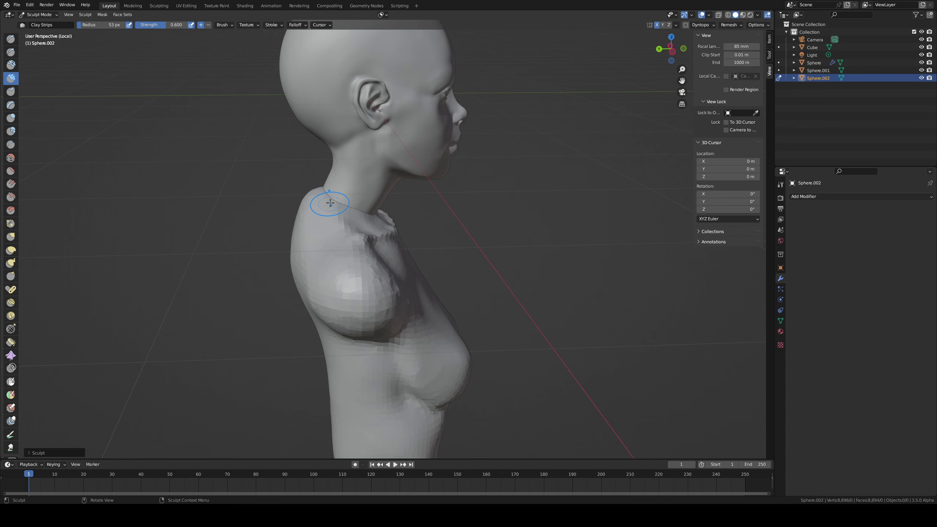
pyautogui.press('f')
pyautogui.click(329, 193)
# Step: Carve the creases between the upper arms and chest with Draw Sharp at a radius of 89 px
pyautogui.moveTo(302, 326); pyautogui.dragTo(383, 236, button='middle')
pyautogui.hotkey('shift', 'c')
pyautogui.moveTo(294, 304)
pyautogui.mouseDown()
pyautogui.moveTo(282, 298)
pyautogui.moveTo(292, 280)
pyautogui.moveTo(283, 297)
pyautogui.mouseUp()
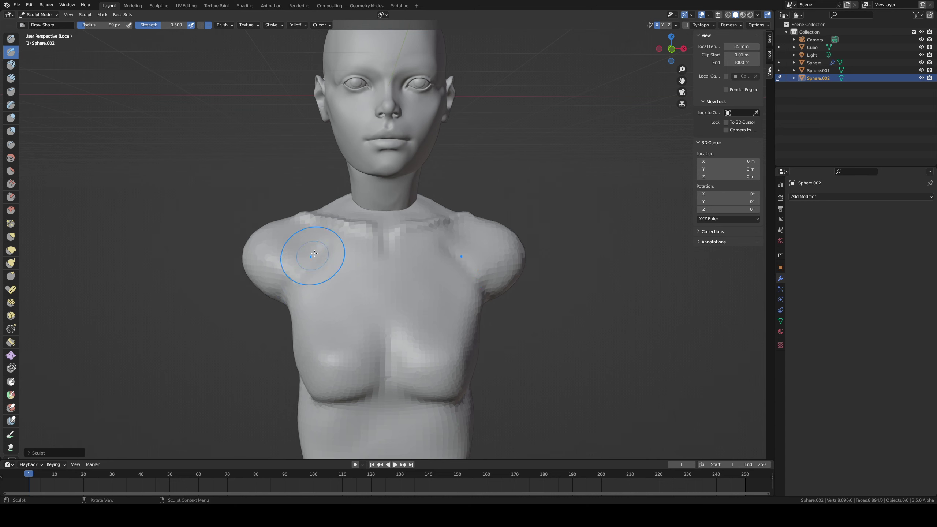
# Step: Pull the shoulder stumps downward into upper-arm shapes with the Grab brush at a radius of 123 px
pyautogui.moveTo(296, 278)
pyautogui.mouseDown(button='middle')
pyautogui.moveTo(356, 247)
pyautogui.moveTo(314, 272)
pyautogui.moveTo(303, 252)
pyautogui.mouseUp(button='middle')
pyautogui.press('g')
pyautogui.press('f')
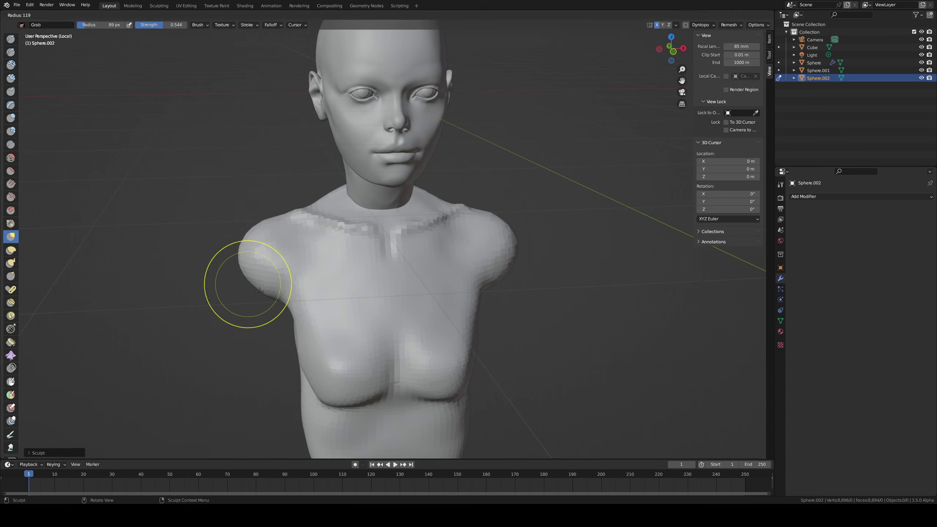
pyautogui.click(293, 284)
pyautogui.moveTo(250, 285); pyautogui.dragTo(254, 299)
pyautogui.moveTo(247, 263); pyautogui.dragTo(299, 261, button='middle')
pyautogui.moveTo(264, 279); pyautogui.dragTo(255, 283)
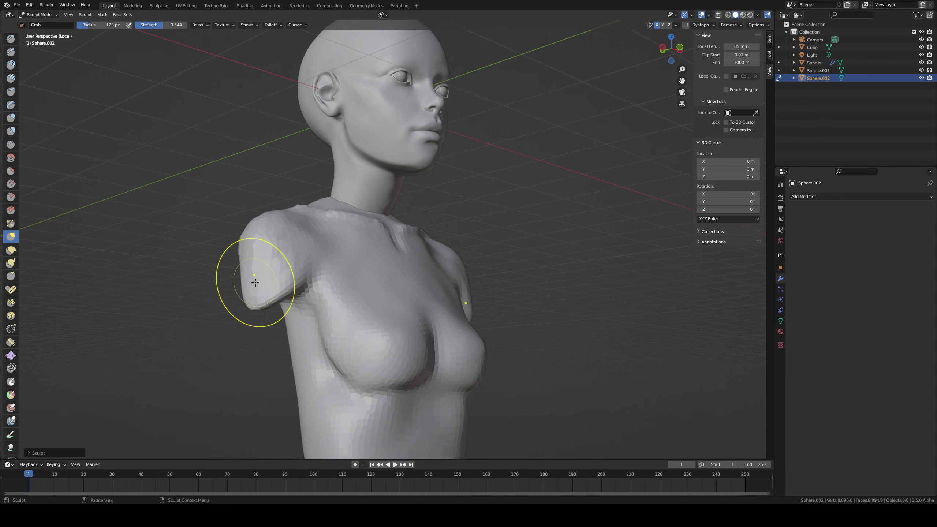
# Step: Build up the back of the shoulders around the armpits with Clay Strips at a radius of 123 px
pyautogui.moveTo(255, 283); pyautogui.dragTo(346, 280, button='middle')
pyautogui.press('i')
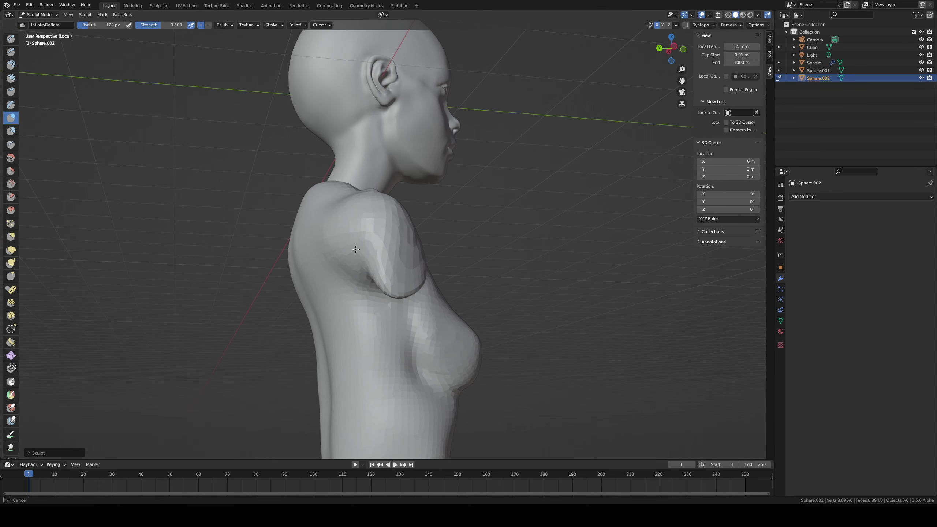
pyautogui.press('c')
pyautogui.moveTo(359, 249)
pyautogui.mouseDown()
pyautogui.moveTo(363, 268)
pyautogui.moveTo(369, 263)
pyautogui.moveTo(382, 277)
pyautogui.mouseUp()
pyautogui.moveTo(380, 288); pyautogui.dragTo(305, 277, button='middle')
pyautogui.moveTo(297, 268)
pyautogui.mouseDown()
pyautogui.moveTo(301, 300)
pyautogui.moveTo(293, 272)
pyautogui.moveTo(281, 292)
pyautogui.moveTo(272, 262)
pyautogui.mouseUp()
# Step: Pull the upper-arm stumps outward with Grab at a radius of 161 px and fill out the armpits with Inflate
pyautogui.moveTo(298, 259); pyautogui.dragTo(439, 272, button='middle')
pyautogui.press('g')
pyautogui.press('f')
pyautogui.click(539, 272)
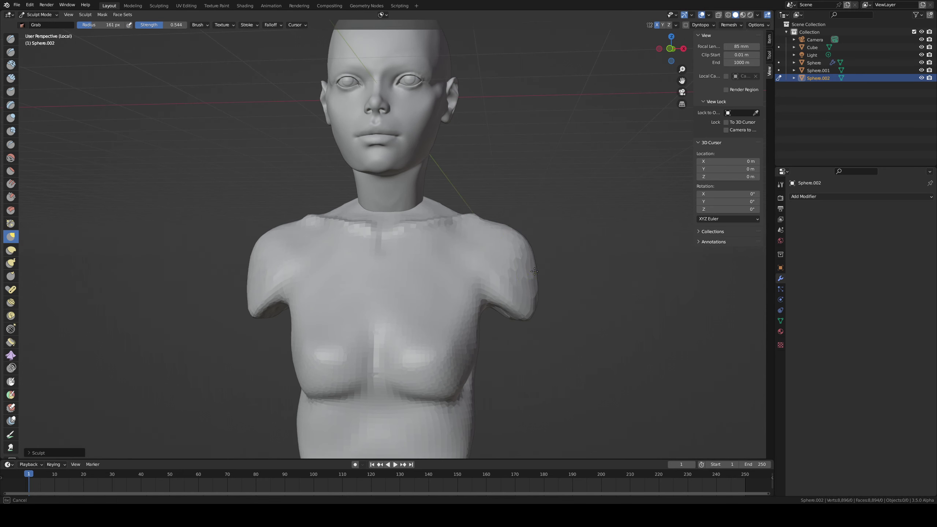
pyautogui.moveTo(540, 272); pyautogui.dragTo(497, 324)
pyautogui.moveTo(497, 323); pyautogui.dragTo(446, 301, button='middle')
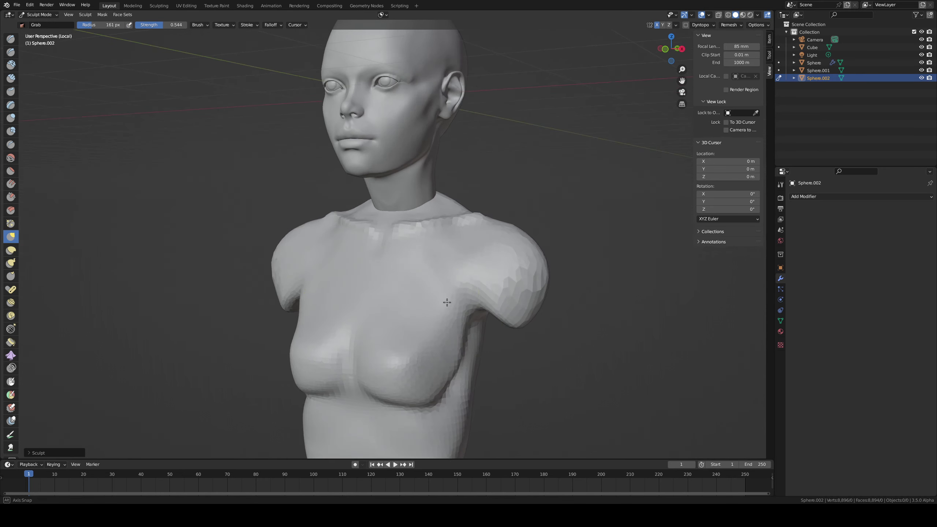
pyautogui.press('i')
pyautogui.moveTo(481, 323); pyautogui.dragTo(471, 308)
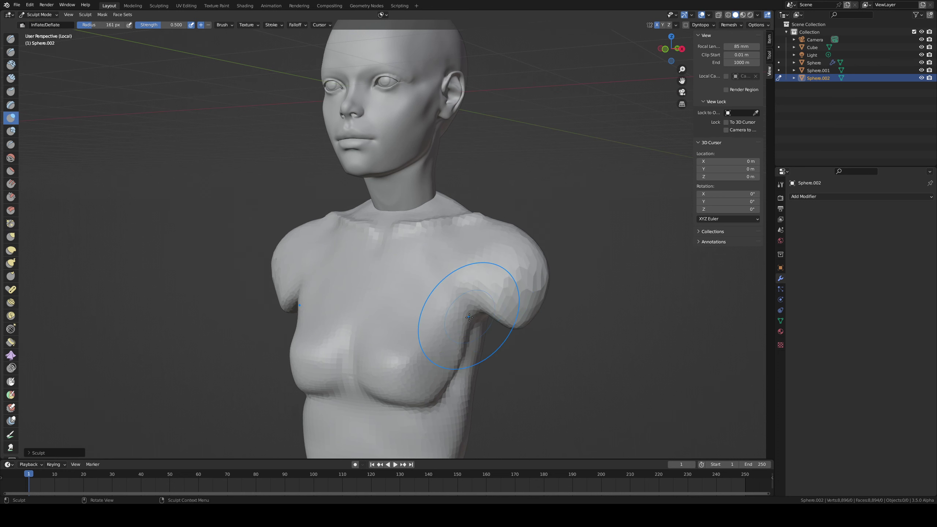
# Step: Check the bust's shape in Material Preview shading and return to Solid shading
pyautogui.moveTo(470, 308); pyautogui.dragTo(498, 293, button='middle')
pyautogui.press('c')
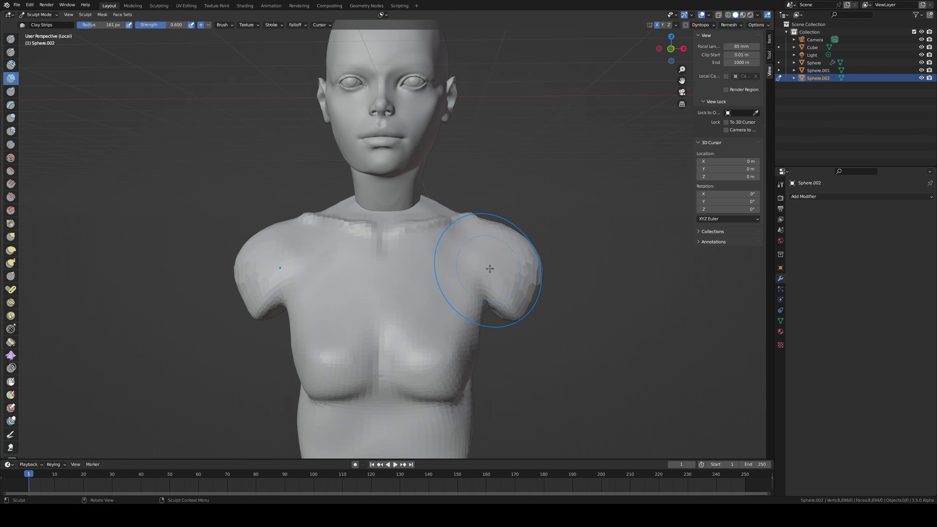
pyautogui.press('z')
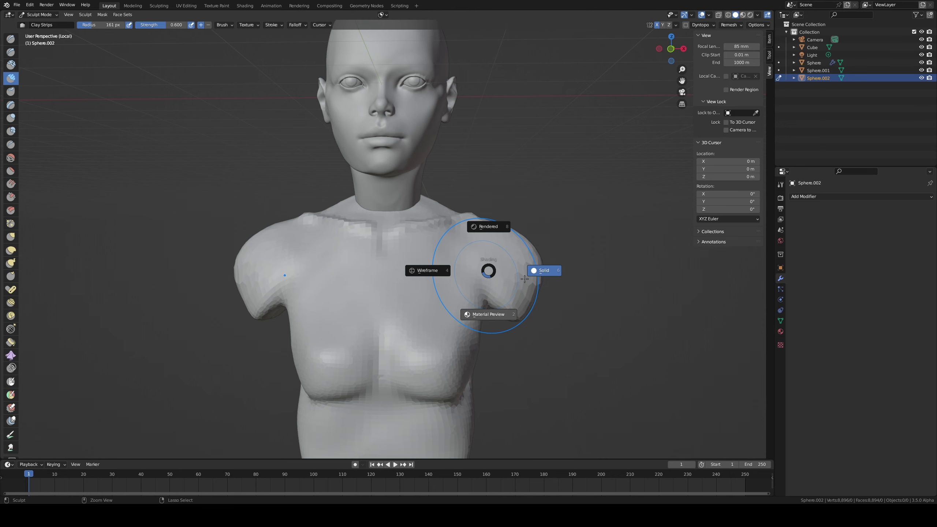
pyautogui.click(489, 314)
pyautogui.moveTo(489, 288)
pyautogui.mouseDown(button='middle')
pyautogui.moveTo(543, 230)
pyautogui.moveTo(483, 228)
pyautogui.mouseUp(button='middle')
pyautogui.press('z')
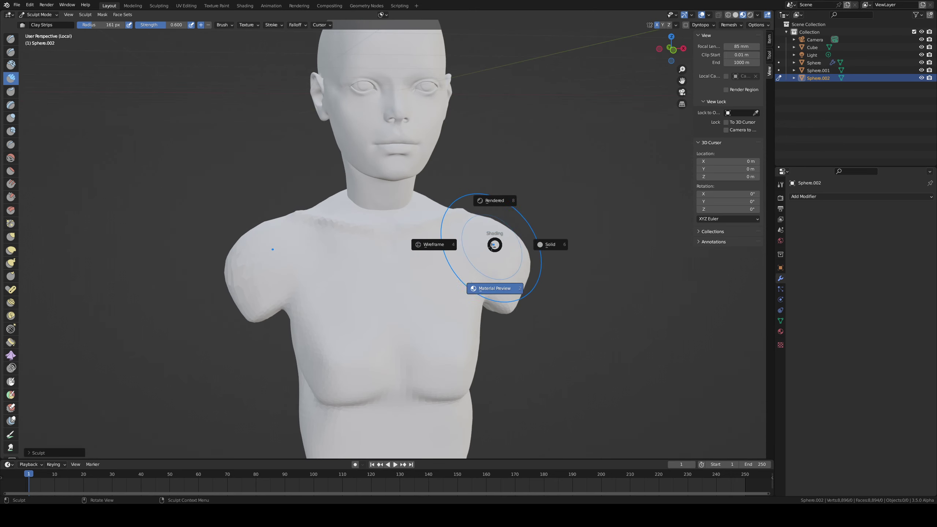
pyautogui.click(520, 244)
pyautogui.moveTo(522, 278); pyautogui.dragTo(512, 261, button='middle')
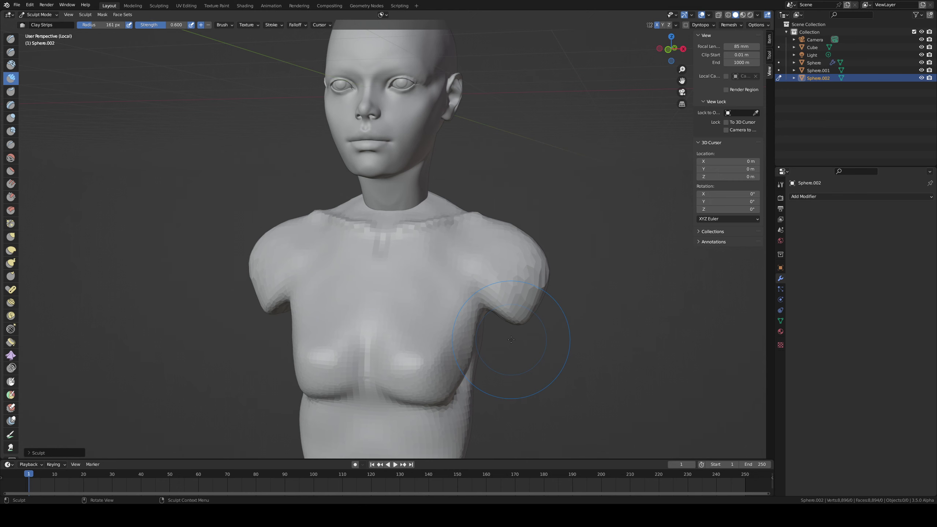
# Step: Build up the upper slope of the breasts with Clay Strips at a radius of 119 px
pyautogui.moveTo(432, 255); pyautogui.dragTo(391, 259, button='middle')
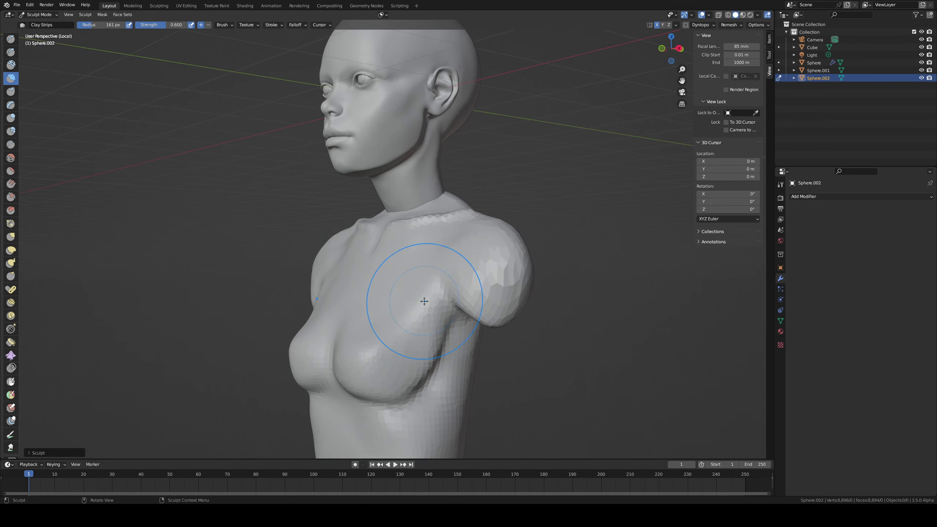
pyautogui.press('f')
pyautogui.click(409, 300)
pyautogui.moveTo(404, 324); pyautogui.dragTo(384, 341)
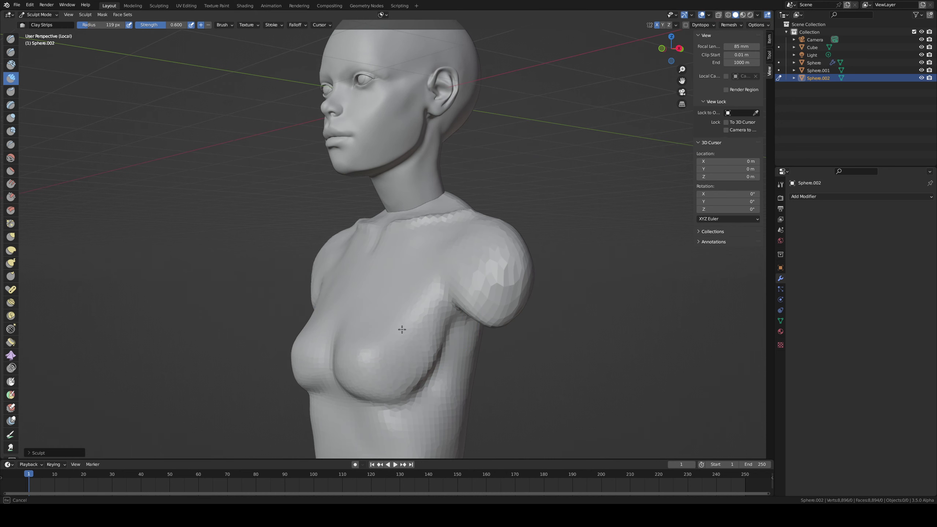
# Step: Smooth the rough collarbone ridges and the neck base using the Draw Sharp brush's smoothing
pyautogui.moveTo(449, 293); pyautogui.dragTo(409, 241, button='middle')
pyautogui.press('d')
pyautogui.keyDown('shift'); pyautogui.moveTo(389, 223); pyautogui.dragTo(401, 222); pyautogui.keyUp('shift')
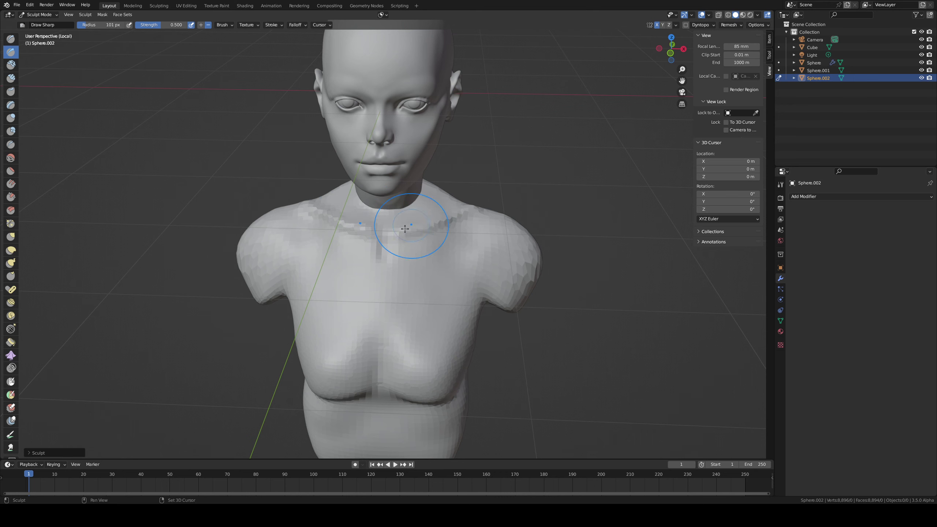
pyautogui.moveTo(405, 228); pyautogui.dragTo(321, 221, button='middle')
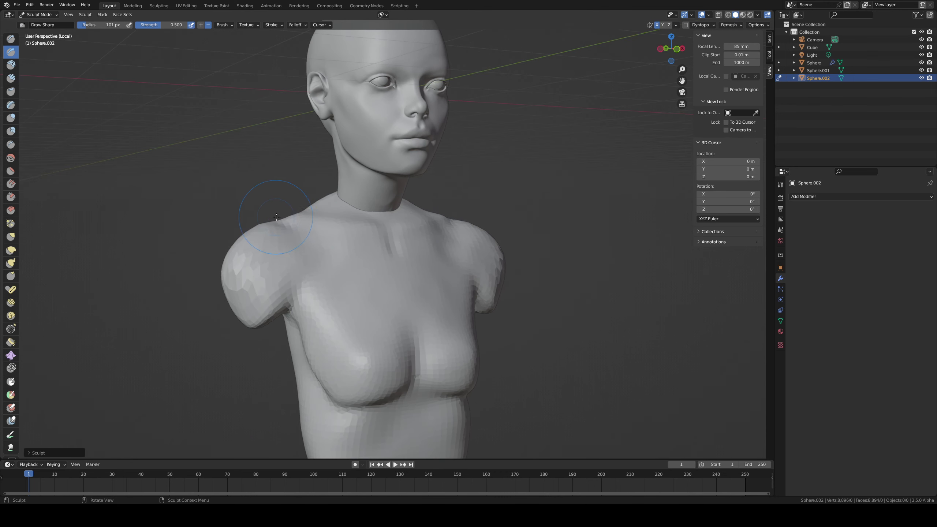
# Step: Reshape the outer shoulders and the undersides of the upper-arm stumps with Grab, ending at a radius of 123 px
pyautogui.moveTo(260, 244); pyautogui.dragTo(326, 239, button='middle')
pyautogui.press('g')
pyautogui.press('f')
pyautogui.click(253, 242)
pyautogui.moveTo(253, 241)
pyautogui.mouseDown()
pyautogui.moveTo(243, 240)
pyautogui.moveTo(270, 228)
pyautogui.moveTo(228, 256)
pyautogui.moveTo(236, 273)
pyautogui.mouseUp()
pyautogui.press('f')
pyautogui.click(306, 236)
pyautogui.press('f')
pyautogui.click(314, 313)
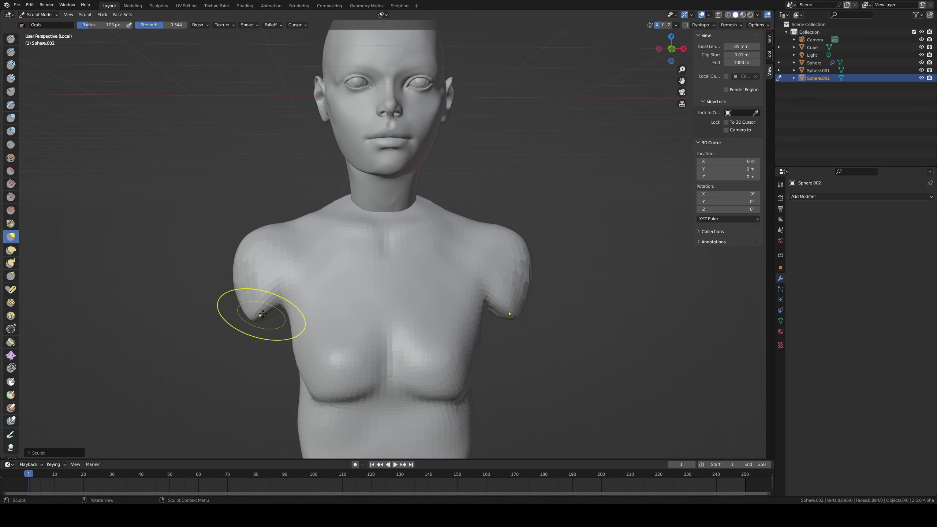
pyautogui.moveTo(262, 314); pyautogui.dragTo(277, 316)
# Step: Refine the creases under the arms with Draw Sharp and set the brush radius to 145 px
pyautogui.press('d')
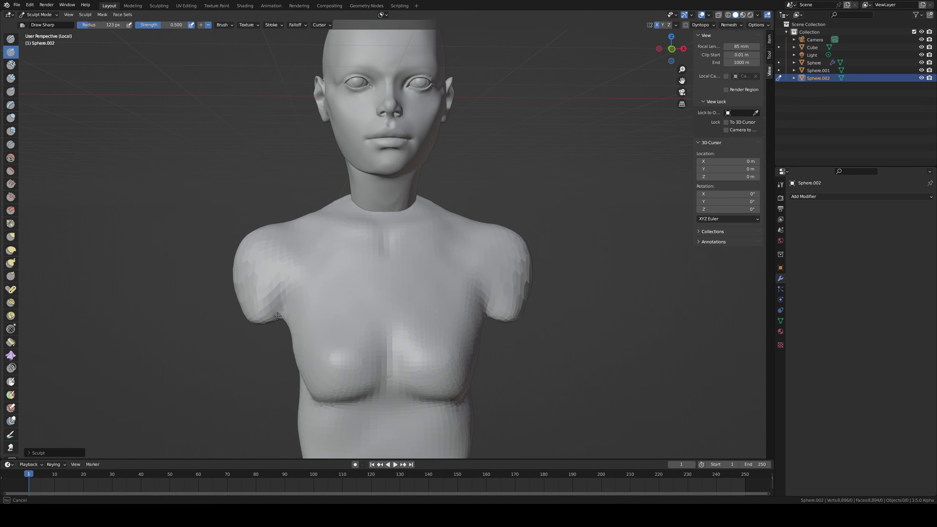
pyautogui.press('f')
pyautogui.click(238, 305)
pyautogui.moveTo(522, 192); pyautogui.dragTo(460, 236, button='middle')
pyautogui.moveTo(479, 280)
pyautogui.mouseDown(button='middle')
pyautogui.moveTo(523, 324)
pyautogui.moveTo(567, 271)
pyautogui.moveTo(627, 280)
pyautogui.moveTo(560, 289)
pyautogui.moveTo(476, 211)
pyautogui.mouseUp(button='middle')
# Step: Reshape the nape and upper back from the side view with Grab, enlarging the brush radius to 227 px
pyautogui.press('g')
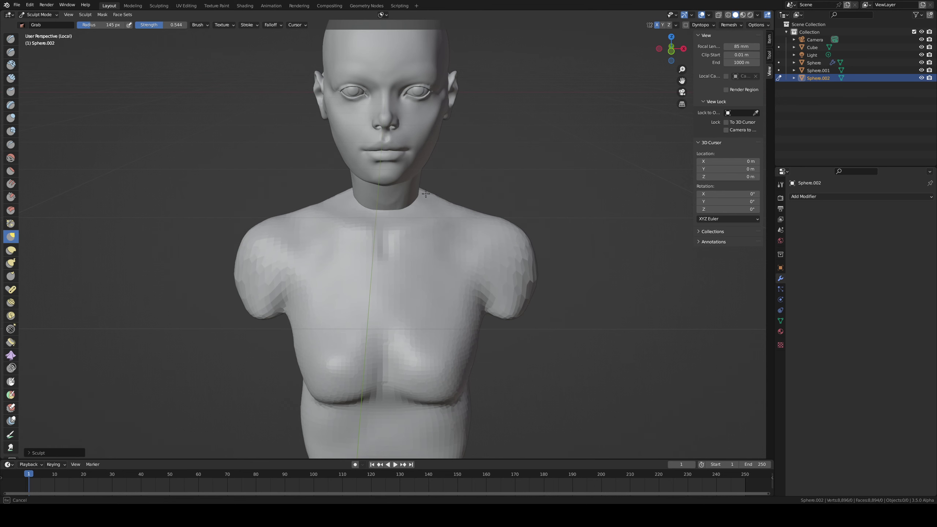
pyautogui.keyDown('alt'); pyautogui.moveTo(423, 197); pyautogui.dragTo(351, 186, button='middle'); pyautogui.keyUp('alt')
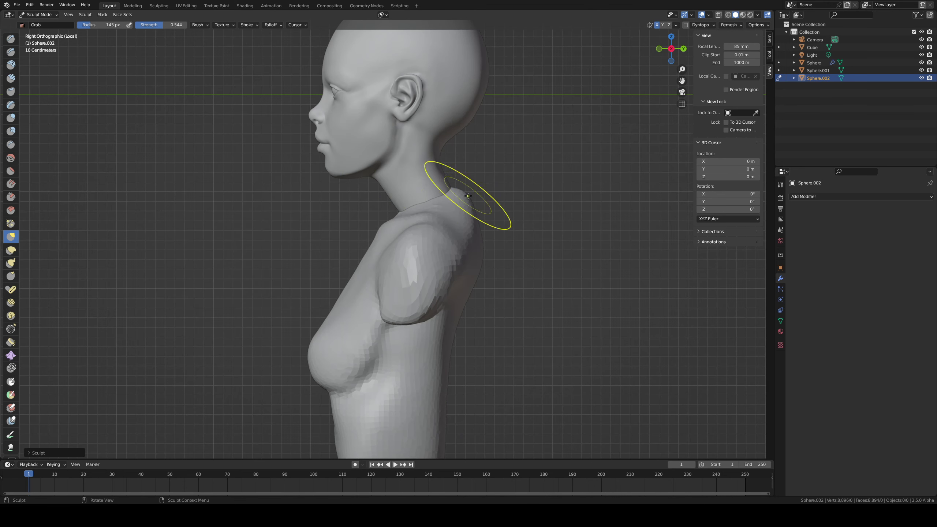
pyautogui.press('f')
pyautogui.click(463, 208)
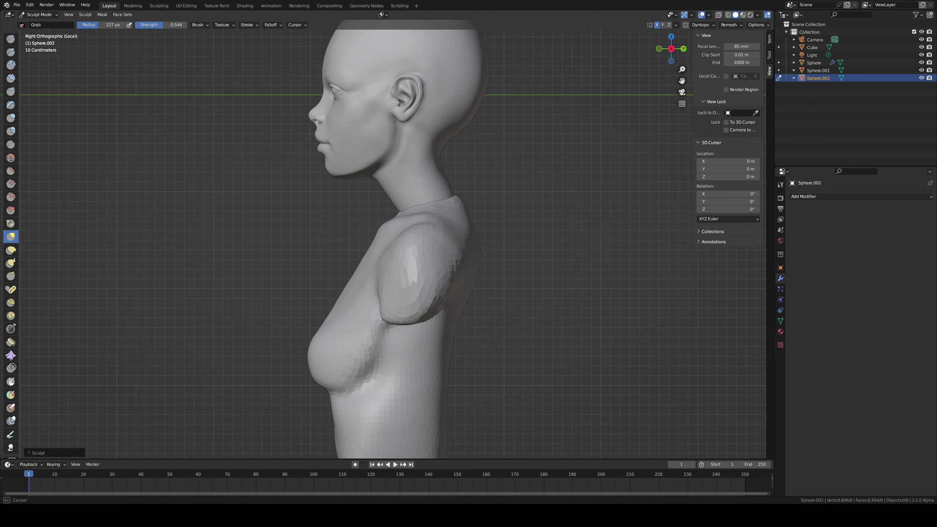
# Step: Leave the isolated view of the head and torso and inspect the full bust with its hair
pyautogui.moveTo(481, 219); pyautogui.dragTo(556, 224, button='middle')
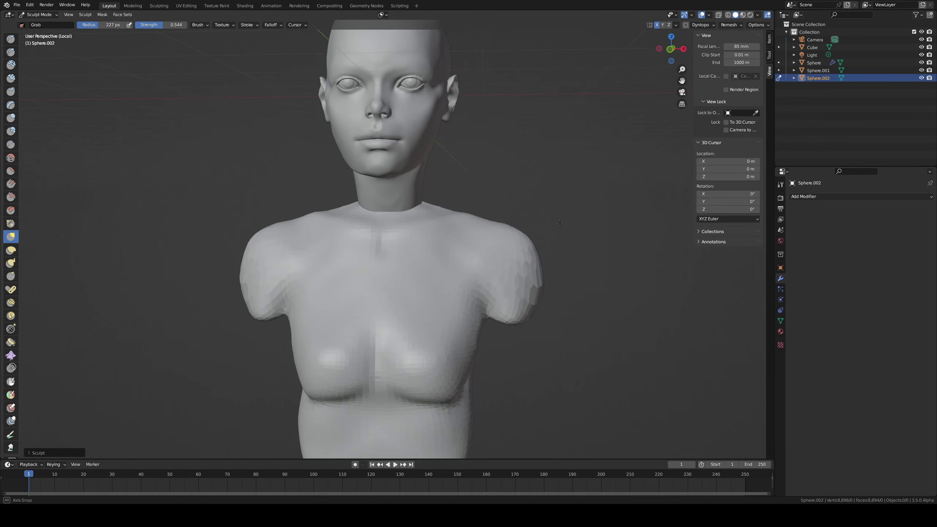
pyautogui.keyDown('shift'); pyautogui.moveTo(450, 258); pyautogui.dragTo(475, 346, button='middle'); pyautogui.keyUp('shift')
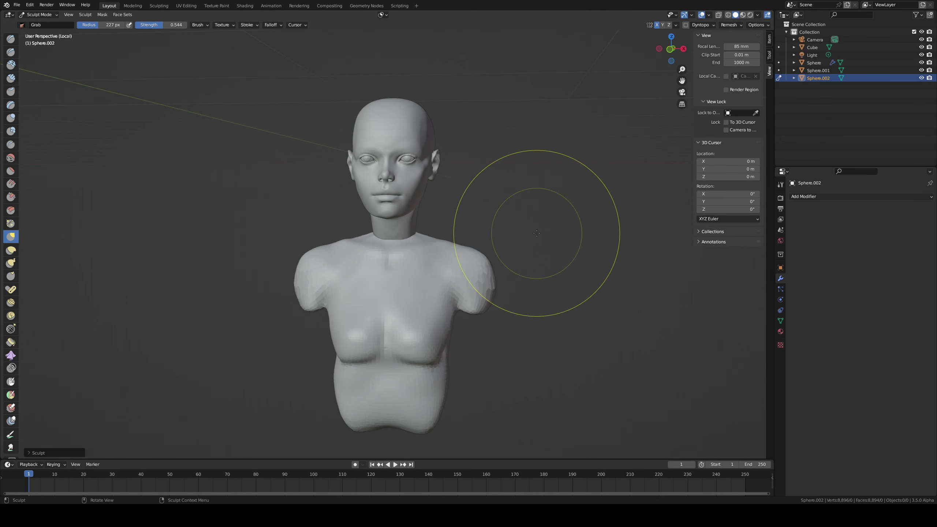
pyautogui.press('KP_Divide')
pyautogui.moveTo(535, 234)
pyautogui.mouseDown(button='middle')
pyautogui.moveTo(436, 243)
pyautogui.moveTo(439, 193)
pyautogui.moveTo(408, 260)
pyautogui.mouseUp(button='middle')
pyautogui.scroll(2, 408, 260)
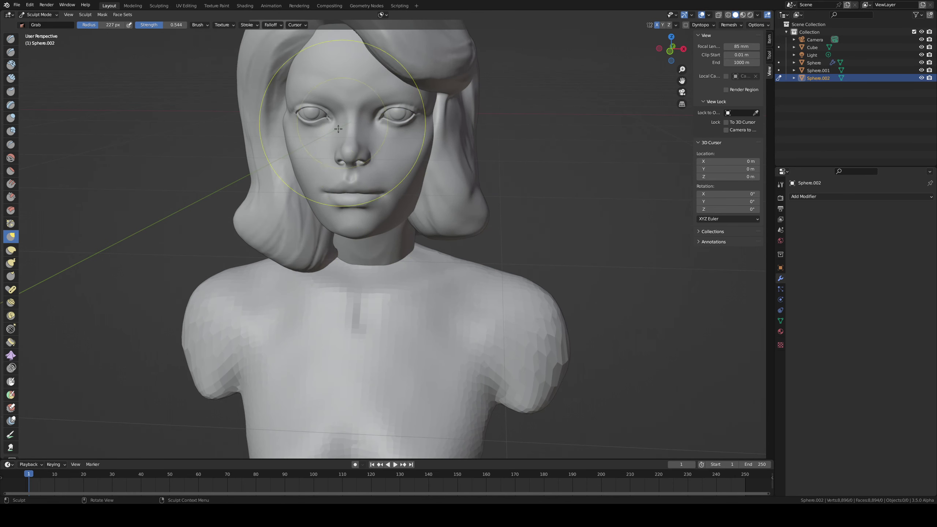
pyautogui.keyDown('ctrl'); pyautogui.moveTo(374, 172); pyautogui.dragTo(383, 195, button='middle'); pyautogui.keyUp('ctrl')
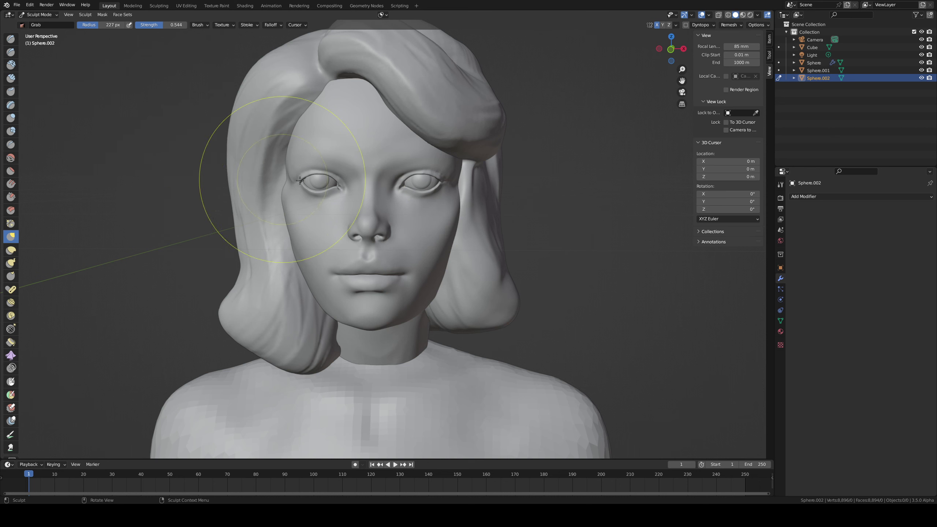
# Step: Add a mesh plane in Object Mode and rotate it 90° about the X axis
pyautogui.hotkey('ctrl', 'Tab')
pyautogui.click(257, 182)
pyautogui.click(377, 226)
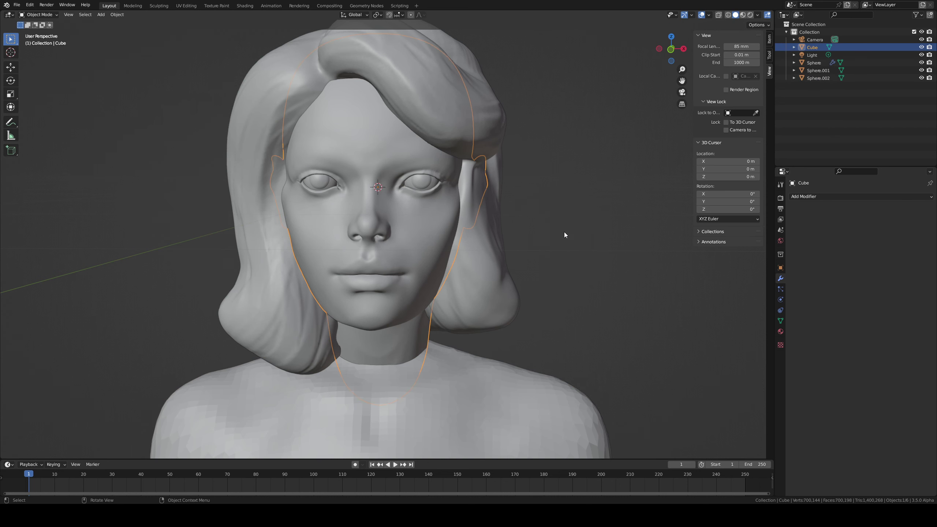
pyautogui.hotkey('shift', 'a')
pyautogui.moveTo(586, 284)
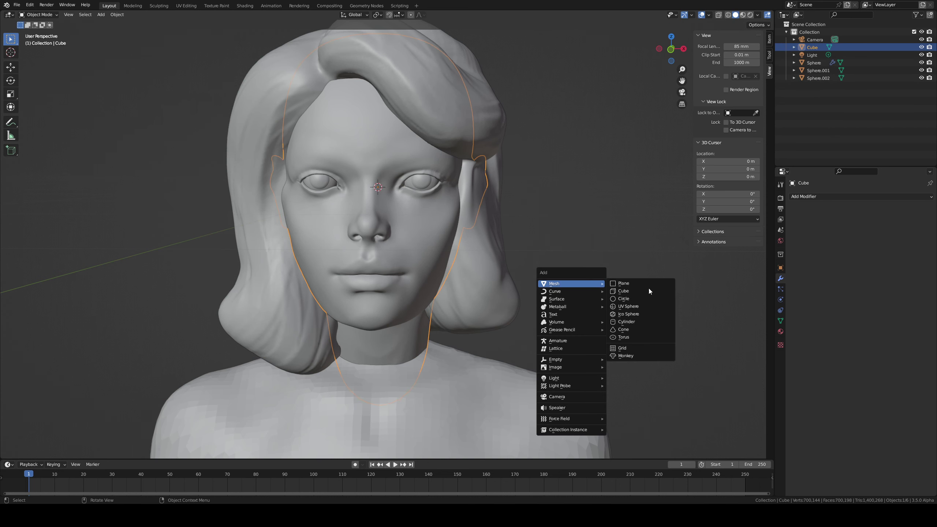
pyautogui.click(631, 283)
pyautogui.write('x90')
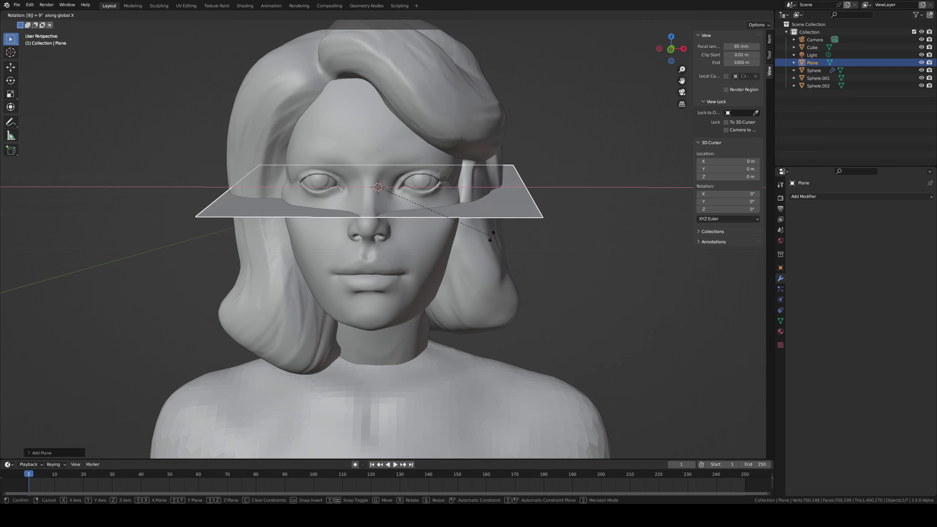
pyautogui.press('Return')
# Step: Move the upright plane in front of the face and open it in Edit Mode from the front view
pyautogui.moveTo(491, 236); pyautogui.dragTo(419, 286, button='middle')
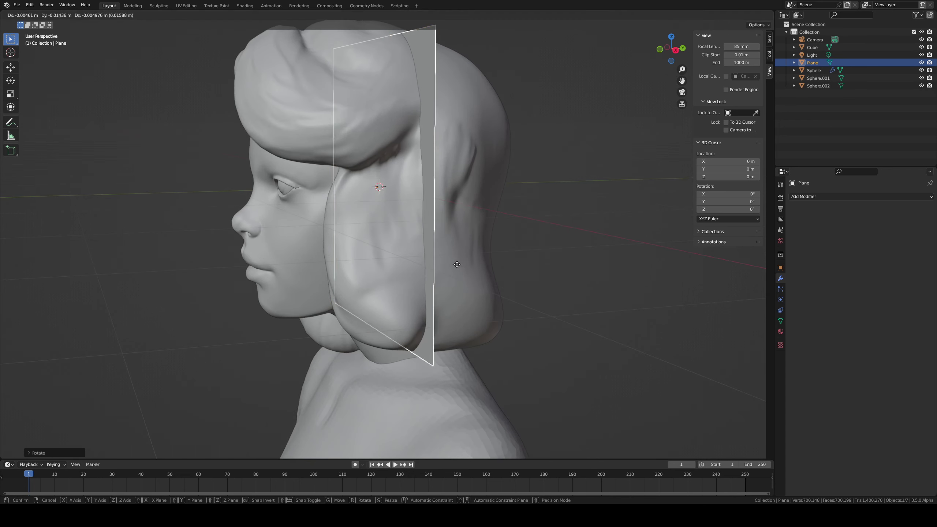
pyautogui.press('g')
pyautogui.click(308, 287)
pyautogui.moveTo(308, 287); pyautogui.dragTo(393, 283, button='middle')
pyautogui.press('KP_1')
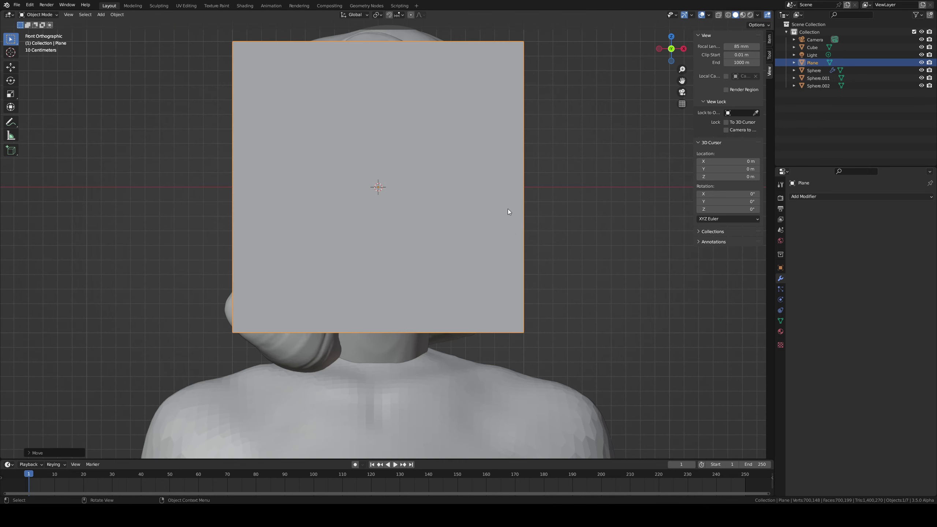
pyautogui.press('Tab')
pyautogui.press('m')
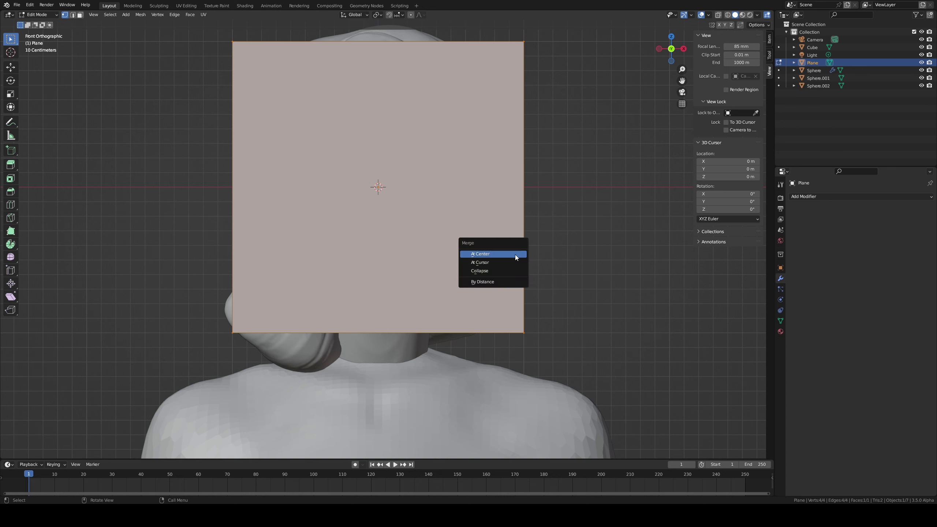
pyautogui.click(515, 255)
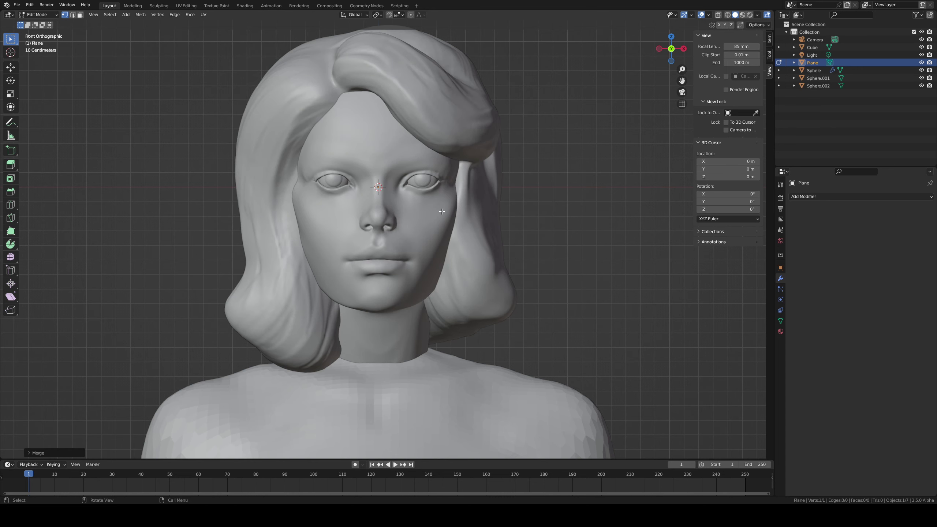
pyautogui.press('g')
pyautogui.click(444, 168)
pyautogui.hotkey('ctrl', 'z')
pyautogui.hotkey('ctrl', 'z')
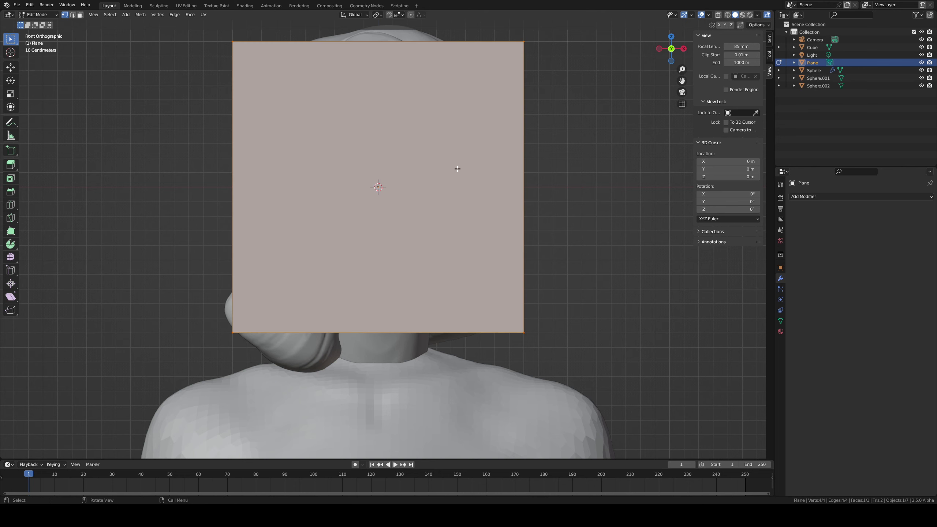
# Step: Scale the plane down to a small square and move it 0.1 m along X and 0.1 m up, beside the eye
pyautogui.press('s')
pyautogui.click(395, 187)
pyautogui.press('g')
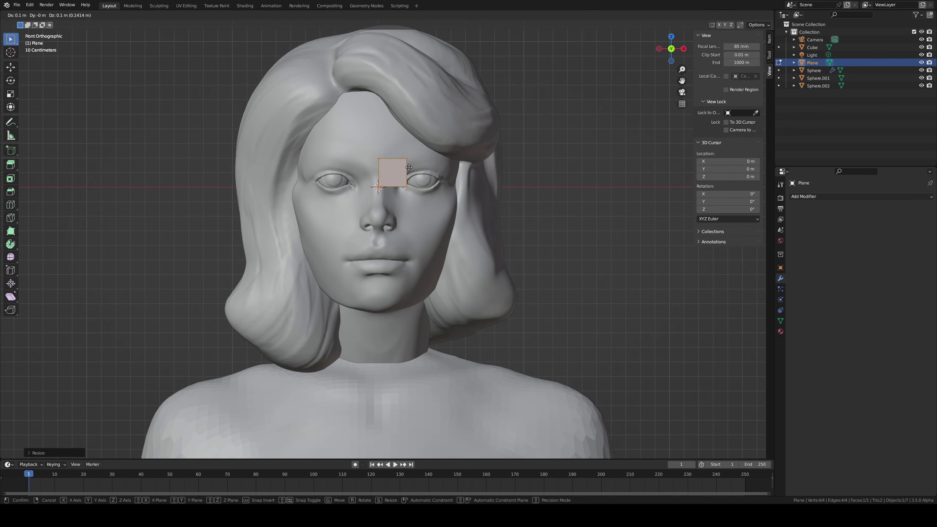
pyautogui.click(408, 169)
# Step: Set snapping to Face Project with Align Rotation to Target
pyautogui.click(399, 15)
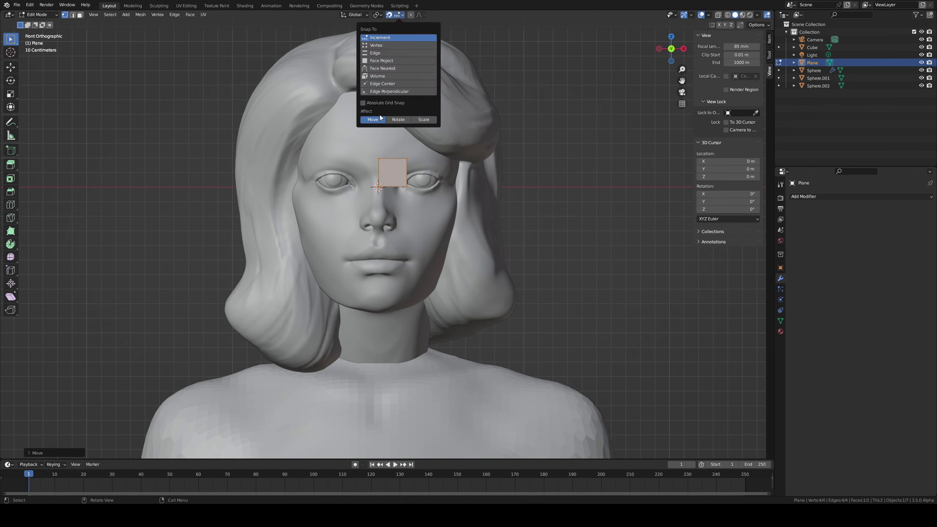
pyautogui.click(382, 61)
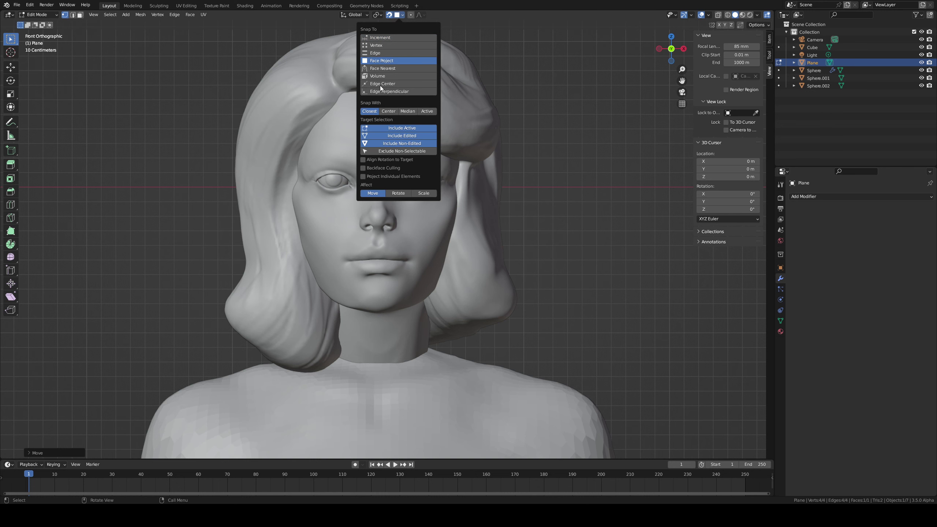
pyautogui.click(377, 160)
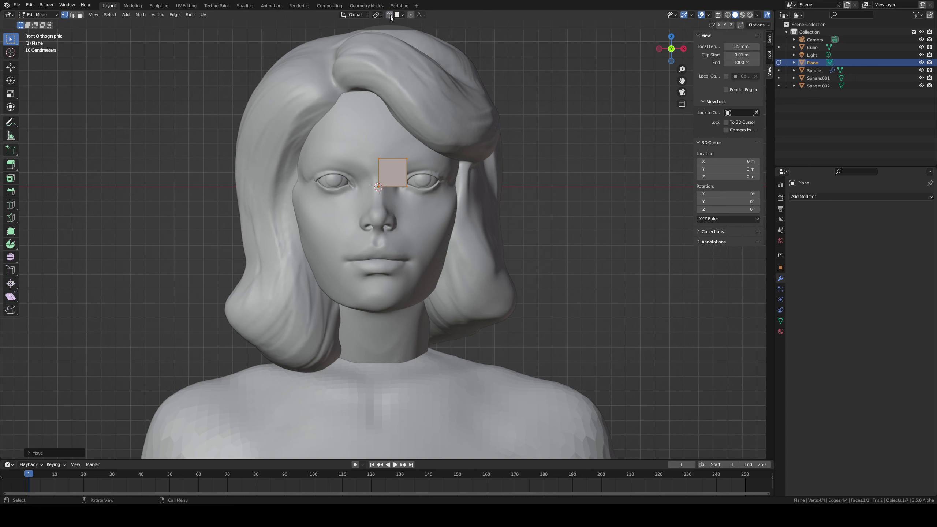
# Step: Snap the square onto the brow above the eye's inner corner, scale it down slightly and tilt it
pyautogui.press('g')
pyautogui.keyDown('ctrl'); pyautogui.click(455, 149); pyautogui.keyUp('ctrl')
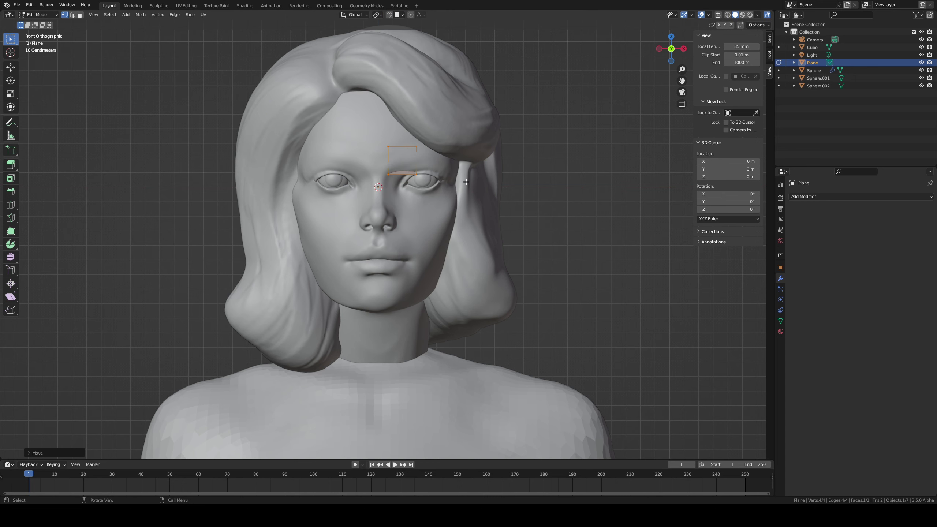
pyautogui.press('s')
pyautogui.click(434, 171)
pyautogui.press('g')
pyautogui.click(426, 168)
pyautogui.press('r')
pyautogui.click(425, 155)
pyautogui.press('g')
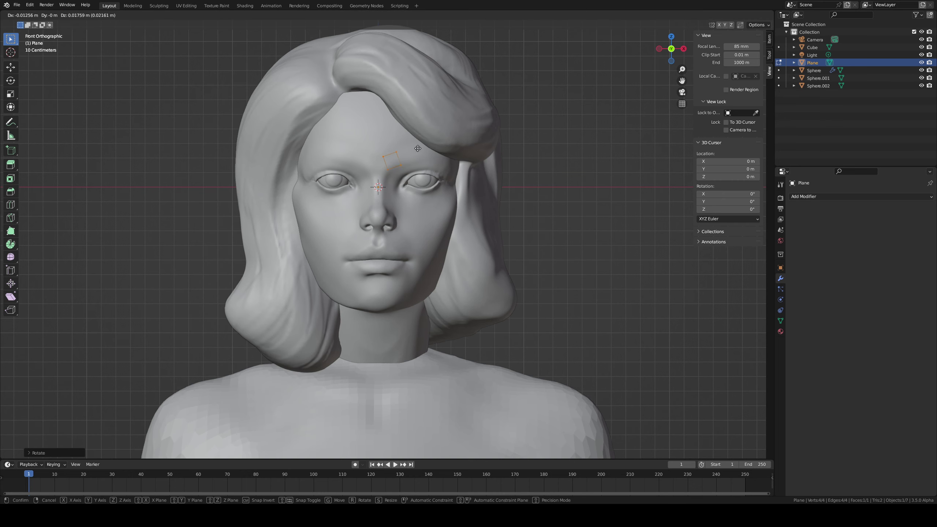
pyautogui.click(420, 151)
pyautogui.scroll(4, 434, 141)
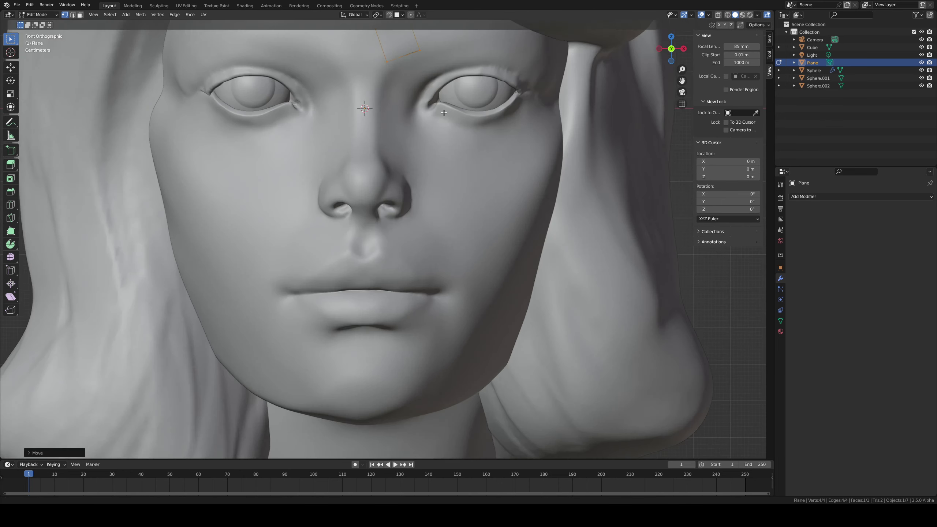
pyautogui.scroll(-2, 434, 141)
# Step: Add a Mirror modifier to the plane on the X axis, using Cube as the mirror object
pyautogui.click(798, 196)
pyautogui.click(793, 197)
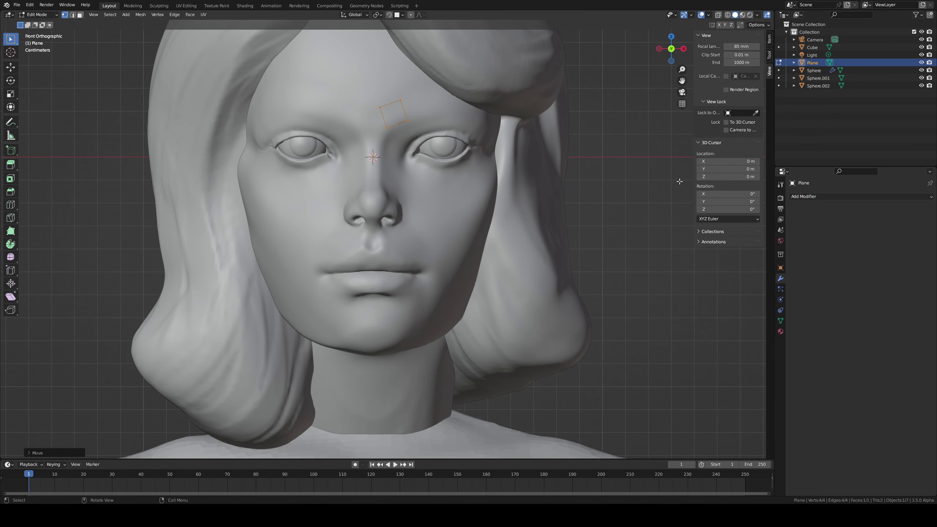
pyautogui.click(824, 195)
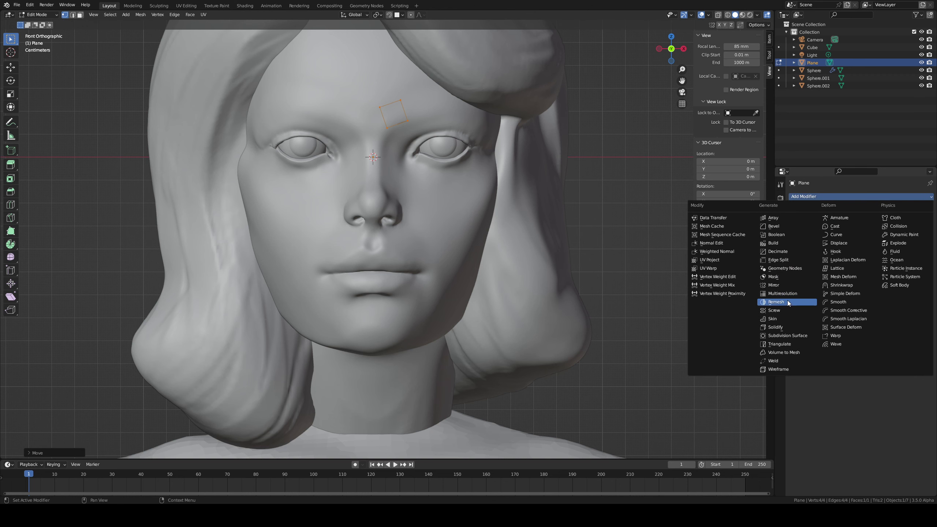
pyautogui.click(789, 285)
pyautogui.click(919, 248)
pyautogui.click(516, 213)
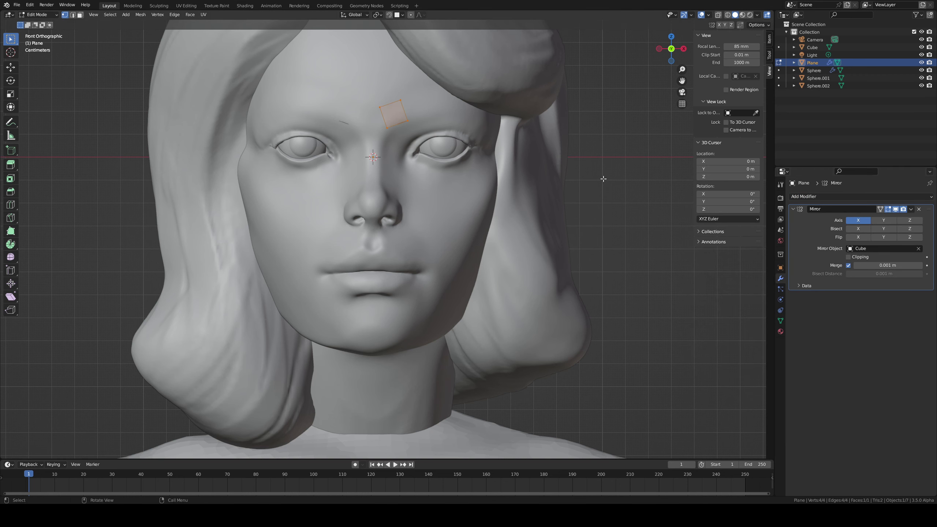
# Step: Add Solidify and Subdivision Surface modifiers, with viewport and render subdivision levels both set to 3
pyautogui.click(839, 197)
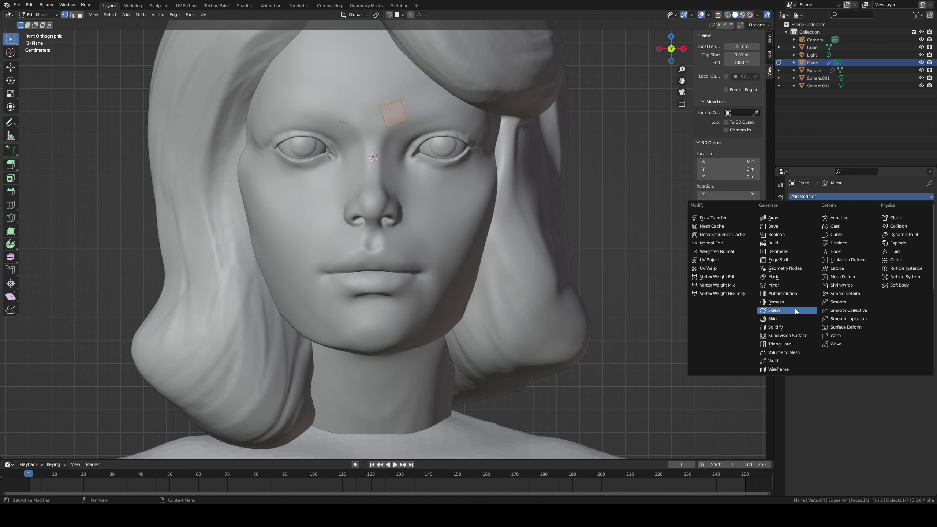
pyautogui.click(795, 326)
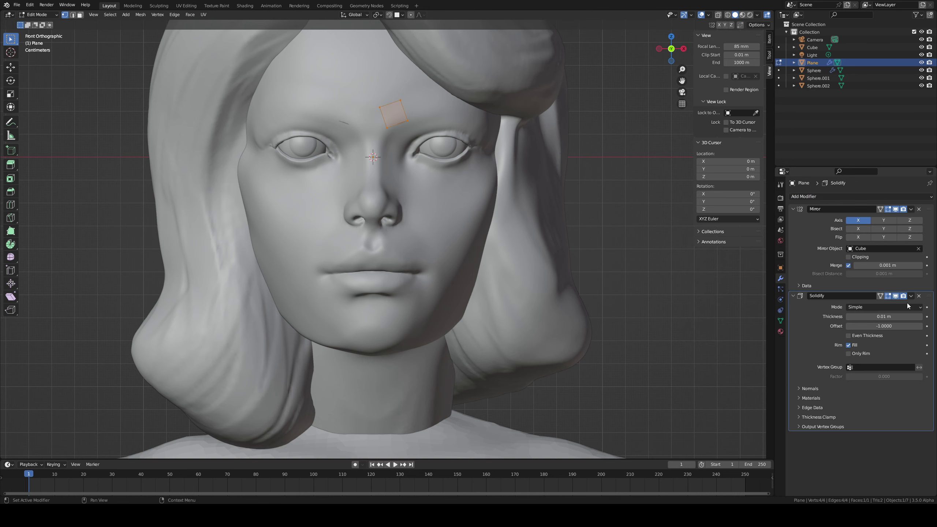
pyautogui.click(878, 197)
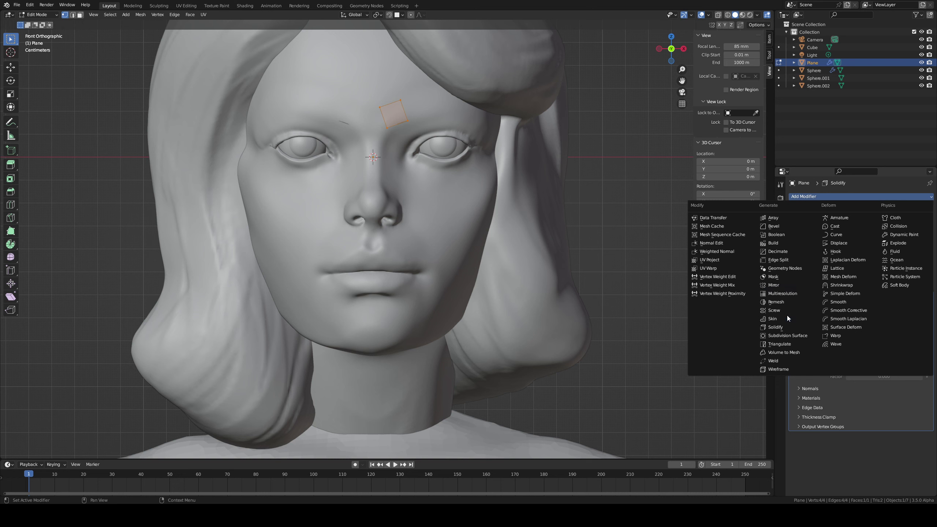
pyautogui.click(788, 335)
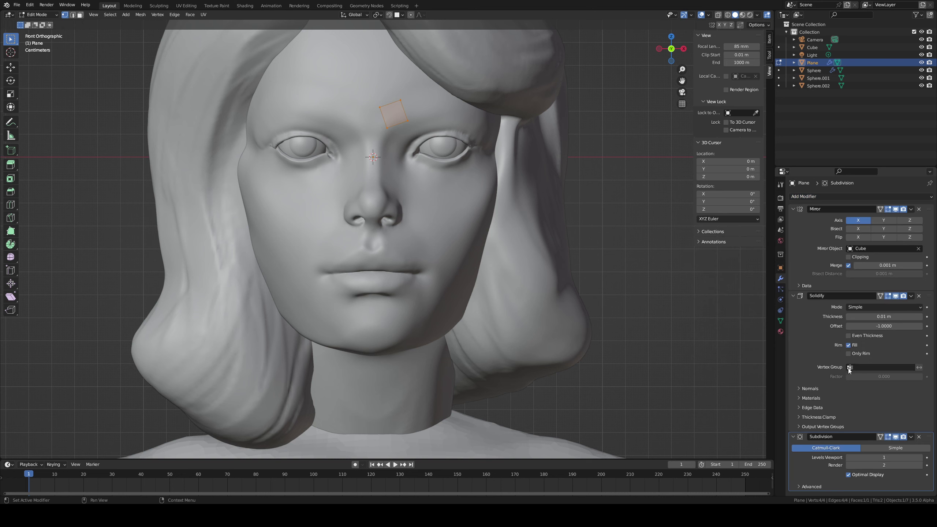
pyautogui.doubleClick(922, 458)
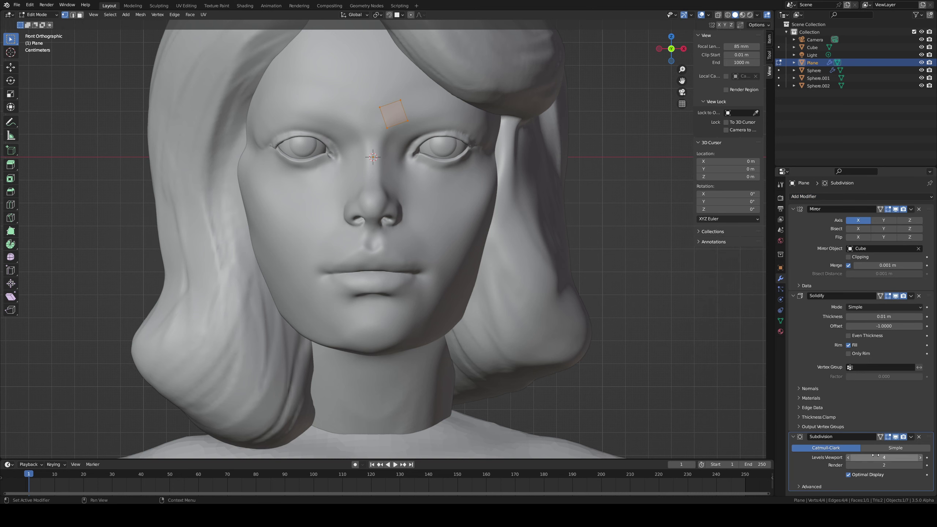
pyautogui.click(849, 457)
pyautogui.click(920, 466)
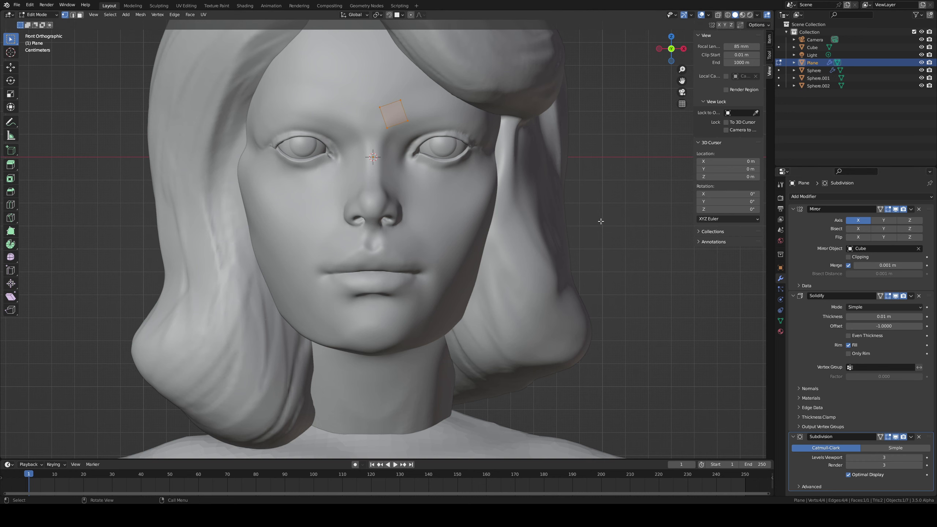
# Step: Nudge the square slightly across the brow surface to refine the eyebrow's starting position
pyautogui.moveTo(600, 221); pyautogui.dragTo(577, 213, button='middle')
pyautogui.press('g')
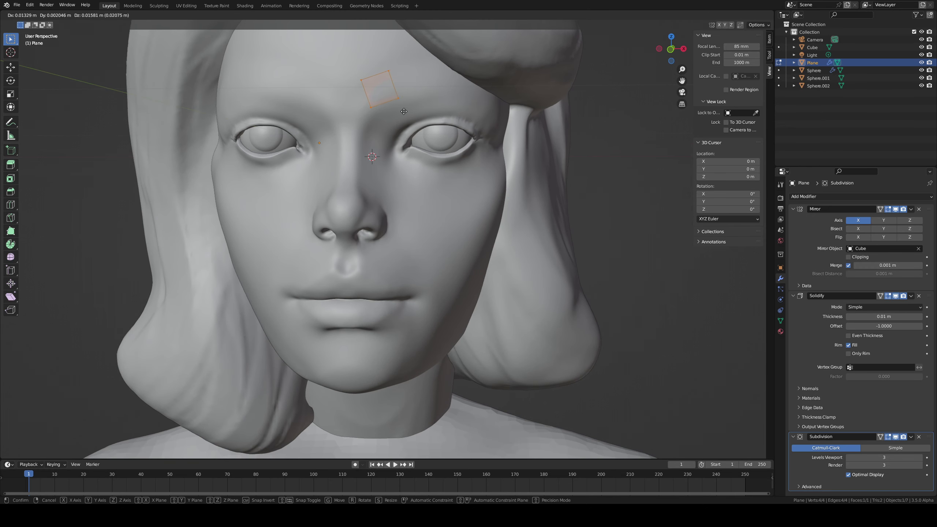
pyautogui.click(402, 113)
# Step: Apply the plane's object transforms and set the Solidify offset to 1
pyautogui.press('Tab')
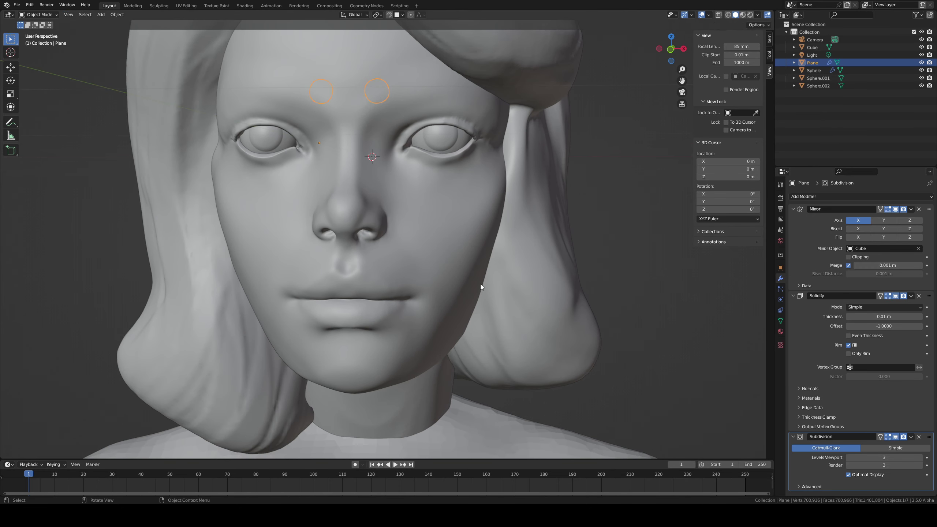
pyautogui.hotkey('ctrl', 'a')
pyautogui.click(498, 253)
pyautogui.press('Tab')
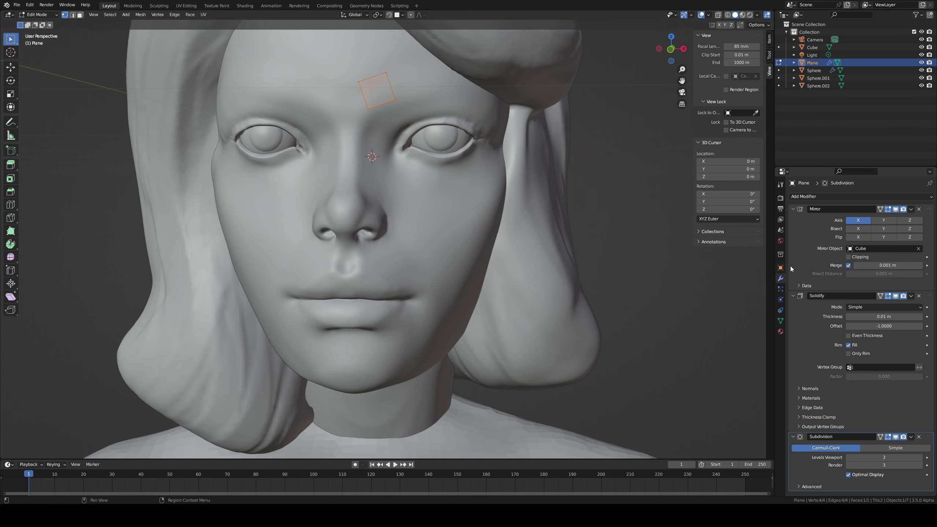
pyautogui.moveTo(862, 327); pyautogui.dragTo(881, 328)
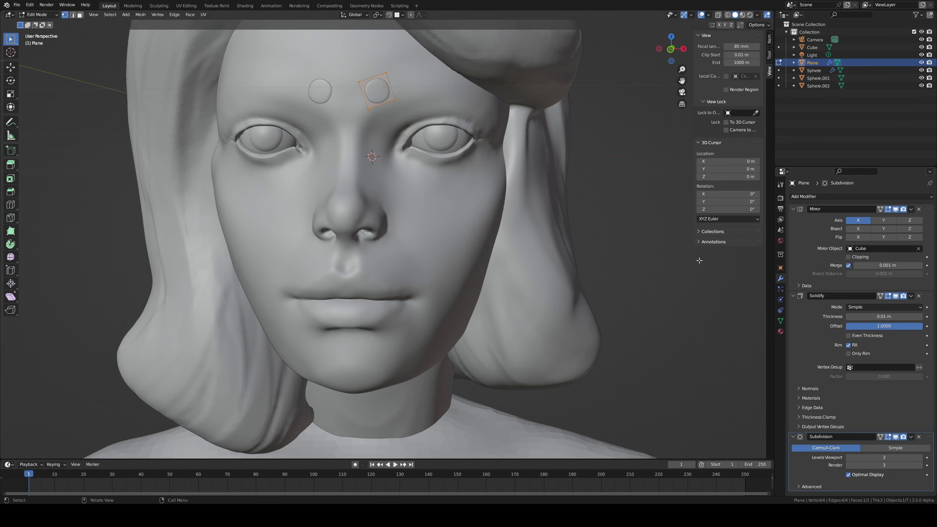
# Step: Extrude the square's outer edge about 0.14 m along the brow, rotating and repositioning the new end edge
pyautogui.keyDown('ctrl'); pyautogui.moveTo(362, 188); pyautogui.dragTo(364, 169, button='middle'); pyautogui.keyUp('ctrl')
pyautogui.keyDown('shift'); pyautogui.moveTo(411, 133); pyautogui.dragTo(421, 222, button='middle'); pyautogui.keyUp('shift')
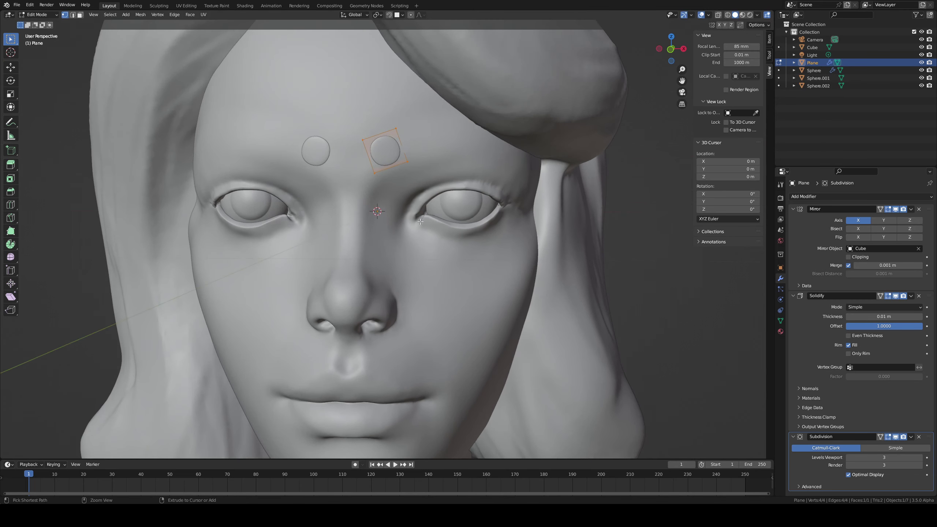
pyautogui.scroll(3, 420, 221)
pyautogui.click(442, 253)
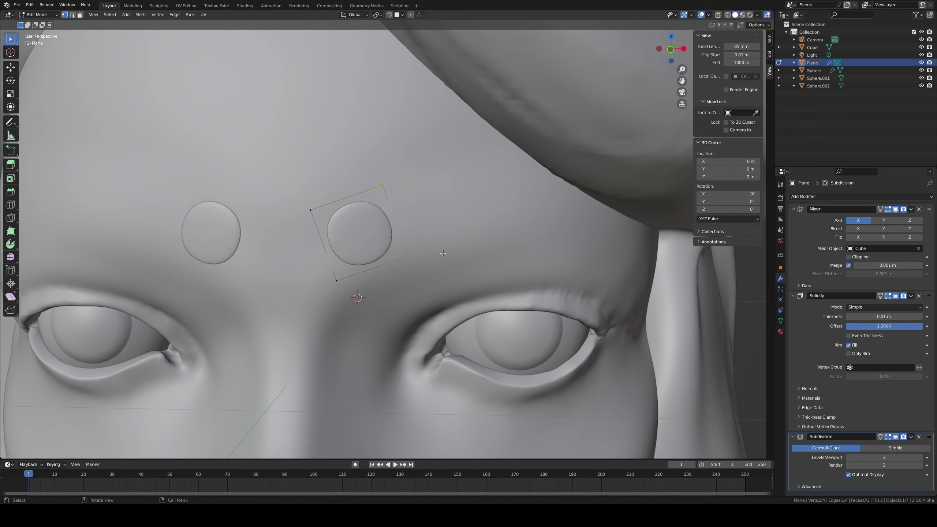
pyautogui.press('e')
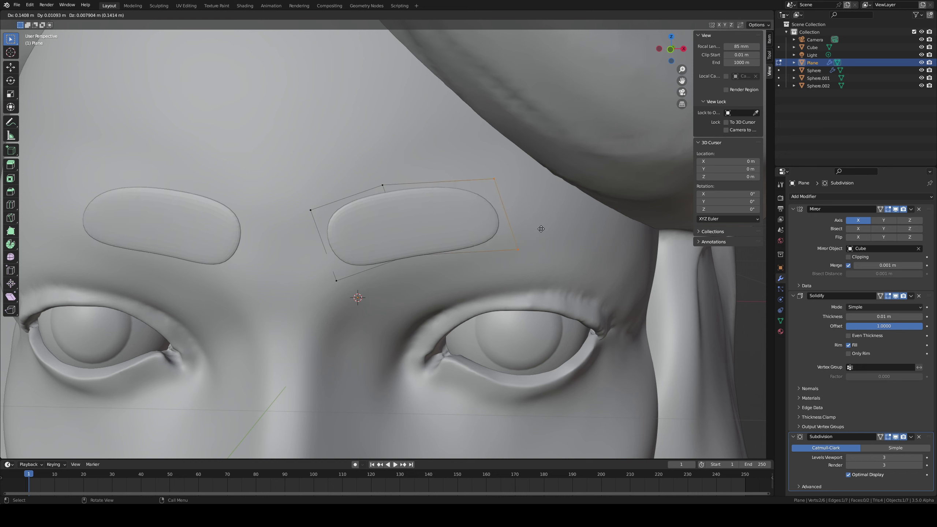
pyautogui.click(560, 227)
pyautogui.press('r')
pyautogui.click(556, 241)
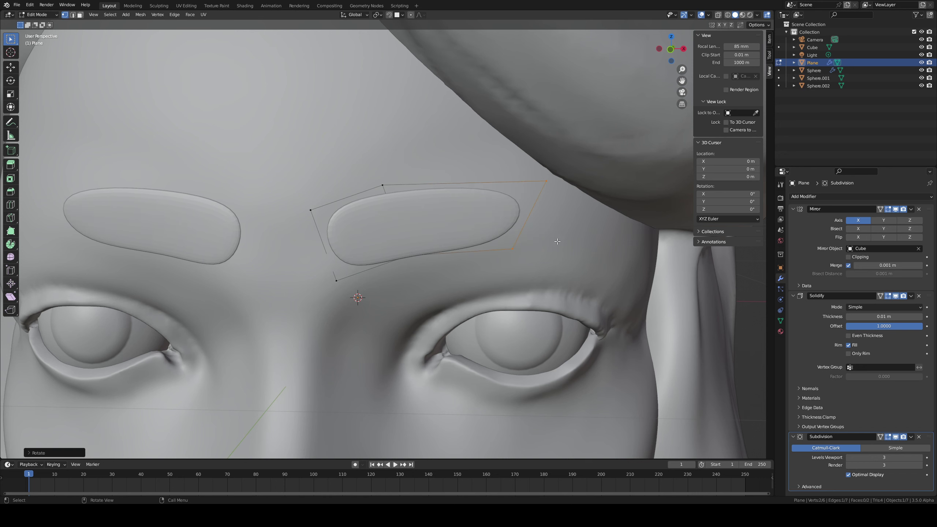
pyautogui.press('g')
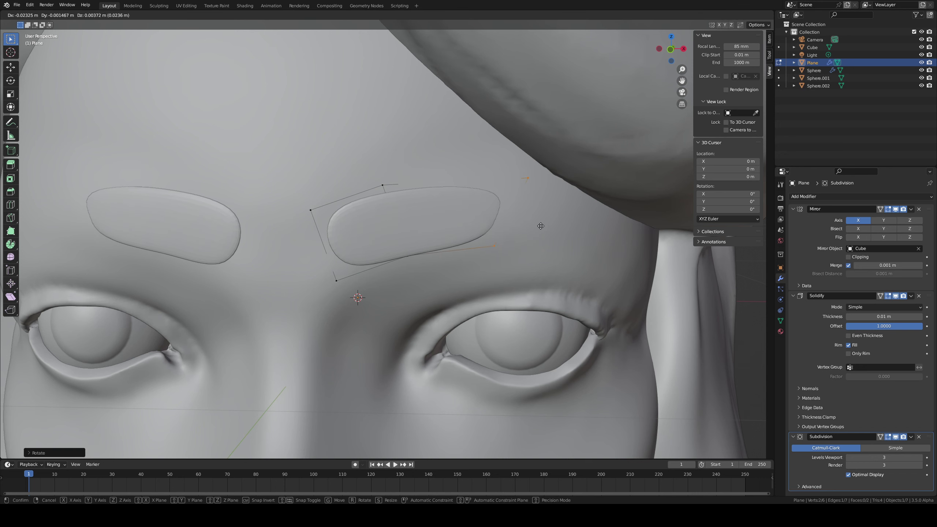
pyautogui.click(546, 222)
# Step: Extrude the eyebrow's end edge again toward the temple and lower its upper vertex below the hairline
pyautogui.moveTo(540, 221); pyautogui.dragTo(502, 210, button='middle')
pyautogui.keyDown('shift'); pyautogui.moveTo(416, 184); pyautogui.dragTo(454, 273, button='middle'); pyautogui.keyUp('shift')
pyautogui.press('e')
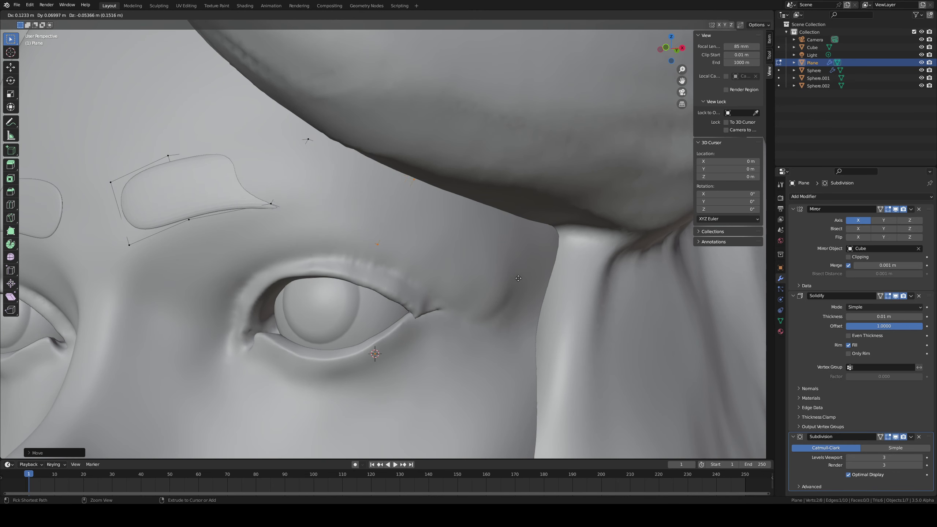
pyautogui.click(553, 287)
pyautogui.moveTo(553, 287); pyautogui.dragTo(433, 237, button='middle')
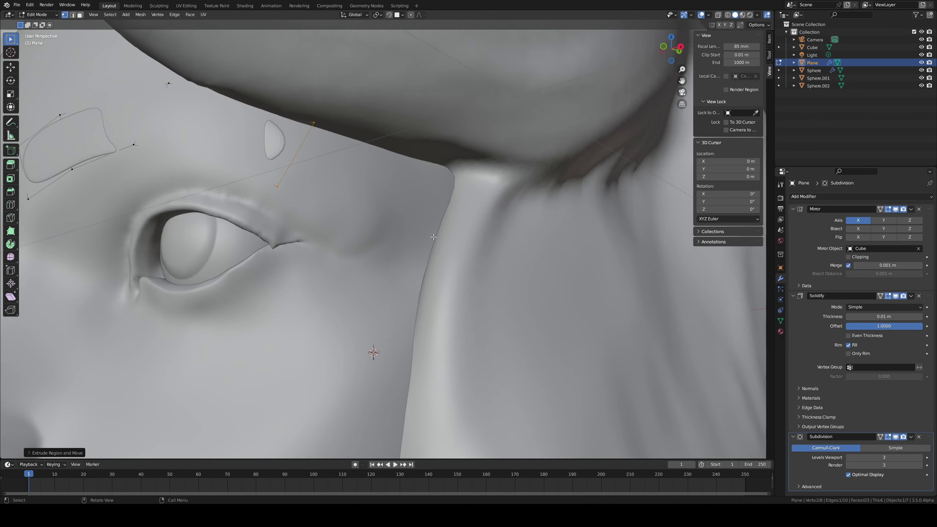
pyautogui.click(312, 123)
pyautogui.press('g')
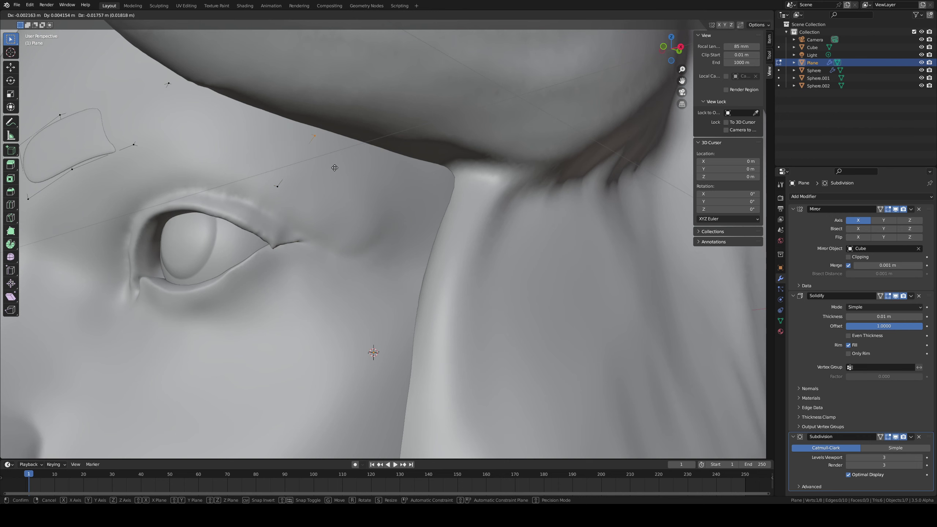
pyautogui.click(335, 168)
# Step: Move the lower vertex of the eyebrow's middle edge outward so it lines up beneath the upper one
pyautogui.keyDown('shift'); pyautogui.moveTo(251, 175); pyautogui.dragTo(327, 218, button='middle'); pyautogui.keyUp('shift')
pyautogui.click(279, 140)
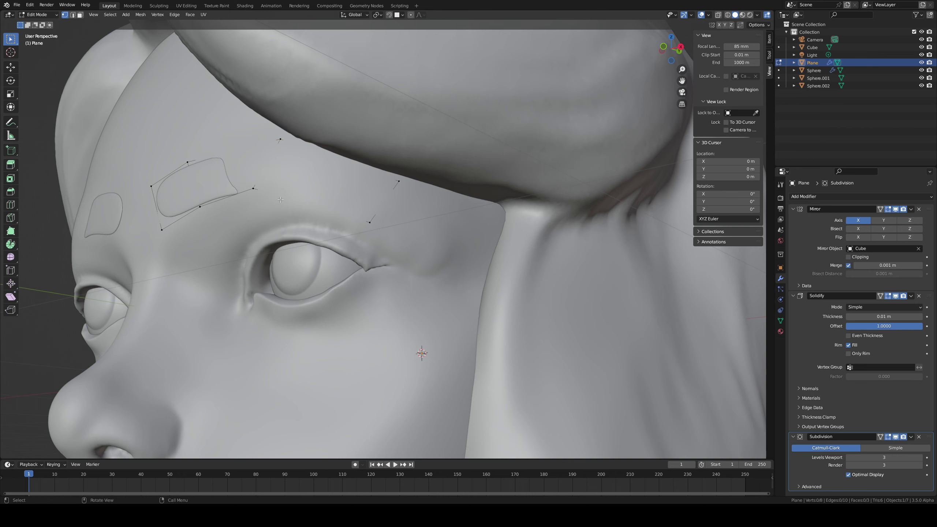
pyautogui.press('g')
pyautogui.click(311, 192)
pyautogui.moveTo(311, 192); pyautogui.dragTo(407, 197, button='middle')
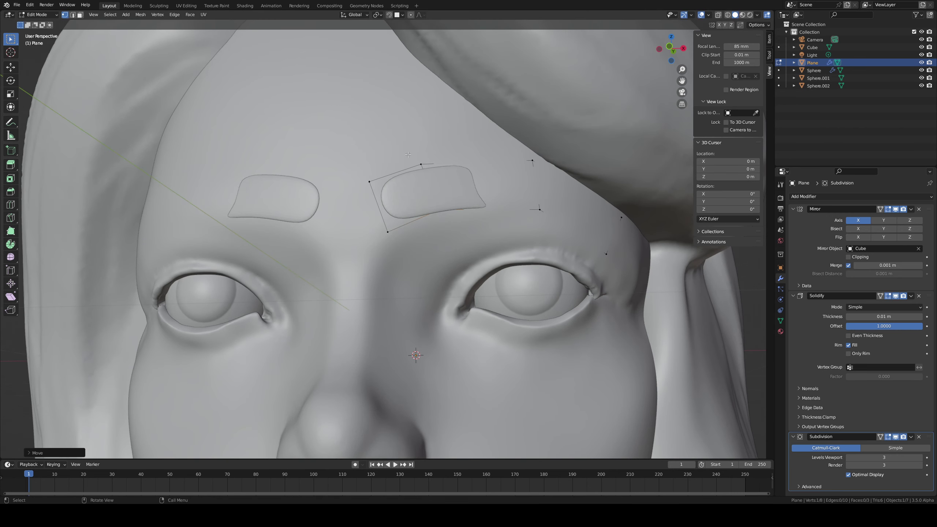
# Step: Reshape the eyebrow's inner end by shifting its upper vertex outward and sliding the inner corner vertex down and outward
pyautogui.click(438, 174)
pyautogui.press('g')
pyautogui.click(380, 185)
pyautogui.press('g')
pyautogui.press('g')
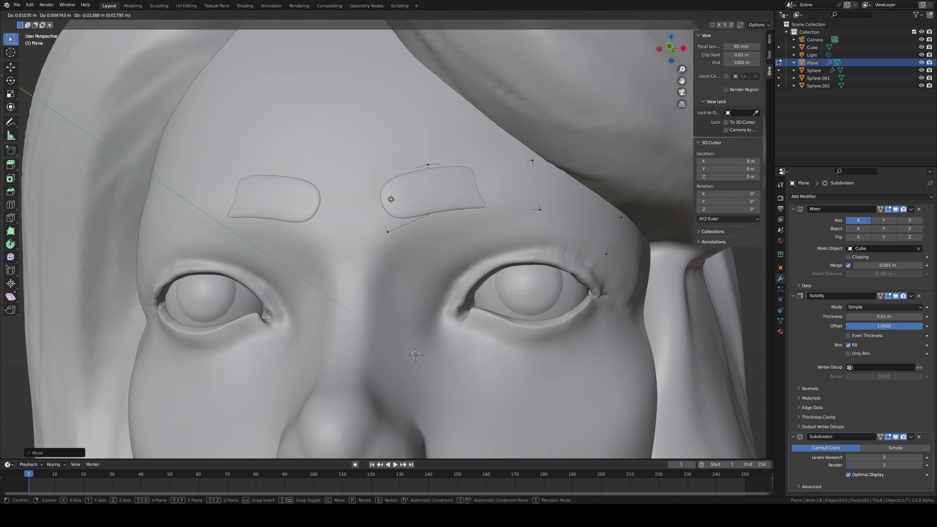
pyautogui.click(404, 205)
pyautogui.press('g')
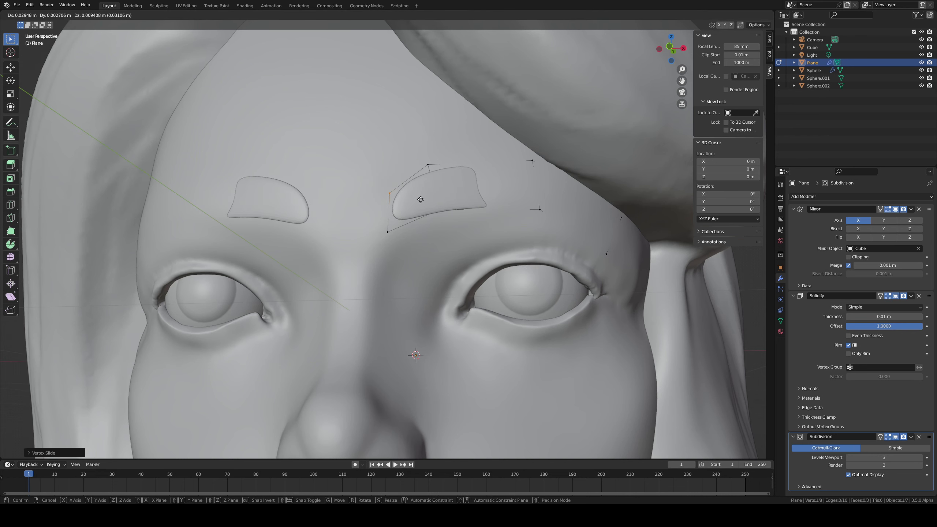
pyautogui.press('g')
pyautogui.click(423, 197)
# Step: Narrow the eyebrow's outer end edge to a taper and shift it slightly toward the temple
pyautogui.scroll(-8, 389, 224)
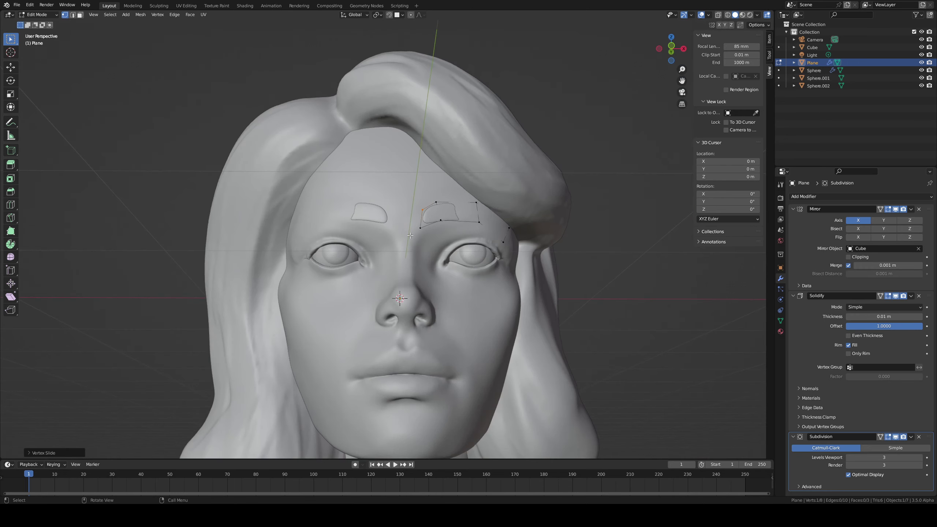
pyautogui.scroll(3, 389, 224)
pyautogui.moveTo(389, 224); pyautogui.dragTo(386, 200, button='middle')
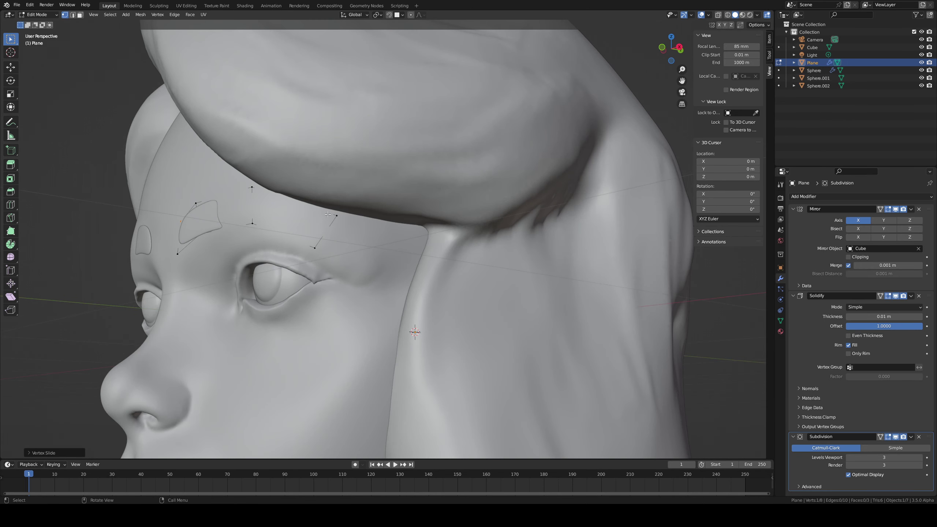
pyautogui.moveTo(314, 209); pyautogui.dragTo(371, 251)
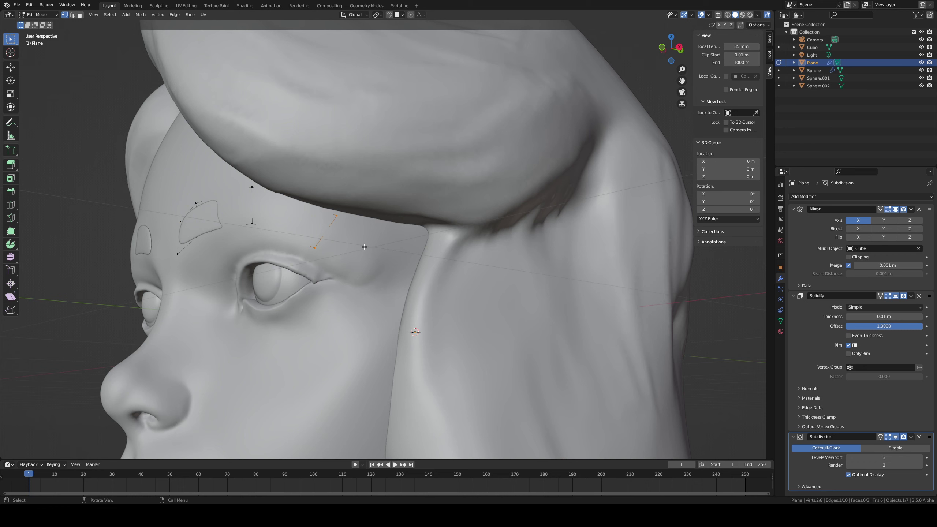
pyautogui.press('s')
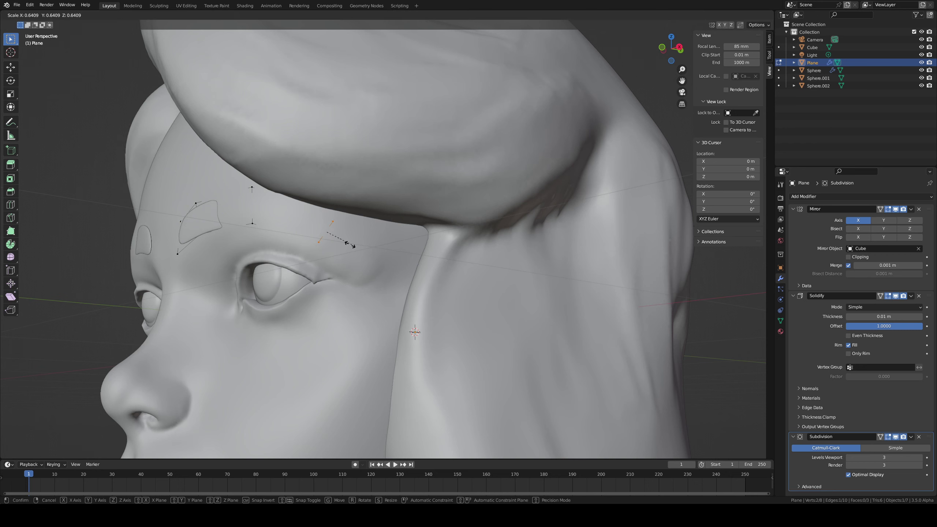
pyautogui.click(338, 242)
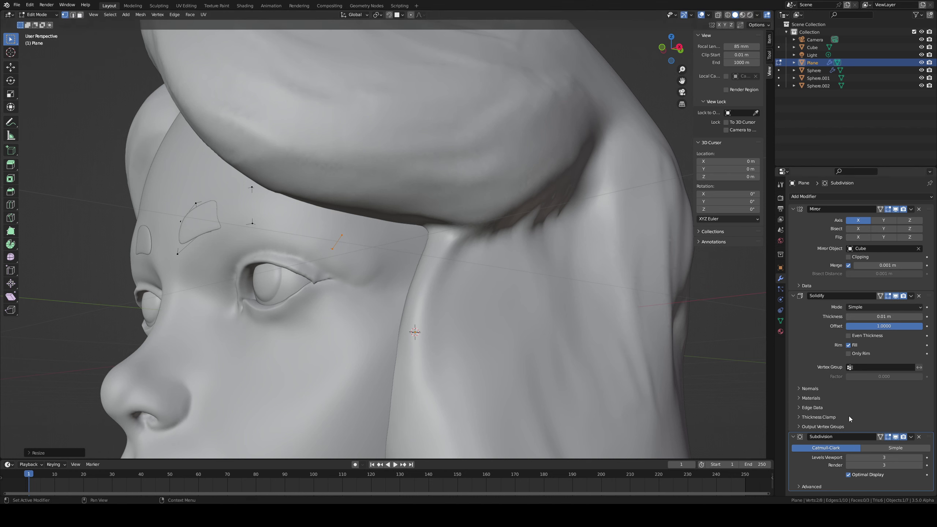
# Step: Enable Even Thickness on the Solidify modifier and set its thickness to 0.038 m
pyautogui.click(846, 339)
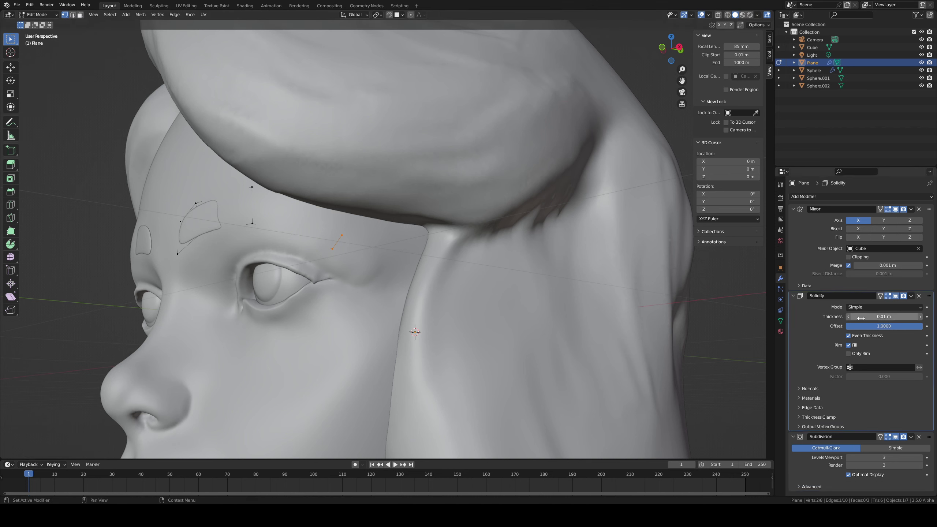
pyautogui.moveTo(863, 318); pyautogui.dragTo(912, 332)
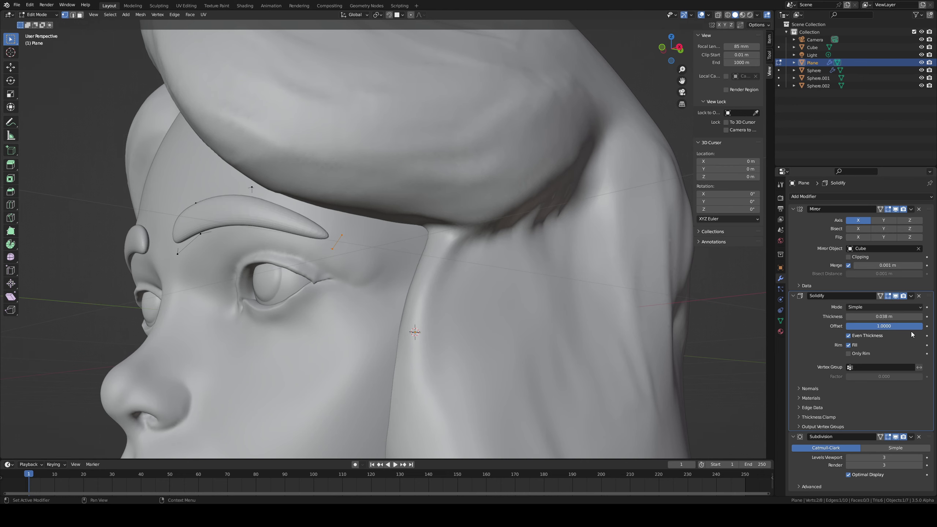
# Step: Examine the shape of the thickened, mirrored eyebrows from the side, from below and from the front
pyautogui.keyDown('alt'); pyautogui.moveTo(610, 301); pyautogui.dragTo(638, 295); pyautogui.keyUp('alt')
pyautogui.keyDown('alt'); pyautogui.moveTo(480, 295); pyautogui.dragTo(528, 295, button='right'); pyautogui.keyUp('alt')
pyautogui.keyDown('alt'); pyautogui.moveTo(332, 277); pyautogui.dragTo(461, 177); pyautogui.keyUp('alt')
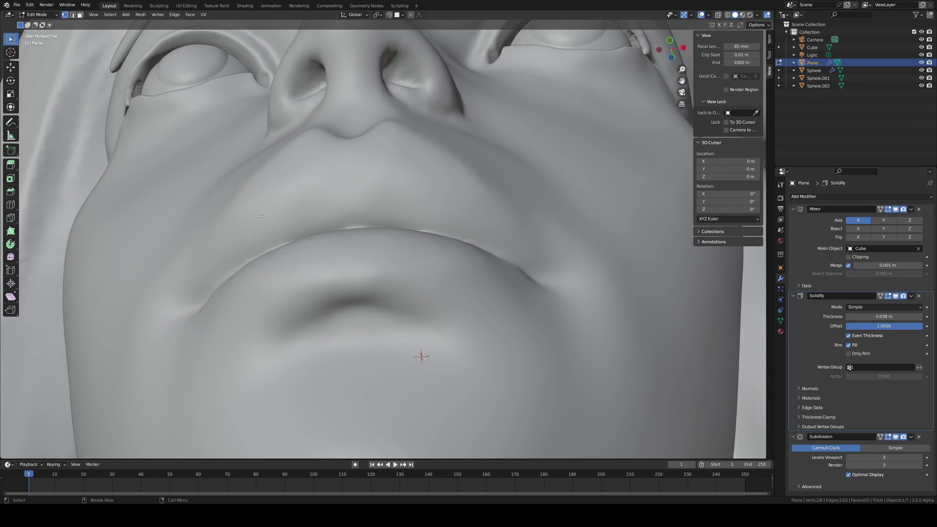
pyautogui.keyDown('alt'); pyautogui.moveTo(380, 129); pyautogui.dragTo(363, 249, button='middle'); pyautogui.keyUp('alt')
pyautogui.keyDown('alt'); pyautogui.moveTo(363, 248); pyautogui.dragTo(322, 253); pyautogui.keyUp('alt')
pyautogui.keyDown('alt'); pyautogui.moveTo(322, 253); pyautogui.dragTo(324, 297, button='middle'); pyautogui.keyUp('alt')
pyautogui.keyDown('alt'); pyautogui.moveTo(324, 297); pyautogui.dragTo(335, 257); pyautogui.keyUp('alt')
pyautogui.moveTo(335, 257); pyautogui.dragTo(392, 221, button='middle')
pyautogui.keyDown('alt'); pyautogui.moveTo(565, 318); pyautogui.dragTo(548, 314); pyautogui.keyUp('alt')
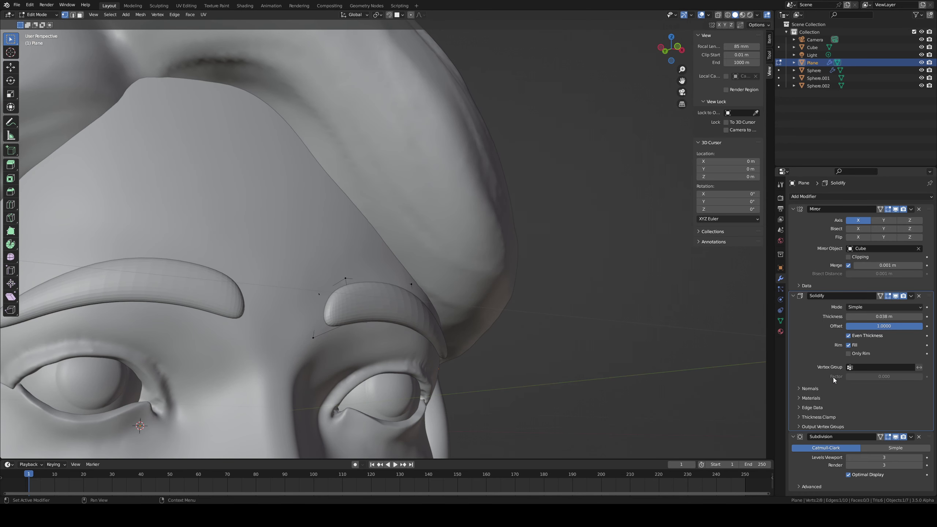
pyautogui.click(811, 407)
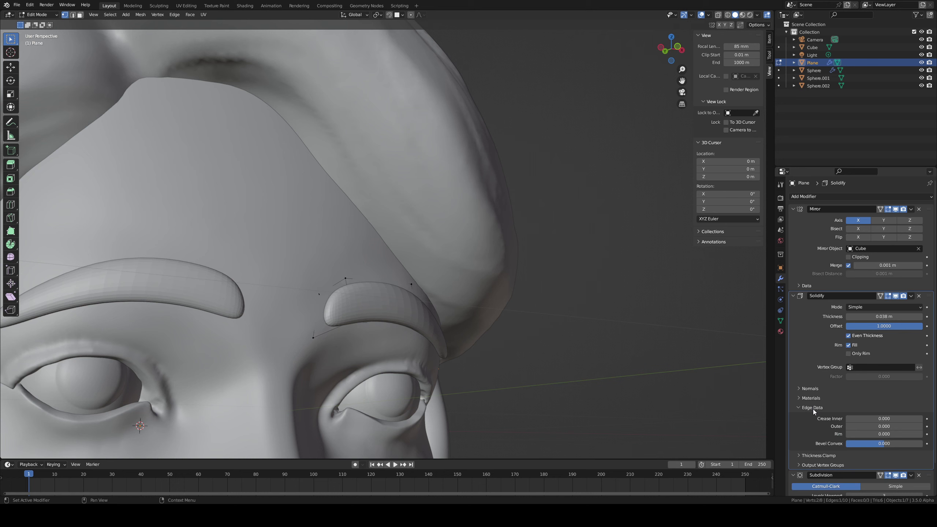
pyautogui.click(811, 407)
pyautogui.click(813, 418)
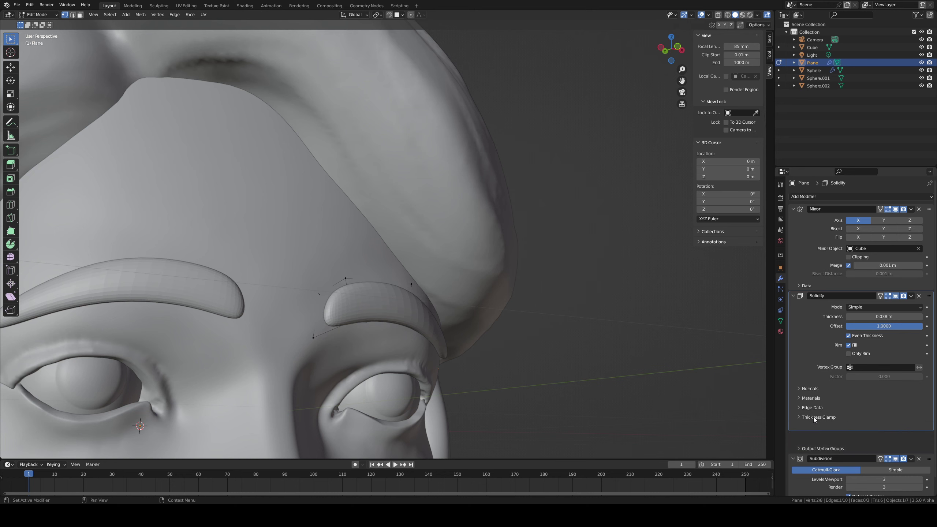
pyautogui.click(813, 417)
pyautogui.click(811, 426)
pyautogui.click(811, 426)
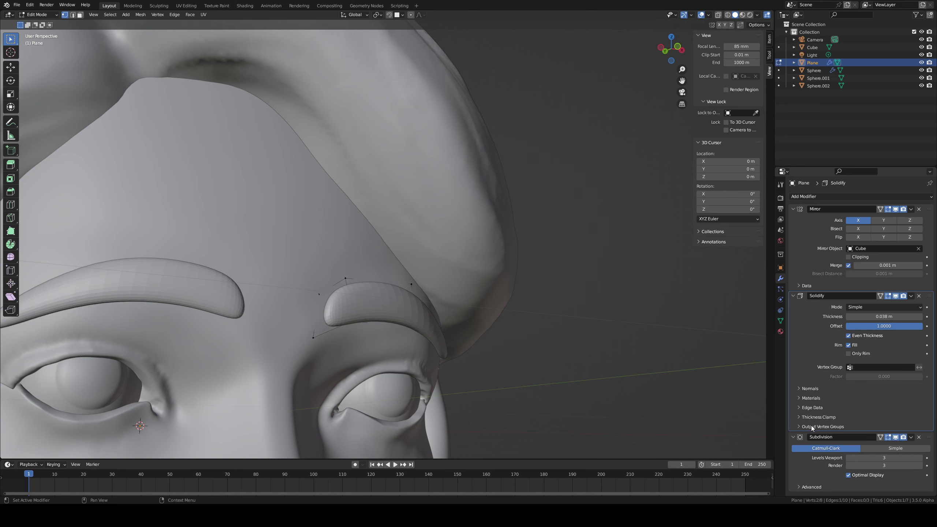
# Step: Duplicate the vertex at the eyebrow's outer end, place the copy over the cheek and separate it into its own object
pyautogui.moveTo(369, 278)
pyautogui.mouseDown(button='middle')
pyautogui.moveTo(372, 298)
pyautogui.moveTo(376, 287)
pyautogui.moveTo(326, 279)
pyautogui.moveTo(345, 319)
pyautogui.moveTo(335, 320)
pyautogui.moveTo(331, 306)
pyautogui.moveTo(384, 283)
pyautogui.mouseUp(button='middle')
pyautogui.scroll(-2, 397, 284)
pyautogui.scroll(-4, 332, 281)
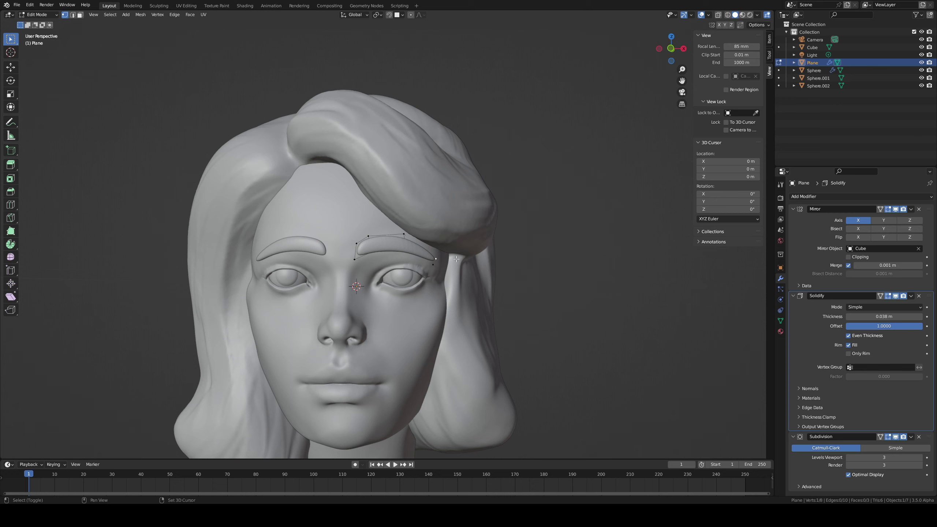
pyautogui.press('e')
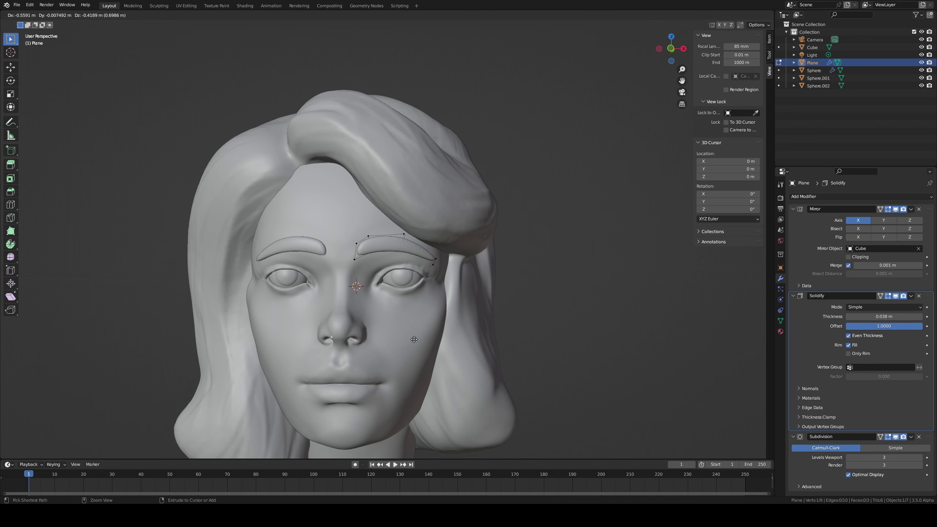
pyautogui.click(462, 315)
pyautogui.press('p')
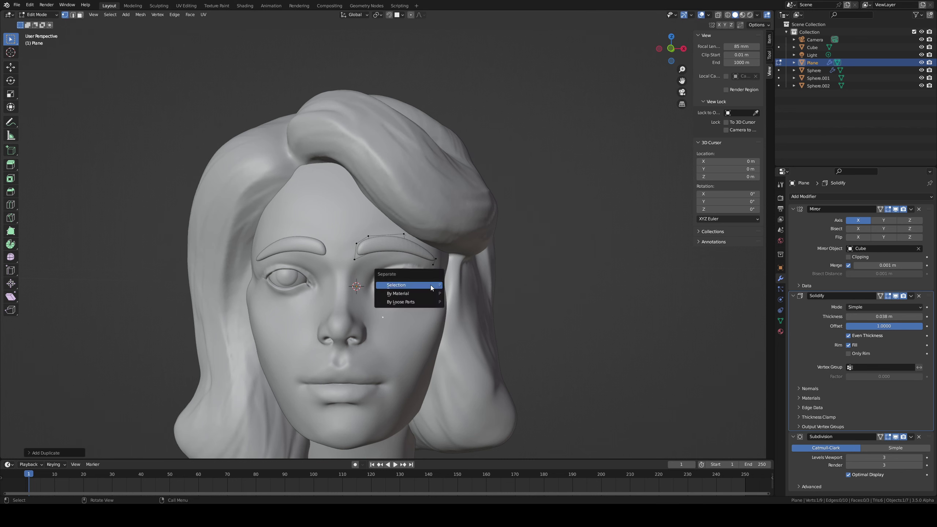
pyautogui.click(418, 285)
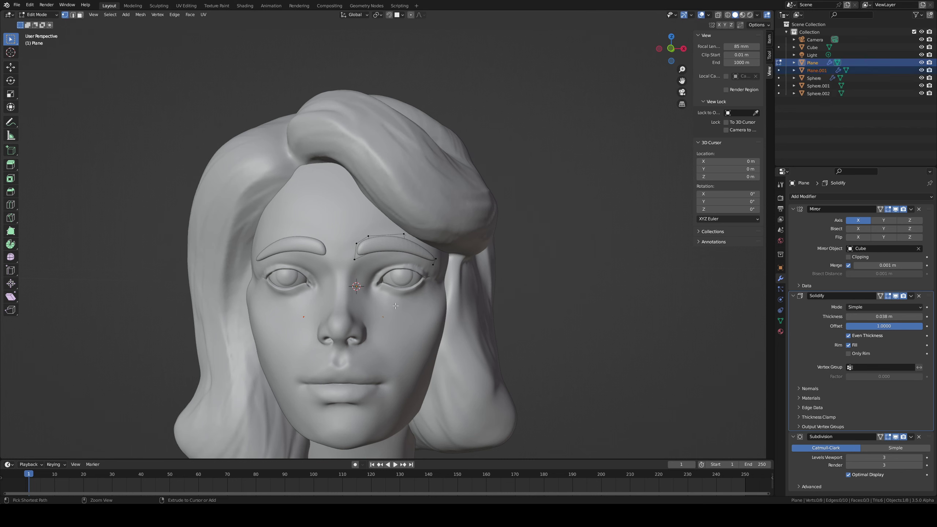
# Step: Return to Object Mode and select the separated single-vertex object Plane.001
pyautogui.press('Tab')
pyautogui.click(382, 309)
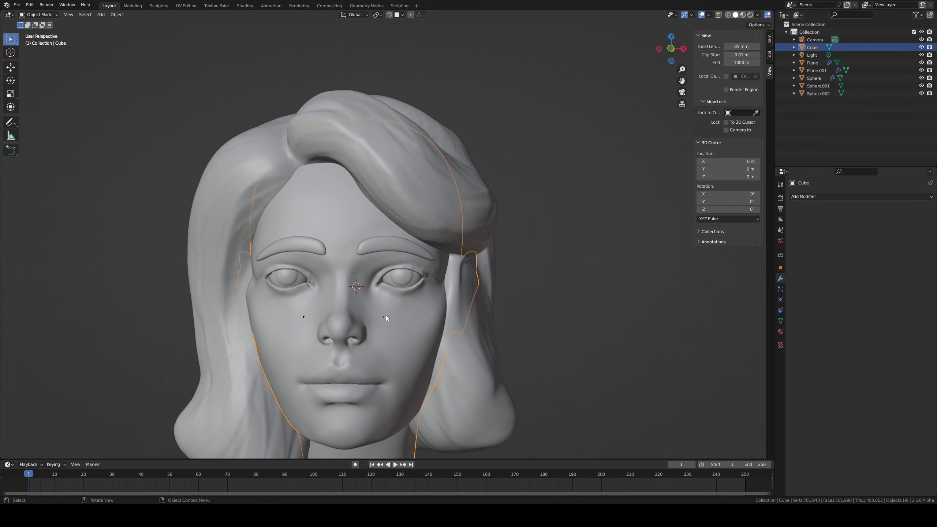
pyautogui.click(384, 317)
pyautogui.click(382, 317)
pyautogui.click(382, 317)
pyautogui.click(382, 316)
pyautogui.click(382, 316)
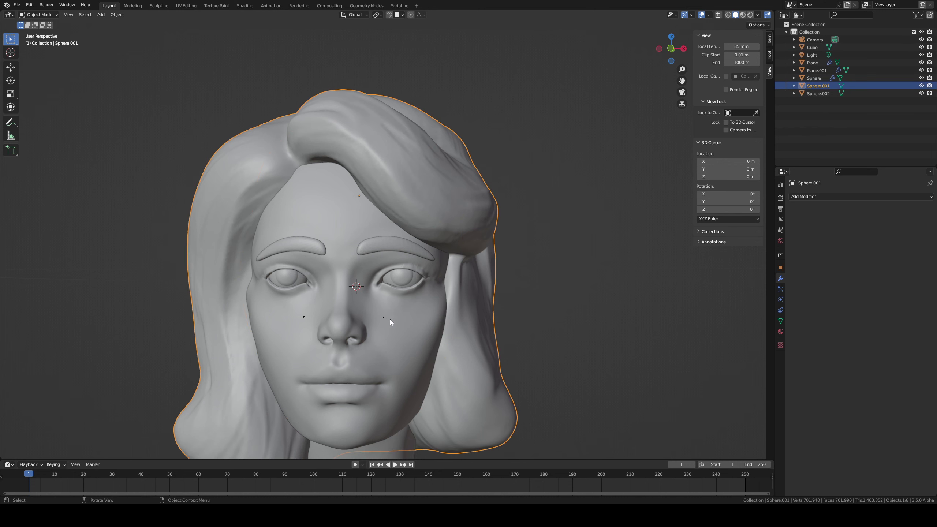
pyautogui.click(821, 94)
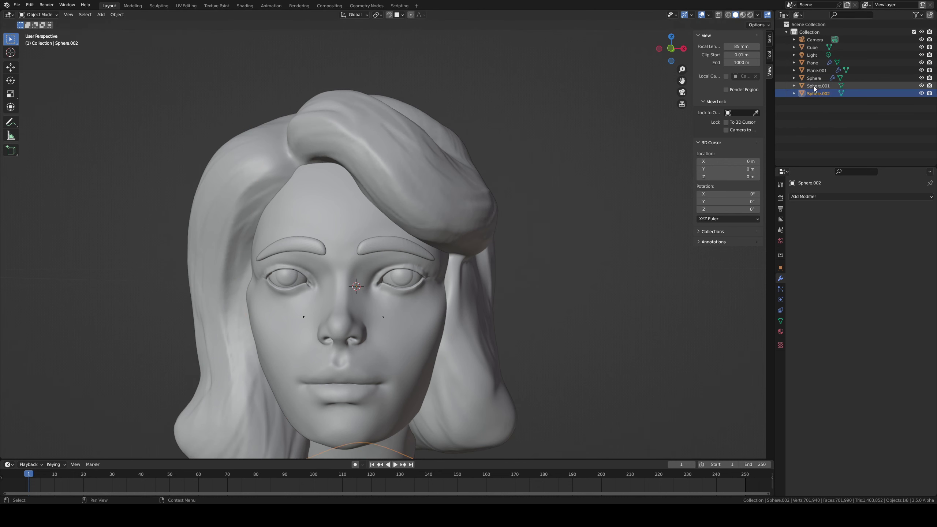
pyautogui.click(813, 78)
pyautogui.click(816, 70)
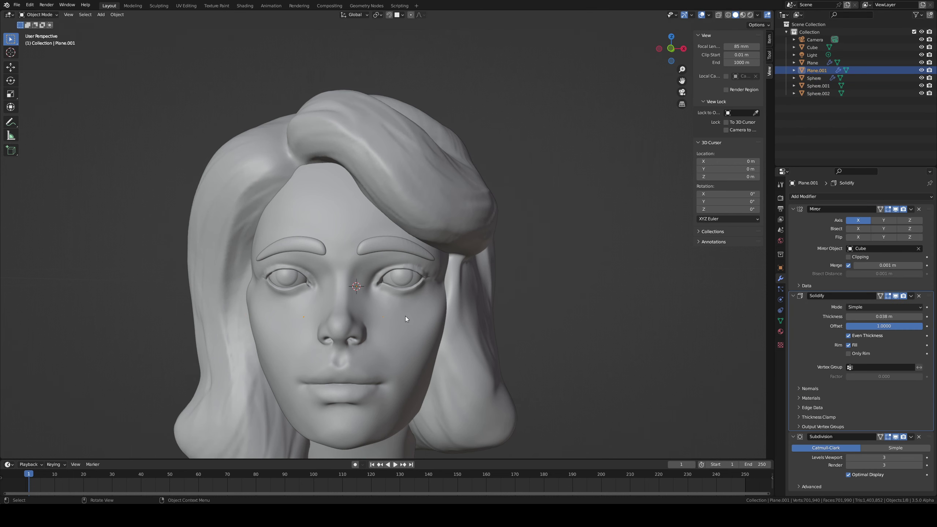
# Step: Apply all transforms to the single-vertex object
pyautogui.press('g')
pyautogui.press('x')
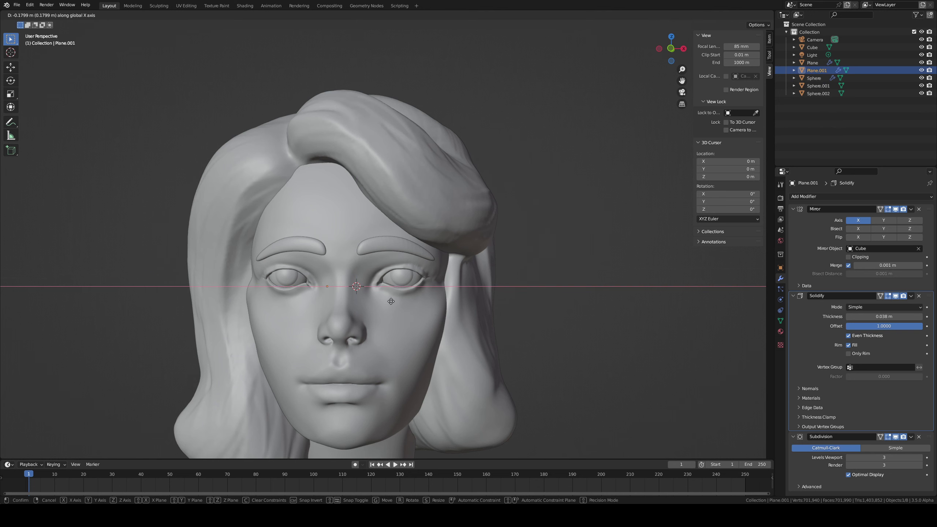
pyautogui.click(391, 301)
pyautogui.hotkey('ctrl', 'a')
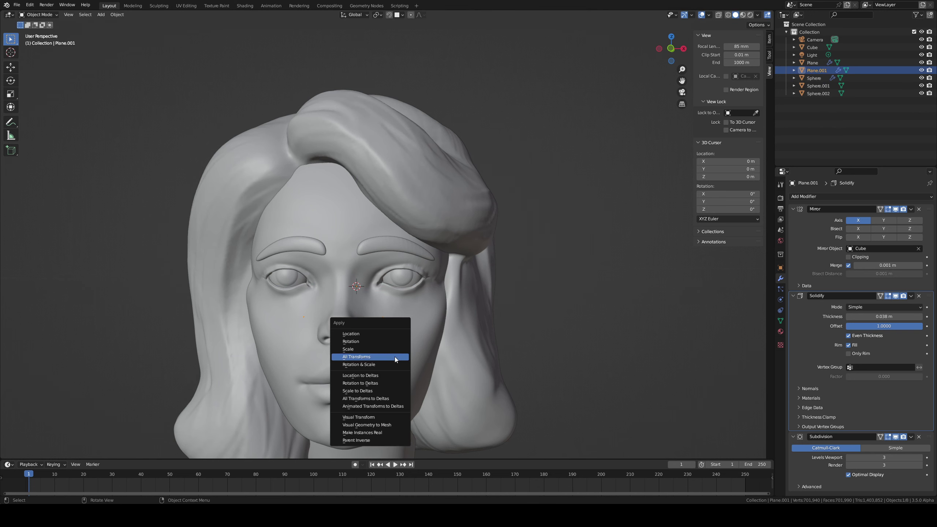
pyautogui.click(394, 359)
# Step: Switch the single-vertex object to Edit Mode and merge its geometry at center
pyautogui.press('Tab')
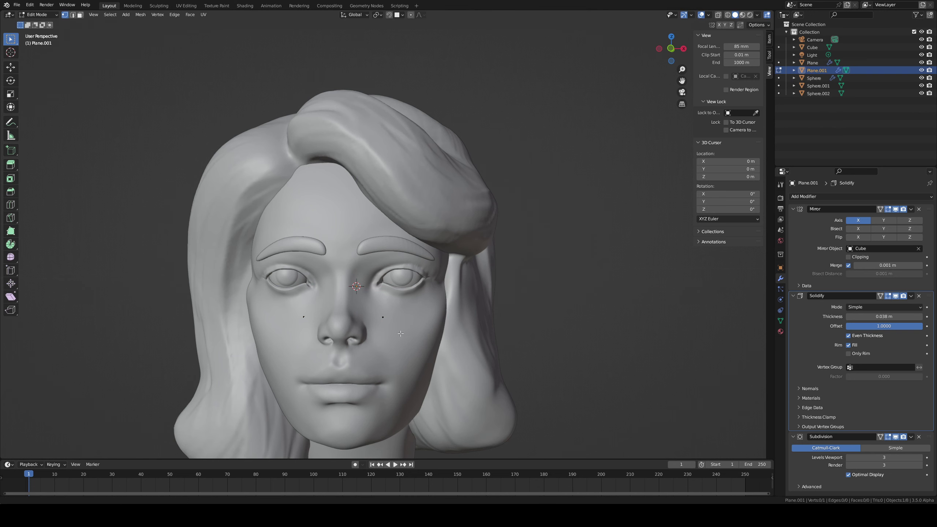
pyautogui.scroll(2, 400, 322)
pyautogui.press('m')
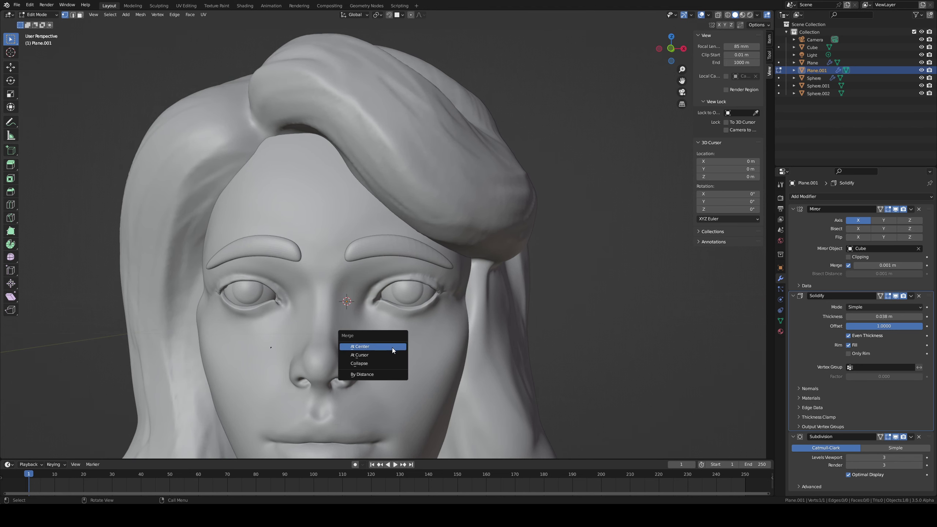
pyautogui.click(391, 346)
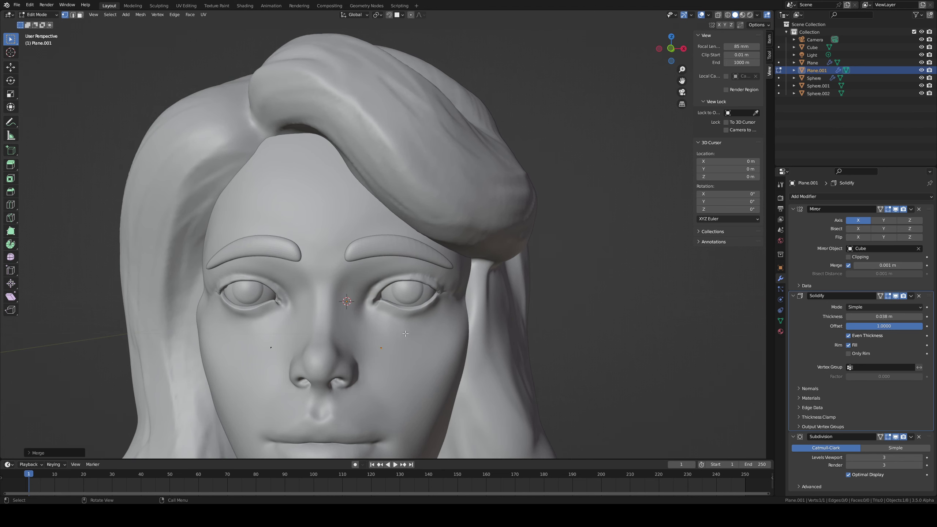
# Step: Move the single vertex from the cheek onto the inner part of the upper eyelid rim
pyautogui.press('g')
pyautogui.click(408, 283)
pyautogui.scroll(9, 408, 283)
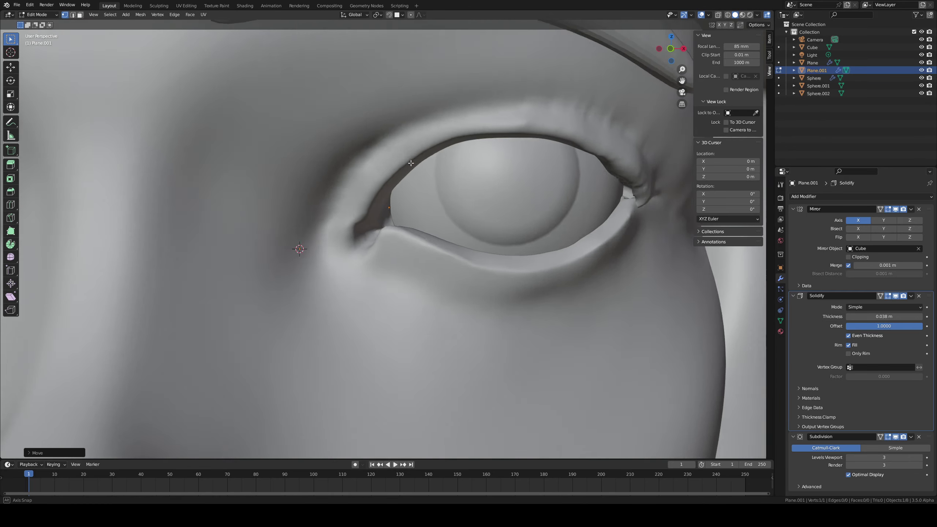
pyautogui.moveTo(411, 163); pyautogui.dragTo(409, 183, button='middle')
pyautogui.press('g')
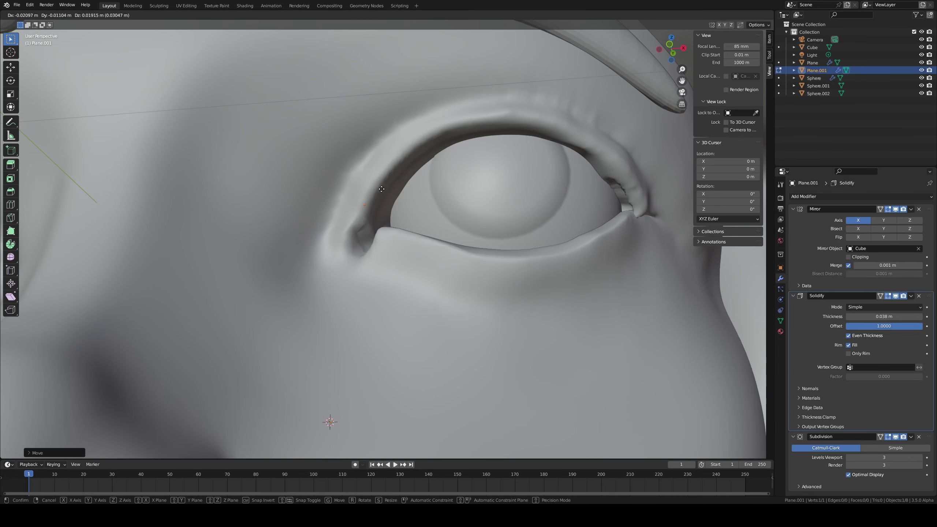
pyautogui.click(389, 191)
# Step: Try to extrude a second vertex along the upper eyelid from a lowered starting vertex near the eye's inner corner
pyautogui.press('e')
pyautogui.click(436, 147)
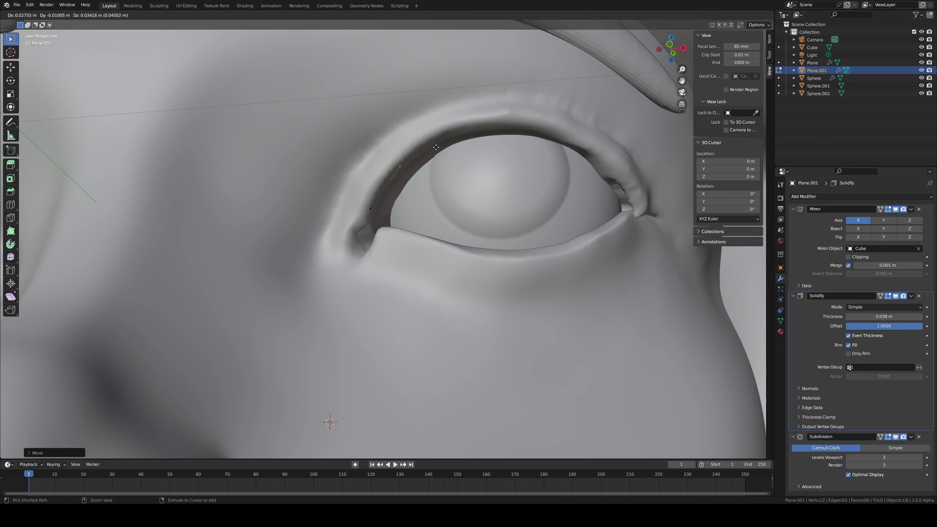
pyautogui.press('Escape')
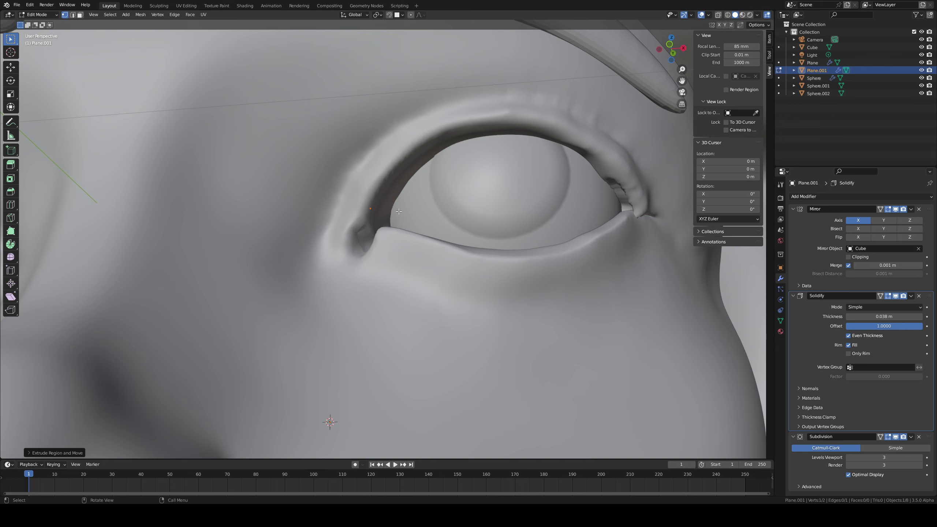
pyautogui.press('e')
pyautogui.press('Escape')
pyautogui.hotkey('ctrl', 'z')
pyautogui.press('g')
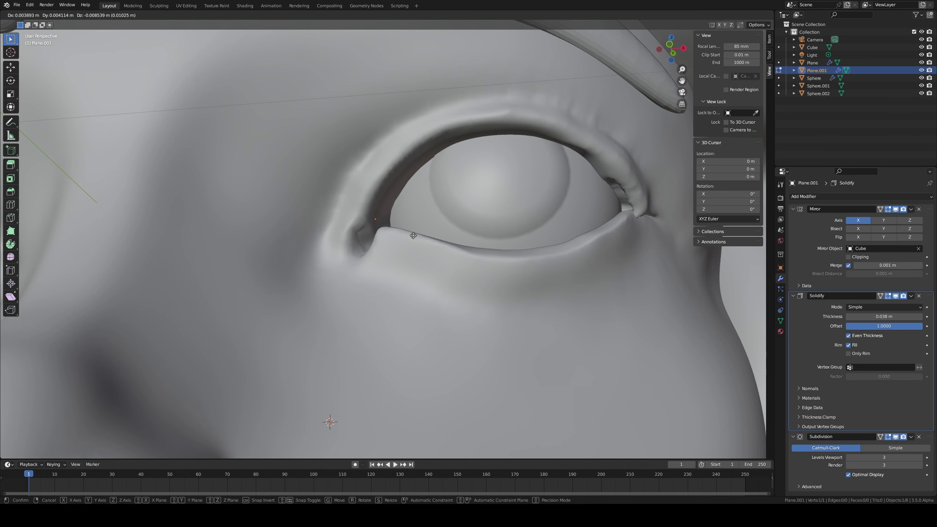
pyautogui.click(414, 232)
pyautogui.moveTo(407, 209); pyautogui.dragTo(382, 208, button='middle')
pyautogui.press('e')
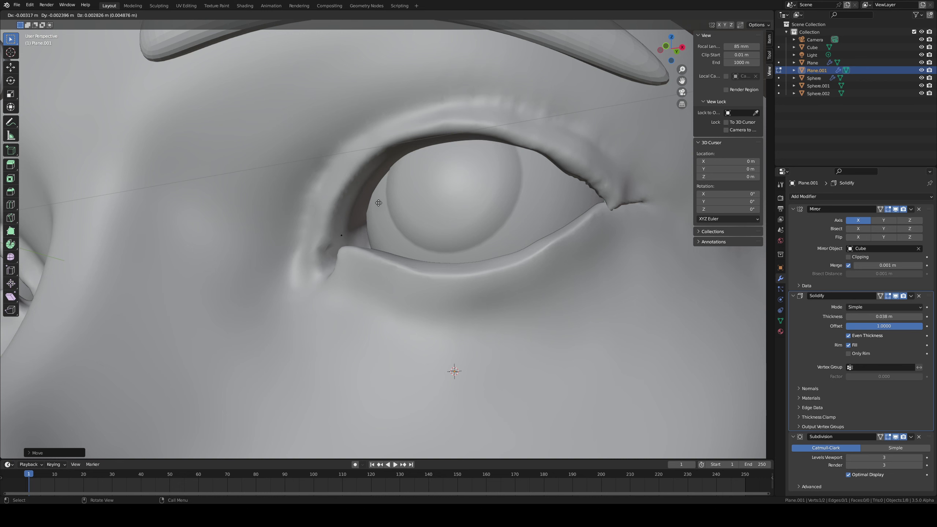
pyautogui.press('x')
pyautogui.click(401, 190)
pyautogui.moveTo(387, 194); pyautogui.dragTo(399, 196, button='middle')
pyautogui.hotkey('ctrl', 'z')
# Step: Raise the starting vertex slightly on the inner eyelid rim and extrude three vertices along the upper lid toward its outer part
pyautogui.press('g')
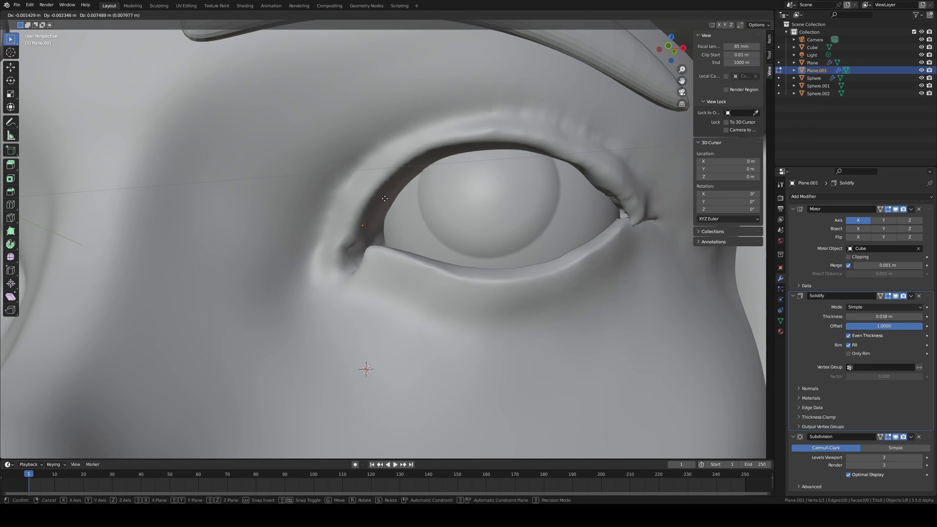
pyautogui.click(390, 179)
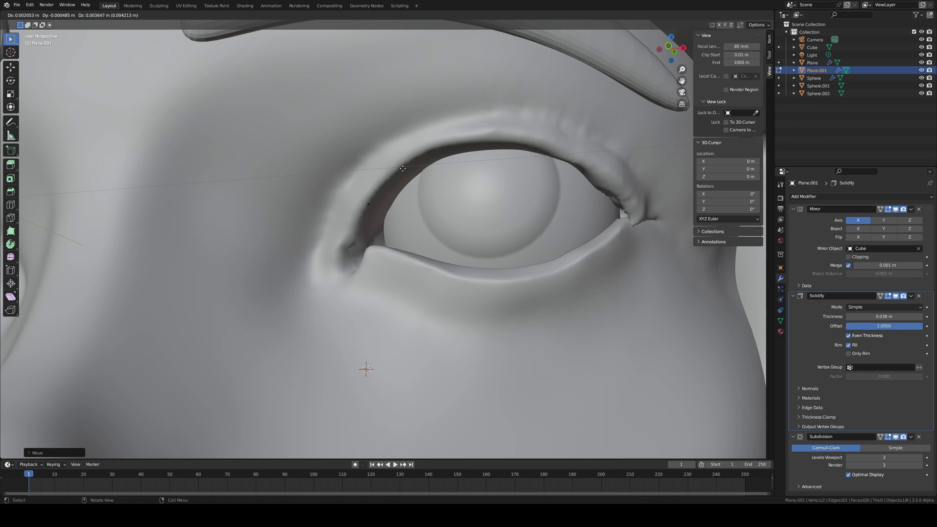
pyautogui.press('e')
pyautogui.click(474, 127)
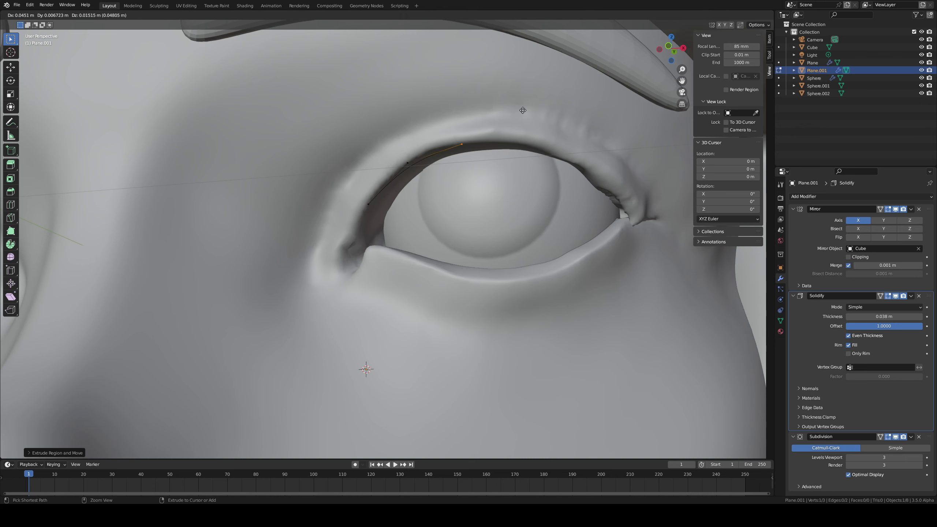
pyautogui.keyDown('ctrl'); pyautogui.click(530, 107); pyautogui.keyUp('ctrl')
pyautogui.press('e')
pyautogui.keyDown('ctrl'); pyautogui.click(655, 125); pyautogui.keyUp('ctrl')
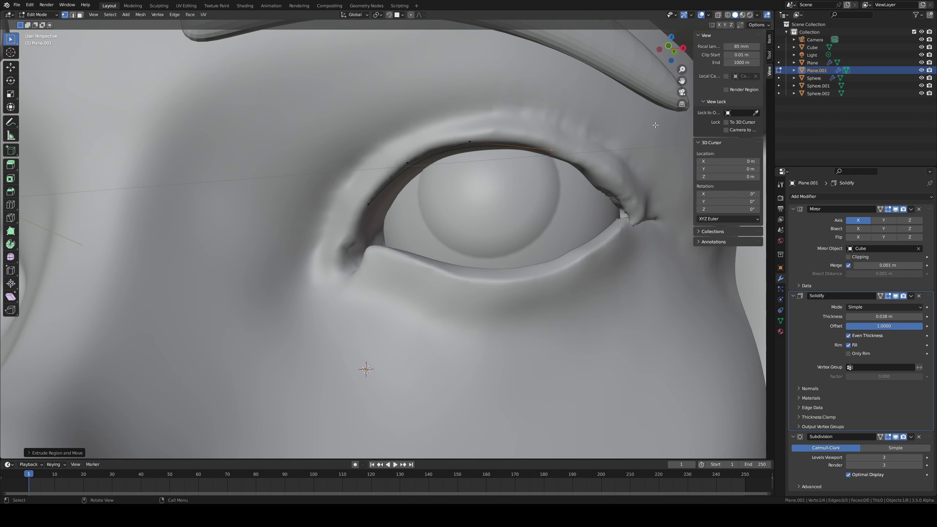
# Step: Extrude two more vertices to carry the chain down the upper lid to the eye's outer corner
pyautogui.moveTo(655, 125); pyautogui.dragTo(497, 129, button='middle')
pyautogui.press('e')
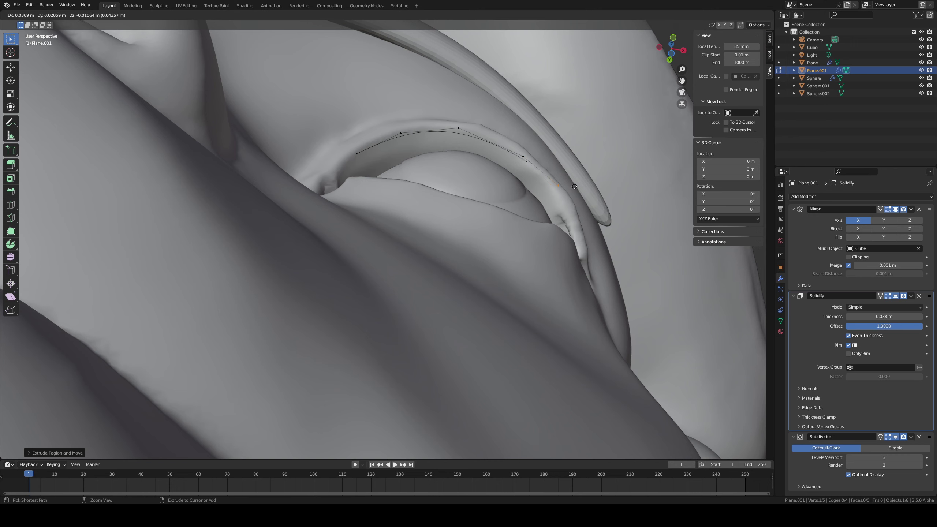
pyautogui.click(576, 195)
pyautogui.press('e')
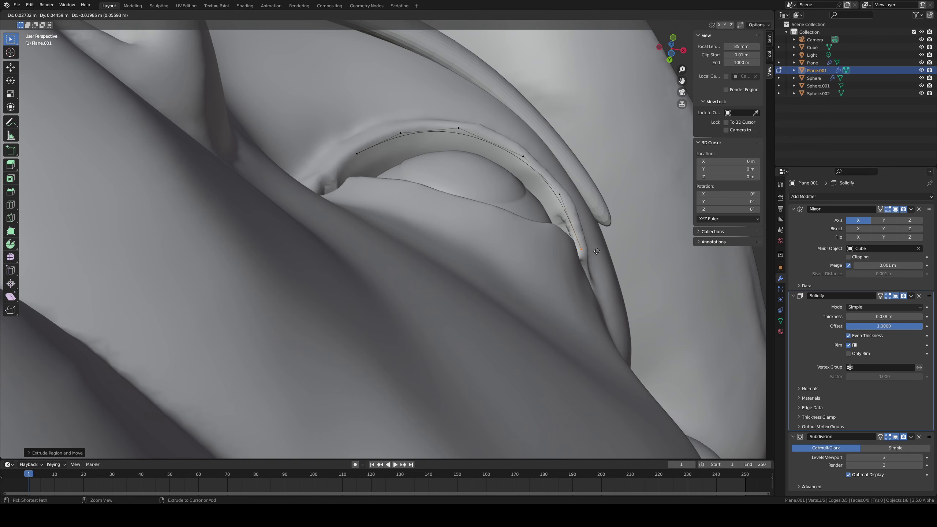
pyautogui.click(597, 251)
pyautogui.moveTo(596, 251); pyautogui.dragTo(566, 252, button='middle')
# Step: Select the whole eyelid edge chain and extrude it forward about 0.035 m along the global Y axis as a lash strip
pyautogui.press('2')
pyautogui.keyDown('alt'); pyautogui.click(442, 227); pyautogui.keyUp('alt')
pyautogui.press('e')
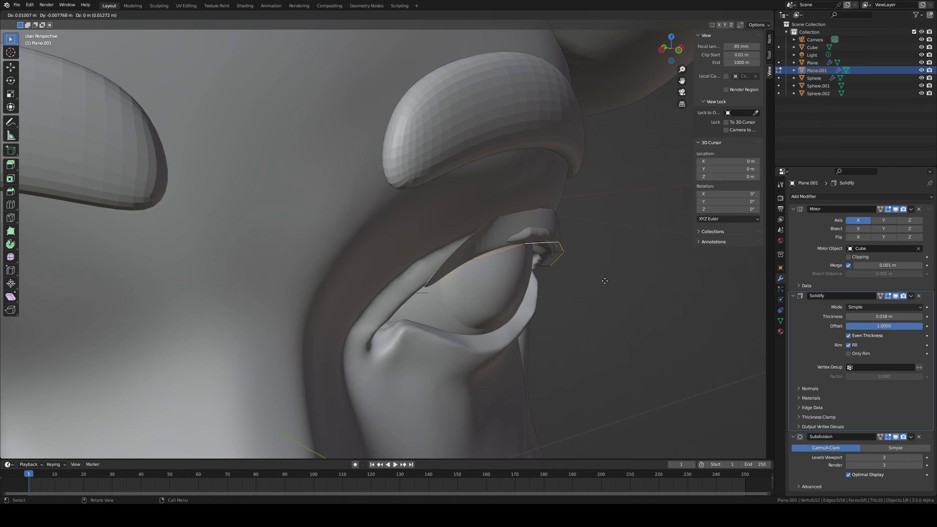
pyautogui.press('y')
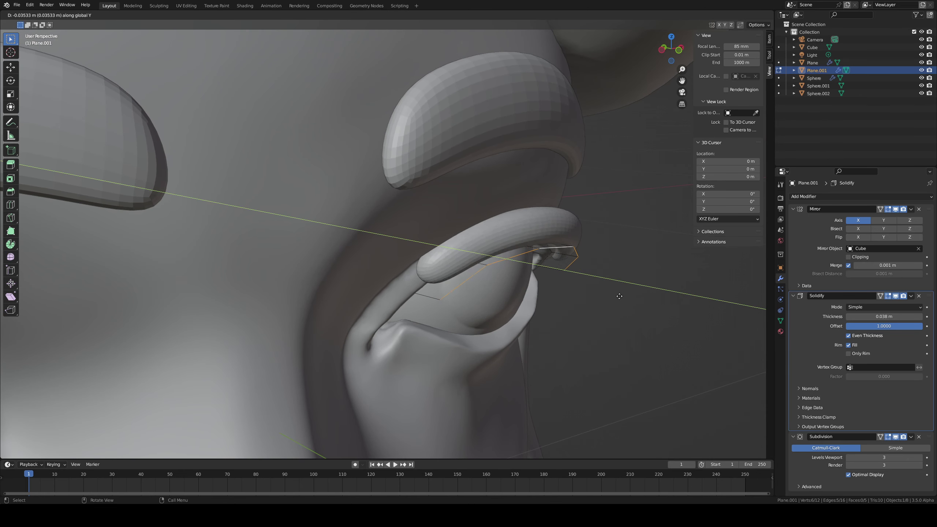
pyautogui.click(614, 300)
# Step: Thin the lash strip by setting its Solidify thickness to 0.007 m, keeping the offset at 1.0
pyautogui.moveTo(598, 280); pyautogui.dragTo(677, 253, button='middle')
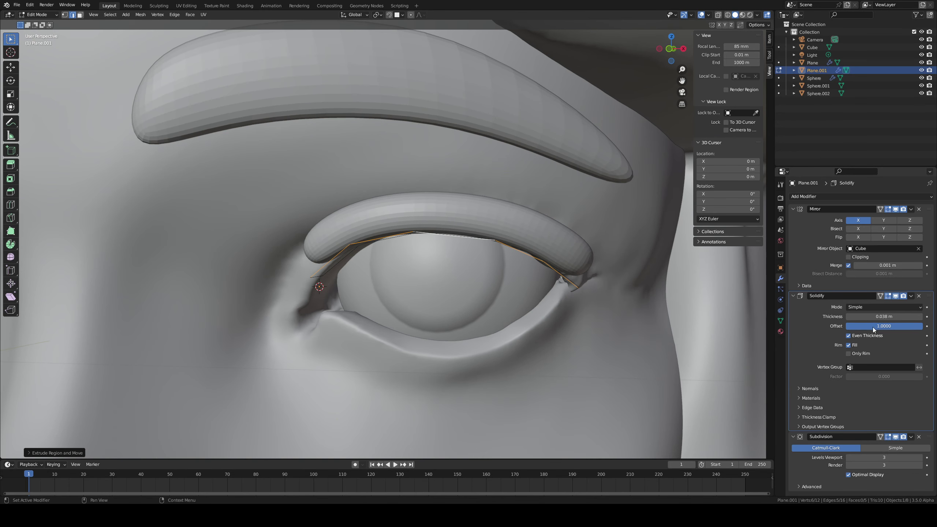
pyautogui.moveTo(892, 326); pyautogui.dragTo(819, 325)
pyautogui.moveTo(885, 317); pyautogui.dragTo(919, 322)
# Step: Slide the front vertex at the lash strip's inner end back toward the eyelid to taper that corner
pyautogui.moveTo(464, 280); pyautogui.dragTo(332, 254, button='middle')
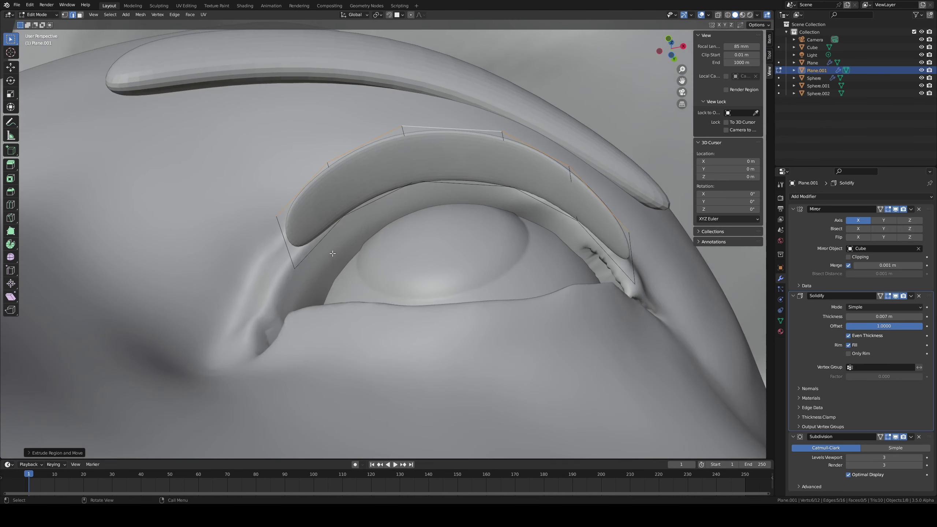
pyautogui.click(275, 213)
pyautogui.hotkey('shift', 'v')
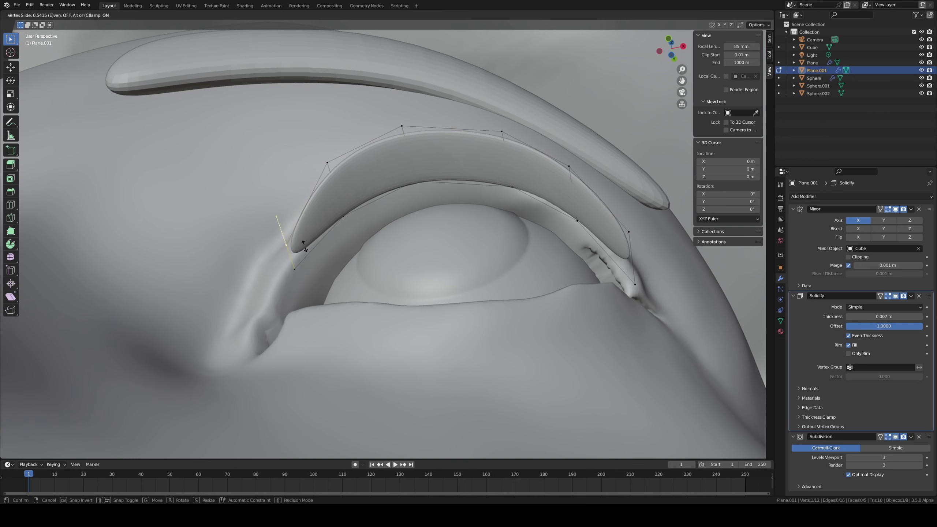
pyautogui.click(329, 176)
pyautogui.moveTo(329, 177); pyautogui.dragTo(361, 242, button='middle')
# Step: Raise the lash strip's vertices slightly along the global Z axis, from the inner end across the middle, to arch it
pyautogui.click(341, 372)
pyautogui.press('g')
pyautogui.press('z')
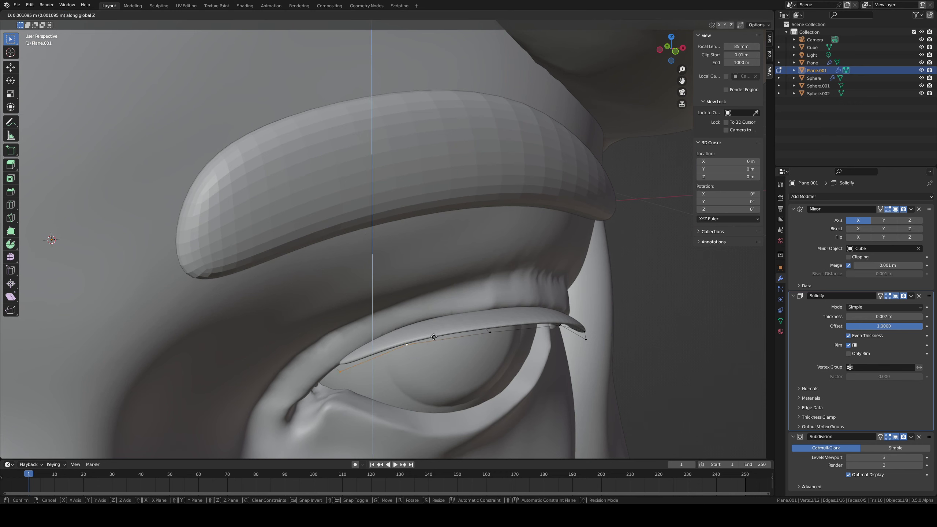
pyautogui.click(431, 335)
pyautogui.click(413, 345)
pyautogui.press('g')
pyautogui.press('z')
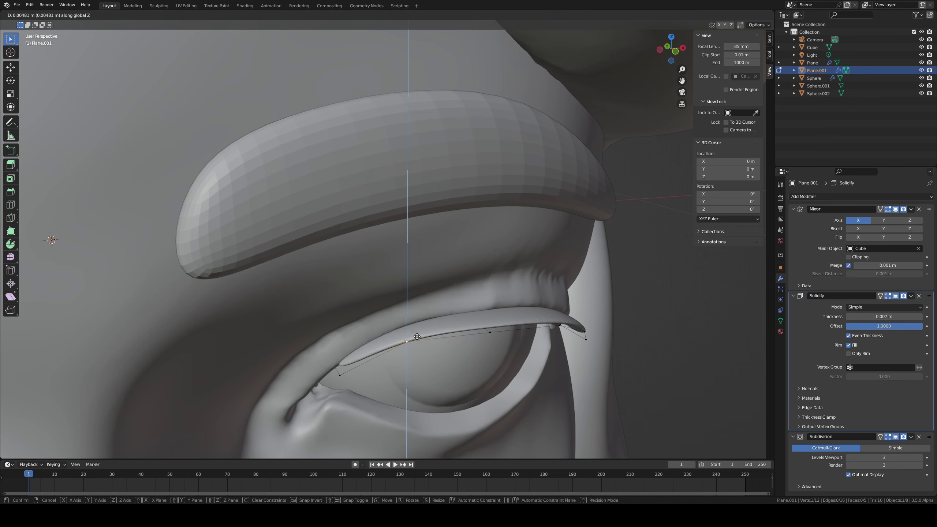
pyautogui.click(414, 333)
pyautogui.click(496, 331)
pyautogui.press('g')
pyautogui.press('z')
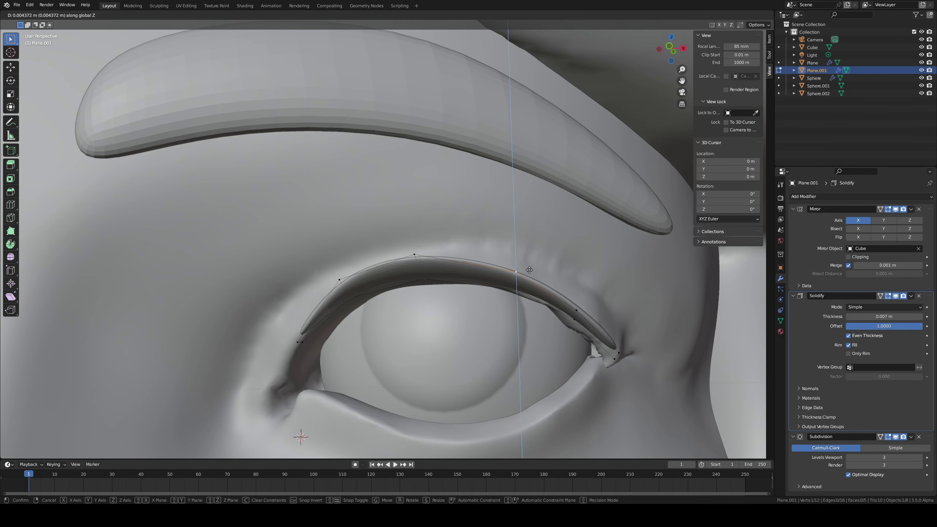
pyautogui.click(530, 269)
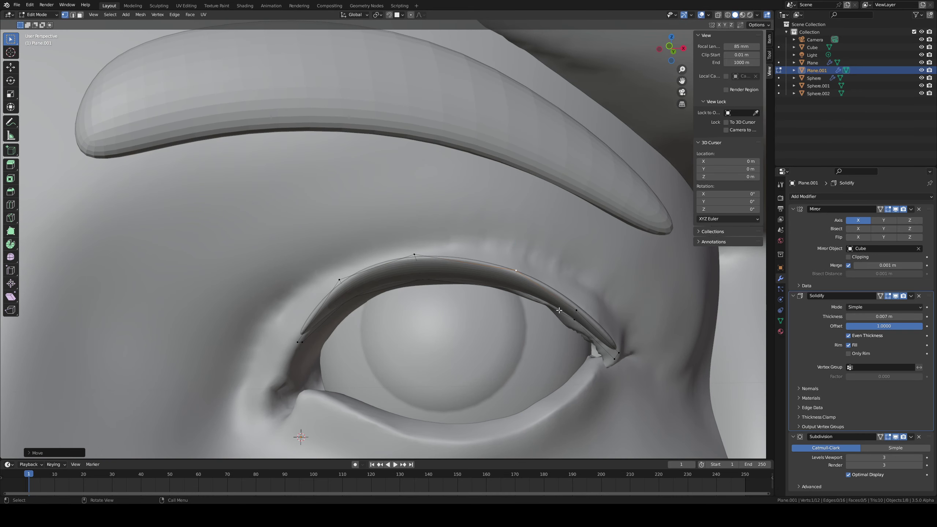
# Step: Move the front-edge vertex near the outer part of the lash strip outward about 0.01 m
pyautogui.click(577, 322)
pyautogui.moveTo(600, 298); pyautogui.dragTo(552, 276, button='middle')
pyautogui.press('g')
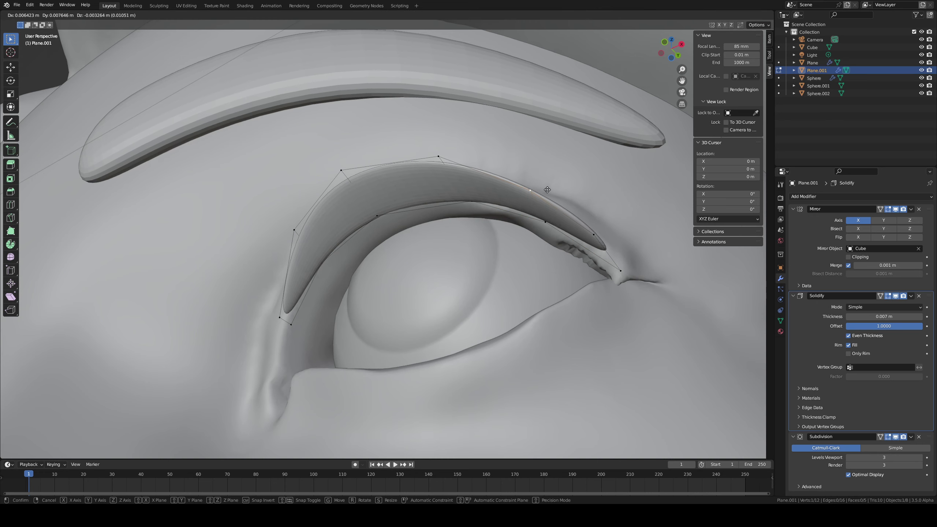
pyautogui.click(549, 191)
# Step: Slide the front-edge vertices over the middle and outer lid back toward the eyelid to smooth the lash outline
pyautogui.moveTo(563, 192); pyautogui.dragTo(451, 242, button='middle')
pyautogui.press('g')
pyautogui.press('g')
pyautogui.click(524, 230)
pyautogui.scroll(2, 229, 294)
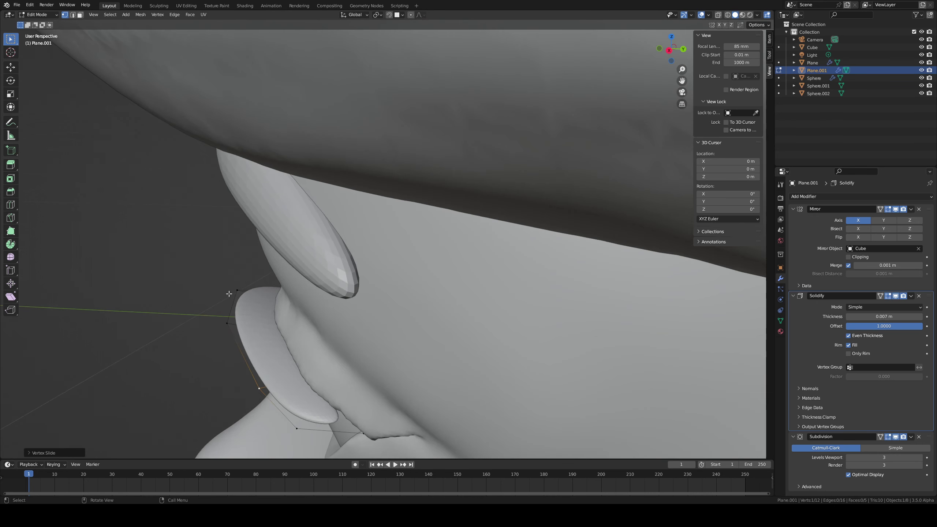
pyautogui.press('g')
pyautogui.press('g')
pyautogui.click(247, 319)
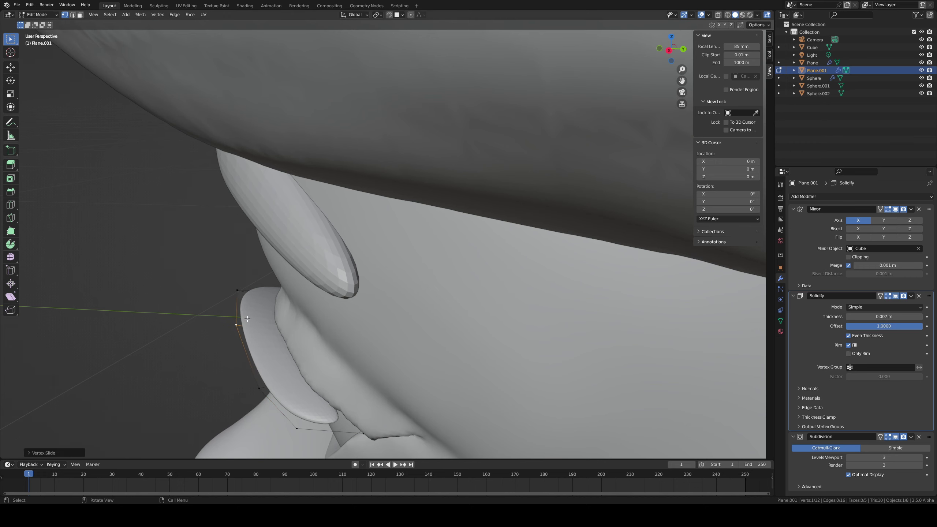
pyautogui.click(260, 385)
pyautogui.press('g')
pyautogui.press('g')
pyautogui.click(272, 382)
# Step: Pull the front vertex at the outer corner outward about 0.09 m into a pointed wing and adjust its height along global Z
pyautogui.moveTo(403, 292); pyautogui.dragTo(513, 120, button='middle')
pyautogui.scroll(2, 461, 221)
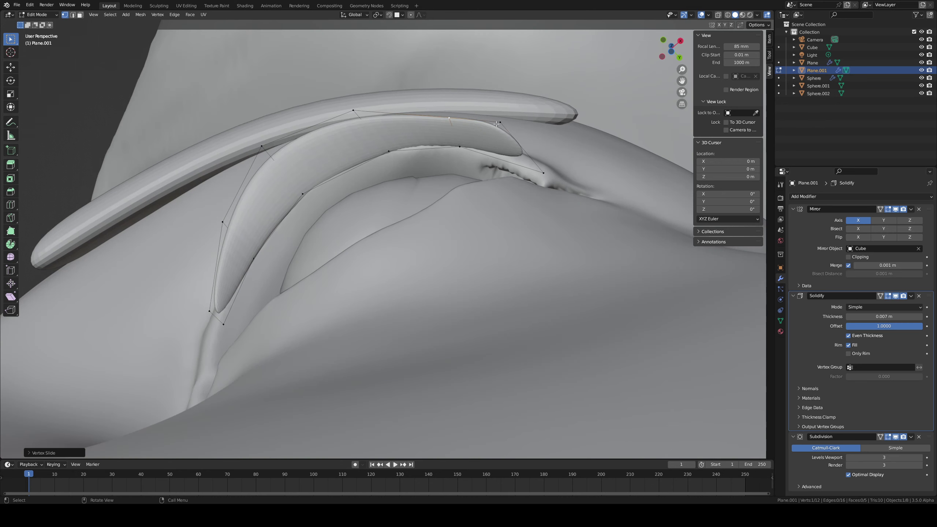
pyautogui.press('g')
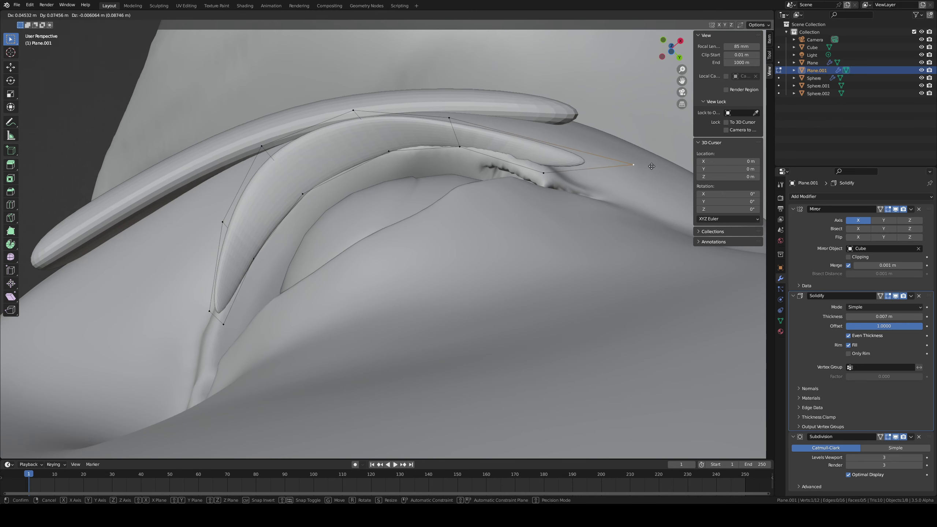
pyautogui.click(580, 171)
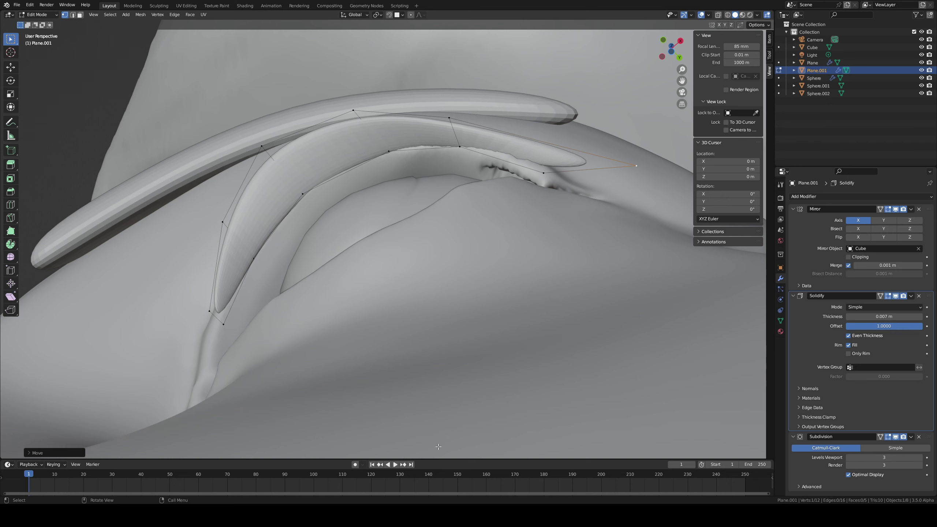
pyautogui.moveTo(555, 175); pyautogui.dragTo(488, 342, button='middle')
pyautogui.press('g')
pyautogui.press('z')
pyautogui.click(523, 372)
# Step: Add a loop cut across the lash strip's outer section and raise the vertex at the wing's tip
pyautogui.hotkey('ctrl', 'r')
pyautogui.click(441, 310)
pyautogui.click(444, 312)
pyautogui.click(559, 357)
pyautogui.press('g')
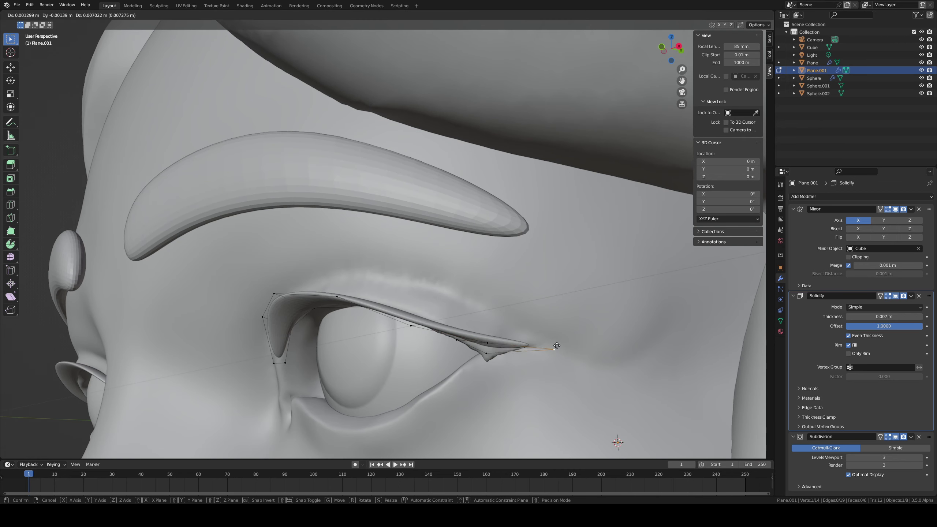
pyautogui.click(547, 323)
# Step: Shape the wing's base by lowering the two lid-side vertices at the outer corner and raising the adjacent upper-edge vertex
pyautogui.moveTo(547, 322); pyautogui.dragTo(560, 258, button='middle')
pyautogui.keyDown('alt'); pyautogui.moveTo(560, 259); pyautogui.dragTo(523, 345); pyautogui.keyUp('alt')
pyautogui.keyDown('alt'); pyautogui.moveTo(524, 350); pyautogui.dragTo(526, 326, button='middle'); pyautogui.keyUp('alt')
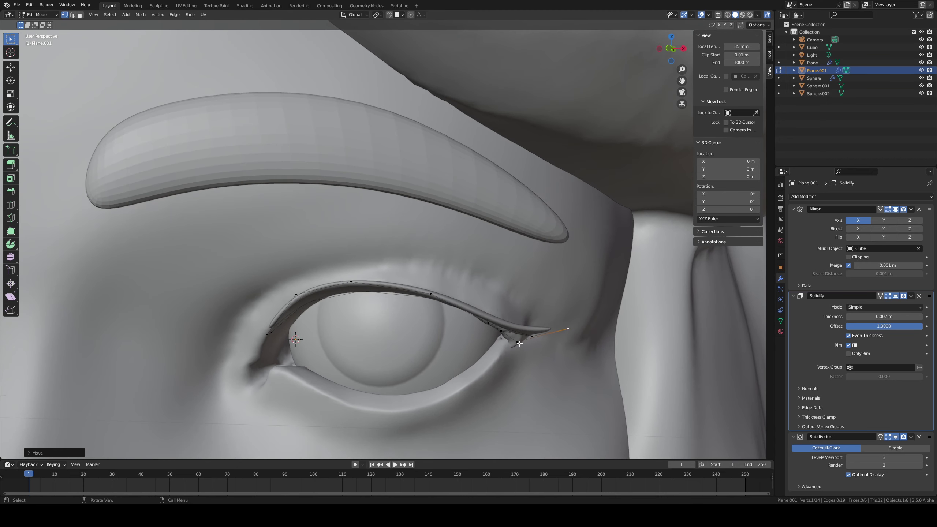
pyautogui.click(517, 346)
pyautogui.press('g')
pyautogui.click(517, 357)
pyautogui.click(502, 332)
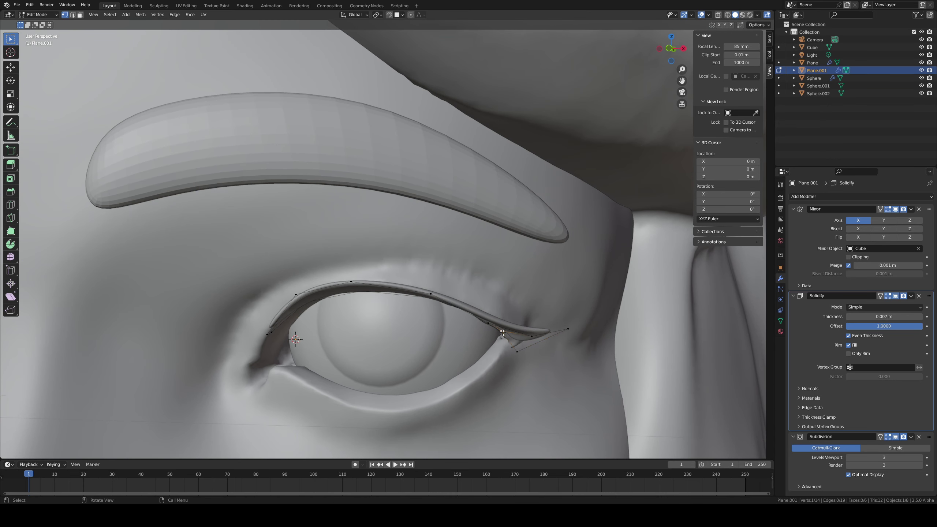
pyautogui.press('g')
pyautogui.click(499, 339)
pyautogui.click(532, 337)
pyautogui.press('g')
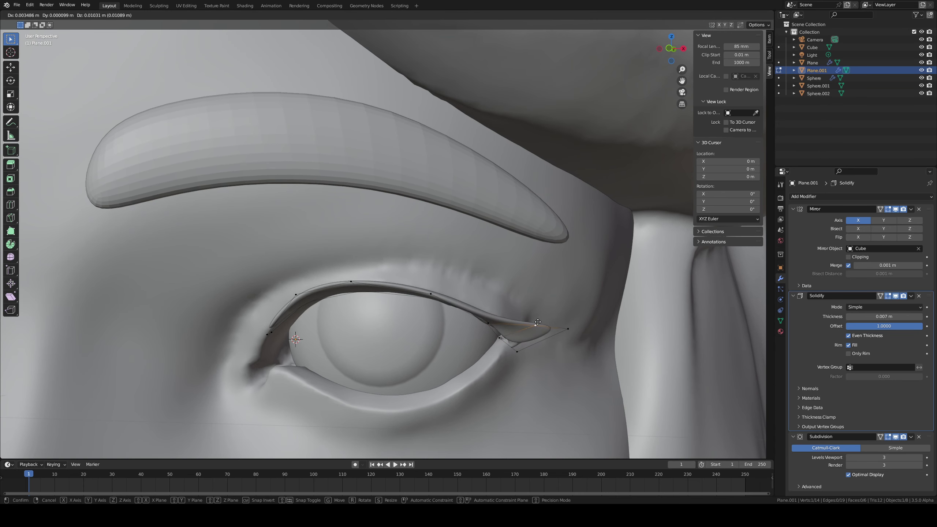
pyautogui.click(537, 329)
# Step: Check the shape of the mirrored upper lashes on both eyes from the front and from a three-quarter view
pyautogui.scroll(-5, 458, 380)
pyautogui.moveTo(458, 380); pyautogui.dragTo(455, 362, button='middle')
pyautogui.scroll(2, 456, 354)
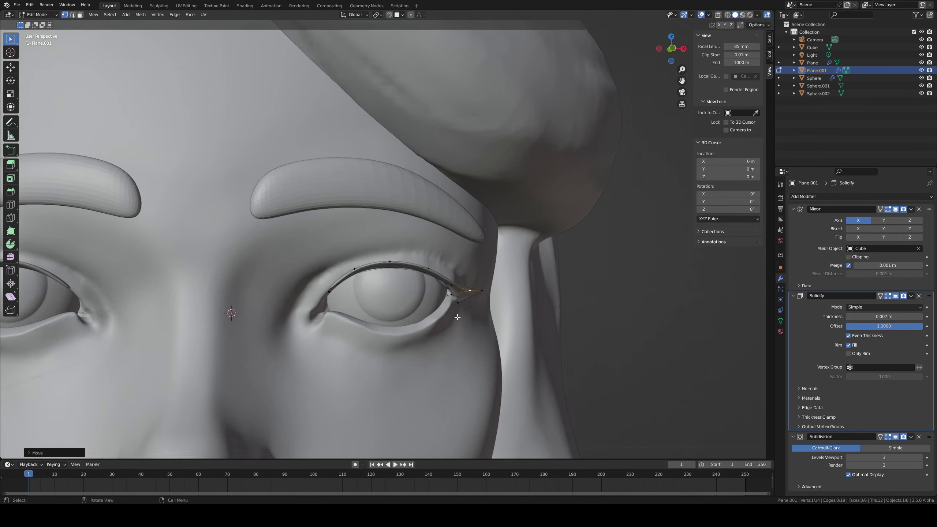
pyautogui.moveTo(459, 315); pyautogui.dragTo(499, 311, button='middle')
pyautogui.keyDown('shift'); pyautogui.moveTo(354, 338); pyautogui.dragTo(460, 293, button='middle'); pyautogui.keyUp('shift')
pyautogui.press('Tab')
pyautogui.press('Tab')
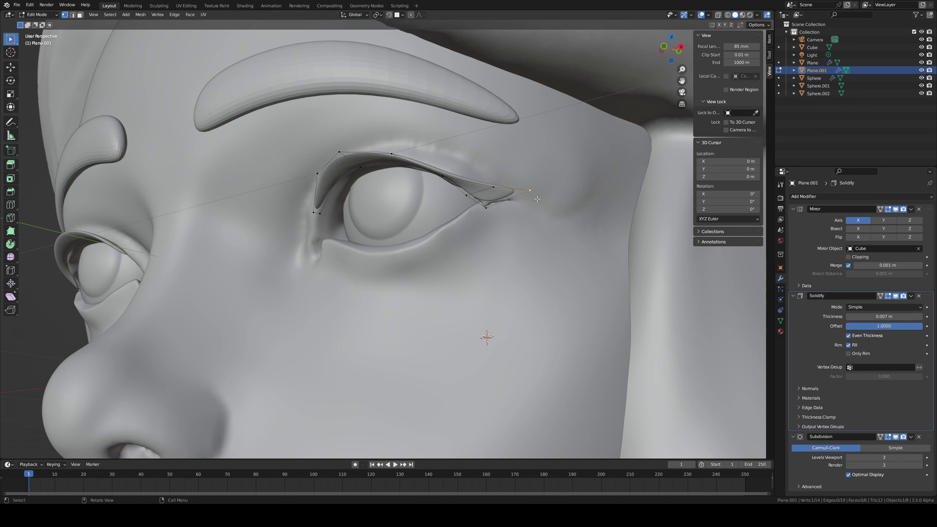
# Step: Duplicate the wing's tip vertex and place the copy on the rim of the lower eyelid
pyautogui.press('e')
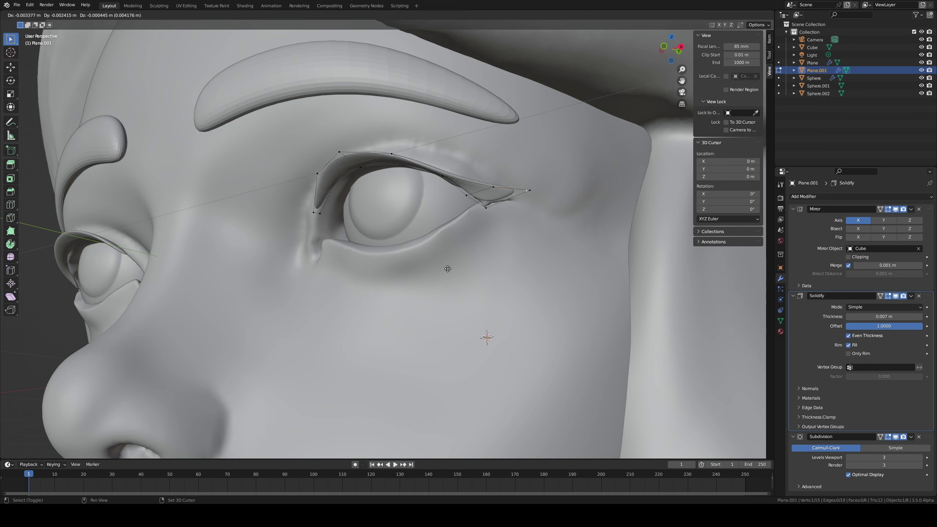
pyautogui.click(338, 322)
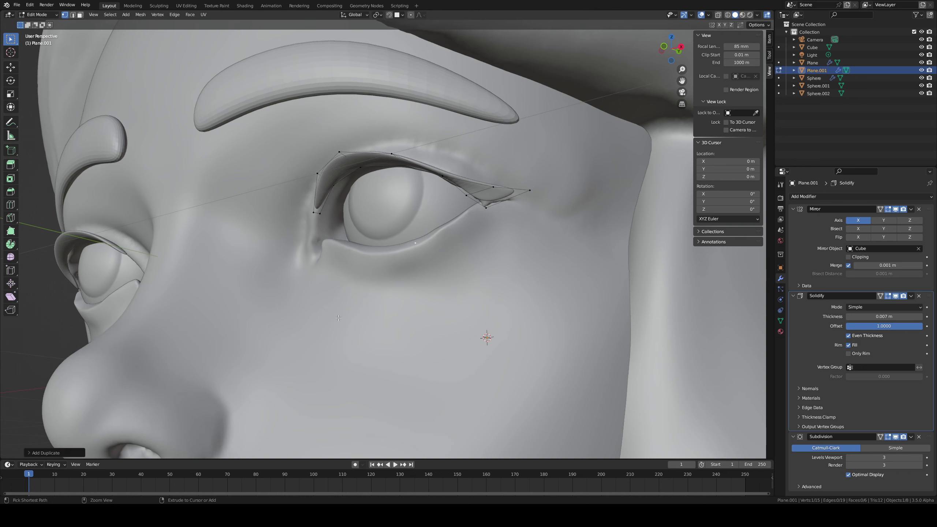
pyautogui.moveTo(448, 325); pyautogui.dragTo(529, 353, button='middle')
pyautogui.scroll(4, 528, 352)
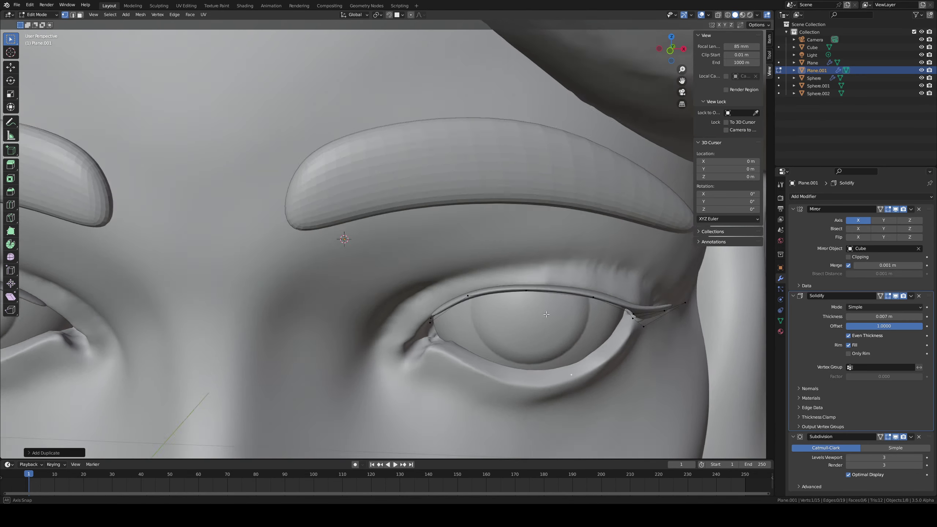
pyautogui.moveTo(547, 314); pyautogui.dragTo(592, 372, button='middle')
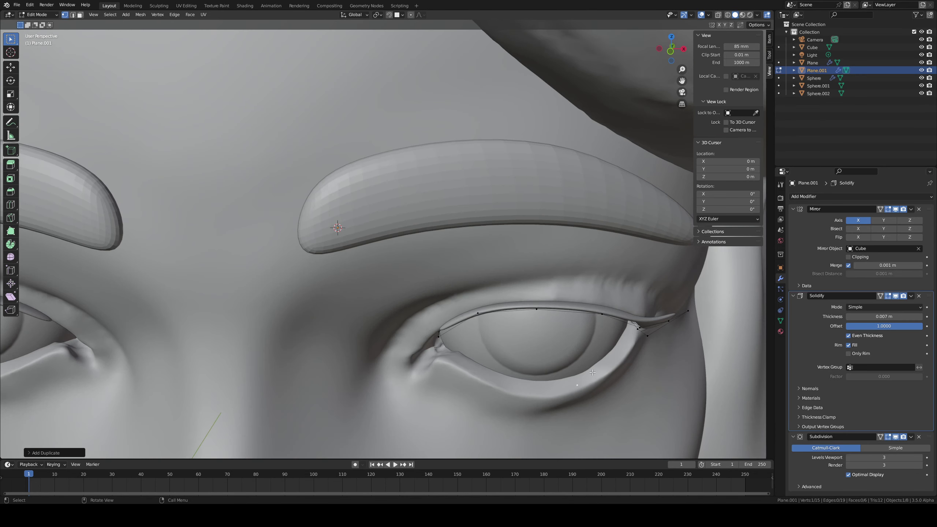
pyautogui.press('g')
pyautogui.click(571, 389)
# Step: Extrude two vertices from the lower-lid vertex along the rim toward the eye's outer corner
pyautogui.moveTo(573, 375); pyautogui.dragTo(581, 383, button='middle')
pyautogui.press('e')
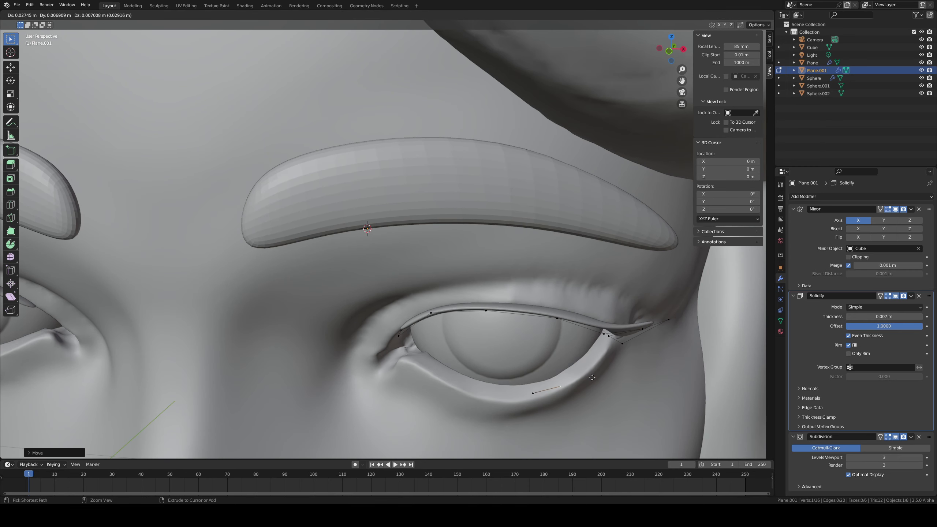
pyautogui.click(596, 374)
pyautogui.press('e')
pyautogui.click(647, 338)
pyautogui.press('e')
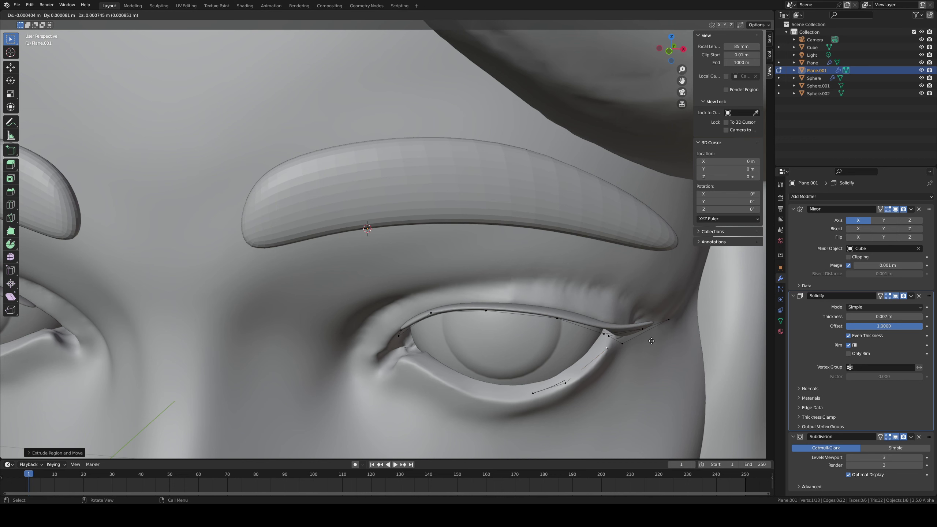
pyautogui.press('x')
pyautogui.press('Escape')
pyautogui.hotkey('ctrl', 'z')
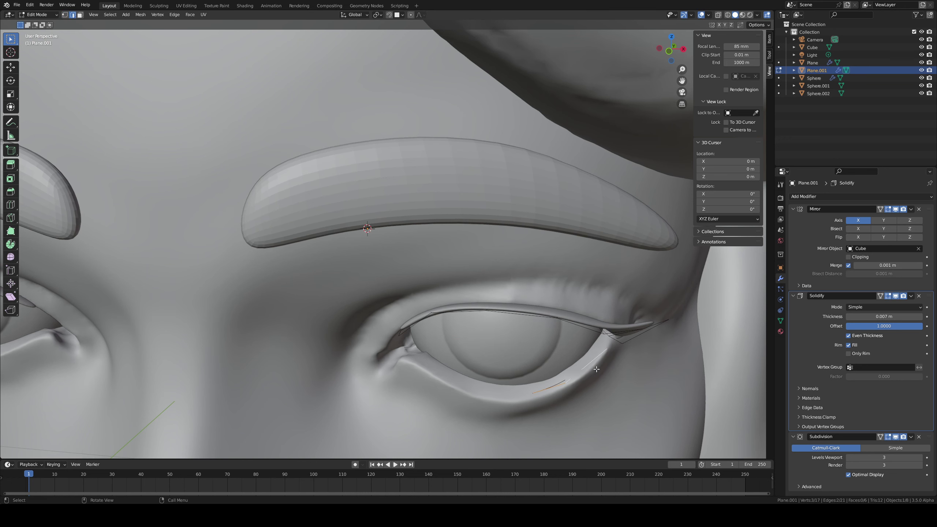
# Step: Extrude the lower-lid edge chain about 0.017 m outward as a lash strip and shift its new edge farther from the eye
pyautogui.press('e')
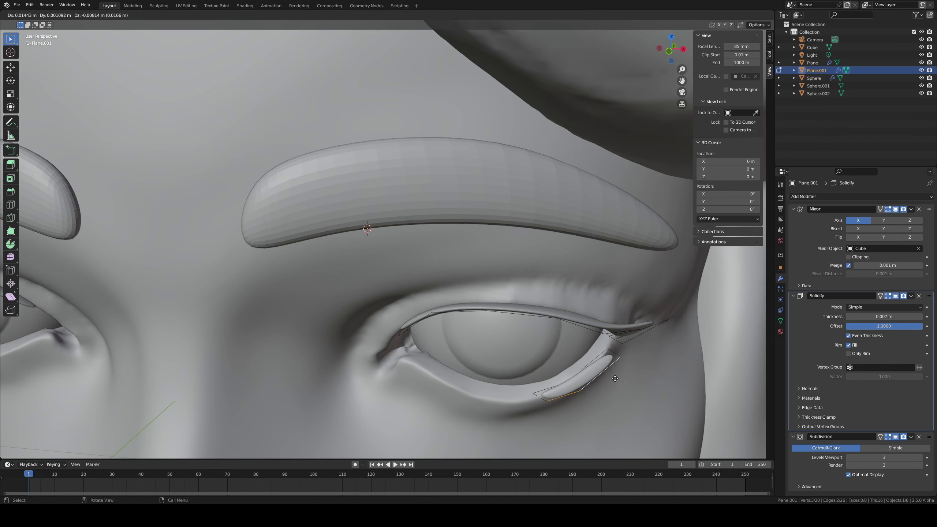
pyautogui.click(616, 380)
pyautogui.moveTo(616, 380); pyautogui.dragTo(586, 331, button='middle')
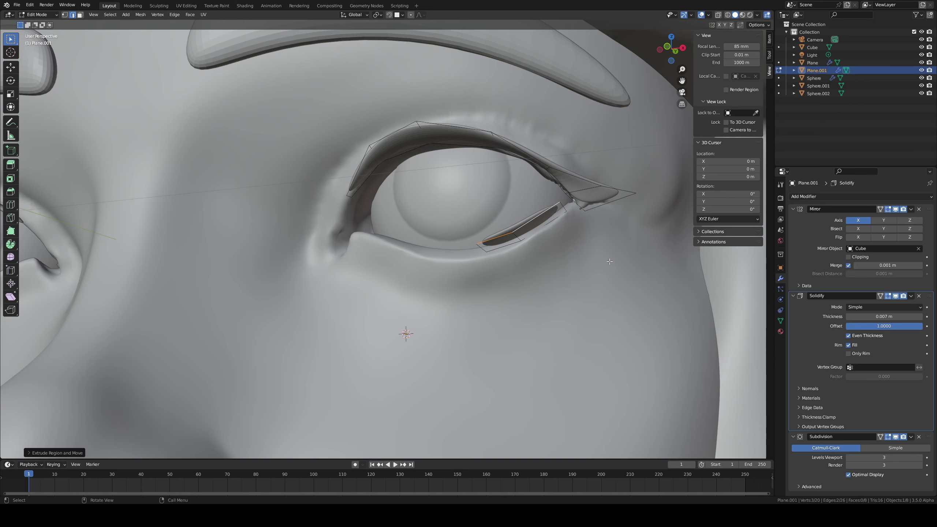
pyautogui.press('g')
pyautogui.click(640, 272)
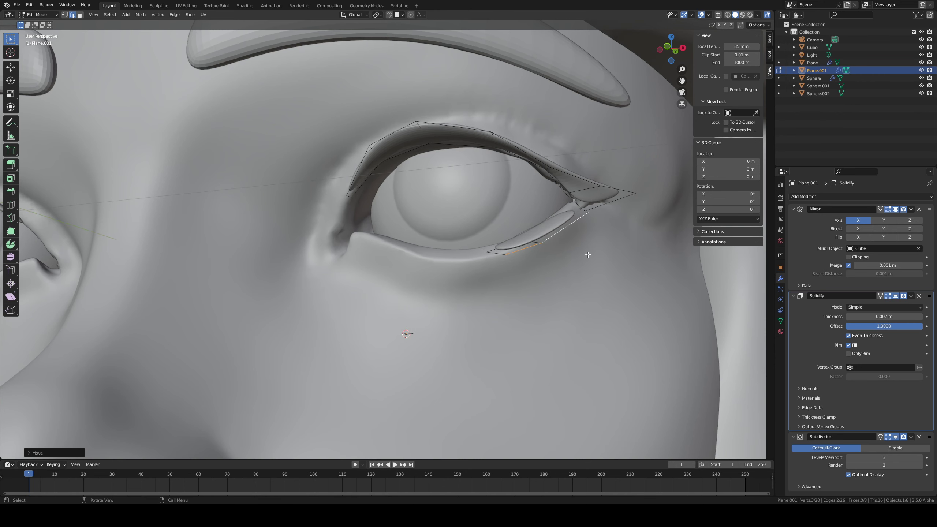
# Step: Slide the vertex on the lower edge of the lower eyelash along its edge, and reposition it against the eyelid
pyautogui.press('1')
pyautogui.moveTo(560, 256); pyautogui.dragTo(564, 270, button='middle')
pyautogui.moveTo(596, 325); pyautogui.dragTo(669, 370, button='middle')
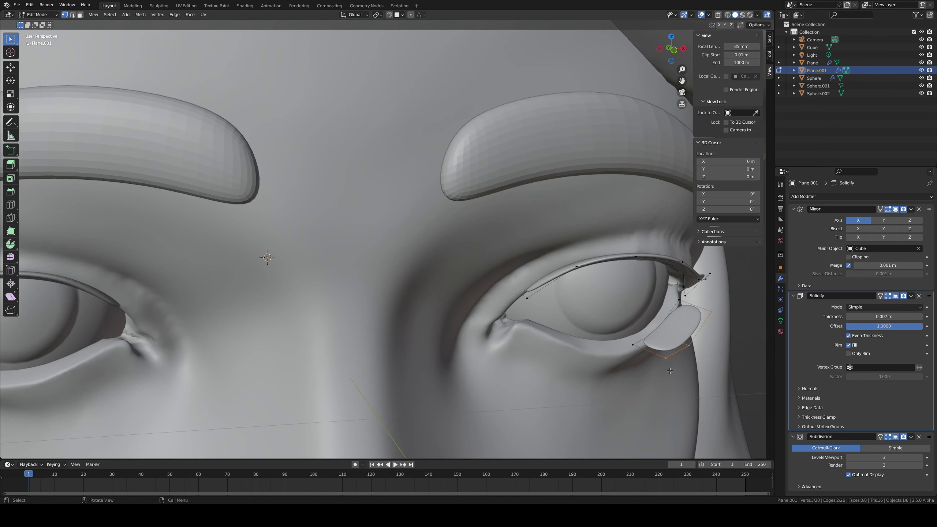
pyautogui.hotkey('shift', 'v')
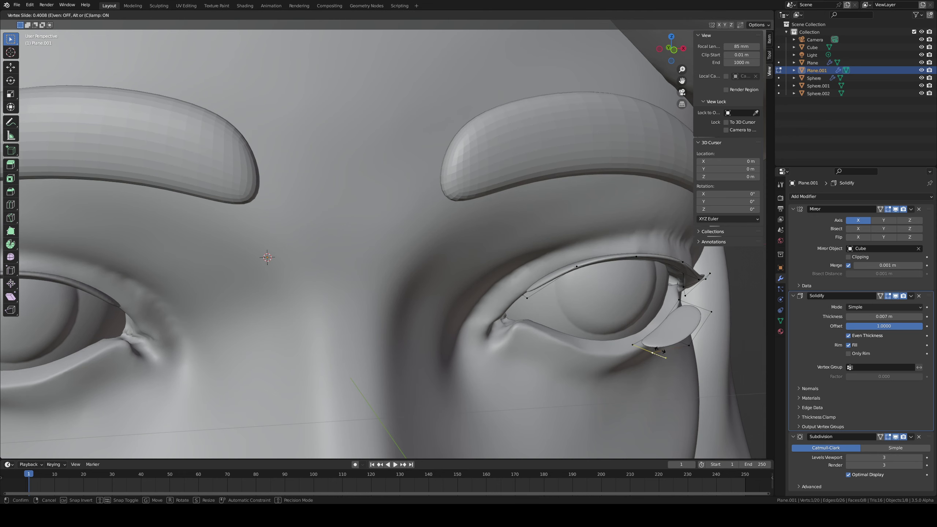
pyautogui.click(659, 349)
pyautogui.moveTo(659, 349); pyautogui.dragTo(429, 313, button='middle')
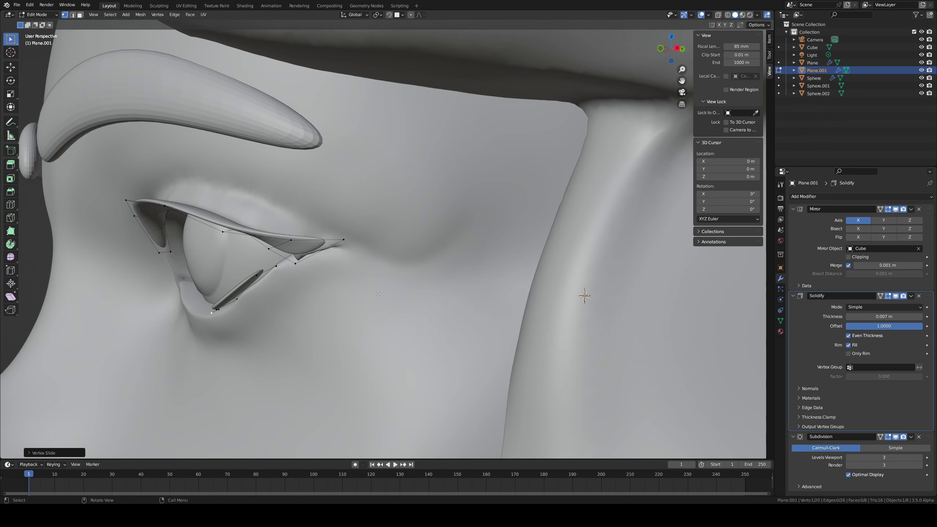
pyautogui.moveTo(314, 273); pyautogui.dragTo(476, 328, button='middle')
pyautogui.press('g')
pyautogui.click(477, 326)
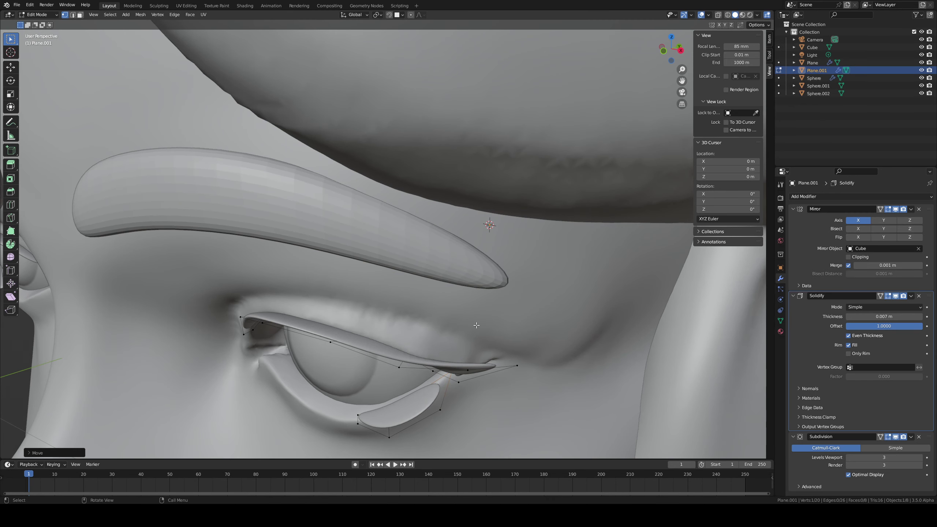
# Step: Move the lower eyelash's outer vertex outward from the eye, and adjust the neighbouring vertex on its lower edge
pyautogui.moveTo(474, 326); pyautogui.dragTo(510, 314, button='middle')
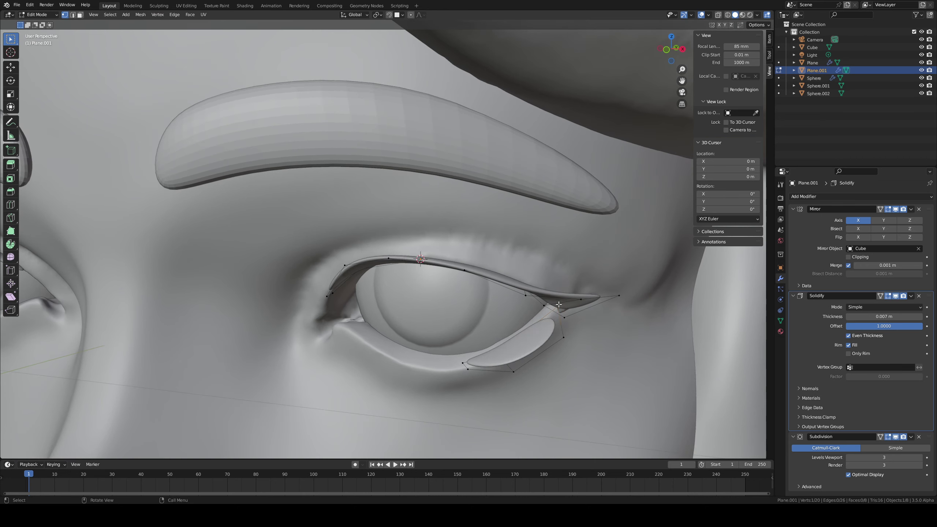
pyautogui.click(566, 340)
pyautogui.press('g')
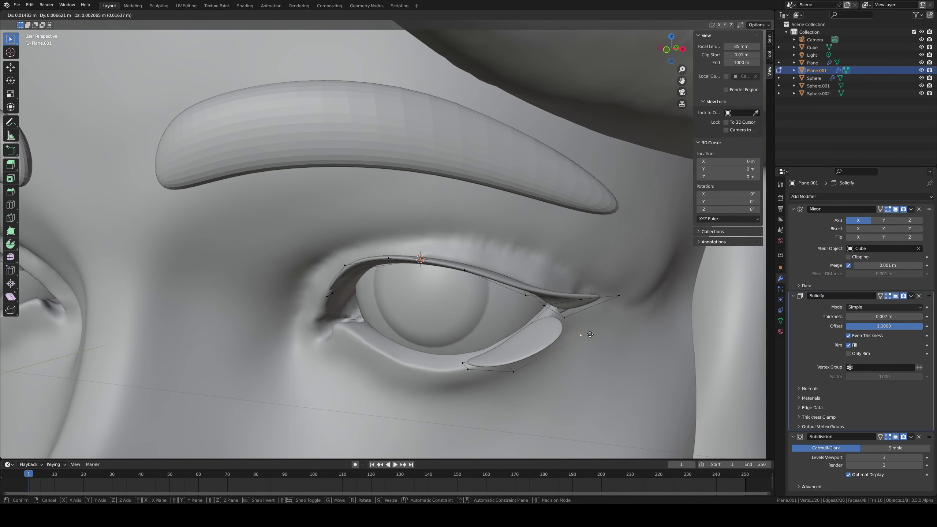
pyautogui.click(590, 329)
pyautogui.moveTo(590, 328); pyautogui.dragTo(519, 281, button='middle')
pyautogui.press('g')
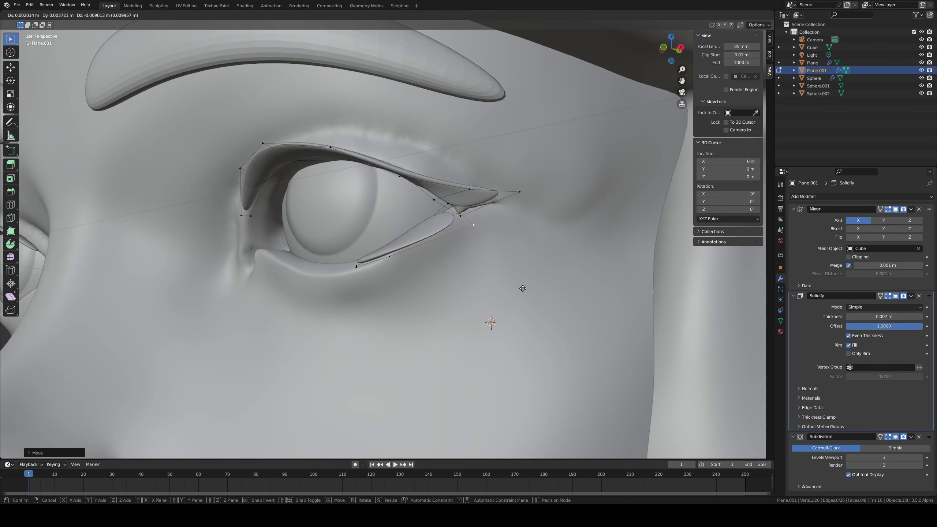
pyautogui.click(504, 291)
pyautogui.click(385, 259)
pyautogui.press('g')
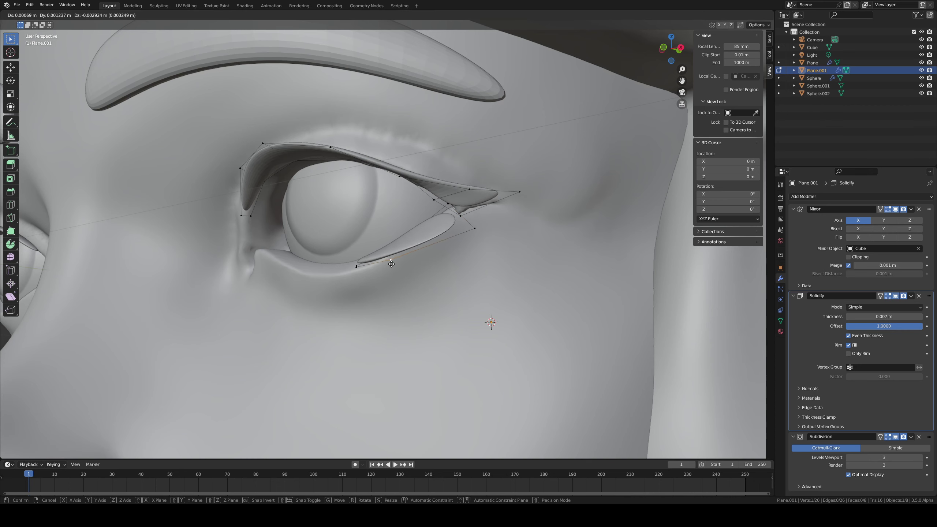
pyautogui.click(393, 268)
pyautogui.moveTo(394, 269); pyautogui.dragTo(450, 273, button='middle')
pyautogui.moveTo(611, 320); pyautogui.dragTo(607, 329, button='middle')
pyautogui.press('2')
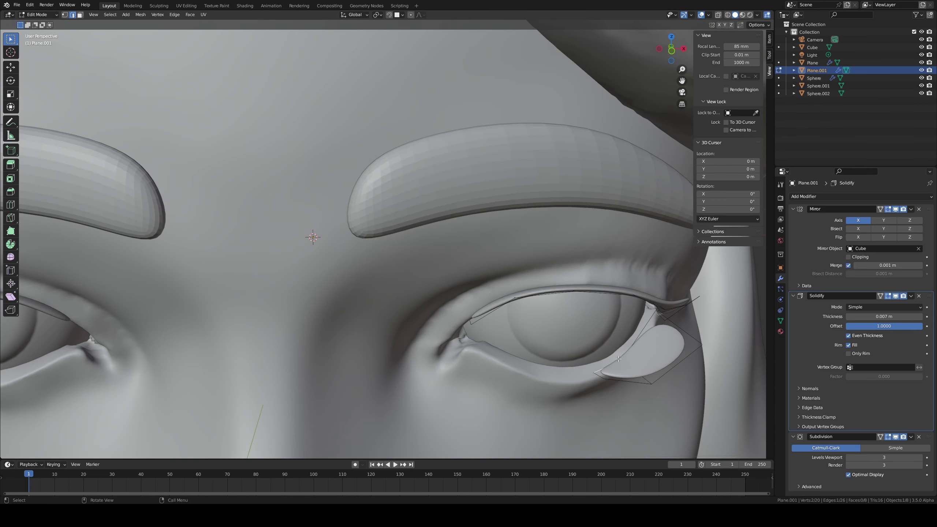
pyautogui.press('e')
pyautogui.press('x')
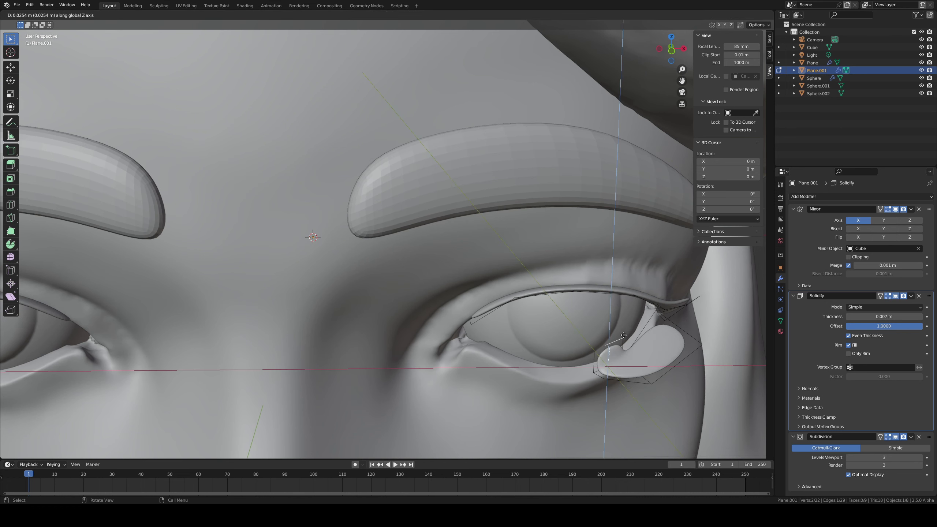
pyautogui.press('z')
pyautogui.rightClick(642, 331)
pyautogui.hotkey('ctrl', 'z')
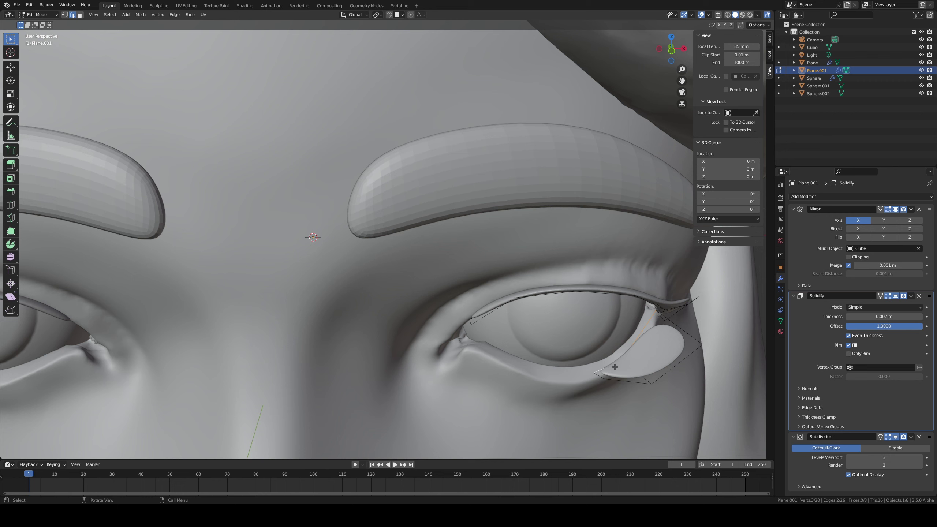
# Step: Extrude the lower eyelash's two eye-side edges toward the eyelid, and adjust the new edges along the Y and Z axes
pyautogui.press('e')
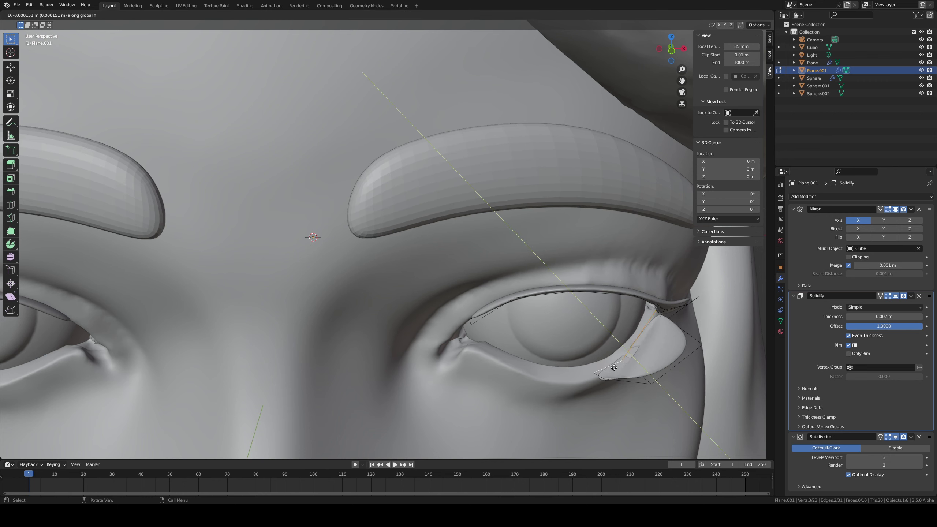
pyautogui.click(614, 347)
pyautogui.press('g')
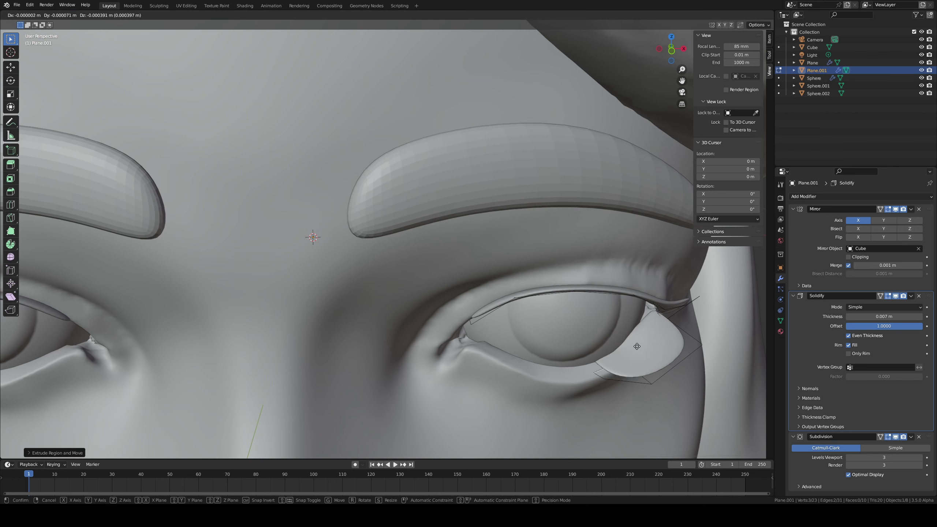
pyautogui.press('y')
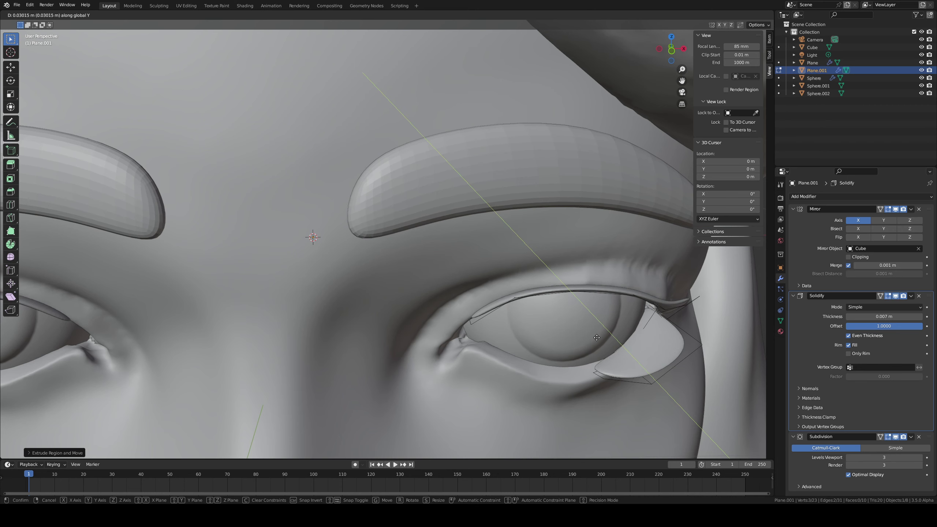
pyautogui.click(599, 361)
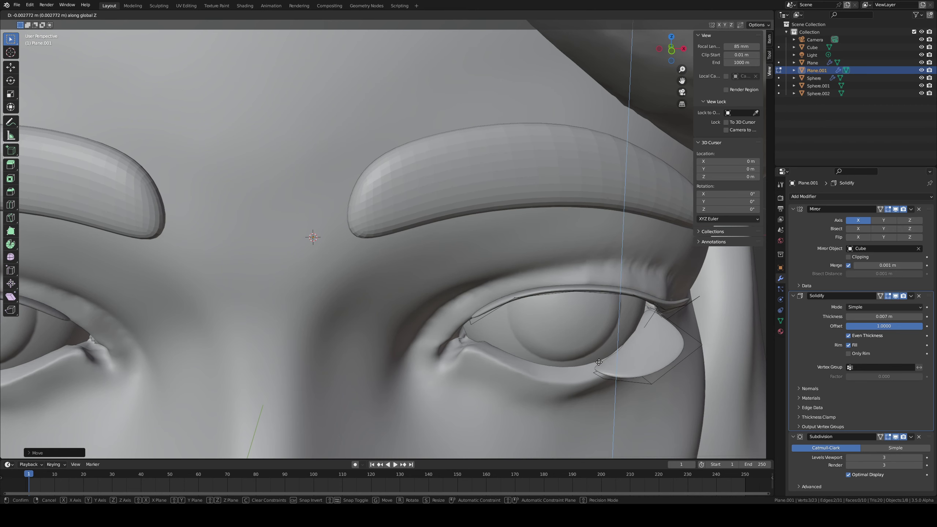
pyautogui.moveTo(600, 360); pyautogui.dragTo(560, 361, button='middle')
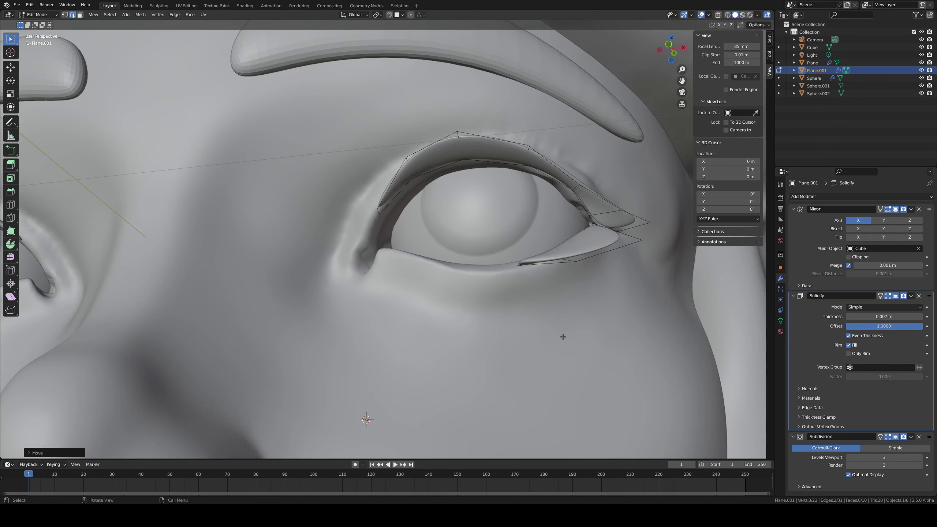
# Step: Reposition the upper eyelash's inner edge loop from side and front angles to fit it along the eyelid
pyautogui.press('Tab')
pyautogui.keyDown('ctrl'); pyautogui.moveTo(521, 303); pyautogui.dragTo(468, 292, button='middle'); pyautogui.keyUp('ctrl')
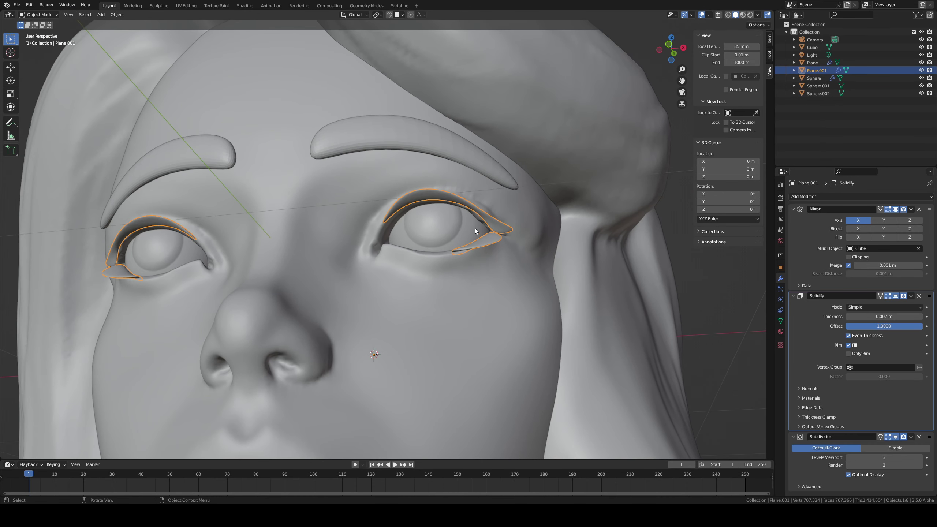
pyautogui.moveTo(474, 231); pyautogui.dragTo(579, 222, button='middle')
pyautogui.press('Tab')
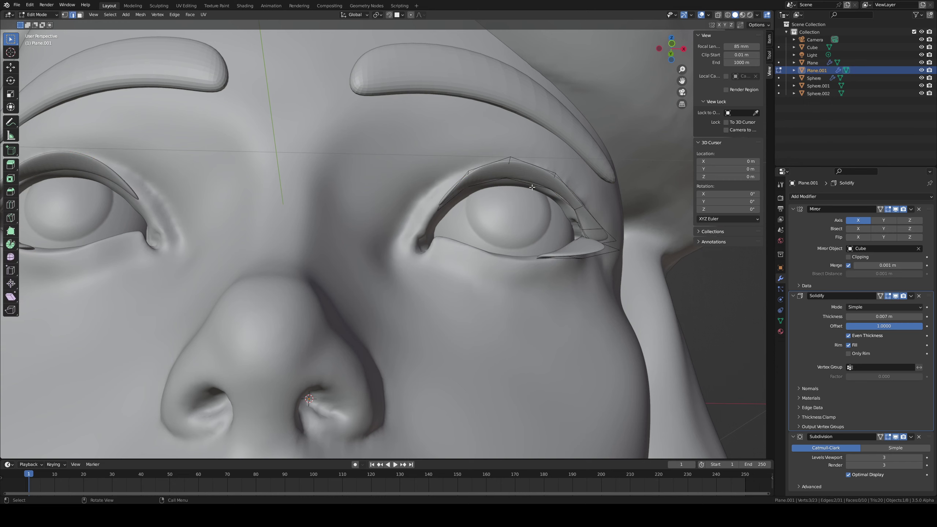
pyautogui.moveTo(539, 198); pyautogui.dragTo(644, 271, button='middle')
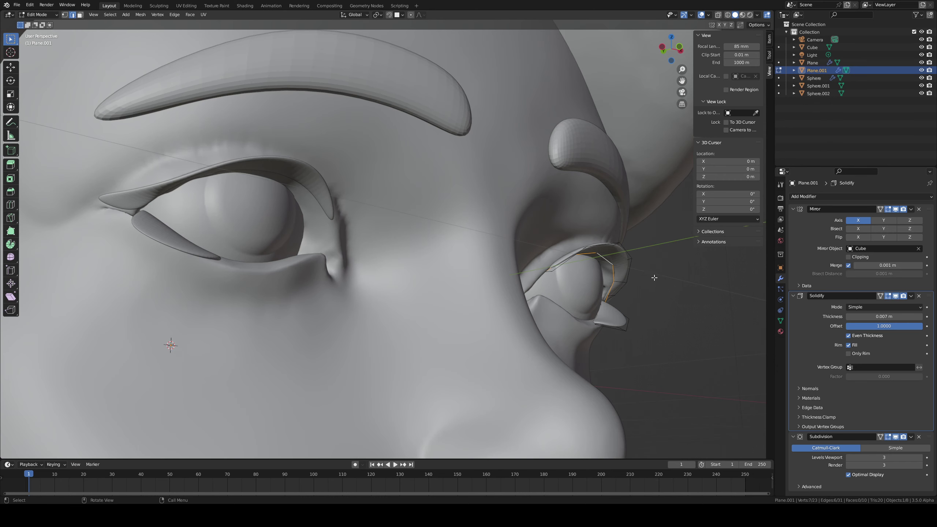
pyautogui.press('g')
pyautogui.click(648, 264)
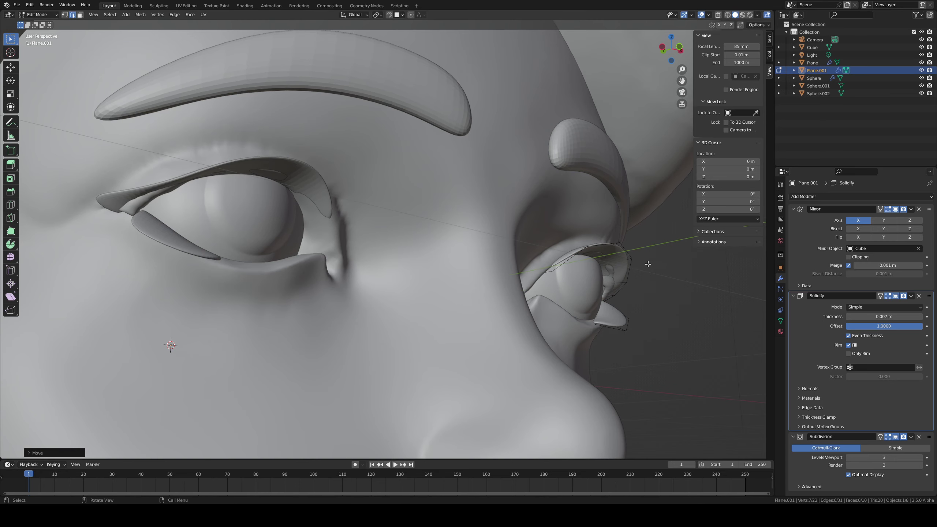
pyautogui.moveTo(648, 264); pyautogui.dragTo(596, 261, button='middle')
pyautogui.press('g')
pyautogui.click(592, 263)
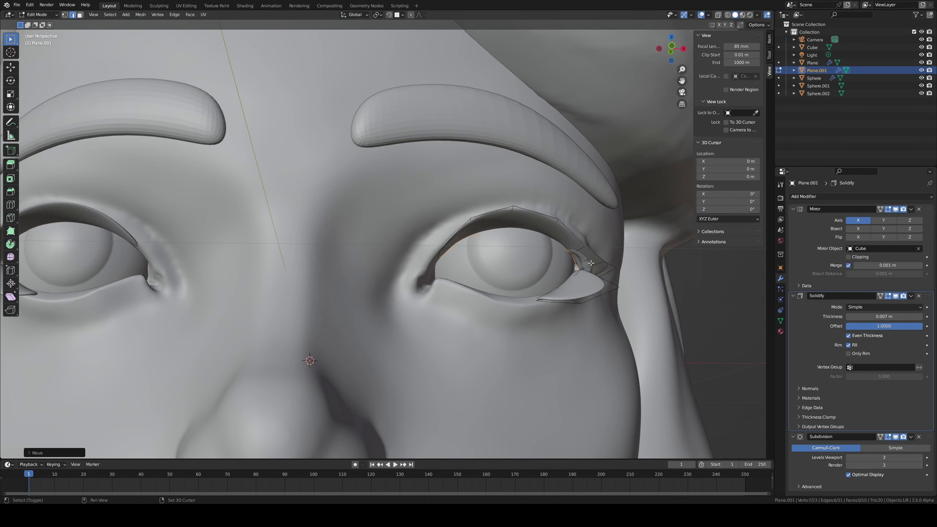
pyautogui.scroll(3, 590, 258)
pyautogui.click(582, 249)
pyautogui.press('g')
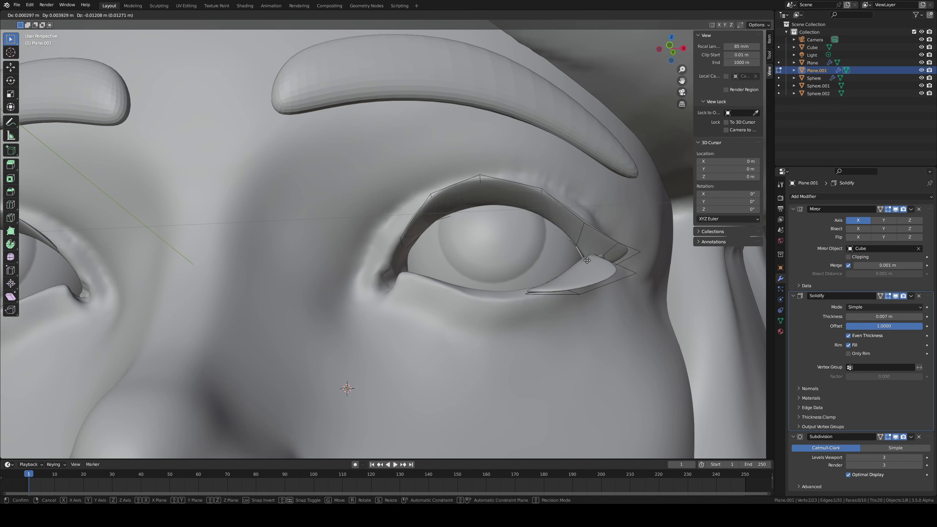
pyautogui.click(623, 240)
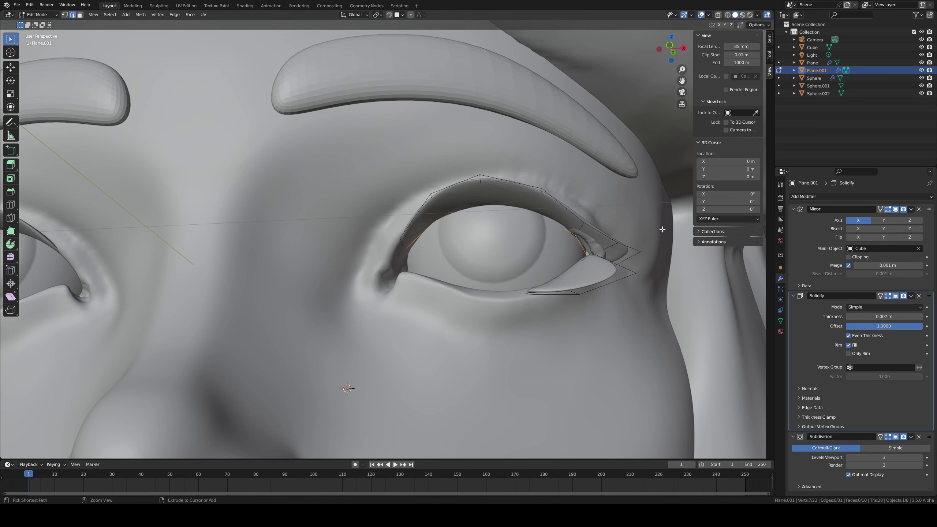
pyautogui.hotkey('ctrl', 'z')
pyautogui.hotkey('ctrl', 'z')
pyautogui.hotkey('ctrl', 'shift', 'z')
pyautogui.hotkey('ctrl', 'z')
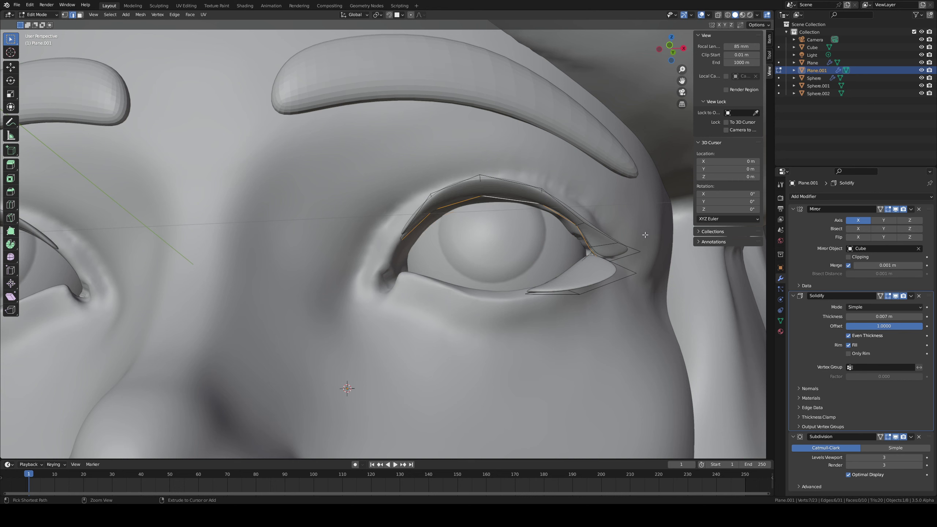
pyautogui.hotkey('ctrl', 'shift', 'z')
pyautogui.hotkey('ctrl', 'shift', 'z')
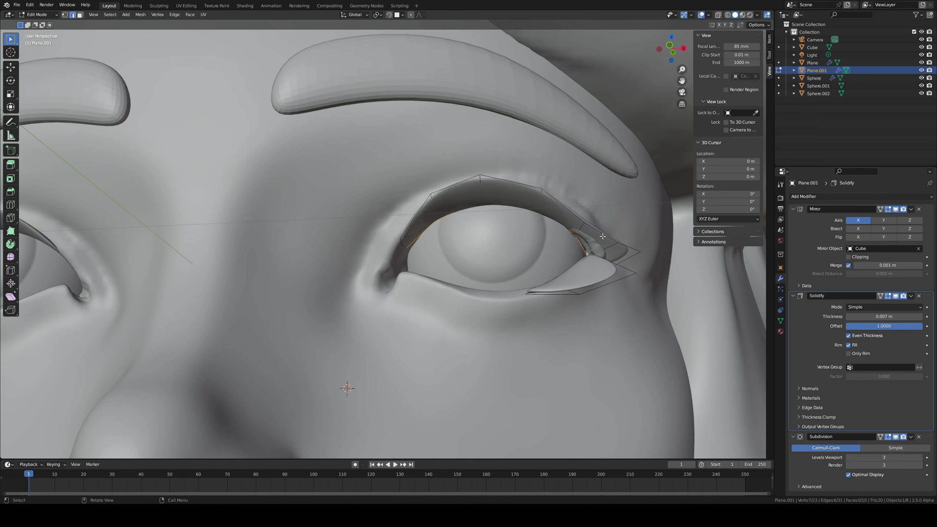
# Step: Separate the lower eyelash piece from the upper eyelash mesh into its own object
pyautogui.moveTo(596, 242); pyautogui.dragTo(563, 249, button='middle')
pyautogui.press('KP_Divide')
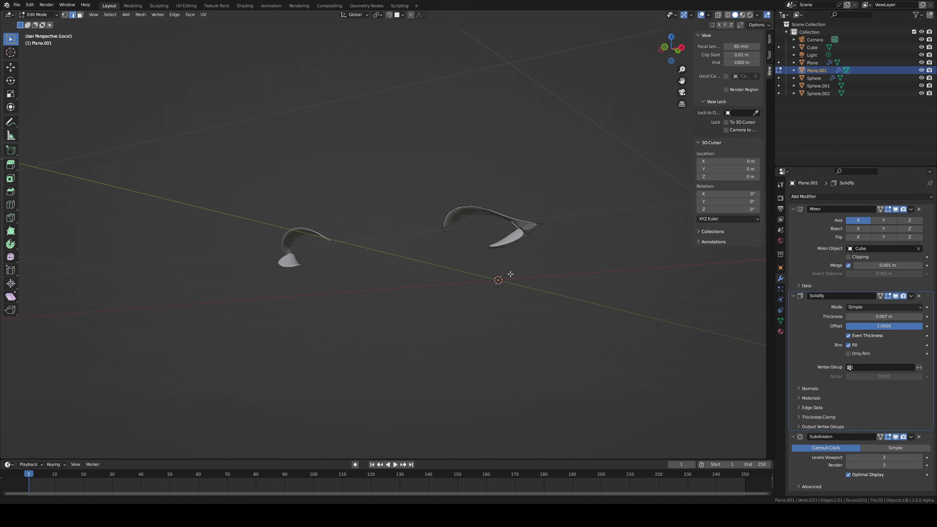
pyautogui.moveTo(568, 229); pyautogui.dragTo(420, 262, button='middle')
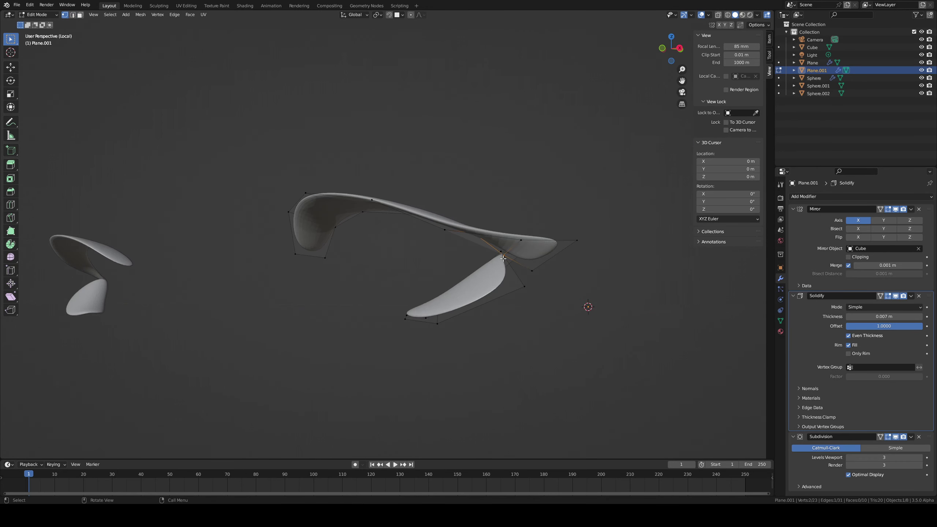
pyautogui.keyDown('ctrl'); pyautogui.moveTo(485, 291); pyautogui.dragTo(481, 321, button='middle'); pyautogui.keyUp('ctrl')
pyautogui.press('KP_Divide')
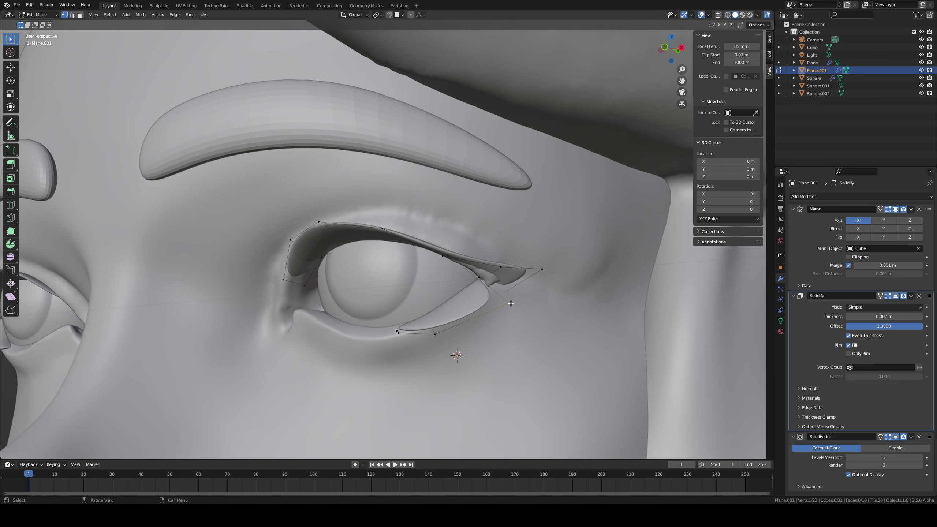
pyautogui.press('p')
pyautogui.click(507, 303)
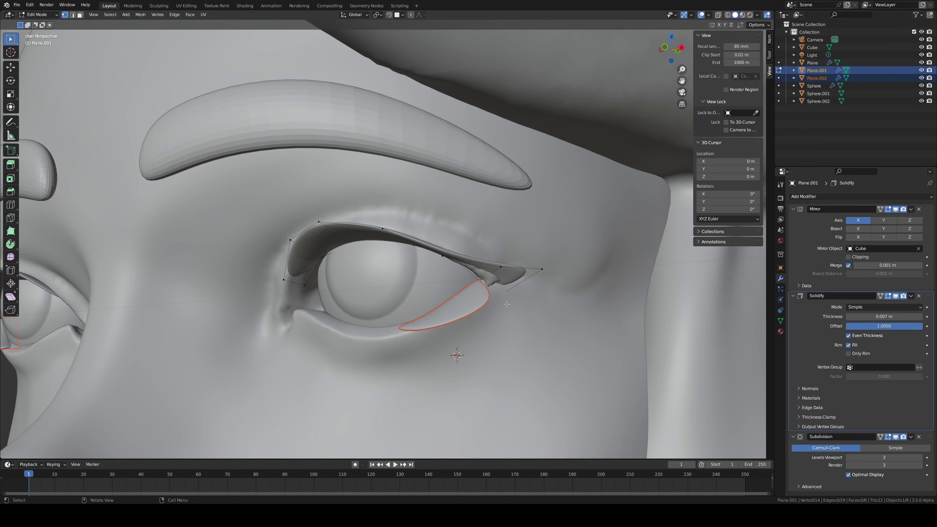
# Step: Select the upper eyelash, the head and the eyeballs in Object Mode, and isolate them in local view
pyautogui.press('Tab')
pyautogui.press('Tab')
pyautogui.press('Tab')
pyautogui.click(506, 279)
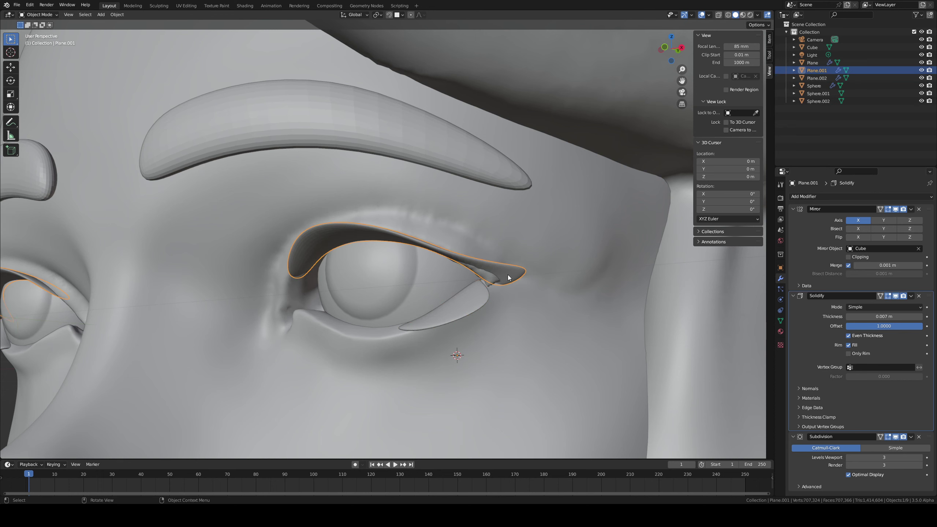
pyautogui.press('Tab')
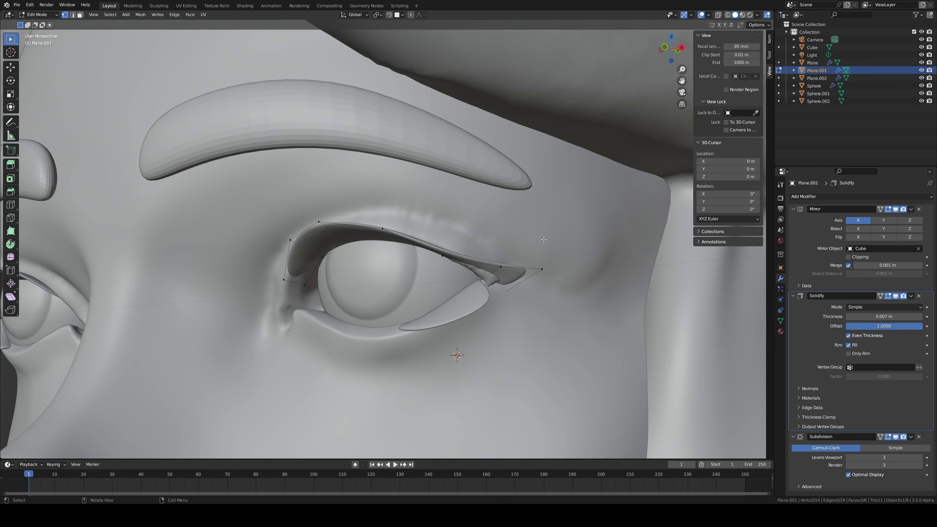
pyautogui.press('Tab')
pyautogui.keyDown('shift'); pyautogui.click(412, 286); pyautogui.keyUp('shift')
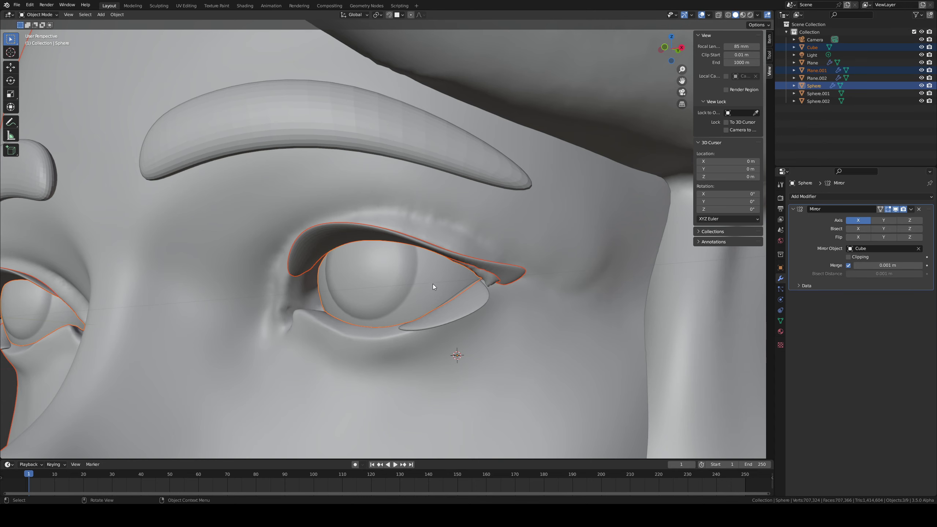
pyautogui.press('/')
pyautogui.scroll(10, 424, 146)
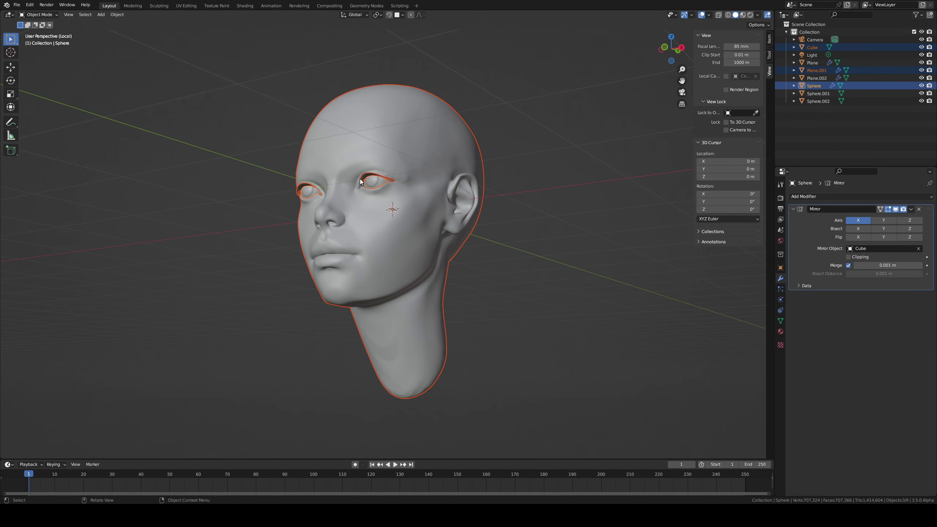
# Step: Select only the upper eyelash, frame it in the view and open its mesh for editing
pyautogui.click(368, 181)
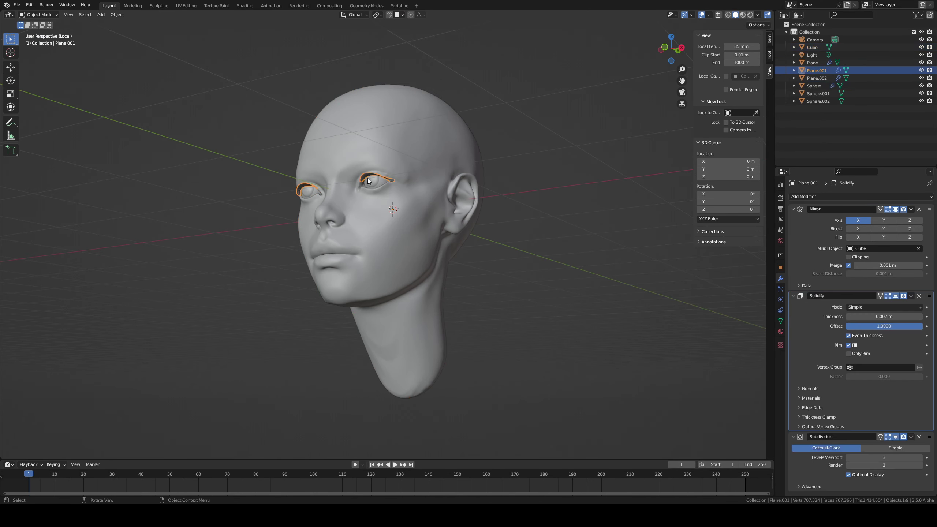
pyautogui.press('KP_Decimal')
pyautogui.scroll(3, 574, 243)
pyautogui.press('Tab')
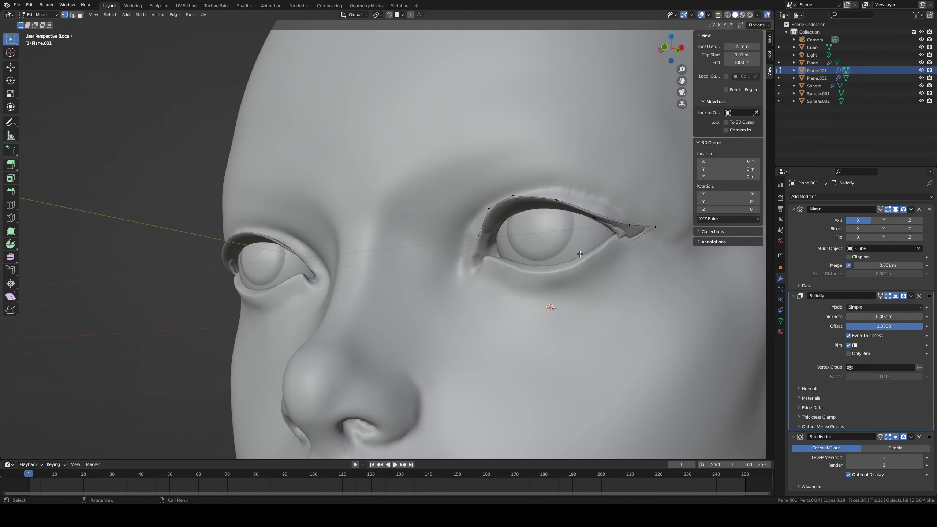
# Step: Try to slide the upper eyelash's inner-edge vertex beside the outer eye corner along its edge, and show the mesh in X-ray
pyautogui.scroll(3, 582, 251)
pyautogui.keyDown('shift'); pyautogui.moveTo(604, 233); pyautogui.dragTo(413, 281, button='middle'); pyautogui.keyUp('shift')
pyautogui.moveTo(413, 280); pyautogui.dragTo(414, 243, button='middle')
pyautogui.moveTo(482, 242); pyautogui.dragTo(560, 236, button='middle')
pyautogui.hotkey('shift', 'v')
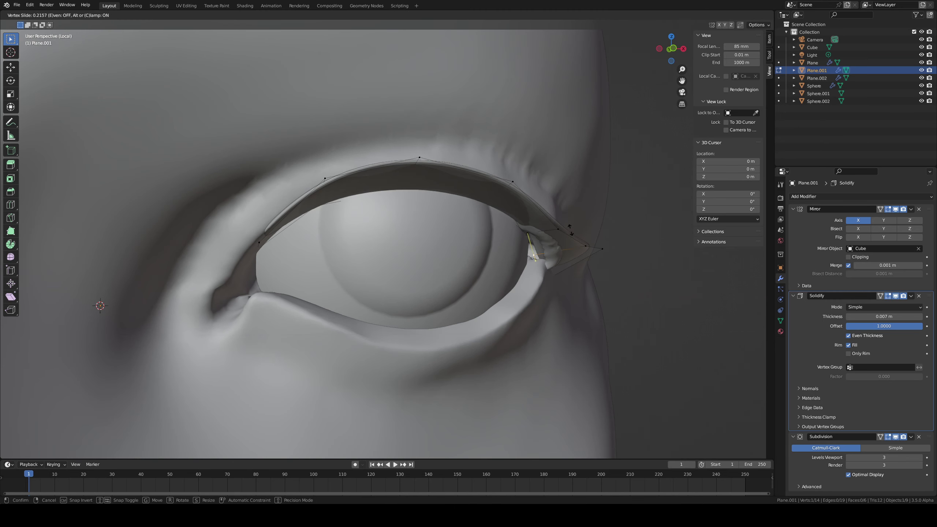
pyautogui.click(587, 244)
pyautogui.moveTo(587, 244); pyautogui.dragTo(480, 221, button='middle')
pyautogui.click(718, 15)
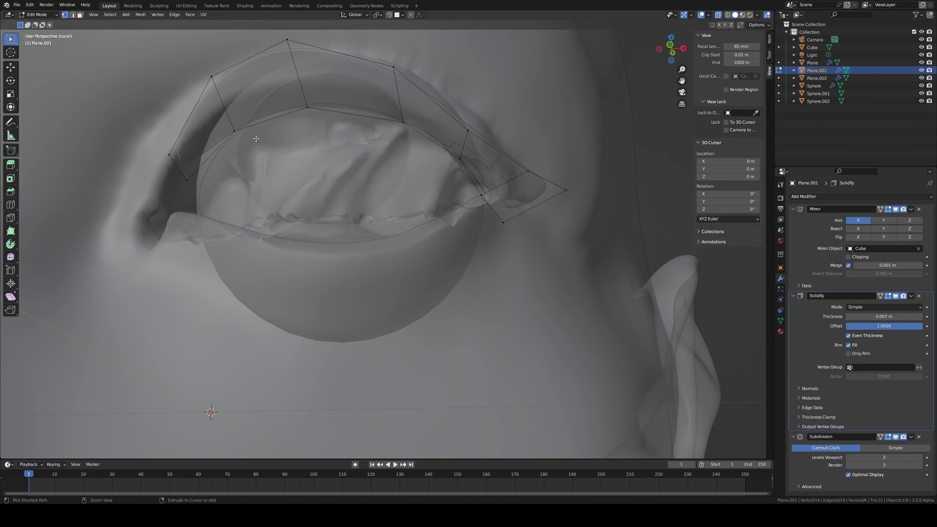
# Step: Undo the eyelash edits back to before the lower piece was separated, keeping the upper eyelash's inner edge loop selected
pyautogui.hotkey('ctrl', 'z')
pyautogui.hotkey('ctrl', 'z')
pyautogui.hotkey('ctrl', 'shift', 'z')
pyautogui.hotkey('ctrl', 'shift', 'z')
pyautogui.hotkey('ctrl', 'z')
pyautogui.hotkey('ctrl', 'z')
pyautogui.hotkey('ctrl', 'z')
pyautogui.hotkey('ctrl', 'z')
pyautogui.hotkey('ctrl', 'z')
pyautogui.hotkey('ctrl', 'z')
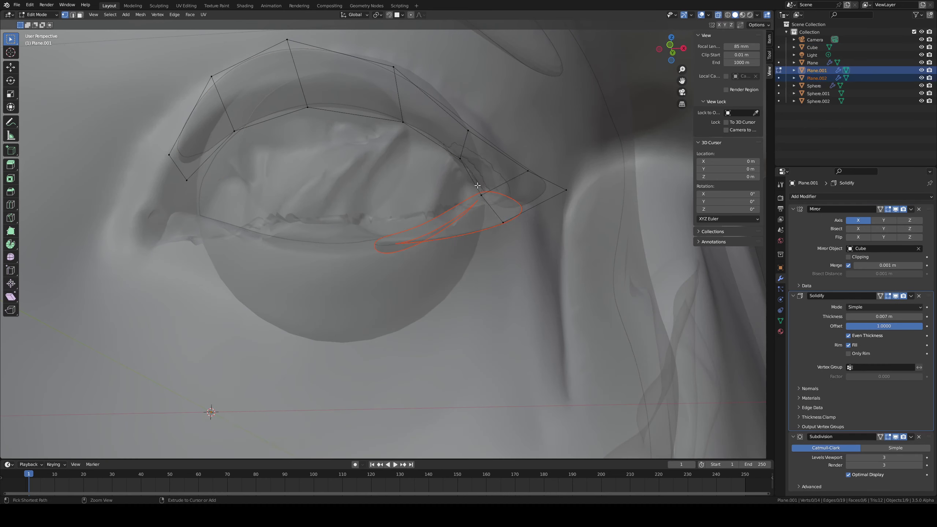
pyautogui.hotkey('ctrl', 'z')
pyautogui.hotkey('ctrl', 'z')
pyautogui.hotkey('ctrl', 'z')
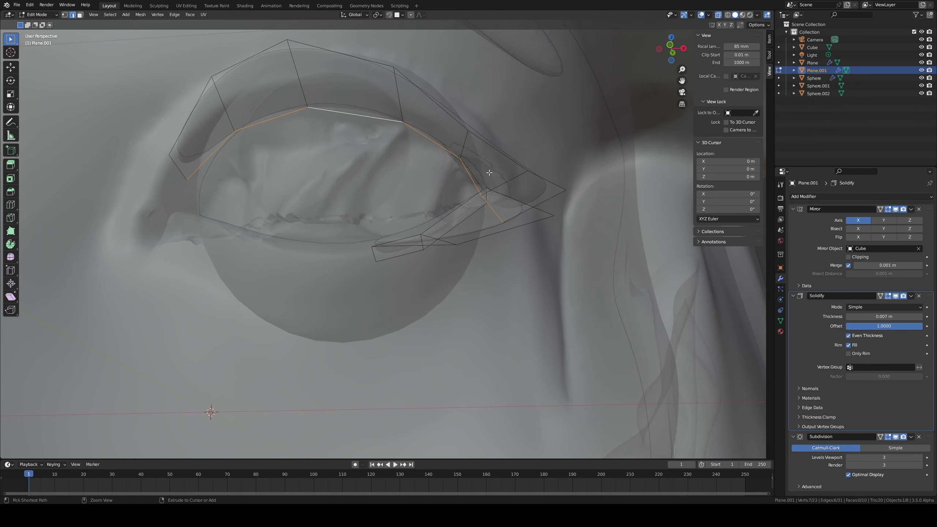
pyautogui.moveTo(466, 182); pyautogui.dragTo(482, 188, button='middle')
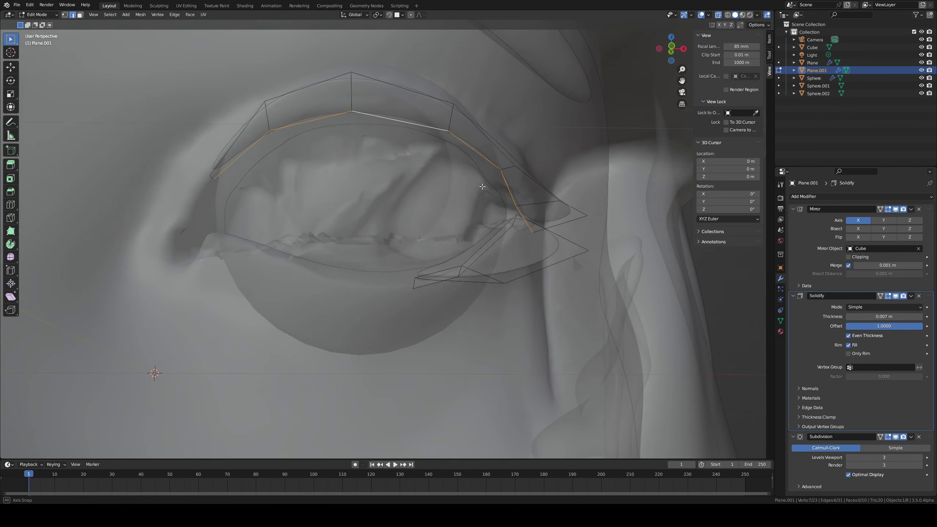
pyautogui.hotkey('ctrl', 'z')
pyautogui.hotkey('ctrl', 'shift', 'z')
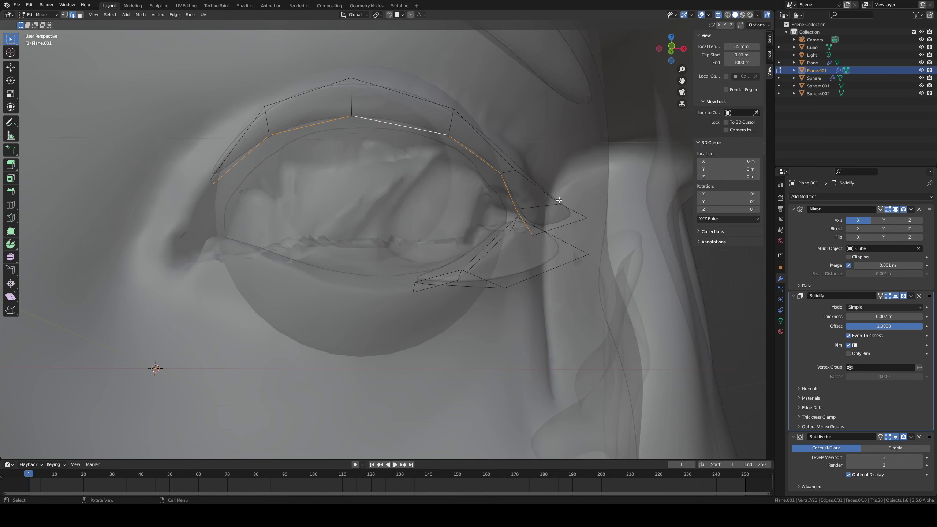
# Step: Extrude the upper eyelash's inner edge loop along the Y axis into the eyelid and adjust its height along Z
pyautogui.click(717, 14)
pyautogui.moveTo(493, 175); pyautogui.dragTo(495, 171, button='middle')
pyautogui.press('e')
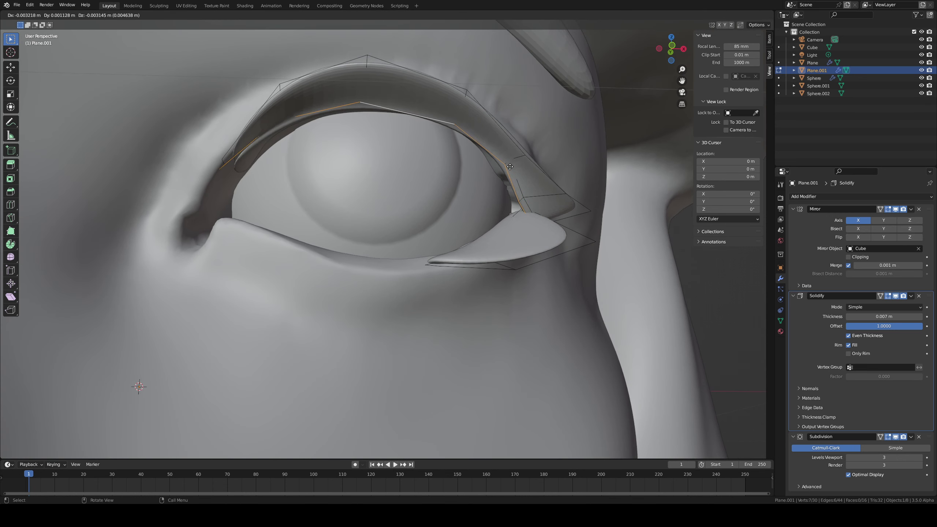
pyautogui.press('y')
pyautogui.click(505, 170)
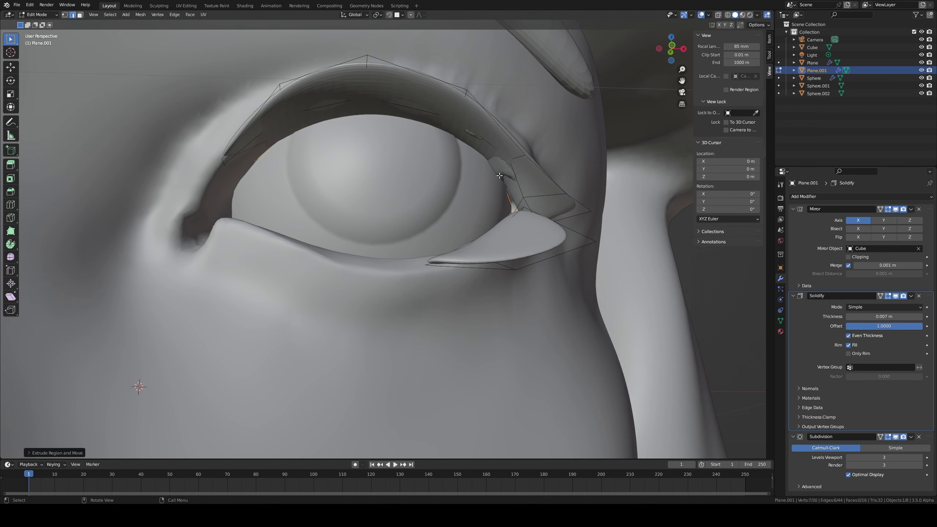
pyautogui.moveTo(500, 175); pyautogui.dragTo(470, 174, button='middle')
pyautogui.press('g')
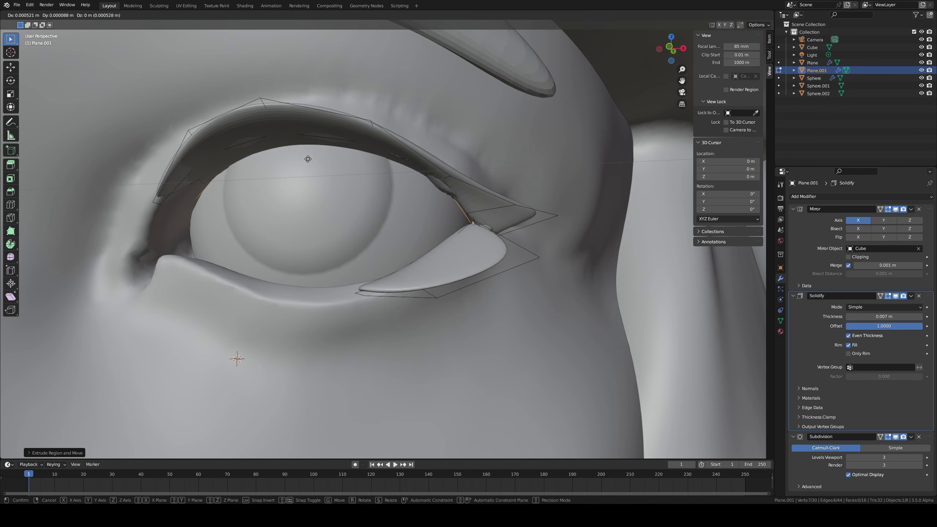
pyautogui.press('z')
pyautogui.click(295, 174)
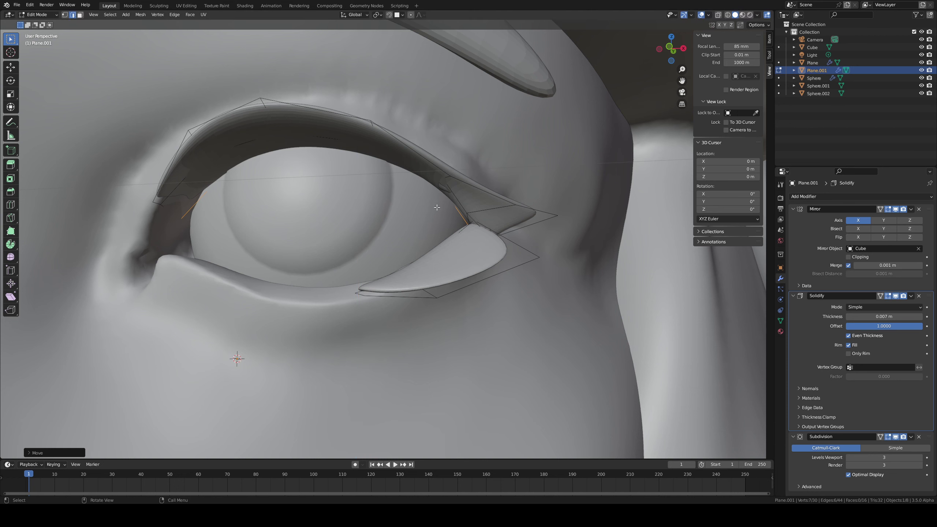
# Step: Slide two vertices near the upper eyelash's outer corner along their edges in X-ray to tidy the extruded strip
pyautogui.click(449, 212)
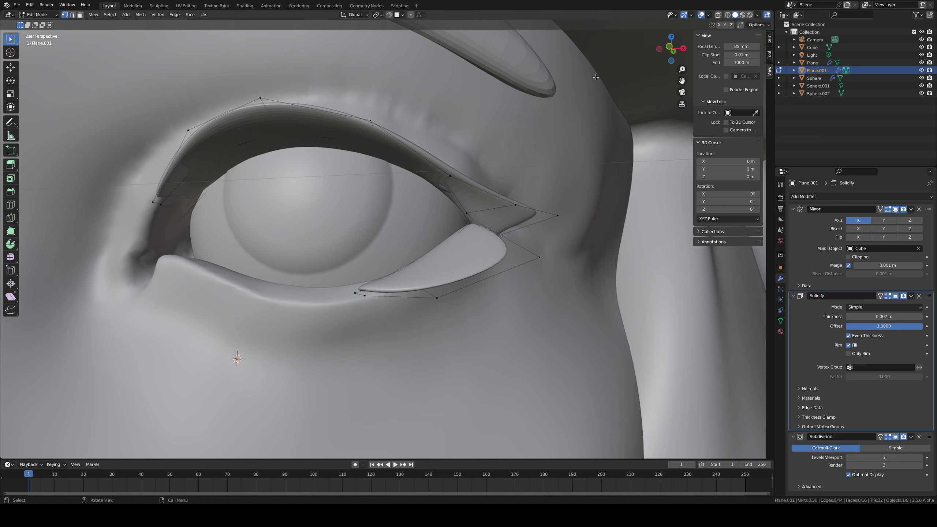
pyautogui.click(717, 14)
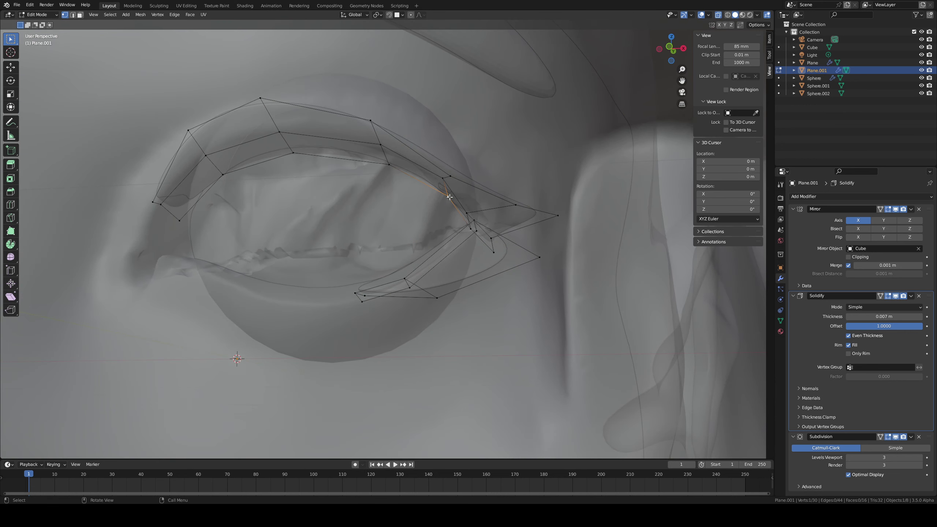
pyautogui.click(439, 179)
pyautogui.press('g')
pyautogui.press('g')
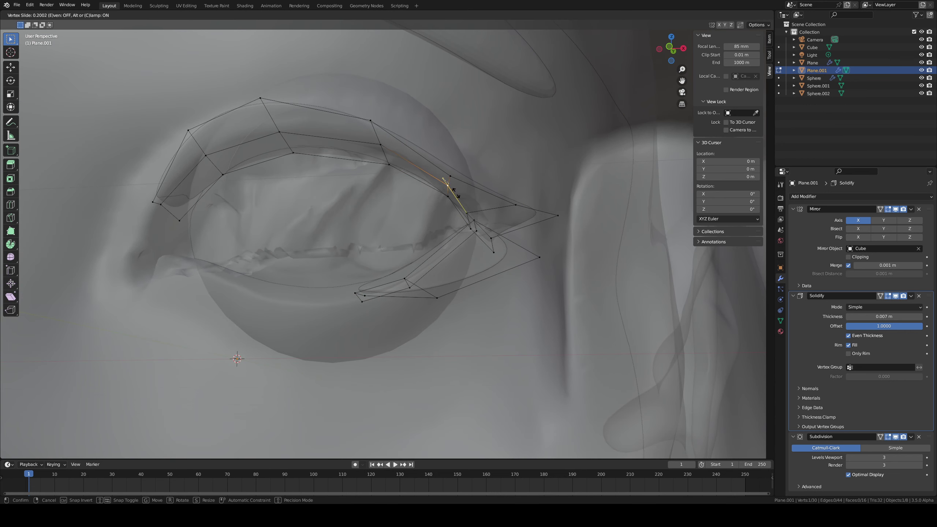
pyautogui.click(455, 190)
pyautogui.moveTo(476, 211); pyautogui.dragTo(515, 202, button='middle')
pyautogui.click(530, 217)
pyautogui.press('g')
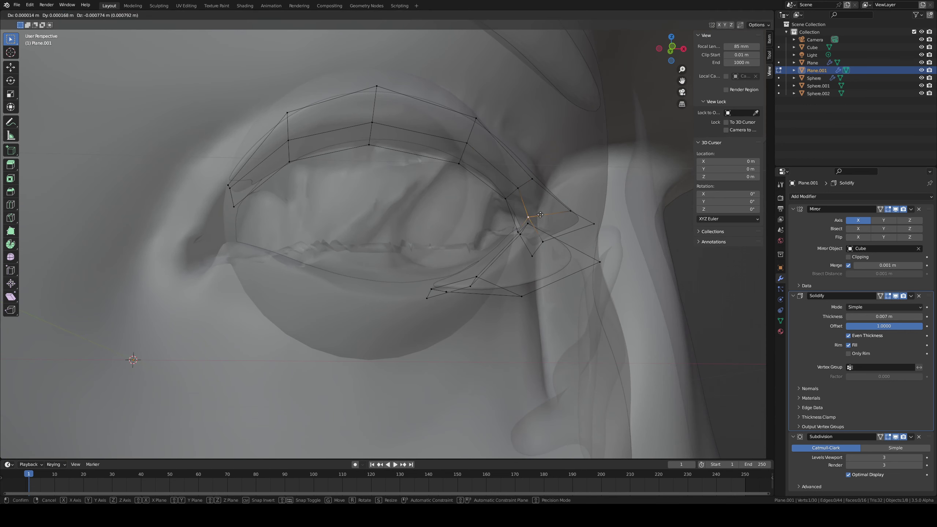
pyautogui.press('g')
pyautogui.click(544, 217)
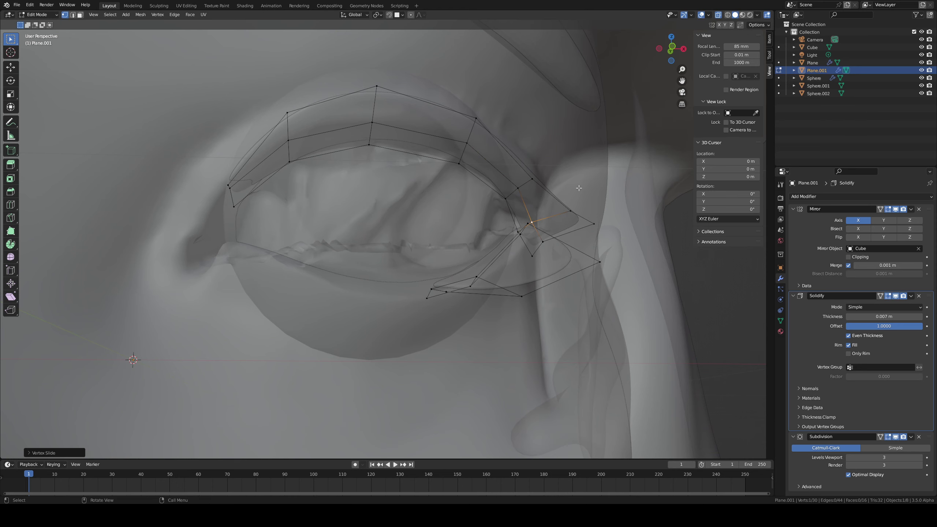
pyautogui.click(718, 16)
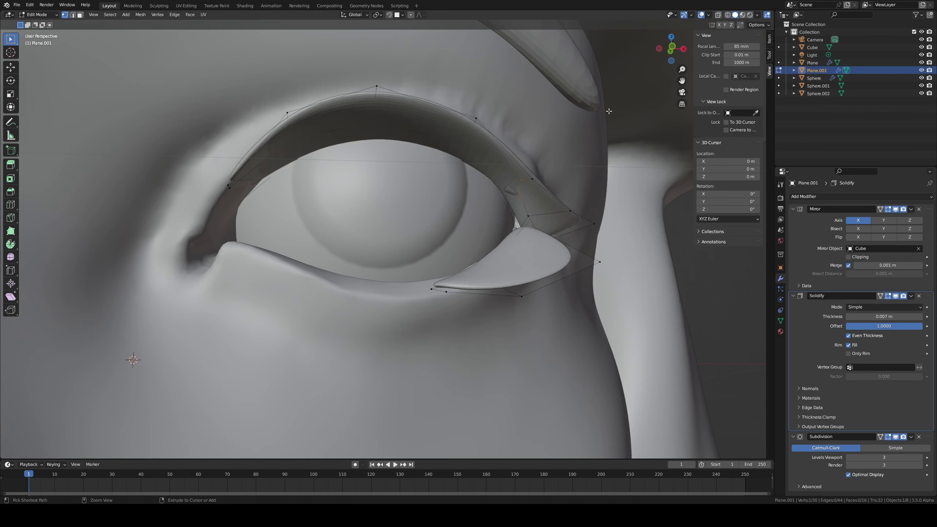
# Step: Move the selected vertex at the upper eyelash's outer corner along the X axis to fit the eyelid from the side
pyautogui.moveTo(609, 110); pyautogui.dragTo(360, 194, button='middle')
pyautogui.press('g')
pyautogui.press('x')
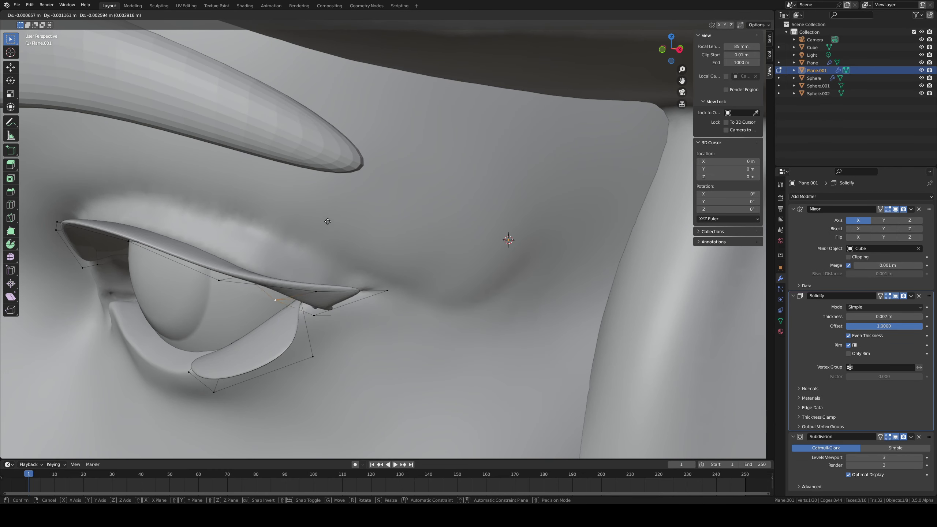
pyautogui.click(361, 208)
pyautogui.scroll(-2, 361, 209)
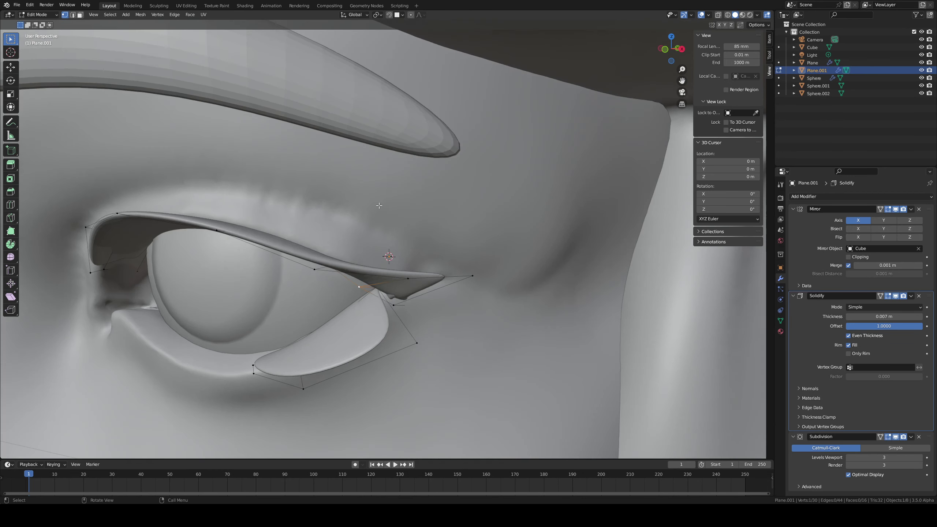
# Step: Return to Object Mode and apply Shade Smooth to the eyelashes and the eyebrows
pyautogui.press('Tab')
pyautogui.scroll(-3, 373, 216)
pyautogui.keyDown('ctrl'); pyautogui.moveTo(367, 222); pyautogui.dragTo(380, 243, button='middle'); pyautogui.keyUp('ctrl')
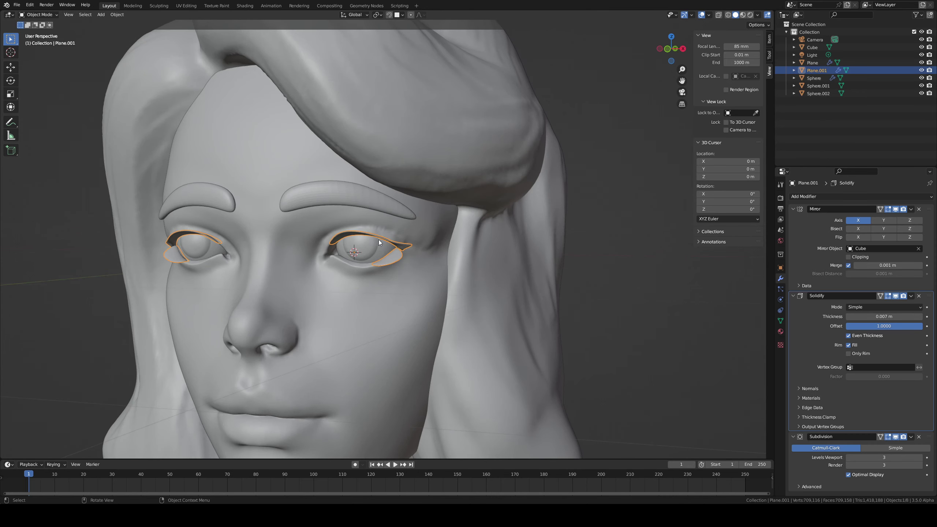
pyautogui.rightClick(391, 257)
pyautogui.click(391, 257)
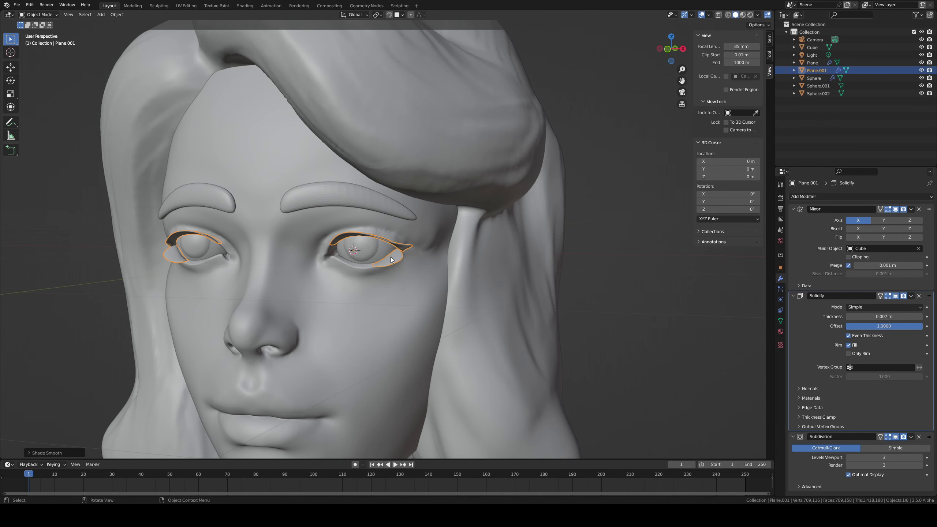
pyautogui.click(370, 205)
pyautogui.rightClick(370, 206)
pyautogui.click(371, 205)
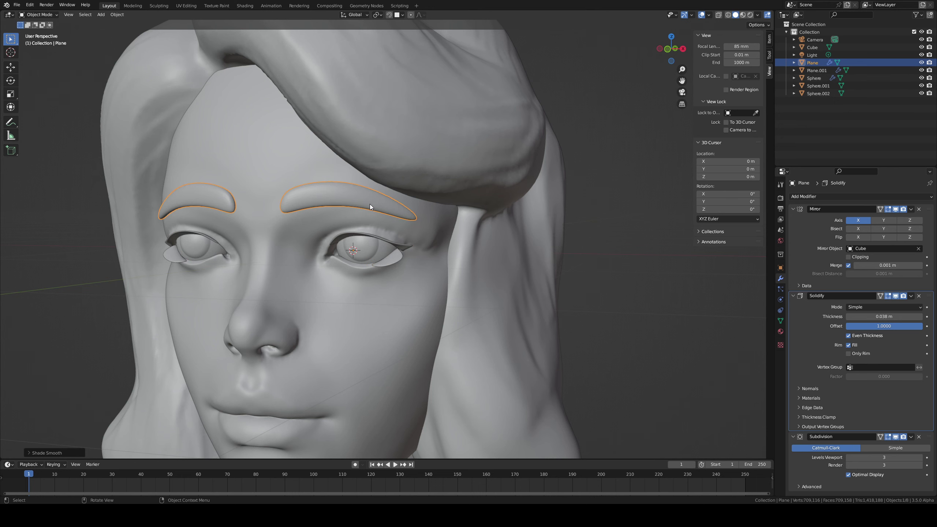
# Step: Reopen the eyelash mesh for editing and slide the lower eyelash's outer edge inward to narrow its tip
pyautogui.click(391, 147)
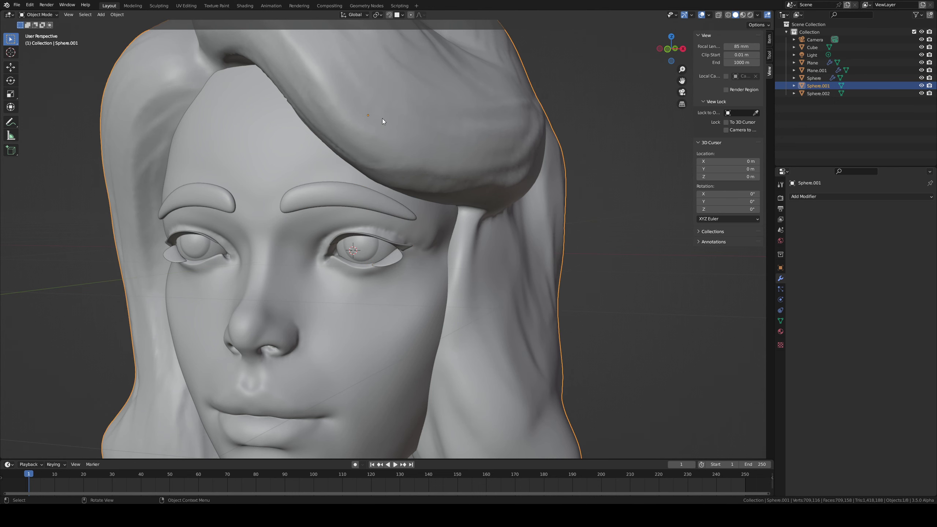
pyautogui.press('KP_Decimal')
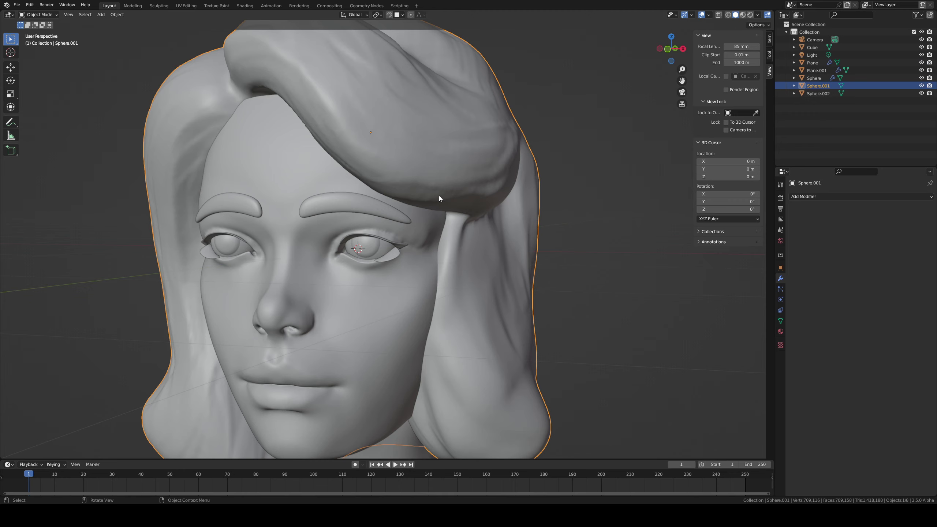
pyautogui.moveTo(424, 199); pyautogui.dragTo(432, 259, button='middle')
pyautogui.scroll(3, 425, 224)
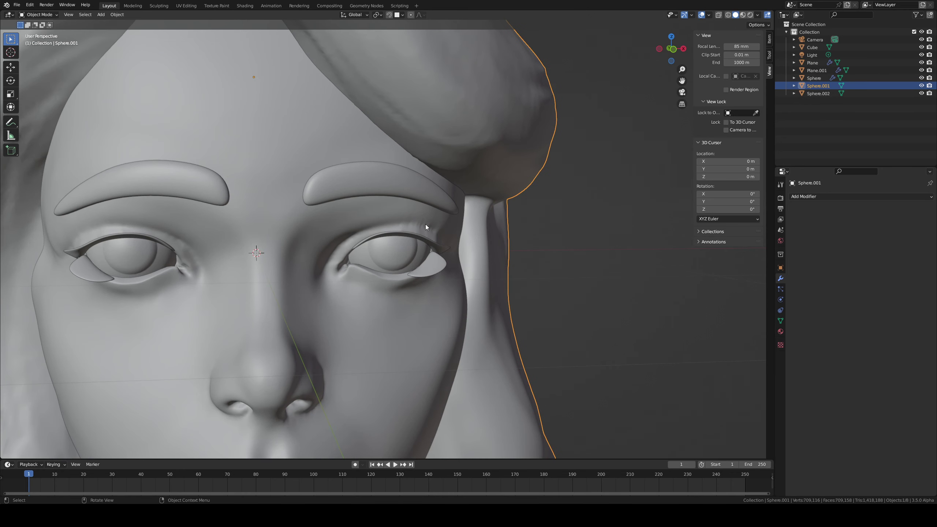
pyautogui.click(430, 270)
pyautogui.press('Tab')
pyautogui.scroll(2, 453, 287)
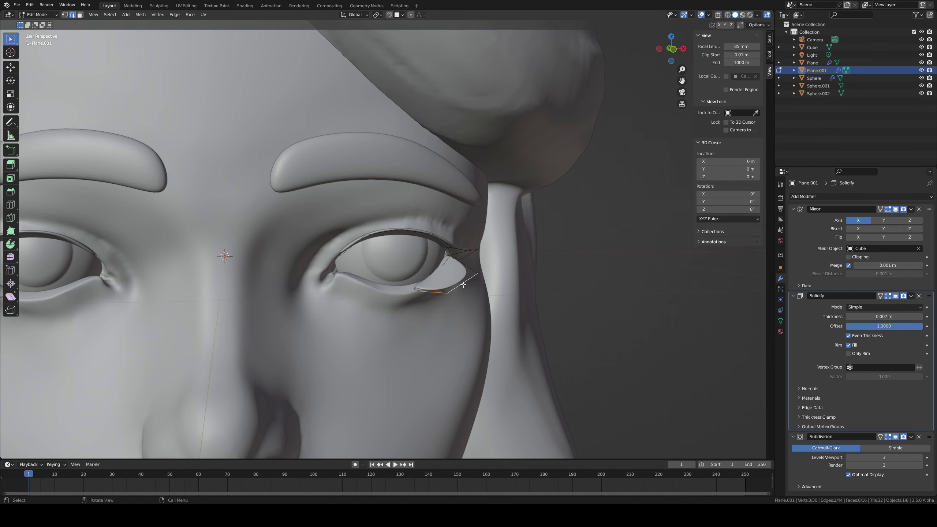
pyautogui.moveTo(463, 285); pyautogui.dragTo(498, 288, button='middle')
pyautogui.press('g')
pyautogui.press('g')
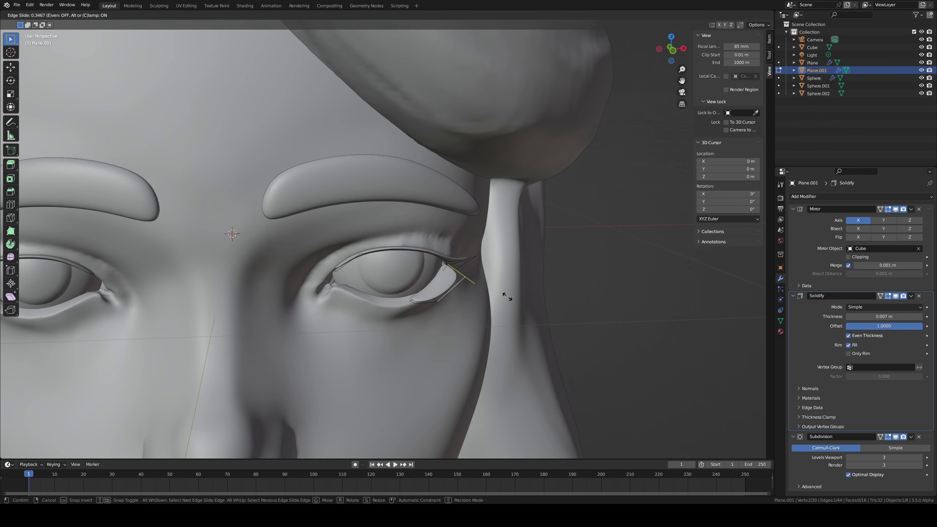
pyautogui.click(509, 293)
# Step: Reposition the lower eyelash's outer vertices, adjusting the height along Z to slim its shape, and return to Object Mode
pyautogui.click(443, 305)
pyautogui.press('g')
pyautogui.press('g')
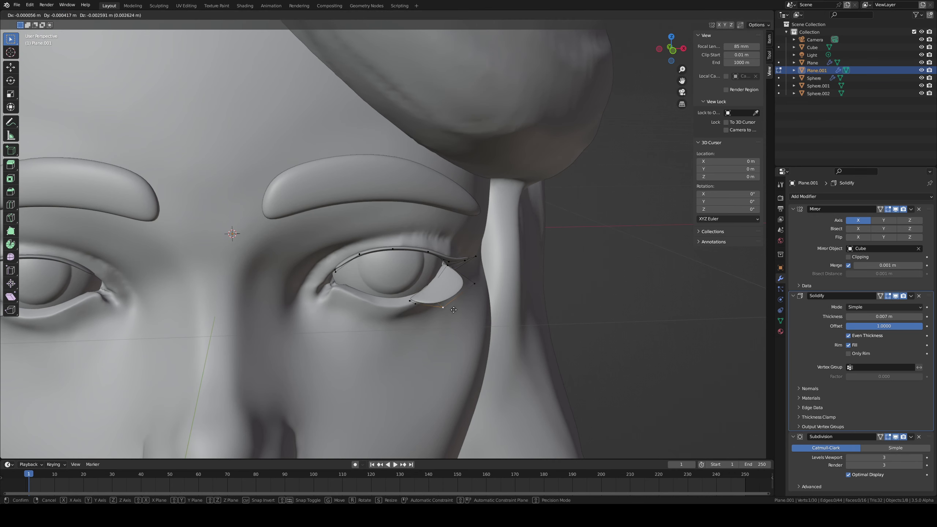
pyautogui.click(467, 279)
pyautogui.moveTo(464, 275); pyautogui.dragTo(377, 392, button='middle')
pyautogui.press('g')
pyautogui.press('z')
pyautogui.click(422, 250)
pyautogui.press('Tab')
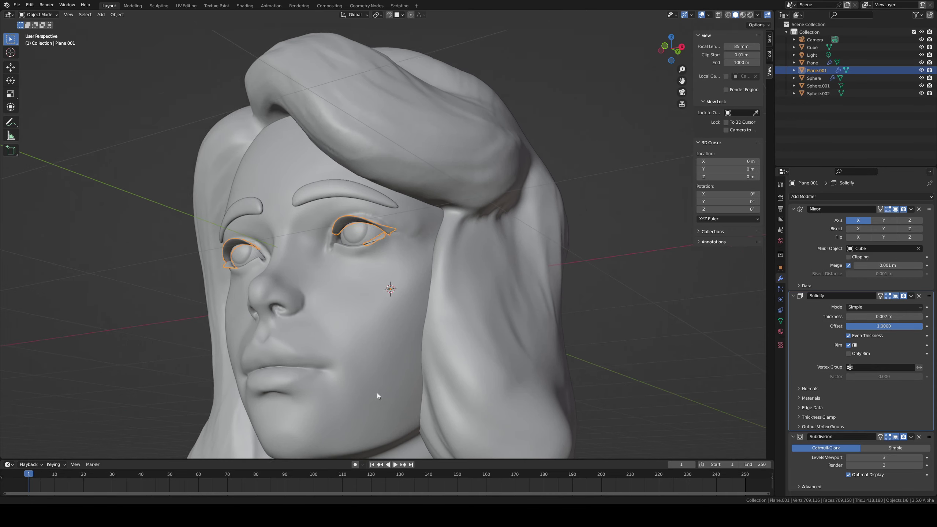
# Step: Deselect the eyelashes, select the head mesh and switch it to Sculpt Mode
pyautogui.moveTo(393, 284); pyautogui.dragTo(393, 192, button='middle')
pyautogui.click(581, 272)
pyautogui.moveTo(394, 192); pyautogui.dragTo(407, 287, button='middle')
pyautogui.scroll(-2, 437, 265)
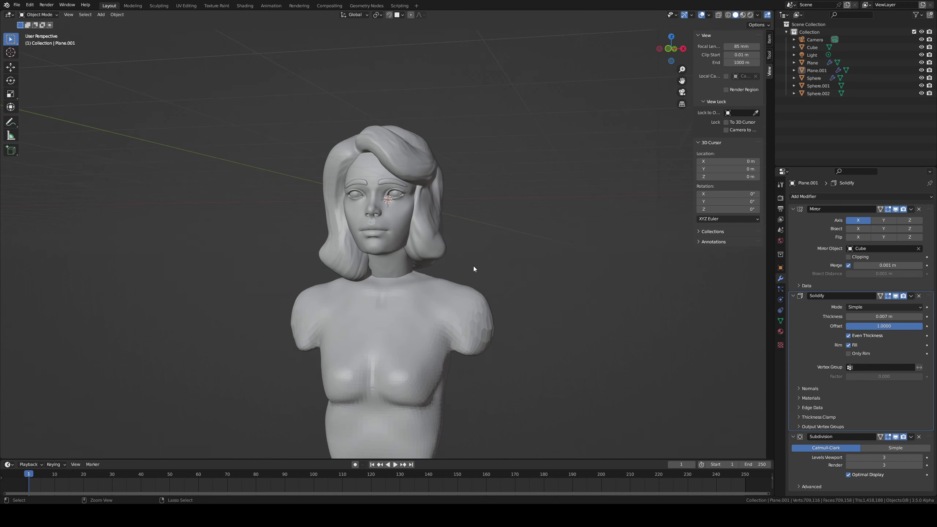
pyautogui.scroll(3, 472, 266)
pyautogui.click(400, 317)
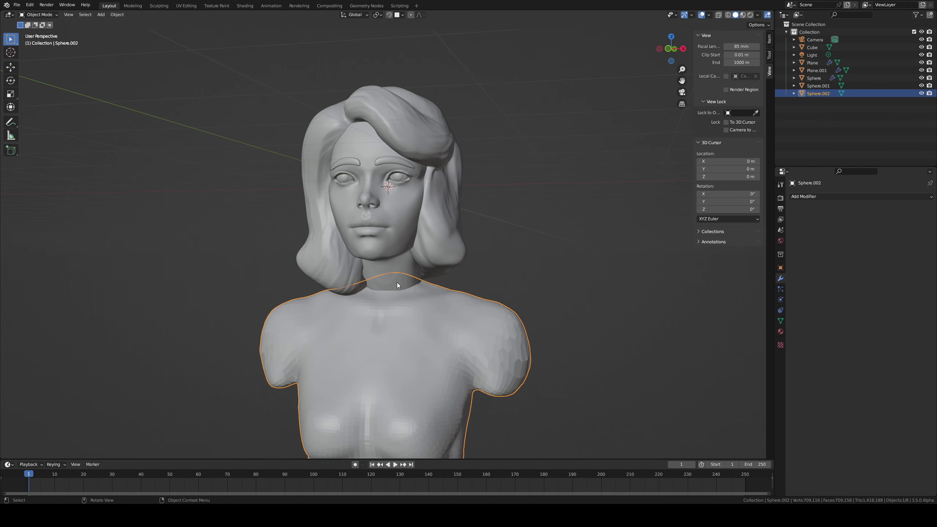
pyautogui.click(390, 276)
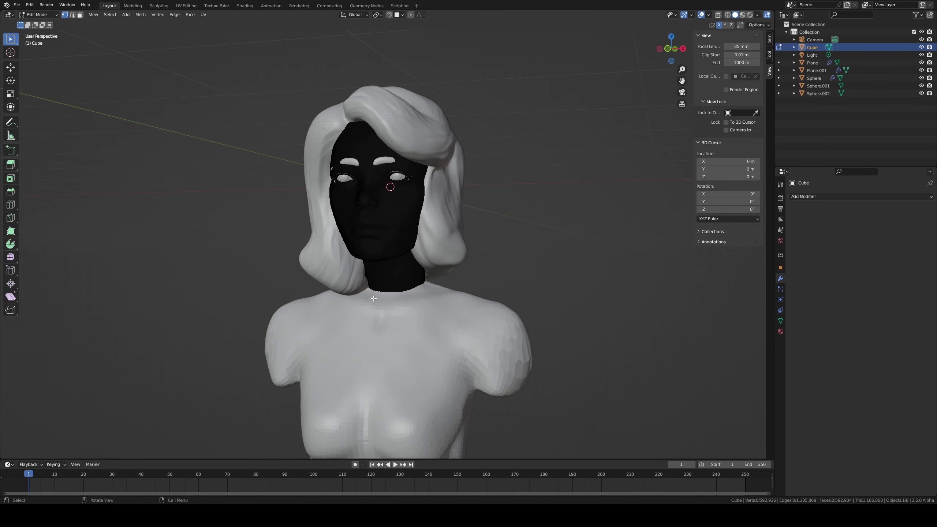
pyautogui.scroll(3, 388, 205)
pyautogui.moveTo(389, 206); pyautogui.dragTo(371, 217, button='middle')
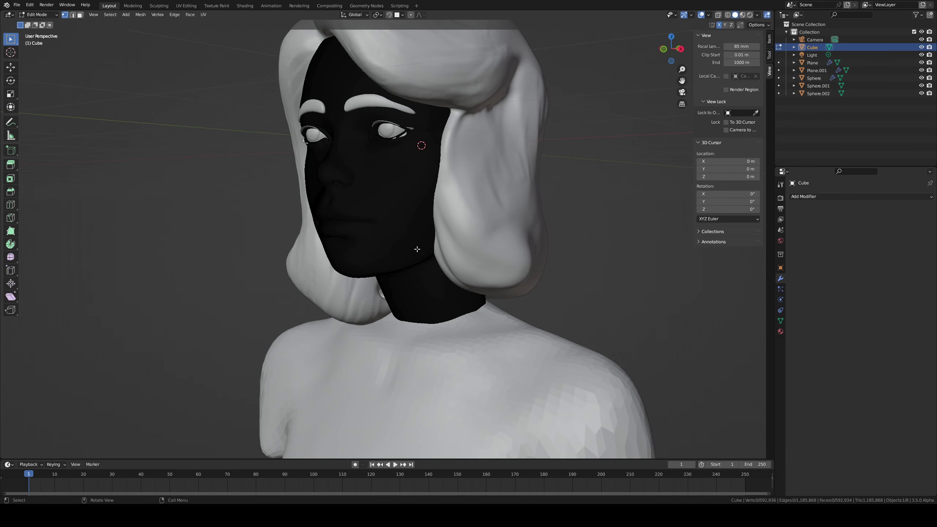
pyautogui.hotkey('ctrl', 'Tab')
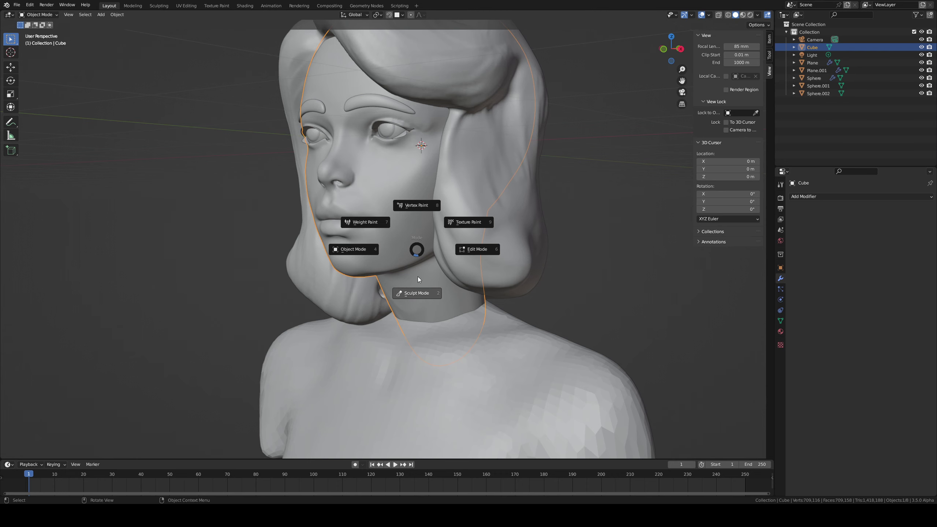
pyautogui.click(417, 277)
# Step: Mask the underside of the jaw where it meets the neck, using the Mask brush reduced to 85 px
pyautogui.moveTo(429, 247)
pyautogui.mouseDown(button='middle')
pyautogui.moveTo(448, 237)
pyautogui.moveTo(351, 272)
pyautogui.mouseUp(button='middle')
pyautogui.press('m')
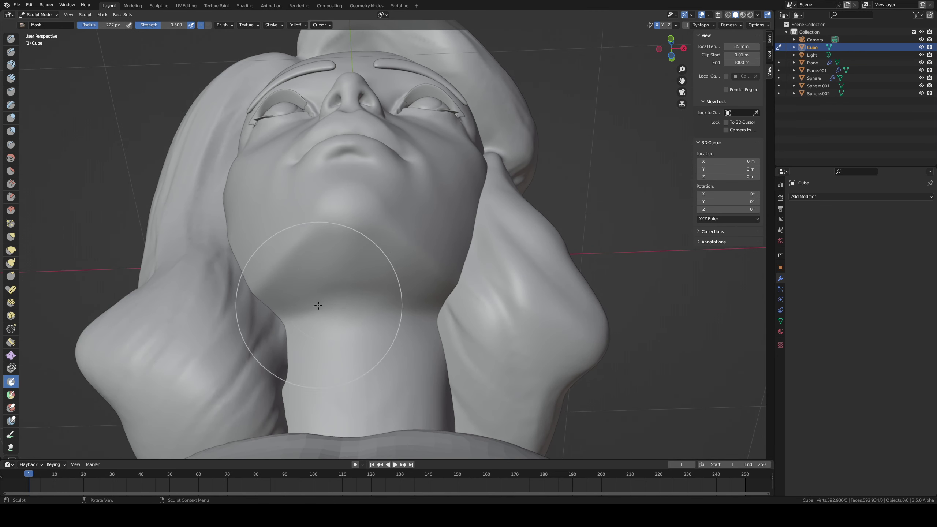
pyautogui.press('[')
pyautogui.press('[')
pyautogui.press('[')
pyautogui.press('[')
pyautogui.press('[')
pyautogui.press('[')
pyautogui.press('[')
pyautogui.press('[')
pyautogui.press('[')
pyautogui.moveTo(305, 328)
pyautogui.mouseDown()
pyautogui.moveTo(367, 310)
pyautogui.moveTo(393, 314)
pyautogui.moveTo(375, 318)
pyautogui.moveTo(417, 338)
pyautogui.mouseUp()
pyautogui.moveTo(370, 320); pyautogui.dragTo(350, 317)
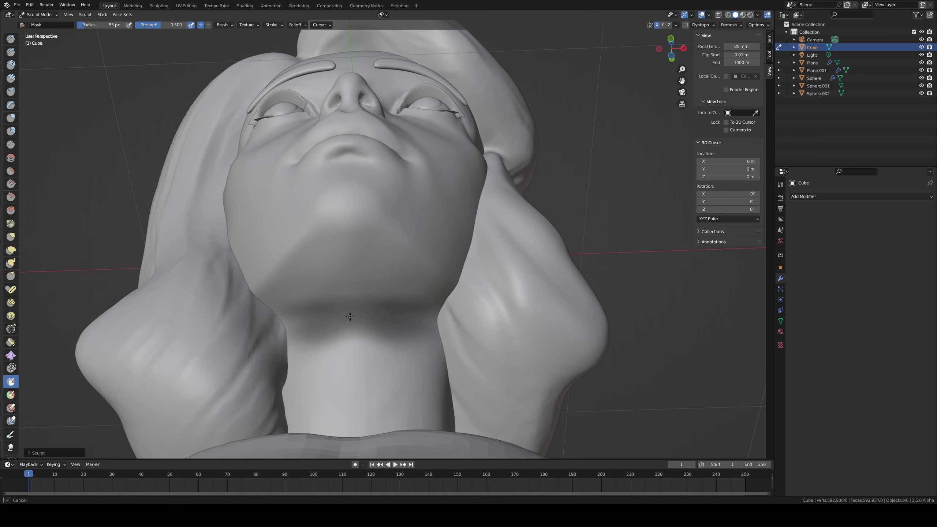
# Step: Isolate the head in local view and extend the mask below the jawline and around the side of the neck
pyautogui.moveTo(350, 317); pyautogui.dragTo(236, 261, button='middle')
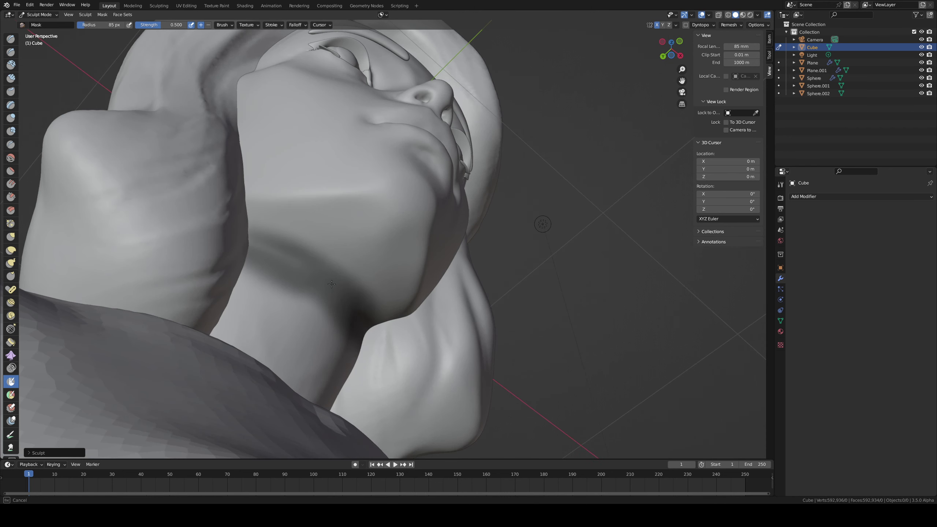
pyautogui.moveTo(332, 284)
pyautogui.mouseDown(button='middle')
pyautogui.moveTo(398, 251)
pyautogui.moveTo(454, 257)
pyautogui.moveTo(376, 283)
pyautogui.moveTo(384, 280)
pyautogui.mouseUp(button='middle')
pyautogui.press('KP_Divide')
pyautogui.moveTo(384, 279); pyautogui.dragTo(376, 283)
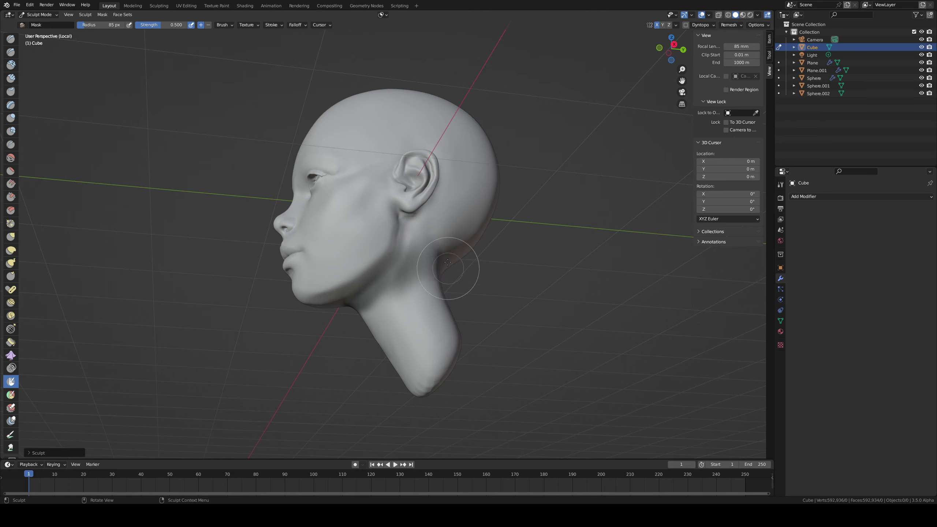
pyautogui.moveTo(447, 261); pyautogui.dragTo(387, 266, button='middle')
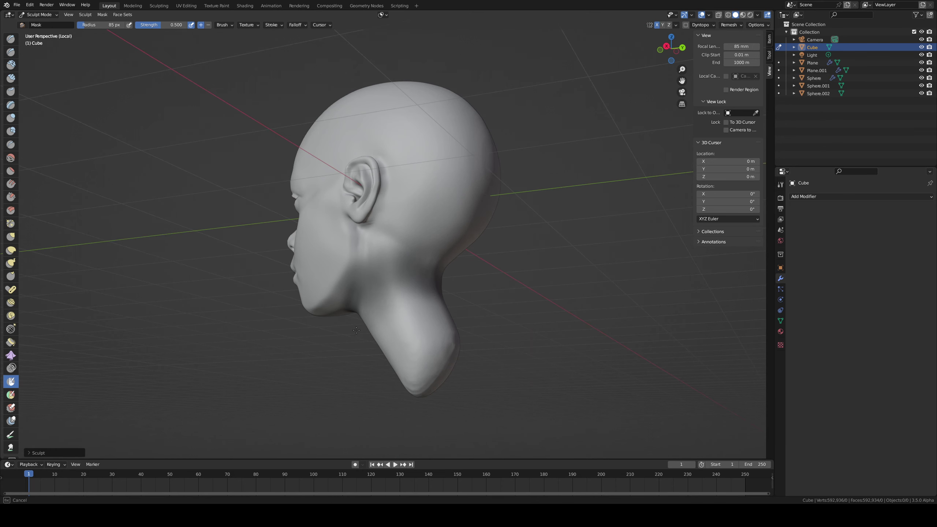
pyautogui.moveTo(357, 330); pyautogui.dragTo(360, 326)
# Step: Enlarge the Mask brush to 139 px, cover the whole neck with mask and sharpen the mask
pyautogui.press('f')
pyautogui.click(430, 306)
pyautogui.moveTo(426, 298); pyautogui.dragTo(474, 281, button='middle')
pyautogui.moveTo(390, 299)
pyautogui.mouseDown(button='middle')
pyautogui.moveTo(412, 292)
pyautogui.moveTo(378, 293)
pyautogui.mouseUp(button='middle')
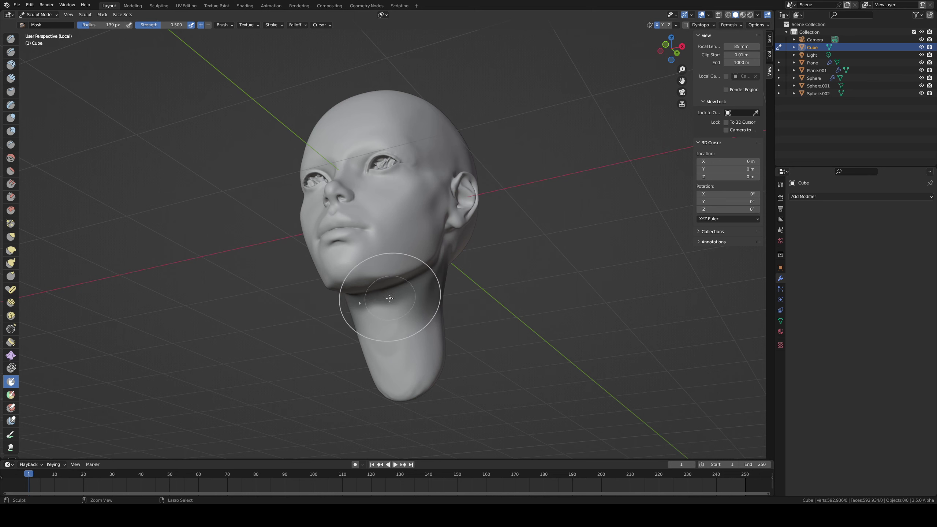
pyautogui.moveTo(397, 294)
pyautogui.mouseDown()
pyautogui.moveTo(387, 398)
pyautogui.moveTo(470, 293)
pyautogui.moveTo(412, 291)
pyautogui.moveTo(390, 334)
pyautogui.mouseUp()
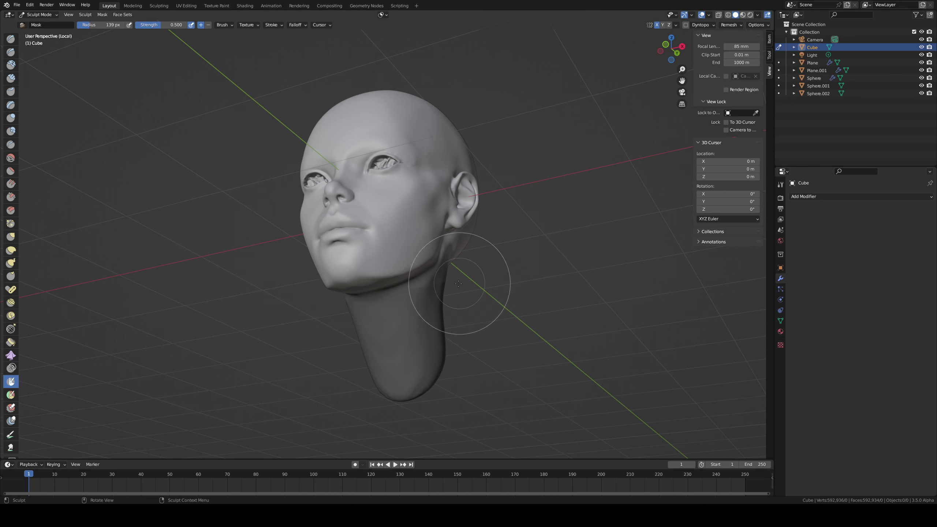
pyautogui.press('a')
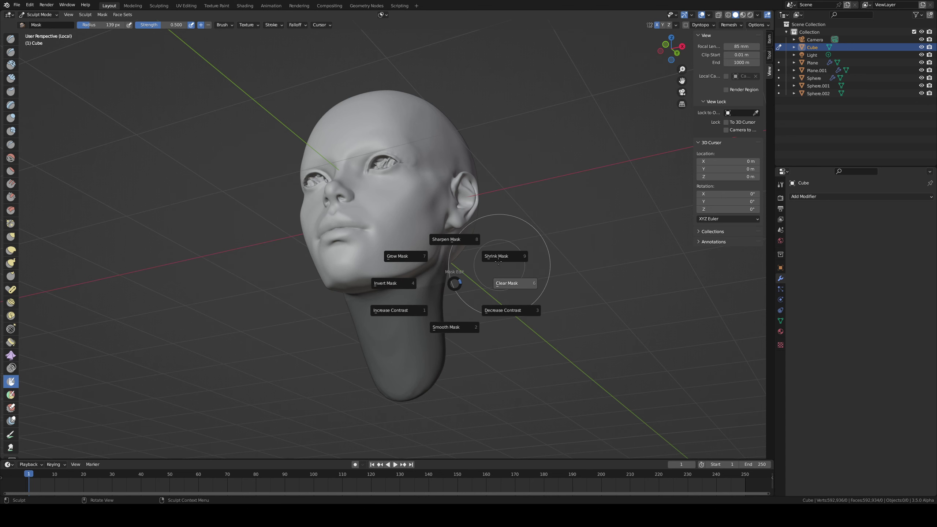
pyautogui.click(456, 237)
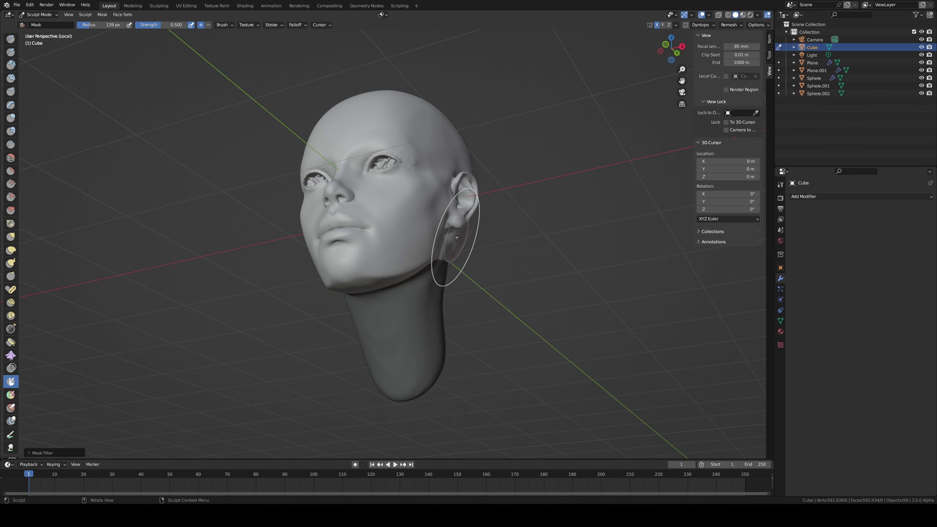
# Step: Reduce the Mask brush to 61 px and refine the mask's edge behind the jaw corner below the ear, undoing unwanted strokes
pyautogui.moveTo(456, 237); pyautogui.dragTo(391, 225, button='middle')
pyautogui.scroll(5, 378, 221)
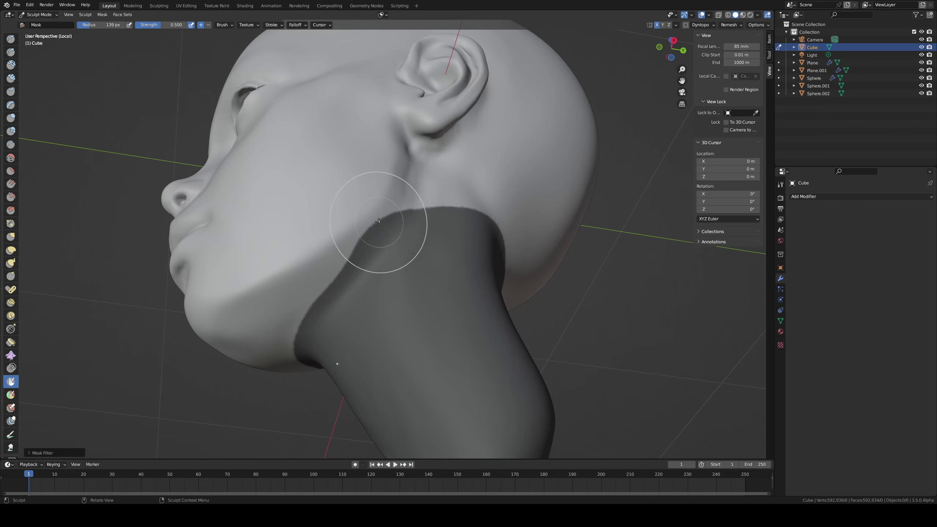
pyautogui.press('f')
pyautogui.click(374, 236)
pyautogui.keyDown('ctrl'); pyautogui.moveTo(381, 207); pyautogui.dragTo(360, 232); pyautogui.keyUp('ctrl')
pyautogui.press('f')
pyautogui.click(357, 226)
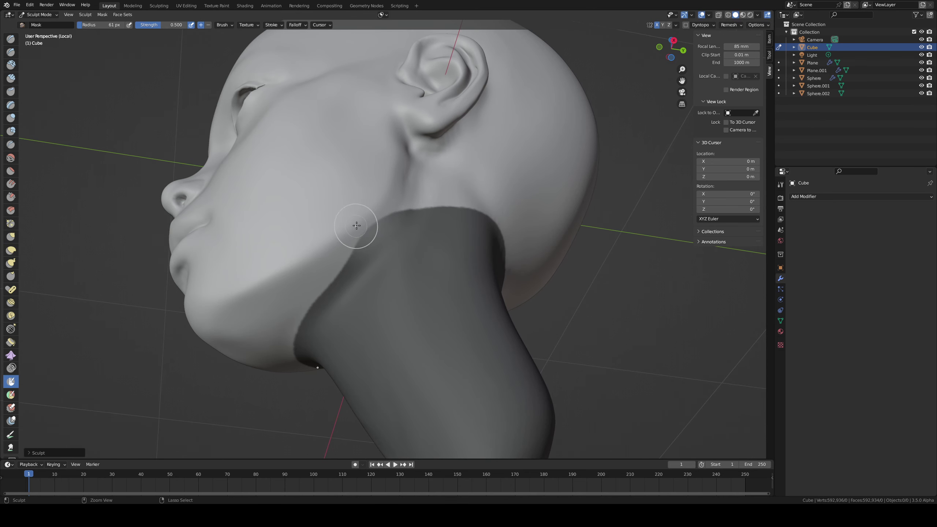
pyautogui.moveTo(400, 195)
pyautogui.keyDown('ctrl'); pyautogui.keyDown('shift'); pyautogui.mouseDown()
pyautogui.moveTo(310, 273)
pyautogui.moveTo(374, 227)
pyautogui.moveTo(340, 254)
pyautogui.mouseUp(); pyautogui.keyUp('shift'); pyautogui.keyUp('ctrl')
pyautogui.hotkey('ctrl', 'z')
pyautogui.hotkey('ctrl', 'z')
pyautogui.moveTo(387, 205)
pyautogui.keyDown('ctrl'); pyautogui.mouseDown()
pyautogui.moveTo(343, 243)
pyautogui.moveTo(413, 202)
pyautogui.mouseUp(); pyautogui.keyUp('ctrl')
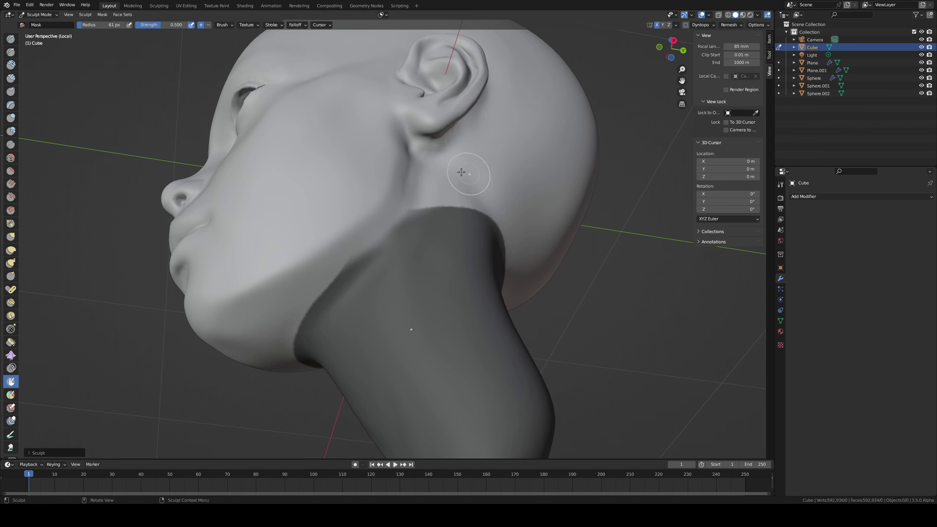
# Step: Sharpen the refined neck mask once more with the Mask brush active
pyautogui.moveTo(468, 175)
pyautogui.mouseDown(button='middle')
pyautogui.moveTo(418, 193)
pyautogui.moveTo(447, 203)
pyautogui.mouseUp(button='middle')
pyautogui.press('g')
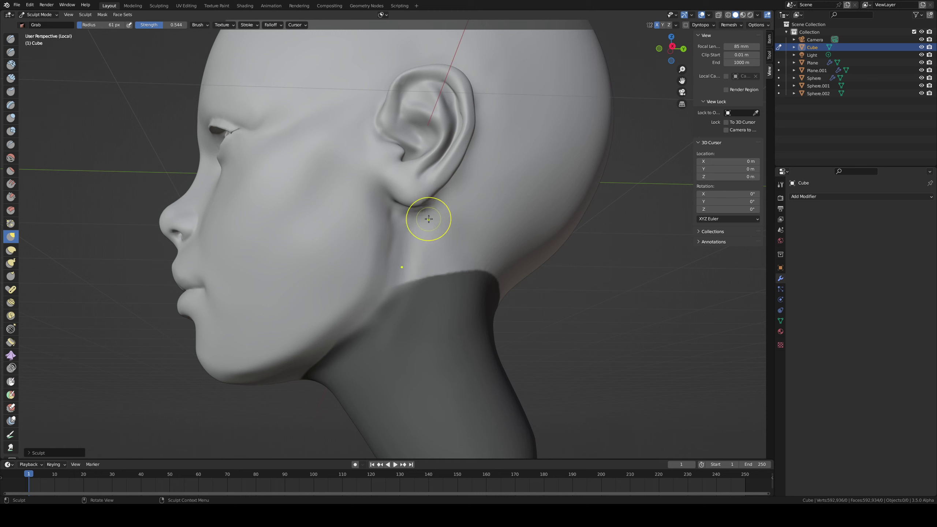
pyautogui.press('m')
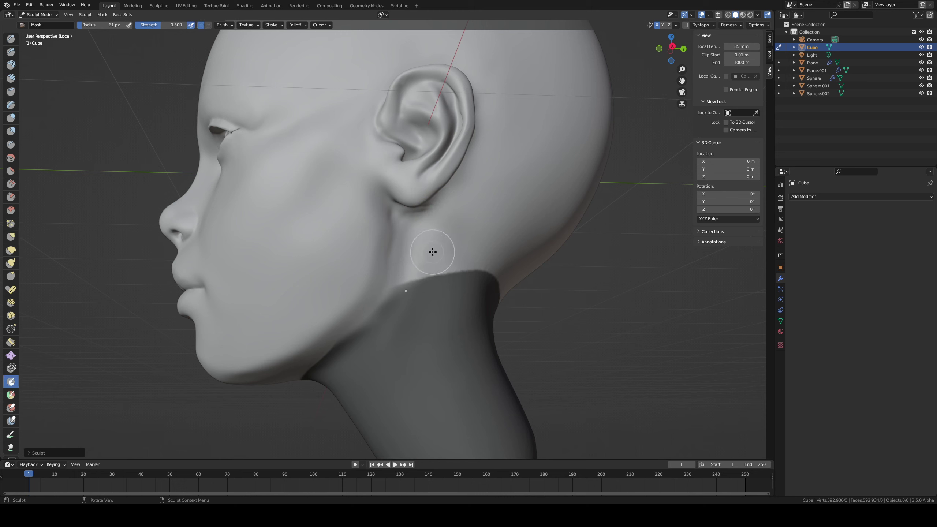
pyautogui.hotkey('alt', 'a')
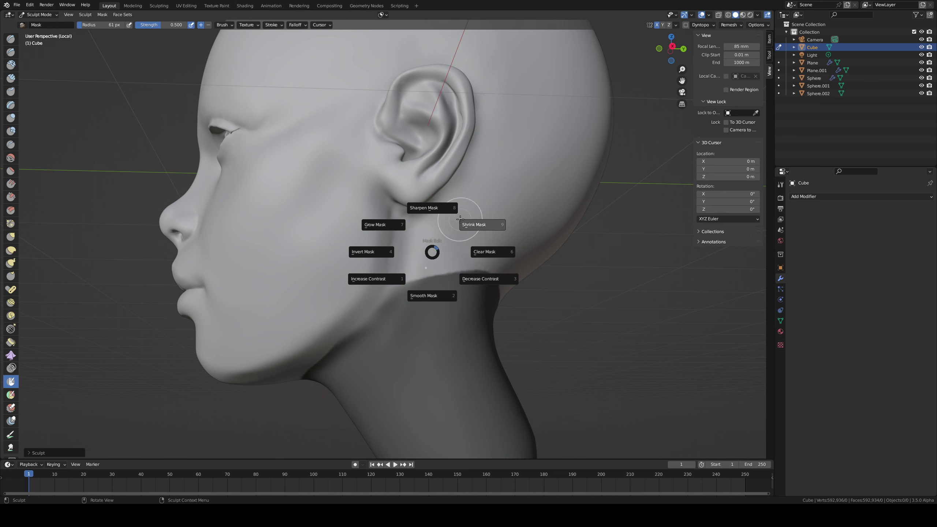
pyautogui.click(431, 208)
# Step: Slice the masked neck off the head into a new object
pyautogui.moveTo(397, 251)
pyautogui.mouseDown(button='middle')
pyautogui.moveTo(404, 375)
pyautogui.moveTo(359, 181)
pyautogui.mouseUp(button='middle')
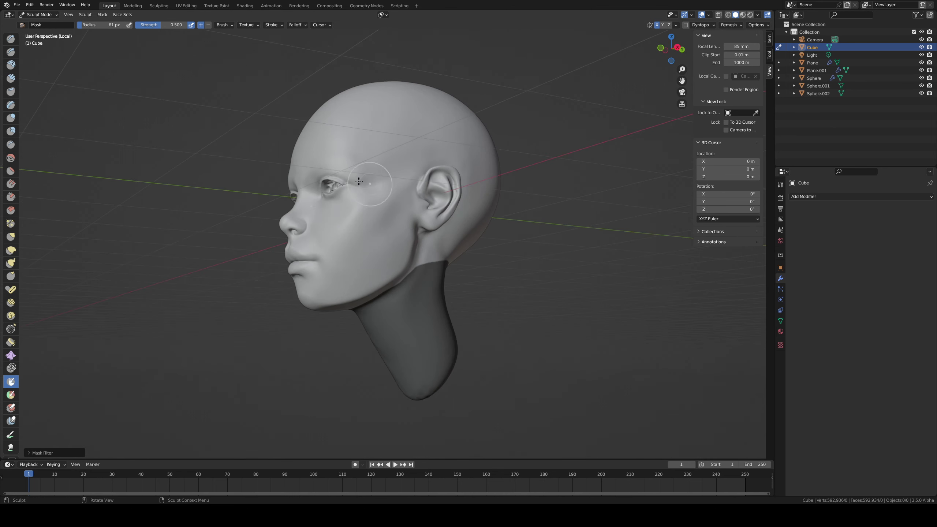
pyautogui.click(102, 15)
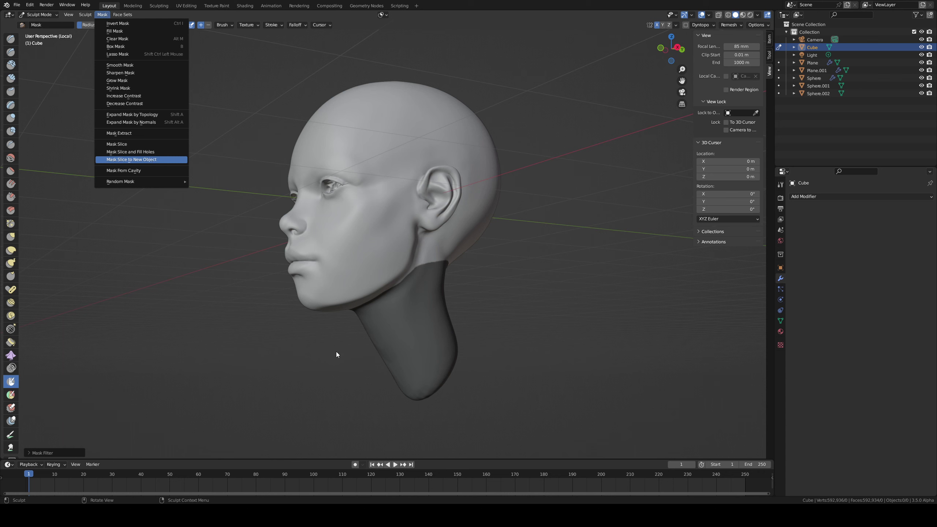
pyautogui.press('Return')
# Step: Leave local view to show the full bust and inspect the seam between the jaw and the separated neck
pyautogui.moveTo(382, 286); pyautogui.dragTo(402, 317, button='middle')
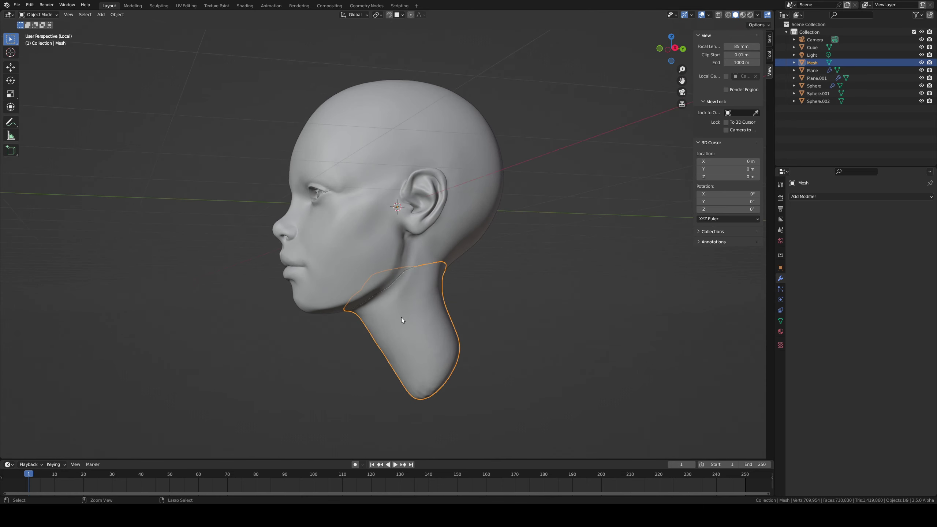
pyautogui.scroll(2, 401, 307)
pyautogui.press('KP_Divide')
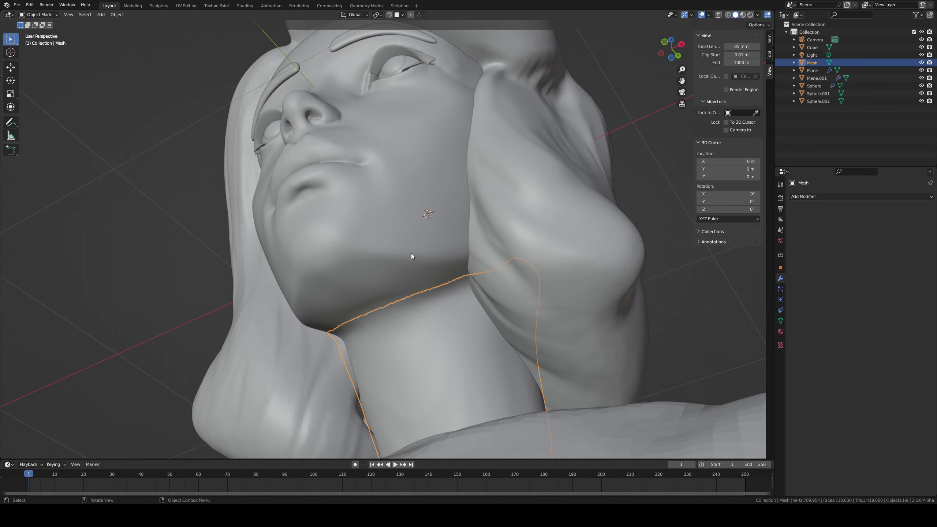
pyautogui.scroll(-2, 412, 251)
pyautogui.press('KP_Divide')
pyautogui.moveTo(413, 251)
pyautogui.mouseDown(button='middle')
pyautogui.moveTo(374, 274)
pyautogui.moveTo(370, 234)
pyautogui.moveTo(356, 242)
pyautogui.moveTo(353, 232)
pyautogui.moveTo(351, 324)
pyautogui.moveTo(548, 267)
pyautogui.moveTo(484, 268)
pyautogui.moveTo(420, 301)
pyautogui.mouseUp(button='middle')
pyautogui.press('KP_Divide')
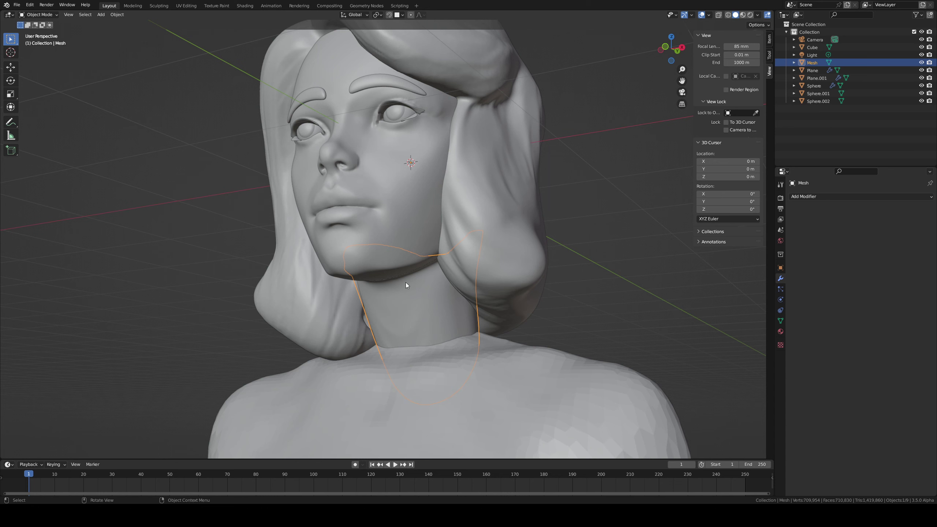
# Step: Add the torso to the selection and join it with the separated neck into one mesh
pyautogui.keyDown('shift'); pyautogui.click(421, 363); pyautogui.keyUp('shift')
pyautogui.keyDown('shift'); pyautogui.click(423, 324); pyautogui.keyUp('shift')
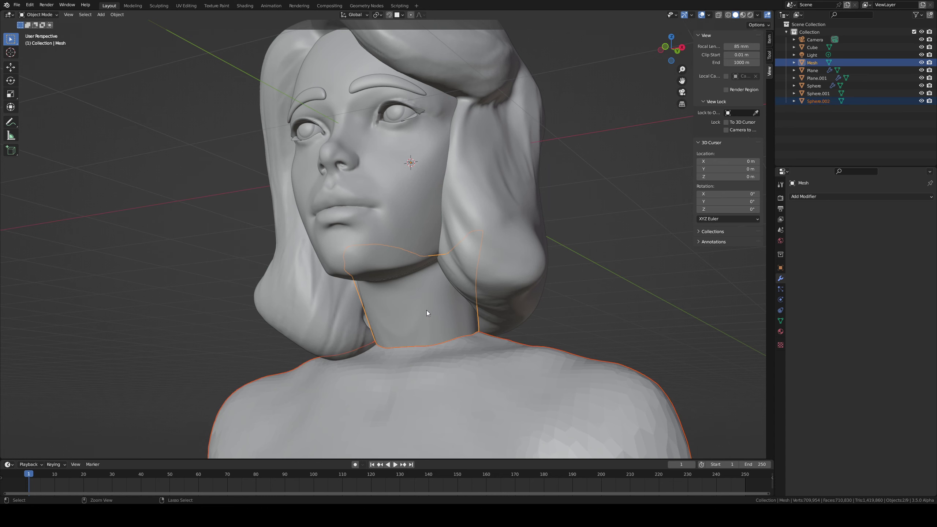
pyautogui.hotkey('ctrl', 'j')
# Step: Try a voxel remesh of the joined neck and torso in Sculpt Mode, check the seam, and return to Object Mode
pyautogui.hotkey('ctrl', 'Tab')
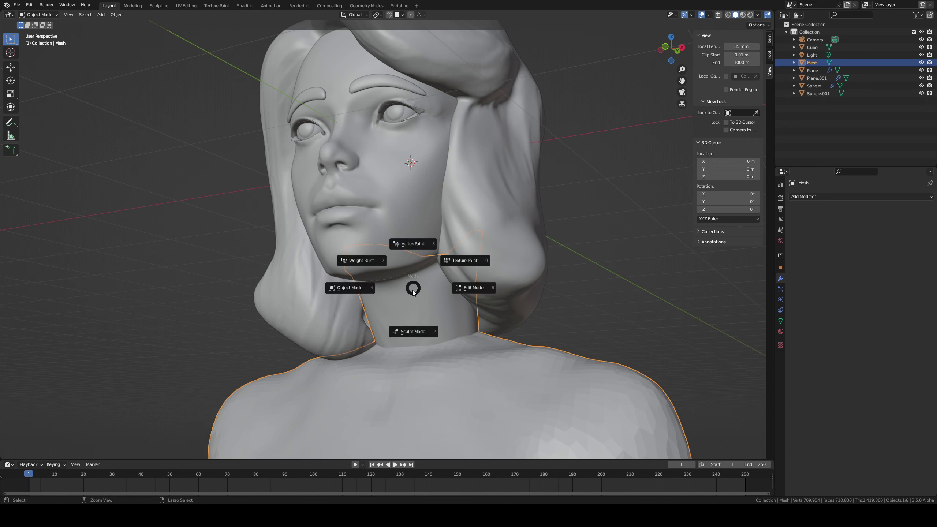
pyautogui.click(416, 327)
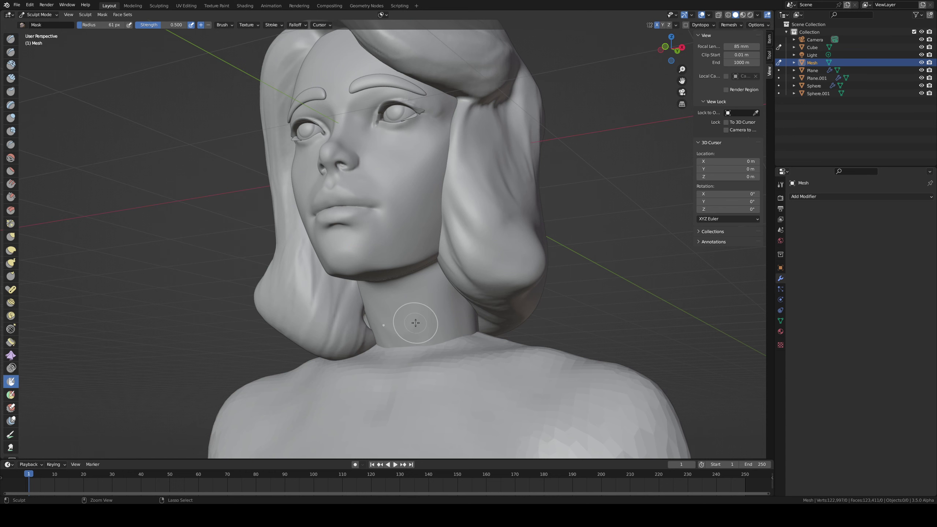
pyautogui.hotkey('ctrl', 'r')
pyautogui.scroll(-4, 421, 323)
pyautogui.scroll(5, 417, 342)
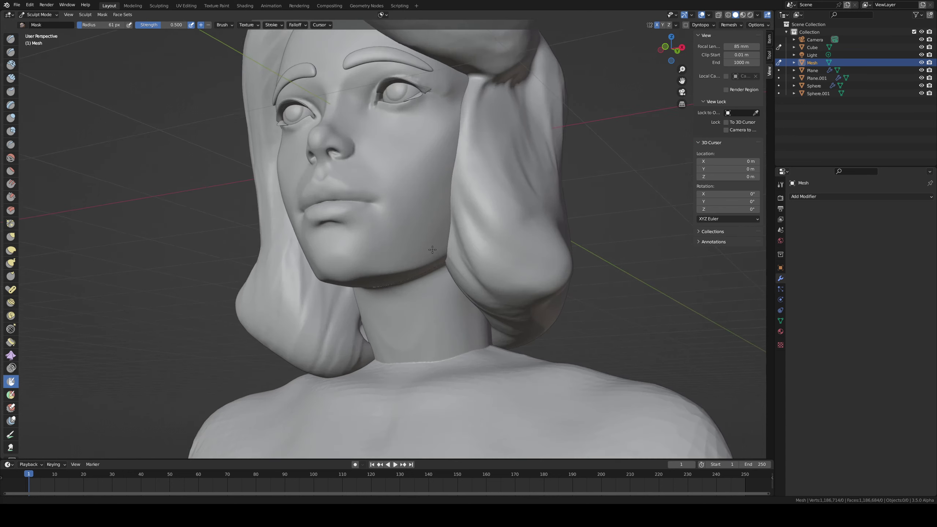
pyautogui.moveTo(423, 287); pyautogui.dragTo(434, 250, button='middle')
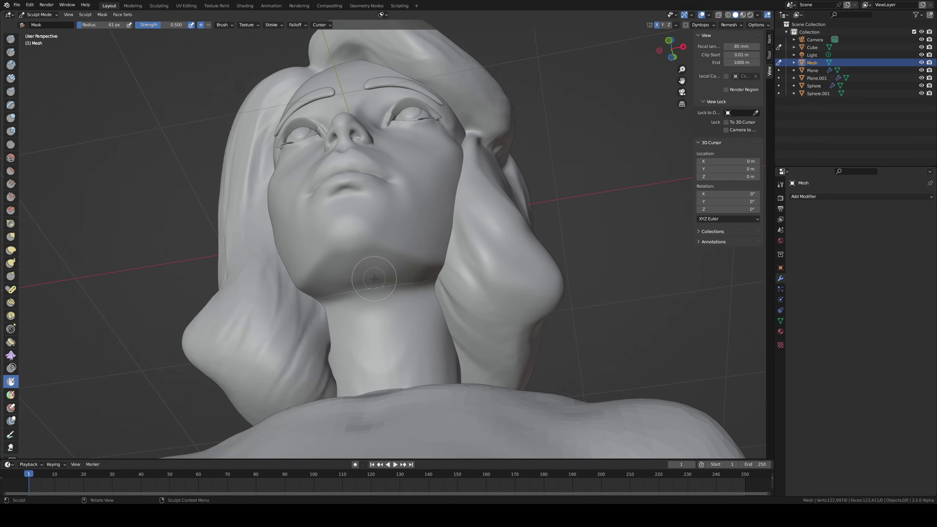
pyautogui.moveTo(374, 279); pyautogui.dragTo(378, 337, button='middle')
pyautogui.scroll(-2, 376, 343)
pyautogui.hotkey('ctrl', 'Tab')
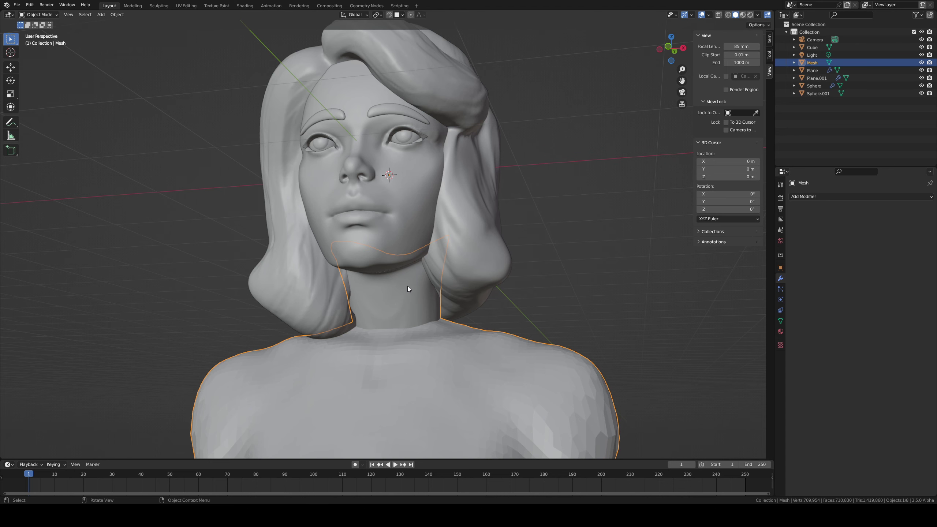
pyautogui.moveTo(411, 282); pyautogui.dragTo(408, 301, button='middle')
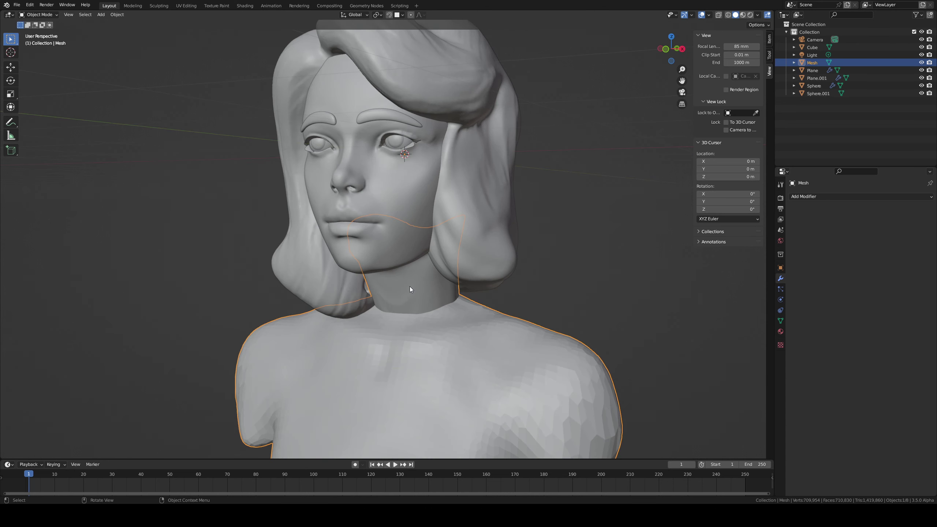
# Step: Put the neck-and-torso mesh in Sculpt Mode, preview the voxel size without changing it, and voxel-remesh the mesh
pyautogui.hotkey('ctrl', 'Tab')
pyautogui.click(406, 338)
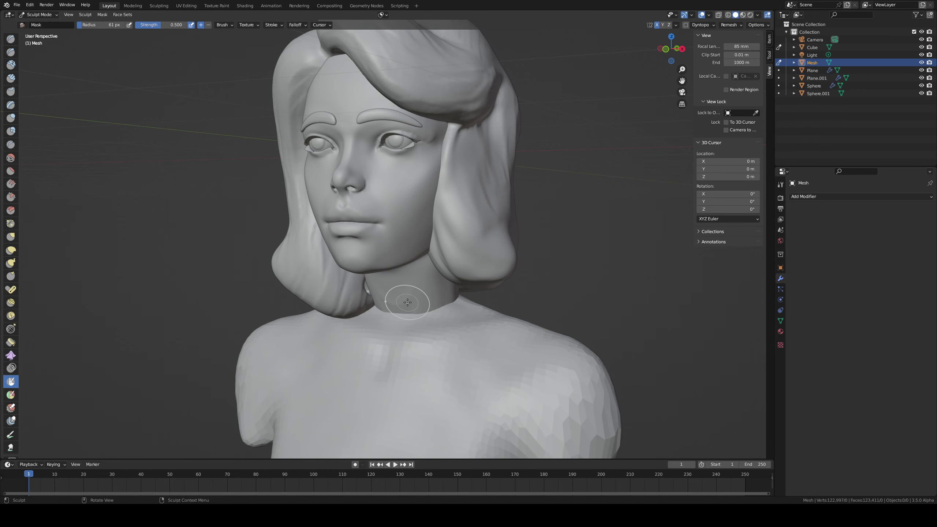
pyautogui.hotkey('shift', 'r')
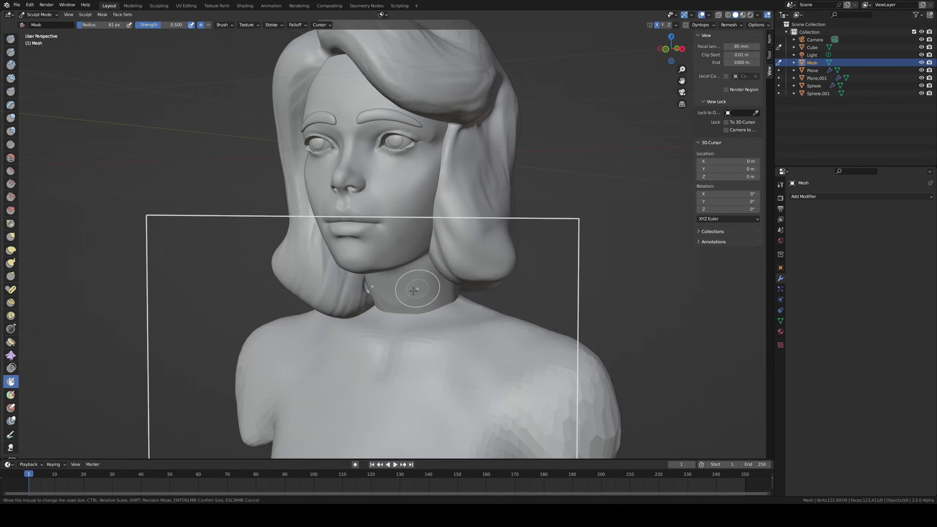
pyautogui.press('Escape')
pyautogui.scroll(-5, 406, 295)
pyautogui.keyDown('shift'); pyautogui.moveTo(401, 336); pyautogui.dragTo(414, 275, button='middle'); pyautogui.keyUp('shift')
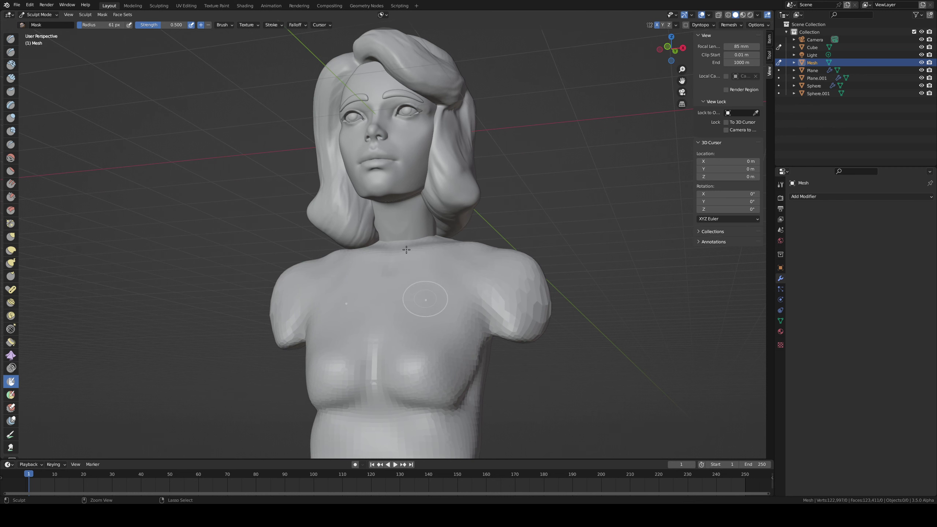
pyautogui.moveTo(302, 262); pyautogui.dragTo(320, 272, button='middle')
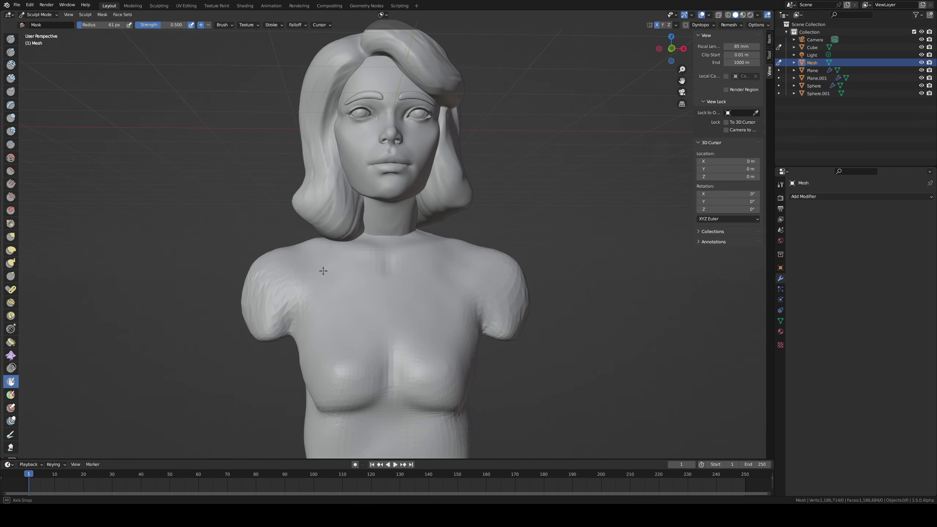
pyautogui.click(11, 355)
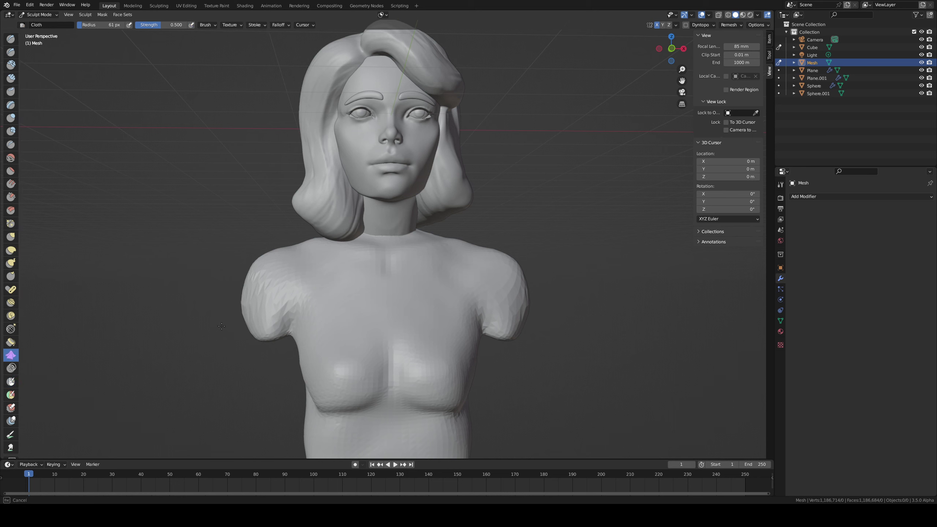
pyautogui.scroll(-9, 10, 353)
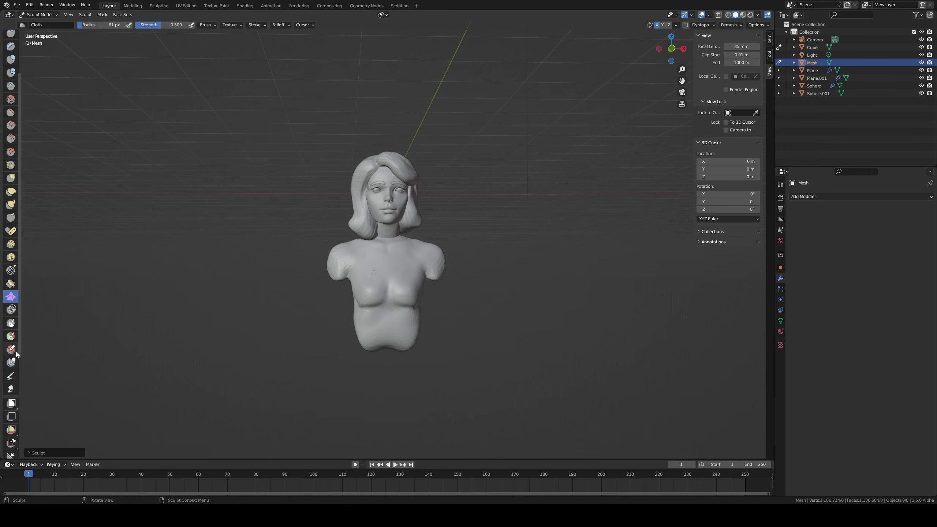
pyautogui.hotkey('ctrl', 'z')
# Step: Activate the Mesh Filter tool for the body mesh and set its filter type to Smooth
pyautogui.scroll(-5, 11, 312)
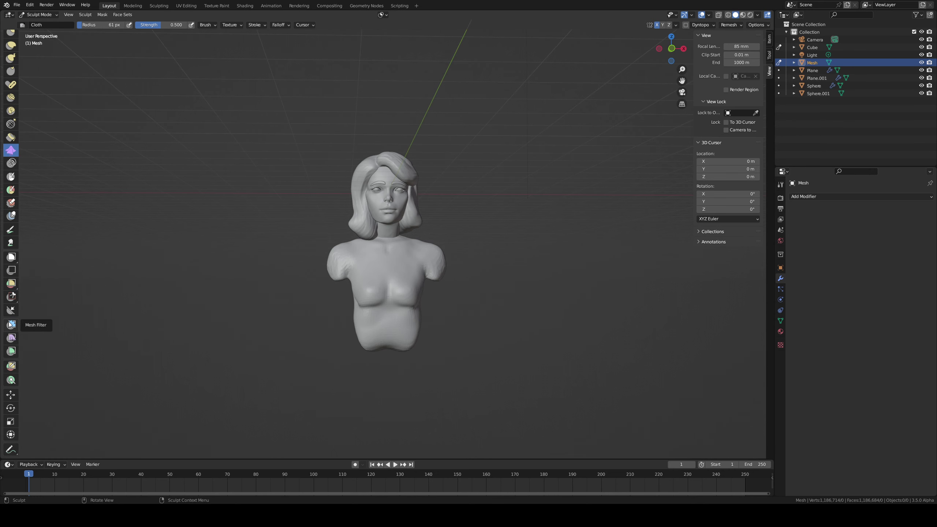
pyautogui.click(10, 324)
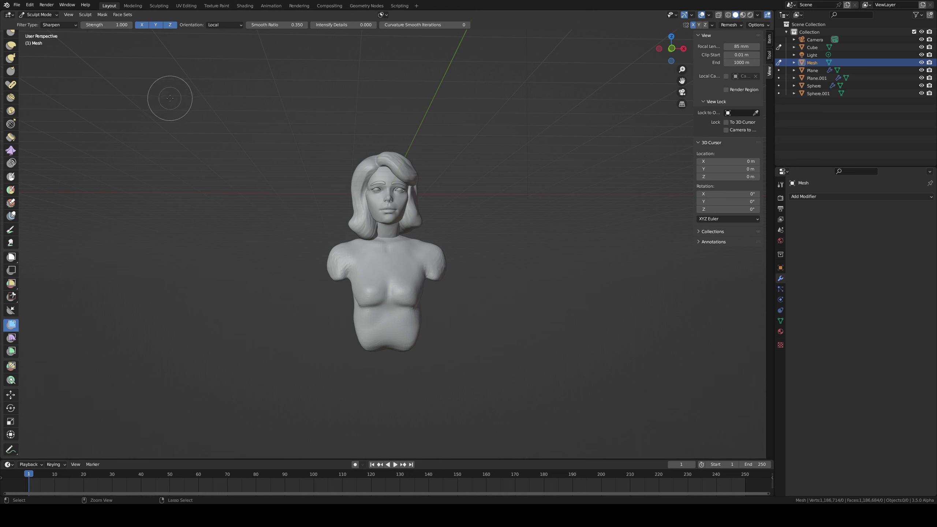
pyautogui.click(50, 25)
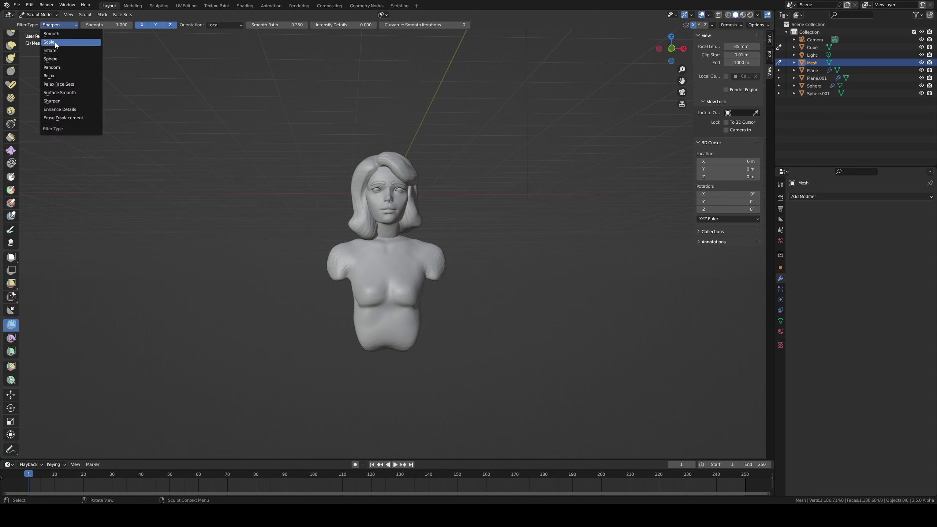
pyautogui.click(52, 33)
pyautogui.scroll(3, 293, 230)
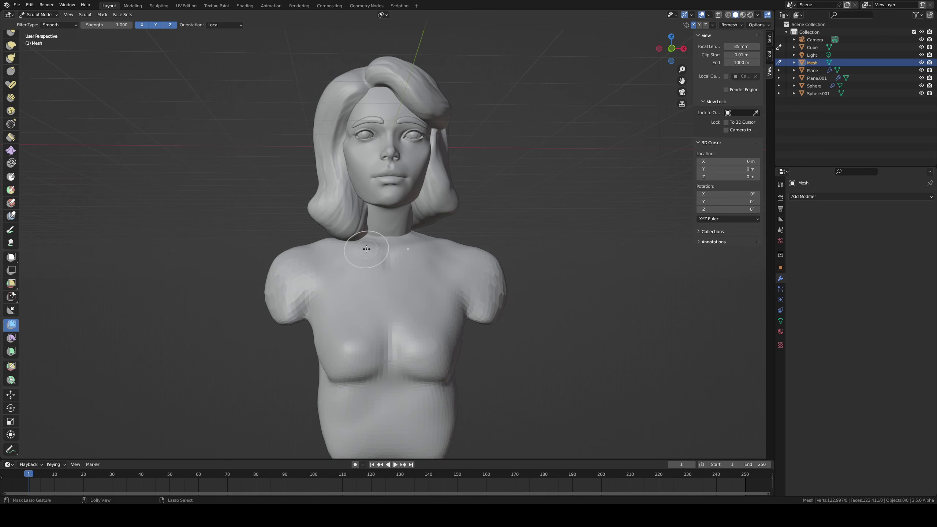
# Step: Adjust the voxel size to a coarser value and voxel-remesh the joined neck-and-torso mesh
pyautogui.hotkey('ctrl', 'r')
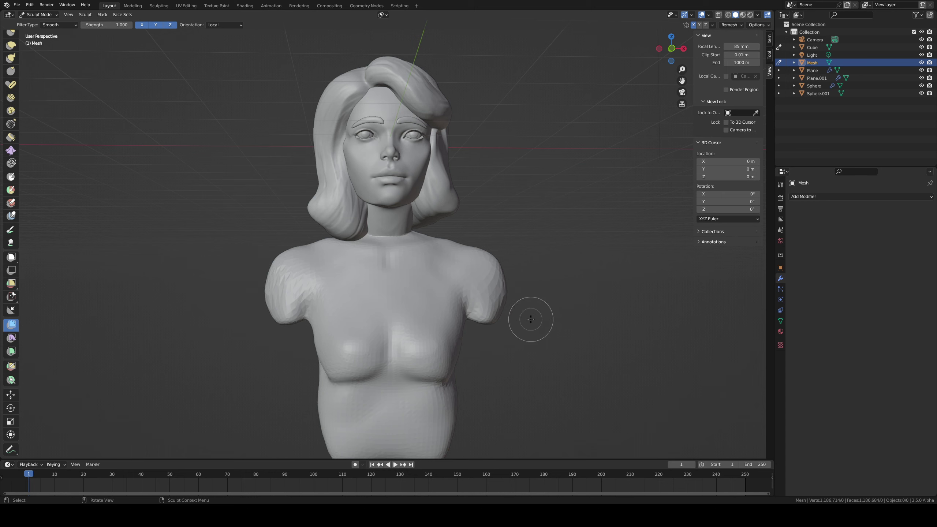
pyautogui.hotkey('ctrl', 'r')
pyautogui.press('r')
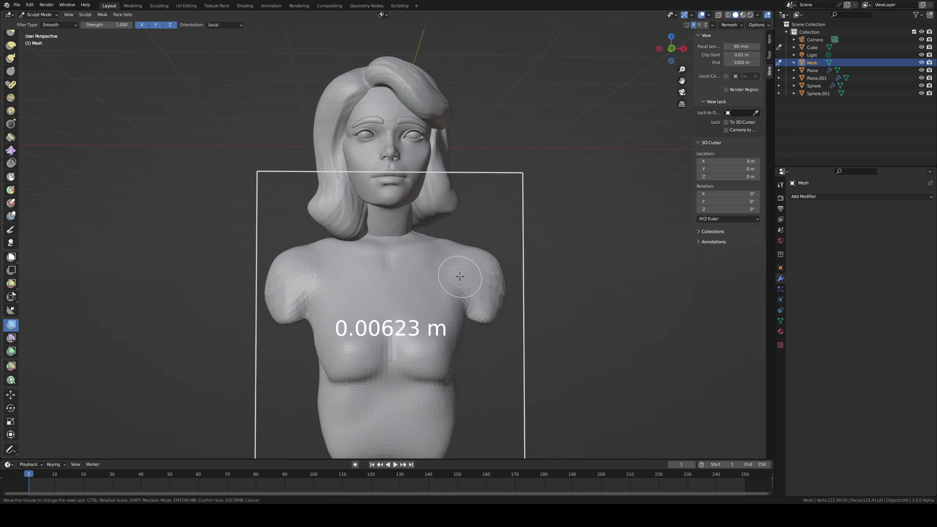
pyautogui.click(336, 323)
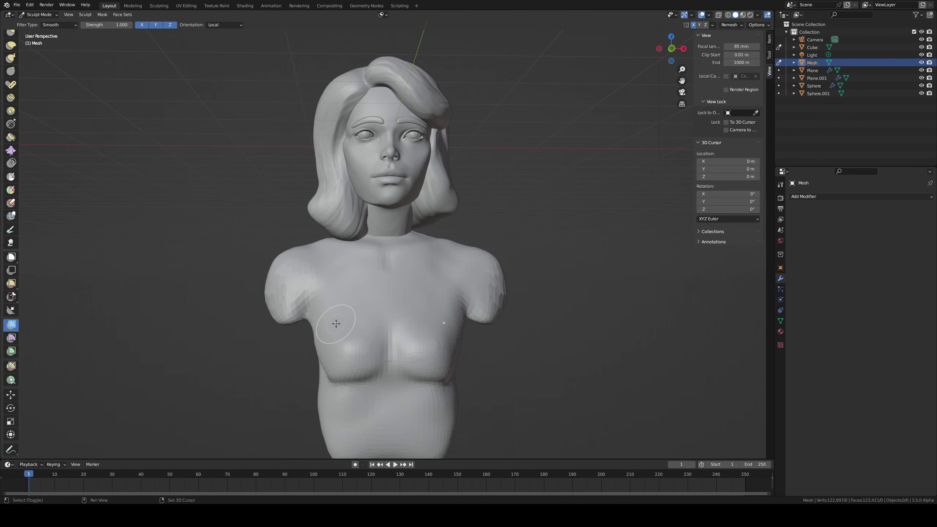
pyautogui.hotkey('ctrl', 'r')
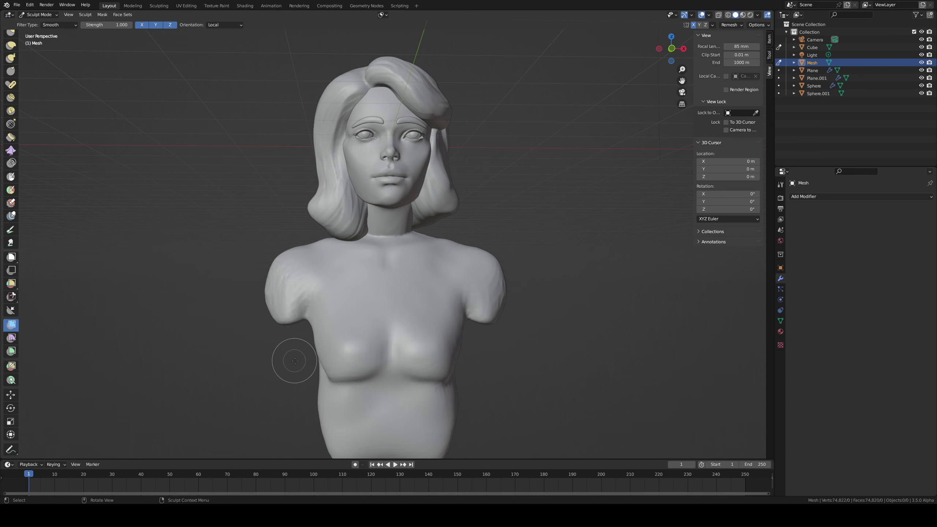
# Step: Smooth the whole body mesh with the mesh filter and switch the filter type to Sharpen
pyautogui.moveTo(337, 377)
pyautogui.keyDown('shift'); pyautogui.mouseDown()
pyautogui.moveTo(376, 379)
pyautogui.moveTo(393, 398)
pyautogui.moveTo(589, 391)
pyautogui.mouseUp(); pyautogui.keyUp('shift')
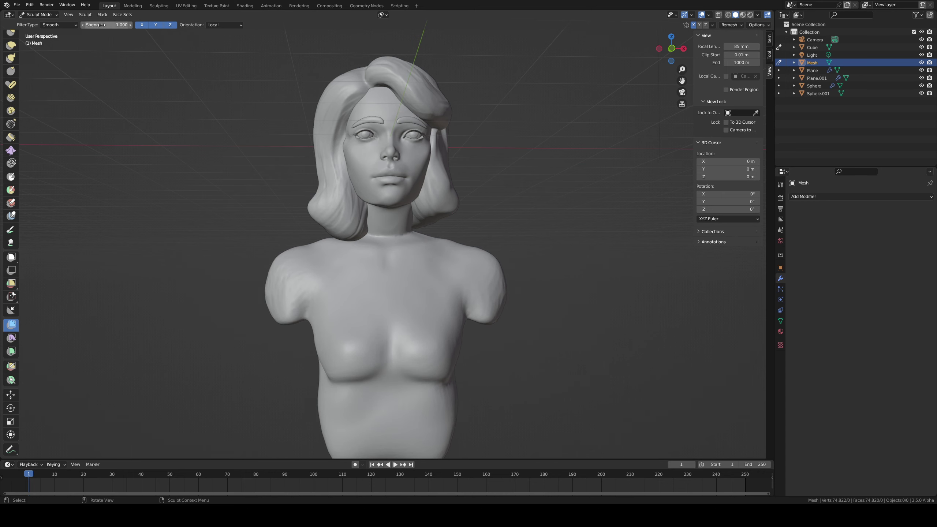
pyautogui.click(59, 25)
pyautogui.click(70, 101)
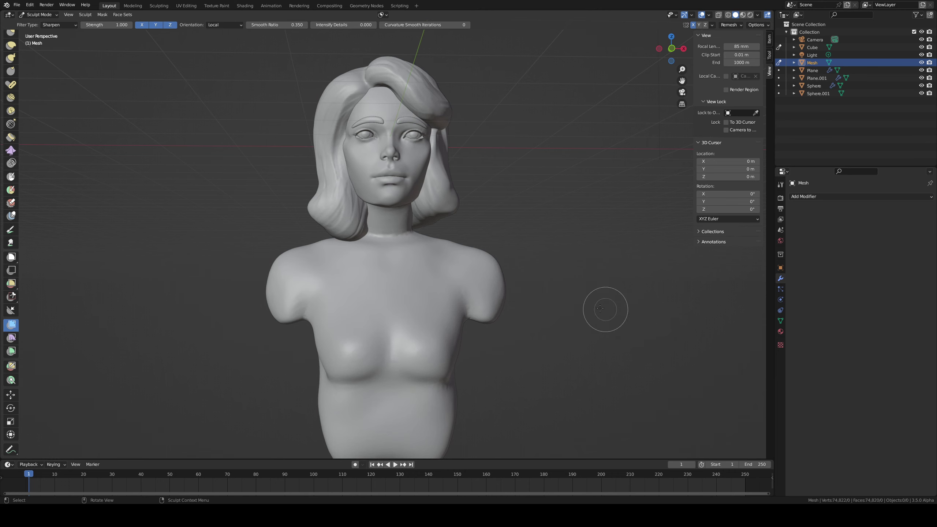
# Step: Blend the base of the neck into the shoulder with a Clay Strips stroke
pyautogui.moveTo(543, 297); pyautogui.dragTo(396, 242, button='middle')
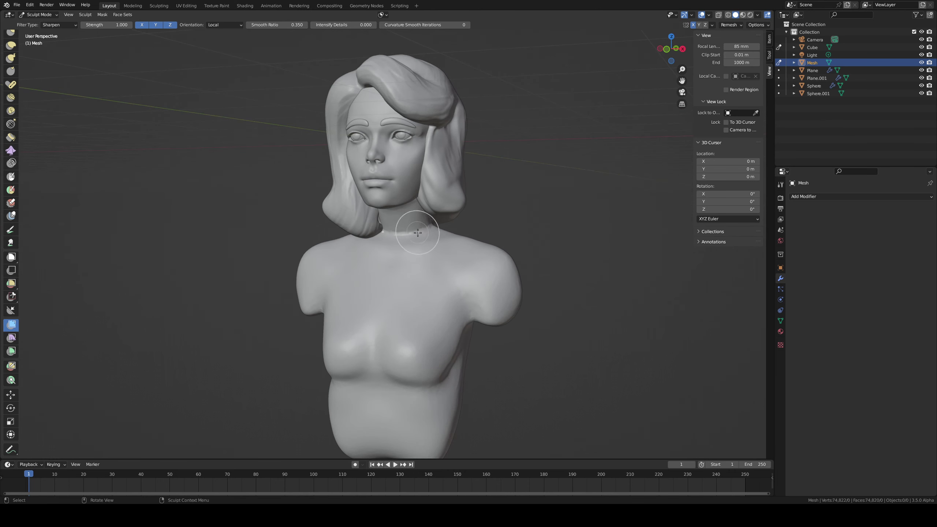
pyautogui.press('c')
pyautogui.moveTo(396, 236); pyautogui.dragTo(424, 223)
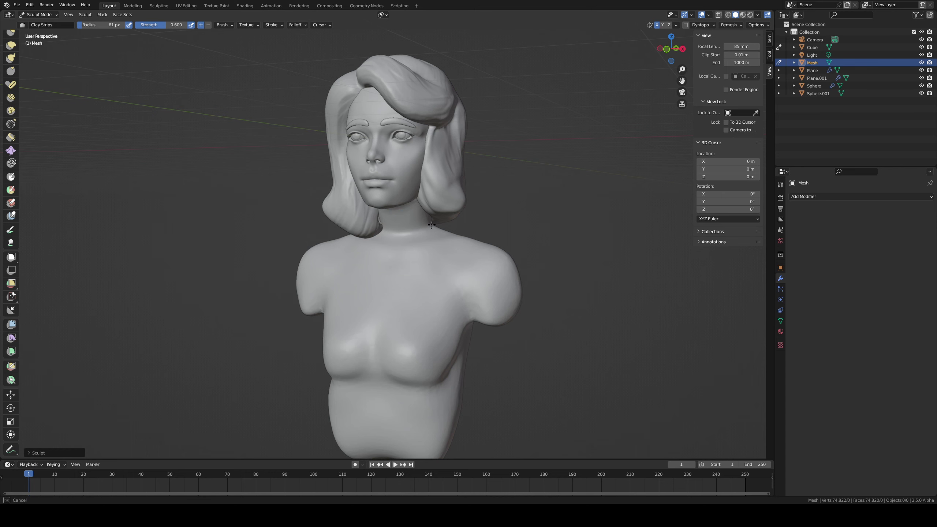
pyautogui.scroll(2, 412, 217)
pyautogui.keyDown('shift'); pyautogui.moveTo(426, 239); pyautogui.dragTo(377, 274, button='middle'); pyautogui.keyUp('shift')
pyautogui.scroll(2, 431, 202)
pyautogui.moveTo(377, 273); pyautogui.dragTo(379, 244, button='middle')
# Step: Try a Clay Strips stroke with a 93 px radius up the neck and undo it
pyautogui.press('f')
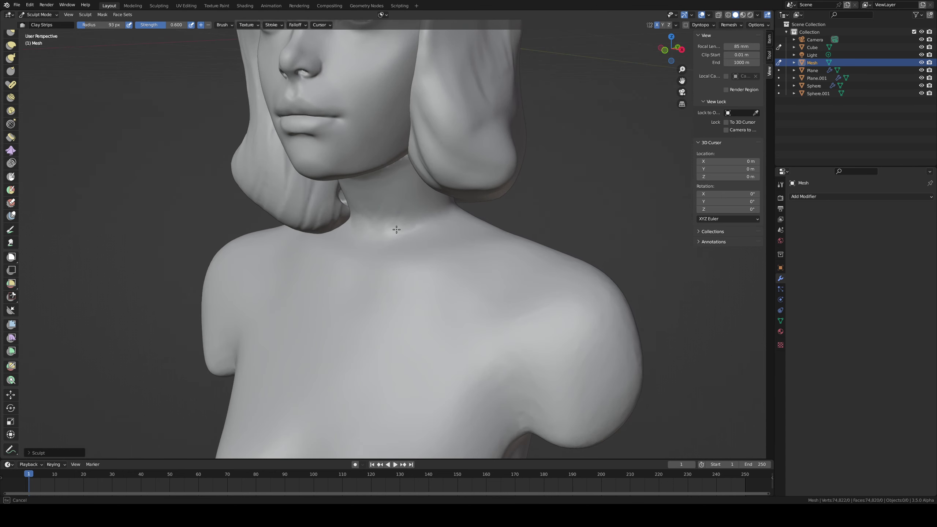
pyautogui.moveTo(396, 230)
pyautogui.mouseDown()
pyautogui.moveTo(387, 229)
pyautogui.moveTo(412, 229)
pyautogui.moveTo(407, 199)
pyautogui.mouseUp()
pyautogui.hotkey('ctrl', 'z')
pyautogui.moveTo(447, 200); pyautogui.dragTo(473, 202, button='middle')
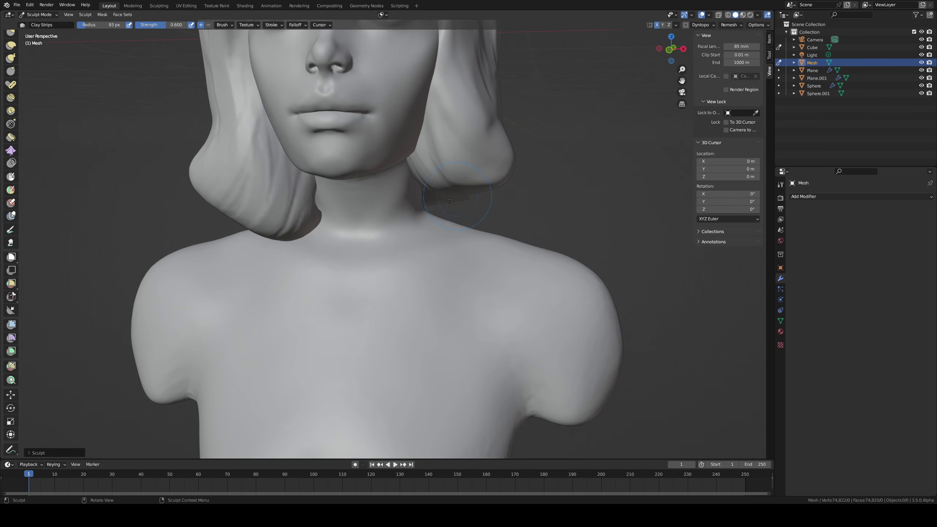
# Step: Reduce the brush radius to 62 px and sculpt the collarbones with the Clay Strips brush
pyautogui.press('x')
pyautogui.press('f')
pyautogui.click(410, 267)
pyautogui.moveTo(386, 273)
pyautogui.mouseDown()
pyautogui.moveTo(399, 267)
pyautogui.moveTo(374, 282)
pyautogui.mouseUp()
pyautogui.hotkey('ctrl', 'z')
pyautogui.hotkey('ctrl', 'z')
pyautogui.press('c')
pyautogui.moveTo(417, 252); pyautogui.dragTo(454, 240)
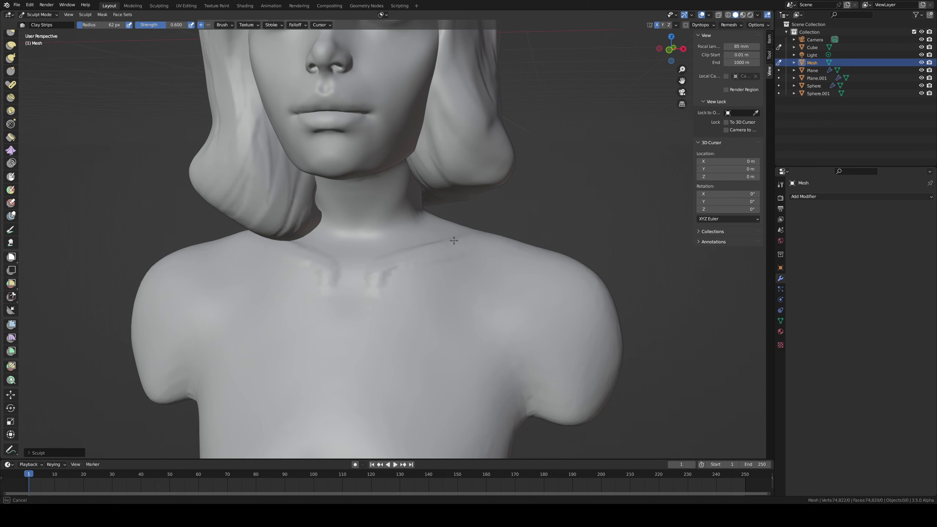
pyautogui.moveTo(473, 233); pyautogui.dragTo(390, 237, button='middle')
pyautogui.moveTo(398, 272); pyautogui.dragTo(365, 249, button='middle')
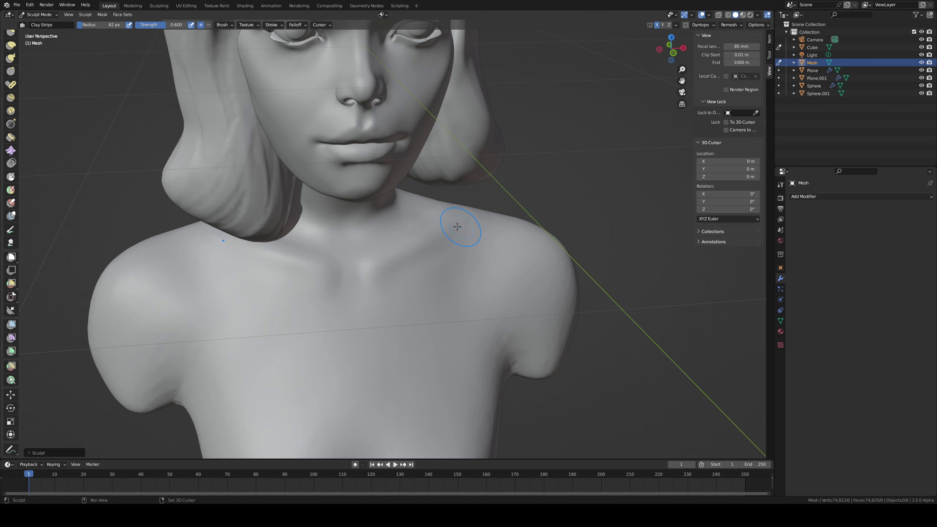
# Step: Sculpt the pit between the collarbones and the muscle line on the front of the neck
pyautogui.moveTo(457, 226); pyautogui.dragTo(432, 184, button='middle')
pyautogui.moveTo(326, 258); pyautogui.dragTo(350, 263, button='middle')
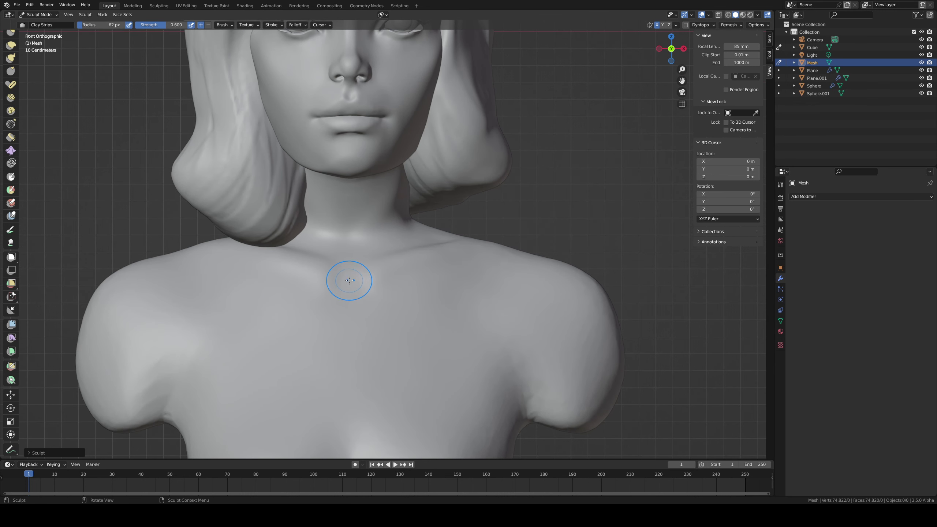
pyautogui.moveTo(347, 271); pyautogui.dragTo(350, 278, button='middle')
pyautogui.moveTo(349, 278); pyautogui.dragTo(345, 314)
pyautogui.moveTo(350, 281)
pyautogui.keyDown('ctrl'); pyautogui.mouseDown()
pyautogui.moveTo(350, 232)
pyautogui.moveTo(344, 246)
pyautogui.mouseUp(); pyautogui.keyUp('ctrl')
pyautogui.moveTo(371, 196); pyautogui.dragTo(363, 220)
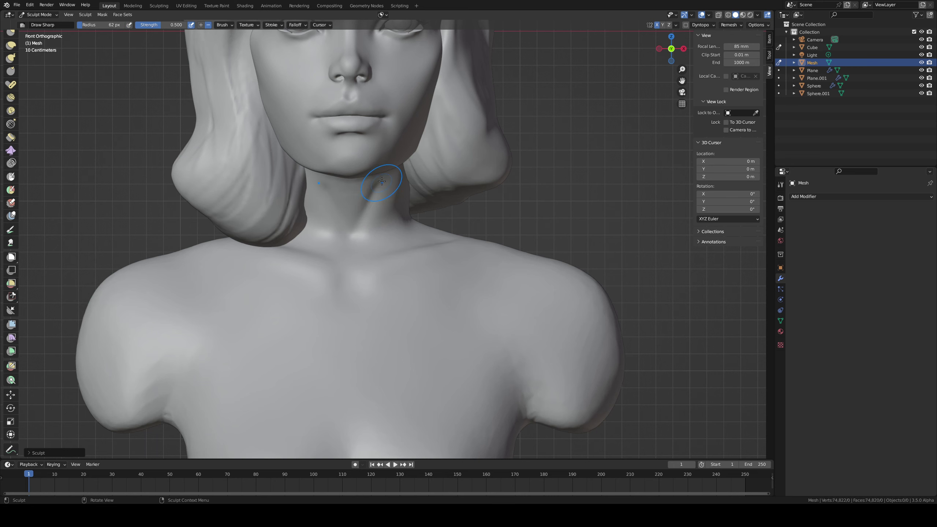
# Step: Pull the top of the neck up beneath the jaw with the Grab brush
pyautogui.moveTo(371, 176); pyautogui.dragTo(359, 174, button='middle')
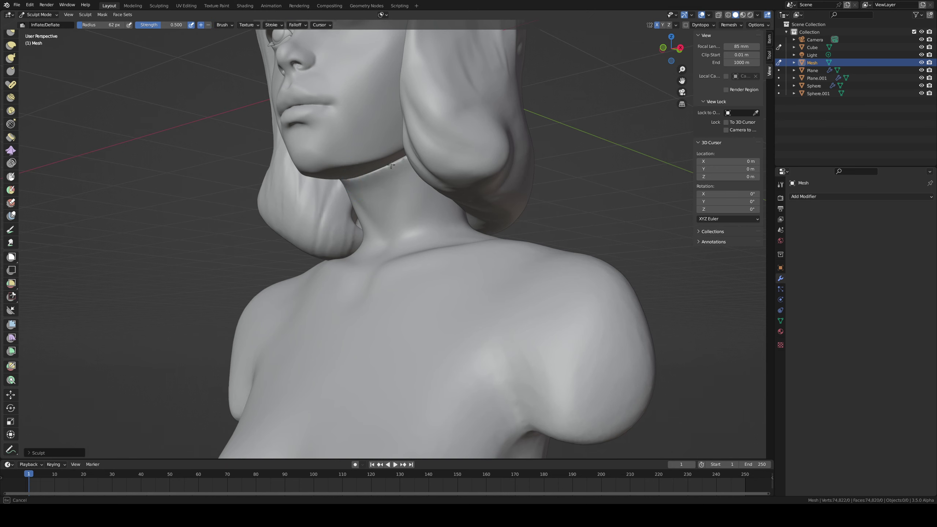
pyautogui.press('g')
pyautogui.moveTo(376, 180)
pyautogui.mouseDown()
pyautogui.moveTo(371, 170)
pyautogui.moveTo(399, 150)
pyautogui.mouseUp()
# Step: Reshape the shoulders, breasts and sides of the torso with the Grab brush
pyautogui.moveTo(427, 138)
pyautogui.mouseDown(button='middle')
pyautogui.moveTo(445, 138)
pyautogui.moveTo(304, 167)
pyautogui.moveTo(412, 142)
pyautogui.moveTo(391, 197)
pyautogui.moveTo(376, 199)
pyautogui.mouseUp(button='middle')
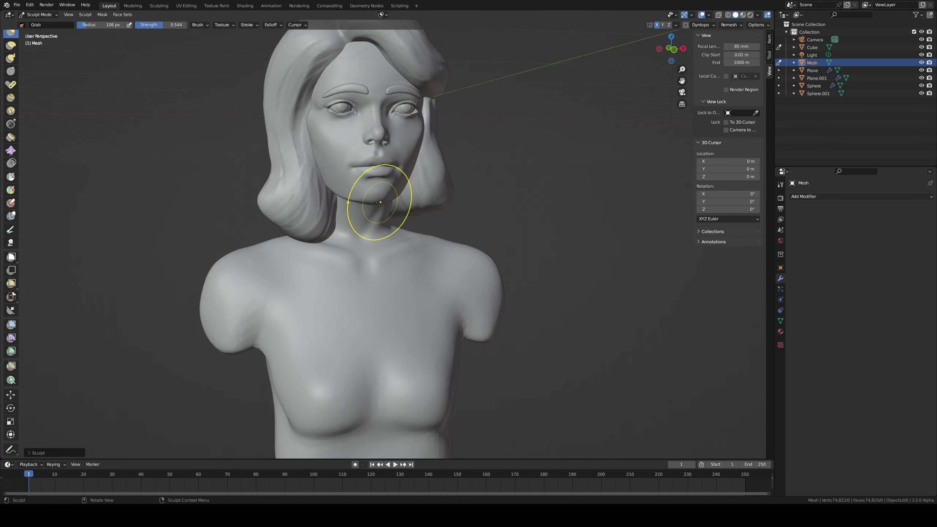
pyautogui.moveTo(234, 301)
pyautogui.mouseDown()
pyautogui.moveTo(247, 312)
pyautogui.moveTo(223, 306)
pyautogui.moveTo(231, 336)
pyautogui.moveTo(241, 316)
pyautogui.mouseUp()
pyautogui.moveTo(337, 336); pyautogui.dragTo(390, 390)
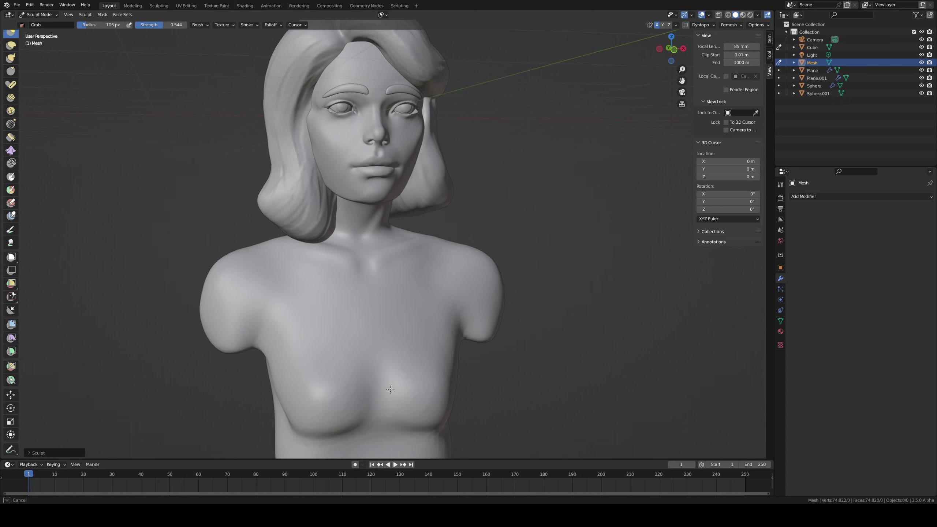
pyautogui.moveTo(449, 381); pyautogui.dragTo(451, 398)
pyautogui.keyDown('shift'); pyautogui.moveTo(376, 314); pyautogui.dragTo(386, 206, button='middle'); pyautogui.keyUp('shift')
pyautogui.moveTo(314, 303); pyautogui.dragTo(295, 298)
# Step: Define the crease beneath the breasts with the Draw Sharp brush
pyautogui.moveTo(317, 271); pyautogui.dragTo(350, 266, button='middle')
pyautogui.press('d')
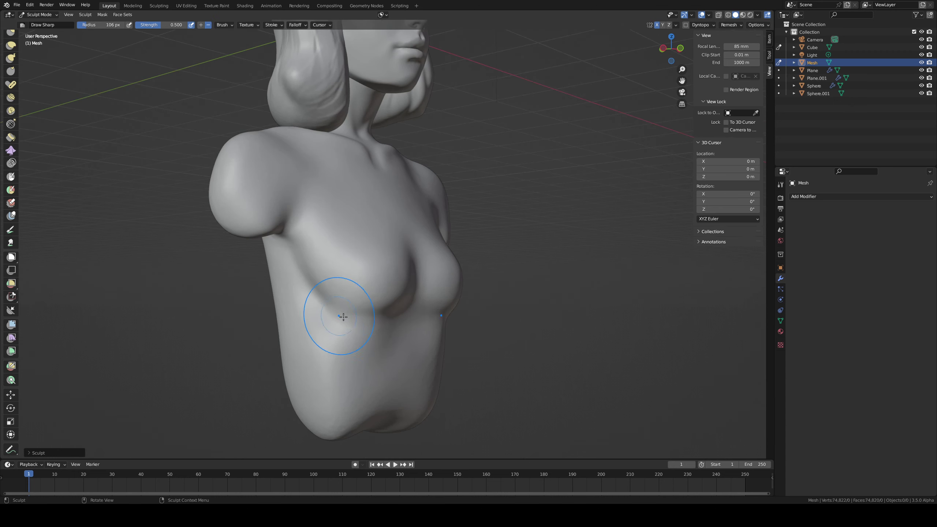
pyautogui.moveTo(323, 307); pyautogui.dragTo(335, 402)
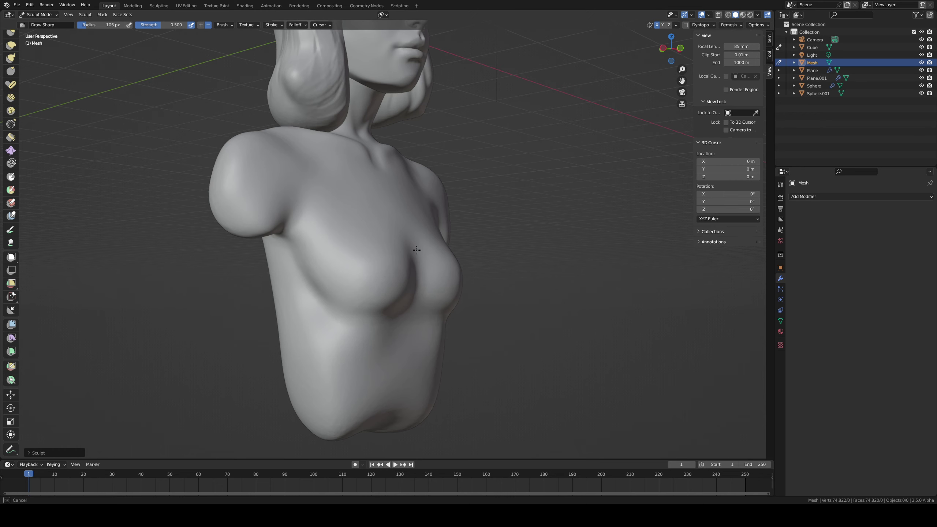
pyautogui.moveTo(416, 250)
pyautogui.mouseDown(button='middle')
pyautogui.moveTo(361, 236)
pyautogui.moveTo(340, 247)
pyautogui.mouseUp(button='middle')
pyautogui.moveTo(349, 299); pyautogui.dragTo(372, 286, button='middle')
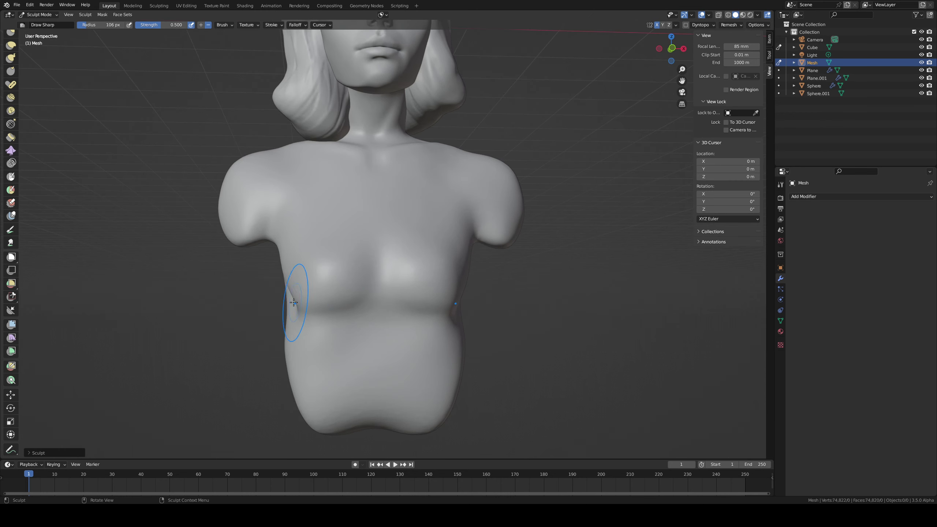
# Step: Try Draw Sharp strokes along the underbust crease and between the breasts, undoing each one
pyautogui.moveTo(293, 302); pyautogui.dragTo(333, 322)
pyautogui.hotkey('ctrl', 'z')
pyautogui.moveTo(373, 264); pyautogui.dragTo(352, 335)
pyautogui.hotkey('ctrl', 'z')
# Step: Try flat shading on the body mesh in Object Mode, undo it, and return to Sculpt Mode
pyautogui.hotkey('ctrl', 'Tab')
pyautogui.click(328, 261)
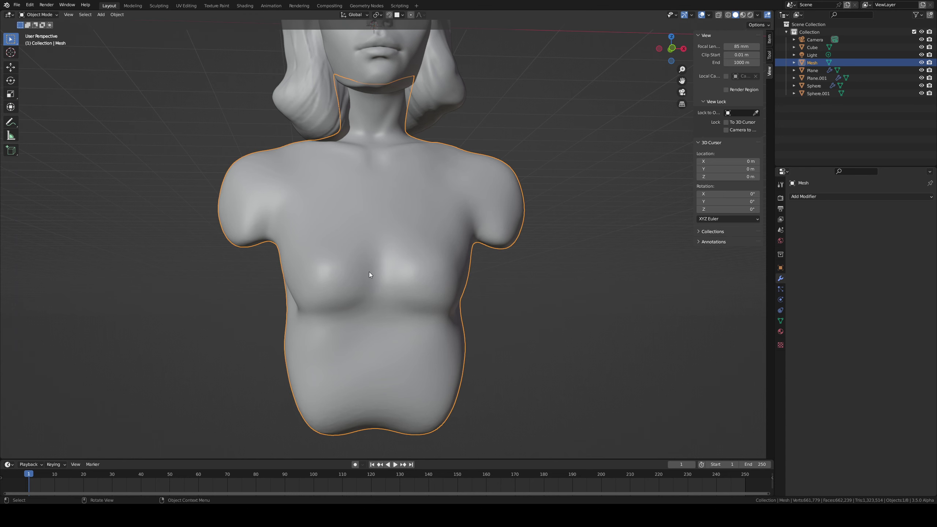
pyautogui.moveTo(369, 271); pyautogui.dragTo(366, 268, button='middle')
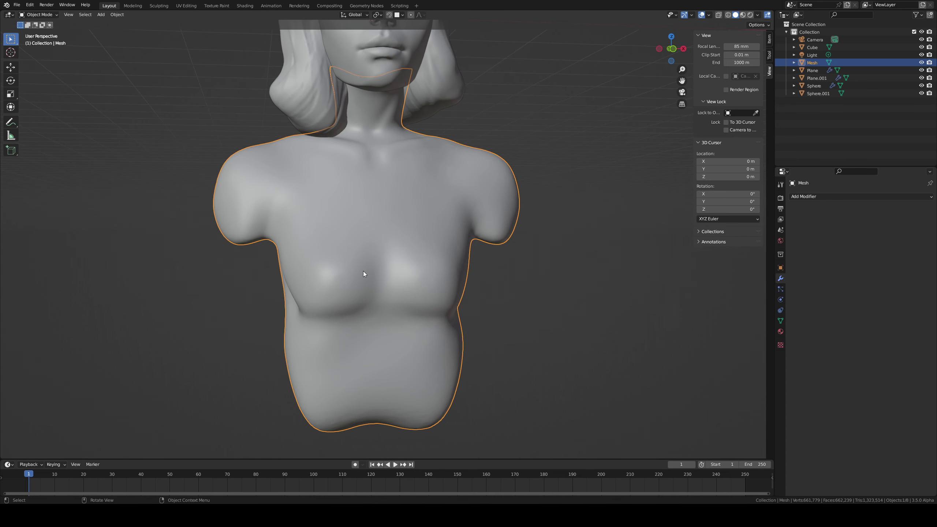
pyautogui.rightClick(363, 272)
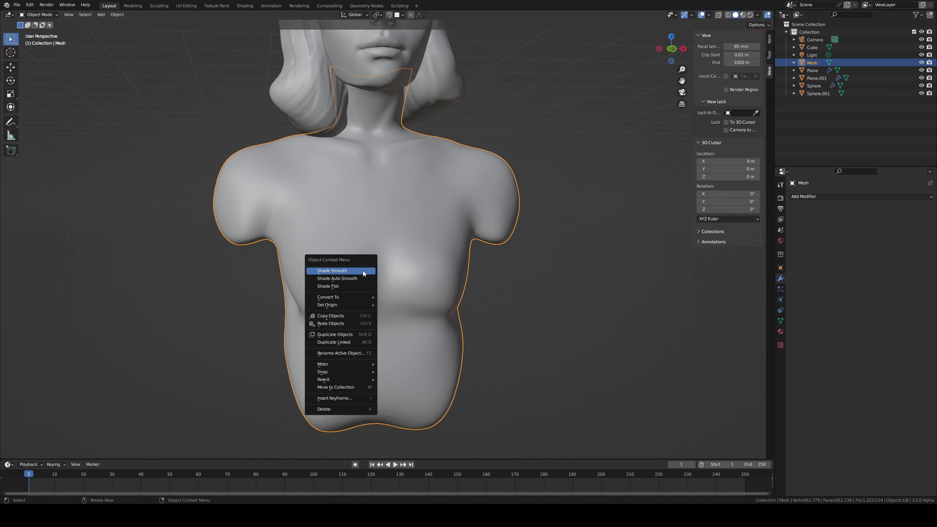
pyautogui.click(338, 287)
pyautogui.click(552, 286)
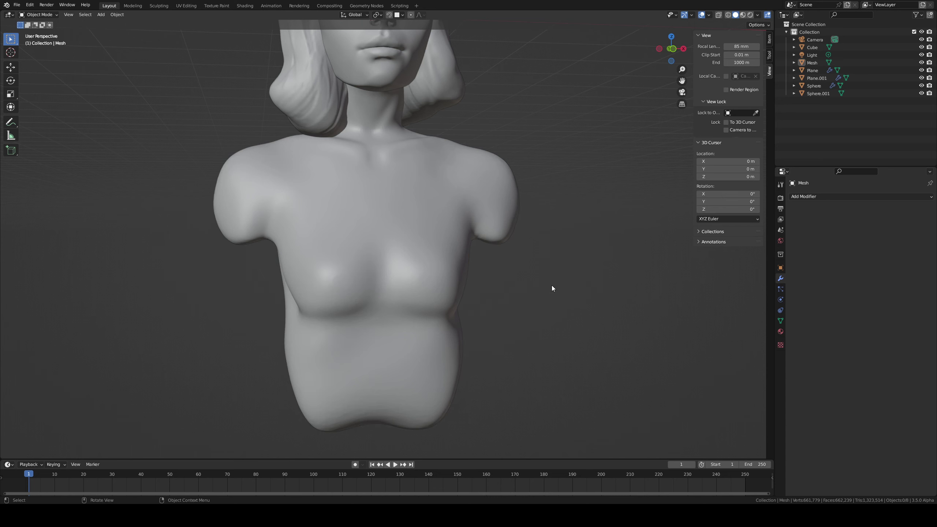
pyautogui.hotkey('ctrl', 'z')
pyautogui.hotkey('ctrl', 'z')
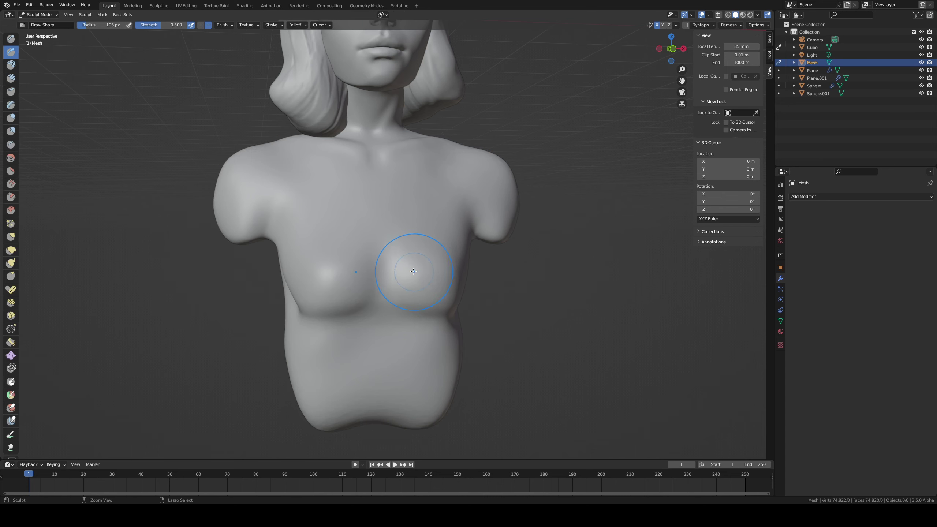
pyautogui.hotkey('ctrl', 'Tab')
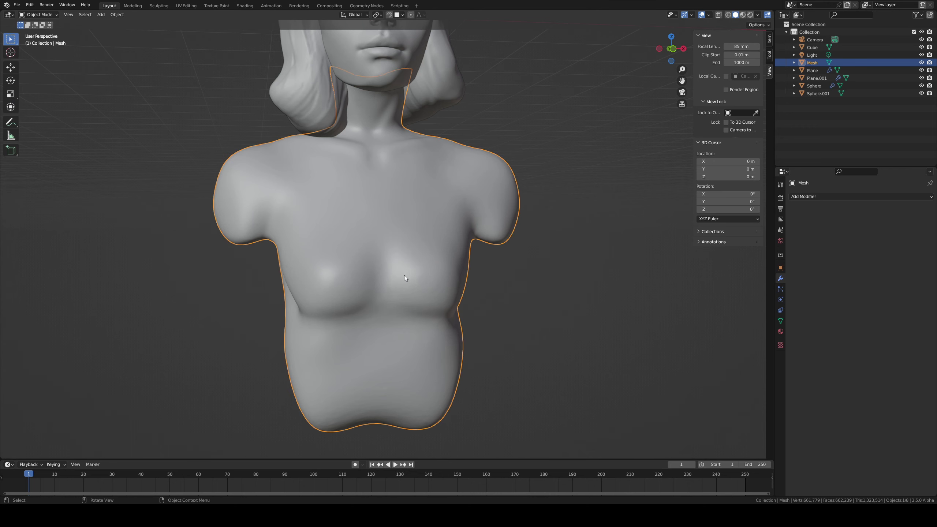
pyautogui.hotkey('ctrl', 'Tab')
pyautogui.click(394, 317)
# Step: Build up the outer and lower volume of the breasts with the Clay Strips brush
pyautogui.moveTo(386, 282); pyautogui.dragTo(421, 268, button='middle')
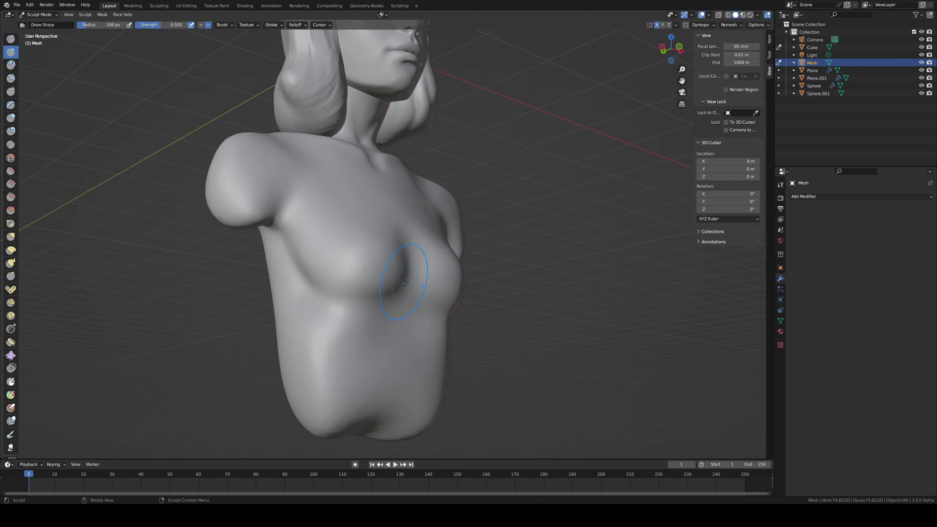
pyautogui.press('c')
pyautogui.moveTo(318, 263); pyautogui.dragTo(354, 293)
pyautogui.moveTo(313, 271); pyautogui.dragTo(362, 295)
pyautogui.moveTo(326, 260)
pyautogui.mouseDown()
pyautogui.moveTo(359, 280)
pyautogui.moveTo(331, 261)
pyautogui.moveTo(308, 267)
pyautogui.moveTo(361, 281)
pyautogui.moveTo(341, 268)
pyautogui.moveTo(325, 272)
pyautogui.moveTo(342, 255)
pyautogui.moveTo(371, 252)
pyautogui.moveTo(359, 283)
pyautogui.mouseUp()
pyautogui.moveTo(387, 268); pyautogui.dragTo(335, 260, button='middle')
pyautogui.moveTo(321, 323); pyautogui.dragTo(331, 303)
pyautogui.moveTo(311, 273); pyautogui.dragTo(326, 255, button='middle')
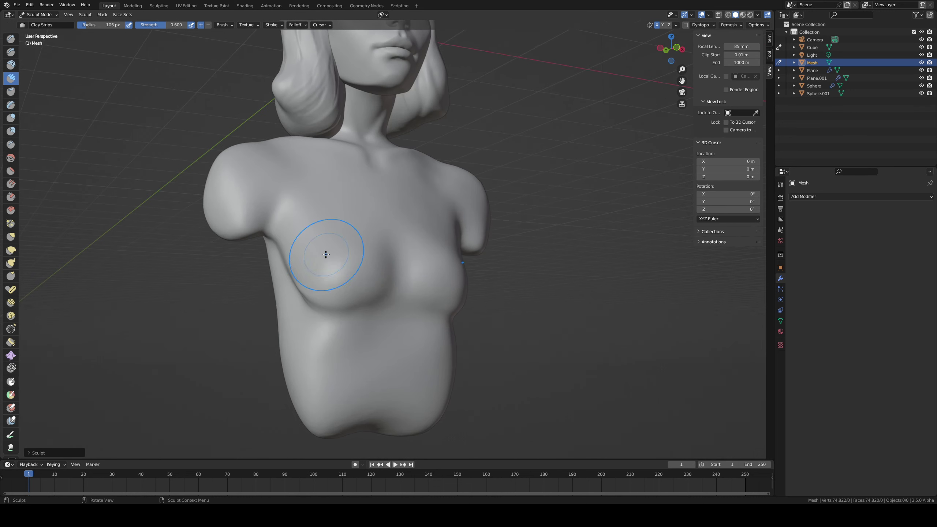
# Step: Set the brush radius to 91 px and sharpen the outer underbust crease with Draw Sharp
pyautogui.press('d')
pyautogui.press('f')
pyautogui.click(290, 303)
pyautogui.moveTo(334, 325); pyautogui.dragTo(327, 328)
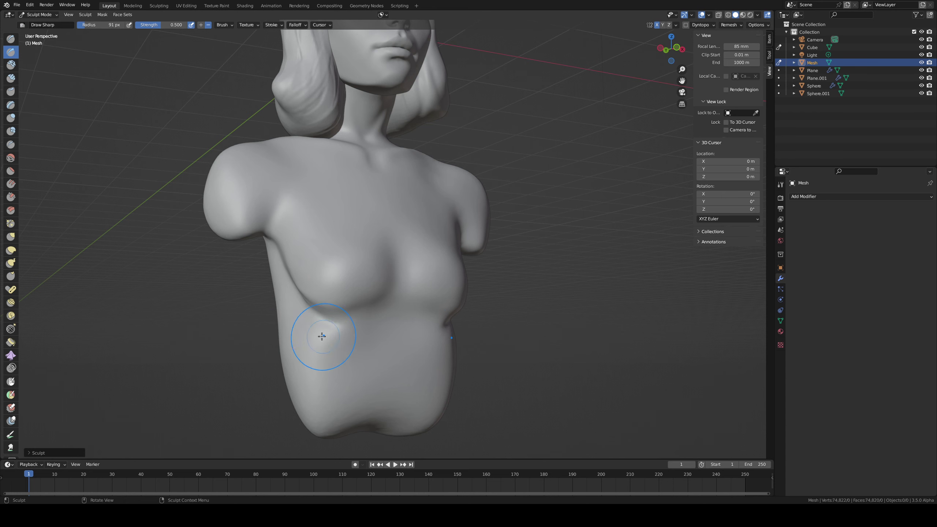
# Step: Build up and even out the abdomen below the breasts using the Clay Strips brush at a 110 px radius
pyautogui.press('c')
pyautogui.moveTo(324, 334); pyautogui.dragTo(326, 348, button='middle')
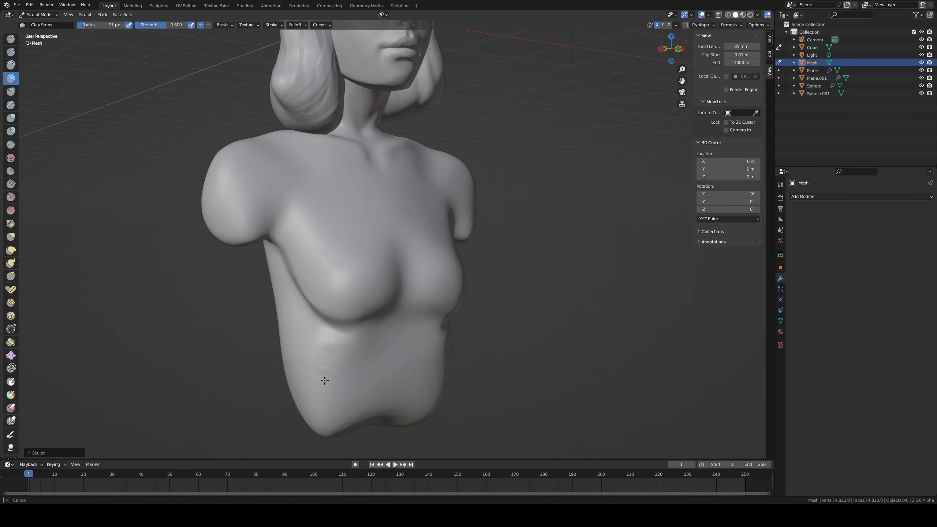
pyautogui.press('f')
pyautogui.click(324, 359)
pyautogui.moveTo(343, 327); pyautogui.dragTo(346, 372, button='middle')
pyautogui.moveTo(352, 398)
pyautogui.mouseDown()
pyautogui.moveTo(373, 359)
pyautogui.moveTo(338, 384)
pyautogui.moveTo(345, 366)
pyautogui.mouseUp()
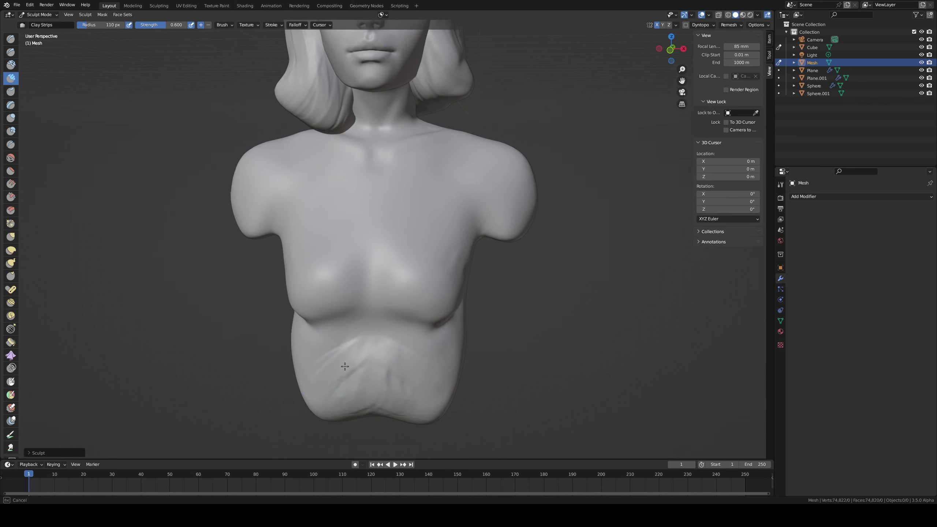
pyautogui.moveTo(350, 334)
pyautogui.mouseDown()
pyautogui.moveTo(329, 366)
pyautogui.moveTo(339, 358)
pyautogui.moveTo(344, 407)
pyautogui.mouseUp()
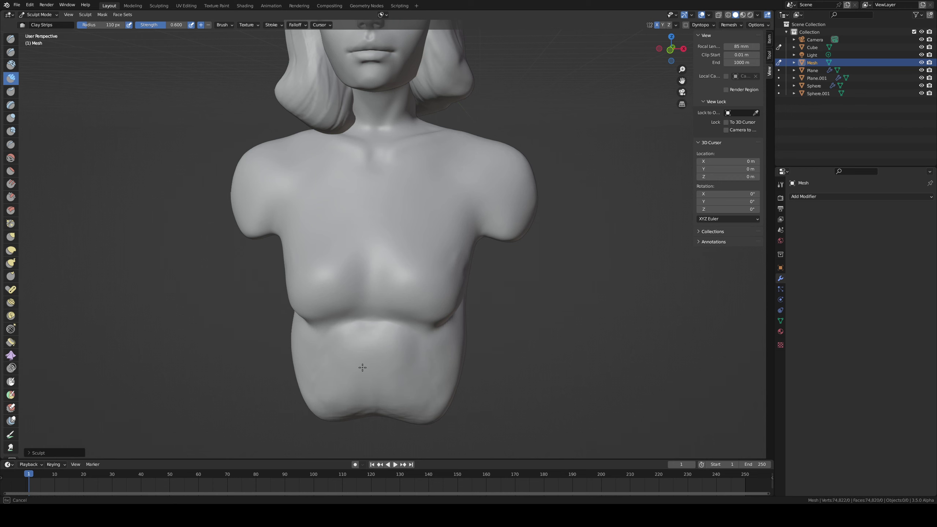
# Step: Adjust the lower breast contour with the Grab brush, and push the lower back inward with its radius set to 204 px
pyautogui.press('g')
pyautogui.moveTo(335, 308)
pyautogui.mouseDown()
pyautogui.moveTo(345, 314)
pyautogui.moveTo(325, 310)
pyautogui.mouseUp()
pyautogui.moveTo(345, 276); pyautogui.dragTo(418, 262, button='middle')
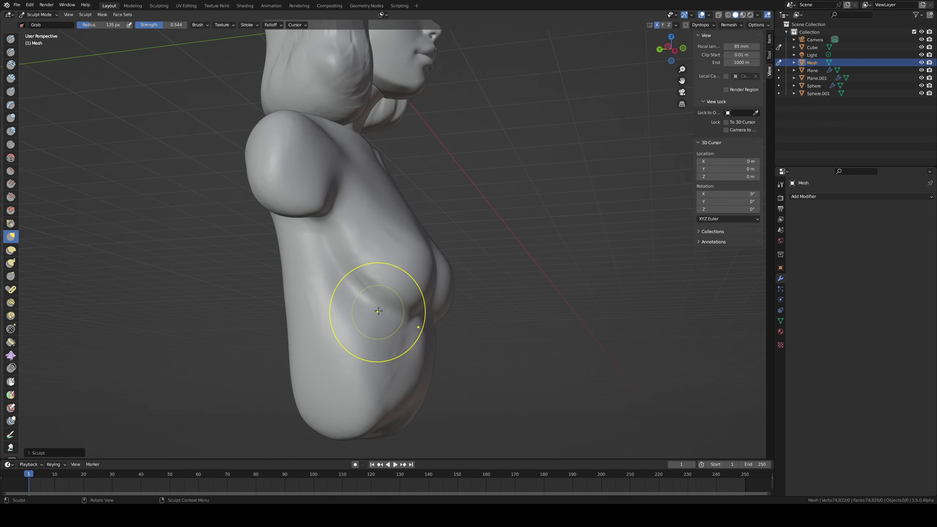
pyautogui.moveTo(379, 310); pyautogui.dragTo(376, 355, button='middle')
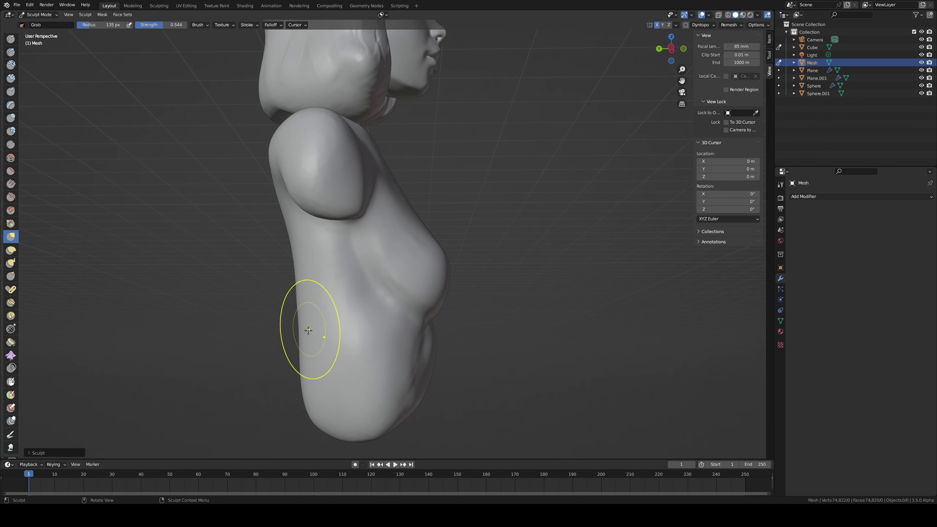
pyautogui.press('f')
pyautogui.click(333, 337)
pyautogui.moveTo(292, 324)
pyautogui.mouseDown()
pyautogui.moveTo(304, 349)
pyautogui.moveTo(304, 338)
pyautogui.mouseUp()
pyautogui.moveTo(326, 318)
pyautogui.mouseDown(button='middle')
pyautogui.moveTo(341, 318)
pyautogui.moveTo(313, 302)
pyautogui.mouseUp(button='middle')
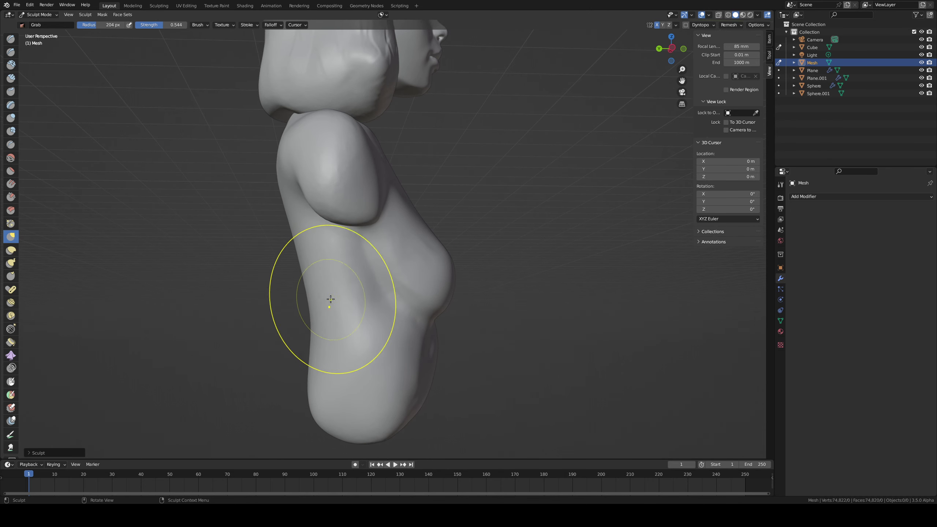
# Step: Set the Grab radius to 175 px and refine the waist and the lower edge of the abdomen
pyautogui.moveTo(251, 282); pyautogui.dragTo(199, 293, button='middle')
pyautogui.press('f')
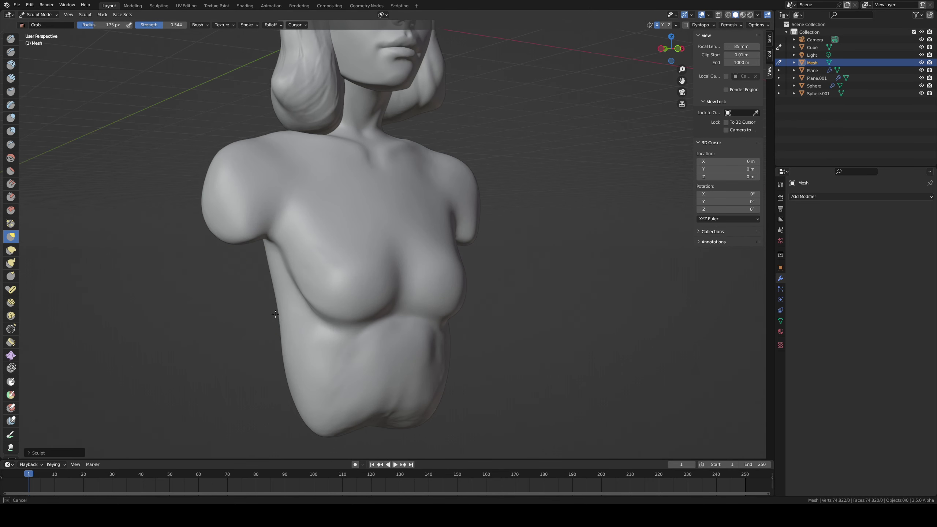
pyautogui.moveTo(284, 314); pyautogui.dragTo(251, 304, button='middle')
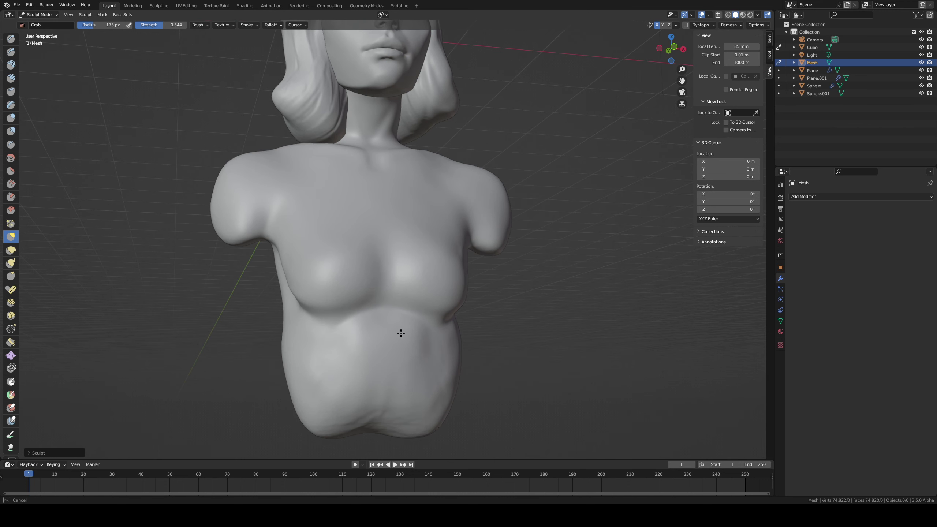
pyautogui.moveTo(361, 418); pyautogui.dragTo(362, 409)
# Step: Sharpen the underbust crease with the Draw Sharp brush at a 66 px radius
pyautogui.press('2')
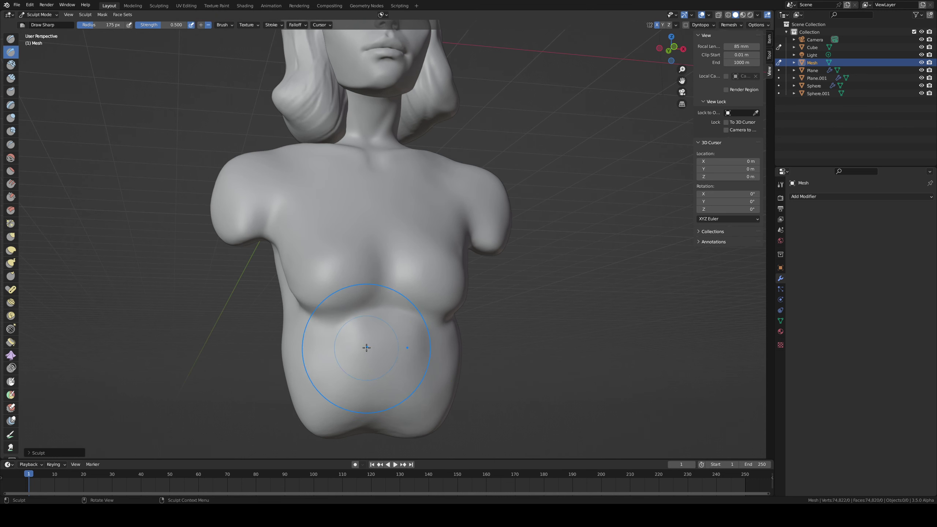
pyautogui.press('f')
pyautogui.click(327, 346)
pyautogui.hotkey('ctrl', 'z')
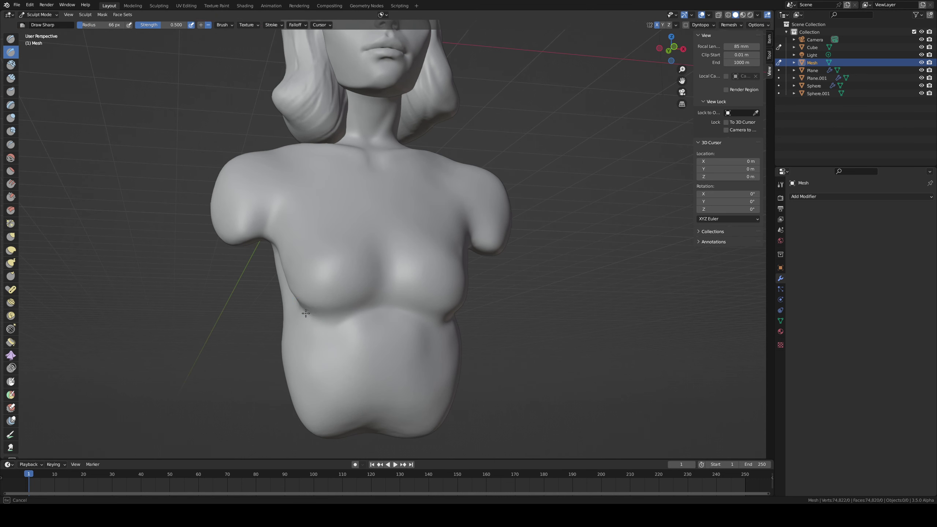
pyautogui.moveTo(318, 318); pyautogui.dragTo(341, 321)
pyautogui.moveTo(328, 320); pyautogui.dragTo(348, 318)
# Step: Set the Draw Sharp radius to 96 px and define the upper abdomen below the breasts, undoing unwanted strokes
pyautogui.press('f')
pyautogui.click(393, 349)
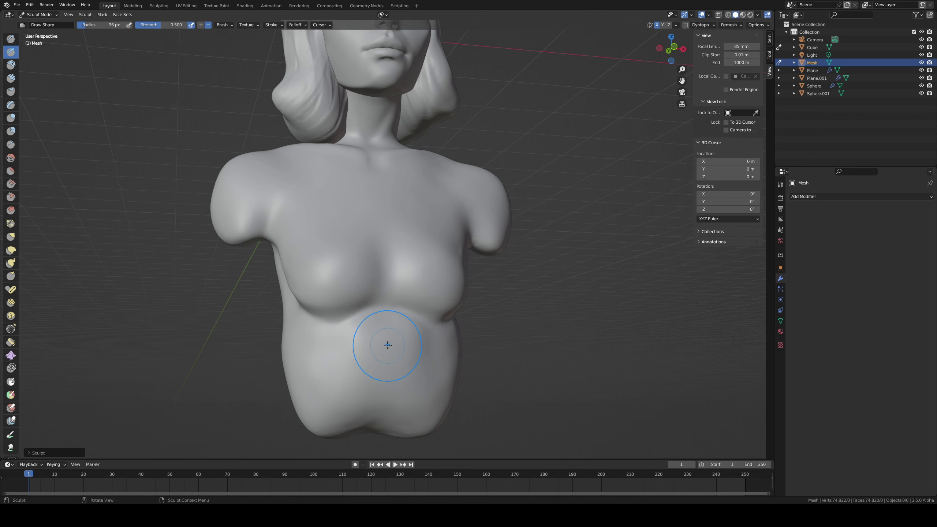
pyautogui.hotkey('ctrl', 'z')
pyautogui.moveTo(385, 333)
pyautogui.mouseDown()
pyautogui.moveTo(355, 345)
pyautogui.moveTo(375, 343)
pyautogui.moveTo(350, 332)
pyautogui.mouseUp()
pyautogui.hotkey('ctrl', 'z')
pyautogui.moveTo(350, 332); pyautogui.dragTo(345, 292, button='middle')
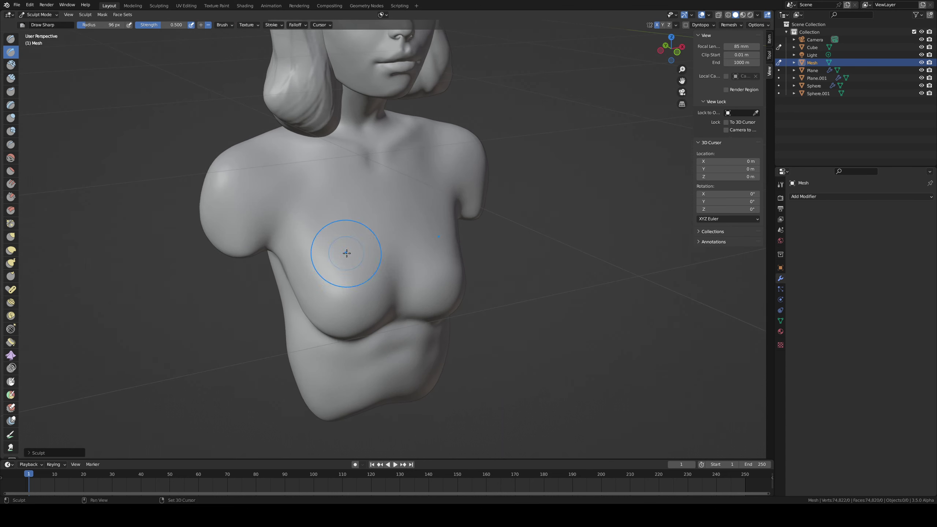
# Step: Refine the cleavage and upper breasts with Draw Sharp at 48 px and Clay Strips at 96 px
pyautogui.keyDown('shift'); pyautogui.moveTo(345, 253); pyautogui.dragTo(301, 260, button='middle'); pyautogui.keyUp('shift')
pyautogui.press('f')
pyautogui.click(320, 306)
pyautogui.moveTo(320, 306); pyautogui.dragTo(358, 313, button='middle')
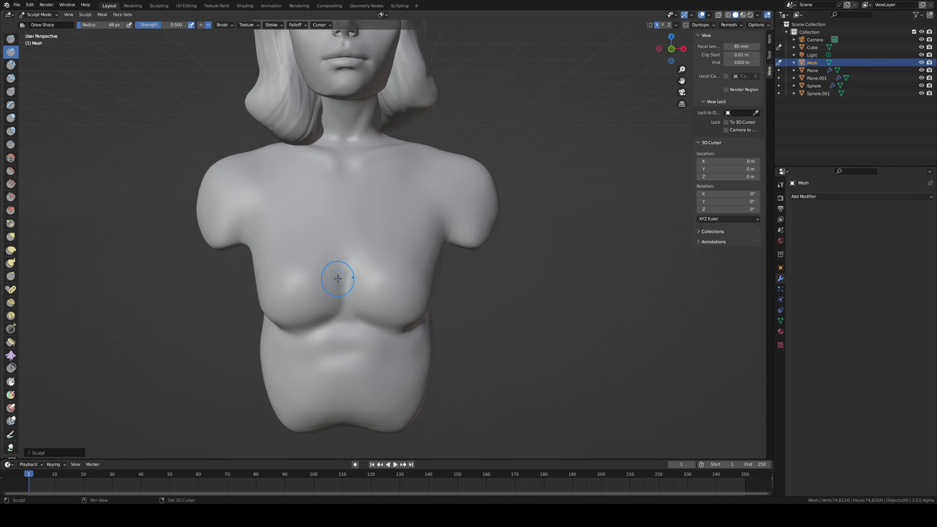
pyautogui.moveTo(369, 255)
pyautogui.mouseDown()
pyautogui.moveTo(332, 280)
pyautogui.moveTo(360, 237)
pyautogui.mouseUp()
pyautogui.press('c')
pyautogui.hotkey('ctrl', 'z')
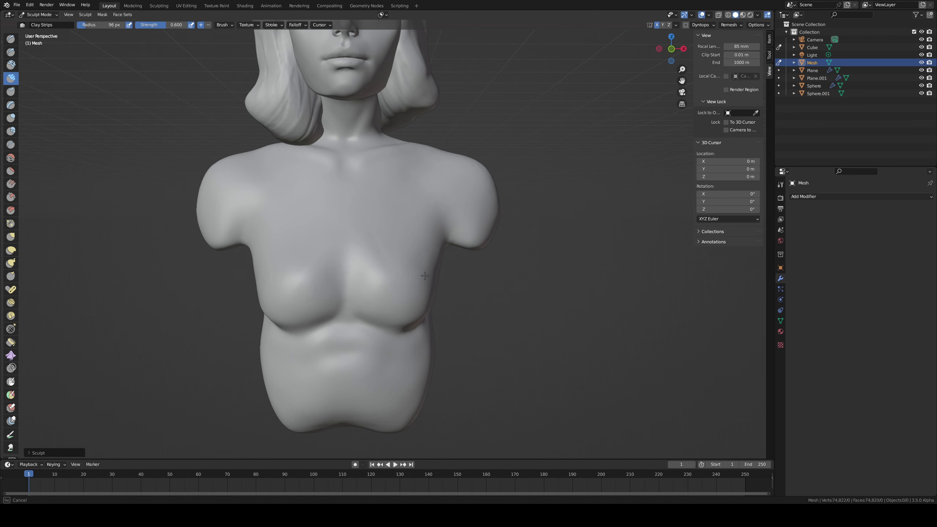
pyautogui.moveTo(425, 276); pyautogui.dragTo(376, 291, button='middle')
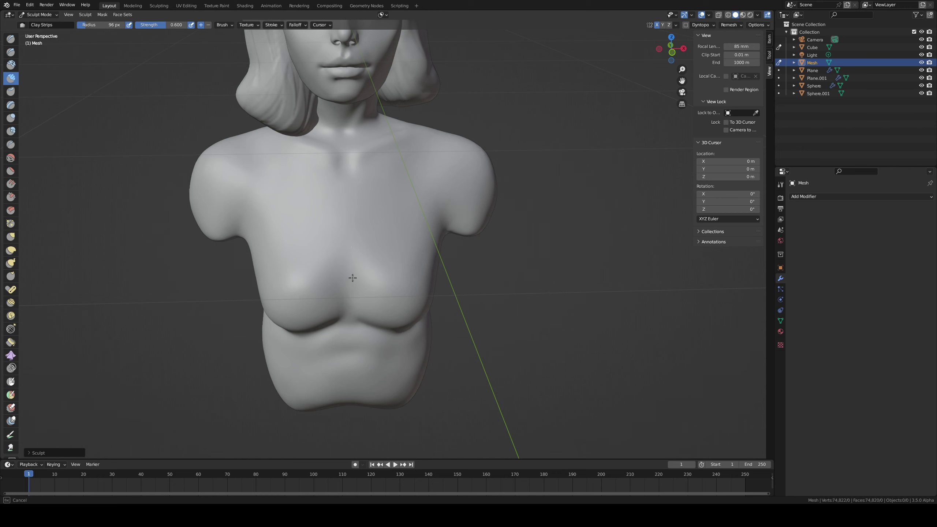
# Step: Reshape the underside and outer sides of the breasts with the Grab brush, enlarging its radius to 139 px
pyautogui.press('g')
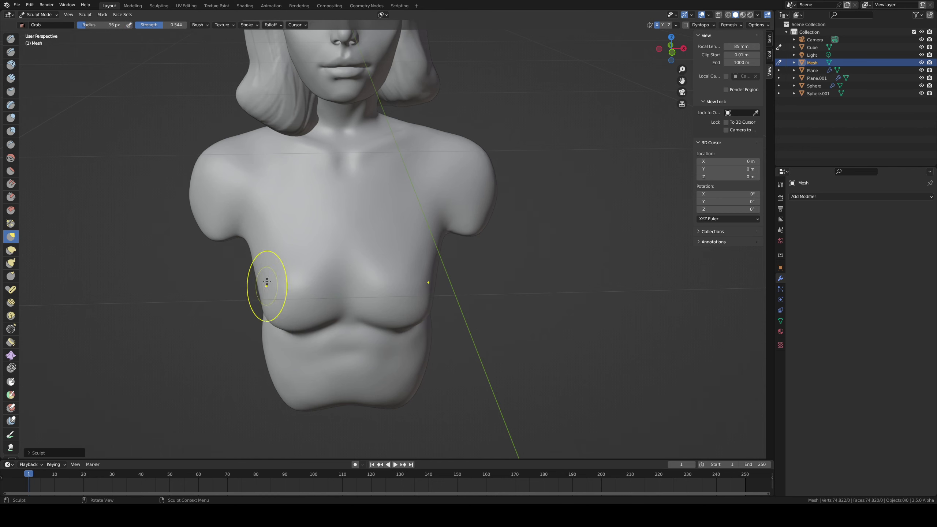
pyautogui.moveTo(268, 288); pyautogui.dragTo(341, 231, button='middle')
pyautogui.moveTo(291, 310); pyautogui.dragTo(290, 345)
pyautogui.press('f')
pyautogui.click(303, 340)
pyautogui.moveTo(328, 294); pyautogui.dragTo(429, 310, button='middle')
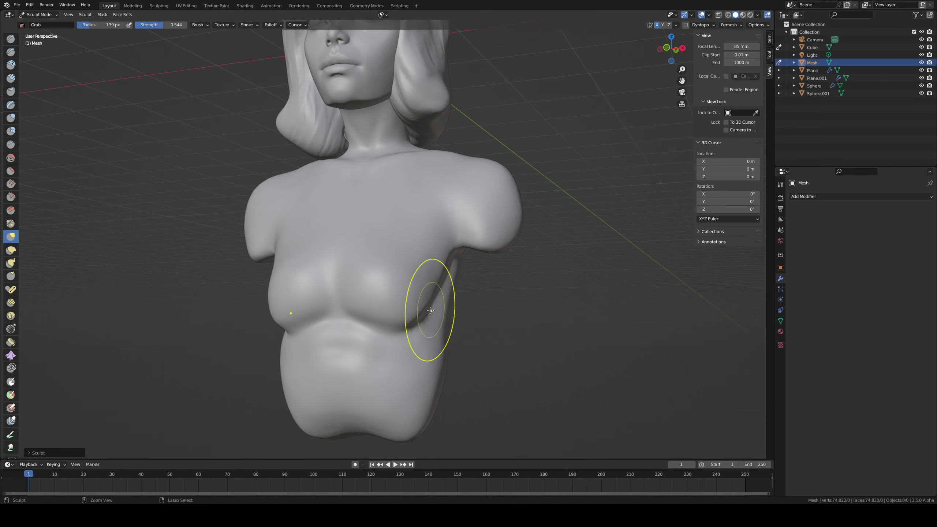
pyautogui.moveTo(428, 310)
pyautogui.mouseDown()
pyautogui.moveTo(429, 326)
pyautogui.moveTo(391, 328)
pyautogui.mouseUp()
# Step: Check the torso in profile and nudge the waist below the breasts with the Grab brush
pyautogui.moveTo(379, 322)
pyautogui.mouseDown(button='middle')
pyautogui.moveTo(324, 305)
pyautogui.moveTo(301, 310)
pyautogui.mouseUp(button='middle')
pyautogui.moveTo(319, 344)
pyautogui.keyDown('ctrl'); pyautogui.mouseDown(button='middle')
pyautogui.moveTo(336, 386)
pyautogui.moveTo(321, 384)
pyautogui.mouseUp(button='middle'); pyautogui.keyUp('ctrl')
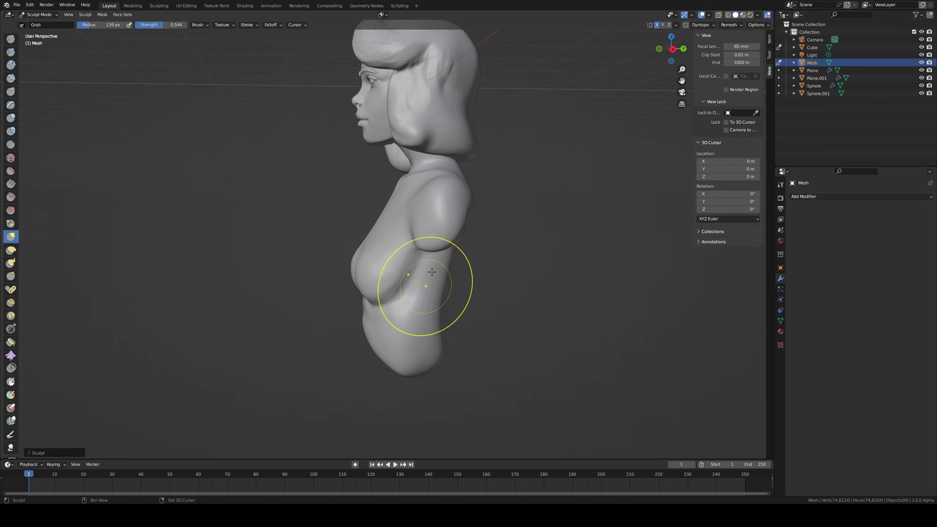
pyautogui.moveTo(440, 199)
pyautogui.mouseDown(button='middle')
pyautogui.moveTo(346, 249)
pyautogui.moveTo(372, 253)
pyautogui.mouseUp(button='middle')
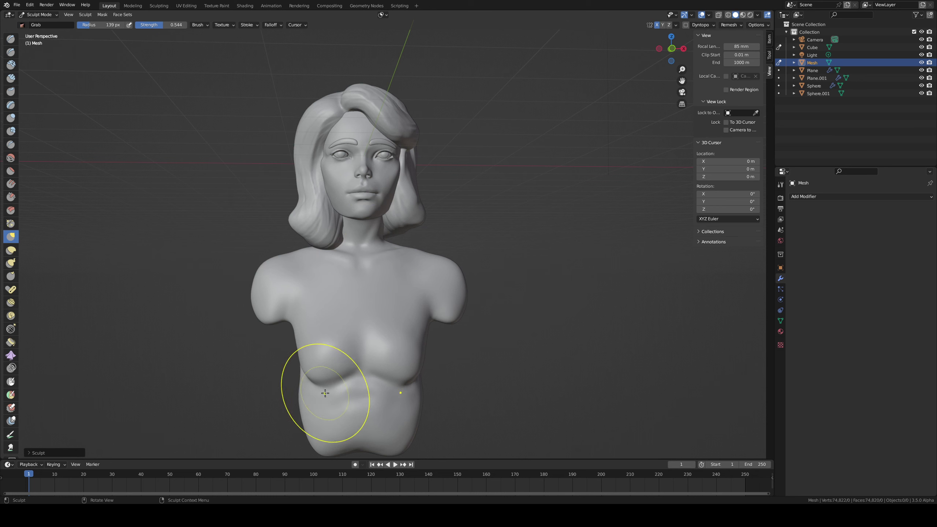
pyautogui.moveTo(328, 404); pyautogui.dragTo(323, 399, button='middle')
pyautogui.moveTo(324, 399); pyautogui.dragTo(324, 397)
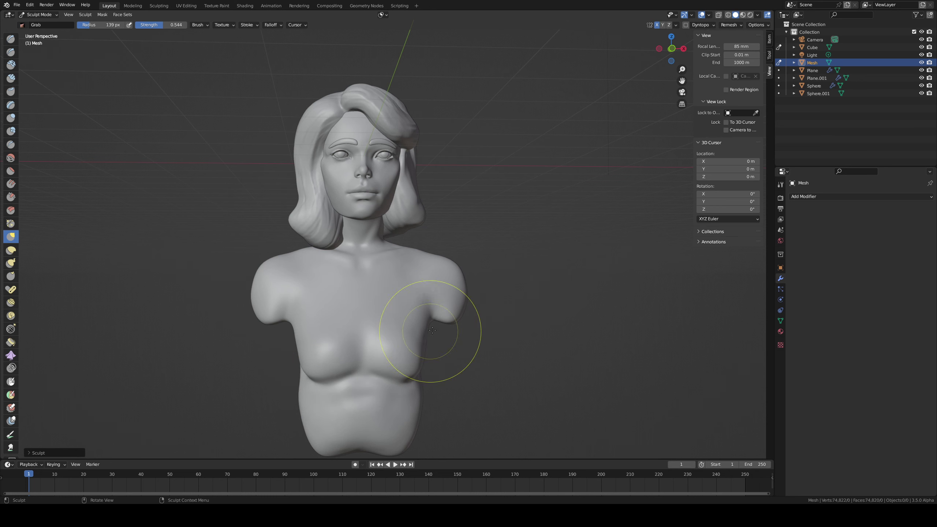
# Step: Try Draw Sharp strokes at a 111 px radius around the armpit and collarbone, undoing each one
pyautogui.press('f')
pyautogui.click(425, 306)
pyautogui.press('2')
pyautogui.moveTo(424, 292); pyautogui.dragTo(429, 325)
pyautogui.hotkey('ctrl', 'z')
pyautogui.hotkey('ctrl', 'z')
pyautogui.hotkey('ctrl', 'z')
pyautogui.moveTo(403, 262)
pyautogui.mouseDown()
pyautogui.moveTo(447, 336)
pyautogui.moveTo(392, 275)
pyautogui.mouseUp()
pyautogui.hotkey('ctrl', 'z')
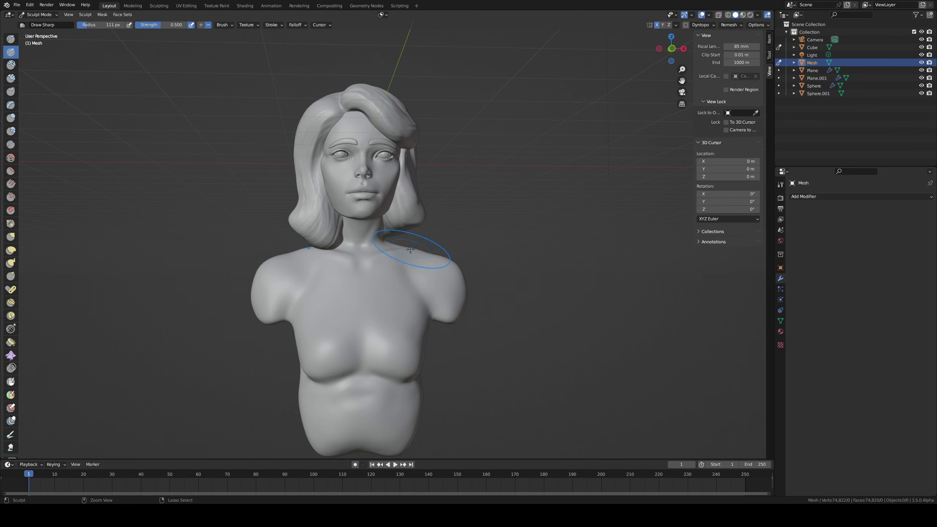
# Step: Set the Draw Sharp radius to 76 px, define the front of the shoulders, and smooth the shoulder surface
pyautogui.press('f')
pyautogui.click(334, 282)
pyautogui.moveTo(298, 286)
pyautogui.mouseDown()
pyautogui.moveTo(315, 264)
pyautogui.moveTo(285, 307)
pyautogui.moveTo(284, 297)
pyautogui.mouseUp()
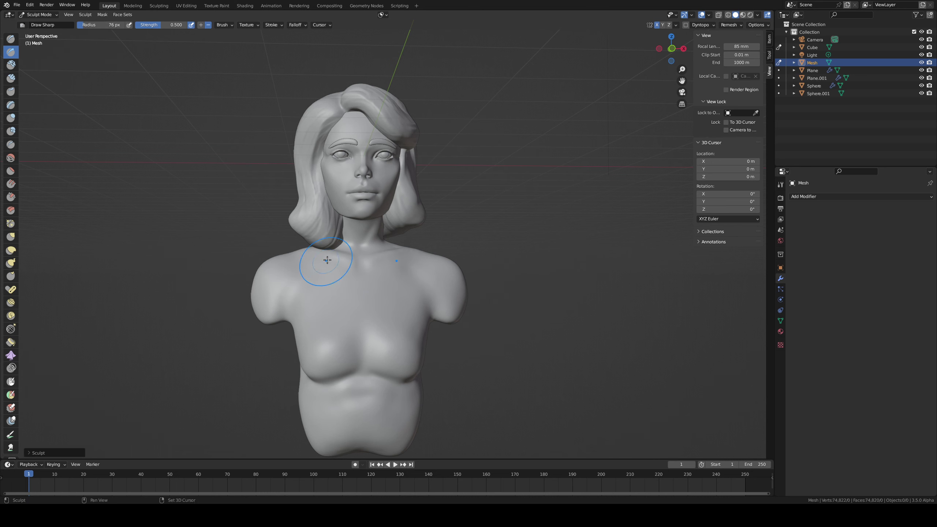
pyautogui.moveTo(327, 259); pyautogui.dragTo(342, 262, button='middle')
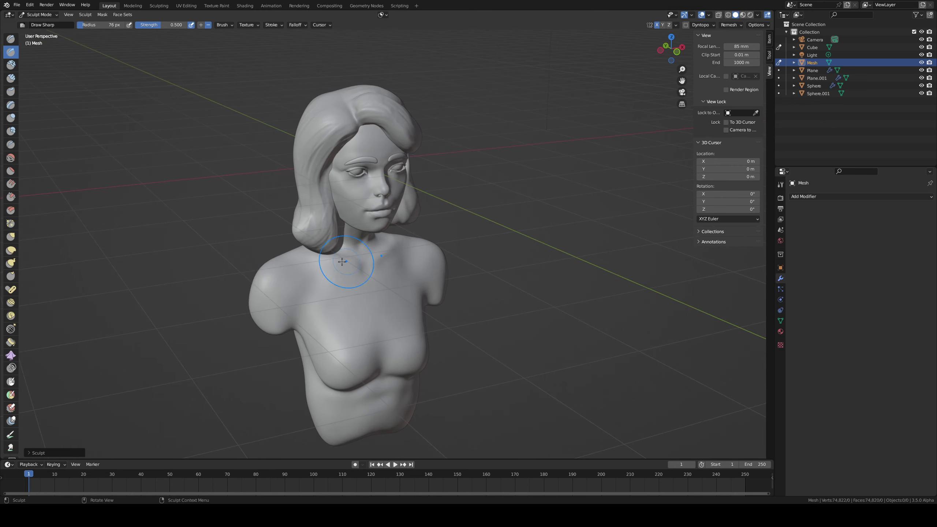
pyautogui.keyDown('shift'); pyautogui.moveTo(266, 289); pyautogui.dragTo(264, 283); pyautogui.keyUp('shift')
pyautogui.moveTo(263, 282)
pyautogui.mouseDown(button='middle')
pyautogui.moveTo(321, 278)
pyautogui.moveTo(321, 268)
pyautogui.moveTo(247, 256)
pyautogui.mouseUp(button='middle')
# Step: Slim the outer contour of the upper arms from the front view with the Grab brush at a 101 px radius
pyautogui.press('g')
pyautogui.press('f')
pyautogui.click(511, 285)
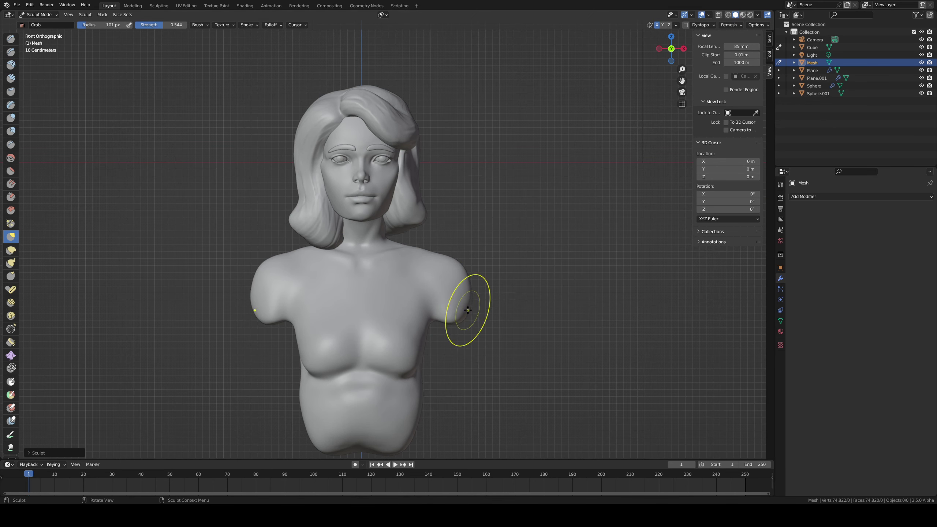
pyautogui.moveTo(468, 314); pyautogui.dragTo(457, 264)
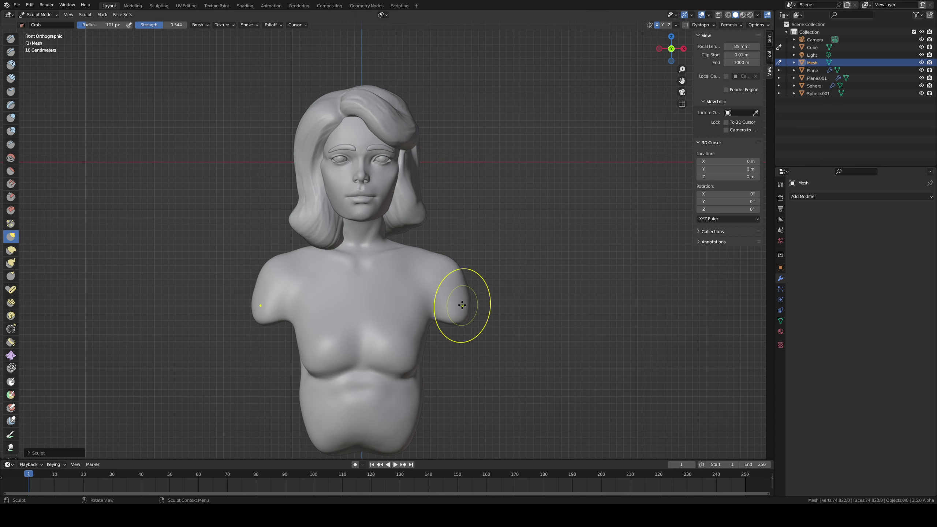
pyautogui.moveTo(464, 220); pyautogui.dragTo(292, 303, button='middle')
# Step: Flatten the shoulders and the cut ends of the arms with the Scrape/Peaks brush at a 113 px radius
pyautogui.press('c')
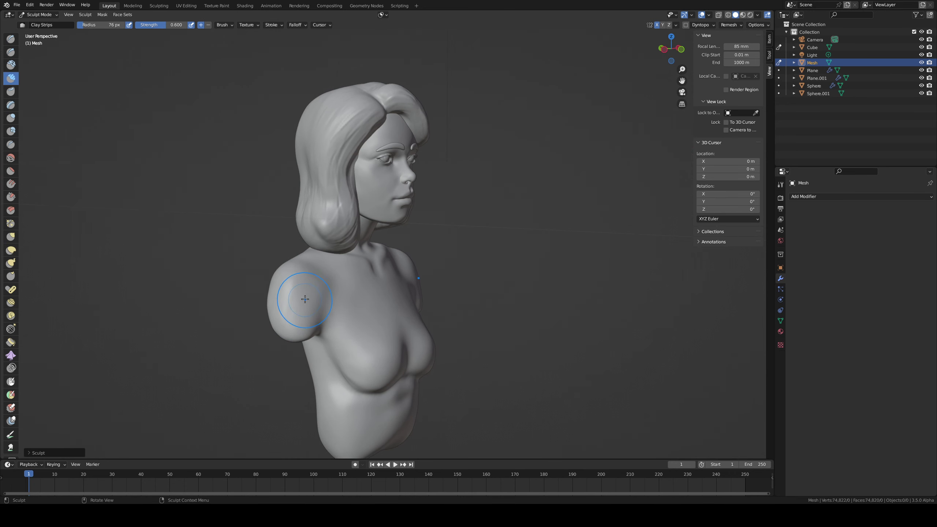
pyautogui.press('i')
pyautogui.hotkey('shift', 't')
pyautogui.press('f')
pyautogui.click(313, 313)
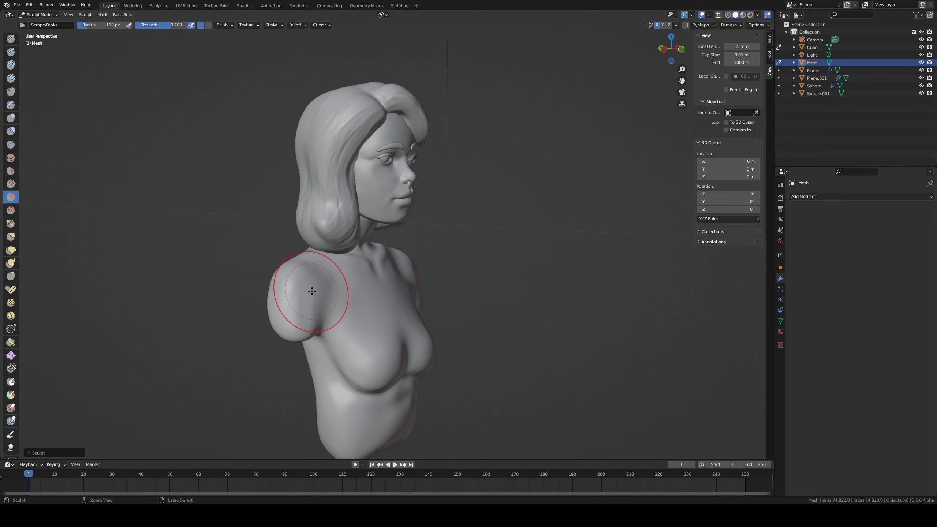
pyautogui.moveTo(312, 291); pyautogui.dragTo(302, 308)
pyautogui.moveTo(302, 308); pyautogui.dragTo(325, 226, button='middle')
pyautogui.moveTo(334, 220); pyautogui.dragTo(336, 211)
pyautogui.moveTo(334, 209)
pyautogui.mouseDown(button='middle')
pyautogui.moveTo(281, 247)
pyautogui.moveTo(273, 299)
pyautogui.mouseUp(button='middle')
pyautogui.moveTo(273, 299)
pyautogui.mouseDown()
pyautogui.moveTo(271, 318)
pyautogui.moveTo(272, 281)
pyautogui.mouseUp()
pyautogui.moveTo(272, 281); pyautogui.dragTo(266, 290, button='middle')
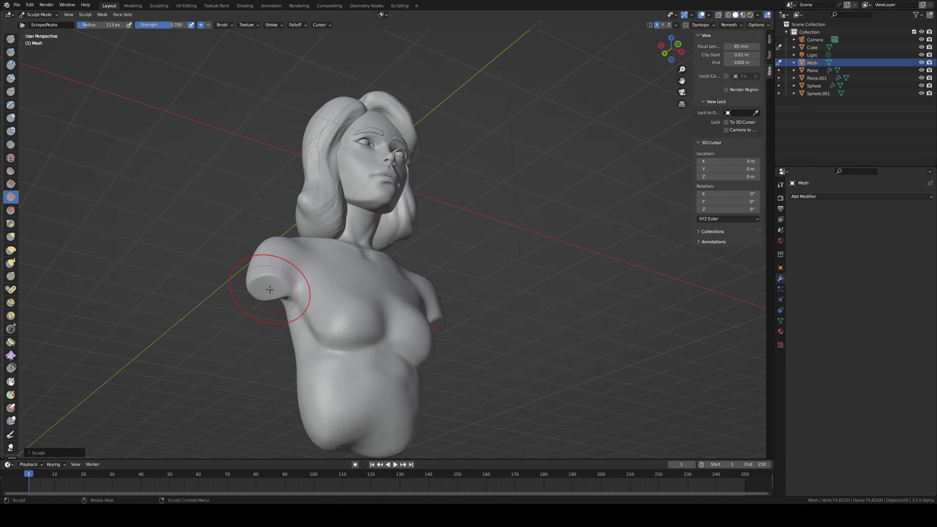
# Step: Try refining the arm ends with the Draw Sharp and Grab brushes, undoing the changes
pyautogui.hotkey('shift', 'c')
pyautogui.press('f')
pyautogui.click(307, 297)
pyautogui.moveTo(289, 304); pyautogui.dragTo(354, 319, button='middle')
pyautogui.hotkey('ctrl', 'z')
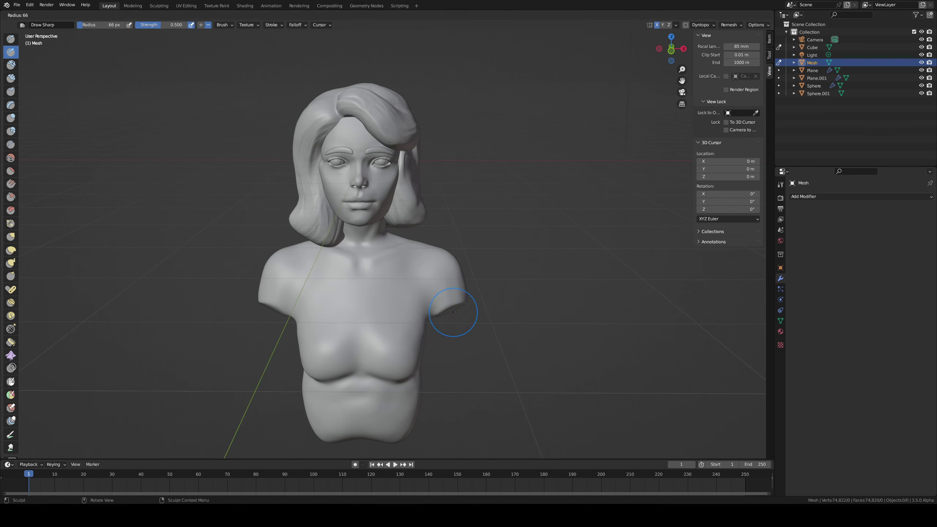
pyautogui.press('g')
pyautogui.hotkey('ctrl', 'z')
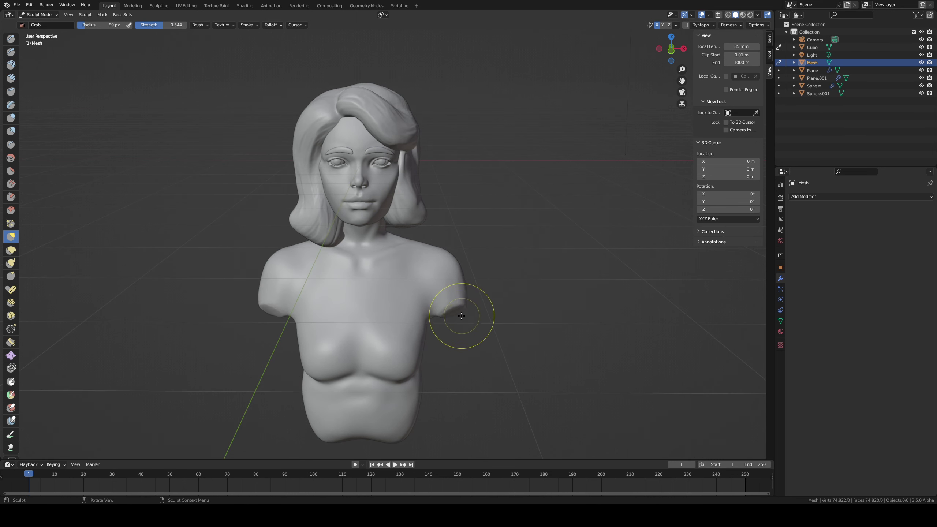
# Step: Reshape the lower ends of the arms with the Grab brush, finishing at a 105 px radius
pyautogui.press('f')
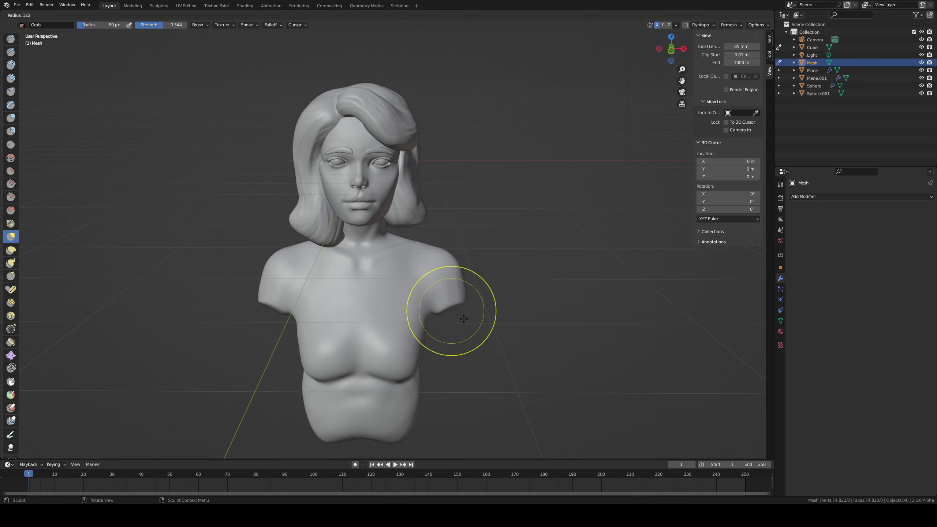
pyautogui.click(497, 312)
pyautogui.moveTo(455, 312); pyautogui.dragTo(435, 315)
pyautogui.press('2')
pyautogui.moveTo(432, 309)
pyautogui.mouseDown(button='middle')
pyautogui.moveTo(477, 307)
pyautogui.moveTo(460, 328)
pyautogui.mouseUp(button='middle')
pyautogui.press('g')
pyautogui.press('f')
pyautogui.click(466, 300)
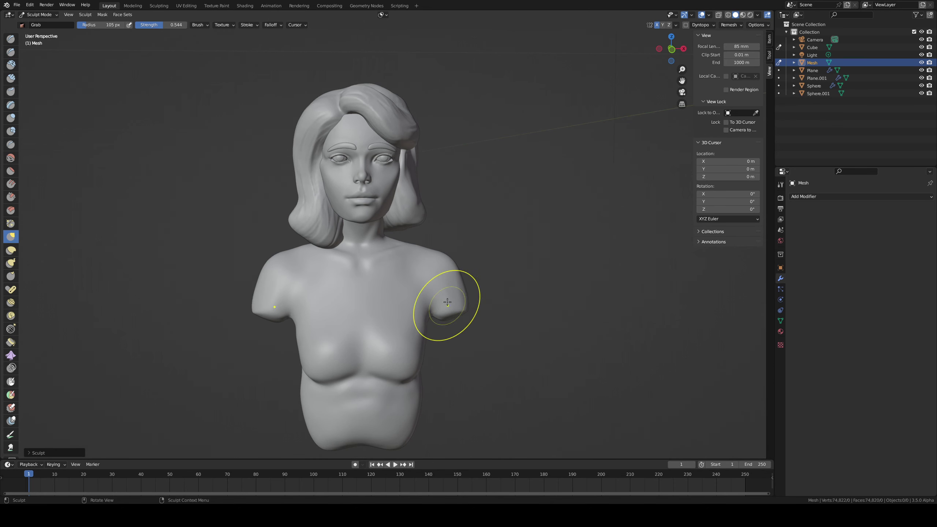
# Step: Switch the body mesh from Sculpt Mode to Object Mode
pyautogui.moveTo(410, 262); pyautogui.dragTo(403, 251, button='middle')
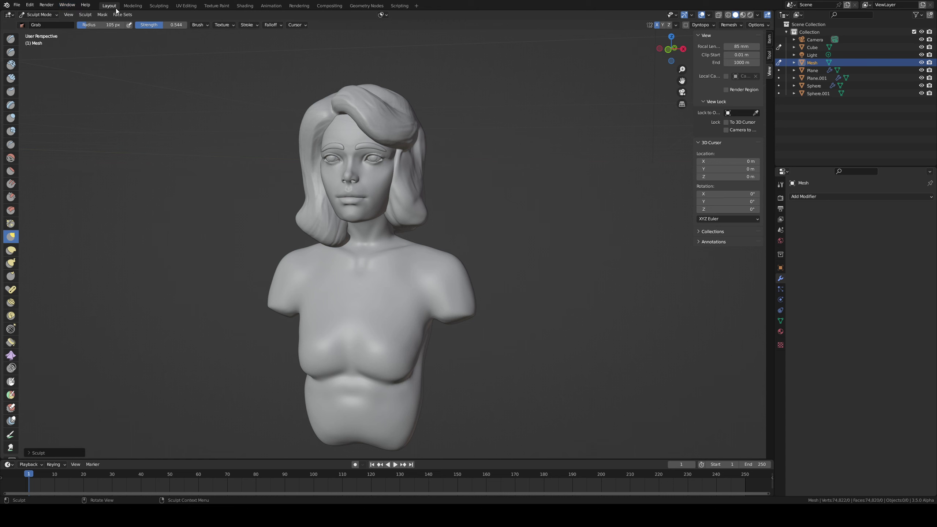
pyautogui.hotkey('ctrl', 'Tab')
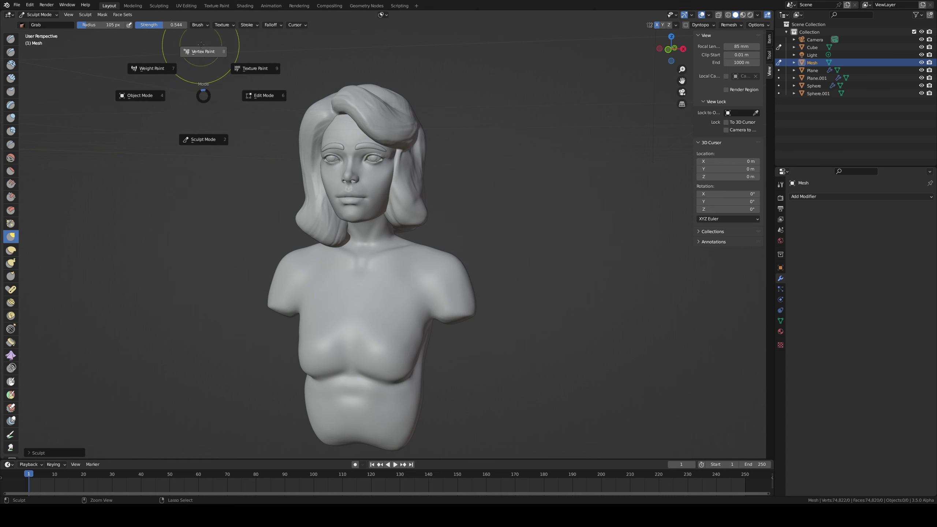
pyautogui.click(147, 100)
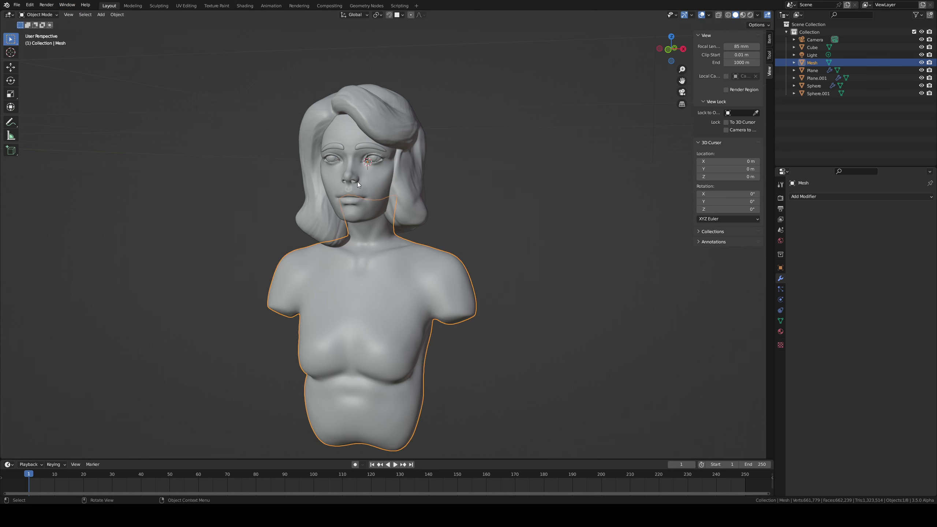
# Step: Select the head mesh, switch it to Sculpt Mode and activate the Paint brush
pyautogui.click(366, 179)
pyautogui.moveTo(423, 97); pyautogui.dragTo(424, 106, button='middle')
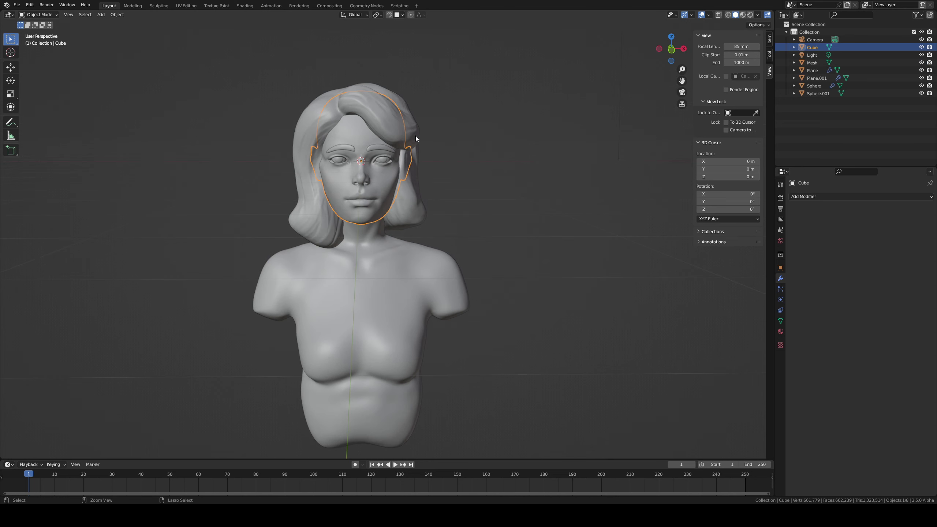
pyautogui.hotkey('ctrl', 'Tab')
pyautogui.click(421, 163)
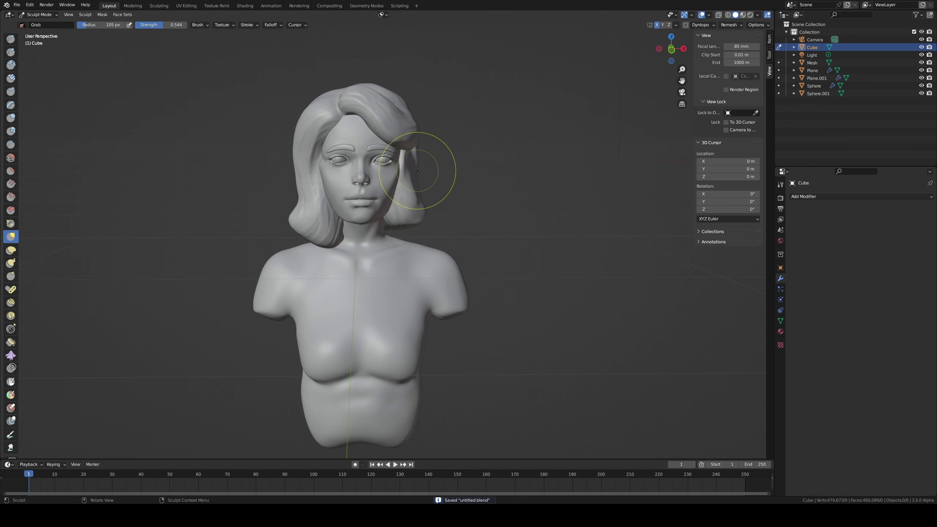
pyautogui.press('p')
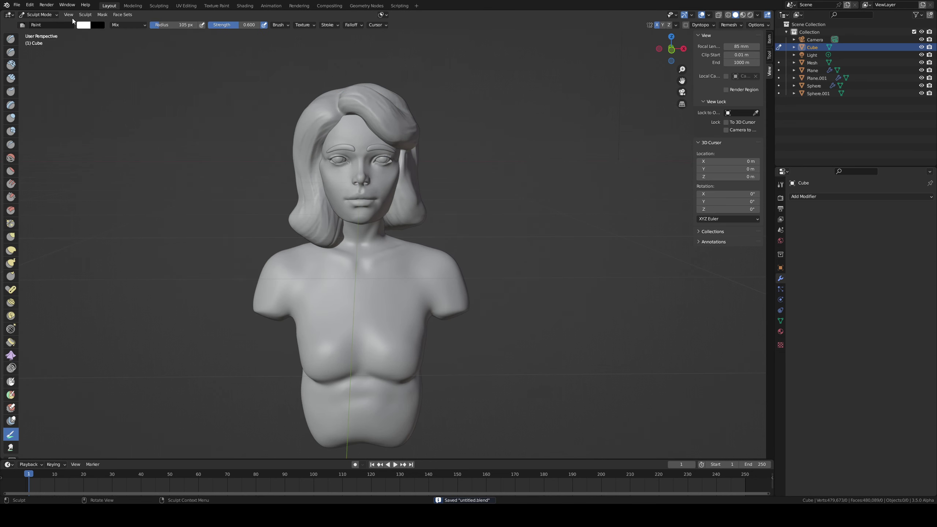
pyautogui.click(85, 26)
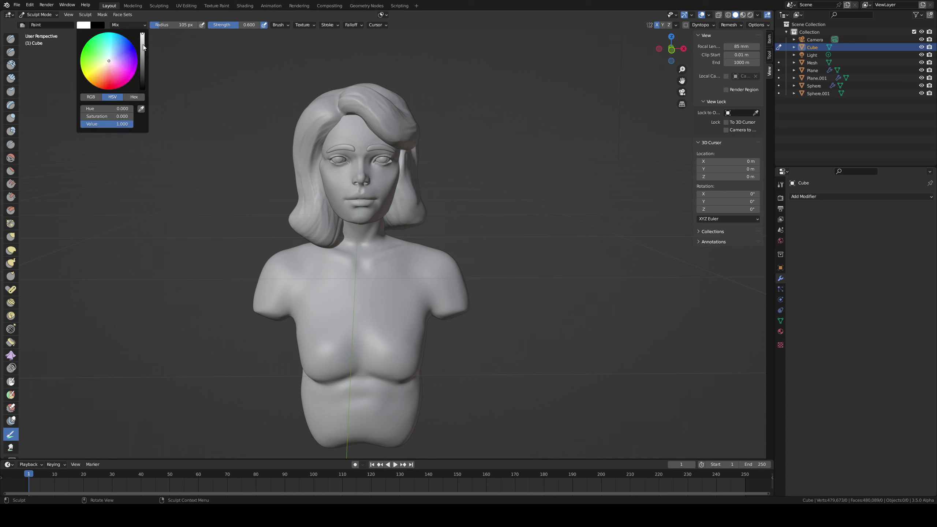
# Step: Choose a brighter studio light for the viewport shading and set the shading color to Attribute
pyautogui.click(758, 15)
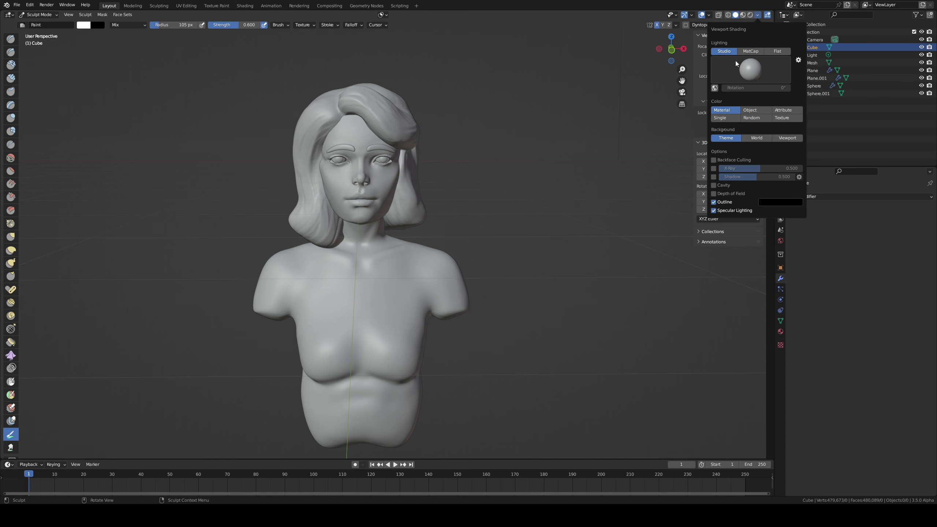
pyautogui.click(743, 71)
pyautogui.click(788, 97)
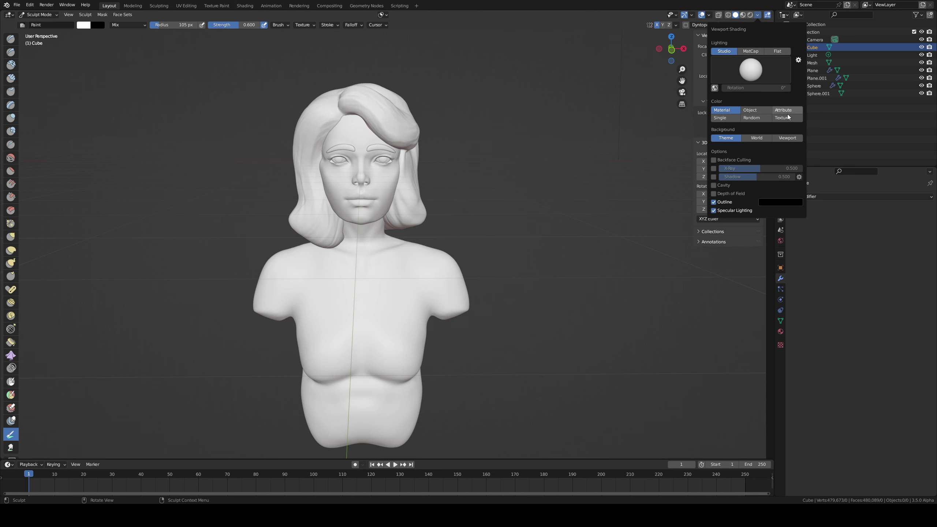
pyautogui.click(787, 112)
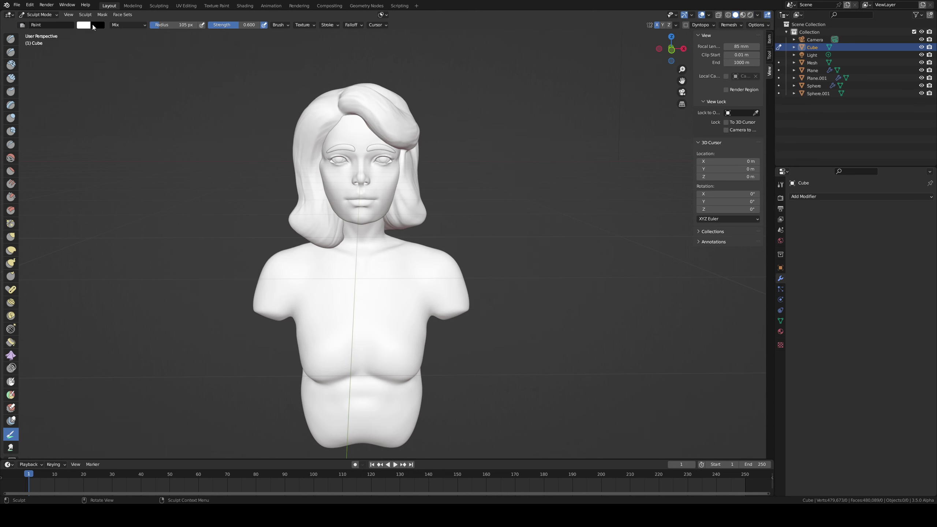
# Step: Set the Paint brush to a light pink skin tone and add the color to Palette.001
pyautogui.click(84, 25)
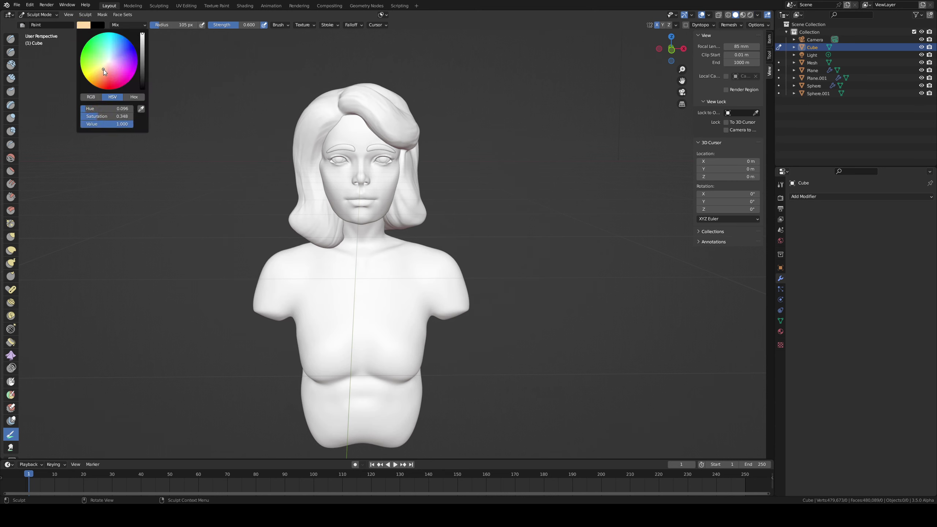
pyautogui.moveTo(103, 69); pyautogui.dragTo(107, 68)
pyautogui.click(780, 184)
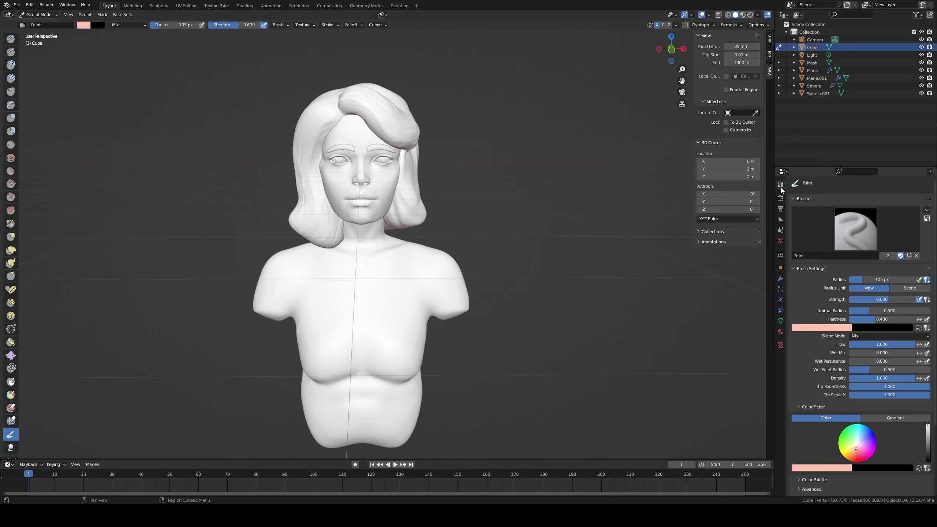
pyautogui.scroll(-5, 817, 370)
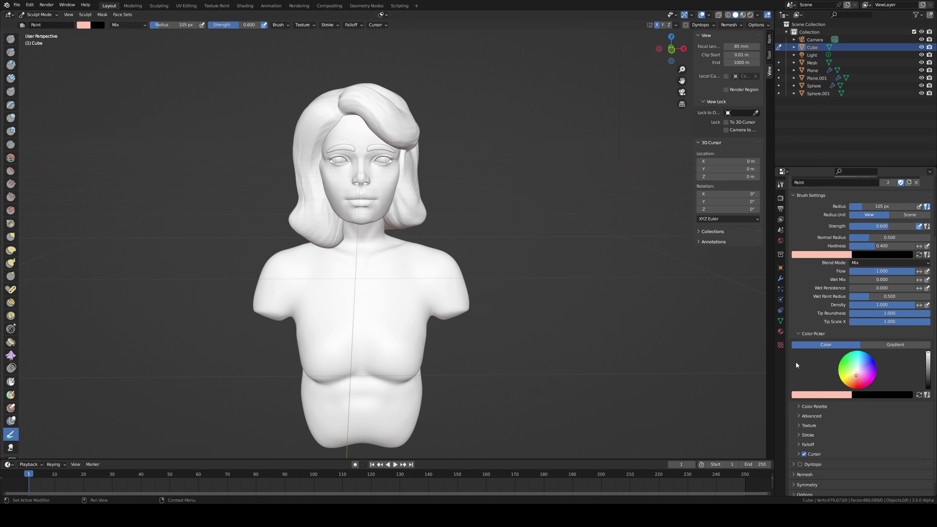
pyautogui.click(806, 392)
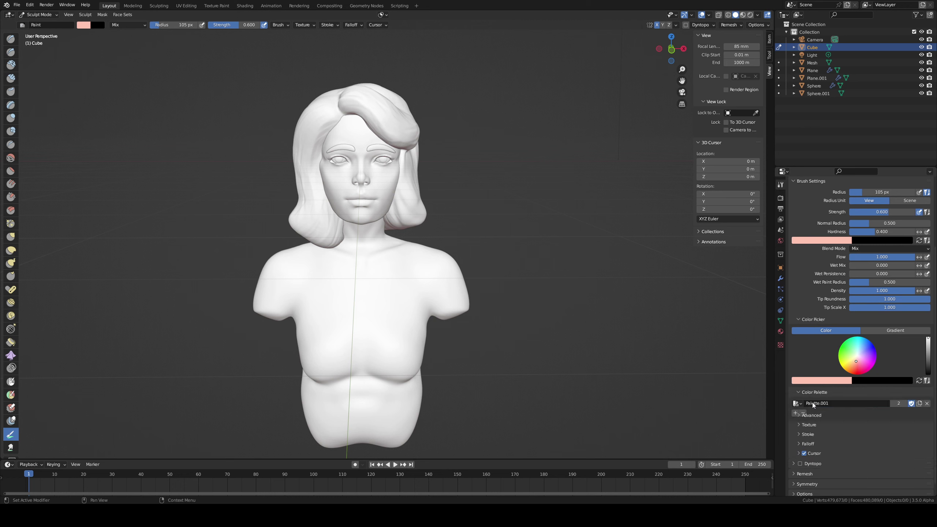
pyautogui.scroll(-2, 824, 394)
pyautogui.click(796, 388)
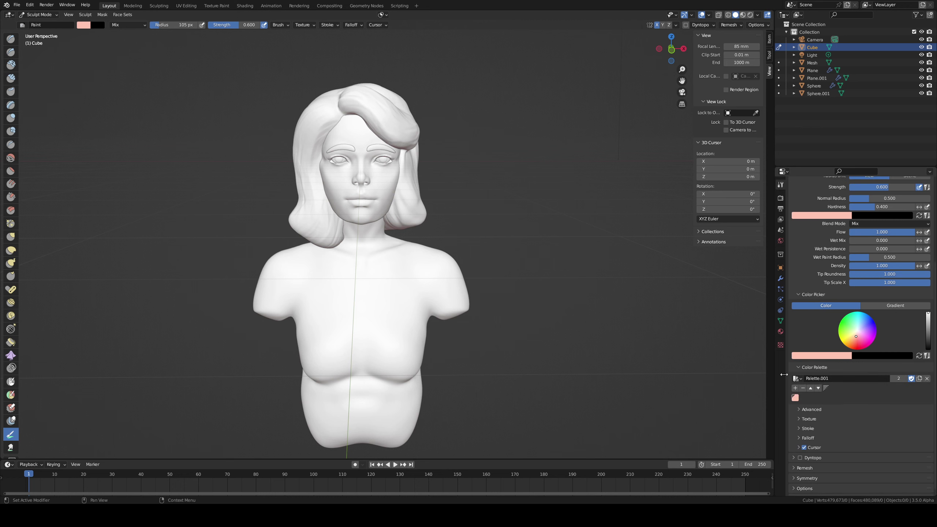
# Step: Paint the whole face in the light pink skin tone with a 105 px brush
pyautogui.scroll(3, 349, 132)
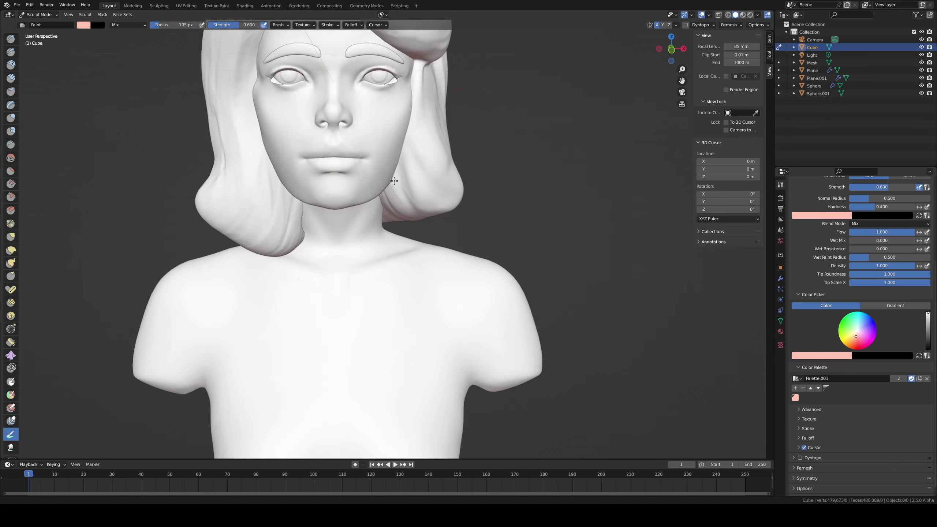
pyautogui.keyDown('shift'); pyautogui.moveTo(350, 132); pyautogui.dragTo(356, 199, button='middle'); pyautogui.keyUp('shift')
pyautogui.moveTo(332, 209)
pyautogui.mouseDown()
pyautogui.moveTo(319, 223)
pyautogui.moveTo(350, 192)
pyautogui.moveTo(308, 199)
pyautogui.moveTo(332, 122)
pyautogui.moveTo(301, 173)
pyautogui.moveTo(320, 266)
pyautogui.moveTo(354, 275)
pyautogui.mouseUp()
pyautogui.moveTo(290, 186); pyautogui.dragTo(318, 150, button='middle')
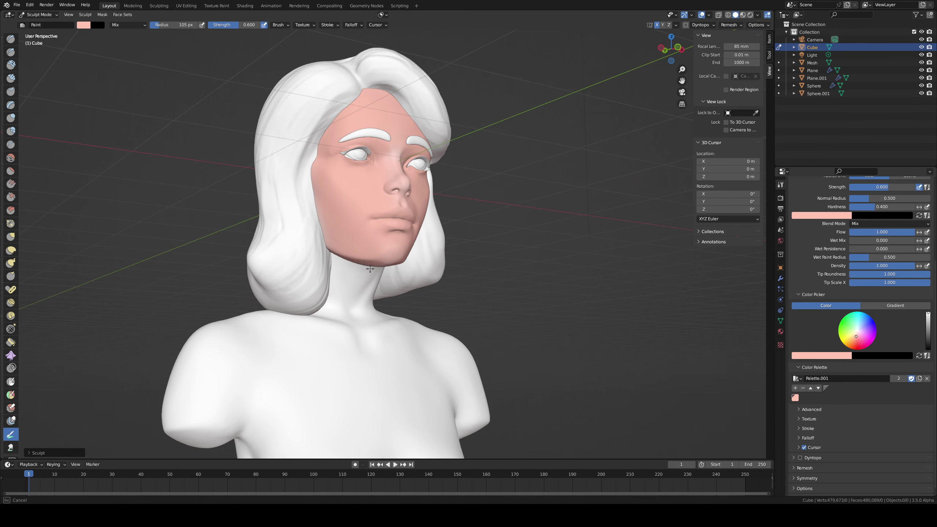
pyautogui.moveTo(345, 184); pyautogui.dragTo(329, 188, button='middle')
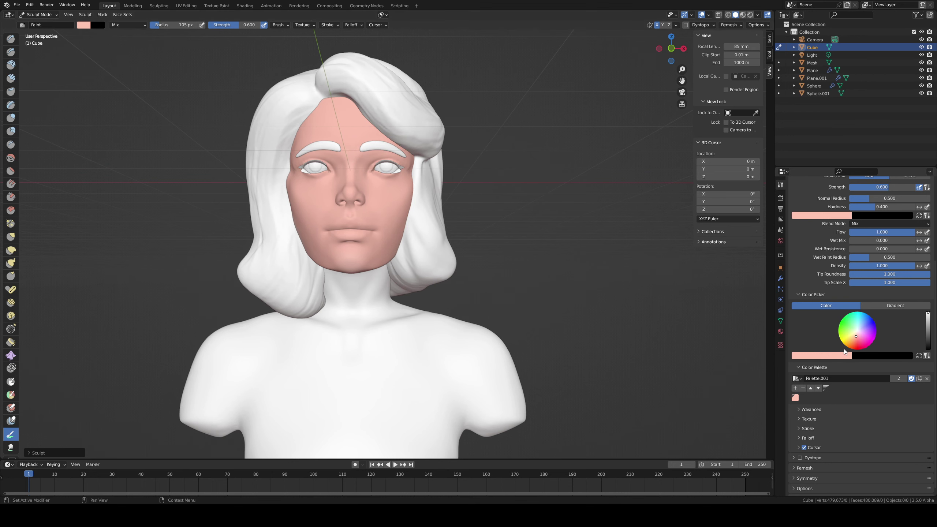
# Step: Shift the brush color to a warmer peach tone and repaint the entire face with it
pyautogui.moveTo(857, 339); pyautogui.dragTo(854, 337)
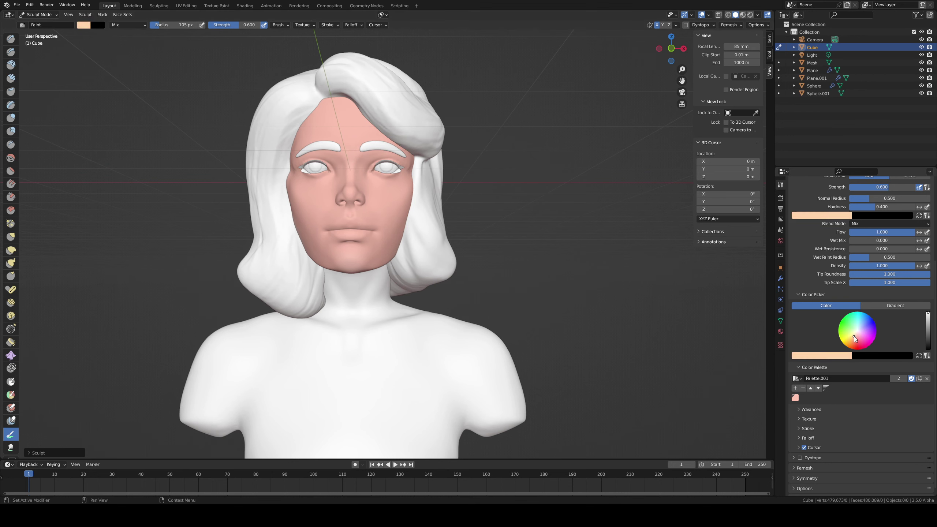
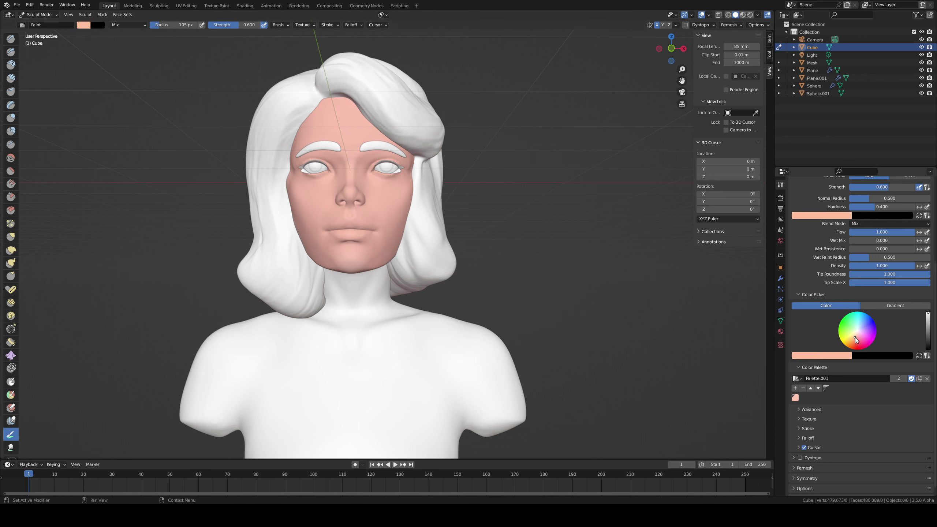
pyautogui.moveTo(307, 146); pyautogui.dragTo(341, 139)
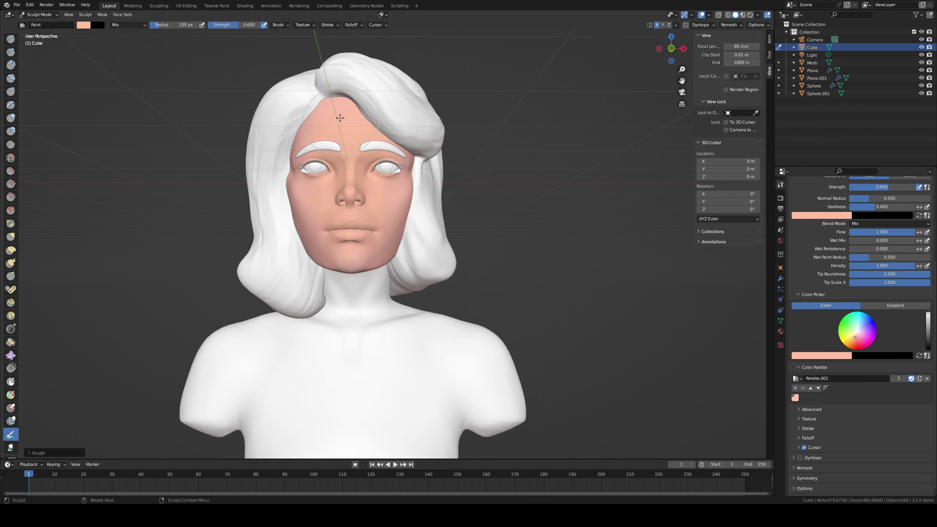
pyautogui.moveTo(406, 215); pyautogui.dragTo(330, 270, button='middle')
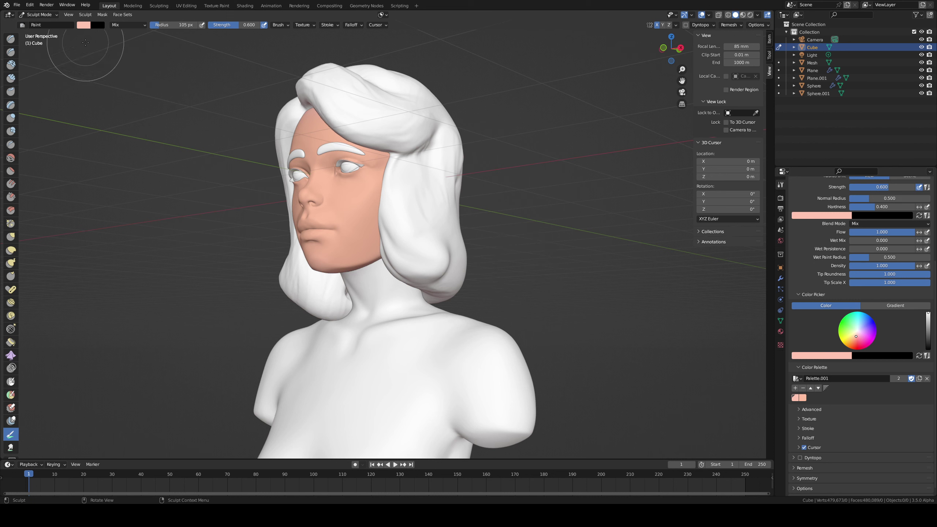
# Step: Paint rosy pink blush on both cheeks with an 85 px brush and add the pink to the palette
pyautogui.click(85, 26)
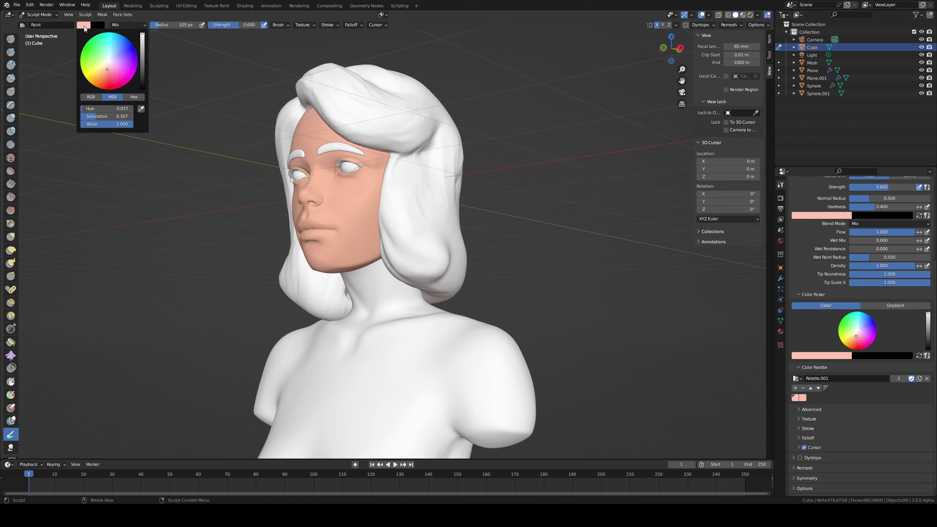
pyautogui.click(856, 338)
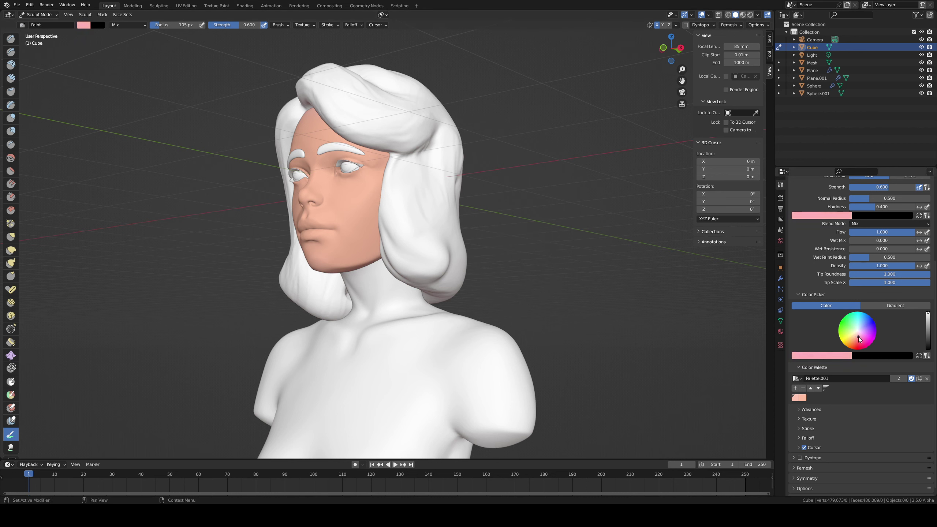
pyautogui.scroll(2, 362, 186)
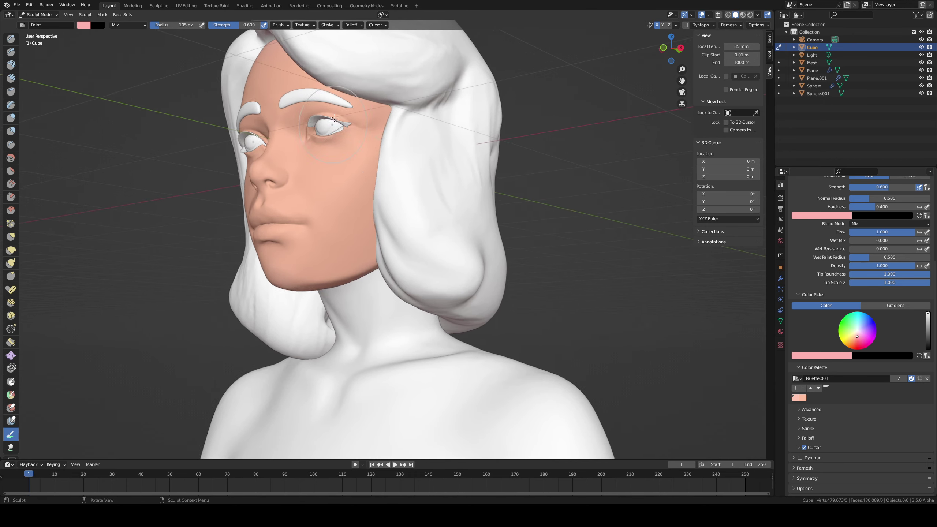
pyautogui.moveTo(333, 152); pyautogui.dragTo(360, 158, button='middle')
pyautogui.press('f')
pyautogui.click(356, 199)
pyautogui.moveTo(352, 181)
pyautogui.mouseDown()
pyautogui.moveTo(385, 180)
pyautogui.moveTo(363, 174)
pyautogui.moveTo(409, 153)
pyautogui.moveTo(356, 178)
pyautogui.moveTo(369, 182)
pyautogui.moveTo(368, 203)
pyautogui.moveTo(389, 184)
pyautogui.moveTo(370, 241)
pyautogui.moveTo(371, 220)
pyautogui.moveTo(343, 194)
pyautogui.moveTo(392, 242)
pyautogui.moveTo(377, 180)
pyautogui.mouseUp()
pyautogui.hotkey('ctrl', 'z')
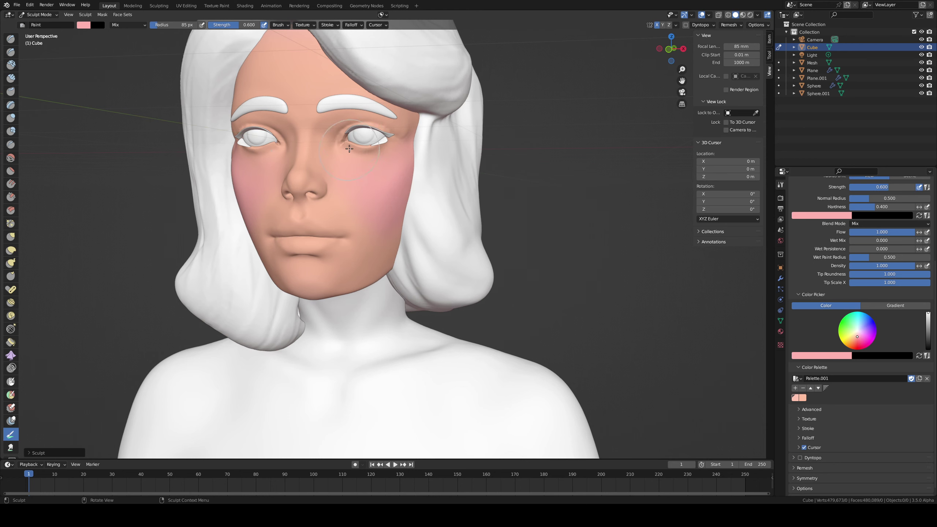
pyautogui.moveTo(349, 149); pyautogui.dragTo(363, 138, button='middle')
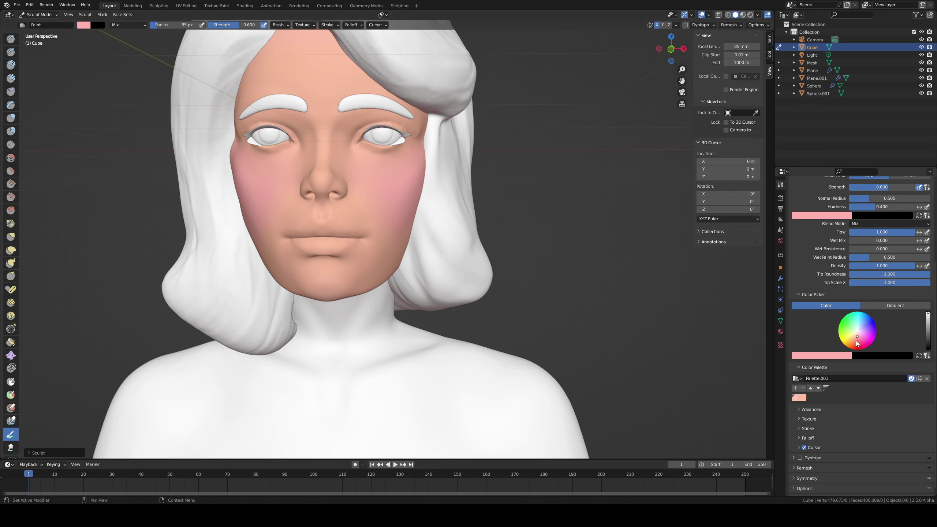
pyautogui.click(795, 388)
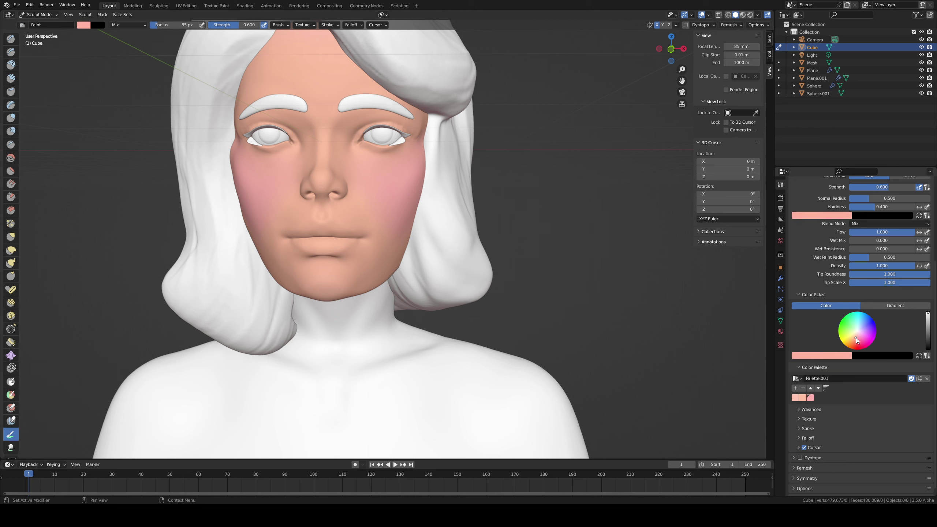
# Step: Paint orange eyeshadow around the upper eyelids and inner eye corners, using brush radii of 42 px and 51 px
pyautogui.moveTo(857, 340); pyautogui.dragTo(852, 344)
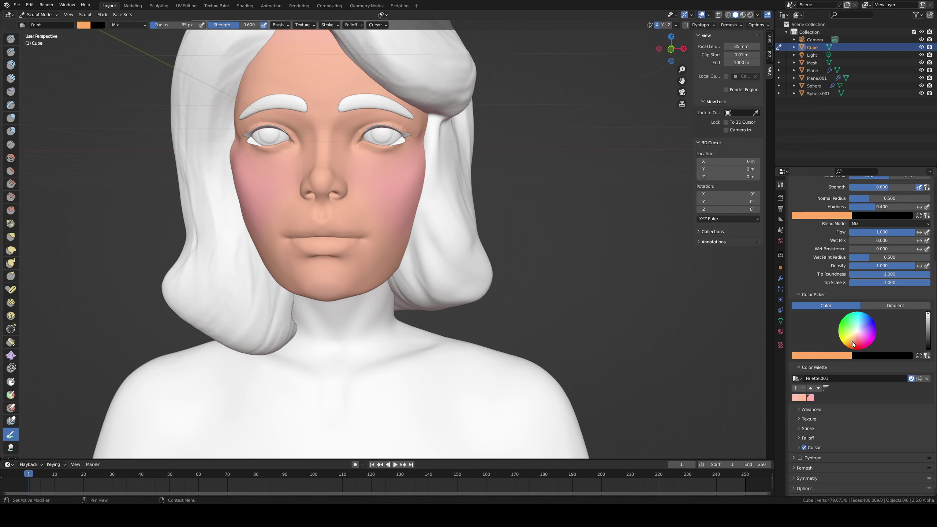
pyautogui.moveTo(363, 130); pyautogui.dragTo(362, 142)
pyautogui.press('f')
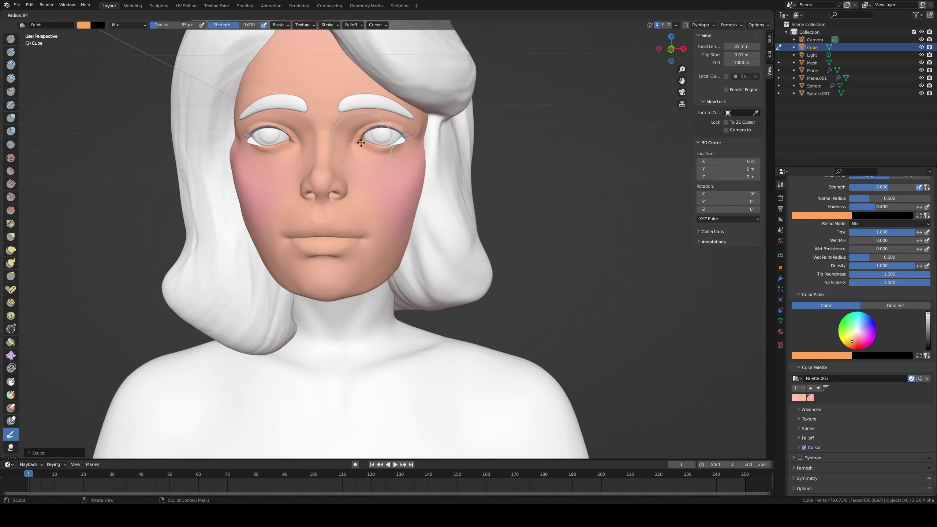
pyautogui.click(366, 127)
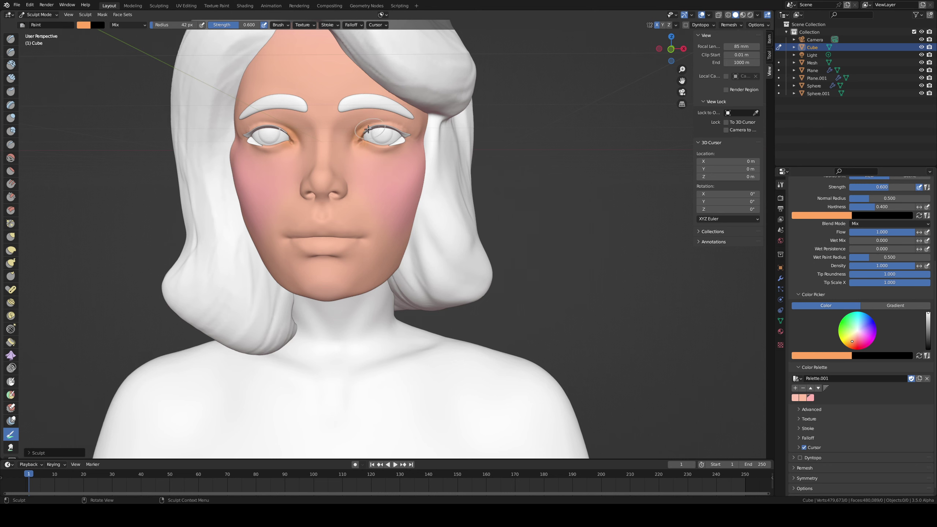
pyautogui.moveTo(361, 128); pyautogui.dragTo(359, 140)
pyautogui.moveTo(363, 127); pyautogui.dragTo(360, 139)
pyautogui.moveTo(357, 121); pyautogui.dragTo(347, 122, button='middle')
pyautogui.moveTo(355, 124)
pyautogui.mouseDown()
pyautogui.moveTo(349, 135)
pyautogui.moveTo(382, 123)
pyautogui.moveTo(361, 124)
pyautogui.moveTo(407, 125)
pyautogui.moveTo(407, 147)
pyautogui.moveTo(403, 127)
pyautogui.moveTo(406, 136)
pyautogui.moveTo(400, 128)
pyautogui.moveTo(352, 144)
pyautogui.moveTo(360, 148)
pyautogui.mouseUp()
pyautogui.press('f')
pyautogui.click(412, 134)
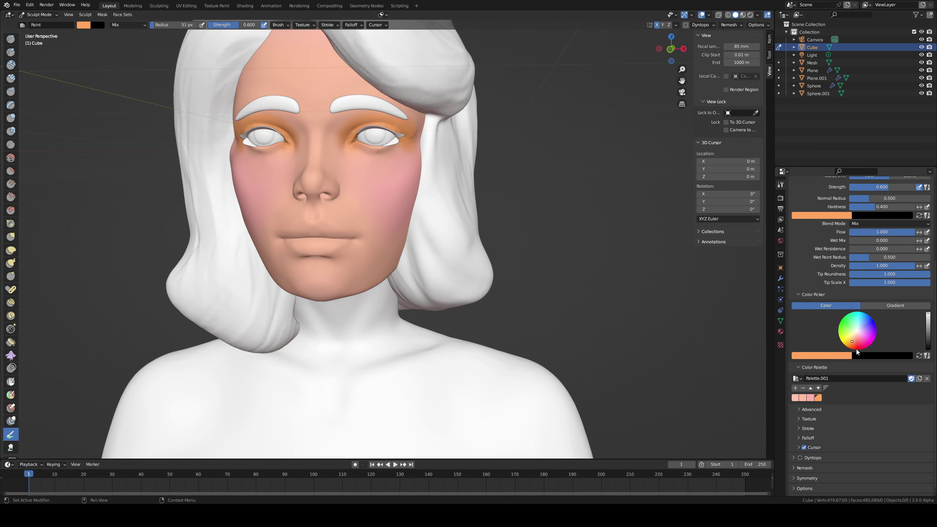
# Step: Paint a coral red tint along the lower eyelids, reducing the brush radius to 30 px
pyautogui.moveTo(852, 344); pyautogui.dragTo(856, 345)
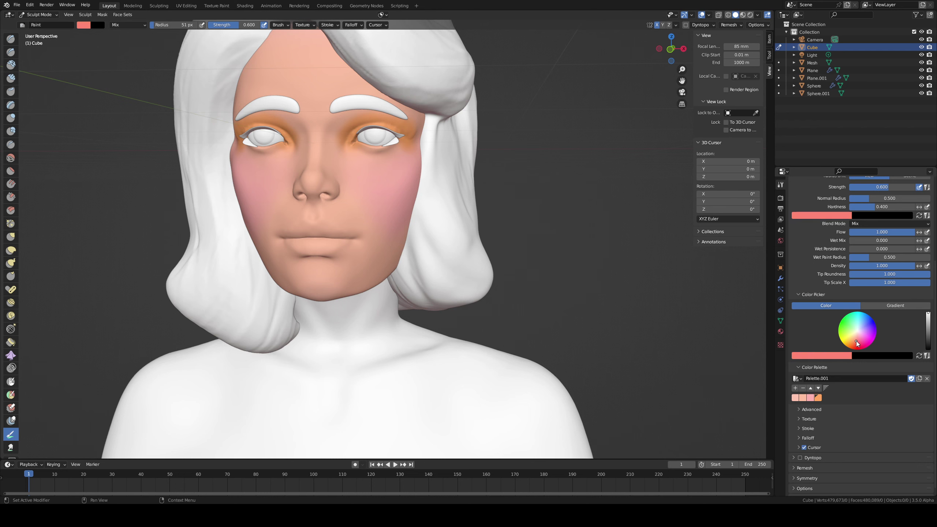
pyautogui.scroll(3, 354, 121)
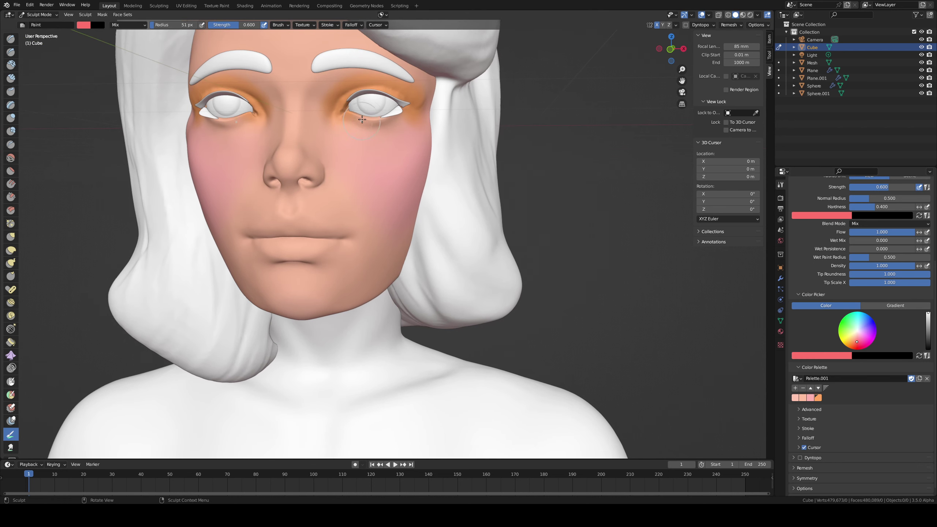
pyautogui.press('f')
pyautogui.click(365, 120)
pyautogui.moveTo(358, 120); pyautogui.dragTo(387, 125)
pyautogui.moveTo(403, 117)
pyautogui.mouseDown()
pyautogui.moveTo(384, 126)
pyautogui.moveTo(400, 119)
pyautogui.mouseUp()
pyautogui.press('f')
pyautogui.click(402, 120)
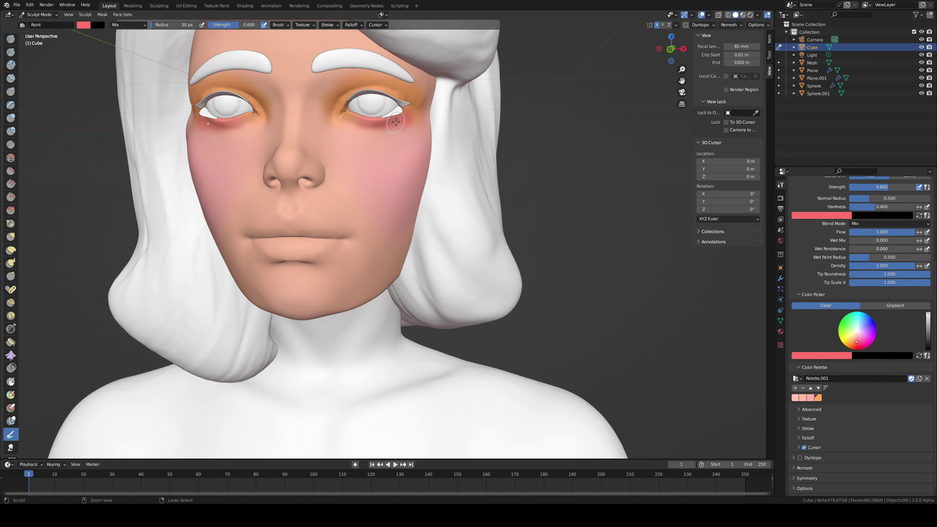
pyautogui.moveTo(406, 116)
pyautogui.mouseDown(button='middle')
pyautogui.moveTo(373, 129)
pyautogui.moveTo(406, 126)
pyautogui.moveTo(388, 122)
pyautogui.mouseUp(button='middle')
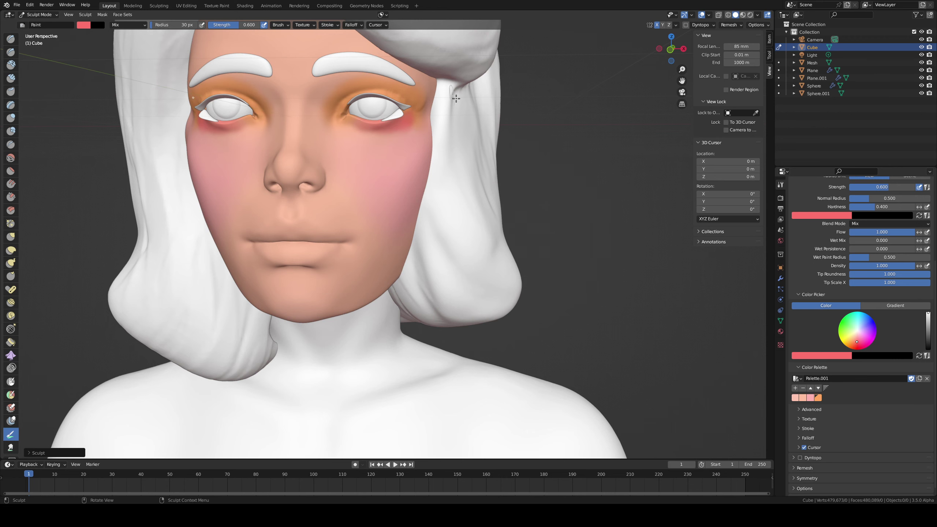
pyautogui.keyDown('ctrl'); pyautogui.moveTo(381, 115); pyautogui.dragTo(378, 167, button='middle'); pyautogui.keyUp('ctrl')
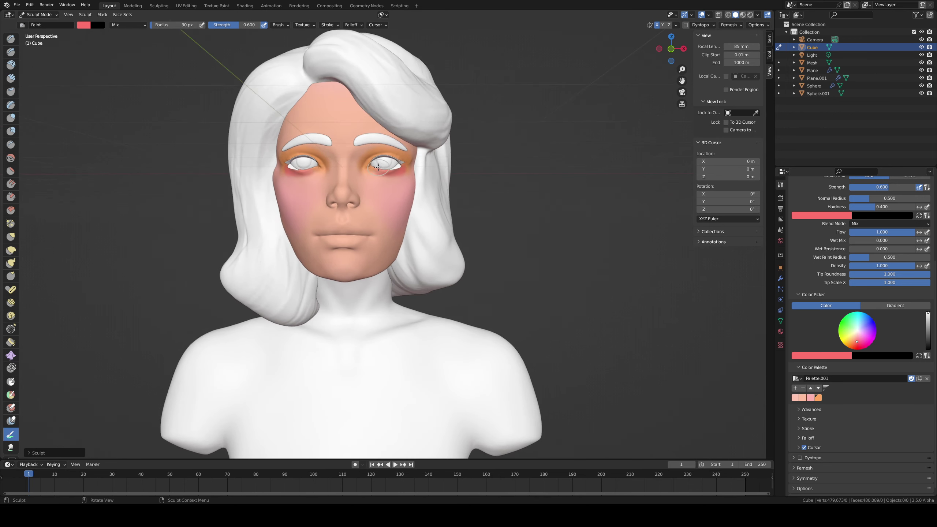
pyautogui.moveTo(383, 178)
pyautogui.mouseDown()
pyautogui.moveTo(408, 182)
pyautogui.moveTo(382, 177)
pyautogui.moveTo(377, 147)
pyautogui.moveTo(459, 162)
pyautogui.mouseUp()
# Step: Pick the palette's pink, shift it toward coral, and blend it over the upper cheeks with a 51 px brush
pyautogui.click(811, 397)
pyautogui.click(855, 341)
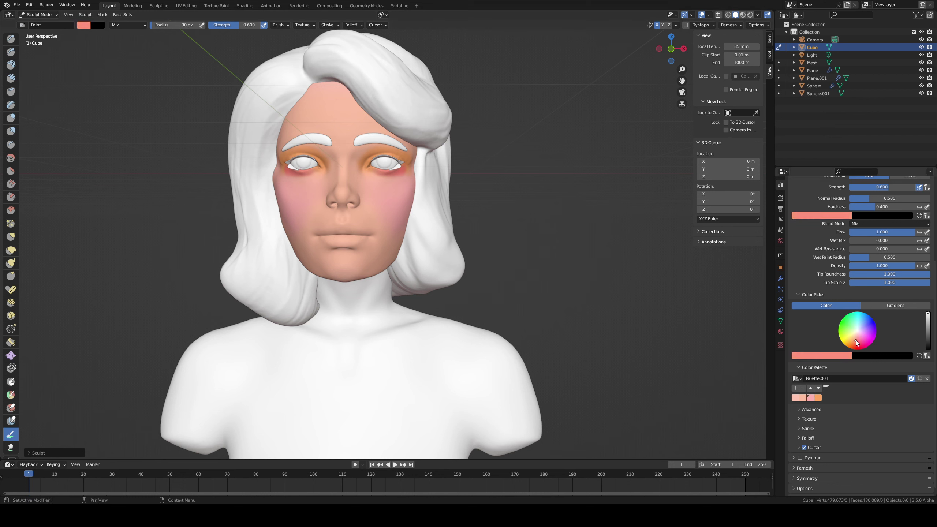
pyautogui.press('f')
pyautogui.click(401, 189)
pyautogui.moveTo(377, 190); pyautogui.dragTo(391, 195)
pyautogui.hotkey('ctrl', 'z')
pyautogui.moveTo(387, 192)
pyautogui.mouseDown()
pyautogui.moveTo(403, 204)
pyautogui.moveTo(371, 205)
pyautogui.mouseUp()
# Step: Shift the brush color to pinkish red and tint the nose's sides, tip and base, using radii of 32 px and 52 px
pyautogui.moveTo(854, 337); pyautogui.dragTo(859, 342)
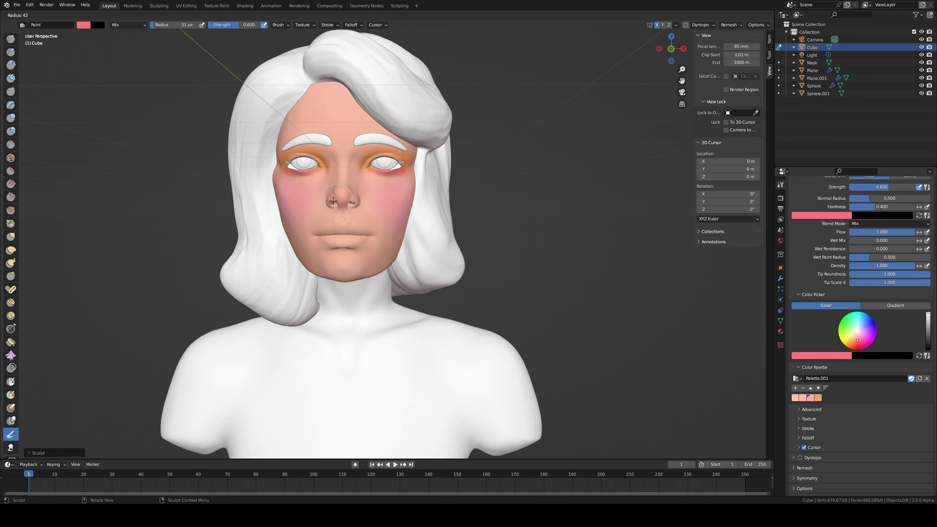
pyautogui.moveTo(330, 204); pyautogui.dragTo(399, 225, button='middle')
pyautogui.moveTo(380, 222)
pyautogui.mouseDown()
pyautogui.moveTo(402, 217)
pyautogui.moveTo(383, 211)
pyautogui.mouseUp()
pyautogui.moveTo(372, 228); pyautogui.dragTo(325, 196, button='middle')
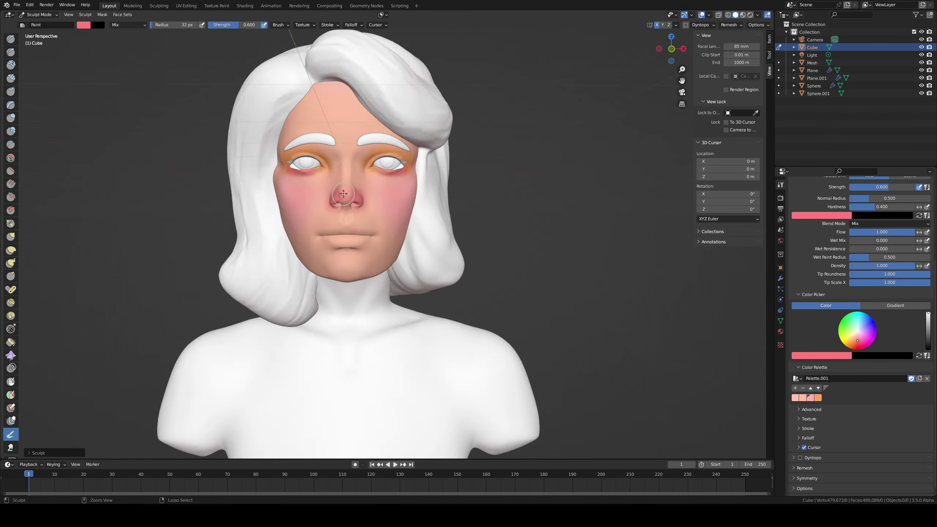
pyautogui.scroll(3, 324, 194)
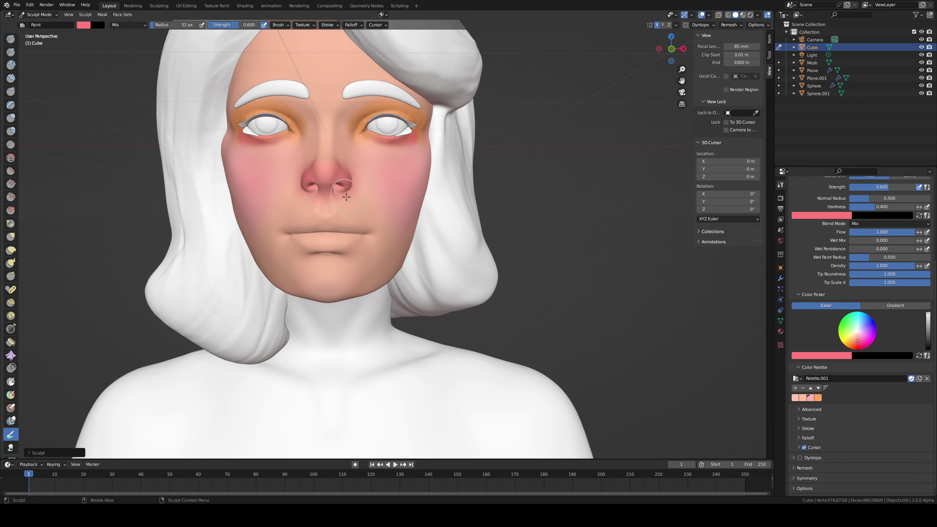
pyautogui.moveTo(297, 208); pyautogui.dragTo(306, 201)
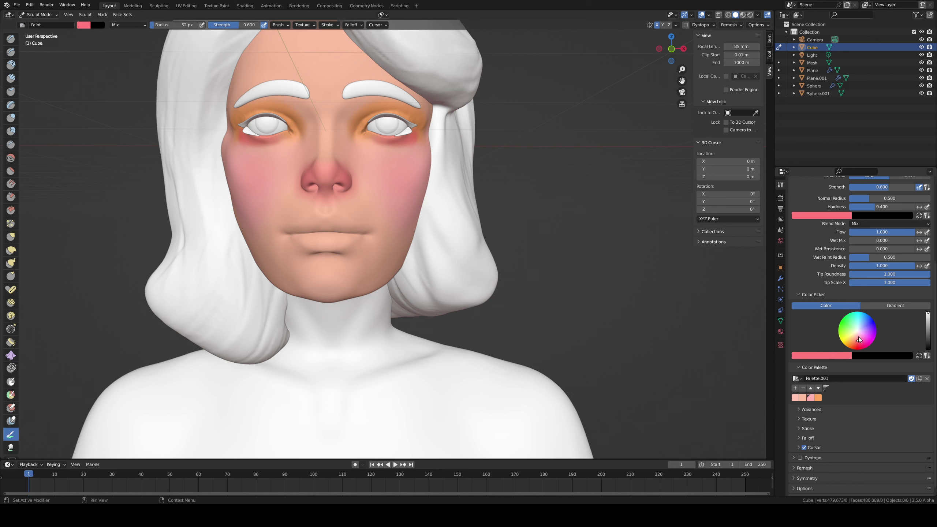
# Step: Change the brush color to a saturated hot pink and paint the upper lip, starting with a 35 px radius
pyautogui.moveTo(859, 339)
pyautogui.mouseDown()
pyautogui.moveTo(850, 336)
pyautogui.moveTo(860, 344)
pyautogui.mouseUp()
pyautogui.press('f')
pyautogui.click(295, 233)
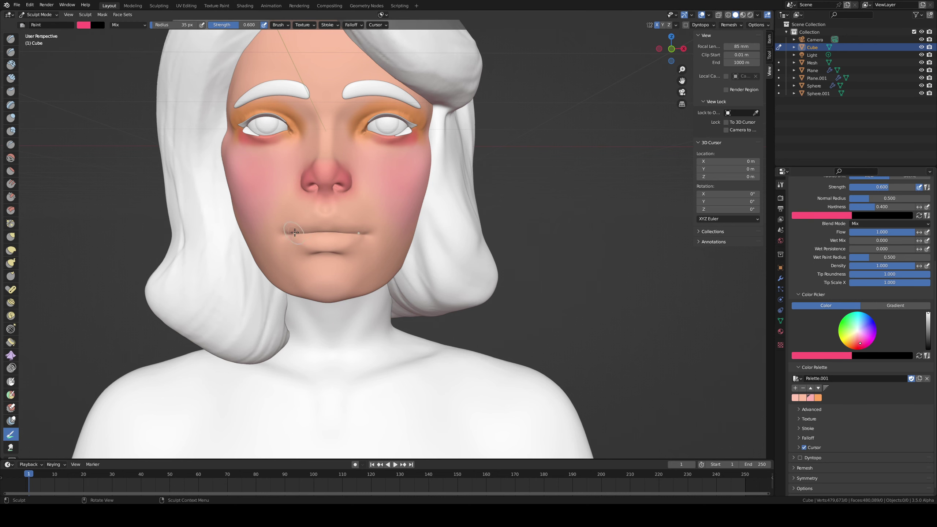
pyautogui.scroll(5, 328, 156)
pyautogui.moveTo(200, 220); pyautogui.dragTo(396, 213, button='middle')
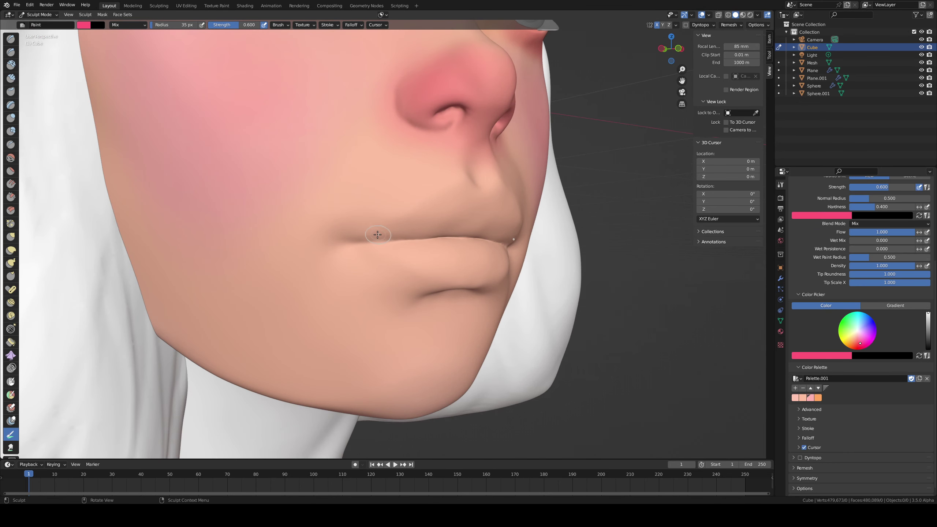
pyautogui.moveTo(395, 227); pyautogui.dragTo(402, 222)
pyautogui.press('f')
pyautogui.click(407, 224)
pyautogui.hotkey('ctrl', 'z')
pyautogui.moveTo(460, 201)
pyautogui.mouseDown()
pyautogui.moveTo(392, 234)
pyautogui.moveTo(470, 200)
pyautogui.moveTo(487, 215)
pyautogui.moveTo(424, 242)
pyautogui.moveTo(399, 233)
pyautogui.moveTo(489, 230)
pyautogui.mouseUp()
# Step: Raise the brush radius to 62 px and fill the lower lip with the hot pink
pyautogui.press('f')
pyautogui.click(396, 229)
pyautogui.press('f')
pyautogui.click(506, 217)
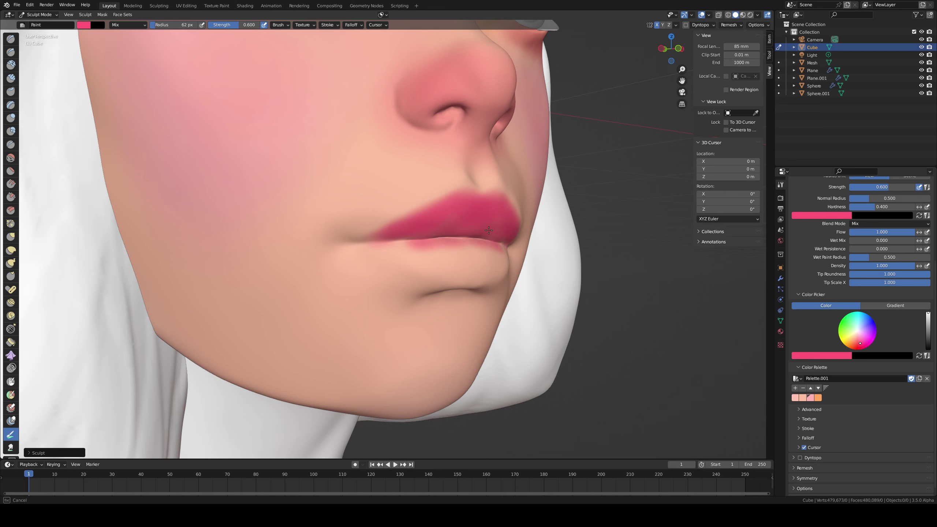
pyautogui.moveTo(489, 230); pyautogui.dragTo(413, 198, button='middle')
pyautogui.moveTo(329, 223)
pyautogui.mouseDown()
pyautogui.moveTo(306, 235)
pyautogui.moveTo(379, 235)
pyautogui.mouseUp()
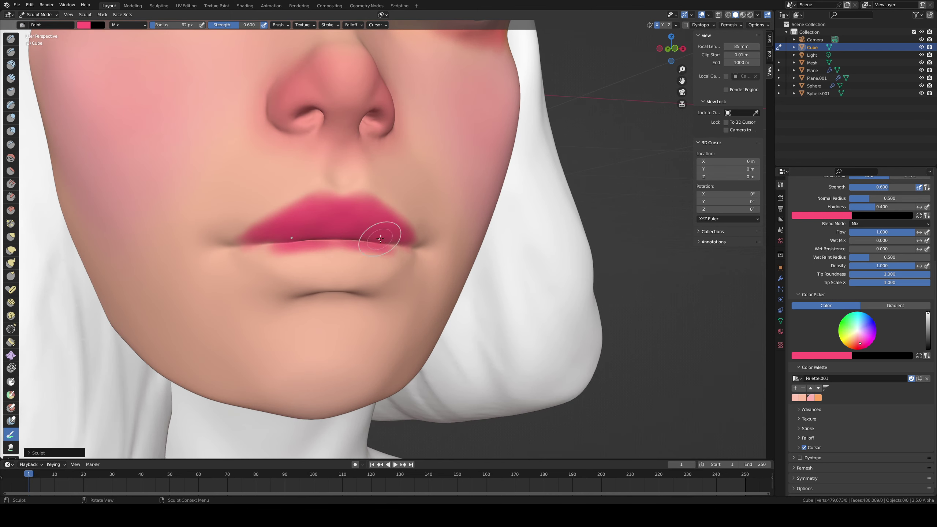
pyautogui.moveTo(379, 235); pyautogui.dragTo(341, 238, button='middle')
pyautogui.moveTo(284, 255)
pyautogui.mouseDown()
pyautogui.moveTo(340, 262)
pyautogui.moveTo(345, 244)
pyautogui.moveTo(293, 238)
pyautogui.moveTo(282, 251)
pyautogui.moveTo(288, 259)
pyautogui.moveTo(331, 255)
pyautogui.moveTo(346, 239)
pyautogui.mouseUp()
pyautogui.scroll(-5, 345, 236)
pyautogui.moveTo(345, 251)
pyautogui.mouseDown(button='middle')
pyautogui.moveTo(290, 301)
pyautogui.moveTo(340, 282)
pyautogui.moveTo(353, 251)
pyautogui.moveTo(378, 240)
pyautogui.moveTo(379, 217)
pyautogui.mouseUp(button='middle')
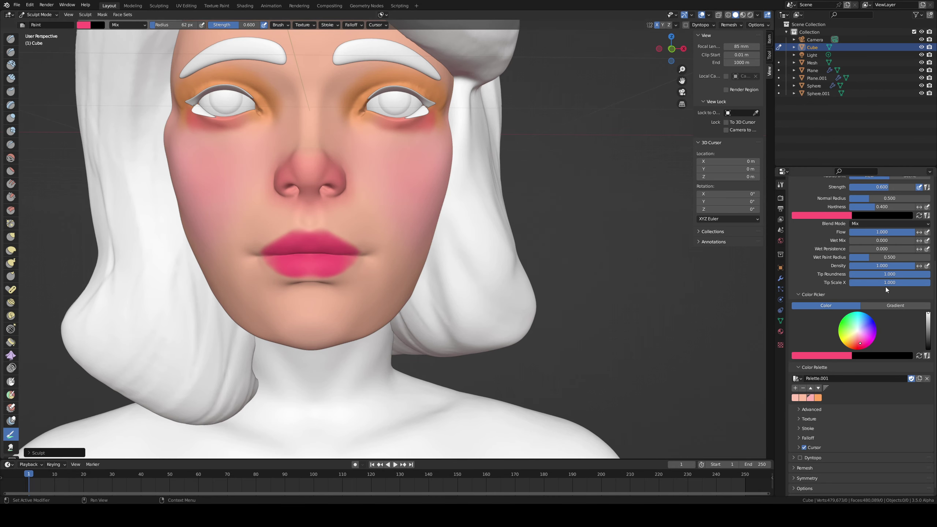
# Step: Extend the hot pink into the lip corners and sharpen the upper lip's outline with 36 px and 29 px brushes
pyautogui.press('f')
pyautogui.click(303, 261)
pyautogui.keyDown('ctrl'); pyautogui.moveTo(340, 248); pyautogui.dragTo(341, 227, button='middle'); pyautogui.keyUp('ctrl')
pyautogui.scroll(2, 341, 227)
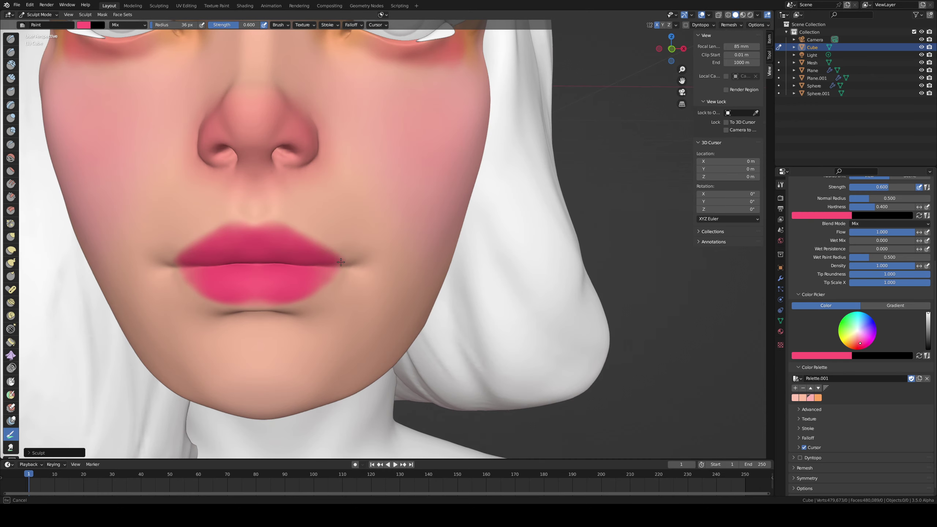
pyautogui.press('f')
pyautogui.moveTo(345, 263); pyautogui.dragTo(272, 224)
pyautogui.click(340, 262)
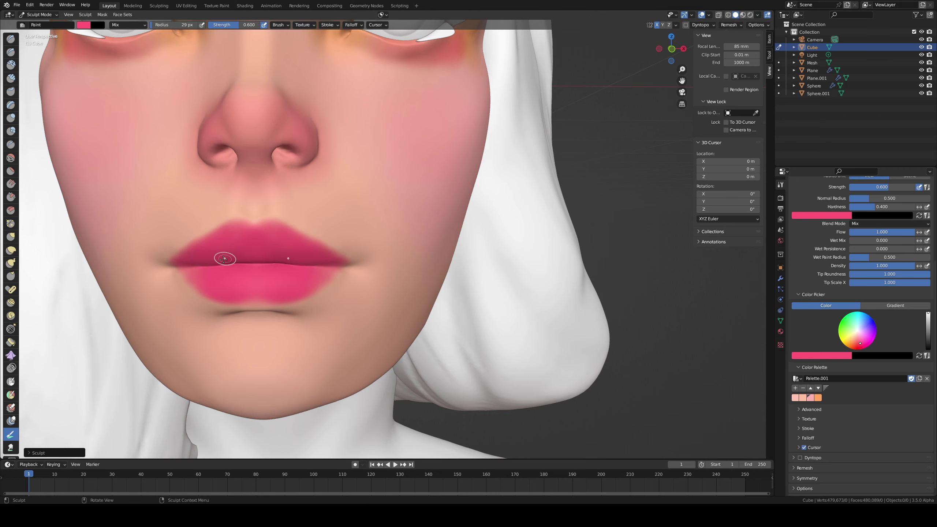
# Step: Touch up the lower lip's outline in hot pink with the 29 px brush
pyautogui.moveTo(225, 259); pyautogui.dragTo(199, 265, button='middle')
pyautogui.scroll(-3, 199, 271)
pyautogui.moveTo(191, 331); pyautogui.dragTo(251, 314, button='middle')
pyautogui.scroll(3, 360, 256)
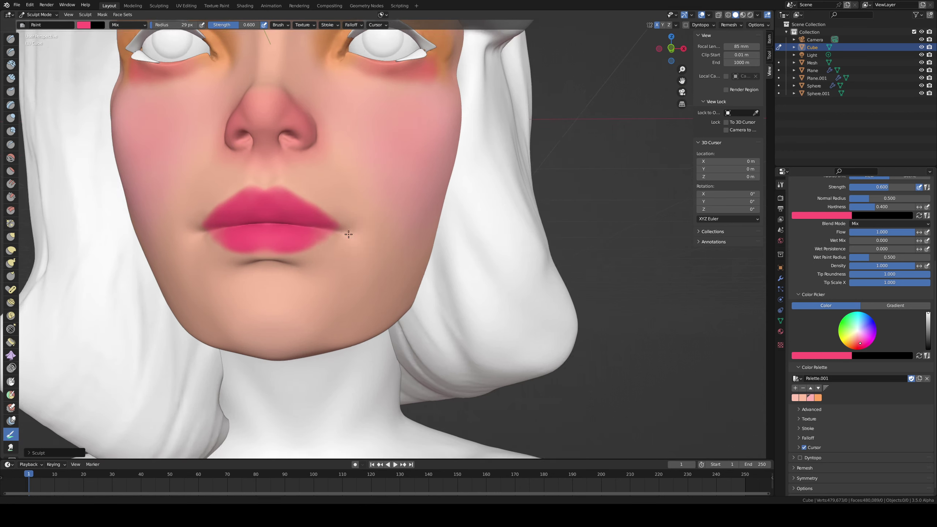
pyautogui.moveTo(329, 255); pyautogui.dragTo(336, 267, button='middle')
pyautogui.moveTo(250, 273); pyautogui.dragTo(251, 274)
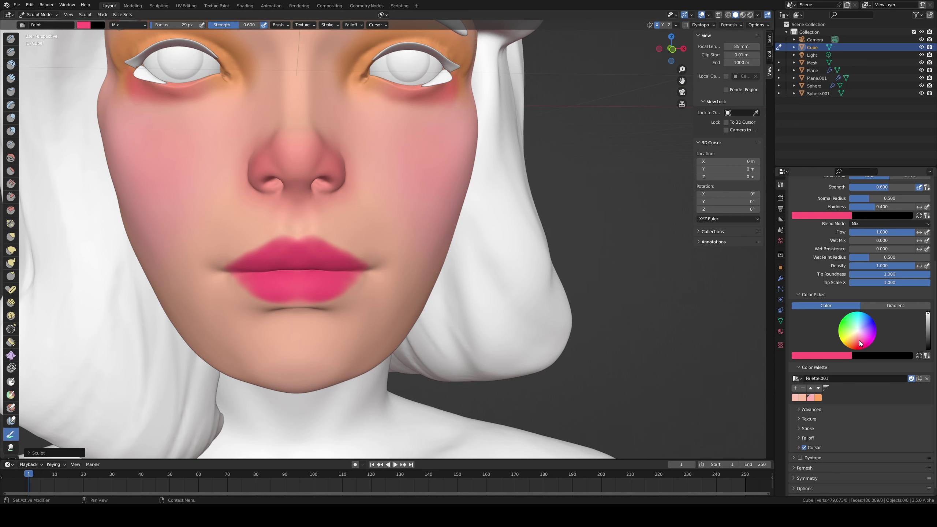
# Step: Add the hot pink to the palette, darken the brush color and paint the parting line between the lips
pyautogui.click(795, 388)
pyautogui.click(928, 322)
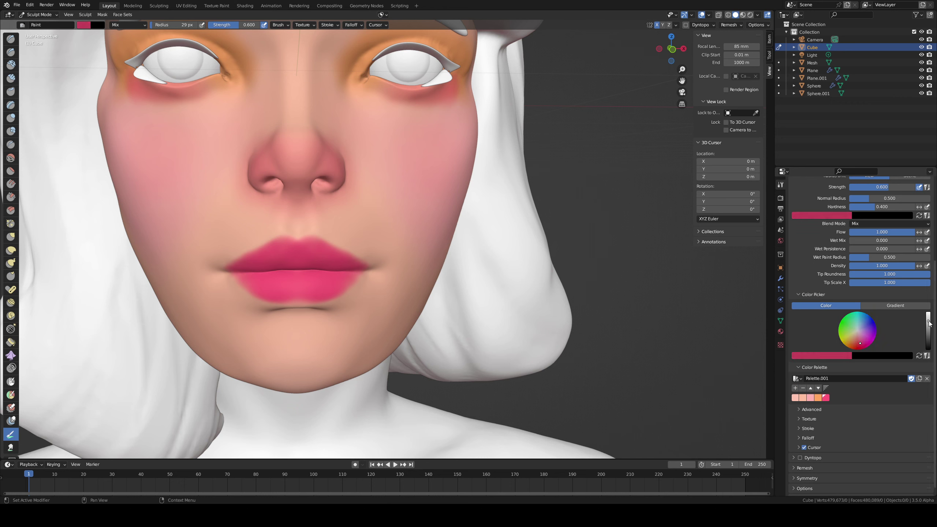
pyautogui.press('f')
pyautogui.click(282, 270)
pyautogui.moveTo(281, 271)
pyautogui.mouseDown()
pyautogui.moveTo(256, 270)
pyautogui.moveTo(301, 265)
pyautogui.moveTo(268, 274)
pyautogui.mouseUp()
pyautogui.press('f')
pyautogui.click(295, 268)
# Step: Build up the outer upper eyelids below the eyebrows with the Clay Strips brush at 61 px
pyautogui.moveTo(397, 265); pyautogui.dragTo(494, 258, button='middle')
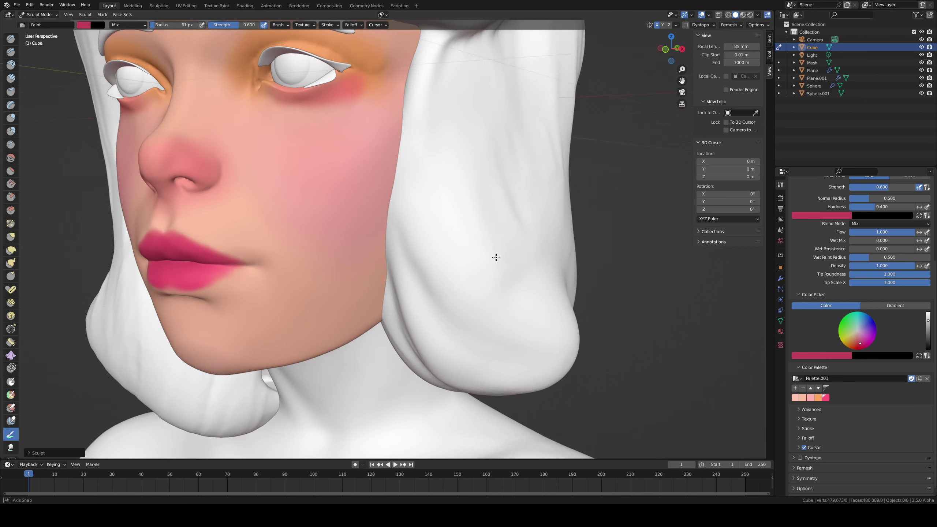
pyautogui.moveTo(293, 301); pyautogui.dragTo(506, 314, button='middle')
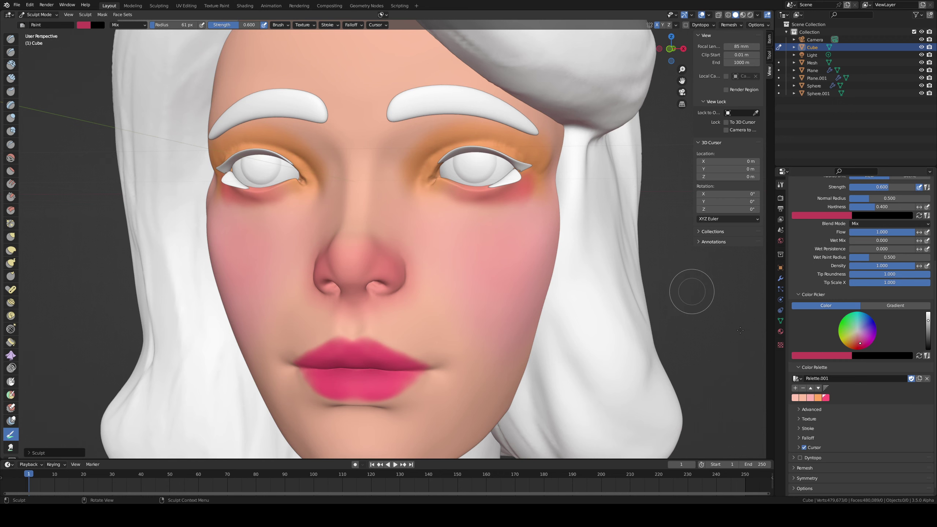
pyautogui.scroll(-5, 533, 414)
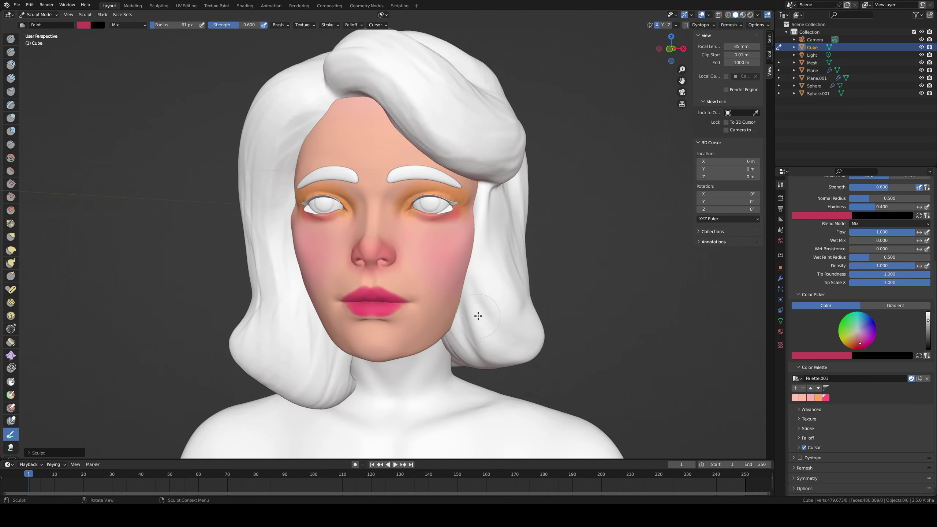
pyautogui.moveTo(480, 314)
pyautogui.mouseDown(button='middle')
pyautogui.moveTo(506, 310)
pyautogui.moveTo(497, 309)
pyautogui.moveTo(519, 321)
pyautogui.moveTo(471, 325)
pyautogui.moveTo(464, 334)
pyautogui.moveTo(497, 310)
pyautogui.moveTo(431, 389)
pyautogui.moveTo(416, 389)
pyautogui.moveTo(432, 384)
pyautogui.mouseUp(button='middle')
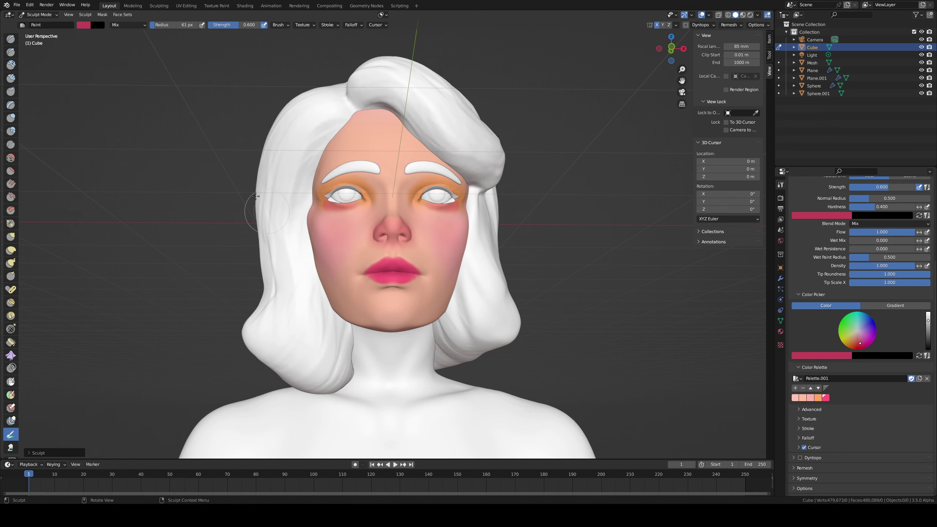
pyautogui.moveTo(374, 273)
pyautogui.keyDown('ctrl'); pyautogui.mouseDown(button='middle')
pyautogui.moveTo(370, 226)
pyautogui.moveTo(384, 243)
pyautogui.mouseUp(button='middle'); pyautogui.keyUp('ctrl')
pyautogui.press('c')
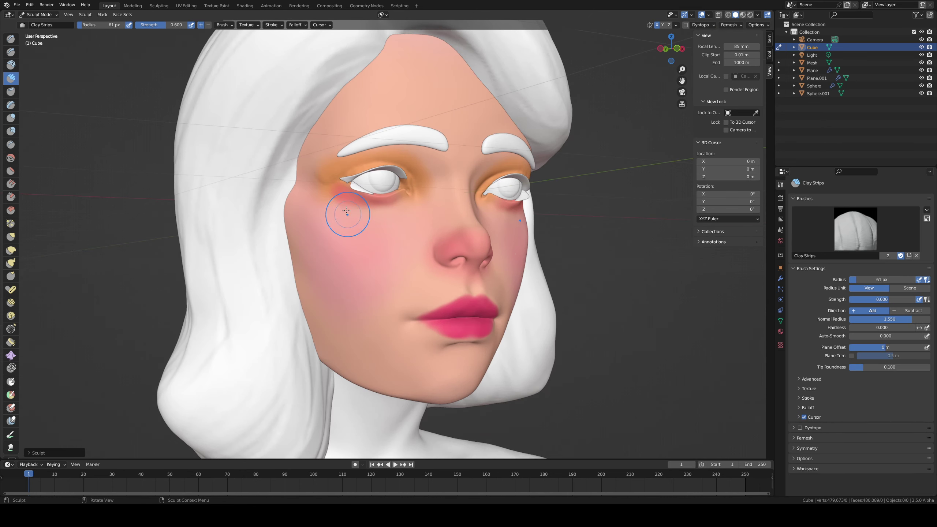
pyautogui.keyDown('ctrl'); pyautogui.moveTo(327, 192); pyautogui.dragTo(326, 158, button='middle'); pyautogui.keyUp('ctrl')
pyautogui.moveTo(290, 128); pyautogui.dragTo(312, 115)
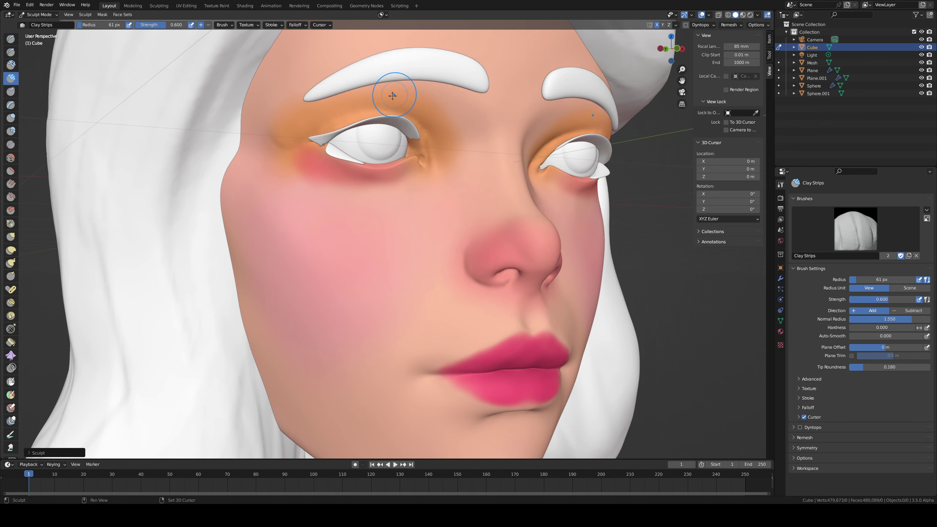
pyautogui.moveTo(391, 94); pyautogui.dragTo(260, 134, button='middle')
pyautogui.moveTo(306, 129); pyautogui.dragTo(281, 141)
pyautogui.moveTo(281, 141); pyautogui.dragTo(291, 144, button='middle')
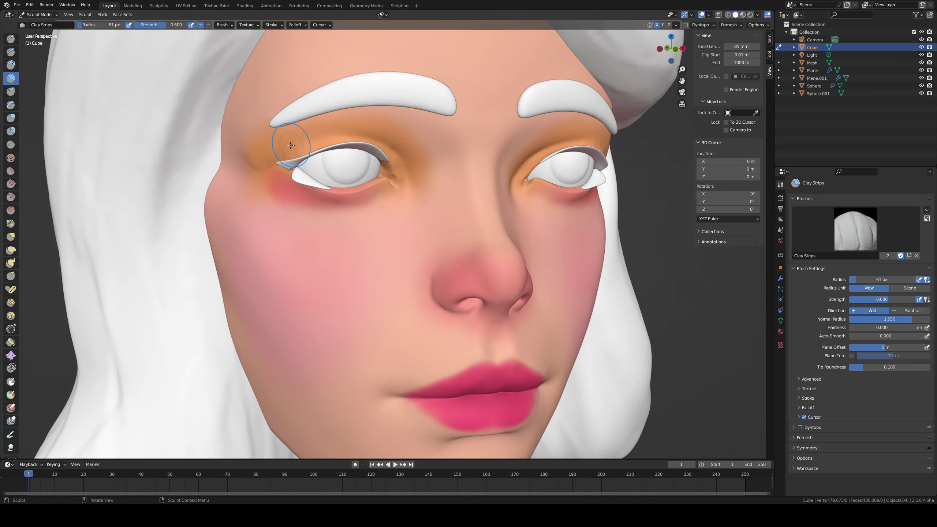
# Step: Carve a crease above the outer eye corners with the Draw Sharp brush at 25 px
pyautogui.press('d')
pyautogui.press('f')
pyautogui.click(314, 141)
pyautogui.moveTo(285, 153); pyautogui.dragTo(300, 146)
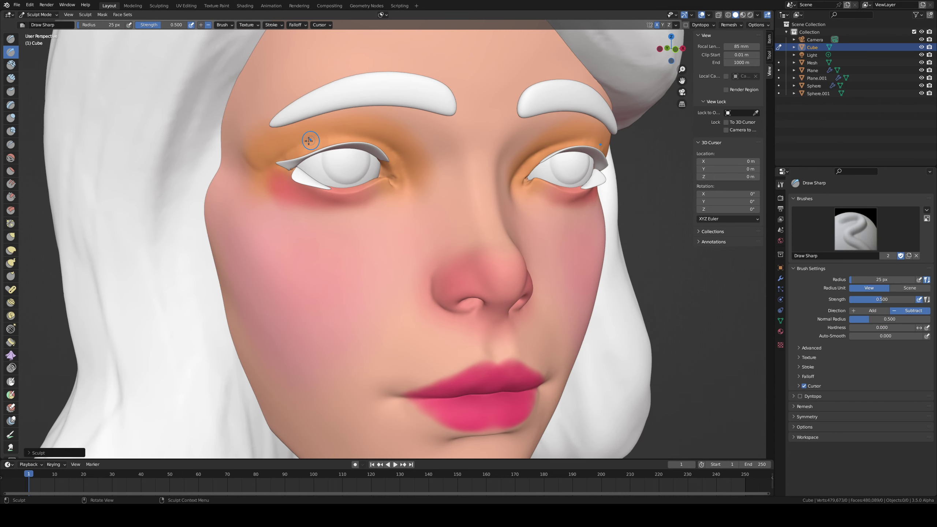
pyautogui.scroll(-10, 425, 148)
pyautogui.moveTo(425, 147)
pyautogui.mouseDown(button='middle')
pyautogui.moveTo(440, 247)
pyautogui.moveTo(457, 265)
pyautogui.moveTo(445, 265)
pyautogui.mouseUp(button='middle')
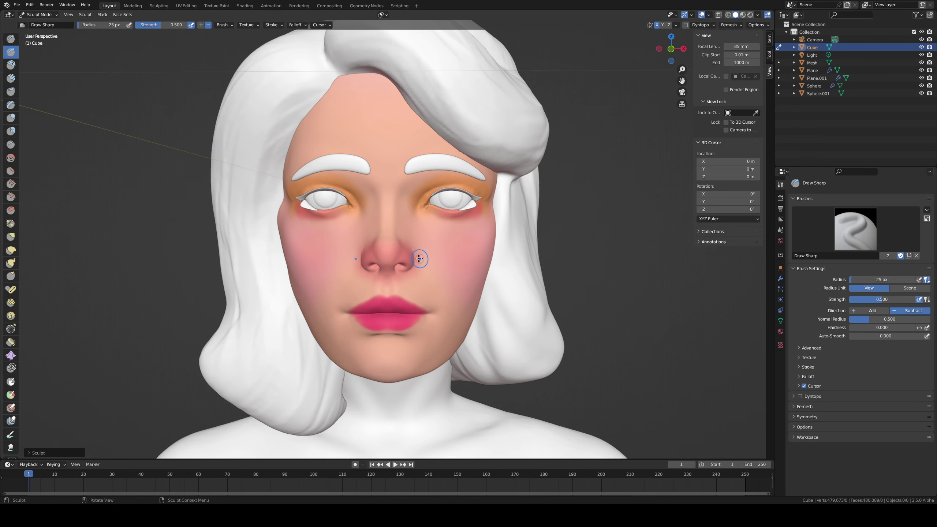
# Step: Return to the Paint brush, stroke the palette's light pink along the nose bridge, and select the hot pink swatch
pyautogui.press('p')
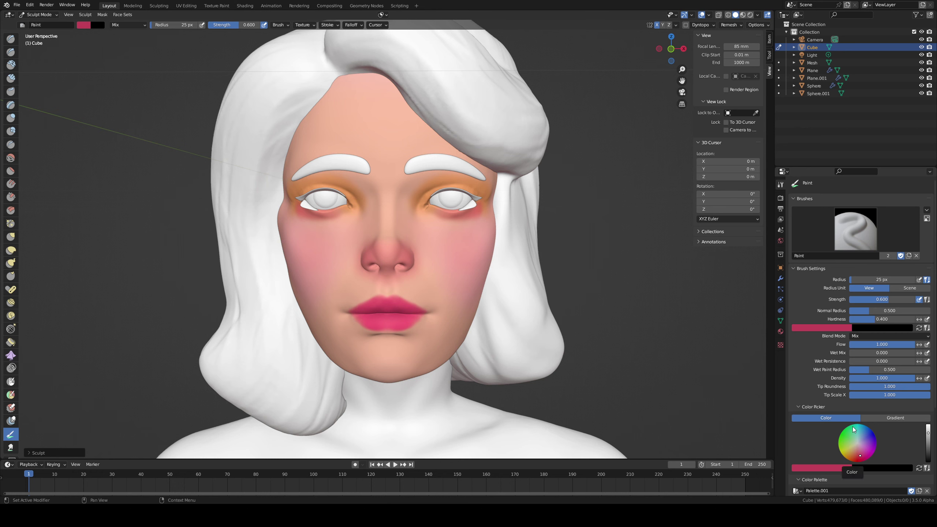
pyautogui.scroll(-5, 853, 429)
pyautogui.click(811, 437)
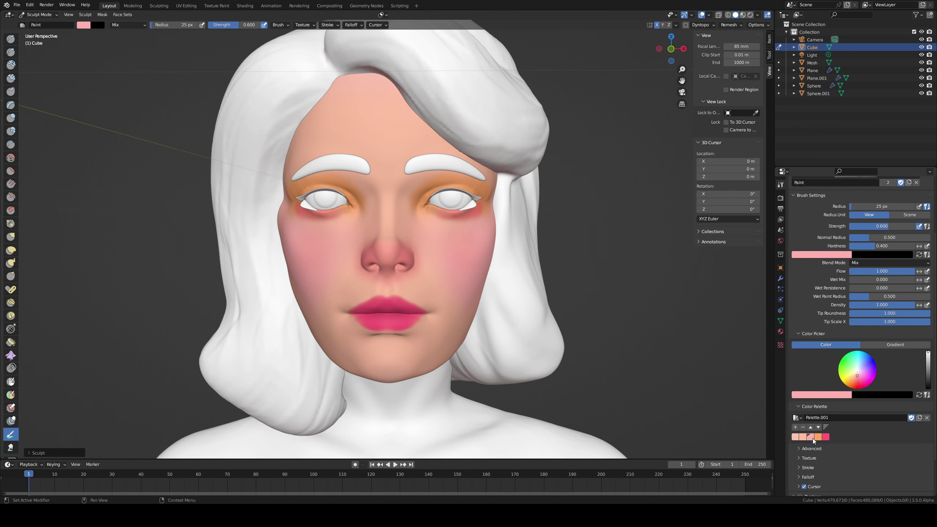
pyautogui.moveTo(381, 231); pyautogui.dragTo(389, 237)
pyautogui.click(826, 437)
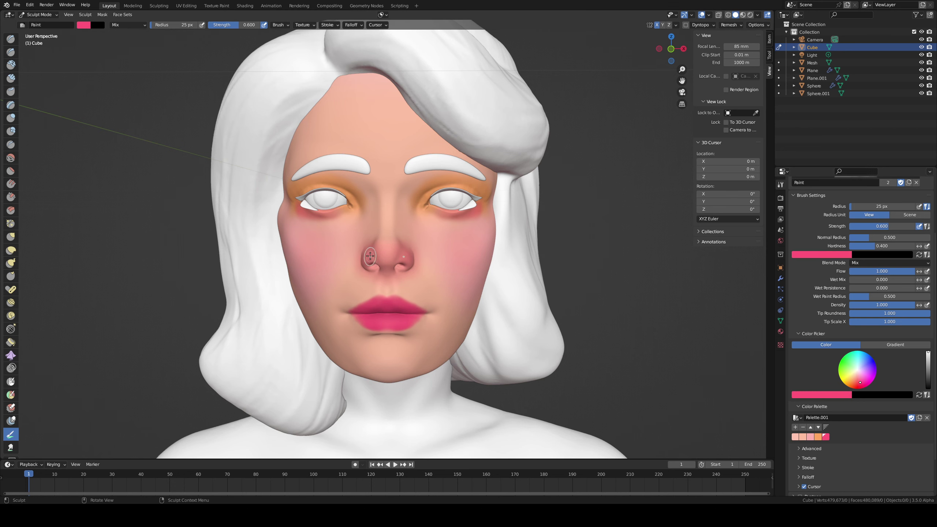
# Step: Switch the viewport lighting to Flat and try hot pink test strokes on the cheeks, undoing each one
pyautogui.moveTo(350, 202); pyautogui.dragTo(402, 216, button='middle')
pyautogui.scroll(2, 402, 216)
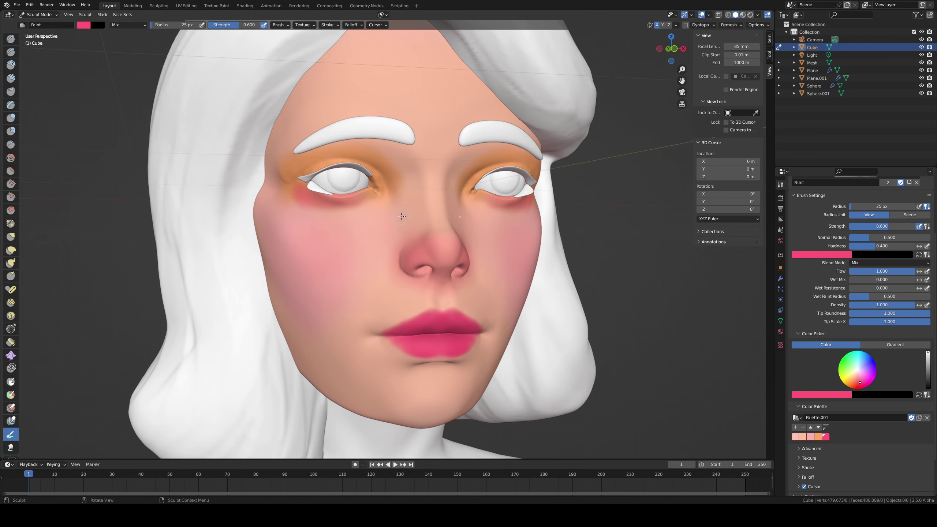
pyautogui.click(757, 14)
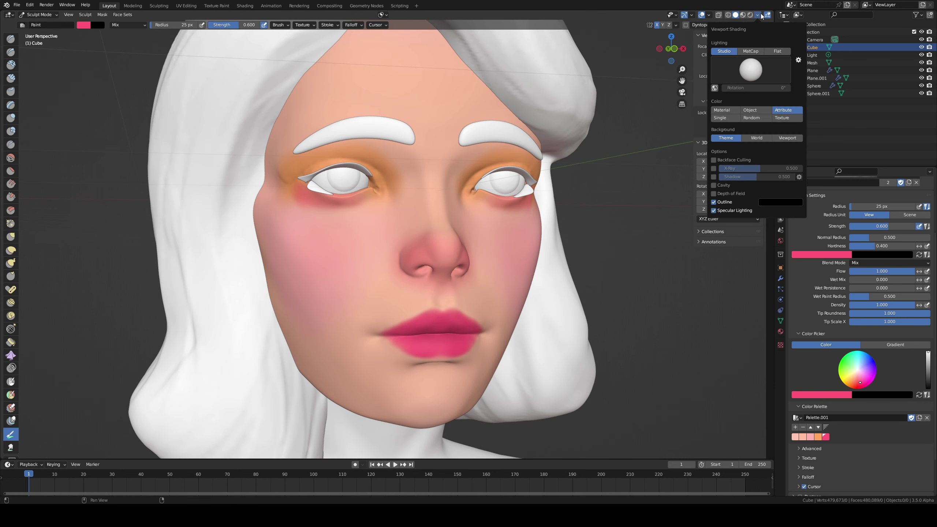
pyautogui.click(767, 52)
pyautogui.moveTo(461, 196); pyautogui.dragTo(424, 193, button='middle')
pyautogui.click(415, 280)
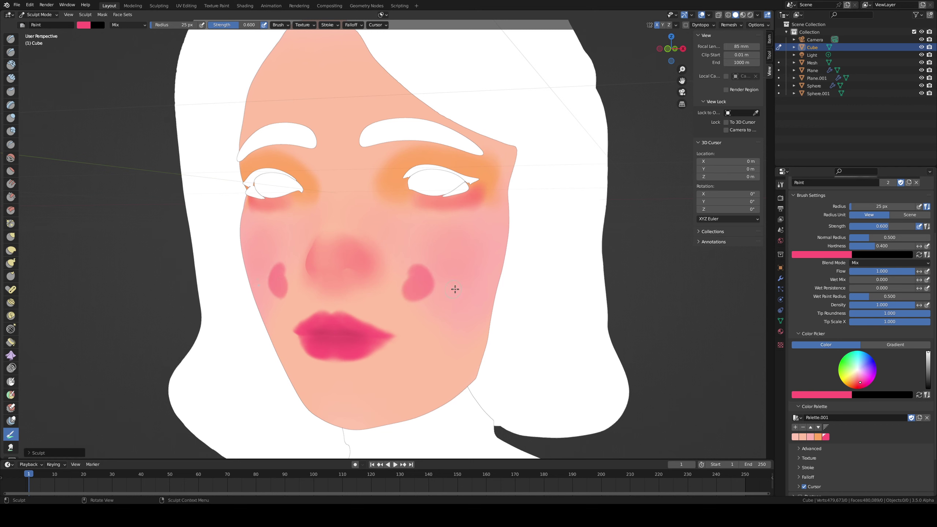
pyautogui.hotkey('ctrl', 'z')
pyautogui.moveTo(393, 281); pyautogui.dragTo(417, 293)
pyautogui.hotkey('ctrl', 'z')
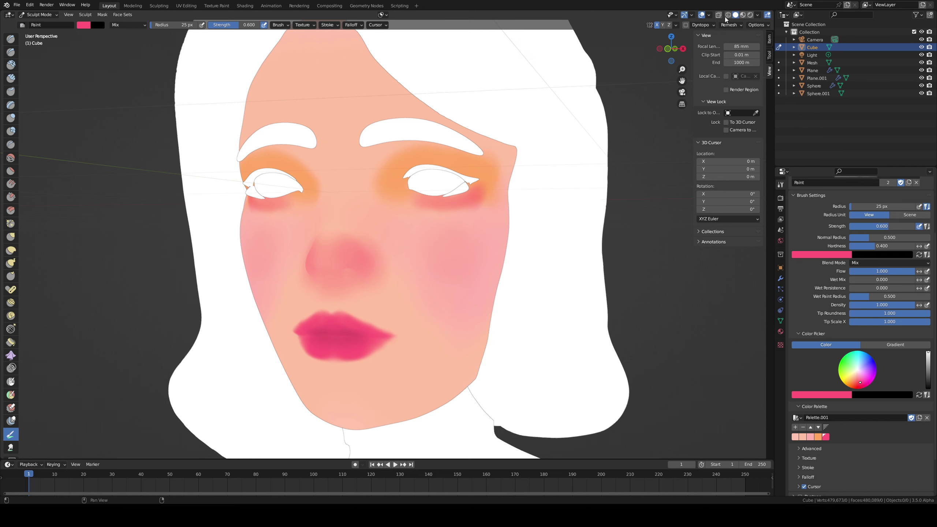
# Step: Set the viewport lighting to MatCap and view the face from the front
pyautogui.click(757, 15)
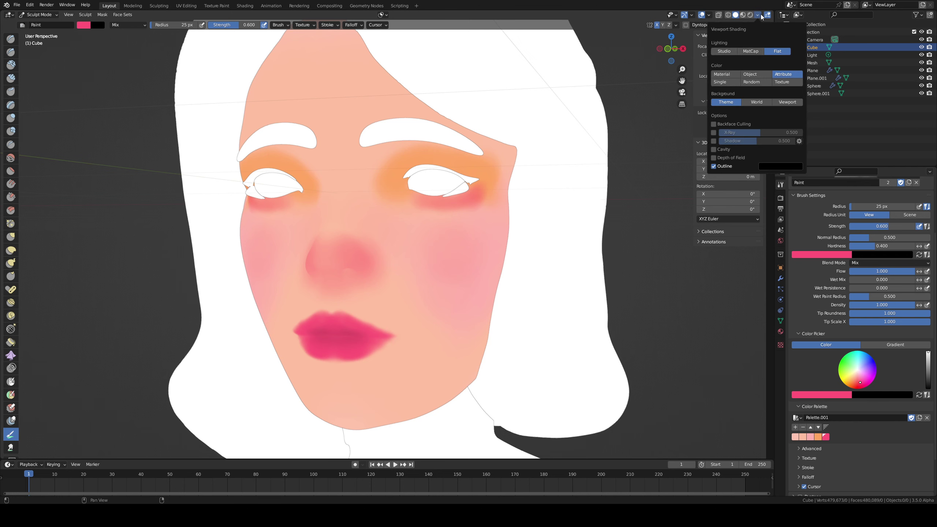
pyautogui.click(749, 51)
pyautogui.moveTo(396, 185); pyautogui.dragTo(423, 190, button='middle')
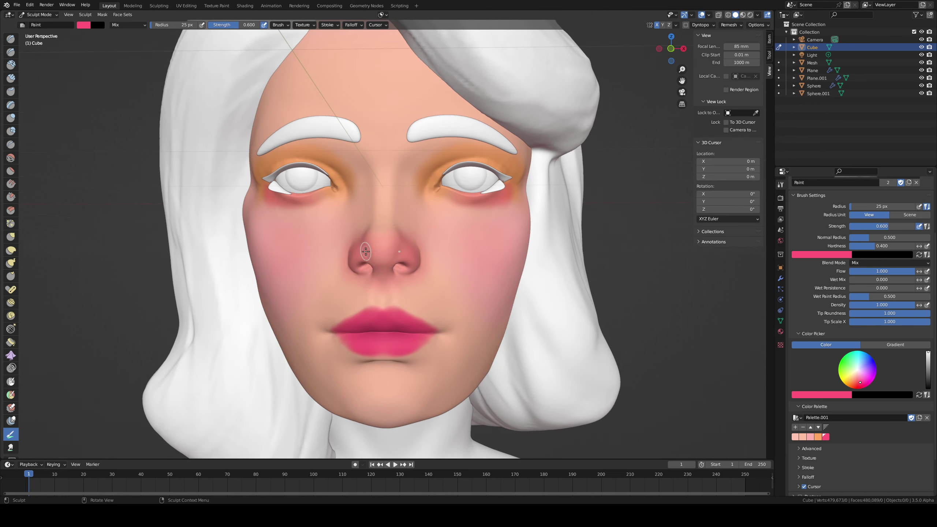
# Step: Deepen the color of the lower nose bridge and tip with hot pink, using a 59 px brush
pyautogui.press('f')
pyautogui.click(374, 241)
pyautogui.moveTo(373, 231); pyautogui.dragTo(385, 228)
pyautogui.moveTo(415, 205); pyautogui.dragTo(423, 217, button='middle')
pyautogui.hotkey('ctrl', 'z')
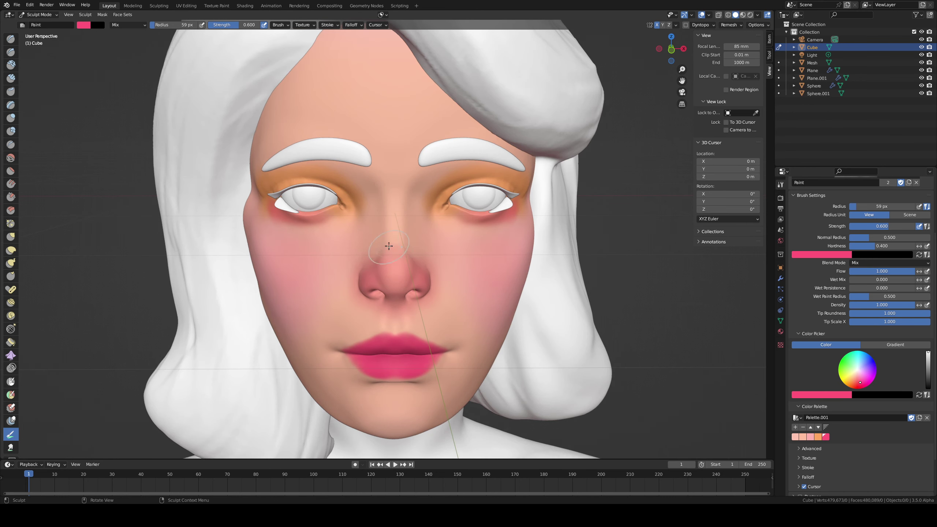
pyautogui.moveTo(389, 249)
pyautogui.mouseDown()
pyautogui.moveTo(390, 262)
pyautogui.moveTo(382, 258)
pyautogui.mouseUp()
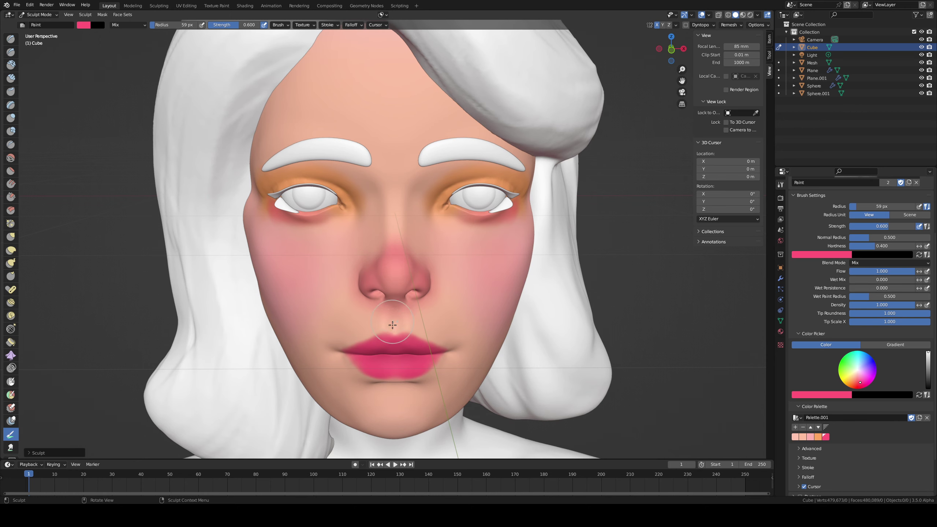
# Step: Set the paint color to black and darken the insides of the nostrils with a 45 px brush
pyautogui.moveTo(413, 273)
pyautogui.mouseDown(button='middle')
pyautogui.moveTo(449, 291)
pyautogui.moveTo(445, 284)
pyautogui.moveTo(443, 296)
pyautogui.mouseUp(button='middle')
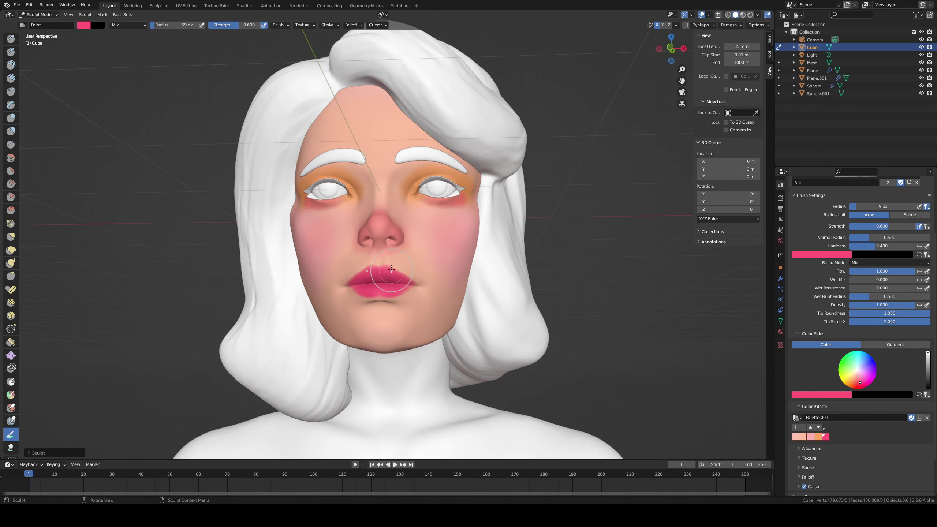
pyautogui.scroll(6, 428, 249)
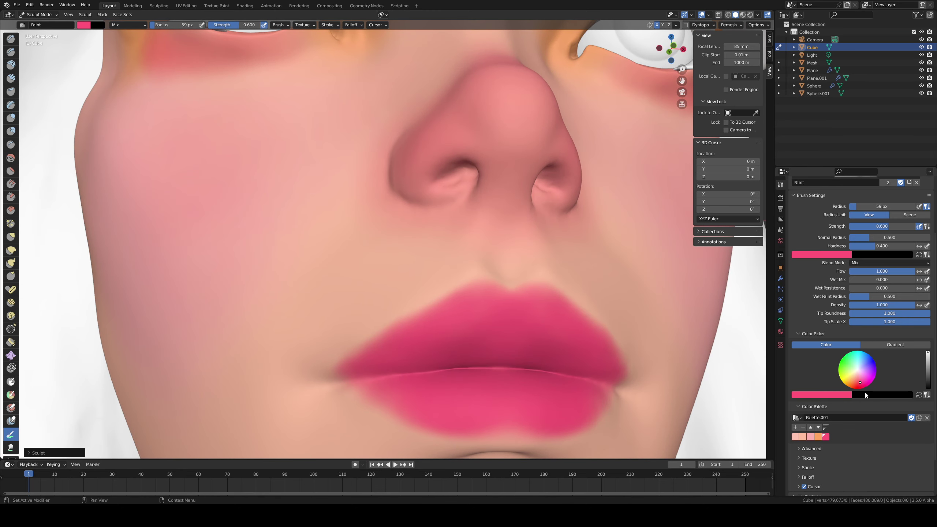
pyautogui.click(863, 394)
pyautogui.click(876, 367)
pyautogui.moveTo(930, 364); pyautogui.dragTo(928, 388)
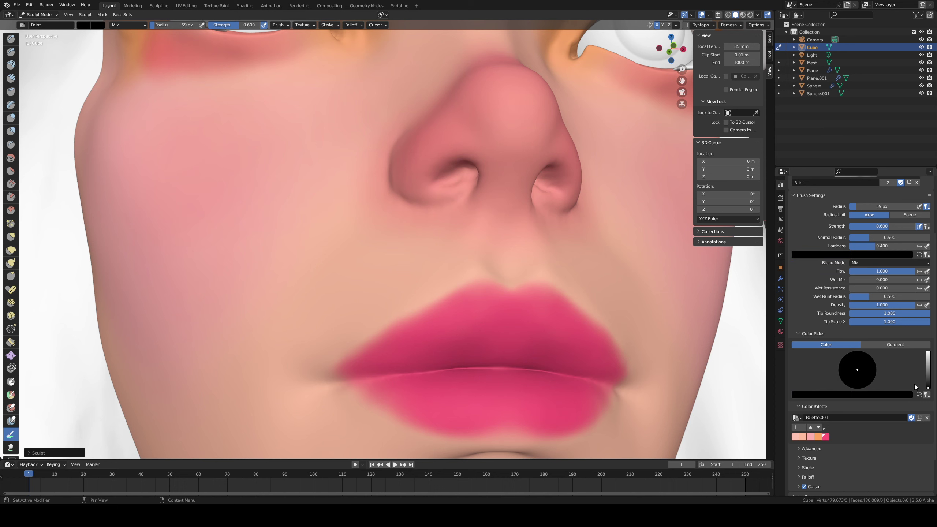
pyautogui.moveTo(467, 172)
pyautogui.mouseDown()
pyautogui.moveTo(458, 176)
pyautogui.moveTo(466, 174)
pyautogui.mouseUp()
pyautogui.press('f')
pyautogui.click(467, 171)
pyautogui.moveTo(485, 158); pyautogui.dragTo(615, 220, button='middle')
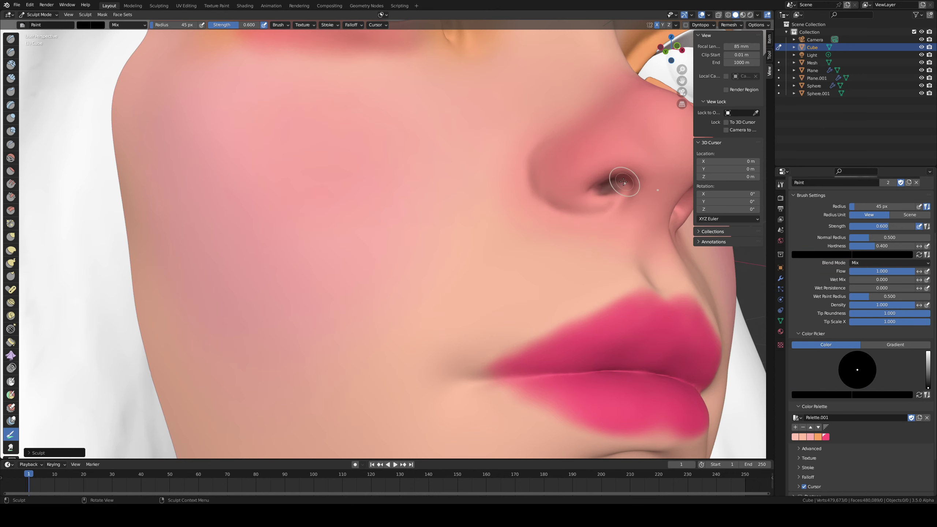
pyautogui.moveTo(623, 181); pyautogui.dragTo(609, 185)
pyautogui.moveTo(605, 186)
pyautogui.mouseDown(button='middle')
pyautogui.moveTo(465, 221)
pyautogui.moveTo(433, 215)
pyautogui.mouseUp(button='middle')
# Step: Paint the inner corners of the eyes with the palette's hot pink
pyautogui.scroll(-6, 460, 223)
pyautogui.scroll(6, 433, 216)
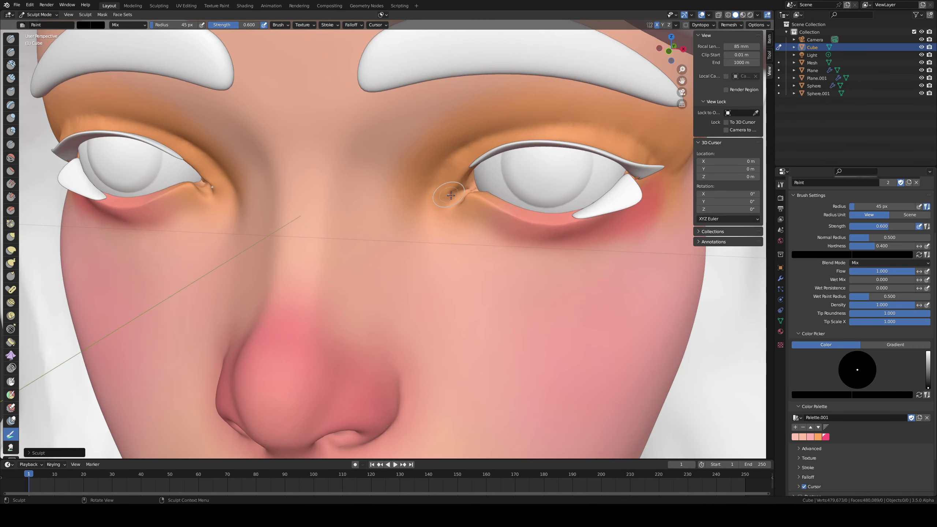
pyautogui.click(825, 437)
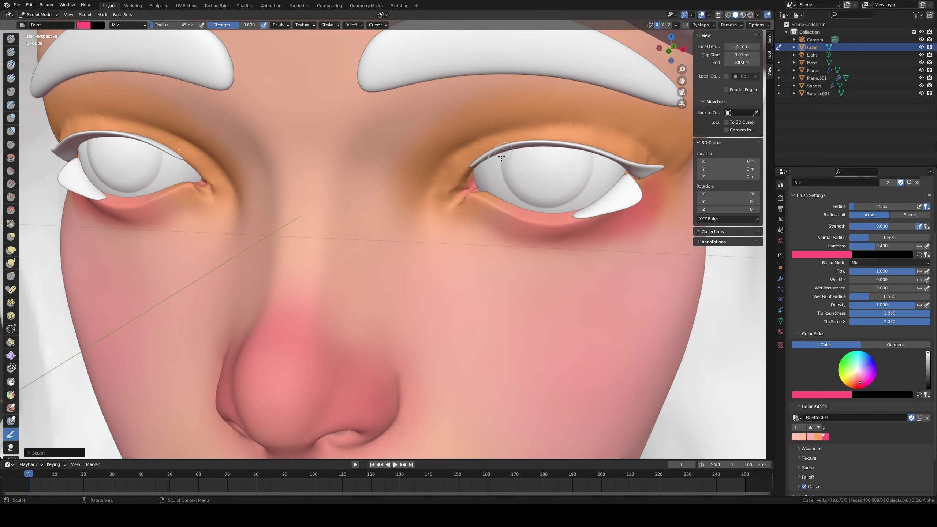
pyautogui.moveTo(501, 156); pyautogui.dragTo(548, 209, button='middle')
pyautogui.moveTo(544, 207); pyautogui.dragTo(543, 204)
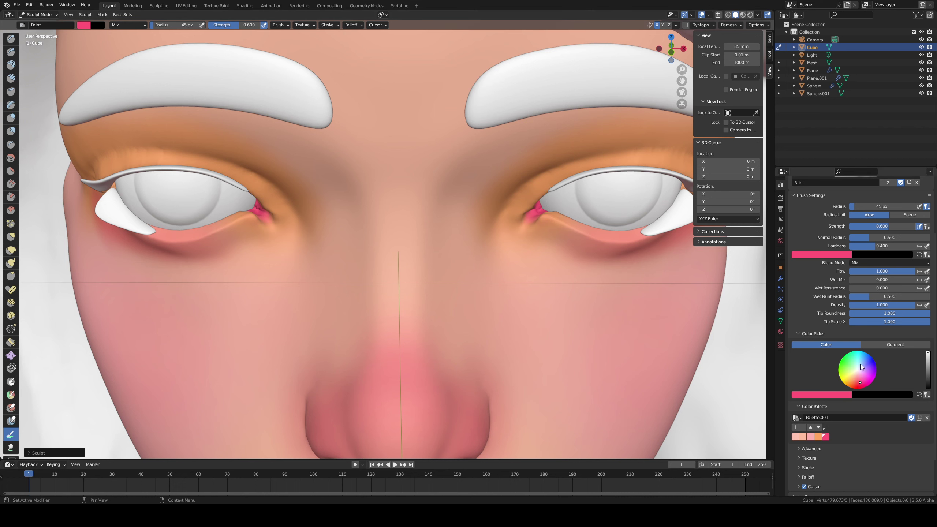
# Step: Darken the brush color to deep maroon and paint over the inner corners of the eyes
pyautogui.click(928, 378)
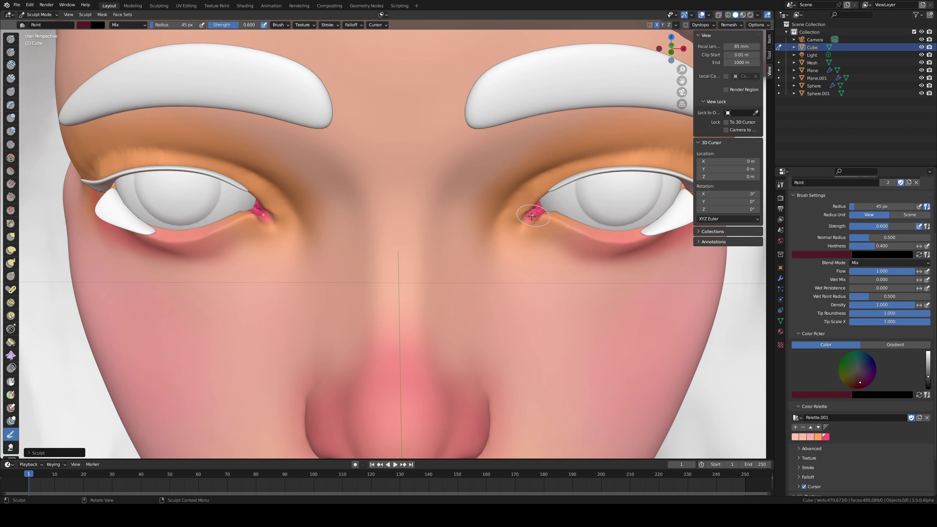
pyautogui.moveTo(531, 216); pyautogui.dragTo(542, 193)
pyautogui.moveTo(509, 183); pyautogui.dragTo(500, 181, button='middle')
pyautogui.moveTo(512, 209); pyautogui.dragTo(517, 199)
pyautogui.moveTo(542, 174)
pyautogui.mouseDown(button='middle')
pyautogui.moveTo(546, 152)
pyautogui.moveTo(507, 247)
pyautogui.mouseUp(button='middle')
pyautogui.moveTo(418, 232); pyautogui.dragTo(404, 239, button='middle')
pyautogui.scroll(2, 410, 215)
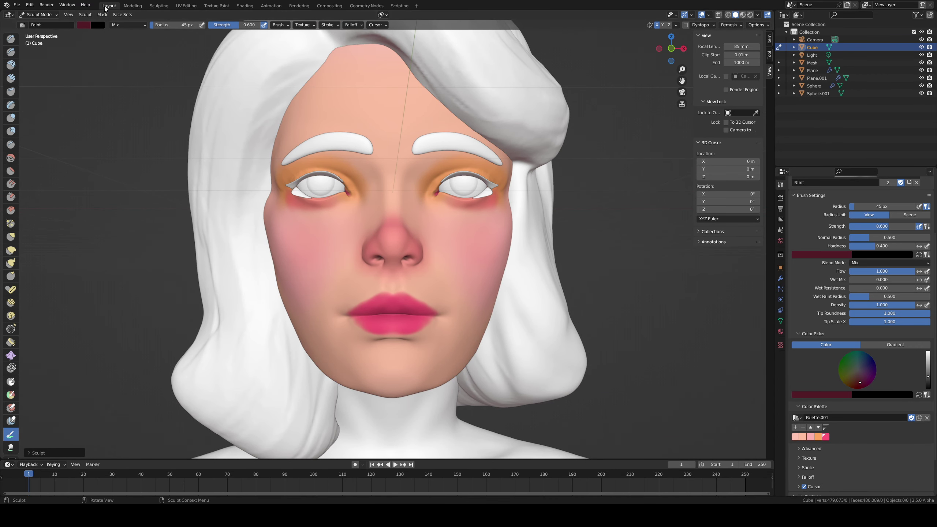
# Step: Brighten the brush color back to hot pink and add it to the color palette
pyautogui.click(85, 25)
pyautogui.moveTo(143, 60); pyautogui.dragTo(142, 33)
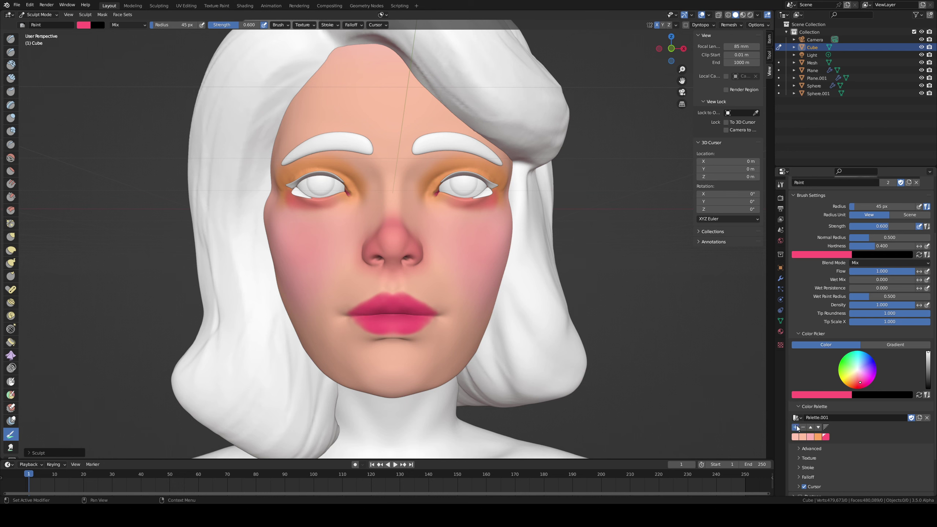
pyautogui.click(795, 427)
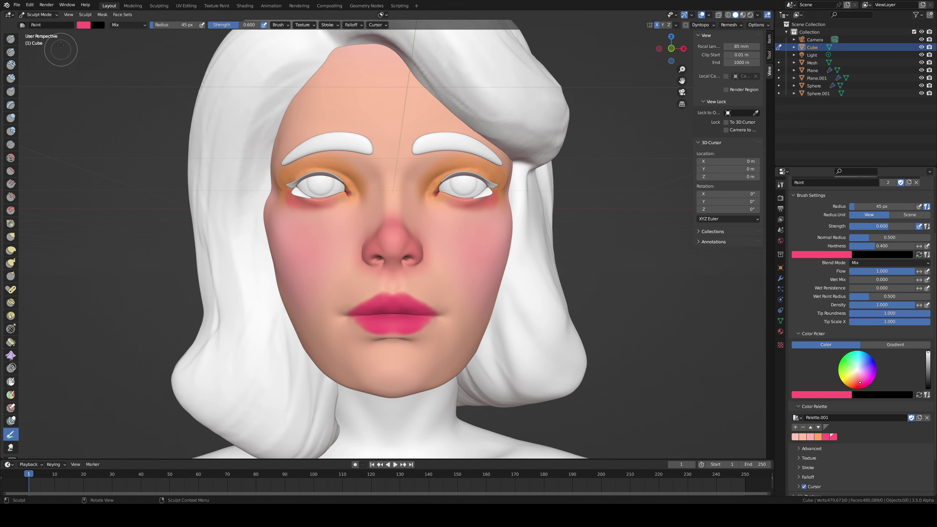
# Step: Switch the face mesh out of Sculpt Mode to Object Mode and save the file
pyautogui.hotkey('ctrl', 'Tab')
pyautogui.click(111, 122)
pyautogui.hotkey('ctrl', 'Tab')
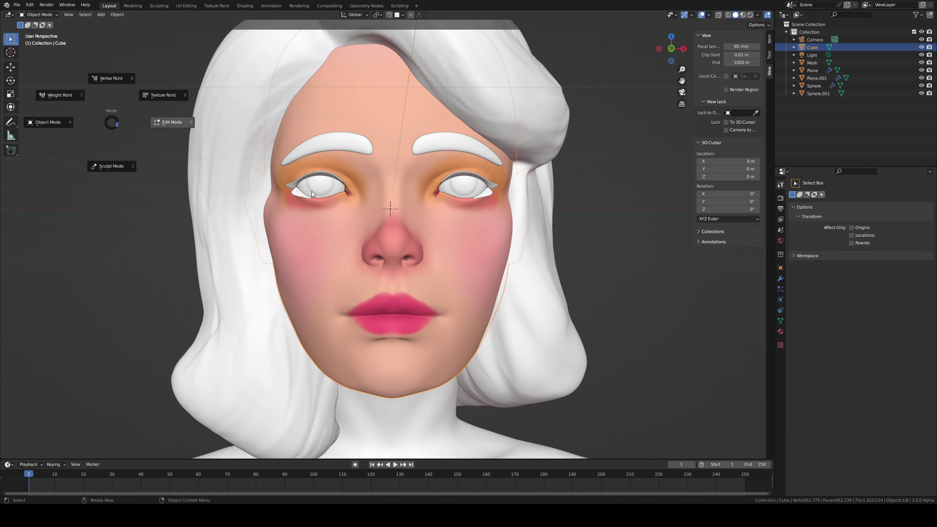
pyautogui.click(173, 122)
pyautogui.hotkey('ctrl', 'Tab')
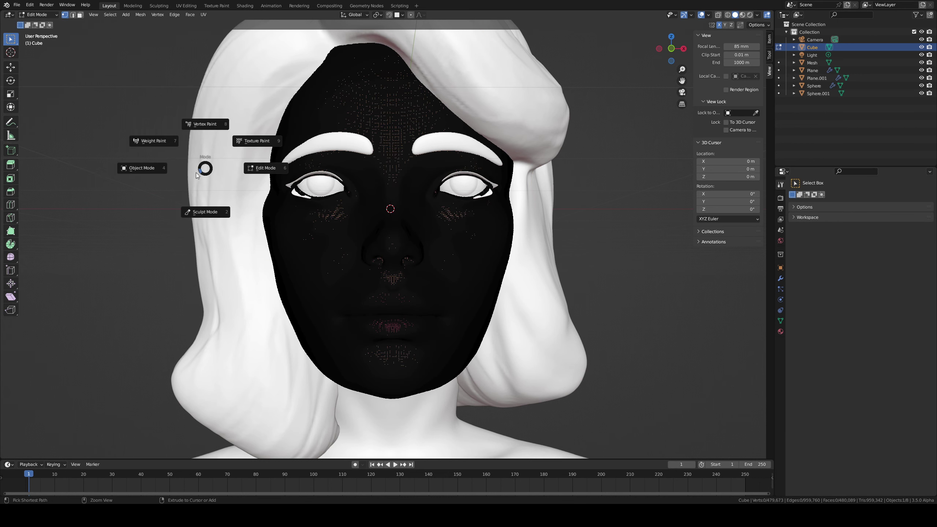
pyautogui.click(153, 173)
pyautogui.hotkey('ctrl', 's')
# Step: Select the eyeballs, then add and apply a level 2 Subdivision modifier in Object Mode
pyautogui.click(316, 191)
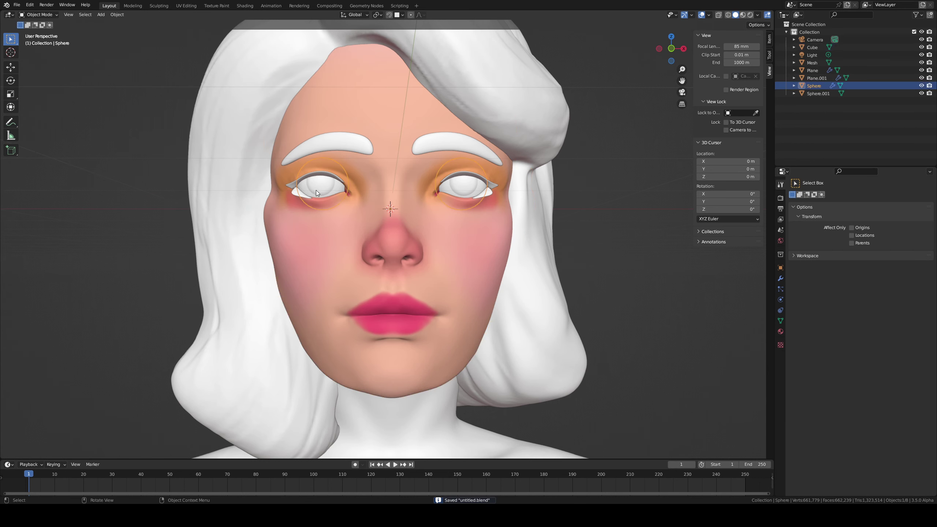
pyautogui.hotkey('ctrl', 'Tab')
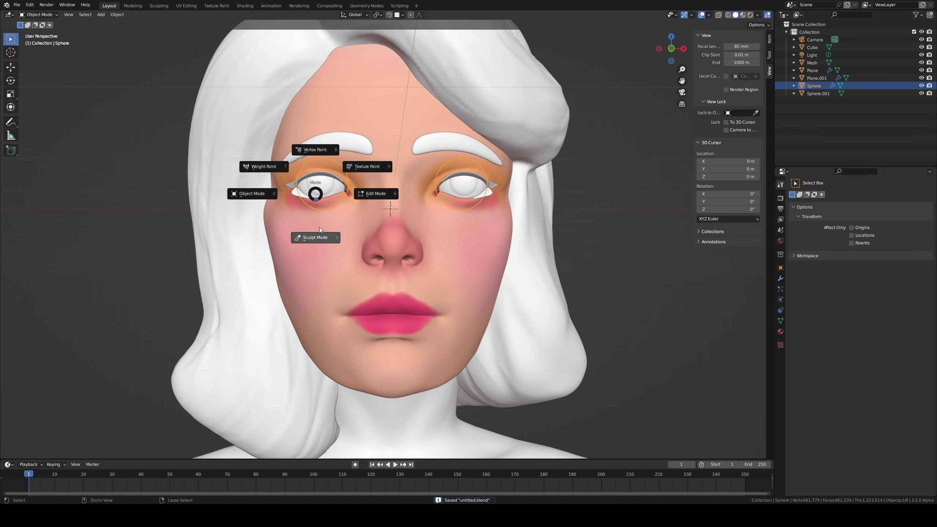
pyautogui.click(316, 237)
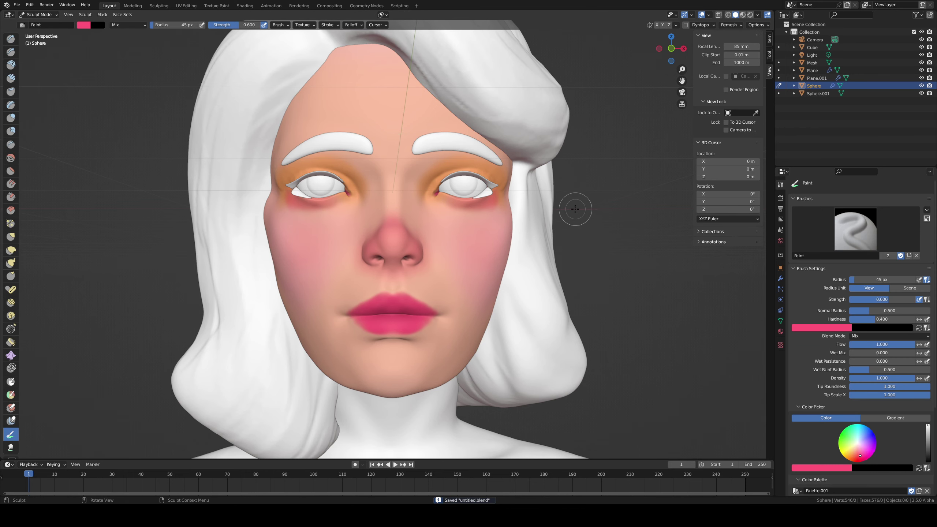
pyautogui.moveTo(575, 209); pyautogui.dragTo(637, 210, button='middle')
pyautogui.click(780, 279)
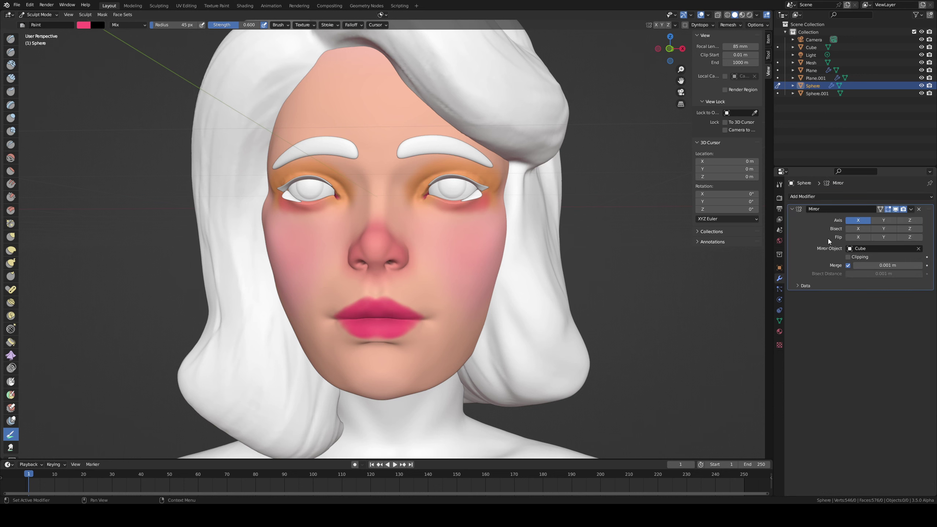
pyautogui.hotkey('ctrl', 'Tab')
pyautogui.click(391, 265)
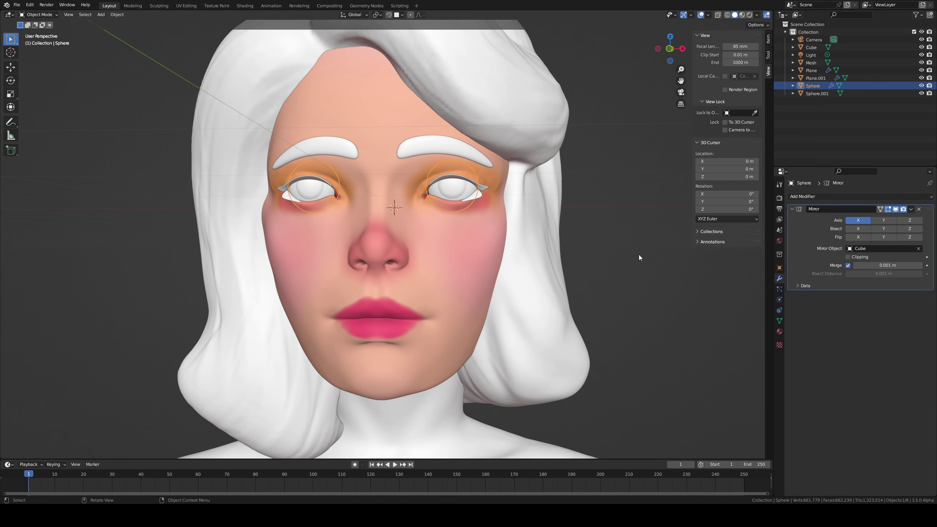
pyautogui.hotkey('ctrl', '2')
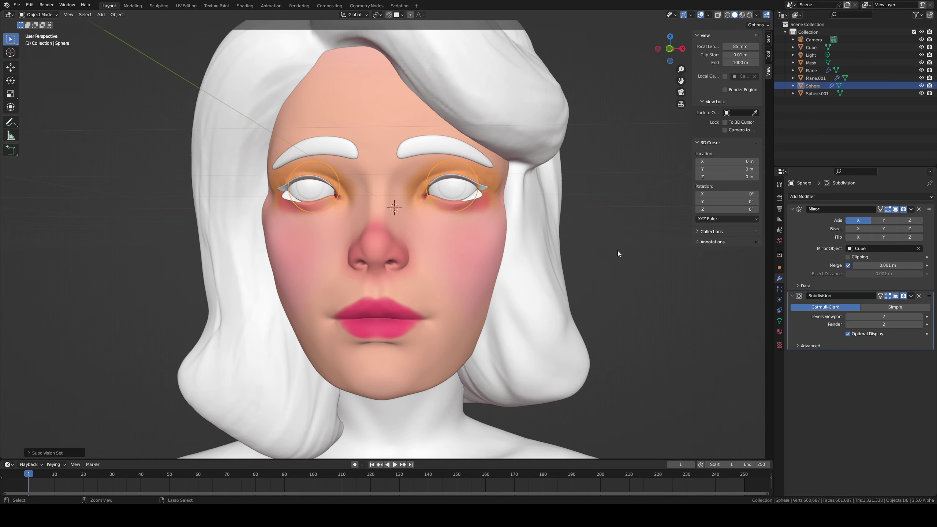
pyautogui.hotkey('ctrl', 'a')
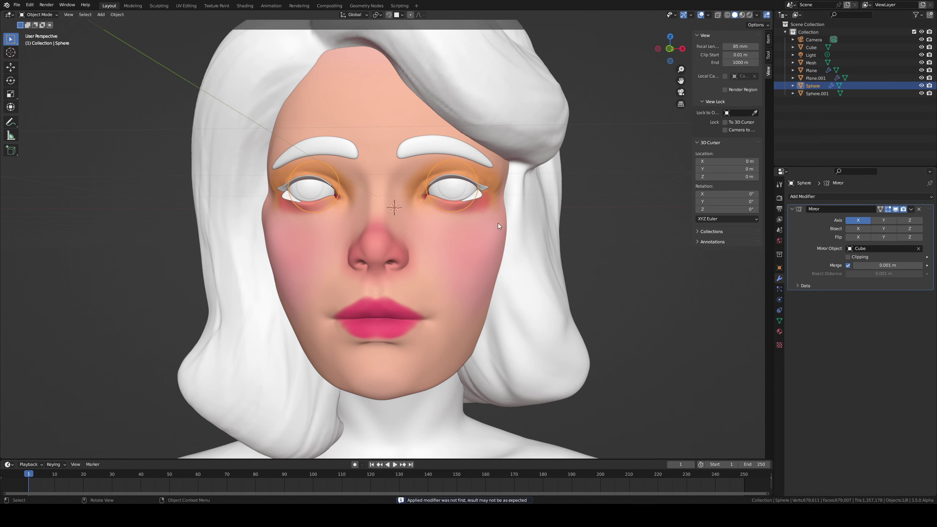
pyautogui.keyDown('ctrl'); pyautogui.moveTo(498, 223); pyautogui.dragTo(489, 199, button='middle'); pyautogui.keyUp('ctrl')
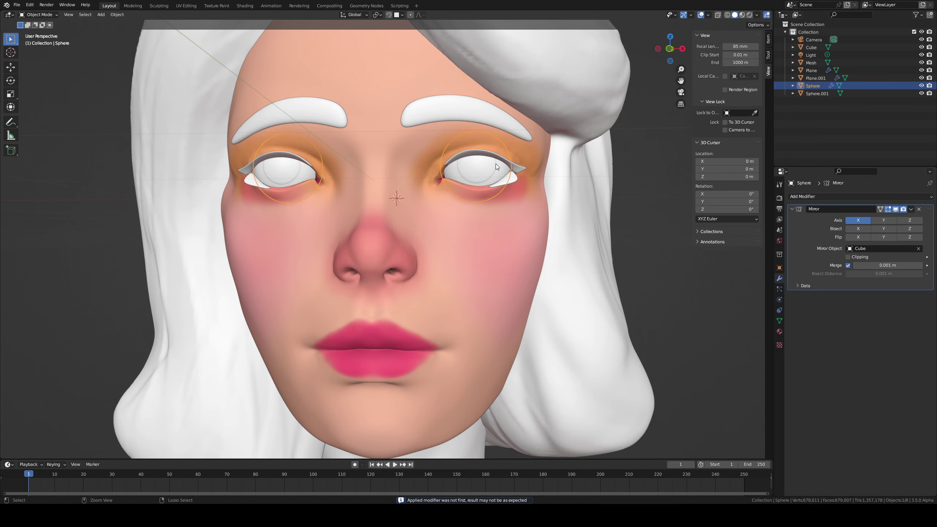
# Step: Enter Sculpt Mode on the eyeballs and paint them white with the brush saturation at 0 and radius at 115 px
pyautogui.hotkey('ctrl', 'Tab')
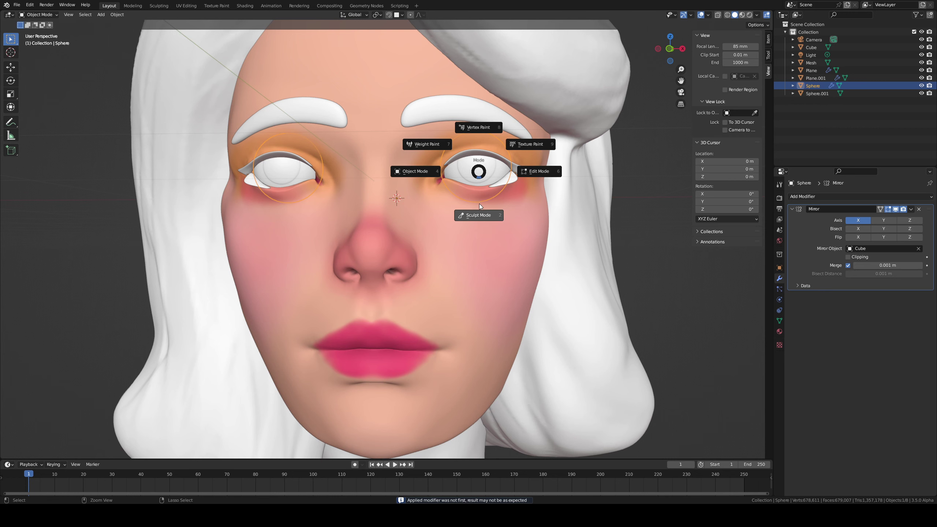
pyautogui.click(479, 204)
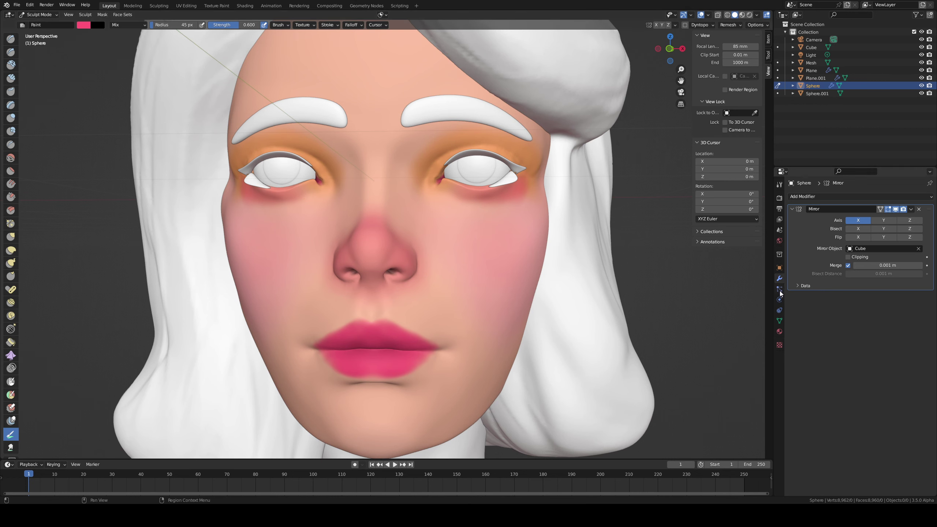
pyautogui.click(84, 26)
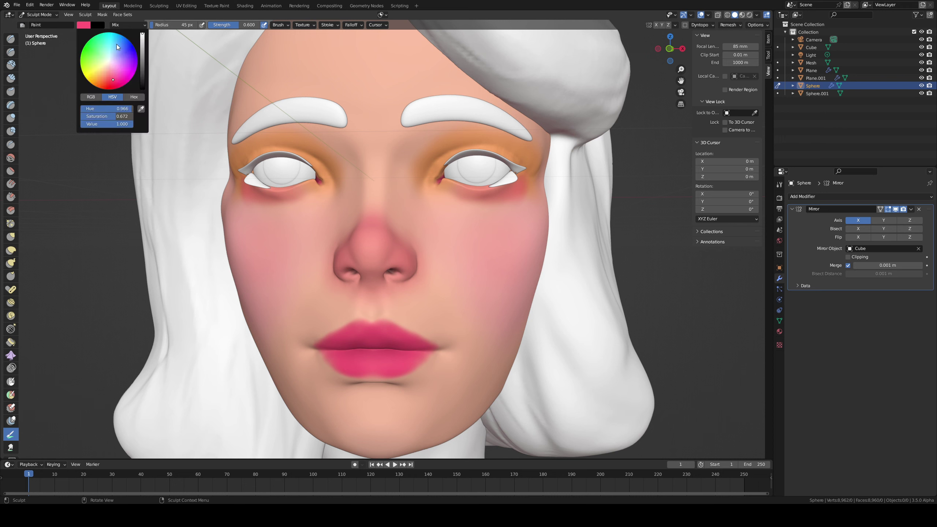
pyautogui.moveTo(119, 119)
pyautogui.mouseDown()
pyautogui.moveTo(135, 119)
pyautogui.moveTo(81, 115)
pyautogui.mouseUp()
pyautogui.press('f')
pyautogui.click(484, 177)
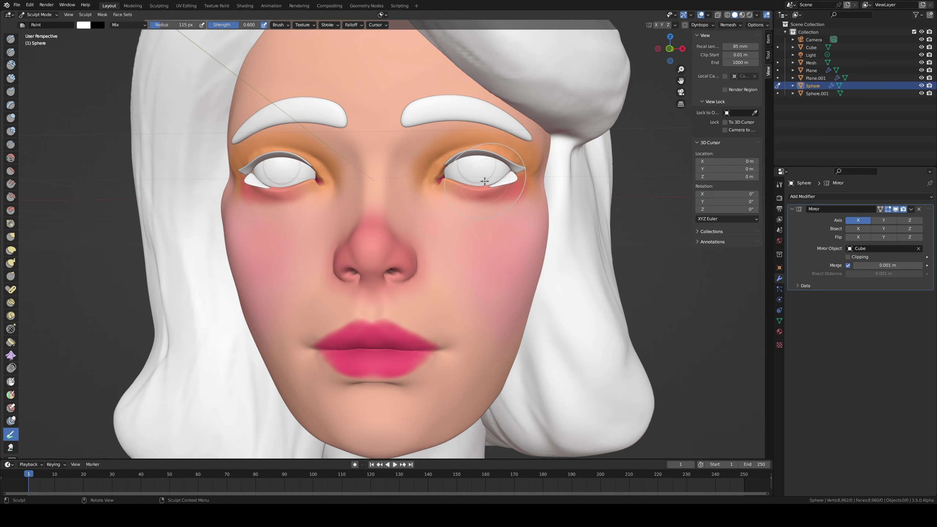
pyautogui.moveTo(467, 157)
pyautogui.mouseDown()
pyautogui.moveTo(505, 160)
pyautogui.moveTo(491, 177)
pyautogui.mouseUp()
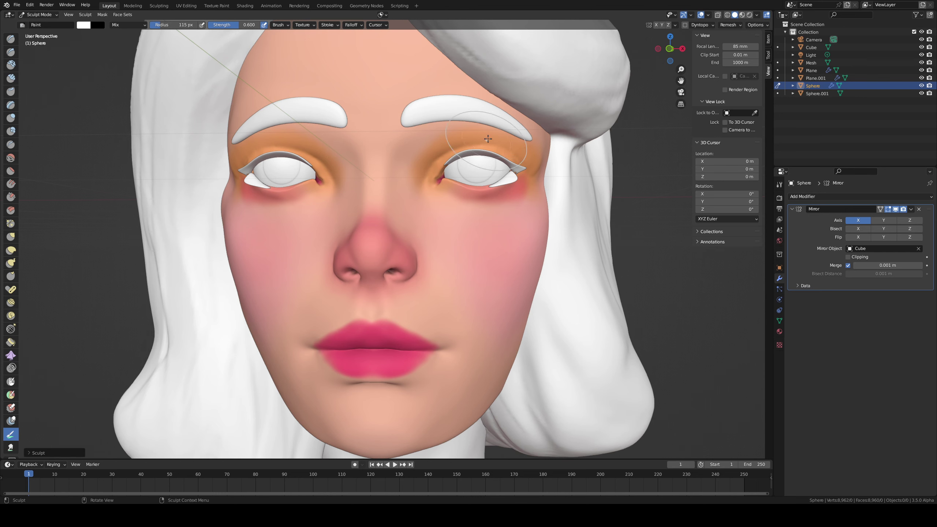
# Step: Preview the head in Material Preview shading and return to Solid shading
pyautogui.moveTo(493, 131); pyautogui.dragTo(442, 103, button='middle')
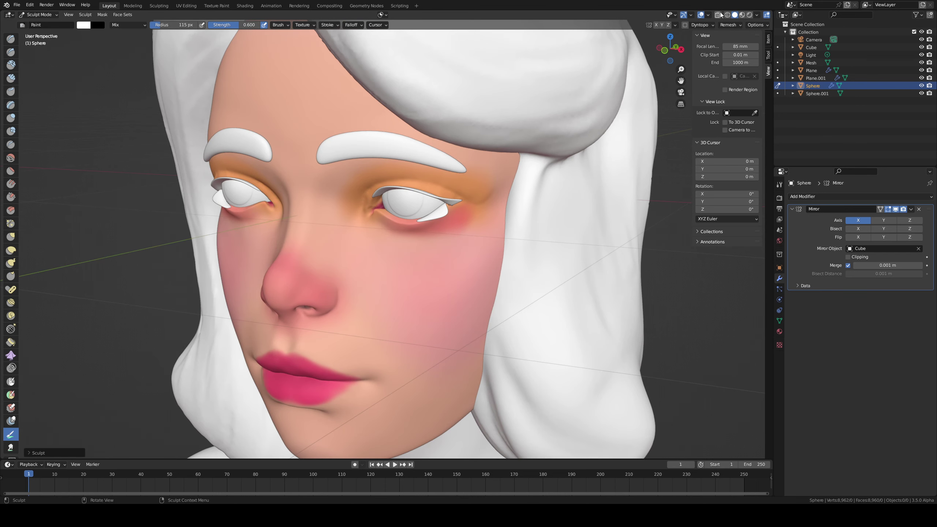
pyautogui.click(742, 16)
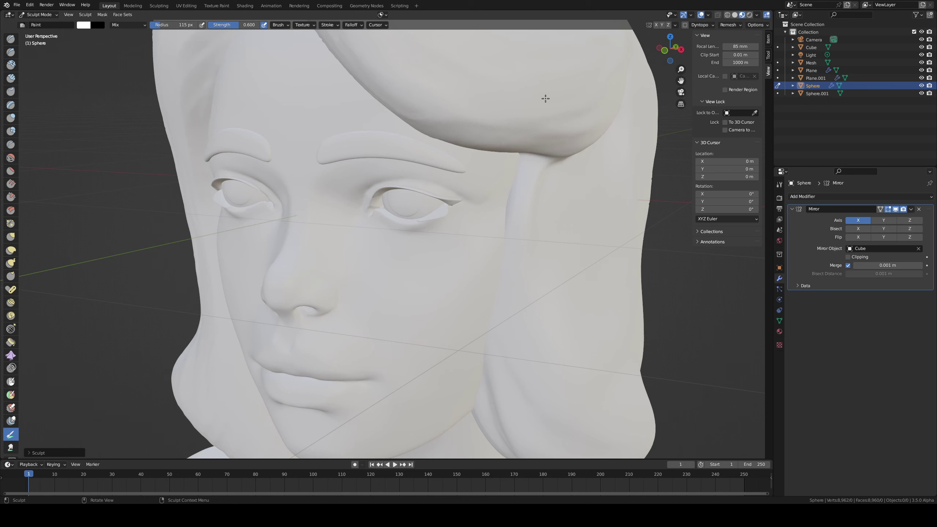
pyautogui.click(735, 15)
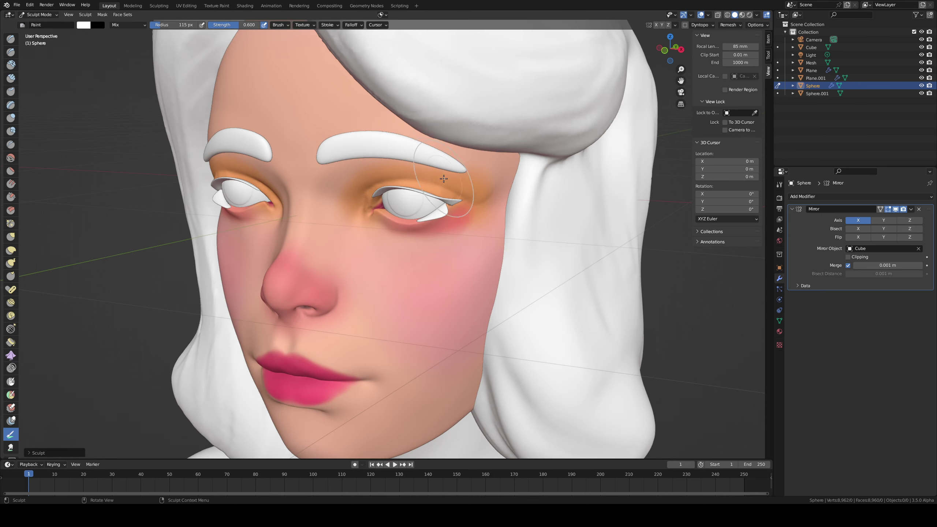
# Step: Isolate the eyeballs in local view and frame one of them up close
pyautogui.moveTo(454, 200); pyautogui.dragTo(413, 163, button='middle')
pyautogui.scroll(2, 476, 168)
pyautogui.moveTo(476, 168); pyautogui.dragTo(462, 186, button='middle')
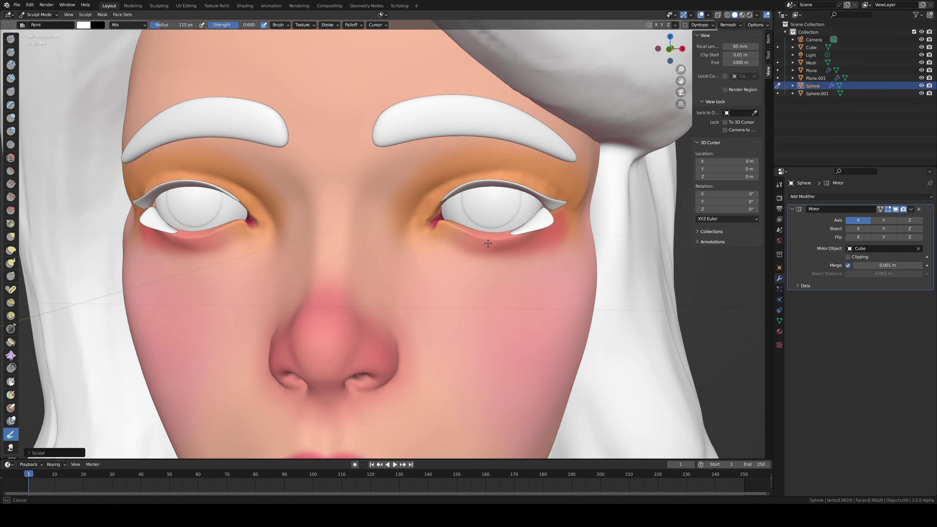
pyautogui.scroll(2, 488, 243)
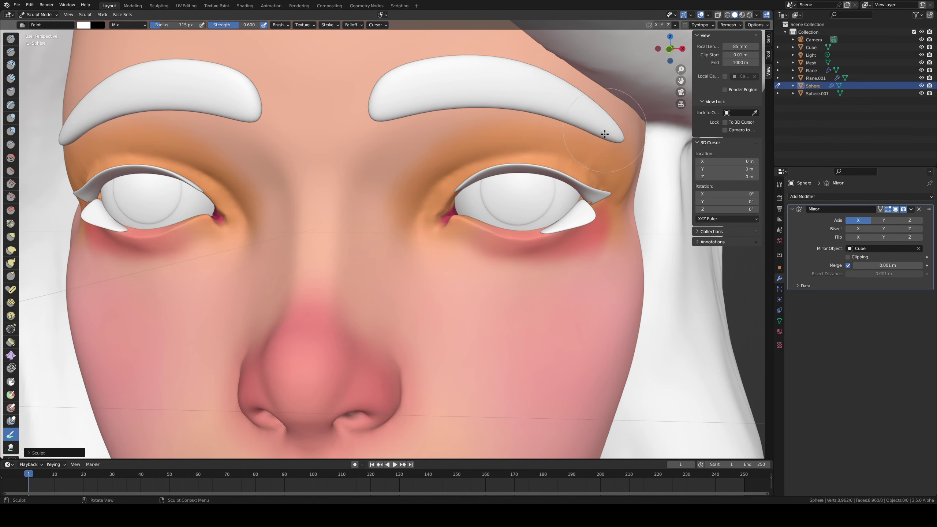
pyautogui.press('KP_Divide')
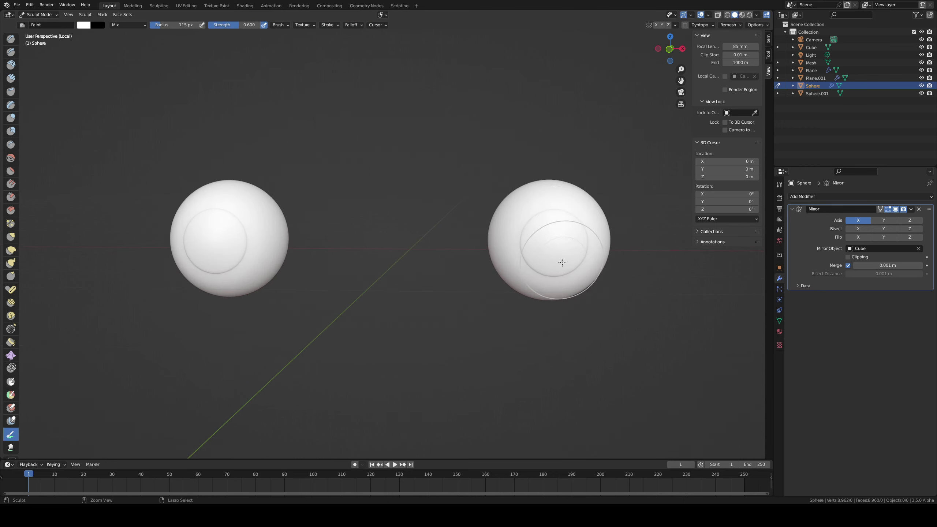
pyautogui.keyDown('ctrl'); pyautogui.moveTo(562, 262); pyautogui.dragTo(543, 229, button='middle'); pyautogui.keyUp('ctrl')
pyautogui.keyDown('shift'); pyautogui.moveTo(540, 230); pyautogui.dragTo(435, 239, button='middle'); pyautogui.keyUp('shift')
pyautogui.keyDown('ctrl'); pyautogui.moveTo(439, 246); pyautogui.dragTo(447, 227, button='middle'); pyautogui.keyUp('ctrl')
pyautogui.keyDown('shift'); pyautogui.moveTo(472, 233); pyautogui.dragTo(446, 216, button='middle'); pyautogui.keyUp('shift')
# Step: Set the brush color to black and strength to 1.000, and fill the iris circle on the eyeball
pyautogui.click(88, 24)
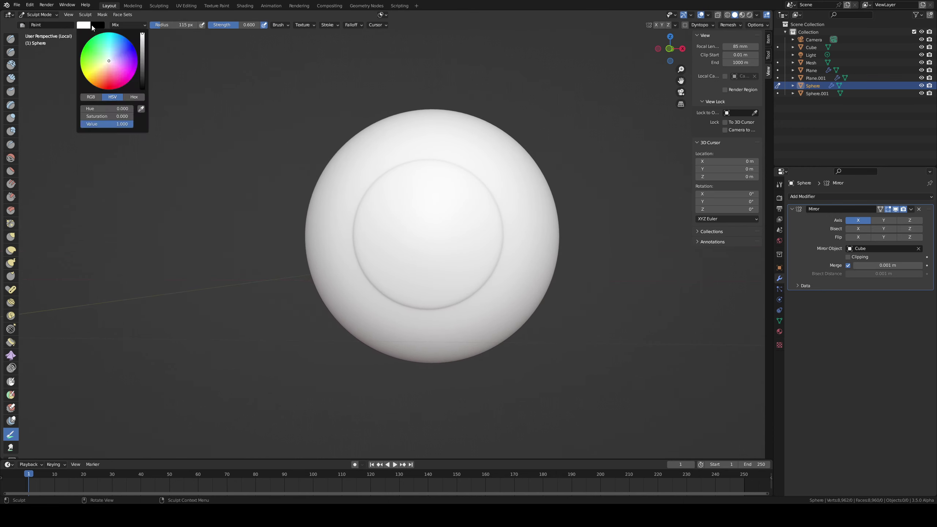
pyautogui.moveTo(141, 68); pyautogui.dragTo(143, 107)
pyautogui.moveTo(432, 229)
pyautogui.mouseDown()
pyautogui.moveTo(405, 236)
pyautogui.moveTo(441, 232)
pyautogui.moveTo(428, 234)
pyautogui.moveTo(433, 225)
pyautogui.moveTo(427, 235)
pyautogui.moveTo(450, 231)
pyautogui.moveTo(424, 214)
pyautogui.moveTo(406, 234)
pyautogui.moveTo(384, 207)
pyautogui.moveTo(403, 193)
pyautogui.moveTo(387, 258)
pyautogui.moveTo(394, 281)
pyautogui.moveTo(396, 273)
pyautogui.mouseUp()
pyautogui.hotkey('shift', 'f')
pyautogui.click(424, 238)
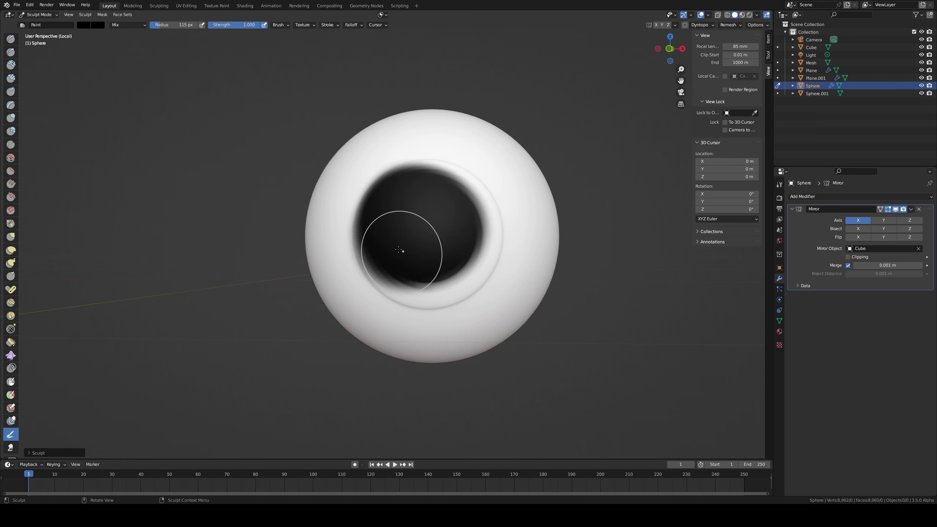
pyautogui.moveTo(397, 240)
pyautogui.mouseDown()
pyautogui.moveTo(406, 275)
pyautogui.moveTo(495, 251)
pyautogui.moveTo(465, 224)
pyautogui.moveTo(453, 267)
pyautogui.moveTo(485, 232)
pyautogui.moveTo(458, 266)
pyautogui.moveTo(470, 242)
pyautogui.moveTo(424, 171)
pyautogui.moveTo(401, 195)
pyautogui.moveTo(445, 197)
pyautogui.mouseUp()
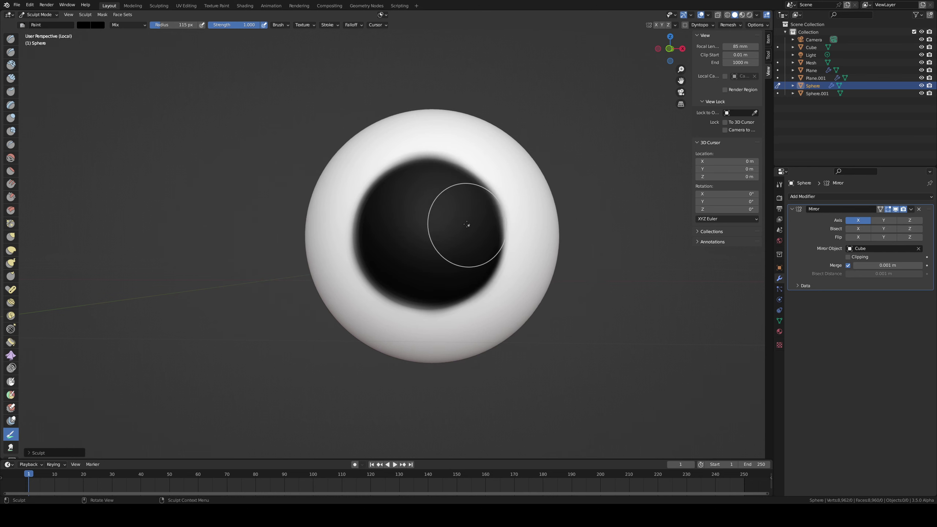
# Step: Round out the edge of the black iris circle with the Paint brush, undoing the last stray strokes
pyautogui.moveTo(462, 159); pyautogui.dragTo(449, 165, button='middle')
pyautogui.moveTo(426, 215); pyautogui.dragTo(431, 213)
pyautogui.moveTo(432, 214); pyautogui.dragTo(441, 230)
pyautogui.moveTo(442, 230); pyautogui.dragTo(410, 258, button='middle')
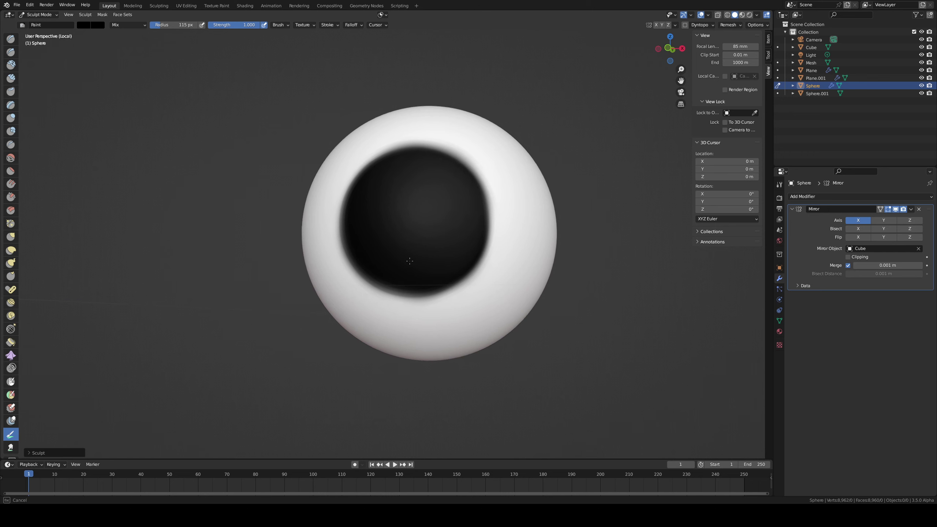
pyautogui.moveTo(439, 198); pyautogui.dragTo(444, 201, button='middle')
pyautogui.moveTo(486, 221)
pyautogui.mouseDown()
pyautogui.moveTo(497, 222)
pyautogui.moveTo(494, 216)
pyautogui.moveTo(485, 225)
pyautogui.moveTo(484, 239)
pyautogui.mouseUp()
pyautogui.hotkey('ctrl', 'z')
pyautogui.hotkey('ctrl', 'z')
pyautogui.keyDown('ctrl'); pyautogui.moveTo(459, 224); pyautogui.dragTo(458, 255, button='middle'); pyautogui.keyUp('ctrl')
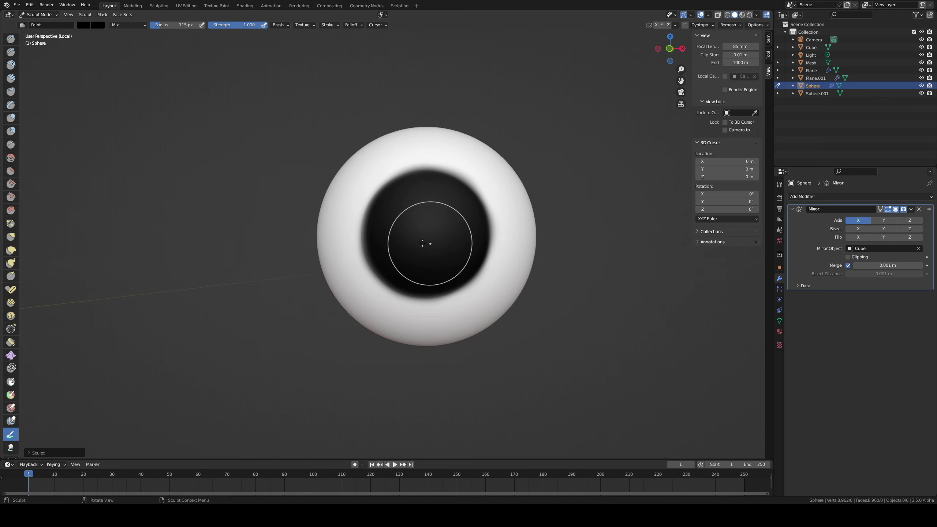
# Step: Set the brush color to dark blue-grey and radius to 76 px, and fill the iris inside its black rim
pyautogui.click(85, 27)
pyautogui.scroll(10, 125, 63)
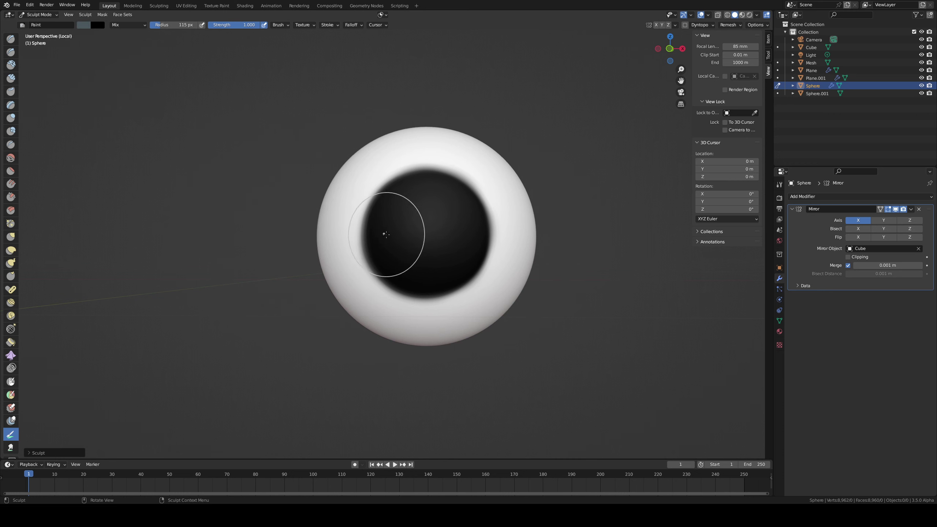
pyautogui.press('f')
pyautogui.click(371, 236)
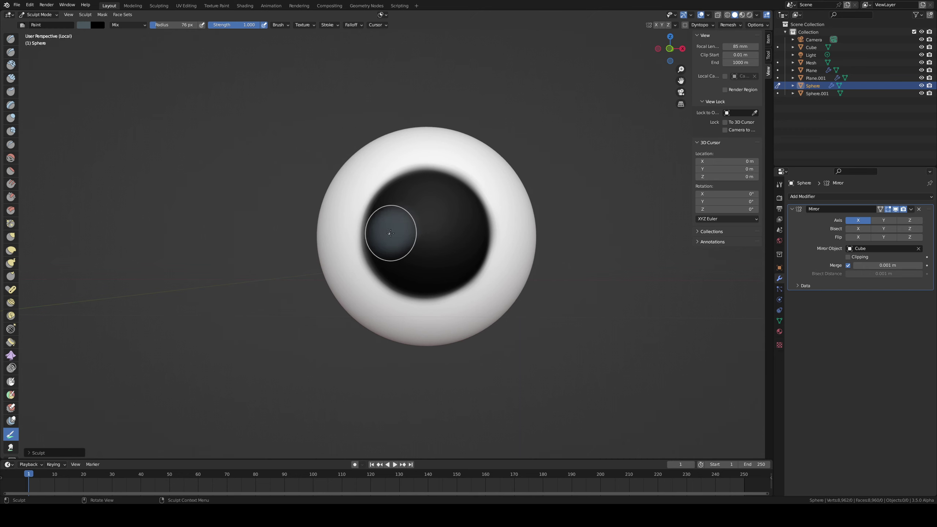
pyautogui.moveTo(389, 231); pyautogui.dragTo(398, 218)
pyautogui.moveTo(392, 253)
pyautogui.mouseDown()
pyautogui.moveTo(445, 258)
pyautogui.moveTo(459, 243)
pyautogui.moveTo(405, 240)
pyautogui.moveTo(403, 222)
pyautogui.moveTo(446, 207)
pyautogui.moveTo(391, 248)
pyautogui.moveTo(429, 256)
pyautogui.moveTo(466, 245)
pyautogui.moveTo(461, 219)
pyautogui.moveTo(406, 217)
pyautogui.moveTo(419, 220)
pyautogui.mouseUp()
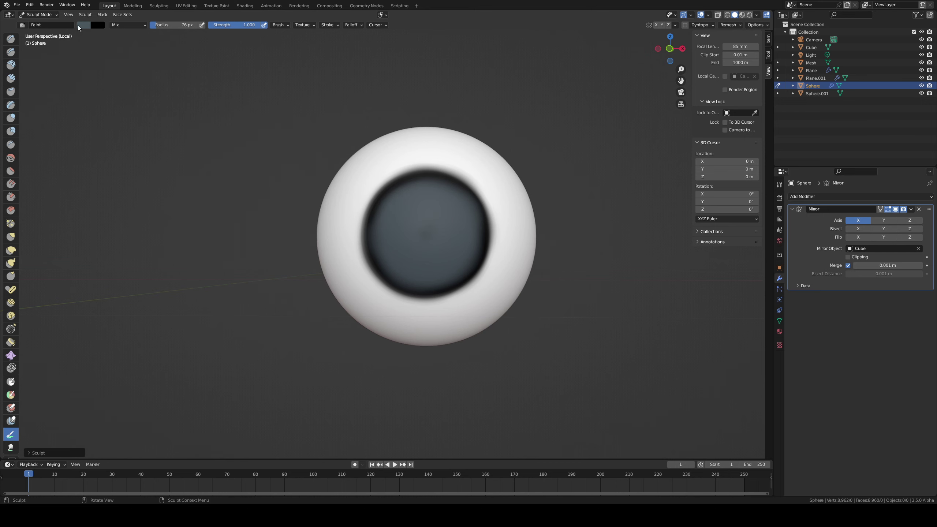
# Step: Add the dark blue-grey brush color to the brush's color palette
pyautogui.click(83, 25)
pyautogui.click(779, 184)
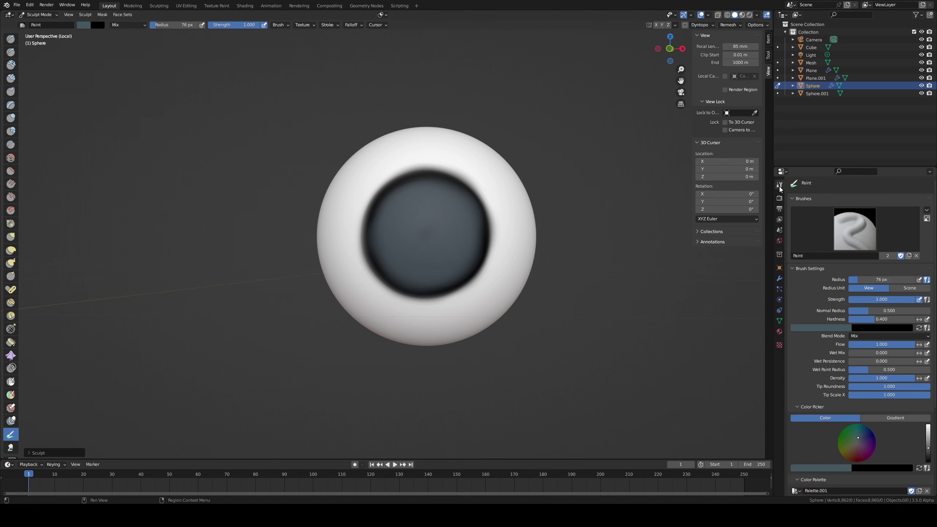
pyautogui.scroll(-8, 825, 374)
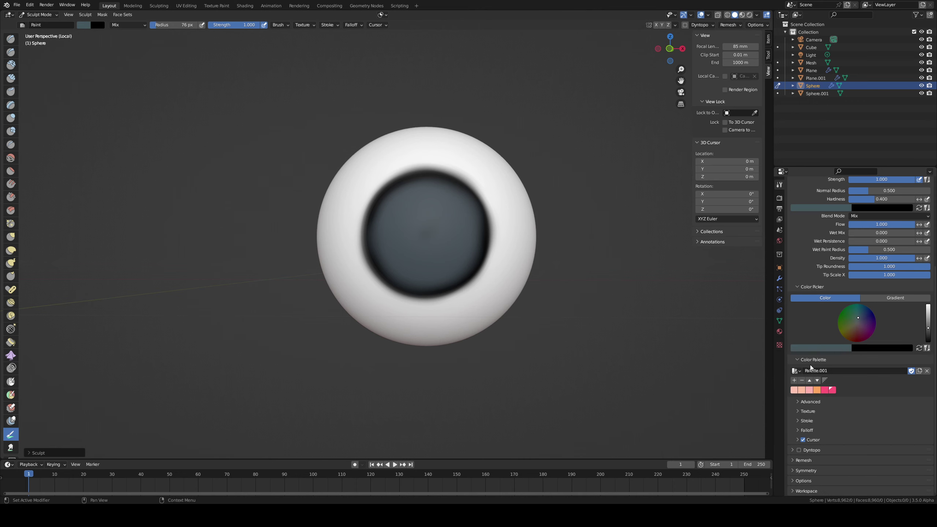
pyautogui.click(795, 381)
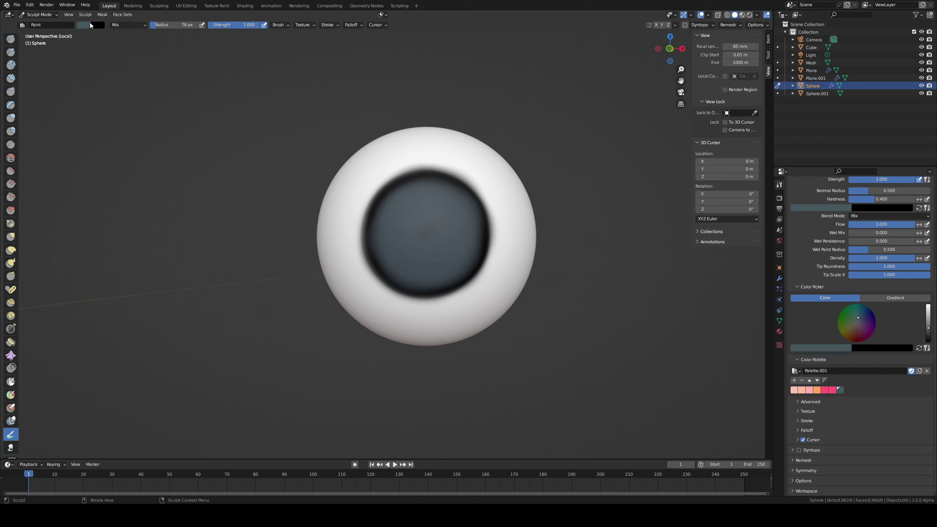
# Step: Switch the viewport lighting to Flat and sample the iris's blue-grey as the brush color
pyautogui.click(757, 15)
pyautogui.click(773, 53)
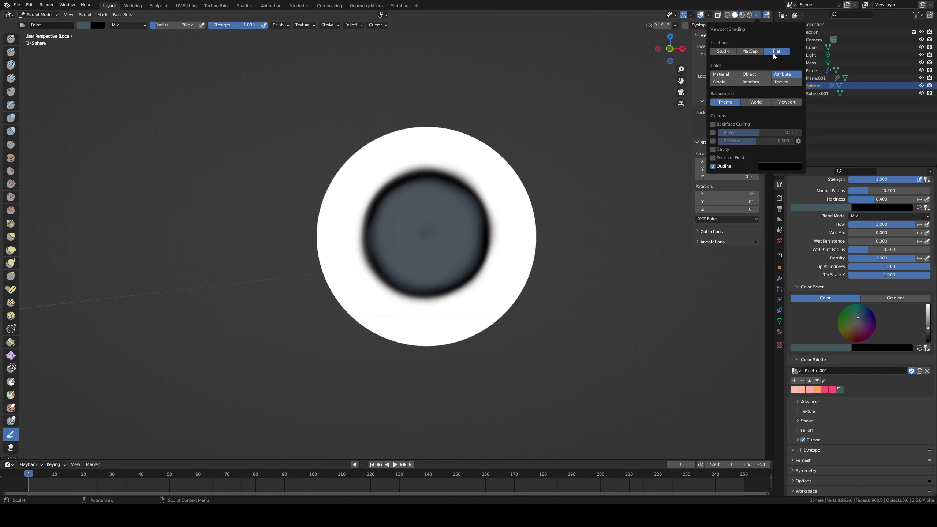
pyautogui.click(84, 25)
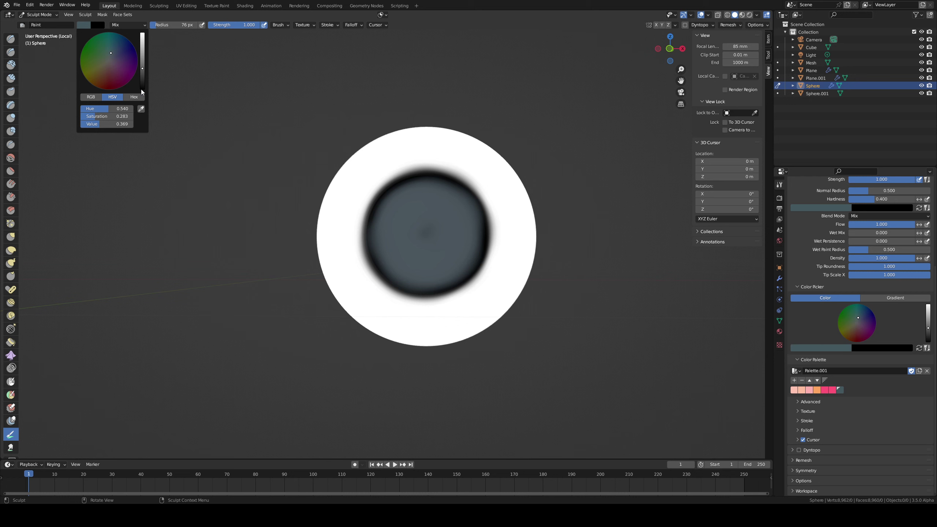
pyautogui.click(141, 109)
pyautogui.click(405, 244)
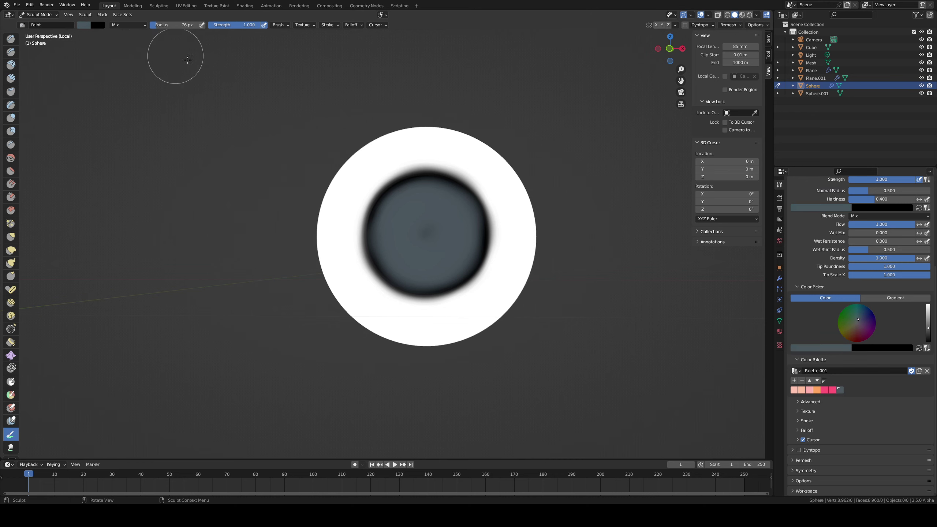
# Step: Raise the brush color's value to 0.438, stroke the iris, and return the viewport lighting to Studio
pyautogui.moveTo(928, 328); pyautogui.dragTo(928, 325)
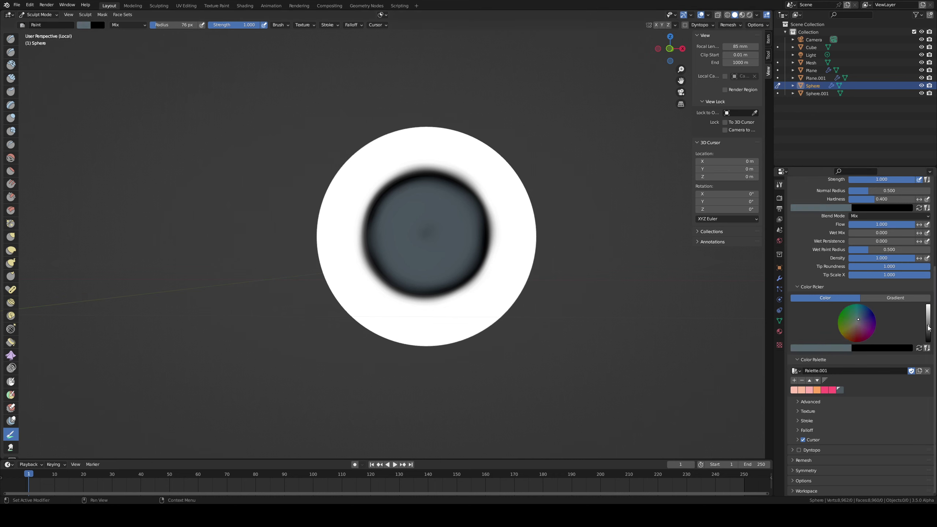
pyautogui.moveTo(365, 250); pyautogui.dragTo(410, 228)
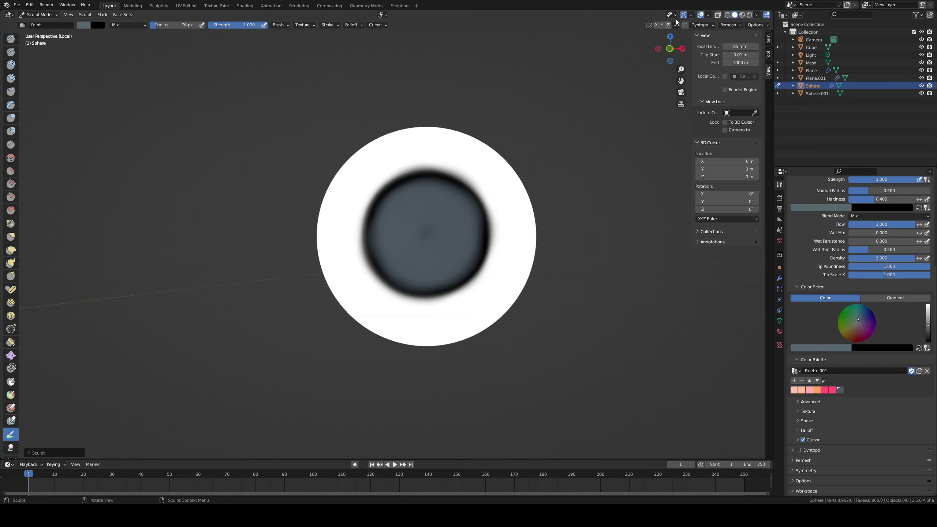
pyautogui.click(756, 15)
pyautogui.click(734, 52)
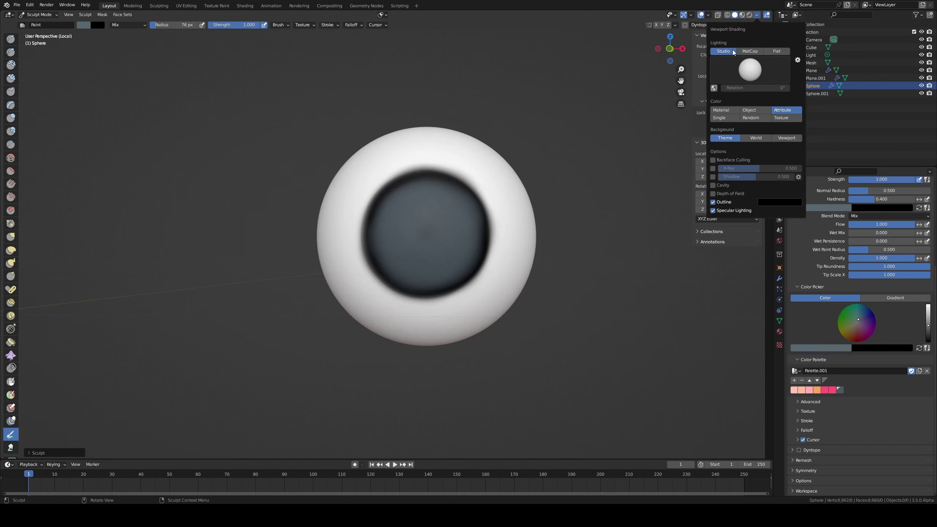
# Step: Paint soft lighter patches across the lower half of the iris with the brush radius at 58 px
pyautogui.moveTo(403, 237); pyautogui.dragTo(396, 242)
pyautogui.press('f')
pyautogui.click(414, 238)
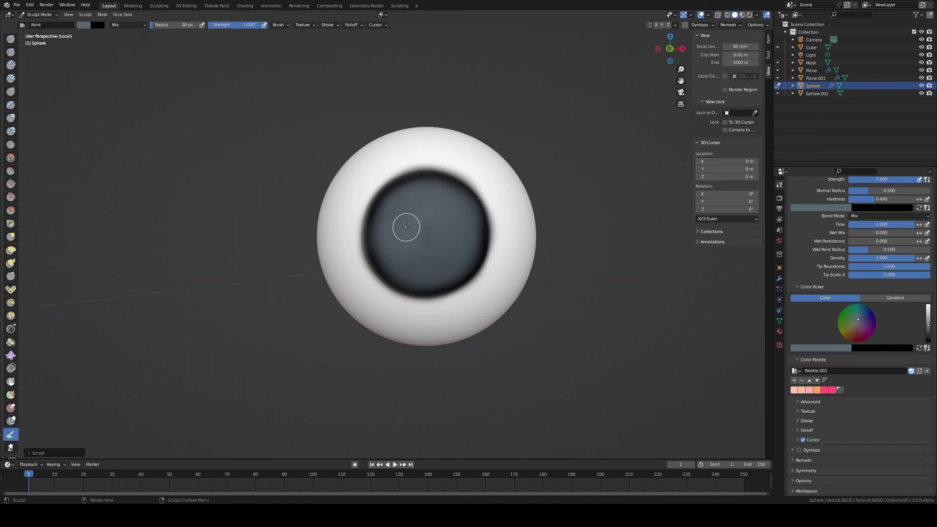
pyautogui.moveTo(407, 259); pyautogui.dragTo(404, 262)
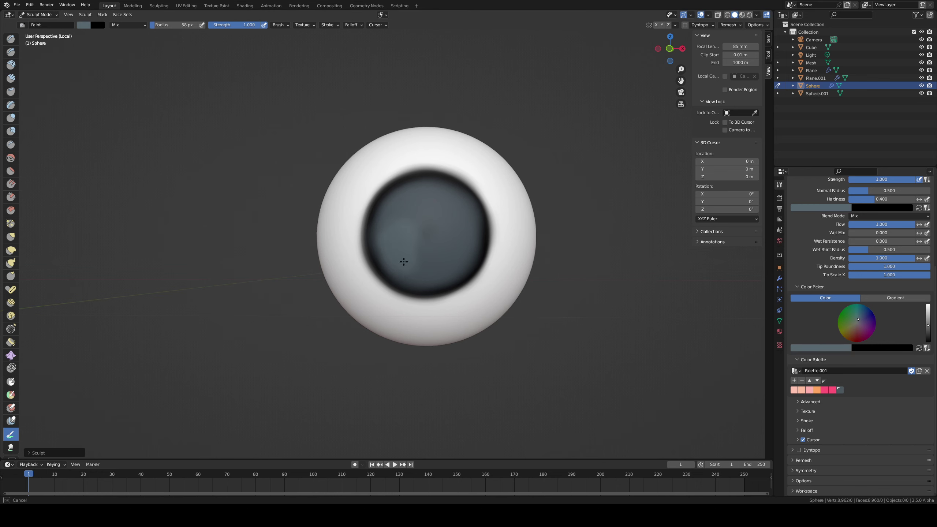
pyautogui.moveTo(454, 241); pyautogui.dragTo(454, 261)
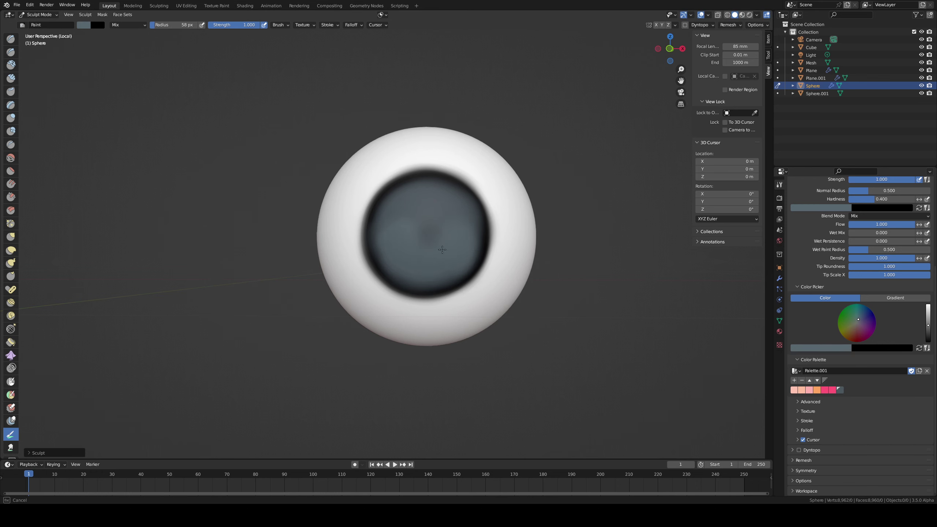
# Step: Lighten the blue-grey brush color and paint thin radial streaks around the iris with the radius at 21 px
pyautogui.click(82, 25)
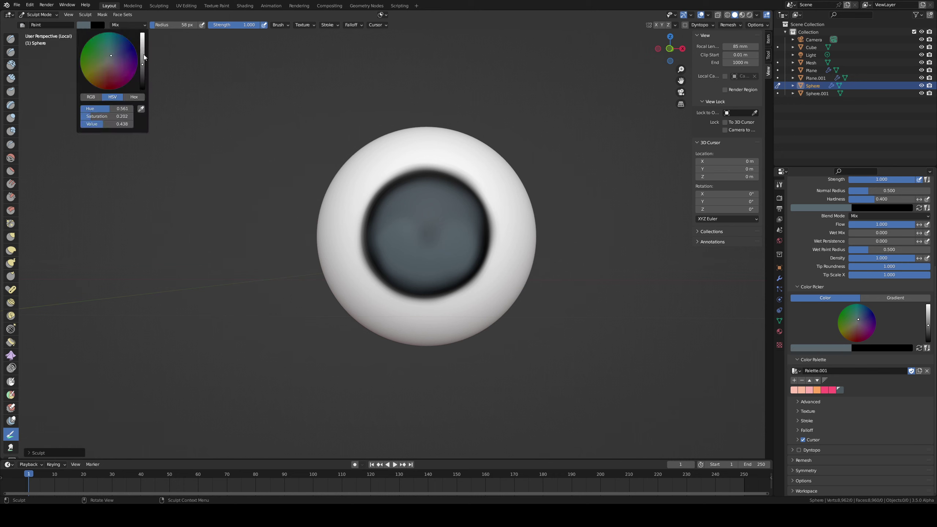
pyautogui.press('f')
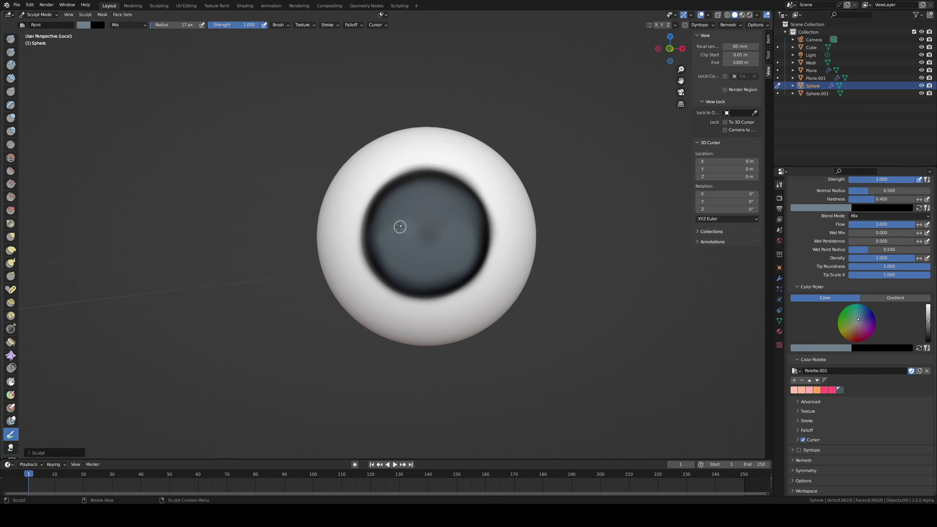
pyautogui.moveTo(417, 254); pyautogui.dragTo(412, 274)
pyautogui.moveTo(426, 252)
pyautogui.mouseDown()
pyautogui.moveTo(427, 278)
pyautogui.moveTo(444, 271)
pyautogui.moveTo(481, 214)
pyautogui.mouseUp()
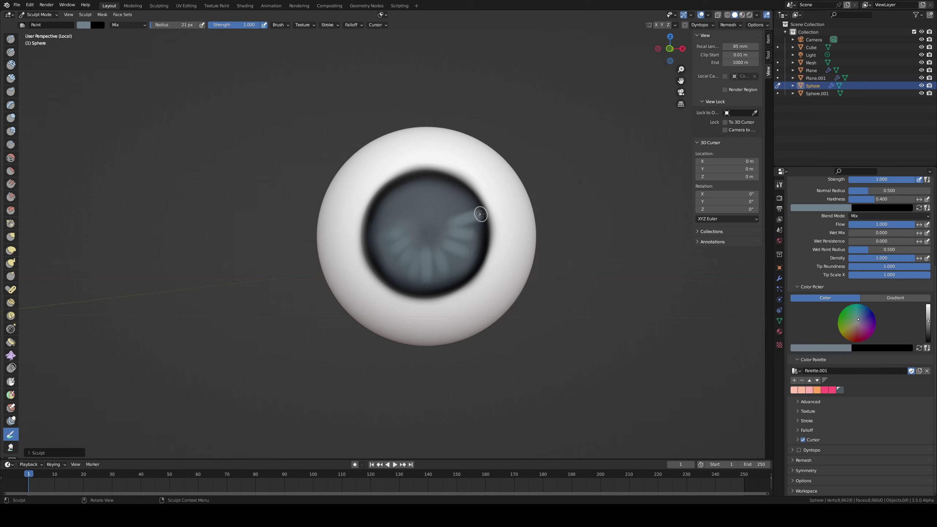
pyautogui.hotkey('ctrl', 'z')
pyautogui.moveTo(380, 219)
pyautogui.mouseDown()
pyautogui.moveTo(418, 218)
pyautogui.moveTo(429, 202)
pyautogui.mouseUp()
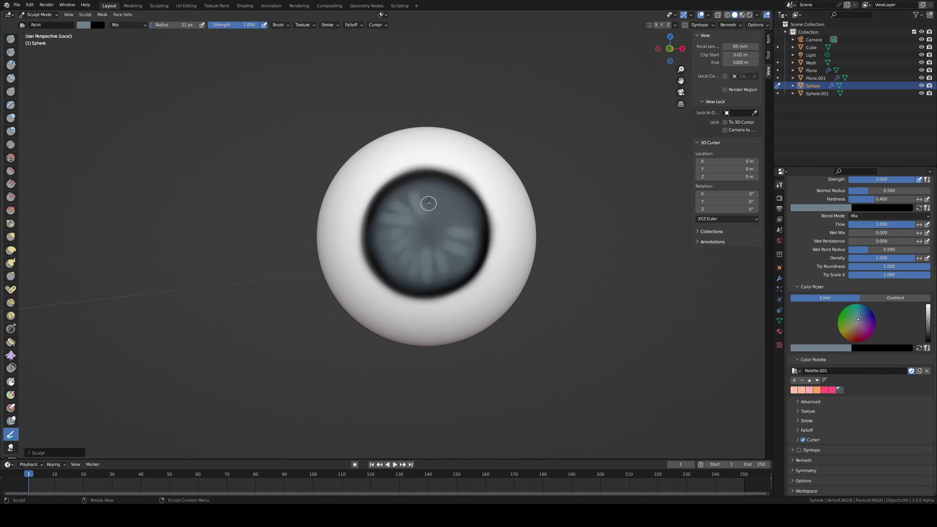
# Step: Set the brush radius to 50 px and undo the latest streaks on the upper part of the iris
pyautogui.press('f')
pyautogui.click(426, 217)
pyautogui.hotkey('ctrl', 'z')
pyautogui.hotkey('ctrl', 'z')
pyautogui.hotkey('ctrl', 'z')
pyautogui.hotkey('ctrl', 'z')
pyautogui.hotkey('ctrl', 'z')
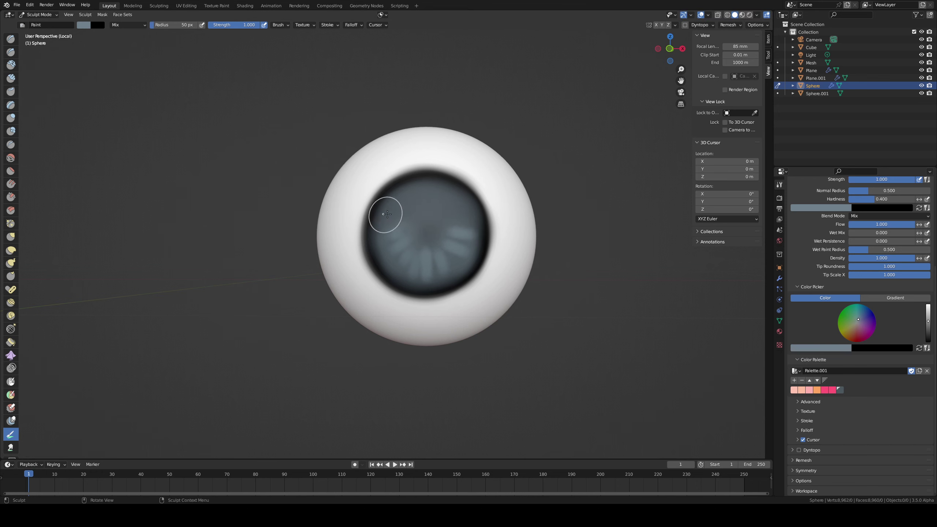
# Step: Soften the iris streaks with broader light blue-grey strokes around the whole iris
pyautogui.moveTo(400, 236)
pyautogui.mouseDown()
pyautogui.moveTo(418, 261)
pyautogui.moveTo(437, 266)
pyautogui.mouseUp()
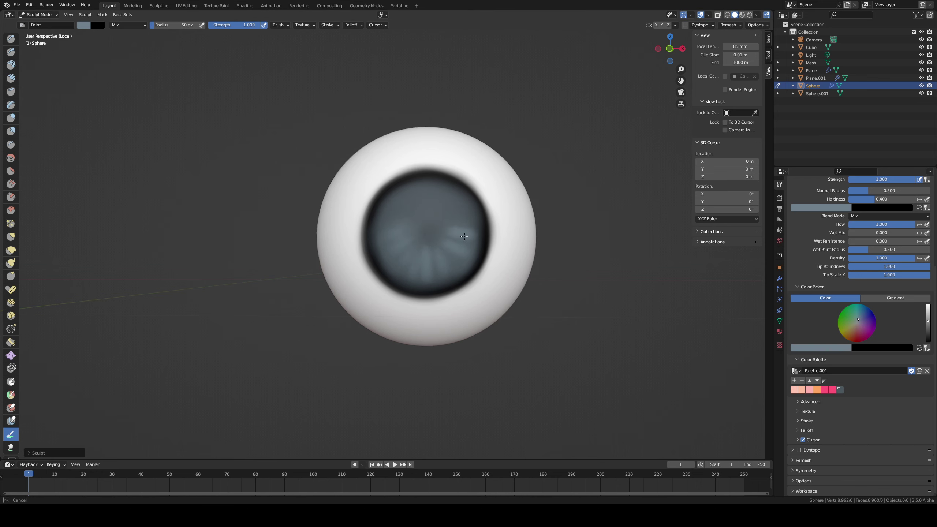
pyautogui.moveTo(464, 236); pyautogui.dragTo(452, 242)
pyautogui.moveTo(400, 208)
pyautogui.mouseDown()
pyautogui.moveTo(457, 215)
pyautogui.moveTo(430, 197)
pyautogui.moveTo(427, 206)
pyautogui.mouseUp()
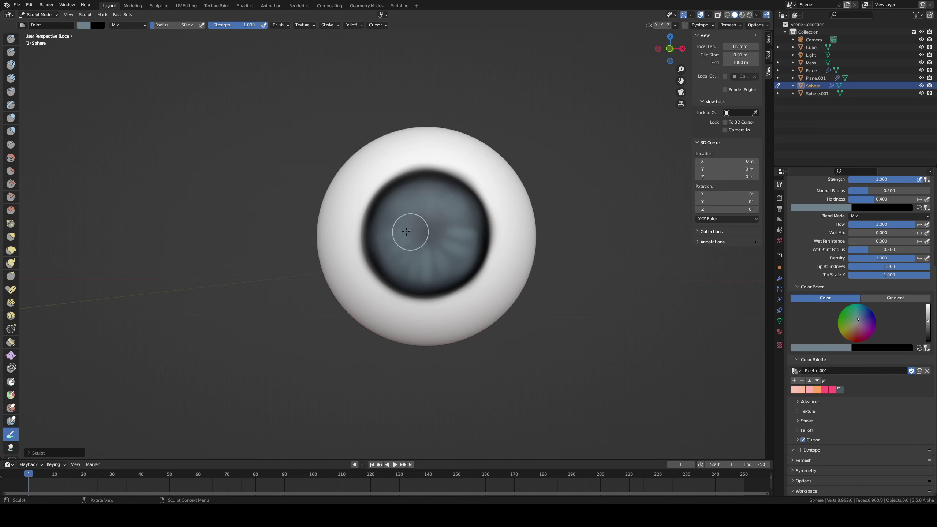
pyautogui.moveTo(456, 261); pyautogui.dragTo(456, 258)
# Step: Raise the brush color's value to 0.713 and paint brighter highlights around the iris, ending with the radius at 63 px
pyautogui.click(89, 26)
pyautogui.click(144, 48)
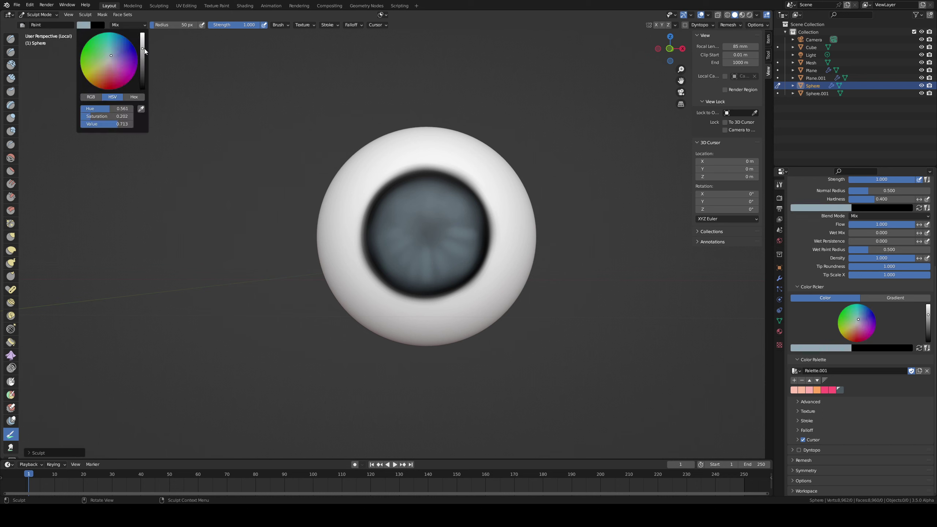
pyautogui.moveTo(400, 239)
pyautogui.mouseDown()
pyautogui.moveTo(411, 264)
pyautogui.moveTo(400, 263)
pyautogui.moveTo(410, 272)
pyautogui.moveTo(432, 261)
pyautogui.moveTo(412, 263)
pyautogui.moveTo(429, 277)
pyautogui.moveTo(468, 229)
pyautogui.mouseUp()
pyautogui.press('f')
pyautogui.click(409, 258)
pyautogui.press('f')
pyautogui.click(477, 243)
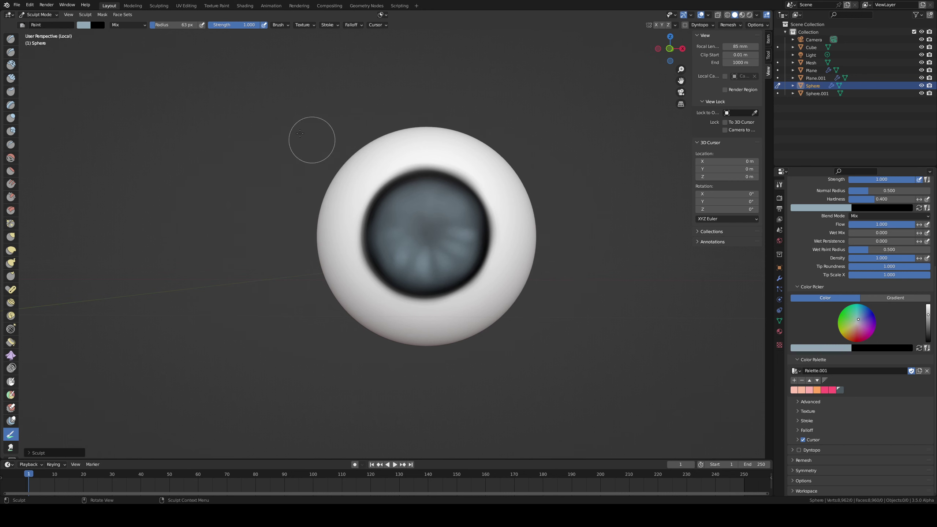
# Step: Set the brush color's value to 0 and paint a round black pupil in the center of the iris
pyautogui.click(84, 25)
pyautogui.moveTo(139, 46); pyautogui.dragTo(141, 117)
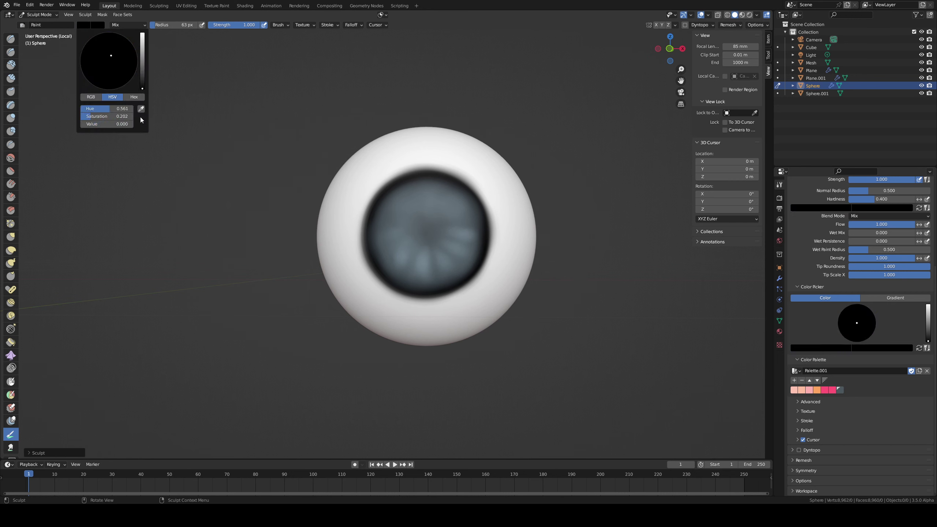
pyautogui.moveTo(427, 235); pyautogui.dragTo(417, 233)
pyautogui.scroll(-5, 409, 259)
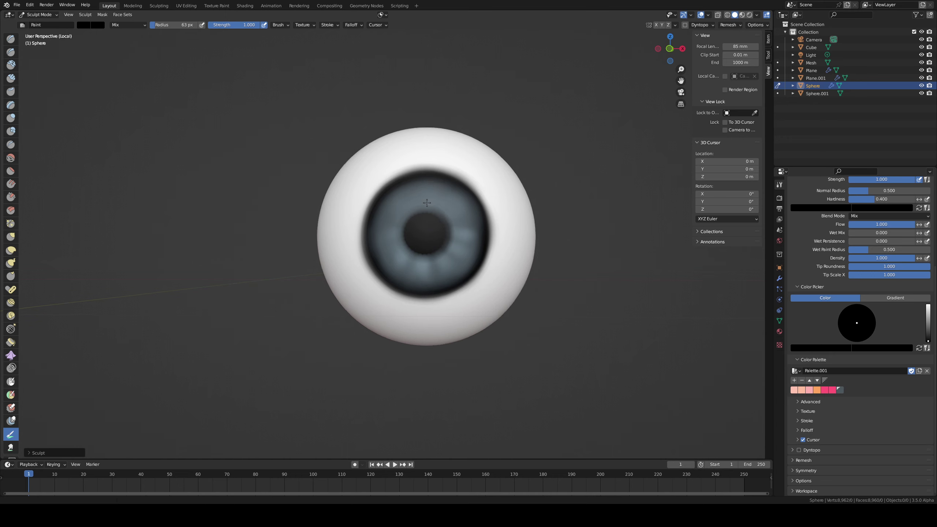
pyautogui.moveTo(406, 287)
pyautogui.mouseDown(button='middle')
pyautogui.moveTo(382, 266)
pyautogui.moveTo(393, 273)
pyautogui.mouseUp(button='middle')
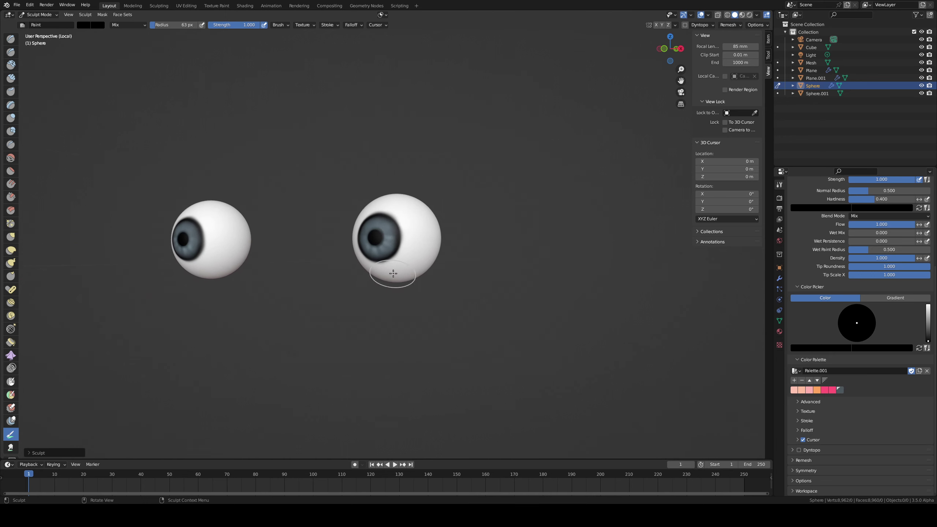
# Step: Exit local view and inspect the painted eyes on the face and the whole bust from close up and afar
pyautogui.press('KP_Divide')
pyautogui.scroll(-2, 479, 221)
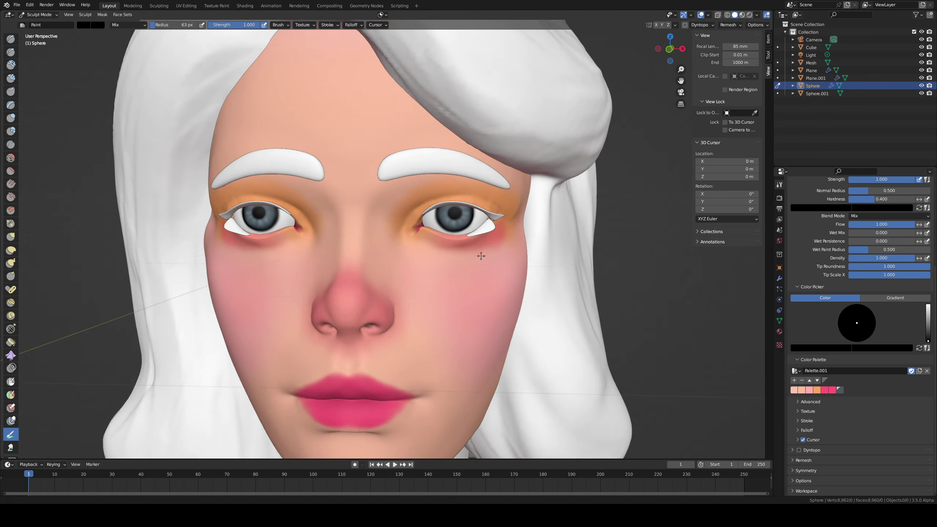
pyautogui.scroll(6, 478, 231)
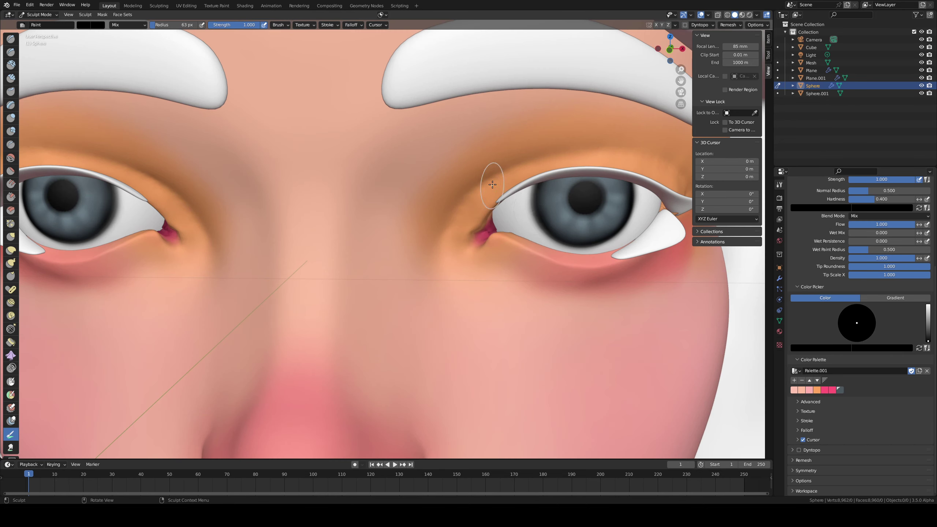
pyautogui.moveTo(584, 214); pyautogui.dragTo(562, 207, button='middle')
pyautogui.moveTo(518, 168)
pyautogui.mouseDown()
pyautogui.moveTo(523, 177)
pyautogui.moveTo(537, 171)
pyautogui.mouseUp()
pyautogui.scroll(-7, 523, 232)
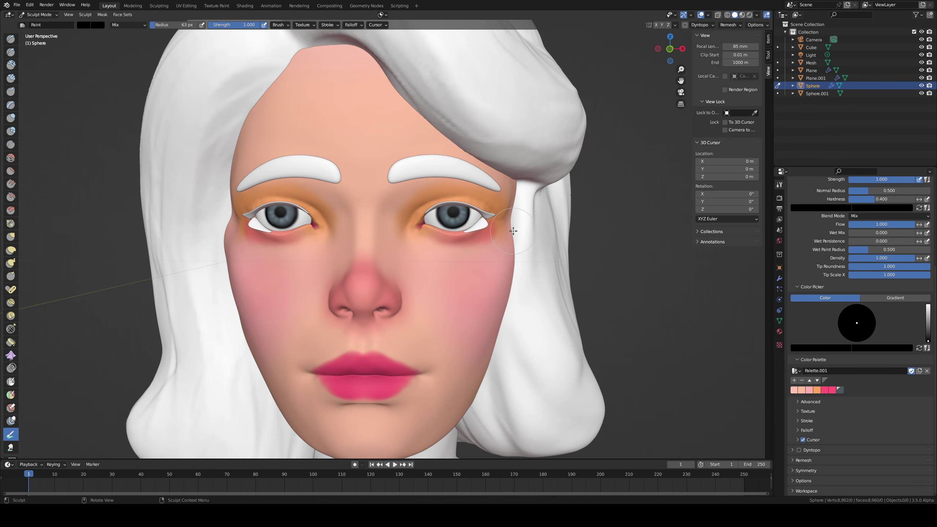
pyautogui.scroll(-4, 513, 231)
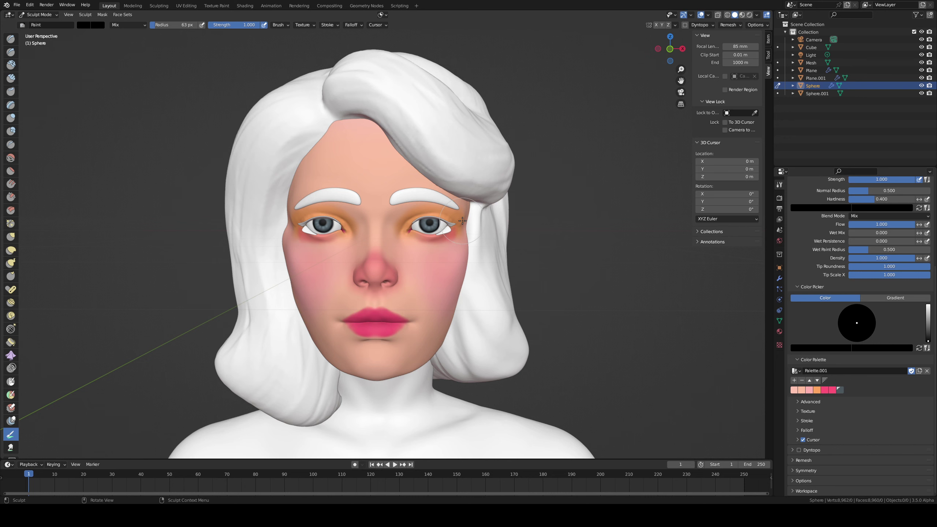
pyautogui.scroll(-4, 386, 265)
pyautogui.moveTo(387, 273); pyautogui.dragTo(397, 344, button='middle')
pyautogui.scroll(2, 387, 259)
pyautogui.moveTo(361, 175); pyautogui.dragTo(376, 164, button='middle')
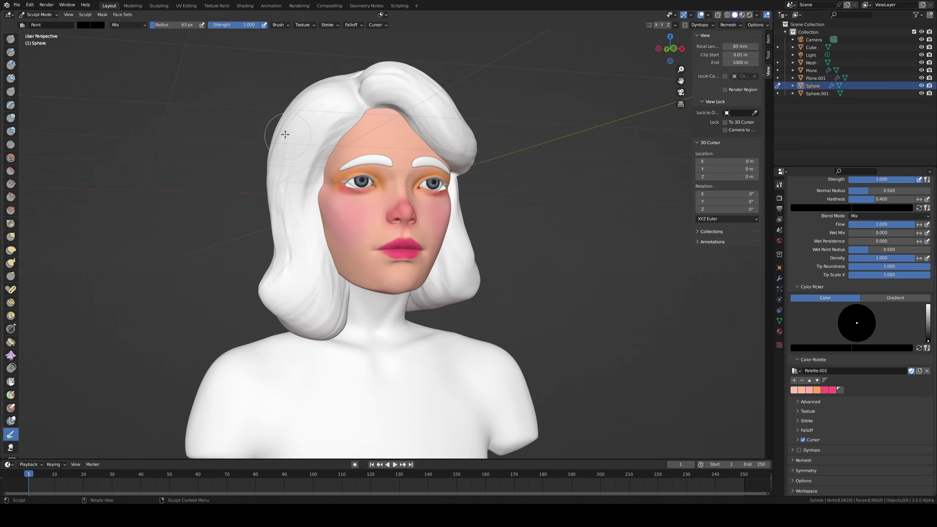
# Step: Leave the eye object, select the hair mesh Sphere.001 and enter Sculpt Mode on it
pyautogui.hotkey('ctrl', 'Tab')
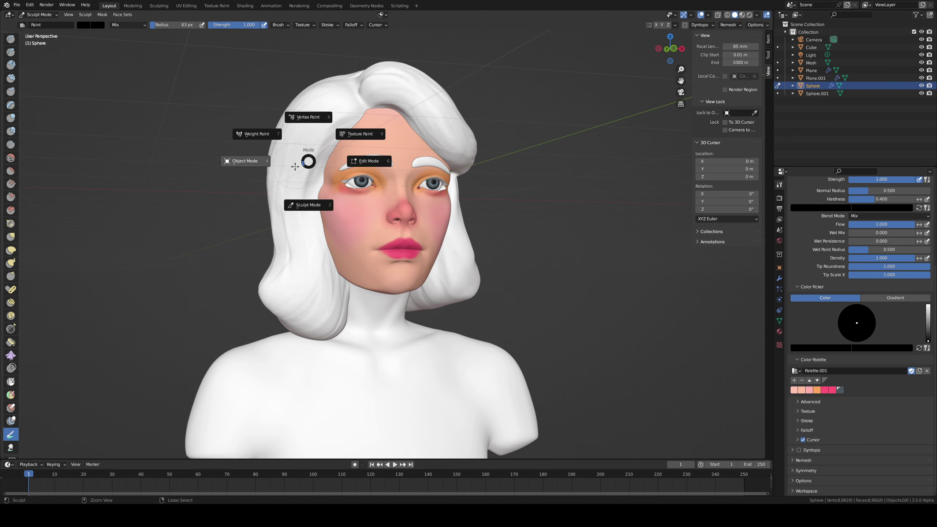
pyautogui.click(297, 205)
pyautogui.click(274, 167)
pyautogui.hotkey('ctrl', 'Tab')
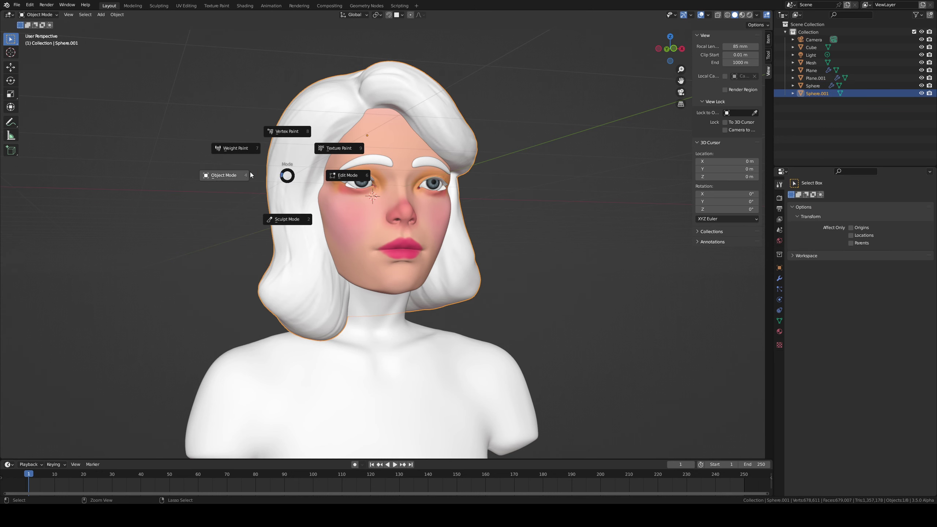
pyautogui.click(281, 219)
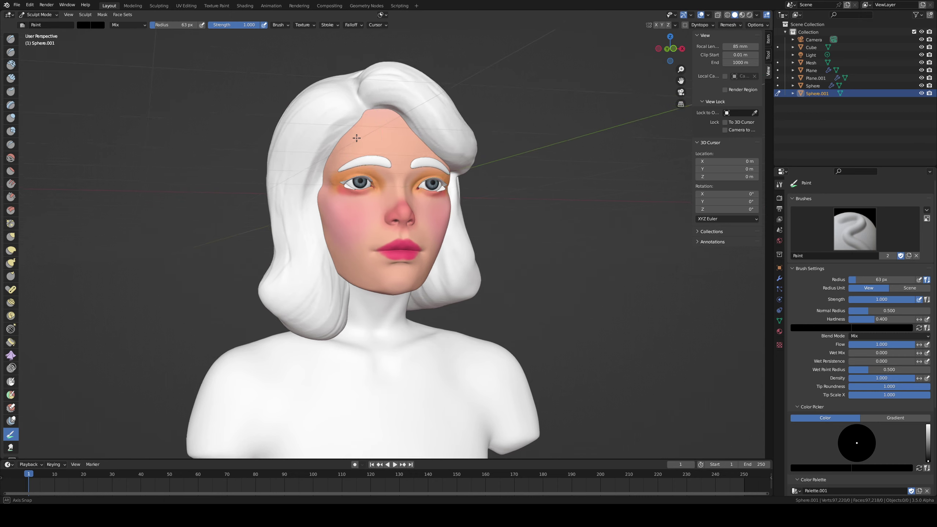
pyautogui.moveTo(359, 140); pyautogui.dragTo(350, 138, button='middle')
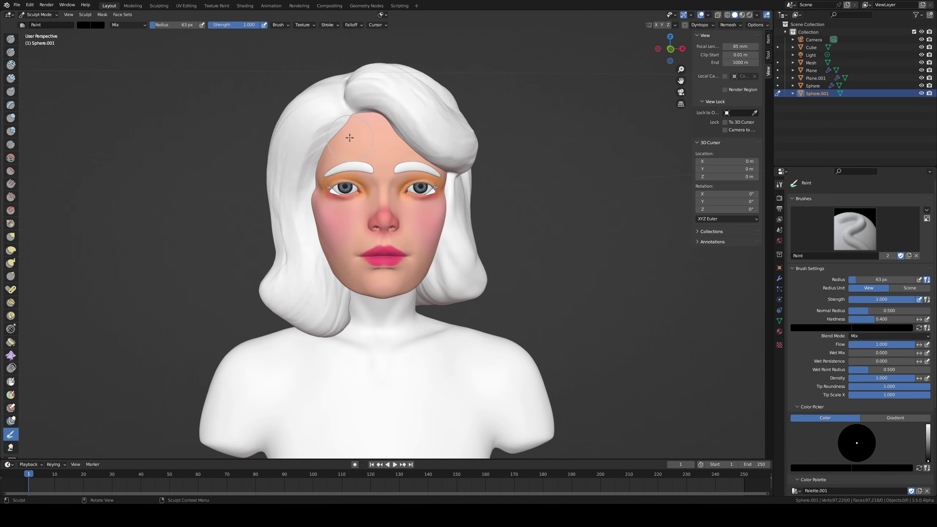
# Step: Set the brush color to brown with hue 0.053, saturation 0.560 and value 0.592, and paint a first stroke along the hair beside the forehead
pyautogui.click(83, 25)
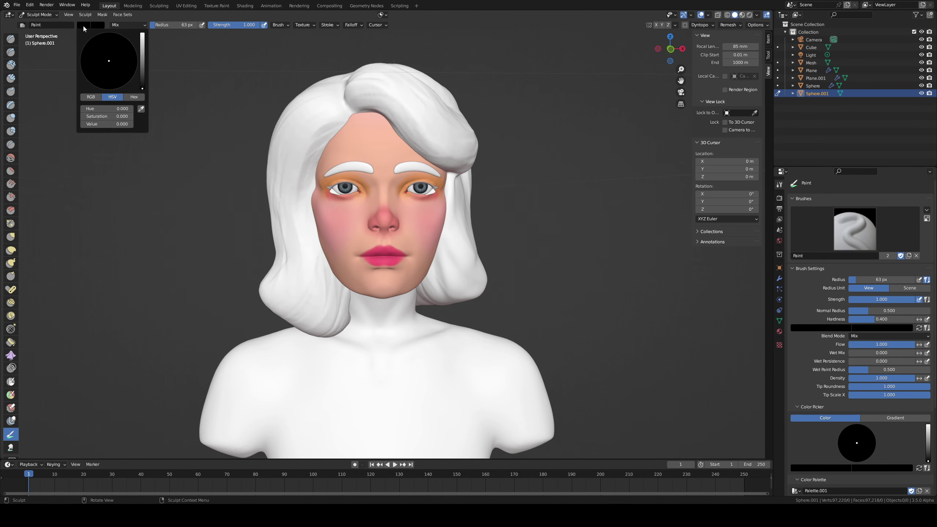
pyautogui.moveTo(140, 74); pyautogui.dragTo(143, 29)
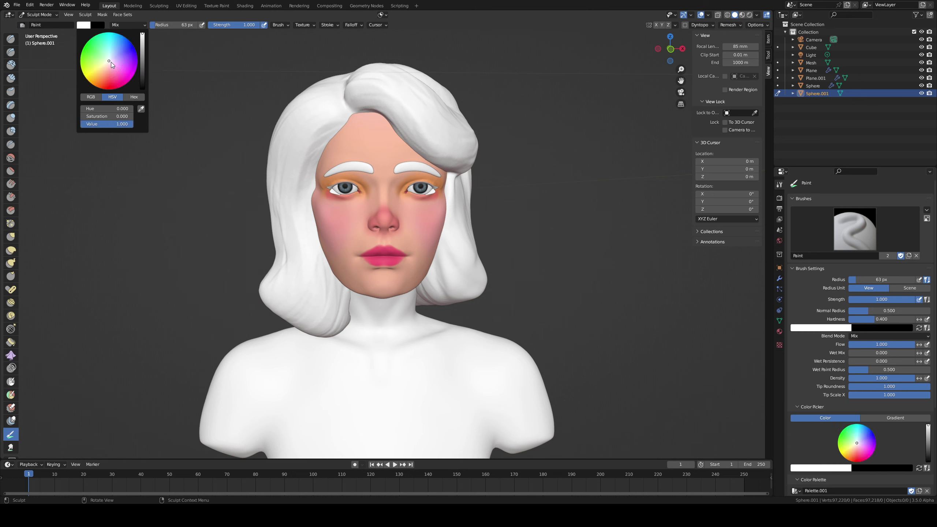
pyautogui.moveTo(111, 62); pyautogui.dragTo(103, 79)
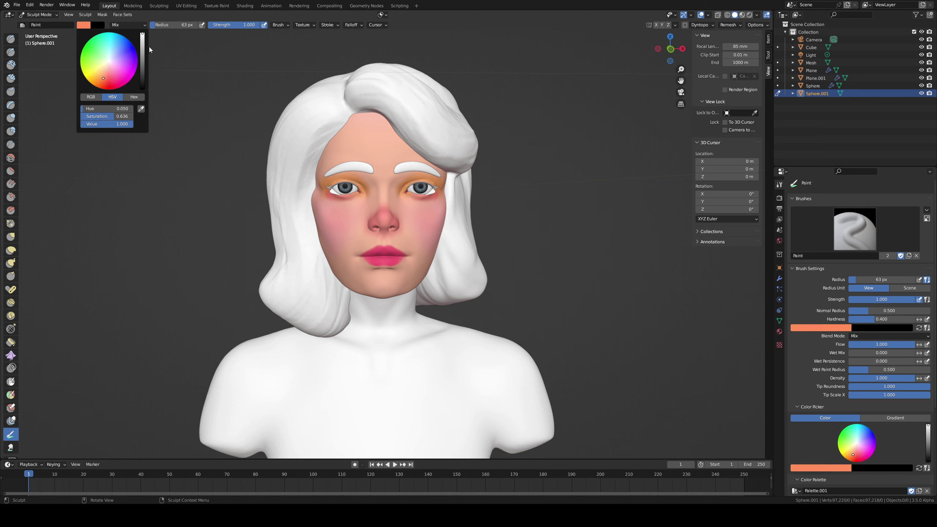
pyautogui.moveTo(143, 50)
pyautogui.mouseDown()
pyautogui.moveTo(104, 79)
pyautogui.moveTo(142, 55)
pyautogui.mouseUp()
pyautogui.moveTo(339, 106); pyautogui.dragTo(301, 190)
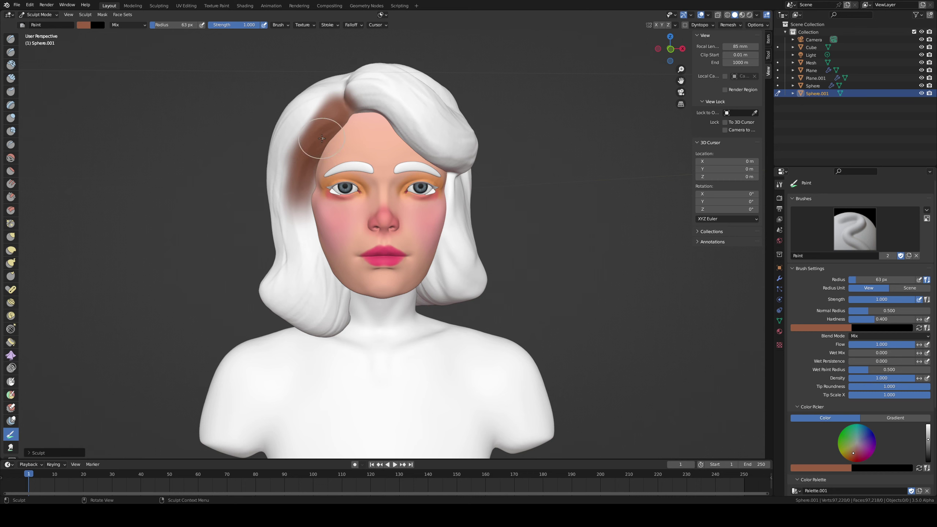
# Step: Enlarge the brush radius to 160 px and paint the brown over the front locks and the swept fringe
pyautogui.press('f')
pyautogui.click(343, 140)
pyautogui.press('f')
pyautogui.click(356, 120)
pyautogui.moveTo(336, 100)
pyautogui.mouseDown()
pyautogui.moveTo(314, 126)
pyautogui.moveTo(296, 253)
pyautogui.moveTo(309, 302)
pyautogui.moveTo(289, 288)
pyautogui.moveTo(328, 310)
pyautogui.mouseUp()
pyautogui.moveTo(457, 207)
pyautogui.mouseDown()
pyautogui.moveTo(450, 267)
pyautogui.moveTo(457, 218)
pyautogui.mouseUp()
pyautogui.moveTo(427, 133); pyautogui.dragTo(401, 128, button='middle')
pyautogui.moveTo(401, 128)
pyautogui.mouseDown()
pyautogui.moveTo(353, 81)
pyautogui.moveTo(435, 165)
pyautogui.mouseUp()
# Step: Isolate the hair in local view and cover its inner surface and the side of the fringe with brown
pyautogui.press('KP_Divide')
pyautogui.moveTo(414, 136); pyautogui.dragTo(443, 105, button='middle')
pyautogui.moveTo(432, 151)
pyautogui.mouseDown()
pyautogui.moveTo(384, 202)
pyautogui.moveTo(401, 225)
pyautogui.moveTo(410, 207)
pyautogui.mouseUp()
pyautogui.moveTo(424, 358); pyautogui.dragTo(328, 364)
pyautogui.moveTo(319, 250); pyautogui.dragTo(241, 257, button='middle')
pyautogui.moveTo(410, 225)
pyautogui.mouseDown()
pyautogui.moveTo(427, 289)
pyautogui.moveTo(409, 192)
pyautogui.moveTo(416, 175)
pyautogui.mouseUp()
pyautogui.moveTo(446, 163); pyautogui.dragTo(459, 310)
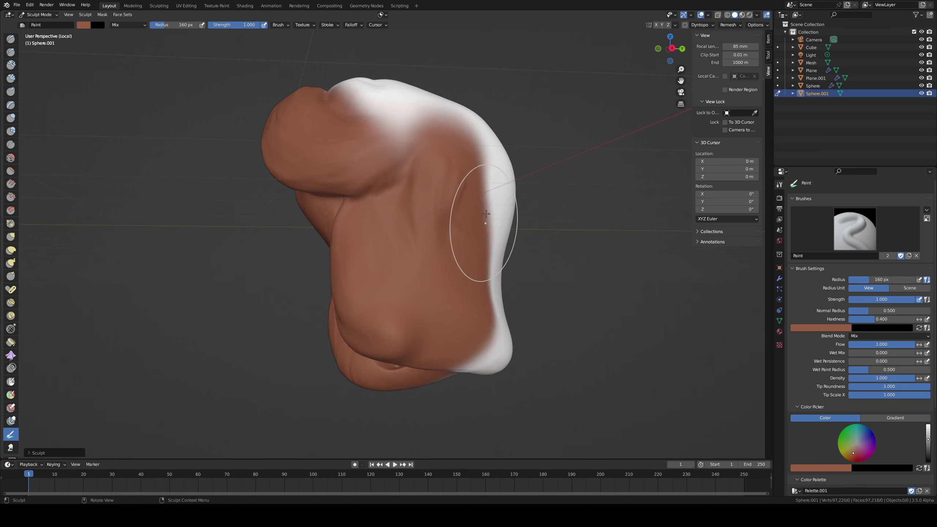
pyautogui.moveTo(486, 214); pyautogui.dragTo(480, 351)
# Step: Paint the remaining white areas on the back and crown of the hair brown
pyautogui.moveTo(479, 351); pyautogui.dragTo(341, 272, button='middle')
pyautogui.moveTo(341, 272)
pyautogui.mouseDown()
pyautogui.moveTo(366, 420)
pyautogui.moveTo(464, 332)
pyautogui.moveTo(479, 251)
pyautogui.mouseUp()
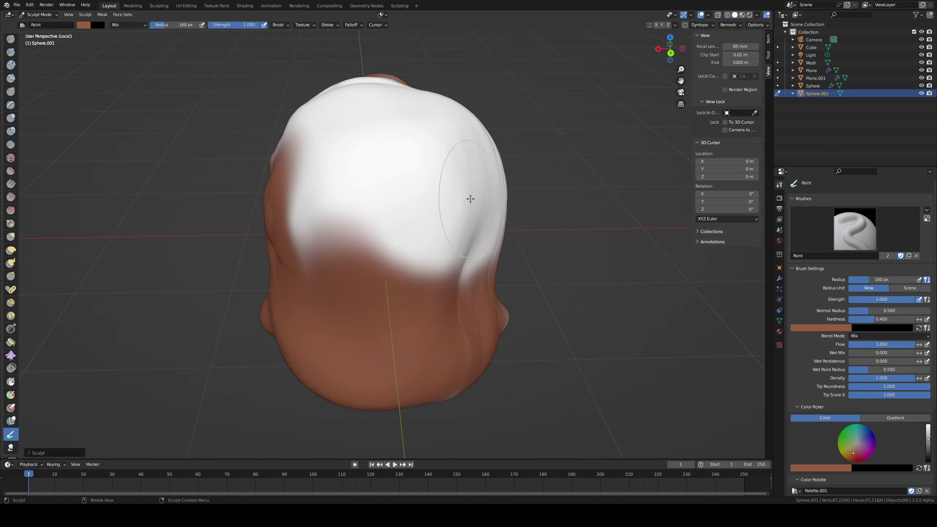
pyautogui.moveTo(470, 198)
pyautogui.mouseDown(button='middle')
pyautogui.moveTo(441, 195)
pyautogui.moveTo(424, 251)
pyautogui.mouseUp(button='middle')
pyautogui.moveTo(424, 251)
pyautogui.mouseDown()
pyautogui.moveTo(387, 402)
pyautogui.moveTo(452, 370)
pyautogui.moveTo(495, 187)
pyautogui.moveTo(435, 122)
pyautogui.moveTo(350, 155)
pyautogui.mouseUp()
pyautogui.moveTo(351, 155); pyautogui.dragTo(395, 273, button='middle')
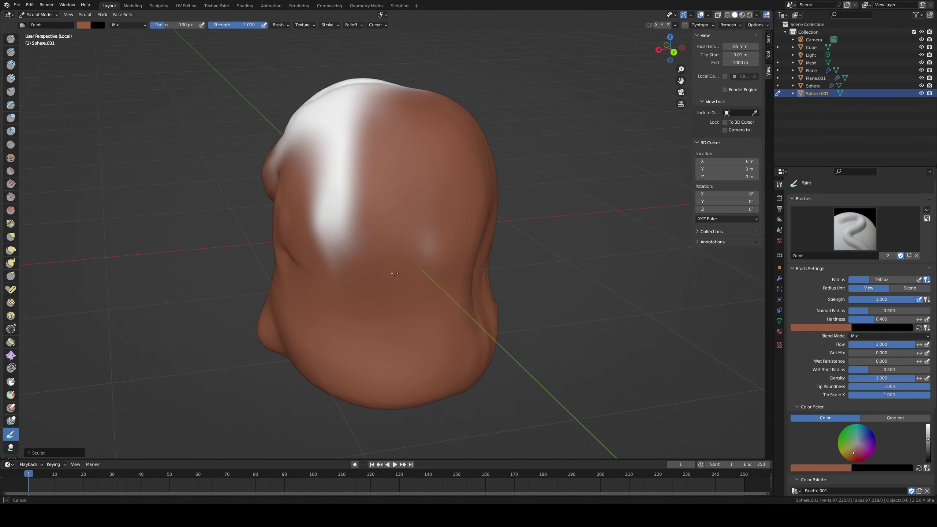
pyautogui.moveTo(395, 273)
pyautogui.mouseDown()
pyautogui.moveTo(324, 182)
pyautogui.moveTo(347, 147)
pyautogui.mouseUp()
pyautogui.moveTo(347, 148); pyautogui.dragTo(378, 236, button='middle')
pyautogui.moveTo(379, 237)
pyautogui.mouseDown()
pyautogui.moveTo(345, 278)
pyautogui.moveTo(434, 217)
pyautogui.moveTo(291, 258)
pyautogui.moveTo(292, 184)
pyautogui.mouseUp()
pyautogui.moveTo(293, 184)
pyautogui.mouseDown(button='middle')
pyautogui.moveTo(406, 129)
pyautogui.moveTo(495, 76)
pyautogui.moveTo(502, 63)
pyautogui.mouseUp(button='middle')
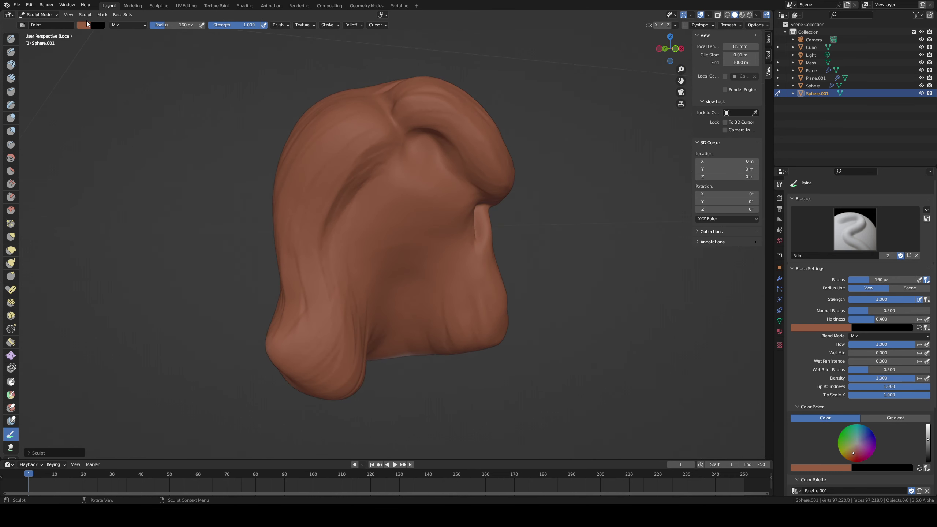
# Step: Add the hair brown to the color palette and make the brush color a darker brown with saturation 0.681
pyautogui.scroll(-8, 809, 427)
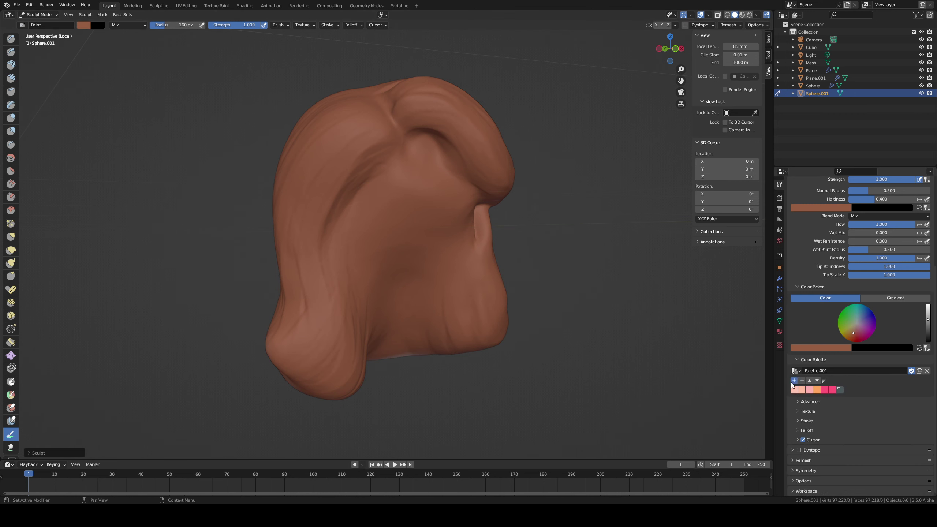
pyautogui.click(794, 380)
pyautogui.click(84, 25)
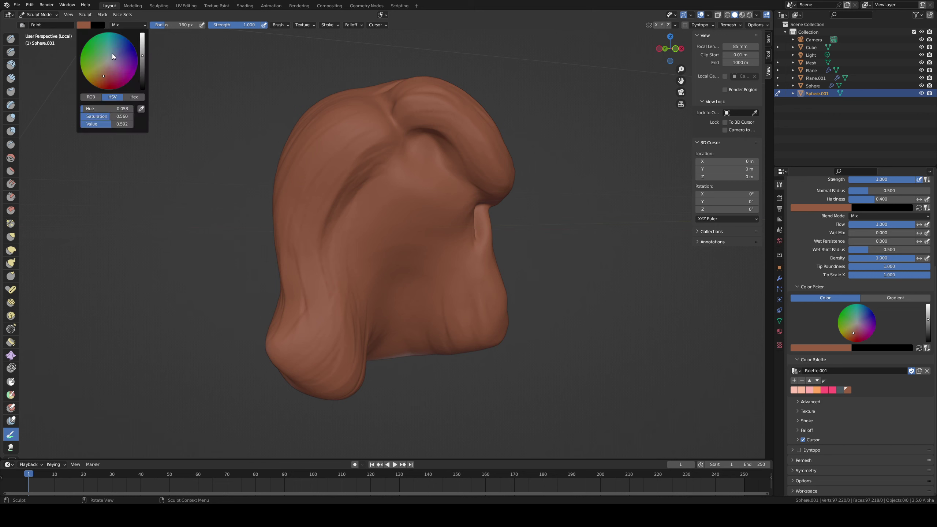
pyautogui.moveTo(106, 76); pyautogui.dragTo(104, 82)
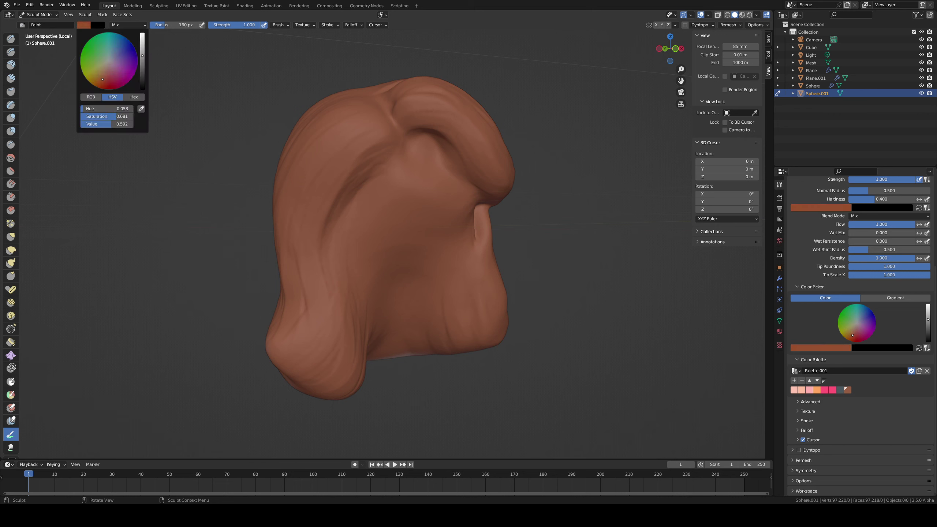
pyautogui.moveTo(144, 54); pyautogui.dragTo(145, 66)
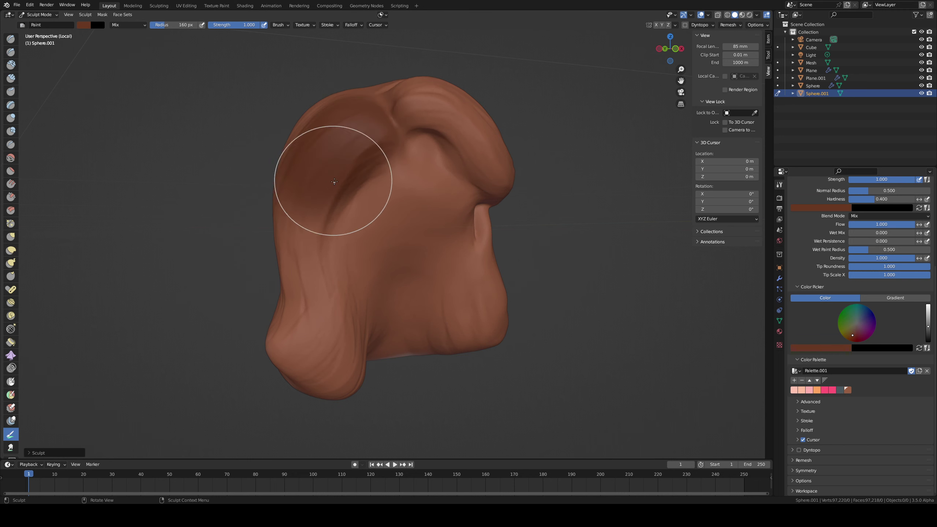
# Step: Set the brush radius to 257 px and strength to 0.573, and softly shade the side locks and inside of the hair with the darker brown
pyautogui.press('f')
pyautogui.click(444, 152)
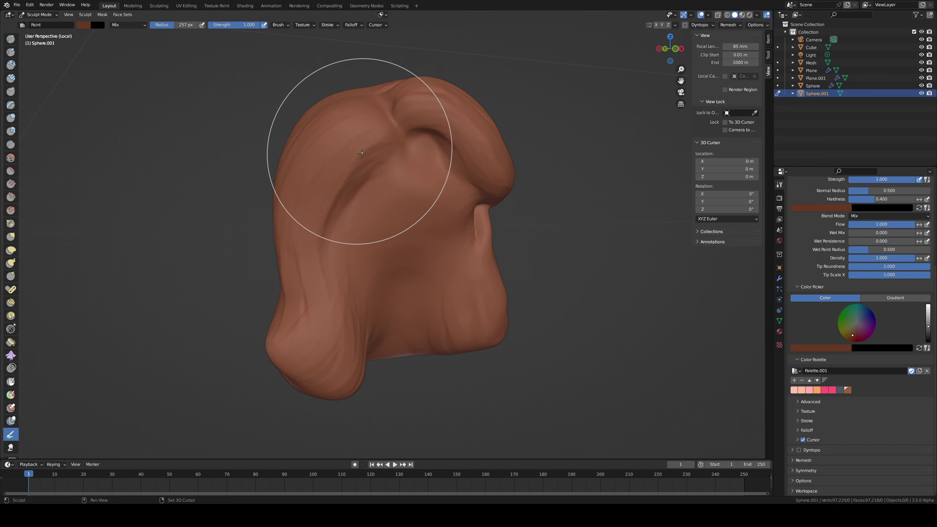
pyautogui.hotkey('shift', 'f')
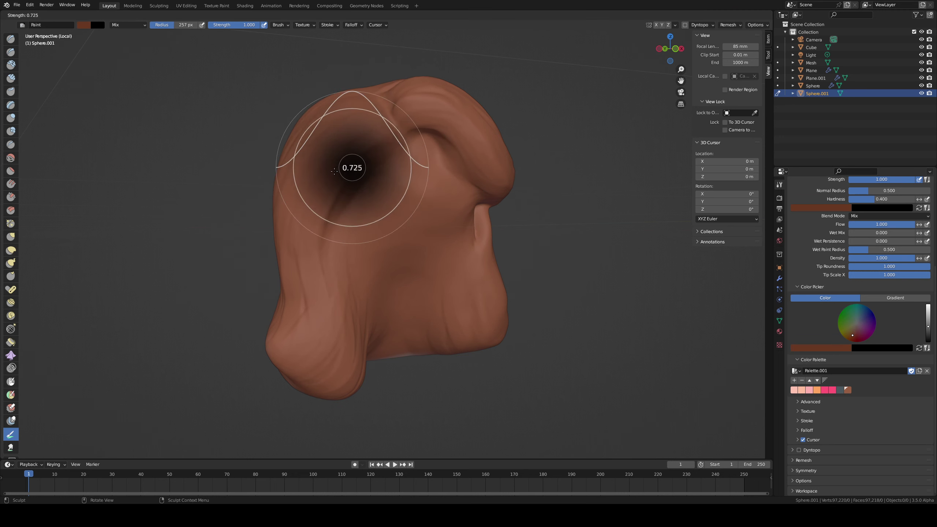
pyautogui.click(326, 174)
pyautogui.moveTo(359, 140); pyautogui.dragTo(315, 208)
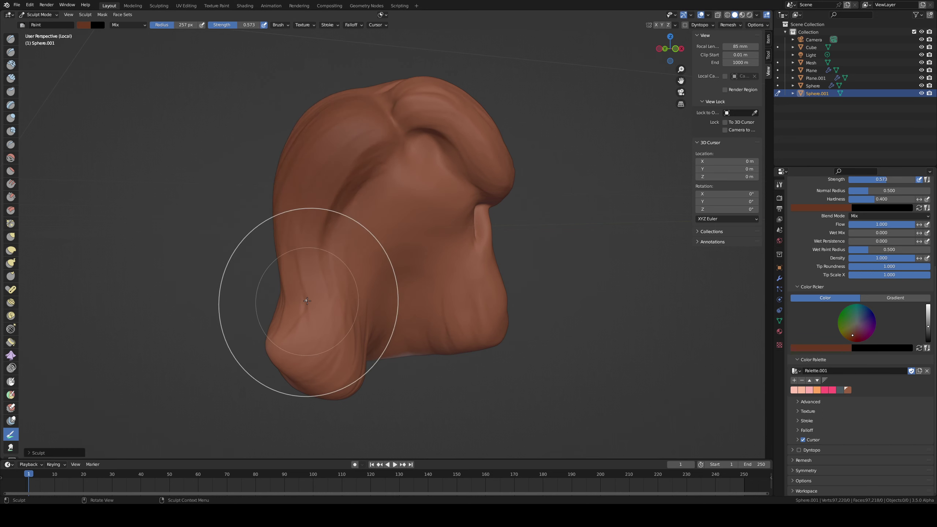
pyautogui.moveTo(296, 319); pyautogui.dragTo(306, 369)
pyautogui.moveTo(415, 177); pyautogui.dragTo(390, 288)
pyautogui.moveTo(391, 282)
pyautogui.mouseDown()
pyautogui.moveTo(400, 250)
pyautogui.moveTo(390, 282)
pyautogui.mouseUp()
pyautogui.moveTo(399, 280)
pyautogui.mouseDown(button='middle')
pyautogui.moveTo(418, 84)
pyautogui.moveTo(429, 115)
pyautogui.moveTo(477, 175)
pyautogui.mouseUp(button='middle')
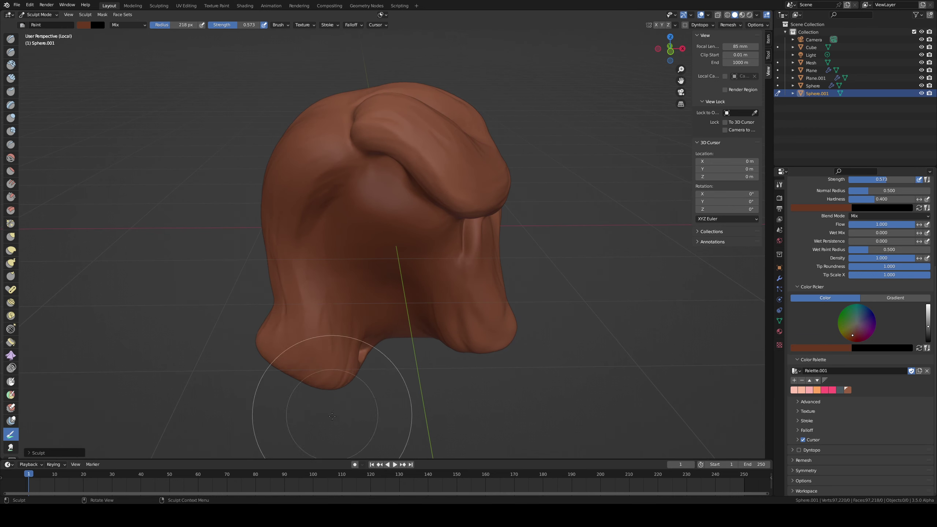
# Step: Darken the brush brown slightly, reduce the radius to 161 px and shade the hair around the parting
pyautogui.click(84, 25)
pyautogui.moveTo(142, 68); pyautogui.dragTo(142, 71)
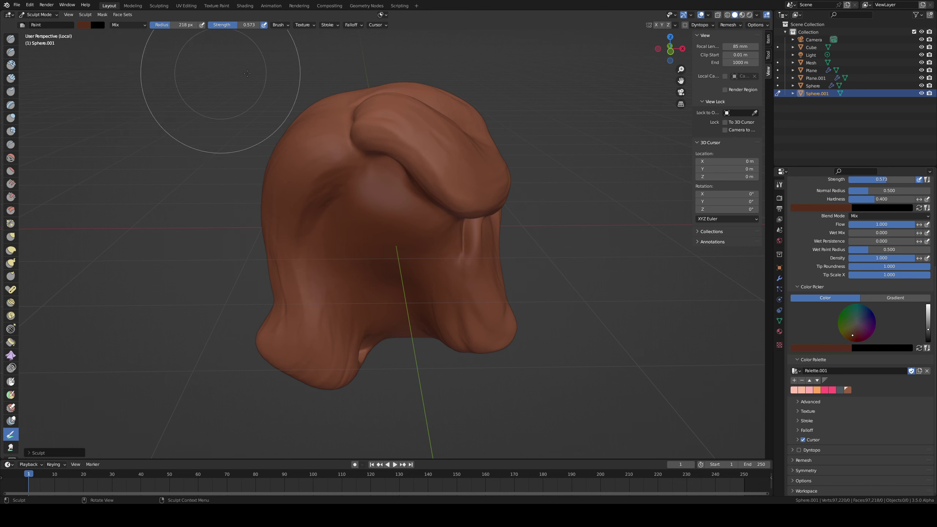
pyautogui.moveTo(381, 150); pyautogui.dragTo(370, 130, button='middle')
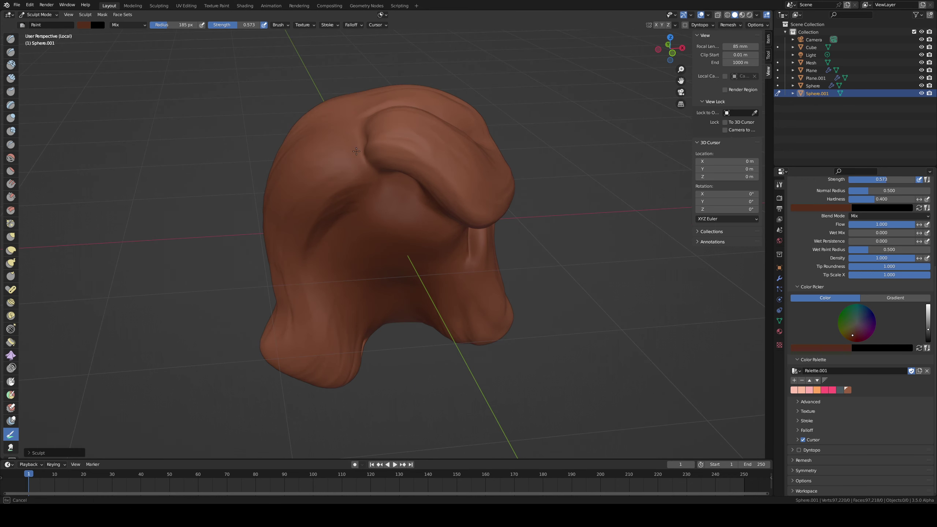
pyautogui.press('f')
pyautogui.click(342, 124)
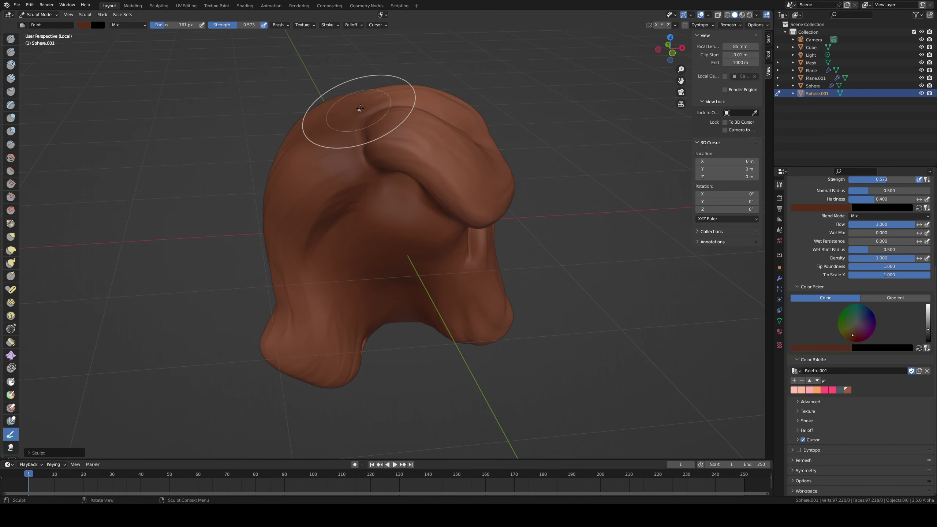
pyautogui.moveTo(356, 100)
pyautogui.mouseDown(button='middle')
pyautogui.moveTo(375, 185)
pyautogui.moveTo(335, 109)
pyautogui.mouseUp(button='middle')
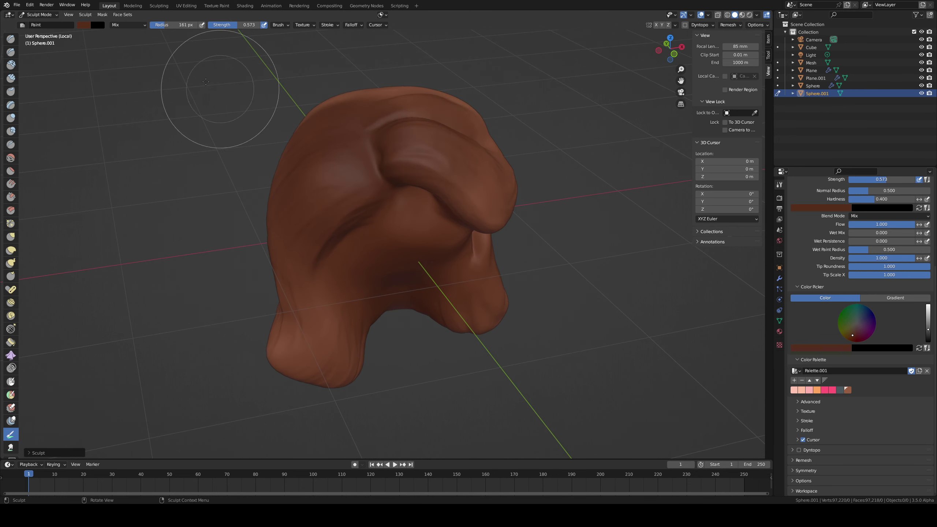
pyautogui.moveTo(208, 83); pyautogui.dragTo(208, 63, button='middle')
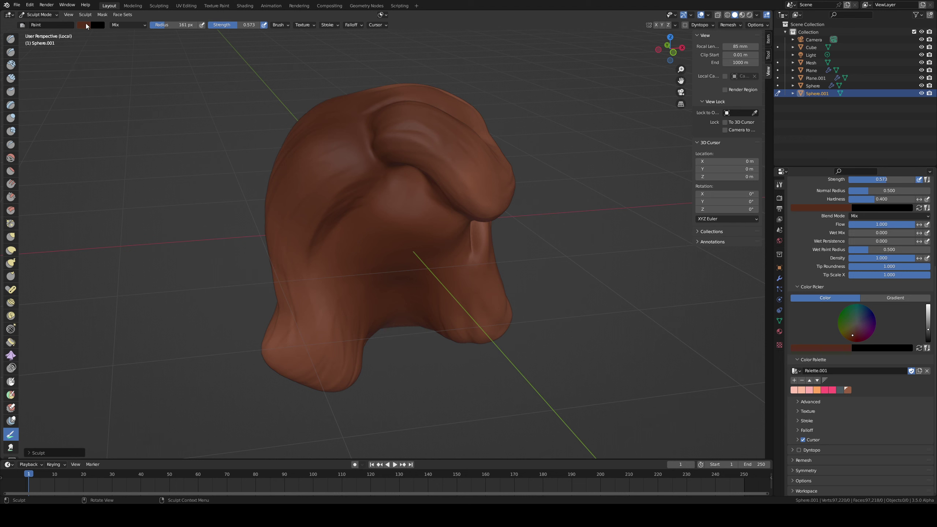
# Step: Set the brush color to ochre with hue 0.096, saturation 0.687 and value 0.497, and tint the end of the fringe with a 104 px radius
pyautogui.click(86, 24)
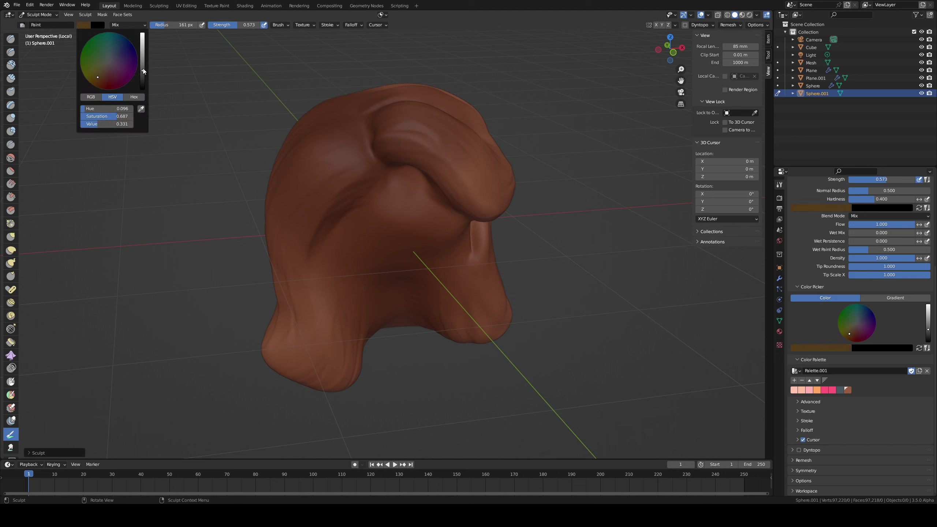
pyautogui.moveTo(142, 69); pyautogui.dragTo(142, 61)
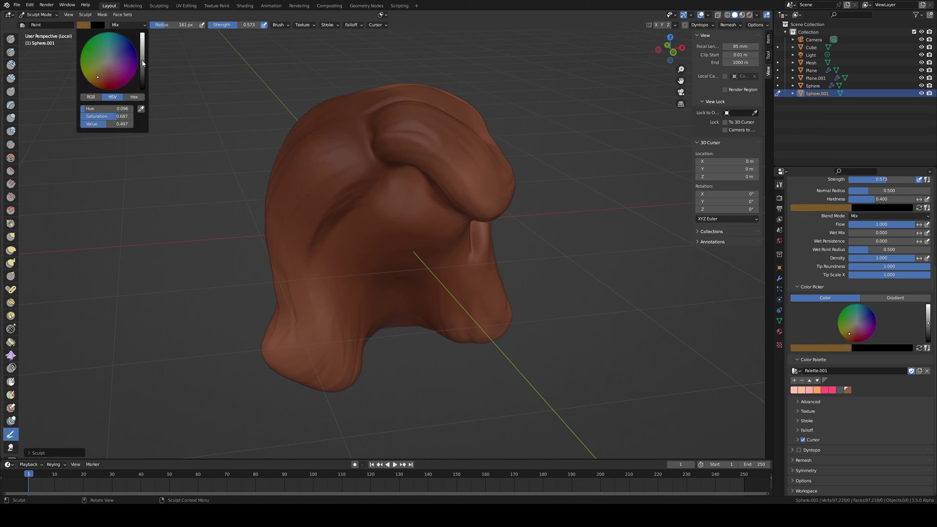
pyautogui.press('f')
pyautogui.click(464, 187)
pyautogui.moveTo(476, 201)
pyautogui.mouseDown()
pyautogui.moveTo(472, 189)
pyautogui.moveTo(474, 198)
pyautogui.mouseUp()
pyautogui.press('f')
pyautogui.click(457, 199)
pyautogui.moveTo(467, 187)
pyautogui.mouseDown()
pyautogui.moveTo(481, 194)
pyautogui.moveTo(498, 166)
pyautogui.mouseUp()
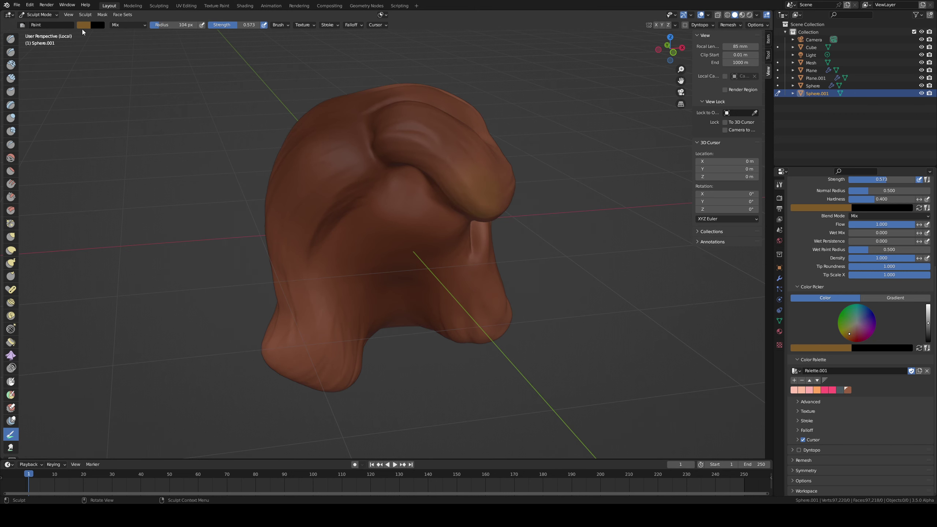
# Step: Change the brush color to light blonde with hue 0.109, saturation 0.353 and value 0.803
pyautogui.click(83, 26)
pyautogui.moveTo(97, 72); pyautogui.dragTo(98, 74)
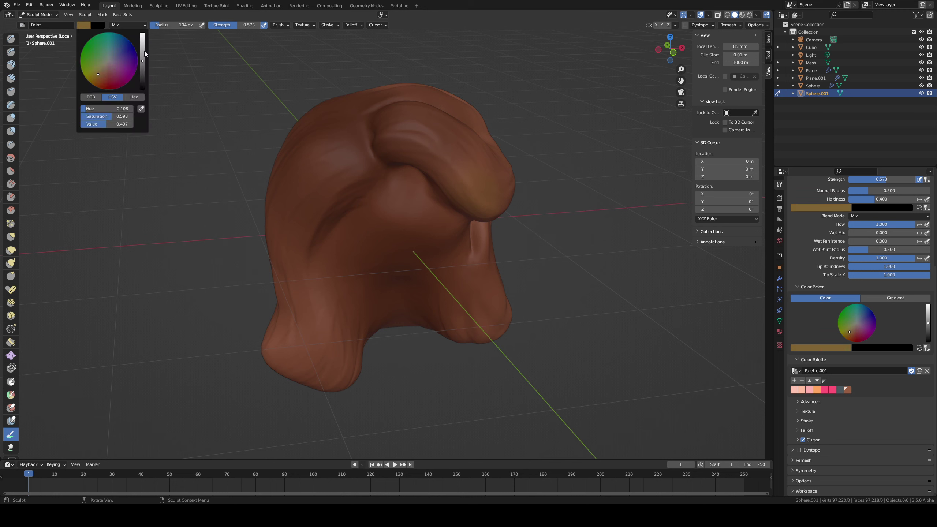
pyautogui.moveTo(144, 52)
pyautogui.mouseDown()
pyautogui.moveTo(143, 33)
pyautogui.moveTo(141, 46)
pyautogui.mouseUp()
pyautogui.click(102, 69)
pyautogui.click(99, 68)
pyautogui.click(103, 69)
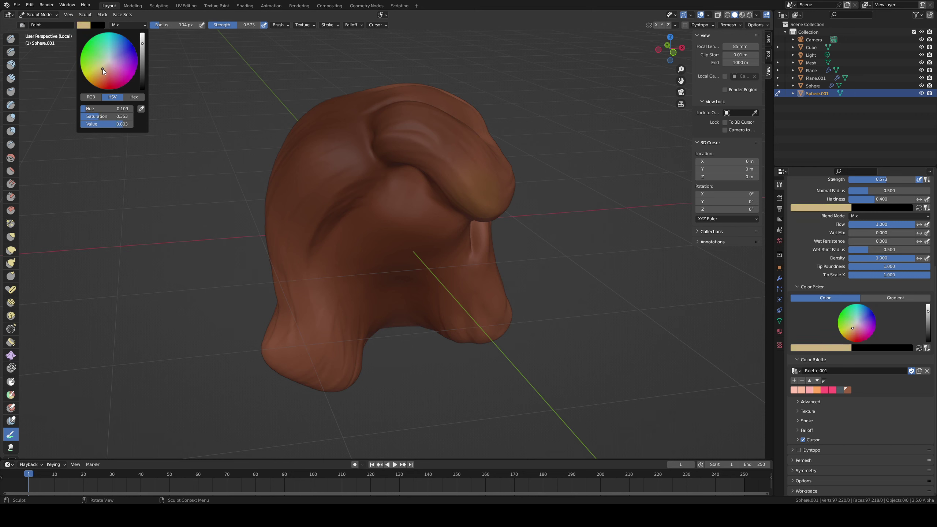
# Step: Paint blonde highlights on the swept fringe and the outer side of the opposite lock, undoing an unwanted stroke
pyautogui.moveTo(464, 148)
pyautogui.mouseDown()
pyautogui.moveTo(454, 168)
pyautogui.moveTo(461, 183)
pyautogui.moveTo(498, 188)
pyautogui.mouseUp()
pyautogui.moveTo(497, 188); pyautogui.dragTo(418, 216, button='middle')
pyautogui.moveTo(448, 213)
pyautogui.mouseDown()
pyautogui.moveTo(424, 192)
pyautogui.moveTo(425, 167)
pyautogui.moveTo(402, 188)
pyautogui.moveTo(430, 167)
pyautogui.moveTo(418, 177)
pyautogui.mouseUp()
pyautogui.moveTo(419, 178); pyautogui.dragTo(446, 104, button='middle')
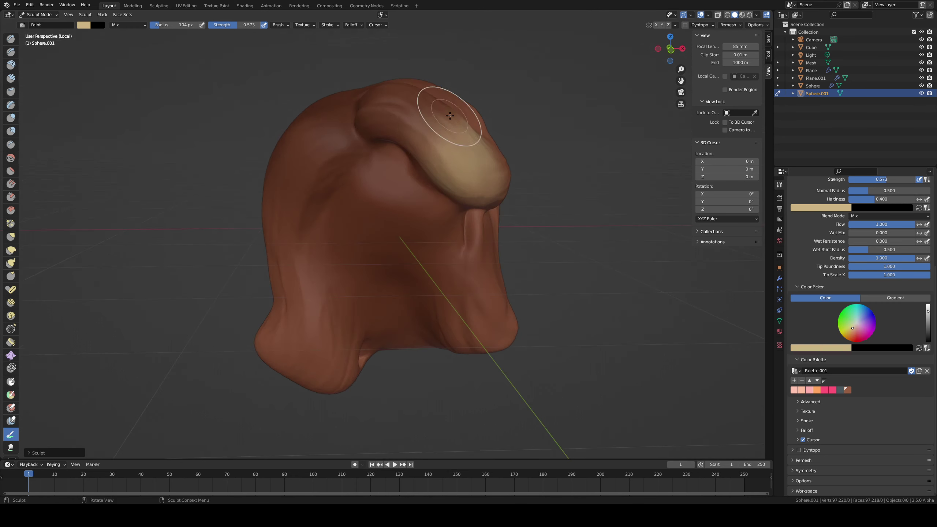
pyautogui.hotkey('ctrl', 'z')
pyautogui.moveTo(291, 200)
pyautogui.mouseDown()
pyautogui.moveTo(293, 222)
pyautogui.moveTo(269, 214)
pyautogui.moveTo(289, 212)
pyautogui.mouseUp()
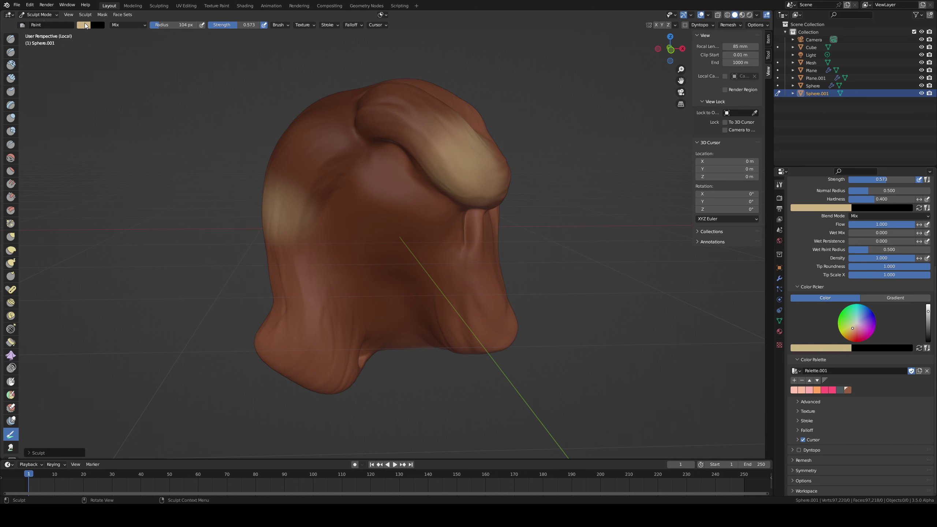
# Step: Add the blonde to the color palette and pick the saved hair brown as the brush color
pyautogui.click(86, 24)
pyautogui.click(794, 380)
pyautogui.click(847, 390)
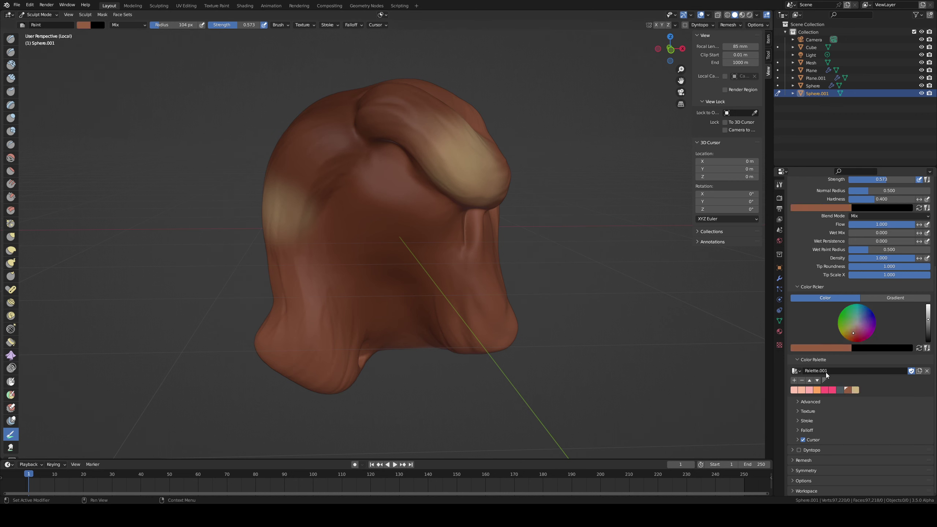
# Step: Darken the brush brown to a value of 0.395, shade the top of the swept fringe and reduce the brush radius to 51 px
pyautogui.click(90, 25)
pyautogui.moveTo(142, 57); pyautogui.dragTo(142, 65)
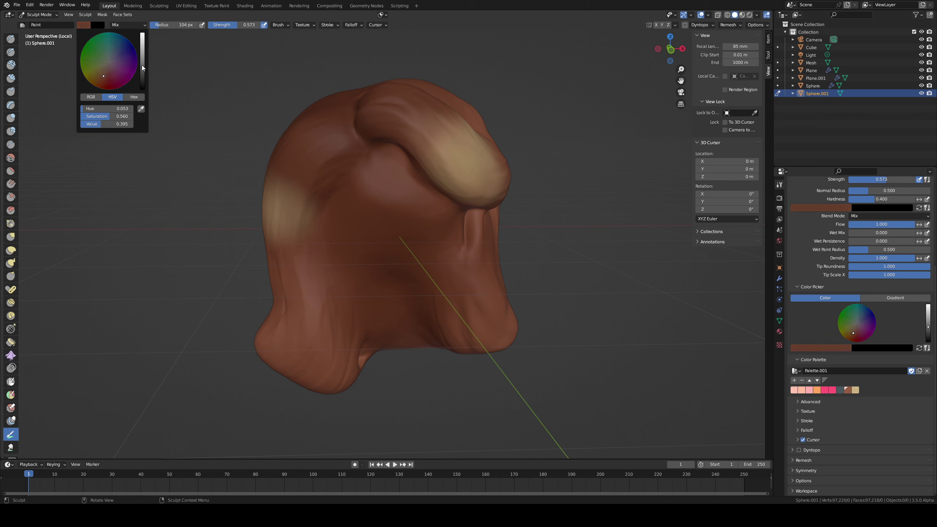
pyautogui.moveTo(436, 137); pyautogui.dragTo(423, 126)
pyautogui.press('f')
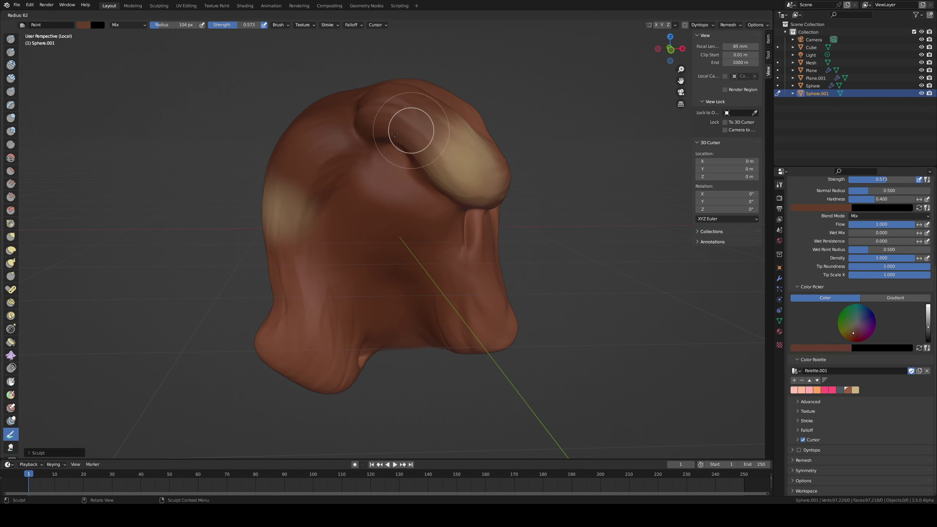
pyautogui.click(391, 133)
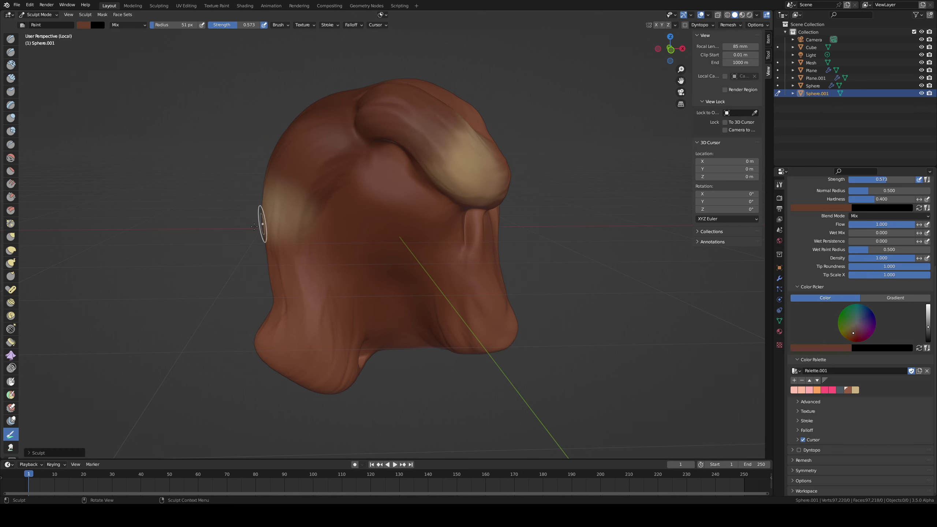
# Step: Paint thin dark brown strands over the upper edge of the side lock's blonde highlight, undoing an unwanted stroke
pyautogui.moveTo(282, 212); pyautogui.dragTo(268, 196)
pyautogui.hotkey('ctrl', 'z')
pyautogui.moveTo(290, 160); pyautogui.dragTo(263, 197)
pyautogui.moveTo(263, 197)
pyautogui.mouseDown()
pyautogui.moveTo(288, 191)
pyautogui.moveTo(295, 177)
pyautogui.mouseUp()
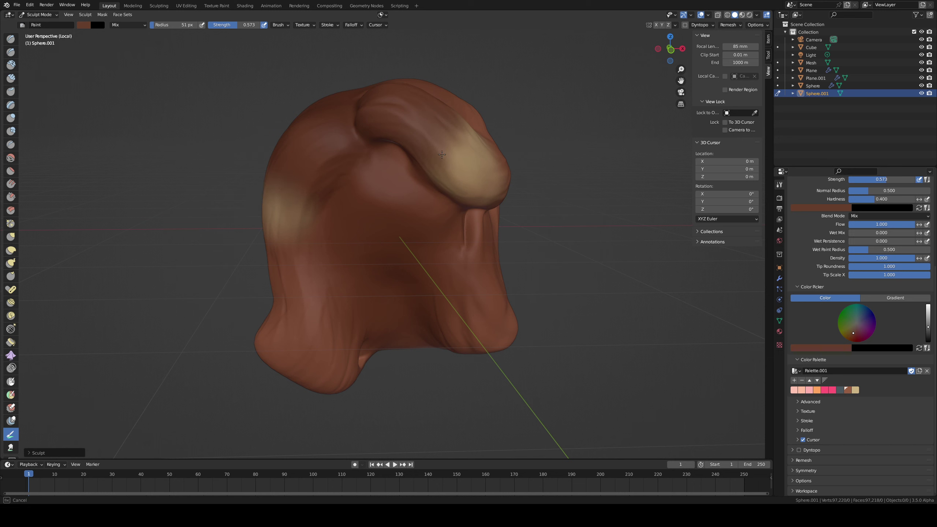
# Step: Change the brush color to turquoise with hue 0.538 and saturation 0.675 and paint the lock below the fringe with a 131 px radius
pyautogui.moveTo(387, 150)
pyautogui.mouseDown(button='middle')
pyautogui.moveTo(402, 140)
pyautogui.moveTo(373, 119)
pyautogui.mouseUp(button='middle')
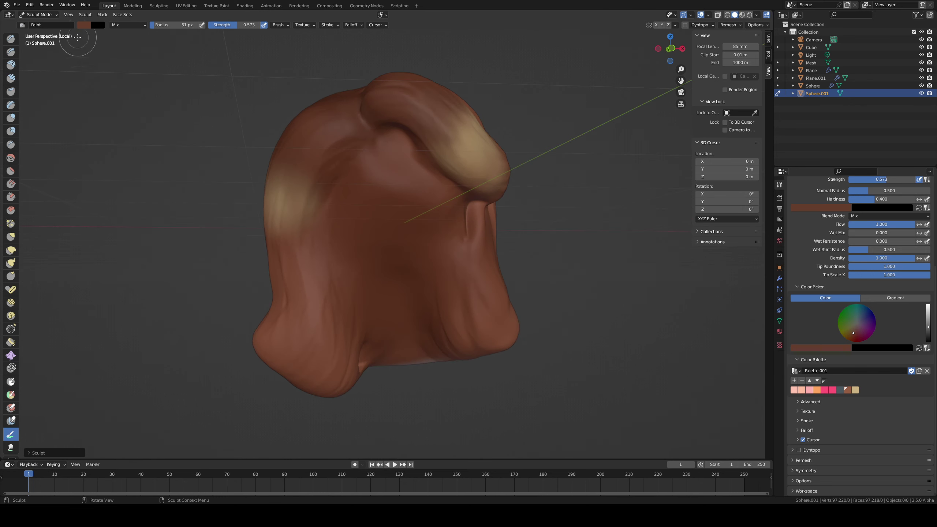
pyautogui.moveTo(194, 93); pyautogui.dragTo(182, 107, button='middle')
pyautogui.click(85, 25)
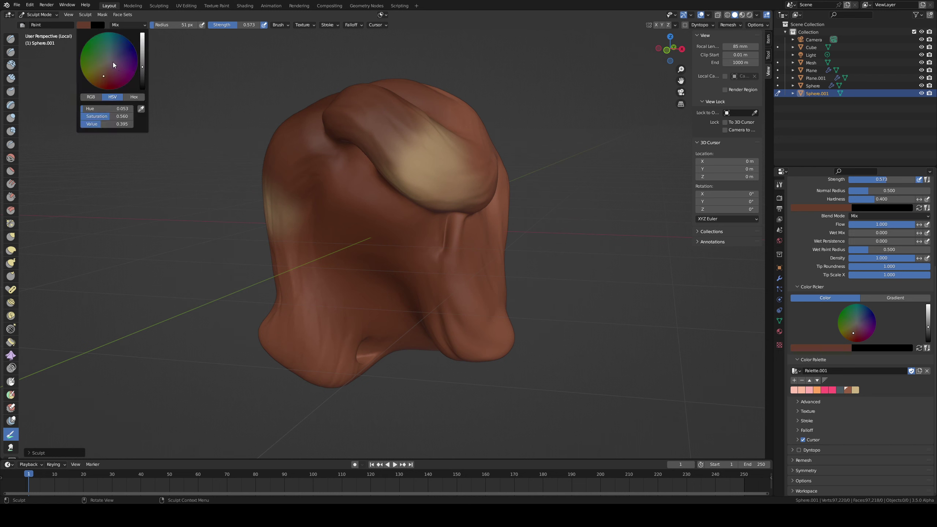
pyautogui.moveTo(113, 62)
pyautogui.mouseDown()
pyautogui.moveTo(143, 37)
pyautogui.moveTo(120, 61)
pyautogui.moveTo(127, 54)
pyautogui.moveTo(111, 39)
pyautogui.moveTo(144, 49)
pyautogui.mouseUp()
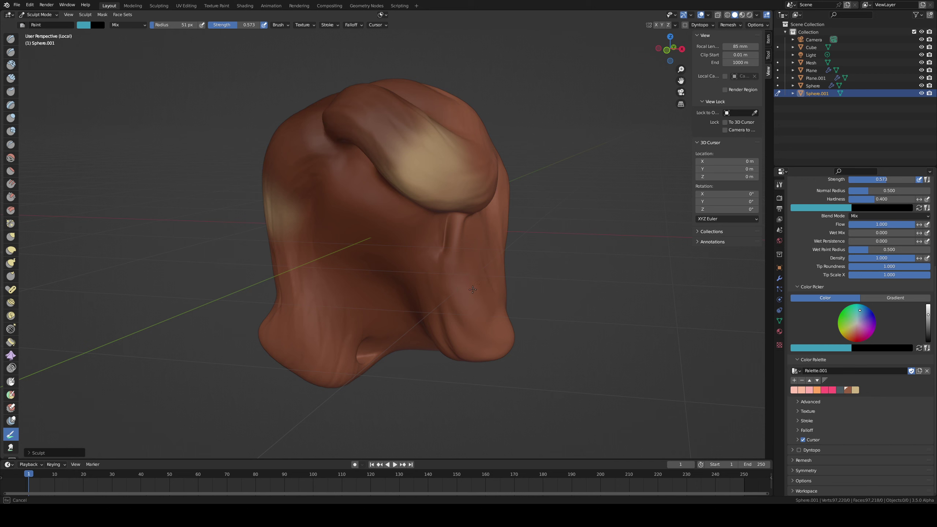
pyautogui.moveTo(474, 282)
pyautogui.mouseDown()
pyautogui.moveTo(468, 305)
pyautogui.moveTo(474, 247)
pyautogui.mouseUp()
pyautogui.hotkey('ctrl', 'z')
pyautogui.press('f')
pyautogui.click(527, 300)
pyautogui.moveTo(452, 273)
pyautogui.mouseDown()
pyautogui.moveTo(495, 234)
pyautogui.moveTo(470, 255)
pyautogui.mouseUp()
# Step: Cover the lower halves of both side locks with turquoise, enlarging the brush radius to 177 px
pyautogui.moveTo(479, 234); pyautogui.dragTo(456, 225, button='middle')
pyautogui.press('f')
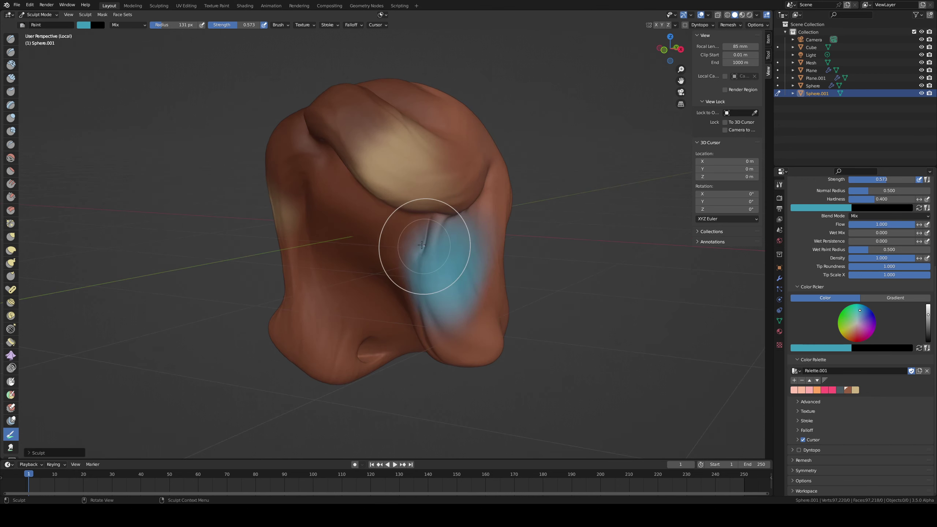
pyautogui.click(457, 246)
pyautogui.moveTo(404, 245); pyautogui.dragTo(443, 213, button='middle')
pyautogui.moveTo(443, 213)
pyautogui.mouseDown()
pyautogui.moveTo(457, 278)
pyautogui.moveTo(447, 258)
pyautogui.moveTo(483, 306)
pyautogui.mouseUp()
pyautogui.press('f')
pyautogui.click(537, 277)
pyautogui.moveTo(431, 280); pyautogui.dragTo(468, 275, button='middle')
pyautogui.moveTo(309, 319)
pyautogui.mouseDown()
pyautogui.moveTo(281, 292)
pyautogui.moveTo(329, 288)
pyautogui.moveTo(319, 334)
pyautogui.moveTo(295, 296)
pyautogui.mouseUp()
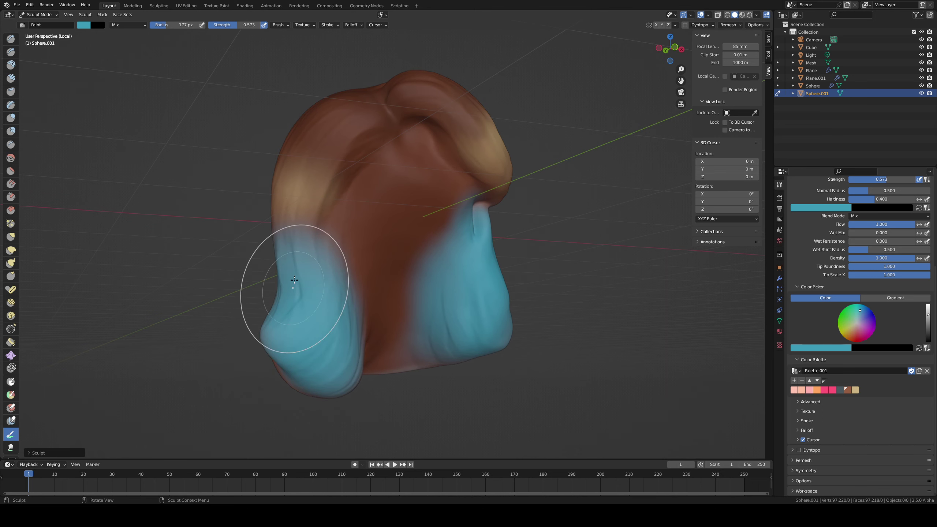
# Step: Extend the turquoise around the outer back of the lock on the side opposite the fringe
pyautogui.moveTo(311, 226); pyautogui.dragTo(364, 244, button='middle')
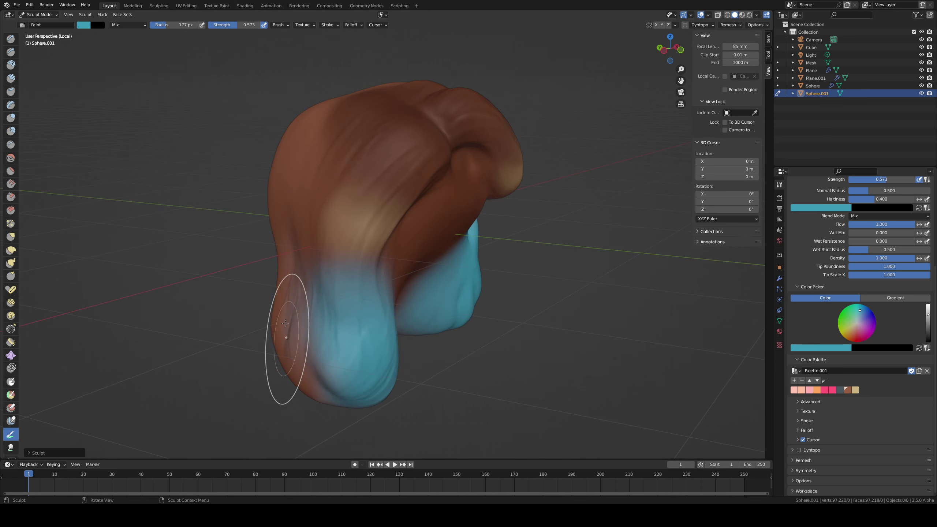
pyautogui.moveTo(288, 339)
pyautogui.mouseDown()
pyautogui.moveTo(302, 246)
pyautogui.moveTo(303, 332)
pyautogui.moveTo(317, 321)
pyautogui.mouseUp()
pyautogui.moveTo(324, 320); pyautogui.dragTo(259, 322, button='middle')
# Step: Fill the area just beneath the swept fringe with turquoise using a 31 px radius
pyautogui.moveTo(478, 226)
pyautogui.mouseDown(button='middle')
pyautogui.moveTo(421, 220)
pyautogui.moveTo(432, 201)
pyautogui.mouseUp(button='middle')
pyautogui.press('f')
pyautogui.click(412, 214)
pyautogui.press('f')
pyautogui.click(435, 187)
pyautogui.moveTo(474, 192); pyautogui.dragTo(475, 192)
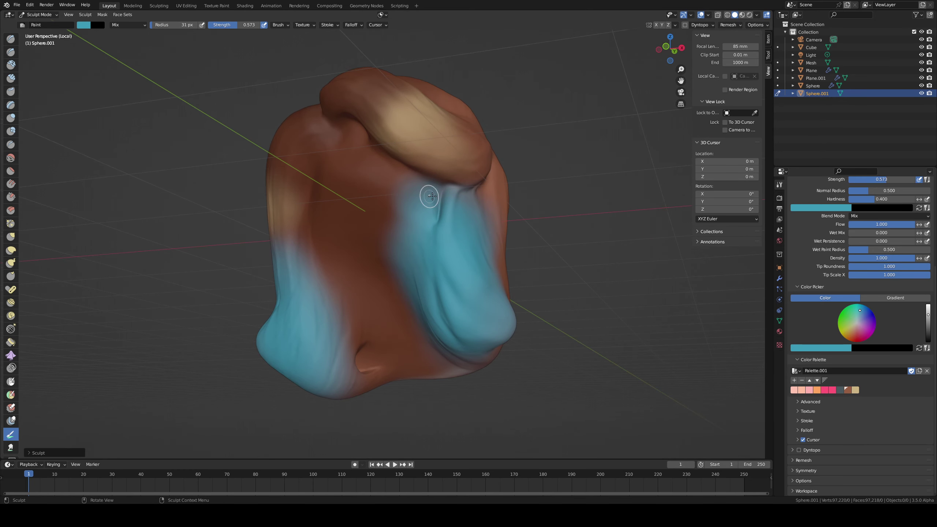
# Step: Paint the outer side of the fringe-side lock turquoise with a 112 px radius and add the turquoise to the color palette
pyautogui.moveTo(456, 197); pyautogui.dragTo(439, 217, button='middle')
pyautogui.press('f')
pyautogui.click(470, 229)
pyautogui.moveTo(479, 239)
pyautogui.mouseDown()
pyautogui.moveTo(493, 259)
pyautogui.moveTo(516, 369)
pyautogui.mouseUp()
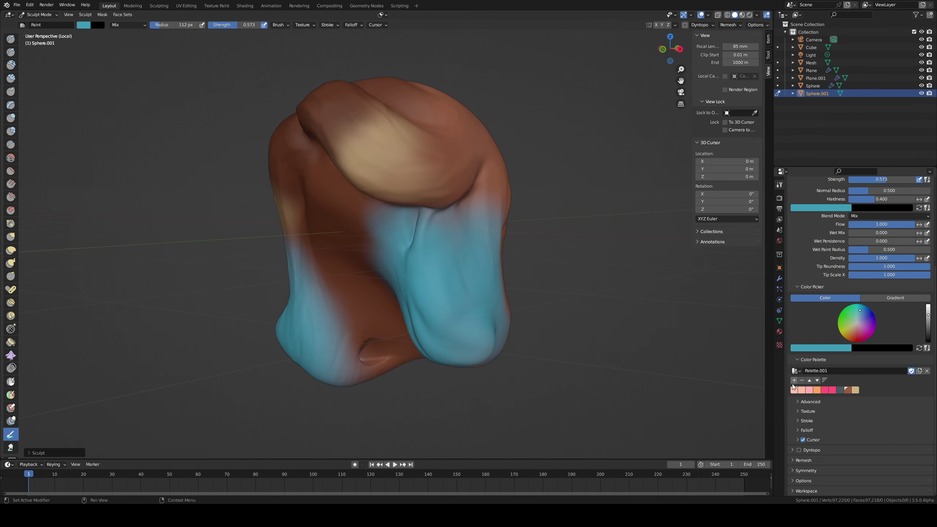
pyautogui.click(794, 381)
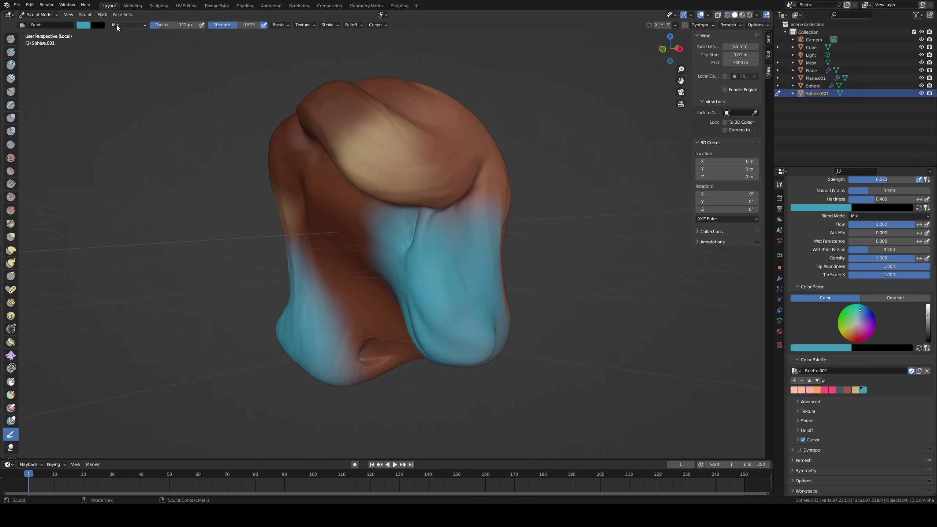
# Step: Darken the turquoise brush color and shade the lower end and folds of the fringe-side lock
pyautogui.click(88, 25)
pyautogui.moveTo(141, 55); pyautogui.dragTo(143, 60)
pyautogui.moveTo(446, 337); pyautogui.dragTo(433, 316)
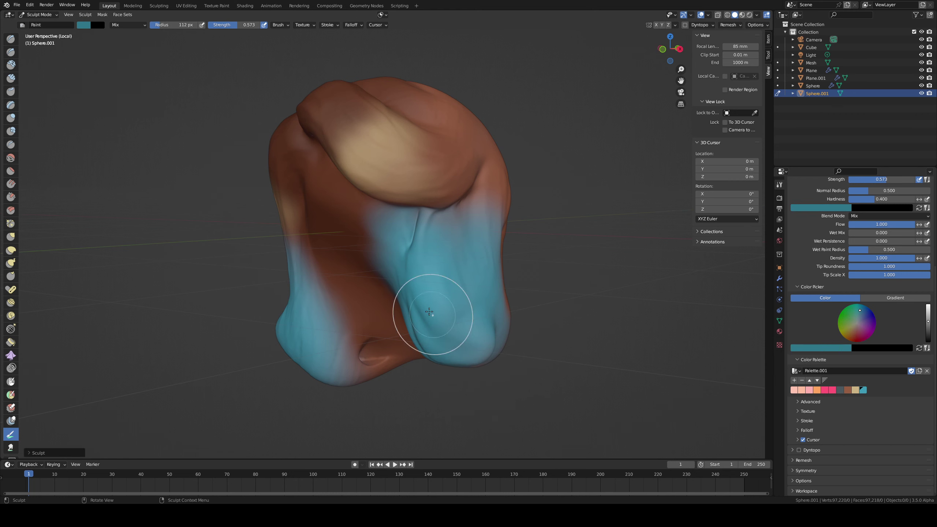
pyautogui.moveTo(474, 348); pyautogui.dragTo(474, 328)
pyautogui.moveTo(468, 250); pyautogui.dragTo(479, 292)
pyautogui.moveTo(489, 293); pyautogui.dragTo(456, 303, button='middle')
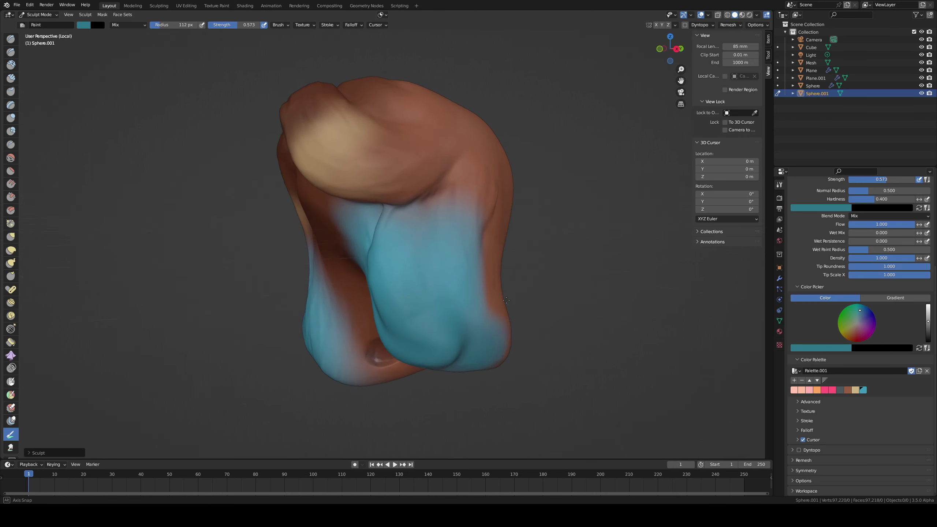
# Step: Lower the brush color's value to 0.389 and shade the opposite lock's end and the inner hair, undoing a trial stroke
pyautogui.moveTo(475, 361); pyautogui.dragTo(303, 335, button='middle')
pyautogui.moveTo(278, 321)
pyautogui.mouseDown()
pyautogui.moveTo(266, 324)
pyautogui.moveTo(337, 374)
pyautogui.moveTo(335, 307)
pyautogui.moveTo(328, 356)
pyautogui.mouseUp()
pyautogui.hotkey('ctrl', 'z')
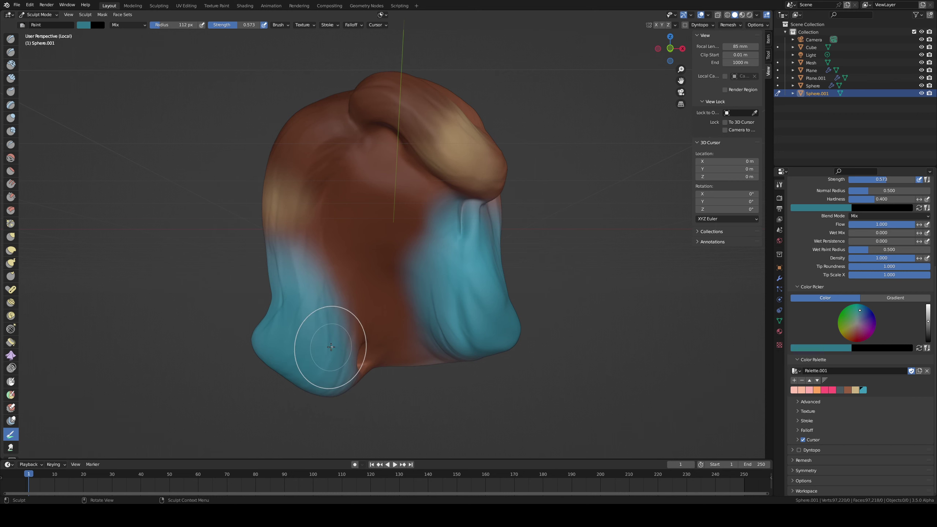
pyautogui.click(84, 28)
pyautogui.click(141, 72)
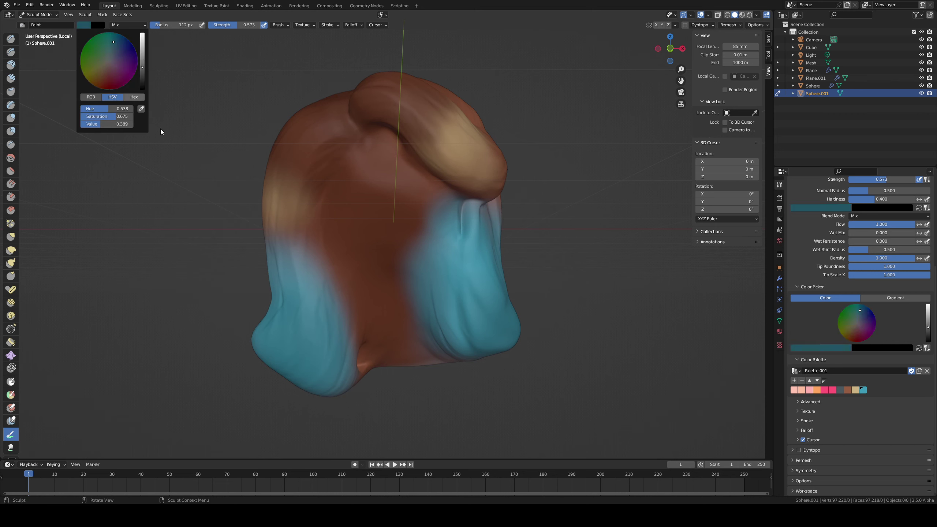
pyautogui.moveTo(309, 377); pyautogui.dragTo(290, 370)
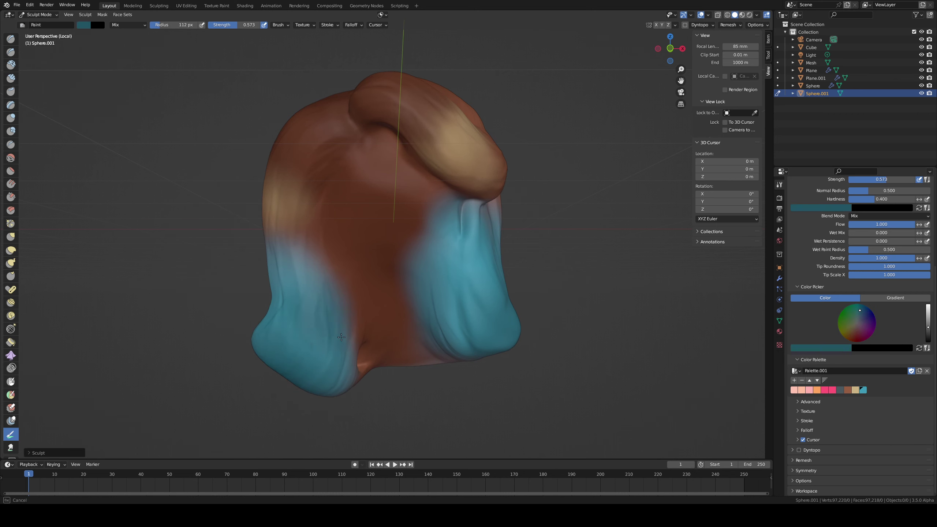
pyautogui.moveTo(351, 303); pyautogui.dragTo(328, 272)
pyautogui.moveTo(328, 271)
pyautogui.mouseDown(button='middle')
pyautogui.moveTo(439, 272)
pyautogui.moveTo(377, 296)
pyautogui.mouseUp(button='middle')
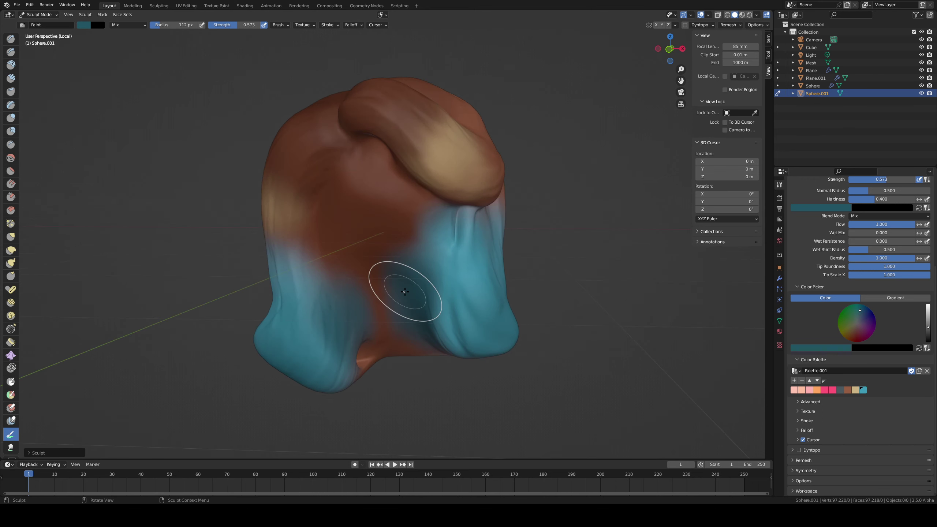
# Step: Exit local view to show the whole bust and touch up the hair with dark teal, undoing the last stroke
pyautogui.press('KP_Divide')
pyautogui.moveTo(439, 259); pyautogui.dragTo(458, 241, button='middle')
pyautogui.moveTo(420, 252)
pyautogui.mouseDown()
pyautogui.moveTo(413, 247)
pyautogui.moveTo(408, 278)
pyautogui.moveTo(395, 274)
pyautogui.mouseUp()
pyautogui.moveTo(313, 254); pyautogui.dragTo(327, 258)
pyautogui.hotkey('ctrl', 'z')
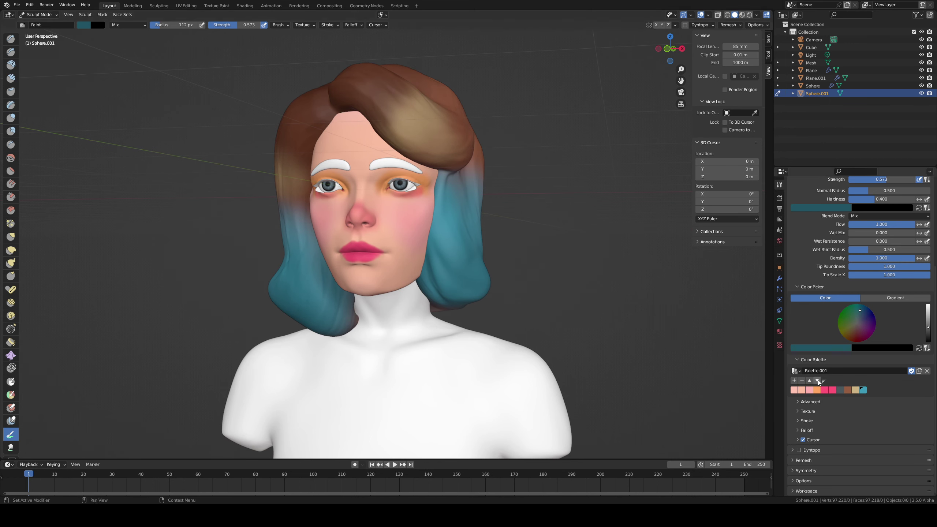
# Step: Add the dark teal to the palette and pick the saved turquoise for the brush at a 51 px radius
pyautogui.click(863, 390)
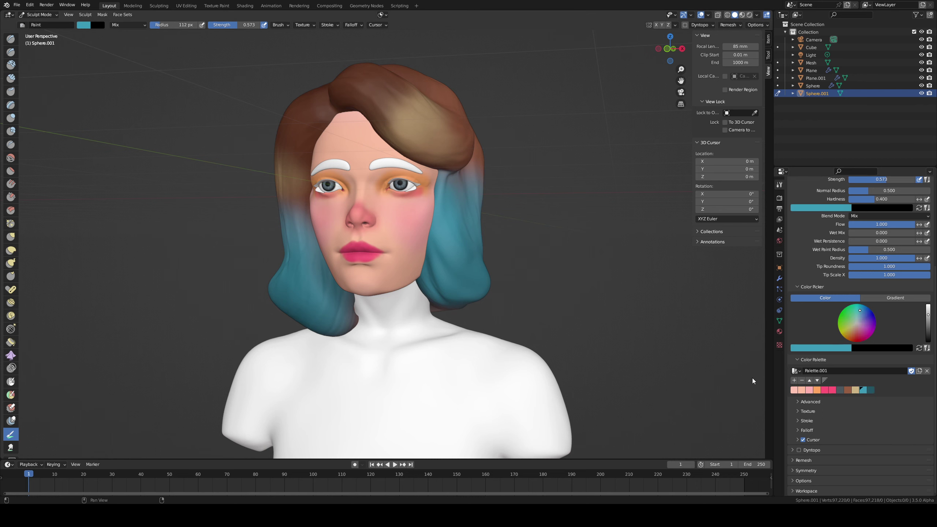
pyautogui.moveTo(410, 279); pyautogui.dragTo(412, 287, button='middle')
pyautogui.press('f')
pyautogui.click(448, 220)
pyautogui.press('f')
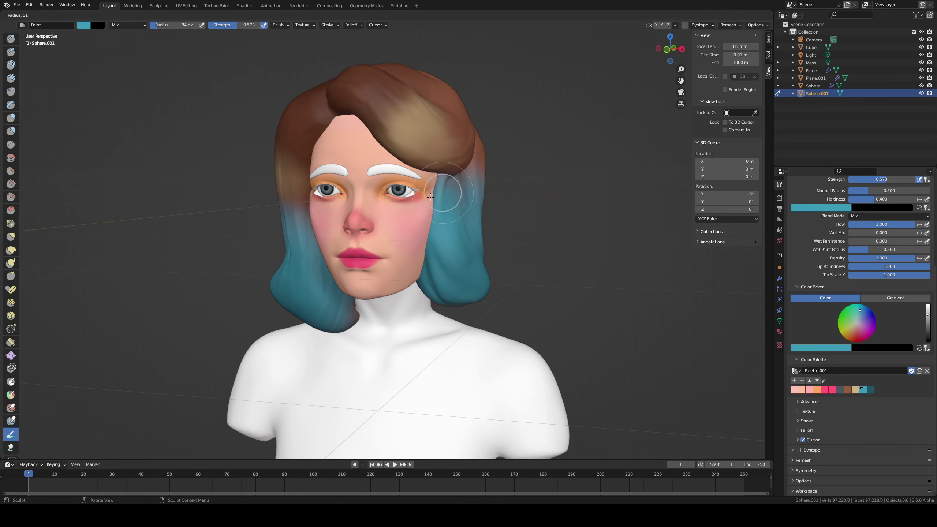
pyautogui.click(446, 191)
# Step: Paint lighter turquoise highlights on the locks on both sides of the face, up to the brown transition
pyautogui.moveTo(442, 190); pyautogui.dragTo(442, 197)
pyautogui.moveTo(443, 197); pyautogui.dragTo(436, 201, button='middle')
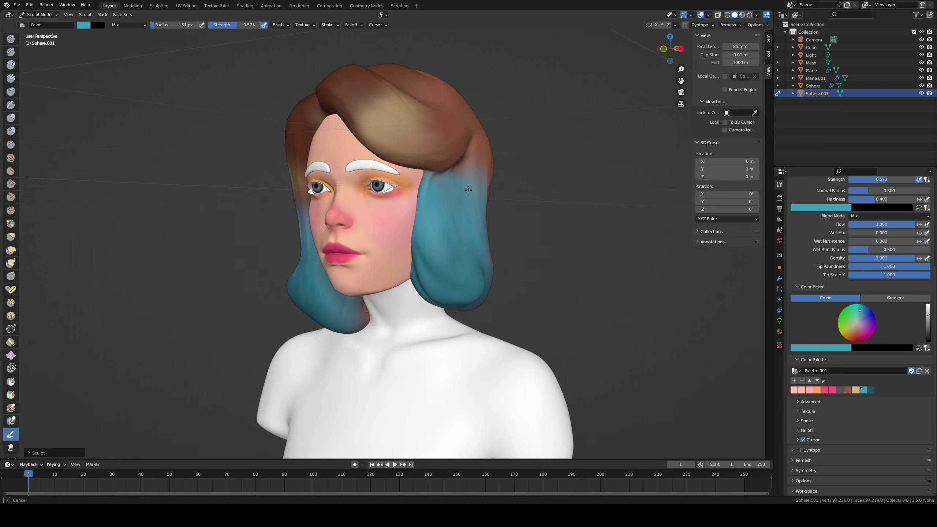
pyautogui.moveTo(468, 222)
pyautogui.mouseDown()
pyautogui.moveTo(465, 232)
pyautogui.moveTo(466, 219)
pyautogui.mouseUp()
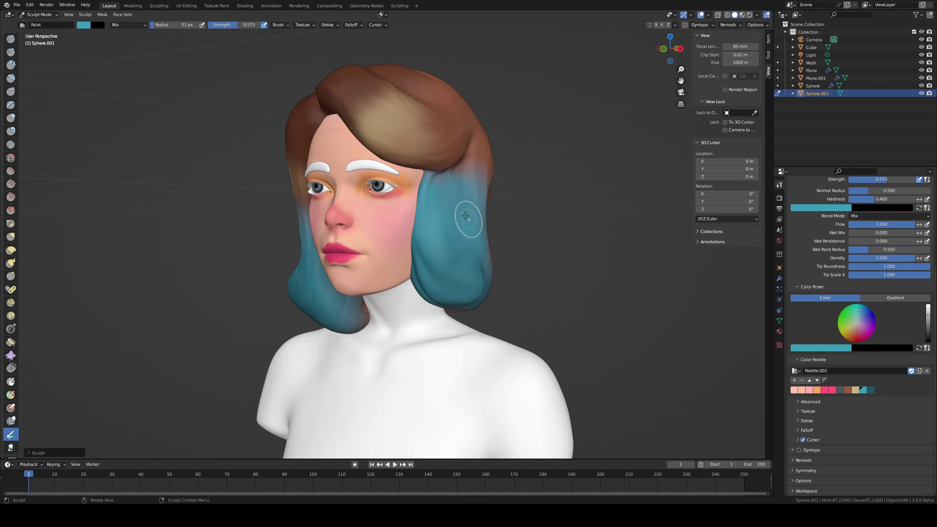
pyautogui.moveTo(447, 196); pyautogui.dragTo(464, 247, button='middle')
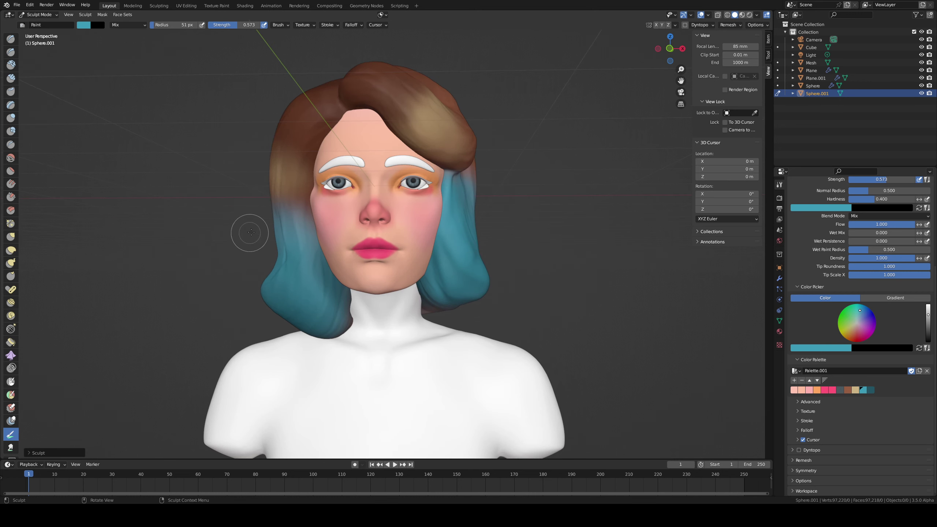
pyautogui.moveTo(304, 251)
pyautogui.mouseDown()
pyautogui.moveTo(279, 239)
pyautogui.moveTo(294, 287)
pyautogui.moveTo(289, 314)
pyautogui.moveTo(313, 249)
pyautogui.moveTo(295, 235)
pyautogui.moveTo(302, 219)
pyautogui.mouseUp()
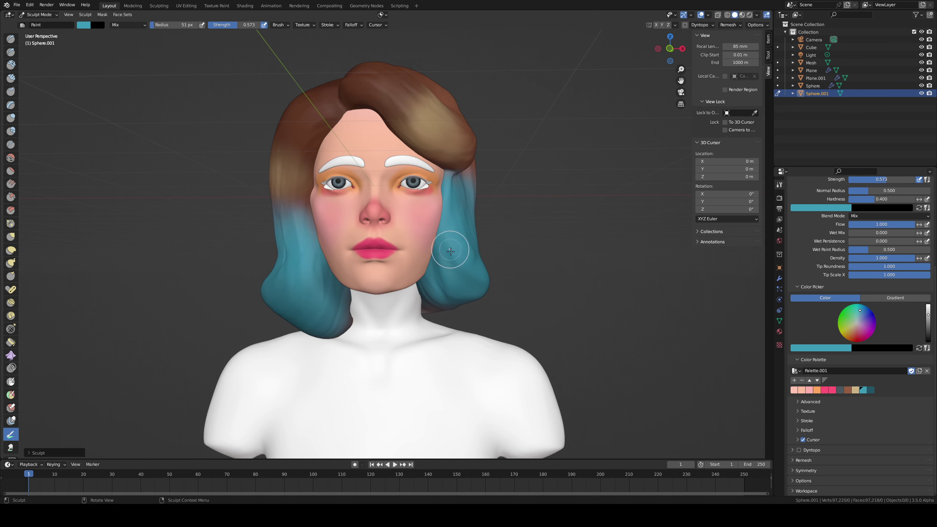
pyautogui.moveTo(450, 251); pyautogui.dragTo(468, 225, button='middle')
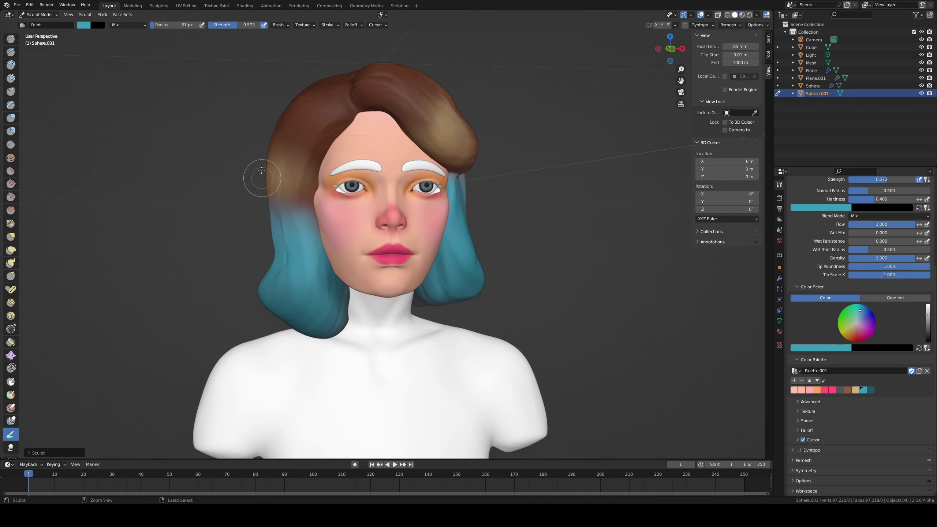
pyautogui.moveTo(353, 216)
pyautogui.keyDown('ctrl'); pyautogui.mouseDown(button='middle')
pyautogui.moveTo(355, 177)
pyautogui.moveTo(345, 187)
pyautogui.moveTo(355, 209)
pyautogui.moveTo(311, 201)
pyautogui.moveTo(372, 216)
pyautogui.moveTo(367, 227)
pyautogui.moveTo(404, 224)
pyautogui.mouseUp(button='middle'); pyautogui.keyUp('ctrl')
pyautogui.scroll(-4, 345, 187)
pyautogui.scroll(3, 354, 189)
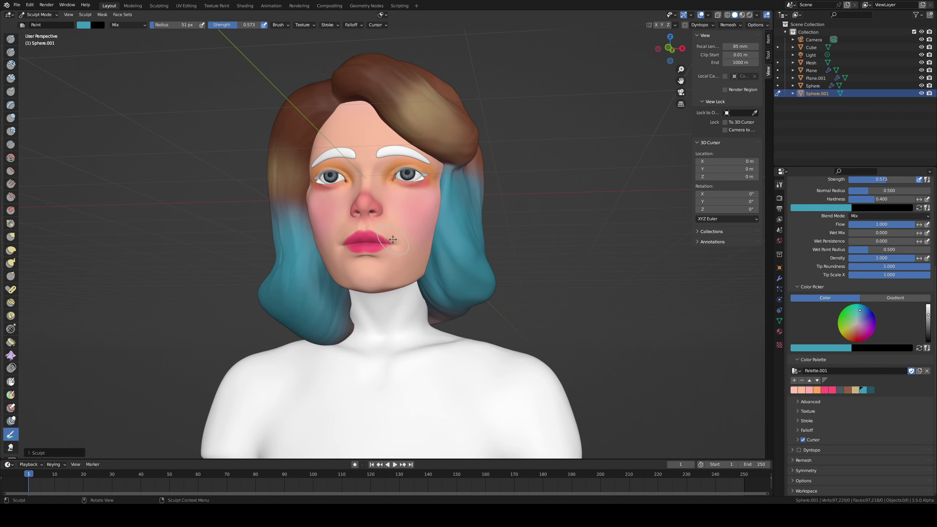
pyautogui.moveTo(409, 303); pyautogui.dragTo(385, 269, button='middle')
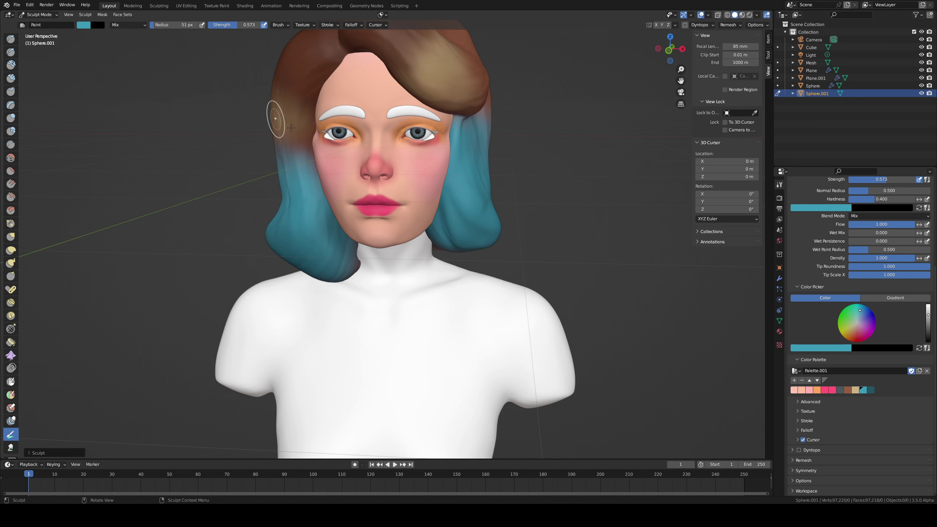
# Step: Switch the hair to Object Mode, select the white eyebrows and enter Sculpt Mode on them
pyautogui.hotkey('ctrl', 'Tab')
pyautogui.click(236, 138)
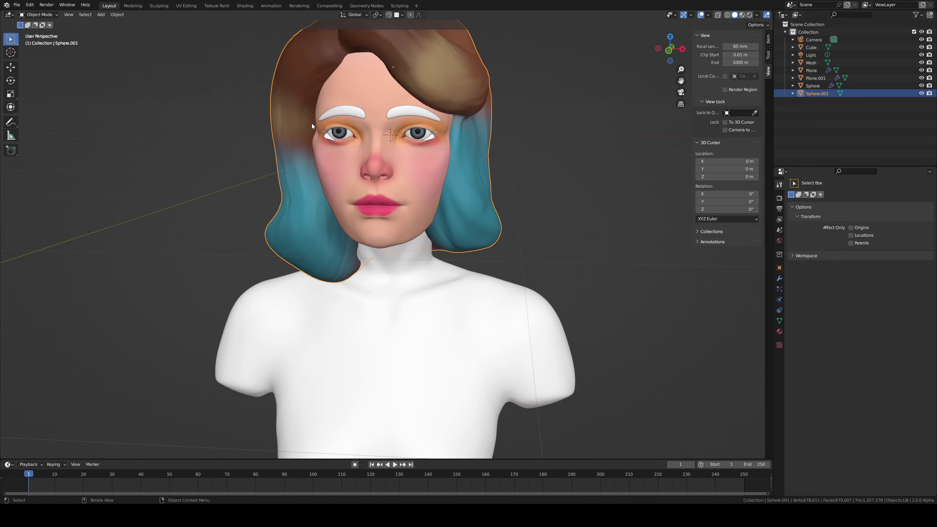
pyautogui.click(349, 110)
pyautogui.hotkey('ctrl', 'Tab')
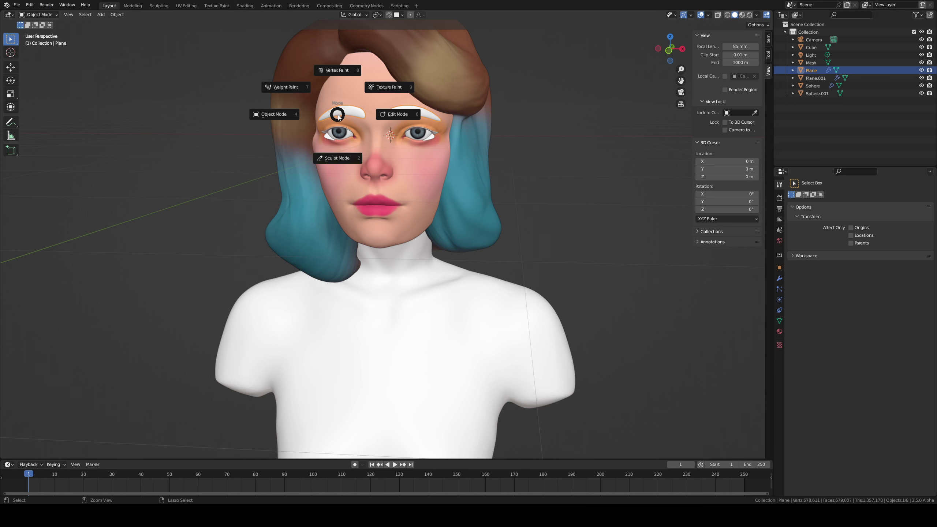
pyautogui.click(337, 158)
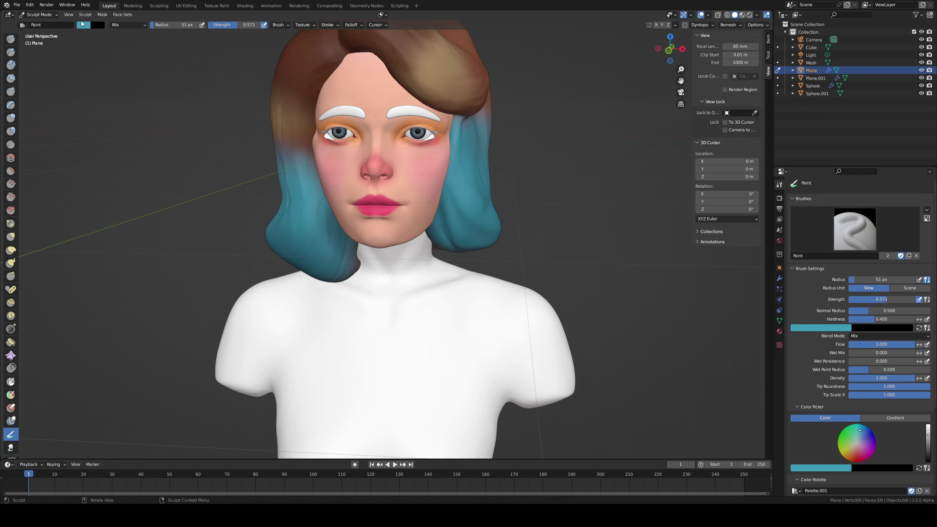
# Step: Pick the saved dark gray from the color palette as the brush color for the eyebrows
pyautogui.click(83, 25)
pyautogui.moveTo(142, 52)
pyautogui.mouseDown()
pyautogui.moveTo(143, 104)
pyautogui.moveTo(144, 74)
pyautogui.mouseUp()
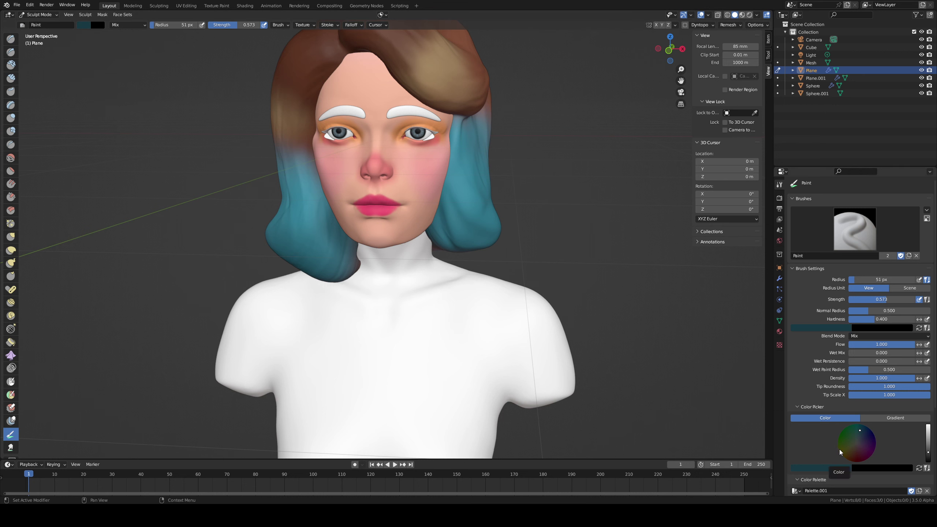
pyautogui.scroll(-5, 839, 449)
pyautogui.click(838, 422)
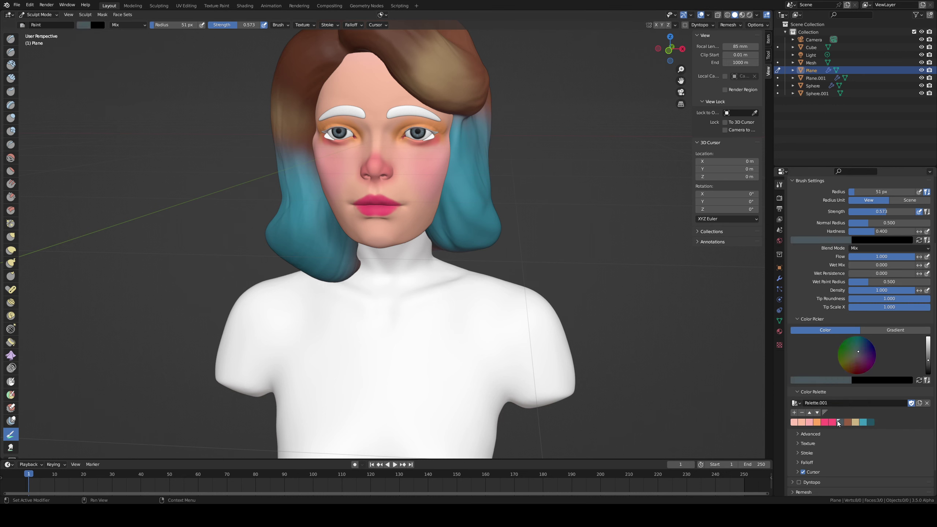
# Step: Paint both eyebrows with the dark grey-blue palette colour
pyautogui.moveTo(398, 116)
pyautogui.mouseDown()
pyautogui.moveTo(436, 117)
pyautogui.moveTo(388, 109)
pyautogui.moveTo(418, 113)
pyautogui.mouseUp()
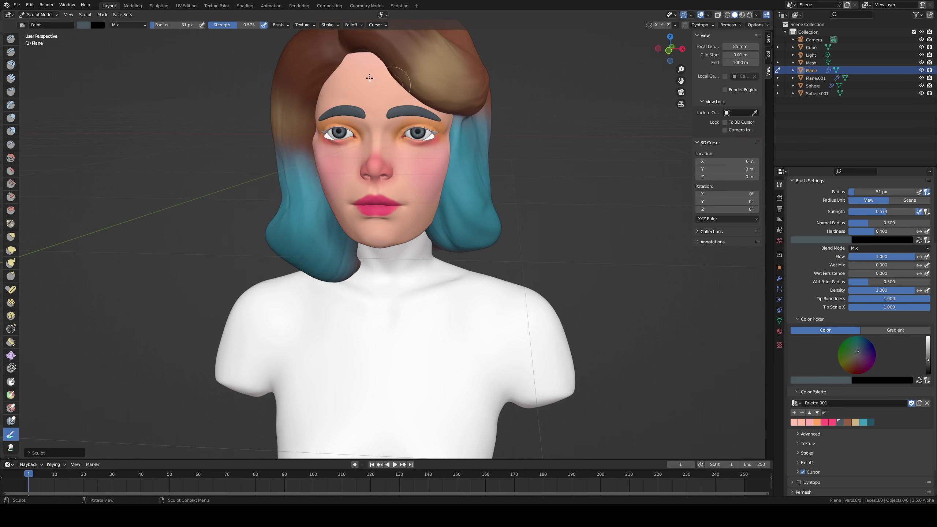
# Step: Try shading the eyebrow's outer end with a darker tone of the colour and a 34 px brush, then undo the stroke
pyautogui.click(82, 26)
pyautogui.moveTo(142, 66); pyautogui.dragTo(142, 76)
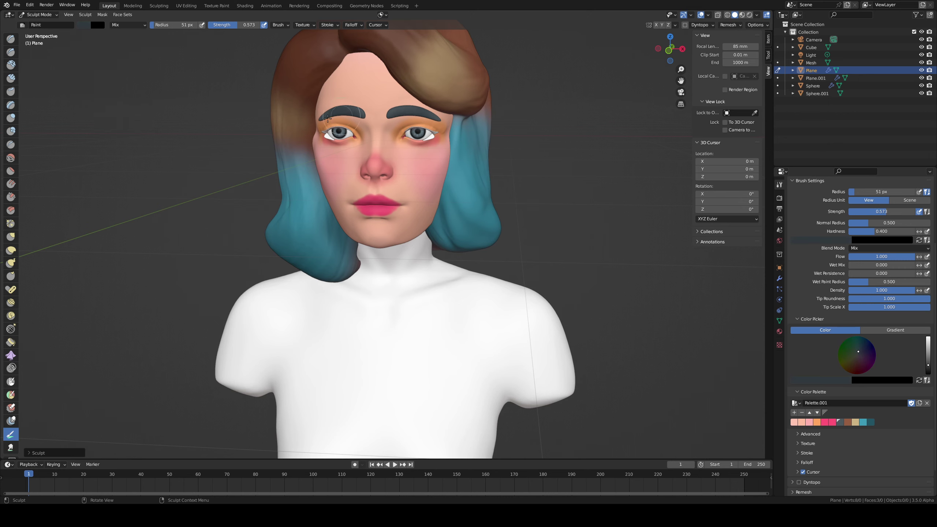
pyautogui.scroll(6, 359, 84)
pyautogui.scroll(-6, 350, 103)
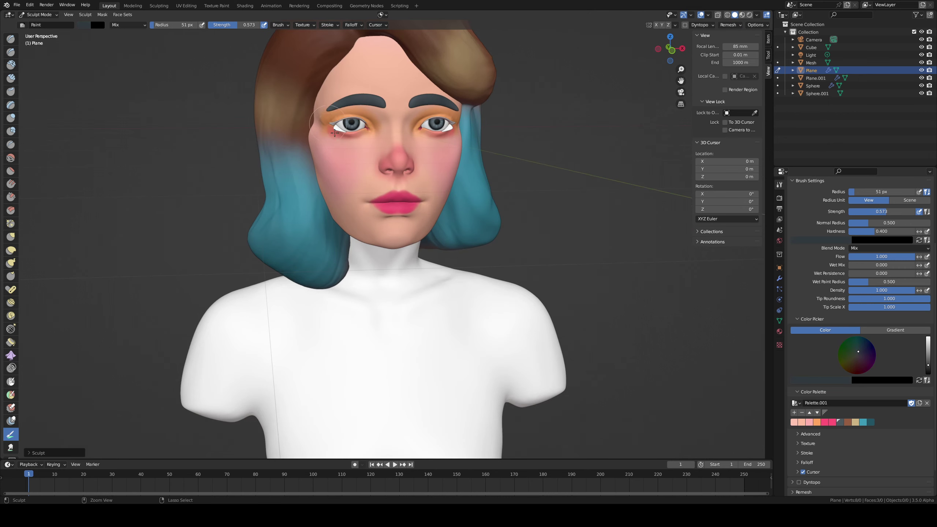
pyautogui.scroll(4, 356, 118)
pyautogui.keyDown('shift'); pyautogui.moveTo(355, 118); pyautogui.dragTo(346, 286, button='middle'); pyautogui.keyUp('shift')
pyautogui.press('f')
pyautogui.click(297, 151)
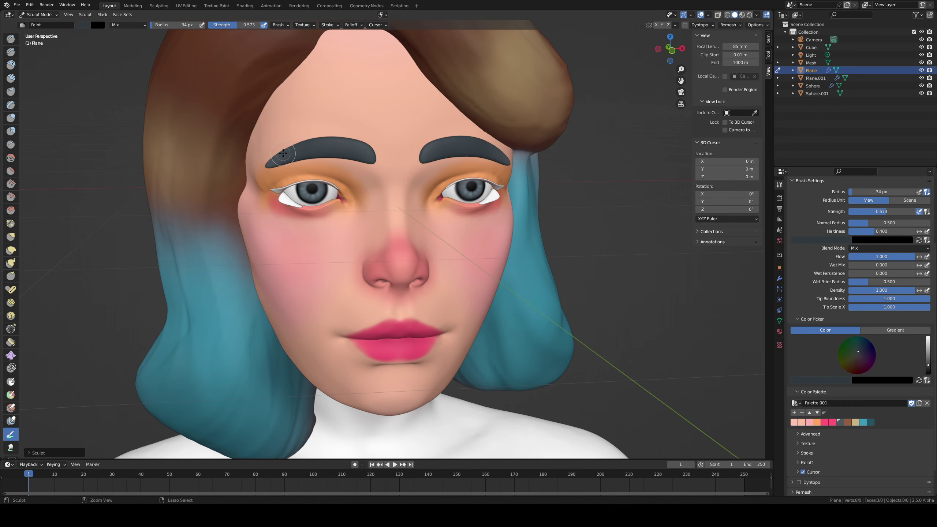
pyautogui.hotkey('ctrl', 'z')
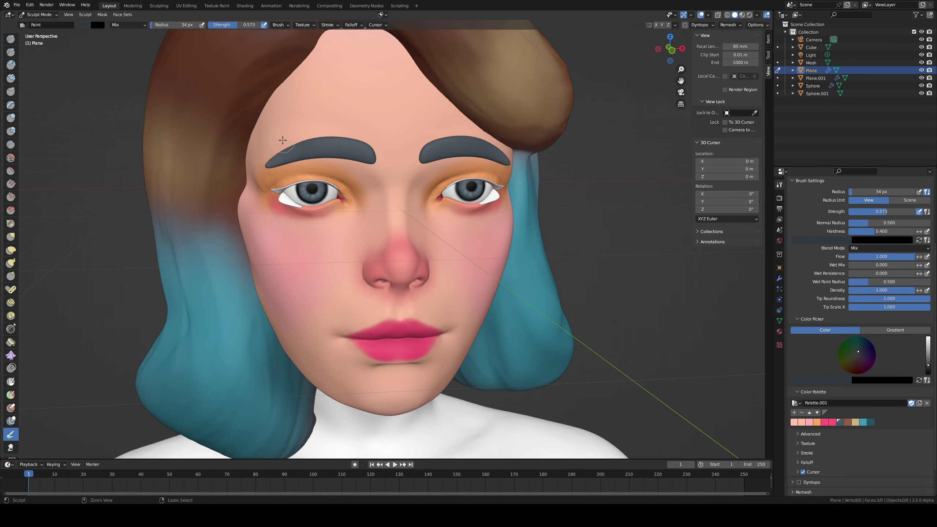
# Step: Leave the eyebrow object, select the eyelash mesh Plane.001 and put it into Sculpt Mode
pyautogui.moveTo(283, 140); pyautogui.dragTo(291, 166, button='middle')
pyautogui.hotkey('ctrl', 'Tab')
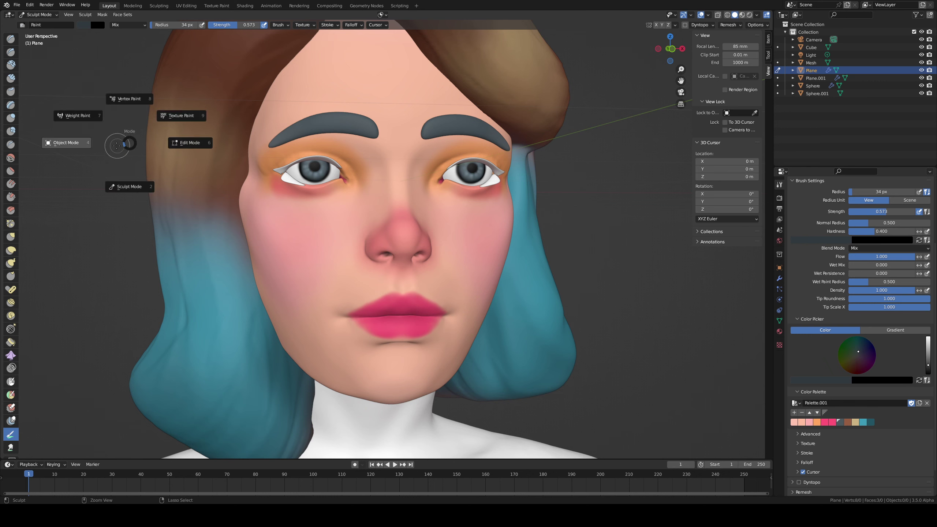
pyautogui.click(89, 144)
pyautogui.click(277, 167)
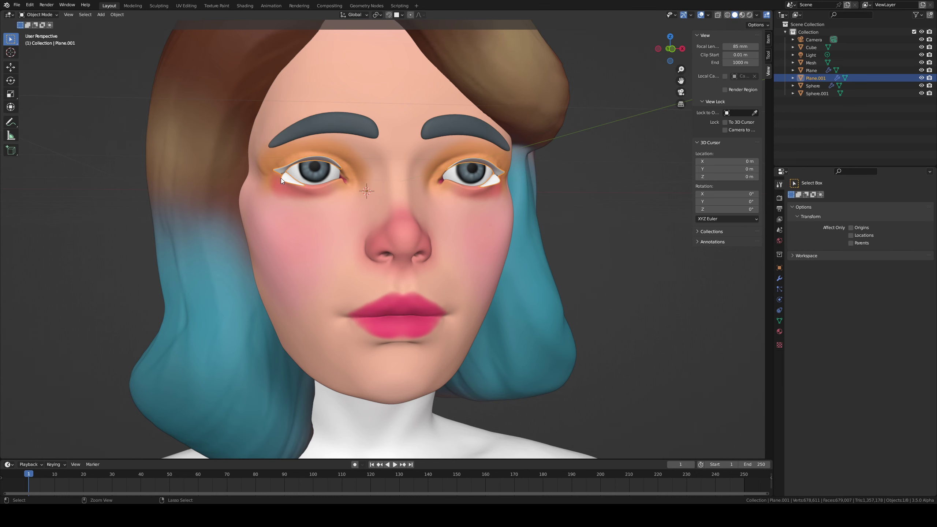
pyautogui.hotkey('ctrl', 'Tab')
pyautogui.click(274, 240)
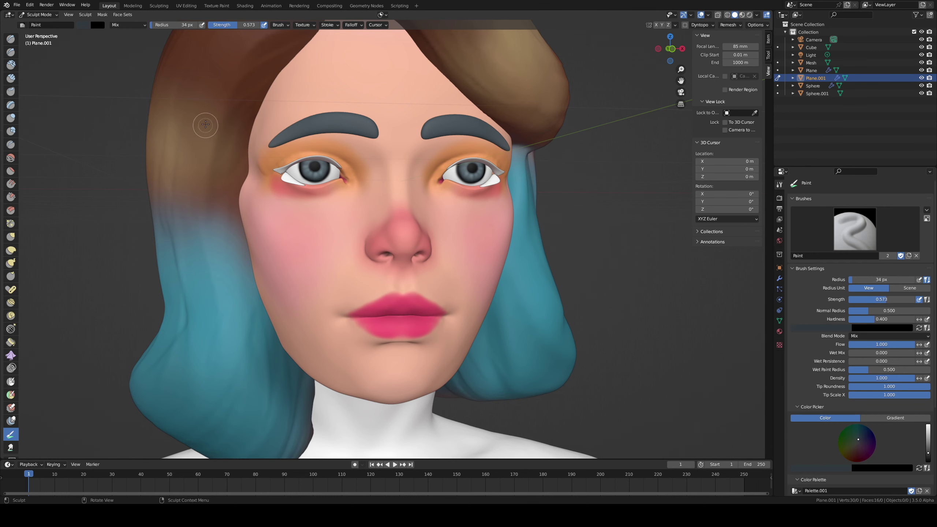
# Step: Set the paint colour to black with value 0.000 and brush it over the upper and outer lashes around the eyes
pyautogui.click(81, 25)
pyautogui.moveTo(143, 77); pyautogui.dragTo(148, 117)
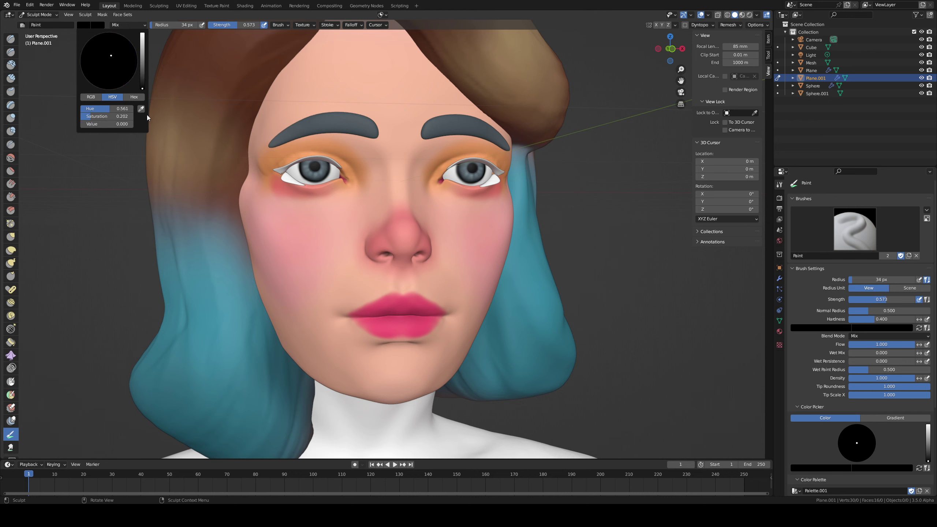
pyautogui.moveTo(325, 151); pyautogui.dragTo(297, 158)
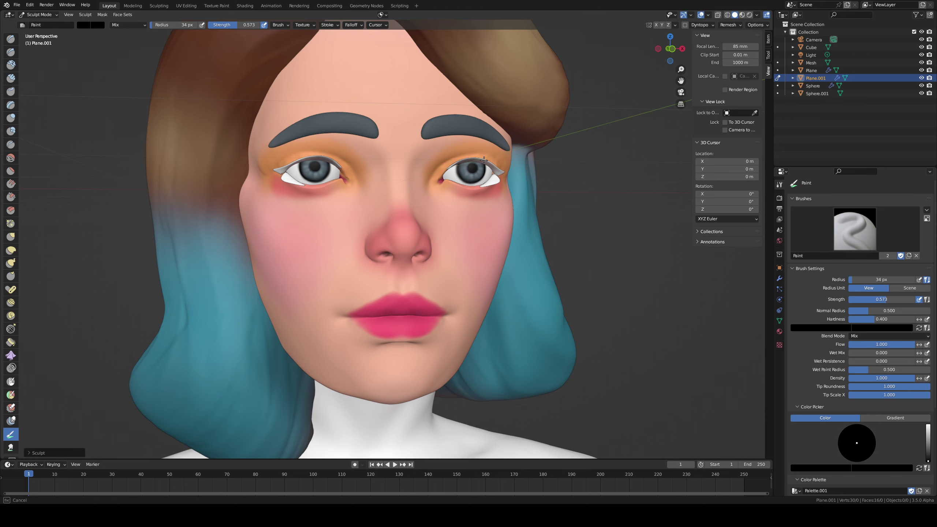
pyautogui.moveTo(467, 154); pyautogui.dragTo(425, 112, button='middle')
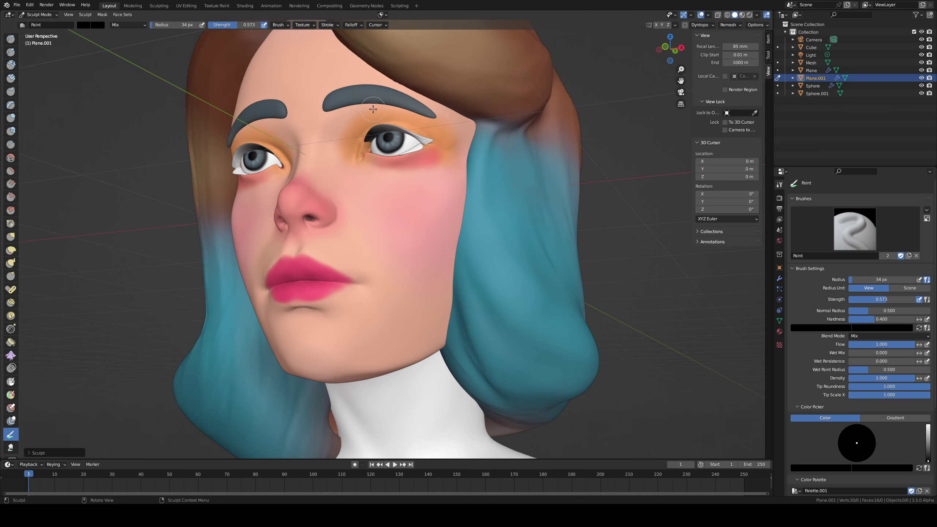
pyautogui.click(132, 25)
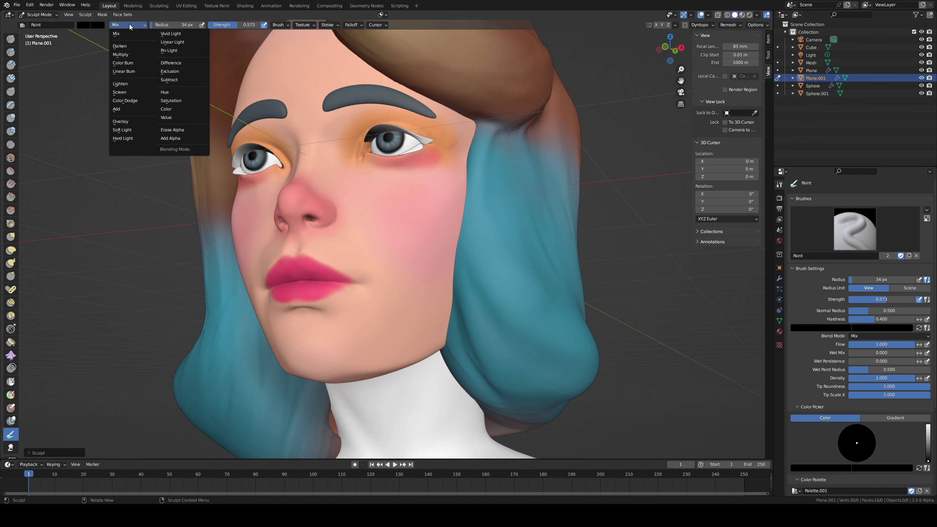
pyautogui.moveTo(402, 138); pyautogui.dragTo(429, 145)
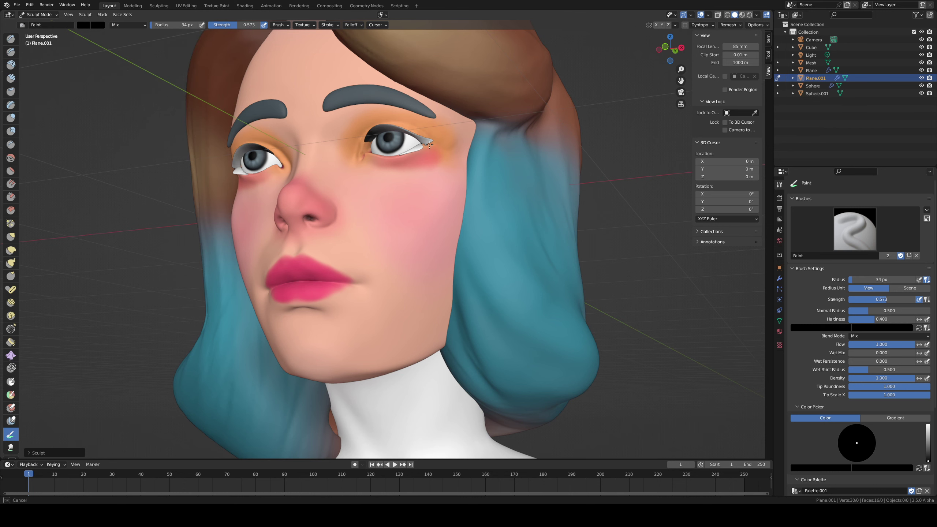
pyautogui.moveTo(399, 127); pyautogui.dragTo(434, 147, button='middle')
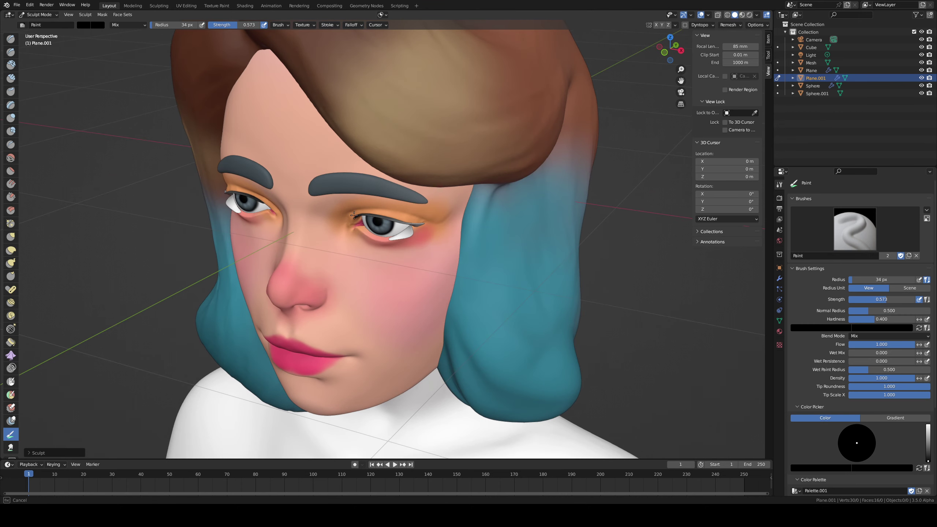
pyautogui.moveTo(385, 219); pyautogui.dragTo(413, 223)
pyautogui.moveTo(400, 198); pyautogui.dragTo(441, 91, button='middle')
# Step: Isolate the eyelash mesh in local view and paint black over its remaining light areas
pyautogui.press('KP_Divide')
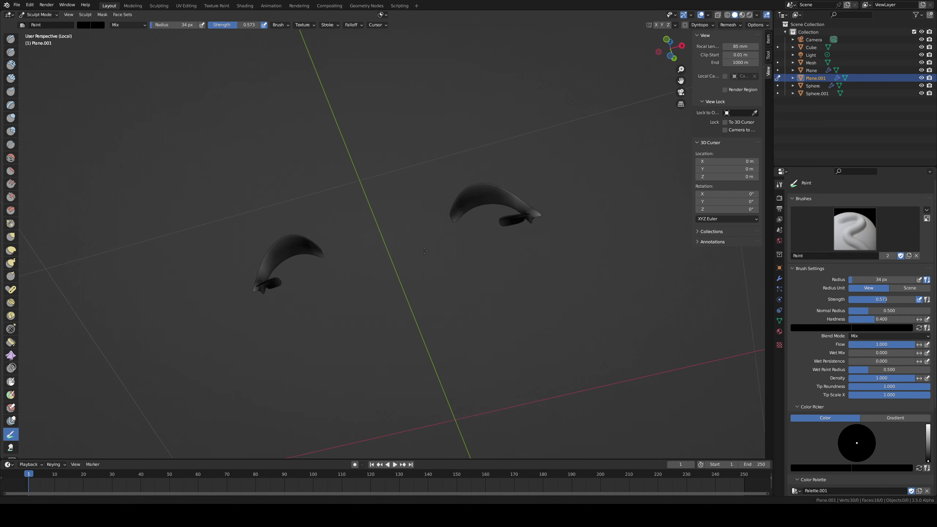
pyautogui.moveTo(456, 203)
pyautogui.mouseDown()
pyautogui.moveTo(487, 177)
pyautogui.moveTo(522, 198)
pyautogui.mouseUp()
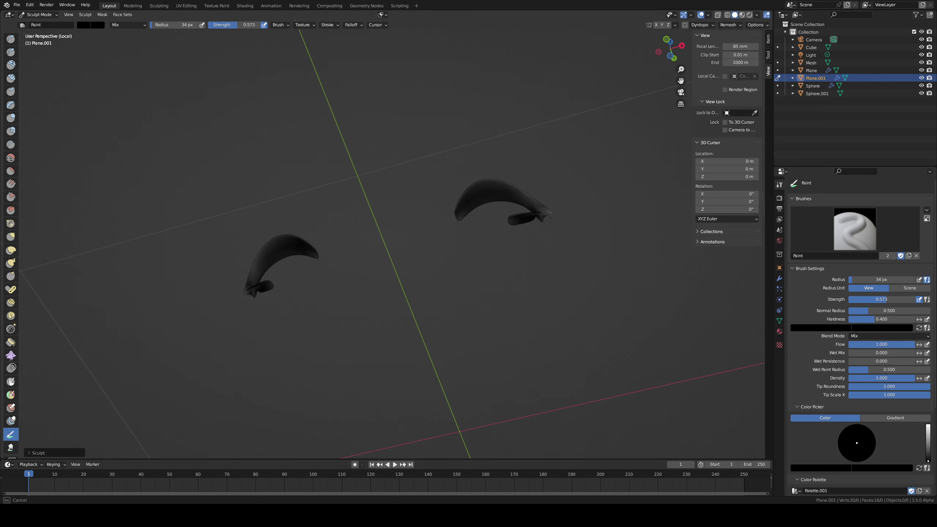
pyautogui.moveTo(543, 214); pyautogui.dragTo(429, 285, button='middle')
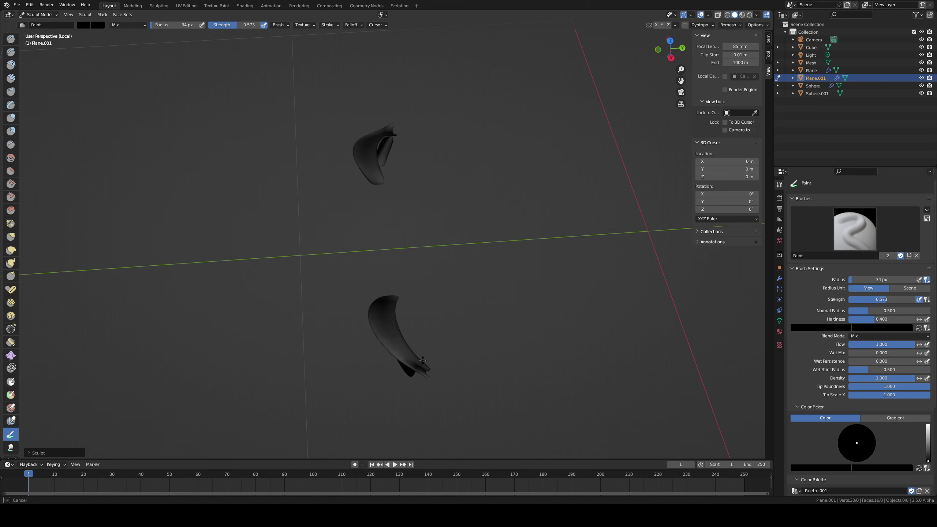
pyautogui.moveTo(423, 360); pyautogui.dragTo(400, 361)
pyautogui.moveTo(405, 365); pyautogui.dragTo(329, 335, button='middle')
# Step: Finish blackening the lashes with a 152 px brush at strength 1.000, then bring the full model back into view
pyautogui.hotkey('shift', 'f')
pyautogui.click(322, 351)
pyautogui.press('f')
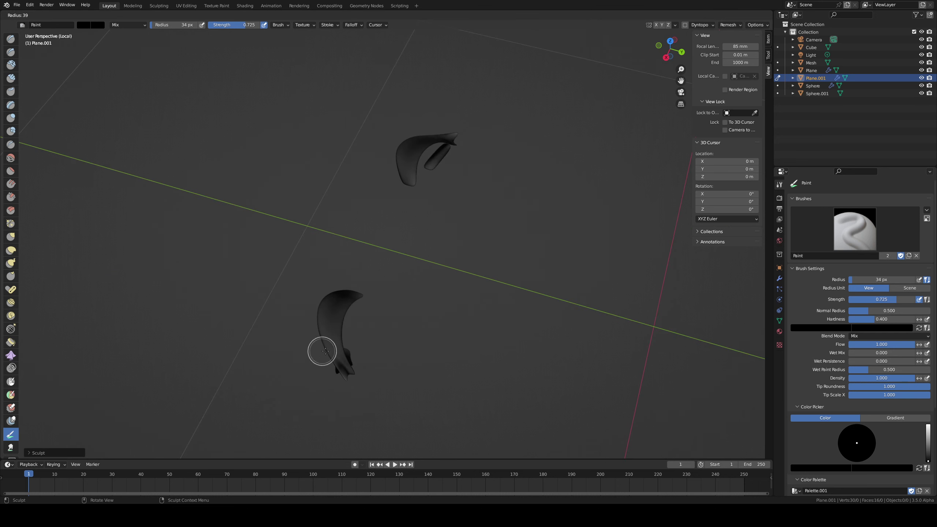
pyautogui.click(336, 325)
pyautogui.hotkey('shift', 'f')
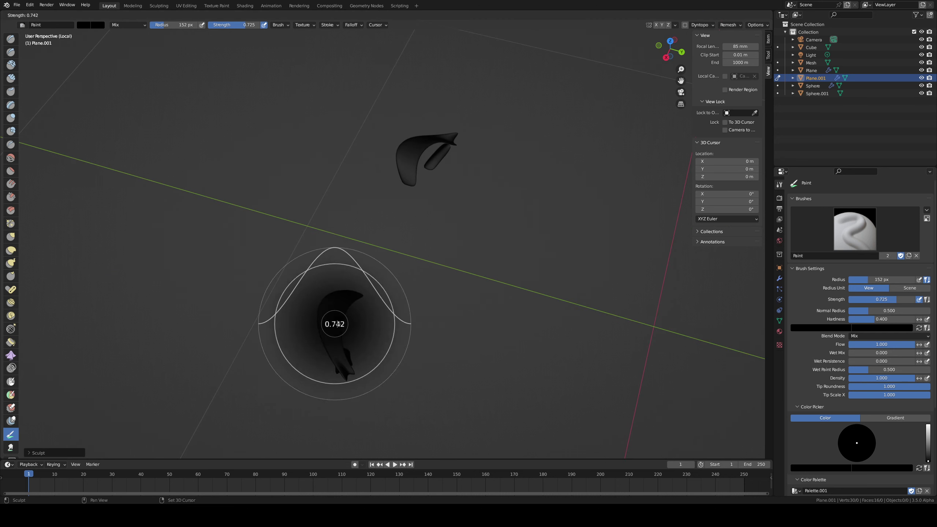
pyautogui.click(335, 324)
pyautogui.moveTo(335, 397); pyautogui.dragTo(358, 241, button='middle')
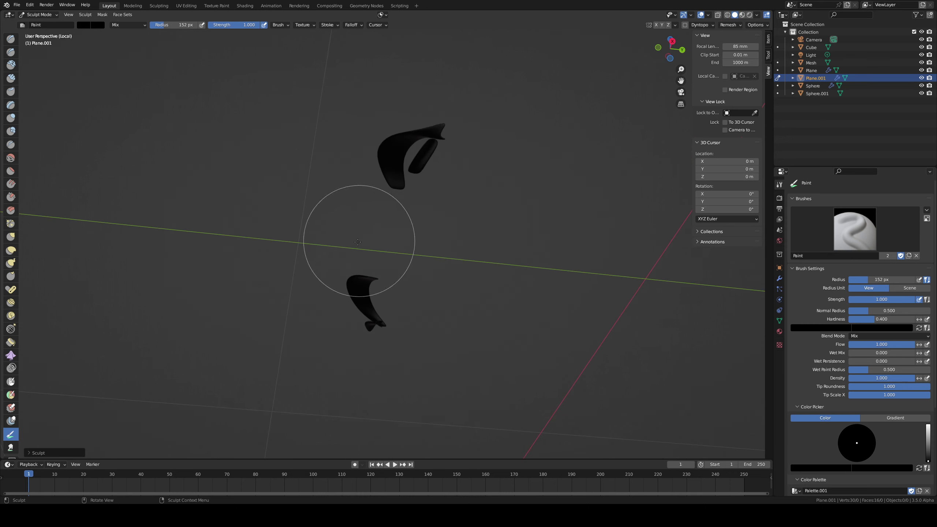
pyautogui.moveTo(426, 168); pyautogui.dragTo(426, 147)
pyautogui.moveTo(409, 179)
pyautogui.mouseDown()
pyautogui.moveTo(409, 165)
pyautogui.moveTo(390, 163)
pyautogui.moveTo(438, 130)
pyautogui.mouseUp()
pyautogui.moveTo(445, 120); pyautogui.dragTo(515, 152, button='middle')
pyautogui.press('/')
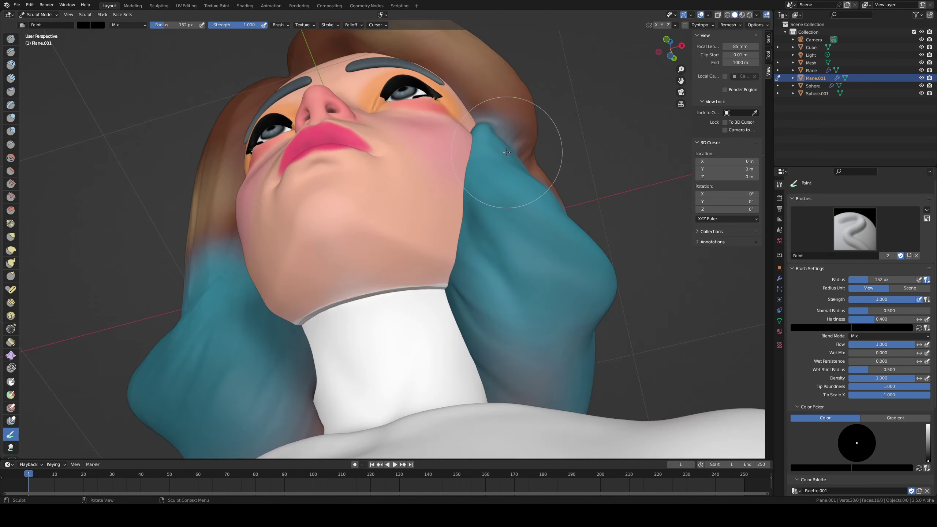
# Step: Pull the small lower point at the lash's outer corner outward with the Grab brush at an 86 px radius
pyautogui.moveTo(341, 301)
pyautogui.keyDown('ctrl'); pyautogui.mouseDown(button='middle')
pyautogui.moveTo(351, 148)
pyautogui.moveTo(335, 294)
pyautogui.moveTo(355, 317)
pyautogui.moveTo(407, 171)
pyautogui.moveTo(426, 239)
pyautogui.moveTo(465, 199)
pyautogui.moveTo(502, 200)
pyautogui.mouseUp(button='middle'); pyautogui.keyUp('ctrl')
pyautogui.press('g')
pyautogui.press('f')
pyautogui.click(587, 195)
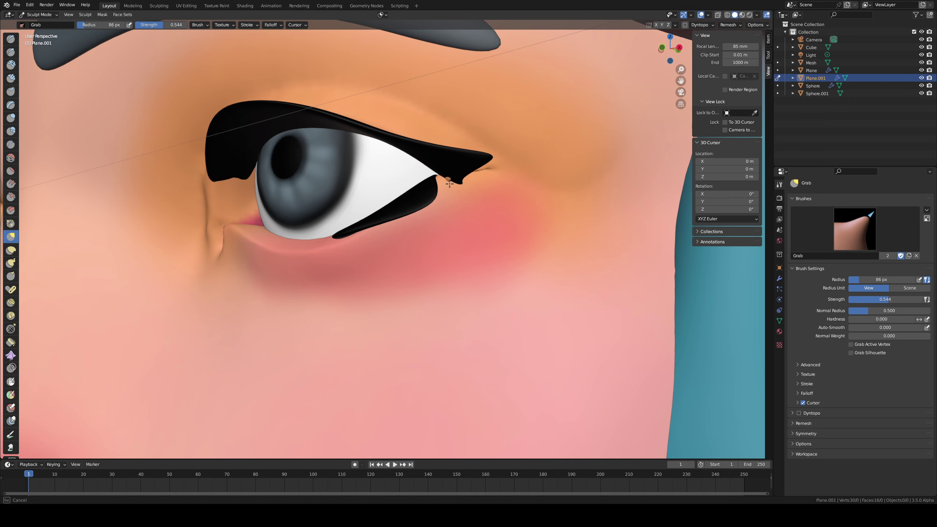
pyautogui.moveTo(450, 183); pyautogui.dragTo(462, 189)
# Step: Examine the painted face, lashes and hair up close, from the front and from the side
pyautogui.moveTo(470, 180); pyautogui.dragTo(424, 176, button='middle')
pyautogui.moveTo(345, 218)
pyautogui.mouseDown(button='middle')
pyautogui.moveTo(397, 219)
pyautogui.moveTo(306, 294)
pyautogui.moveTo(320, 292)
pyautogui.mouseUp(button='middle')
pyautogui.keyDown('ctrl'); pyautogui.moveTo(320, 293); pyautogui.dragTo(386, 280, button='middle'); pyautogui.keyUp('ctrl')
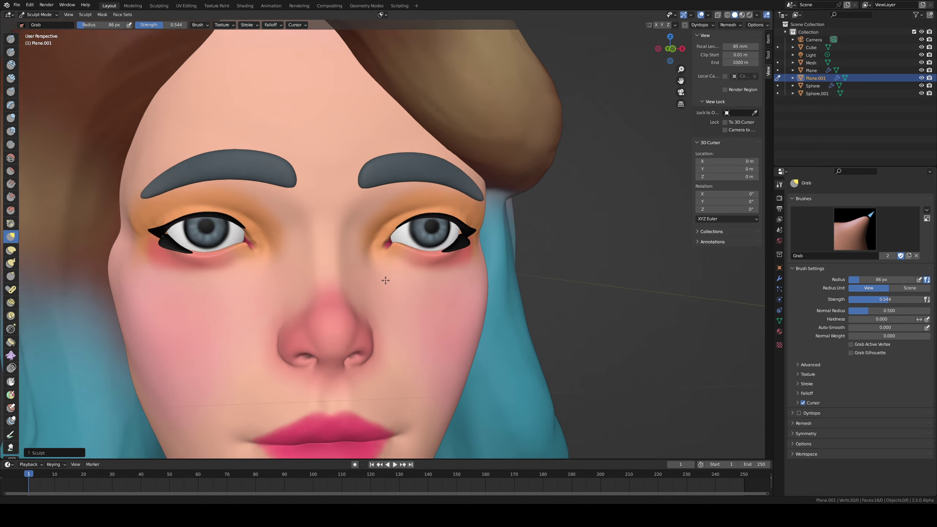
pyautogui.scroll(-6, 386, 280)
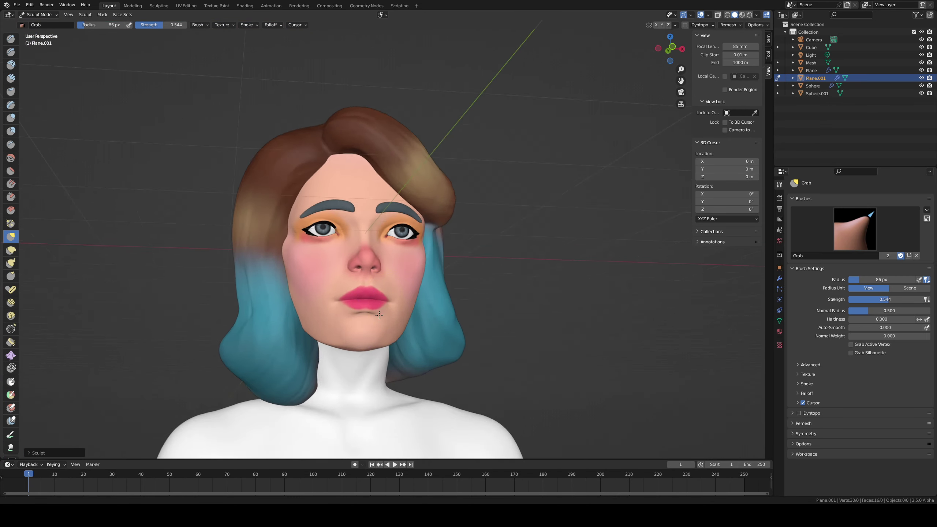
pyautogui.moveTo(379, 315)
pyautogui.keyDown('ctrl'); pyautogui.mouseDown(button='middle')
pyautogui.moveTo(360, 320)
pyautogui.moveTo(373, 318)
pyautogui.moveTo(392, 266)
pyautogui.moveTo(397, 281)
pyautogui.mouseUp(button='middle'); pyautogui.keyUp('ctrl')
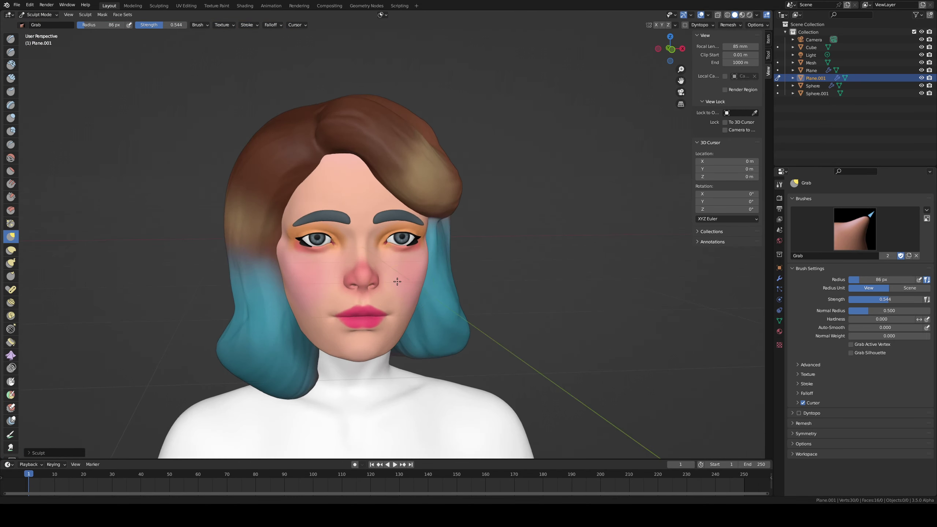
pyautogui.scroll(5, 397, 281)
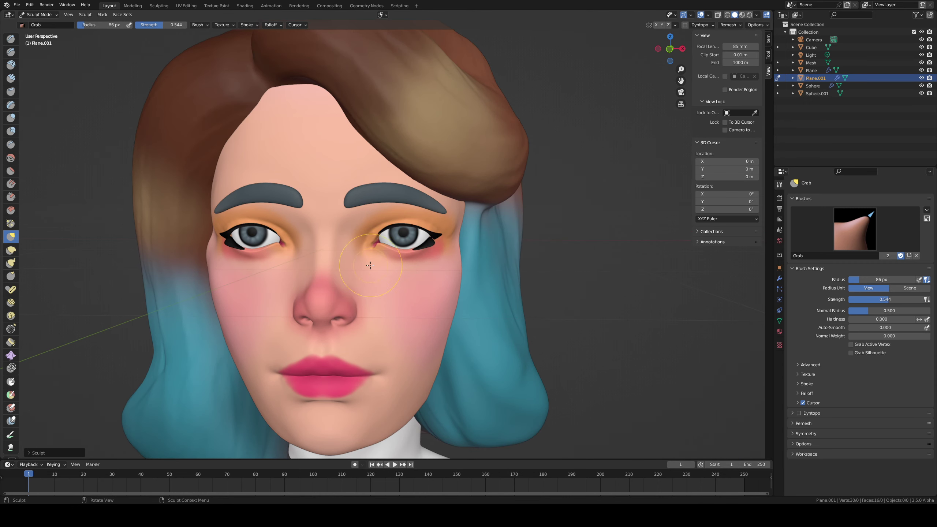
pyautogui.scroll(-5, 370, 265)
pyautogui.moveTo(370, 265)
pyautogui.mouseDown(button='middle')
pyautogui.moveTo(380, 264)
pyautogui.moveTo(372, 262)
pyautogui.moveTo(378, 304)
pyautogui.moveTo(392, 296)
pyautogui.mouseUp(button='middle')
pyautogui.scroll(-2, 373, 262)
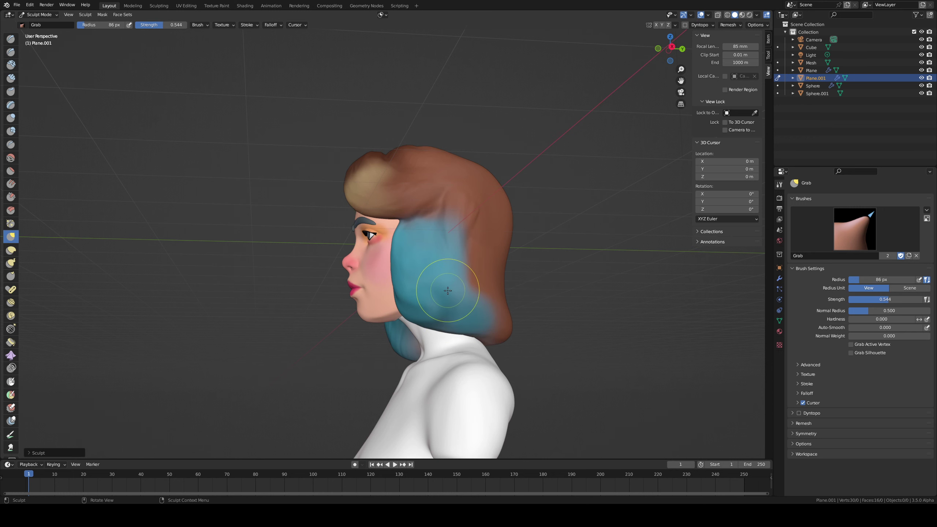
pyautogui.moveTo(442, 304)
pyautogui.mouseDown(button='middle')
pyautogui.moveTo(413, 336)
pyautogui.moveTo(419, 310)
pyautogui.mouseUp(button='middle')
pyautogui.moveTo(418, 310)
pyautogui.mouseDown(button='middle')
pyautogui.moveTo(436, 304)
pyautogui.moveTo(384, 300)
pyautogui.mouseUp(button='middle')
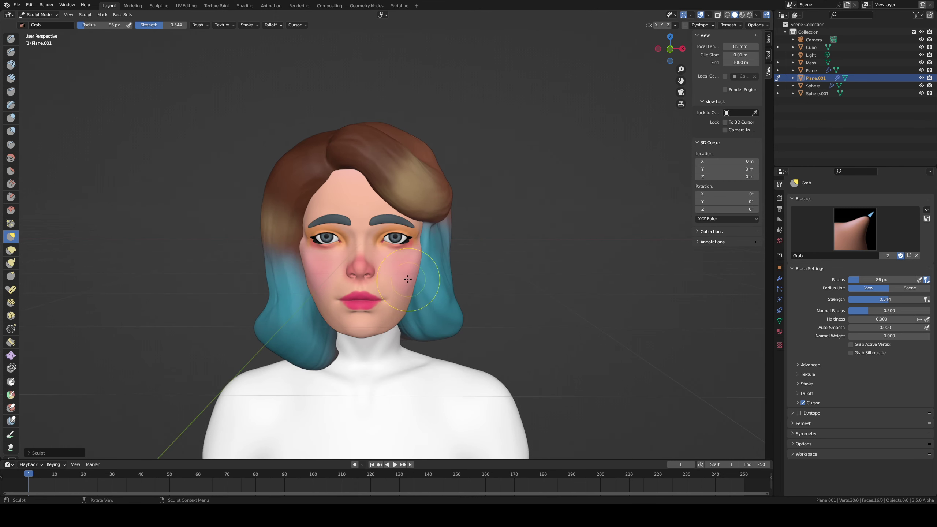
pyautogui.moveTo(285, 215); pyautogui.dragTo(369, 236, button='middle')
pyautogui.keyDown('ctrl'); pyautogui.moveTo(374, 312); pyautogui.dragTo(381, 282, button='middle'); pyautogui.keyUp('ctrl')
pyautogui.moveTo(381, 282); pyautogui.dragTo(396, 236, button='middle')
pyautogui.moveTo(397, 236)
pyautogui.mouseDown(button='middle')
pyautogui.moveTo(439, 251)
pyautogui.moveTo(376, 245)
pyautogui.moveTo(378, 231)
pyautogui.moveTo(384, 286)
pyautogui.mouseUp(button='middle')
pyautogui.moveTo(385, 286)
pyautogui.keyDown('shift'); pyautogui.mouseDown(button='middle')
pyautogui.moveTo(383, 247)
pyautogui.moveTo(372, 343)
pyautogui.moveTo(359, 319)
pyautogui.moveTo(367, 326)
pyautogui.mouseUp(button='middle'); pyautogui.keyUp('shift')
# Step: Leave the eyelash mesh, select the white body mesh and put it into Sculpt Mode
pyautogui.hotkey('ctrl', 'Tab')
pyautogui.click(284, 324)
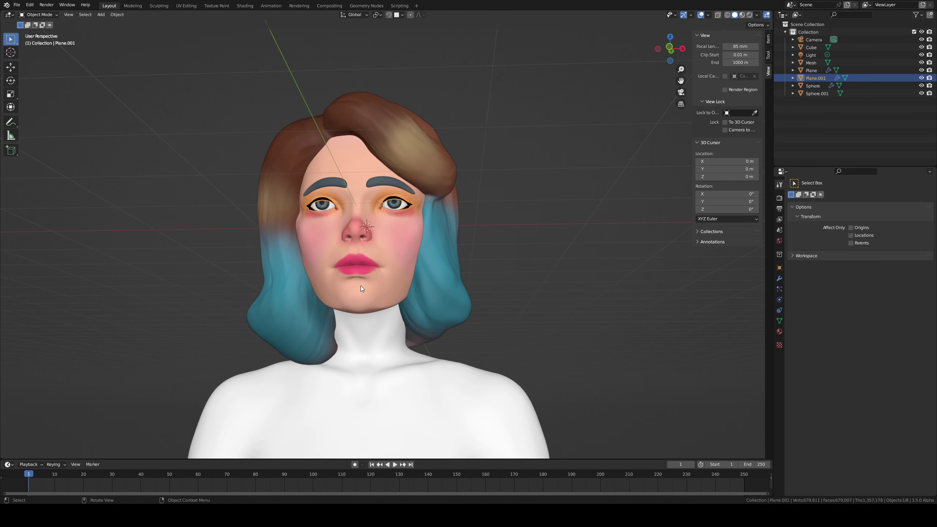
pyautogui.click(365, 301)
pyautogui.click(365, 342)
pyautogui.hotkey('ctrl', 'Tab')
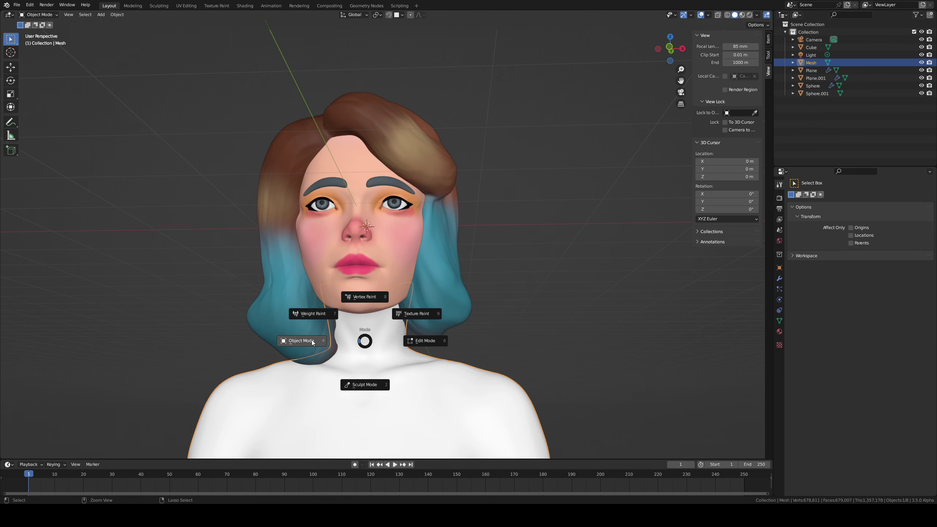
pyautogui.click(360, 406)
pyautogui.moveTo(359, 406); pyautogui.dragTo(369, 351, button='middle')
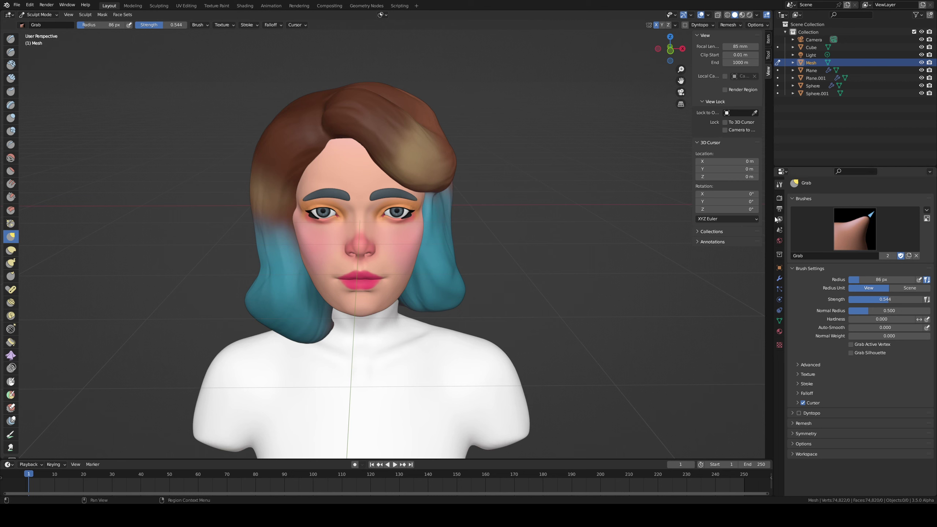
# Step: Paint the neck, shoulders and chest with the peach skin swatch, using the Paint brush at 86 px and strength 1.000
pyautogui.press('p')
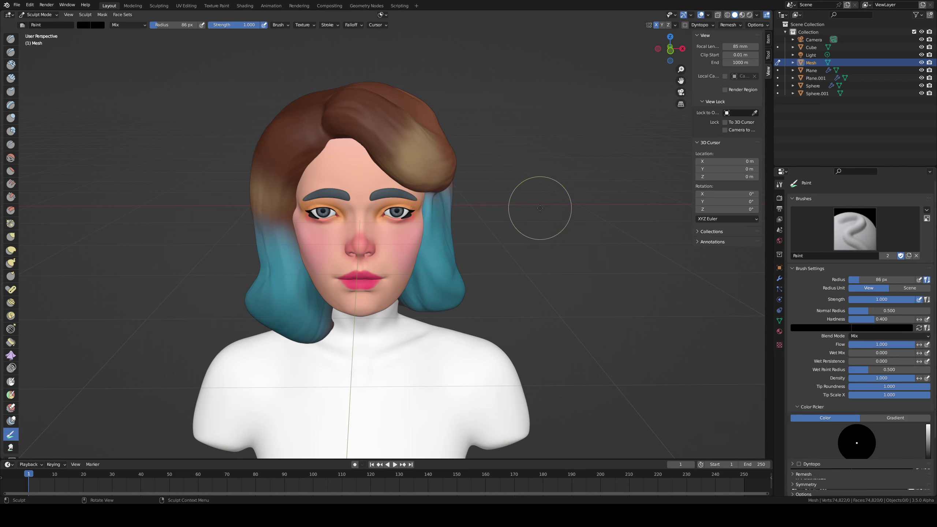
pyautogui.scroll(-6, 820, 374)
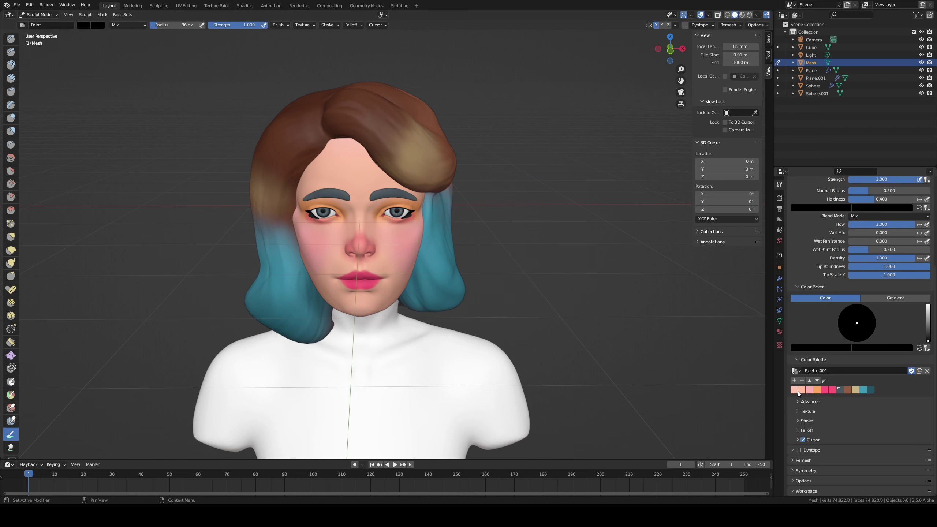
pyautogui.click(801, 390)
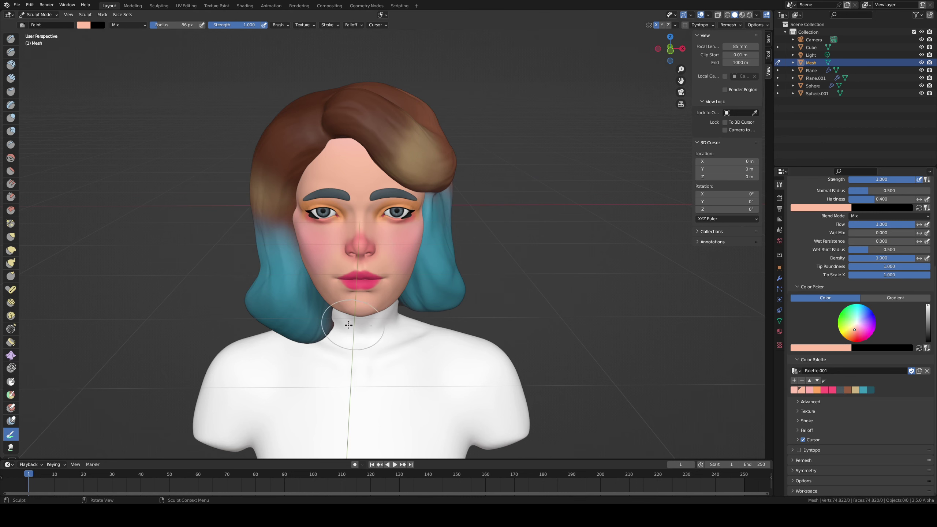
pyautogui.moveTo(348, 325)
pyautogui.mouseDown()
pyautogui.moveTo(362, 351)
pyautogui.moveTo(414, 332)
pyautogui.mouseUp()
pyautogui.moveTo(409, 293); pyautogui.dragTo(395, 266, button='middle')
pyautogui.moveTo(351, 339)
pyautogui.mouseDown()
pyautogui.moveTo(439, 377)
pyautogui.moveTo(430, 389)
pyautogui.mouseUp()
pyautogui.keyDown('ctrl'); pyautogui.moveTo(425, 392); pyautogui.dragTo(415, 434, button='middle'); pyautogui.keyUp('ctrl')
pyautogui.moveTo(415, 434)
pyautogui.mouseDown()
pyautogui.moveTo(348, 363)
pyautogui.moveTo(457, 376)
pyautogui.moveTo(369, 454)
pyautogui.moveTo(372, 390)
pyautogui.mouseUp()
pyautogui.moveTo(417, 304)
pyautogui.mouseDown(button='middle')
pyautogui.moveTo(452, 332)
pyautogui.moveTo(456, 316)
pyautogui.moveTo(332, 296)
pyautogui.mouseUp(button='middle')
pyautogui.moveTo(373, 359)
pyautogui.mouseDown()
pyautogui.moveTo(460, 307)
pyautogui.moveTo(434, 336)
pyautogui.moveTo(420, 441)
pyautogui.moveTo(446, 384)
pyautogui.mouseUp()
pyautogui.moveTo(447, 384)
pyautogui.mouseDown(button='middle')
pyautogui.moveTo(576, 351)
pyautogui.moveTo(679, 341)
pyautogui.mouseUp(button='middle')
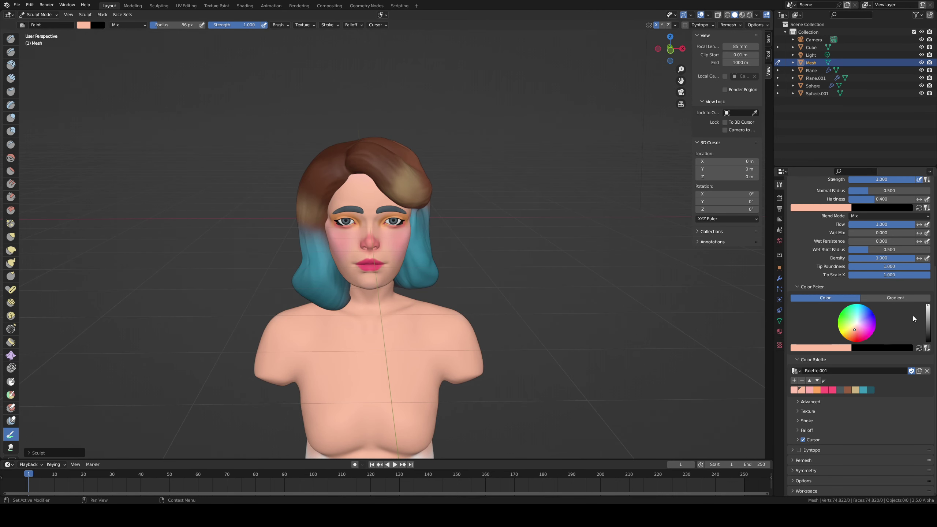
# Step: Darken the peach brush colour slightly and return to the Paint brush
pyautogui.moveTo(929, 313); pyautogui.dragTo(928, 316)
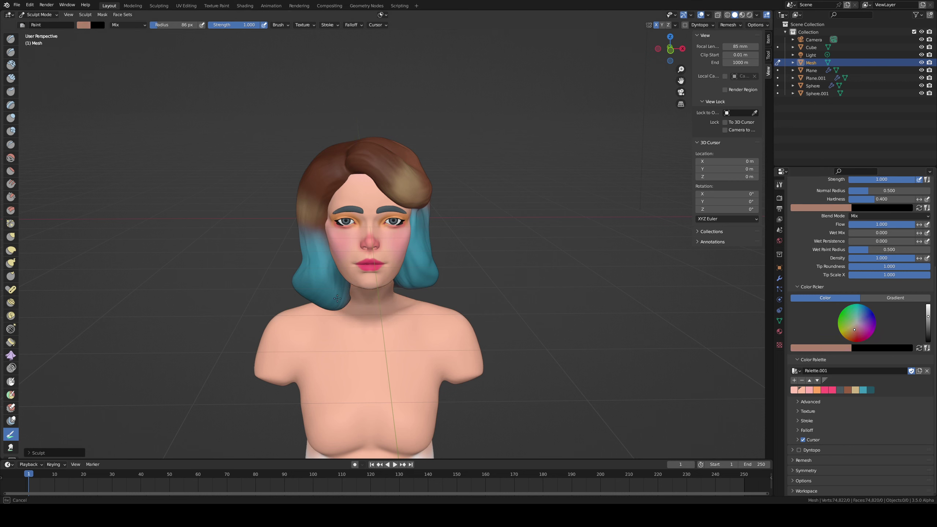
pyautogui.moveTo(928, 317); pyautogui.dragTo(928, 308)
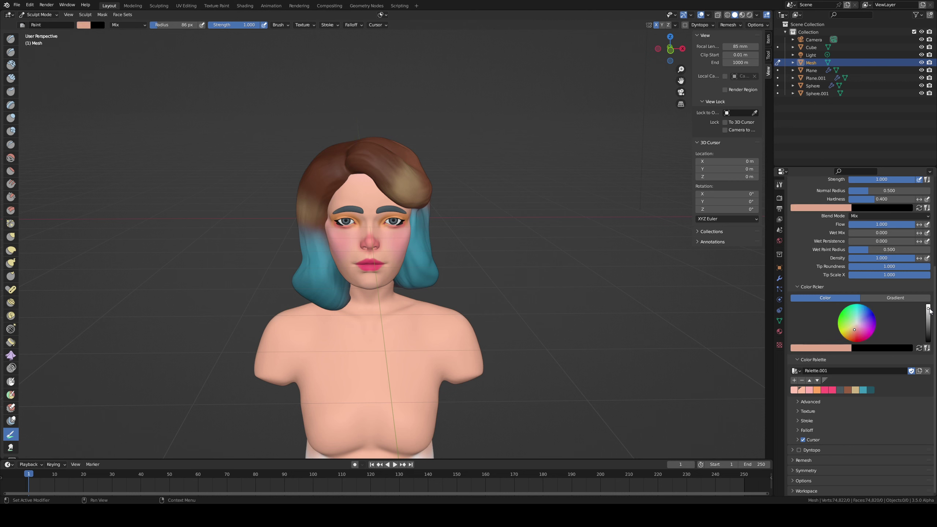
pyautogui.press('i')
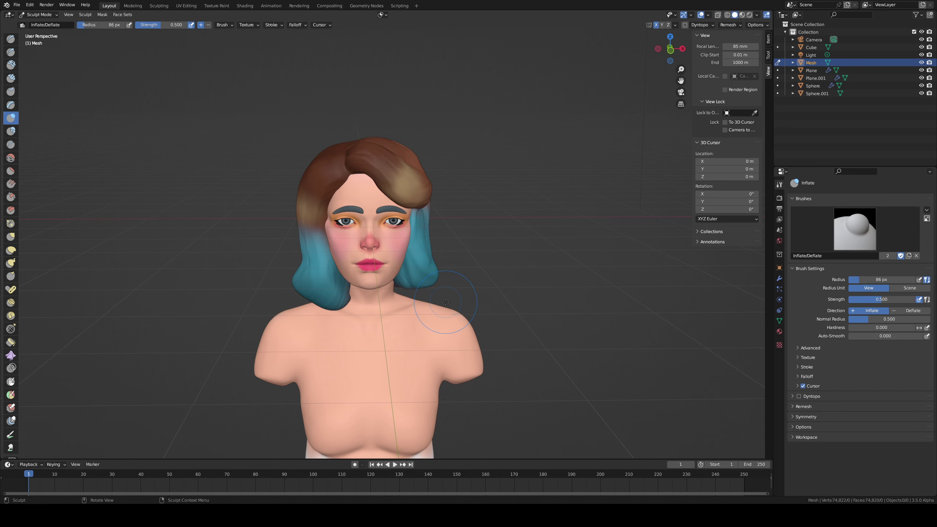
pyautogui.press('p')
pyautogui.hotkey('shift', 'p')
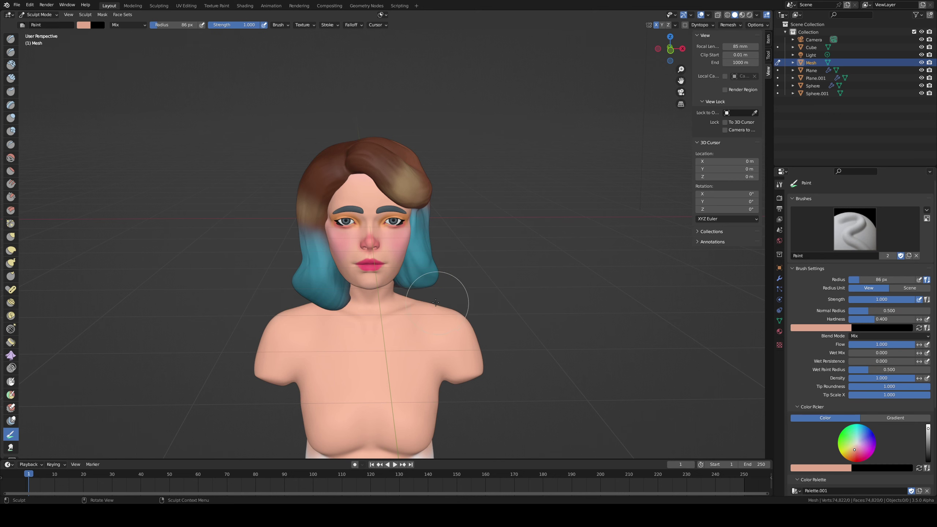
# Step: Set the Paint brush strength to 0.573 and test a darker peach stroke at the base of the neck, undoing the stroke
pyautogui.hotkey('shift', 'f')
pyautogui.click(391, 324)
pyautogui.moveTo(388, 312)
pyautogui.mouseDown()
pyautogui.moveTo(387, 296)
pyautogui.moveTo(401, 293)
pyautogui.mouseUp()
pyautogui.hotkey('ctrl', 'z')
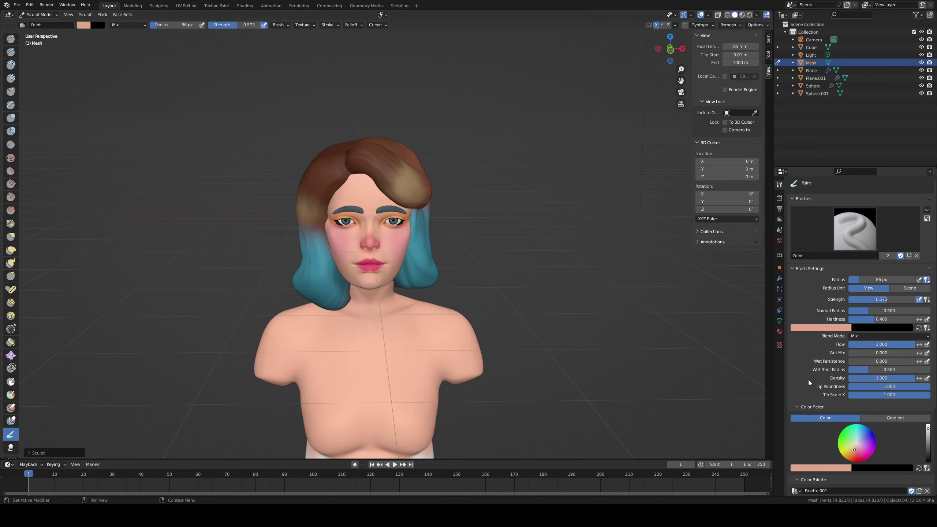
# Step: Paint a soft blush on the neck and chest at strength 0.573, using the peach swatch shifted towards pink
pyautogui.scroll(-5, 889, 448)
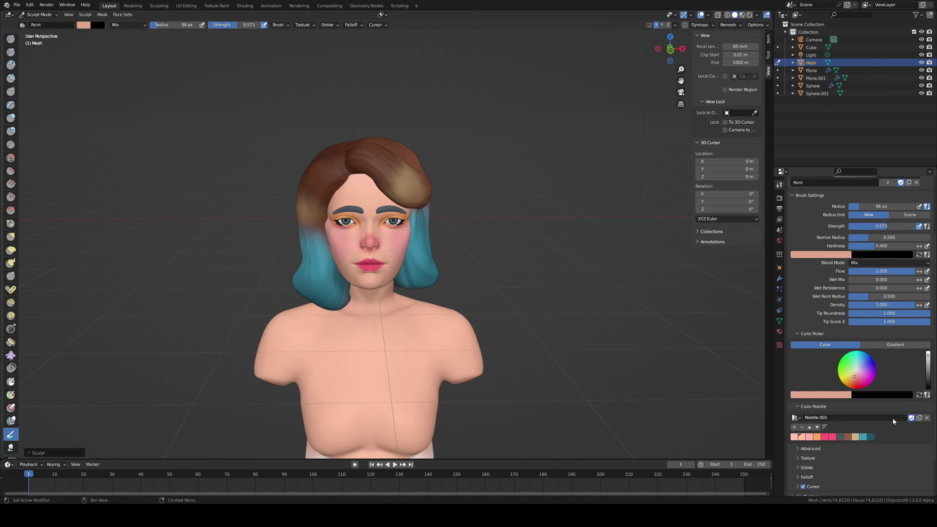
pyautogui.click(796, 438)
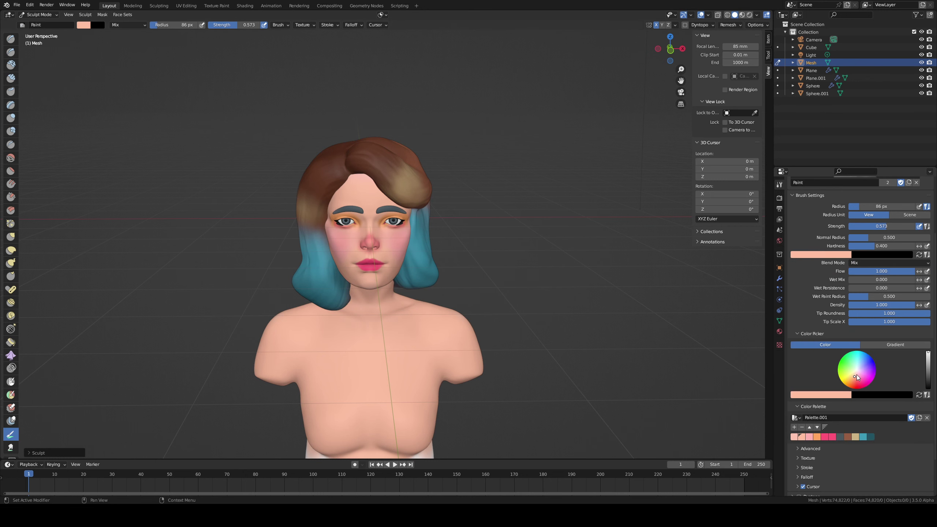
pyautogui.moveTo(858, 378); pyautogui.dragTo(856, 378)
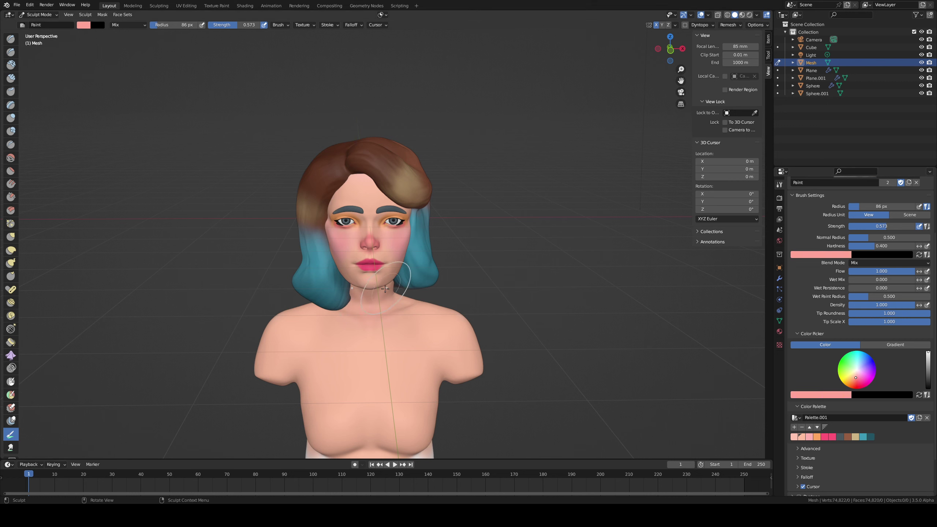
pyautogui.moveTo(385, 288); pyautogui.dragTo(373, 294)
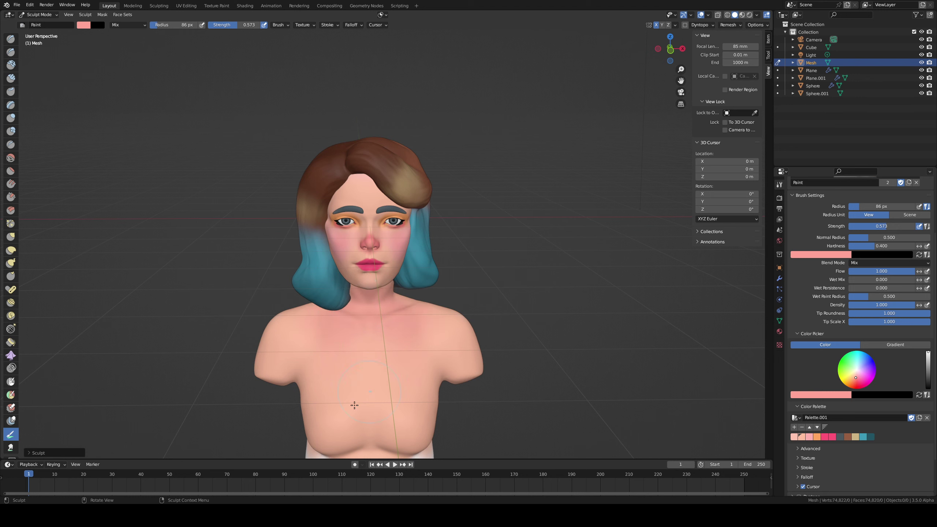
pyautogui.moveTo(344, 385)
pyautogui.mouseDown()
pyautogui.moveTo(404, 364)
pyautogui.moveTo(457, 410)
pyautogui.mouseUp()
pyautogui.moveTo(377, 294); pyautogui.dragTo(359, 341, button='middle')
pyautogui.moveTo(424, 256); pyautogui.dragTo(389, 271, button='middle')
pyautogui.moveTo(404, 280)
pyautogui.keyDown('ctrl'); pyautogui.mouseDown(button='middle')
pyautogui.moveTo(410, 244)
pyautogui.moveTo(450, 333)
pyautogui.moveTo(490, 243)
pyautogui.moveTo(479, 251)
pyautogui.mouseUp(button='middle'); pyautogui.keyUp('ctrl')
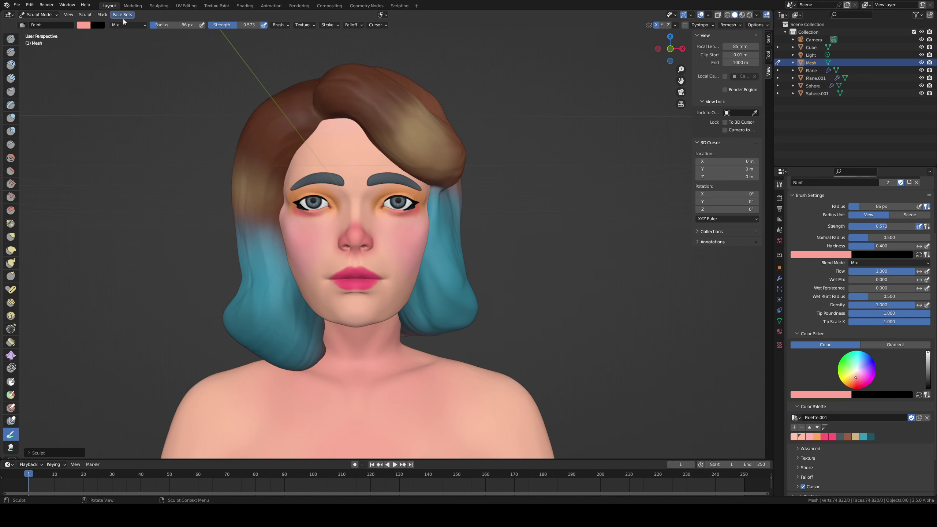
# Step: Switch the body mesh from Sculpt Mode to Object Mode and deselect it
pyautogui.hotkey('ctrl', 'Tab')
pyautogui.click(113, 107)
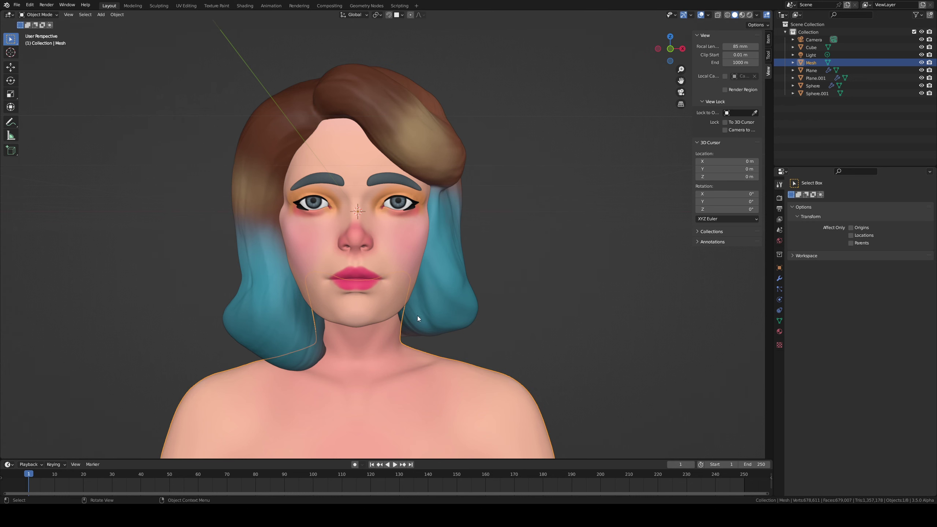
pyautogui.moveTo(417, 315); pyautogui.dragTo(377, 316, button='middle')
pyautogui.click(545, 316)
pyautogui.scroll(-1, 407, 381)
pyautogui.moveTo(406, 381); pyautogui.dragTo(440, 254, button='middle')
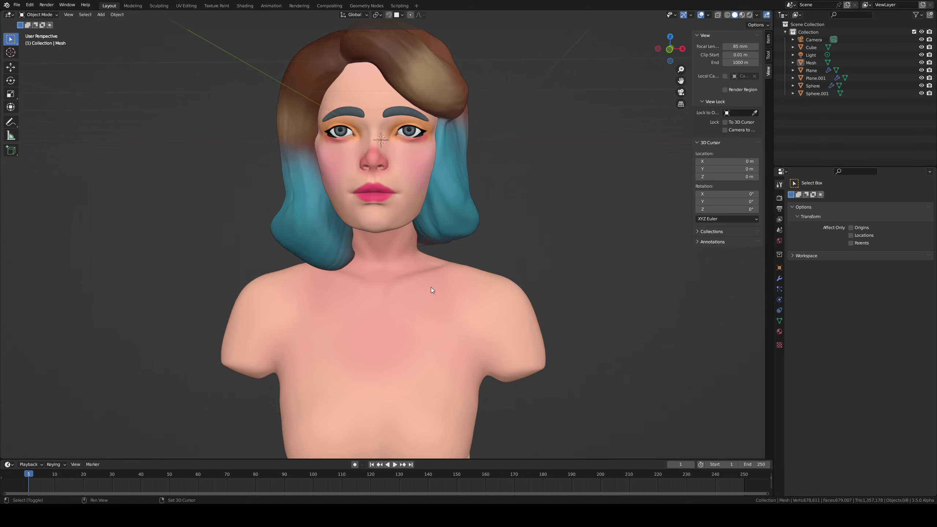
# Step: Try adding a UV sphere and lowering it along Z to the chest, and undo the addition
pyautogui.hotkey('shift', 'a')
pyautogui.moveTo(430, 282)
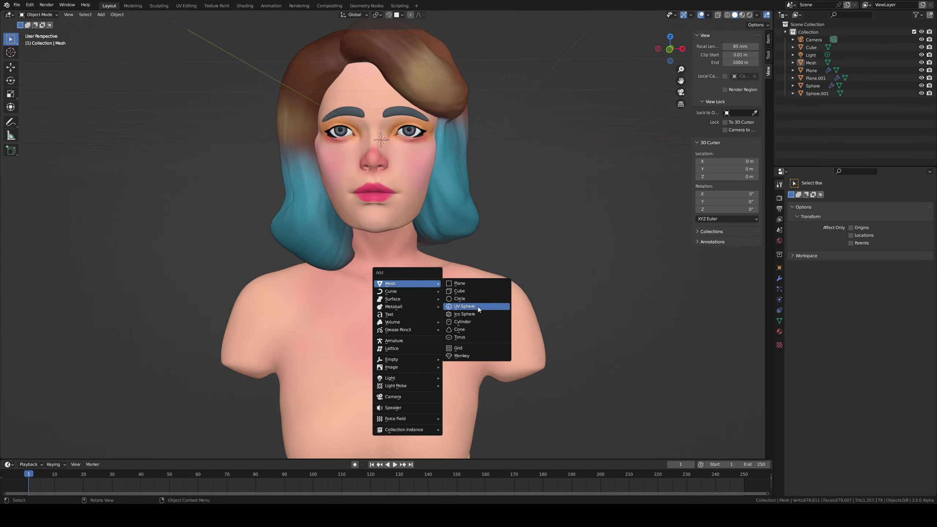
pyautogui.click(477, 306)
pyautogui.press('g')
pyautogui.press('z')
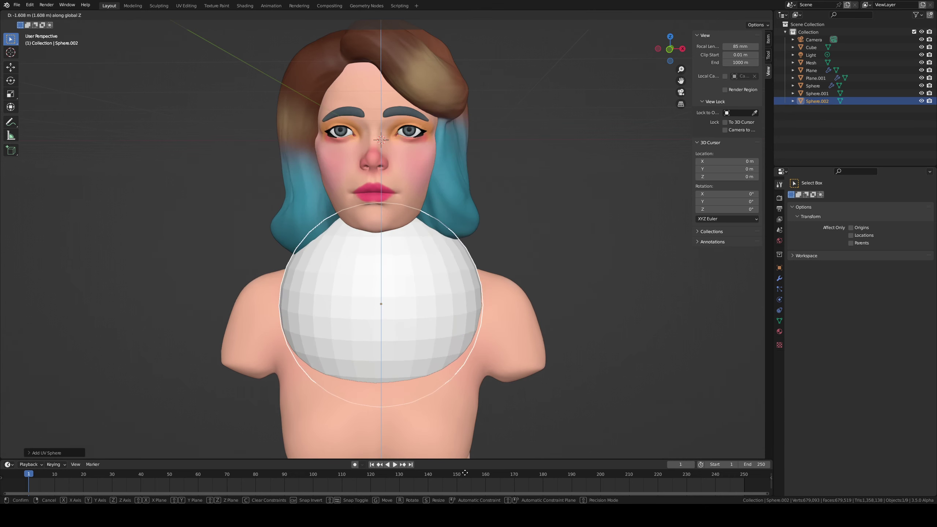
pyautogui.click(463, 468)
pyautogui.scroll(-2, 448, 431)
pyautogui.press('g')
pyautogui.press('z')
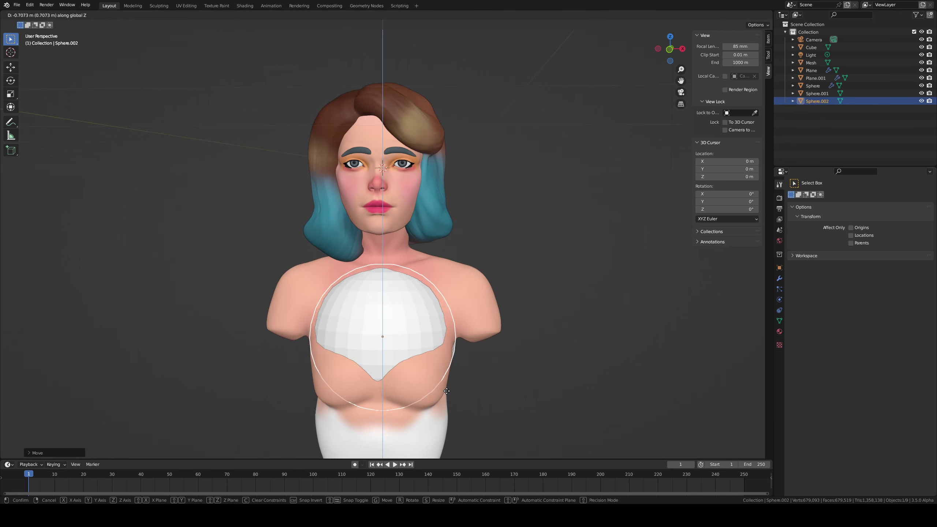
pyautogui.click(448, 360)
pyautogui.moveTo(448, 360); pyautogui.dragTo(466, 328, button='middle')
pyautogui.hotkey('ctrl', 'z')
pyautogui.hotkey('ctrl', 'z')
pyautogui.hotkey('ctrl', 'z')
# Step: Duplicate the body mesh and keep the copy in its original position
pyautogui.click(397, 335)
pyautogui.hotkey('shift', 'd')
pyautogui.press('z')
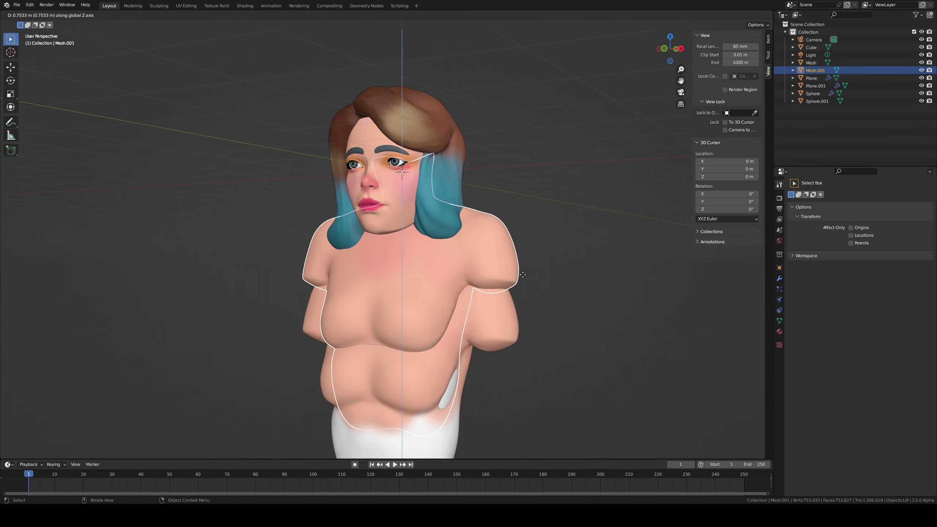
pyautogui.press('Escape')
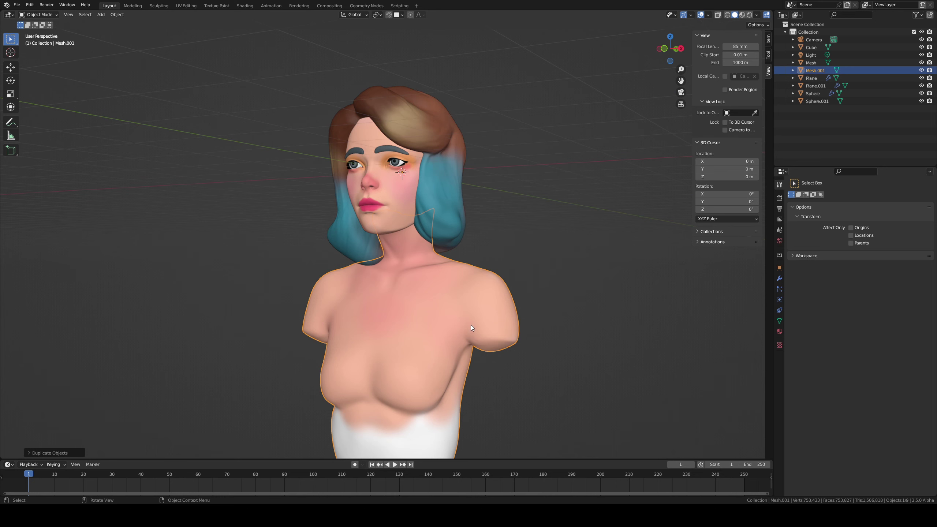
pyautogui.moveTo(470, 325); pyautogui.dragTo(480, 305, button='middle')
pyautogui.press('s')
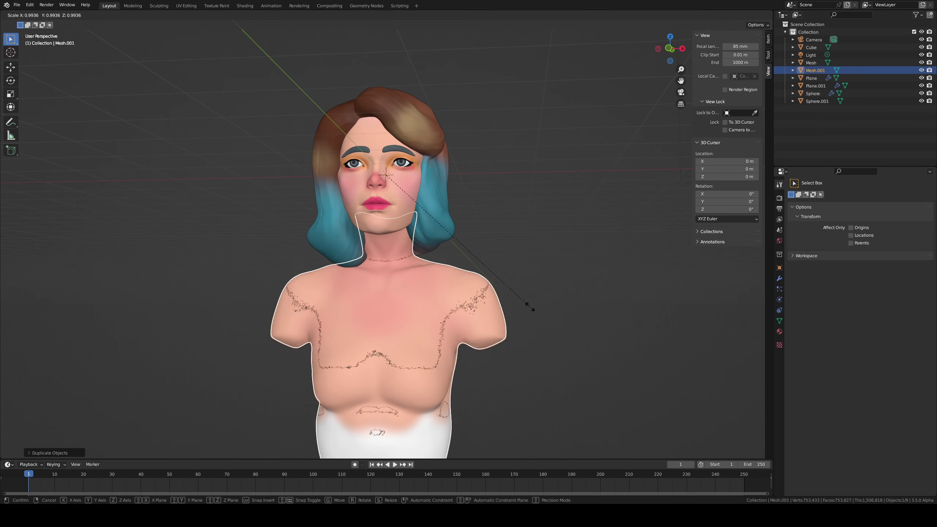
pyautogui.press('Escape')
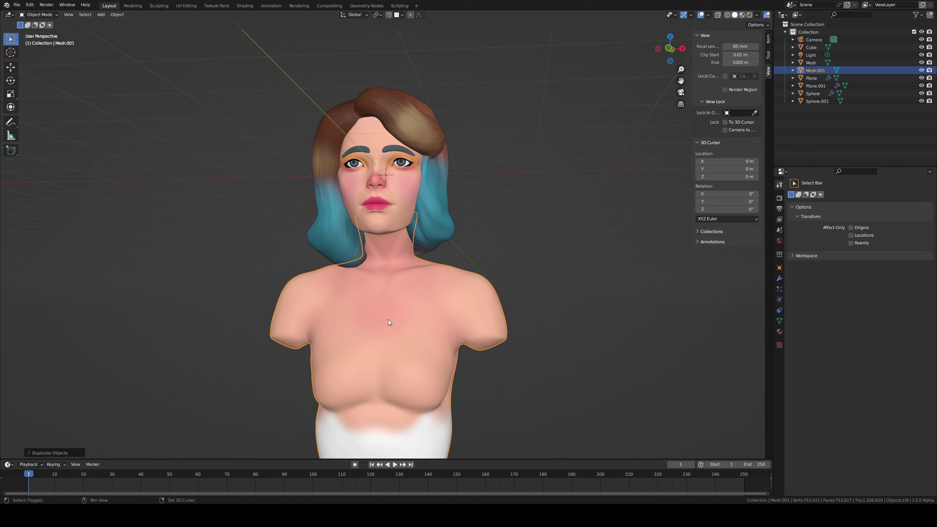
# Step: Put the duplicated body into Sculpt Mode and mask the front of the neck with the Mask brush at 86 px
pyautogui.hotkey('ctrl', 'Tab')
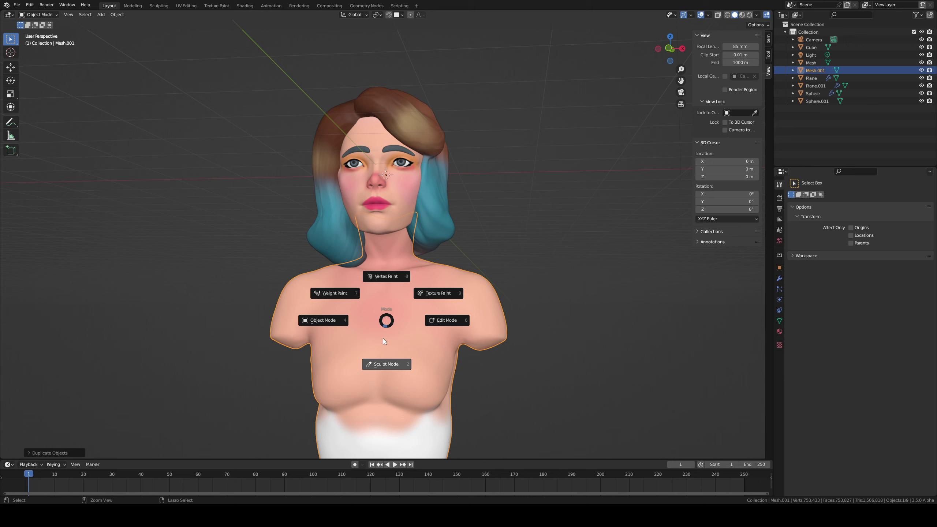
pyautogui.click(386, 364)
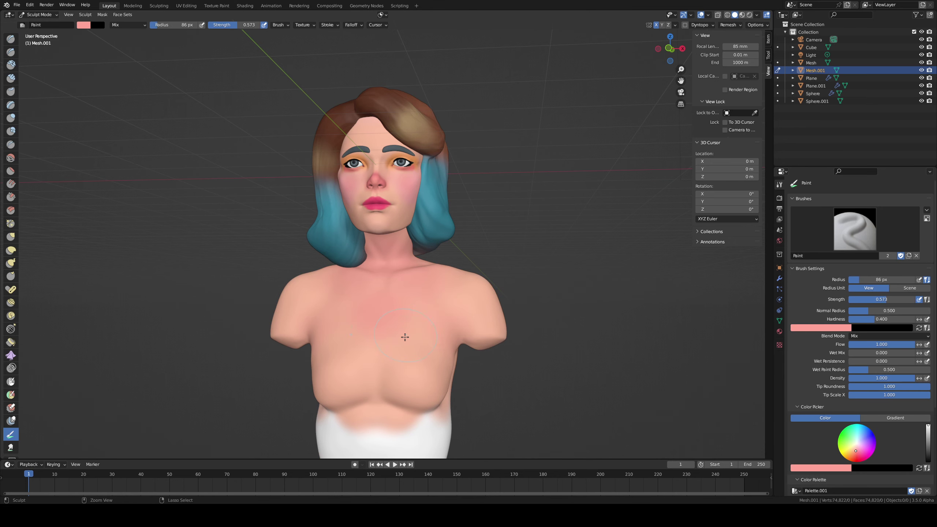
pyautogui.keyDown('alt'); pyautogui.moveTo(405, 337); pyautogui.dragTo(410, 260, button='middle'); pyautogui.keyUp('alt')
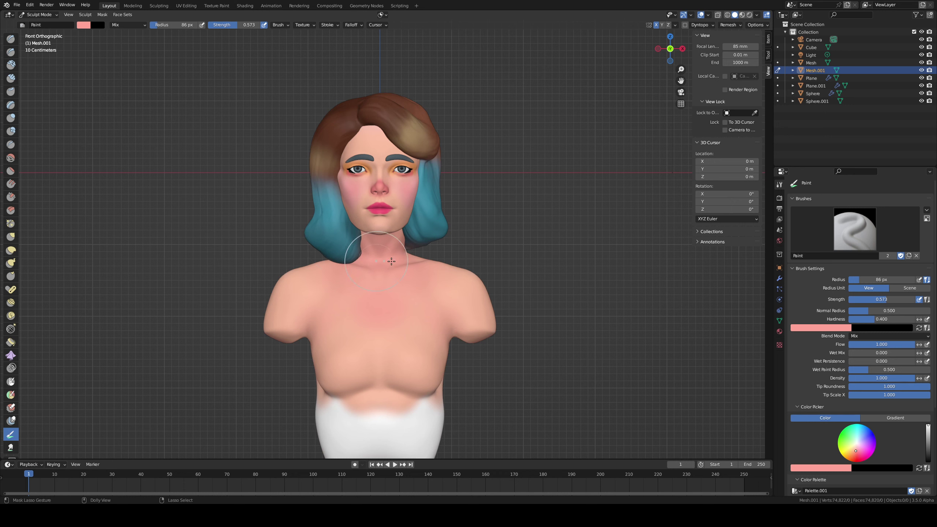
pyautogui.keyDown('ctrl'); pyautogui.keyDown('shift'); pyautogui.moveTo(426, 248); pyautogui.dragTo(427, 248); pyautogui.keyUp('shift'); pyautogui.keyUp('ctrl')
pyautogui.press('m')
pyautogui.moveTo(381, 232)
pyautogui.mouseDown()
pyautogui.moveTo(379, 269)
pyautogui.moveTo(398, 264)
pyautogui.moveTo(386, 273)
pyautogui.mouseUp()
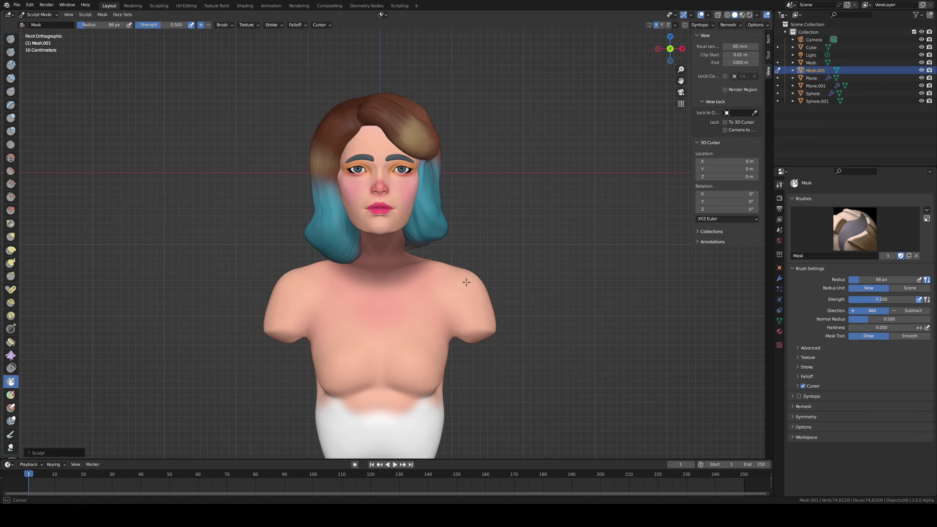
# Step: Mask both upper arms up to the shoulder line, using Mask brush strokes and lasso masks from the front view
pyautogui.moveTo(461, 275)
pyautogui.mouseDown()
pyautogui.moveTo(481, 309)
pyautogui.moveTo(488, 292)
pyautogui.mouseUp()
pyautogui.moveTo(488, 292); pyautogui.dragTo(457, 282, button='middle')
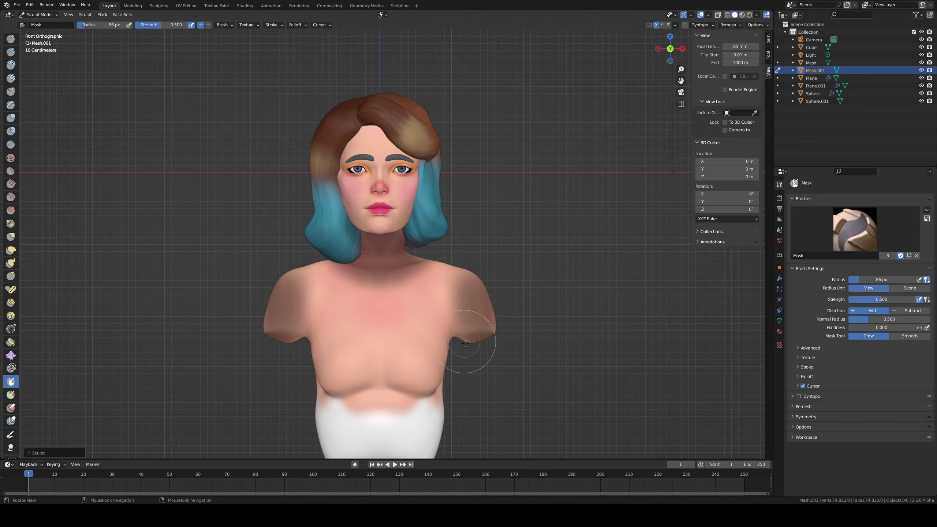
pyautogui.moveTo(474, 359); pyautogui.dragTo(470, 350, button='middle')
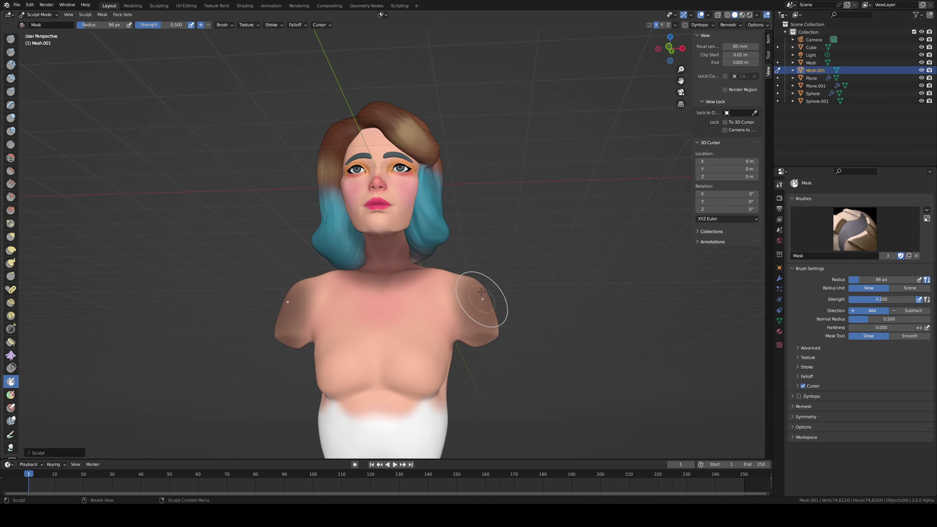
pyautogui.press('KP_1')
pyautogui.moveTo(468, 359)
pyautogui.keyDown('ctrl'); pyautogui.mouseDown(button='middle')
pyautogui.moveTo(470, 349)
pyautogui.moveTo(473, 363)
pyautogui.mouseUp(button='middle'); pyautogui.keyUp('ctrl')
pyautogui.keyDown('ctrl'); pyautogui.keyDown('shift'); pyautogui.moveTo(473, 364); pyautogui.dragTo(453, 317); pyautogui.keyUp('shift'); pyautogui.keyUp('ctrl')
pyautogui.keyDown('ctrl'); pyautogui.keyDown('shift'); pyautogui.moveTo(498, 249); pyautogui.dragTo(481, 349); pyautogui.keyUp('shift'); pyautogui.keyUp('ctrl')
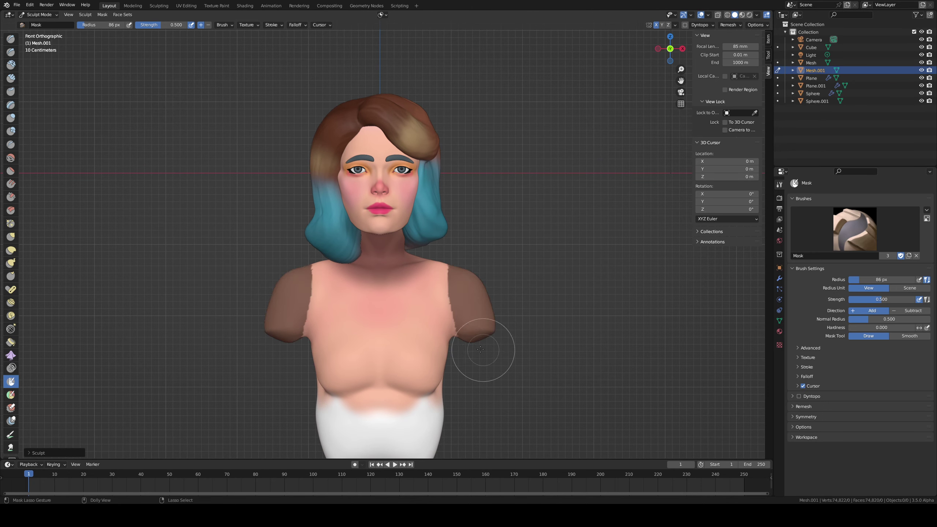
pyautogui.moveTo(452, 284)
pyautogui.keyDown('ctrl'); pyautogui.keyDown('shift'); pyautogui.mouseDown()
pyautogui.moveTo(460, 319)
pyautogui.moveTo(449, 281)
pyautogui.moveTo(458, 265)
pyautogui.mouseUp(); pyautogui.keyUp('shift'); pyautogui.keyUp('ctrl')
# Step: Try masking the back of the neck with the 86 px Mask brush and undo the strokes
pyautogui.moveTo(457, 264); pyautogui.dragTo(423, 274, button='middle')
pyautogui.moveTo(462, 299); pyautogui.dragTo(380, 300, button='middle')
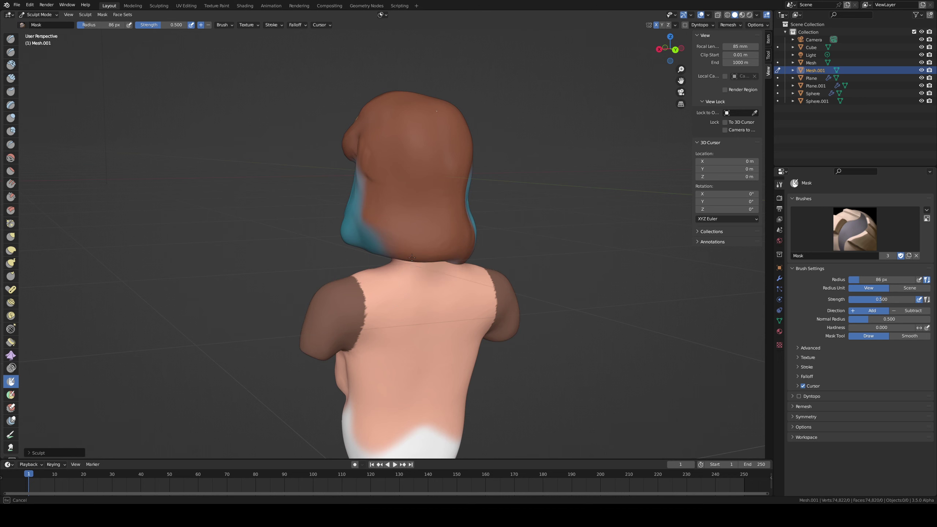
pyautogui.moveTo(411, 257)
pyautogui.mouseDown()
pyautogui.moveTo(424, 294)
pyautogui.moveTo(407, 282)
pyautogui.moveTo(427, 301)
pyautogui.mouseUp()
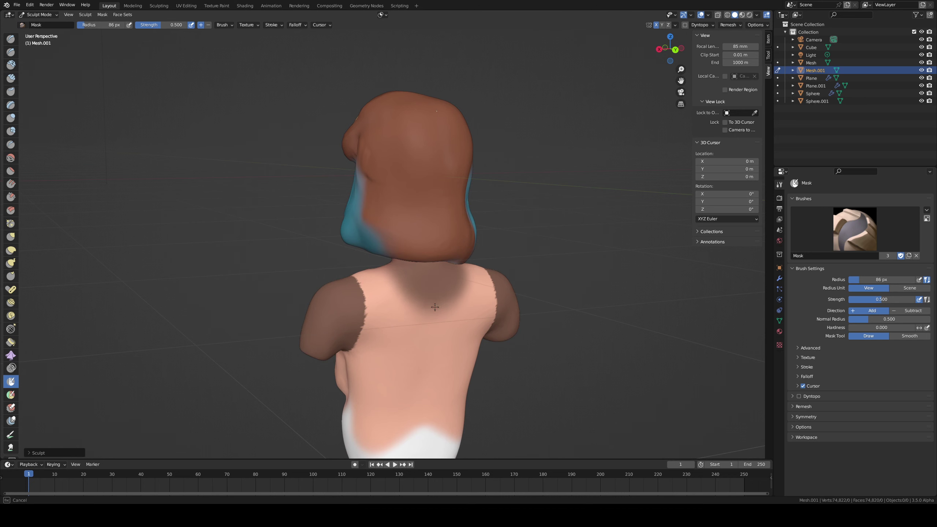
pyautogui.moveTo(410, 275); pyautogui.dragTo(438, 210, button='middle')
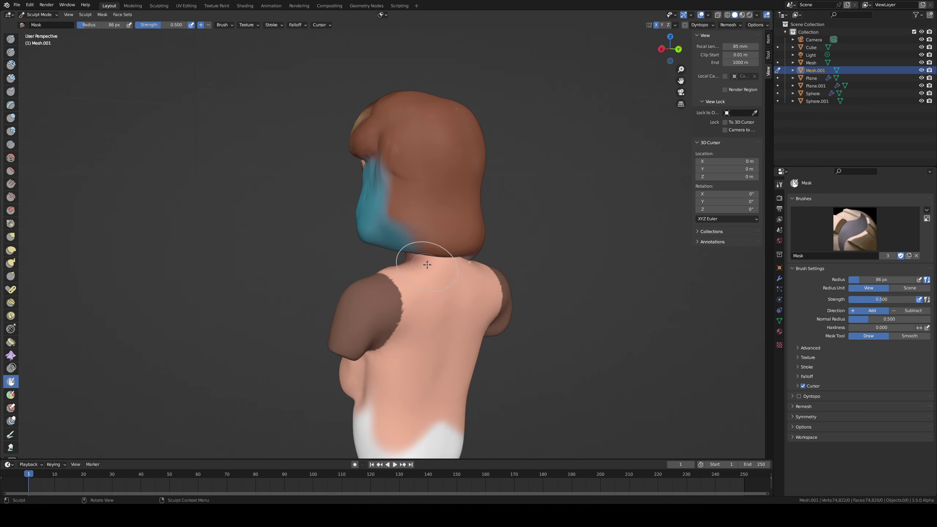
pyautogui.moveTo(444, 273); pyautogui.dragTo(452, 255)
pyautogui.hotkey('ctrl', 'z')
# Step: Mask the back of the neck with the Mask brush reduced to a 48 px radius
pyautogui.press('f')
pyautogui.click(439, 254)
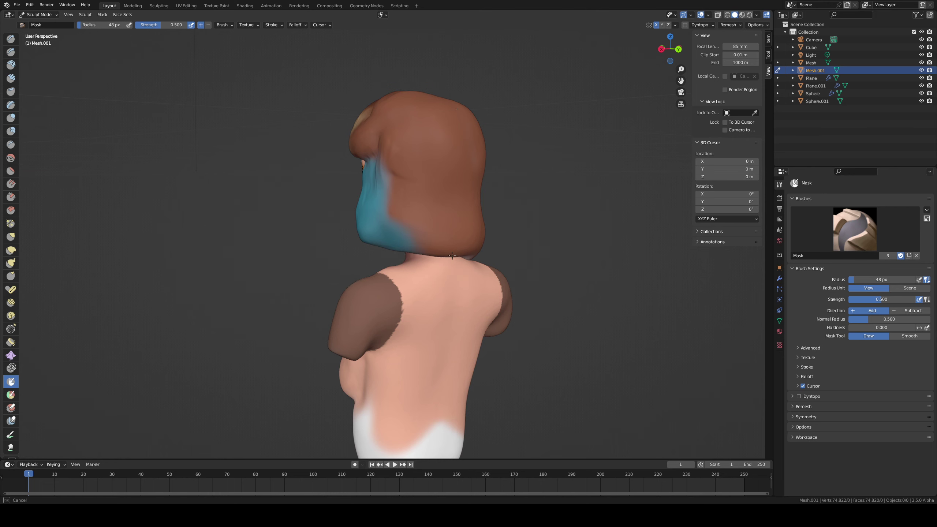
pyautogui.click(446, 266)
pyautogui.moveTo(447, 266)
pyautogui.mouseDown(button='middle')
pyautogui.moveTo(490, 244)
pyautogui.moveTo(435, 255)
pyautogui.moveTo(407, 273)
pyautogui.mouseUp(button='middle')
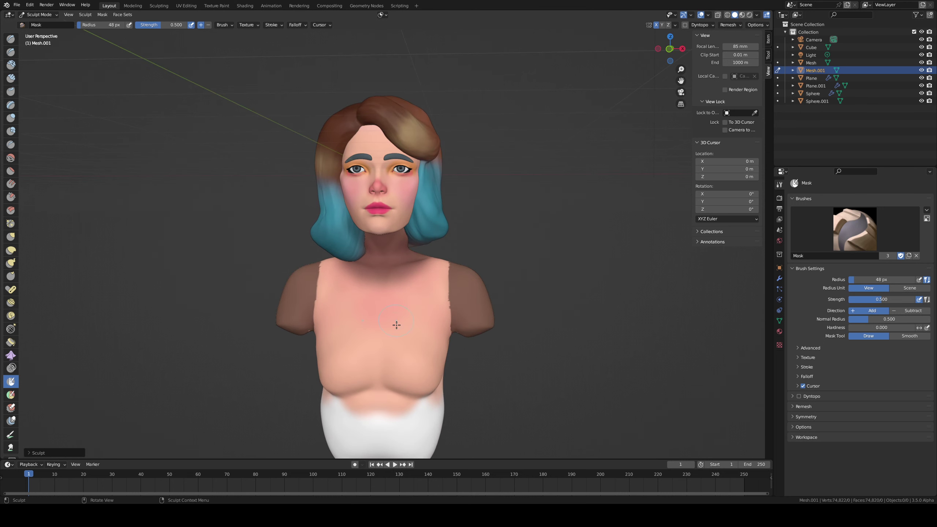
pyautogui.moveTo(459, 285); pyautogui.dragTo(353, 289, button='middle')
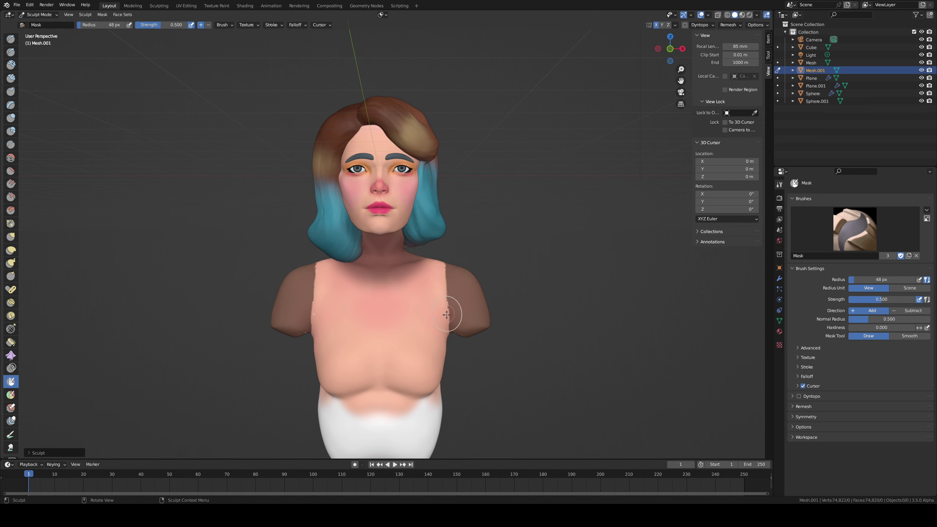
# Step: Invert the mask on the duplicated body and extend it over both upper arms with a lasso
pyautogui.hotkey('ctrl', 'i')
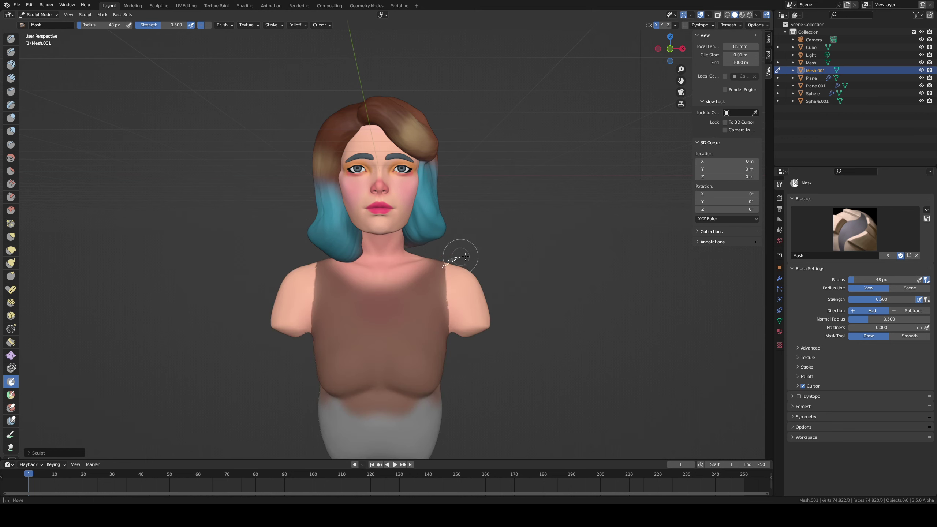
pyautogui.moveTo(466, 257)
pyautogui.keyDown('ctrl'); pyautogui.keyDown('shift'); pyautogui.mouseDown()
pyautogui.moveTo(444, 382)
pyautogui.moveTo(446, 366)
pyautogui.mouseUp(); pyautogui.keyUp('shift'); pyautogui.keyUp('ctrl')
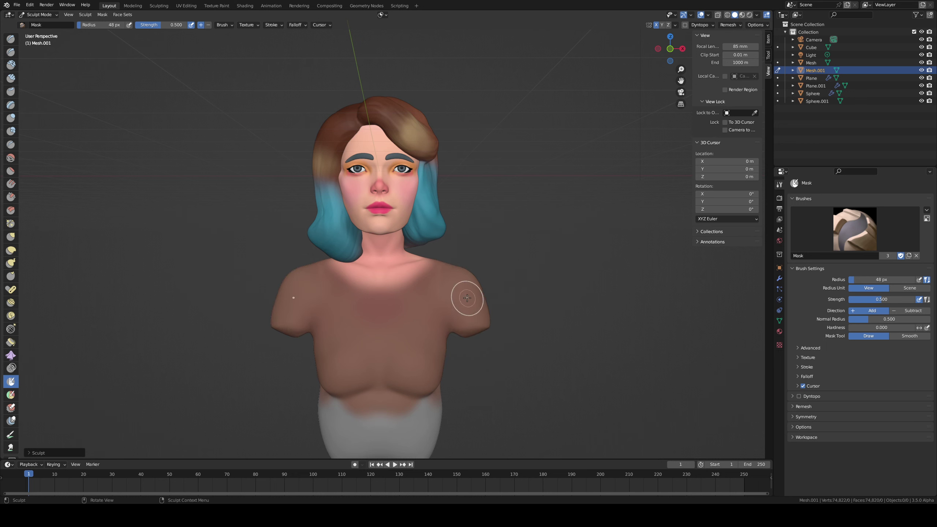
# Step: Sharpen the mask edges on the duplicated body with the Sharpen Mask filter
pyautogui.press('a')
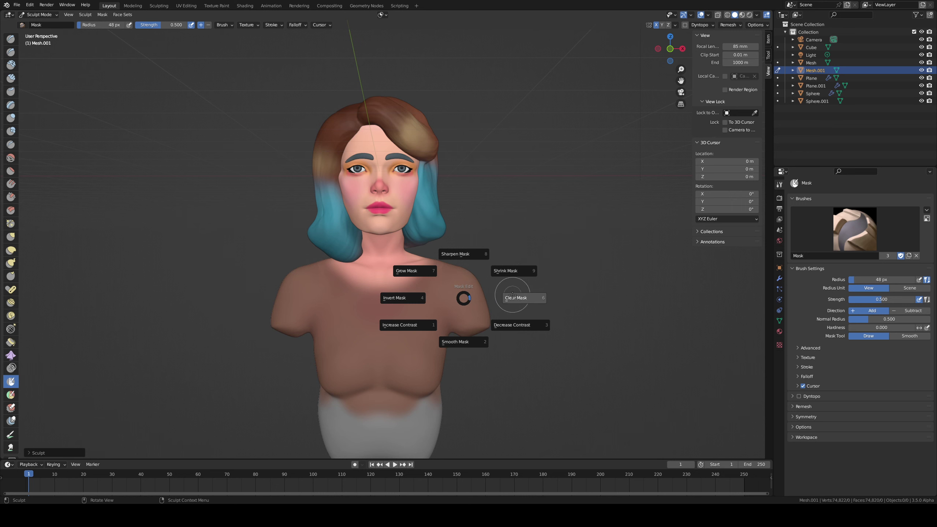
pyautogui.click(468, 266)
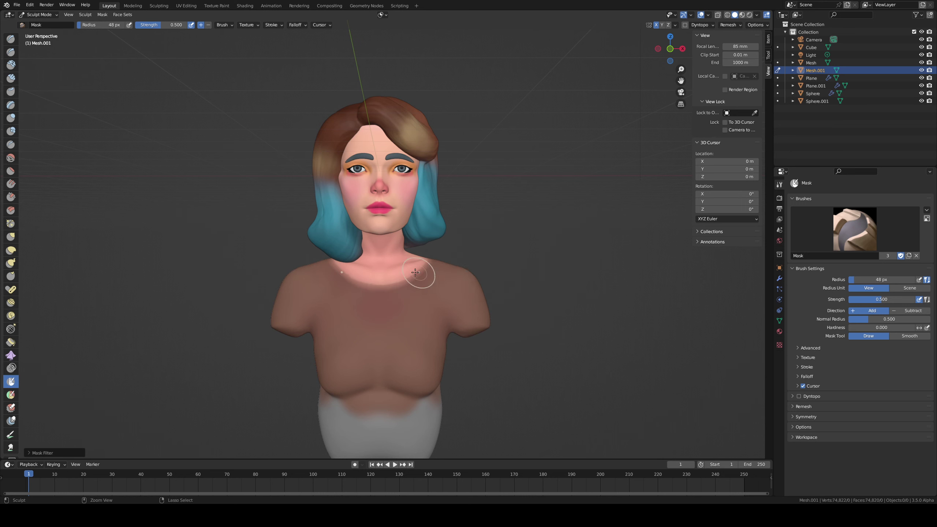
pyautogui.scroll(2, 415, 272)
pyautogui.press('a')
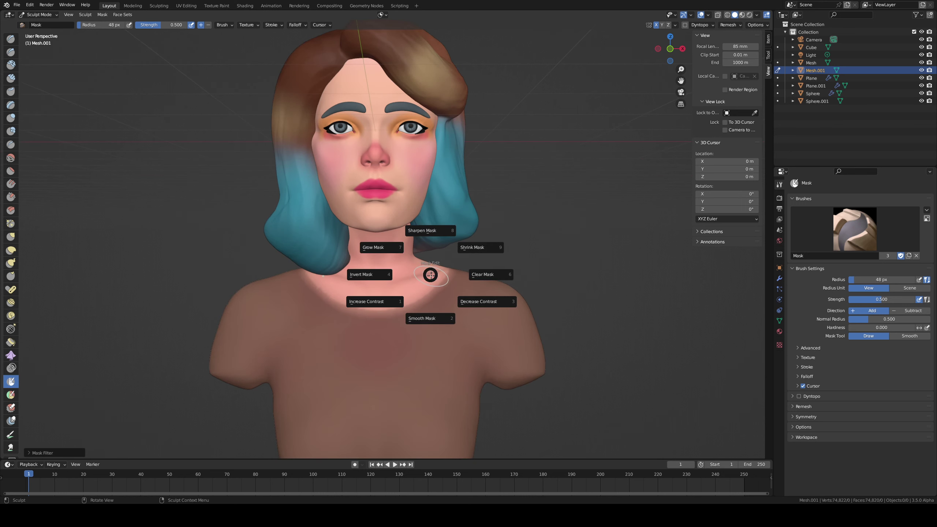
pyautogui.press('Escape')
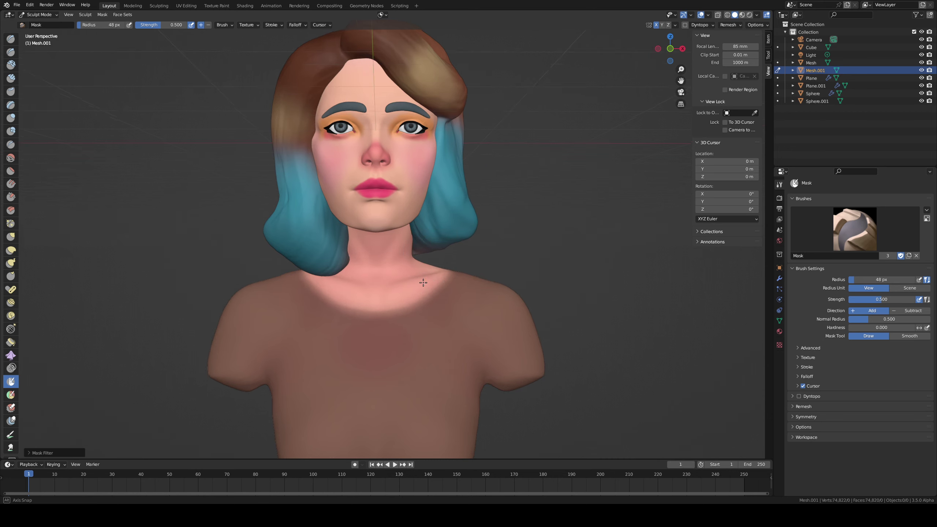
# Step: Invert the mask and use Mask Slice to cut the neck area off the duplicated body
pyautogui.moveTo(431, 276); pyautogui.dragTo(401, 239, button='middle')
pyautogui.hotkey('ctrl', 'i')
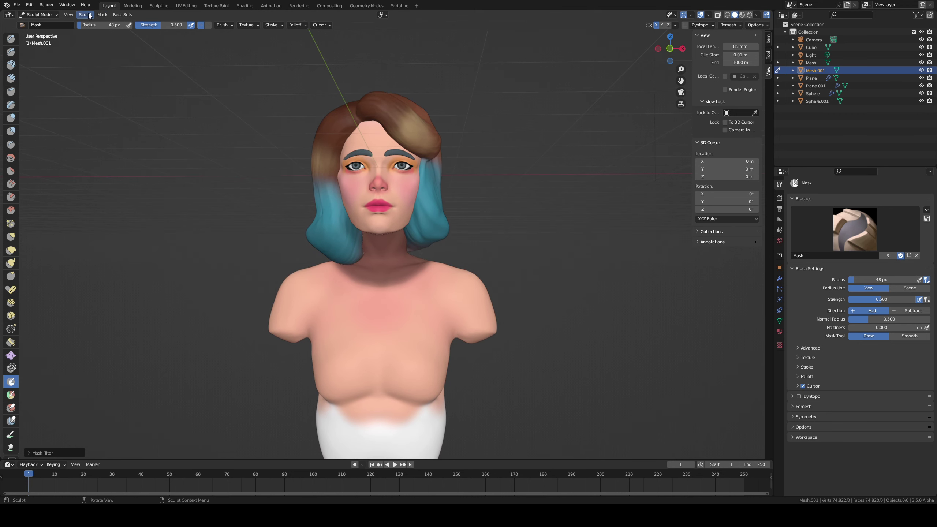
pyautogui.click(102, 14)
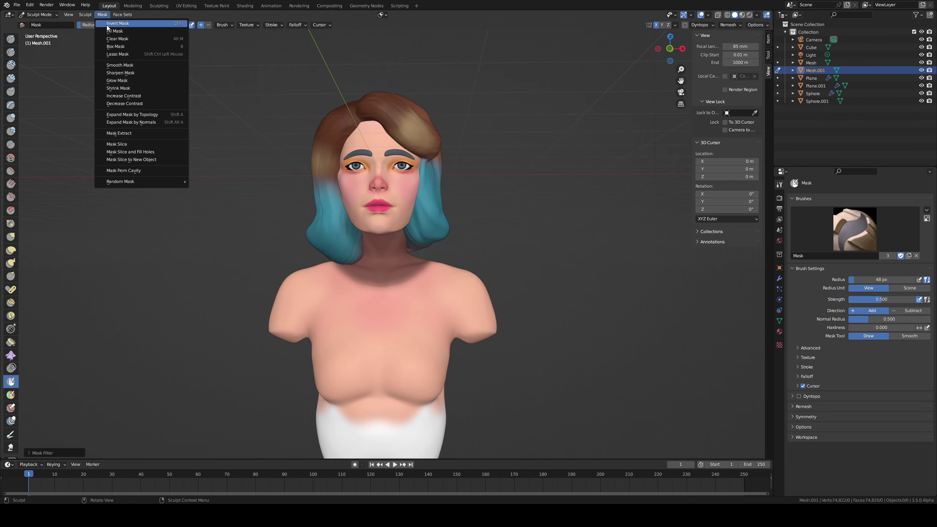
pyautogui.click(157, 144)
# Step: Inflate the garment's neckline and chest with the Inflate brush at a 108 px radius
pyautogui.moveTo(405, 269)
pyautogui.mouseDown(button='middle')
pyautogui.moveTo(427, 276)
pyautogui.moveTo(414, 278)
pyautogui.mouseUp(button='middle')
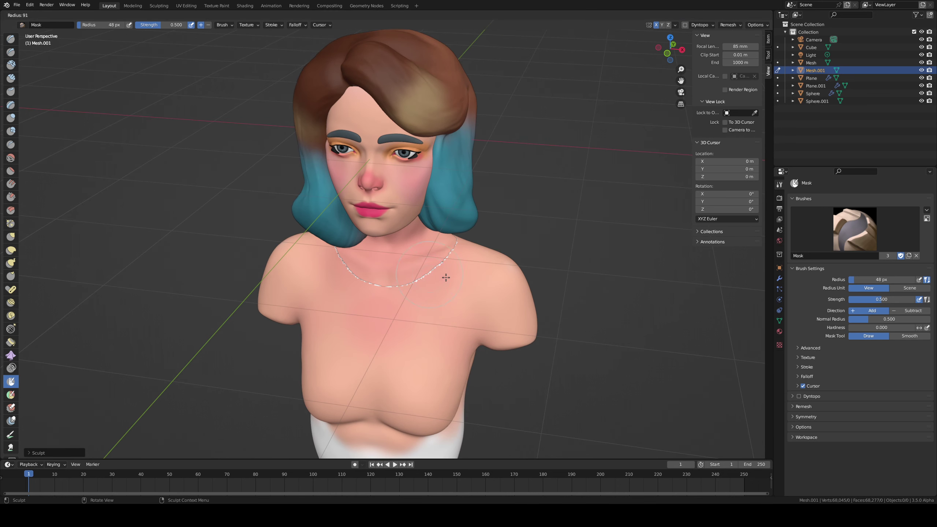
pyautogui.press('f')
pyautogui.click(438, 259)
pyautogui.press('i')
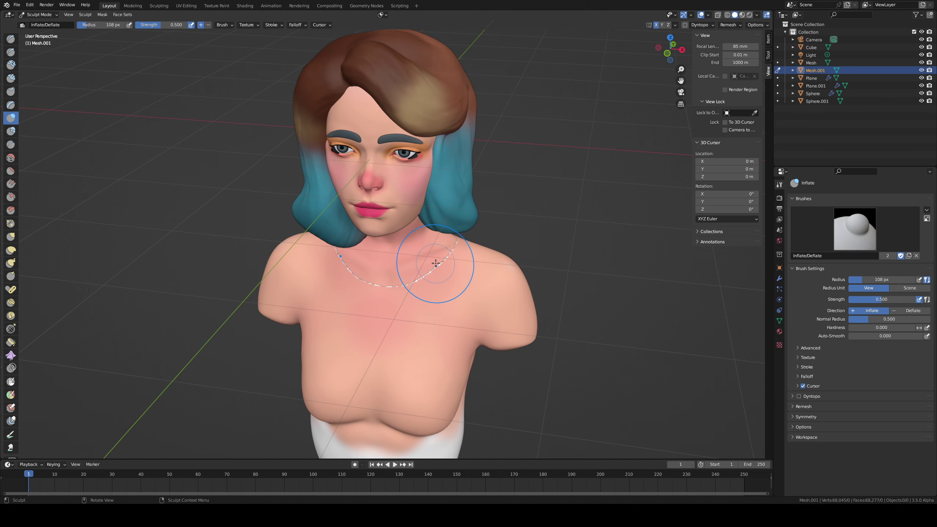
pyautogui.moveTo(439, 262)
pyautogui.mouseDown()
pyautogui.moveTo(402, 291)
pyautogui.moveTo(409, 284)
pyautogui.moveTo(396, 299)
pyautogui.moveTo(397, 324)
pyautogui.mouseUp()
pyautogui.hotkey('ctrl', 'z')
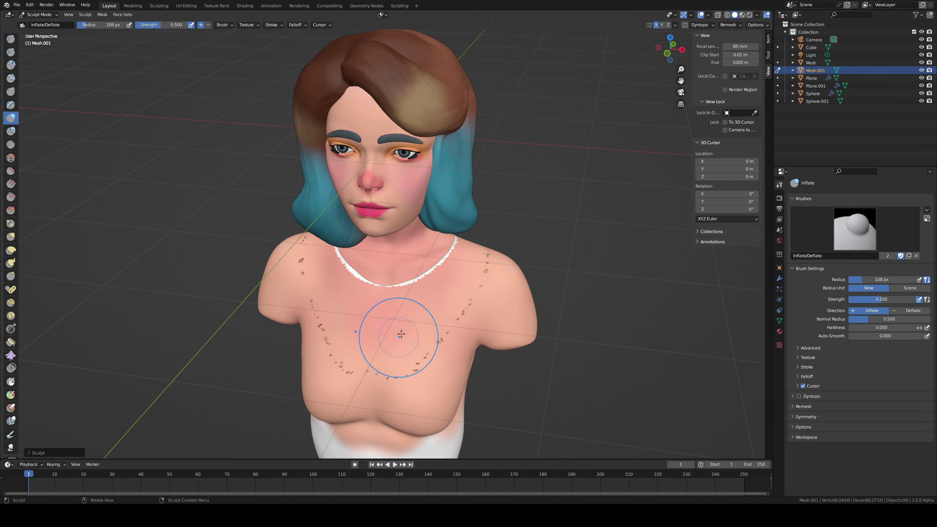
pyautogui.moveTo(514, 332); pyautogui.dragTo(504, 296)
pyautogui.moveTo(503, 296); pyautogui.dragTo(445, 265, button='middle')
# Step: Inflate the garment's shoulders, sides and back with the Inflate brush enlarged to a 171 px radius
pyautogui.press('f')
pyautogui.click(546, 340)
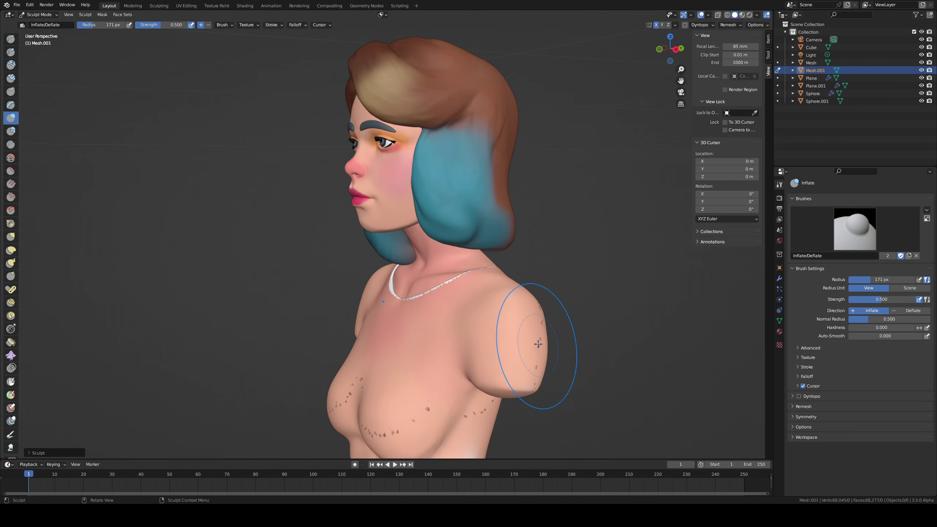
pyautogui.moveTo(537, 345); pyautogui.dragTo(515, 326)
pyautogui.keyDown('ctrl'); pyautogui.moveTo(515, 326); pyautogui.dragTo(497, 381, button='middle'); pyautogui.keyUp('ctrl')
pyautogui.moveTo(497, 380)
pyautogui.mouseDown(button='middle')
pyautogui.moveTo(473, 370)
pyautogui.moveTo(430, 391)
pyautogui.mouseUp(button='middle')
pyautogui.moveTo(394, 260); pyautogui.dragTo(400, 388)
pyautogui.moveTo(380, 365)
pyautogui.mouseDown(button='middle')
pyautogui.moveTo(405, 326)
pyautogui.moveTo(453, 331)
pyautogui.mouseUp(button='middle')
pyautogui.moveTo(379, 392); pyautogui.dragTo(370, 354)
pyautogui.moveTo(371, 341)
pyautogui.mouseDown(button='middle')
pyautogui.moveTo(412, 343)
pyautogui.moveTo(416, 356)
pyautogui.mouseUp(button='middle')
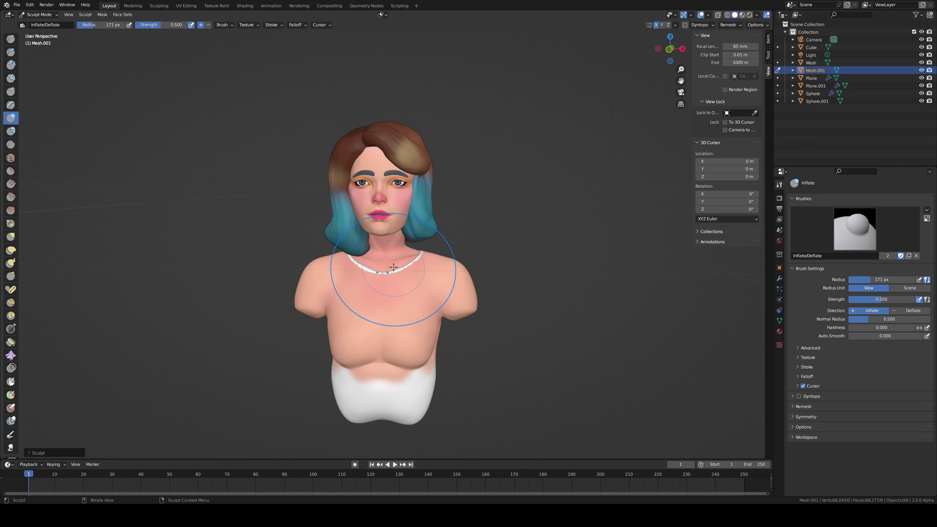
# Step: Switch to the Paint brush and change its colour to a darker red with a value of 0.656
pyautogui.press('p')
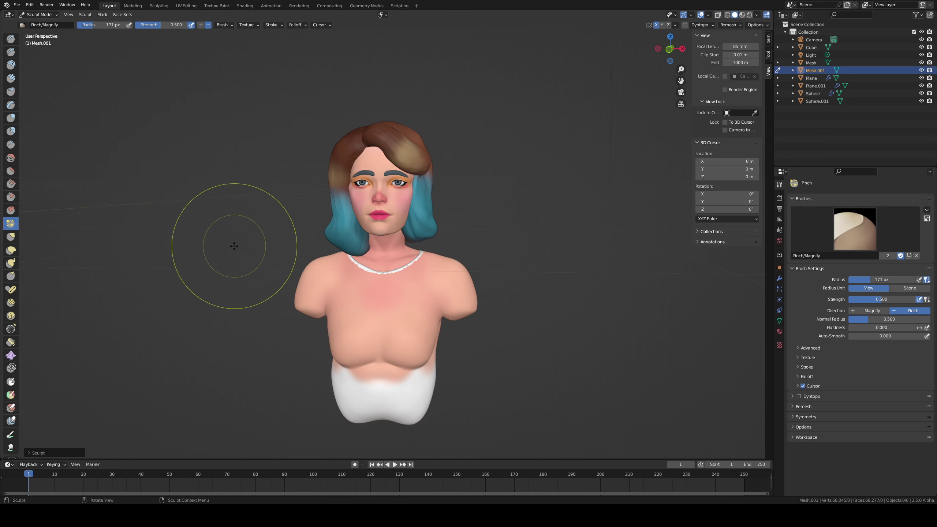
pyautogui.hotkey('shift', 'p')
pyautogui.click(84, 25)
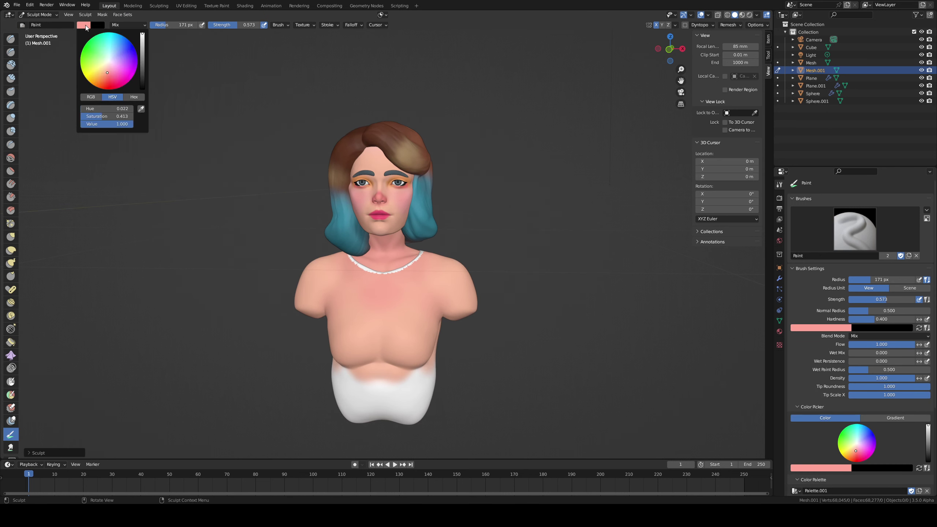
pyautogui.moveTo(141, 59)
pyautogui.mouseDown()
pyautogui.moveTo(142, 71)
pyautogui.moveTo(143, 53)
pyautogui.mouseUp()
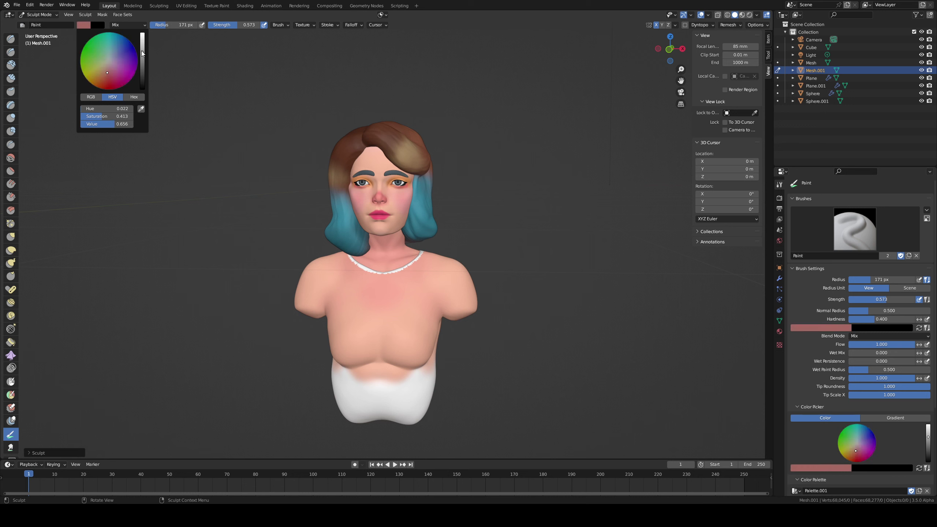
pyautogui.click(79, 25)
pyautogui.click(110, 78)
pyautogui.moveTo(110, 79); pyautogui.dragTo(105, 80)
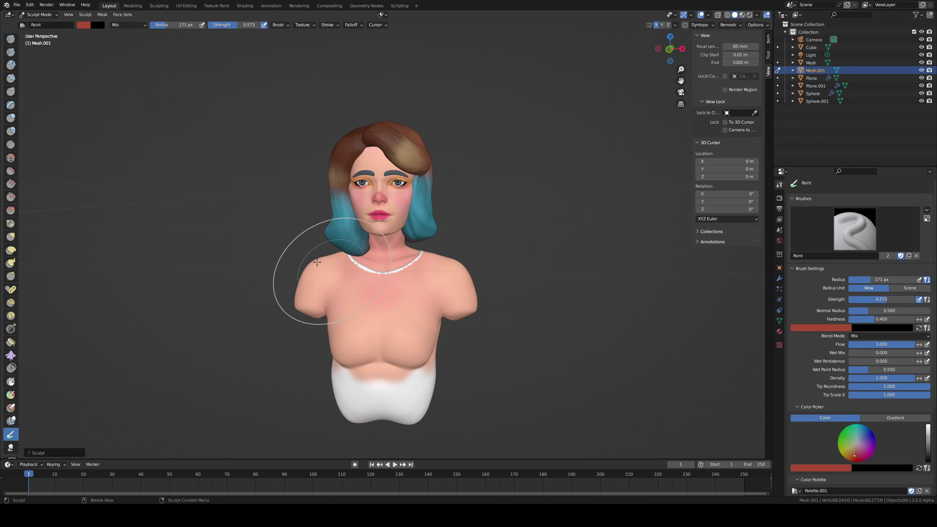
# Step: Paint the garment mustard yellow with hue 0.118 and saturation 0.820
pyautogui.click(93, 25)
pyautogui.click(93, 71)
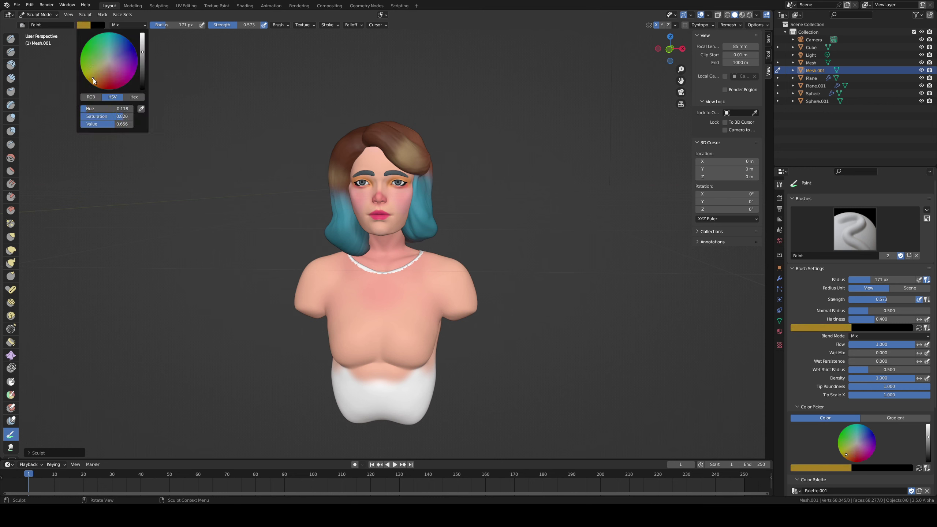
pyautogui.moveTo(365, 280)
pyautogui.mouseDown()
pyautogui.moveTo(406, 303)
pyautogui.moveTo(313, 323)
pyautogui.moveTo(429, 303)
pyautogui.moveTo(373, 377)
pyautogui.moveTo(382, 315)
pyautogui.moveTo(261, 298)
pyautogui.mouseUp()
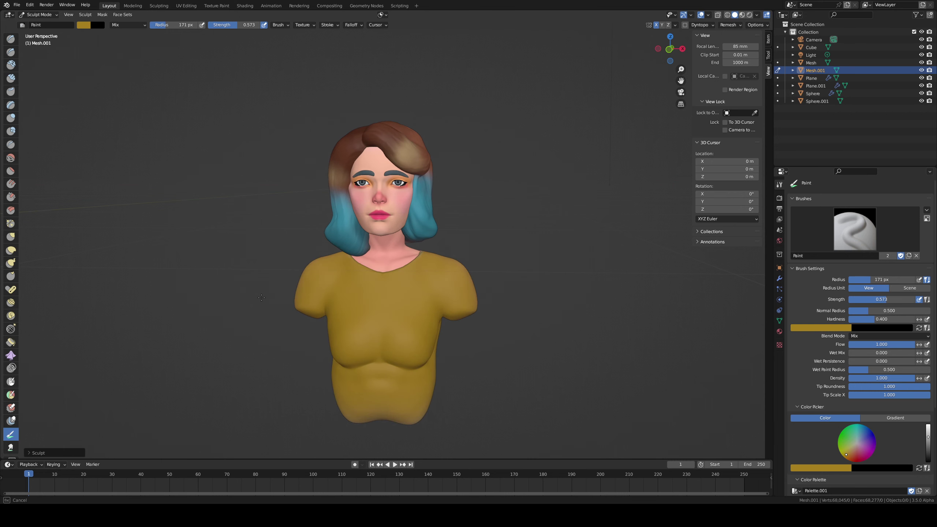
pyautogui.moveTo(389, 233)
pyautogui.mouseDown(button='middle')
pyautogui.moveTo(409, 236)
pyautogui.moveTo(398, 233)
pyautogui.mouseUp(button='middle')
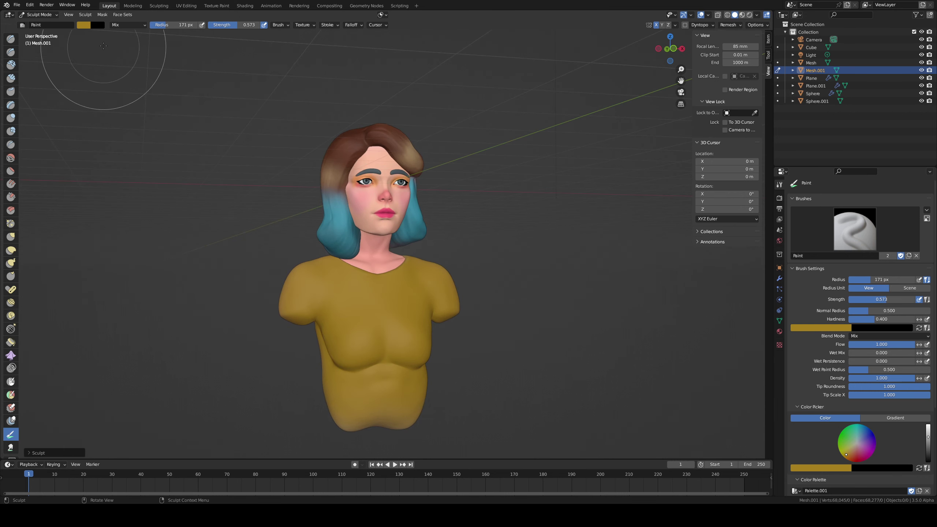
# Step: Paint the whole garment orange-red on the front and back, and add that colour to the palette
pyautogui.click(83, 25)
pyautogui.moveTo(98, 78); pyautogui.dragTo(105, 82)
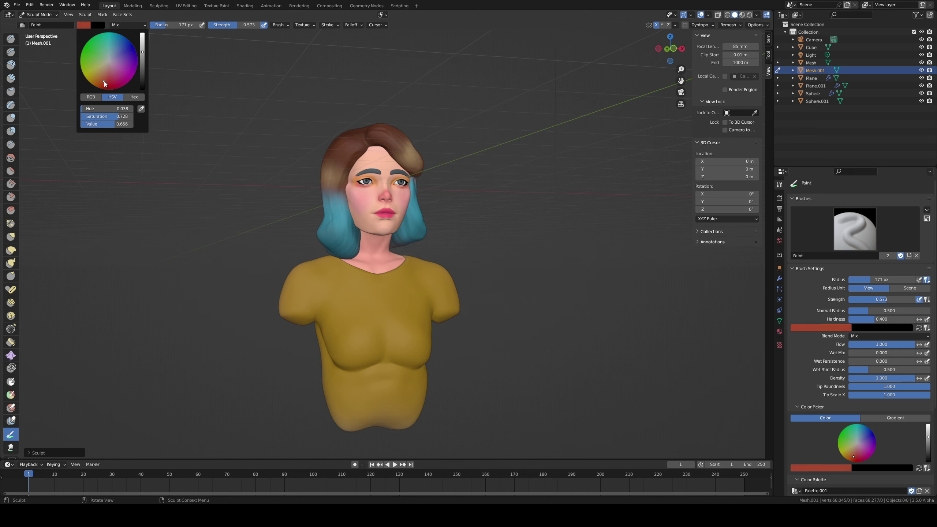
pyautogui.moveTo(406, 314)
pyautogui.mouseDown()
pyautogui.moveTo(397, 281)
pyautogui.moveTo(294, 292)
pyautogui.moveTo(333, 282)
pyautogui.mouseUp()
pyautogui.moveTo(323, 371)
pyautogui.mouseDown()
pyautogui.moveTo(391, 410)
pyautogui.moveTo(343, 421)
pyautogui.mouseUp()
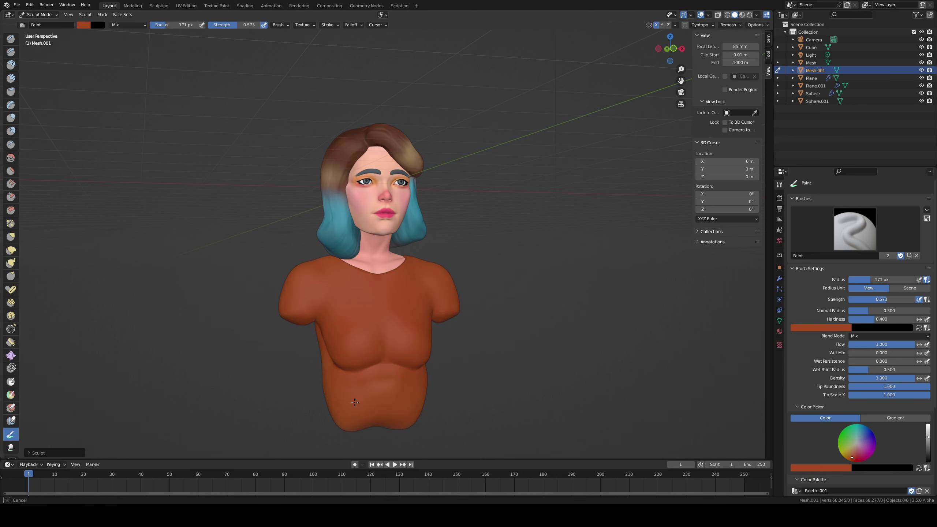
pyautogui.moveTo(395, 356)
pyautogui.mouseDown(button='middle')
pyautogui.moveTo(383, 270)
pyautogui.moveTo(448, 308)
pyautogui.moveTo(341, 352)
pyautogui.mouseUp(button='middle')
pyautogui.moveTo(376, 296)
pyautogui.mouseDown()
pyautogui.moveTo(417, 365)
pyautogui.moveTo(396, 413)
pyautogui.moveTo(390, 406)
pyautogui.mouseUp()
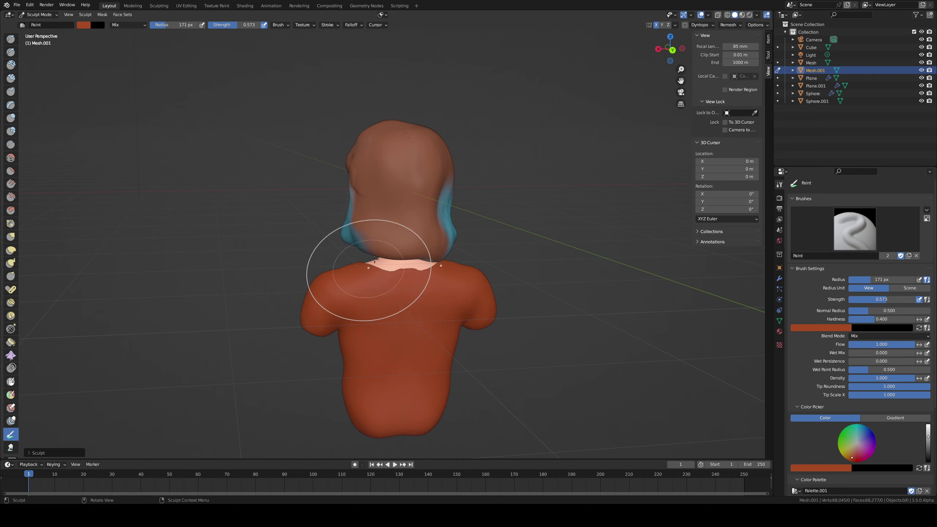
pyautogui.moveTo(372, 272); pyautogui.dragTo(502, 247, button='middle')
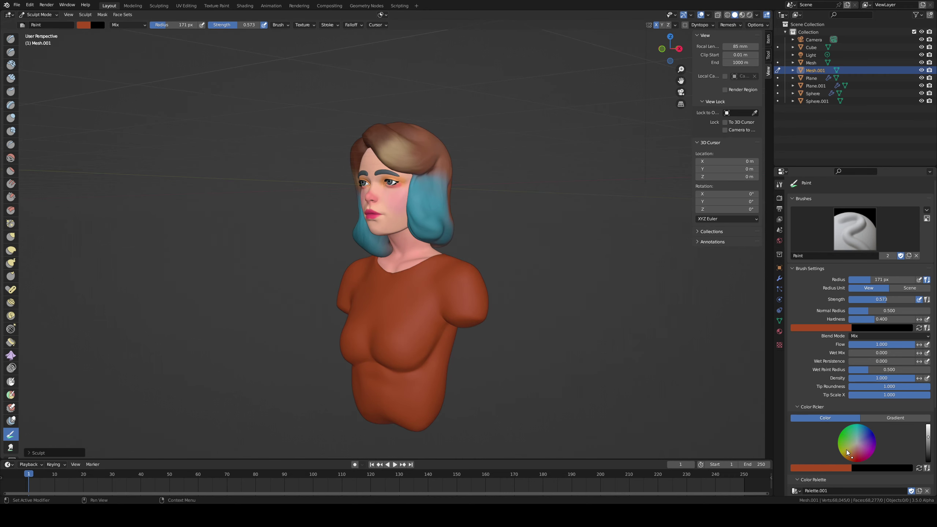
pyautogui.scroll(-5, 811, 439)
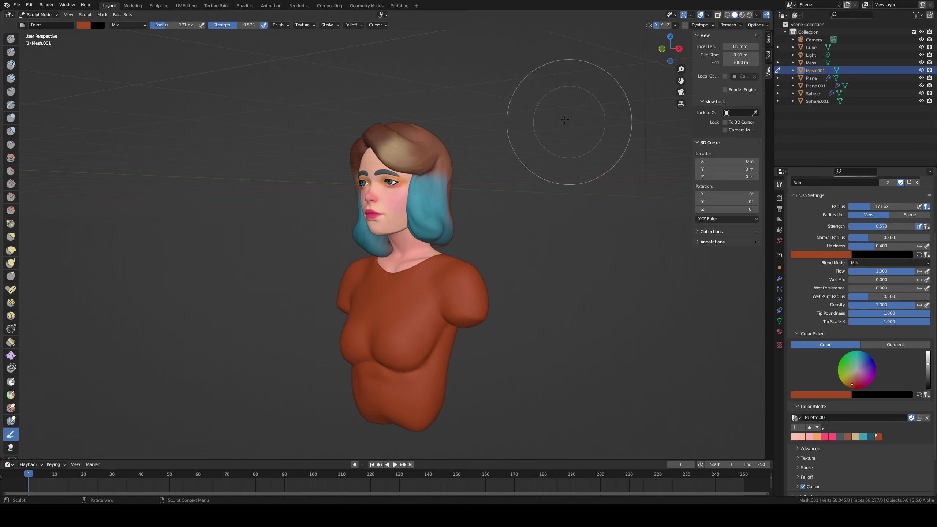
# Step: Pull both sleeve ends up with the Grab brush at a 129 px radius to expose the arm stumps
pyautogui.scroll(3, 388, 285)
pyautogui.moveTo(361, 328); pyautogui.dragTo(400, 337, button='middle')
pyautogui.scroll(-2, 400, 338)
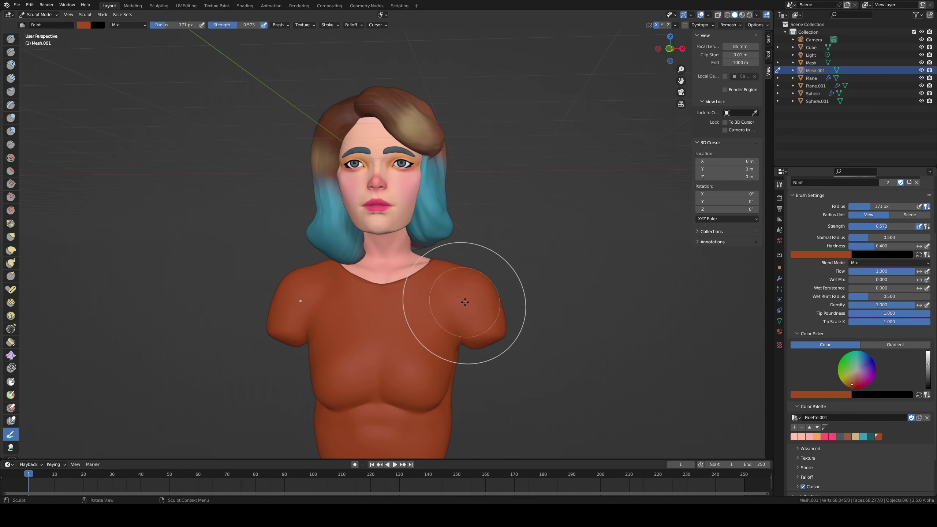
pyautogui.moveTo(465, 304); pyautogui.dragTo(478, 312, button='middle')
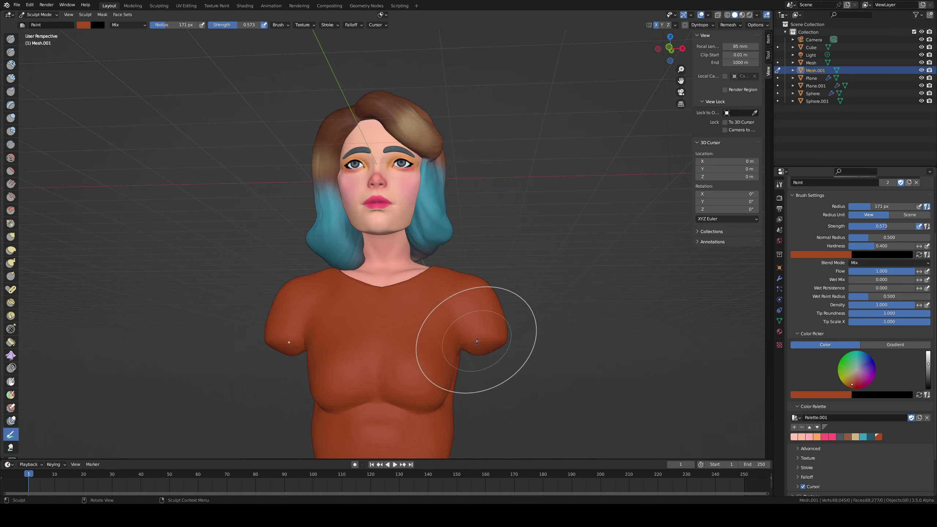
pyautogui.press('g')
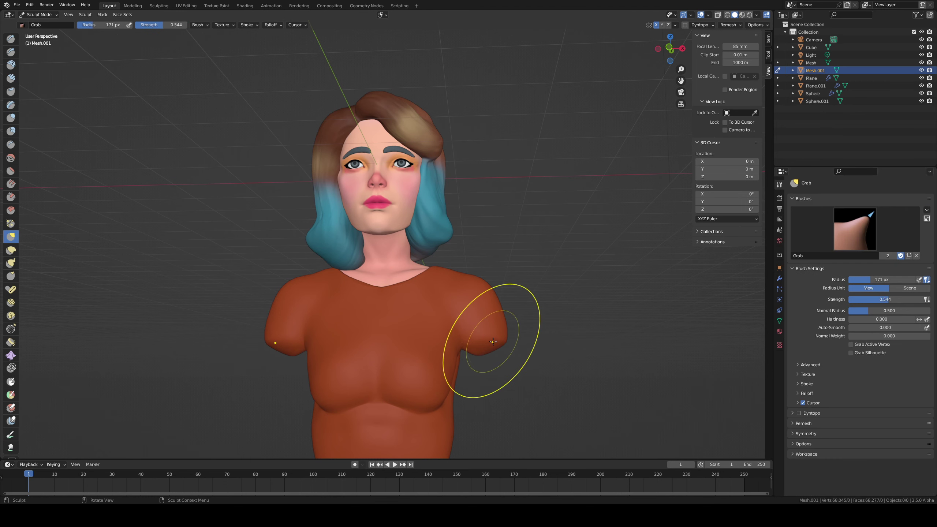
pyautogui.press('f')
pyautogui.moveTo(491, 341); pyautogui.dragTo(487, 339)
pyautogui.click(474, 346)
pyautogui.moveTo(488, 339); pyautogui.dragTo(493, 333)
pyautogui.moveTo(494, 335); pyautogui.dragTo(501, 328)
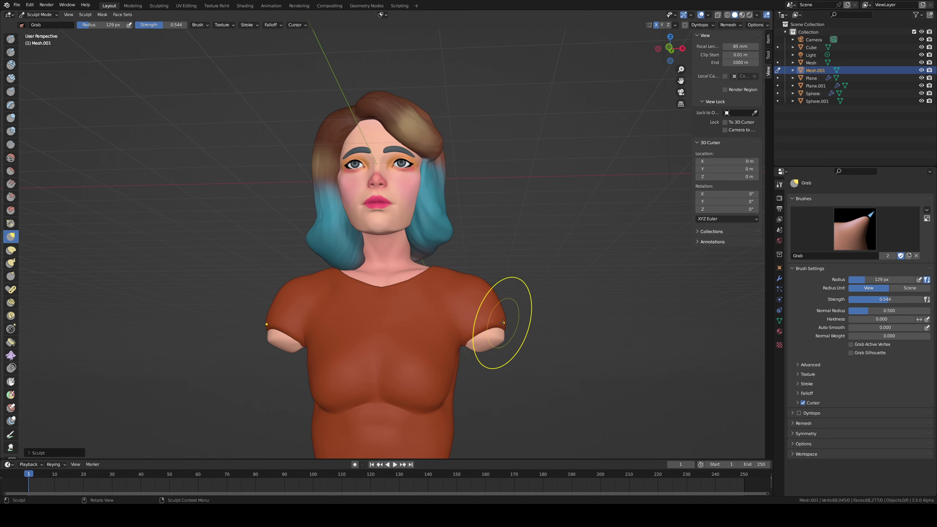
pyautogui.moveTo(501, 328); pyautogui.dragTo(492, 334, button='middle')
# Step: Select the Clay Strips brush and set the solid viewport shading colour to Material
pyautogui.scroll(3, 453, 294)
pyautogui.moveTo(453, 295)
pyautogui.mouseDown(button='middle')
pyautogui.moveTo(428, 293)
pyautogui.moveTo(406, 319)
pyautogui.moveTo(397, 314)
pyautogui.mouseUp(button='middle')
pyautogui.press('c')
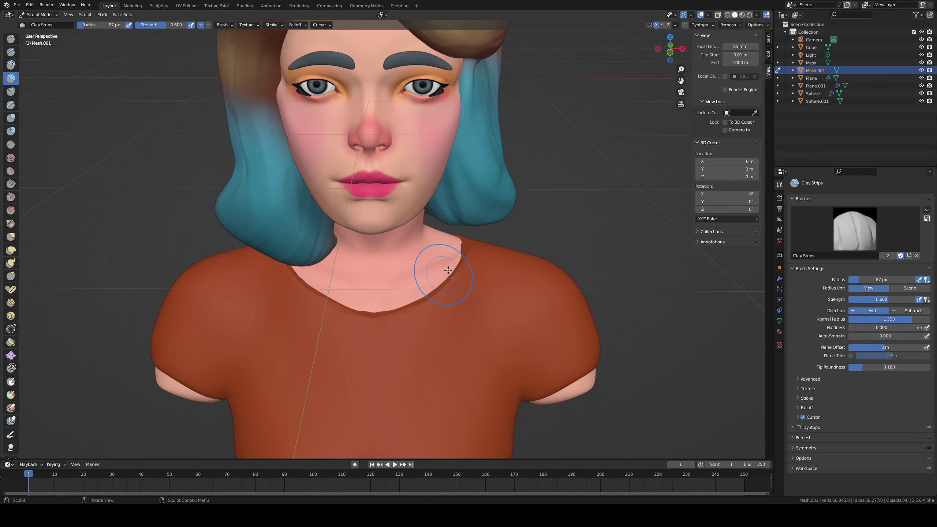
pyautogui.moveTo(448, 271); pyautogui.dragTo(474, 254, button='middle')
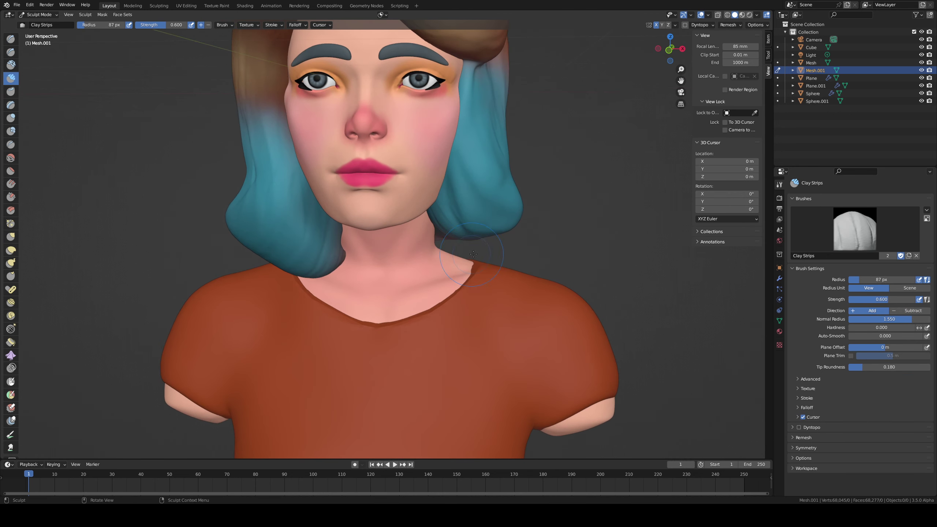
pyautogui.click(735, 14)
pyautogui.click(741, 15)
pyautogui.click(727, 14)
pyautogui.click(742, 14)
pyautogui.click(757, 16)
pyautogui.click(729, 110)
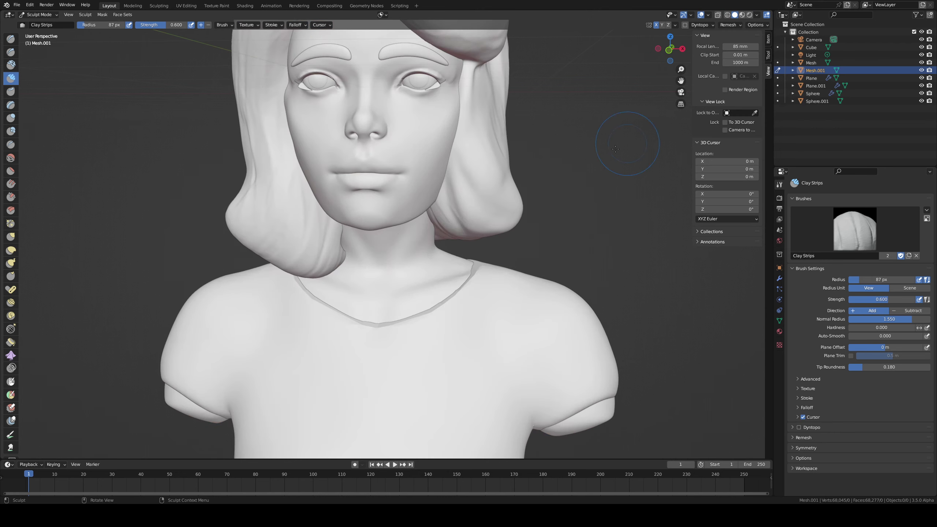
# Step: Change the solid viewport lighting to MatCap
pyautogui.click(750, 15)
pyautogui.click(756, 17)
pyautogui.click(734, 15)
pyautogui.click(756, 15)
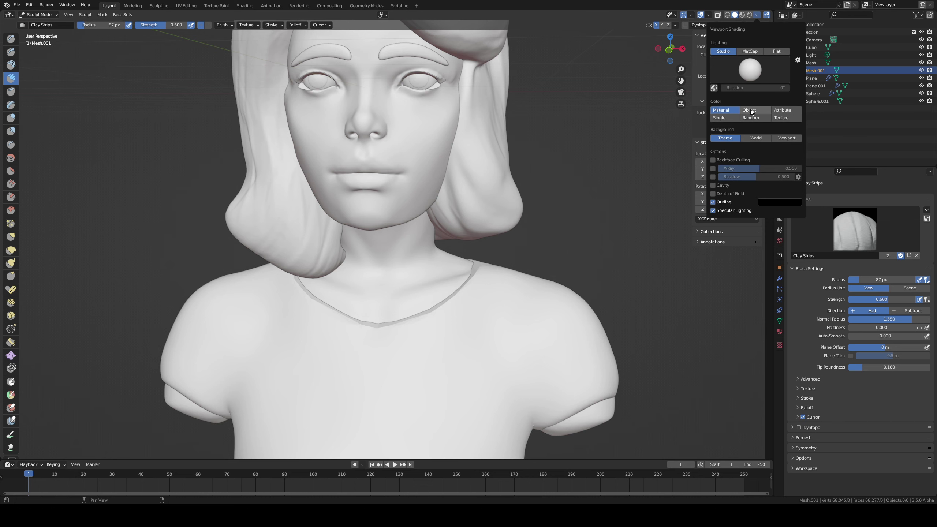
pyautogui.click(749, 52)
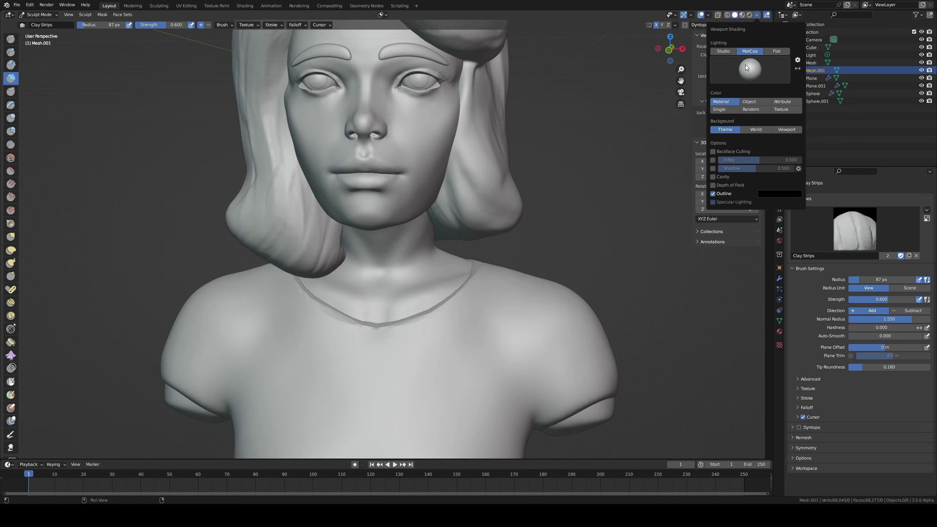
# Step: Voxel remesh the garment and stroke the front of its neckline with the 87 px Clay Strips brush
pyautogui.moveTo(418, 293); pyautogui.dragTo(394, 327, button='middle')
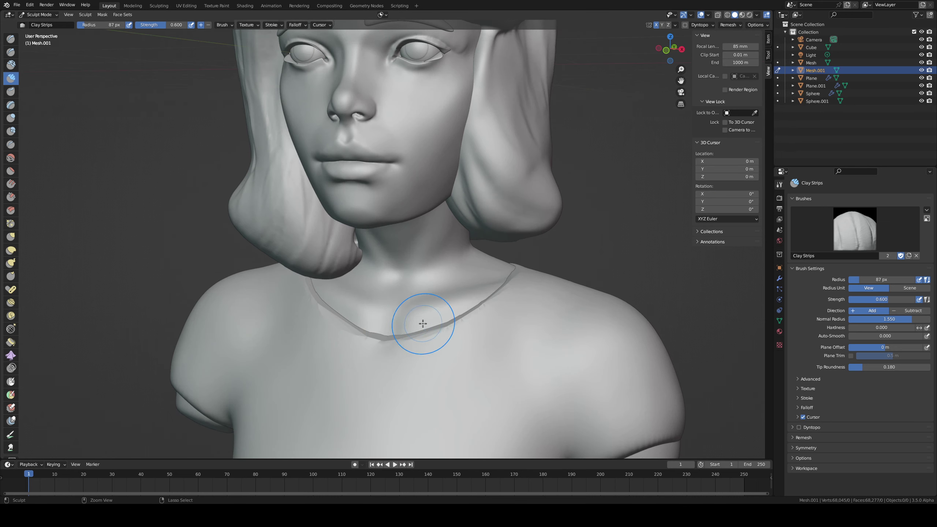
pyautogui.hotkey('ctrl', 'r')
pyautogui.moveTo(400, 340); pyautogui.dragTo(389, 337)
# Step: Sculpt a rim along the garment's front neckline with the Draw Sharp brush at an 81 px radius
pyautogui.press('f')
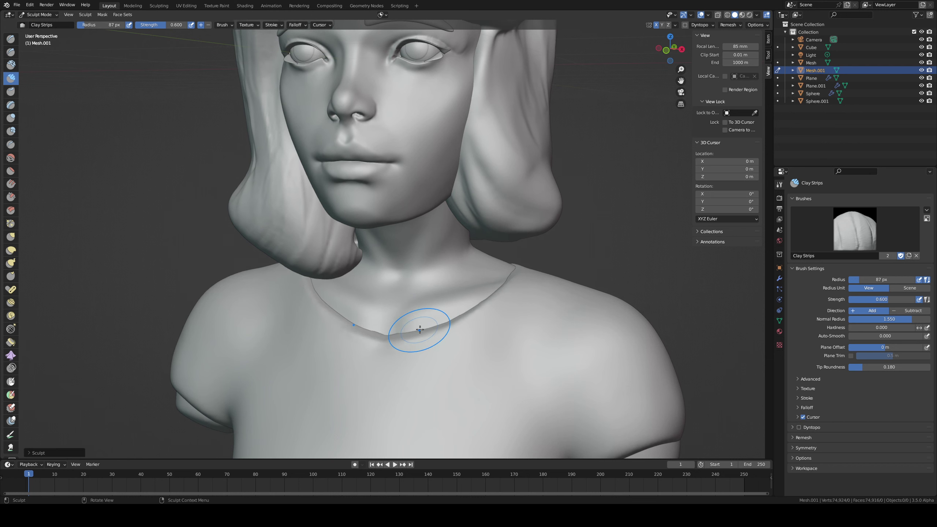
pyautogui.click(392, 346)
pyautogui.press('d')
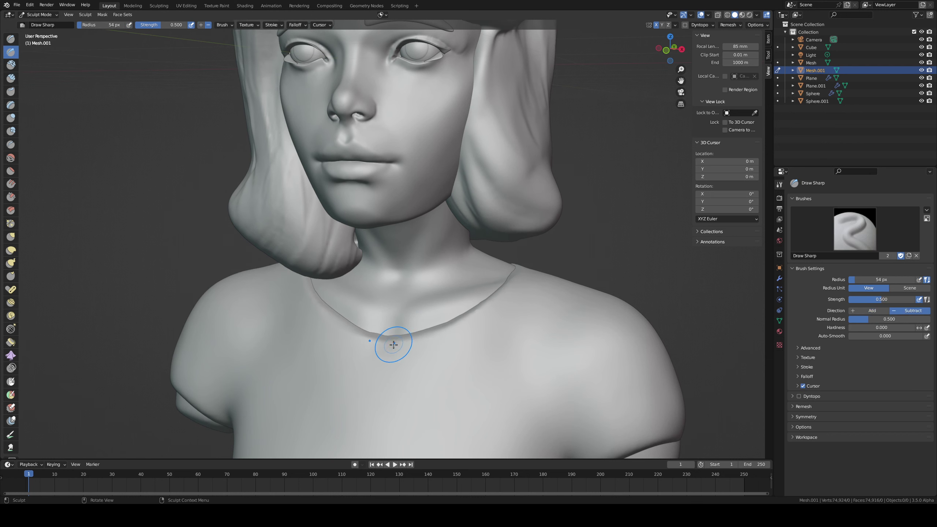
pyautogui.moveTo(394, 348)
pyautogui.keyDown('alt'); pyautogui.mouseDown()
pyautogui.moveTo(427, 335)
pyautogui.moveTo(379, 339)
pyautogui.moveTo(426, 325)
pyautogui.mouseUp(); pyautogui.keyUp('alt')
pyautogui.press('f')
pyautogui.click(385, 350)
pyautogui.hotkey('ctrl', 'z')
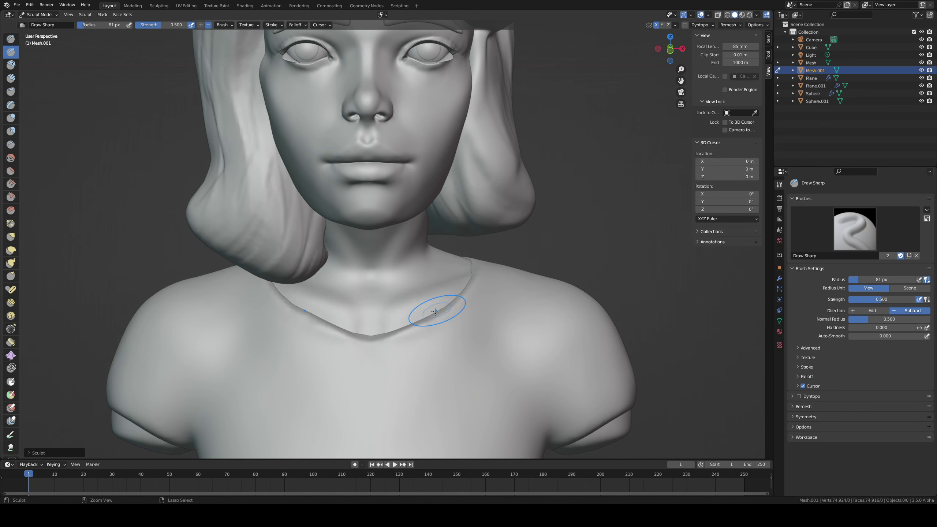
pyautogui.moveTo(461, 288); pyautogui.dragTo(455, 283, button='middle')
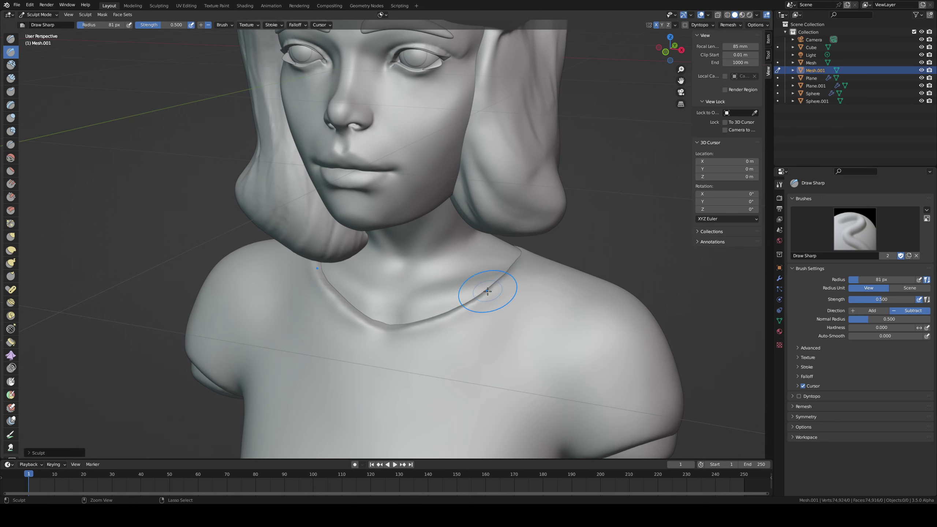
pyautogui.moveTo(525, 243)
pyautogui.mouseDown()
pyautogui.moveTo(477, 299)
pyautogui.moveTo(383, 325)
pyautogui.moveTo(406, 337)
pyautogui.moveTo(478, 313)
pyautogui.moveTo(514, 287)
pyautogui.moveTo(513, 257)
pyautogui.mouseUp()
pyautogui.moveTo(512, 258); pyautogui.dragTo(540, 325, button='middle')
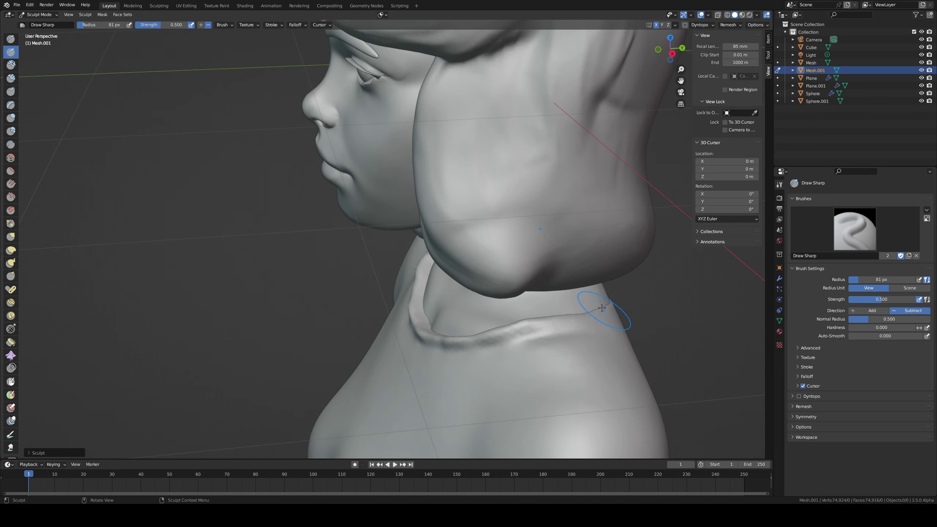
# Step: Continue the Draw Sharp rim around the back of the neckline under the hair
pyautogui.moveTo(602, 308); pyautogui.dragTo(537, 307, button='middle')
pyautogui.moveTo(459, 359)
pyautogui.mouseDown()
pyautogui.moveTo(540, 379)
pyautogui.moveTo(531, 373)
pyautogui.moveTo(574, 373)
pyautogui.mouseUp()
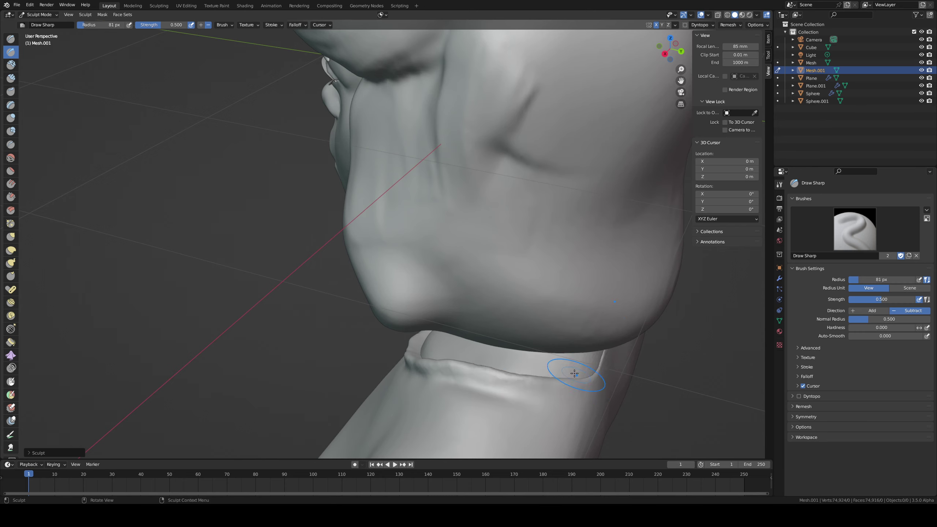
pyautogui.moveTo(574, 374); pyautogui.dragTo(516, 363, button='middle')
pyautogui.moveTo(408, 369)
pyautogui.keyDown('ctrl'); pyautogui.mouseDown()
pyautogui.moveTo(485, 397)
pyautogui.moveTo(549, 385)
pyautogui.mouseUp(); pyautogui.keyUp('ctrl')
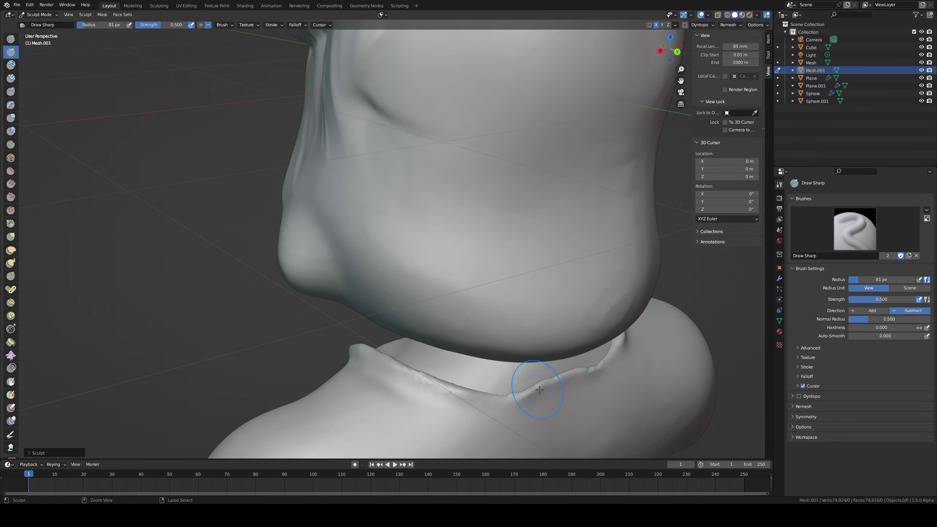
# Step: Reshape the neckline edge at the back of the neck with an enlarged Grab brush
pyautogui.press('g')
pyautogui.moveTo(522, 391); pyautogui.dragTo(623, 354, button='middle')
pyautogui.press('f')
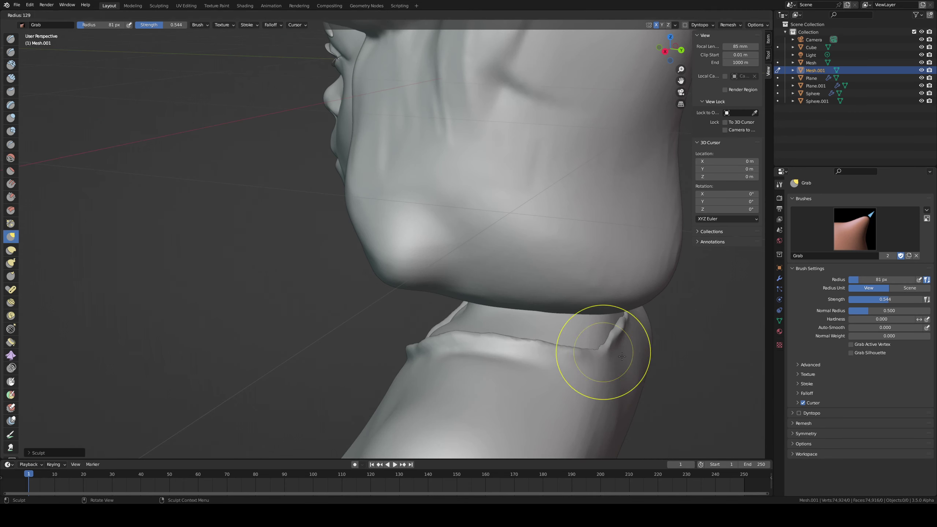
pyautogui.click(627, 356)
pyautogui.moveTo(616, 347)
pyautogui.mouseDown()
pyautogui.moveTo(618, 333)
pyautogui.moveTo(600, 351)
pyautogui.mouseUp()
# Step: Smooth the back neckline, thicken the collar rim with the Inflate brush at a 57 px radius, and undo the last stroke
pyautogui.press('i')
pyautogui.keyDown('shift'); pyautogui.moveTo(600, 360); pyautogui.dragTo(621, 333); pyautogui.keyUp('shift')
pyautogui.press('f')
pyautogui.click(544, 365)
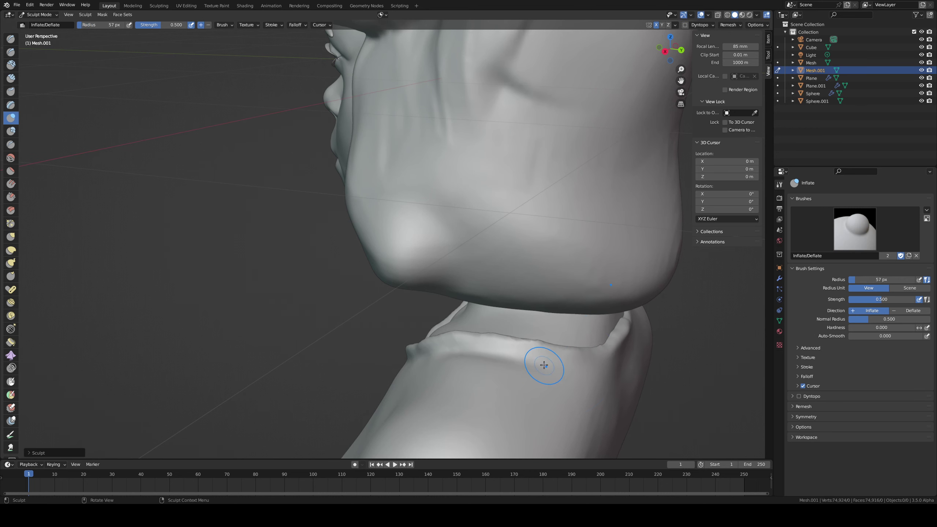
pyautogui.moveTo(539, 343); pyautogui.dragTo(510, 337)
pyautogui.scroll(-2, 560, 322)
pyautogui.moveTo(509, 332)
pyautogui.mouseDown(button='middle')
pyautogui.moveTo(560, 322)
pyautogui.moveTo(531, 321)
pyautogui.moveTo(563, 306)
pyautogui.mouseUp(button='middle')
pyautogui.hotkey('ctrl', 'z')
# Step: Carve a groove beneath the front collar rim with the Draw Sharp brush at a 35 px radius
pyautogui.press('d')
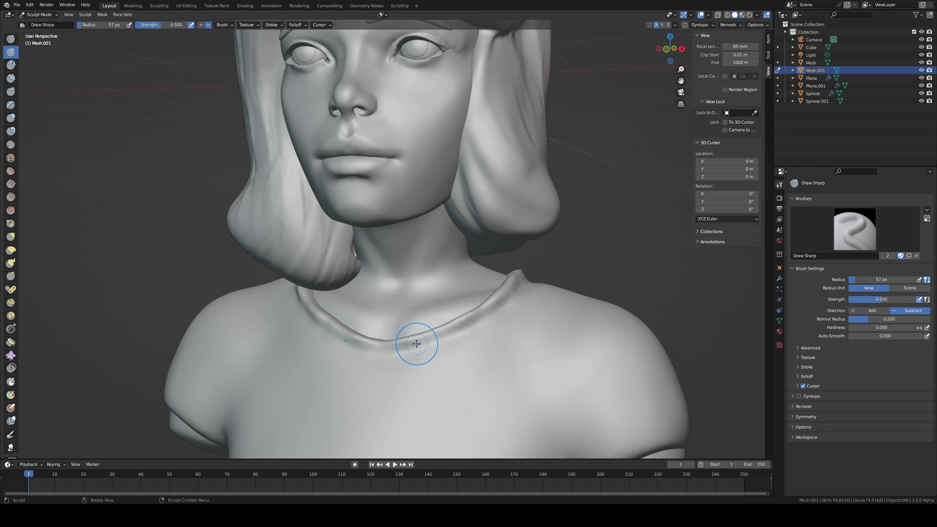
pyautogui.press('f')
pyautogui.click(405, 348)
pyautogui.moveTo(401, 354); pyautogui.dragTo(509, 300)
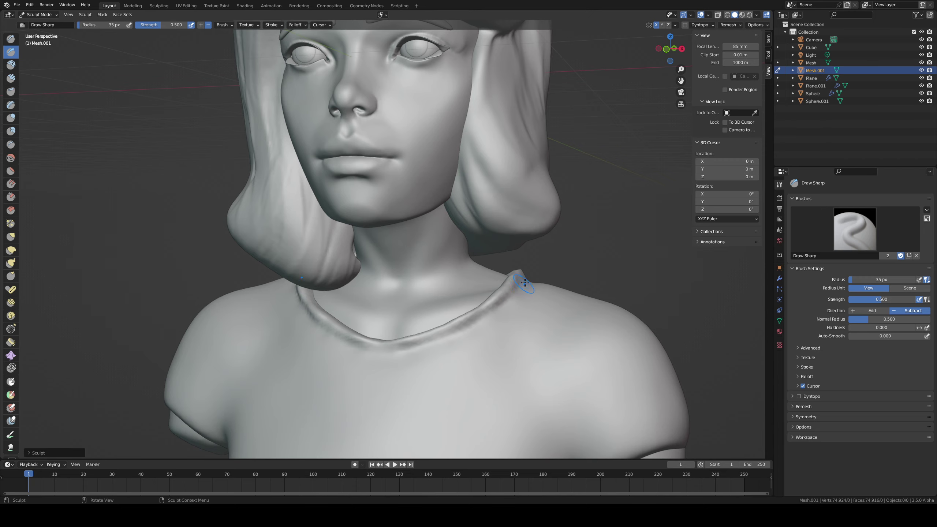
pyautogui.moveTo(525, 282); pyautogui.dragTo(435, 324, button='middle')
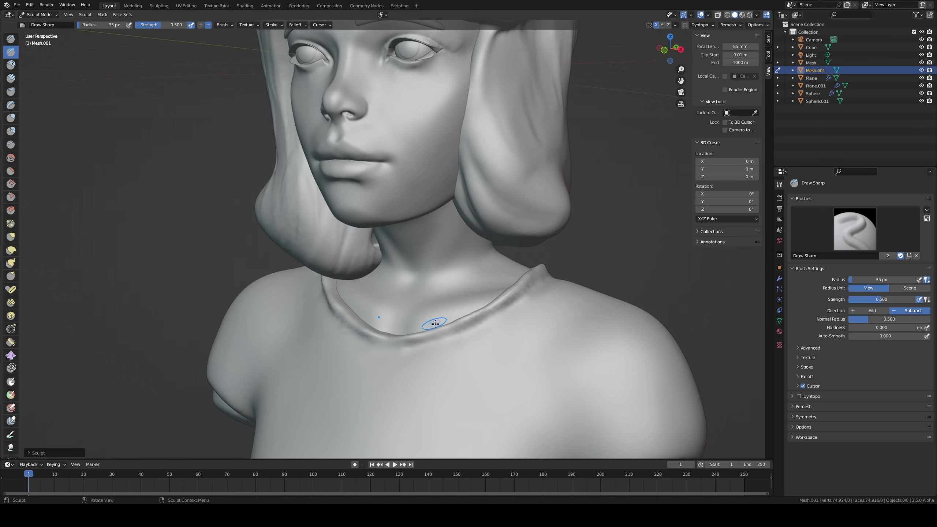
# Step: Stroke along the lower edge of the collar with the Crease brush at a 72 px radius
pyautogui.press('p')
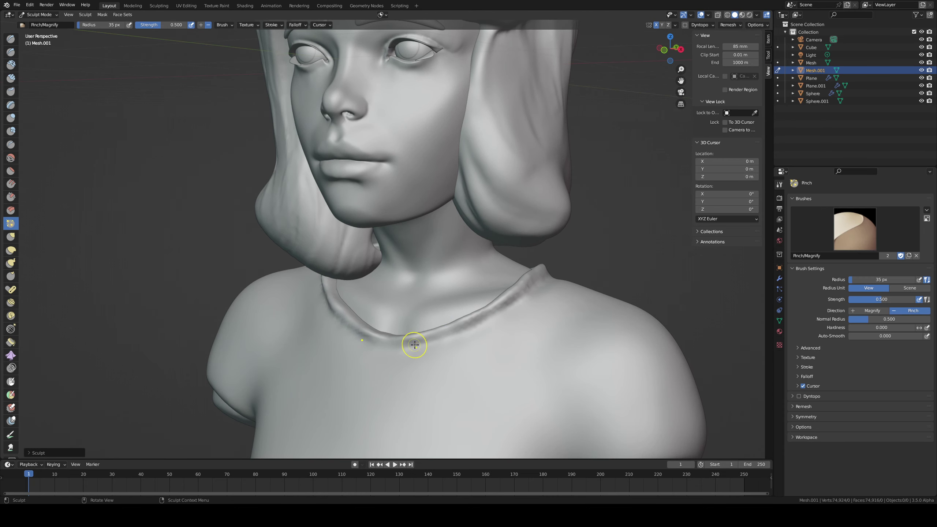
pyautogui.hotkey('shift', 'c')
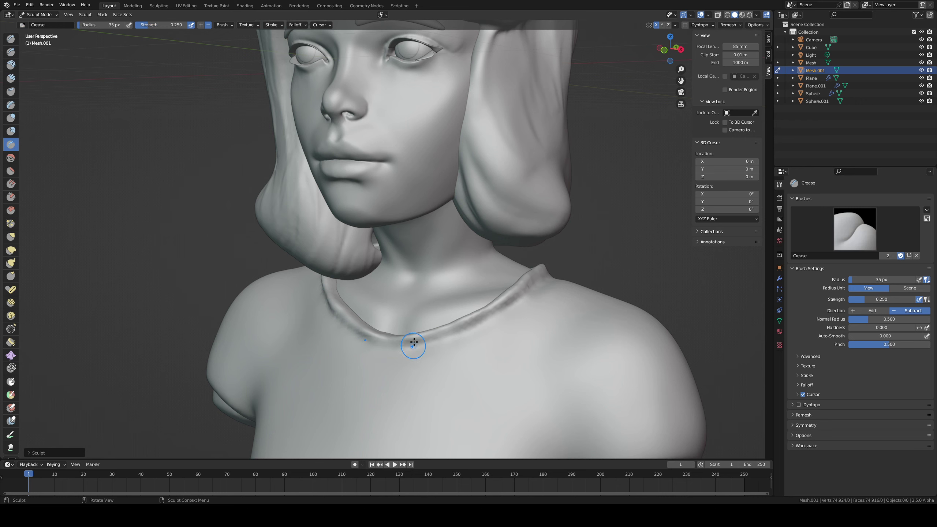
pyautogui.press('f')
pyautogui.click(520, 305)
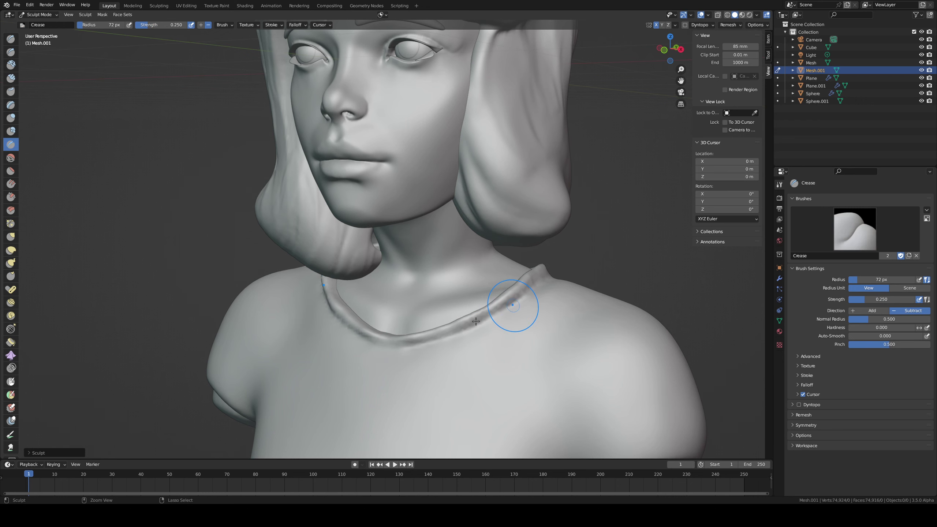
# Step: Voxel remesh the garment, smooth the collar front, and crease the collar's lower edge at a 32 px radius
pyautogui.hotkey('ctrl', 'r')
pyautogui.keyDown('shift'); pyautogui.moveTo(406, 334); pyautogui.dragTo(421, 342); pyautogui.keyUp('shift')
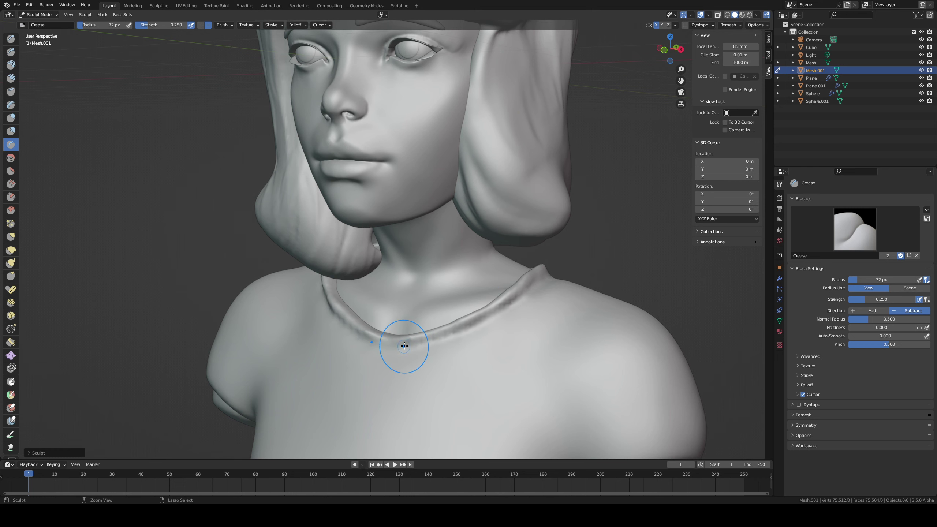
pyautogui.press('f')
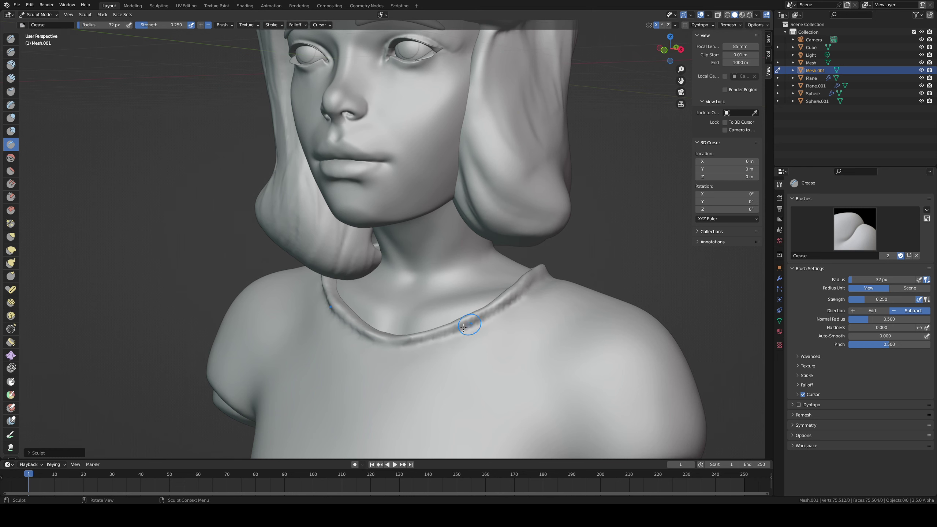
# Step: Thicken the collar rim from its front centre to the shoulder with the Inflate brush at a 55 px radius
pyautogui.moveTo(468, 327); pyautogui.dragTo(419, 329, button='middle')
pyautogui.press('i')
pyautogui.moveTo(390, 345)
pyautogui.mouseDown()
pyautogui.moveTo(444, 327)
pyautogui.moveTo(508, 278)
pyautogui.mouseUp()
pyautogui.moveTo(508, 275); pyautogui.dragTo(465, 282, button='middle')
pyautogui.moveTo(482, 313); pyautogui.dragTo(526, 284)
pyautogui.moveTo(527, 283); pyautogui.dragTo(465, 303, button='middle')
pyautogui.scroll(-3, 349, 398)
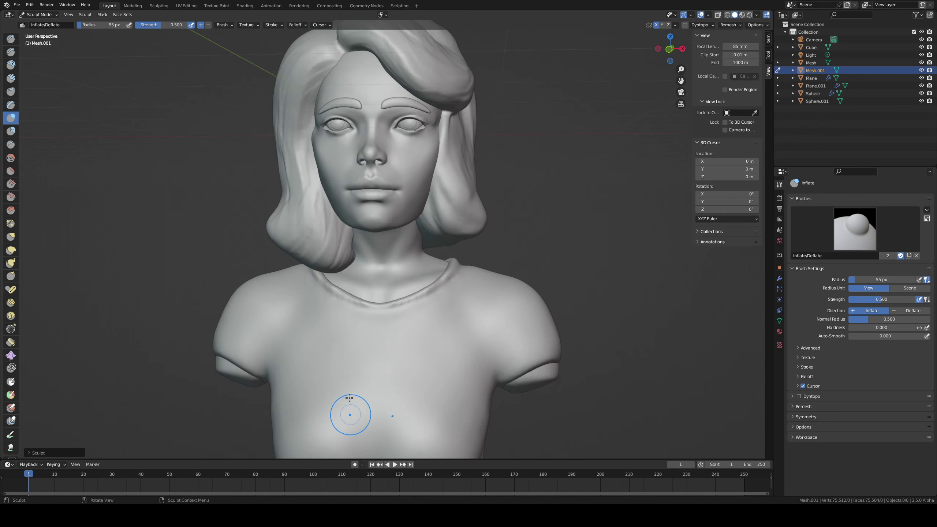
# Step: Try to reshape the sleeve ends with the Grab brush at an 85 px radius
pyautogui.moveTo(512, 329)
pyautogui.mouseDown(button='middle')
pyautogui.moveTo(532, 352)
pyautogui.moveTo(450, 298)
pyautogui.mouseUp(button='middle')
pyautogui.press('2')
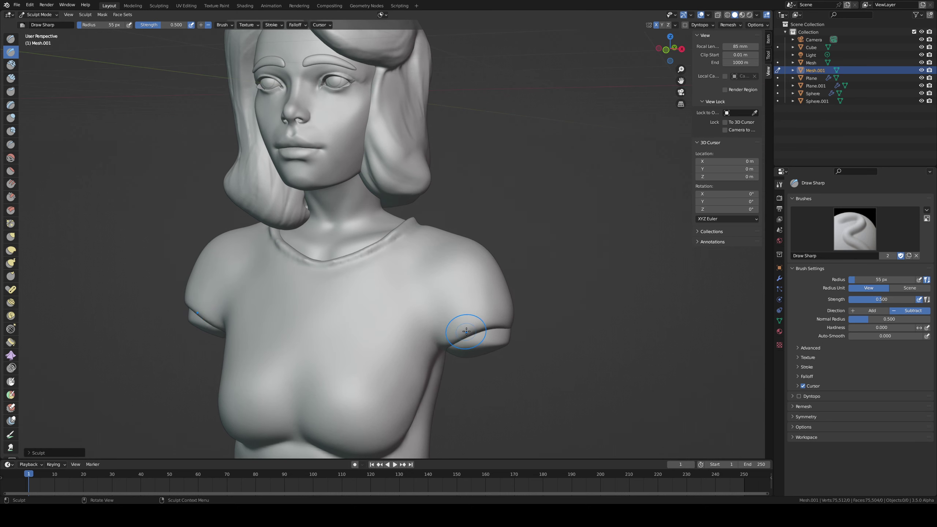
pyautogui.press('g')
pyautogui.moveTo(512, 314); pyautogui.dragTo(493, 320, button='middle')
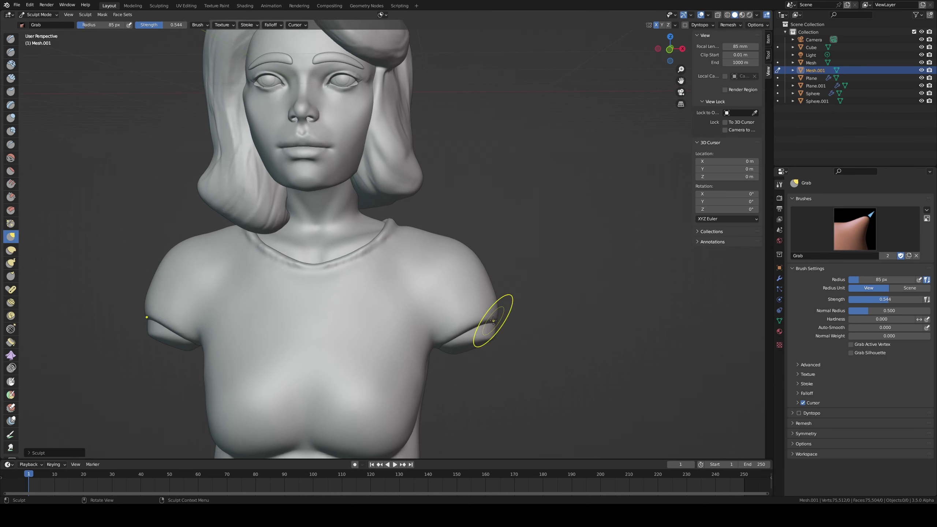
pyautogui.moveTo(507, 326); pyautogui.dragTo(485, 331)
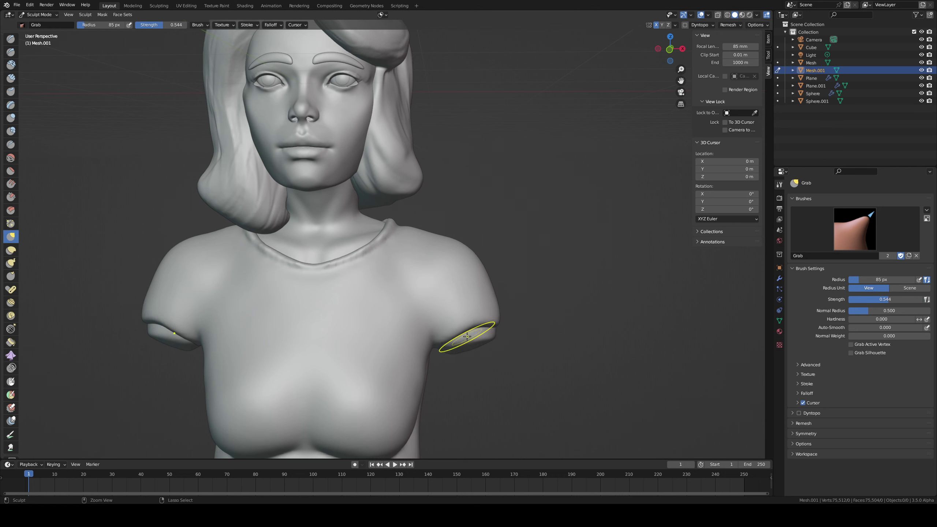
# Step: Pull both sleeve ends down over the arm stumps with the Grab brush at a 217 px radius
pyautogui.press('f')
pyautogui.click(507, 356)
pyautogui.press('f')
pyautogui.click(539, 369)
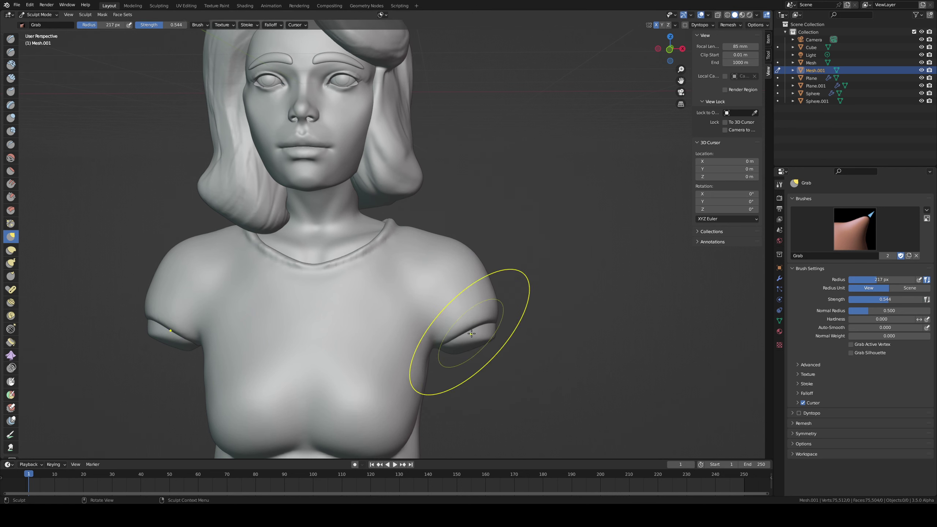
pyautogui.moveTo(469, 331); pyautogui.dragTo(481, 354)
pyautogui.moveTo(477, 346)
pyautogui.mouseDown()
pyautogui.moveTo(482, 356)
pyautogui.moveTo(429, 353)
pyautogui.moveTo(463, 351)
pyautogui.mouseUp()
# Step: Scrape the undersides of the sleeve ends at a 151 px radius to expose the arm stumps
pyautogui.press('f')
pyautogui.click(511, 356)
pyautogui.moveTo(479, 314); pyautogui.dragTo(466, 305, button='middle')
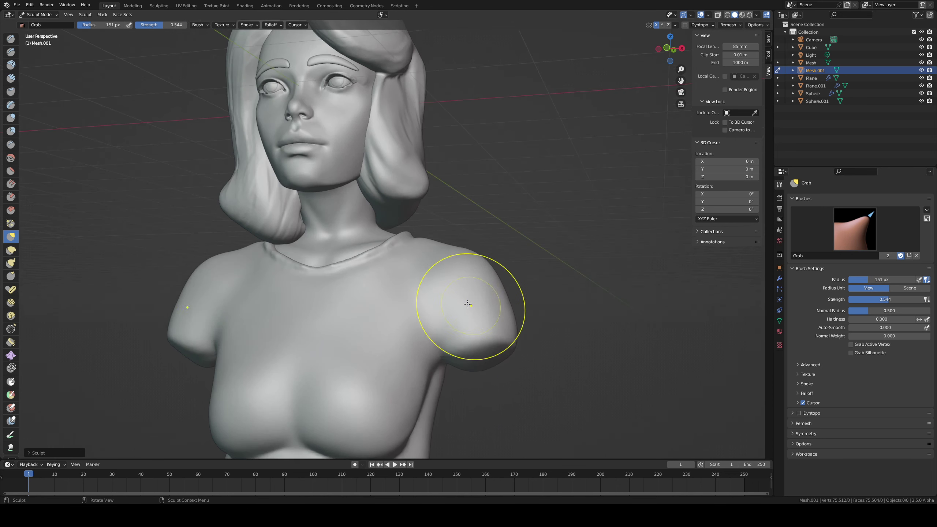
pyautogui.hotkey('shift', 't')
pyautogui.moveTo(473, 360); pyautogui.dragTo(491, 348)
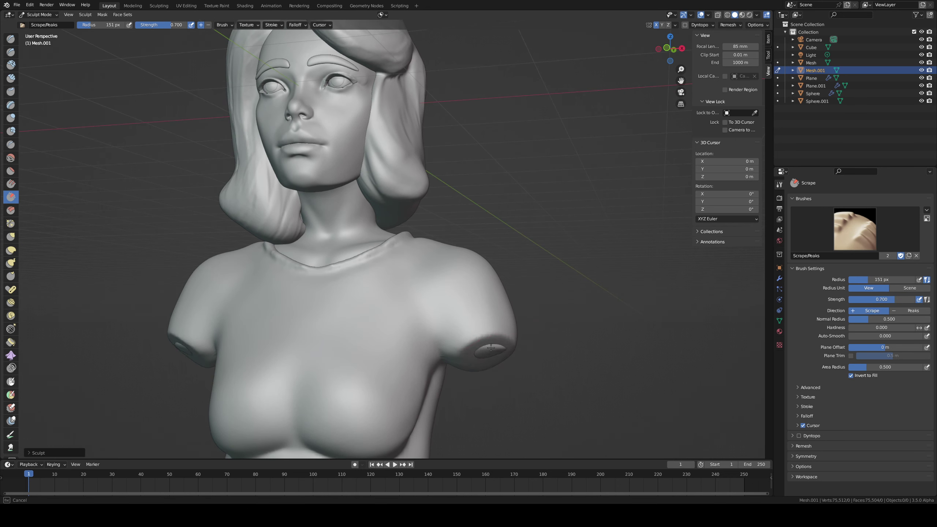
pyautogui.moveTo(472, 356); pyautogui.dragTo(494, 307, button='middle')
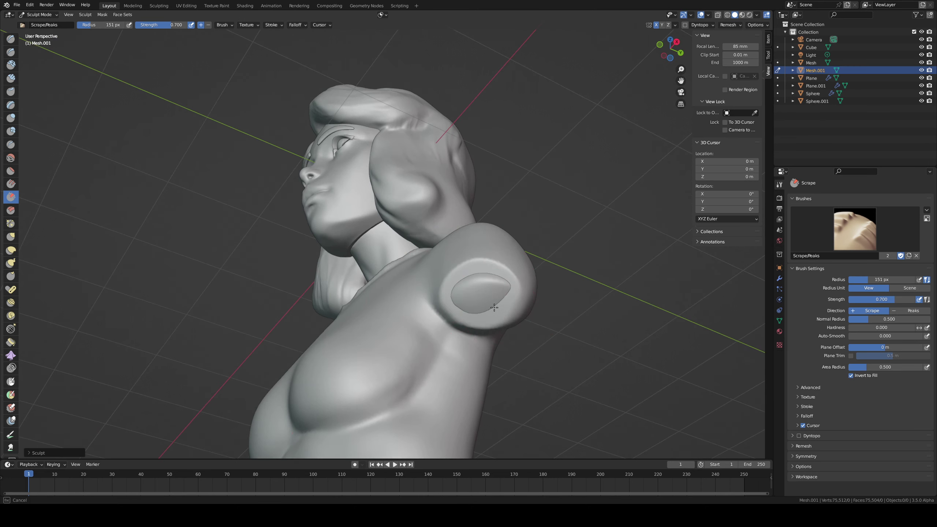
pyautogui.moveTo(502, 314); pyautogui.dragTo(487, 301)
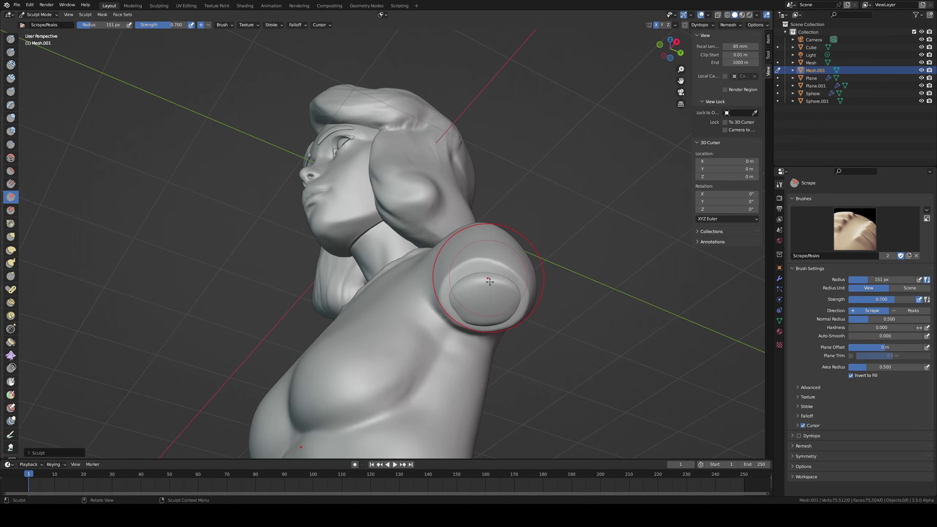
# Step: Define the rim around the sleeve opening with the Draw Sharp brush at a 68 px radius
pyautogui.hotkey('shift', 'x')
pyautogui.press('f')
pyautogui.click(456, 299)
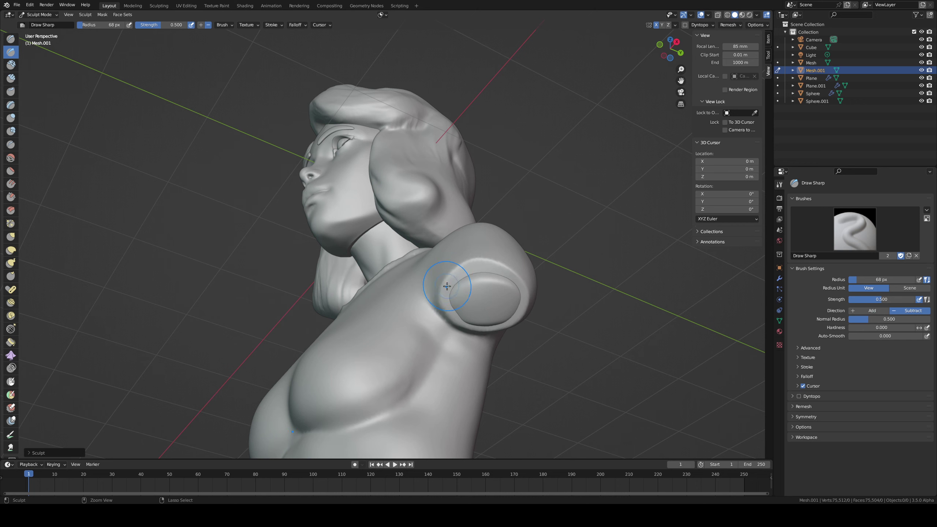
pyautogui.moveTo(451, 279)
pyautogui.mouseDown()
pyautogui.moveTo(465, 266)
pyautogui.moveTo(517, 284)
pyautogui.moveTo(518, 308)
pyautogui.moveTo(465, 310)
pyautogui.mouseUp()
pyautogui.moveTo(457, 306); pyautogui.dragTo(479, 339, button='middle')
pyautogui.moveTo(420, 316)
pyautogui.mouseDown(button='middle')
pyautogui.moveTo(382, 336)
pyautogui.moveTo(391, 338)
pyautogui.mouseUp(button='middle')
# Step: Smooth the garment under the bust with the Smooth brush at a 104 px radius and 0.451 strength
pyautogui.press('f')
pyautogui.click(376, 369)
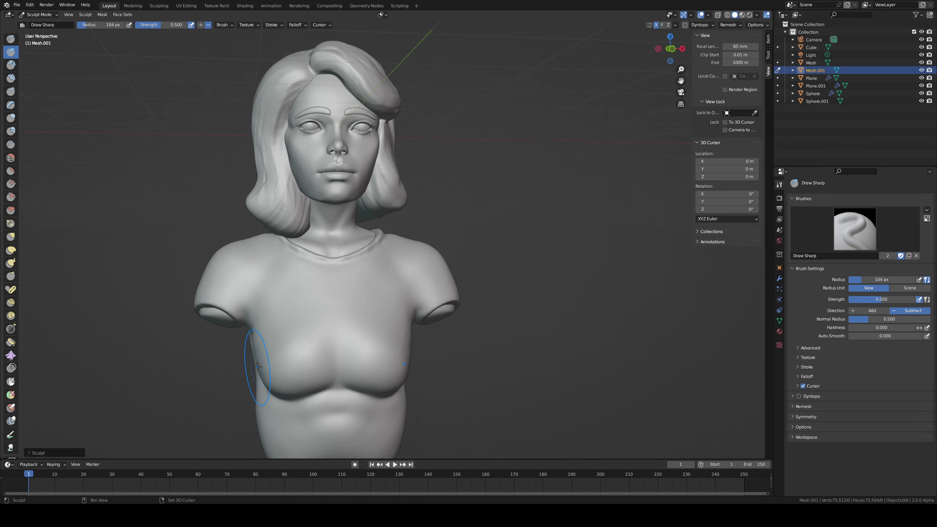
pyautogui.hotkey('shift', 's')
pyautogui.hotkey('shift', 'f')
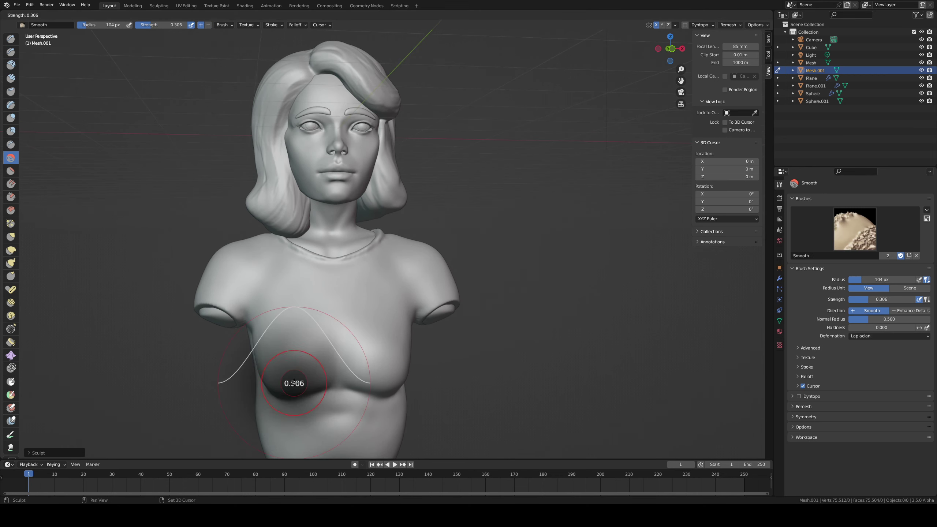
pyautogui.click(304, 373)
pyautogui.moveTo(304, 374); pyautogui.dragTo(262, 398)
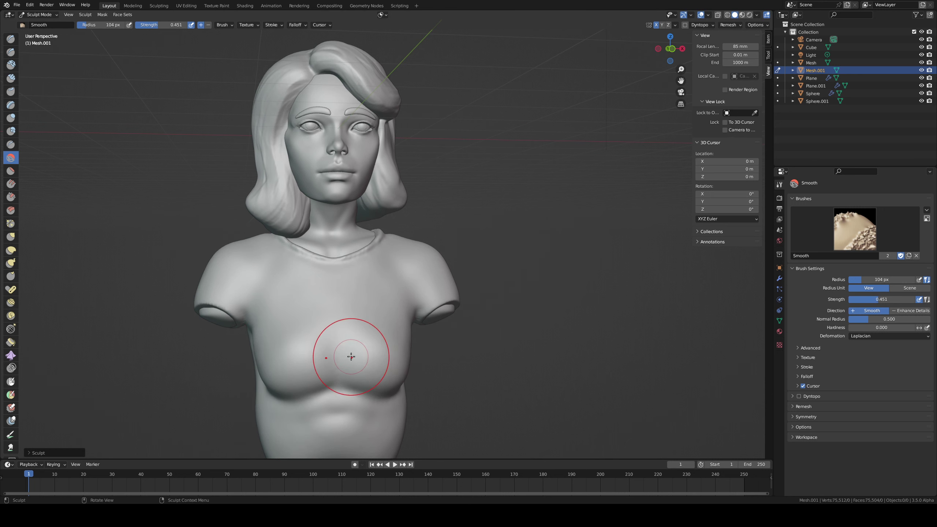
# Step: Try to build up fabric folds around and below the bust with the Clay Strips brush at a 104 px radius and 0.600 strength
pyautogui.press('c')
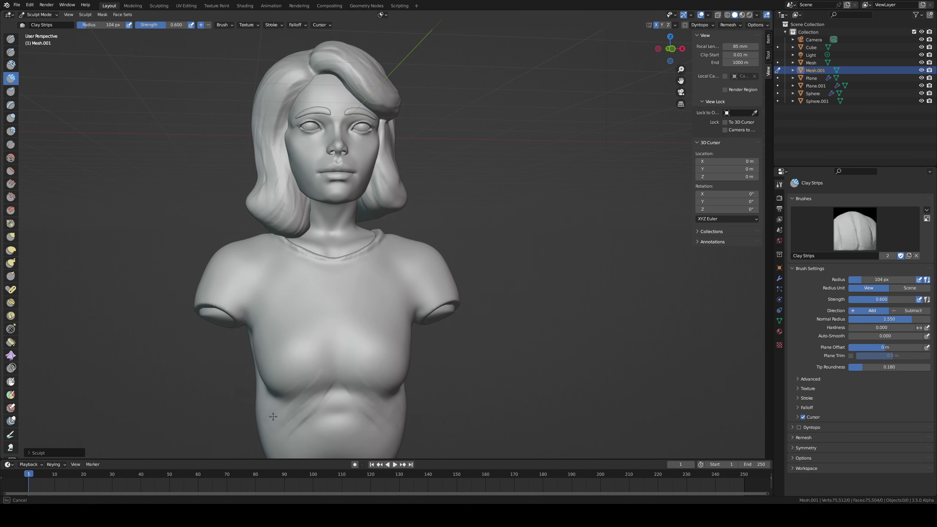
pyautogui.moveTo(273, 417); pyautogui.dragTo(275, 413)
pyautogui.keyDown('shift'); pyautogui.moveTo(323, 348); pyautogui.dragTo(348, 294, button='middle'); pyautogui.keyUp('shift')
pyautogui.moveTo(364, 347)
pyautogui.mouseDown()
pyautogui.moveTo(336, 381)
pyautogui.moveTo(365, 331)
pyautogui.mouseUp()
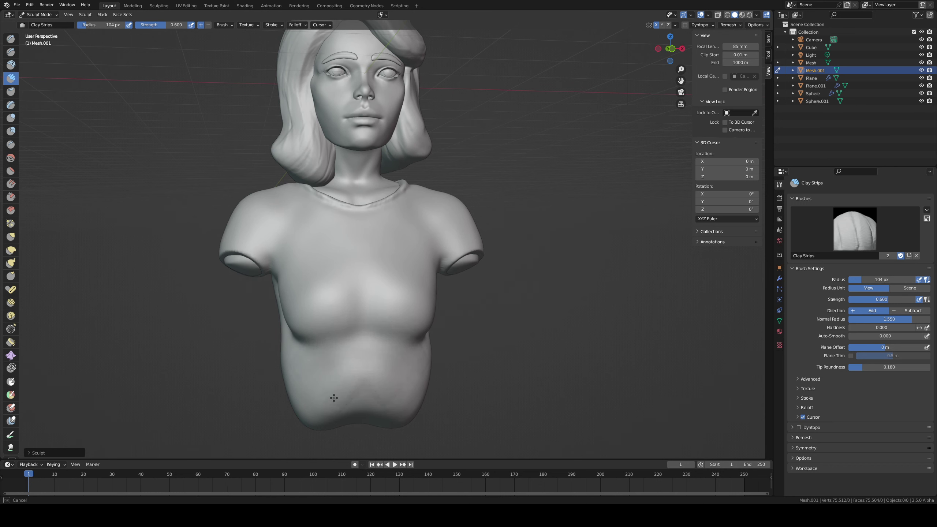
pyautogui.keyDown('shift'); pyautogui.moveTo(301, 337); pyautogui.dragTo(309, 336); pyautogui.keyUp('shift')
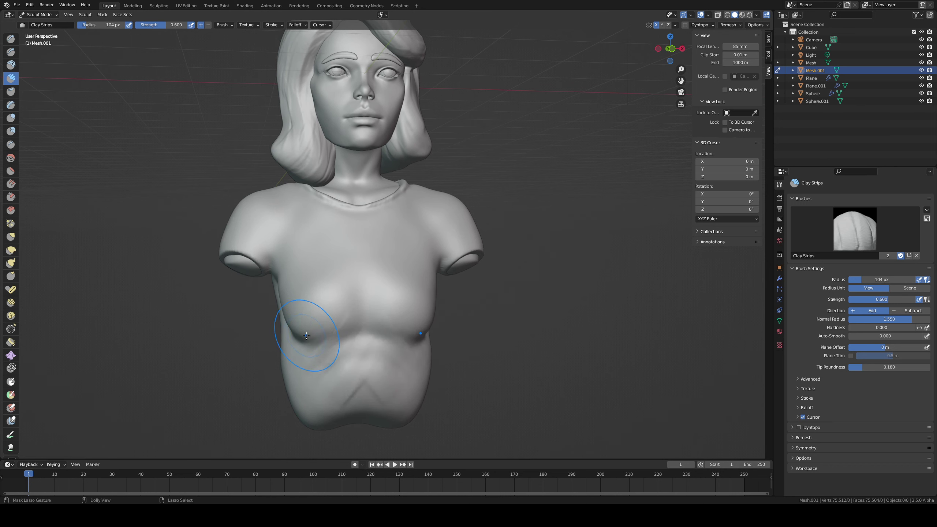
pyautogui.moveTo(306, 328); pyautogui.dragTo(310, 302, button='middle')
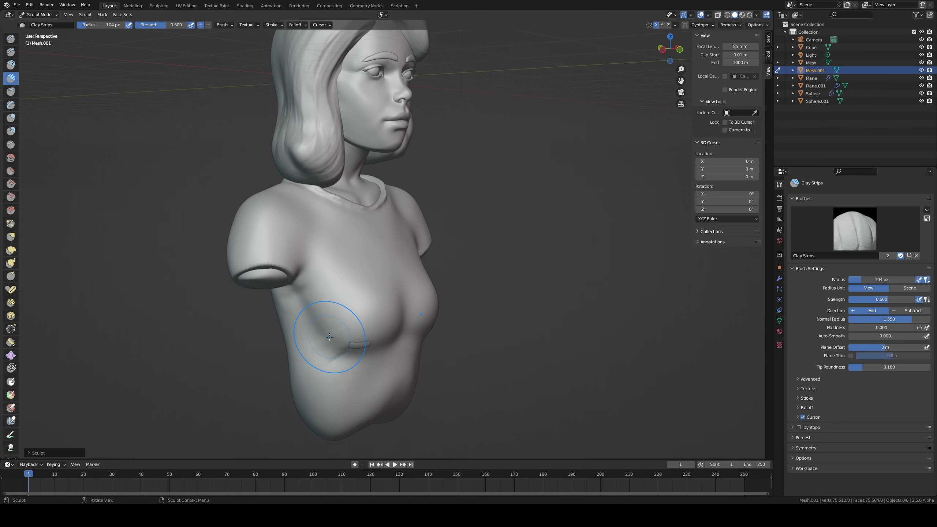
pyautogui.moveTo(280, 314); pyautogui.dragTo(330, 328)
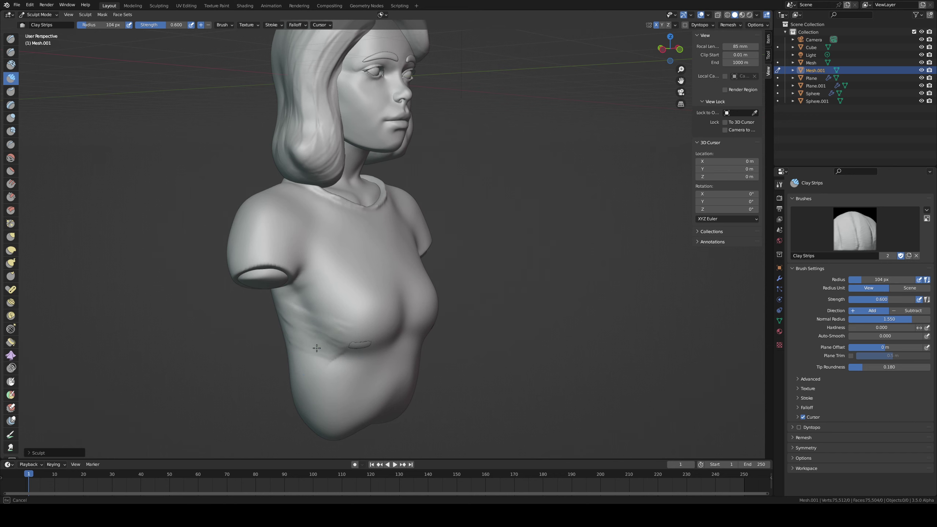
pyautogui.moveTo(355, 337); pyautogui.dragTo(402, 335, button='middle')
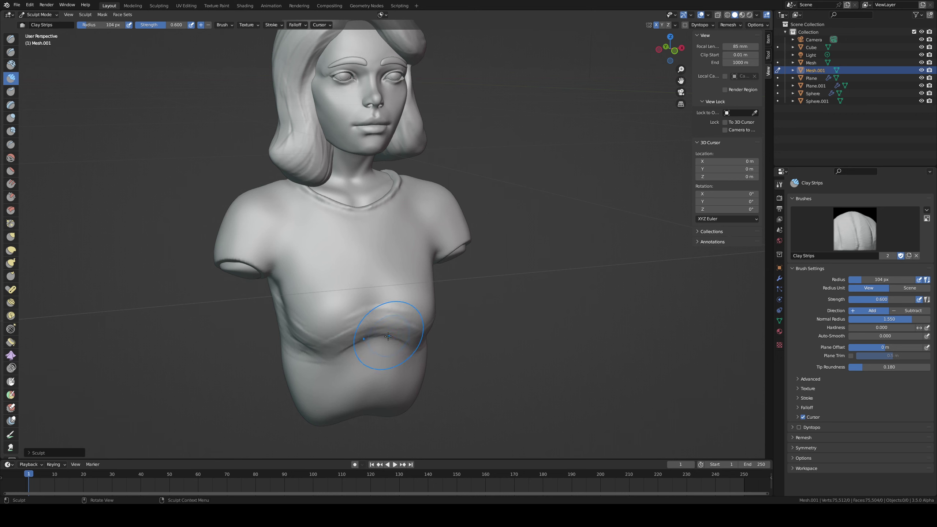
pyautogui.moveTo(363, 340)
pyautogui.mouseDown()
pyautogui.moveTo(384, 328)
pyautogui.moveTo(372, 335)
pyautogui.moveTo(400, 334)
pyautogui.mouseUp()
pyautogui.hotkey('ctrl', 'z')
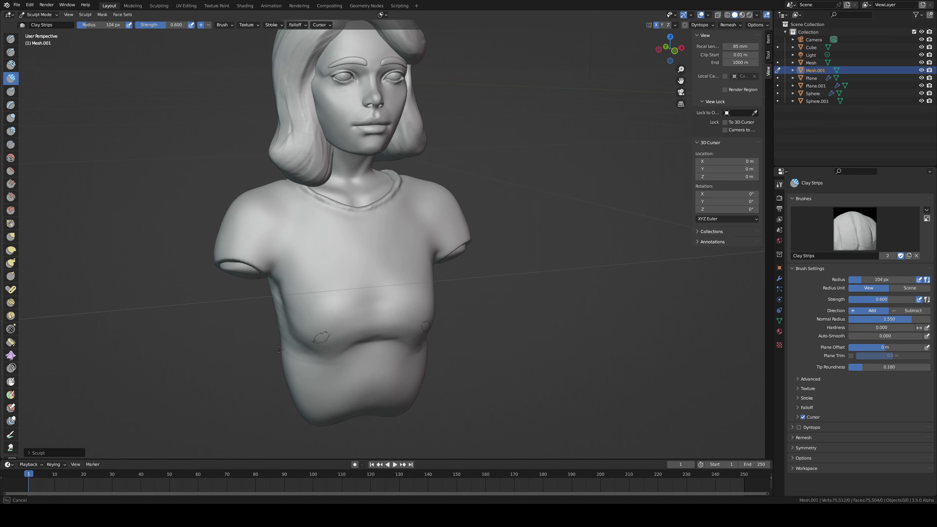
# Step: Reshape the garment just below the bust with the Grab brush at a 178 px radius and 0.544 strength
pyautogui.moveTo(278, 349); pyautogui.dragTo(277, 350)
pyautogui.moveTo(334, 308); pyautogui.dragTo(318, 300, button='middle')
pyautogui.hotkey('shift', 'c')
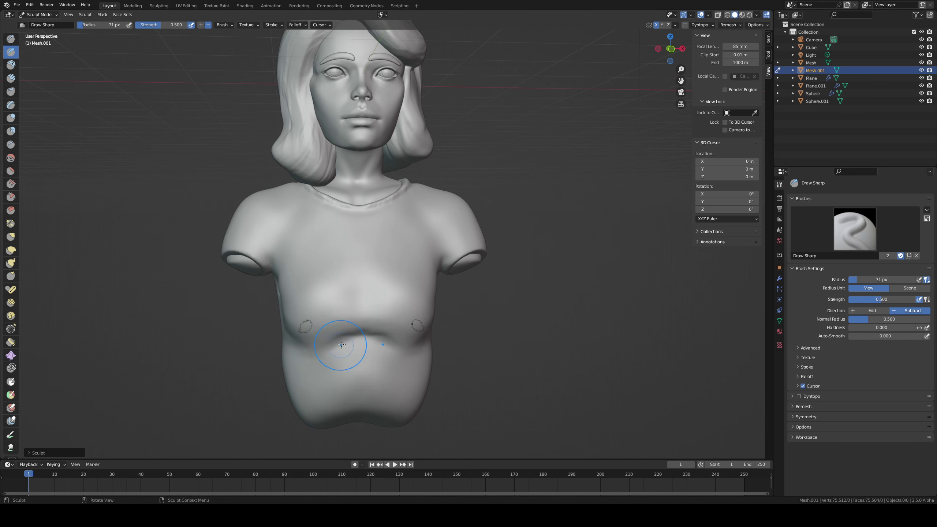
pyautogui.press('g')
pyautogui.moveTo(381, 352); pyautogui.dragTo(429, 339, button='middle')
pyautogui.moveTo(410, 345); pyautogui.dragTo(412, 341)
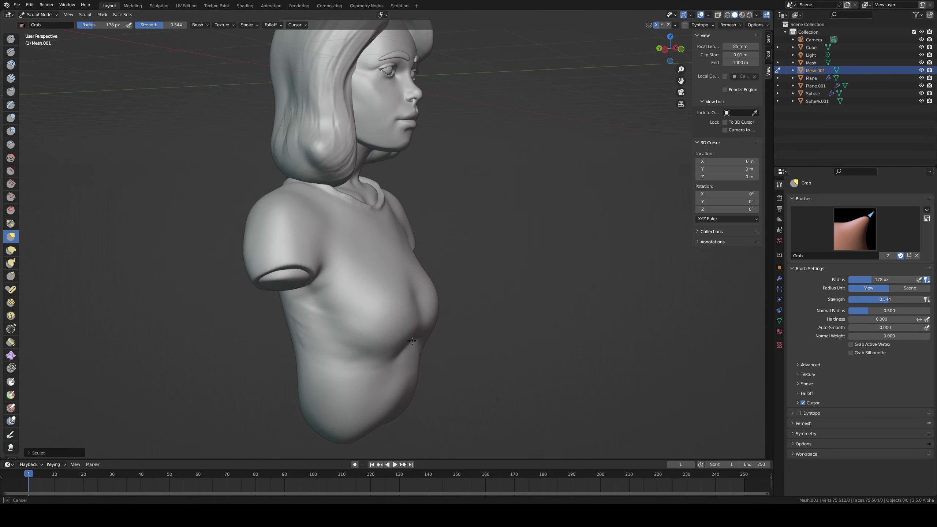
pyautogui.moveTo(404, 275); pyautogui.dragTo(387, 281, button='middle')
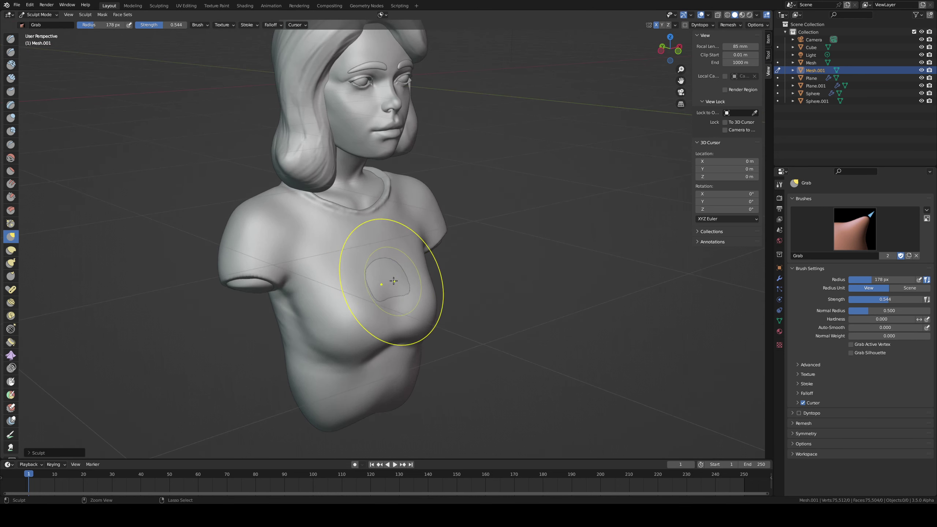
# Step: Adjust the garment's volume across the chest, side and waist with the Inflate/Deflate brush at a 178 px radius and 0.500 strength
pyautogui.press('i')
pyautogui.moveTo(389, 273)
pyautogui.mouseDown()
pyautogui.moveTo(329, 285)
pyautogui.moveTo(336, 310)
pyautogui.mouseUp()
pyautogui.moveTo(288, 331); pyautogui.dragTo(324, 326, button='middle')
pyautogui.moveTo(328, 385); pyautogui.dragTo(306, 369)
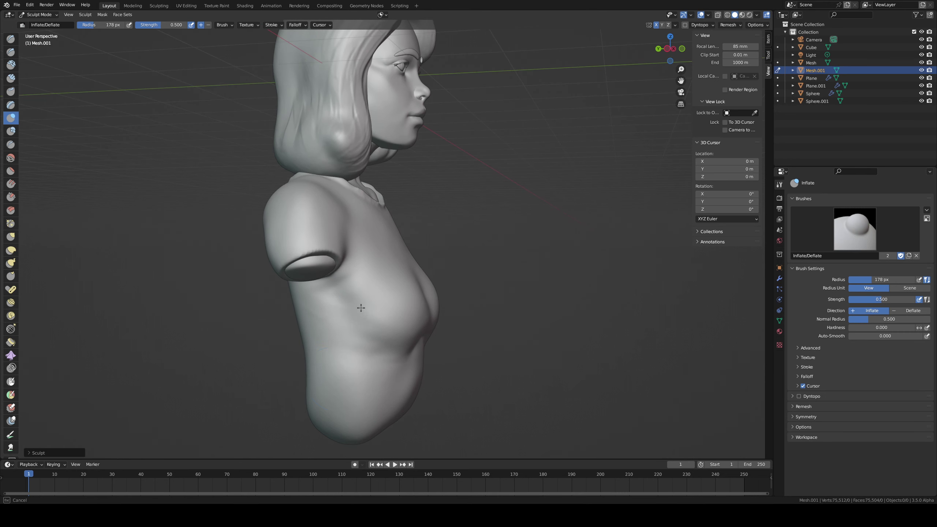
pyautogui.moveTo(361, 307); pyautogui.dragTo(361, 318)
pyautogui.moveTo(358, 327); pyautogui.dragTo(319, 326, button='middle')
pyautogui.moveTo(328, 343)
pyautogui.keyDown('ctrl'); pyautogui.mouseDown()
pyautogui.moveTo(331, 383)
pyautogui.moveTo(342, 380)
pyautogui.mouseUp(); pyautogui.keyUp('ctrl')
pyautogui.moveTo(370, 356)
pyautogui.mouseDown(button='middle')
pyautogui.moveTo(347, 347)
pyautogui.moveTo(360, 317)
pyautogui.moveTo(354, 325)
pyautogui.mouseUp(button='middle')
pyautogui.scroll(-2, 350, 340)
pyautogui.press('g')
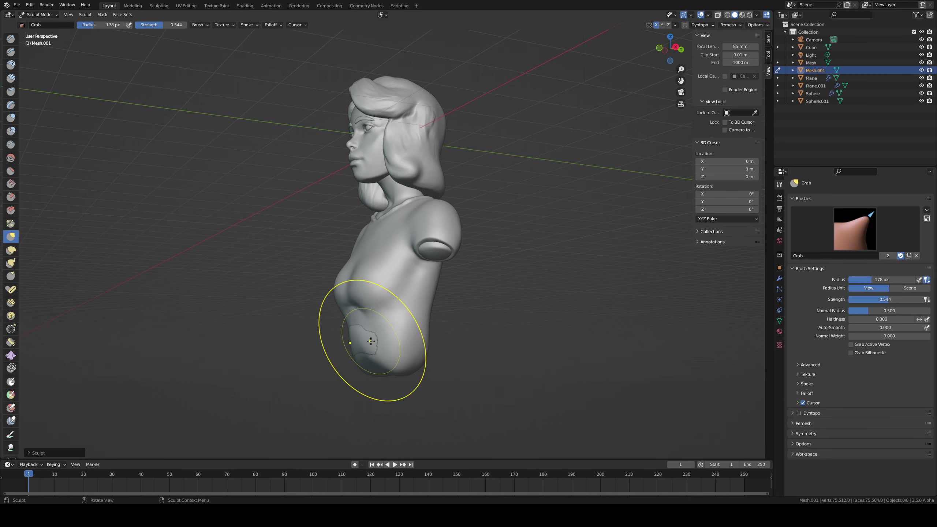
pyautogui.moveTo(408, 304)
pyautogui.mouseDown(button='middle')
pyautogui.moveTo(393, 304)
pyautogui.moveTo(413, 316)
pyautogui.moveTo(378, 111)
pyautogui.moveTo(471, 335)
pyautogui.mouseUp(button='middle')
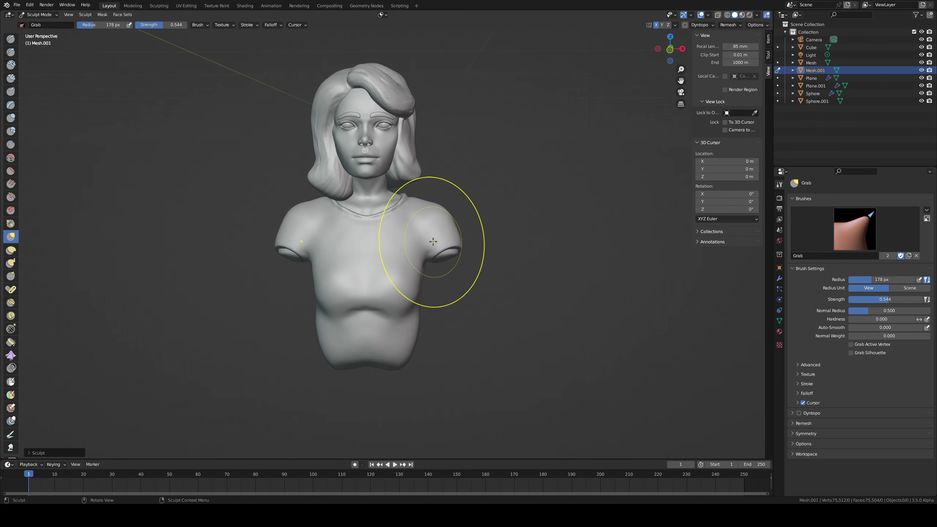
# Step: Set the viewport shading to Studio lighting with Attribute color to show the painted colours
pyautogui.scroll(2, 428, 186)
pyautogui.click(756, 14)
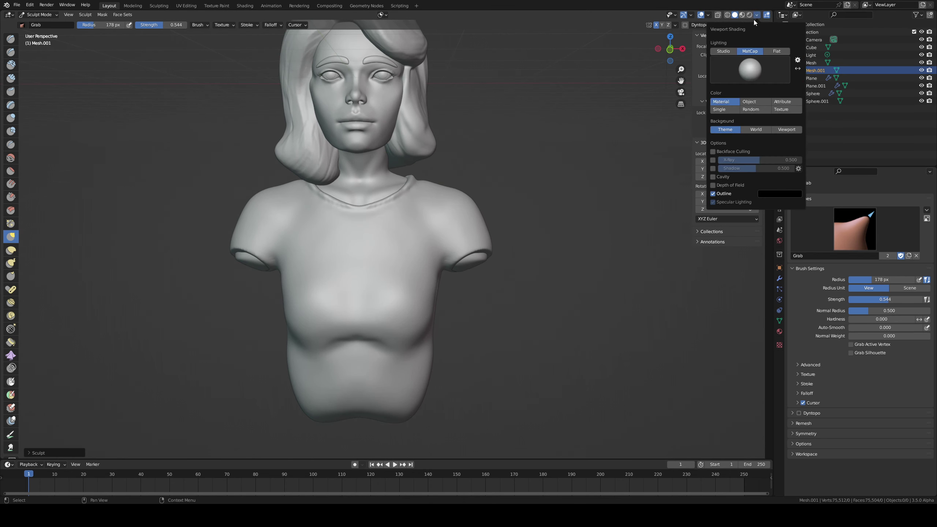
pyautogui.click(723, 51)
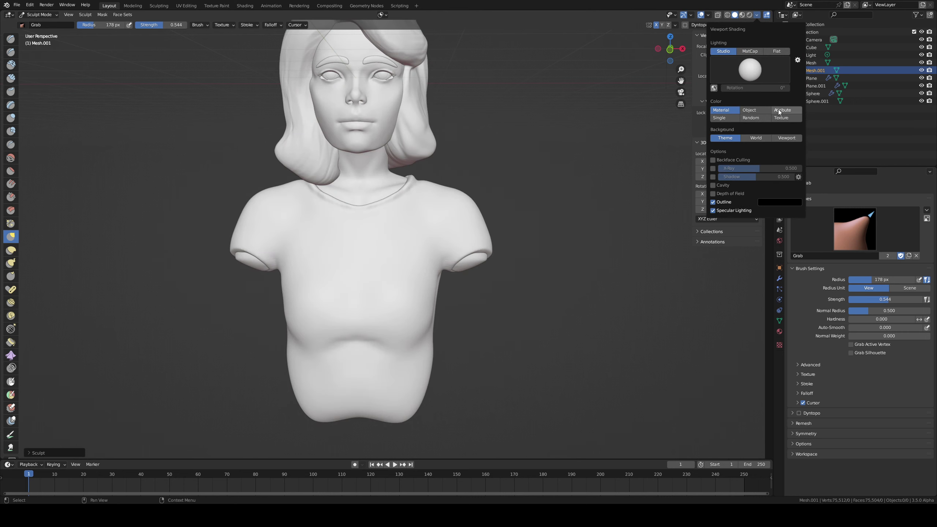
pyautogui.click(778, 111)
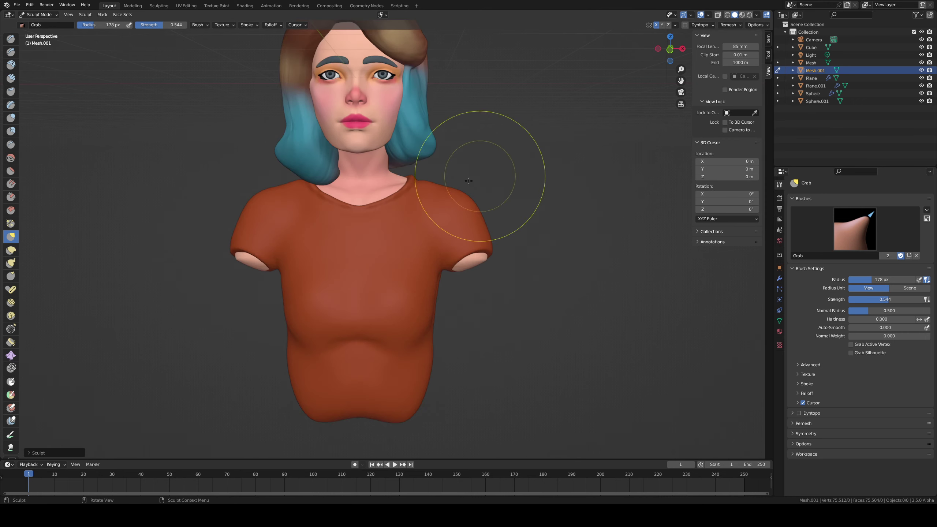
# Step: Voxel-remesh the shirt at a finer voxel size and set the Paint brush radius to 70 px
pyautogui.moveTo(377, 235)
pyautogui.keyDown('ctrl'); pyautogui.mouseDown(button='middle')
pyautogui.moveTo(379, 193)
pyautogui.moveTo(372, 272)
pyautogui.moveTo(374, 235)
pyautogui.mouseUp(button='middle'); pyautogui.keyUp('ctrl')
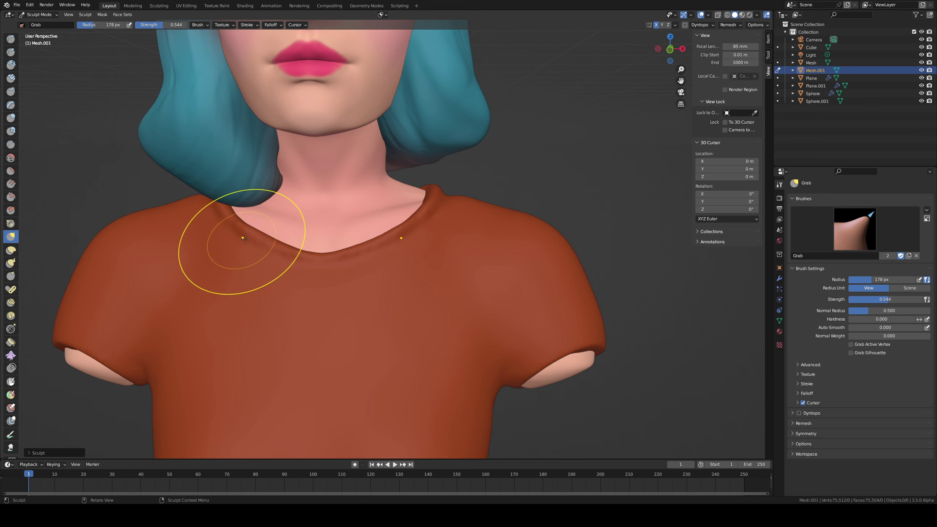
pyautogui.press('p')
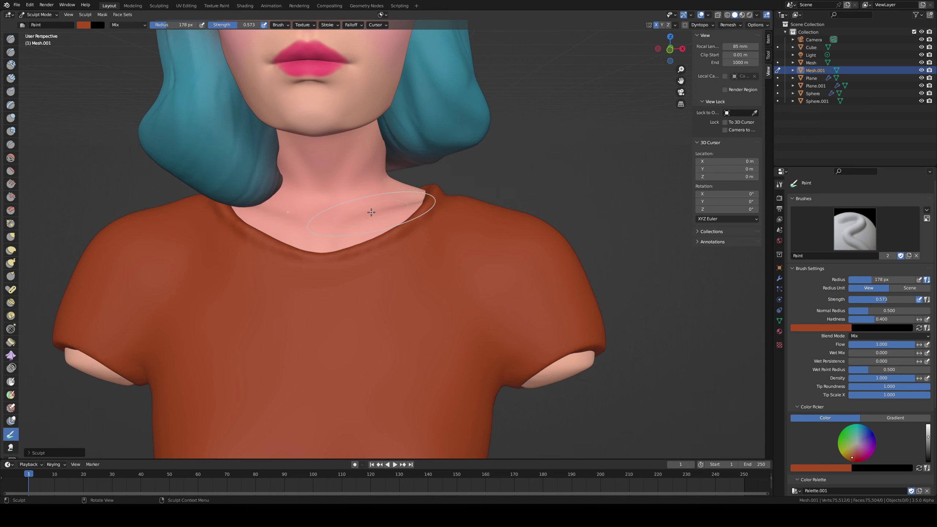
pyautogui.scroll(2, 339, 259)
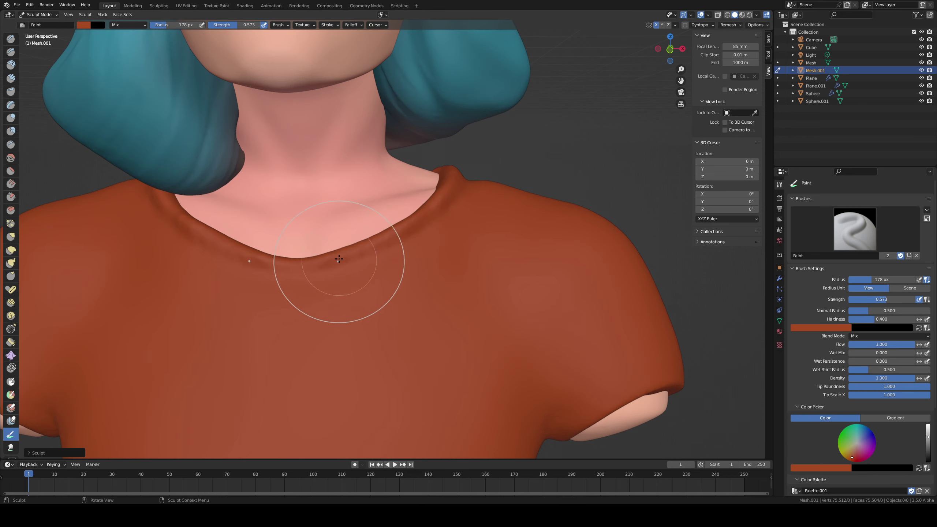
pyautogui.press('f')
pyautogui.click(307, 260)
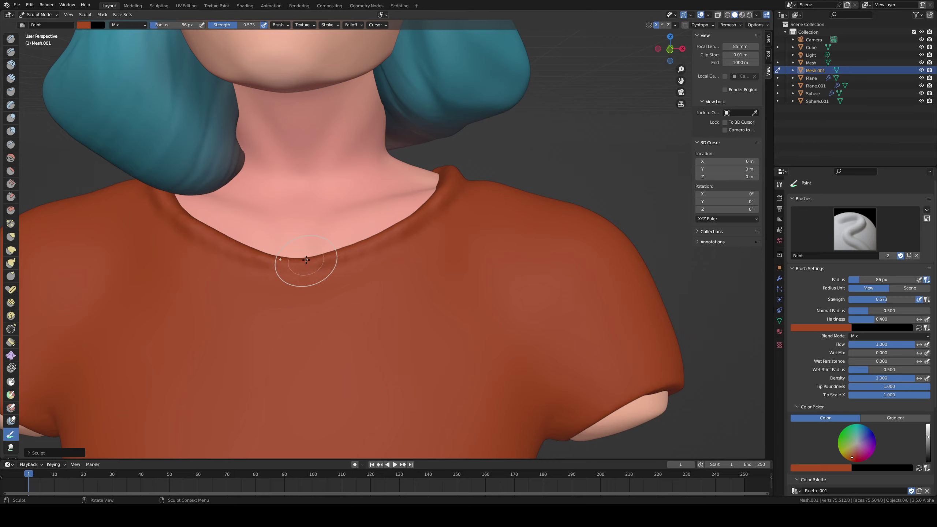
pyautogui.hotkey('shift', 'r')
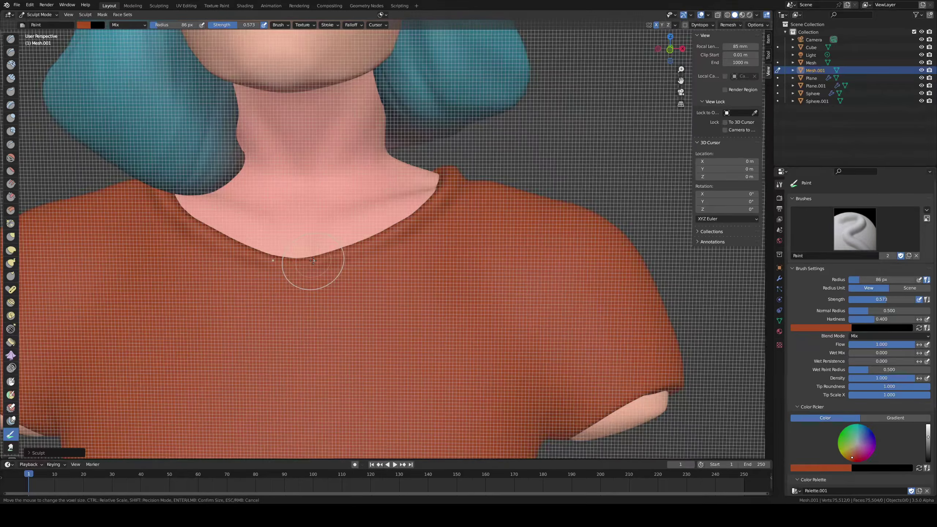
pyautogui.click(314, 261)
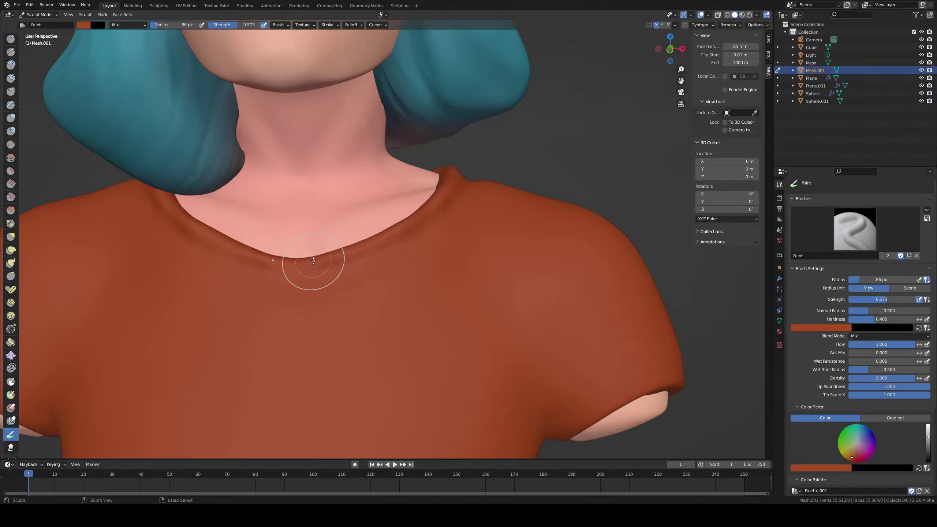
pyautogui.hotkey('ctrl', 'r')
pyautogui.press('f')
pyautogui.click(312, 274)
pyautogui.moveTo(313, 258); pyautogui.dragTo(306, 270, button='middle')
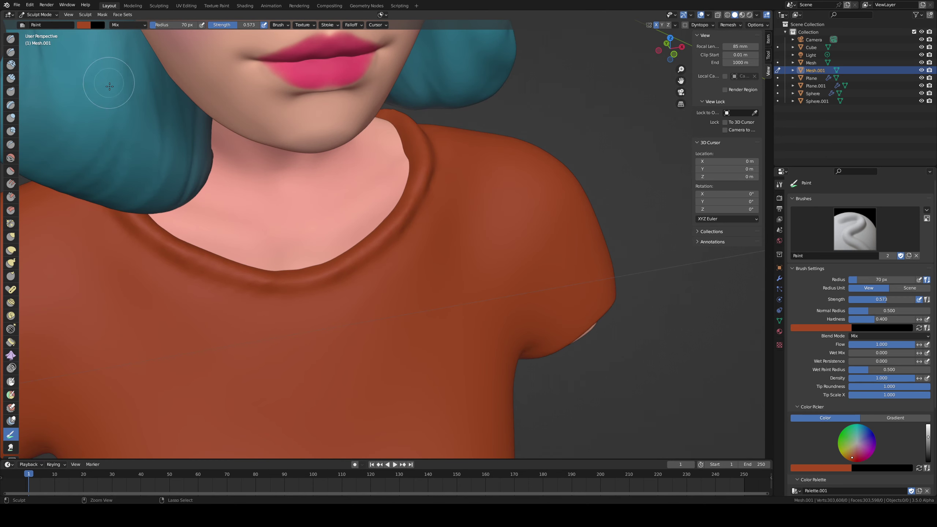
# Step: Apply Shade Flat to the shirt in Object Mode and return it to Sculpt Mode
pyautogui.hotkey('ctrl', 'Tab')
pyautogui.click(161, 262)
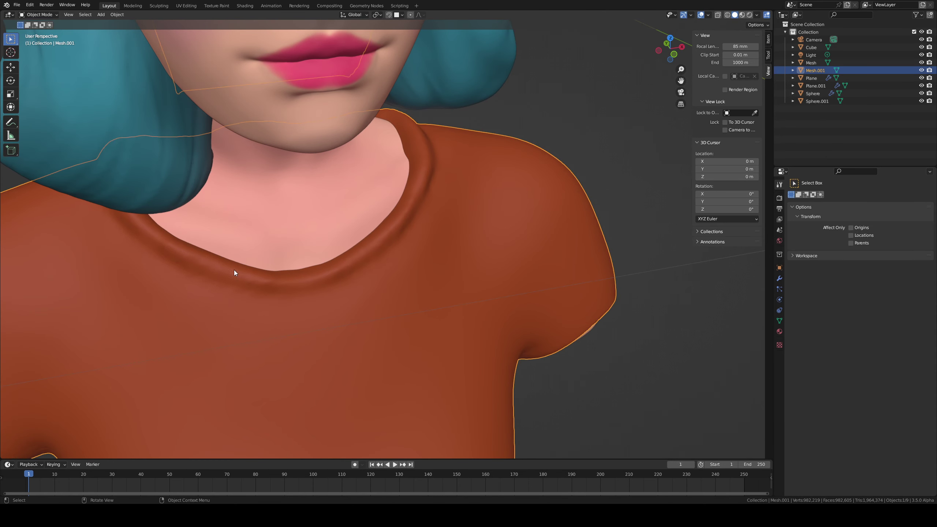
pyautogui.moveTo(234, 270); pyautogui.dragTo(234, 277, button='middle')
pyautogui.rightClick(366, 294)
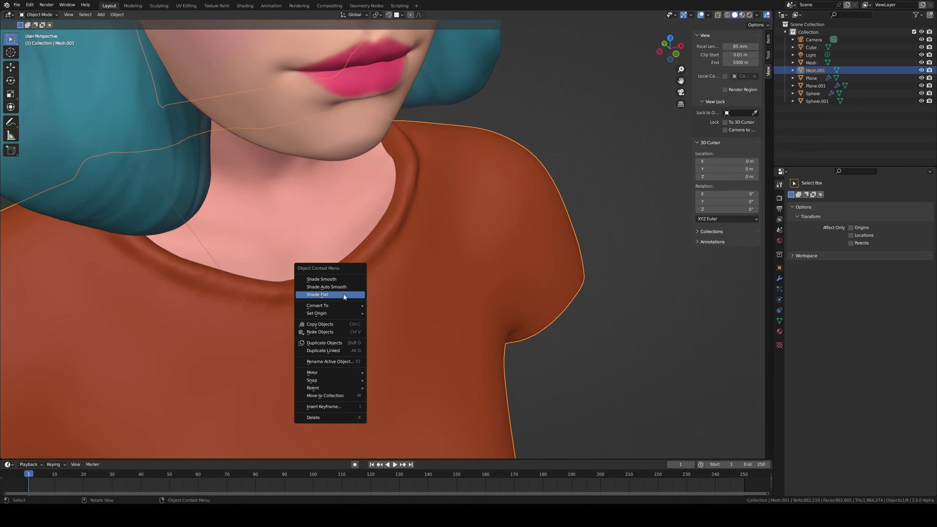
pyautogui.click(343, 294)
pyautogui.hotkey('ctrl', 'Tab')
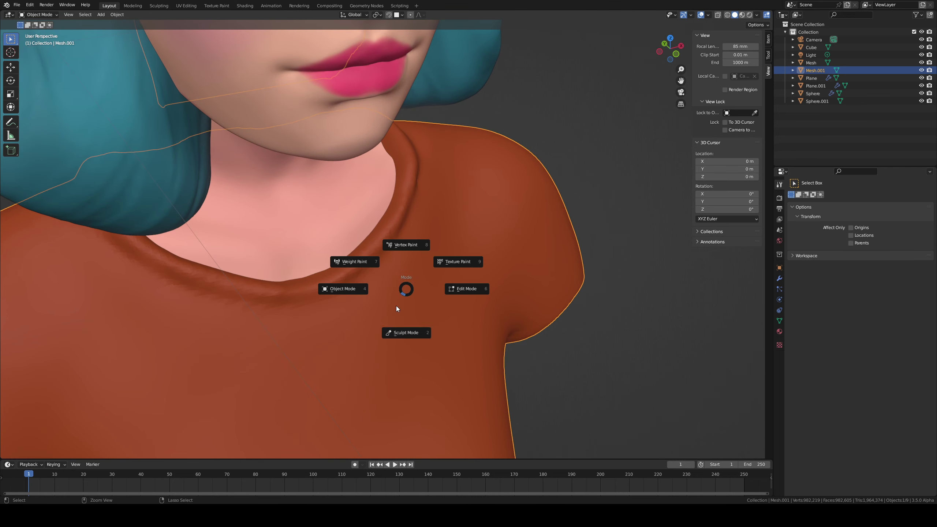
pyautogui.click(405, 333)
# Step: Even out the collar rim along the front neckline with the Scrape/Peaks brush at a 49 px radius and 0.700 strength
pyautogui.moveTo(405, 333)
pyautogui.mouseDown(button='middle')
pyautogui.moveTo(311, 267)
pyautogui.moveTo(334, 238)
pyautogui.mouseUp(button='middle')
pyautogui.hotkey('shift', 't')
pyautogui.press('f')
pyautogui.click(289, 268)
pyautogui.moveTo(306, 261)
pyautogui.keyDown('shift'); pyautogui.mouseDown()
pyautogui.moveTo(370, 243)
pyautogui.moveTo(417, 209)
pyautogui.mouseUp(); pyautogui.keyUp('shift')
pyautogui.moveTo(417, 209); pyautogui.dragTo(350, 210, button='middle')
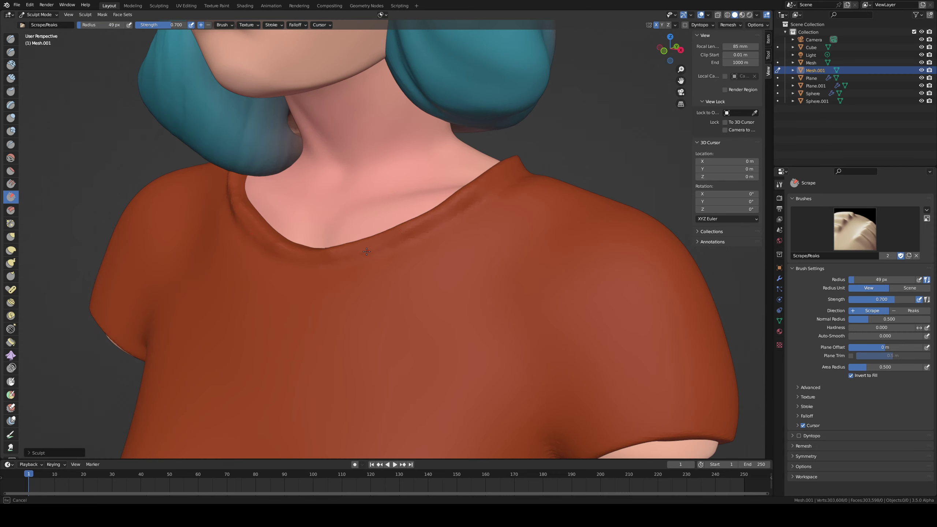
pyautogui.moveTo(367, 251); pyautogui.dragTo(428, 219)
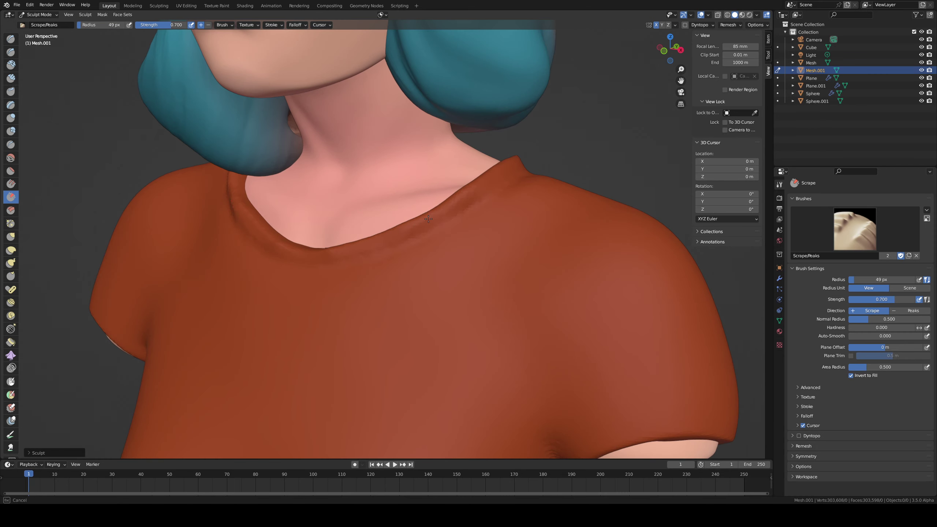
# Step: Flatten the collar rim from the shoulders to the front centre with the Scrape/Peaks brush at a 74 px radius
pyautogui.press('f')
pyautogui.click(512, 157)
pyautogui.moveTo(438, 207); pyautogui.dragTo(431, 207)
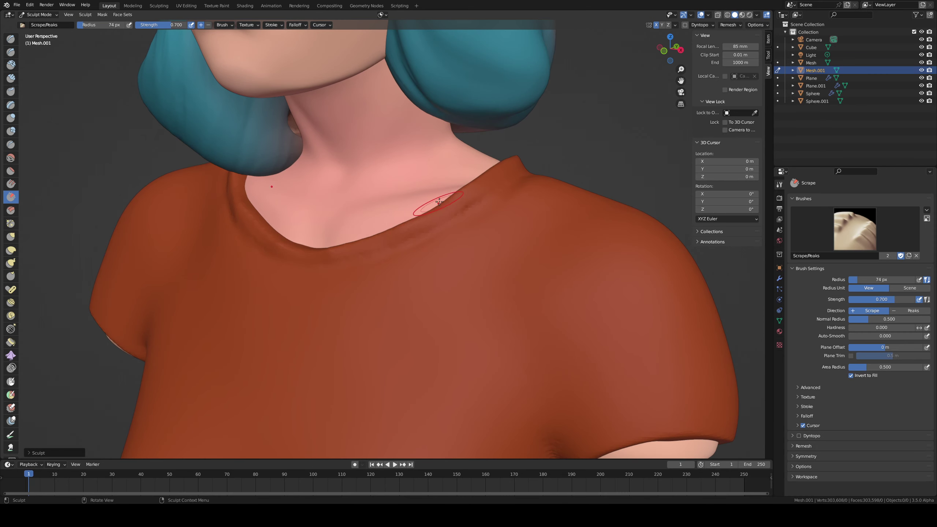
pyautogui.hotkey('ctrl', 'z')
pyautogui.moveTo(508, 164); pyautogui.dragTo(475, 190)
pyautogui.moveTo(365, 234); pyautogui.dragTo(376, 215, button='middle')
pyautogui.moveTo(331, 250); pyautogui.dragTo(311, 255)
pyautogui.moveTo(311, 251); pyautogui.dragTo(316, 275, button='middle')
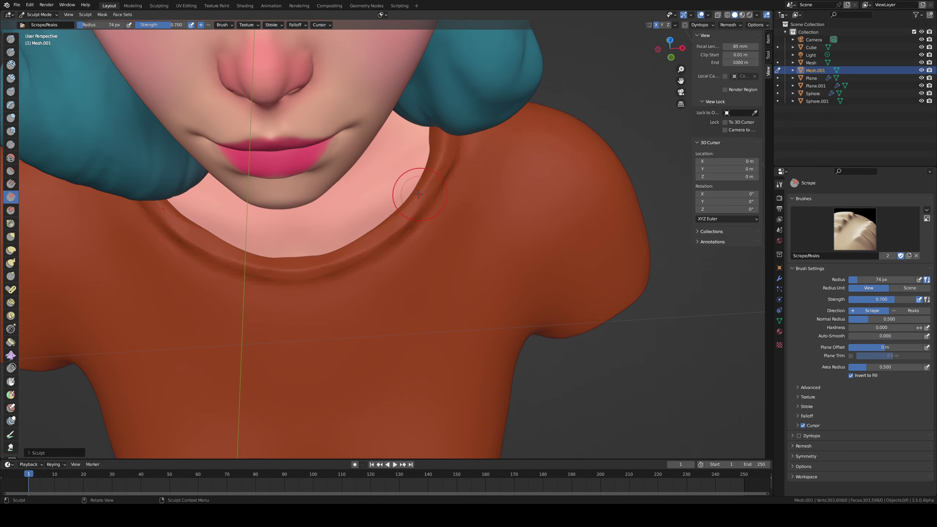
pyautogui.moveTo(419, 194); pyautogui.dragTo(411, 202, button='middle')
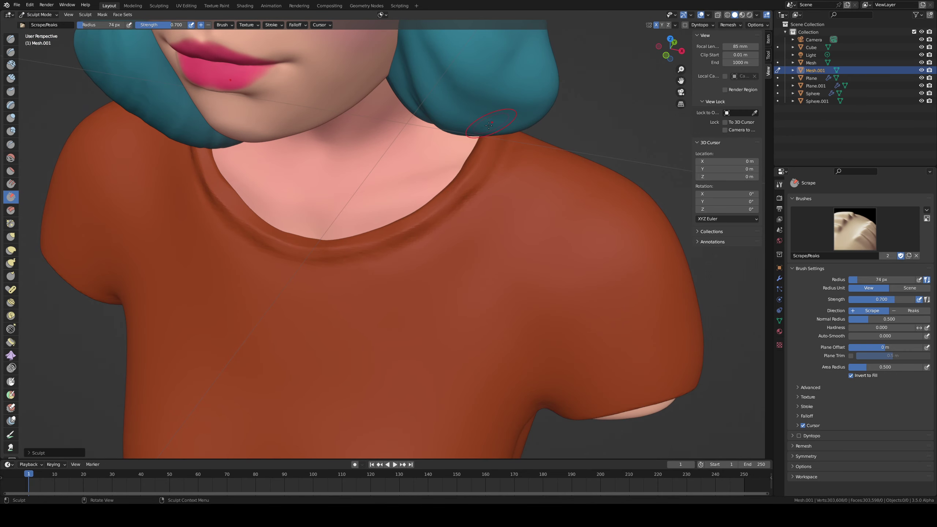
pyautogui.moveTo(489, 126); pyautogui.dragTo(448, 138, button='middle')
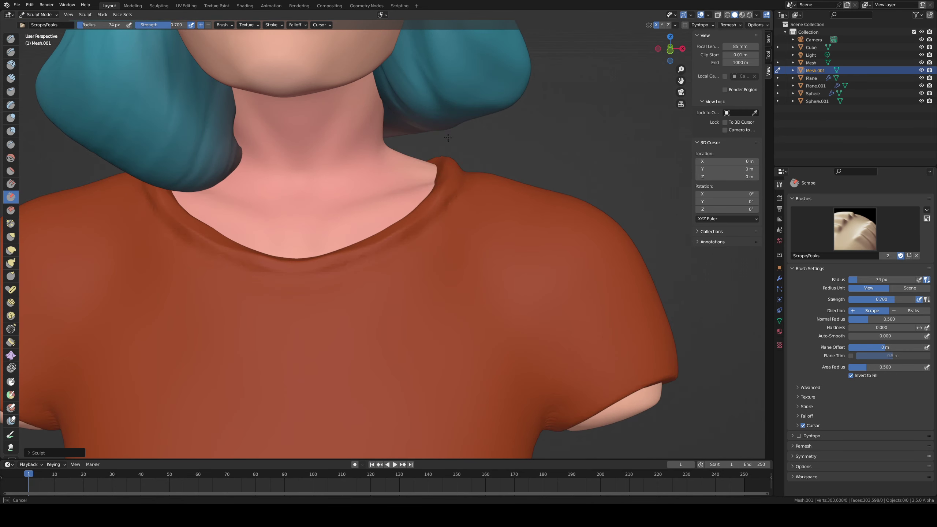
pyautogui.moveTo(295, 266); pyautogui.dragTo(332, 284, button='middle')
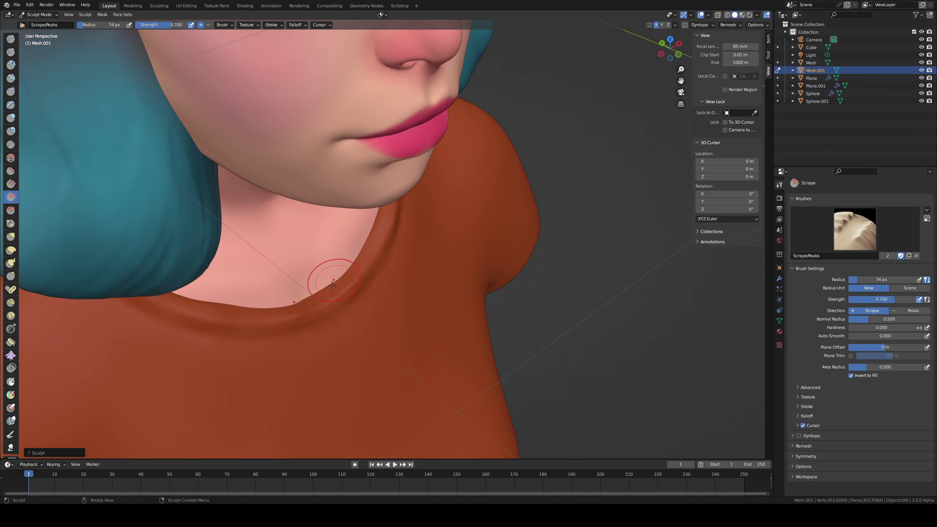
# Step: Sharpen the crease below the collar with the Draw Sharp brush at a 74 px radius and 0.500 strength
pyautogui.press('d')
pyautogui.moveTo(320, 319); pyautogui.dragTo(360, 293)
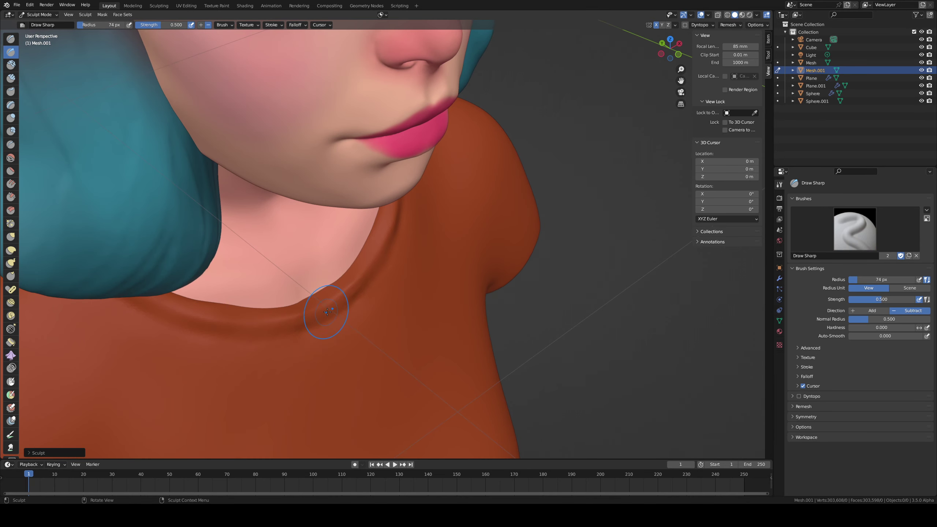
pyautogui.moveTo(334, 262); pyautogui.dragTo(340, 238, button='middle')
# Step: Try to pull the front of the neckline down with the Grab brush at 142 px and 171 px radii
pyautogui.moveTo(433, 194)
pyautogui.mouseDown(button='middle')
pyautogui.moveTo(436, 161)
pyautogui.moveTo(368, 188)
pyautogui.moveTo(398, 208)
pyautogui.moveTo(376, 274)
pyautogui.moveTo(334, 256)
pyautogui.moveTo(326, 263)
pyautogui.mouseUp(button='middle')
pyautogui.press('g')
pyautogui.press('f')
pyautogui.click(344, 268)
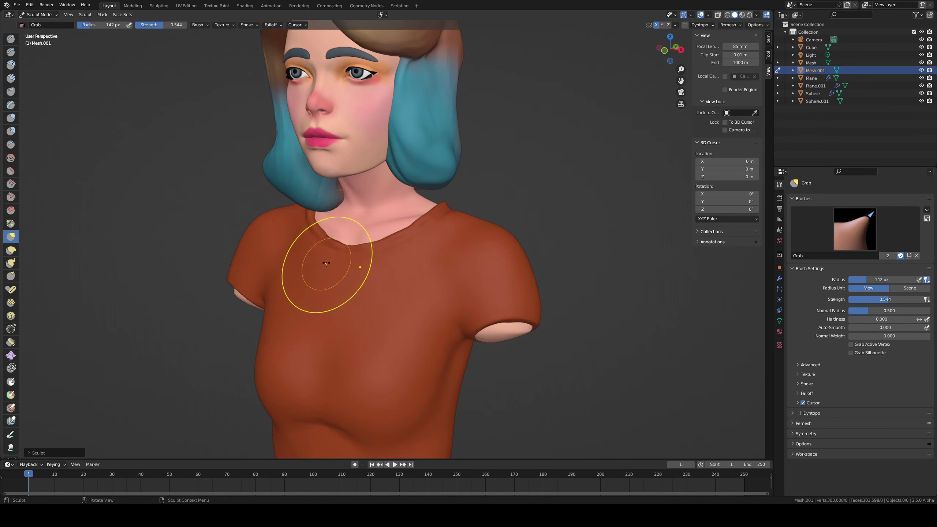
pyautogui.moveTo(389, 236); pyautogui.dragTo(384, 244, button='middle')
pyautogui.press('f')
pyautogui.click(381, 246)
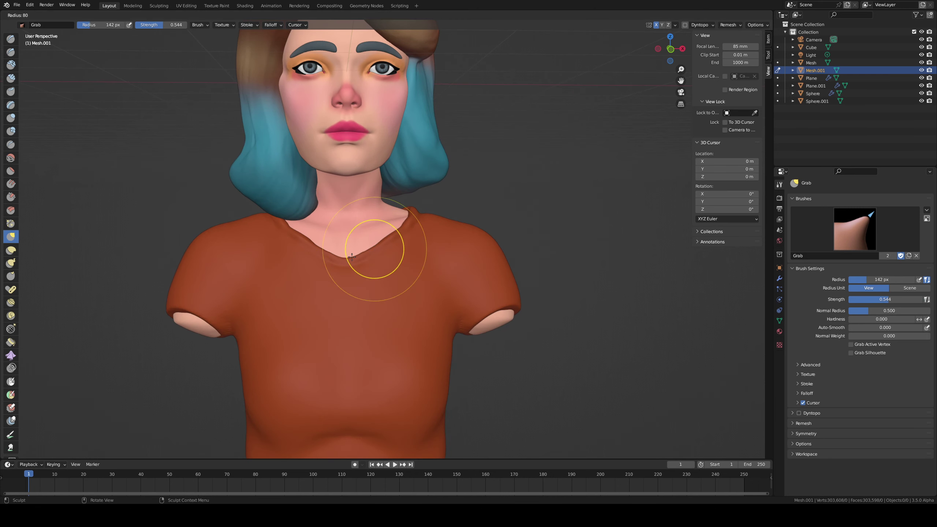
pyautogui.press('f')
pyautogui.click(384, 263)
pyautogui.moveTo(383, 263); pyautogui.dragTo(373, 261, button='middle')
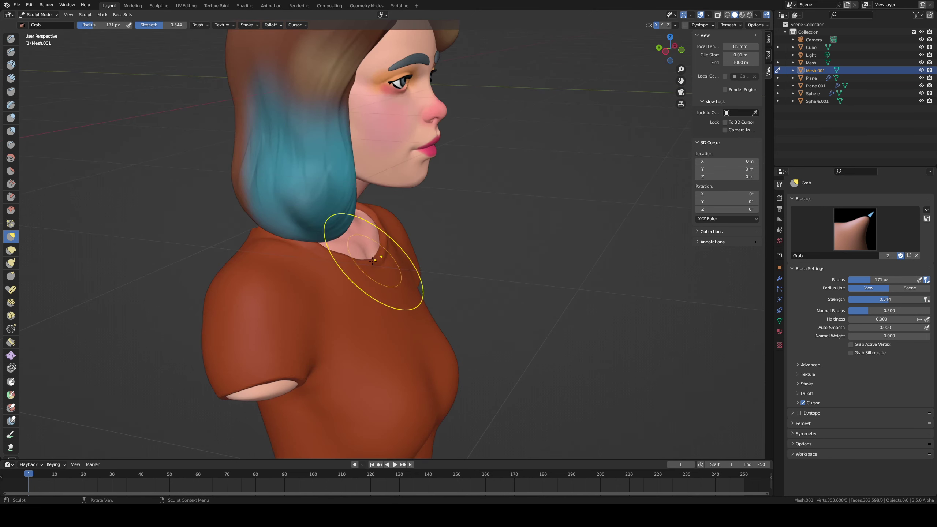
pyautogui.moveTo(411, 334); pyautogui.dragTo(345, 341, button='middle')
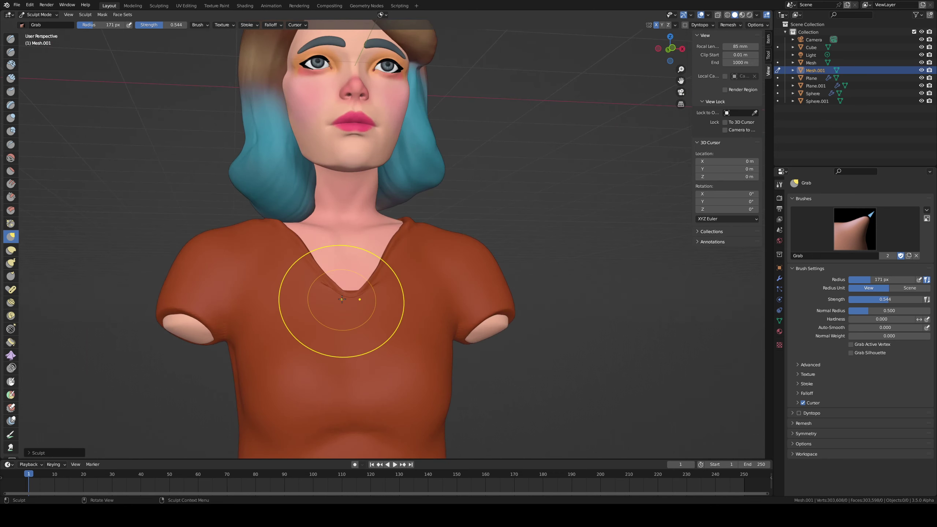
# Step: Try to shape a deep scoop neckline with the Grab brush at a 309 px radius, and undo the neckline strokes
pyautogui.press('f')
pyautogui.click(408, 277)
pyautogui.moveTo(347, 246); pyautogui.dragTo(337, 300)
pyautogui.hotkey('ctrl', 'z')
pyautogui.moveTo(368, 268); pyautogui.dragTo(339, 255, button='middle')
pyautogui.moveTo(354, 244); pyautogui.dragTo(339, 283)
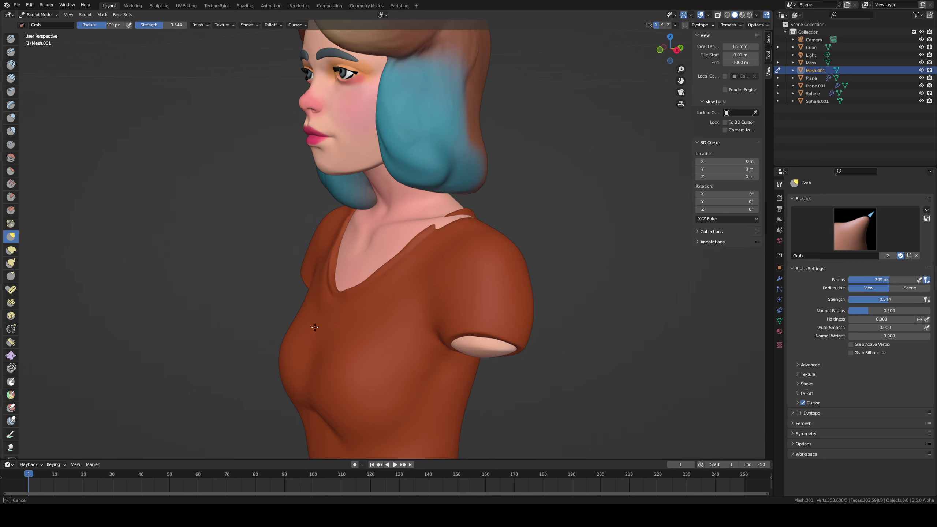
pyautogui.moveTo(314, 327); pyautogui.dragTo(315, 328)
pyautogui.moveTo(316, 328); pyautogui.dragTo(414, 280, button='middle')
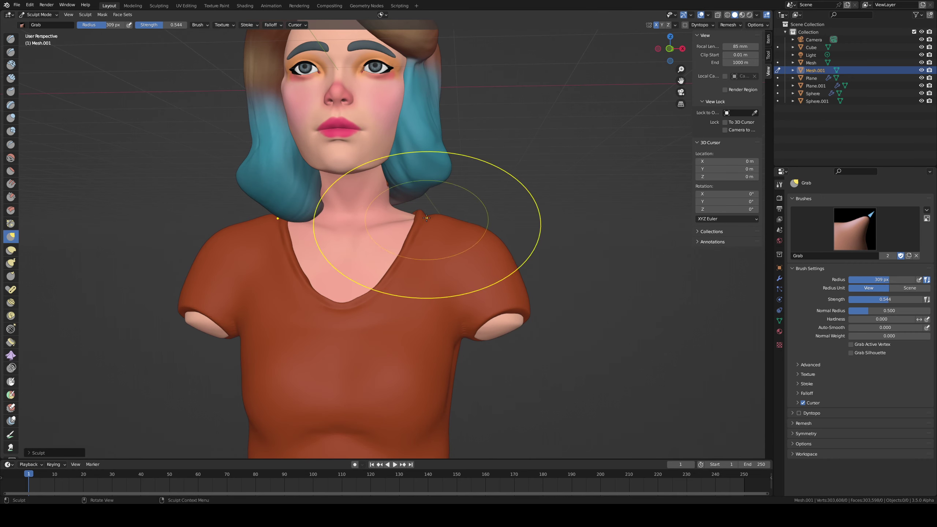
pyautogui.scroll(-3, 427, 217)
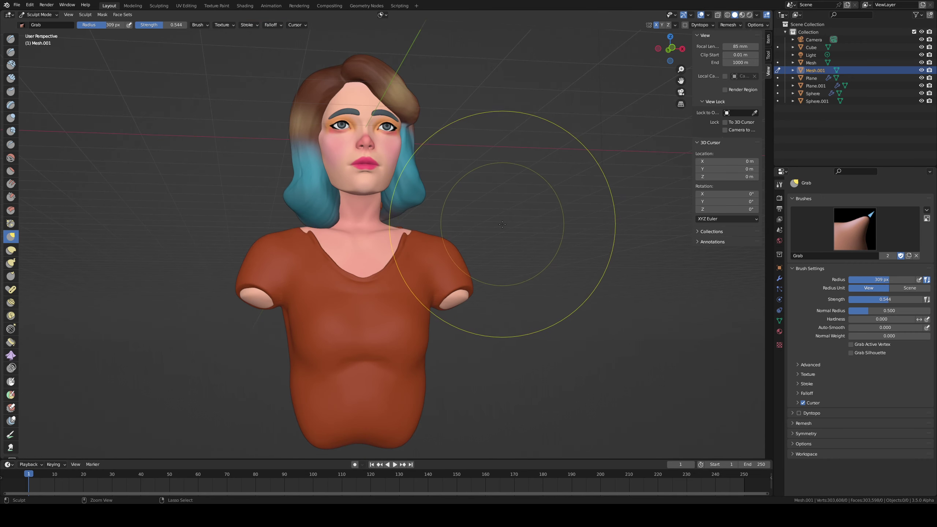
pyautogui.hotkey('ctrl', 'z')
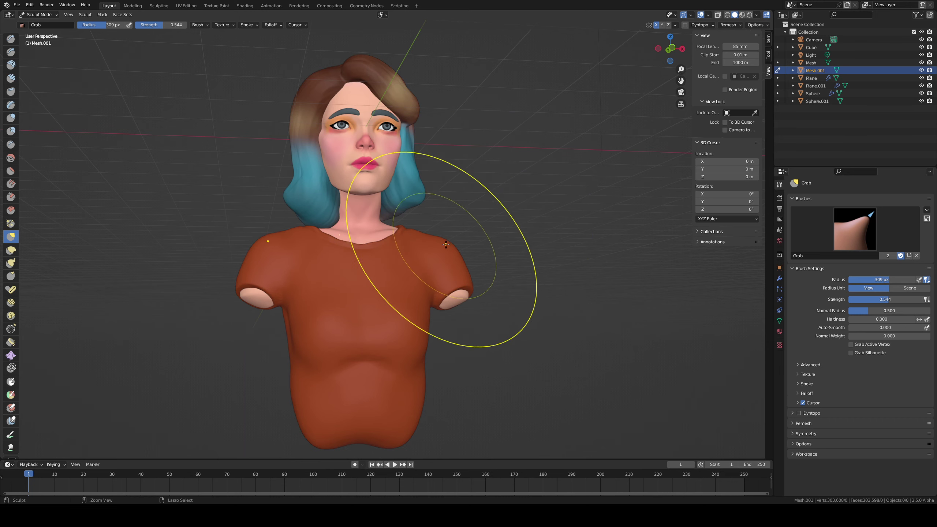
# Step: Pull the front centre of the neckline slightly down with the Grab brush at a 211 px radius
pyautogui.moveTo(443, 245)
pyautogui.mouseDown(button='middle')
pyautogui.moveTo(435, 260)
pyautogui.moveTo(365, 244)
pyautogui.mouseUp(button='middle')
pyautogui.press('f')
pyautogui.click(443, 258)
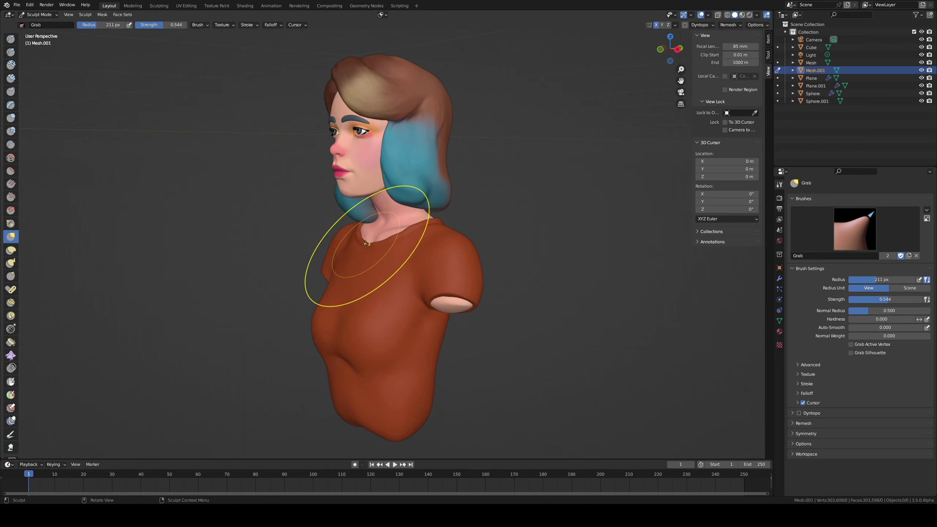
pyautogui.moveTo(365, 244); pyautogui.dragTo(364, 243)
pyautogui.moveTo(356, 248); pyautogui.dragTo(347, 230, button='middle')
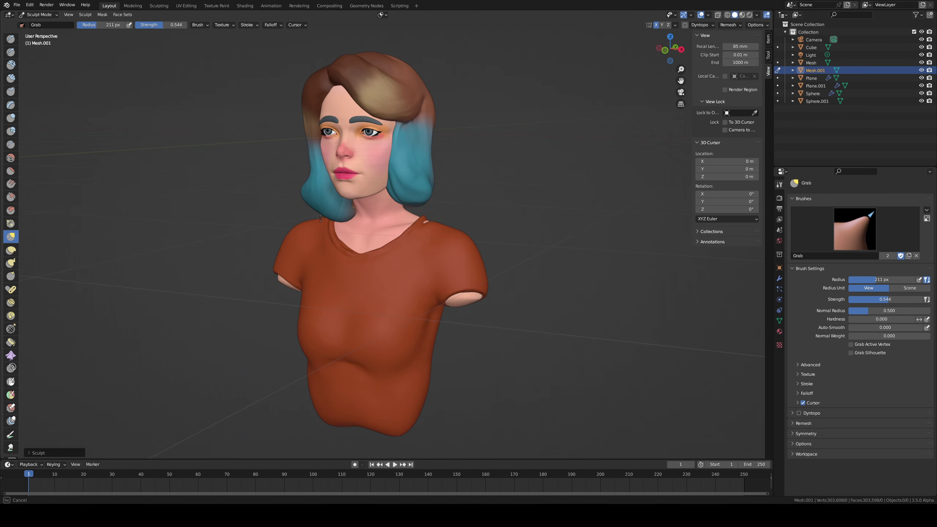
pyautogui.hotkey('ctrl', 'z')
# Step: Widen the neckline near the shoulders and lower its front with the Grab brush at a 180 px radius
pyautogui.moveTo(405, 216); pyautogui.dragTo(430, 220, button='middle')
pyautogui.press('f')
pyautogui.click(410, 221)
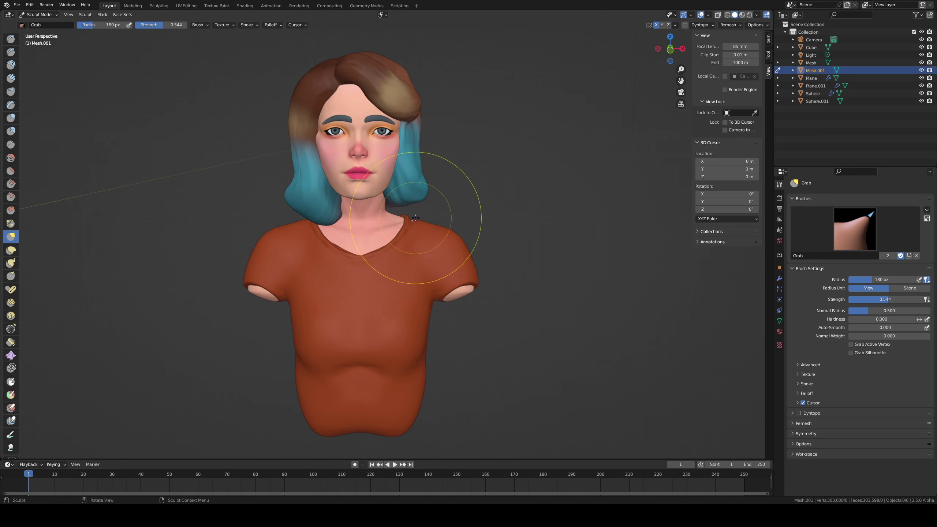
pyautogui.moveTo(414, 217); pyautogui.dragTo(412, 221)
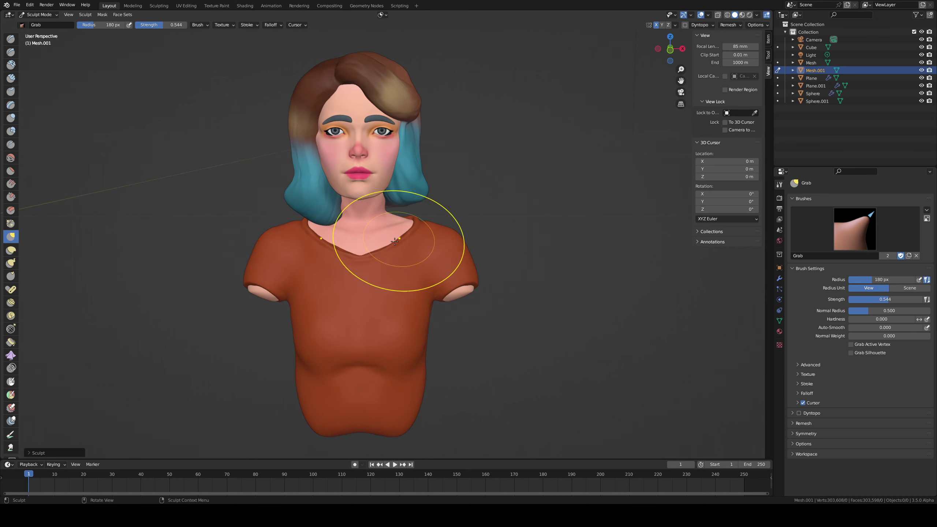
pyautogui.moveTo(364, 263)
pyautogui.mouseDown(button='middle')
pyautogui.moveTo(338, 255)
pyautogui.moveTo(334, 242)
pyautogui.moveTo(402, 268)
pyautogui.mouseUp(button='middle')
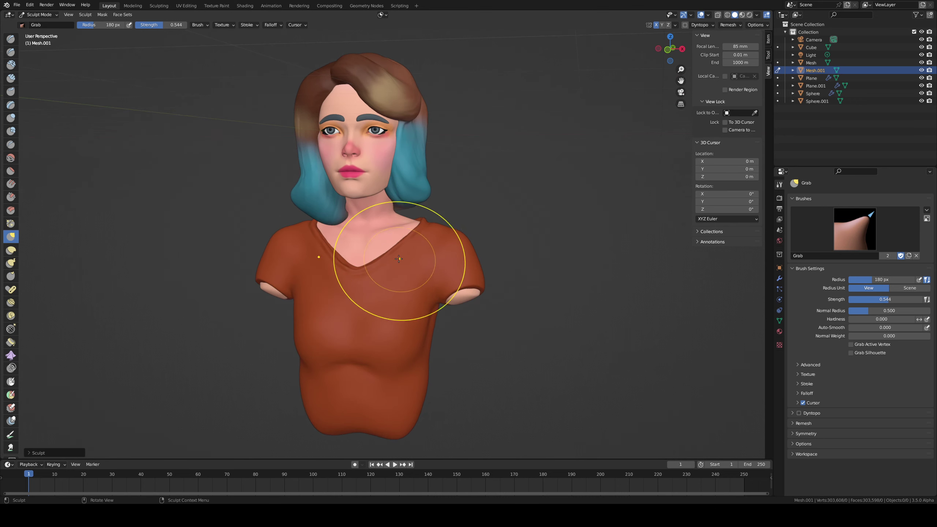
# Step: Round the pointed front neckline into a scoop with the Grab brush at a 144 px radius
pyautogui.press('f')
pyautogui.click(377, 249)
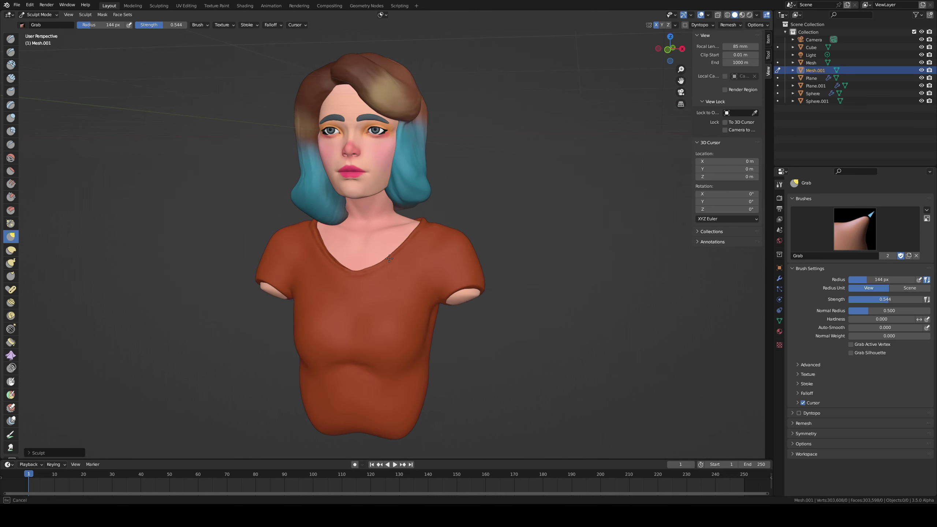
pyautogui.moveTo(399, 287); pyautogui.dragTo(401, 275, button='middle')
# Step: Try to pull the shirt's side outward below the sleeve with the Grab brush at a 139 px radius, and undo the strokes
pyautogui.press('f')
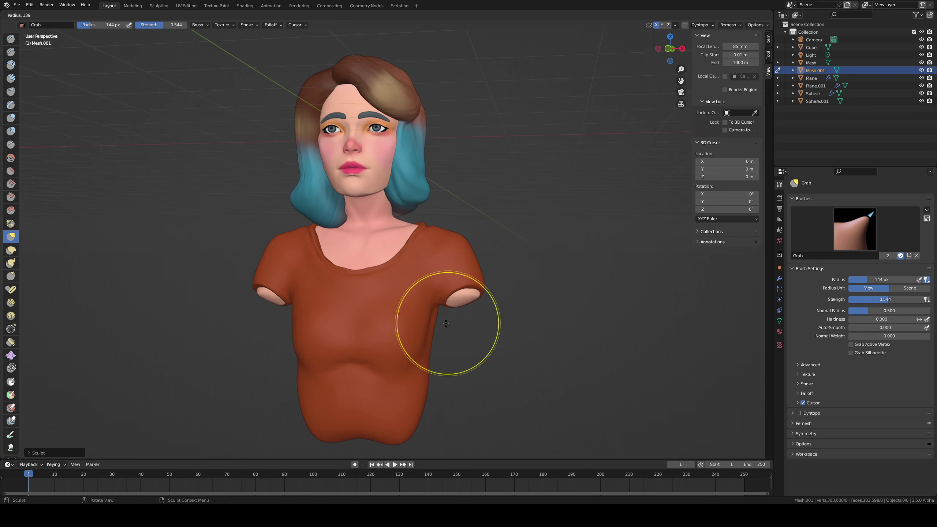
pyautogui.click(521, 332)
pyautogui.moveTo(436, 339); pyautogui.dragTo(438, 339)
pyautogui.moveTo(437, 335); pyautogui.dragTo(440, 339)
pyautogui.press('f')
pyautogui.click(424, 338)
pyautogui.press('f')
pyautogui.click(442, 322)
pyautogui.hotkey('ctrl', 'z')
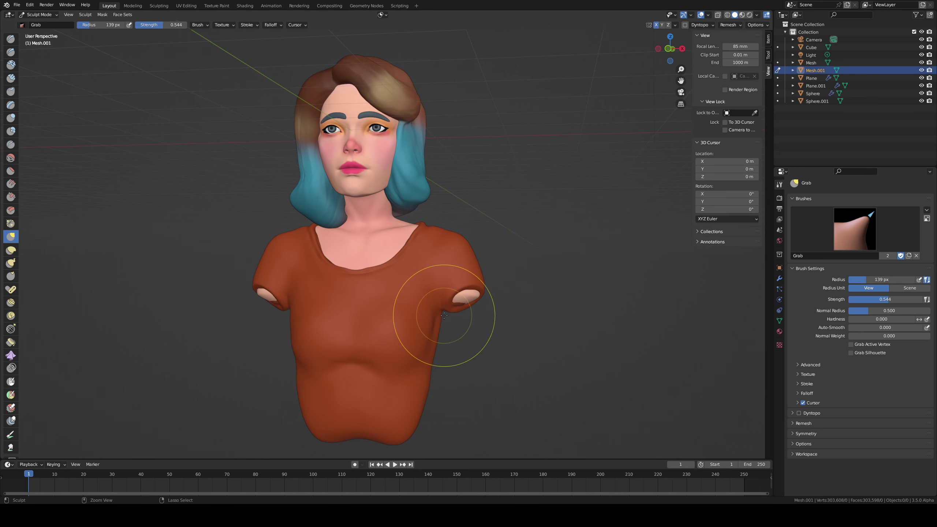
# Step: Mask both sleeves and pull the shirt's sides outward beneath them with the Grab brush at a 178 px radius
pyautogui.moveTo(441, 317)
pyautogui.keyDown('ctrl'); pyautogui.keyDown('shift'); pyautogui.mouseDown()
pyautogui.moveTo(466, 260)
pyautogui.moveTo(463, 341)
pyautogui.moveTo(446, 288)
pyautogui.moveTo(471, 311)
pyautogui.moveTo(434, 324)
pyautogui.mouseUp(); pyautogui.keyUp('shift'); pyautogui.keyUp('ctrl')
pyautogui.press('f')
pyautogui.click(460, 343)
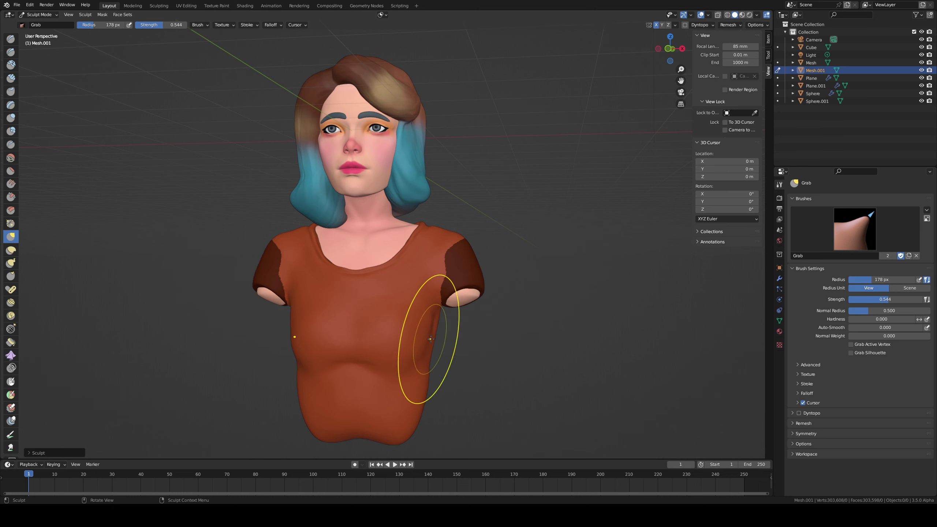
pyautogui.moveTo(433, 356)
pyautogui.mouseDown(button='middle')
pyautogui.moveTo(387, 347)
pyautogui.moveTo(347, 381)
pyautogui.mouseUp(button='middle')
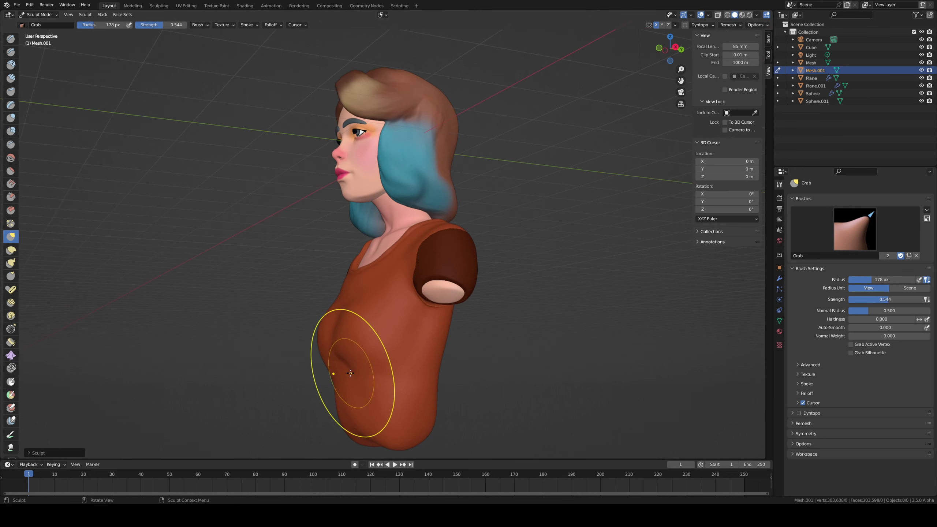
pyautogui.moveTo(442, 367)
pyautogui.mouseDown(button='middle')
pyautogui.moveTo(462, 318)
pyautogui.moveTo(450, 324)
pyautogui.moveTo(446, 275)
pyautogui.moveTo(455, 322)
pyautogui.mouseUp(button='middle')
pyautogui.moveTo(436, 306); pyautogui.dragTo(445, 298)
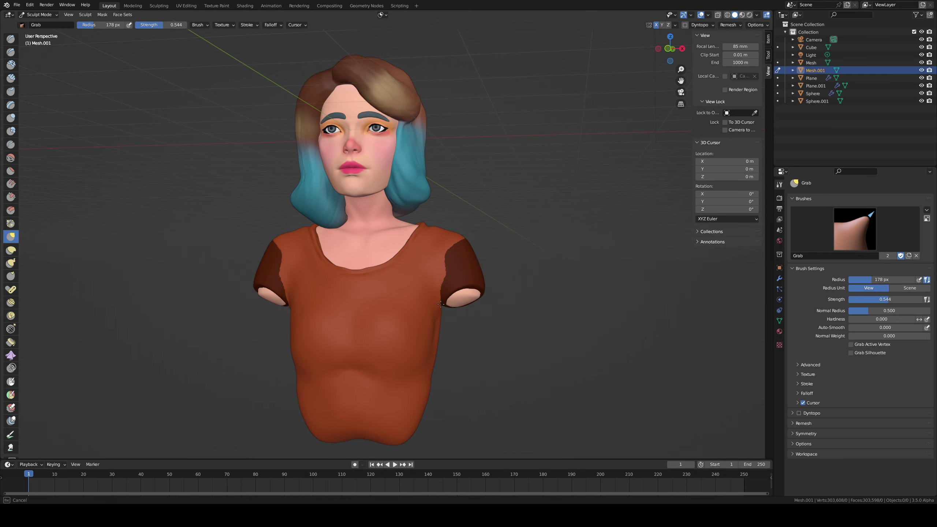
# Step: Adjust the shirt's sides at the armpits with the Grab brush and clear the sleeve mask
pyautogui.moveTo(440, 315); pyautogui.dragTo(448, 297, button='middle')
pyautogui.moveTo(437, 312); pyautogui.dragTo(443, 300)
pyautogui.hotkey('ctrl', 'z')
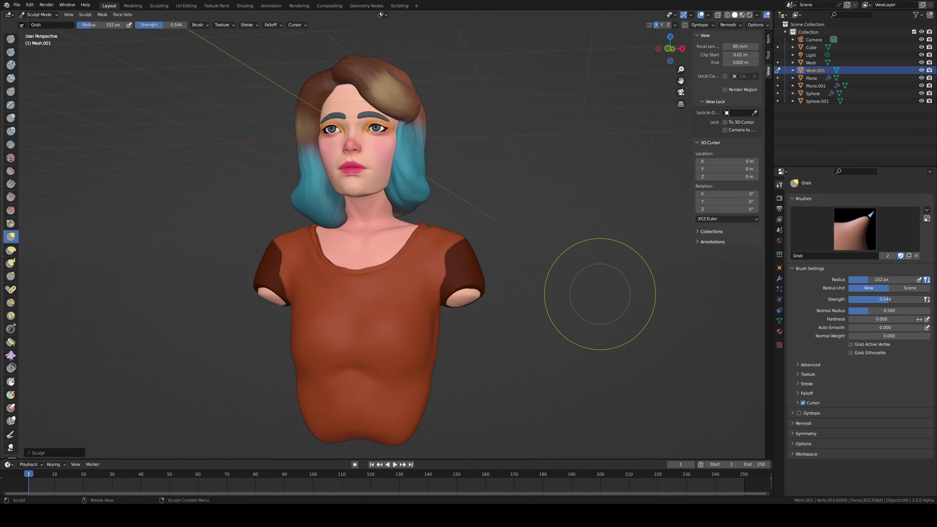
pyautogui.hotkey('alt', 'm')
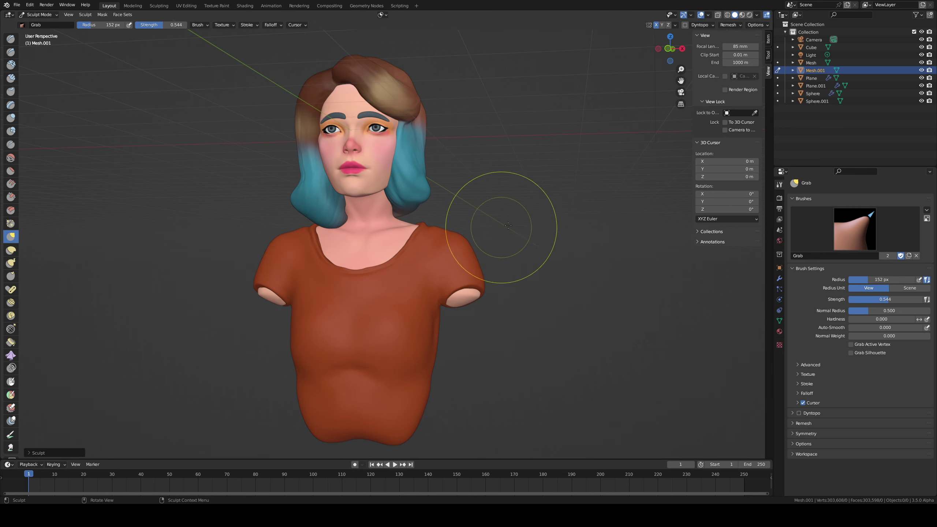
# Step: Define the sleeve opening's edge with inverted Draw Sharp strokes at a 46 px radius and 0.500 strength
pyautogui.press('[')
pyautogui.press('[')
pyautogui.press('[')
pyautogui.press('[')
pyautogui.moveTo(426, 308)
pyautogui.mouseDown(button='middle')
pyautogui.moveTo(402, 306)
pyautogui.moveTo(449, 228)
pyautogui.mouseUp(button='middle')
pyautogui.press('2')
pyautogui.press('f')
pyautogui.click(438, 310)
pyautogui.moveTo(517, 288); pyautogui.dragTo(555, 286, button='middle')
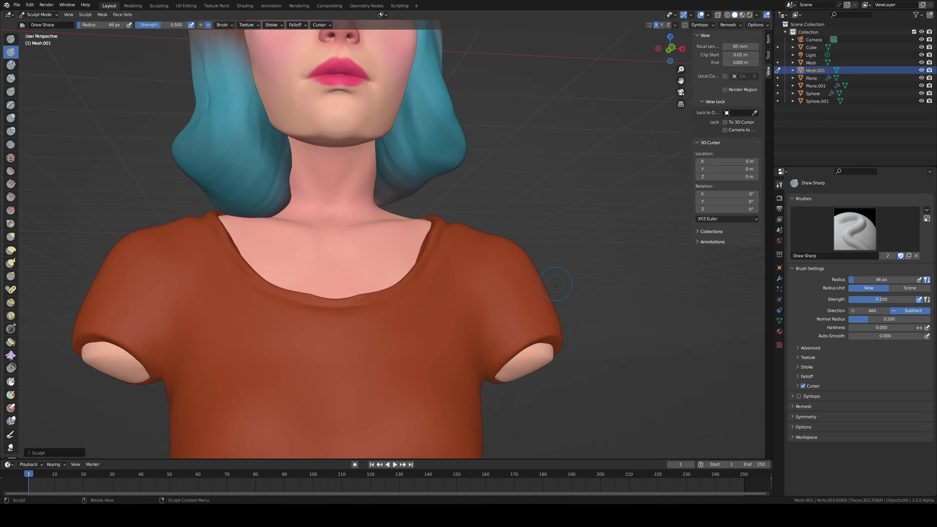
pyautogui.keyDown('ctrl'); pyautogui.moveTo(505, 365); pyautogui.dragTo(541, 343); pyautogui.keyUp('ctrl')
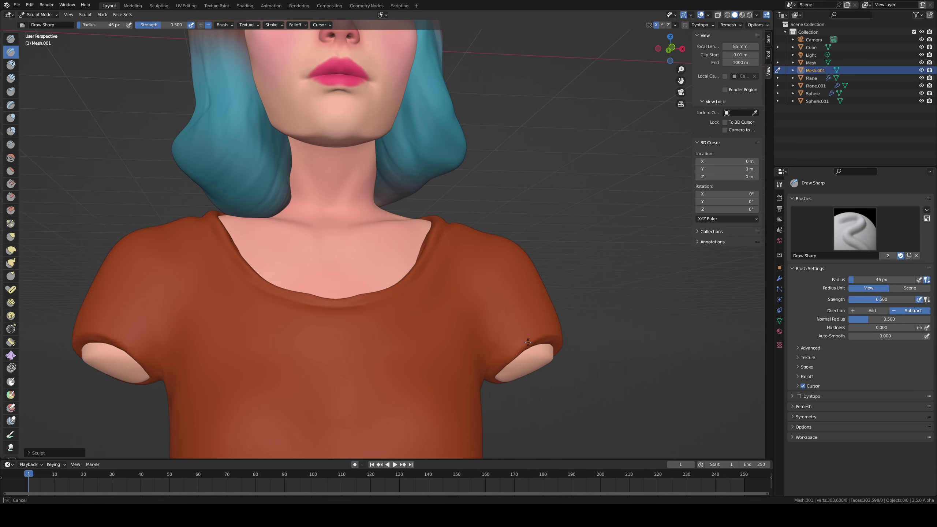
pyautogui.moveTo(561, 335); pyautogui.dragTo(512, 387, button='middle')
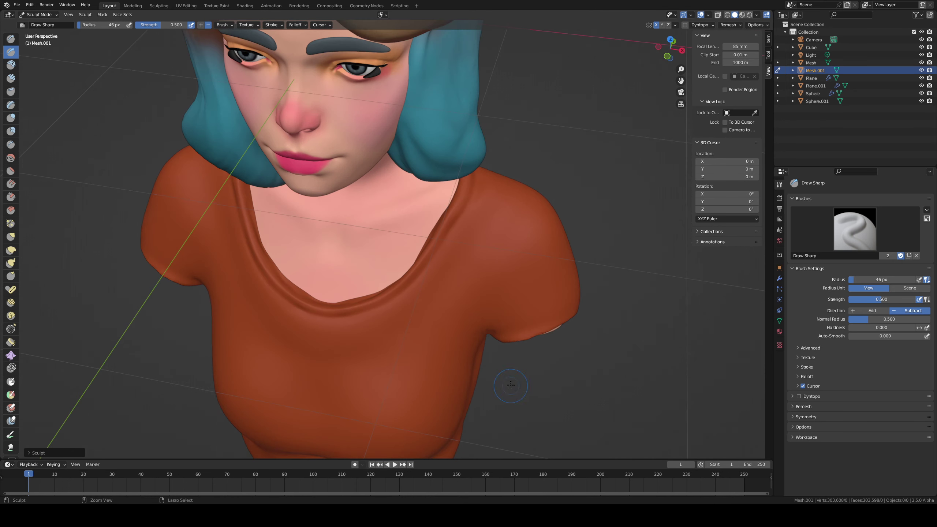
pyautogui.moveTo(482, 308); pyautogui.dragTo(386, 255, button='middle')
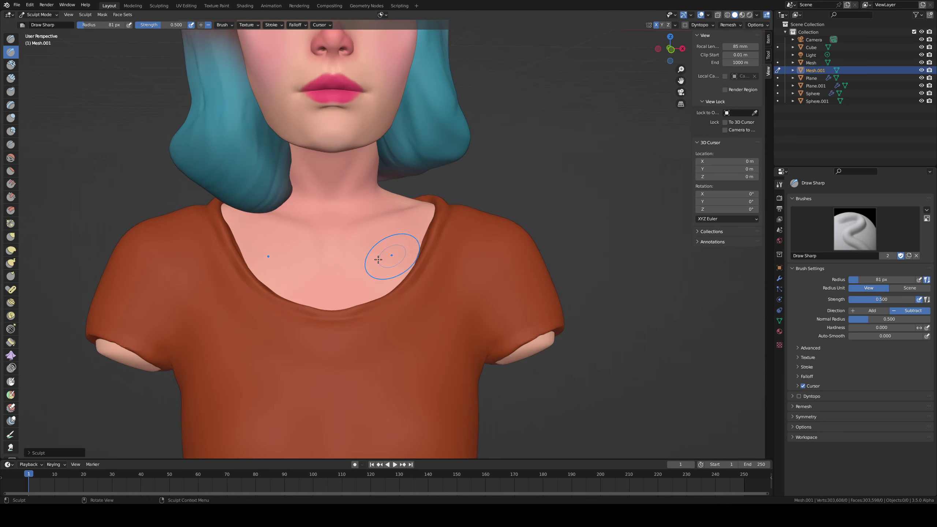
# Step: Paint a darker reddish brown along the front collar with the Paint brush at a 53 px radius and 0.573 strength
pyautogui.press('f')
pyautogui.press('p')
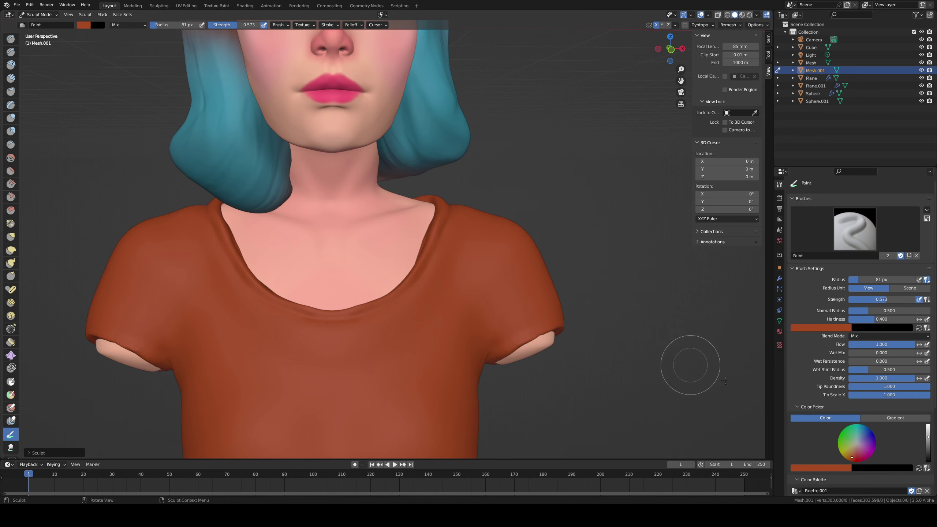
pyautogui.moveTo(928, 439); pyautogui.dragTo(928, 445)
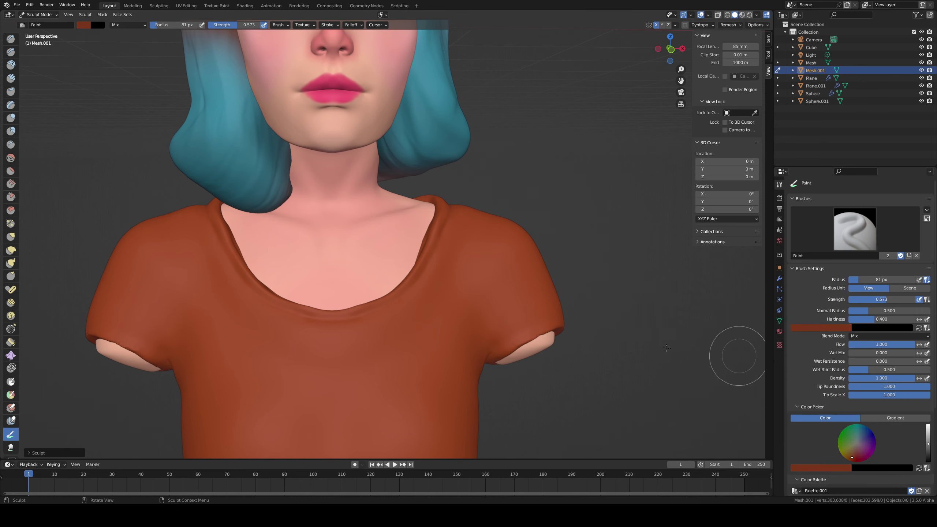
pyautogui.moveTo(375, 207)
pyautogui.keyDown('ctrl'); pyautogui.mouseDown(button='middle')
pyautogui.moveTo(343, 287)
pyautogui.moveTo(402, 165)
pyautogui.mouseUp(button='middle'); pyautogui.keyUp('ctrl')
pyautogui.press('[')
pyautogui.press('[')
pyautogui.press('[')
pyautogui.press('[')
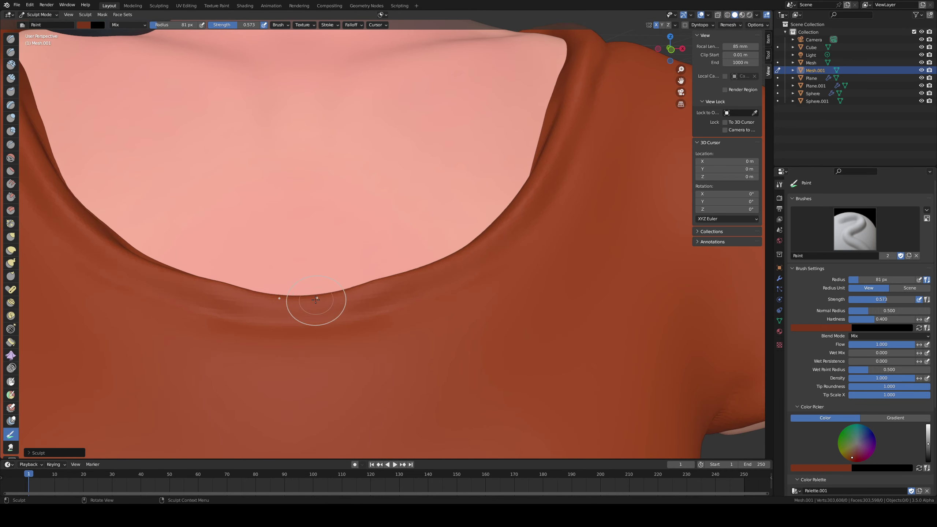
pyautogui.moveTo(347, 304)
pyautogui.mouseDown()
pyautogui.moveTo(481, 251)
pyautogui.moveTo(502, 225)
pyautogui.mouseUp()
pyautogui.scroll(-2, 460, 251)
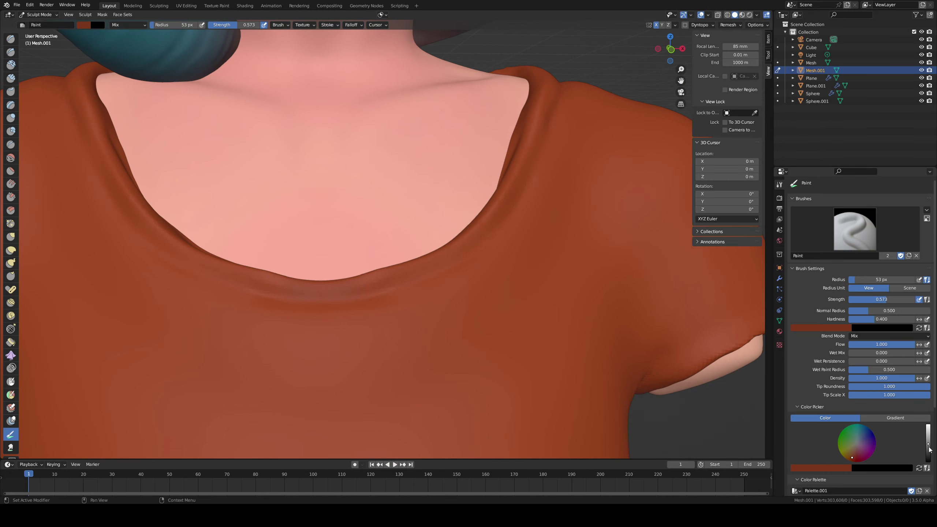
# Step: Lighten the paint colour slightly and paint along the collar rim from the front centre towards the shoulder
pyautogui.moveTo(928, 444); pyautogui.dragTo(928, 440)
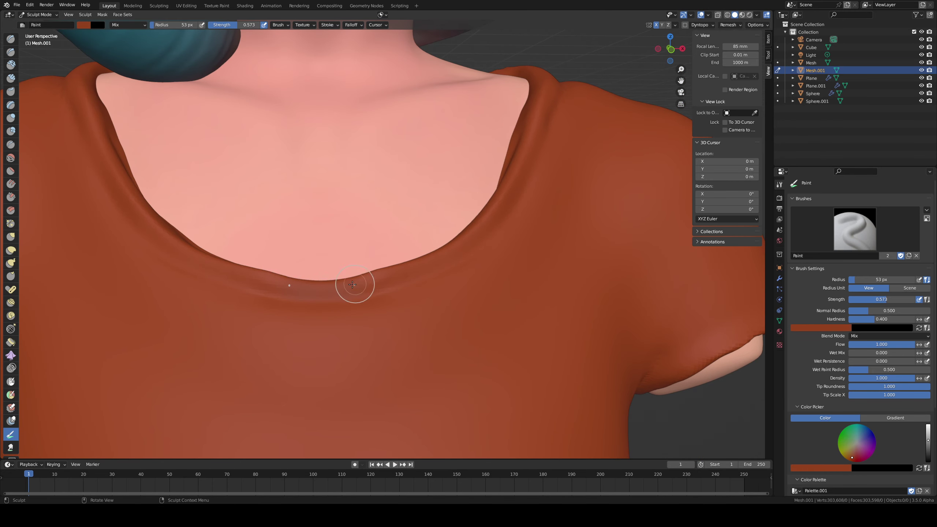
pyautogui.moveTo(354, 288); pyautogui.dragTo(343, 288)
pyautogui.moveTo(408, 274)
pyautogui.mouseDown()
pyautogui.moveTo(472, 227)
pyautogui.moveTo(513, 163)
pyautogui.mouseUp()
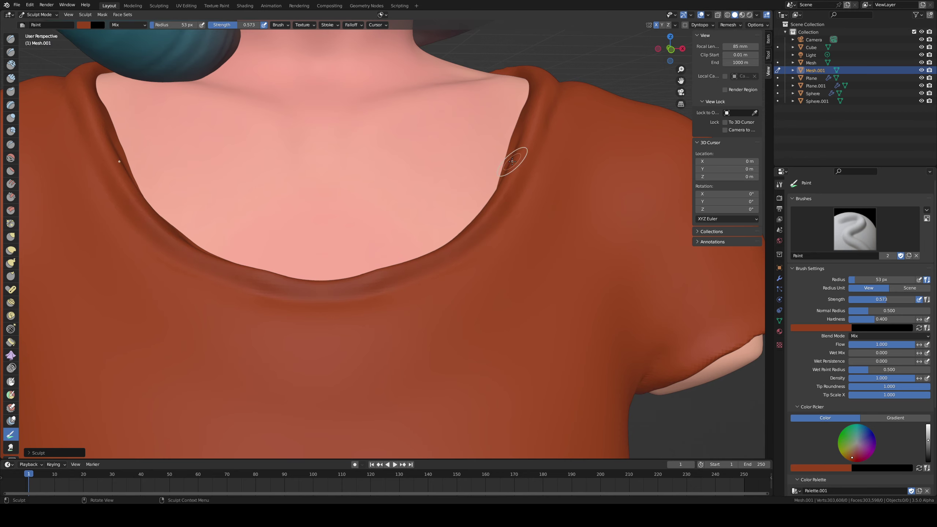
# Step: Paint the collar band up to the shoulder with the Paint brush at a 72 px radius
pyautogui.keyDown('shift'); pyautogui.moveTo(514, 161); pyautogui.dragTo(448, 282, button='middle'); pyautogui.keyUp('shift')
pyautogui.press('f')
pyautogui.click(385, 239)
pyautogui.moveTo(432, 338); pyautogui.dragTo(477, 210)
pyautogui.moveTo(476, 211); pyautogui.dragTo(494, 163)
pyautogui.moveTo(464, 217); pyautogui.dragTo(540, 199, button='middle')
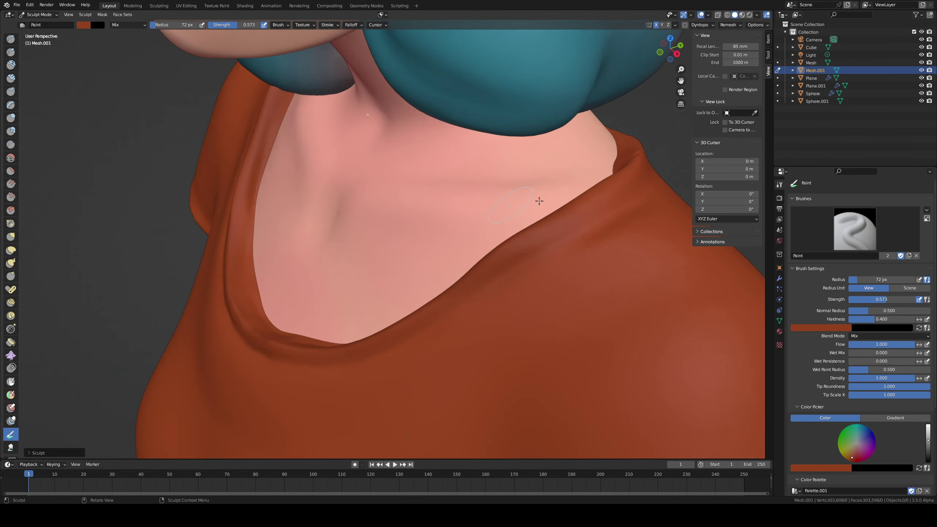
pyautogui.moveTo(631, 144)
pyautogui.mouseDown(button='middle')
pyautogui.moveTo(625, 183)
pyautogui.moveTo(585, 205)
pyautogui.moveTo(598, 189)
pyautogui.mouseUp(button='middle')
# Step: Sharpen the collar crease from the shoulder down the neckline with the Draw Sharp brush at a 72 px radius and 0.500 strength
pyautogui.press('d')
pyautogui.moveTo(442, 155)
pyautogui.mouseDown()
pyautogui.moveTo(424, 235)
pyautogui.moveTo(431, 258)
pyautogui.mouseUp()
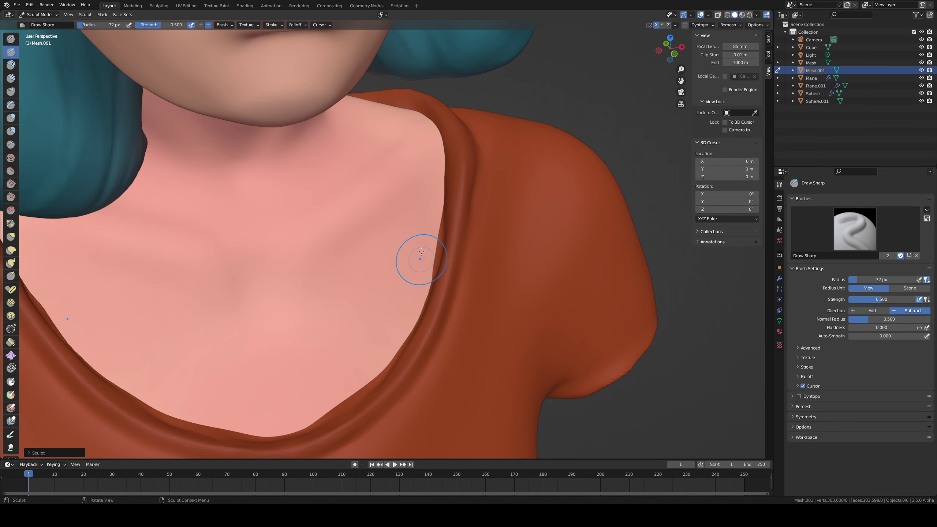
pyautogui.moveTo(427, 236)
pyautogui.mouseDown(button='middle')
pyautogui.moveTo(378, 346)
pyautogui.moveTo(355, 263)
pyautogui.mouseUp(button='middle')
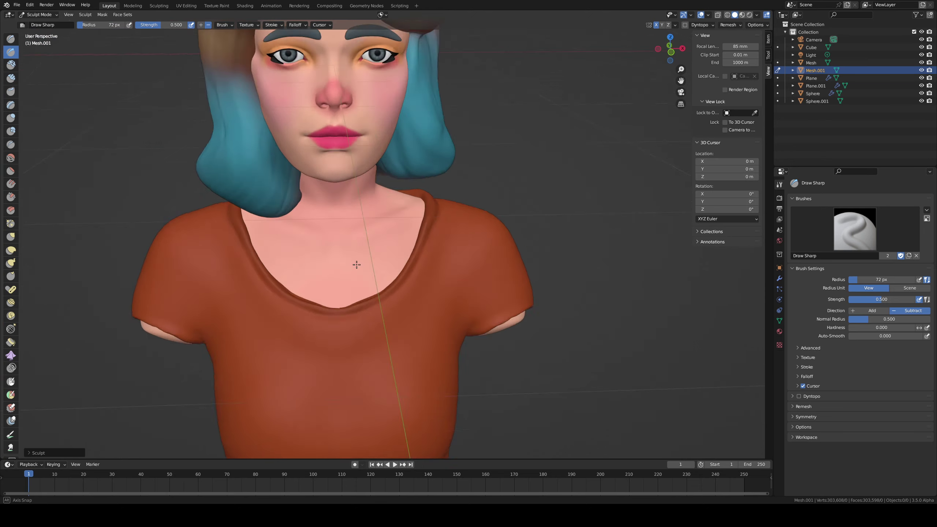
pyautogui.scroll(-3, 356, 263)
pyautogui.scroll(3, 351, 281)
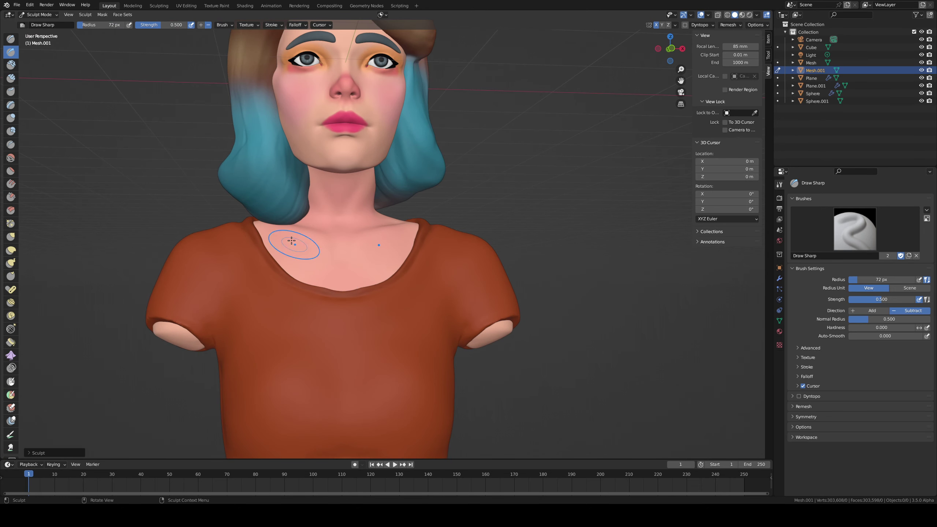
# Step: Reshape the shirt's sleeve and the back of the shoulder with the Grab brush, setting its radius to 119 px
pyautogui.press('g')
pyautogui.moveTo(211, 228); pyautogui.dragTo(196, 243)
pyautogui.press('f')
pyautogui.click(177, 250)
pyautogui.moveTo(508, 212); pyautogui.dragTo(415, 270, button='middle')
pyautogui.moveTo(466, 316); pyautogui.dragTo(457, 306)
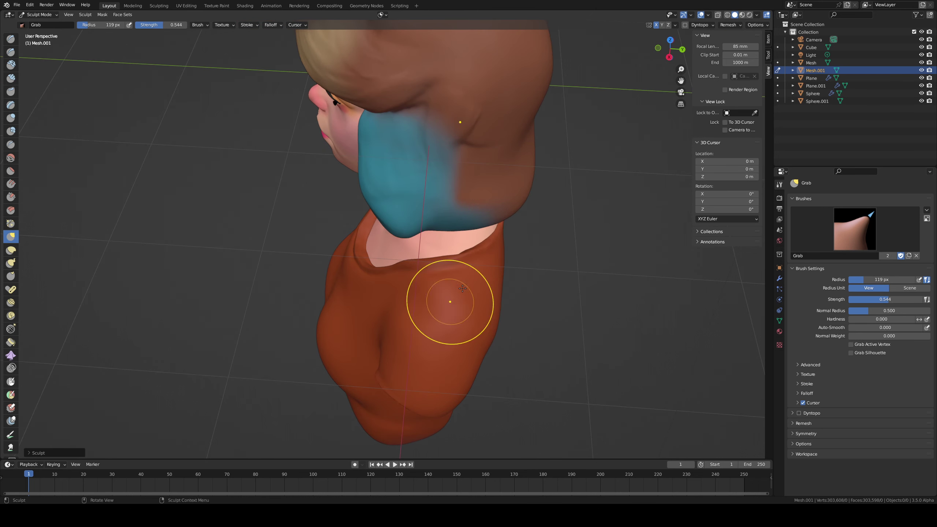
pyautogui.moveTo(450, 303); pyautogui.dragTo(505, 251, button='middle')
pyautogui.press('c')
pyautogui.moveTo(445, 344); pyautogui.dragTo(443, 313, button='middle')
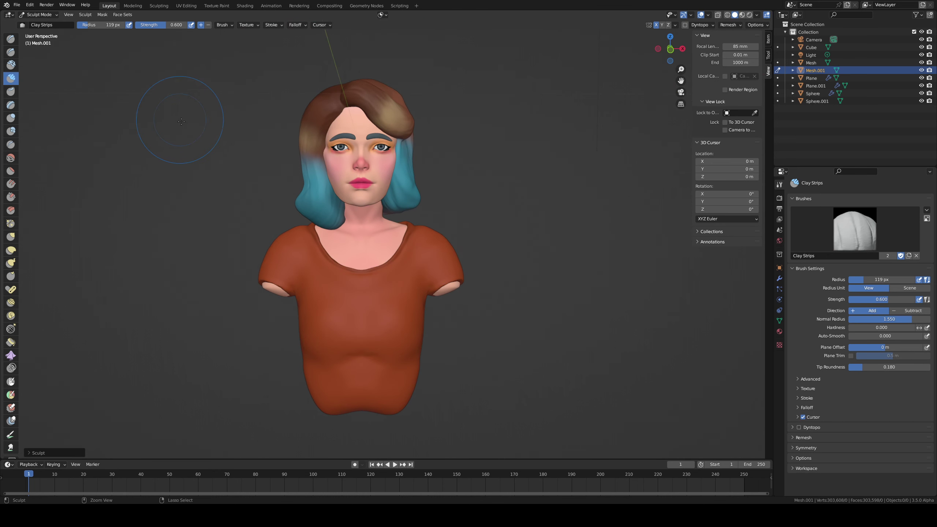
# Step: Save the file and select the hair in Object Mode
pyautogui.hotkey('ctrl', 's')
pyautogui.hotkey('ctrl', 'Tab')
pyautogui.click(44, 67)
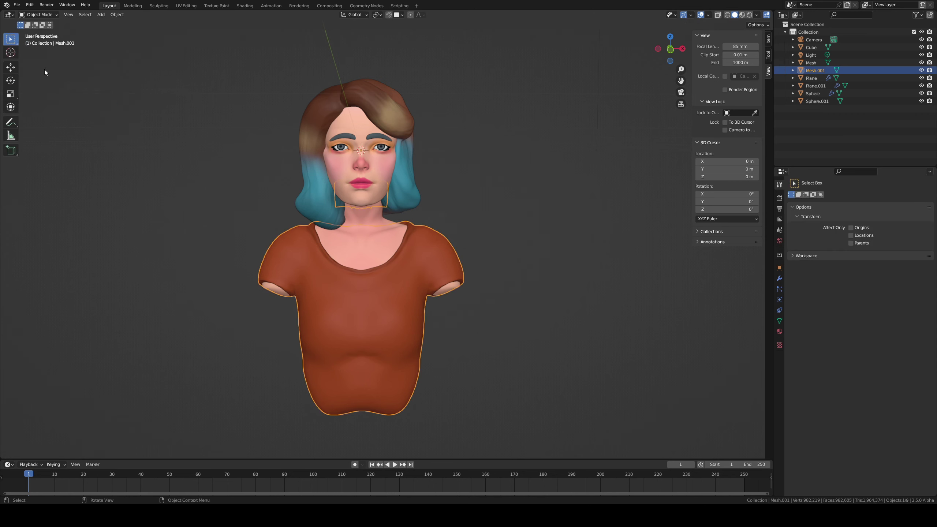
pyautogui.click(417, 132)
pyautogui.moveTo(451, 137); pyautogui.dragTo(359, 133, button='middle')
pyautogui.click(385, 110)
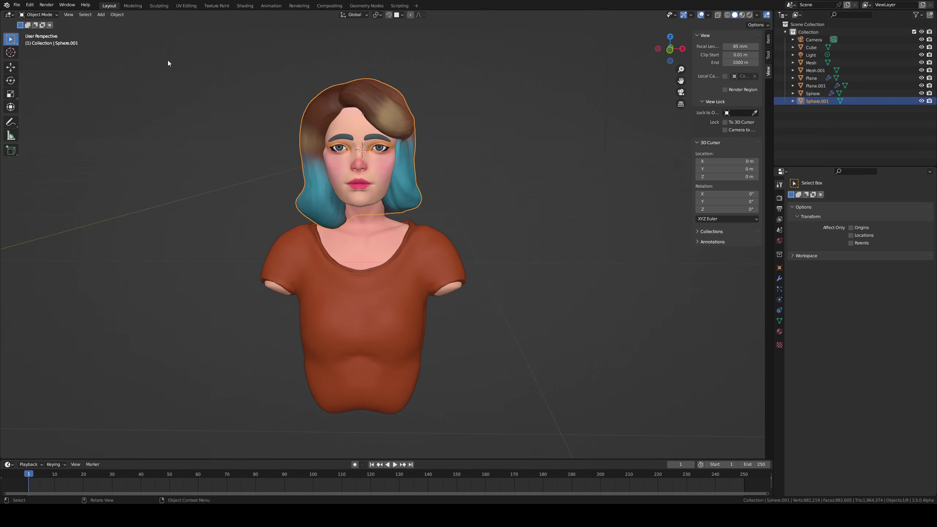
# Step: In the Shading workspace, create a new material for the hair and open the node search
pyautogui.click(245, 6)
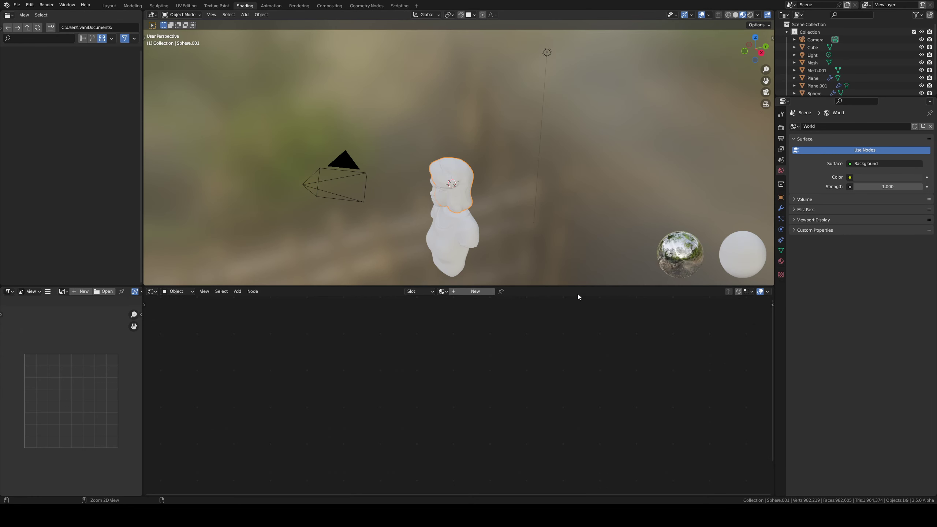
pyautogui.click(455, 292)
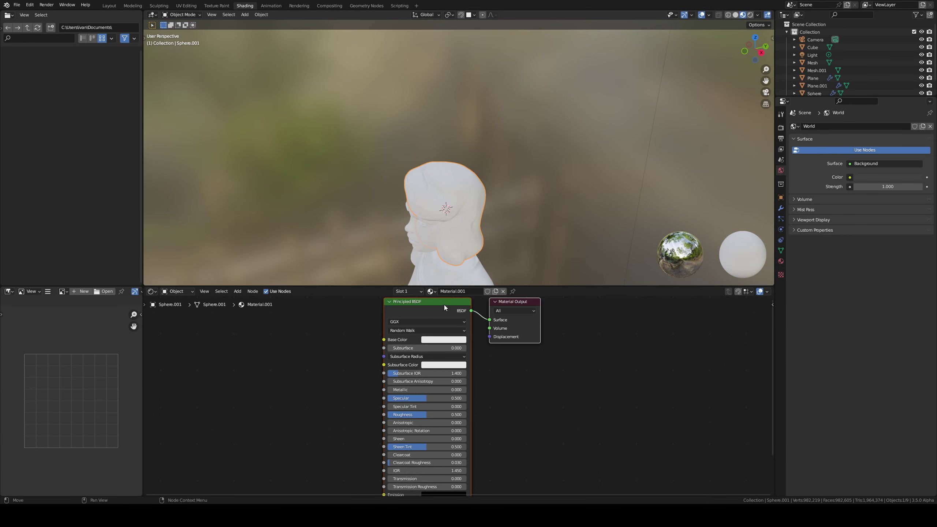
pyautogui.hotkey('shift', 'a')
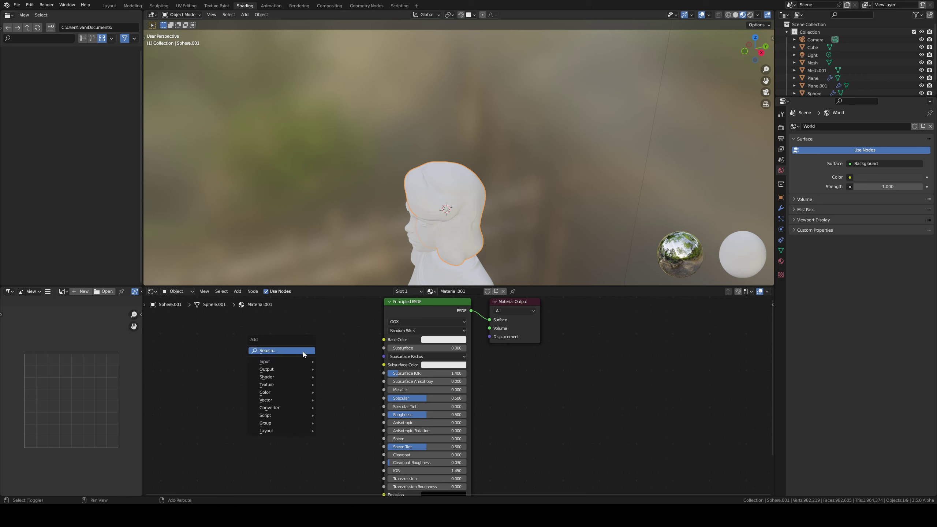
pyautogui.click(301, 351)
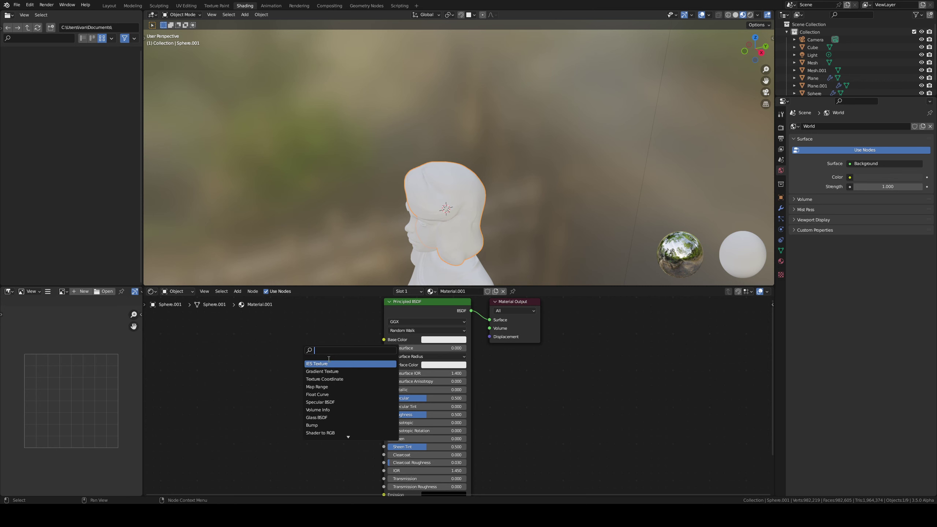
pyautogui.write('geo')
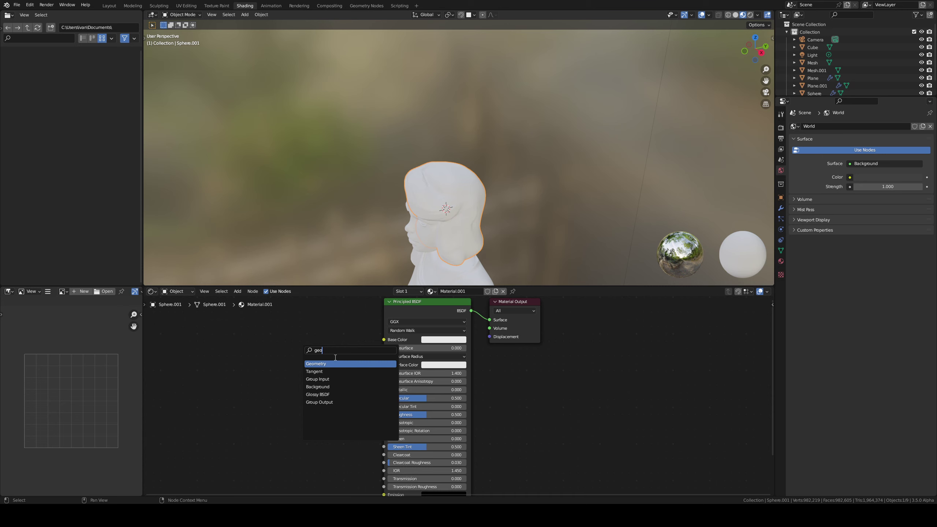
pyautogui.press('BackSpace')
pyautogui.press('BackSpace')
pyautogui.write('bv')
pyautogui.press('BackSpace')
pyautogui.press('BackSpace')
pyautogui.press('BackSpace')
# Step: Add a Color Attribute node and connect its Color output to the Principled BSDF's Base Color
pyautogui.write('att')
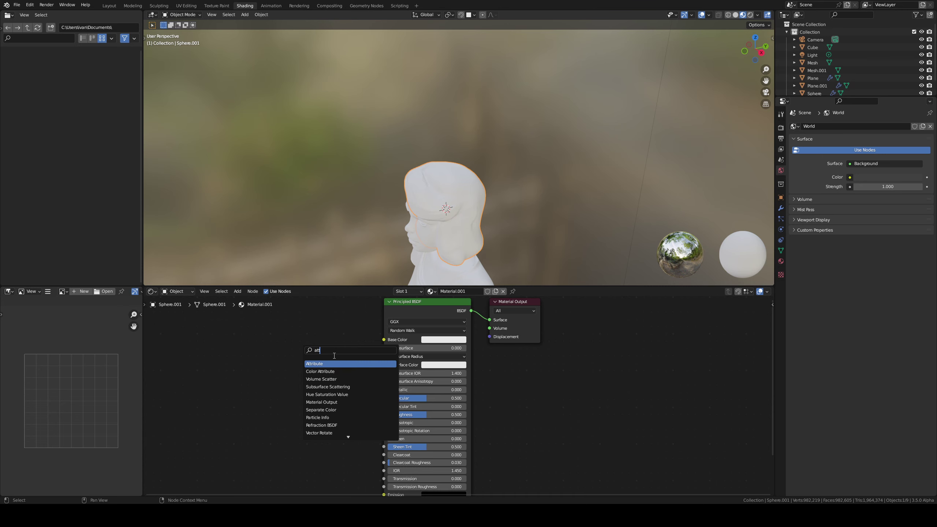
pyautogui.press('Down')
pyautogui.press('Return')
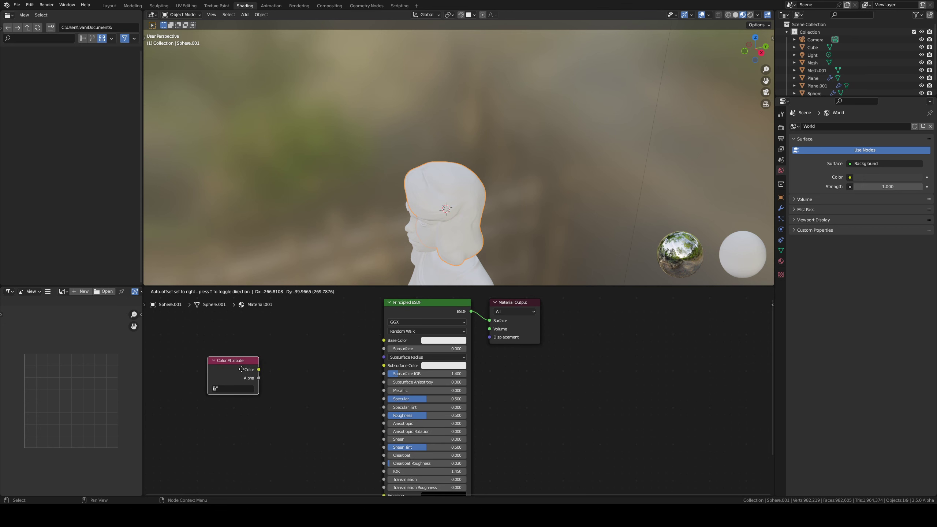
pyautogui.click(245, 365)
pyautogui.moveTo(266, 365); pyautogui.dragTo(382, 341)
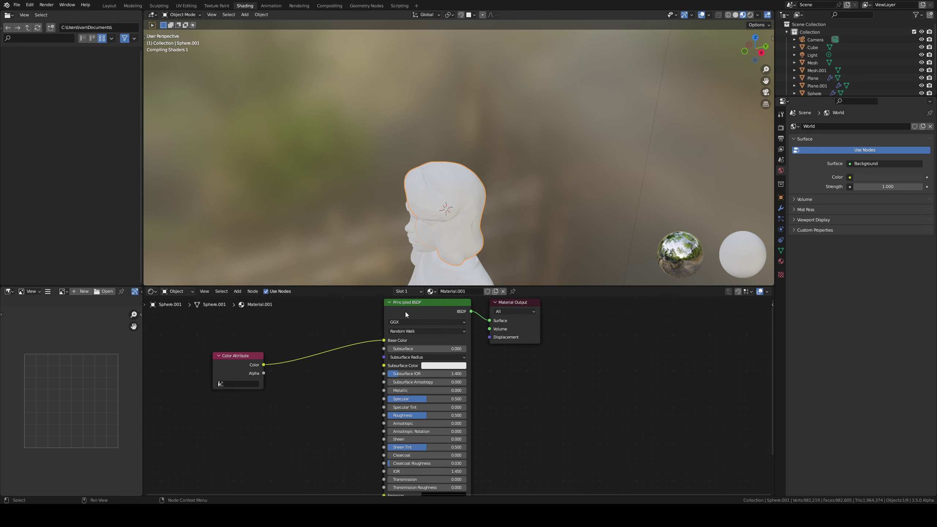
# Step: Set the hair material's Roughness to 0.754
pyautogui.moveTo(480, 389); pyautogui.dragTo(489, 325, button='middle')
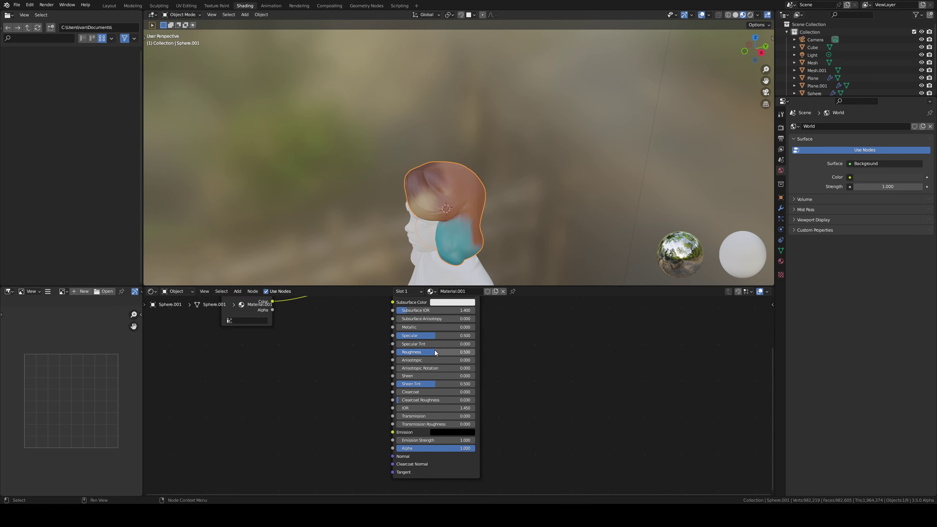
pyautogui.moveTo(435, 351); pyautogui.dragTo(462, 352)
pyautogui.moveTo(517, 236); pyautogui.dragTo(552, 181, button='middle')
pyautogui.keyDown('shift'); pyautogui.moveTo(461, 223); pyautogui.dragTo(442, 165, button='middle'); pyautogui.keyUp('shift')
# Step: Reselect the hair and rename its material hair
pyautogui.click(451, 173)
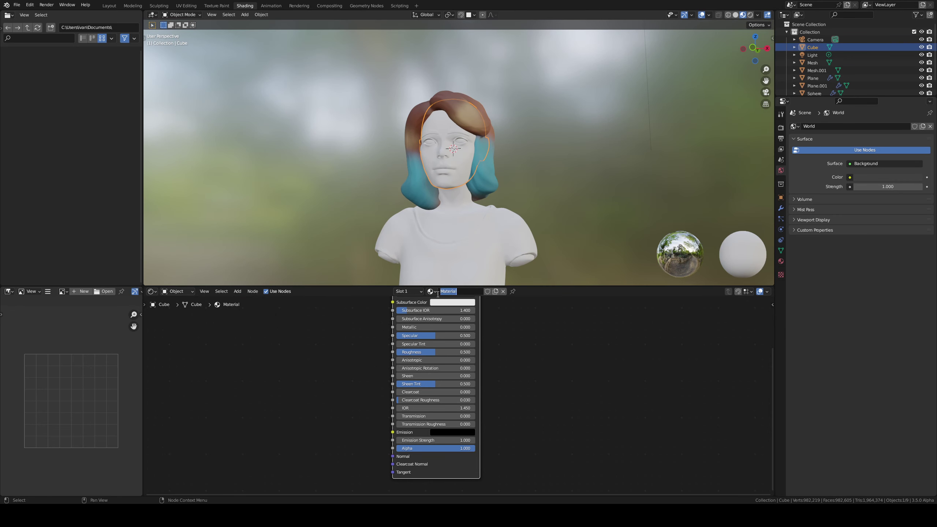
pyautogui.click(484, 173)
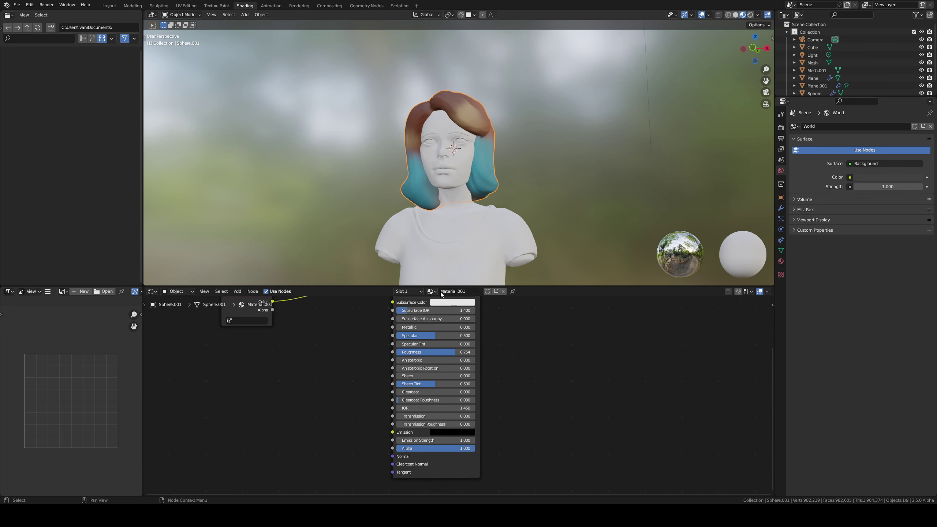
pyautogui.click(451, 291)
pyautogui.write('hair')
# Step: Assign the hair material to the face, make it a single-user copy and rename the copy skin
pyautogui.click(442, 192)
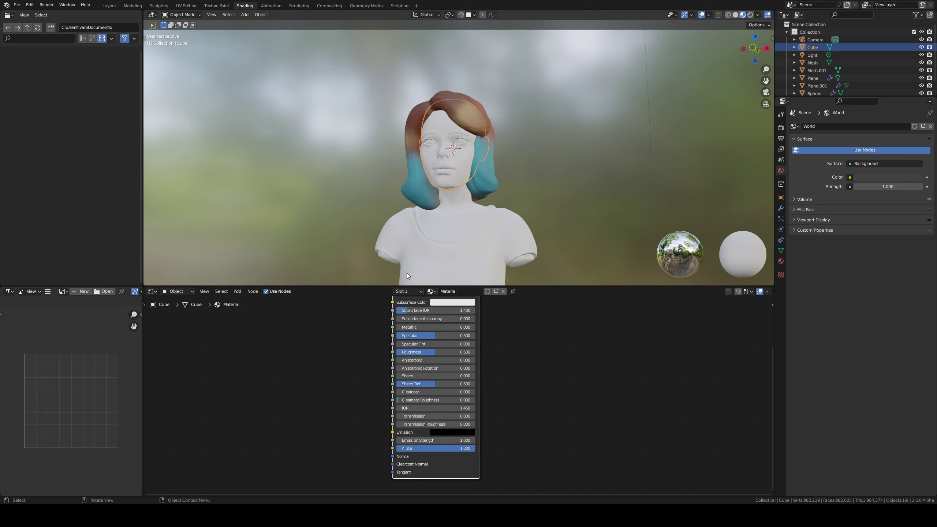
pyautogui.click(433, 292)
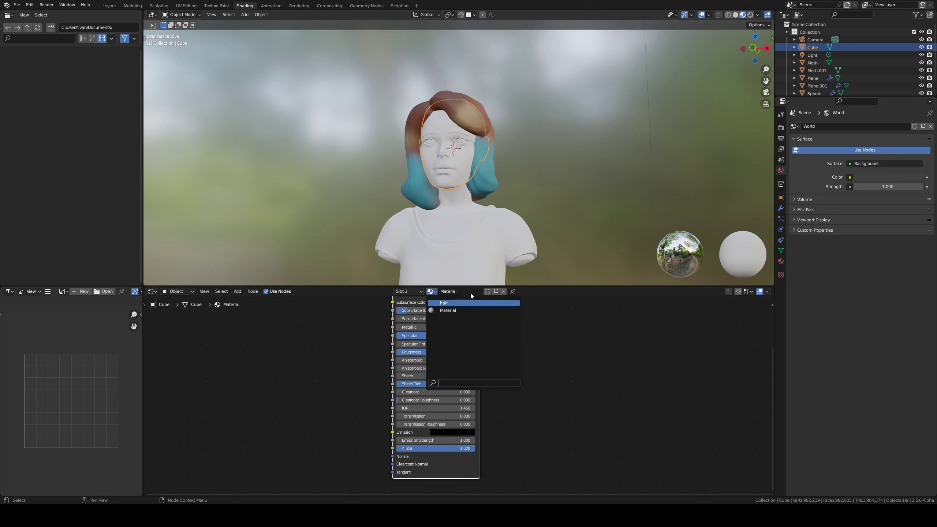
pyautogui.press('Return')
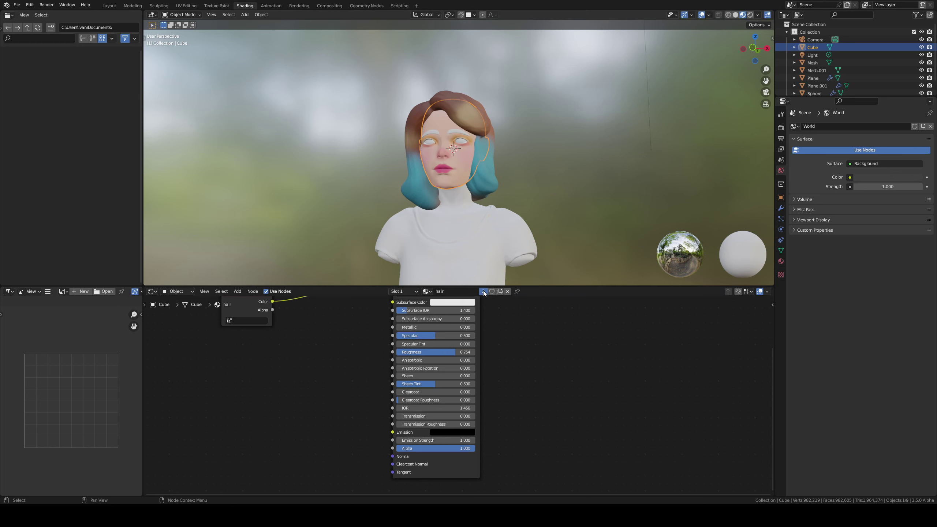
pyautogui.click(483, 292)
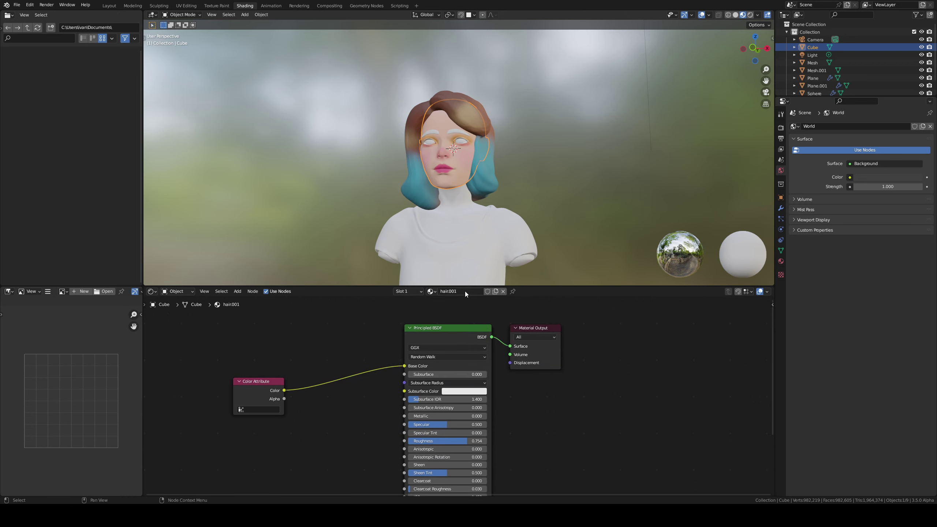
pyautogui.click(465, 291)
pyautogui.write('skin')
# Step: Assign the skin material to the body mesh and to the shirt
pyautogui.click(451, 255)
pyautogui.click(442, 292)
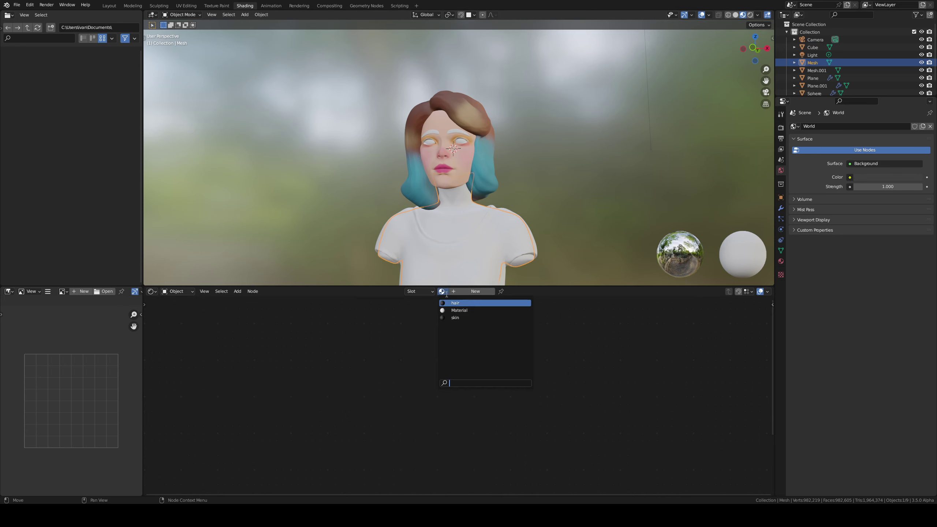
pyautogui.click(451, 318)
pyautogui.click(450, 258)
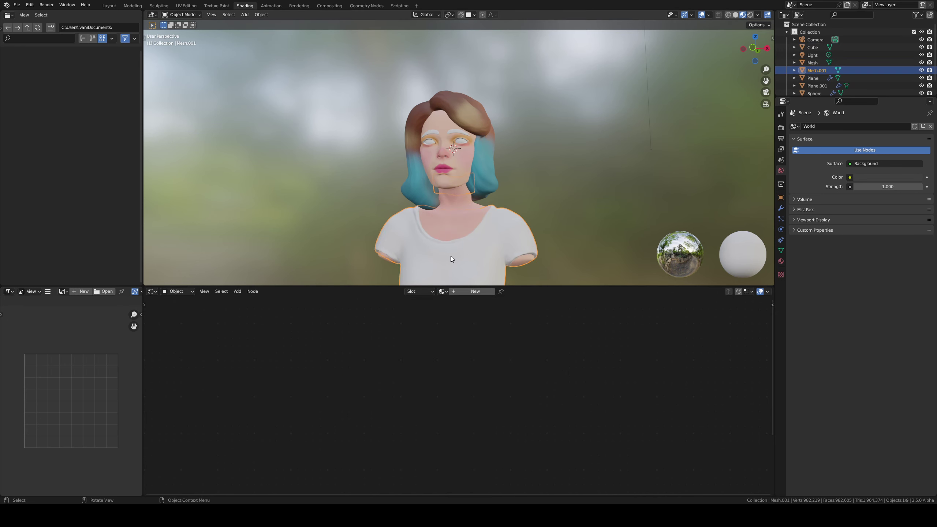
pyautogui.click(442, 291)
pyautogui.click(457, 319)
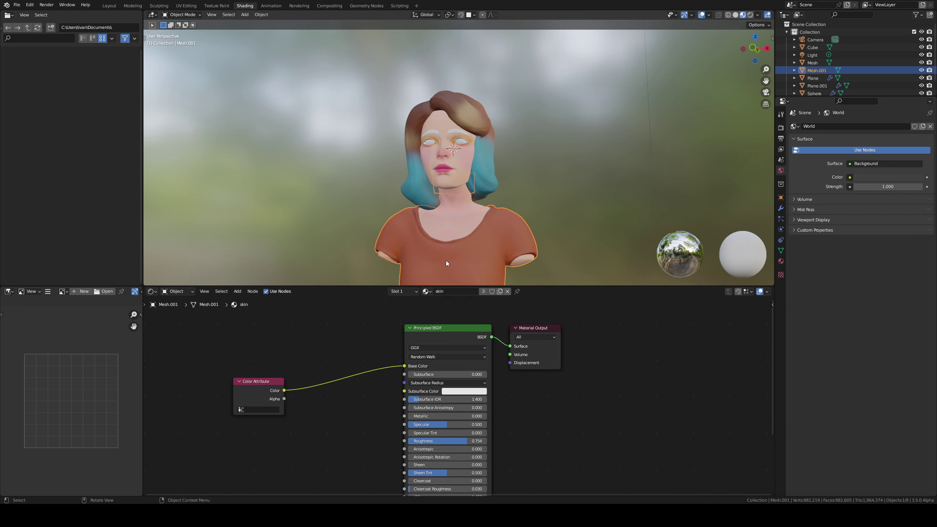
# Step: Make the shirt's material a single-user copy named cloth and set its Roughness to 0.895
pyautogui.keyDown('shift'); pyautogui.moveTo(445, 260); pyautogui.dragTo(426, 253, button='middle'); pyautogui.keyUp('shift')
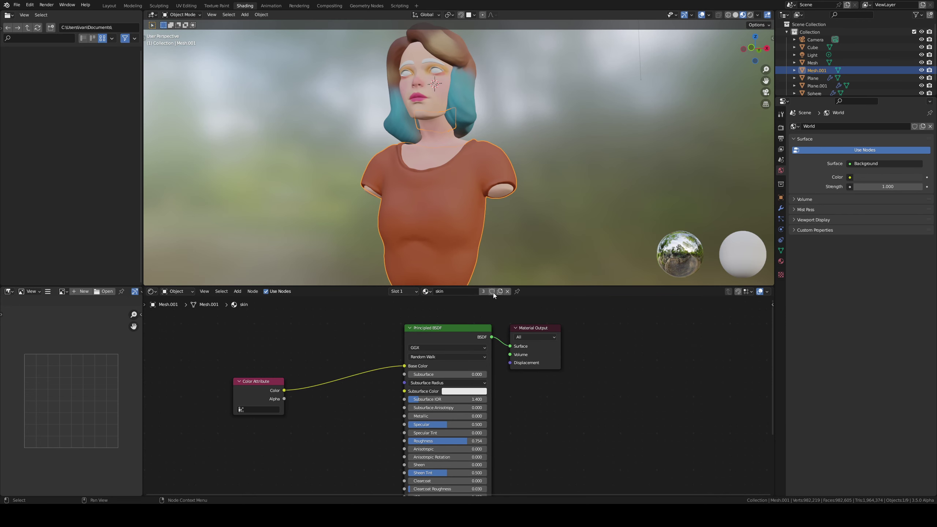
pyautogui.click(483, 291)
pyautogui.click(470, 439)
pyautogui.moveTo(475, 441); pyautogui.dragTo(485, 440)
pyautogui.scroll(2, 387, 424)
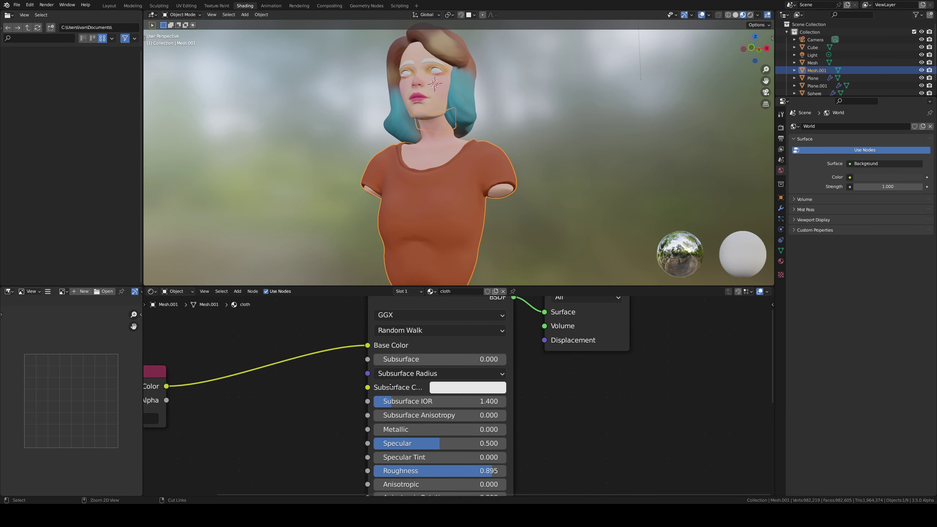
pyautogui.scroll(-3, 400, 378)
pyautogui.moveTo(397, 399); pyautogui.dragTo(389, 388, button='middle')
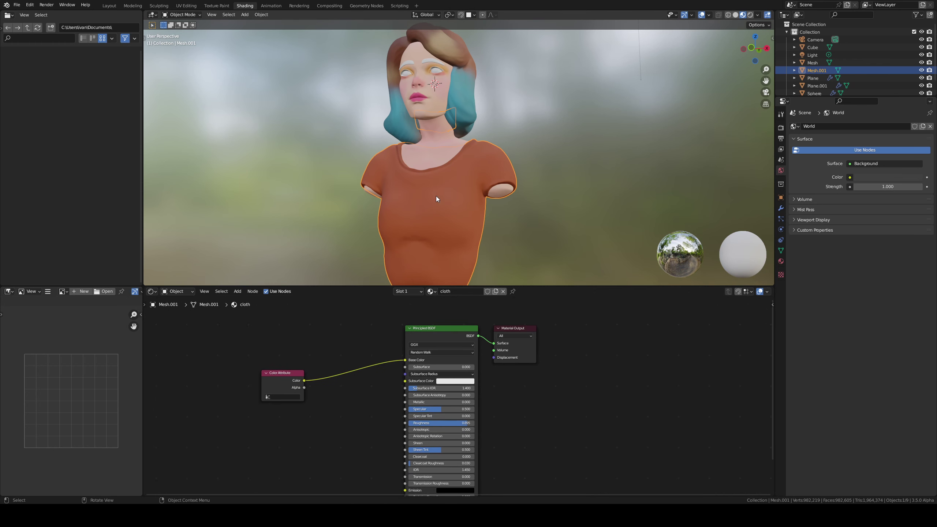
# Step: Assign the hair material to the eyebrows and to the eyelashes
pyautogui.click(546, 218)
pyautogui.moveTo(509, 210); pyautogui.dragTo(520, 222, button='middle')
pyautogui.click(446, 75)
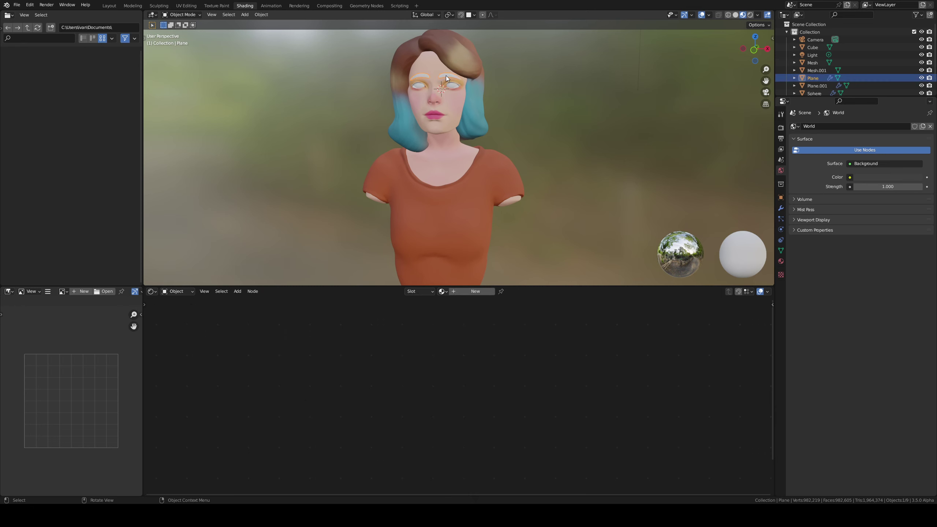
pyautogui.click(442, 291)
pyautogui.click(456, 310)
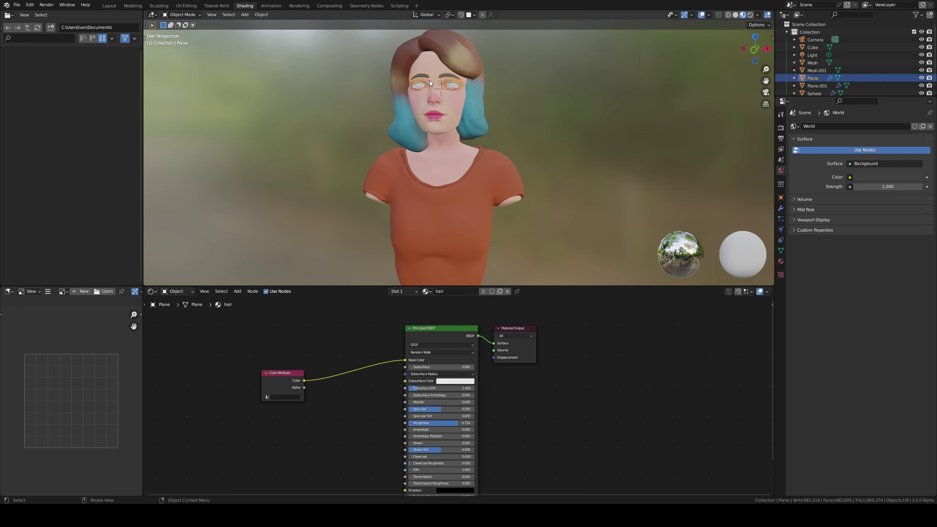
pyautogui.click(414, 85)
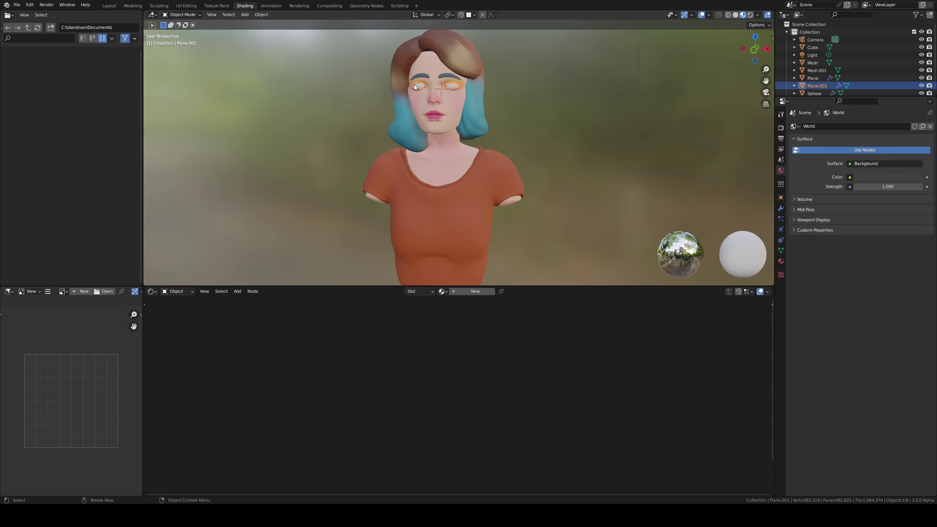
pyautogui.click(442, 291)
pyautogui.click(446, 311)
# Step: Assign the cloth material to the eyeballs, make it a single-user copy and rename the copy eyes
pyautogui.scroll(5, 438, 80)
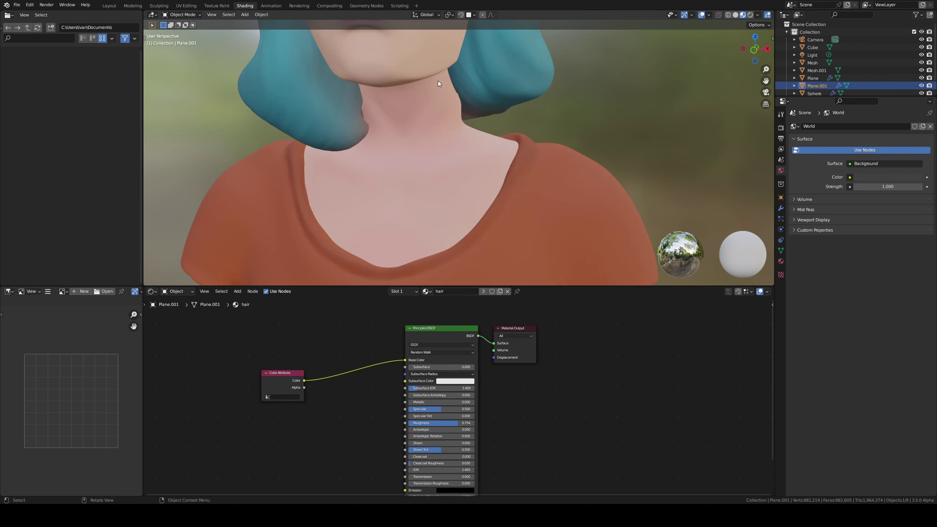
pyautogui.keyDown('shift'); pyautogui.moveTo(438, 81); pyautogui.dragTo(414, 236, button='middle'); pyautogui.keyUp('shift')
pyautogui.click(411, 89)
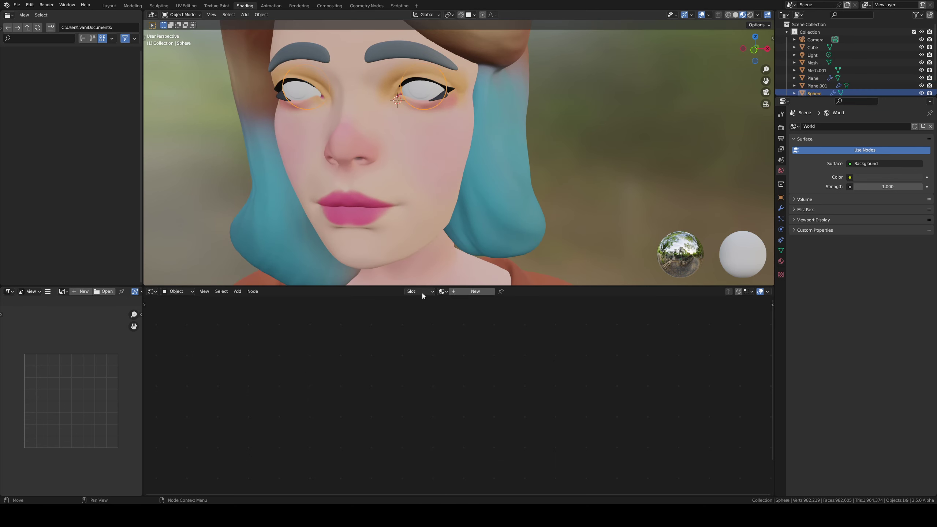
pyautogui.click(442, 291)
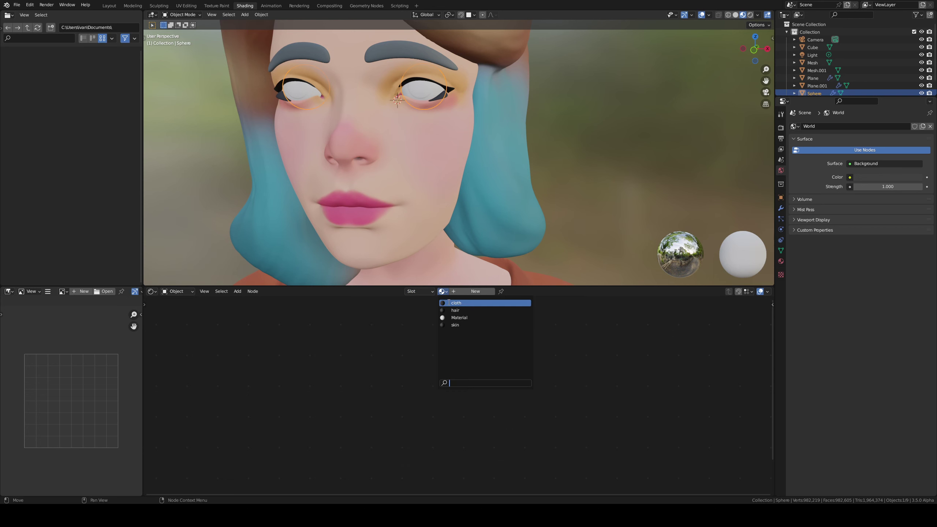
pyautogui.click(445, 302)
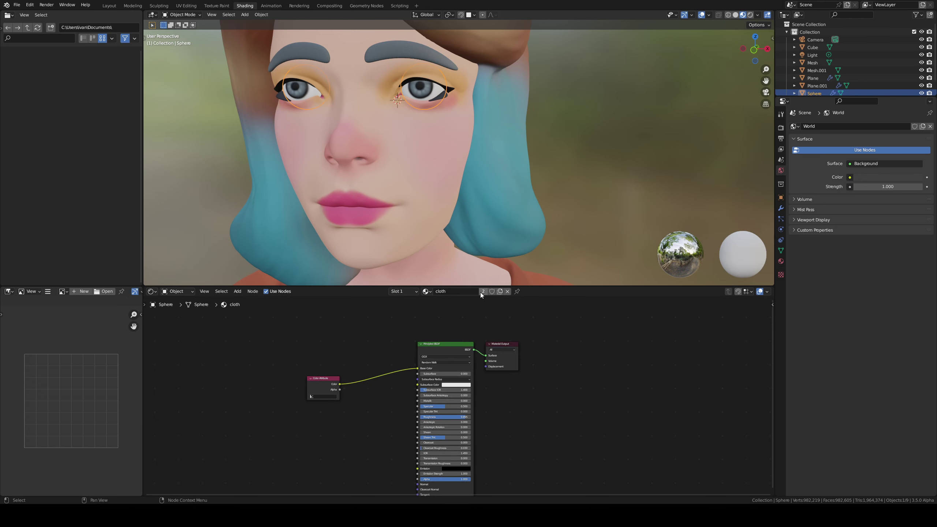
pyautogui.click(480, 292)
pyautogui.click(460, 292)
pyautogui.write('eyes')
# Step: Set the eyes material's Roughness to 0.000
pyautogui.scroll(1, 460, 394)
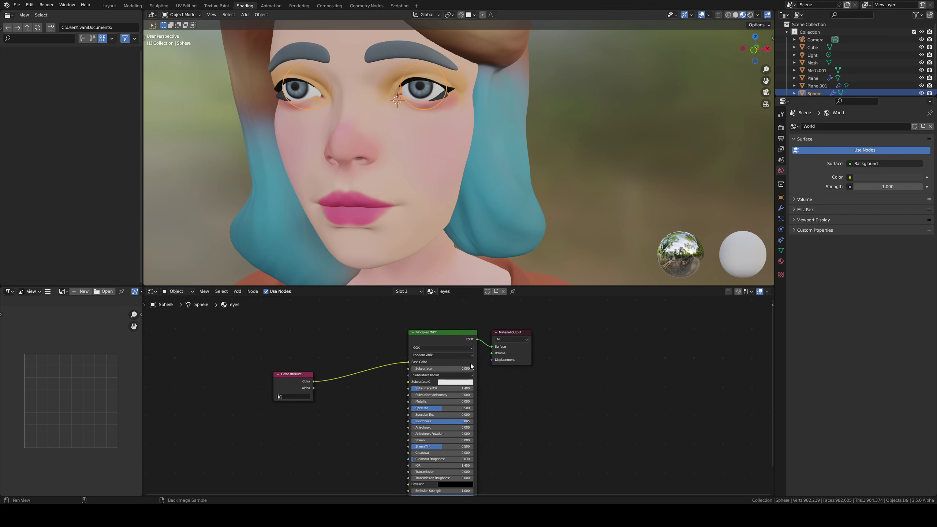
pyautogui.moveTo(474, 414); pyautogui.dragTo(471, 358, button='middle')
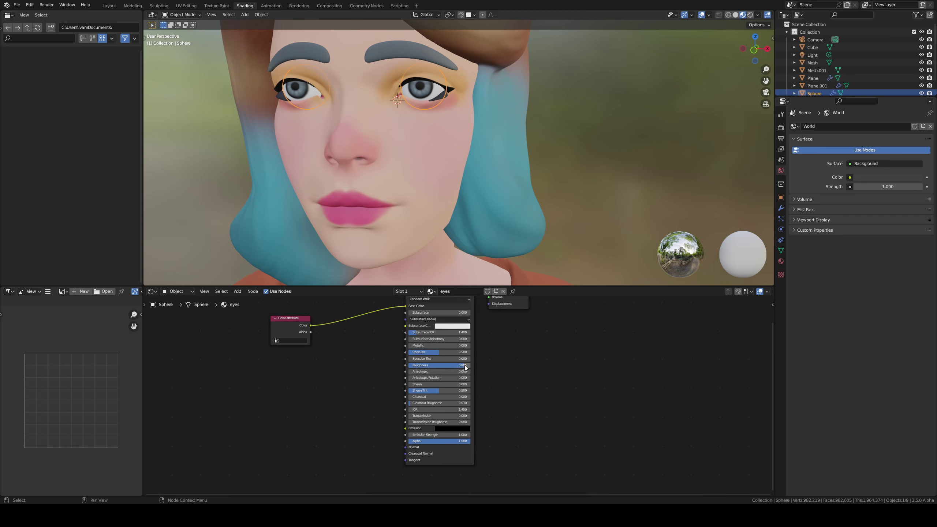
pyautogui.moveTo(466, 367); pyautogui.dragTo(386, 374)
pyautogui.moveTo(375, 275); pyautogui.dragTo(471, 203, button='middle')
pyautogui.scroll(-3, 371, 241)
pyautogui.scroll(-2, 432, 201)
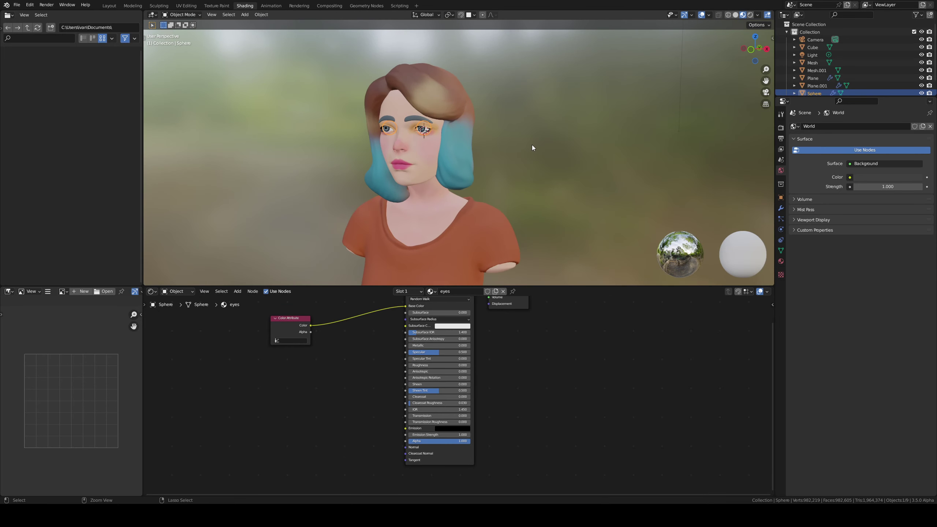
# Step: Save the bust's file and clear the object selection
pyautogui.hotkey('ctrl', 's')
pyautogui.click(556, 152)
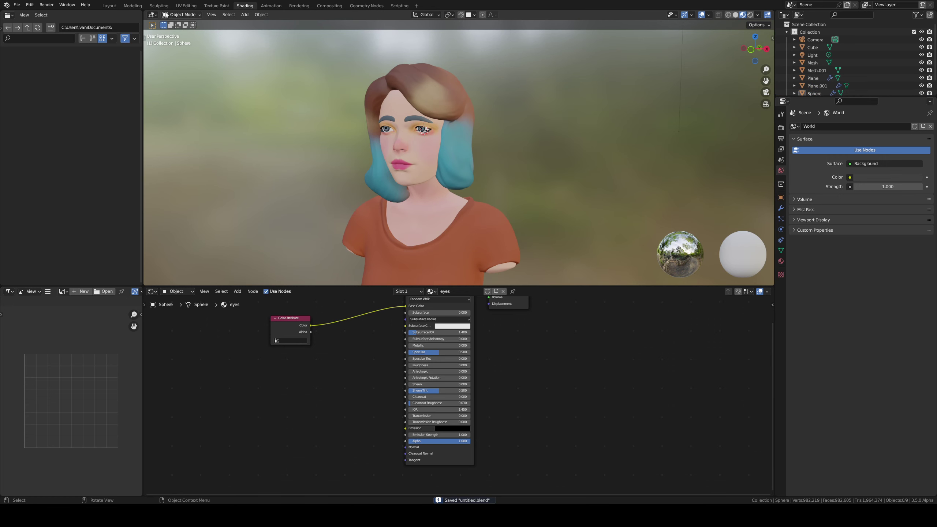
# Step: Switch to the Layout workspace and add an area light at the scene origin
pyautogui.click(109, 5)
pyautogui.moveTo(452, 264); pyautogui.dragTo(420, 276, button='middle')
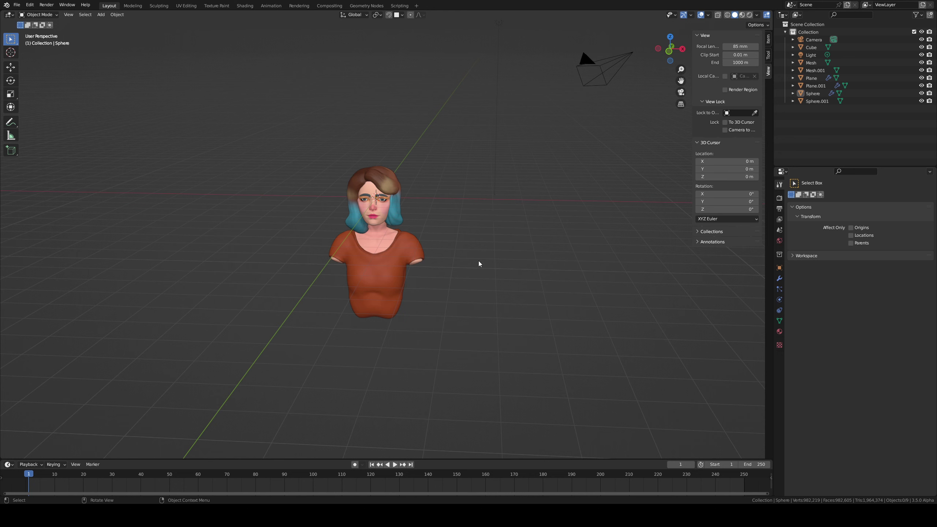
pyautogui.hotkey('shift', 'a')
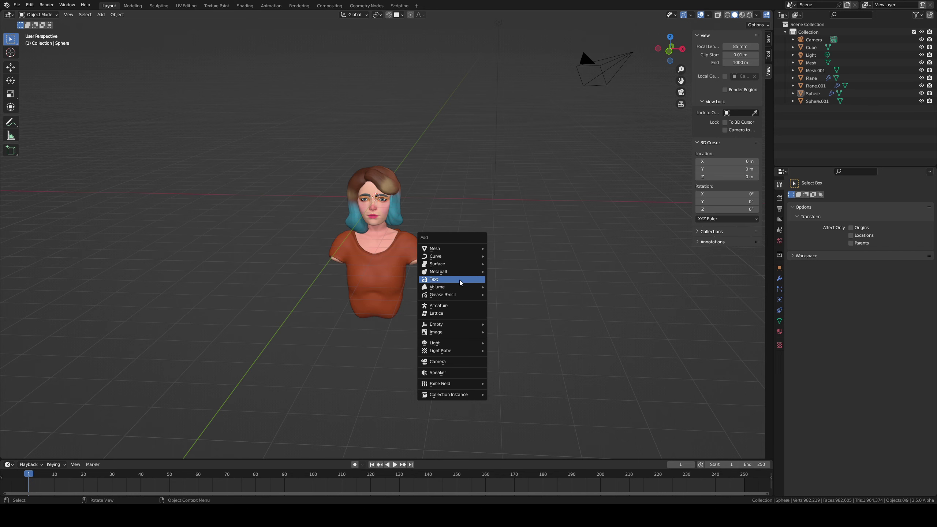
pyautogui.moveTo(454, 332)
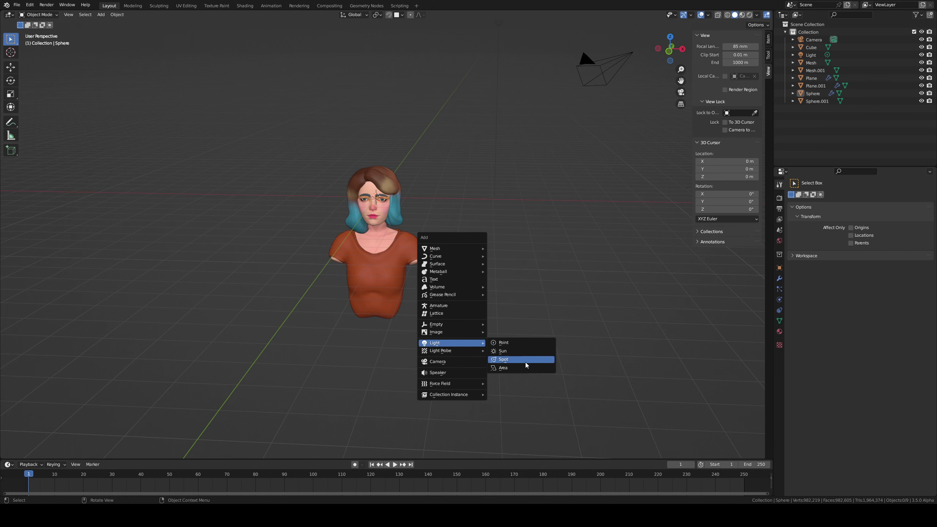
pyautogui.click(514, 369)
pyautogui.moveTo(425, 268); pyautogui.dragTo(395, 280, button='middle')
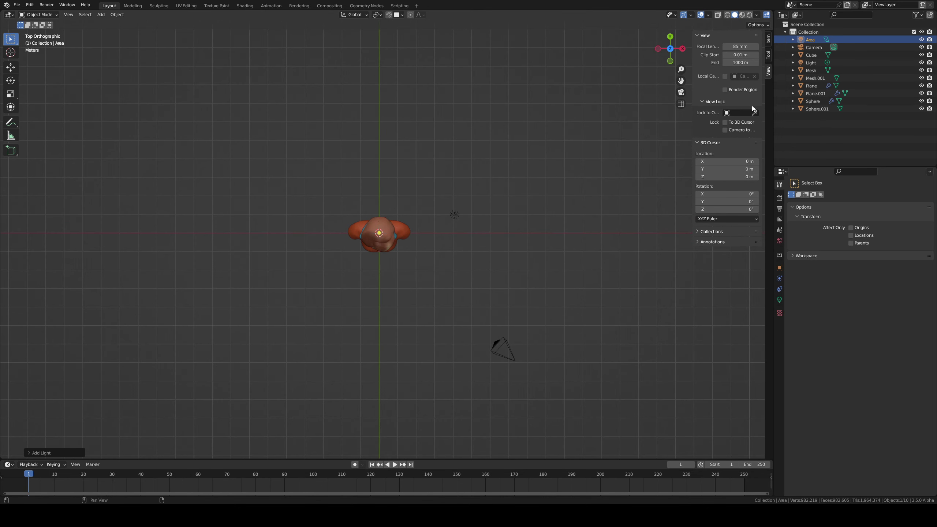
# Step: Delete the scene's original light named Light and keep the new area light
pyautogui.click(811, 39)
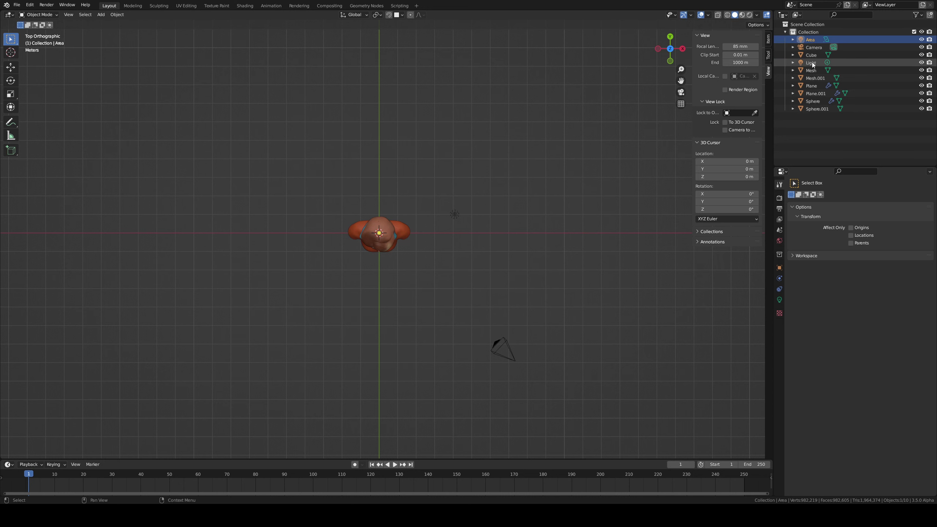
pyautogui.click(812, 62)
pyautogui.press('x')
pyautogui.click(436, 214)
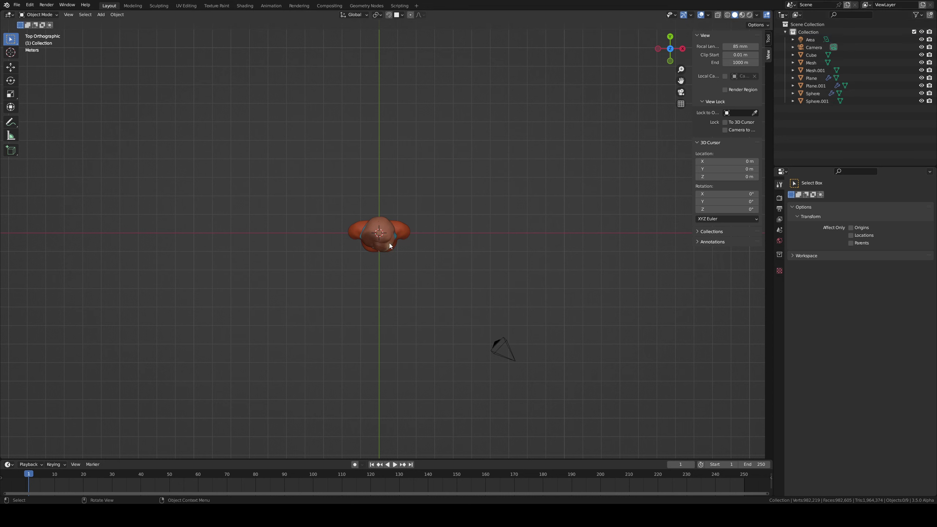
pyautogui.click(390, 243)
# Step: Place the area light diagonally in front of the bust, above head height and on the camera's side, and aim it at the head
pyautogui.click(809, 39)
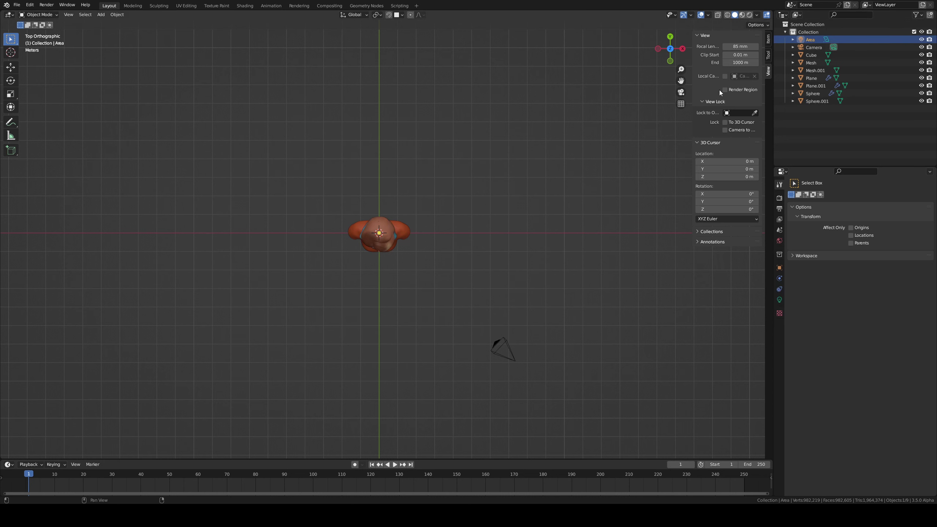
pyautogui.press('g')
pyautogui.click(481, 356)
pyautogui.moveTo(477, 334); pyautogui.dragTo(460, 236, button='middle')
pyautogui.press('g')
pyautogui.press('z')
pyautogui.click(486, 111)
pyautogui.moveTo(458, 142); pyautogui.dragTo(441, 162, button='middle')
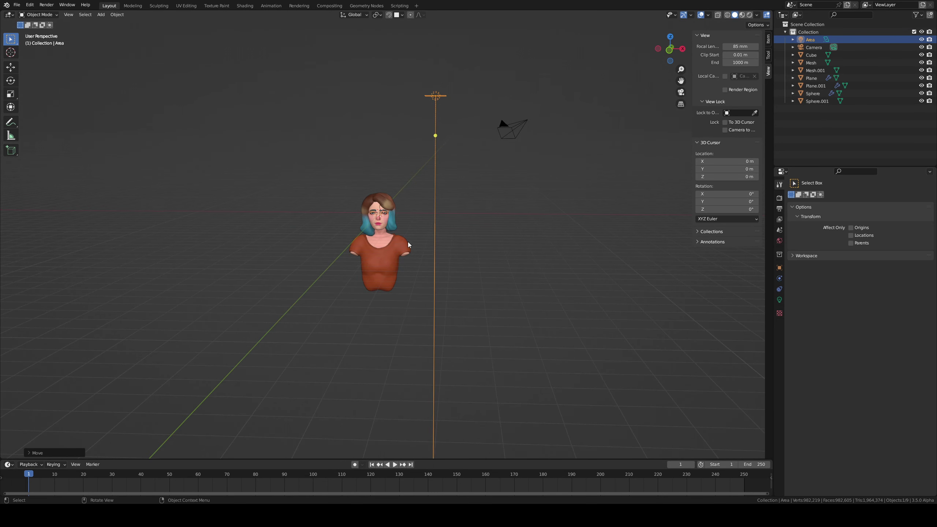
pyautogui.press('r')
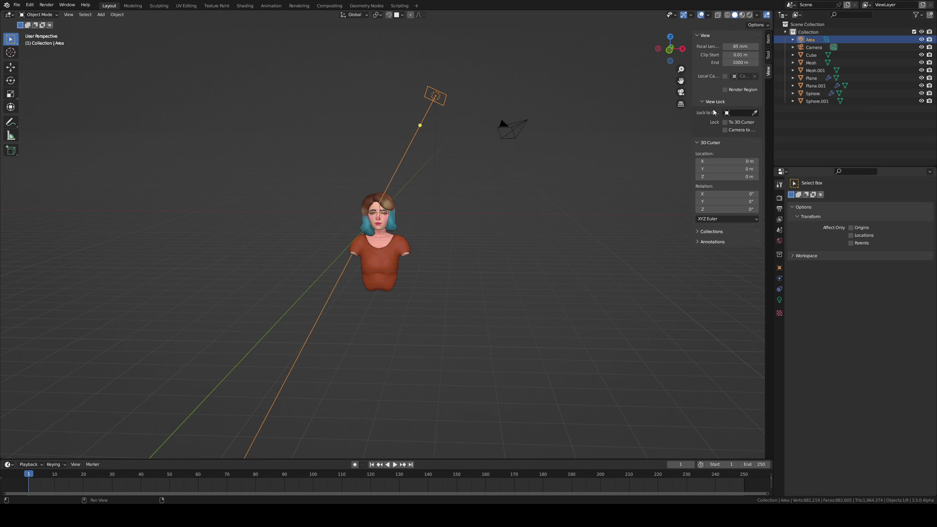
# Step: Configure Cycles with GPU Compute and viewport denoising as the render engine, and show the viewport in rendered shading
pyautogui.click(779, 198)
pyautogui.click(881, 196)
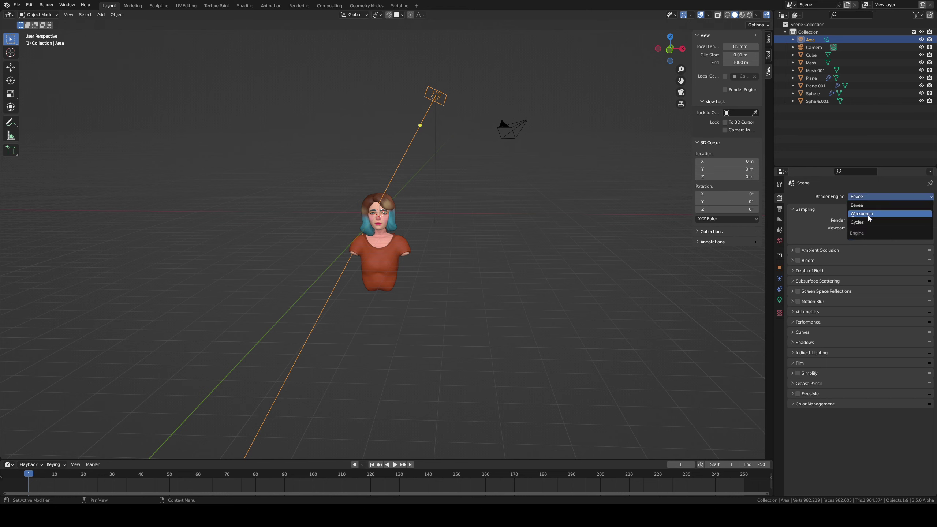
pyautogui.click(867, 220)
pyautogui.click(865, 215)
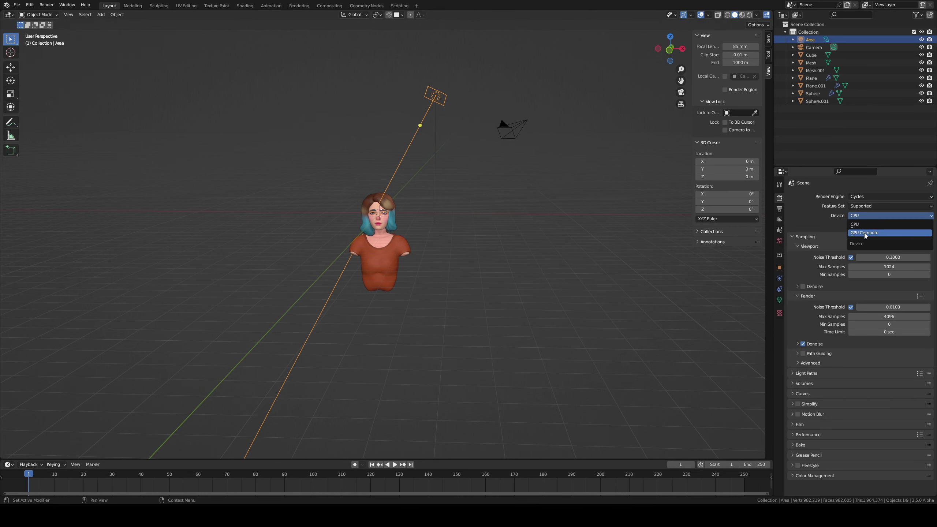
pyautogui.click(859, 233)
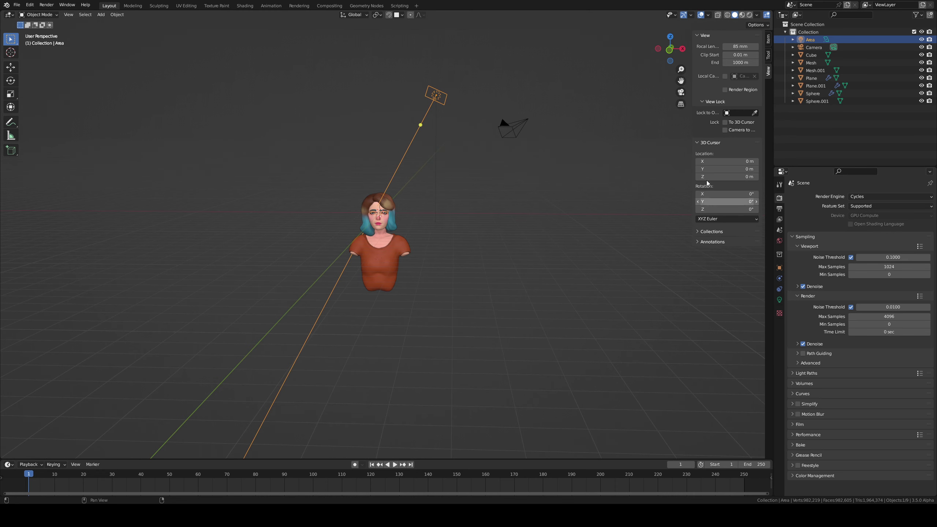
pyautogui.click(750, 14)
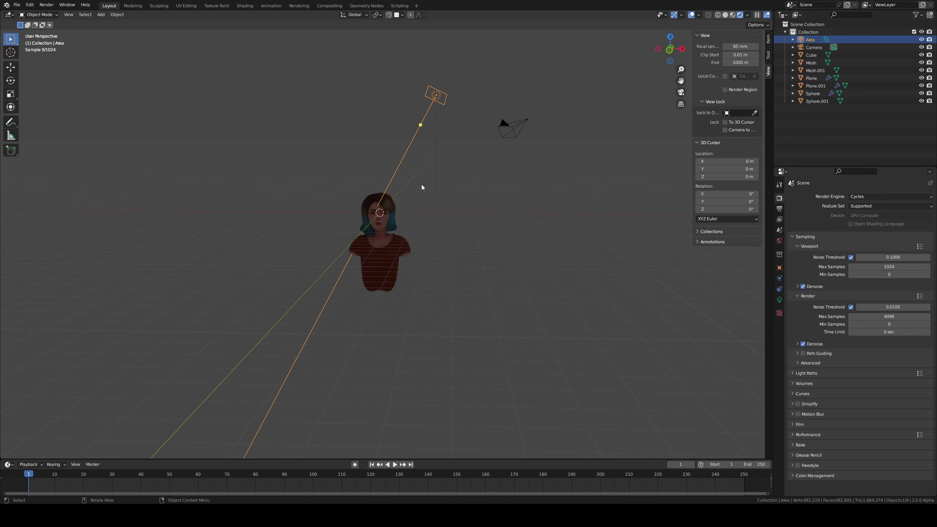
# Step: Set the area light's Power to 1000 W
pyautogui.moveTo(422, 187); pyautogui.dragTo(430, 177, button='middle')
pyautogui.click(779, 299)
pyautogui.click(868, 248)
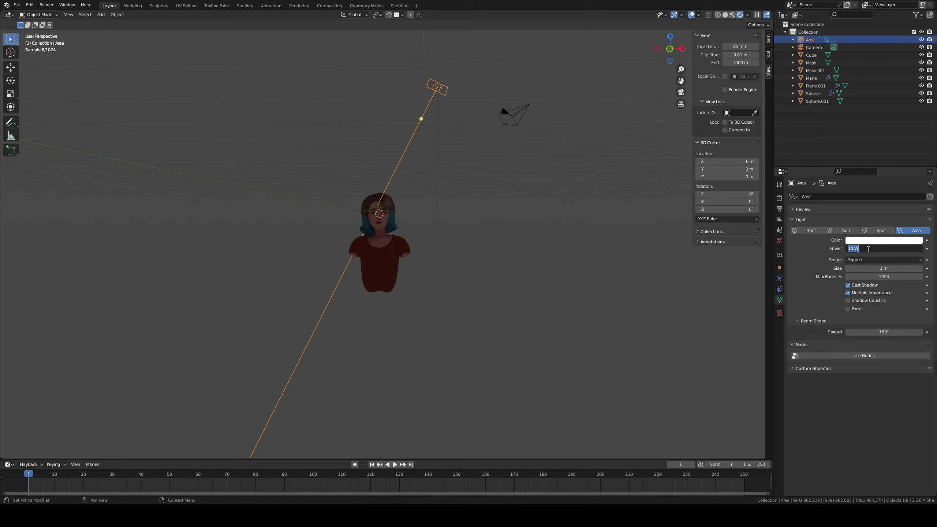
pyautogui.write('1000')
pyautogui.press('Return')
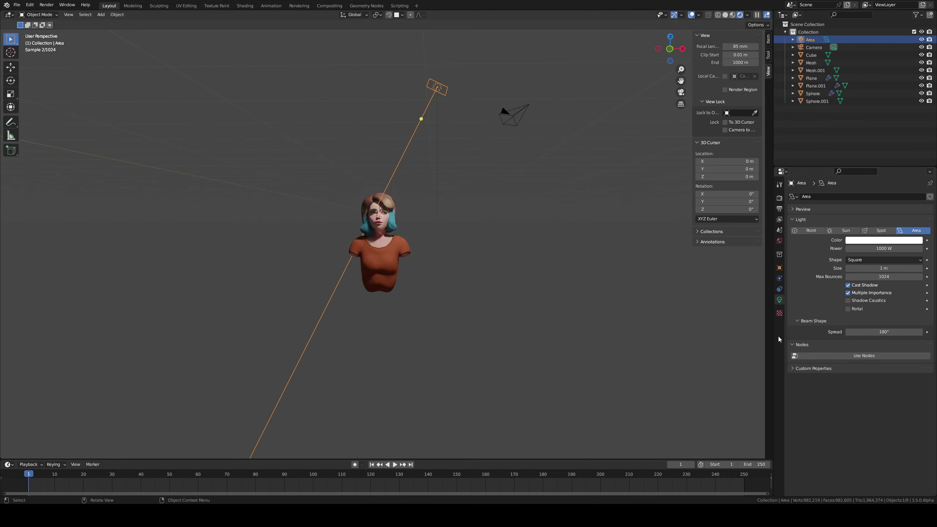
# Step: Change the area light's shape to Rectangle with Size X 2 m and Y 1 m
pyautogui.click(863, 260)
pyautogui.click(867, 277)
pyautogui.click(870, 276)
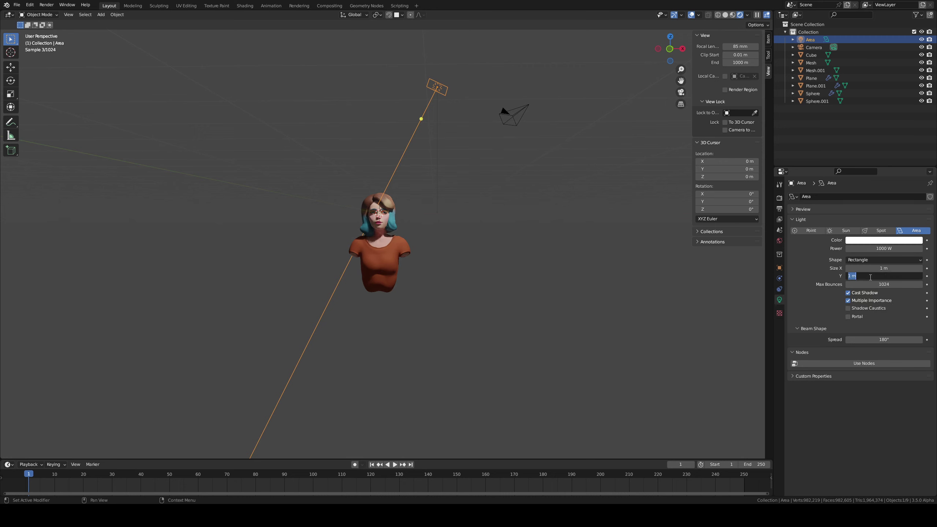
pyautogui.write('2')
pyautogui.press('Return')
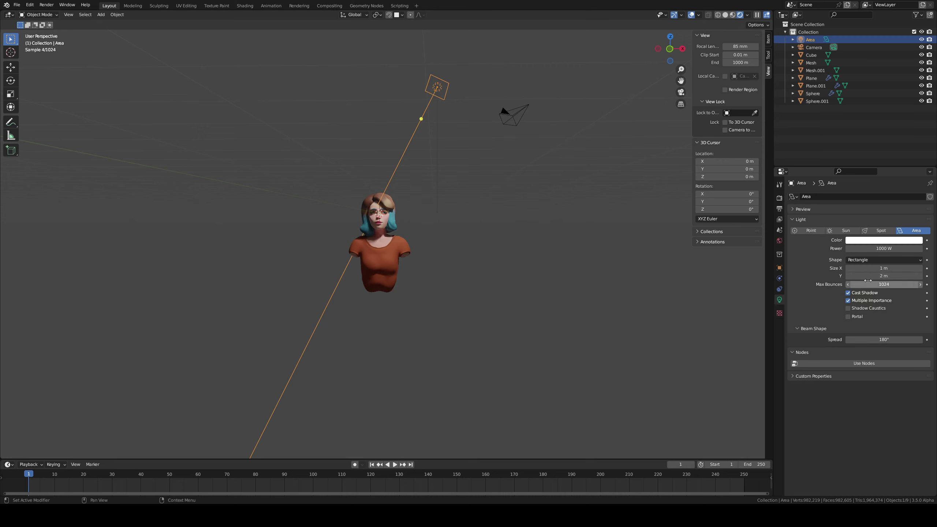
pyautogui.click(870, 268)
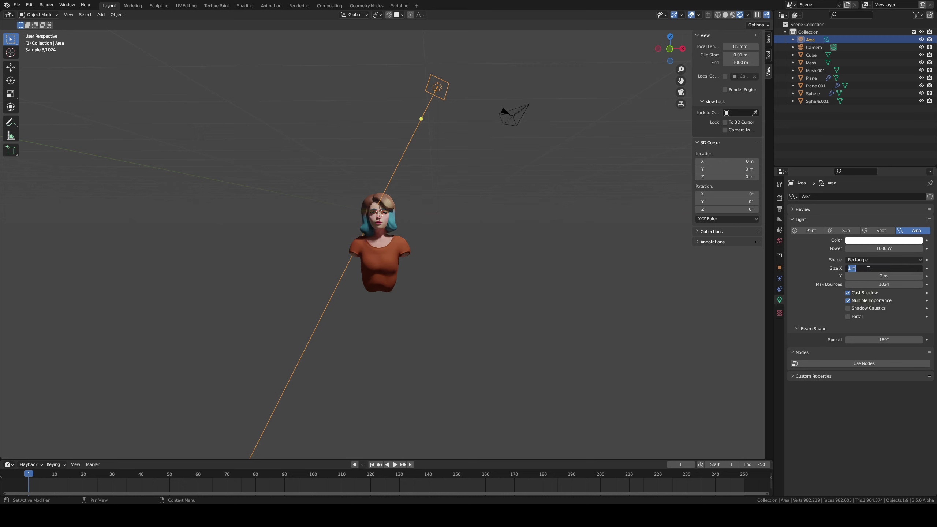
pyautogui.write('2')
pyautogui.press('Return')
pyautogui.click(872, 276)
pyautogui.write('1')
pyautogui.press('Return')
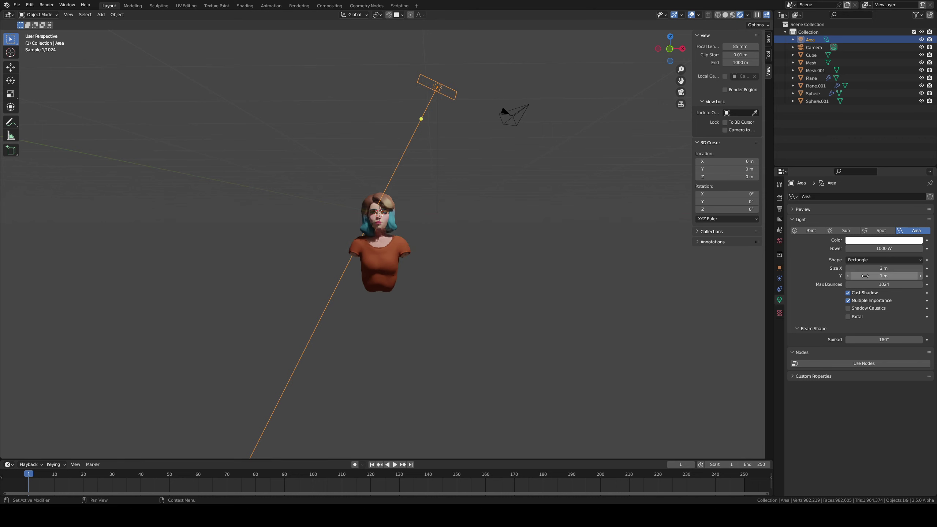
# Step: Duplicate the area light and place the copy diagonally opposite it, behind the bust
pyautogui.moveTo(442, 250); pyautogui.dragTo(520, 265, button='middle')
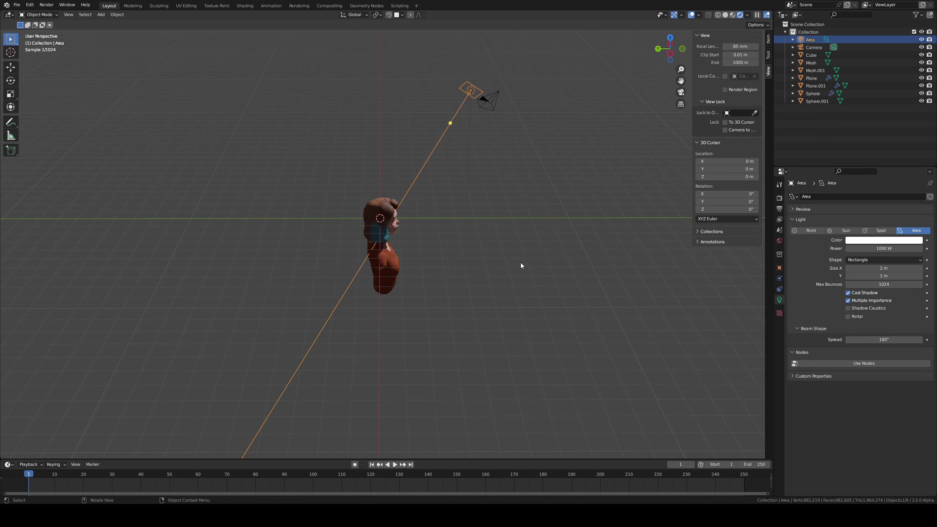
pyautogui.press('KP_7')
pyautogui.hotkey('shift', 'd')
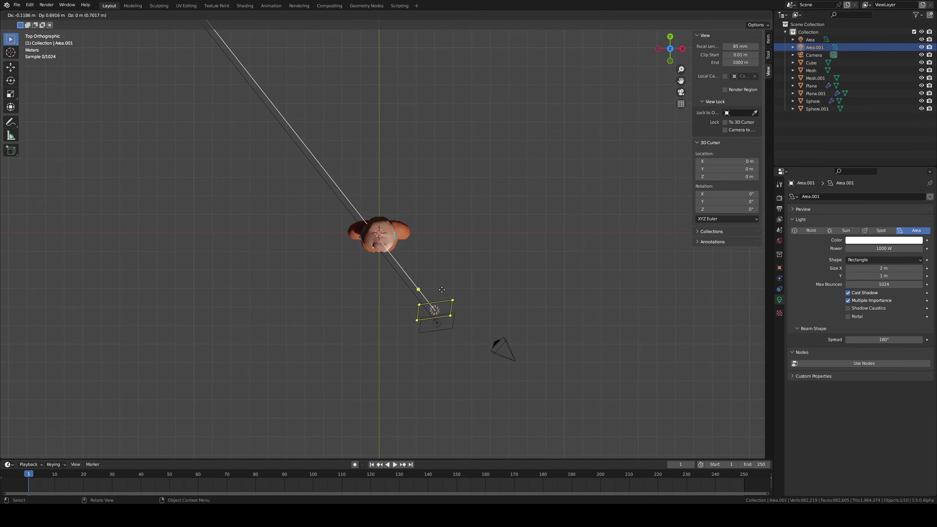
pyautogui.click(256, 28)
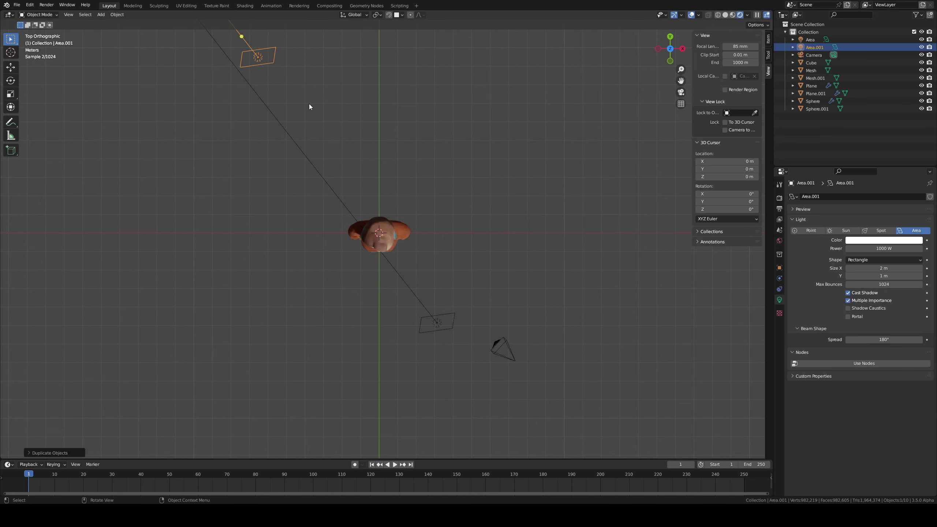
pyautogui.moveTo(353, 179); pyautogui.dragTo(502, 111, button='middle')
# Step: Aim the duplicated rear light at the bust and lower it slightly along Z
pyautogui.moveTo(412, 194); pyautogui.dragTo(392, 209)
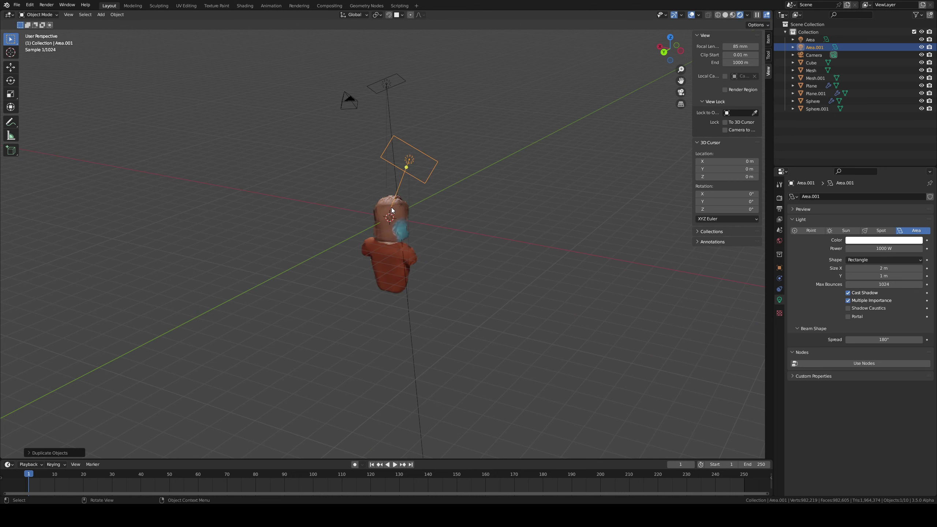
pyautogui.press('g')
pyautogui.press('z')
pyautogui.click(394, 221)
pyautogui.moveTo(394, 221); pyautogui.dragTo(239, 211, button='middle')
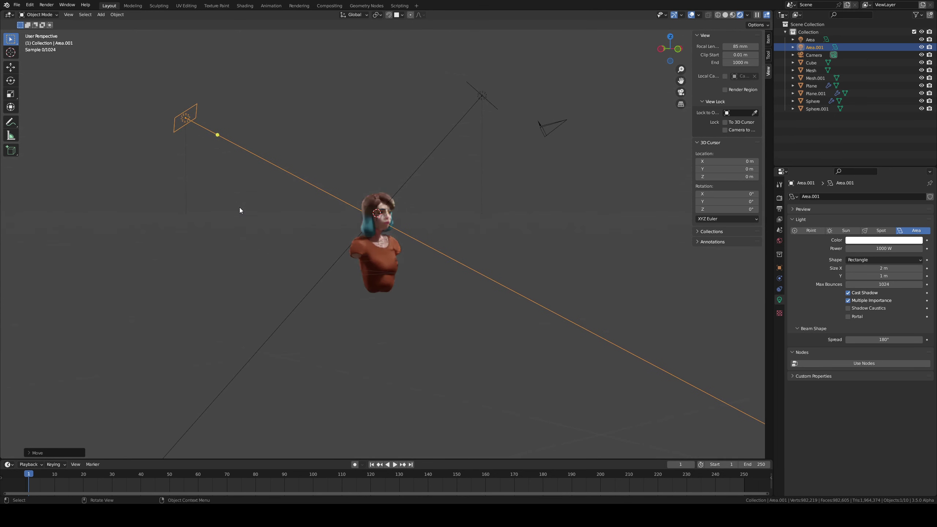
# Step: Duplicate the rear area light and place the copy behind the bust on the first light's side
pyautogui.moveTo(403, 202); pyautogui.dragTo(392, 233, button='middle')
pyautogui.hotkey('shift', 'd')
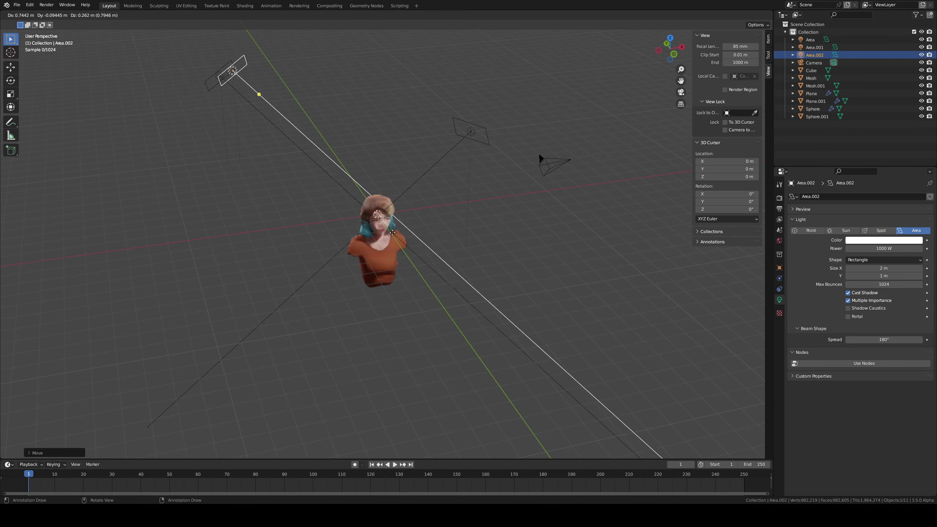
pyautogui.click(544, 193)
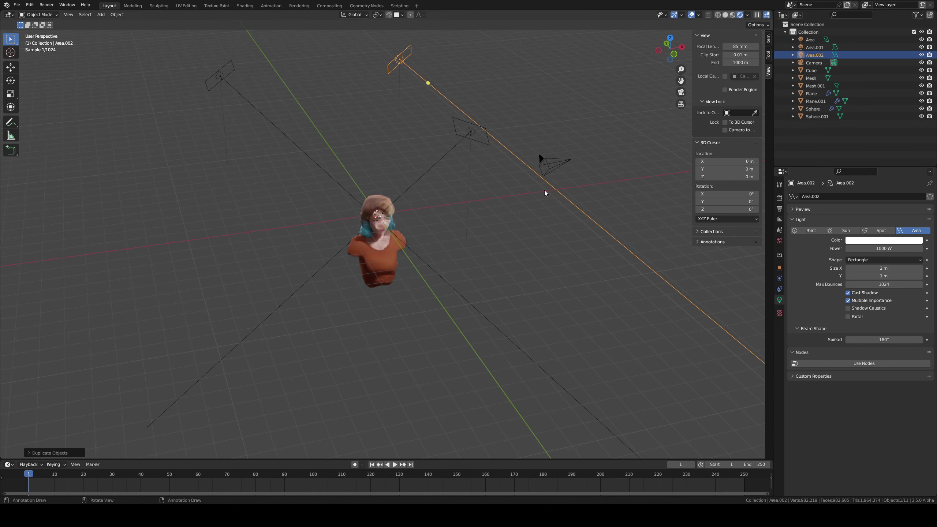
pyautogui.moveTo(545, 192); pyautogui.dragTo(383, 180, button='middle')
# Step: Lower the third light along Z to just above the bust's head and turn it toward the bust
pyautogui.press('g')
pyautogui.press('z')
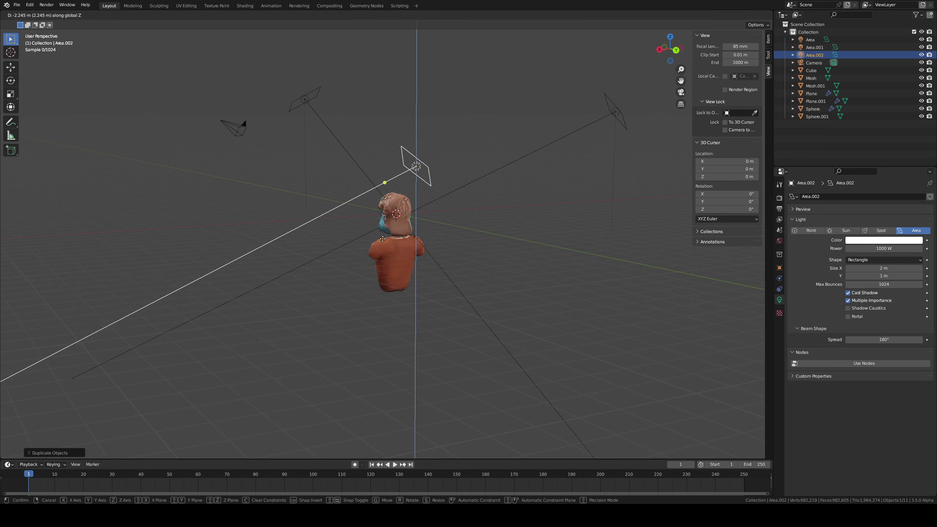
pyautogui.click(398, 222)
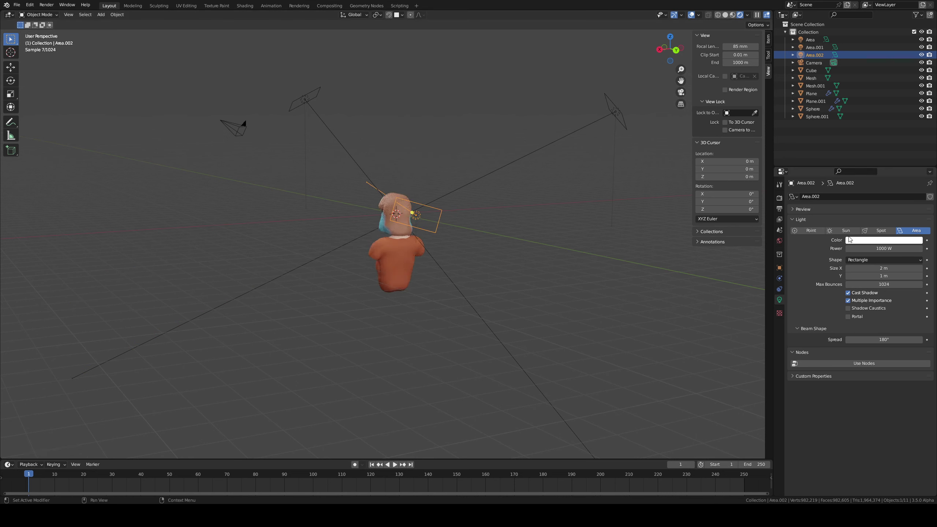
# Step: Change the third light's type to Spot and set its Power to 10000 W
pyautogui.click(879, 230)
pyautogui.click(872, 248)
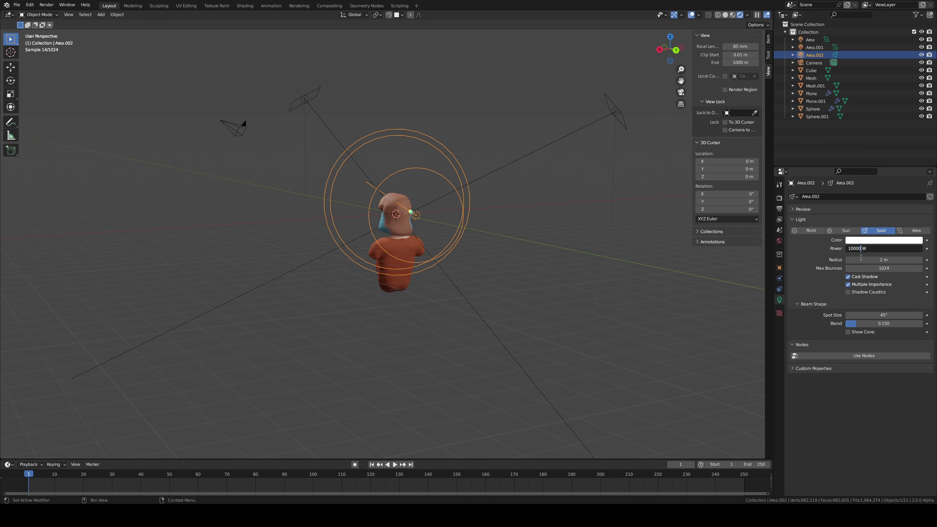
pyautogui.write('0')
pyautogui.press('Return')
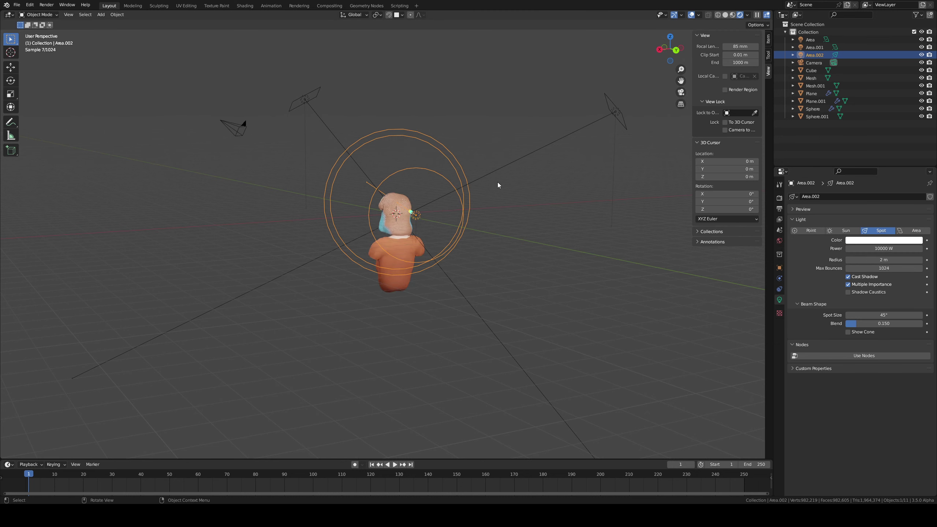
pyautogui.moveTo(498, 181); pyautogui.dragTo(553, 133, button='middle')
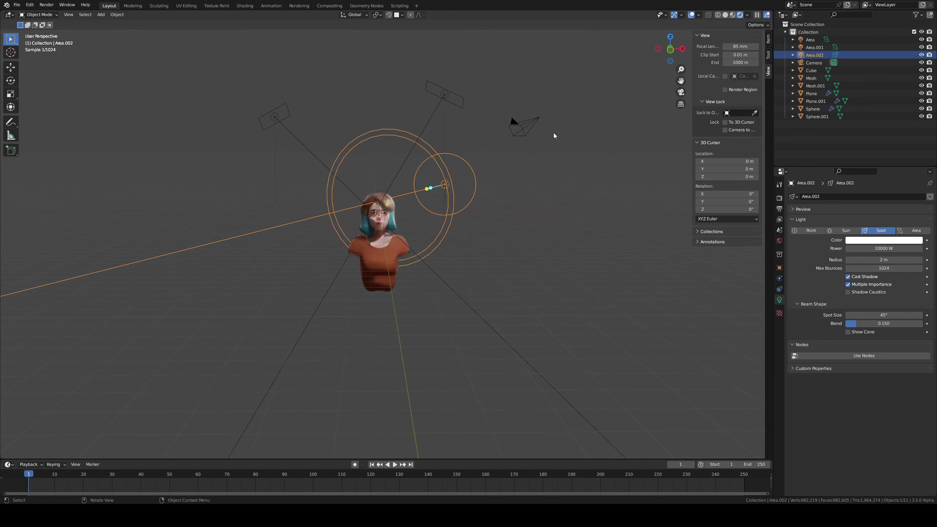
pyautogui.click(541, 126)
pyautogui.press('n')
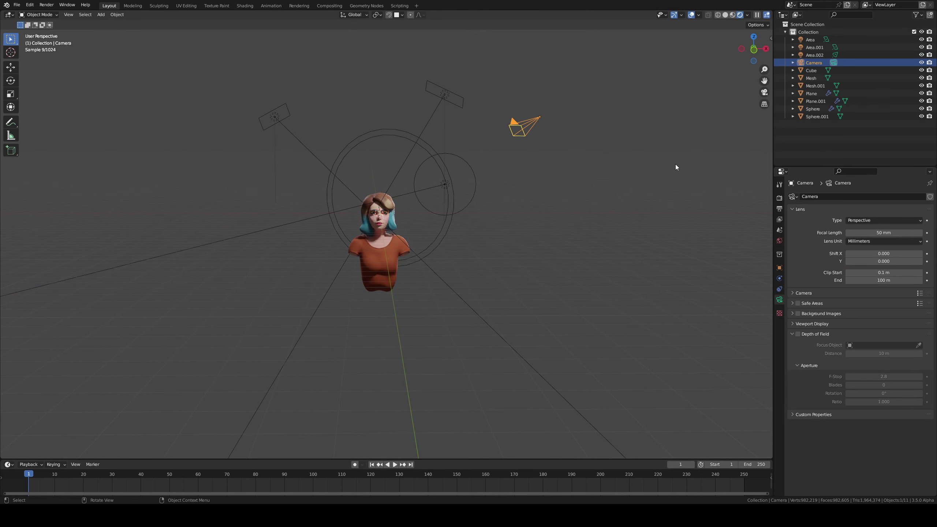
pyautogui.press('n')
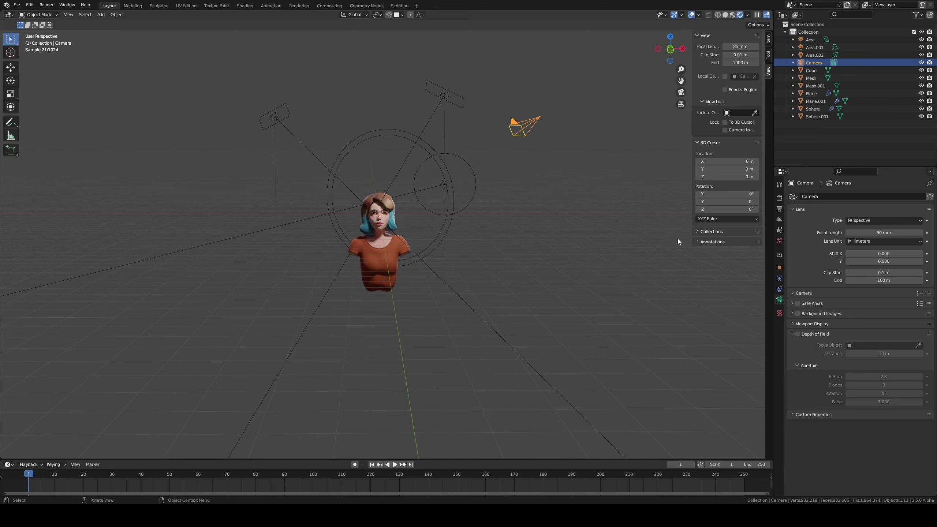
pyautogui.click(652, 194)
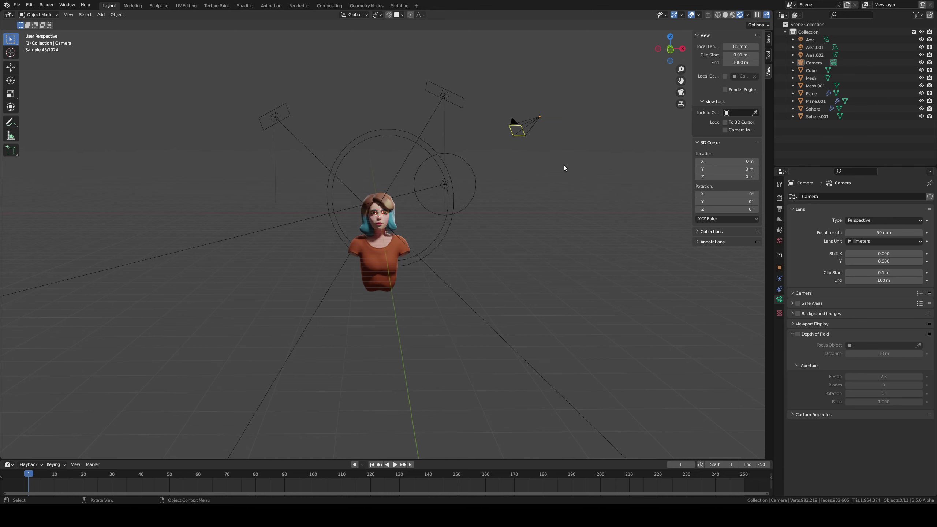
# Step: Look through the scene camera and set its focal length to 85 mm
pyautogui.press('KP_0')
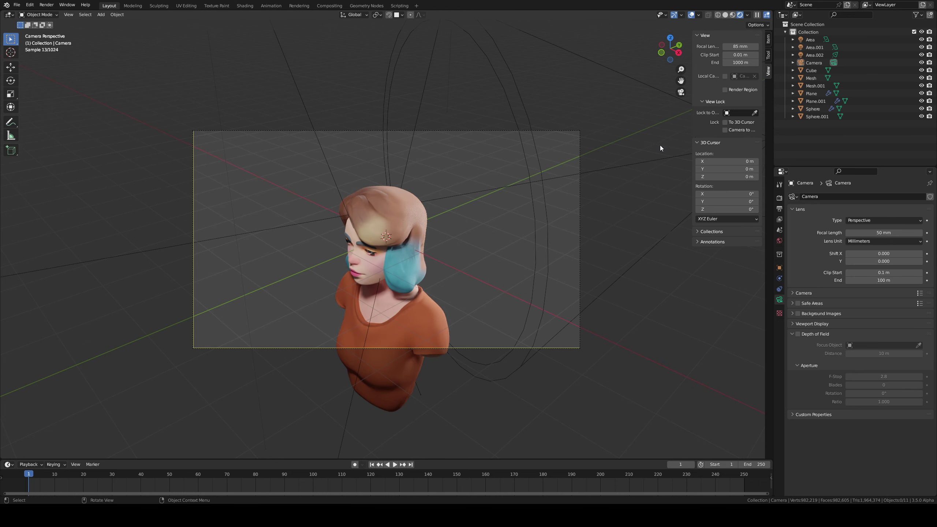
pyautogui.click(800, 63)
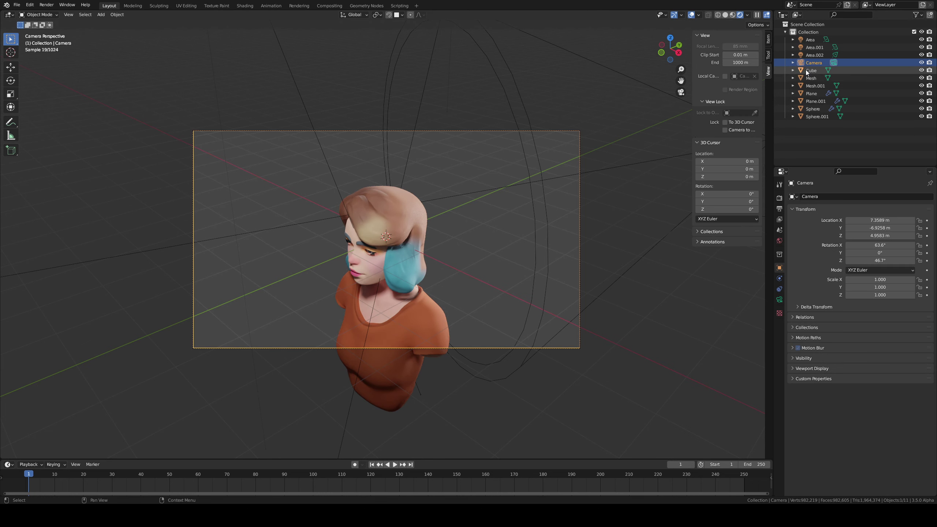
pyautogui.click(779, 300)
pyautogui.doubleClick(876, 232)
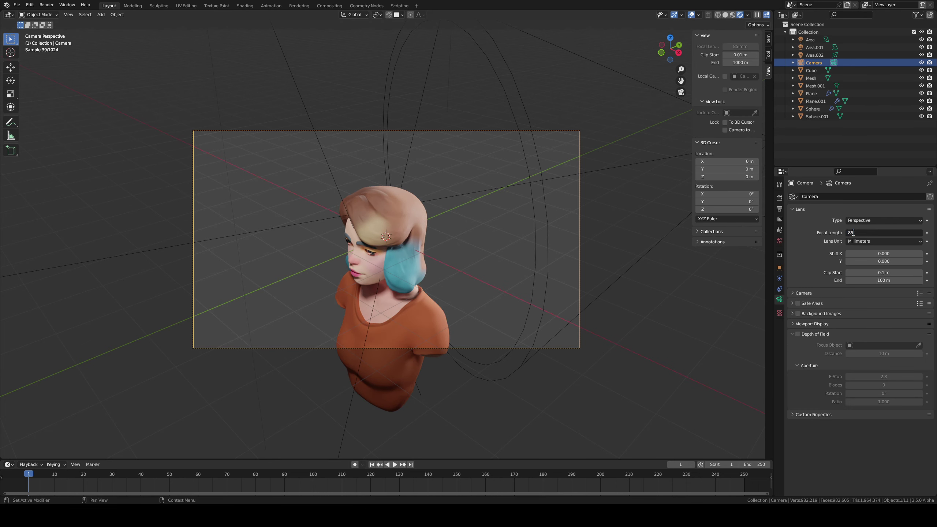
pyautogui.press('Return')
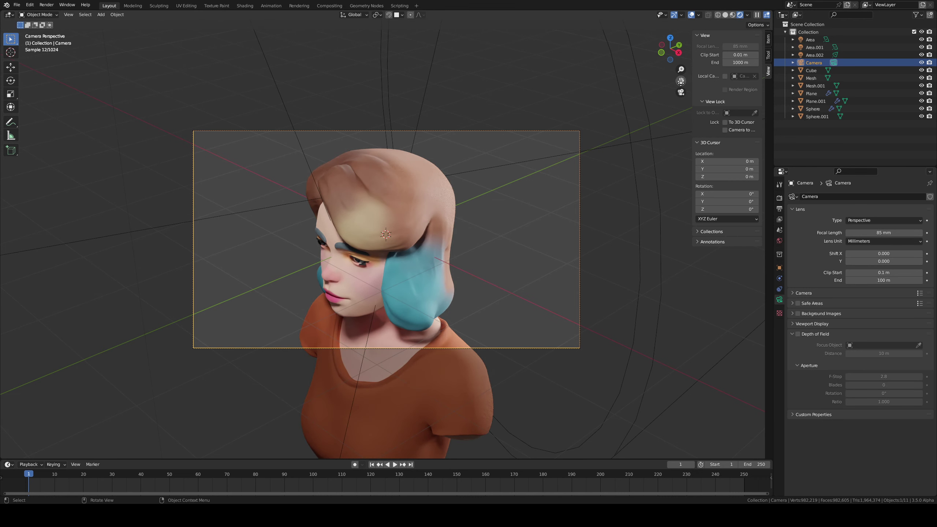
# Step: Lock the camera to the view, frame the whole head and torso from the front, and release the lock
pyautogui.click(681, 93)
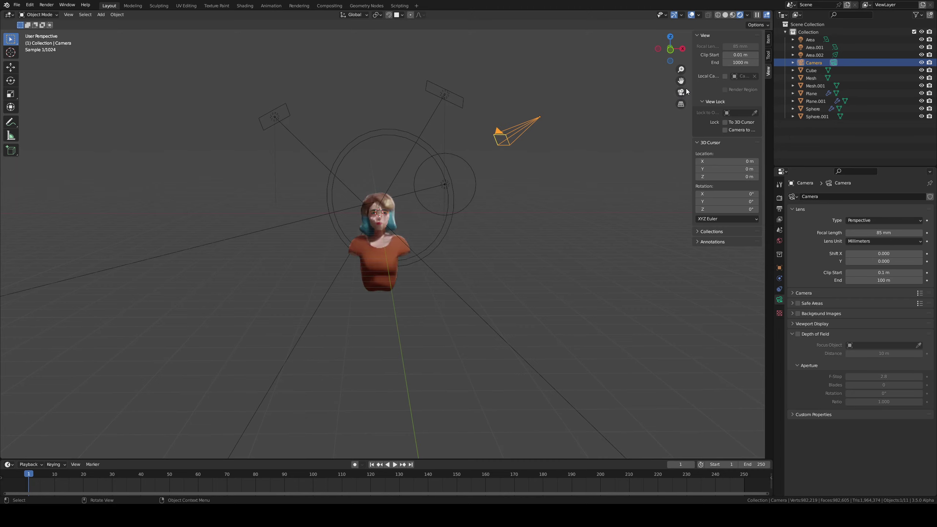
pyautogui.click(681, 93)
pyautogui.click(725, 130)
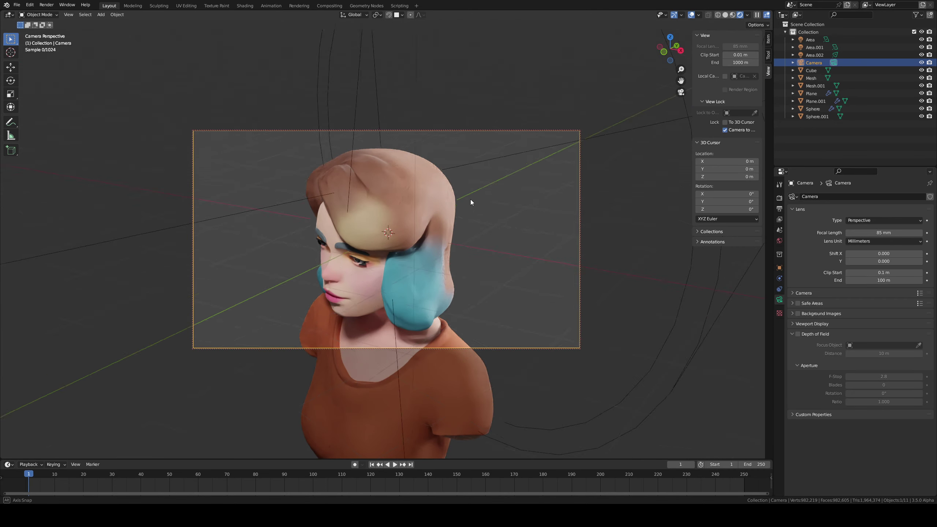
pyautogui.moveTo(470, 200)
pyautogui.mouseDown(button='middle')
pyautogui.moveTo(495, 188)
pyautogui.moveTo(484, 185)
pyautogui.moveTo(473, 226)
pyautogui.moveTo(473, 204)
pyautogui.moveTo(475, 215)
pyautogui.moveTo(461, 216)
pyautogui.mouseUp(button='middle')
pyautogui.scroll(-2, 473, 226)
pyautogui.press('g')
pyautogui.click(470, 209)
pyautogui.scroll(-2, 470, 213)
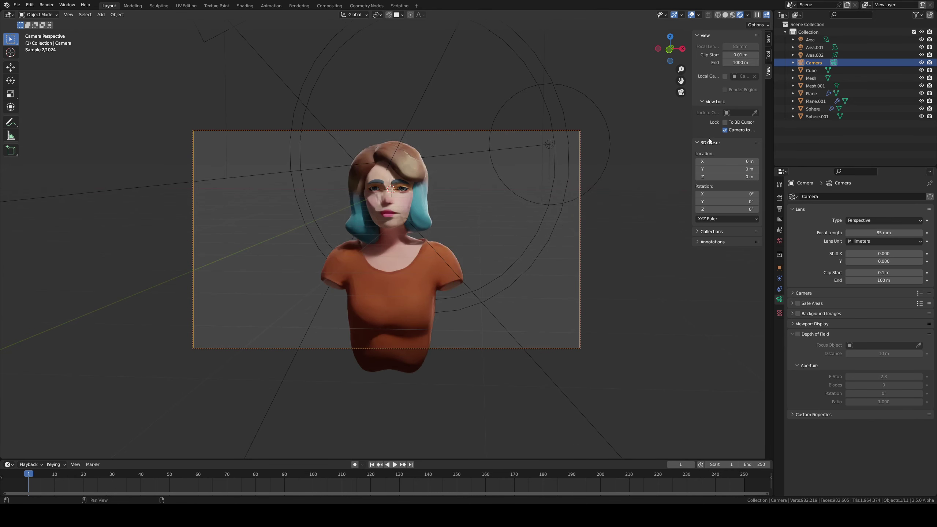
pyautogui.click(724, 130)
# Step: Switch the viewport to solid shading, lock the camera to the view again and slightly adjust its angle on the bust
pyautogui.scroll(1, 485, 184)
pyautogui.scroll(3, 484, 184)
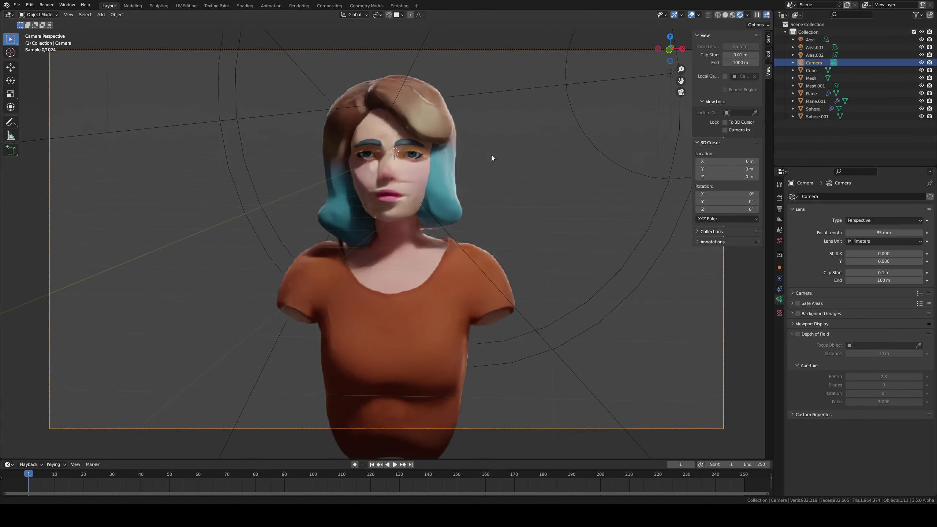
pyautogui.click(725, 15)
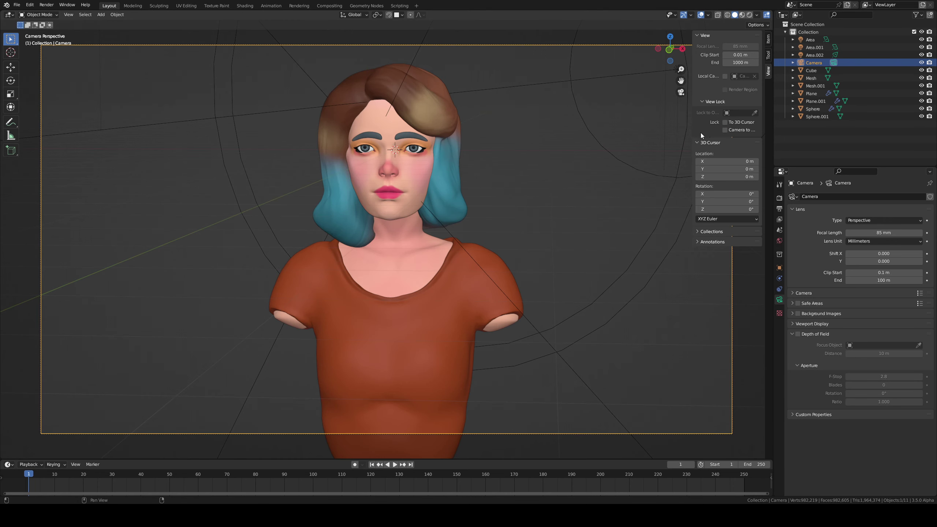
pyautogui.click(725, 130)
pyautogui.moveTo(512, 172)
pyautogui.mouseDown(button='middle')
pyautogui.moveTo(493, 188)
pyautogui.moveTo(505, 169)
pyautogui.mouseUp(button='middle')
# Step: Rotate the eye mesh slightly about the global X axis in Edit Mode
pyautogui.click(425, 142)
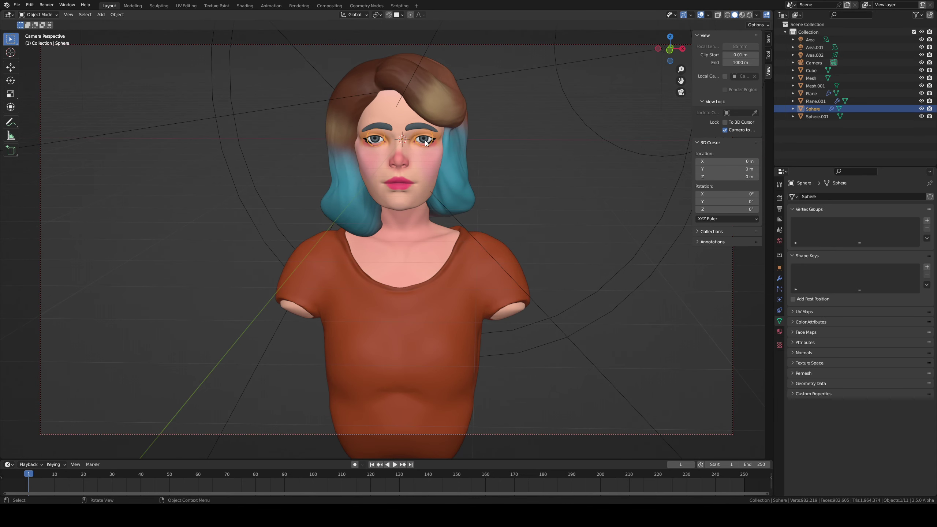
pyautogui.press('Tab')
pyautogui.press('t')
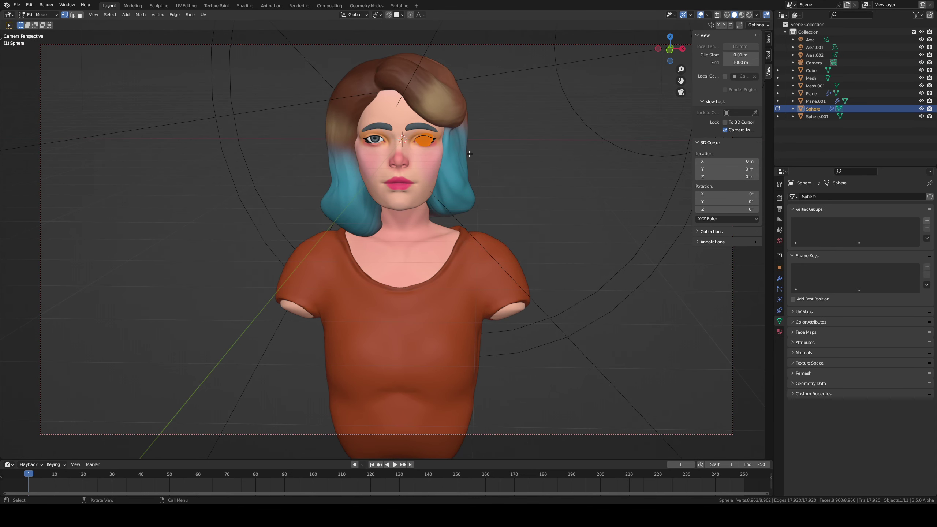
pyautogui.rightClick(471, 154)
pyautogui.press('r')
pyautogui.press('z')
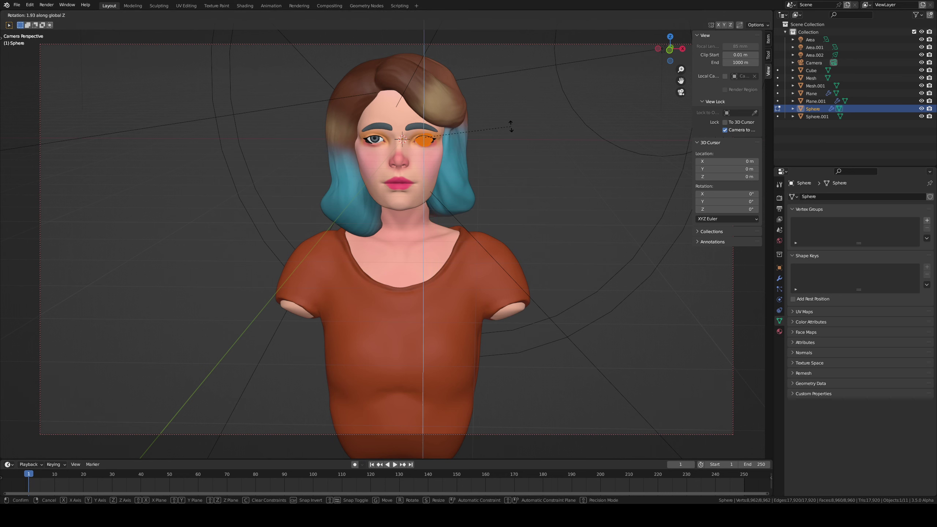
pyautogui.press('x')
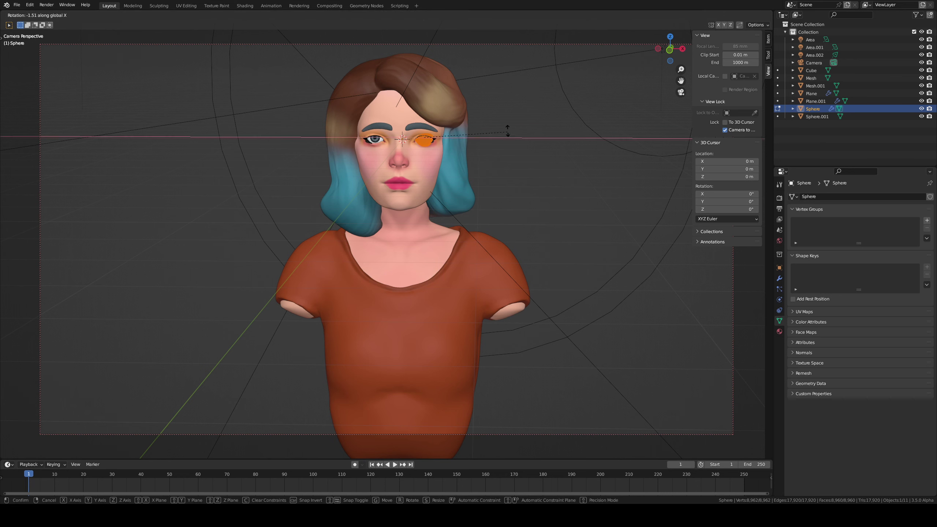
pyautogui.click(502, 117)
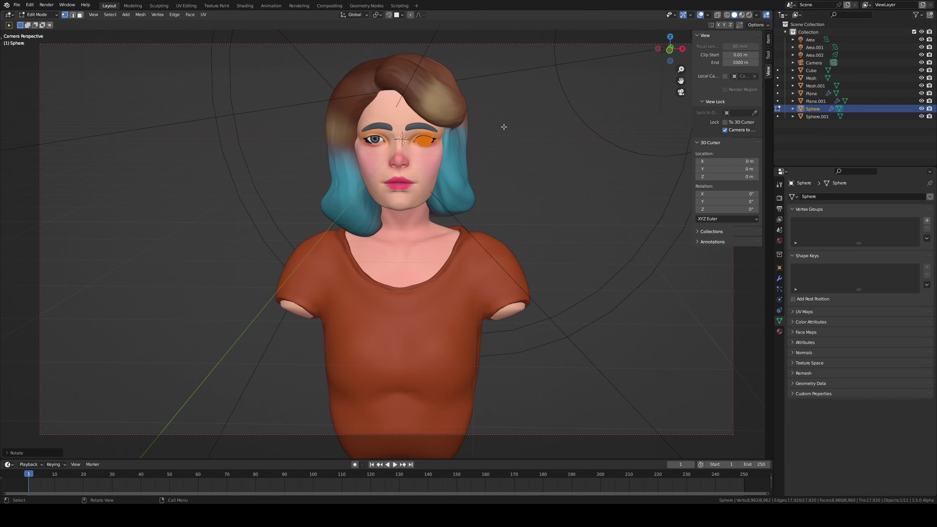
pyautogui.press('Tab')
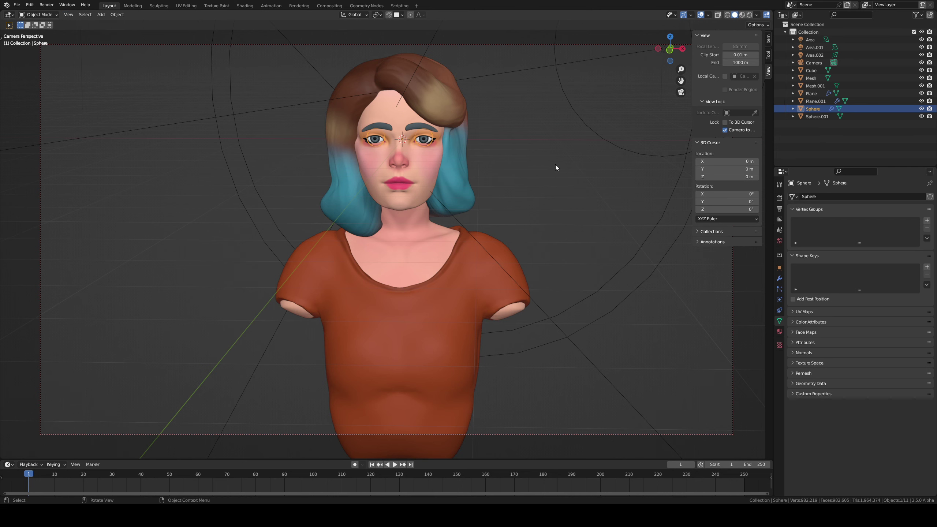
# Step: Try to rotate the eye object about the global Y axis and its mesh about Z
pyautogui.press('r')
pyautogui.press('z')
pyautogui.press('y')
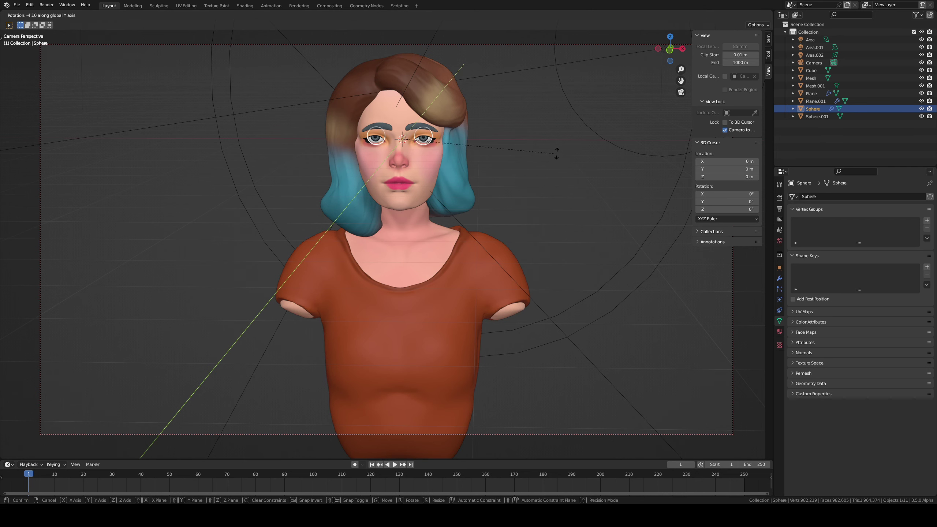
pyautogui.click(548, 150)
pyautogui.press('Tab')
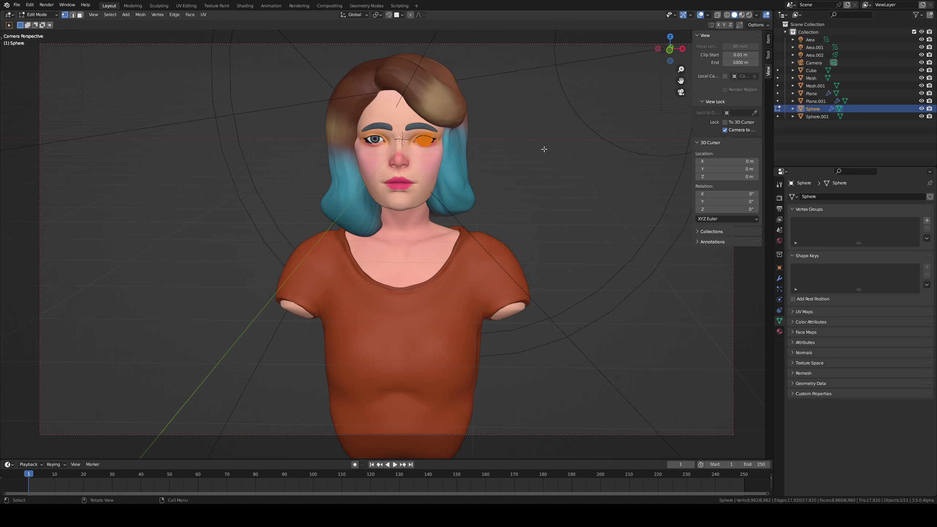
pyautogui.press('r')
pyautogui.press('z')
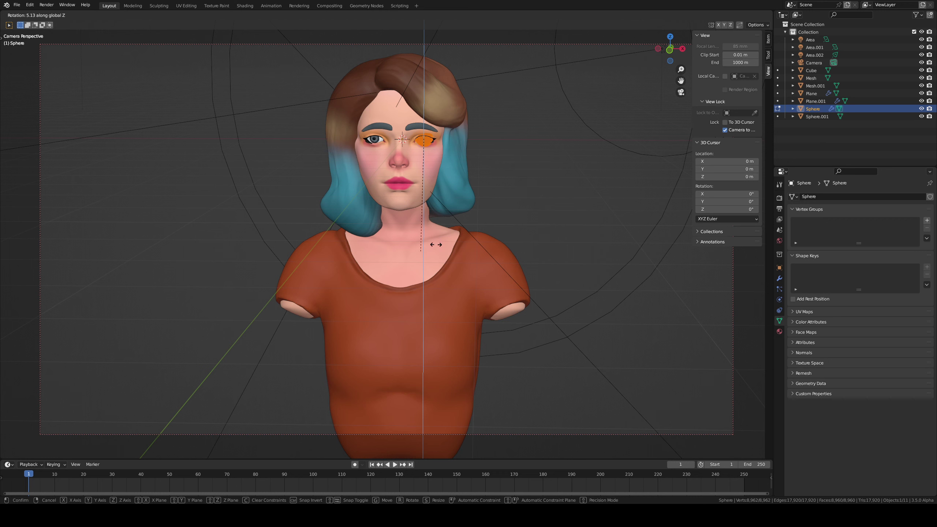
pyautogui.click(444, 100)
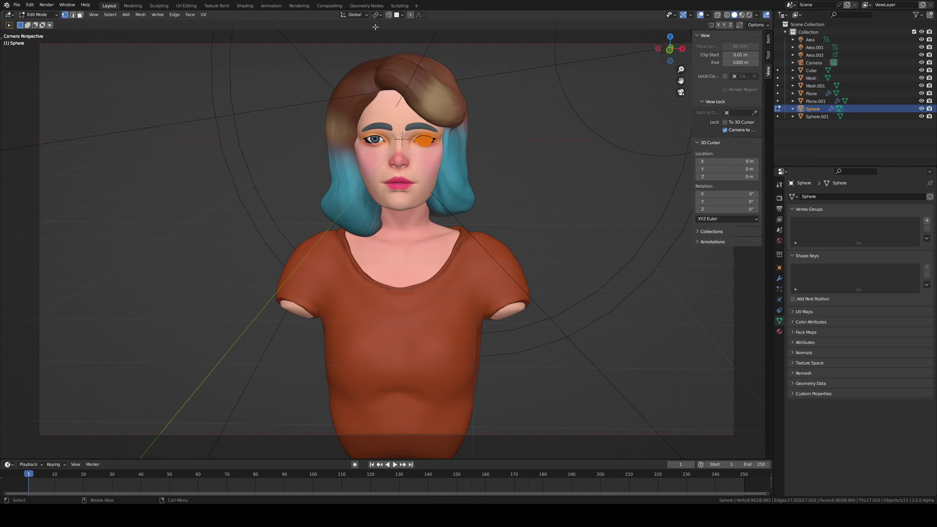
pyautogui.press('Tab')
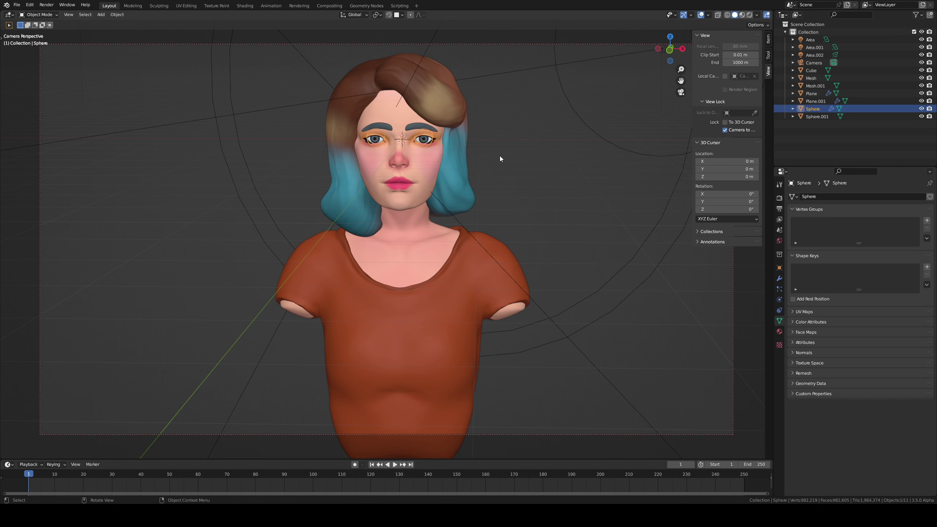
# Step: Apply the Mirror modifier on the eye object so both eyeballs are real geometry
pyautogui.click(780, 279)
pyautogui.hotkey('ctrl', 'a')
pyautogui.press('Tab')
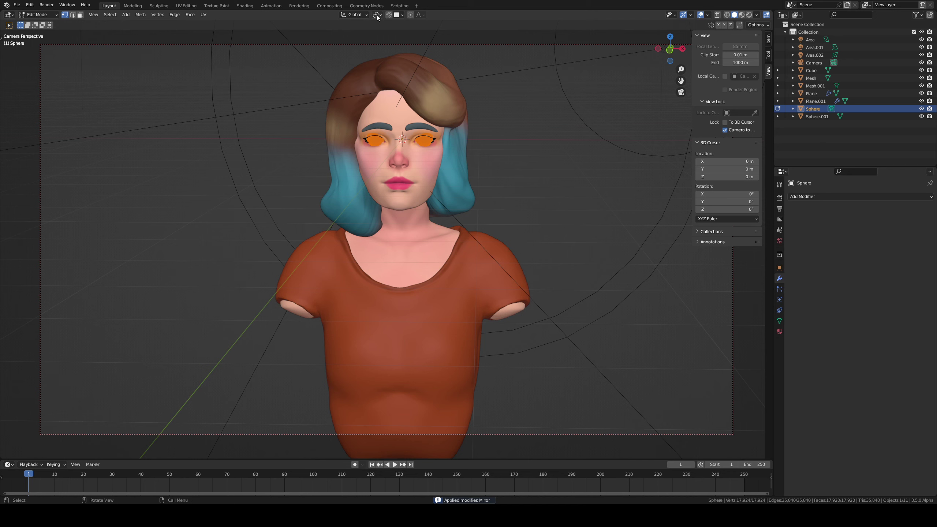
pyautogui.press('Tab')
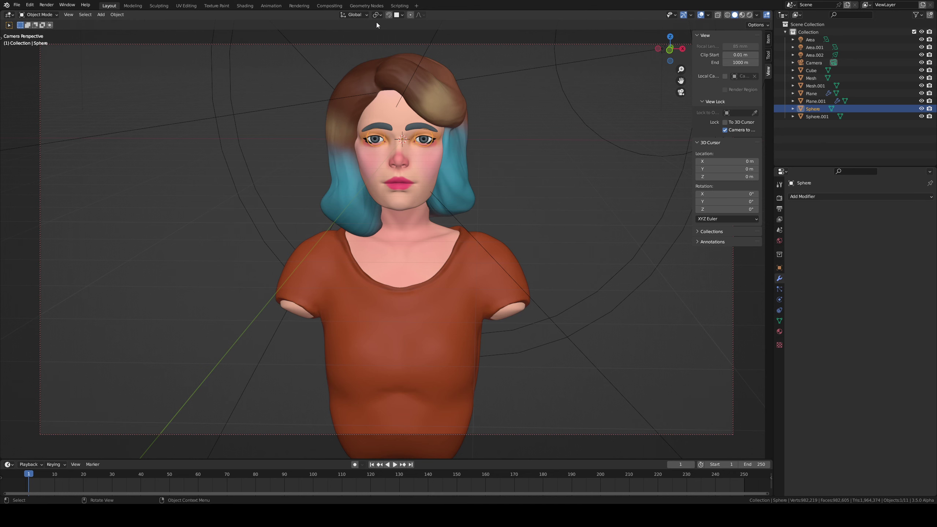
# Step: Set the transform pivot point to Individual Origins and try rotating the eye object about global Z
pyautogui.click(376, 15)
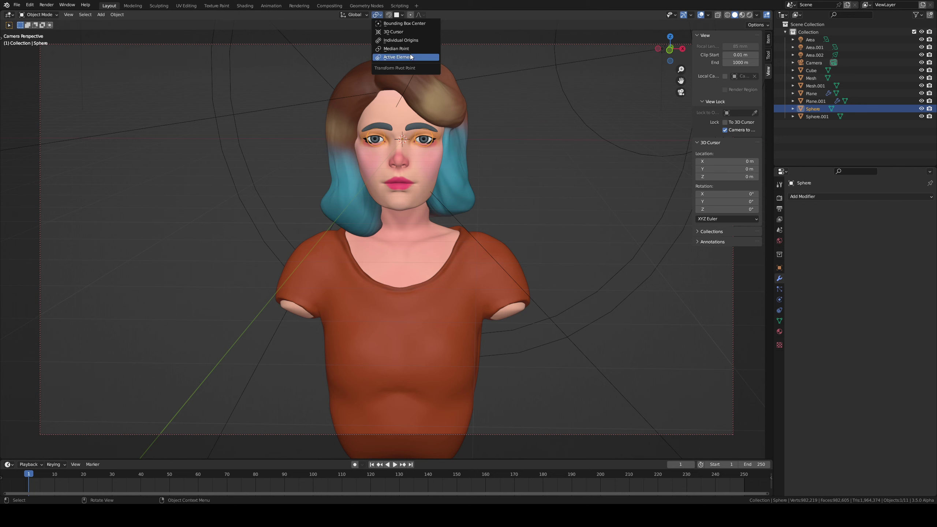
pyautogui.click(410, 41)
pyautogui.press('r')
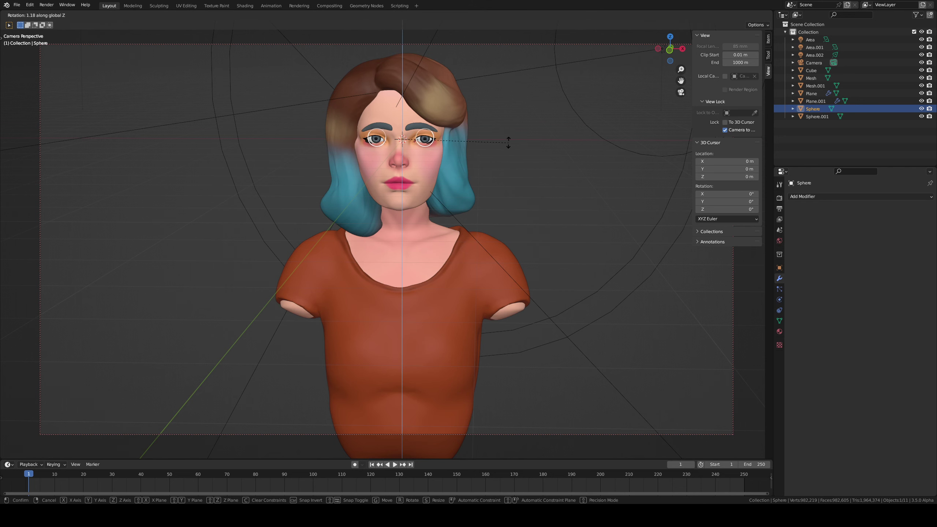
pyautogui.click(452, 141)
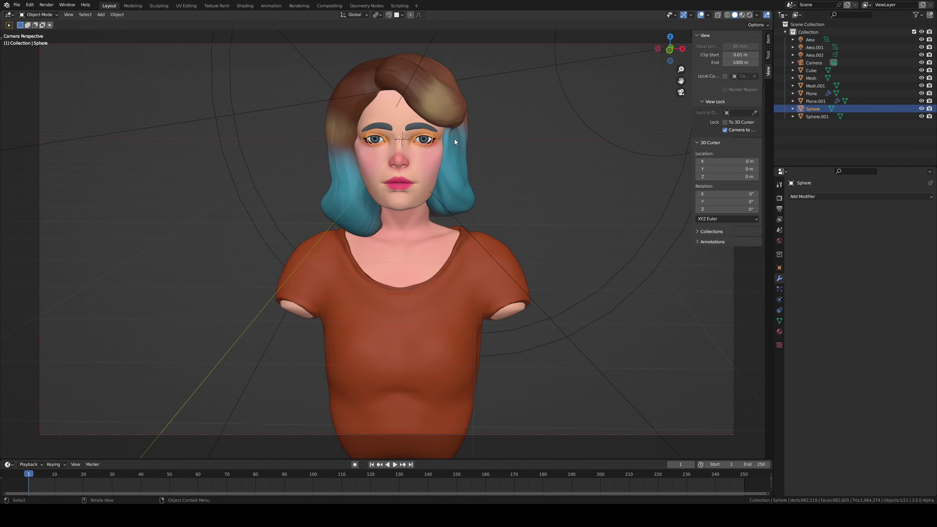
# Step: Try turning both eyeballs about the global Z axis in Edit Mode
pyautogui.press('Tab')
pyautogui.press('r')
pyautogui.press('z')
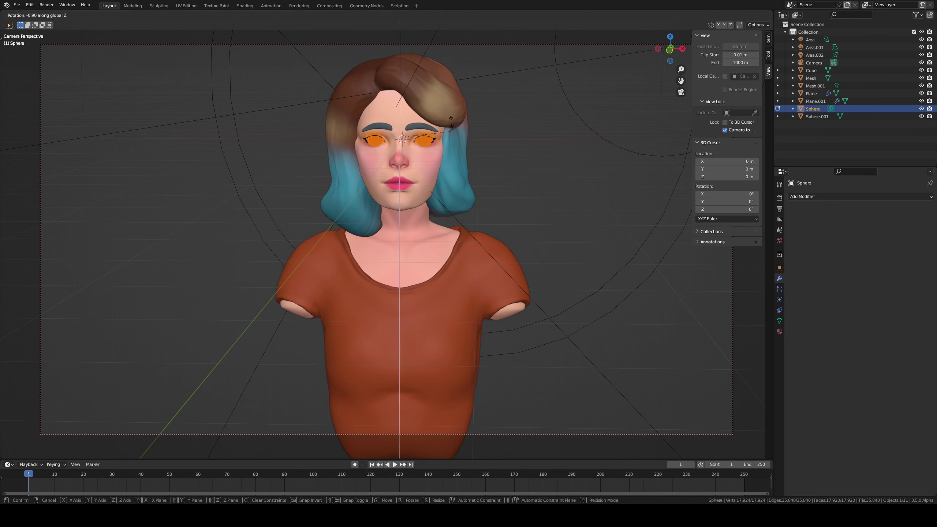
pyautogui.click(459, 140)
pyautogui.press('Tab')
# Step: Reframe the locked camera so the entire bust fits inside the frame from a straight frontal angle
pyautogui.scroll(2, 427, 130)
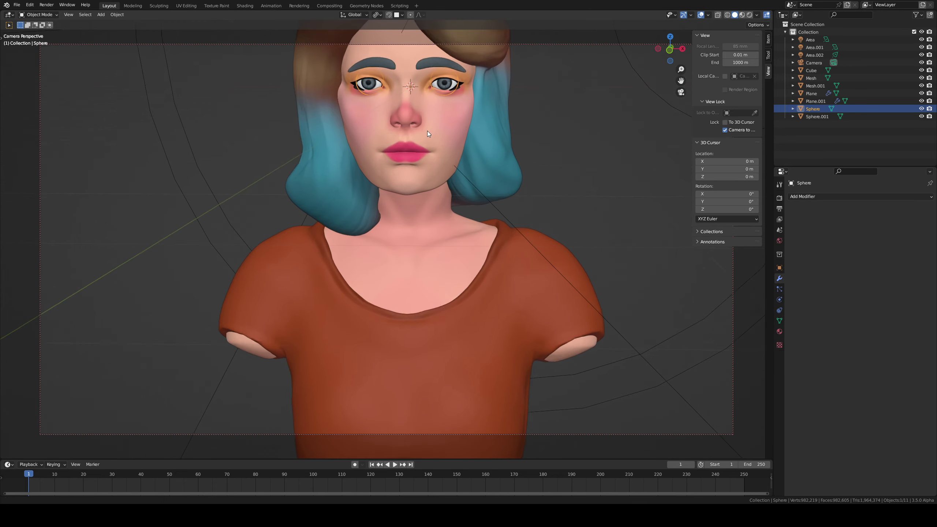
pyautogui.scroll(-1, 431, 141)
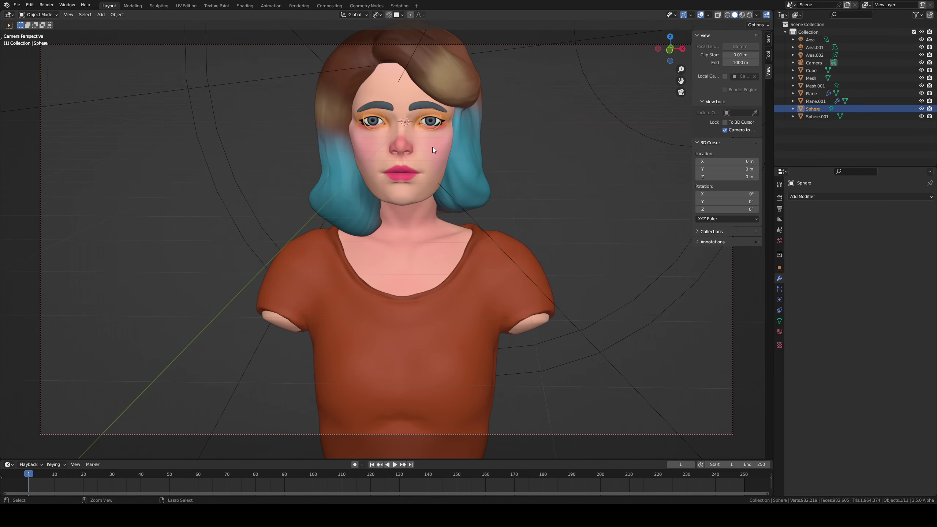
pyautogui.scroll(-3, 432, 147)
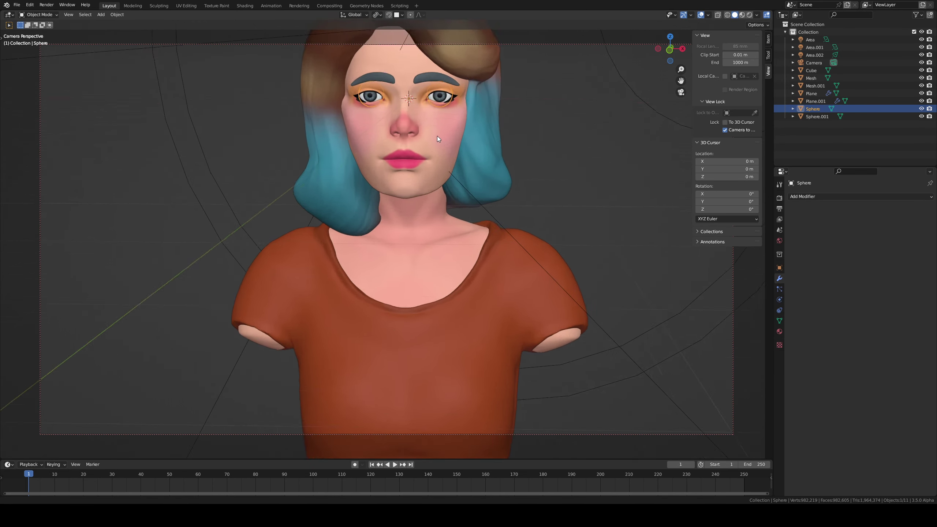
pyautogui.moveTo(433, 166); pyautogui.dragTo(444, 151, button='middle')
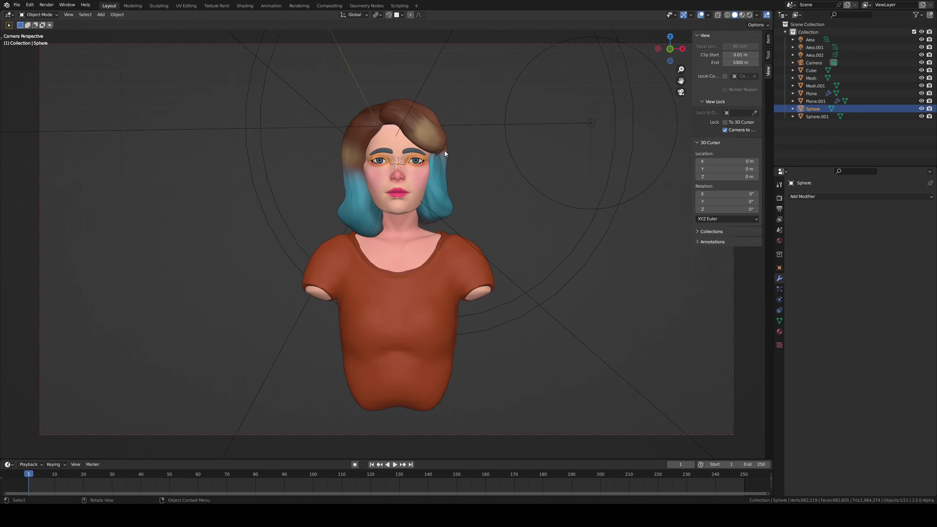
pyautogui.scroll(2, 444, 151)
# Step: Rotate both eyeballs slightly about global Z to adjust the gaze toward the reframed camera
pyautogui.press('Tab')
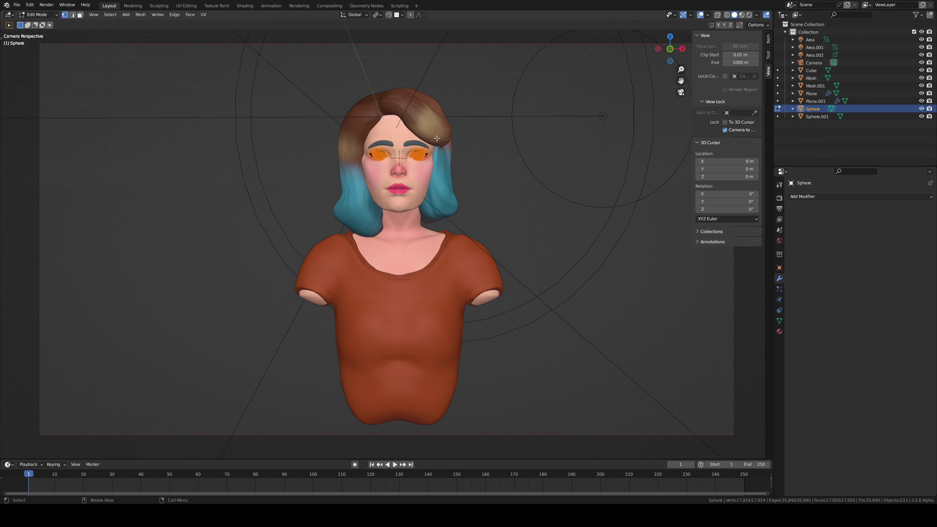
pyautogui.press('r')
pyautogui.press('z')
pyautogui.click(436, 134)
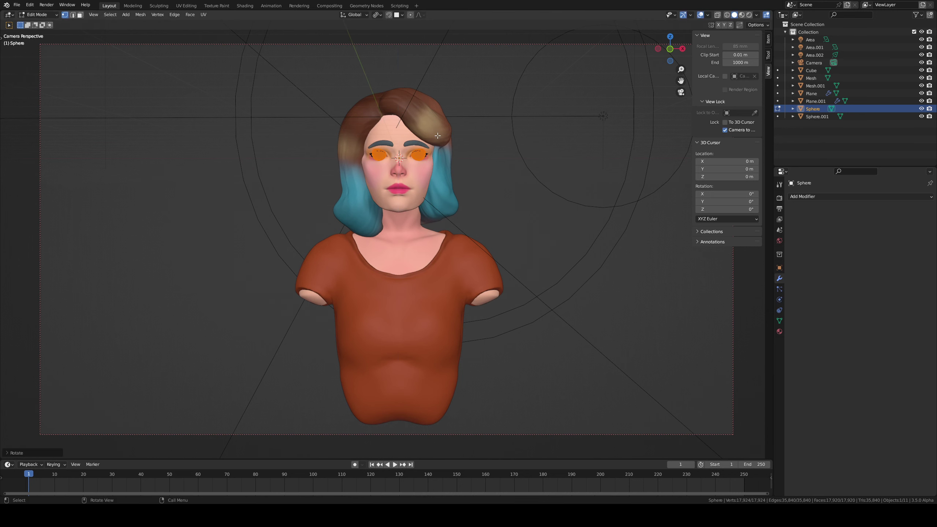
pyautogui.press('Tab')
# Step: Try a further rotation of the eyeball geometry about the global Z axis
pyautogui.press('Tab')
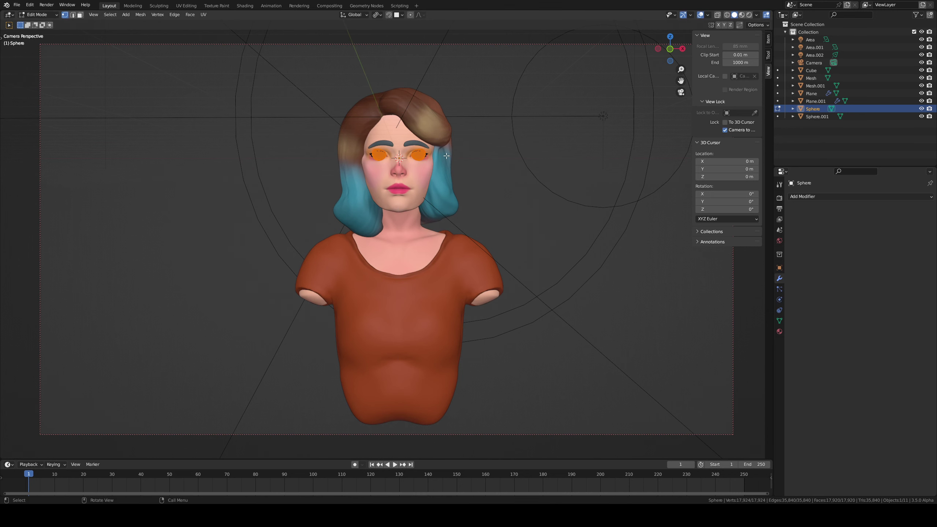
pyautogui.press('r')
pyautogui.press('z')
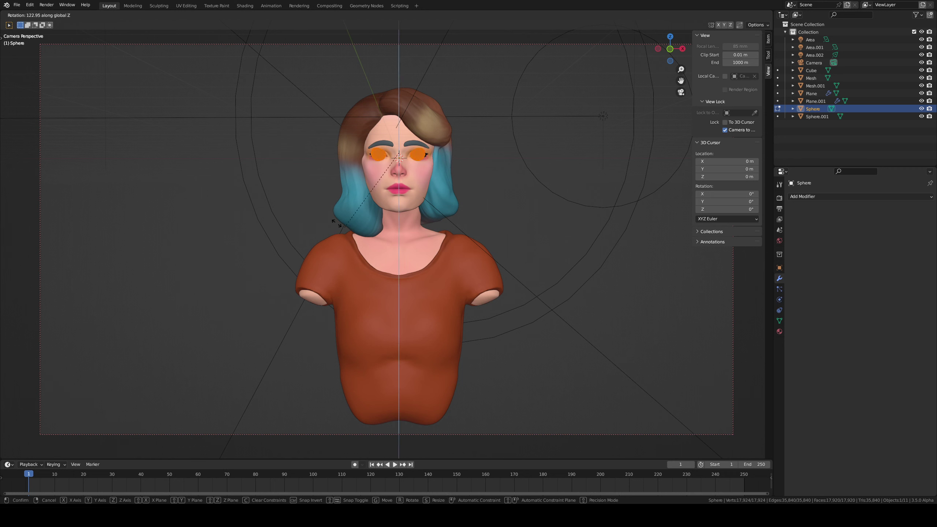
pyautogui.click(445, 125)
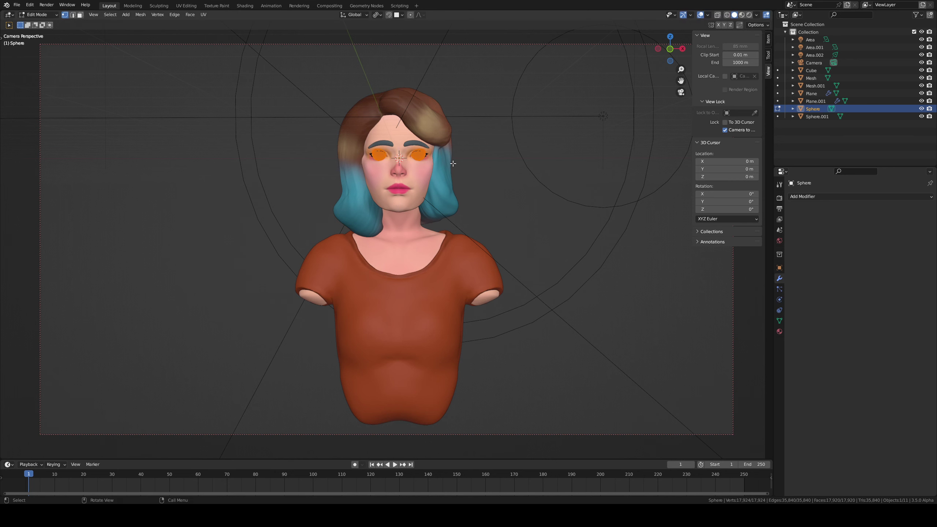
# Step: Leave Edit Mode on the eyeballs and reframe the locked camera closer on the bust from a nearly frontal angle
pyautogui.press('Tab')
pyautogui.scroll(4, 459, 119)
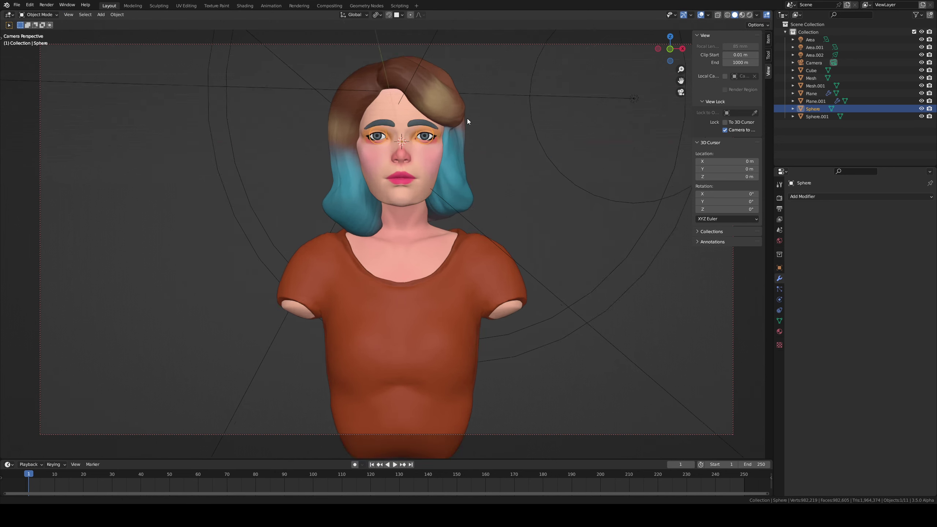
pyautogui.scroll(-5, 465, 106)
pyautogui.scroll(2, 458, 205)
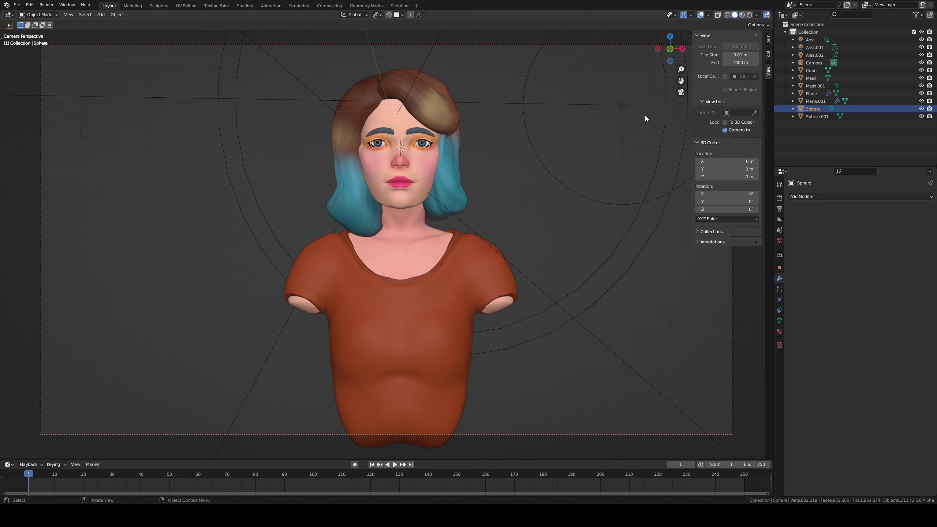
pyautogui.moveTo(645, 116); pyautogui.dragTo(602, 120, button='middle')
pyautogui.click(505, 157)
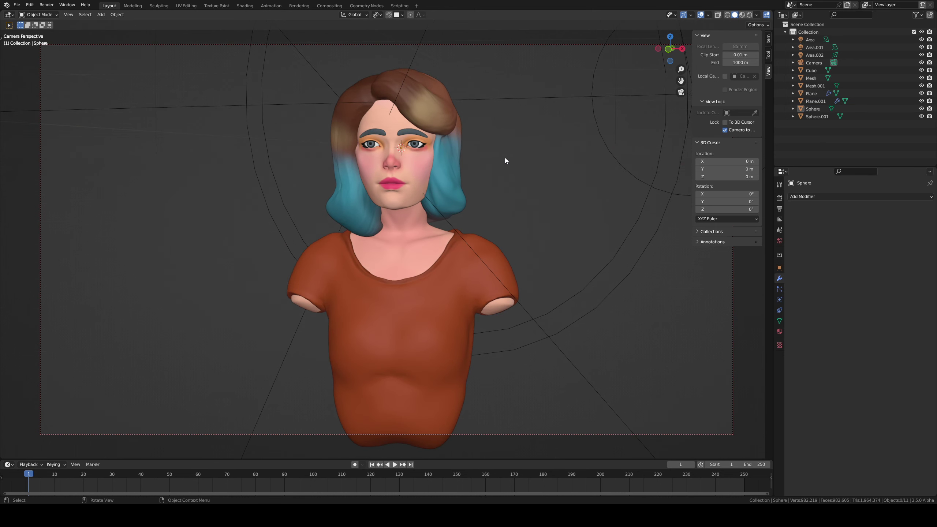
pyautogui.moveTo(489, 161); pyautogui.dragTo(498, 157, button='middle')
pyautogui.moveTo(499, 160); pyautogui.dragTo(484, 172, button='middle')
pyautogui.keyDown('alt'); pyautogui.moveTo(484, 172); pyautogui.dragTo(485, 175); pyautogui.keyUp('alt')
pyautogui.keyDown('alt'); pyautogui.moveTo(485, 175); pyautogui.dragTo(485, 180, button='middle'); pyautogui.keyUp('alt')
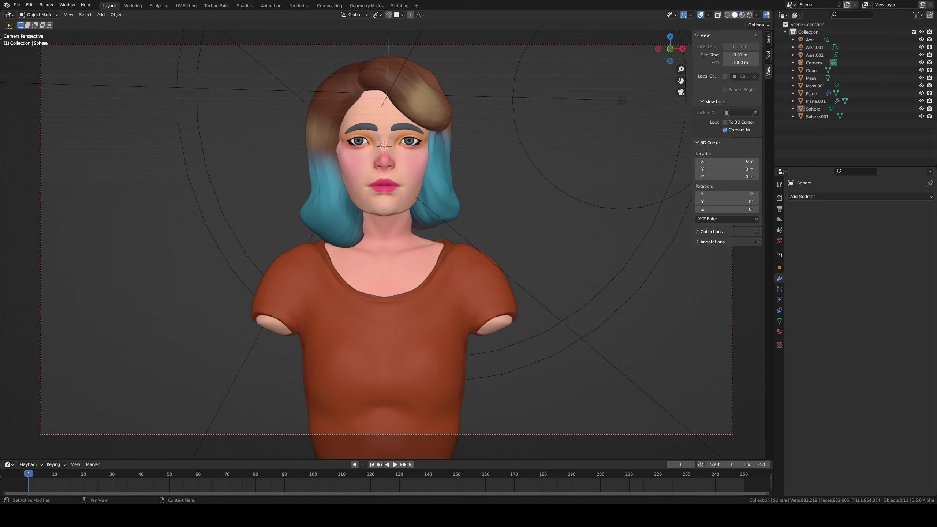
# Step: Turn the locked camera around the bust to a three-quarter view of the face
pyautogui.click(389, 202)
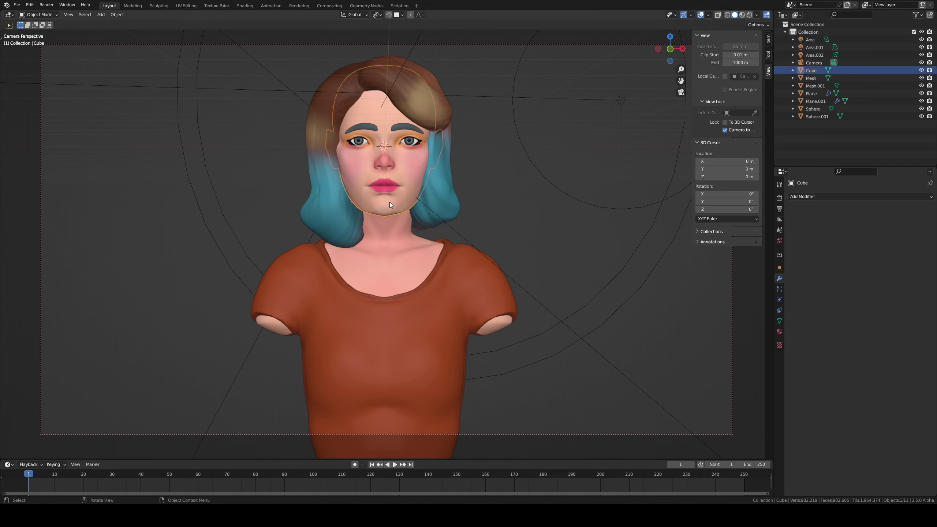
pyautogui.click(446, 203)
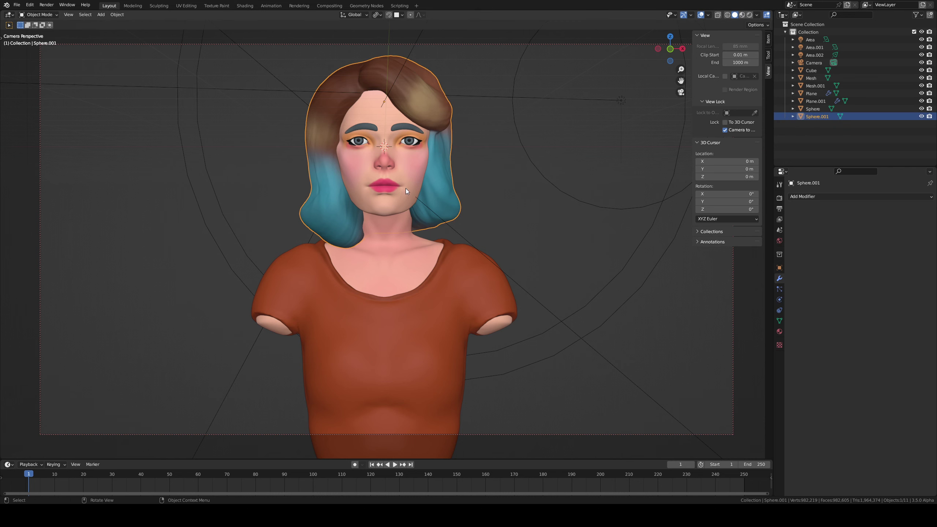
pyautogui.click(411, 141)
pyautogui.moveTo(444, 163); pyautogui.dragTo(471, 185, button='middle')
pyautogui.click(527, 189)
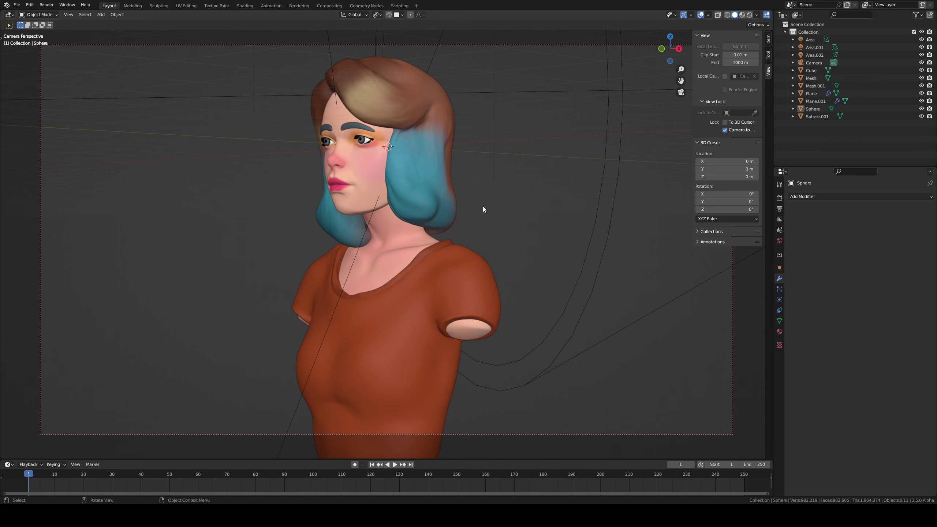
pyautogui.moveTo(477, 209); pyautogui.dragTo(498, 211, button='middle')
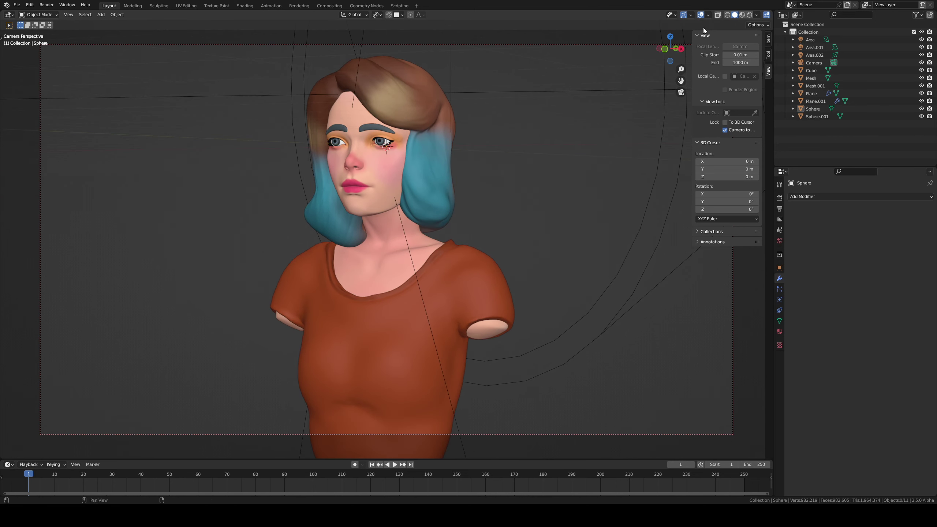
# Step: Show the scene in rendered shading and unlock the camera from the view to look at the whole light setup
pyautogui.press('z')
pyautogui.click(725, 130)
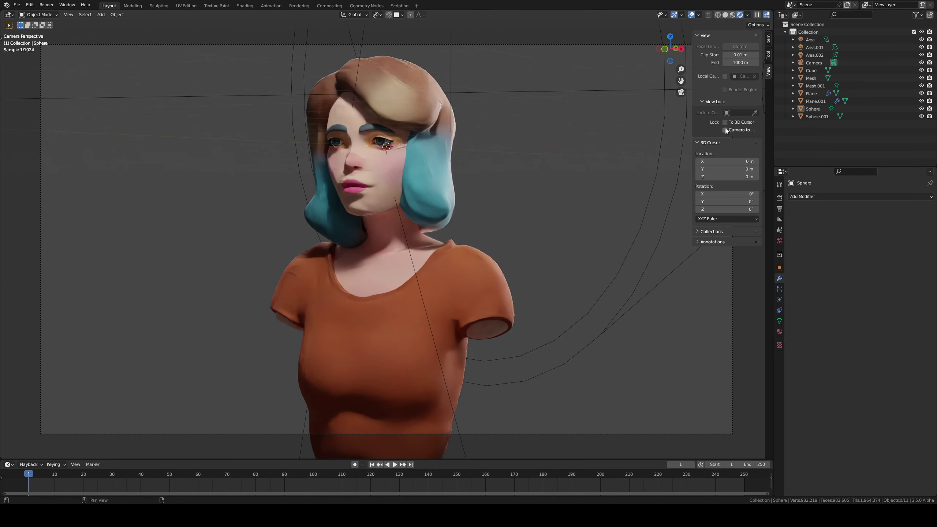
pyautogui.moveTo(530, 199)
pyautogui.keyDown('ctrl'); pyautogui.mouseDown(button='middle')
pyautogui.moveTo(515, 223)
pyautogui.moveTo(538, 205)
pyautogui.moveTo(524, 211)
pyautogui.mouseUp(button='middle'); pyautogui.keyUp('ctrl')
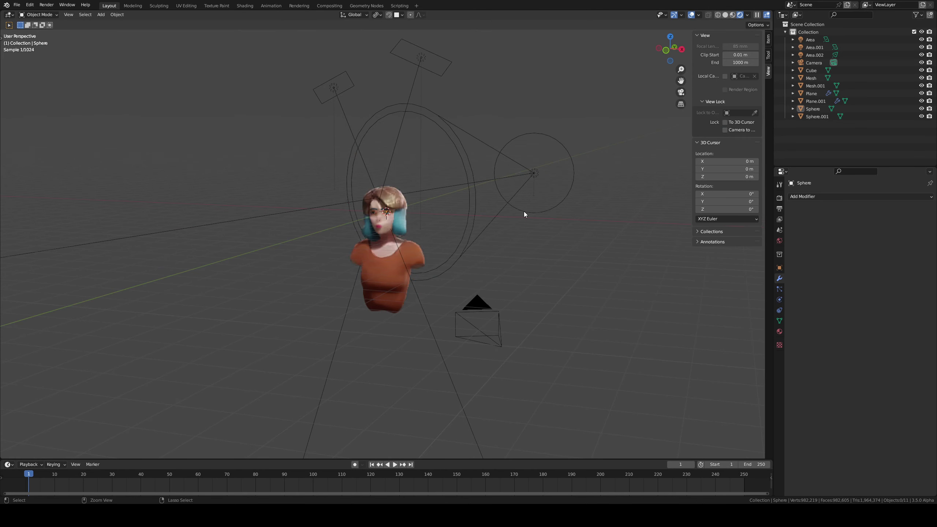
# Step: Lower the front area light along global Z to a height of about 3.26 m and try shifting it along Y
pyautogui.click(440, 60)
pyautogui.press('g')
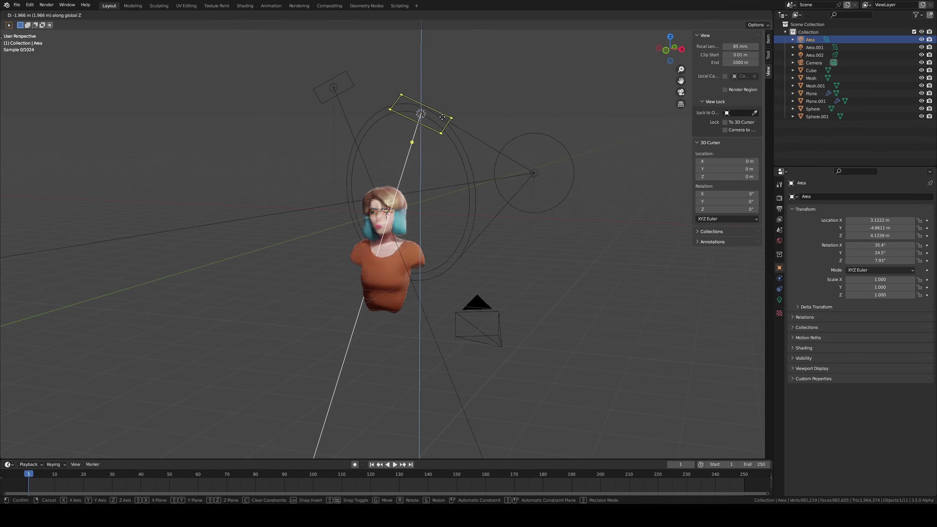
pyautogui.click(443, 115)
pyautogui.press('g')
pyautogui.press('z')
pyautogui.click(443, 139)
pyautogui.press('g')
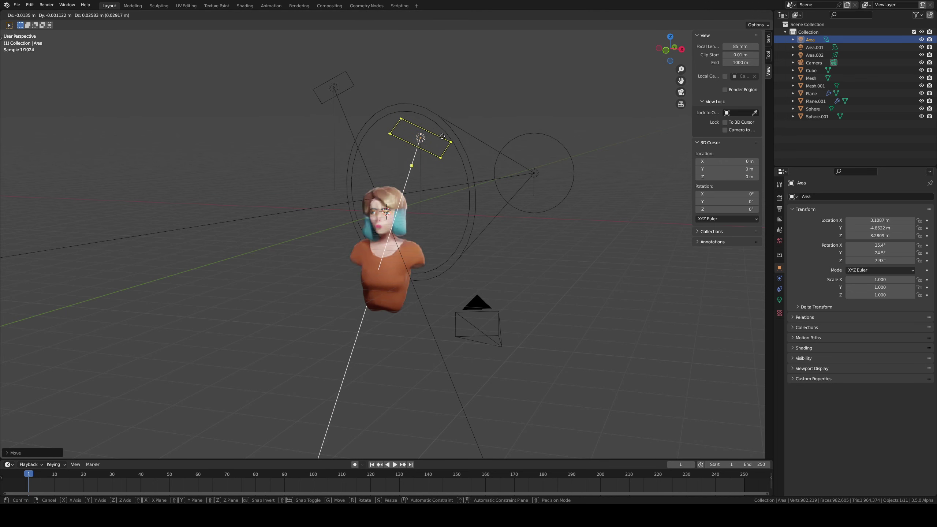
pyautogui.press('y')
pyautogui.click(449, 123)
# Step: Move the front area light farther from the bust to about X 6.36 m, Y -8.38 m and aim it at the head
pyautogui.moveTo(449, 123); pyautogui.dragTo(507, 173, button='middle')
pyautogui.press('KP_7')
pyautogui.press('g')
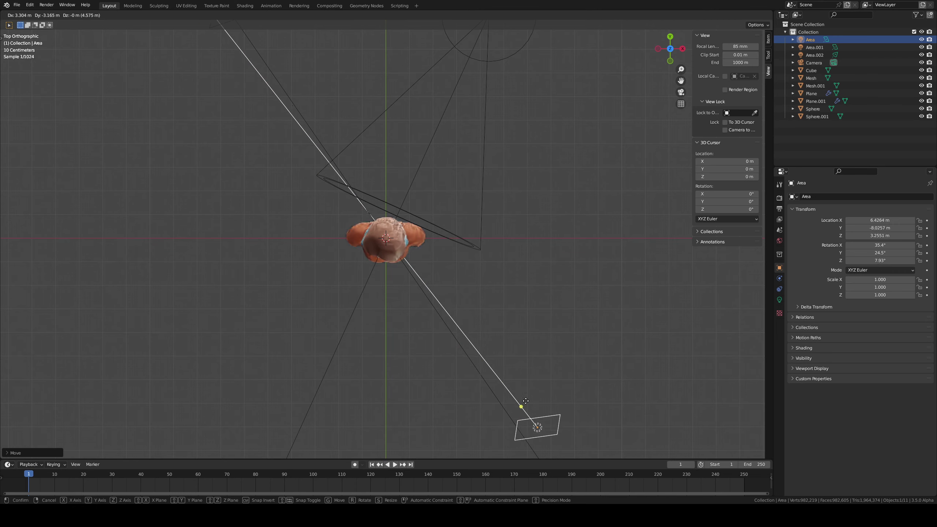
pyautogui.click(508, 375)
pyautogui.moveTo(508, 375); pyautogui.dragTo(474, 277, button='middle')
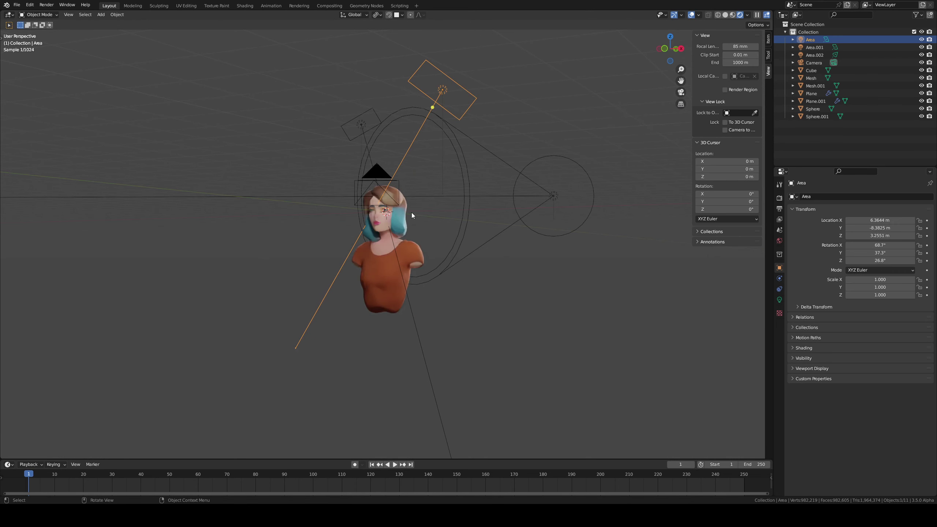
# Step: Shift the front area light to about X 5.96 m in top view and re-aim it at the bust's head
pyautogui.moveTo(410, 214); pyautogui.dragTo(464, 273, button='middle')
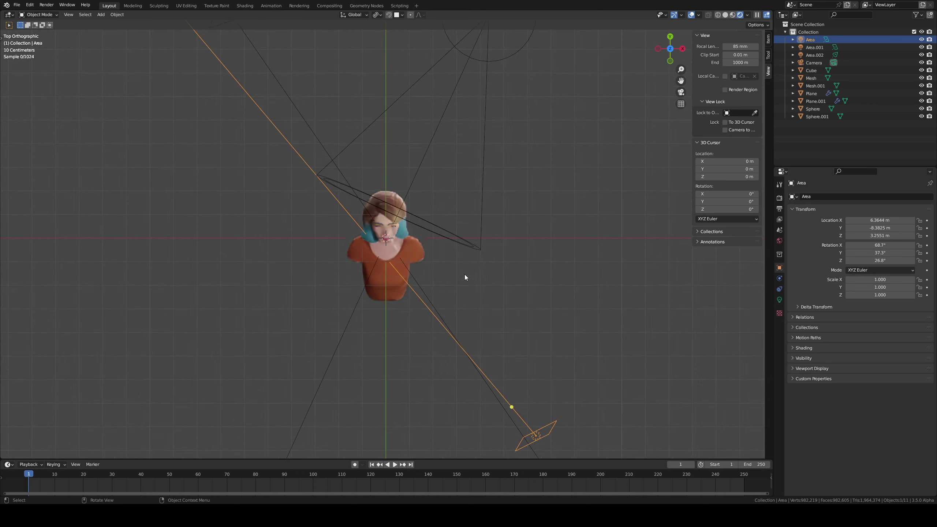
pyautogui.press('g')
pyautogui.click(493, 283)
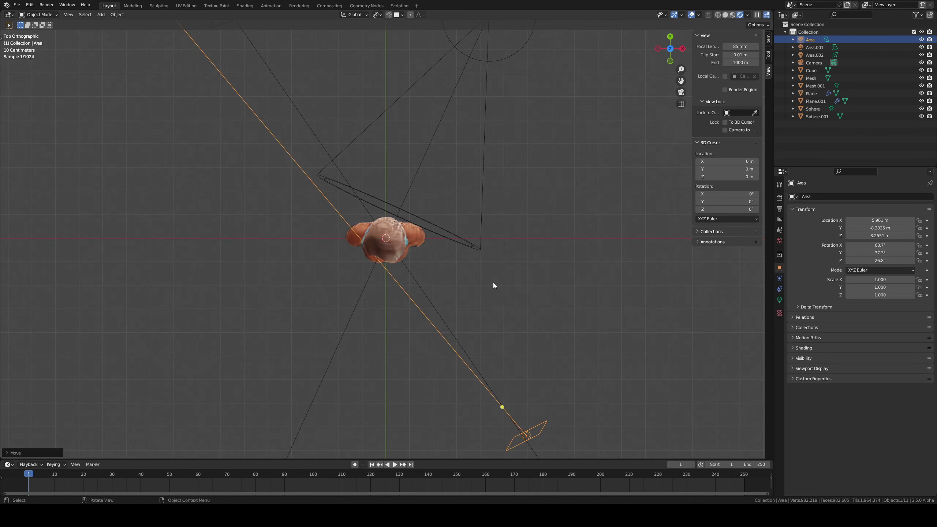
pyautogui.moveTo(490, 282); pyautogui.dragTo(464, 174, button='middle')
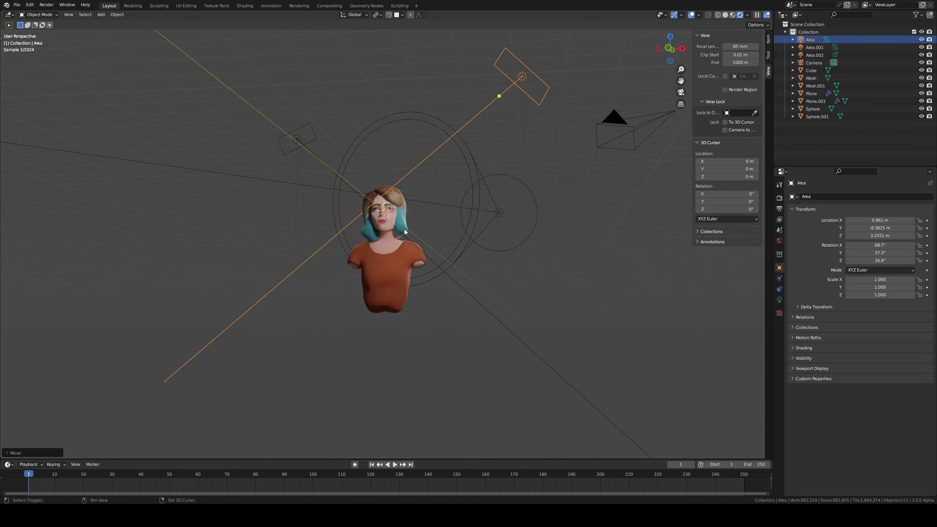
pyautogui.moveTo(393, 209); pyautogui.dragTo(382, 200)
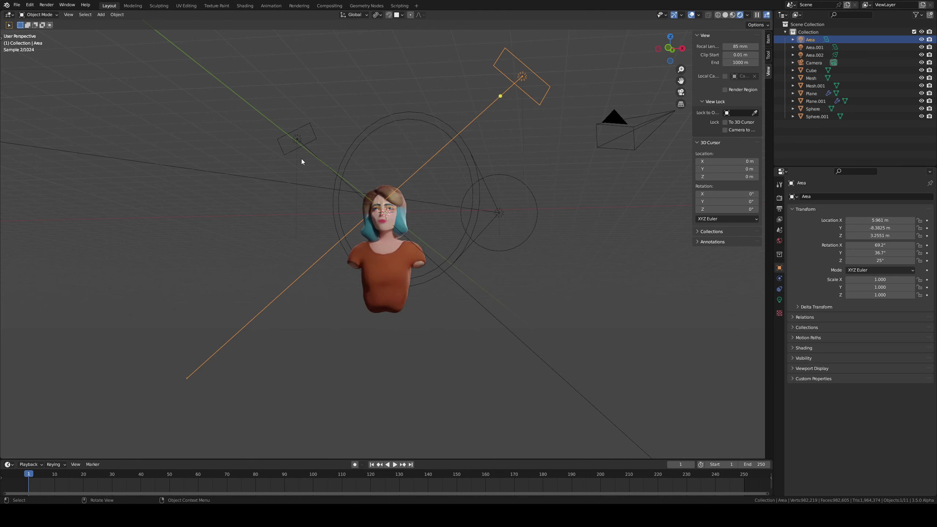
# Step: Set the power of the rear area light Area.001 to 800 W
pyautogui.click(281, 149)
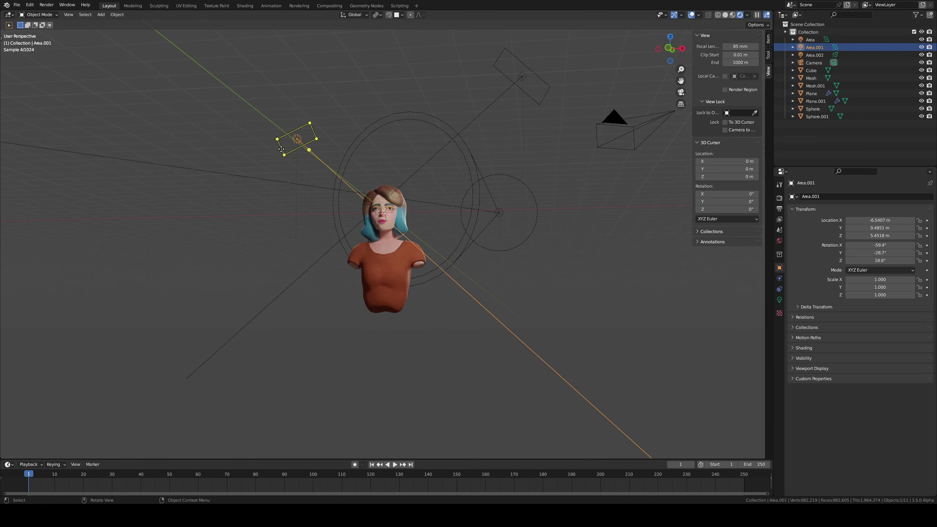
pyautogui.click(779, 301)
pyautogui.click(872, 248)
pyautogui.write('80')
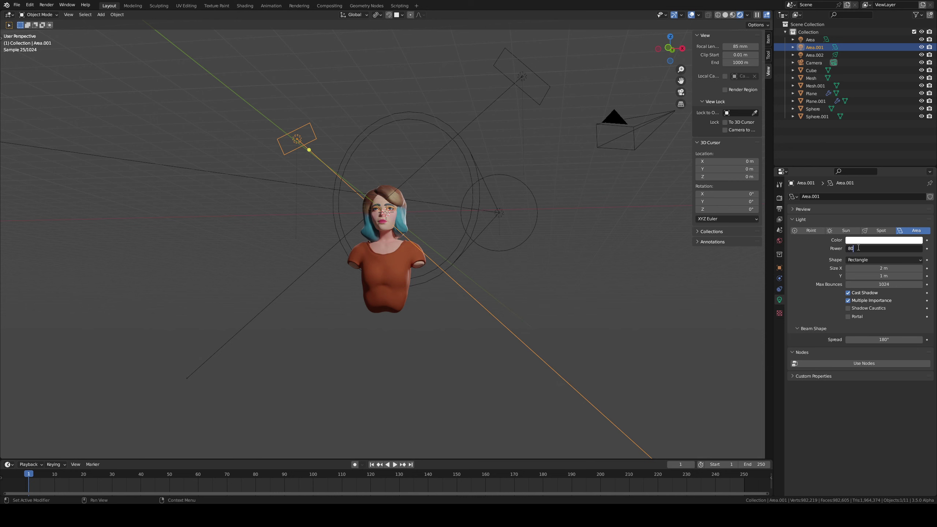
pyautogui.write('0')
pyautogui.press('Return')
pyautogui.click(643, 113)
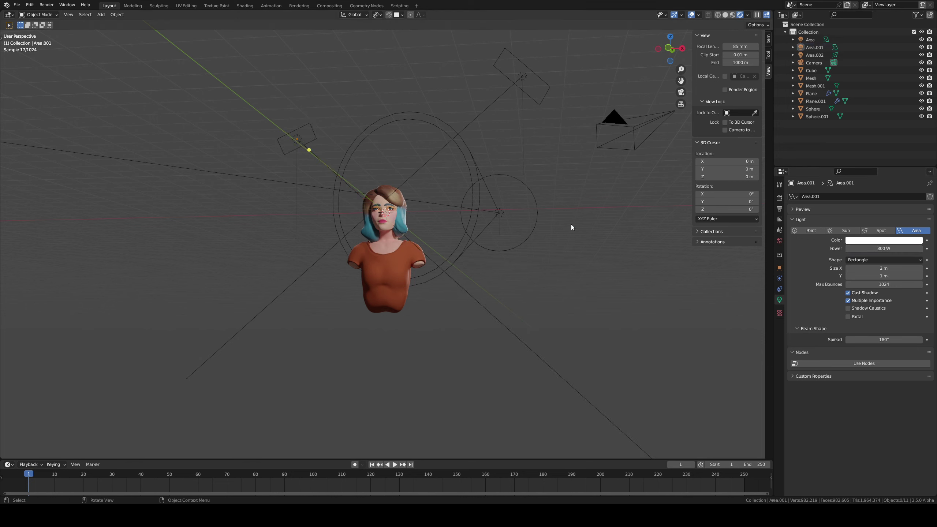
# Step: Examine the relit bust through the camera in rendered shading with the overlays and sidebar hidden
pyautogui.press('KP_0')
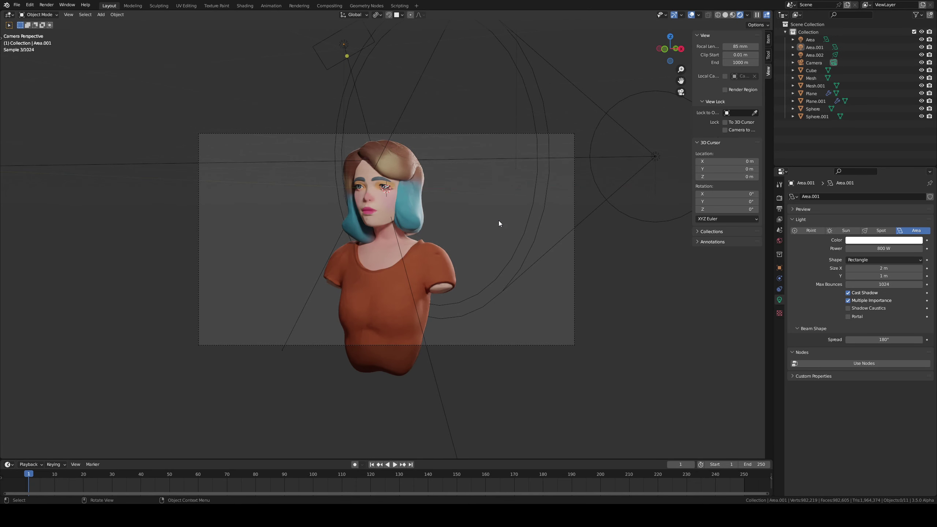
pyautogui.scroll(3, 496, 187)
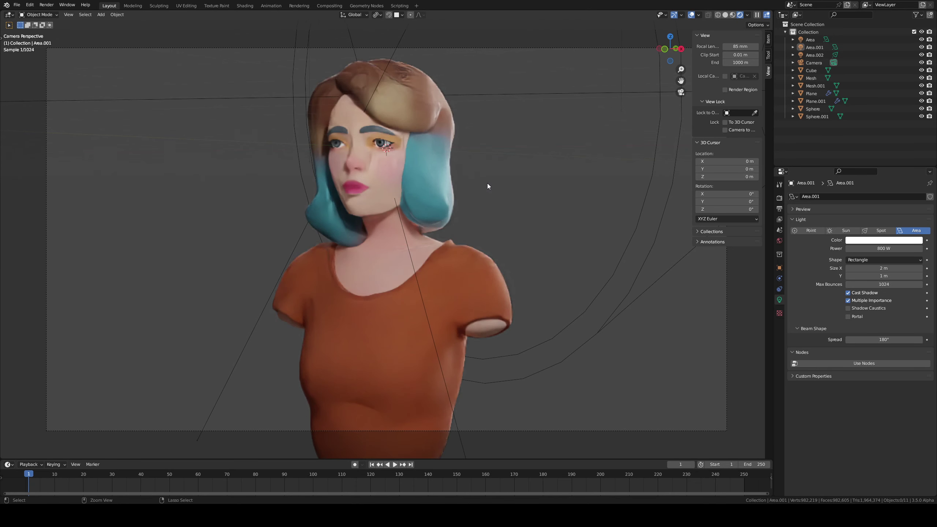
pyautogui.scroll(2, 487, 186)
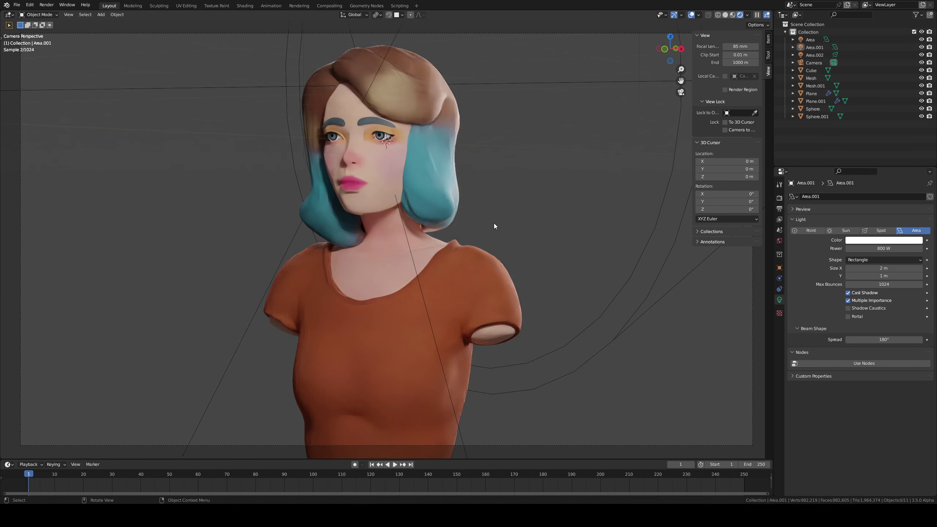
pyautogui.click(691, 15)
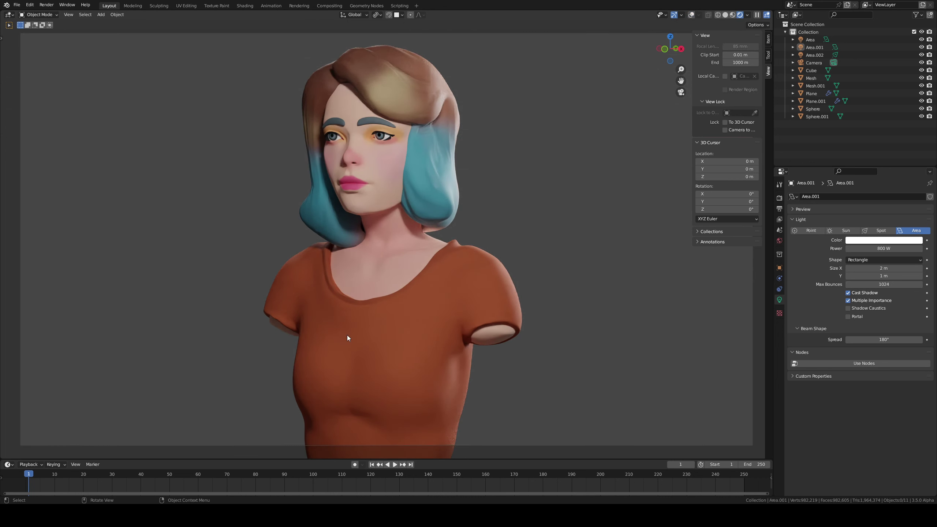
pyautogui.press('n')
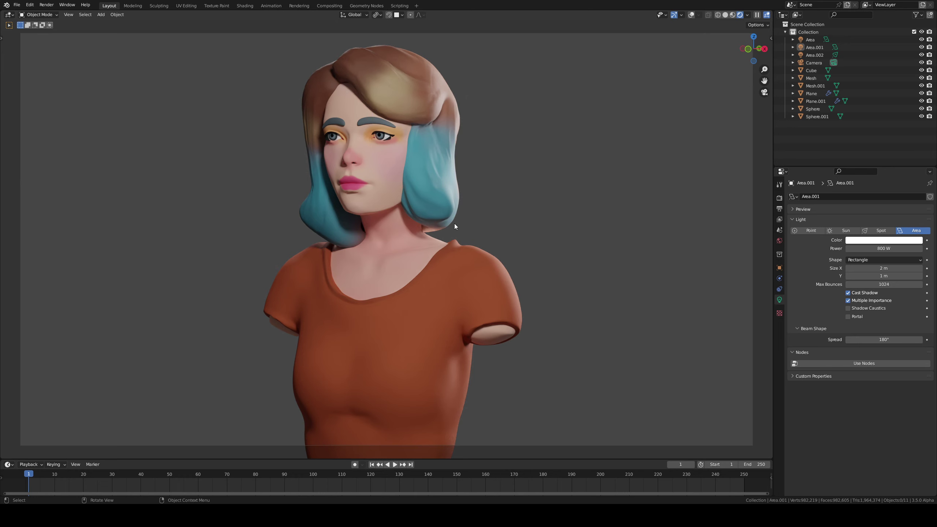
# Step: Select the hair, restore the overlays and solid shading, and enter Sculpt Mode facing the bust
pyautogui.click(416, 181)
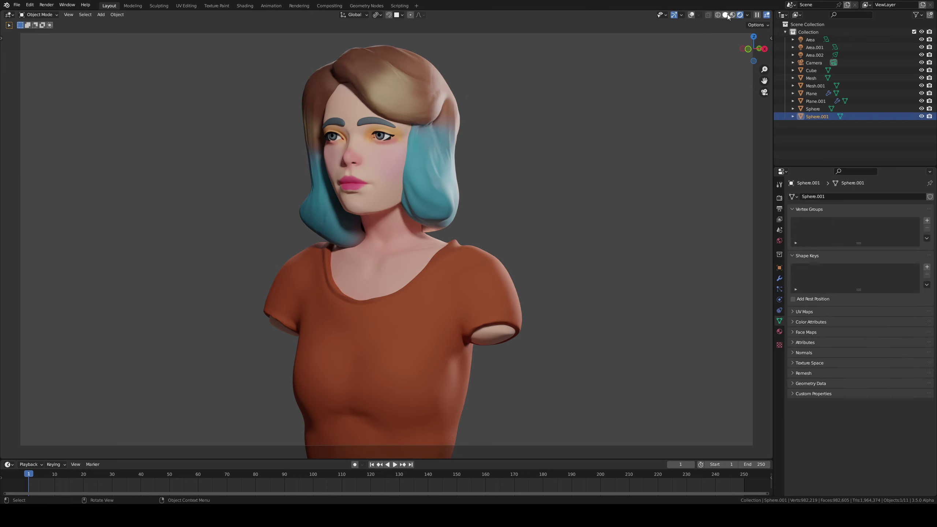
pyautogui.click(691, 14)
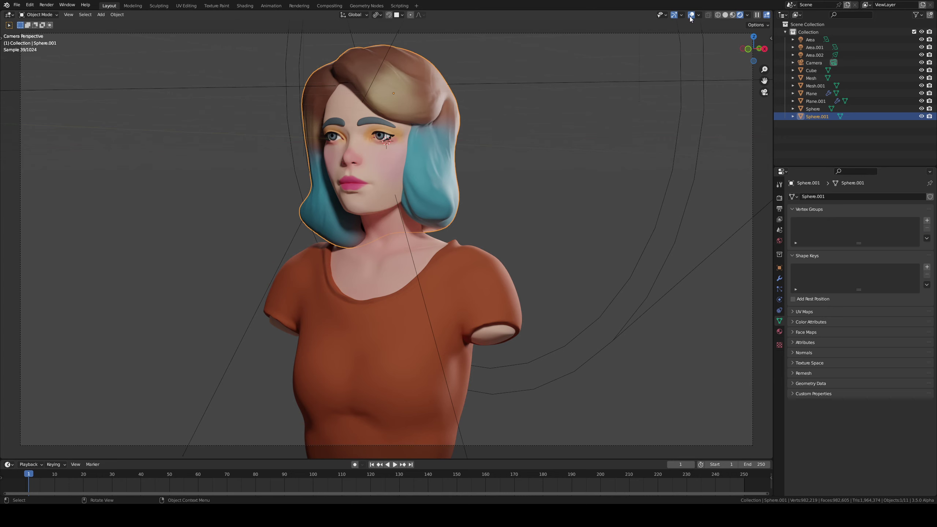
pyautogui.click(727, 15)
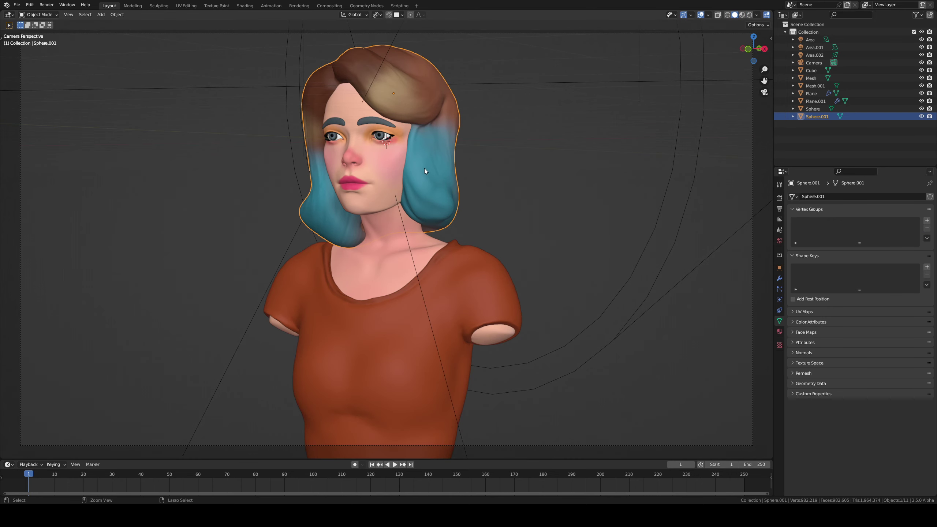
pyautogui.hotkey('ctrl', 'Tab')
pyautogui.click(429, 209)
pyautogui.moveTo(409, 155); pyautogui.dragTo(464, 143, button='middle')
pyautogui.scroll(8, 429, 131)
pyautogui.scroll(-3, 435, 138)
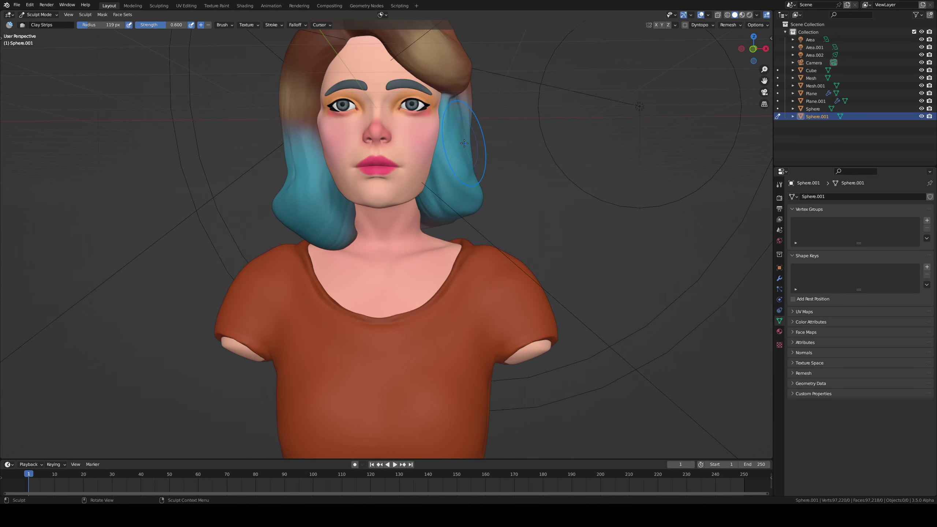
# Step: Try carving a Draw Sharp crease into the hair edge beside the cheek
pyautogui.press('1')
pyautogui.click(435, 101)
pyautogui.keyDown('ctrl'); pyautogui.moveTo(436, 102); pyautogui.dragTo(431, 137); pyautogui.keyUp('ctrl')
pyautogui.hotkey('ctrl', 'z')
pyautogui.hotkey('ctrl', 'z')
# Step: Isolate the hair in Local View and sculpt a Draw Sharp stroke down the inner front edge of the blue side lock
pyautogui.press('KP_Divide')
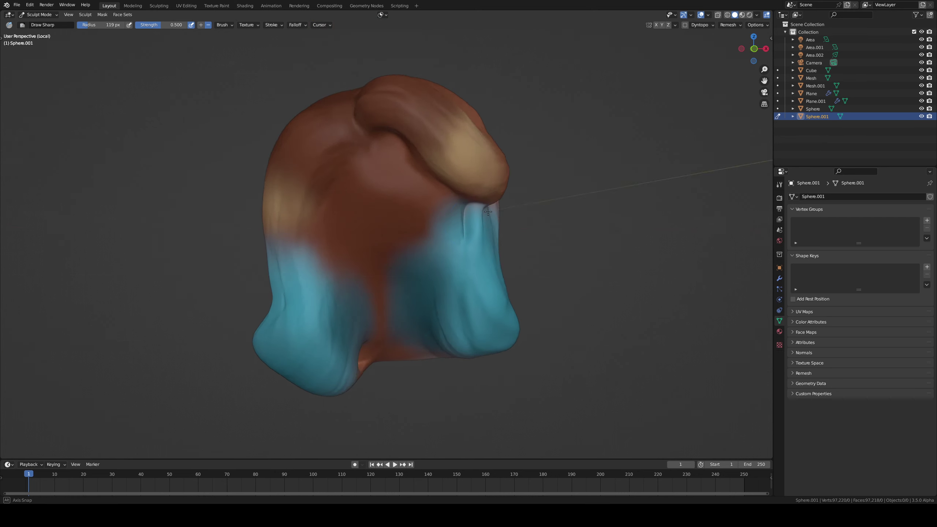
pyautogui.moveTo(469, 240); pyautogui.dragTo(461, 273)
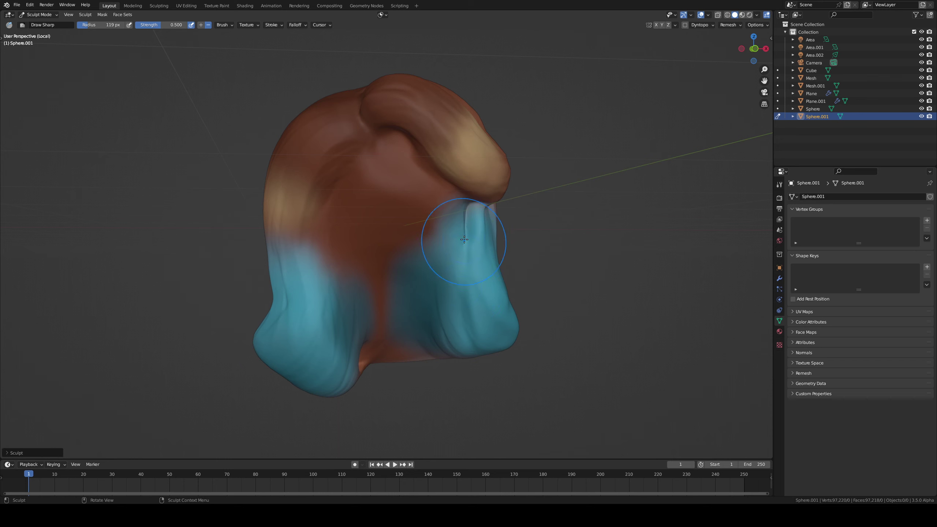
pyautogui.moveTo(464, 238); pyautogui.dragTo(450, 209, button='middle')
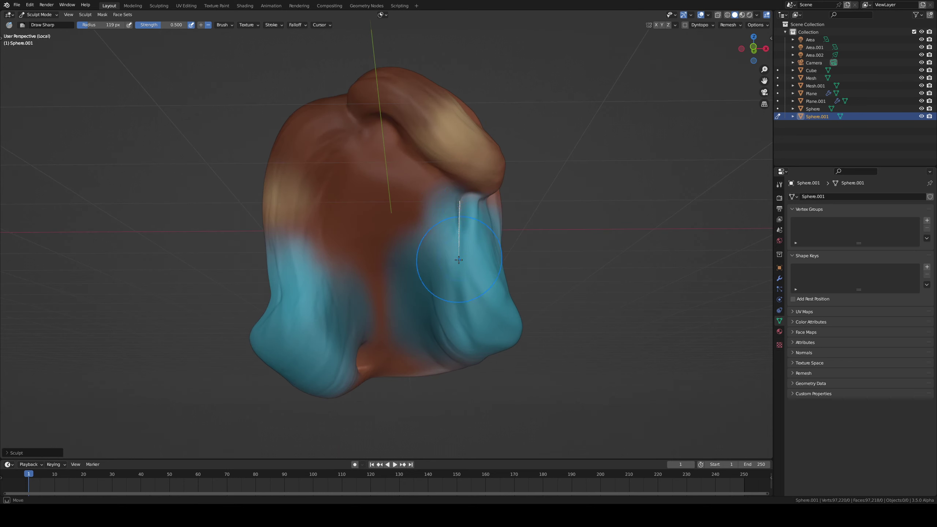
# Step: Lasso-mask the inner front part of the hair beside the blue lock and invert the mask
pyautogui.moveTo(458, 260)
pyautogui.keyDown('ctrl'); pyautogui.keyDown('shift'); pyautogui.mouseDown()
pyautogui.moveTo(440, 319)
pyautogui.moveTo(366, 273)
pyautogui.moveTo(391, 178)
pyautogui.mouseUp(); pyautogui.keyUp('shift'); pyautogui.keyUp('ctrl')
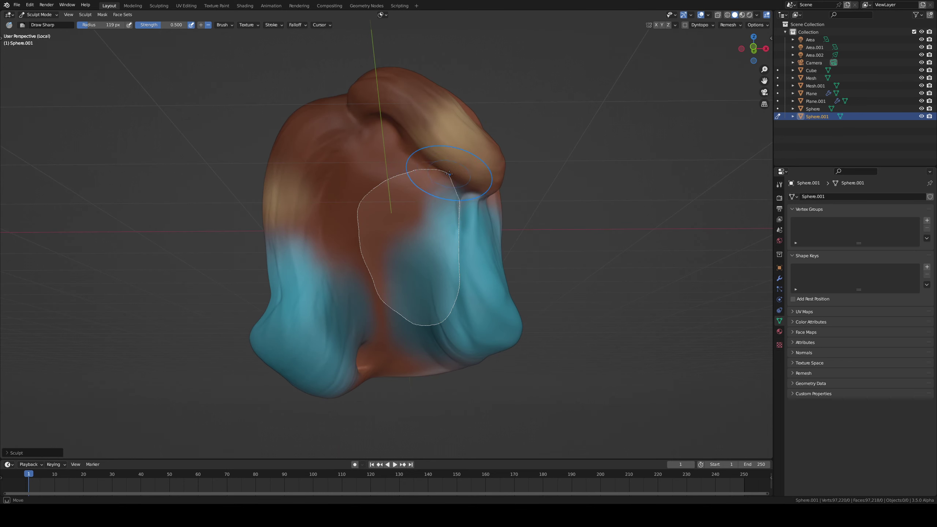
pyautogui.keyDown('ctrl'); pyautogui.keyDown('shift'); pyautogui.moveTo(450, 173); pyautogui.dragTo(453, 176); pyautogui.keyUp('shift'); pyautogui.keyUp('ctrl')
pyautogui.moveTo(453, 176)
pyautogui.mouseDown(button='middle')
pyautogui.moveTo(519, 199)
pyautogui.moveTo(432, 225)
pyautogui.mouseUp(button='middle')
pyautogui.hotkey('ctrl', 'i')
# Step: Reshape the unmasked inner front part of the hair with a 251 px Grab brush, and clear the mask
pyautogui.press('g')
pyautogui.press('f')
pyautogui.click(451, 258)
pyautogui.moveTo(350, 266); pyautogui.dragTo(342, 249)
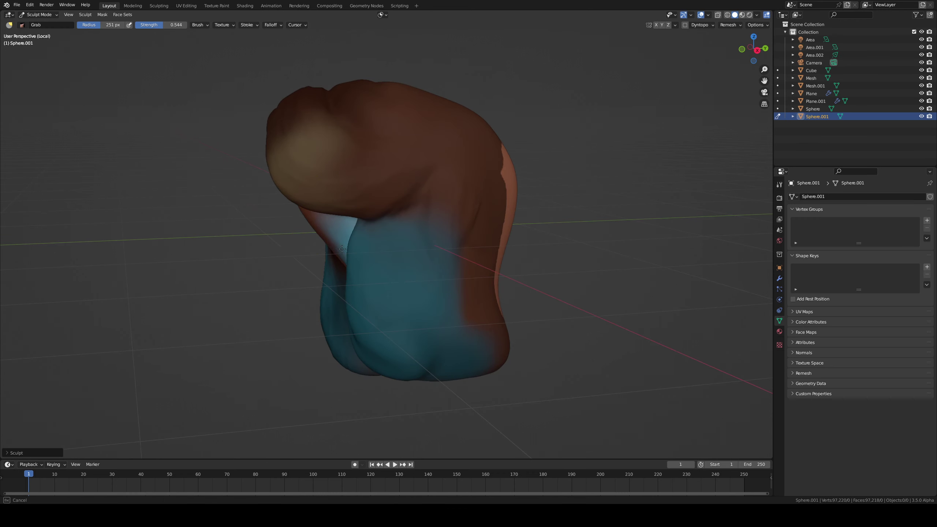
pyautogui.moveTo(383, 240); pyautogui.dragTo(435, 236, button='middle')
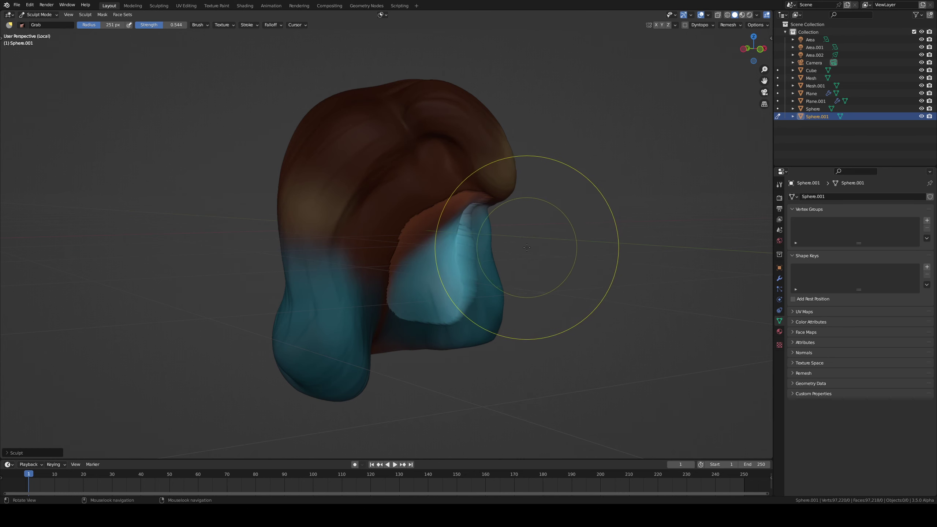
pyautogui.hotkey('alt', 'm')
# Step: Leave Local View and try a 206 px Grab stroke on the blue lock beside the cheek, undoing it
pyautogui.moveTo(530, 245)
pyautogui.mouseDown(button='middle')
pyautogui.moveTo(508, 238)
pyautogui.moveTo(452, 184)
pyautogui.moveTo(454, 146)
pyautogui.mouseUp(button='middle')
pyautogui.press('KP_Divide')
pyautogui.press('f')
pyautogui.click(412, 137)
pyautogui.moveTo(430, 133); pyautogui.dragTo(447, 133)
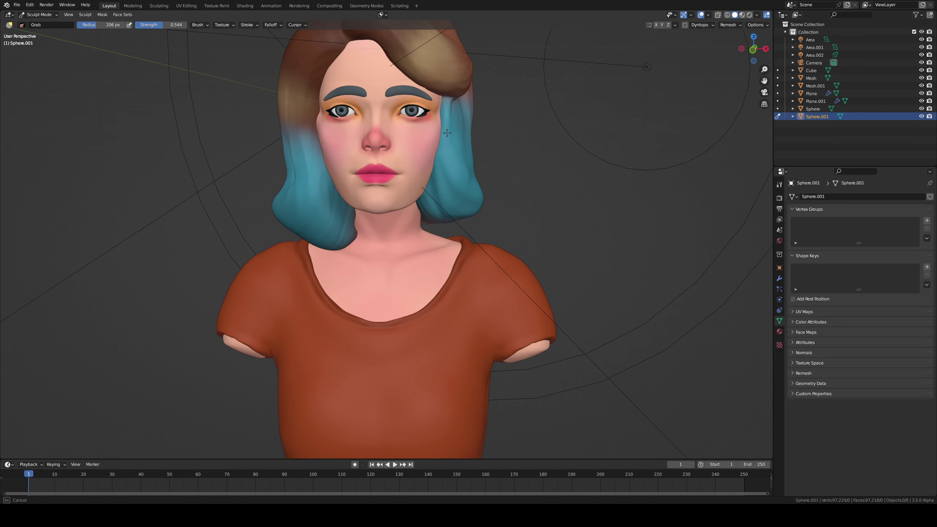
pyautogui.moveTo(446, 129); pyautogui.dragTo(457, 144, button='middle')
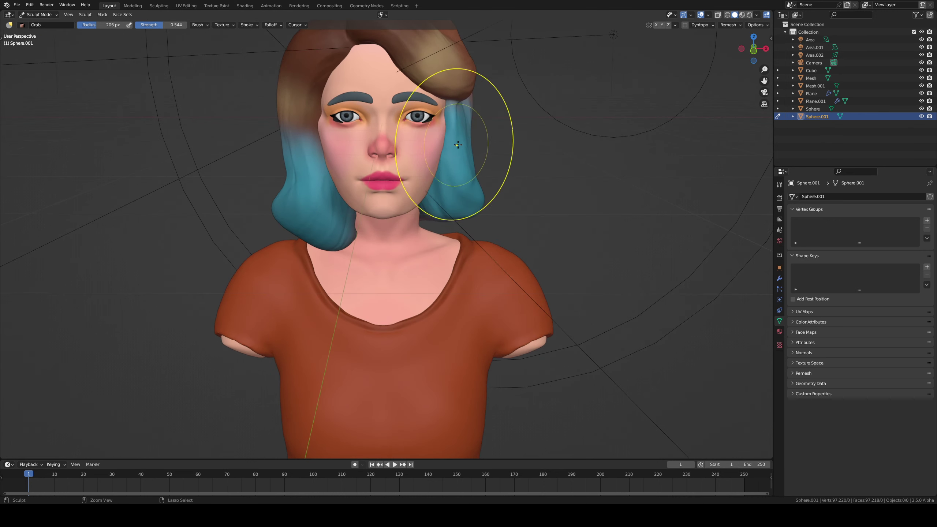
pyautogui.hotkey('ctrl', 'z')
# Step: Adjust the blue lock's front edge beside the cheek in rendered shading, reducing the Grab brush radius to 160 px
pyautogui.click(750, 15)
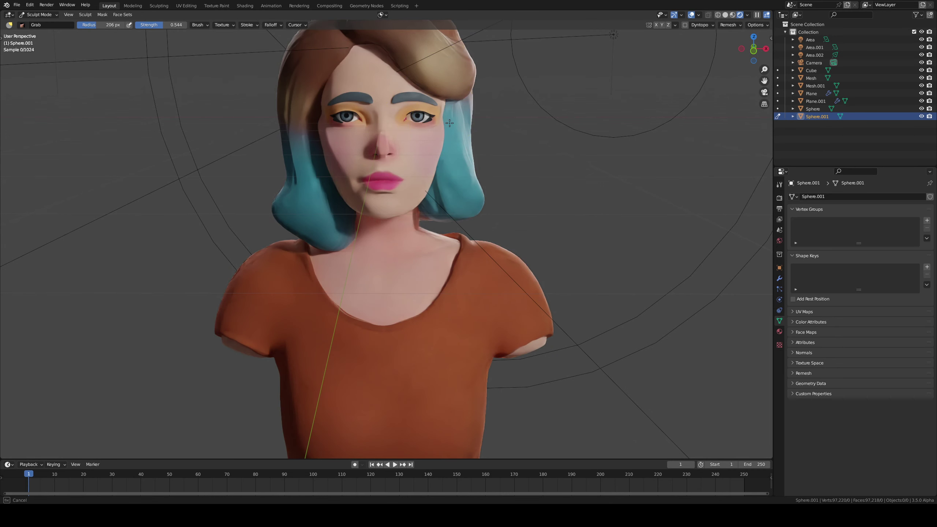
pyautogui.moveTo(449, 123); pyautogui.dragTo(448, 121)
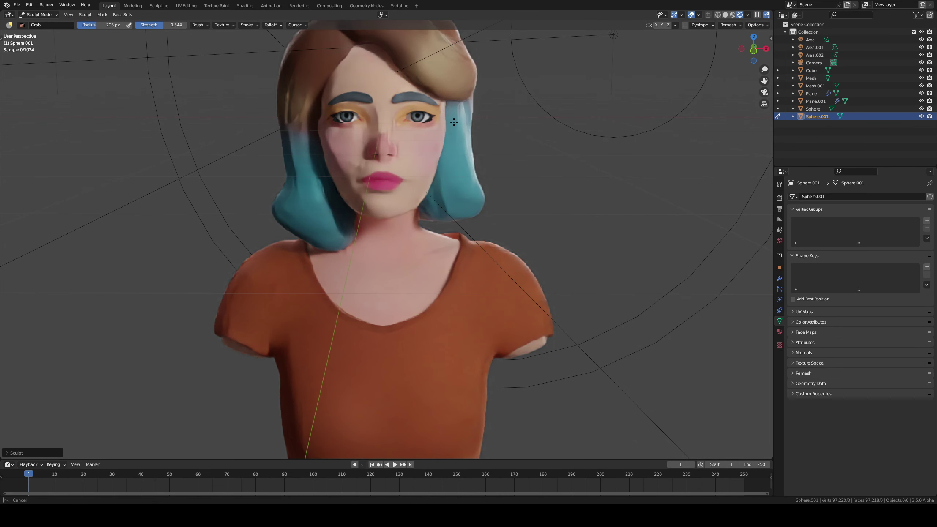
pyautogui.press('f')
pyautogui.click(514, 129)
pyautogui.moveTo(455, 130); pyautogui.dragTo(451, 130)
pyautogui.moveTo(455, 121); pyautogui.dragTo(376, 116, button='middle')
pyautogui.moveTo(377, 116); pyautogui.dragTo(366, 147)
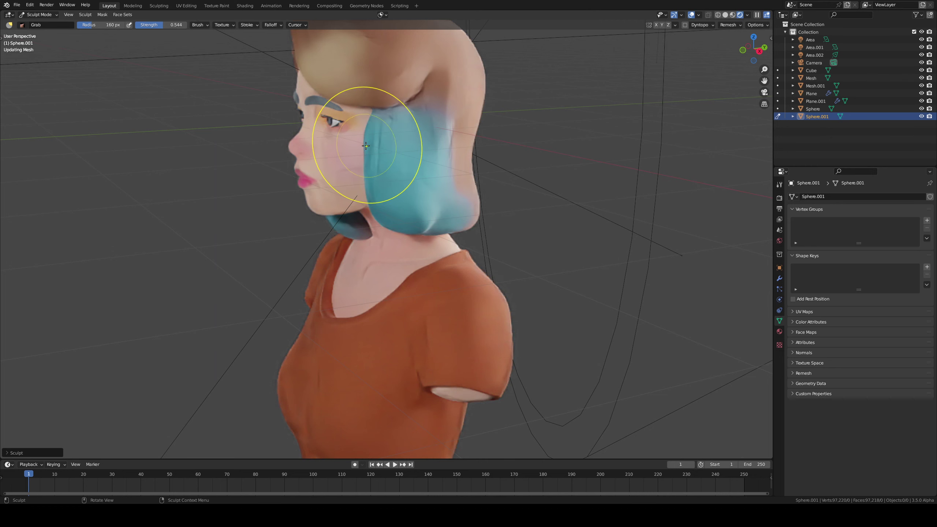
# Step: Carve a 111 px Draw Sharp stroke into the hair edge beside the eye and return to solid shading
pyautogui.moveTo(564, 94)
pyautogui.mouseDown(button='middle')
pyautogui.moveTo(458, 136)
pyautogui.moveTo(429, 132)
pyautogui.mouseUp(button='middle')
pyautogui.press('f')
pyautogui.click(440, 138)
pyautogui.press('d')
pyautogui.moveTo(420, 130); pyautogui.dragTo(431, 117)
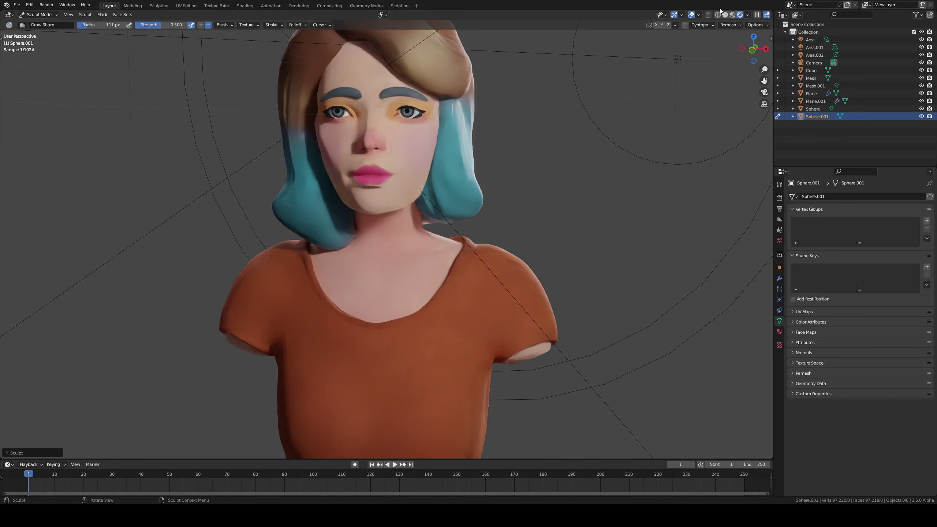
pyautogui.click(732, 15)
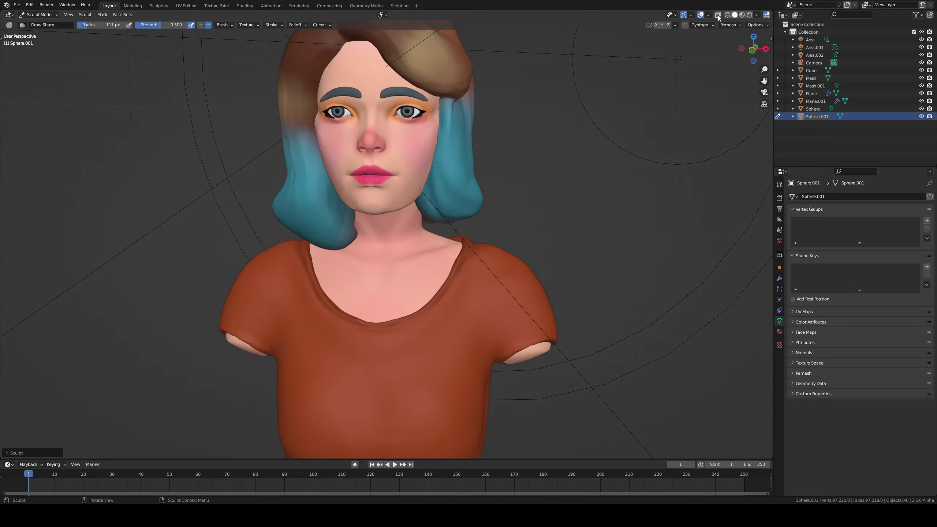
pyautogui.hotkey('shift', 'z')
pyautogui.click(734, 15)
# Step: Add a 66 px Clay Strips stroke to the upper part of the blue lock beneath the swept fringe
pyautogui.moveTo(397, 135)
pyautogui.keyDown('ctrl'); pyautogui.mouseDown(button='middle')
pyautogui.moveTo(456, 115)
pyautogui.moveTo(453, 86)
pyautogui.mouseUp(button='middle'); pyautogui.keyUp('ctrl')
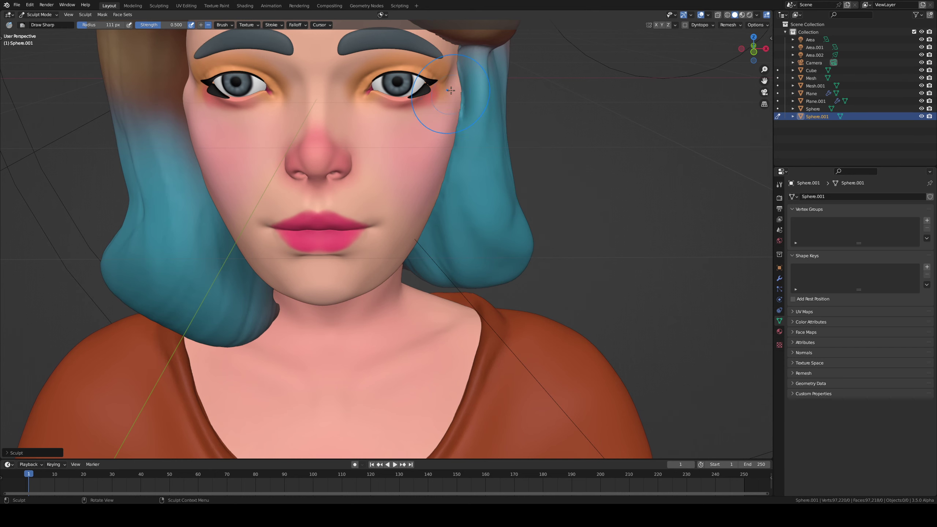
pyautogui.moveTo(425, 197); pyautogui.dragTo(443, 41, button='middle')
pyautogui.moveTo(436, 148); pyautogui.dragTo(398, 122, button='middle')
pyautogui.moveTo(398, 122)
pyautogui.keyDown('ctrl'); pyautogui.mouseDown(button='middle')
pyautogui.moveTo(392, 163)
pyautogui.moveTo(440, 122)
pyautogui.moveTo(381, 126)
pyautogui.mouseUp(button='middle'); pyautogui.keyUp('ctrl')
pyautogui.press('[')
pyautogui.press('[')
pyautogui.press('[')
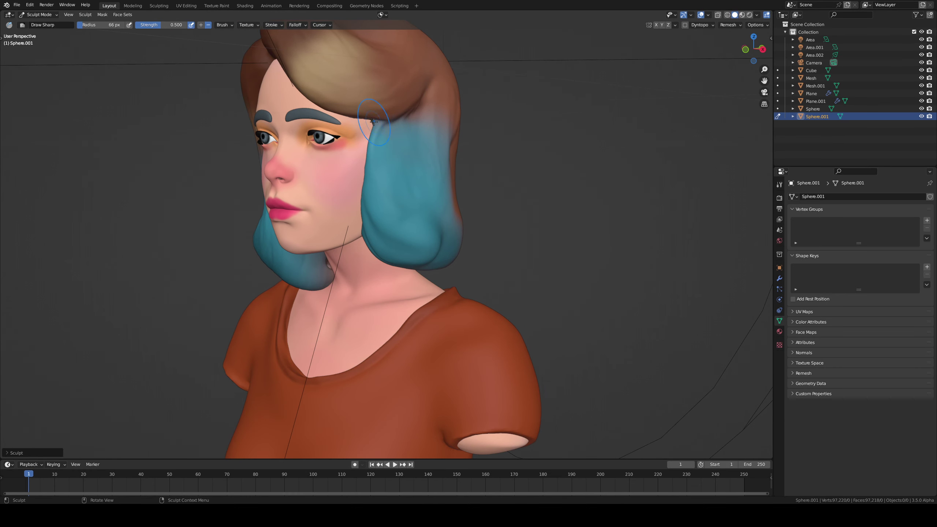
pyautogui.press('c')
pyautogui.moveTo(390, 151)
pyautogui.mouseDown()
pyautogui.moveTo(421, 149)
pyautogui.moveTo(410, 143)
pyautogui.mouseUp()
# Step: Refine the hair edge beside the eye and temple with 66 px Clay Strips and Draw Sharp brushes
pyautogui.moveTo(410, 144)
pyautogui.mouseDown(button='middle')
pyautogui.moveTo(425, 159)
pyautogui.moveTo(411, 155)
pyautogui.moveTo(436, 148)
pyautogui.moveTo(456, 172)
pyautogui.mouseUp(button='middle')
pyautogui.scroll(5, 430, 140)
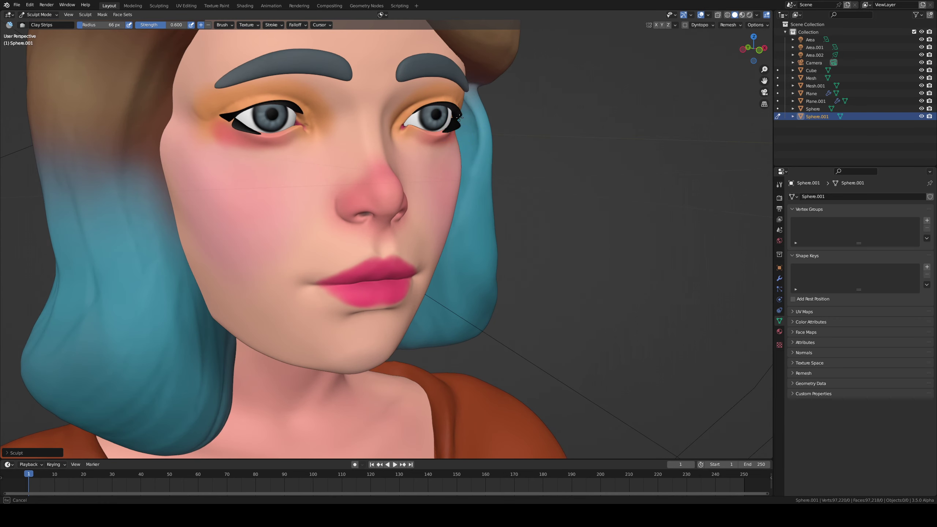
pyautogui.press('i')
pyautogui.moveTo(467, 109); pyautogui.dragTo(413, 89, button='middle')
pyautogui.hotkey('shift', 'c')
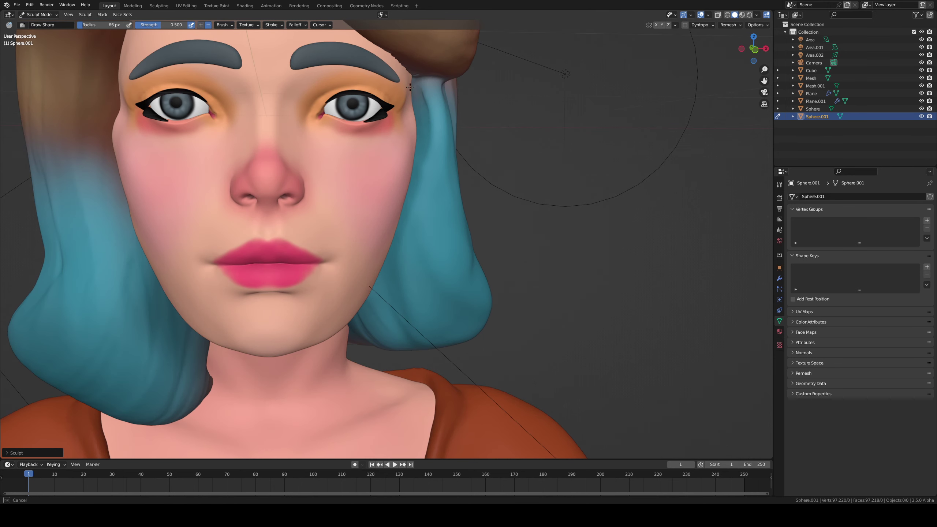
pyautogui.press('c')
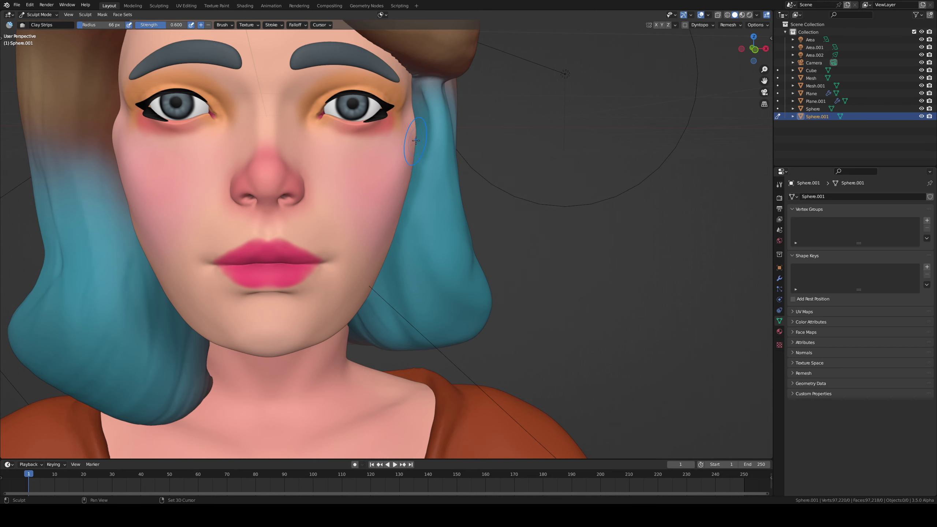
# Step: View the bust through the camera in rendered shading with the viewport overlays hidden
pyautogui.scroll(-5, 386, 187)
pyautogui.moveTo(387, 187); pyautogui.dragTo(385, 153, button='middle')
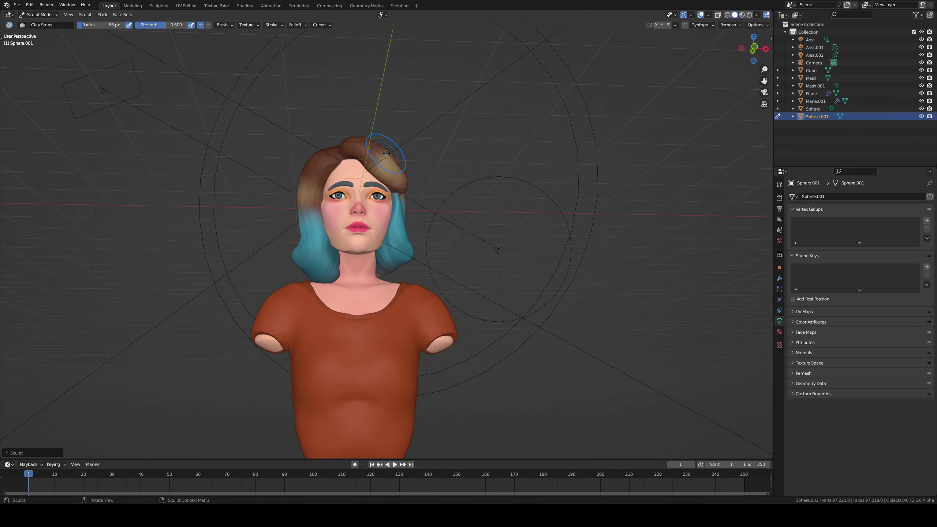
pyautogui.press('KP_0')
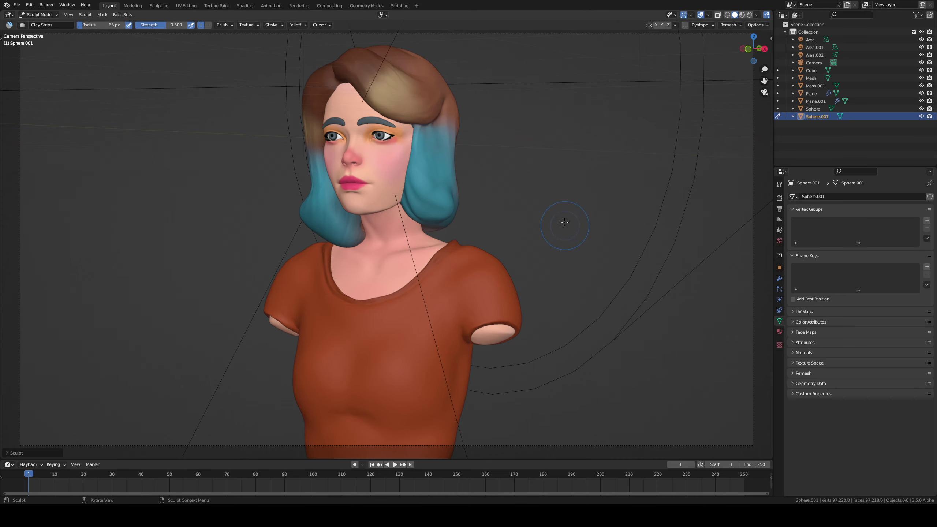
pyautogui.click(749, 15)
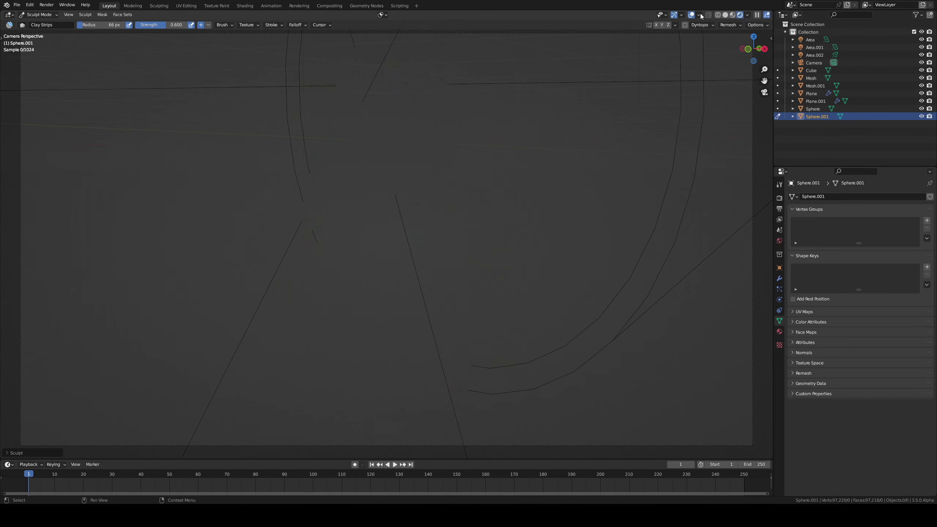
pyautogui.click(691, 14)
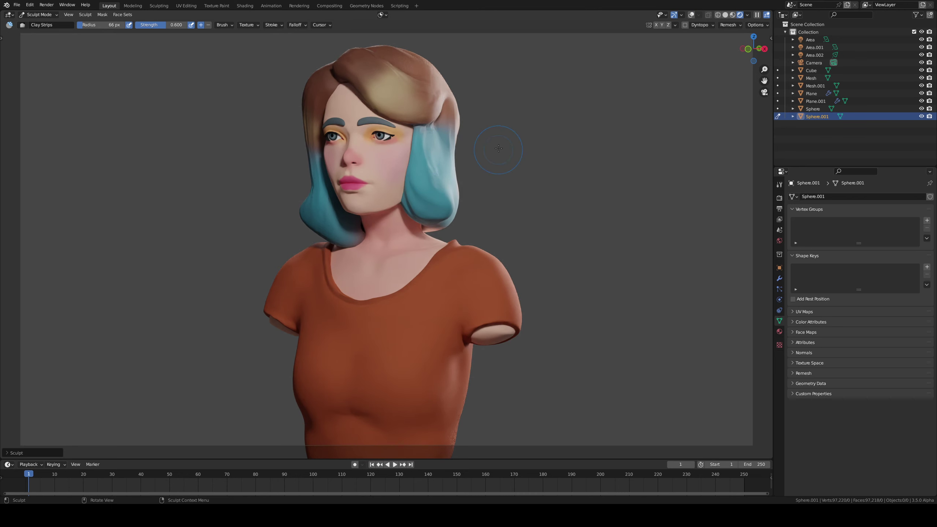
# Step: Return to solid shading and reshape the blue lock's front edge along the cheek and jaw with a 131 px Grab brush
pyautogui.click(725, 15)
pyautogui.scroll(2, 484, 167)
pyautogui.keyDown('ctrl'); pyautogui.moveTo(483, 166); pyautogui.dragTo(476, 154, button='middle'); pyautogui.keyUp('ctrl')
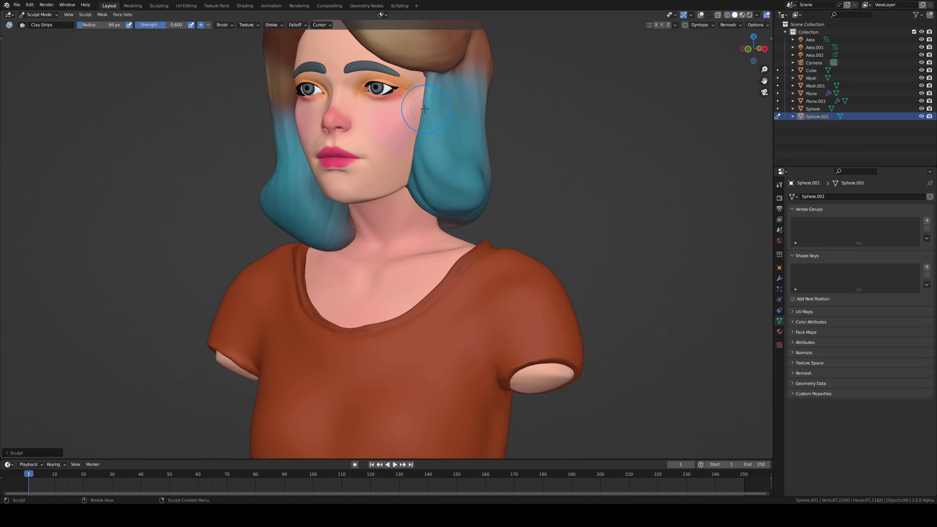
pyautogui.press('g')
pyautogui.press('f')
pyautogui.click(451, 133)
pyautogui.press('f')
pyautogui.click(444, 134)
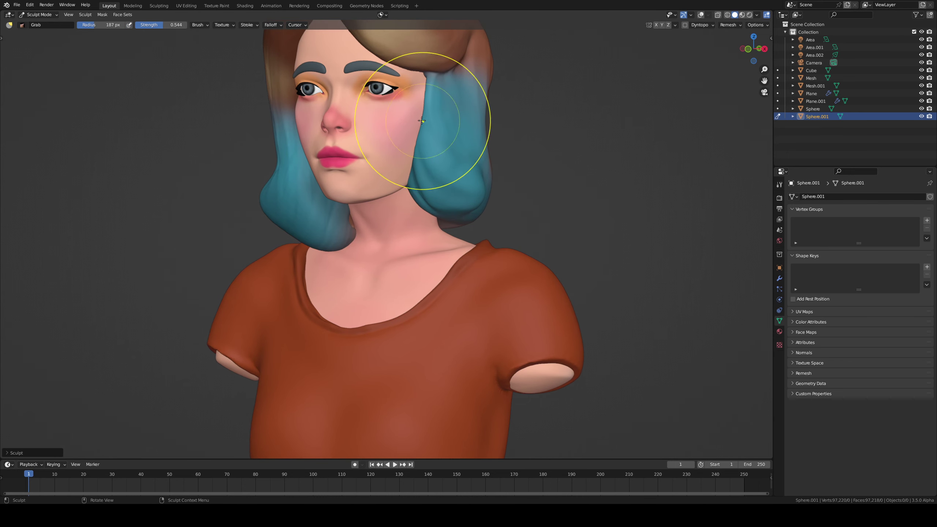
pyautogui.press('f')
pyautogui.click(400, 128)
pyautogui.moveTo(401, 129); pyautogui.dragTo(420, 129)
pyautogui.moveTo(424, 131); pyautogui.dragTo(406, 181)
pyautogui.moveTo(410, 181); pyautogui.dragTo(407, 184)
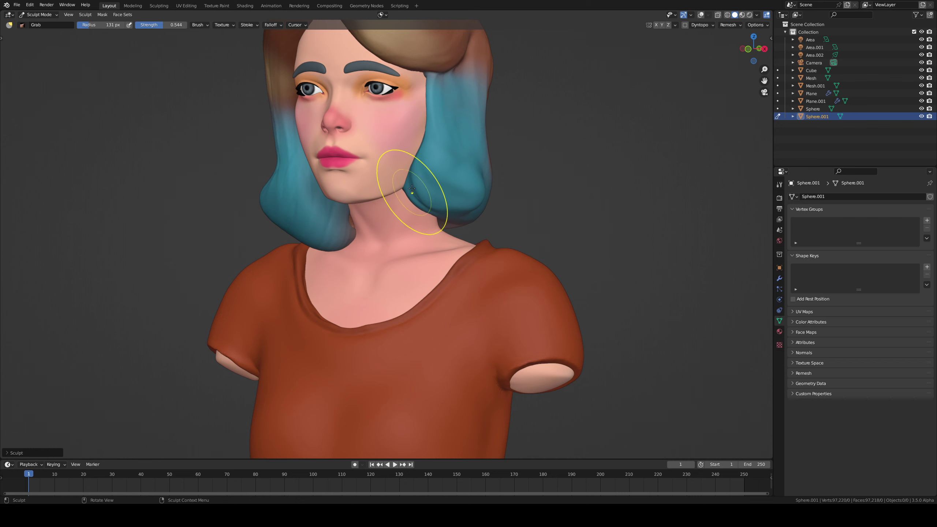
# Step: Fine-tune the blue lock's edge at the jaw corner and beside the cheek with a 109 px Grab brush
pyautogui.press('f')
pyautogui.click(405, 162)
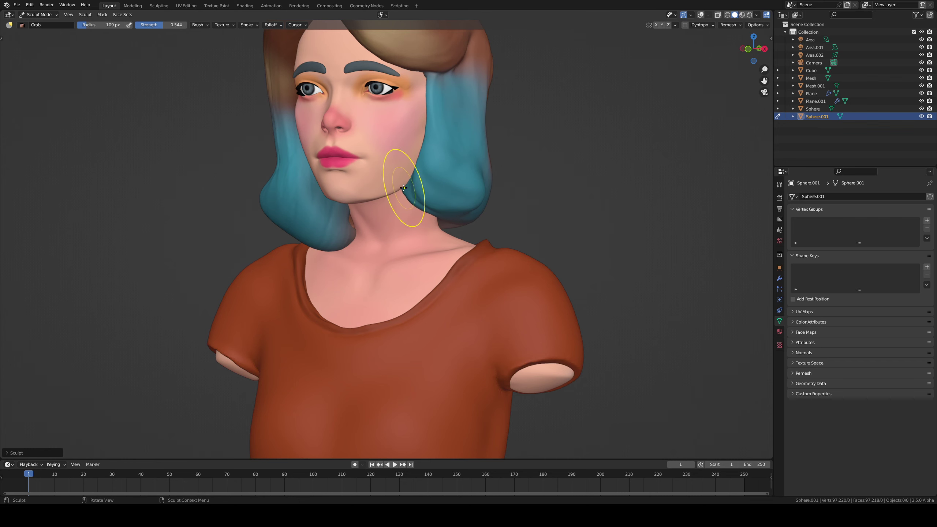
pyautogui.moveTo(408, 187); pyautogui.dragTo(402, 189)
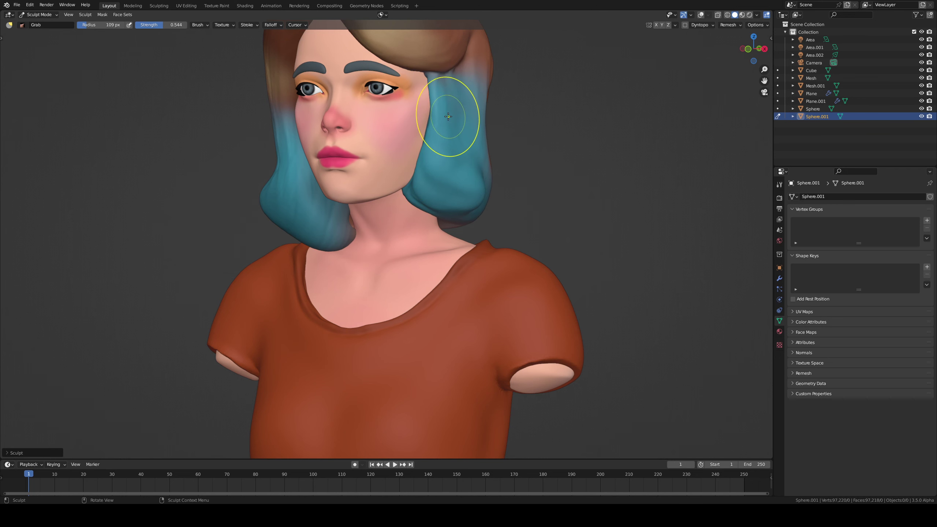
pyautogui.moveTo(424, 131); pyautogui.dragTo(427, 130)
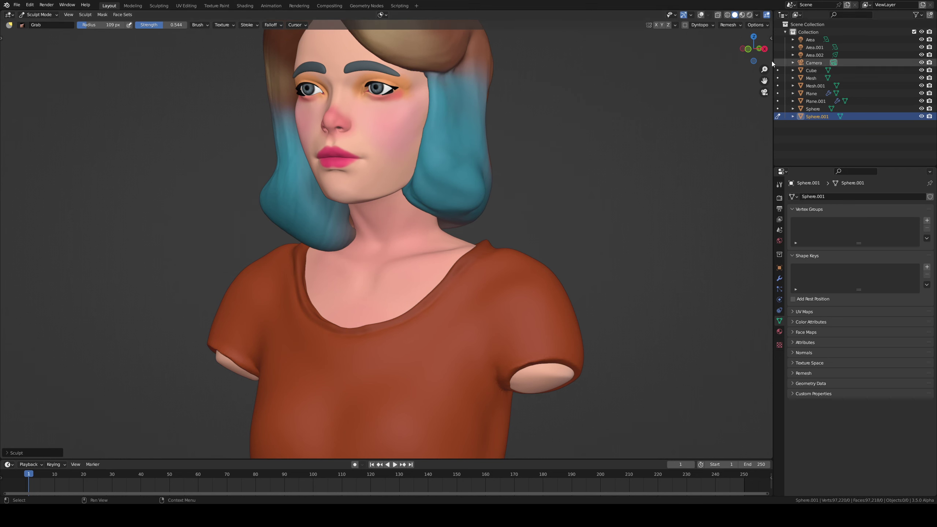
# Step: Leave the camera view and sculpt a 143 px Draw Sharp stroke into the inner hair edge below the jaw
pyautogui.click(764, 92)
pyautogui.moveTo(550, 119); pyautogui.dragTo(563, 120, button='middle')
pyautogui.moveTo(570, 116); pyautogui.dragTo(605, 122, button='middle')
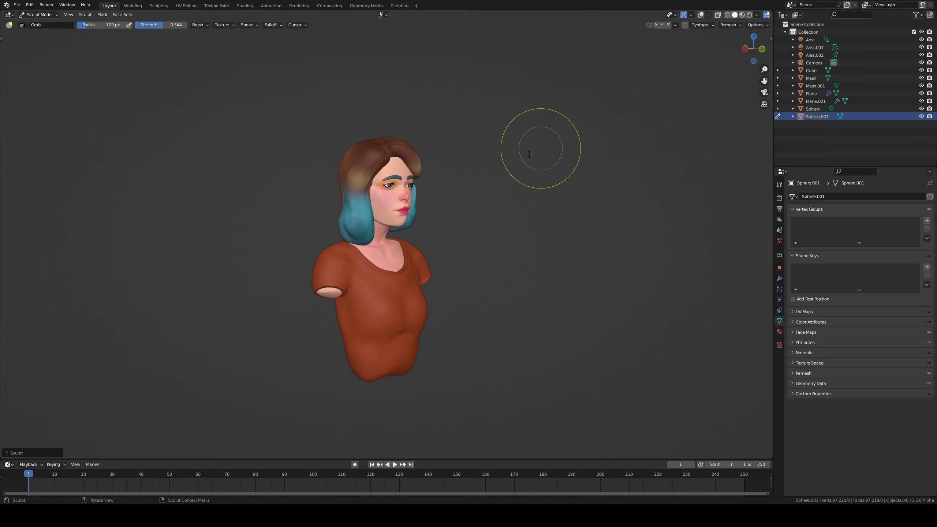
pyautogui.keyDown('ctrl'); pyautogui.moveTo(539, 148); pyautogui.dragTo(467, 129, button='middle'); pyautogui.keyUp('ctrl')
pyautogui.press('f')
pyautogui.click(468, 133)
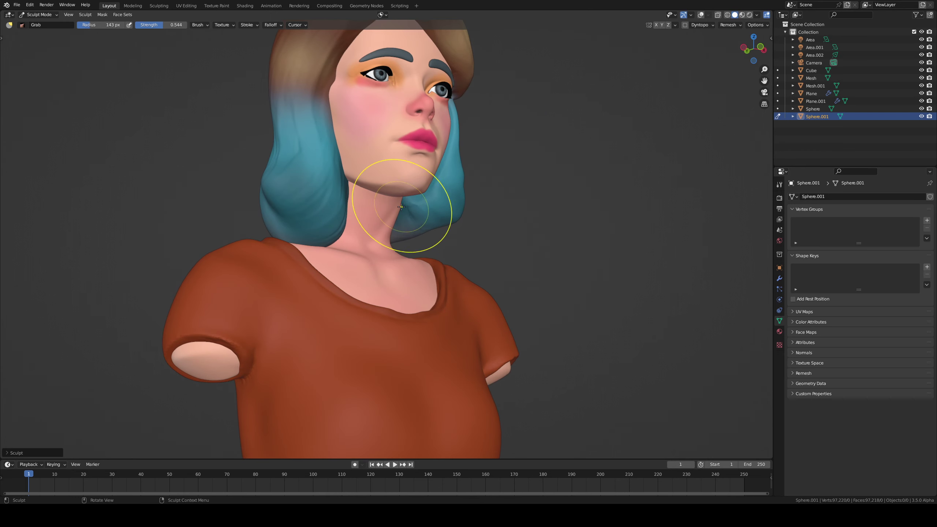
pyautogui.moveTo(427, 190); pyautogui.dragTo(406, 185, button='middle')
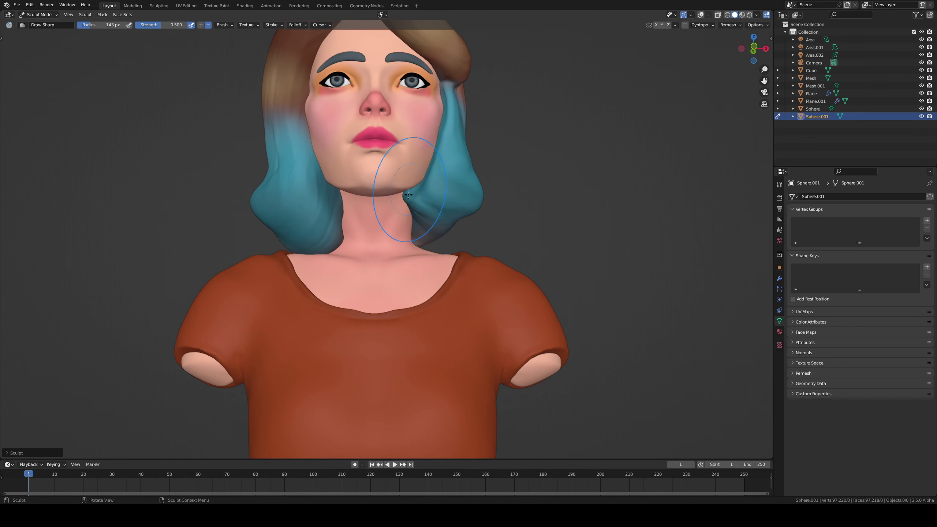
pyautogui.moveTo(408, 184); pyautogui.dragTo(412, 207)
# Step: Carve 67 px Draw Sharp strokes into the blue lock below the jaw and along its outer edge
pyautogui.moveTo(396, 203); pyautogui.dragTo(409, 202, button='middle')
pyautogui.press('f')
pyautogui.click(413, 189)
pyautogui.moveTo(412, 191); pyautogui.dragTo(411, 202)
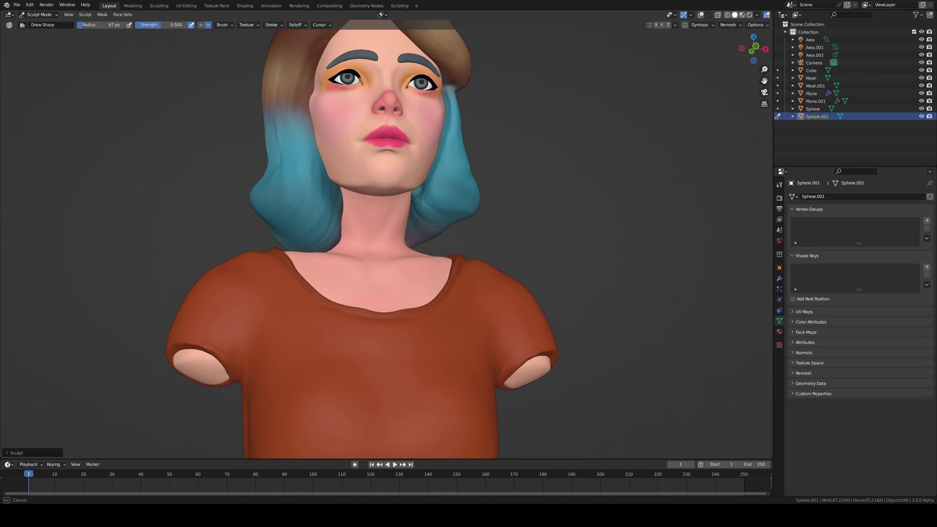
pyautogui.moveTo(474, 162); pyautogui.dragTo(475, 176)
# Step: Switch to an 89 px Grab brush and undo the last sculpt stroke on the hair
pyautogui.moveTo(475, 218)
pyautogui.mouseDown(button='middle')
pyautogui.moveTo(442, 212)
pyautogui.moveTo(433, 157)
pyautogui.mouseUp(button='middle')
pyautogui.press('g')
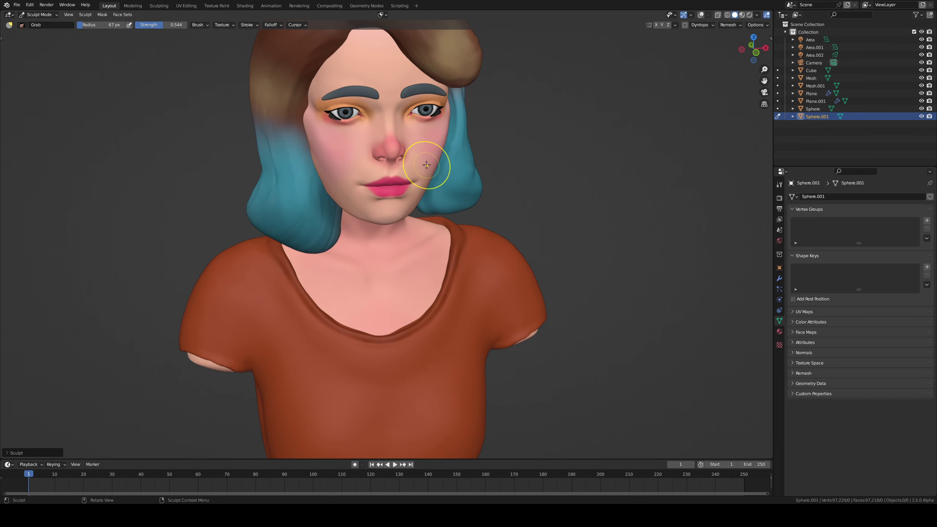
pyautogui.scroll(-5, 442, 129)
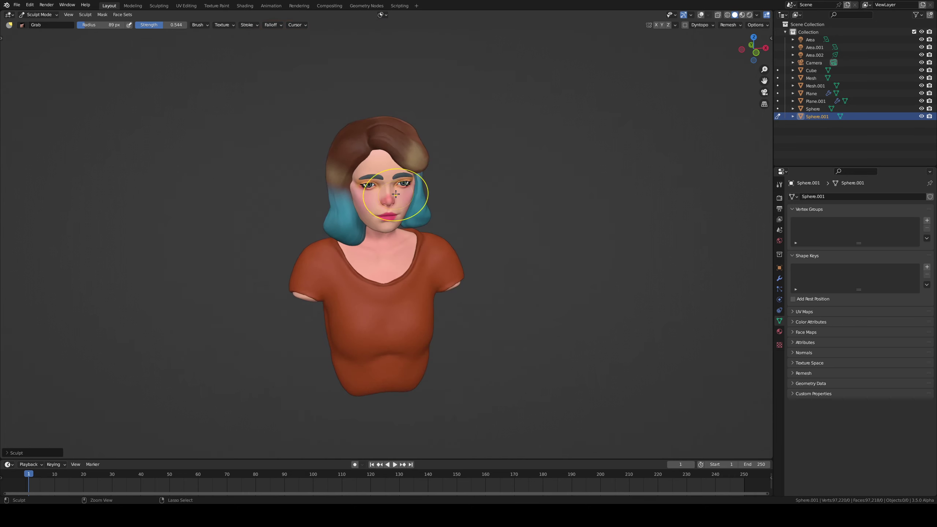
pyautogui.moveTo(416, 184); pyautogui.dragTo(403, 164, button='middle')
pyautogui.scroll(2, 409, 155)
pyautogui.hotkey('ctrl', 'z')
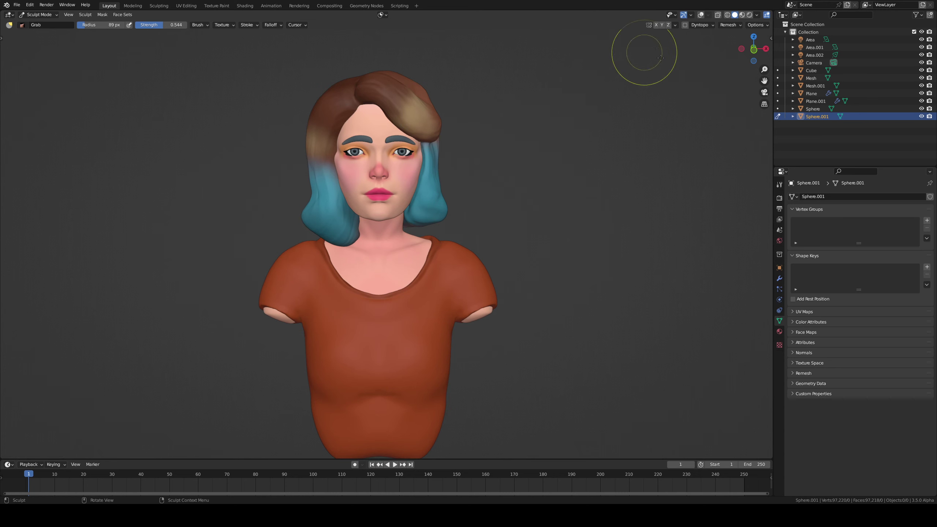
# Step: Examine the reshaped hair in rendered shading from the front and from the camera's three-quarter angle
pyautogui.click(749, 15)
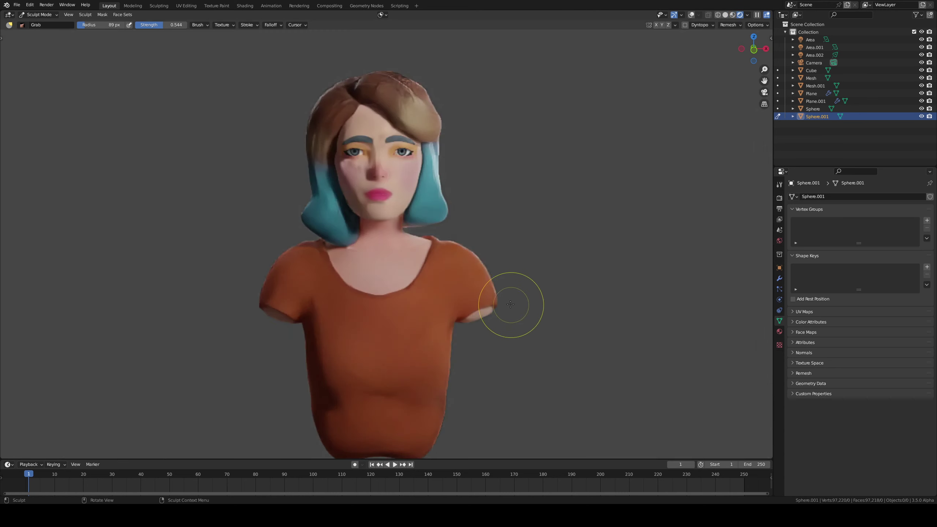
pyautogui.moveTo(504, 278); pyautogui.dragTo(518, 274, button='middle')
pyautogui.scroll(3, 522, 272)
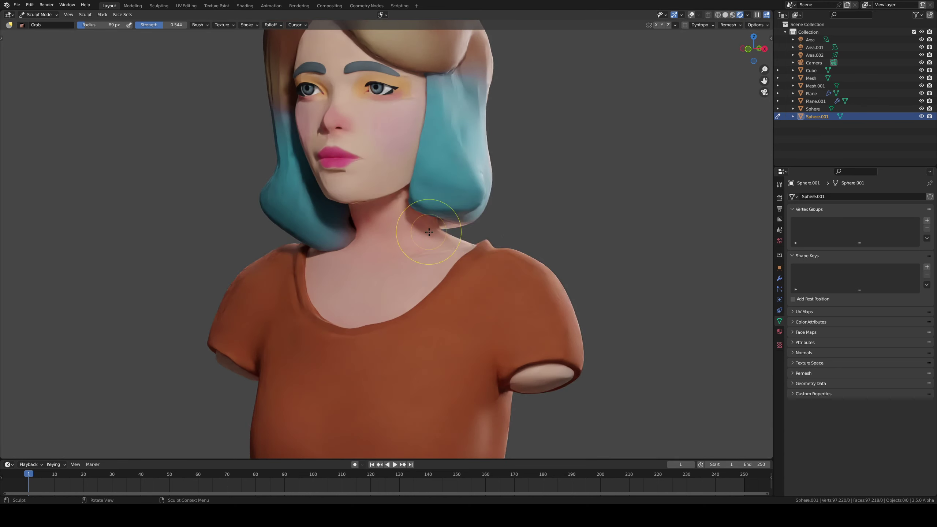
pyautogui.keyDown('shift'); pyautogui.moveTo(429, 248); pyautogui.dragTo(452, 258, button='middle'); pyautogui.keyUp('shift')
pyautogui.scroll(-5, 452, 258)
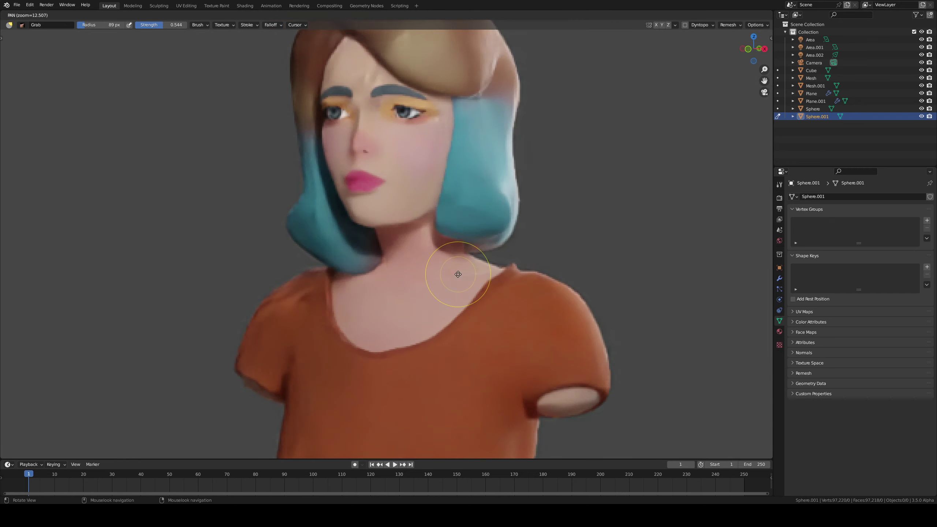